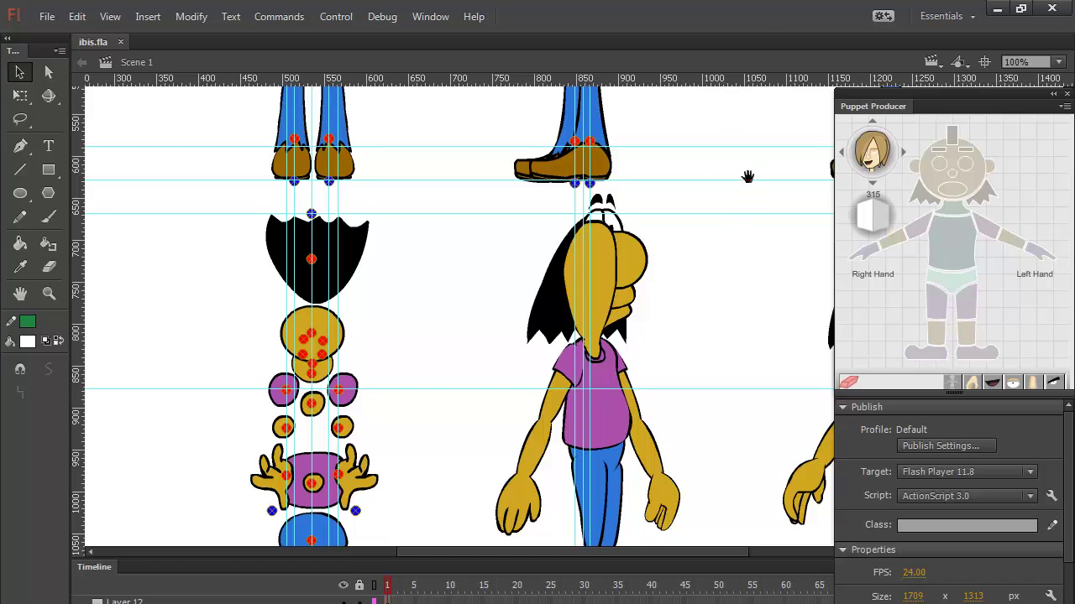
# Look over the character's turnaround views and check which separate pieces make up the left-facing head
pyautogui.moveTo(653, 228)
pyautogui.mouseDown()
pyautogui.moveTo(592, 274)
pyautogui.moveTo(557, 243)
pyautogui.moveTo(619, 394)
pyautogui.moveTo(599, 328)
pyautogui.moveTo(589, 206)
pyautogui.mouseUp()
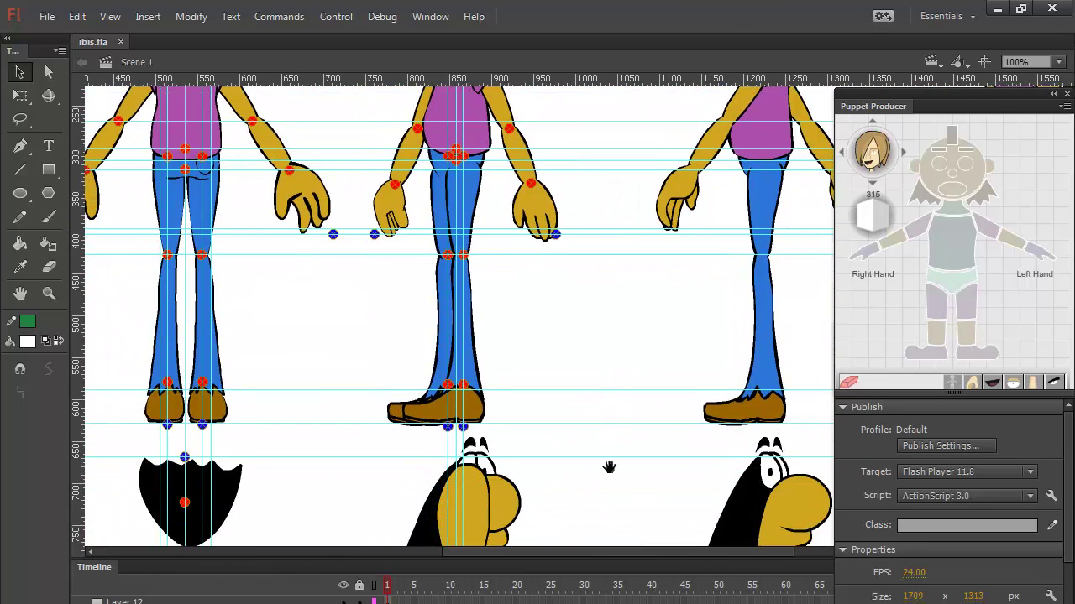
pyautogui.moveTo(609, 467)
pyautogui.mouseDown()
pyautogui.moveTo(577, 225)
pyautogui.moveTo(549, 391)
pyautogui.mouseUp()
pyautogui.moveTo(562, 269)
pyautogui.mouseDown()
pyautogui.moveTo(494, 434)
pyautogui.moveTo(471, 459)
pyautogui.mouseUp()
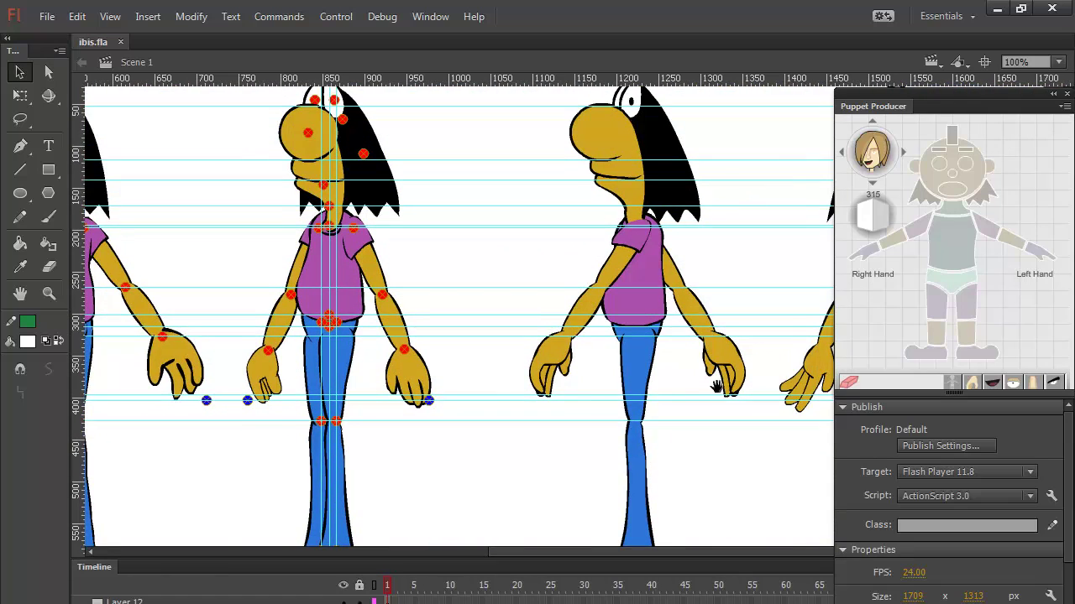
pyautogui.moveTo(716, 386)
pyautogui.mouseDown()
pyautogui.moveTo(593, 364)
pyautogui.moveTo(601, 410)
pyautogui.mouseUp()
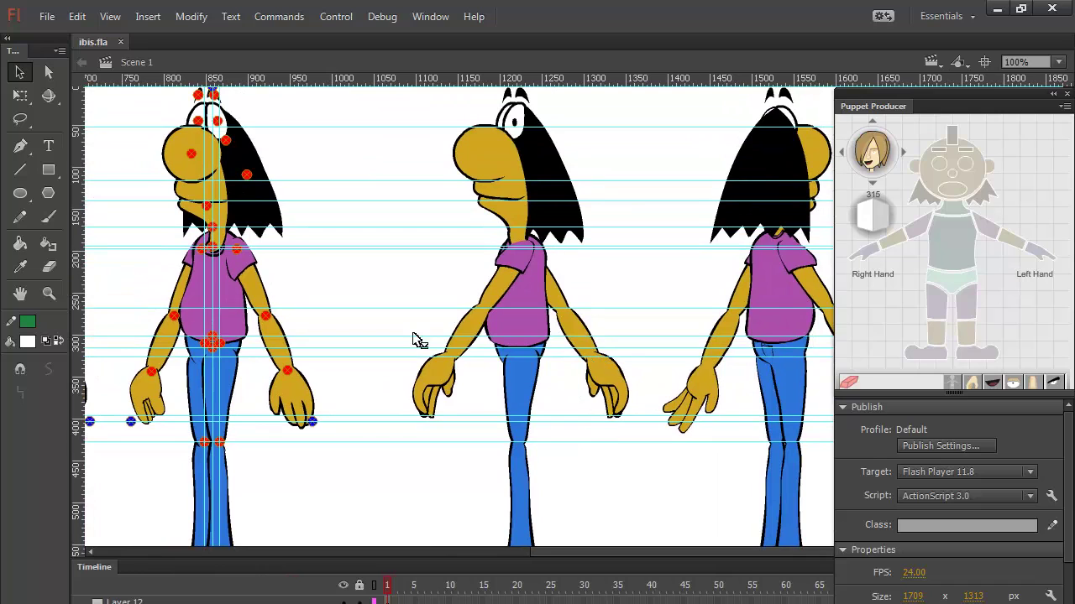
pyautogui.click(474, 168)
pyautogui.click(519, 210)
pyautogui.click(525, 220)
pyautogui.click(554, 202)
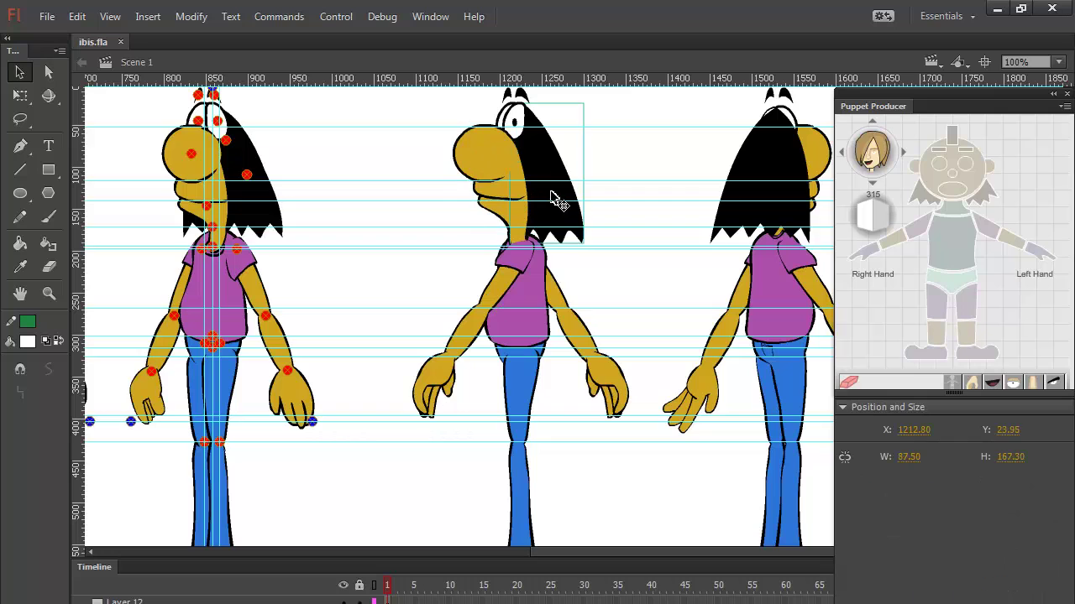
pyautogui.click(517, 124)
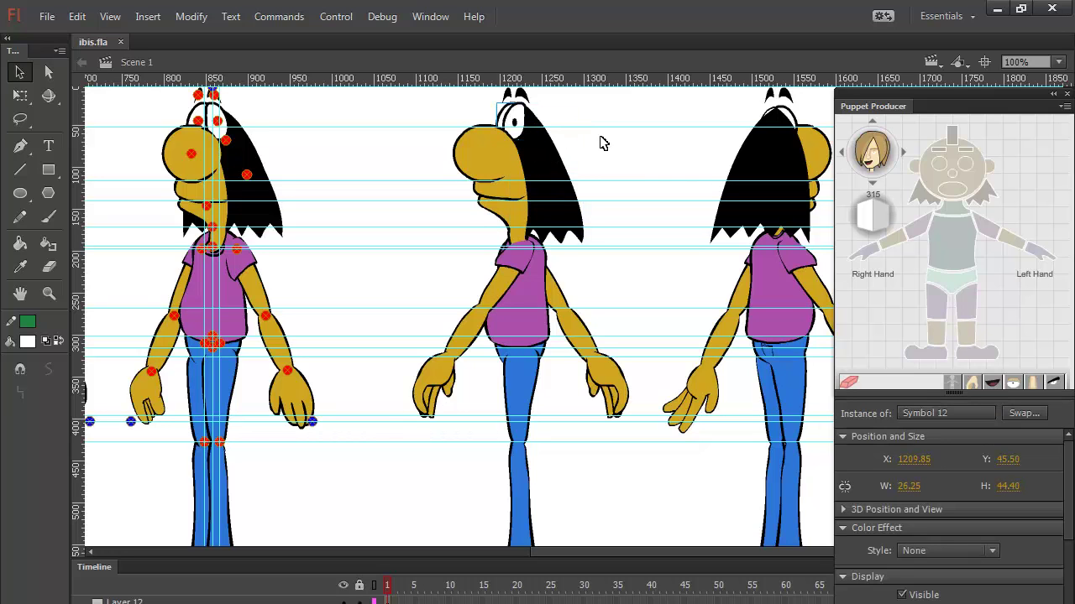
pyautogui.moveTo(607, 160); pyautogui.dragTo(599, 187)
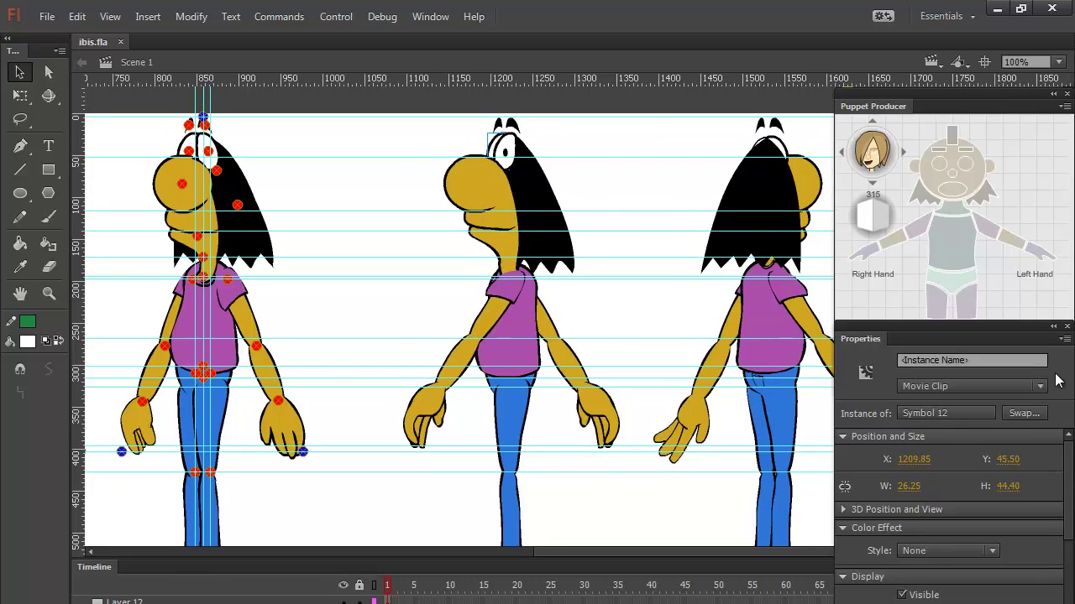
# Close the Properties panel, and with the left-facing character's near eye selected, set the puppet's view angle to 270 (Left)
pyautogui.click(1068, 327)
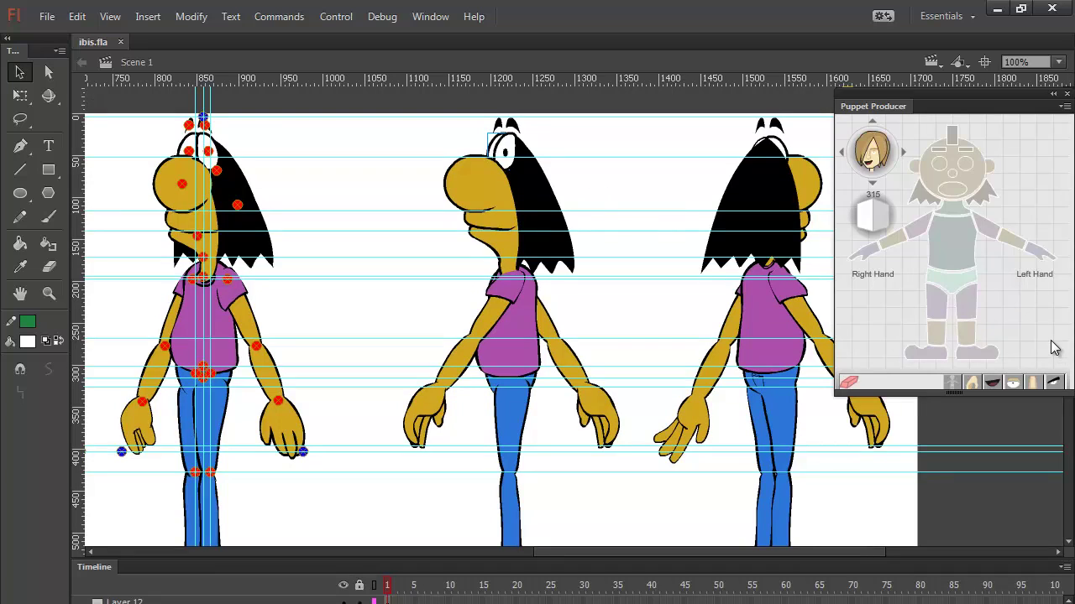
pyautogui.click(512, 153)
pyautogui.click(905, 158)
pyautogui.click(906, 159)
pyautogui.click(907, 160)
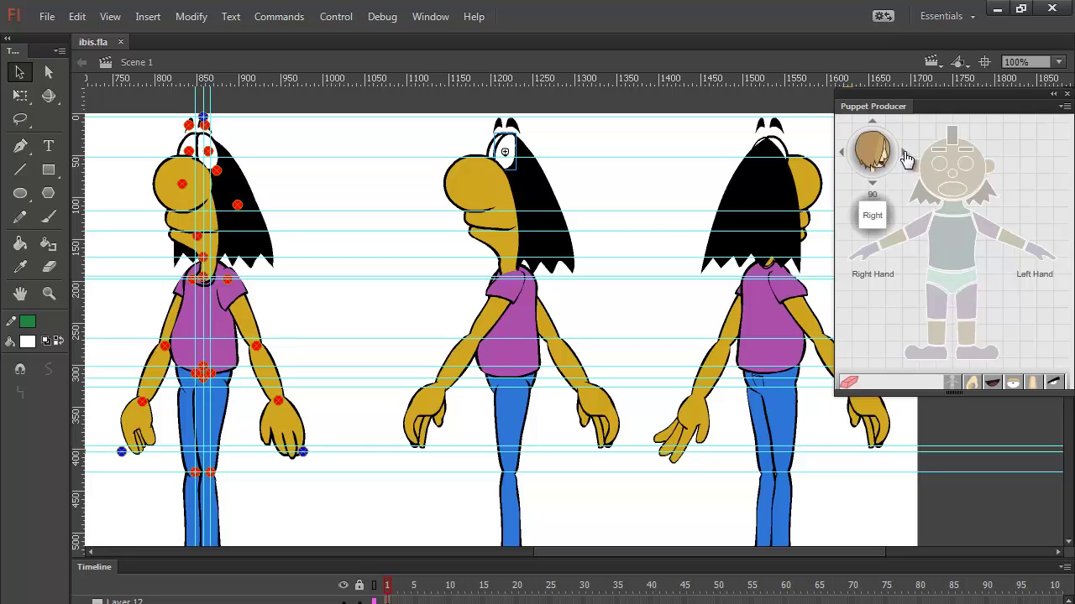
pyautogui.click(905, 159)
pyautogui.click(905, 160)
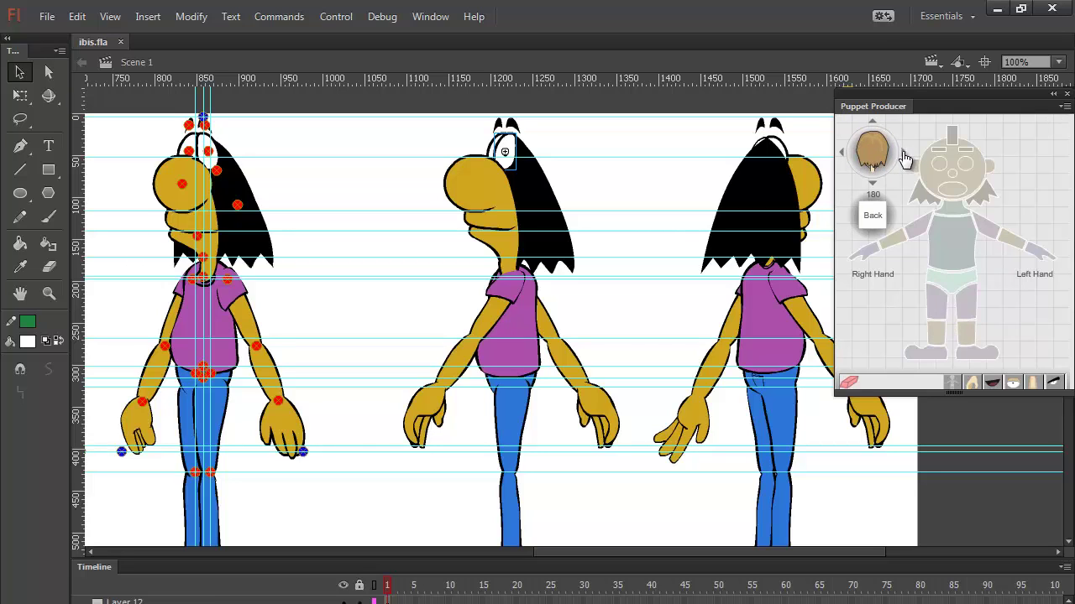
pyautogui.click(905, 158)
pyautogui.click(905, 158)
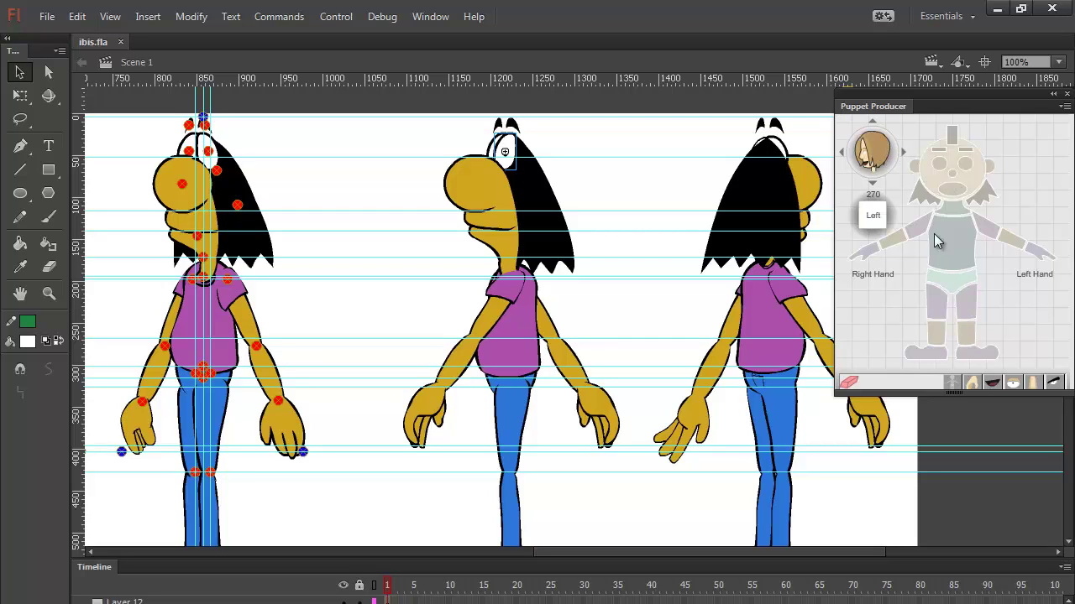
# Assign the left-facing character's near eye, far eye and both eyebrows to the matching puppet parts
pyautogui.click(969, 172)
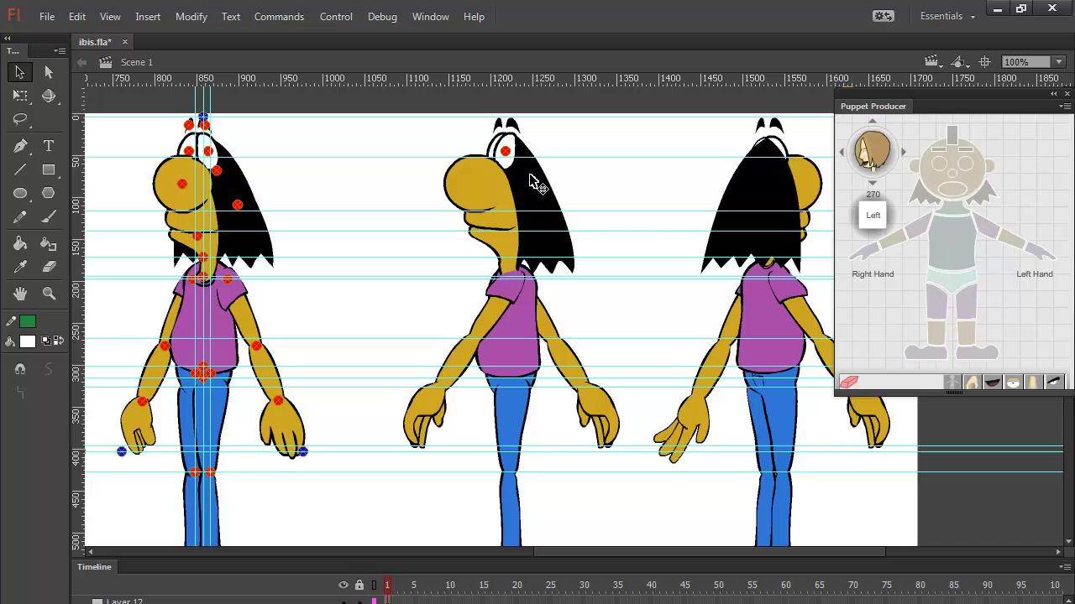
pyautogui.click(501, 150)
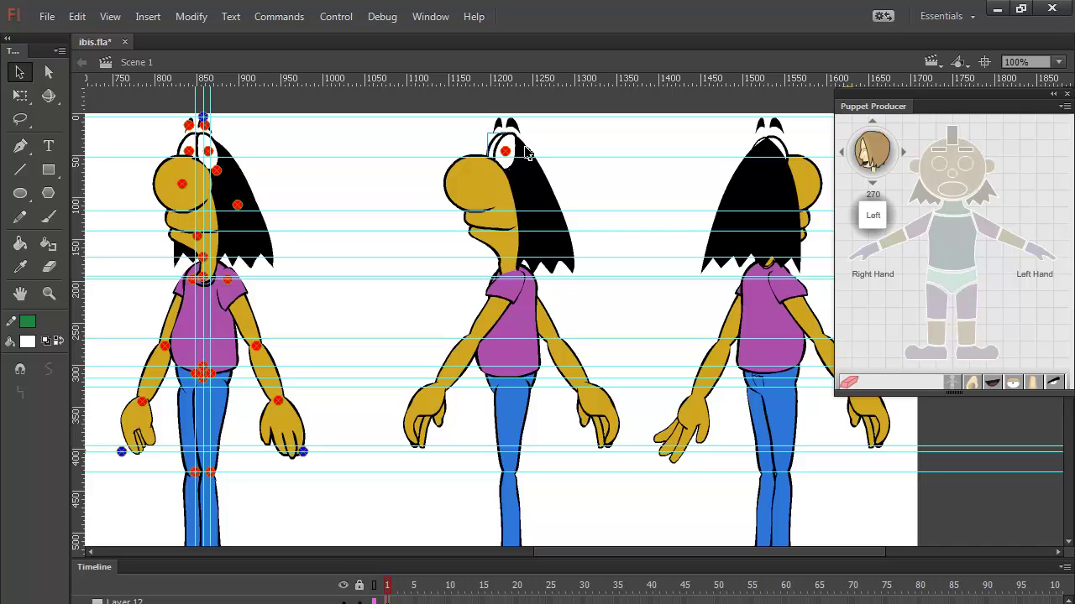
pyautogui.click(941, 169)
# Assign the left-facing character's front hair piece to the puppet's top hair part, accepting its conversion to a symbol
pyautogui.click(537, 208)
pyautogui.moveTo(546, 197); pyautogui.dragTo(613, 205)
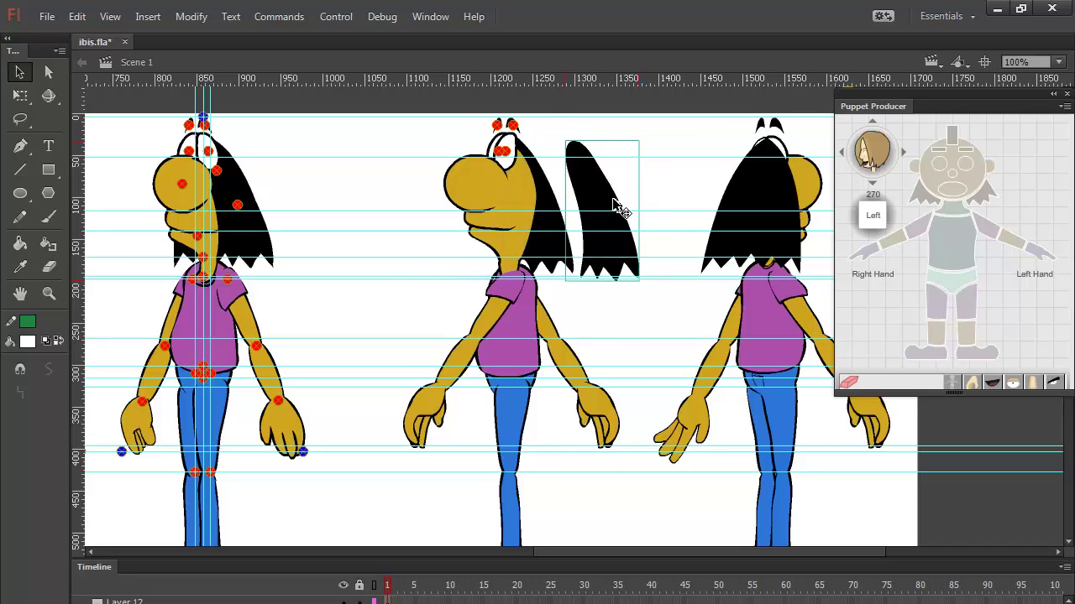
pyautogui.hotkey('ctrl', 'z')
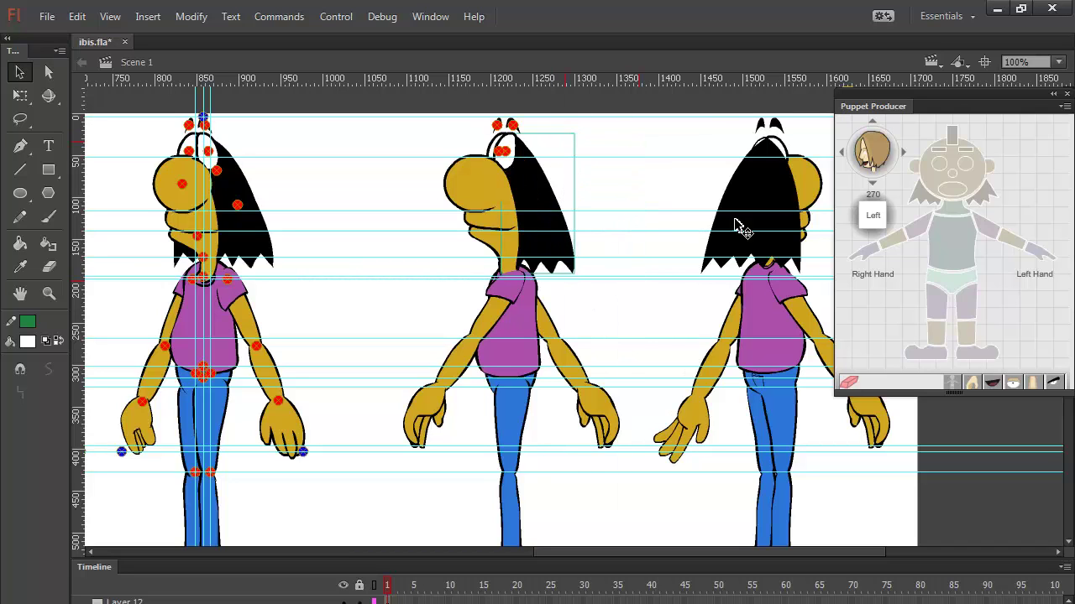
pyautogui.click(952, 139)
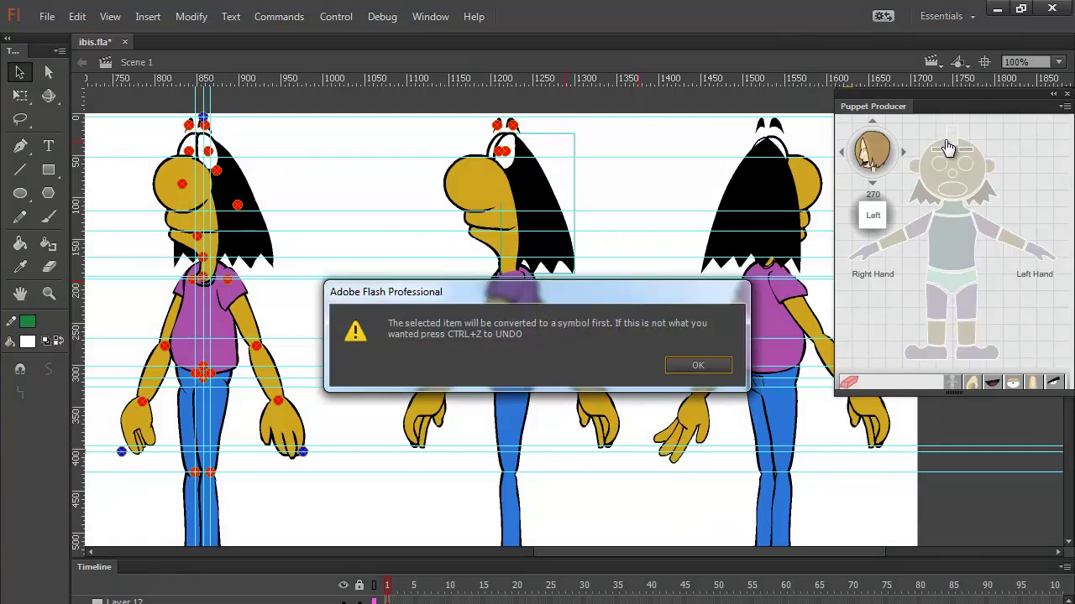
pyautogui.click(698, 366)
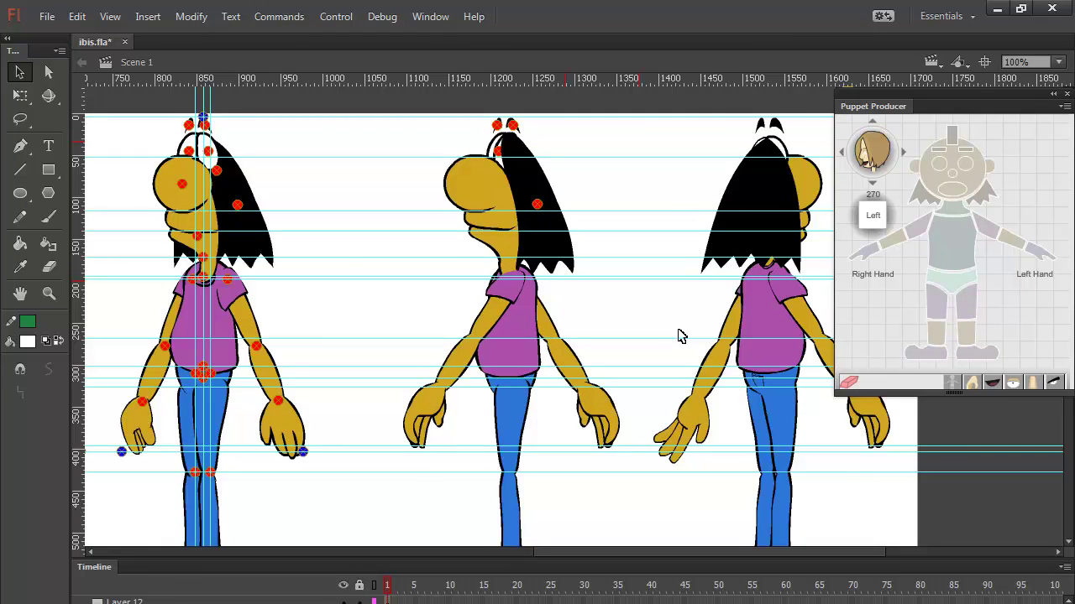
# Display all layers as outlines and nudge the left-facing character's front hair up two large increments, off the back hair
pyautogui.click(538, 164)
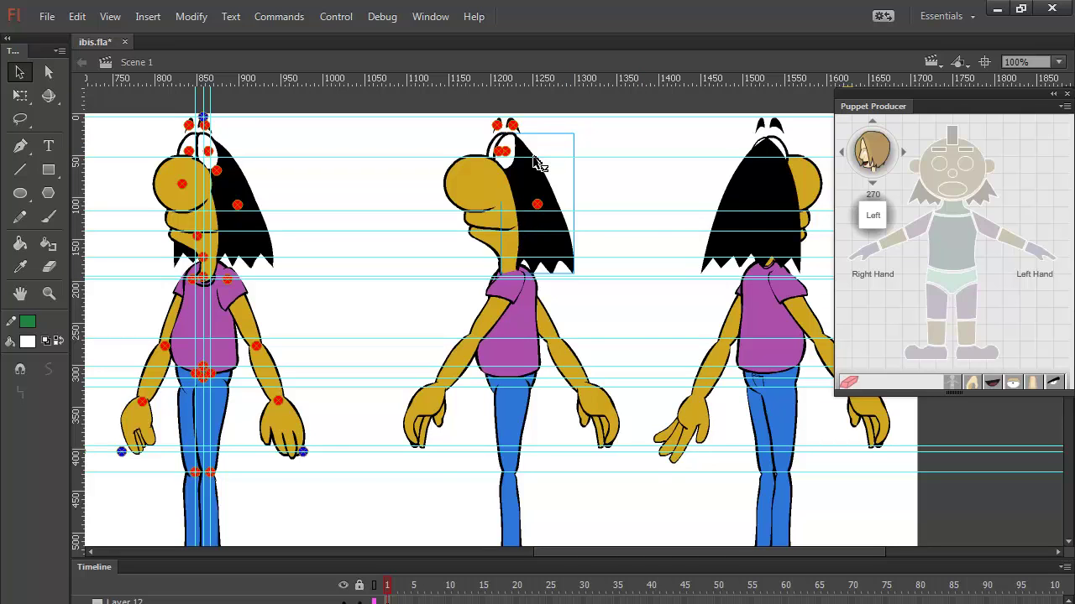
pyautogui.click(375, 585)
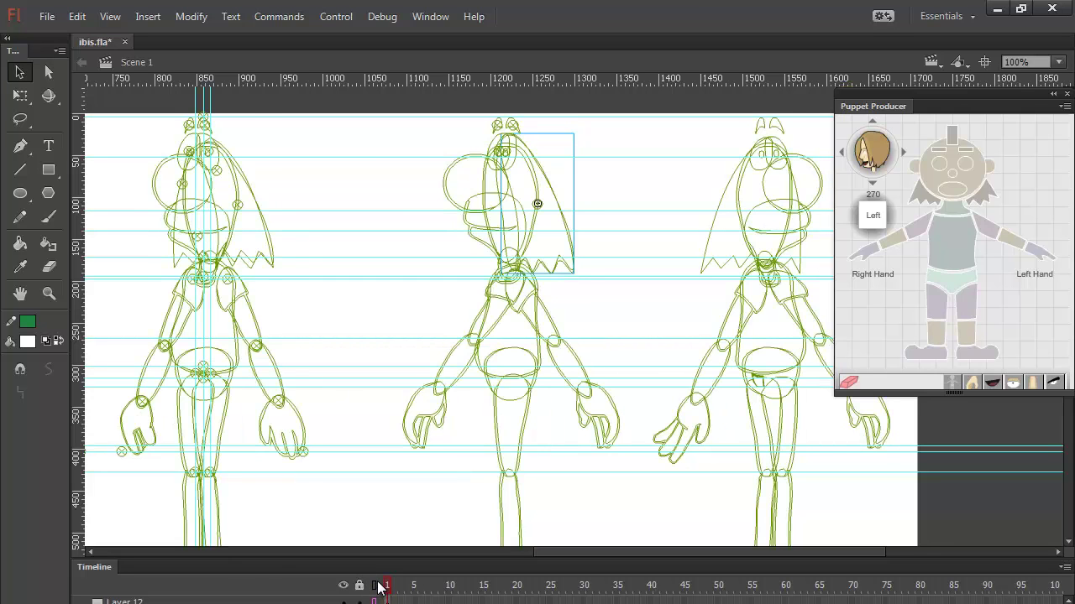
pyautogui.click(577, 222)
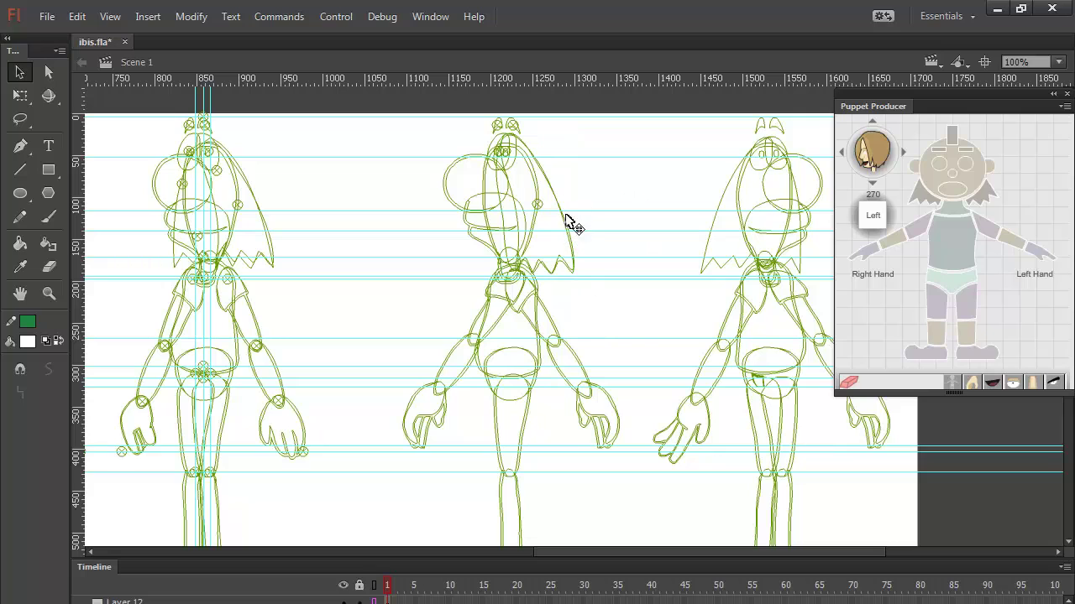
pyautogui.click(568, 244)
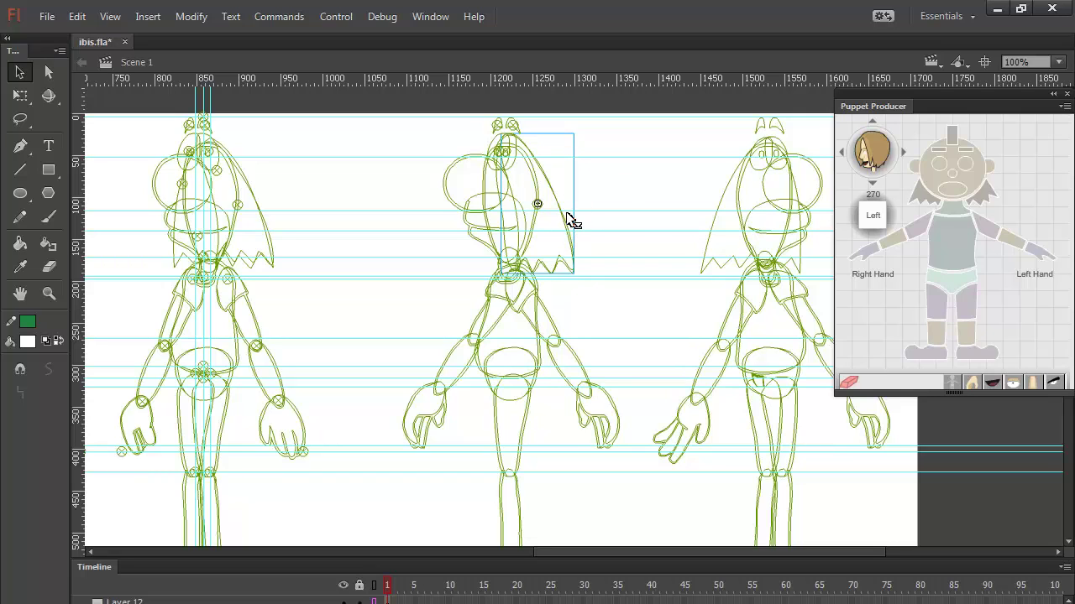
pyautogui.hotkey('shift', 'Up')
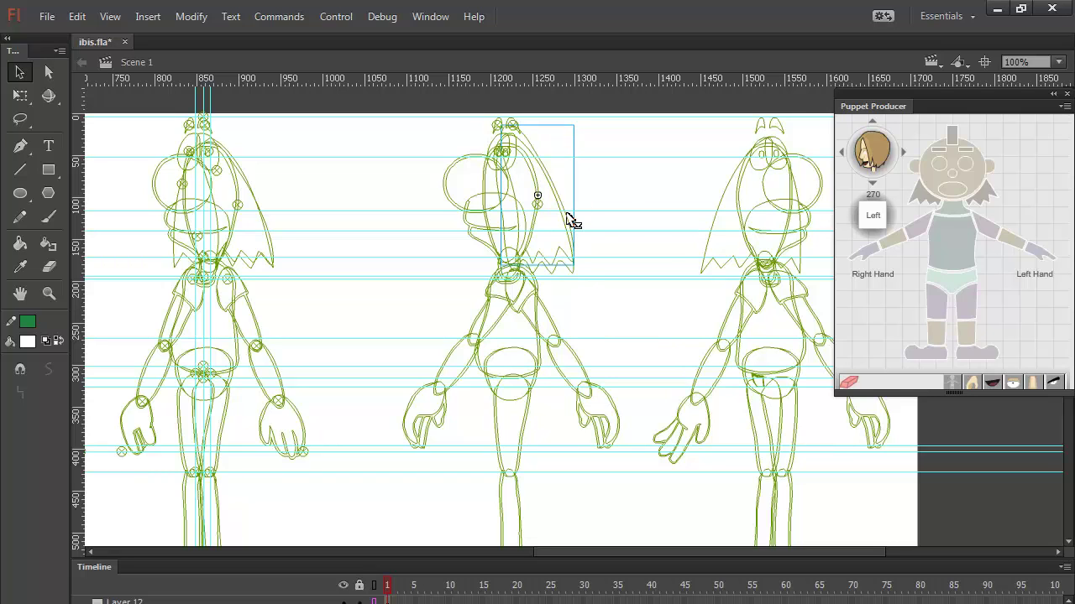
pyautogui.hotkey('shift', 'Up')
pyautogui.hotkey('shift', 'Down')
pyautogui.hotkey('shift', 'Down')
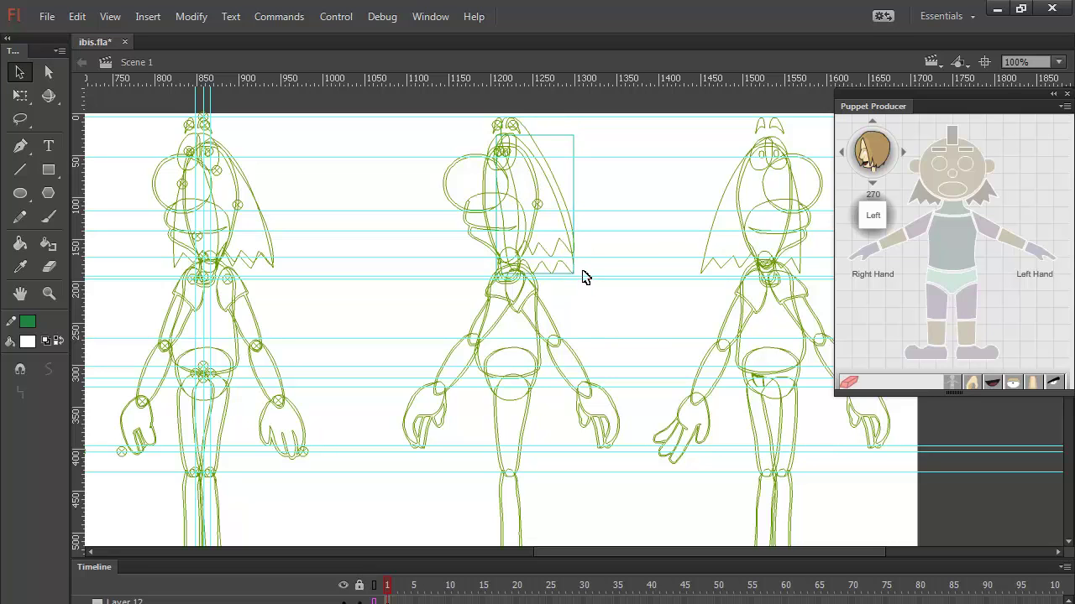
# Assign the selected back hair piece to the puppet's back hair part, accepting its conversion to a symbol
pyautogui.click(988, 206)
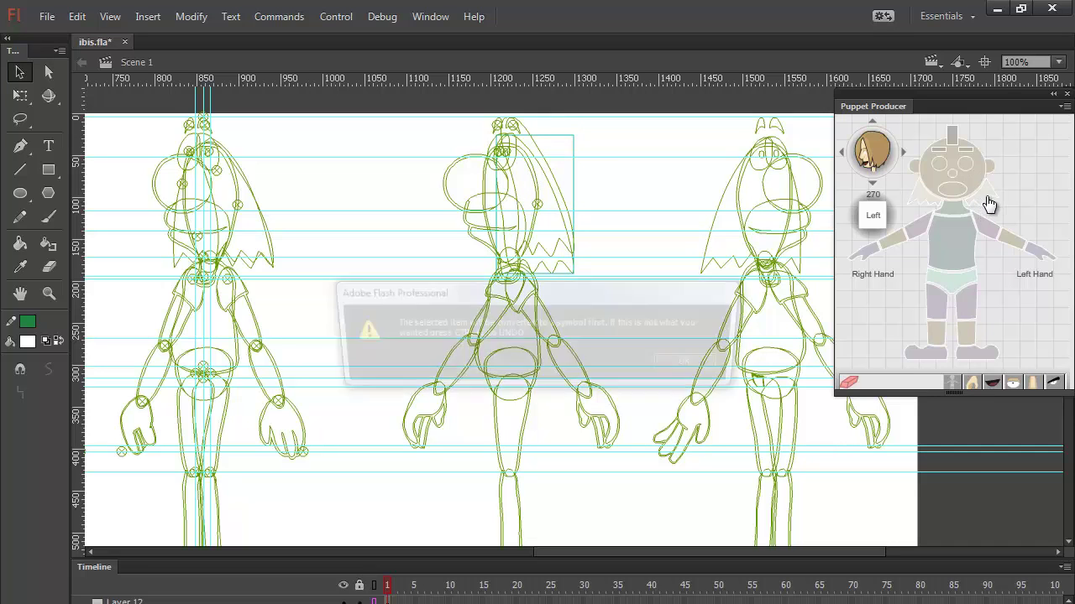
pyautogui.click(695, 366)
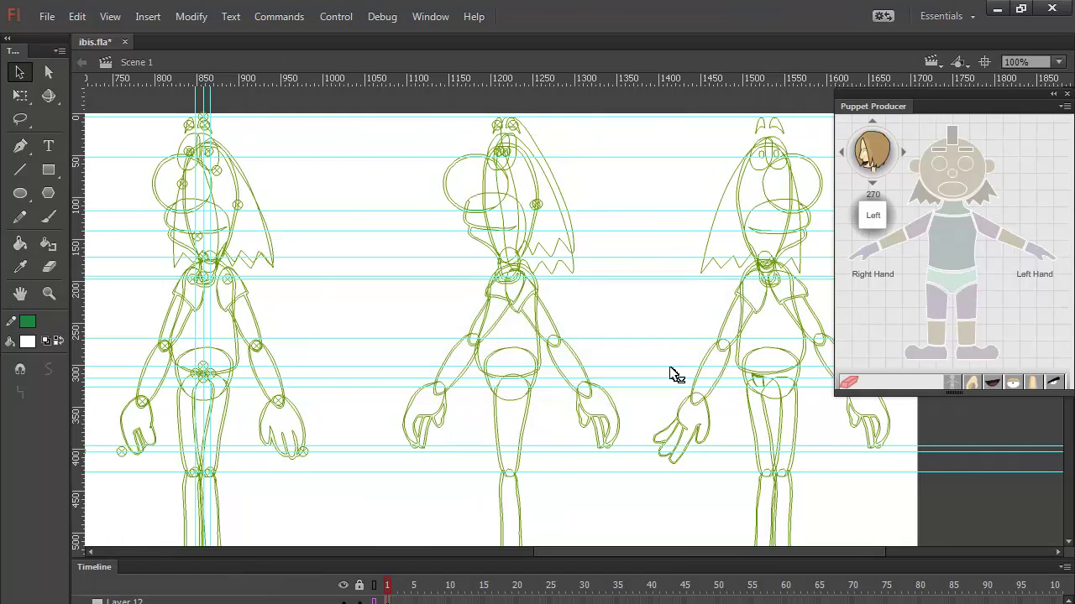
# Nudge the front hair back down two large increments onto the head and turn off the outline display
pyautogui.click(563, 198)
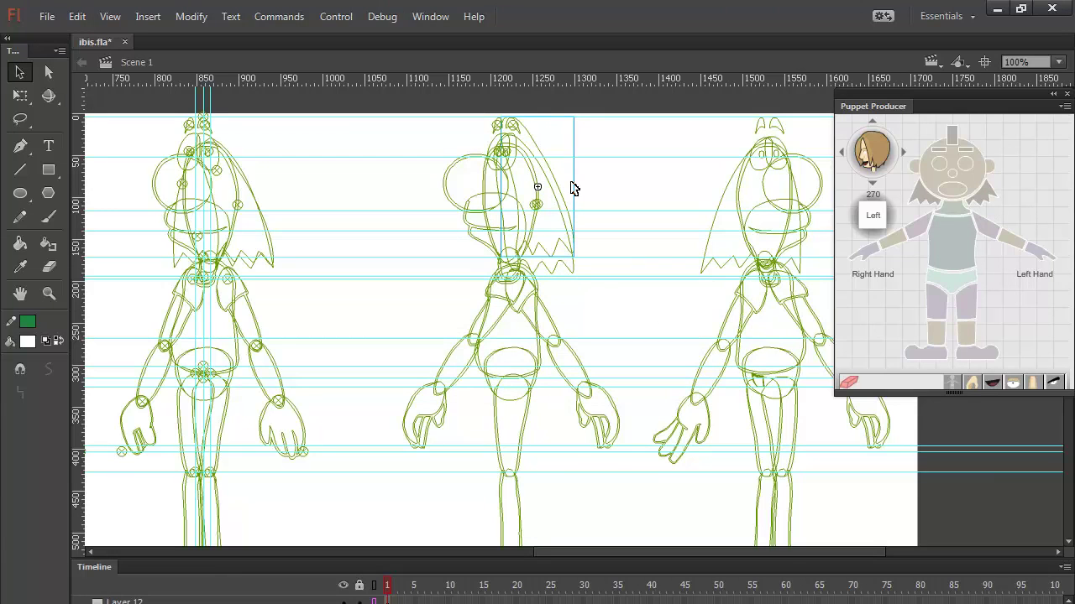
pyautogui.hotkey('shift', 'Down')
pyautogui.hotkey('shift', 'Down')
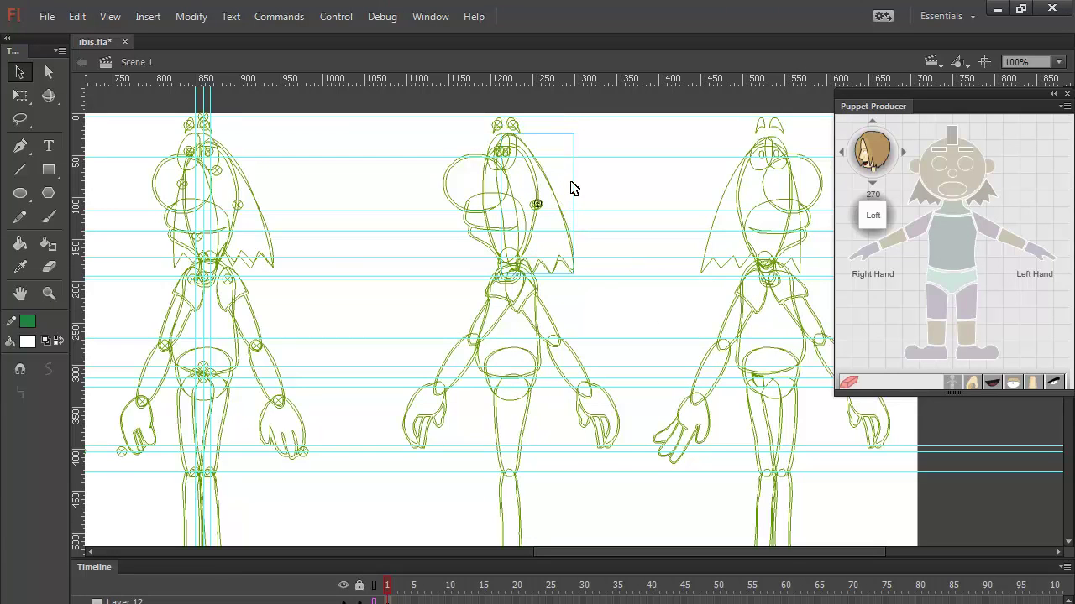
pyautogui.click(376, 587)
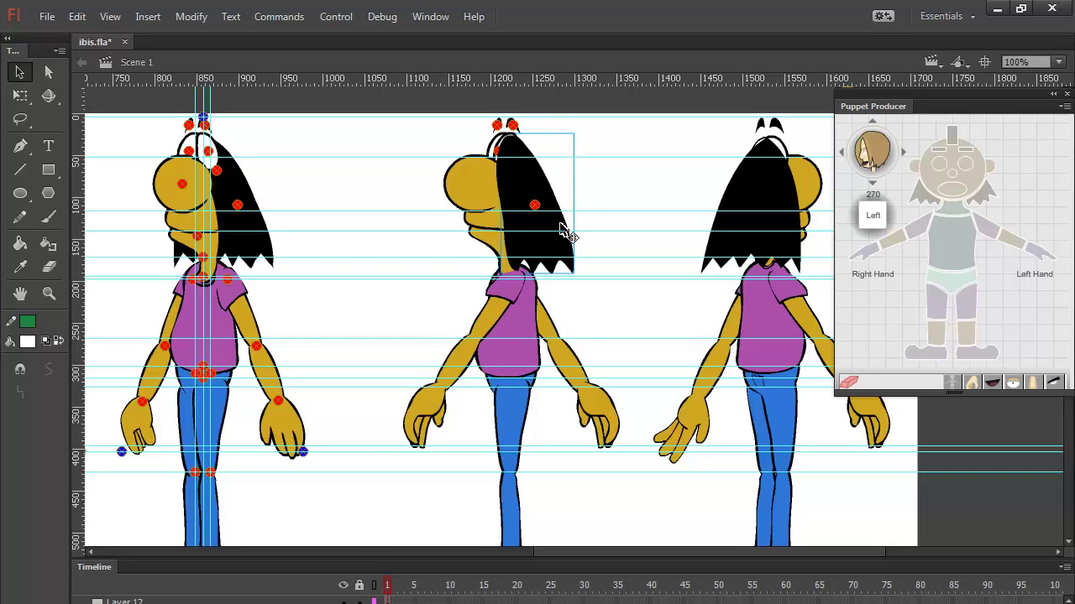
# Send the left-facing character's back hair piece to the back of the stacking order
pyautogui.click(551, 153)
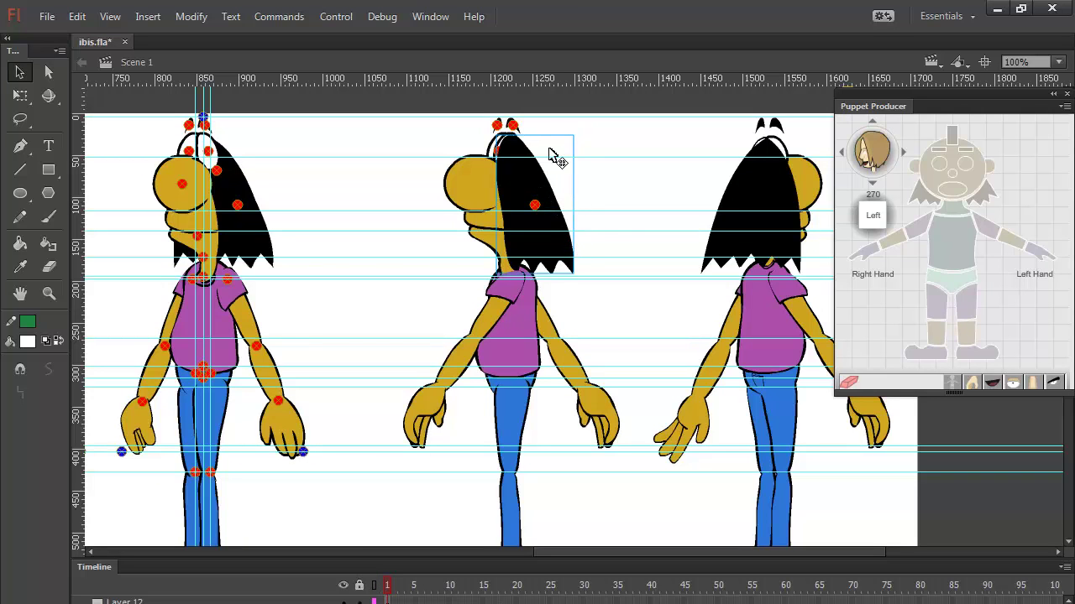
pyautogui.rightClick(530, 176)
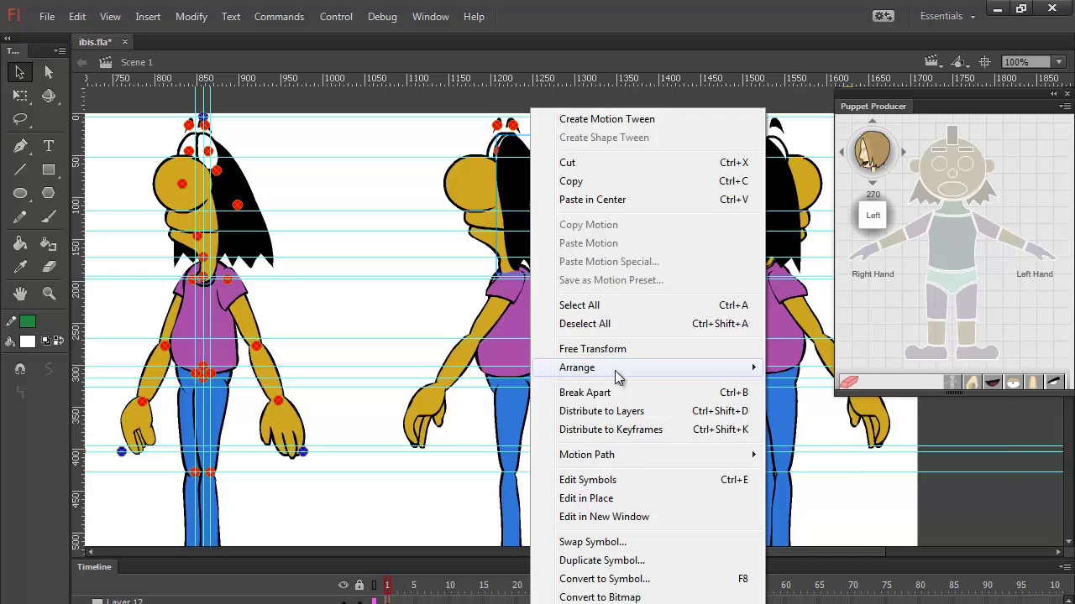
pyautogui.moveTo(620, 377)
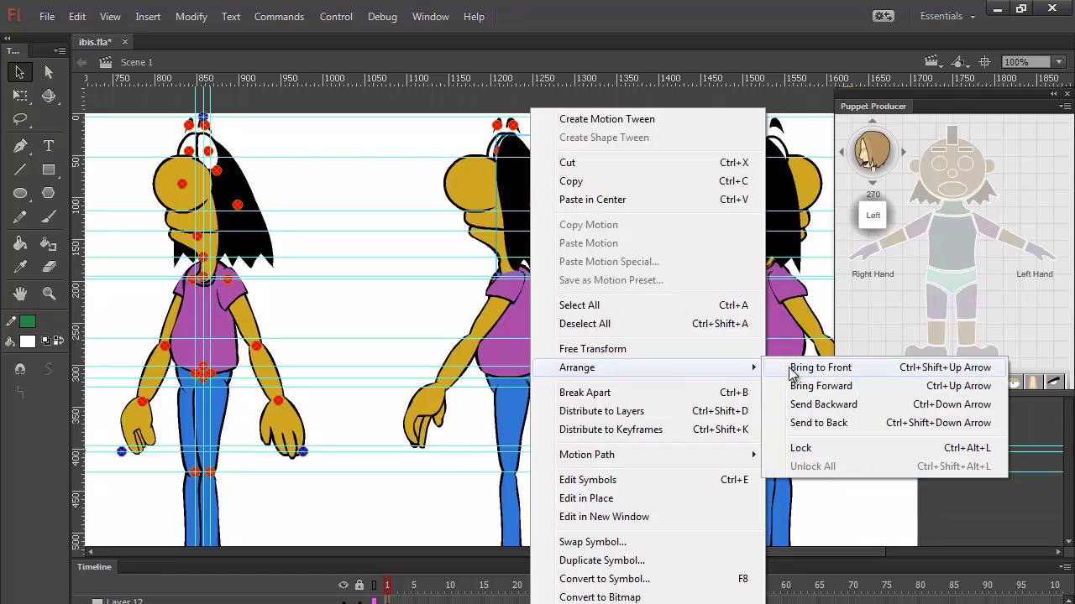
pyautogui.click(844, 425)
pyautogui.click(634, 186)
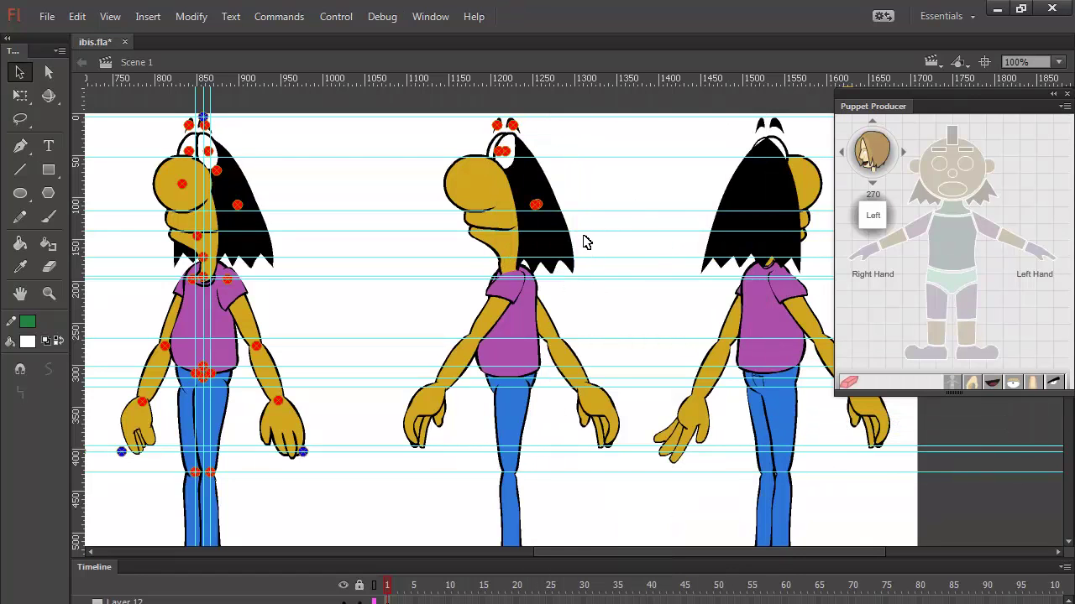
# Assign the left-facing character's nose and mouth pieces to the puppet's nose and mouth parts, accepting their conversion to symbols
pyautogui.click(474, 181)
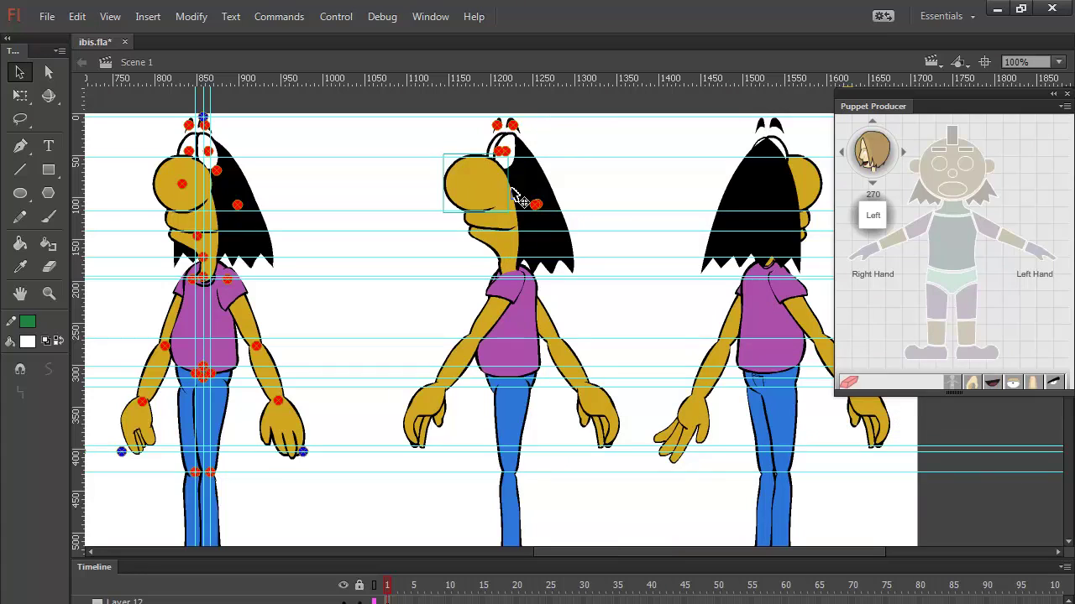
pyautogui.click(951, 189)
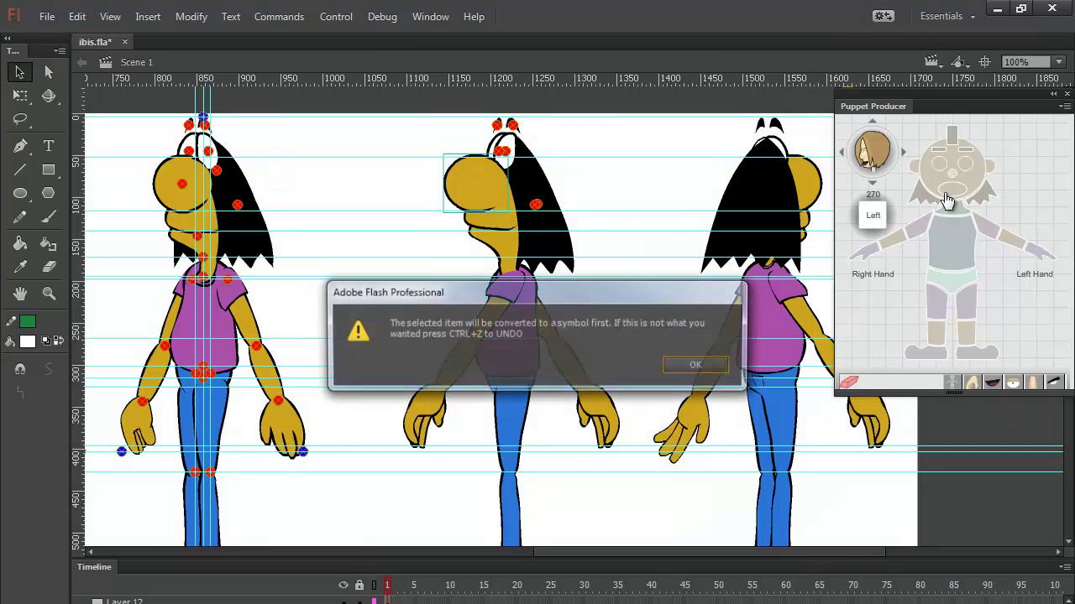
pyautogui.click(696, 366)
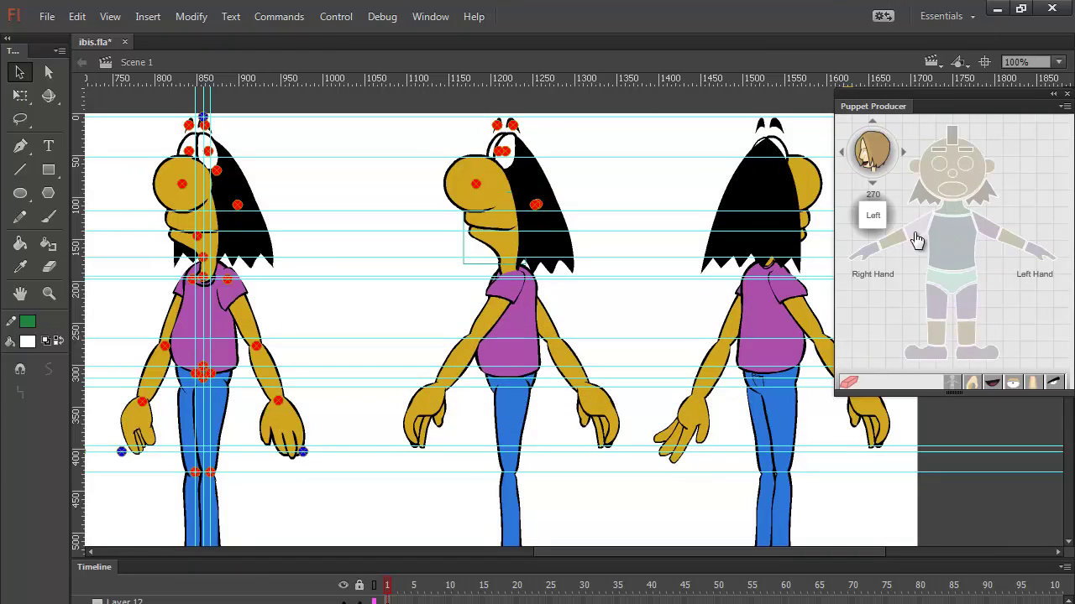
pyautogui.click(958, 200)
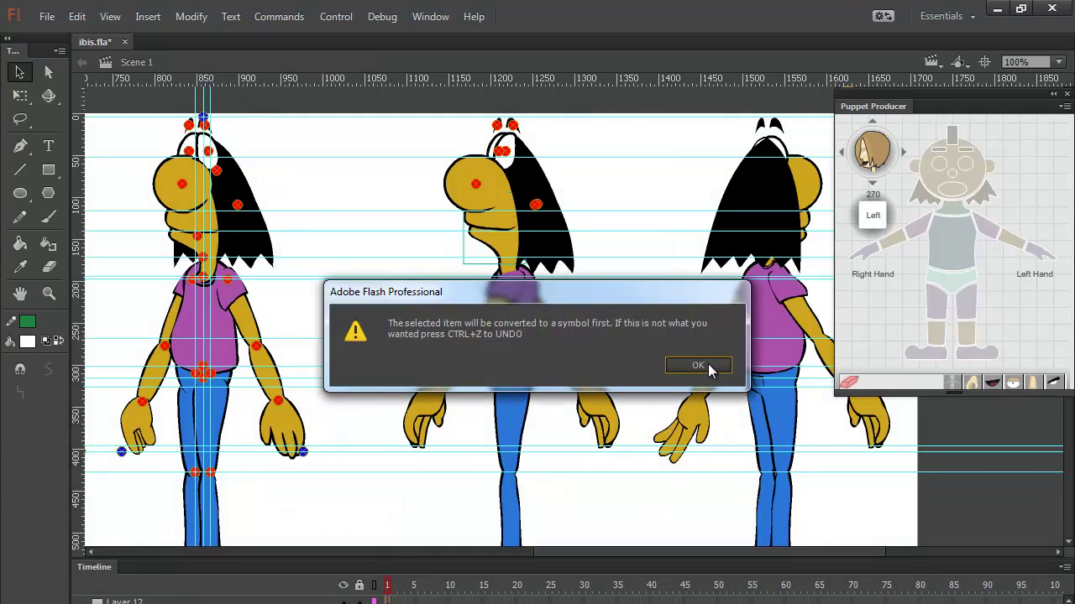
pyautogui.click(698, 366)
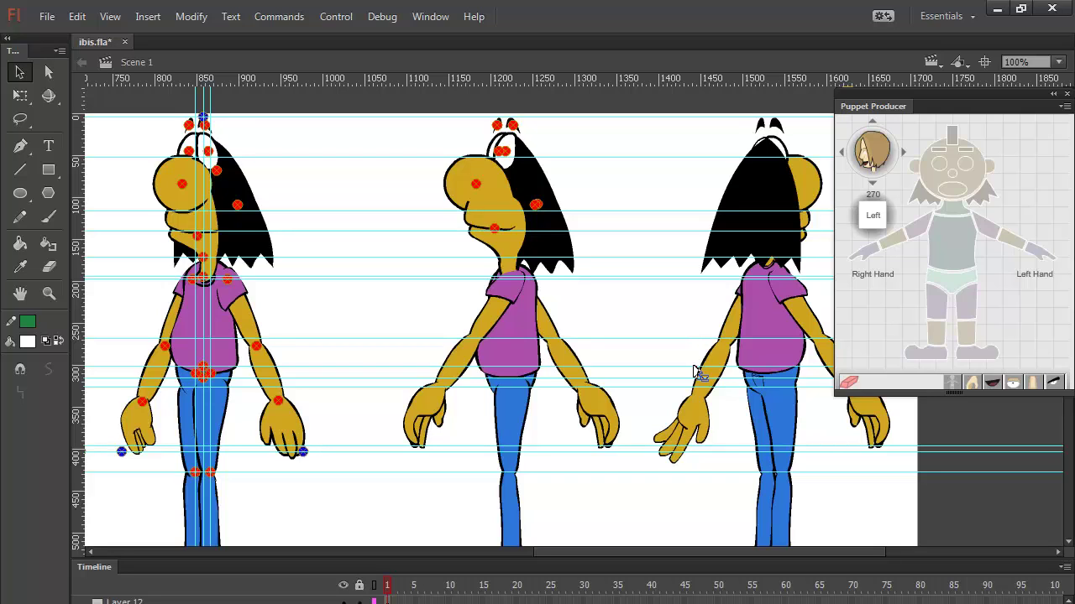
# Send the left-facing character's mouth piece backward in the stacking order, behind the front hair and the head
pyautogui.click(494, 210)
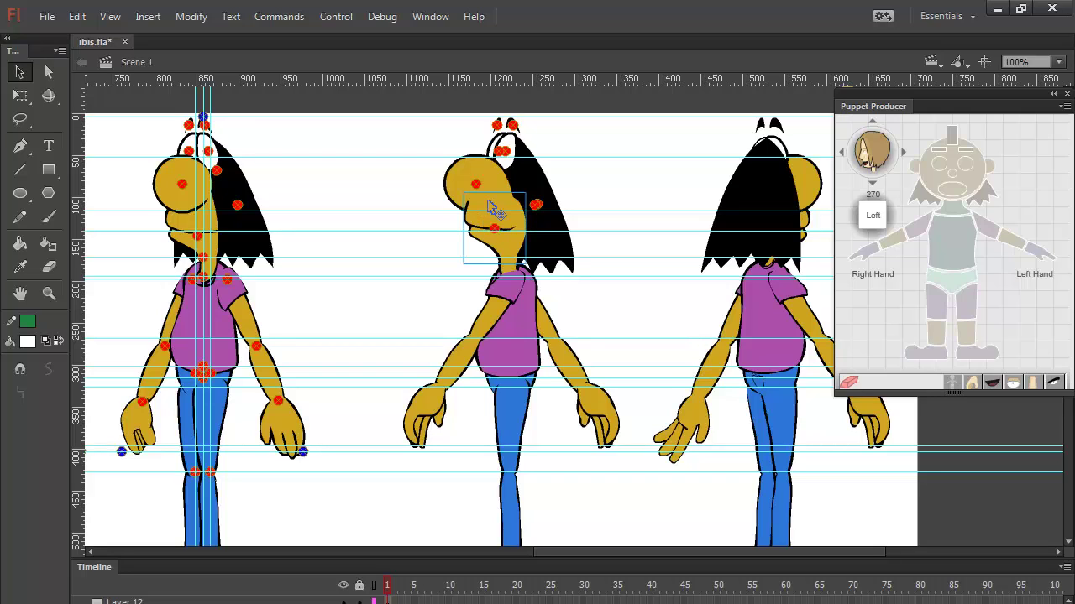
pyautogui.hotkey('ctrl', 'Down')
pyautogui.hotkey('ctrl', 'Down')
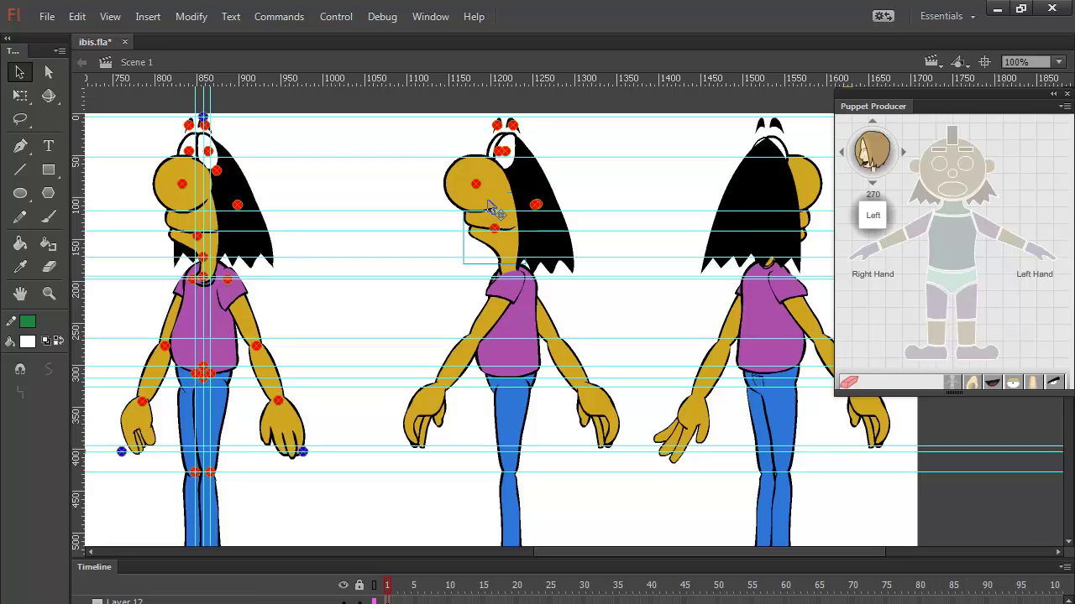
pyautogui.hotkey('ctrl', 'Down')
pyautogui.hotkey('ctrl', 'Up')
pyautogui.hotkey('ctrl', 'Down')
# Assign the left-facing character's head piece to the puppet's head part, accepting its conversion to a symbol
pyautogui.click(519, 245)
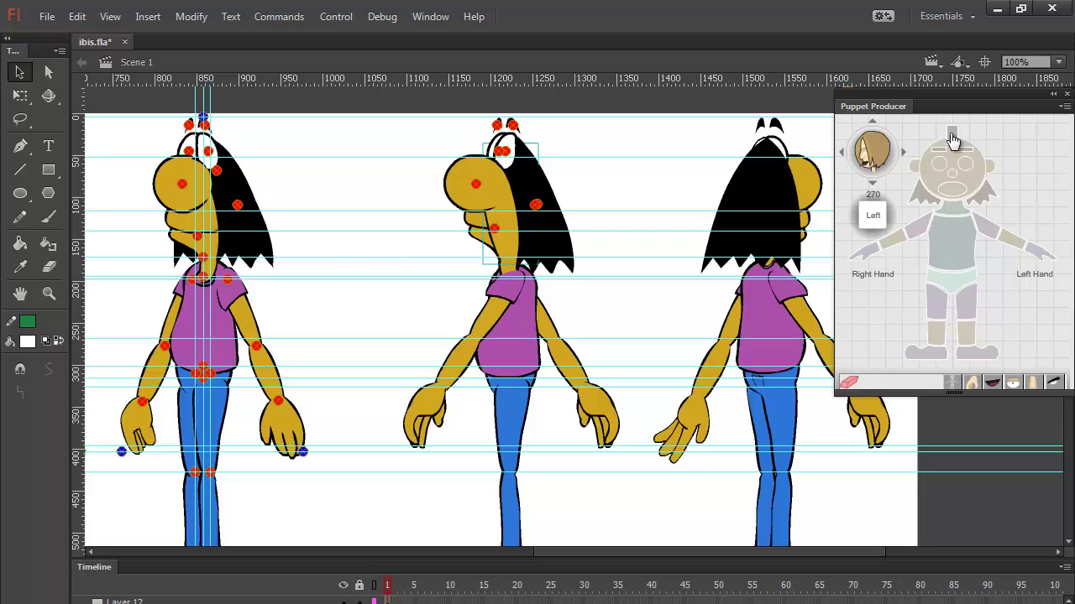
pyautogui.click(972, 189)
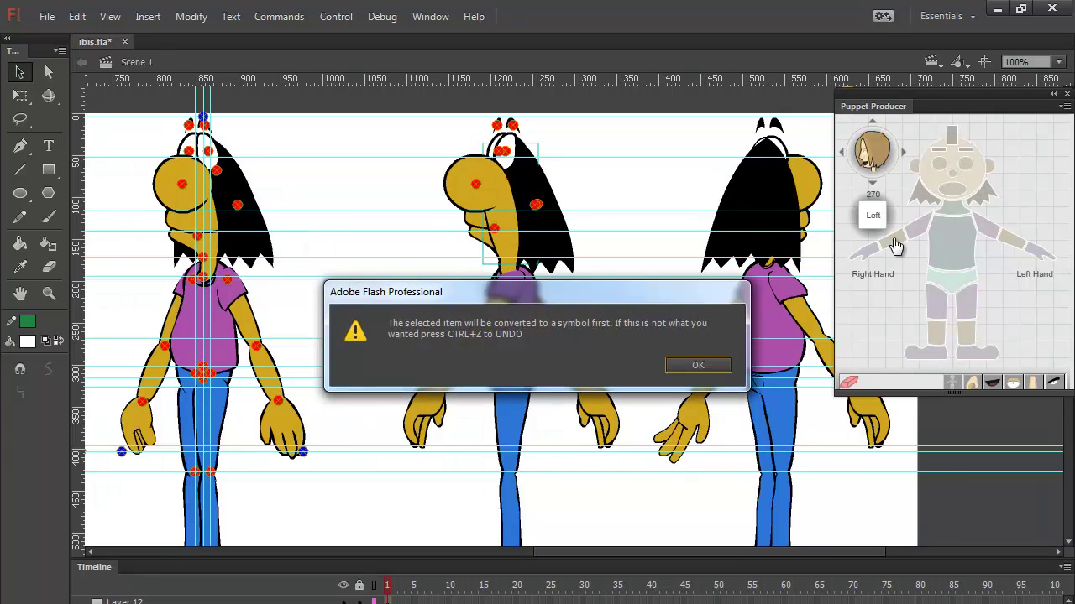
pyautogui.click(693, 363)
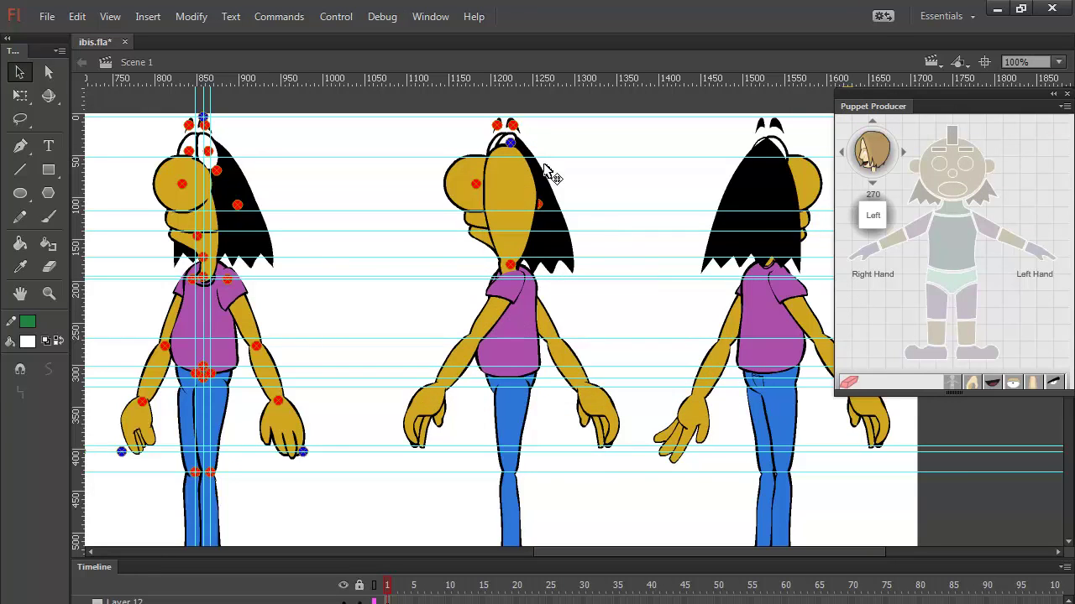
# Move the head's tip marker up to the topmost guide and send the head behind the nose, mouth, eyes and front hair
pyautogui.moveTo(669, 183); pyautogui.dragTo(638, 241)
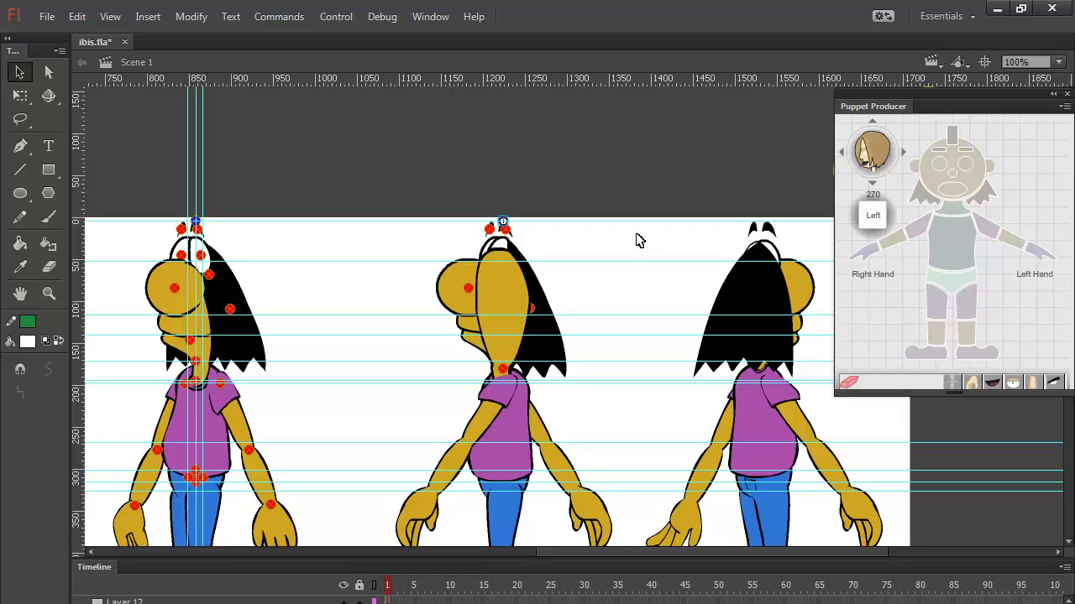
pyautogui.click(506, 299)
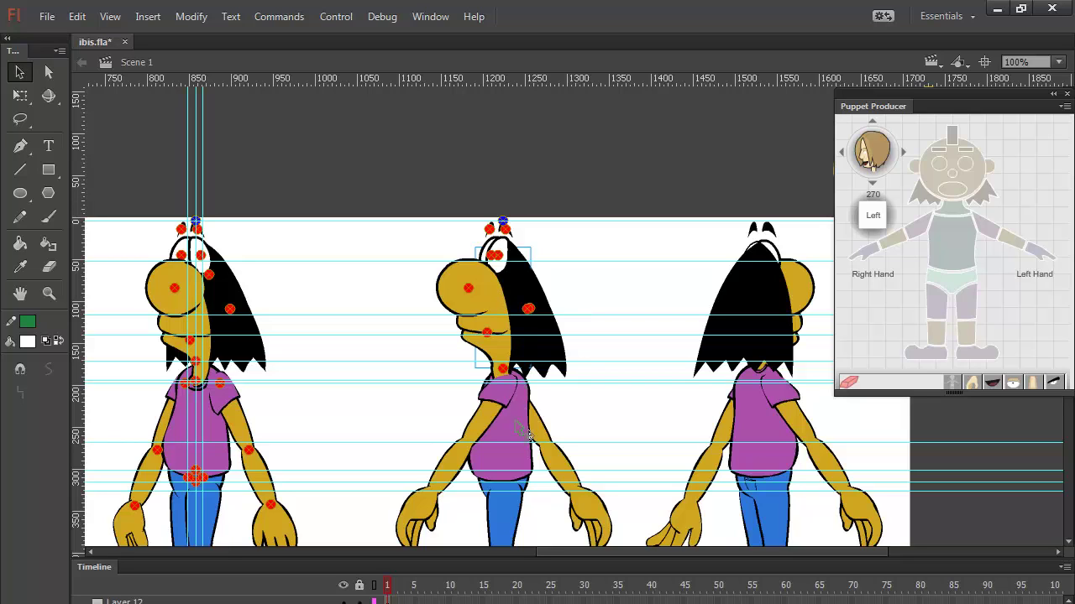
# Assign the left-facing character's neck piece to the puppet's neck part while layers show as outlines, then restore the normal display
pyautogui.click(509, 363)
pyautogui.click(374, 585)
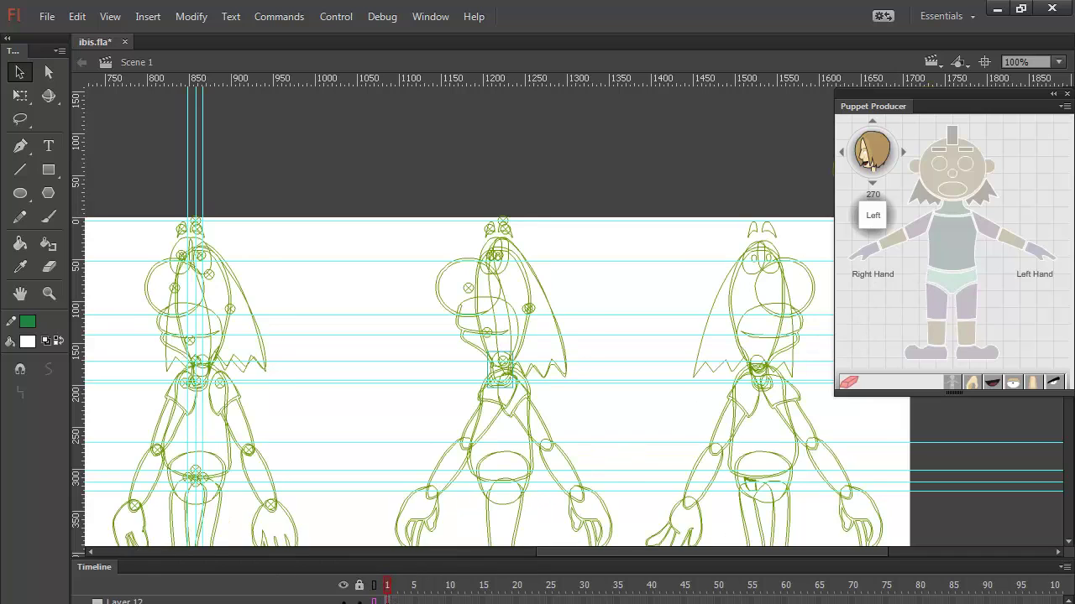
pyautogui.click(955, 217)
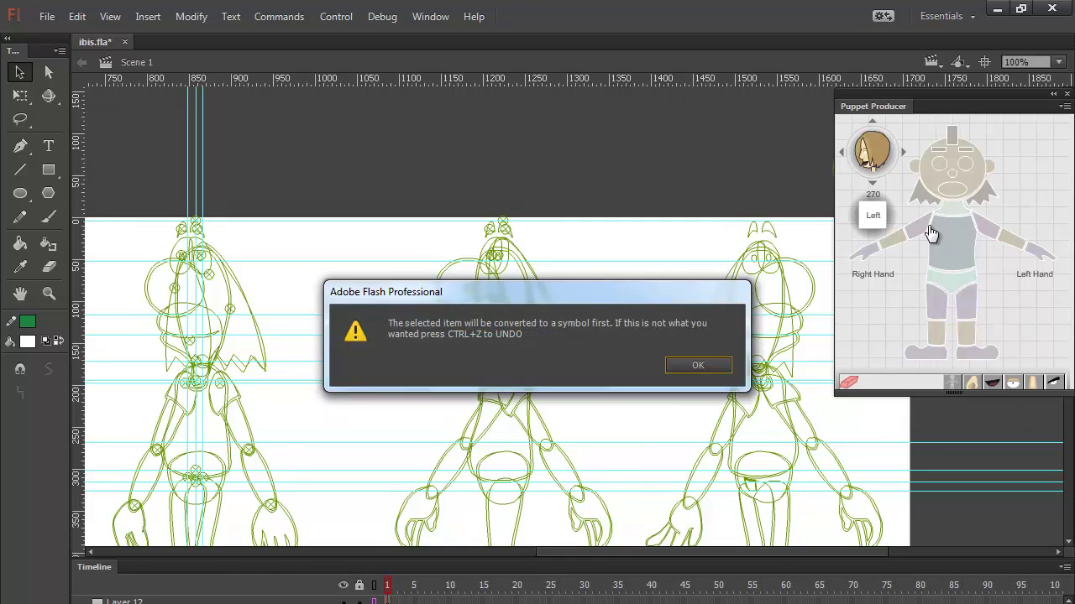
pyautogui.click(699, 364)
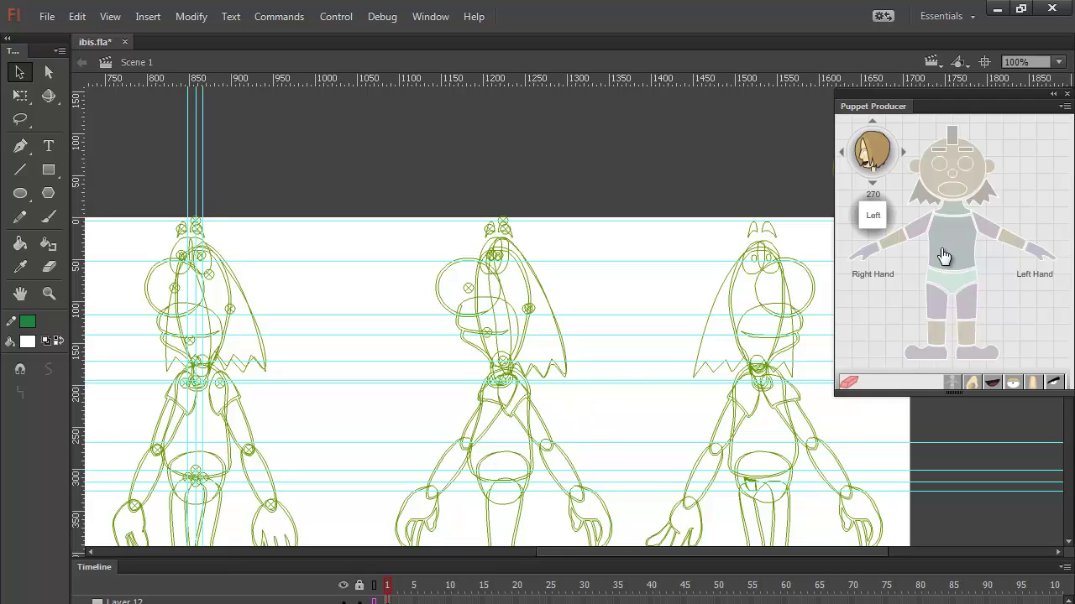
pyautogui.click(373, 584)
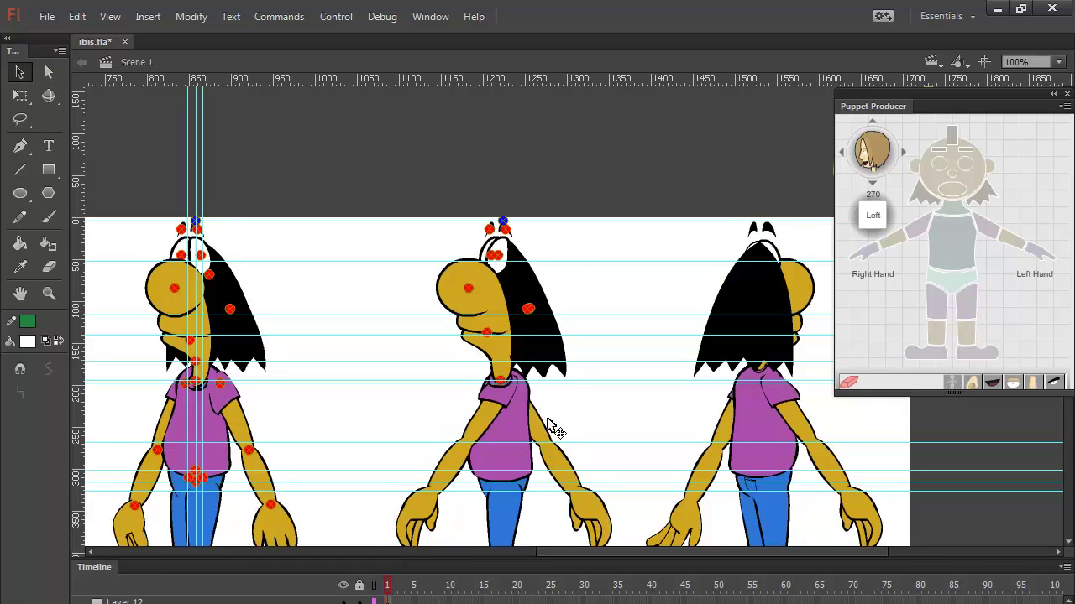
# Assign the left-facing character's purple torso piece to the puppet's torso part, accepting its conversion to a symbol
pyautogui.click(516, 356)
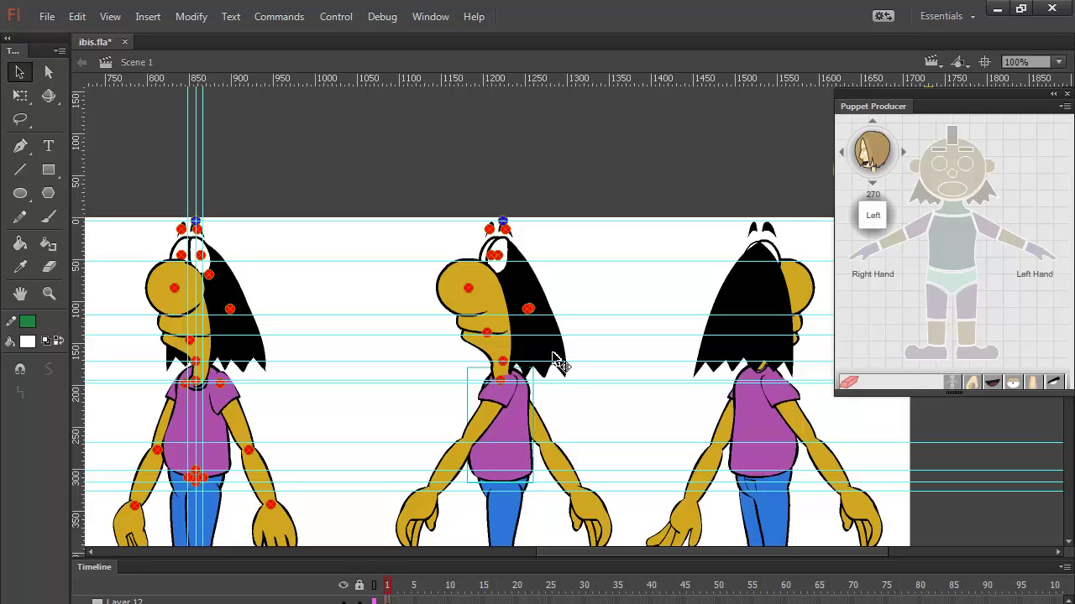
pyautogui.click(956, 255)
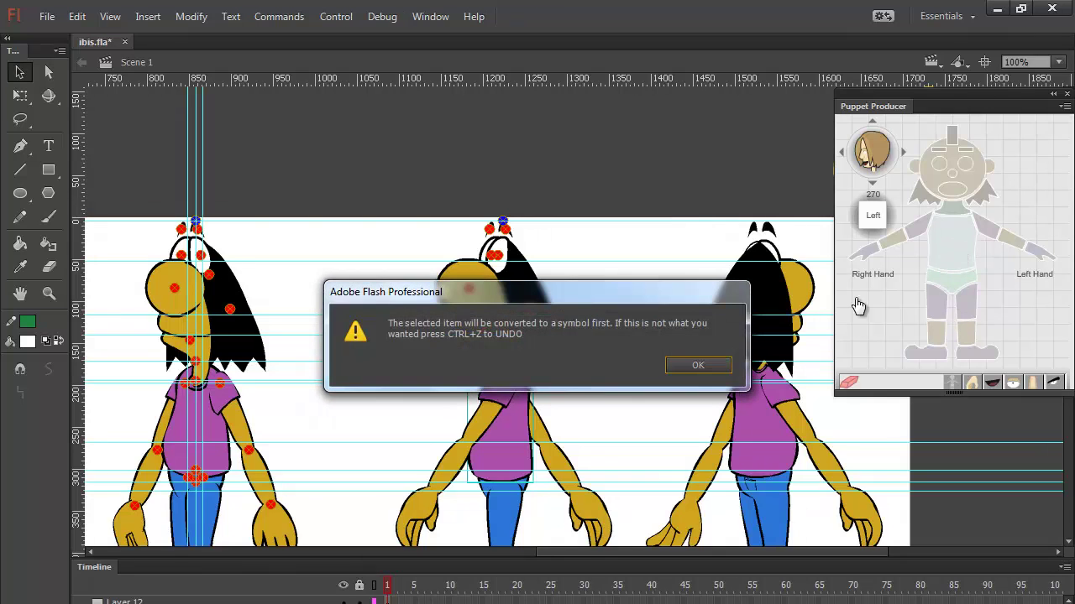
pyautogui.click(697, 367)
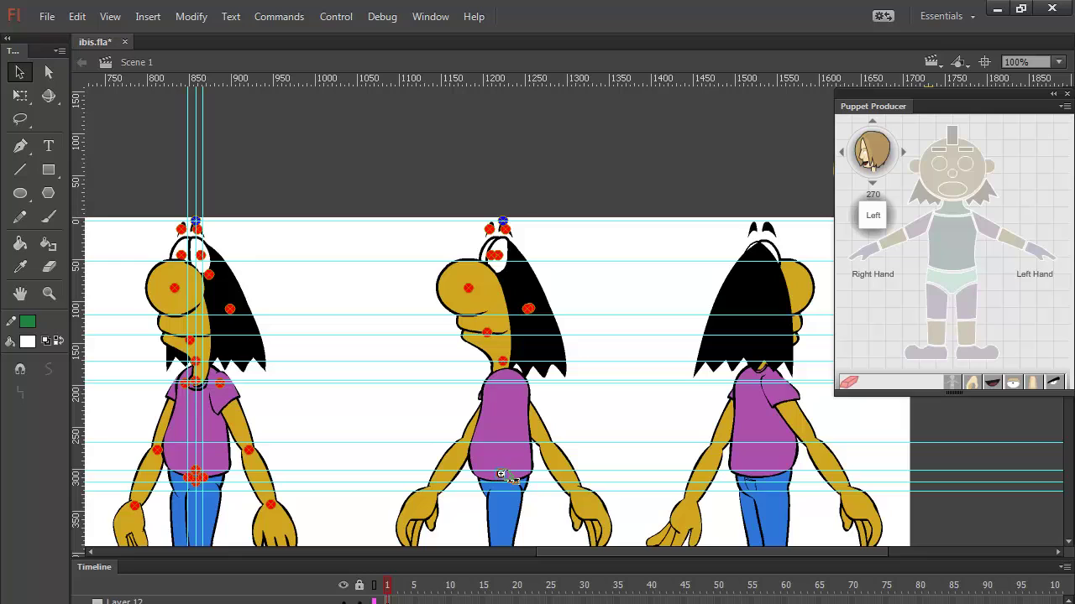
# Send the left-facing character's torso backward in the stacking order, behind the neck and the sleeved near arm
pyautogui.click(528, 406)
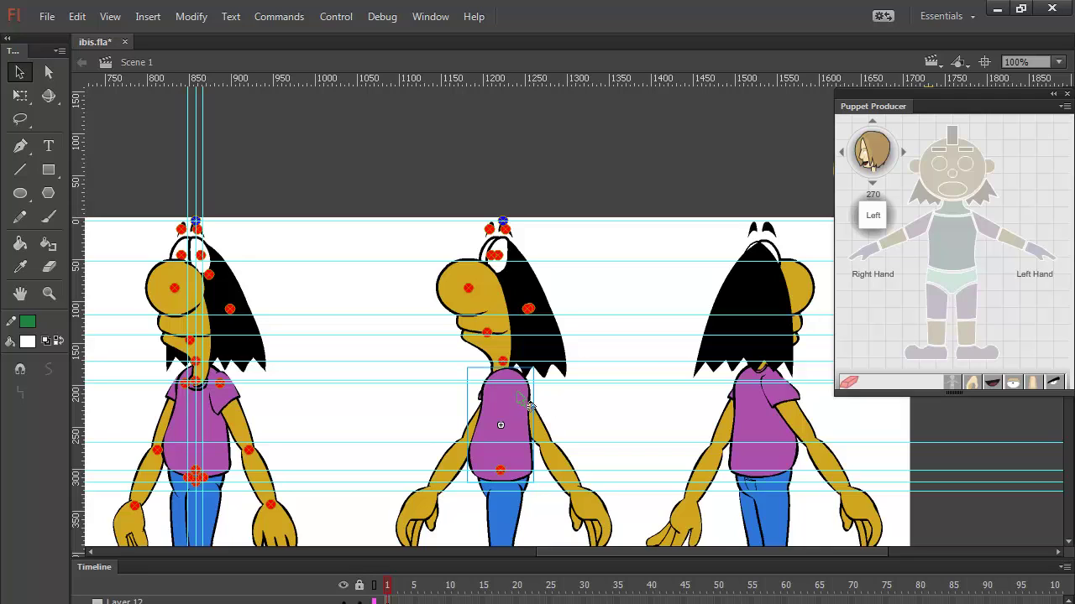
pyautogui.hotkey('ctrl', 'Down')
pyautogui.hotkey('ctrl', 'Down')
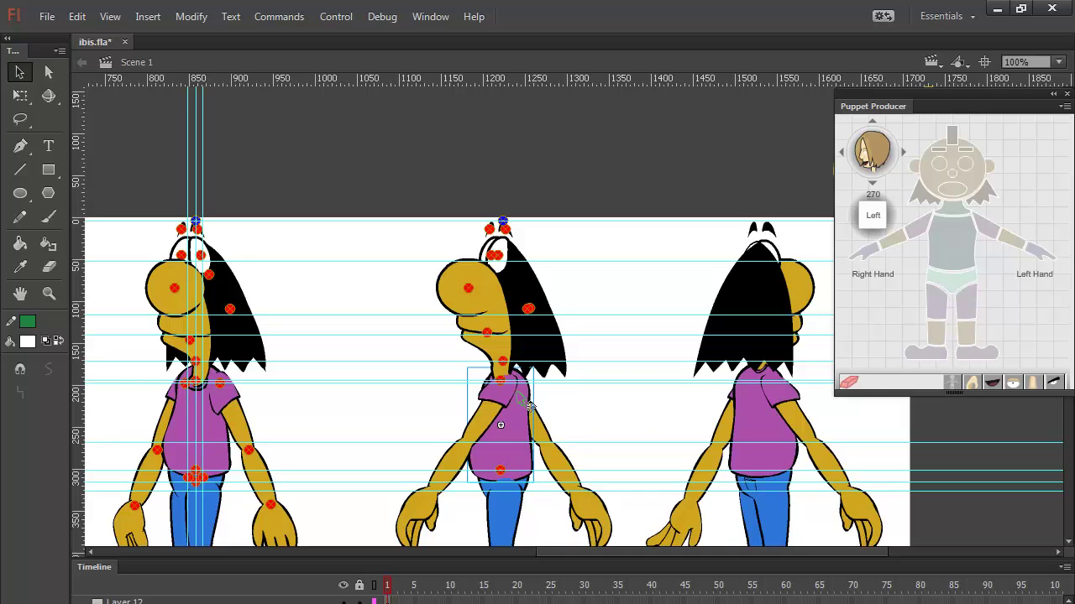
pyautogui.hotkey('ctrl', 'Down')
pyautogui.hotkey('ctrl', 'Up')
# Assign the left-facing character's blue hips piece to the puppet's hips part, accepting its conversion to a symbol
pyautogui.click(487, 496)
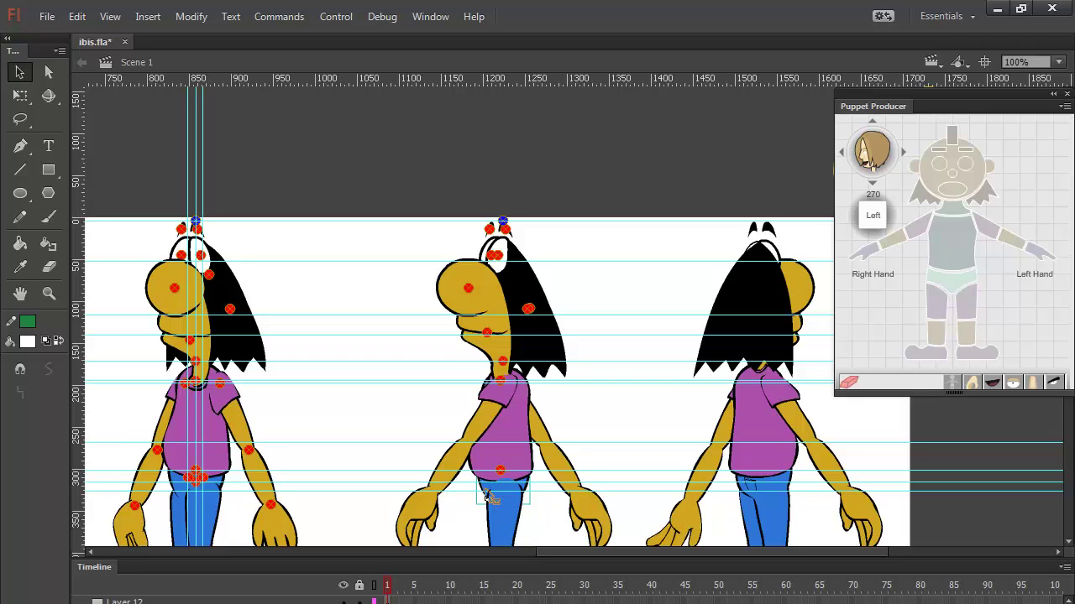
pyautogui.click(951, 291)
pyautogui.click(696, 366)
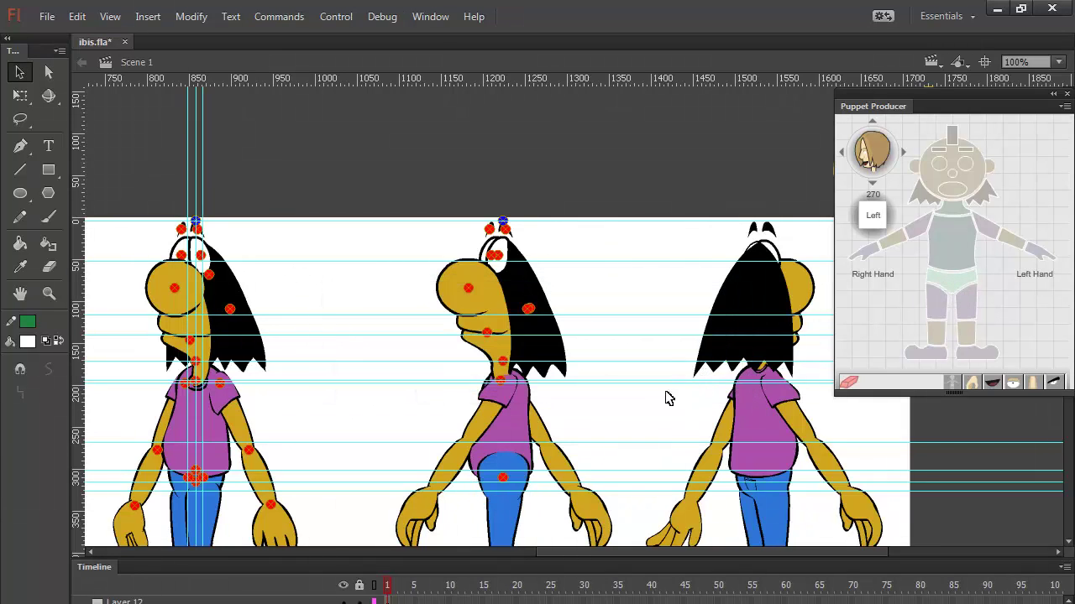
# Move the hips joint down onto the guide below it and restack the torso in front of the hips
pyautogui.click(504, 479)
pyautogui.click(530, 462)
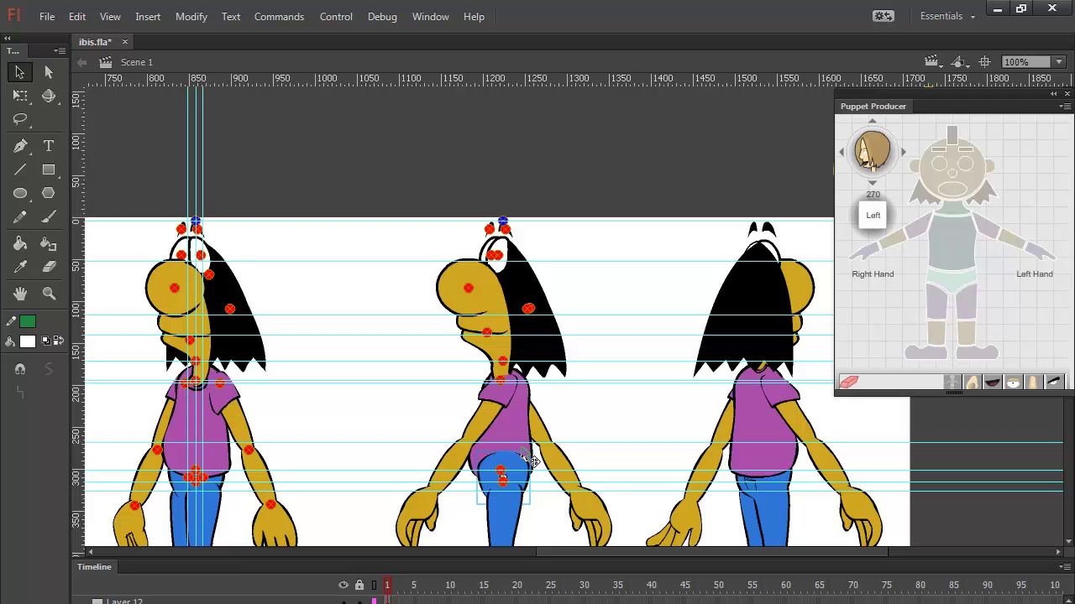
pyautogui.hotkey('ctrl', 'shift', 'Down')
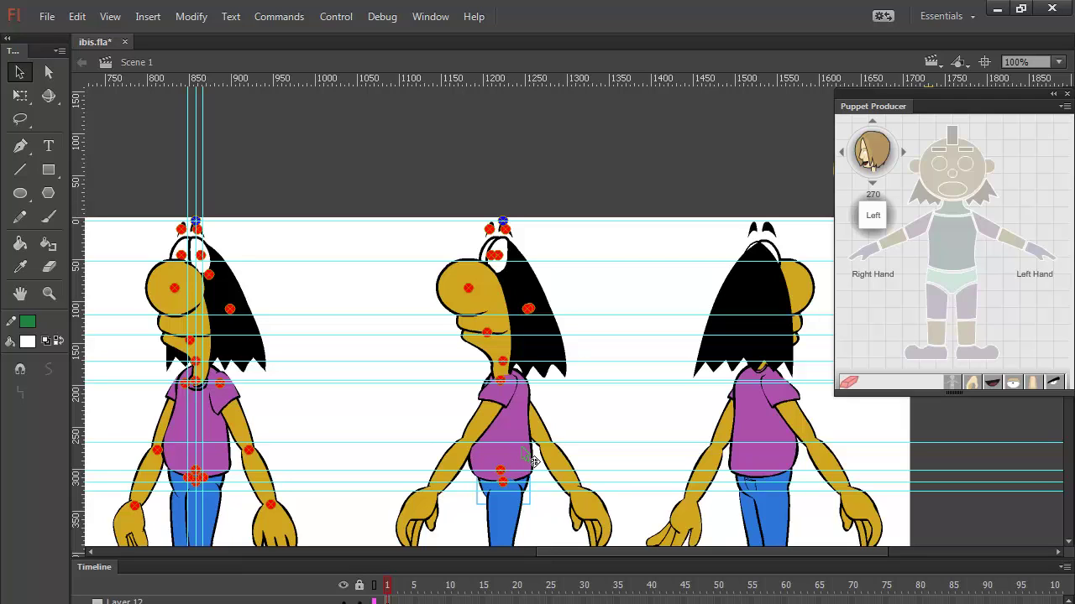
pyautogui.hotkey('ctrl', 'shift', 'Up')
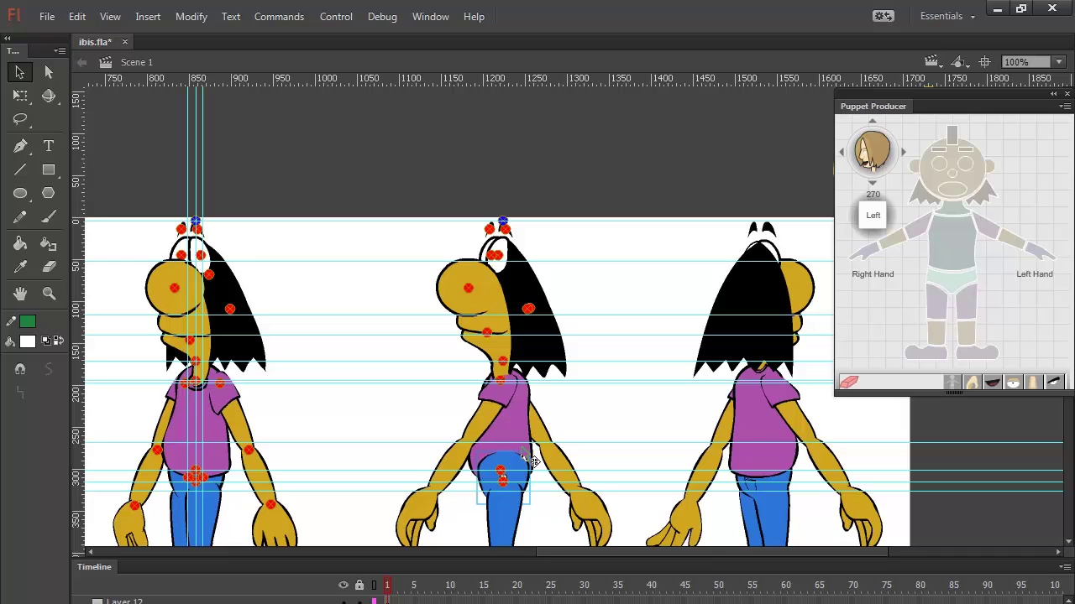
pyautogui.click(529, 433)
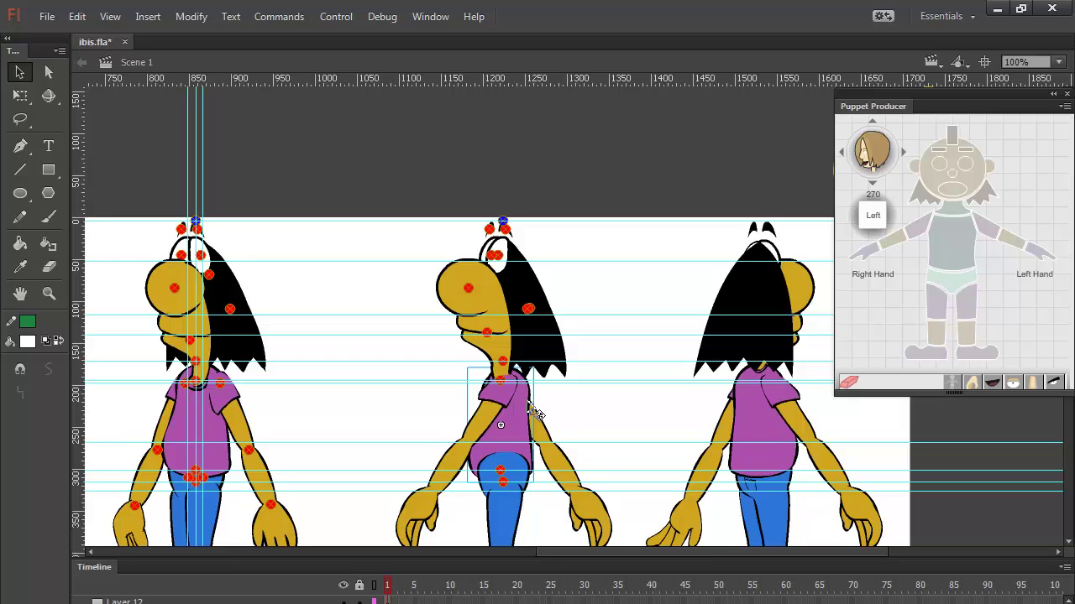
pyautogui.hotkey('ctrl', 'shift', 'Up')
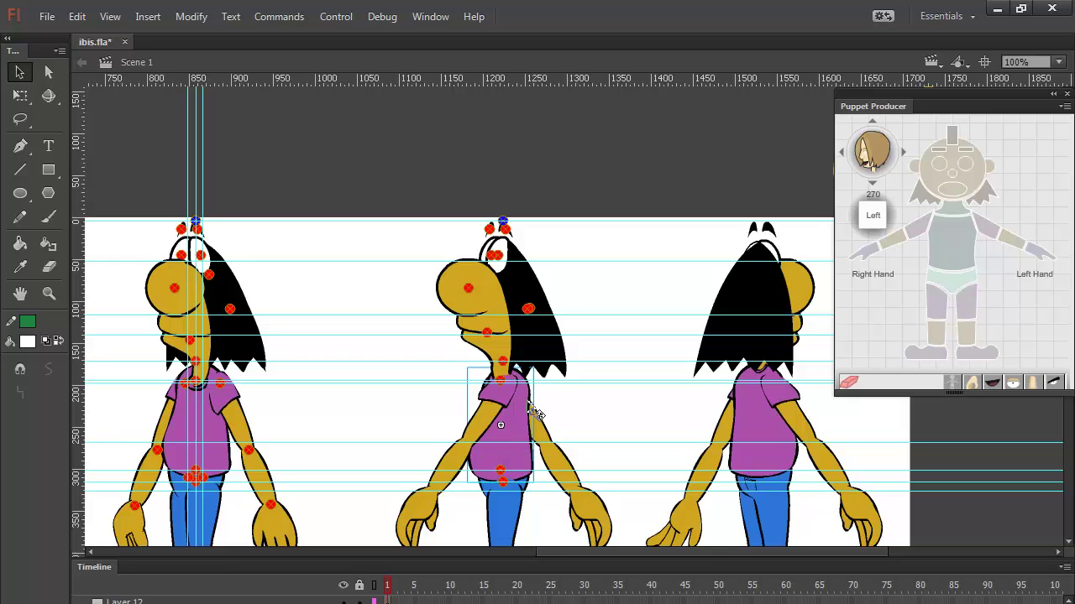
# Align the left-facing character's head tip, head, neck, torso and hips joints to a common horizontal center
pyautogui.moveTo(618, 412); pyautogui.dragTo(630, 214)
pyautogui.click(534, 317)
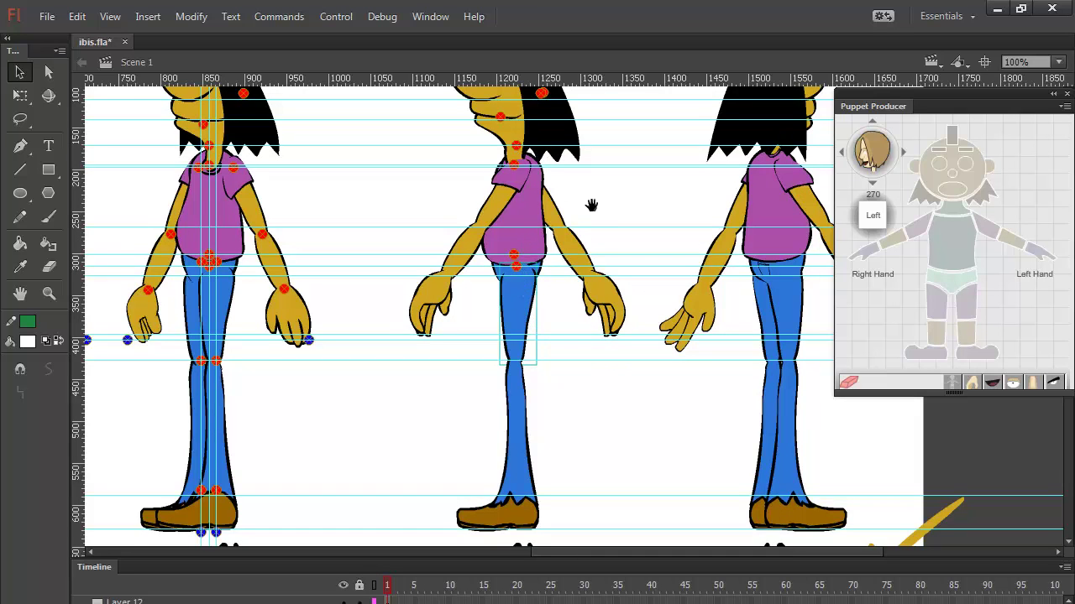
pyautogui.moveTo(605, 205); pyautogui.dragTo(573, 319)
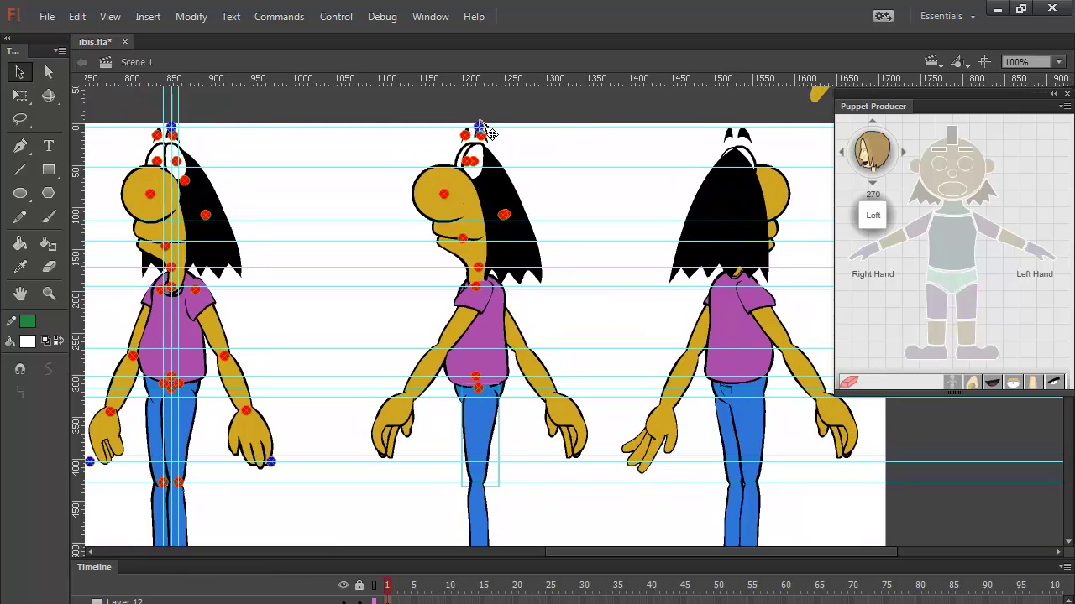
pyautogui.click(481, 268)
pyautogui.hotkey('ctrl', 'k')
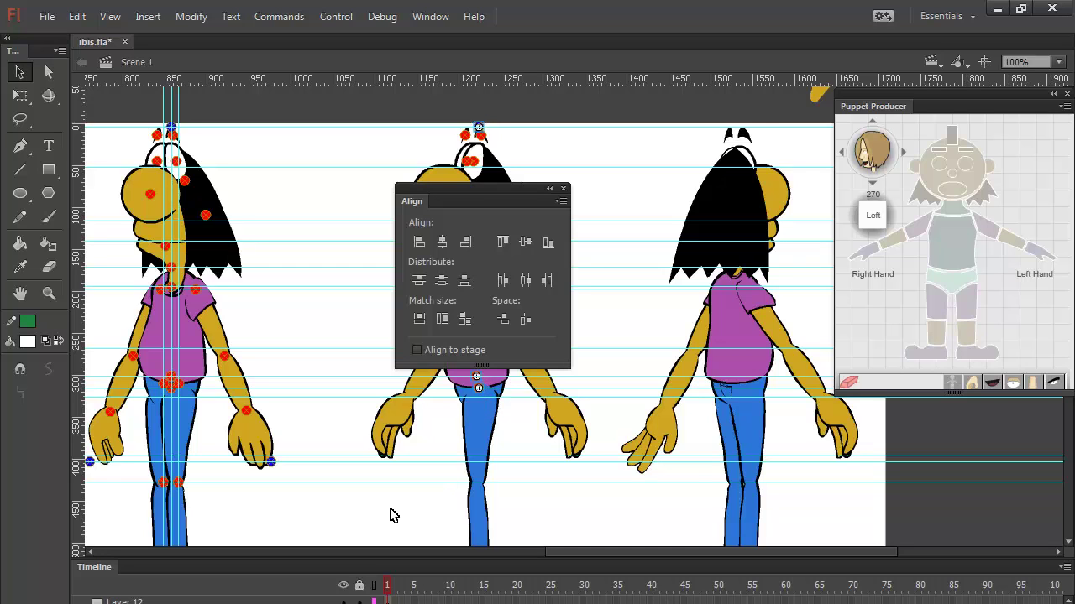
pyautogui.moveTo(409, 203); pyautogui.dragTo(631, 231)
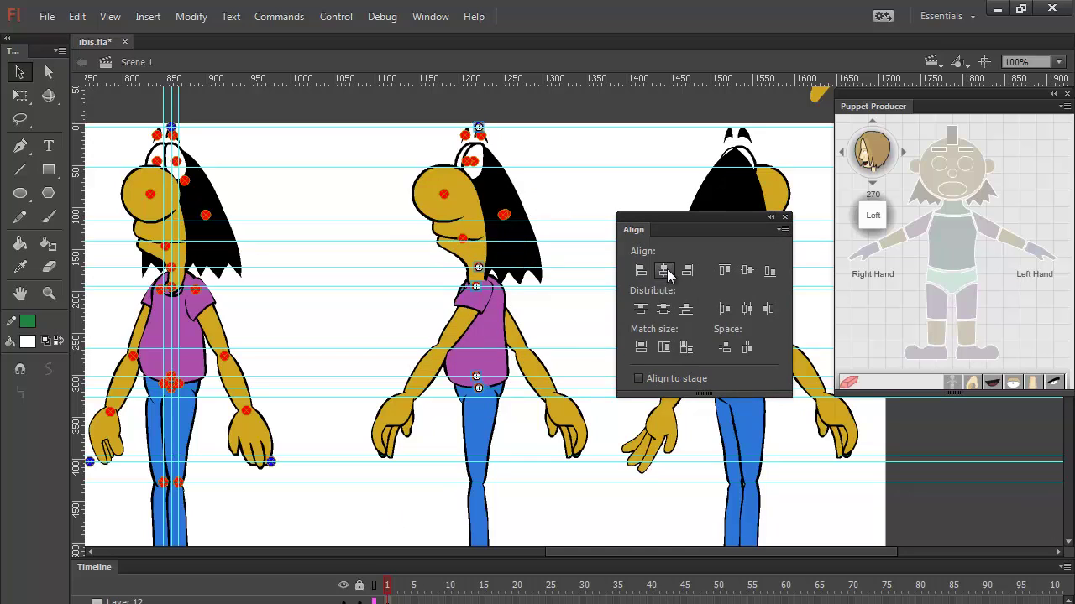
pyautogui.click(664, 271)
pyautogui.click(599, 156)
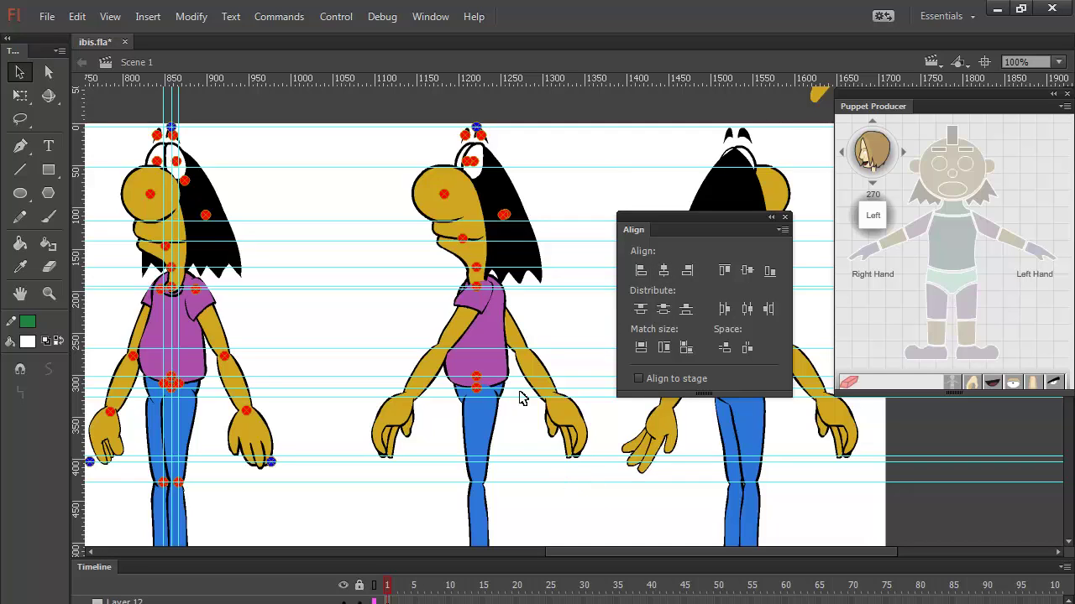
# Assign the left-facing character's blue upper-leg piece to the puppet's left thigh part, accepting its conversion to a symbol
pyautogui.click(496, 440)
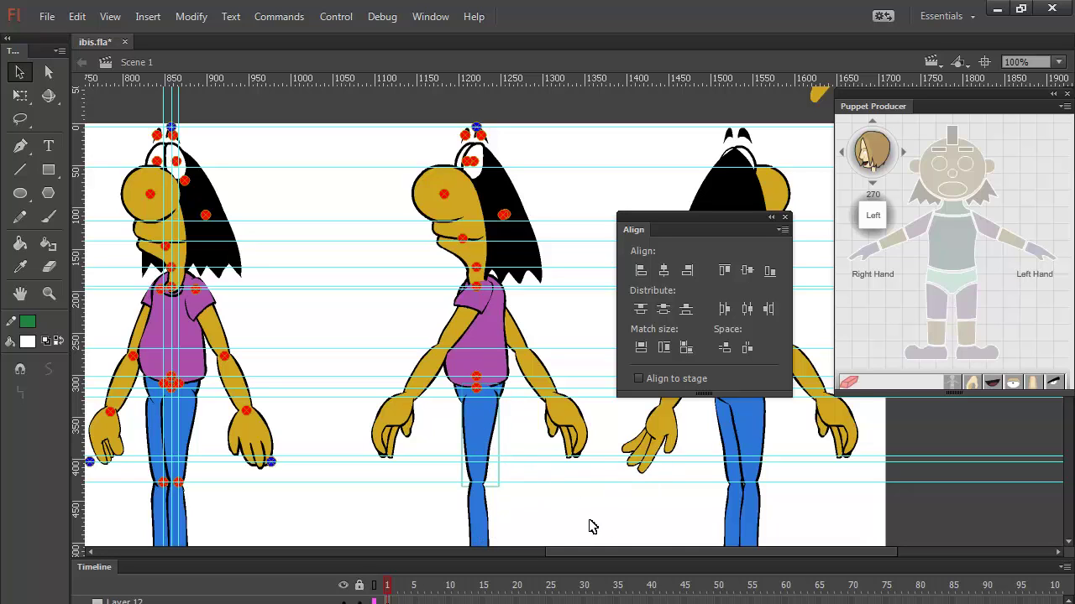
pyautogui.click(962, 316)
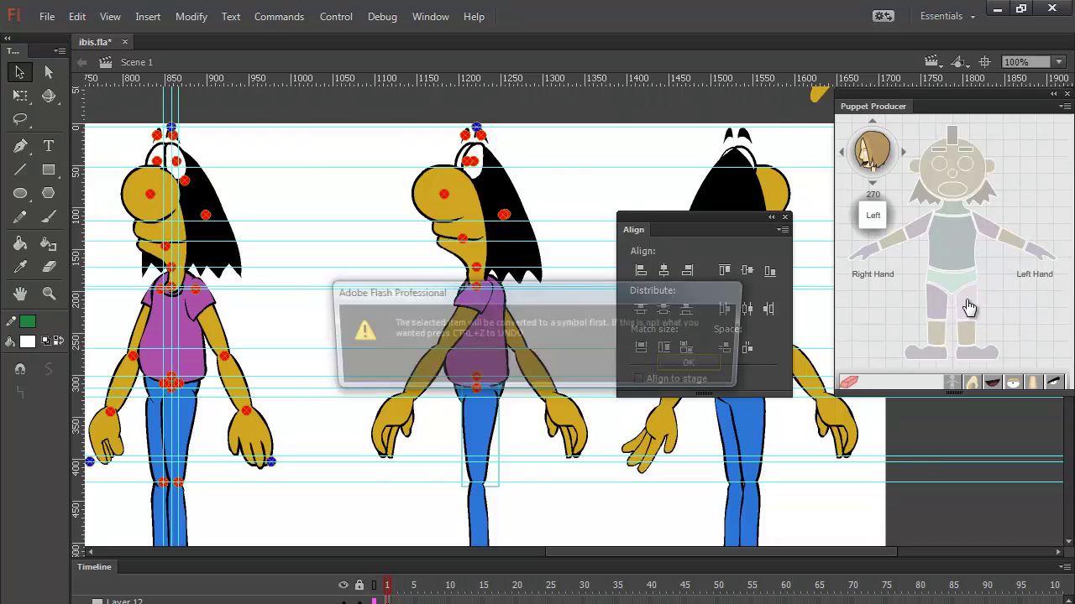
pyautogui.click(699, 365)
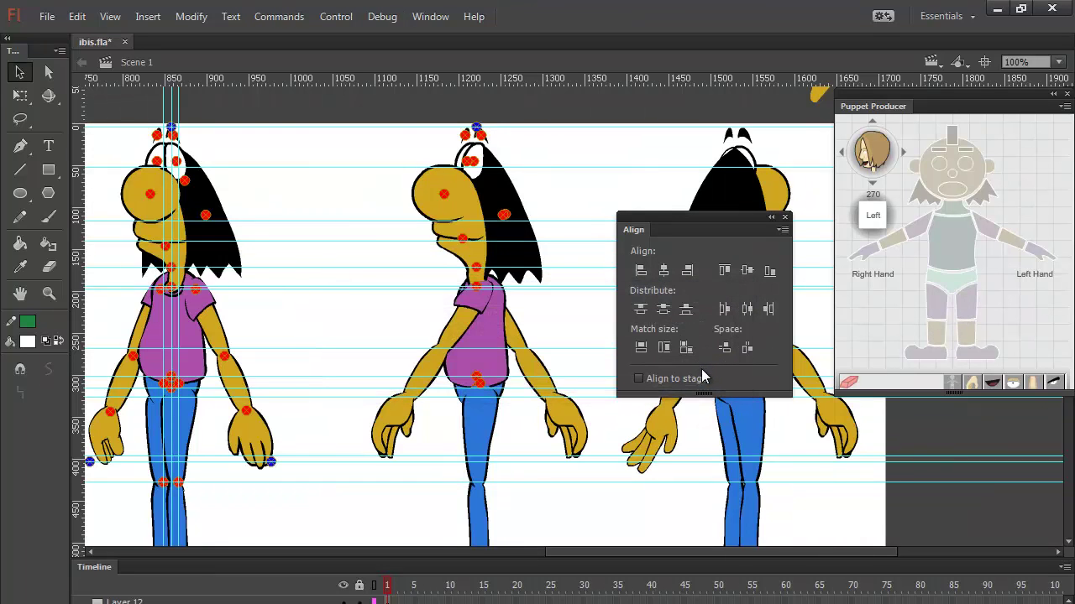
pyautogui.click(491, 433)
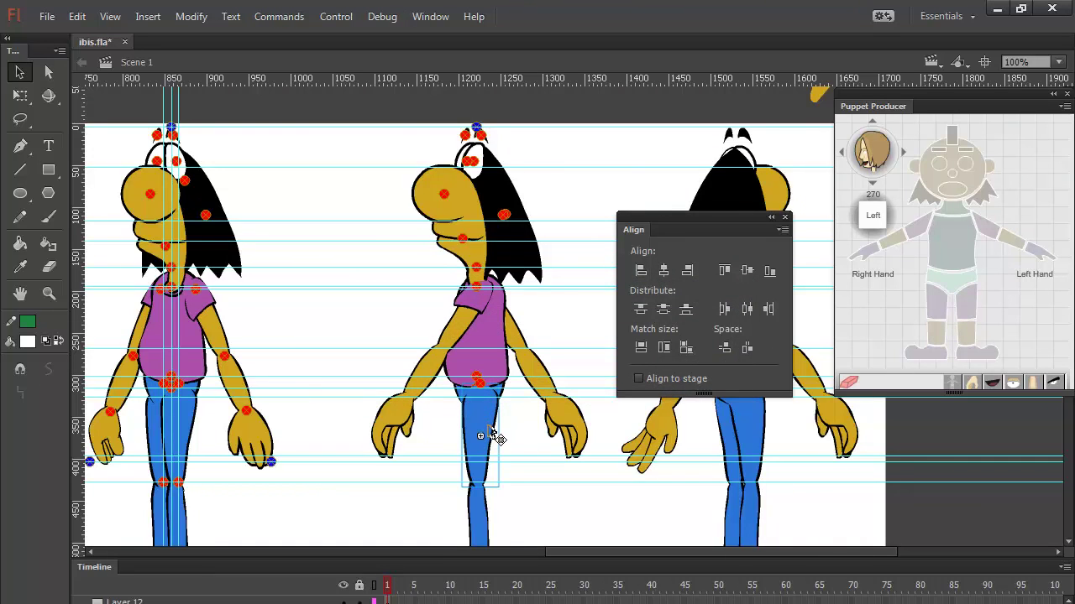
pyautogui.press('Escape')
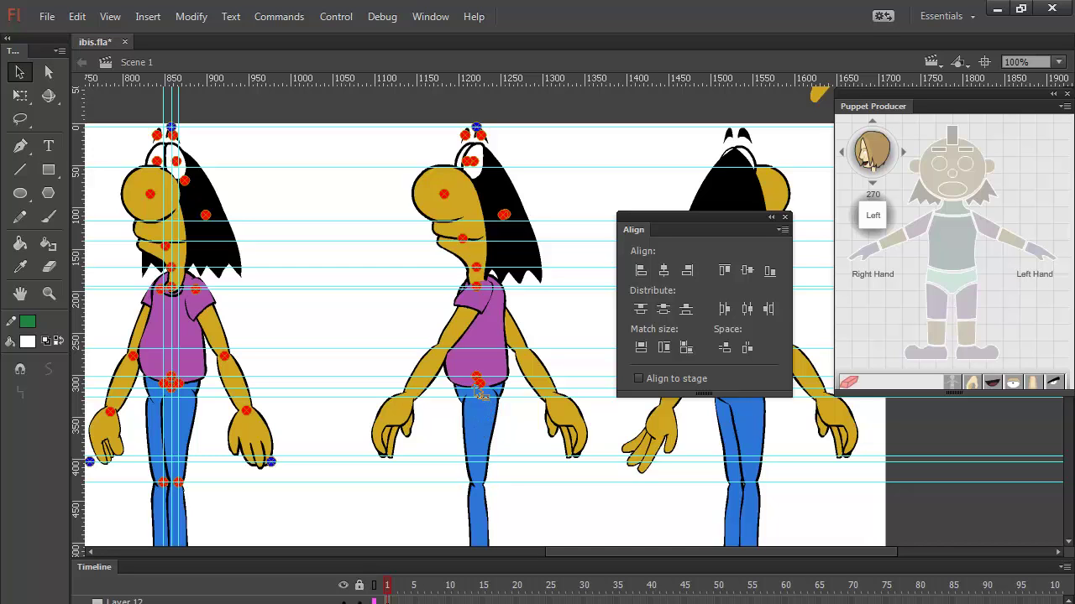
# Examine the overlapping torso, hips and left thigh joints up close in outline view, returning to the normal full-color view
pyautogui.click(374, 586)
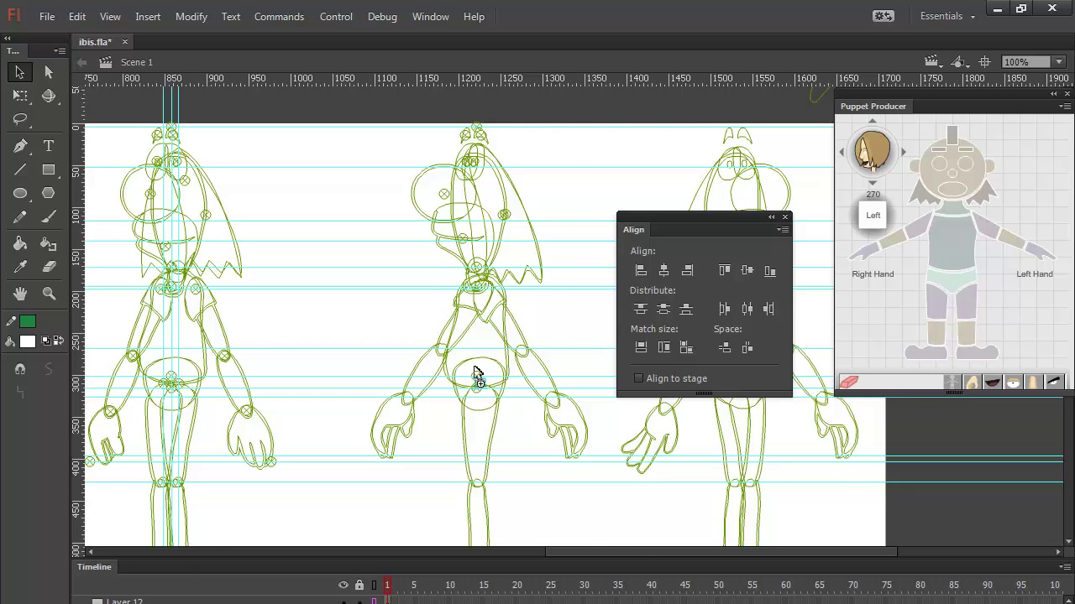
pyautogui.hotkey('ctrl', '=')
pyautogui.hotkey('ctrl', '=')
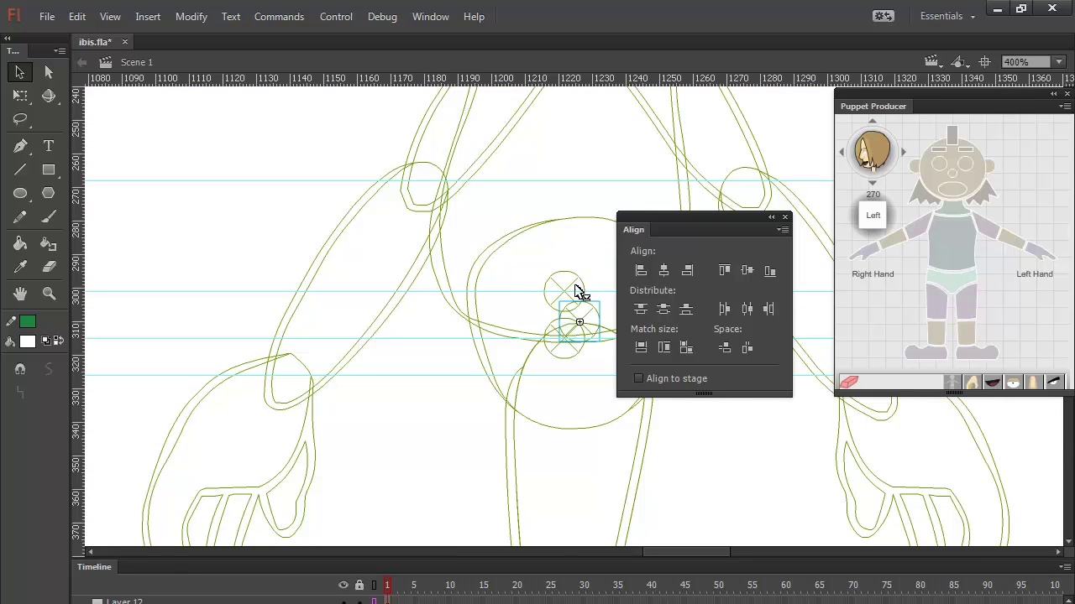
pyautogui.keyDown('shift'); pyautogui.click(576, 352); pyautogui.keyUp('shift')
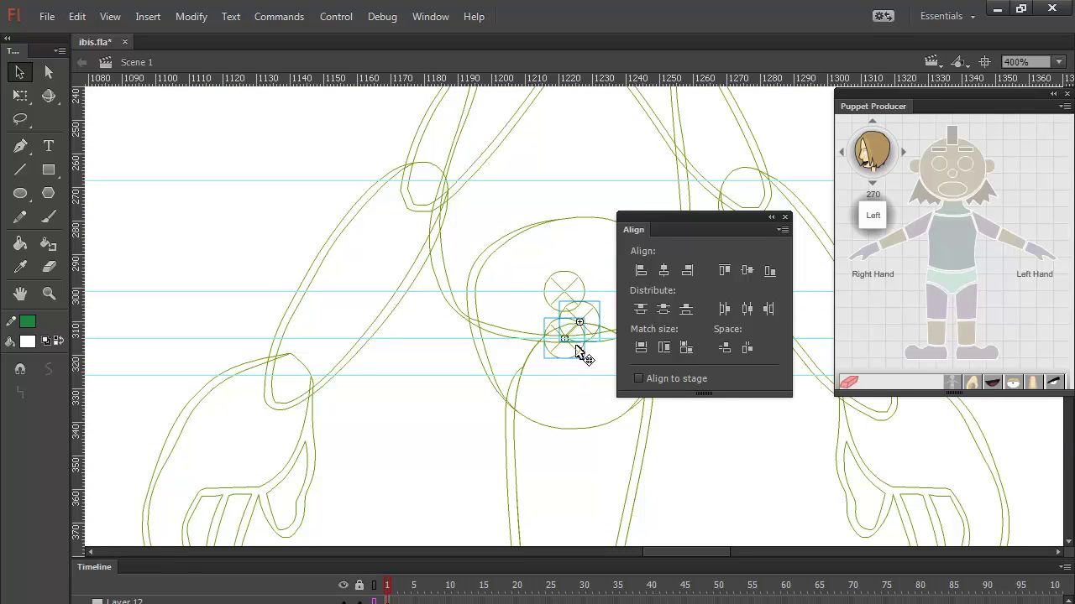
pyautogui.keyDown('shift'); pyautogui.click(565, 284); pyautogui.keyUp('shift')
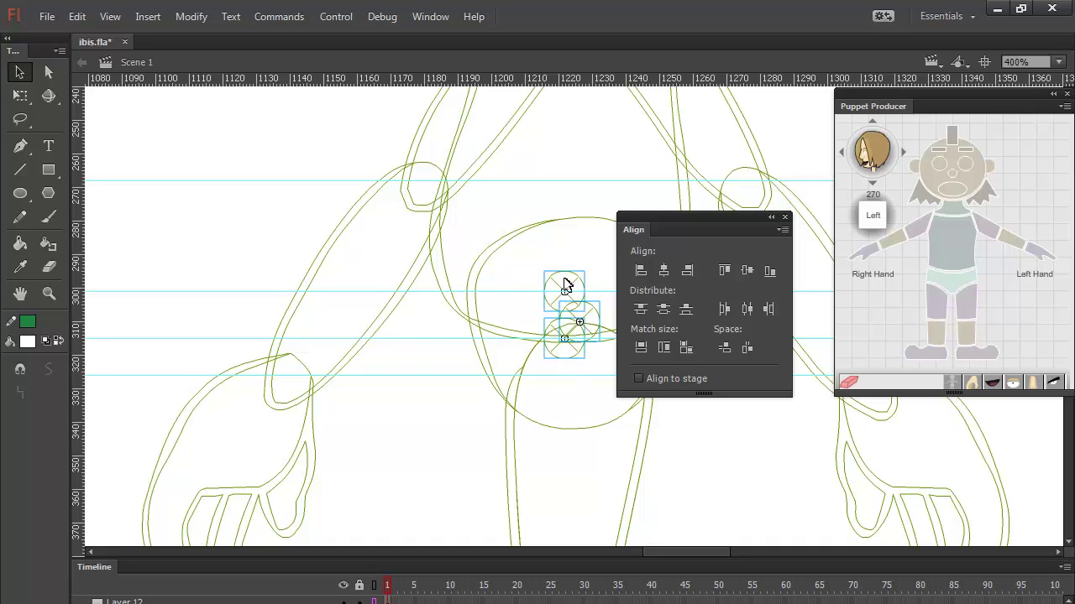
pyautogui.hotkey('ctrl', '-')
pyautogui.hotkey('ctrl', '-')
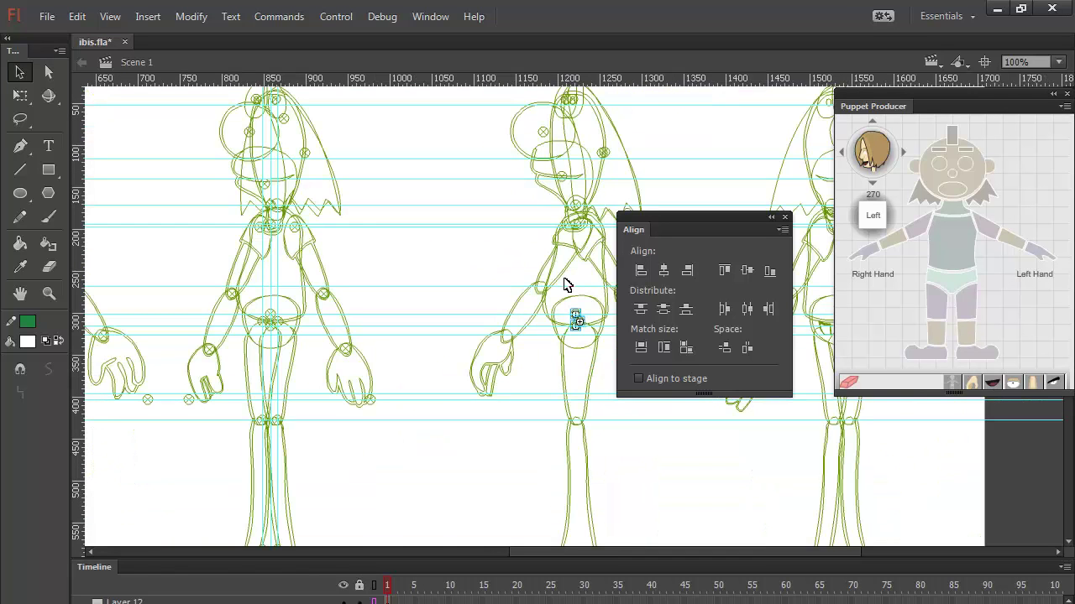
pyautogui.click(377, 582)
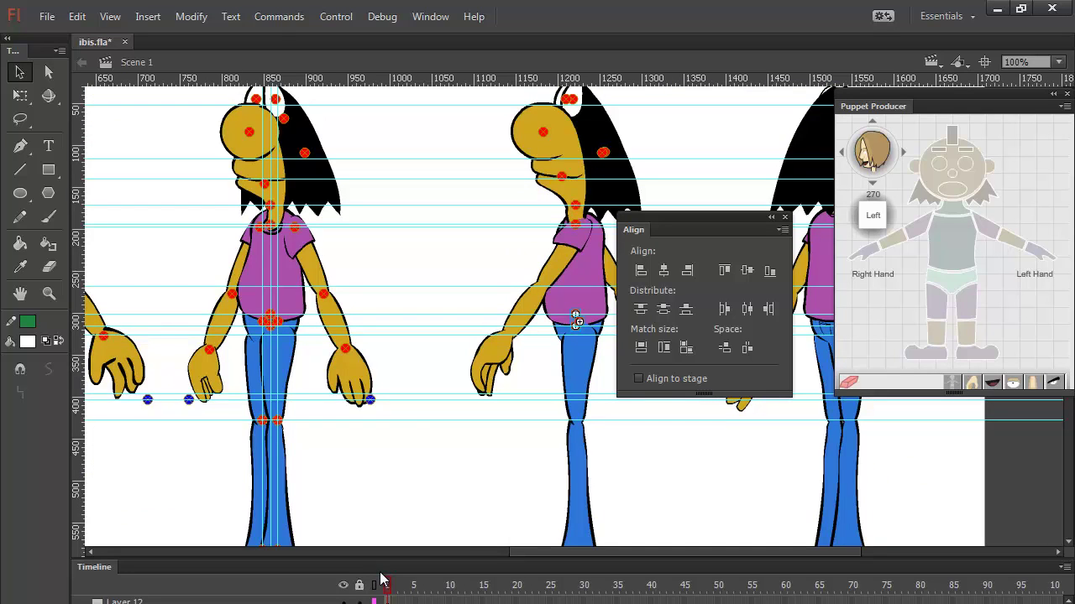
# Assign the left-facing character's blue lower-leg piece to the puppet's left shin part, accepting its conversion to a symbol
pyautogui.moveTo(659, 461); pyautogui.dragTo(540, 432)
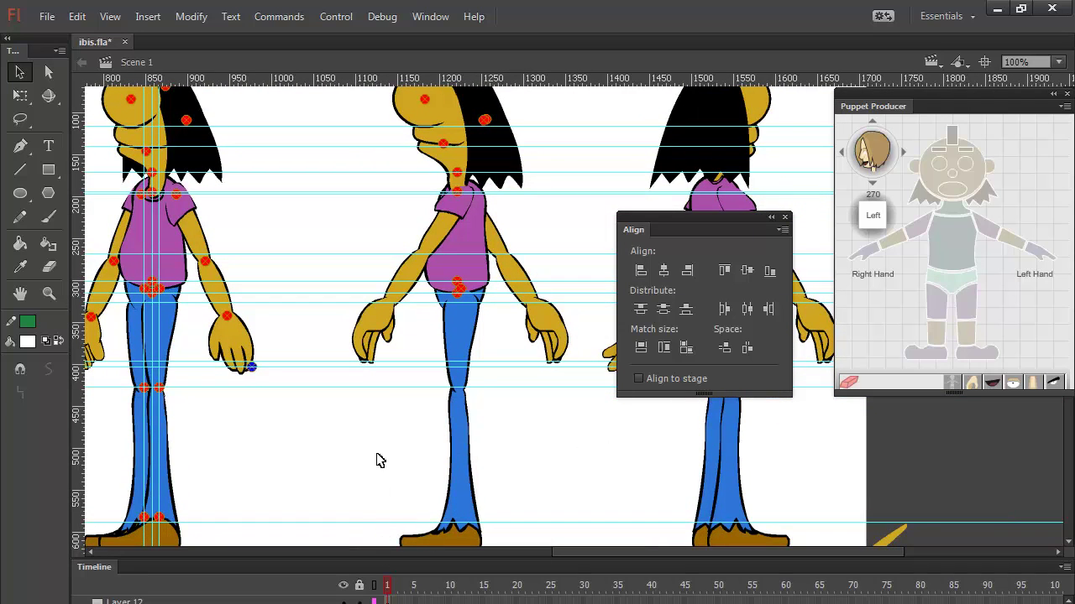
pyautogui.click(474, 439)
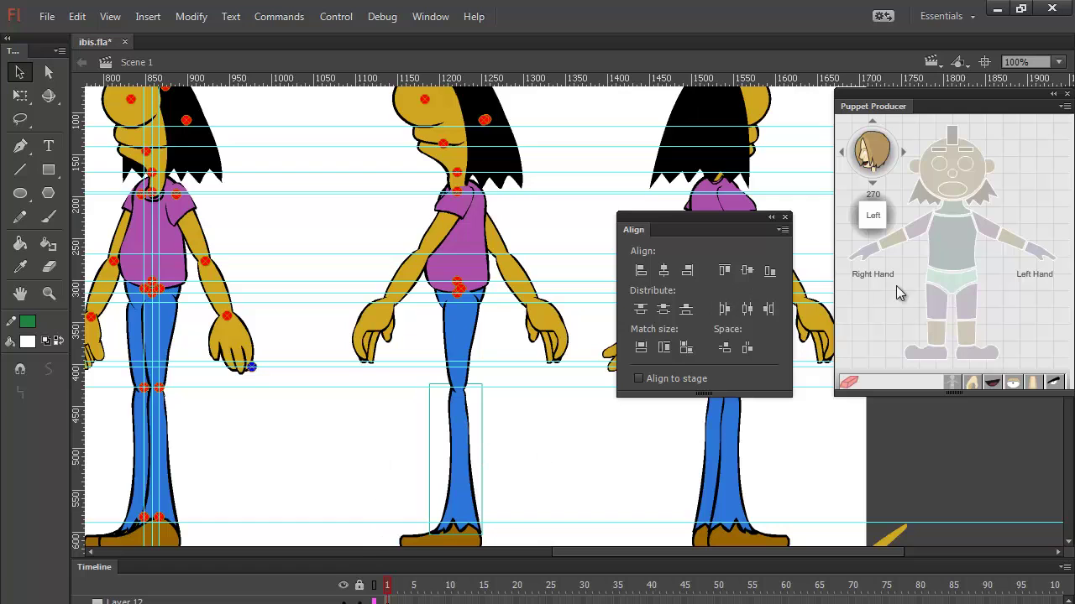
pyautogui.click(970, 339)
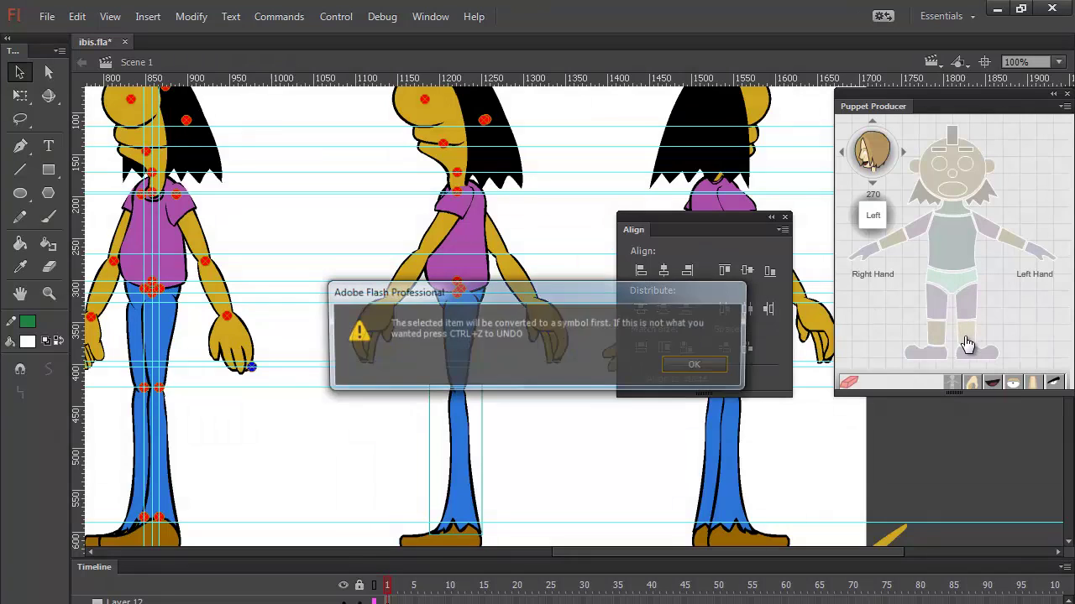
pyautogui.click(714, 371)
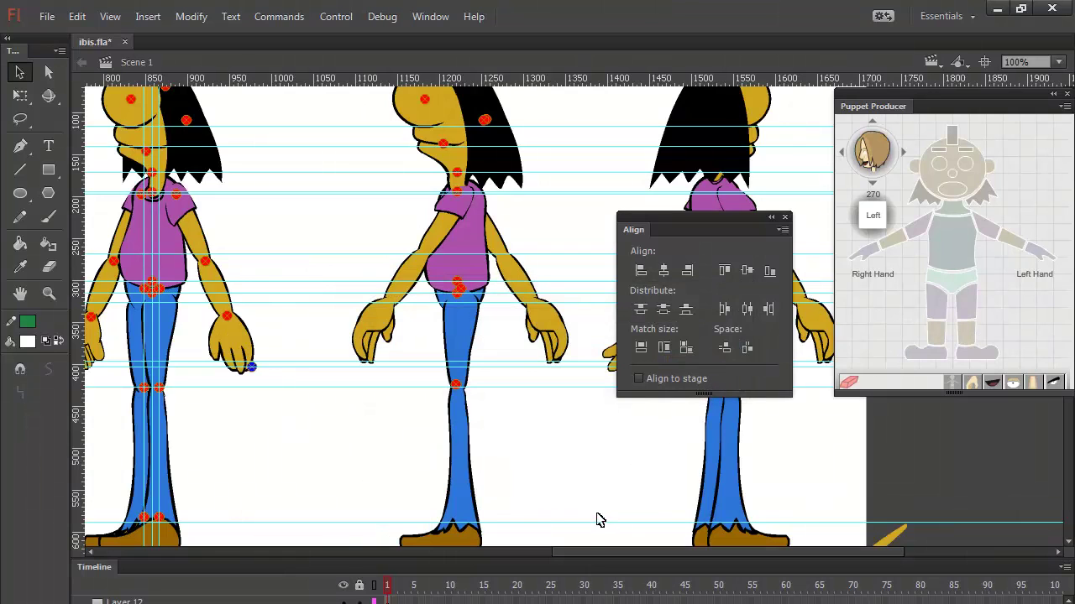
# Assign the left-facing character's brown shoe to the puppet's left foot part, accepting its conversion to a symbol
pyautogui.moveTo(550, 472); pyautogui.dragTo(547, 396)
pyautogui.scroll(-3, 538, 445)
pyautogui.click(475, 470)
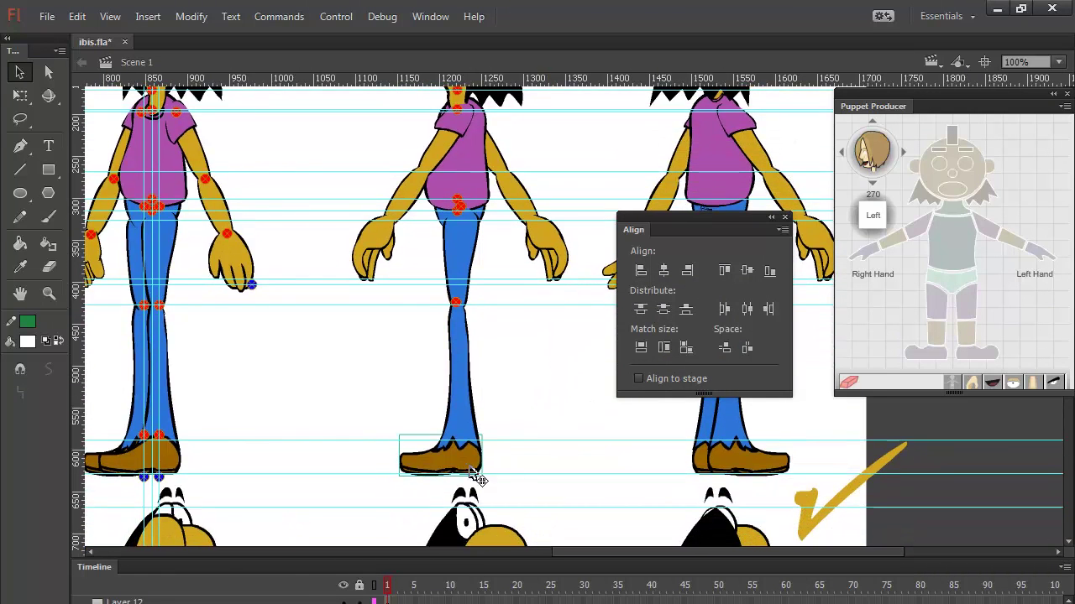
pyautogui.click(977, 361)
pyautogui.click(704, 365)
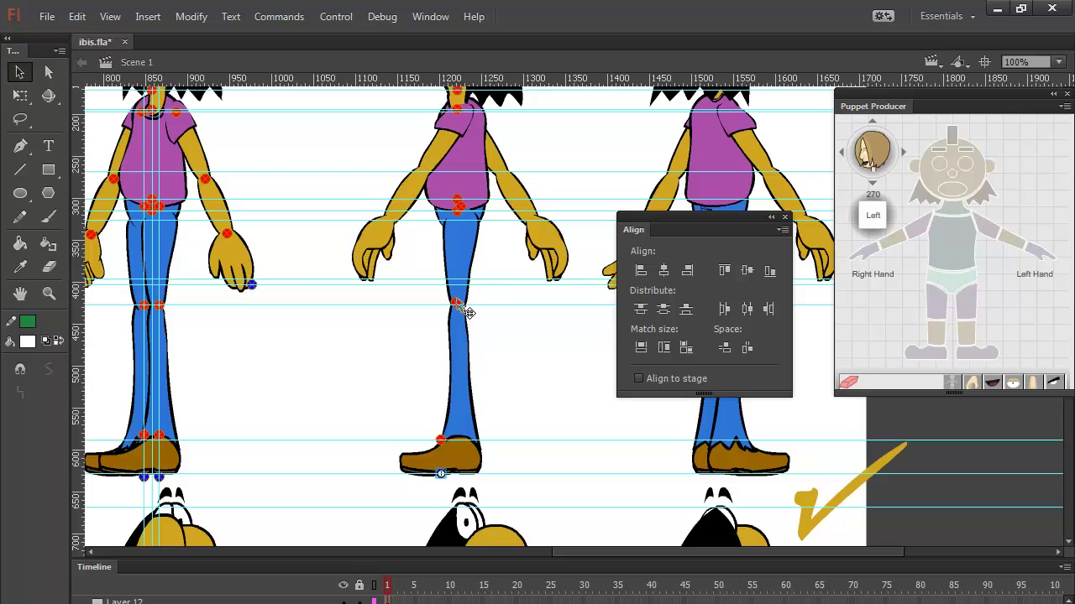
# Align the left leg's thigh, shin, foot and foot tip joints to a common horizontal center
pyautogui.click(469, 214)
pyautogui.click(444, 451)
pyautogui.keyDown('shift'); pyautogui.click(445, 475); pyautogui.keyUp('shift')
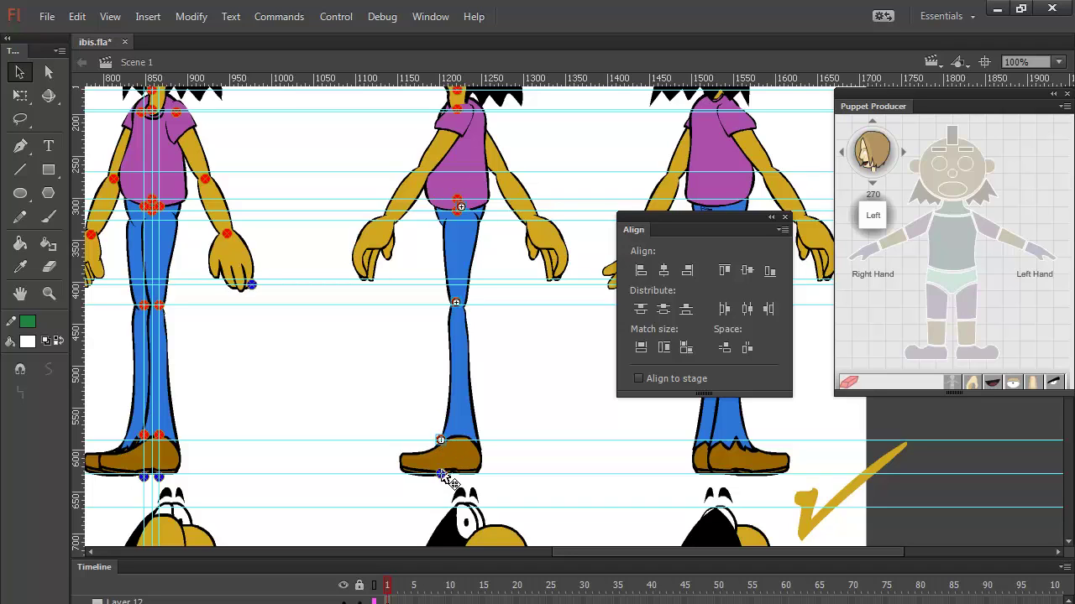
pyautogui.click(664, 270)
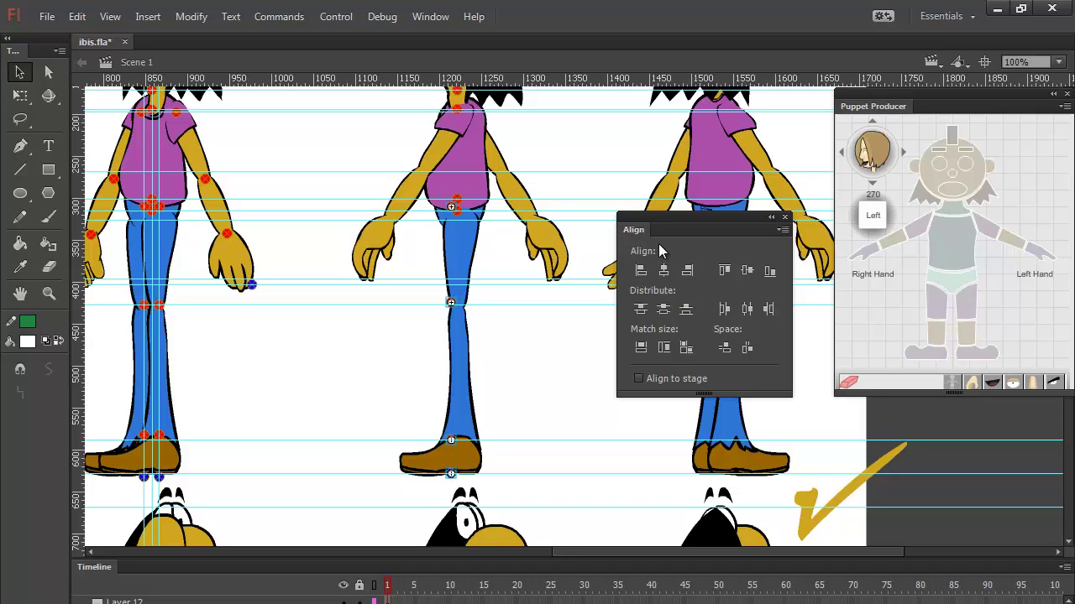
# Nudge the aligned left leg joints rightward until they line up with the hips joint above
pyautogui.press('Right')
pyautogui.press('Right')
pyautogui.press('Right')
pyautogui.press('Right')
pyautogui.press('Right')
pyautogui.press('Right')
pyautogui.press('Right')
pyautogui.press('Right')
pyautogui.press('Right')
pyautogui.press('Right')
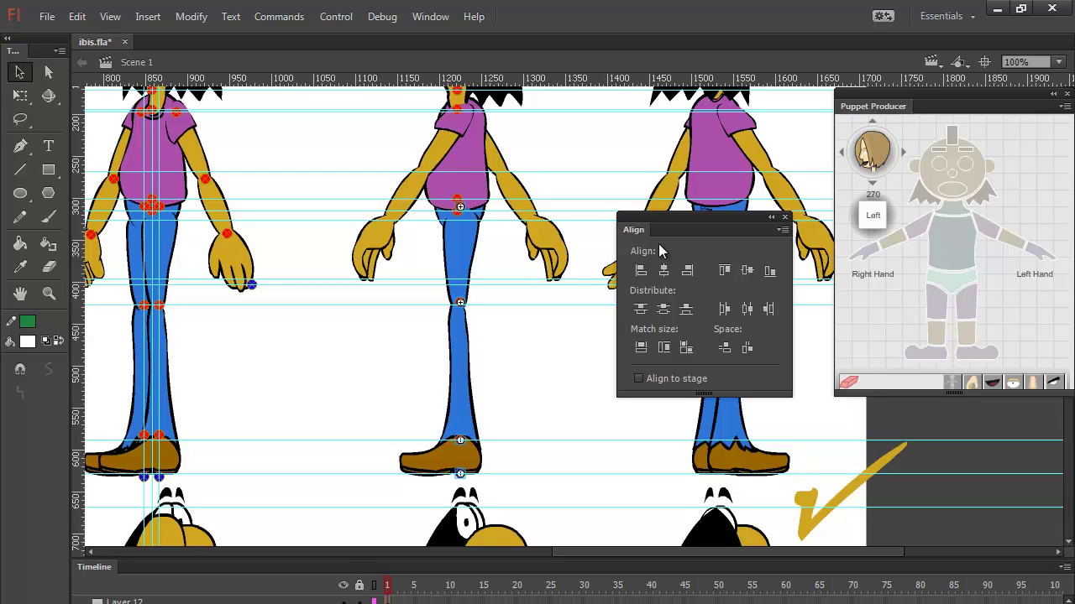
pyautogui.press('Down')
pyautogui.press('Up')
pyautogui.press('Left')
pyautogui.press('Left')
pyautogui.click(534, 384)
# Show the properties of the left thigh joint to check its instance name
pyautogui.click(458, 206)
pyautogui.click(430, 16)
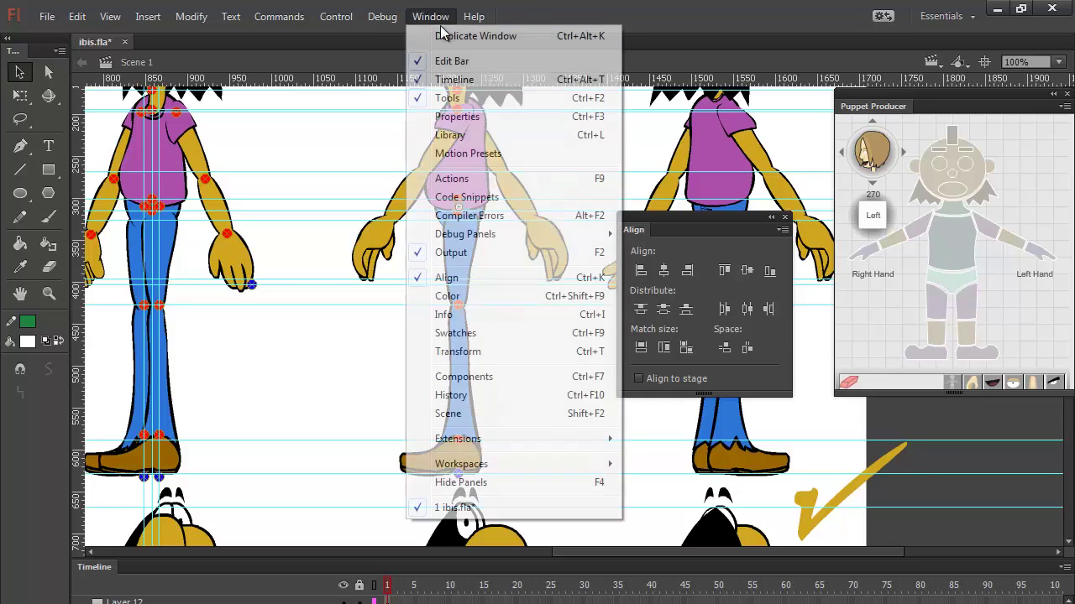
pyautogui.click(491, 116)
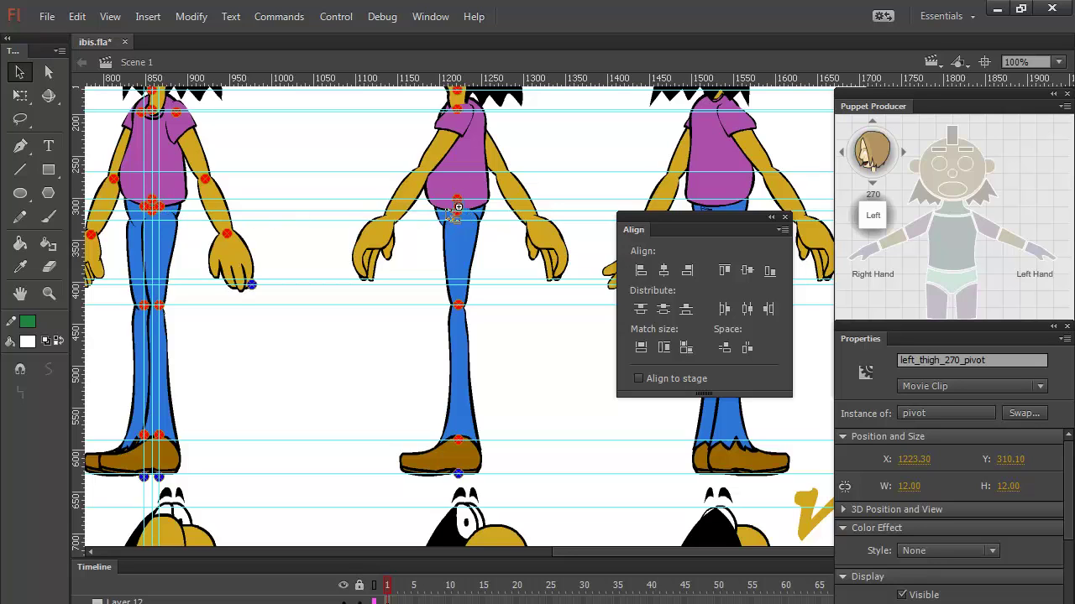
pyautogui.click(375, 403)
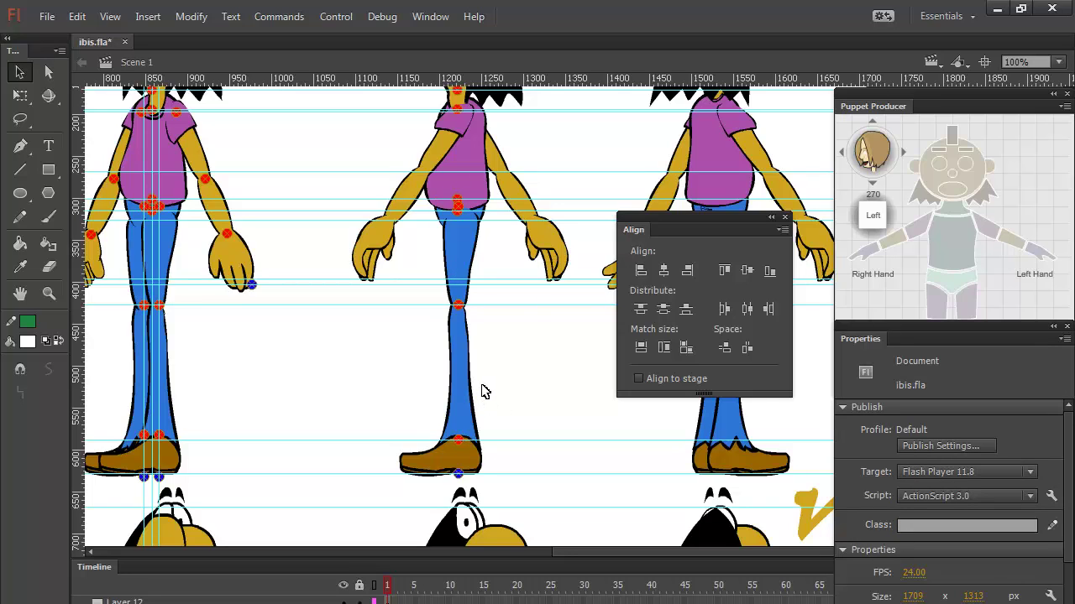
# Group the left-facing character's left thigh, shin and foot pieces together with all of the leg's joints
pyautogui.click(459, 206)
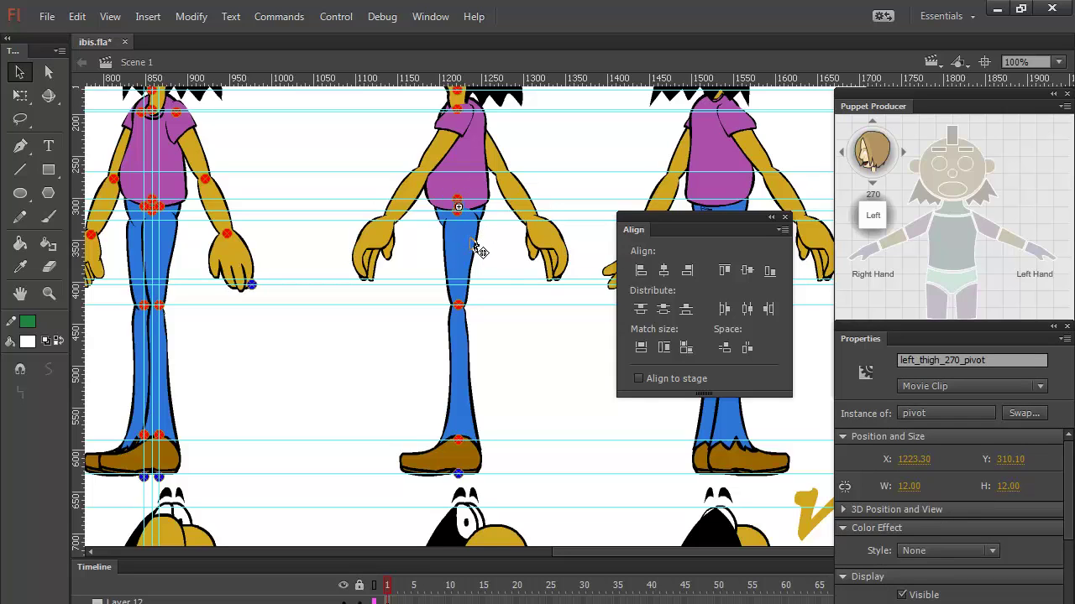
pyautogui.click(475, 246)
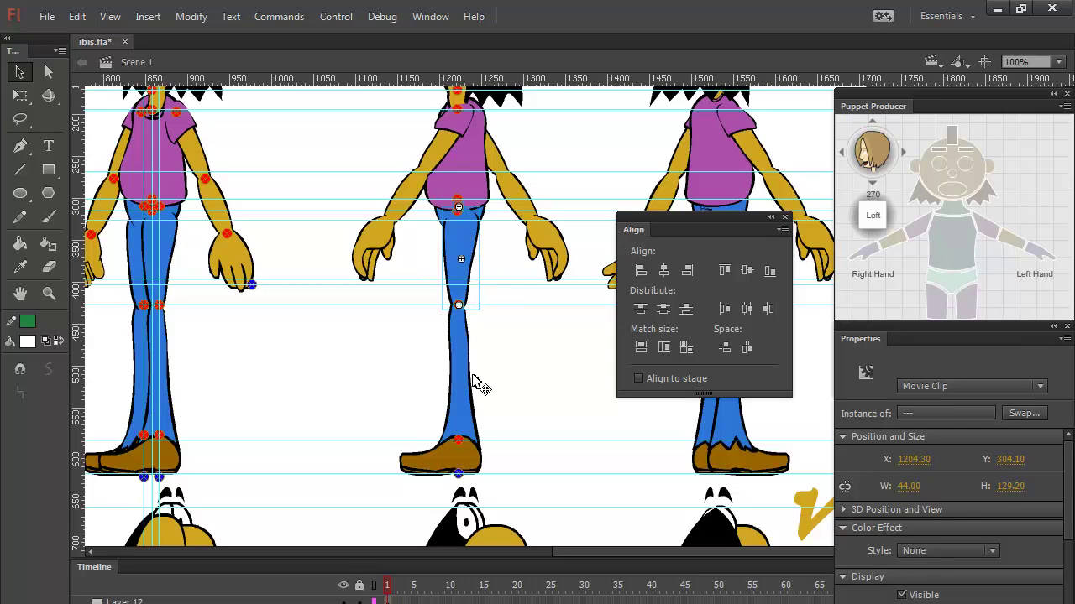
pyautogui.keyDown('shift'); pyautogui.click(467, 413); pyautogui.keyUp('shift')
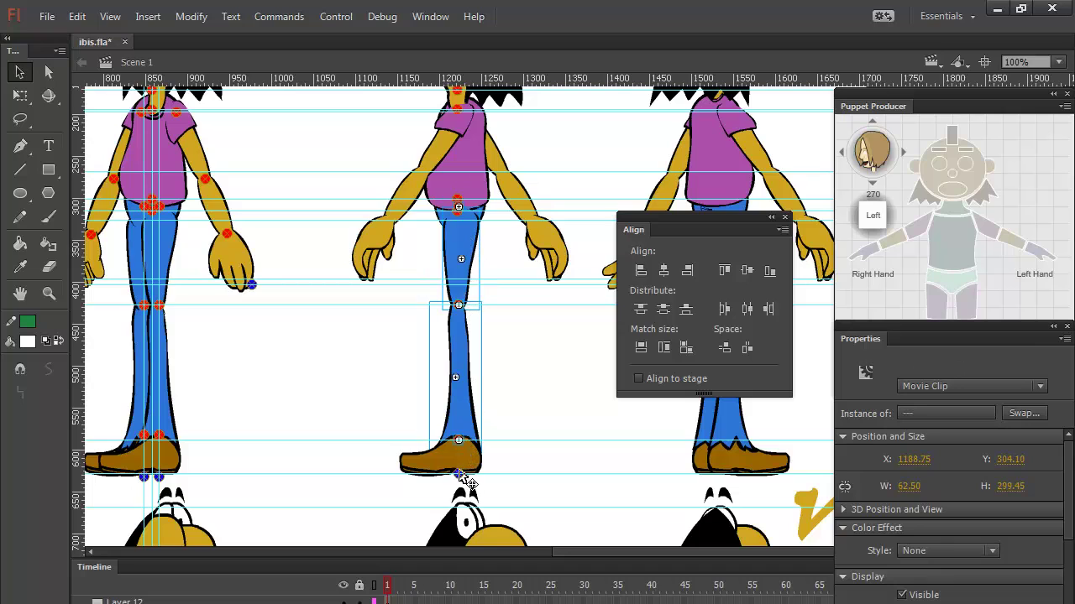
pyautogui.keyDown('shift'); pyautogui.click(470, 462); pyautogui.keyUp('shift')
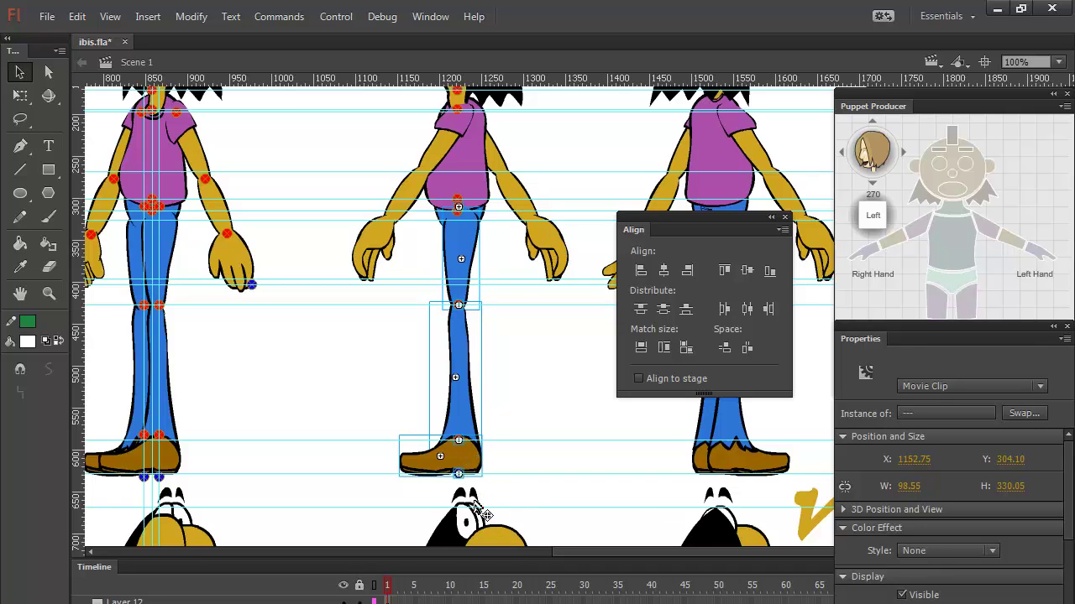
pyautogui.hotkey('ctrl', 'g')
# Move the grouped left leg 70 px to the right, clear of the other leg behind it
pyautogui.hotkey('shift', 'Right')
pyautogui.hotkey('shift', 'Right')
pyautogui.hotkey('shift', 'Right')
pyautogui.hotkey('shift', 'Right')
pyautogui.hotkey('shift', 'Right')
pyautogui.hotkey('shift', 'Right')
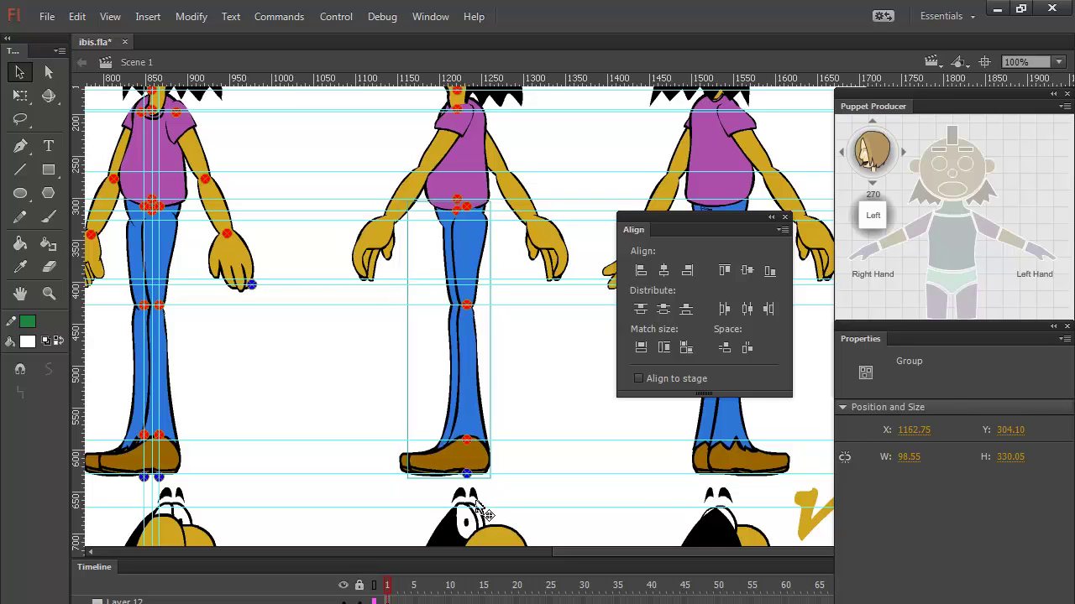
pyautogui.hotkey('shift', 'Right')
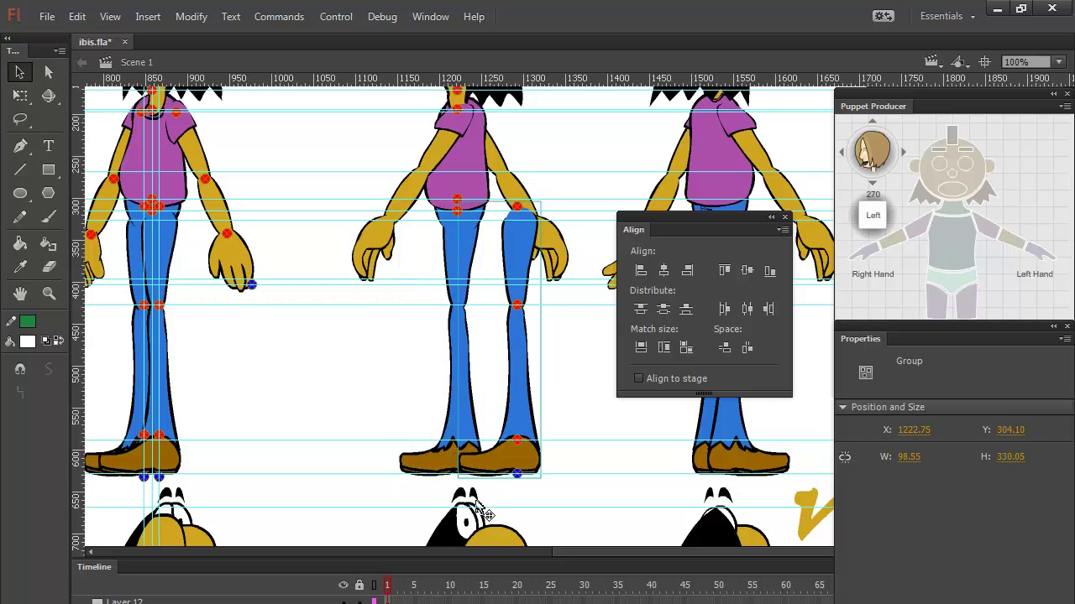
# Assign the uncovered upper-leg piece to the puppet's right thigh part, accepting its conversion to a symbol
pyautogui.click(473, 256)
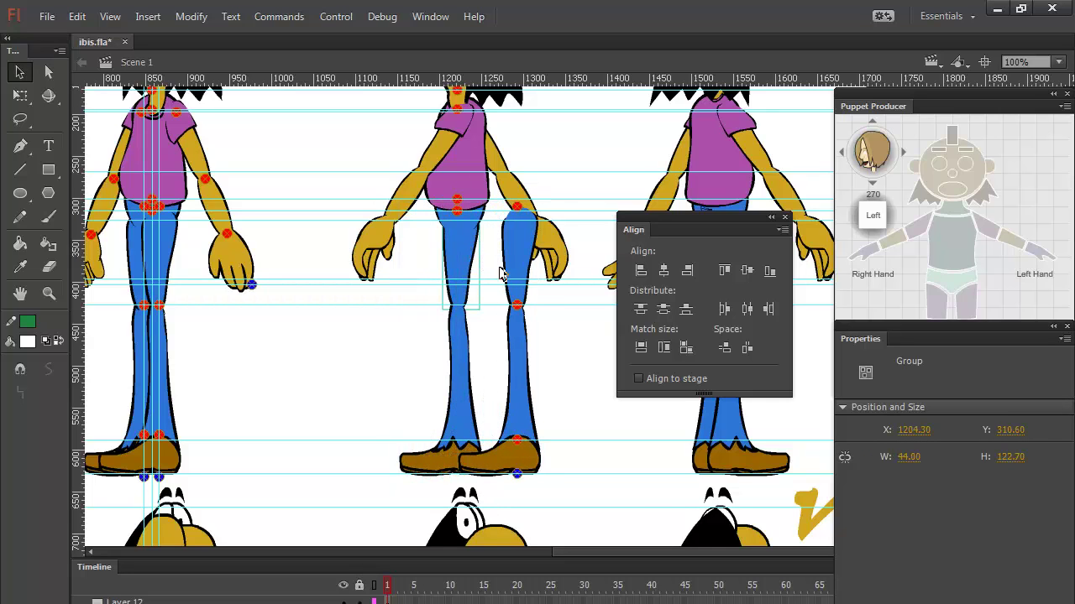
pyautogui.moveTo(873, 338); pyautogui.dragTo(883, 385)
pyautogui.click(940, 311)
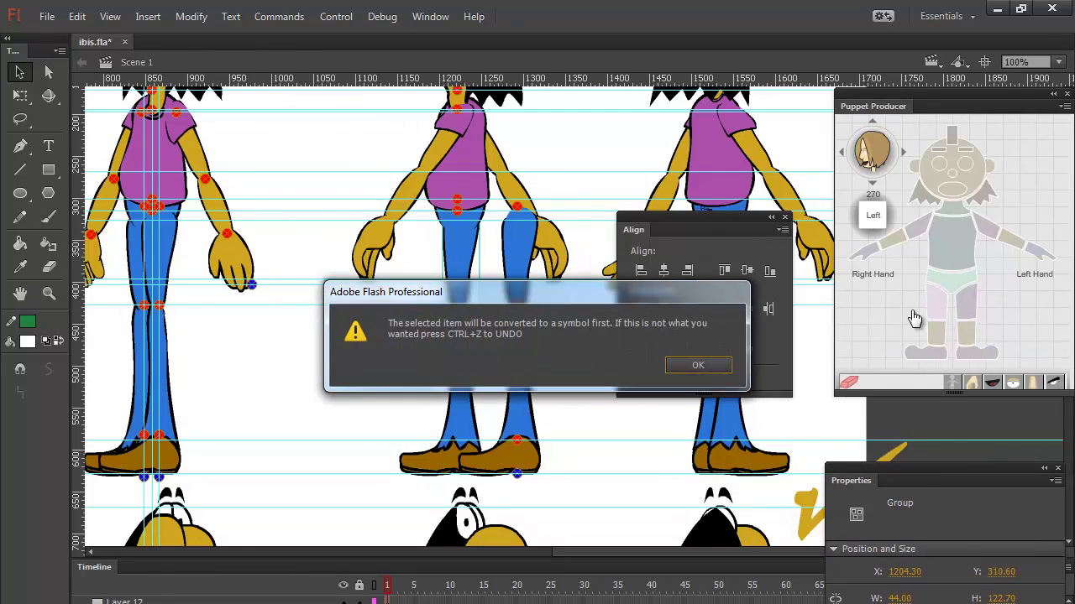
pyautogui.click(708, 365)
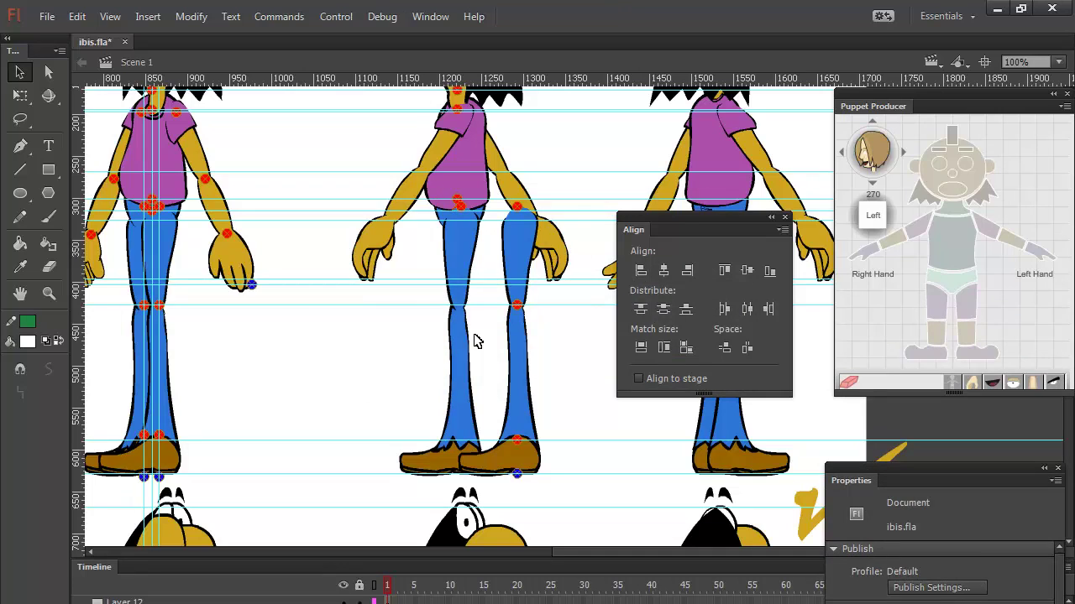
# Assign the uncovered shin and foot pieces to the puppet's right shank and right foot parts, accepting their conversion to symbols
pyautogui.click(473, 359)
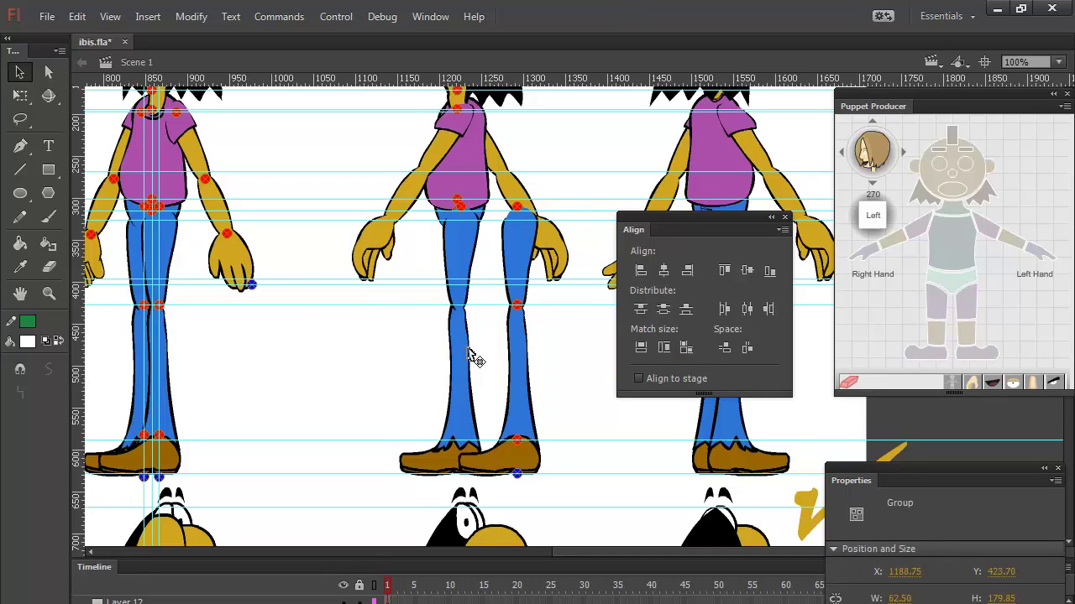
pyautogui.click(937, 340)
pyautogui.click(710, 368)
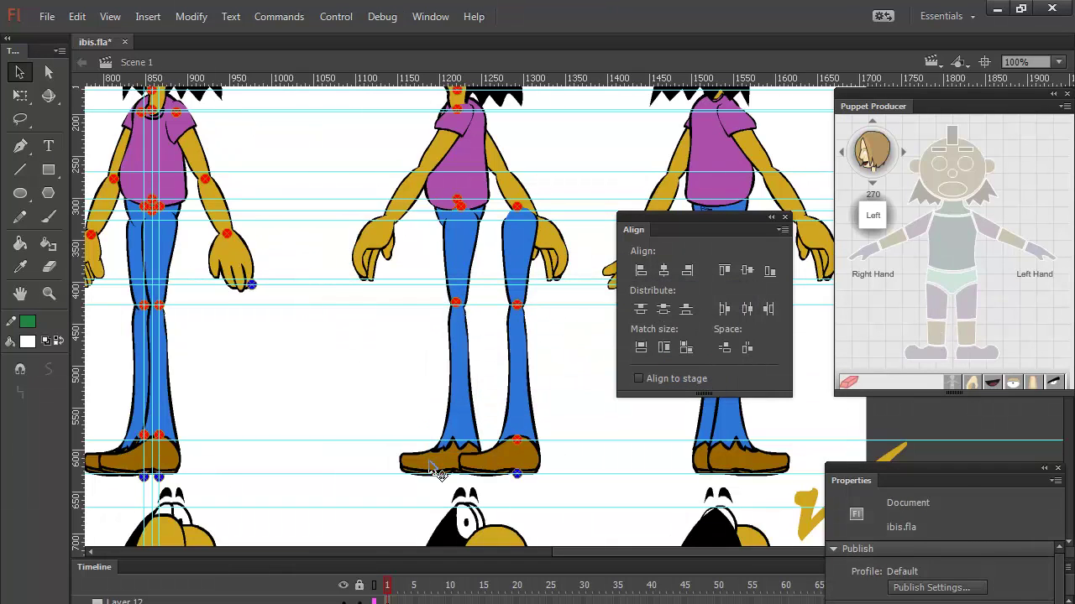
pyautogui.click(926, 357)
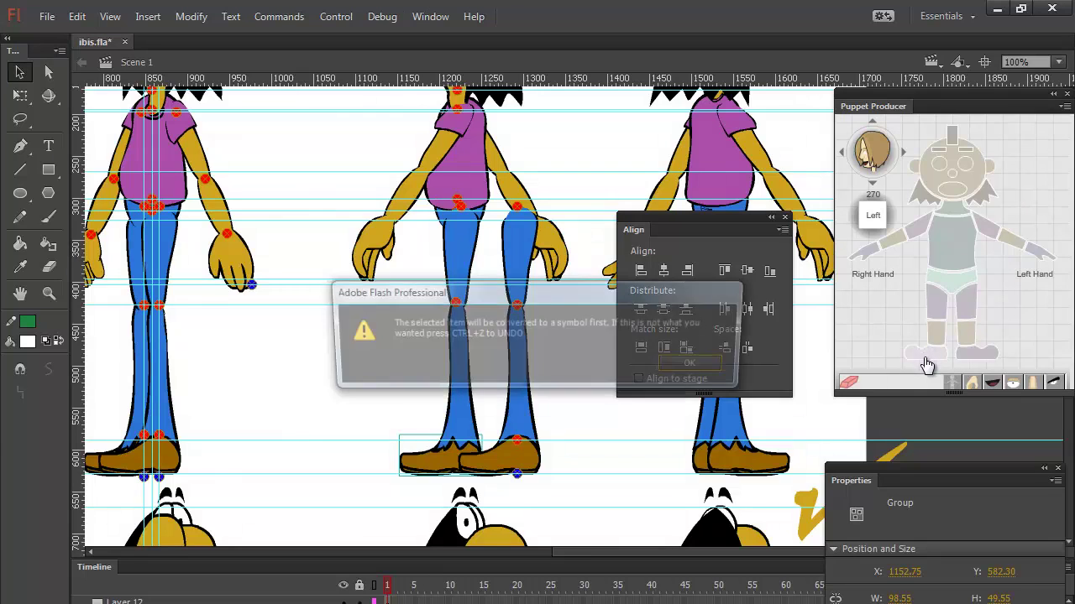
pyautogui.click(704, 366)
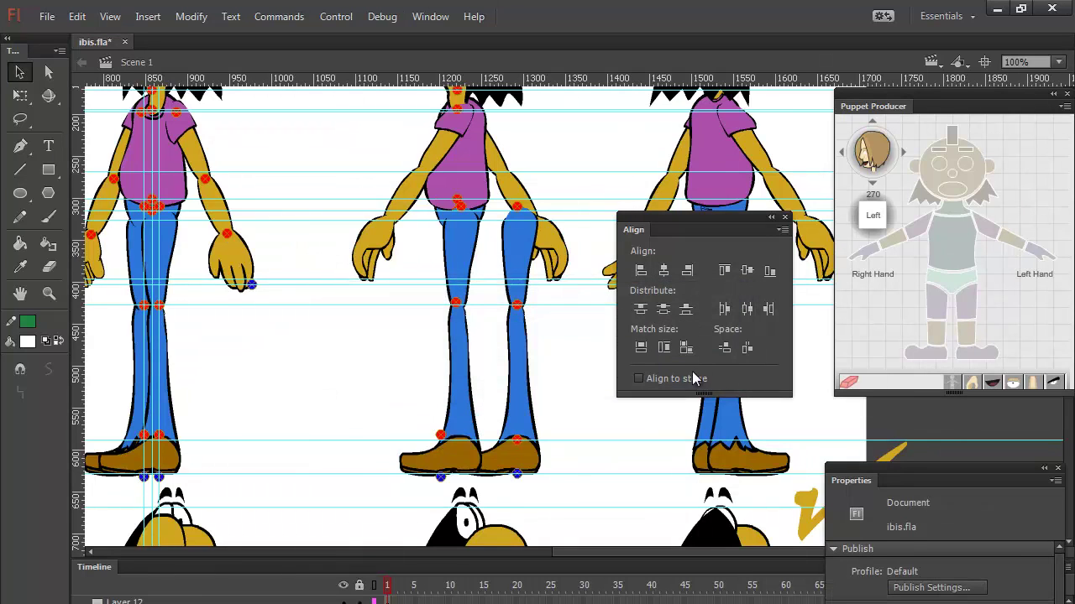
# Lower the right ankle joint onto the ankle guide and place the right foot's end joint just below the sole at Y 634.15
pyautogui.click(442, 436)
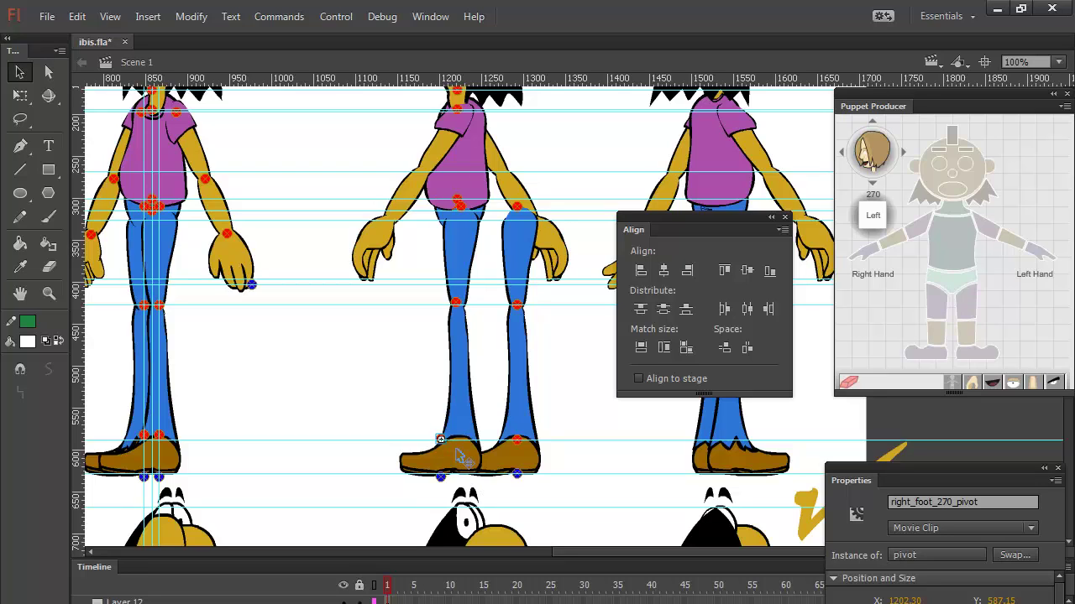
pyautogui.click(442, 477)
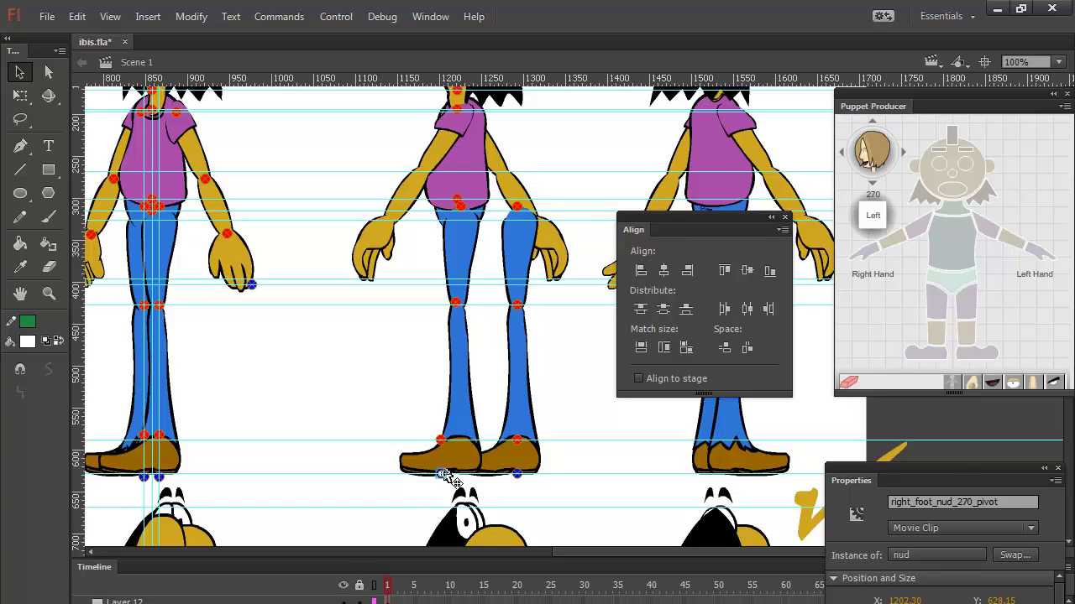
pyautogui.hotkey('shift', 'Down')
# Inside the grouped left leg, lower the foot's end joint to Y 634.15 and leave the group
pyautogui.click(527, 475)
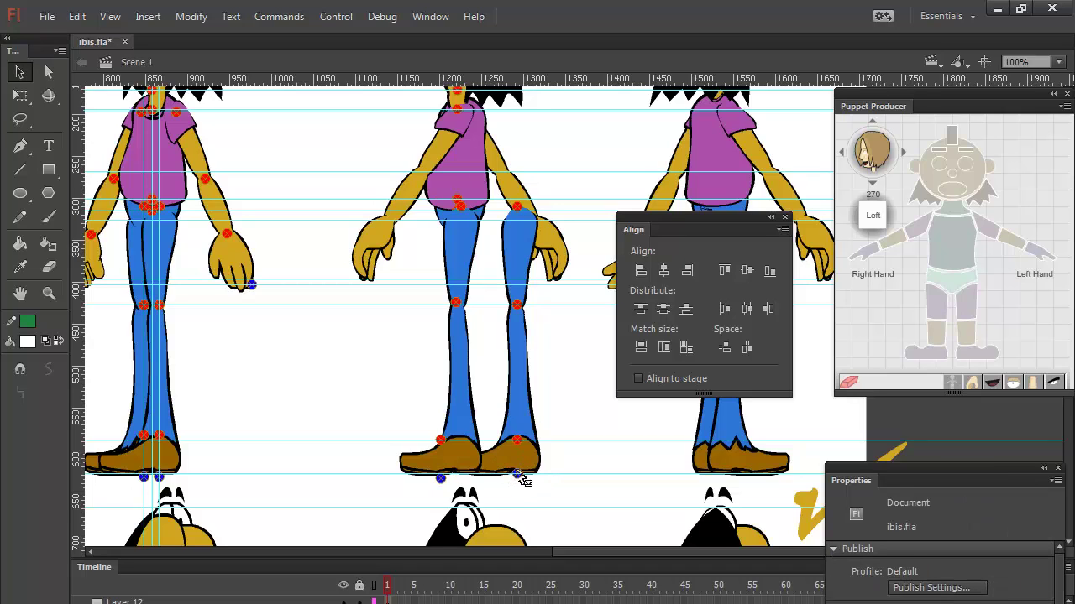
pyautogui.click(531, 474)
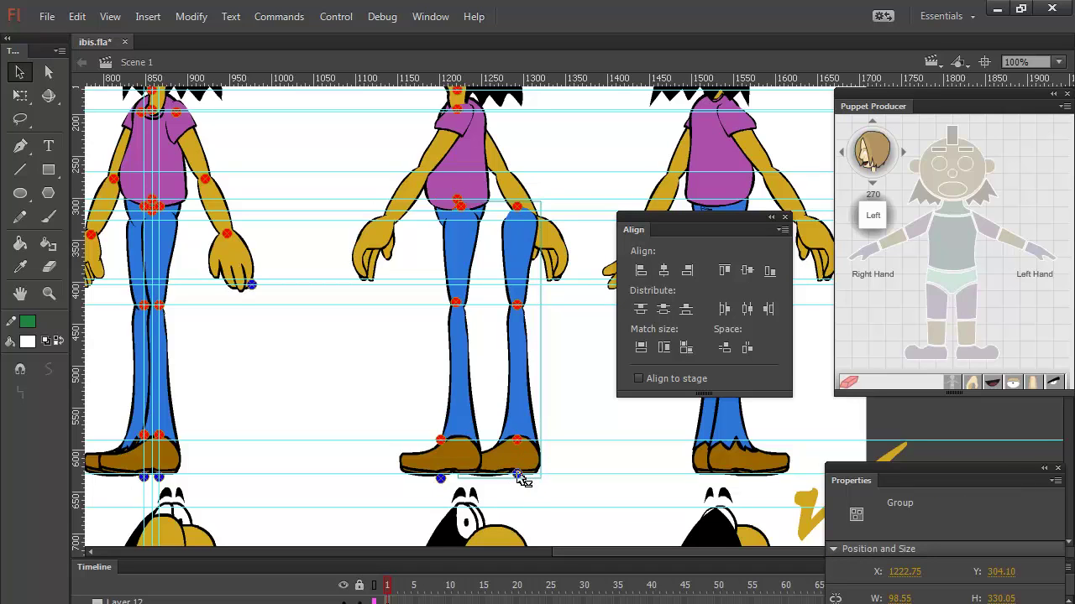
pyautogui.click(520, 486)
pyautogui.click(517, 476)
pyautogui.click(520, 484)
pyautogui.click(519, 479)
pyautogui.doubleClick(520, 478)
pyautogui.click(526, 484)
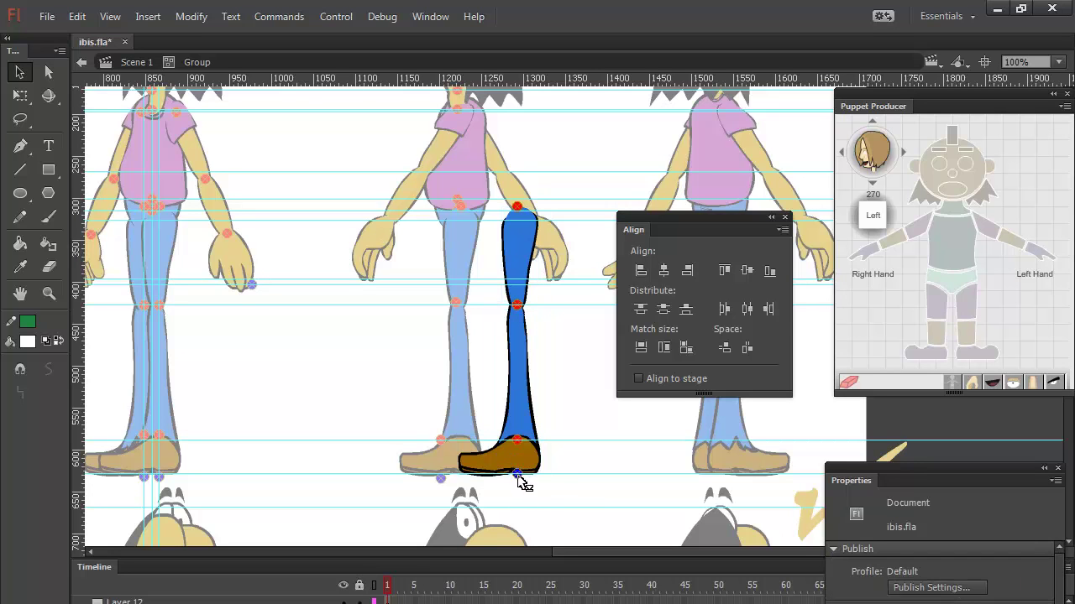
pyautogui.click(520, 476)
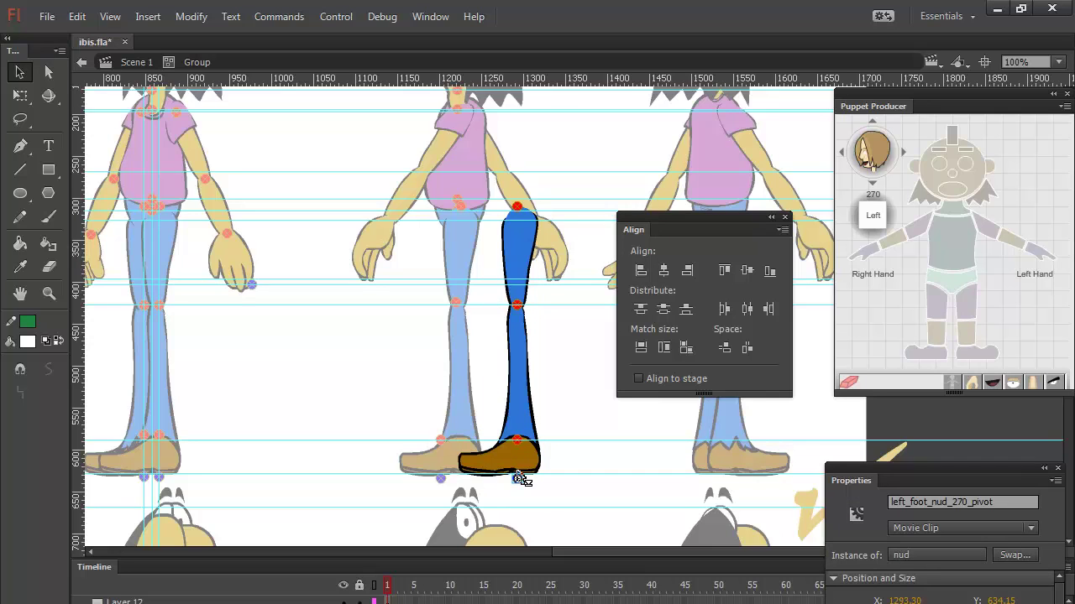
pyautogui.doubleClick(579, 394)
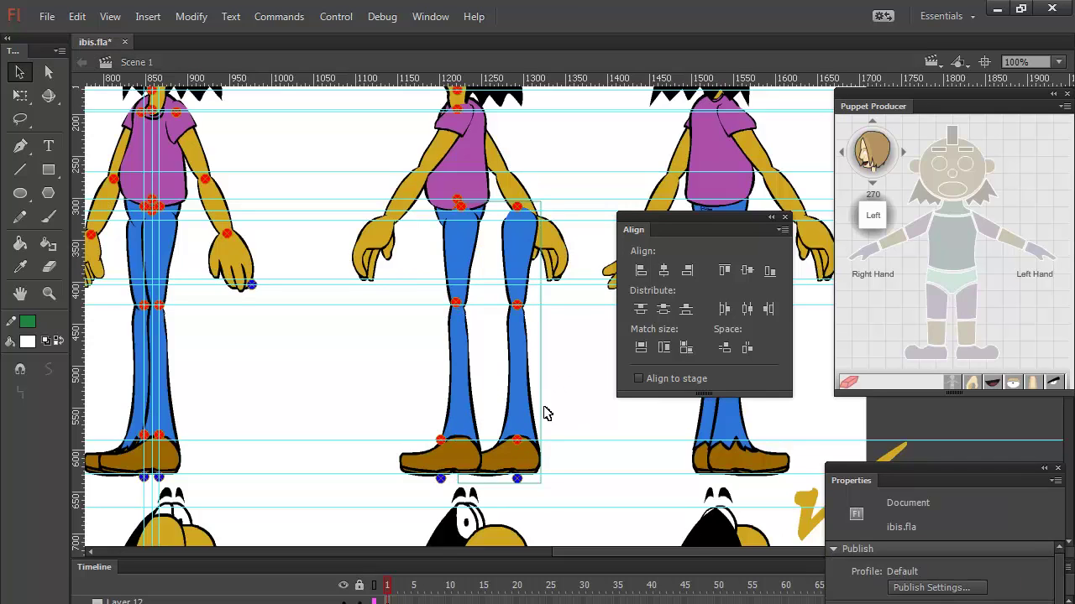
# Align the right leg's foot-end, ankle, knee and thigh joints with each other by horizontal center
pyautogui.click(457, 476)
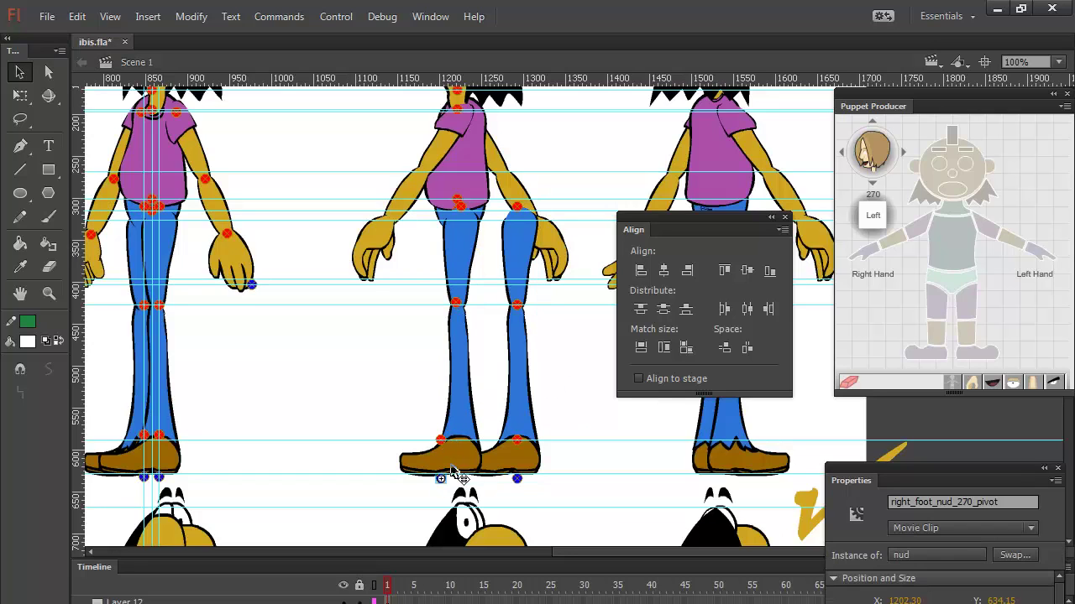
pyautogui.keyDown('shift'); pyautogui.click(444, 445); pyautogui.keyUp('shift')
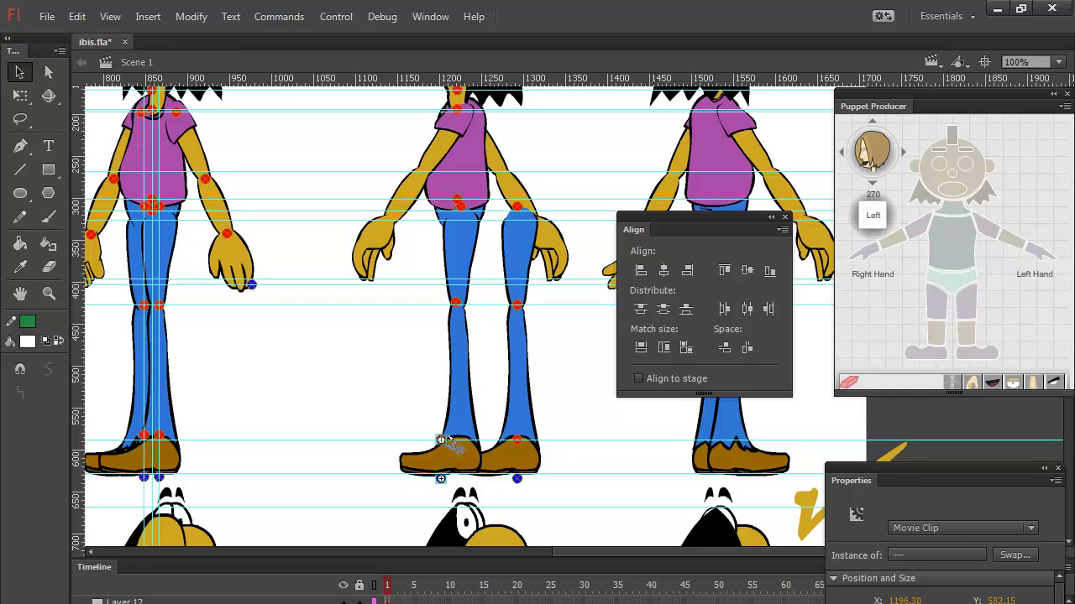
pyautogui.keyDown('shift'); pyautogui.click(460, 306); pyautogui.keyUp('shift')
pyautogui.keyDown('shift'); pyautogui.click(472, 205); pyautogui.keyUp('shift')
pyautogui.click(663, 270)
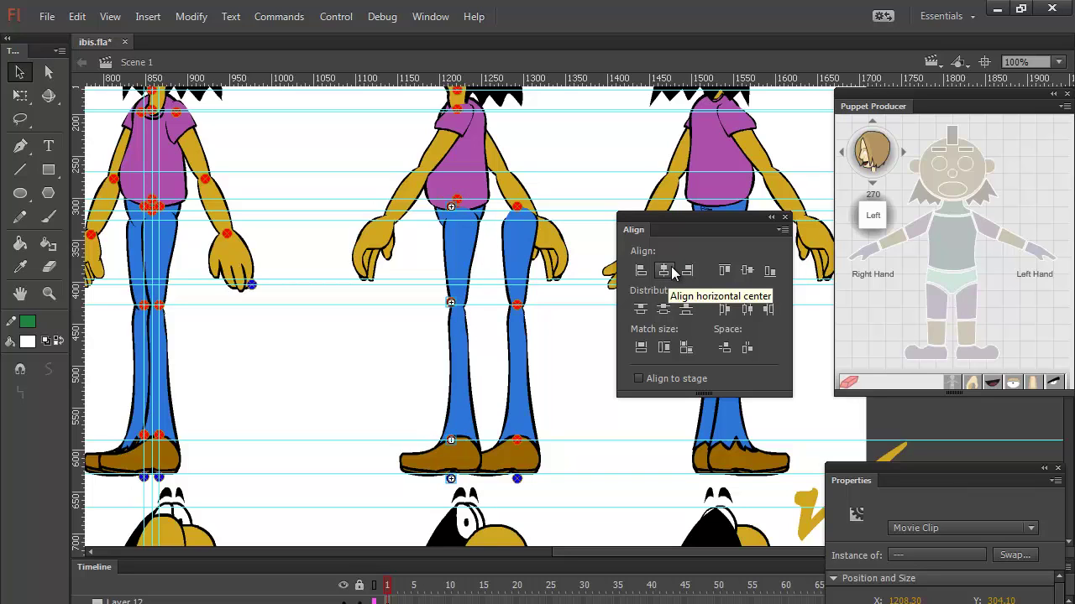
# Shift the right leg's aligned joints 7 px to the right, under the body's center joint
pyautogui.press('Right')
pyautogui.press('Right')
pyautogui.press('Right')
pyautogui.press('Right')
pyautogui.press('Right')
pyautogui.press('Right')
pyautogui.press('Right')
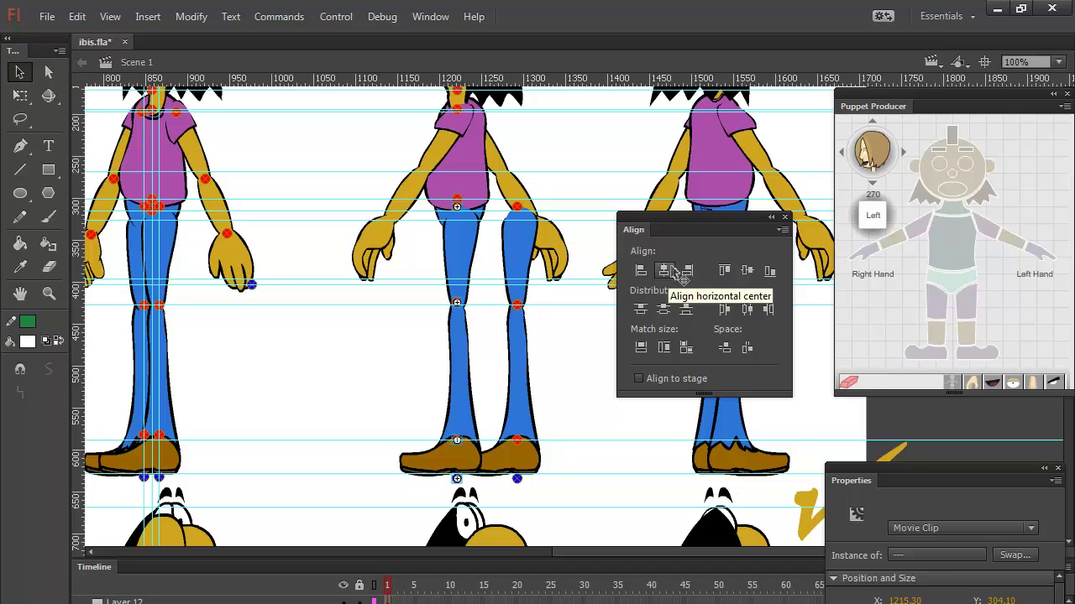
pyautogui.click(550, 346)
# Lower the right knee joint and the right thigh joint onto their nearest horizontal guides
pyautogui.click(468, 302)
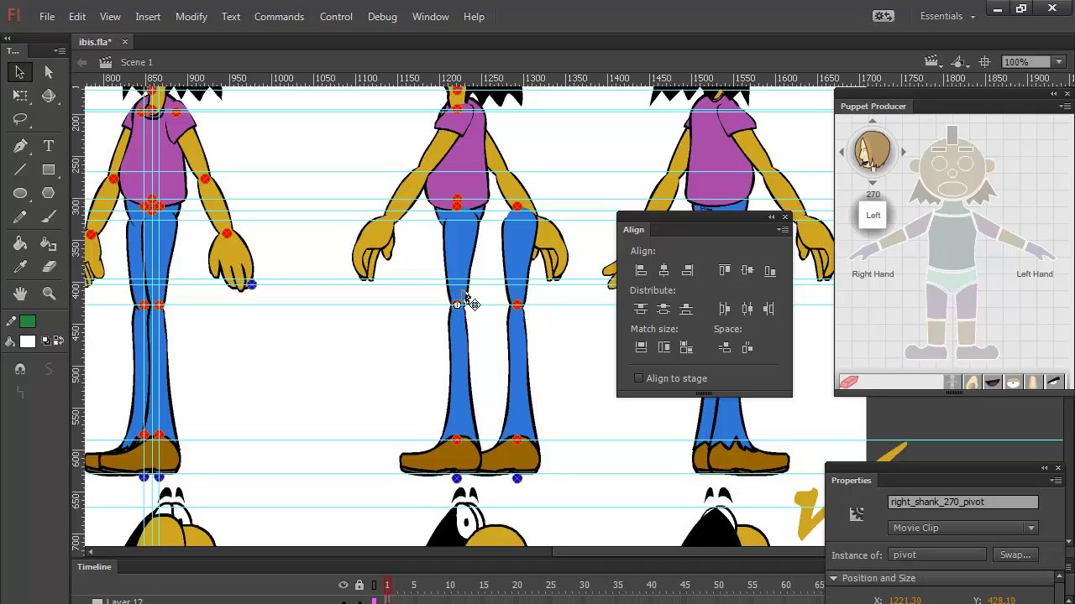
pyautogui.click(473, 220)
pyautogui.click(458, 210)
# Group the right thigh, shin and foot pieces together with all four of the leg's joints
pyautogui.keyDown('shift'); pyautogui.click(462, 309); pyautogui.keyUp('shift')
pyautogui.keyDown('shift'); pyautogui.click(461, 445); pyautogui.keyUp('shift')
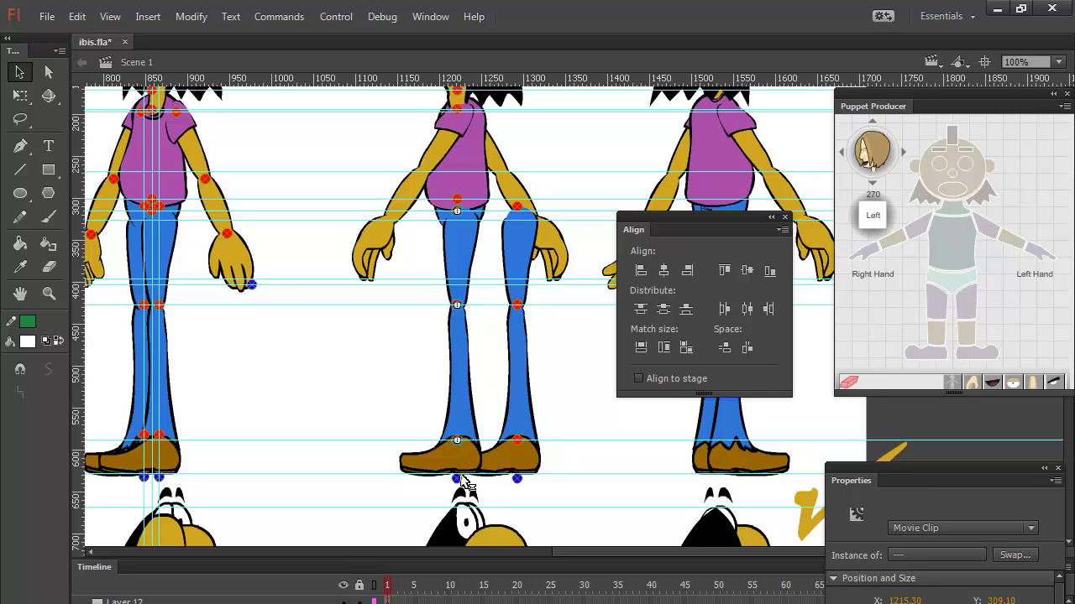
pyautogui.keyDown('shift'); pyautogui.click(470, 466); pyautogui.keyUp('shift')
pyautogui.keyDown('shift'); pyautogui.click(475, 269); pyautogui.keyUp('shift')
pyautogui.keyDown('shift'); pyautogui.click(468, 369); pyautogui.keyUp('shift')
pyautogui.keyDown('shift'); pyautogui.click(461, 455); pyautogui.keyUp('shift')
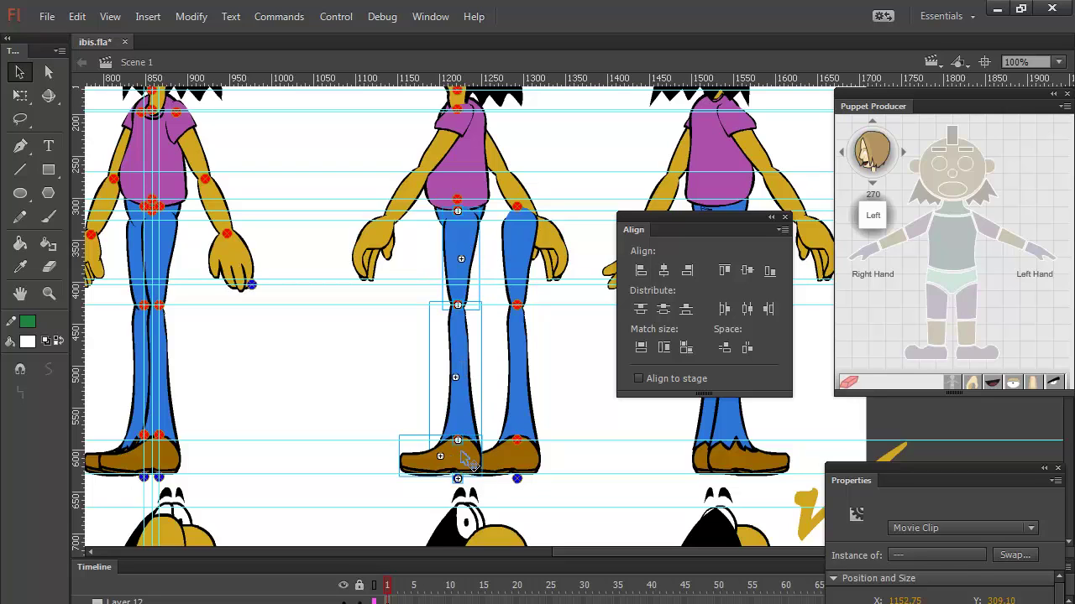
pyautogui.hotkey('ctrl', 'g')
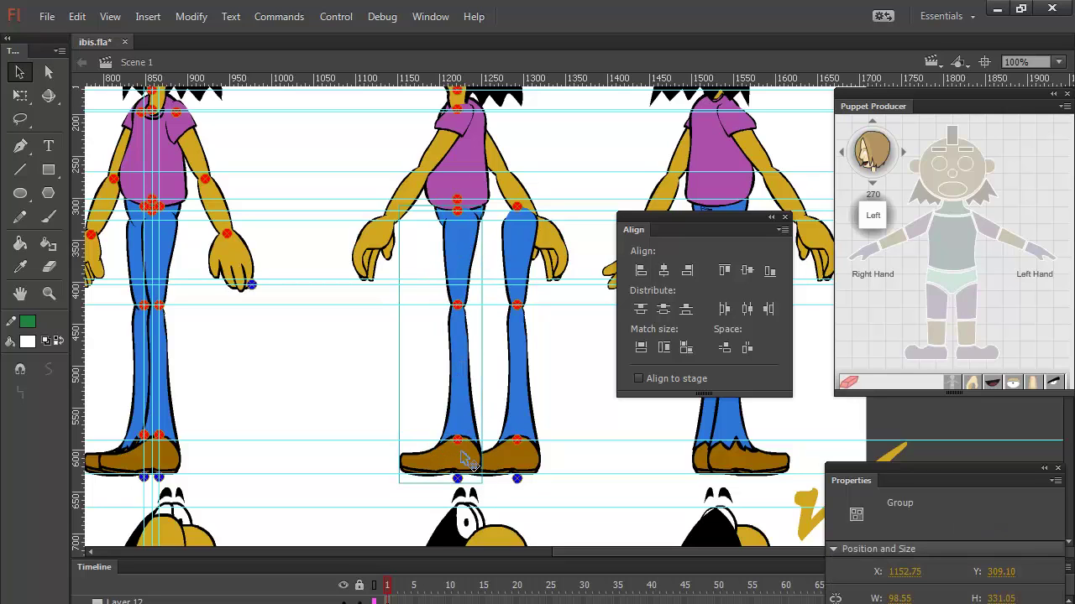
# Inside the right leg group, restack the foot behind the shin's trouser hem, and send the whole leg group to the back
pyautogui.doubleClick(467, 424)
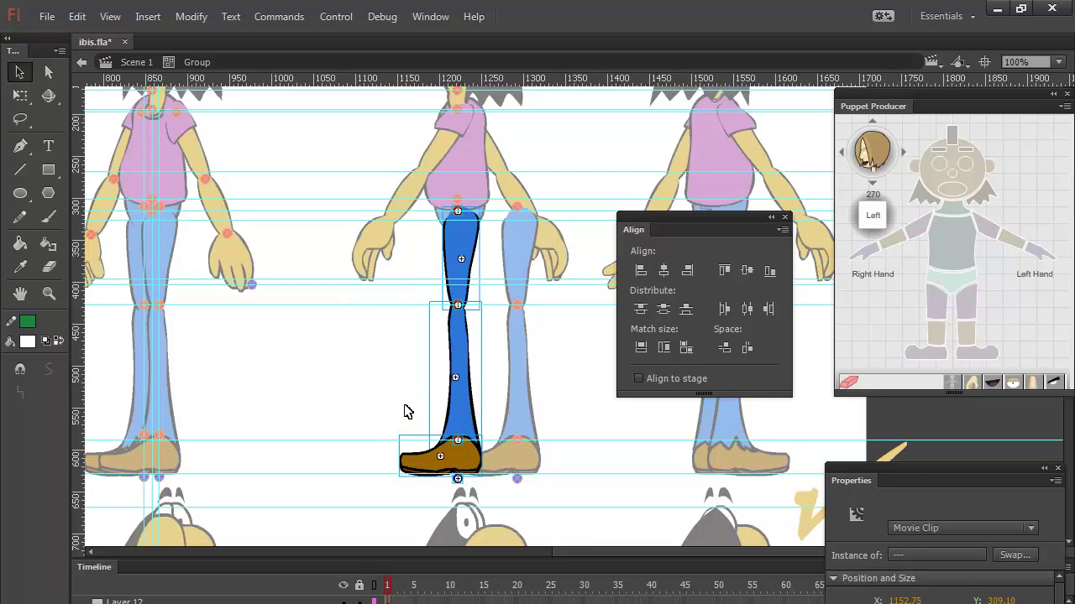
pyautogui.click(403, 412)
pyautogui.click(462, 450)
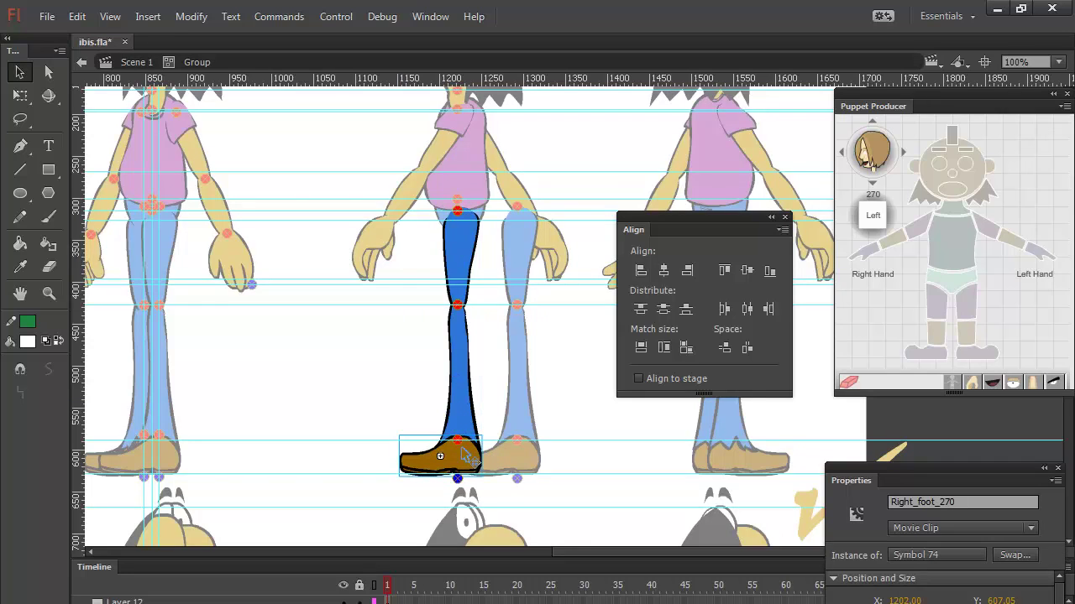
pyautogui.hotkey('ctrl', 'shift', 'Up')
pyautogui.click(471, 341)
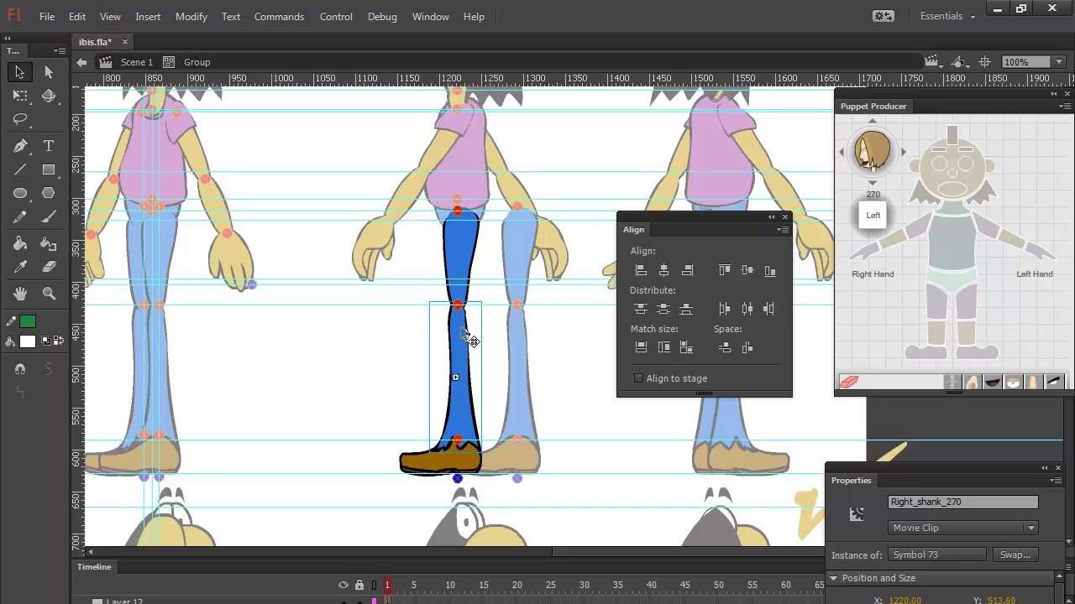
pyautogui.hotkey('ctrl', 'shift', 'Down')
pyautogui.hotkey('ctrl', 'shift', 'Up')
pyautogui.doubleClick(574, 343)
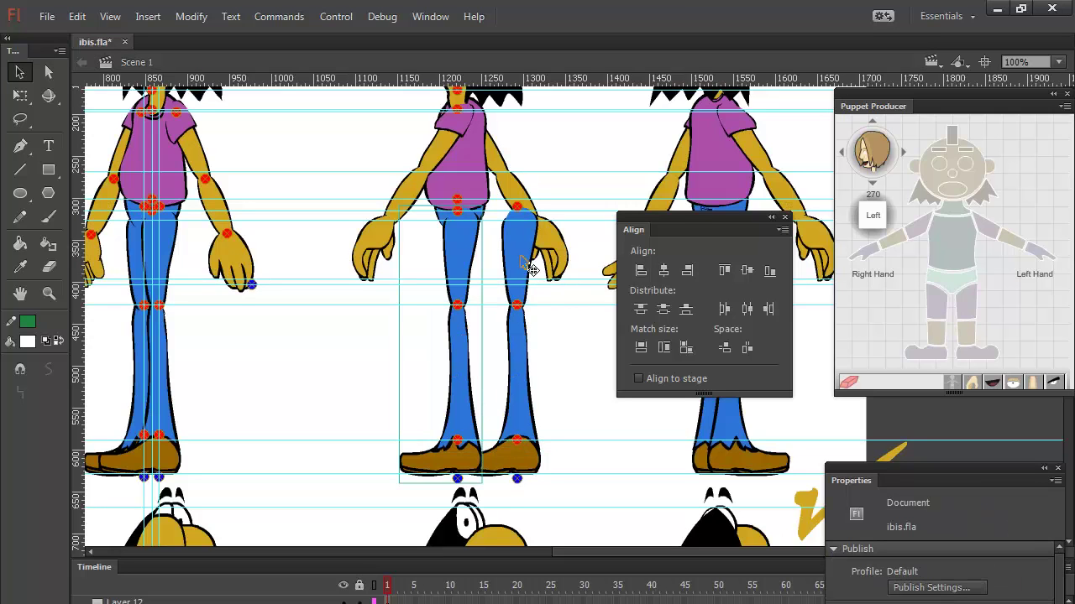
pyautogui.click(467, 252)
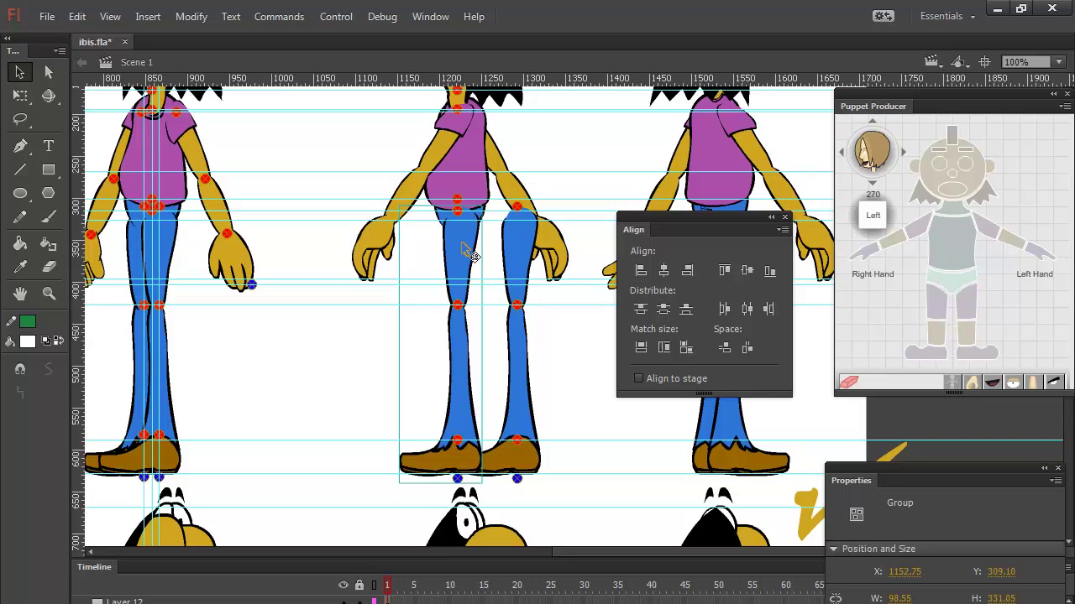
pyautogui.hotkey('ctrl', 'shift', 'Down')
# Show the layer as outlines and move the left leg group 70 px left, back over the right leg
pyautogui.click(374, 586)
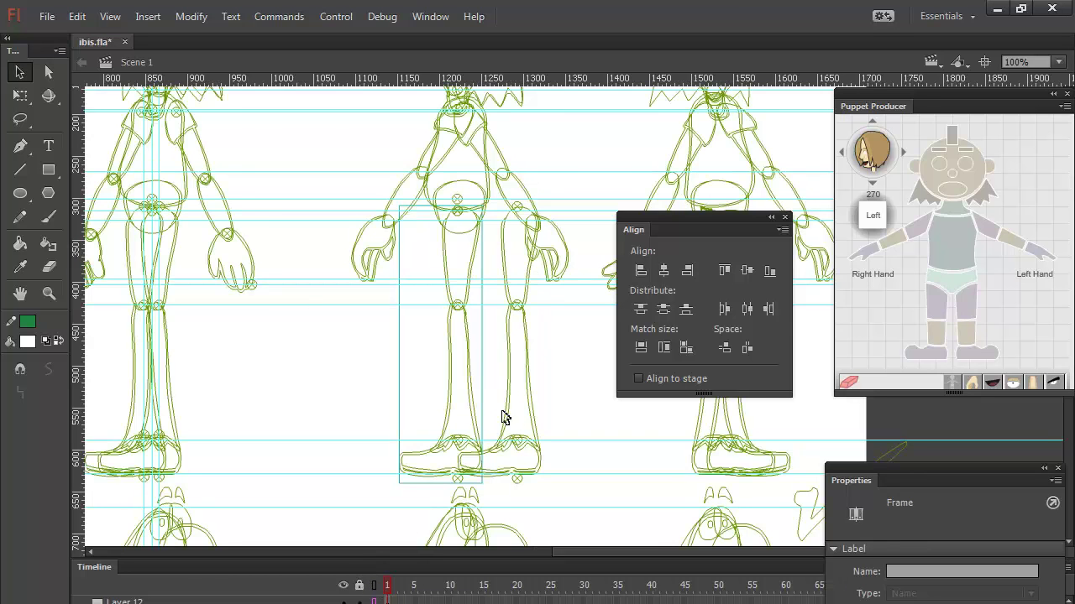
pyautogui.click(512, 372)
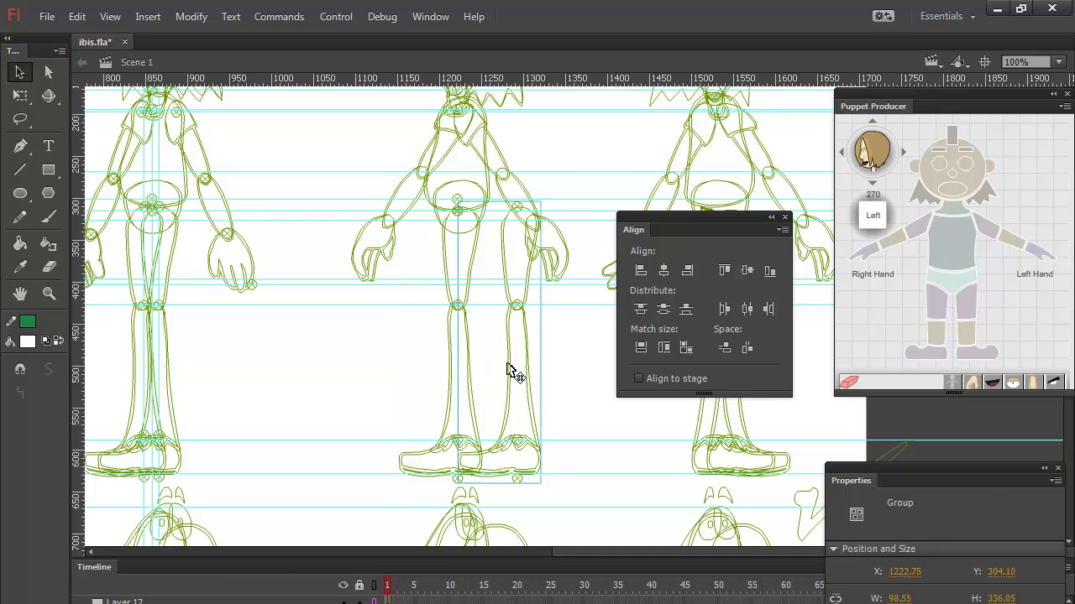
pyautogui.hotkey('shift', 'Left')
pyautogui.hotkey('shift', 'Left')
pyautogui.hotkey('shift', 'Left')
pyautogui.hotkey('shift', 'Left')
pyautogui.hotkey('shift', 'Left')
pyautogui.hotkey('shift', 'Left')
pyautogui.hotkey('shift', 'Left')
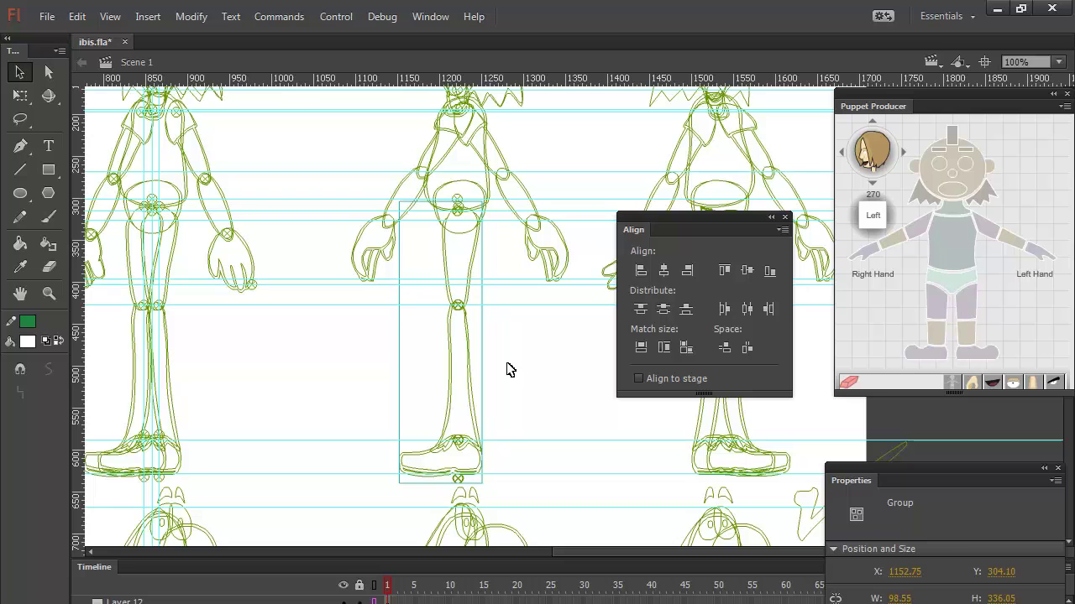
# Offset the left leg group 10 px right and raise the right thigh joint inside its group level with the left thigh joint
pyautogui.hotkey('shift', 'Right')
pyautogui.doubleClick(443, 252)
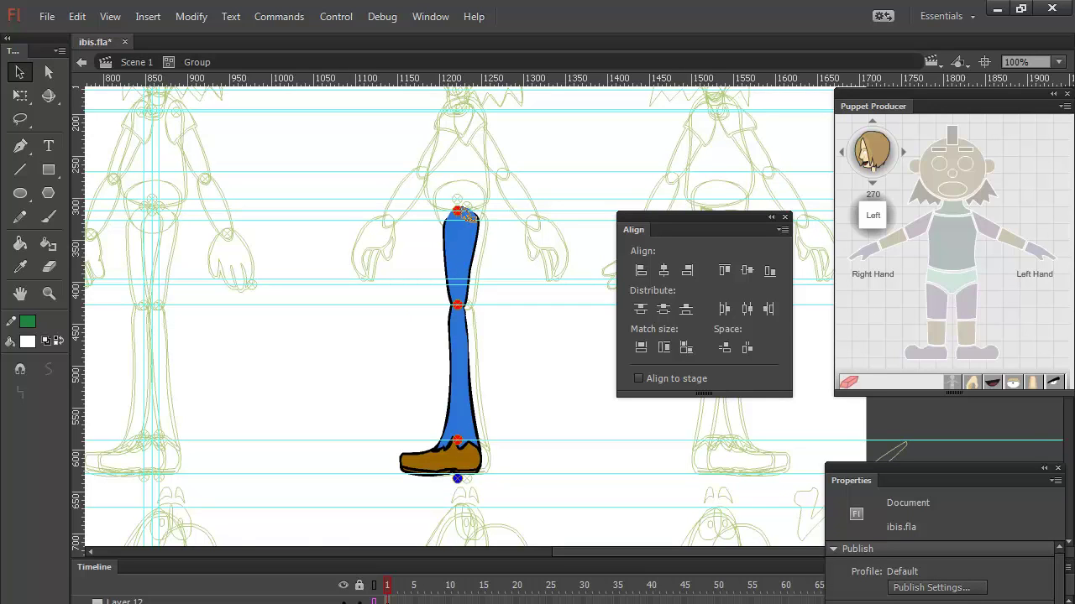
pyautogui.click(460, 212)
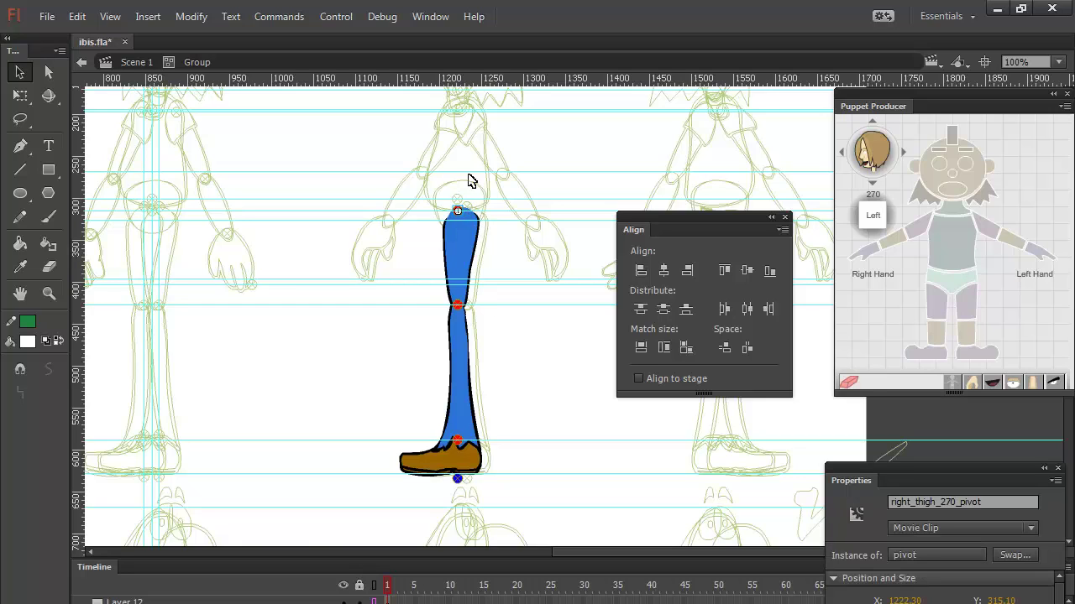
pyautogui.hotkey('shift', 'Up')
pyautogui.press('Down')
pyautogui.press('Down')
pyautogui.click(534, 348)
pyautogui.doubleClick(529, 348)
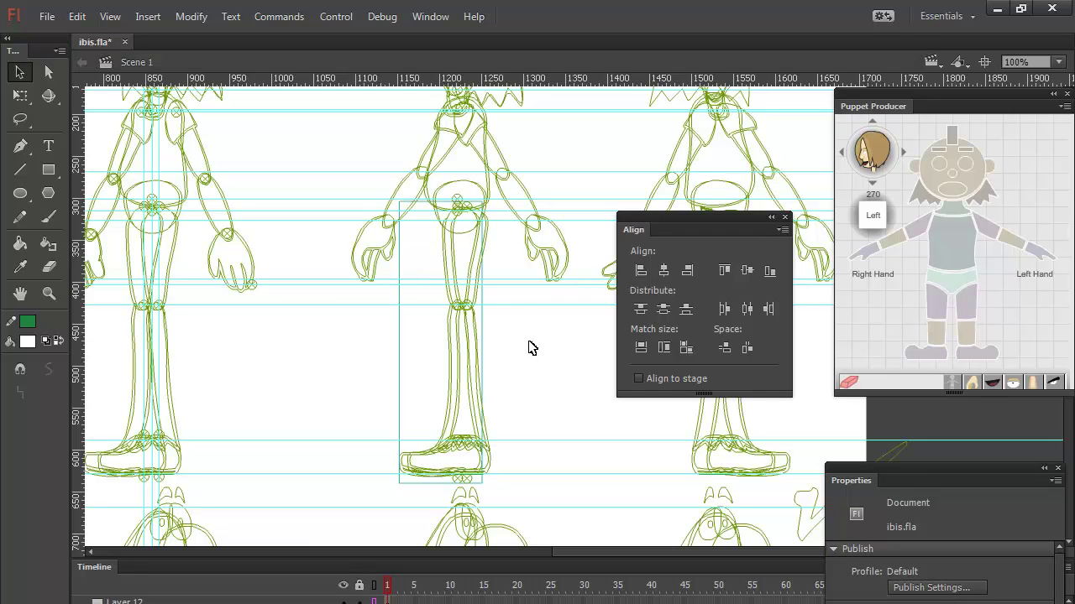
# Move the left leg group 10 px left so it overlays the right leg, and turn off the layer's outline display
pyautogui.click(489, 236)
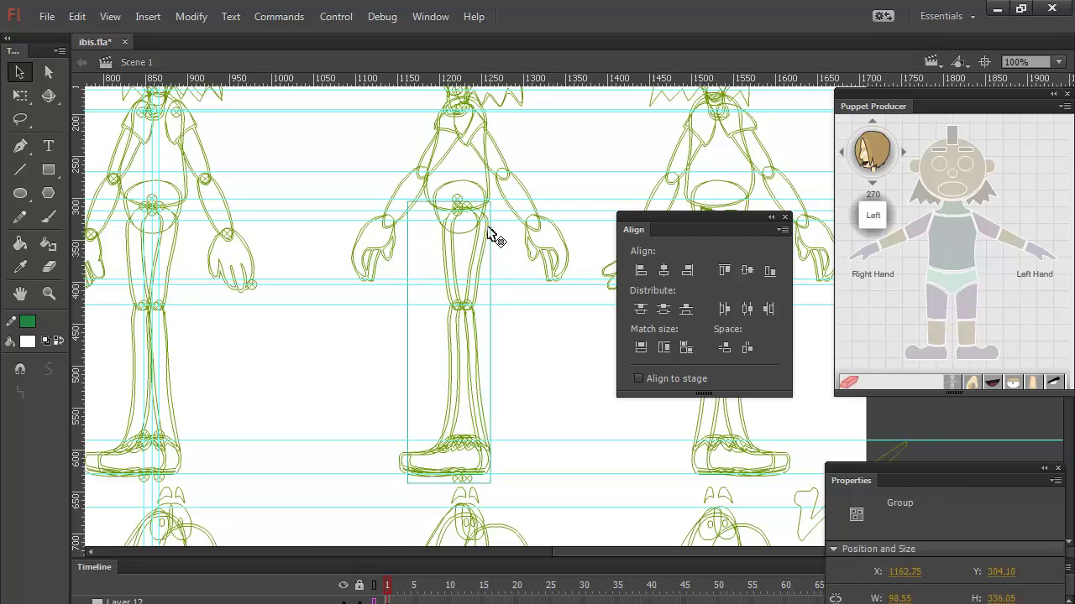
pyautogui.press('Left')
pyautogui.press('Left')
pyautogui.press('Left')
pyautogui.press('Left')
pyautogui.press('Left')
pyautogui.press('Left')
pyautogui.press('Left')
pyautogui.press('Left')
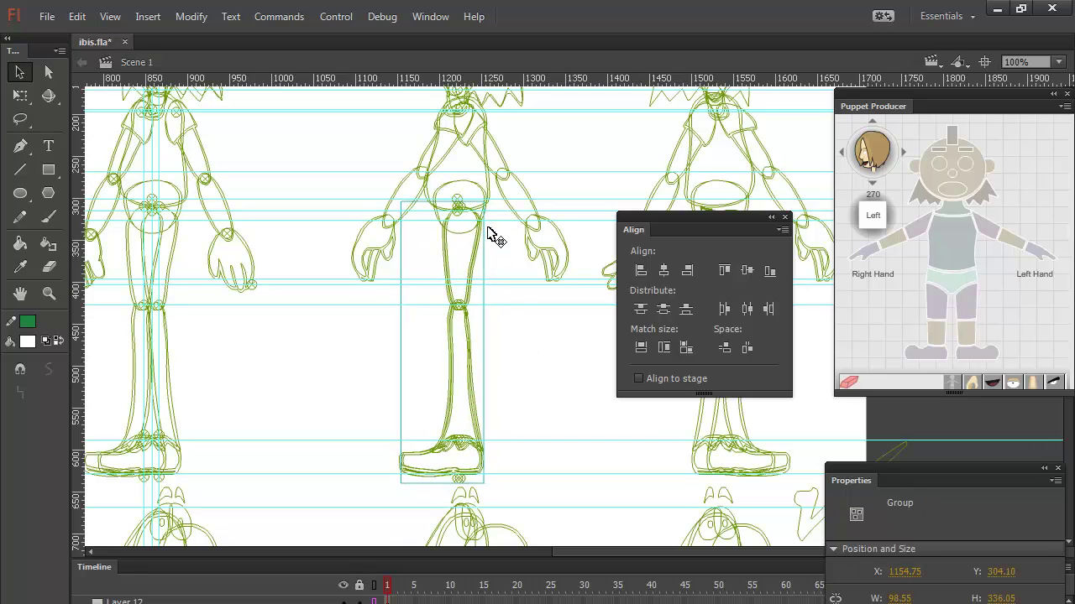
pyautogui.press('Left')
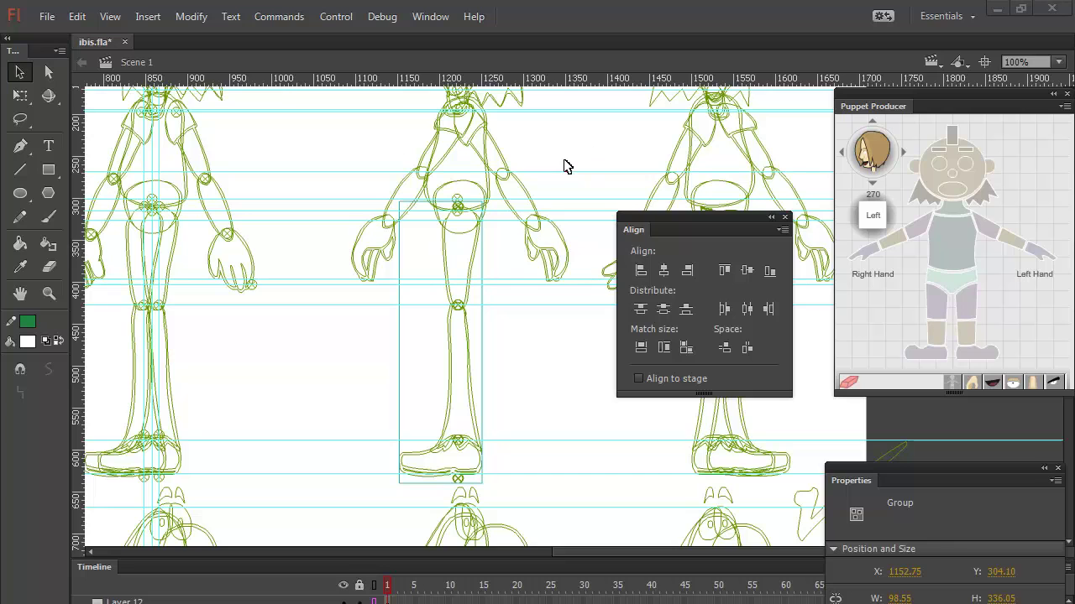
pyautogui.click(379, 592)
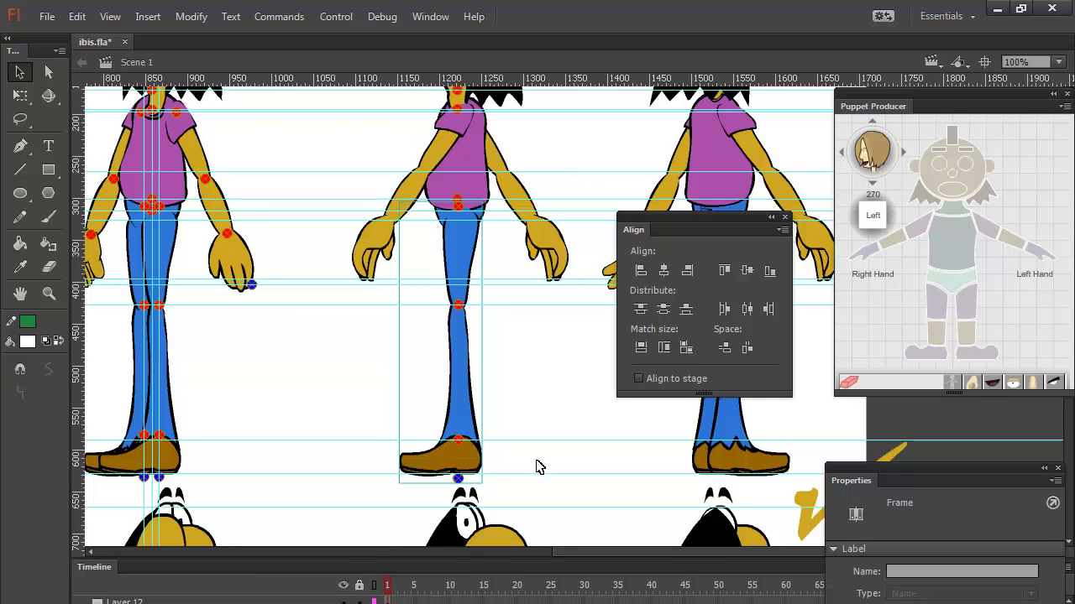
pyautogui.click(531, 354)
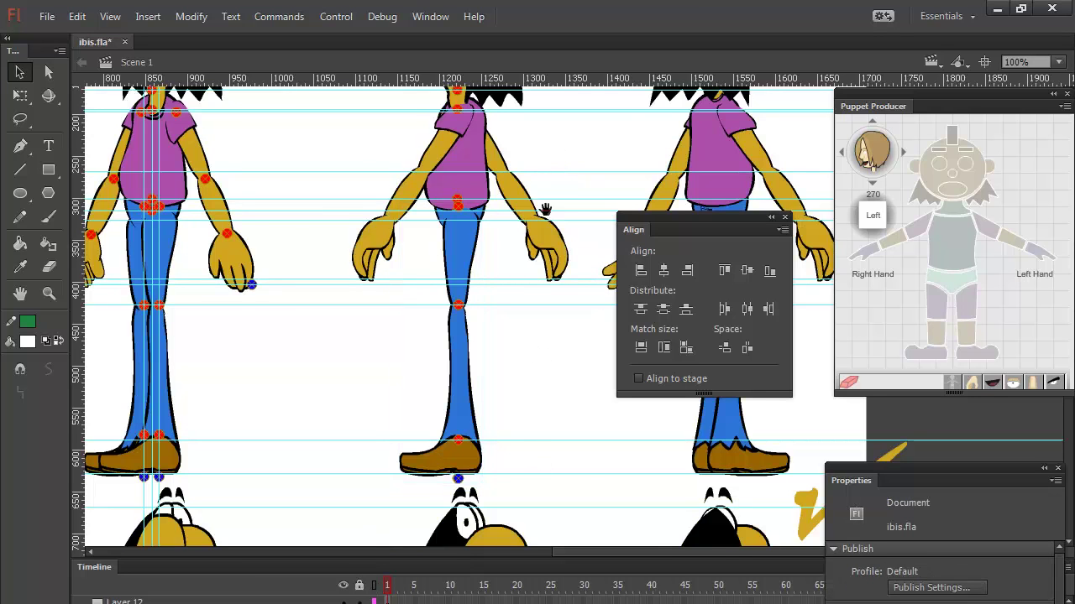
# Assign the overlapping front arm's upper arm, forearm and hand to the puppet's left arm, left forearm and left hand parts
pyautogui.moveTo(549, 206); pyautogui.dragTo(514, 317)
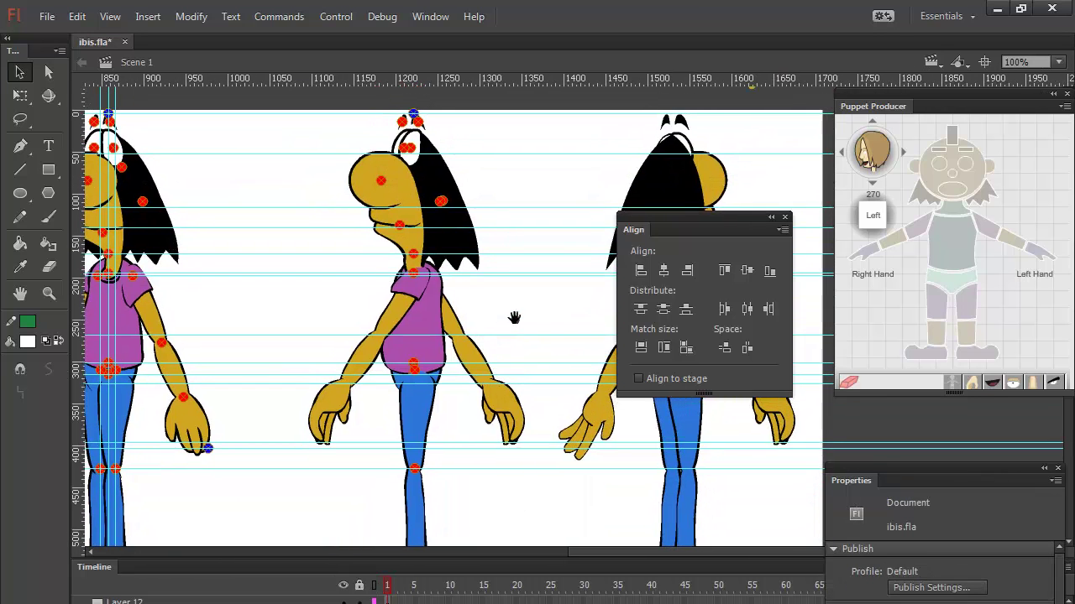
pyautogui.click(404, 304)
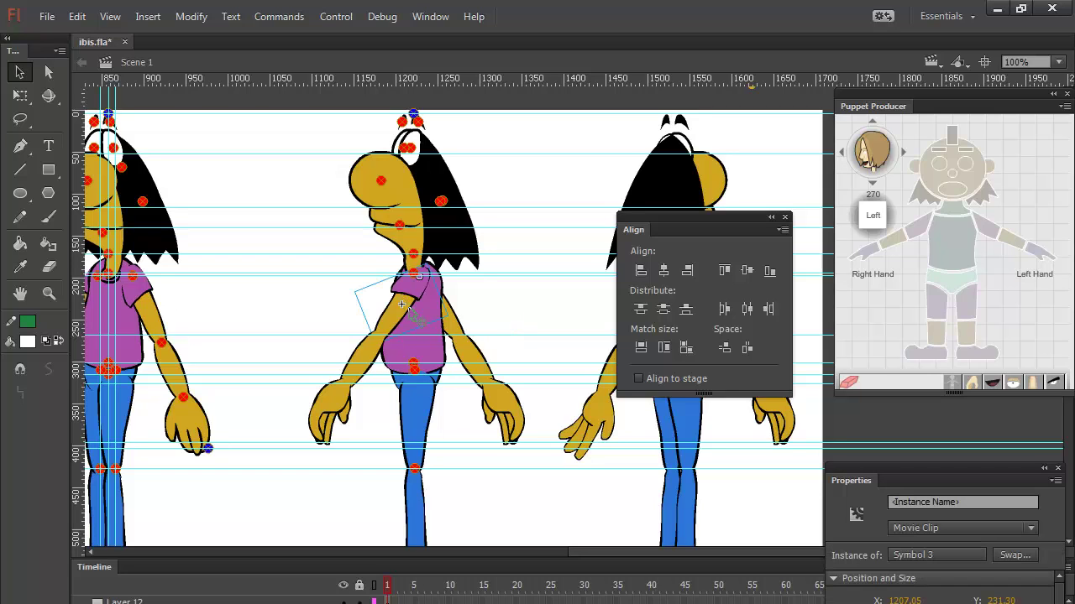
pyautogui.click(991, 235)
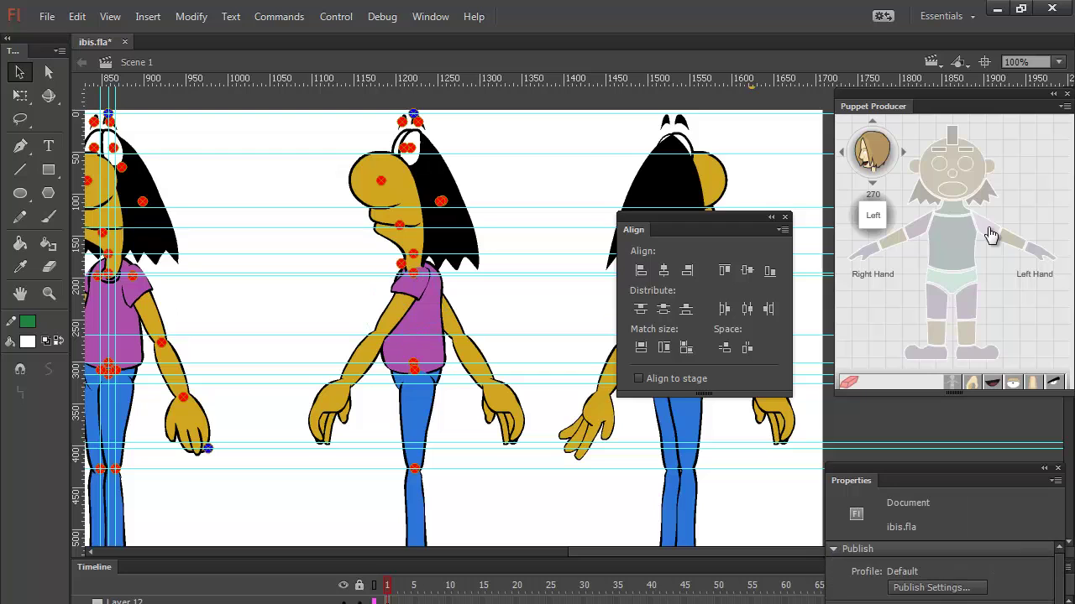
pyautogui.click(360, 366)
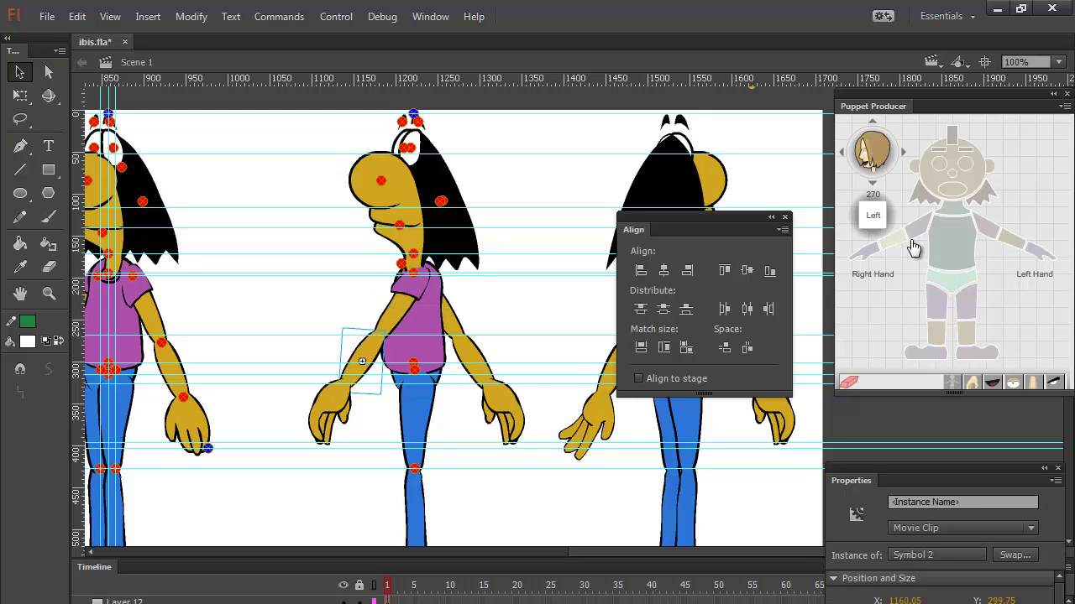
pyautogui.click(402, 307)
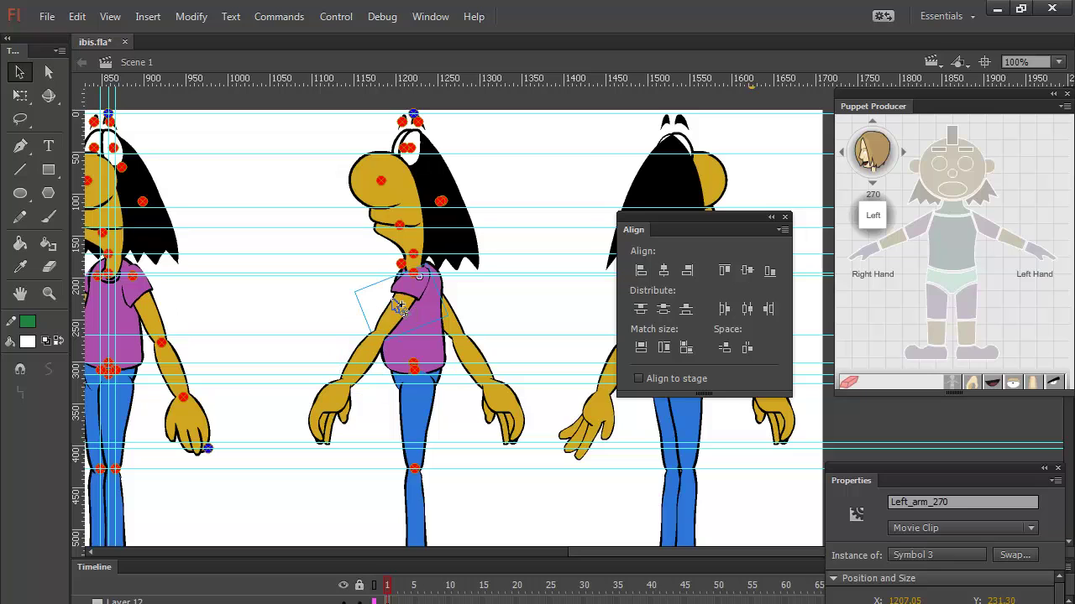
pyautogui.click(382, 357)
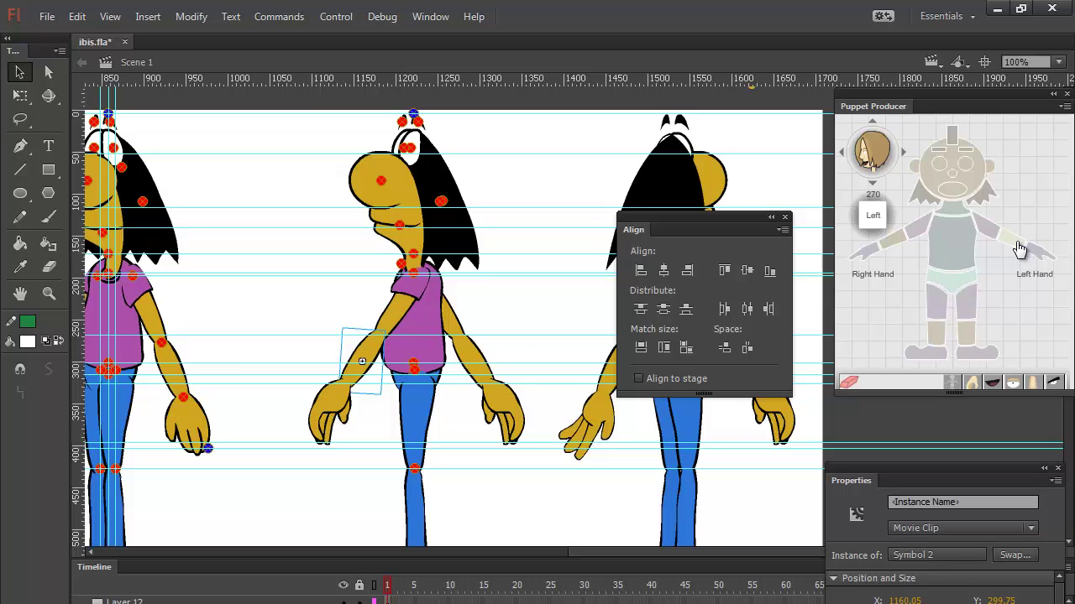
pyautogui.click(806, 298)
pyautogui.click(329, 406)
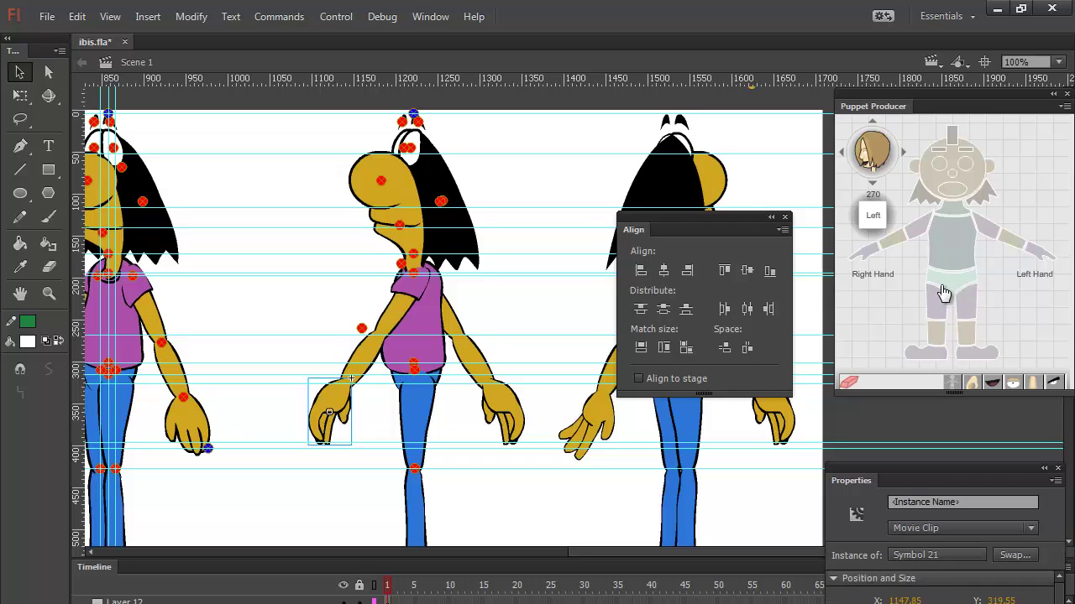
pyautogui.click(1040, 263)
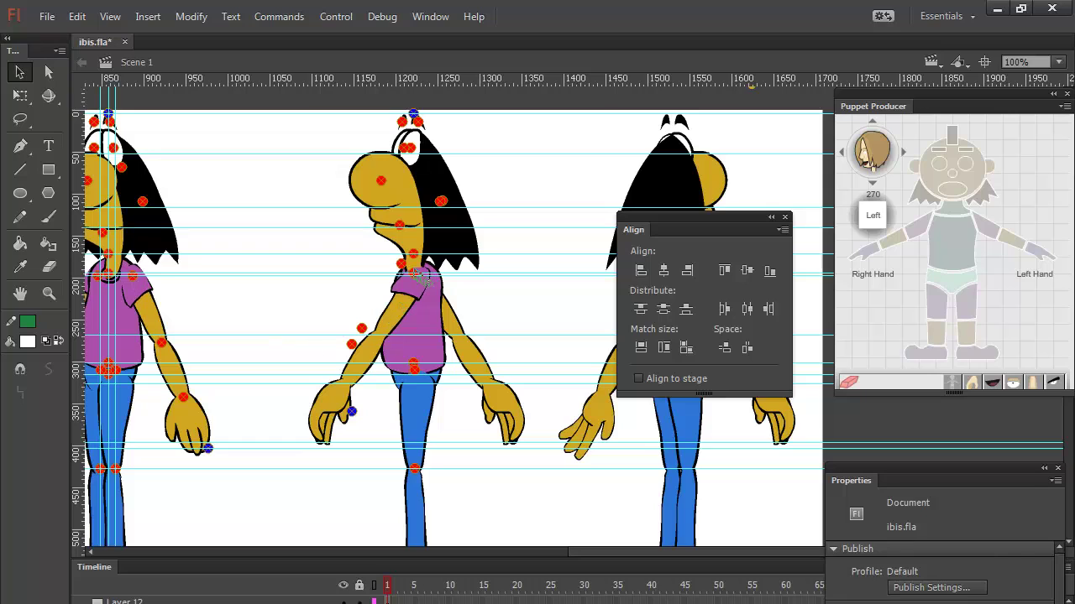
# Move the left forearm joint onto the front arm's elbow
pyautogui.click(414, 274)
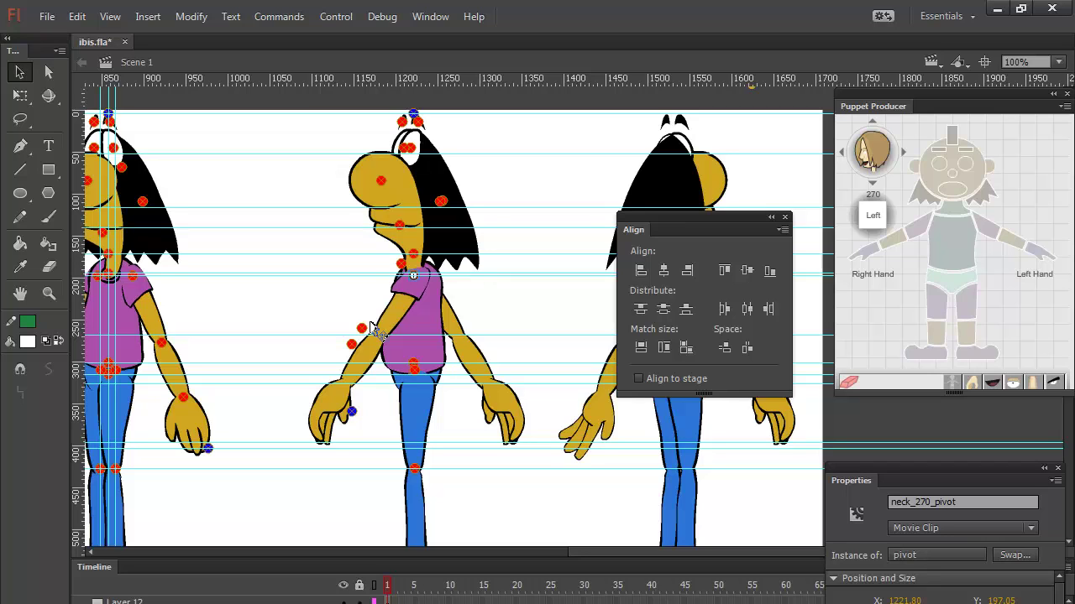
pyautogui.moveTo(362, 328); pyautogui.dragTo(381, 337)
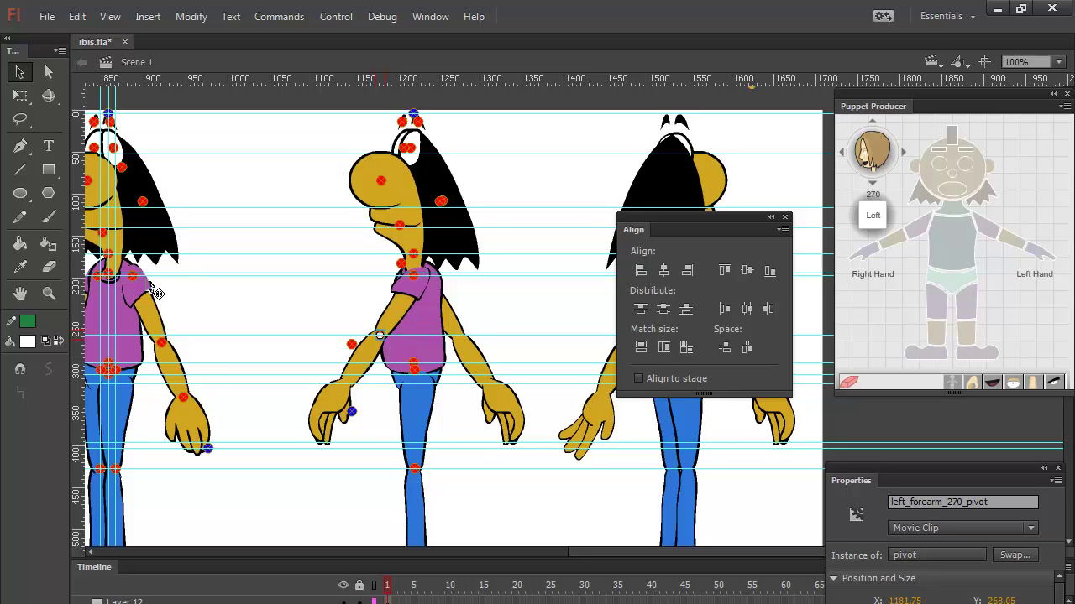
# Show the layer as outlines and try to draw a straight guide line from the shoulder down past the left hand
pyautogui.click(21, 169)
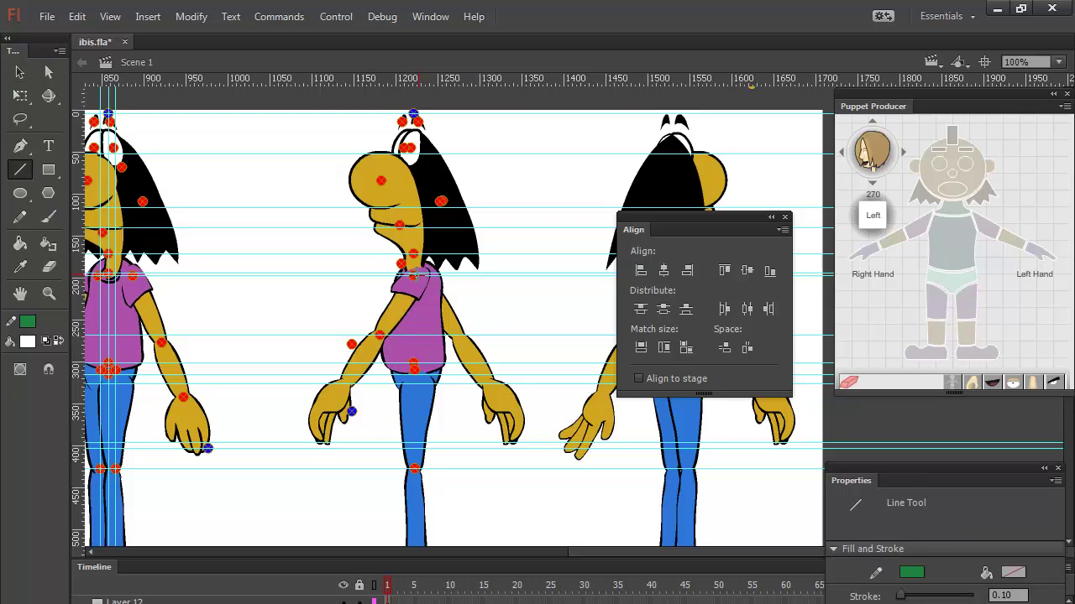
pyautogui.moveTo(314, 425); pyautogui.dragTo(280, 496)
pyautogui.click(374, 586)
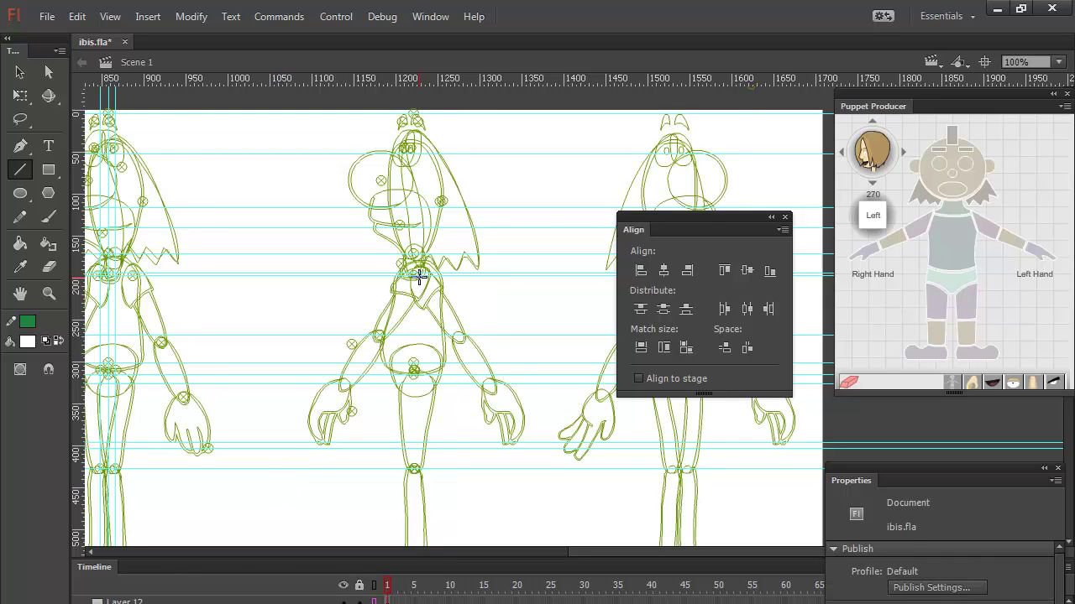
pyautogui.moveTo(413, 273); pyautogui.dragTo(321, 446)
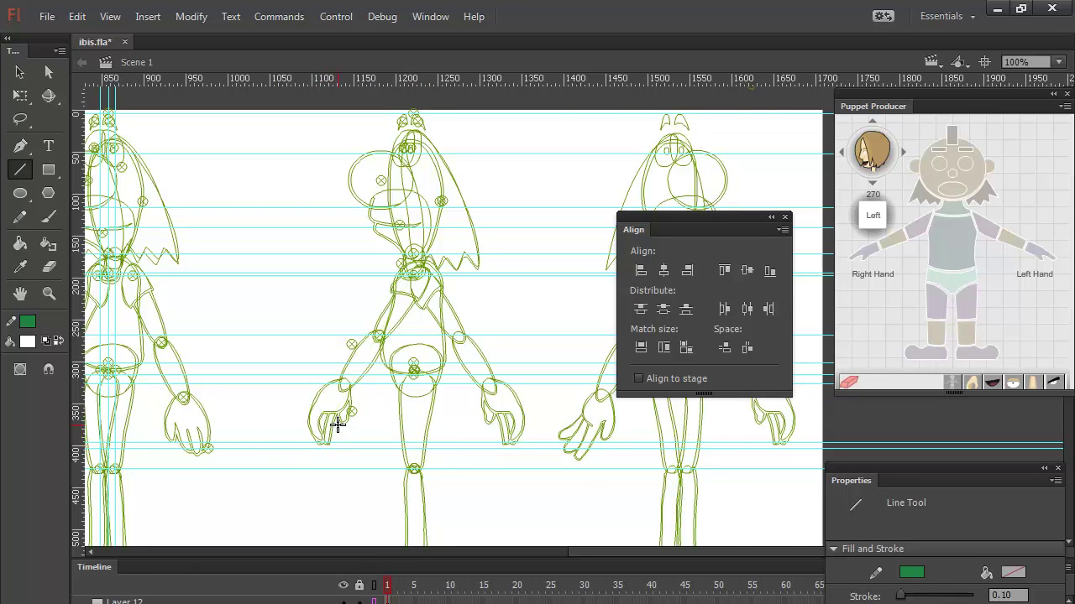
# Nudge the joint marker named neck_270_pivot 6 px right, near the top of the left arm
pyautogui.hotkey('ctrl', '=')
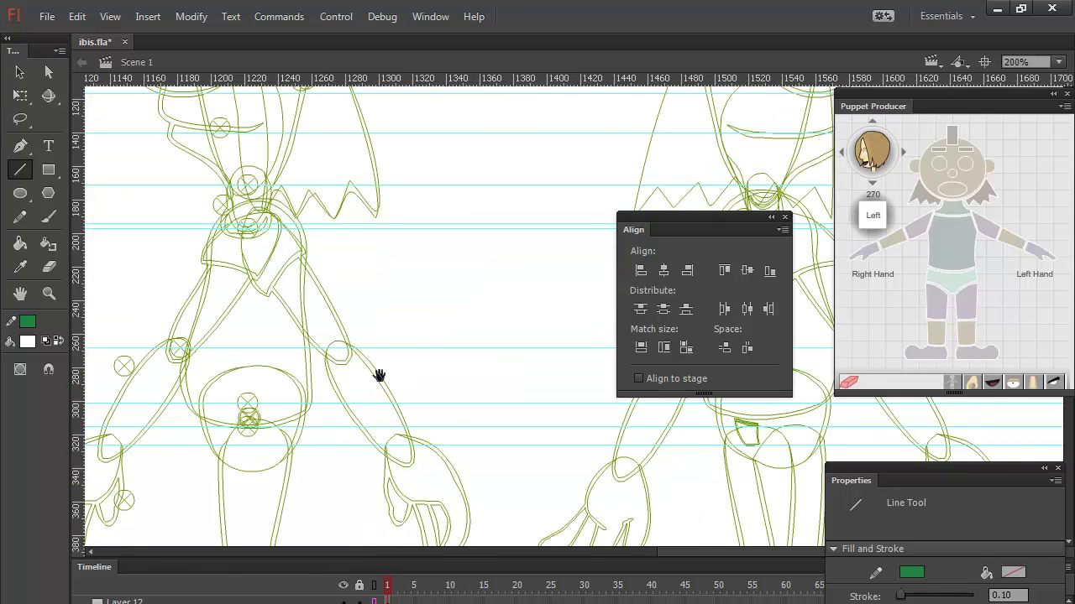
pyautogui.moveTo(377, 377); pyautogui.dragTo(513, 302)
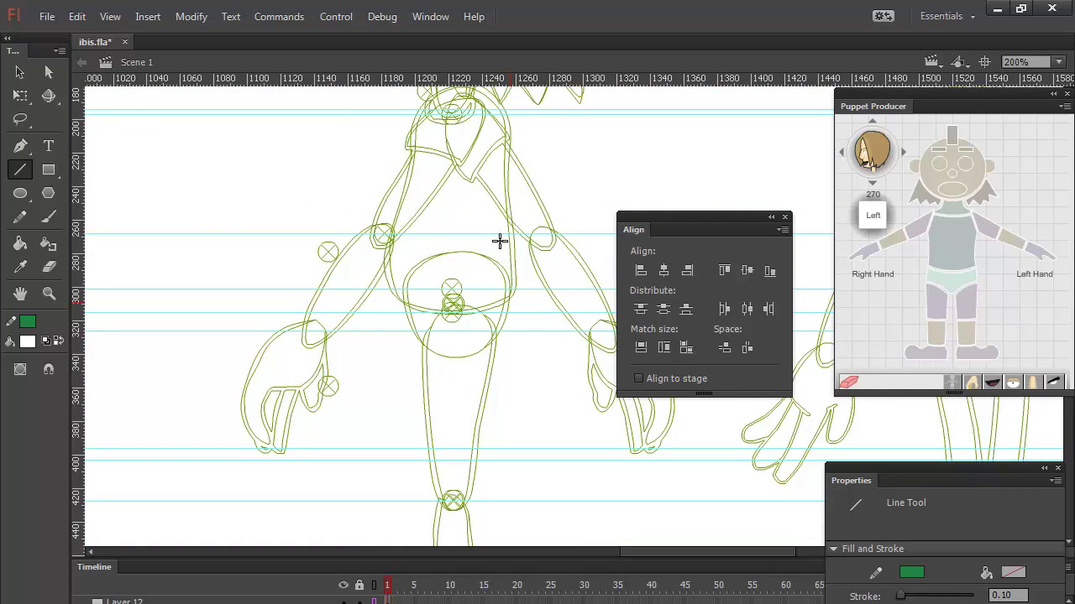
pyautogui.press('v')
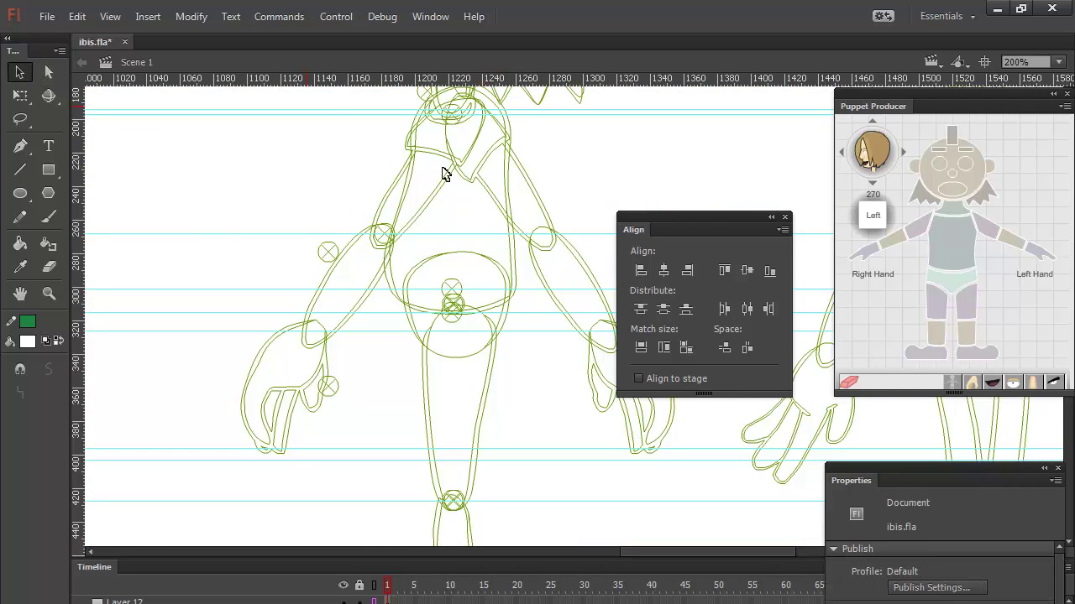
pyautogui.click(459, 124)
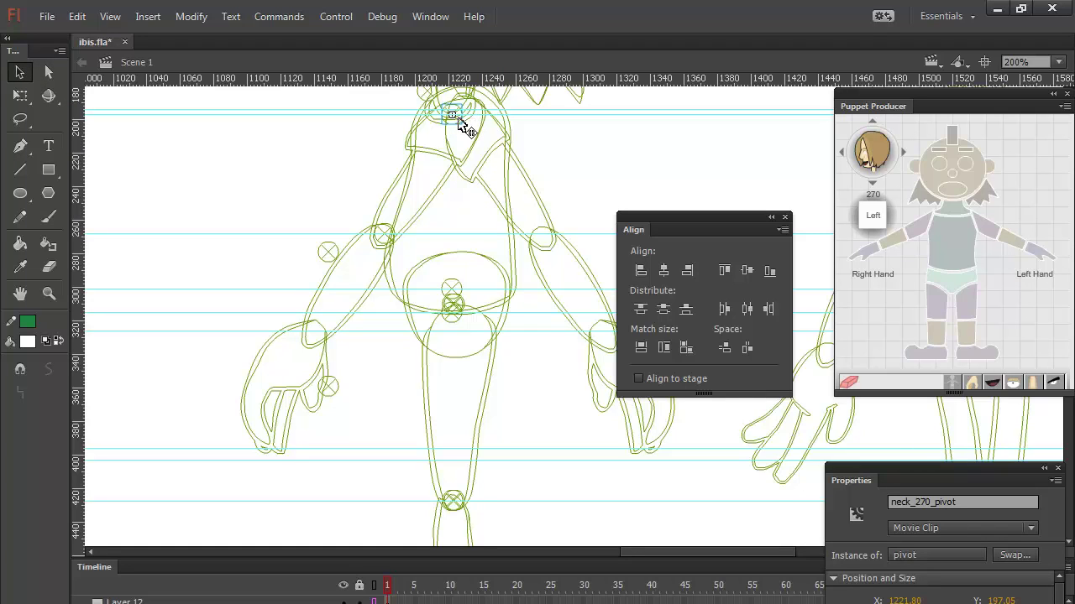
pyautogui.press('Right')
pyautogui.press('Right')
pyautogui.press('Right')
pyautogui.press('Right')
pyautogui.press('Right')
pyautogui.press('Right')
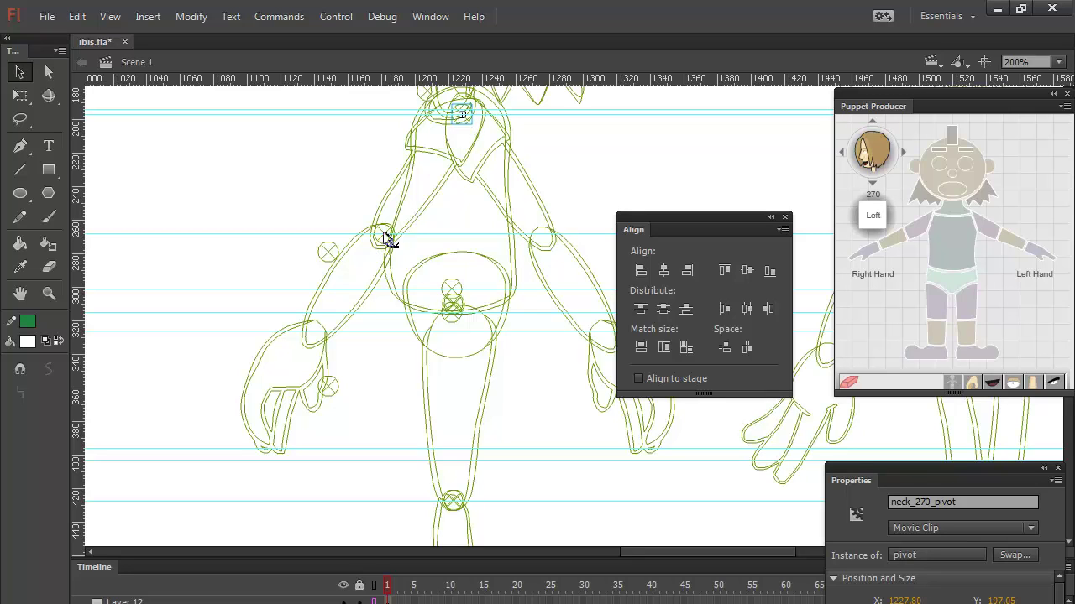
# Move the left hand joint onto the wrist and draw a guide line about 162 by 253 px from the shoulder joint past the hand
pyautogui.moveTo(324, 250); pyautogui.dragTo(317, 330)
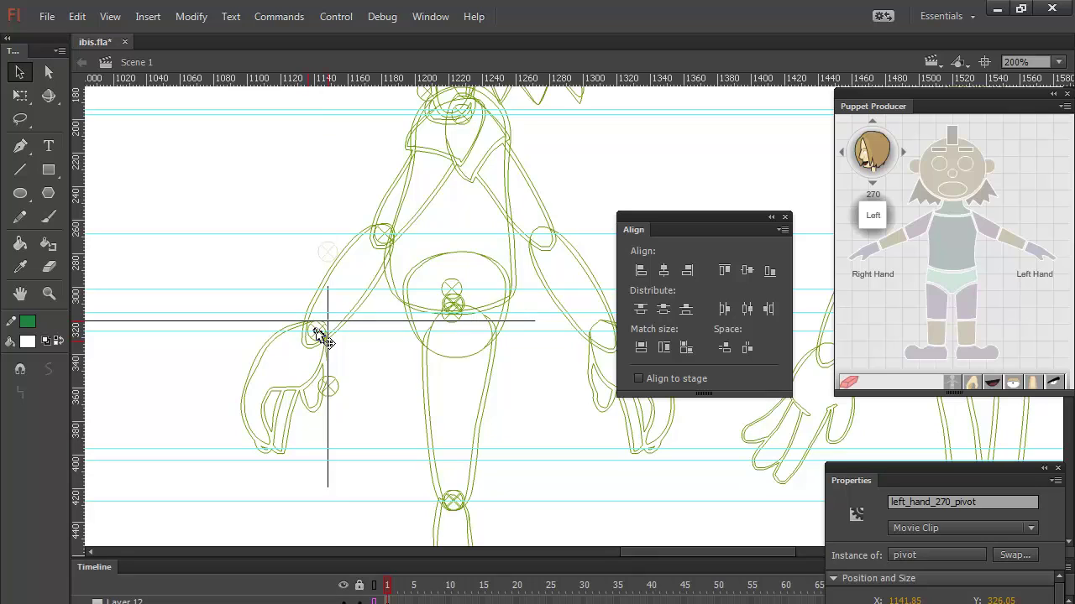
pyautogui.click(20, 169)
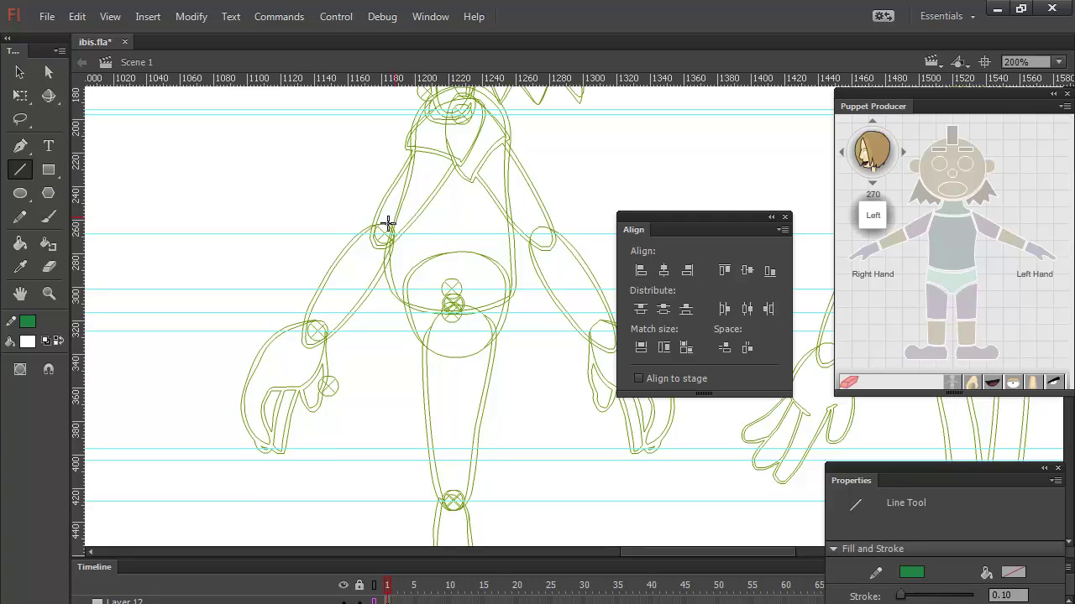
pyautogui.moveTo(461, 112); pyautogui.dragTo(189, 538)
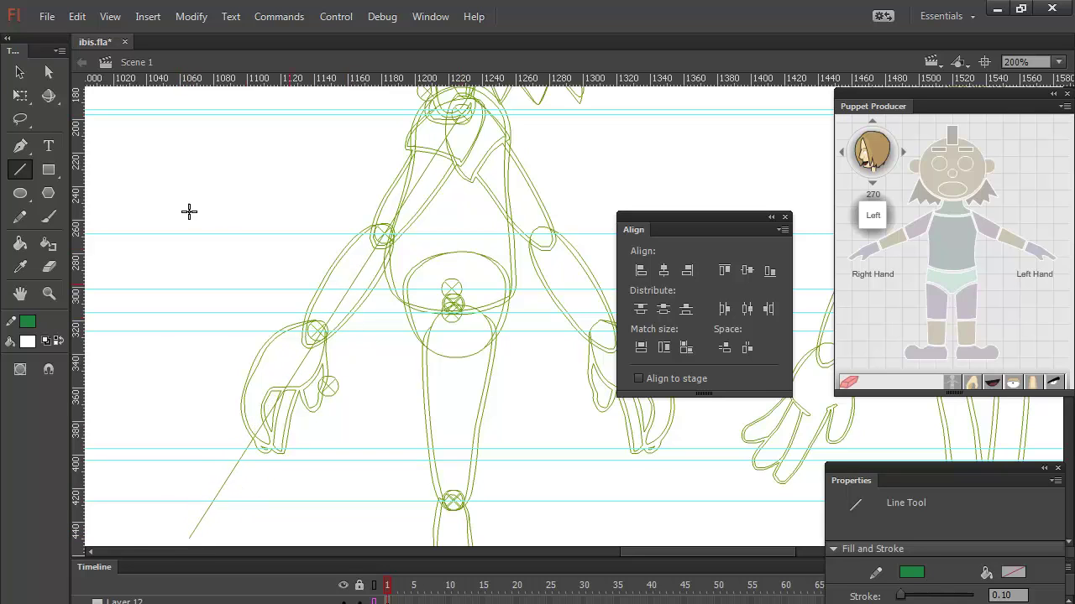
# Nudge the left hand joint about 2 px right so it sits on the guide line
pyautogui.click(19, 72)
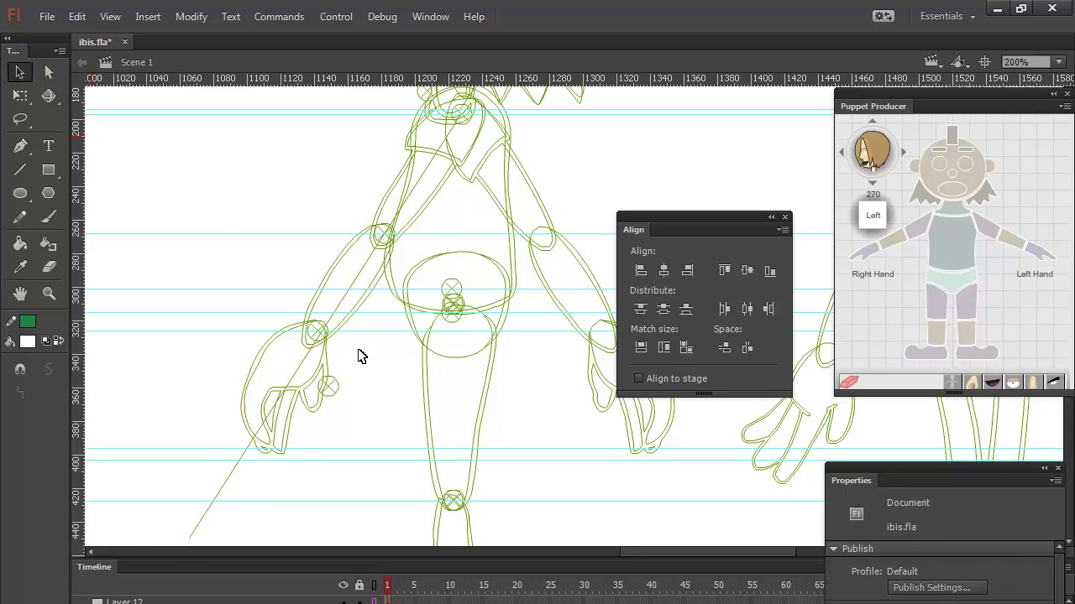
pyautogui.click(317, 309)
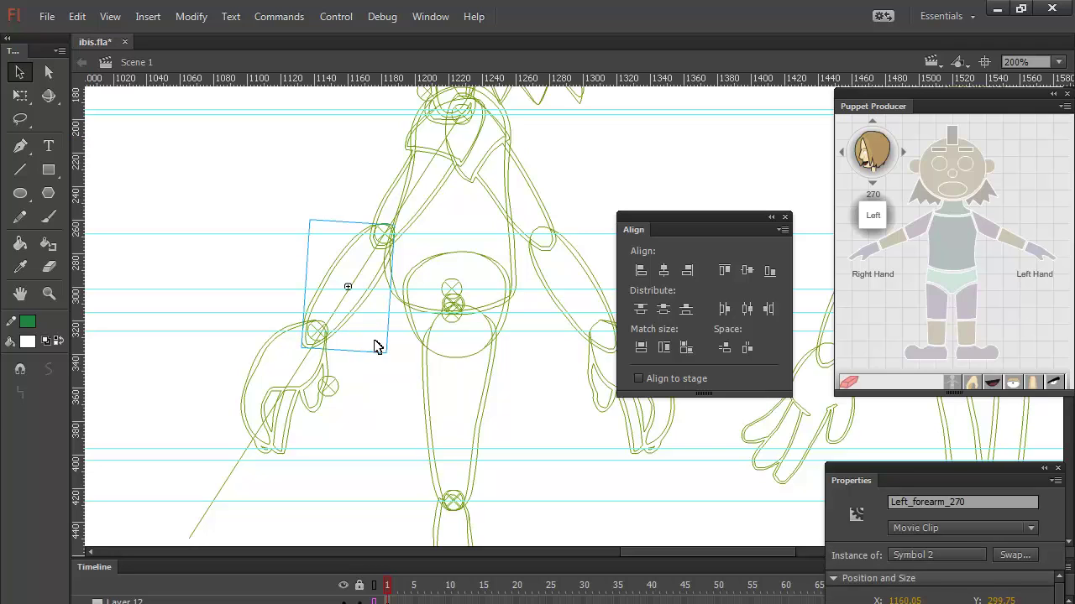
pyautogui.click(318, 331)
pyautogui.press('Right')
pyautogui.press('Right')
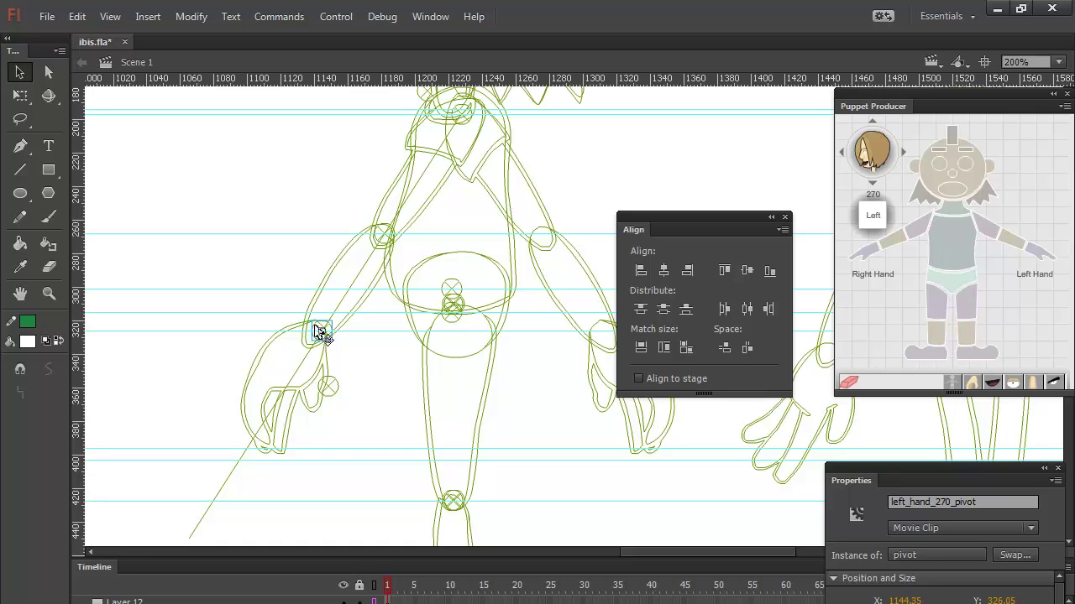
# Set the elbow as transformation point for the left forearm and hand, and rotate both slightly to follow the guide line
pyautogui.click(344, 277)
pyautogui.click(20, 94)
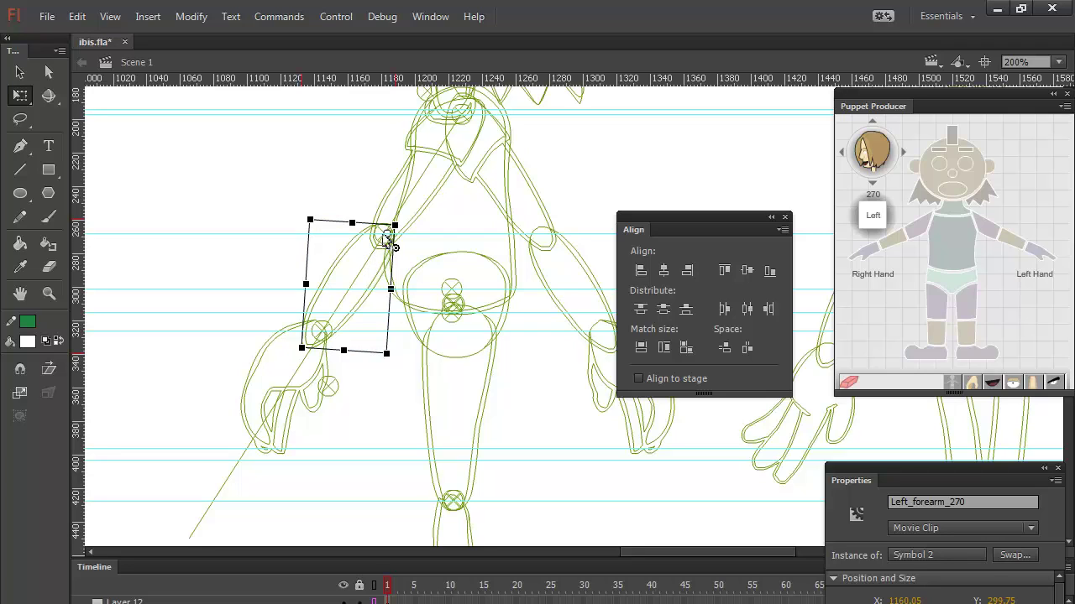
pyautogui.moveTo(385, 236); pyautogui.dragTo(384, 233)
pyautogui.keyDown('shift'); pyautogui.click(282, 339); pyautogui.keyUp('shift')
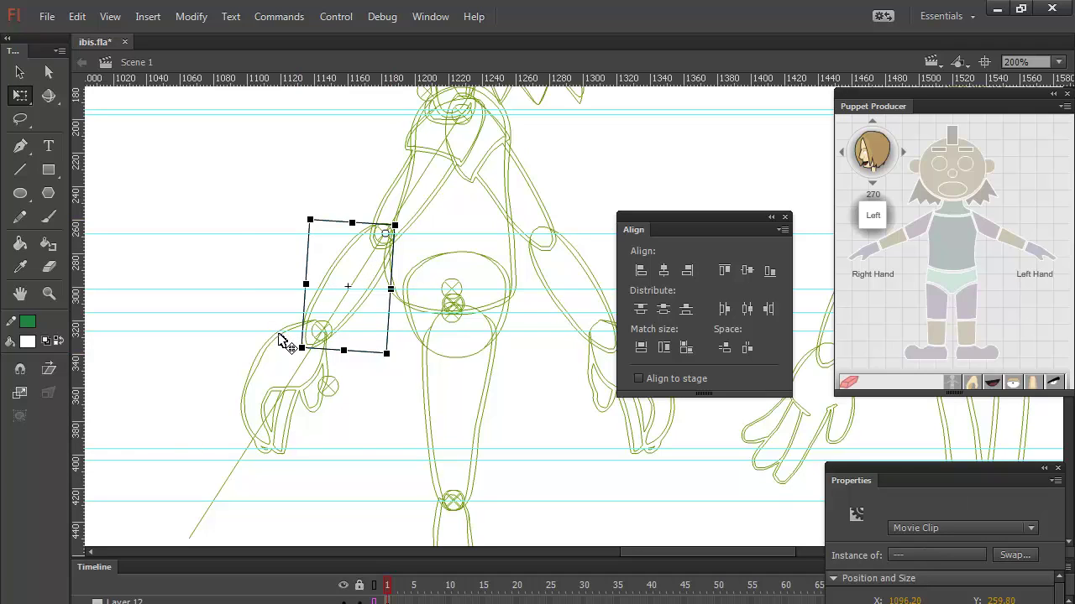
pyautogui.moveTo(323, 336); pyautogui.dragTo(385, 233)
pyautogui.moveTo(403, 465); pyautogui.dragTo(413, 461)
pyautogui.click(382, 424)
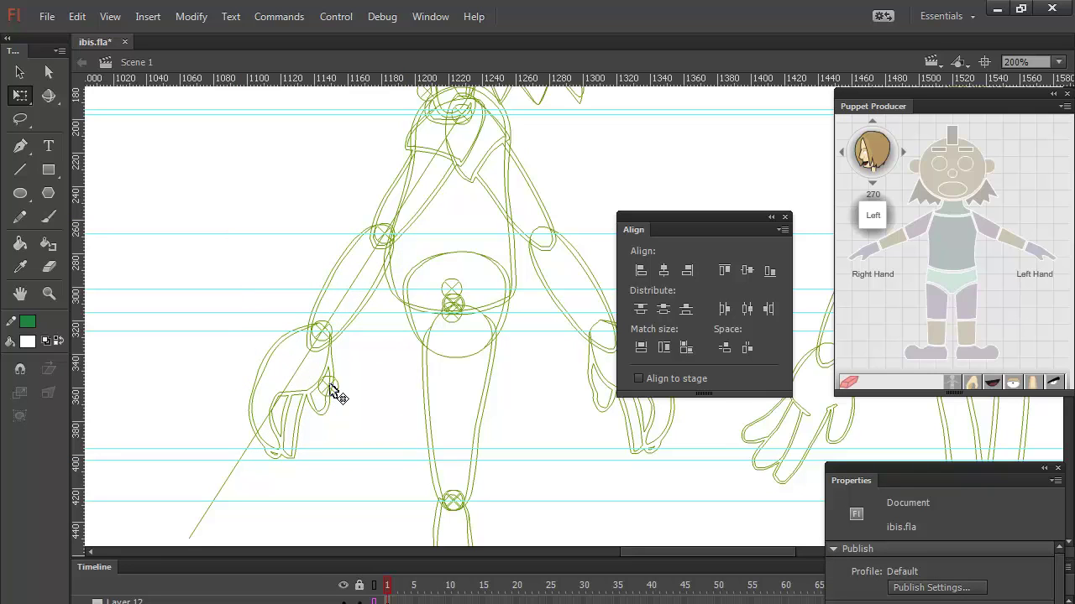
# Move the left hand's end marker onto the guide line just beyond the fingertips, and delete only the guide line
pyautogui.moveTo(336, 391); pyautogui.dragTo(240, 469)
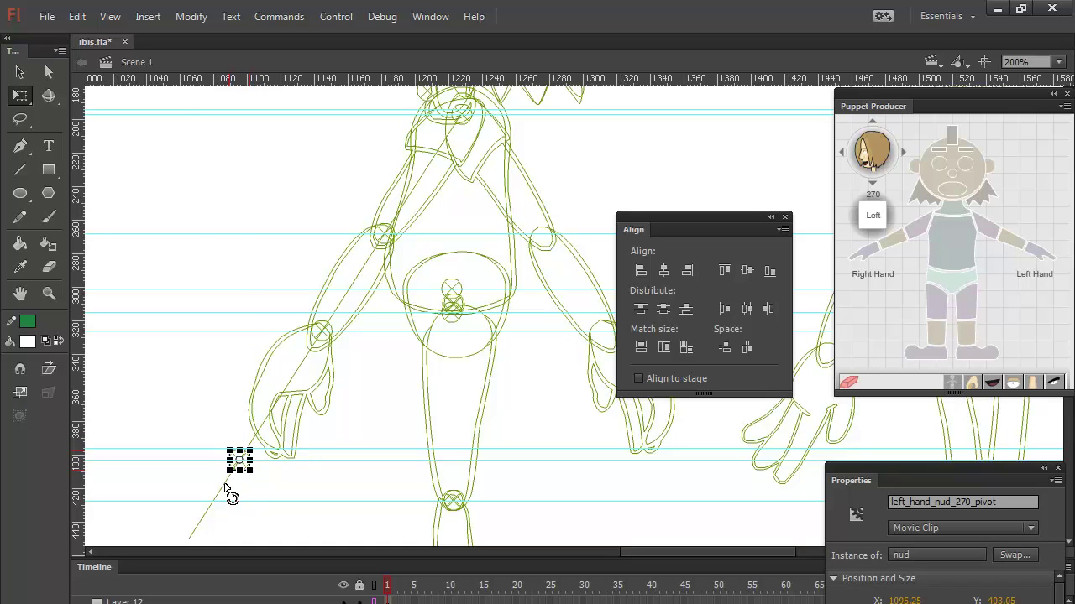
pyautogui.keyDown('shift'); pyautogui.click(220, 492); pyautogui.keyUp('shift')
pyautogui.press('Delete')
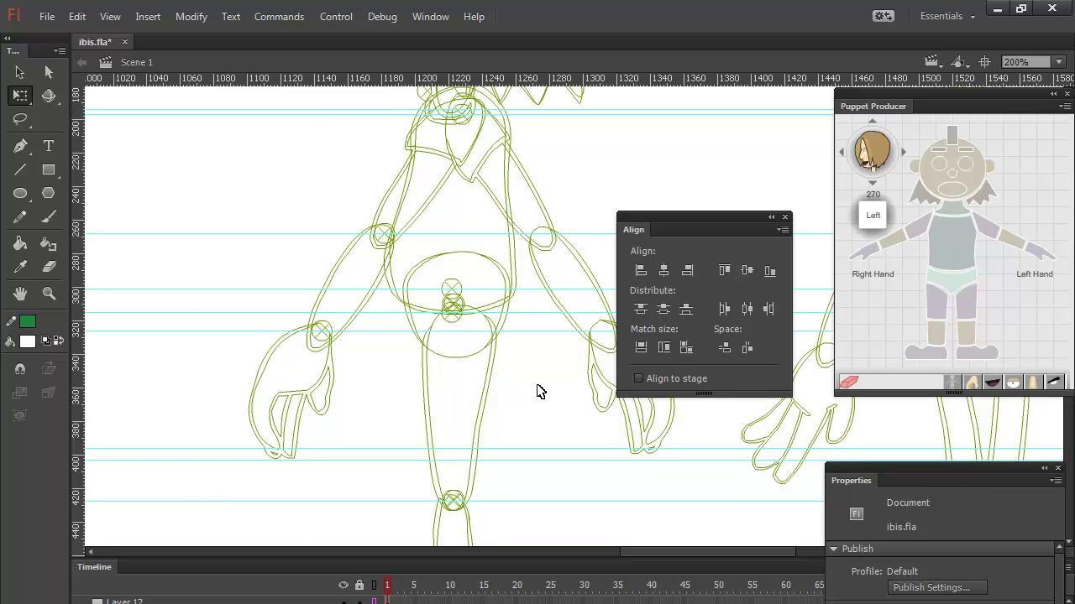
pyautogui.hotkey('ctrl', 'z')
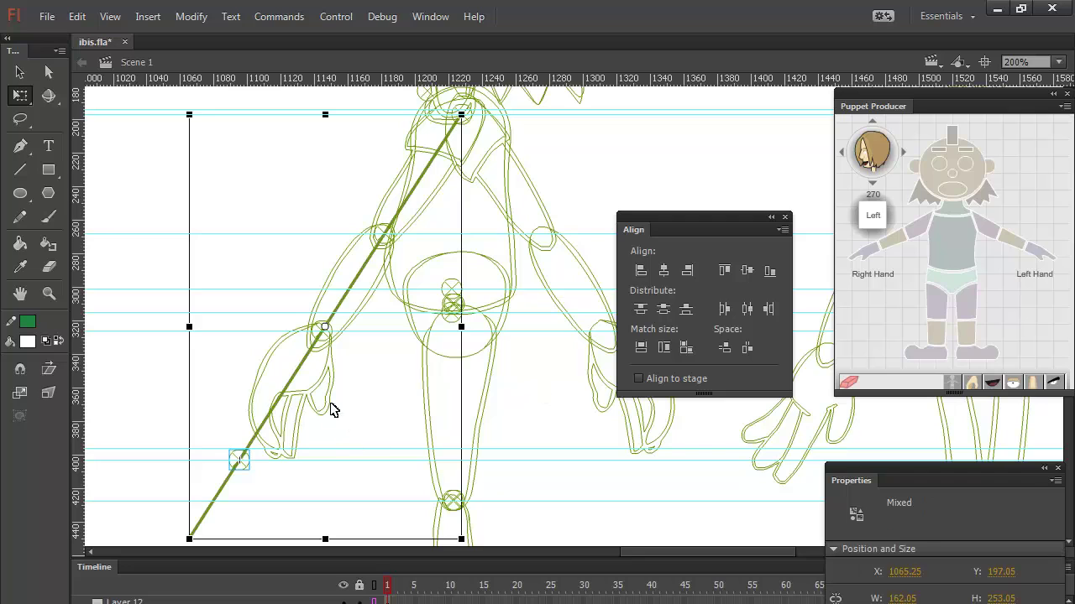
pyautogui.hotkey('ctrl', 'shift', 'a')
pyautogui.click(252, 441)
pyautogui.press('Delete')
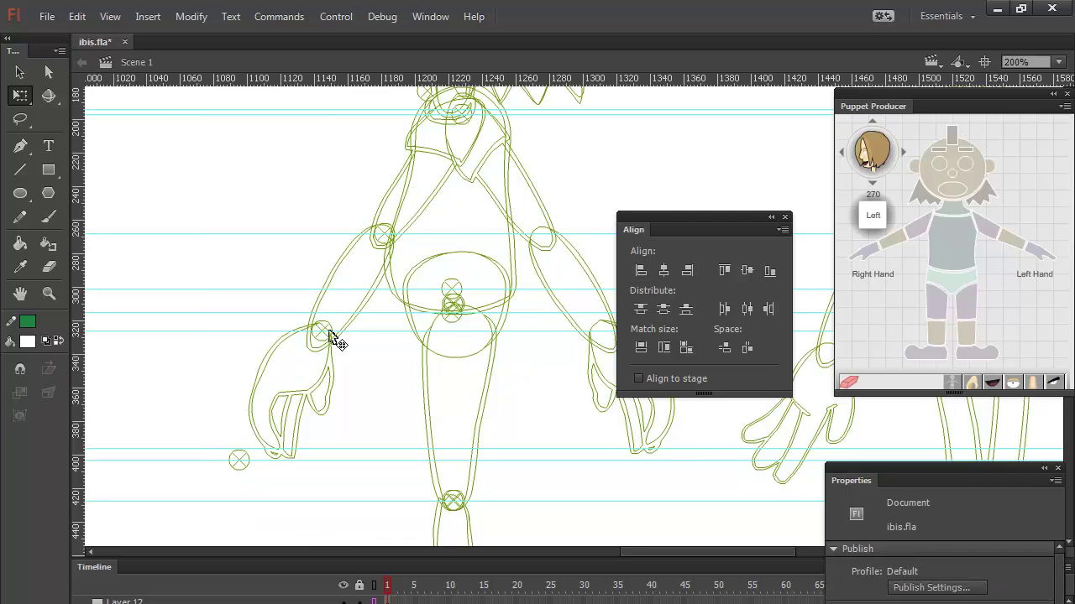
# Assign the unnamed upper arm of the left-facing figure to the puppet's right arm part
pyautogui.moveTo(448, 422); pyautogui.dragTo(328, 422)
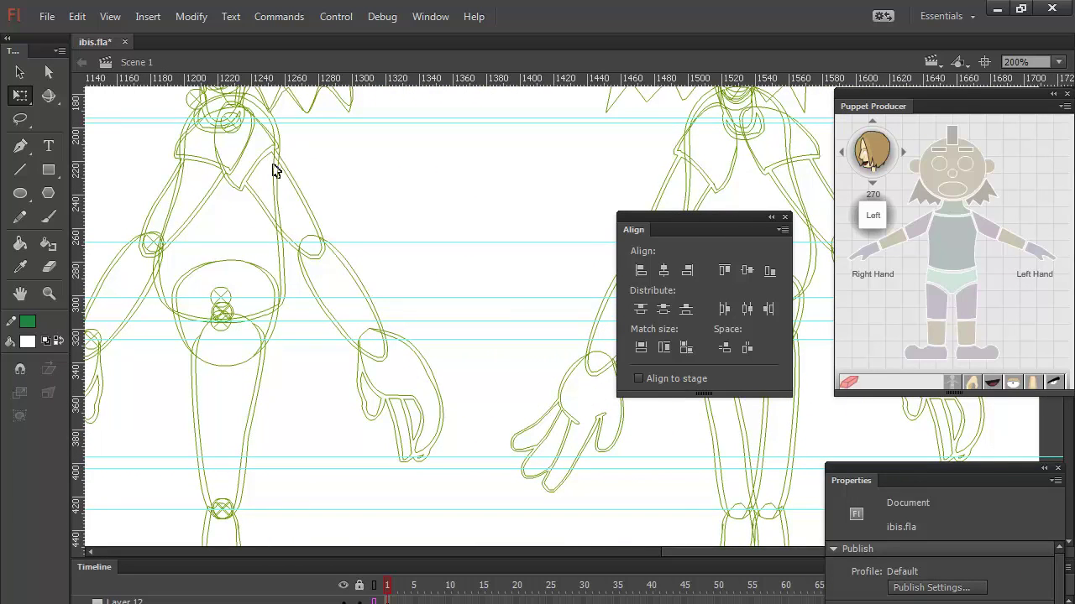
pyautogui.click(375, 585)
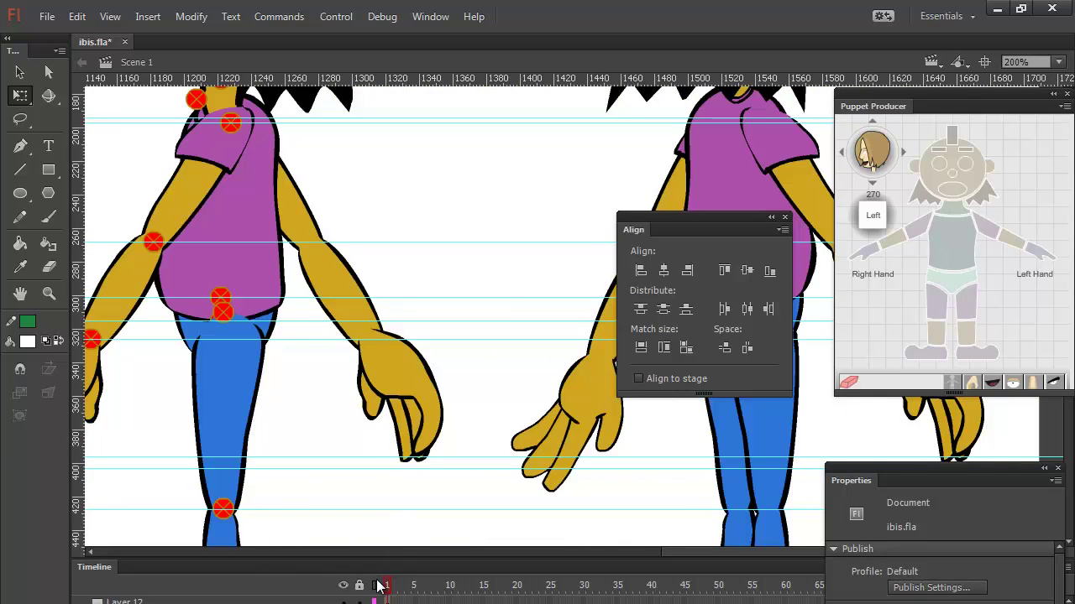
pyautogui.click(376, 585)
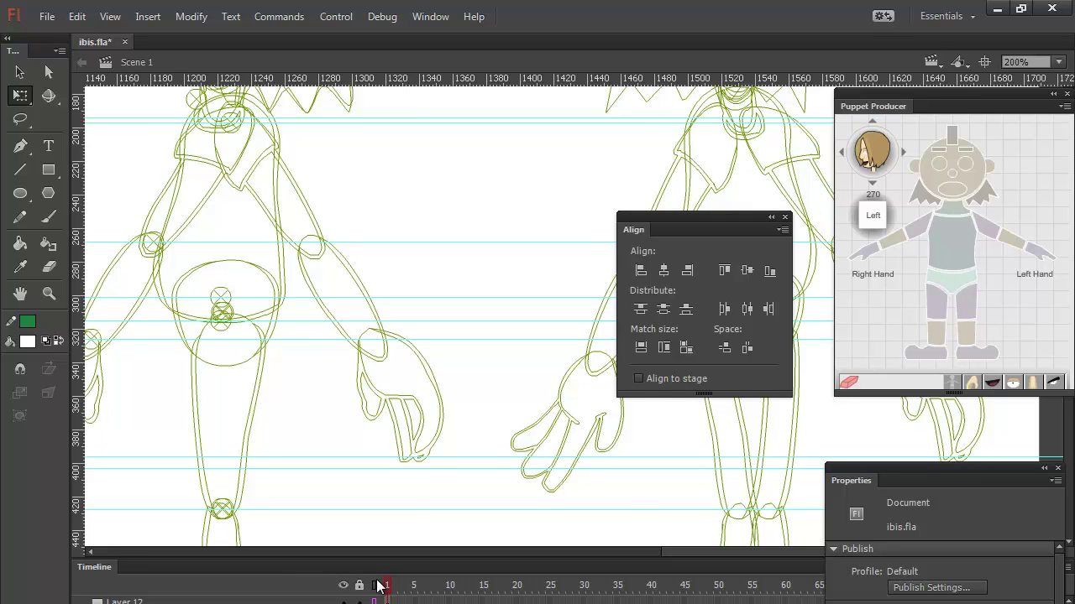
pyautogui.click(156, 215)
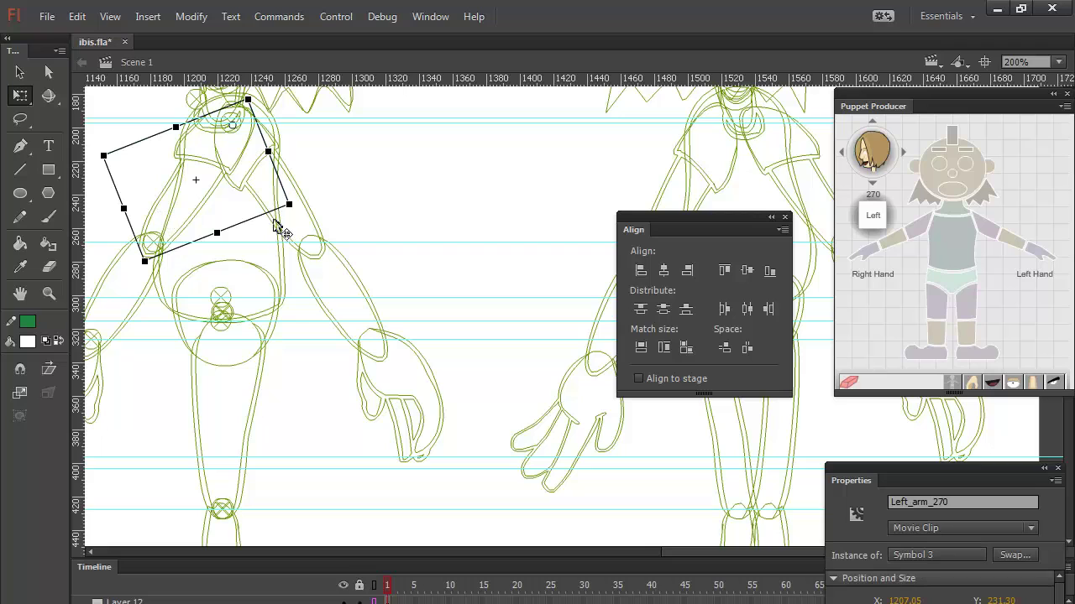
pyautogui.click(322, 225)
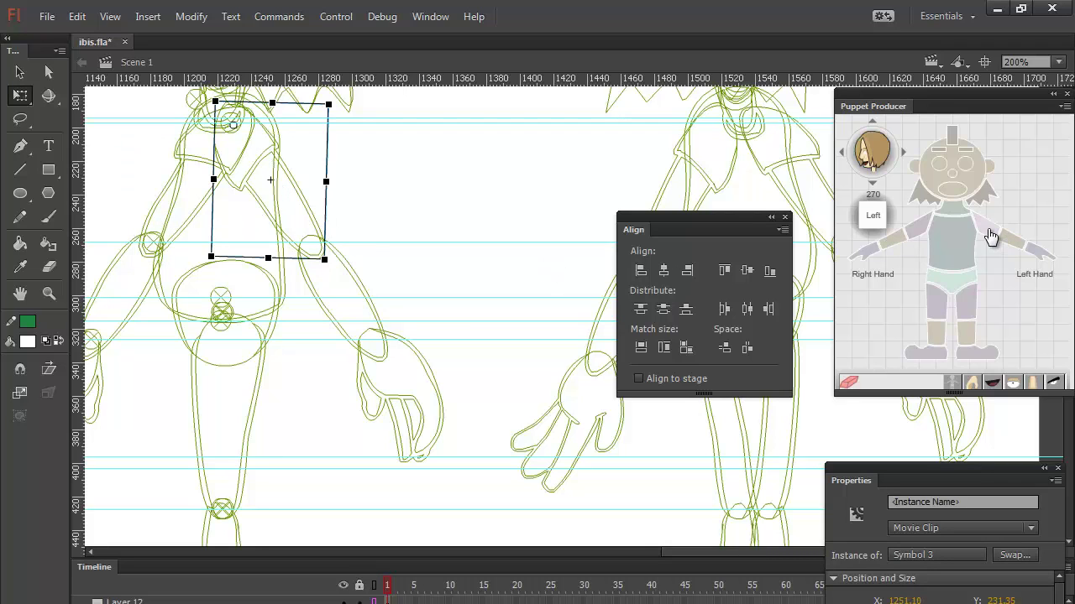
pyautogui.click(916, 233)
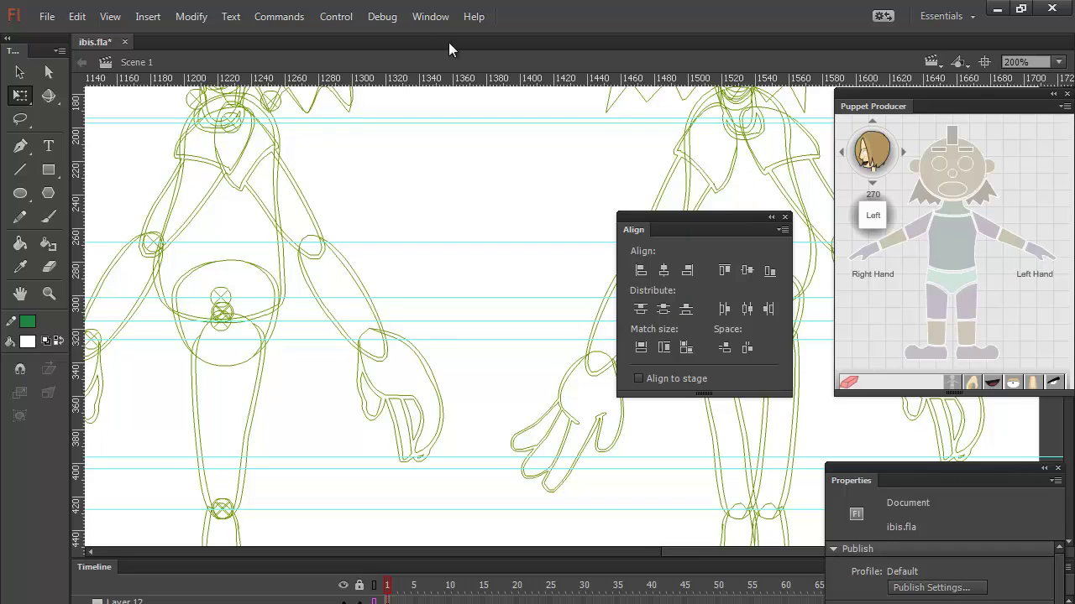
# Move the right arm's joint onto the shoulder, matching the left arm's shoulder joint
pyautogui.click(238, 126)
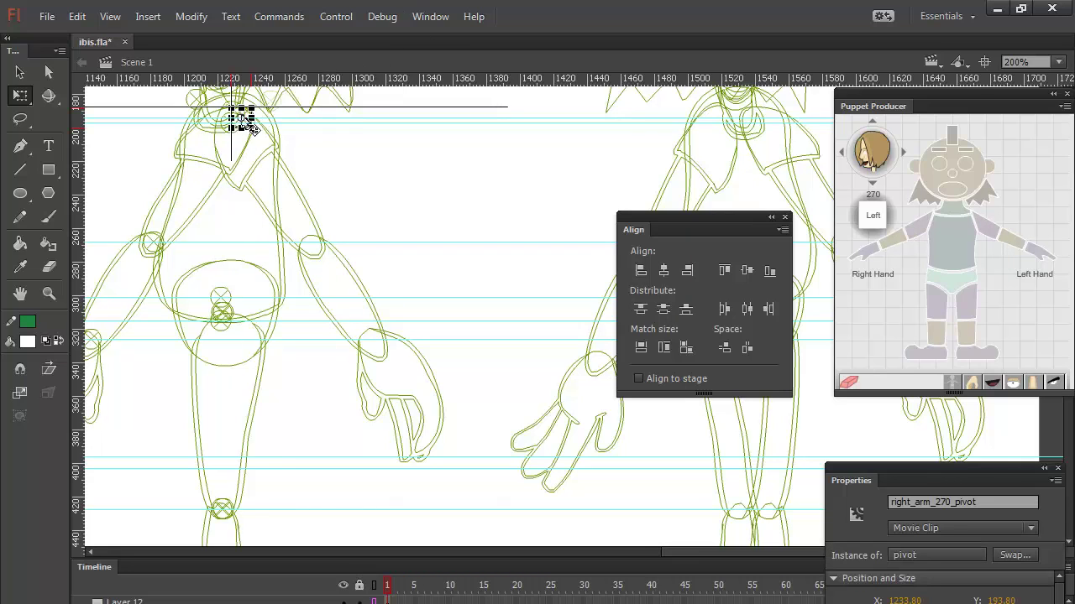
pyautogui.moveTo(240, 133); pyautogui.dragTo(238, 132)
pyautogui.click(344, 174)
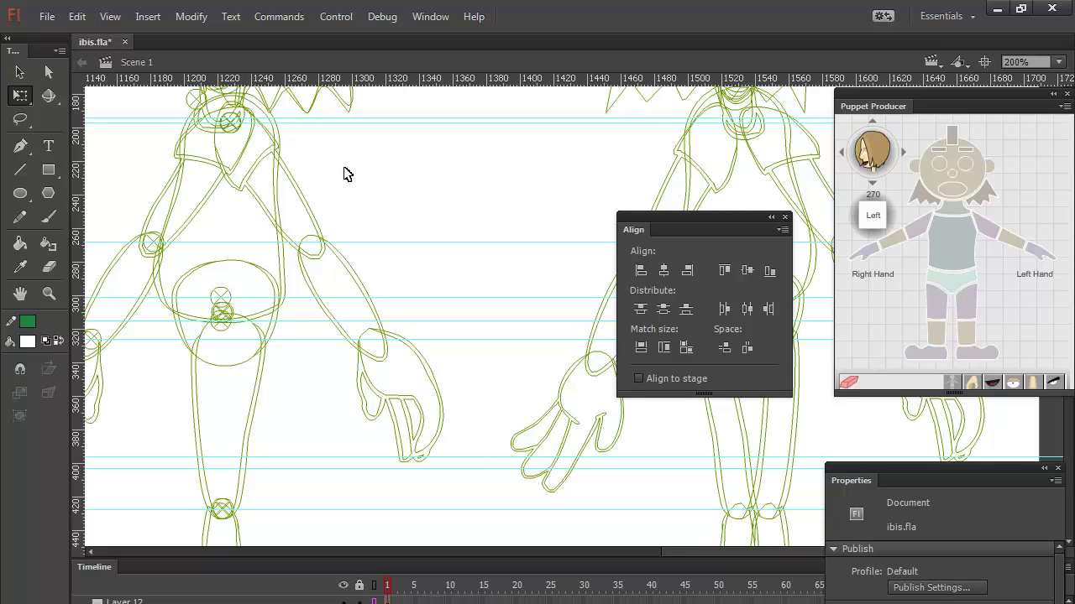
# Assign the unnamed forearm to the puppet's right forearm part and move its joint onto the elbow
pyautogui.click(341, 259)
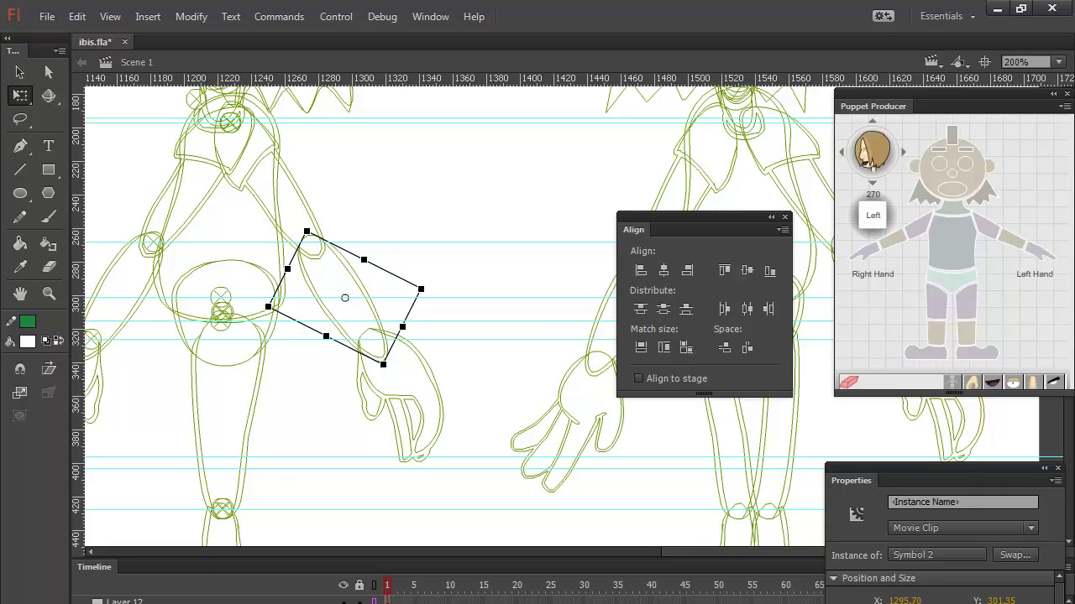
pyautogui.click(375, 592)
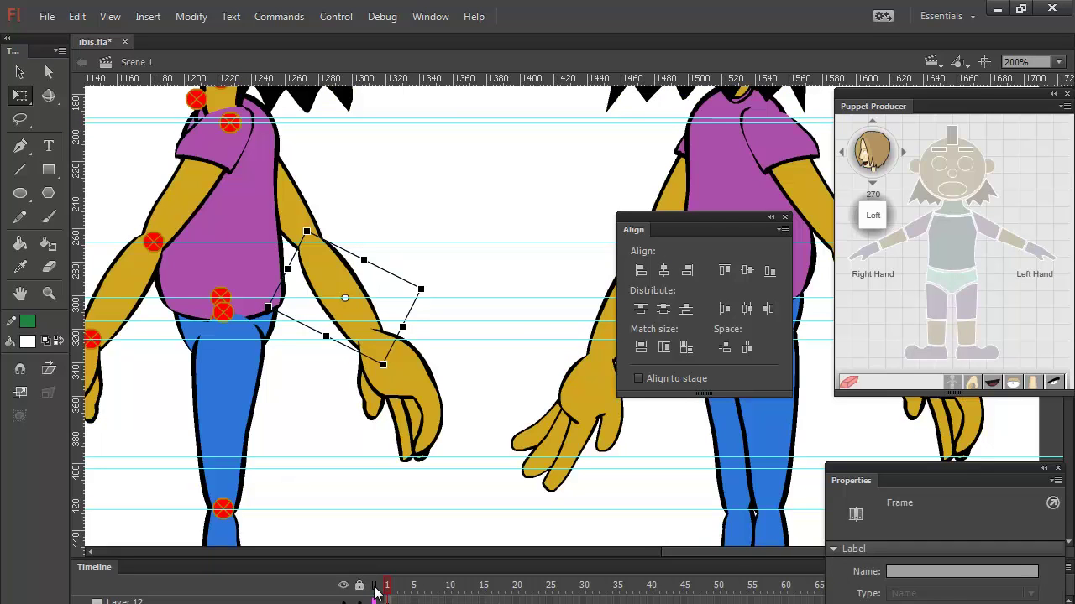
pyautogui.click(375, 593)
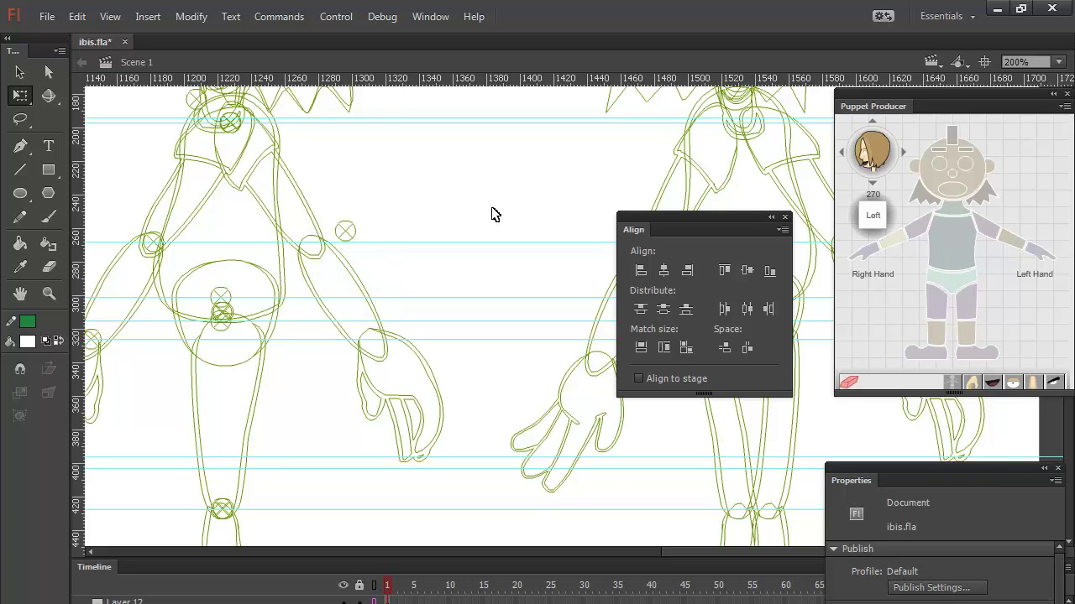
pyautogui.moveTo(346, 236); pyautogui.dragTo(318, 250)
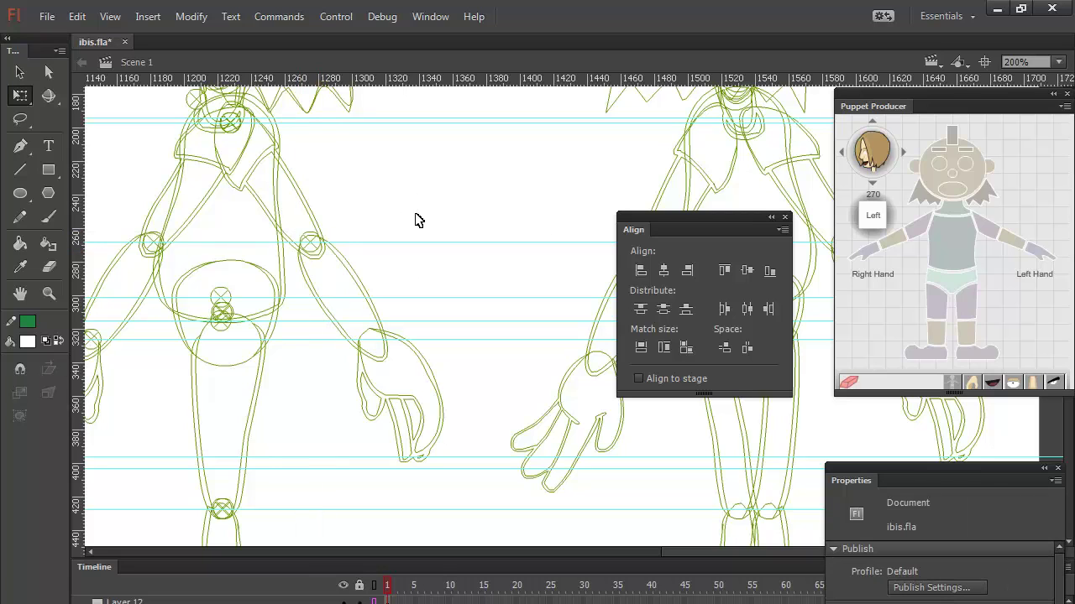
# Draw a guide line about 162 by 238 px from the shoulder joint through the right elbow and past the hand
pyautogui.click(415, 220)
pyautogui.click(20, 168)
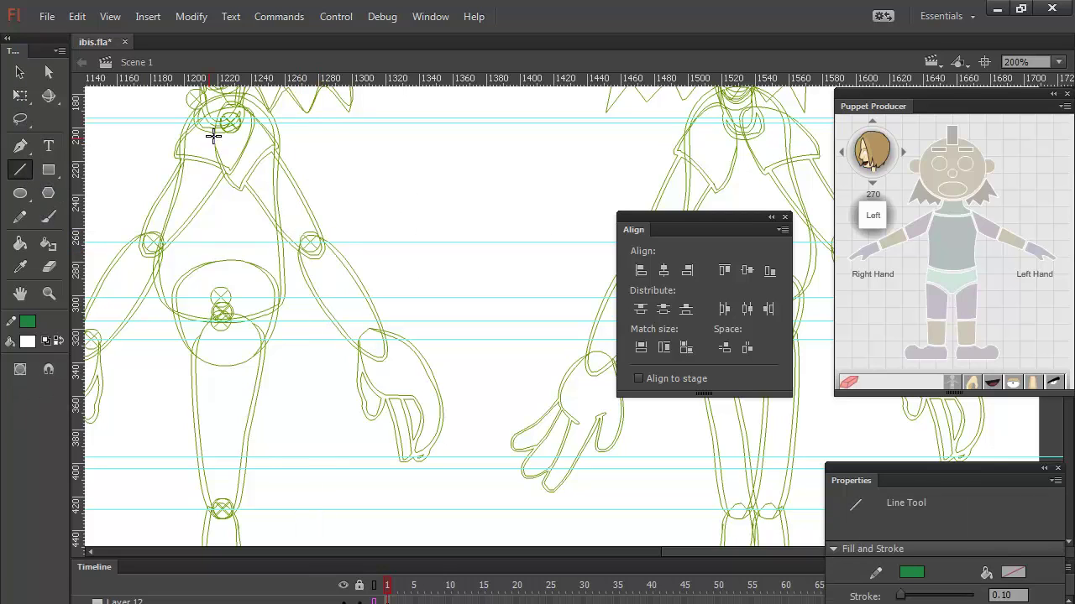
pyautogui.moveTo(324, 309); pyautogui.dragTo(501, 522)
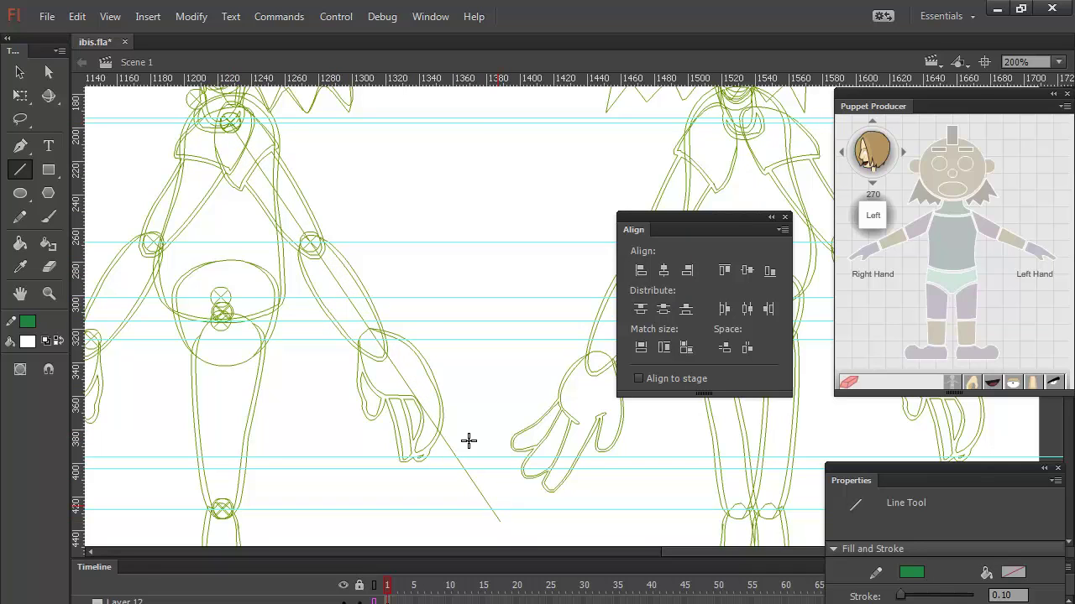
# Assign the unnamed hand to the puppet's right hand part and move its joint onto the wrist
pyautogui.click(28, 76)
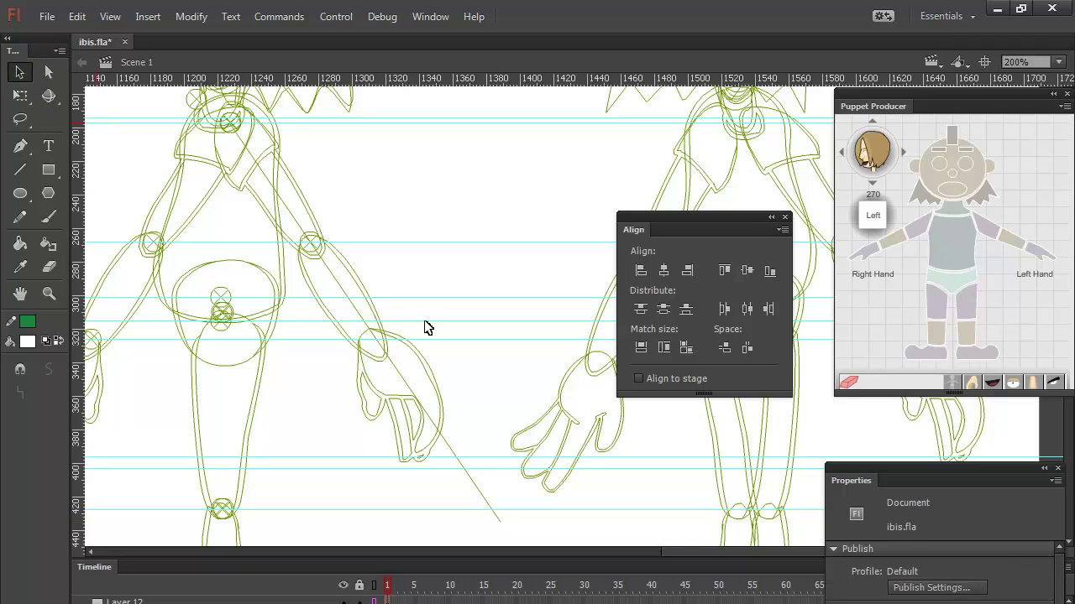
pyautogui.click(424, 368)
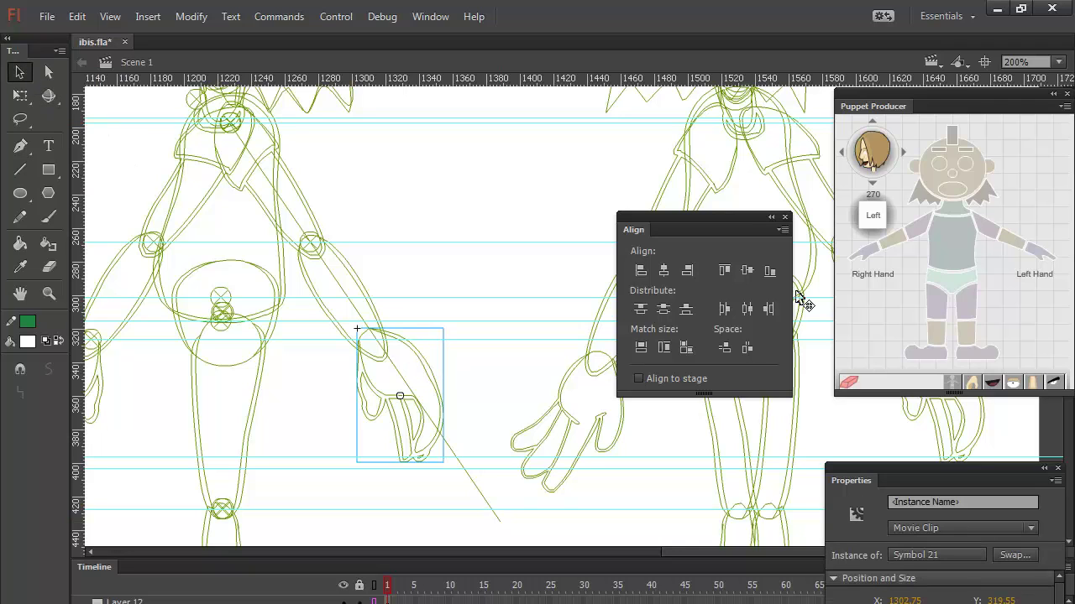
pyautogui.click(870, 259)
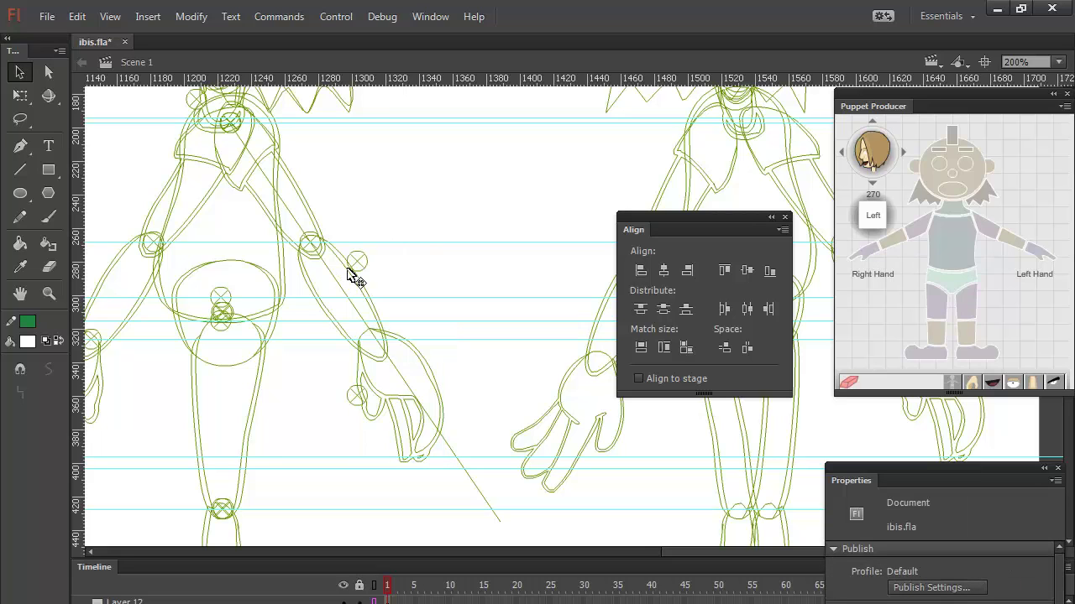
pyautogui.moveTo(355, 262); pyautogui.dragTo(376, 342)
pyautogui.click(357, 396)
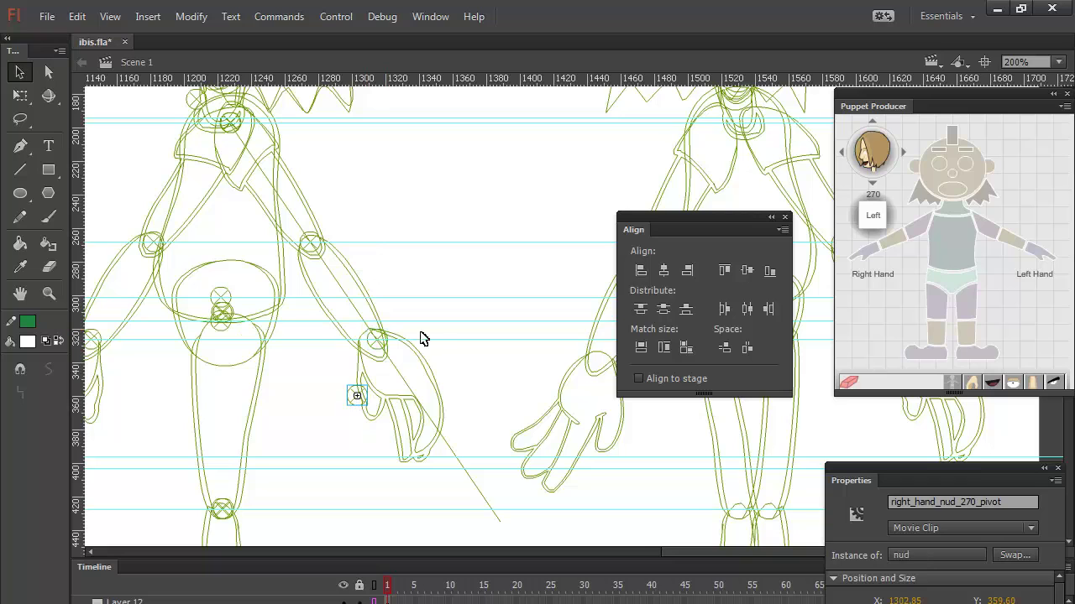
# Set the elbow as transformation point for the right forearm and hand, and rotate both slightly to follow the guide line
pyautogui.click(379, 316)
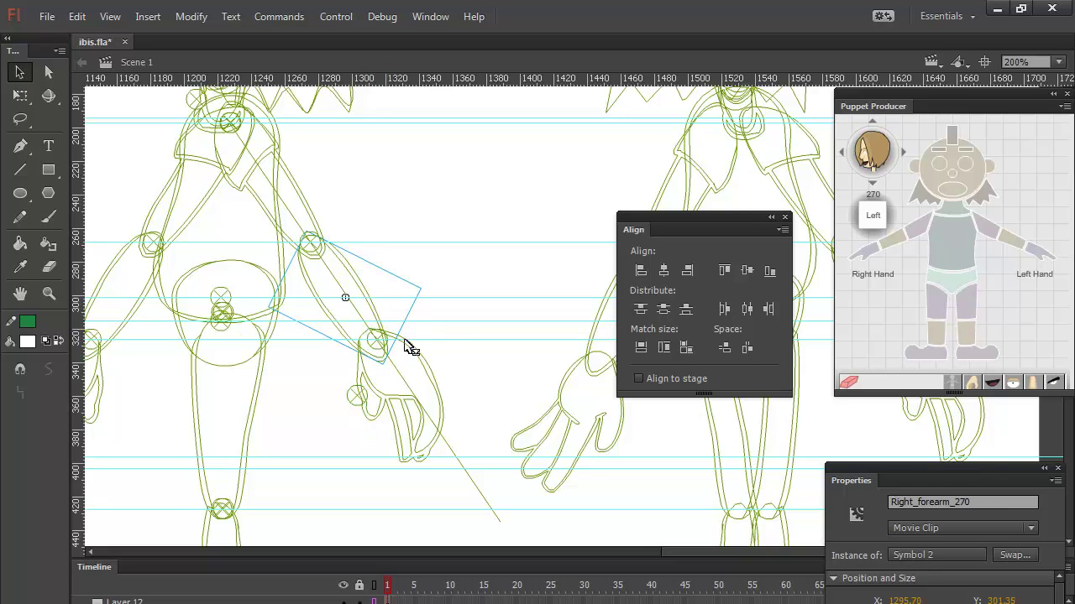
pyautogui.keyDown('shift'); pyautogui.click(427, 372); pyautogui.keyUp('shift')
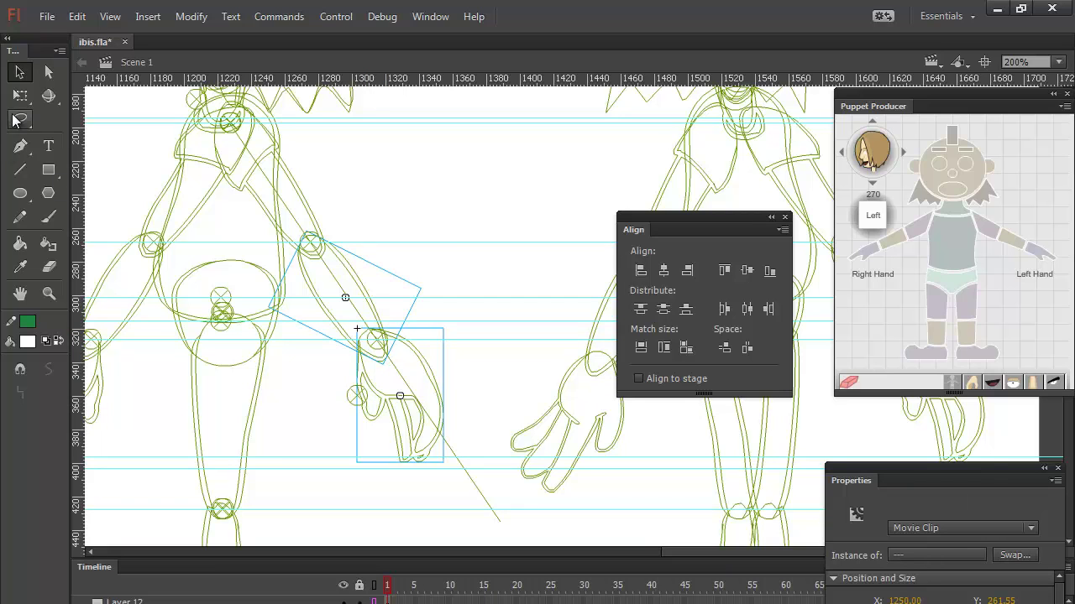
pyautogui.click(20, 95)
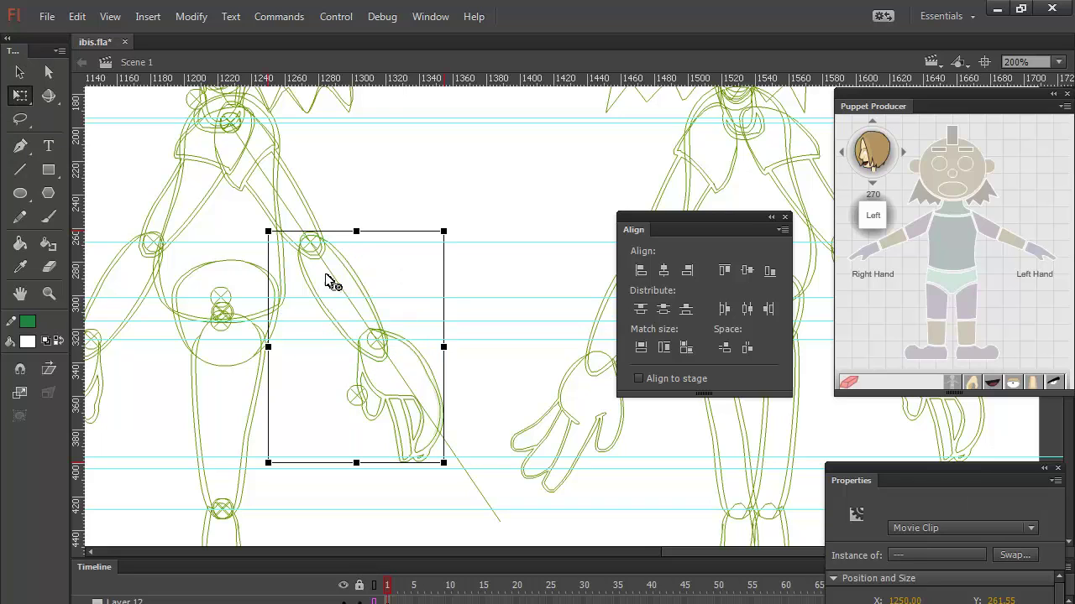
pyautogui.click(310, 243)
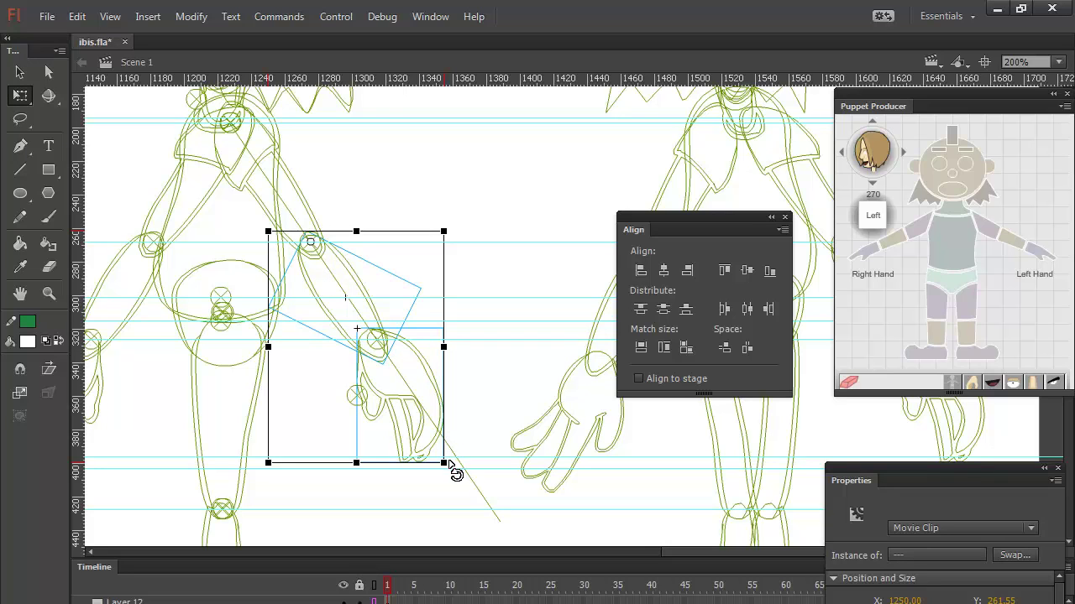
pyautogui.moveTo(452, 465); pyautogui.dragTo(463, 462)
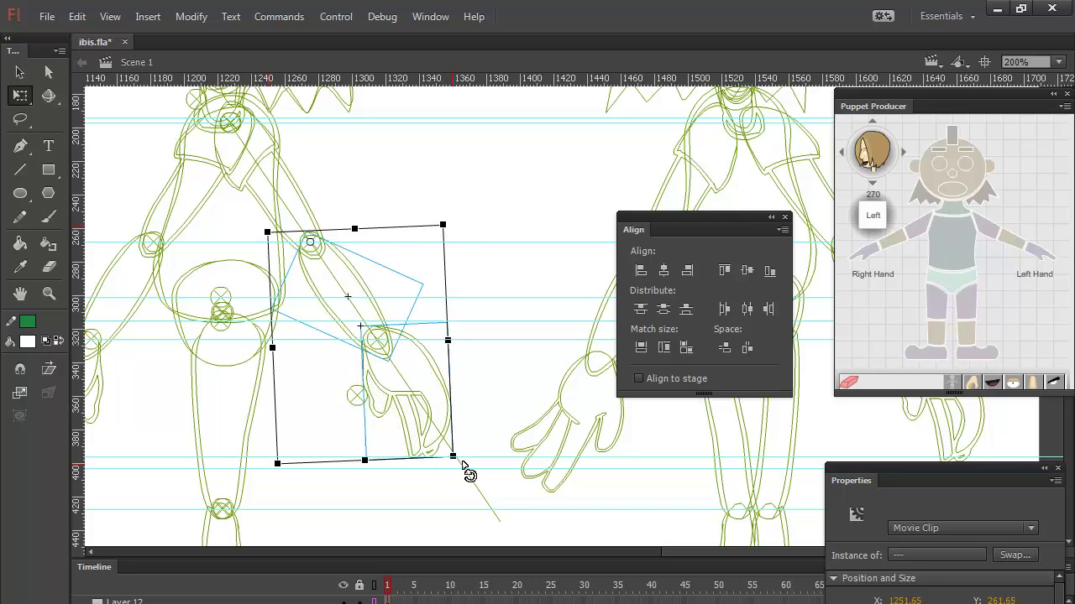
pyautogui.click(473, 406)
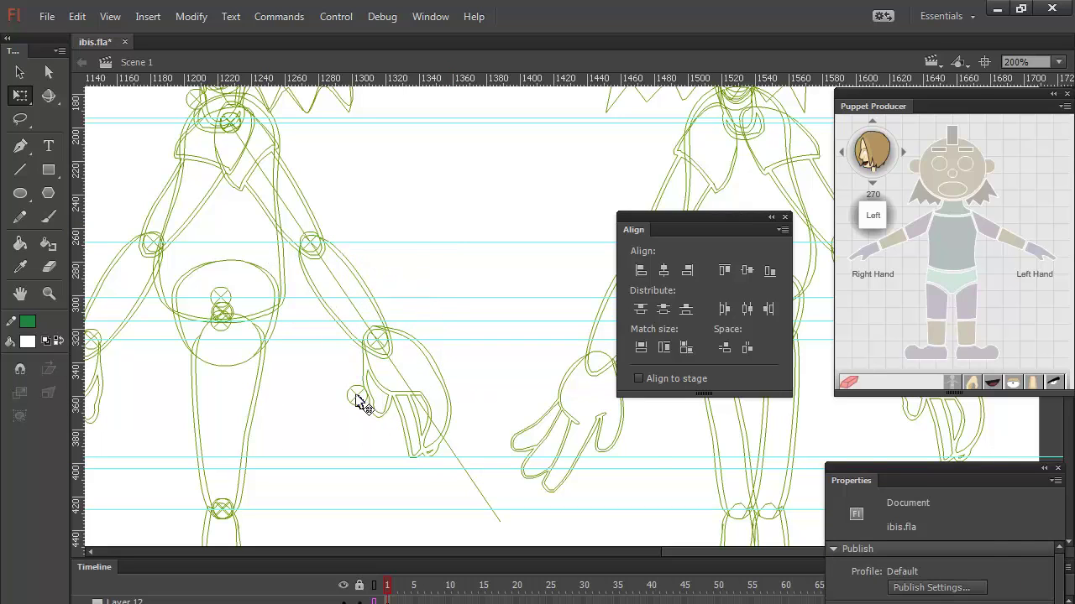
# Move the right hand's end marker onto the guide line just beyond the fingertips, and delete only the guide line
pyautogui.moveTo(359, 398); pyautogui.dragTo(461, 463)
pyautogui.click(478, 492)
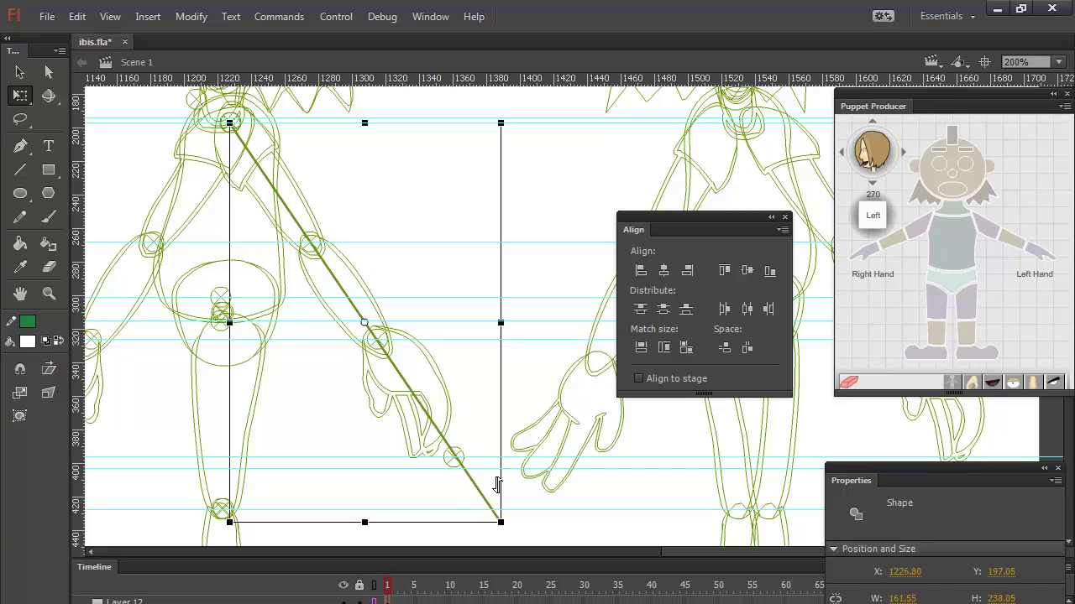
pyautogui.press('Delete')
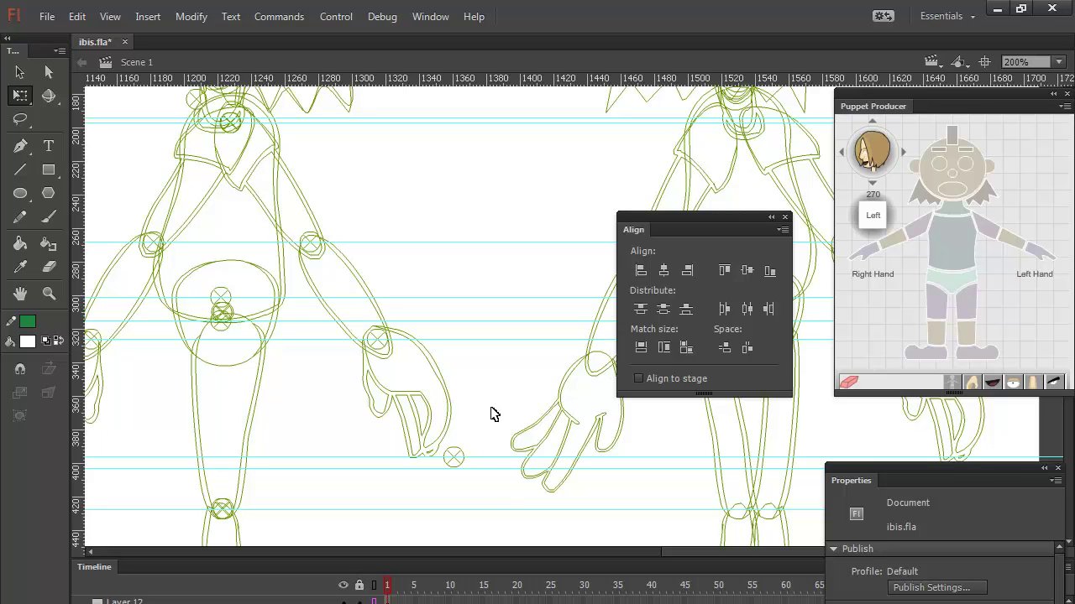
# Examine the finished left-facing figure's joints from head to feet, and look over the unassigned figure beside it
pyautogui.moveTo(485, 321)
pyautogui.mouseDown()
pyautogui.moveTo(489, 496)
pyautogui.moveTo(470, 365)
pyautogui.moveTo(507, 479)
pyautogui.mouseUp()
pyautogui.moveTo(497, 388); pyautogui.dragTo(490, 418)
pyautogui.scroll(-5, 475, 383)
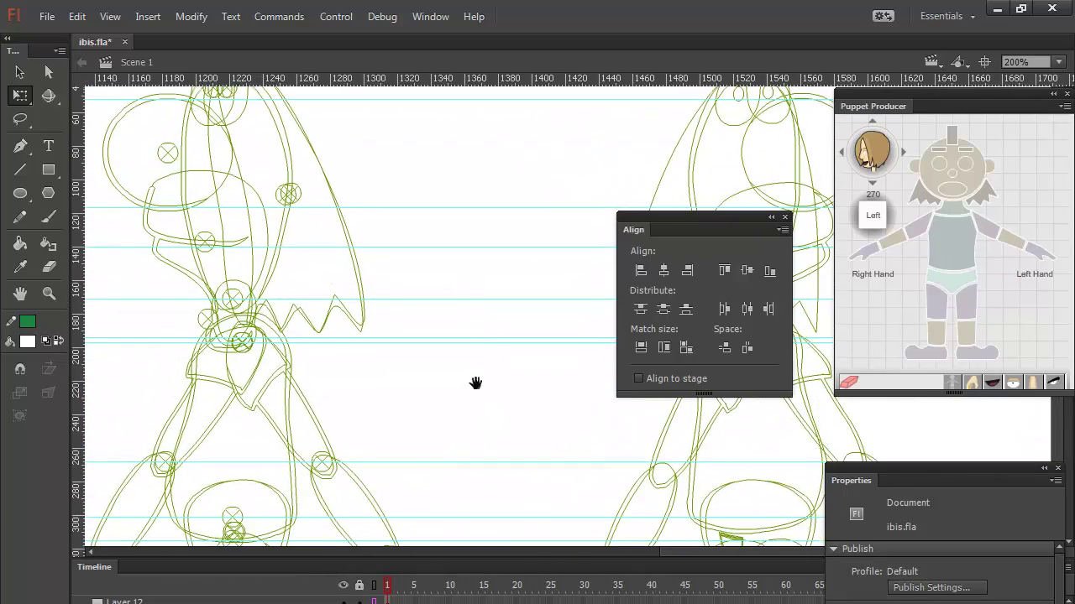
pyautogui.moveTo(474, 366); pyautogui.dragTo(513, 458)
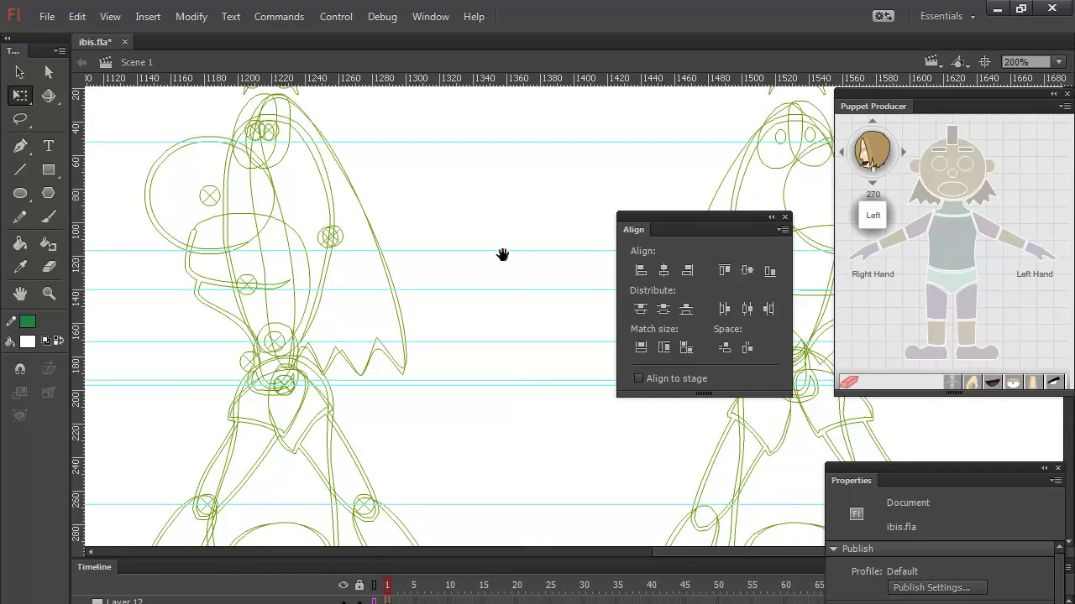
pyautogui.moveTo(504, 255)
pyautogui.mouseDown()
pyautogui.moveTo(503, 307)
pyautogui.moveTo(482, 179)
pyautogui.moveTo(482, 395)
pyautogui.mouseUp()
pyautogui.scroll(-10, 461, 297)
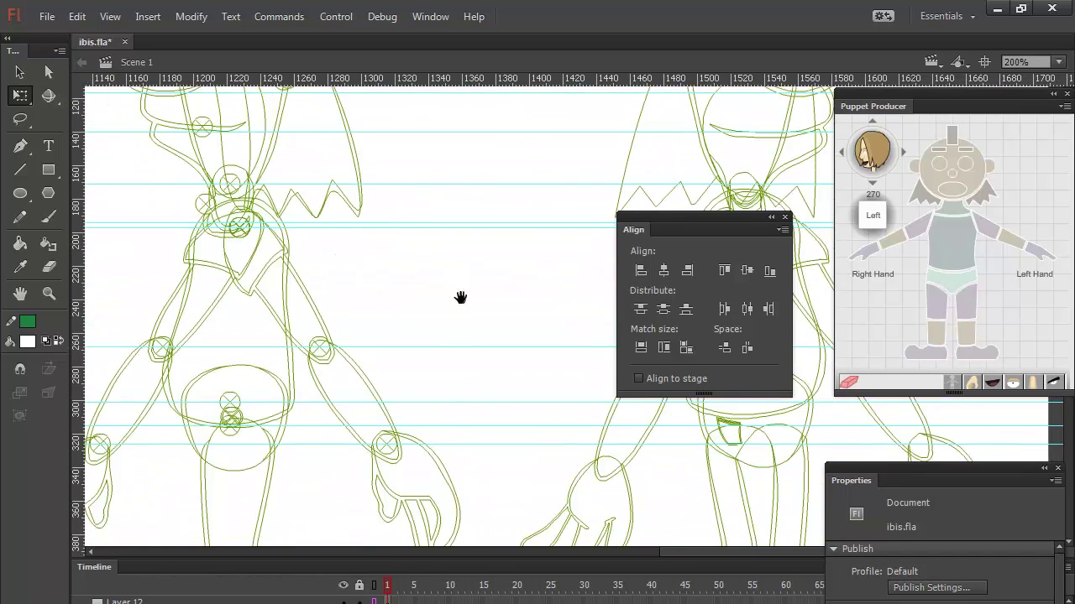
pyautogui.scroll(-3, 509, 367)
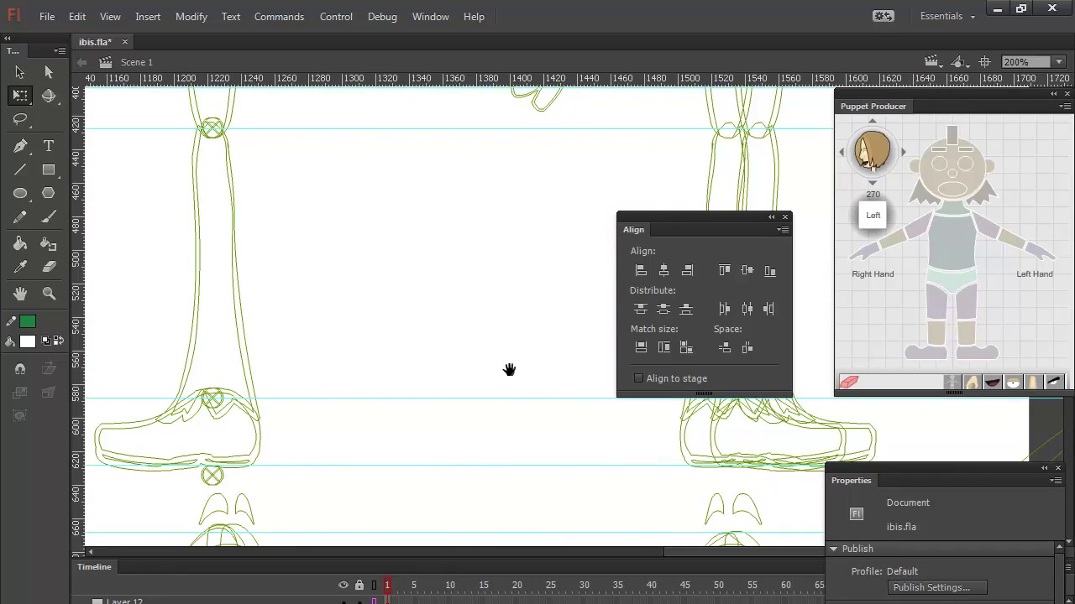
pyautogui.hscroll(5, 420, 294)
pyautogui.moveTo(384, 305); pyautogui.dragTo(360, 446)
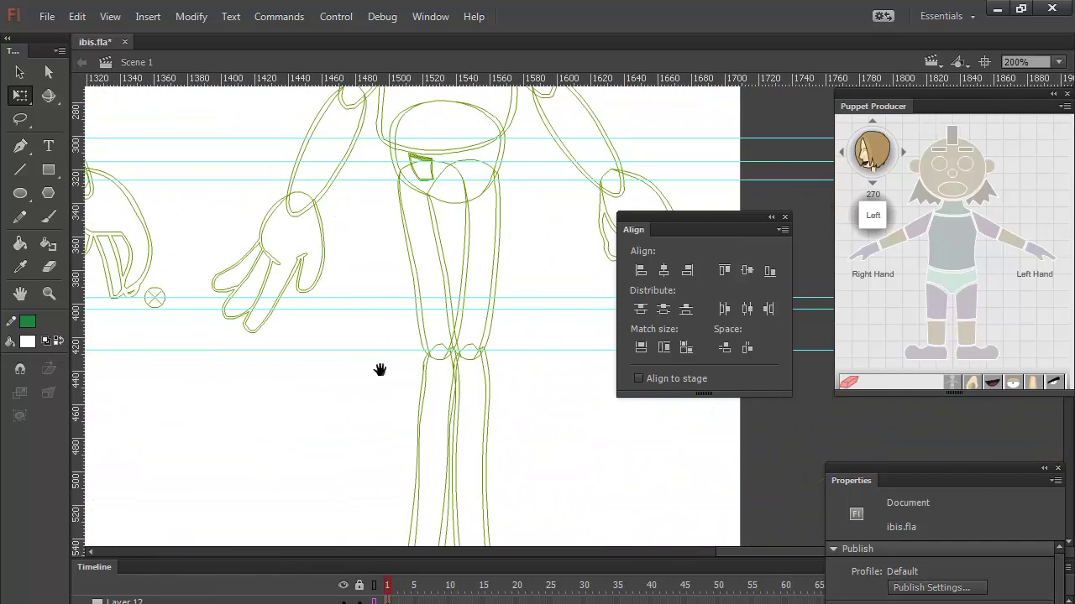
pyautogui.moveTo(379, 367); pyautogui.dragTo(362, 426)
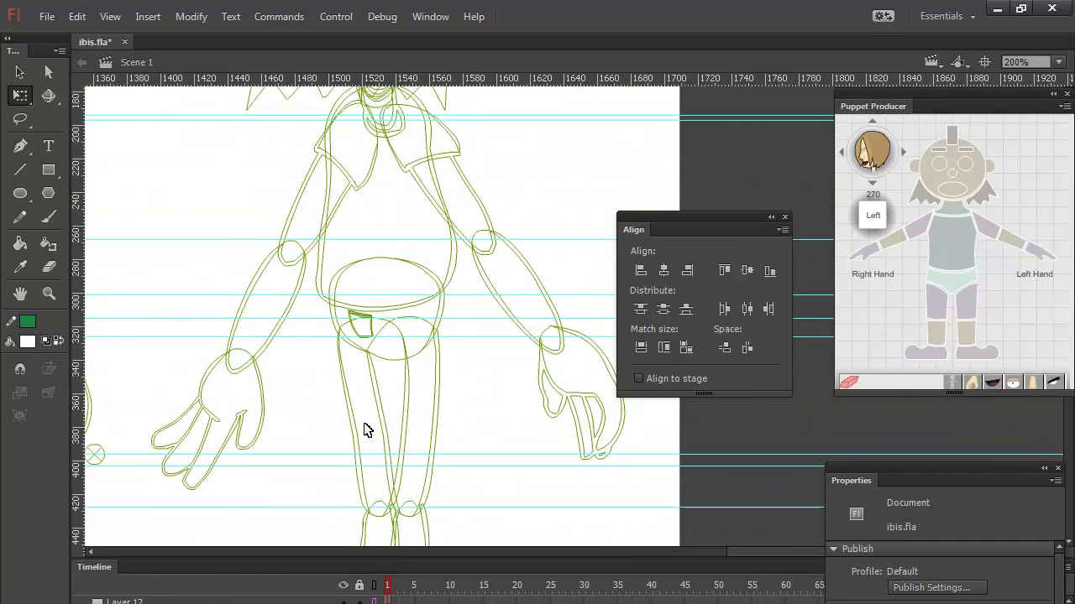
# Move the Align panel off the artwork to uncover the rightmost figure in the overview
pyautogui.hotkey('ctrl', '-')
pyautogui.hotkey('ctrl', '-')
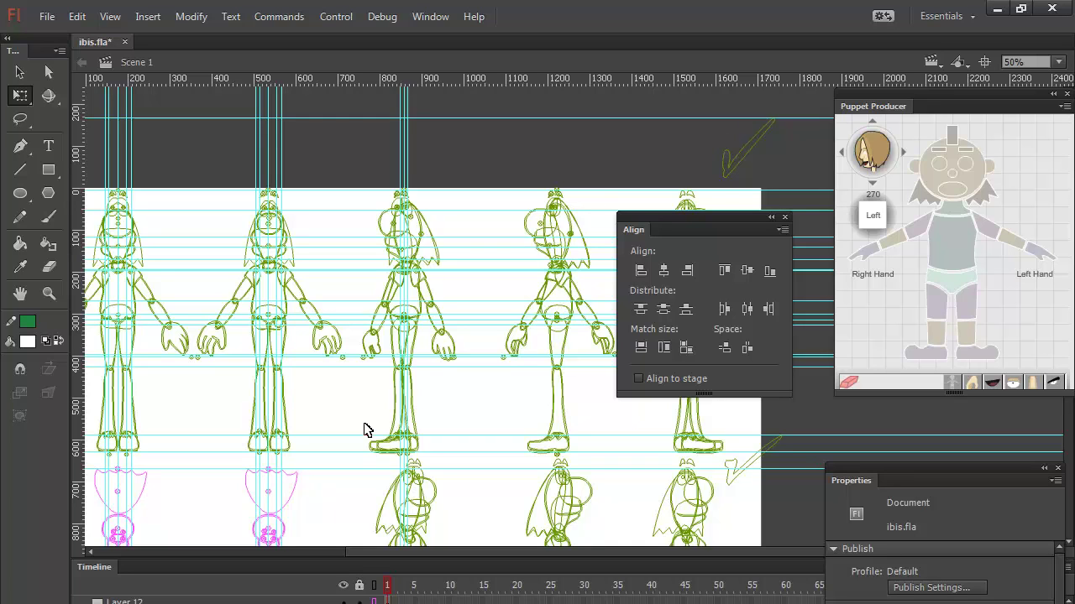
pyautogui.scroll(-1, 492, 425)
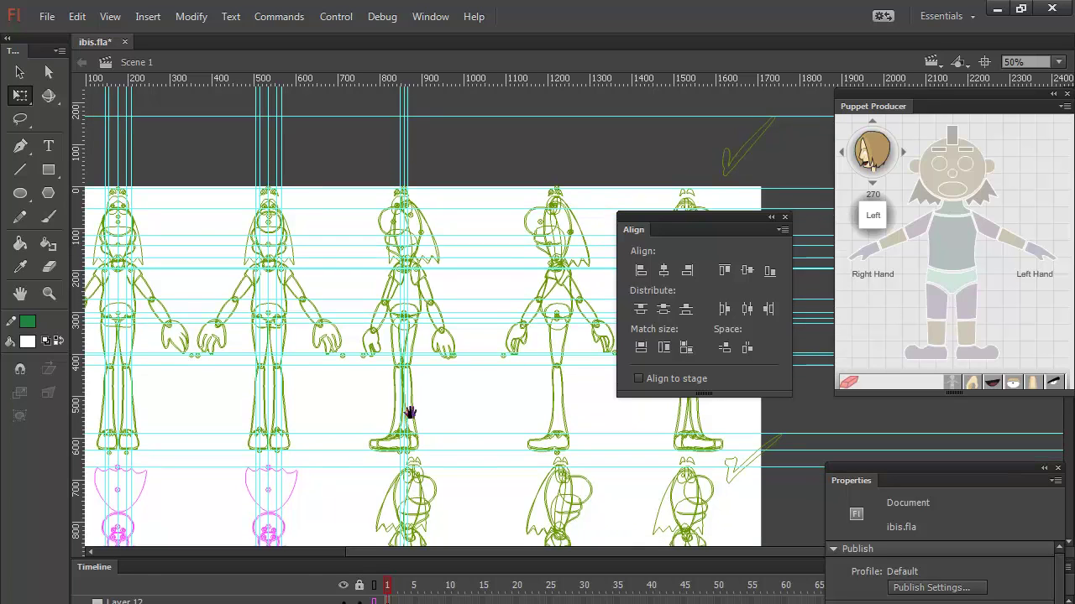
pyautogui.moveTo(626, 217); pyautogui.dragTo(781, 282)
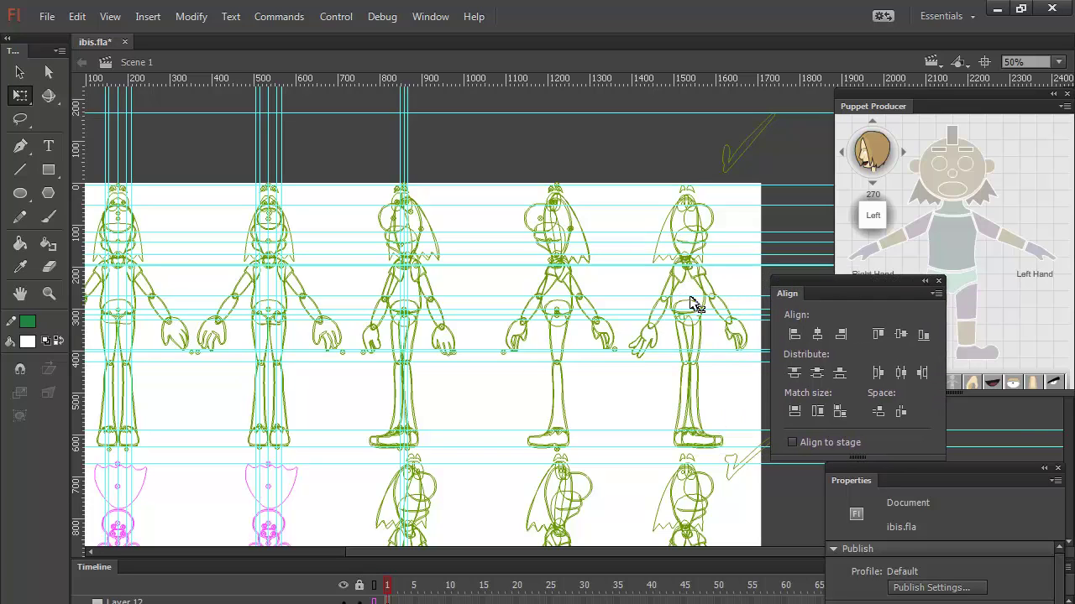
# Display the artwork in full colour instead of outlines, and examine the rightmost figure alongside the finished left-facing one
pyautogui.click(375, 585)
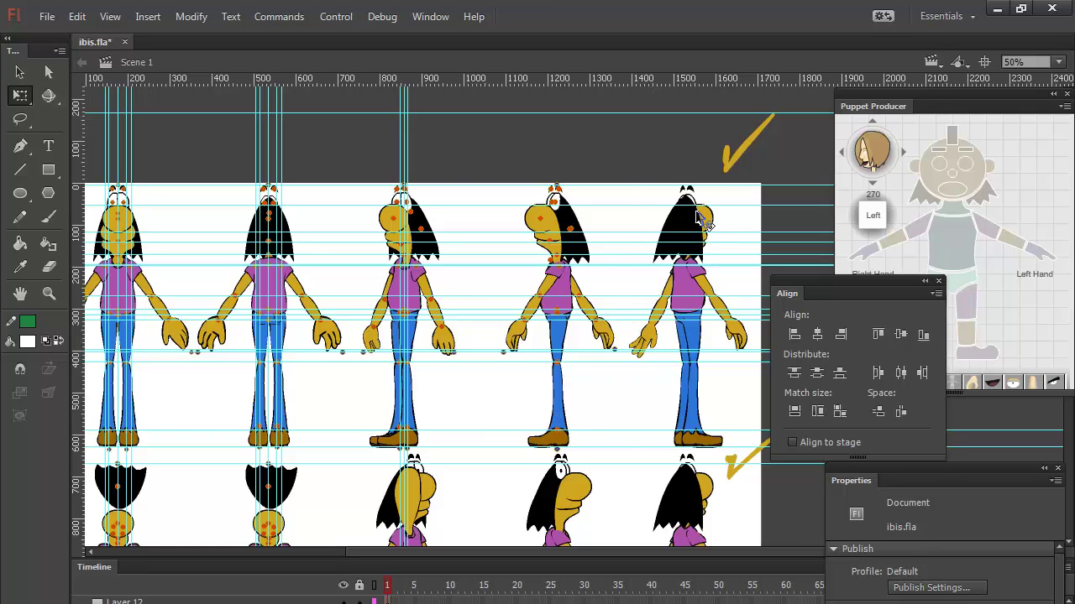
pyautogui.click(702, 237)
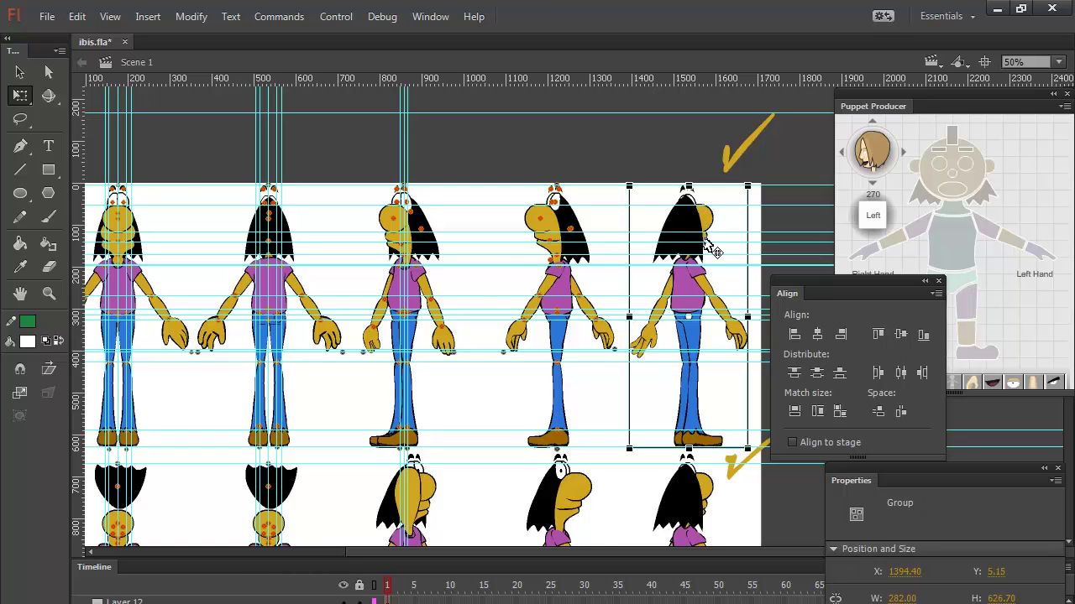
pyautogui.hotkey('ctrl', '=')
pyautogui.hotkey('ctrl', '=')
pyautogui.hotkey('ctrl', '-')
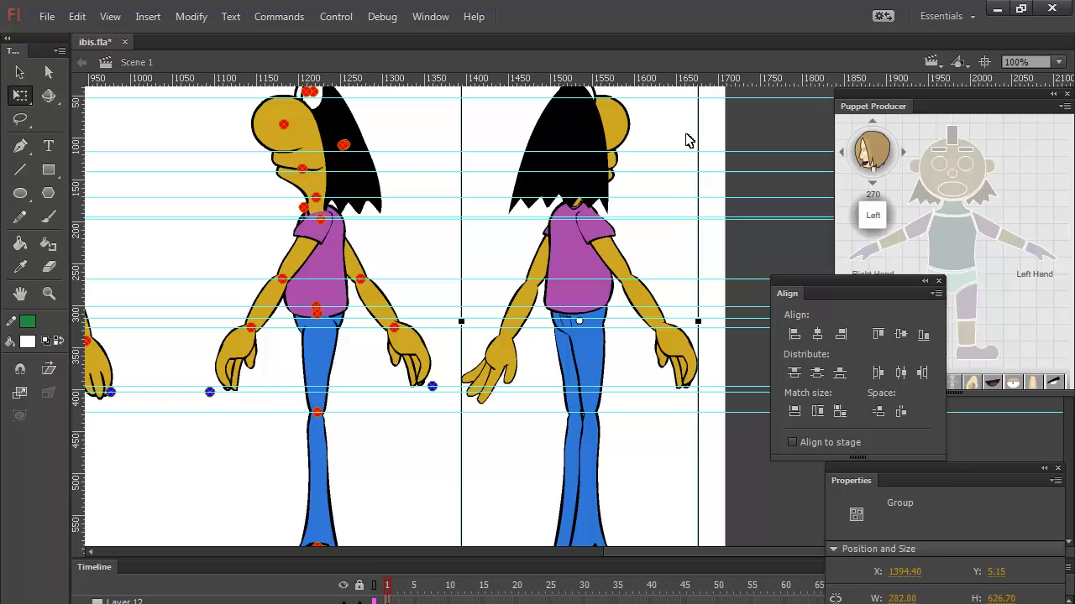
pyautogui.moveTo(664, 154); pyautogui.dragTo(589, 188)
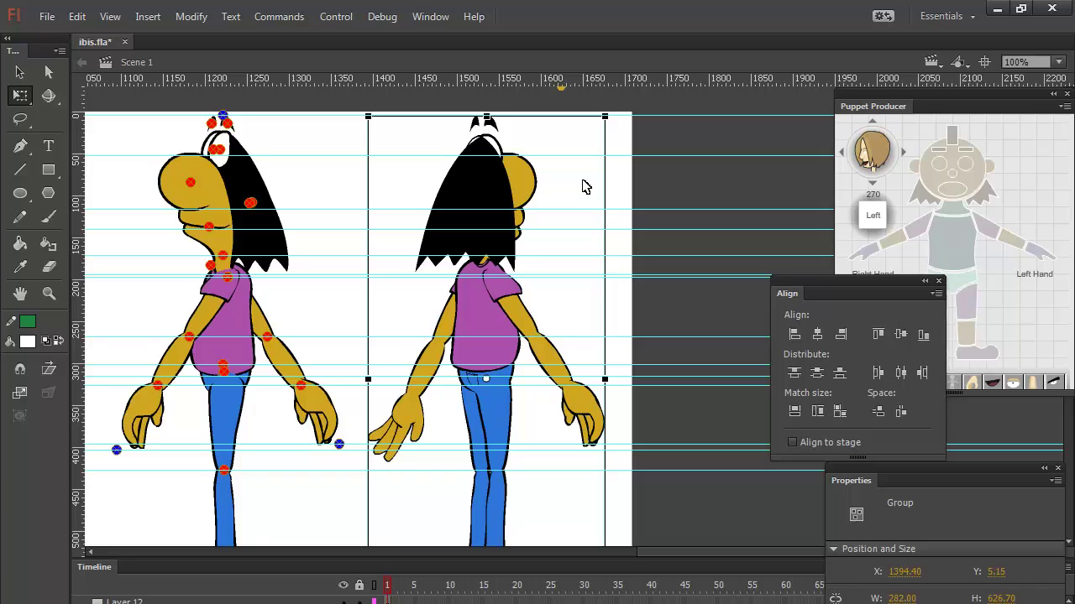
pyautogui.click(583, 189)
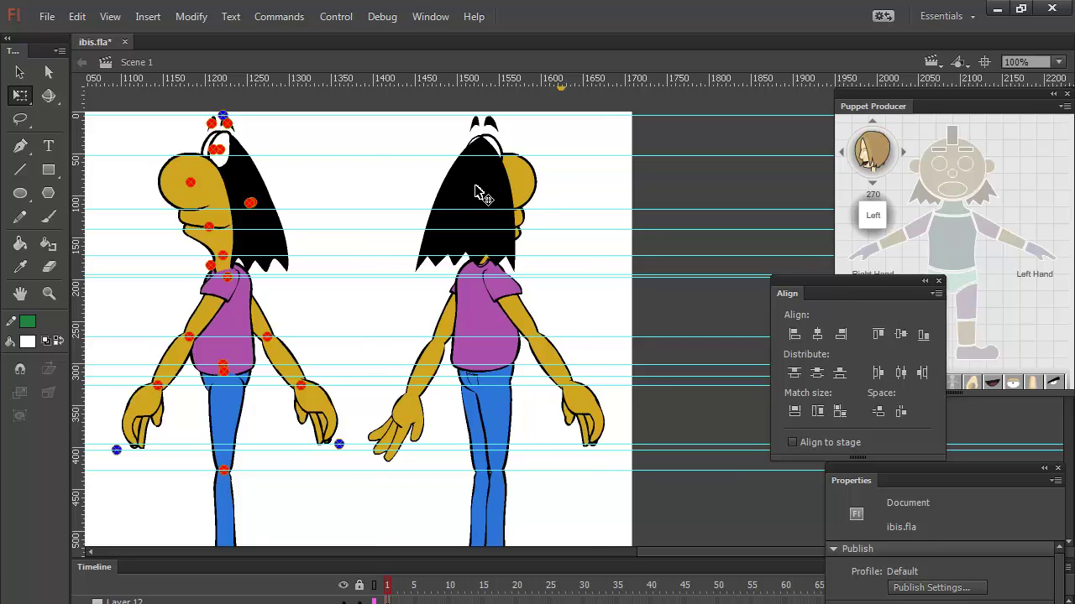
pyautogui.click(487, 187)
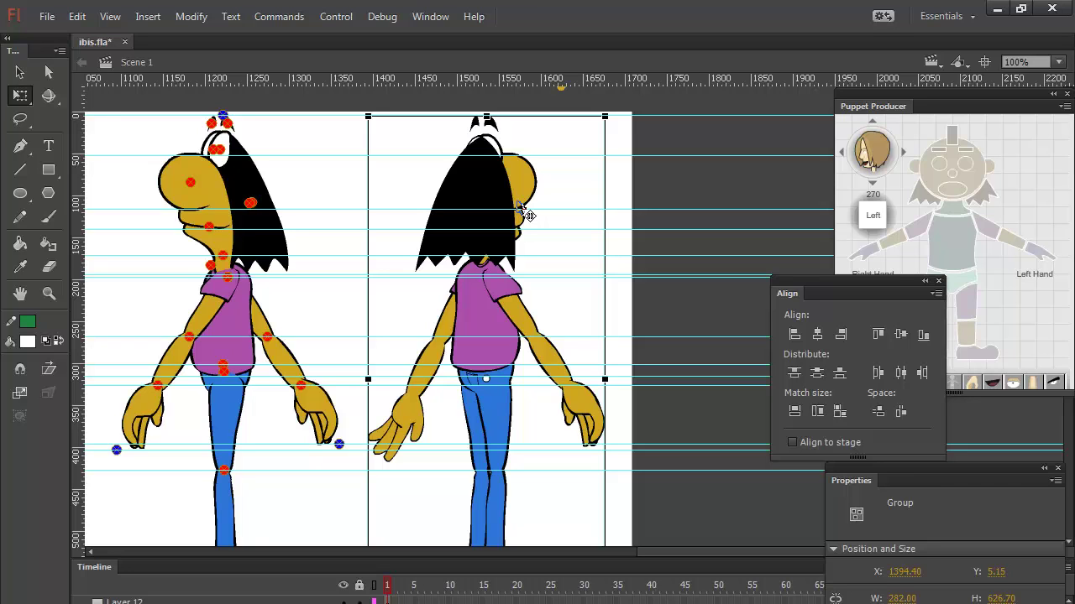
pyautogui.hotkey('ctrl', '-')
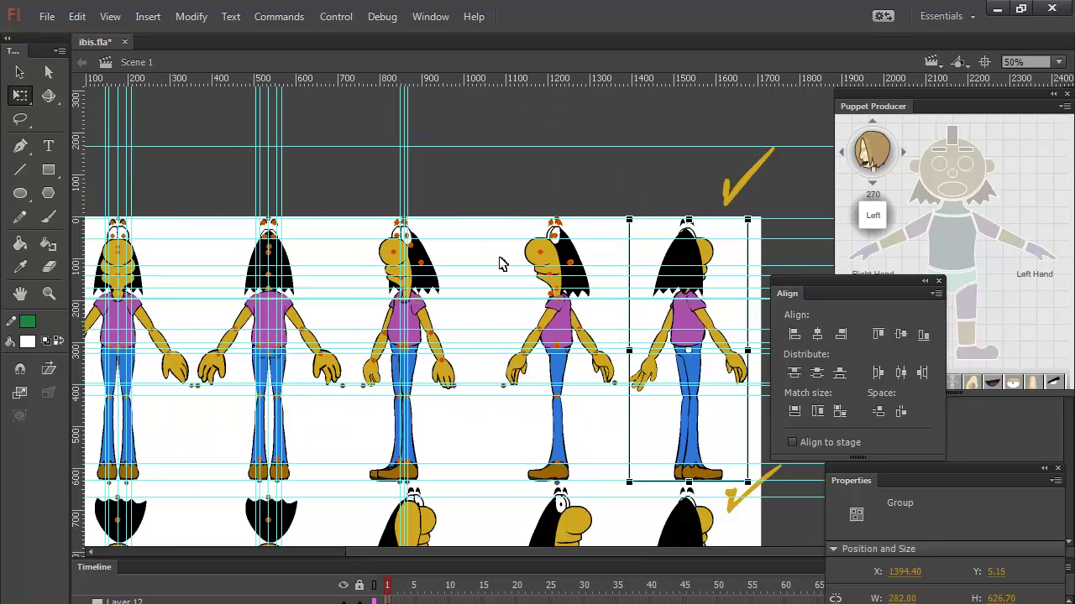
pyautogui.click(507, 202)
pyautogui.moveTo(485, 209); pyautogui.dragTo(475, 106)
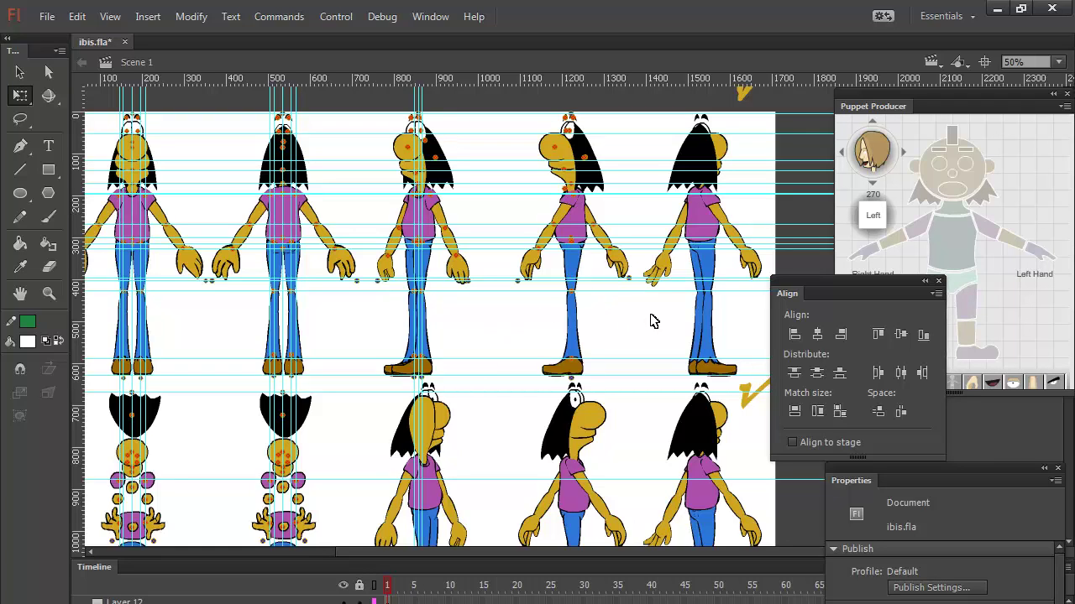
pyautogui.moveTo(660, 312); pyautogui.dragTo(500, 392)
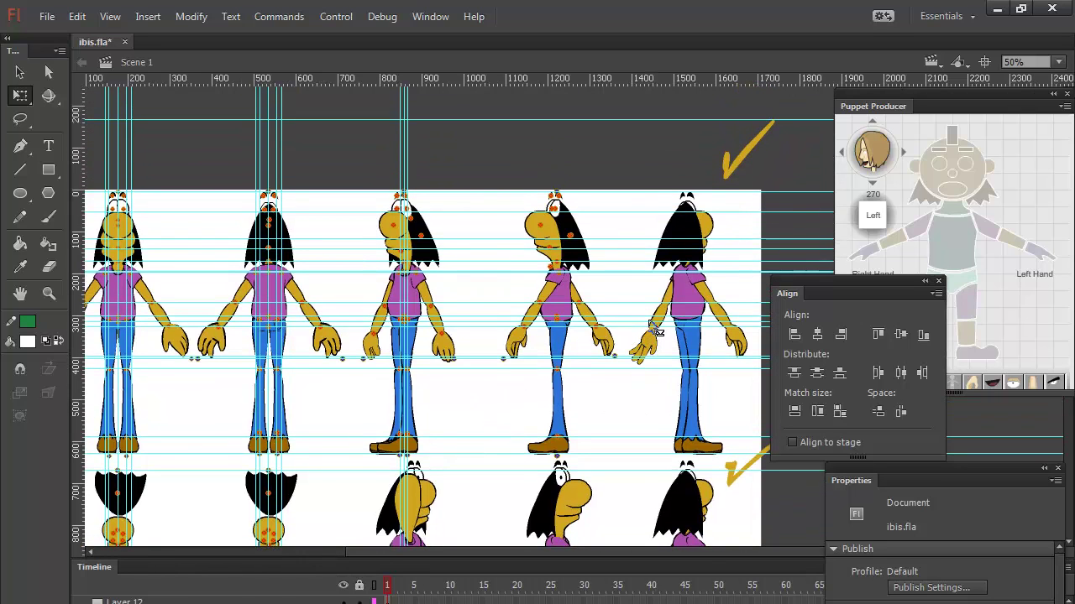
pyautogui.scroll(1, 656, 330)
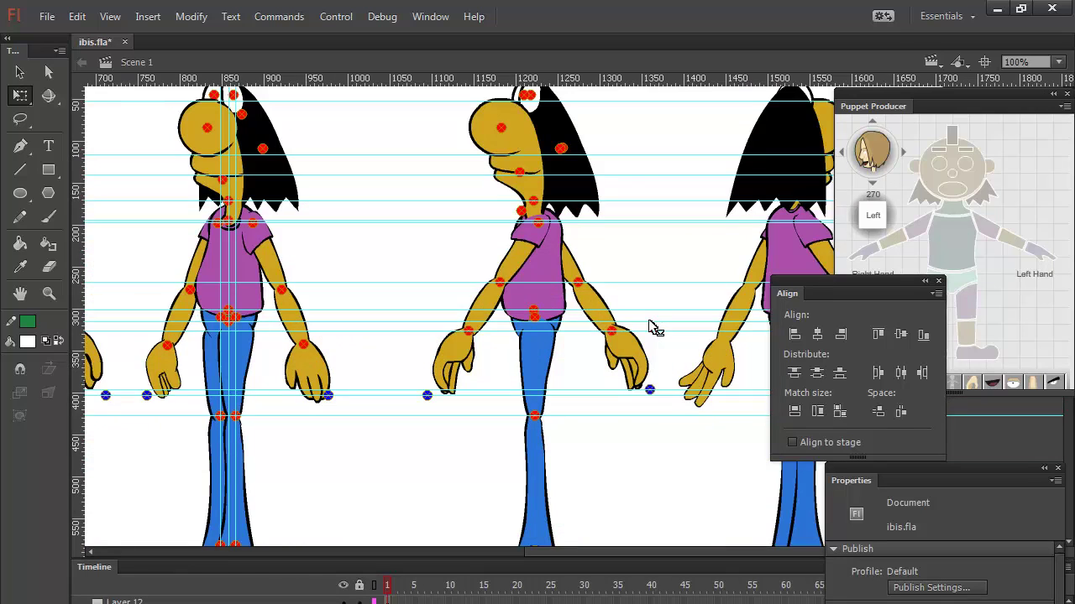
pyautogui.moveTo(729, 283); pyautogui.dragTo(389, 293)
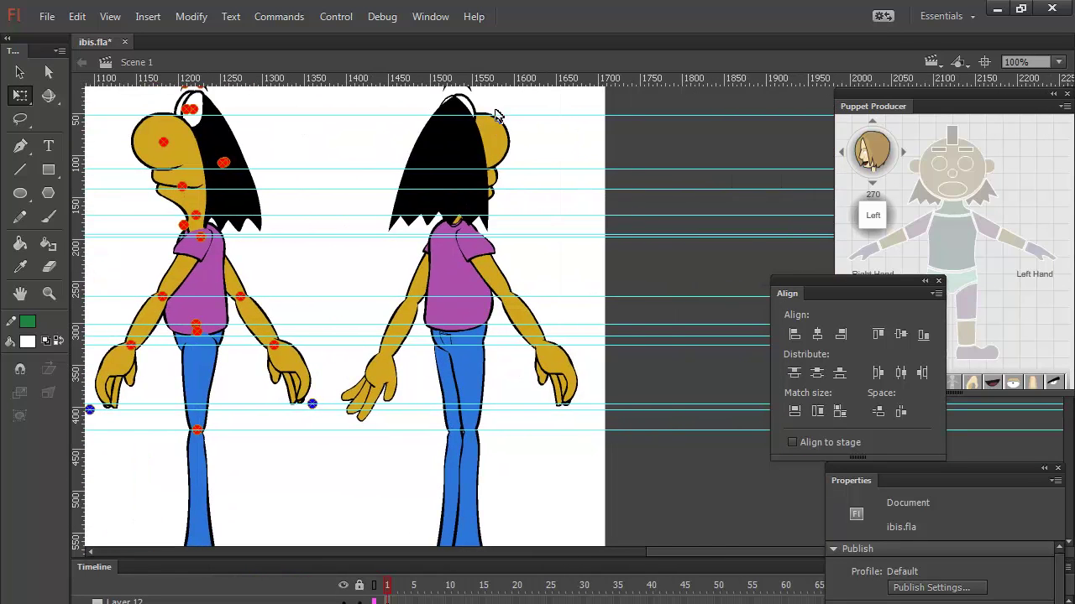
# Ungroup the rightmost figure into its body pieces, and also ungroup its front arm into upper arm, forearm and hand
pyautogui.click(460, 141)
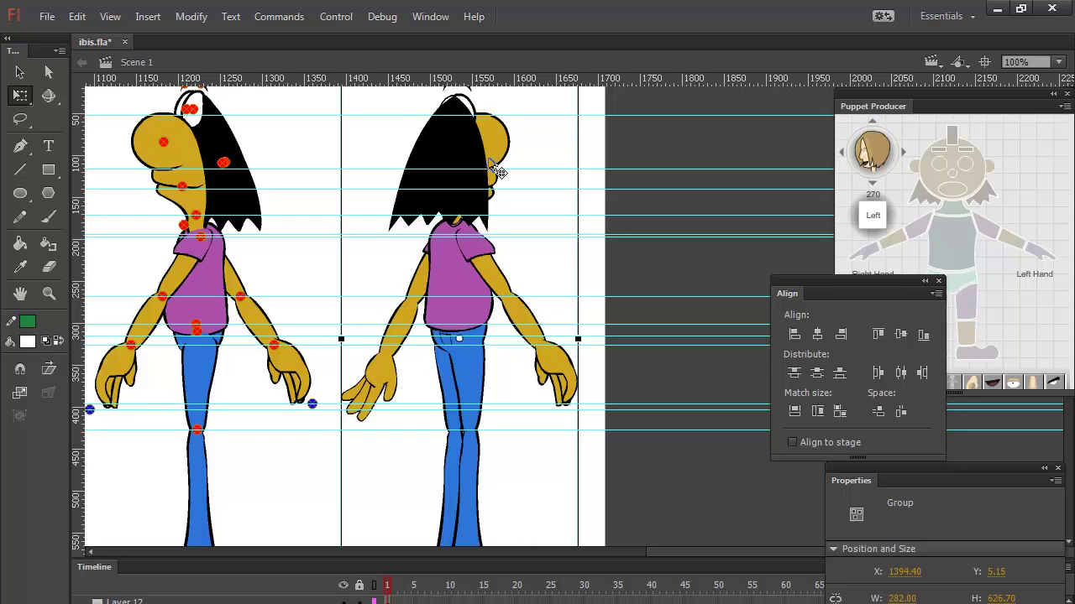
pyautogui.hotkey('ctrl', 'shift', 'g')
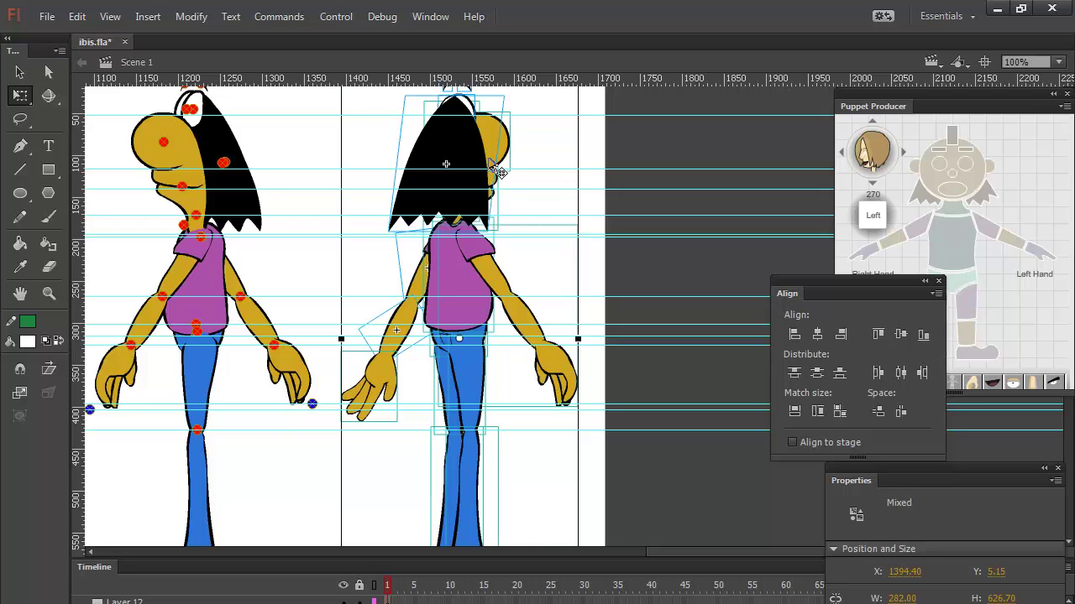
pyautogui.click(559, 144)
pyautogui.click(514, 262)
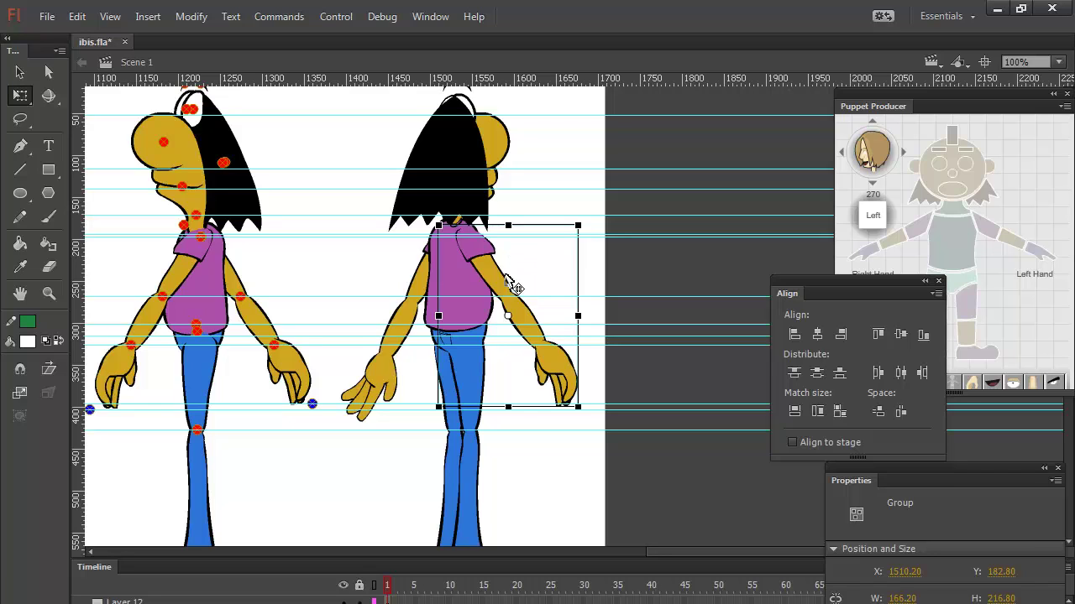
pyautogui.click(514, 286)
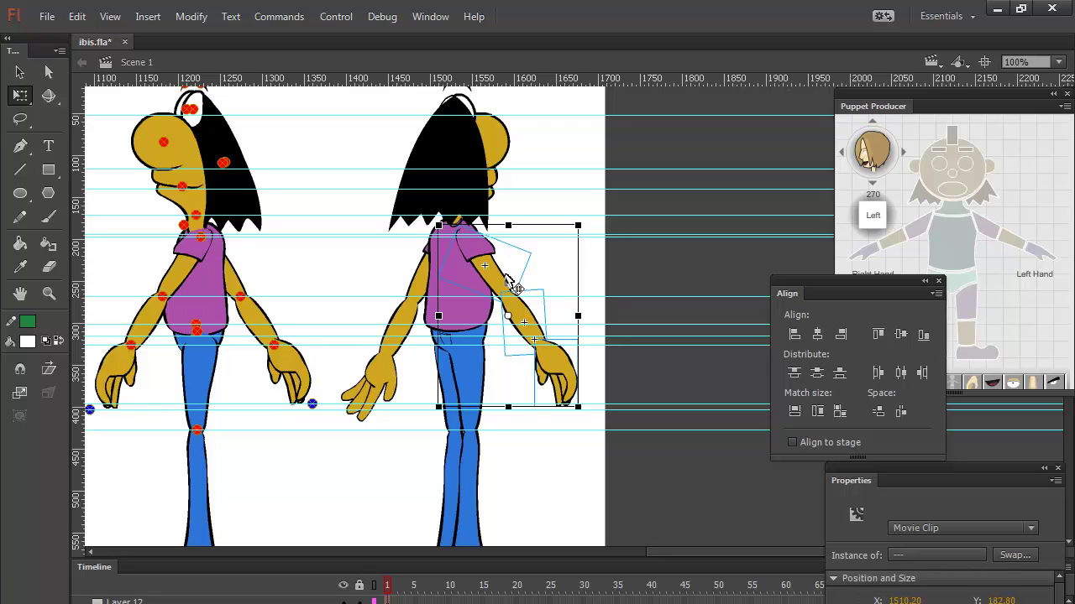
# Assign the front upper arm to the puppet's right arm part, and place its pivot marker on the shoulder joint
pyautogui.click(553, 265)
pyautogui.click(504, 272)
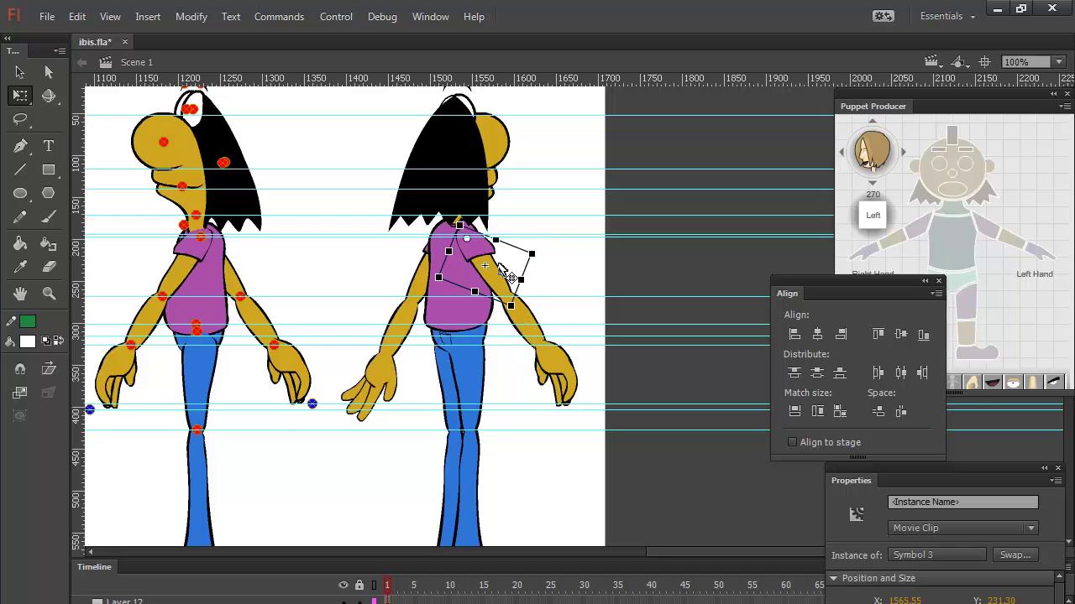
pyautogui.moveTo(868, 285); pyautogui.dragTo(720, 339)
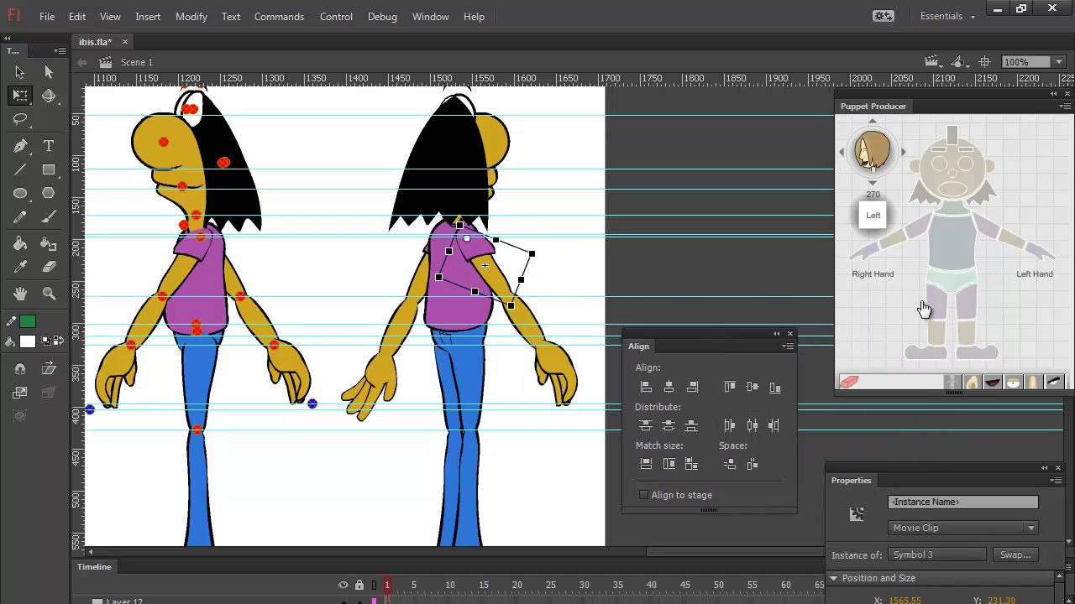
pyautogui.click(924, 231)
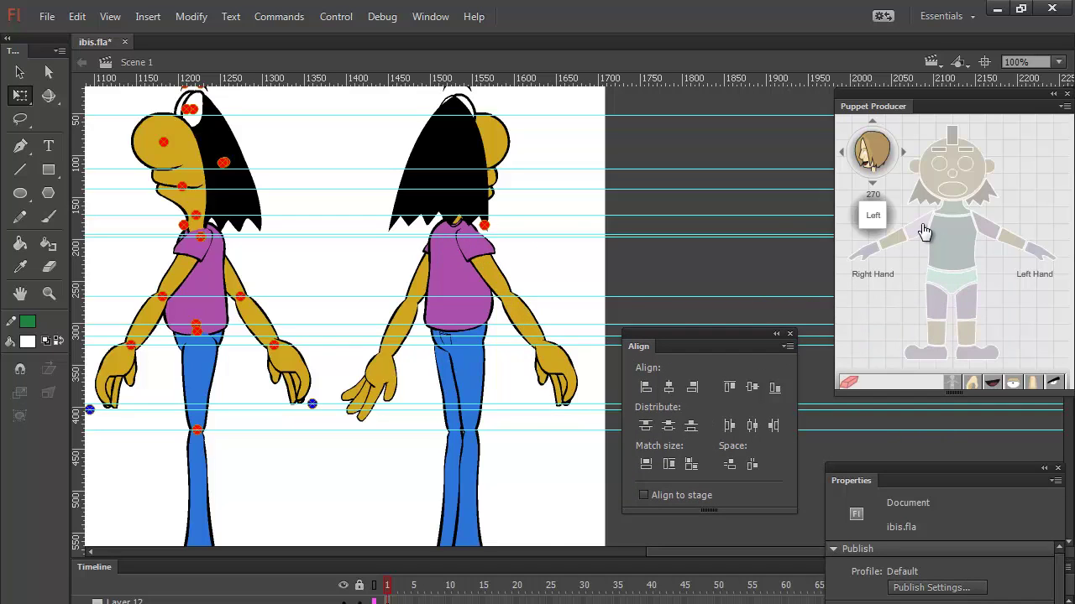
pyautogui.moveTo(485, 225); pyautogui.dragTo(470, 239)
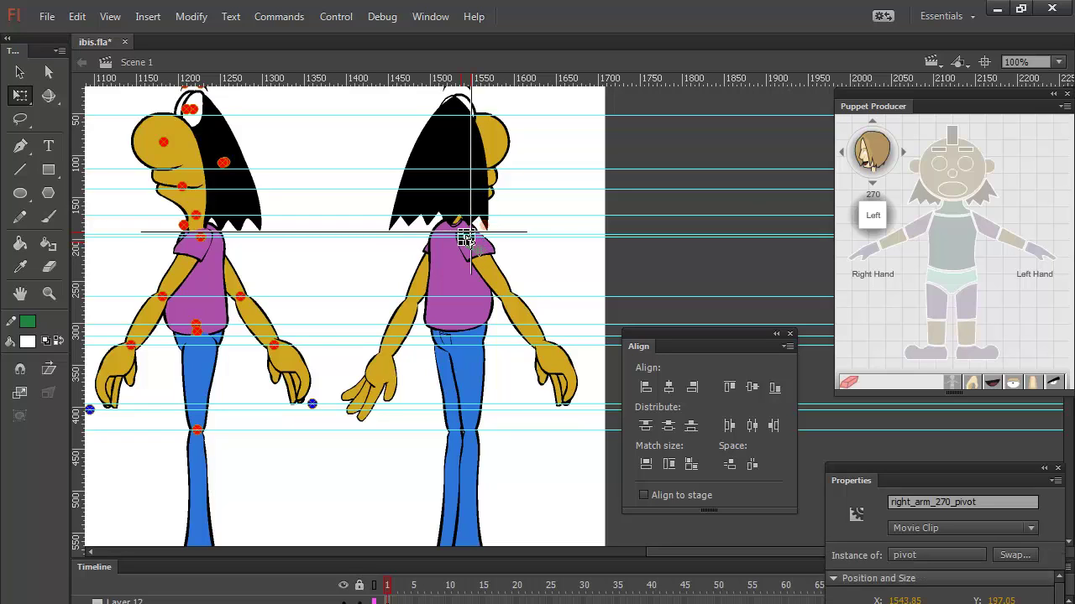
pyautogui.moveTo(470, 239); pyautogui.dragTo(470, 239)
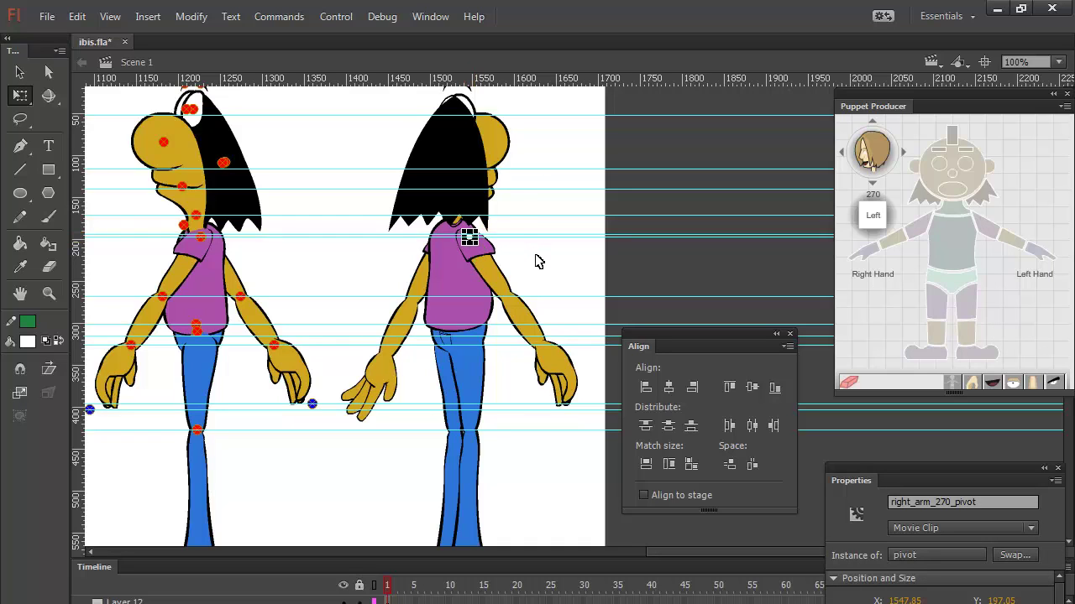
# Assign the front forearm to the puppet's right forearm part, and place its pivot marker on the elbow joint
pyautogui.click(541, 263)
pyautogui.click(529, 317)
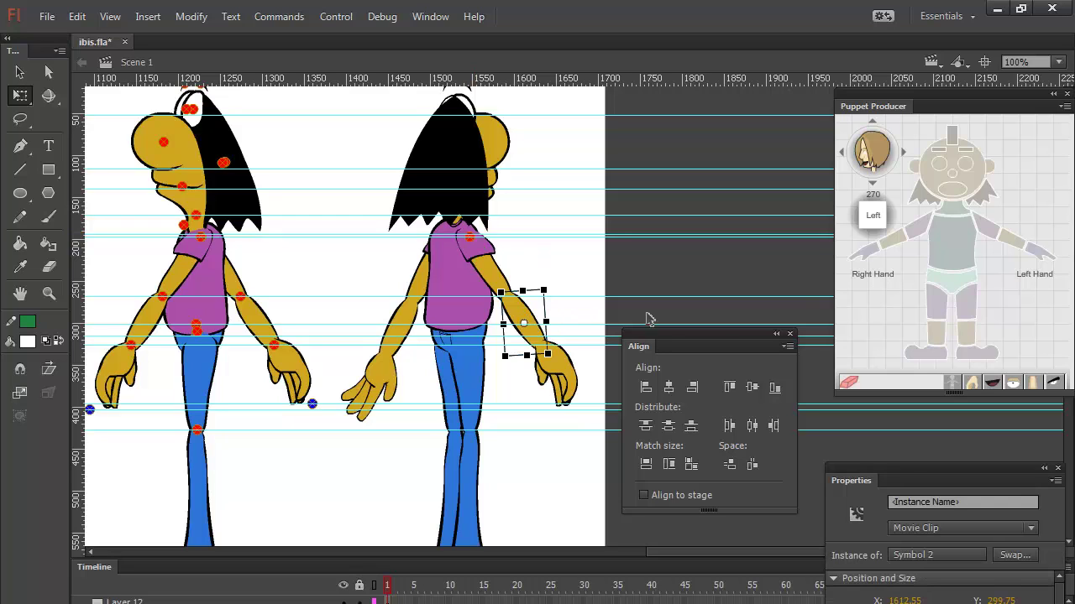
pyautogui.click(653, 248)
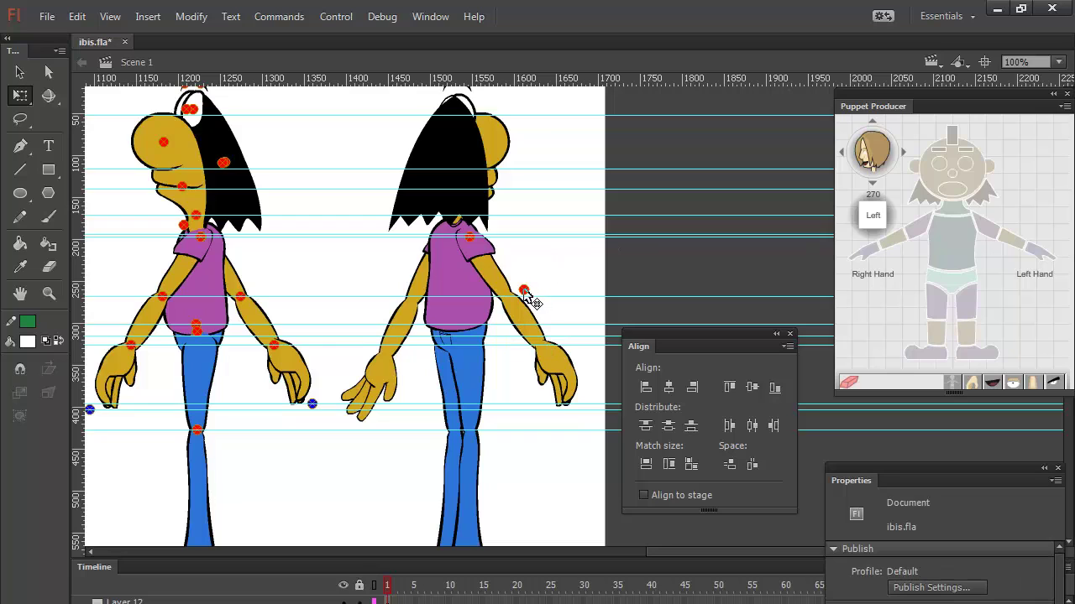
pyautogui.moveTo(524, 291); pyautogui.dragTo(505, 298)
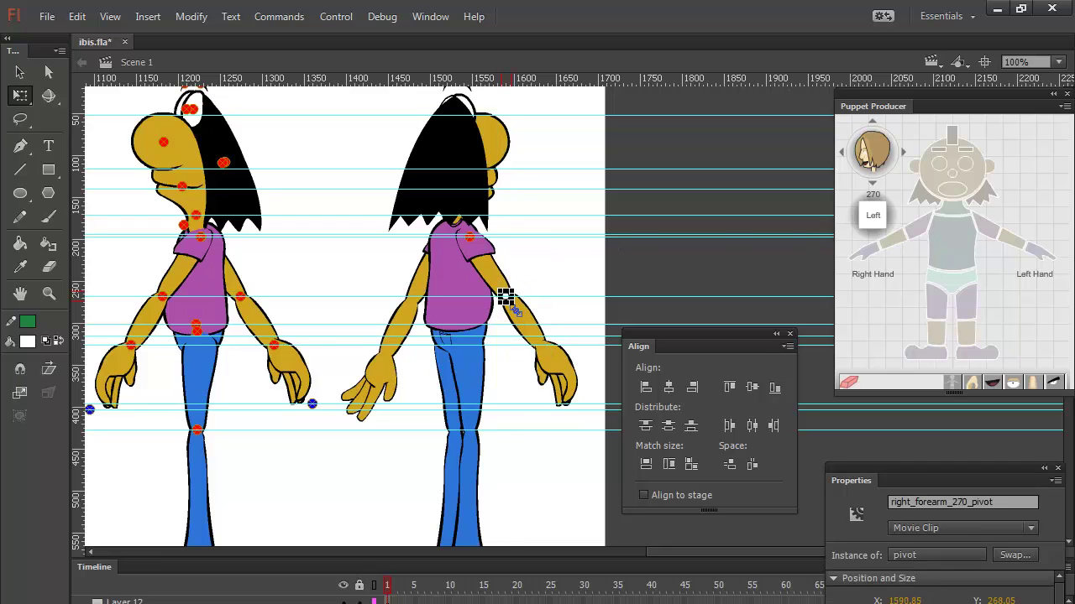
# Draw a straight guide line in outline view from the right shoulder pivot through the elbow to just beyond the hand
pyautogui.click(20, 169)
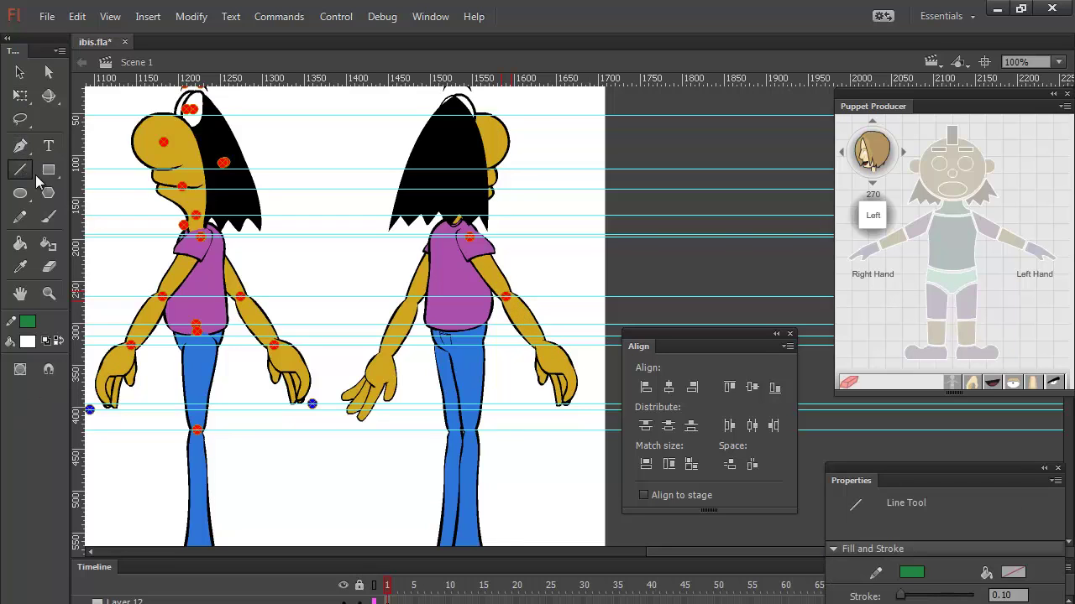
pyautogui.click(375, 589)
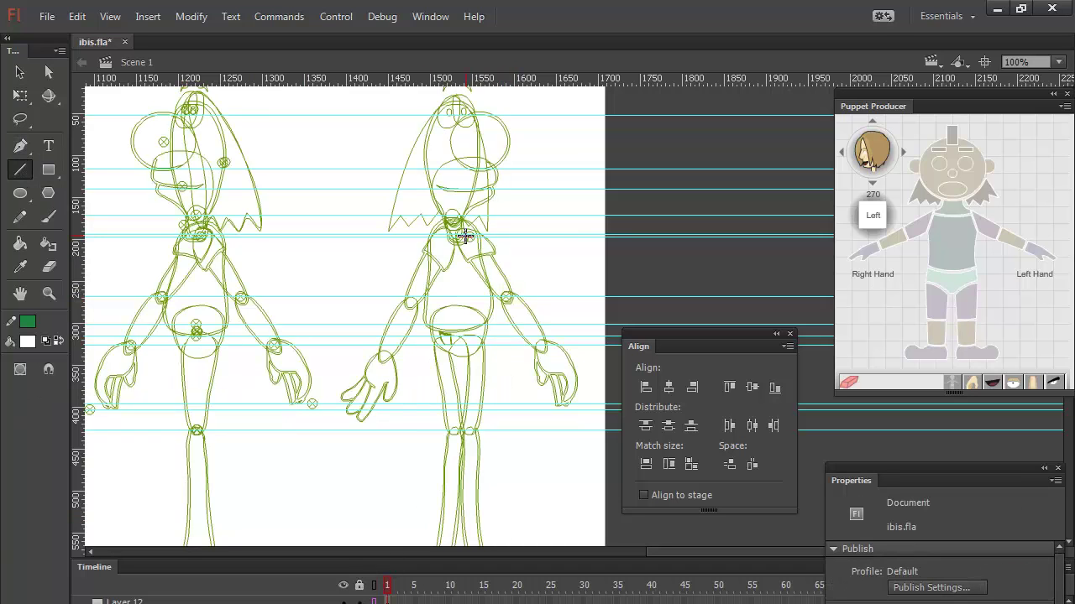
pyautogui.moveTo(503, 295); pyautogui.dragTo(600, 457)
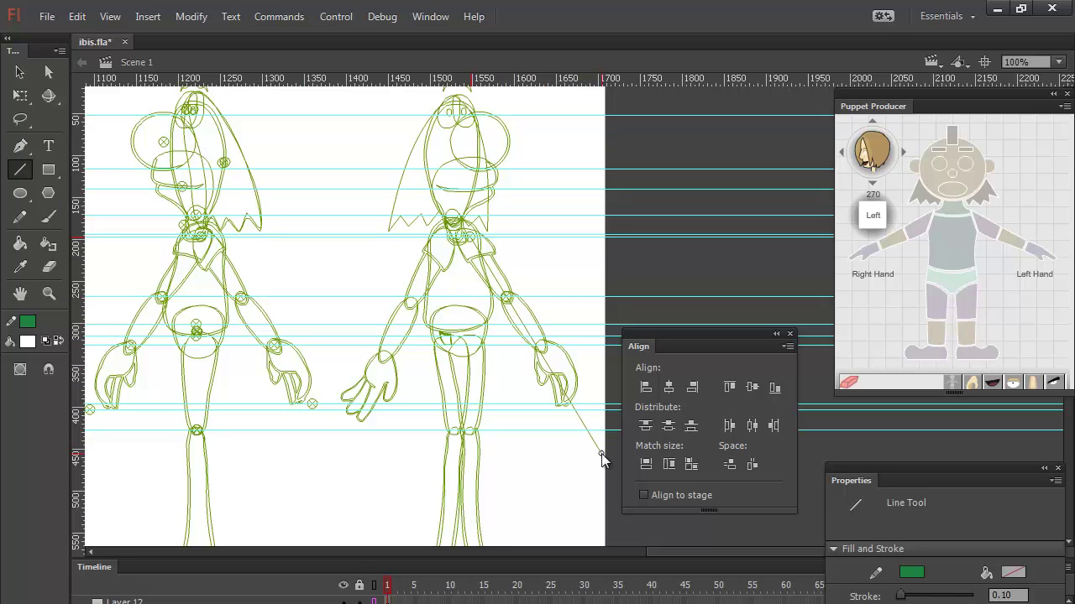
pyautogui.click(28, 75)
pyautogui.click(375, 587)
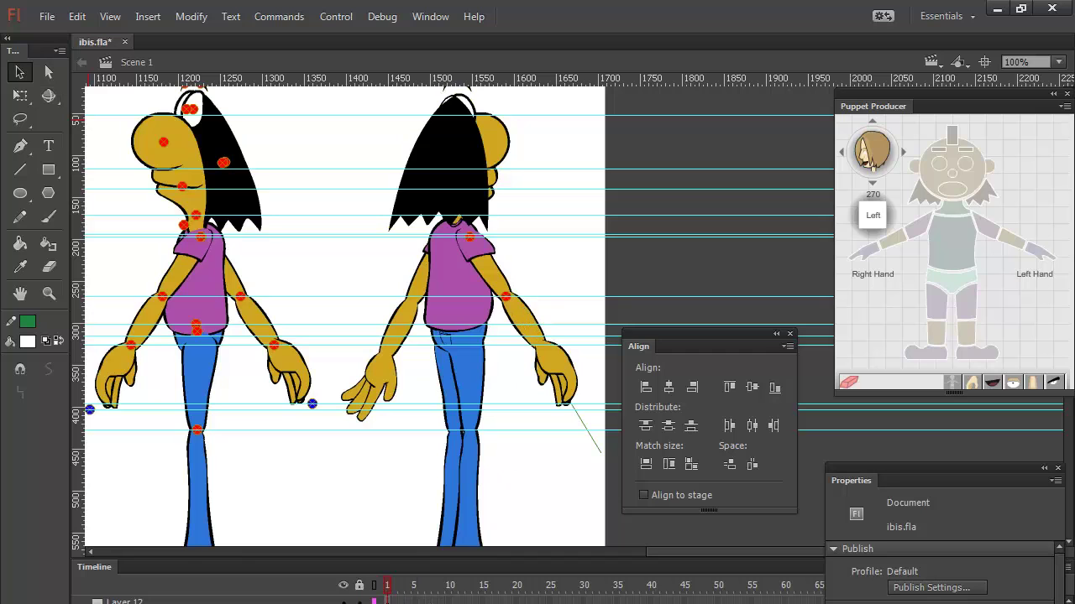
pyautogui.click(375, 587)
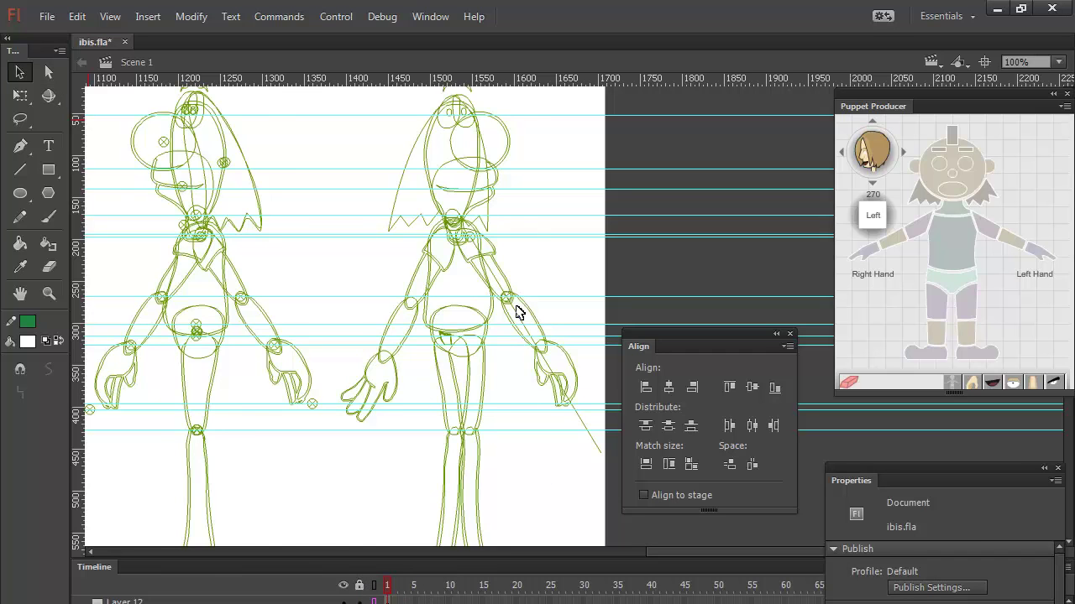
# Select the right forearm and hand together, try shifting them against the guide line, and undo the stray moves
pyautogui.click(537, 330)
pyautogui.keyDown('shift'); pyautogui.click(579, 374); pyautogui.keyUp('shift')
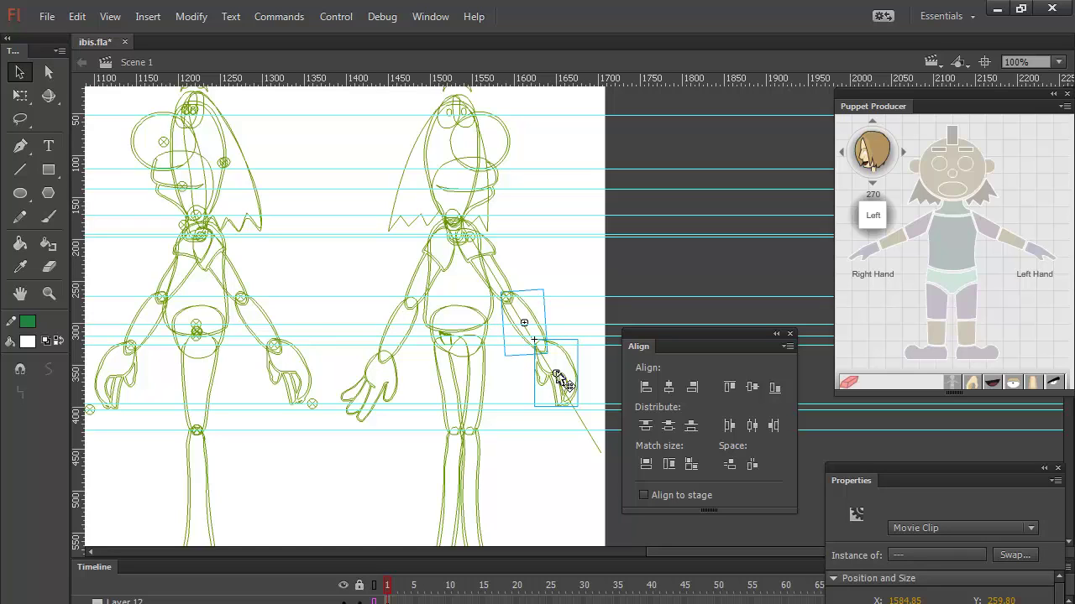
pyautogui.moveTo(559, 377); pyautogui.dragTo(571, 388)
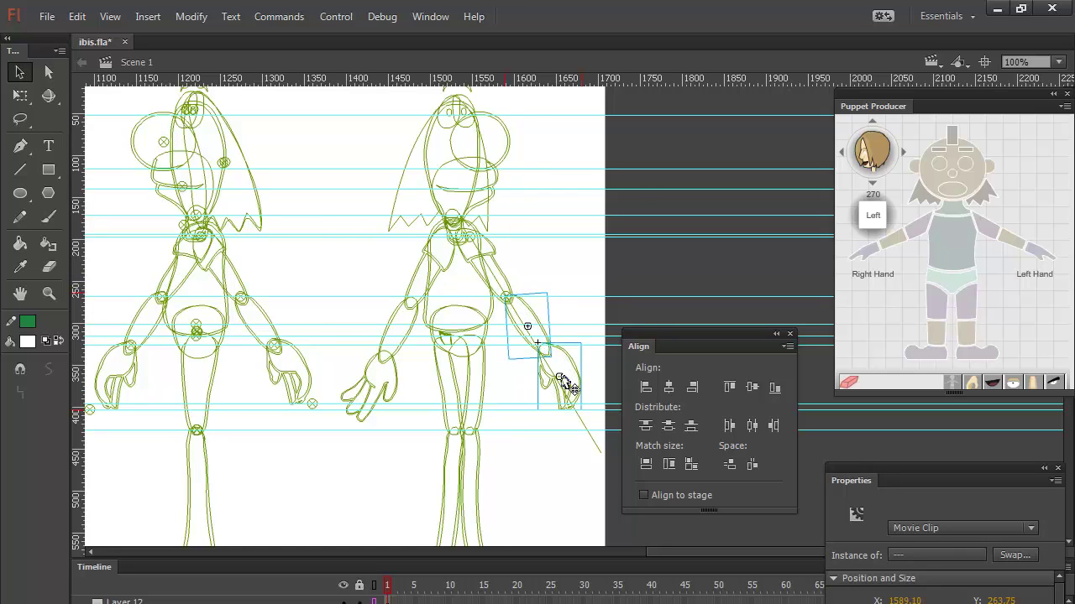
pyautogui.hotkey('ctrl', 'z')
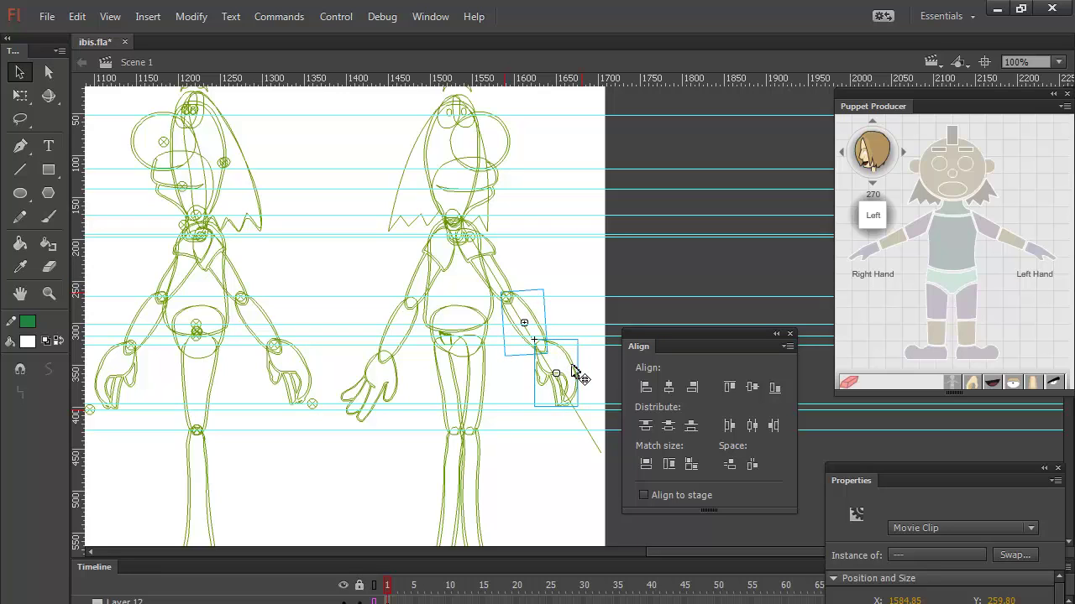
pyautogui.moveTo(523, 314); pyautogui.dragTo(552, 316)
pyautogui.hotkey('ctrl', 'z')
pyautogui.hotkey('ctrl', 'z')
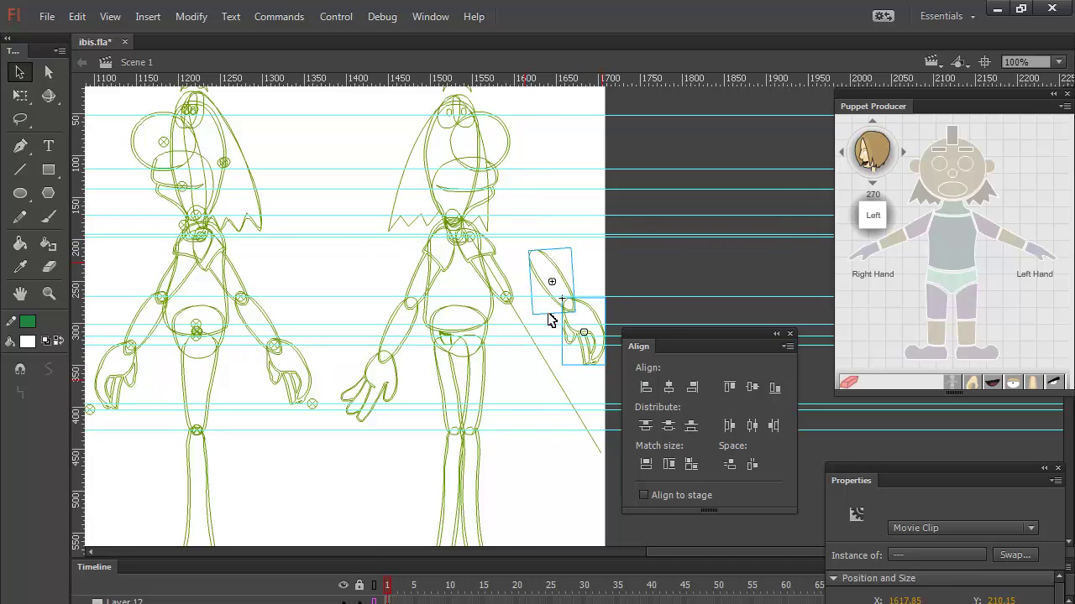
pyautogui.hotkey('ctrl', 'z')
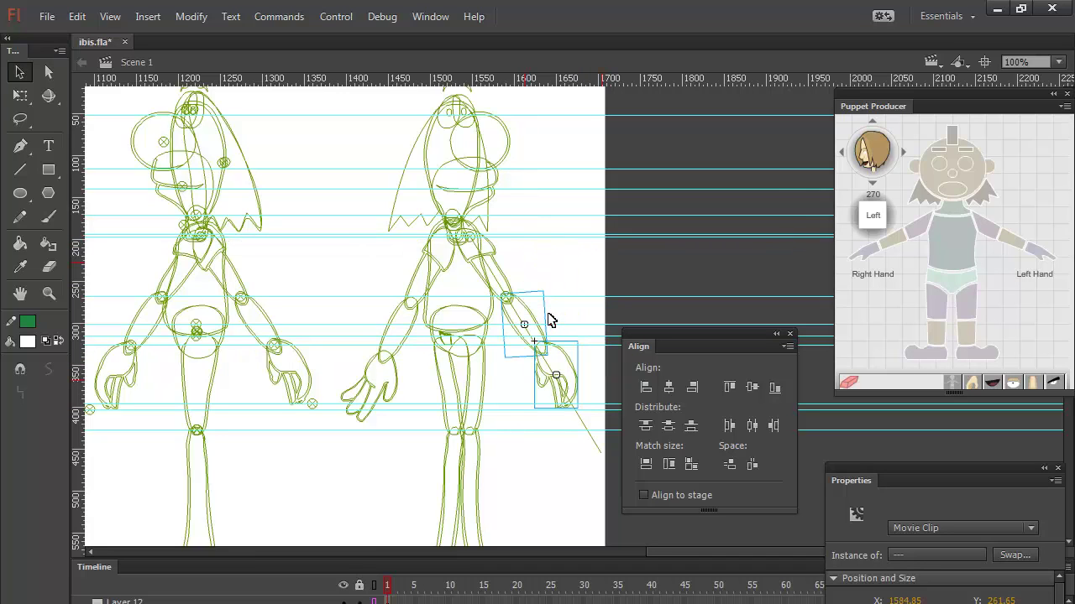
# Rotate the right forearm and hand together slightly about the elbow pivot to bring the wrist toward the diagonal guide line
pyautogui.hotkey('ctrl', 'g')
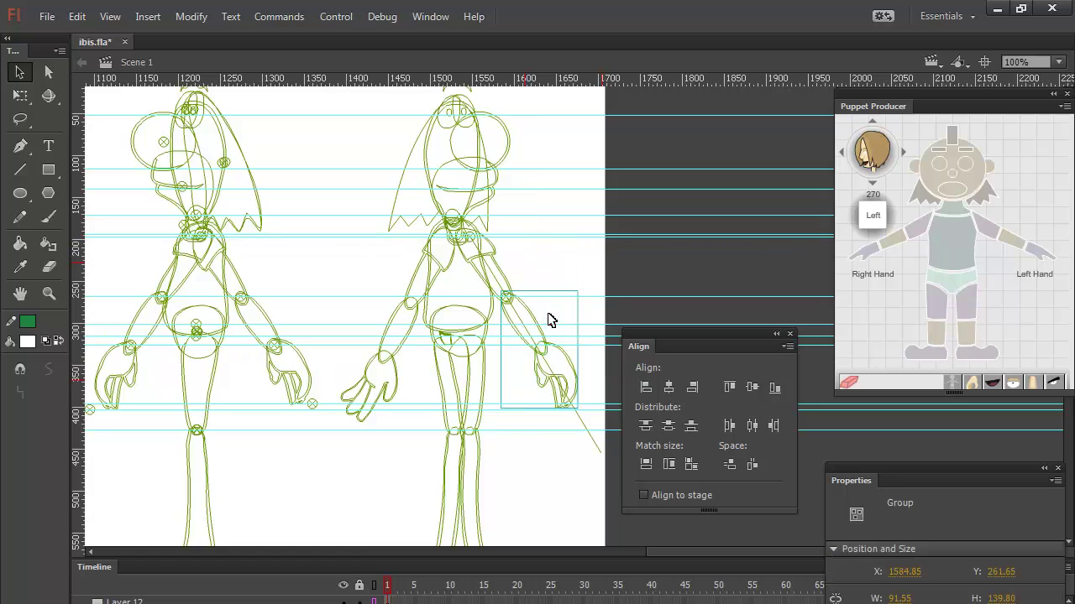
pyautogui.click(57, 101)
pyautogui.click(30, 96)
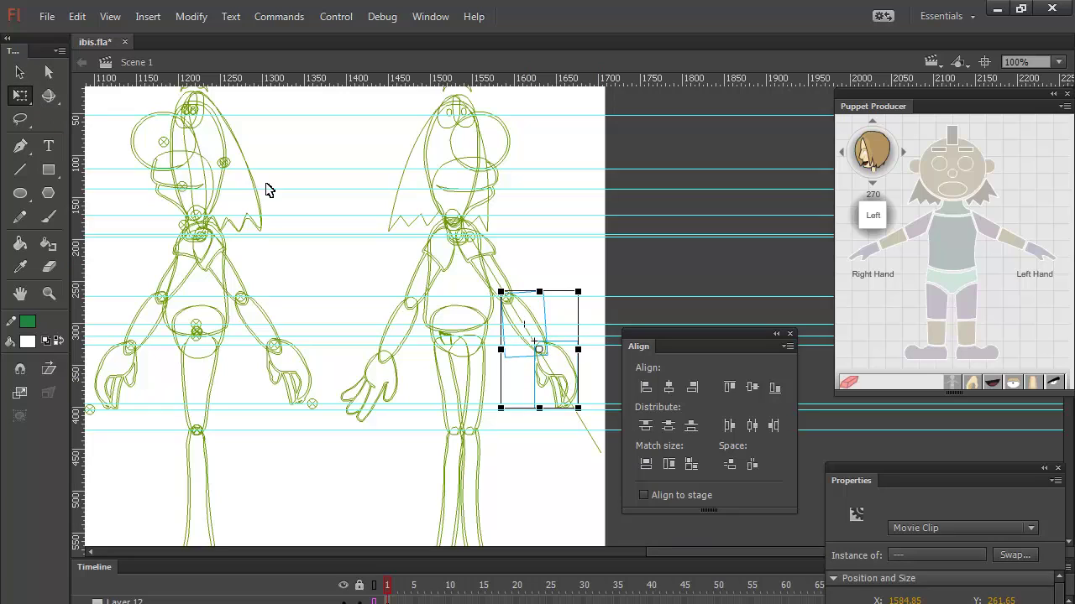
pyautogui.moveTo(539, 350); pyautogui.dragTo(507, 298)
pyautogui.moveTo(589, 416); pyautogui.dragTo(592, 435)
pyautogui.click(574, 460)
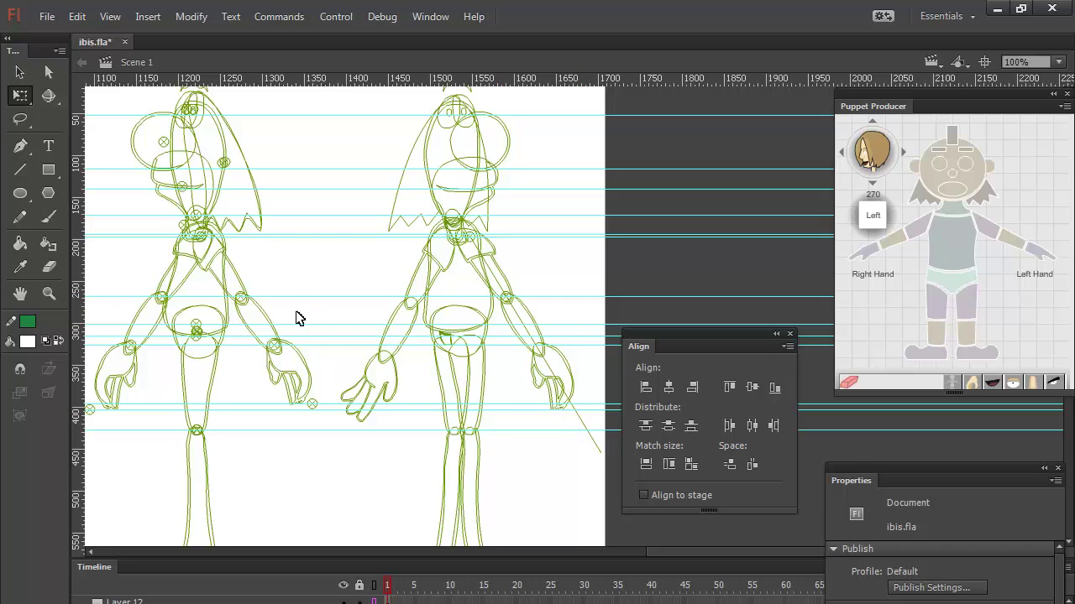
# Assign the front hand to the puppet's right hand part, and place its pivot marker on the wrist joint
pyautogui.click(554, 391)
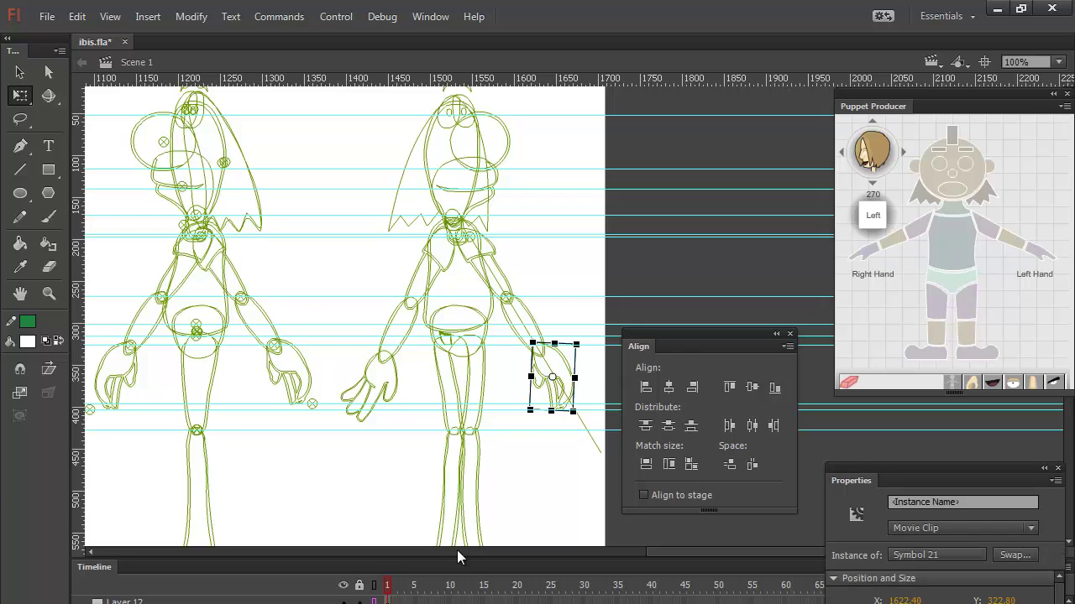
pyautogui.click(536, 318)
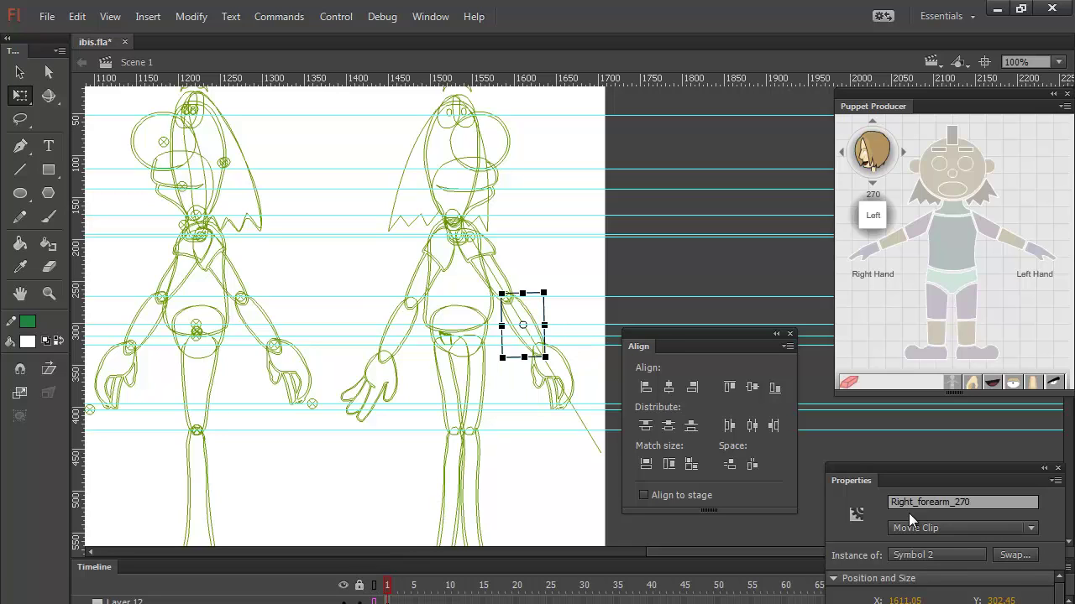
pyautogui.click(571, 370)
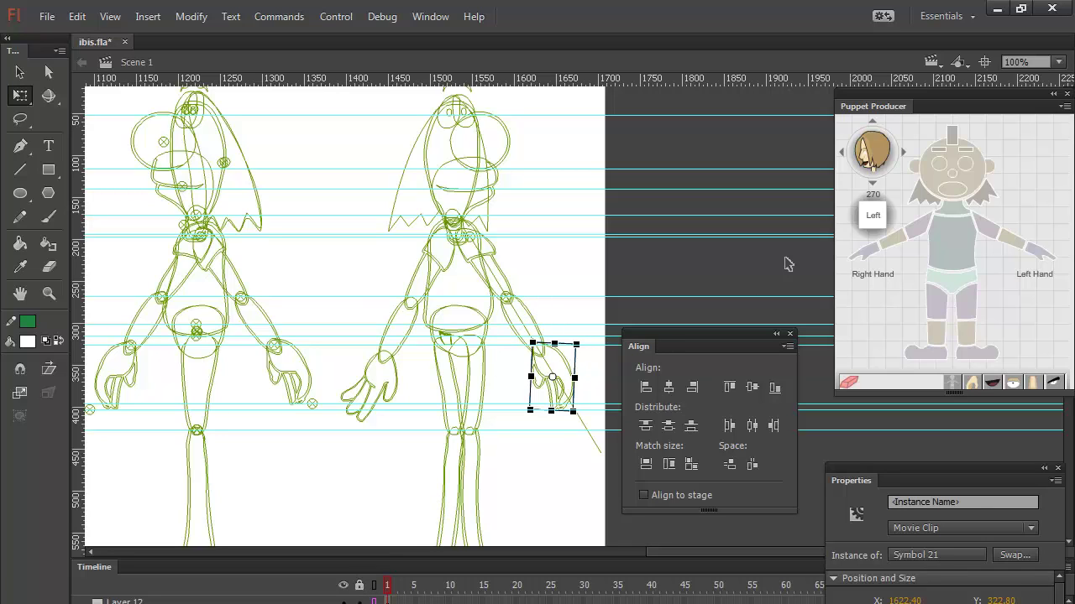
pyautogui.click(873, 259)
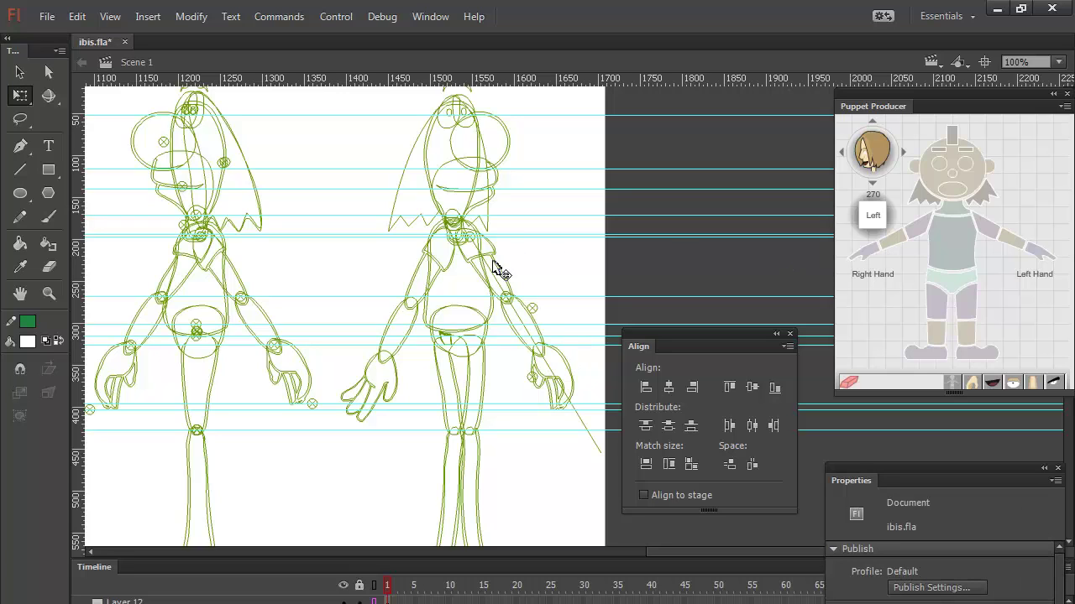
pyautogui.moveTo(533, 309); pyautogui.dragTo(538, 346)
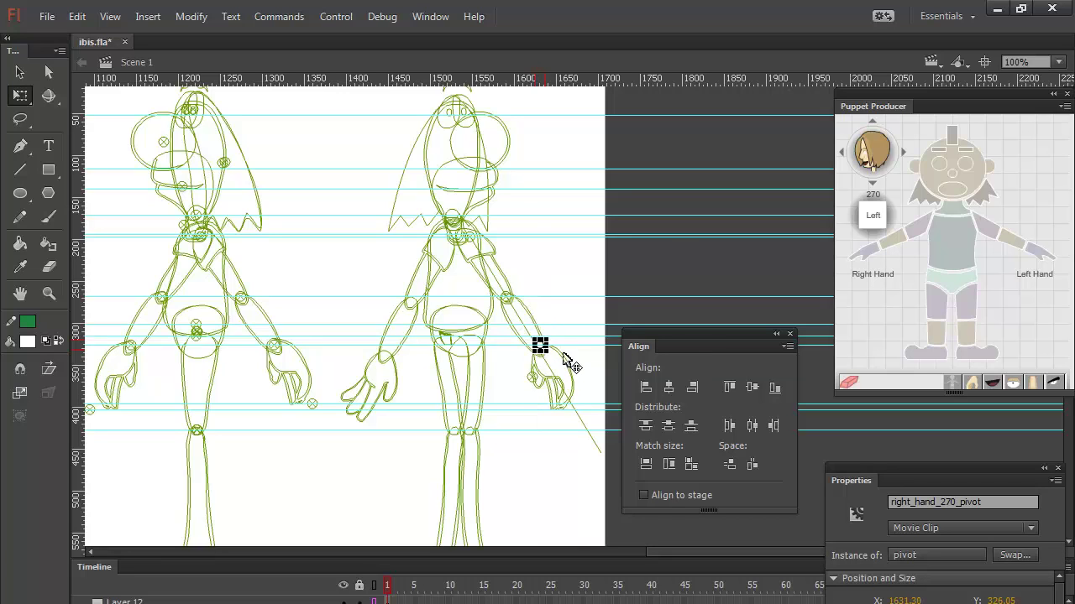
pyautogui.click(579, 326)
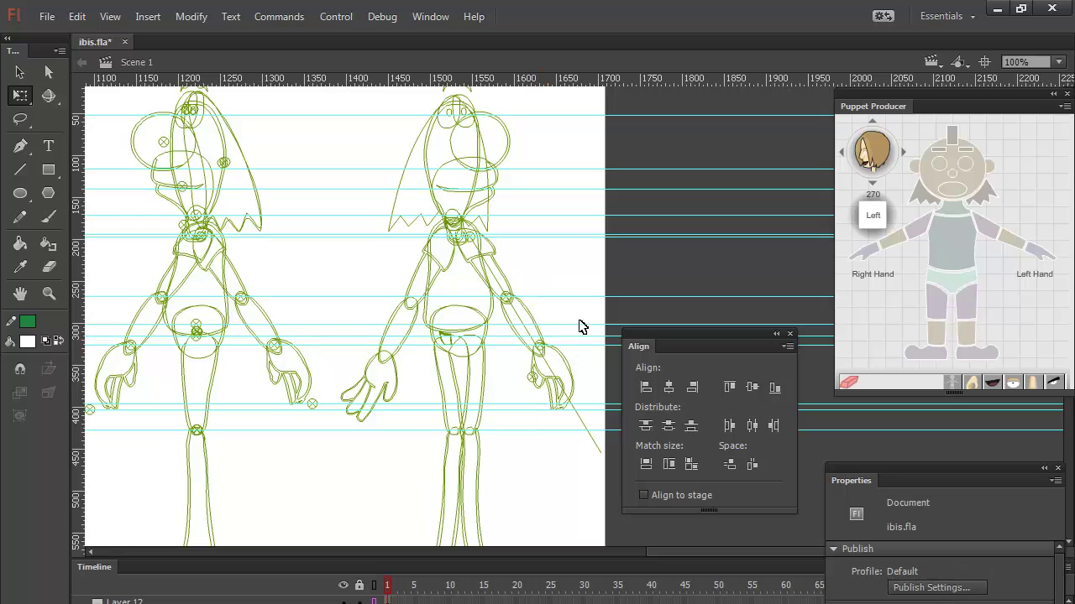
# Refine the right hand's pivot marker so its center sits where the diagonal guide line crosses the horizontal wrist guide
pyautogui.click(540, 346)
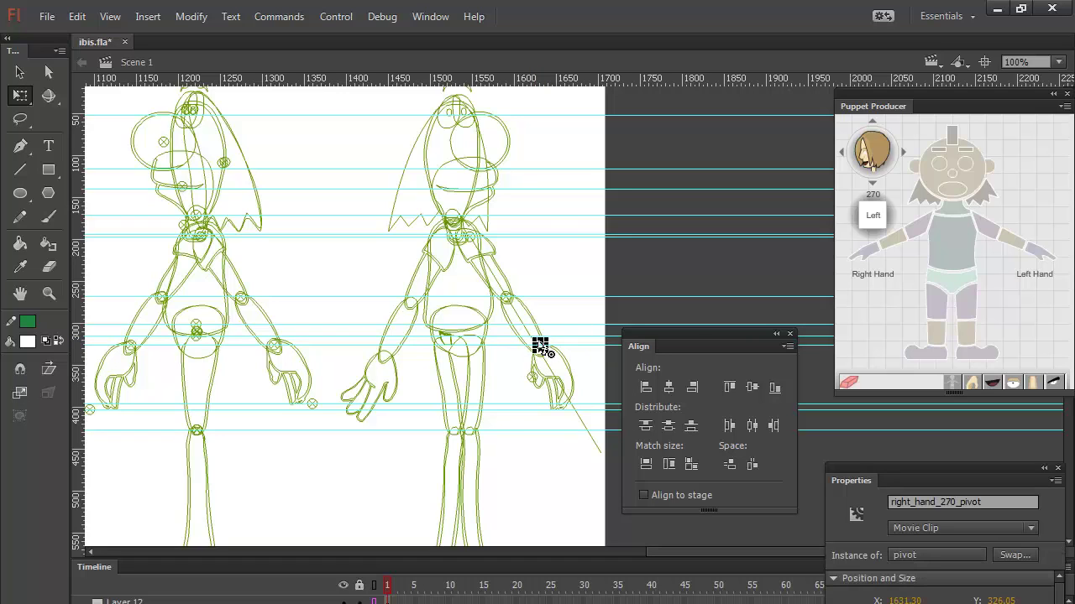
pyautogui.scroll(3, 540, 346)
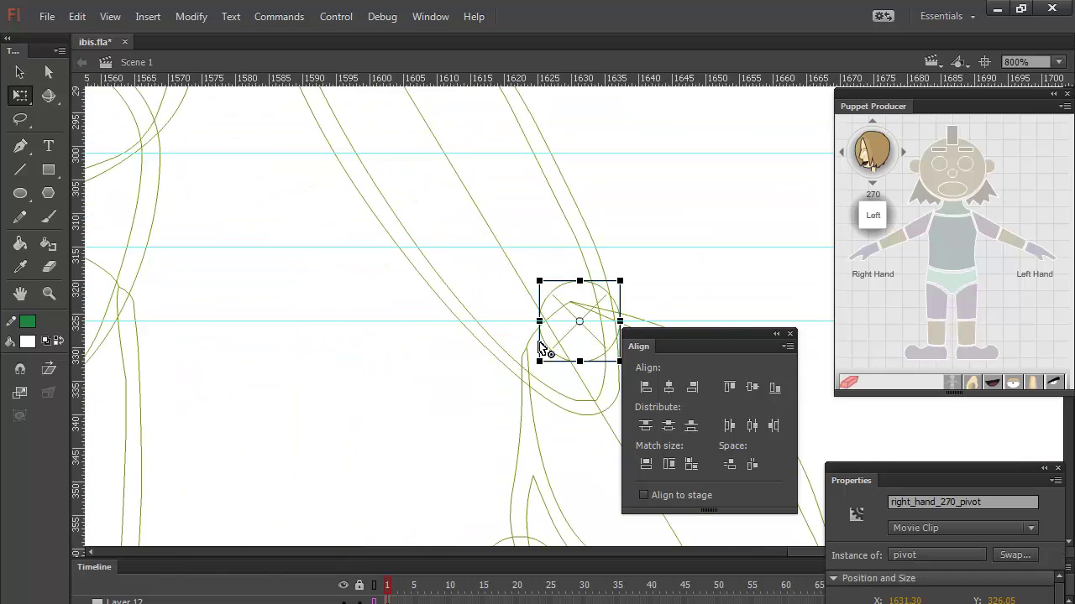
pyautogui.click(600, 321)
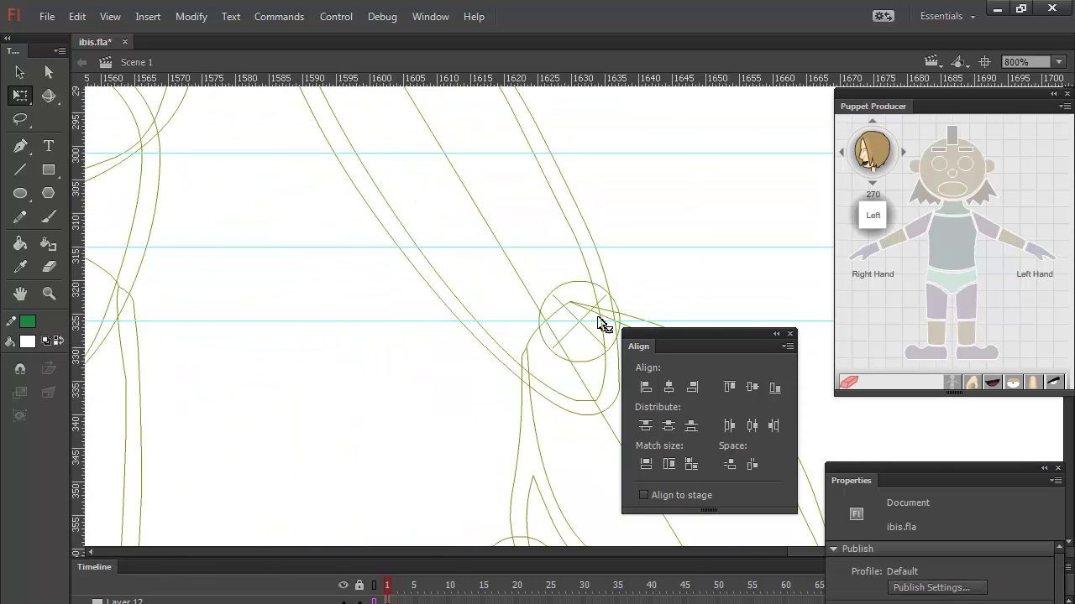
pyautogui.moveTo(584, 322); pyautogui.dragTo(556, 341)
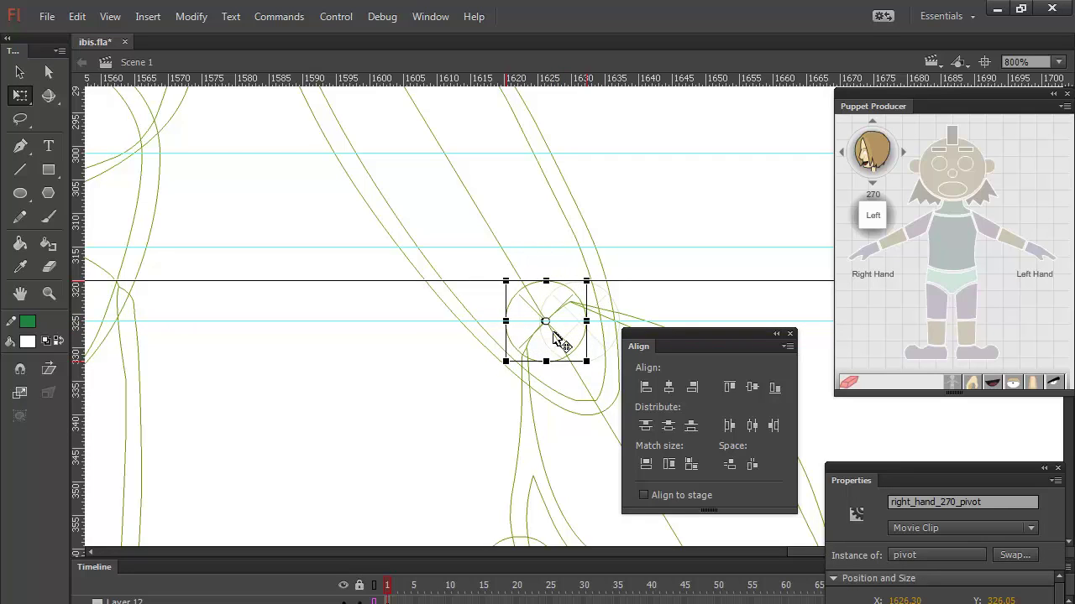
pyautogui.click(513, 414)
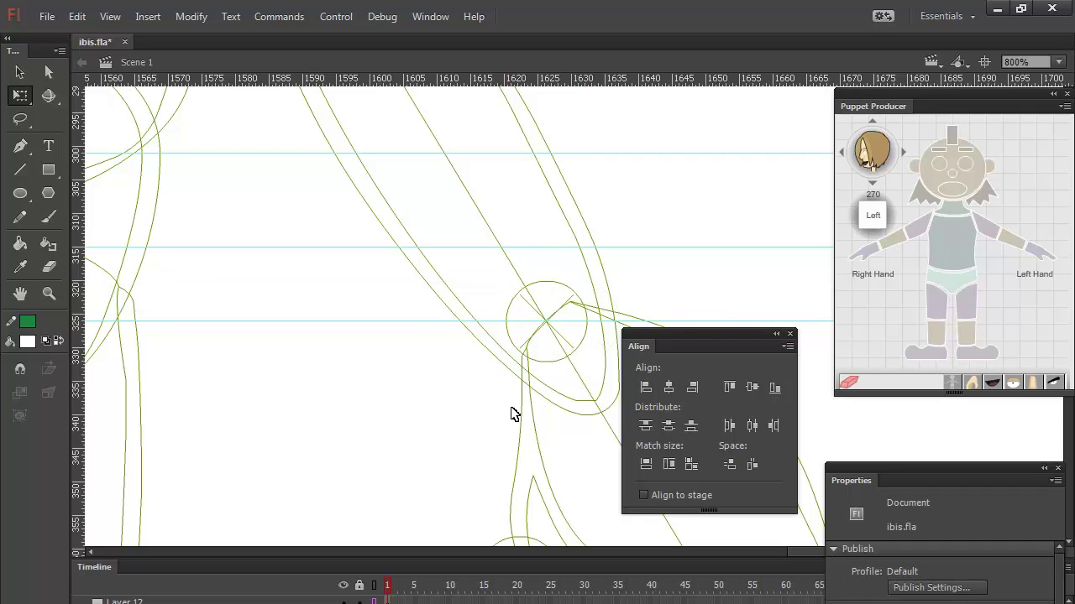
# Place the right hand's end marker just beyond the fingertips, where the diagonal line meets the lower horizontal guide
pyautogui.moveTo(498, 409)
pyautogui.mouseDown()
pyautogui.moveTo(482, 360)
pyautogui.moveTo(367, 233)
pyautogui.moveTo(403, 319)
pyautogui.moveTo(179, 193)
pyautogui.mouseUp()
pyautogui.moveTo(187, 154); pyautogui.dragTo(529, 420)
pyautogui.click(477, 464)
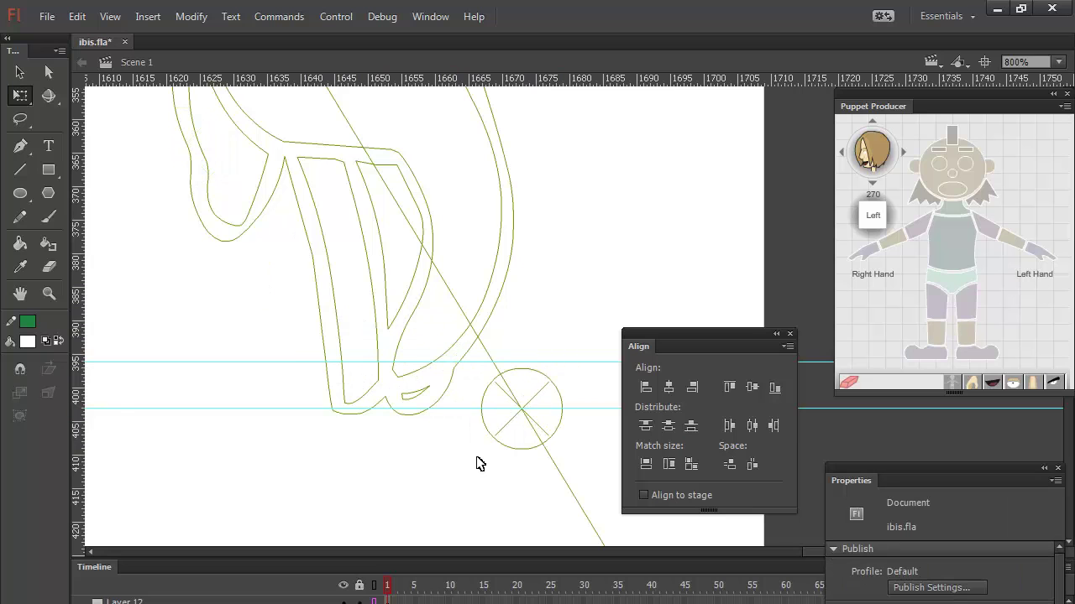
pyautogui.hotkey('ctrl', '-')
pyautogui.hotkey('ctrl', '-')
pyautogui.hotkey('ctrl', '-')
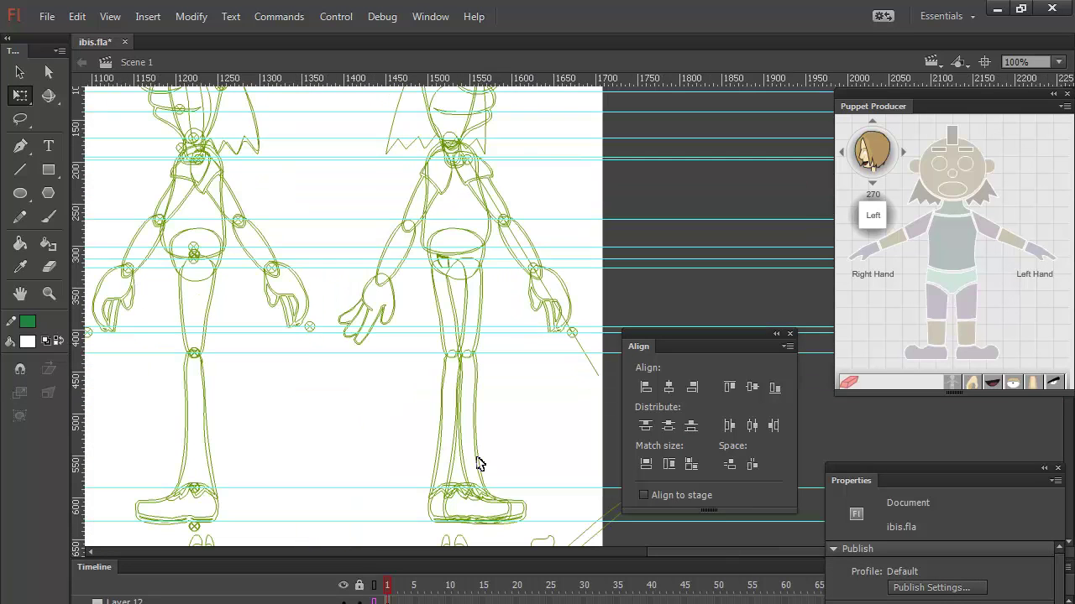
# Assign the rear upper arm to the puppet's left arm part, and place its pivot marker on the shoulder joint
pyautogui.click(445, 199)
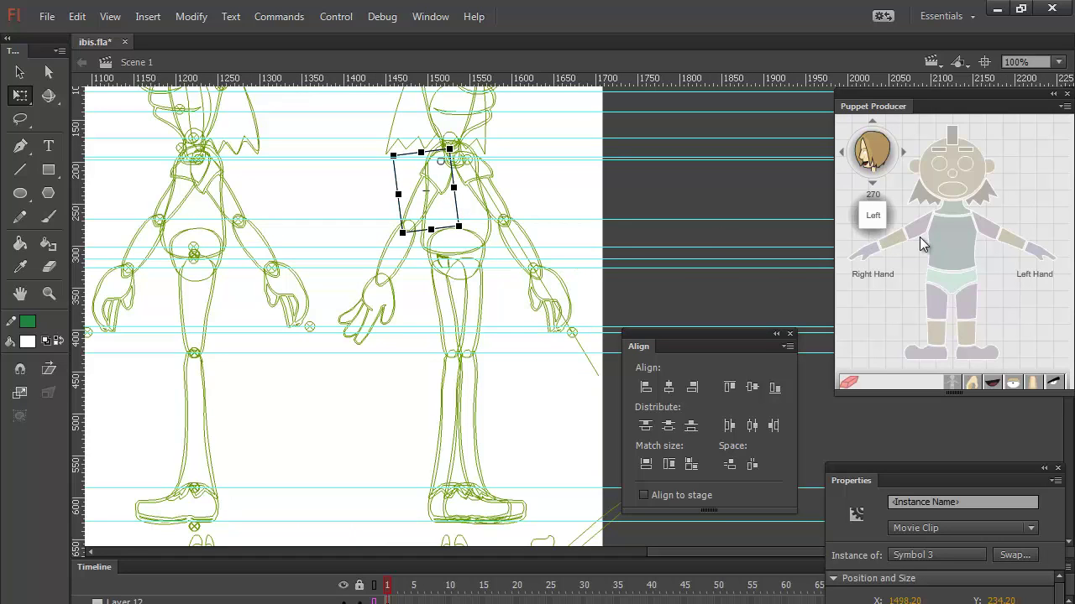
pyautogui.click(380, 587)
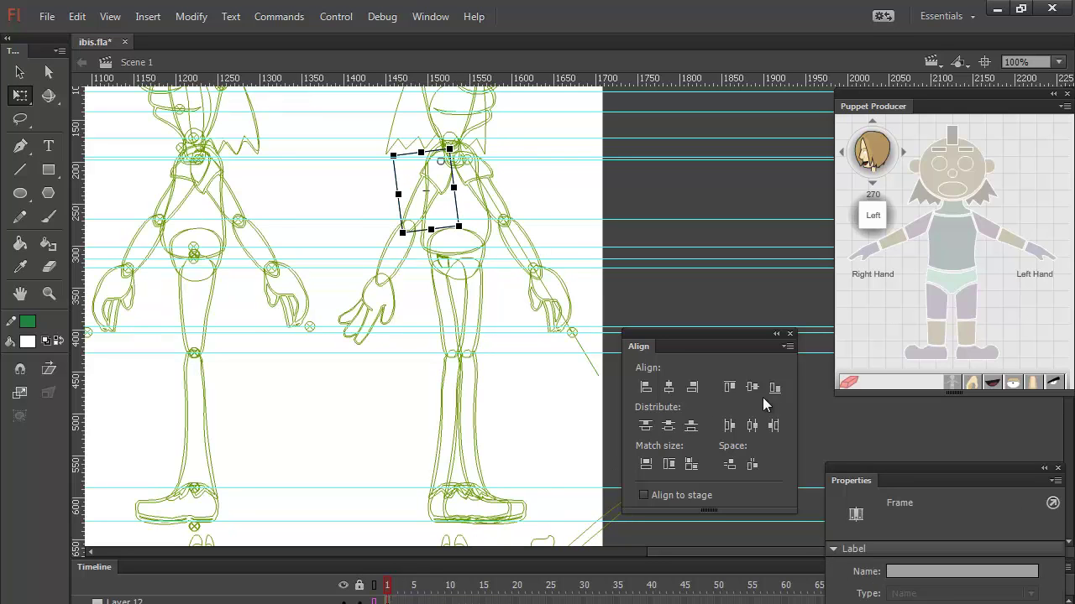
pyautogui.click(989, 239)
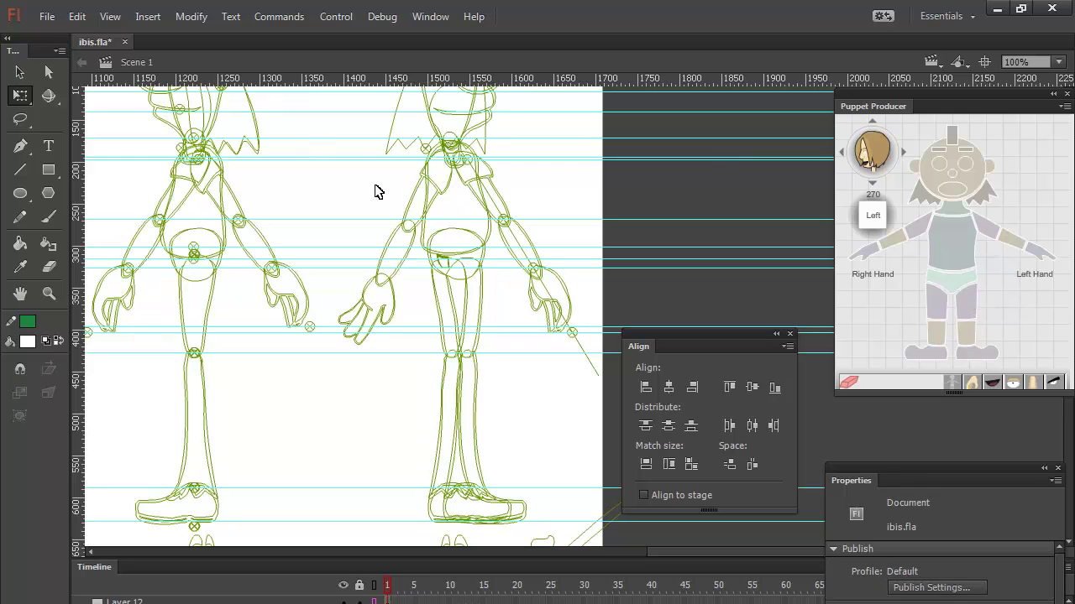
pyautogui.click(434, 164)
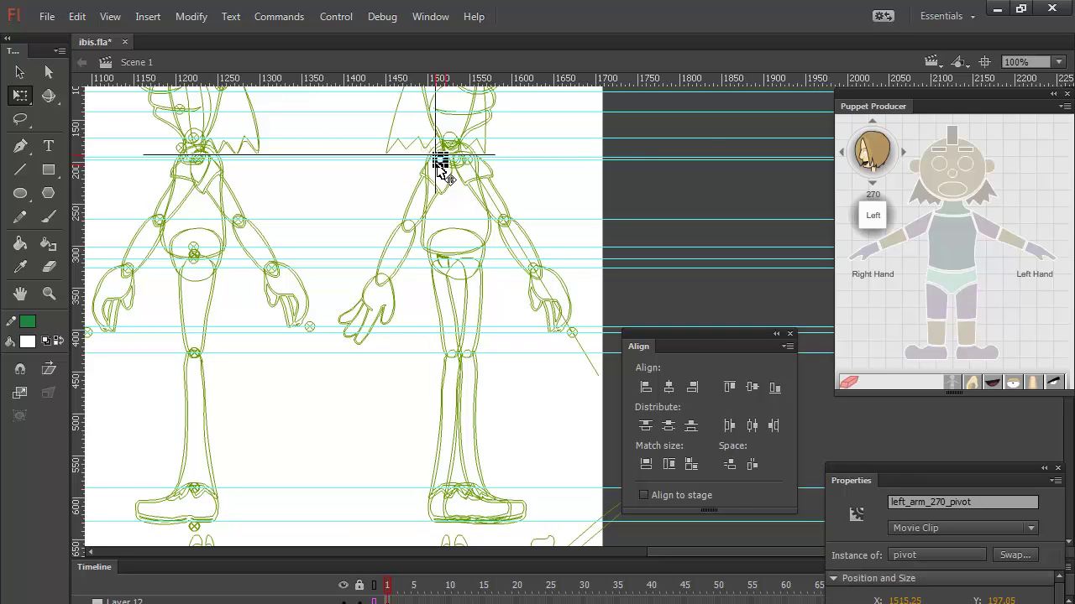
pyautogui.hotkey('ctrl', '=')
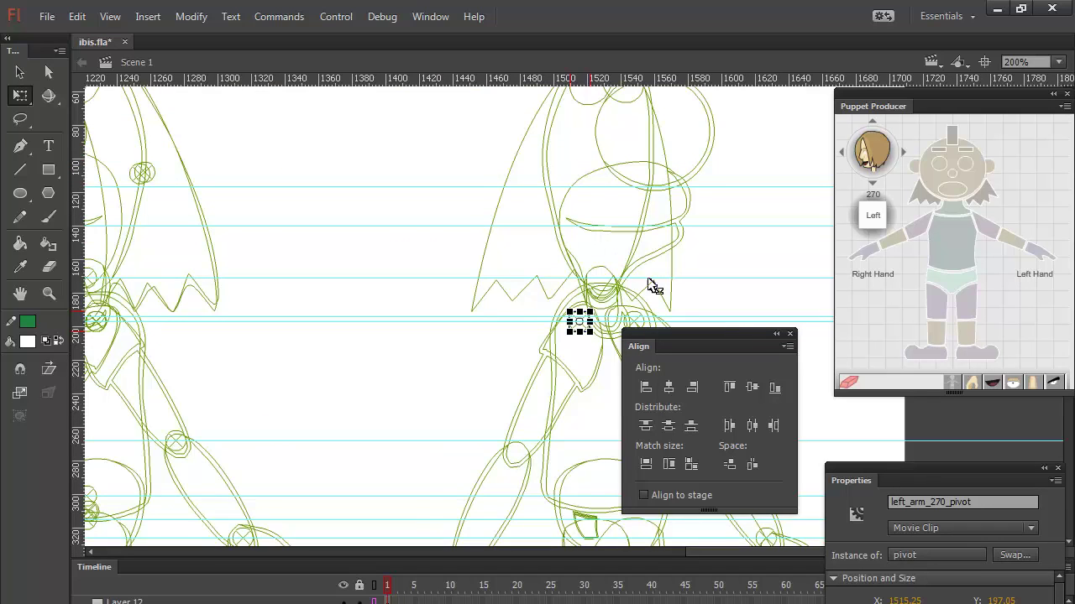
pyautogui.hscroll(3, 621, 277)
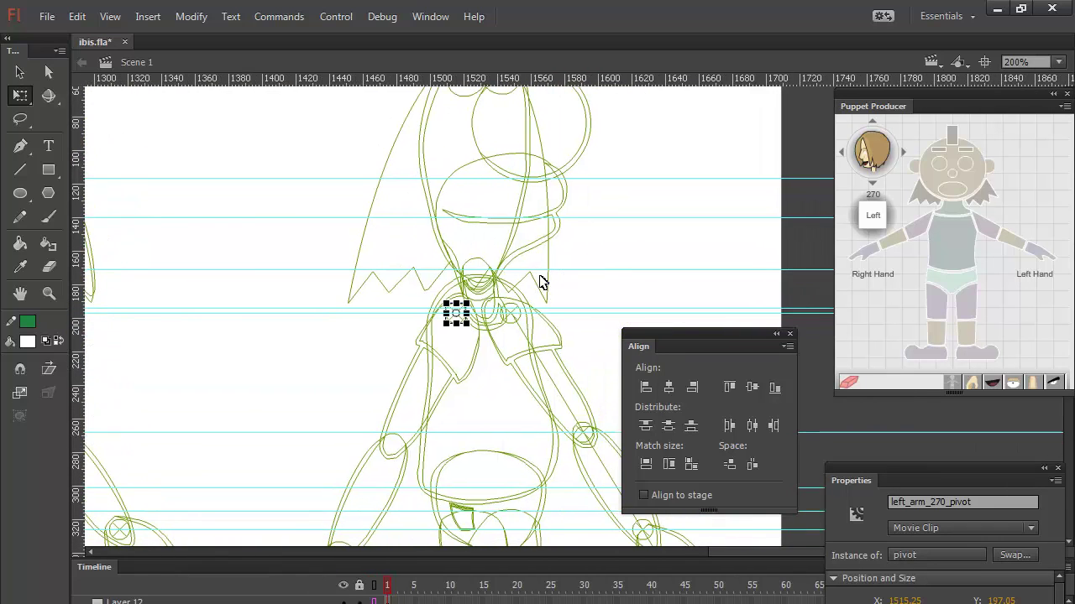
pyautogui.press('Right')
pyautogui.press('Right')
# Assign the rear forearm to the puppet's left forearm part, and place its pivot marker at the elbow on the horizontal guide
pyautogui.moveTo(578, 300); pyautogui.dragTo(614, 152)
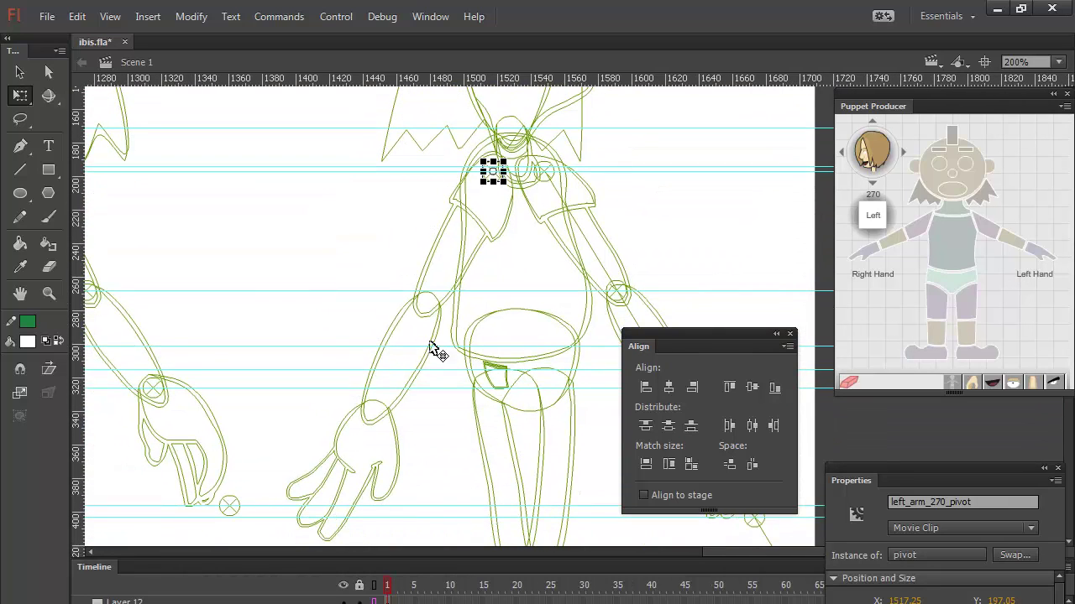
pyautogui.click(438, 348)
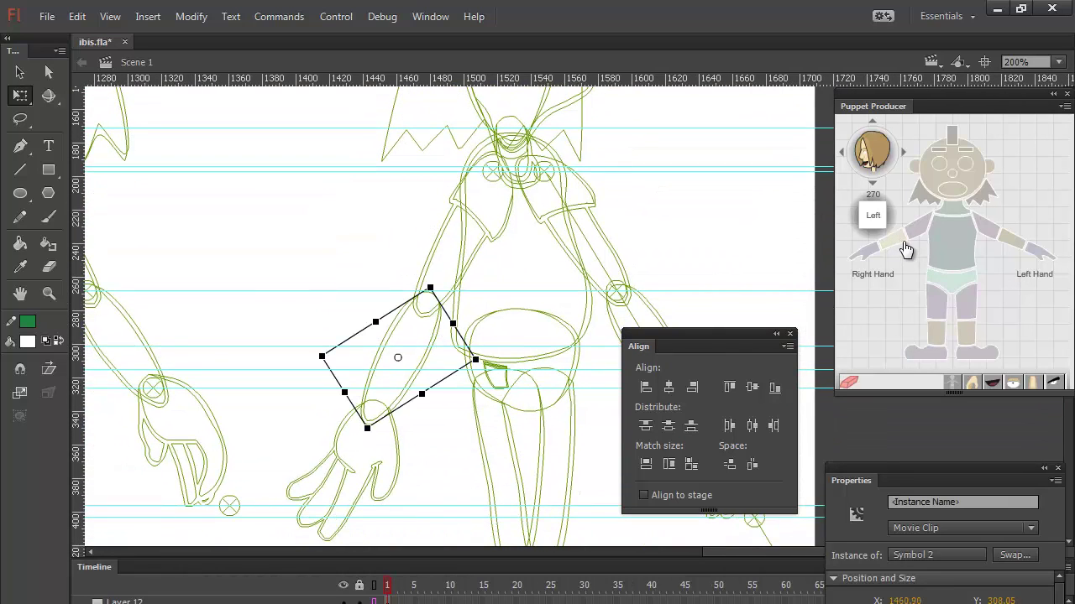
pyautogui.click(438, 249)
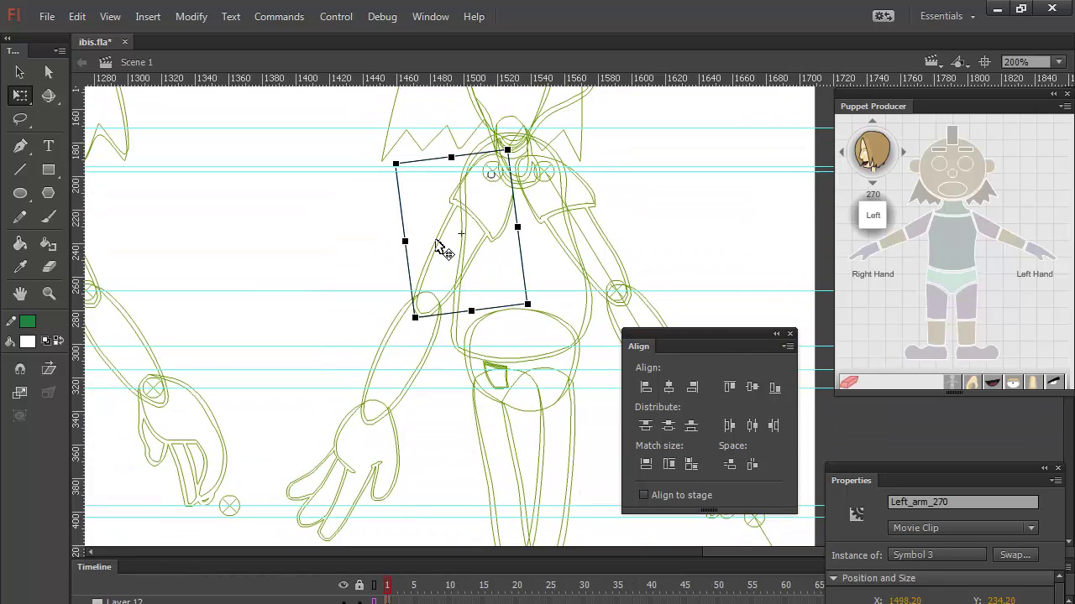
pyautogui.click(403, 331)
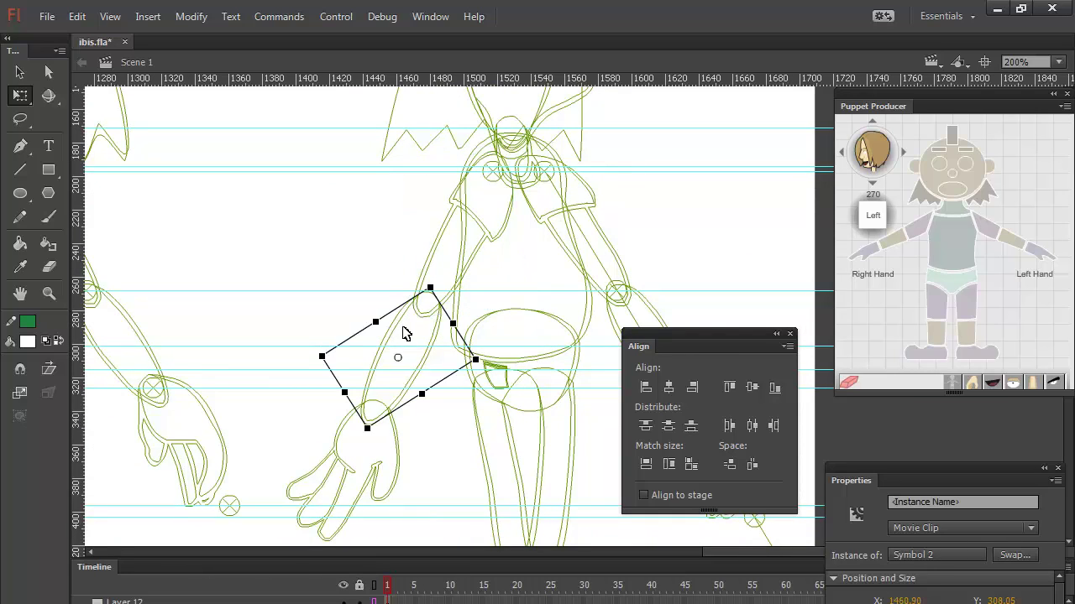
pyautogui.click(993, 251)
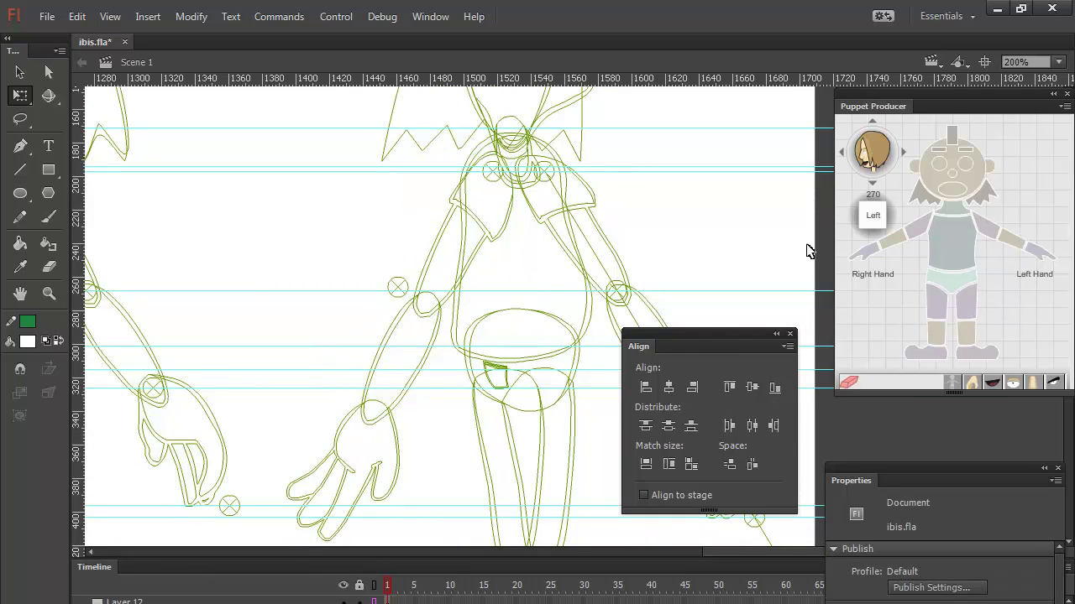
pyautogui.moveTo(401, 290); pyautogui.dragTo(432, 290)
# Rotate the left upper arm slightly about the shoulder, and shift the left forearm and hand to match the elbow pivot marker
pyautogui.click(435, 251)
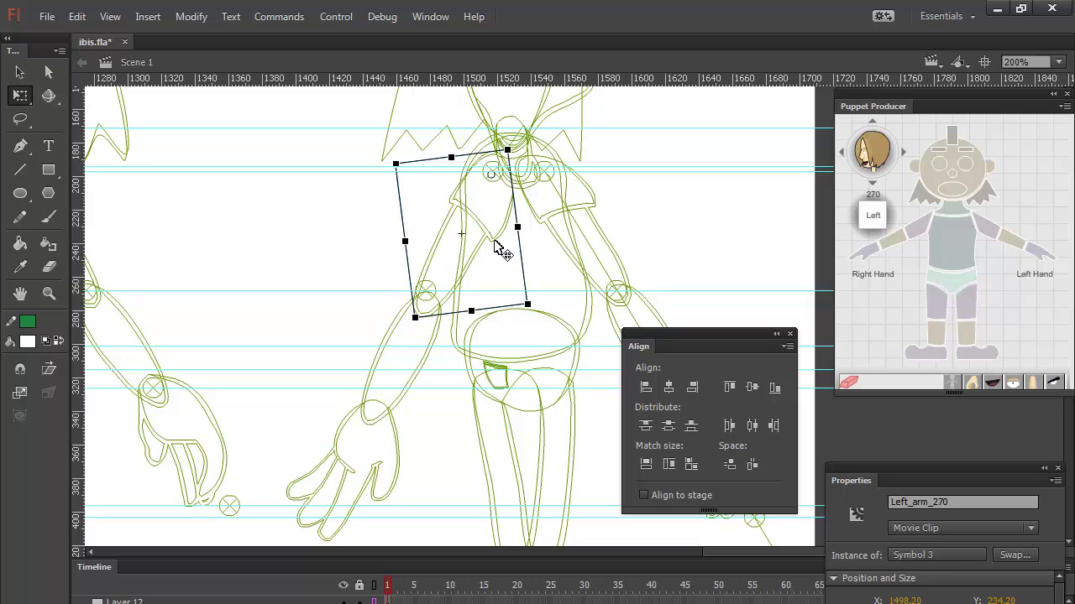
pyautogui.moveTo(537, 308); pyautogui.dragTo(523, 307)
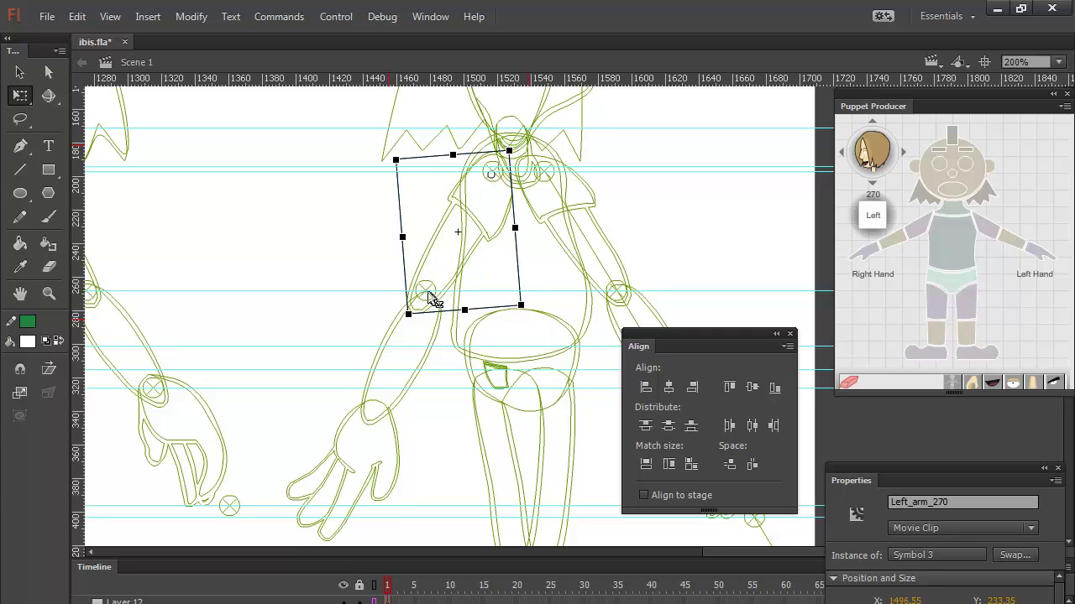
pyautogui.click(443, 329)
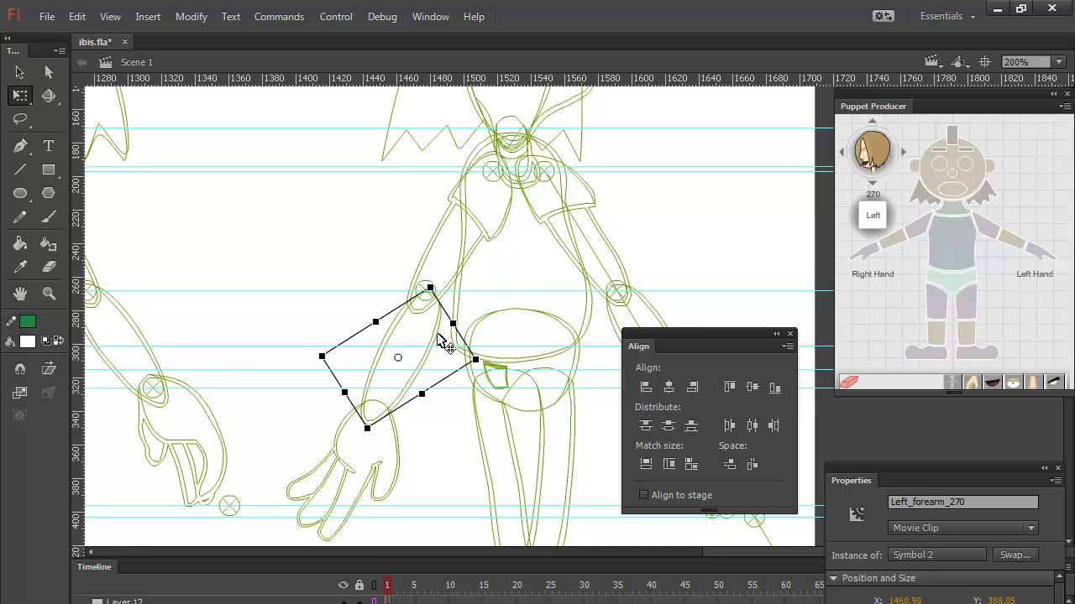
pyautogui.moveTo(437, 332); pyautogui.dragTo(429, 339)
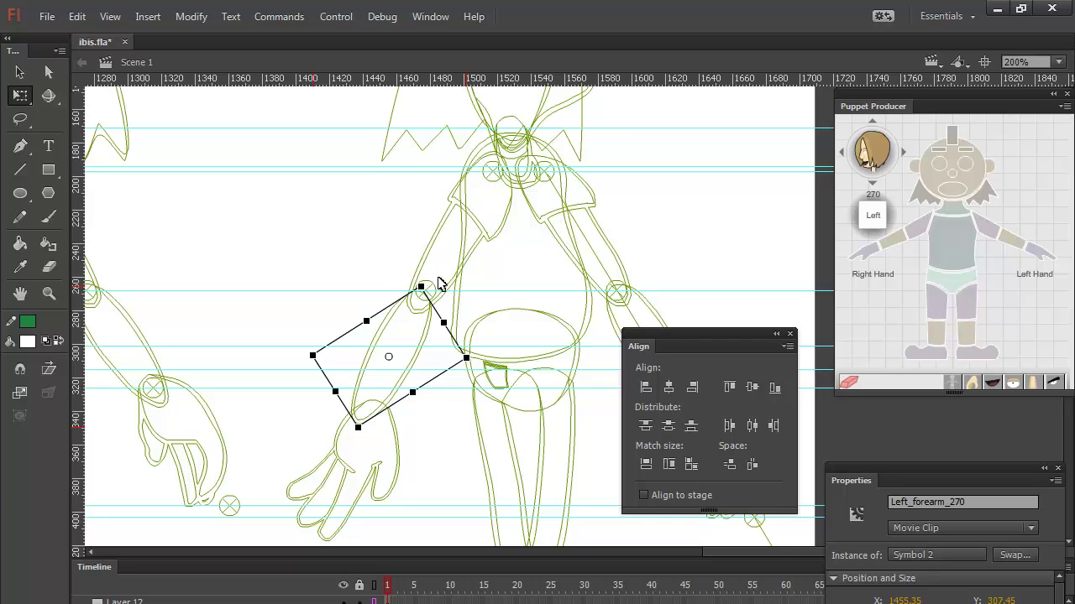
pyautogui.click(394, 432)
pyautogui.moveTo(388, 424); pyautogui.dragTo(382, 424)
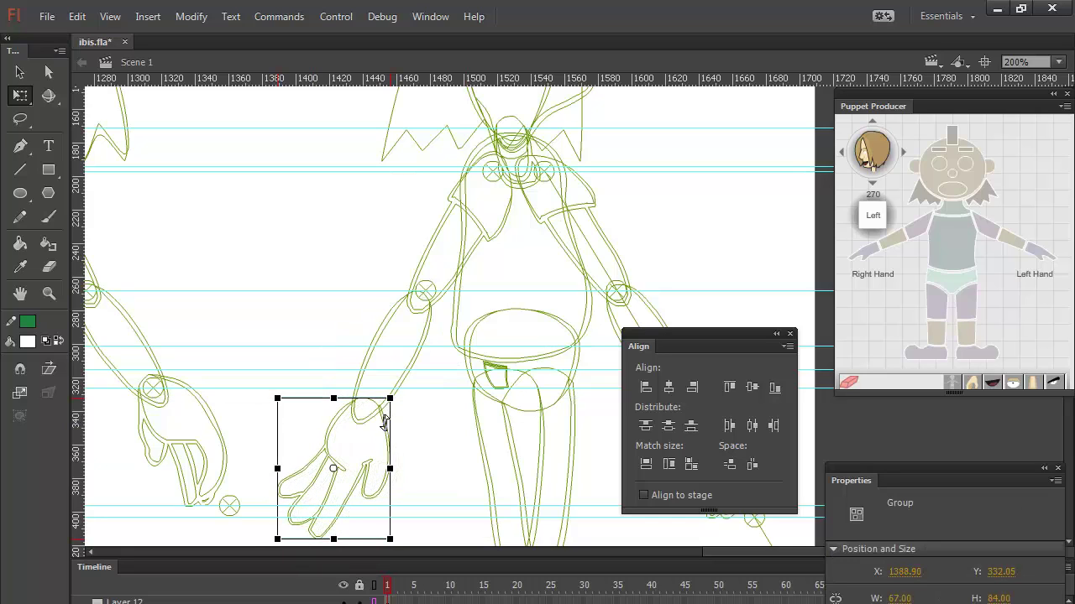
# Select the left upper arm, forearm and hand together, set their transformation point on the shoulder marker, and rotate them slightly outward
pyautogui.click(442, 311)
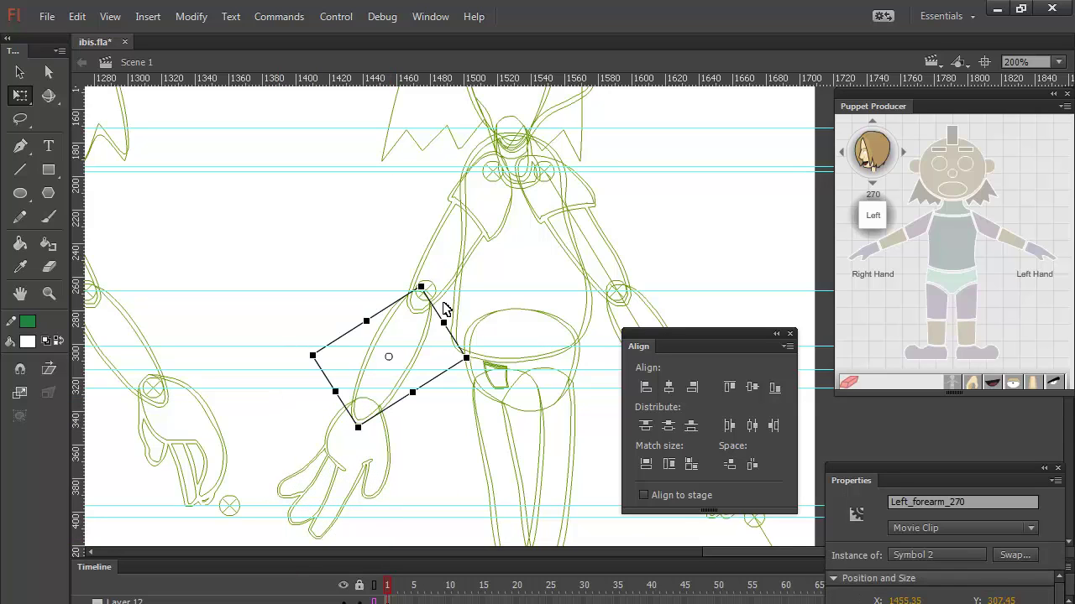
pyautogui.click(456, 288)
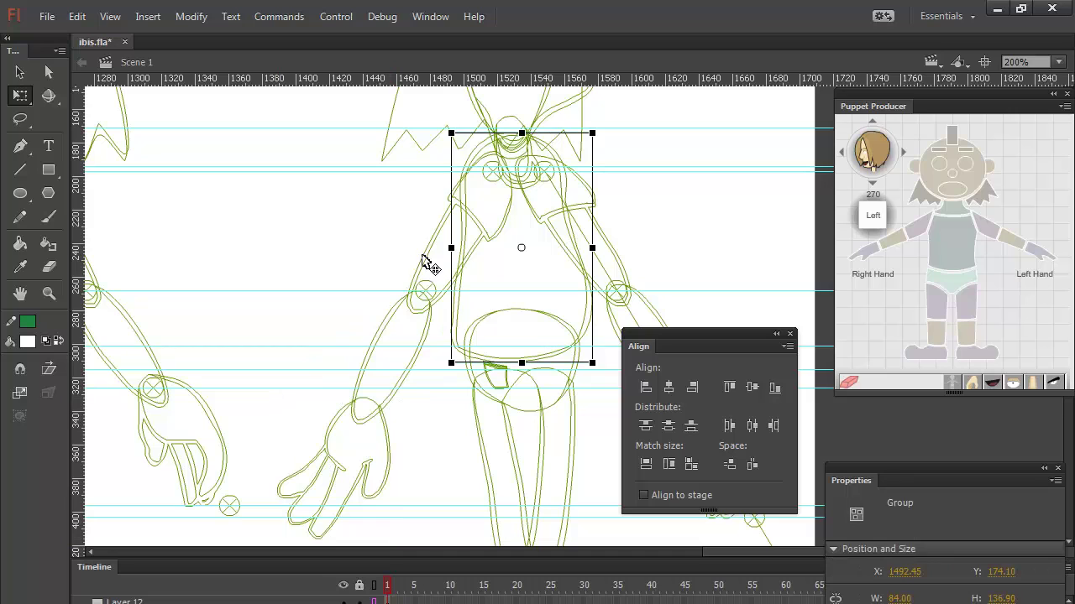
pyautogui.click(411, 300)
pyautogui.click(388, 346)
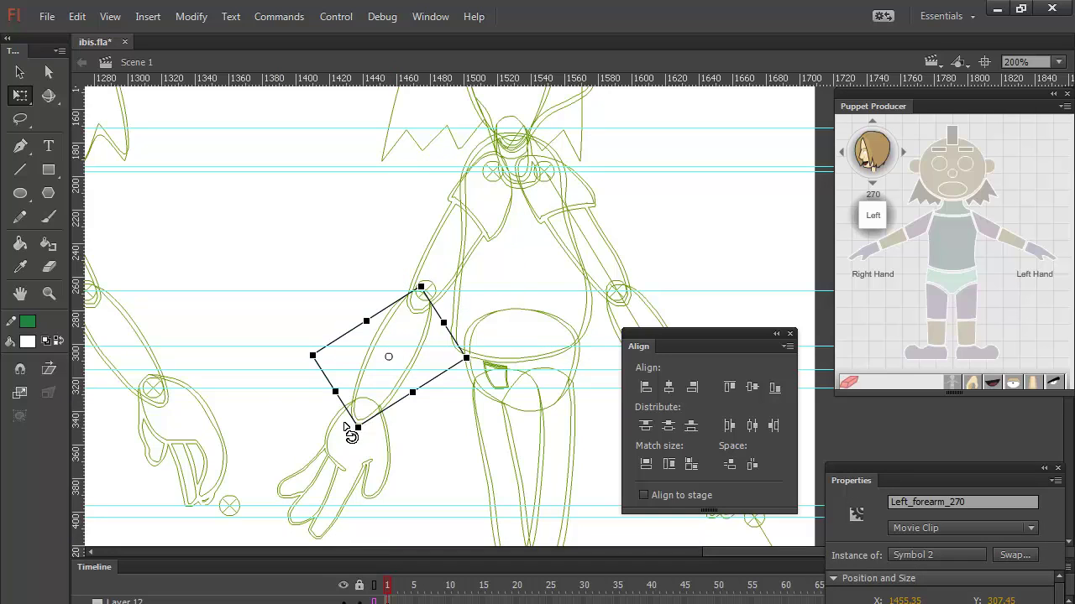
pyautogui.click(440, 240)
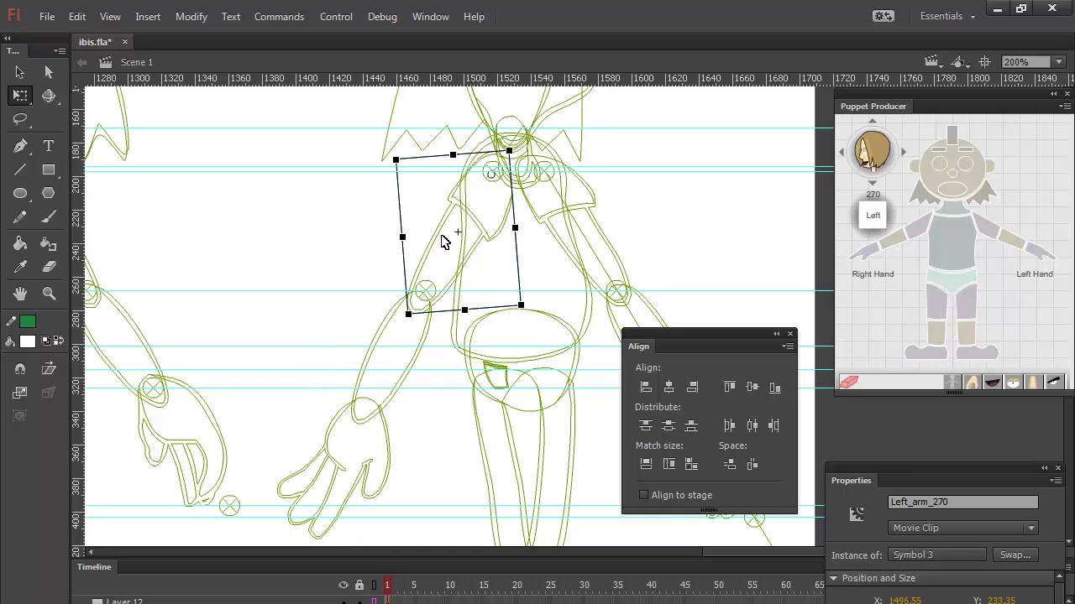
pyautogui.keyDown('shift'); pyautogui.click(384, 334); pyautogui.keyUp('shift')
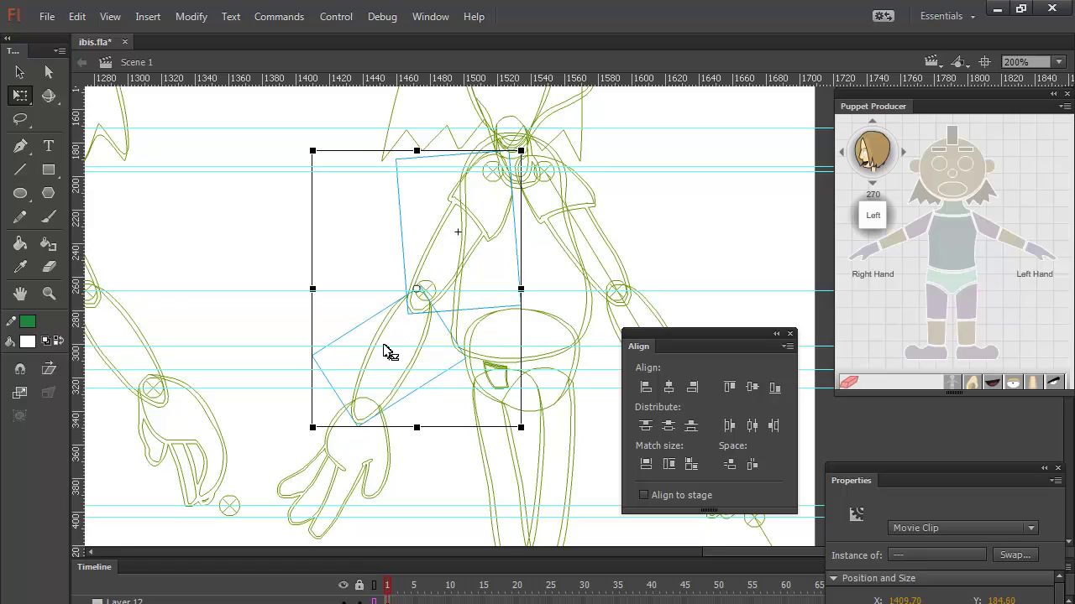
pyautogui.keyDown('shift'); pyautogui.click(326, 439); pyautogui.keyUp('shift')
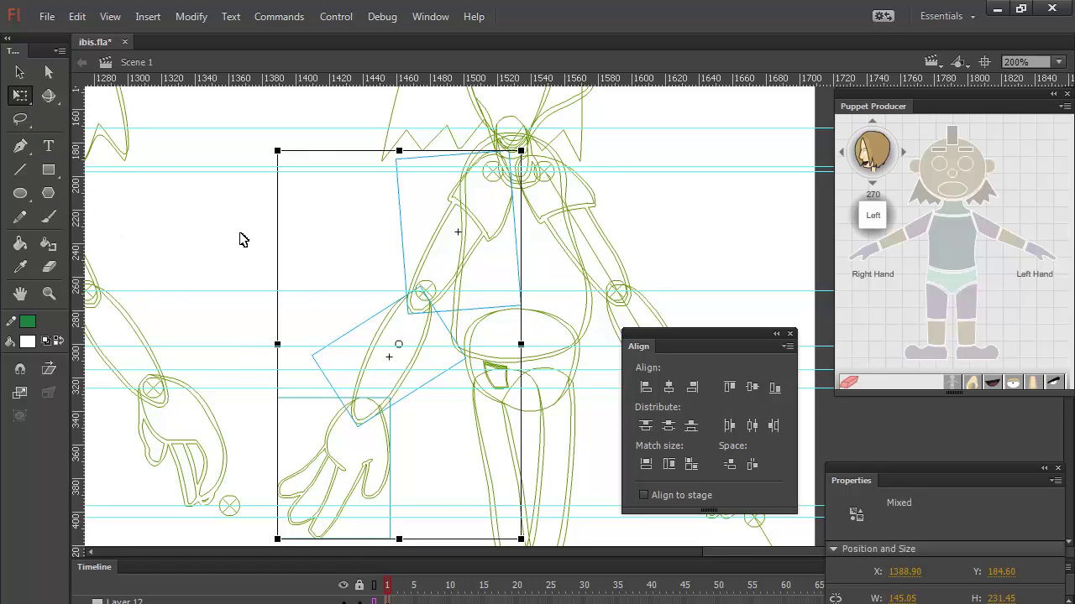
pyautogui.moveTo(401, 346); pyautogui.dragTo(498, 175)
pyautogui.moveTo(520, 538); pyautogui.dragTo(491, 541)
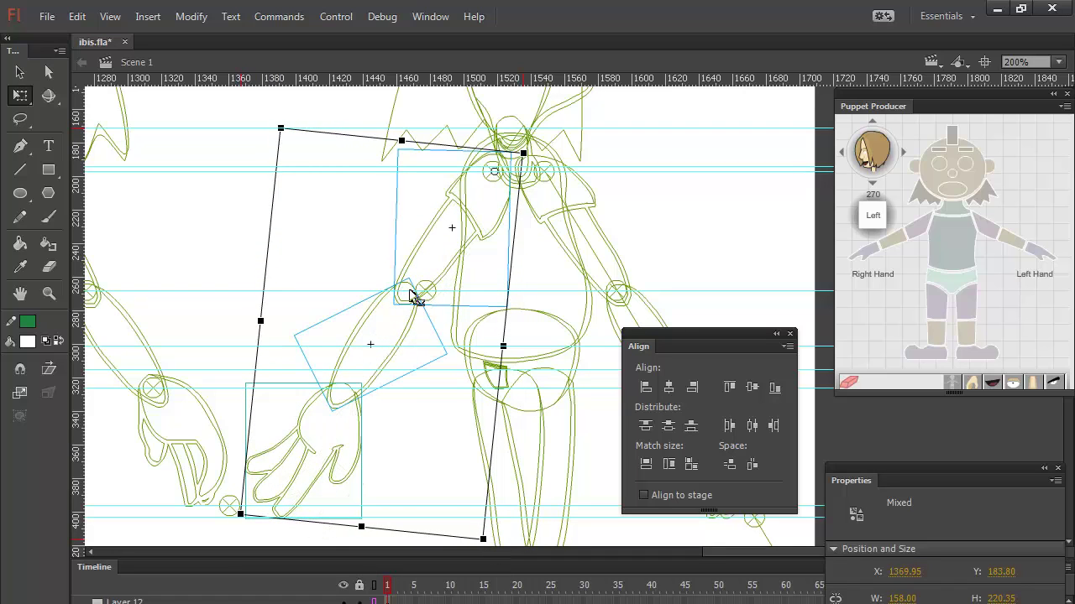
# Move the left forearm's pivot marker onto the rotated arm's elbow, centred on the horizontal guide
pyautogui.click(436, 302)
pyautogui.moveTo(432, 300); pyautogui.dragTo(424, 307)
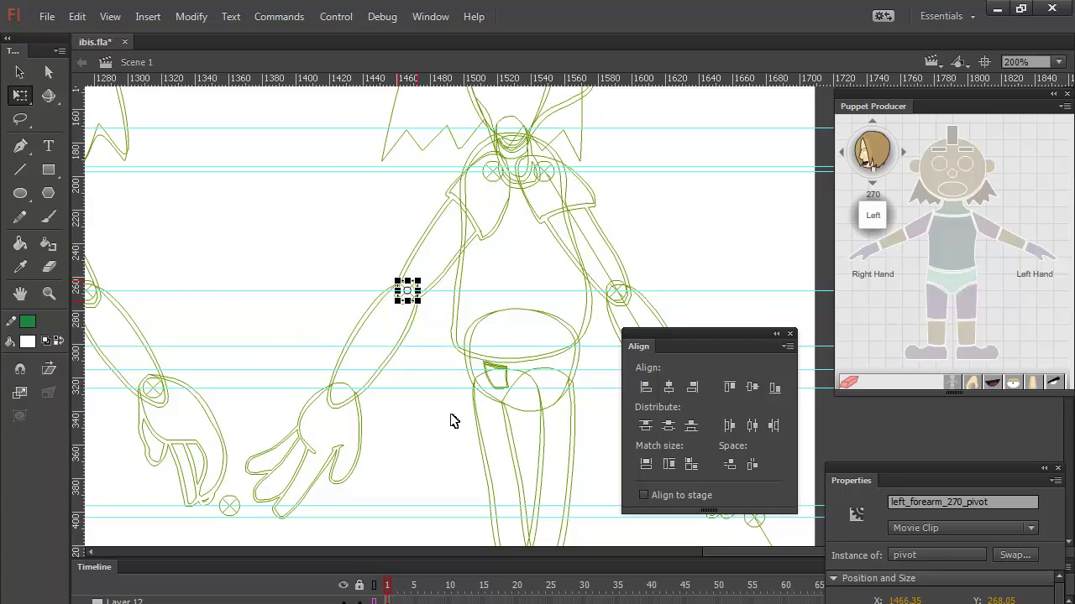
pyautogui.click(437, 444)
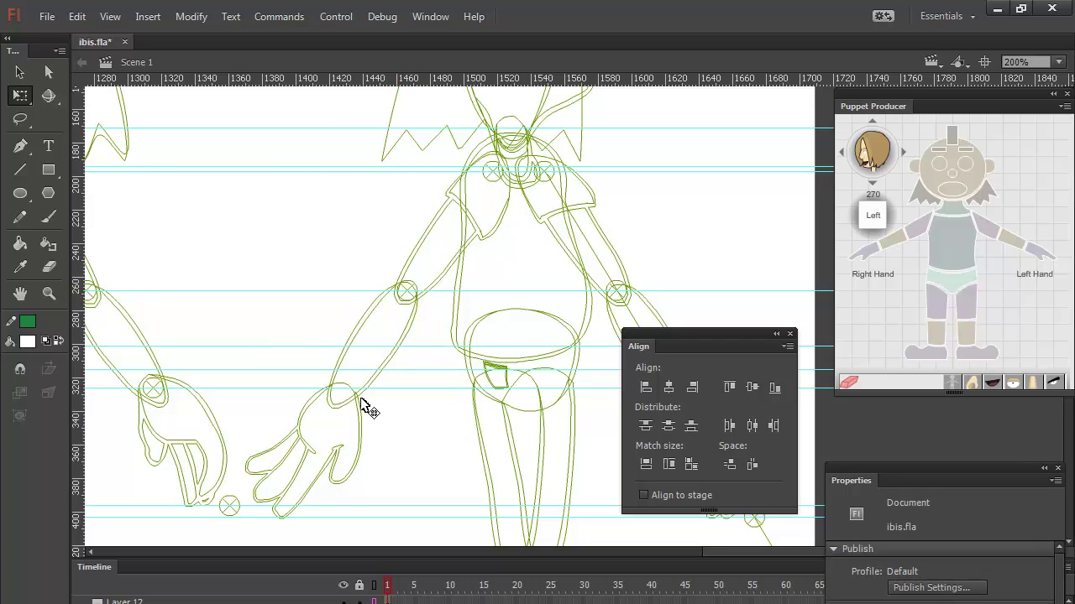
# Draw a straight diagonal reference line from the left shoulder marker through the elbow marker to beyond the fingertips
pyautogui.click(19, 170)
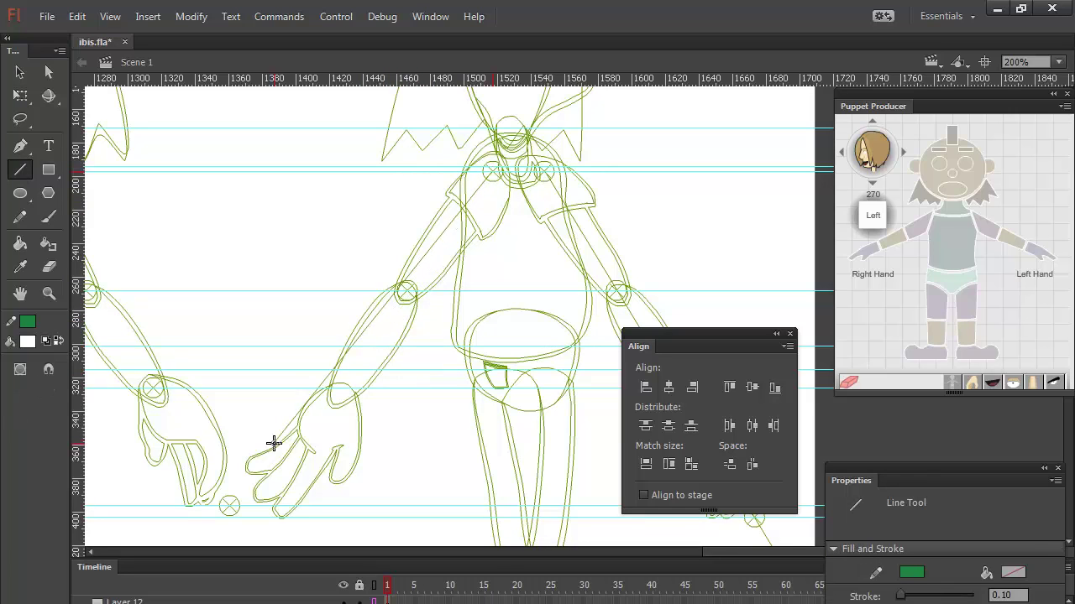
pyautogui.moveTo(265, 472)
pyautogui.mouseDown()
pyautogui.moveTo(231, 510)
pyautogui.moveTo(227, 545)
pyautogui.mouseUp()
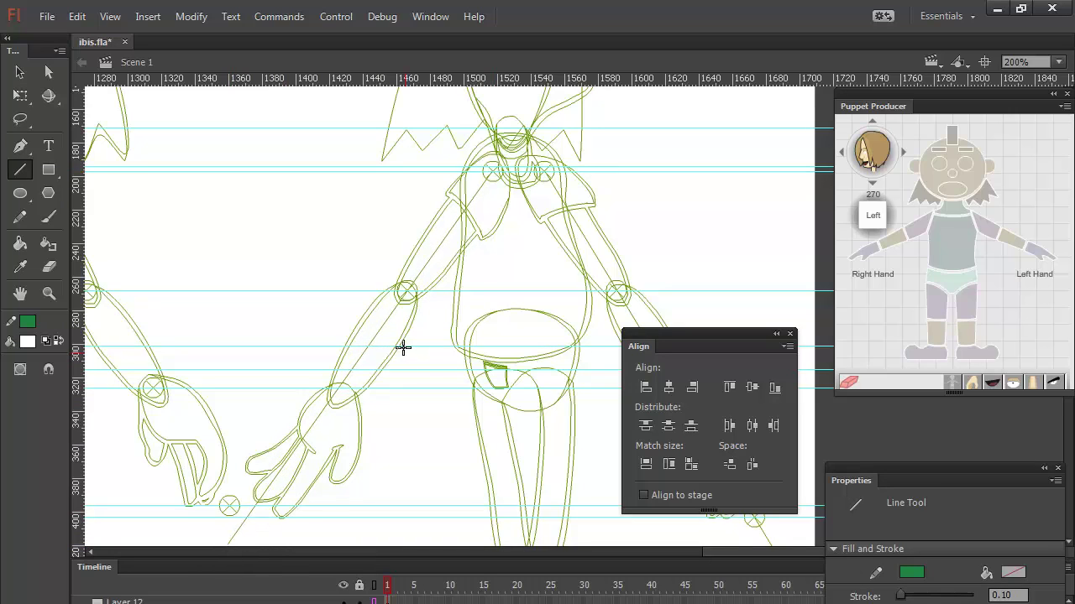
pyautogui.click(19, 72)
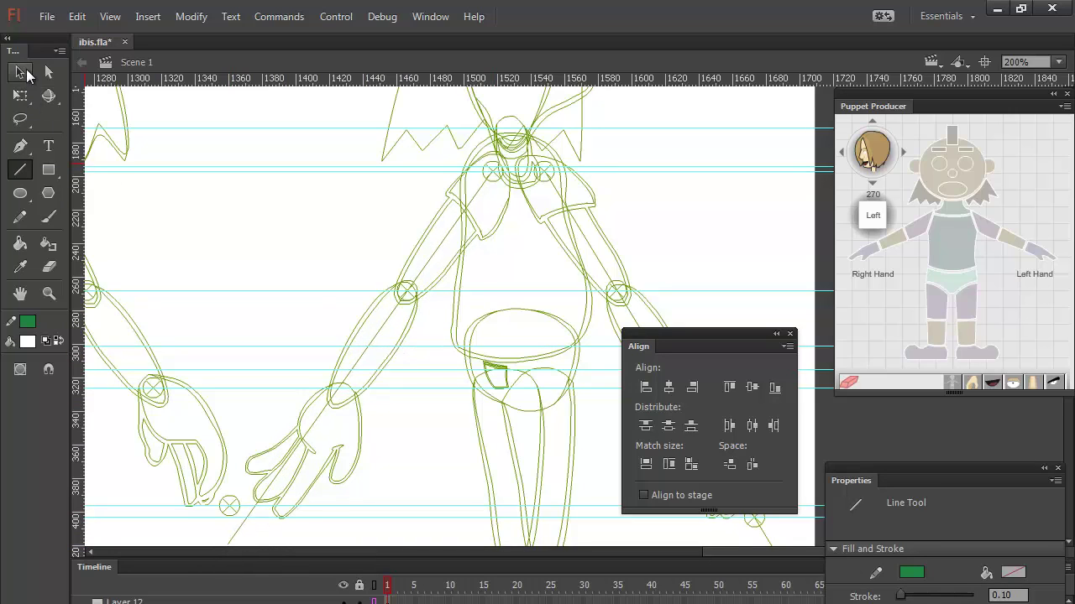
# Rotate the left forearm and hand together about the elbow marker until the forearm is centred on the diagonal reference line
pyautogui.click(412, 341)
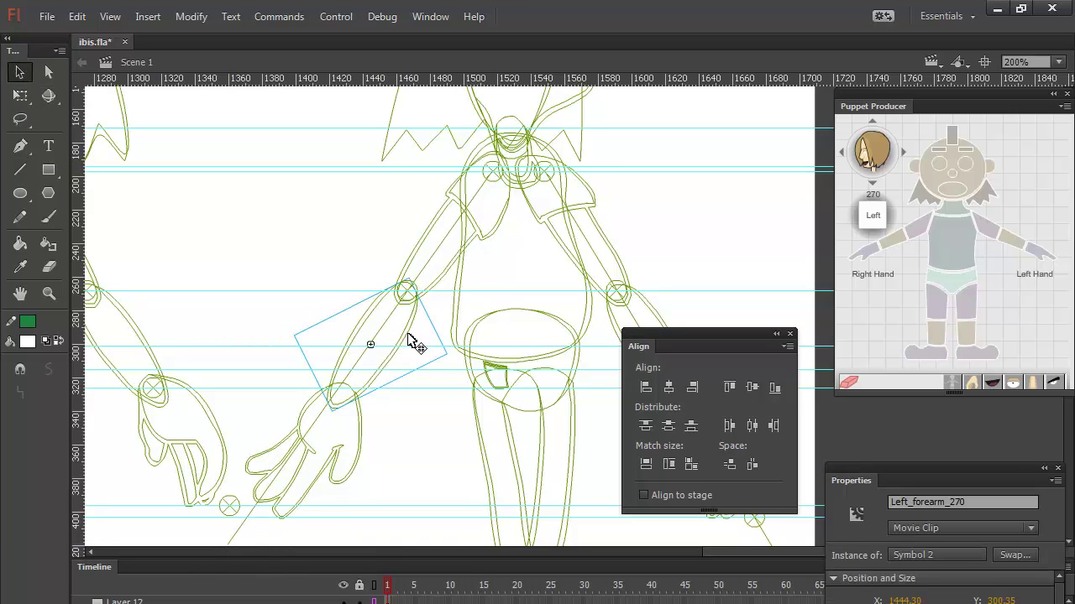
pyautogui.keyDown('shift'); pyautogui.click(359, 461); pyautogui.keyUp('shift')
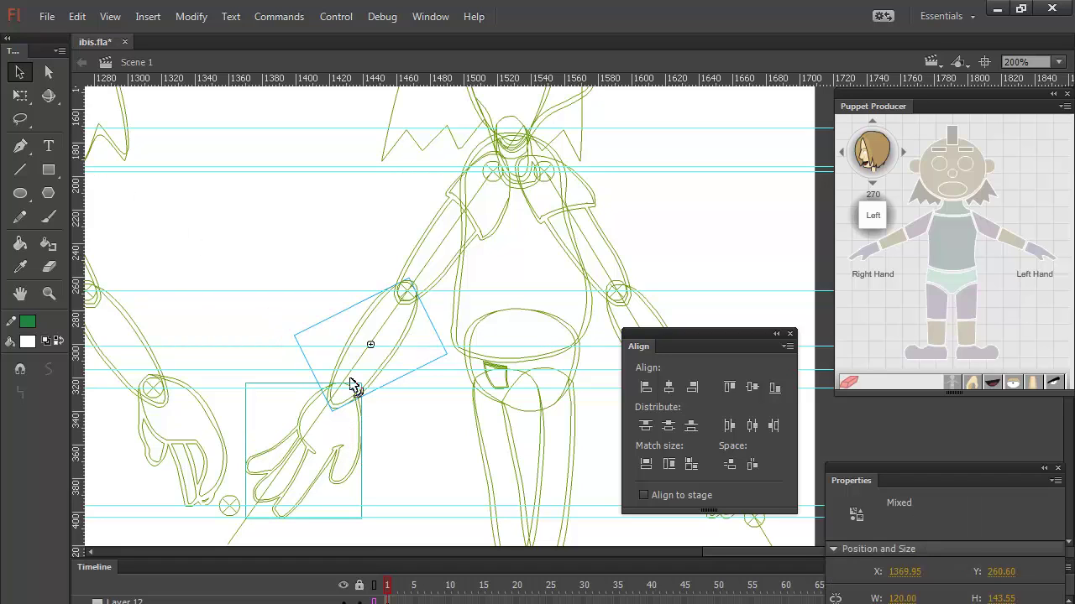
pyautogui.click(19, 95)
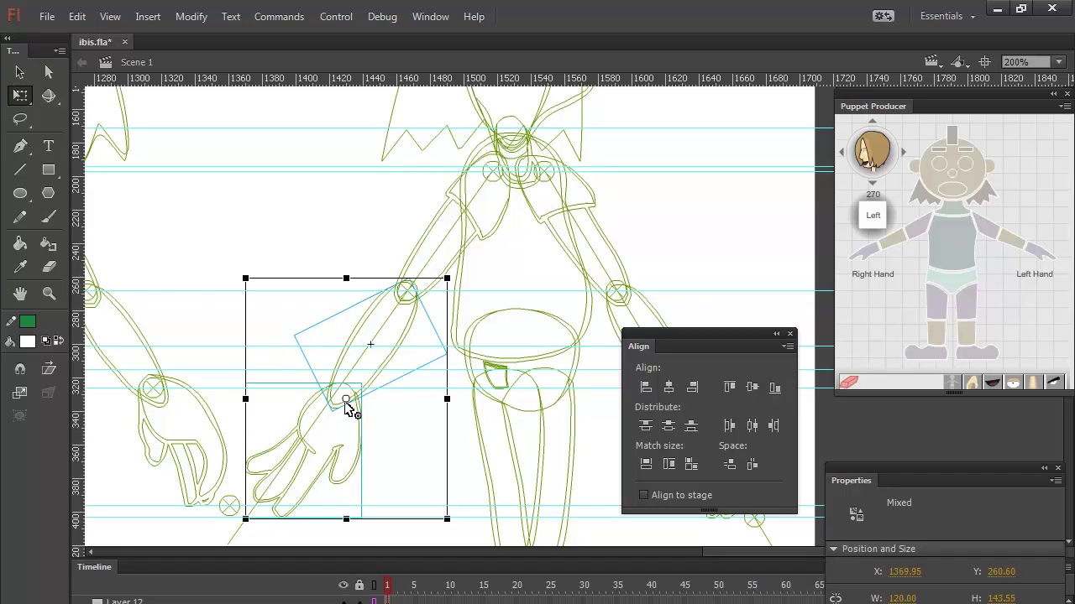
pyautogui.moveTo(345, 401); pyautogui.dragTo(406, 294)
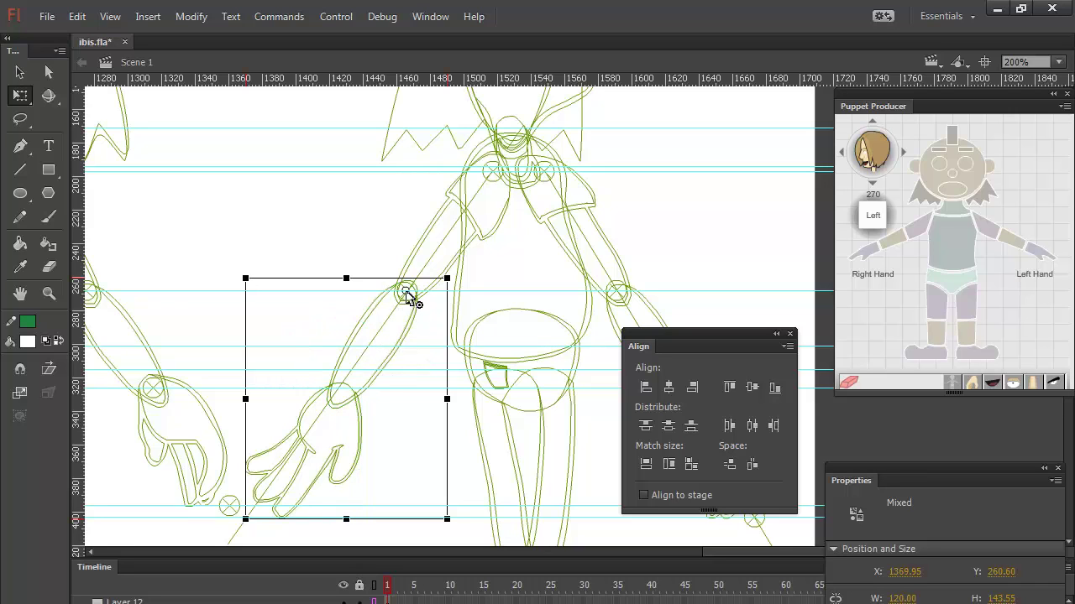
pyautogui.moveTo(453, 520); pyautogui.dragTo(444, 520)
pyautogui.moveTo(451, 531); pyautogui.dragTo(427, 496)
pyautogui.click(350, 472)
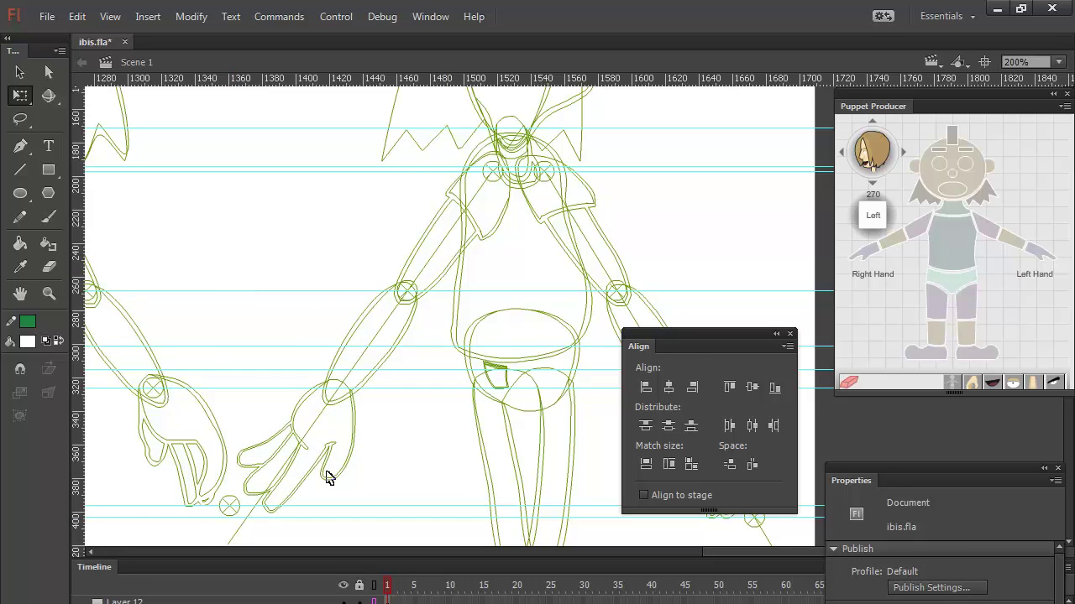
# Try to shift the whole rightmost column of figures, with their markers and lines, to the right to X 1392.40
pyautogui.hotkey('ctrl', '-')
pyautogui.hotkey('ctrl', '-')
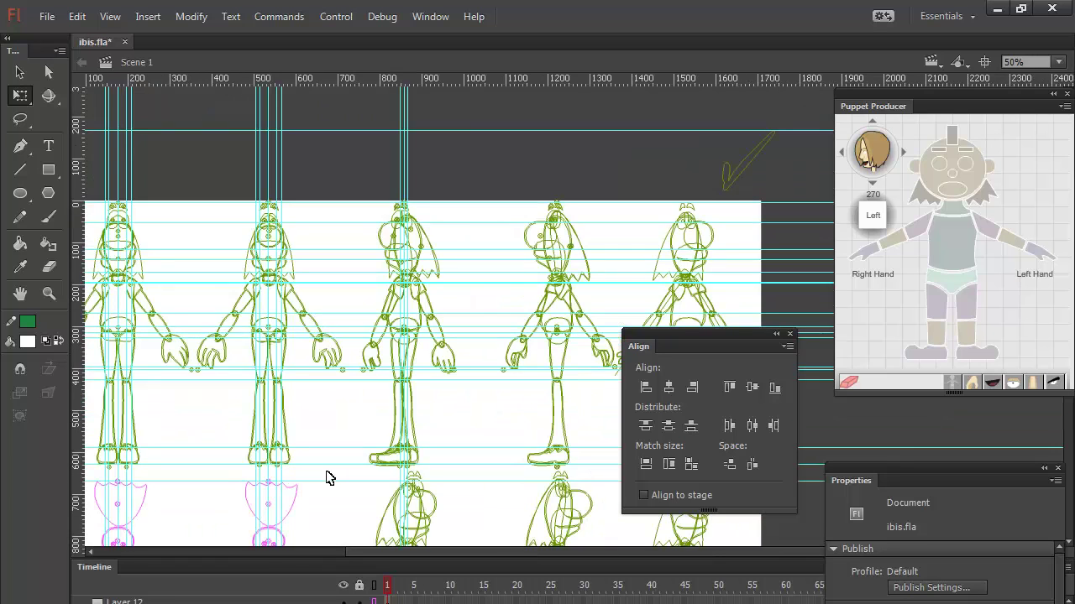
pyautogui.moveTo(359, 231); pyautogui.dragTo(359, 223)
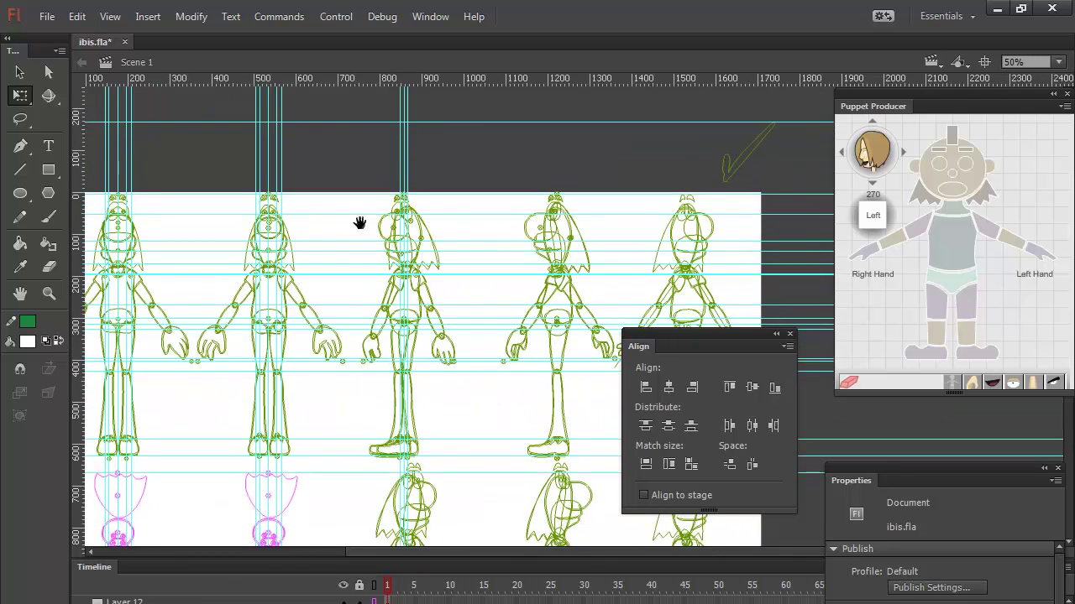
pyautogui.scroll(-3, 359, 223)
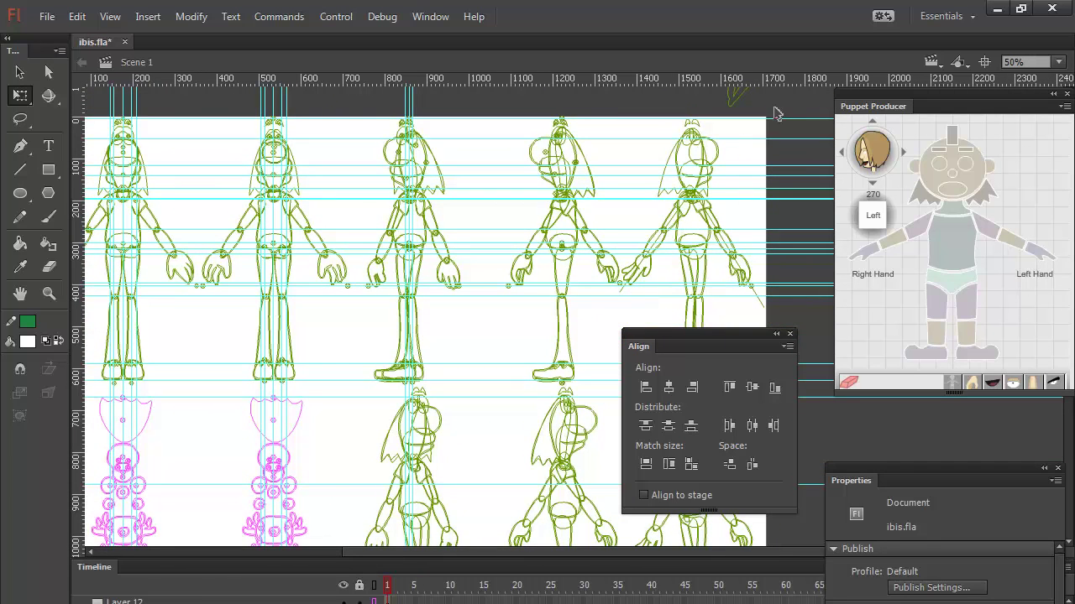
pyautogui.moveTo(791, 107); pyautogui.dragTo(623, 472)
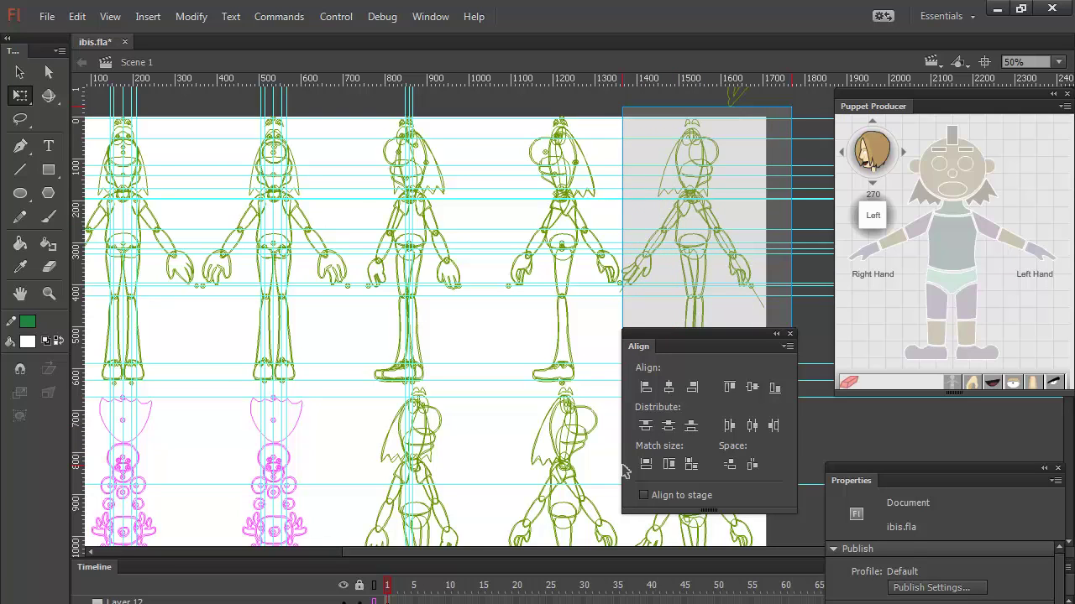
pyautogui.moveTo(623, 472); pyautogui.dragTo(623, 472)
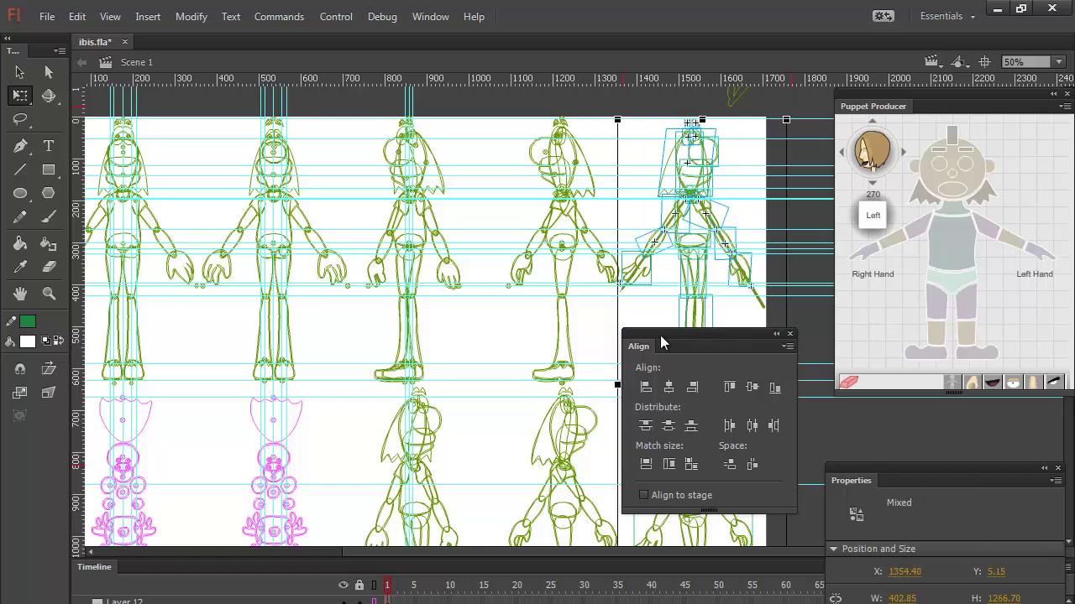
pyautogui.moveTo(660, 335); pyautogui.dragTo(844, 372)
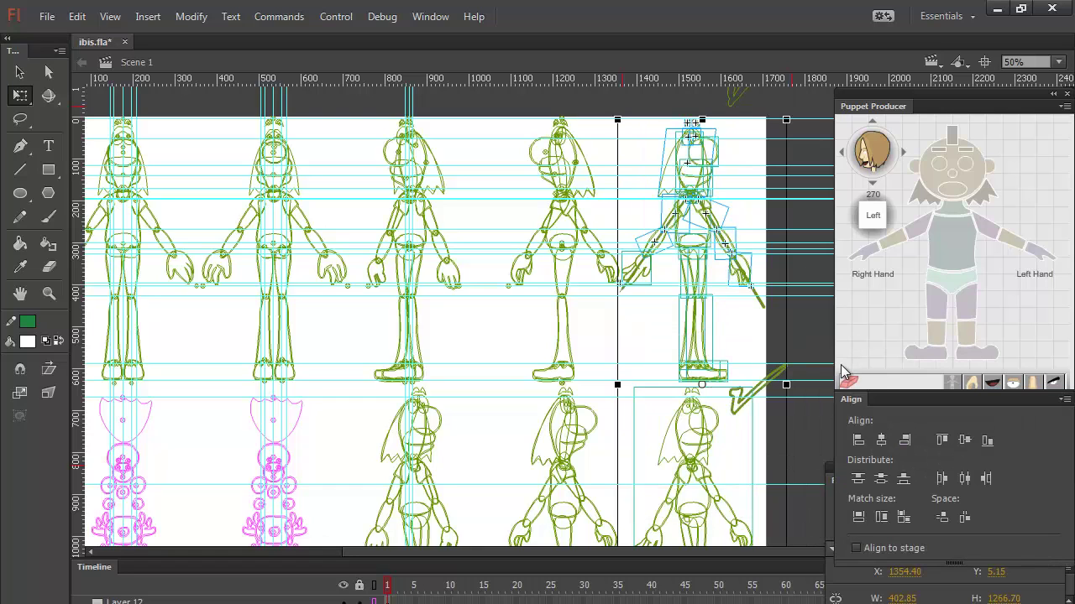
pyautogui.hotkey('shift', 'Right')
pyautogui.hotkey('shift', 'Right')
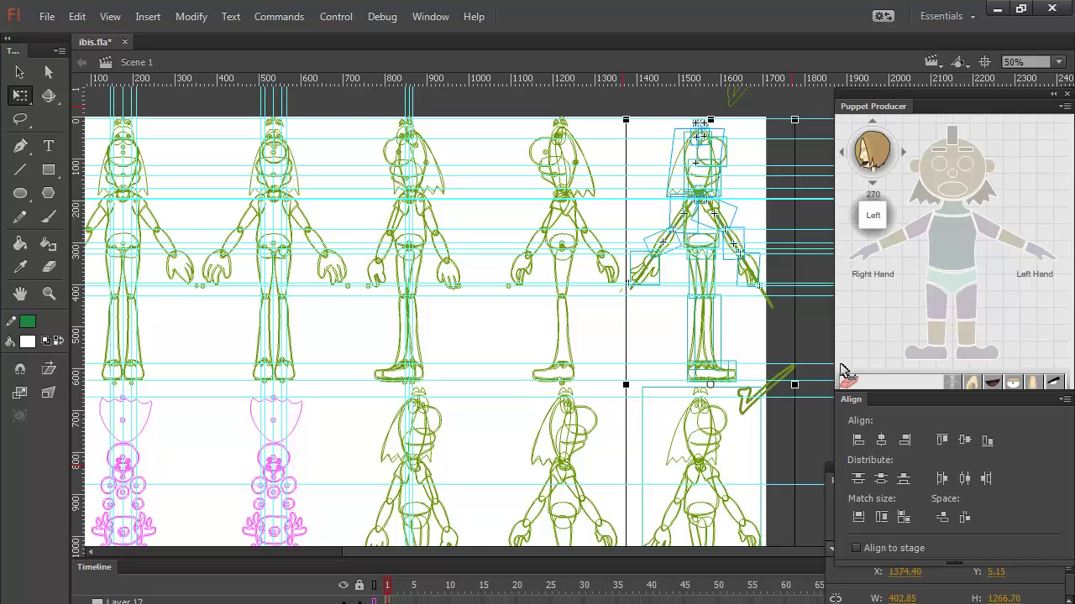
pyautogui.hotkey('shift', 'Right')
pyautogui.hotkey('shift', 'Right')
pyautogui.press('Left')
pyautogui.press('Left')
pyautogui.press('Left')
pyautogui.press('Left')
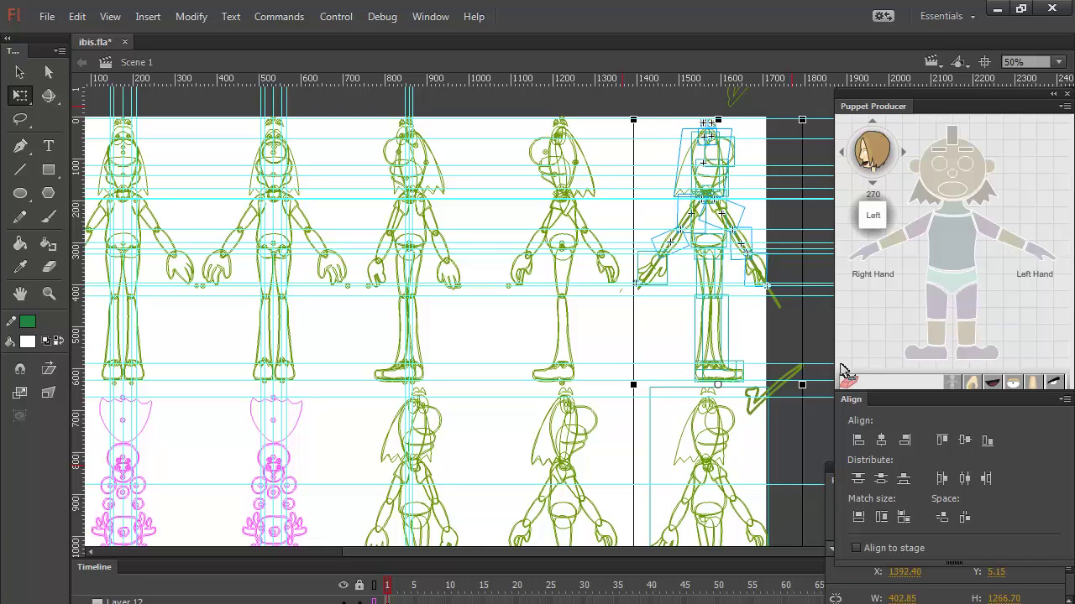
pyautogui.click(654, 312)
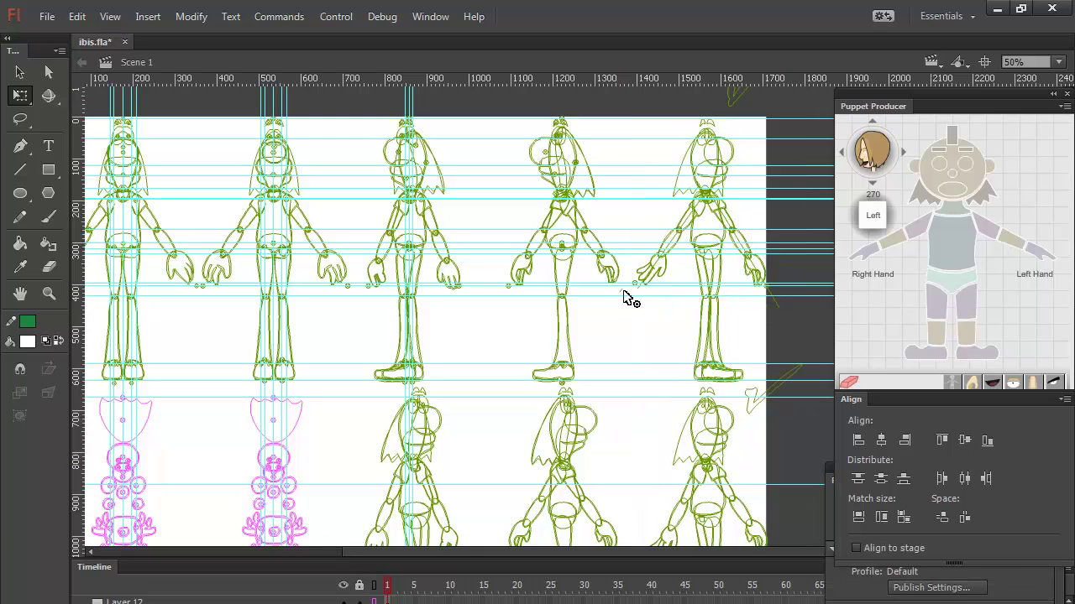
# Delete the leftover fragment of the diagonal line that stayed behind near the rightmost figure's open hand
pyautogui.click(621, 292)
pyautogui.click(623, 295)
pyautogui.click(657, 285)
pyautogui.hotkey('ctrl', '=')
pyautogui.hotkey('ctrl', '=')
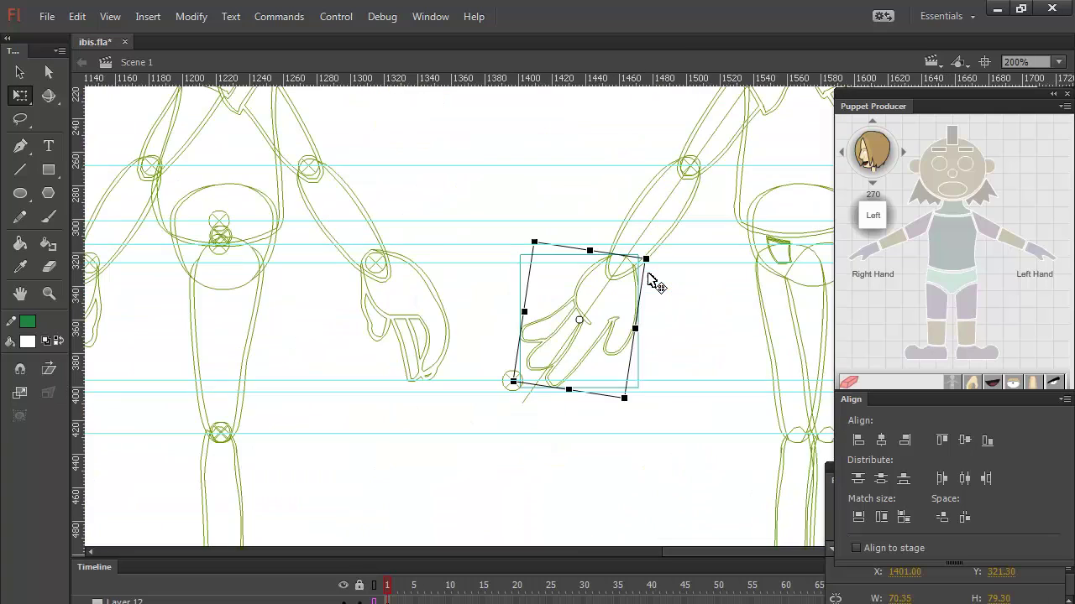
pyautogui.click(700, 321)
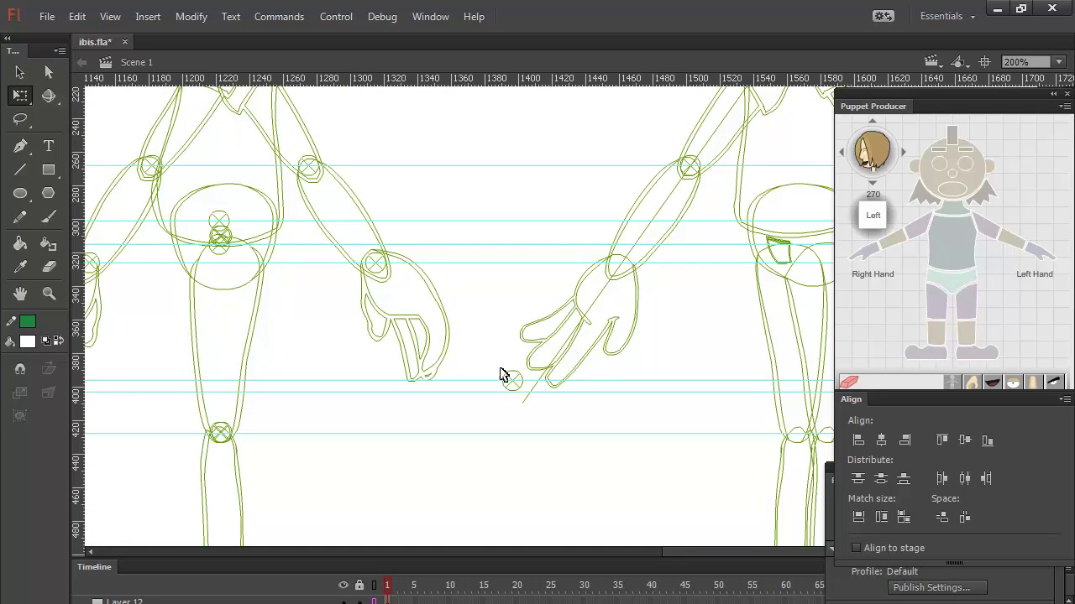
# Check the instance name of the marker beside the open hand's fingertips, moving the Align panel off the properties
pyautogui.click(514, 374)
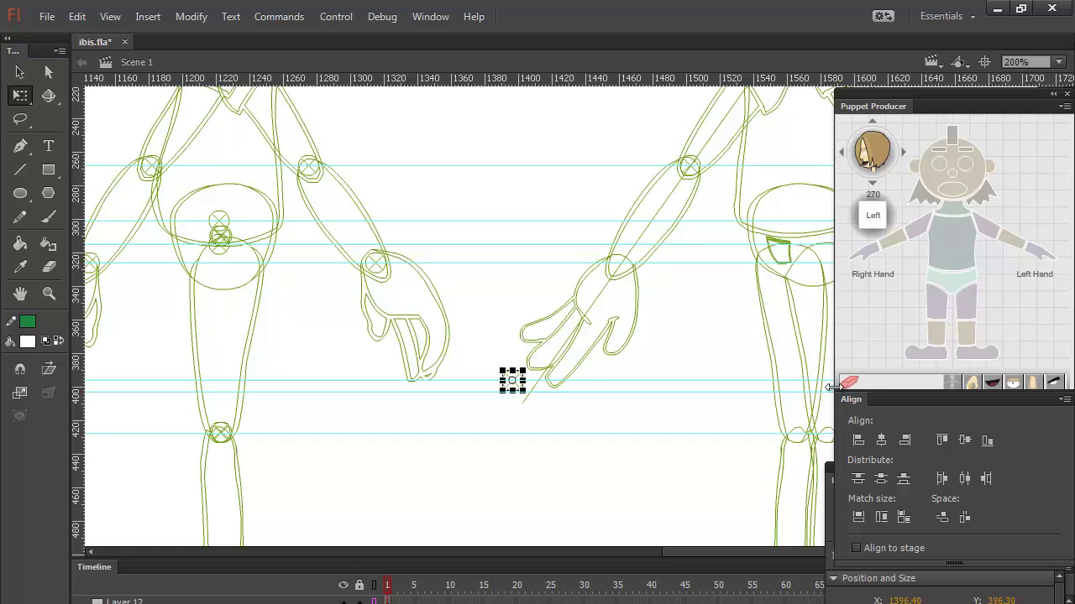
pyautogui.moveTo(855, 400); pyautogui.dragTo(527, 455)
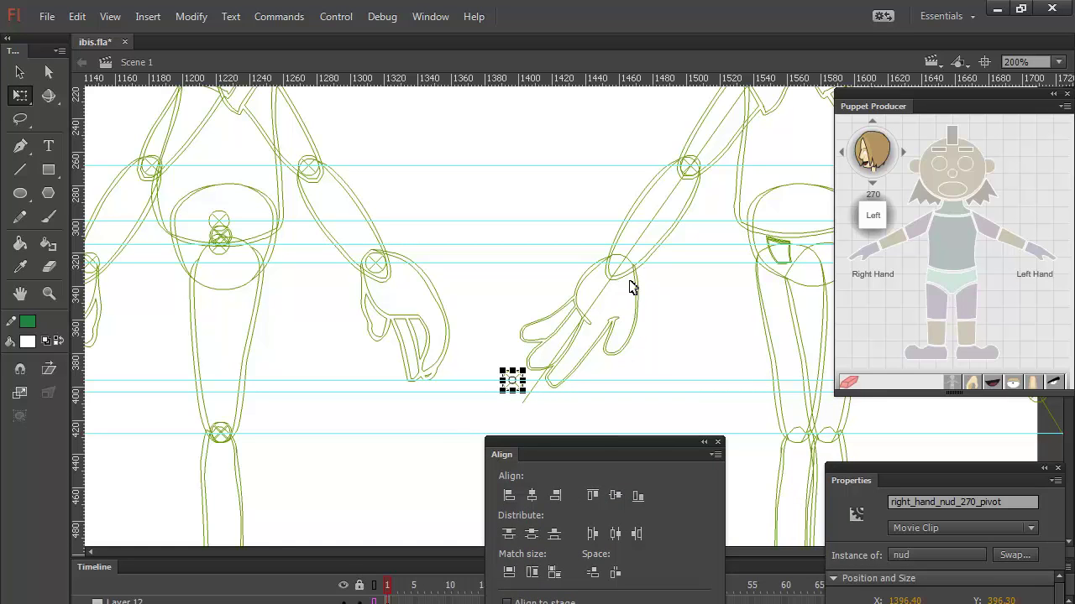
pyautogui.click(702, 325)
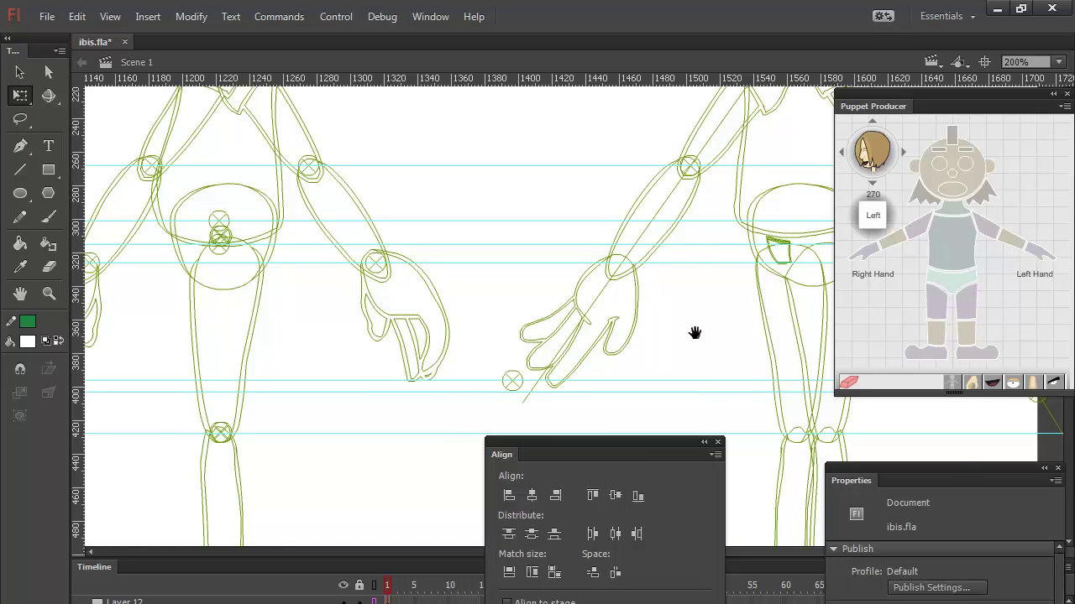
pyautogui.moveTo(696, 333); pyautogui.dragTo(407, 255)
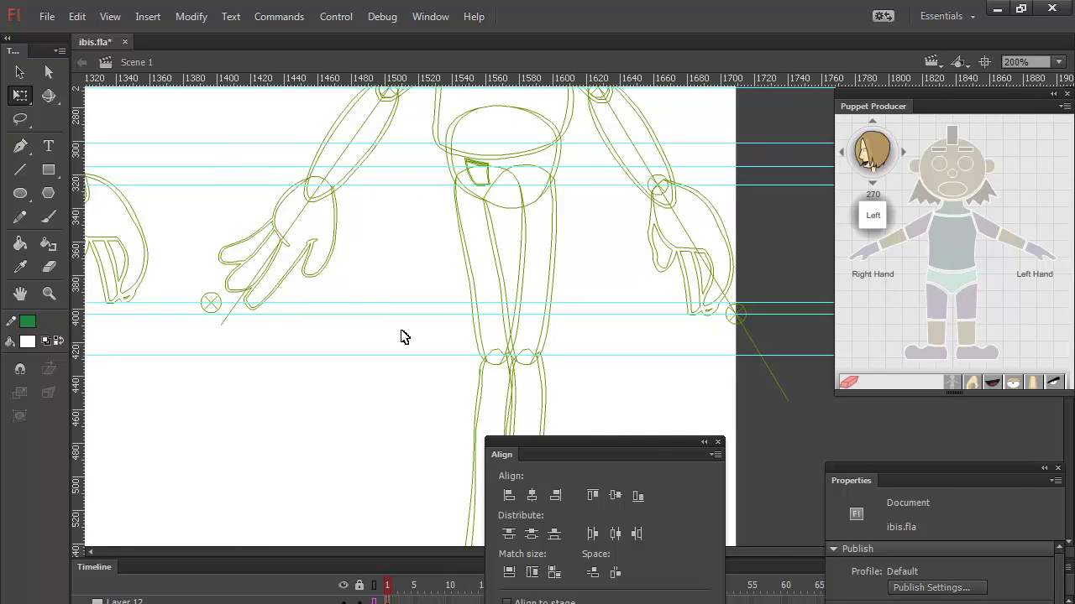
# Move the whole rightmost column of figures right to X 1405.00, leaving the neighbouring figure's fingertip marker out of the selection
pyautogui.hotkey('ctrl', '-')
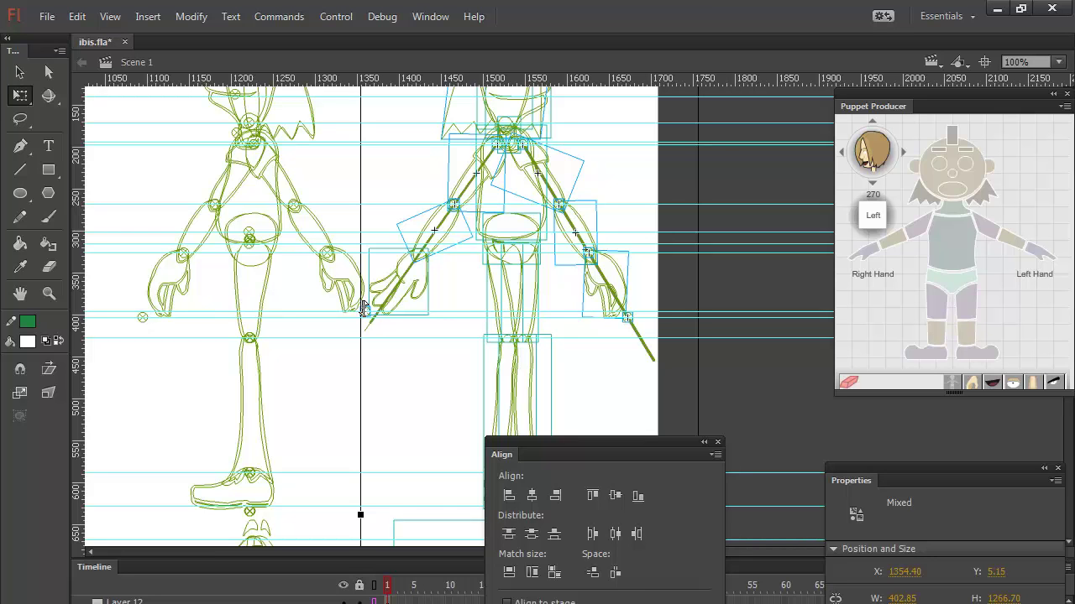
pyautogui.hotkey('ctrl', '=')
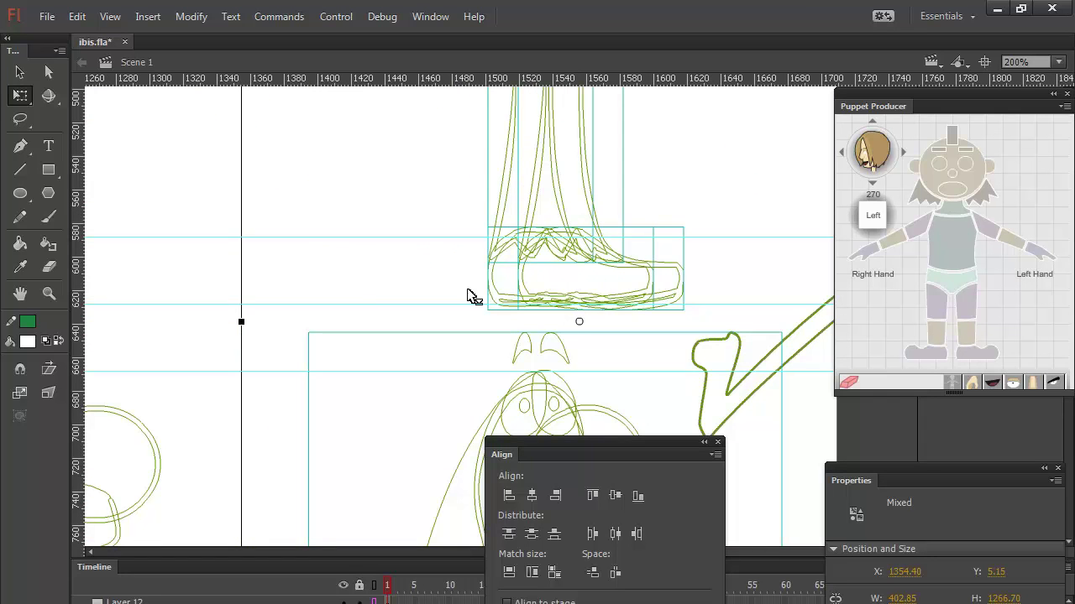
pyautogui.moveTo(439, 140); pyautogui.dragTo(530, 386)
pyautogui.scroll(3, 531, 385)
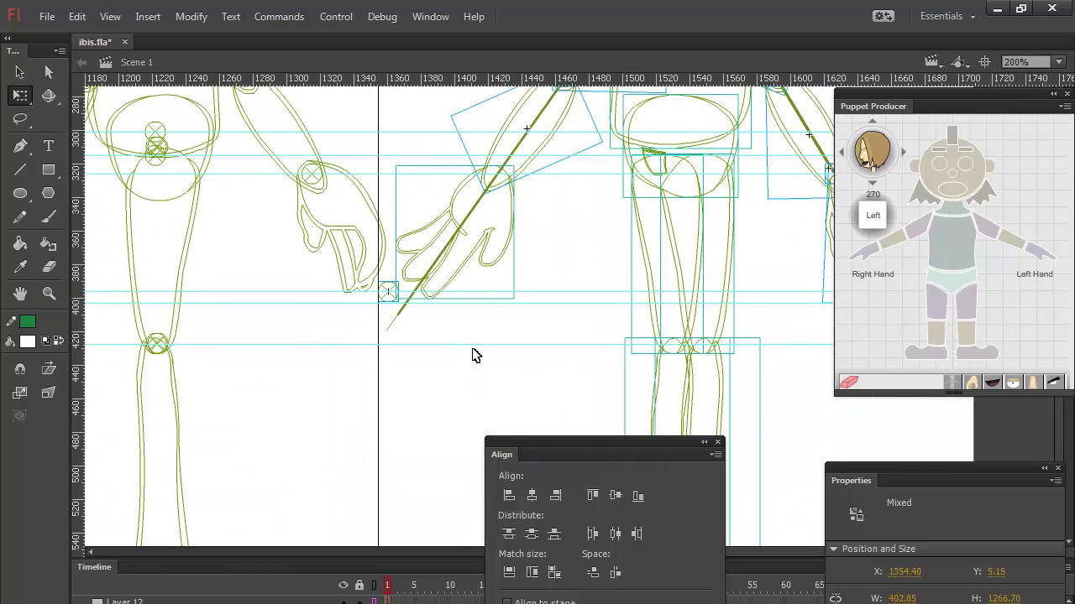
pyautogui.keyDown('shift'); pyautogui.click(388, 292); pyautogui.keyUp('shift')
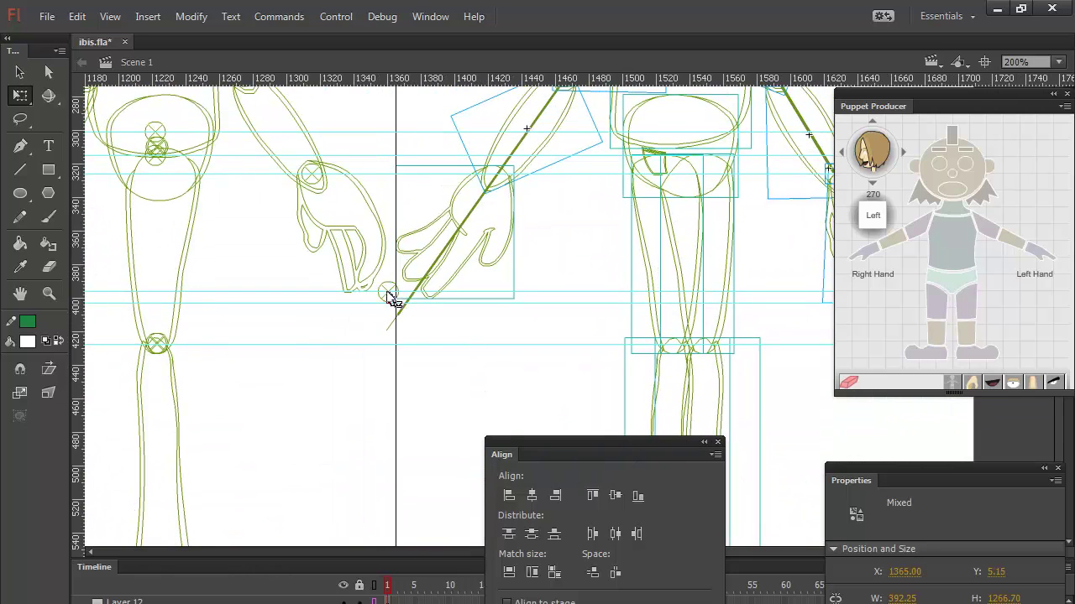
pyautogui.hotkey('ctrl', '-')
pyautogui.hotkey('ctrl', '-')
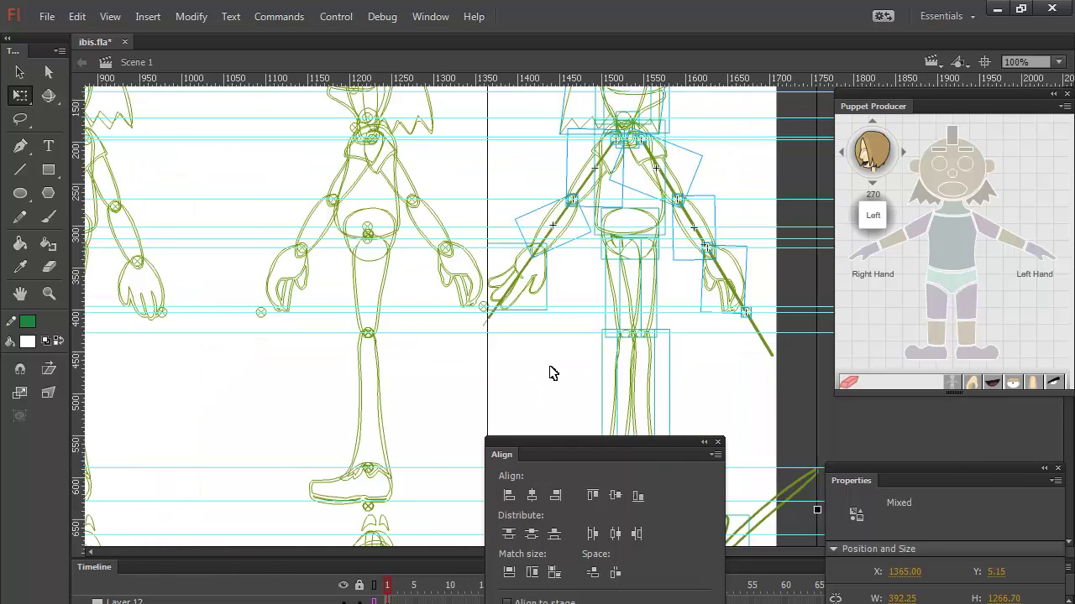
pyautogui.hotkey('shift', 'Right')
pyautogui.hotkey('shift', 'Right')
pyautogui.hotkey('shift', 'Right')
pyautogui.hotkey('shift', 'Right')
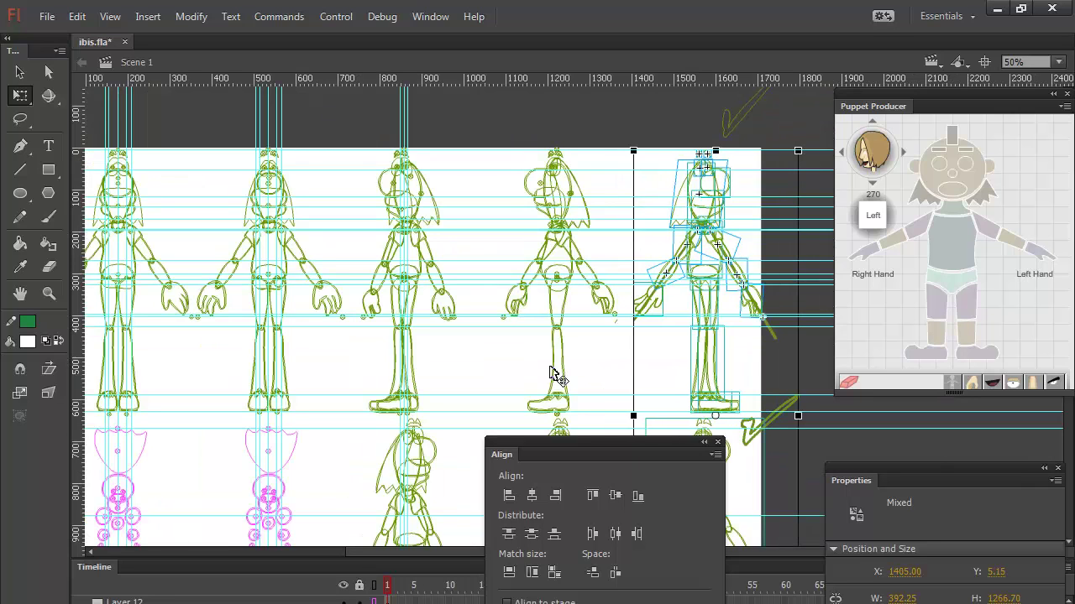
pyautogui.scroll(-1, 453, 311)
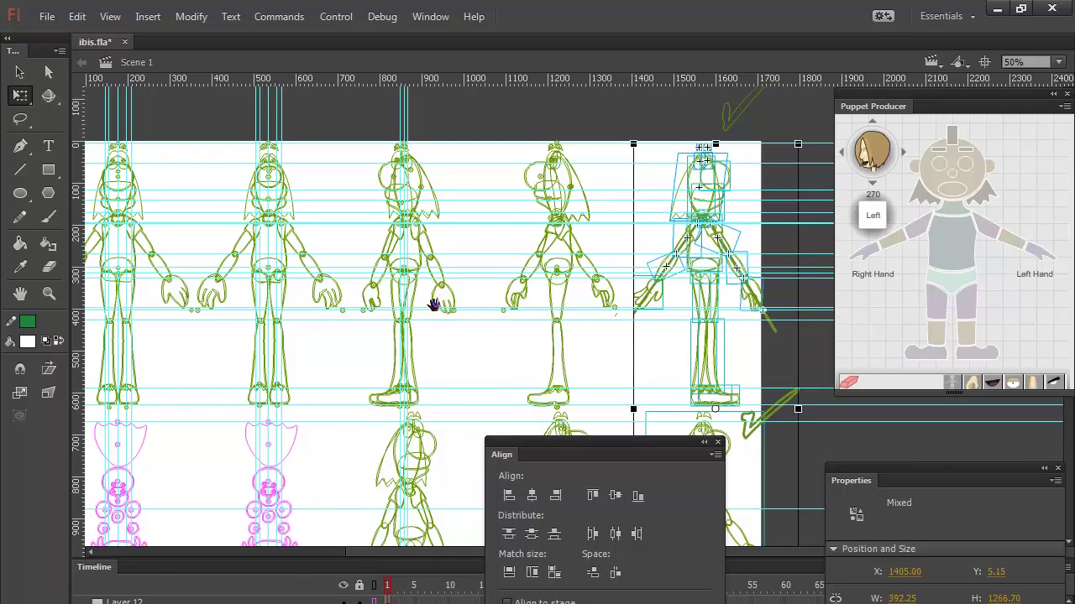
pyautogui.click(659, 323)
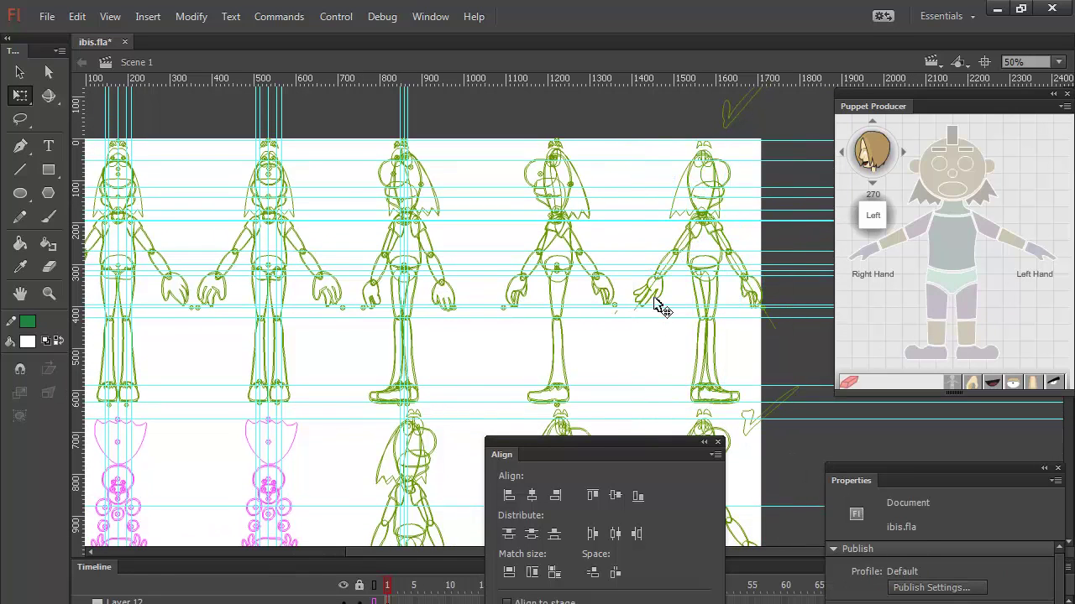
# Delete the leftover diagonal line fragment below the neighbouring figure's fingertip marker
pyautogui.click(659, 301)
pyautogui.hotkey('ctrl', '=')
pyautogui.hotkey('ctrl', '=')
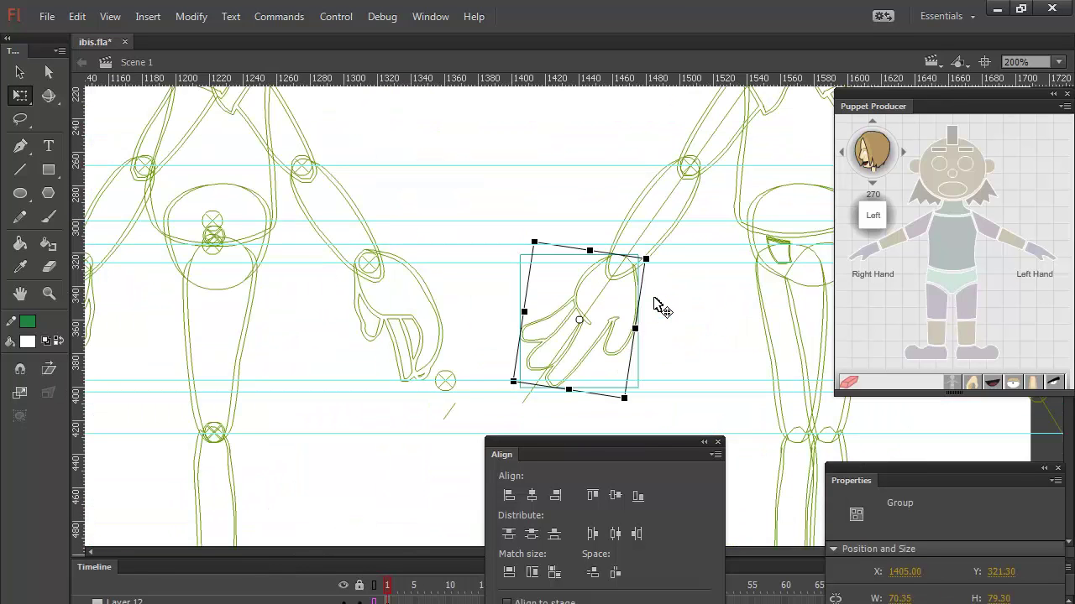
pyautogui.click(672, 326)
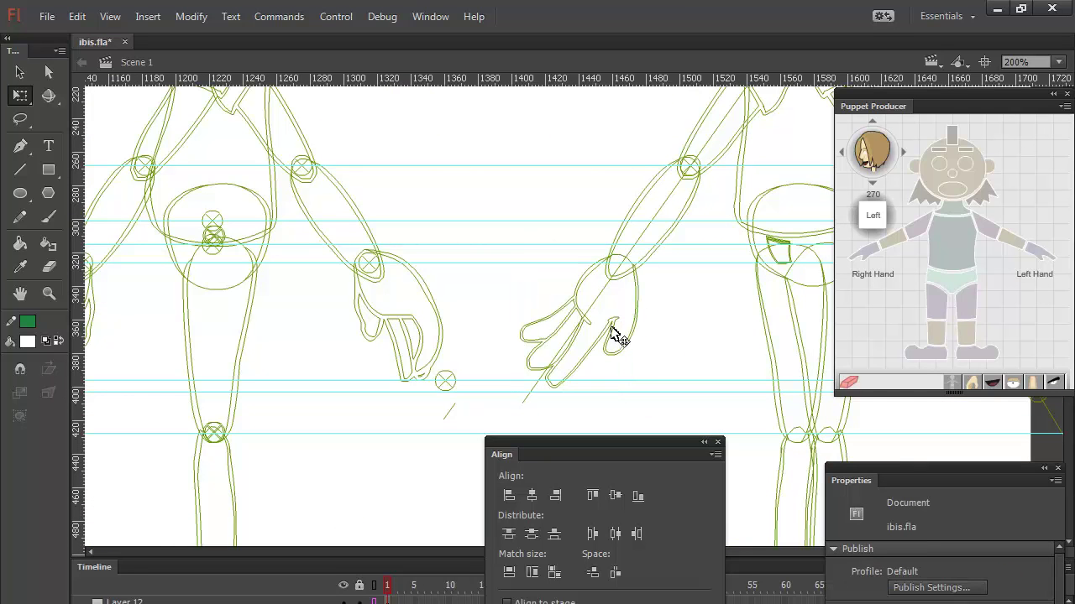
pyautogui.click(450, 411)
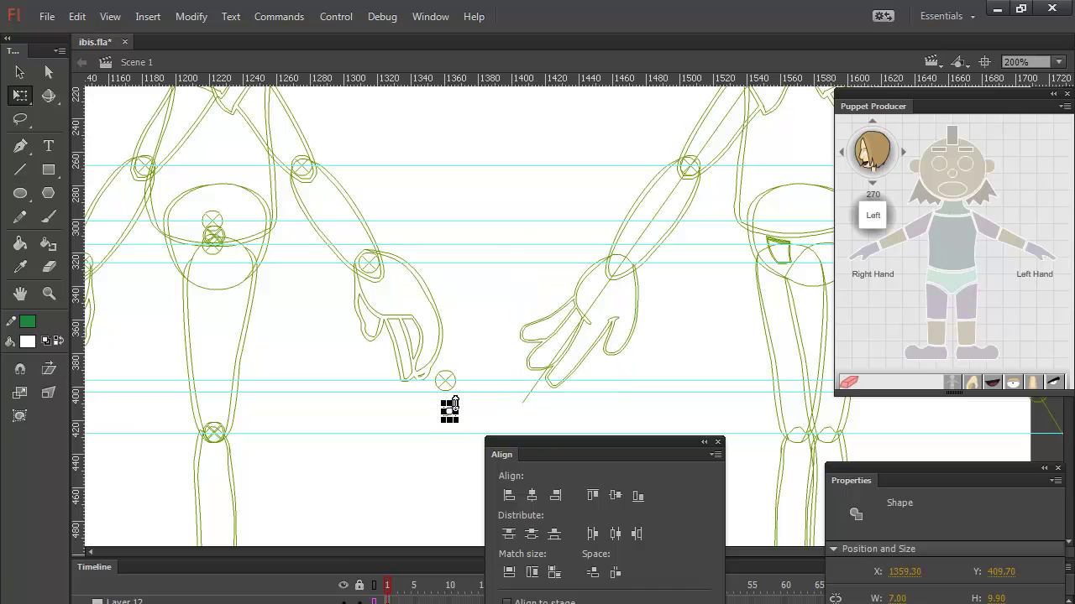
pyautogui.press('Delete')
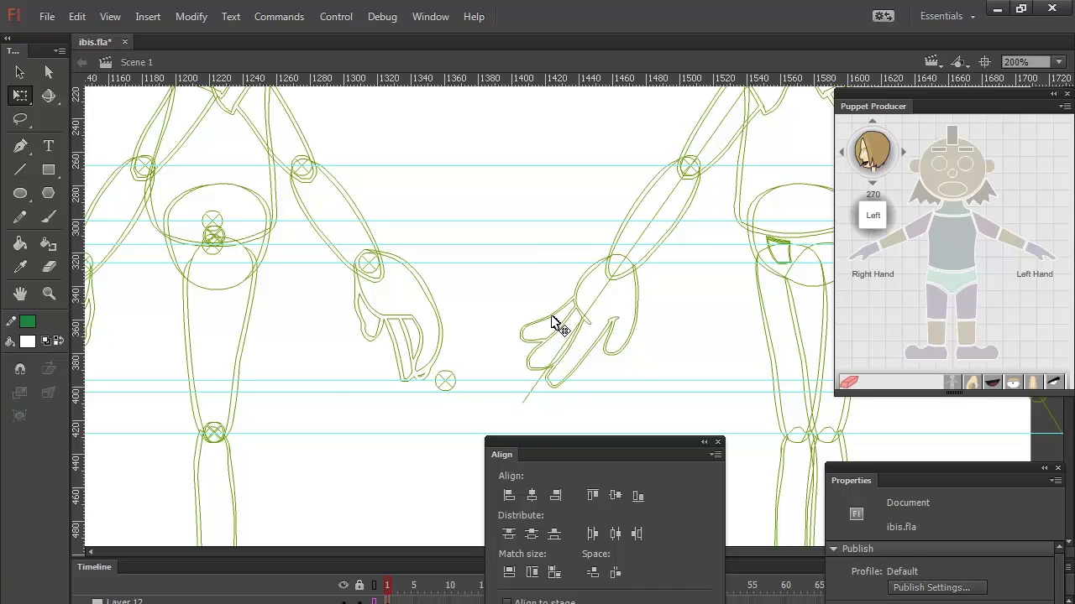
# Assign the rightmost figure's open hand to the Left Hand part at the 270 view, accepting its conversion to a symbol
pyautogui.click(554, 323)
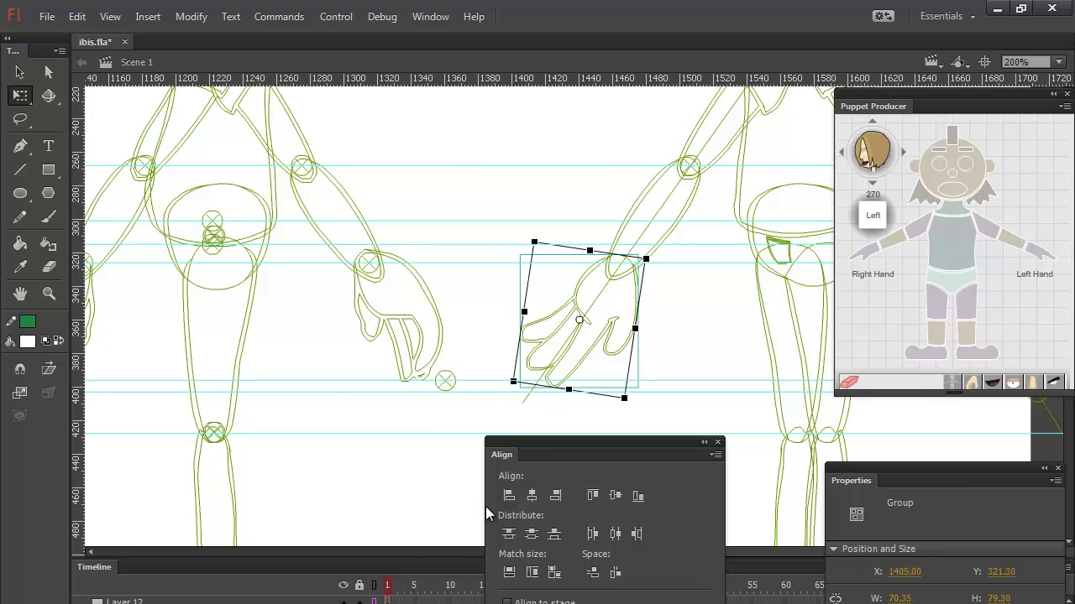
pyautogui.click(681, 233)
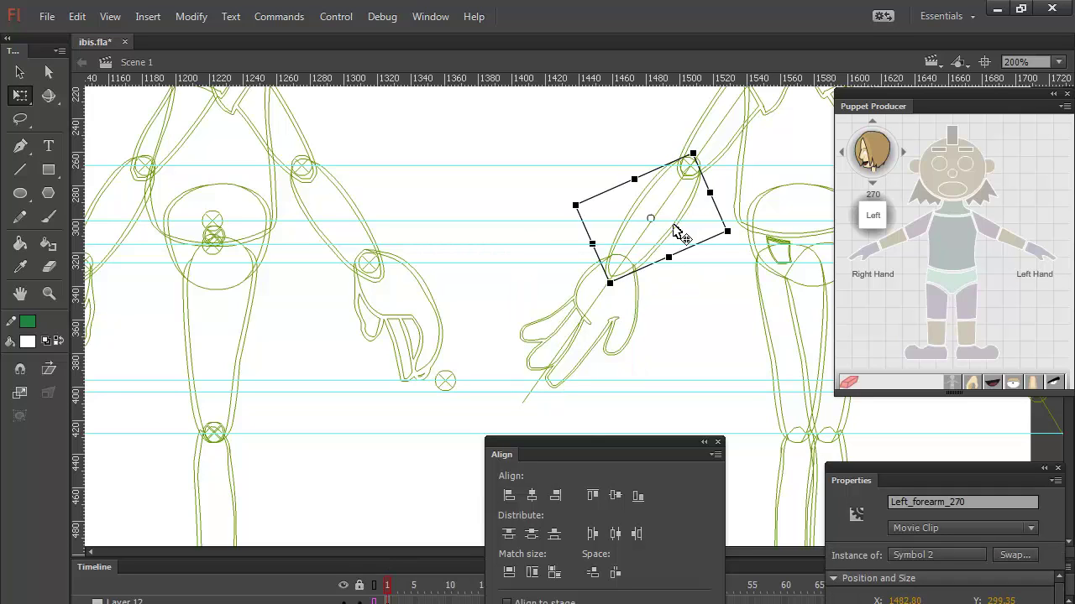
pyautogui.click(586, 293)
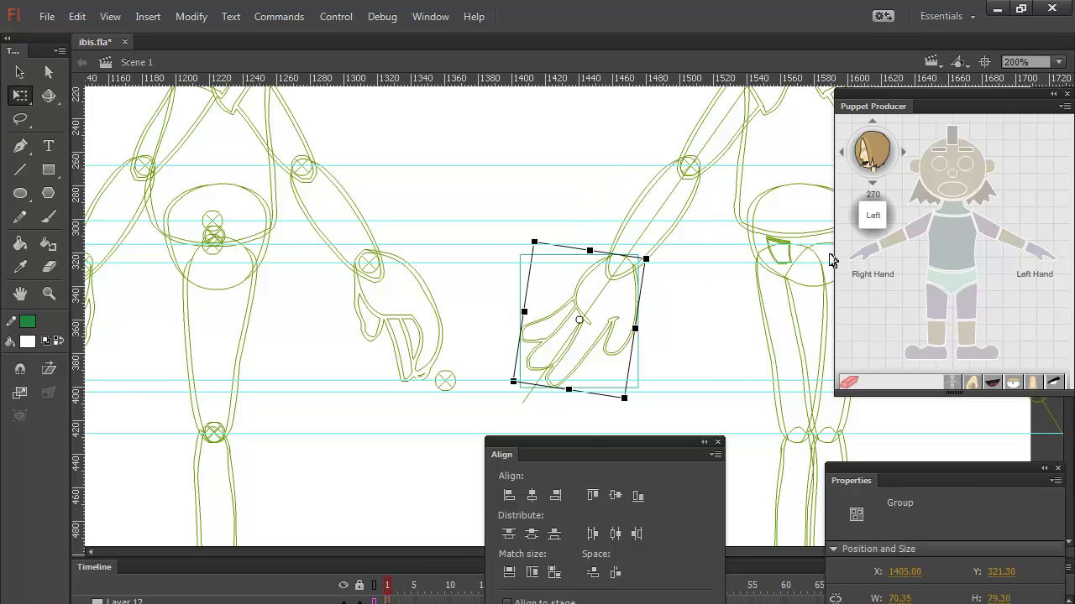
pyautogui.click(1038, 259)
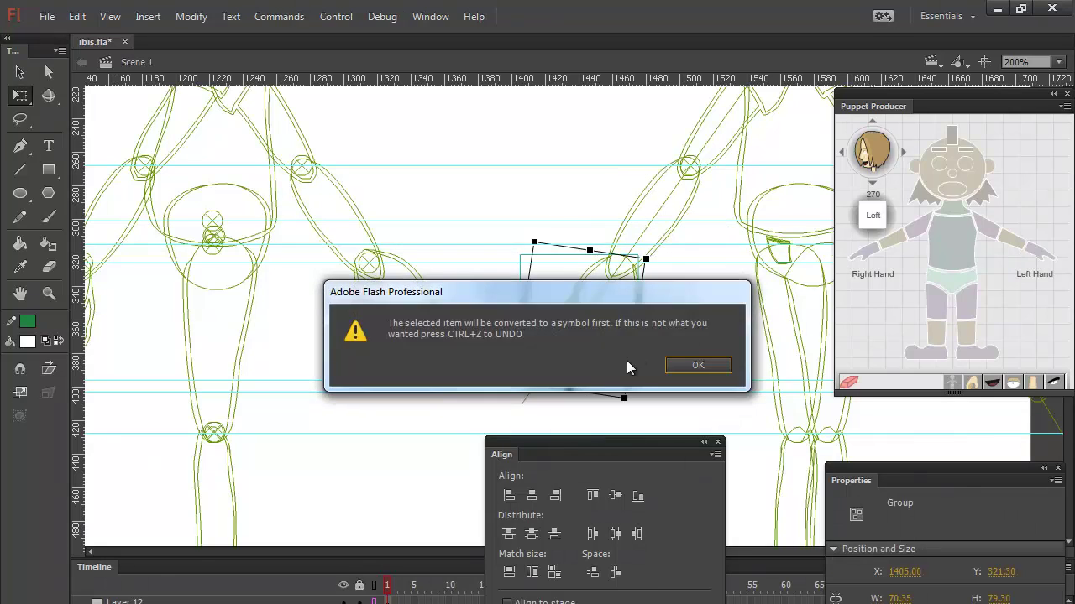
pyautogui.click(697, 365)
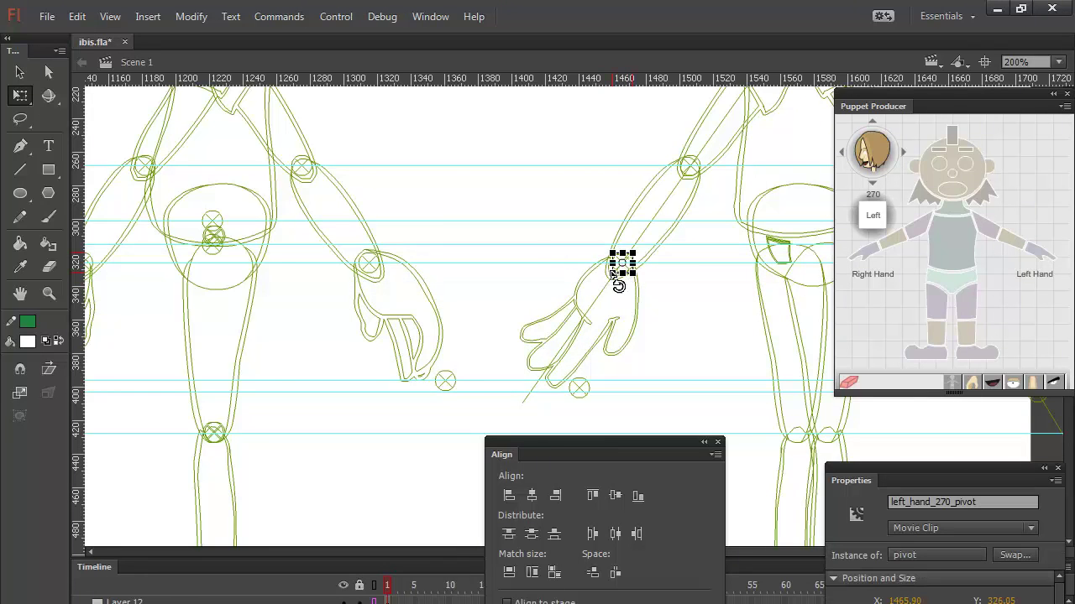
# Move the open hand's fingertip marker to where the diagonal line crosses the upper hand guide, at X 1415.85, Y 396.30
pyautogui.click(662, 361)
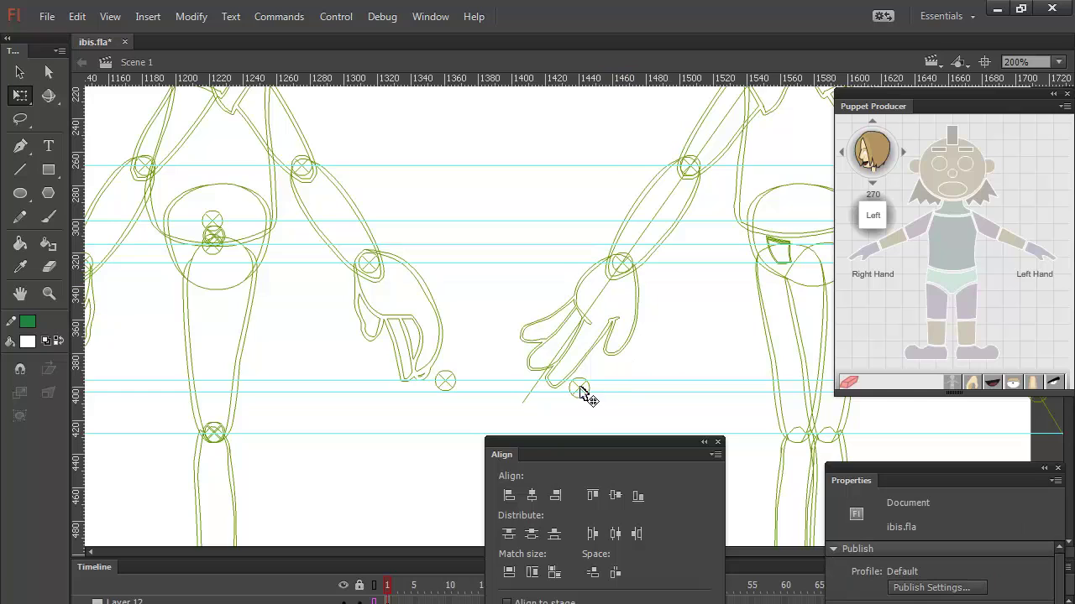
pyautogui.moveTo(547, 393); pyautogui.dragTo(543, 384)
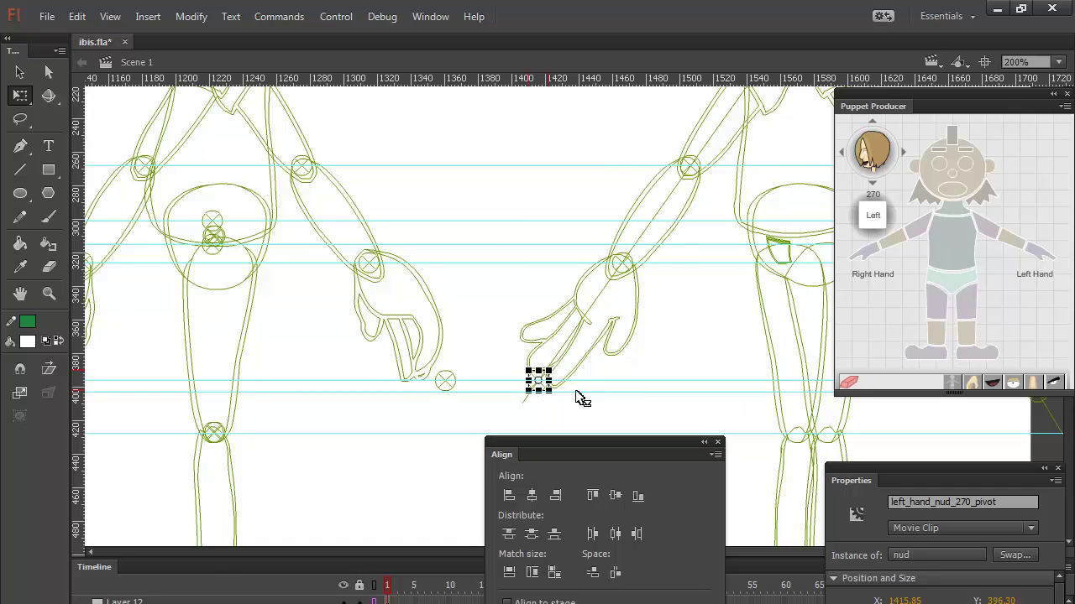
pyautogui.click(658, 374)
# Delete the two diagonal reference lines running along the rightmost figure's arms
pyautogui.click(526, 400)
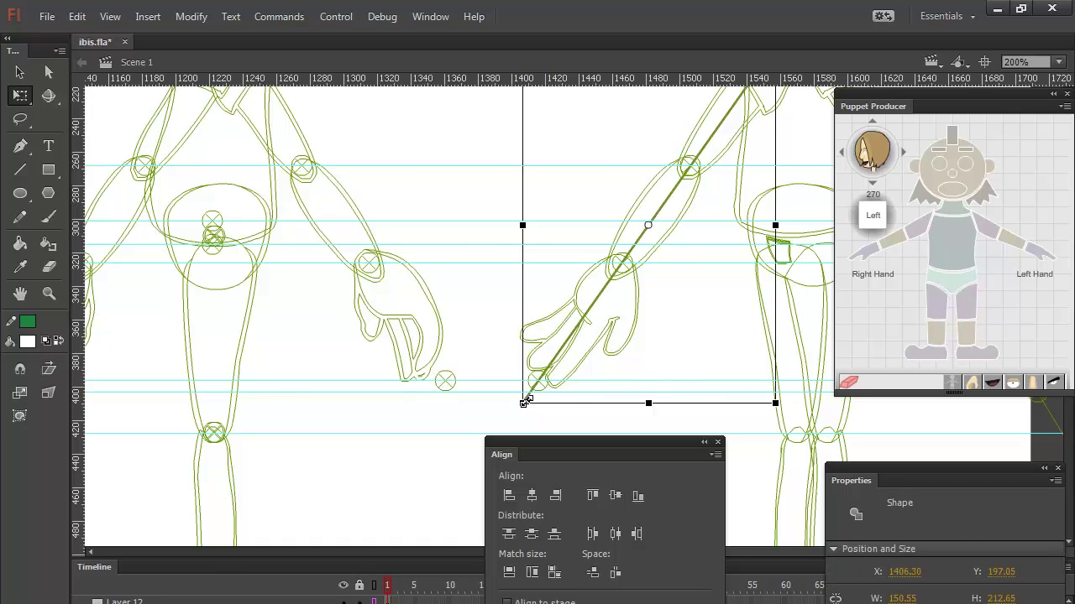
pyautogui.press('Delete')
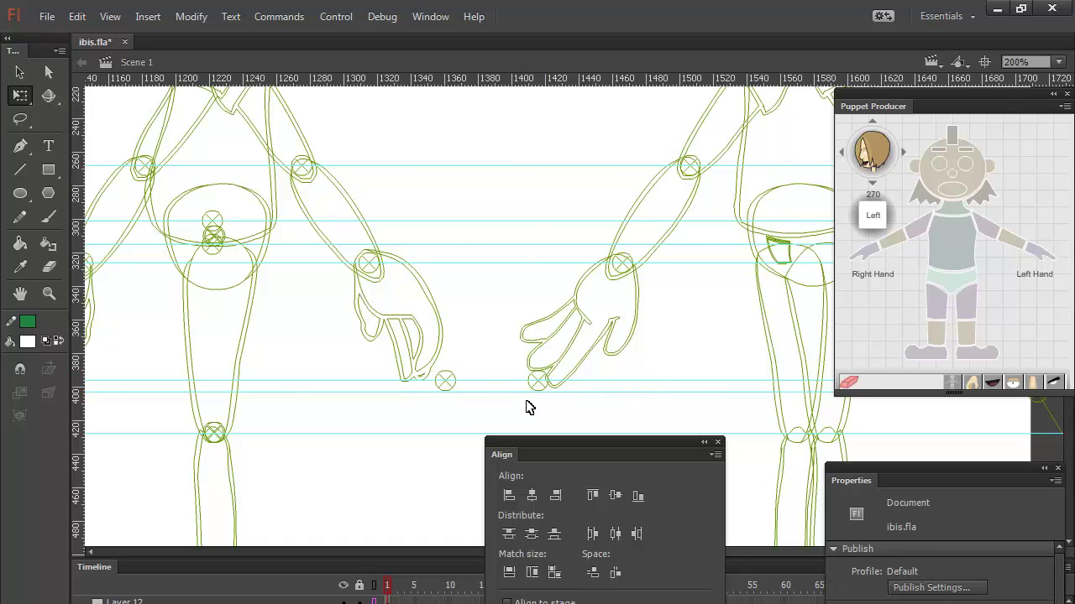
pyautogui.hotkey('ctrl', '1')
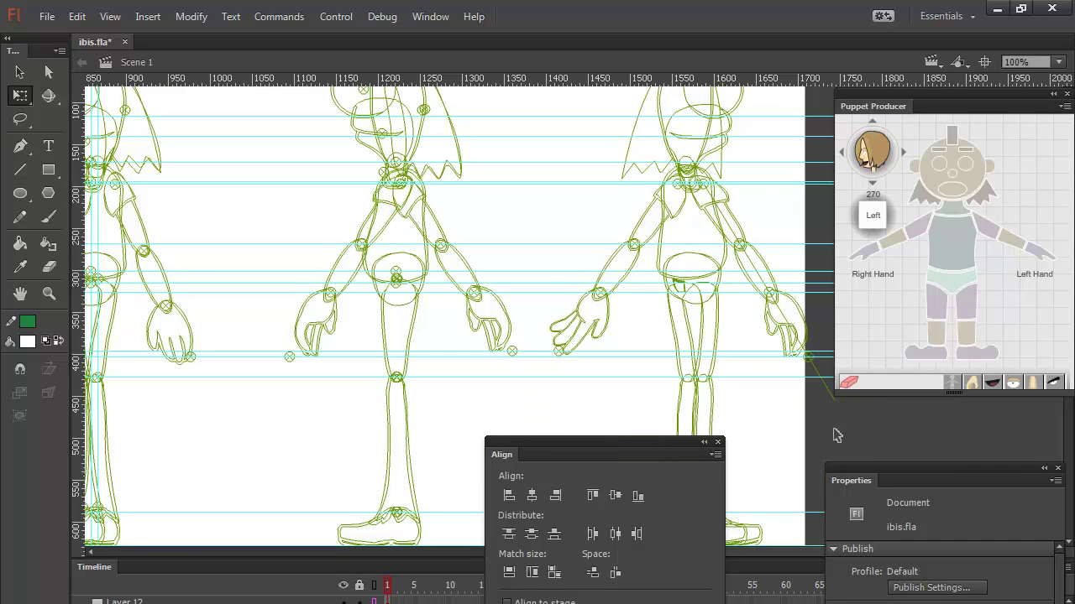
pyautogui.click(832, 394)
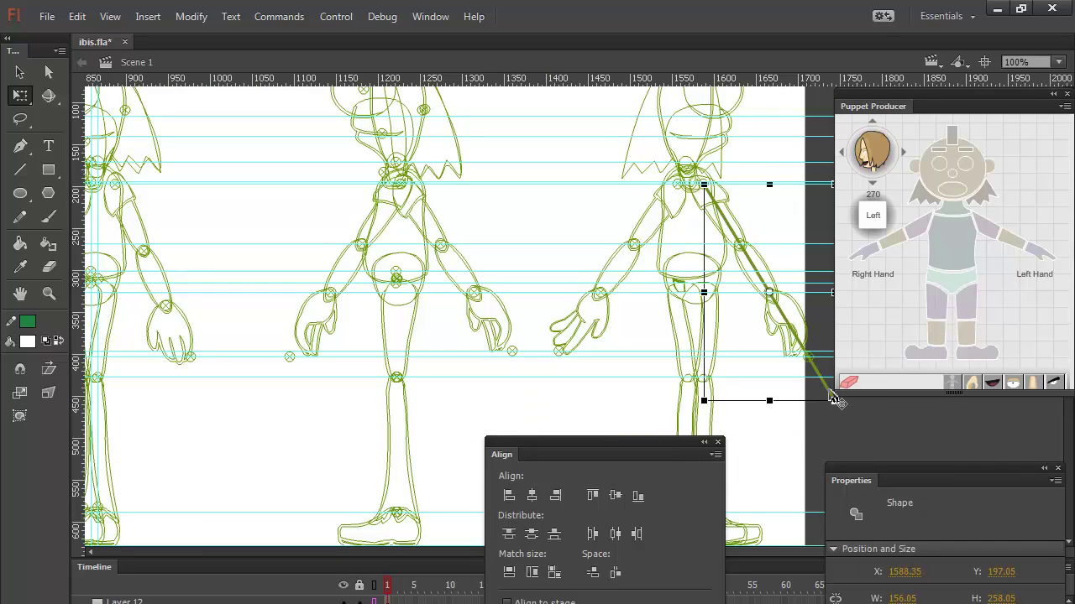
pyautogui.press('Delete')
# Turn off outline display for all layers to show the figures in full colour
pyautogui.moveTo(758, 209); pyautogui.dragTo(546, 250)
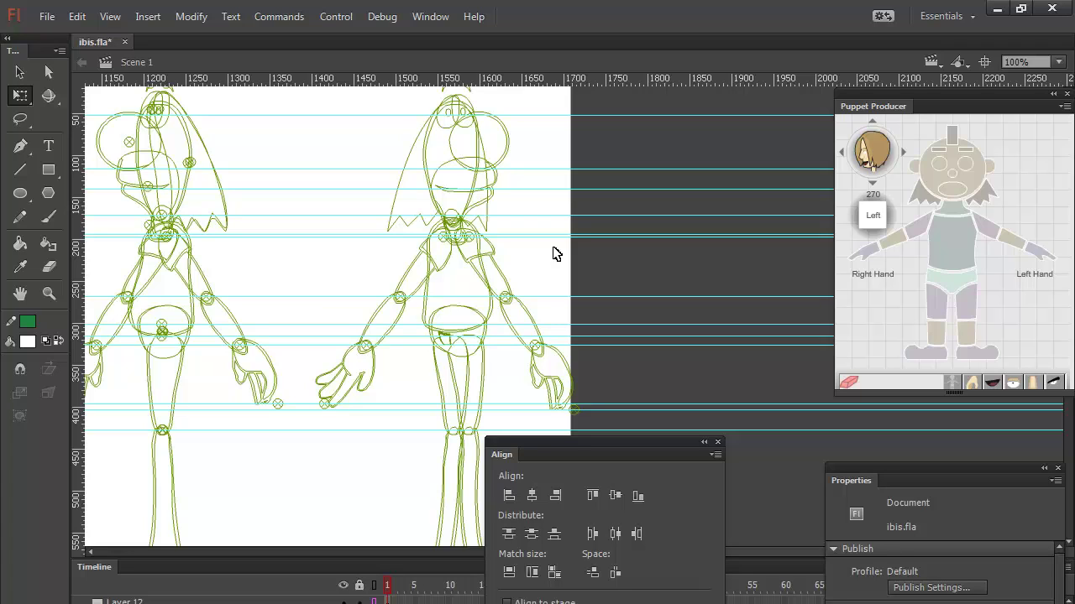
pyautogui.click(471, 207)
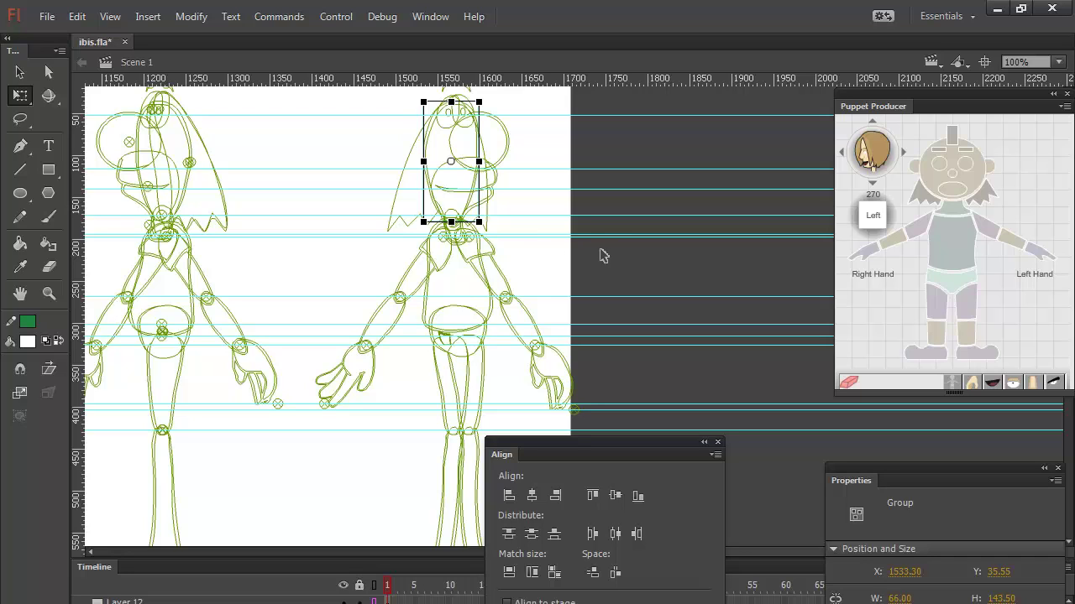
pyautogui.click(549, 269)
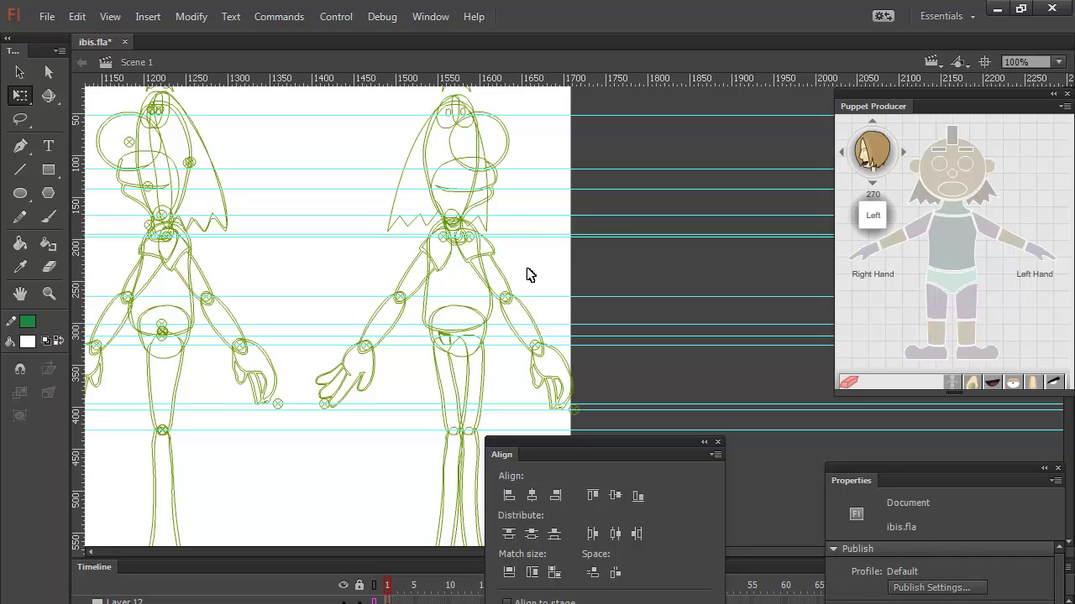
pyautogui.click(373, 585)
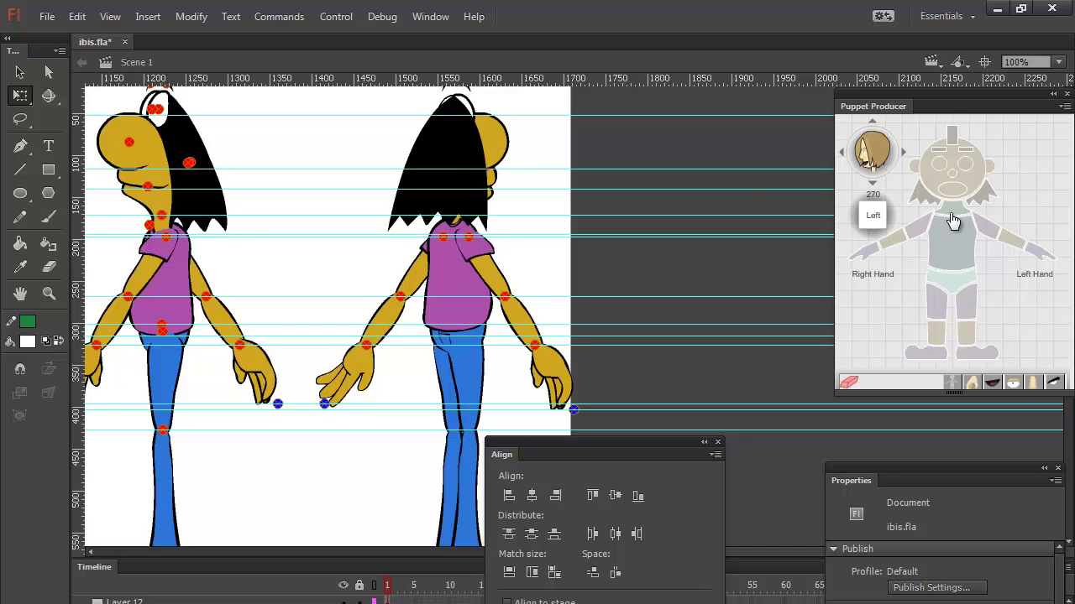
# Switch the Puppet Producer view angle to 135
pyautogui.click(904, 155)
pyautogui.click(905, 155)
pyautogui.click(904, 155)
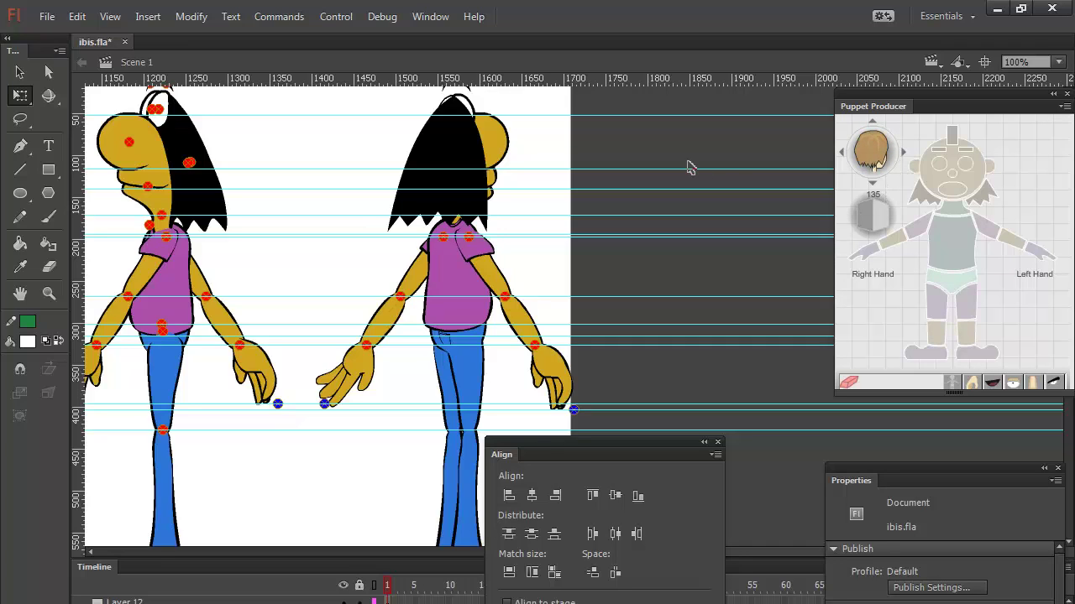
# Check the instance names of both figures' hair and the forearm of the rightmost figure's open-hand arm
pyautogui.click(197, 142)
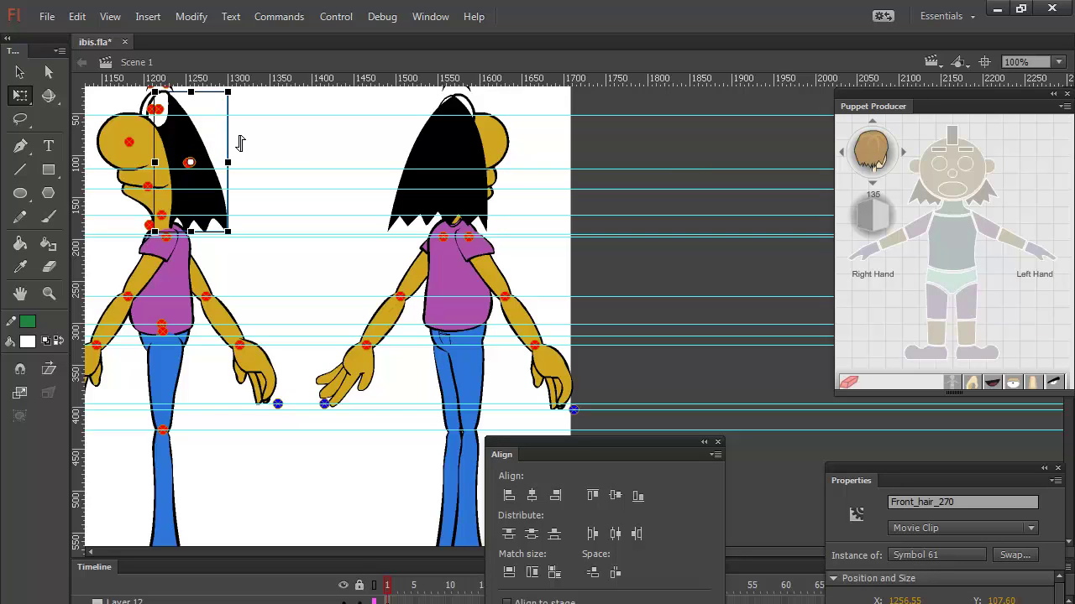
pyautogui.click(471, 142)
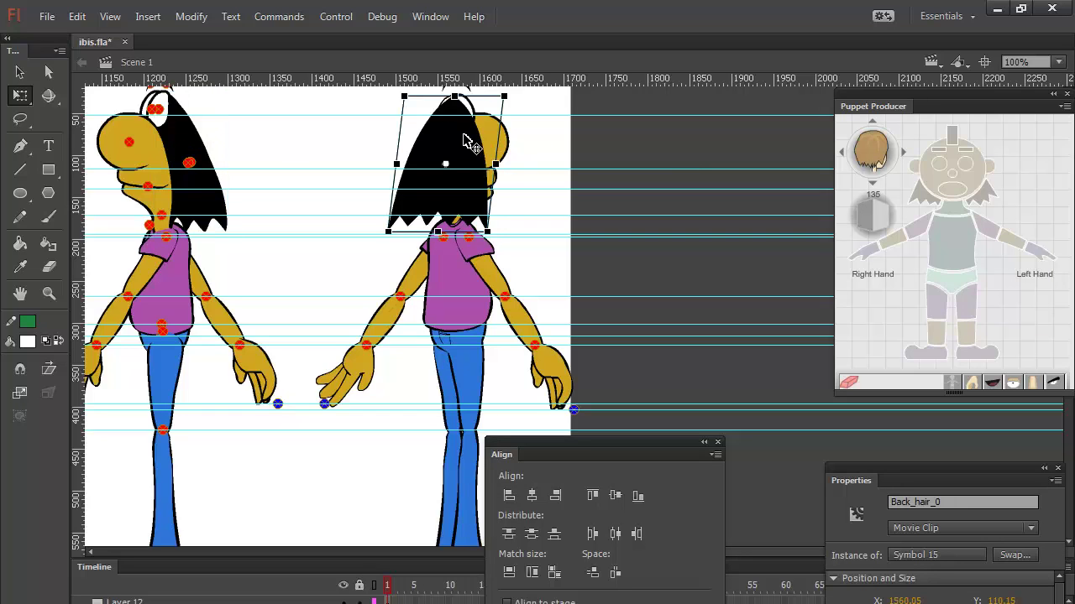
pyautogui.click(430, 271)
pyautogui.click(408, 303)
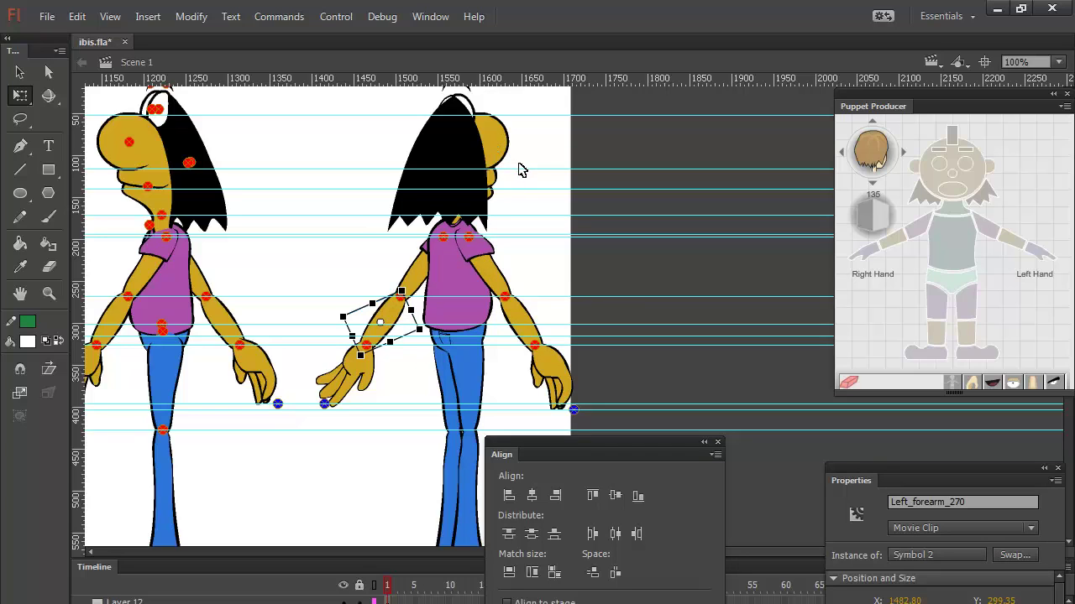
# Rename the instance of the rightmost figure's upper arm on the open-hand side to Left_arm_135
pyautogui.click(556, 277)
pyautogui.click(425, 265)
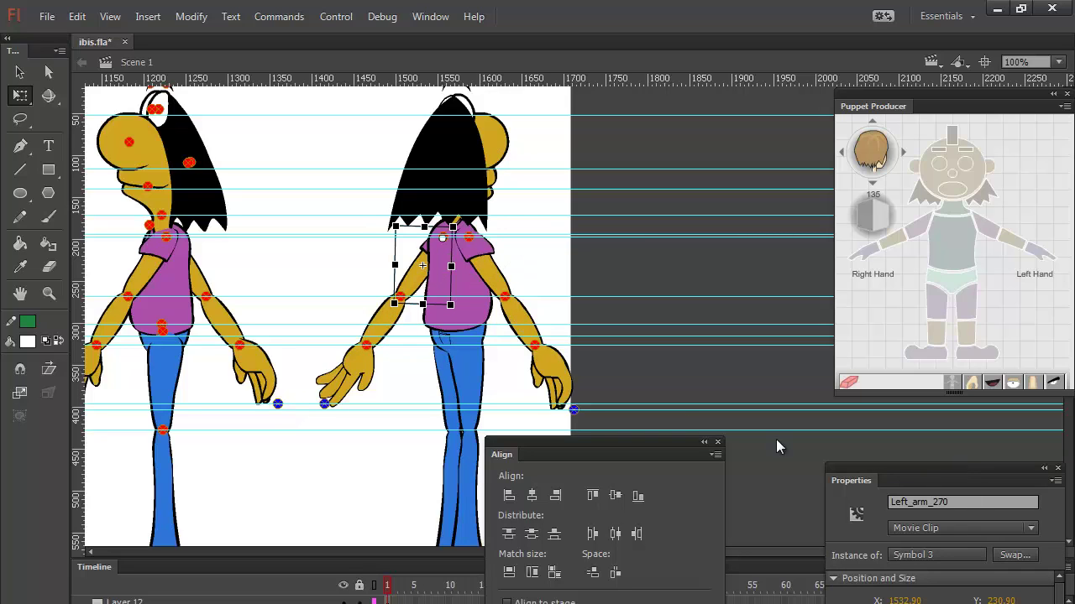
pyautogui.moveTo(935, 502); pyautogui.dragTo(956, 502)
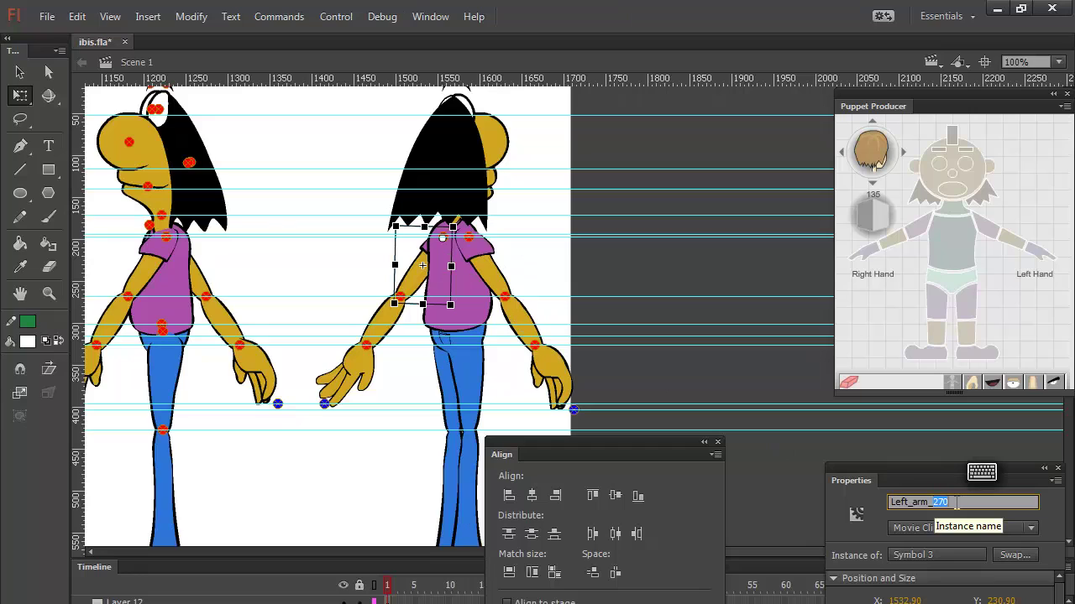
pyautogui.write('135')
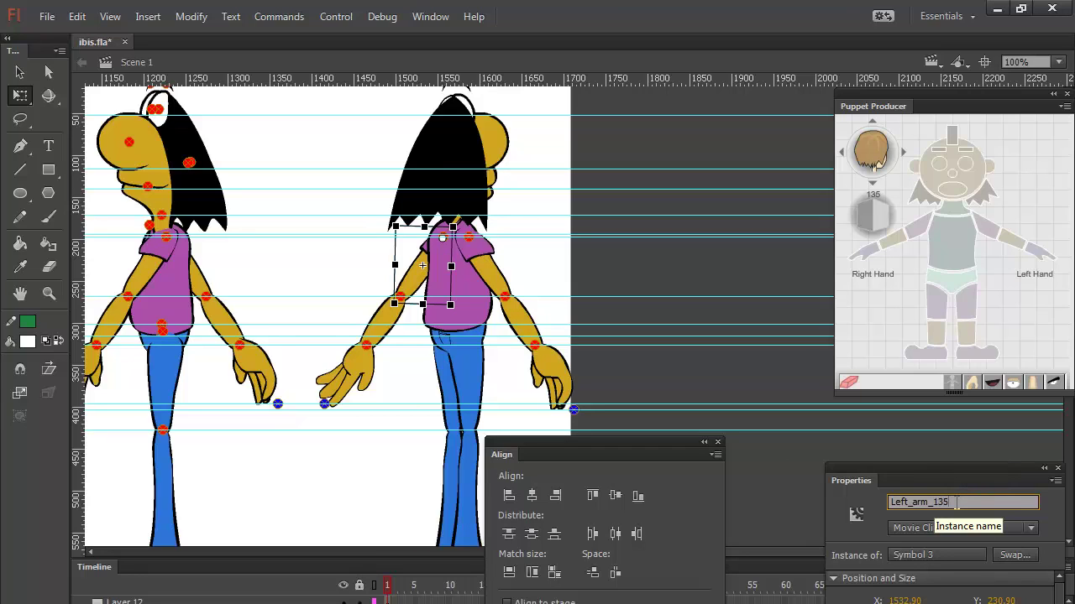
pyautogui.click(396, 327)
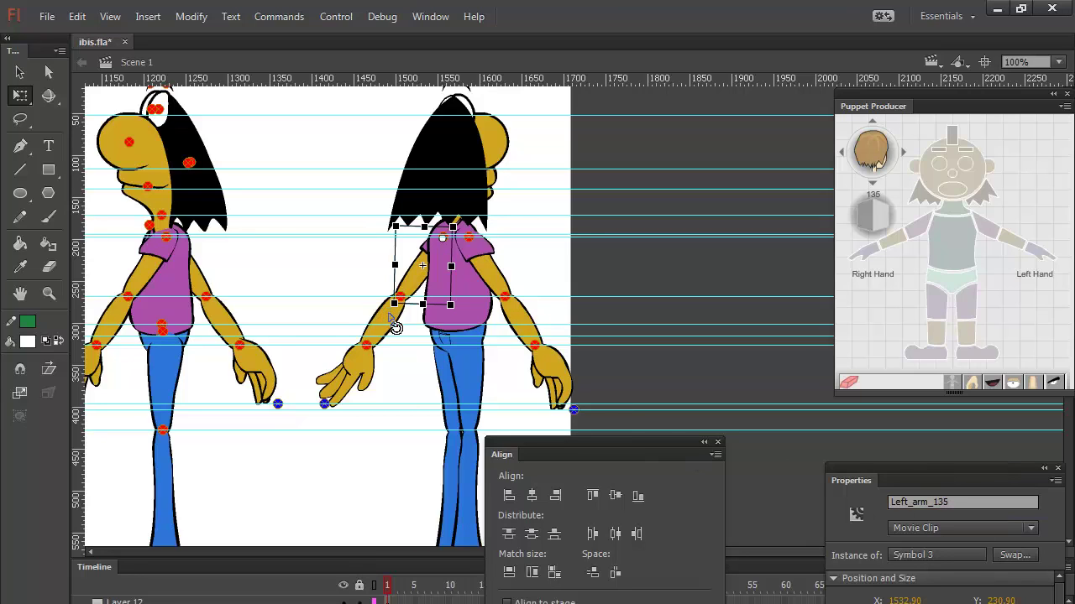
# Rename the instances of the rightmost figure's open-hand forearm and open hand to Left_forearm_135 and Left_hand_135
pyautogui.click(20, 71)
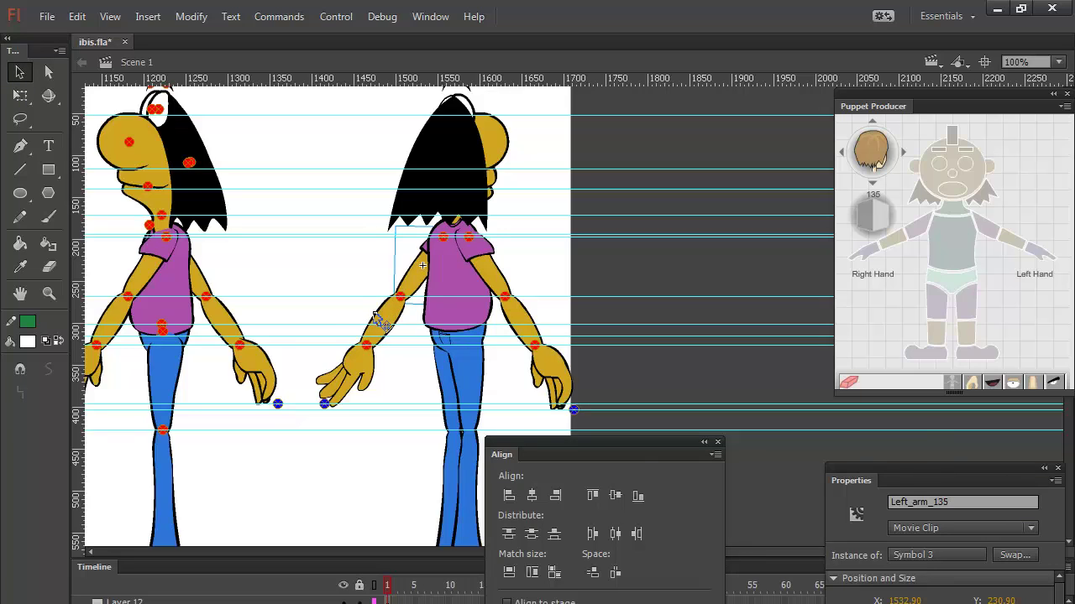
pyautogui.click(375, 316)
pyautogui.moveTo(952, 500); pyautogui.dragTo(989, 502)
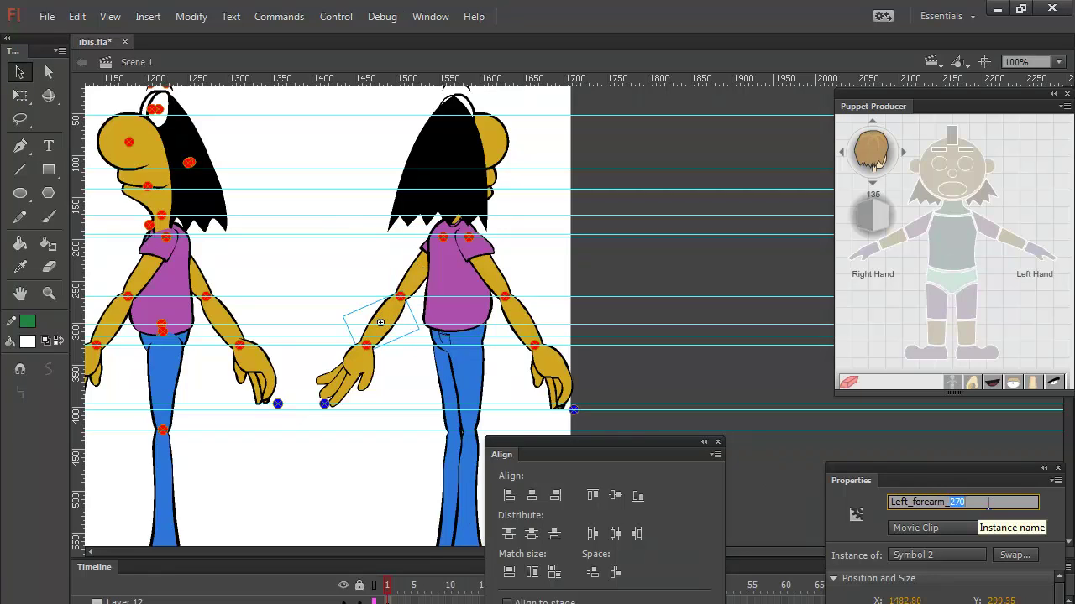
pyautogui.write('135')
pyautogui.click(369, 382)
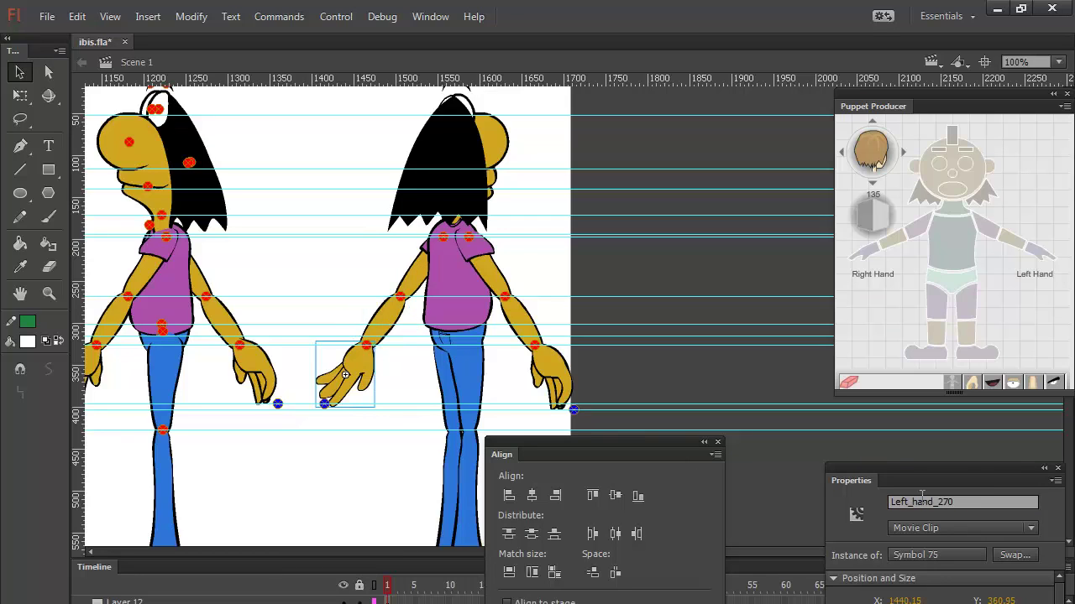
pyautogui.moveTo(937, 502); pyautogui.dragTo(979, 505)
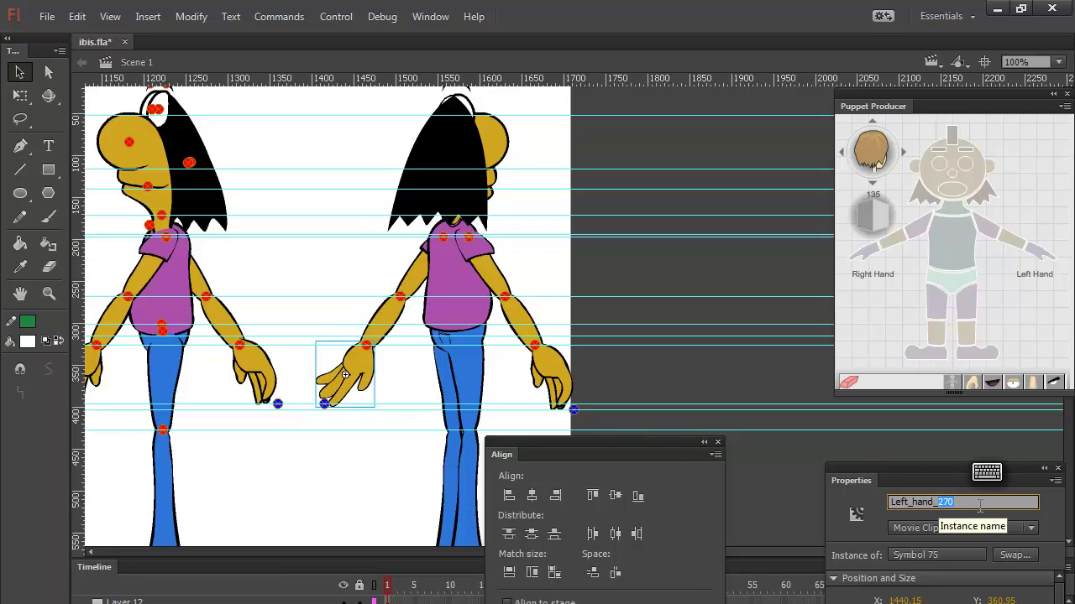
pyautogui.write('135')
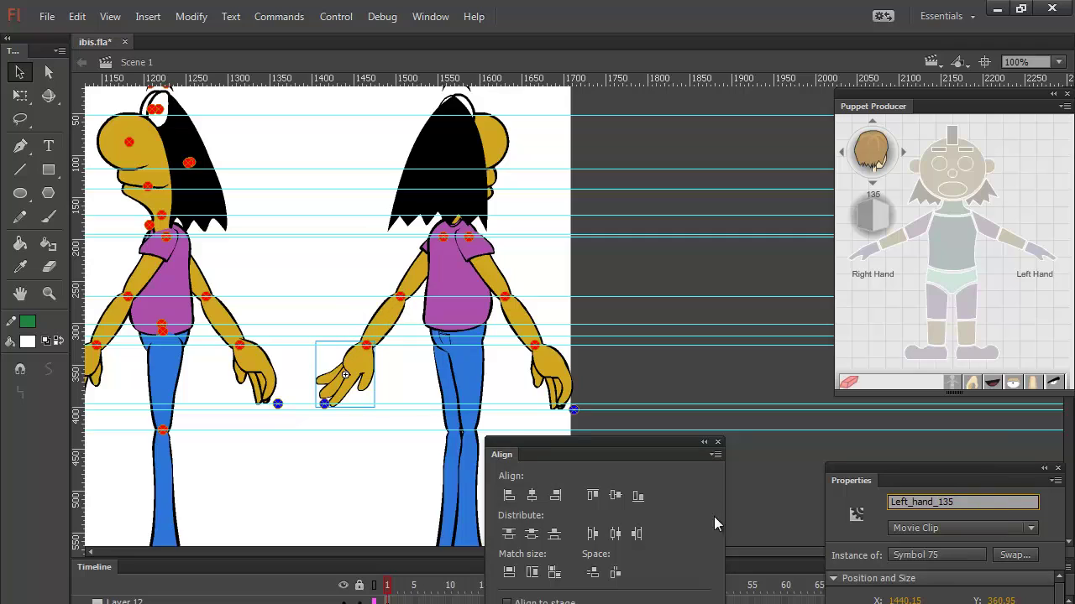
# Rename the instances of the rightmost figure's other hand and forearm to Right_hand_135 and Right_forearm_135
pyautogui.click(560, 384)
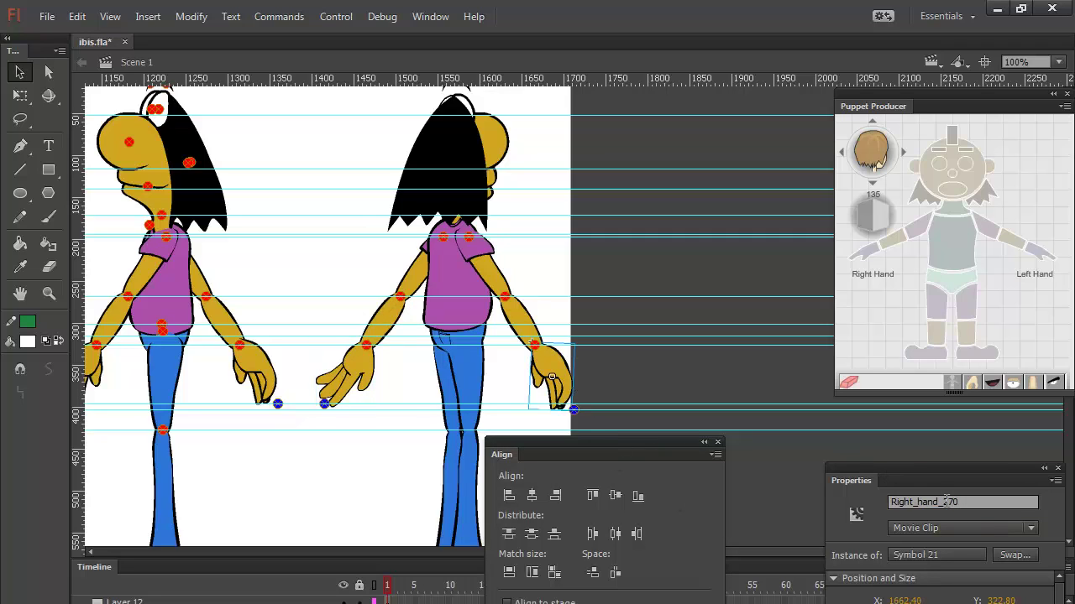
pyautogui.moveTo(942, 502); pyautogui.dragTo(967, 502)
pyautogui.write('135')
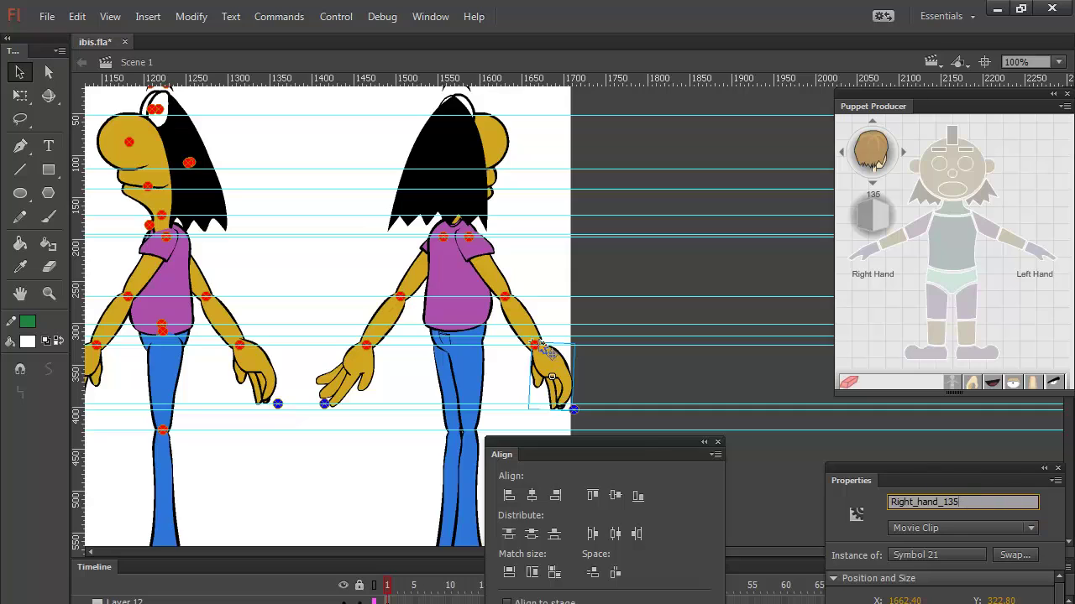
pyautogui.click(523, 325)
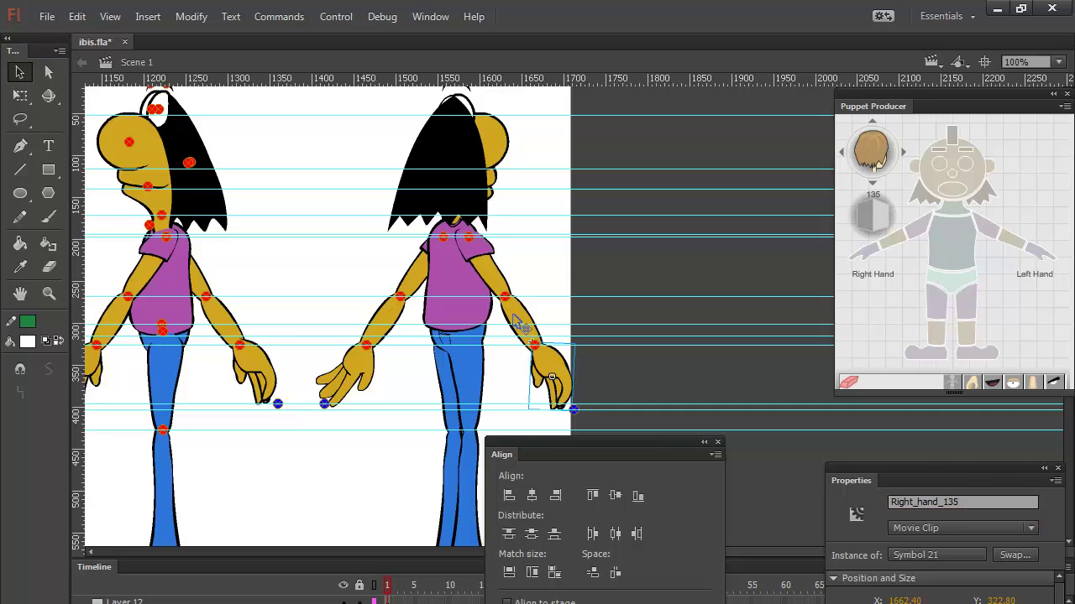
pyautogui.moveTo(956, 503); pyautogui.dragTo(987, 502)
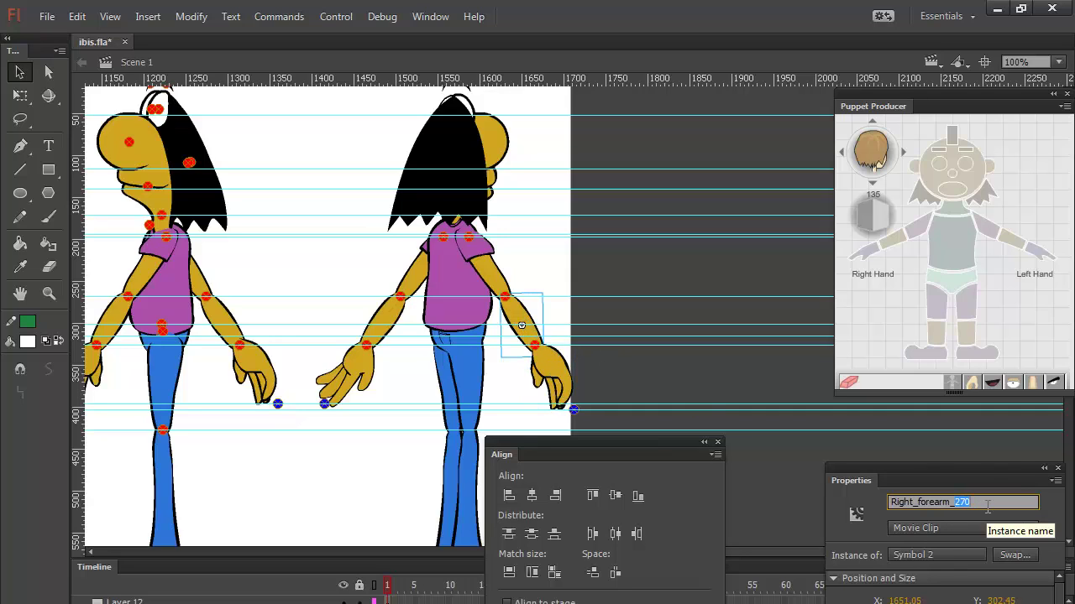
pyautogui.write('135')
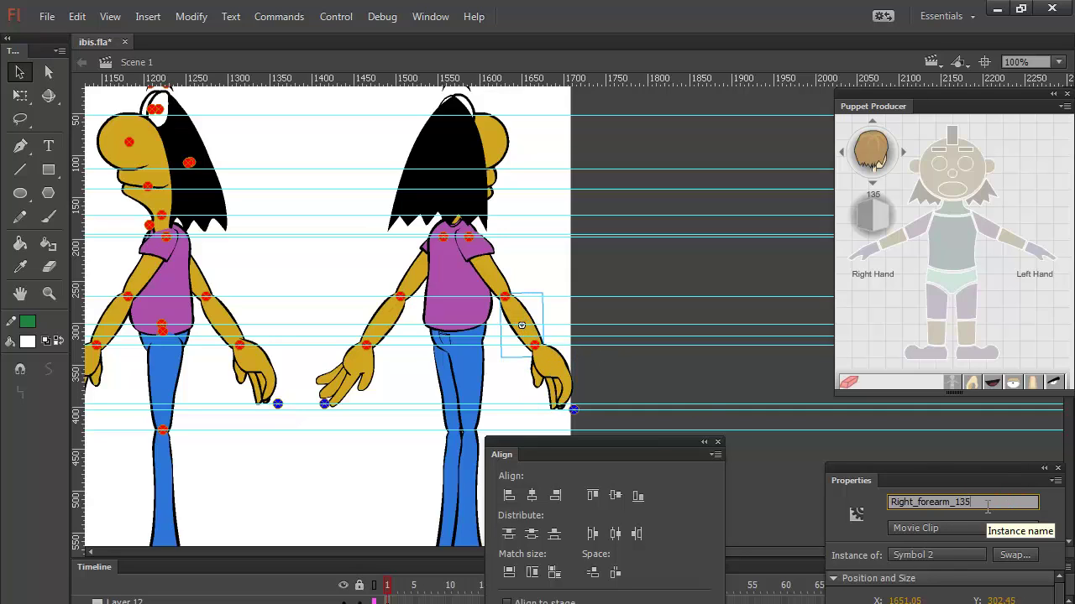
# Rename the instance of the rightmost figure's remaining upper arm, opposite the open-hand side, to Right_arm_135
pyautogui.click(502, 277)
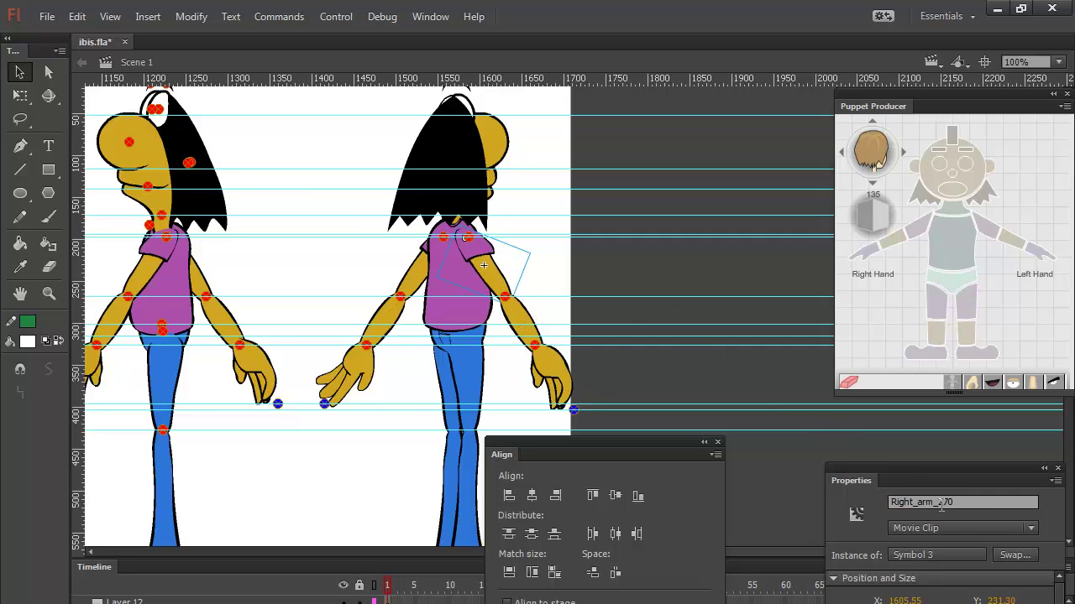
pyautogui.moveTo(940, 502); pyautogui.dragTo(982, 502)
pyautogui.write('13')
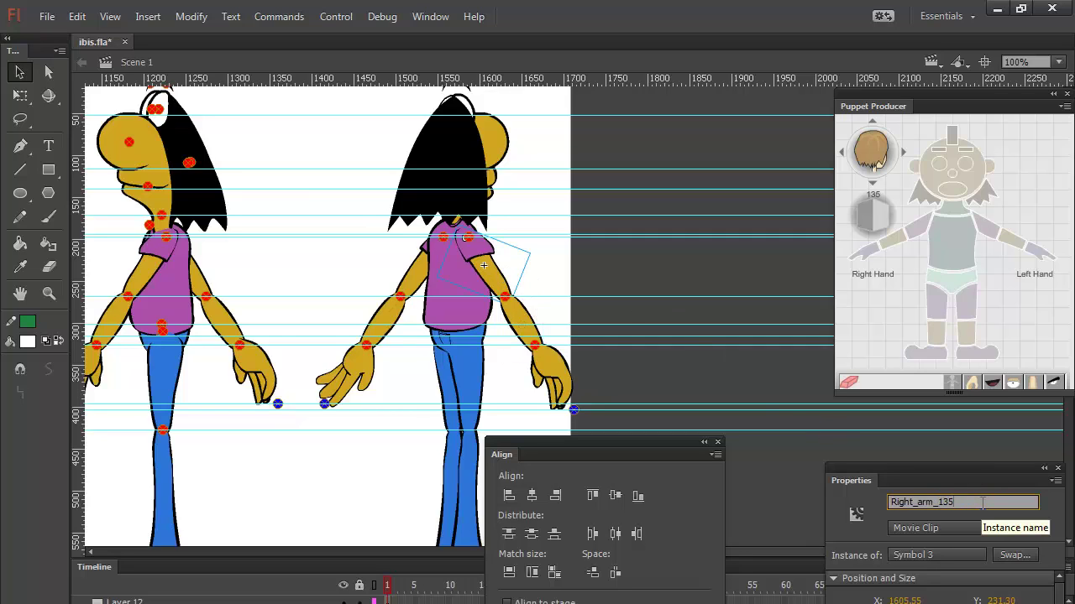
pyautogui.write('5')
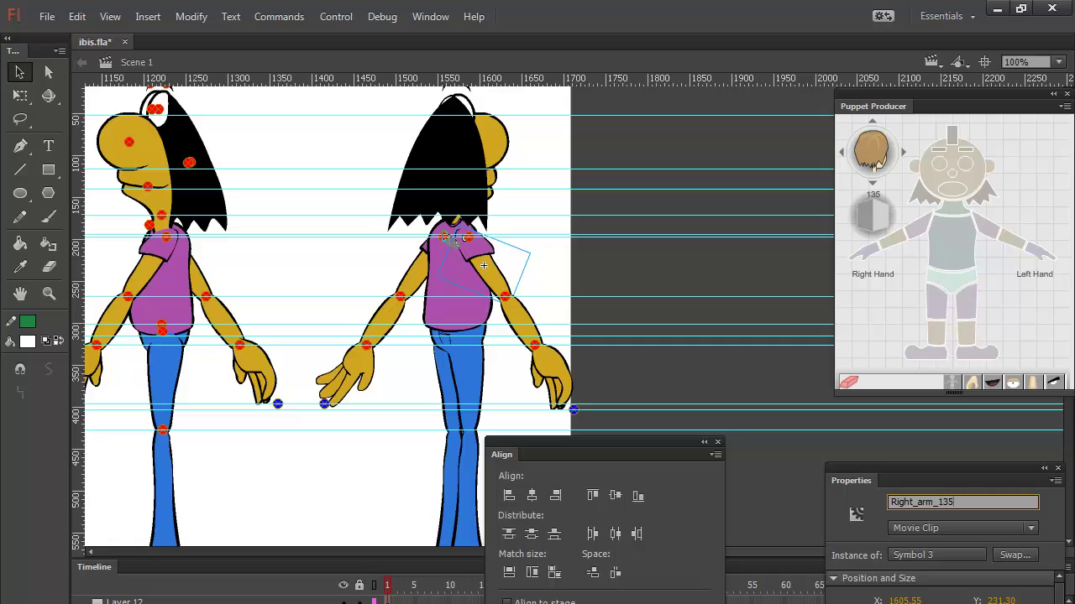
# Rename the rightmost figure's two shoulder pivots to left_arm_135_pivot on the open-hand side and right_arm_135_pivot on the other
pyautogui.click(496, 261)
pyautogui.moveTo(930, 502); pyautogui.dragTo(945, 502)
pyautogui.write('135')
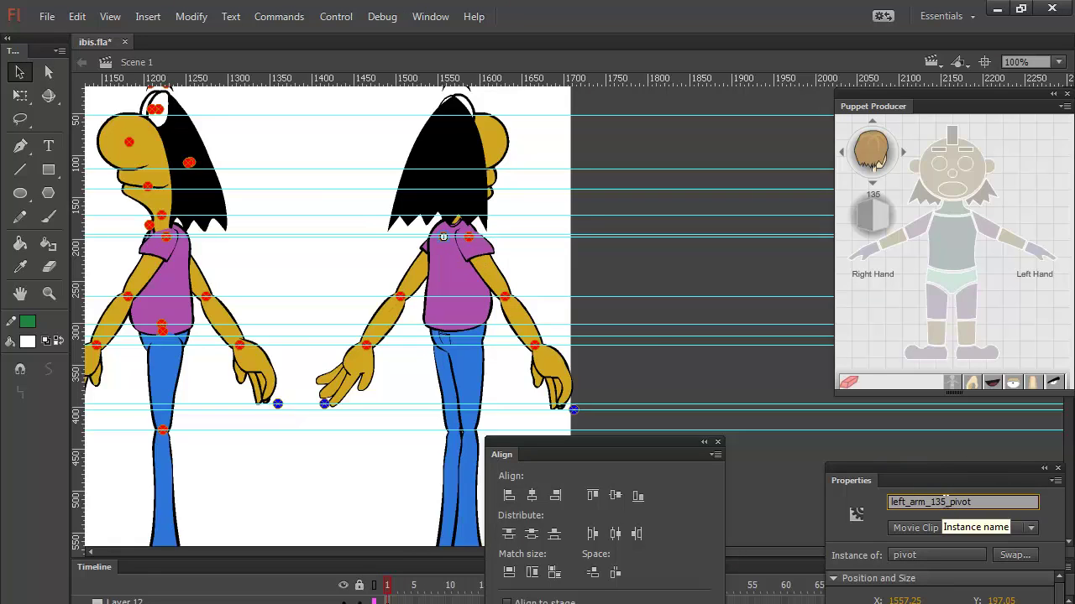
pyautogui.click(470, 239)
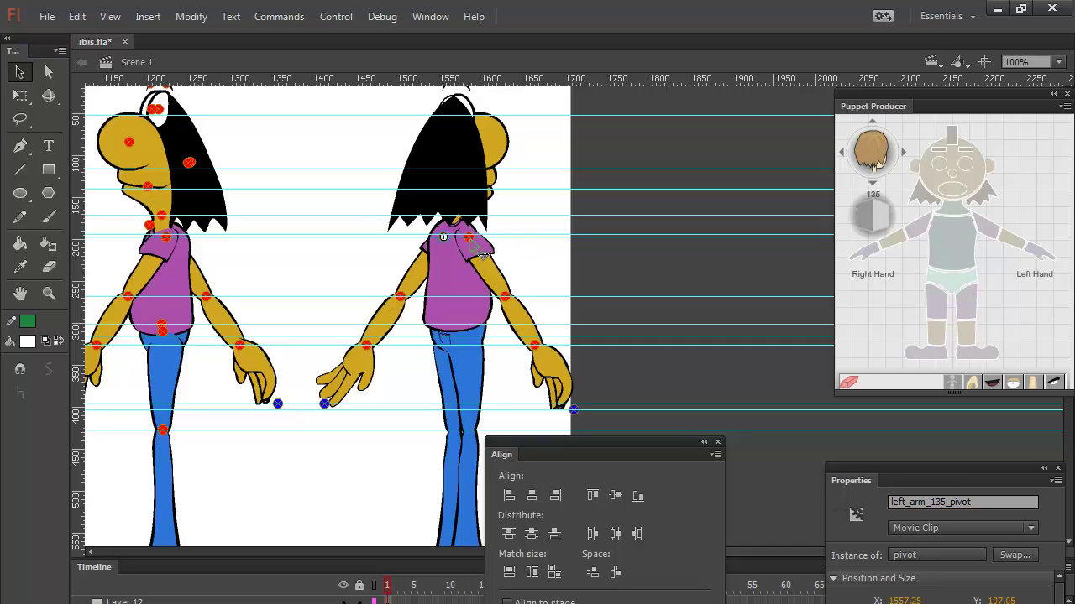
pyautogui.moveTo(949, 502); pyautogui.dragTo(944, 505)
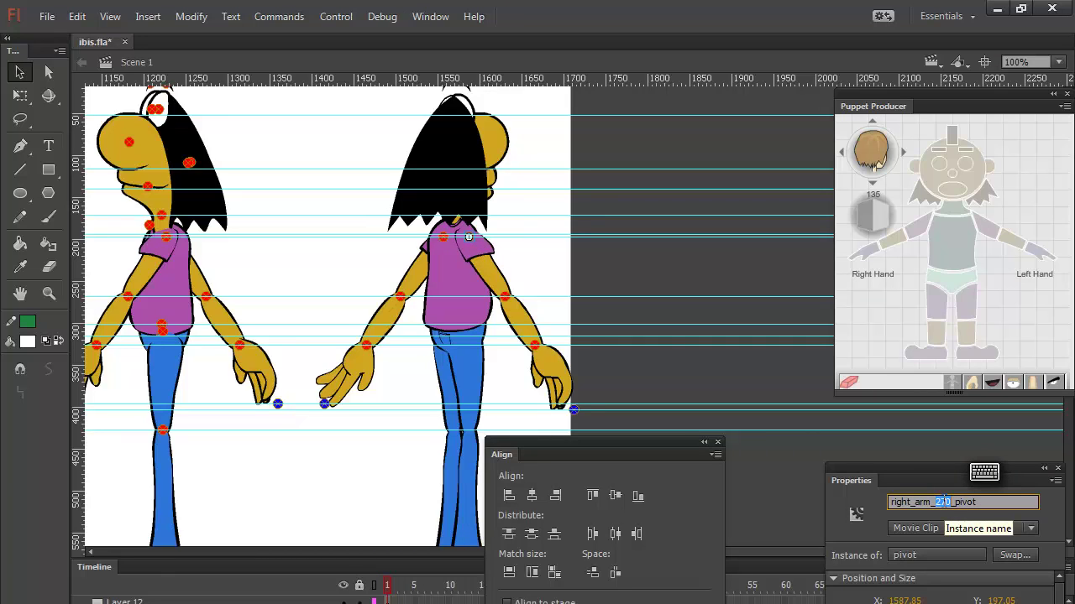
pyautogui.write('135')
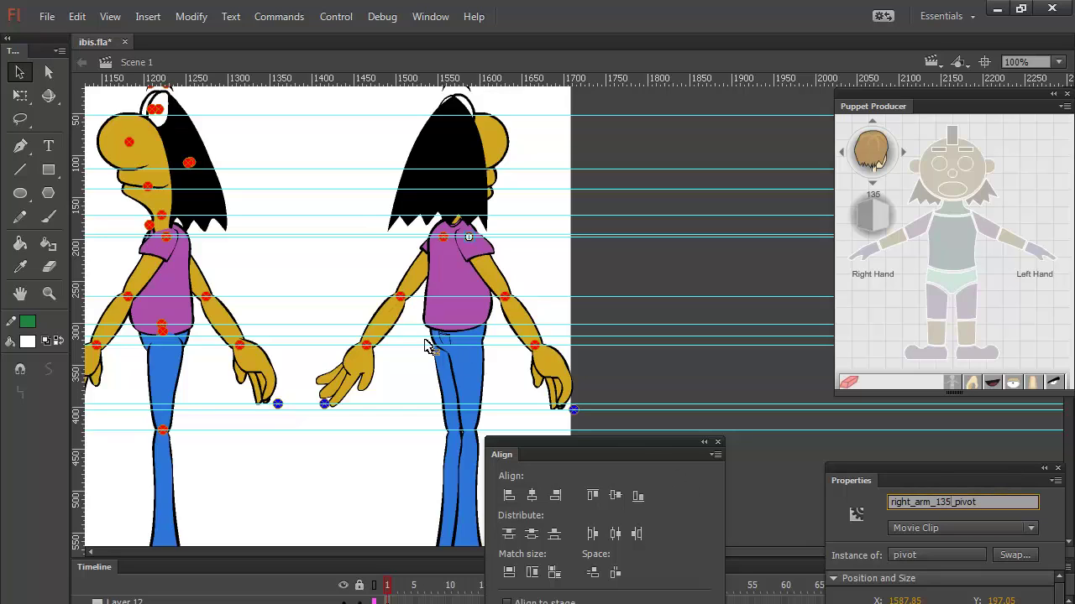
# Rename the rightmost figure's two elbow pivots to left_forearm_135_pivot on the open-hand side and right_forearm_135_pivot on the other
pyautogui.click(400, 296)
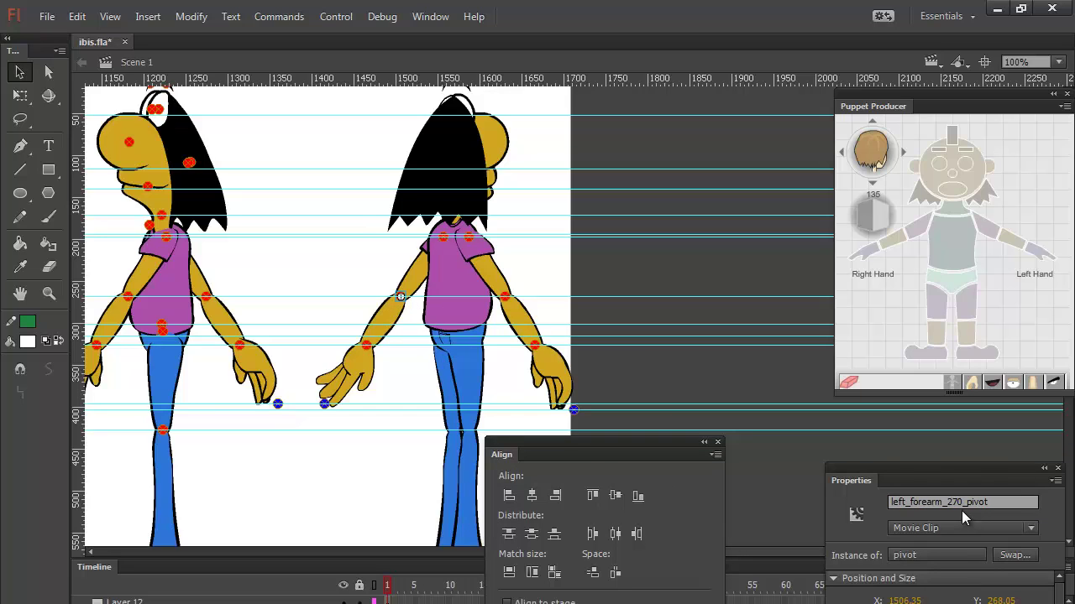
pyautogui.moveTo(962, 502); pyautogui.dragTo(949, 506)
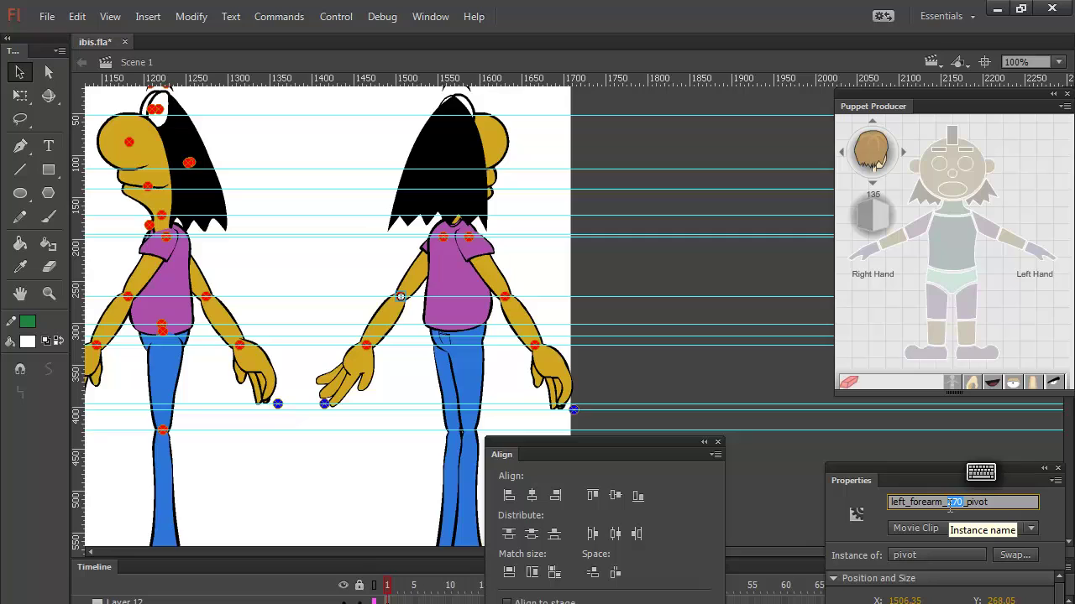
pyautogui.write('35')
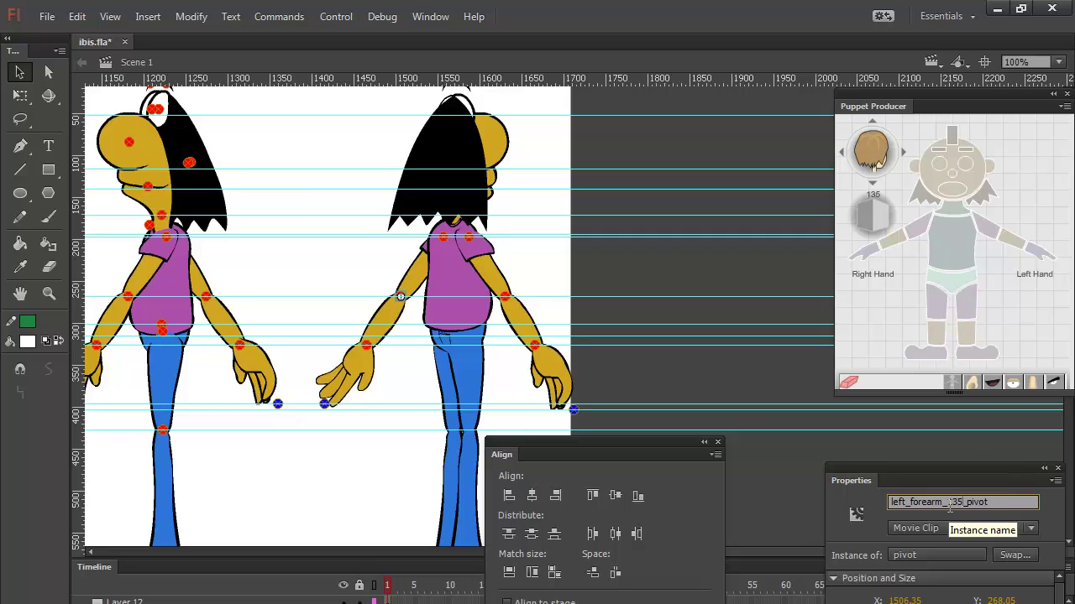
pyautogui.click(504, 296)
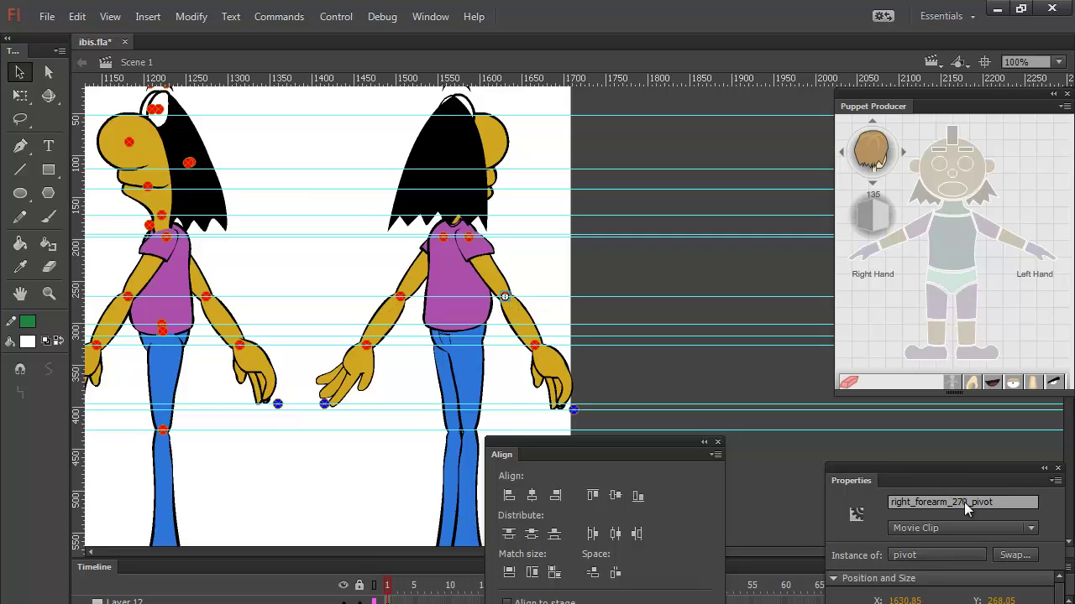
pyautogui.moveTo(967, 502); pyautogui.dragTo(954, 502)
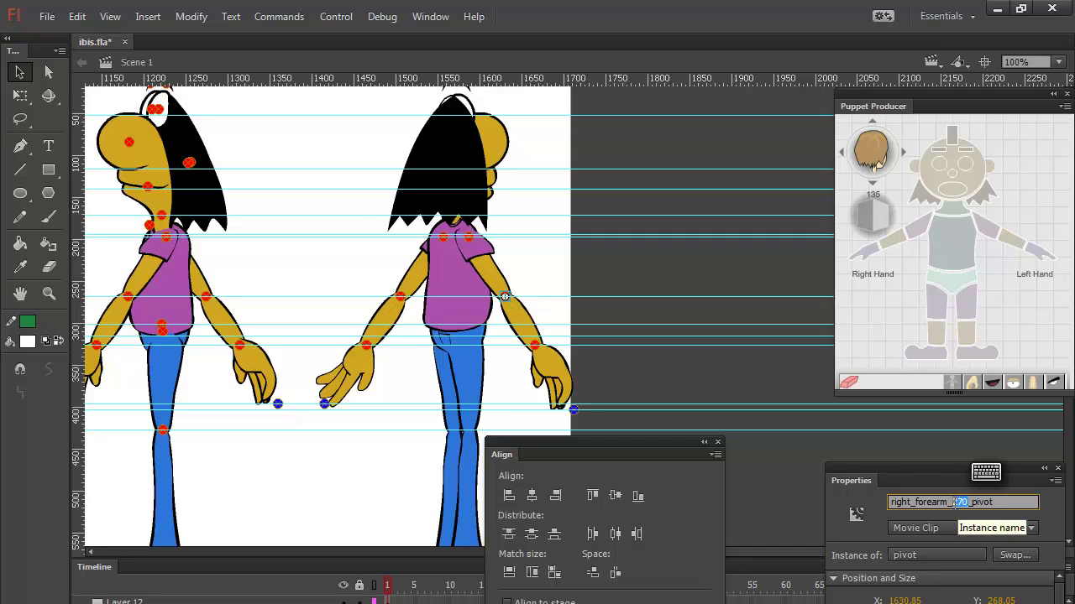
pyautogui.write('35')
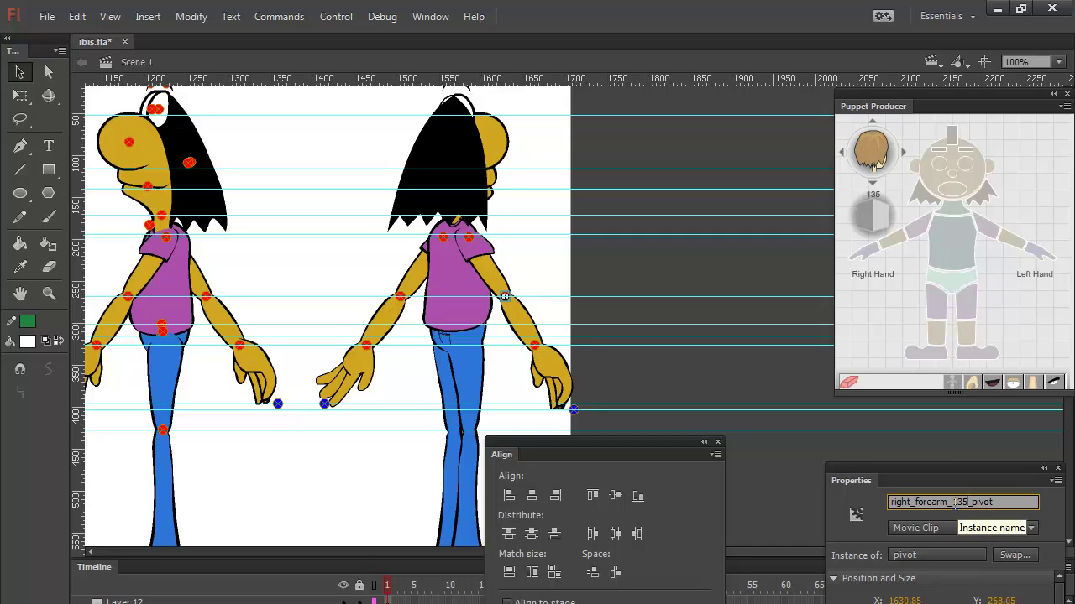
# Rename the rightmost figure's two wrist pivots to left_hand_135_pivot on the open-hand side and right_hand_135_pivot on the other
pyautogui.click(379, 354)
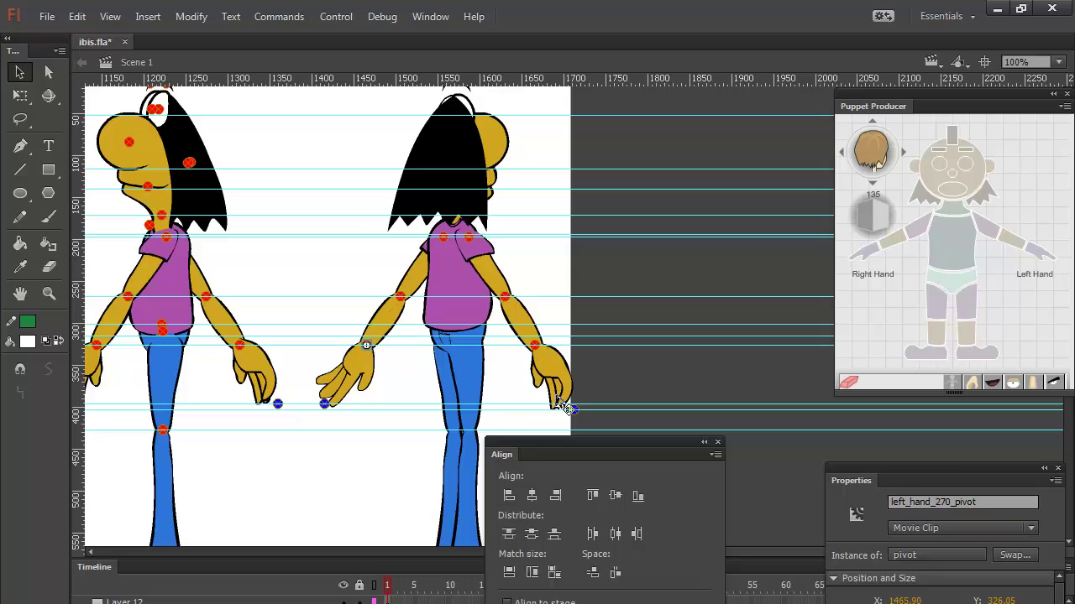
pyautogui.doubleClick(942, 502)
pyautogui.write('135')
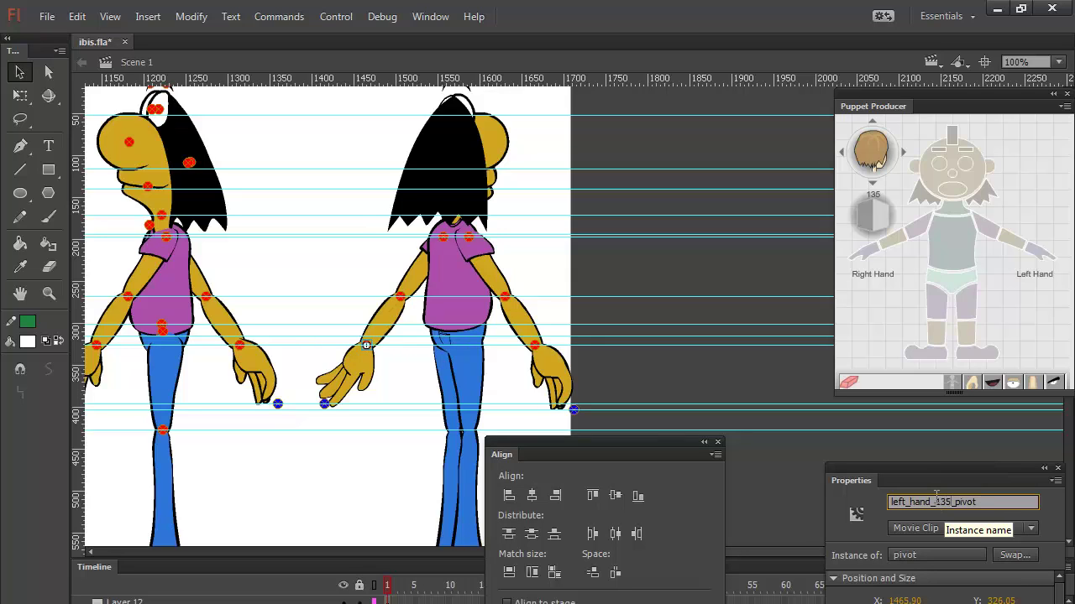
pyautogui.click(534, 346)
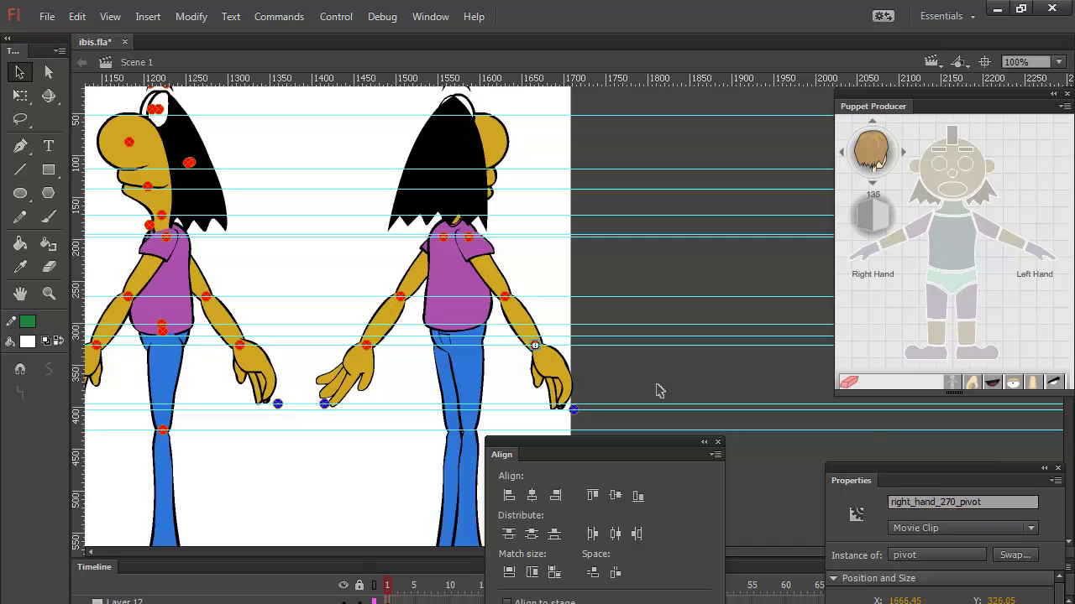
pyautogui.doubleClick(944, 502)
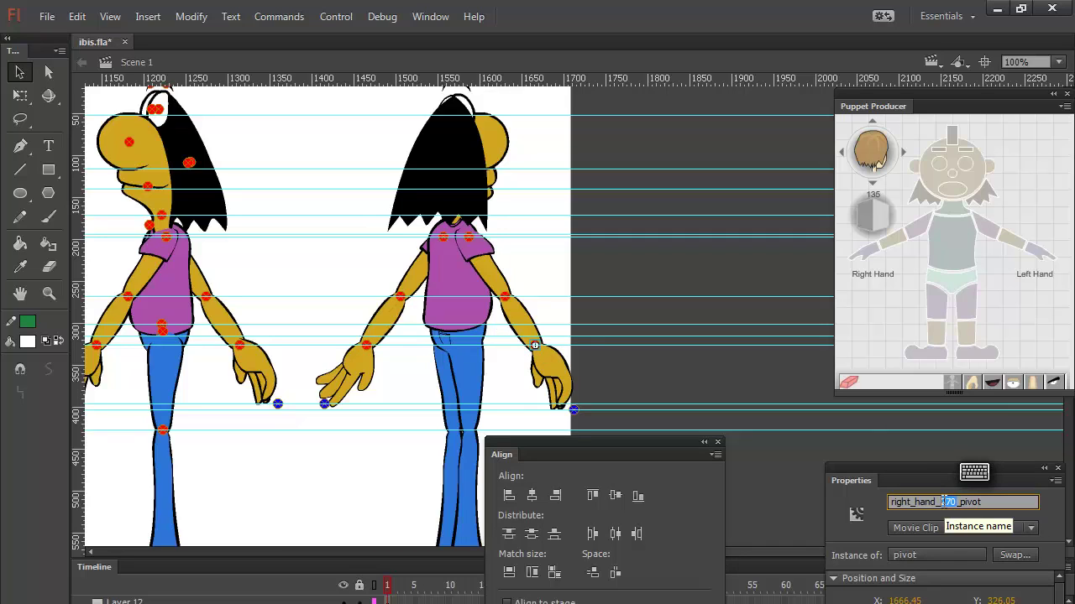
pyautogui.write('135')
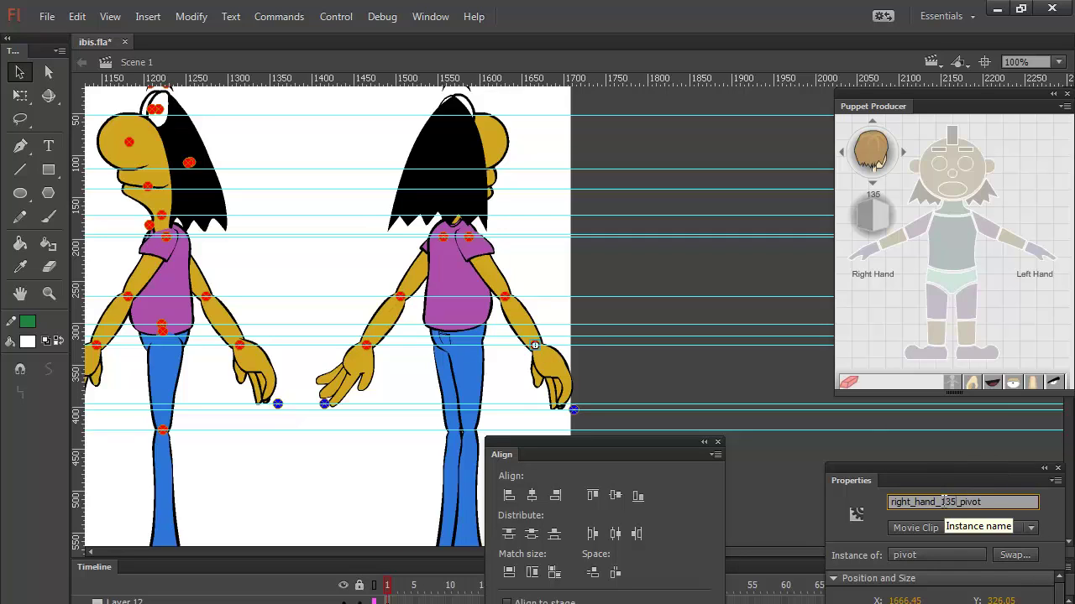
# Rename the blue fingertip nuds of the rightmost figure to left_hand_nud_135_pivot on the open hand and right_hand_nud_135_pivot on the other
pyautogui.click(324, 404)
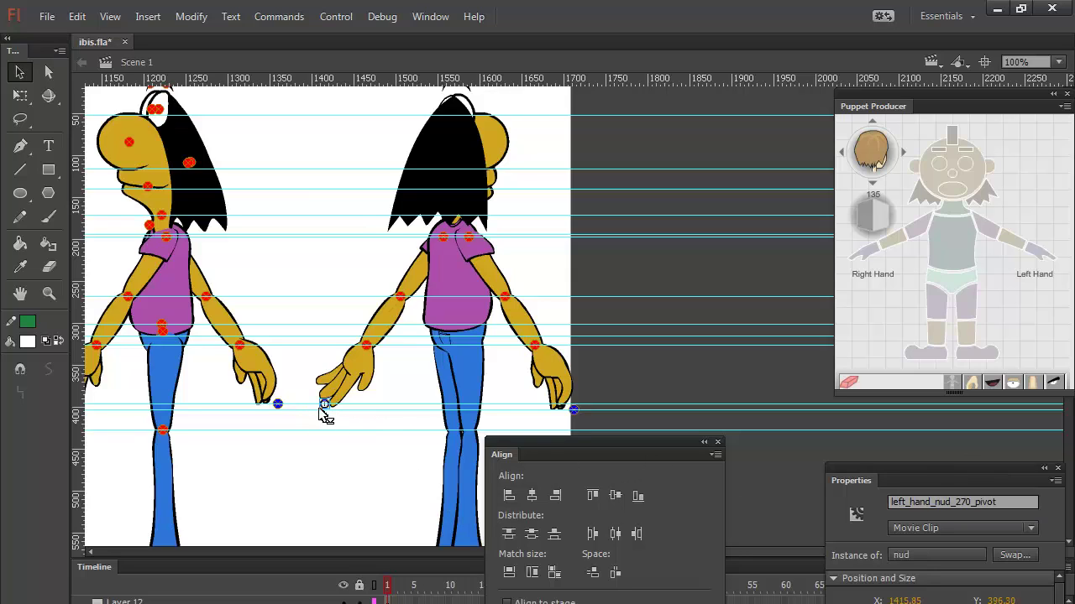
pyautogui.doubleClick(962, 502)
pyautogui.write('135')
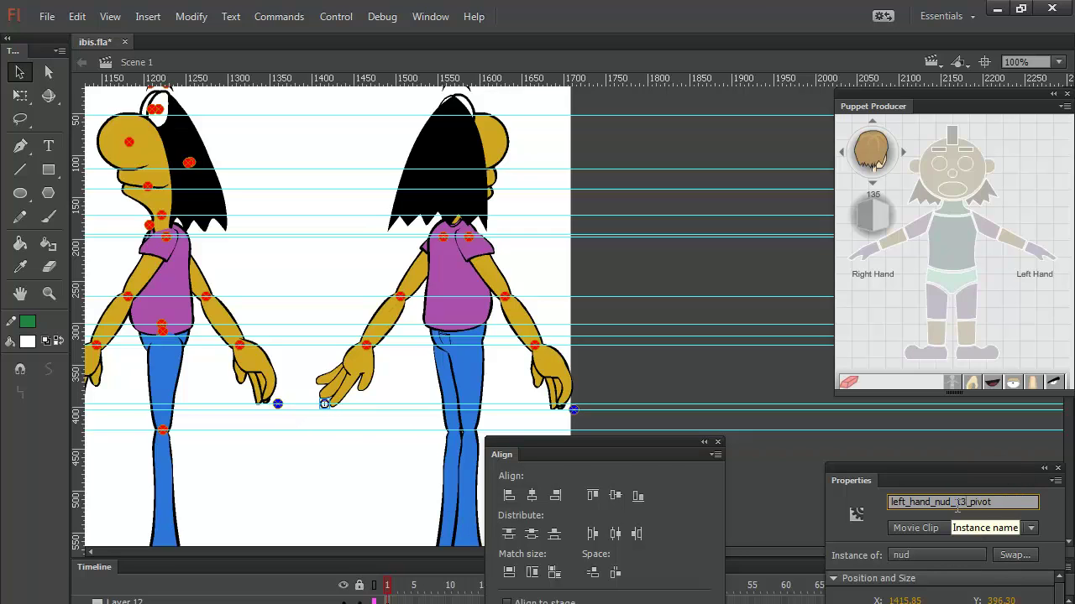
pyautogui.click(574, 411)
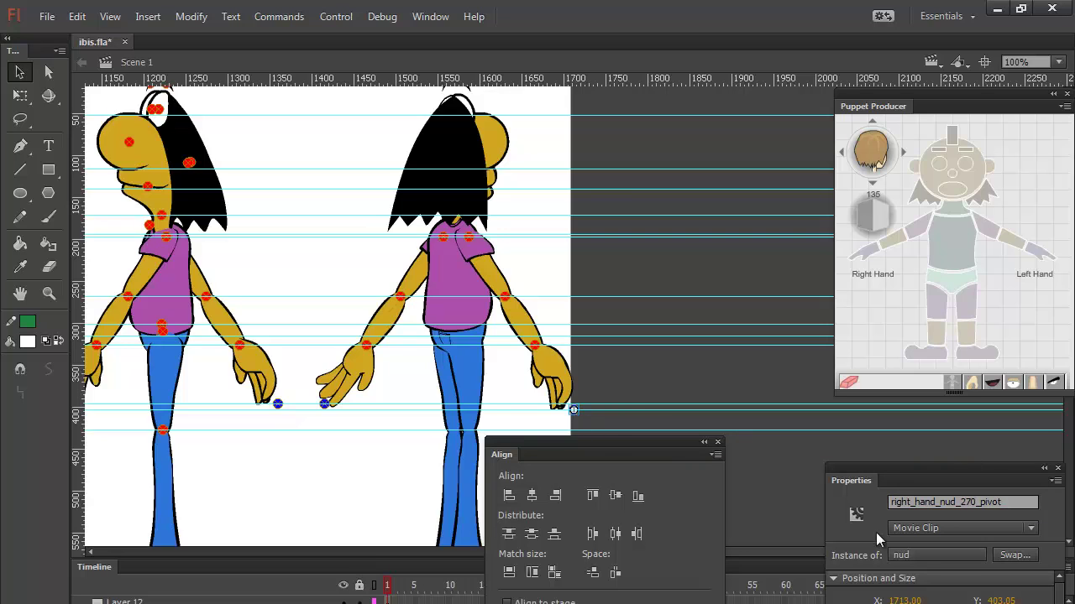
pyautogui.doubleClick(969, 502)
pyautogui.press('BackSpace')
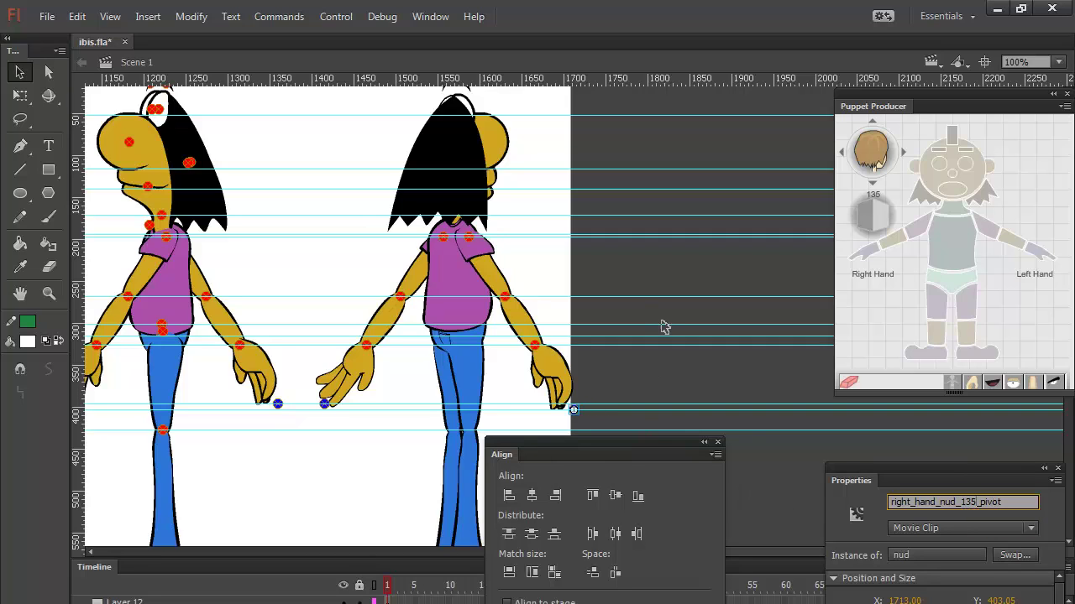
# Deselect everything on the stage and switch the Puppet Producer view angle to the Left view
pyautogui.click(647, 260)
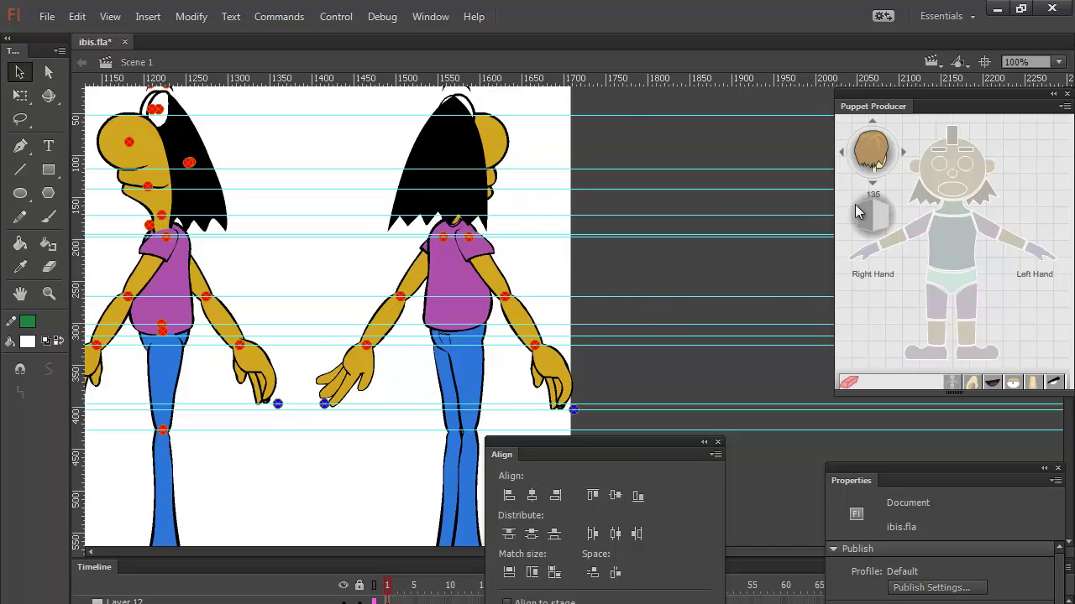
pyautogui.click(843, 154)
pyautogui.click(843, 153)
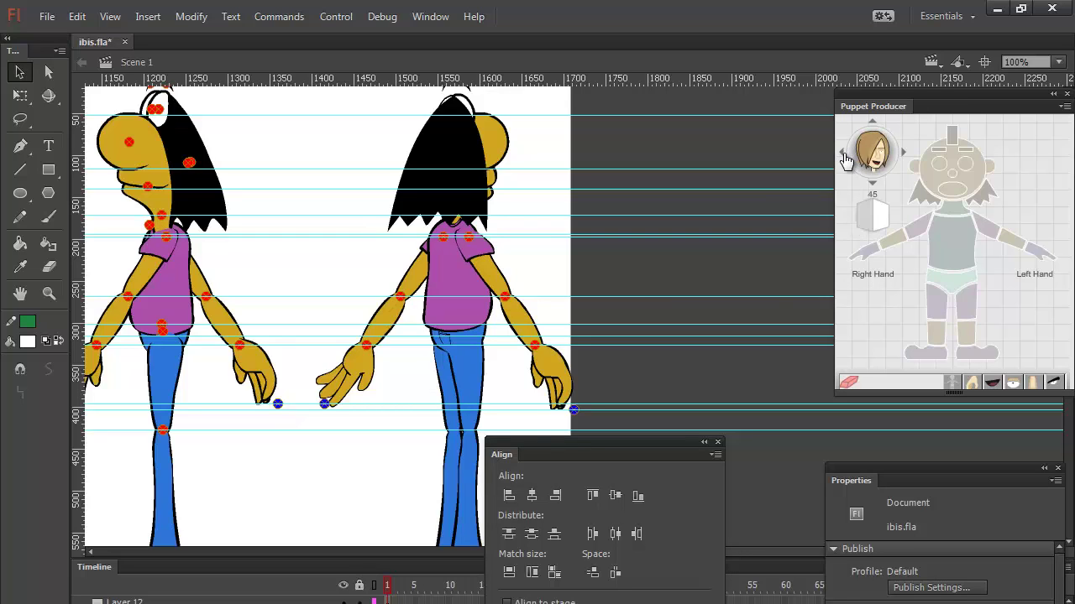
pyautogui.click(843, 153)
pyautogui.click(843, 153)
pyautogui.click(843, 154)
pyautogui.click(843, 154)
pyautogui.click(902, 151)
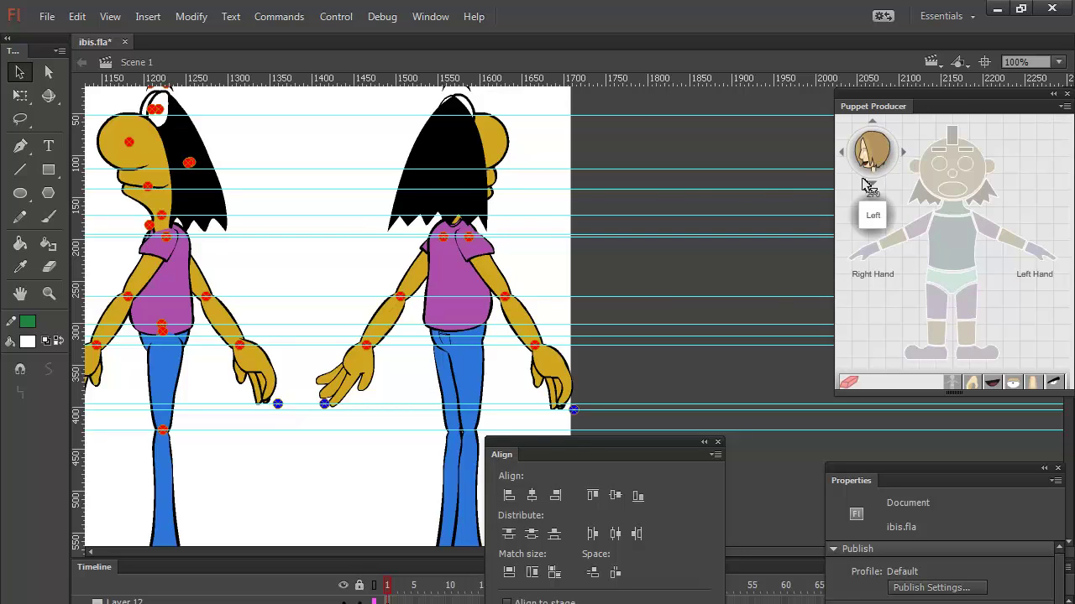
# Examine the instance names on the left-facing figure and its three-quarter neighbour, switching the Puppet Producer view angle to 315 for the latter
pyautogui.click(172, 137)
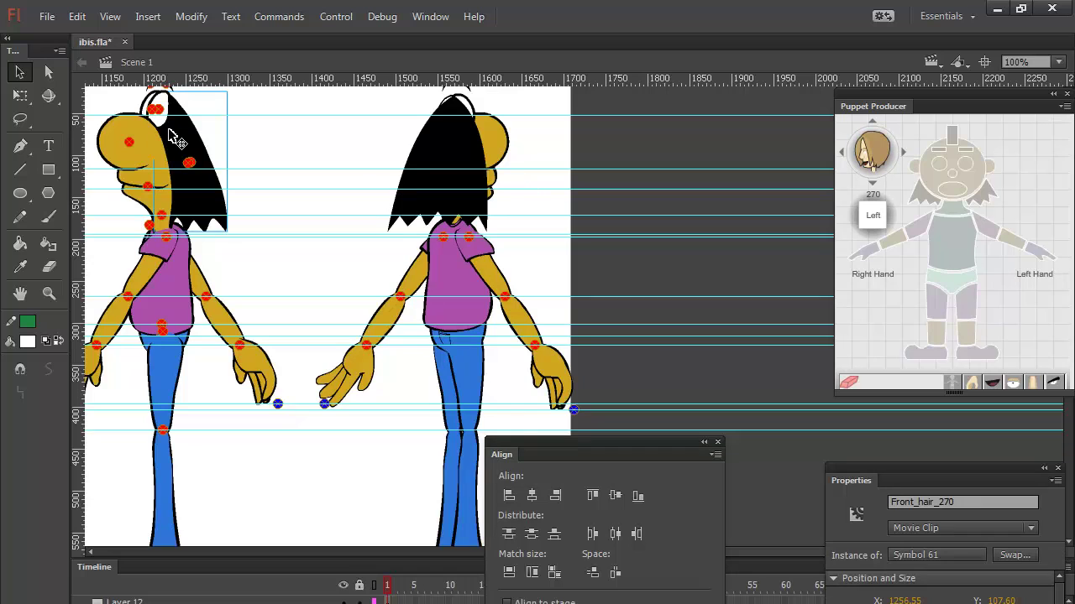
pyautogui.click(311, 160)
pyautogui.moveTo(201, 185); pyautogui.dragTo(461, 205)
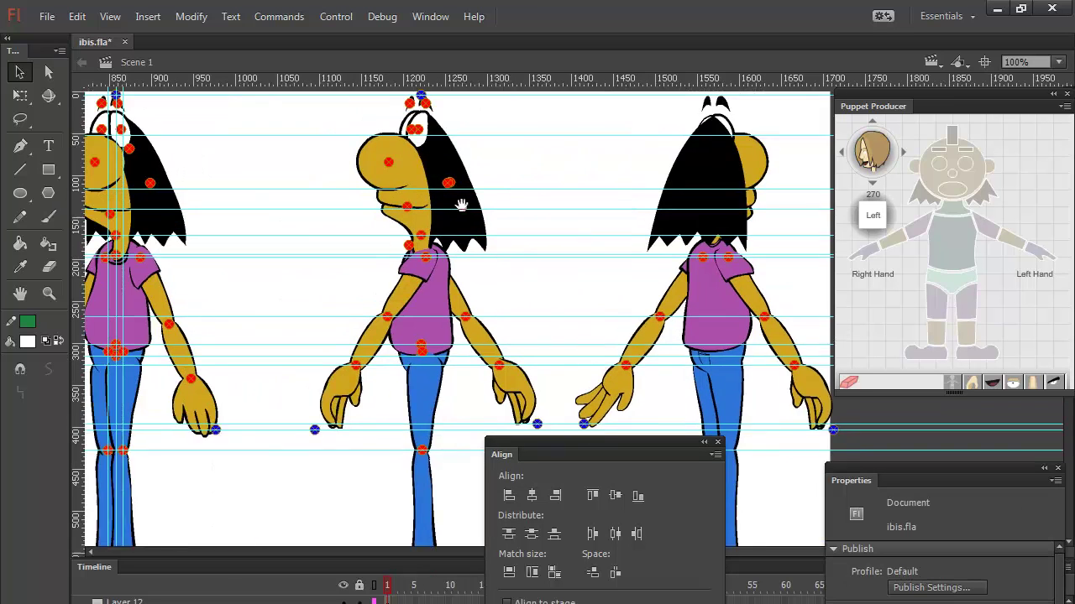
pyautogui.click(257, 188)
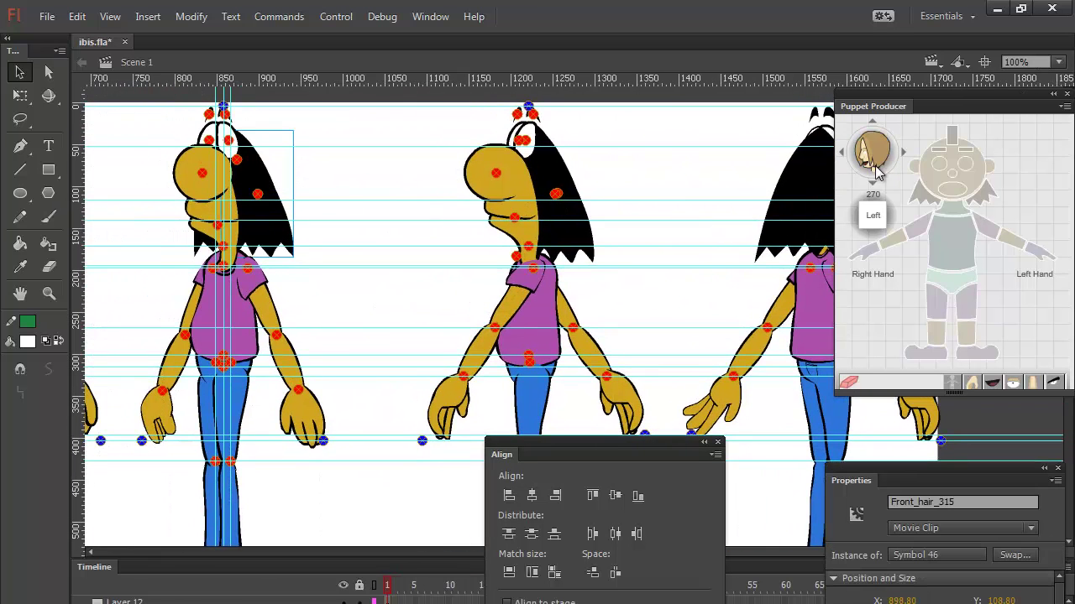
pyautogui.click(905, 158)
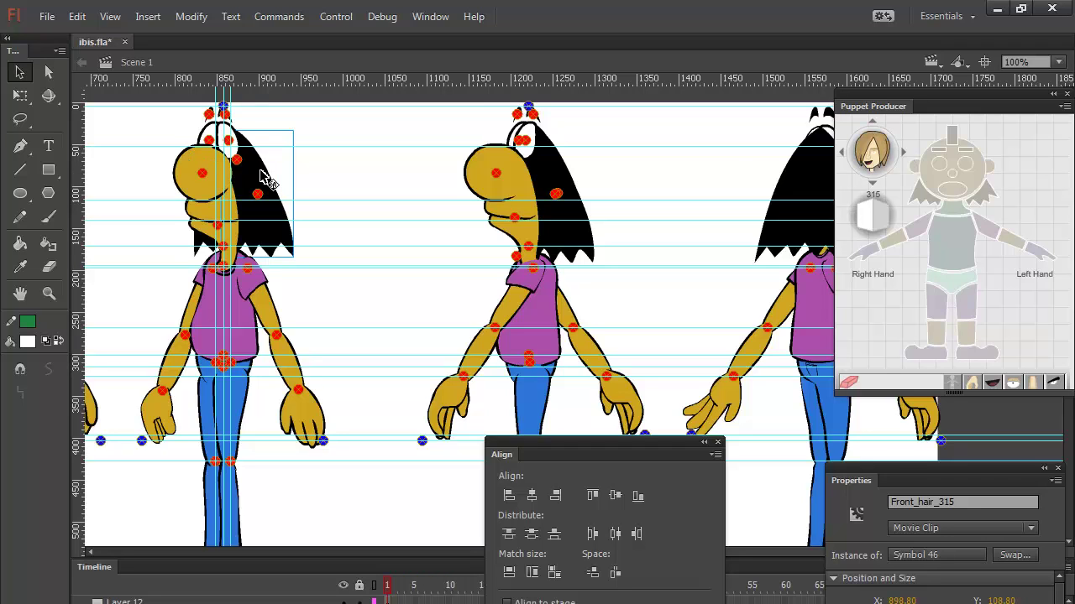
pyautogui.click(200, 175)
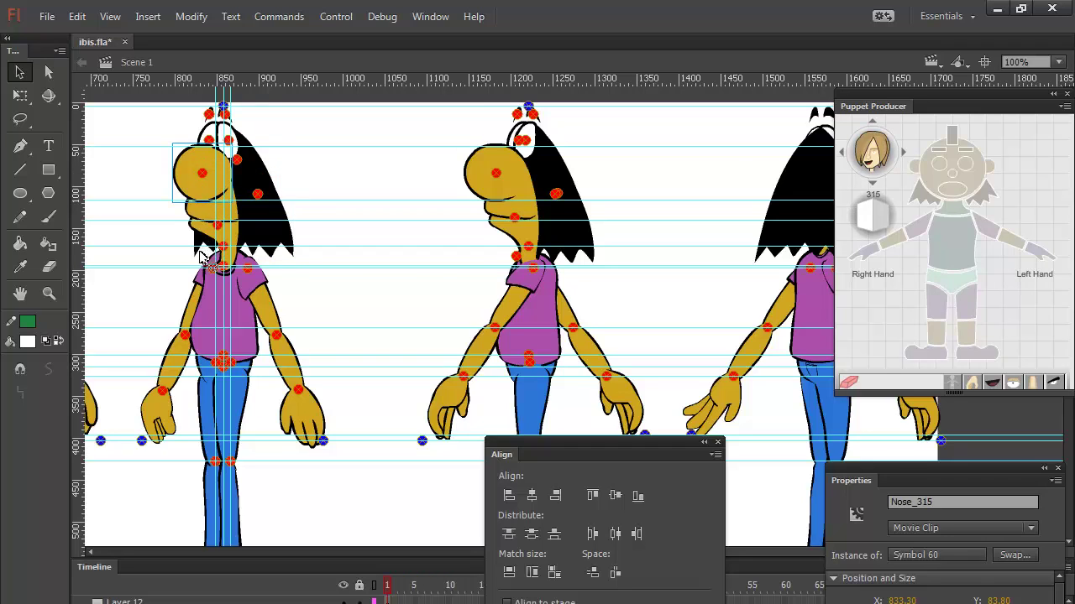
pyautogui.click(210, 311)
pyautogui.click(206, 307)
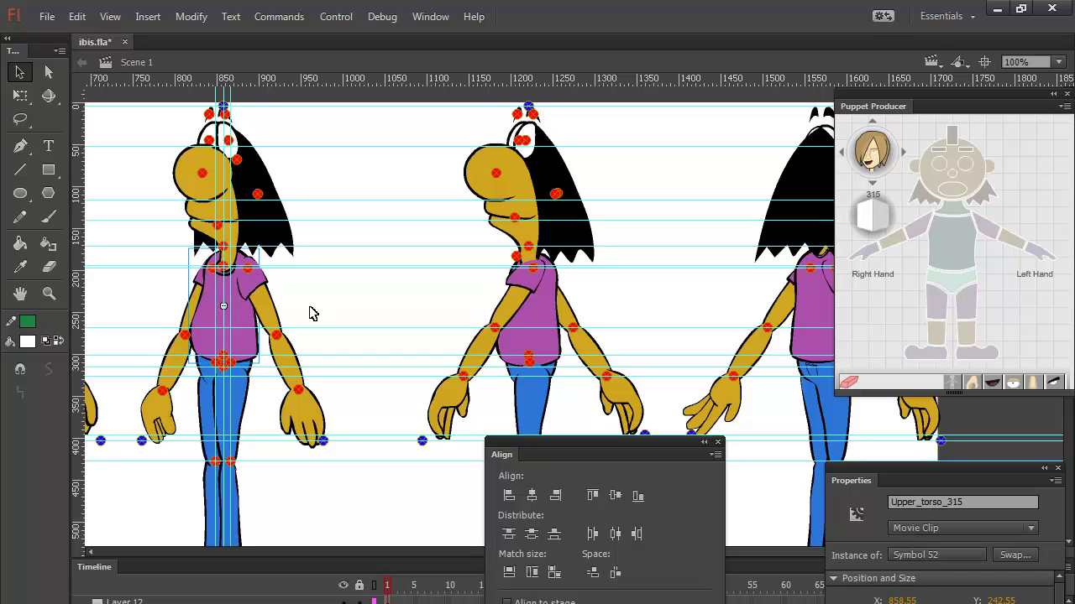
pyautogui.click(245, 402)
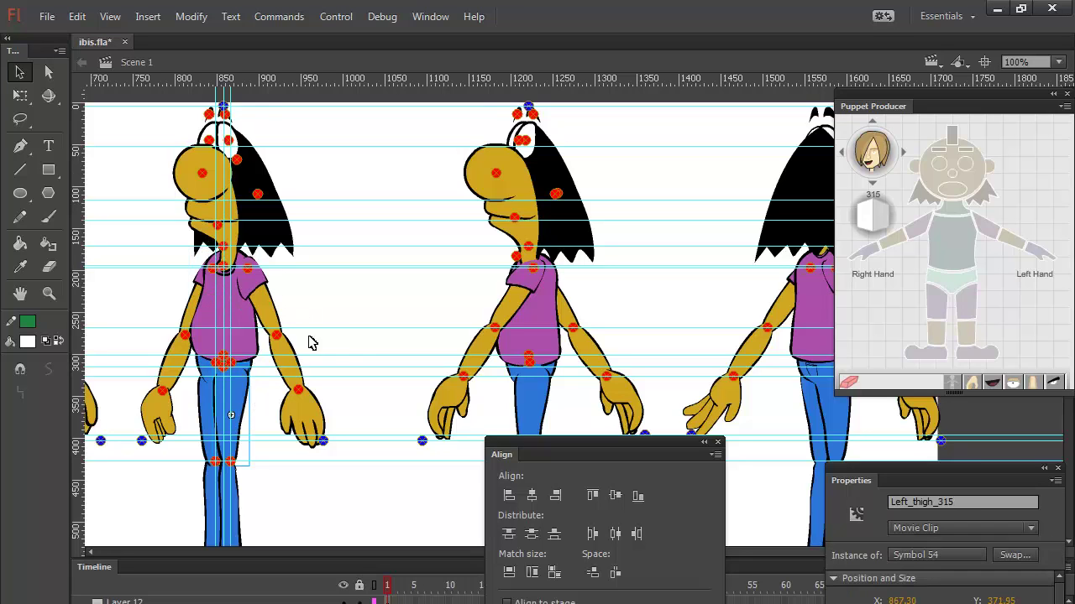
pyautogui.click(375, 337)
pyautogui.hscroll(-4, 360, 318)
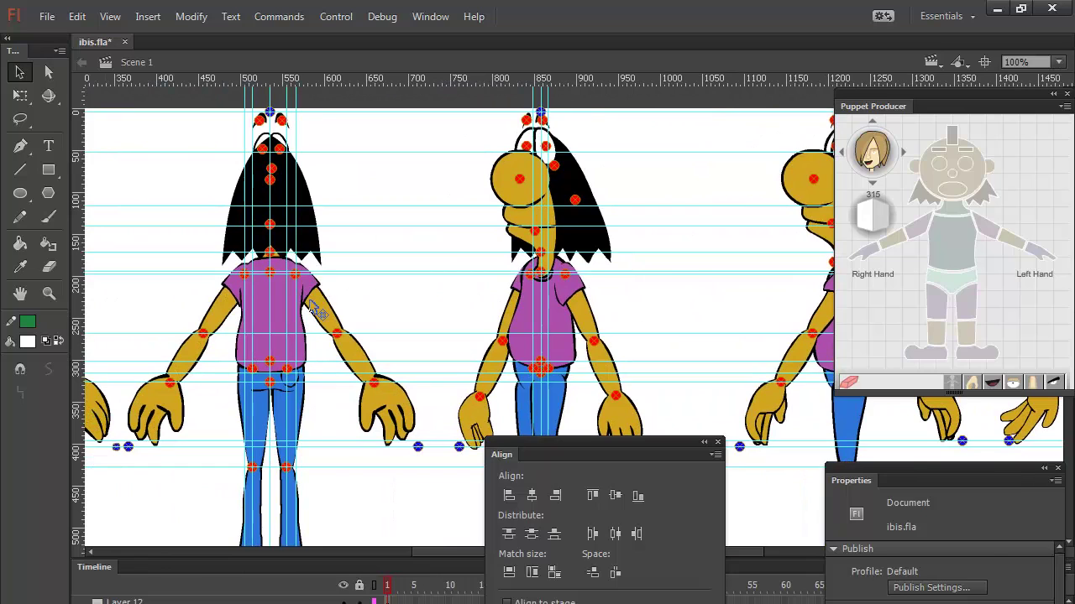
# Check the instance name of the back-view figure's upper arm and turn the Puppet Producer to the matching Back view, 180
pyautogui.click(316, 309)
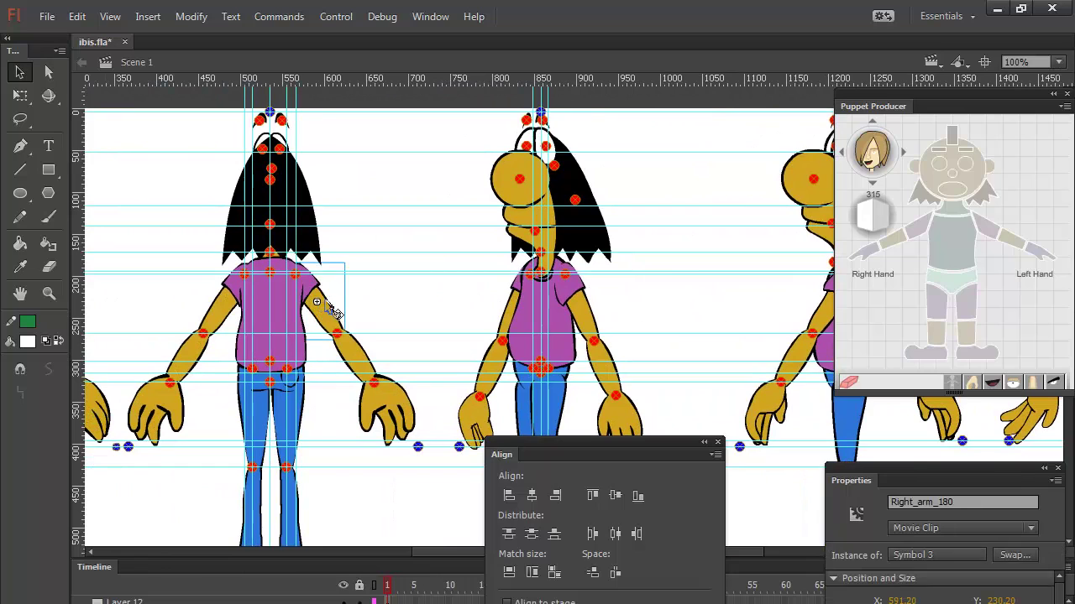
pyautogui.click(842, 153)
pyautogui.click(842, 152)
pyautogui.click(842, 153)
pyautogui.click(842, 153)
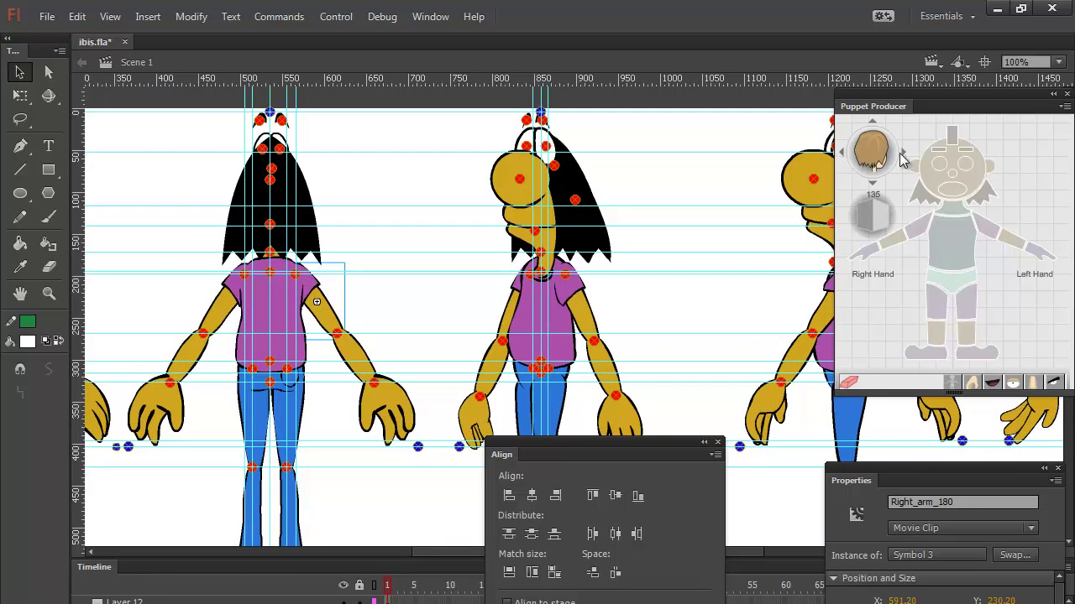
pyautogui.click(904, 155)
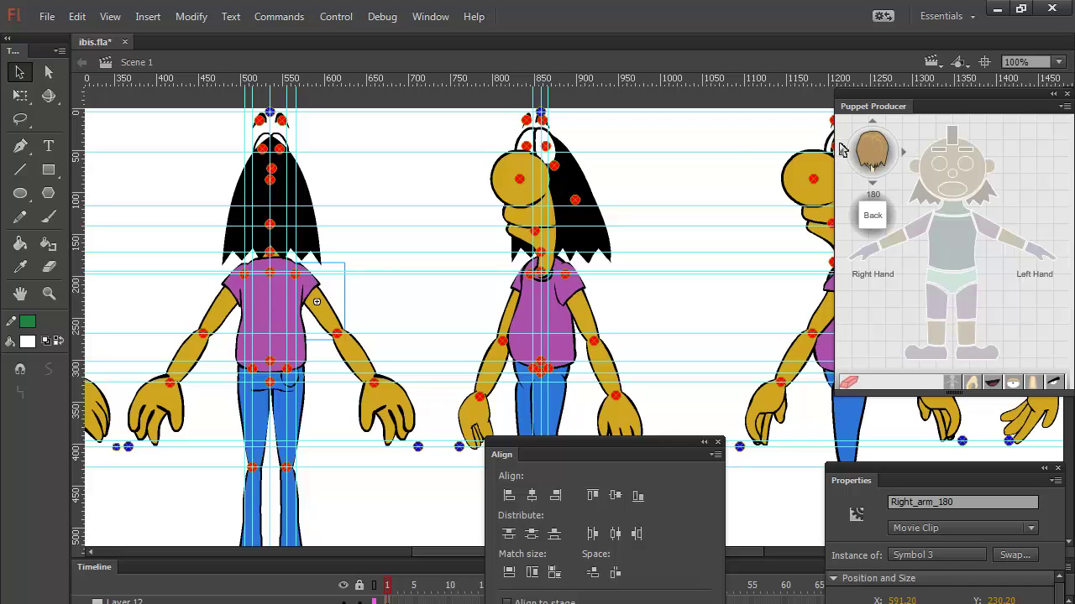
# Set the Puppet Producer view angle to 135 and assign the rightmost figure's black hair to the hair part
pyautogui.click(434, 185)
pyautogui.hscroll(10, 780, 232)
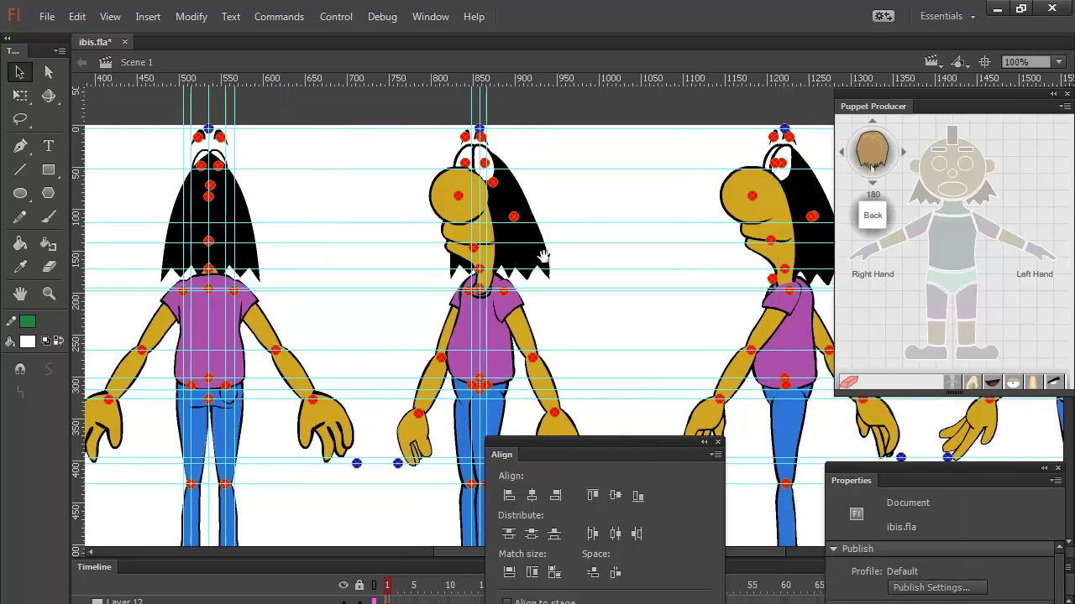
pyautogui.moveTo(542, 283); pyautogui.dragTo(536, 210)
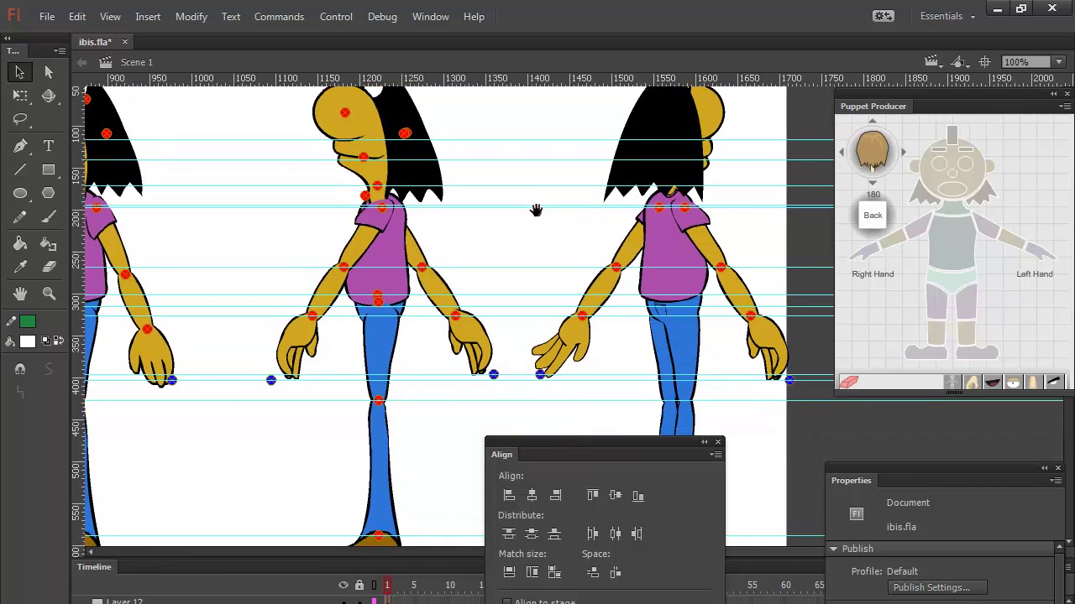
pyautogui.moveTo(581, 240); pyautogui.dragTo(372, 221)
pyautogui.click(453, 122)
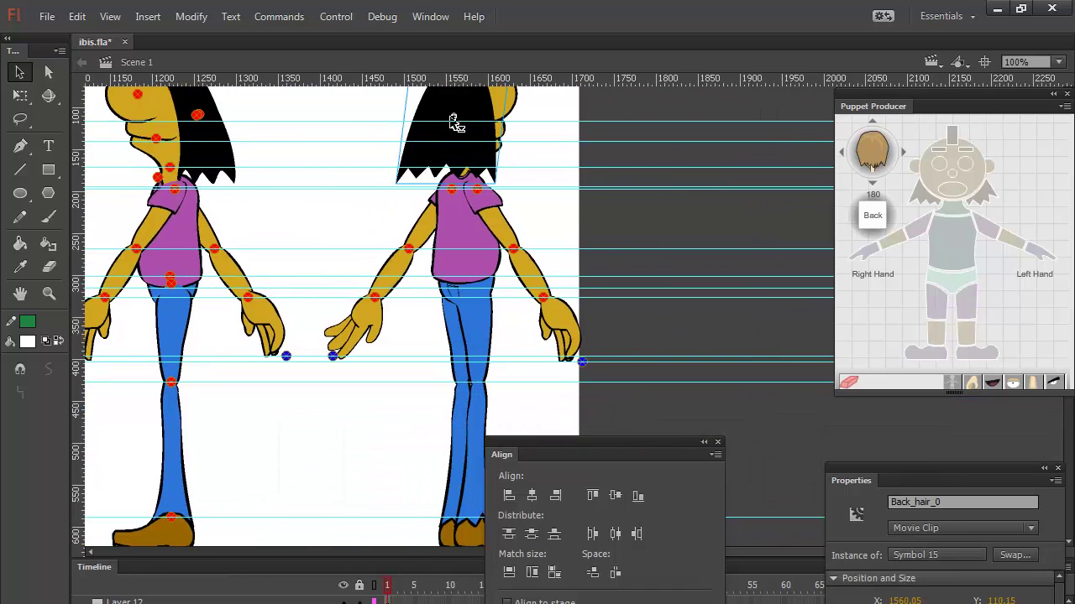
pyautogui.moveTo(594, 138); pyautogui.dragTo(551, 239)
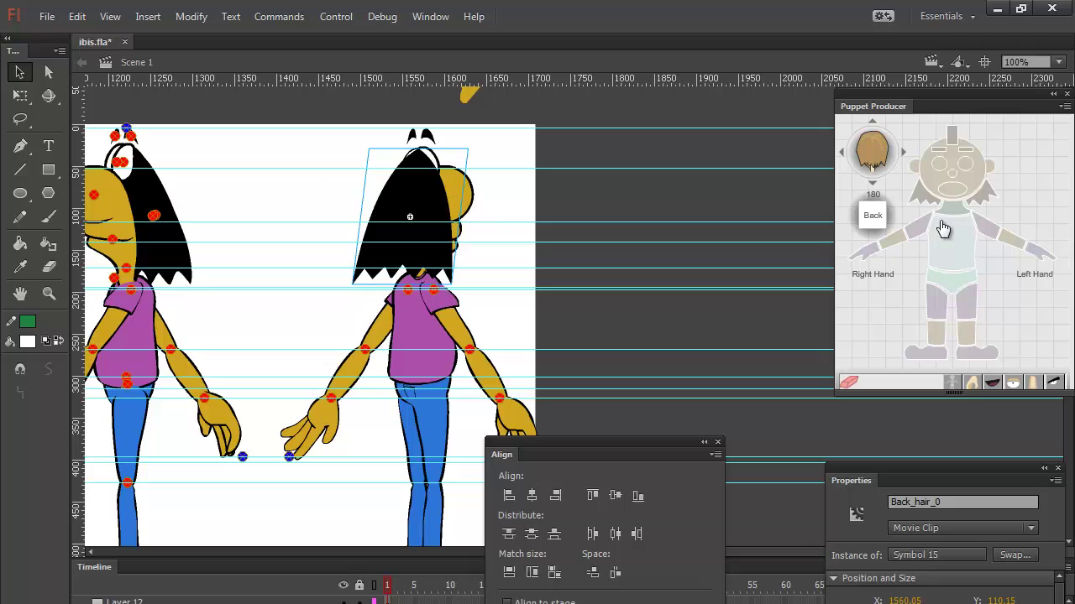
pyautogui.click(844, 156)
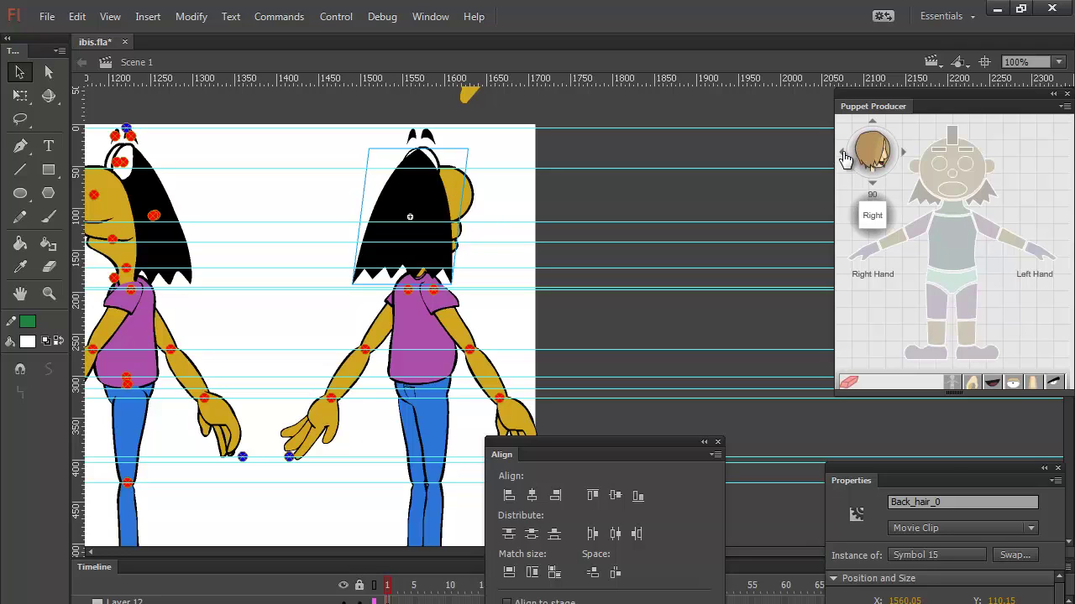
pyautogui.click(905, 157)
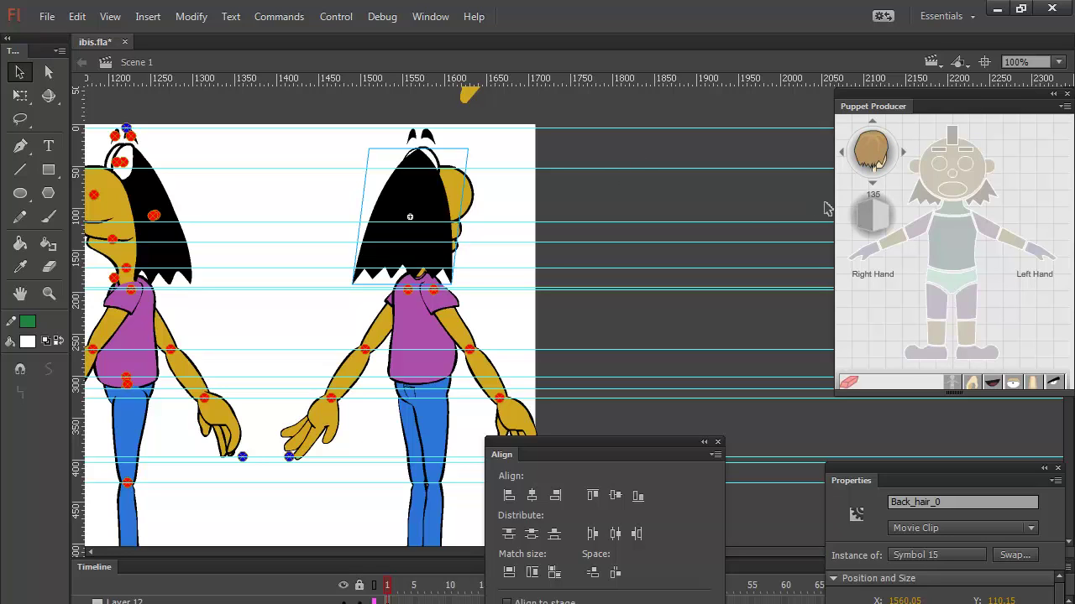
pyautogui.click(918, 202)
# Assign the rightmost figure's outer eye, nearer the nose, as right eye and the other as left eye for 135, checking their pivot names
pyautogui.click(433, 158)
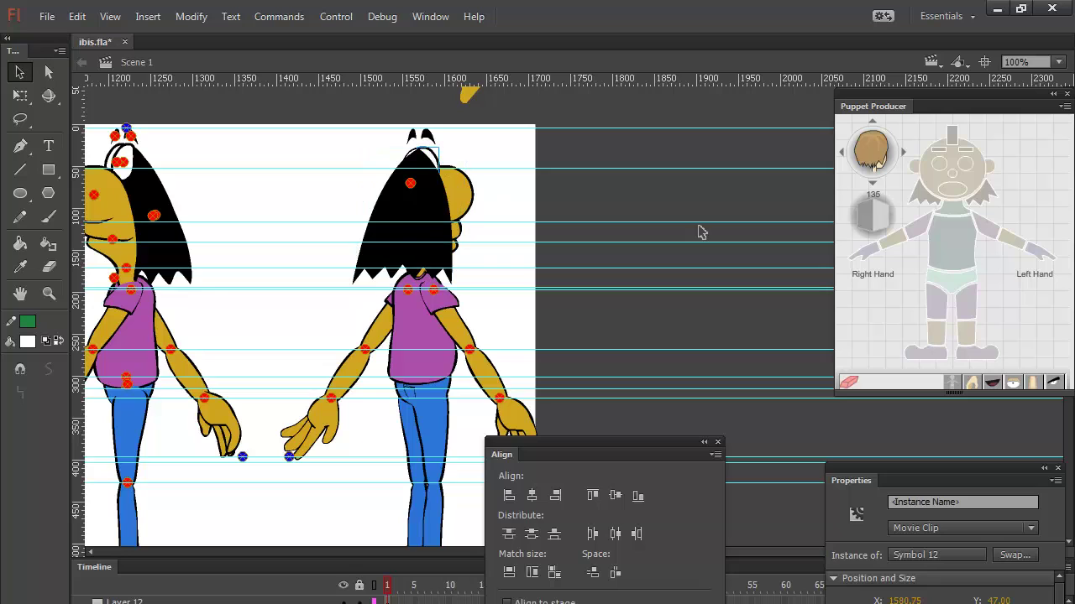
pyautogui.click(942, 168)
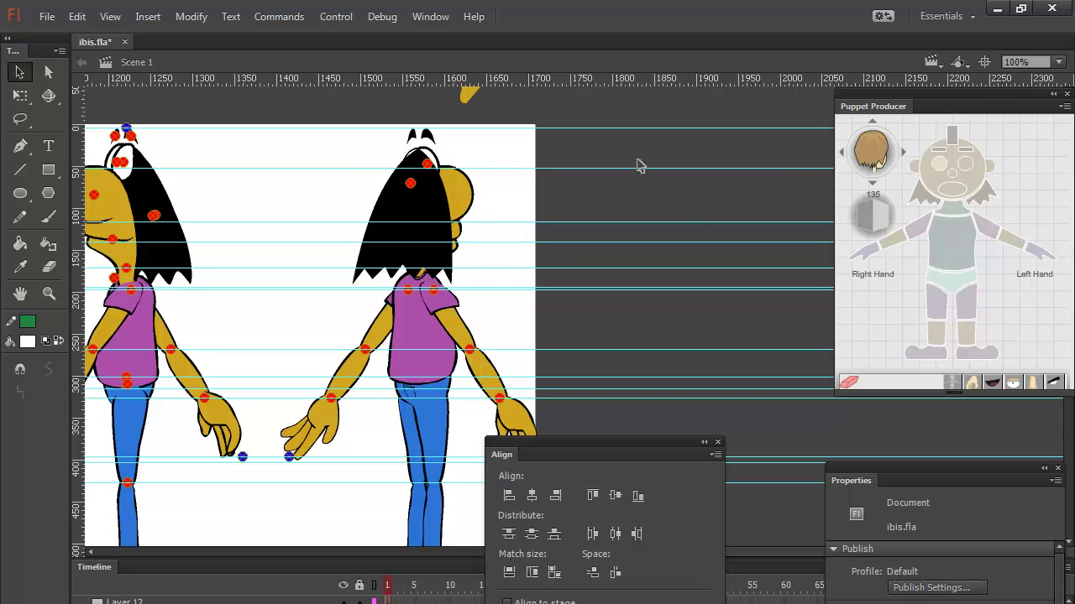
pyautogui.click(414, 151)
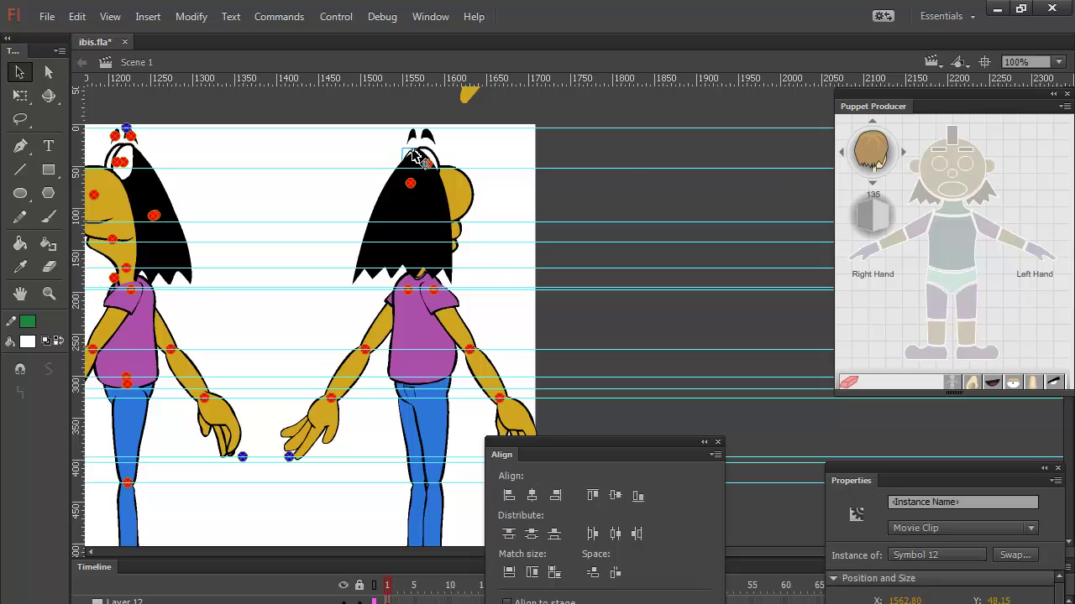
pyautogui.click(971, 171)
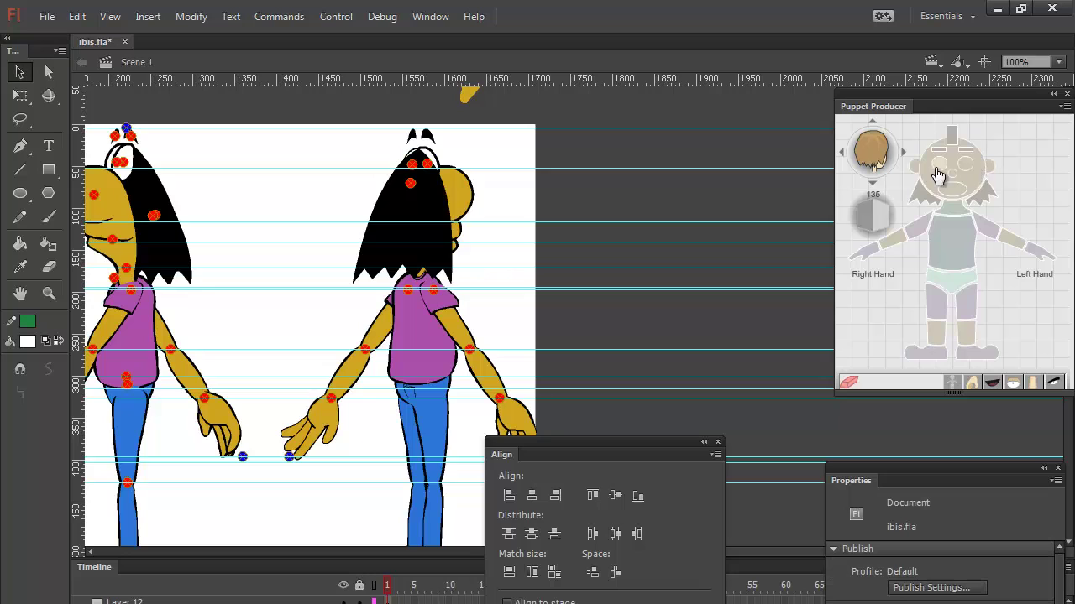
pyautogui.click(426, 166)
pyautogui.click(411, 165)
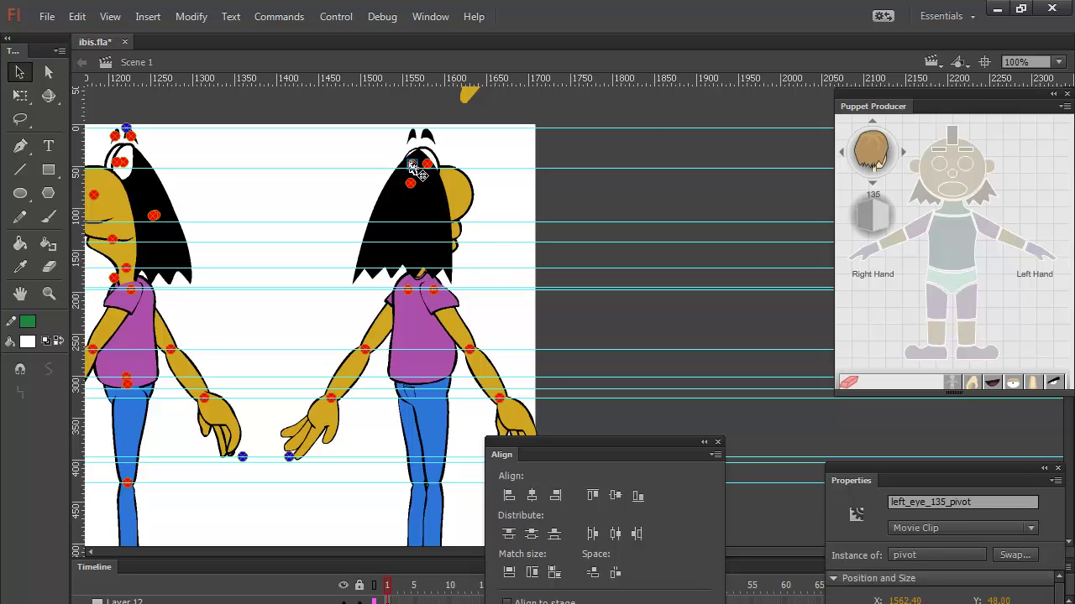
pyautogui.click(460, 142)
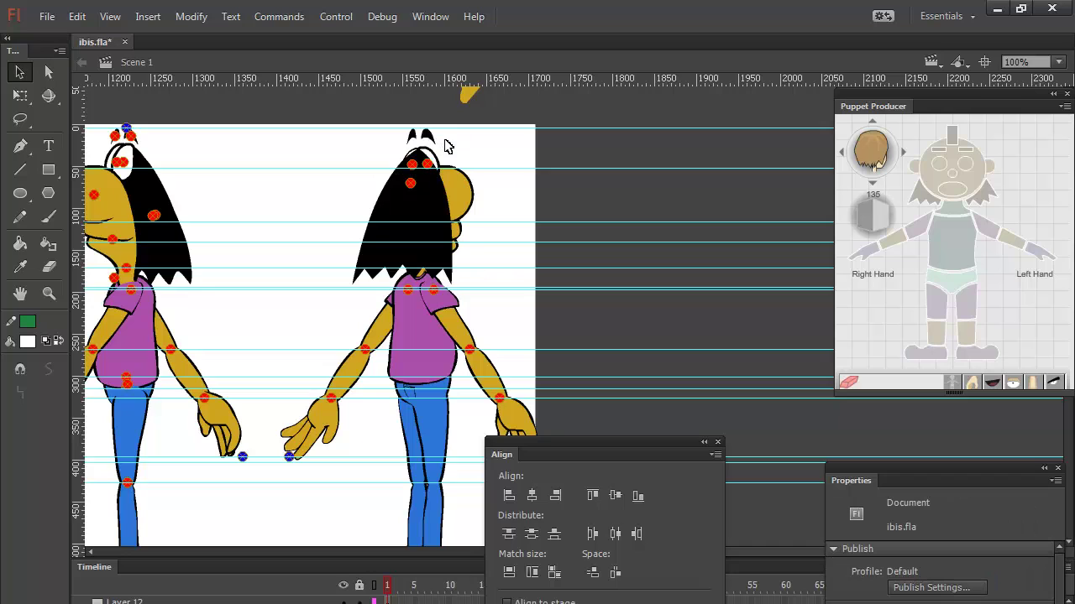
# Assign the rightmost figure's eyebrows for angle 135, with the one nearer the nose as right eyebrow and the other as left
pyautogui.click(427, 137)
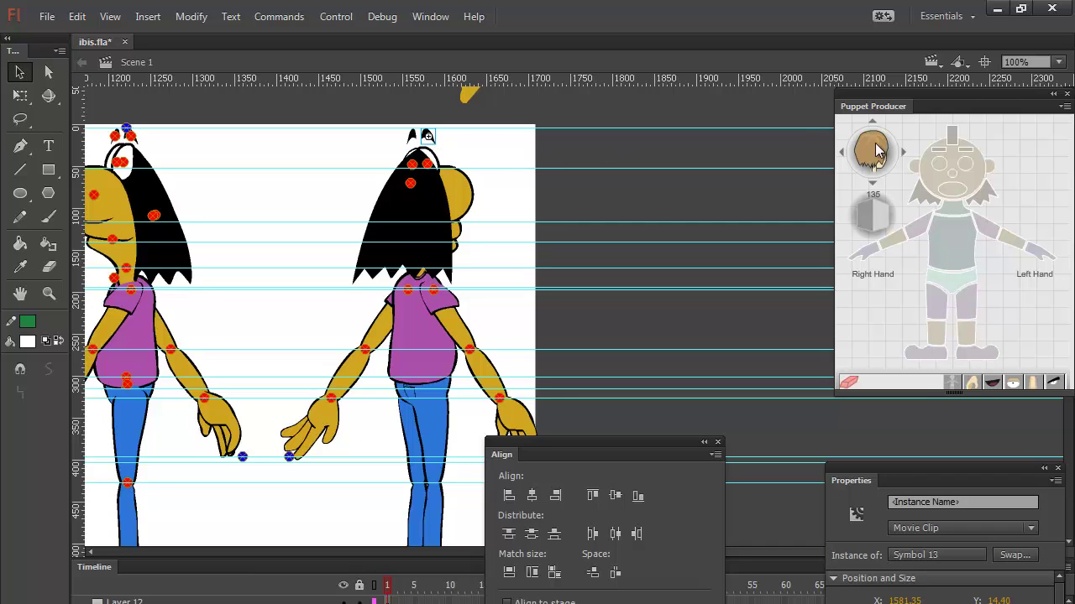
pyautogui.click(938, 158)
pyautogui.click(505, 144)
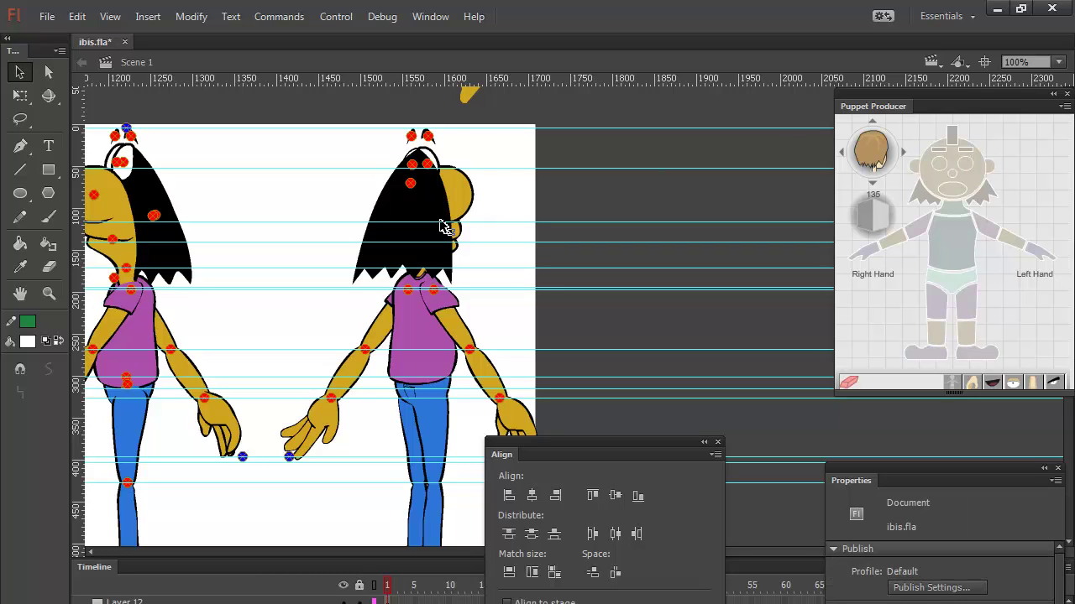
# Display the artwork on all layers as outlines
pyautogui.click(375, 586)
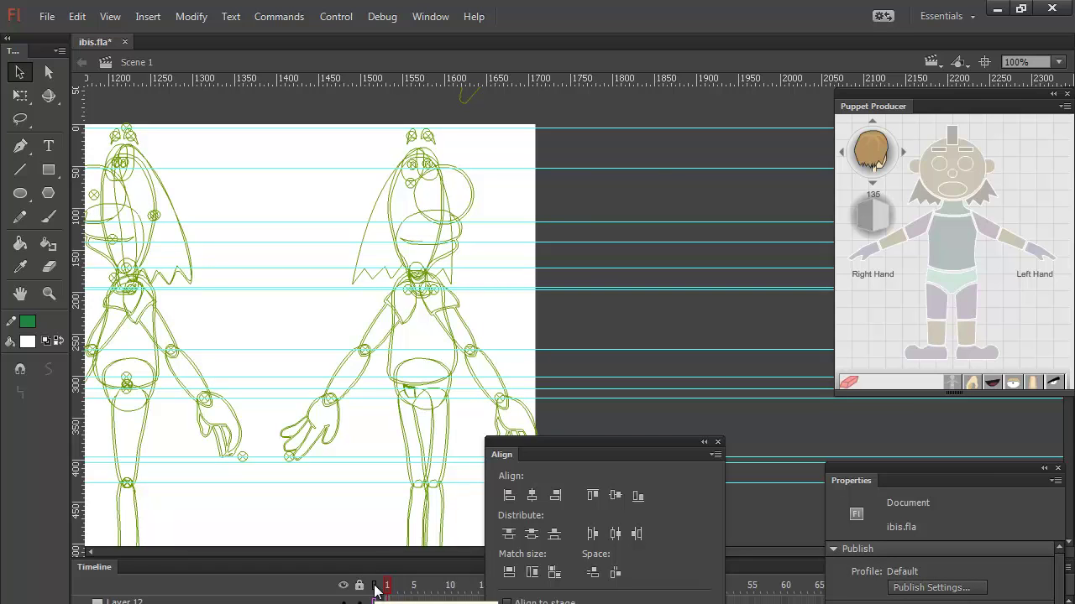
pyautogui.click(375, 586)
pyautogui.click(374, 586)
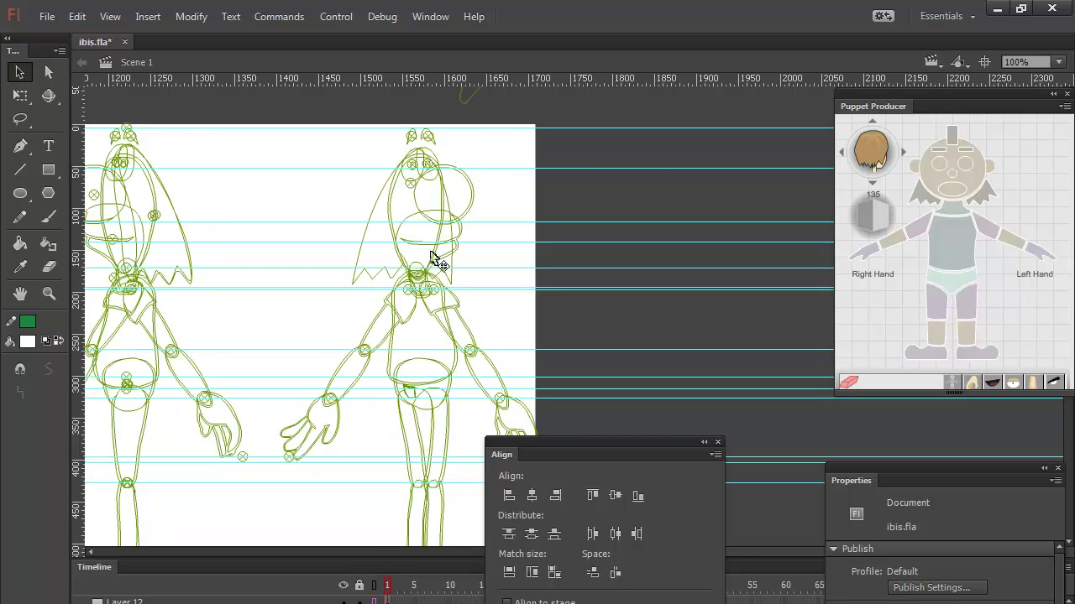
# Convert the round nose group of the 135-degree view to a symbol and assign it as the puppet's nose
pyautogui.click(393, 214)
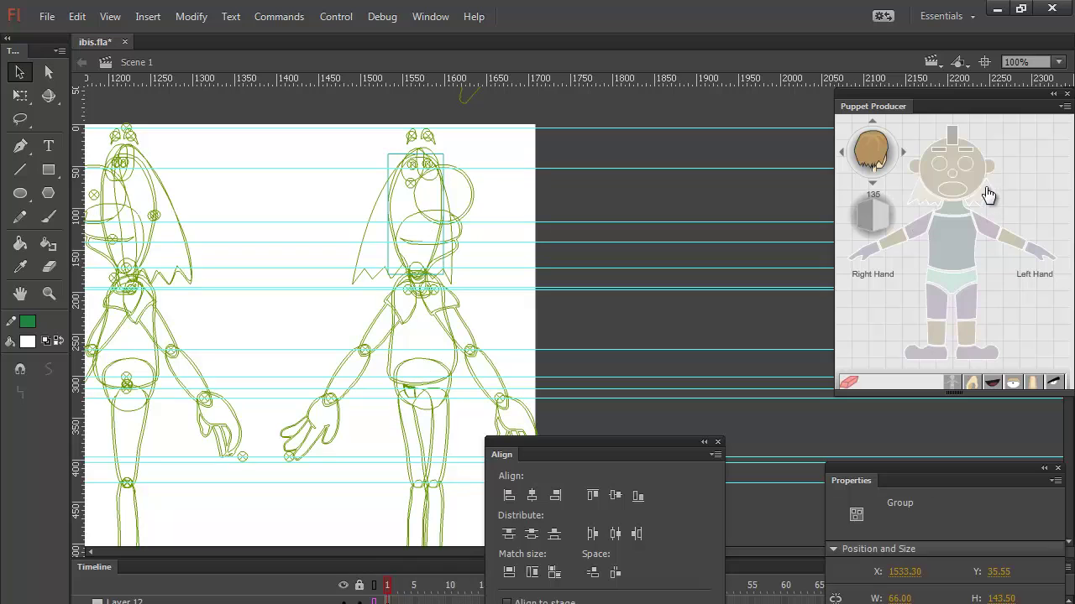
pyautogui.click(475, 200)
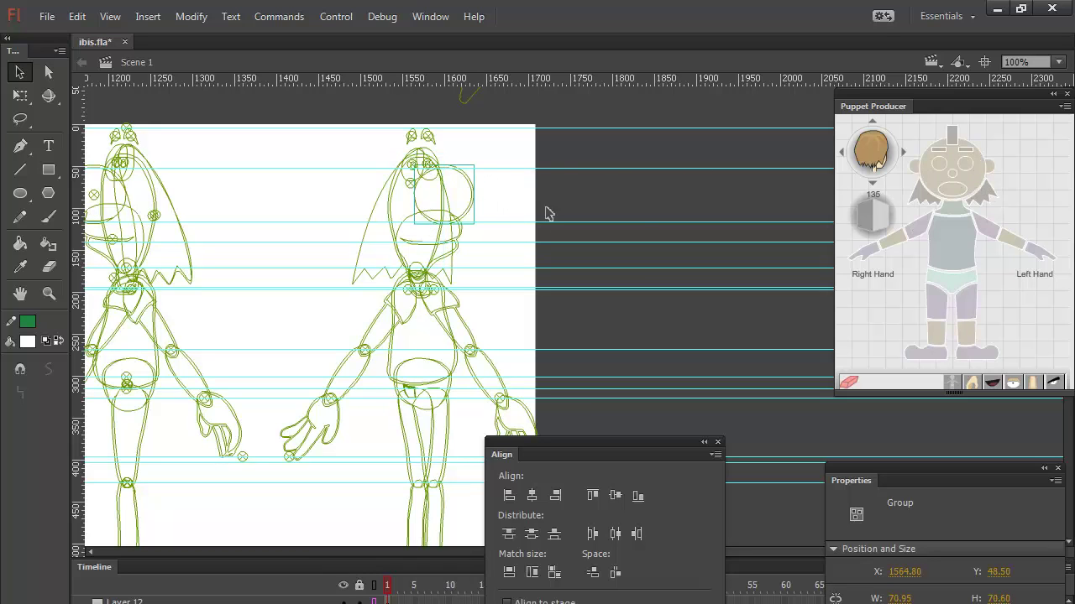
pyautogui.click(953, 182)
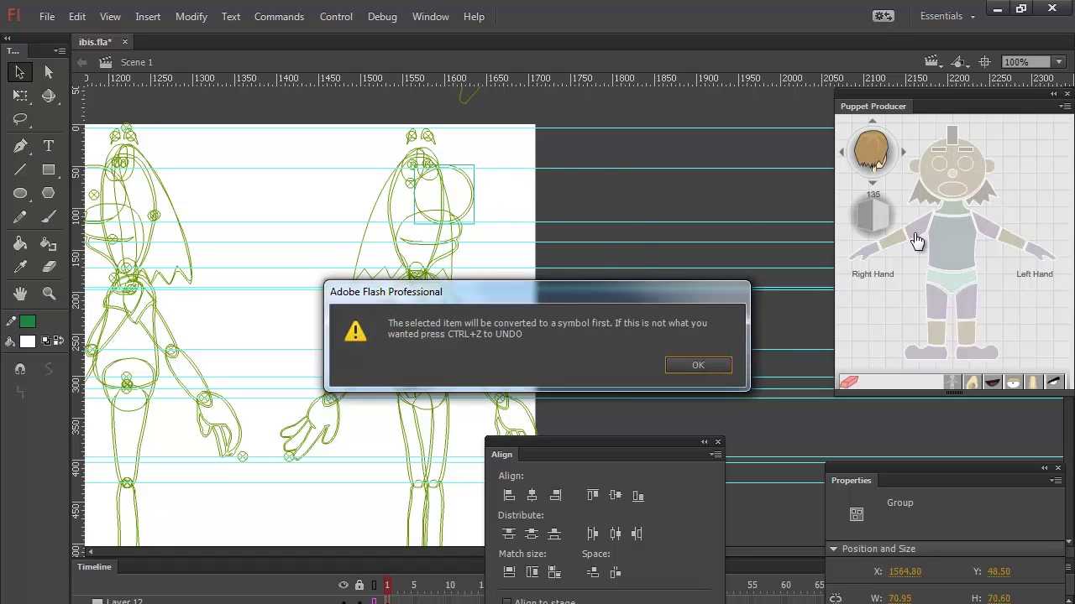
pyautogui.click(702, 366)
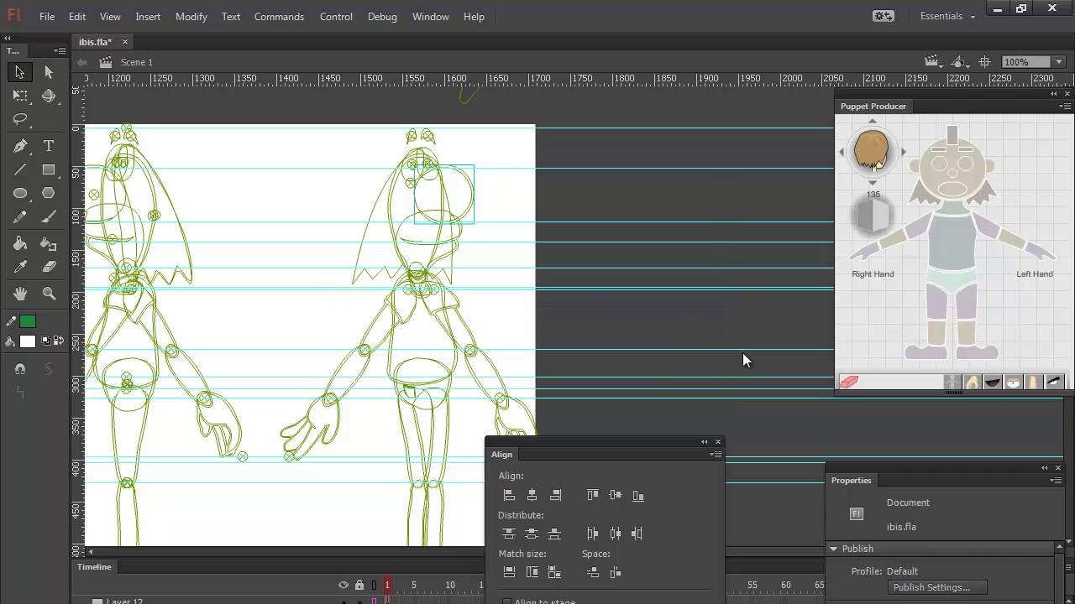
# Convert the mouth group of the 135-degree view to a symbol and assign it as the puppet's mouth
pyautogui.click(461, 237)
pyautogui.click(963, 199)
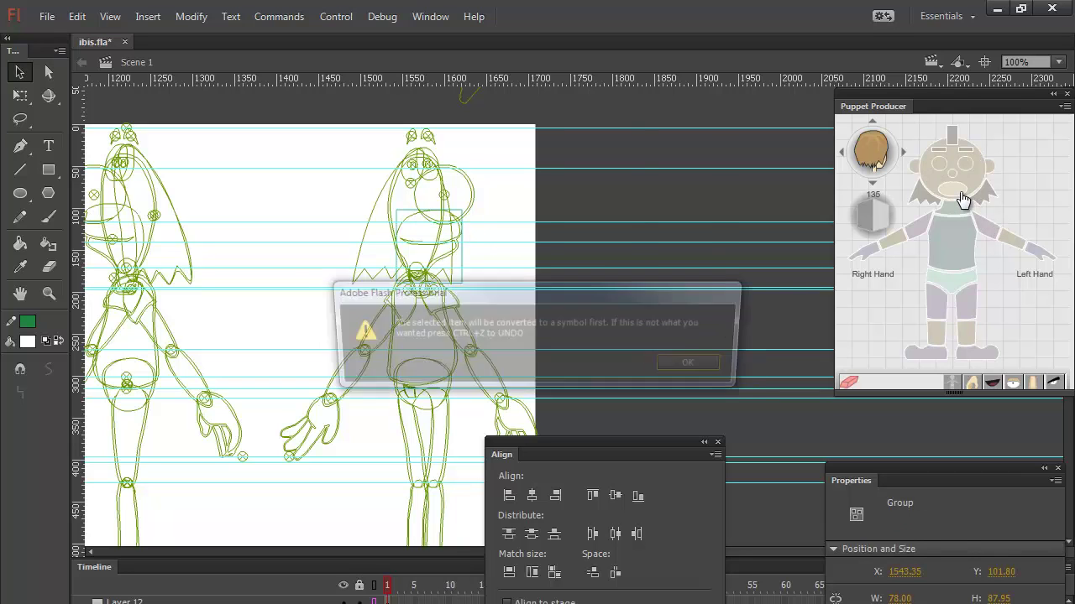
pyautogui.click(688, 362)
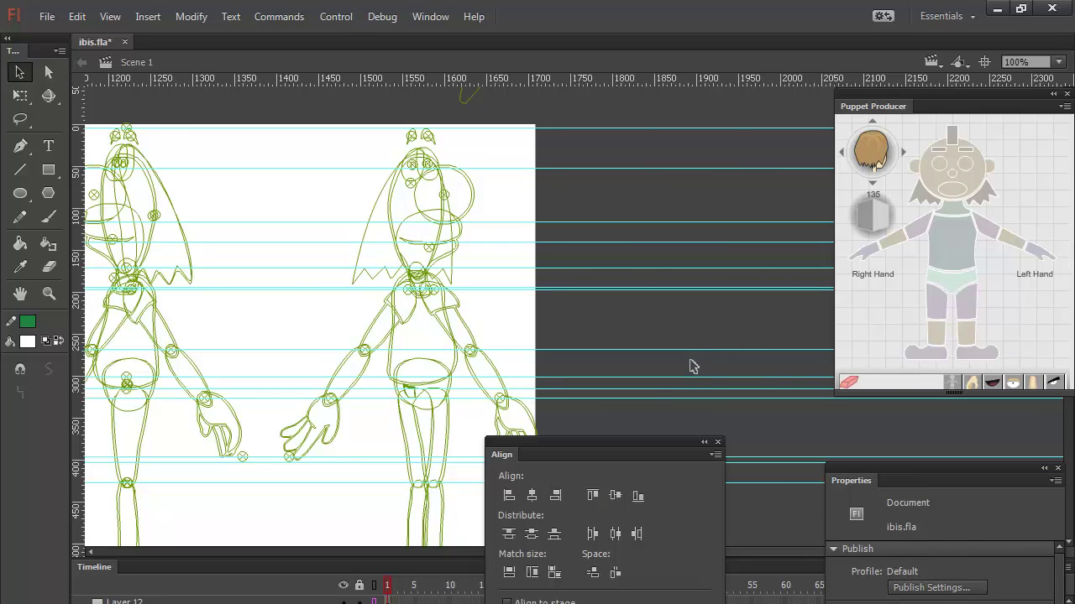
# Convert the neck group of the 135-degree view to a symbol and assign it as the puppet's neck
pyautogui.click(422, 274)
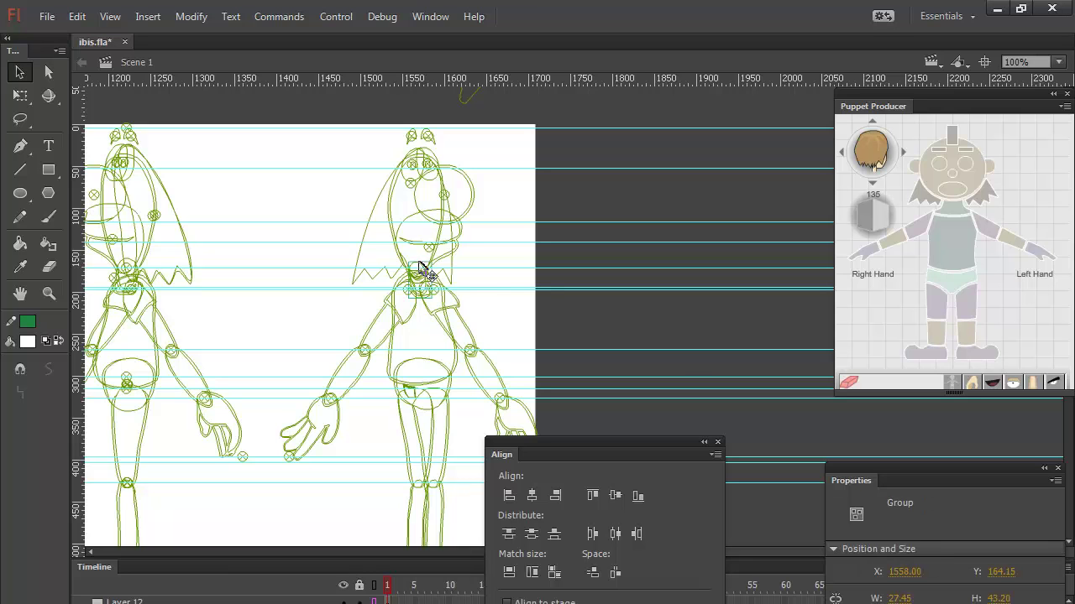
pyautogui.hotkey('ctrl', '=')
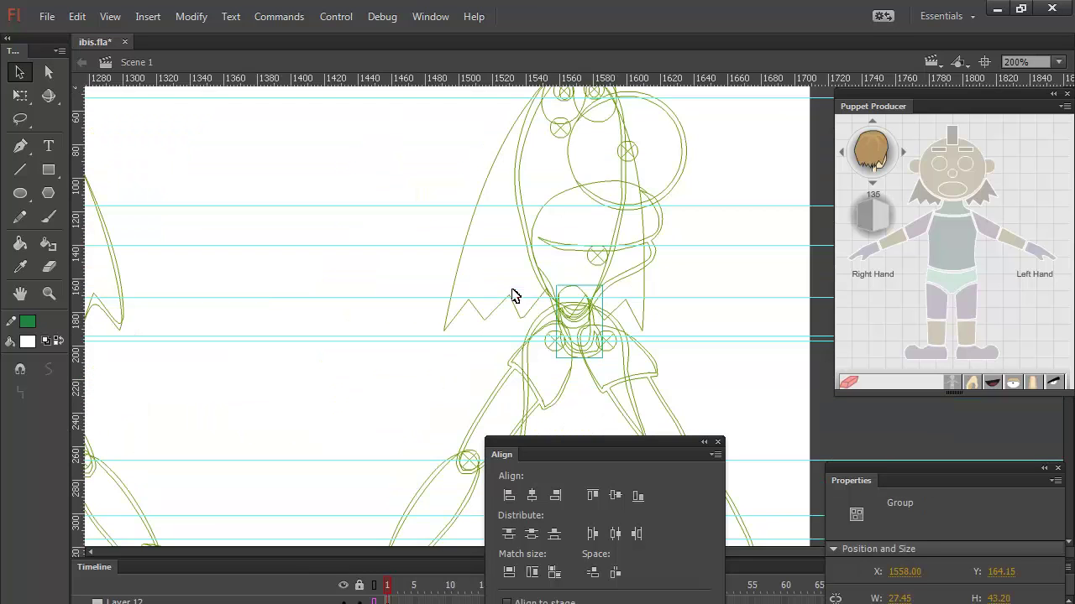
pyautogui.moveTo(579, 273); pyautogui.dragTo(643, 271)
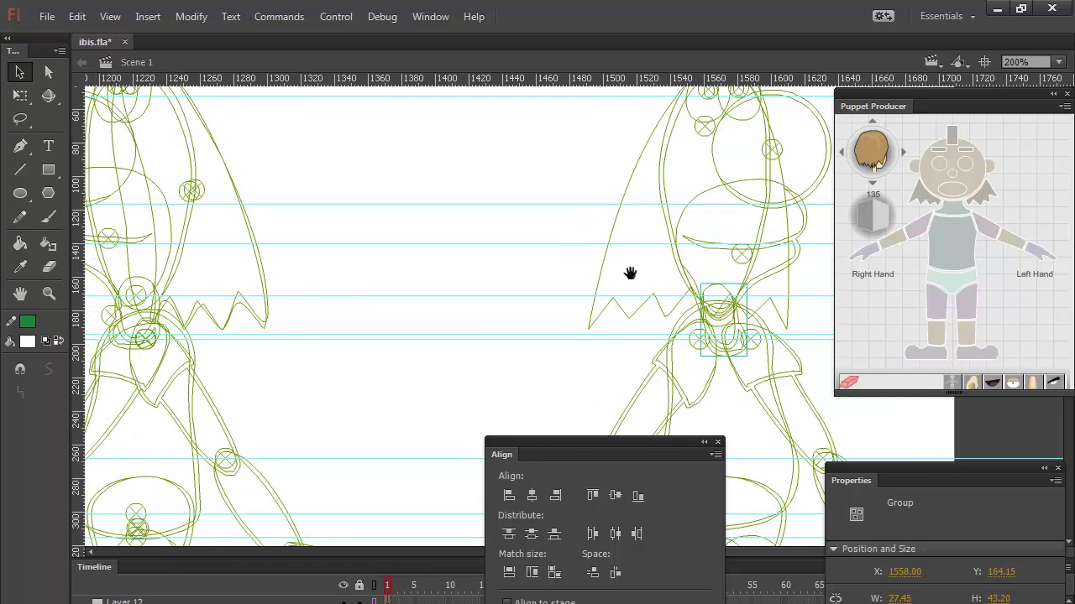
pyautogui.click(958, 217)
pyautogui.click(694, 367)
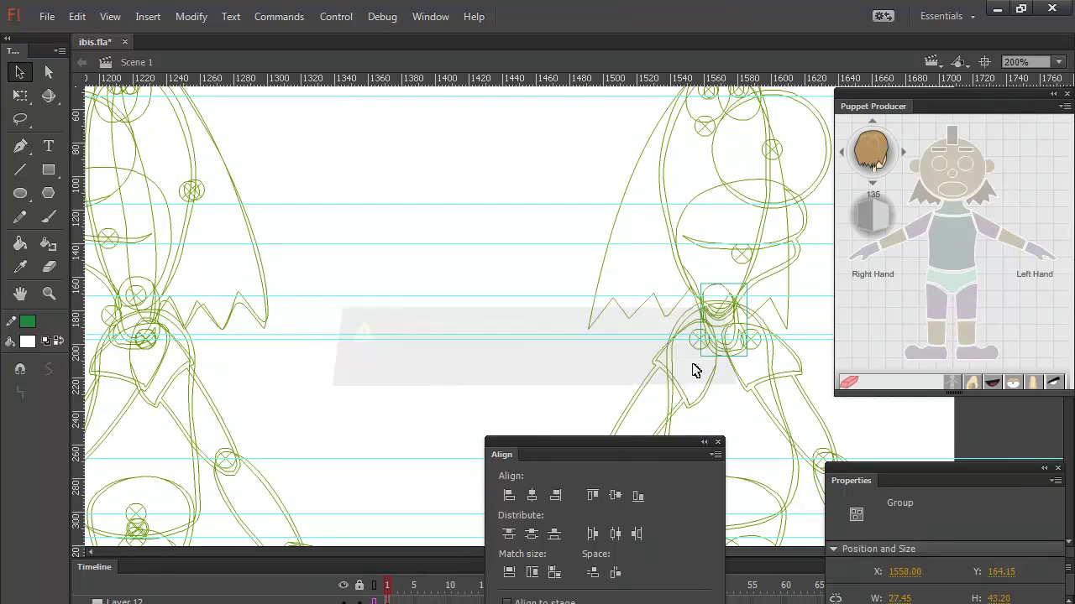
# Move right_arm_270_pivot in the side view down to Y 207.05, clear of the overlapping neck pivot
pyautogui.click(724, 359)
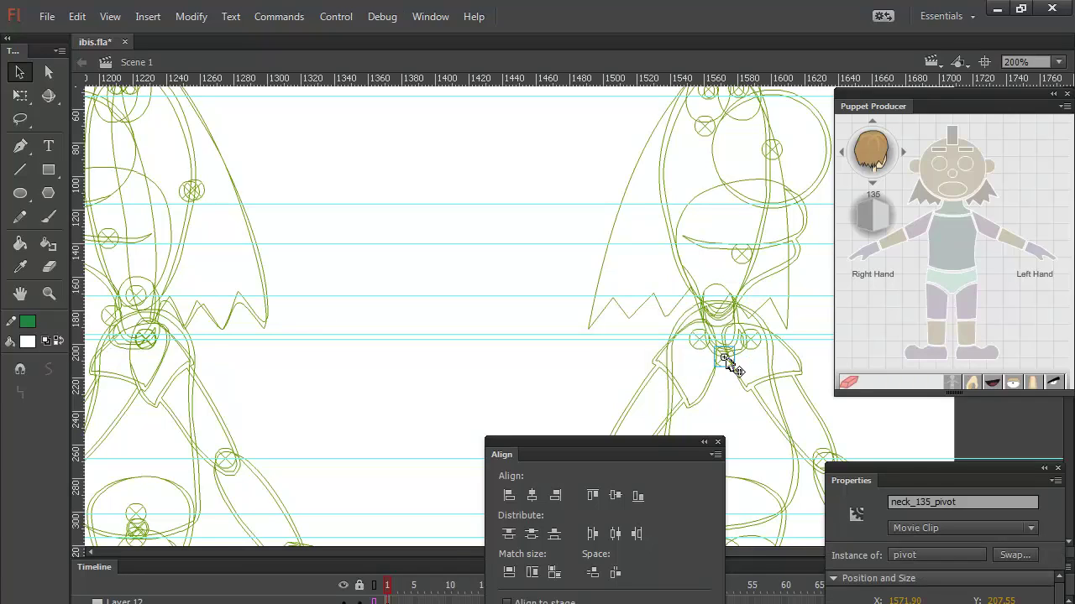
pyautogui.click(129, 332)
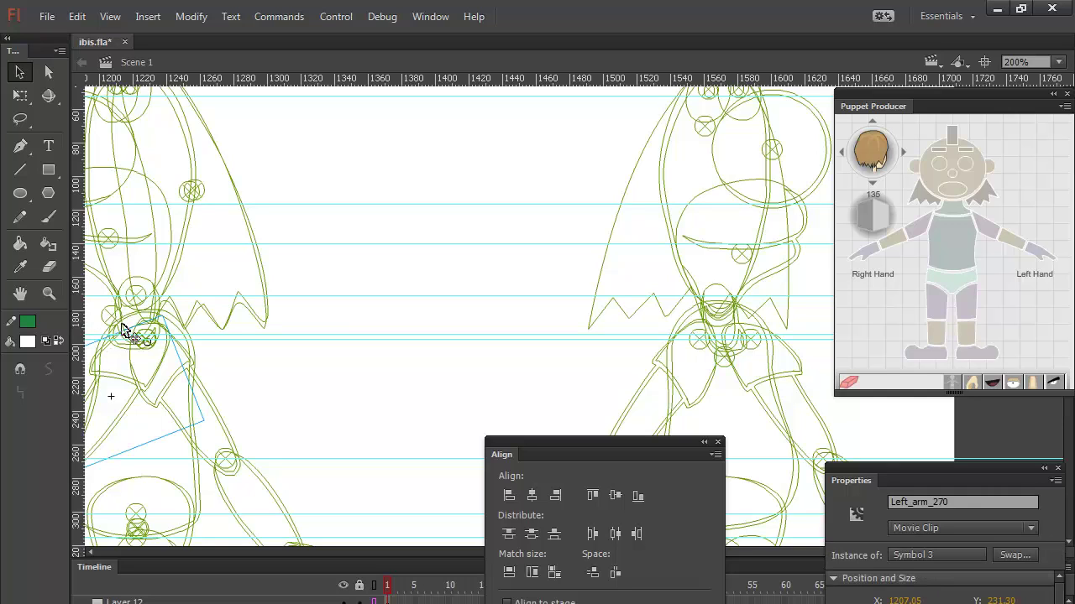
pyautogui.click(118, 318)
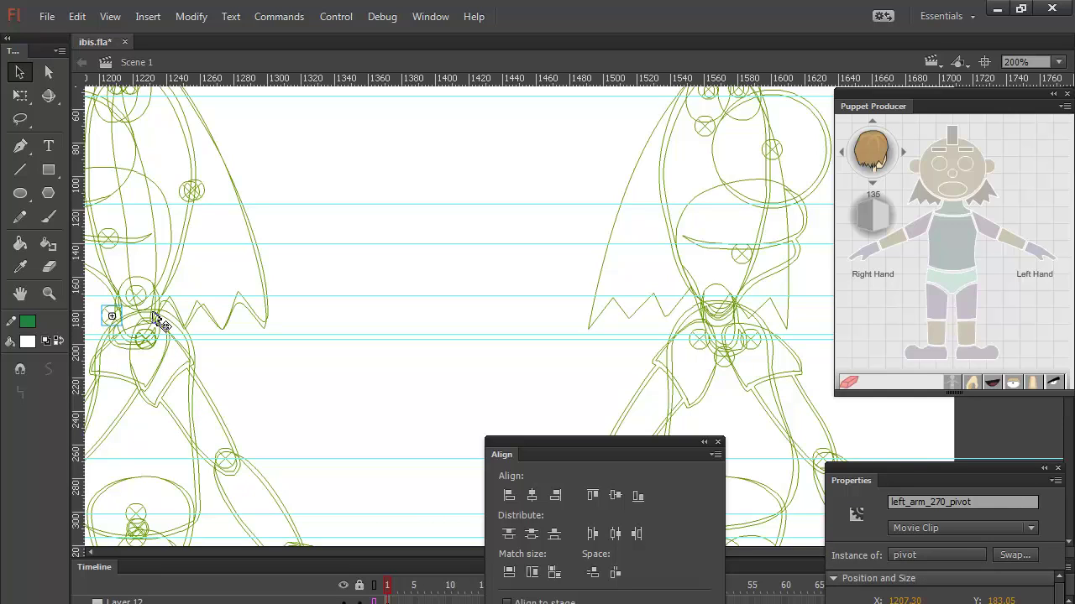
pyautogui.click(149, 345)
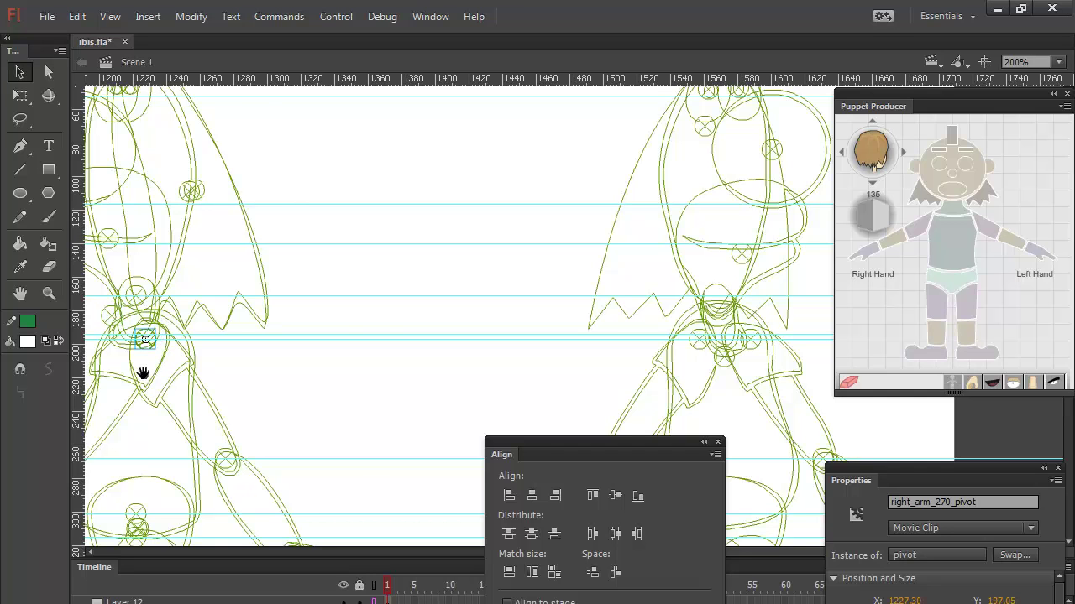
pyautogui.moveTo(144, 372); pyautogui.dragTo(315, 369)
pyautogui.click(364, 359)
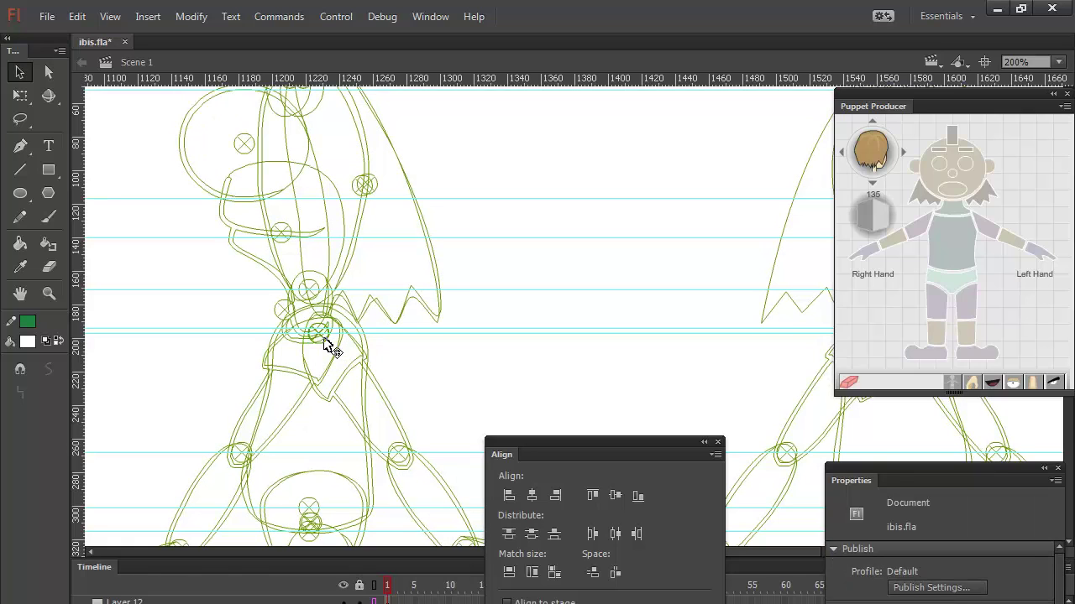
pyautogui.click(326, 345)
pyautogui.press('Down')
pyautogui.press('Down')
pyautogui.press('Down')
pyautogui.press('Down')
pyautogui.press('Down')
pyautogui.press('Down')
pyautogui.press('Down')
pyautogui.press('Down')
pyautogui.press('Down')
pyautogui.press('Down')
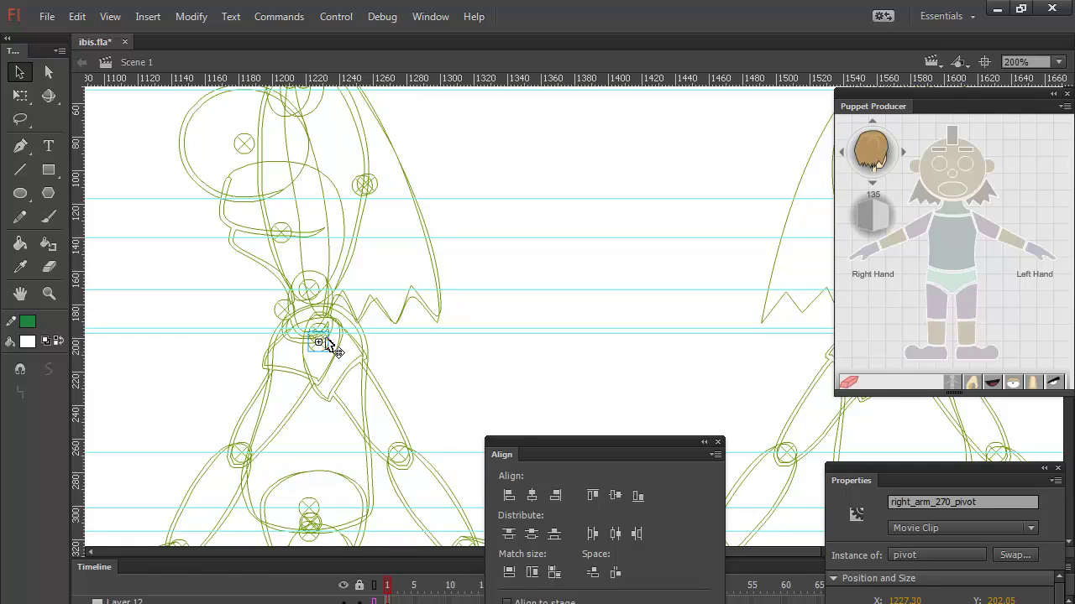
# Move neck_270_pivot up to Y 193.55 and left so it sits directly beneath the head pivot
pyautogui.click(323, 330)
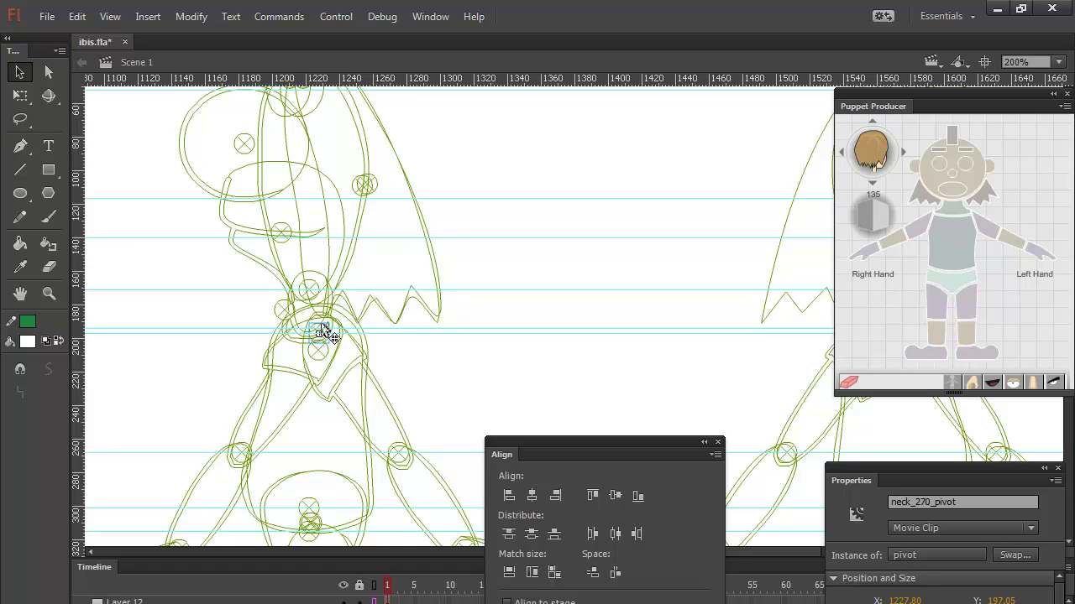
pyautogui.press('Up')
pyautogui.press('Up')
pyautogui.press('Up')
pyautogui.press('Up')
pyautogui.press('Up')
pyautogui.moveTo(322, 328); pyautogui.dragTo(322, 331)
pyautogui.moveTo(505, 457); pyautogui.dragTo(658, 549)
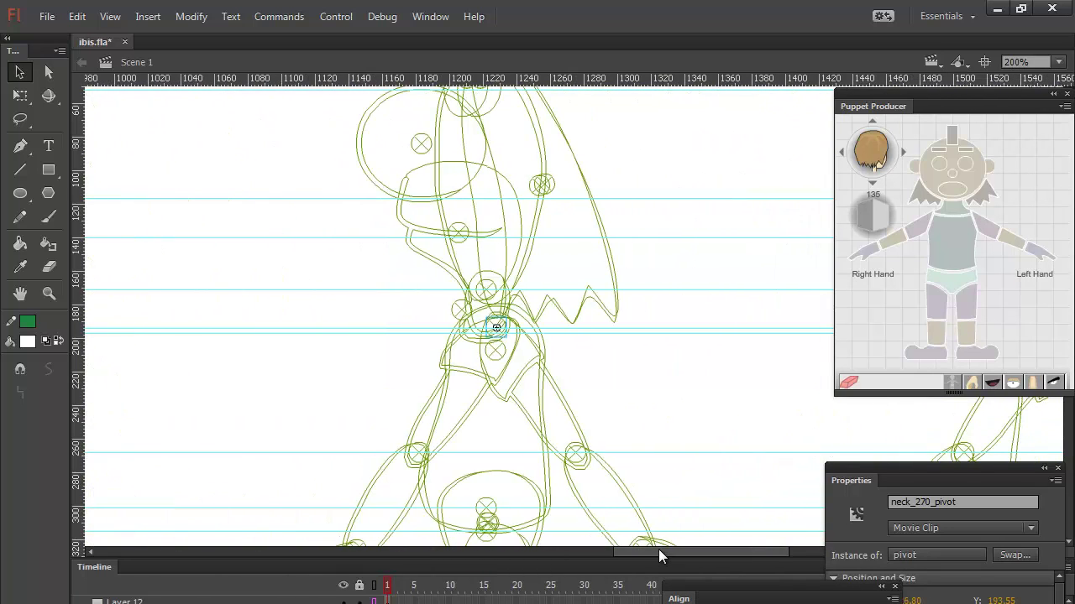
pyautogui.press('Left')
pyautogui.press('Left')
pyautogui.press('Left')
pyautogui.press('Left')
pyautogui.press('Left')
pyautogui.press('Left')
pyautogui.press('Left')
pyautogui.press('Left')
pyautogui.press('Left')
pyautogui.press('Left')
pyautogui.press('Left')
pyautogui.press('Left')
# Raise right_arm_270_pivot to Y 197.05 and place left_arm_270_pivot over it at the shoulder
pyautogui.click(496, 351)
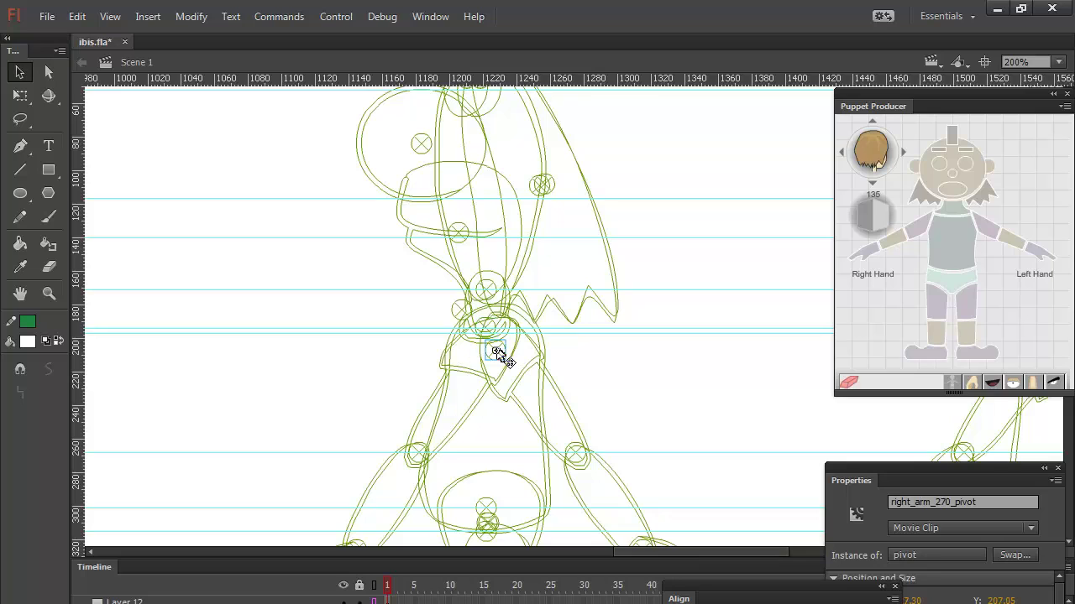
pyautogui.hotkey('shift', 'Up')
pyautogui.hotkey('shift', 'Up')
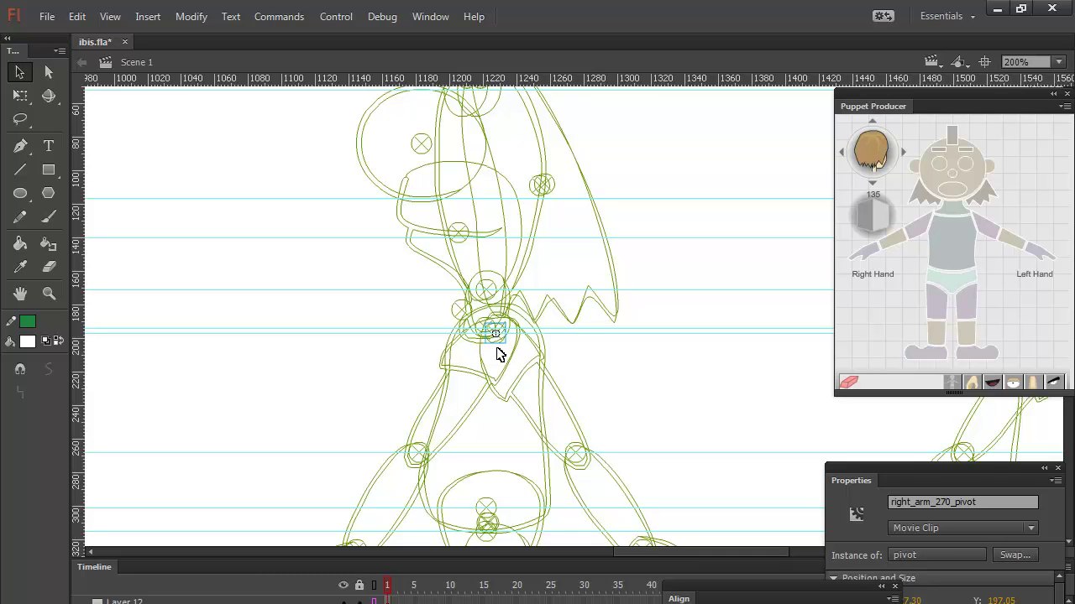
pyautogui.moveTo(462, 307); pyautogui.dragTo(498, 341)
pyautogui.click(640, 387)
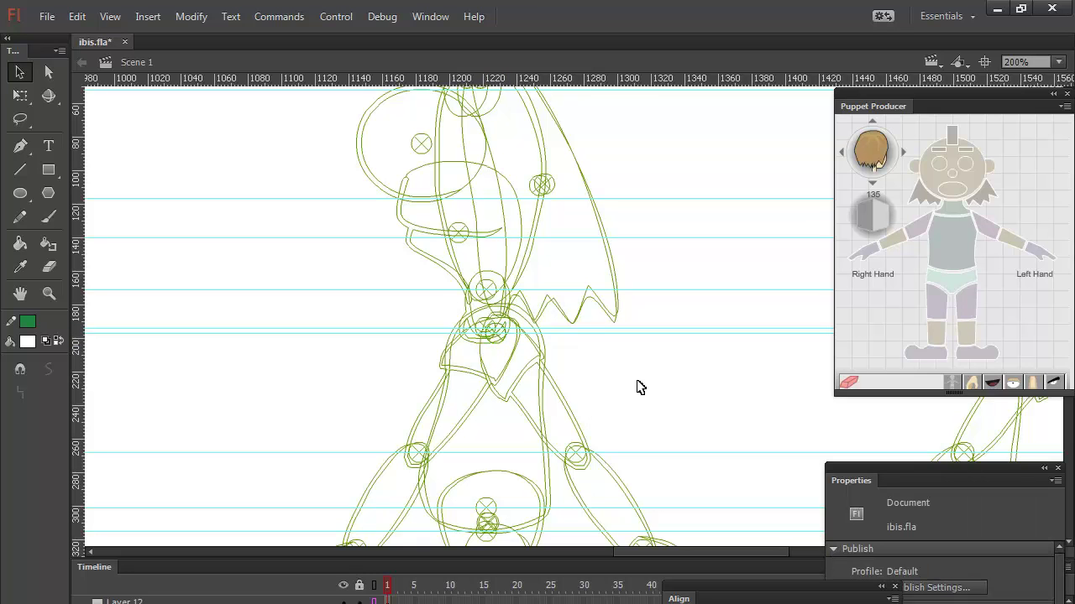
# Move neck_135_pivot up to Y 194.05, between the two shoulder pivots of the 135-degree view
pyautogui.moveTo(691, 369)
pyautogui.mouseDown()
pyautogui.moveTo(444, 383)
pyautogui.moveTo(518, 428)
pyautogui.mouseUp()
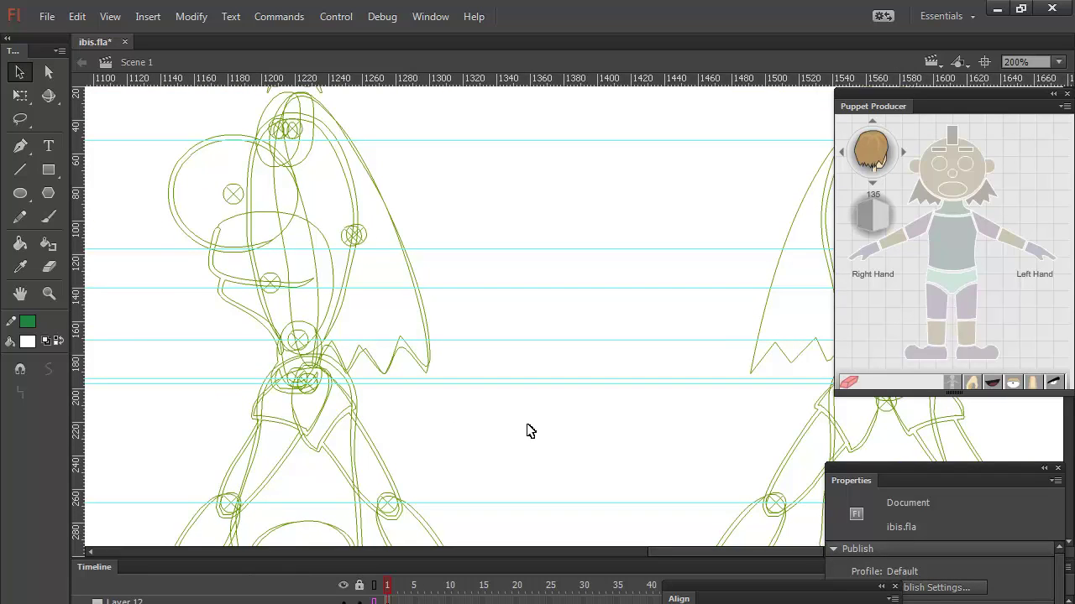
pyautogui.moveTo(688, 444)
pyautogui.mouseDown()
pyautogui.moveTo(576, 389)
pyautogui.moveTo(604, 307)
pyautogui.moveTo(609, 379)
pyautogui.moveTo(398, 375)
pyautogui.mouseUp()
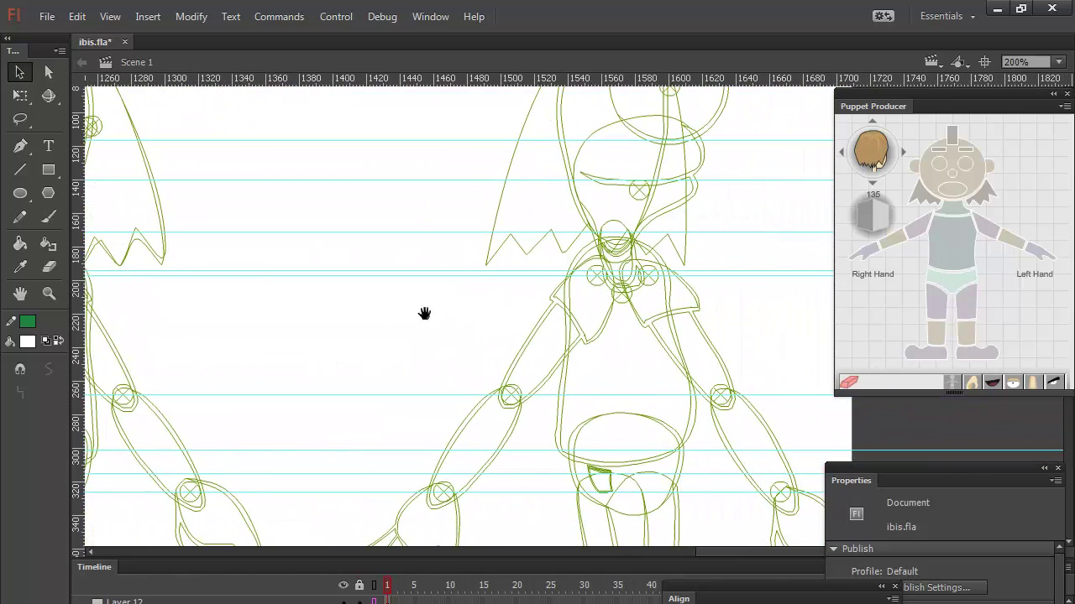
pyautogui.moveTo(377, 317)
pyautogui.mouseDown()
pyautogui.moveTo(552, 377)
pyautogui.moveTo(421, 339)
pyautogui.moveTo(415, 377)
pyautogui.moveTo(530, 377)
pyautogui.moveTo(518, 345)
pyautogui.moveTo(393, 377)
pyautogui.mouseUp()
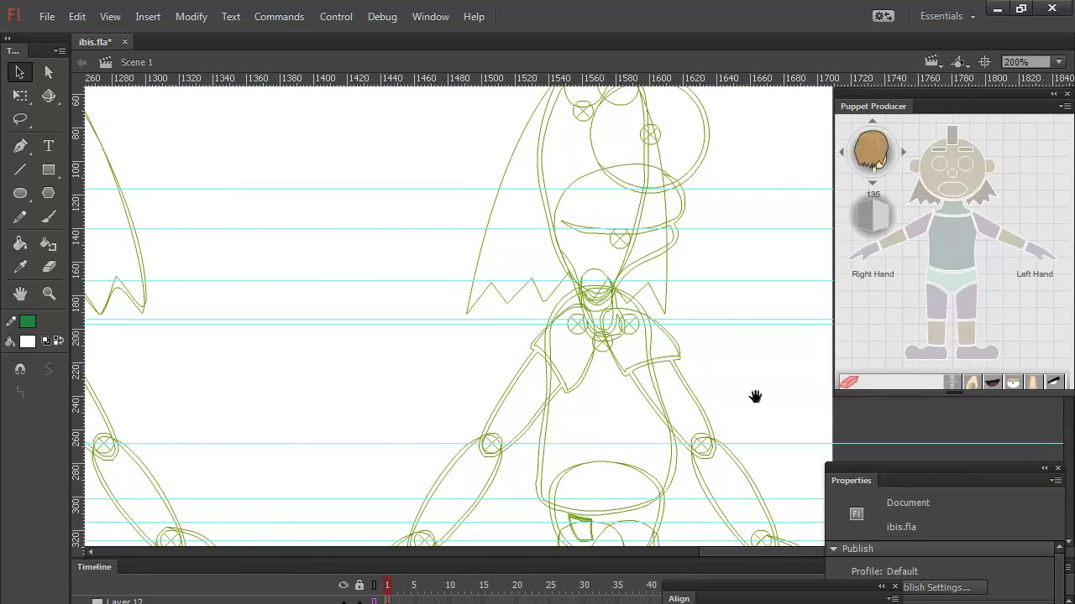
pyautogui.moveTo(756, 394)
pyautogui.mouseDown()
pyautogui.moveTo(627, 333)
pyautogui.moveTo(566, 355)
pyautogui.moveTo(561, 376)
pyautogui.mouseUp()
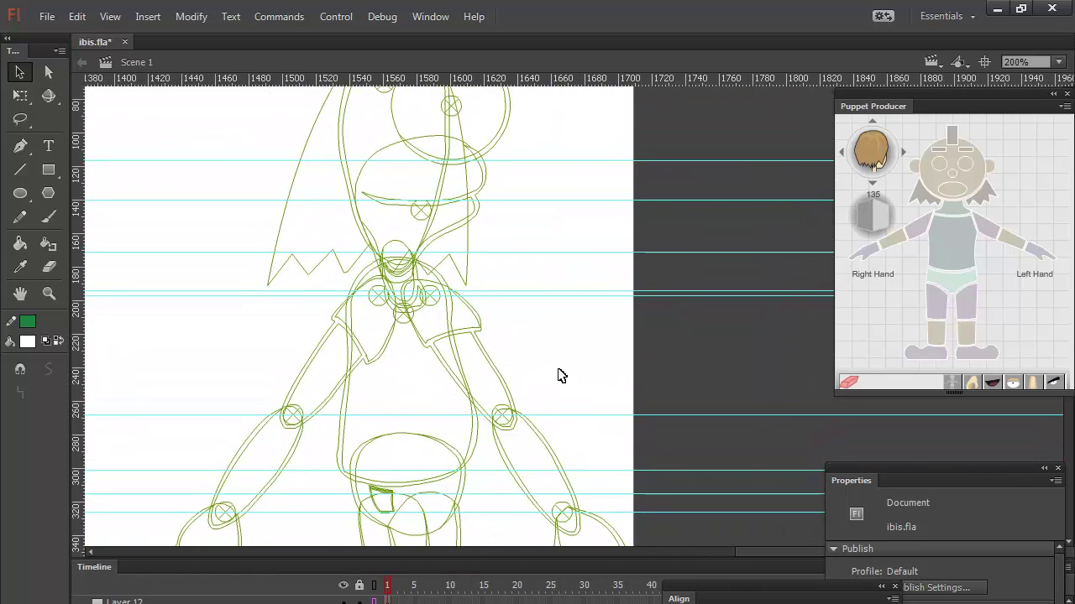
pyautogui.click(406, 245)
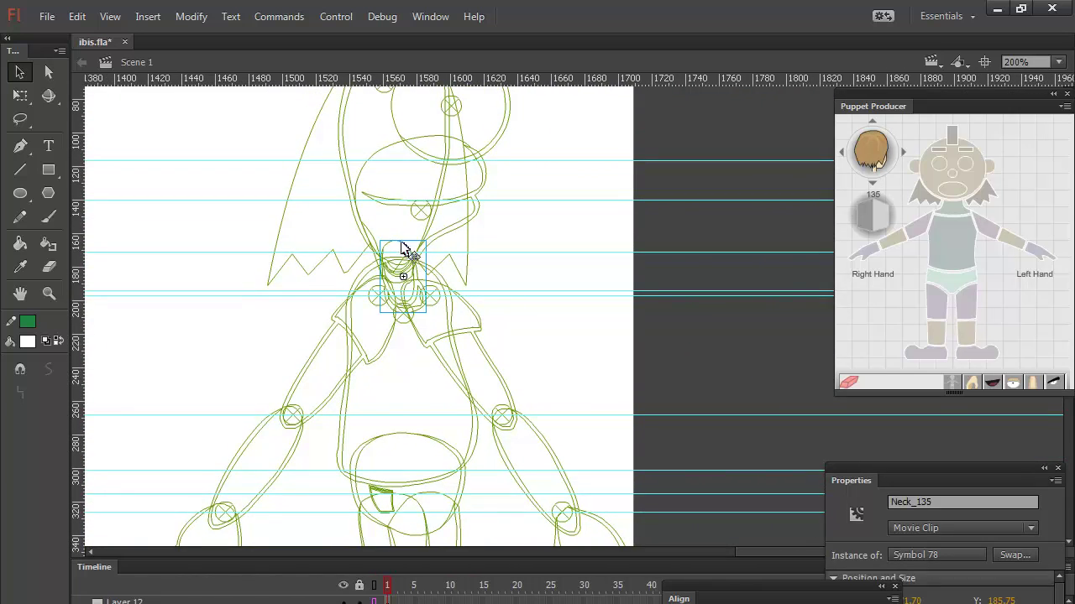
pyautogui.click(408, 322)
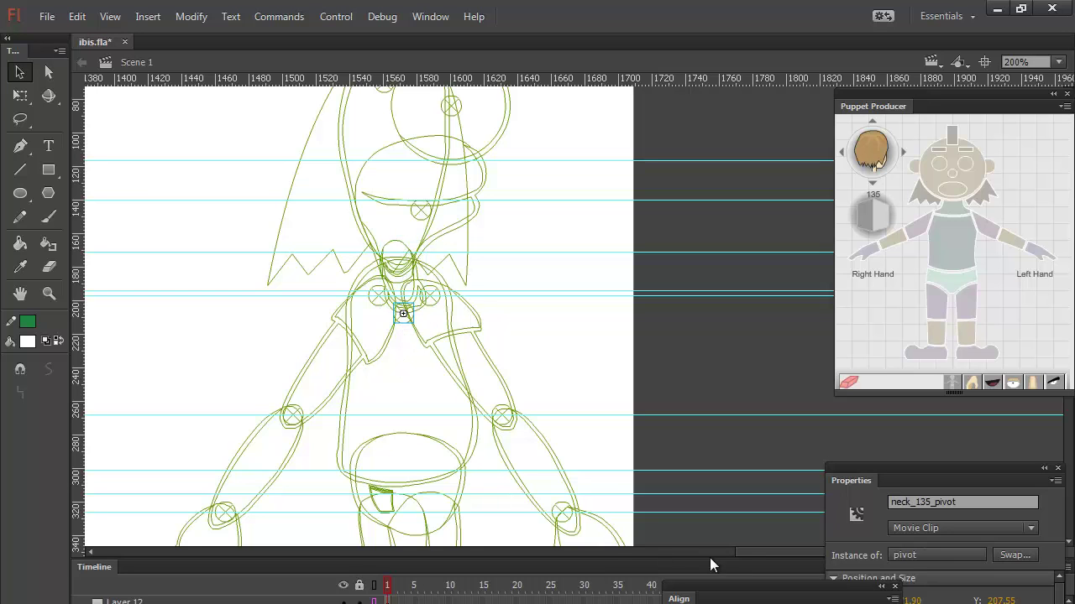
pyautogui.moveTo(746, 553); pyautogui.dragTo(702, 552)
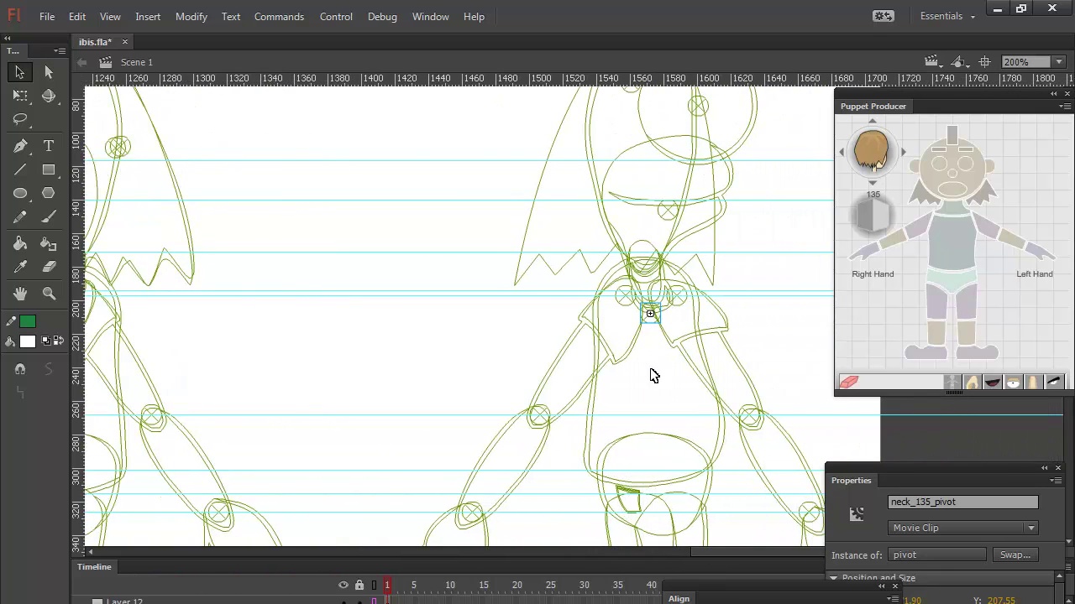
pyautogui.press('Up')
pyautogui.press('Up')
pyautogui.press('Up')
pyautogui.press('Up')
pyautogui.press('Up')
pyautogui.press('Up')
pyautogui.press('Up')
pyautogui.press('Up')
pyautogui.press('Up')
pyautogui.press('Up')
pyautogui.press('Up')
pyautogui.press('Up')
pyautogui.press('Up')
pyautogui.press('Up')
pyautogui.press('Up')
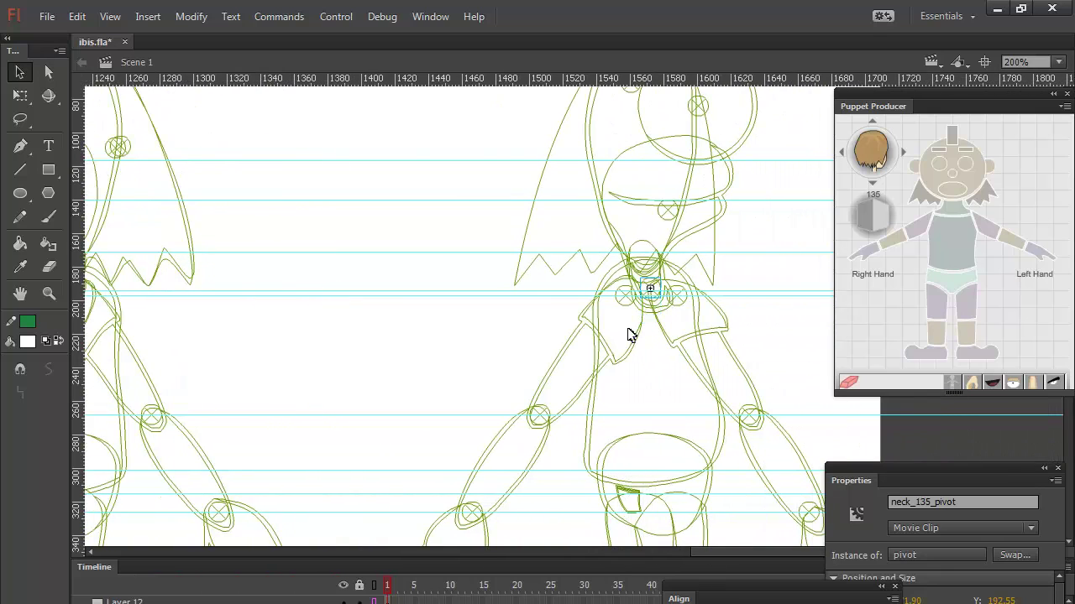
pyautogui.press('Down')
pyautogui.press('Down')
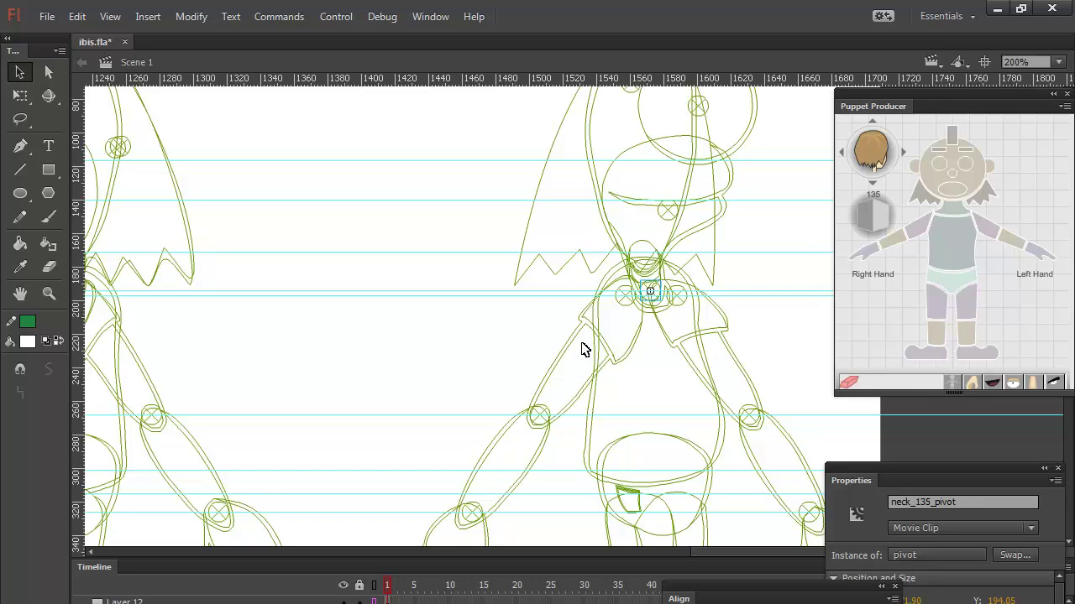
# Convert the head group of the 135-degree view to a symbol and assign it as the puppet's head
pyautogui.click(680, 233)
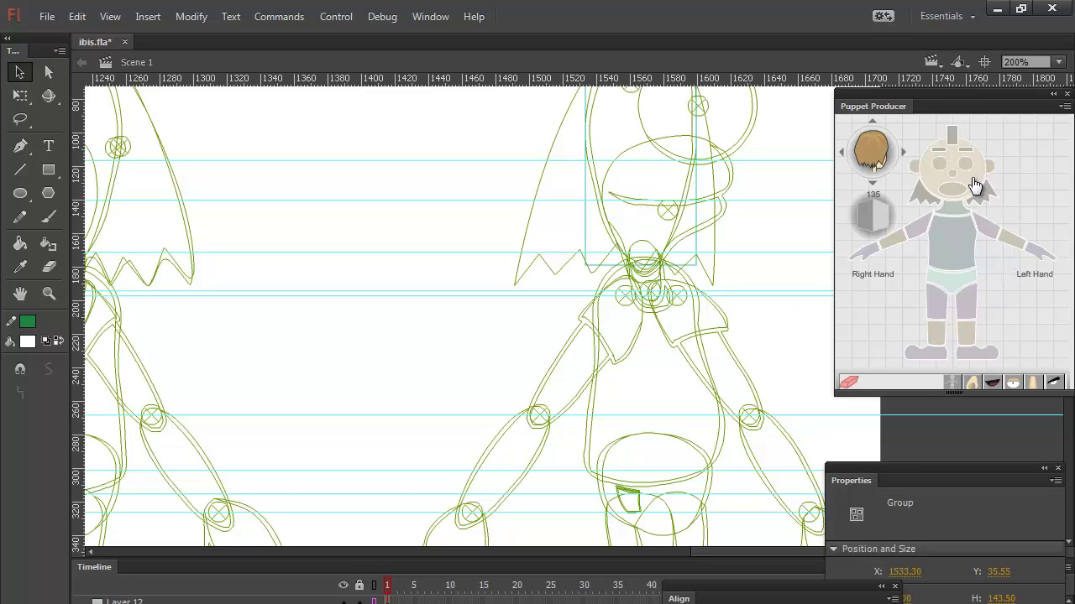
pyautogui.click(991, 212)
pyautogui.click(696, 366)
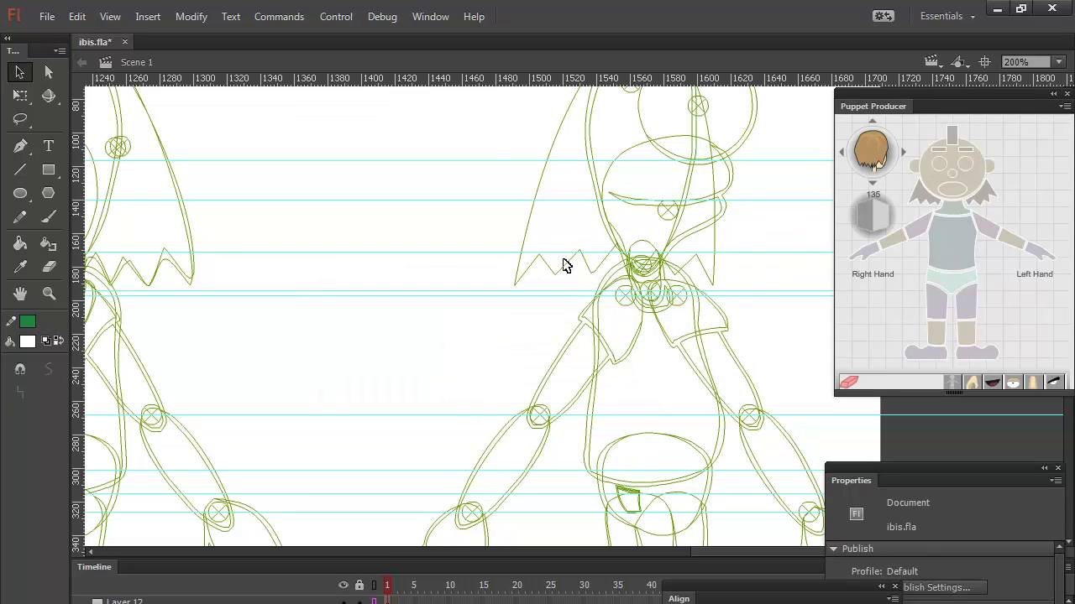
# Raise face_135_pivot to Y 171.00 so it sits on the guide above the neck of the 135-degree view
pyautogui.click(624, 288)
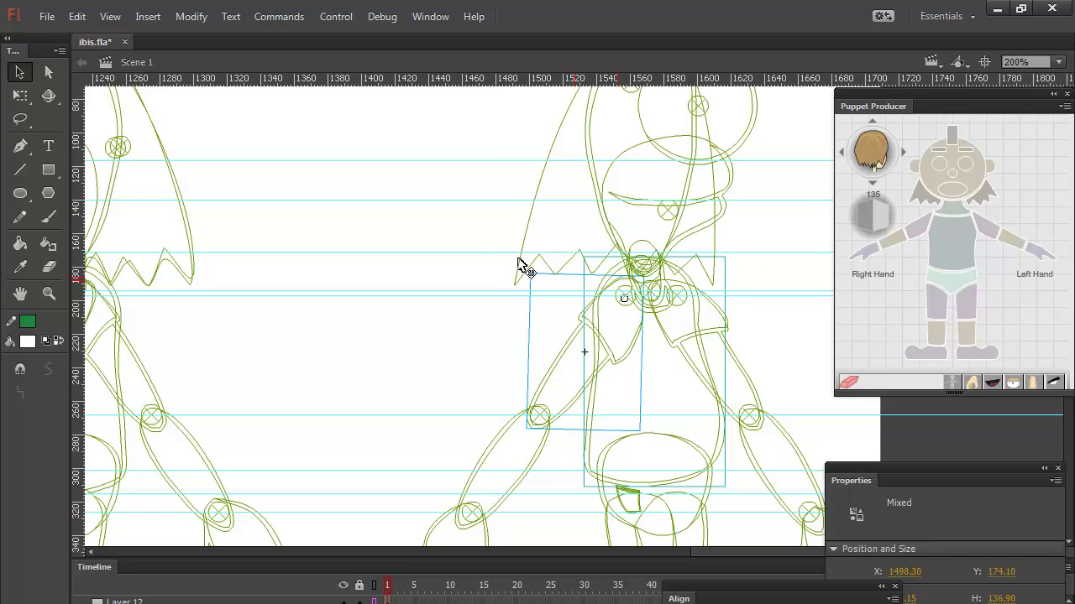
pyautogui.click(473, 241)
pyautogui.moveTo(472, 242)
pyautogui.mouseDown()
pyautogui.moveTo(557, 247)
pyautogui.moveTo(546, 255)
pyautogui.mouseUp()
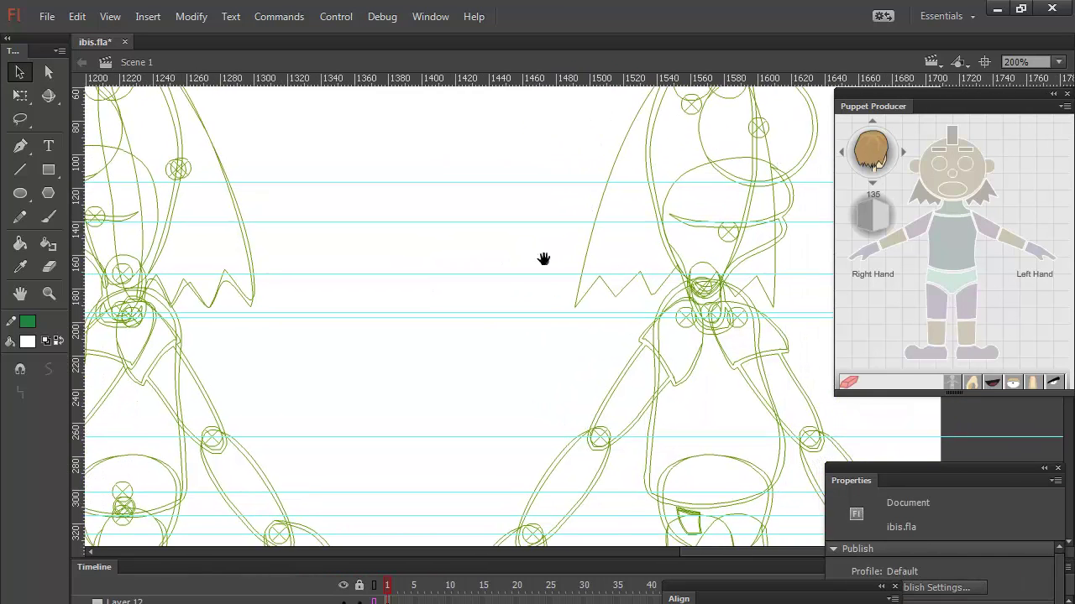
pyautogui.click(707, 288)
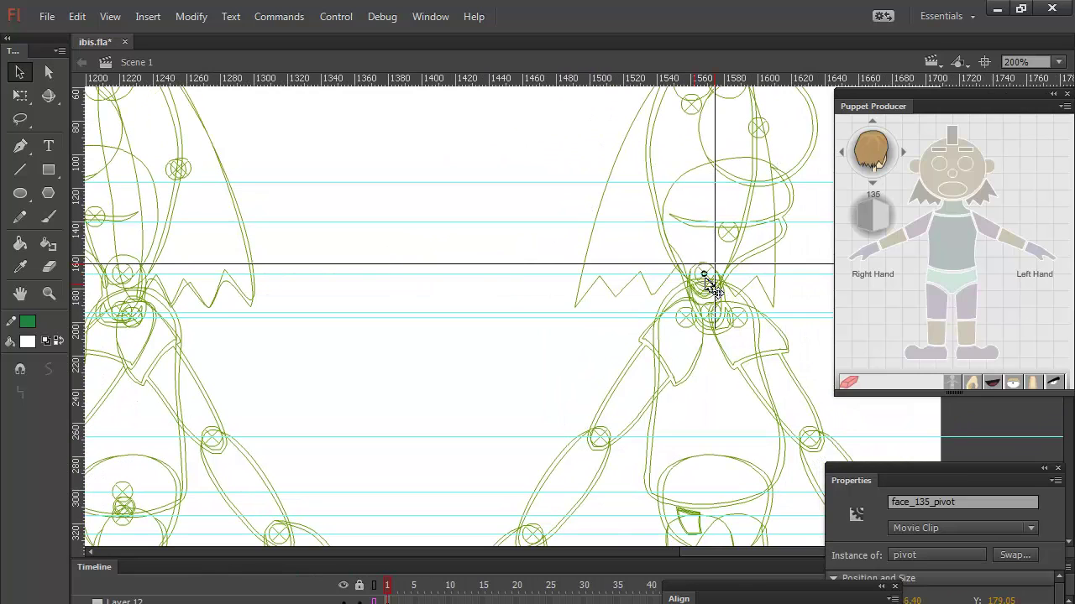
pyautogui.moveTo(709, 285); pyautogui.dragTo(708, 281)
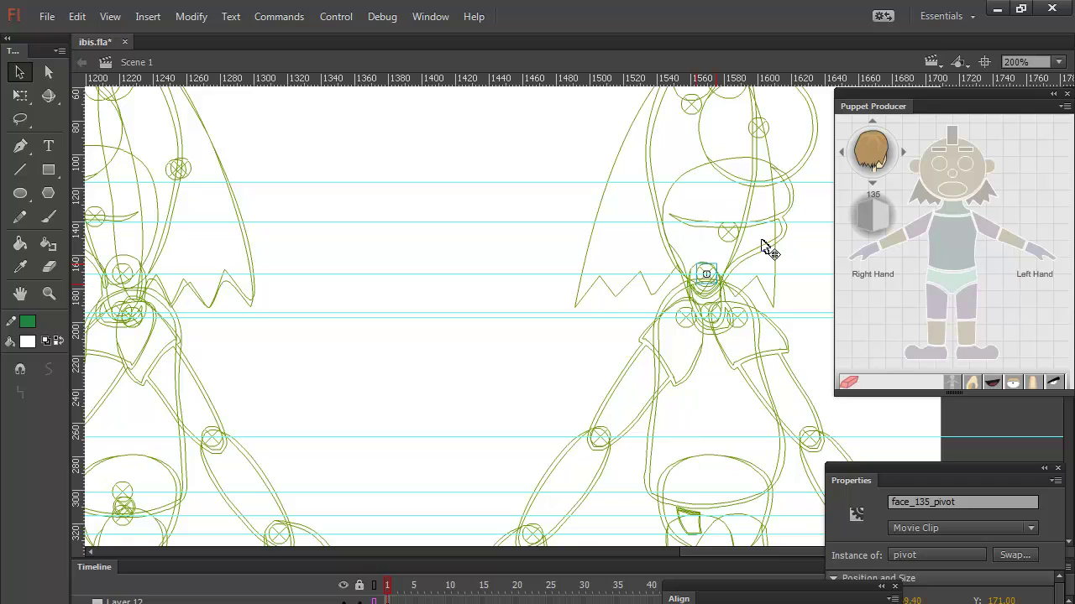
# Convert the upper body group to a symbol, assign it as the upper torso, and raise upper_torso_135_pivot to Y 301.05
pyautogui.keyDown('shift'); pyautogui.click(709, 315); pyautogui.keyUp('shift')
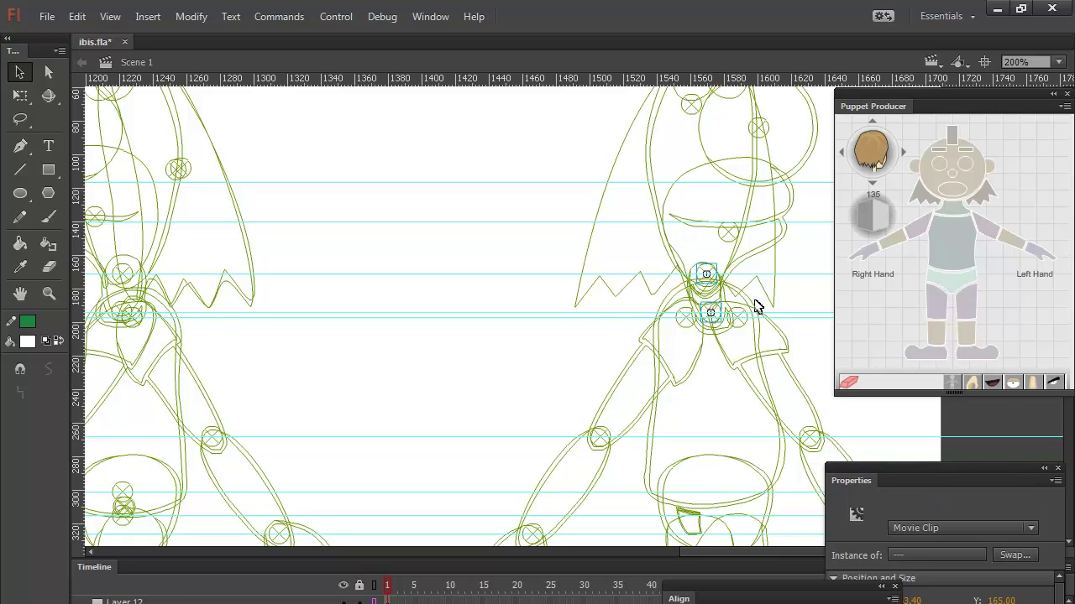
pyautogui.hotkey('ctrl', 'g')
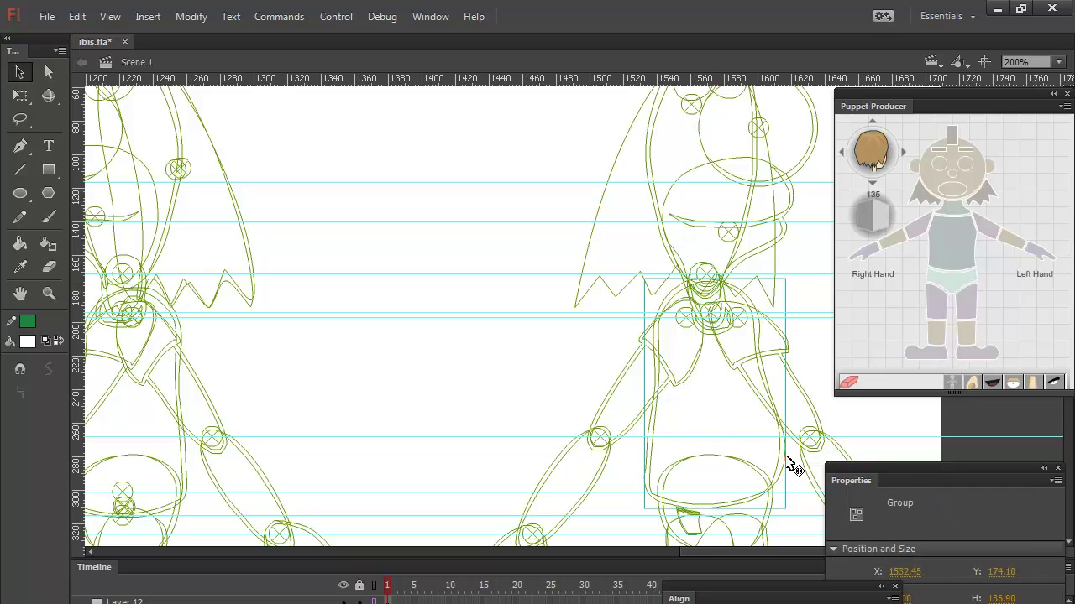
pyautogui.click(957, 260)
pyautogui.click(705, 363)
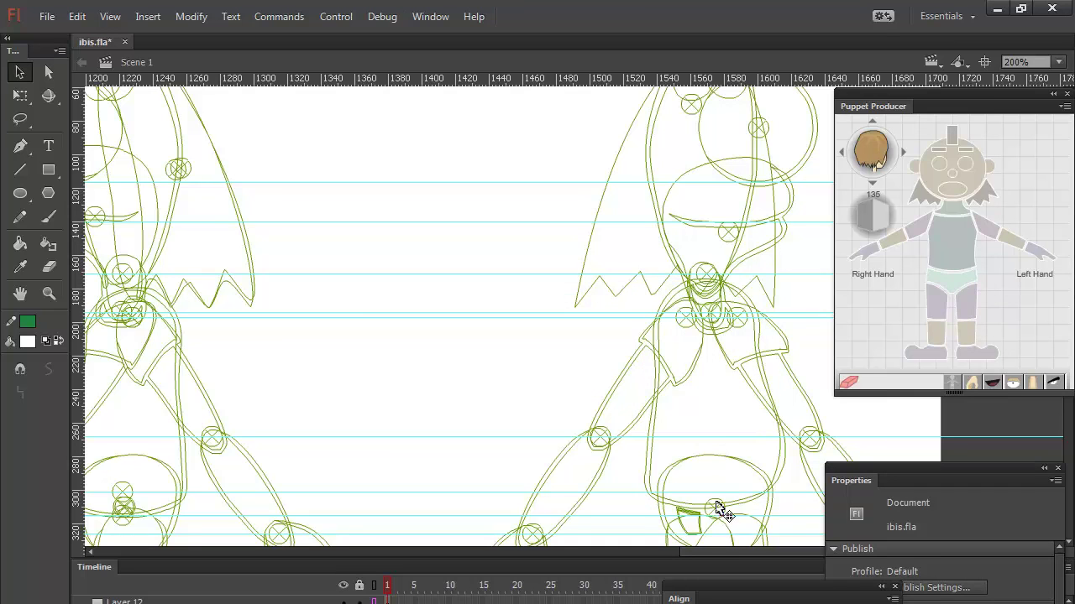
pyautogui.moveTo(715, 508); pyautogui.dragTo(715, 493)
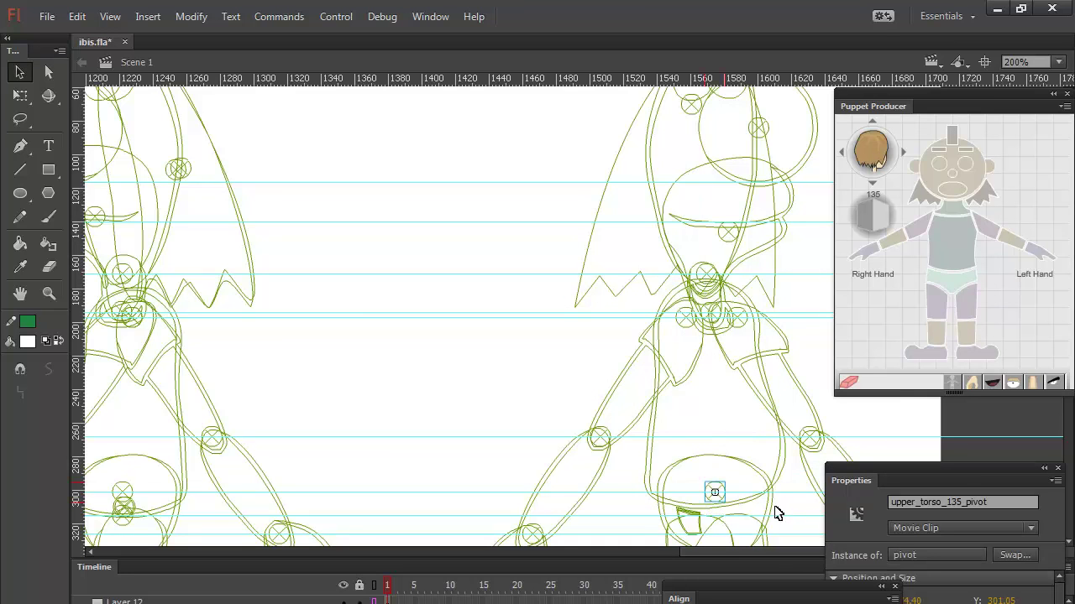
# Convert the hip group of the 135-degree view to a symbol and assign it as the puppet's lower torso
pyautogui.moveTo(775, 509); pyautogui.dragTo(767, 403)
pyautogui.click(767, 403)
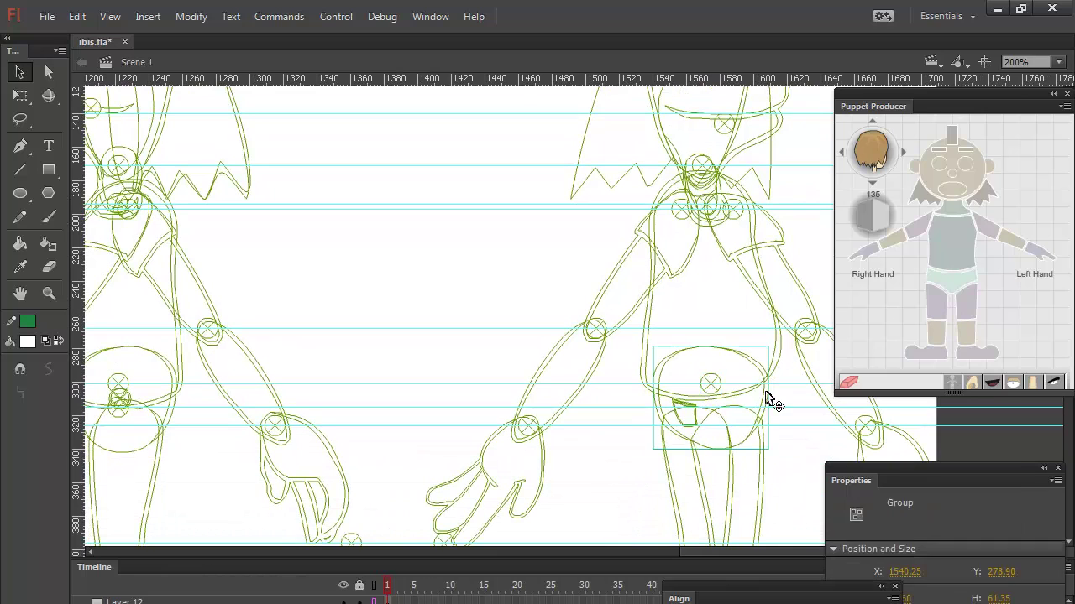
pyautogui.click(960, 296)
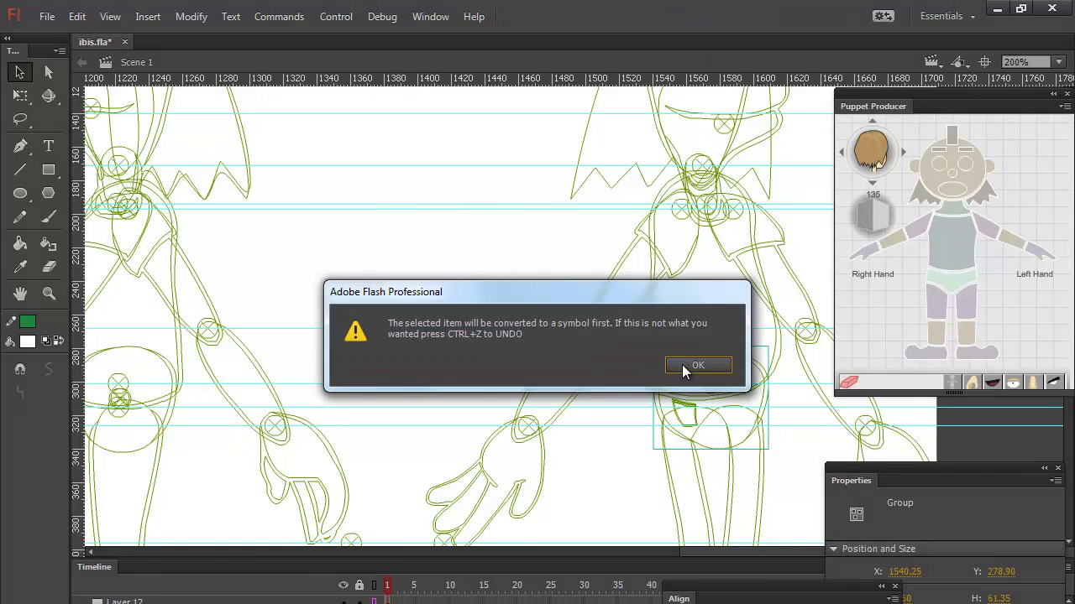
pyautogui.click(684, 364)
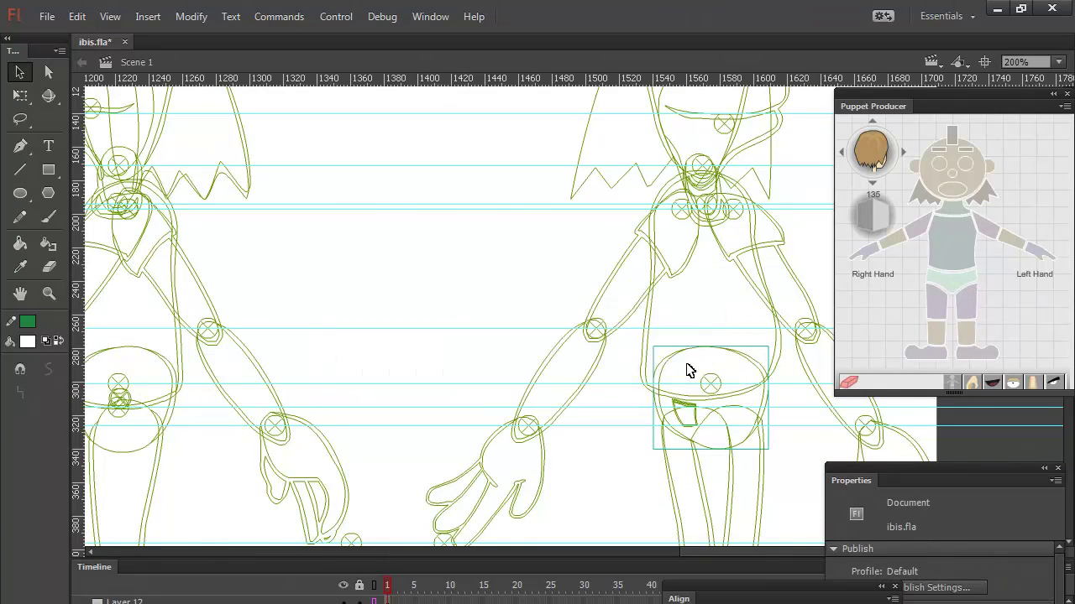
# Move lower_torso_135_pivot down onto the guide just beneath the upper torso pivot
pyautogui.click(712, 402)
pyautogui.press('Down')
pyautogui.press('Down')
pyautogui.press('Down')
pyautogui.press('Down')
pyautogui.press('Down')
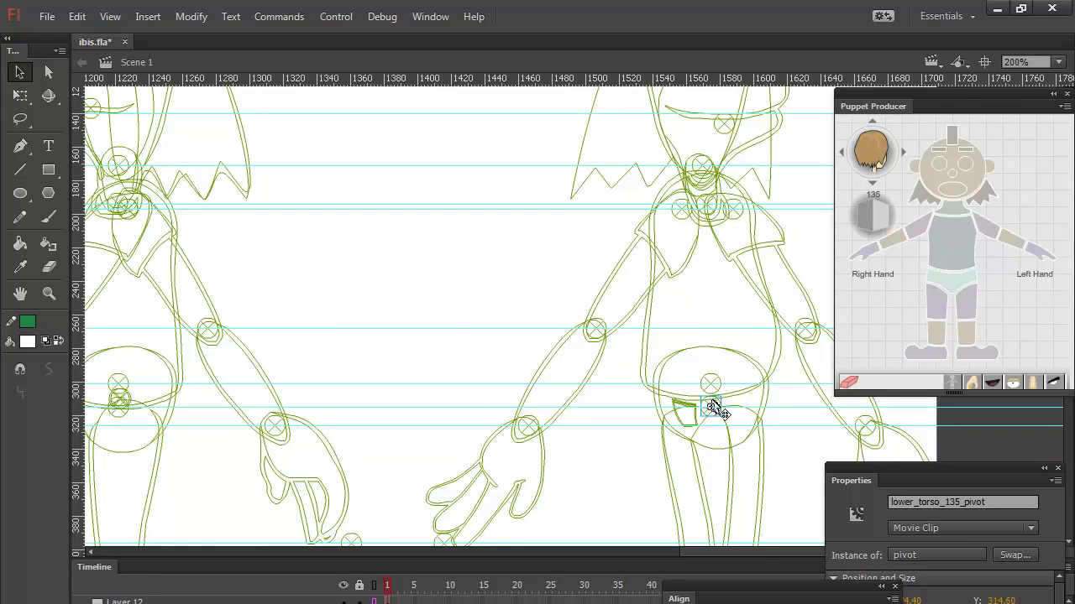
pyautogui.moveTo(713, 408); pyautogui.dragTo(714, 409)
# Align the horizontal centers of the lower torso, upper torso, neck, face and head nud pivots of the 135-degree view
pyautogui.keyDown('shift'); pyautogui.click(711, 383); pyautogui.keyUp('shift')
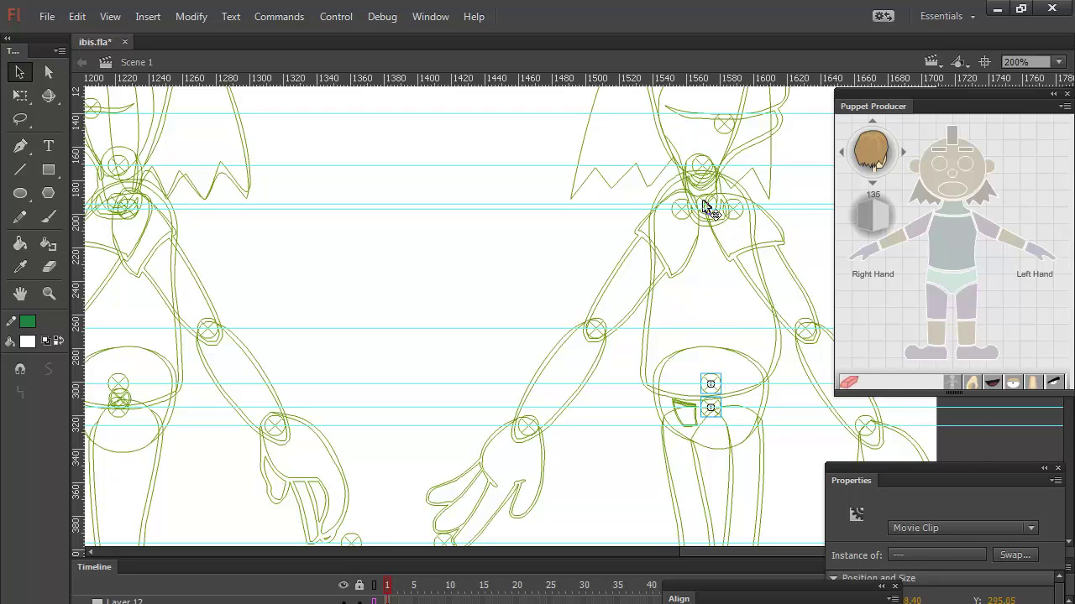
pyautogui.keyDown('shift'); pyautogui.click(706, 206); pyautogui.keyUp('shift')
pyautogui.keyDown('shift'); pyautogui.click(703, 168); pyautogui.keyUp('shift')
pyautogui.moveTo(779, 162); pyautogui.dragTo(633, 366)
pyautogui.moveTo(643, 132); pyautogui.dragTo(634, 236)
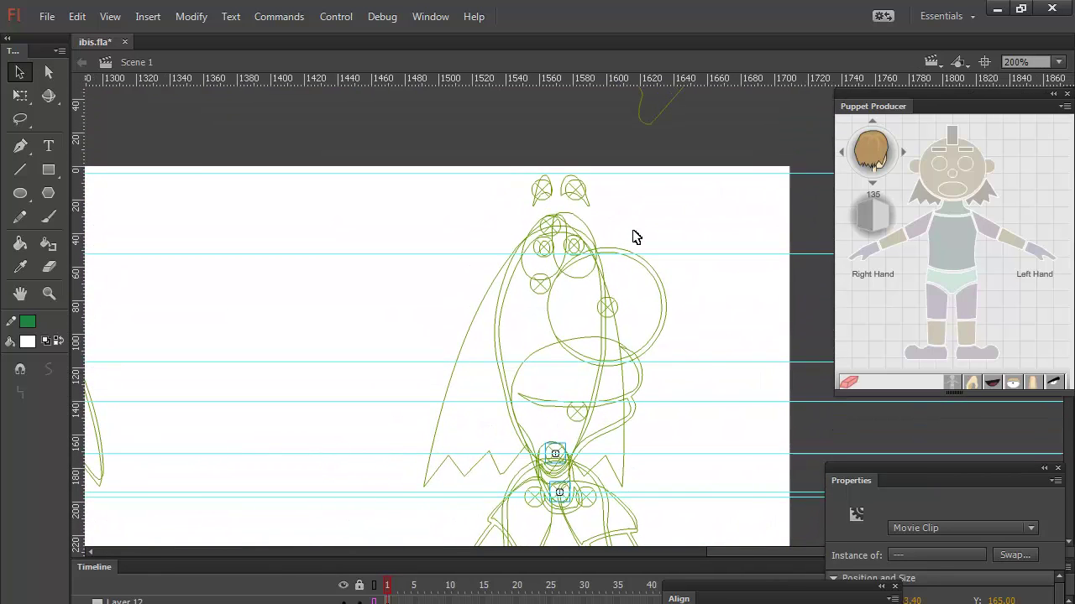
pyautogui.keyDown('shift'); pyautogui.click(550, 227); pyautogui.keyUp('shift')
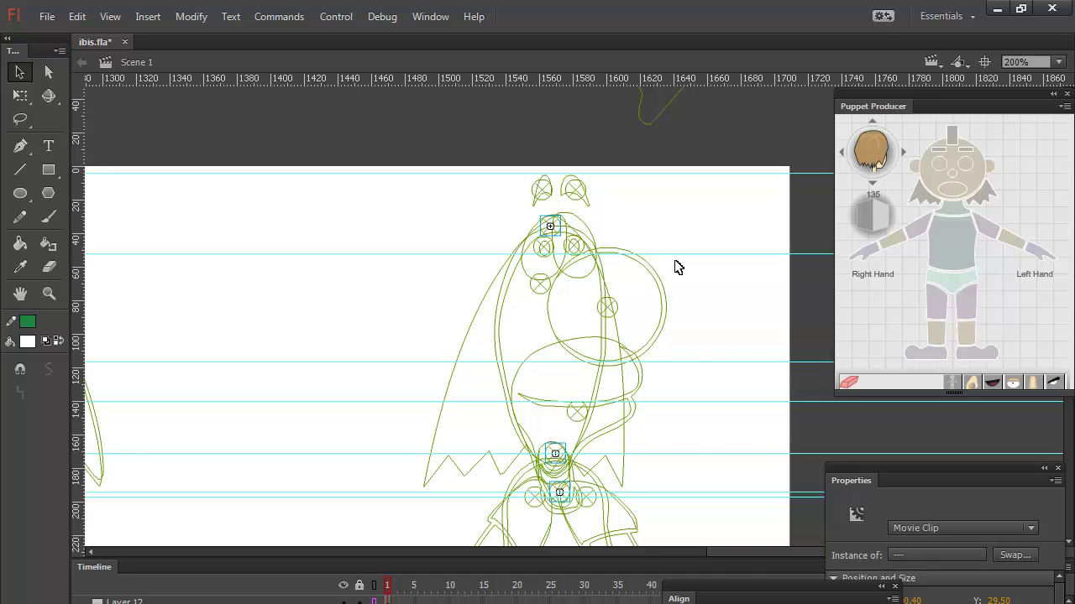
pyautogui.moveTo(696, 592); pyautogui.dragTo(768, 357)
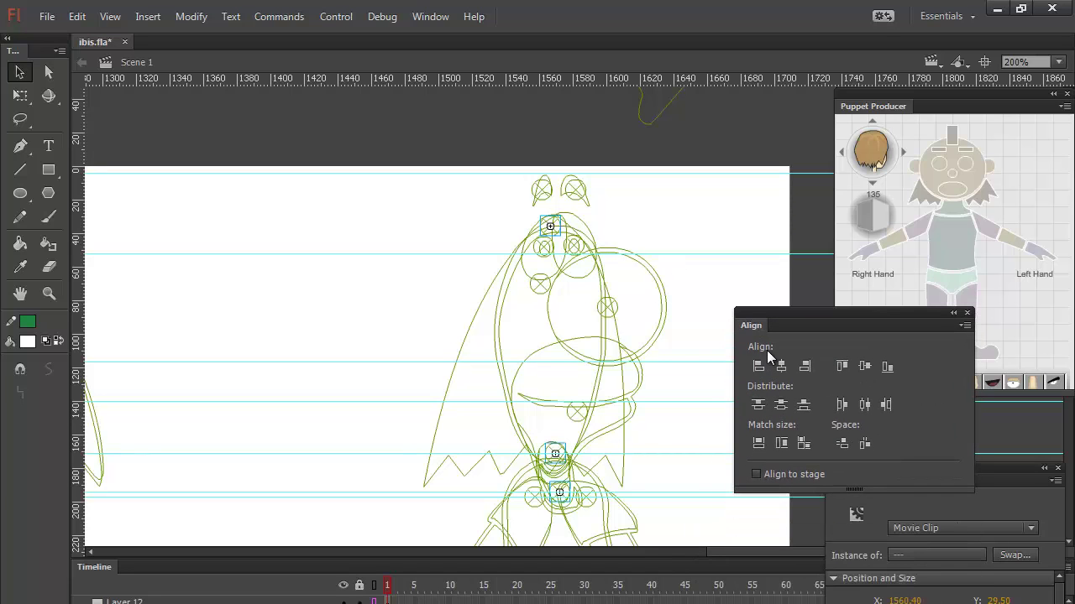
pyautogui.click(781, 366)
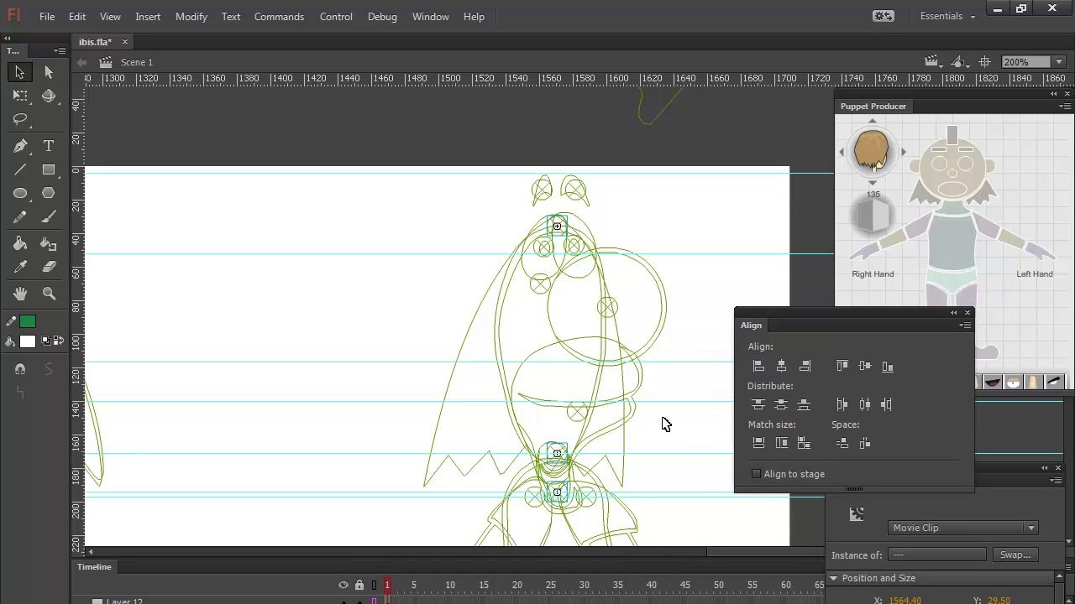
# Nudge the aligned column of central pivots 2 px to the right
pyautogui.moveTo(671, 395); pyautogui.dragTo(664, 226)
pyautogui.moveTo(662, 372); pyautogui.dragTo(662, 343)
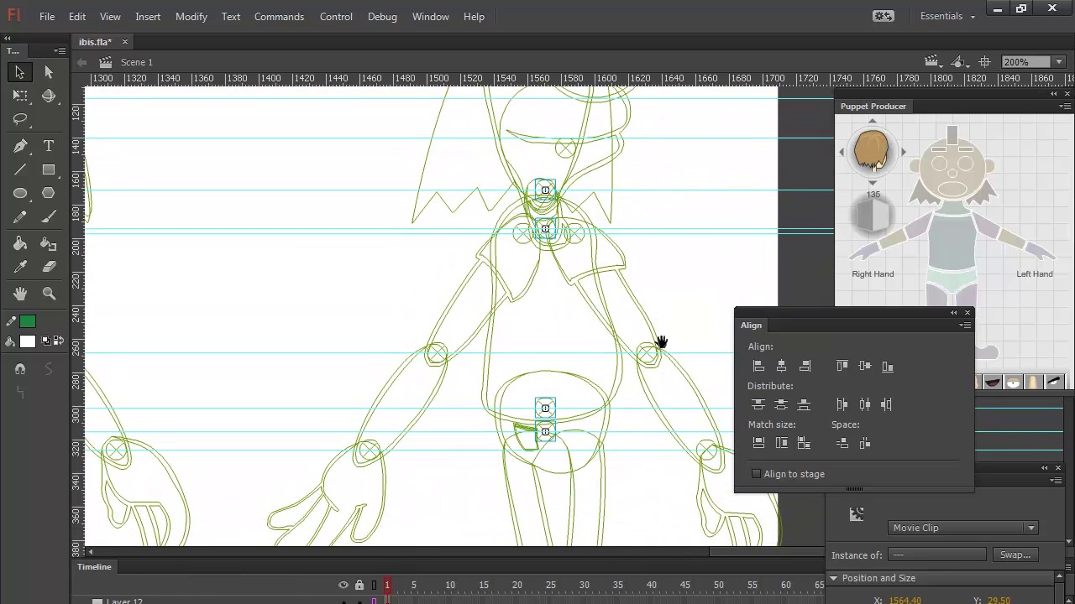
pyautogui.press('Right')
pyautogui.press('Right')
pyautogui.press('Right')
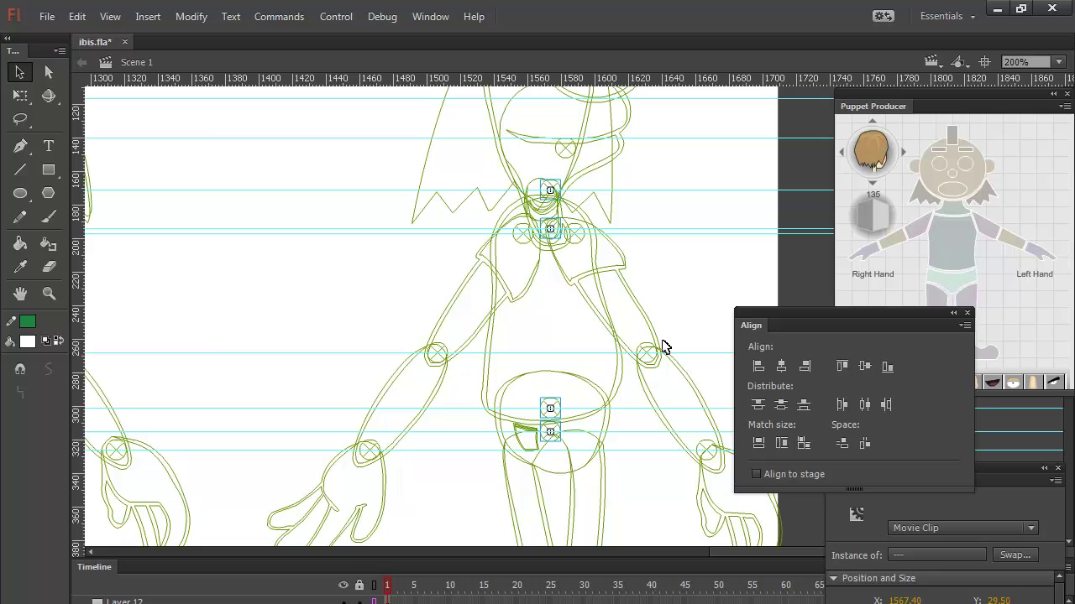
pyautogui.press('Left')
# Raise head_nud_135_pivot to Y 4.00, onto the uppermost guide above the head
pyautogui.click(698, 187)
pyautogui.moveTo(697, 188); pyautogui.dragTo(678, 378)
pyautogui.click(524, 173)
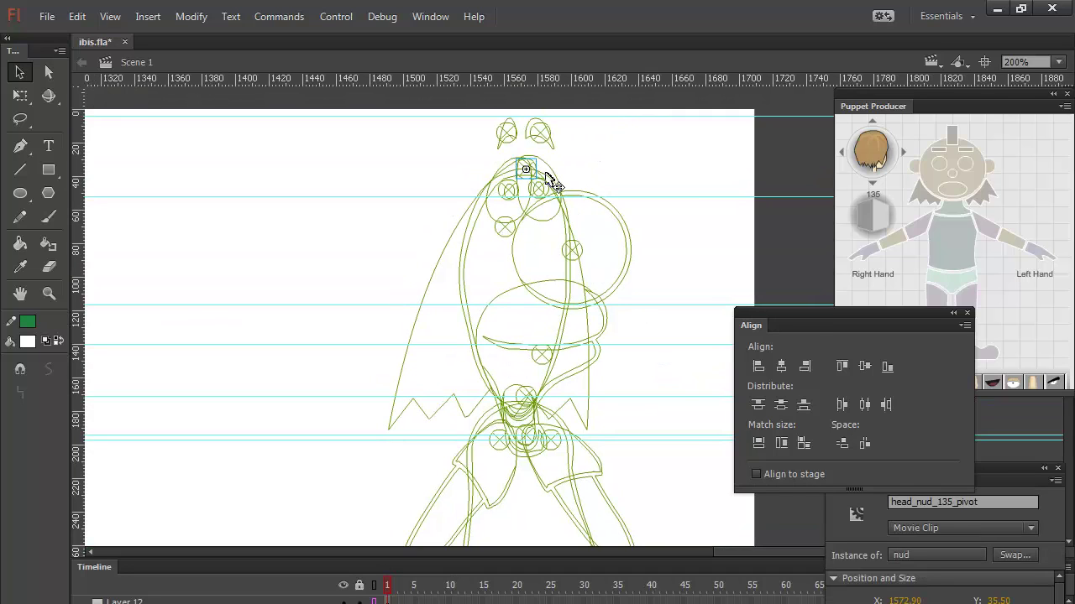
pyautogui.press('Up')
pyautogui.press('Up')
pyautogui.press('Up')
pyautogui.press('Up')
pyautogui.press('Up')
pyautogui.press('Up')
pyautogui.press('Up')
pyautogui.press('Up')
pyautogui.press('Up')
pyautogui.press('Up')
pyautogui.press('Up')
pyautogui.press('Up')
pyautogui.press('Up')
pyautogui.press('Up')
pyautogui.press('Up')
pyautogui.press('Up')
pyautogui.press('Up')
pyautogui.press('Up')
pyautogui.press('Up')
pyautogui.press('Up')
pyautogui.press('Up')
pyautogui.press('Up')
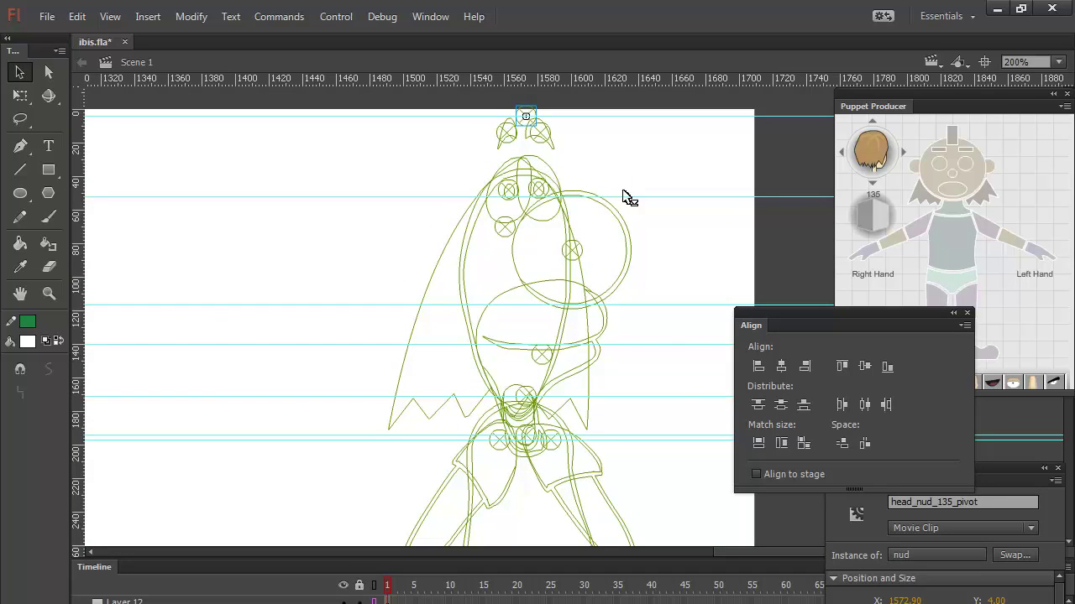
# Turn off the outline display of the layers so the leg artwork shows in full color
pyautogui.scroll(-8, 665, 374)
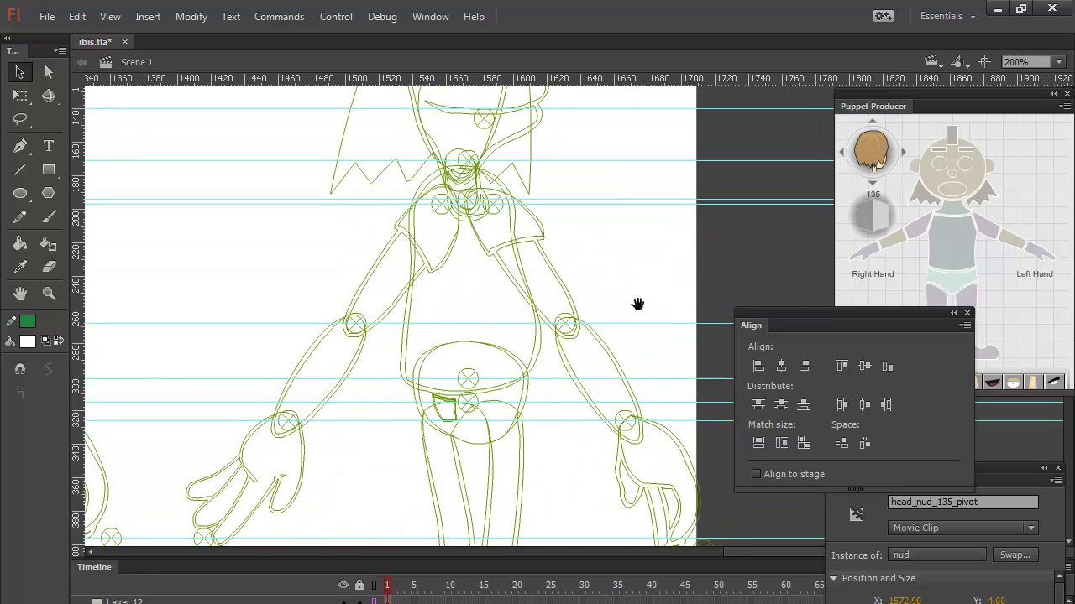
pyautogui.moveTo(655, 284); pyautogui.dragTo(633, 223)
pyautogui.scroll(-4, 638, 252)
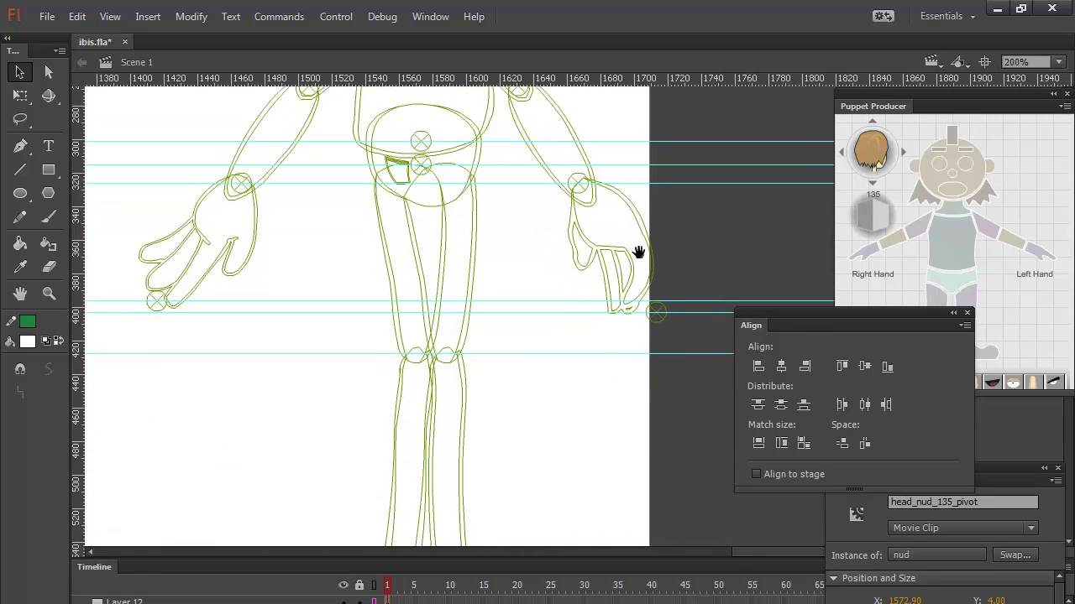
pyautogui.click(470, 264)
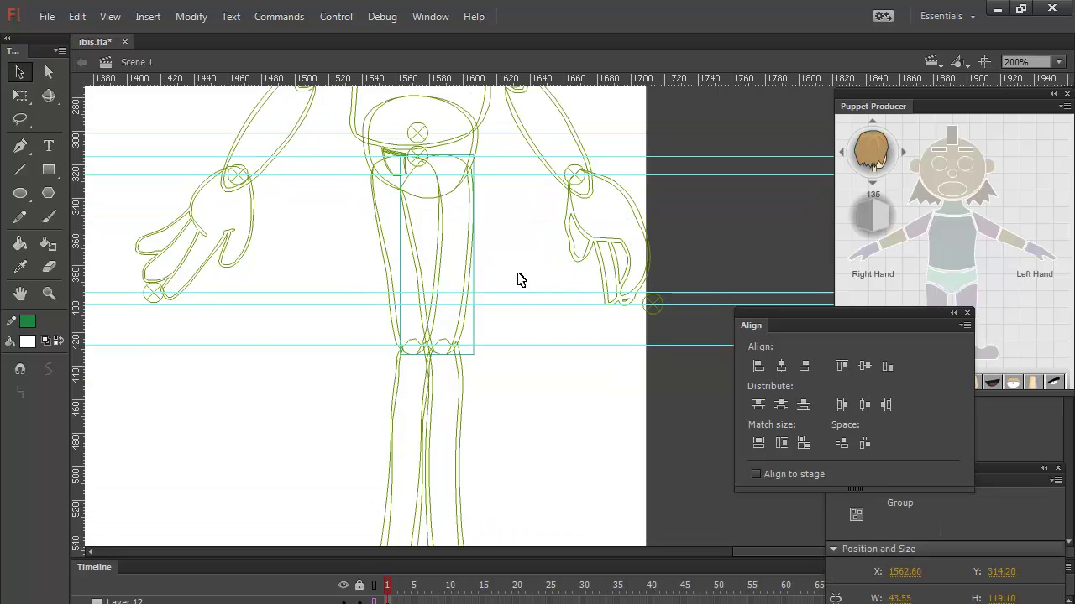
pyautogui.click(372, 586)
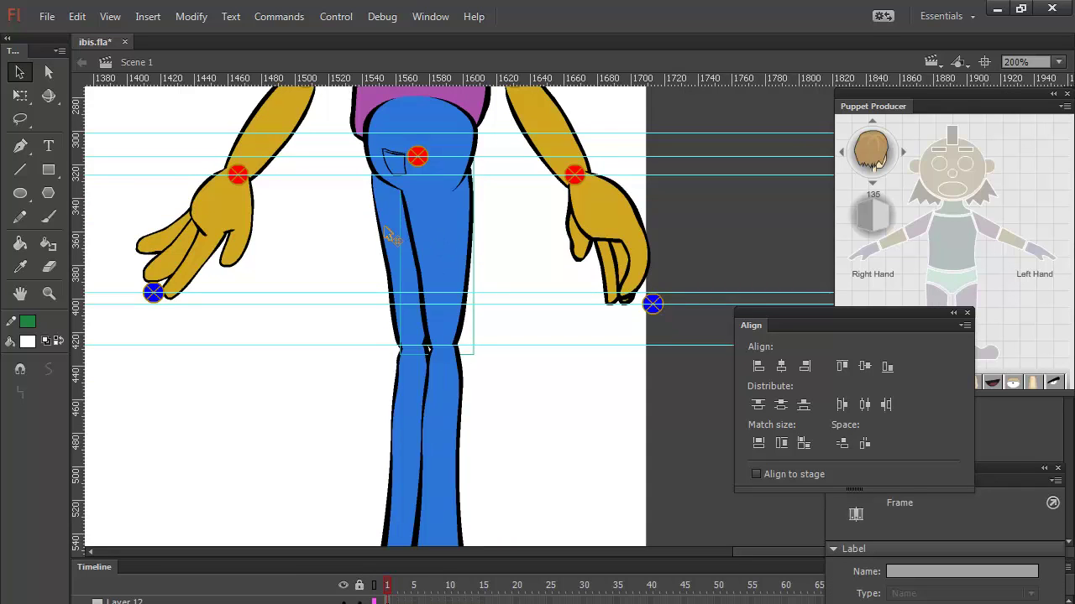
# Convert the thigh group at X 1545.30 to a symbol and assign it as the puppet's left thigh
pyautogui.click(452, 223)
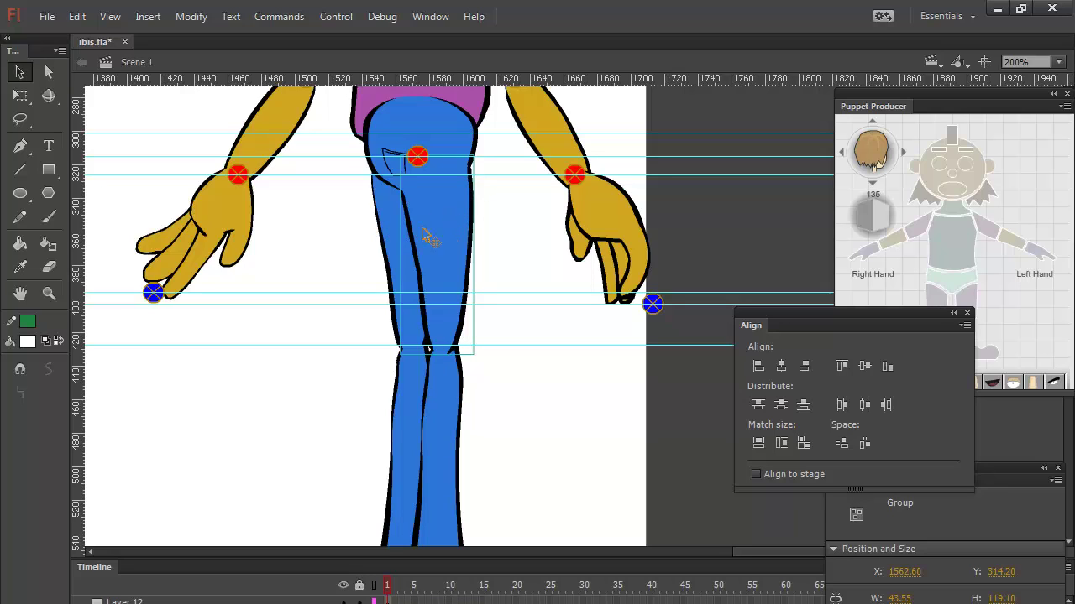
pyautogui.moveTo(388, 208); pyautogui.dragTo(359, 188)
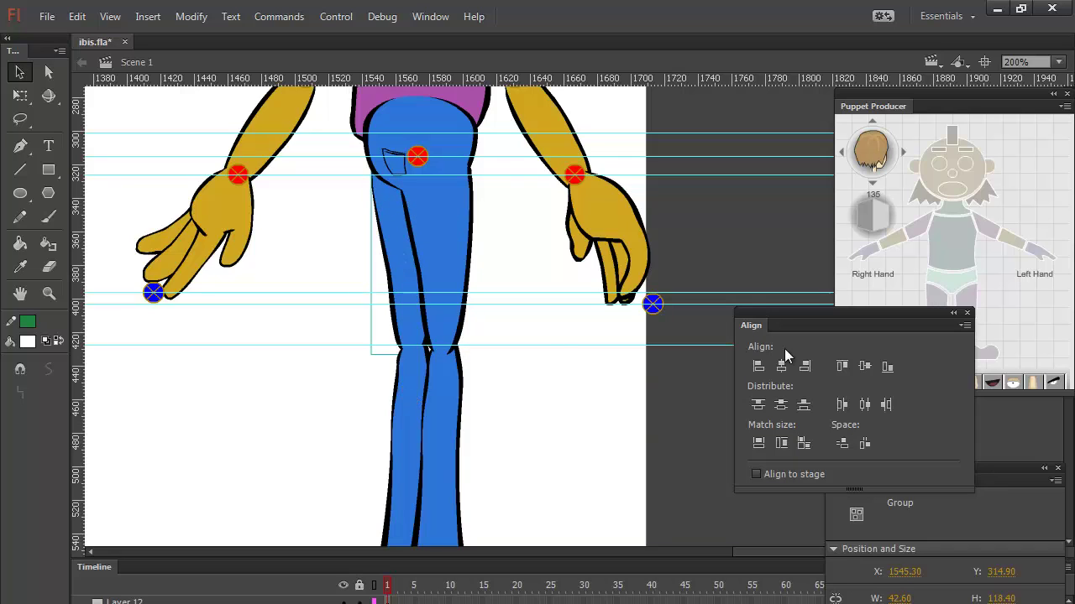
pyautogui.moveTo(873, 325); pyautogui.dragTo(979, 399)
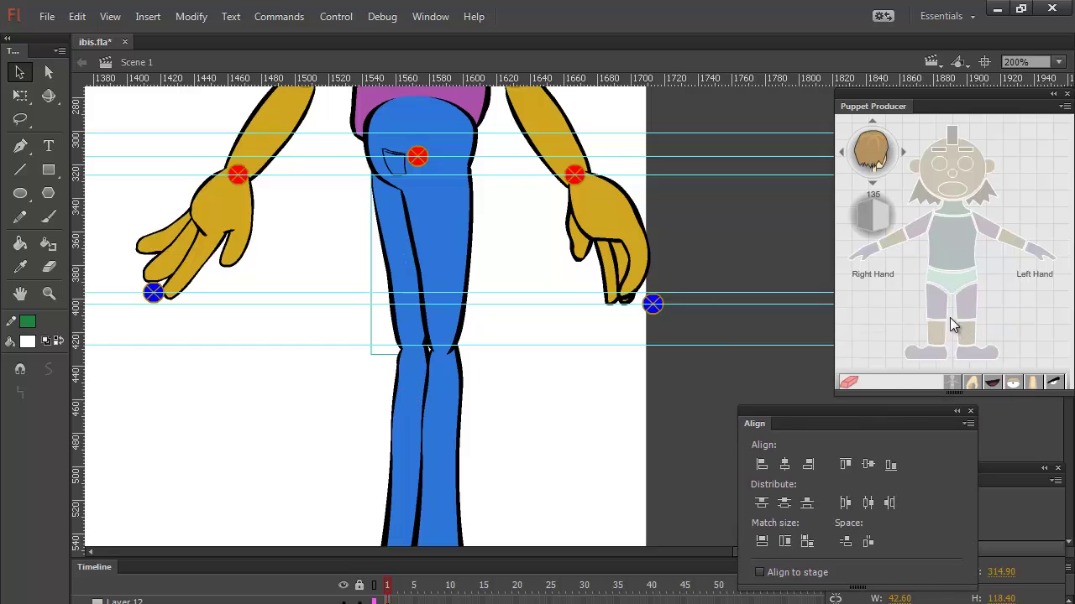
pyautogui.click(972, 308)
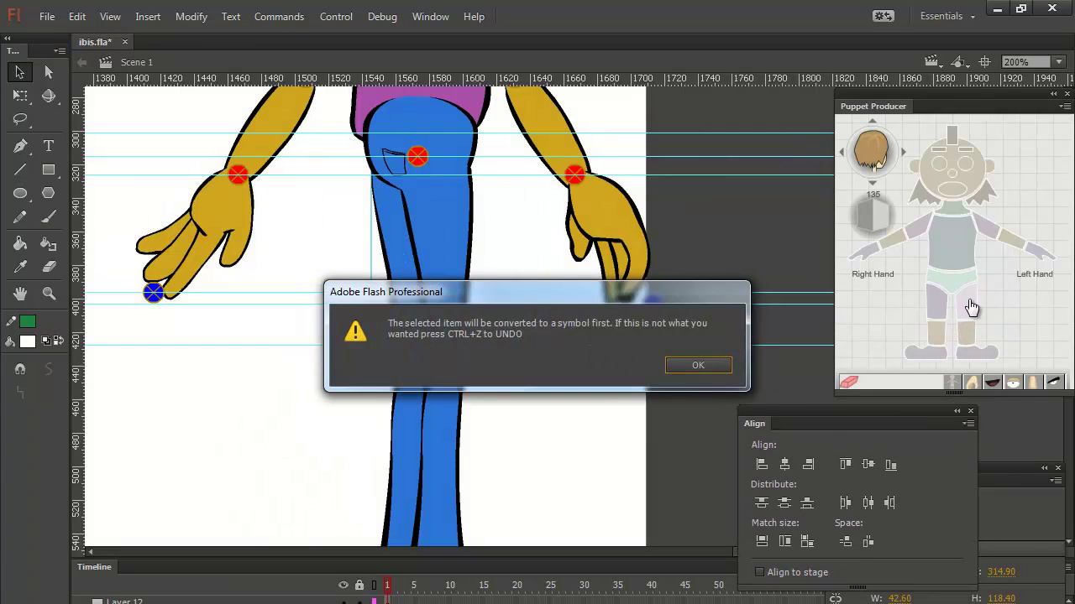
pyautogui.click(718, 369)
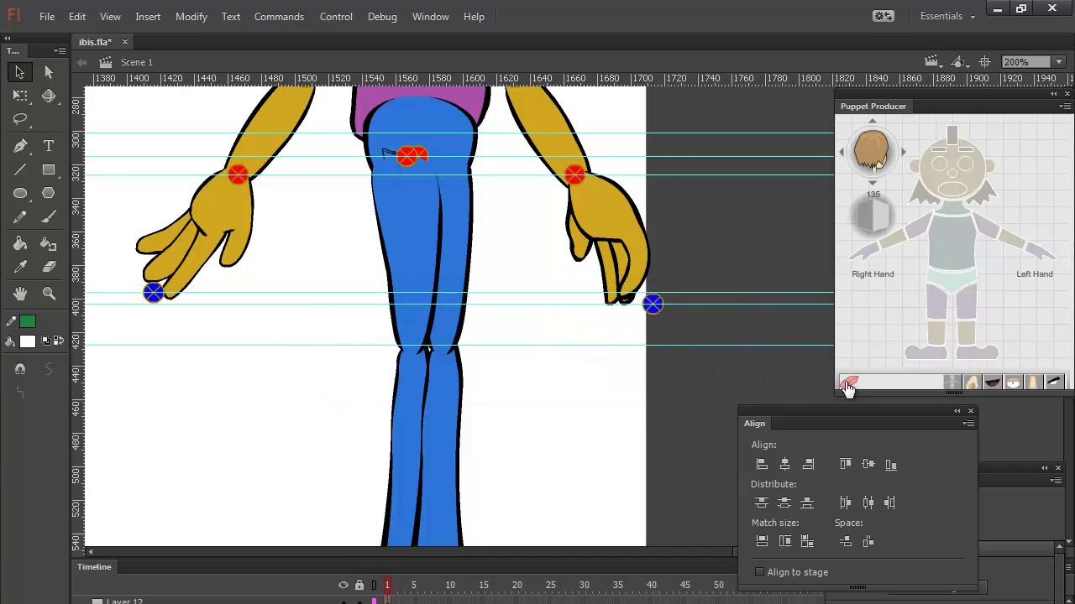
# Convert the lower-leg group beneath the left thigh to a symbol and assign it as the puppet's left lower leg
pyautogui.click(395, 405)
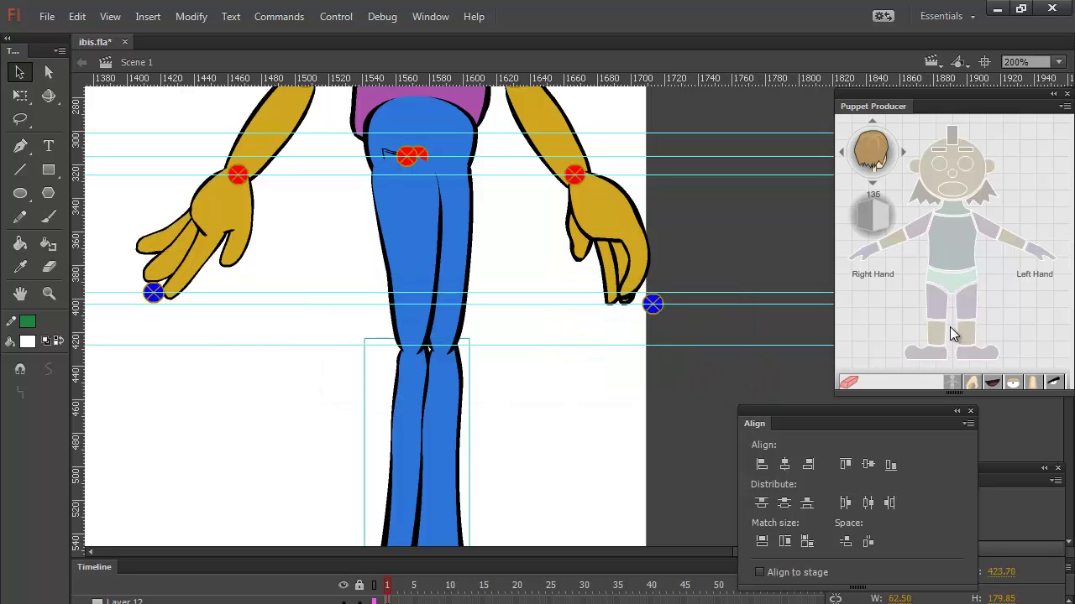
pyautogui.click(387, 225)
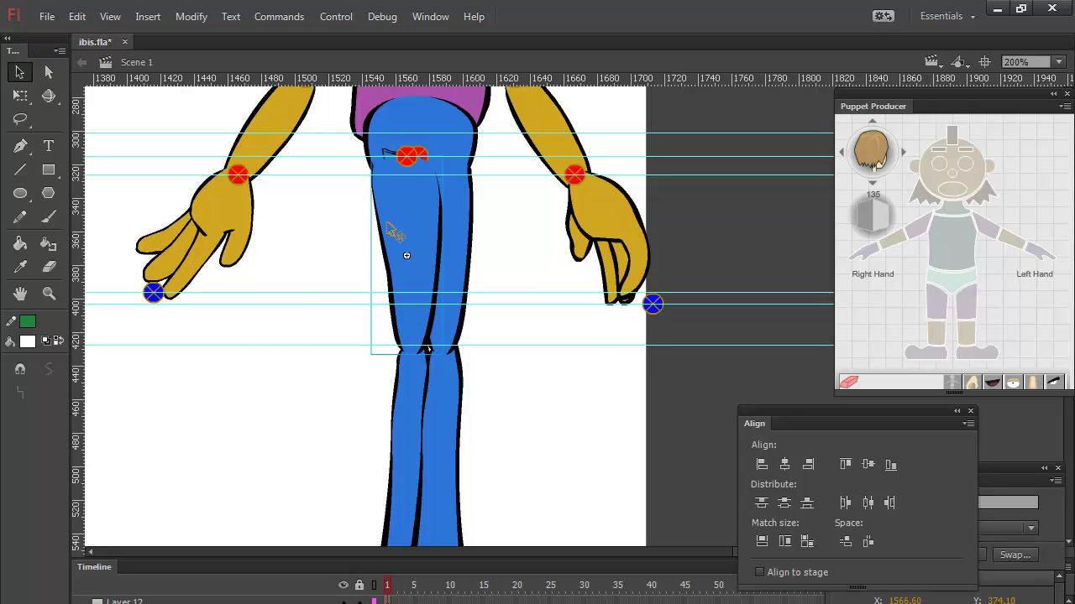
pyautogui.moveTo(772, 415); pyautogui.dragTo(651, 453)
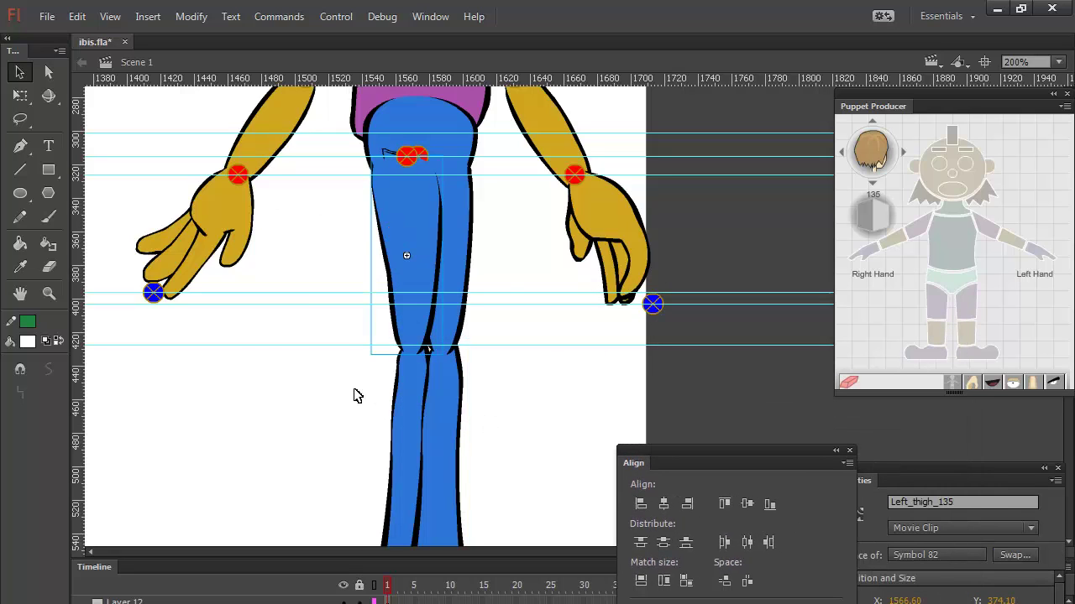
pyautogui.click(412, 390)
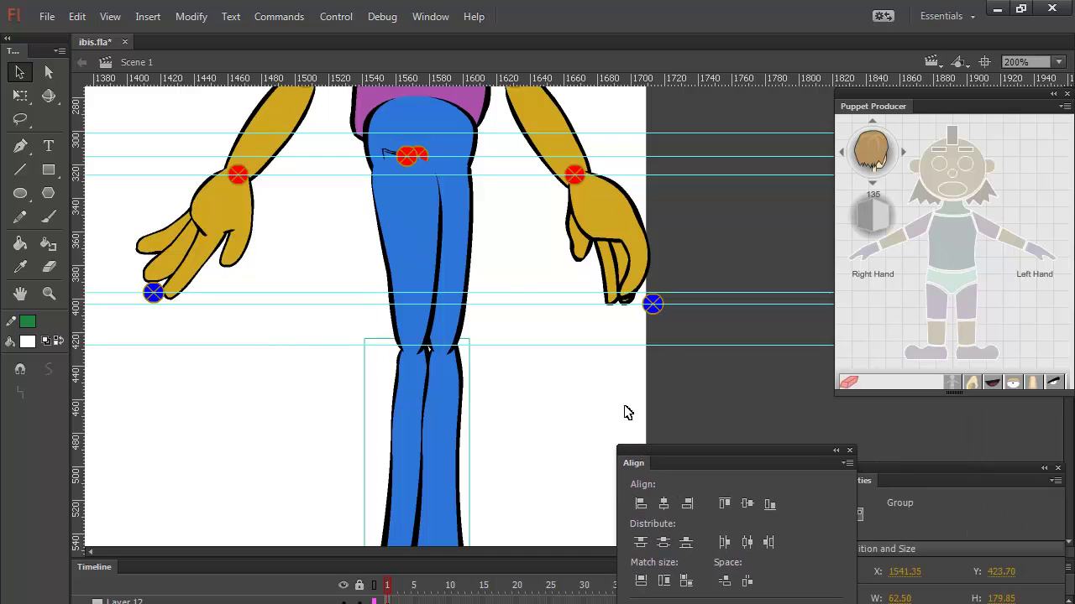
pyautogui.click(970, 339)
pyautogui.click(701, 361)
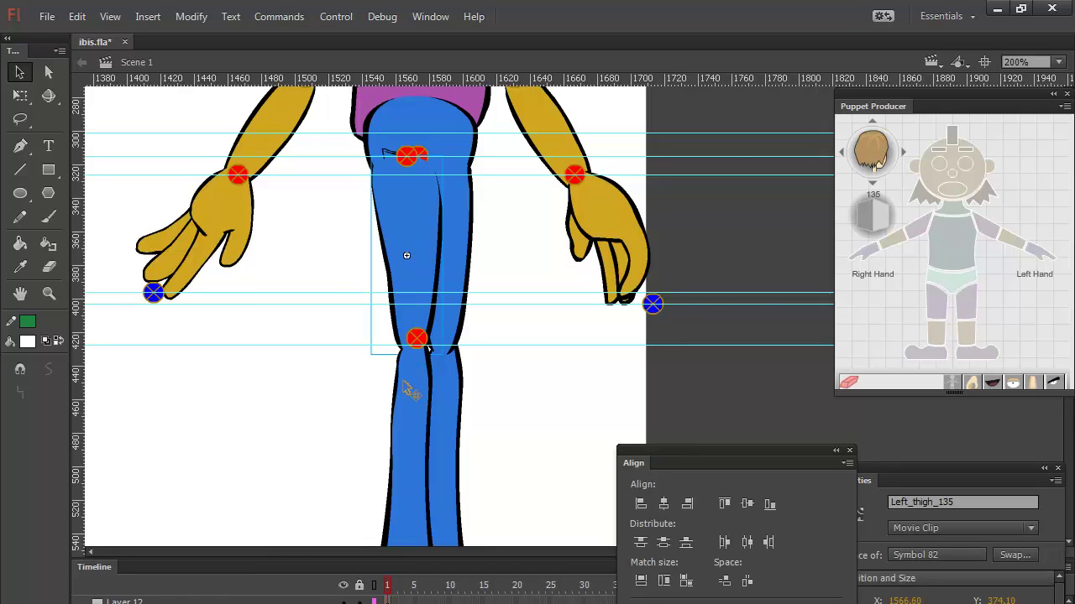
# Convert the foot group beneath the left lower leg to a symbol and assign it as the puppet's left foot
pyautogui.scroll(-5, 546, 381)
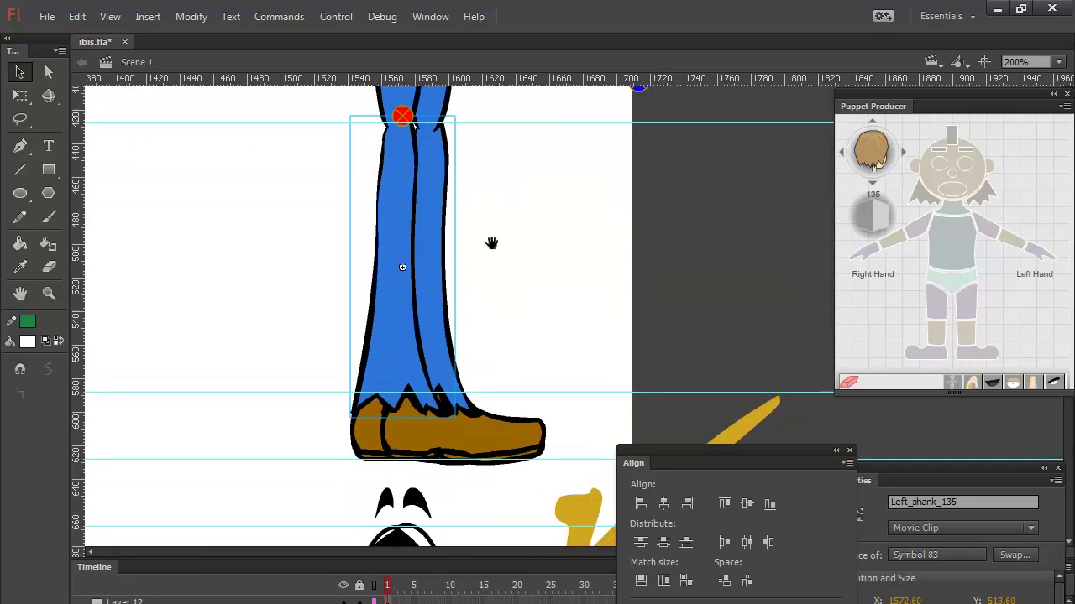
pyautogui.click(371, 429)
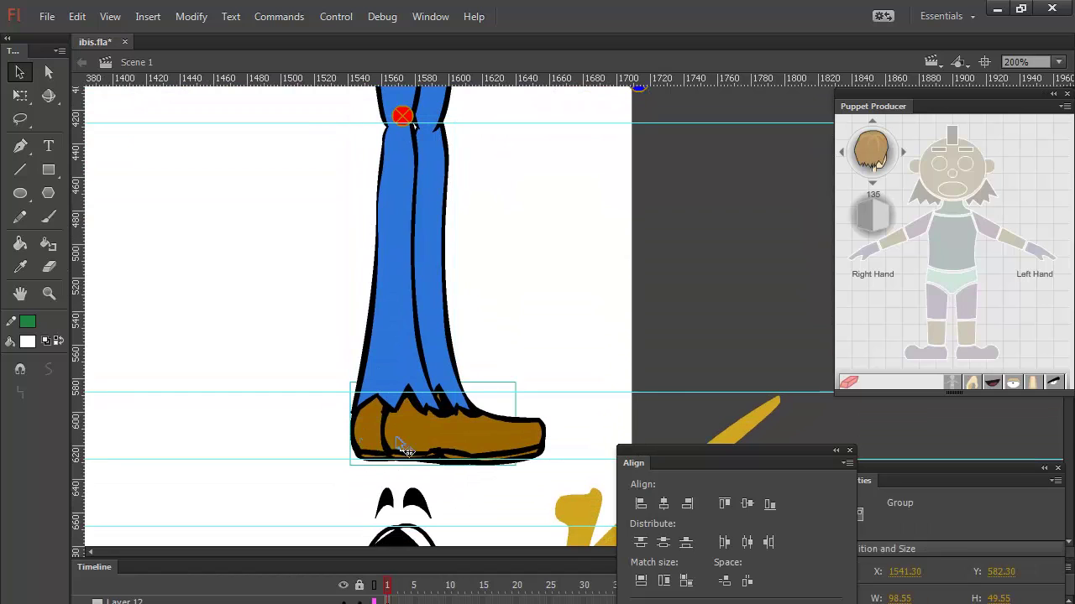
pyautogui.click(971, 361)
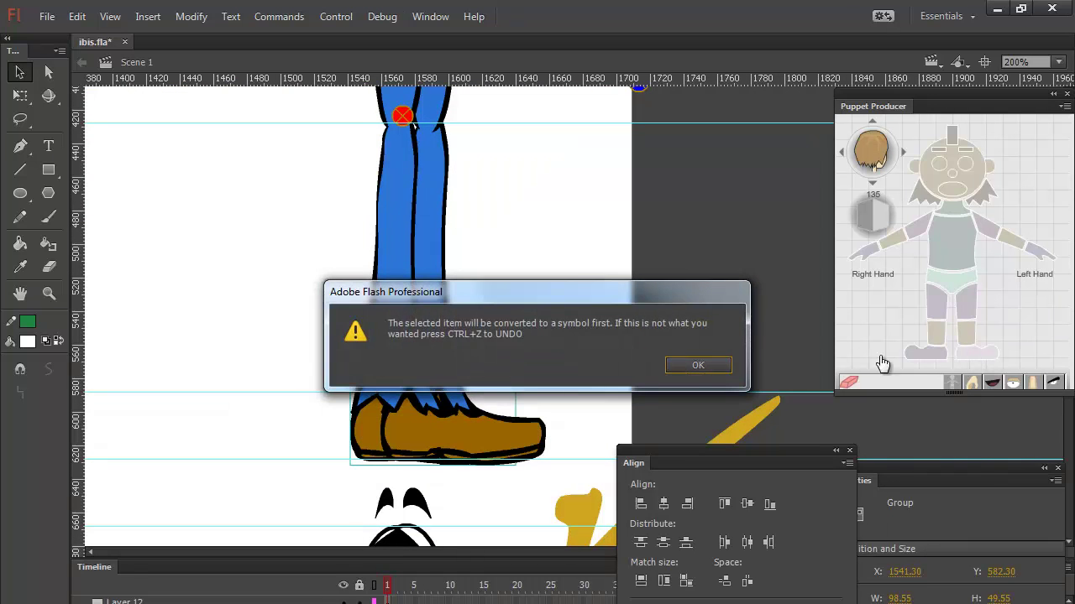
pyautogui.click(690, 362)
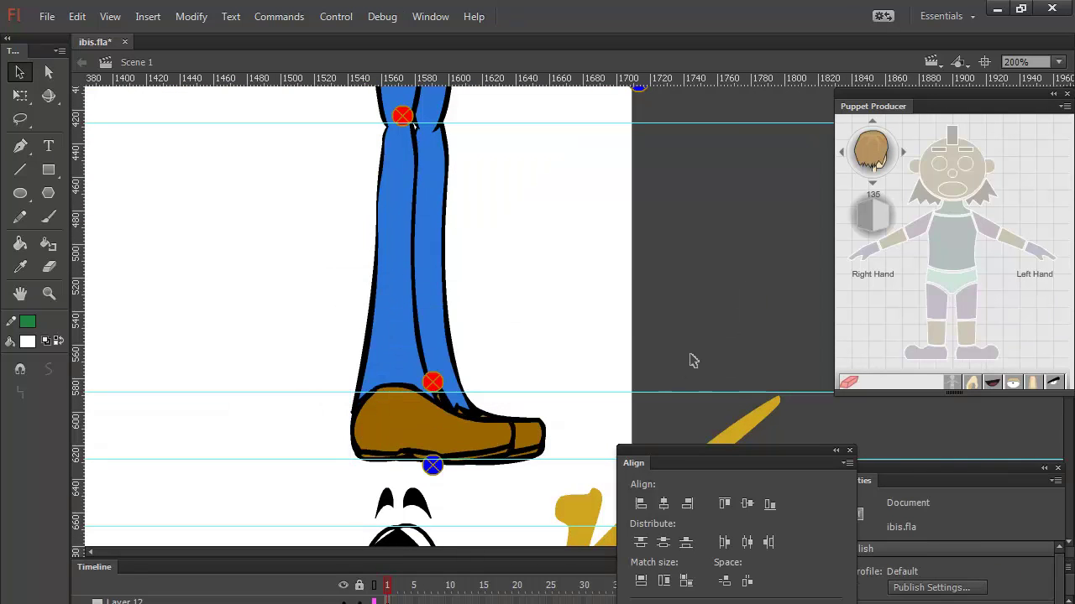
# Move the left foot's ankle and sole pivots together 20 px toward the heel, to X 1564.40
pyautogui.click(433, 383)
pyautogui.keyDown('shift'); pyautogui.click(431, 465); pyautogui.keyUp('shift')
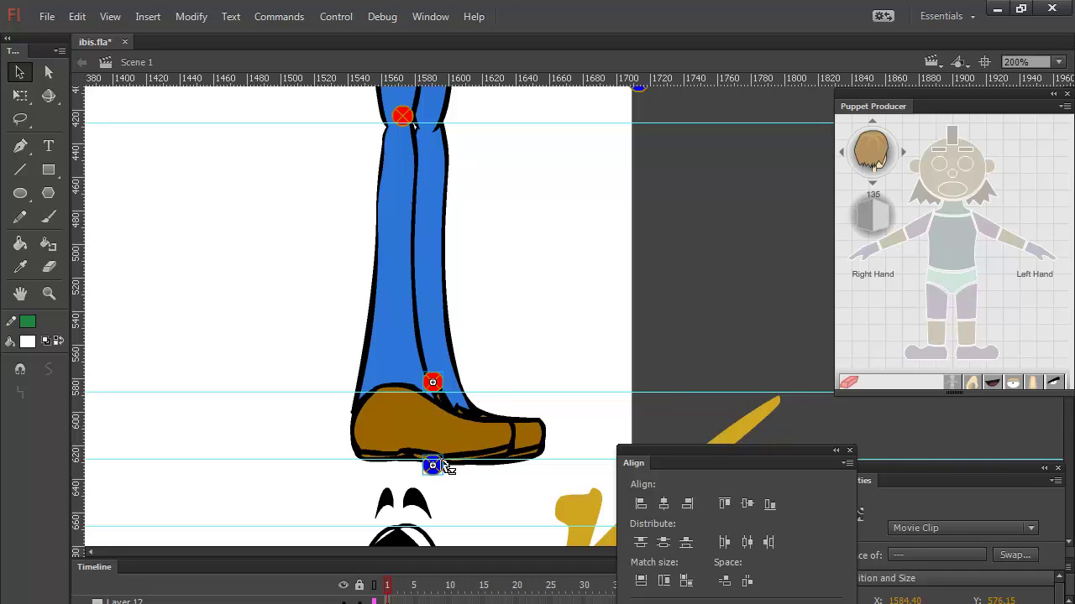
pyautogui.press('Left')
pyautogui.press('Left')
pyautogui.press('Left')
pyautogui.press('Left')
pyautogui.press('Left')
pyautogui.press('Left')
pyautogui.press('Left')
pyautogui.press('Left')
pyautogui.press('Left')
pyautogui.press('Left')
pyautogui.press('Left')
pyautogui.press('Left')
pyautogui.press('Left')
pyautogui.press('Left')
pyautogui.press('Left')
pyautogui.press('Left')
pyautogui.press('Left')
pyautogui.press('Left')
pyautogui.press('Left')
pyautogui.press('Left')
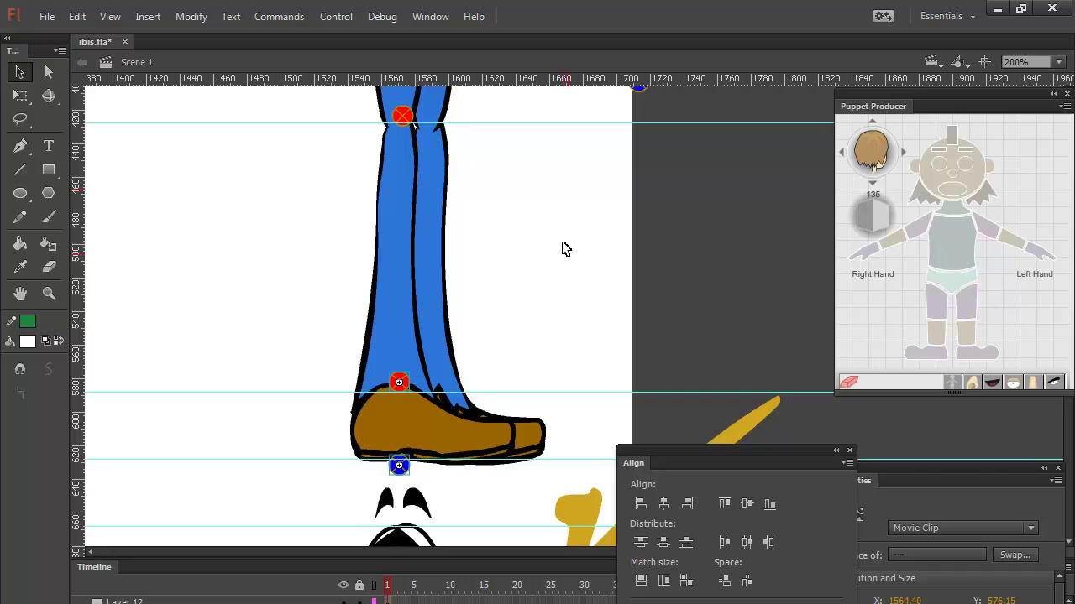
pyautogui.moveTo(542, 242)
pyautogui.mouseDown()
pyautogui.moveTo(549, 303)
pyautogui.moveTo(553, 257)
pyautogui.mouseUp()
# Send the left foot, lower leg and thigh symbols behind the right leg's artwork
pyautogui.hotkey('ctrl', '-')
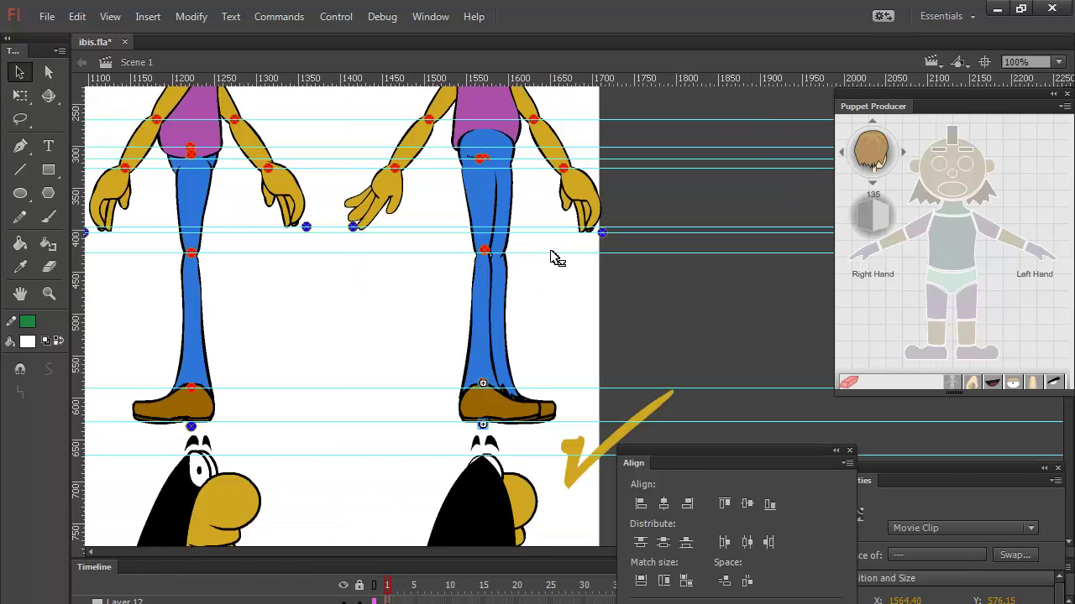
pyautogui.click(478, 407)
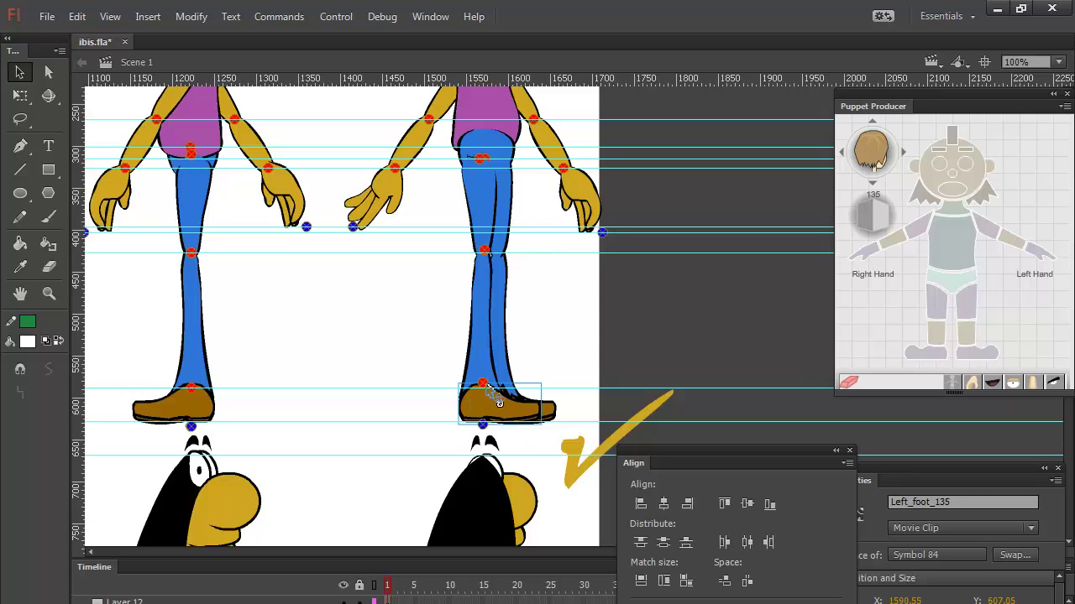
pyautogui.keyDown('shift'); pyautogui.click(484, 329); pyautogui.keyUp('shift')
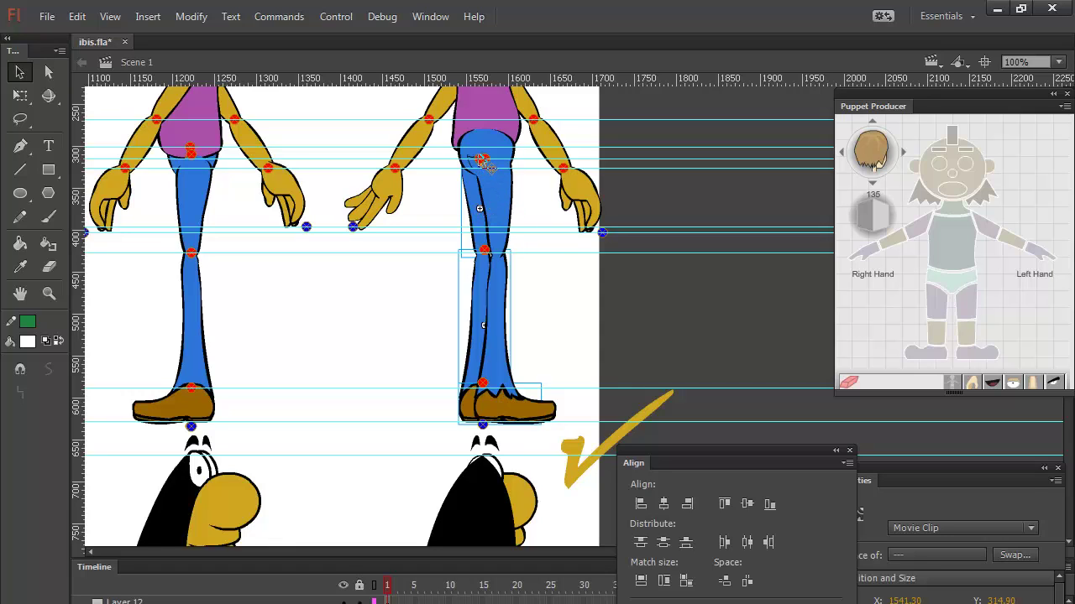
# Align the left leg's hip, knee, ankle and sole pivots by their horizontal centers
pyautogui.click(482, 159)
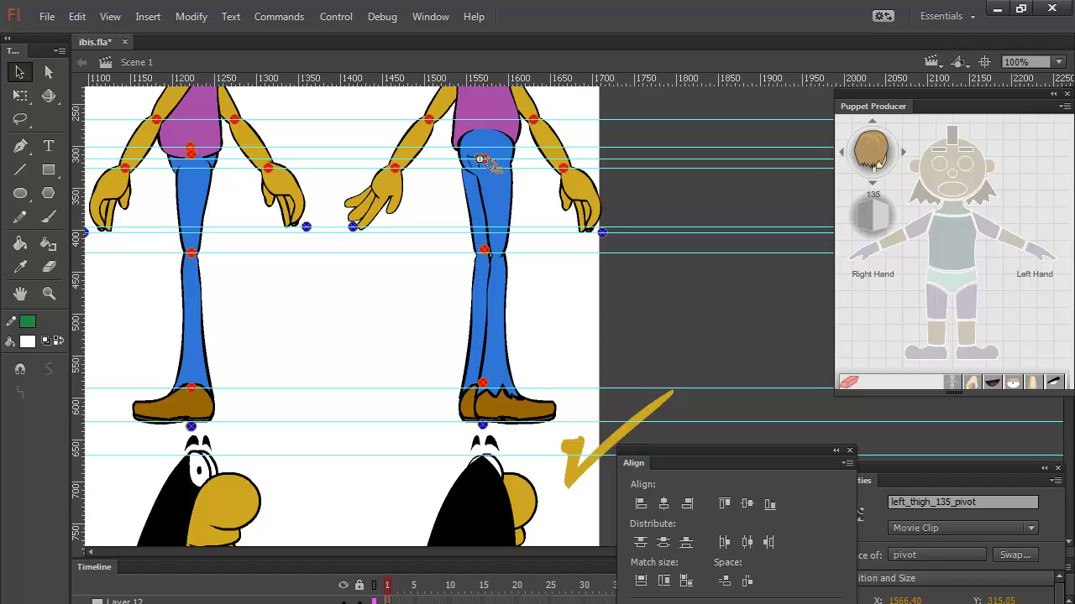
pyautogui.hotkey('ctrl', 'shift', 'a')
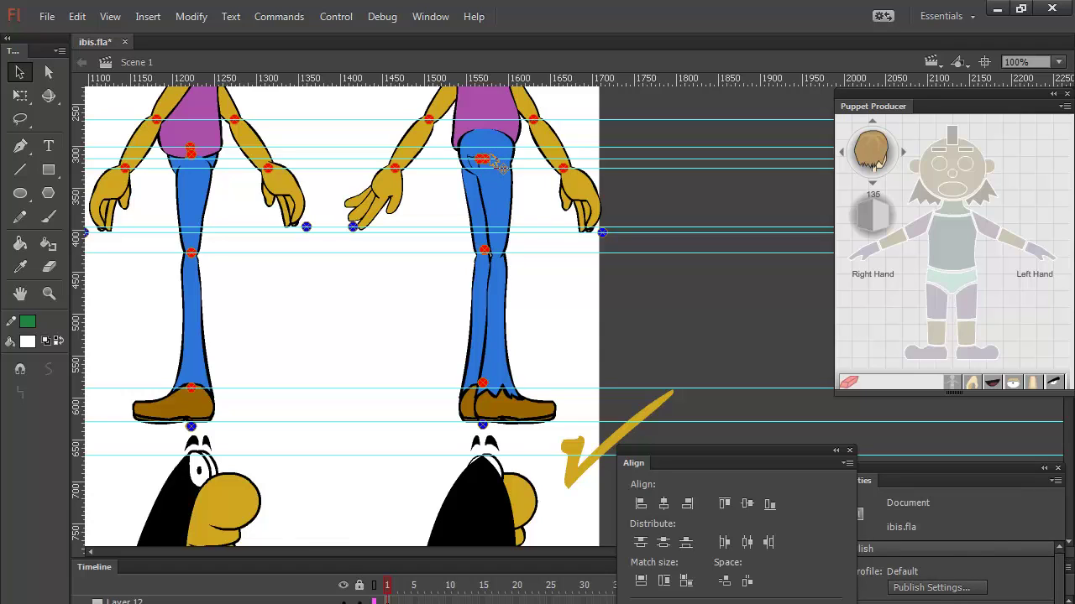
pyautogui.click(485, 158)
pyautogui.click(482, 159)
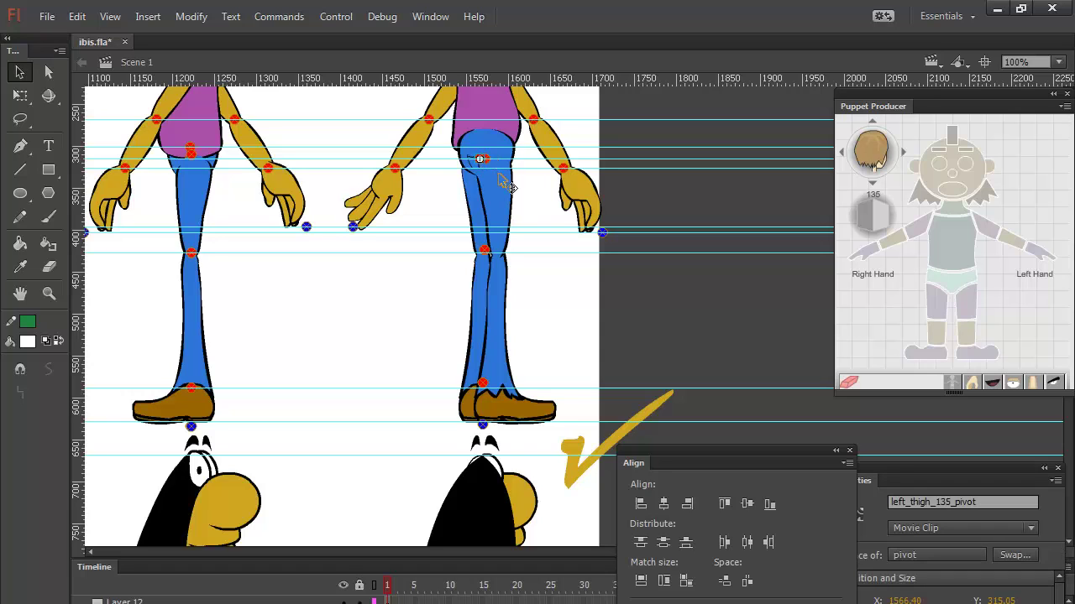
pyautogui.keyDown('shift'); pyautogui.click(485, 252); pyautogui.keyUp('shift')
pyautogui.keyDown('shift'); pyautogui.click(482, 383); pyautogui.keyUp('shift')
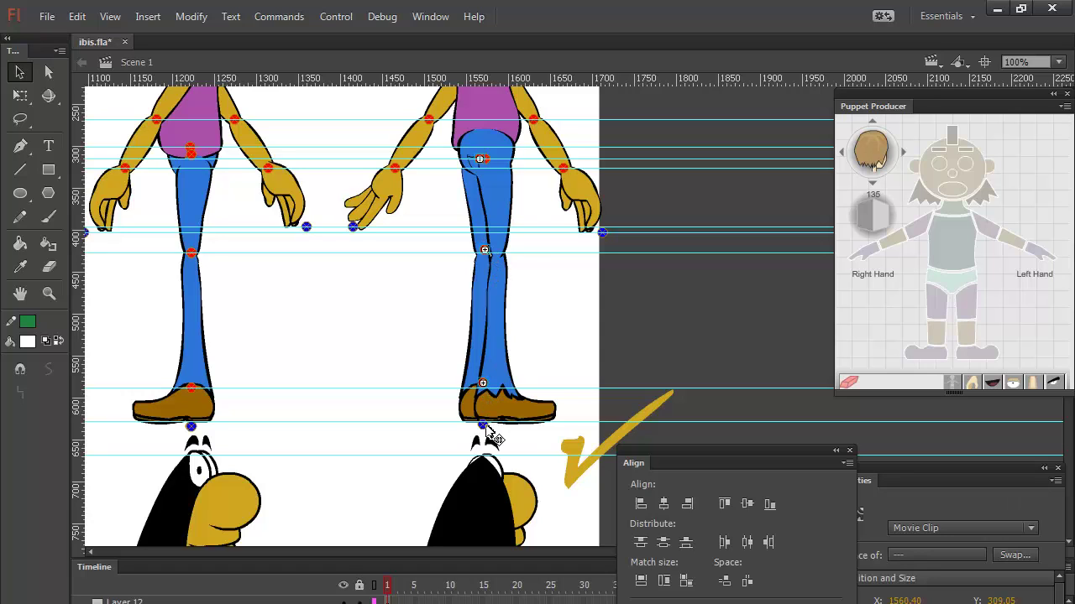
pyautogui.keyDown('shift'); pyautogui.click(485, 427); pyautogui.keyUp('shift')
pyautogui.click(687, 503)
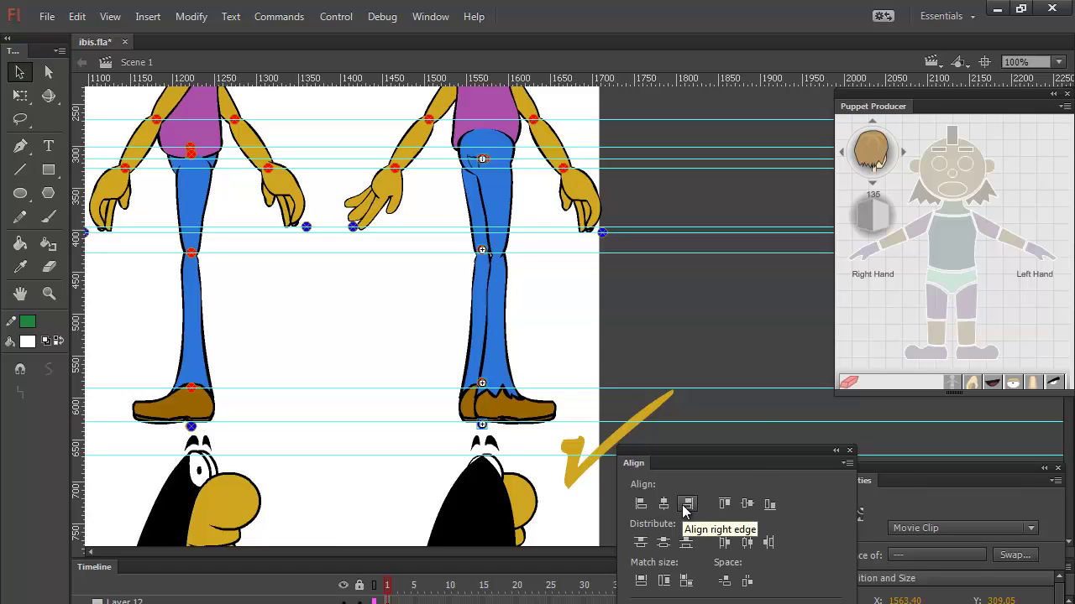
# Shift the four aligned left leg pivots 10 px left, to X 1553.40
pyautogui.press('Left')
pyautogui.press('Left')
pyautogui.press('Left')
pyautogui.press('Left')
pyautogui.press('Left')
pyautogui.press('Left')
pyautogui.press('Left')
pyautogui.press('Left')
pyautogui.press('Left')
pyautogui.press('Left')
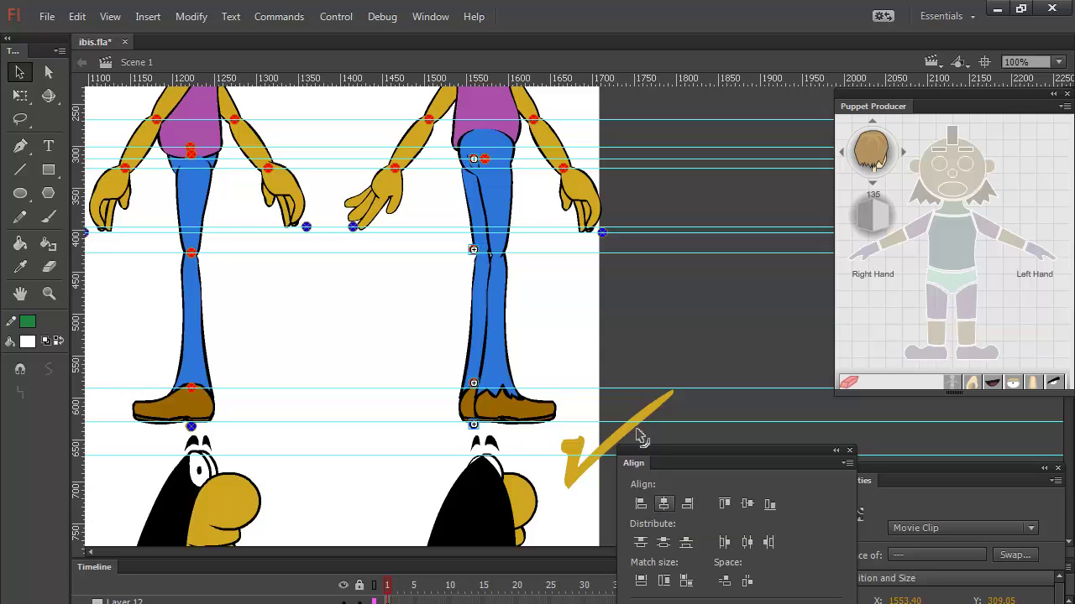
# Place the left thigh's transformation point on its hip pivot and rotate the thigh slightly clockwise with Free Transform
pyautogui.click(479, 211)
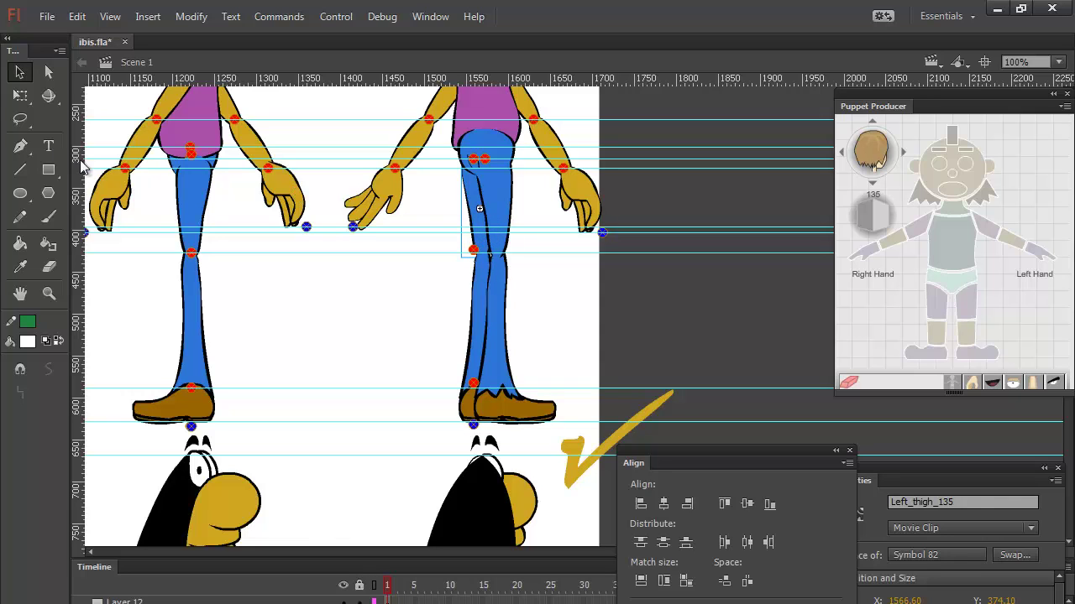
pyautogui.click(20, 95)
pyautogui.moveTo(480, 210); pyautogui.dragTo(481, 161)
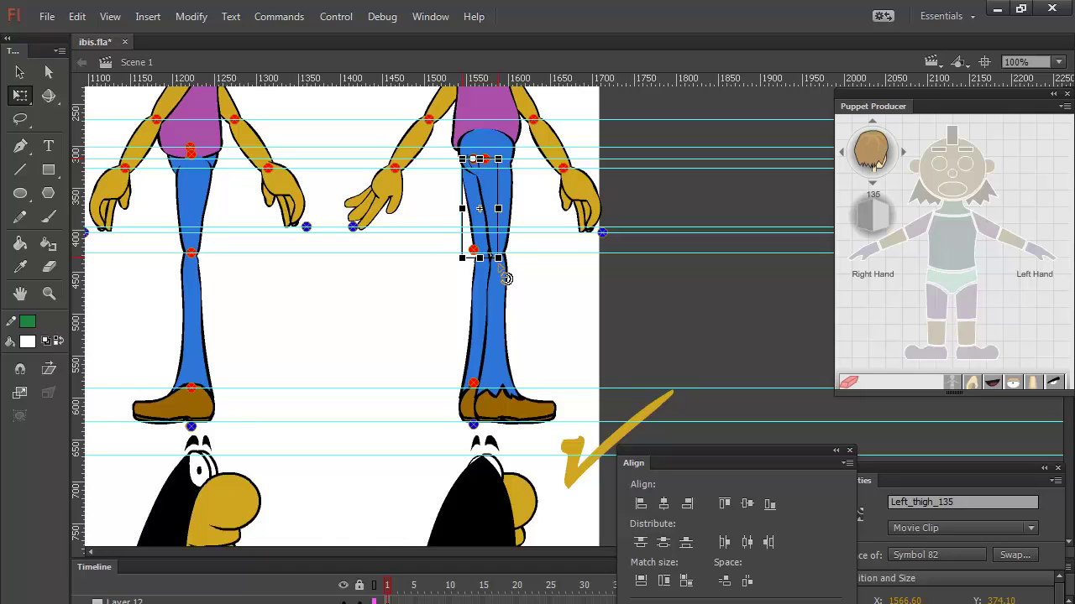
pyautogui.moveTo(508, 269); pyautogui.dragTo(507, 276)
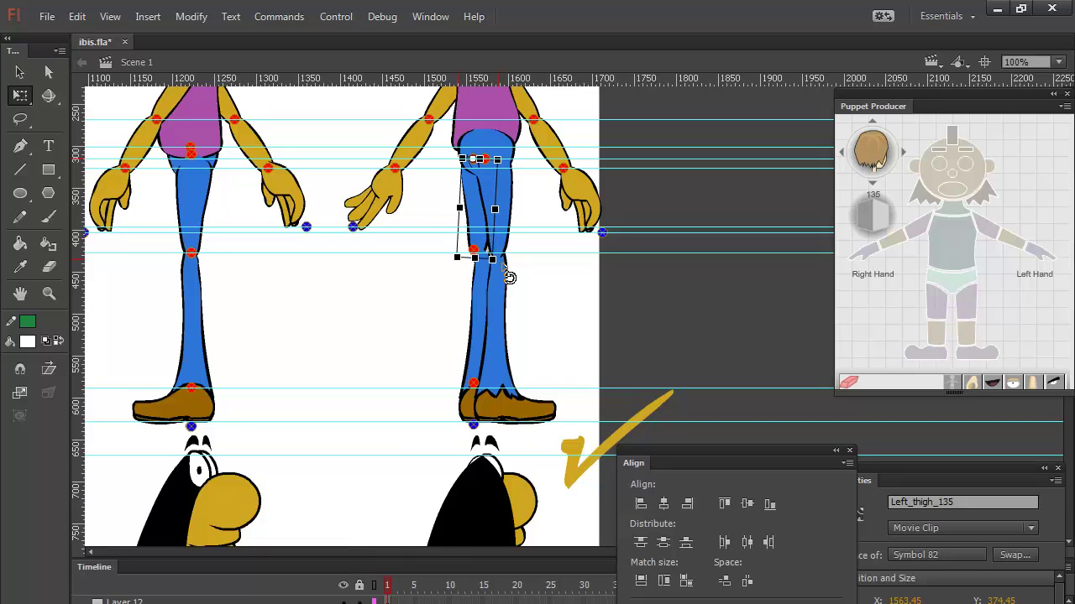
# Nudge the left lower leg horizontally to X 1565.60 so it lines up beneath the rotated thigh
pyautogui.click(485, 285)
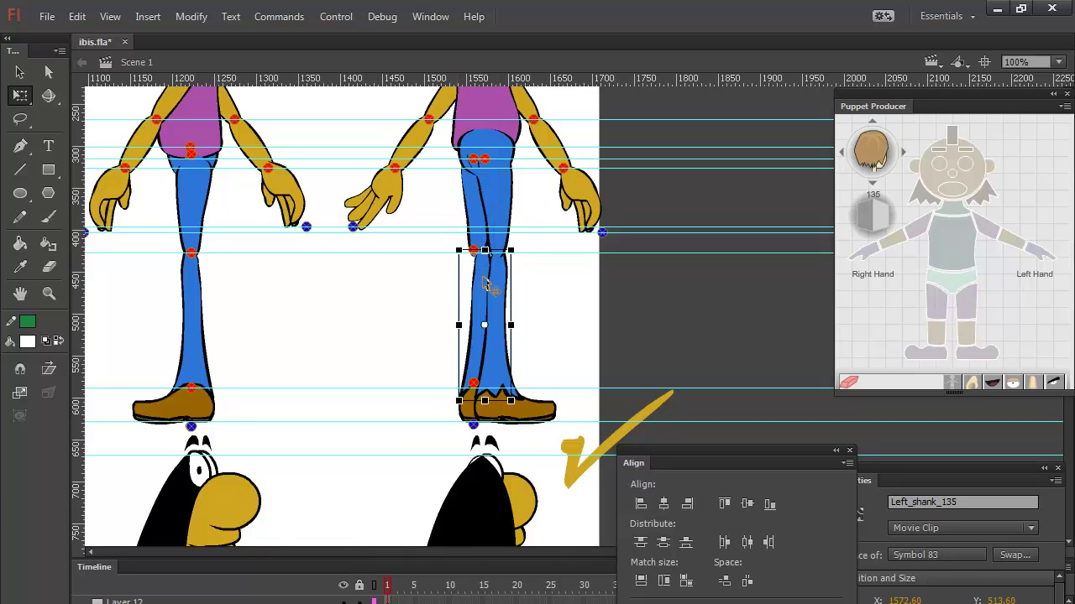
pyautogui.press('Left')
pyautogui.press('Left')
pyautogui.press('Left')
pyautogui.press('Left')
pyautogui.press('Left')
pyautogui.press('Left')
pyautogui.press('Left')
pyautogui.press('Left')
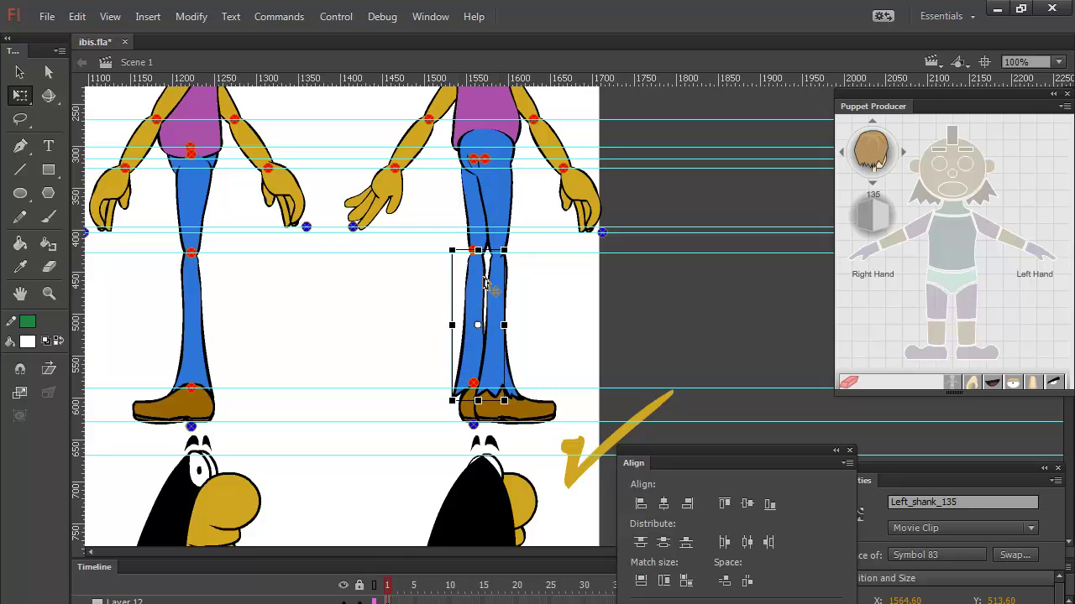
pyautogui.press('Right')
pyautogui.press('Right')
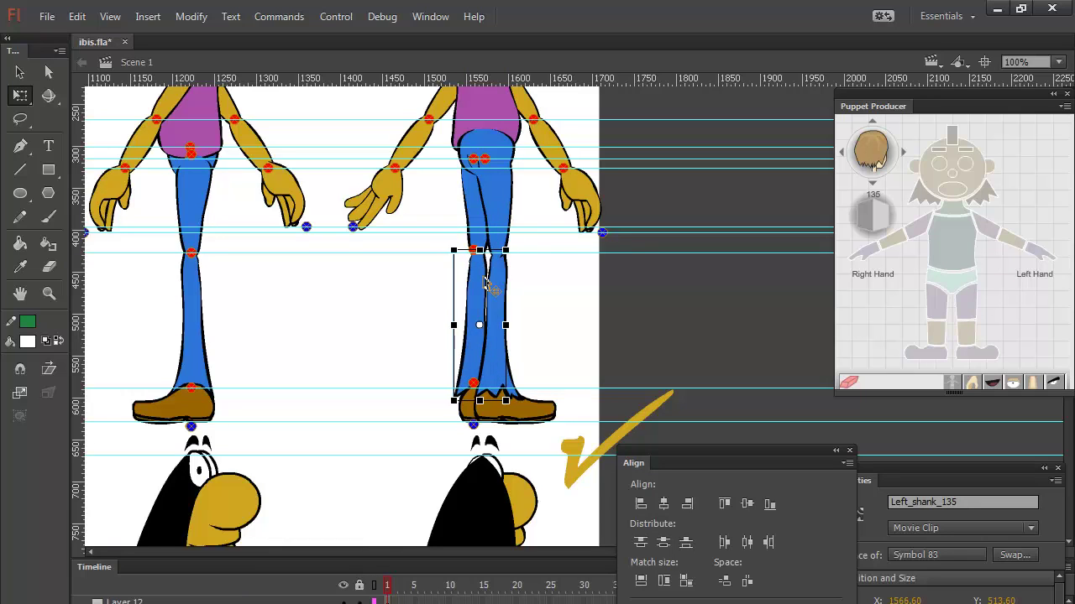
pyautogui.press('Left')
pyautogui.press('Left')
pyautogui.press('Left')
pyautogui.press('Right')
pyautogui.press('Right')
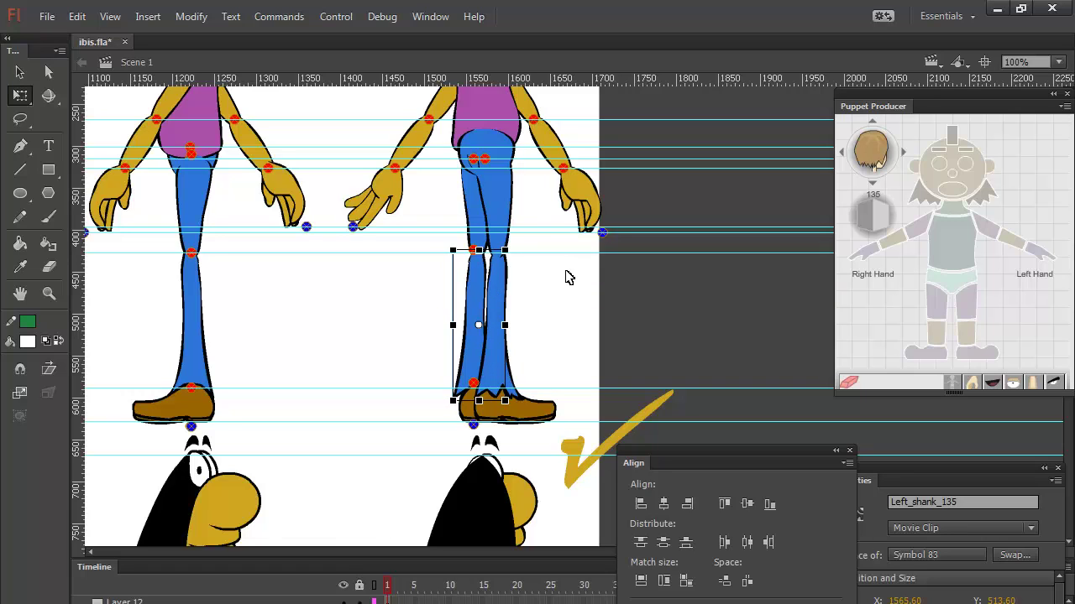
# Shift the left leg's hip, knee, ankle and sole pivots together 1 px right, to X 1554.40
pyautogui.click(476, 160)
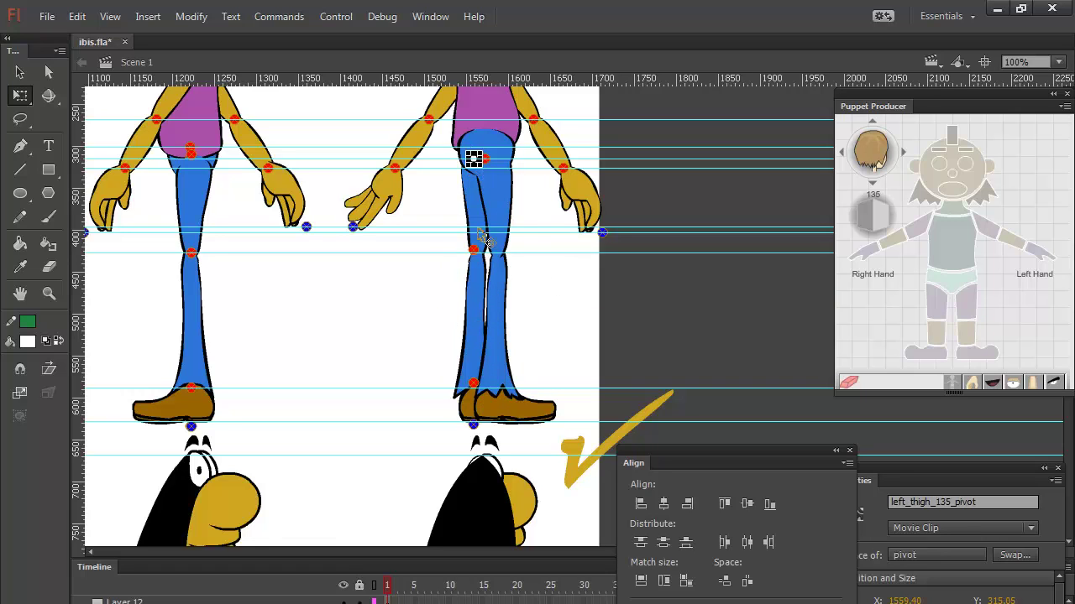
pyautogui.keyDown('shift'); pyautogui.click(475, 249); pyautogui.keyUp('shift')
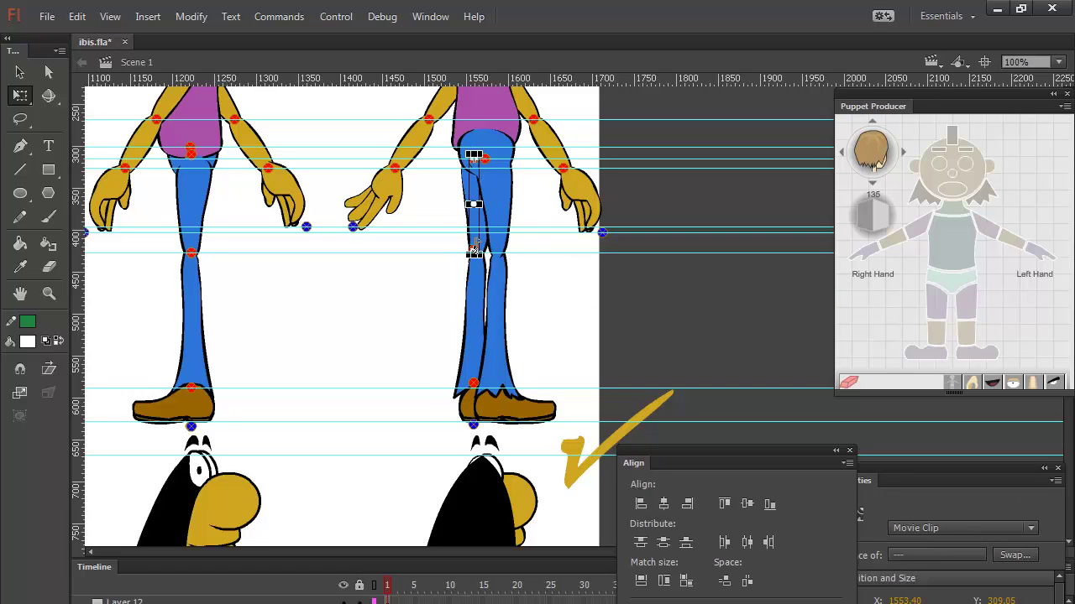
pyautogui.keyDown('shift'); pyautogui.click(479, 384); pyautogui.keyUp('shift')
pyautogui.keyDown('shift'); pyautogui.click(473, 426); pyautogui.keyUp('shift')
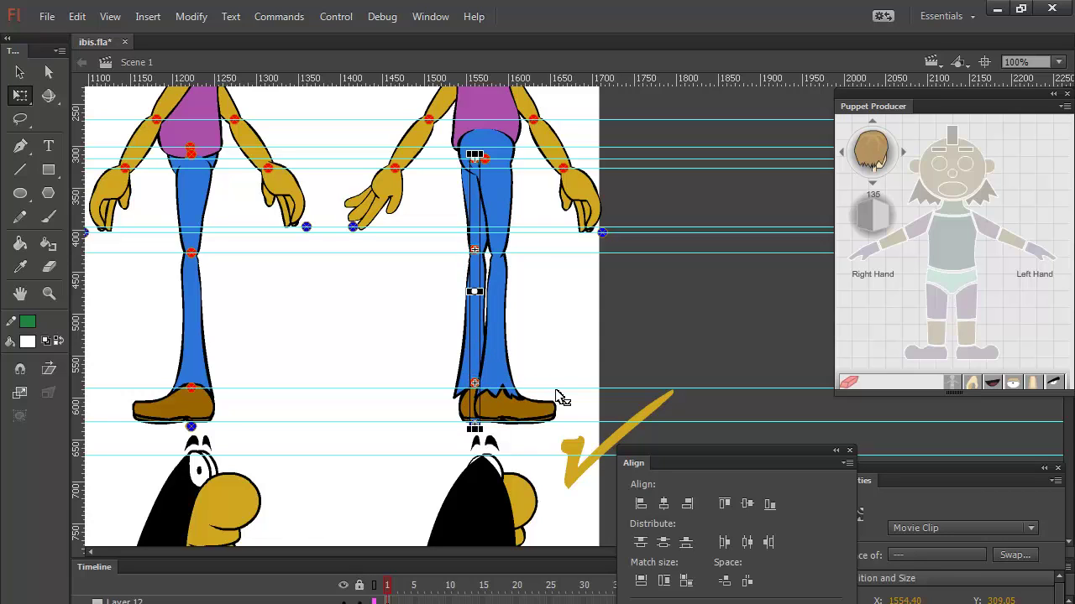
pyautogui.click(562, 342)
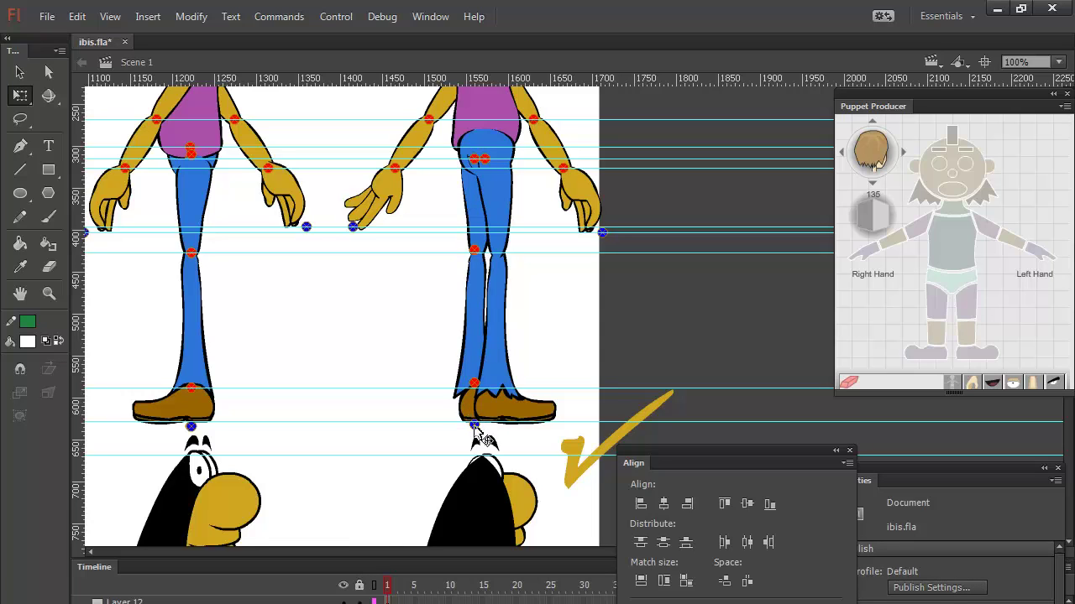
# Lower left_foot_135_pivot onto the ankle guide and left_shank_135_pivot onto the knee guide at Y 427.60
pyautogui.click(474, 384)
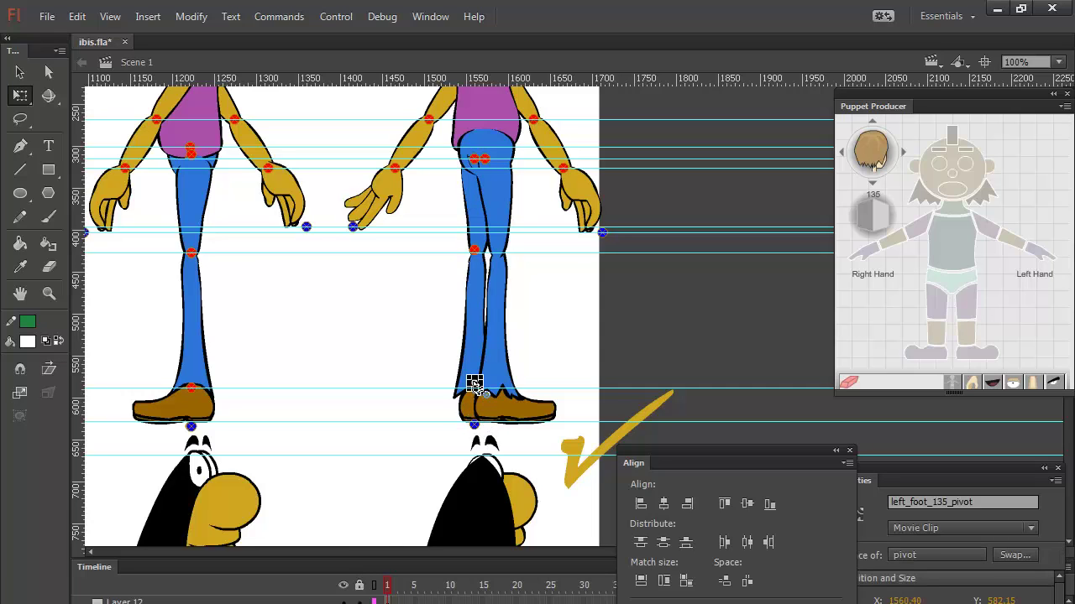
pyautogui.moveTo(474, 385); pyautogui.dragTo(474, 390)
pyautogui.click(559, 309)
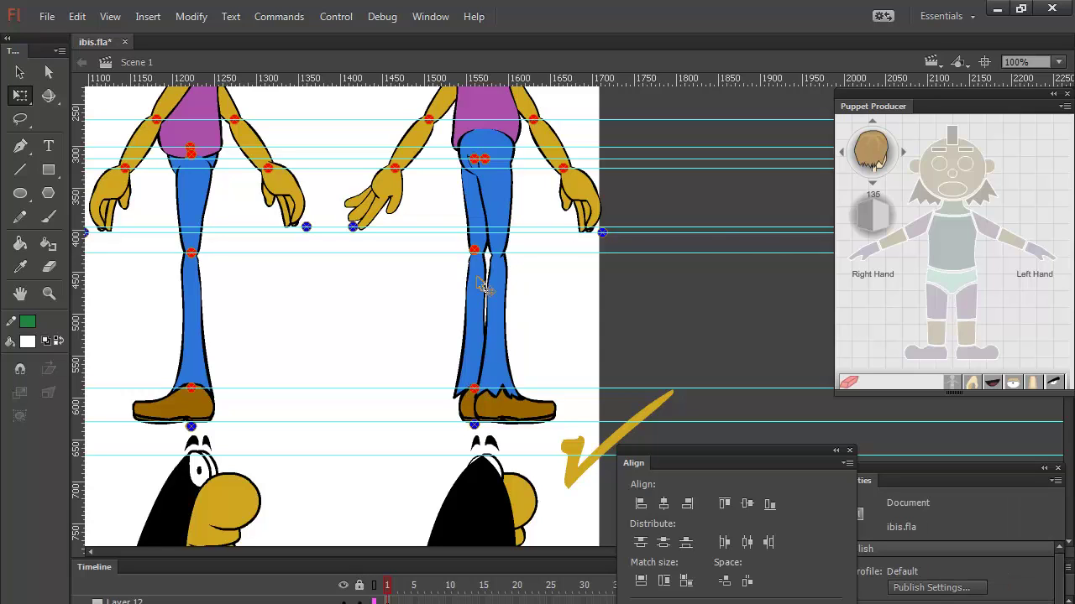
pyautogui.click(19, 72)
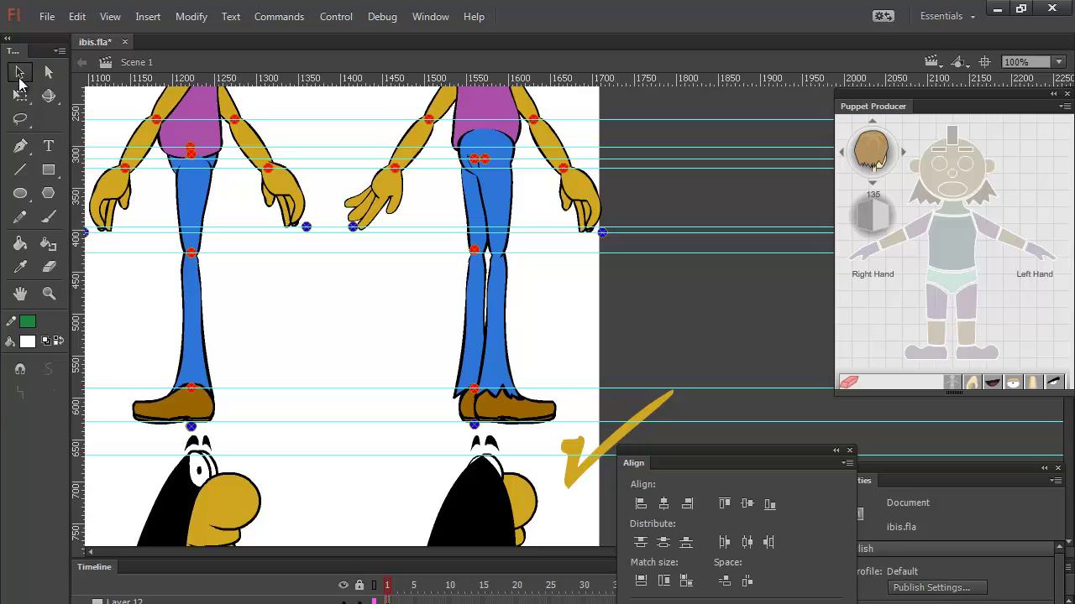
pyautogui.click(473, 251)
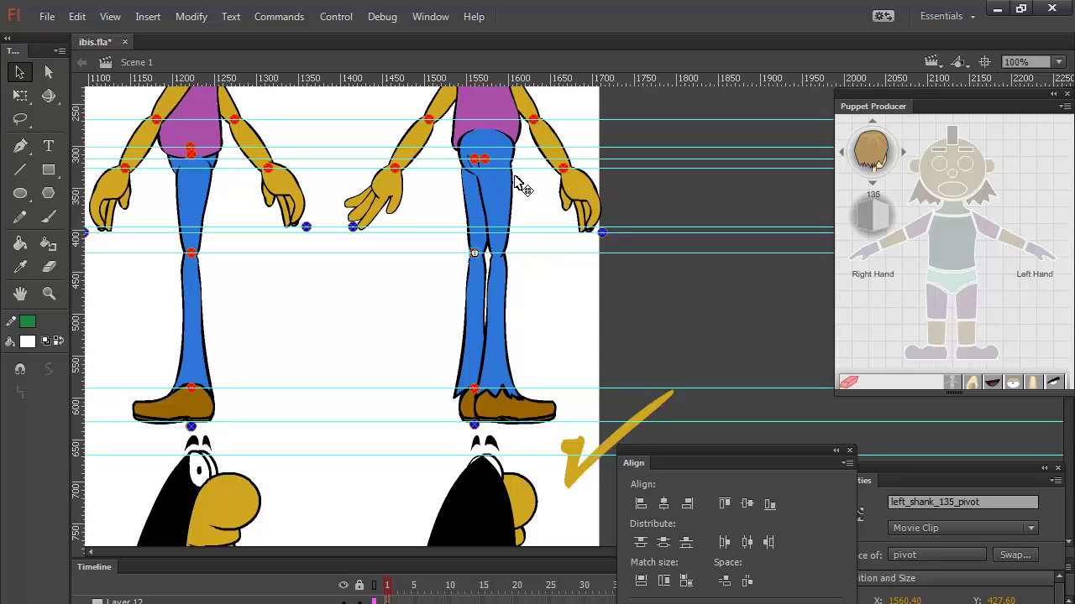
# Convert the front thigh group to a symbol and assign it as the puppet's right thigh
pyautogui.click(510, 205)
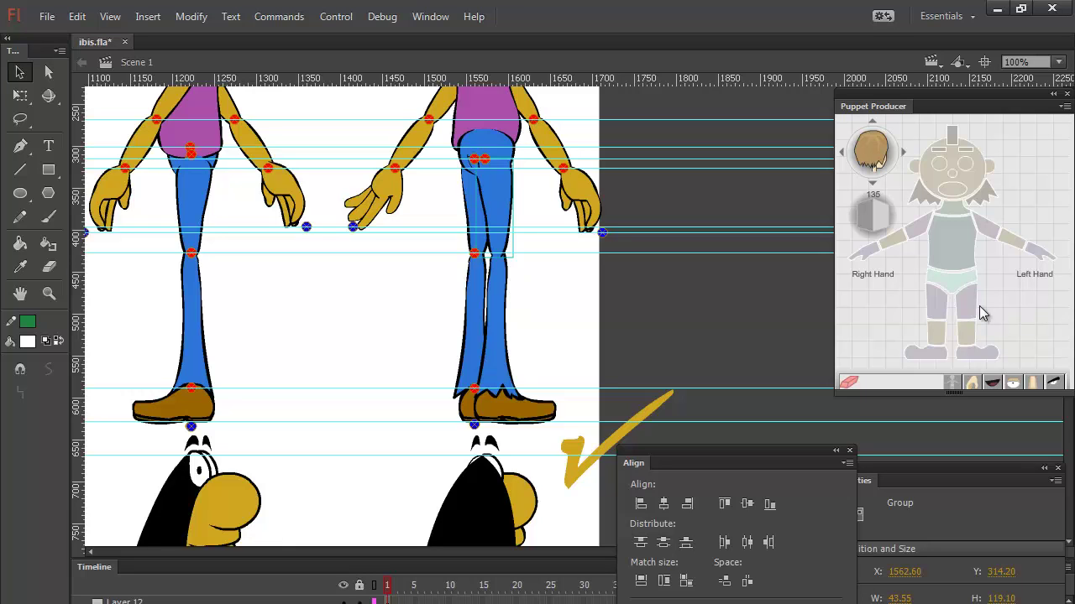
pyautogui.click(934, 313)
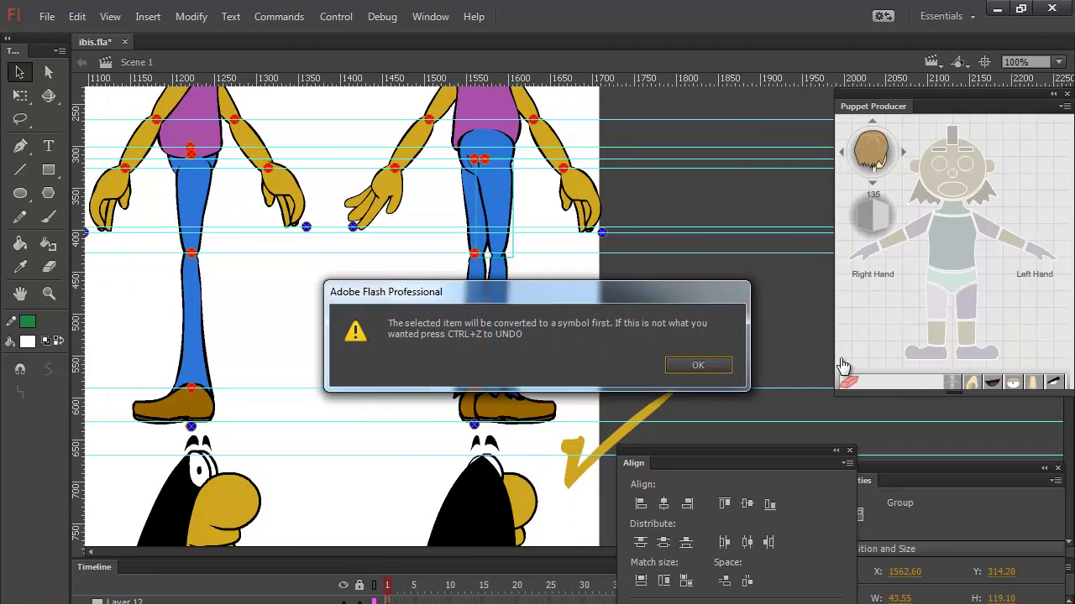
pyautogui.click(697, 367)
# Convert the lower-leg group beneath the right thigh to a symbol and assign it as the puppet's right lower leg
pyautogui.click(507, 304)
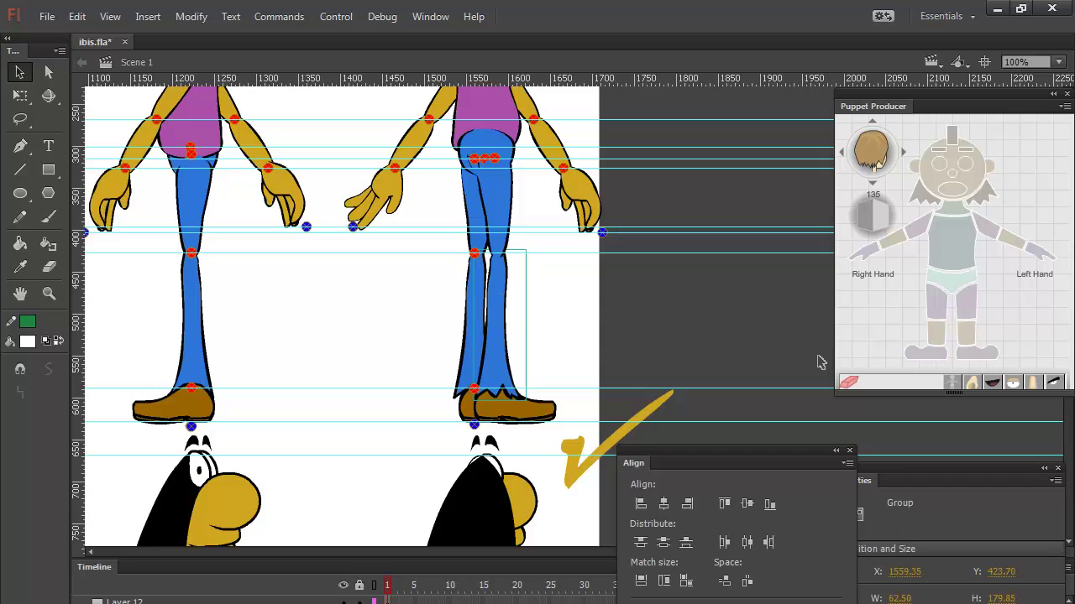
pyautogui.click(944, 343)
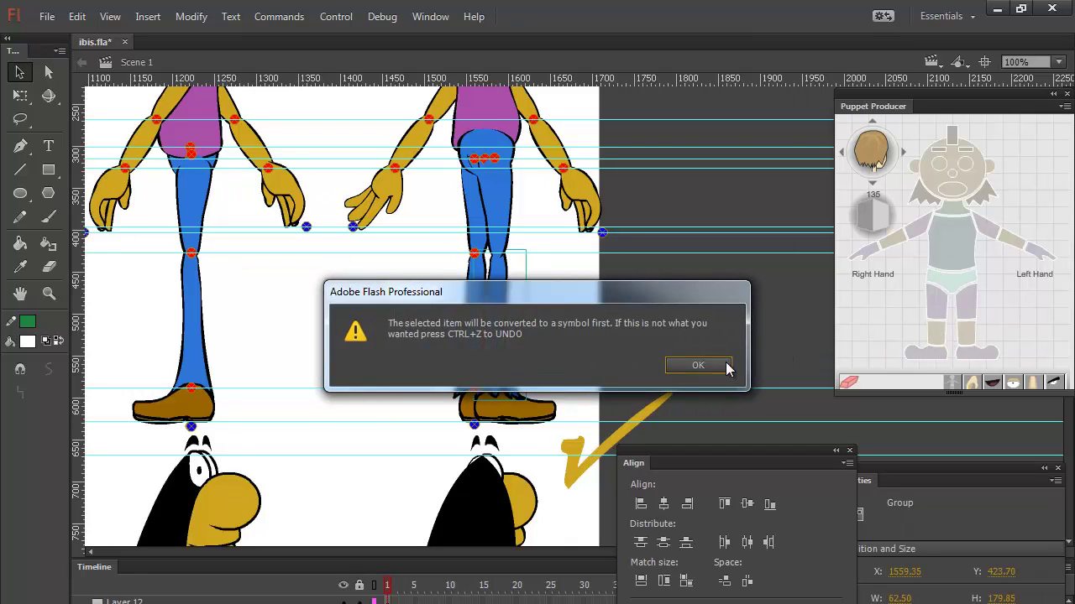
pyautogui.click(697, 366)
# Convert the front shoe group to a symbol and assign it as the puppet's right foot
pyautogui.click(522, 411)
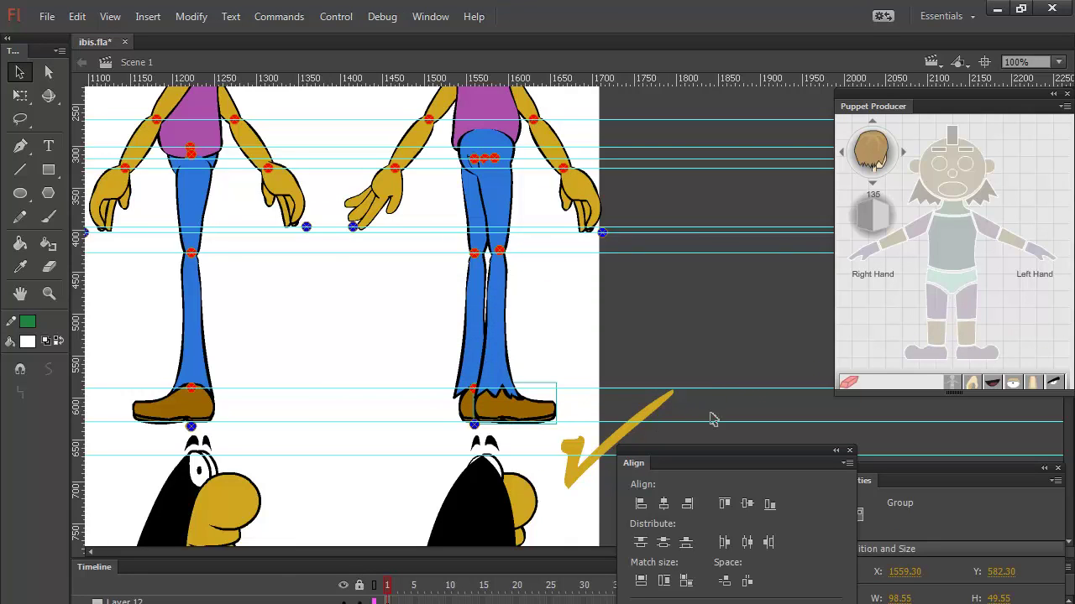
pyautogui.click(931, 364)
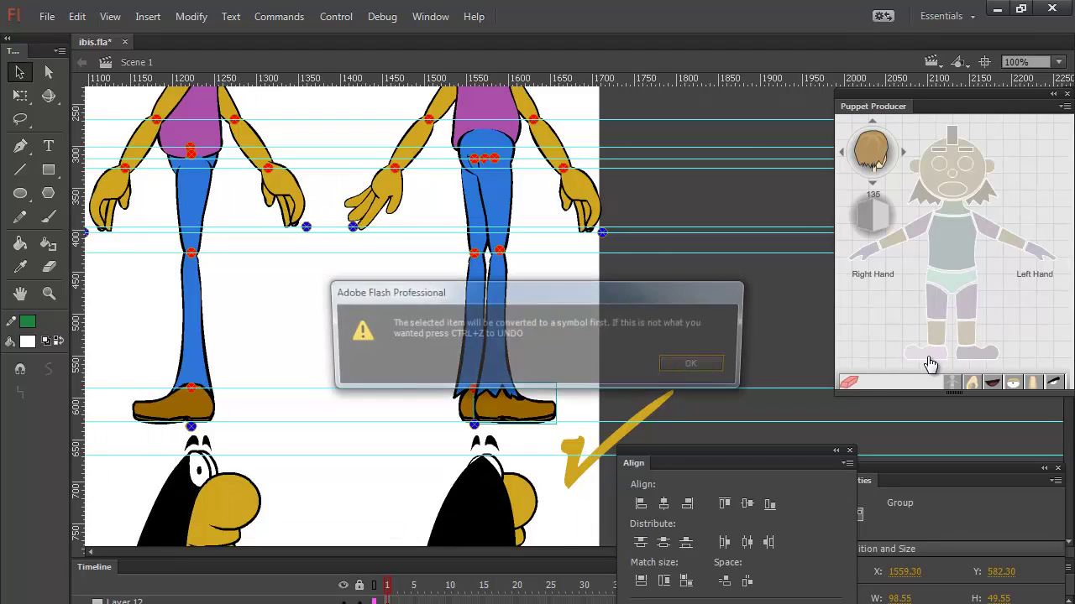
pyautogui.click(696, 365)
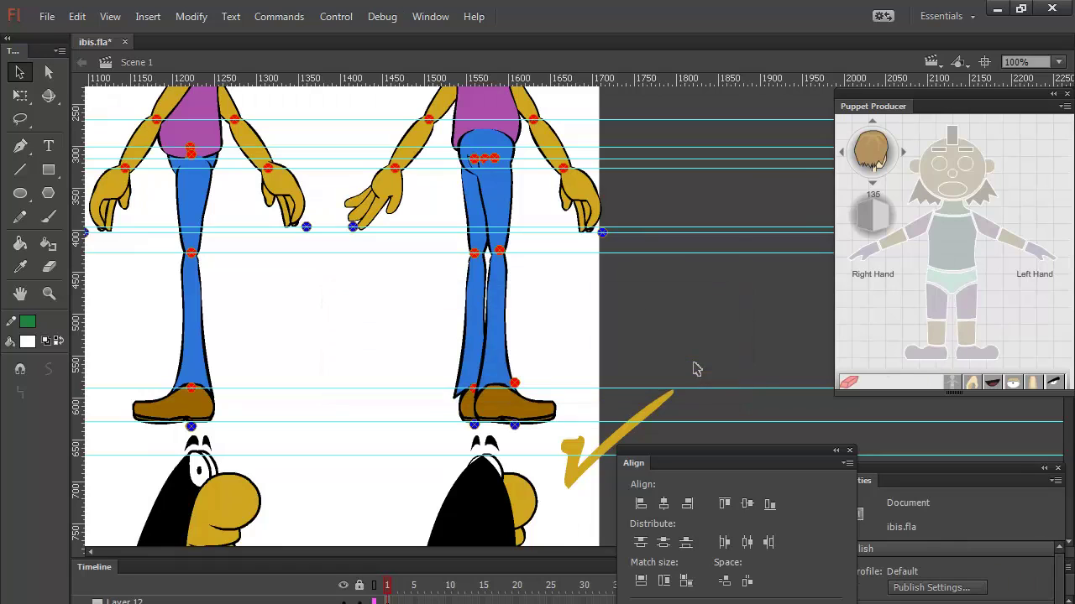
# Center the right leg's hip, knee, ankle and sole pivots on one vertical line and shift them 10 px left, to X 1580.35
pyautogui.click(495, 160)
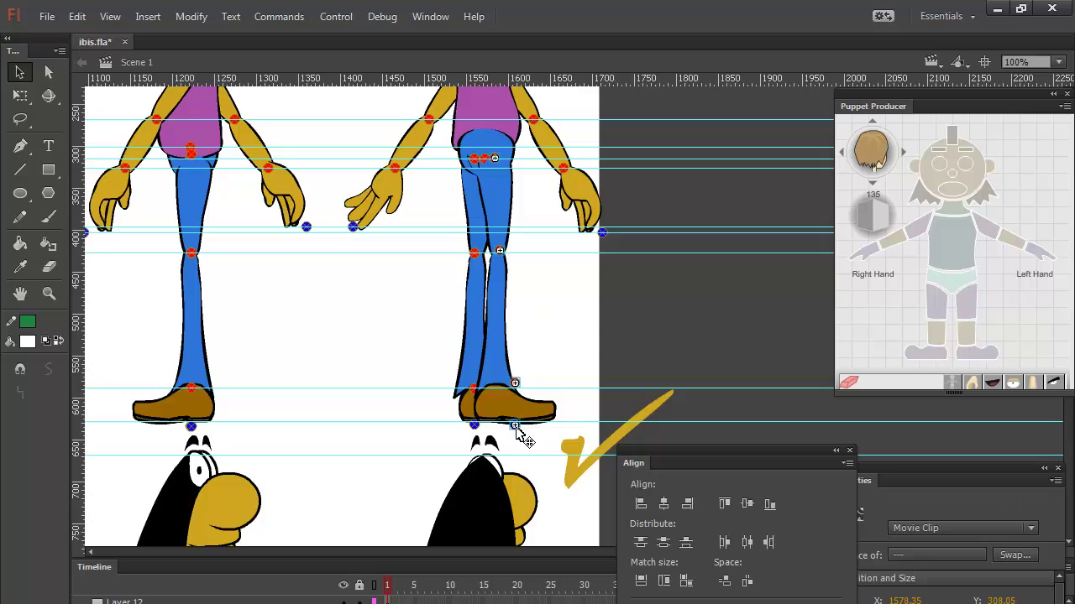
pyautogui.click(664, 505)
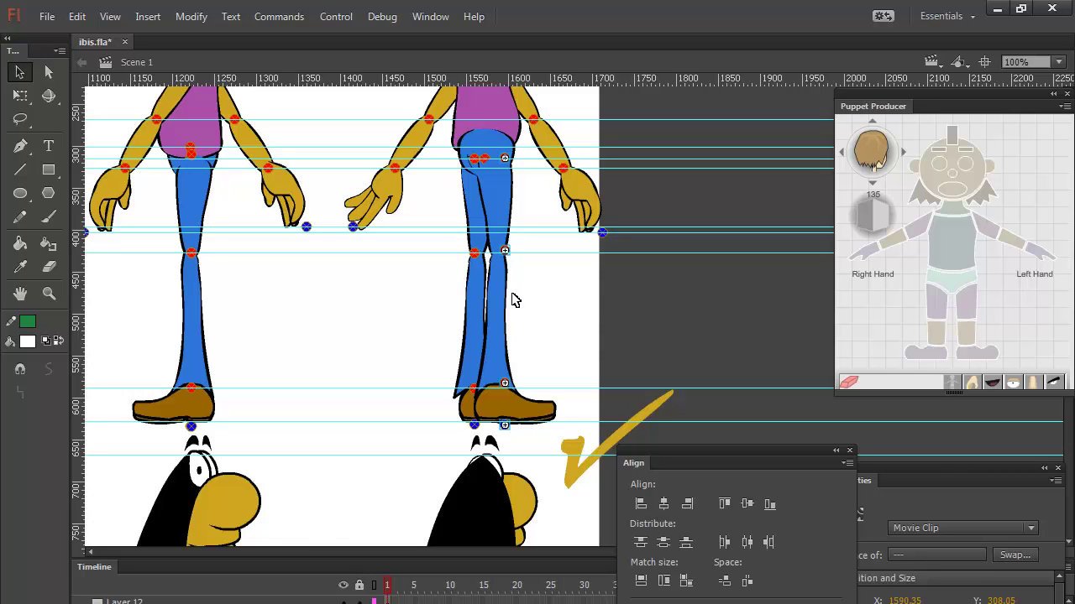
pyautogui.hotkey('shift', 'Left')
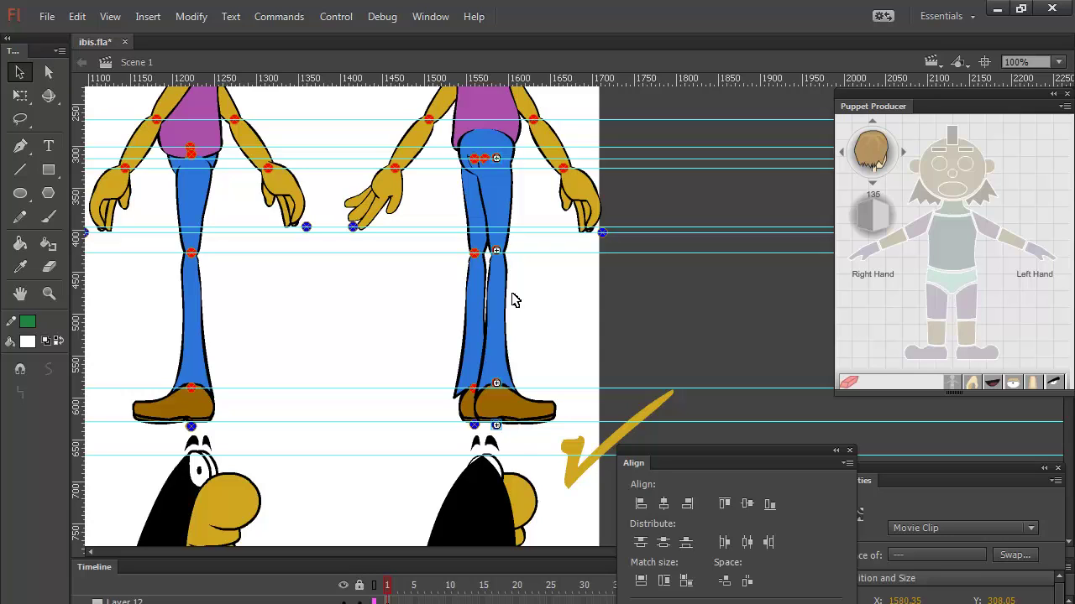
# Lower the right leg's hip, knee and ankle pivots onto their horizontal guides, matching the left leg's pivots
pyautogui.press('Down')
pyautogui.keyDown('shift'); pyautogui.click(504, 164); pyautogui.keyUp('shift')
pyautogui.press('Down')
pyautogui.press('Down')
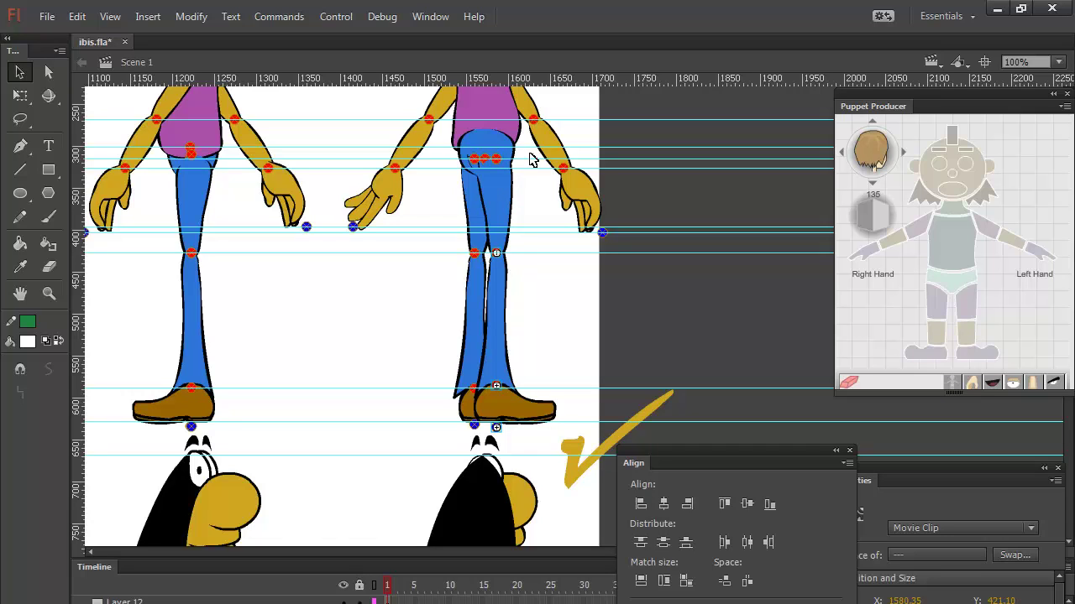
pyautogui.keyDown('shift'); pyautogui.click(502, 255); pyautogui.keyUp('shift')
pyautogui.press('Down')
pyautogui.press('Down')
pyautogui.press('Down')
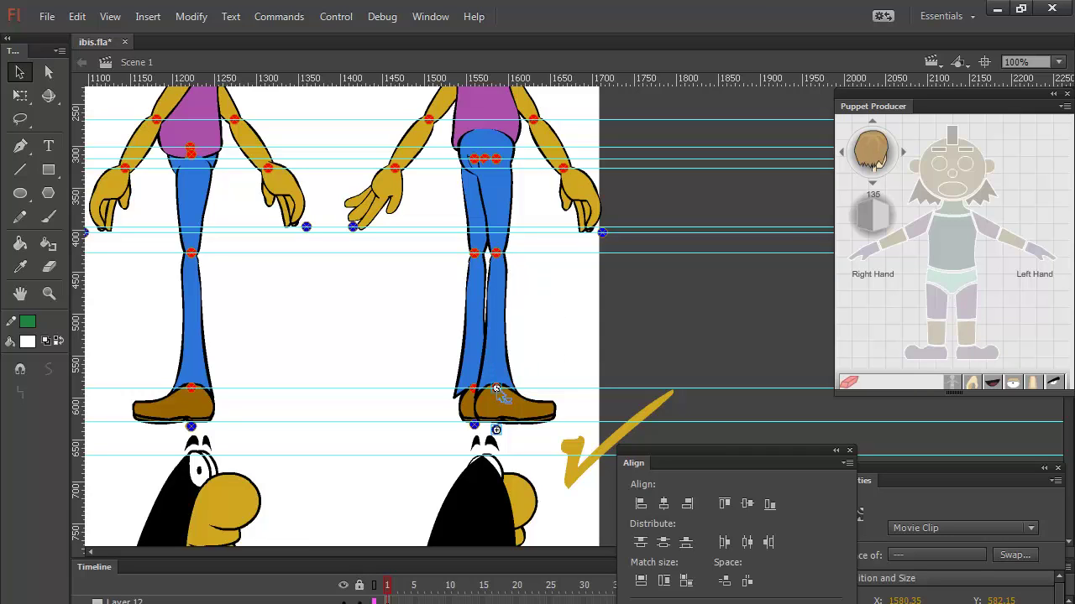
# Raise right_foot_nud_135_pivot and lower left_foot_nud_135_pivot to the same height just below the shoes
pyautogui.click(498, 390)
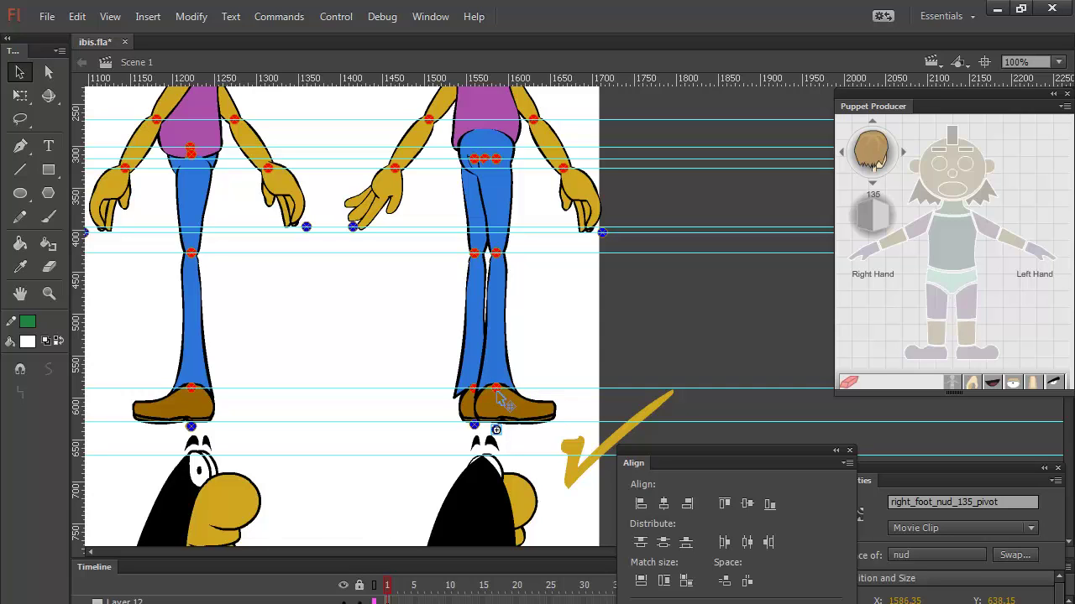
pyautogui.hotkey('shift', 'Up')
pyautogui.click(473, 426)
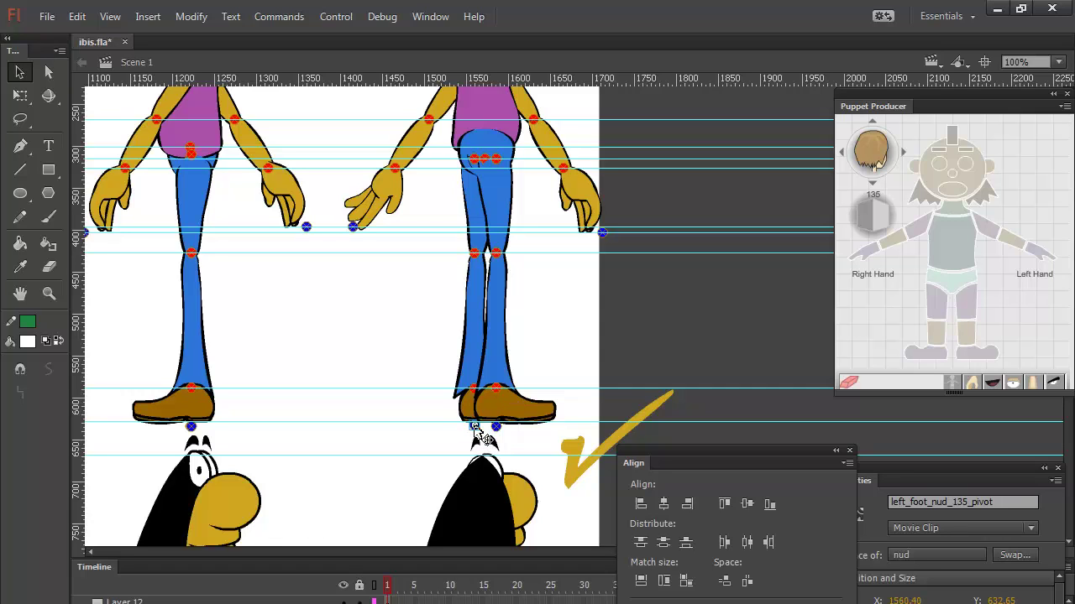
pyautogui.click(577, 329)
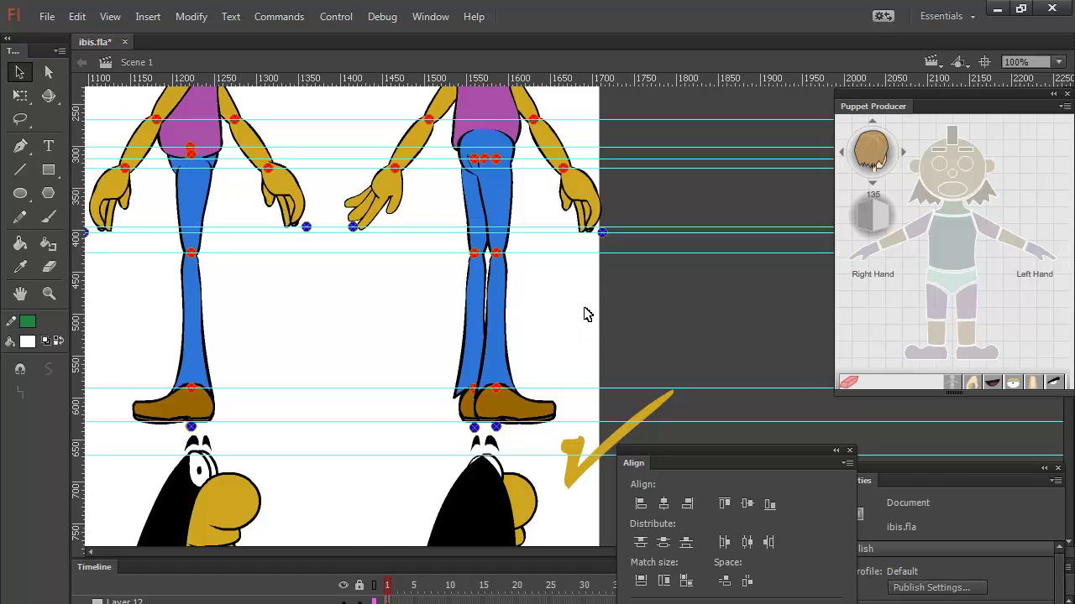
# Bring upper_torso_135_pivot to the front of the torso artwork
pyautogui.click(485, 158)
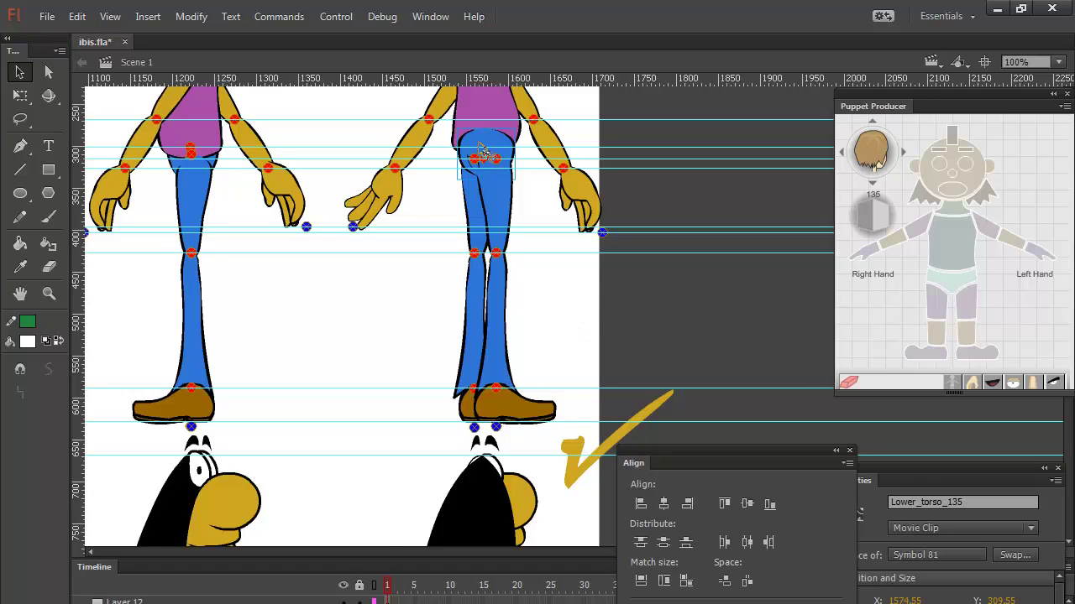
pyautogui.keyDown('shift'); pyautogui.click(491, 164); pyautogui.keyUp('shift')
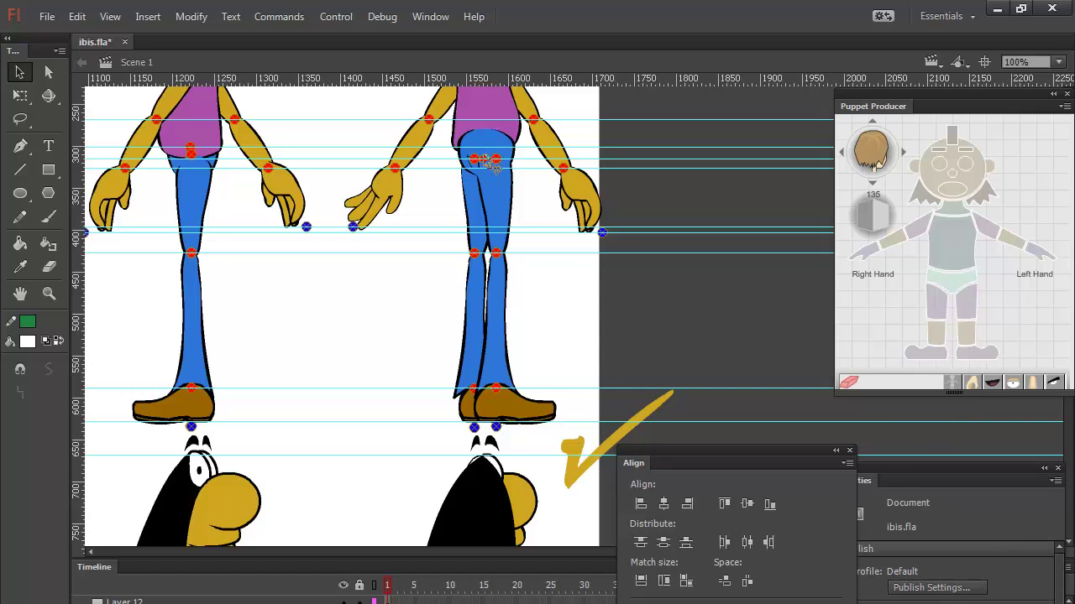
pyautogui.click(486, 160)
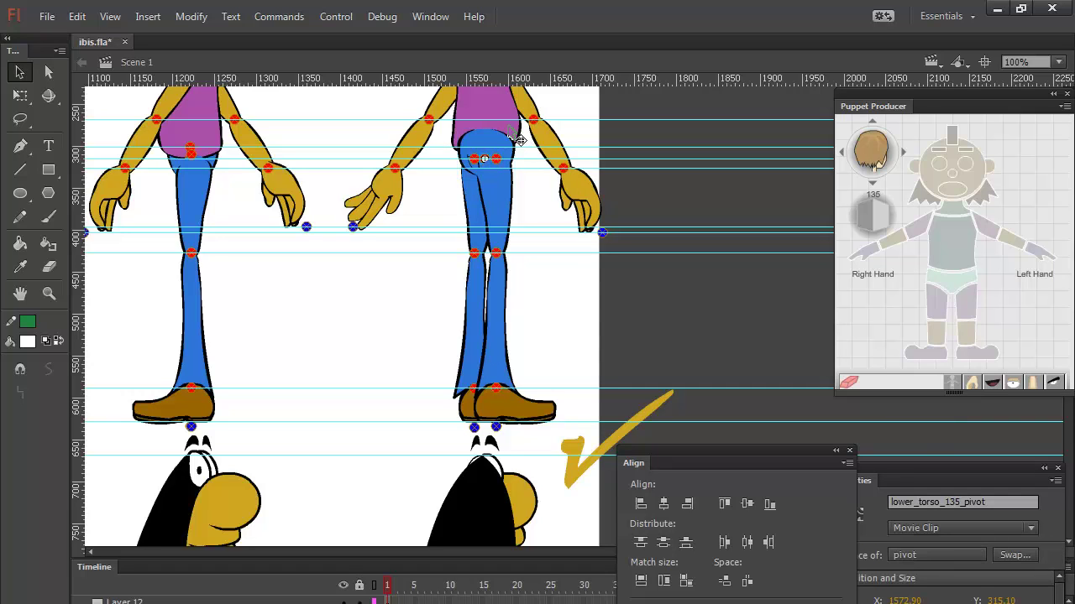
pyautogui.click(515, 136)
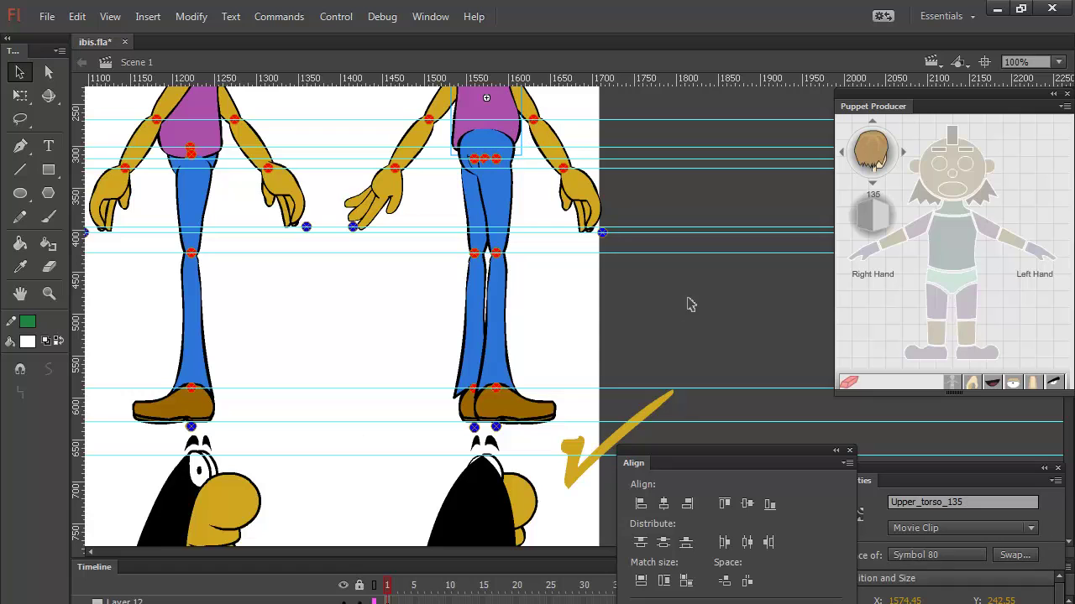
pyautogui.moveTo(685, 294); pyautogui.dragTo(582, 431)
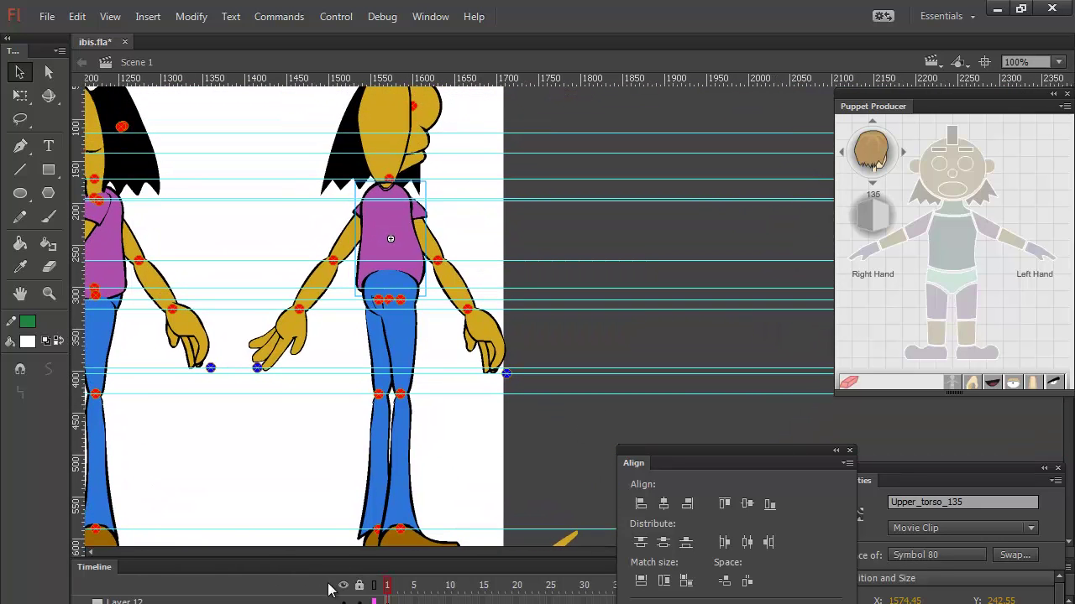
pyautogui.click(374, 587)
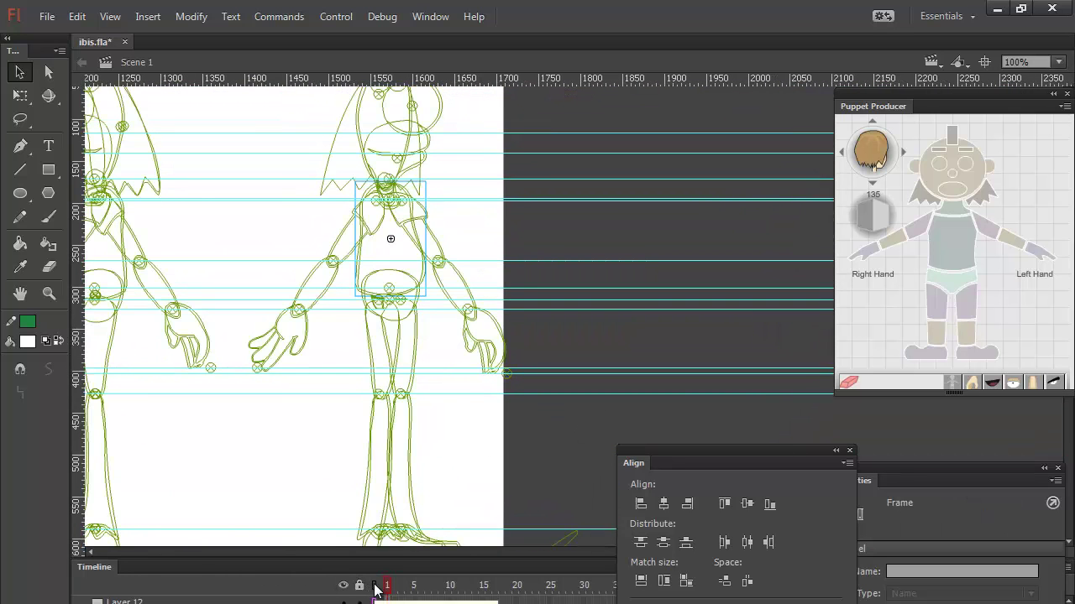
pyautogui.click(392, 288)
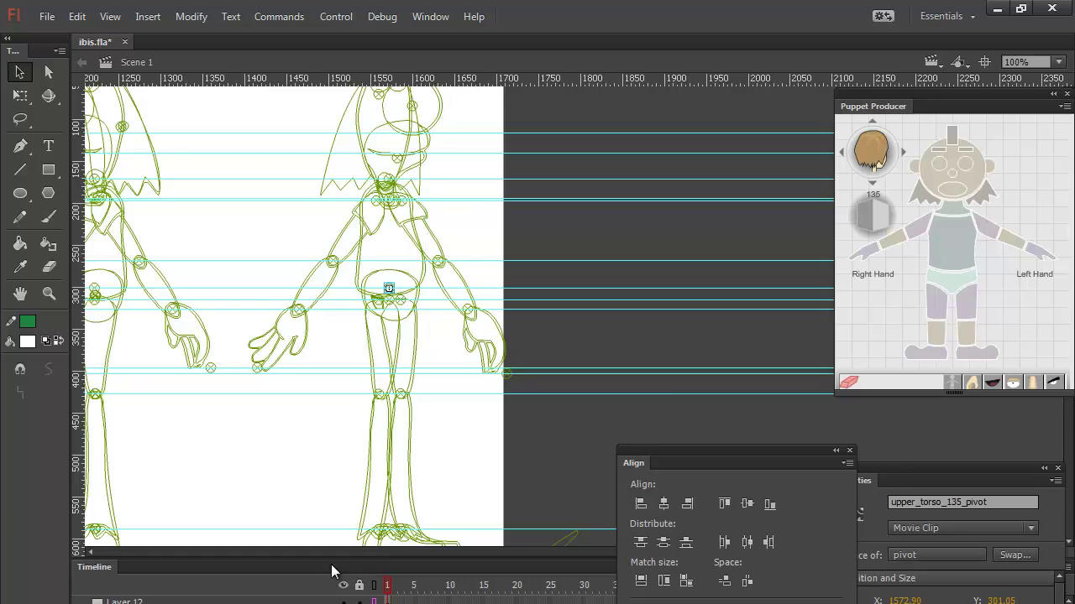
pyautogui.click(374, 587)
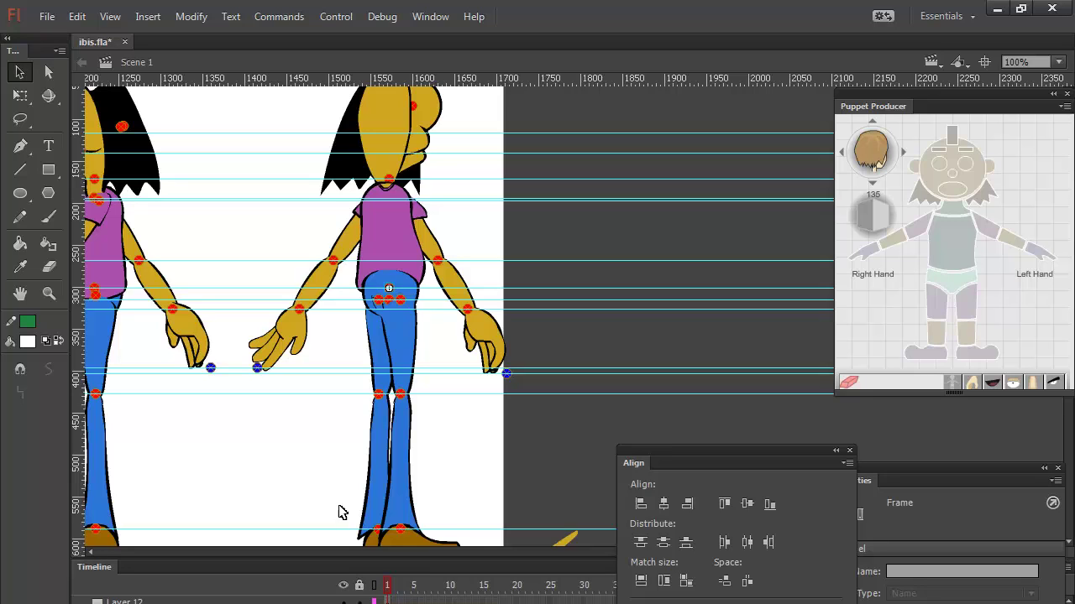
# Stack Upper_torso_135 in front of the lower torso, keeping the waist and hip pivots on top
pyautogui.click(391, 302)
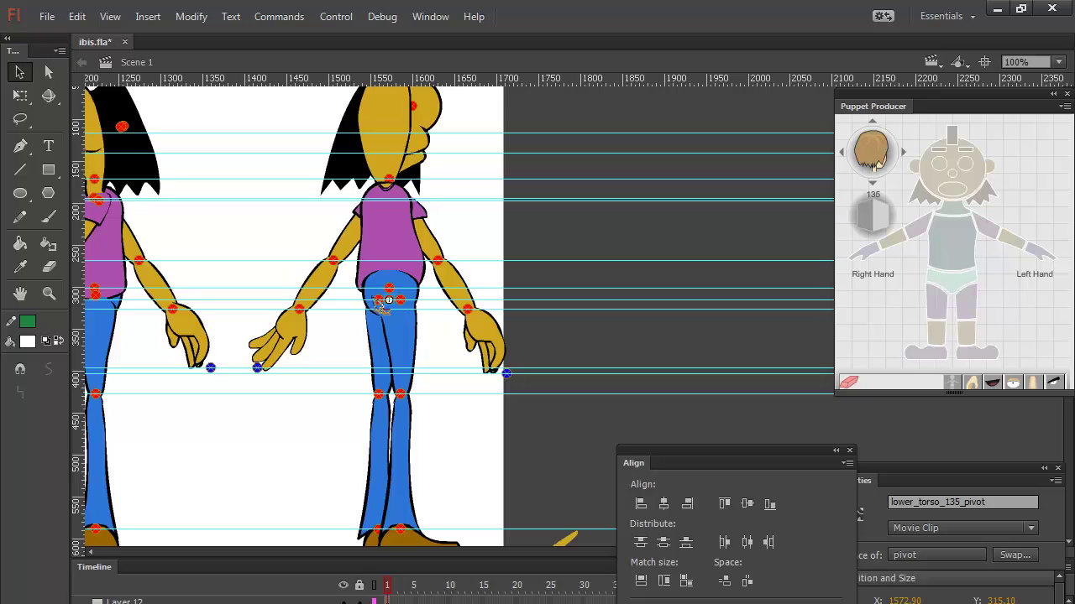
pyautogui.click(387, 311)
pyautogui.keyDown('shift'); pyautogui.click(389, 399); pyautogui.keyUp('shift')
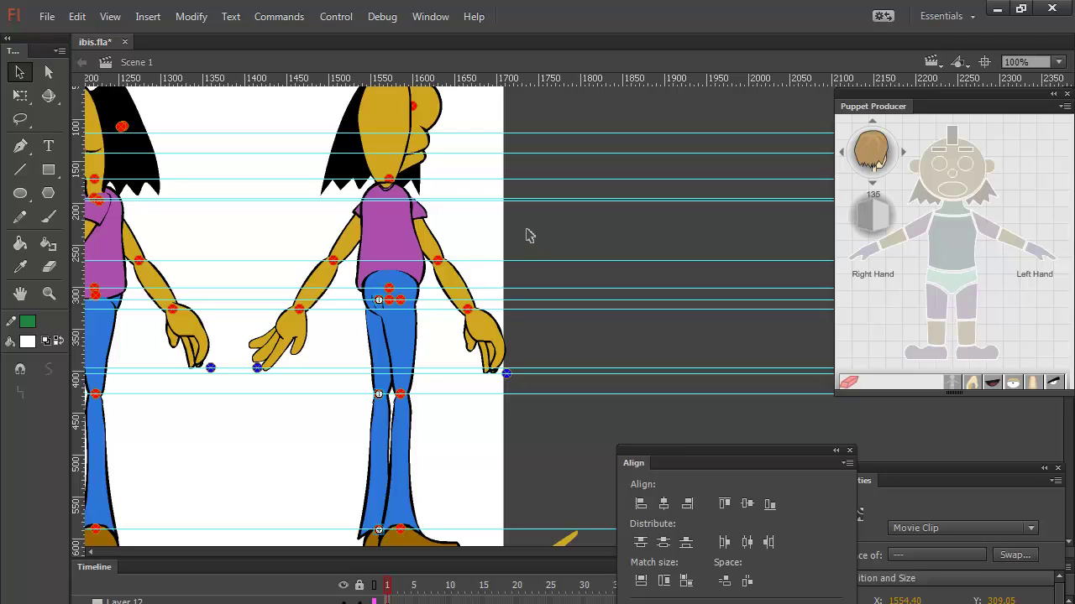
pyautogui.click(390, 239)
pyautogui.hotkey('ctrl', 'shift', 'Up')
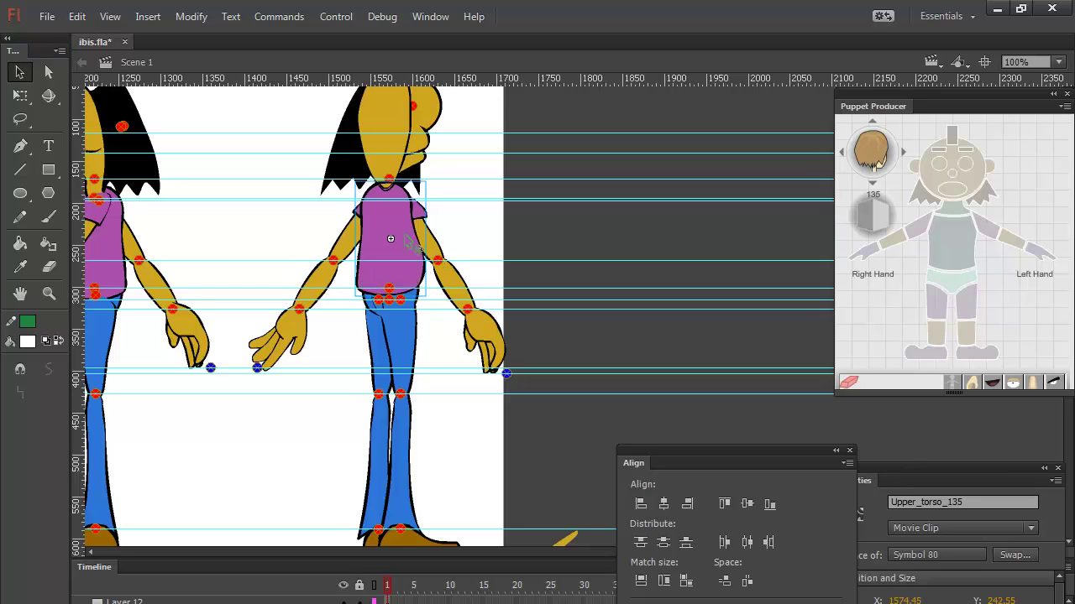
pyautogui.press('Escape')
# Send Face_135, Mouth_135 and Nose_135 behind the black hair
pyautogui.click(382, 147)
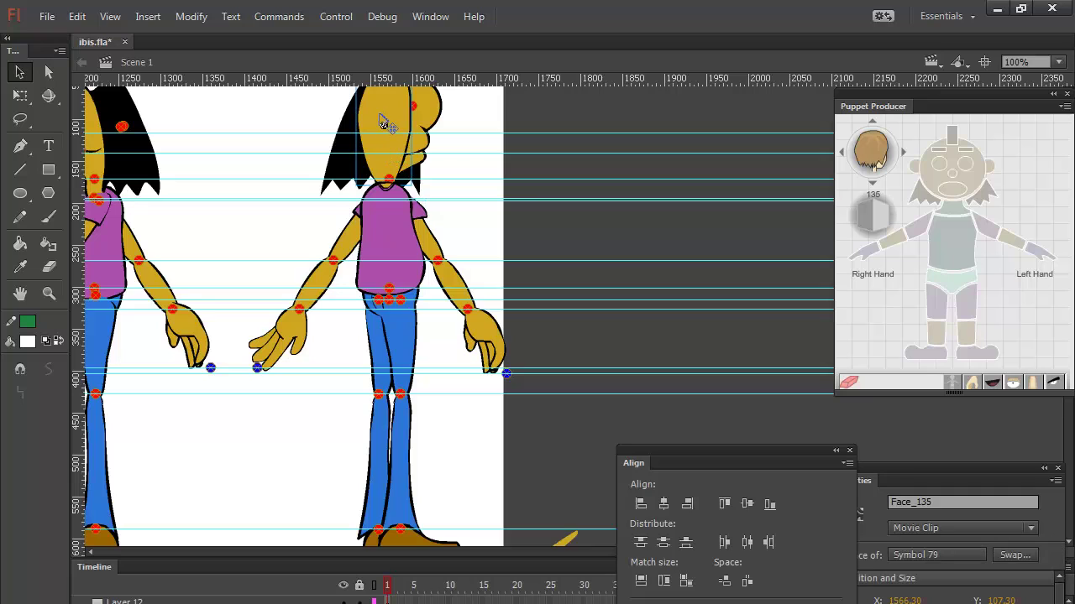
pyautogui.hotkey('ctrl', 'shift', 'Down')
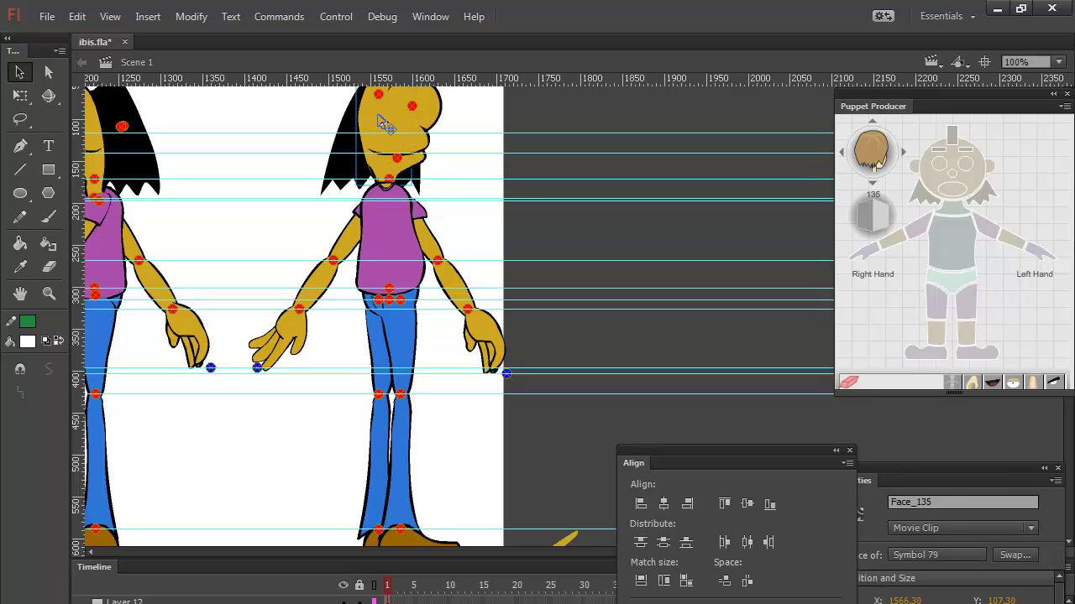
pyautogui.hotkey('ctrl', 'shift', 'Down')
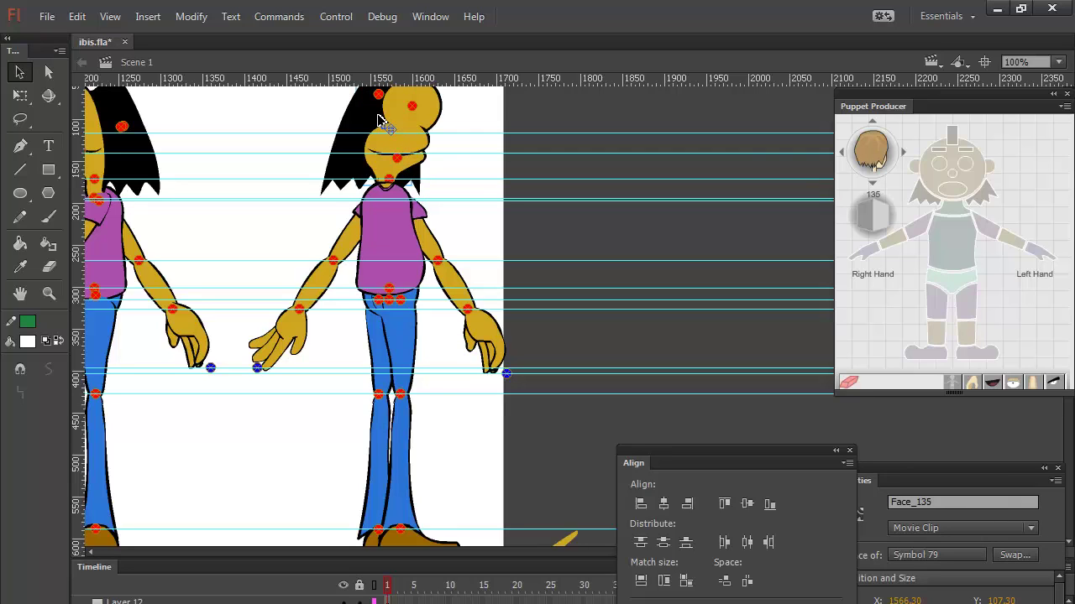
pyautogui.click(409, 145)
pyautogui.hotkey('ctrl', 'shift', 'Down')
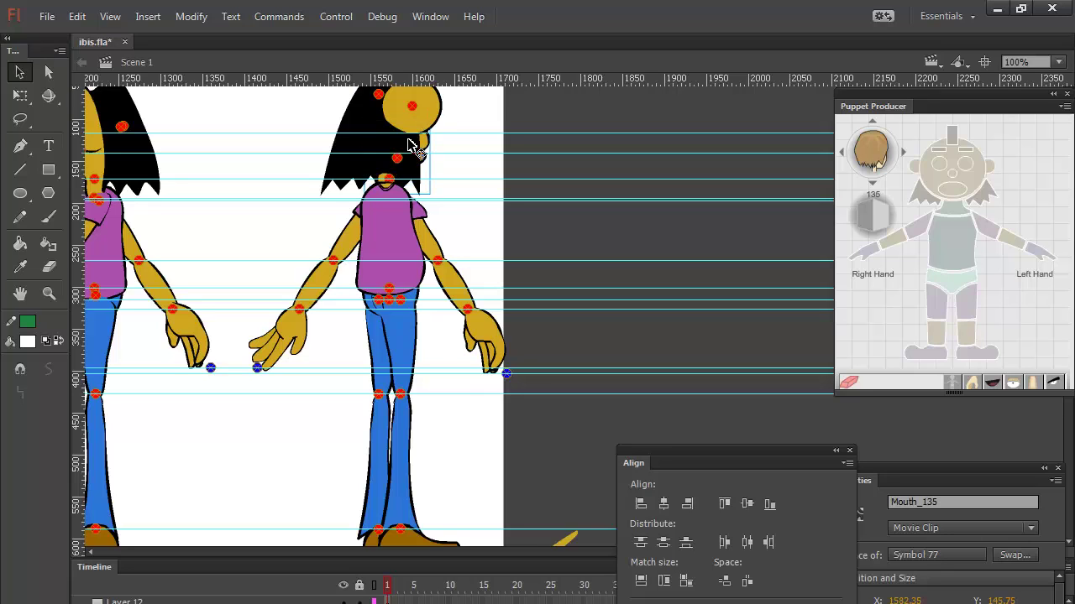
pyautogui.click(434, 127)
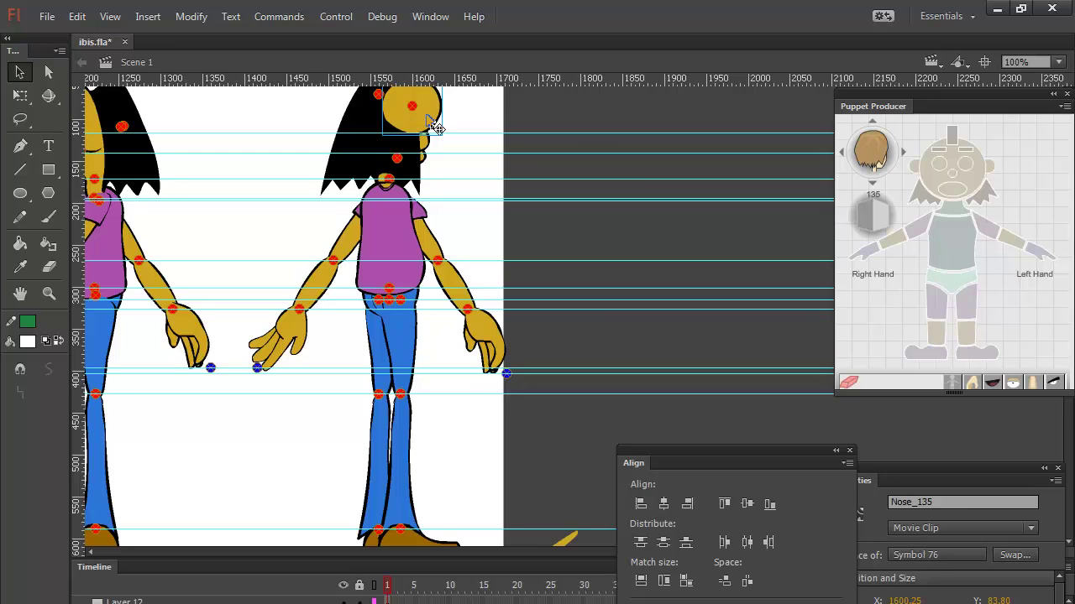
pyautogui.hotkey('ctrl', 'shift', 'Down')
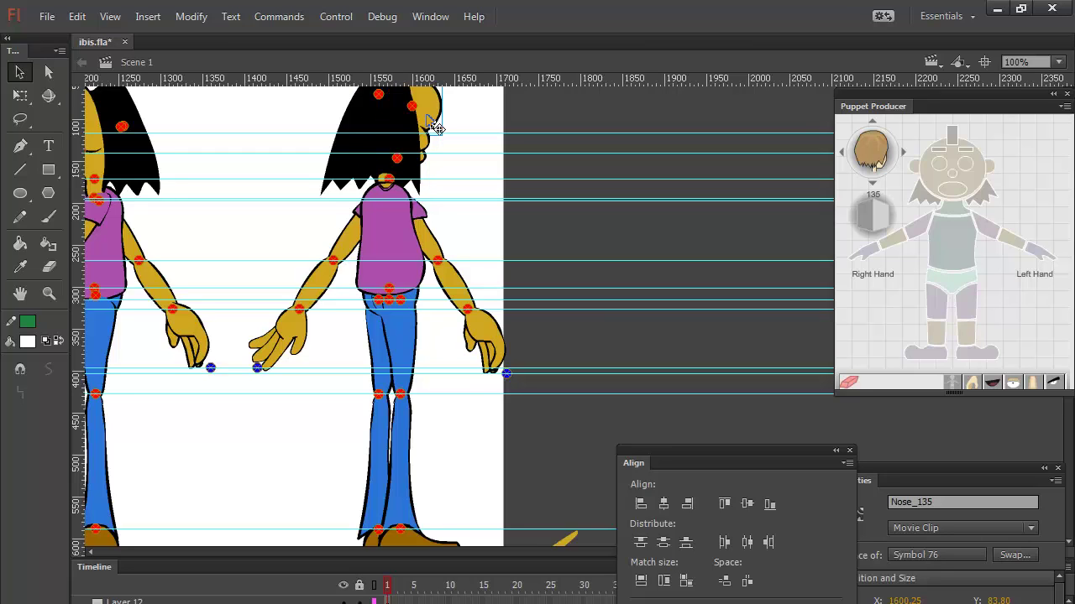
pyautogui.click(492, 139)
# Bring neck_135_pivot to the front of the upper torso
pyautogui.moveTo(519, 109); pyautogui.dragTo(517, 173)
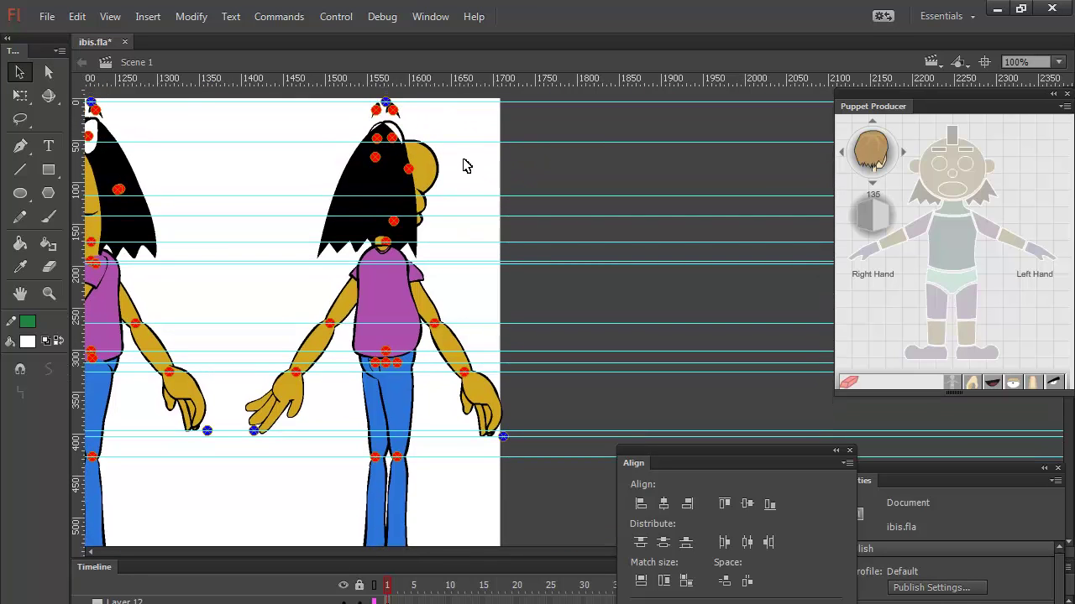
pyautogui.click(382, 247)
pyautogui.click(382, 248)
pyautogui.click(382, 245)
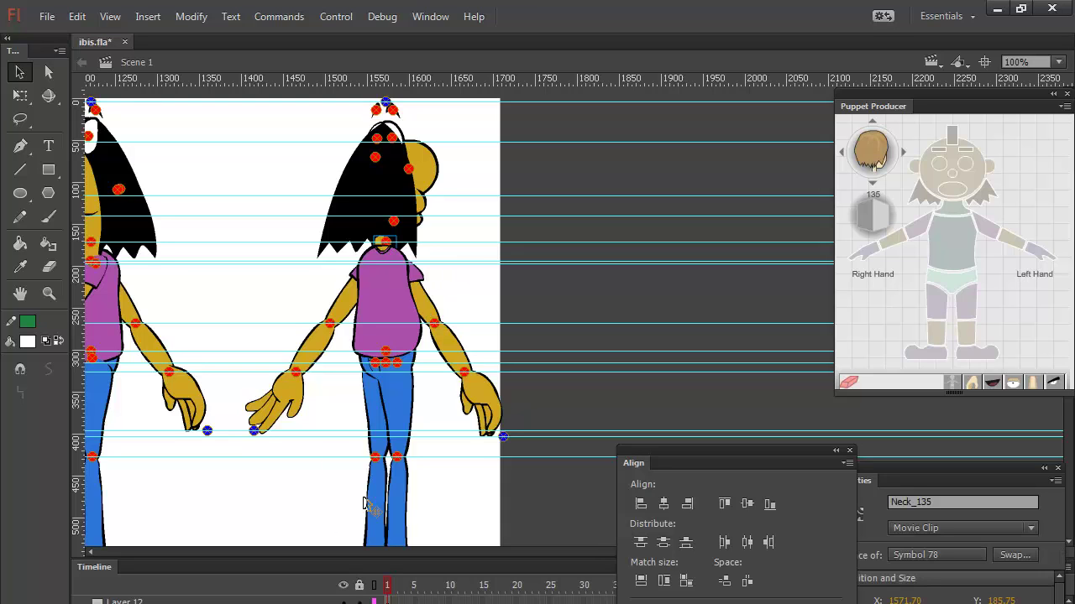
pyautogui.click(374, 586)
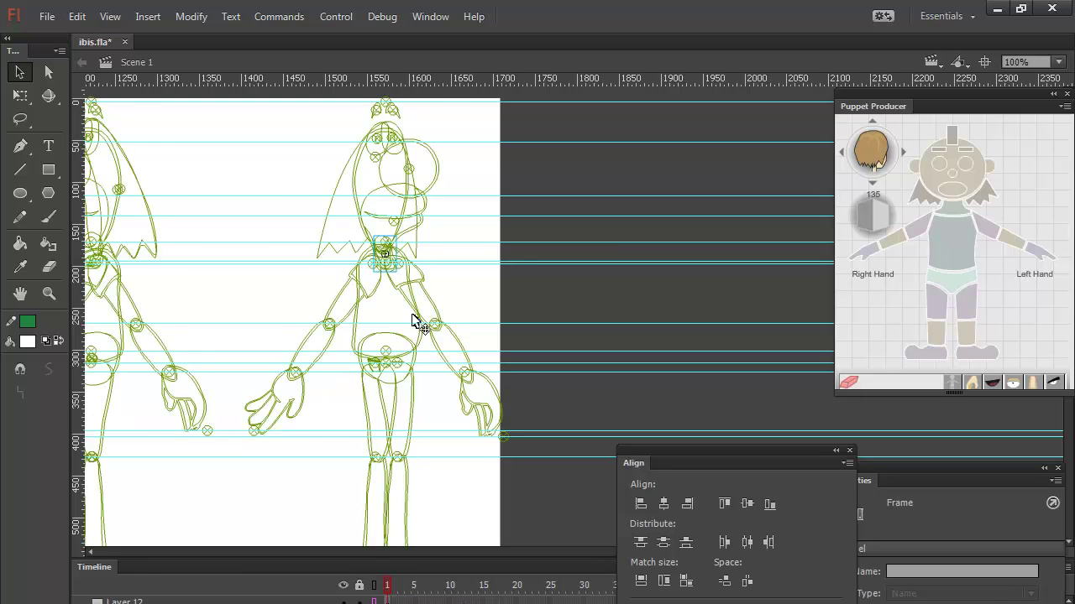
pyautogui.click(506, 261)
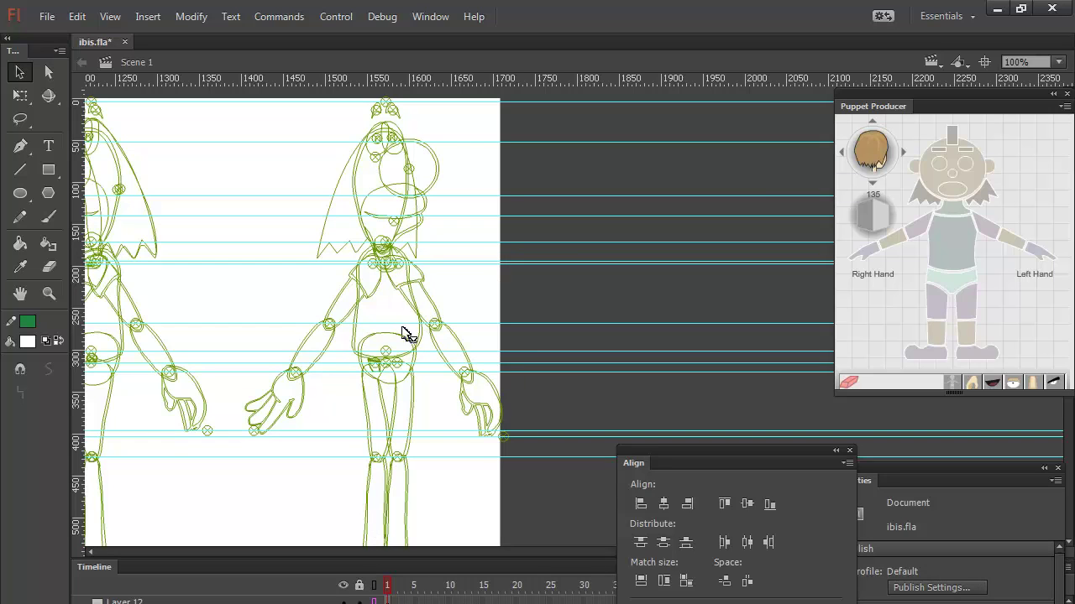
pyautogui.click(386, 263)
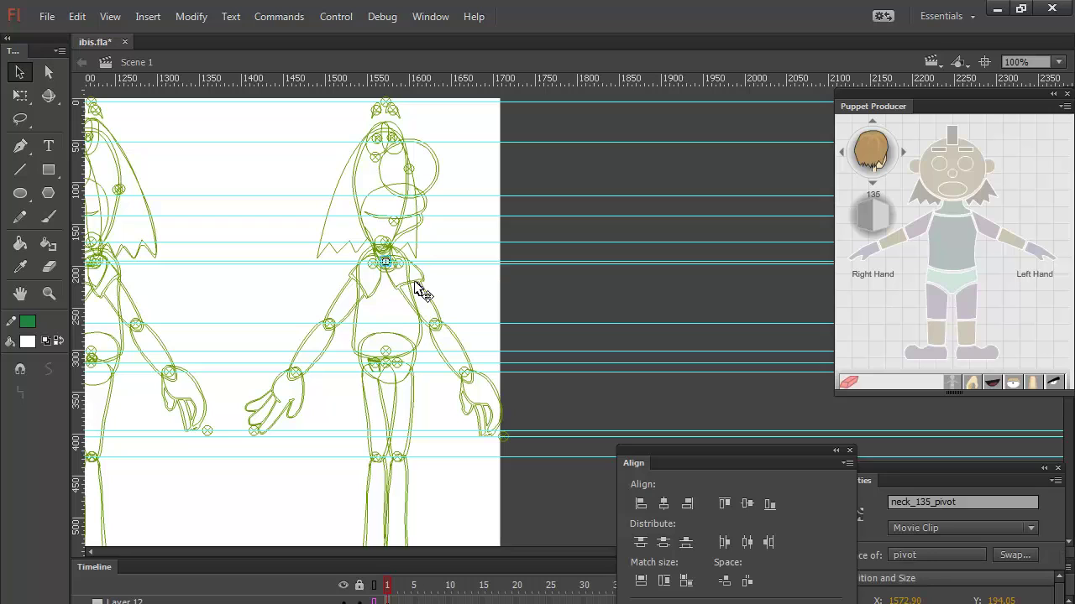
pyautogui.click(374, 586)
pyautogui.click(557, 305)
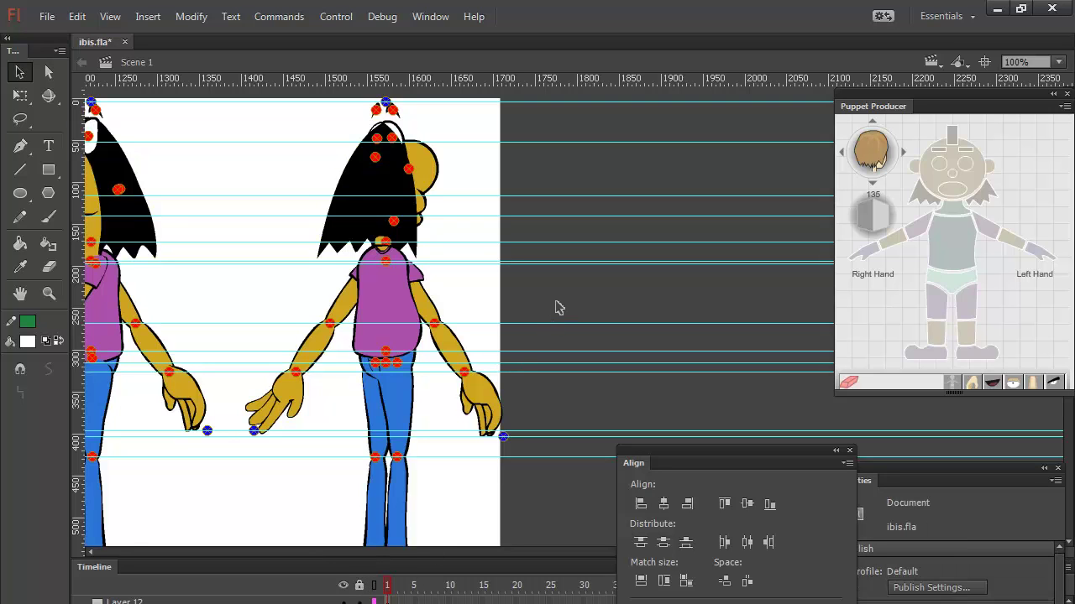
# Bring right_arm_135_pivot and the matching left arm pivot to the front of the upper torso artwork
pyautogui.click(430, 291)
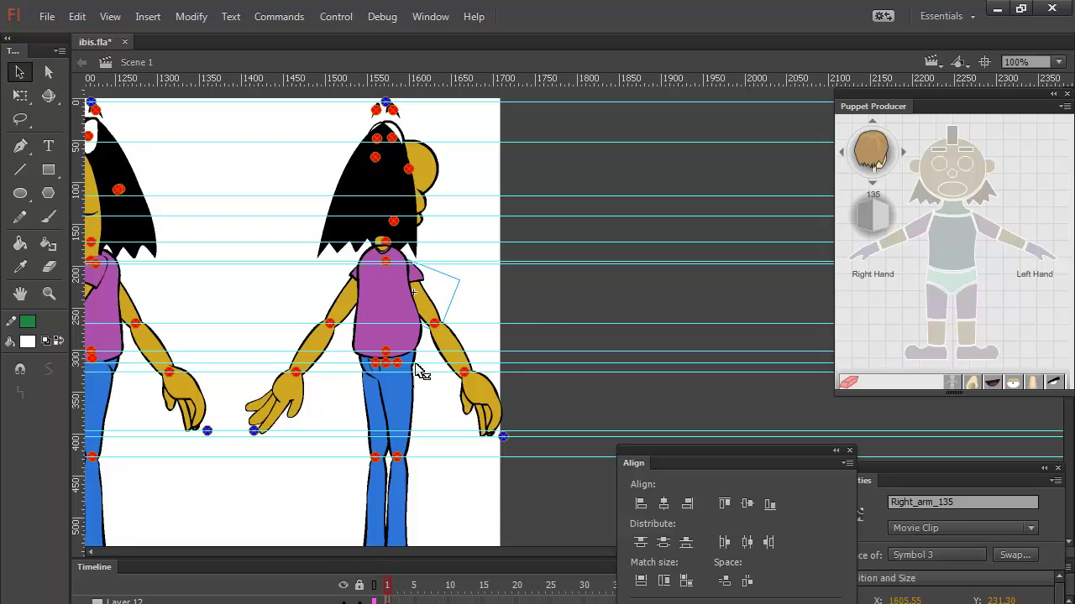
pyautogui.click(374, 586)
pyautogui.click(400, 265)
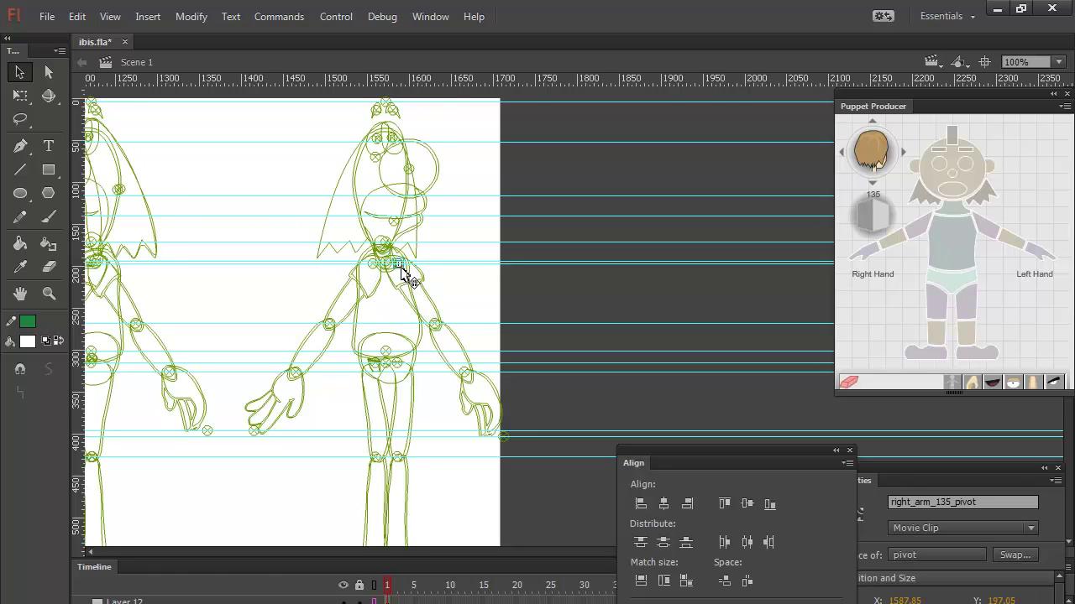
pyautogui.keyDown('shift'); pyautogui.click(371, 267); pyautogui.keyUp('shift')
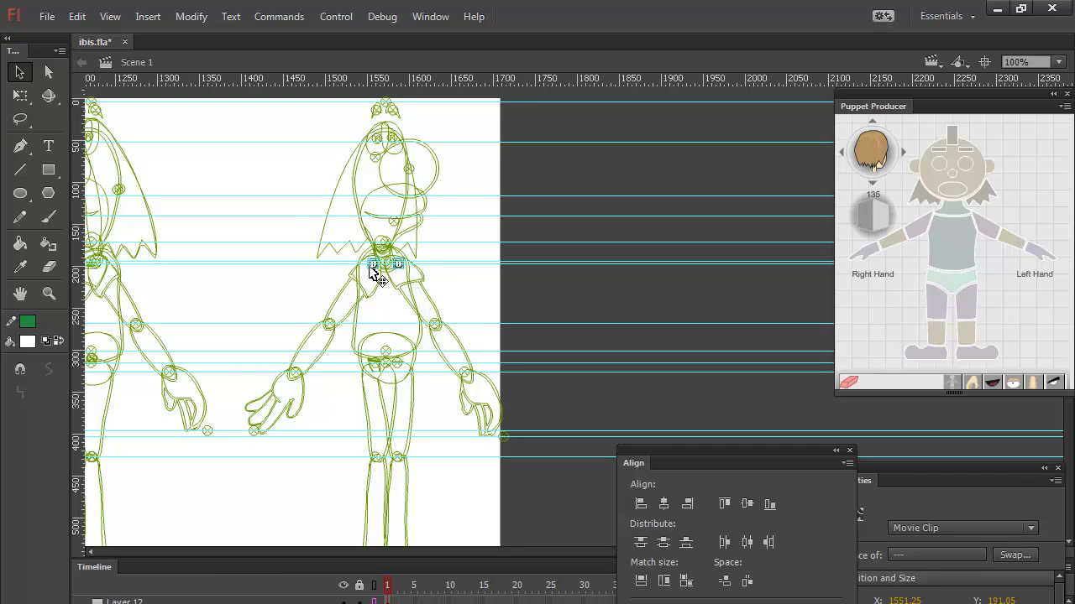
pyautogui.click(465, 288)
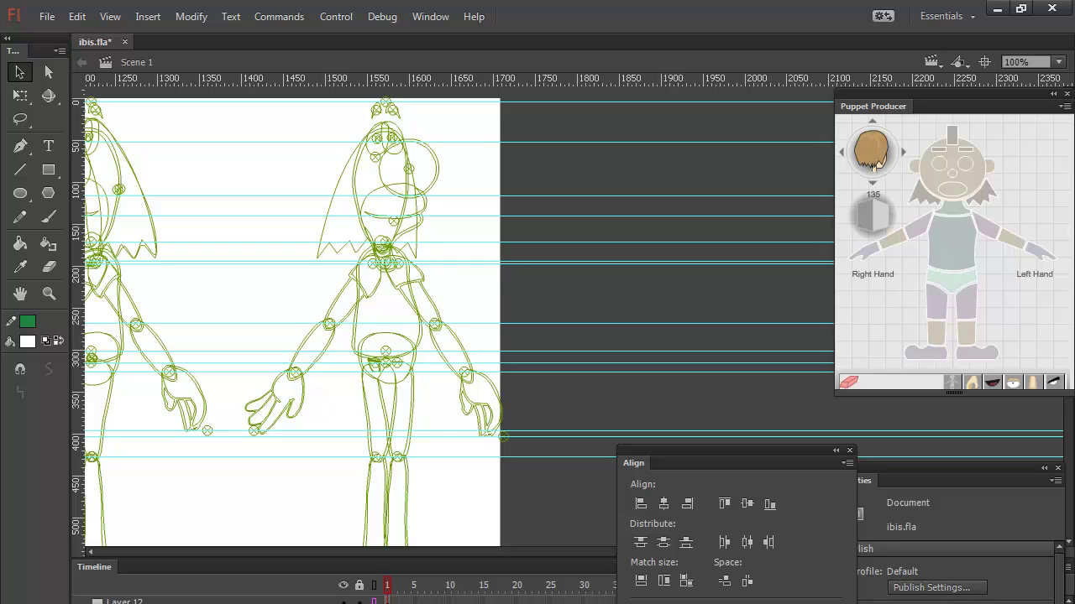
pyautogui.click(374, 595)
pyautogui.click(376, 595)
pyautogui.click(377, 594)
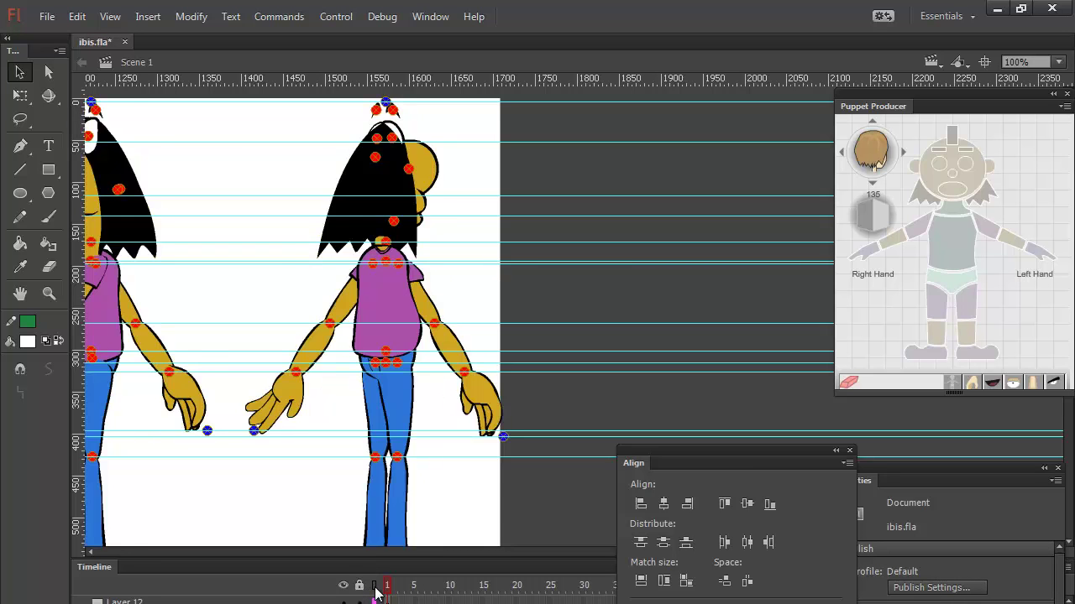
# Compare the 135-degree figure in outline and full-colour display, checking its parts and joint pivots from head to feet
pyautogui.click(375, 595)
pyautogui.click(375, 594)
pyautogui.click(375, 595)
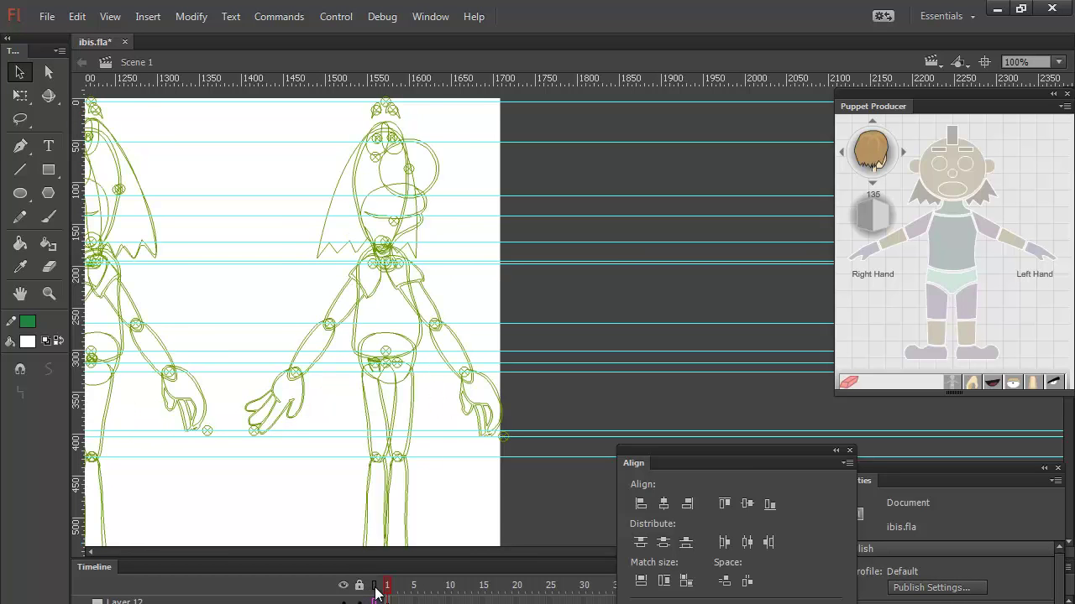
pyautogui.click(376, 594)
pyautogui.click(375, 595)
pyautogui.click(376, 594)
pyautogui.click(375, 595)
pyautogui.click(375, 594)
pyautogui.click(375, 594)
pyautogui.click(375, 595)
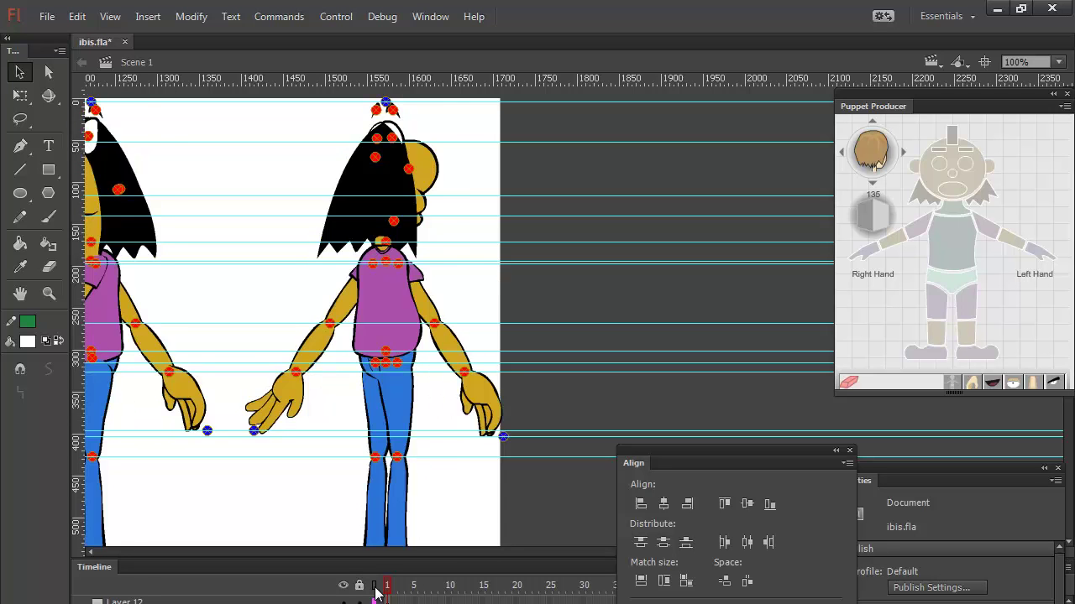
pyautogui.click(375, 595)
pyautogui.click(375, 594)
pyautogui.moveTo(472, 515); pyautogui.dragTo(473, 319)
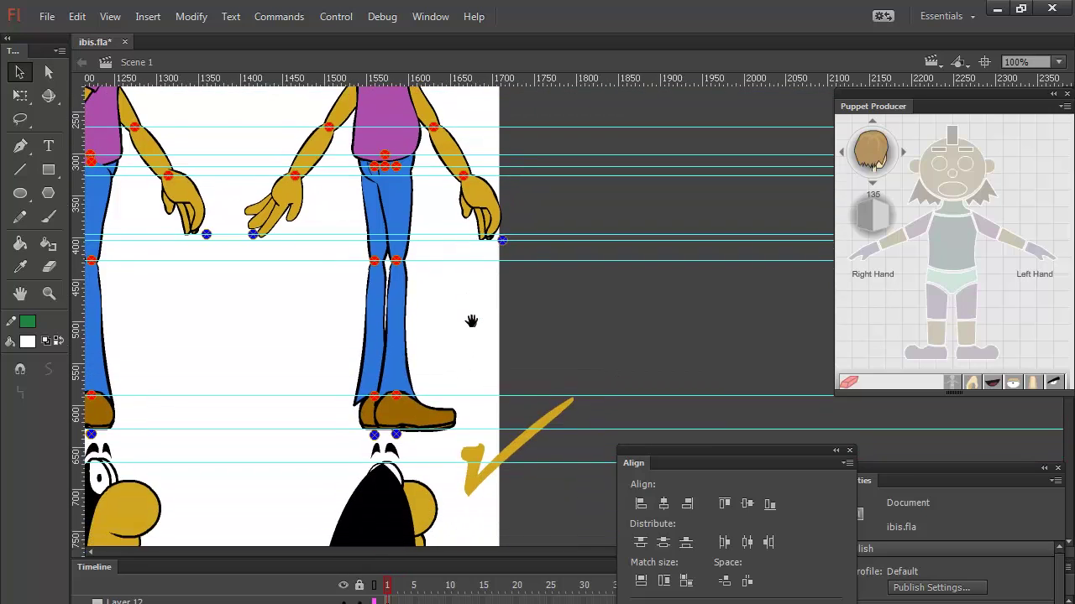
pyautogui.click(375, 590)
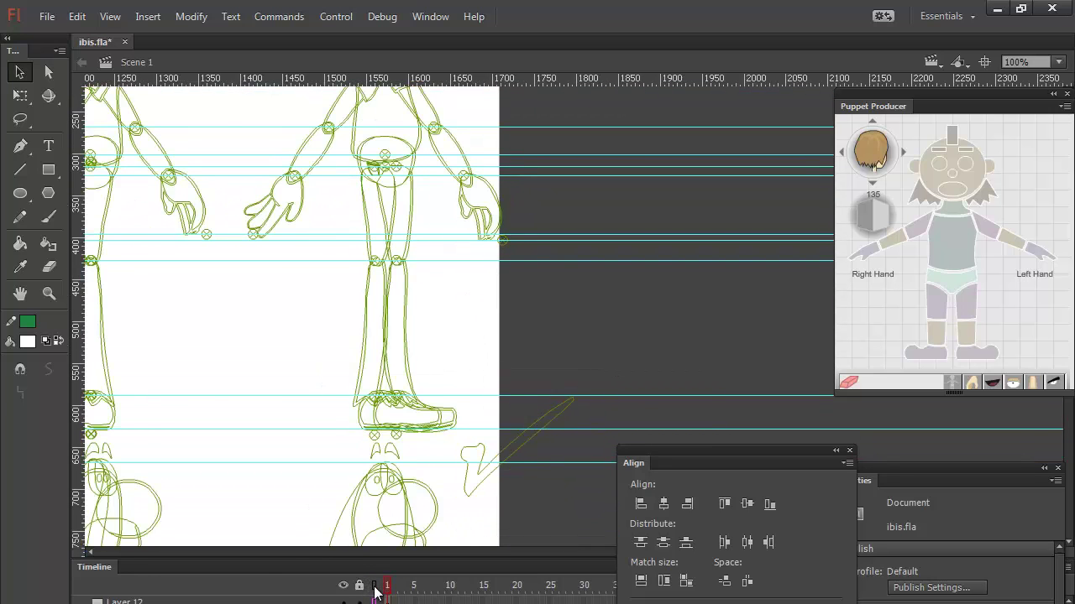
pyautogui.click(375, 594)
pyautogui.moveTo(559, 251); pyautogui.dragTo(493, 406)
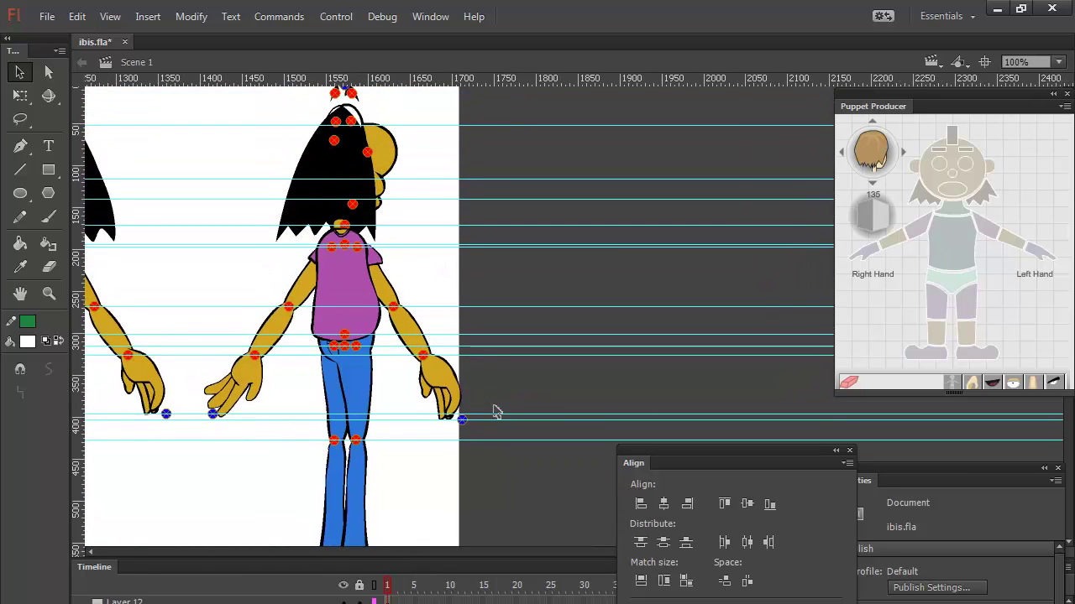
# Clean up the outline at the neck opening inside the inner group of Upper_torso_135, and return to the main scene
pyautogui.doubleClick(350, 287)
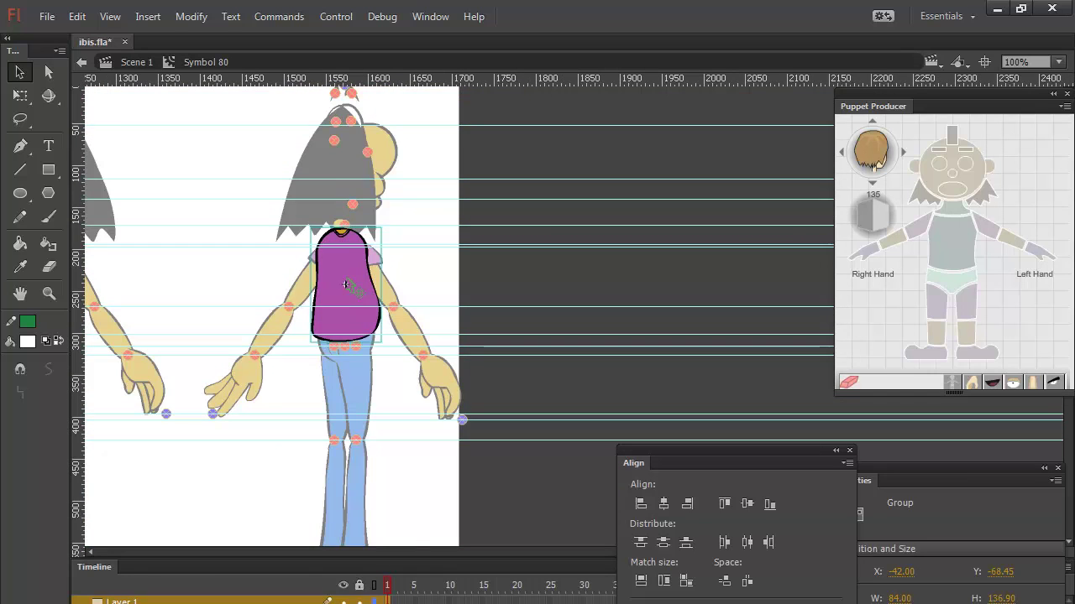
pyautogui.doubleClick(352, 244)
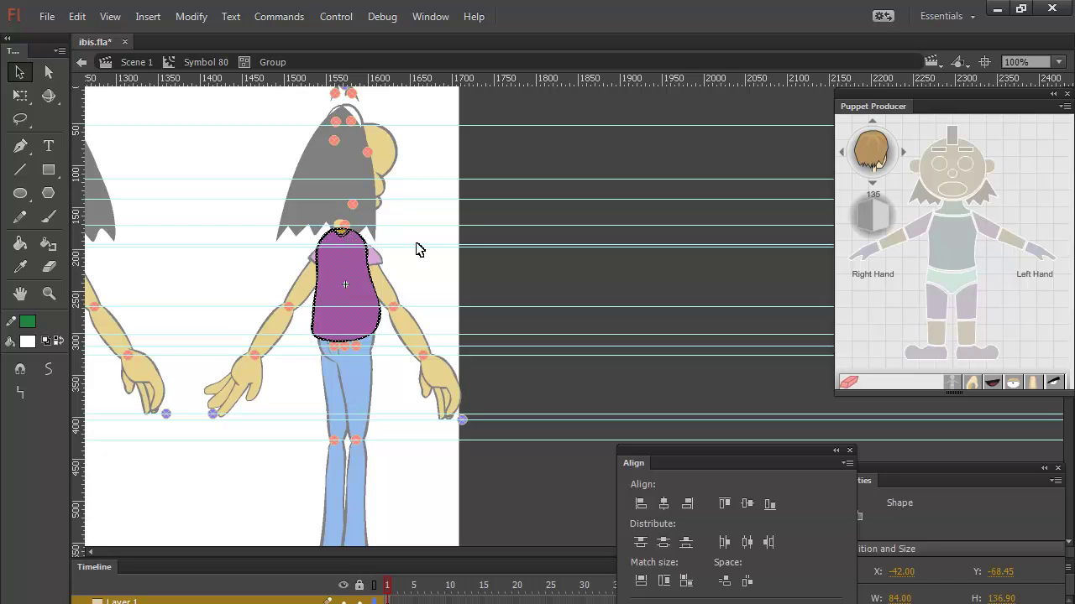
pyautogui.hotkey('ctrl', '=')
pyautogui.hotkey('ctrl', '=')
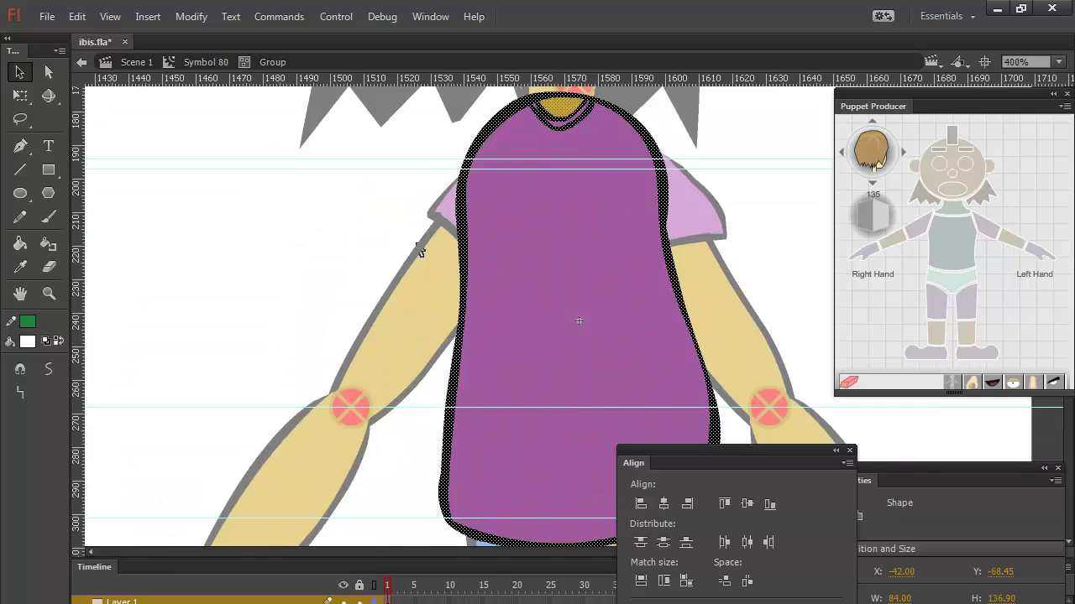
pyautogui.click(420, 190)
pyautogui.moveTo(540, 249); pyautogui.dragTo(355, 417)
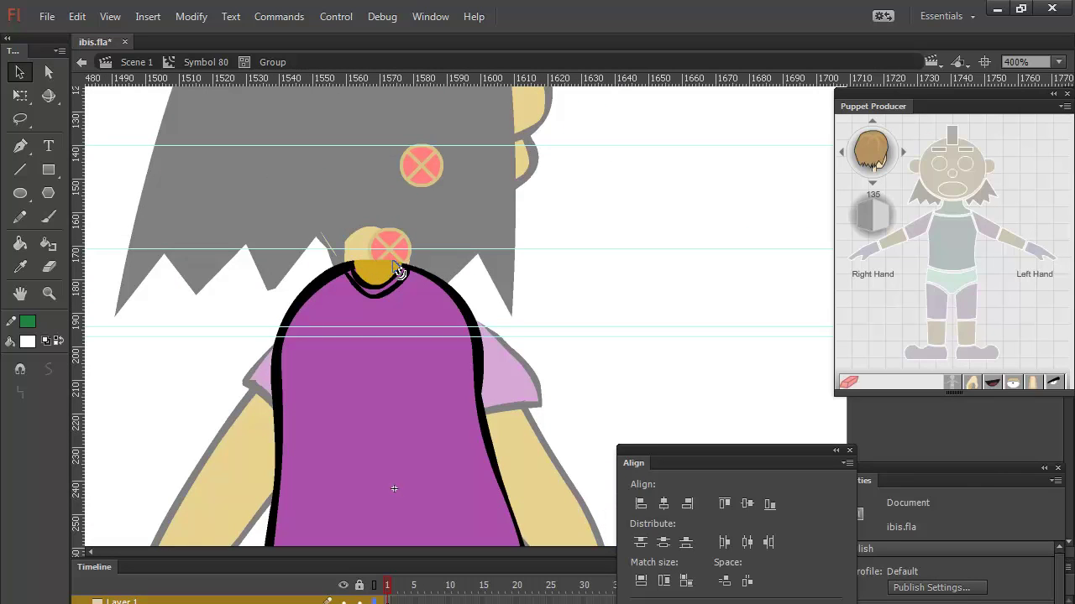
pyautogui.doubleClick(607, 277)
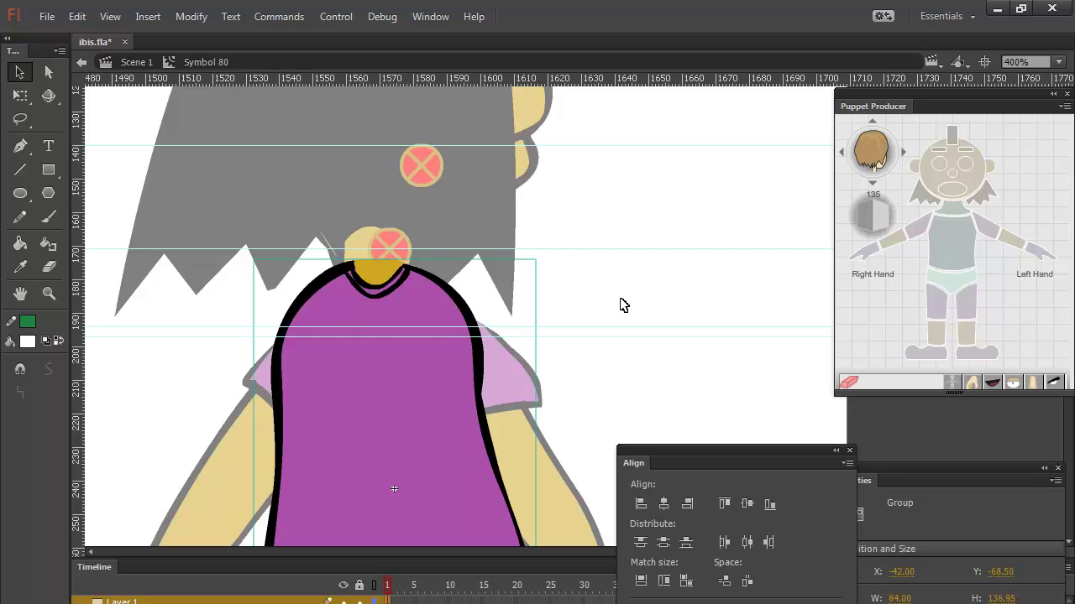
pyautogui.doubleClick(621, 305)
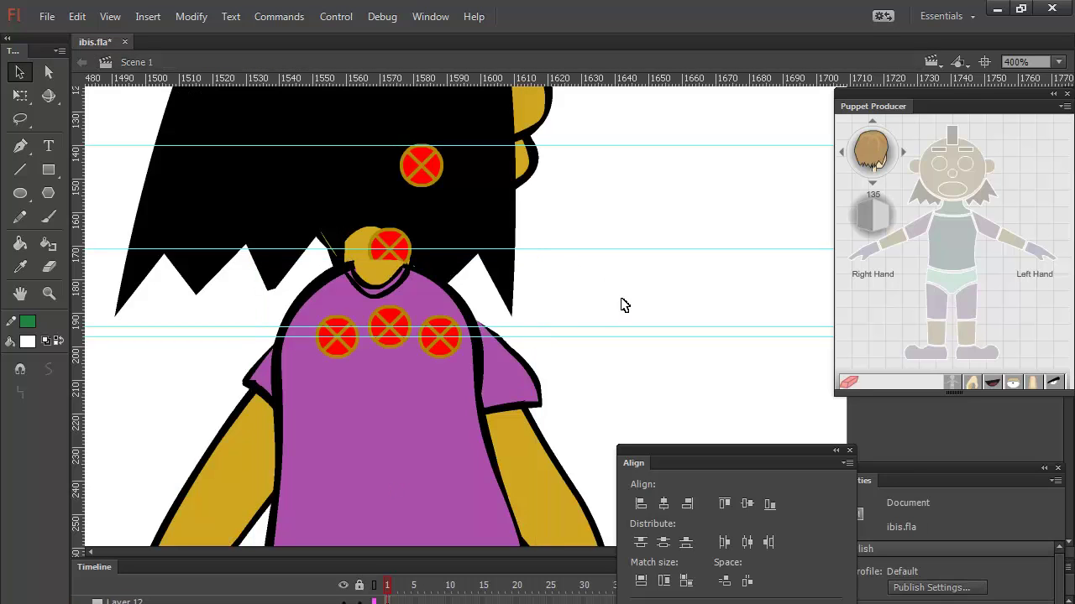
# Bring face_135_pivot in front of the neck and recheck the neckline inside the Upper_torso_135 group
pyautogui.click(393, 248)
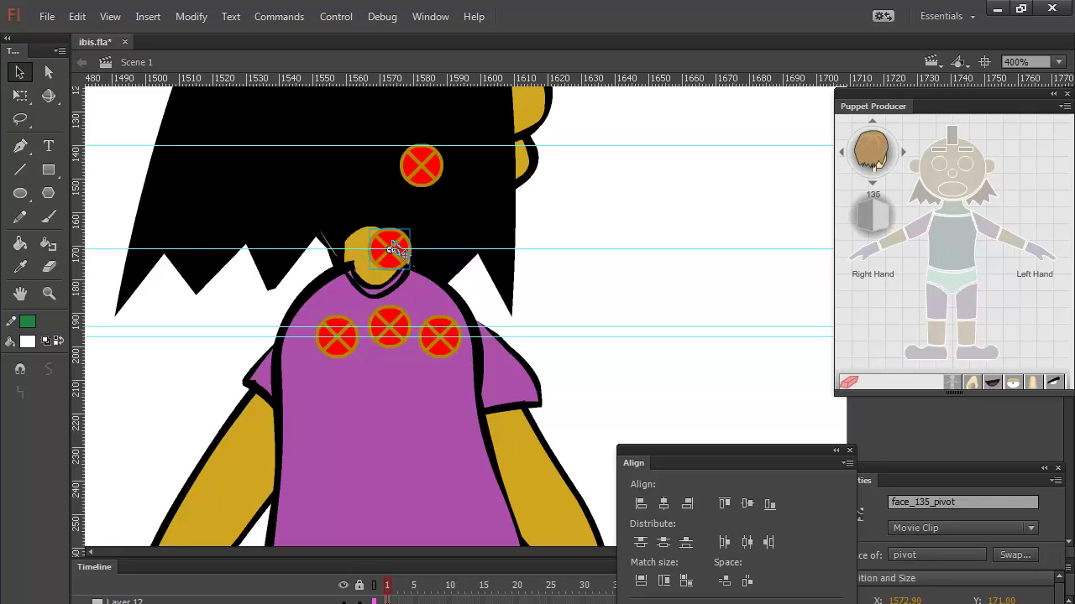
pyautogui.doubleClick(353, 277)
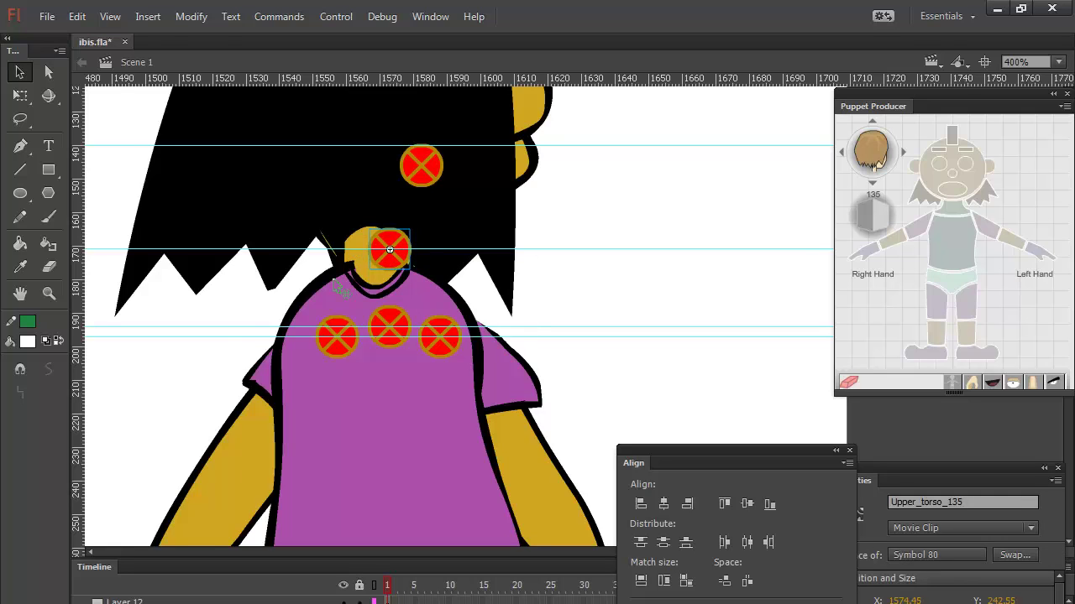
pyautogui.doubleClick(356, 273)
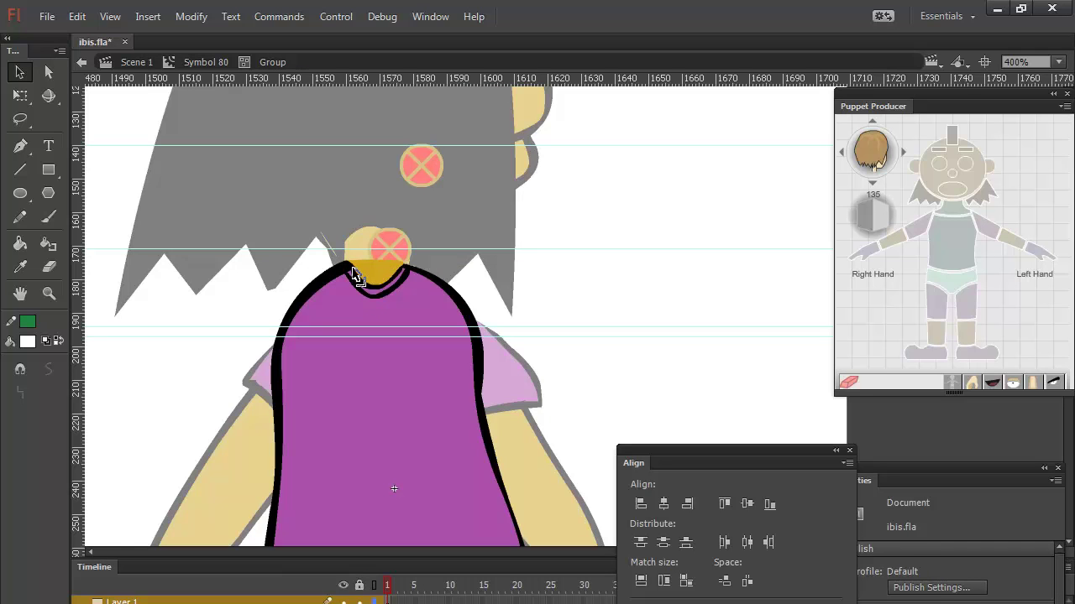
pyautogui.doubleClick(611, 285)
pyautogui.doubleClick(619, 293)
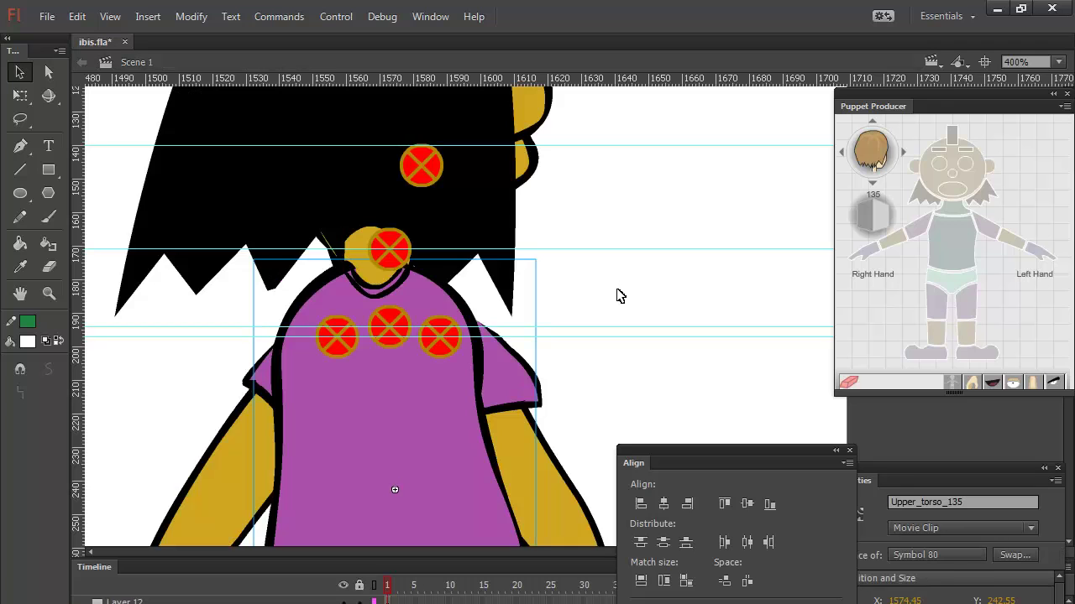
pyautogui.click(619, 295)
pyautogui.hotkey('ctrl', '1')
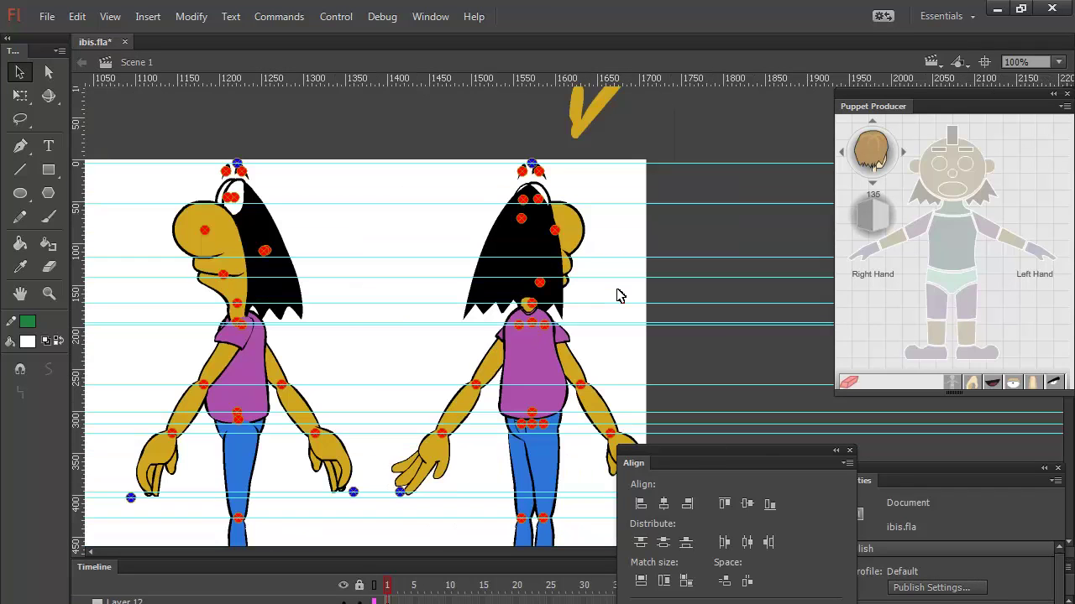
# Group all the head pivots of the 135-degree figure, from face_135_pivot up to the one at the top of the head
pyautogui.click(484, 304)
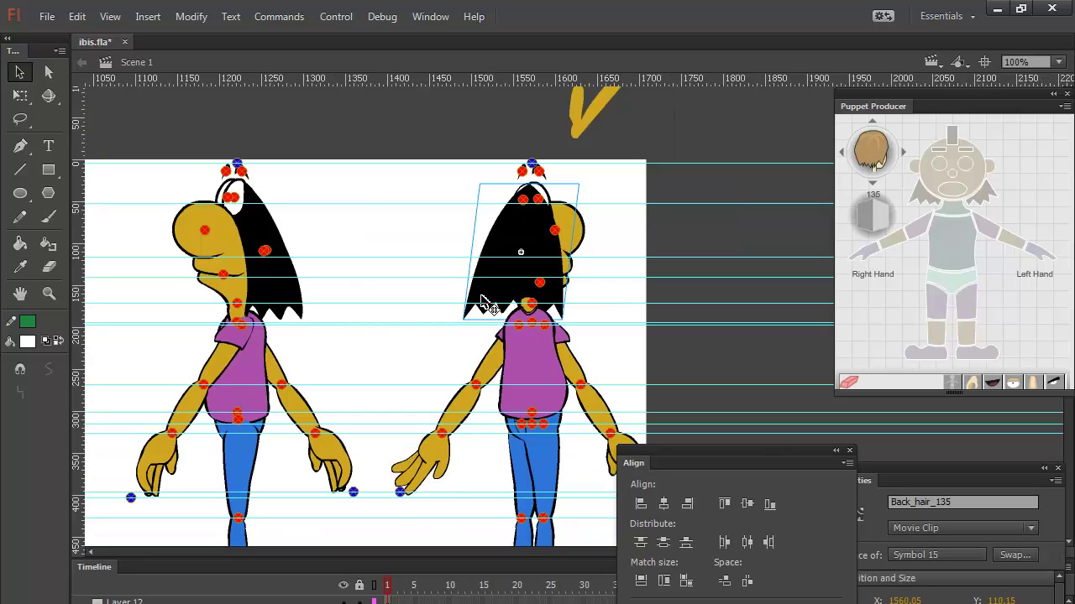
pyautogui.keyDown('shift'); pyautogui.click(539, 293); pyautogui.keyUp('shift')
pyautogui.click(531, 302)
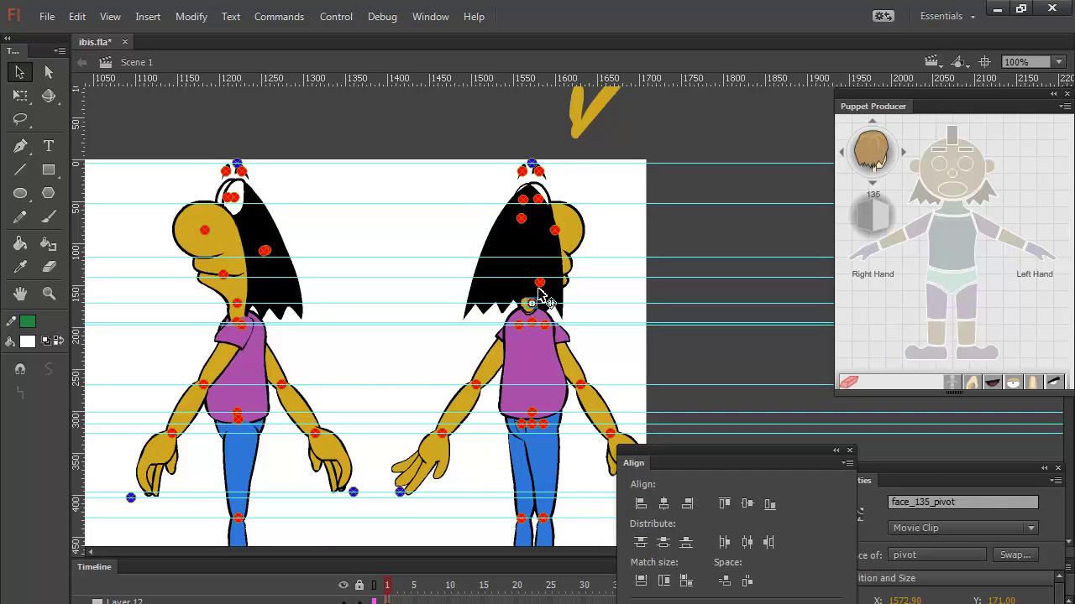
pyautogui.keyDown('shift'); pyautogui.click(540, 280); pyautogui.keyUp('shift')
pyautogui.keyDown('shift'); pyautogui.click(521, 219); pyautogui.keyUp('shift')
pyautogui.keyDown('shift'); pyautogui.click(523, 199); pyautogui.keyUp('shift')
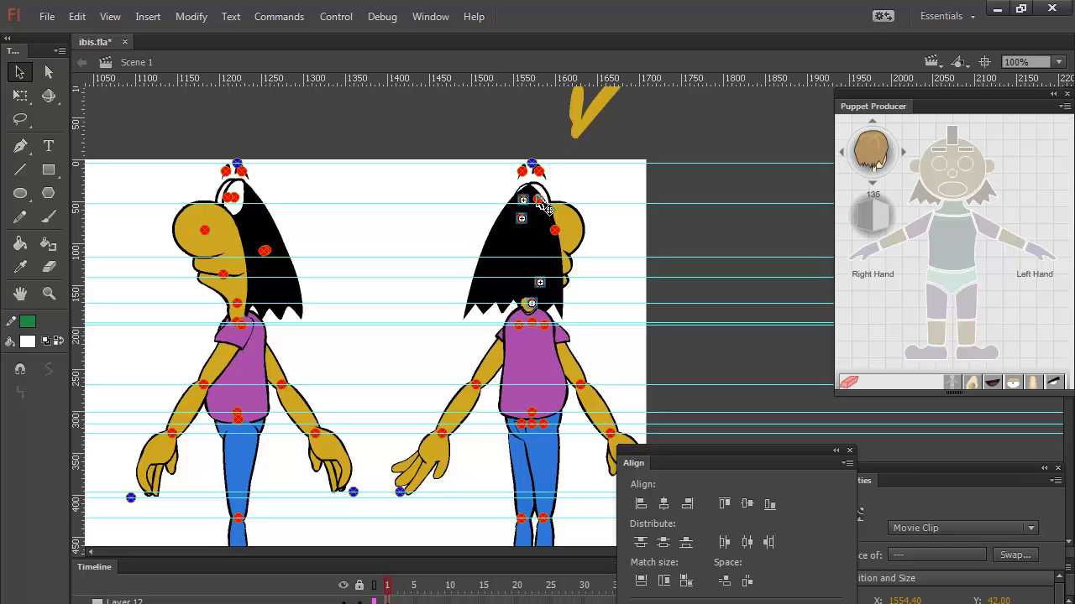
pyautogui.keyDown('shift'); pyautogui.click(538, 199); pyautogui.keyUp('shift')
pyautogui.keyDown('shift'); pyautogui.click(554, 230); pyautogui.keyUp('shift')
pyautogui.keyDown('shift'); pyautogui.click(538, 171); pyautogui.keyUp('shift')
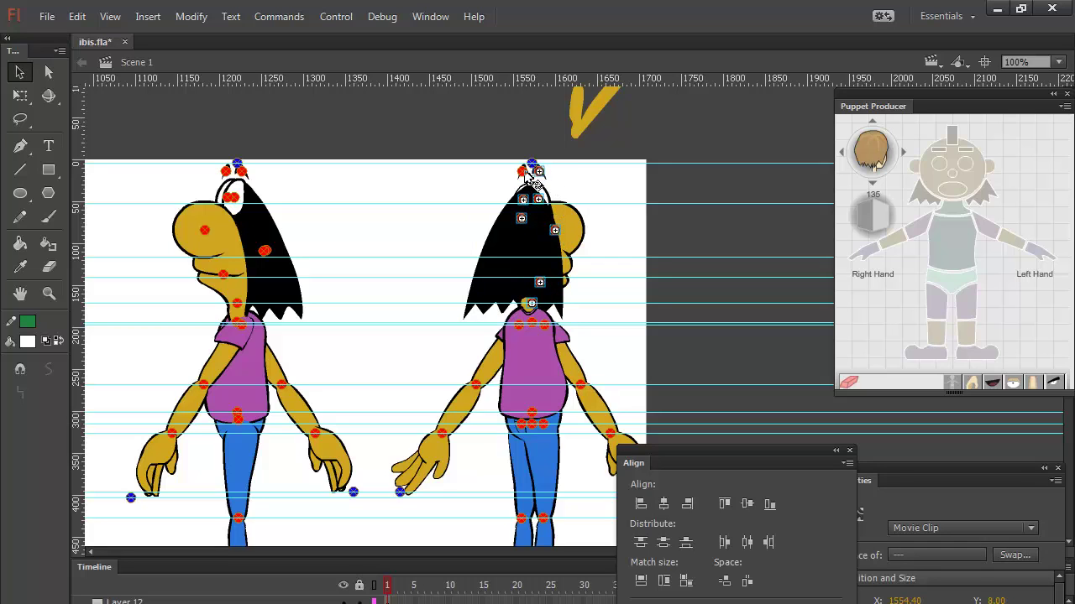
pyautogui.keyDown('shift'); pyautogui.click(522, 171); pyautogui.keyUp('shift')
pyautogui.keyDown('shift'); pyautogui.click(531, 163); pyautogui.keyUp('shift')
pyautogui.click(635, 216)
# Stack Back_hair_135 over the neck, keep the grouped head pivots in front of it, and ungroup them
pyautogui.click(503, 245)
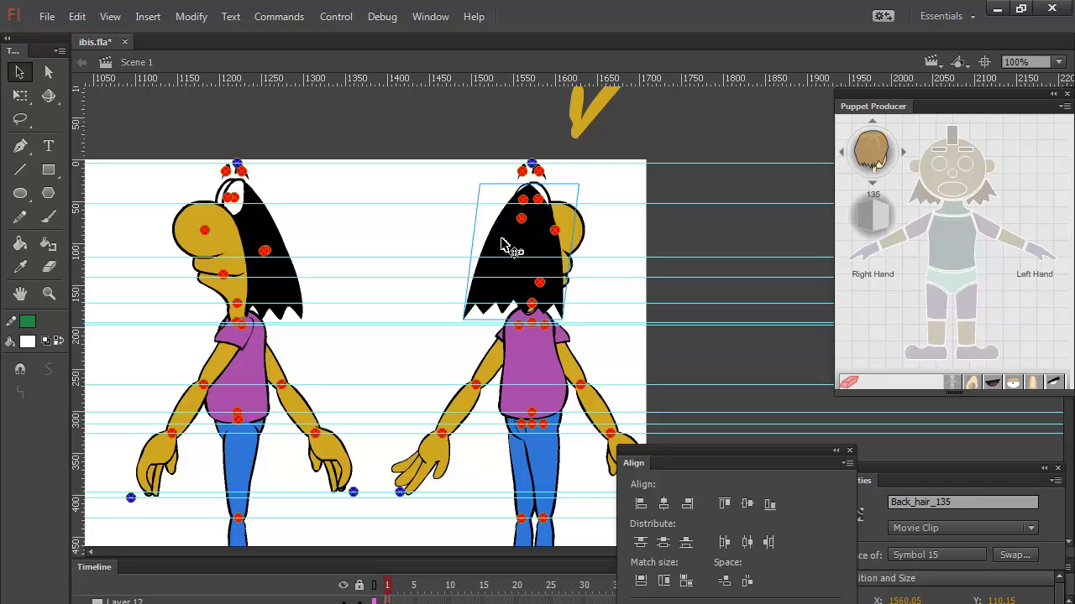
pyautogui.click(522, 220)
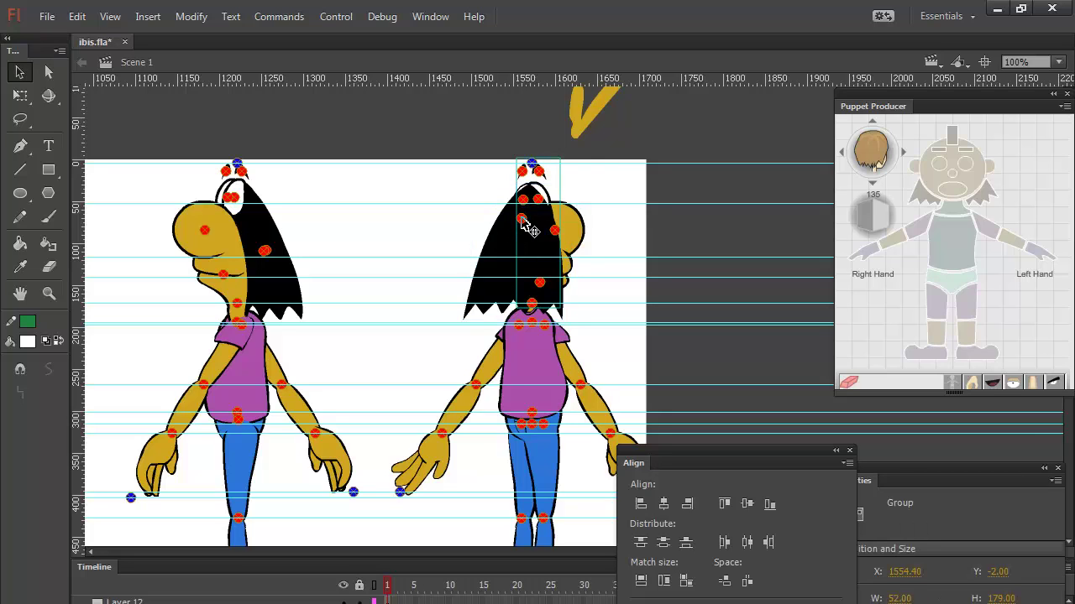
pyautogui.hotkey('ctrl', 'shift', 'g')
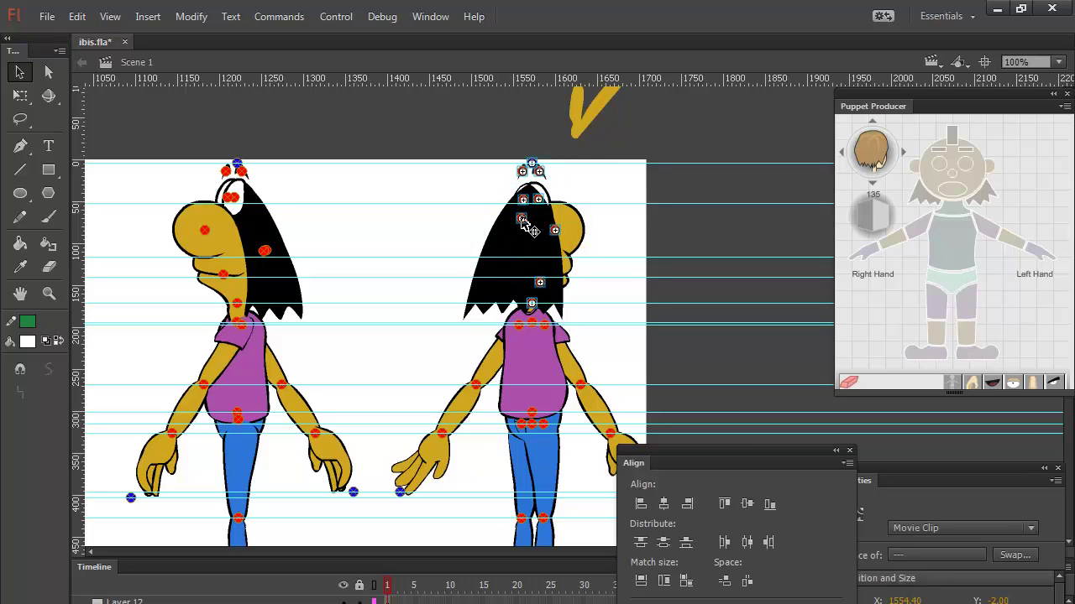
pyautogui.click(651, 230)
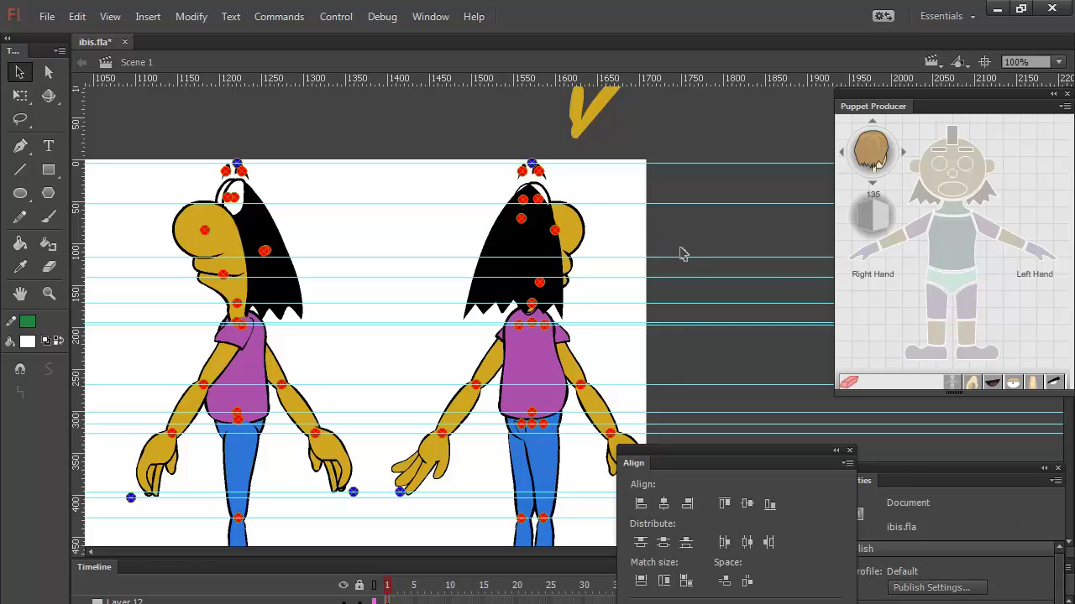
# Delete the two gold check marks beside the upper and lower 135-degree figures
pyautogui.moveTo(762, 411); pyautogui.dragTo(732, 220)
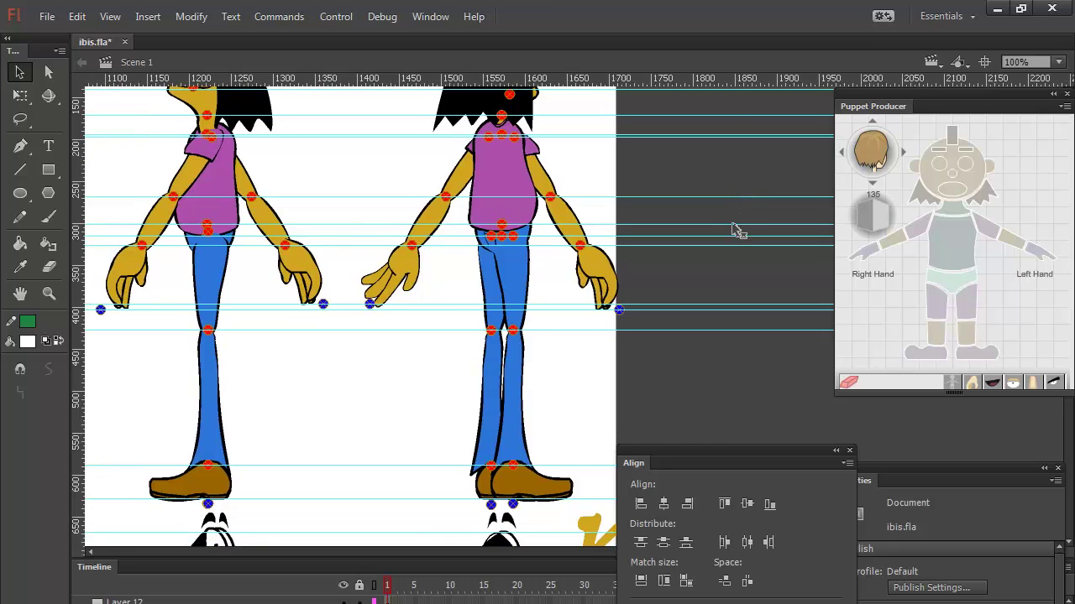
pyautogui.hotkey('ctrl', '-')
pyautogui.hotkey('ctrl', '-')
pyautogui.hotkey('ctrl', '=')
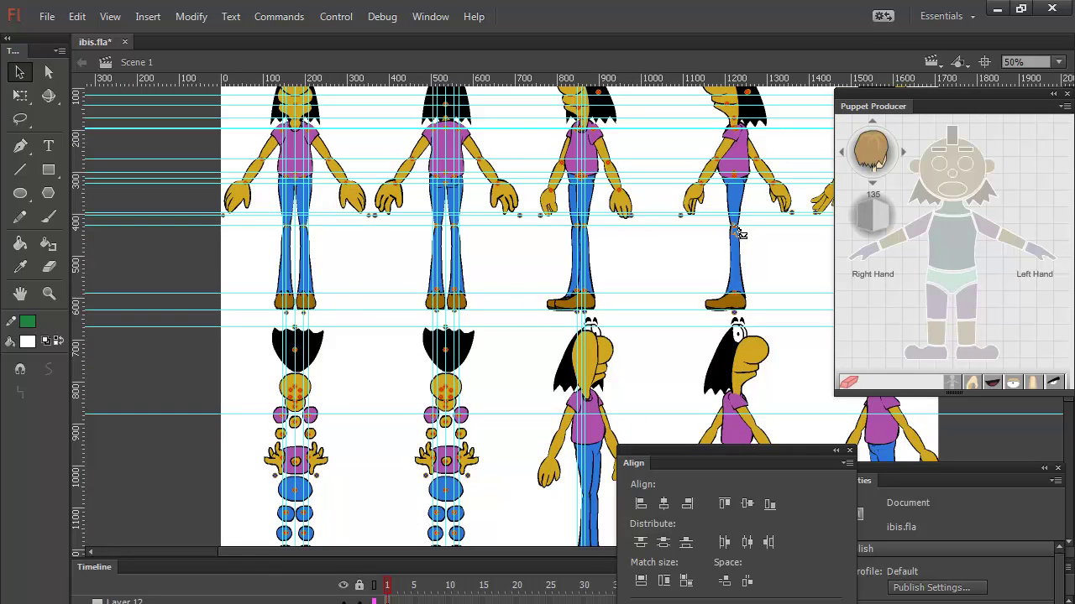
pyautogui.hotkey('ctrl', '-')
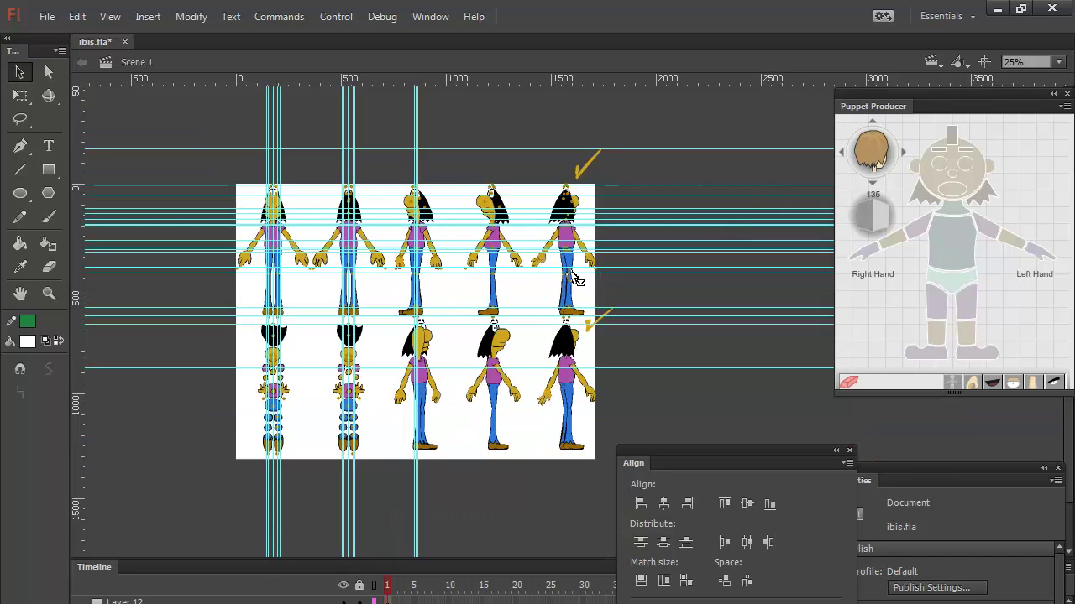
pyautogui.click(593, 170)
pyautogui.press('Delete')
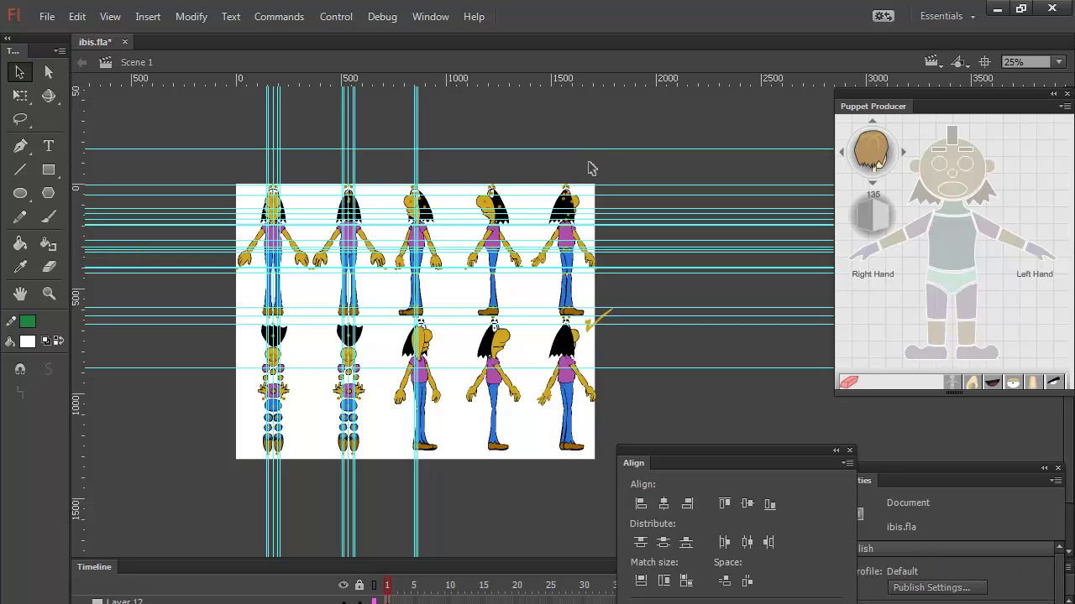
pyautogui.click(588, 334)
pyautogui.press('Delete')
# Delete the three old reference figures in the lower row: the 135-degree, side and three-quarter front views
pyautogui.click(583, 375)
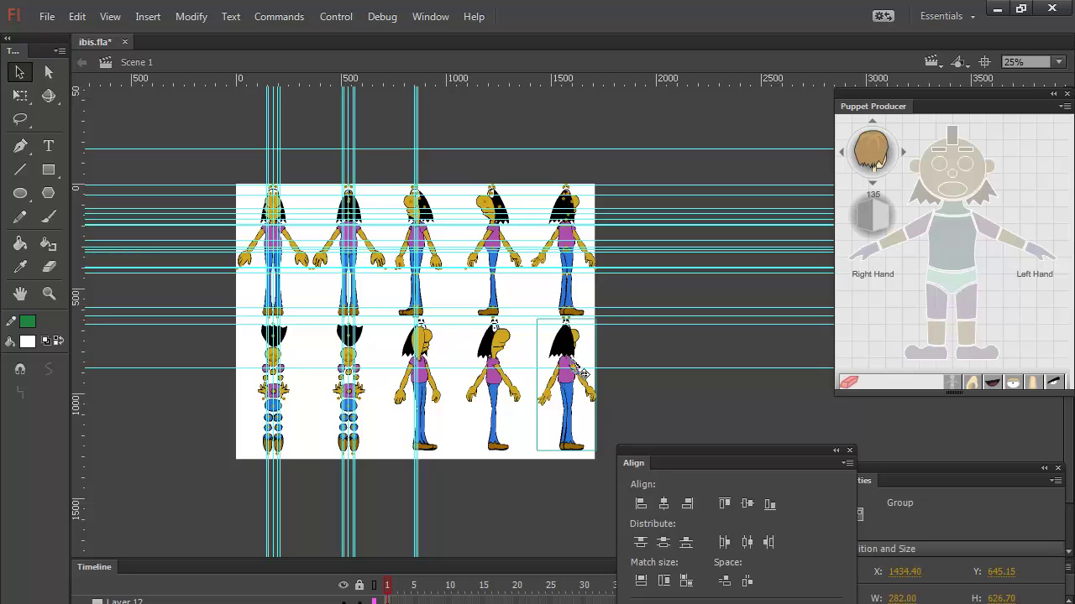
pyautogui.press('Delete')
pyautogui.click(493, 350)
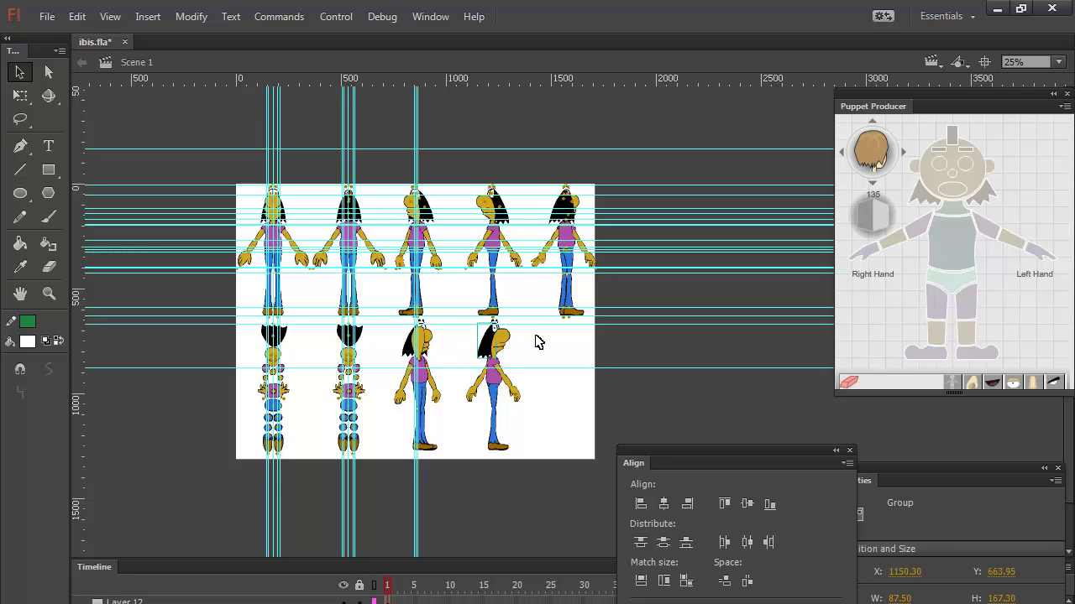
pyautogui.hotkey('ctrl', '=')
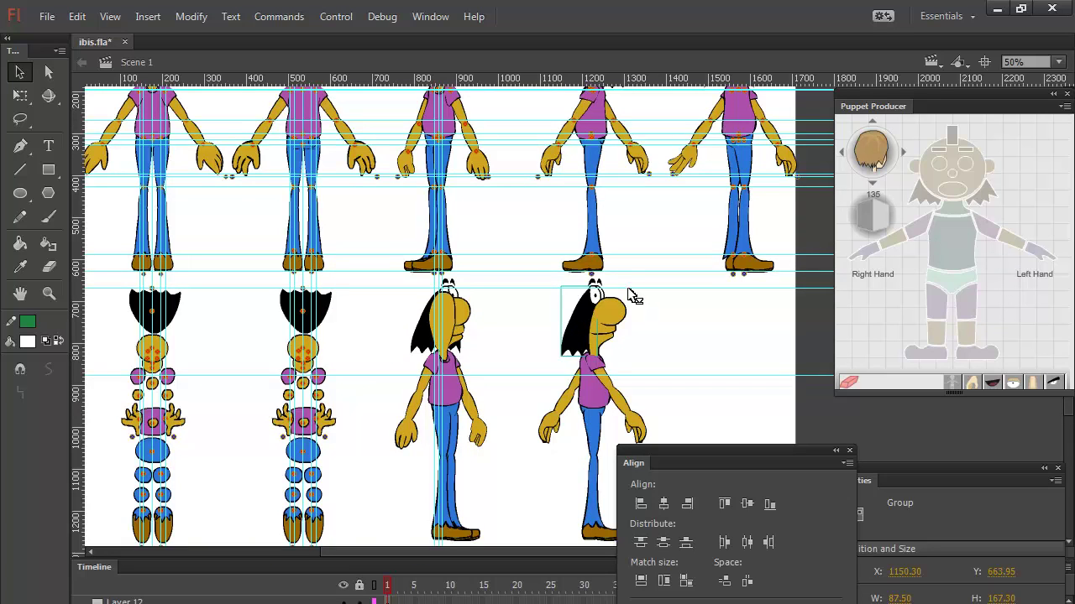
pyautogui.hotkey('ctrl', 'shift', 'g')
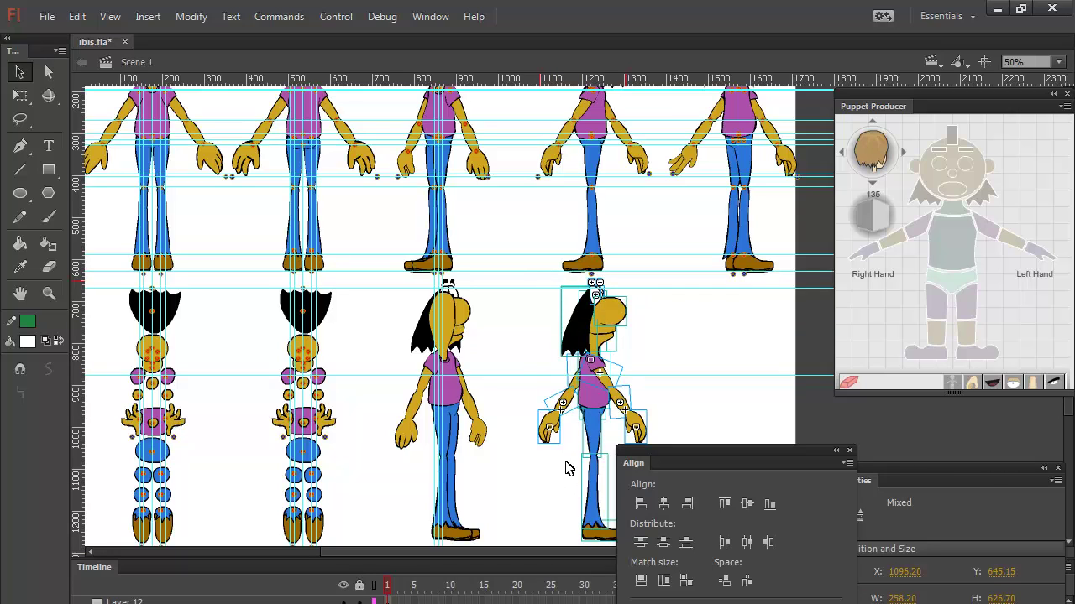
pyautogui.press('Delete')
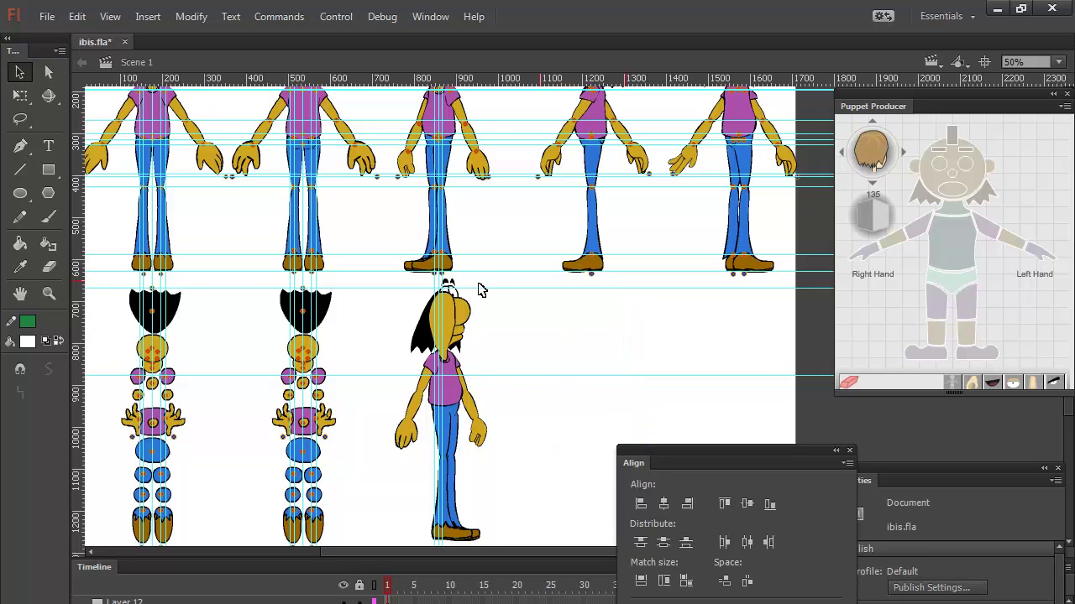
pyautogui.moveTo(479, 285); pyautogui.dragTo(401, 543)
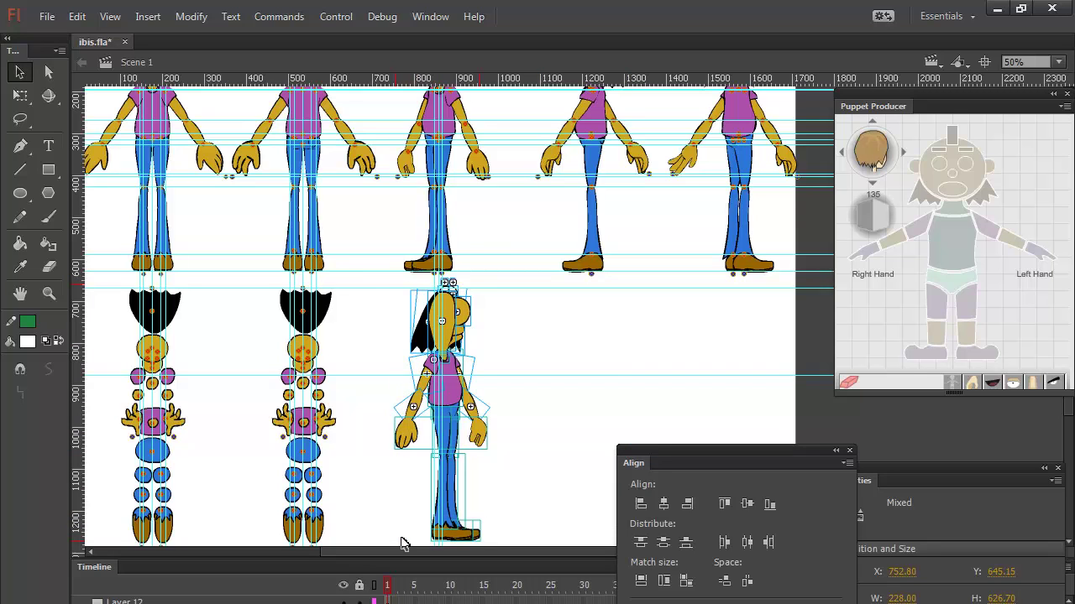
pyautogui.press('Delete')
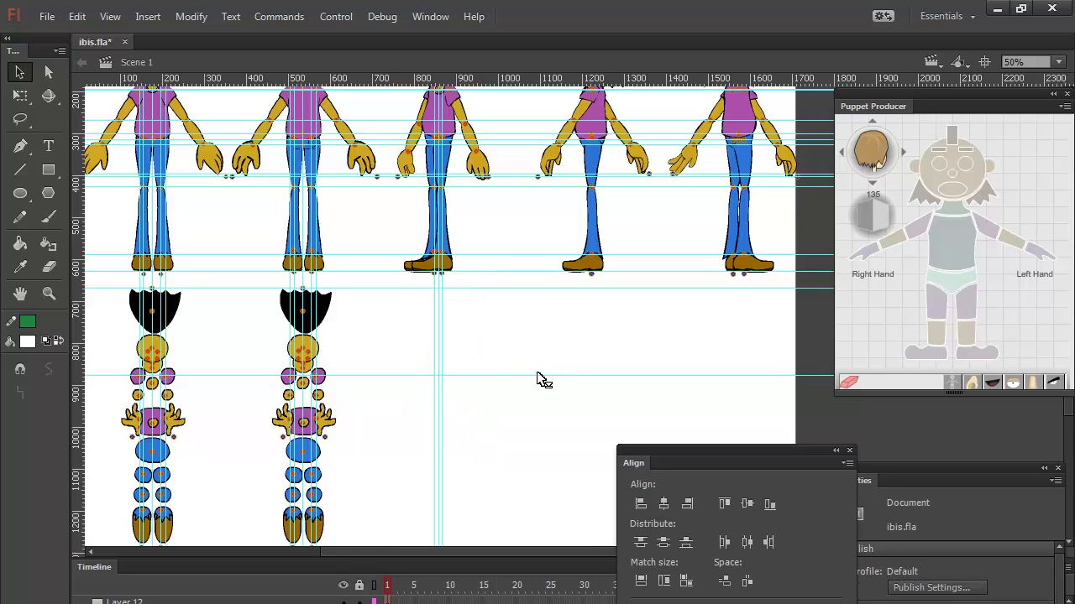
# Group the parts and pivots of the upper-row three-quarter front, side and 135-degree figures into one separate group per figure
pyautogui.moveTo(385, 331); pyautogui.dragTo(619, 344)
pyautogui.moveTo(533, 221); pyautogui.dragTo(494, 369)
pyautogui.moveTo(475, 143); pyautogui.dragTo(355, 471)
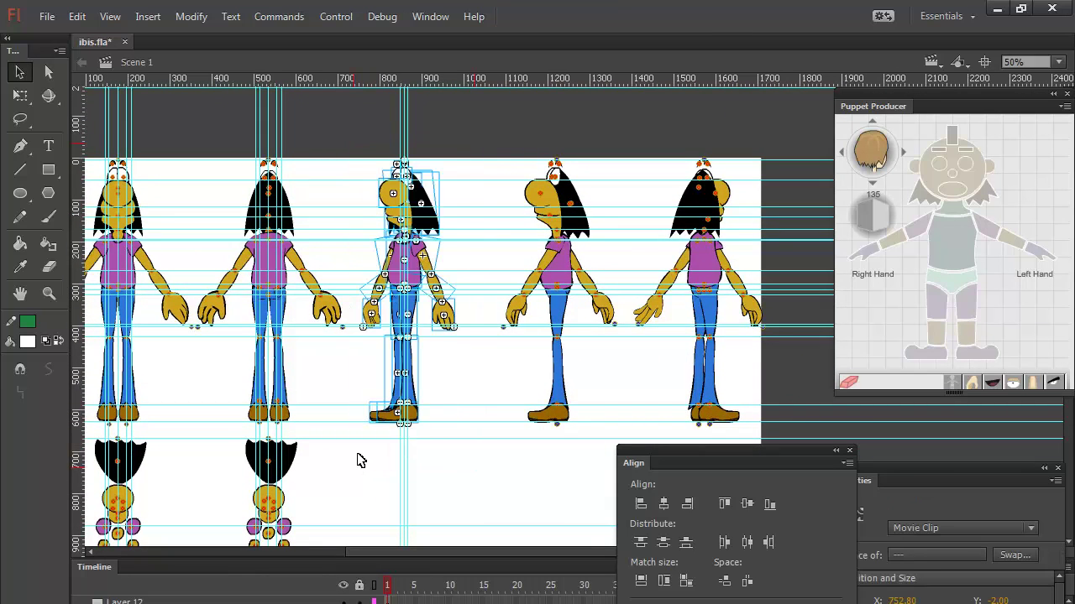
pyautogui.hotkey('ctrl', 'g')
pyautogui.moveTo(619, 145); pyautogui.dragTo(485, 490)
pyautogui.hotkey('ctrl', 'g')
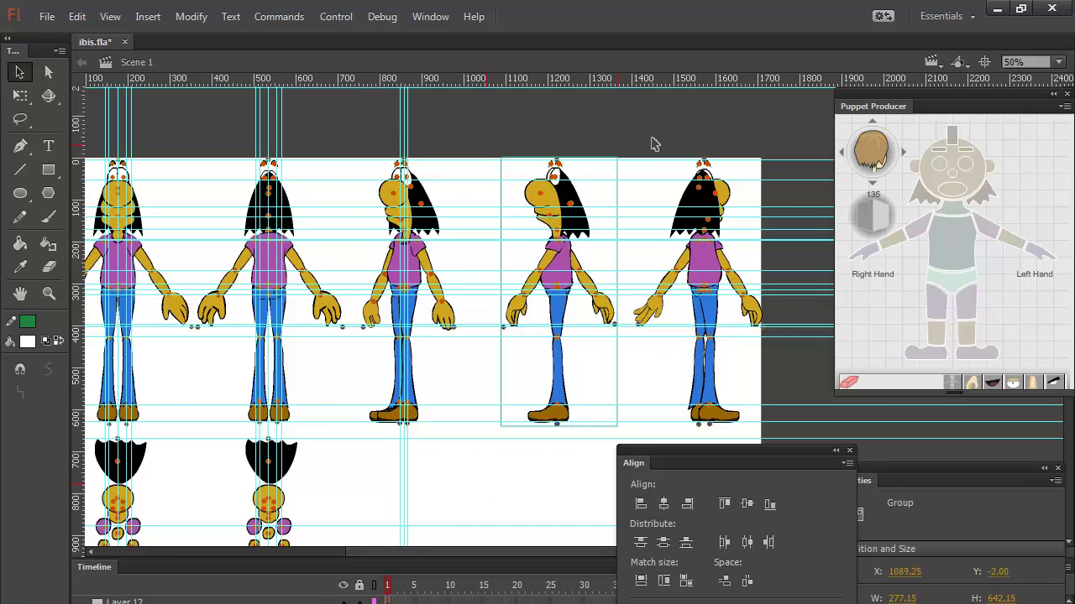
pyautogui.moveTo(638, 143); pyautogui.dragTo(787, 443)
pyautogui.moveTo(782, 127); pyautogui.dragTo(631, 453)
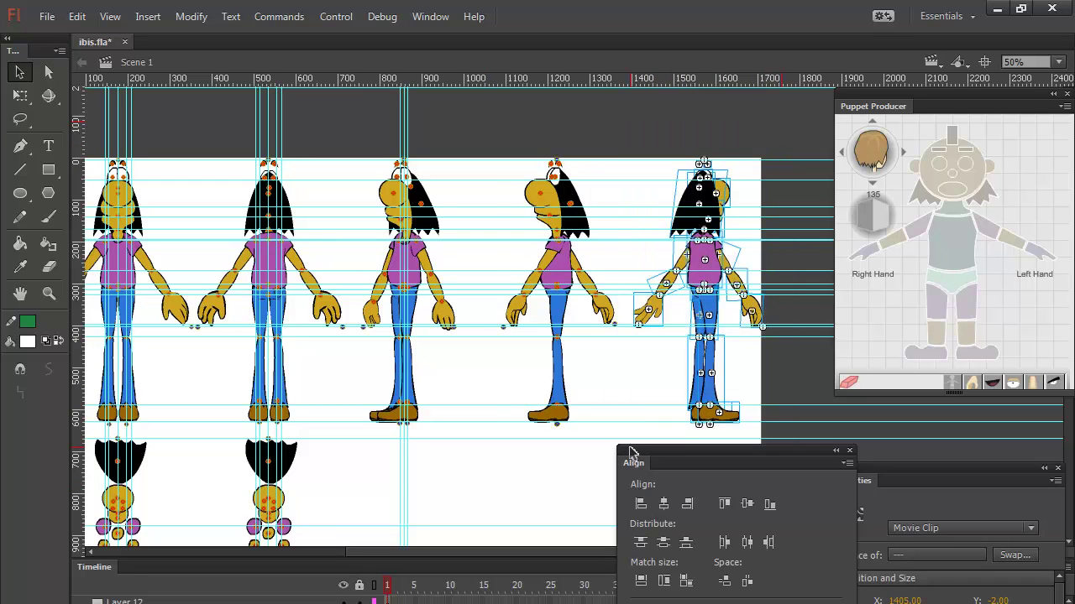
pyautogui.hotkey('ctrl', 'g')
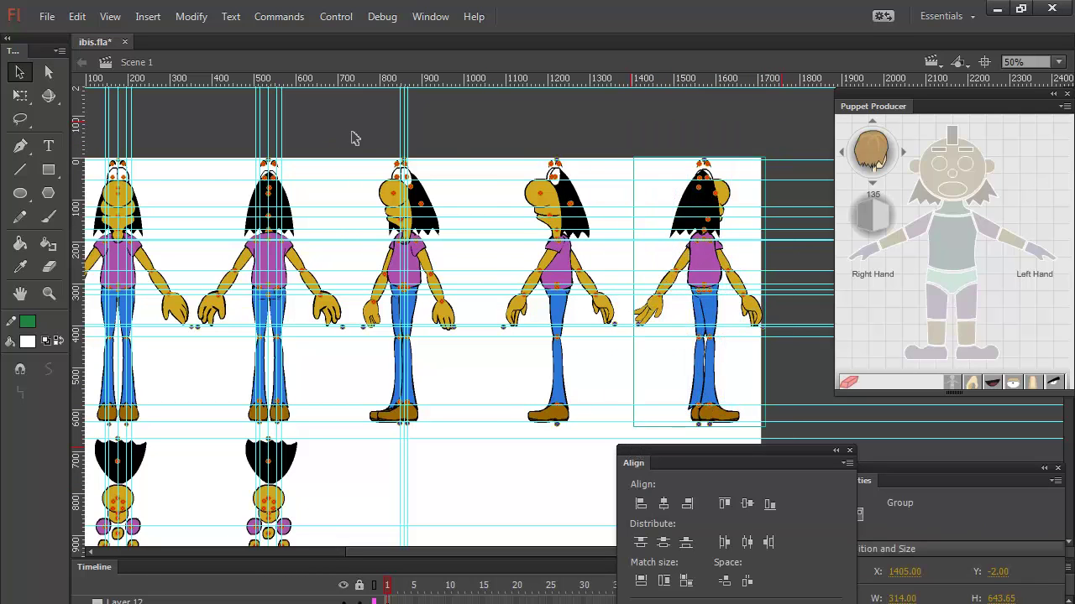
# Paste copies of the three grouped figures in place and move them straight down to Y 670, below the originals
pyautogui.moveTo(366, 123); pyautogui.dragTo(727, 493)
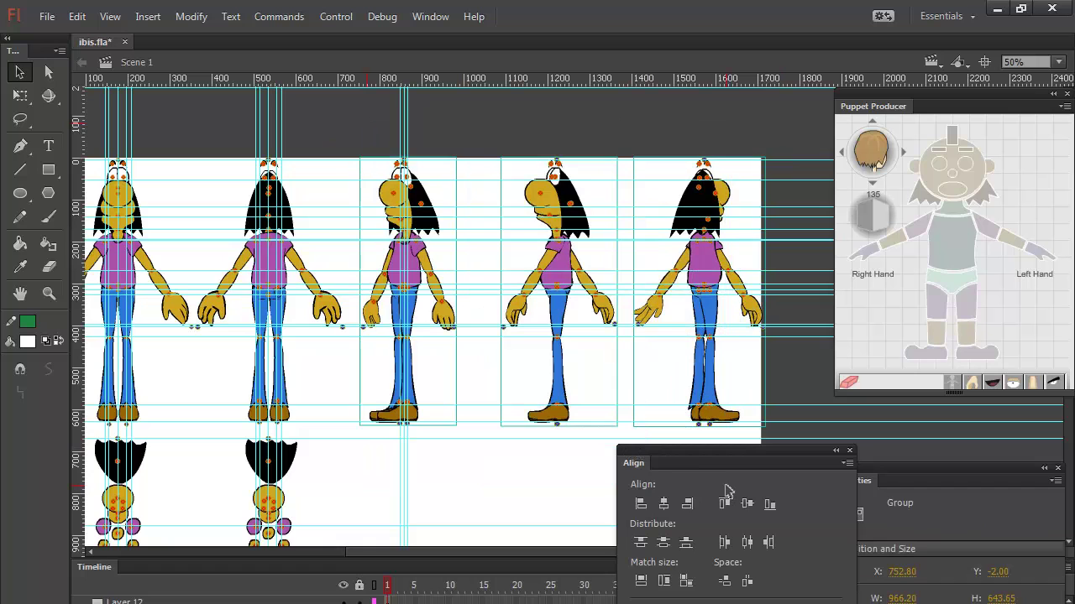
pyautogui.hotkey('ctrl', 'd')
pyautogui.hotkey('ctrl', 'z')
pyautogui.hotkey('ctrl', 'shift', 'v')
pyautogui.hotkey('shift', 'Down')
pyautogui.hotkey('shift', 'Down')
pyautogui.hotkey('shift', 'Down')
pyautogui.hotkey('shift', 'Down')
pyautogui.hotkey('shift', 'Down')
pyautogui.hotkey('shift', 'Down')
pyautogui.hotkey('shift', 'Down')
pyautogui.hotkey('shift', 'Down')
pyautogui.hotkey('shift', 'Down')
pyautogui.hotkey('shift', 'Down')
pyautogui.hotkey('shift', 'Down')
pyautogui.hotkey('shift', 'Down')
pyautogui.hotkey('shift', 'Down')
pyautogui.hotkey('shift', 'Down')
pyautogui.hotkey('shift', 'Down')
pyautogui.hotkey('shift', 'Down')
pyautogui.hotkey('shift', 'Down')
pyautogui.hotkey('shift', 'Down')
pyautogui.hotkey('shift', 'Down')
pyautogui.hotkey('shift', 'Down')
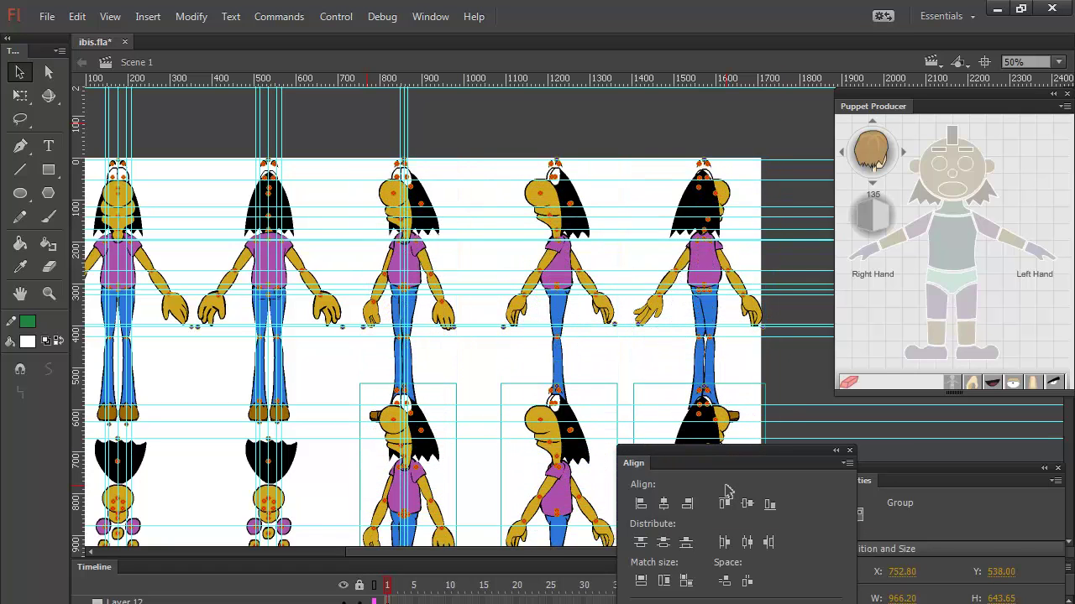
pyautogui.hotkey('shift', 'Down')
pyautogui.hotkey('shift', 'Down')
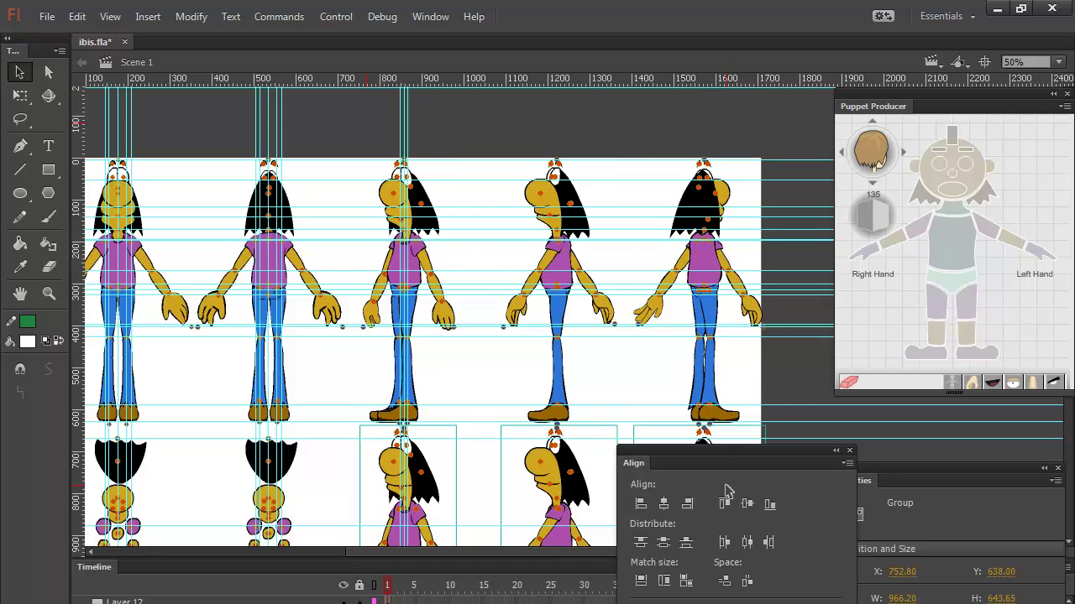
pyautogui.hotkey('shift', 'Down')
pyautogui.hotkey('shift', 'Down')
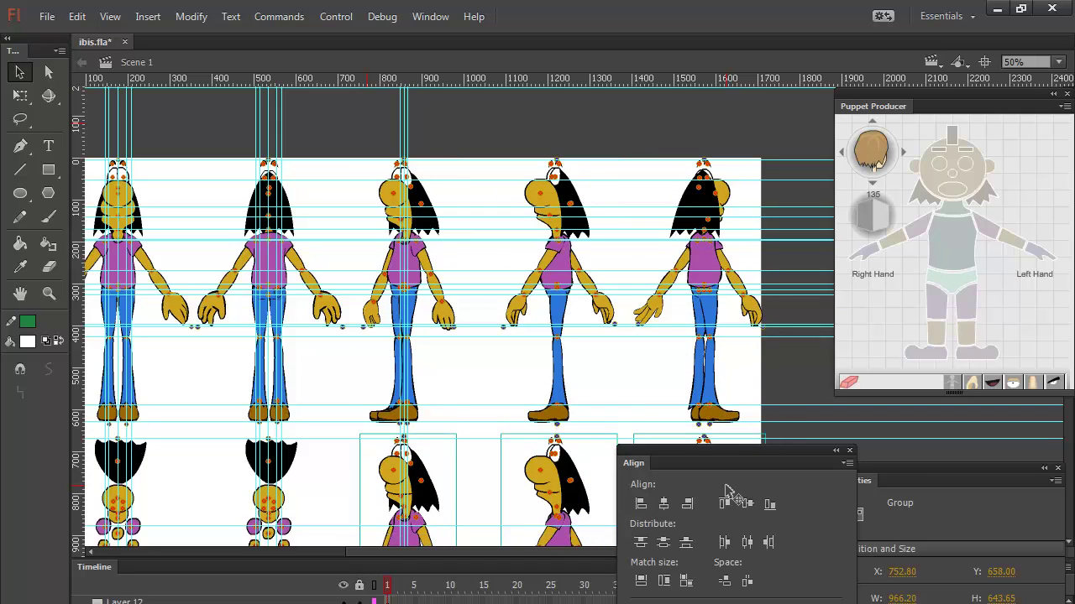
pyautogui.press('Down')
pyautogui.press('Down')
pyautogui.press('Down')
pyautogui.press('Down')
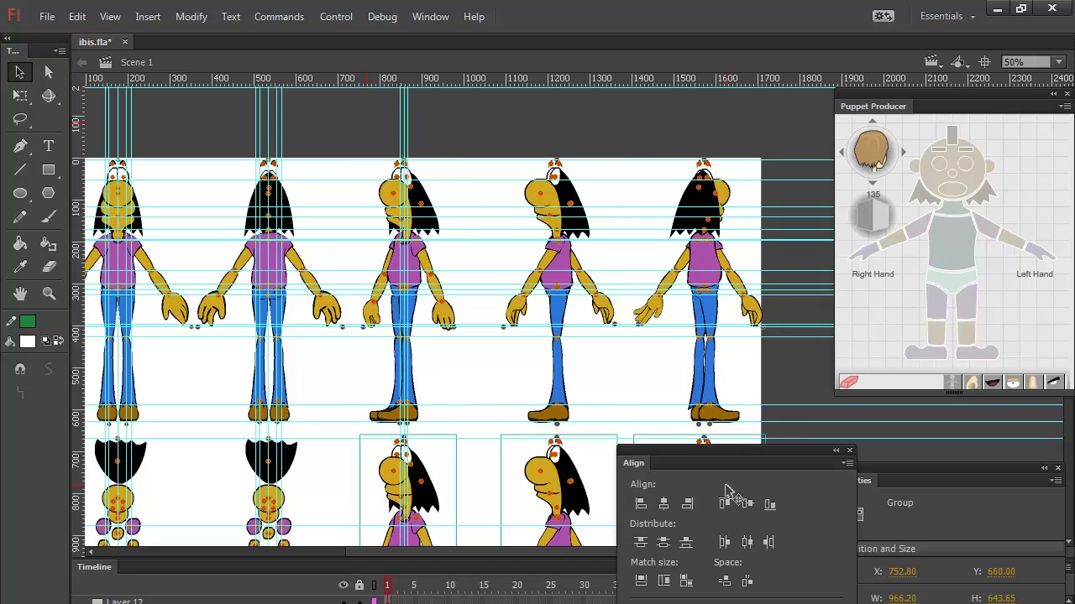
pyautogui.press('Up')
pyautogui.press('Up')
pyautogui.press('Up')
pyautogui.press('Up')
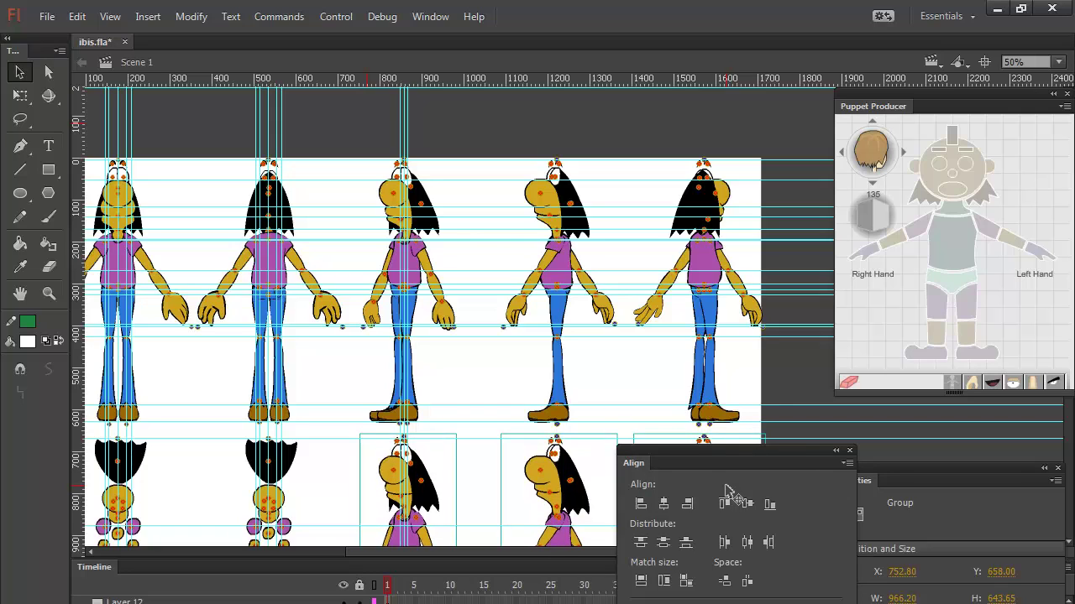
pyautogui.press('Down')
pyautogui.press('Down')
pyautogui.press('Down')
pyautogui.press('Down')
pyautogui.press('Down')
pyautogui.press('Down')
pyautogui.press('Down')
pyautogui.press('Down')
pyautogui.press('Down')
pyautogui.press('Down')
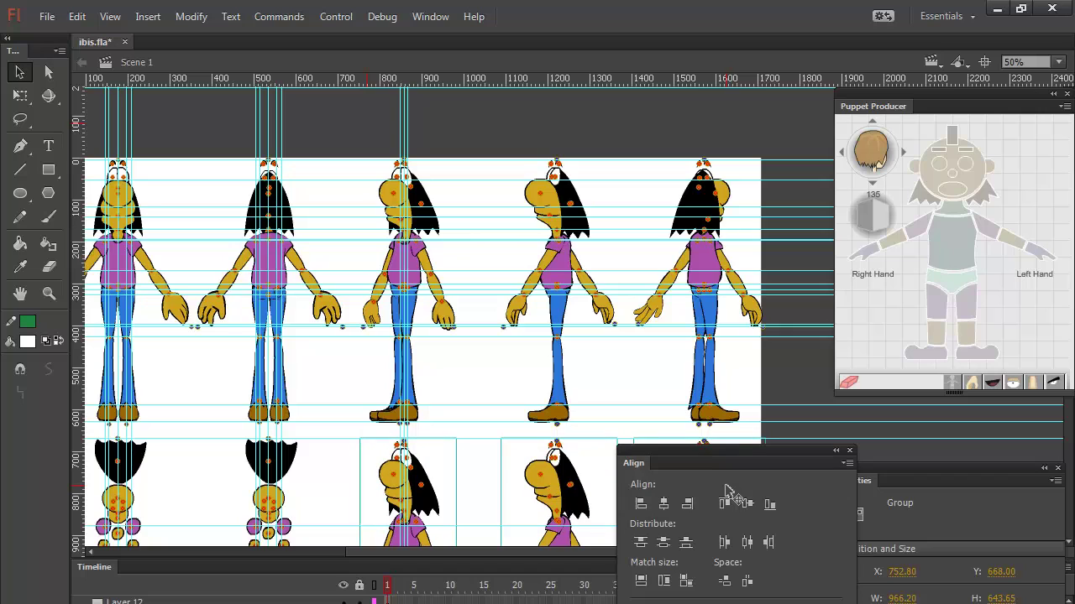
pyautogui.press('Down')
pyautogui.press('Down')
# Flip the lower copy of the three-quarter front figure horizontally
pyautogui.hotkey('ctrl', '=')
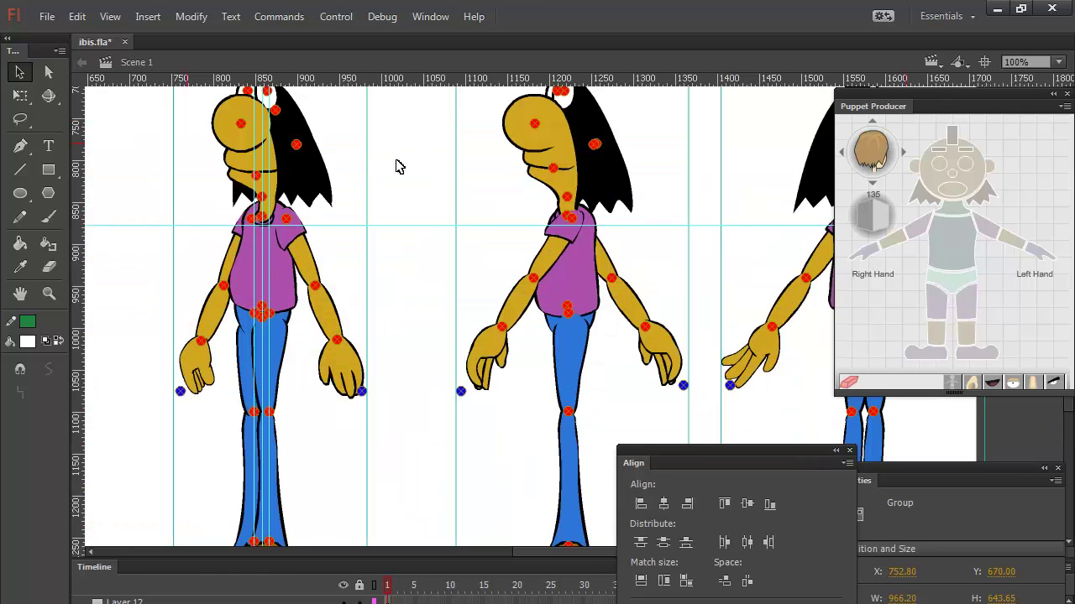
pyautogui.click(424, 231)
pyautogui.click(316, 270)
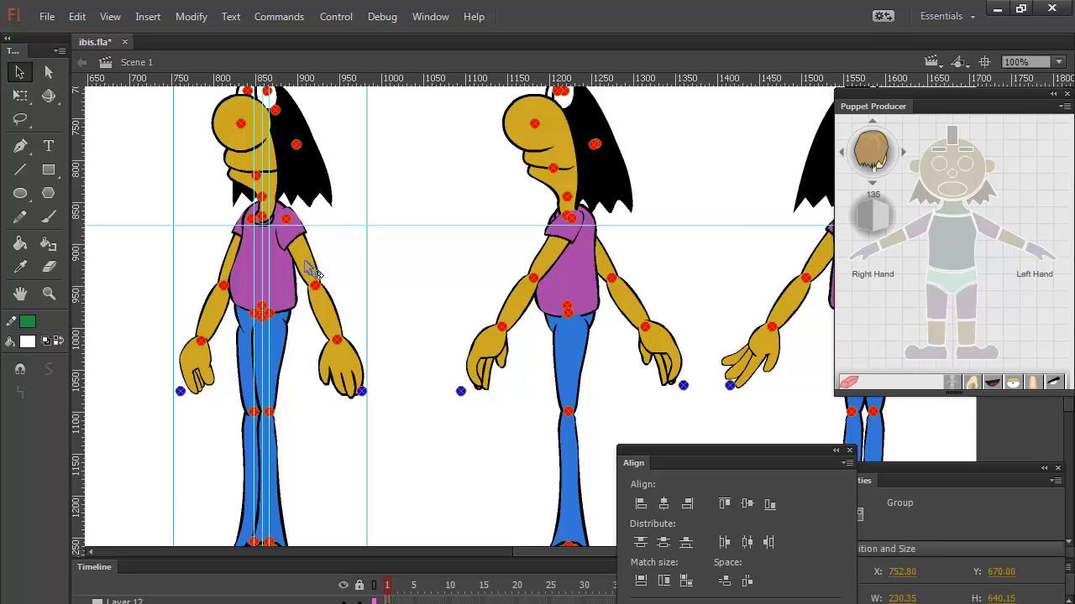
pyautogui.click(189, 17)
pyautogui.moveTo(258, 231)
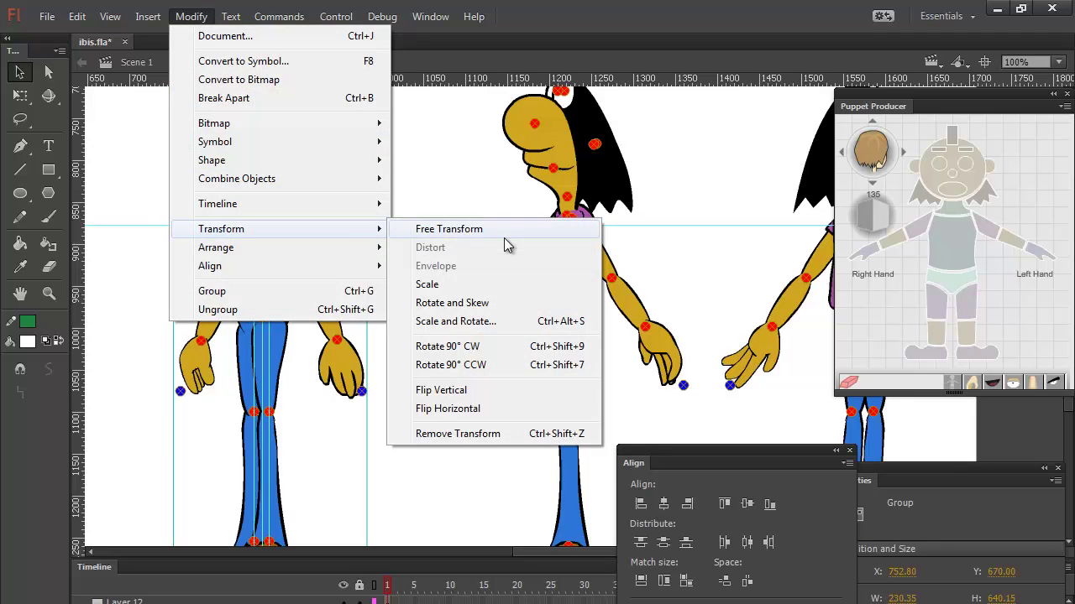
pyautogui.click(479, 409)
# Flip the lower copy of the side-view figure horizontally
pyautogui.click(501, 249)
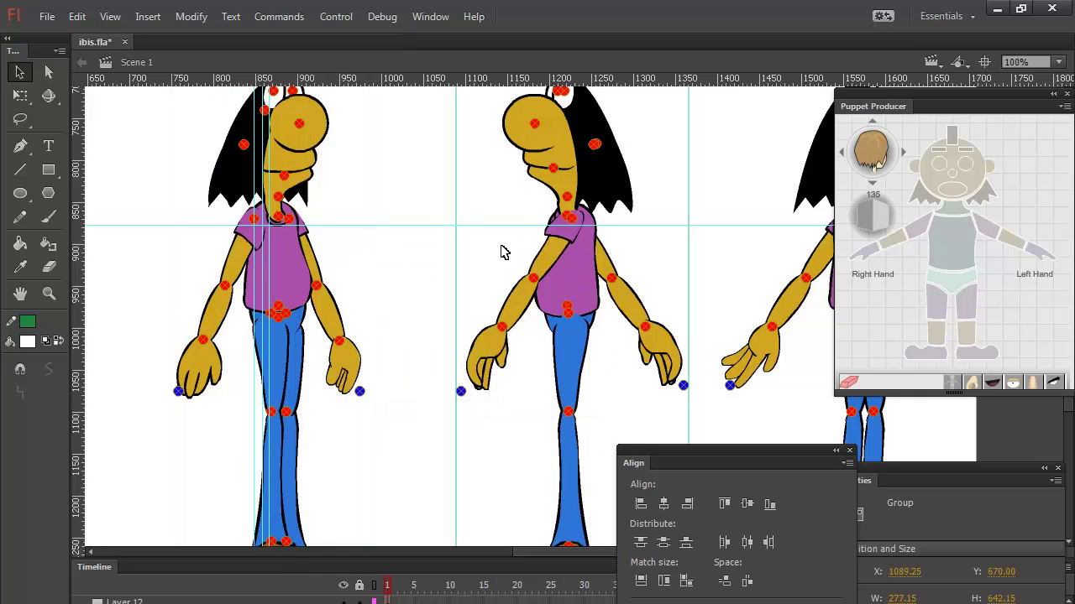
pyautogui.click(190, 17)
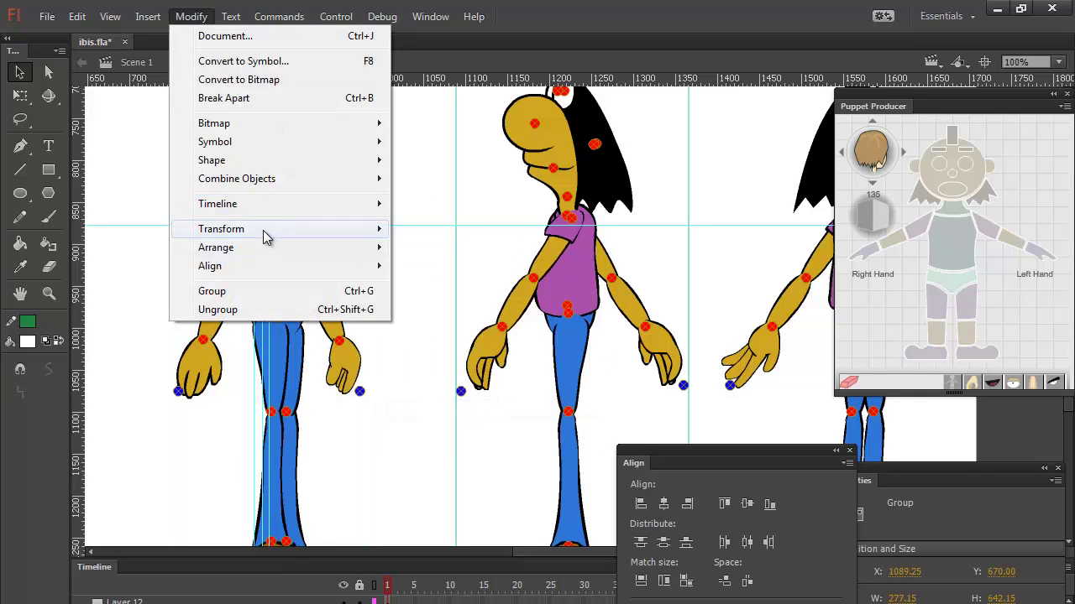
pyautogui.moveTo(266, 235)
pyautogui.click(467, 409)
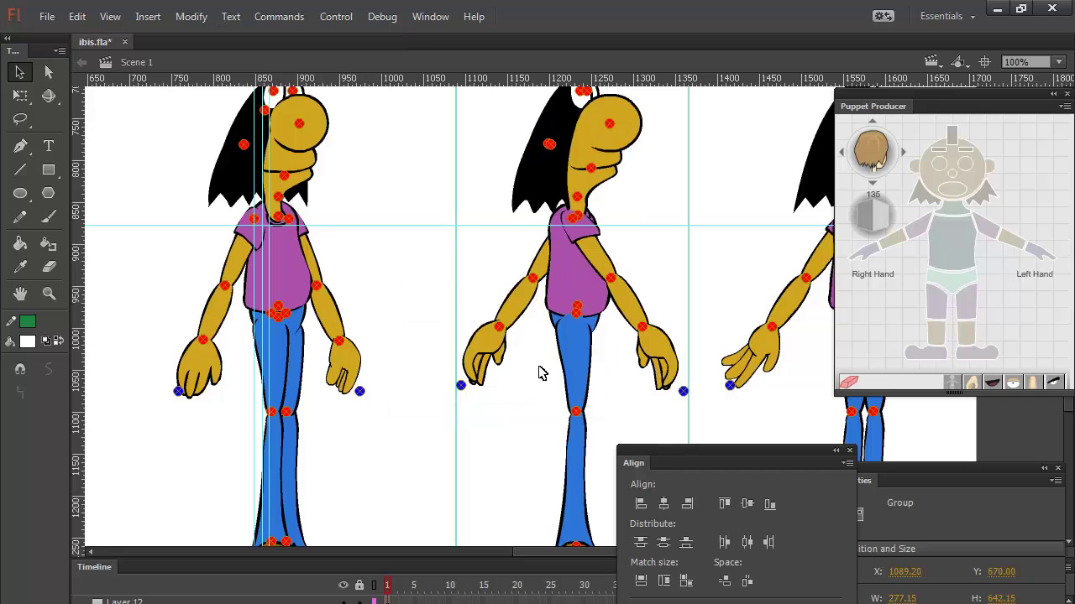
# Flip the lower copy of the 135-degree figure horizontally and deselect it
pyautogui.click(744, 255)
pyautogui.moveTo(635, 255); pyautogui.dragTo(451, 232)
pyautogui.click(456, 204)
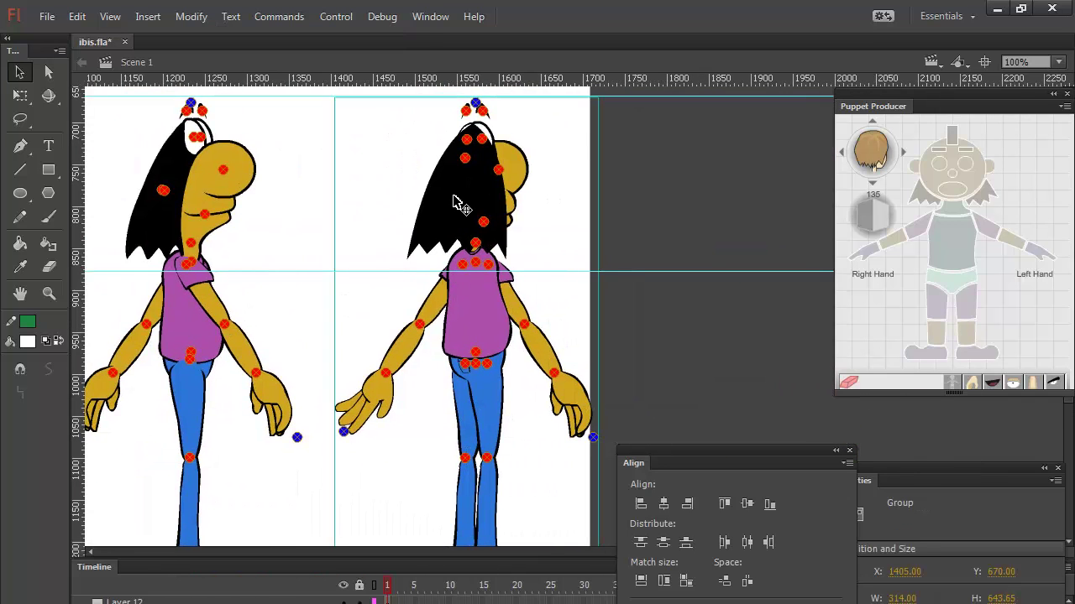
pyautogui.click(191, 16)
pyautogui.moveTo(252, 231)
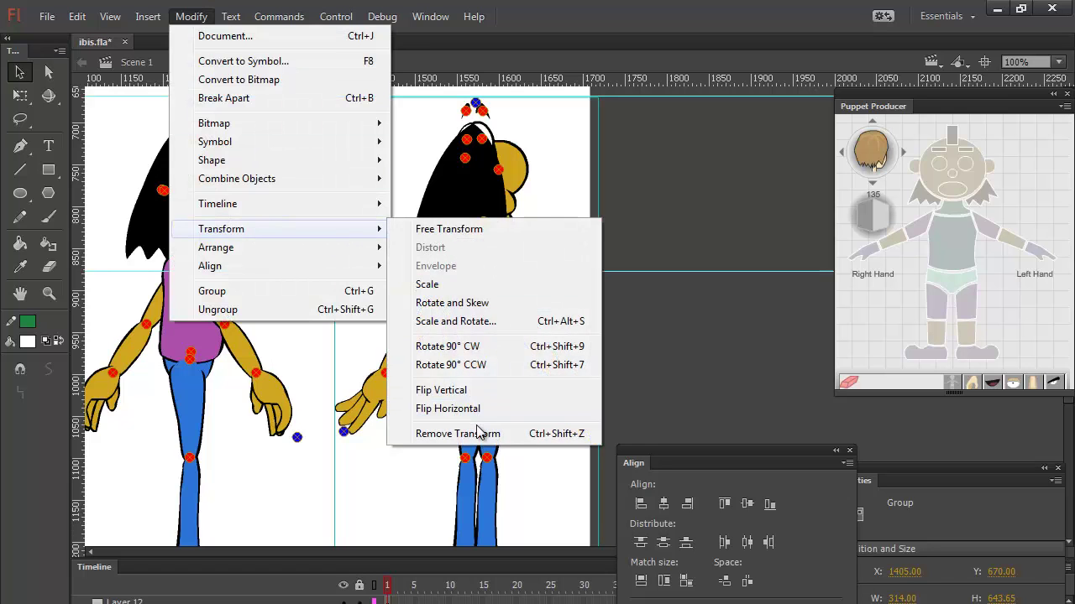
pyautogui.click(480, 412)
pyautogui.click(315, 246)
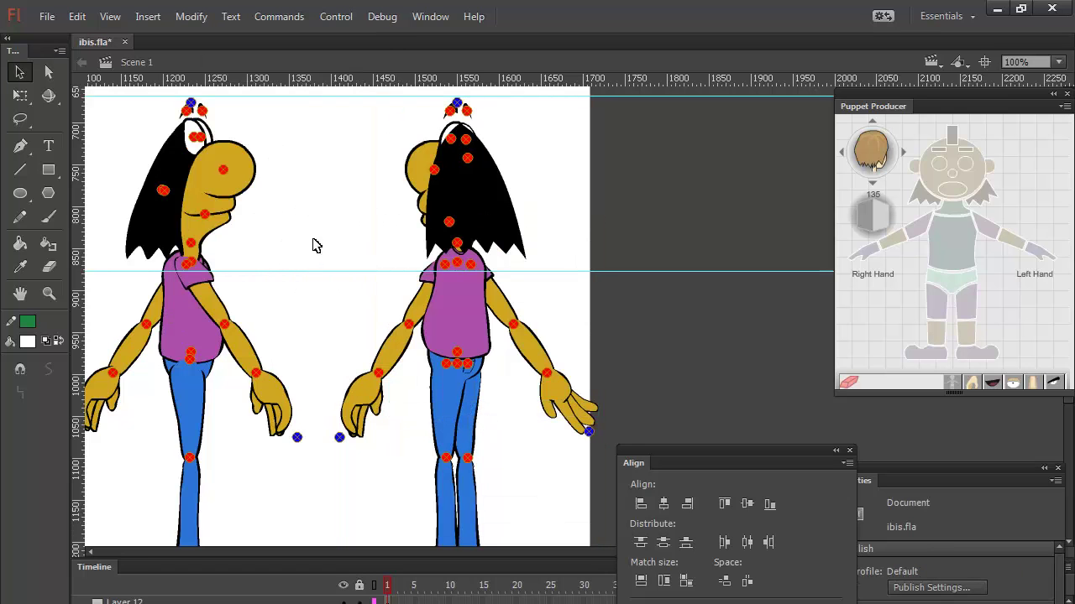
# Ungroup the flipped three-quarter front figure in the lower row into its separate parts and pivots
pyautogui.moveTo(312, 243); pyautogui.dragTo(501, 264)
pyautogui.moveTo(206, 344); pyautogui.dragTo(289, 359)
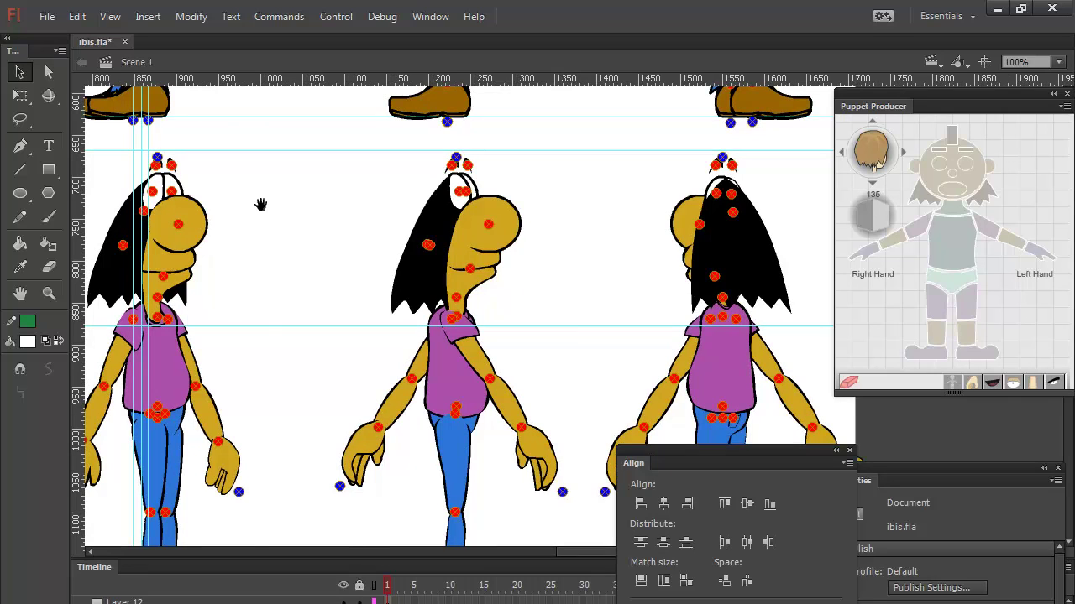
pyautogui.moveTo(260, 202); pyautogui.dragTo(448, 178)
pyautogui.click(382, 196)
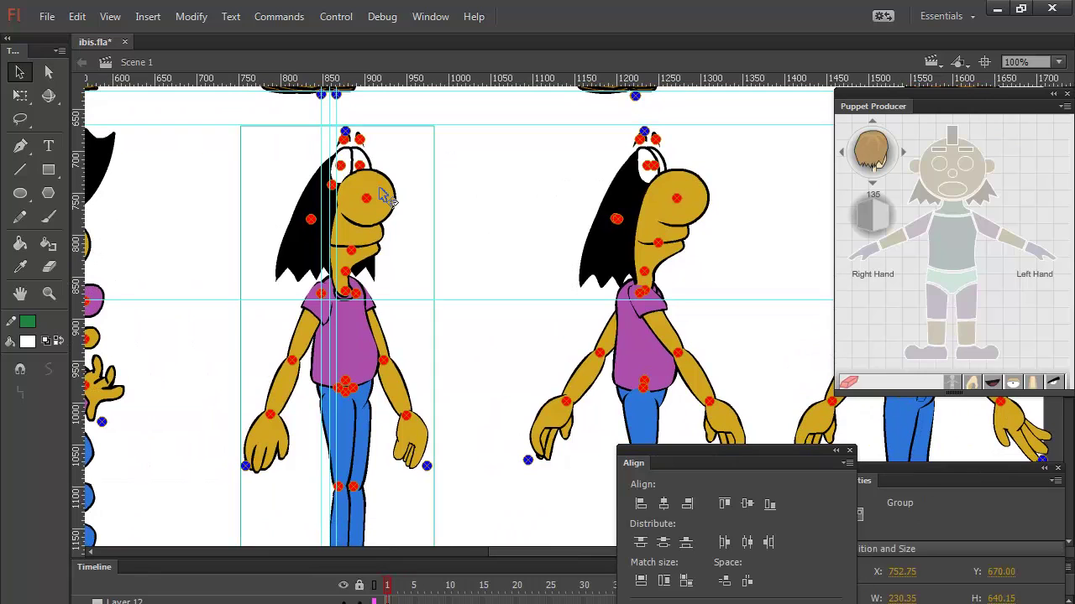
pyautogui.click(382, 196)
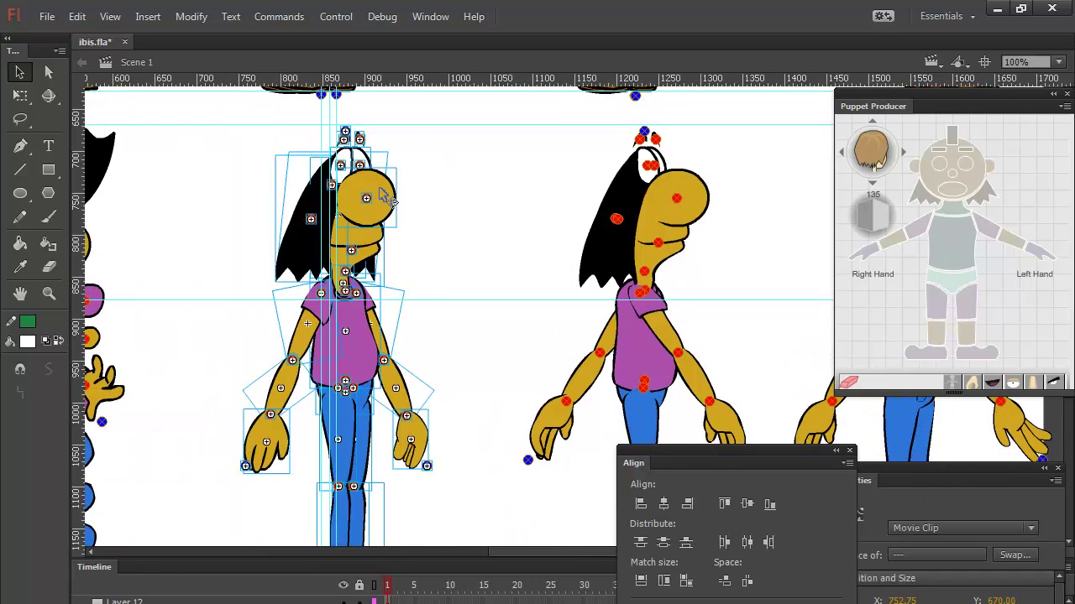
pyautogui.click(476, 195)
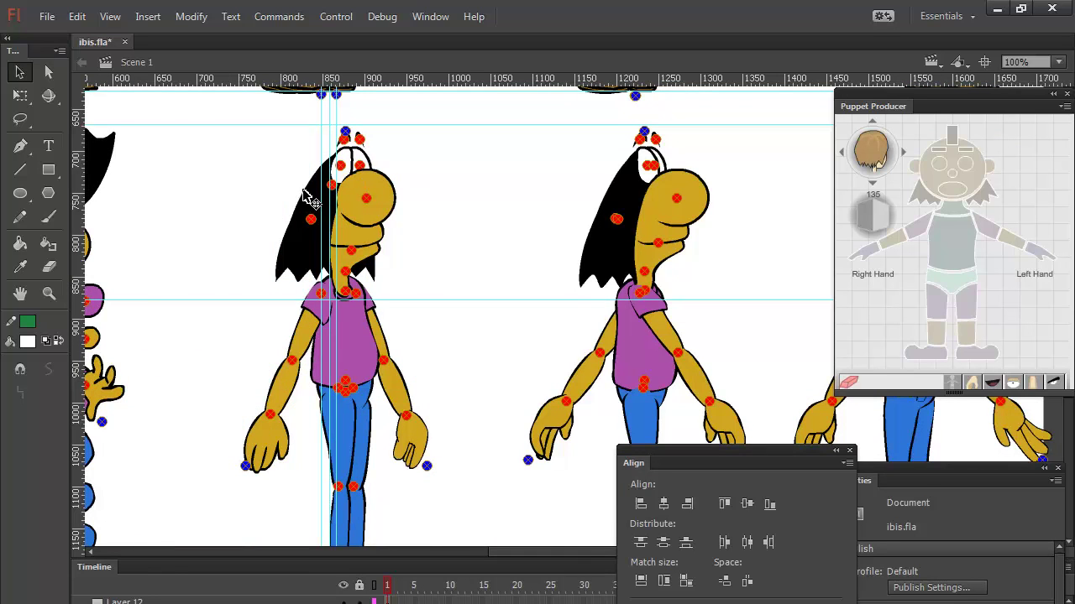
# Show the artwork as outlines and set the Puppet Producer head view to 45 for the flipped three-quarter front figure
pyautogui.click(374, 586)
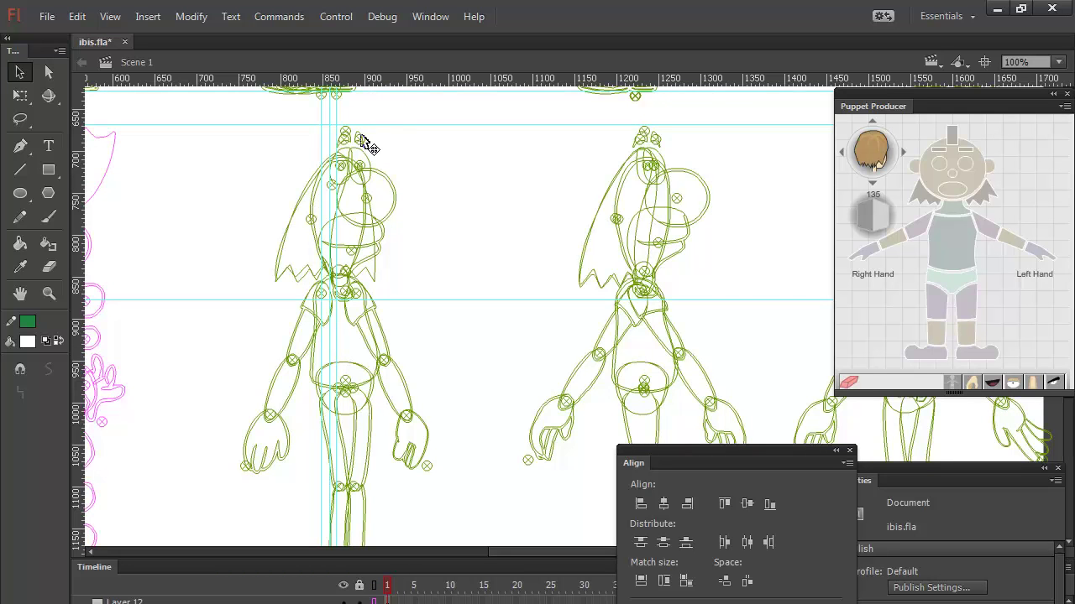
pyautogui.hotkey('ctrl', '=')
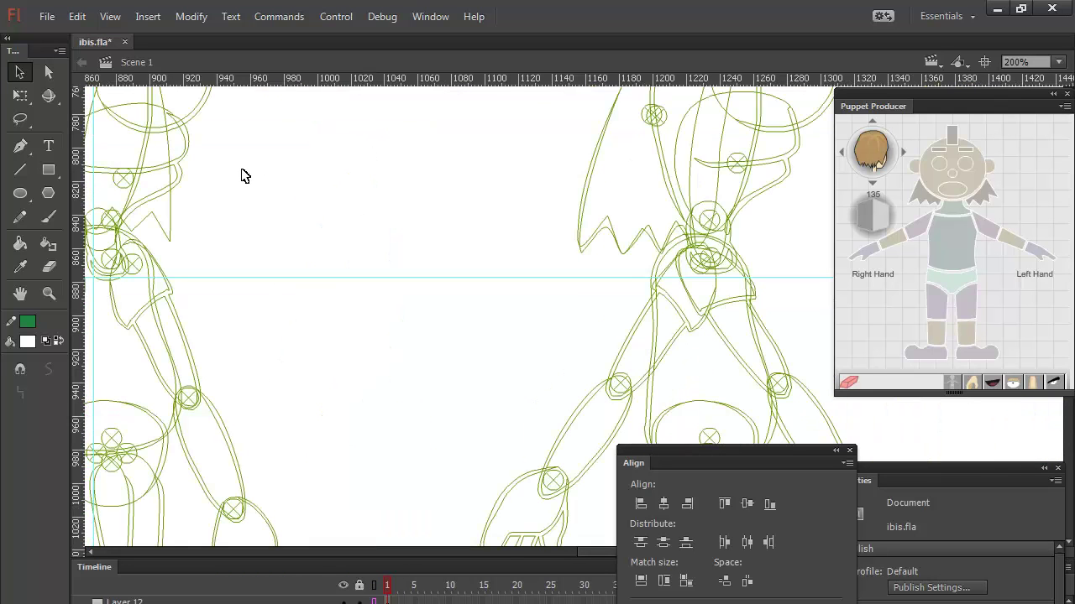
pyautogui.moveTo(420, 228); pyautogui.dragTo(506, 304)
pyautogui.moveTo(507, 171); pyautogui.dragTo(536, 251)
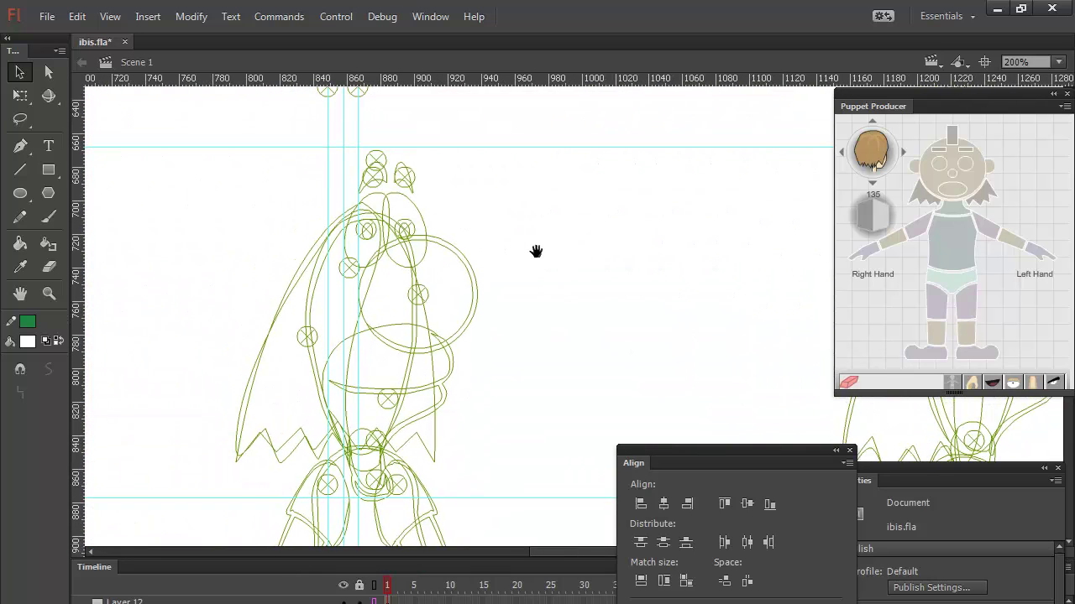
pyautogui.click(904, 156)
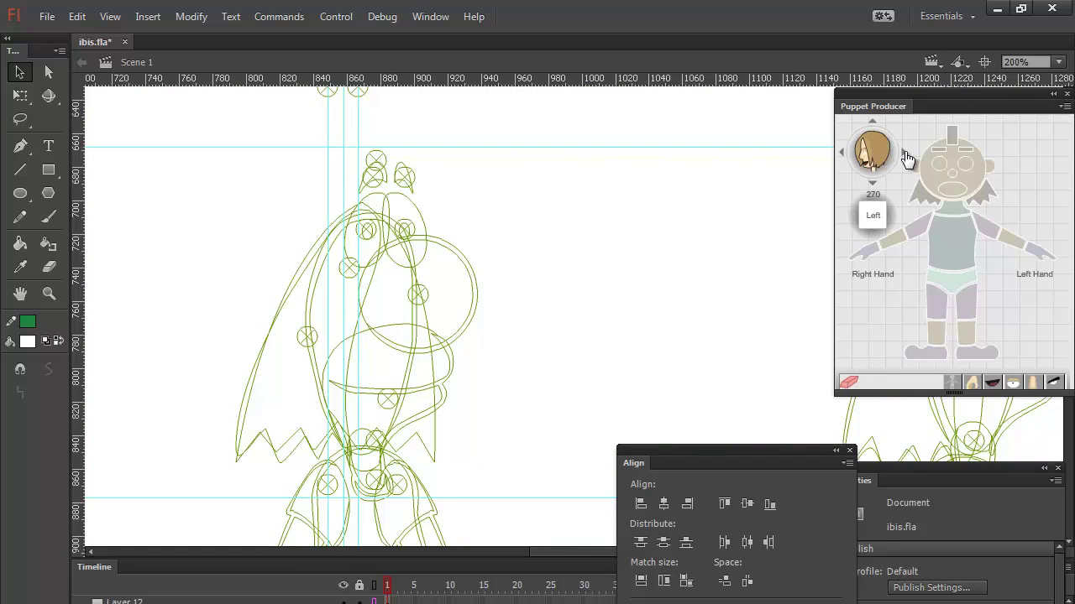
pyautogui.click(904, 155)
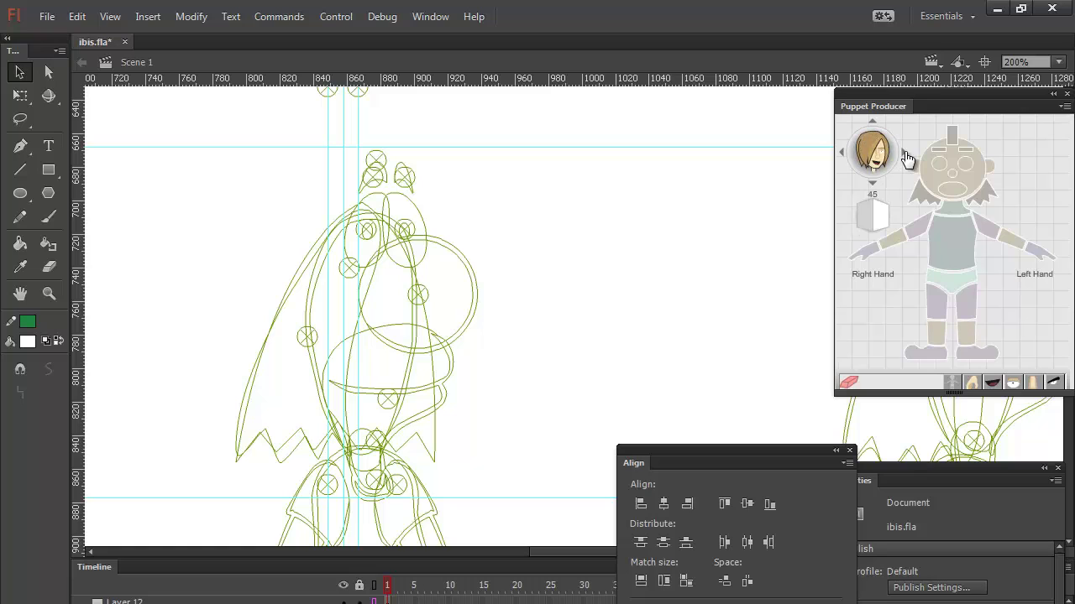
# Rename the instance of the topmost head pivot on the flipped three-quarter front figure to head_nud_45_pivot
pyautogui.click(377, 161)
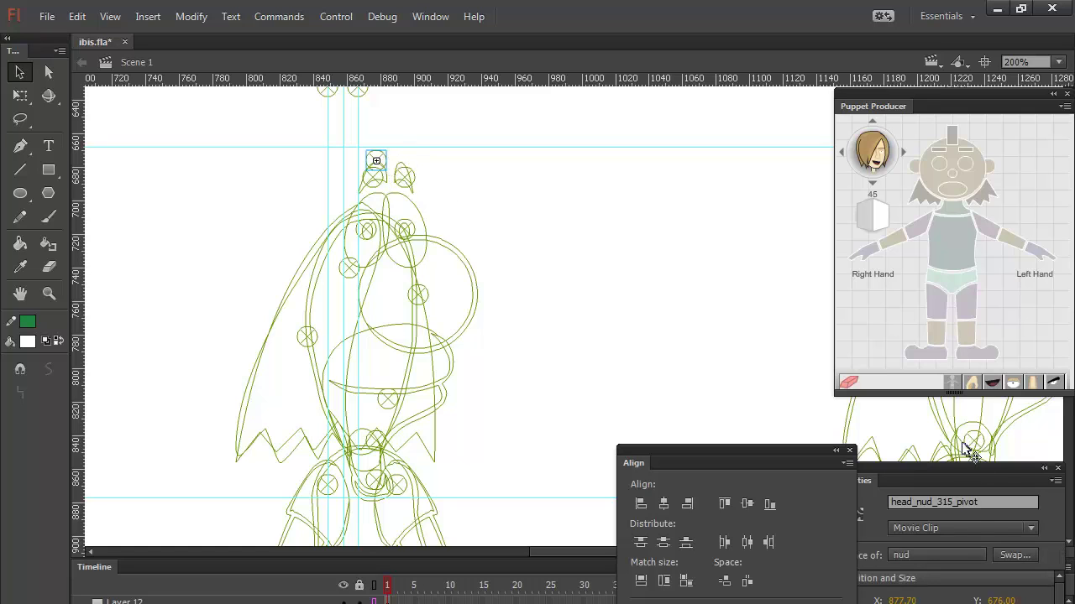
pyautogui.moveTo(957, 503); pyautogui.dragTo(938, 502)
pyautogui.write('45')
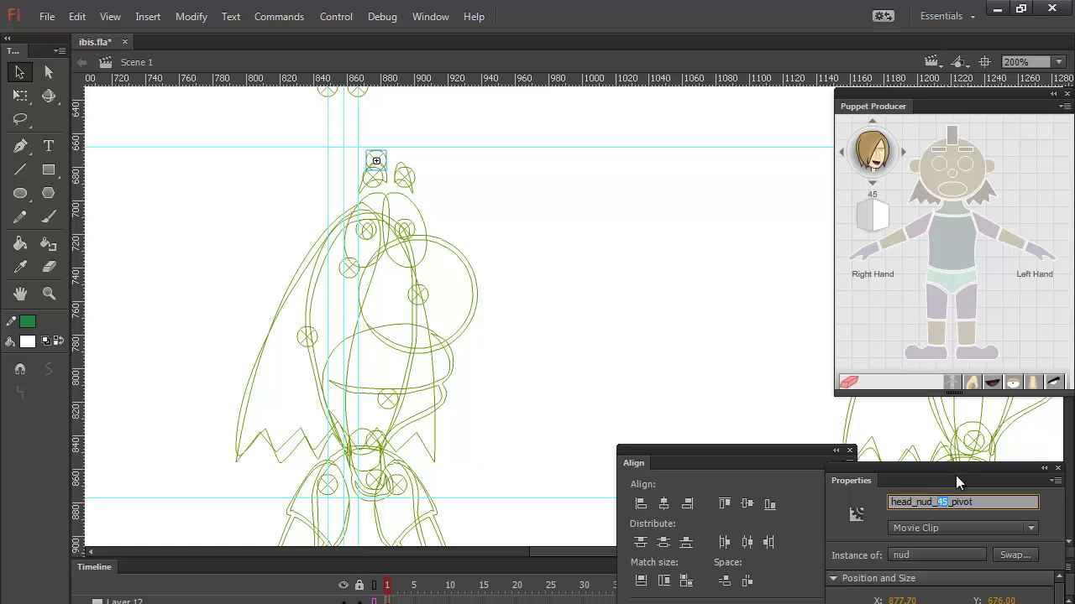
# Rename the two brow pivot instances to right_brow_45_pivot and left_brow_45_pivot
pyautogui.click(407, 179)
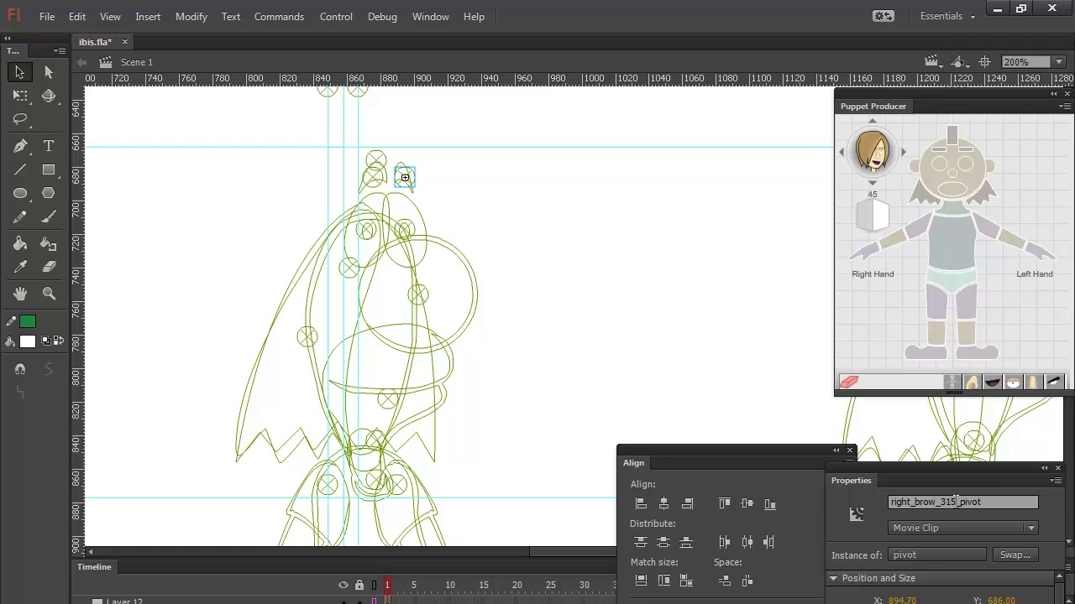
pyautogui.moveTo(956, 501); pyautogui.dragTo(943, 501)
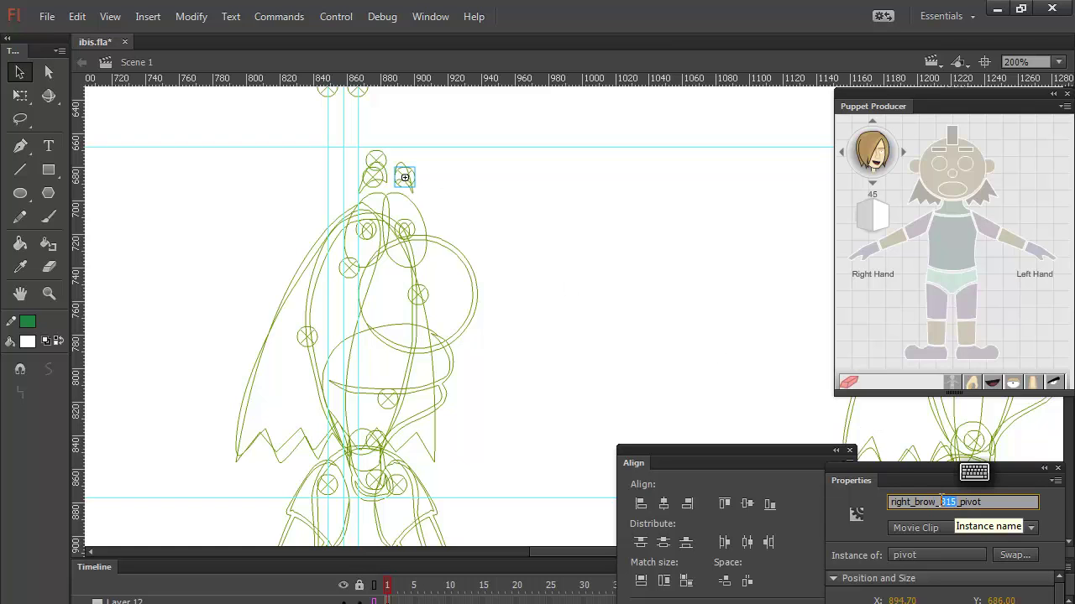
pyautogui.write('45')
pyautogui.click(373, 178)
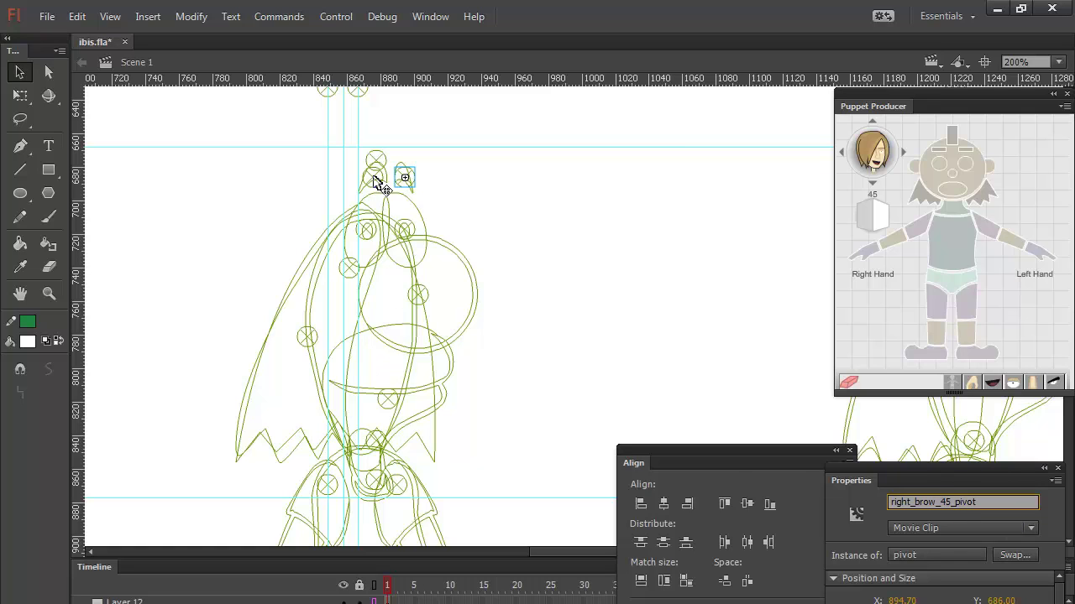
pyautogui.moveTo(949, 502); pyautogui.dragTo(938, 502)
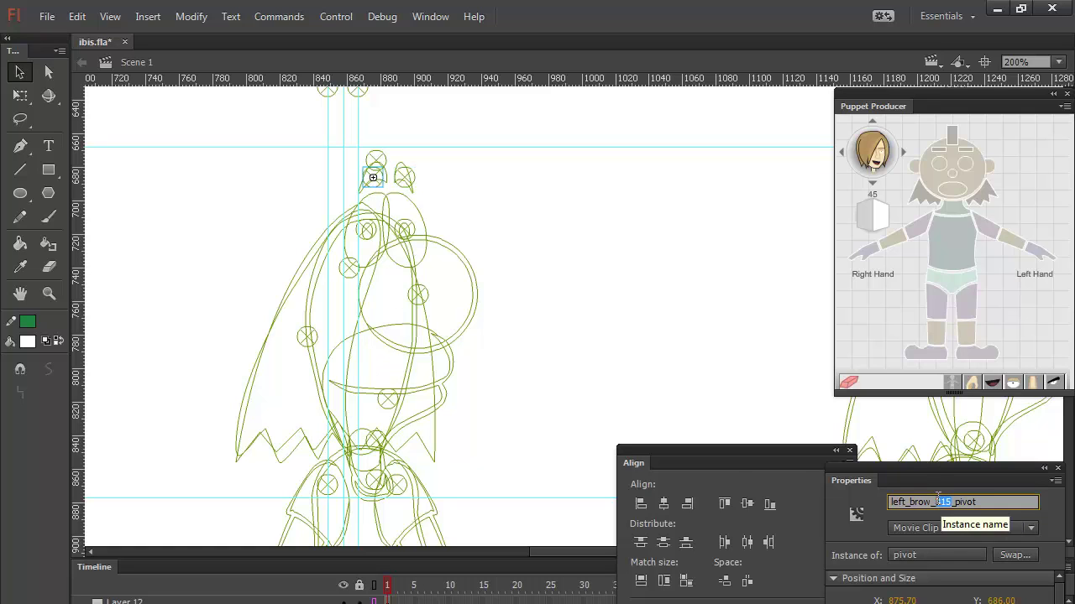
pyautogui.write('45')
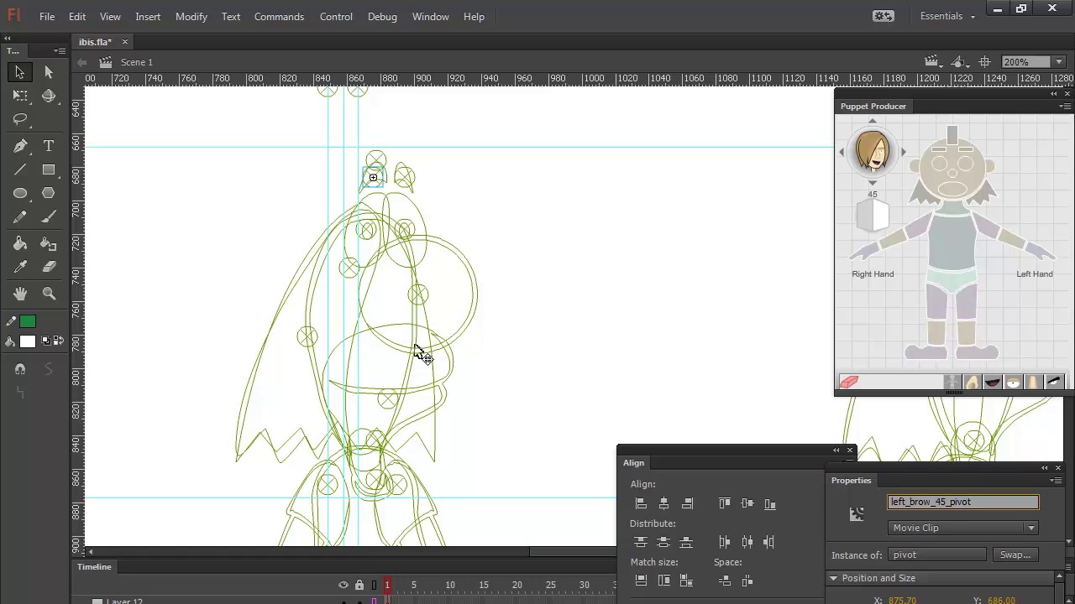
# Replace the view angle with 45 in the instance names of the left and right brow shapes
pyautogui.click(393, 183)
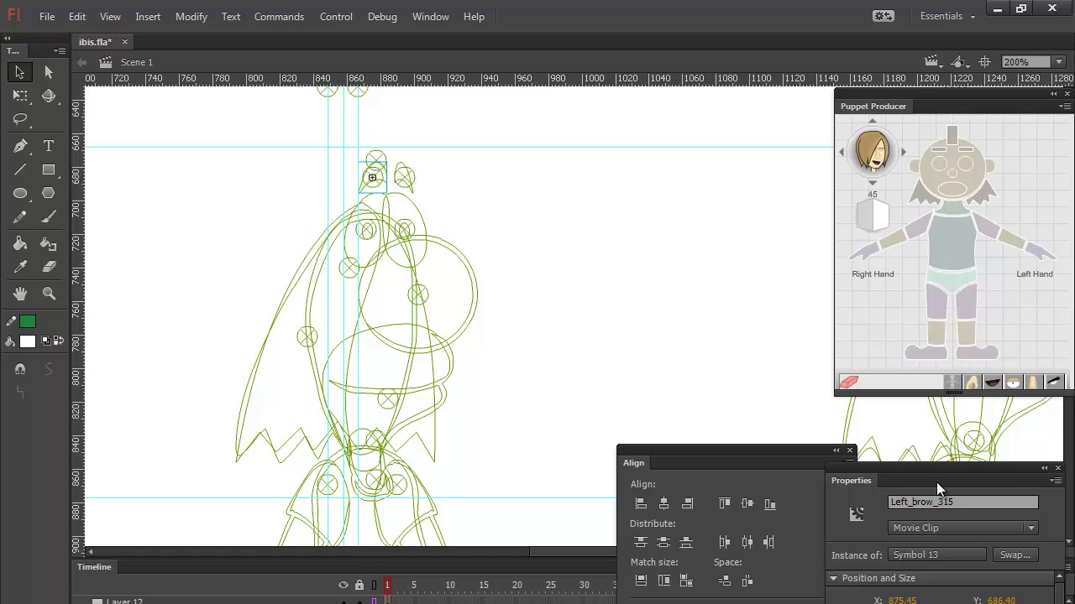
pyautogui.moveTo(958, 502); pyautogui.dragTo(940, 502)
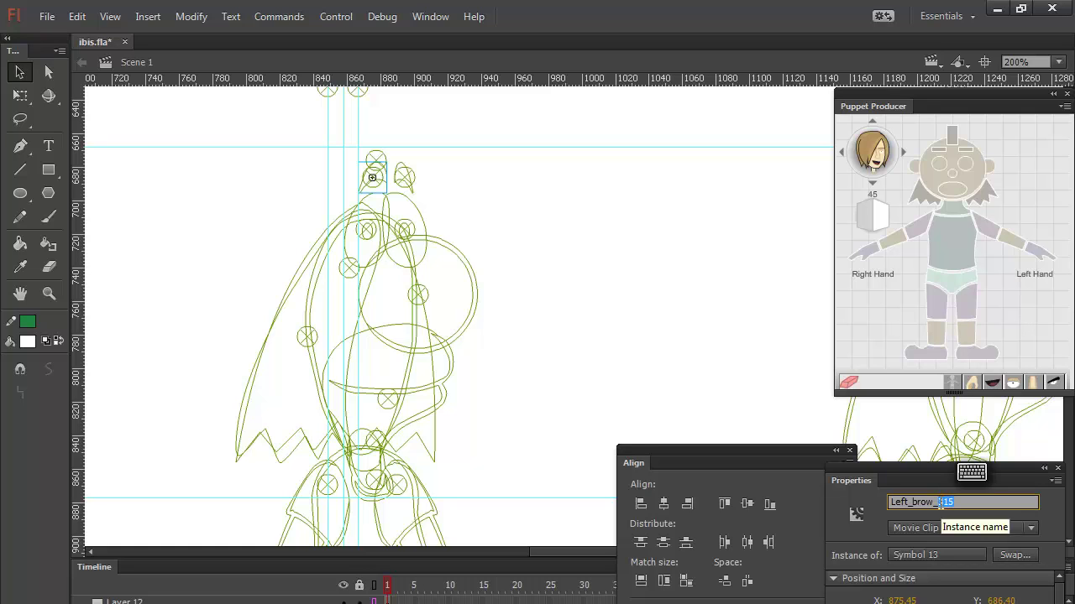
pyautogui.click(405, 172)
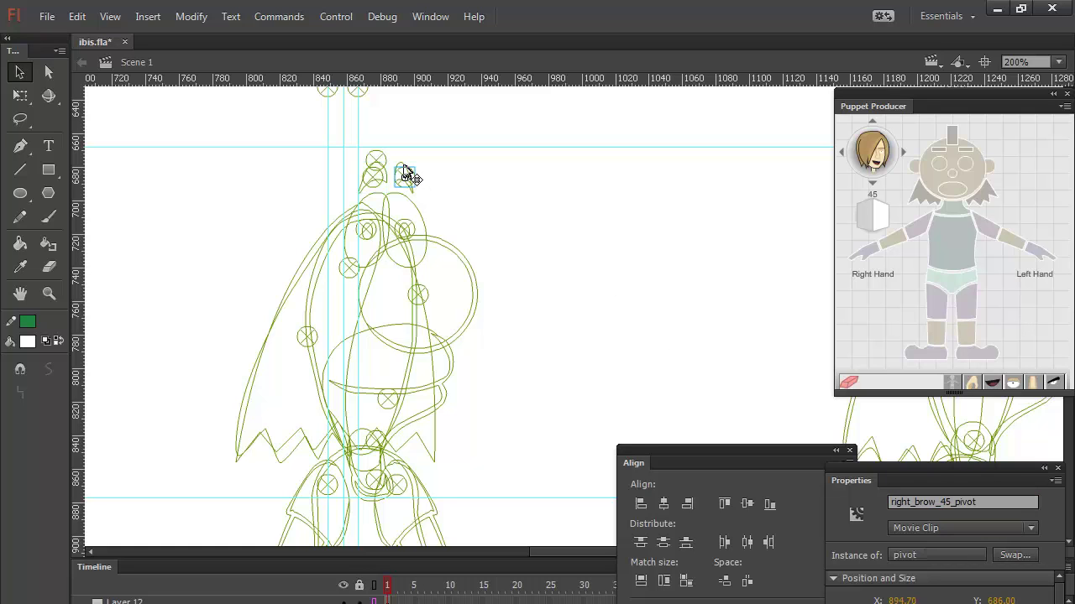
pyautogui.click(403, 174)
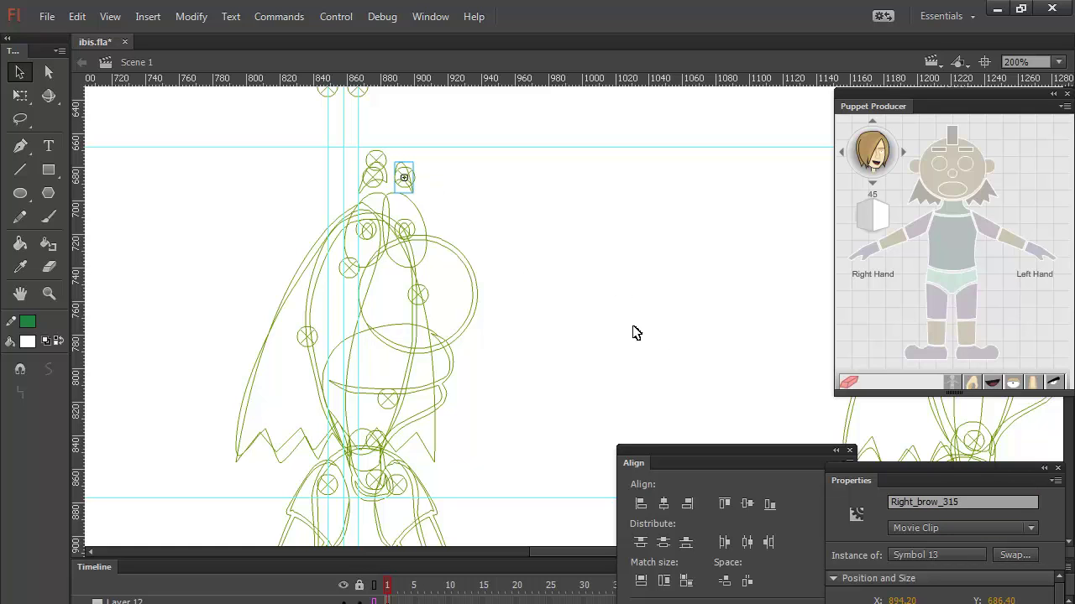
pyautogui.moveTo(953, 502); pyautogui.dragTo(947, 502)
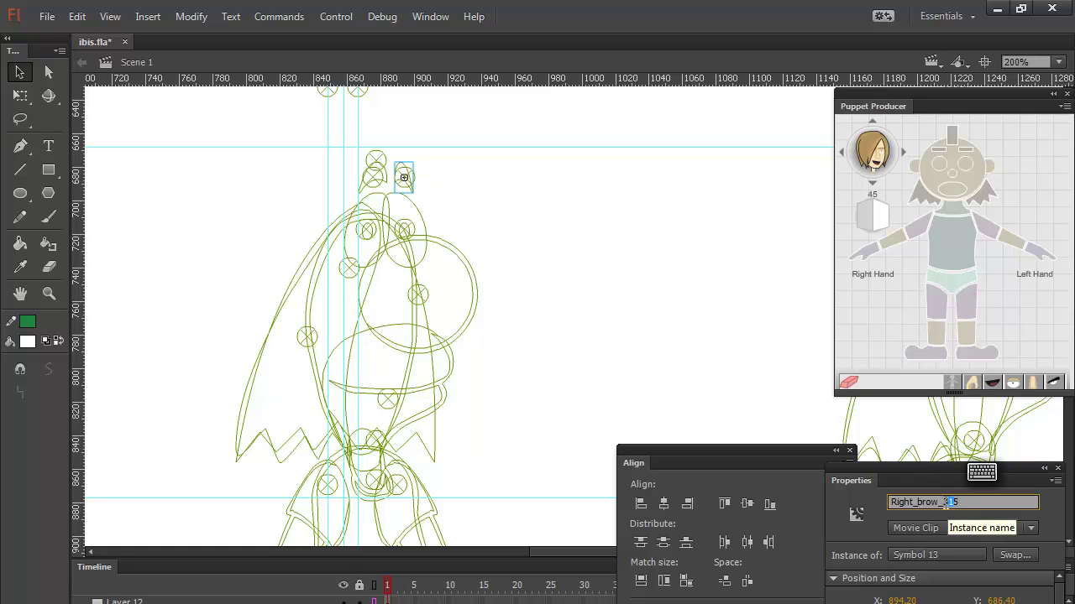
pyautogui.write('45')
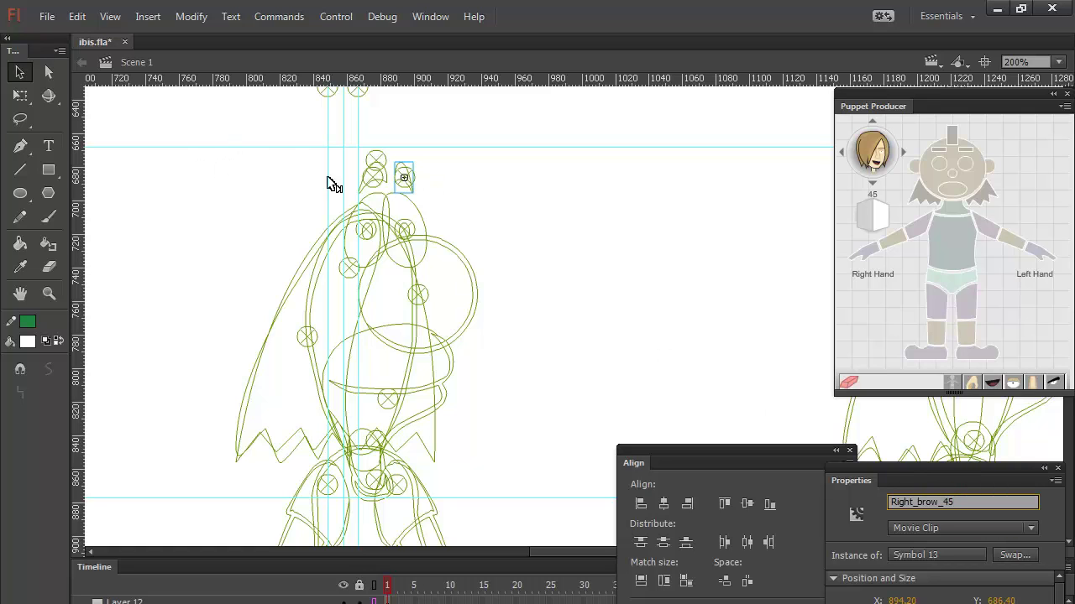
# Rename the two eye shape instances to Left_eye_45 and Right_eye_45
pyautogui.click(374, 203)
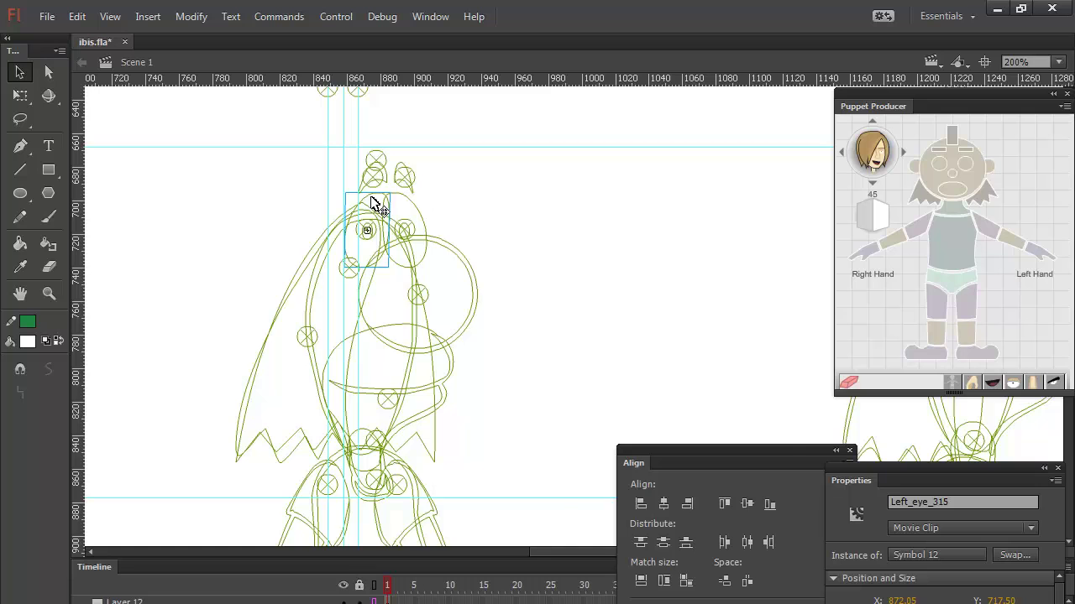
pyautogui.hotkey('ctrl', '=')
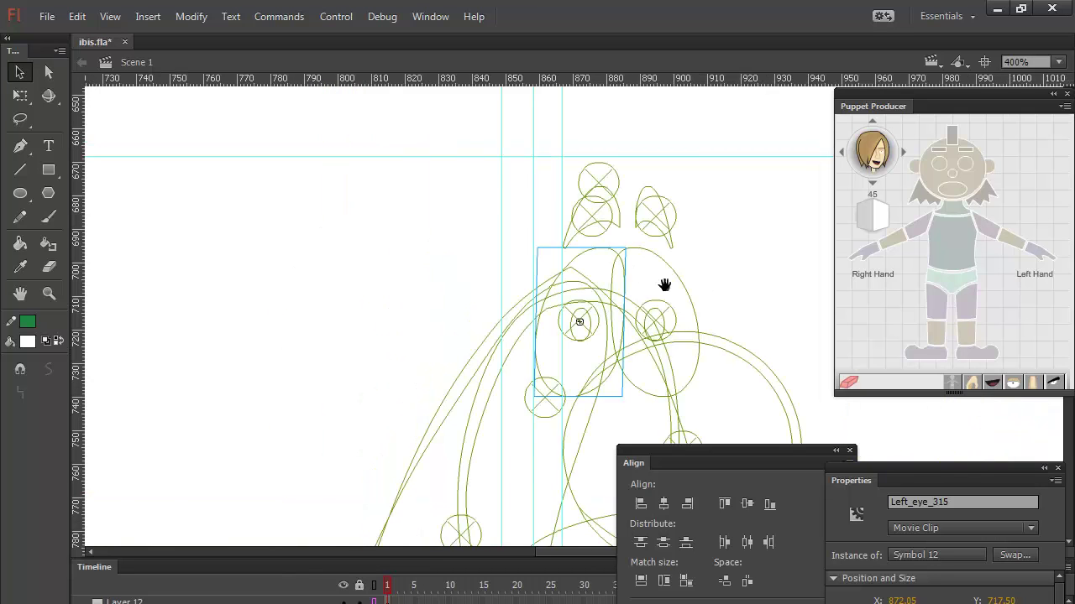
pyautogui.moveTo(667, 285); pyautogui.dragTo(456, 244)
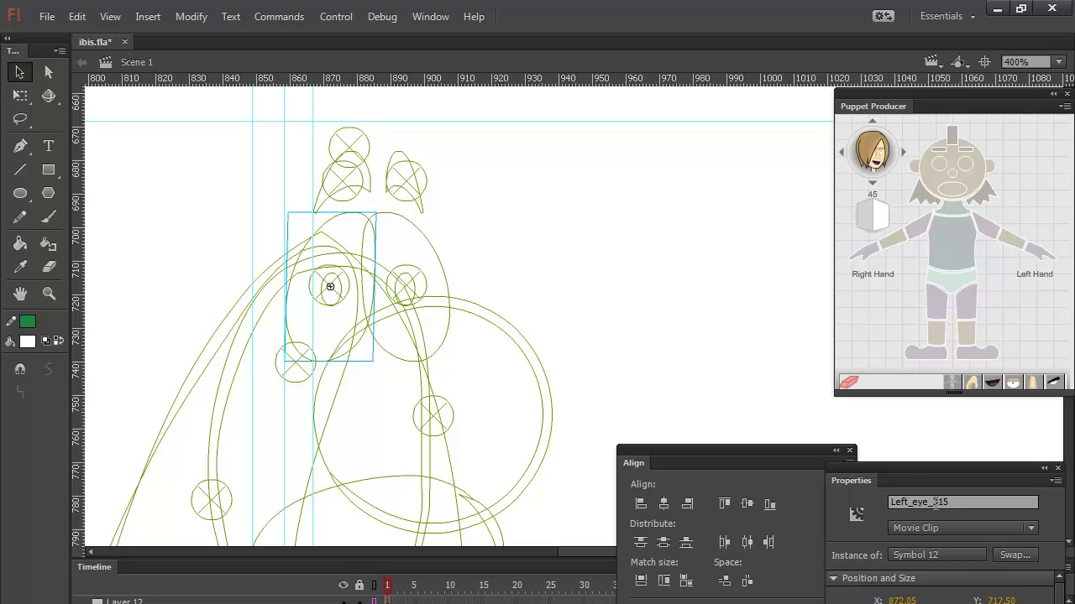
pyautogui.moveTo(933, 502); pyautogui.dragTo(973, 503)
pyautogui.write('45')
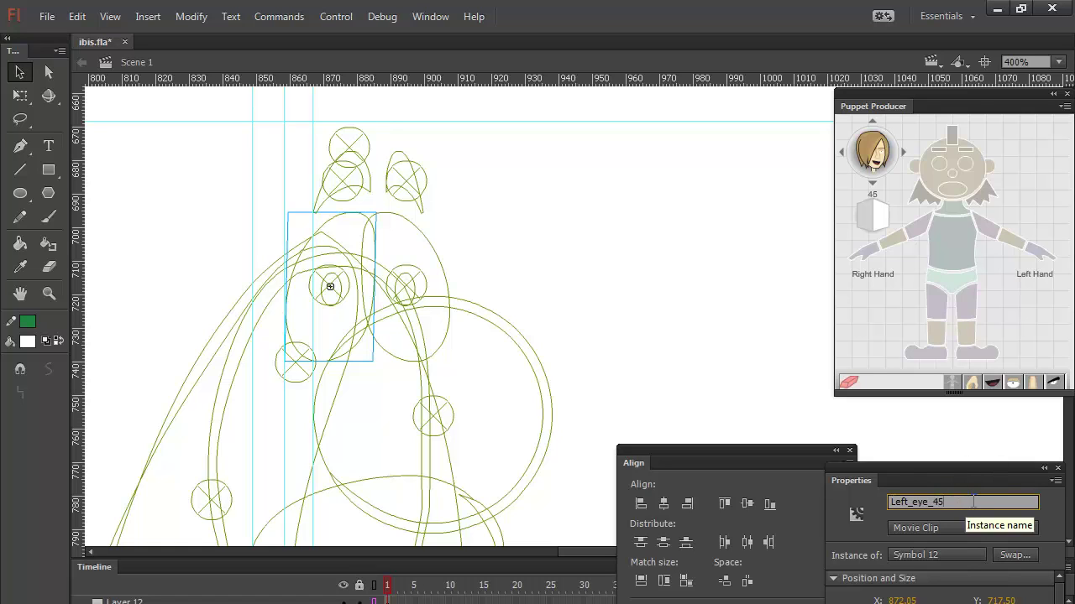
pyautogui.click(433, 252)
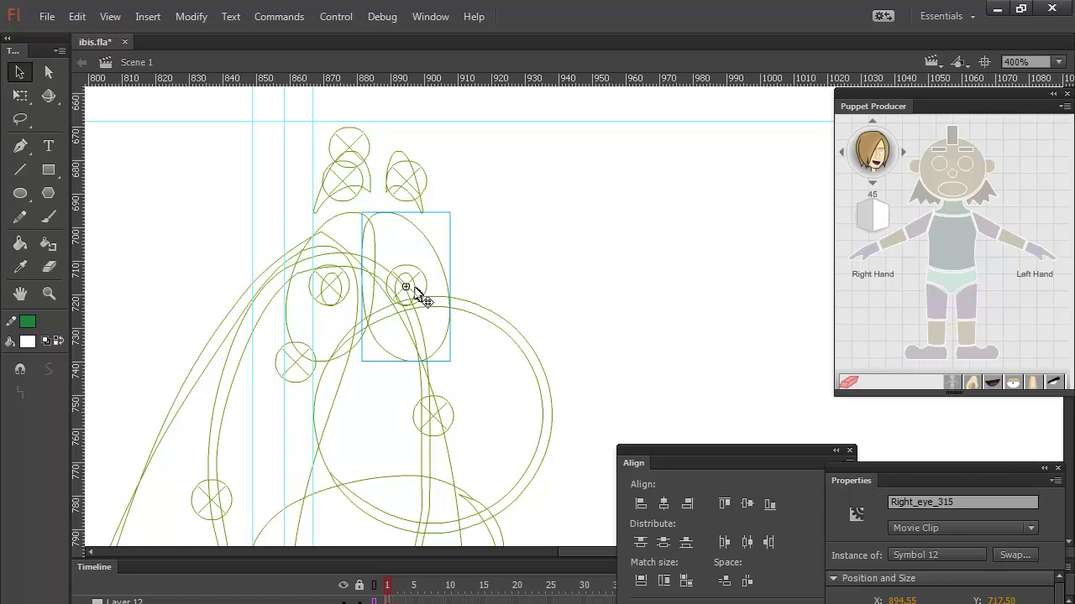
pyautogui.moveTo(939, 502); pyautogui.dragTo(973, 503)
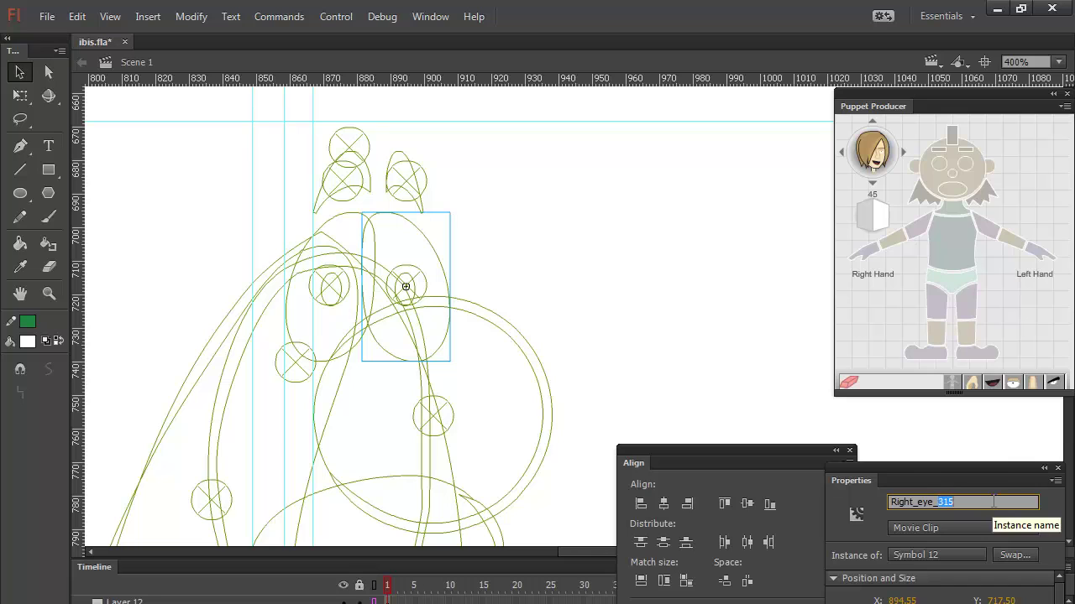
pyautogui.write('45')
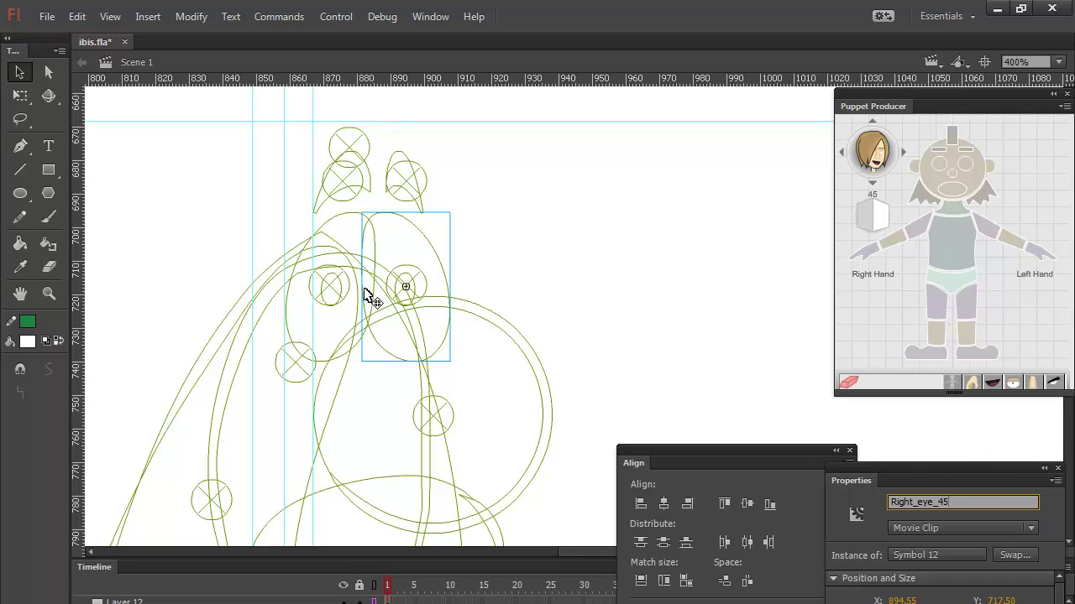
# Rename the eye pivot instances to right_eye_45_pivot and left_eye_45_pivot, and check the names of both eyes and their pivots
pyautogui.click(413, 288)
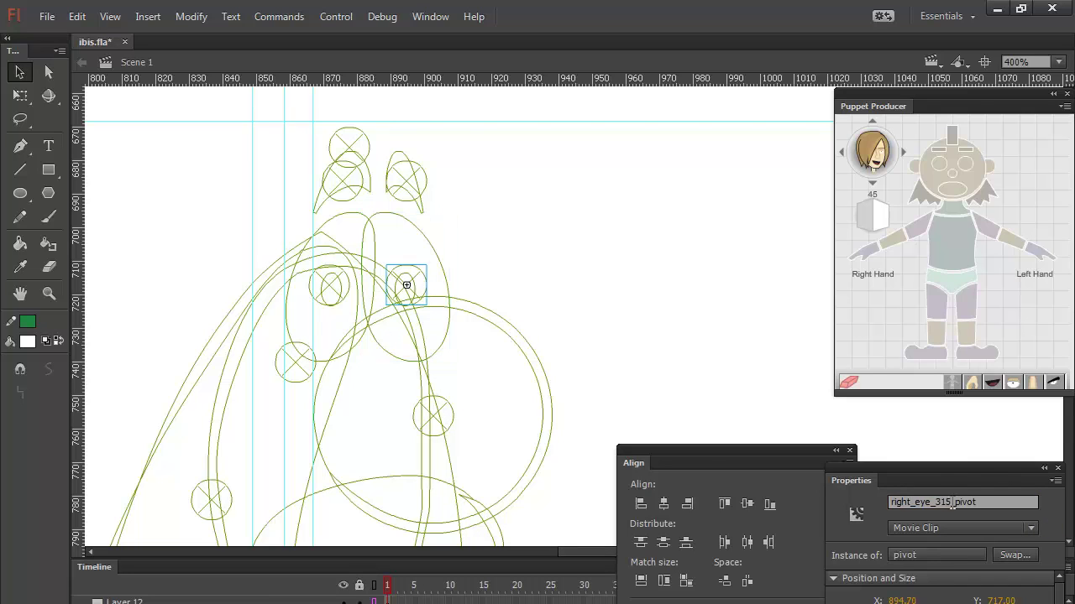
pyautogui.moveTo(952, 503); pyautogui.dragTo(941, 503)
pyautogui.write('45')
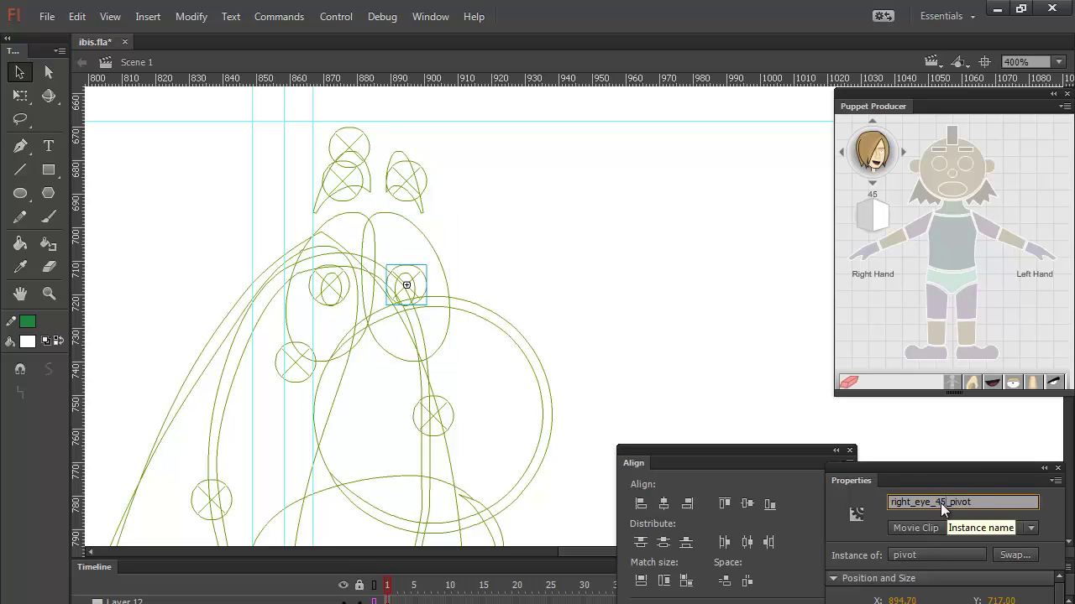
pyautogui.click(350, 283)
pyautogui.moveTo(947, 502); pyautogui.dragTo(932, 502)
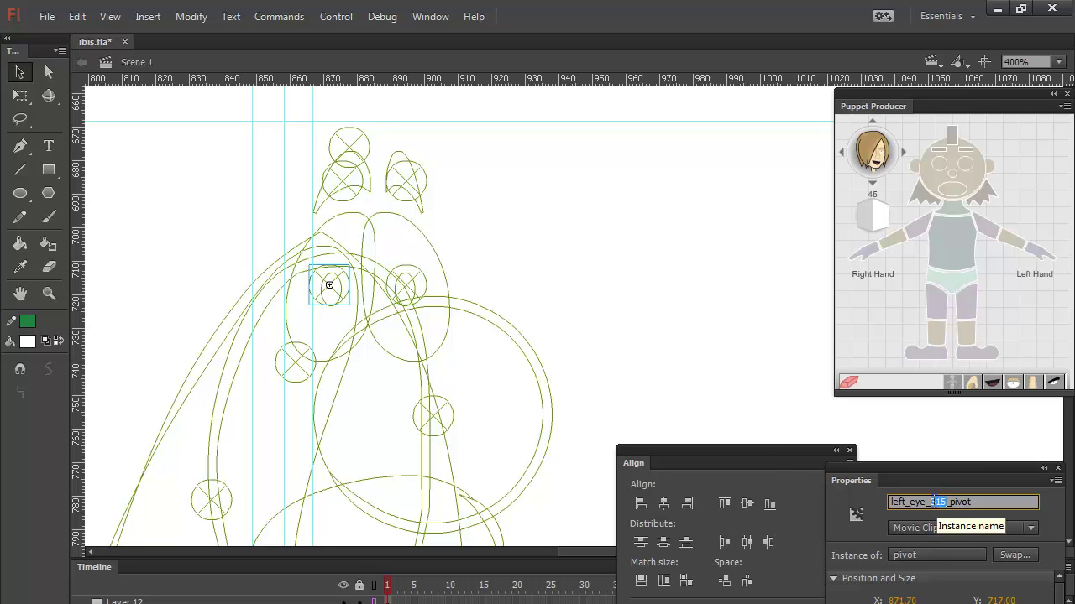
pyautogui.write('45')
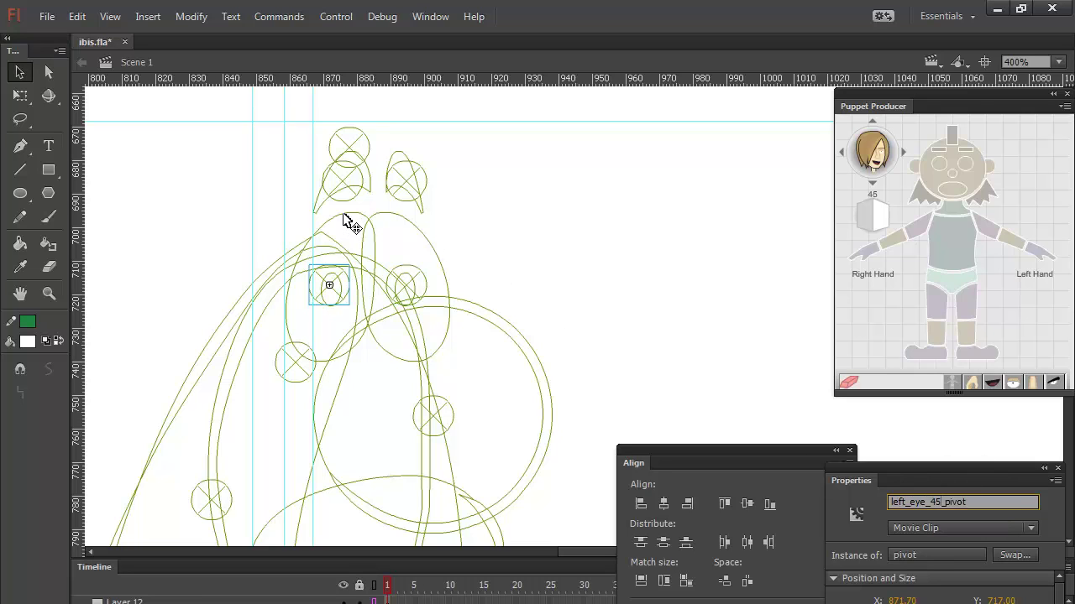
pyautogui.click(348, 221)
pyautogui.click(399, 221)
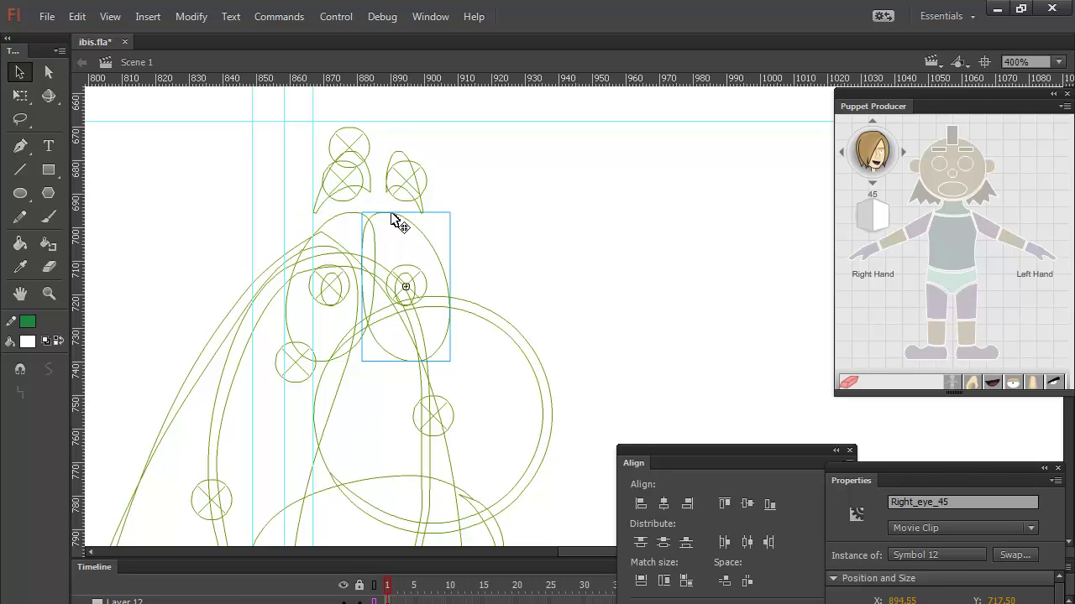
pyautogui.click(347, 283)
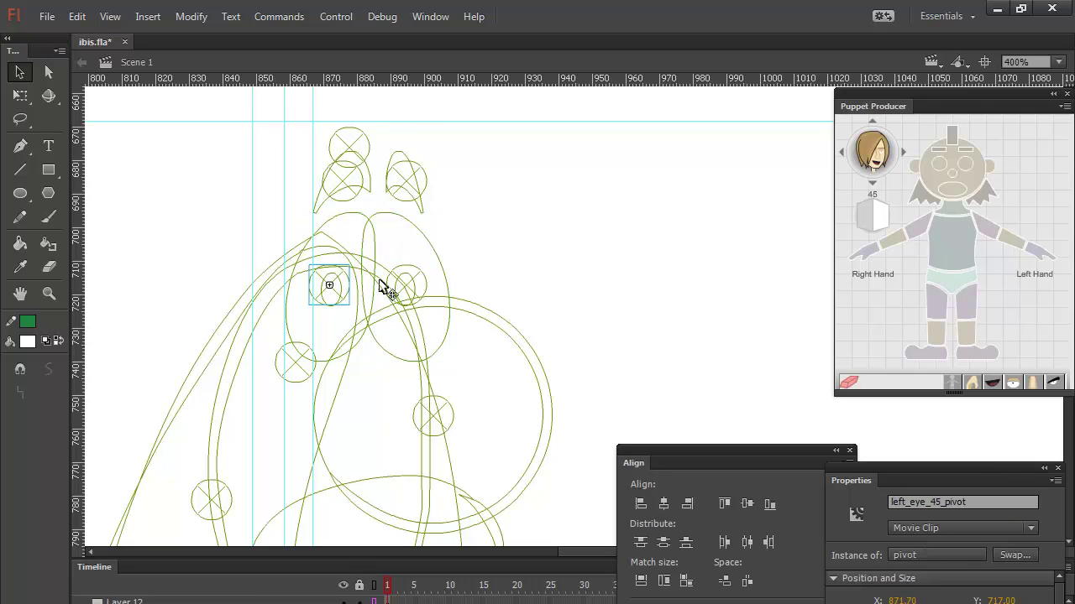
pyautogui.click(424, 282)
# Rename the back hair instance to Back_hair_45 and its pivot to back_hair_45_pivot
pyautogui.click(303, 246)
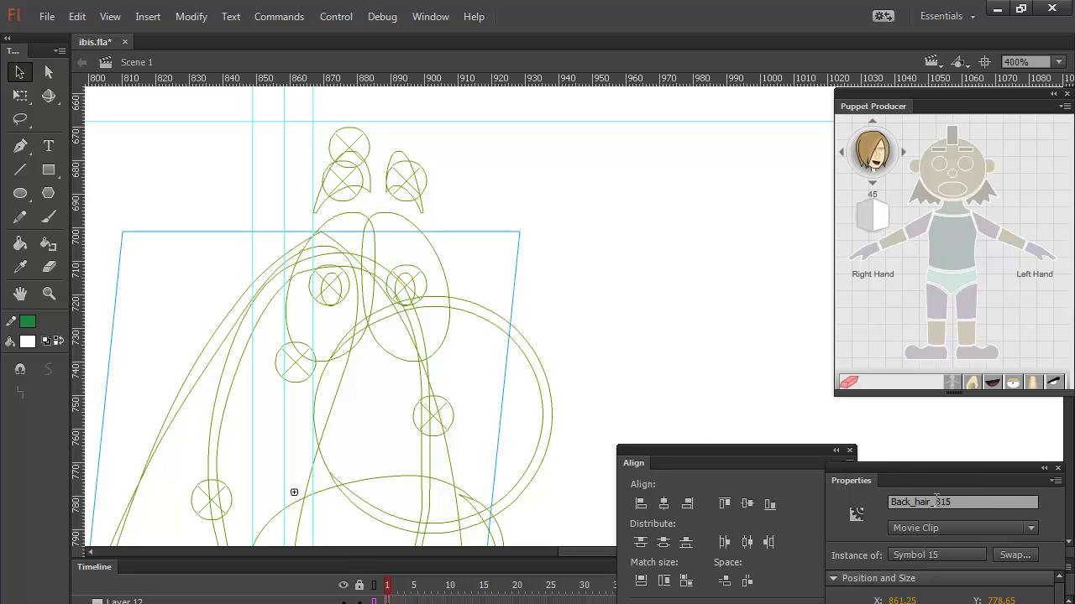
pyautogui.moveTo(936, 498); pyautogui.dragTo(967, 502)
pyautogui.write('45')
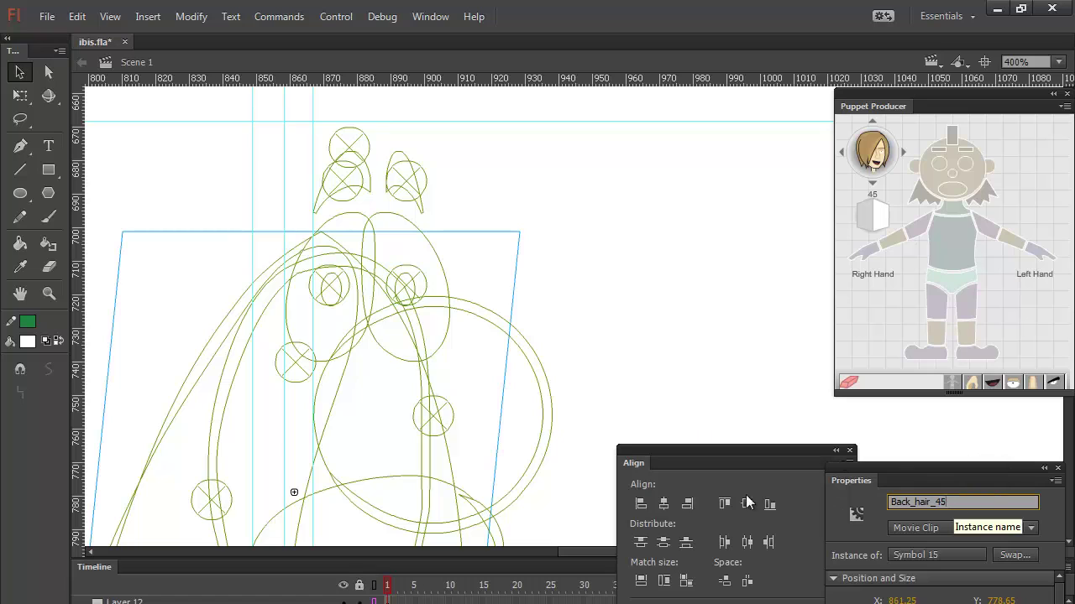
pyautogui.click(295, 365)
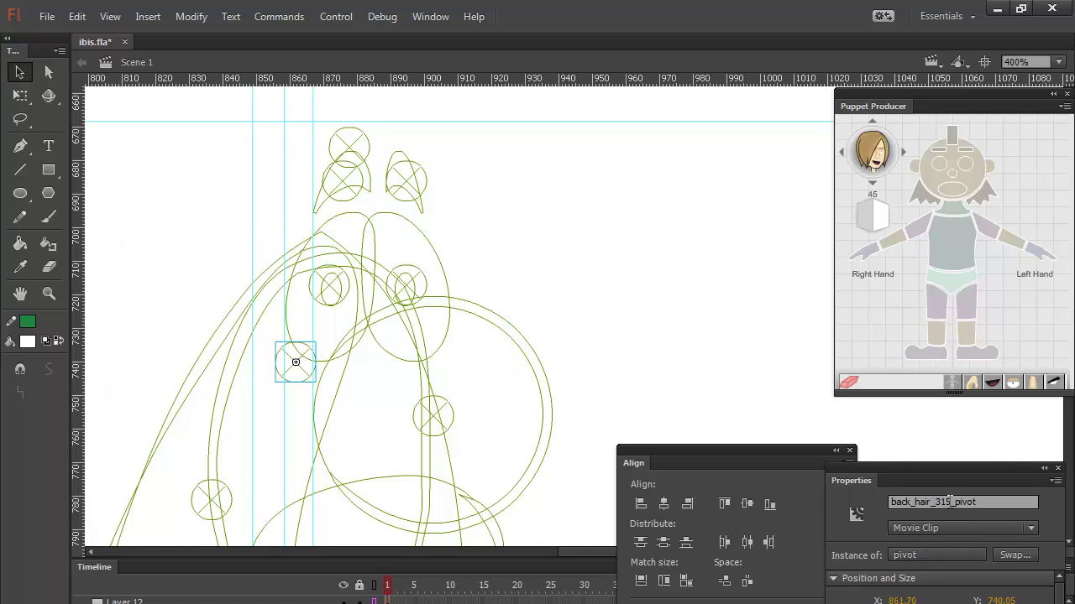
pyautogui.moveTo(952, 501); pyautogui.dragTo(937, 502)
pyautogui.write('45')
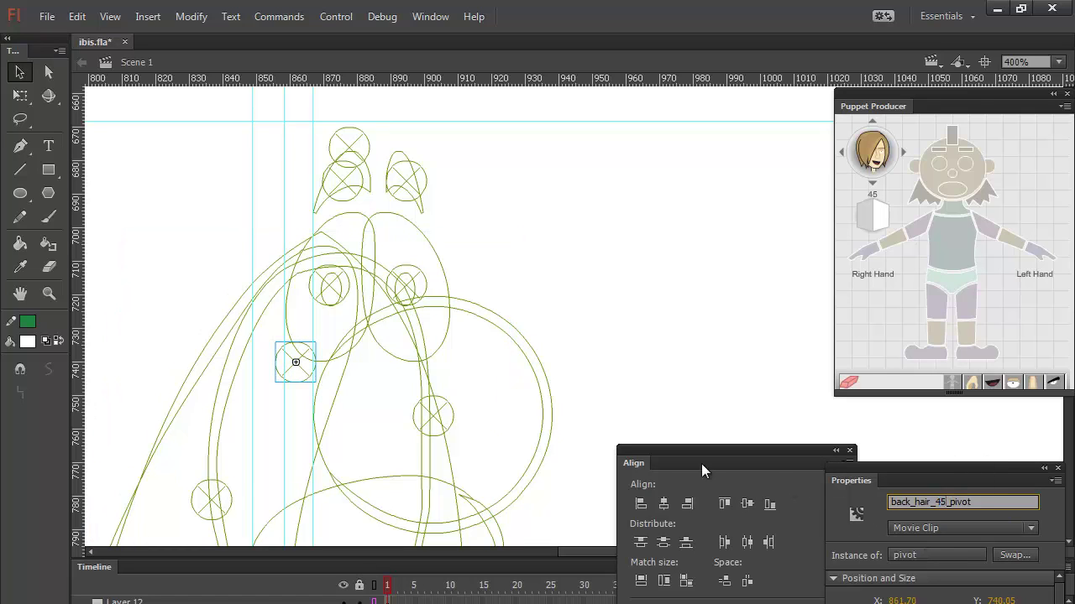
# Rename the nose instance to Nose_45 and its pivot instance to nose_45_pivot
pyautogui.click(530, 357)
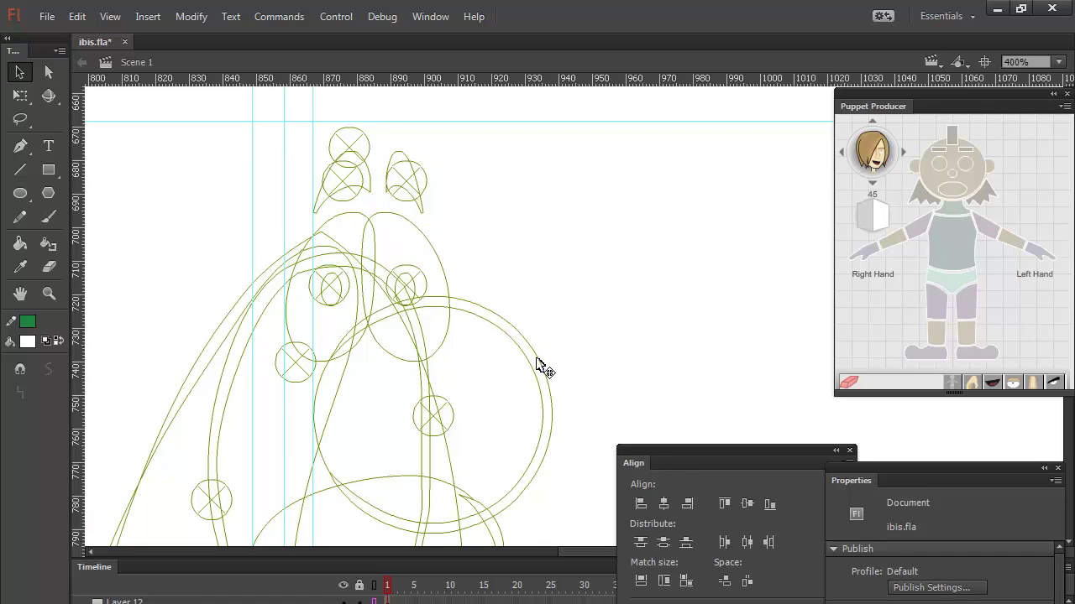
pyautogui.click(534, 377)
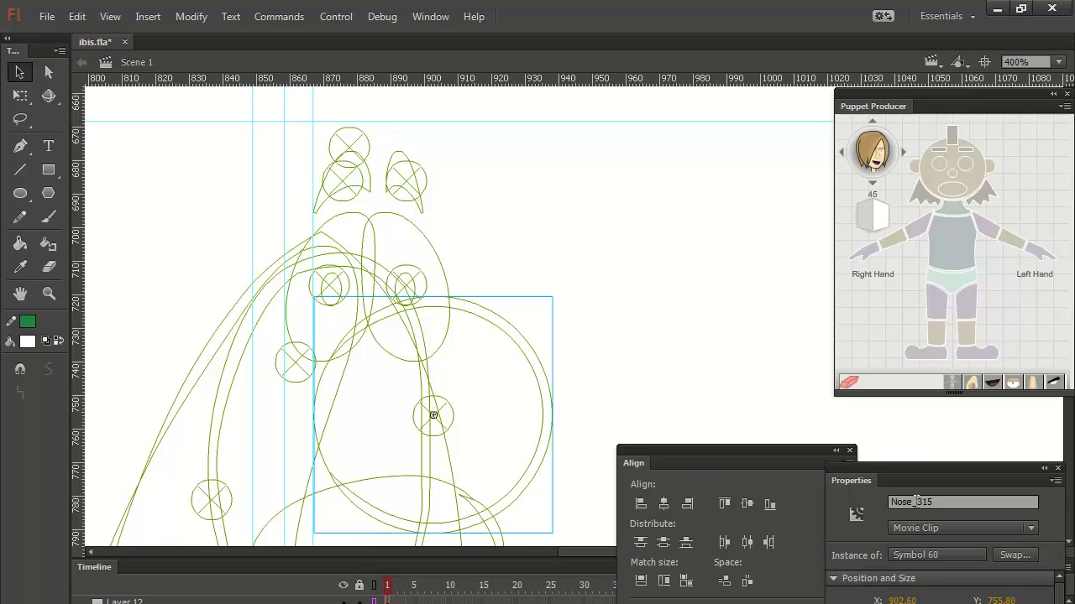
pyautogui.moveTo(916, 501); pyautogui.dragTo(951, 508)
pyautogui.write('45')
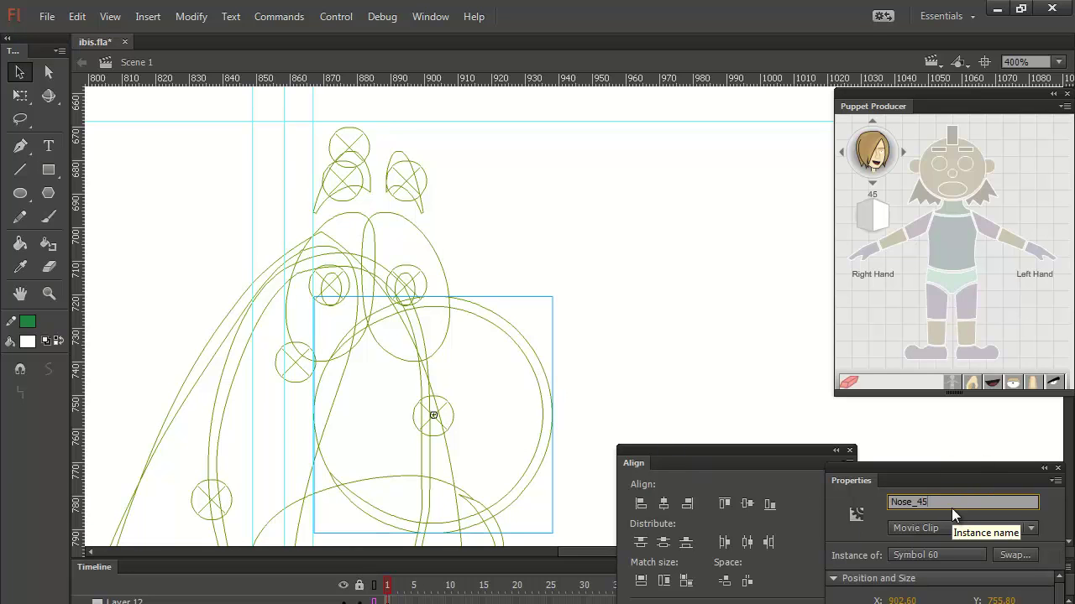
pyautogui.click(442, 416)
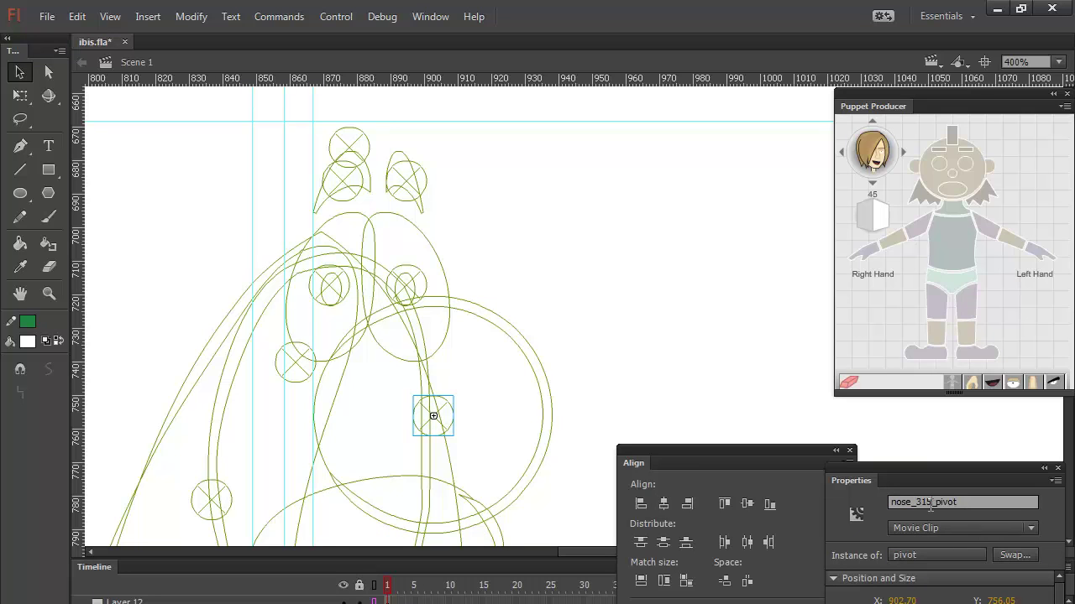
pyautogui.moveTo(930, 502); pyautogui.dragTo(918, 502)
pyautogui.write('45')
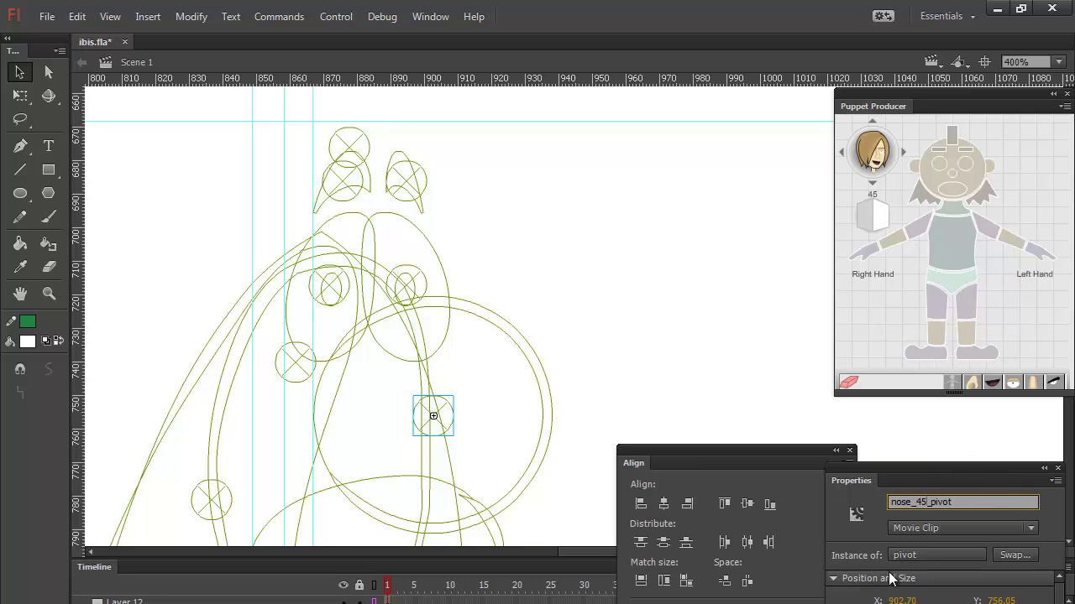
pyautogui.click(557, 455)
# Rename the front hair instance to Front_hair_45 and its pivot to front_hair_45_pivot
pyautogui.moveTo(556, 456); pyautogui.dragTo(604, 269)
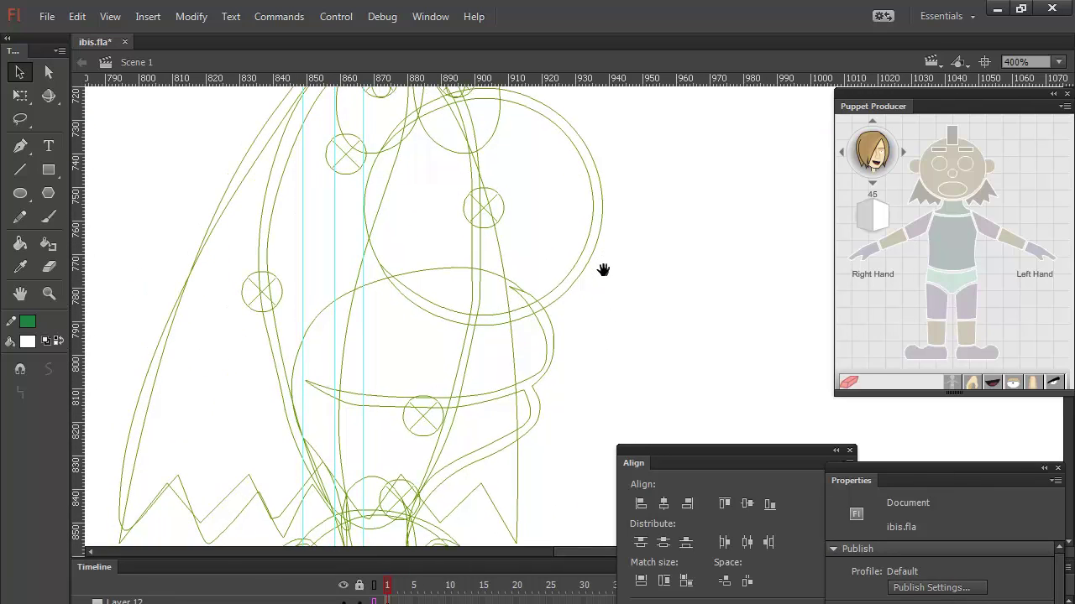
pyautogui.click(241, 486)
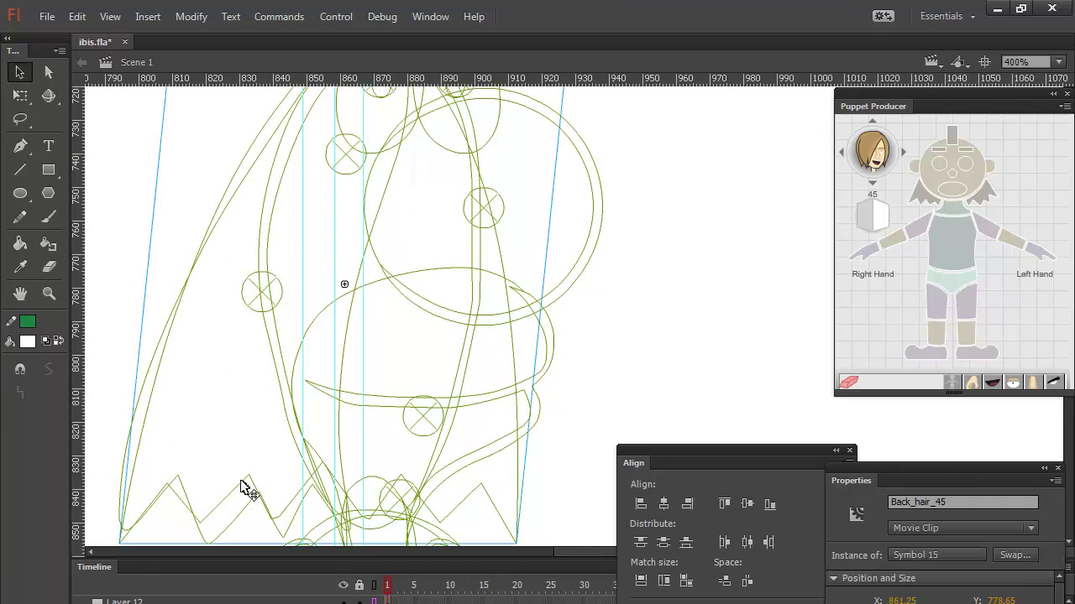
pyautogui.click(139, 411)
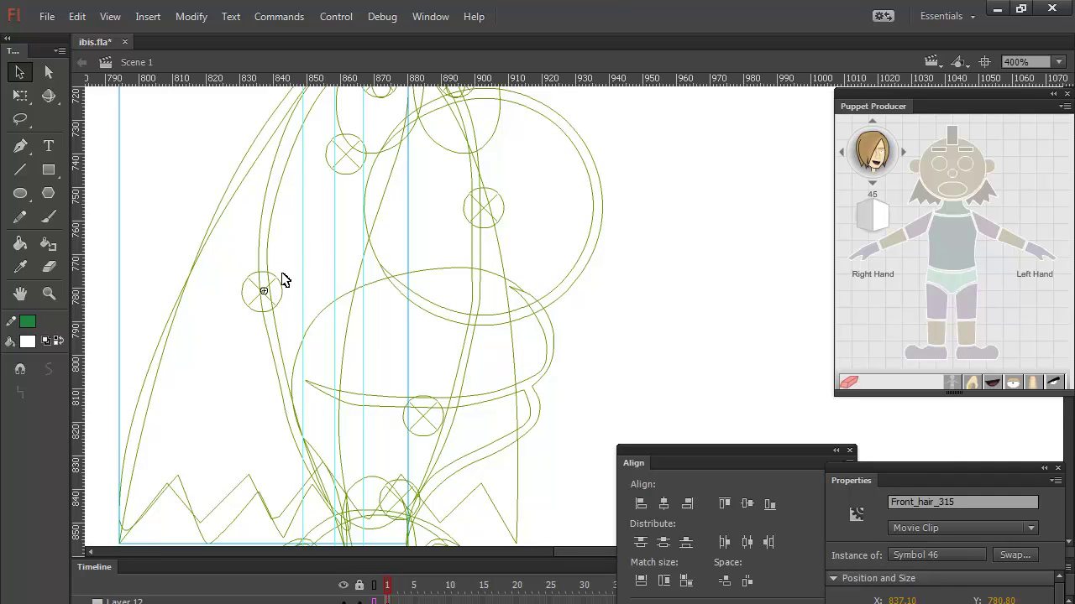
pyautogui.moveTo(957, 504); pyautogui.dragTo(941, 502)
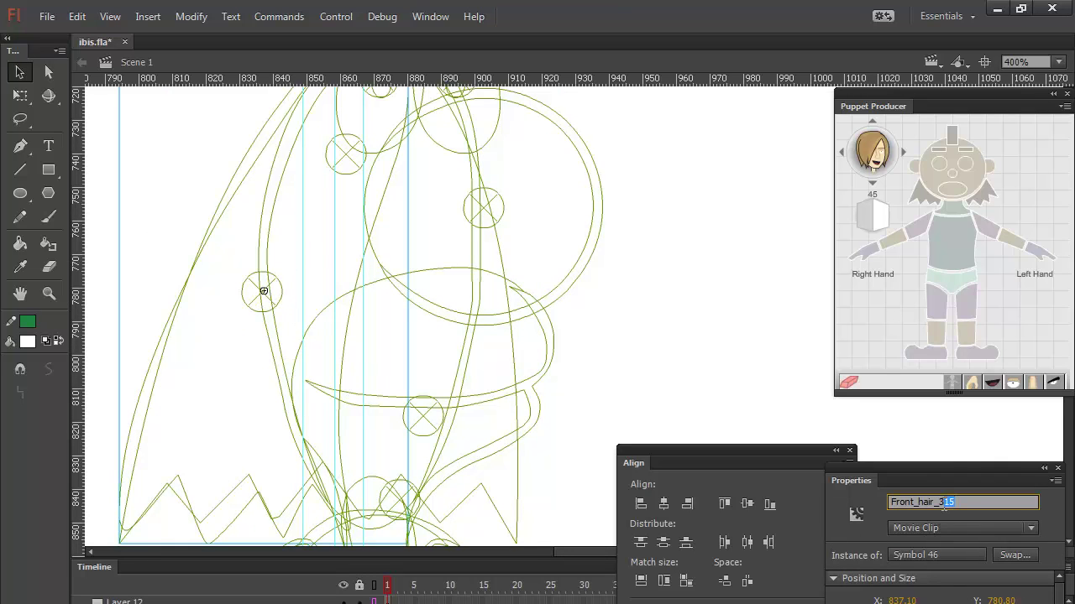
pyautogui.write('45')
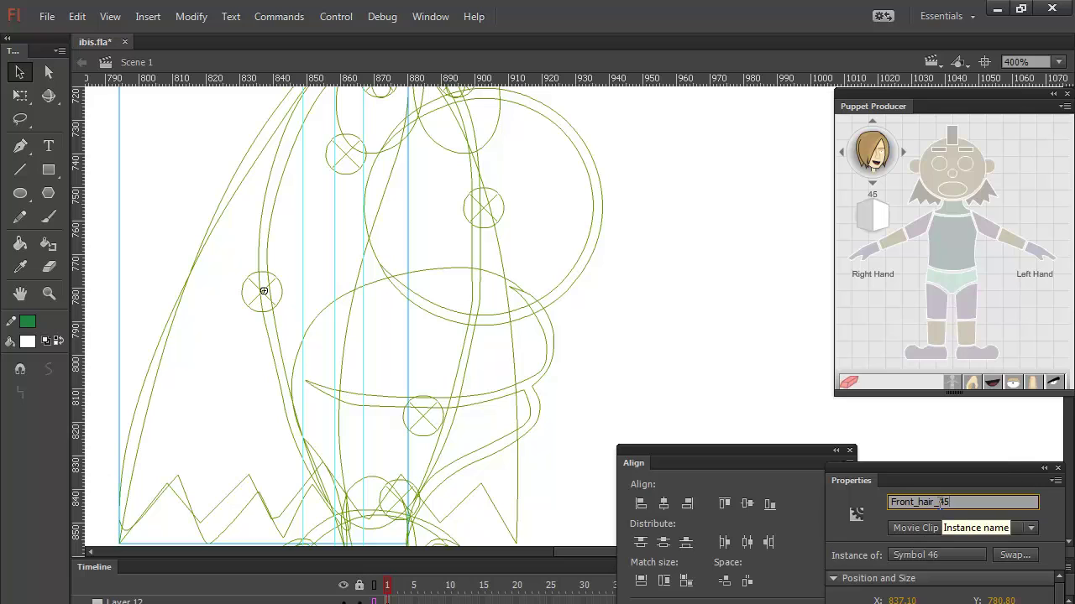
pyautogui.click(252, 294)
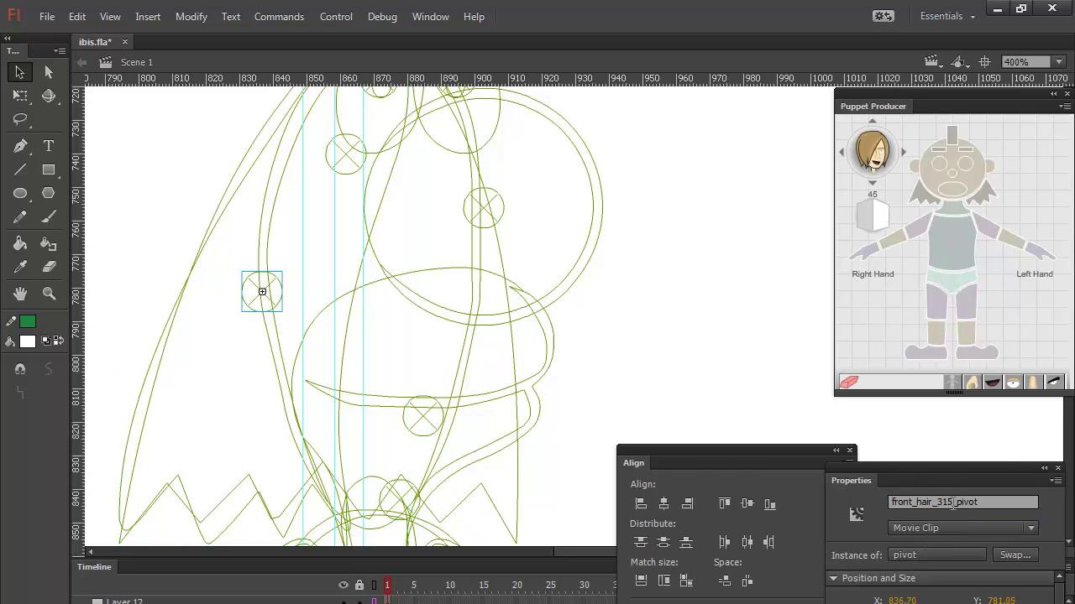
pyautogui.moveTo(953, 502); pyautogui.dragTo(941, 502)
pyautogui.write('45')
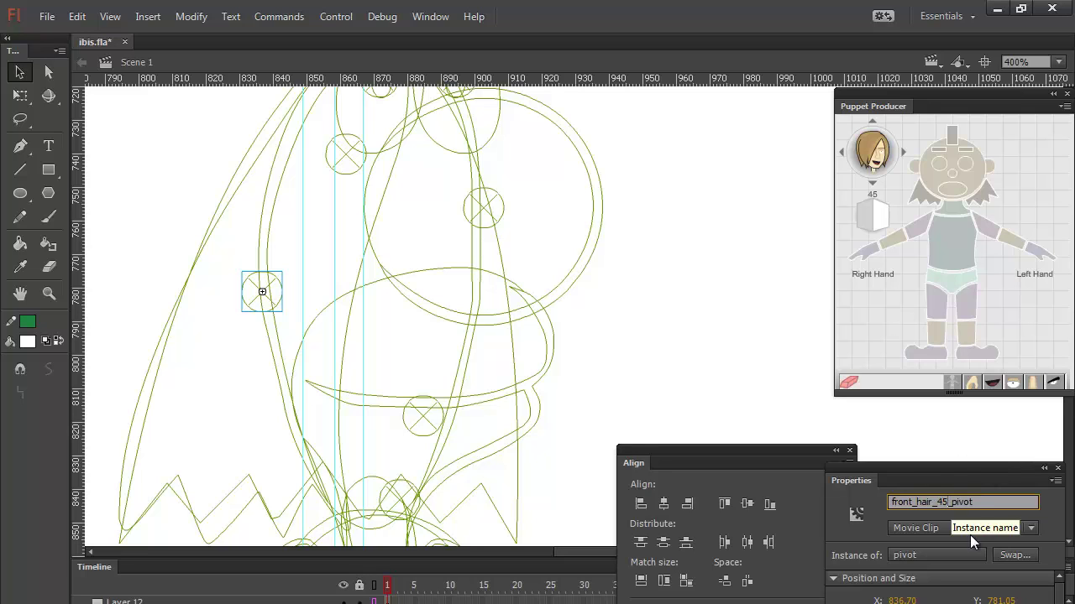
# Replace the view angle with 45 in the instance names of the mouth pivot and the mouth shape
pyautogui.click(425, 418)
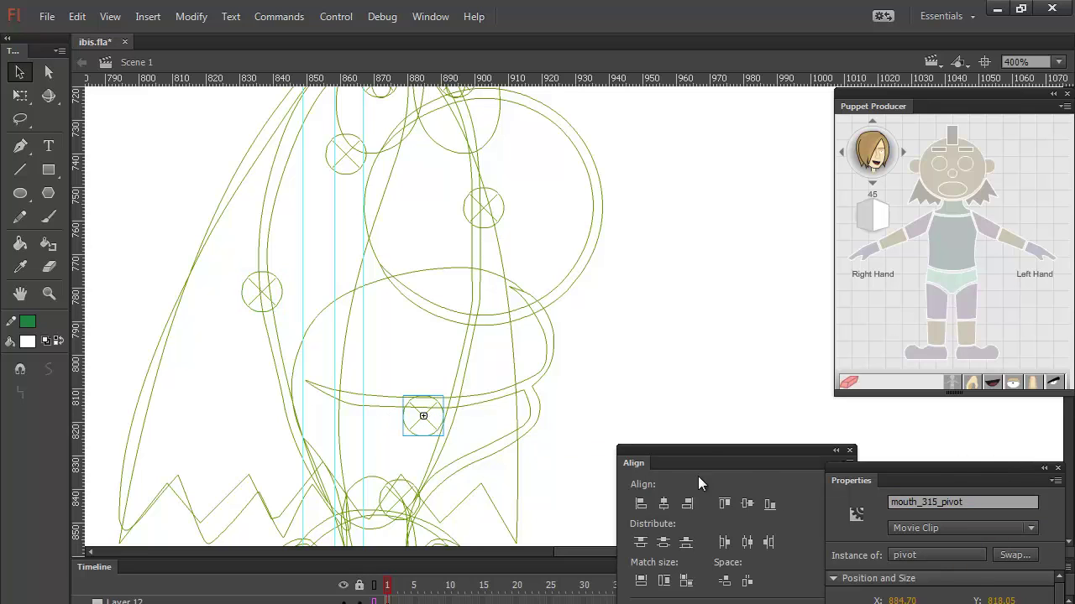
pyautogui.moveTo(937, 502); pyautogui.dragTo(923, 503)
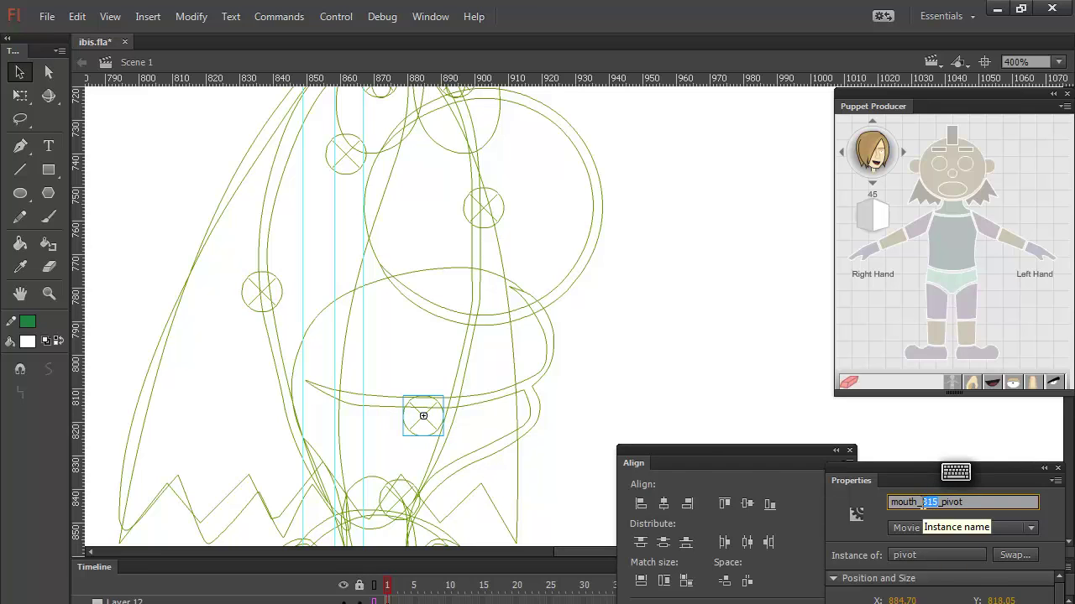
pyautogui.click(483, 402)
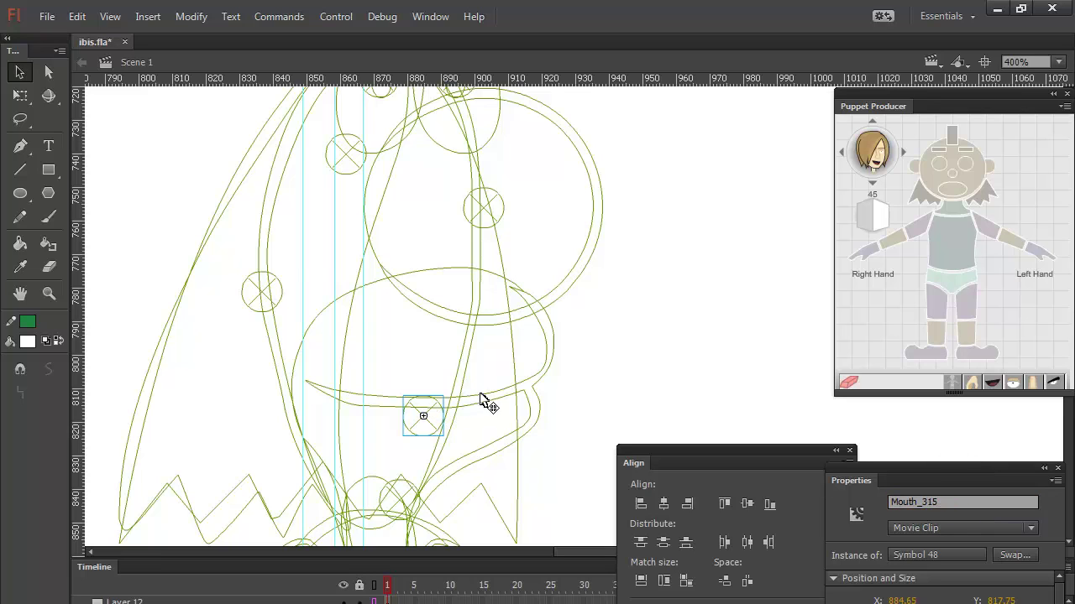
pyautogui.moveTo(939, 504); pyautogui.dragTo(933, 502)
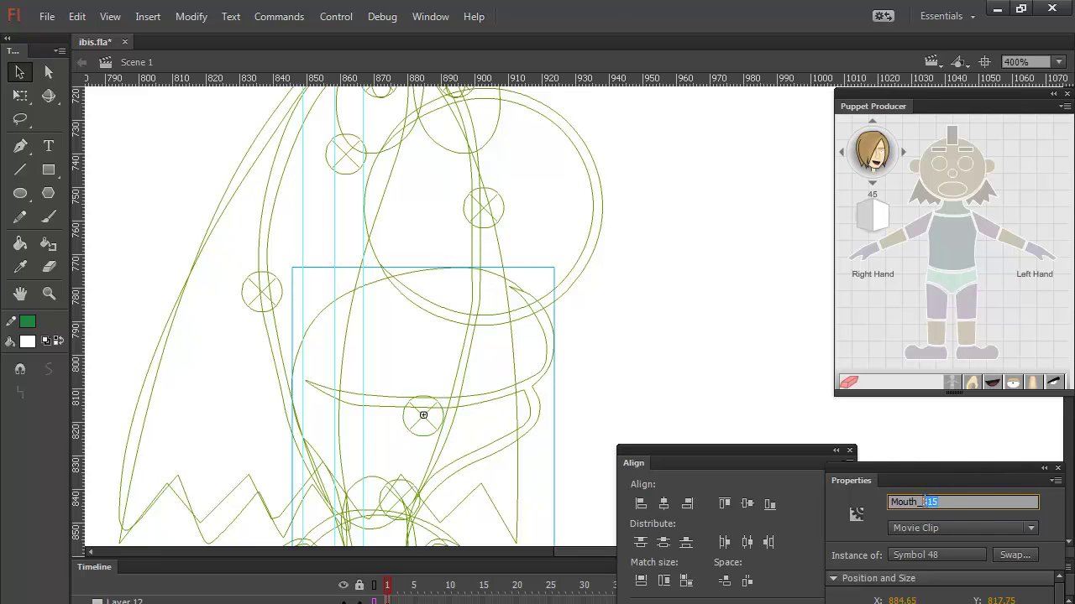
pyautogui.write('45')
pyautogui.click(612, 412)
# Rename the face instance to Face_45 and its pivot at the chin to face_45_pivot
pyautogui.click(464, 361)
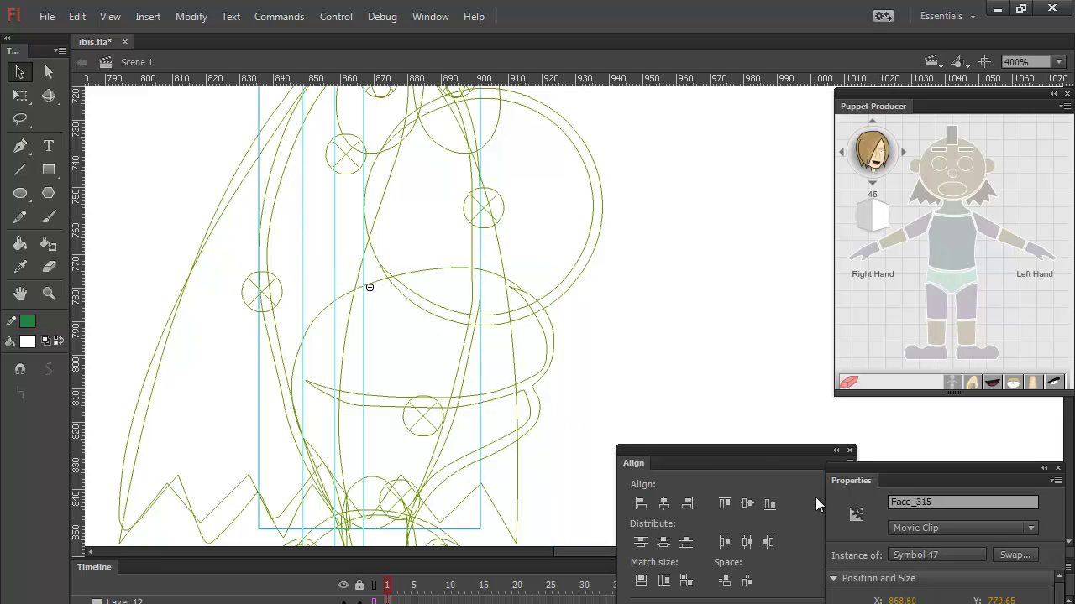
pyautogui.moveTo(915, 502); pyautogui.dragTo(942, 502)
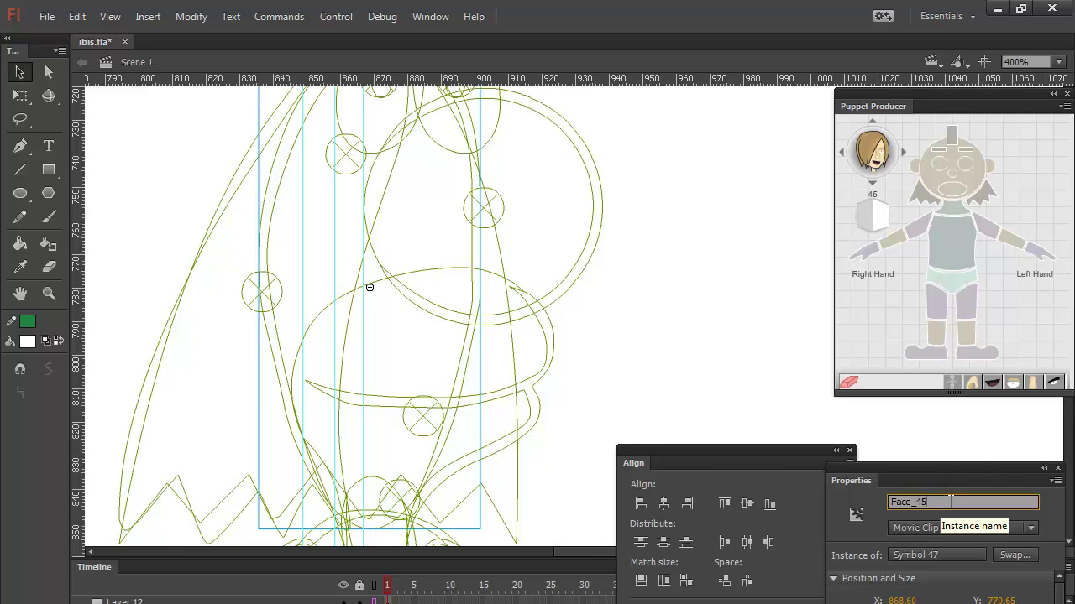
pyautogui.click(600, 394)
pyautogui.moveTo(591, 349); pyautogui.dragTo(614, 194)
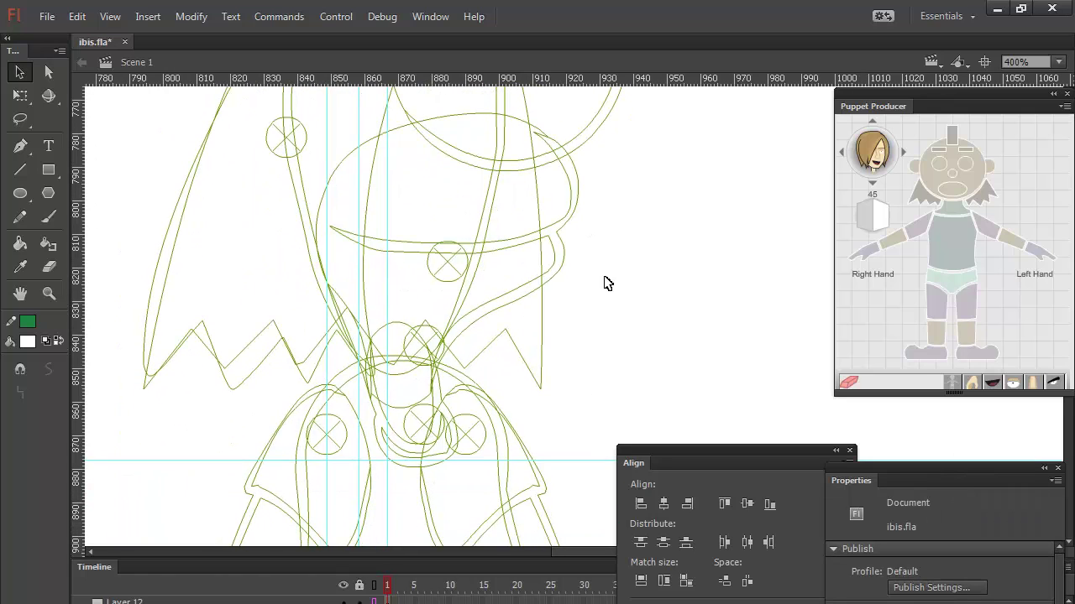
pyautogui.click(432, 344)
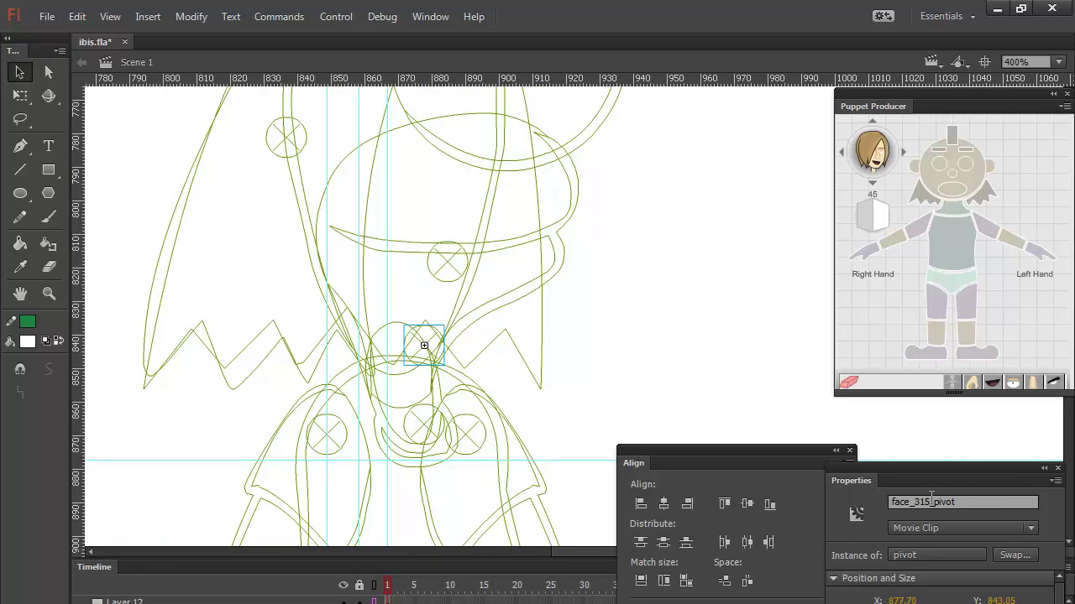
pyautogui.moveTo(929, 501); pyautogui.dragTo(914, 501)
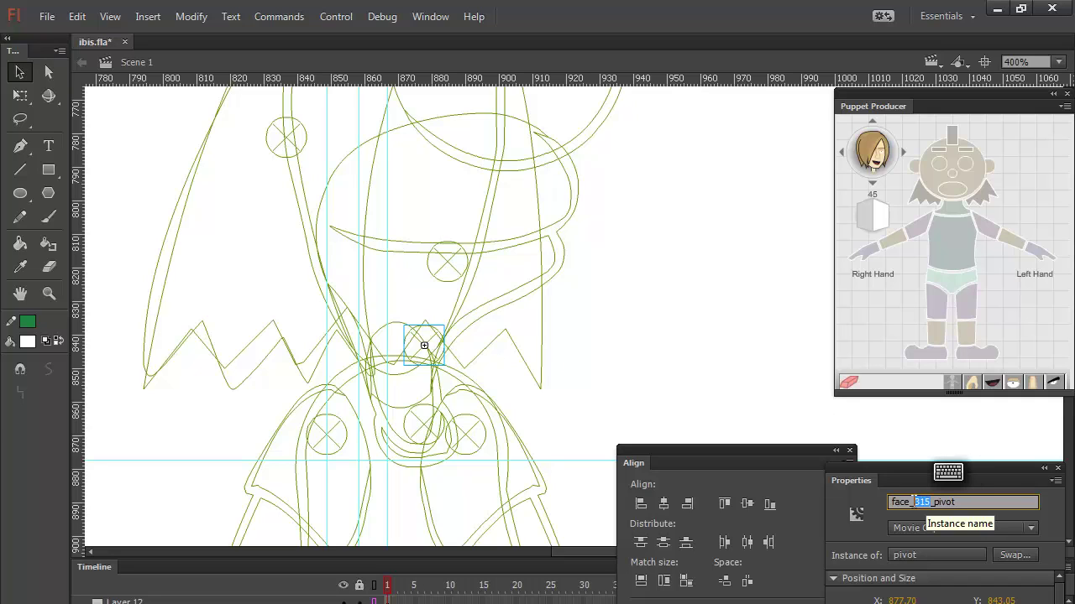
pyautogui.write('45')
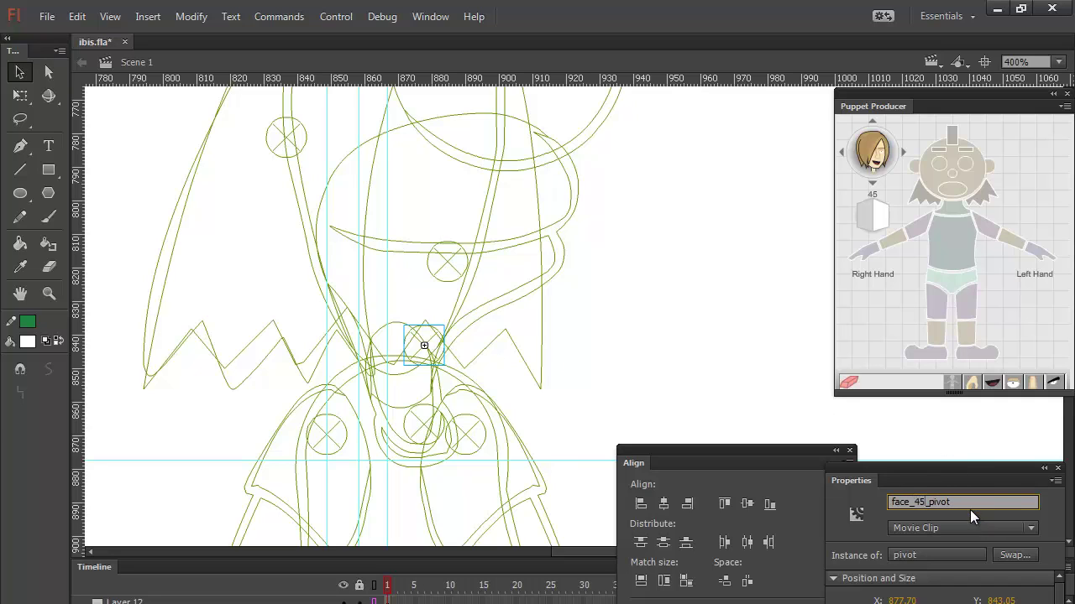
# Rename the neck's pivot instance to neck_45_pivot and the neck shape to Neck_45
pyautogui.click(421, 423)
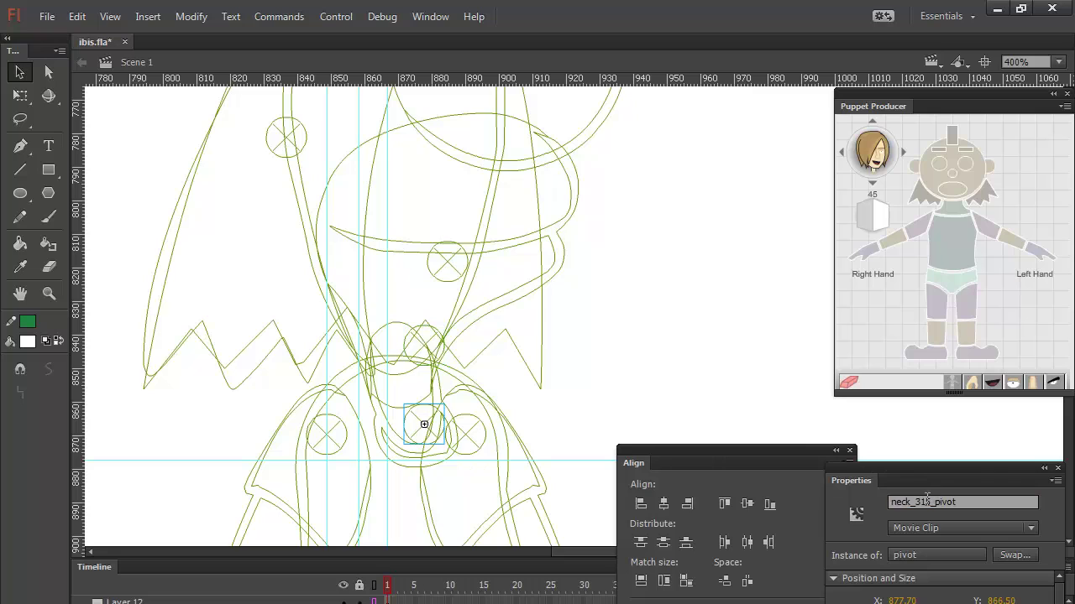
pyautogui.moveTo(929, 501); pyautogui.dragTo(914, 501)
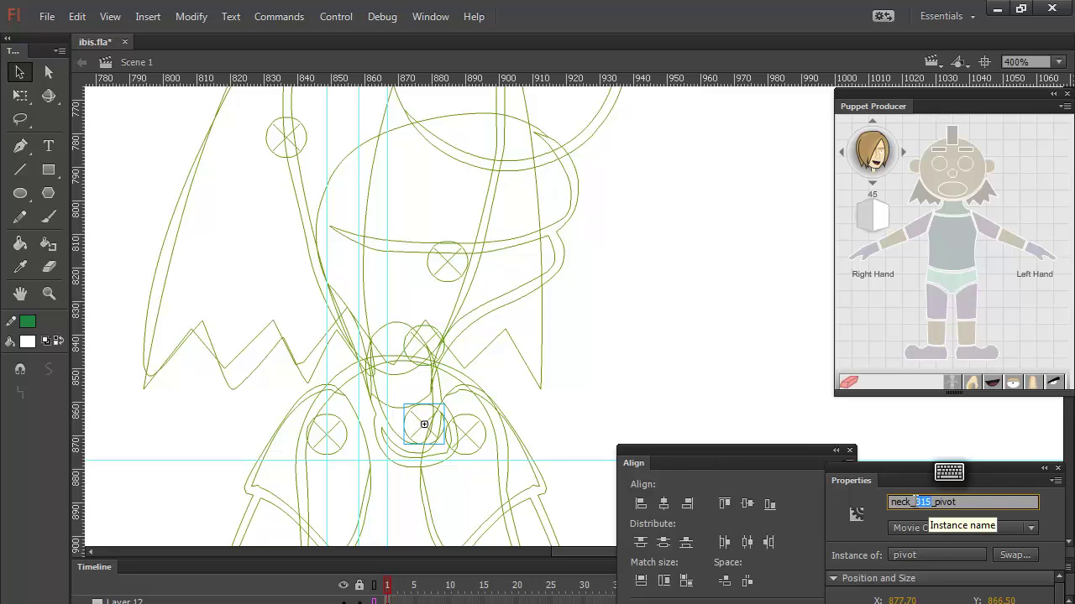
pyautogui.write('45')
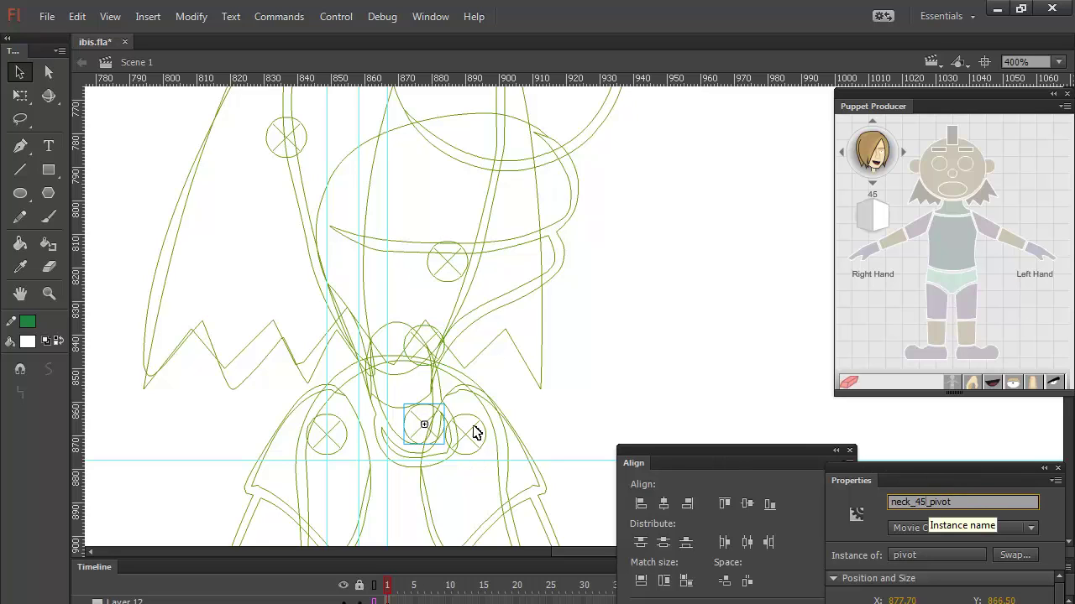
pyautogui.click(384, 421)
pyautogui.click(425, 430)
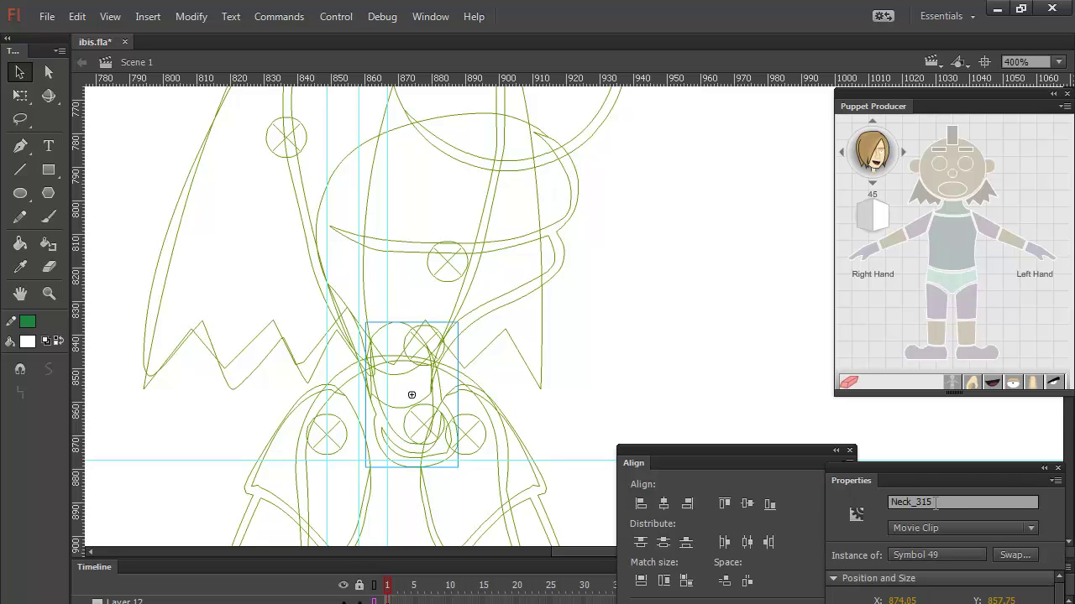
pyautogui.moveTo(934, 502); pyautogui.dragTo(918, 502)
pyautogui.write('45')
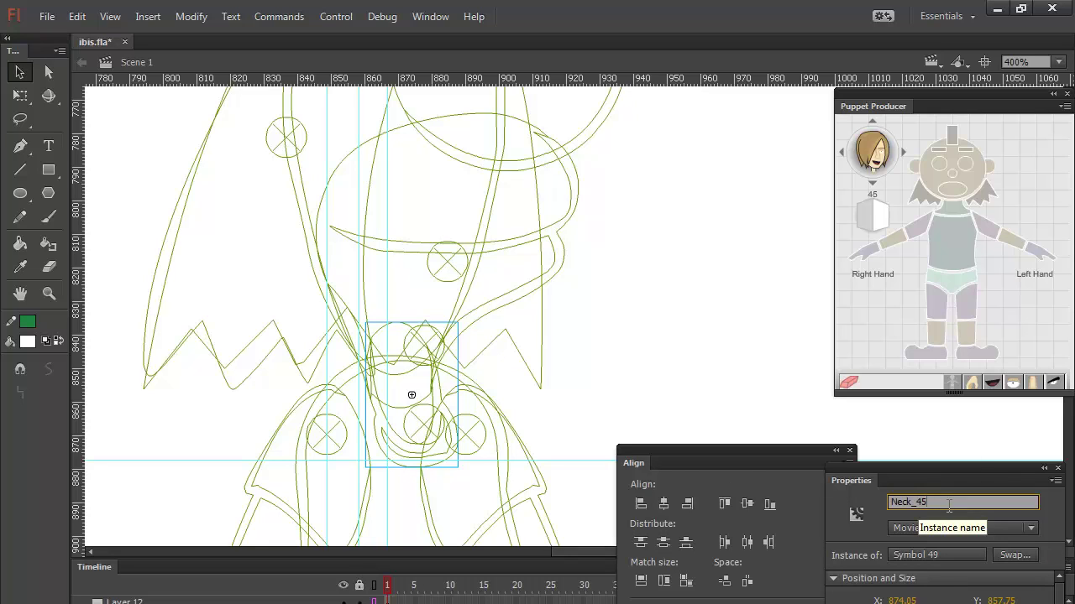
# Rename the two shoulder pivot instances to right_arm_45_pivot and left_arm_45_pivot
pyautogui.click(475, 434)
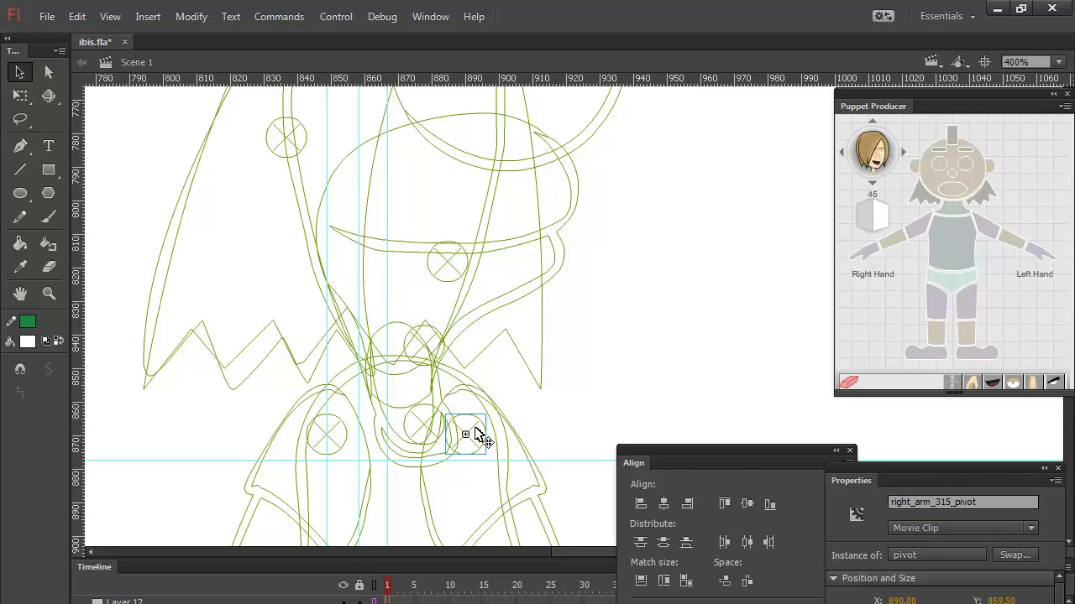
pyautogui.moveTo(952, 502); pyautogui.dragTo(935, 502)
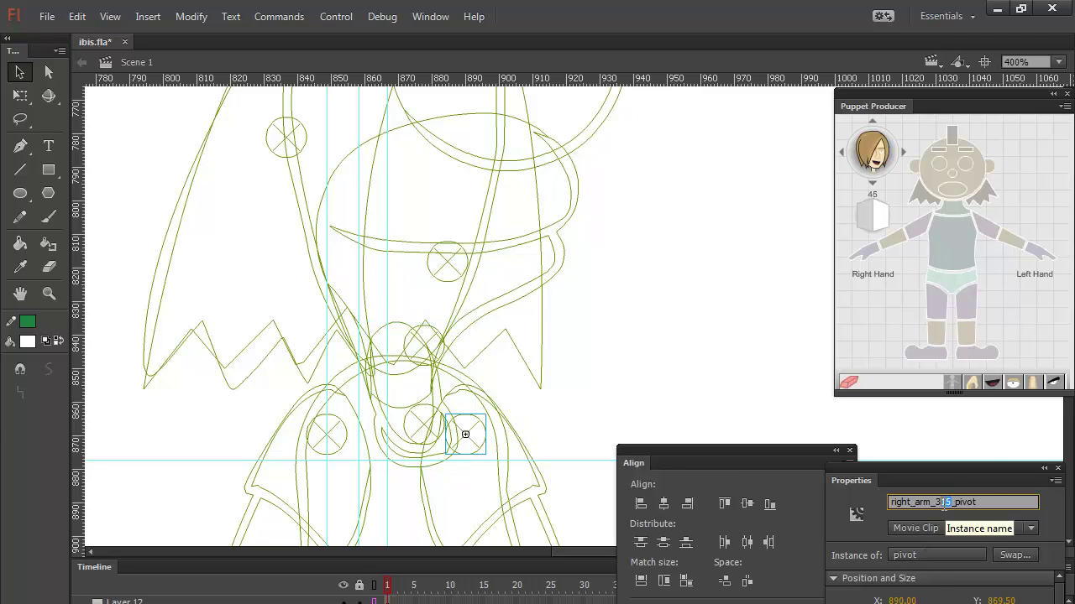
pyautogui.write('45')
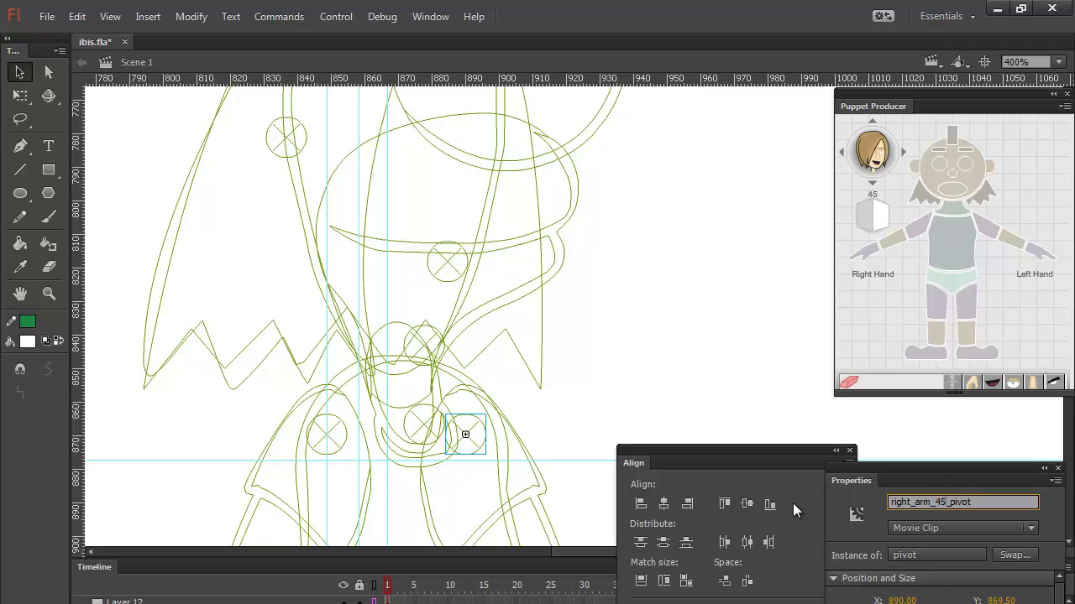
pyautogui.click(340, 427)
pyautogui.moveTo(949, 502); pyautogui.dragTo(934, 502)
pyautogui.write('45')
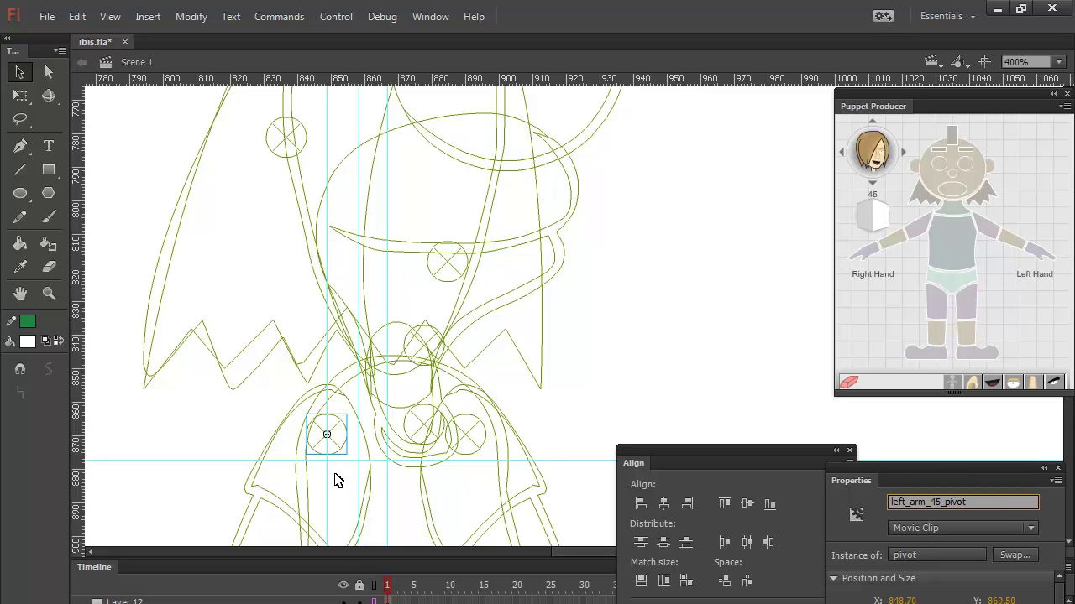
pyautogui.click(561, 424)
# Rename the two upper arm shape instances to Left_arm_45 and Right_arm_45
pyautogui.scroll(-8, 549, 444)
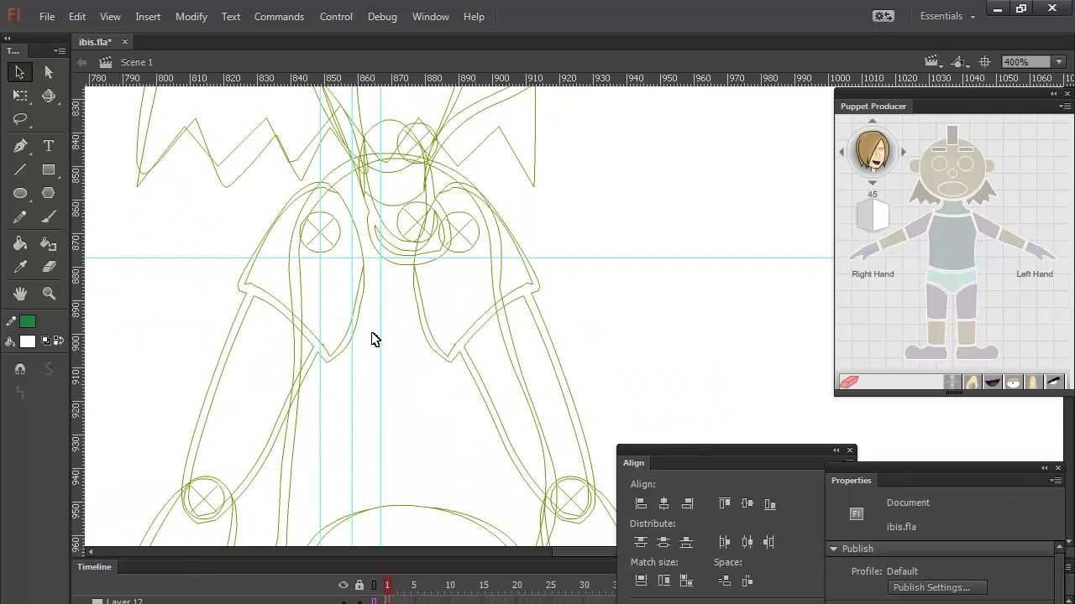
pyautogui.click(366, 295)
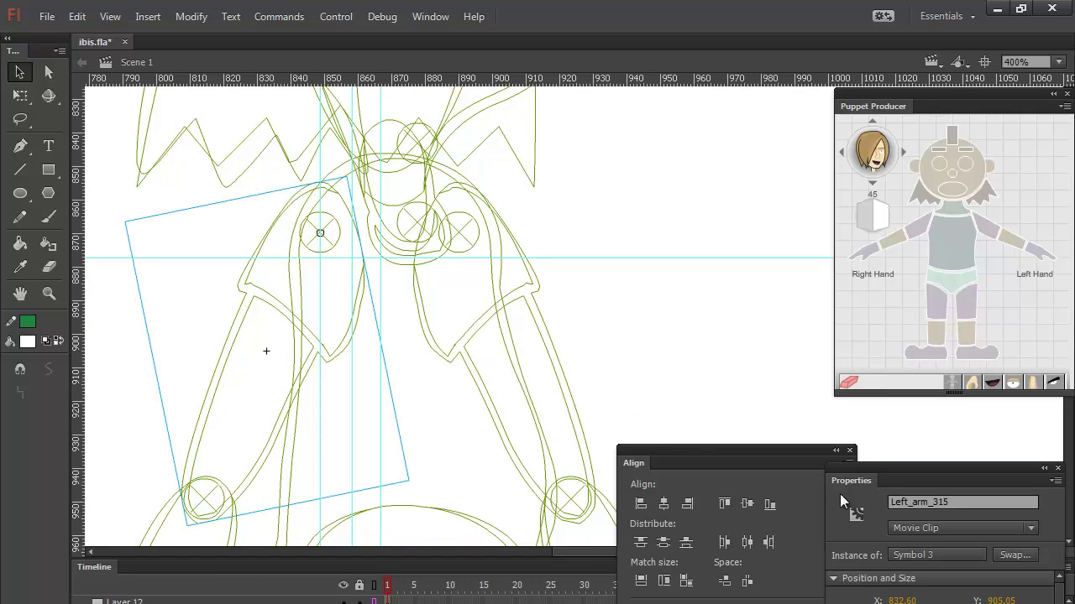
pyautogui.click(956, 501)
pyautogui.press('BackSpace')
pyautogui.press('BackSpace')
pyautogui.press('BackSpace')
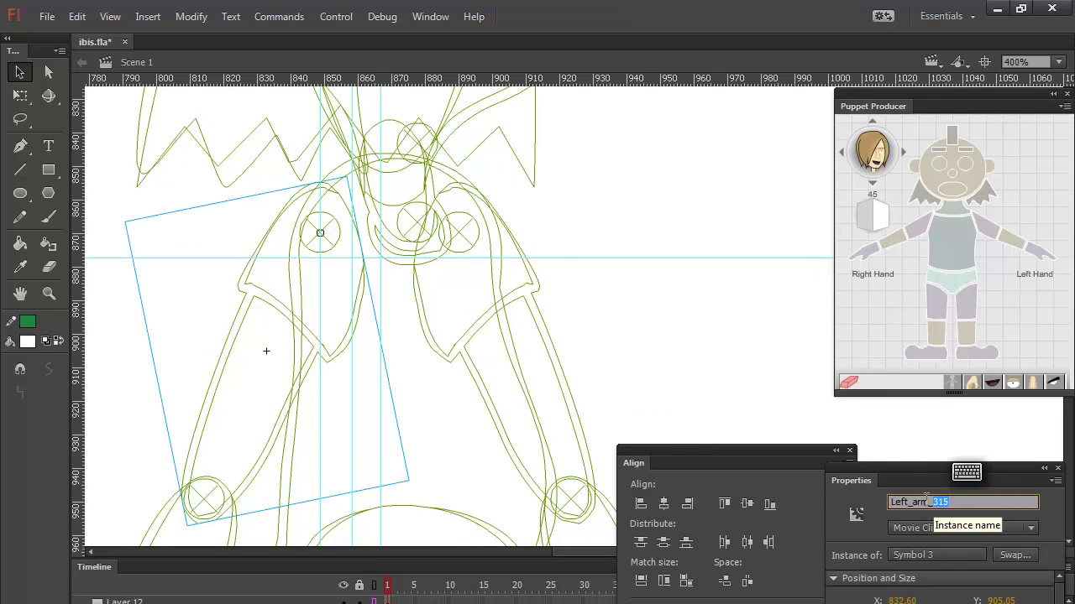
pyautogui.write('45')
pyautogui.click(541, 309)
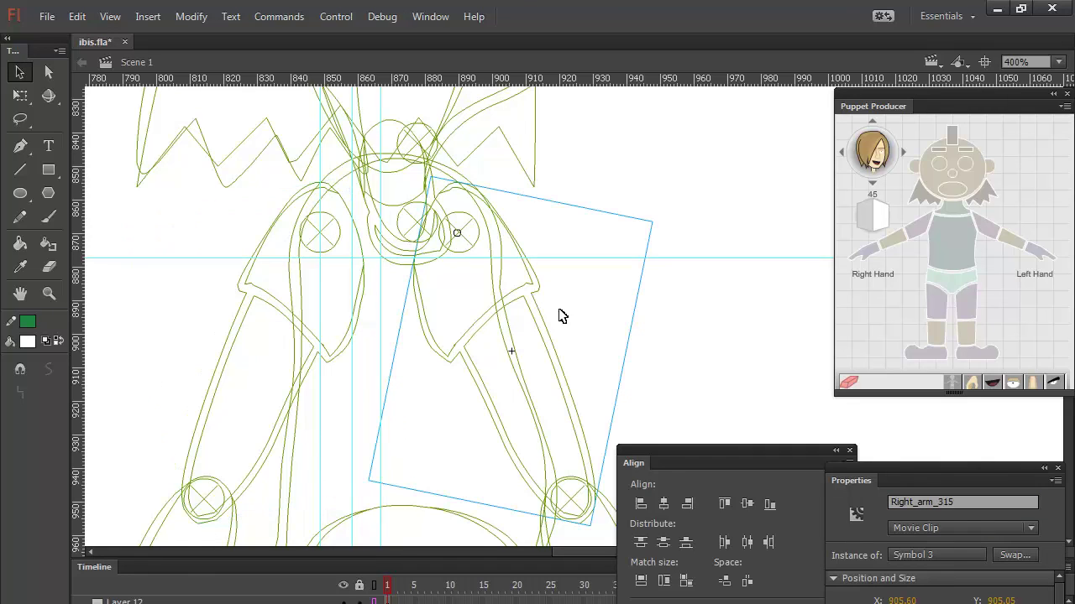
pyautogui.moveTo(967, 501); pyautogui.dragTo(938, 502)
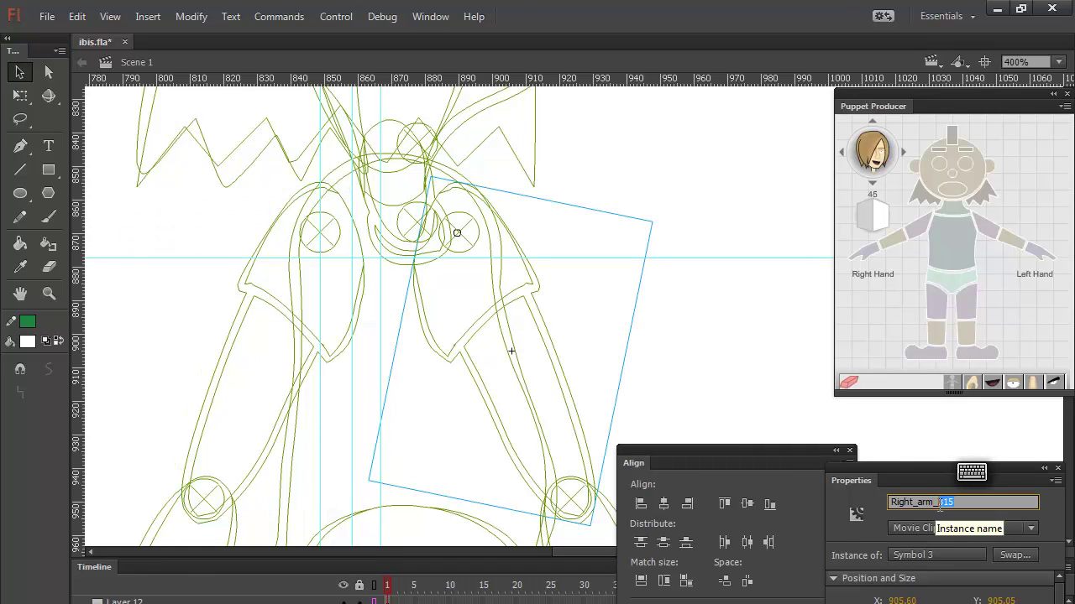
pyautogui.write('45')
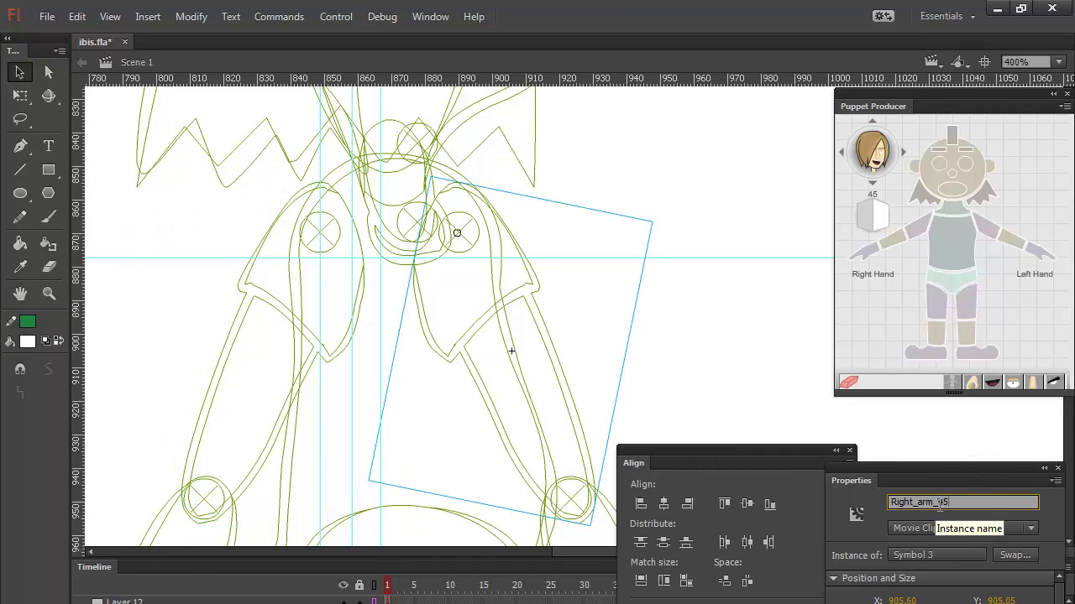
pyautogui.click(649, 374)
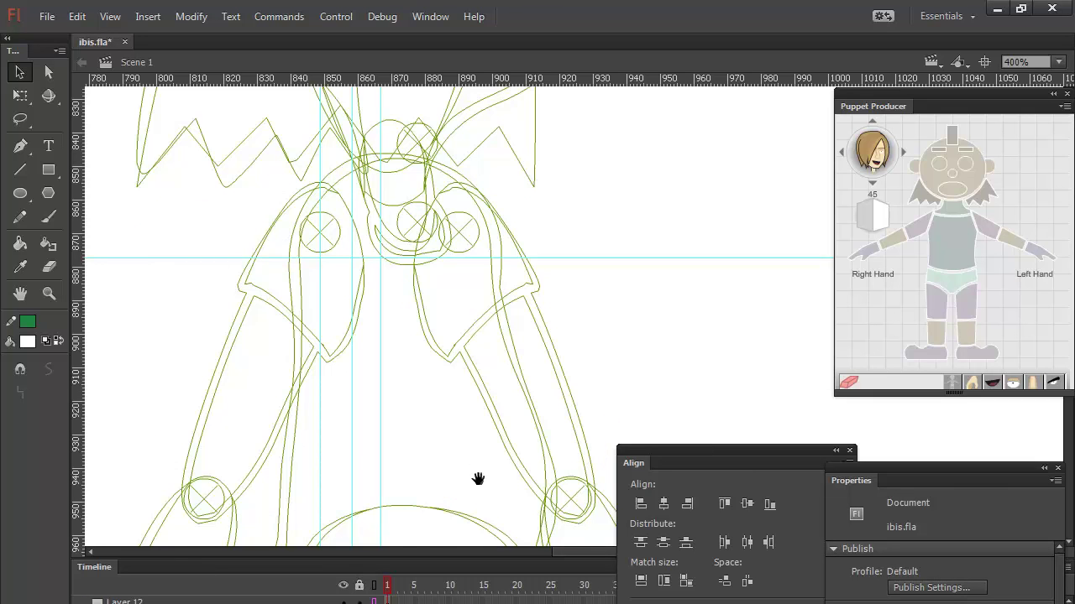
# Rename the two elbow pivot instances to right_forearm_45_pivot and left_forearm_45_pivot
pyautogui.moveTo(477, 478); pyautogui.dragTo(460, 254)
pyautogui.click(548, 291)
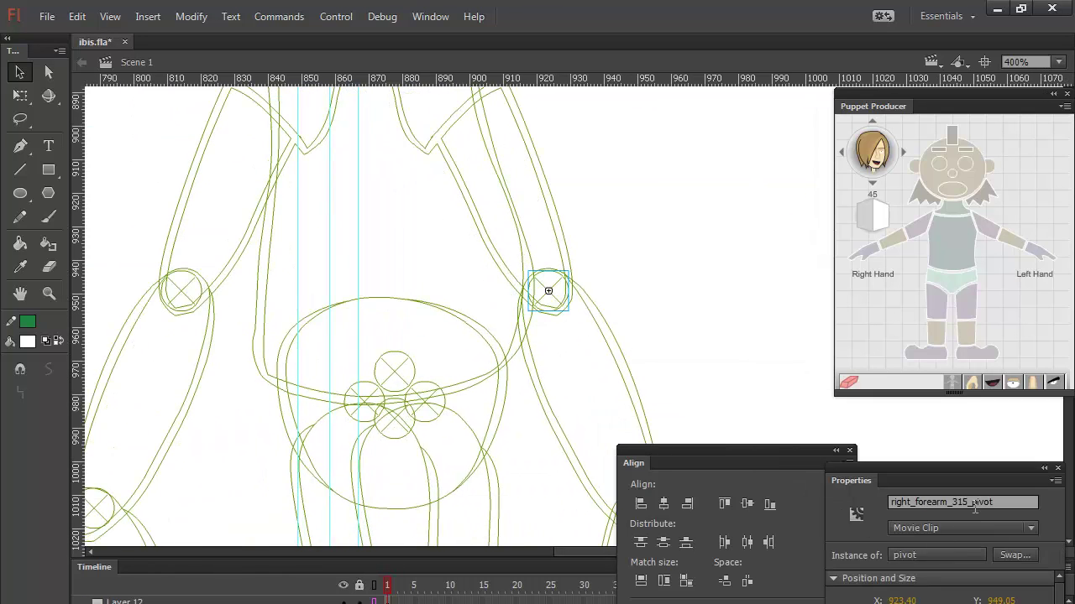
pyautogui.moveTo(969, 502); pyautogui.dragTo(955, 502)
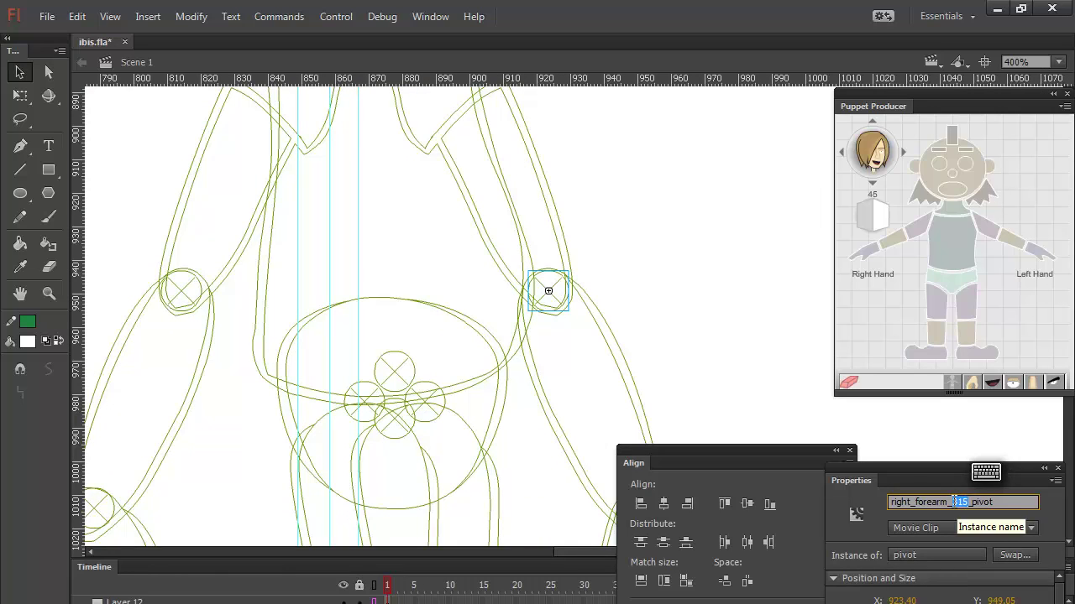
pyautogui.write('45')
pyautogui.click(182, 289)
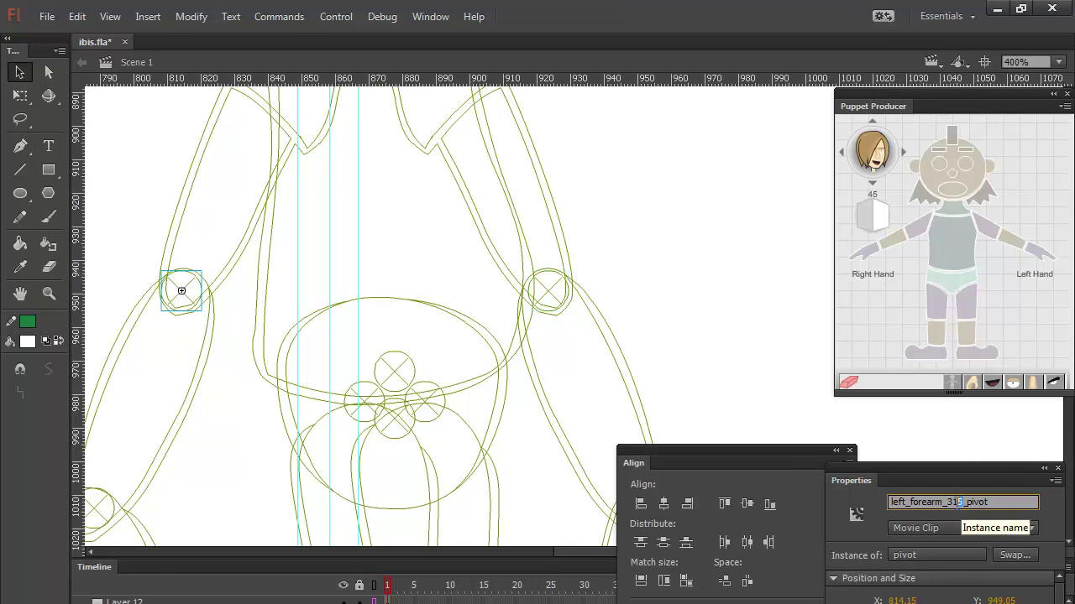
pyautogui.moveTo(963, 502); pyautogui.dragTo(949, 502)
pyautogui.write('45')
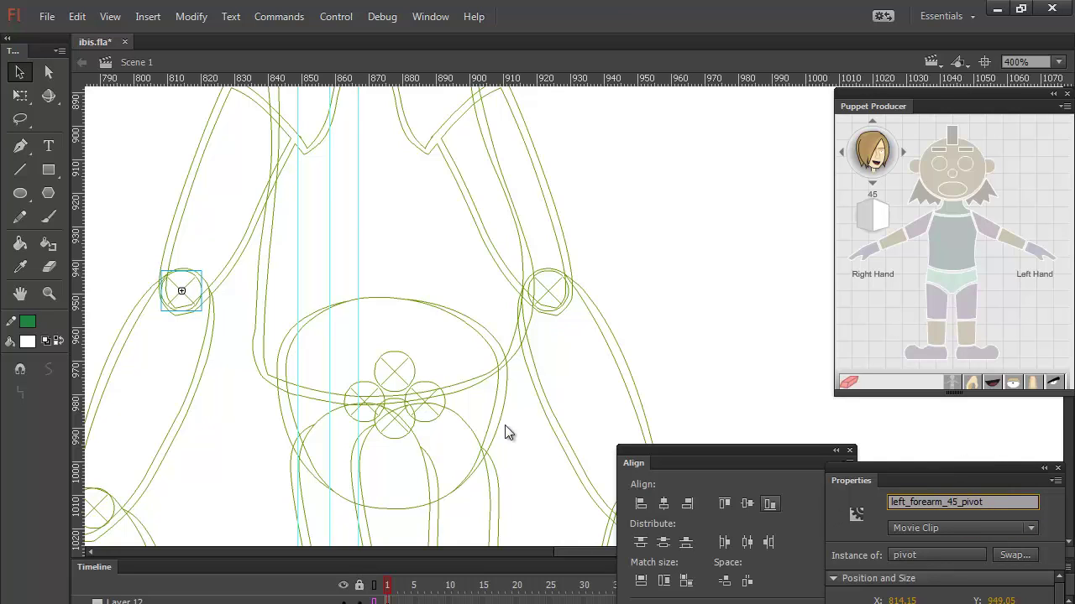
# Rename the upper torso shape instance to Upper_torso_45 and its pivot at the waist to upper_torso_45_pivot
pyautogui.click(273, 303)
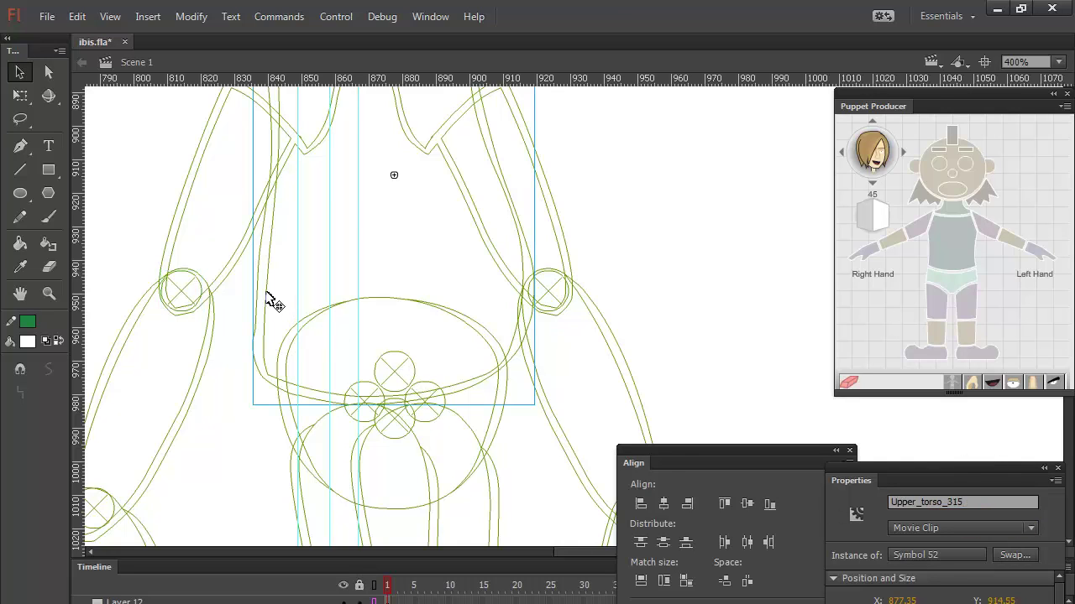
pyautogui.moveTo(976, 502); pyautogui.dragTo(947, 502)
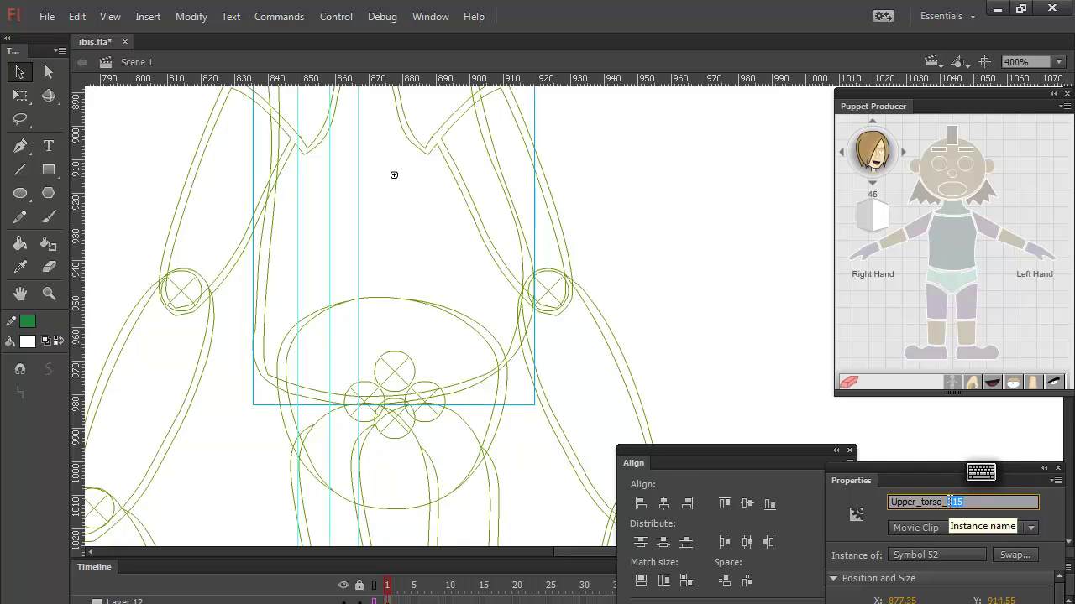
pyautogui.write('45')
pyautogui.click(198, 179)
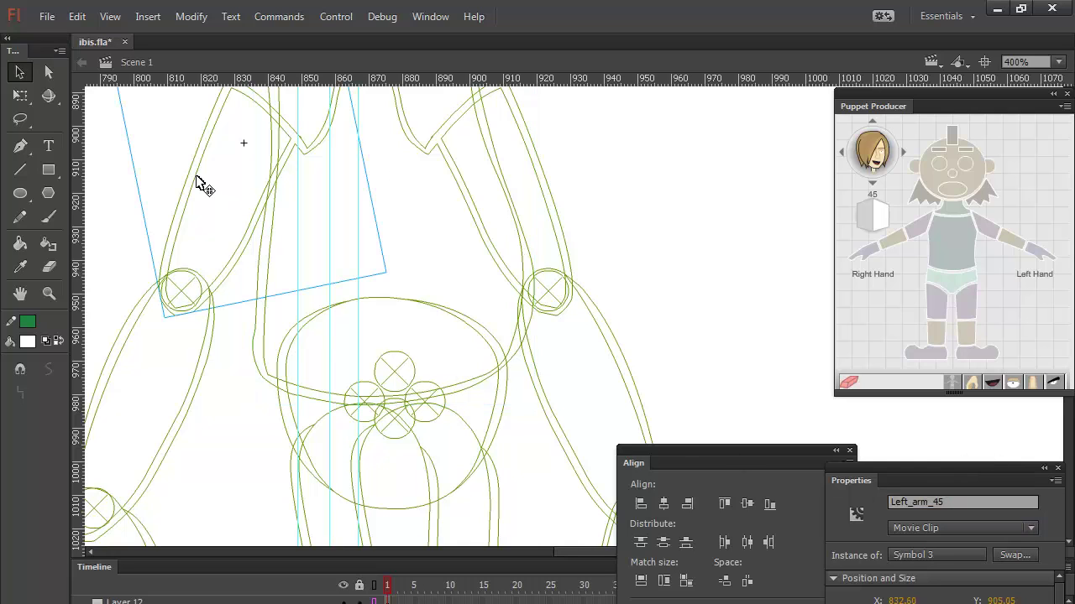
pyautogui.click(440, 140)
pyautogui.click(553, 286)
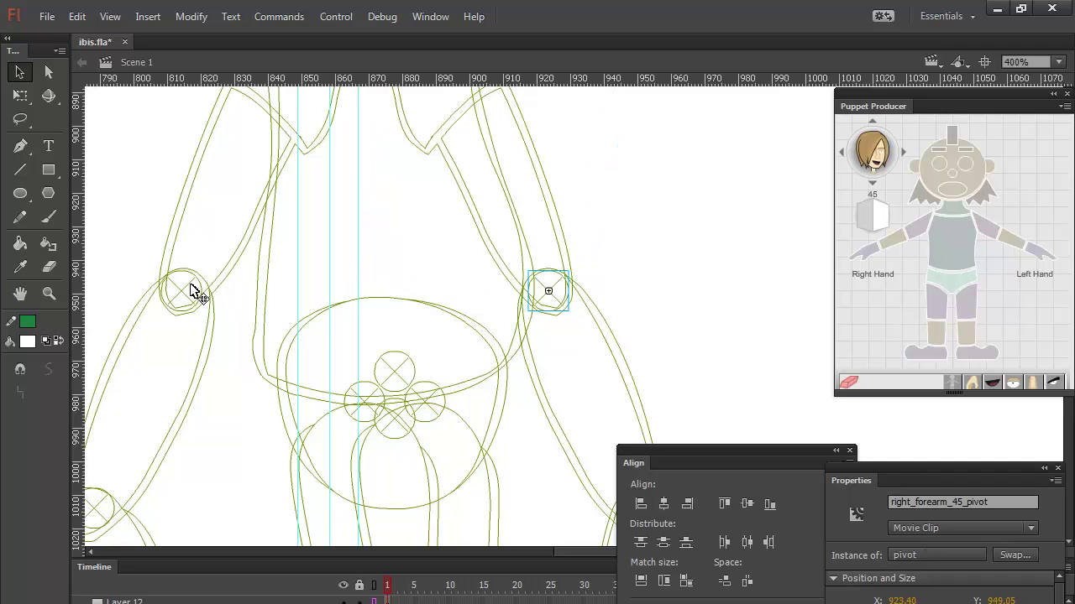
pyautogui.click(188, 290)
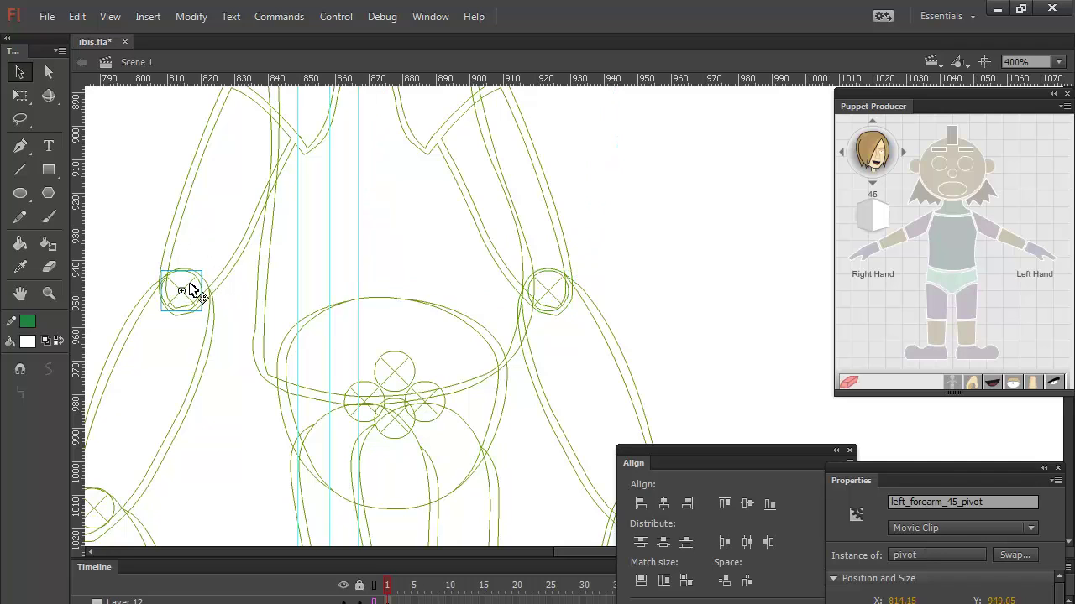
pyautogui.click(265, 305)
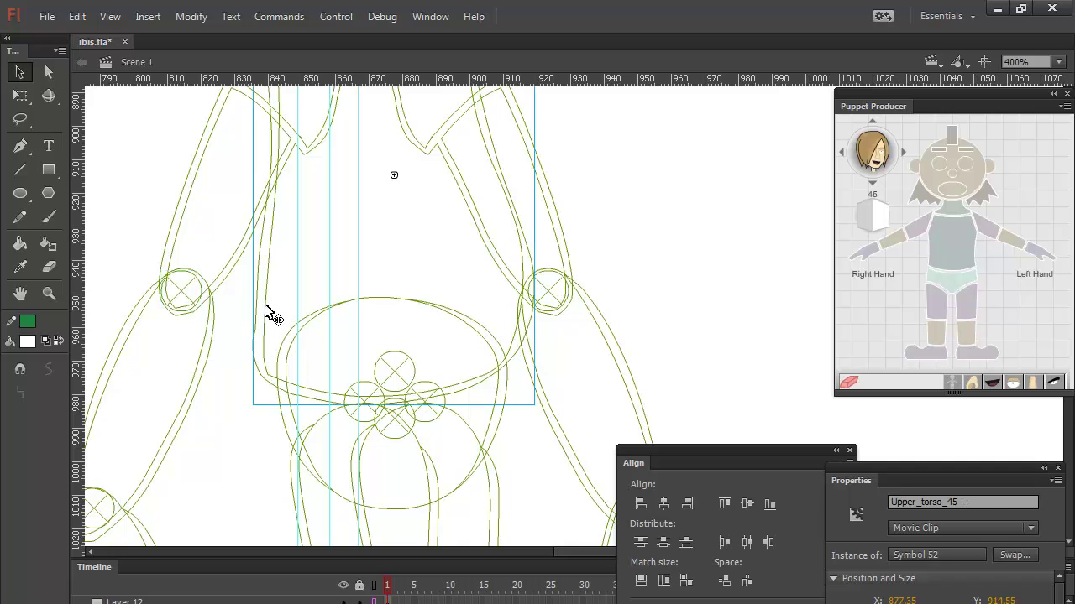
pyautogui.click(392, 371)
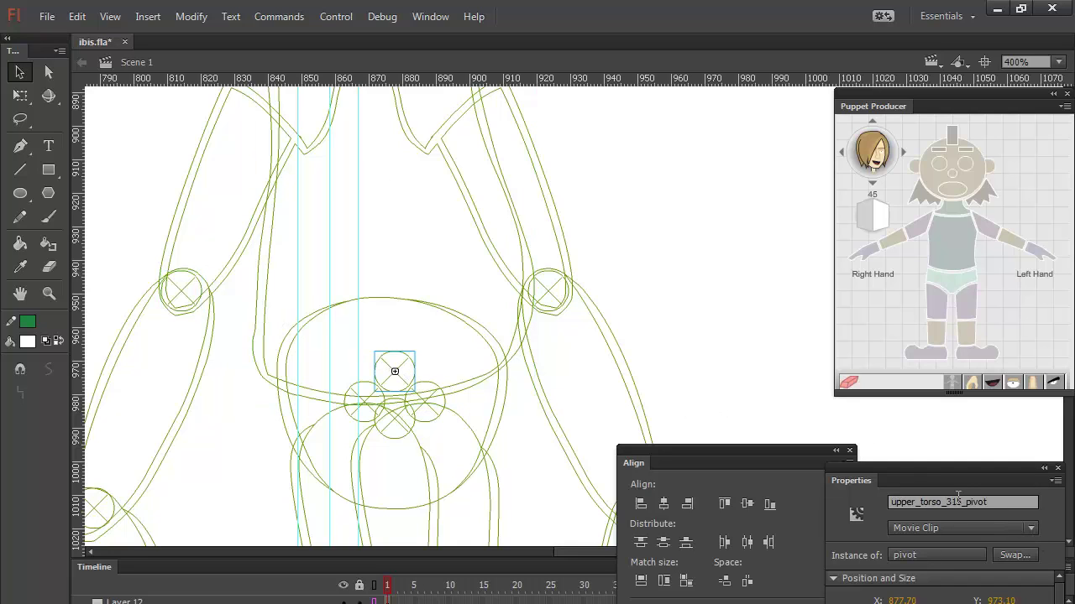
pyautogui.moveTo(960, 497); pyautogui.dragTo(946, 501)
pyautogui.write('45')
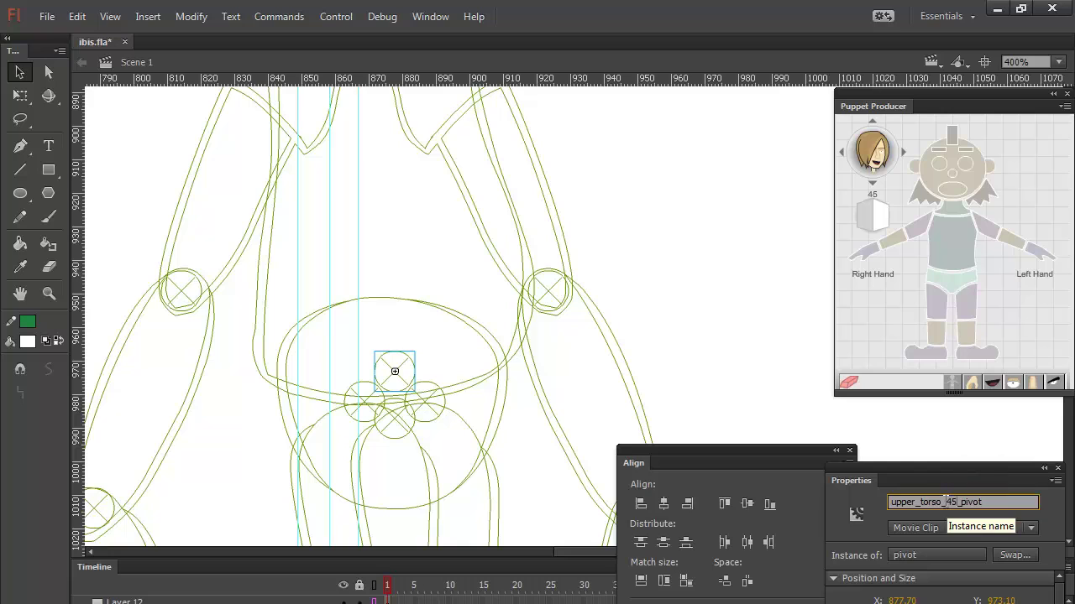
# Rename the two hip pivot instances to left_thigh_45_pivot and right_thigh_45_pivot
pyautogui.click(375, 403)
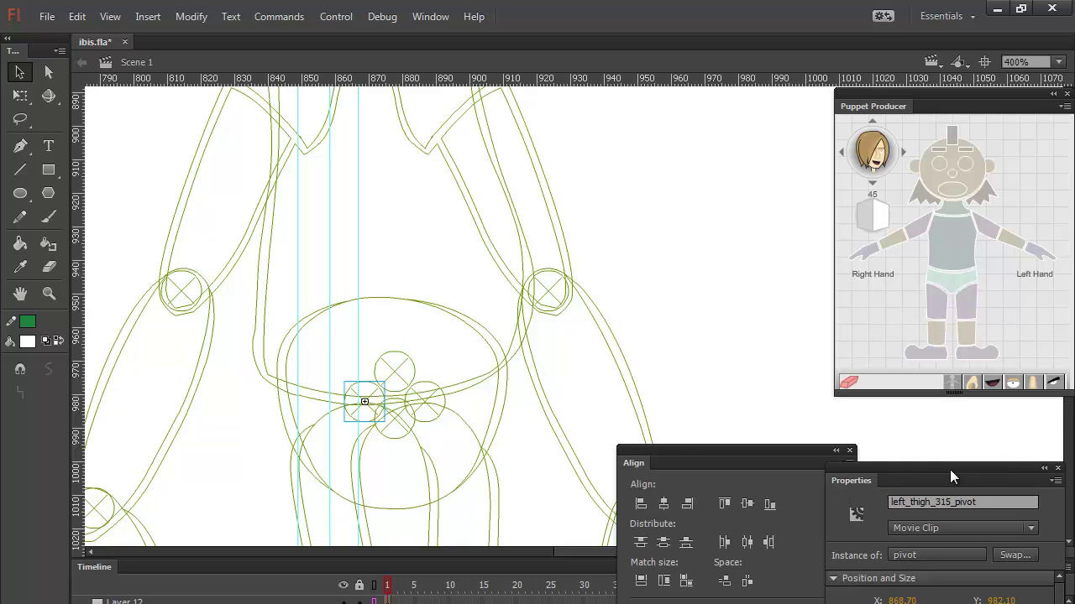
pyautogui.moveTo(952, 502); pyautogui.dragTo(937, 502)
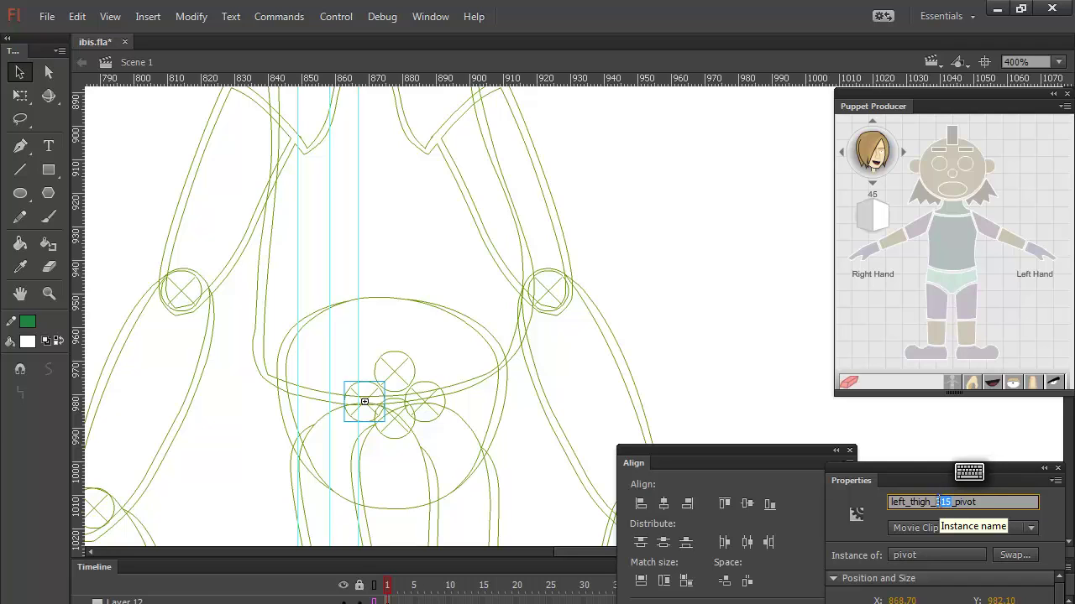
pyautogui.click(426, 401)
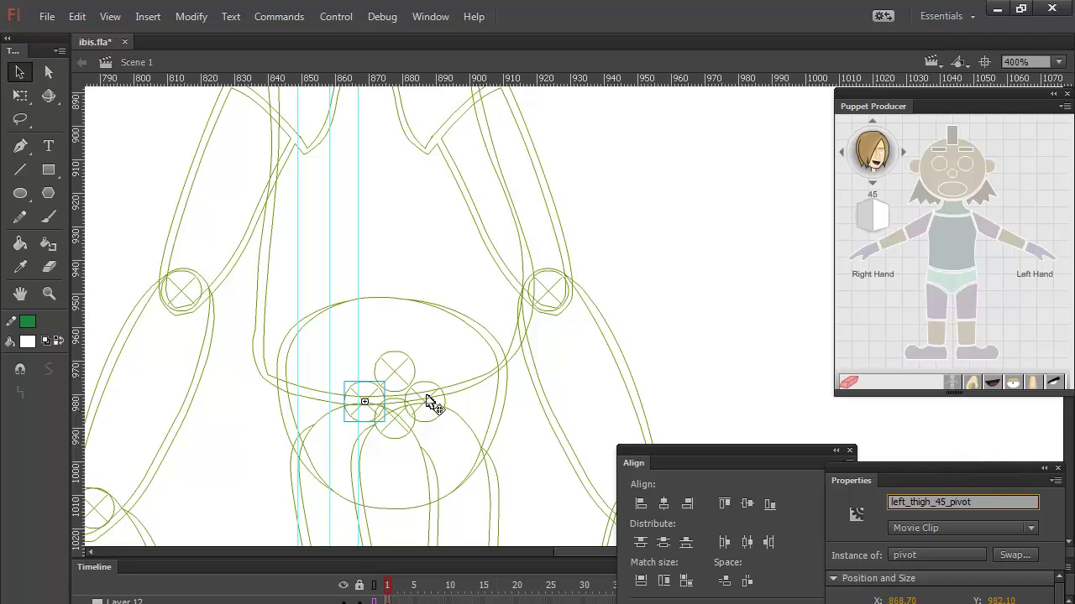
pyautogui.click(956, 504)
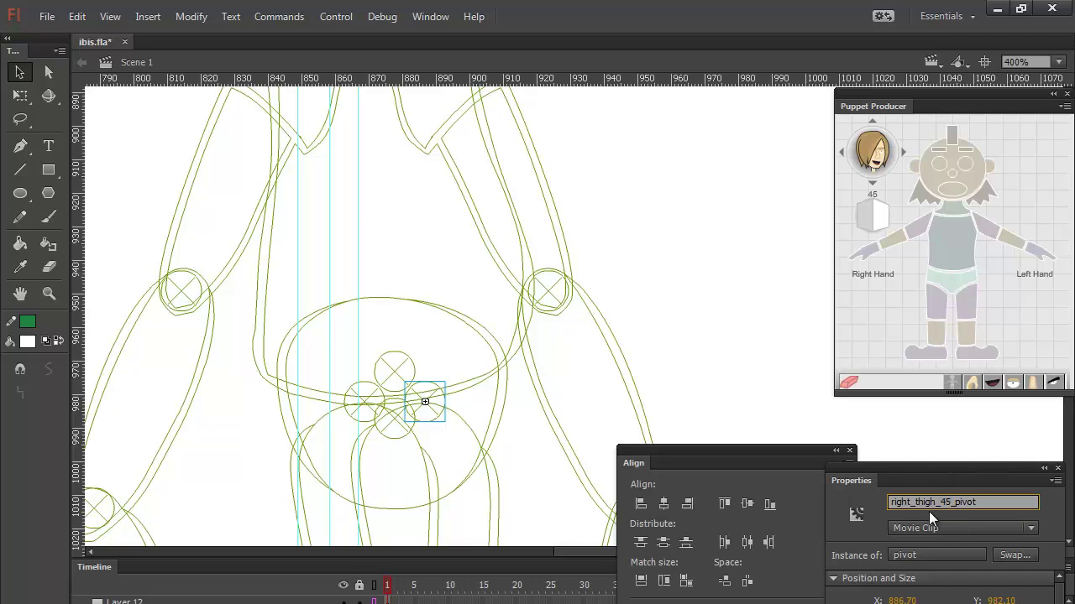
# Rename the lower torso's pivot instance to lower_torso_45_pivot and the lower torso shape to Lower_torso_45
pyautogui.click(395, 424)
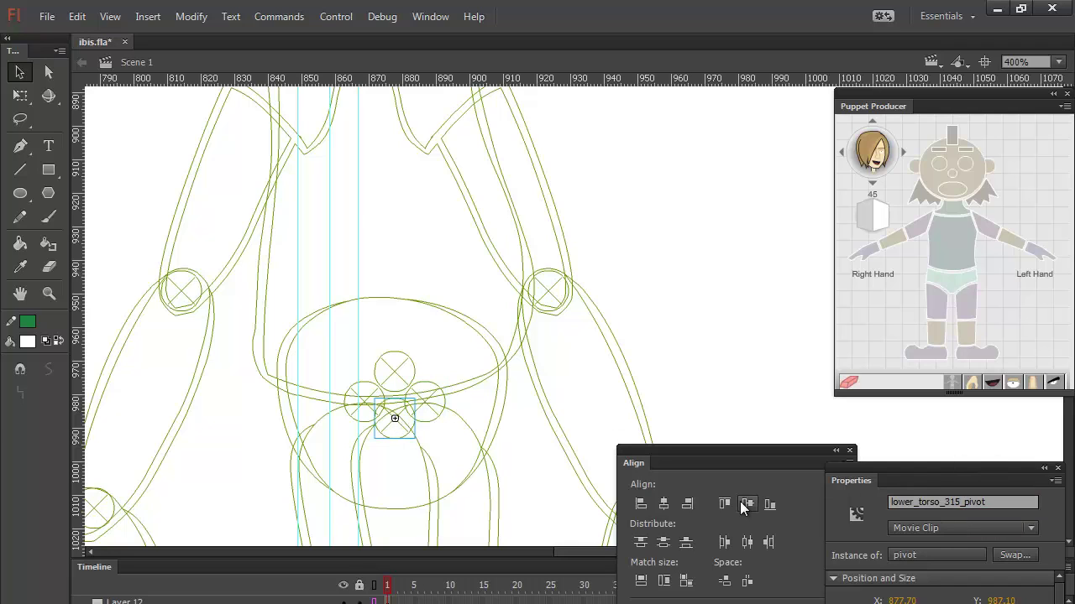
pyautogui.click(960, 504)
pyautogui.press('BackSpace')
pyautogui.press('BackSpace')
pyautogui.press('BackSpace')
pyautogui.write('45')
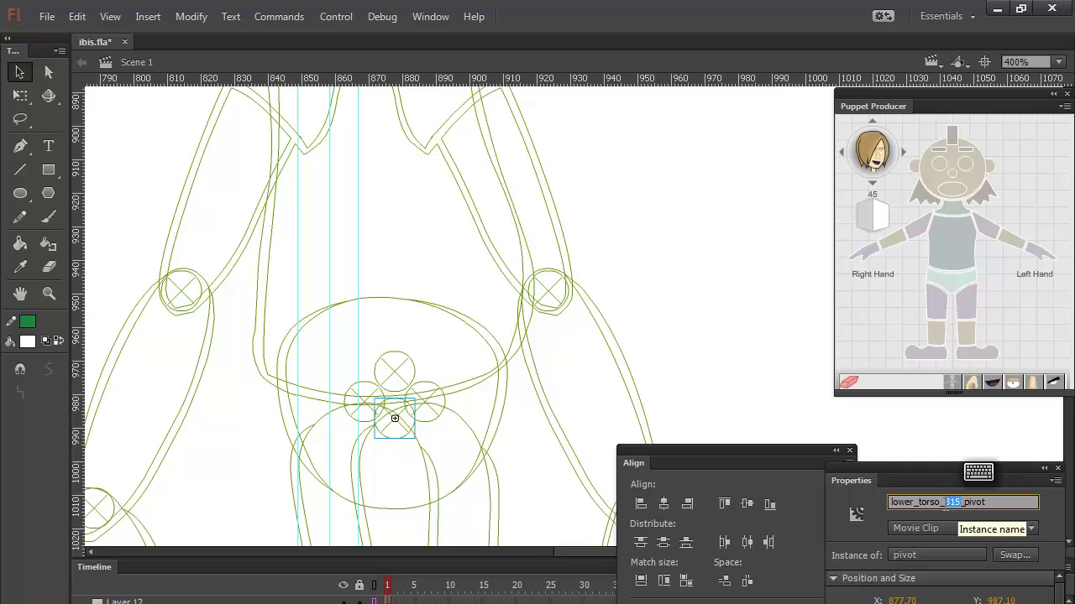
pyautogui.click(497, 393)
pyautogui.moveTo(965, 502); pyautogui.dragTo(952, 502)
pyautogui.write('45')
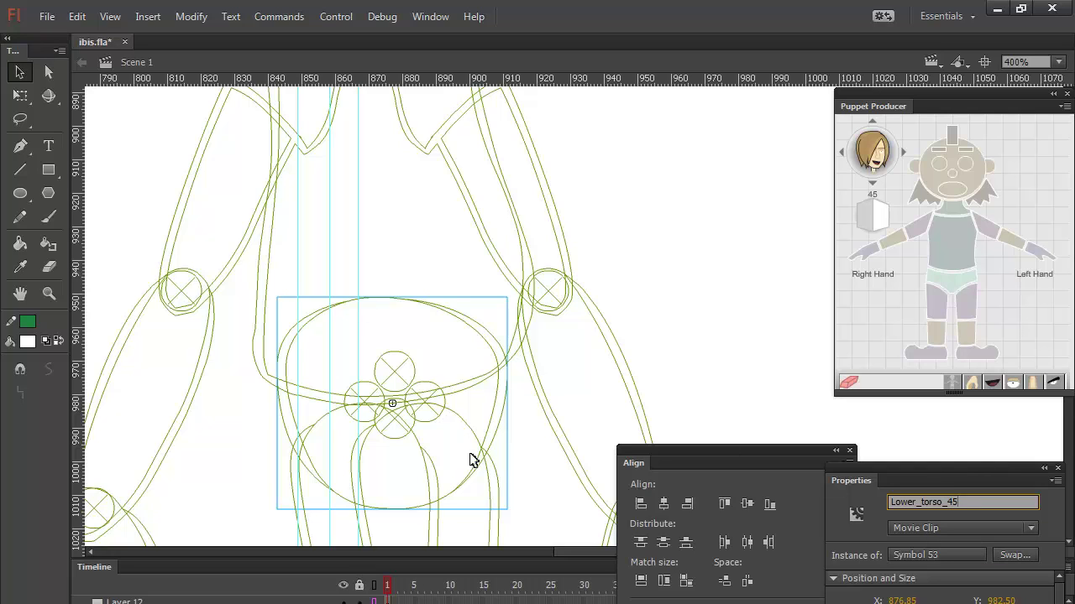
# Rename the two forearm shape instances to Right_forearm_45 and Left_forearm_45
pyautogui.click(366, 389)
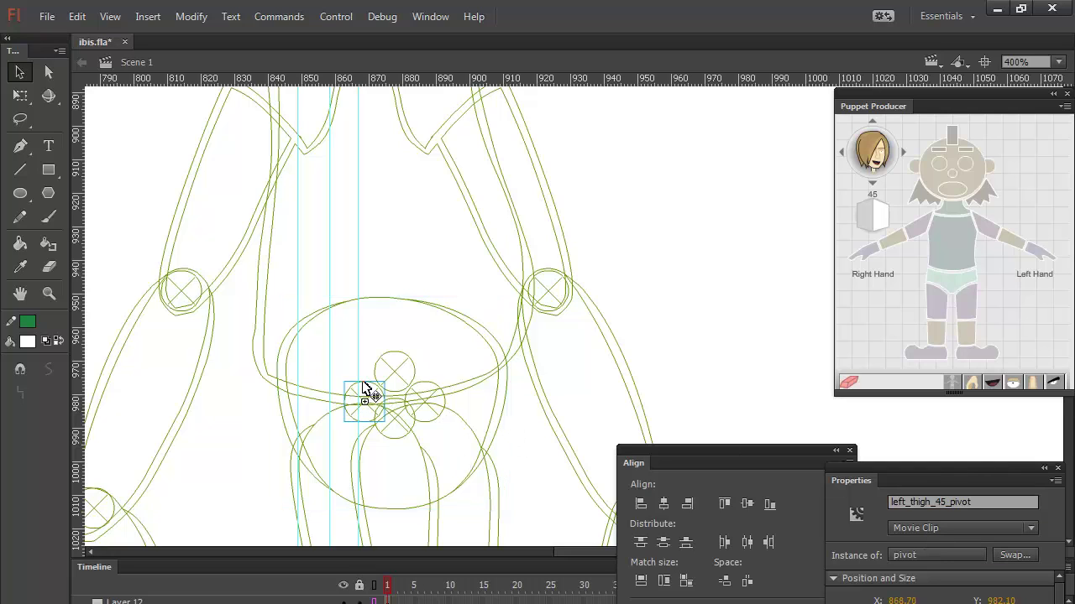
pyautogui.click(408, 369)
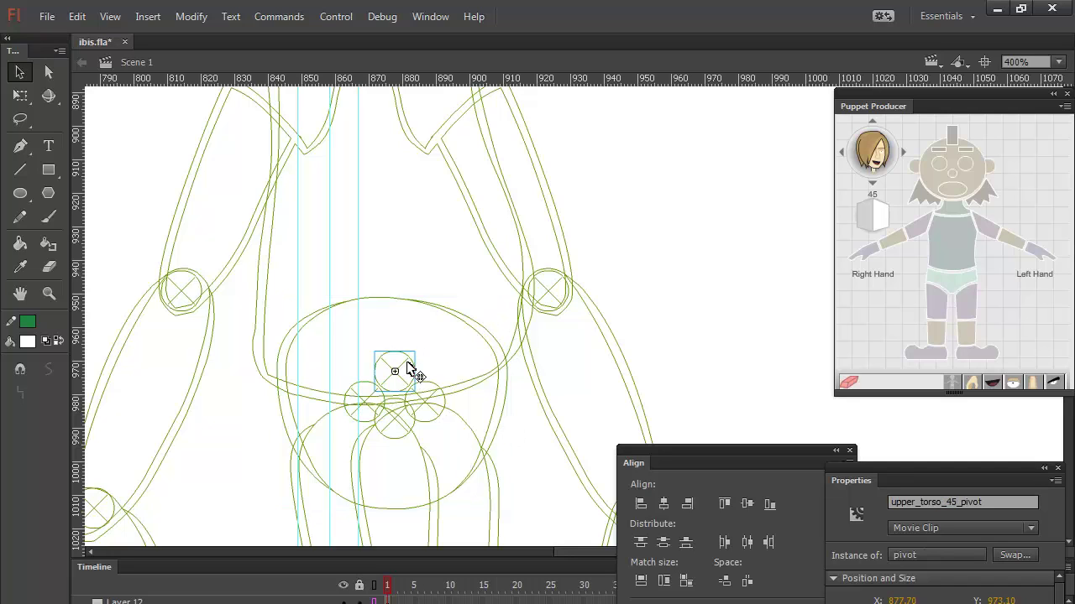
pyautogui.click(195, 290)
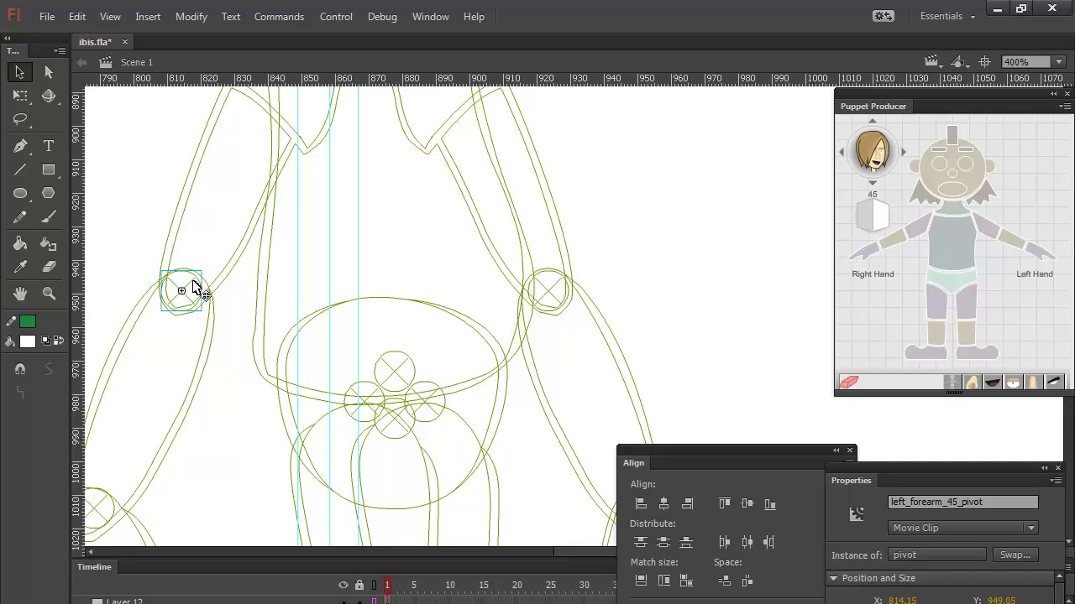
pyautogui.click(550, 290)
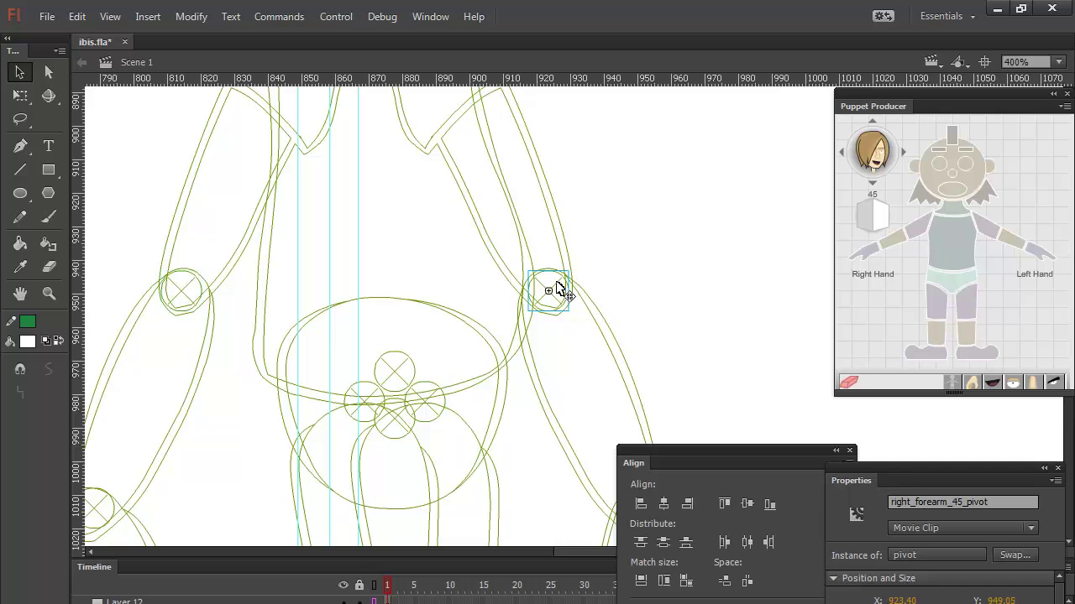
pyautogui.click(537, 379)
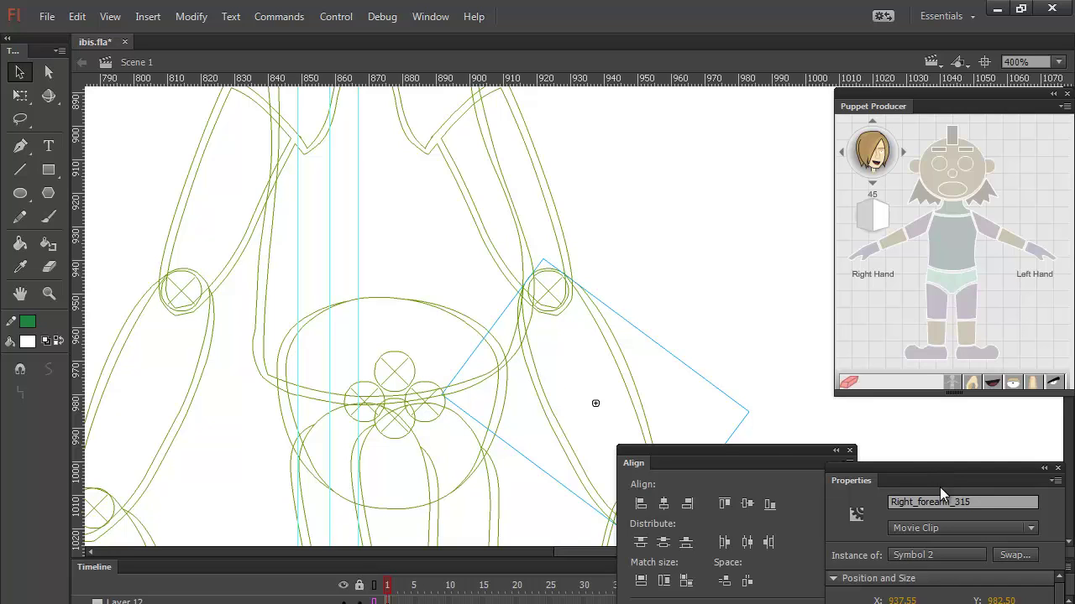
pyautogui.moveTo(972, 501); pyautogui.dragTo(957, 502)
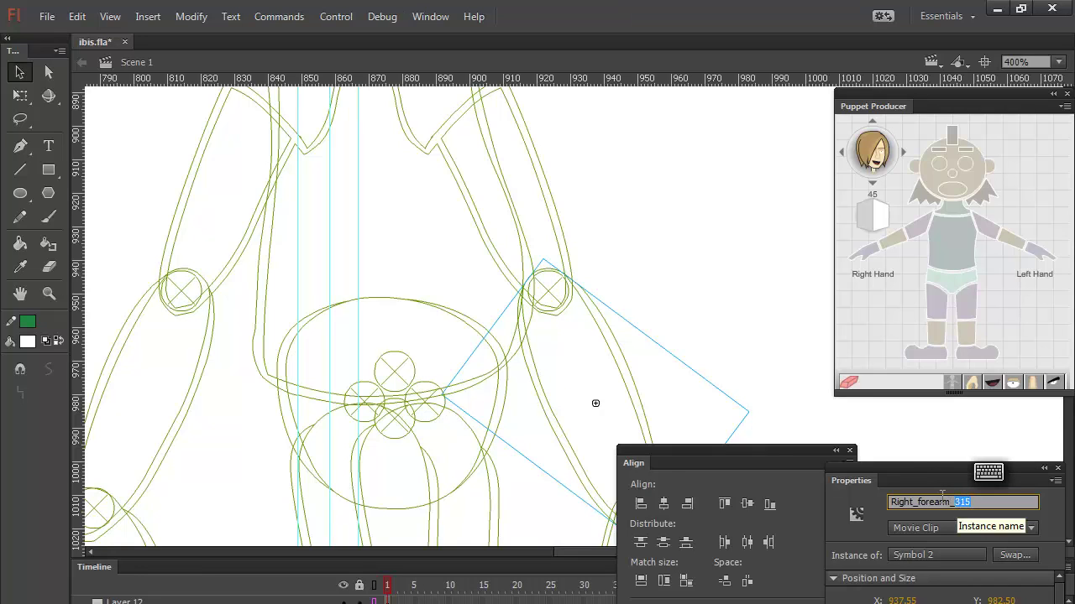
pyautogui.write('45')
pyautogui.press('Return')
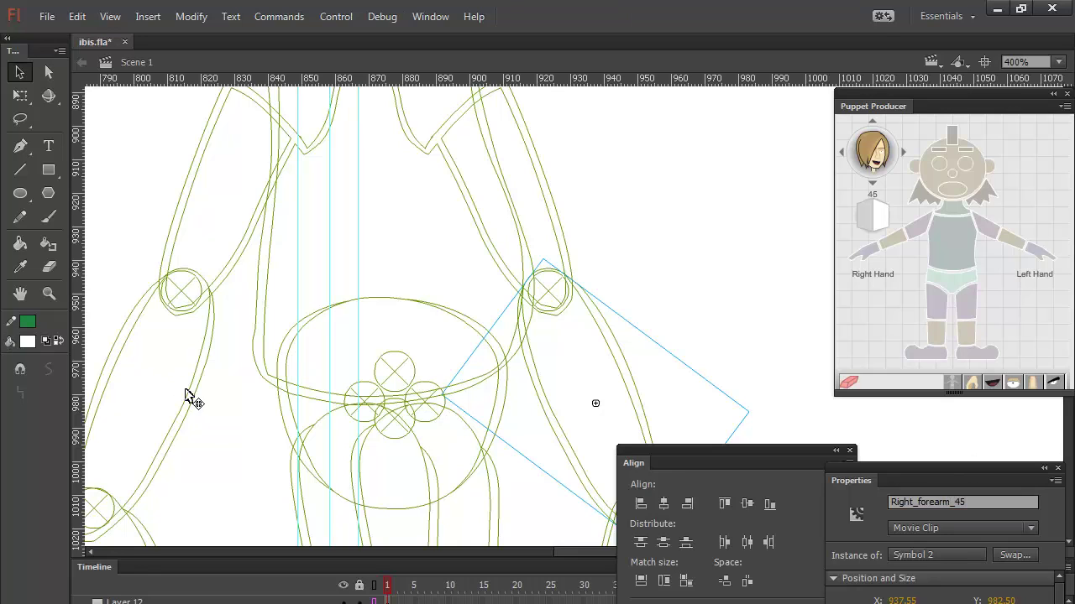
pyautogui.click(186, 395)
pyautogui.moveTo(968, 501); pyautogui.dragTo(950, 501)
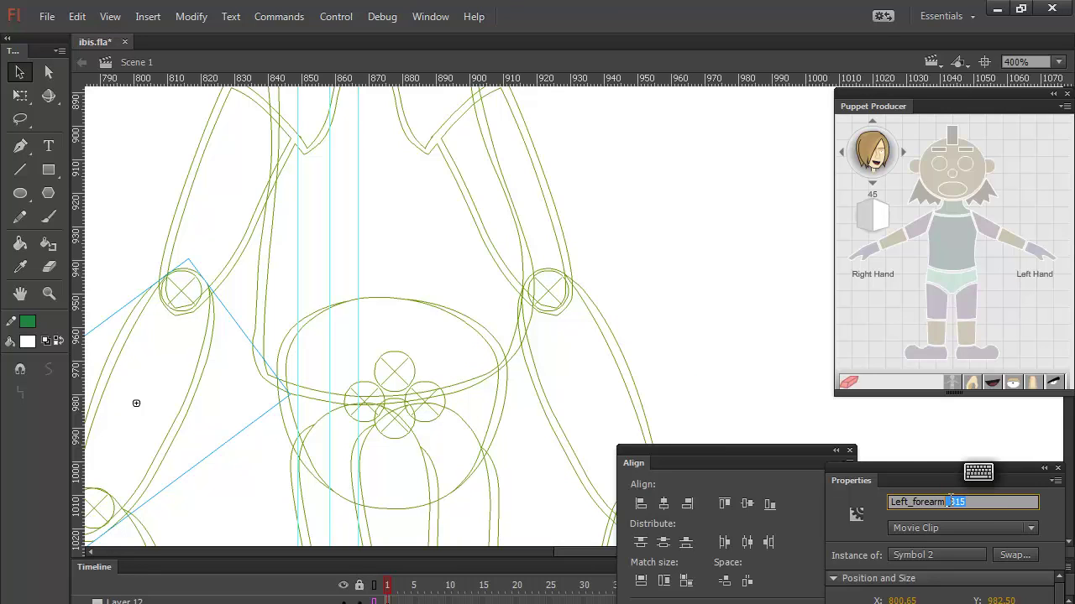
pyautogui.write('45')
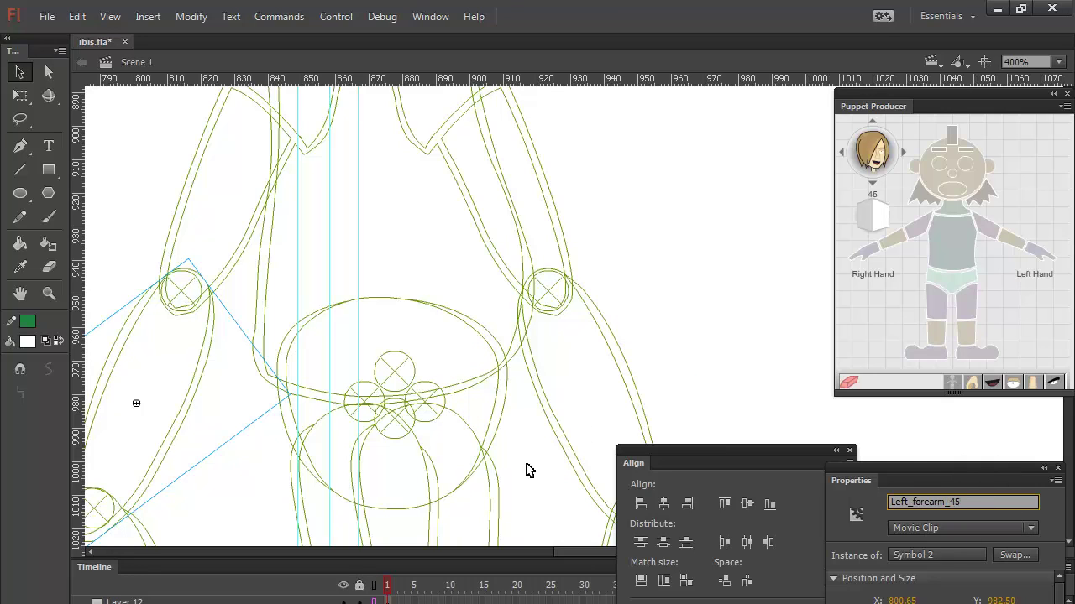
# Rename the two wrist pivot instances to left_hand_45_pivot and right_hand_45_pivot
pyautogui.click(562, 488)
pyautogui.moveTo(575, 403); pyautogui.dragTo(625, 229)
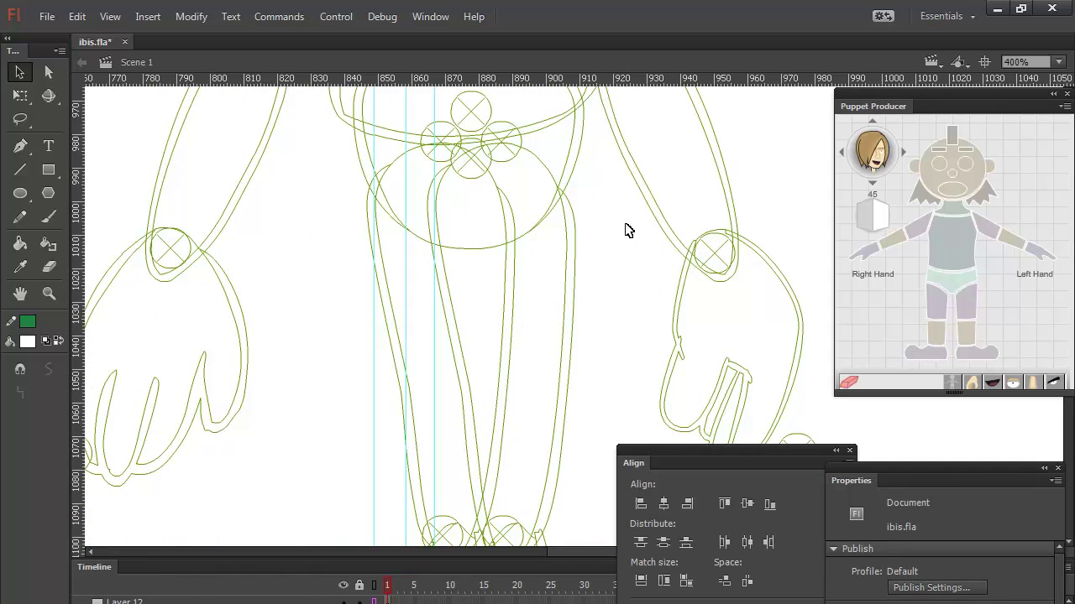
pyautogui.click(174, 248)
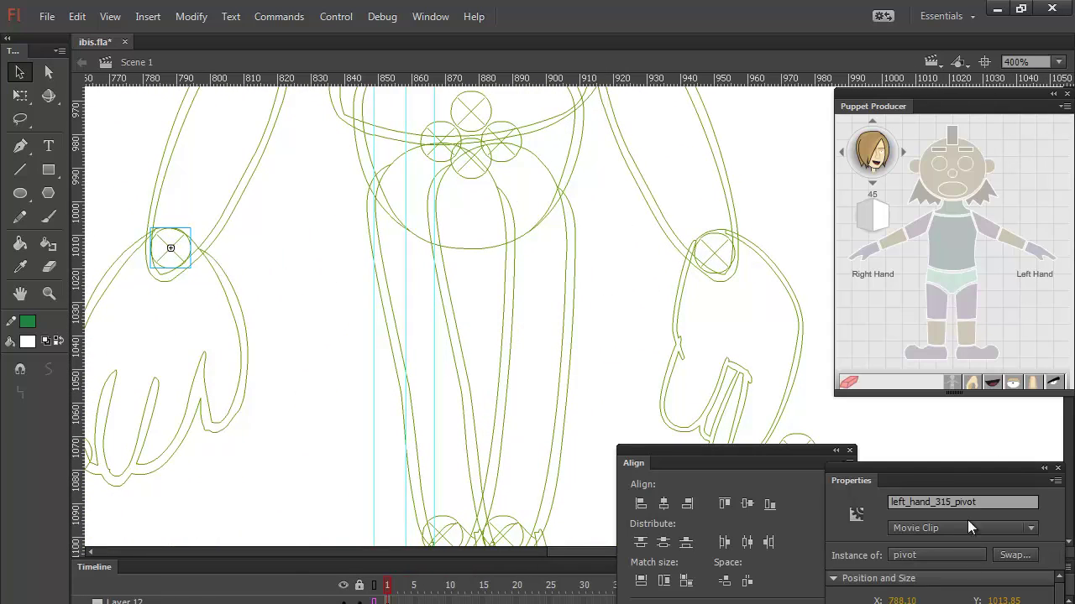
pyautogui.moveTo(952, 506); pyautogui.dragTo(939, 506)
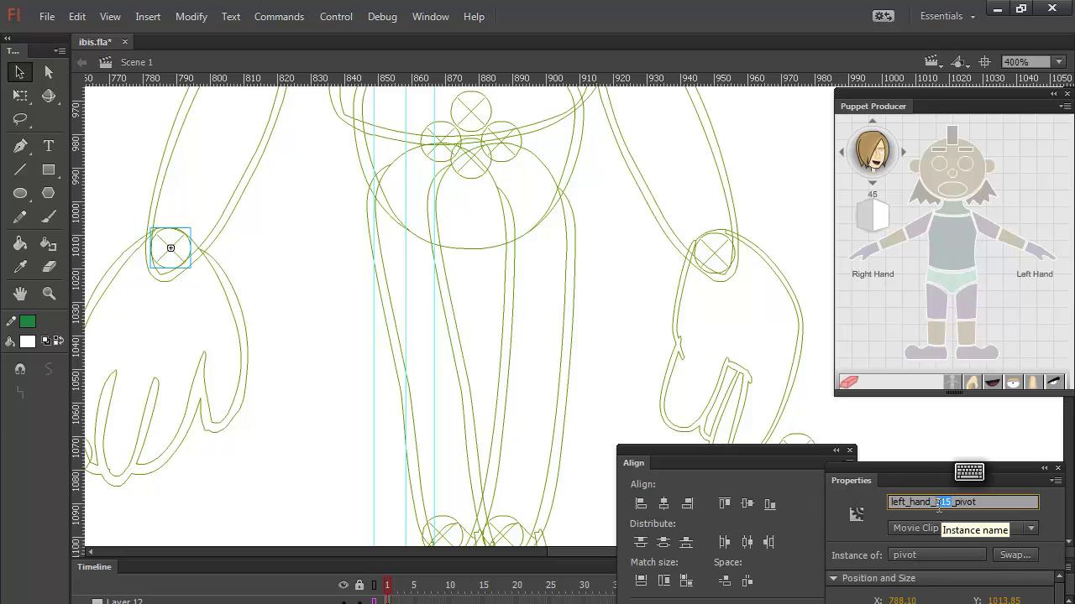
pyautogui.write('45')
pyautogui.click(715, 253)
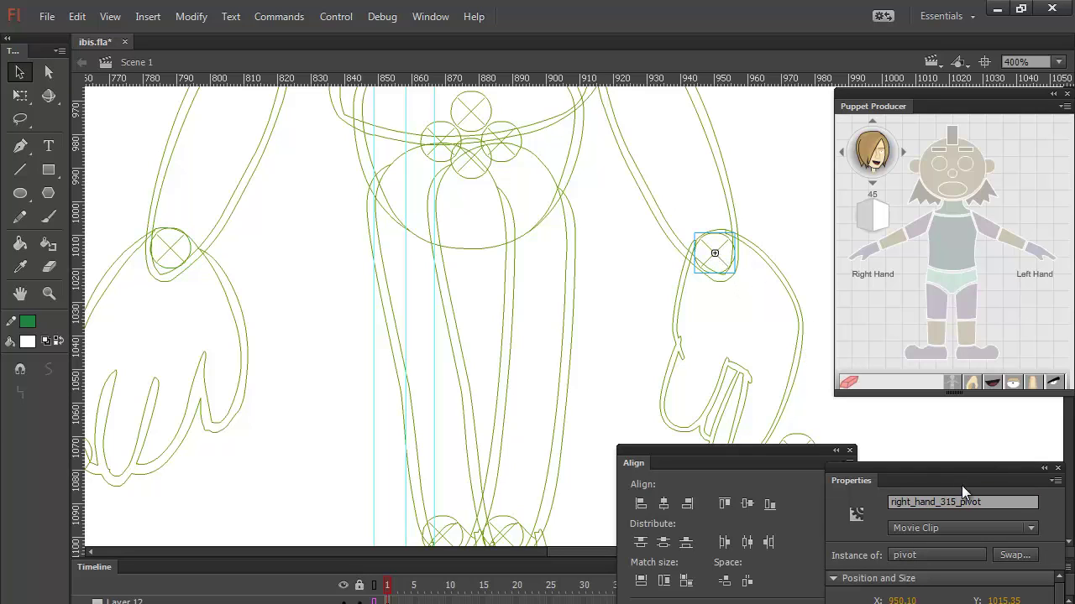
pyautogui.moveTo(940, 502); pyautogui.dragTo(949, 502)
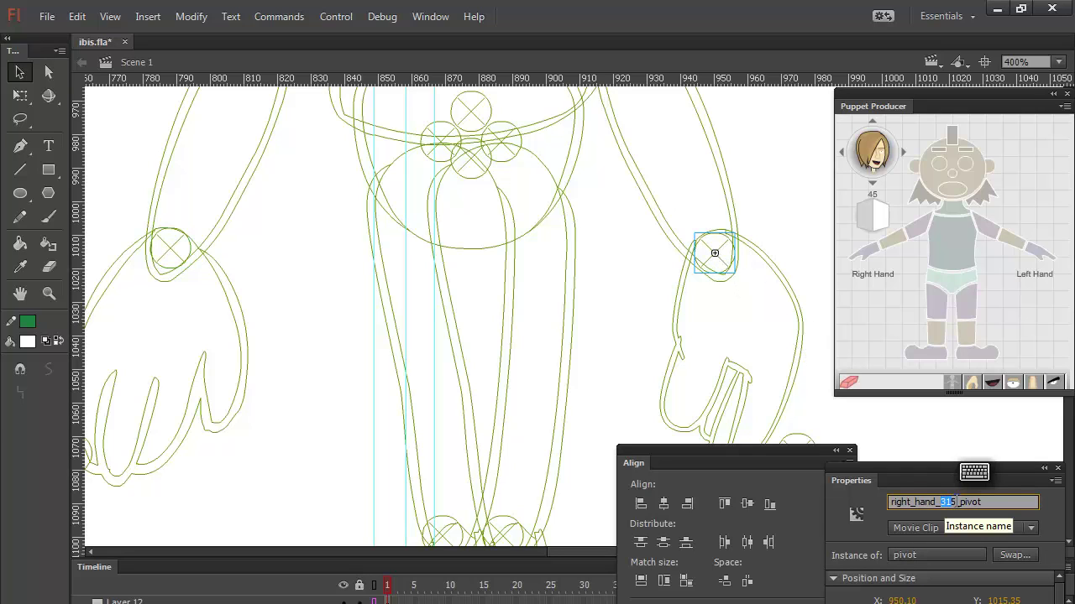
pyautogui.write('4')
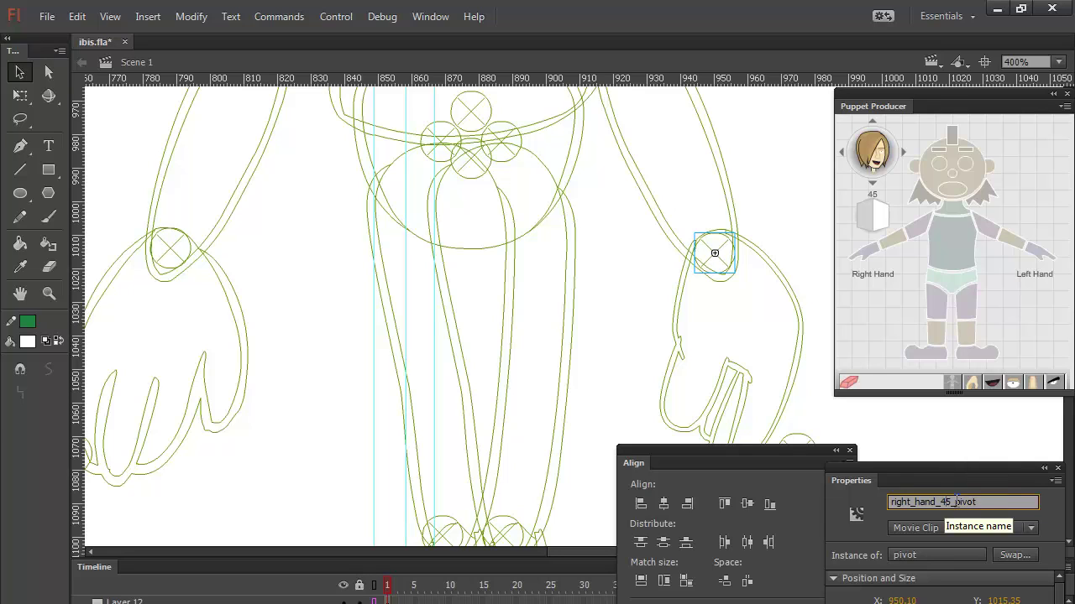
# Rename the two hand shape instances to Right_hand_45 and Left_hand_45
pyautogui.click(681, 312)
pyautogui.moveTo(951, 502); pyautogui.dragTo(940, 502)
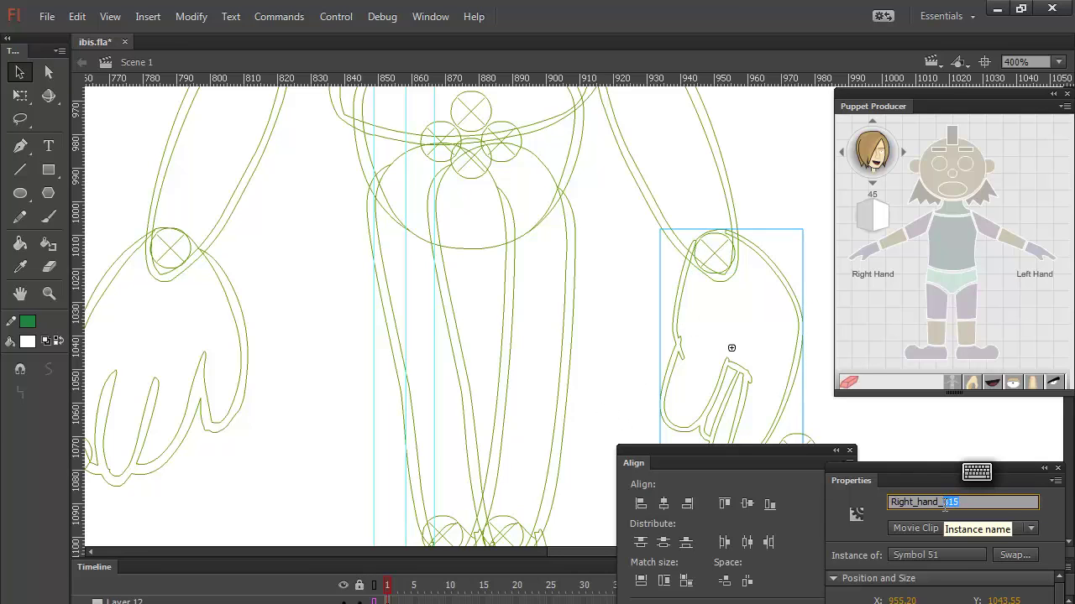
pyautogui.write('4')
pyautogui.click(210, 367)
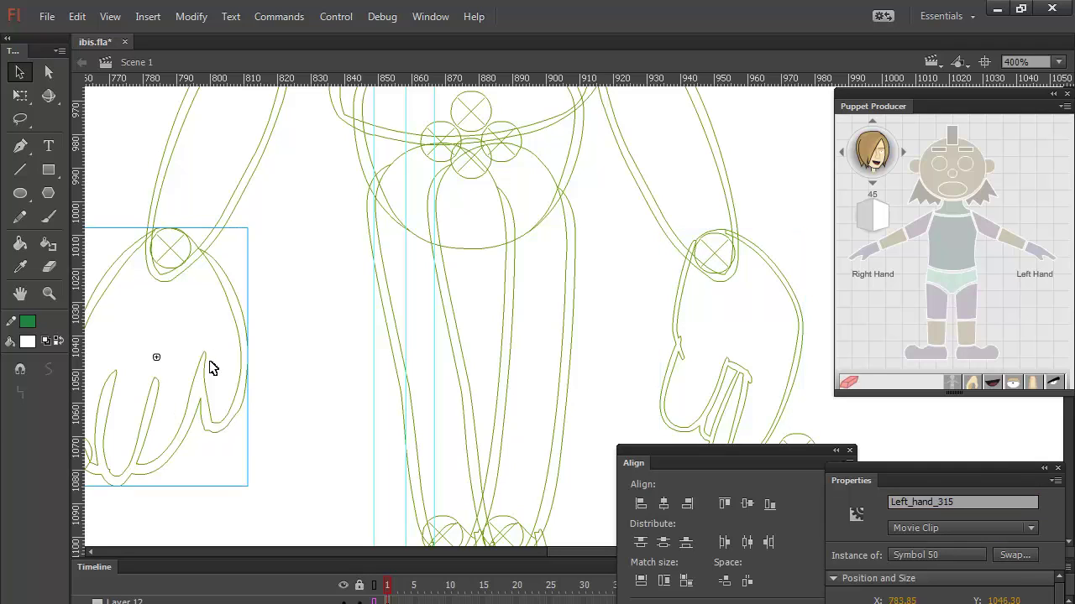
pyautogui.moveTo(949, 502); pyautogui.dragTo(935, 502)
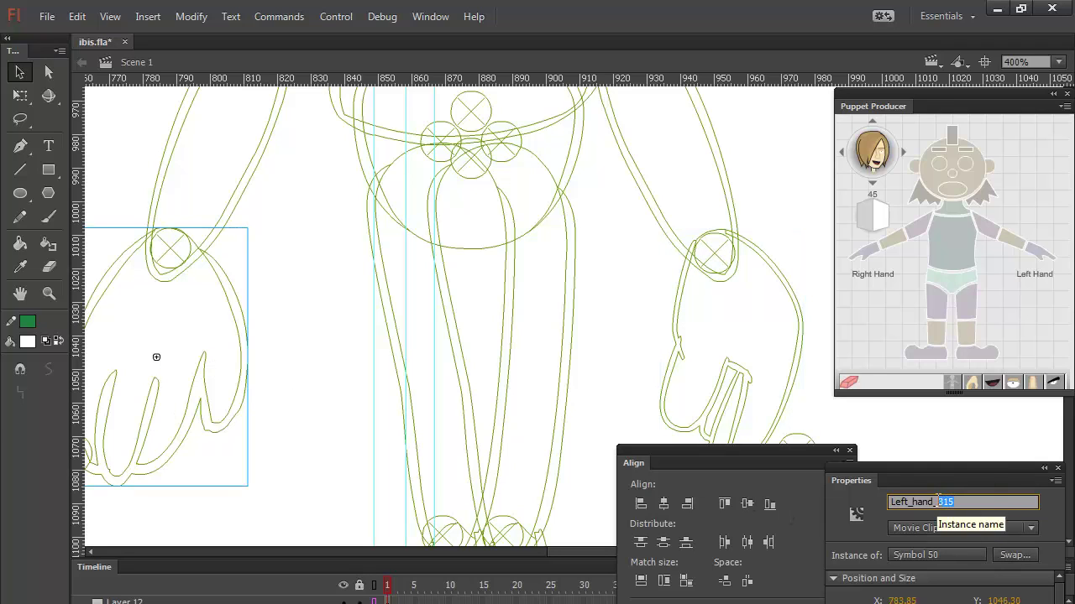
pyautogui.write('4')
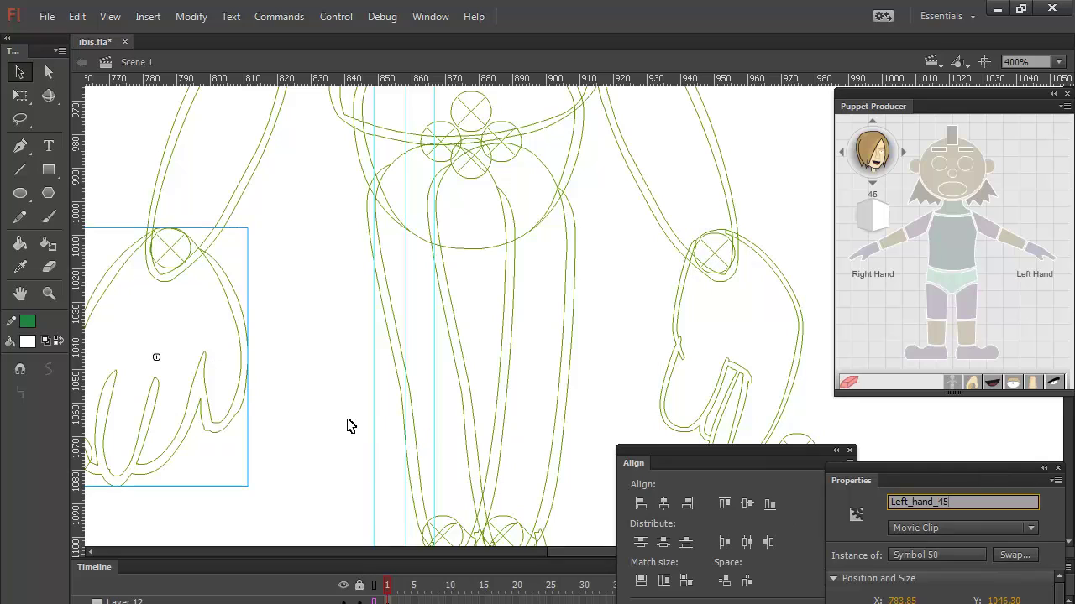
pyautogui.click(351, 426)
# Rename the two thigh shape instances to Left_thigh_45 and Right_thigh_45
pyautogui.click(517, 300)
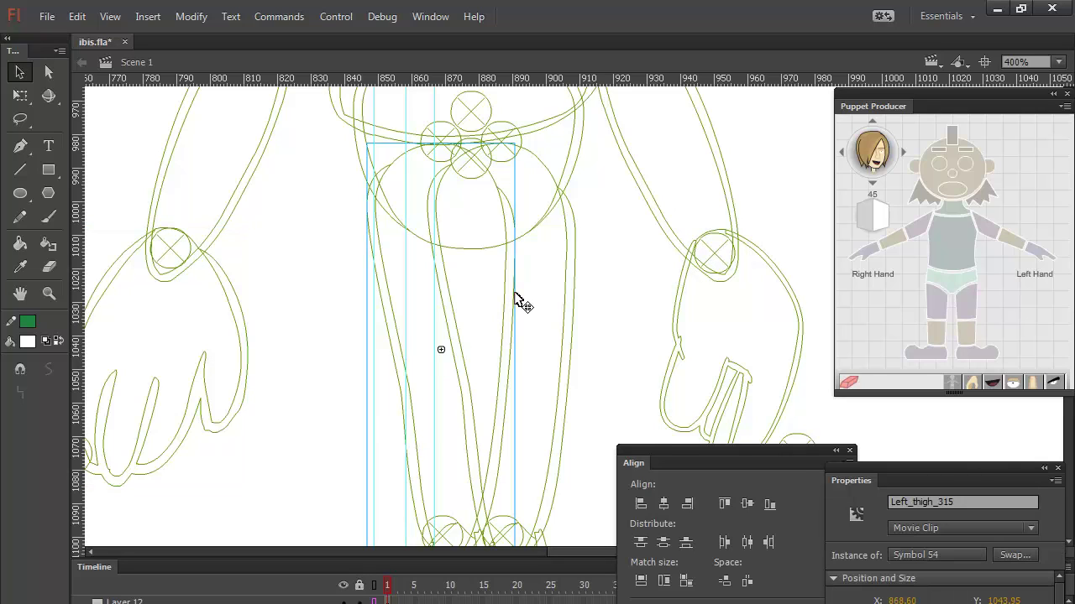
pyautogui.moveTo(955, 503); pyautogui.dragTo(936, 504)
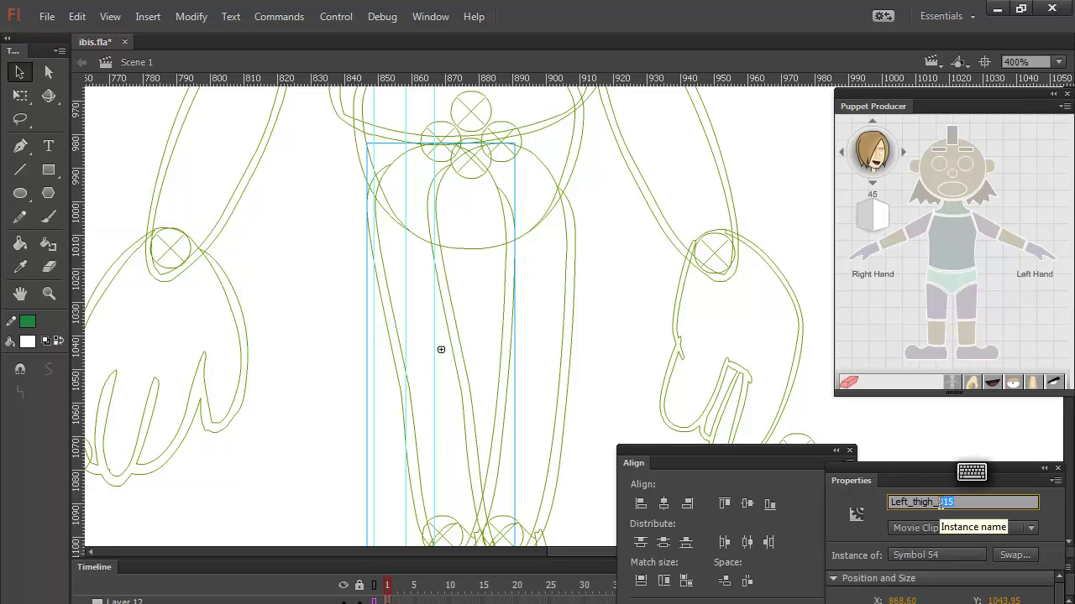
pyautogui.write('45')
pyautogui.click(566, 408)
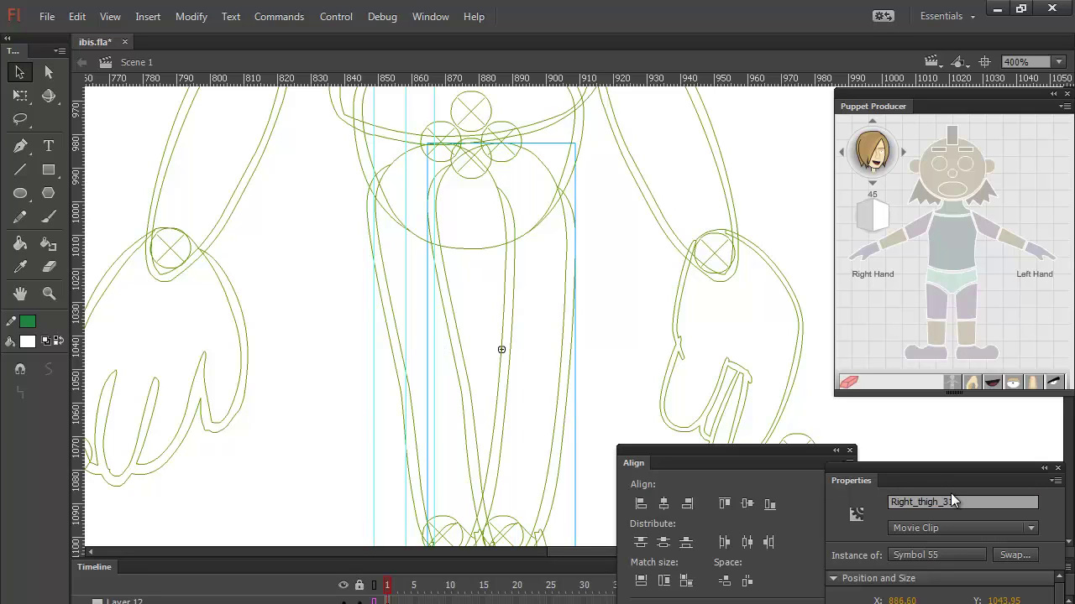
pyautogui.moveTo(960, 502); pyautogui.dragTo(940, 502)
pyautogui.write('45')
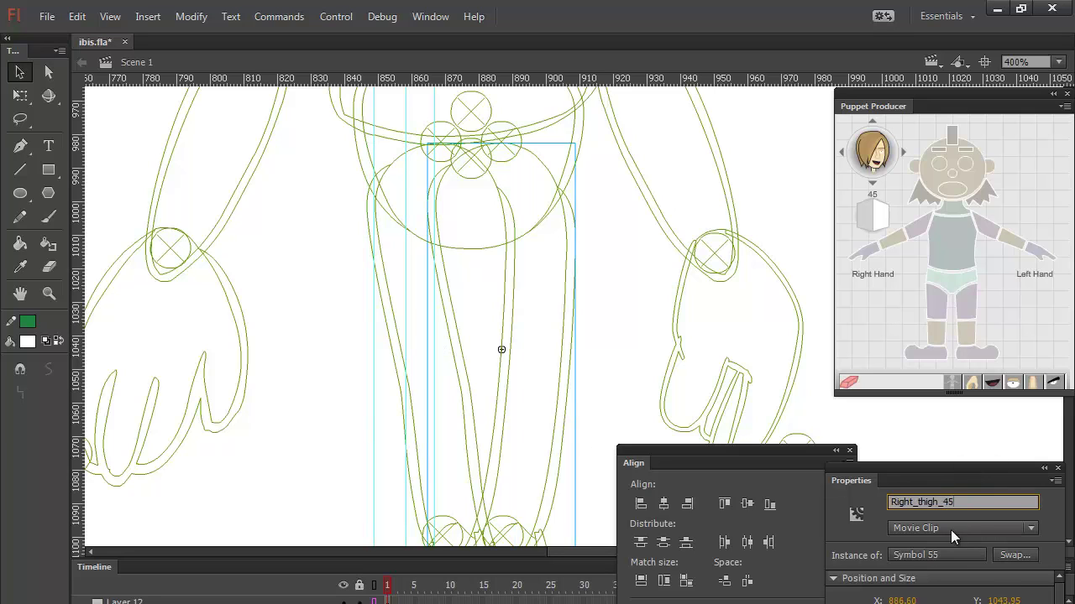
pyautogui.click(343, 450)
# Rename the two knee pivot instances to left_shank_45_pivot and right_shank_45_pivot
pyautogui.moveTo(535, 504); pyautogui.dragTo(492, 132)
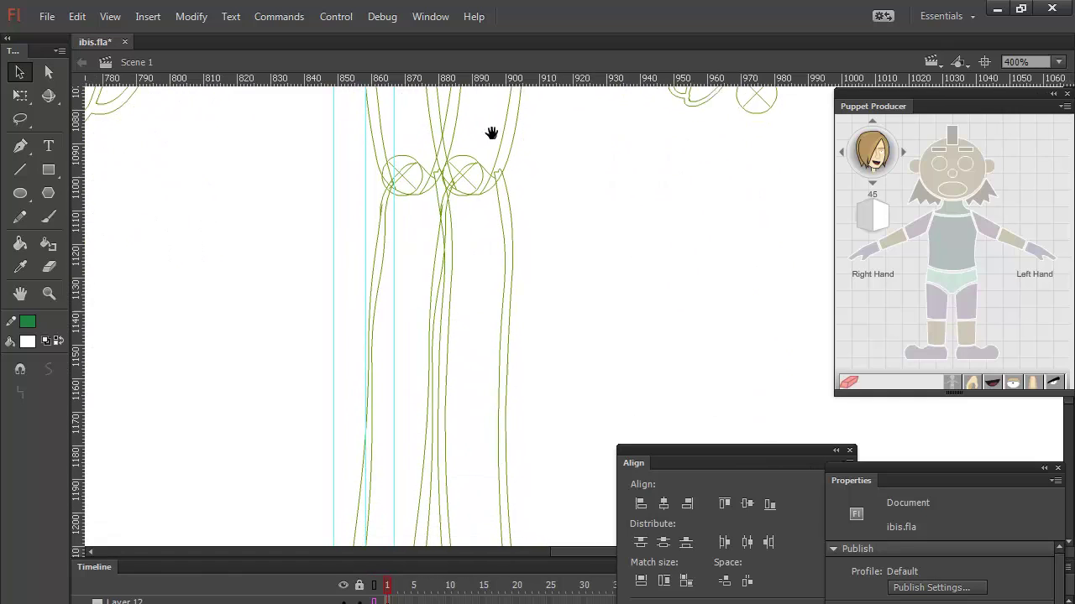
pyautogui.click(404, 174)
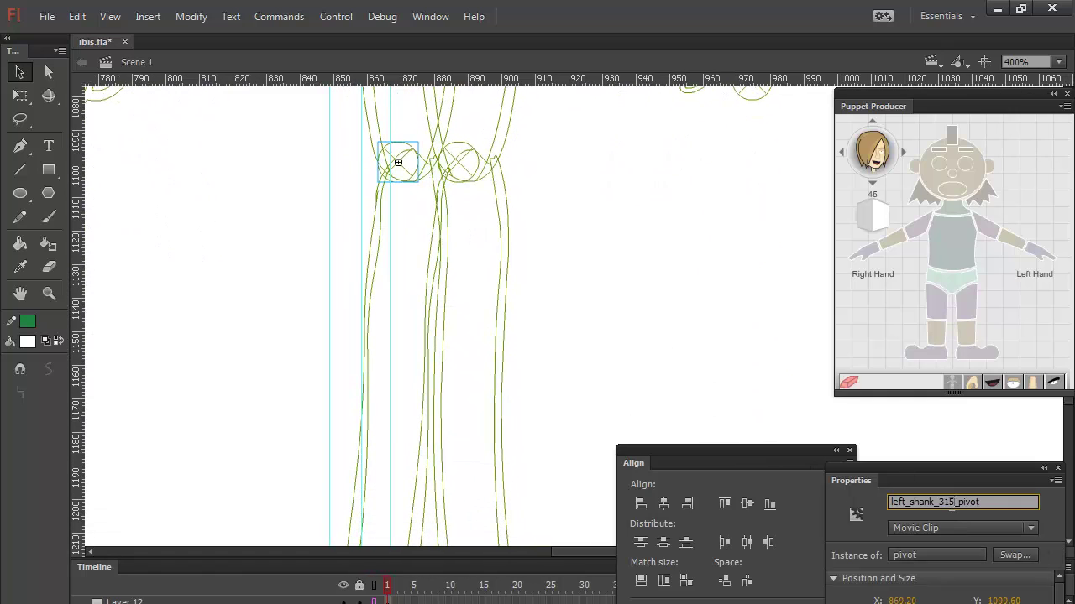
pyautogui.moveTo(956, 502); pyautogui.dragTo(939, 502)
pyautogui.write('45')
pyautogui.click(474, 174)
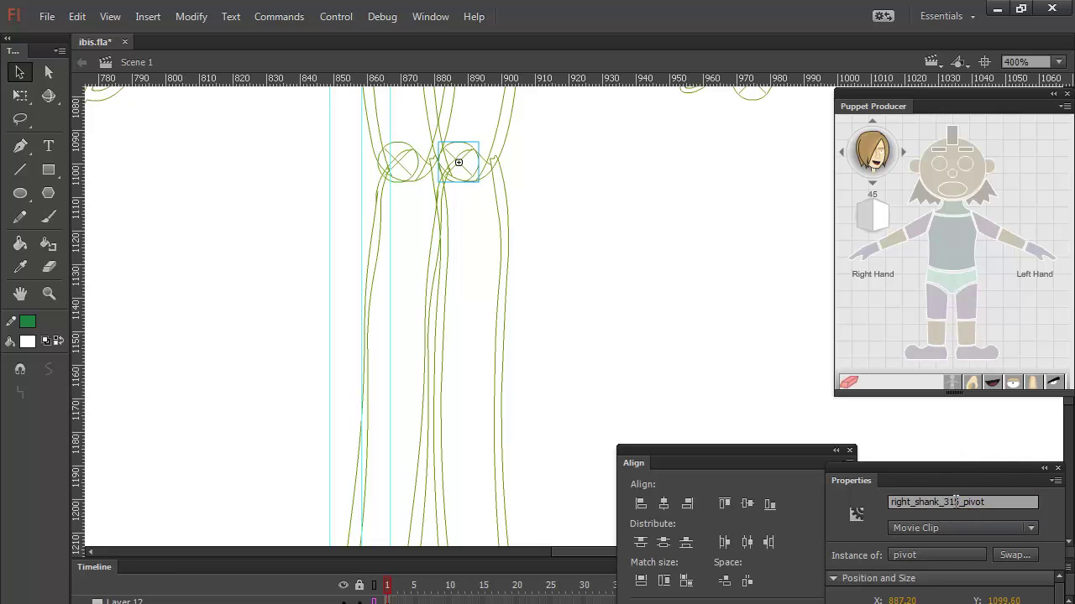
pyautogui.moveTo(956, 501); pyautogui.dragTo(946, 502)
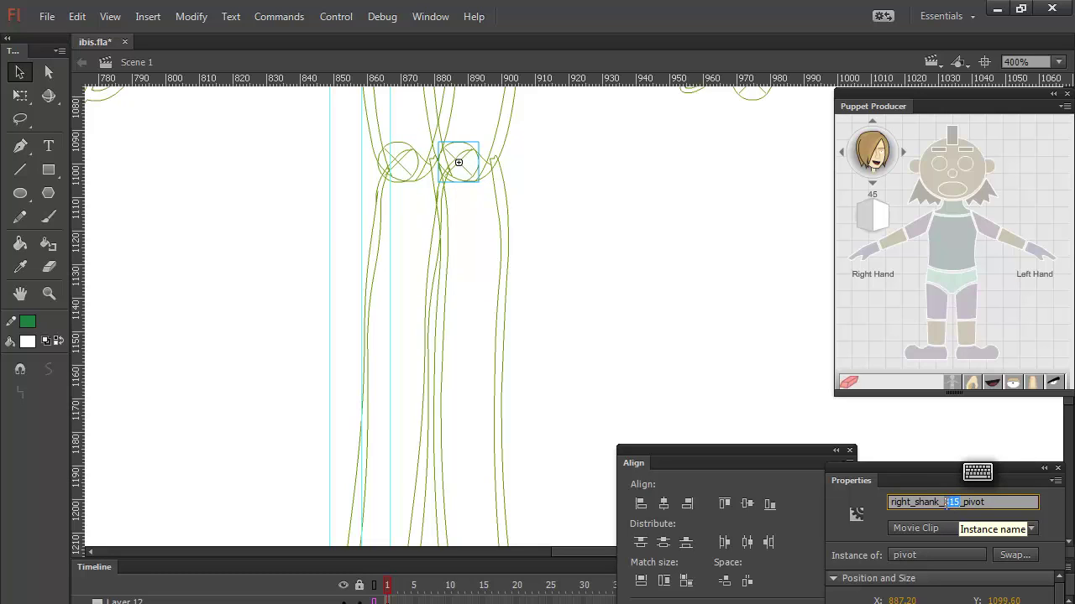
pyautogui.write('45')
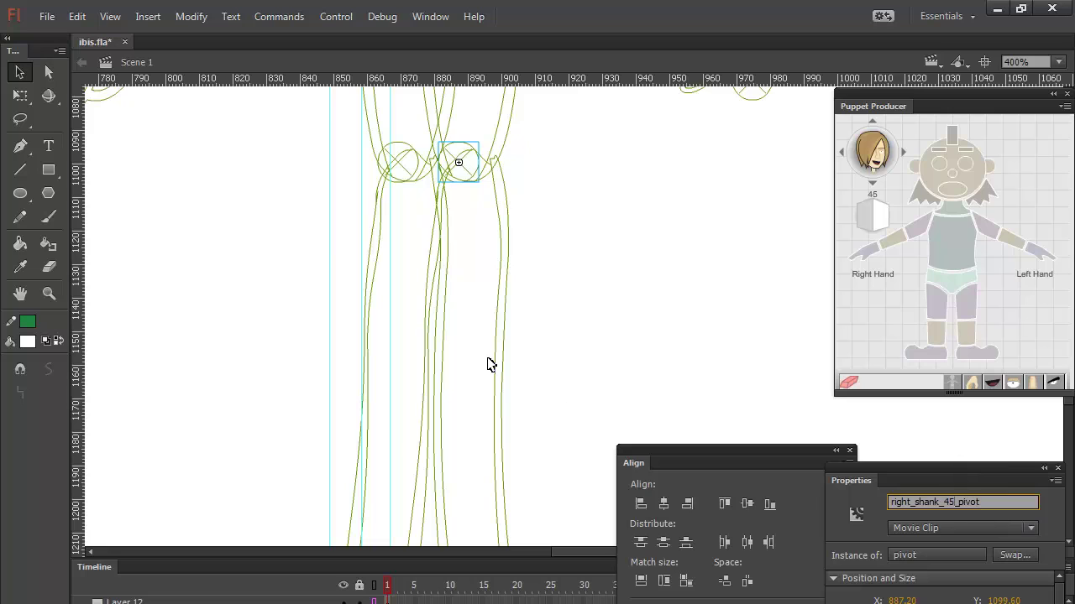
# Rename the two shank shape instances to Right_shank_45 and Left_shank_45
pyautogui.click(498, 312)
pyautogui.moveTo(963, 502); pyautogui.dragTo(948, 502)
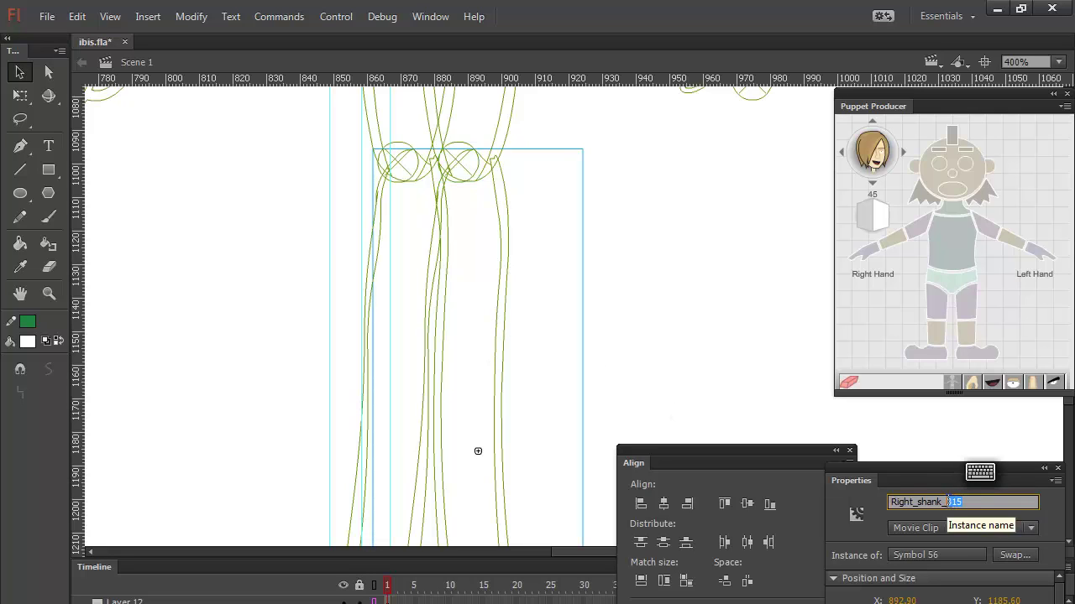
pyautogui.write('45')
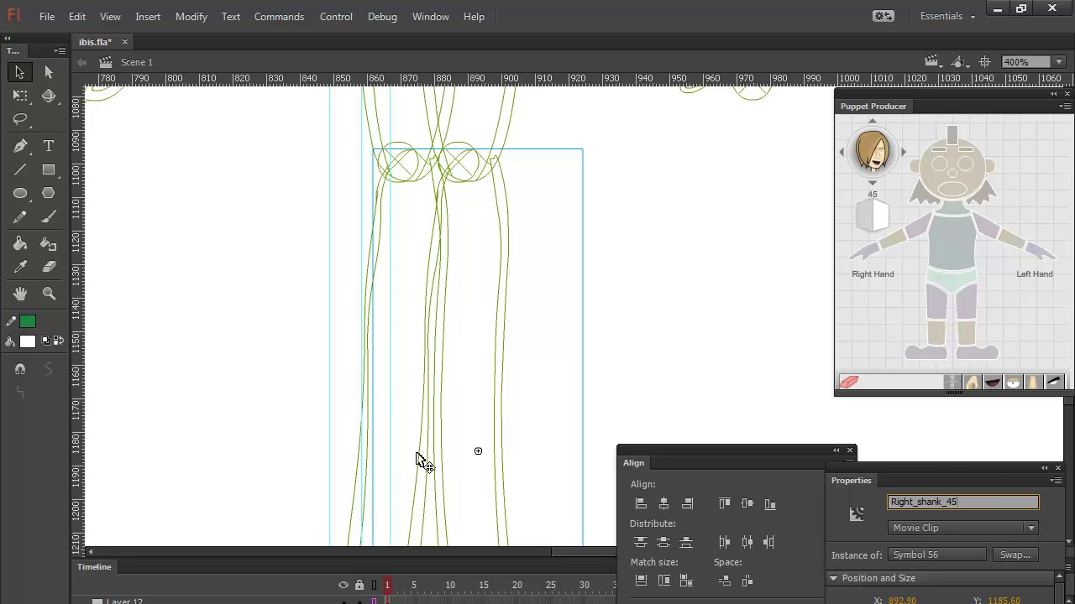
pyautogui.press('Return')
pyautogui.click(357, 492)
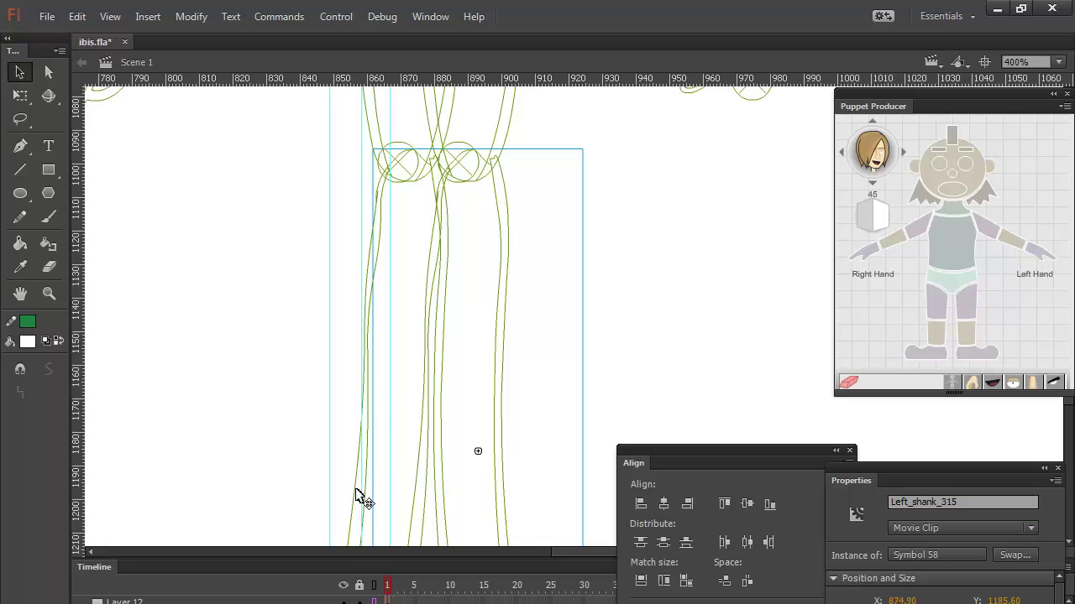
pyautogui.moveTo(962, 502); pyautogui.dragTo(942, 502)
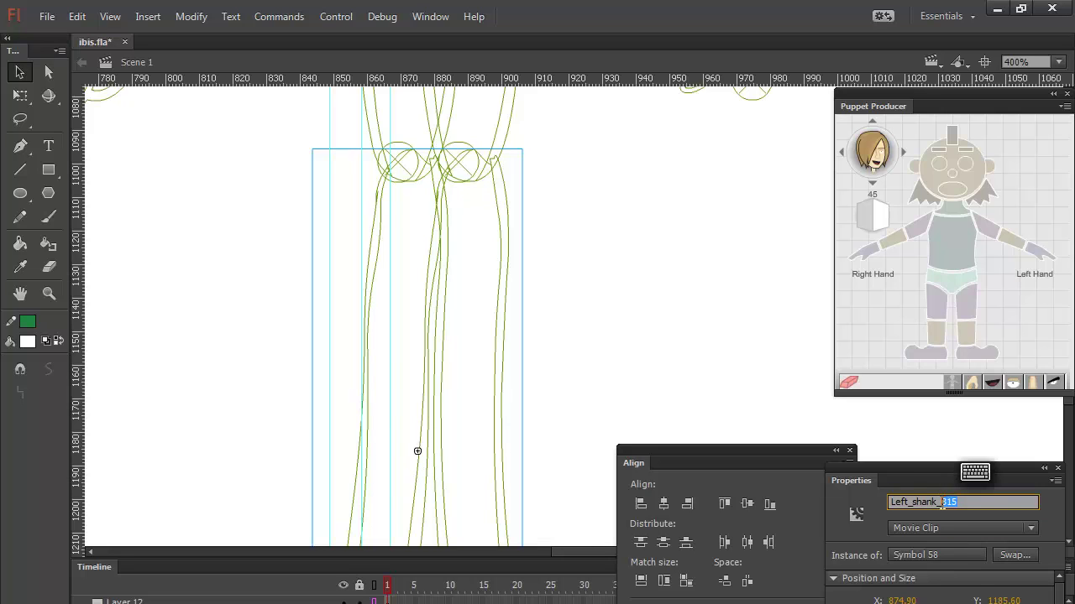
pyautogui.write('45')
pyautogui.press('Return')
pyautogui.click(556, 467)
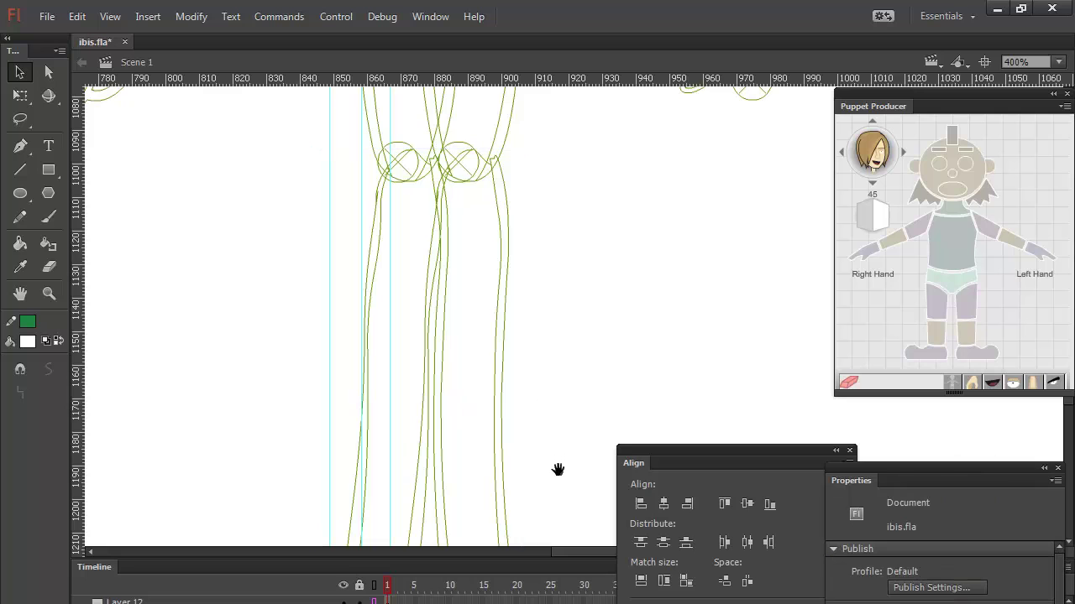
# Rename the two ankle pivot instances to right_foot_45_pivot and left_foot_45_pivot
pyautogui.moveTo(557, 470); pyautogui.dragTo(546, 188)
pyautogui.moveTo(440, 389); pyautogui.dragTo(419, 312)
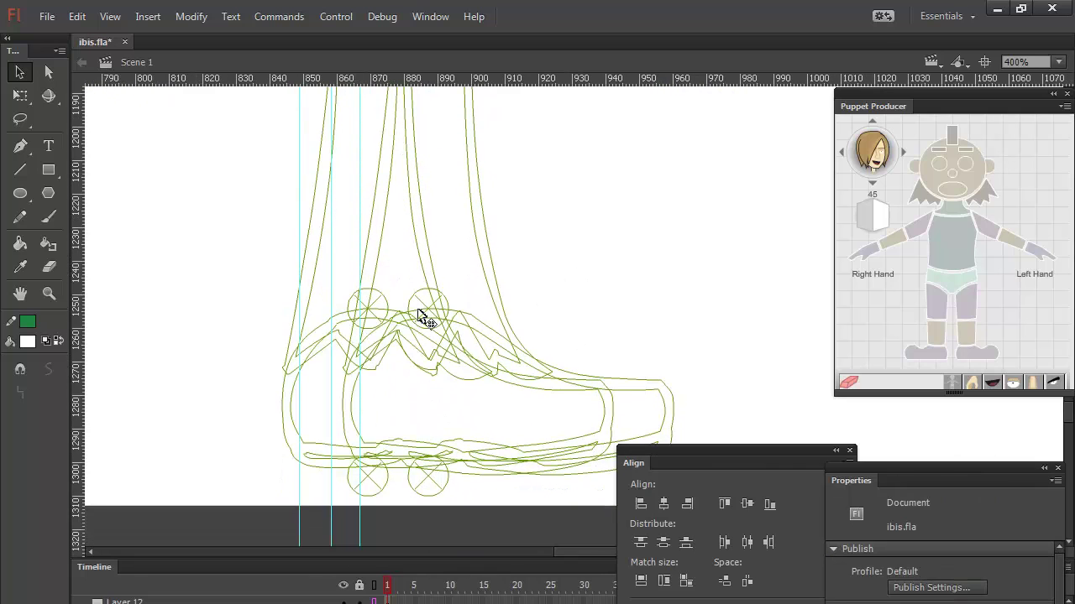
pyautogui.click(423, 304)
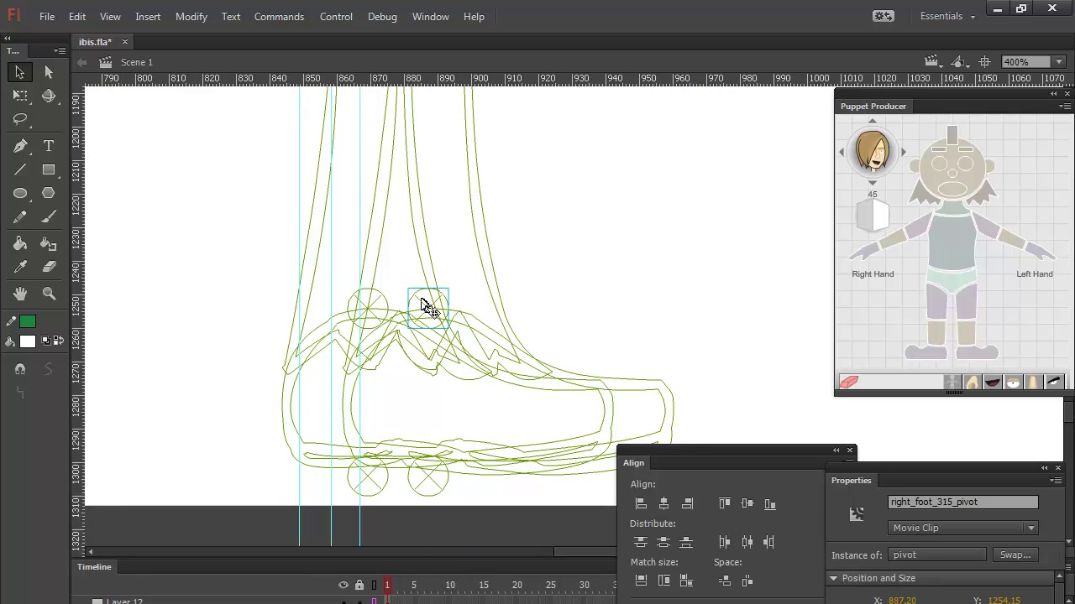
pyautogui.click(951, 502)
pyautogui.press('BackSpace')
pyautogui.press('BackSpace')
pyautogui.press('BackSpace')
pyautogui.write('45')
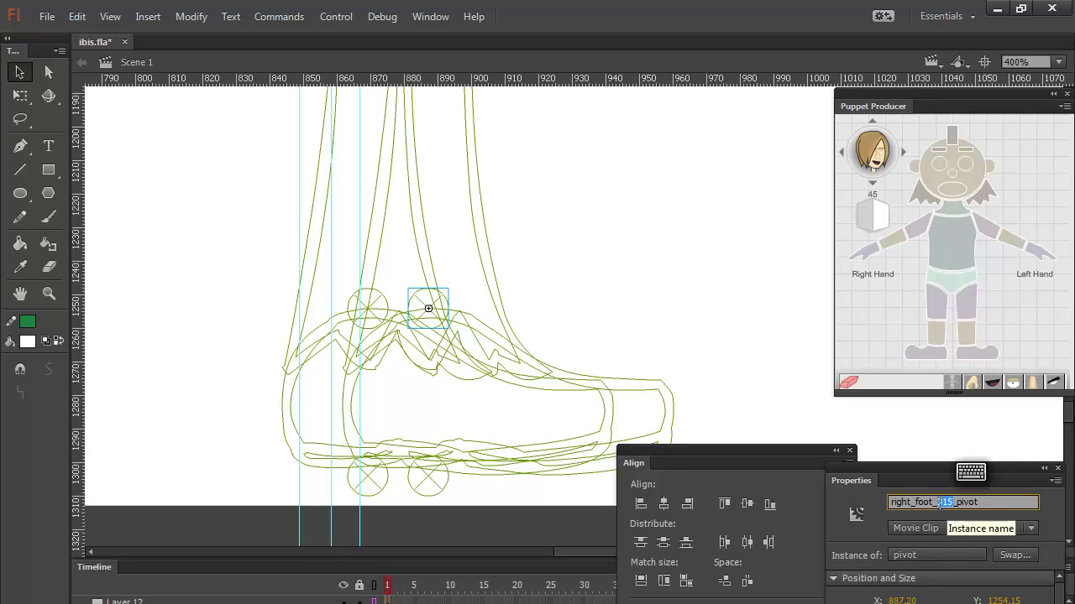
pyautogui.click(370, 308)
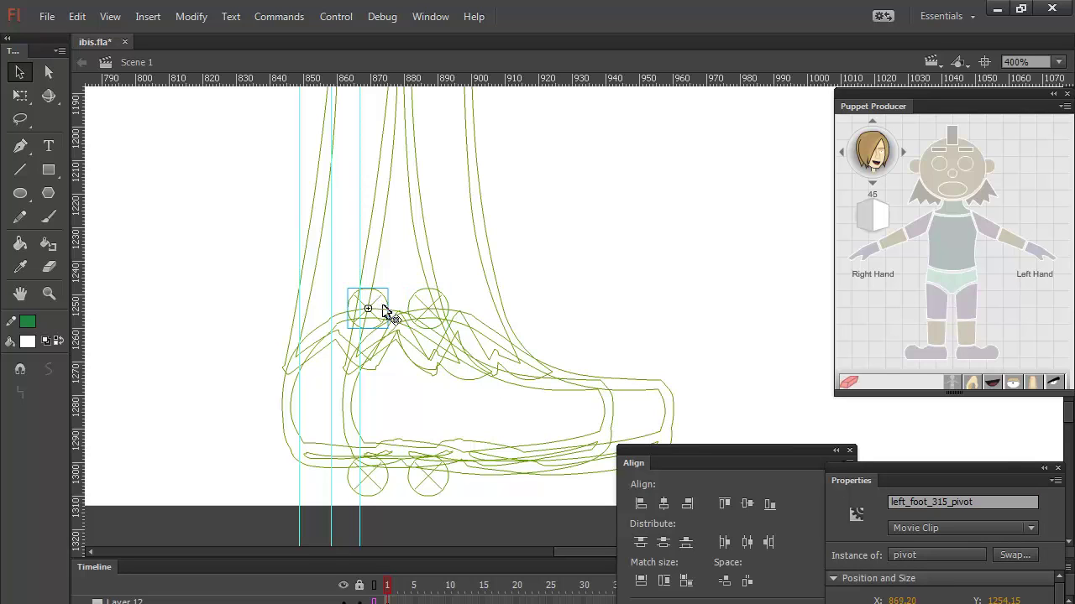
pyautogui.moveTo(949, 502); pyautogui.dragTo(935, 502)
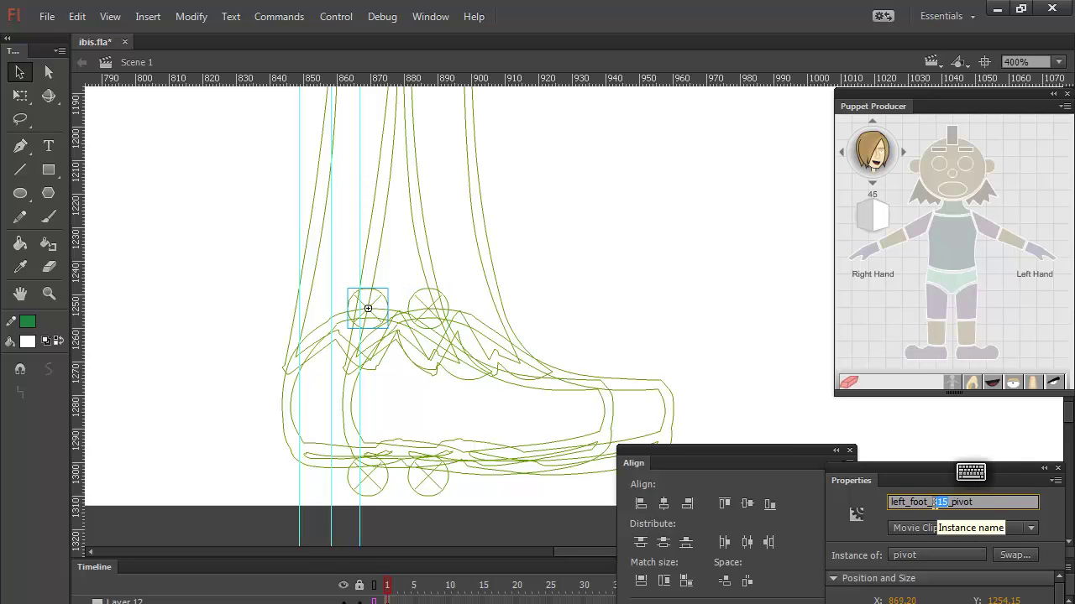
pyautogui.write('45')
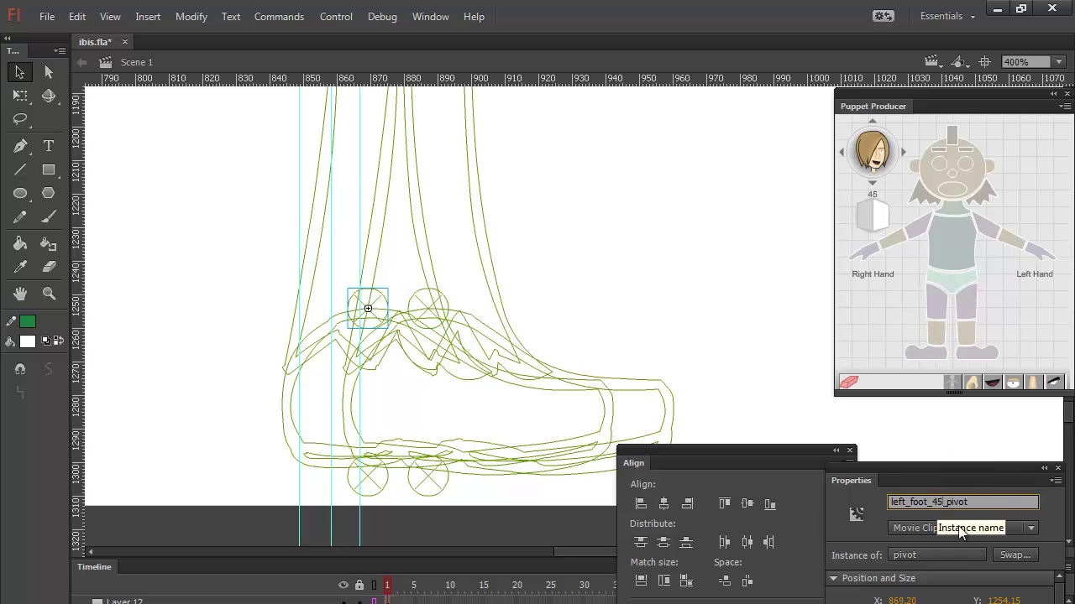
# Rename the two nud instances under the feet to right_foot_nud_45_pivot and left_foot_nud_45_pivot
pyautogui.click(429, 477)
pyautogui.moveTo(974, 502); pyautogui.dragTo(960, 502)
pyautogui.write('45')
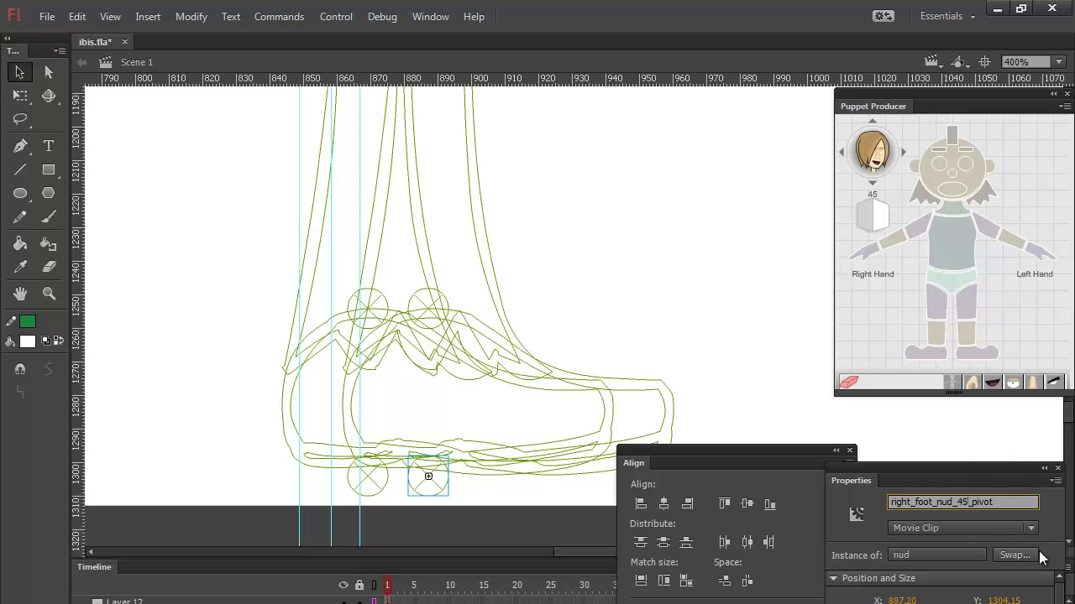
pyautogui.click(392, 489)
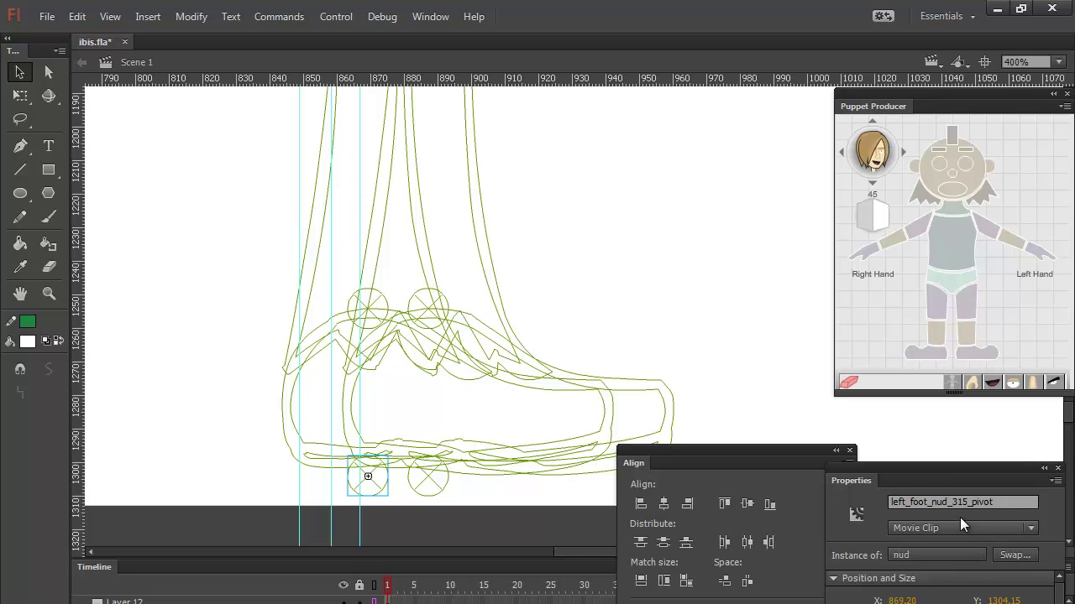
pyautogui.moveTo(967, 502); pyautogui.dragTo(951, 503)
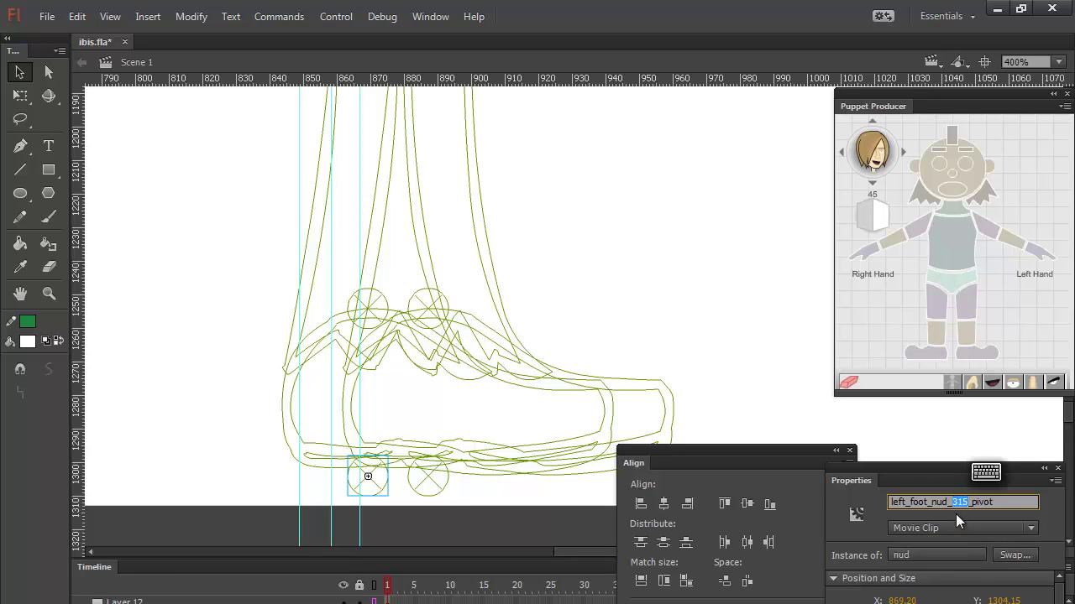
pyautogui.write('45')
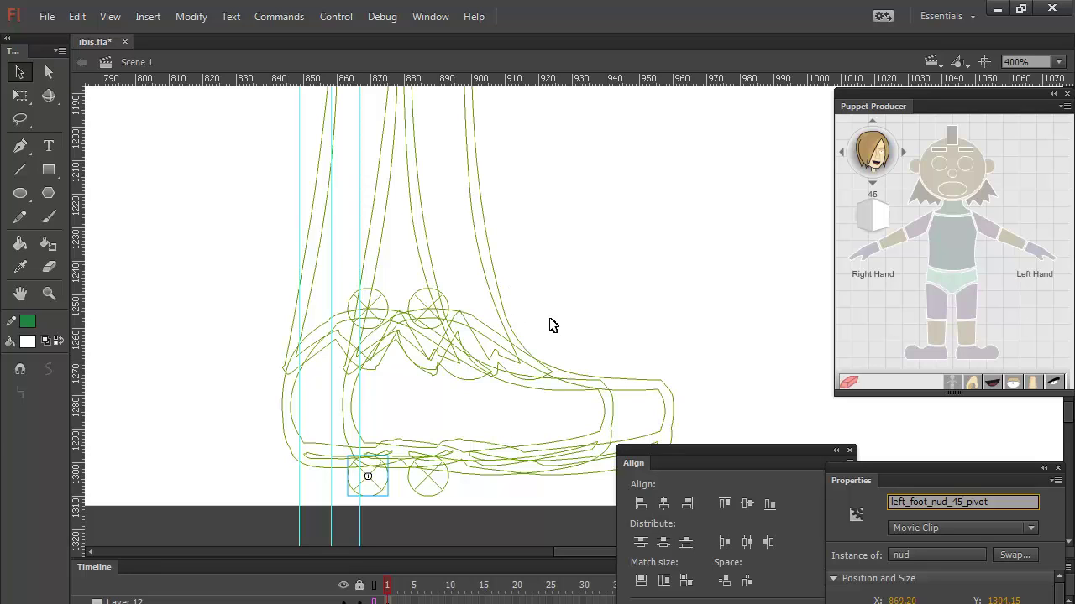
# Rename the two foot shape instances to Left_foot_45 and Right_foot_45
pyautogui.click(613, 419)
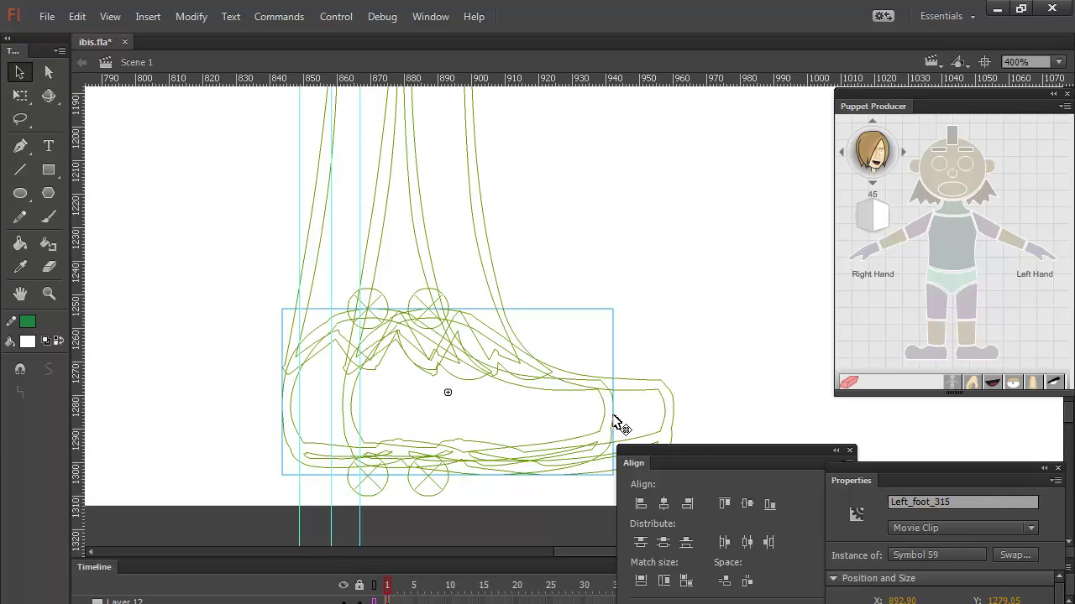
pyautogui.doubleClick(968, 502)
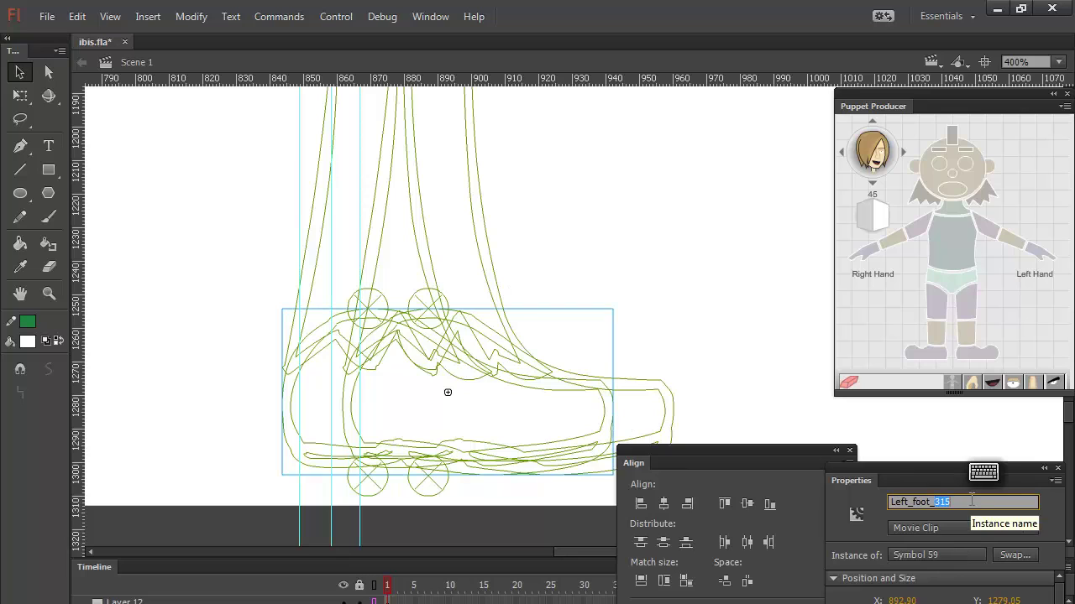
pyautogui.click(666, 416)
pyautogui.doubleClick(942, 502)
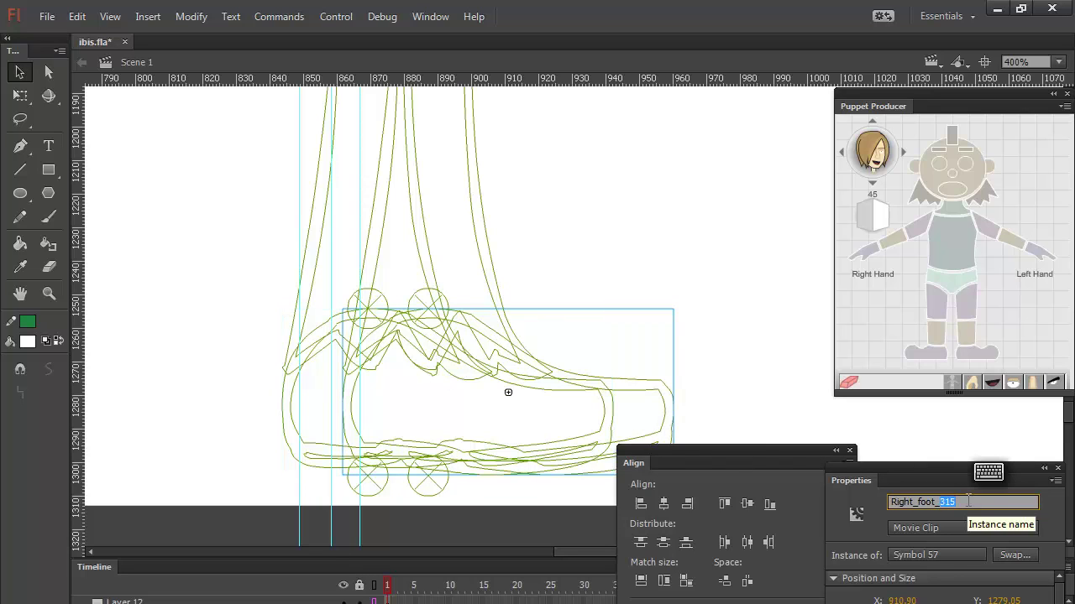
pyautogui.write('45')
pyautogui.click(728, 381)
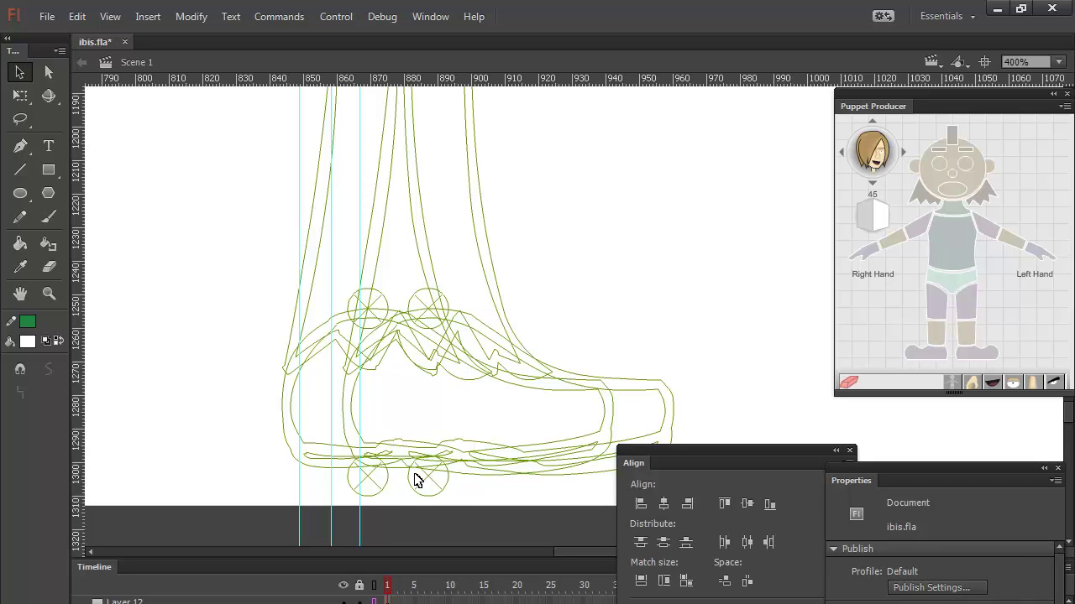
# Check the instance names of the feet, their nuds, the ankle pivots, the shanks and the knee pivots for the 45 tag
pyautogui.click(379, 491)
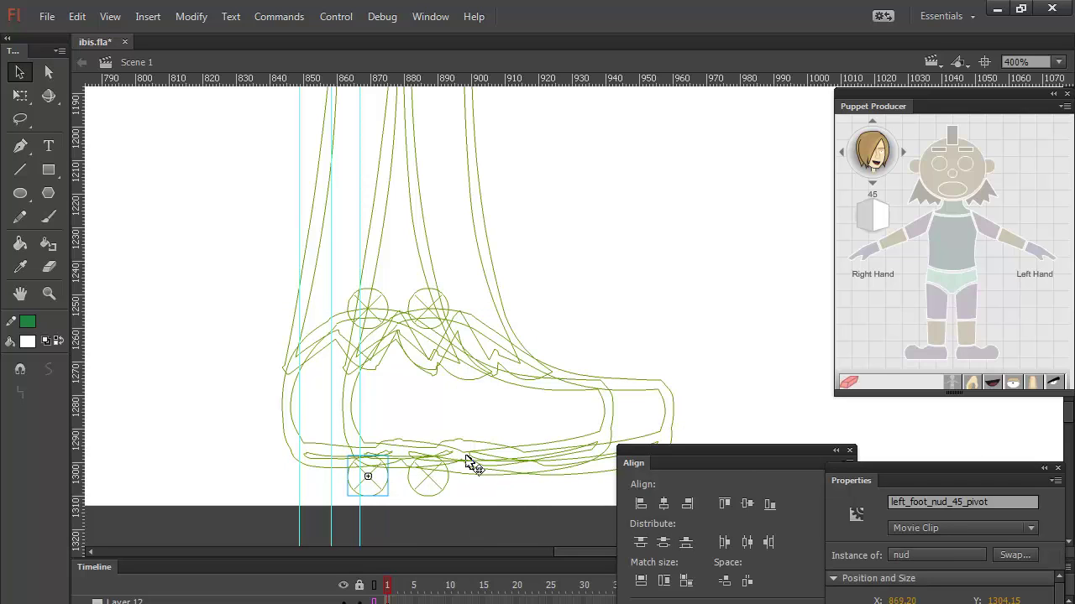
pyautogui.click(433, 479)
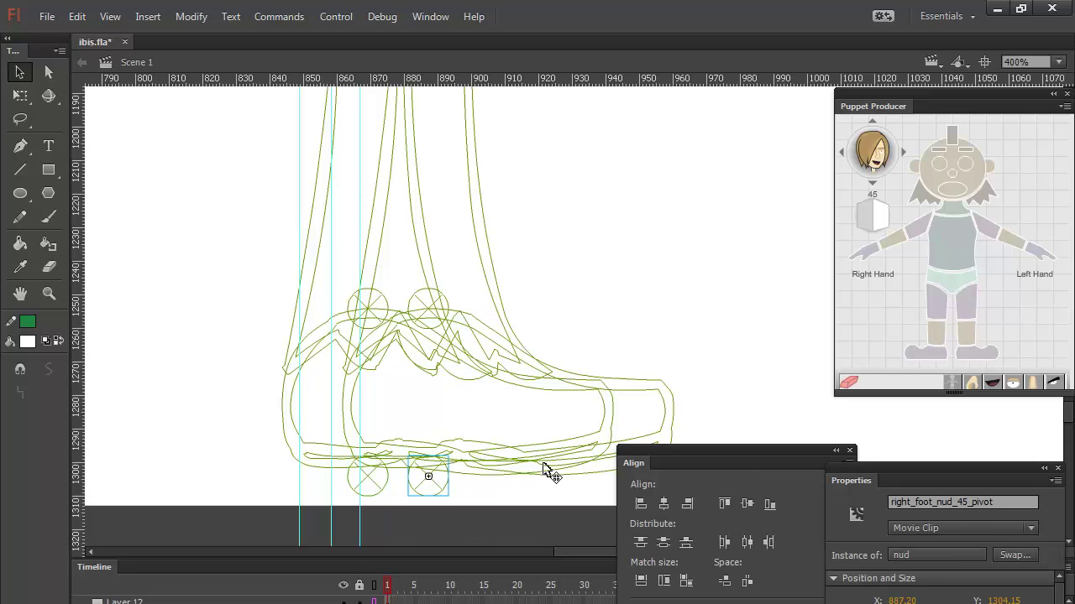
pyautogui.click(579, 449)
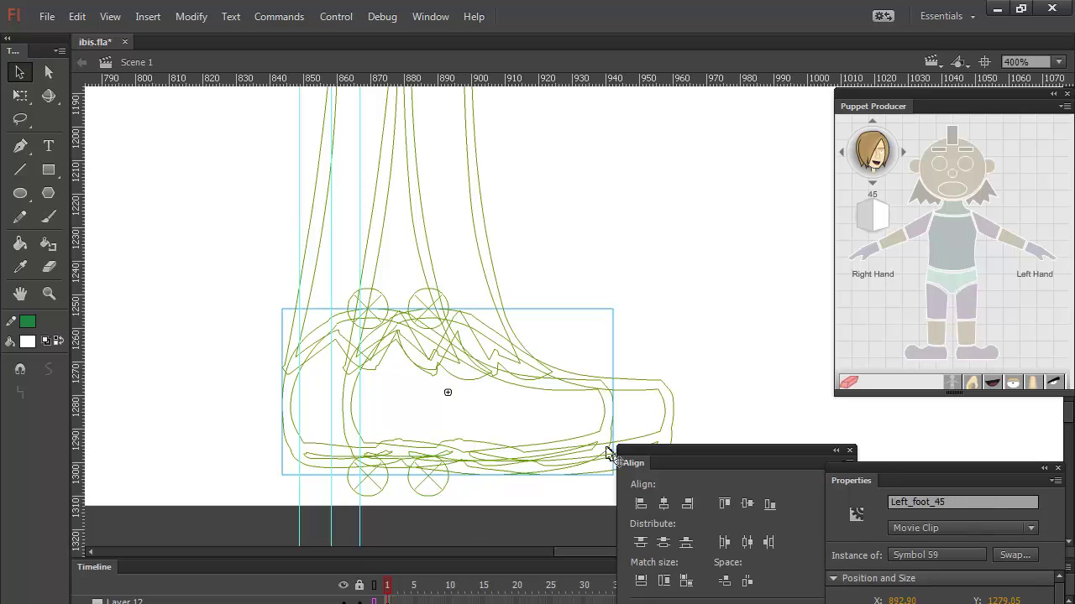
pyautogui.click(660, 415)
pyautogui.click(426, 304)
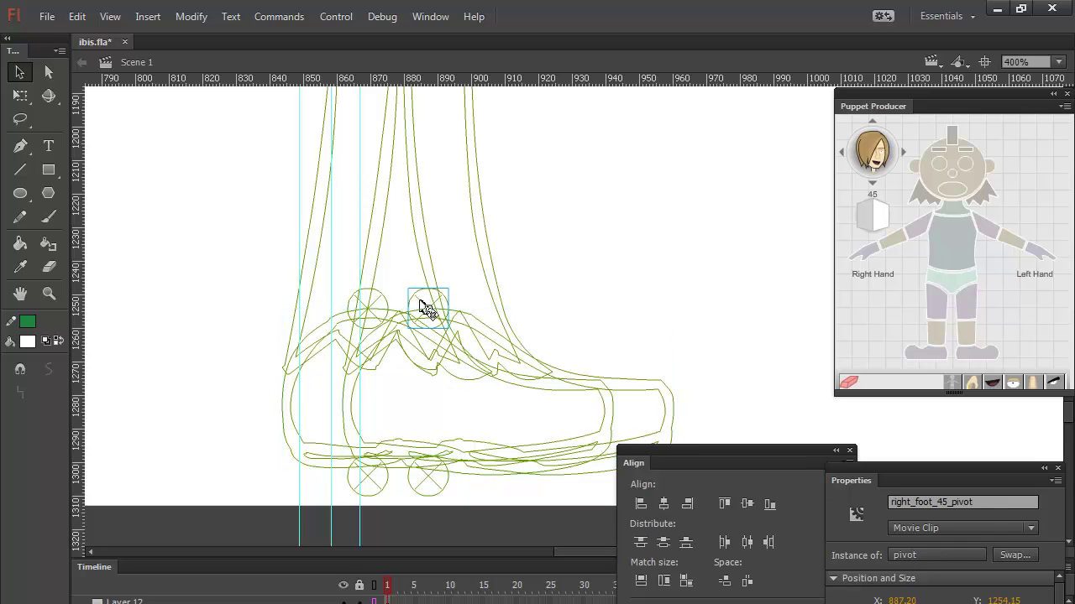
pyautogui.click(422, 283)
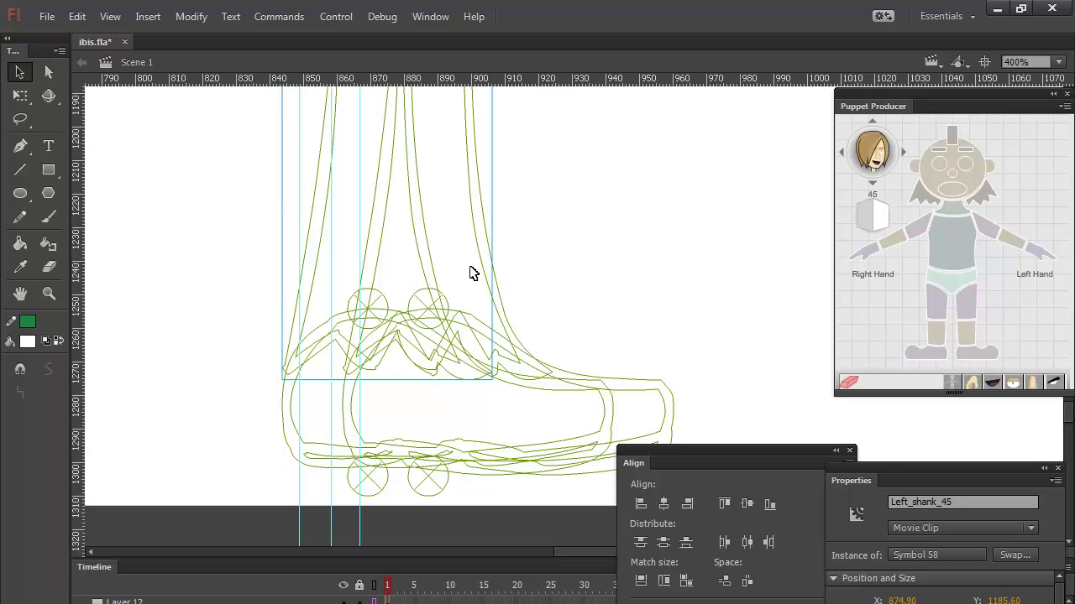
pyautogui.click(470, 294)
pyautogui.click(380, 301)
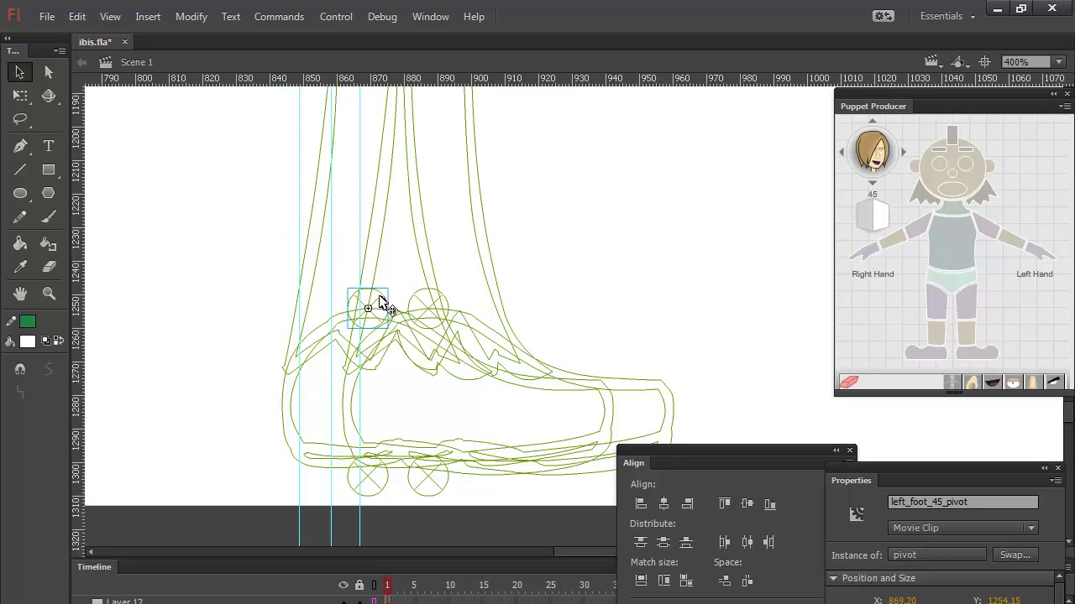
pyautogui.click(309, 311)
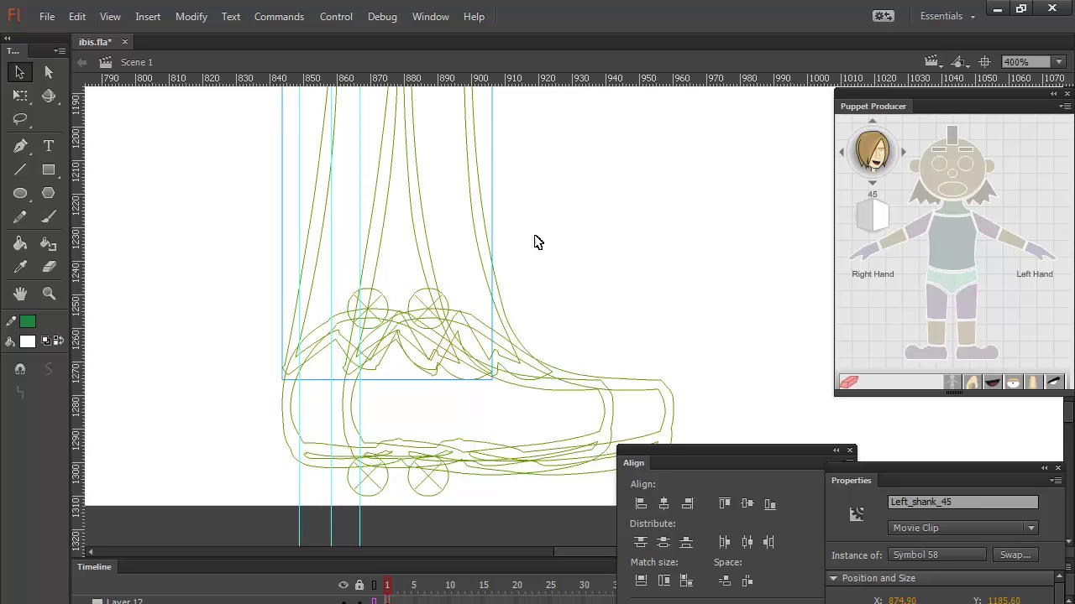
pyautogui.click(568, 207)
pyautogui.scroll(10, 498, 378)
pyautogui.hscroll(4, 498, 378)
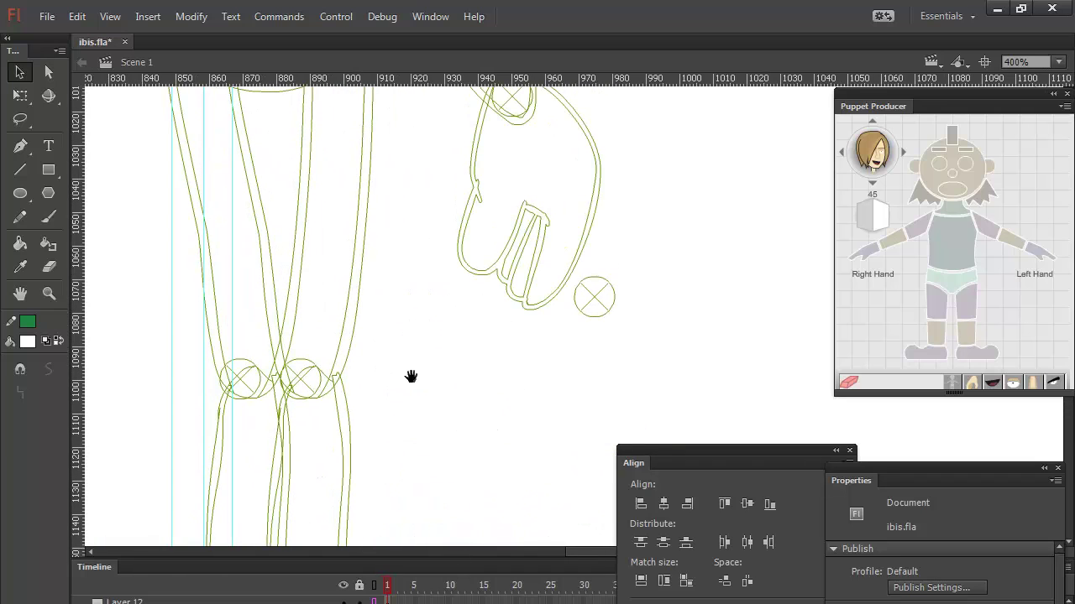
pyautogui.click(300, 382)
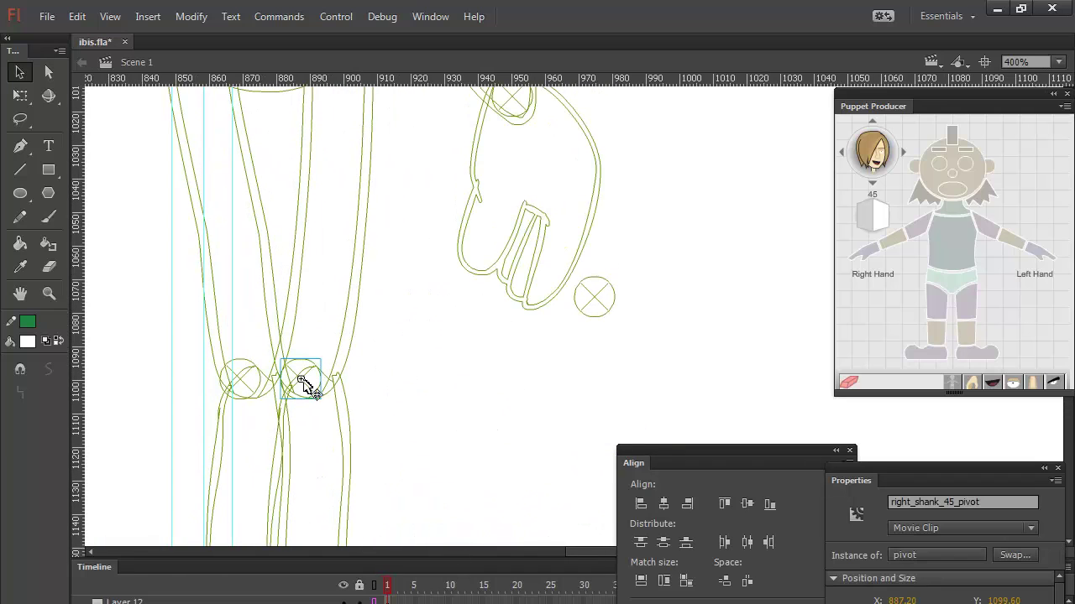
pyautogui.click(241, 386)
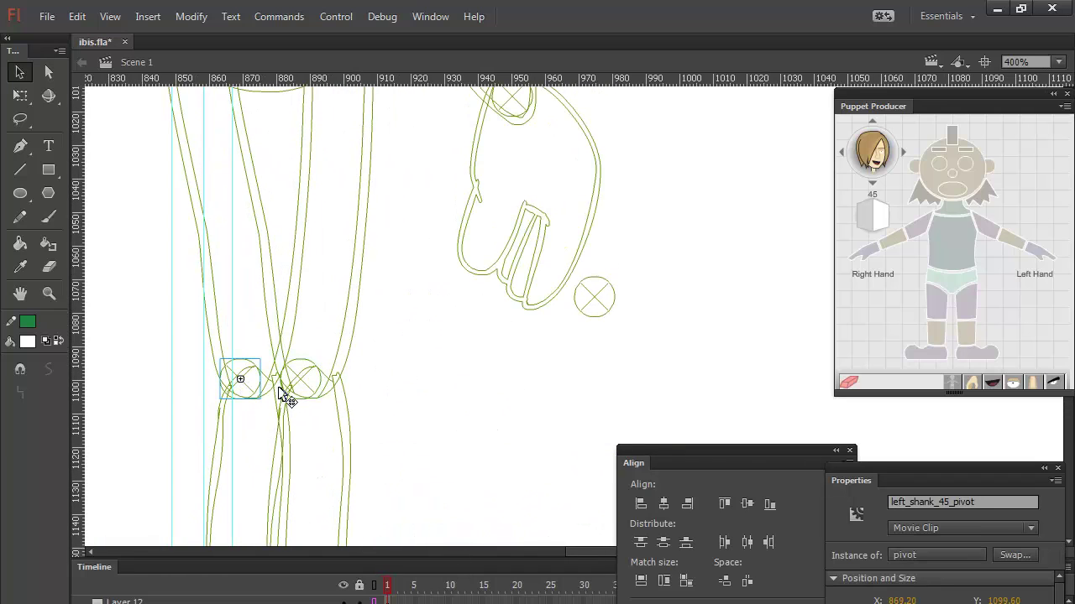
# Rename the two nud instances beside the hands to right_hand_nud_45_pivot and left_hand_nud_45_pivot
pyautogui.click(601, 305)
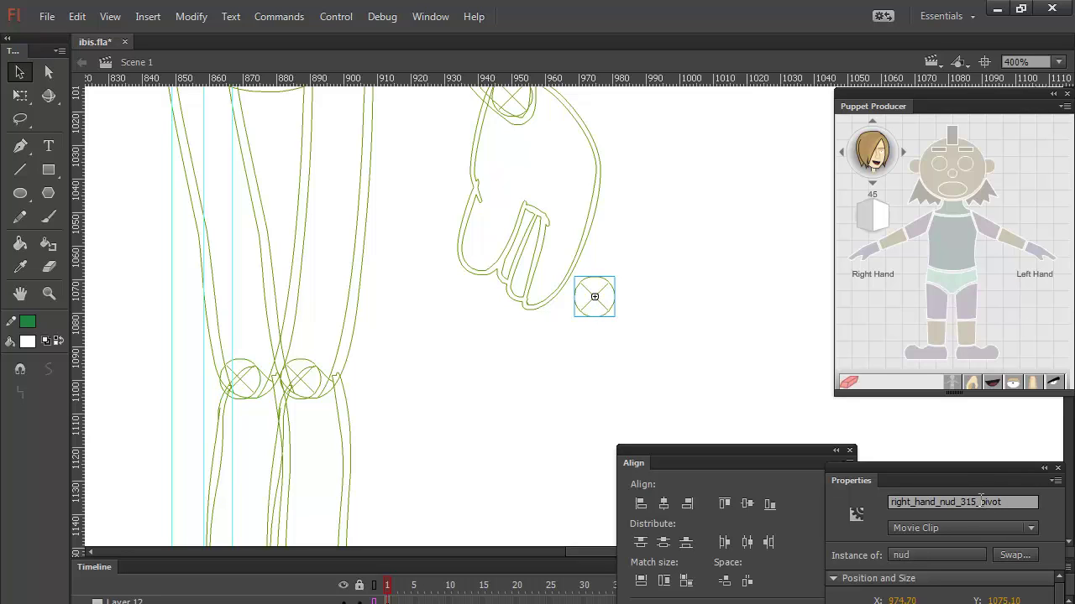
pyautogui.moveTo(979, 501); pyautogui.dragTo(961, 501)
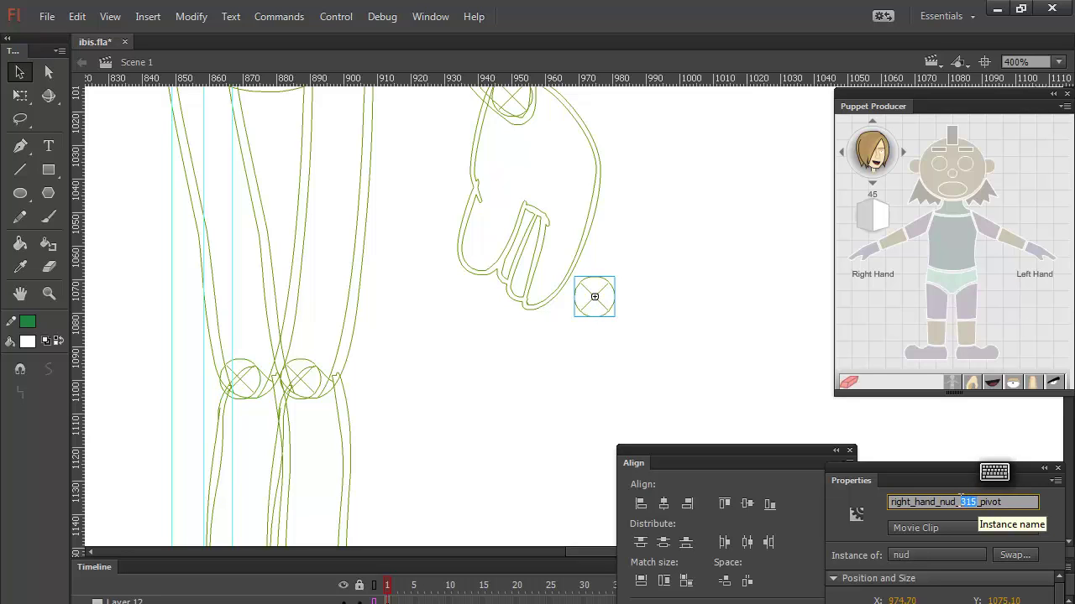
pyautogui.write('45')
pyautogui.click(590, 225)
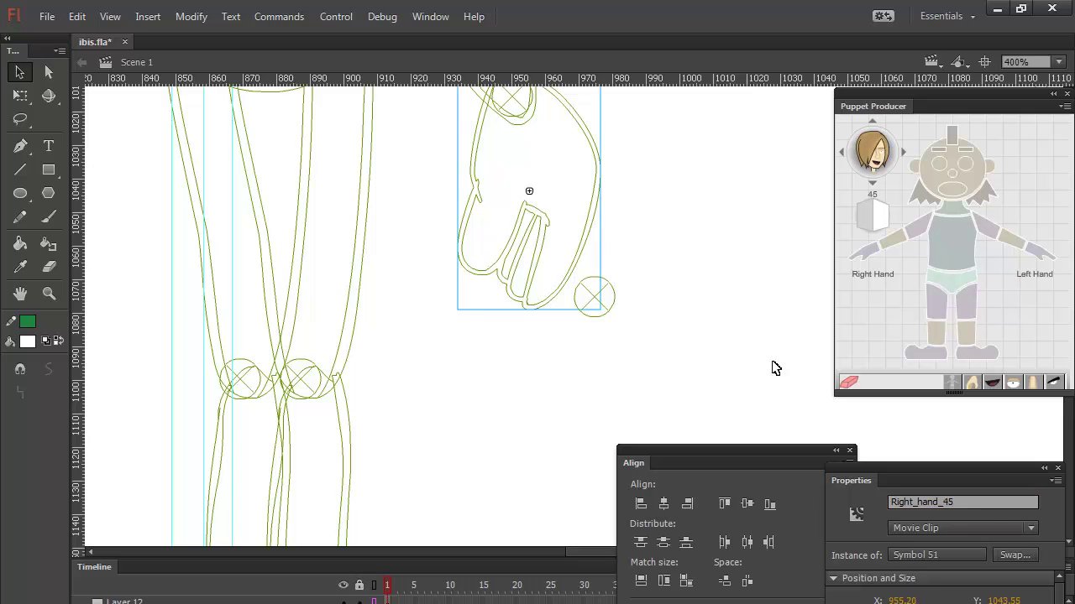
pyautogui.click(328, 336)
pyautogui.moveTo(314, 280); pyautogui.dragTo(576, 321)
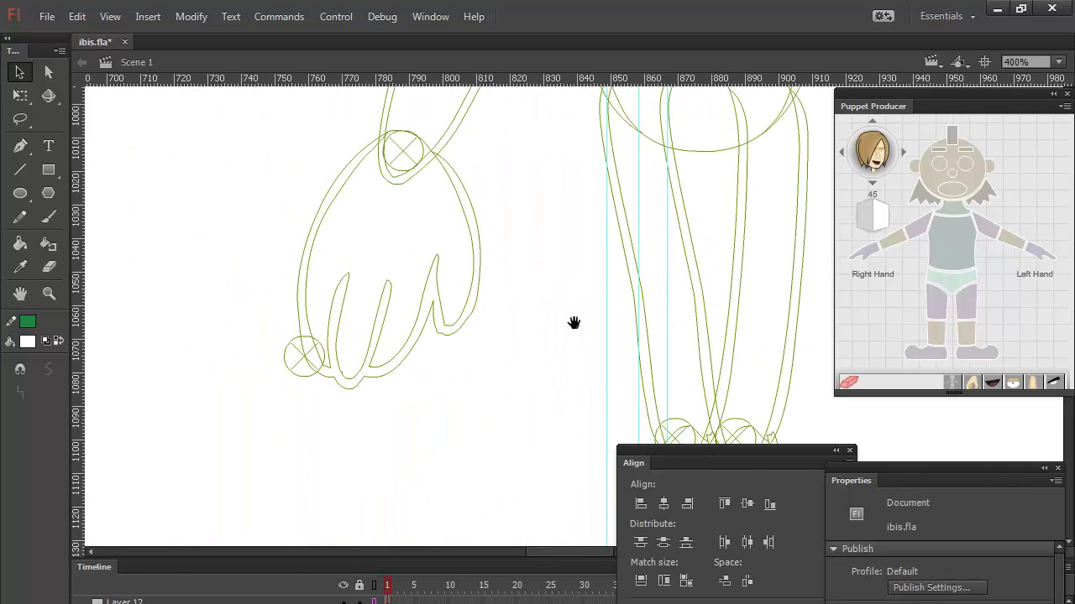
pyautogui.click(307, 364)
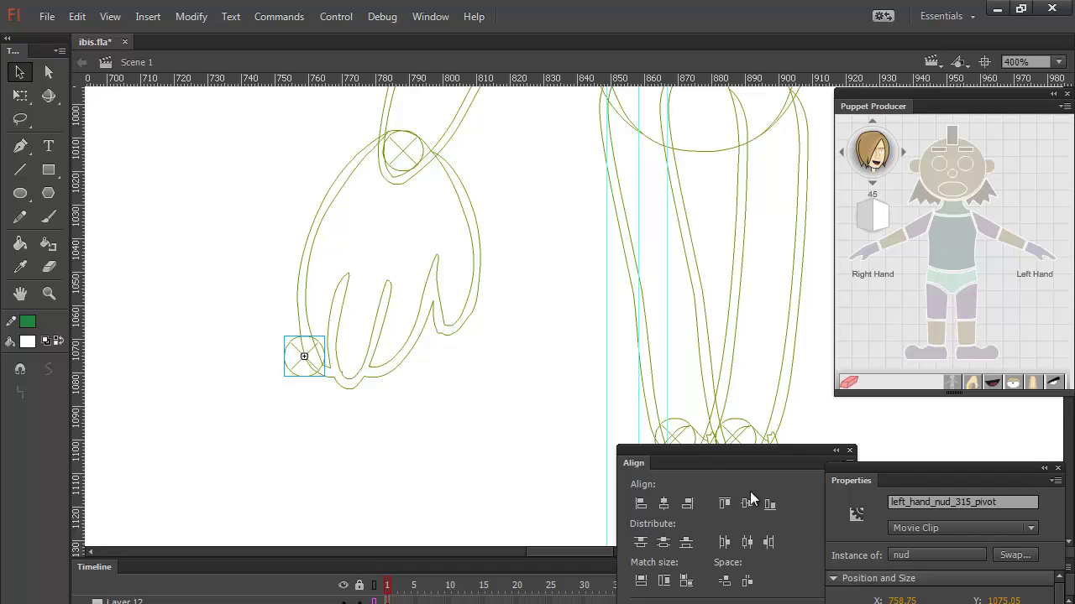
pyautogui.moveTo(972, 502); pyautogui.dragTo(966, 503)
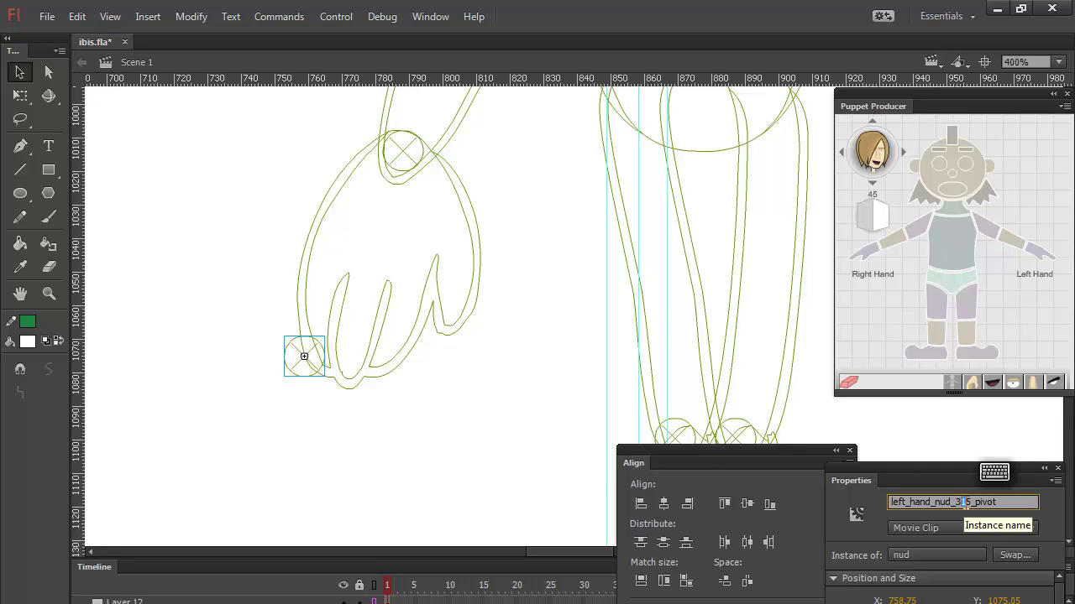
pyautogui.press('BackSpace')
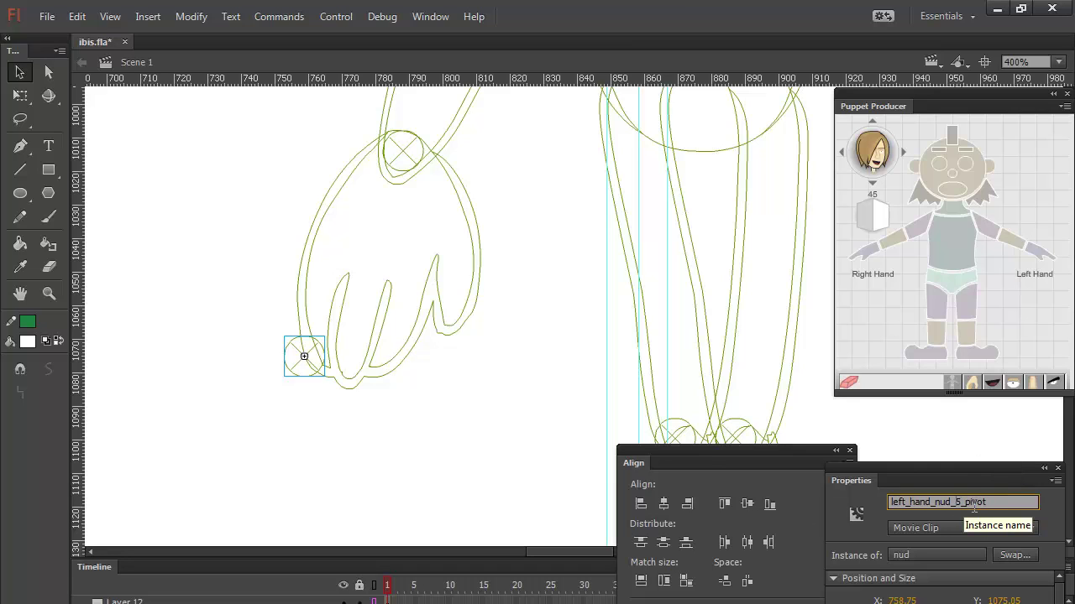
pyautogui.click(576, 288)
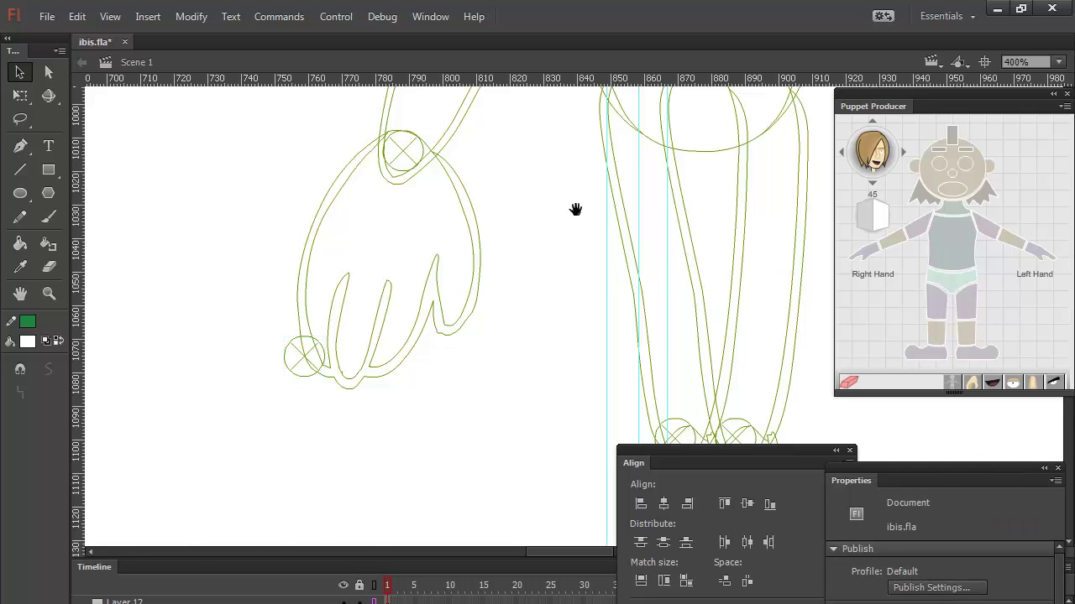
# Check the instance names of the left wrist and left elbow pivots for the 45 tag
pyautogui.moveTo(576, 209); pyautogui.dragTo(516, 336)
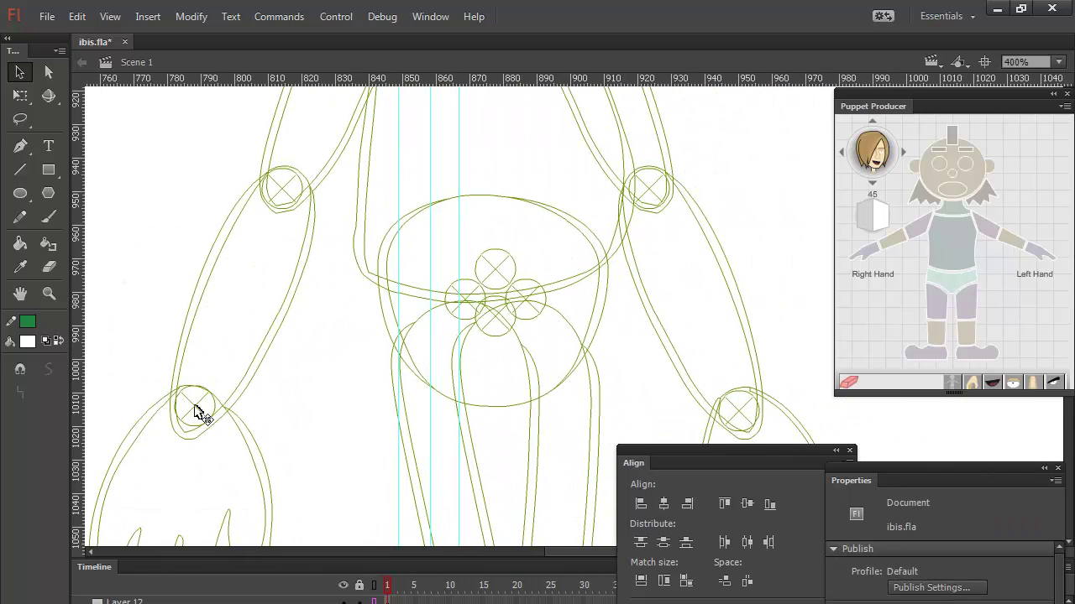
pyautogui.click(250, 467)
pyautogui.click(194, 412)
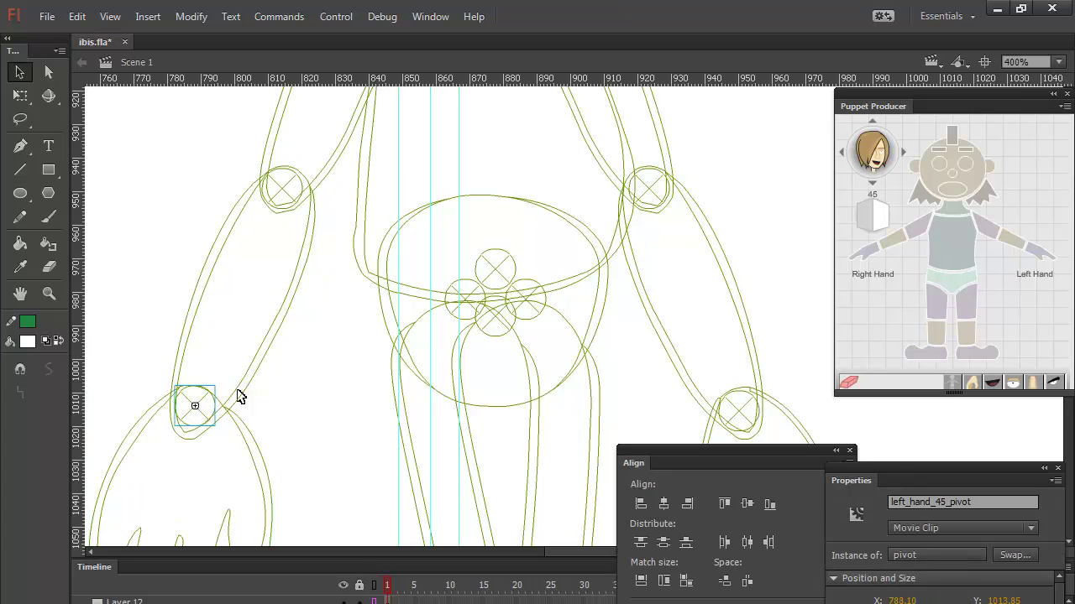
pyautogui.click(292, 196)
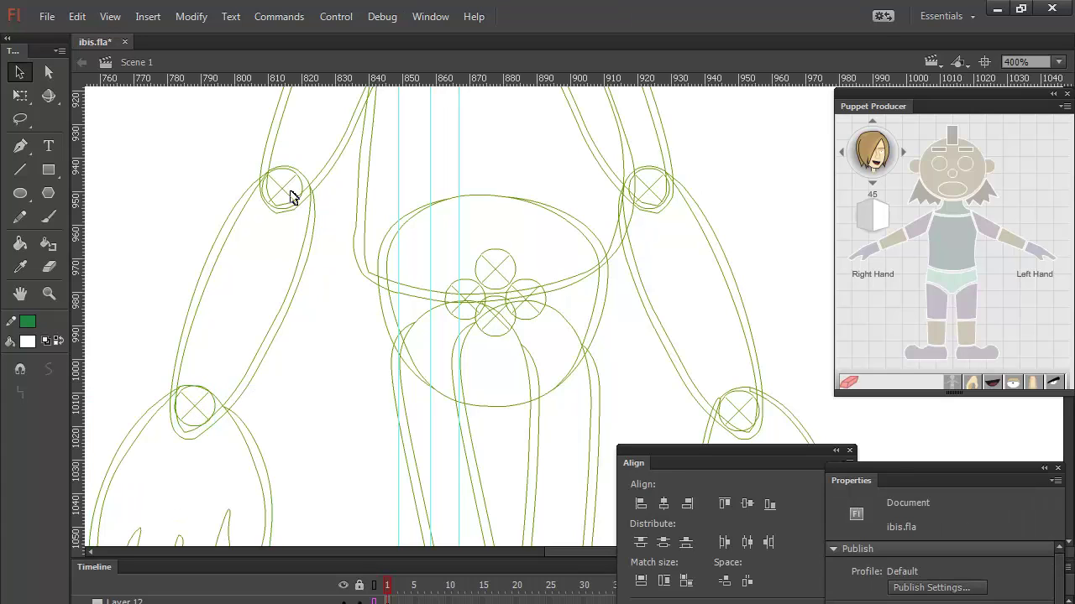
pyautogui.click(294, 200)
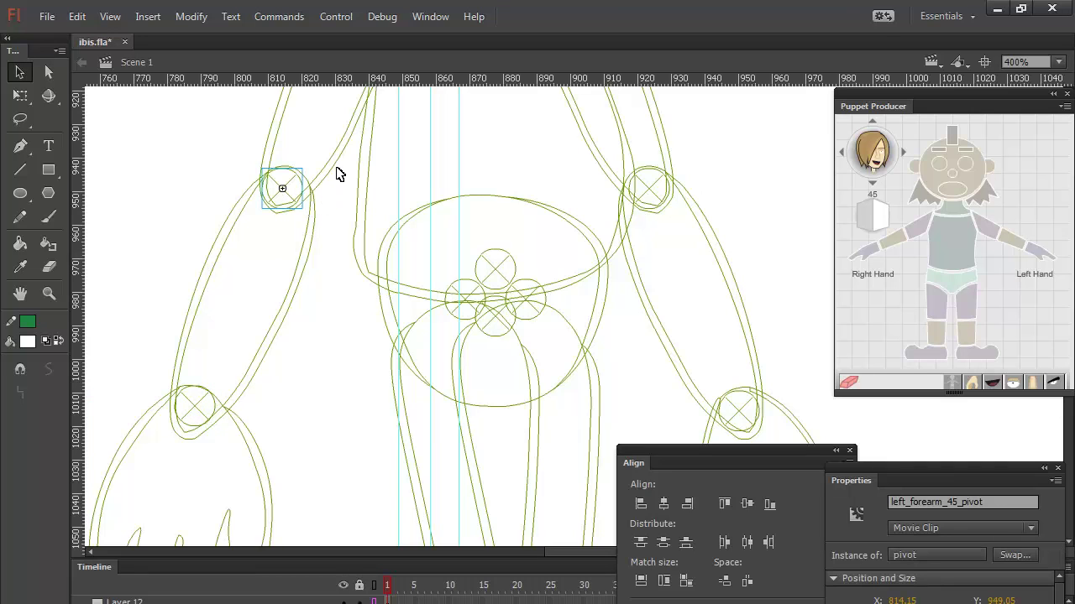
pyautogui.click(337, 172)
pyautogui.click(348, 175)
pyautogui.click(584, 186)
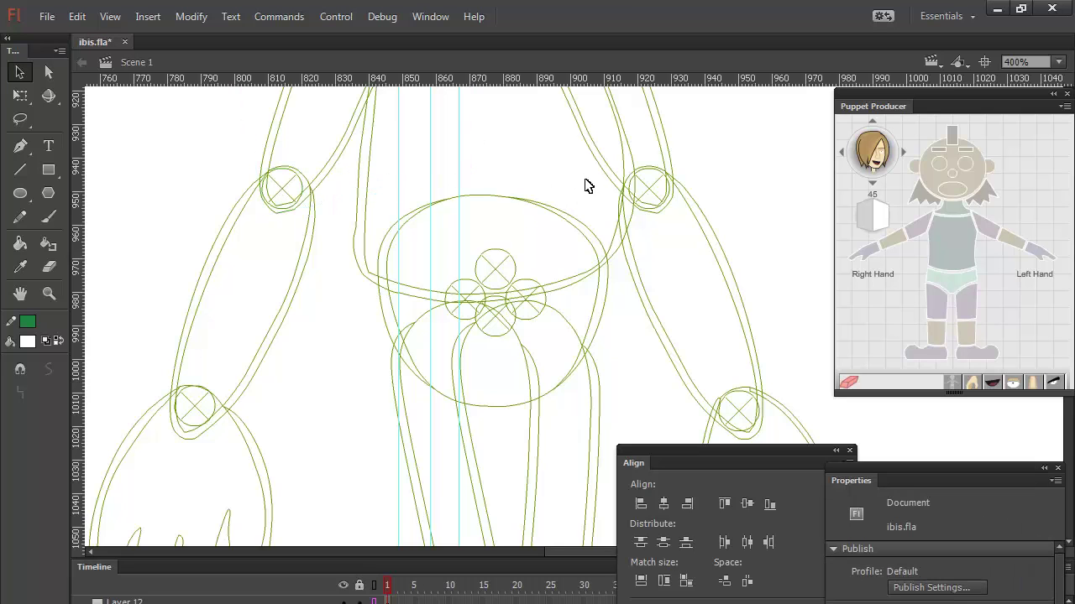
# Check the instance names of the left eye and back hair pivots on the 45-degree figure's head
pyautogui.moveTo(666, 181); pyautogui.dragTo(542, 400)
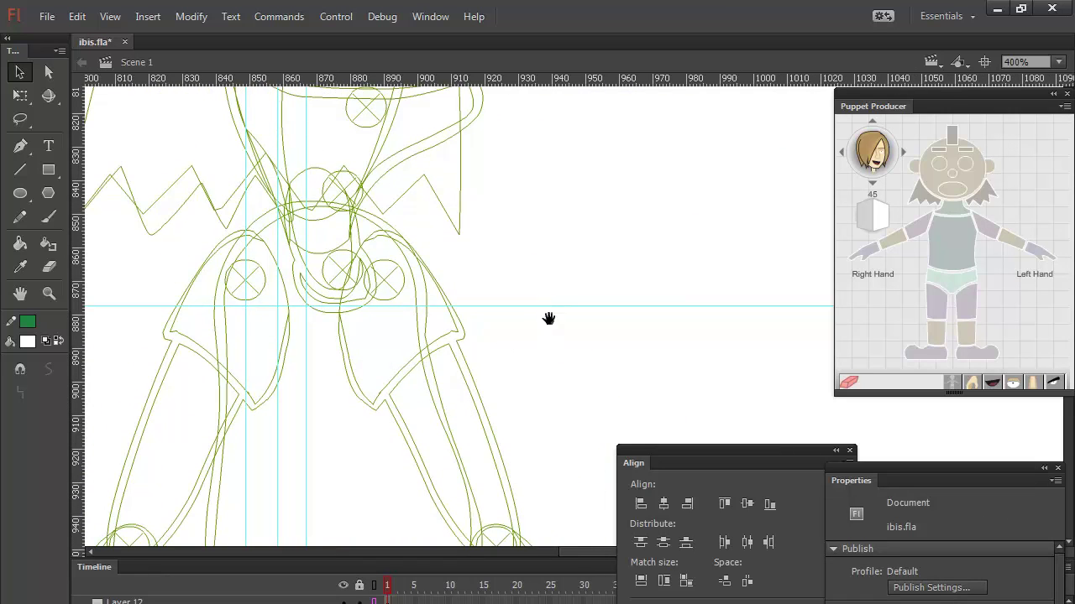
pyautogui.moveTo(549, 317); pyautogui.dragTo(534, 374)
pyautogui.hotkey('ctrl', '-')
pyautogui.hotkey('ctrl', '-')
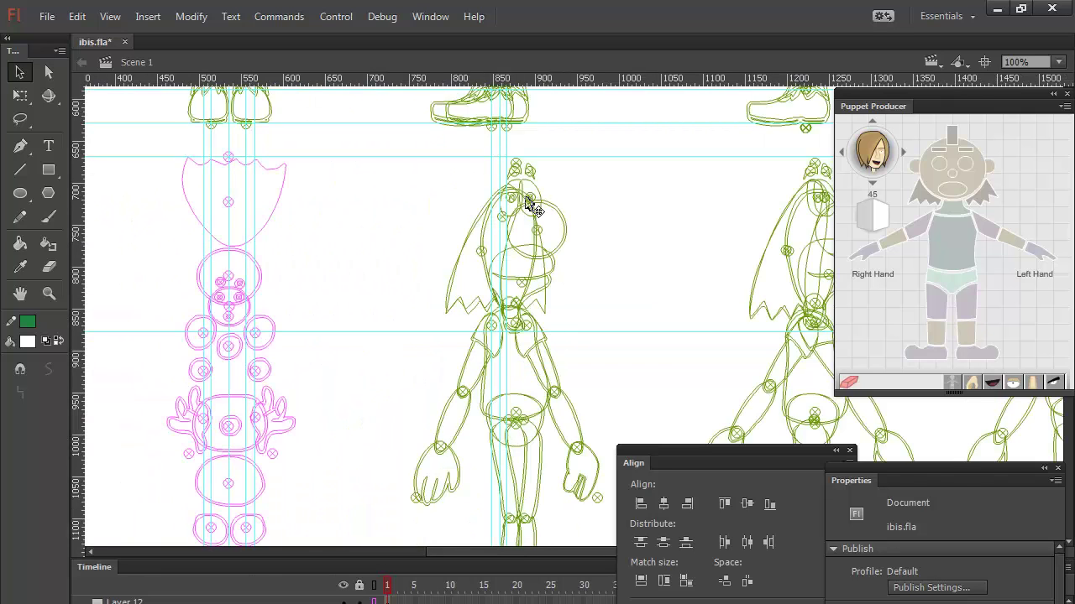
pyautogui.click(511, 199)
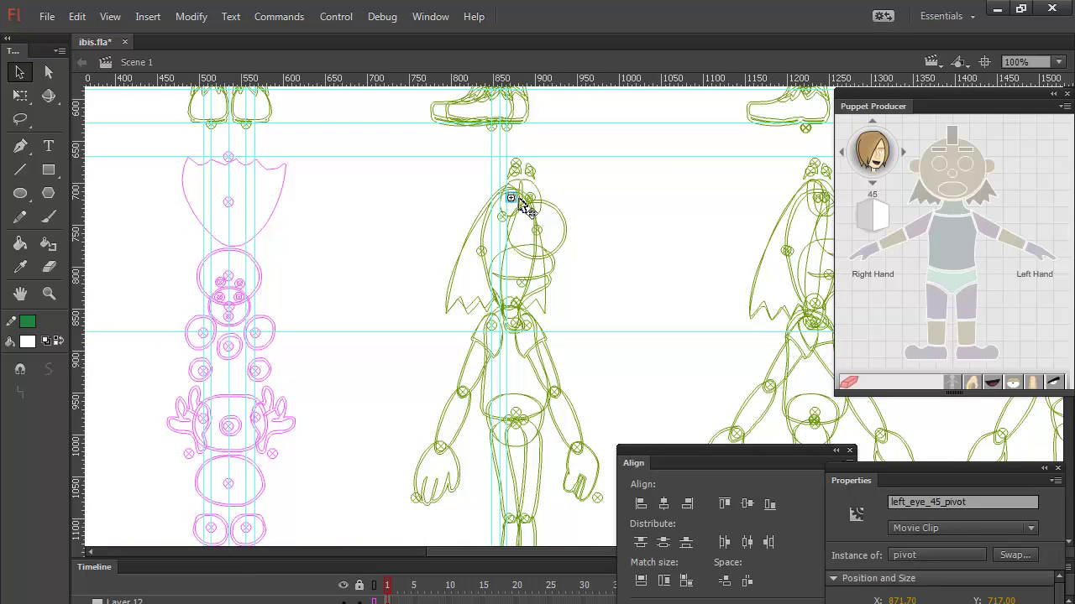
pyautogui.click(506, 225)
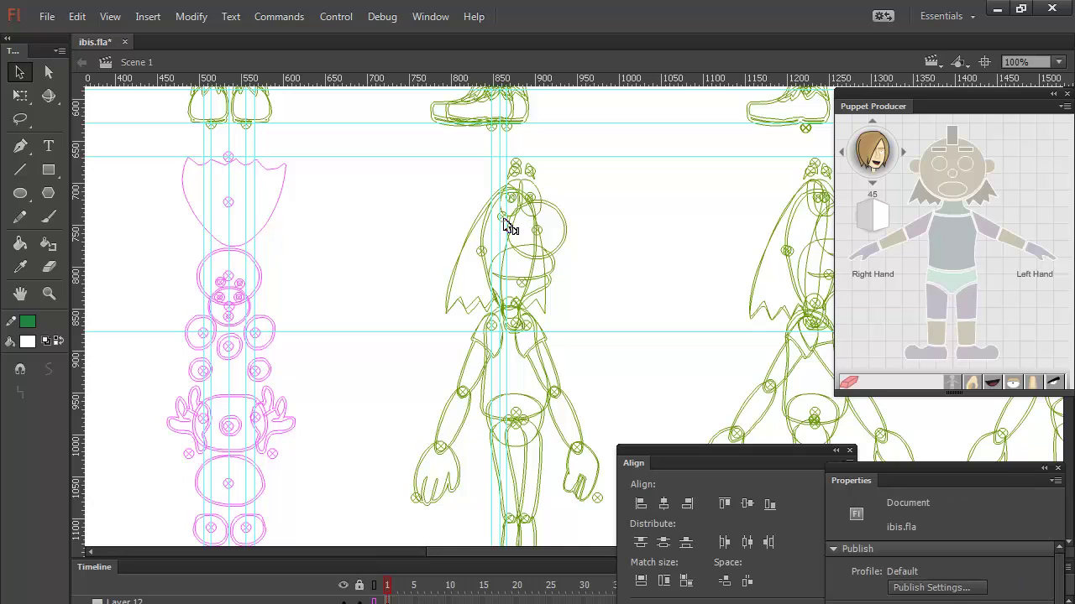
pyautogui.moveTo(852, 481); pyautogui.dragTo(769, 417)
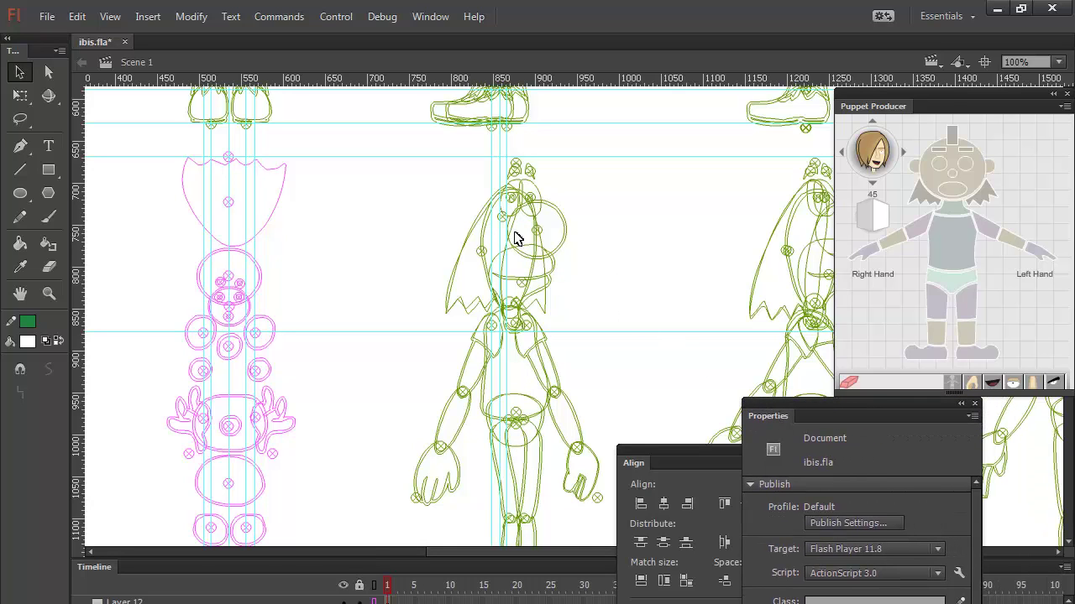
pyautogui.click(510, 198)
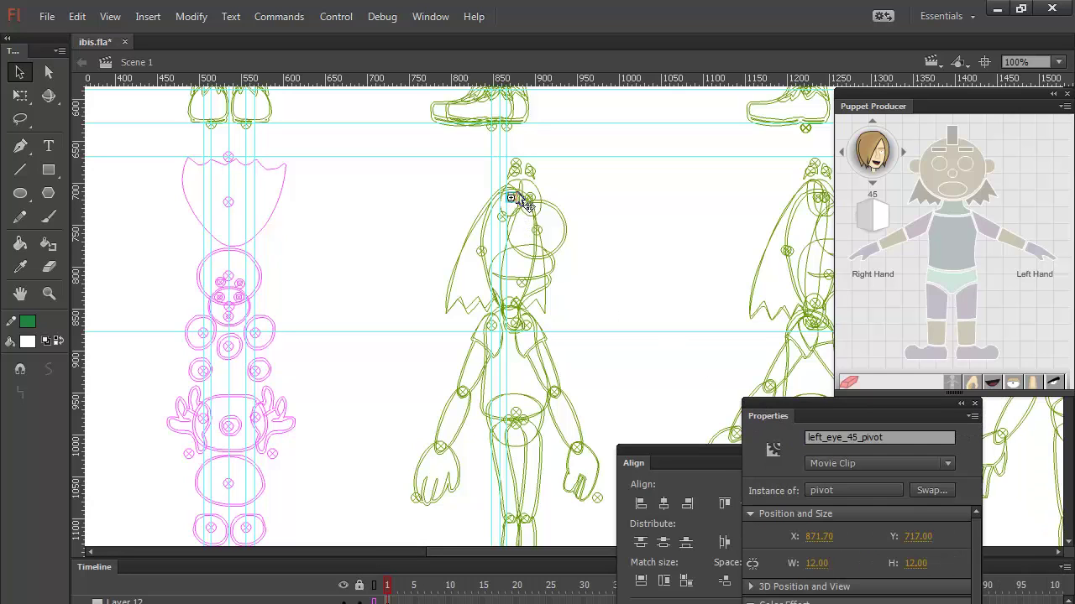
pyautogui.click(509, 223)
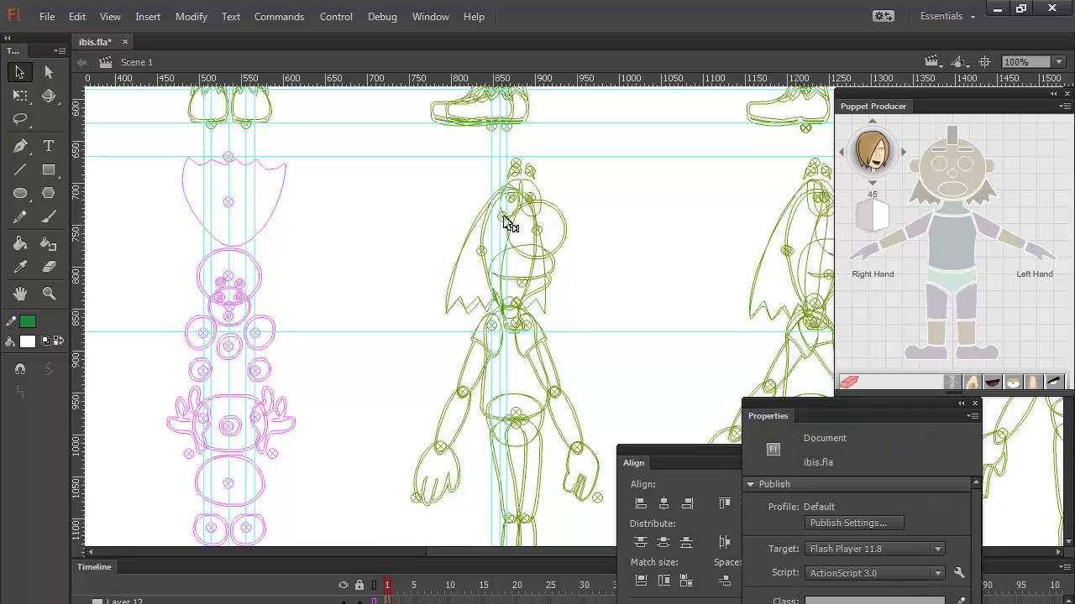
pyautogui.click(505, 220)
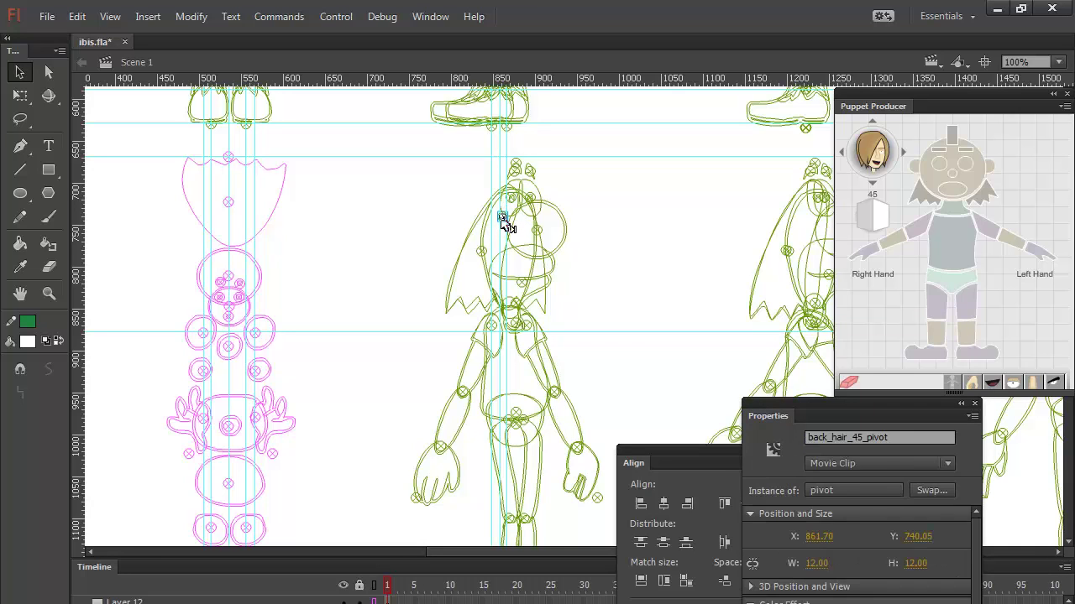
# Select all the parts and pivots of the lower-row 45-degree figure from head to feet
pyautogui.click(619, 215)
pyautogui.moveTo(399, 145); pyautogui.dragTo(617, 555)
pyautogui.moveTo(612, 288); pyautogui.dragTo(593, 225)
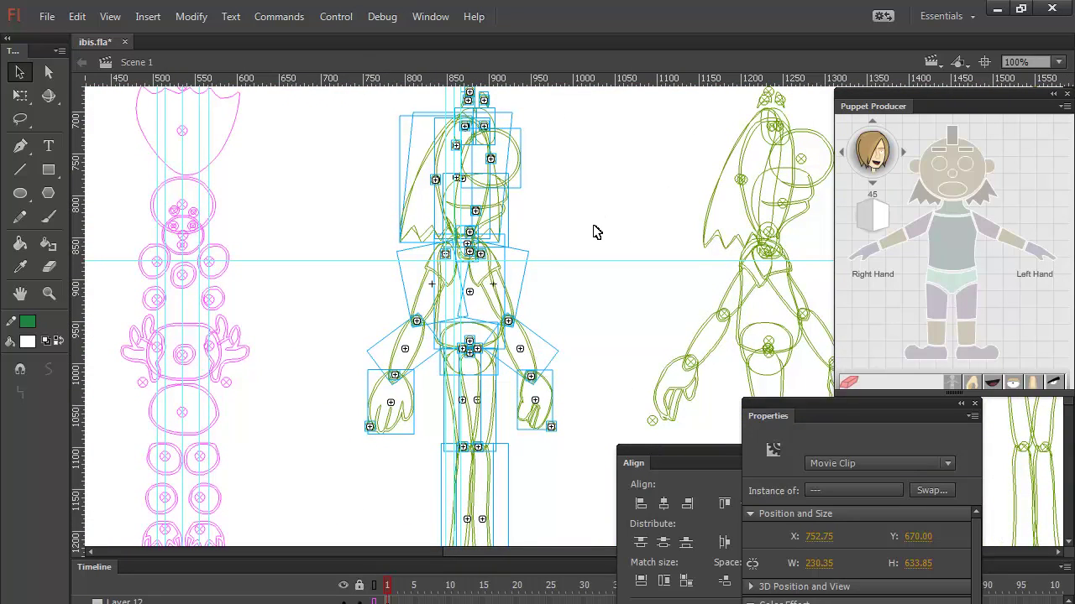
pyautogui.hotkey('ctrl', '=')
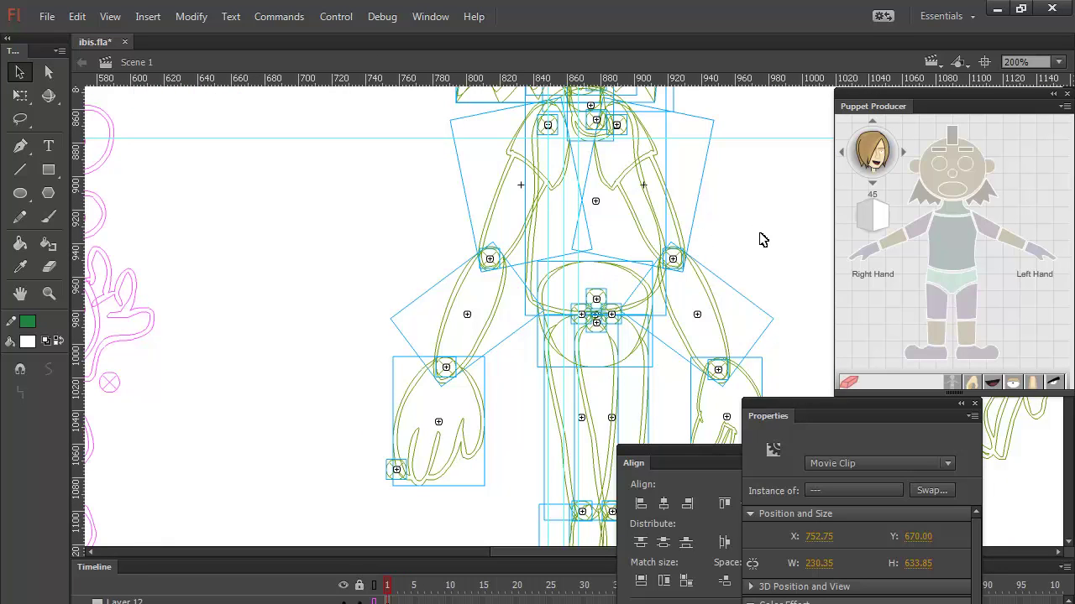
pyautogui.moveTo(736, 115); pyautogui.dragTo(652, 339)
pyautogui.moveTo(645, 102); pyautogui.dragTo(648, 293)
pyautogui.moveTo(638, 411); pyautogui.dragTo(684, 257)
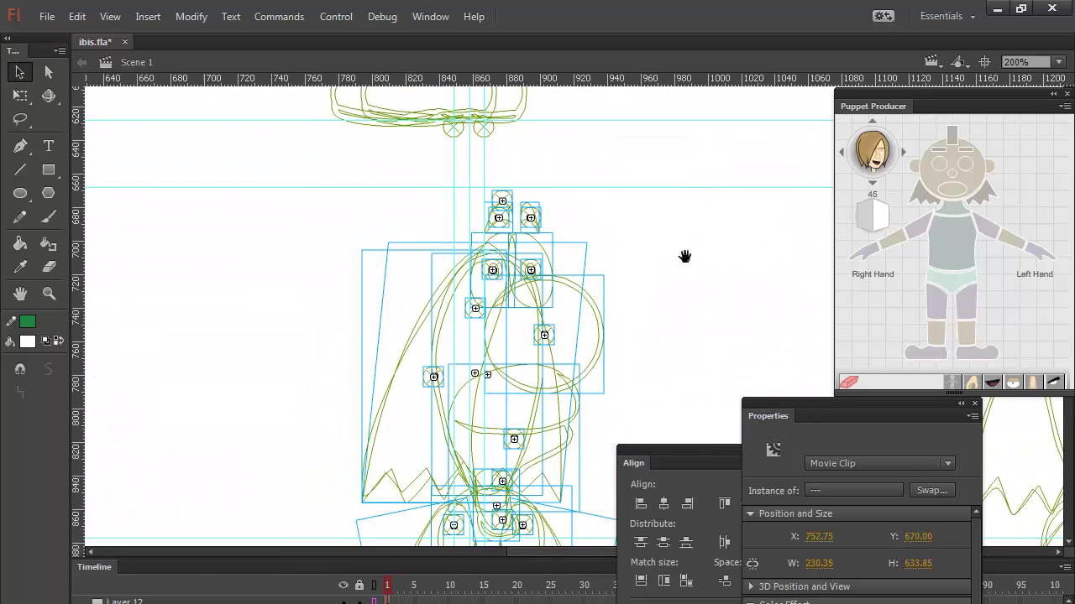
pyautogui.moveTo(660, 380); pyautogui.dragTo(667, 169)
pyautogui.scroll(-10, 667, 170)
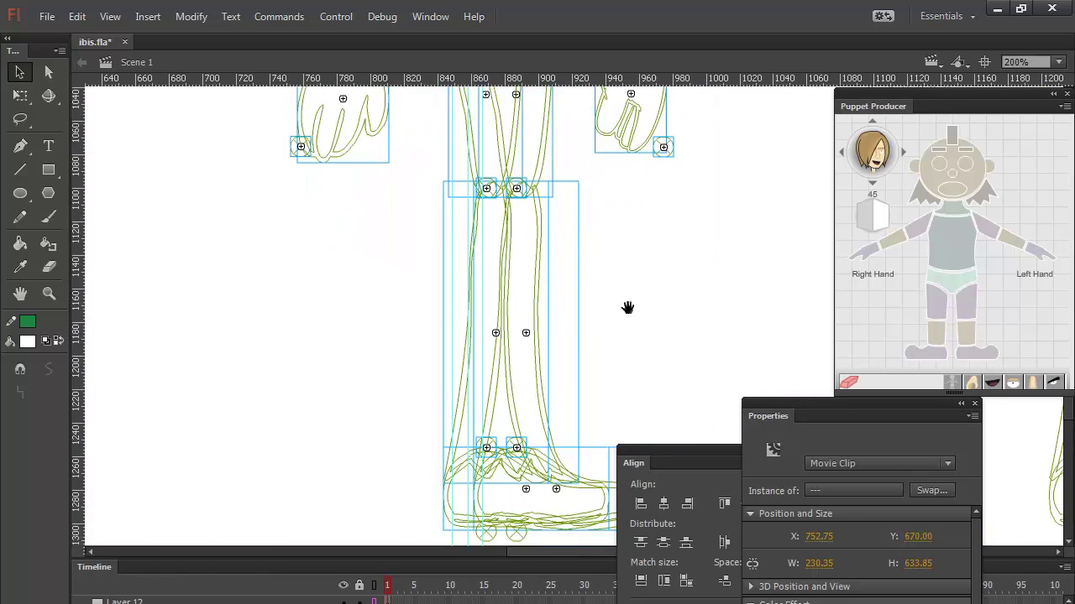
pyautogui.press('Left')
pyautogui.press('Left')
pyautogui.press('Left')
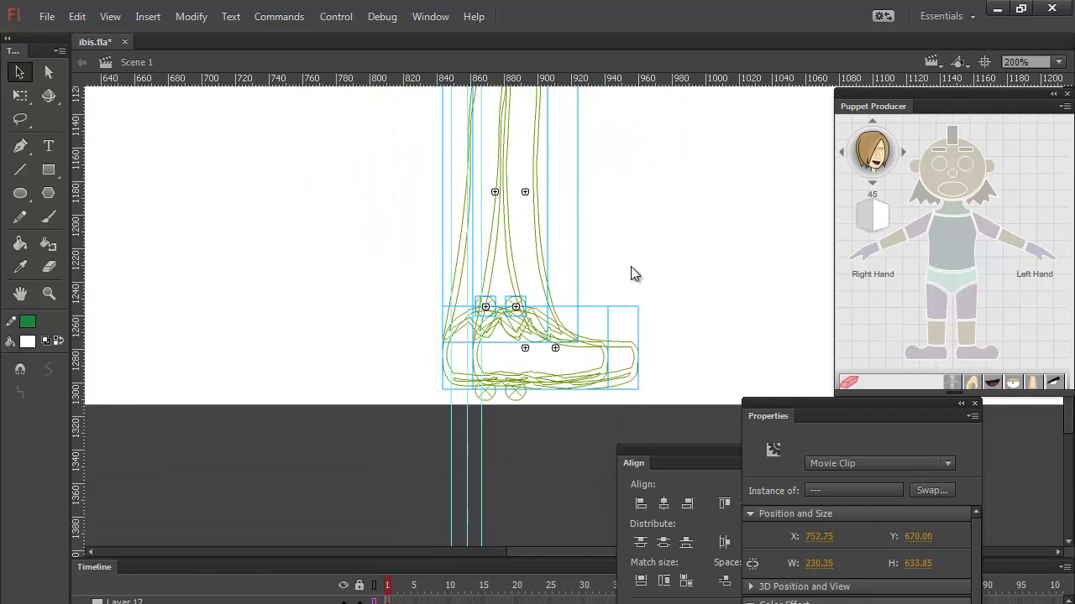
pyautogui.click(631, 269)
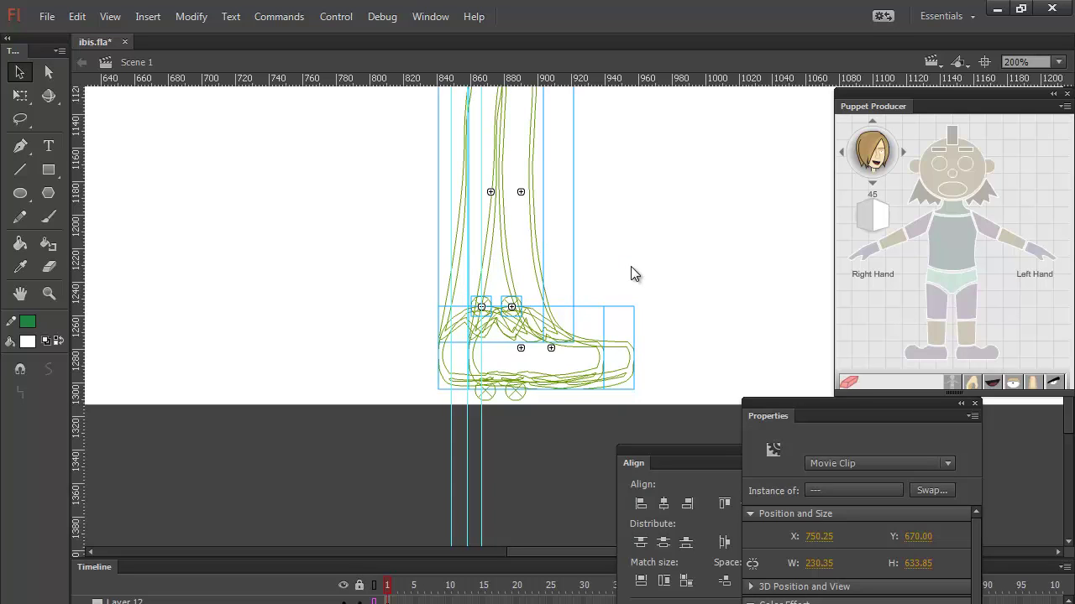
# Add the two foot nuds to the selection and nudge the whole 45-degree figure left until its ankle and foot pivots align with the vertical guides
pyautogui.keyDown('shift'); pyautogui.click(508, 398); pyautogui.keyUp('shift')
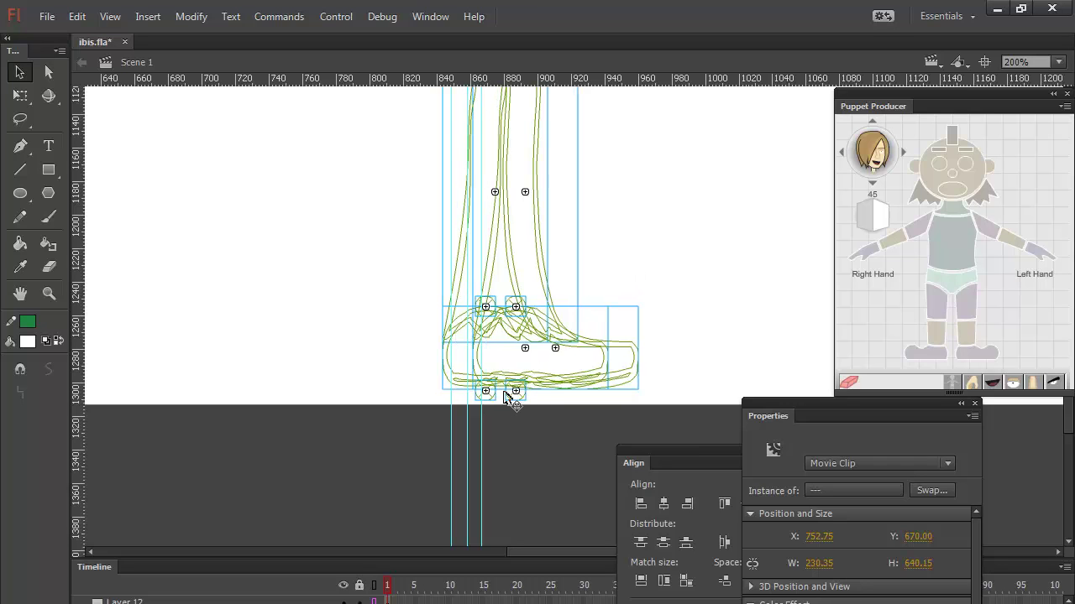
pyautogui.press('Left')
pyautogui.press('Left')
pyautogui.press('Left')
pyautogui.press('Left')
pyautogui.press('Left')
pyautogui.press('Left')
pyautogui.press('Left')
pyautogui.press('Left')
pyautogui.press('Left')
pyautogui.press('Left')
pyautogui.press('Left')
pyautogui.press('Left')
pyautogui.press('Left')
pyautogui.press('Left')
pyautogui.press('Left')
pyautogui.press('Left')
pyautogui.press('Left')
pyautogui.press('Left')
pyautogui.press('Left')
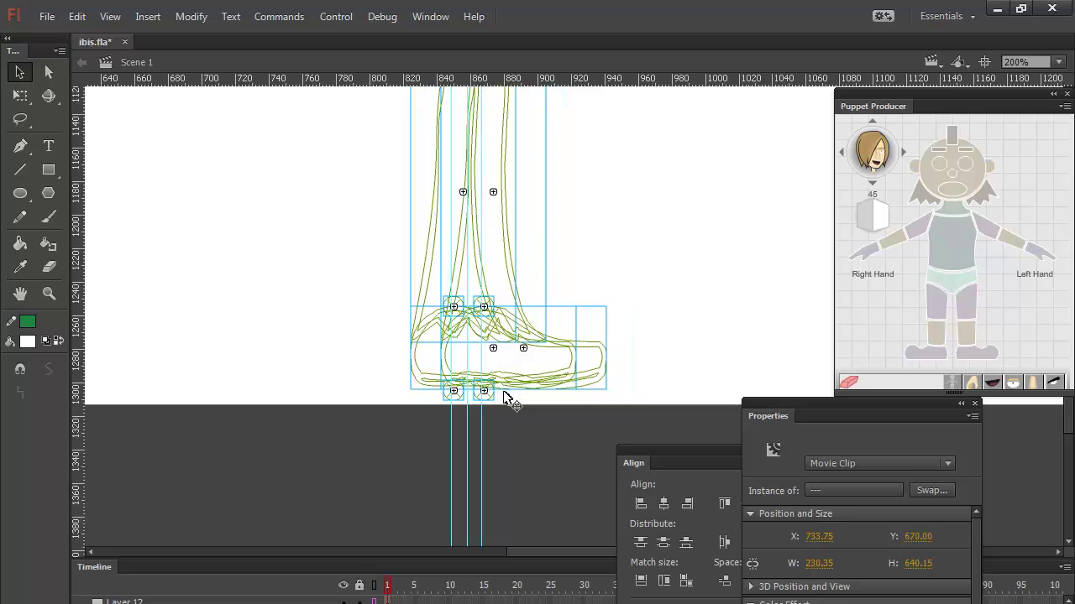
pyautogui.press('Left')
pyautogui.press('Left')
pyautogui.press('Left')
pyautogui.press('Left')
pyautogui.press('Right')
pyautogui.press('Right')
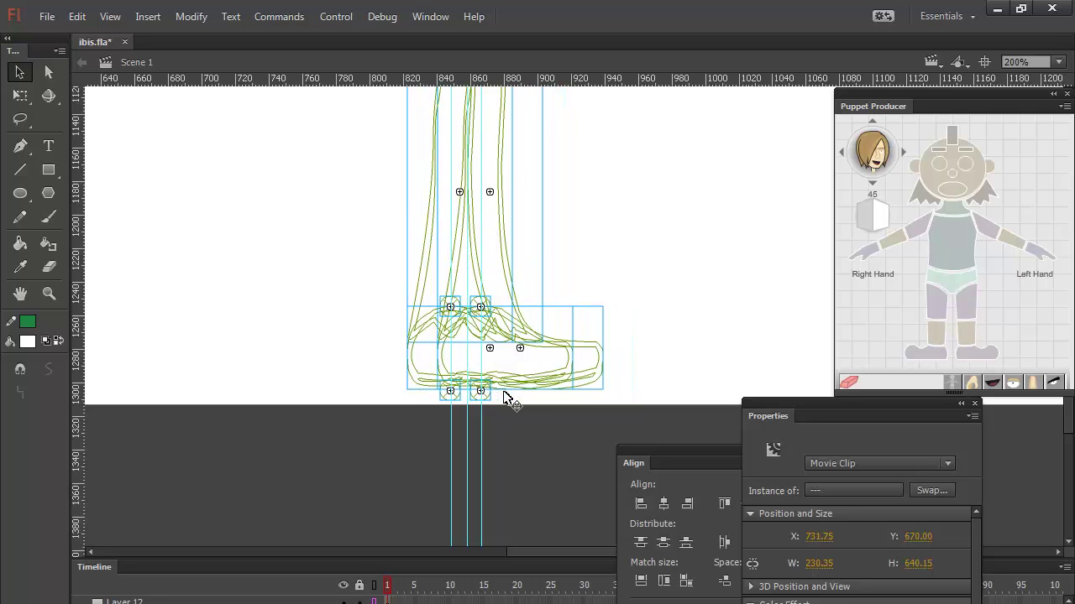
pyautogui.click(655, 269)
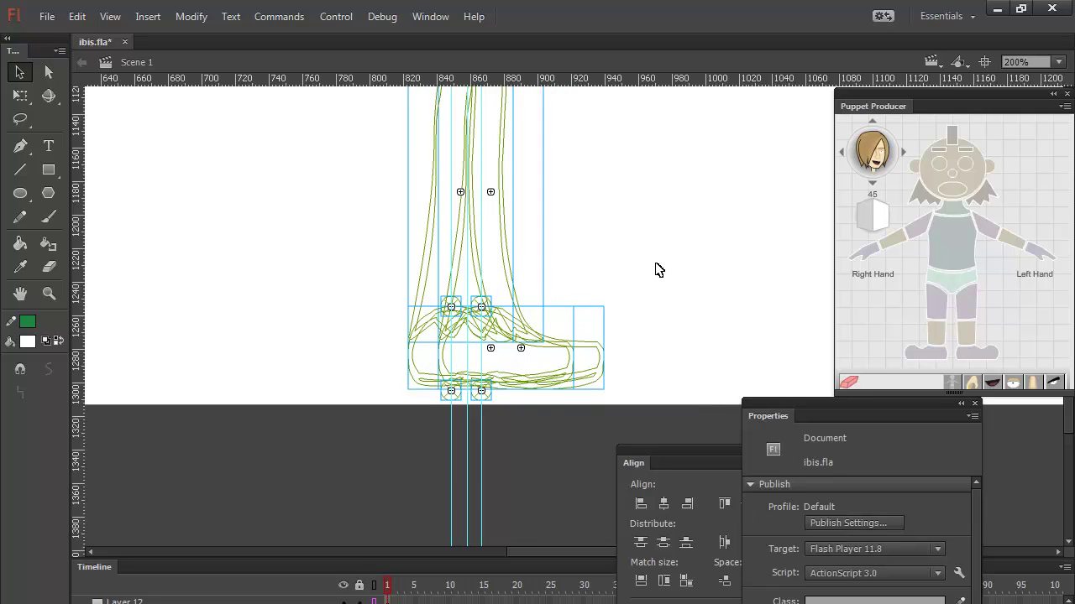
# Check the moved 45-degree figure's alignment with the vertical guides and the figure above it from feet to head
pyautogui.press('space')
pyautogui.moveTo(660, 204); pyautogui.dragTo(565, 558)
pyautogui.scroll(6, 566, 398)
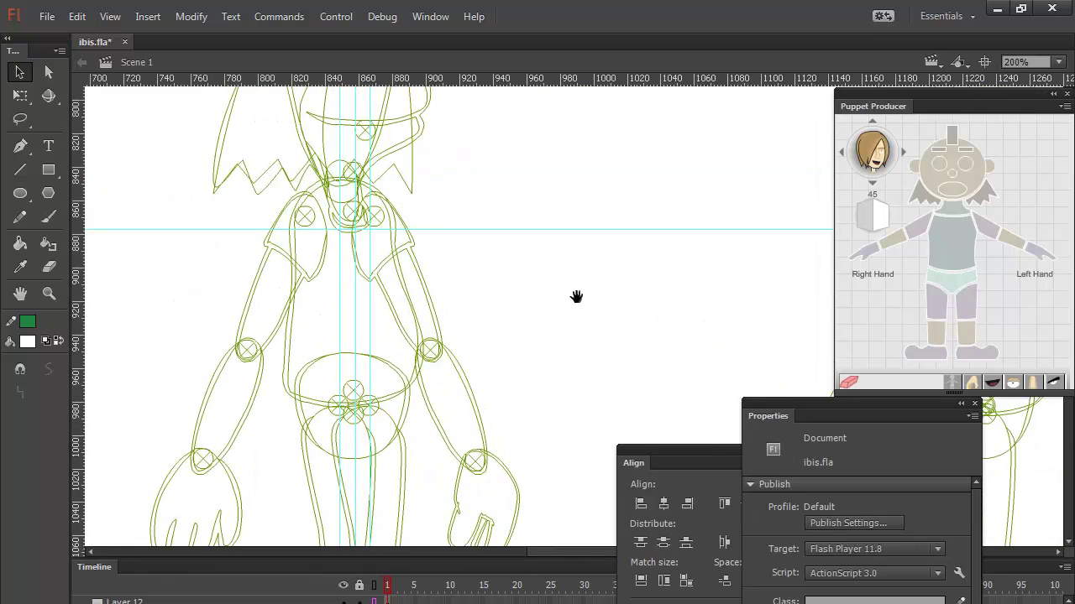
pyautogui.scroll(6, 595, 307)
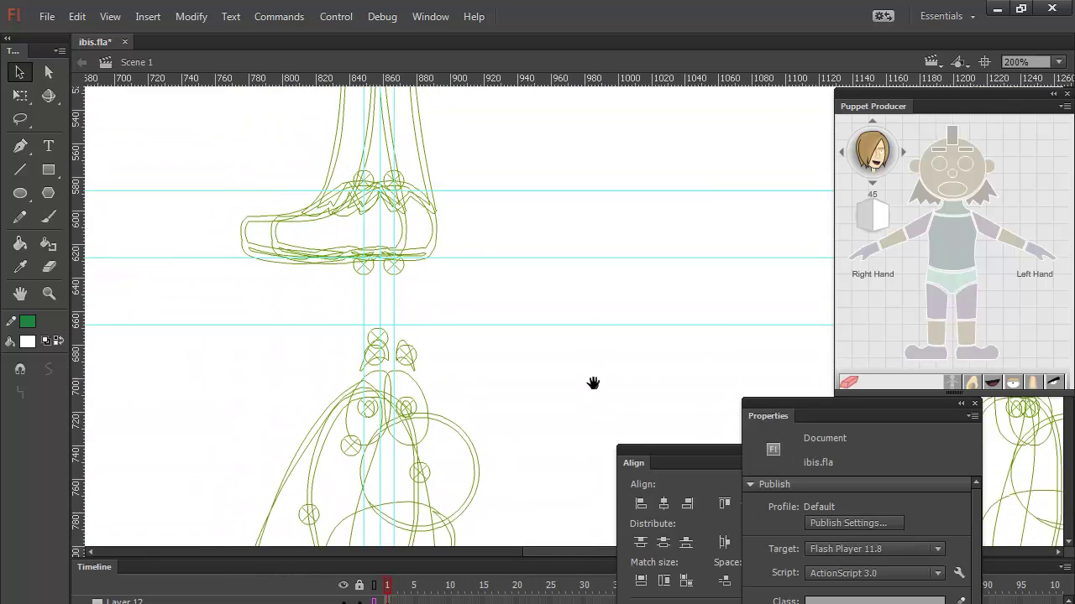
pyautogui.scroll(-6, 588, 360)
pyautogui.moveTo(608, 288); pyautogui.dragTo(537, 241)
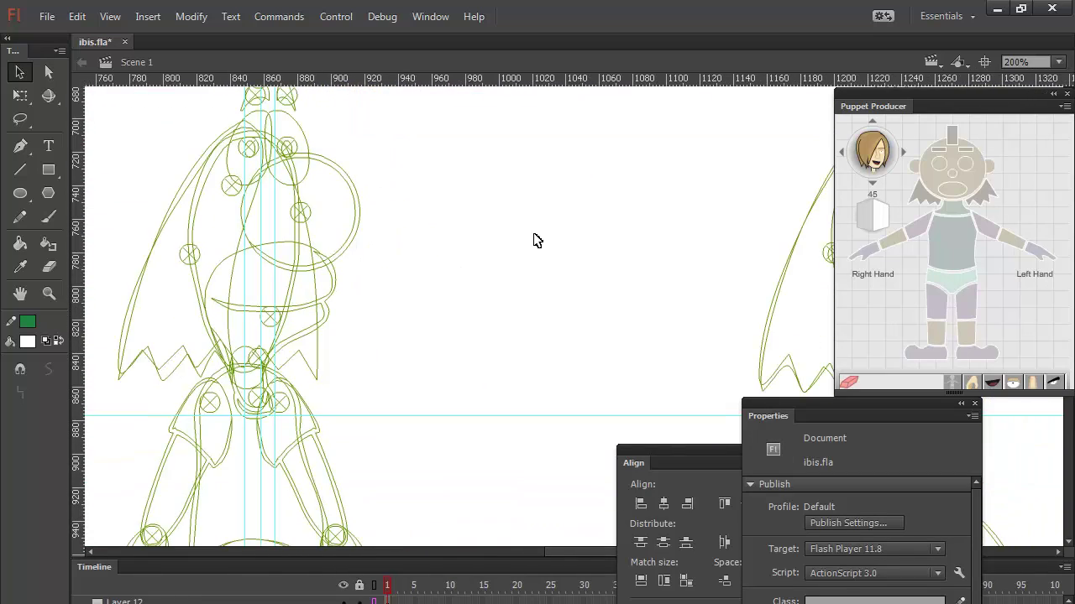
pyautogui.hotkey('ctrl', '-')
pyautogui.hotkey('ctrl', '-')
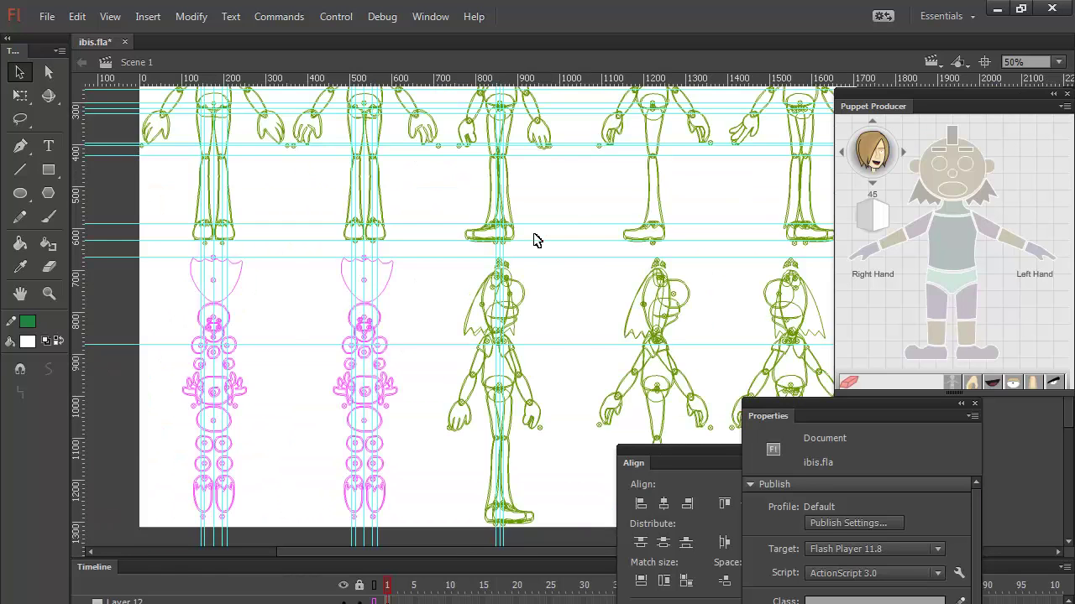
pyautogui.hotkey('ctrl', '=')
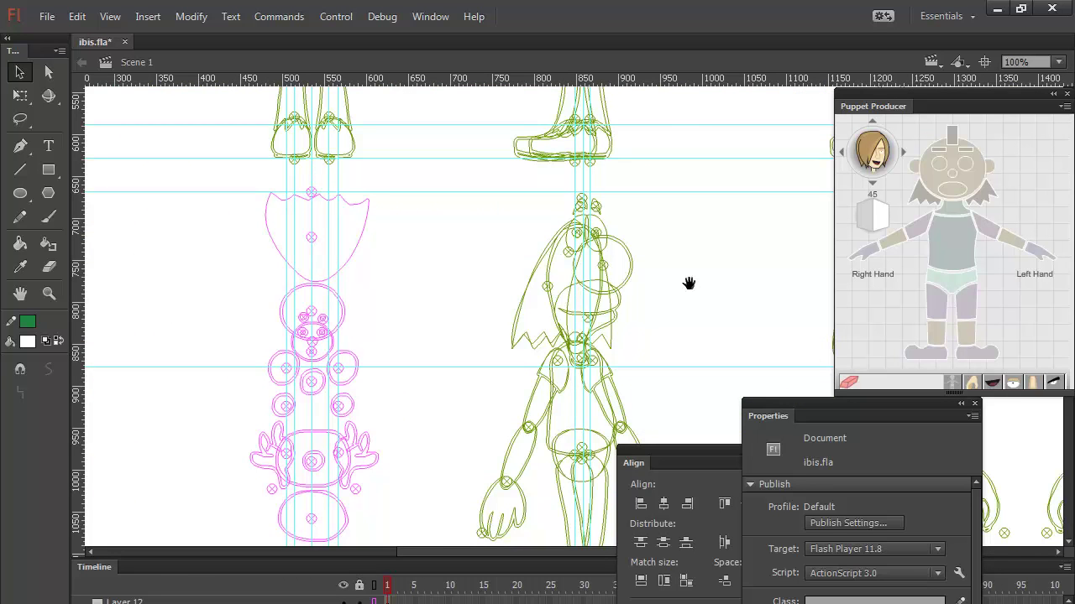
# Turn off the outline display to show the artwork in full colour and select the lower-row side-view figure's group
pyautogui.moveTo(688, 284); pyautogui.dragTo(328, 283)
pyautogui.moveTo(560, 284); pyautogui.dragTo(508, 285)
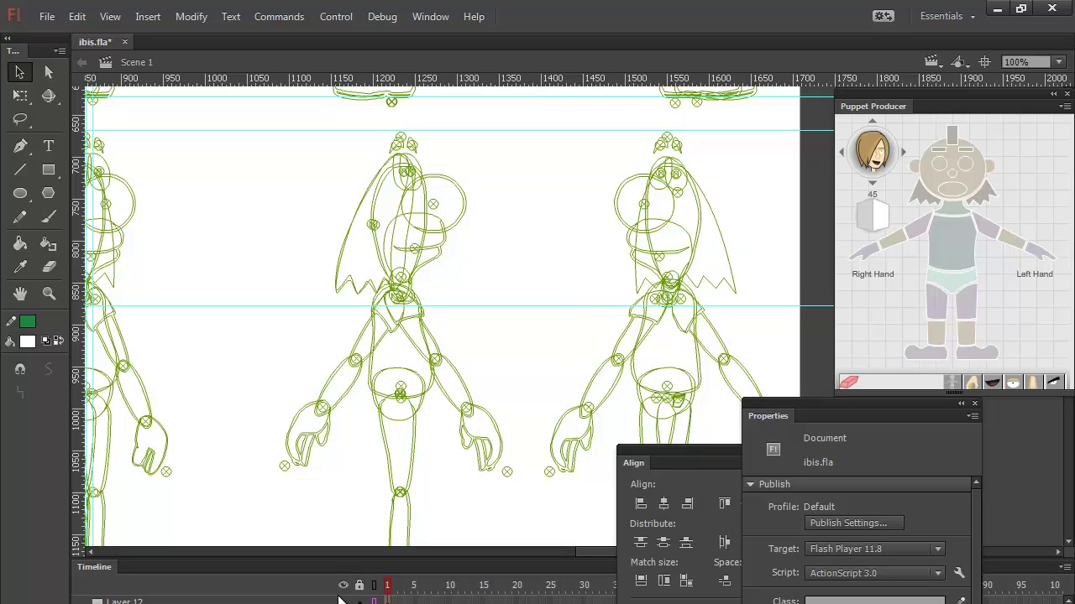
pyautogui.click(374, 601)
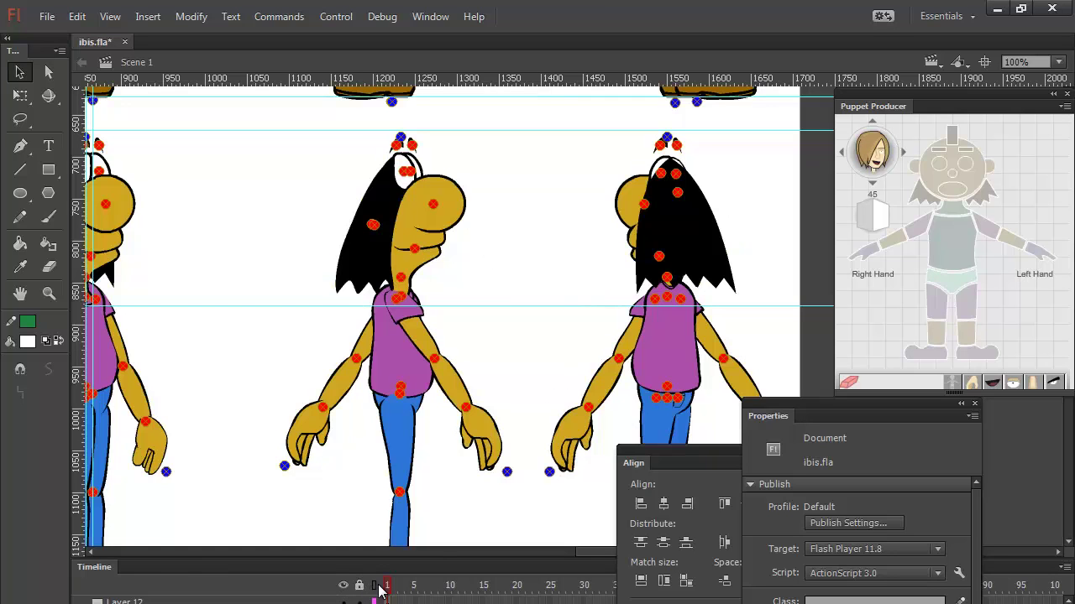
pyautogui.click(468, 208)
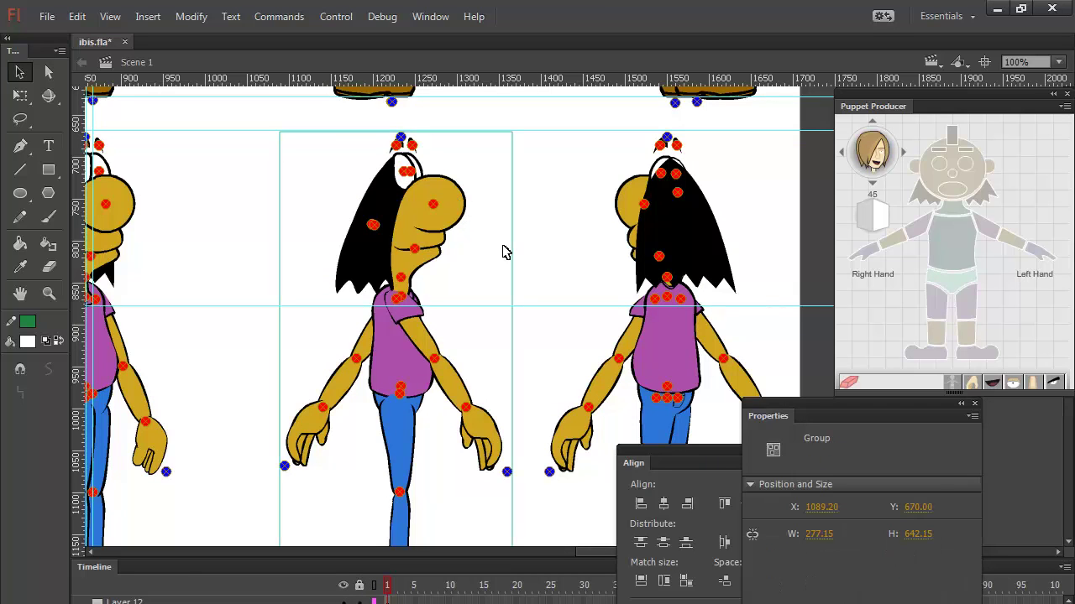
# Set the puppet's viewing angle to 90 (Right)
pyautogui.click(904, 159)
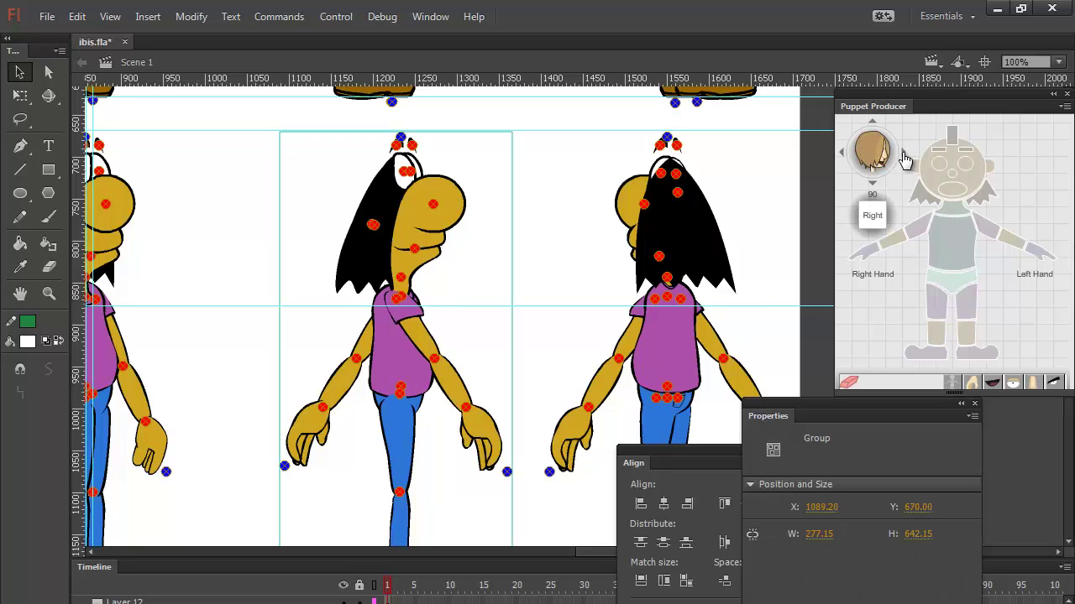
pyautogui.click(904, 158)
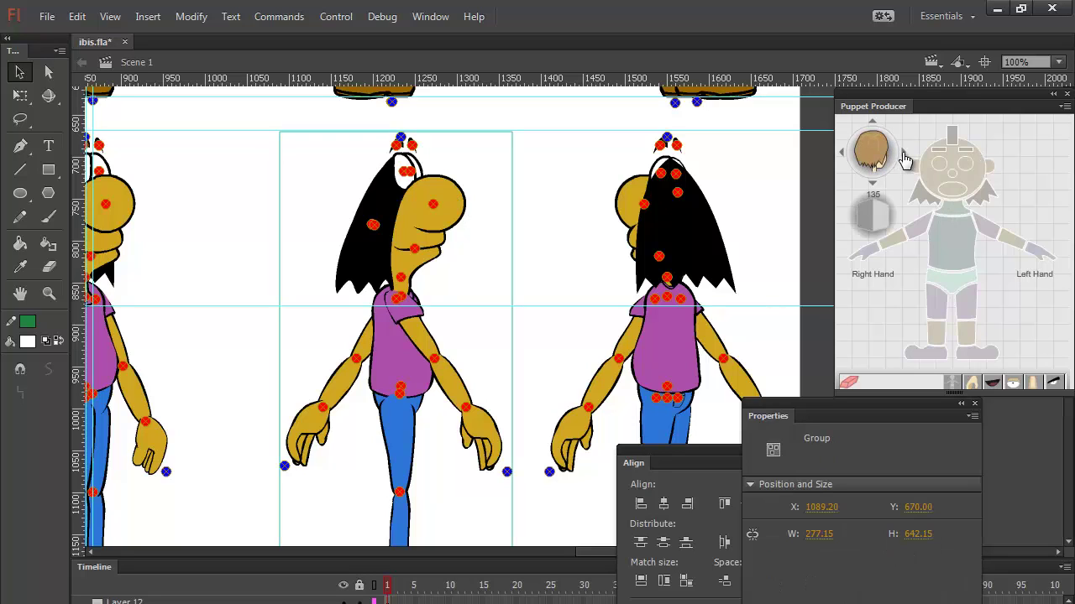
pyautogui.click(843, 156)
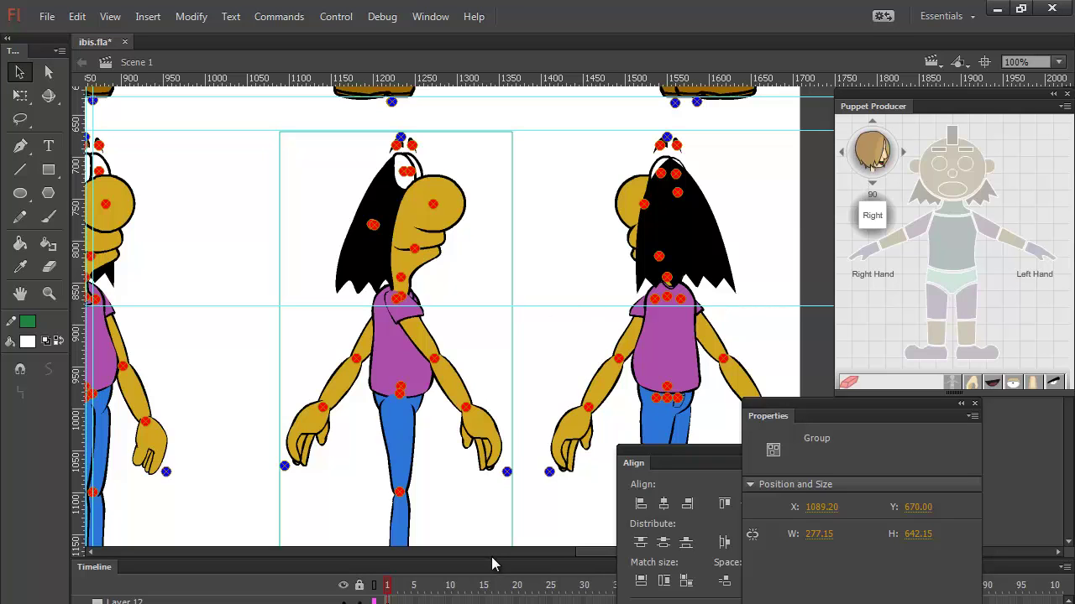
# Enlarge the timeline, copy the lower-row right-facing profile figure group and move Layer 6 below Layer 7
pyautogui.moveTo(491, 558); pyautogui.dragTo(488, 487)
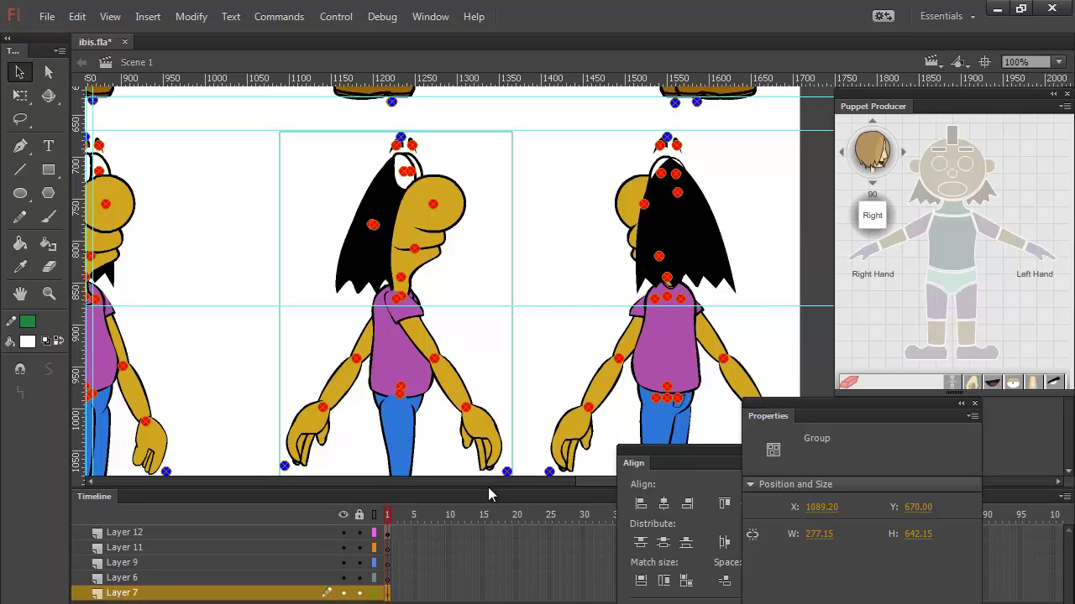
pyautogui.rightClick(400, 346)
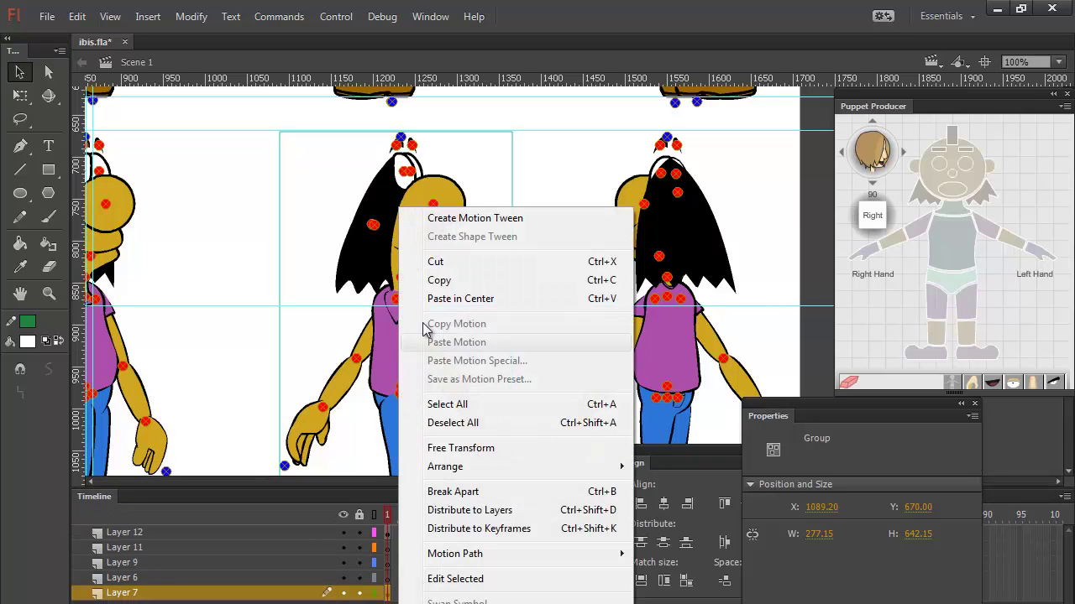
pyautogui.click(439, 278)
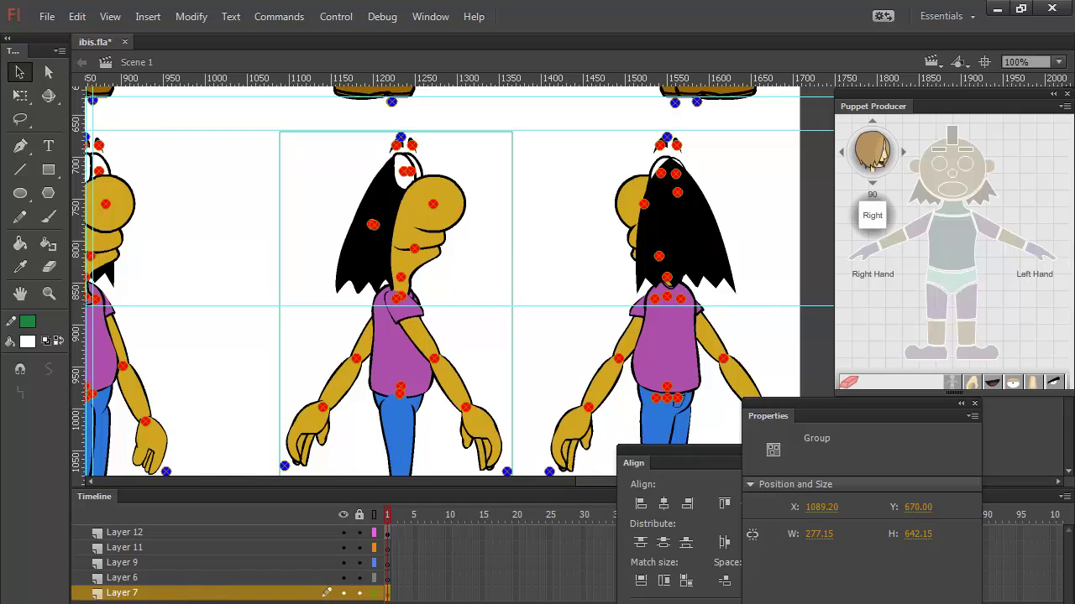
pyautogui.click(146, 581)
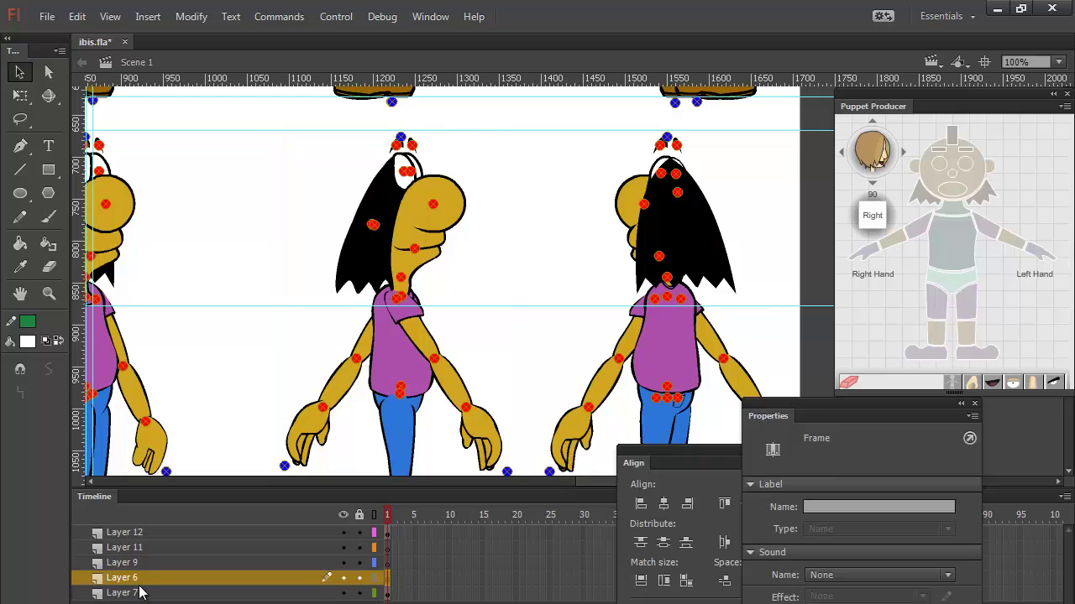
pyautogui.moveTo(139, 593); pyautogui.dragTo(144, 602)
# Paste the copied profile figure in place on Layer 6, and hide and lock that layer
pyautogui.rightClick(246, 388)
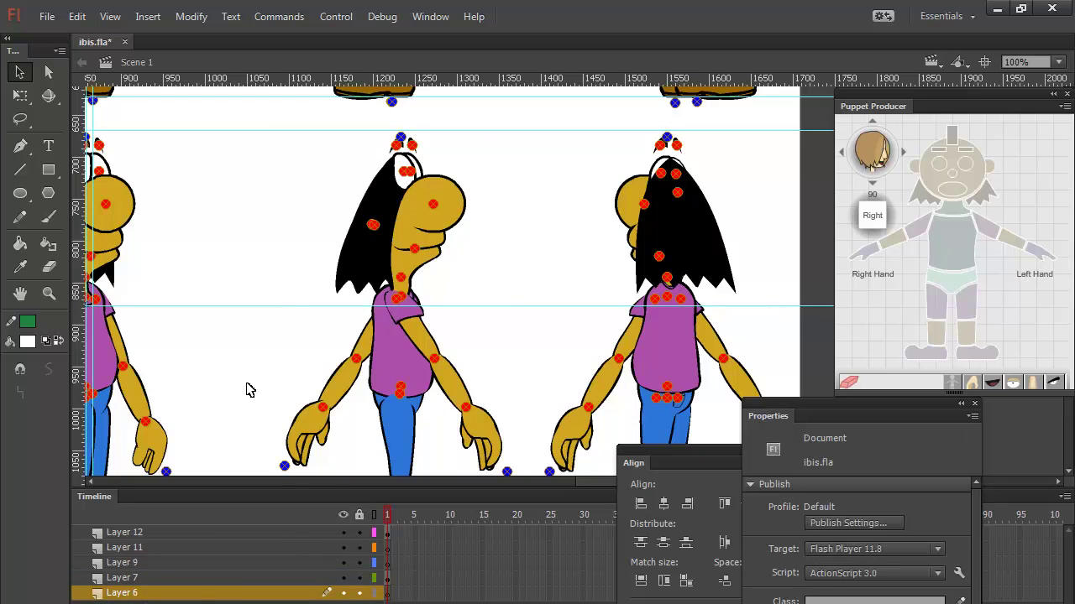
pyautogui.click(298, 451)
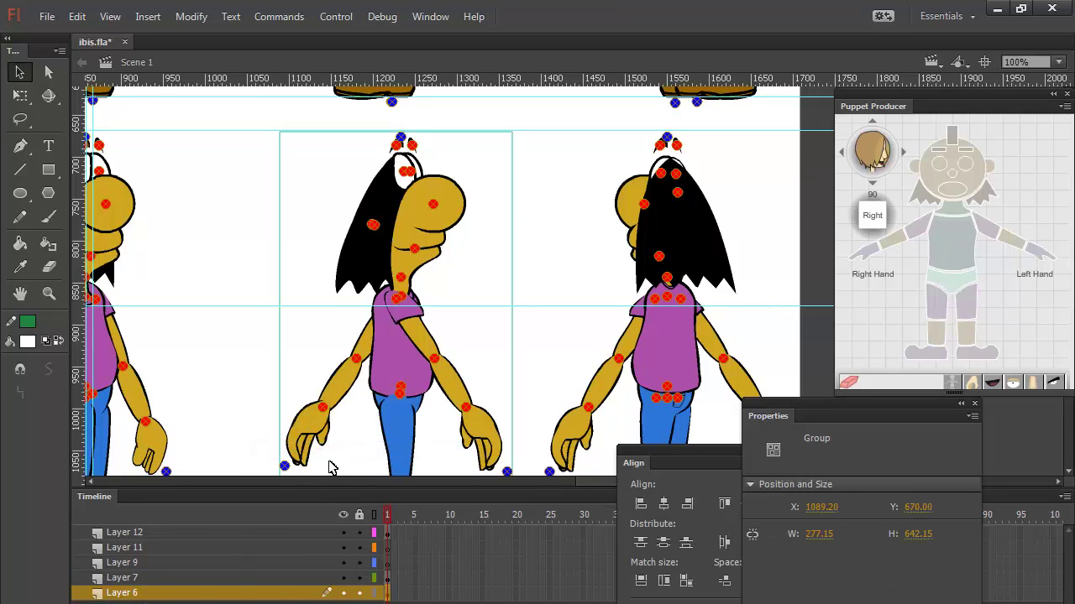
pyautogui.click(376, 596)
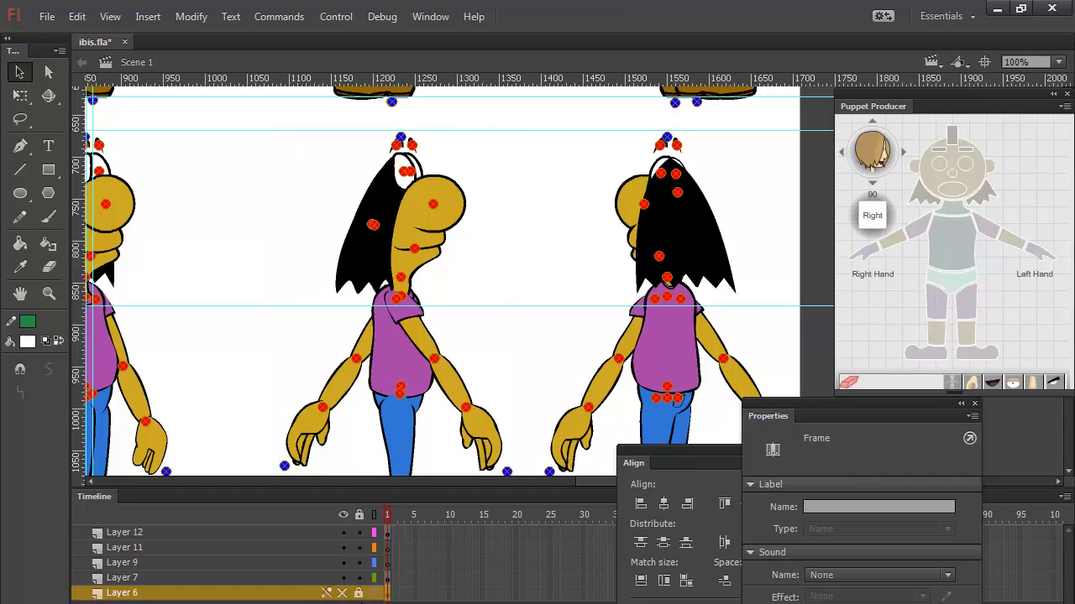
# Ungroup the lower-row profile figure on Layer 7 and delete the pivots on its head, face, neck and shoulders
pyautogui.click(412, 398)
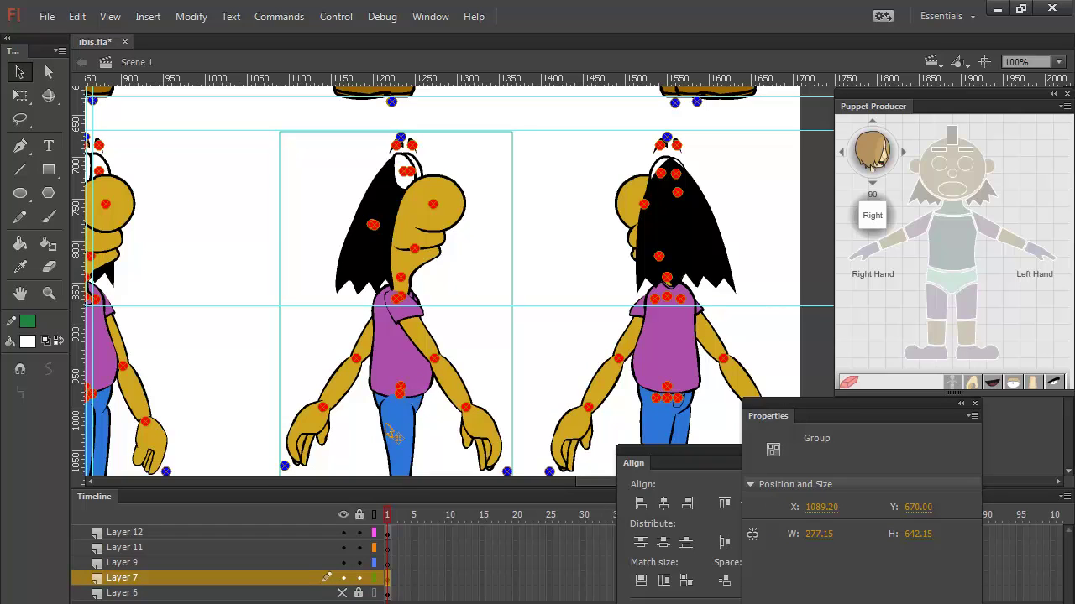
pyautogui.hotkey('ctrl', 'shift', 'g')
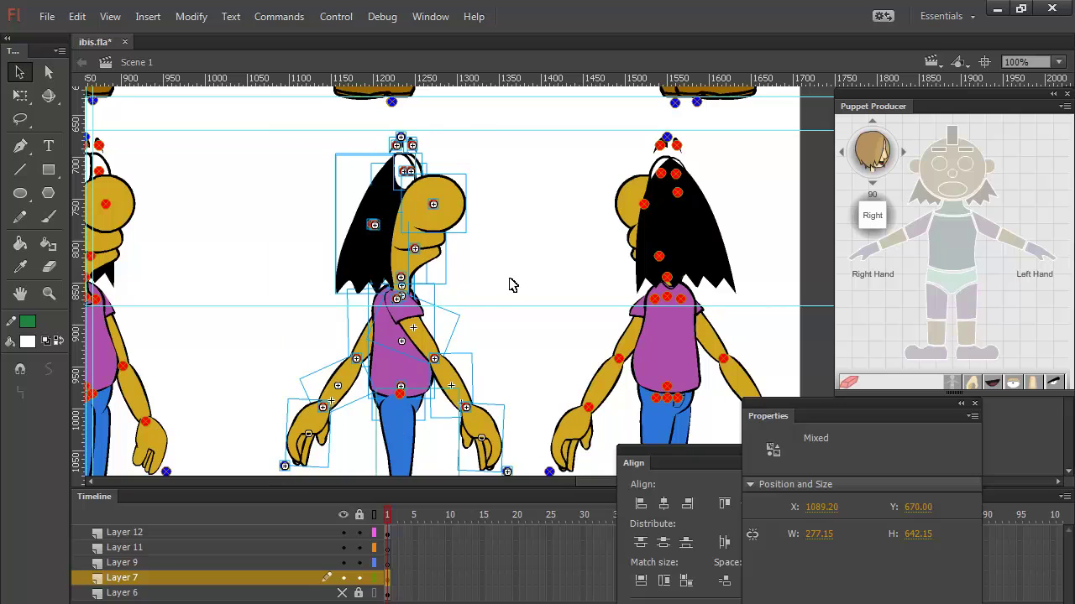
pyautogui.click(512, 285)
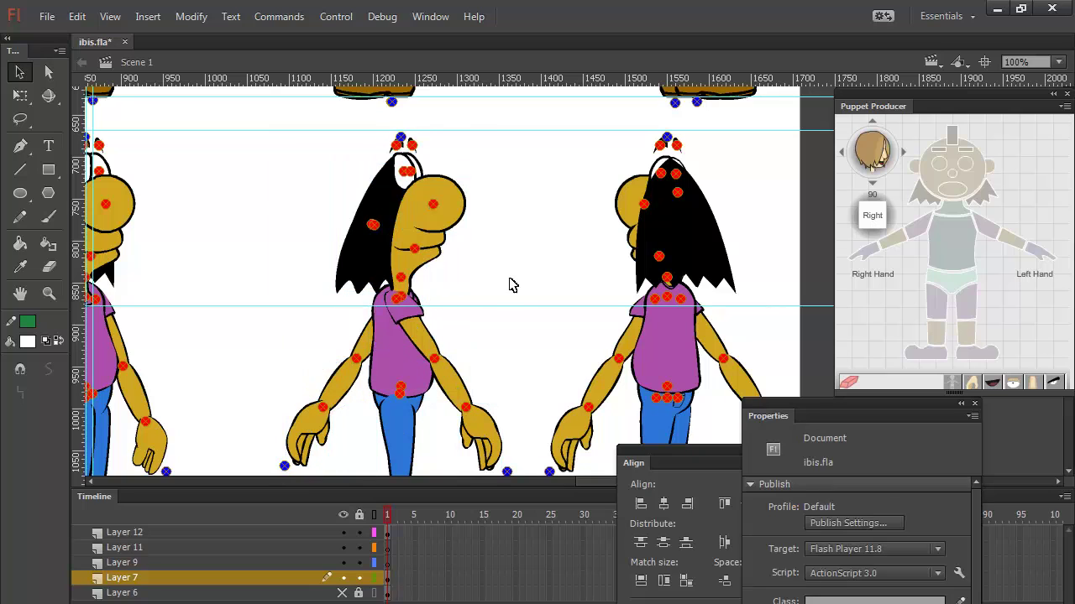
pyautogui.click(397, 299)
pyautogui.click(413, 293)
pyautogui.click(408, 304)
pyautogui.click(415, 289)
pyautogui.click(439, 212)
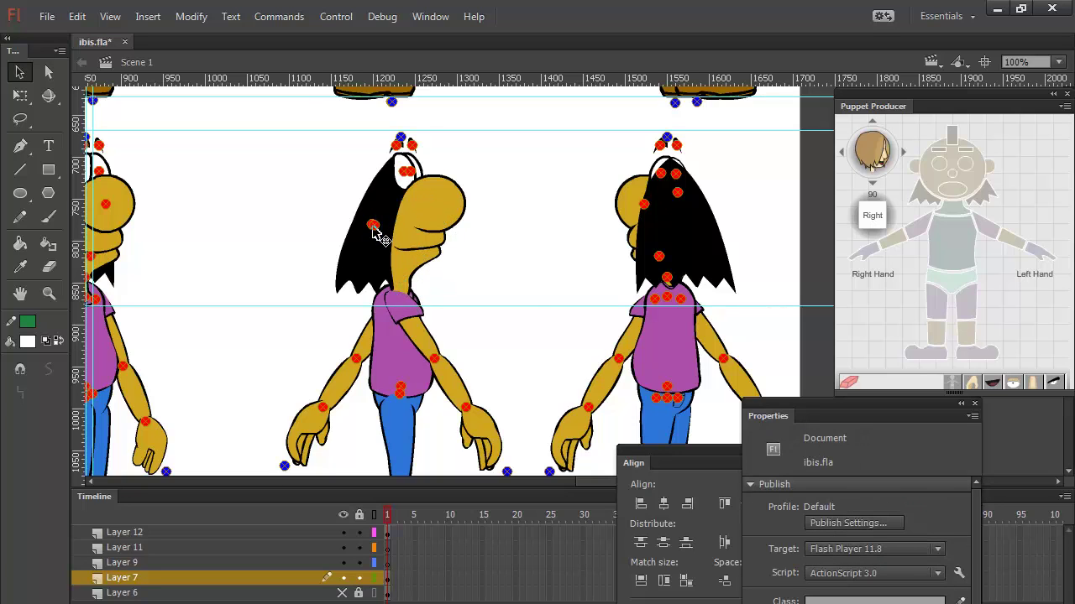
pyautogui.click(408, 161)
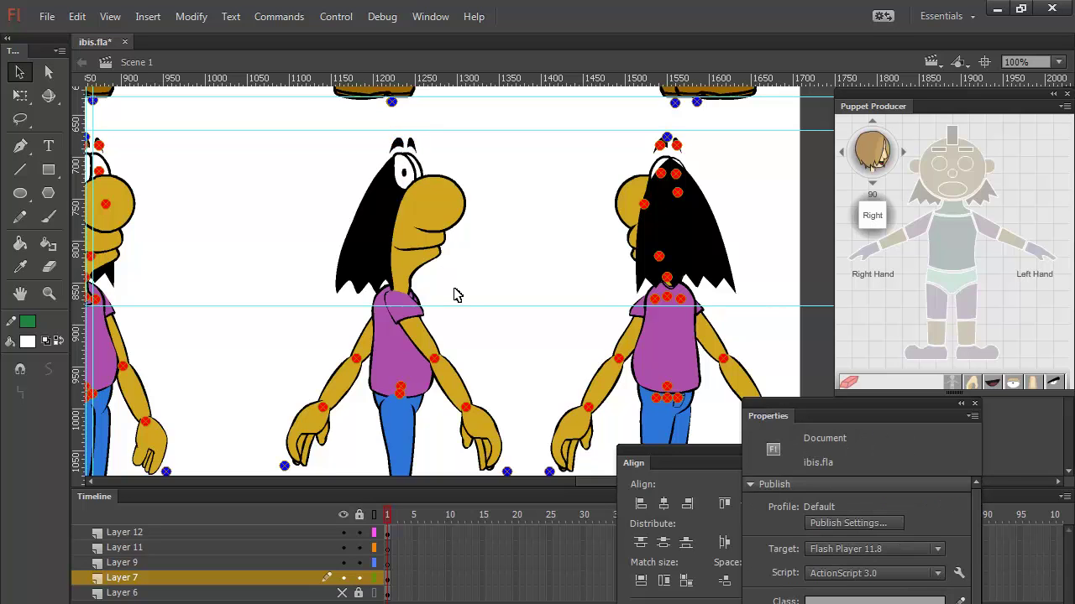
# Delete the elbow, wrist and waist pivots from the lower profile figure, plus the rear hand's blue tip marker
pyautogui.click(434, 359)
pyautogui.click(401, 391)
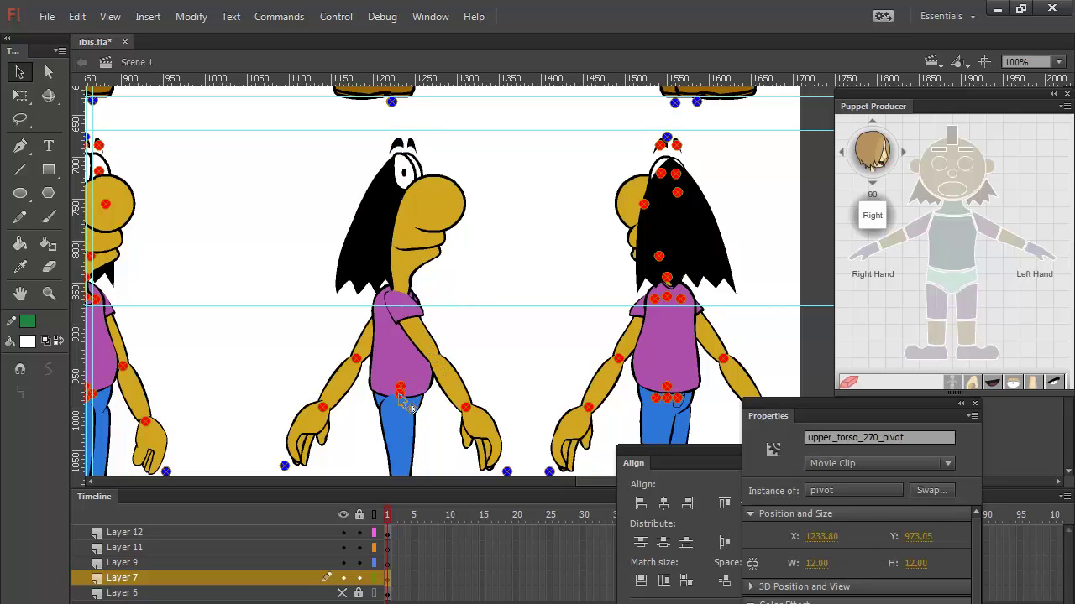
pyautogui.click(326, 420)
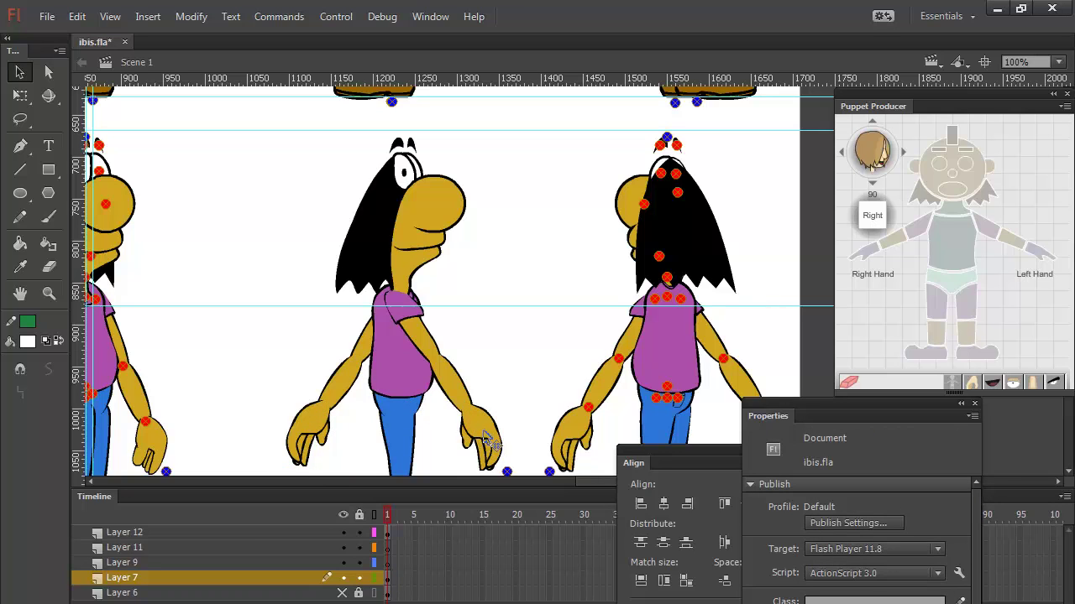
# Delete the hip, knee and foot pivots inside the lower profile figure's leg group, and return to the main scene
pyautogui.scroll(-5, 460, 328)
pyautogui.click(385, 330)
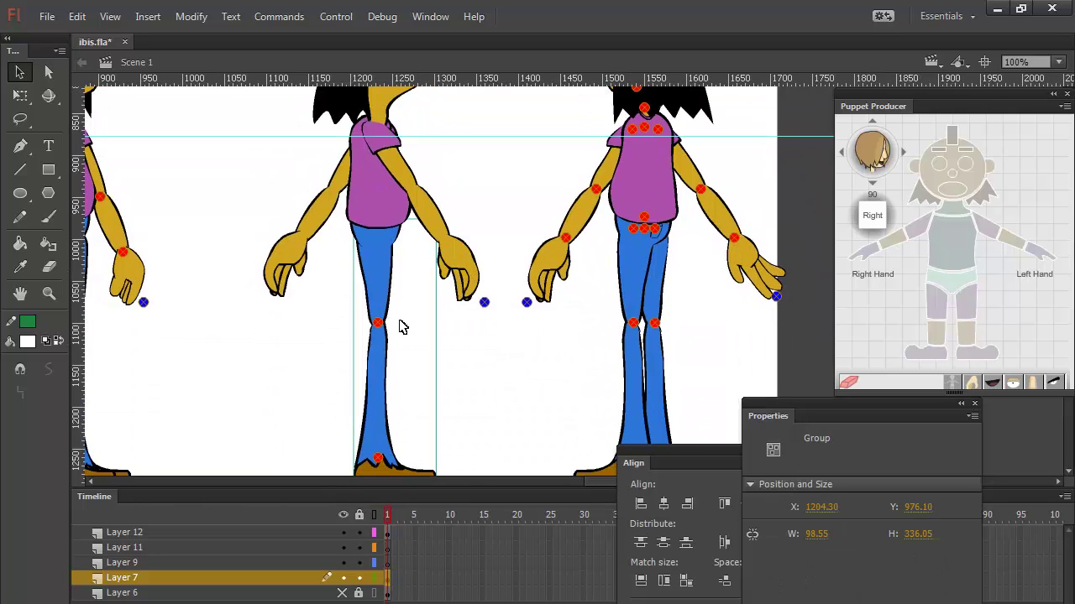
pyautogui.doubleClick(389, 323)
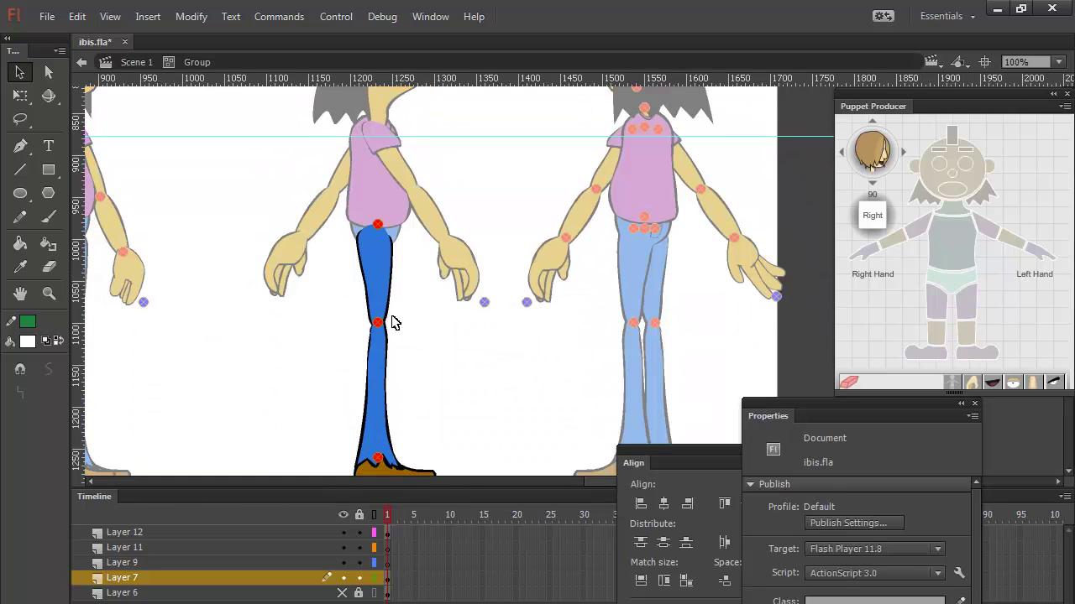
pyautogui.click(379, 225)
pyautogui.click(387, 259)
pyautogui.click(387, 476)
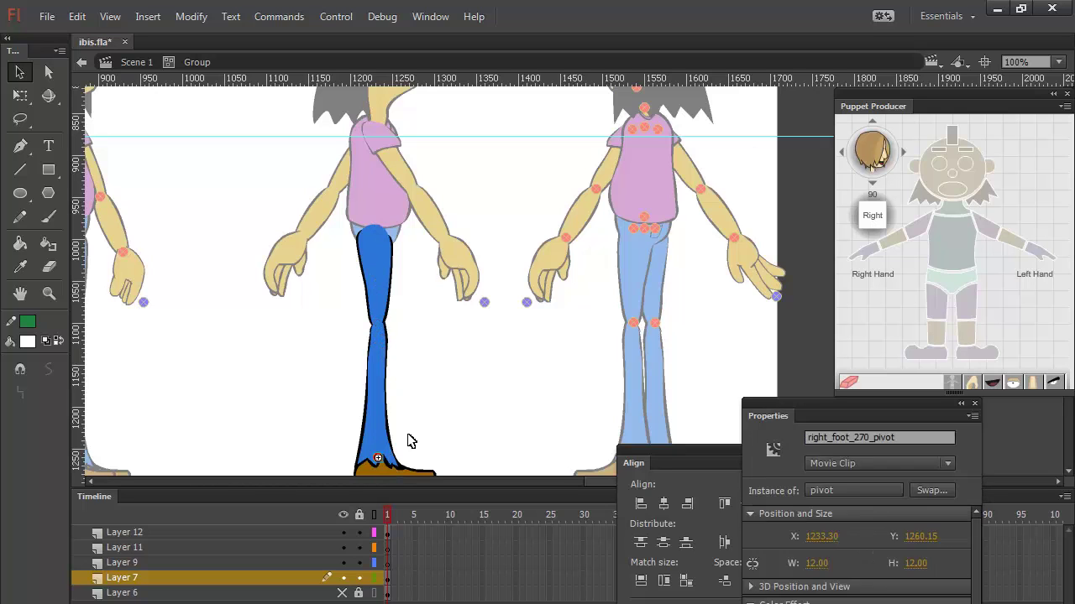
pyautogui.click(443, 395)
pyautogui.doubleClick(444, 395)
# Nudge the leg group sideways and move it back to its original position
pyautogui.click(388, 312)
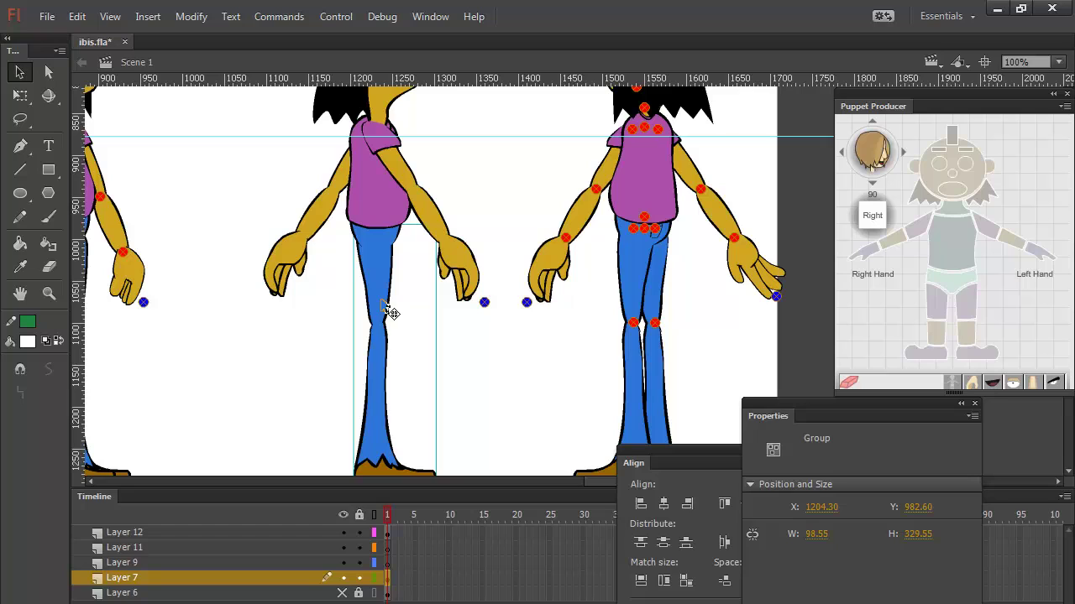
pyautogui.hotkey('shift', 'Right')
pyautogui.hotkey('shift', 'Right')
pyautogui.hotkey('shift', 'Left')
pyautogui.hotkey('shift', 'Left')
pyautogui.click(468, 382)
# Delete the blue marker under the shoe inside the leg group and check the shank's separation before returning to the main scene
pyautogui.moveTo(245, 352); pyautogui.dragTo(422, 361)
pyautogui.scroll(-3, 422, 361)
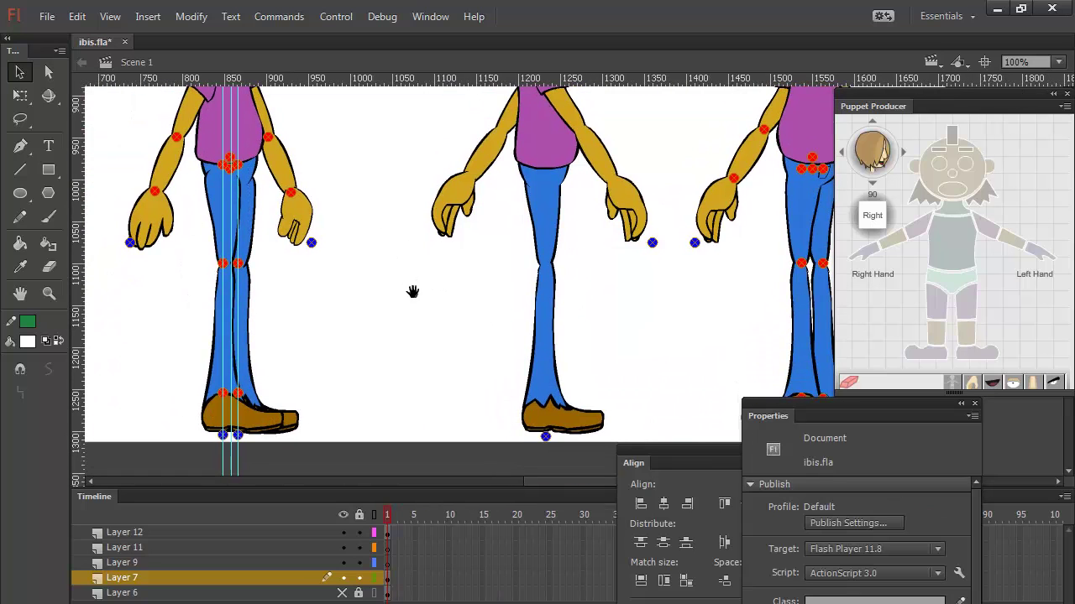
pyautogui.click(529, 445)
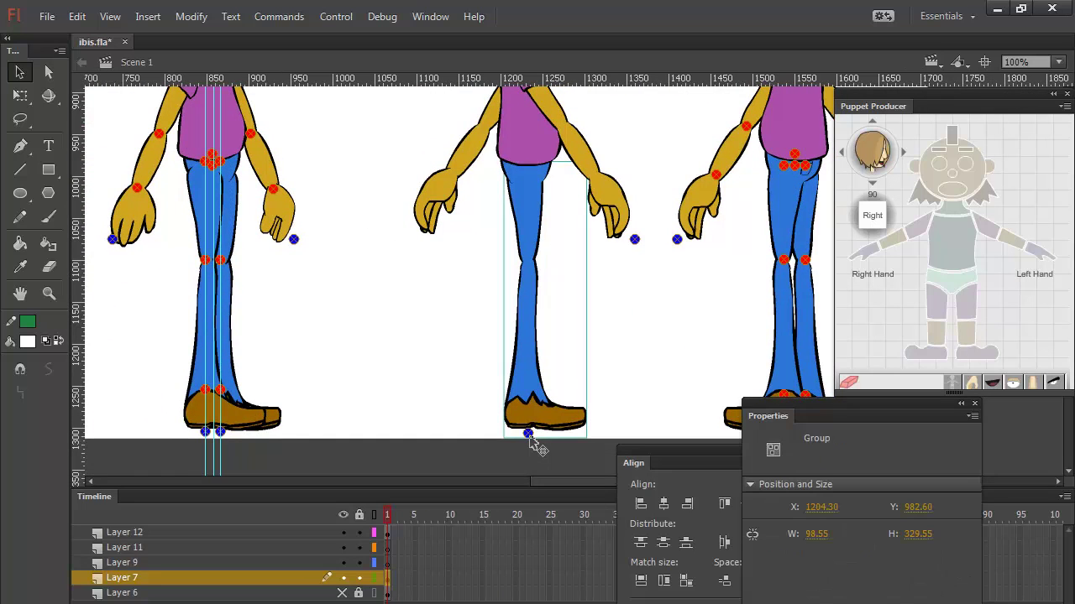
pyautogui.doubleClick(531, 440)
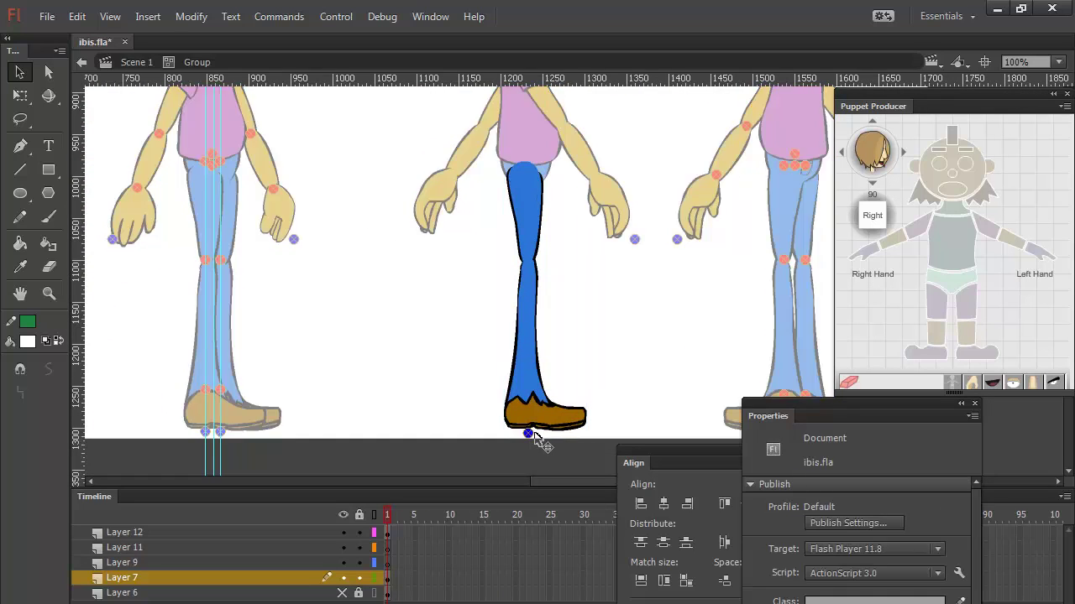
pyautogui.click(529, 435)
pyautogui.click(531, 437)
pyautogui.click(538, 389)
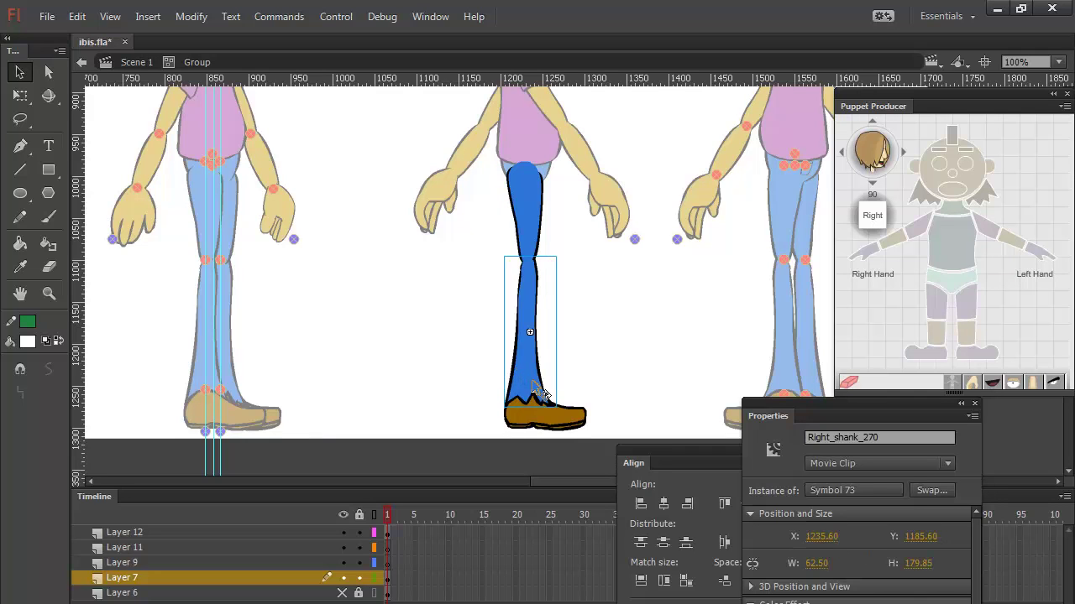
pyautogui.hotkey('shift', 'Left')
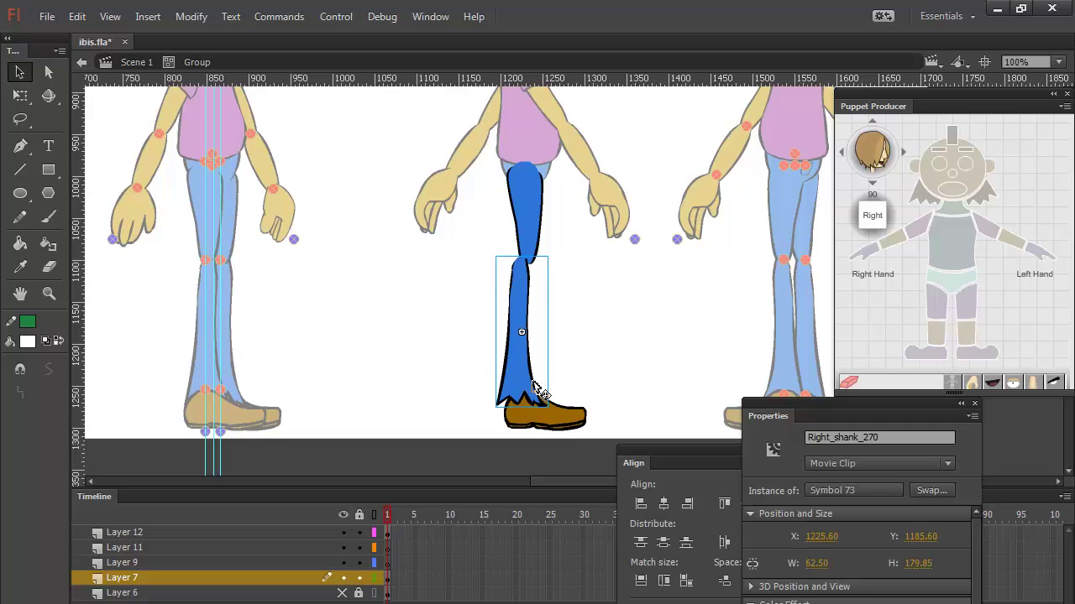
pyautogui.doubleClick(432, 364)
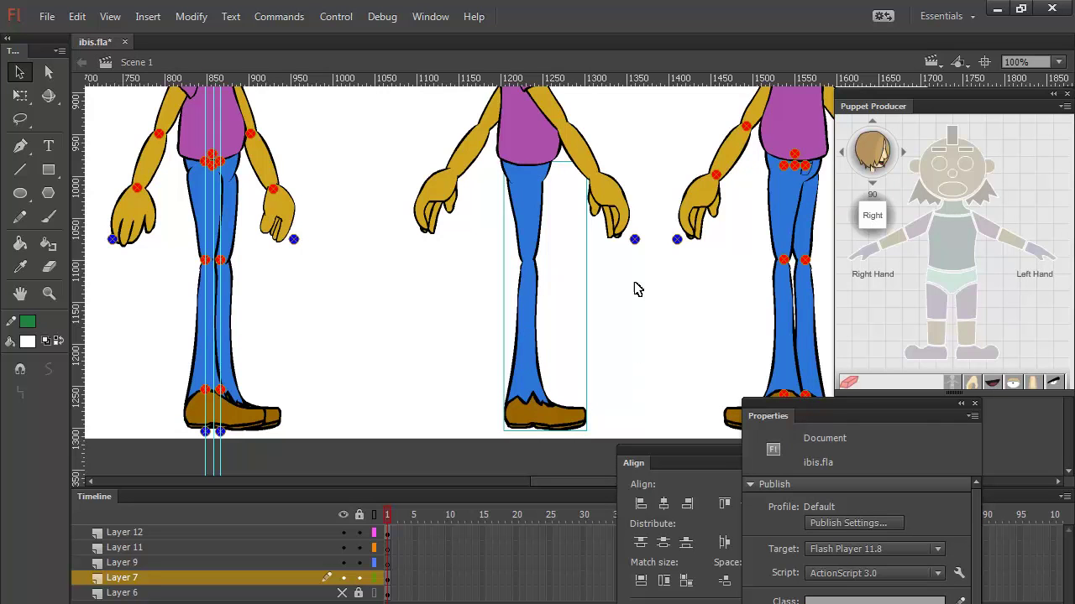
# Open the upper profile figure's group and select the front leg group inside it
pyautogui.scroll(5, 642, 289)
pyautogui.hscroll(2, 642, 290)
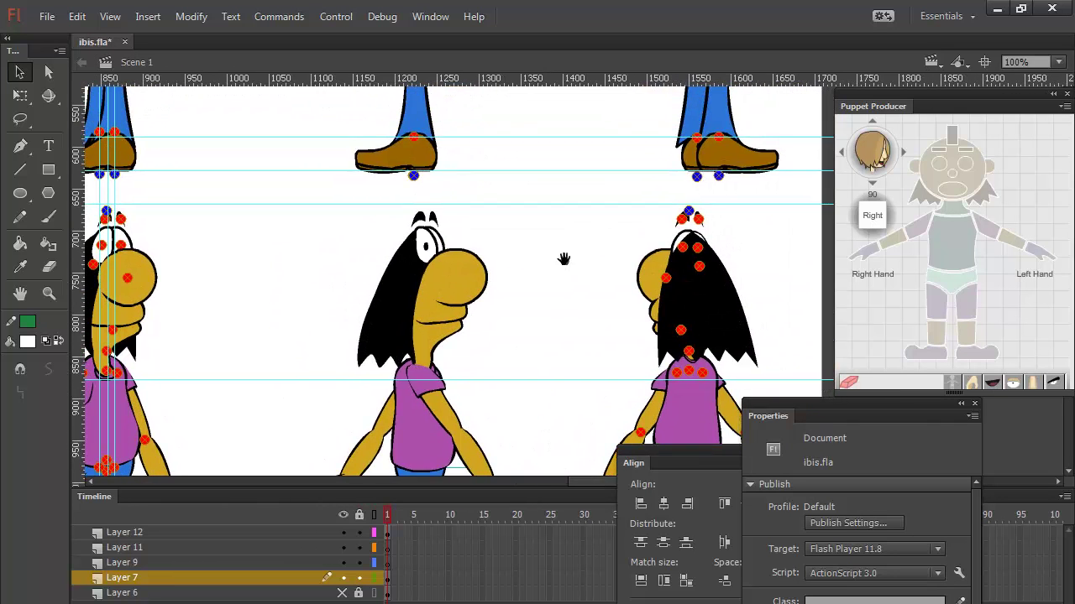
pyautogui.scroll(6, 563, 258)
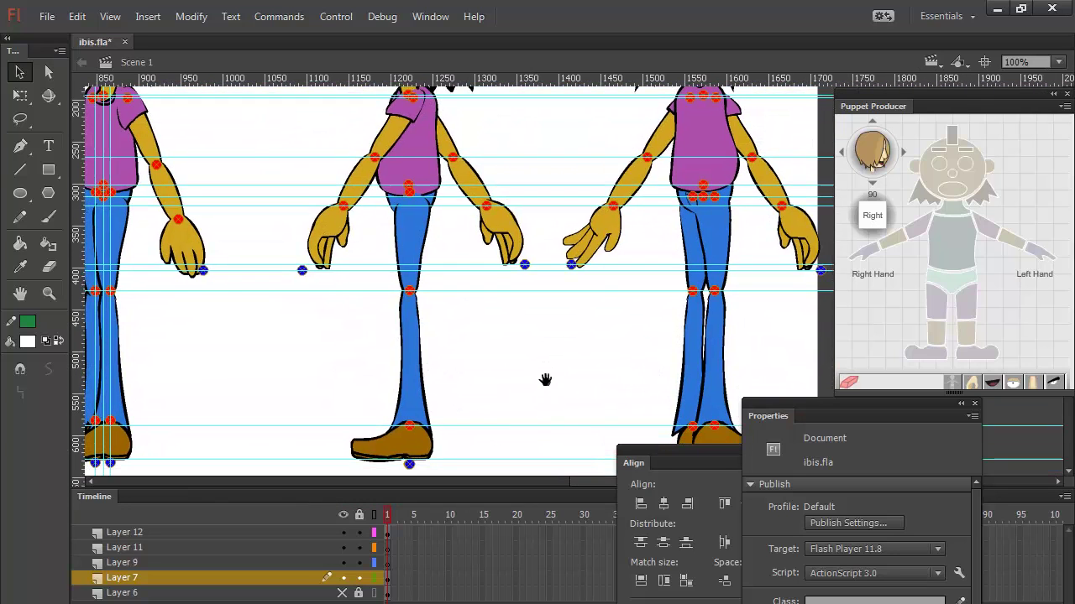
pyautogui.click(532, 354)
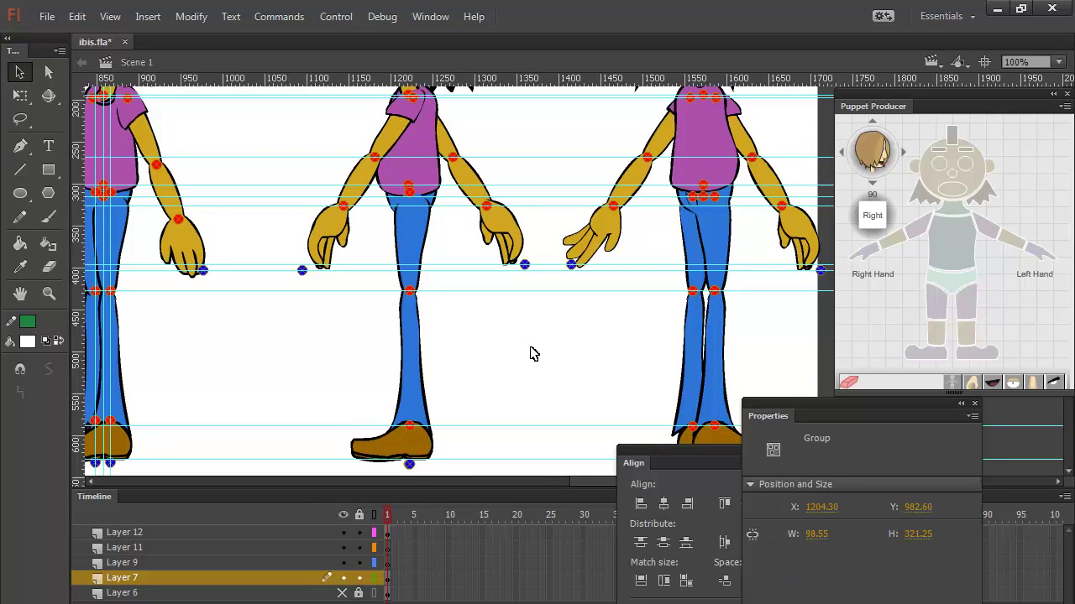
pyautogui.hotkey('ctrl', '-')
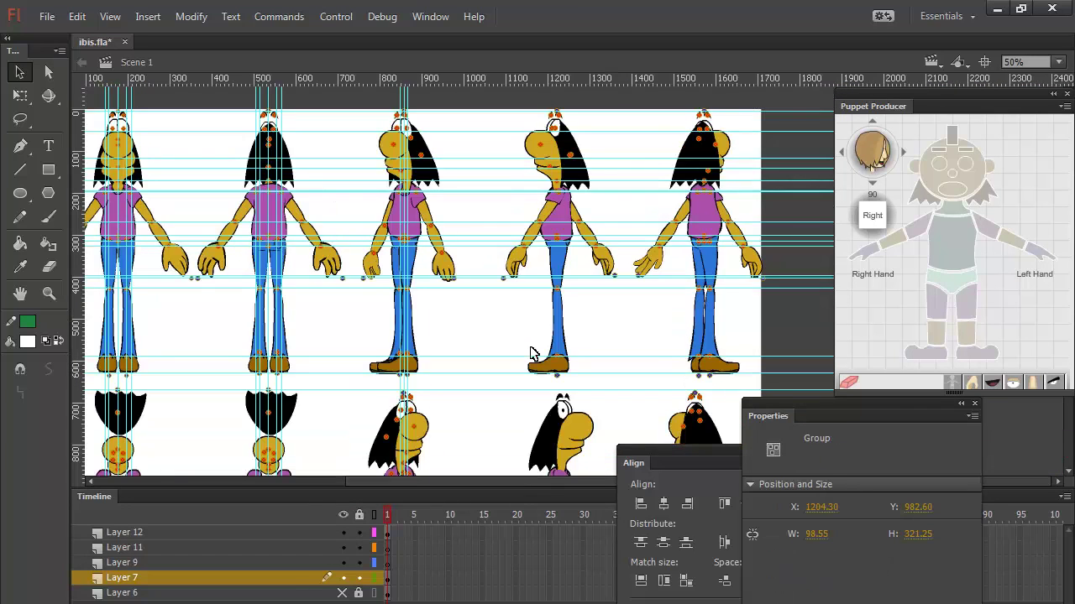
pyautogui.hotkey('ctrl', '=')
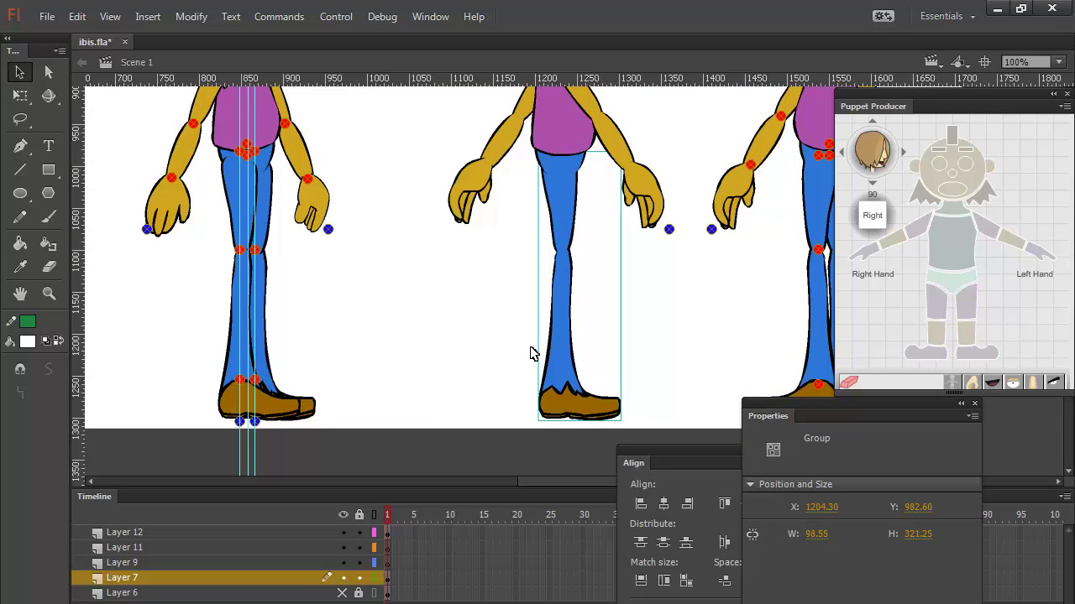
pyautogui.moveTo(677, 132); pyautogui.dragTo(558, 380)
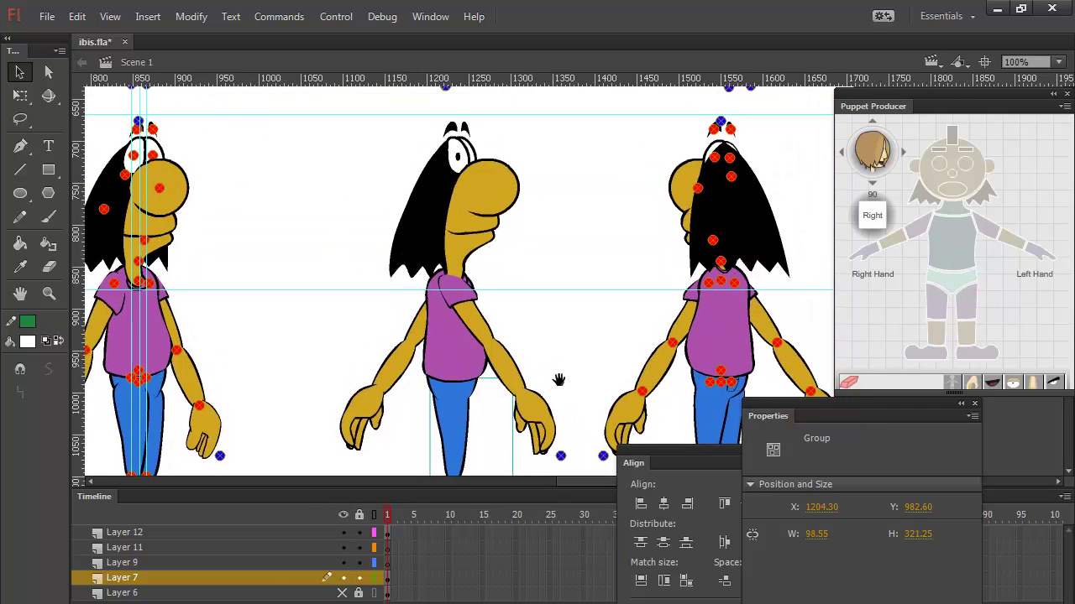
pyautogui.scroll(10, 558, 380)
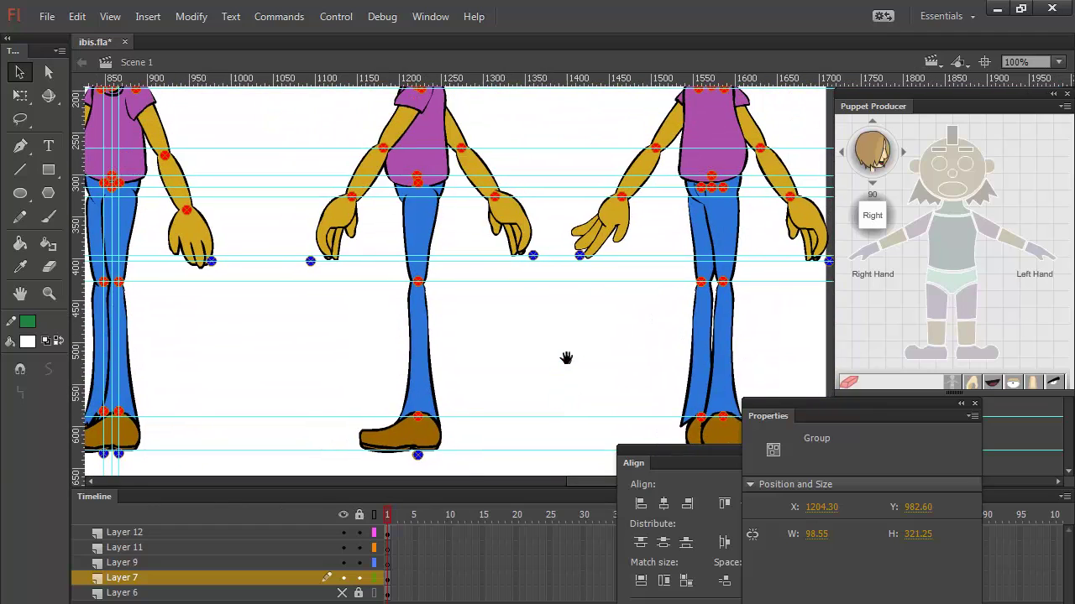
pyautogui.click(436, 244)
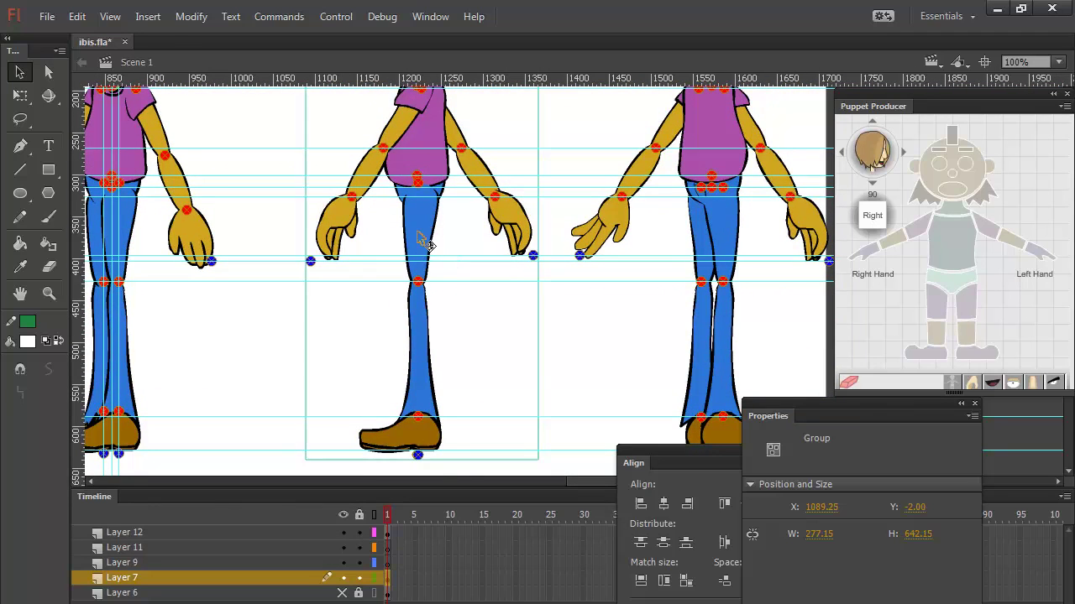
pyautogui.doubleClick(428, 245)
pyautogui.click(439, 259)
pyautogui.click(414, 336)
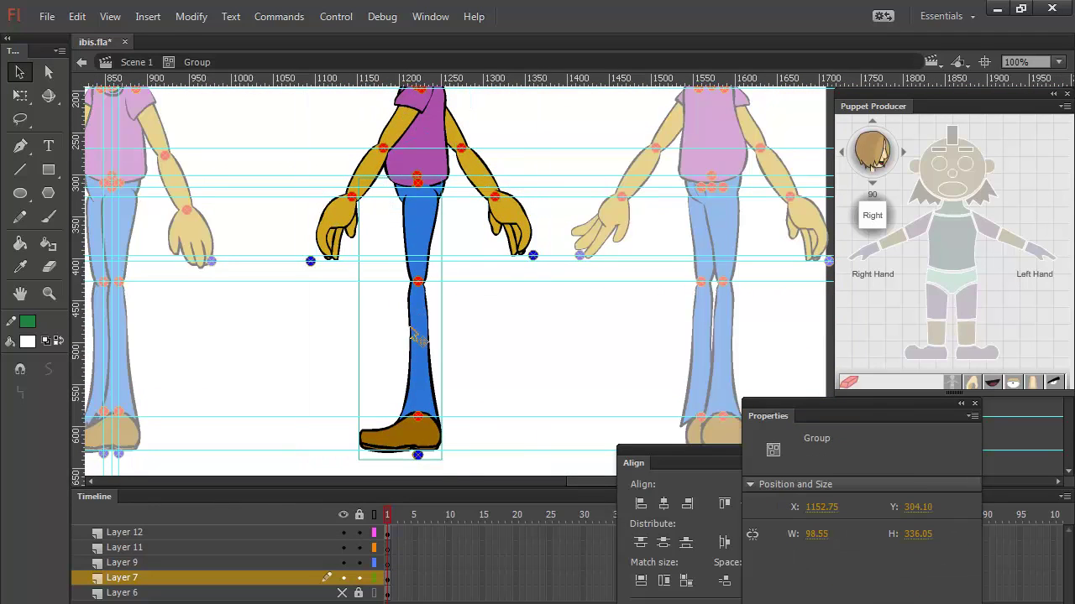
# Nudge the upper profile figure's front leg group 10 px sideways to expose the rear leg, and return it to its original position
pyautogui.click(425, 457)
pyautogui.click(432, 351)
pyautogui.click(438, 245)
pyautogui.click(428, 350)
pyautogui.hotkey('shift', 'Left')
pyautogui.hotkey('shift', 'Right')
pyautogui.hotkey('shift', 'Left')
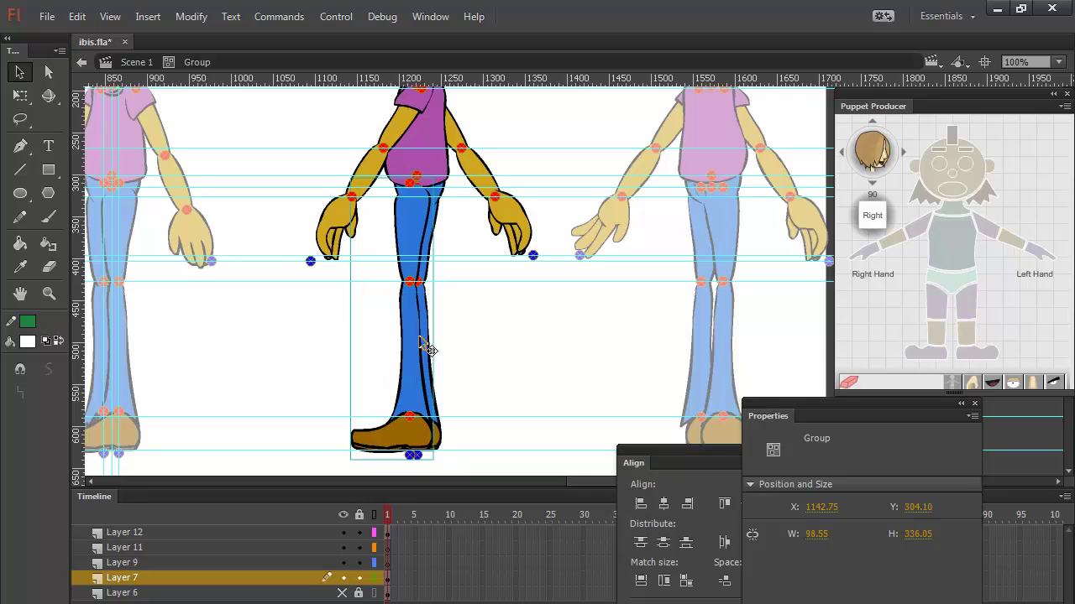
pyautogui.hotkey('shift', 'Right')
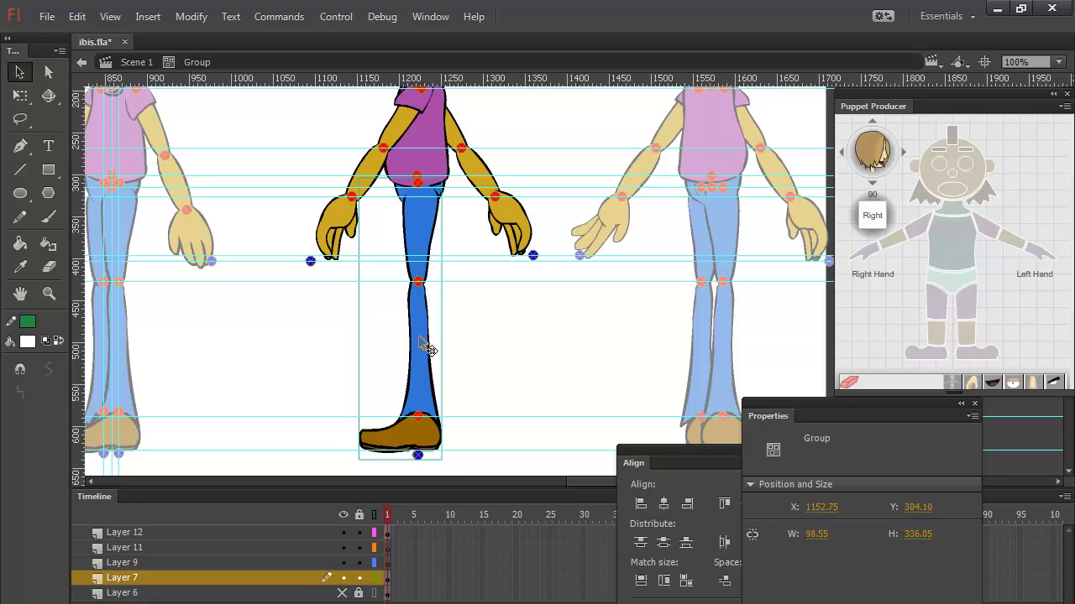
# Ungroup the front leg, check its thigh, shank and foot symbols individually, and restore the leg group
pyautogui.click(521, 338)
pyautogui.click(426, 215)
pyautogui.click(437, 227)
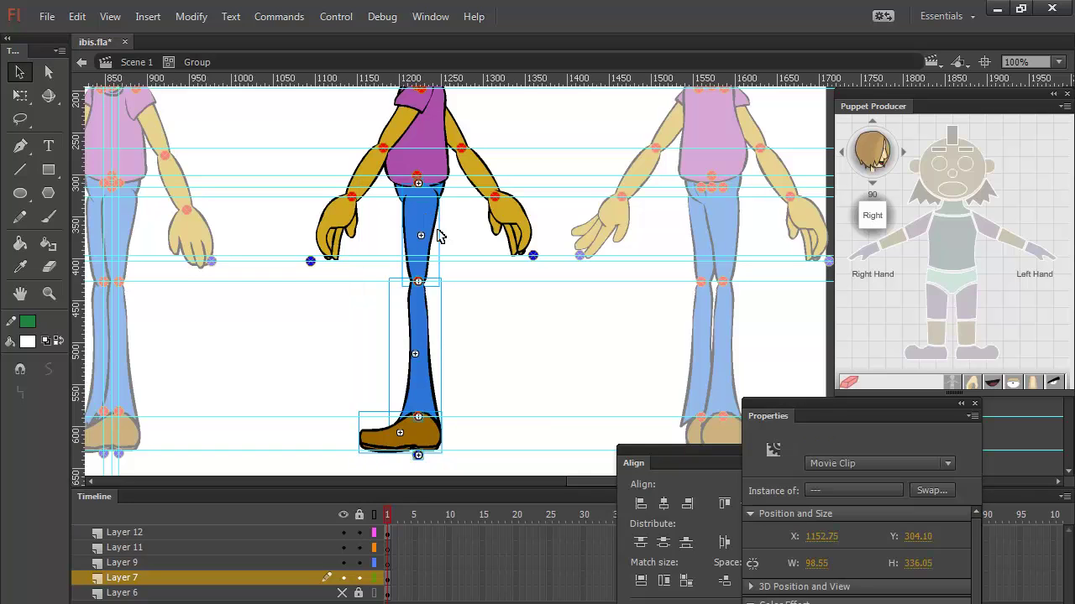
pyautogui.click(438, 228)
pyautogui.click(436, 226)
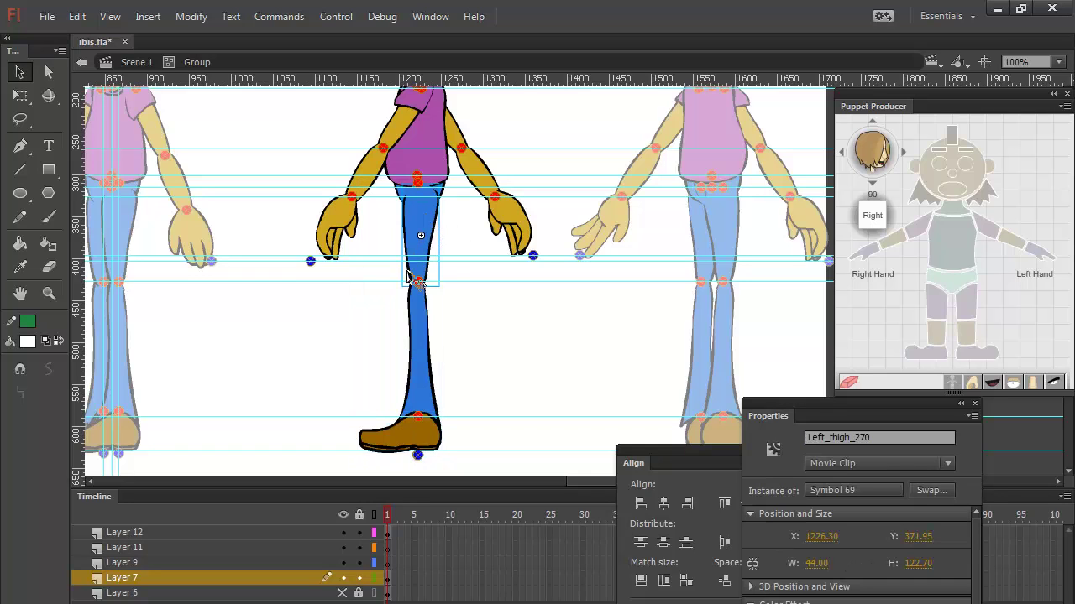
pyautogui.click(424, 336)
pyautogui.click(422, 439)
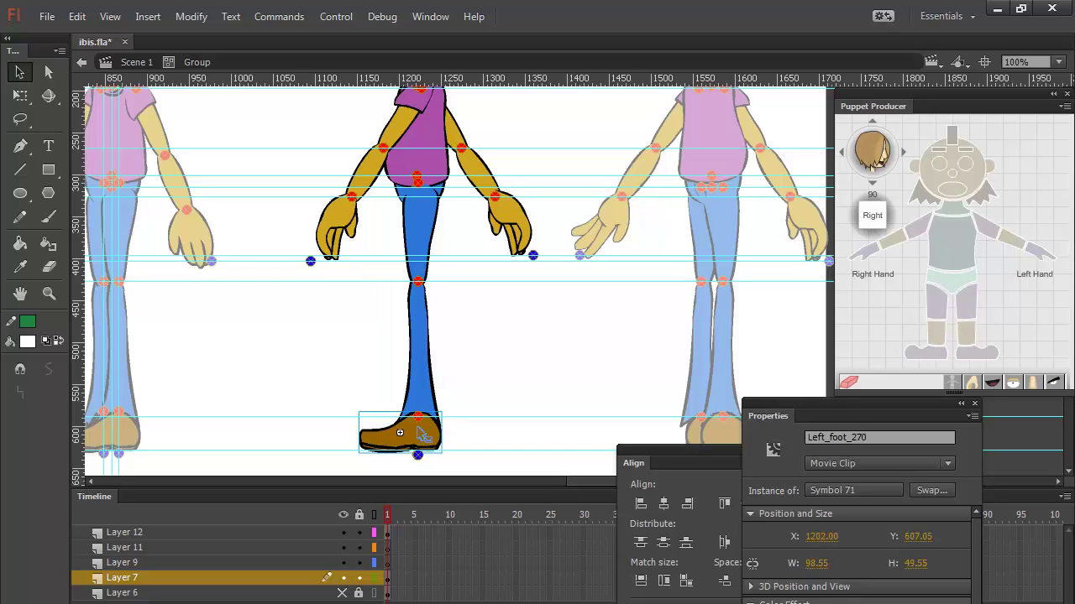
pyautogui.click(493, 353)
pyautogui.hotkey('ctrl', 'g')
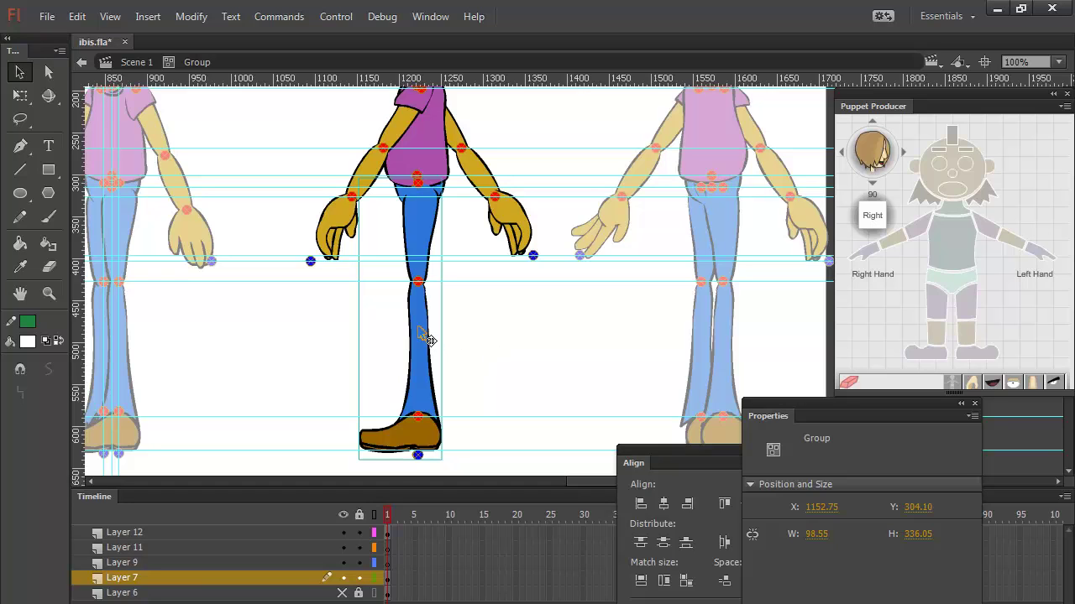
# Shift the front leg group 10 px aside and inspect the thigh and foot symbols inside the rear leg group
pyautogui.hotkey('shift', 'Left')
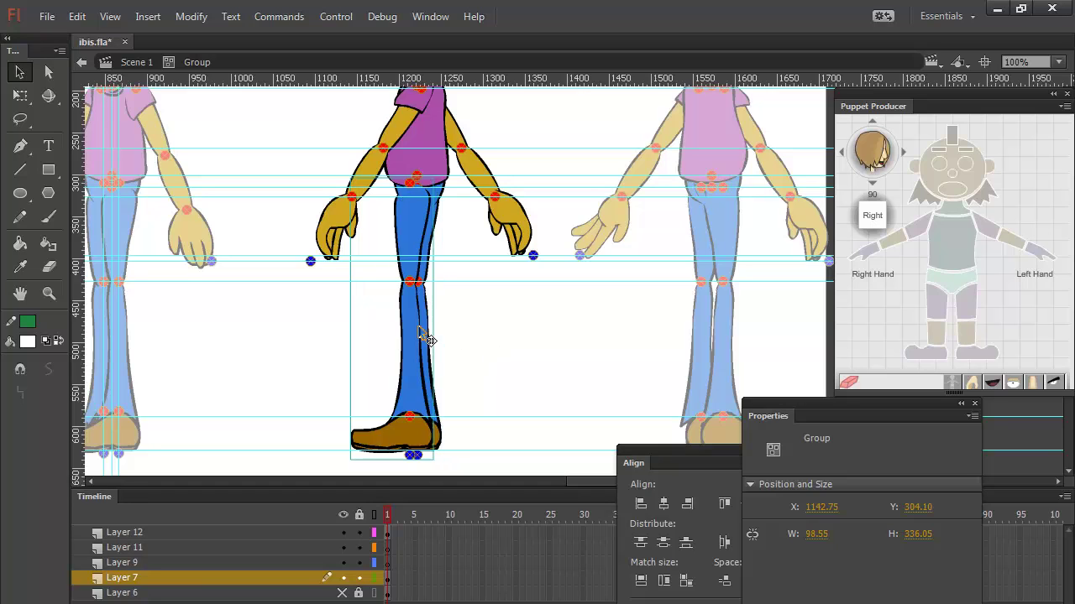
pyautogui.doubleClick(437, 217)
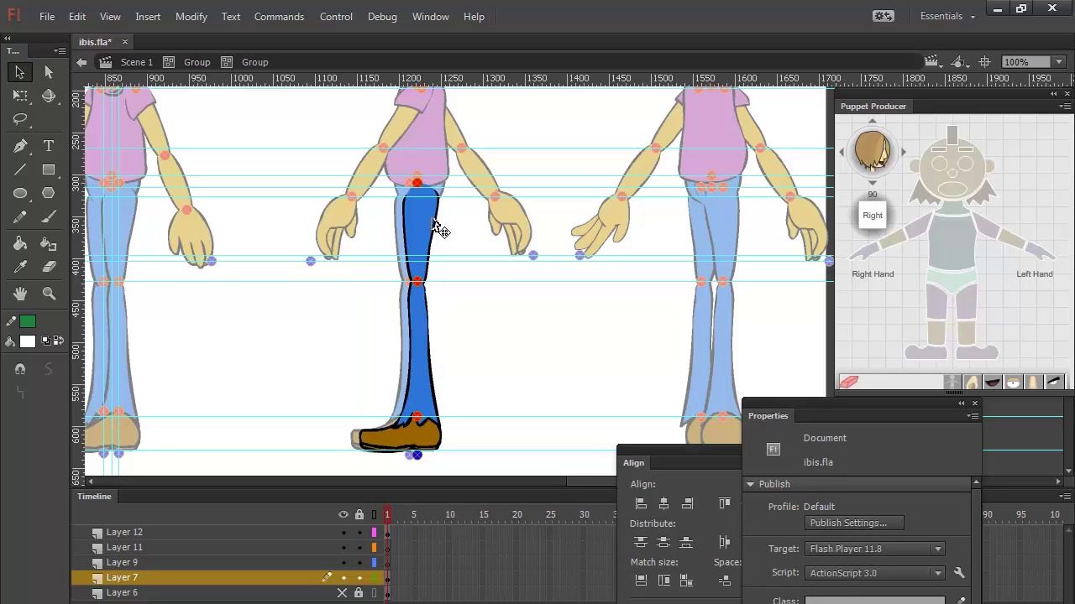
pyautogui.click(439, 230)
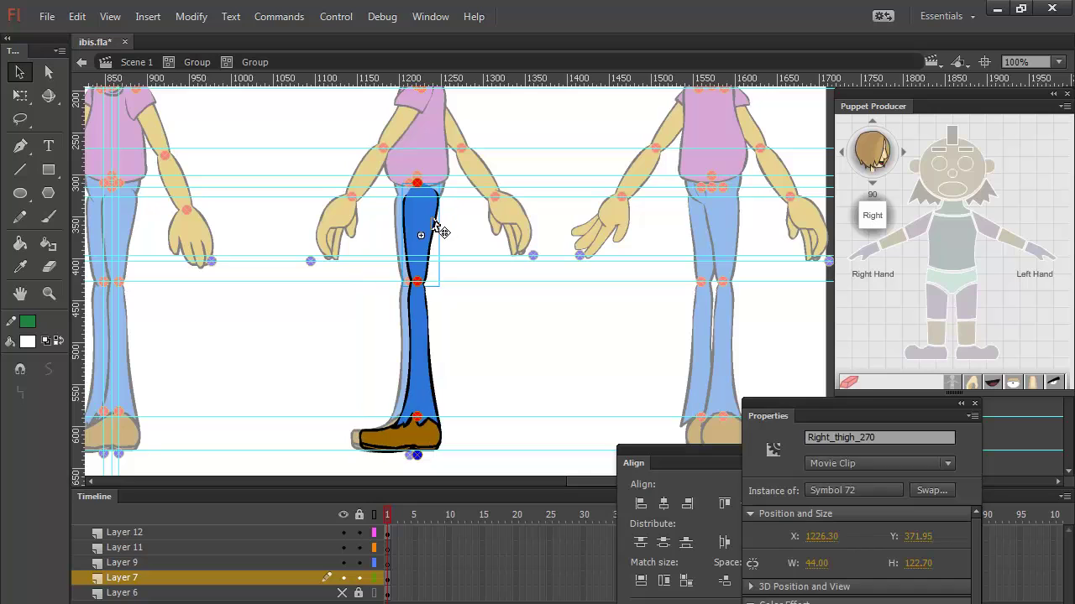
pyautogui.click(424, 443)
pyautogui.doubleClick(502, 369)
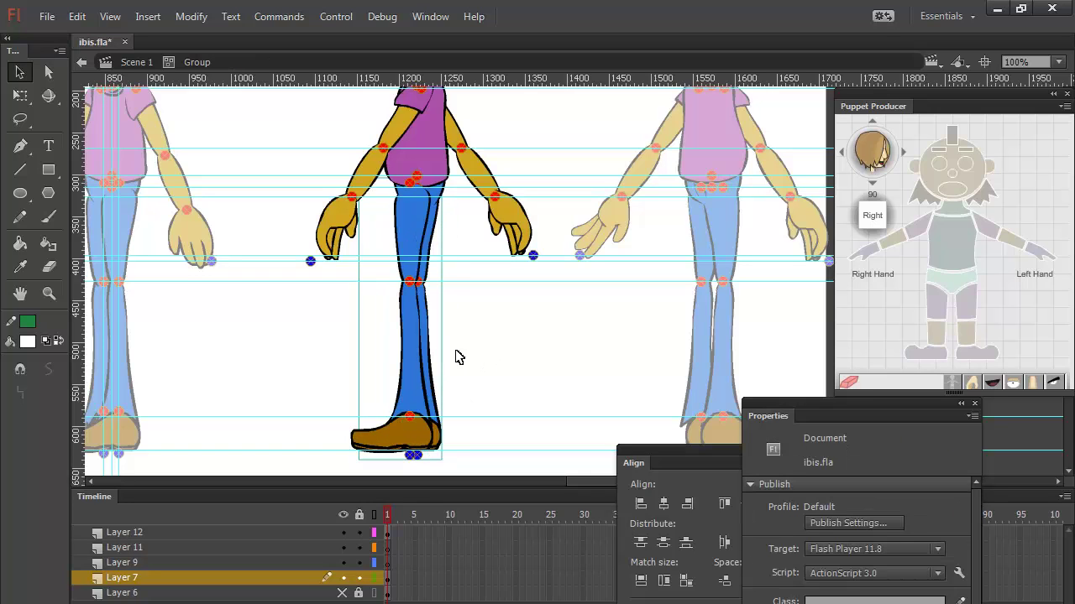
# Move the front leg group back over the rear leg at X 1152.75 and return to the main scene
pyautogui.click(413, 332)
pyautogui.hotkey('shift', 'Right')
pyautogui.hotkey('shift', 'Right')
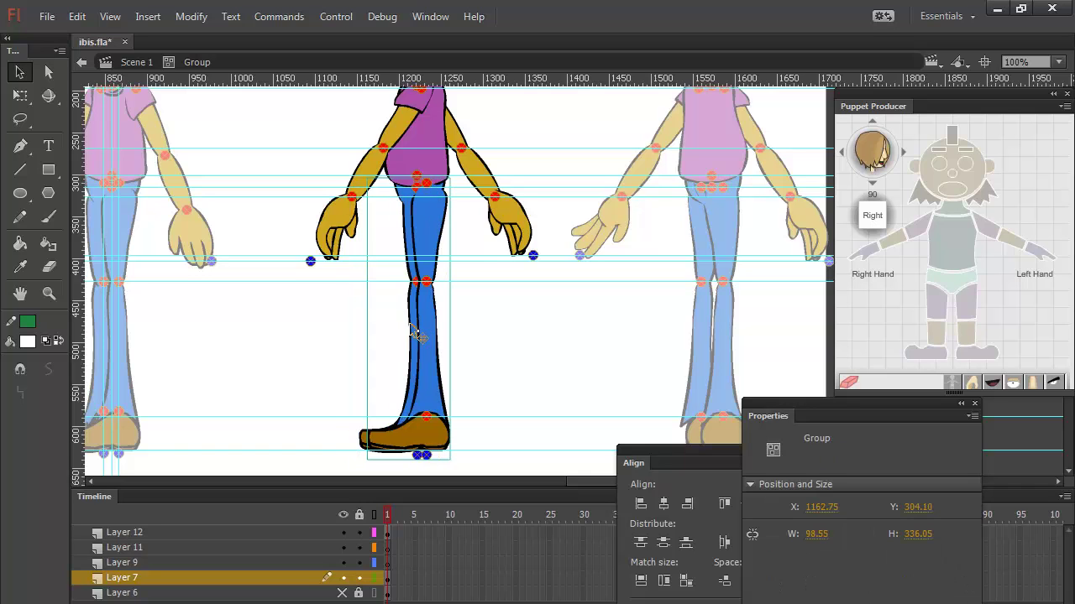
pyautogui.hotkey('shift', 'Left')
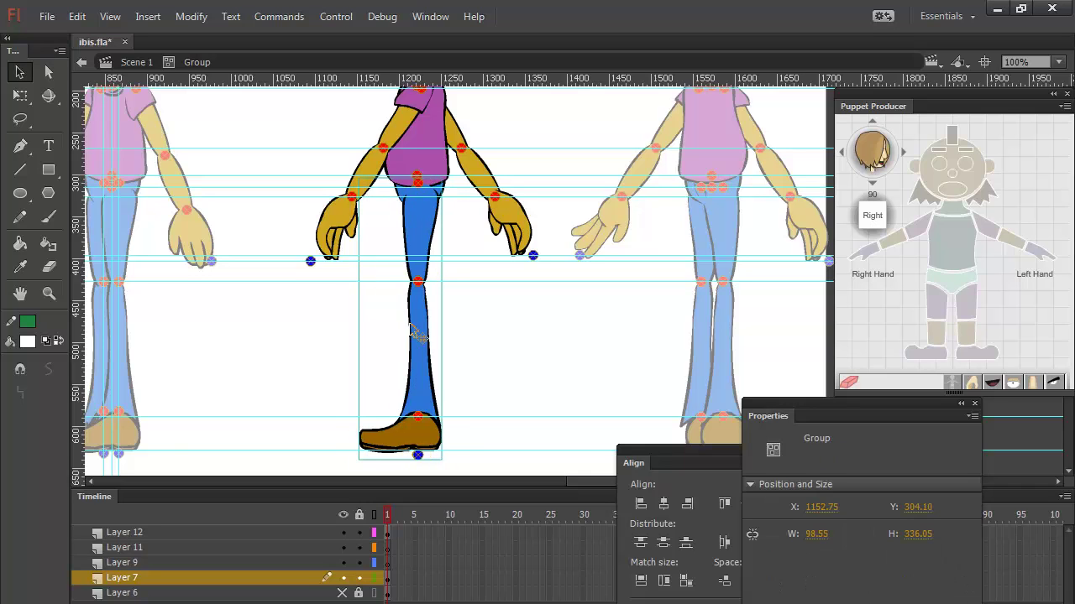
pyautogui.click(495, 357)
pyautogui.hotkey('ctrl', '-')
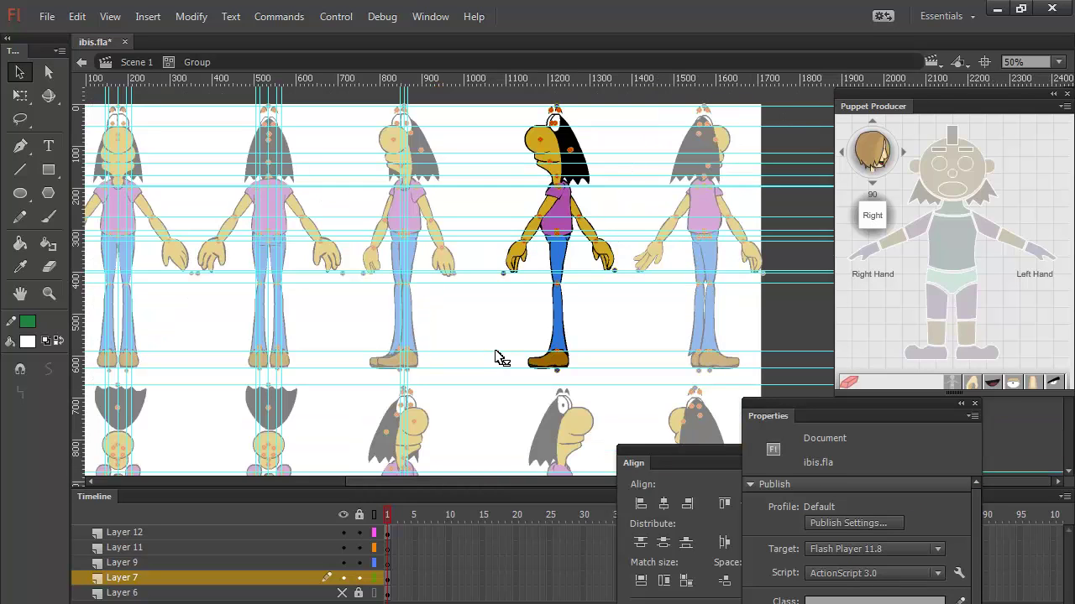
pyautogui.doubleClick(506, 337)
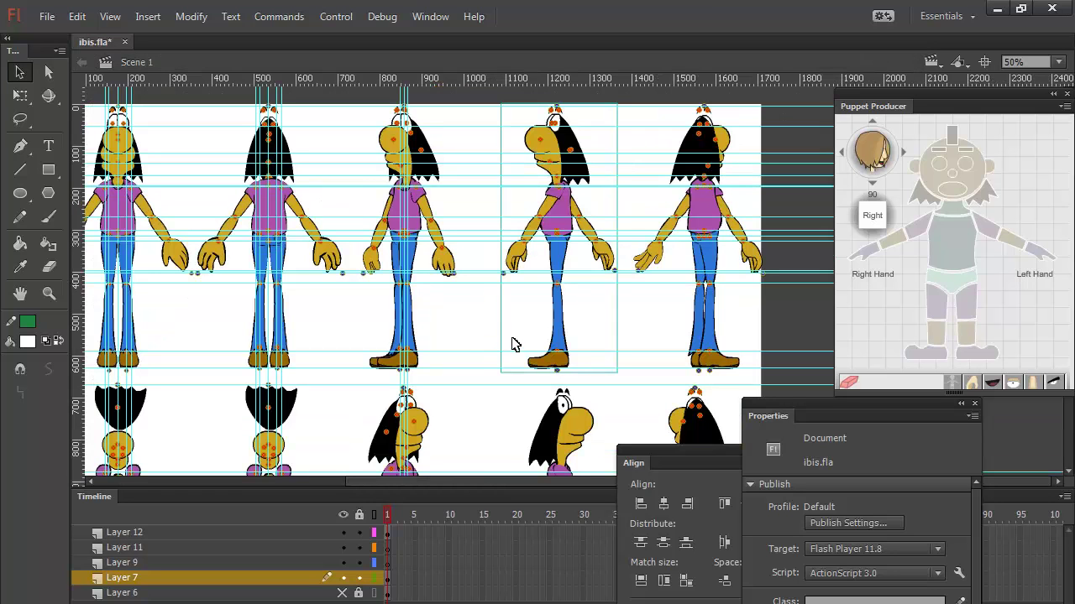
# Move the lower profile figure's leg group aside and back to X 1204.30, and ungroup it into separate parts
pyautogui.click(508, 432)
pyautogui.scroll(-3, 486, 364)
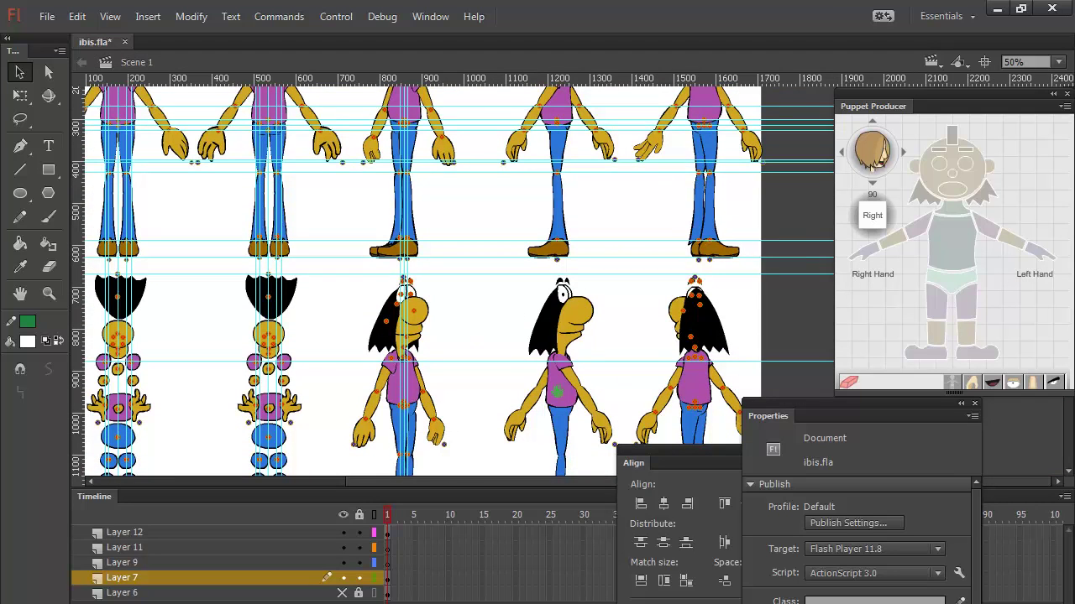
pyautogui.click(557, 438)
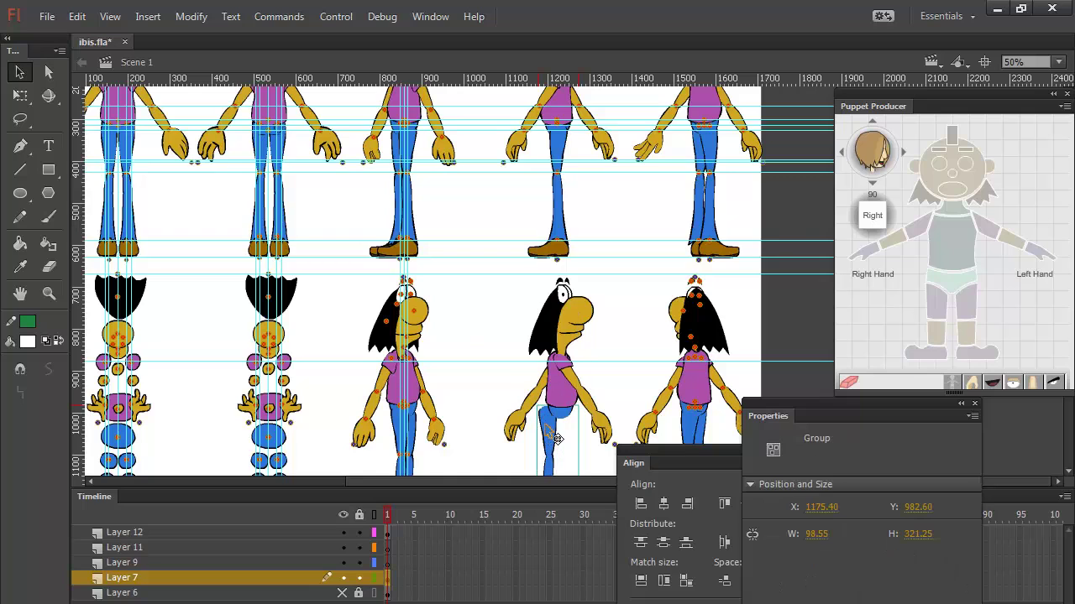
pyautogui.moveTo(560, 440); pyautogui.dragTo(583, 445)
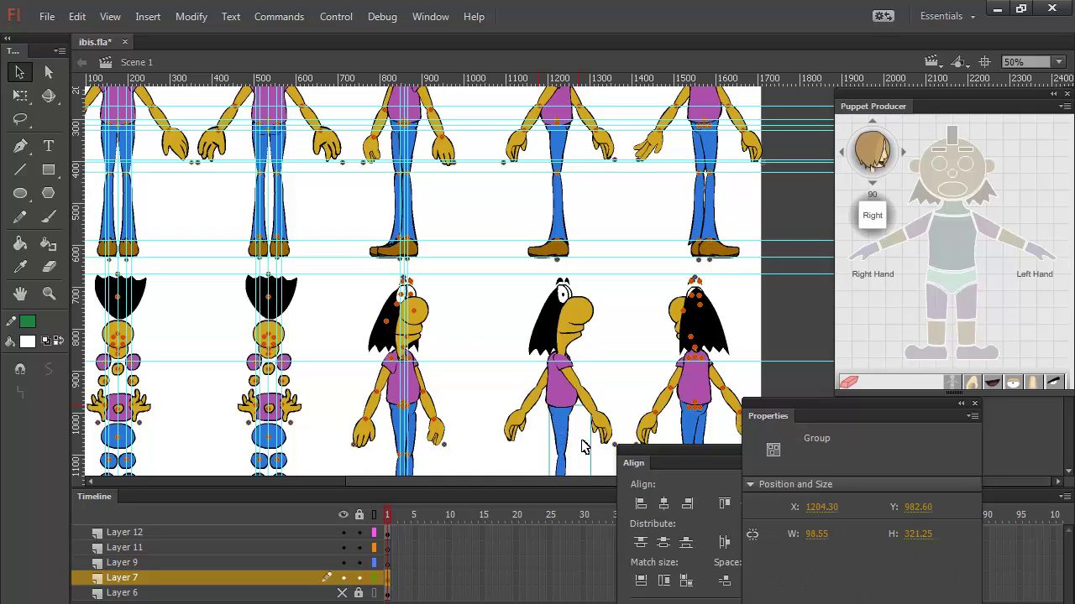
pyautogui.scroll(-4, 492, 271)
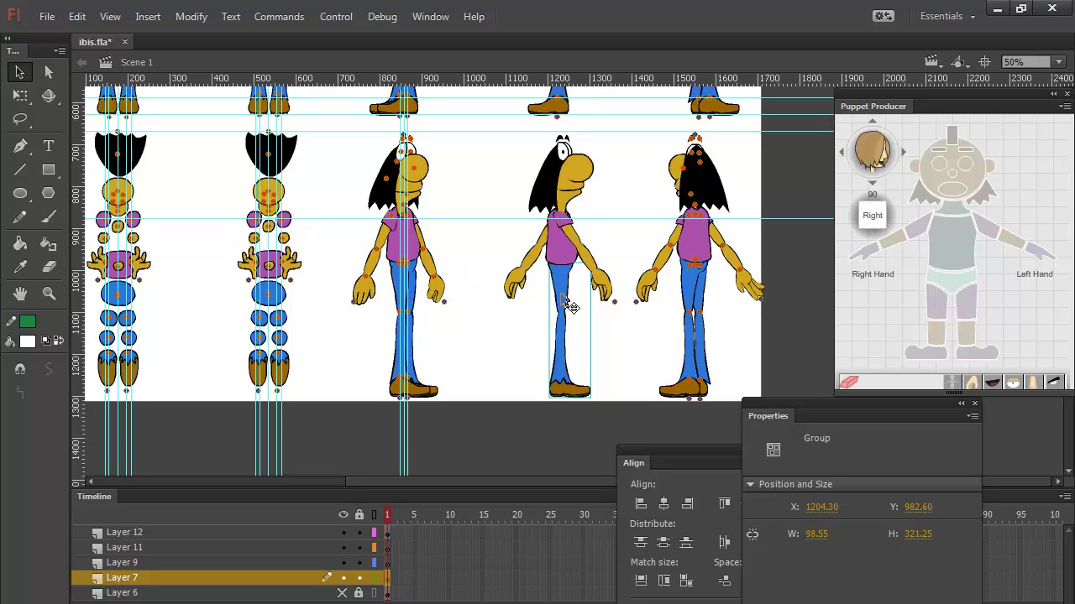
pyautogui.hotkey('ctrl', 'shift', 'g')
# Try deleting the lower profile figure's shank, and undo the deletion
pyautogui.moveTo(571, 355); pyautogui.dragTo(538, 353)
pyautogui.press('Delete')
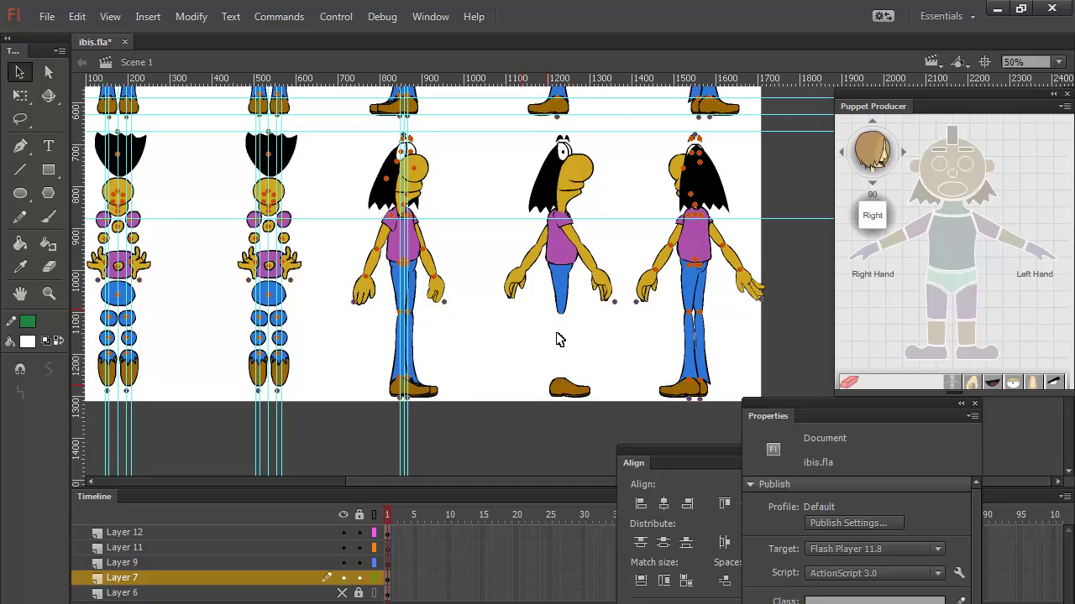
pyautogui.hotkey('ctrl', 'z')
pyautogui.moveTo(559, 343); pyautogui.dragTo(578, 343)
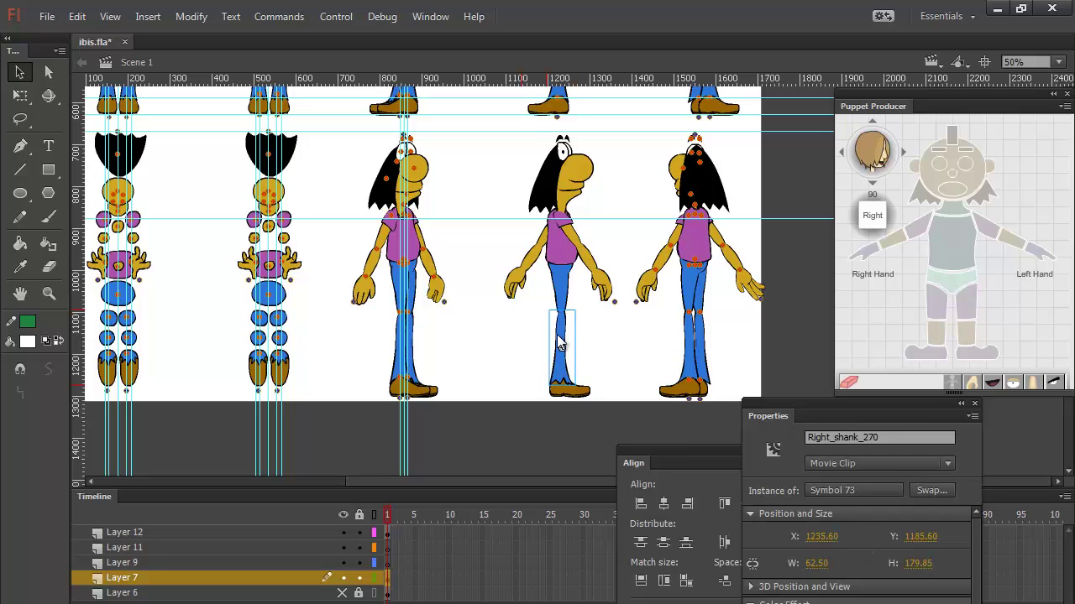
# Nudge the lower figure's thigh, shank and foot together 20 px sideways and down, and return them to their original position
pyautogui.moveTo(544, 293); pyautogui.dragTo(577, 401)
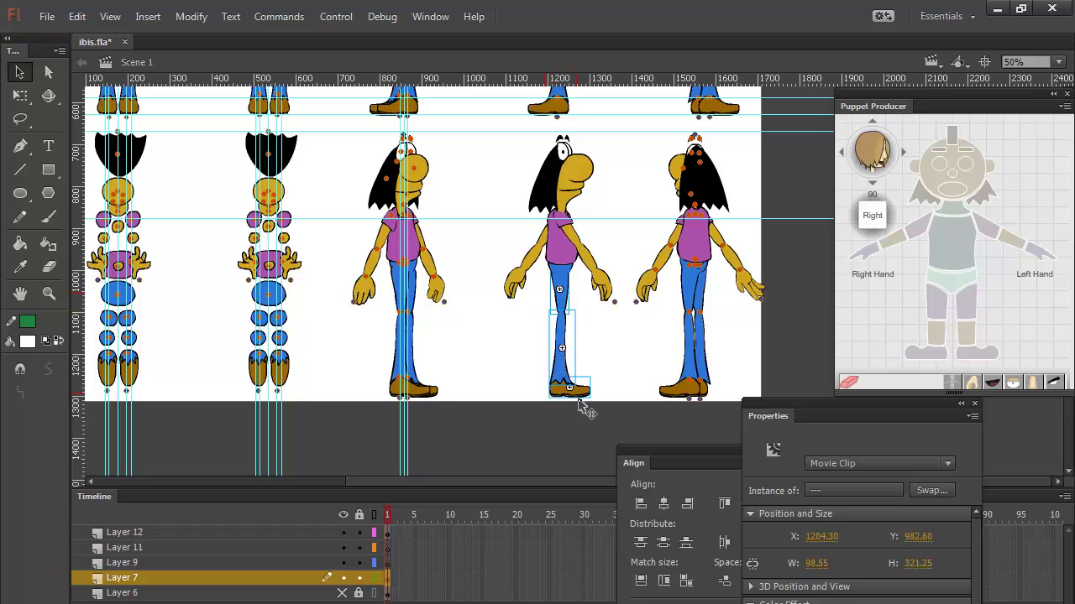
pyautogui.hotkey('shift', 'Right')
pyautogui.hotkey('shift', 'Right')
pyautogui.hotkey('shift', 'Down')
pyautogui.hotkey('shift', 'Down')
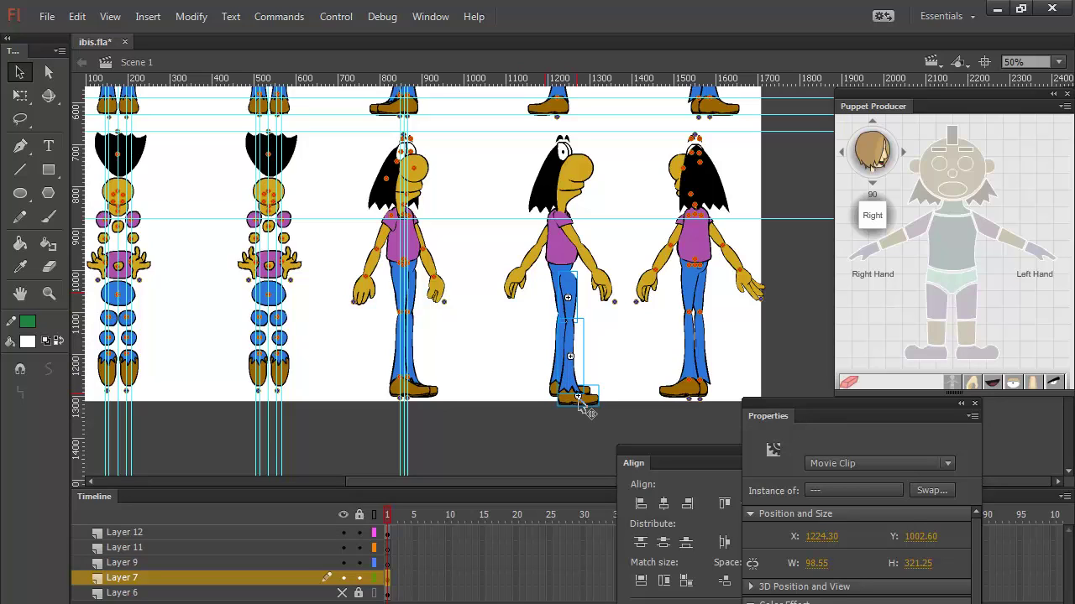
pyautogui.hotkey('shift', 'Up')
pyautogui.hotkey('shift', 'Up')
pyautogui.hotkey('shift', 'Left')
pyautogui.hotkey('shift', 'Left')
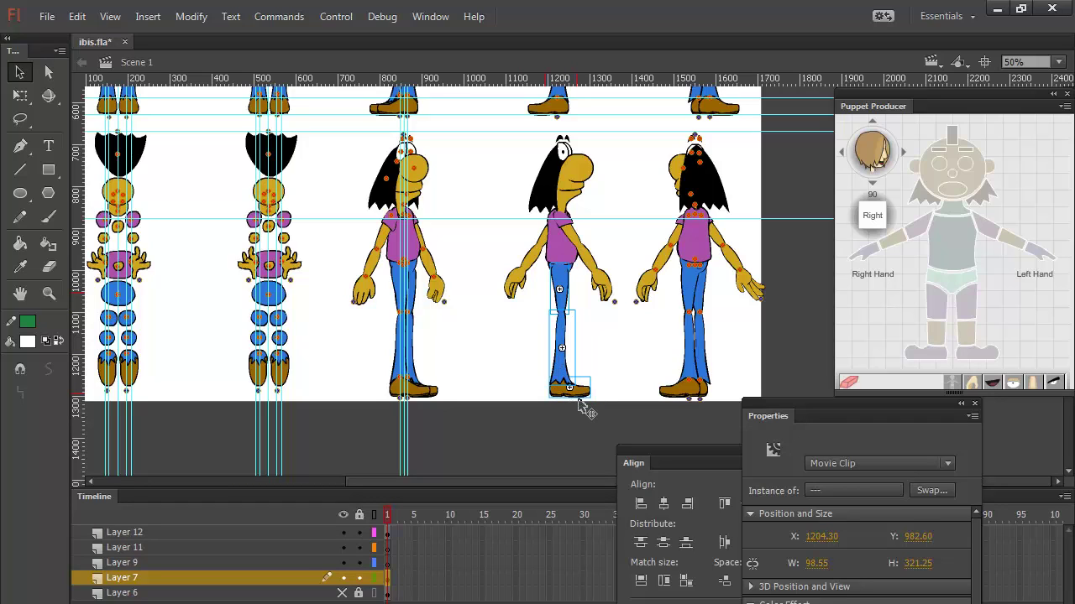
# Select the lower profile figure's thigh, shank and foot together to check the leg's parts, and clear the selection
pyautogui.click(576, 266)
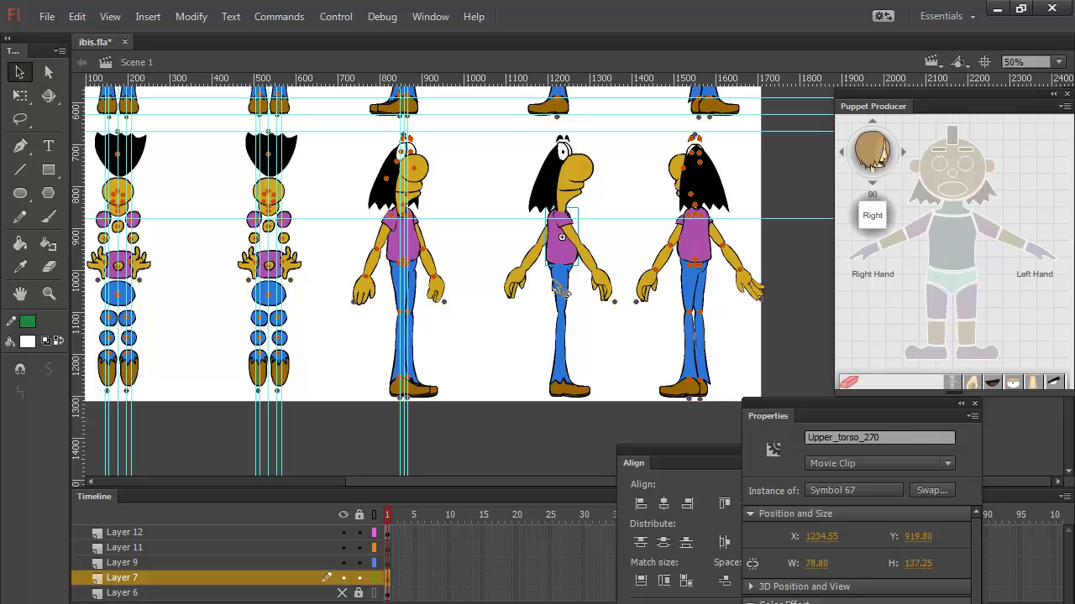
pyautogui.click(562, 301)
pyautogui.keyDown('shift'); pyautogui.click(571, 361); pyautogui.keyUp('shift')
pyautogui.keyDown('shift'); pyautogui.click(578, 393); pyautogui.keyUp('shift')
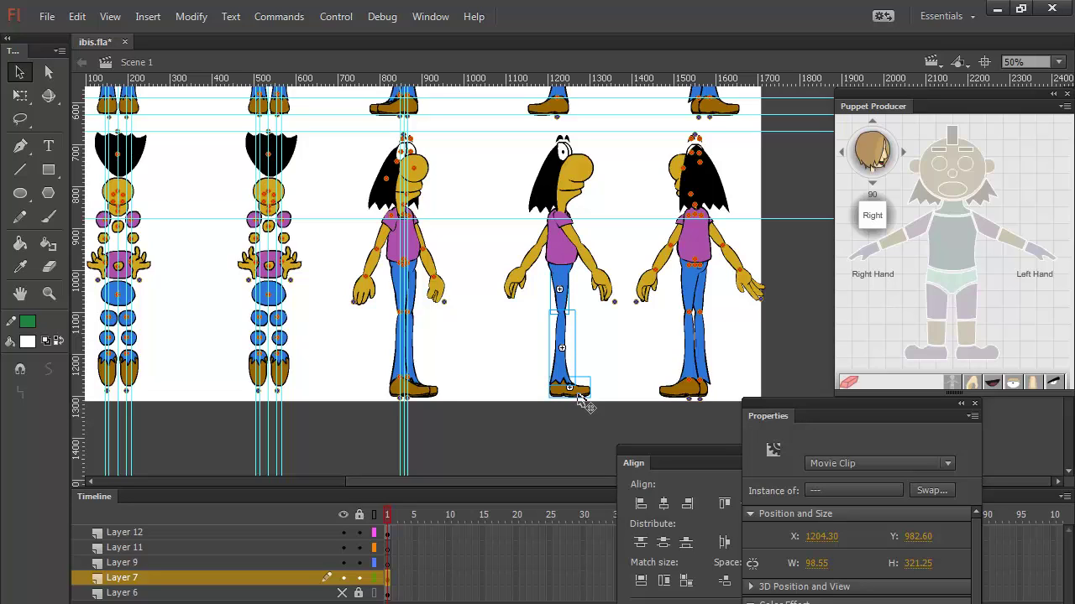
pyautogui.click(606, 375)
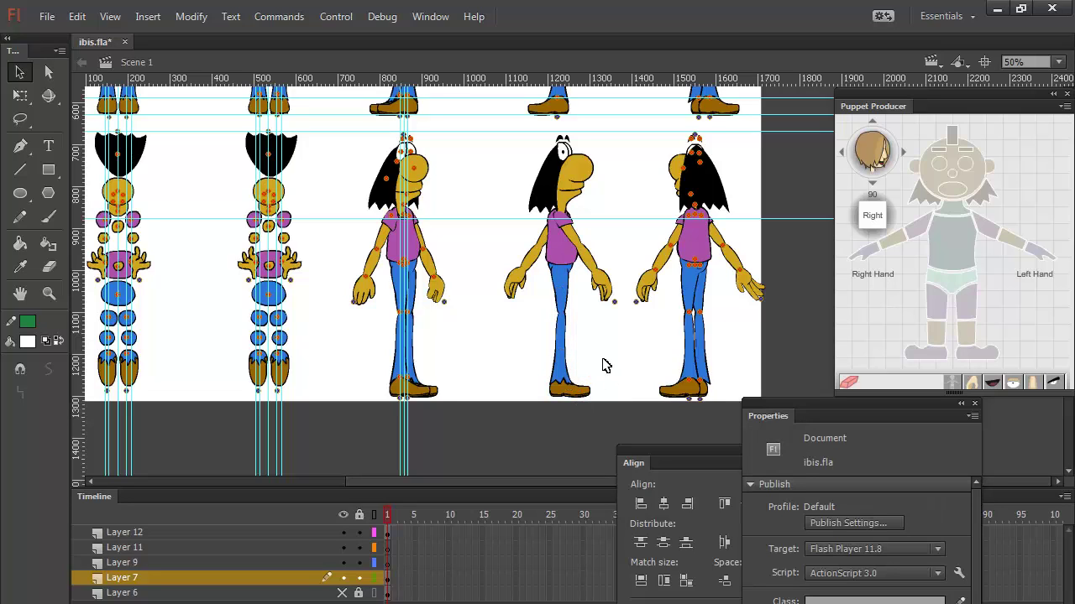
# Display Layer 7 as outlines and delete the leftover left_hand_nud_270_pivot beside the lower profile figure's hand
pyautogui.hotkey('ctrl', '=')
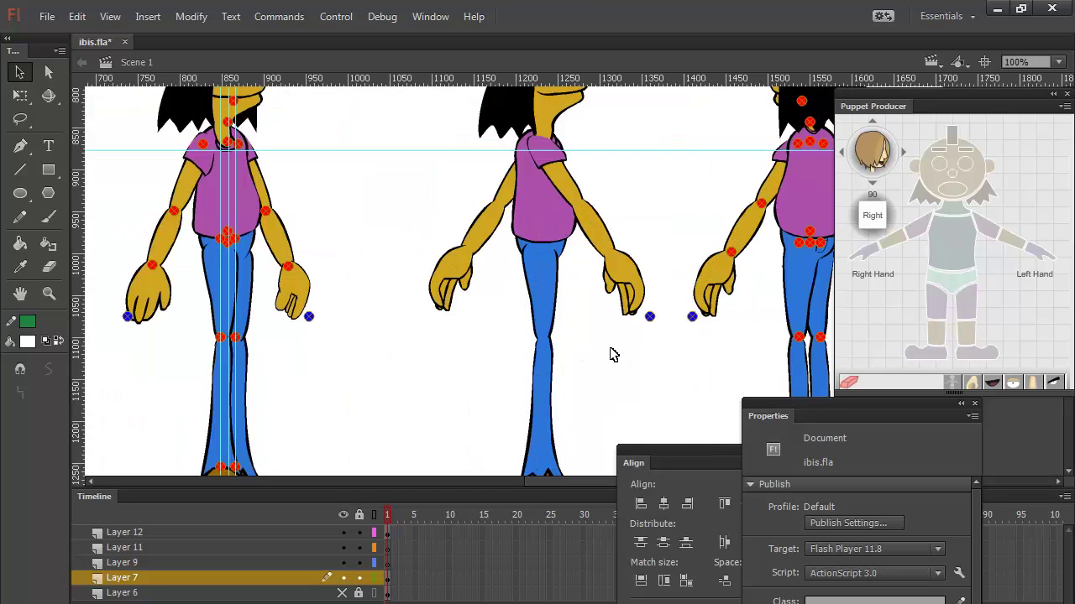
pyautogui.moveTo(645, 371); pyautogui.dragTo(520, 312)
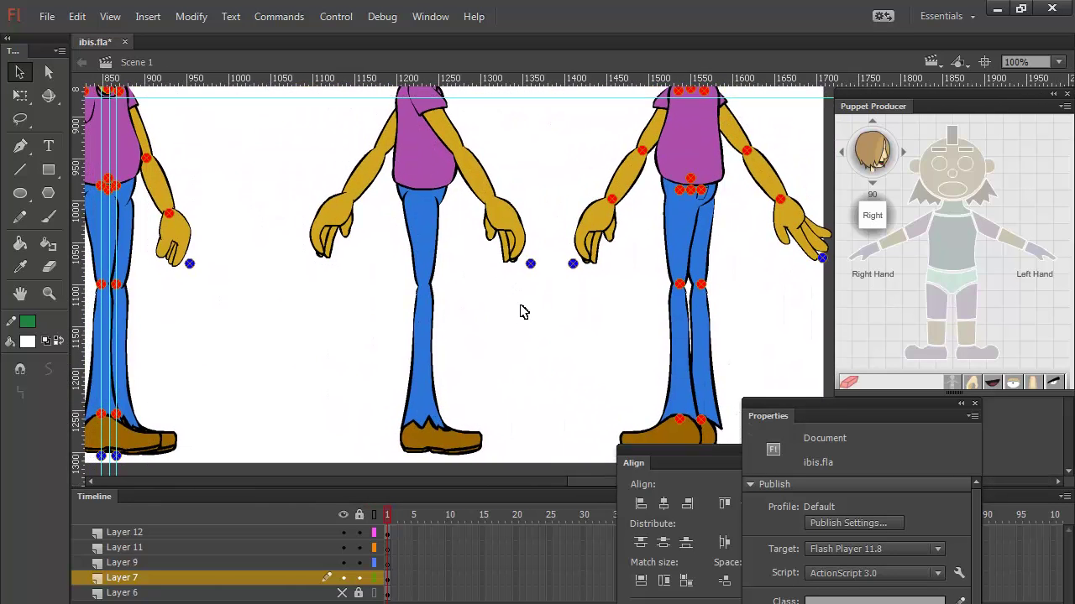
pyautogui.click(376, 578)
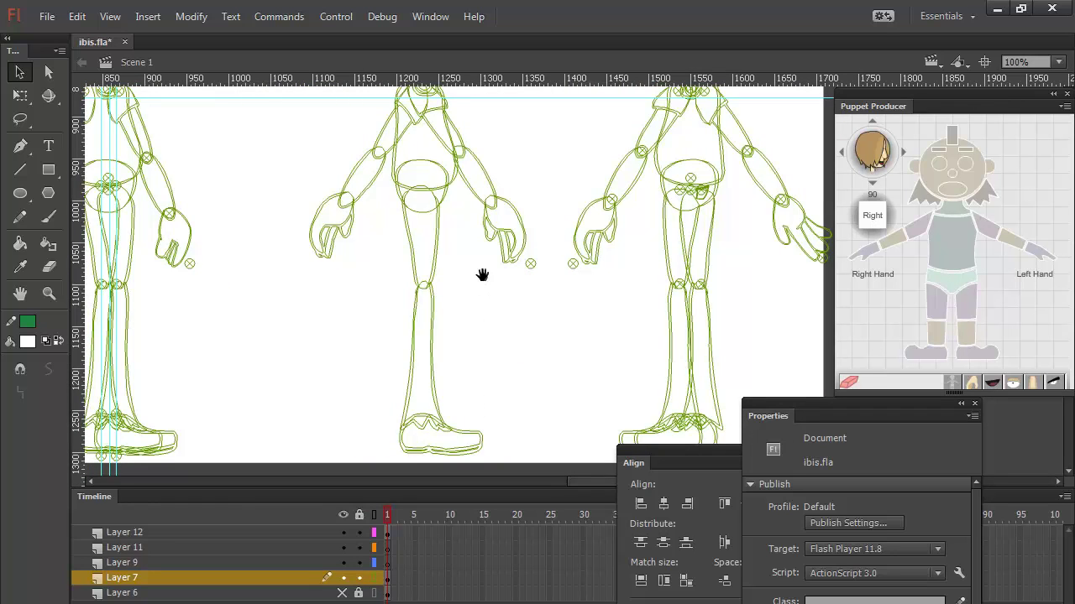
pyautogui.moveTo(481, 274); pyautogui.dragTo(485, 410)
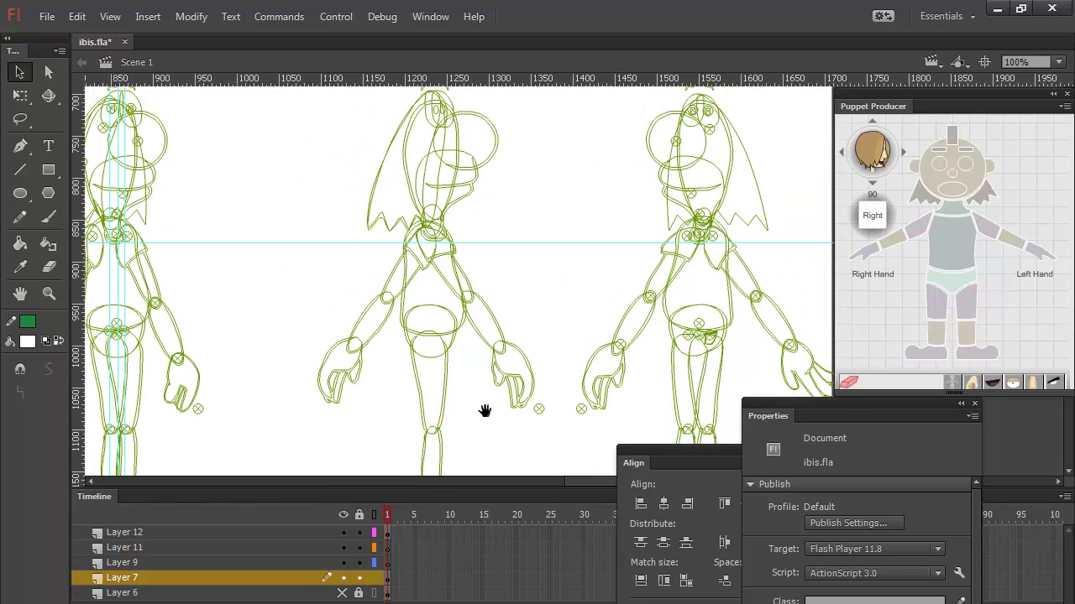
pyautogui.click(341, 593)
pyautogui.click(342, 593)
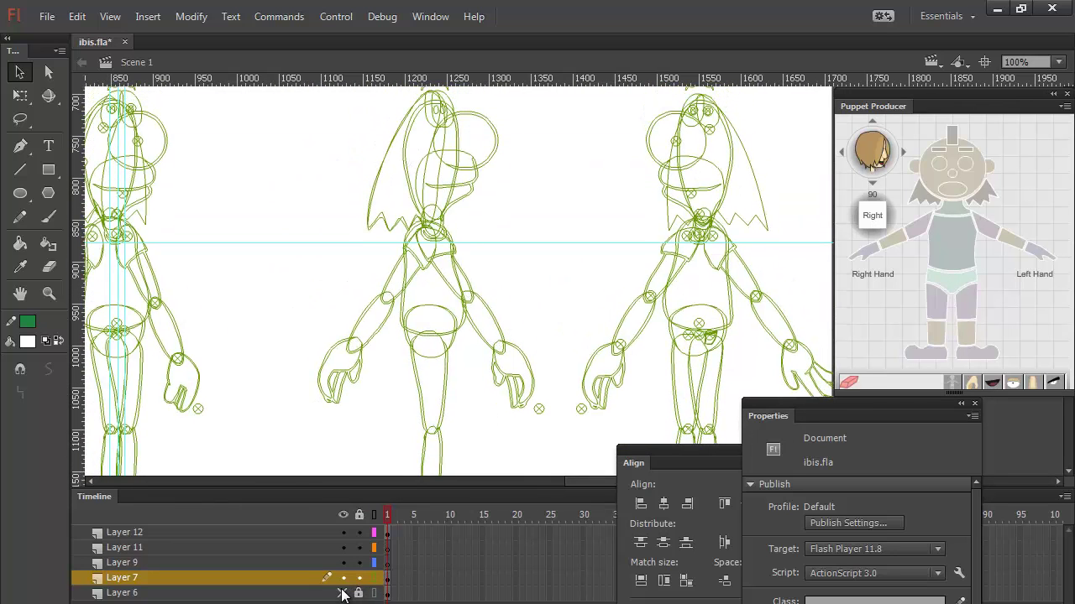
pyautogui.click(538, 411)
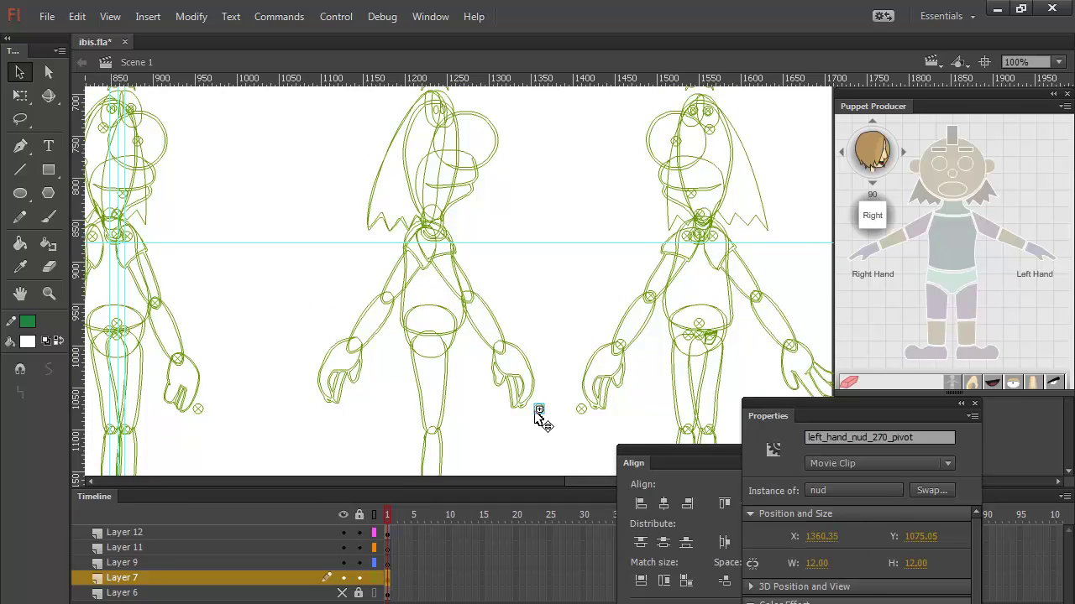
pyautogui.click(542, 424)
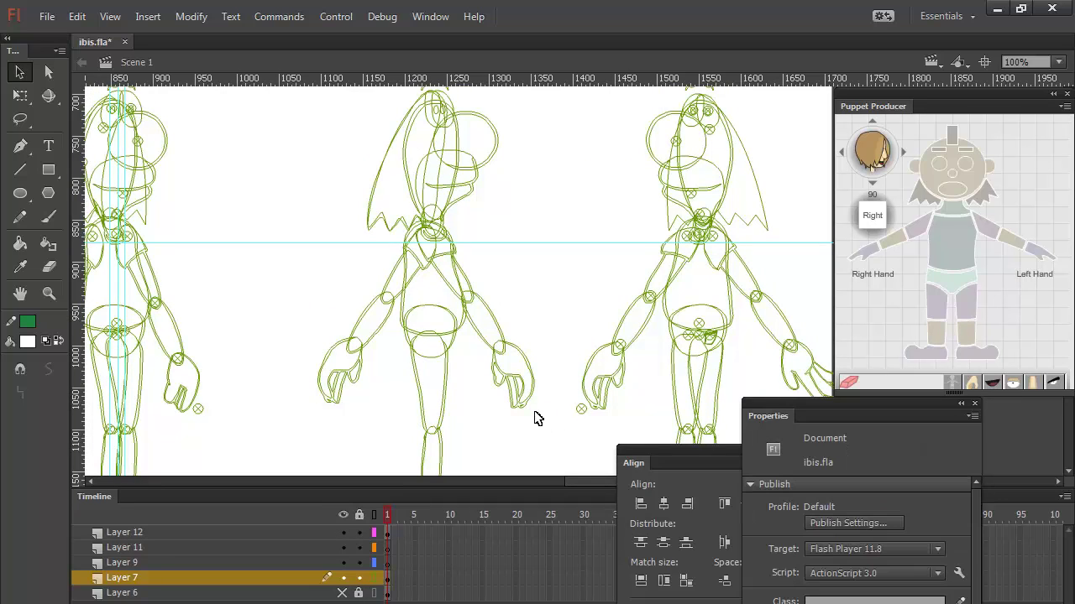
# Toggle Layer 6's visibility to compare its pivots with the lower profile figure's outlines from head to foot, and leave the layer visible
pyautogui.click(342, 593)
pyautogui.click(341, 593)
pyautogui.click(342, 593)
pyautogui.moveTo(523, 290); pyautogui.dragTo(501, 386)
pyautogui.scroll(-1, 501, 385)
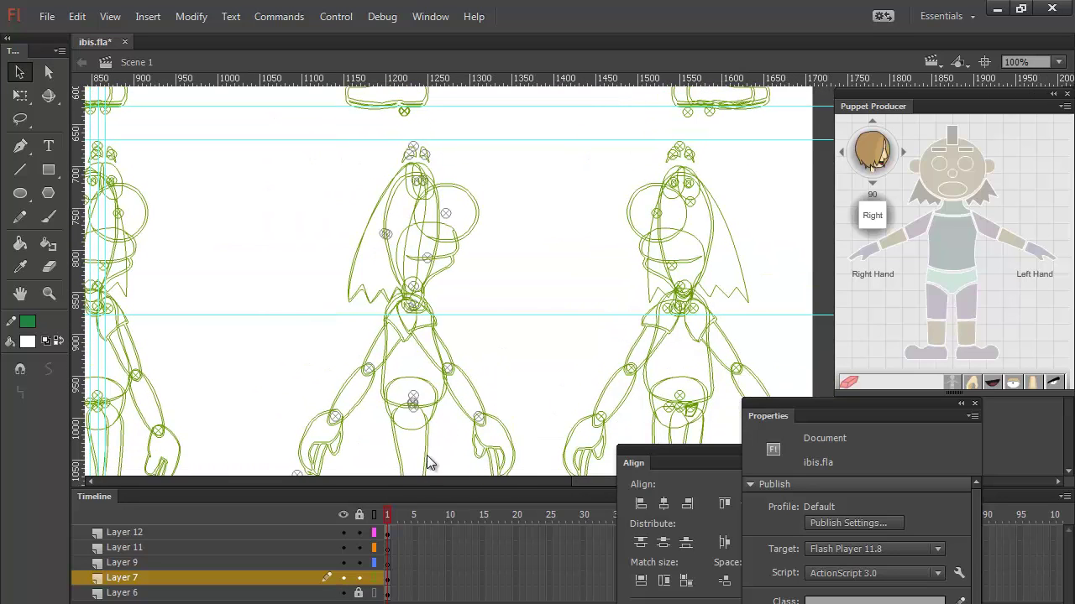
pyautogui.click(342, 593)
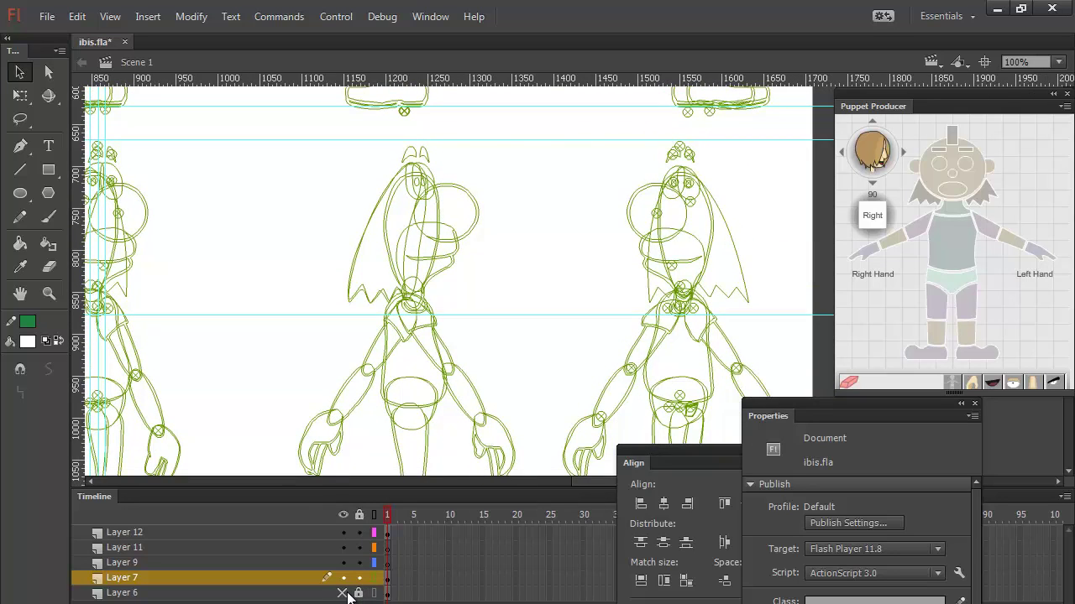
pyautogui.click(342, 593)
pyautogui.click(343, 593)
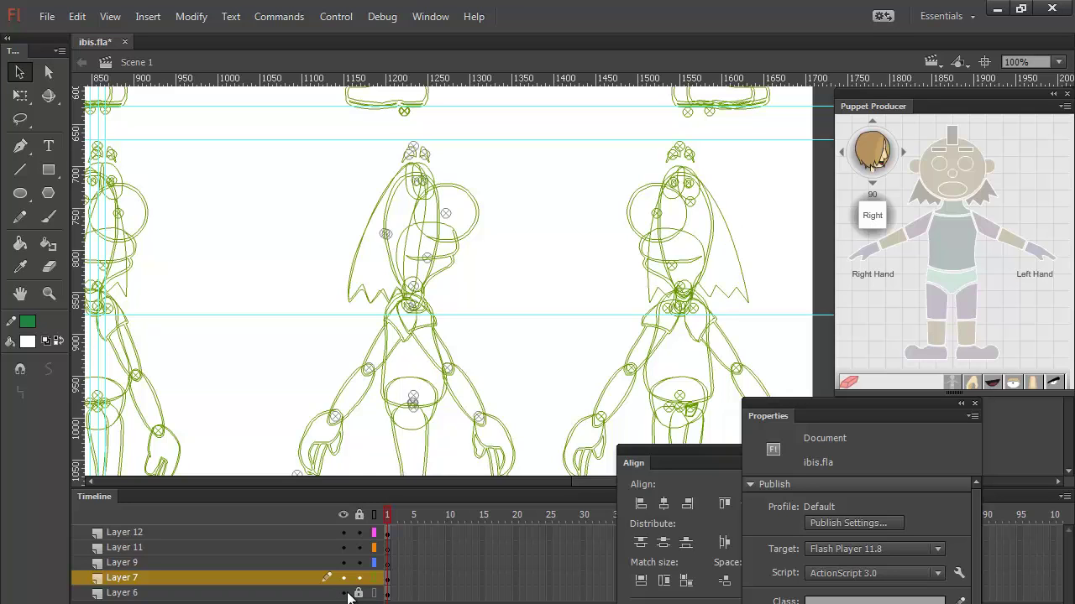
pyautogui.click(342, 593)
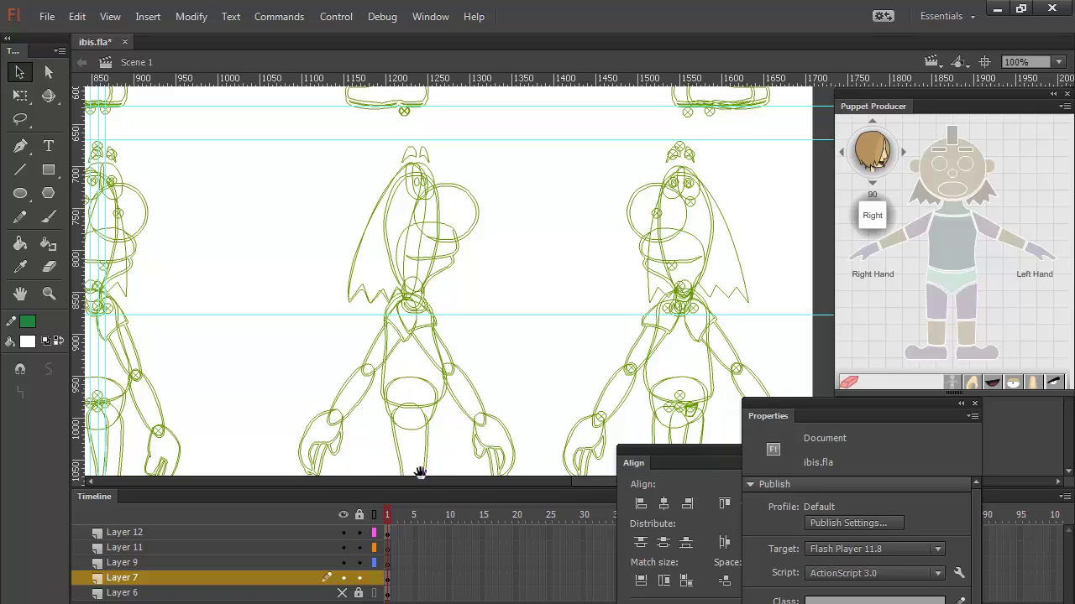
pyautogui.moveTo(423, 472); pyautogui.dragTo(429, 271)
pyautogui.moveTo(423, 333); pyautogui.dragTo(419, 282)
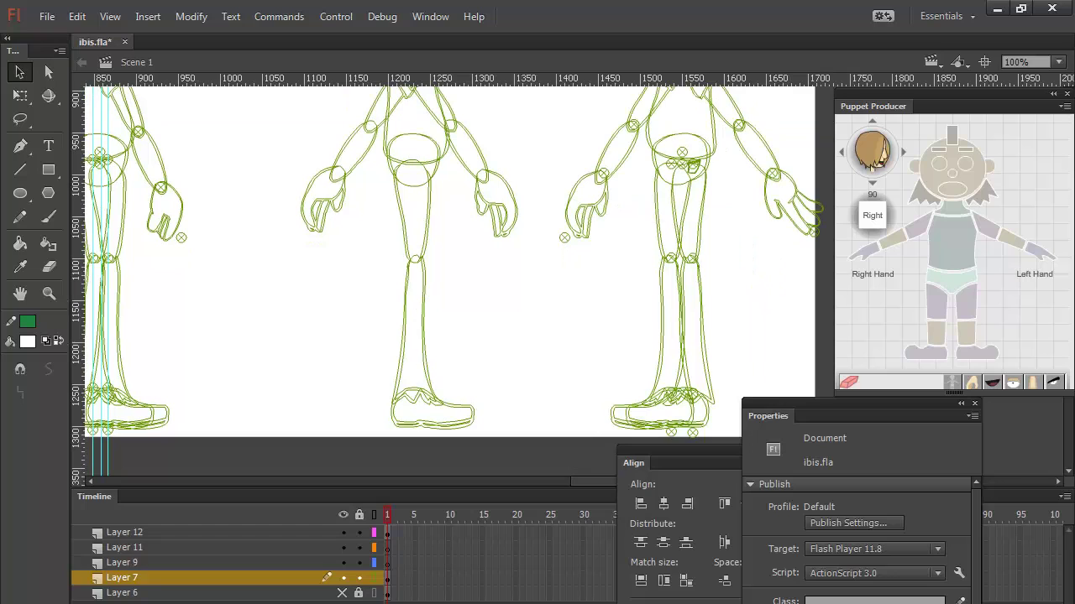
pyautogui.click(342, 593)
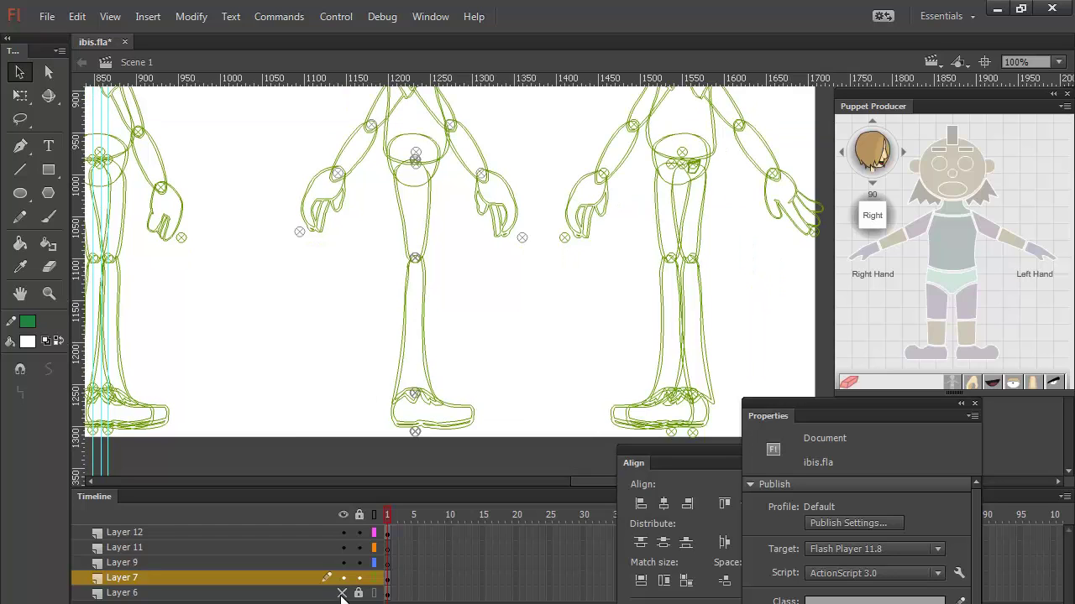
pyautogui.click(342, 592)
# Select the lower profile figure's shank and foot in turn to check their instance names
pyautogui.click(387, 577)
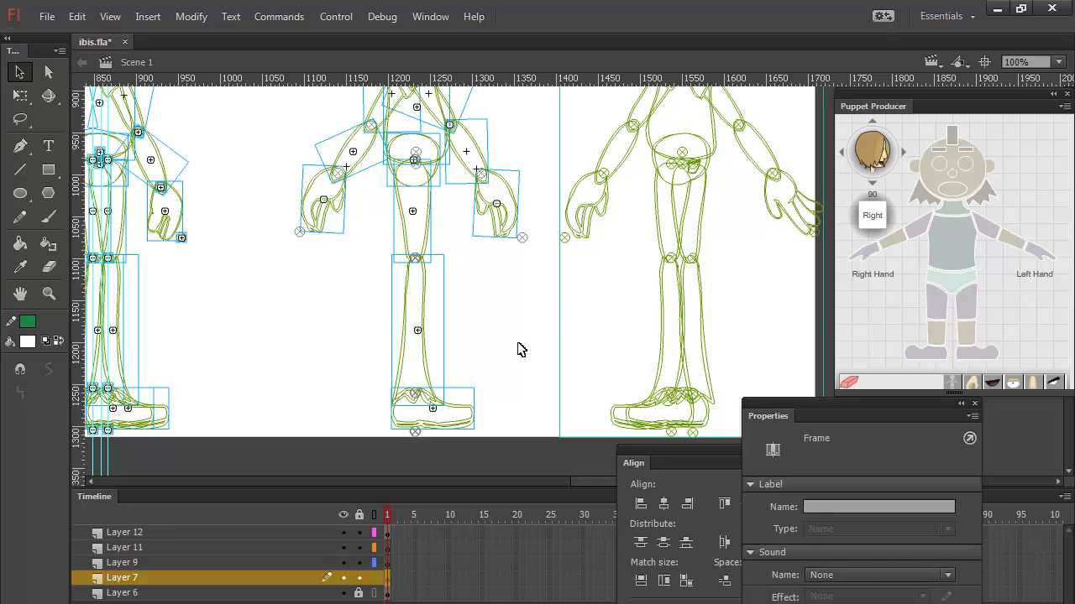
pyautogui.click(482, 336)
pyautogui.click(434, 319)
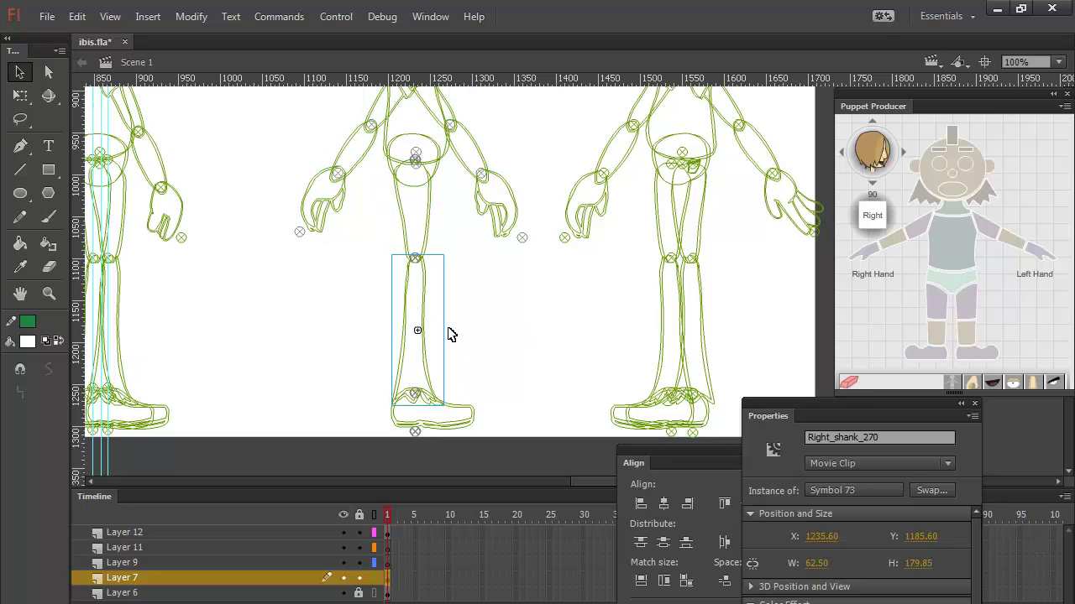
pyautogui.click(470, 412)
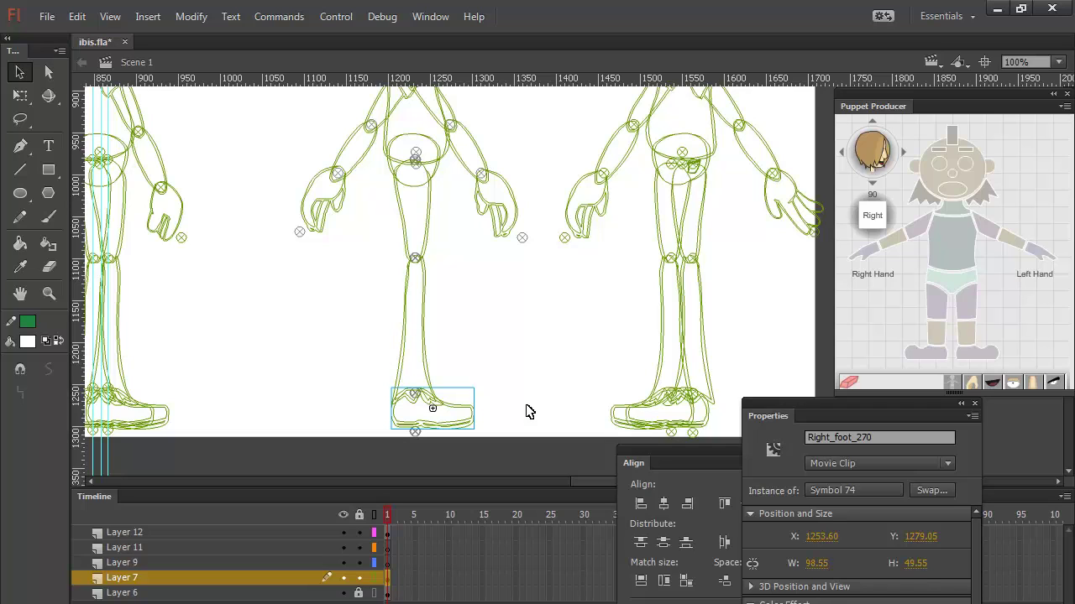
pyautogui.hotkey('ctrl', '-')
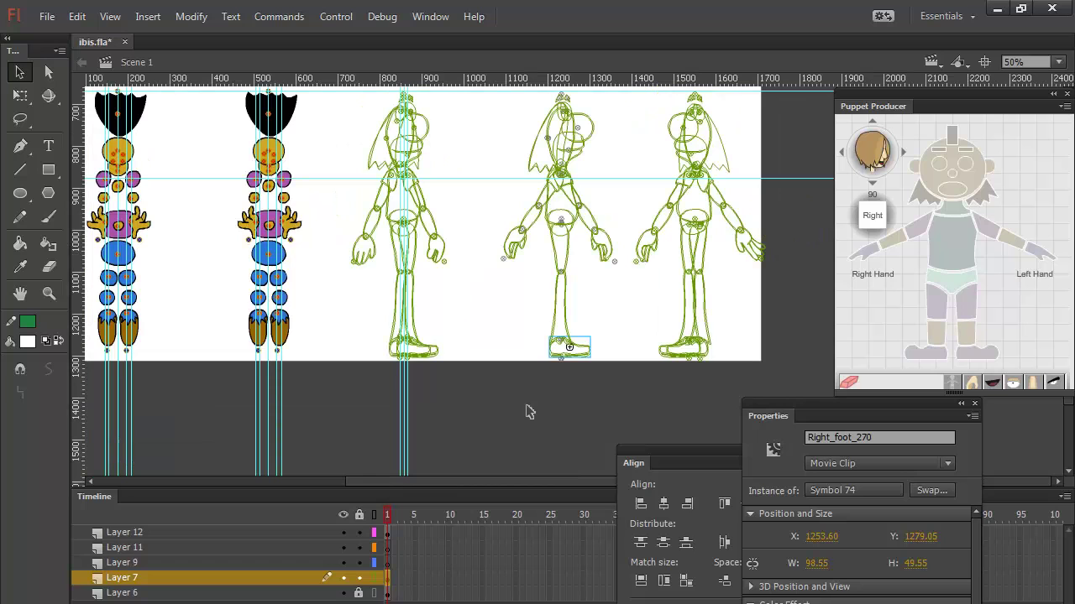
pyautogui.hotkey('ctrl', '=')
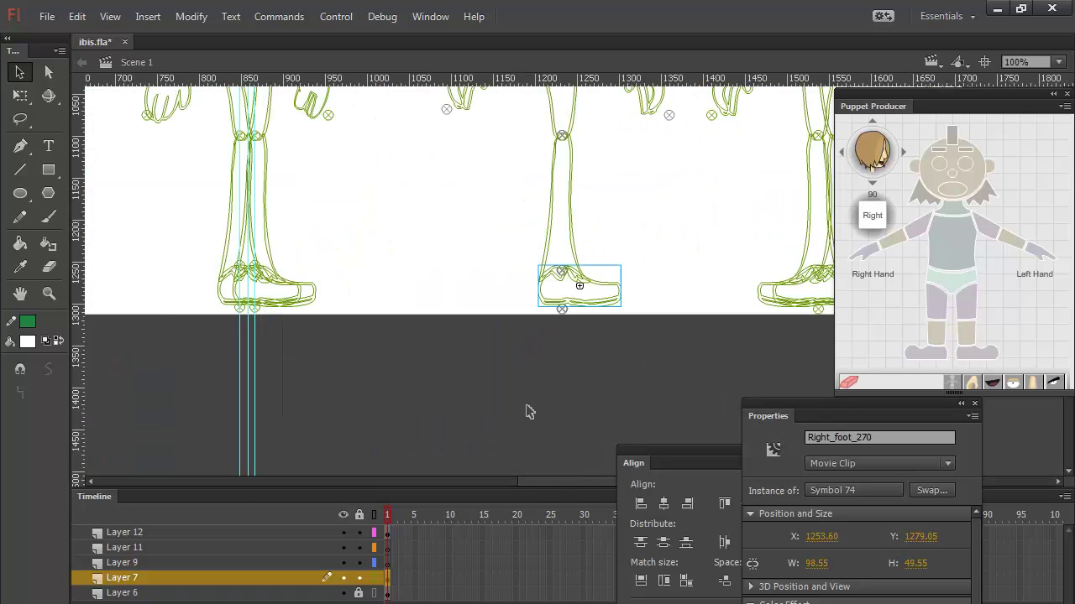
pyautogui.moveTo(609, 240); pyautogui.dragTo(420, 350)
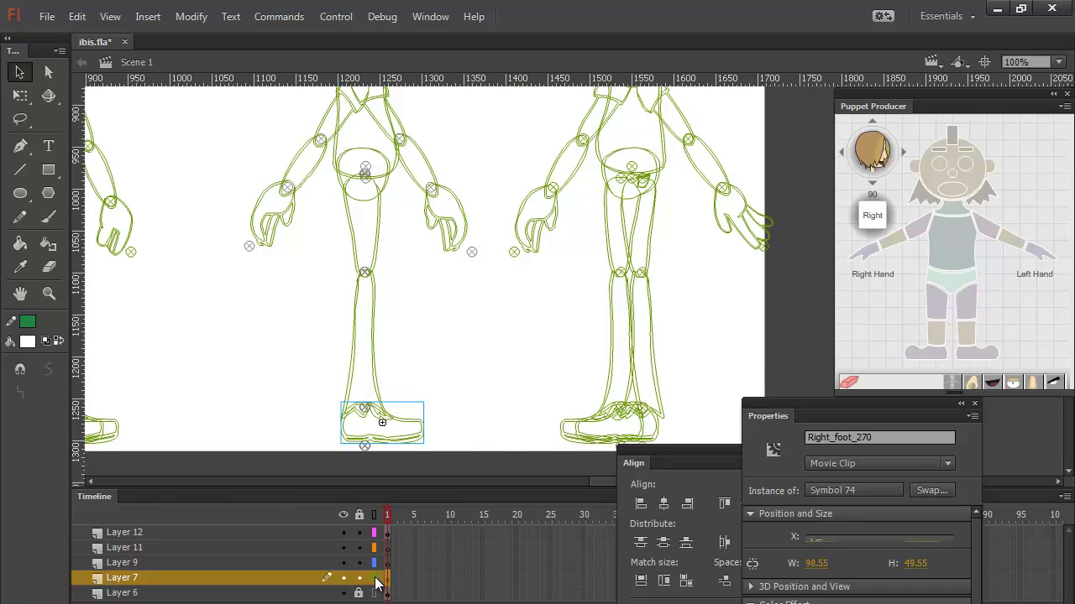
# Restore Layer 7's filled display, and check the instance names of the lower profile figure's thigh and shank
pyautogui.click(375, 515)
pyautogui.click(465, 326)
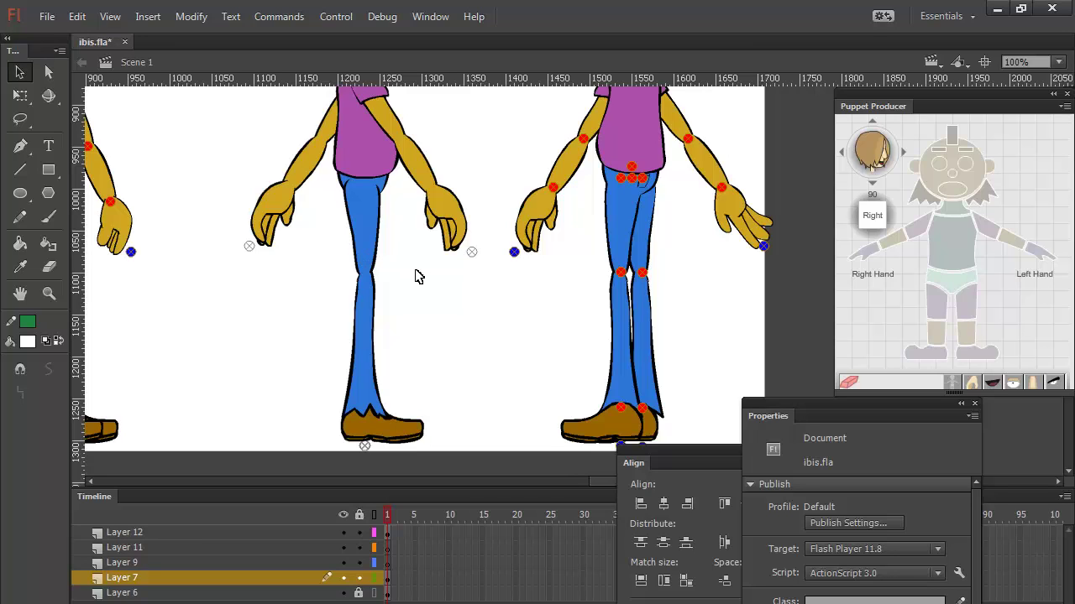
pyautogui.click(379, 218)
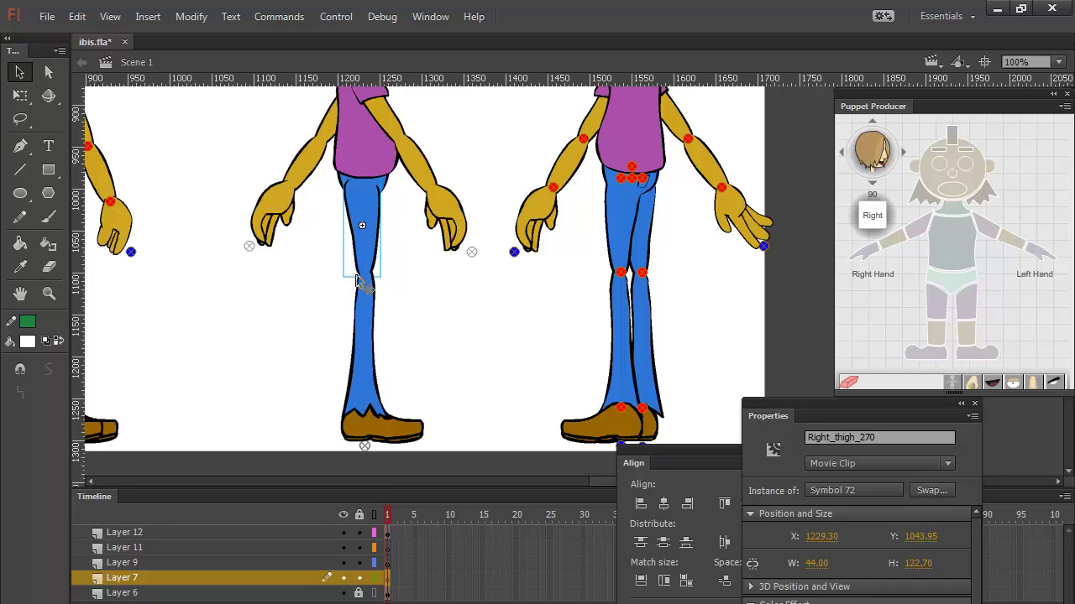
pyautogui.click(374, 306)
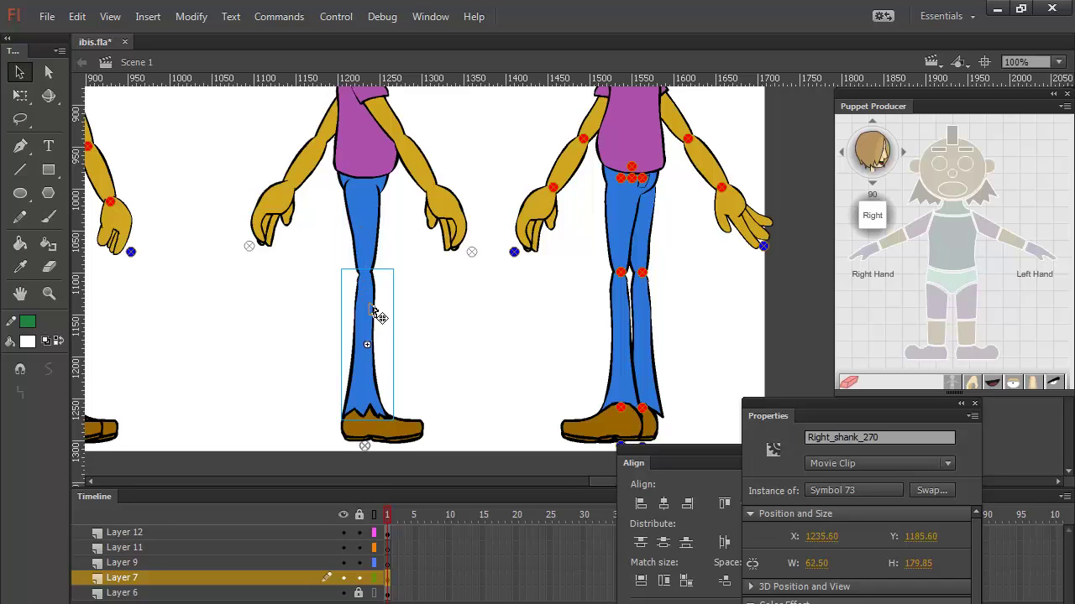
# Assign the lower profile figure's thigh, shank and foot to the right thigh, shank and foot in Puppet Producer's 90 Right view
pyautogui.click(374, 225)
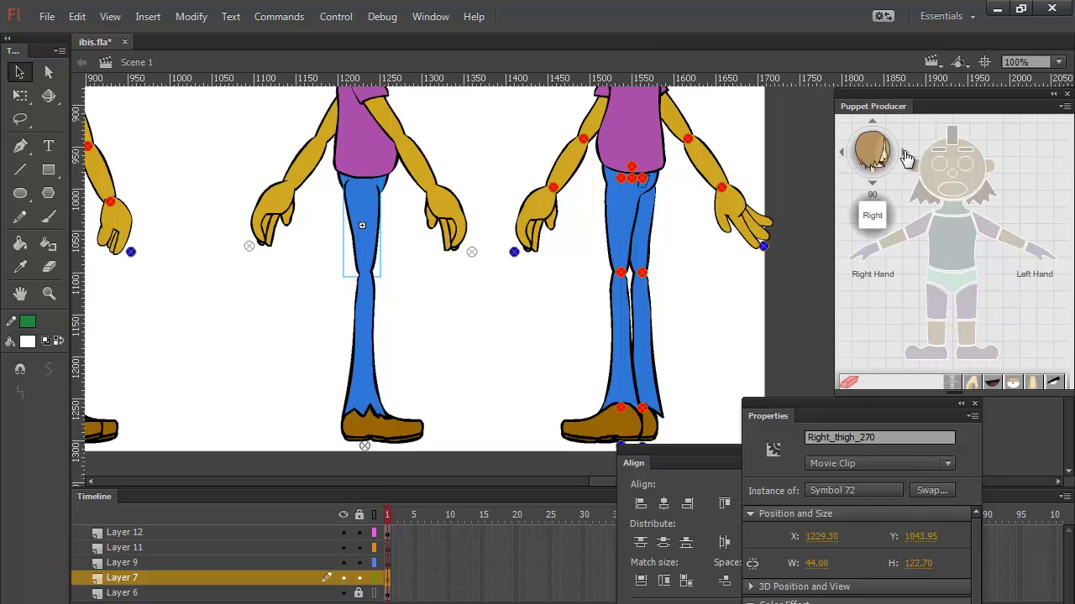
pyautogui.click(938, 310)
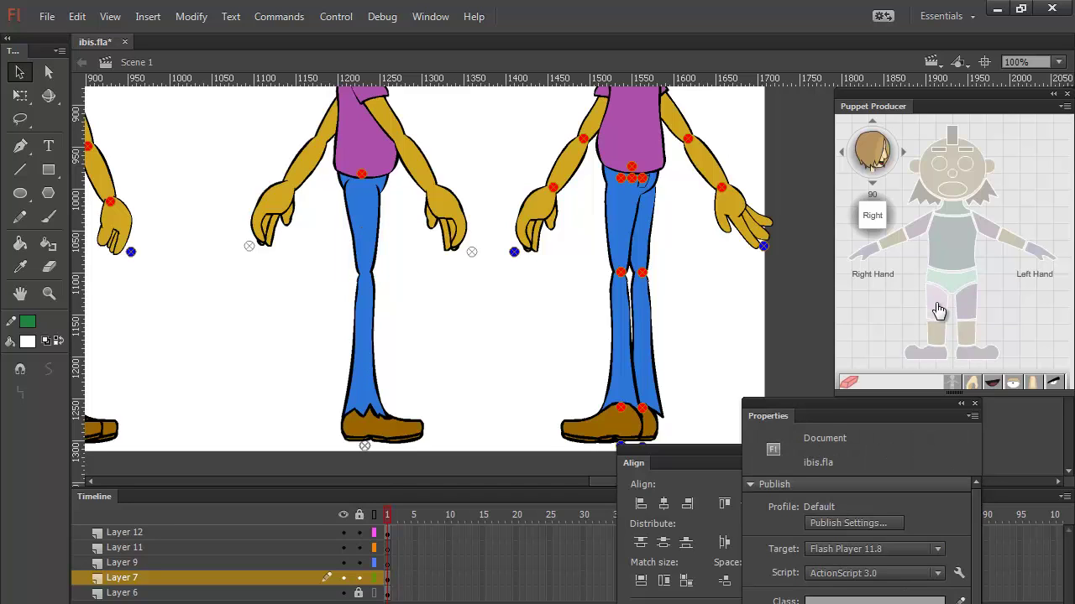
pyautogui.click(369, 325)
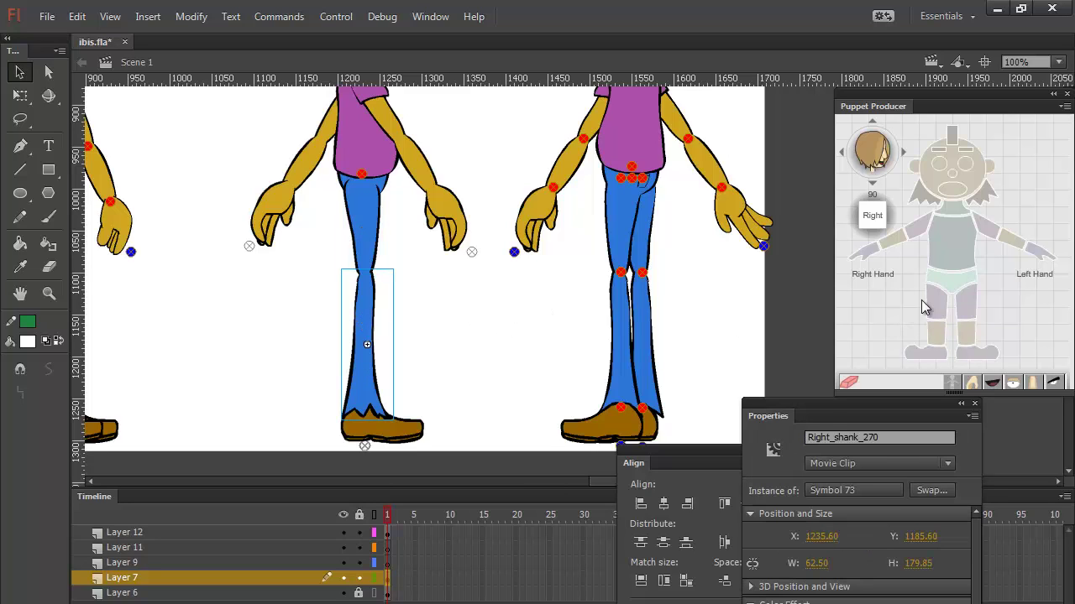
pyautogui.click(939, 334)
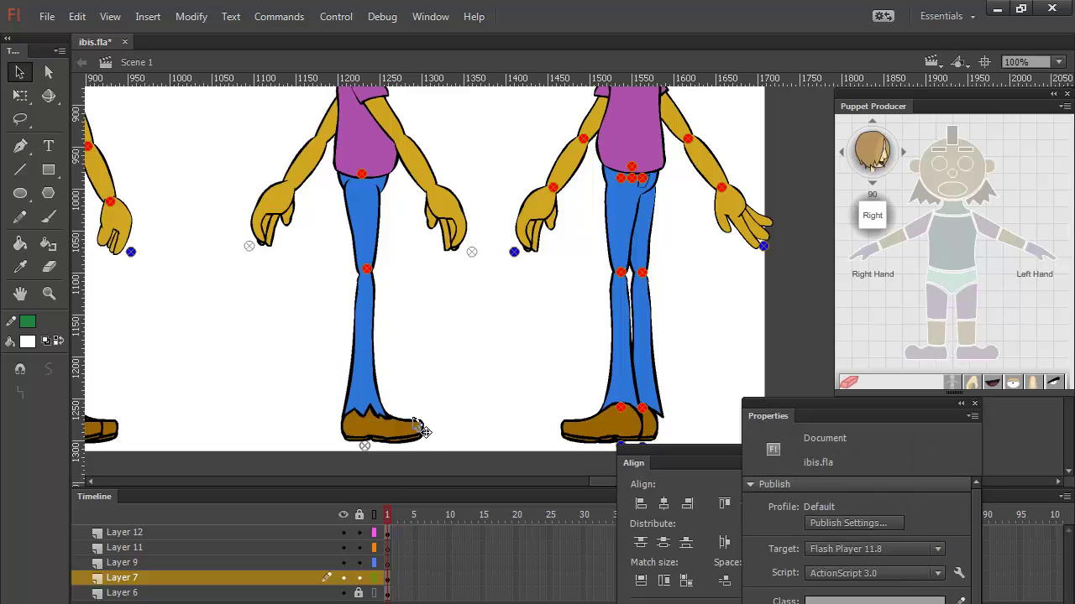
pyautogui.click(424, 431)
pyautogui.click(947, 359)
# Display Layer 7 as outlines and move the right thigh pivot onto Layer 6's hip pivot at X 1233.60, Y 987.15
pyautogui.click(376, 577)
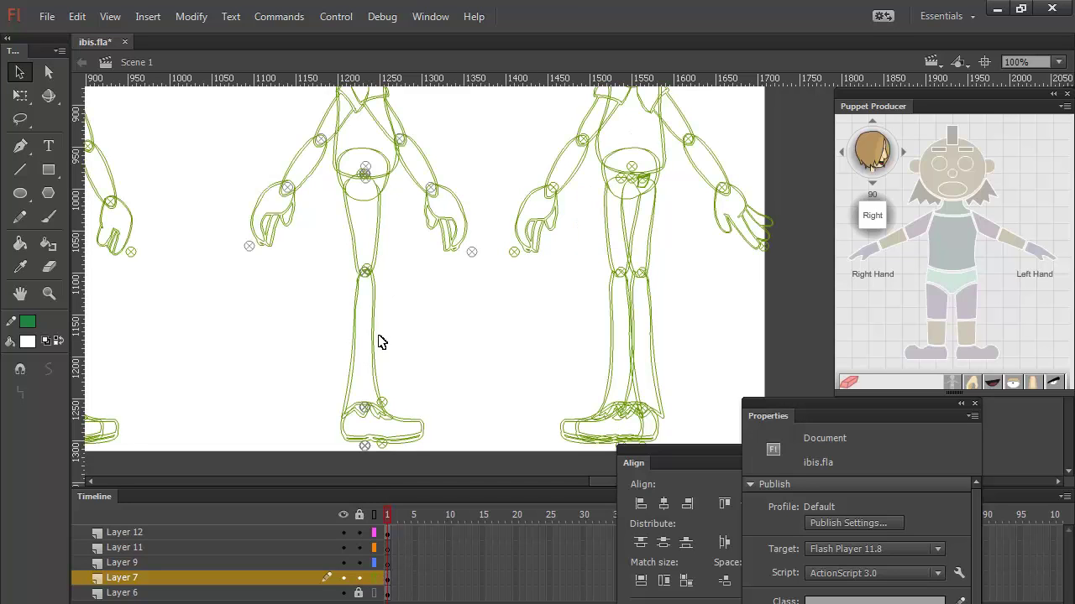
pyautogui.click(366, 173)
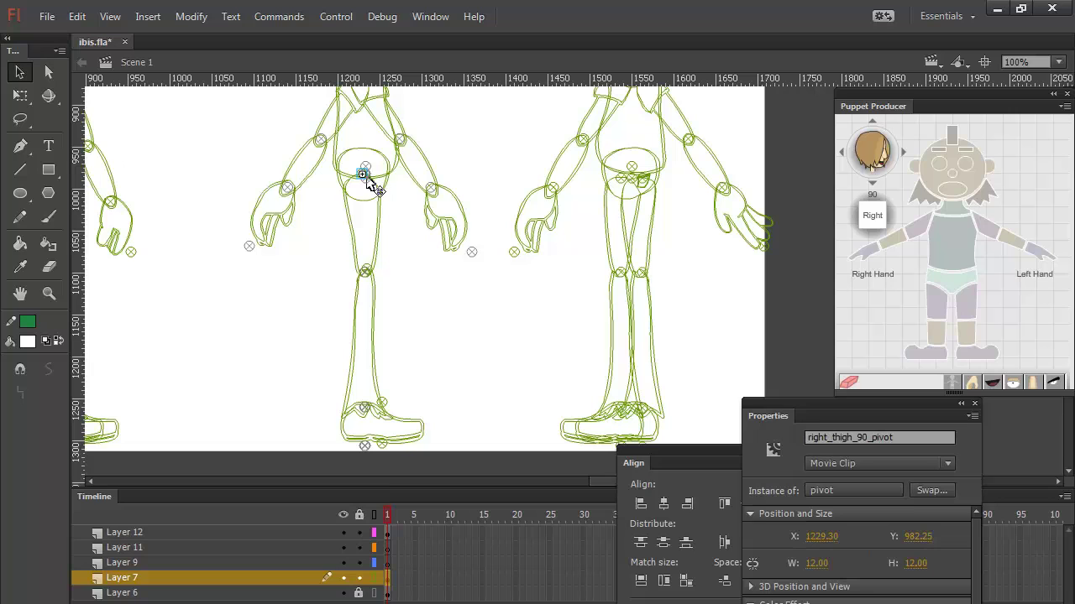
pyautogui.hotkey('ctrl', '=')
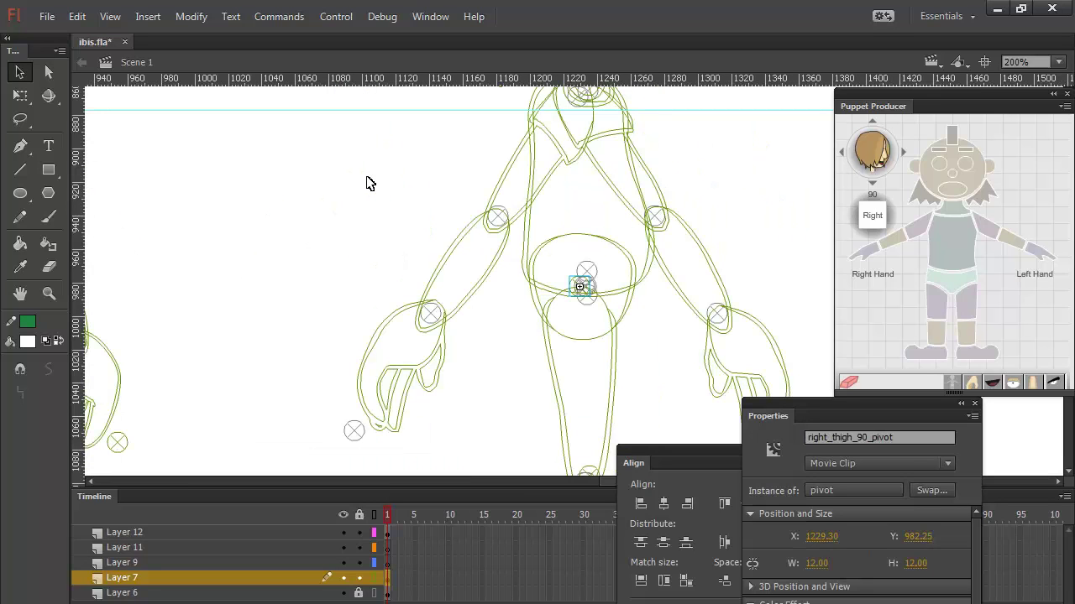
pyautogui.moveTo(582, 293); pyautogui.dragTo(591, 302)
# Align the right leg's pivots with Layer 6: shank at X 1233.60, Y 1099.60, foot at the ankle, foot nud at X 1233.60, Y 1307.00
pyautogui.moveTo(657, 377); pyautogui.dragTo(593, 258)
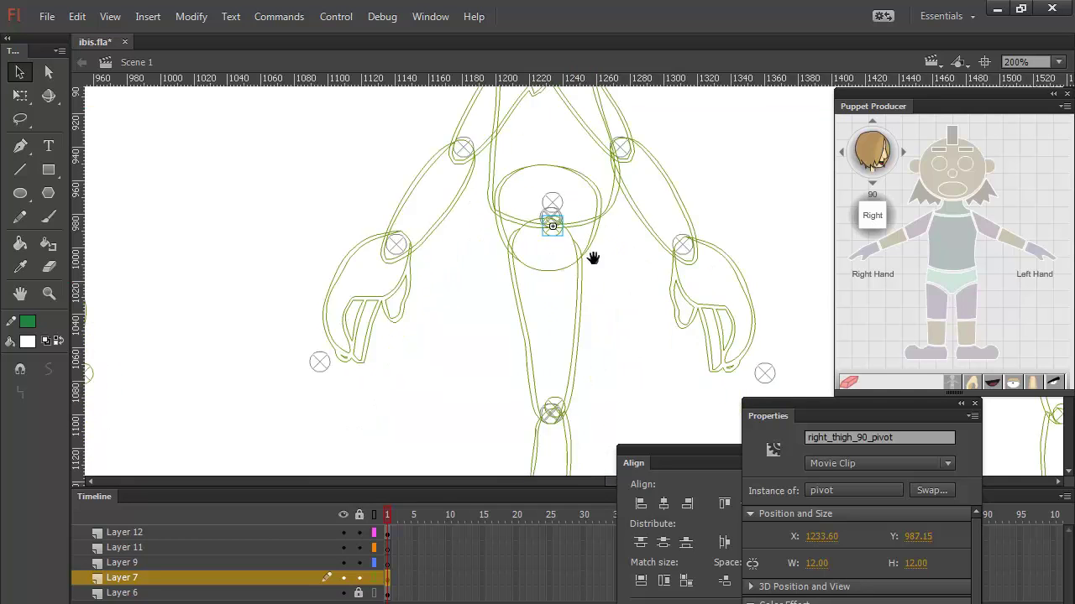
pyautogui.moveTo(504, 314); pyautogui.dragTo(504, 328)
pyautogui.moveTo(565, 374); pyautogui.dragTo(554, 173)
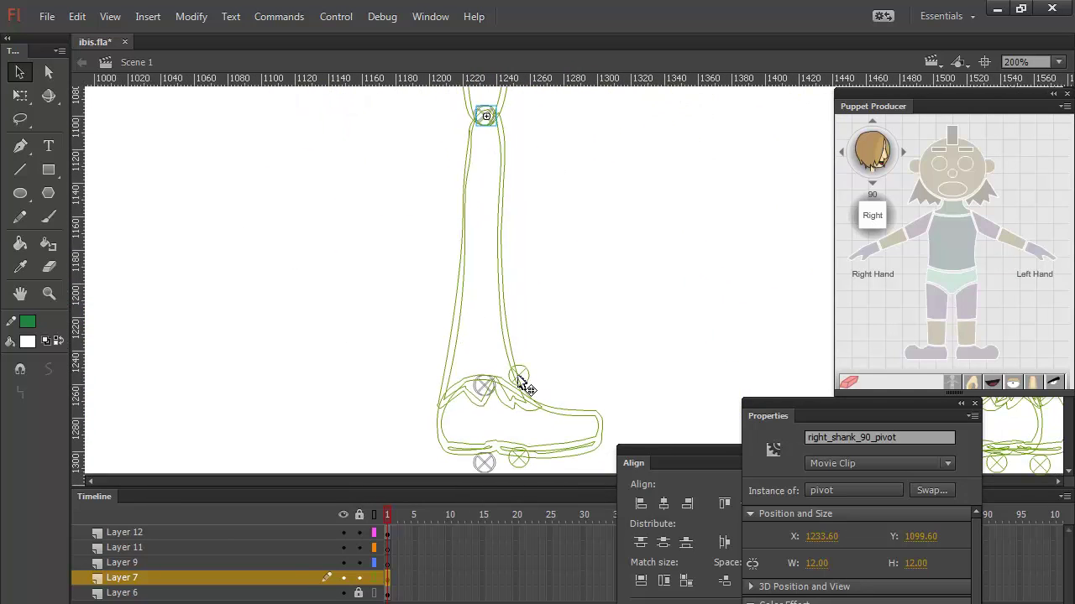
pyautogui.moveTo(518, 378); pyautogui.dragTo(484, 391)
pyautogui.moveTo(521, 460); pyautogui.dragTo(489, 466)
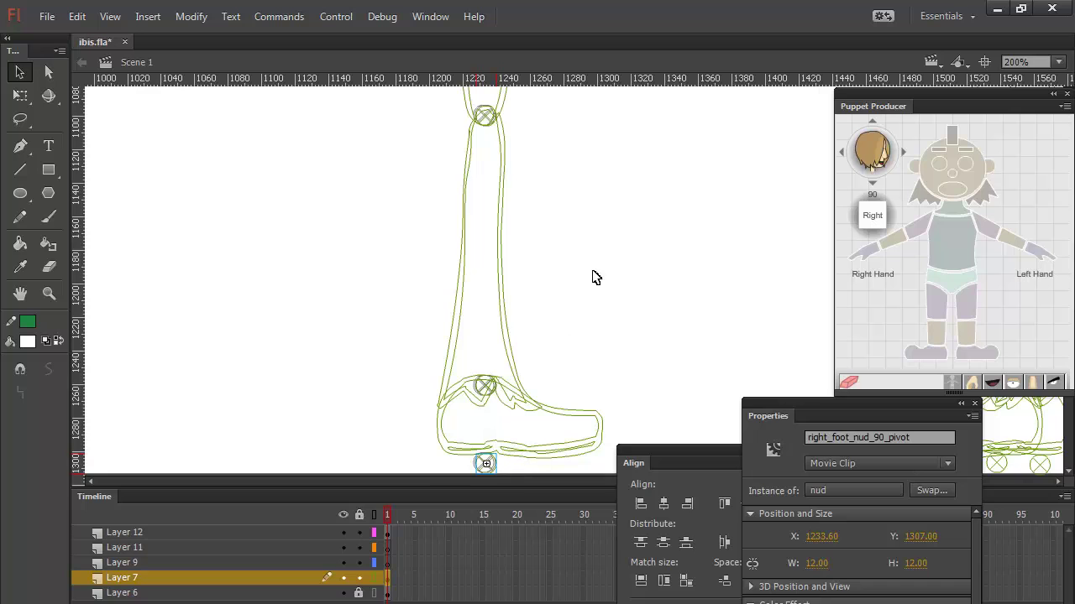
# Restore Layer 7's filled display and group the profile figure's right thigh, shank and foot together with their pivots and foot nud
pyautogui.scroll(5, 576, 299)
pyautogui.hscroll(1, 570, 252)
pyautogui.scroll(-1, 555, 219)
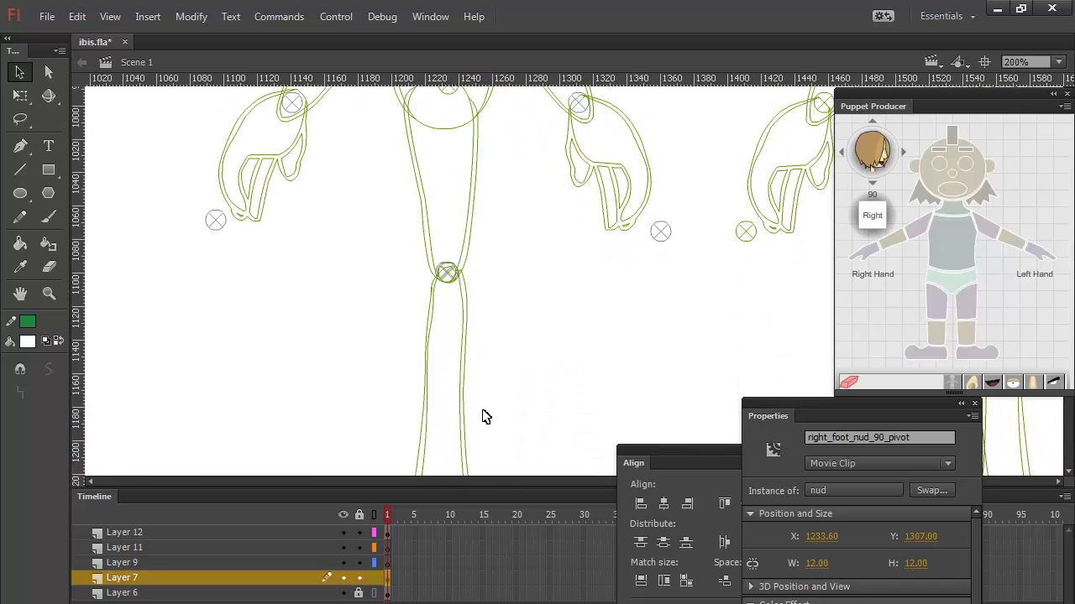
pyautogui.click(375, 579)
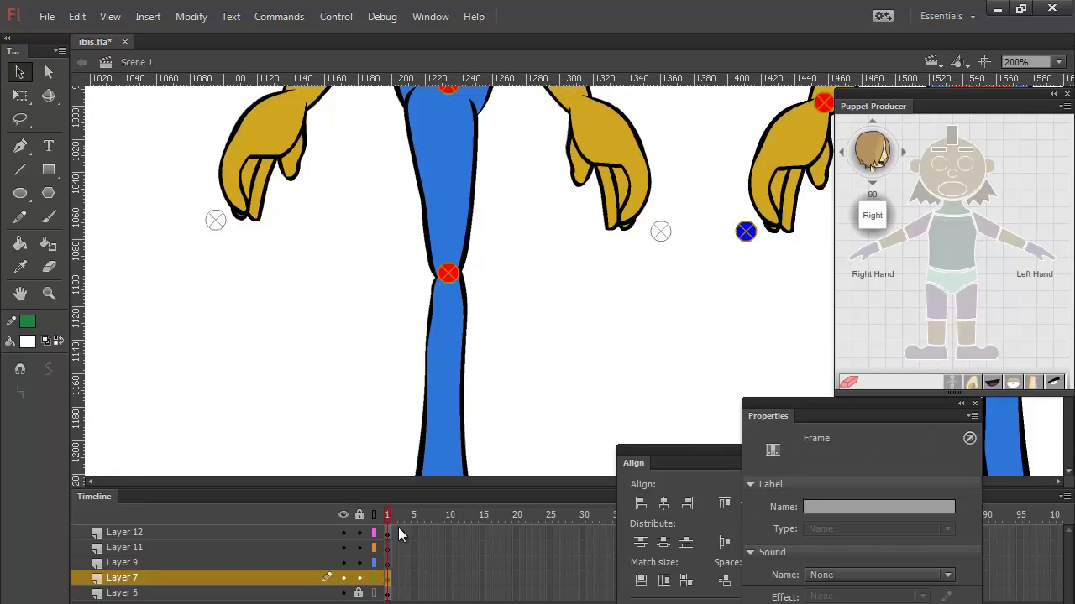
pyautogui.scroll(2, 521, 168)
pyautogui.click(429, 152)
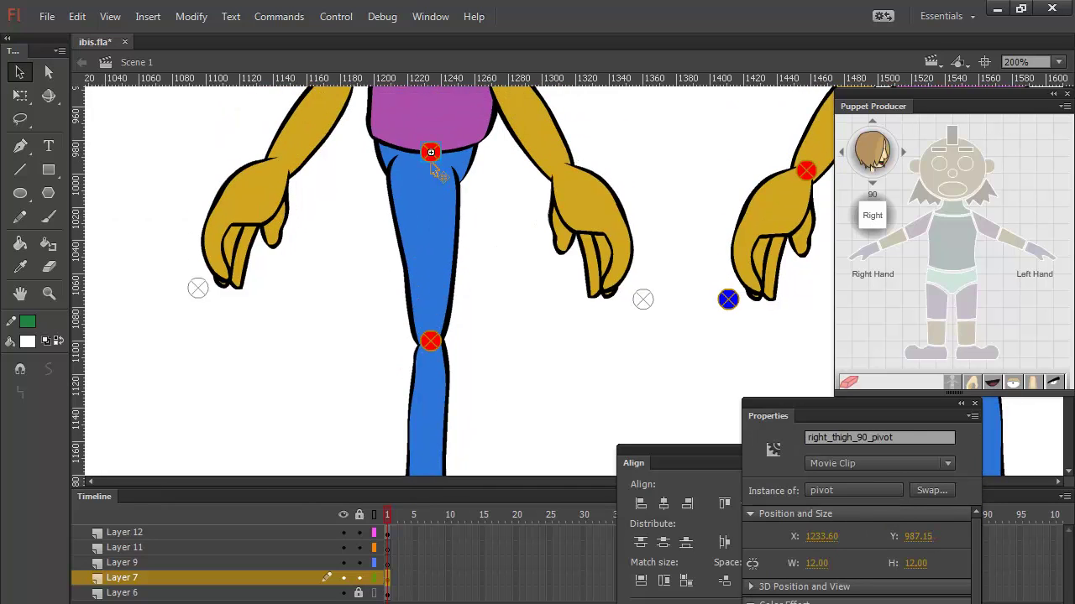
pyautogui.click(445, 288)
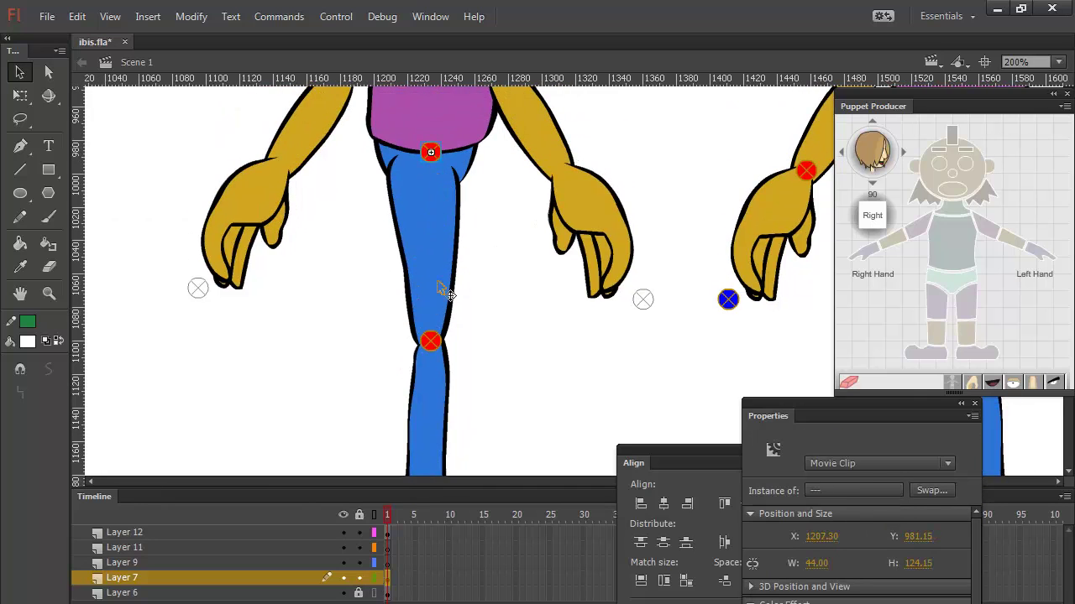
pyautogui.keyDown('shift'); pyautogui.click(439, 390); pyautogui.keyUp('shift')
pyautogui.scroll(-5, 541, 336)
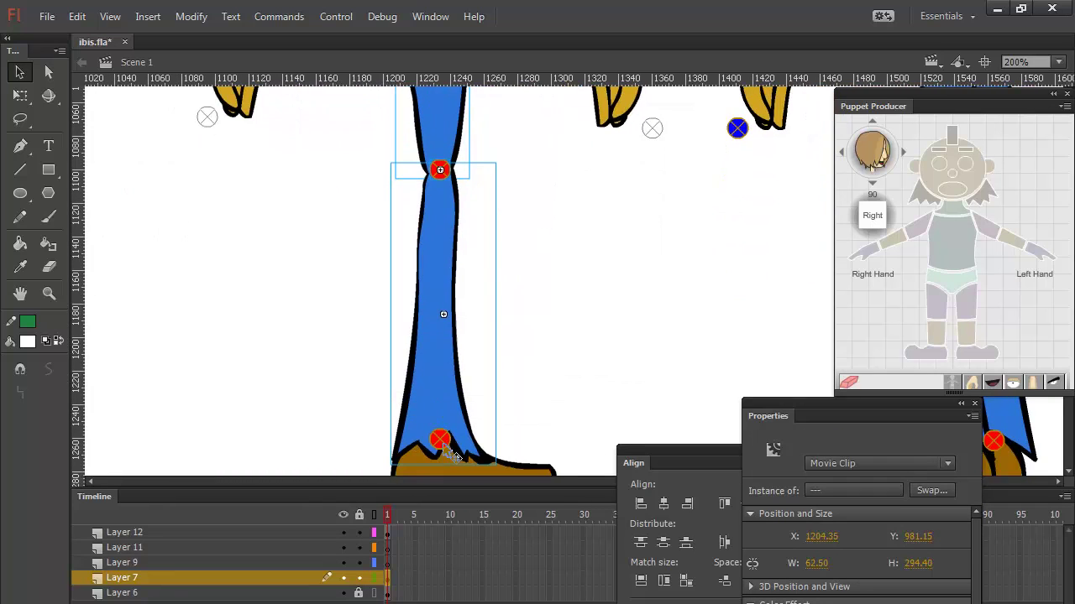
pyautogui.keyDown('shift'); pyautogui.click(514, 470); pyautogui.keyUp('shift')
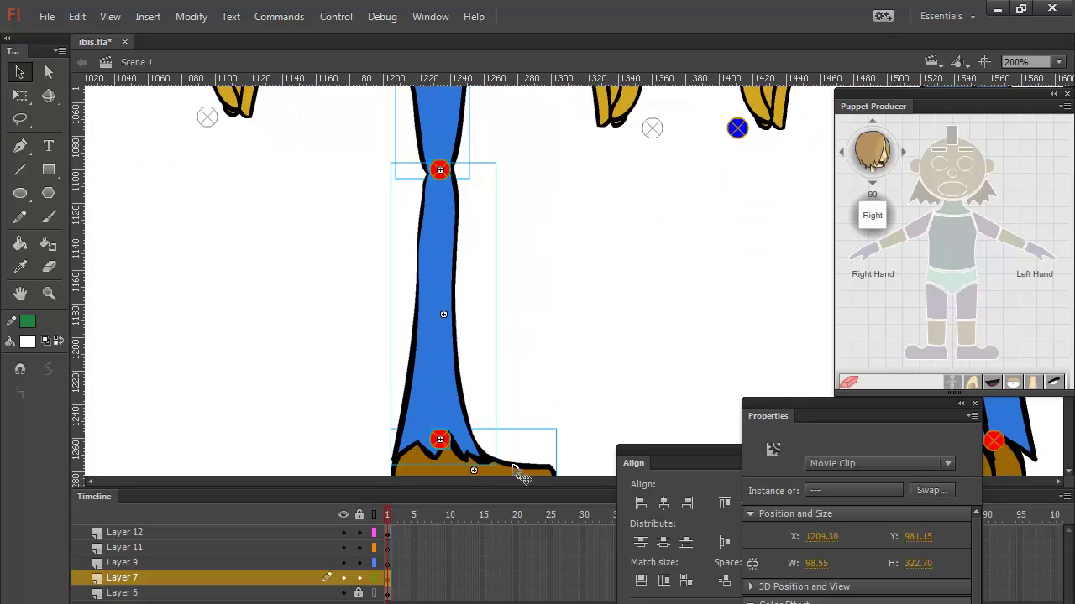
pyautogui.scroll(-5, 552, 386)
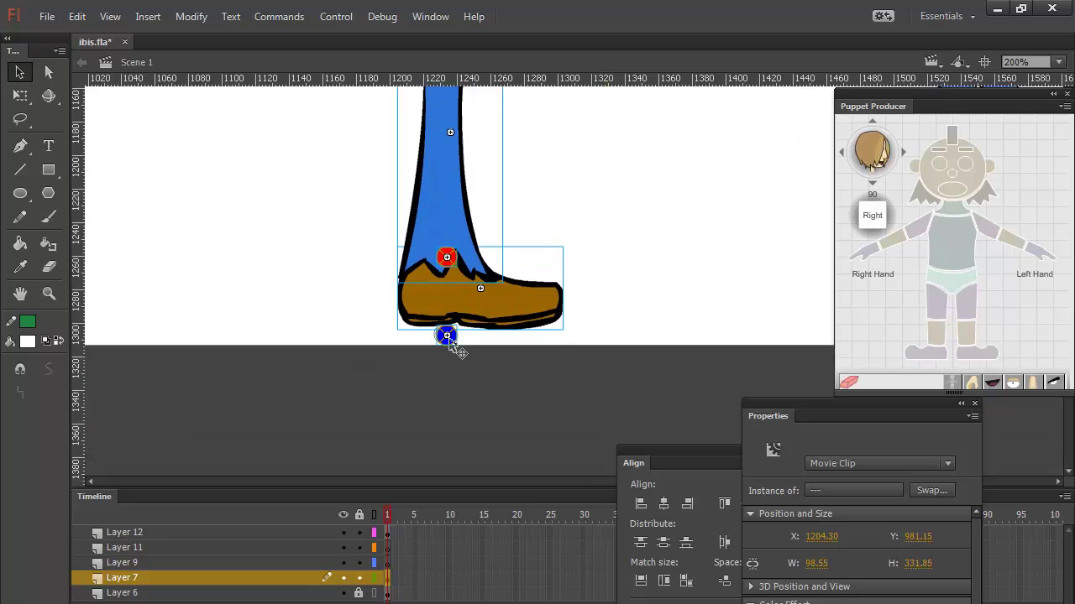
pyautogui.hotkey('ctrl', 'g')
# Move the right leg group horizontally to X 1254.30, away from the leg beneath it
pyautogui.press('Right')
pyautogui.press('Right')
pyautogui.press('Right')
pyautogui.press('Right')
pyautogui.press('Right')
pyautogui.press('Right')
pyautogui.press('Right')
pyautogui.press('Right')
pyautogui.press('Right')
pyautogui.press('Right')
pyautogui.press('Right')
pyautogui.press('Right')
pyautogui.press('Right')
pyautogui.press('Right')
pyautogui.press('Right')
pyautogui.press('Right')
pyautogui.press('Right')
pyautogui.press('Right')
pyautogui.press('Right')
pyautogui.press('Right')
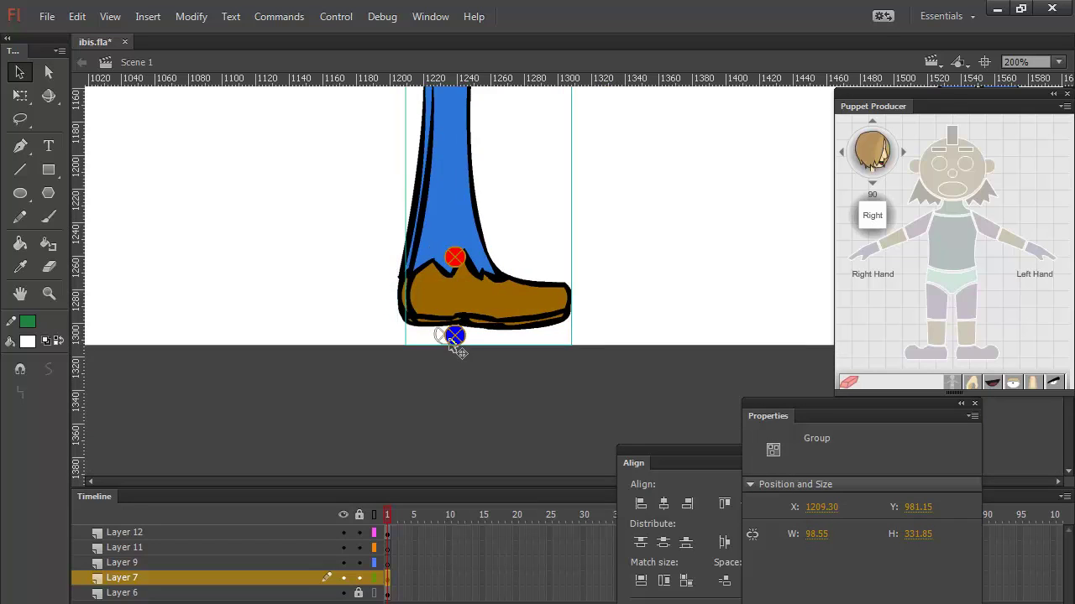
pyautogui.press('Right')
pyautogui.press('Right')
pyautogui.press('Right')
pyautogui.press('Right')
pyautogui.press('Right')
pyautogui.press('Right')
pyautogui.press('Right')
pyautogui.press('Right')
pyautogui.press('Right')
pyautogui.press('Right')
pyautogui.press('Right')
pyautogui.press('Right')
pyautogui.press('Right')
pyautogui.press('Right')
pyautogui.press('Right')
pyautogui.press('Right')
pyautogui.press('Right')
pyautogui.press('Right')
pyautogui.press('Right')
pyautogui.press('Right')
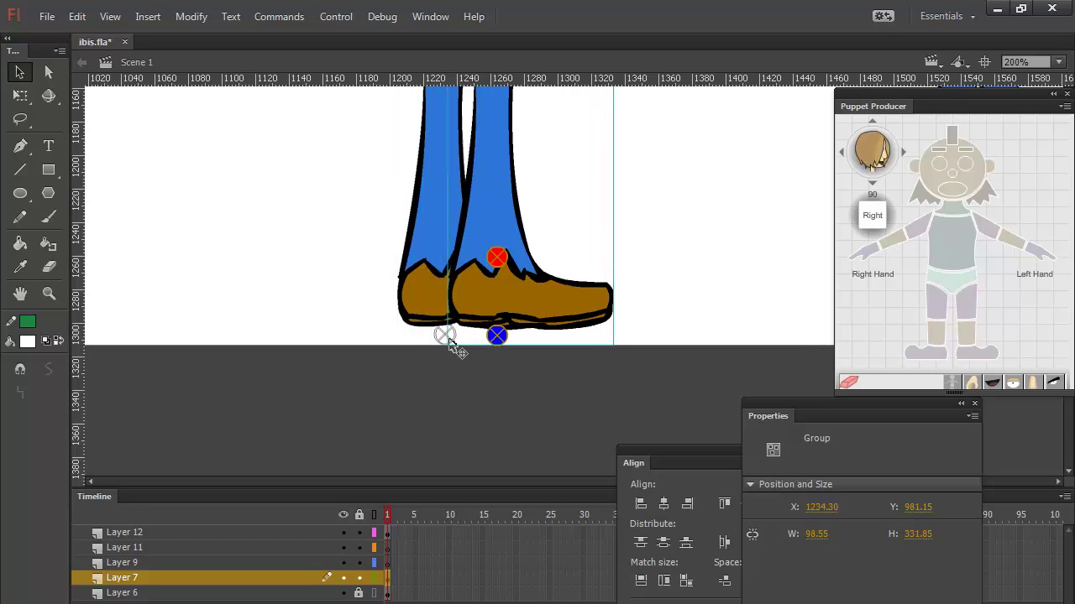
# Check the instance names of the uncovered foot and of the foot inside the right leg group
pyautogui.click(458, 291)
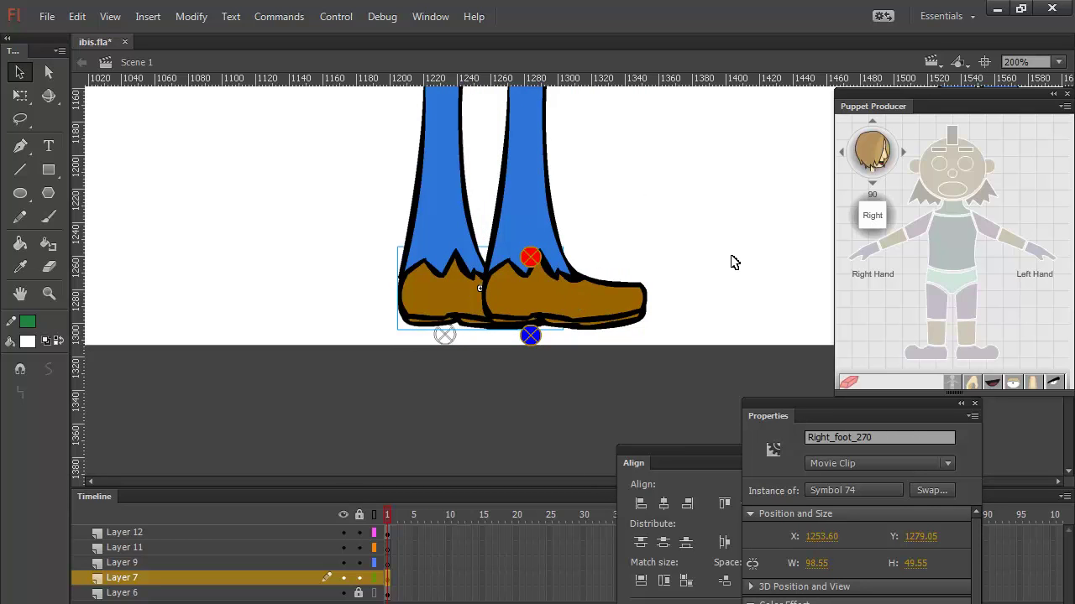
pyautogui.click(587, 304)
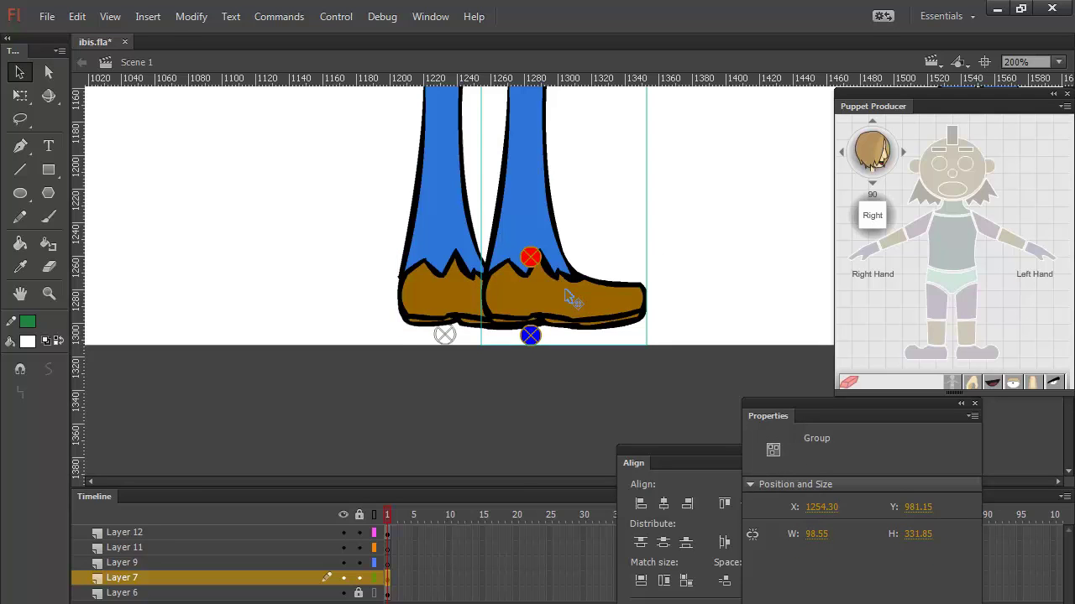
pyautogui.doubleClick(571, 299)
pyautogui.click(653, 236)
pyautogui.click(600, 317)
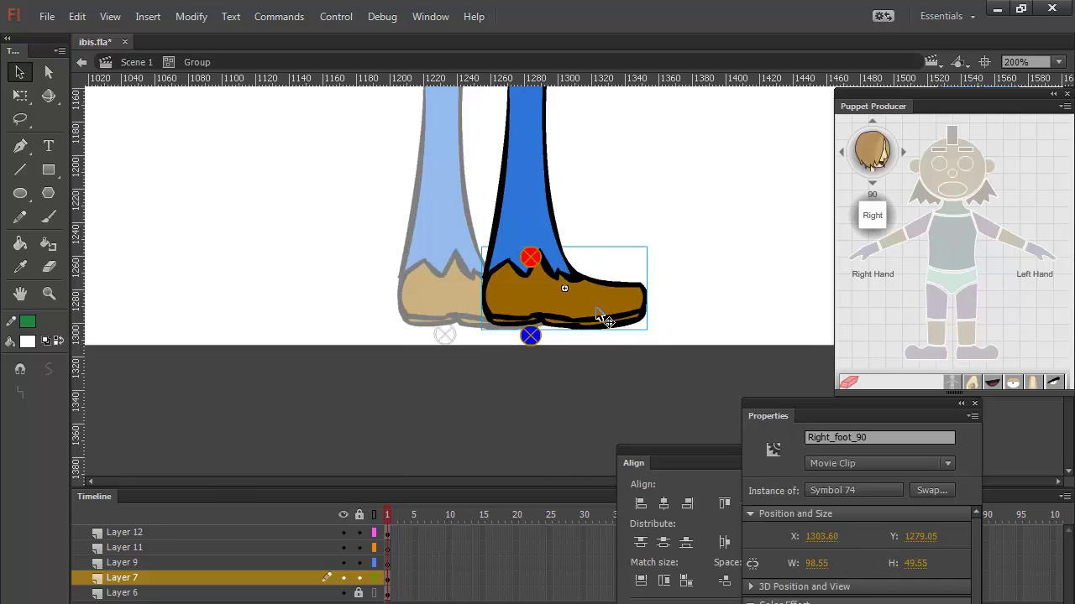
pyautogui.doubleClick(436, 296)
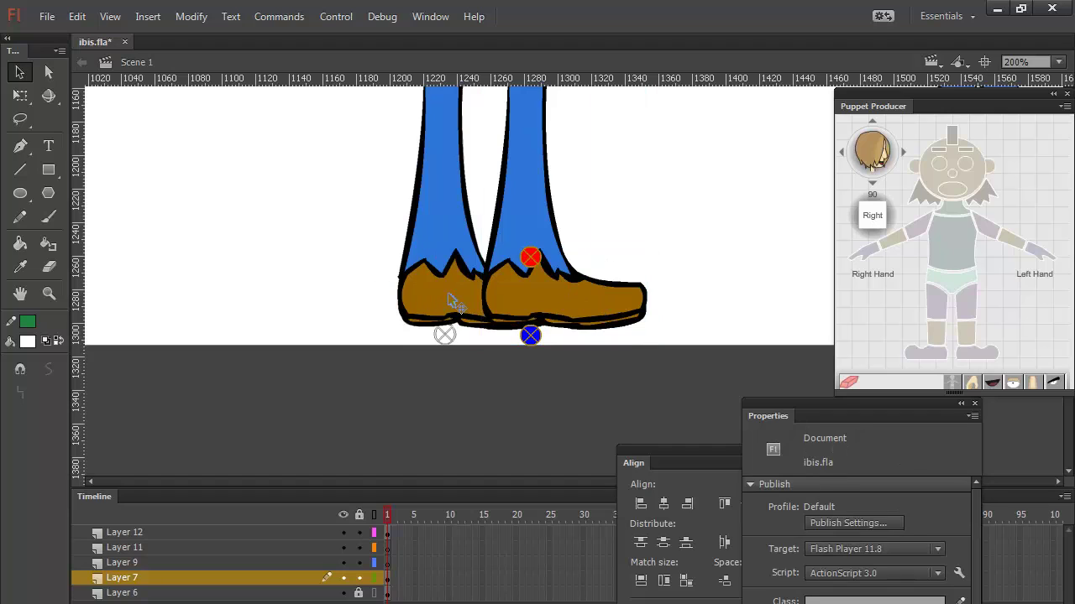
# Assign the uncovered leg's foot, shank and thigh to the left foot, shank and thigh in Puppet Producer's 90 Right view
pyautogui.click(451, 302)
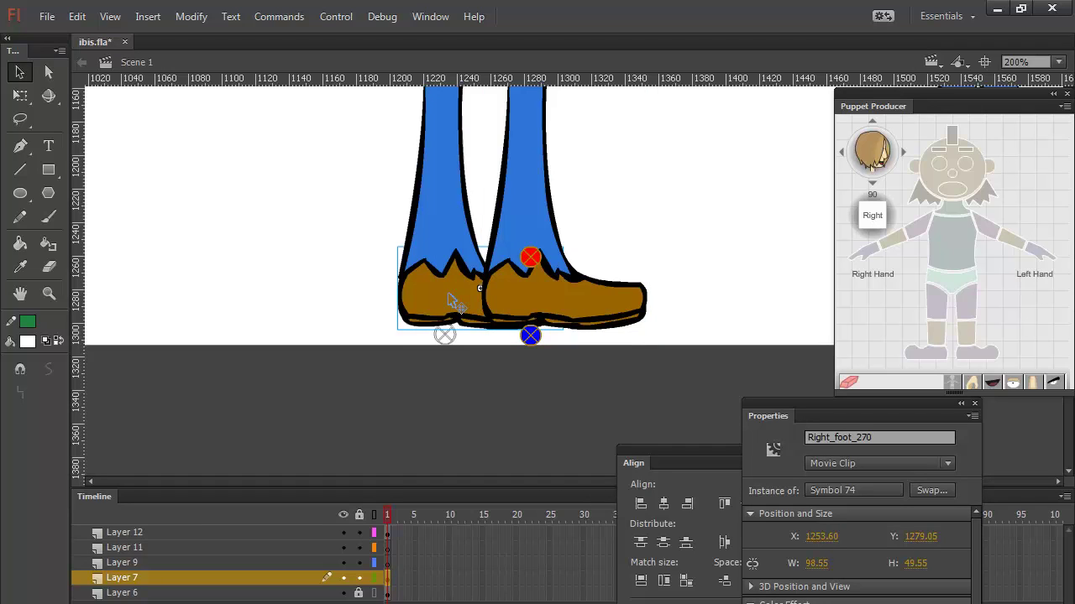
pyautogui.click(983, 358)
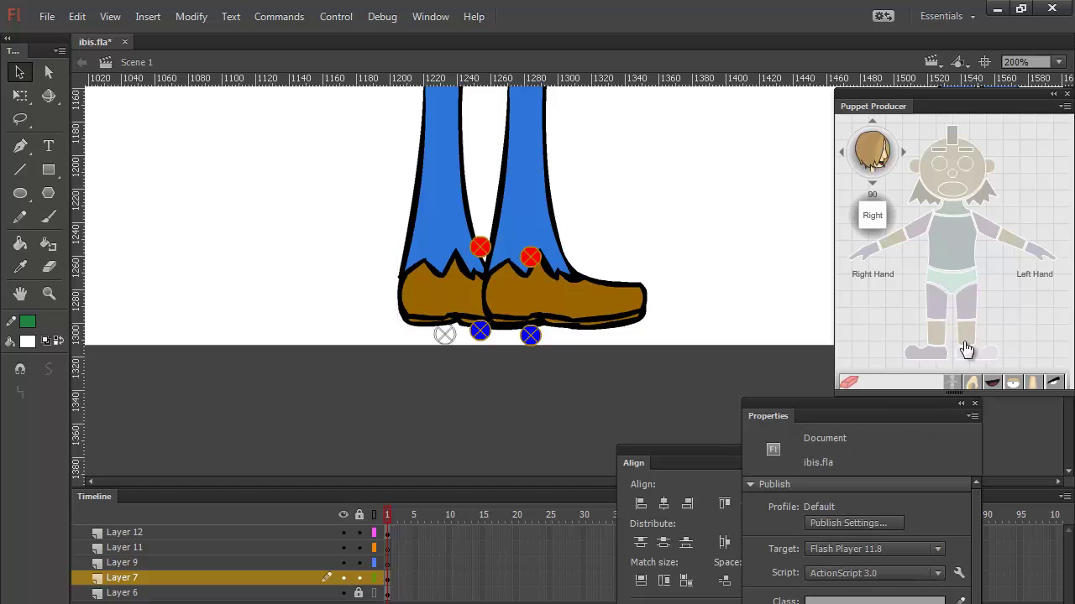
pyautogui.click(474, 189)
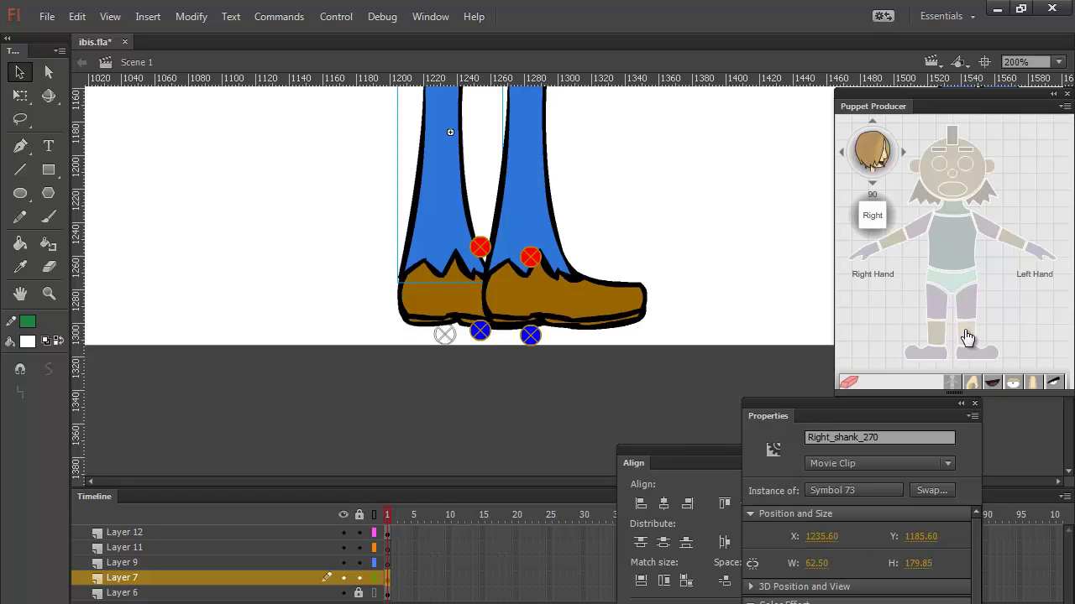
pyautogui.click(732, 182)
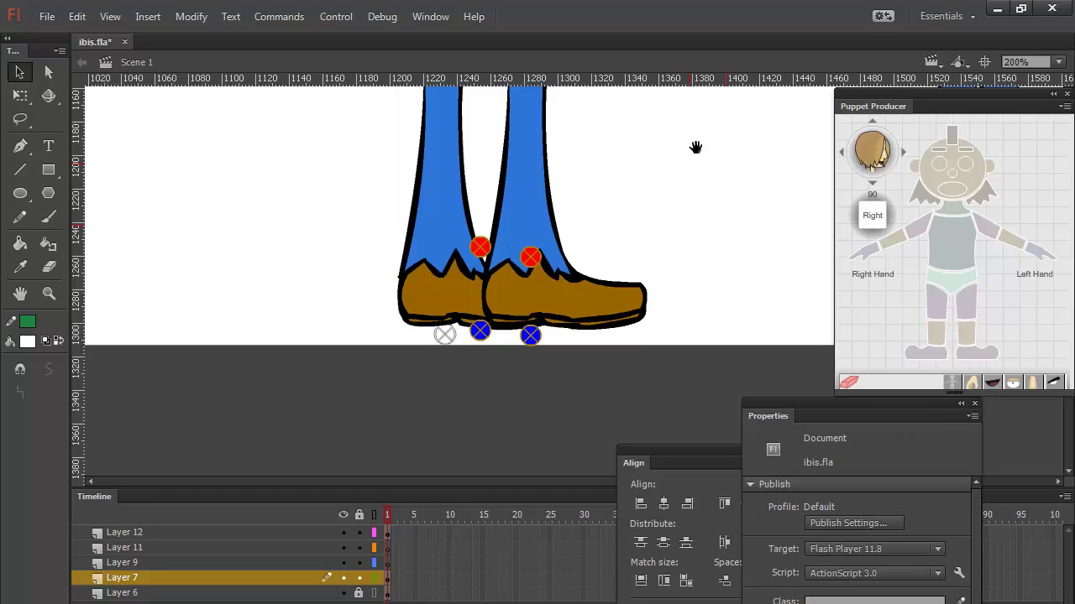
pyautogui.moveTo(696, 146); pyautogui.dragTo(656, 446)
pyautogui.click(427, 236)
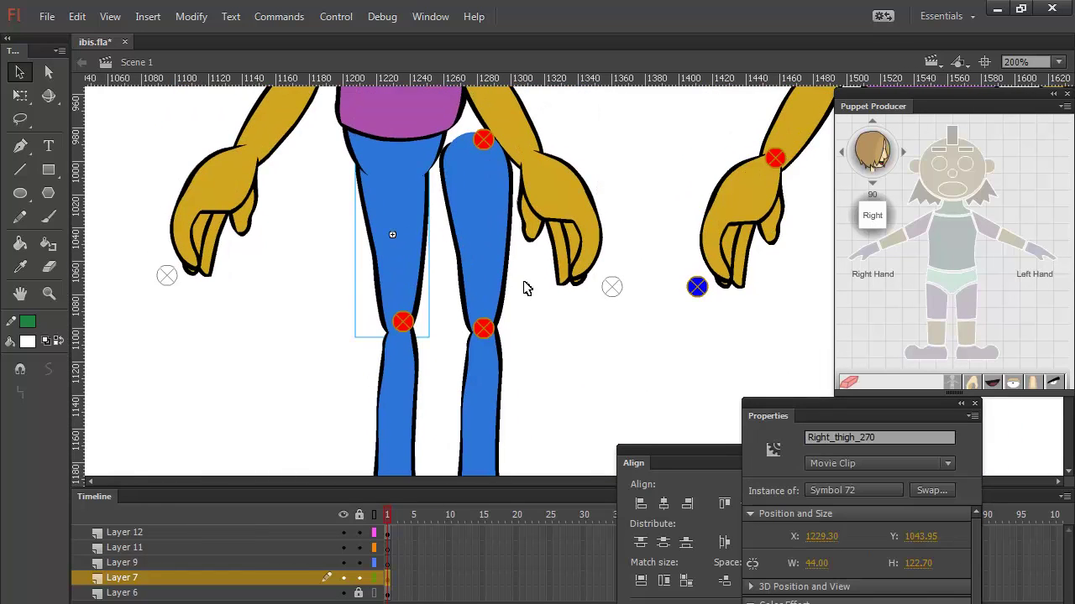
pyautogui.click(971, 307)
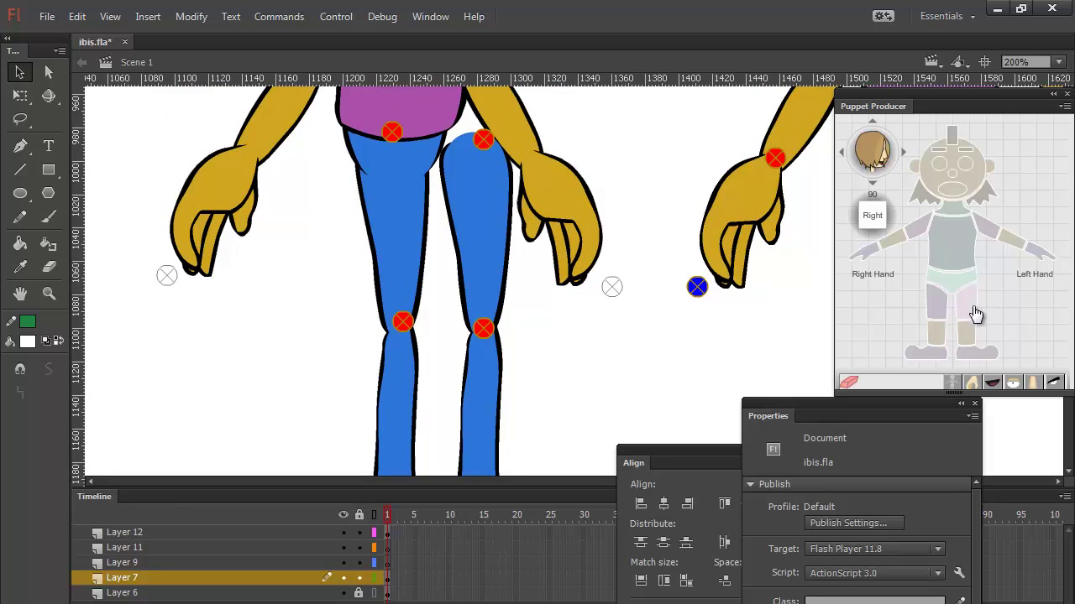
# Display all layers as outlines and move the left thigh pivot onto the reference hip pivot at X 1233.60, Y 987.15
pyautogui.click(375, 514)
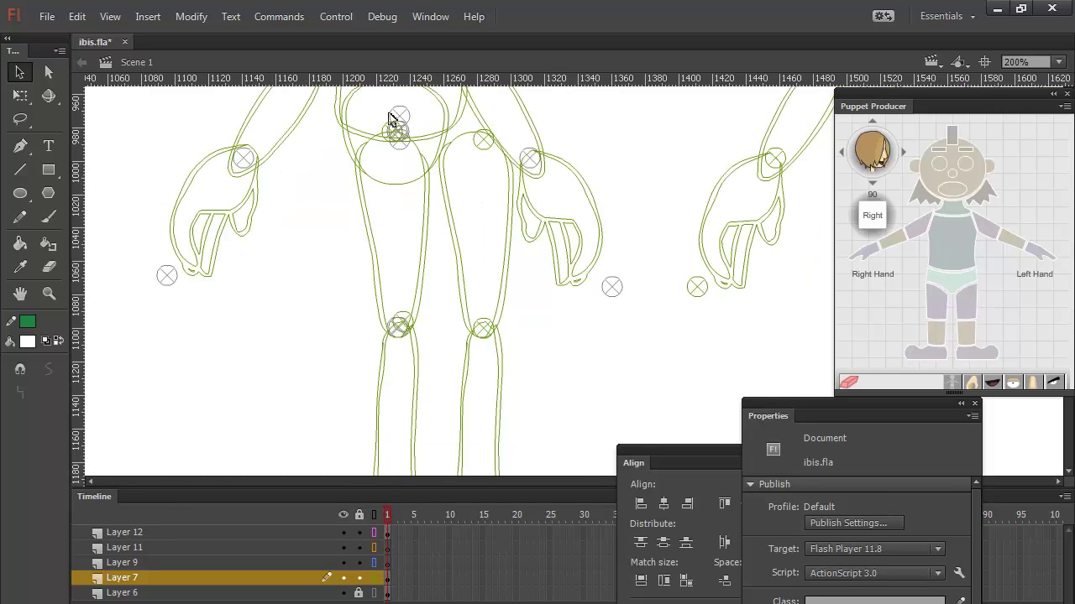
pyautogui.moveTo(332, 102); pyautogui.dragTo(417, 180)
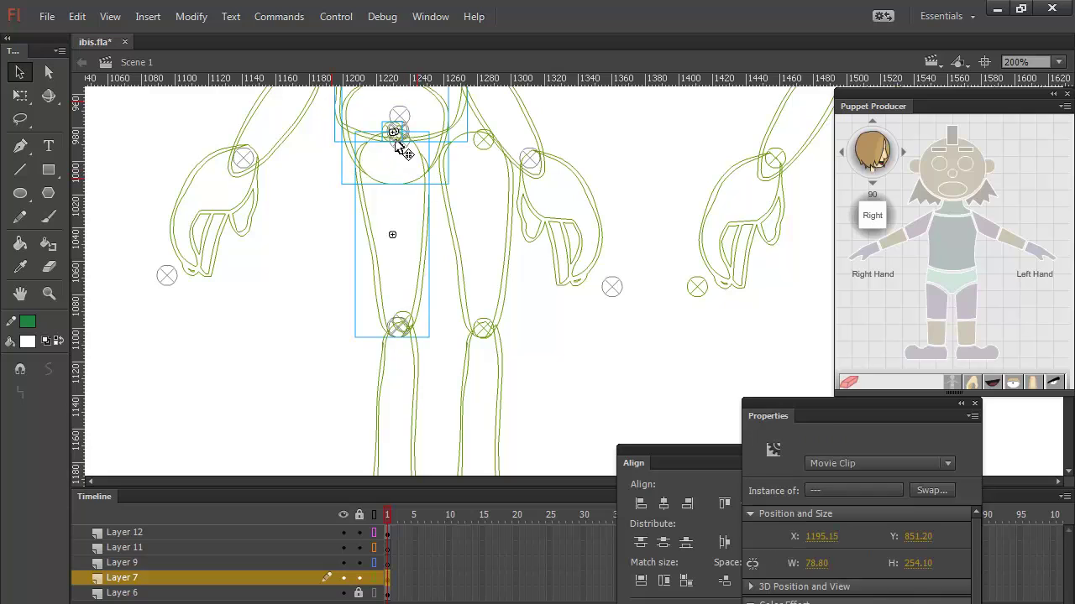
pyautogui.click(289, 183)
pyautogui.moveTo(396, 138)
pyautogui.mouseDown()
pyautogui.moveTo(403, 168)
pyautogui.moveTo(410, 149)
pyautogui.mouseUp()
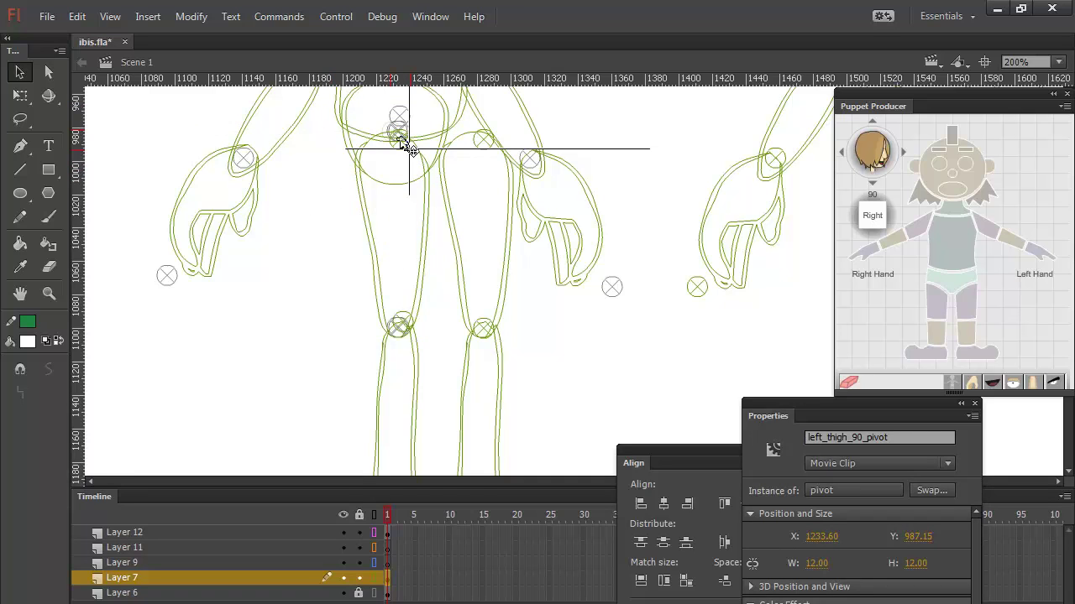
# Align the left leg's shank, foot and foot nud pivots with the reference pivots at the knee, ankle and sole
pyautogui.moveTo(403, 334); pyautogui.dragTo(378, 368)
pyautogui.scroll(-5, 425, 293)
pyautogui.moveTo(410, 436); pyautogui.dragTo(382, 447)
pyautogui.press('Left')
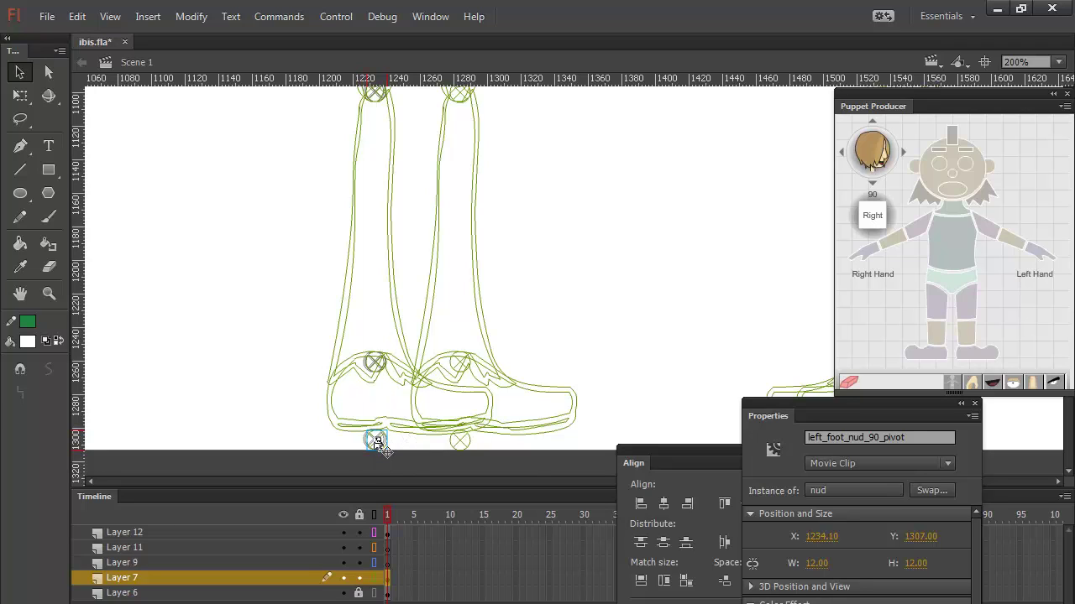
pyautogui.press('Up')
pyautogui.click(554, 267)
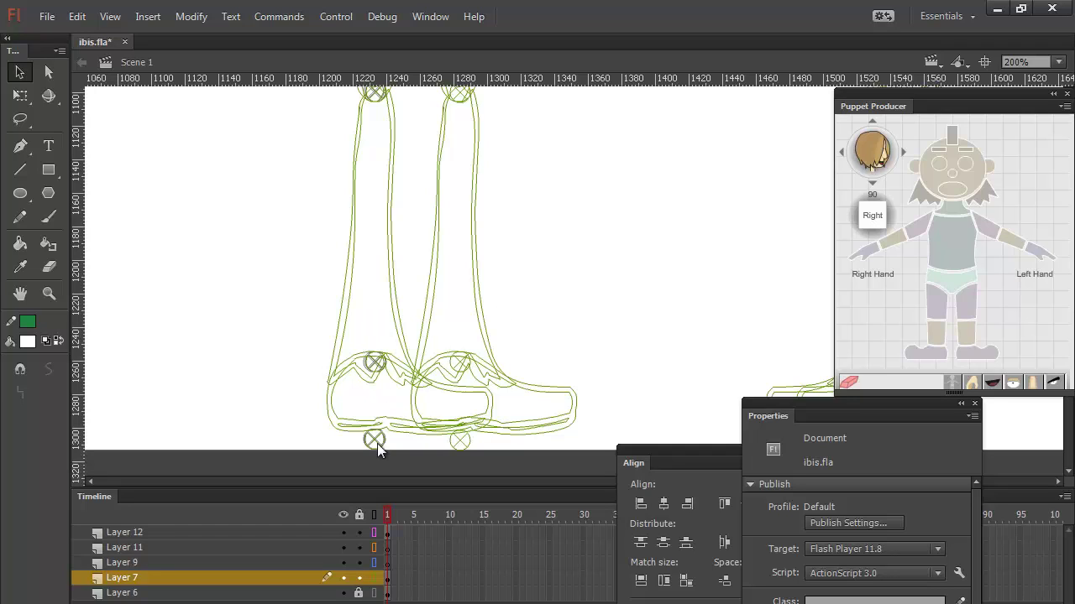
# Restore the filled display and select the left leg's shank, foot and thigh
pyautogui.click(375, 578)
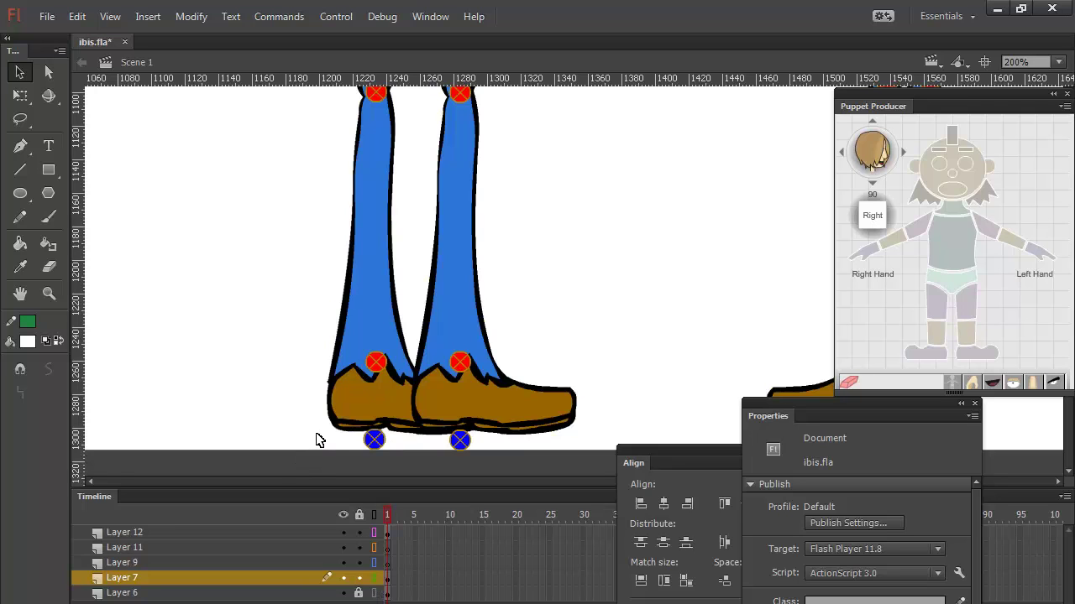
pyautogui.moveTo(317, 440); pyautogui.dragTo(360, 319)
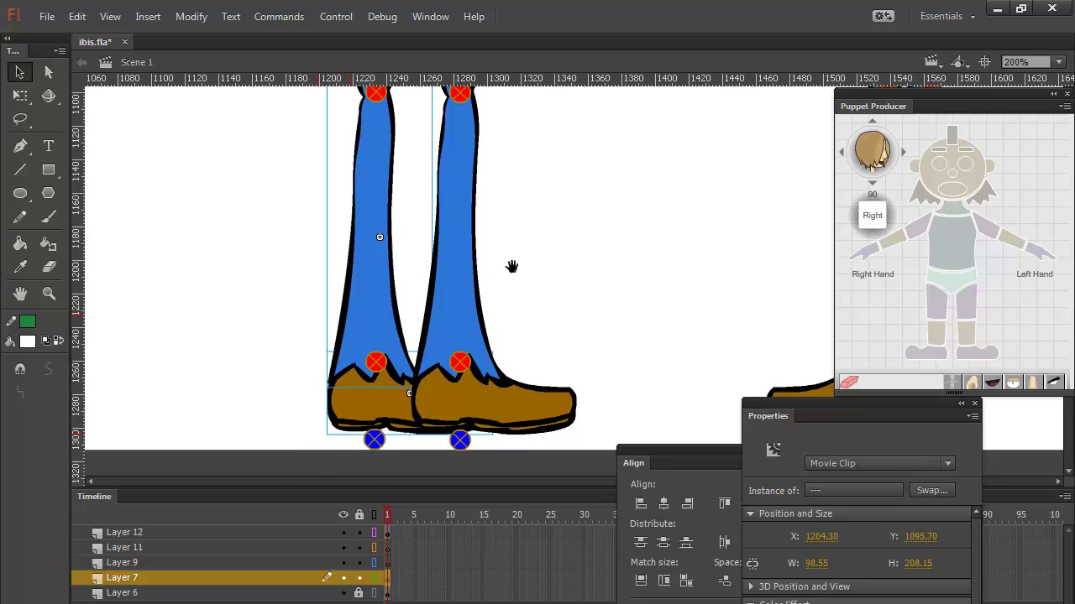
pyautogui.moveTo(511, 266); pyautogui.dragTo(479, 420)
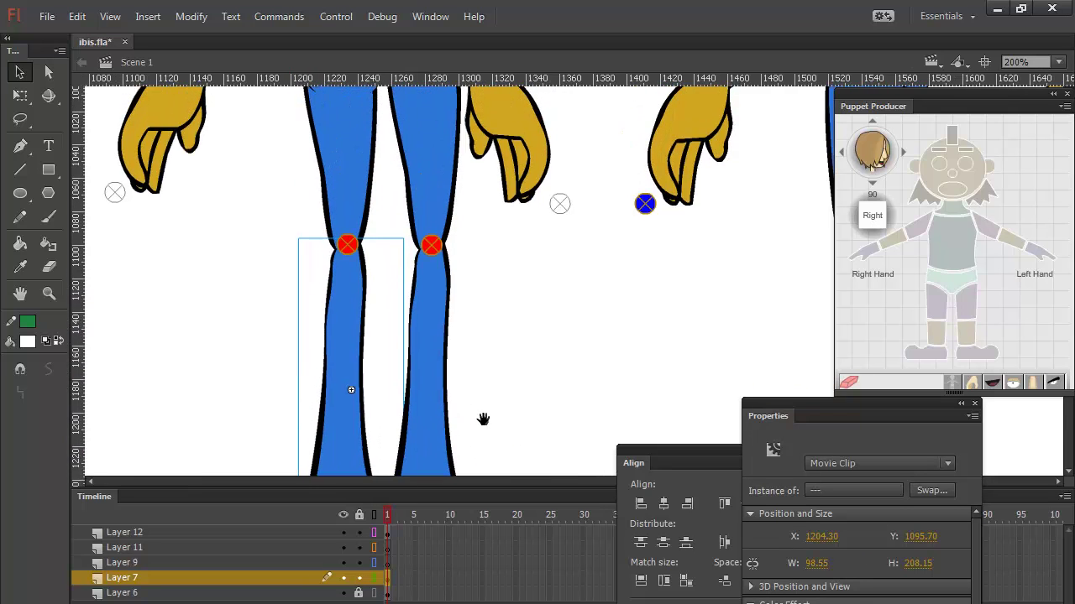
pyautogui.keyDown('shift'); pyautogui.click(349, 184); pyautogui.keyUp('shift')
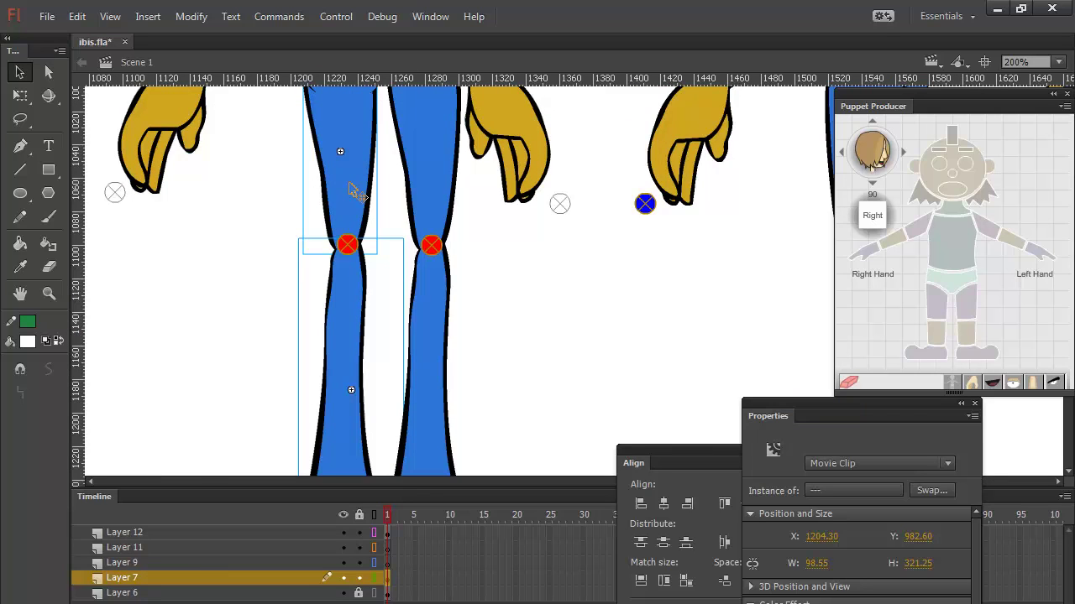
pyautogui.hotkey('ctrl', '-')
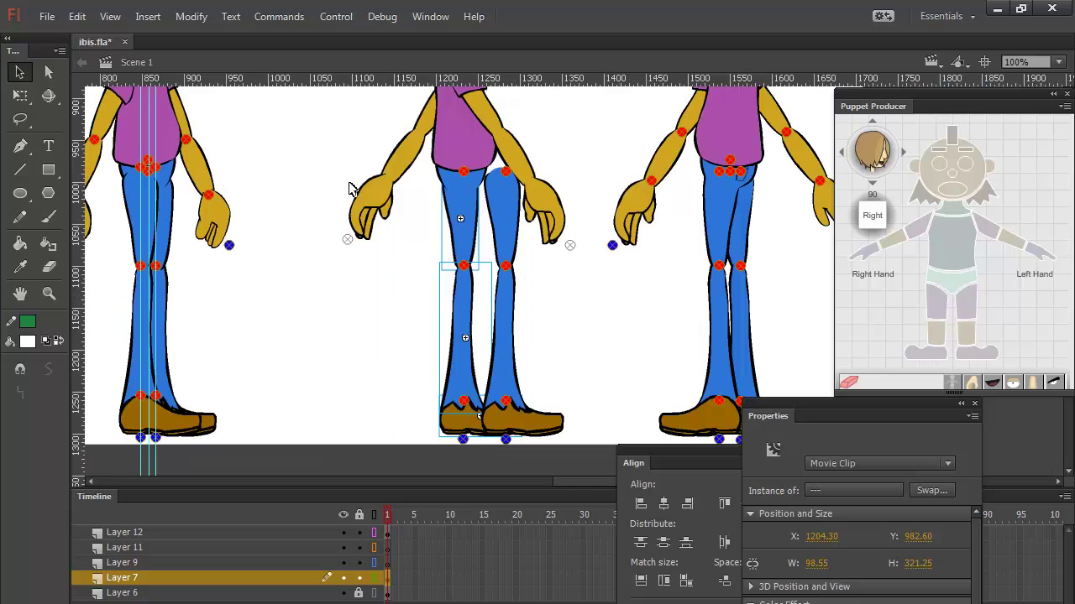
pyautogui.hotkey('ctrl', '=')
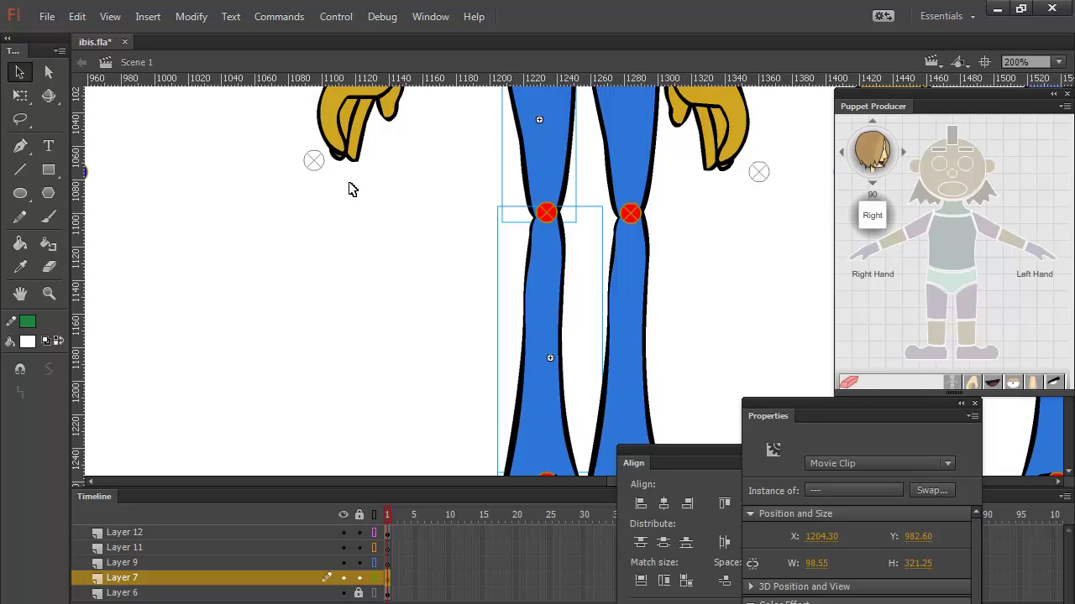
# Display all layers as outlines and move the right leg group 50 px back over the left leg
pyautogui.click(645, 316)
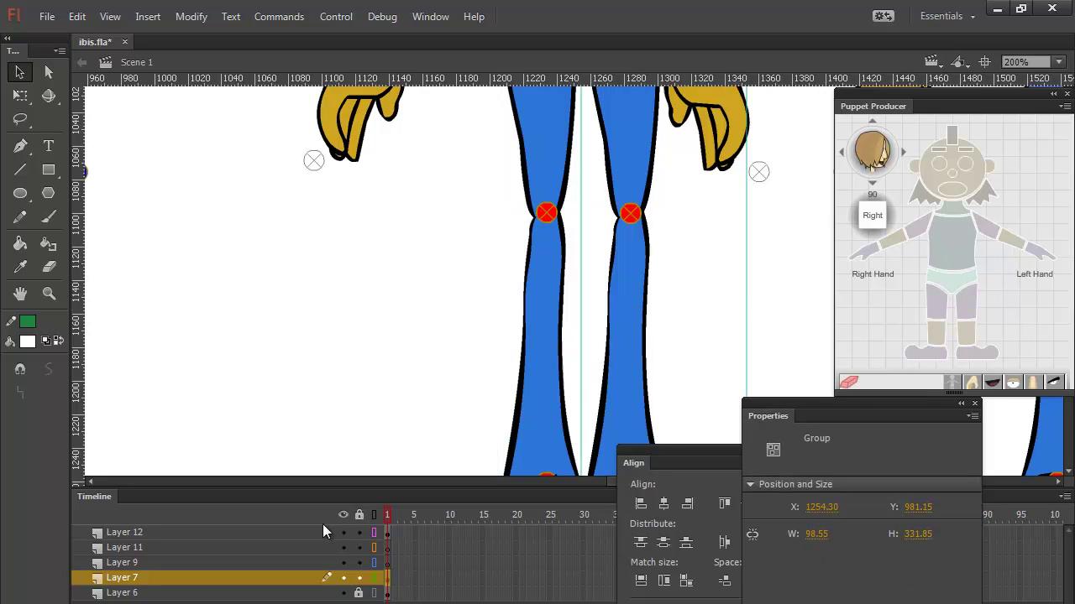
pyautogui.click(374, 516)
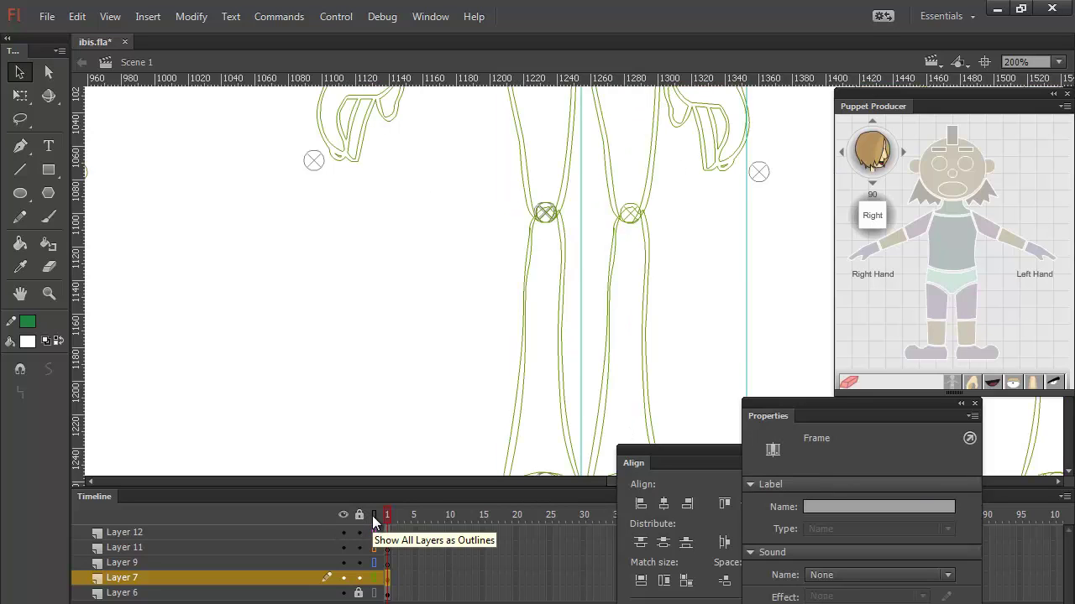
pyautogui.press('Left')
pyautogui.press('Left')
pyautogui.press('Left')
pyautogui.press('Left')
pyautogui.press('Left')
pyautogui.press('Left')
pyautogui.press('Left')
pyautogui.press('Left')
pyautogui.press('Left')
pyautogui.press('Left')
pyautogui.press('Left')
pyautogui.press('Left')
pyautogui.press('Left')
pyautogui.press('Left')
pyautogui.press('Left')
pyautogui.press('Left')
pyautogui.press('Left')
pyautogui.press('Left')
pyautogui.press('Left')
pyautogui.press('Left')
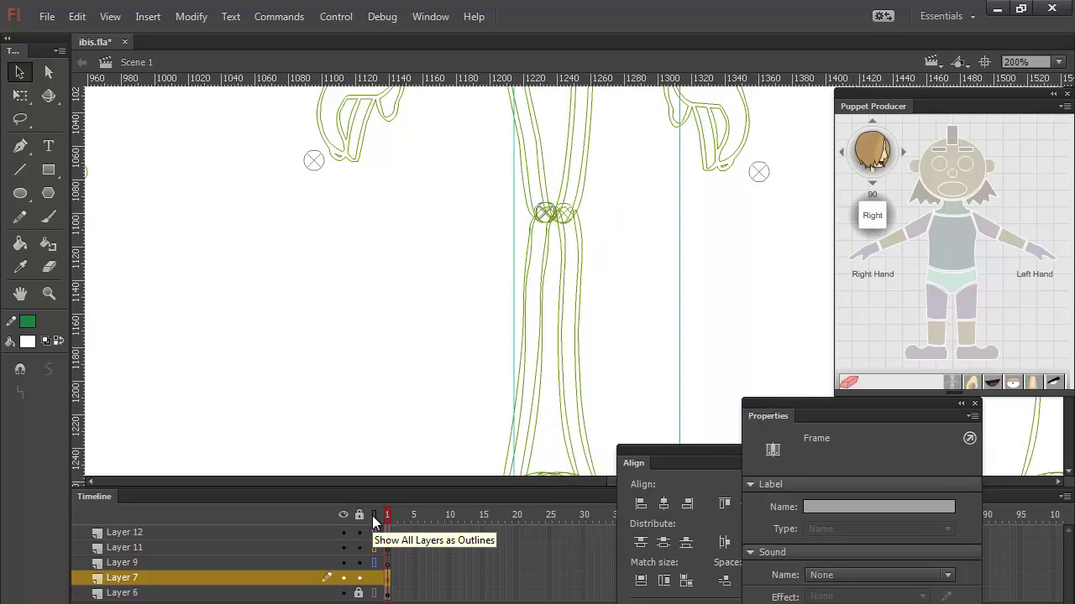
pyautogui.press('Left')
pyautogui.press('Left')
pyautogui.press('Left')
pyautogui.press('Left')
pyautogui.press('Left')
pyautogui.press('Left')
pyautogui.press('Left')
pyautogui.press('Left')
pyautogui.press('Left')
pyautogui.press('Left')
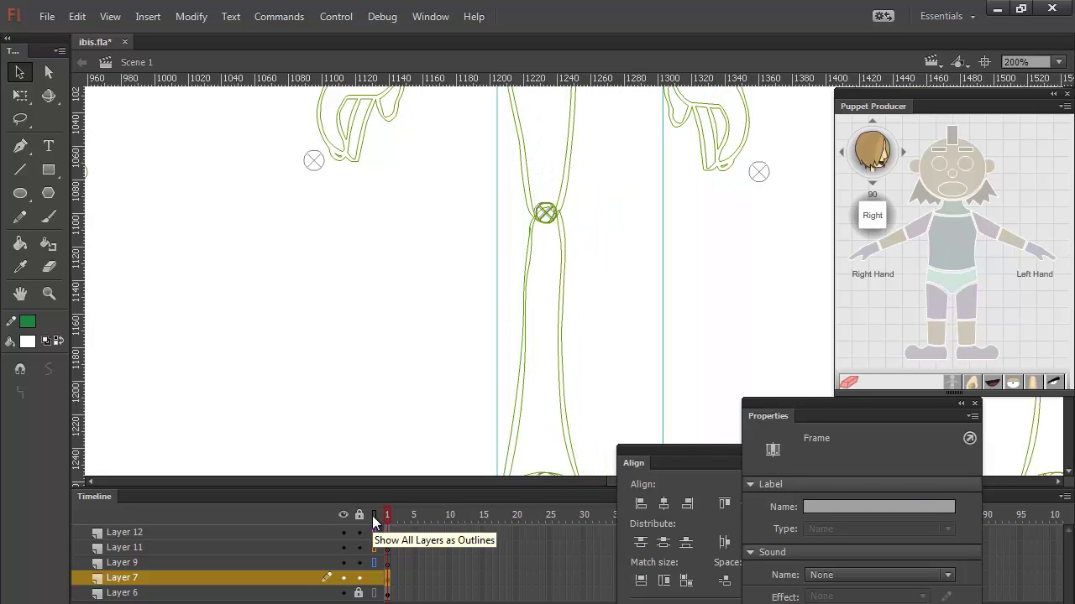
pyautogui.hotkey('ctrl', '1')
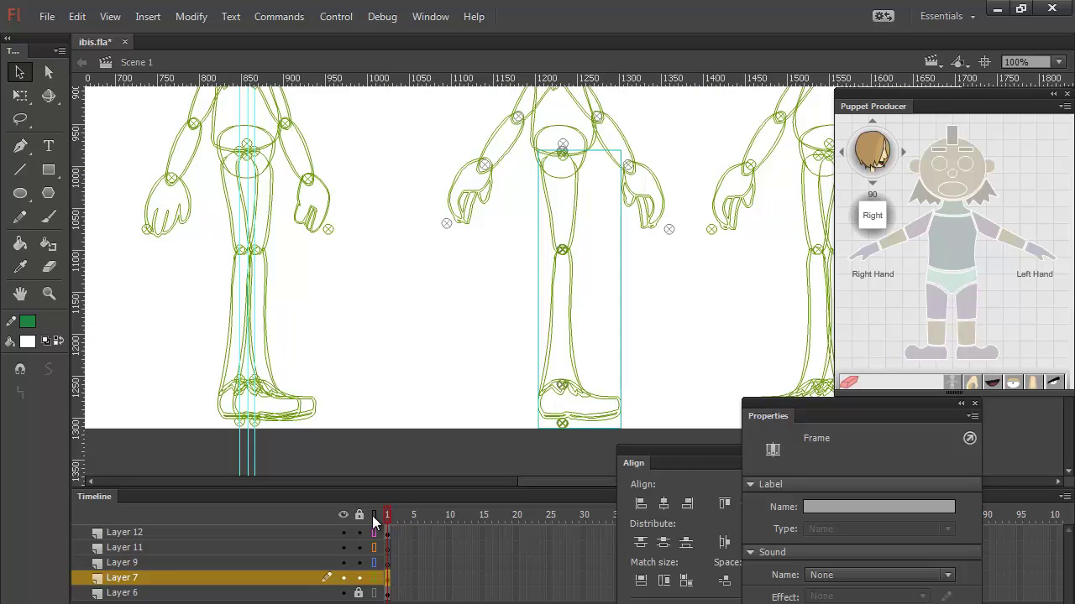
# Set Layer 6's outline color to red
pyautogui.click(375, 593)
pyautogui.doubleClick(375, 594)
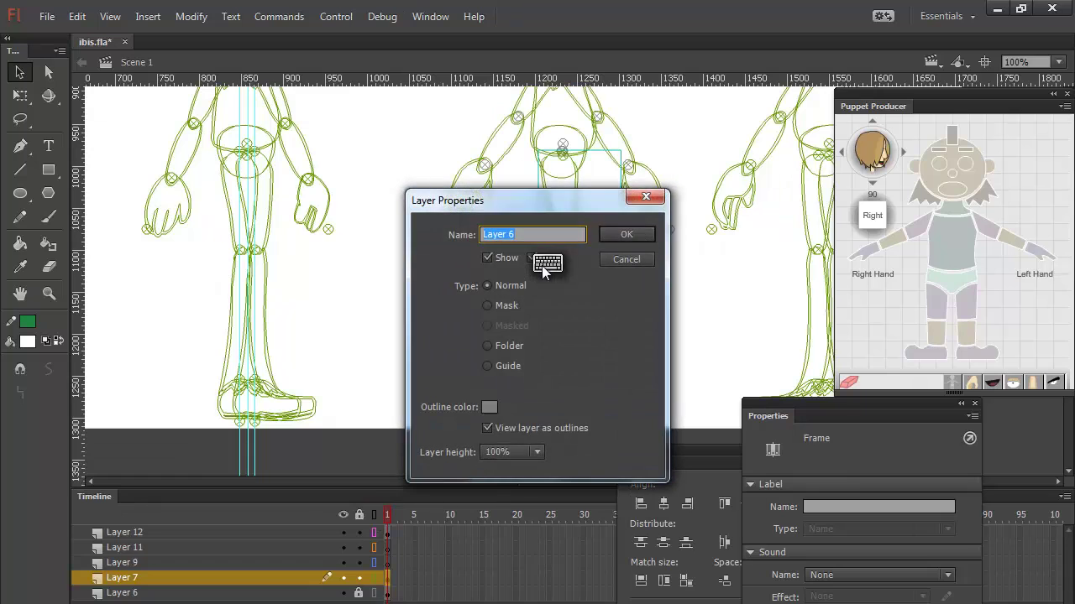
pyautogui.click(489, 407)
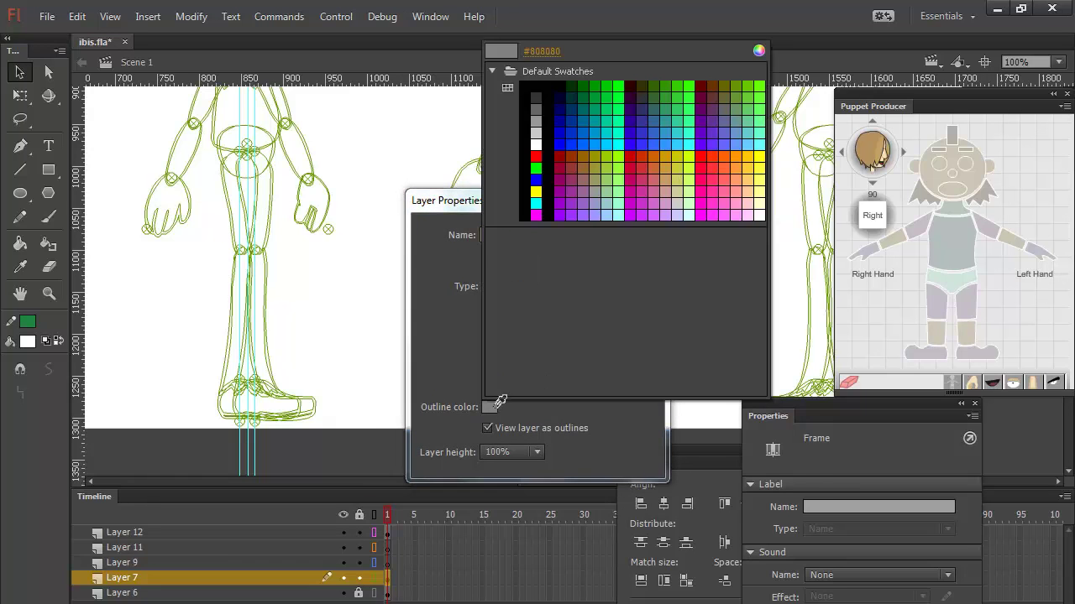
pyautogui.click(546, 150)
pyautogui.click(626, 234)
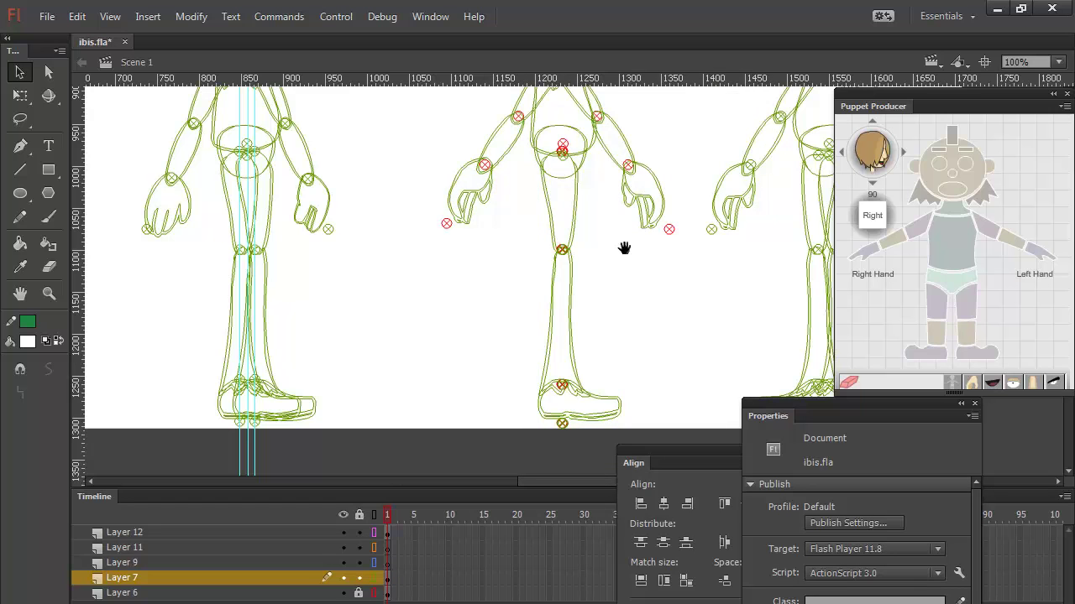
# Restore the filled display and examine the instance names of both hands, the front thigh and the front forearm in the profile view
pyautogui.moveTo(624, 244); pyautogui.dragTo(479, 429)
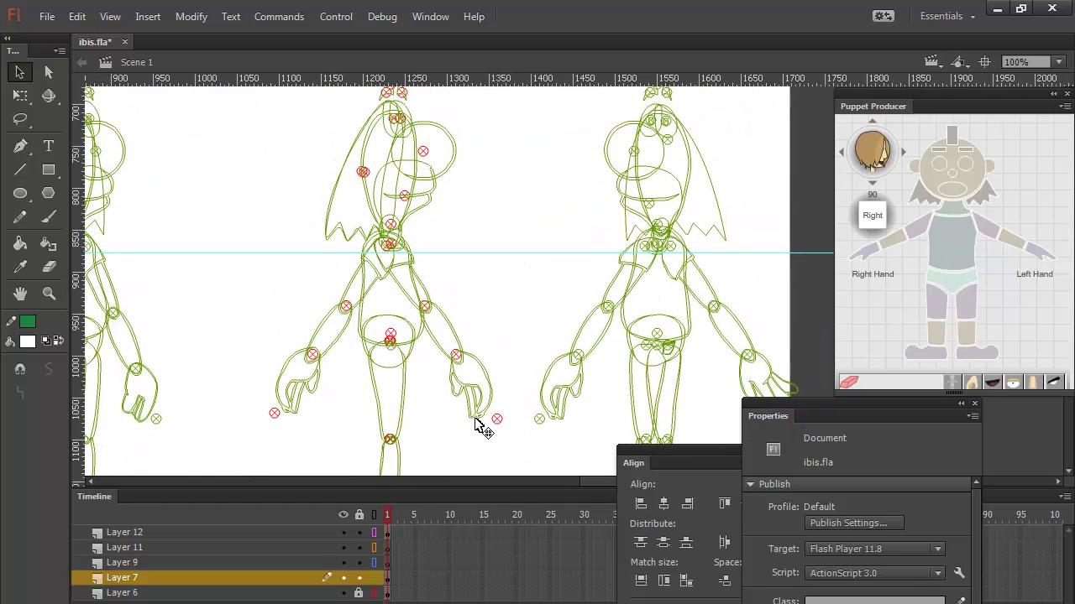
pyautogui.click(462, 389)
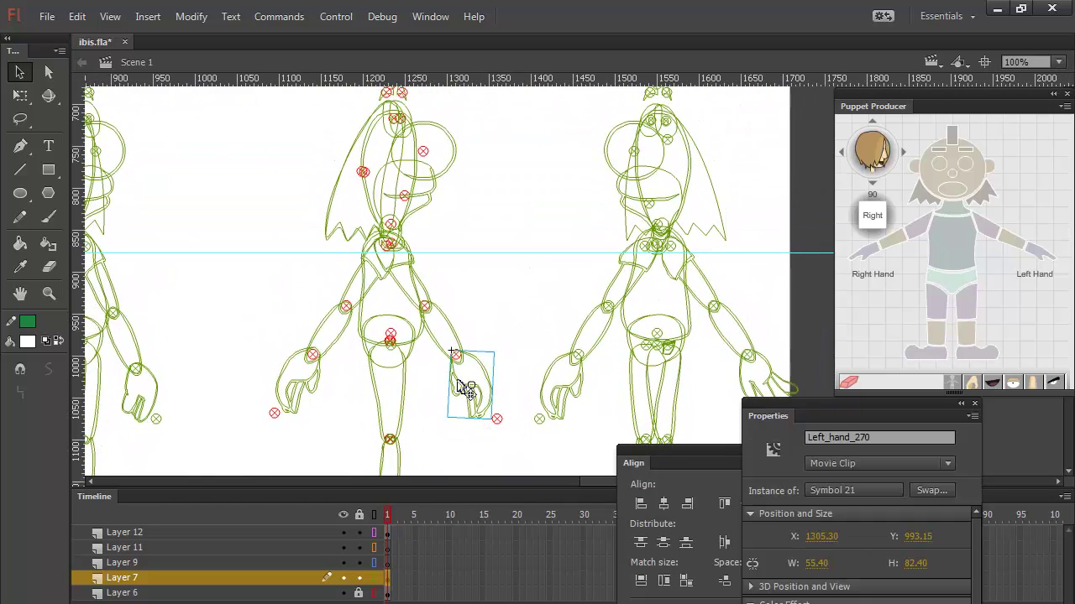
pyautogui.click(317, 378)
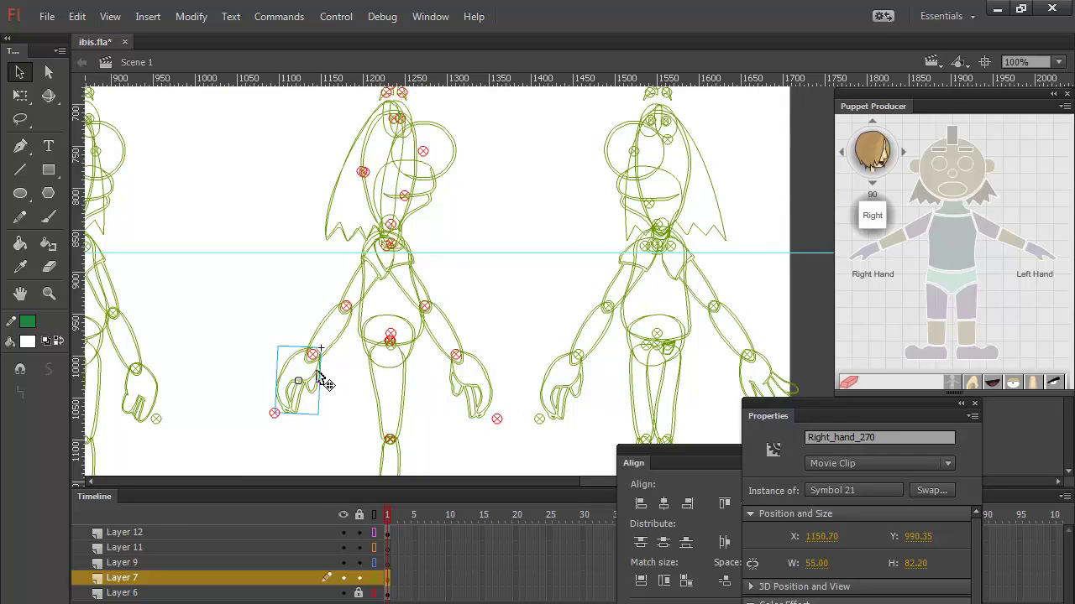
pyautogui.click(374, 515)
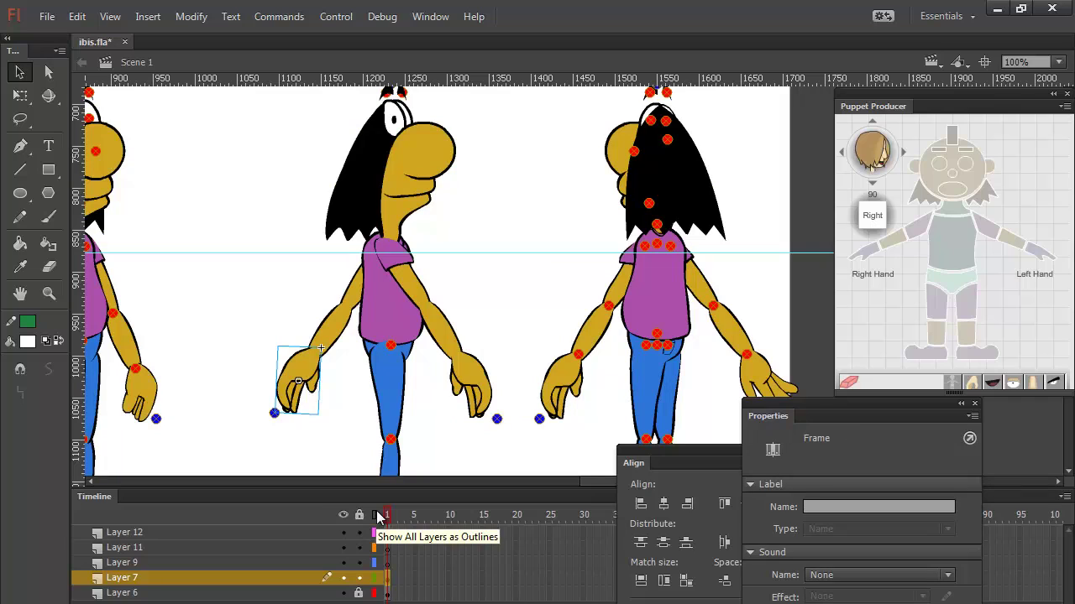
pyautogui.click(496, 399)
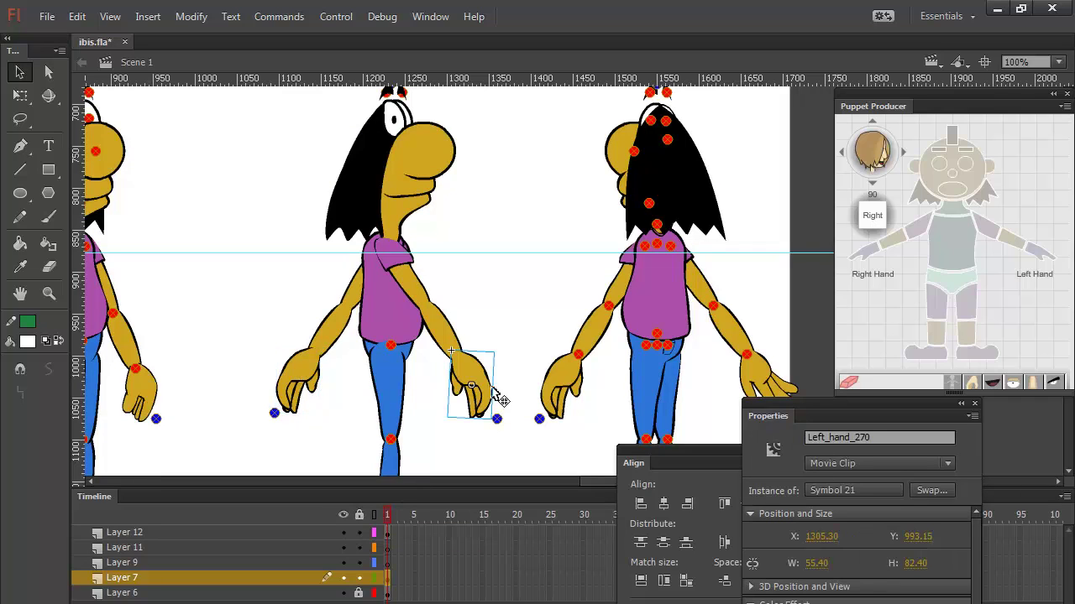
pyautogui.click(295, 382)
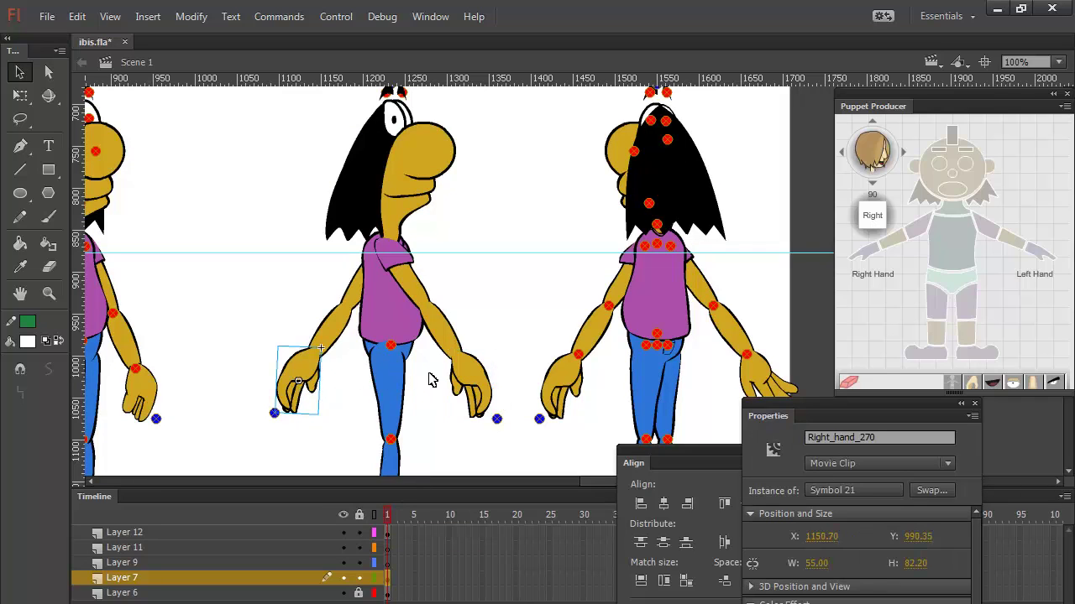
pyautogui.click(485, 391)
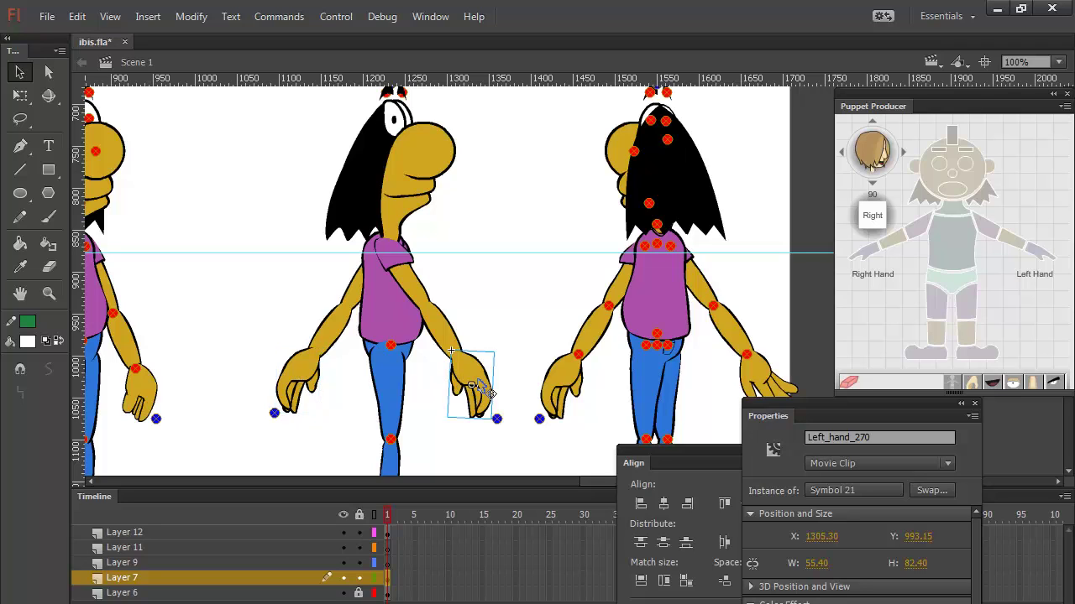
pyautogui.click(311, 383)
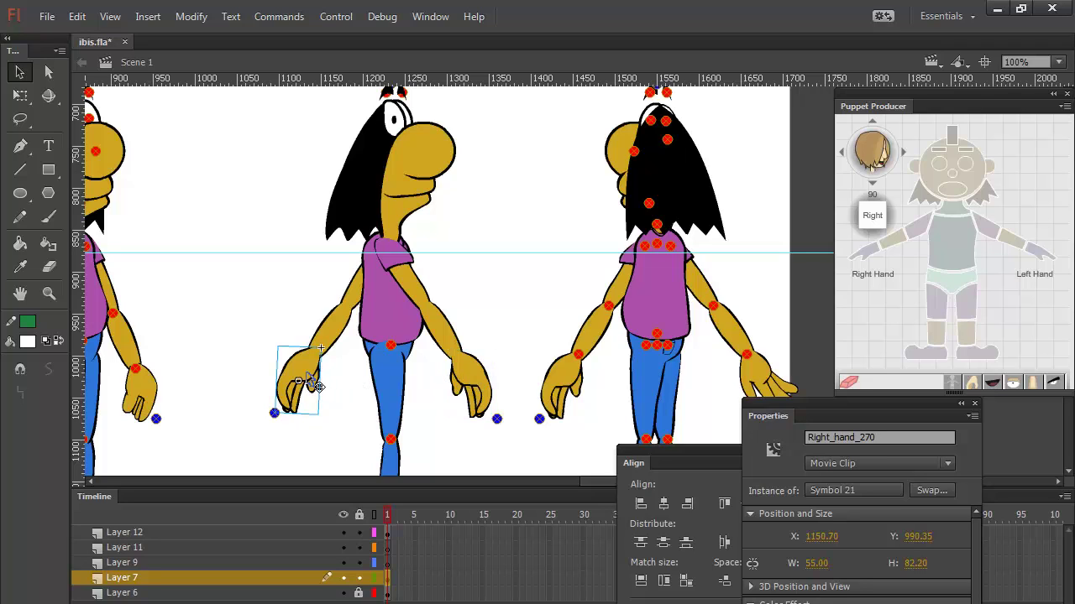
pyautogui.click(473, 394)
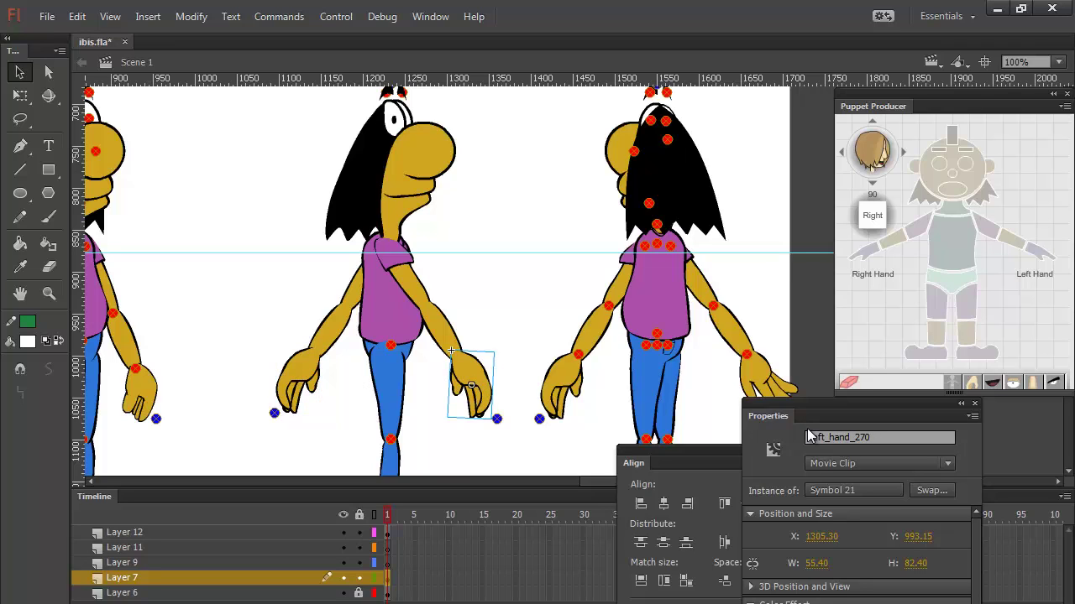
pyautogui.click(404, 397)
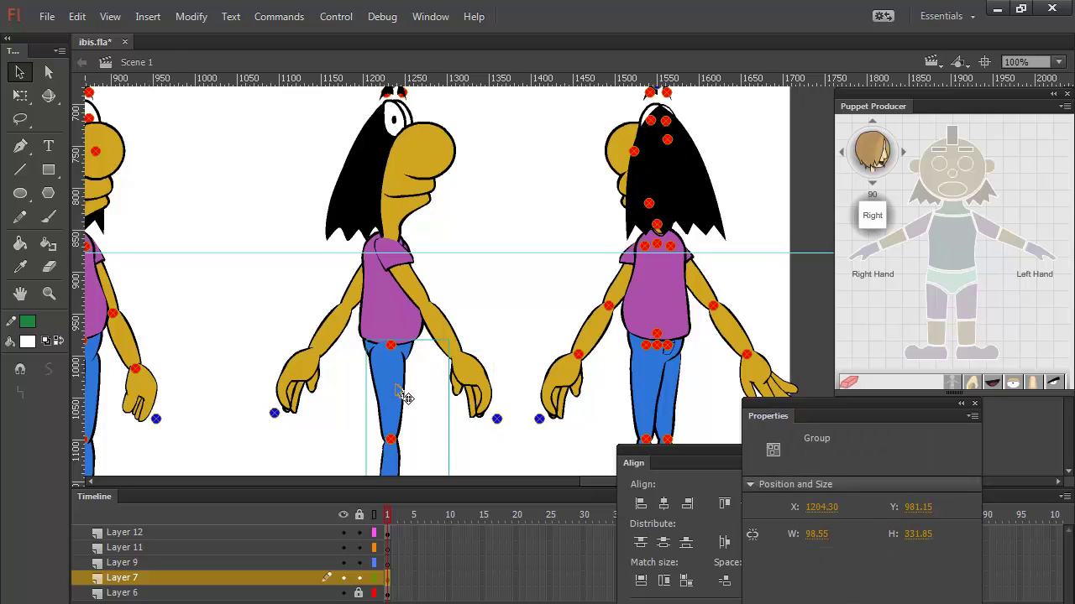
pyautogui.doubleClick(405, 397)
pyautogui.click(407, 394)
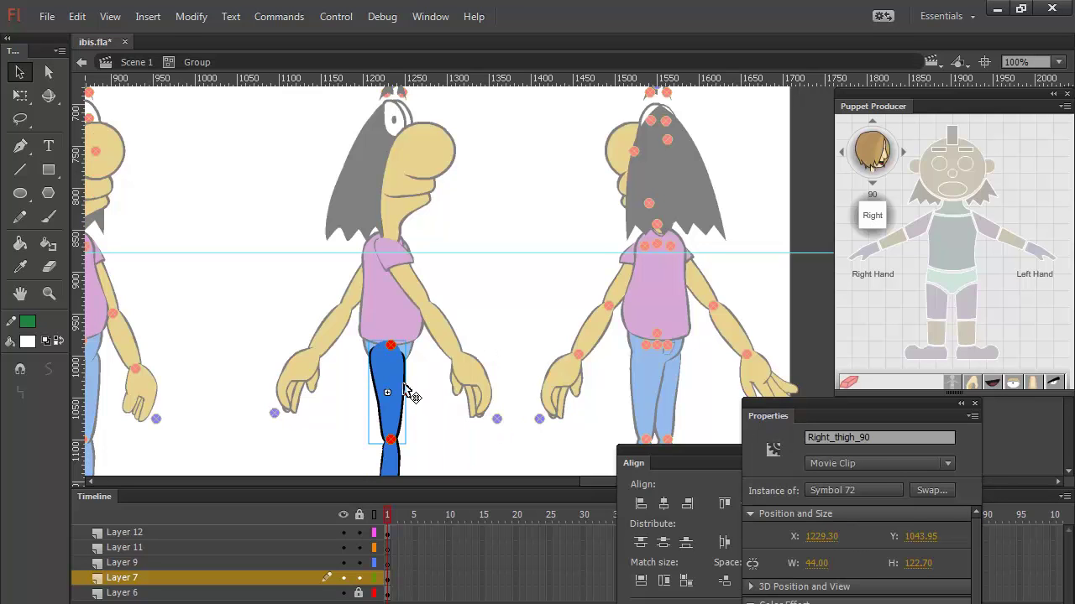
pyautogui.doubleClick(454, 352)
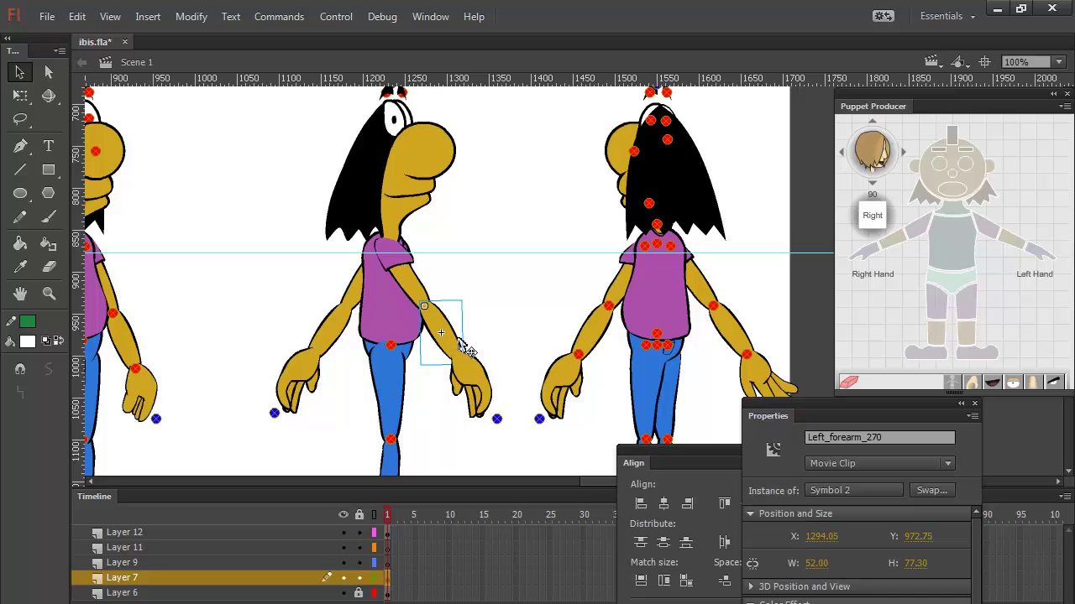
# Assign the profile's front hand as the right hand and place its pivots at the fingertips and wrist
pyautogui.click(518, 211)
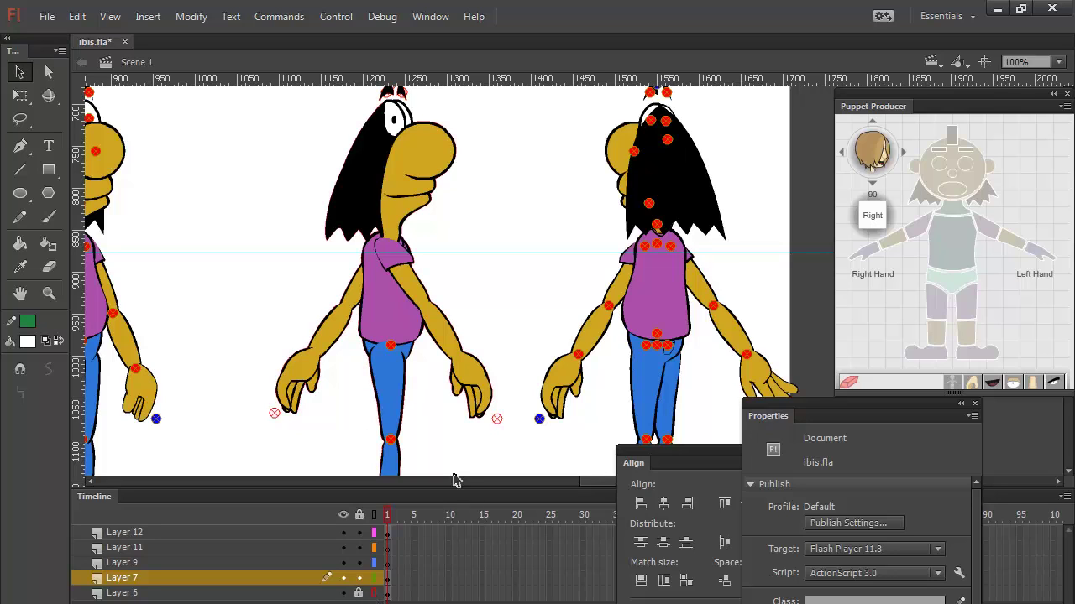
pyautogui.click(488, 394)
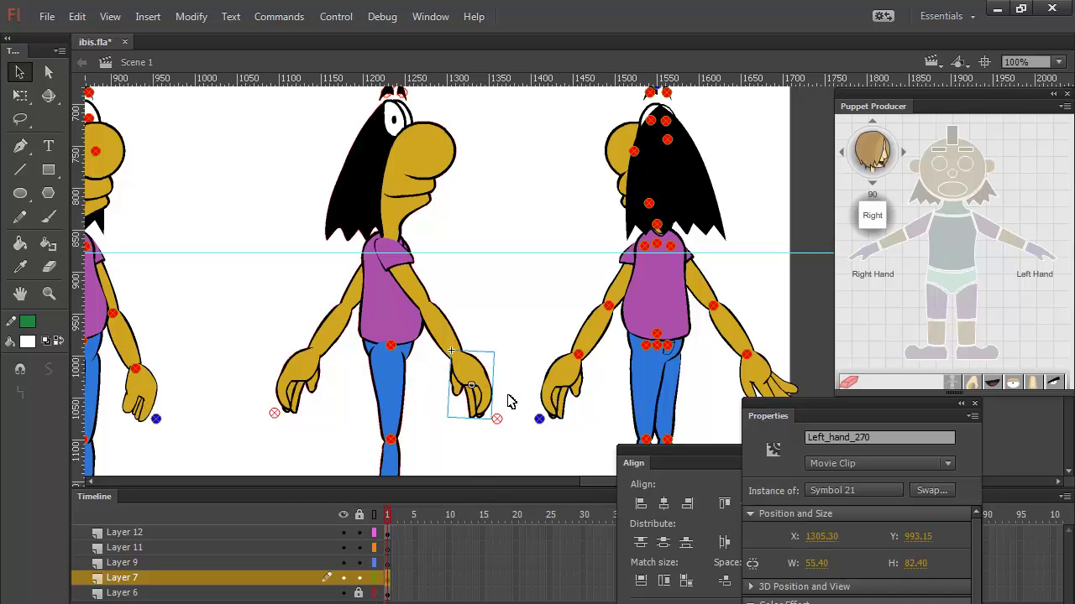
pyautogui.click(872, 254)
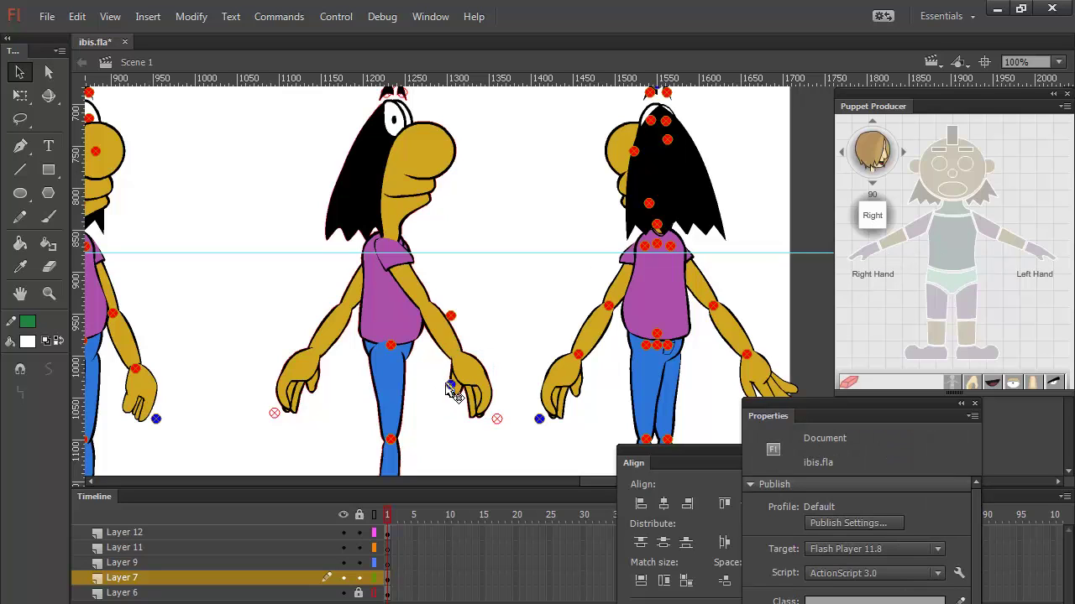
pyautogui.moveTo(451, 386); pyautogui.dragTo(499, 425)
pyautogui.moveTo(451, 322); pyautogui.dragTo(458, 364)
# Assign the profile's front forearm and upper arm as the right forearm and right arm
pyautogui.click(438, 329)
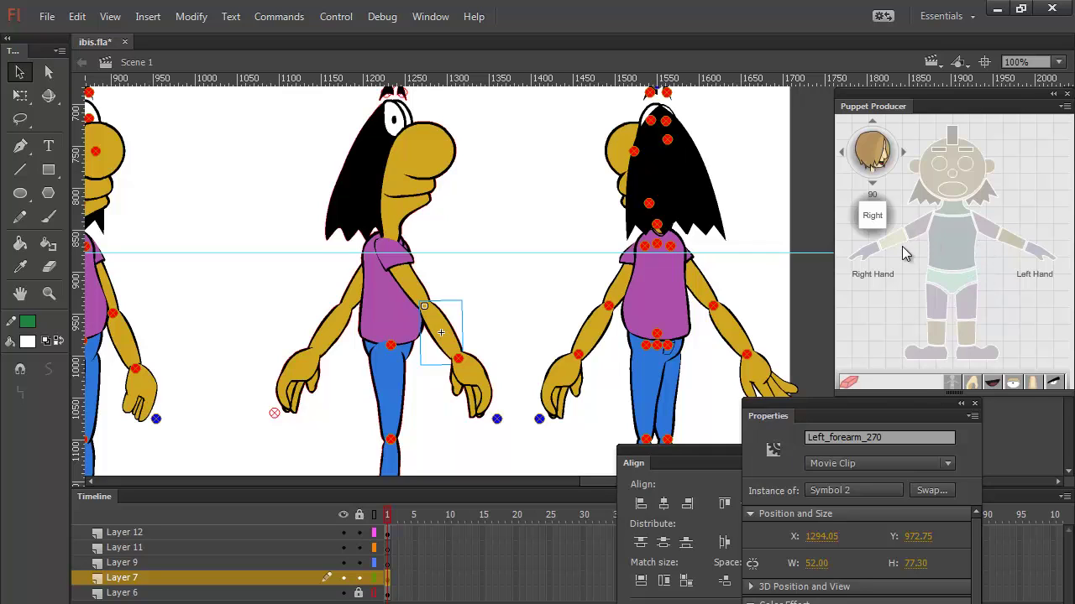
pyautogui.click(487, 393)
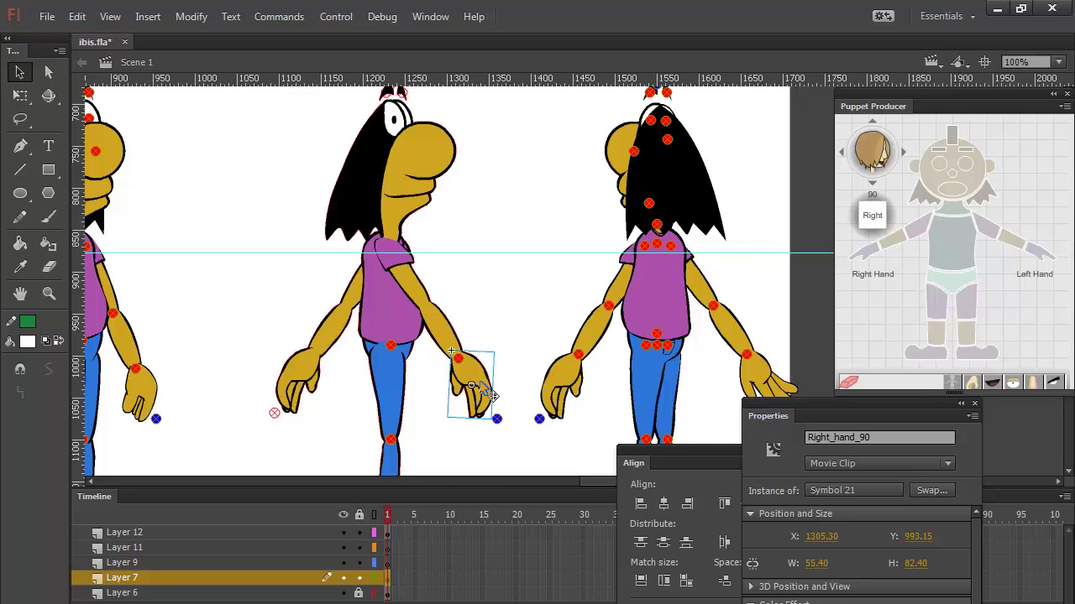
pyautogui.click(449, 339)
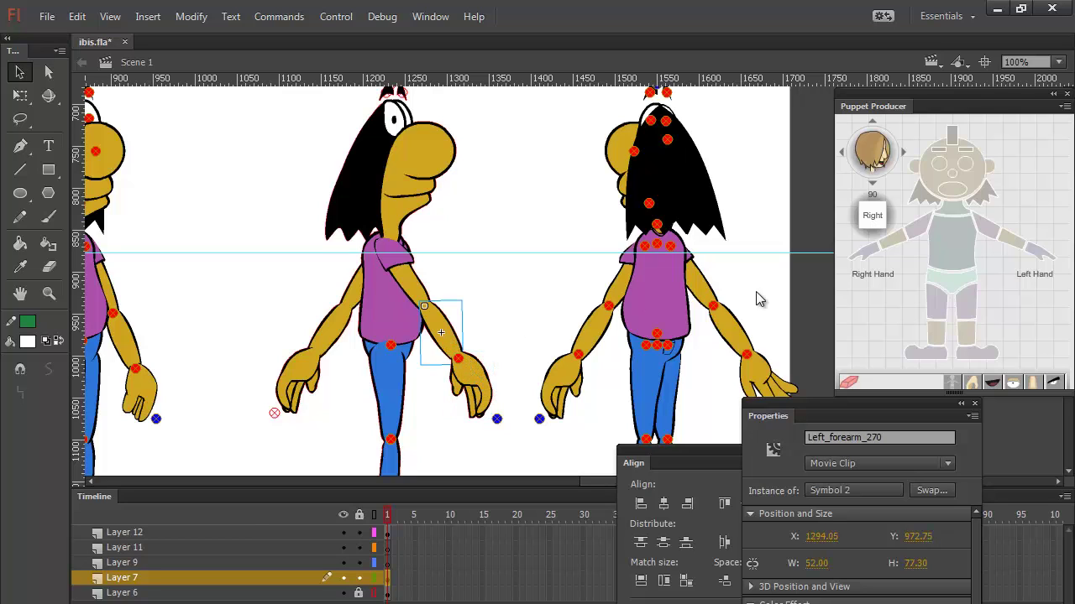
pyautogui.click(890, 246)
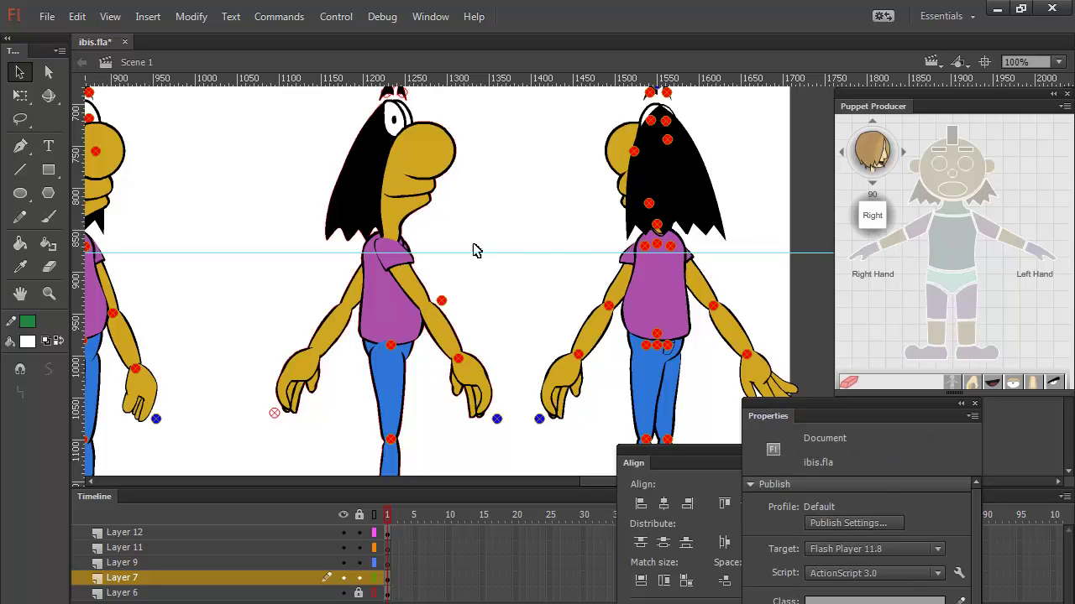
pyautogui.click(406, 277)
pyautogui.click(920, 228)
# Display all layers as outlines and move the right arm, forearm and hand pivots onto the reference shoulder, elbow and wrist pivots
pyautogui.click(375, 514)
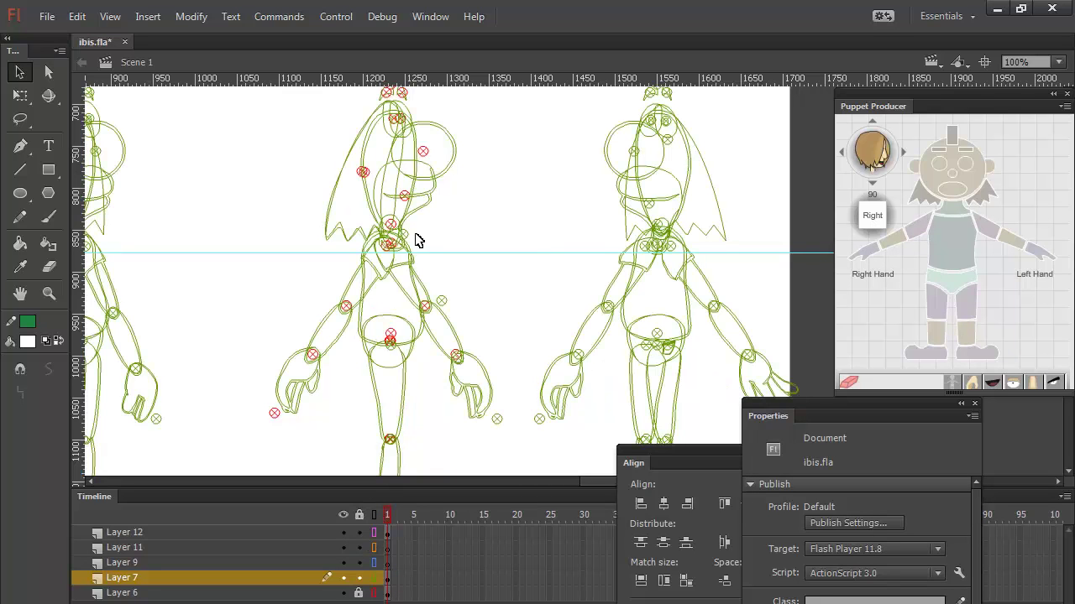
pyautogui.moveTo(413, 249)
pyautogui.mouseDown()
pyautogui.moveTo(389, 246)
pyautogui.moveTo(400, 241)
pyautogui.moveTo(396, 259)
pyautogui.mouseUp()
pyautogui.moveTo(427, 306); pyautogui.dragTo(428, 310)
pyautogui.moveTo(460, 363); pyautogui.dragTo(461, 360)
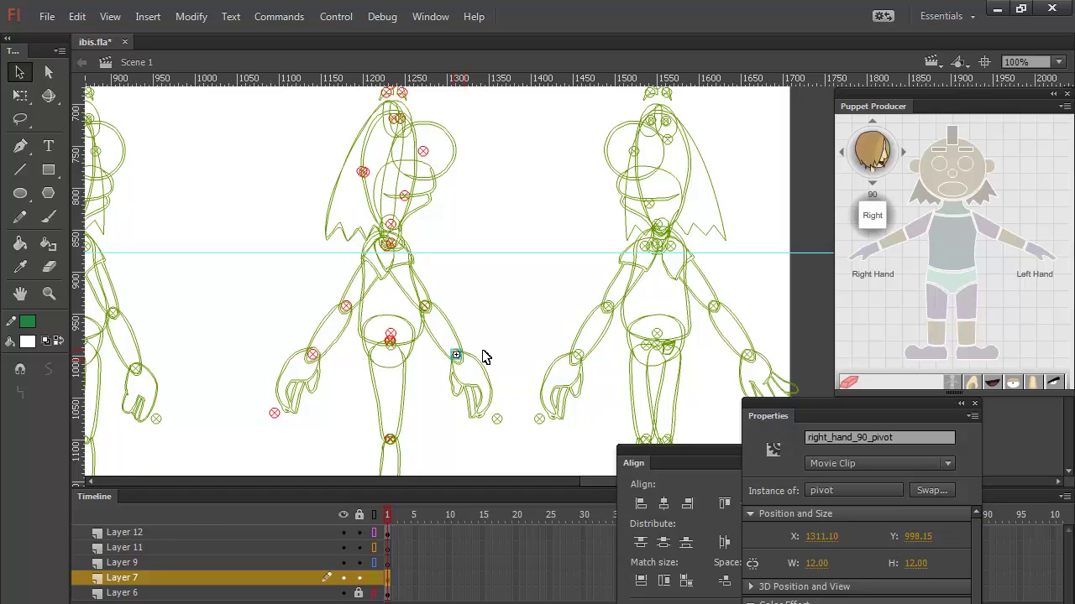
pyautogui.click(502, 310)
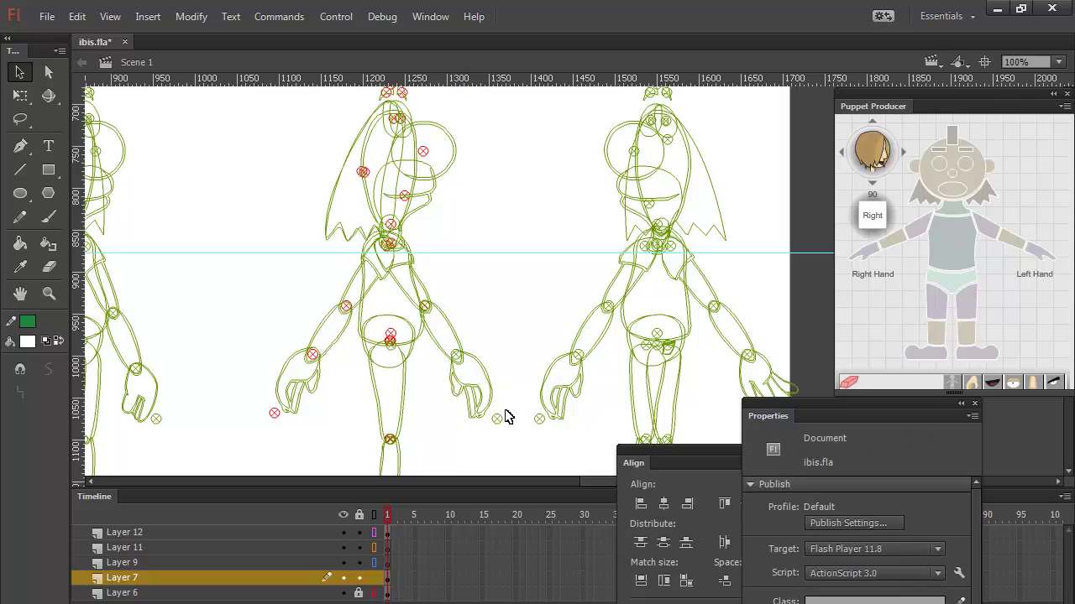
# Set Layer 7's outline color to bright green and display the layer as outlines
pyautogui.doubleClick(373, 581)
pyautogui.click(491, 409)
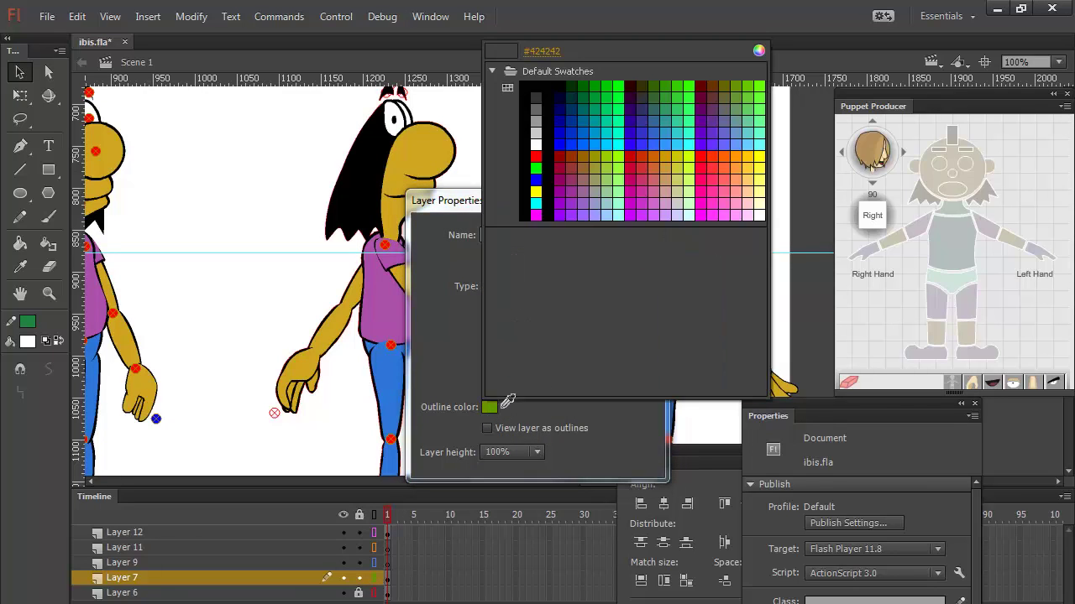
pyautogui.click(538, 164)
pyautogui.click(619, 234)
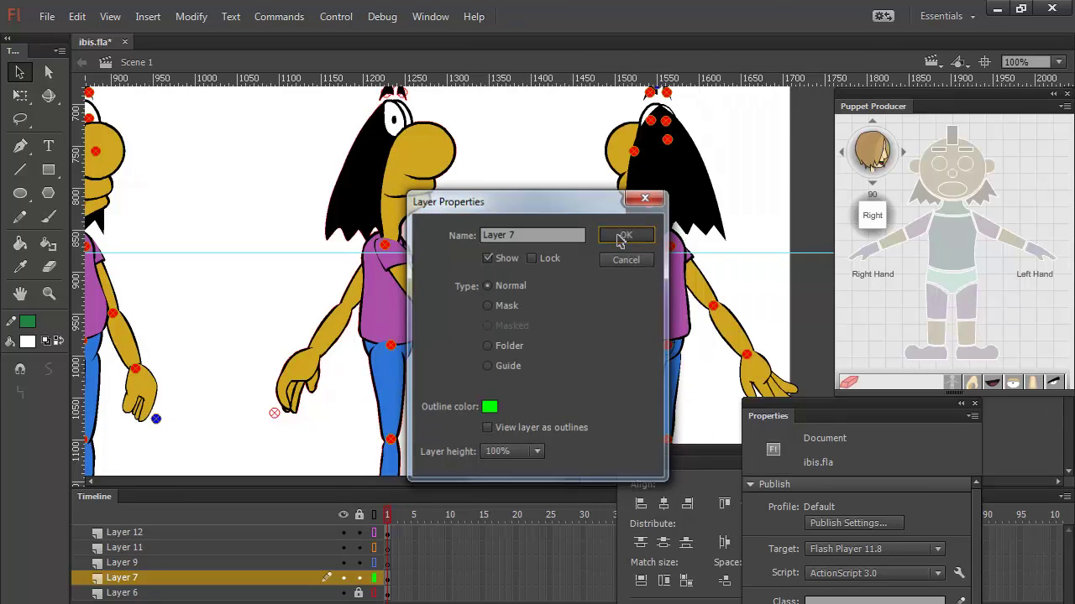
pyautogui.click(375, 578)
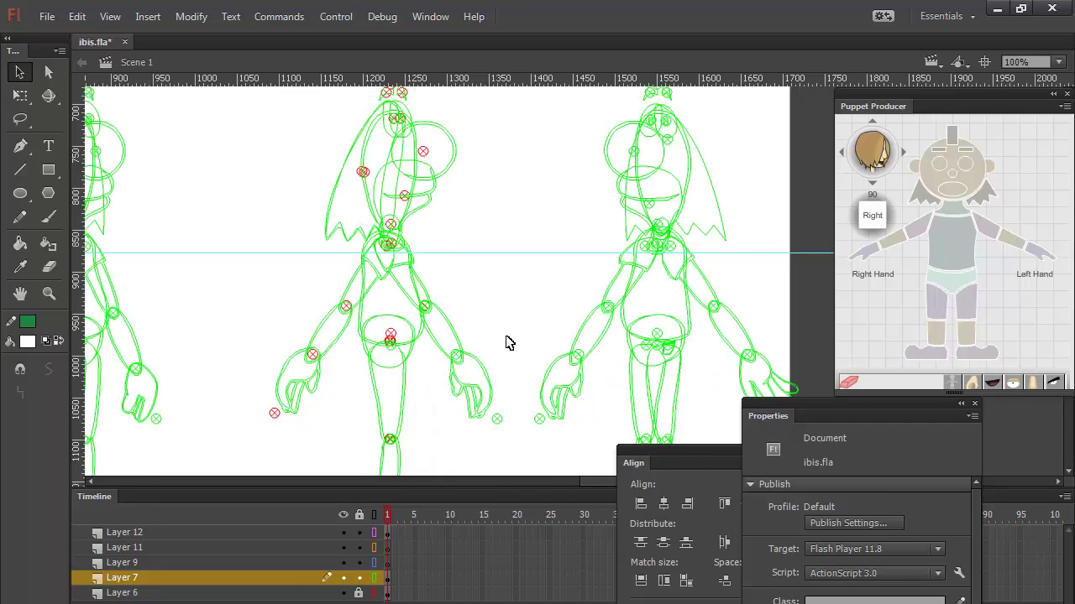
# Assign the profile's rear upper arm as the left arm and move its pivot to the reference shoulder pivot
pyautogui.click(379, 290)
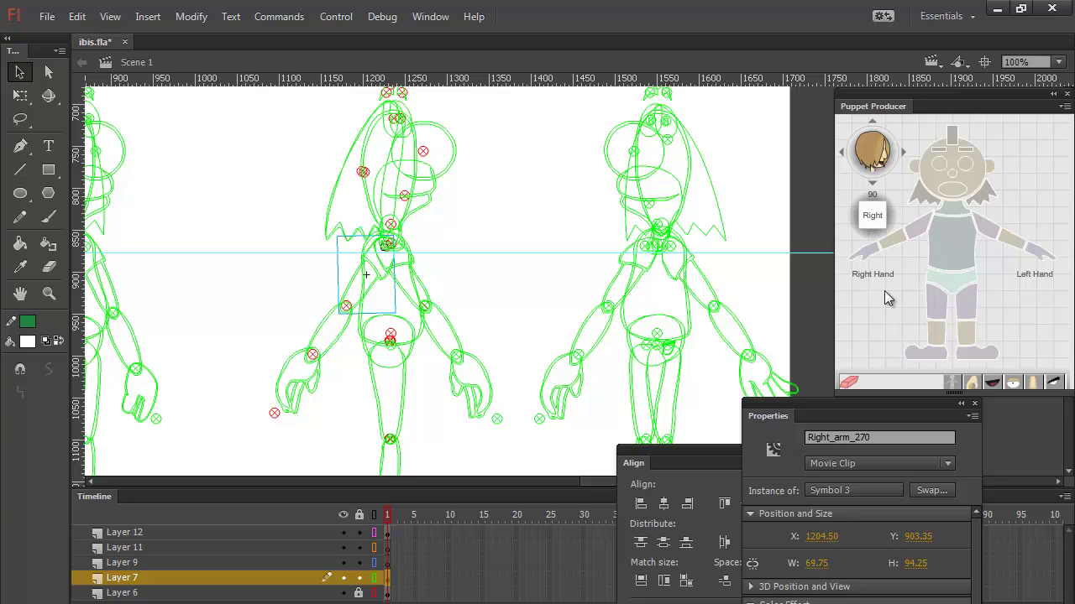
pyautogui.click(988, 235)
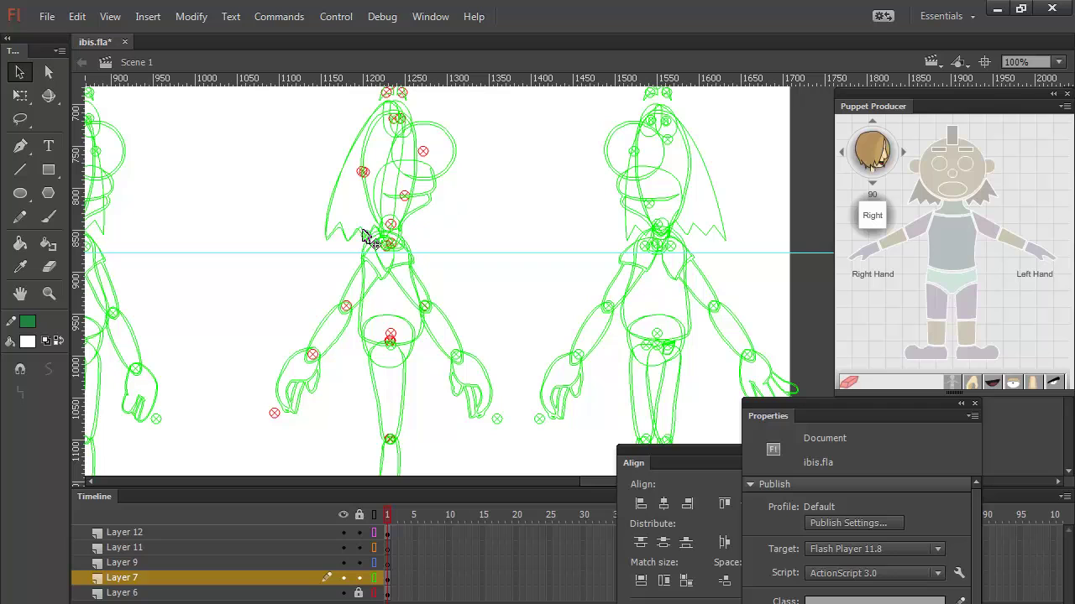
pyautogui.moveTo(380, 240); pyautogui.dragTo(398, 259)
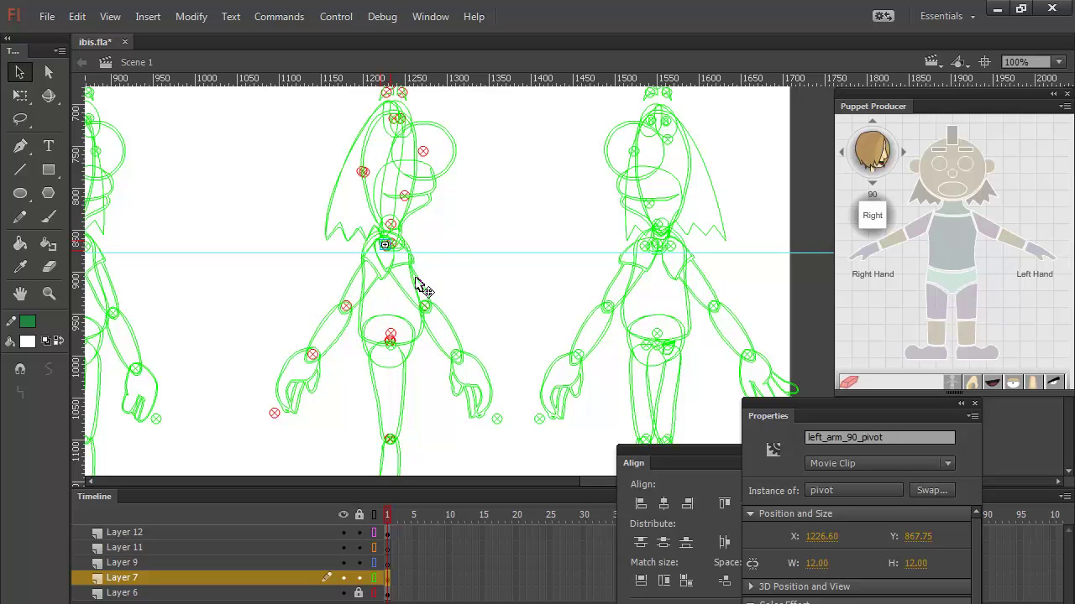
# Fine-tune the left arm pivot onto the red reference shoulder pivot at X 1228.35, Y 868.75
pyautogui.hotkey('ctrl', '=')
pyautogui.hotkey('ctrl', '=')
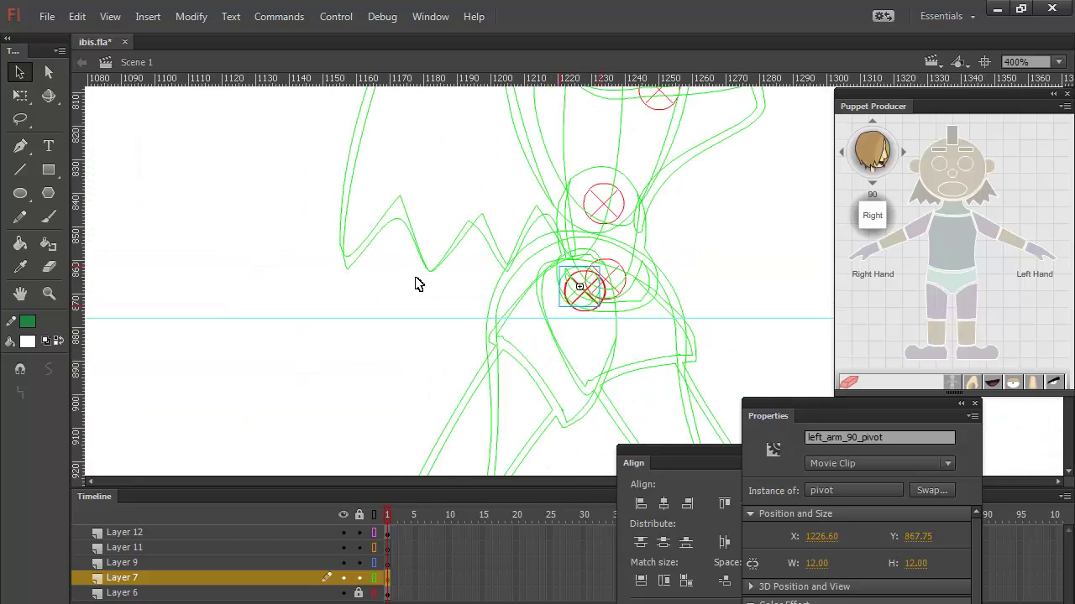
pyautogui.press('Down')
pyautogui.press('Down')
pyautogui.press('Right')
pyautogui.press('Right')
pyautogui.press('Right')
pyautogui.press('Right')
pyautogui.press('Right')
pyautogui.press('Right')
pyautogui.press('Right')
pyautogui.press('Right')
pyautogui.press('Right')
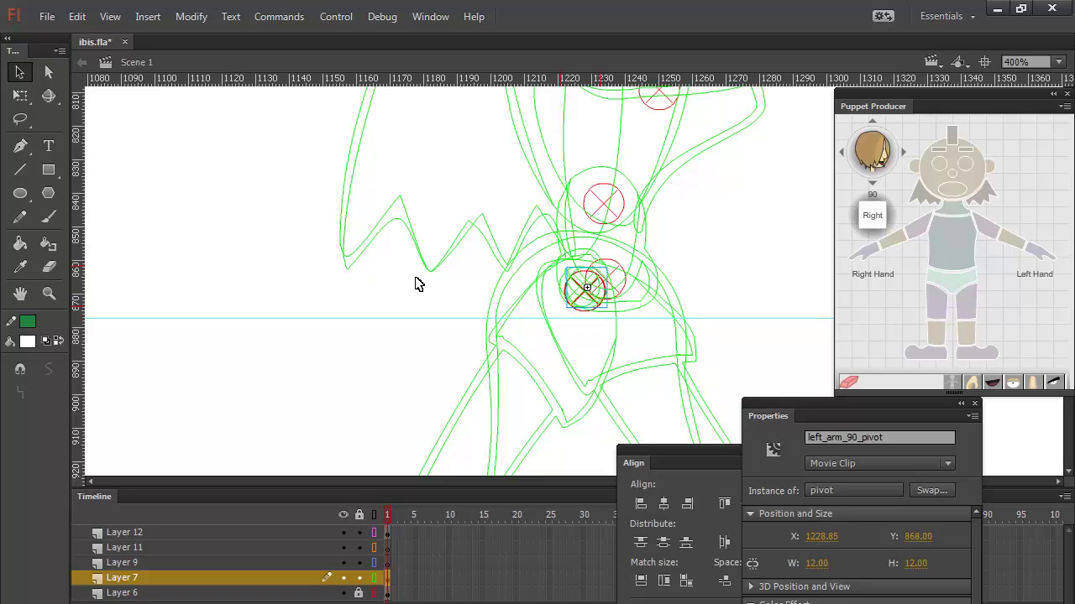
pyautogui.press('Down')
pyautogui.press('Down')
pyautogui.press('Down')
pyautogui.press('Left')
pyautogui.press('Left')
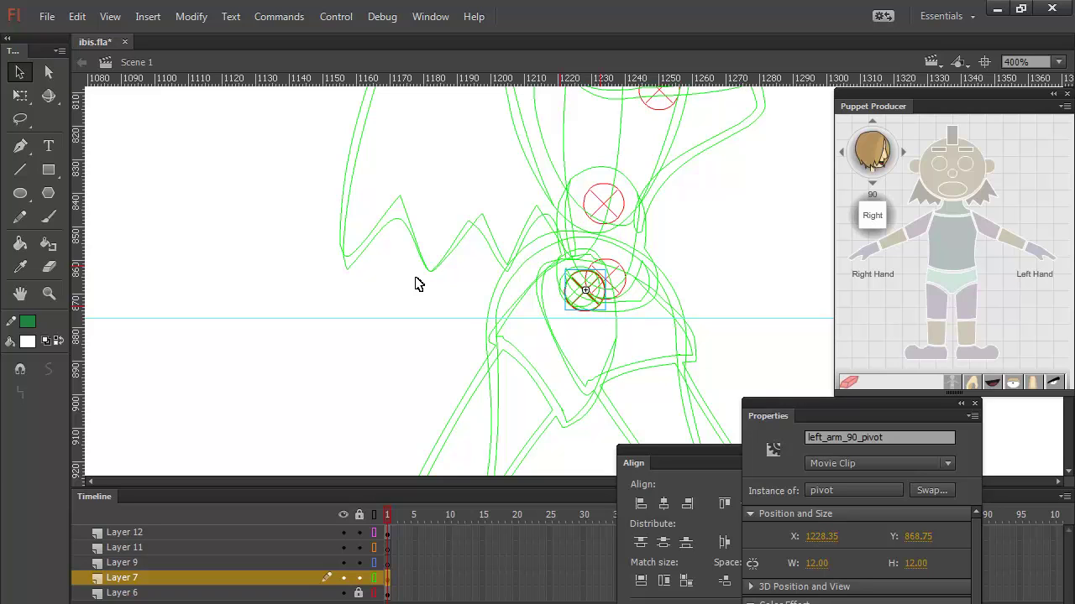
# Nudge the right arm pivot down and right onto the reference shoulder pivot at X 1228.35, Y 869.25
pyautogui.click(577, 270)
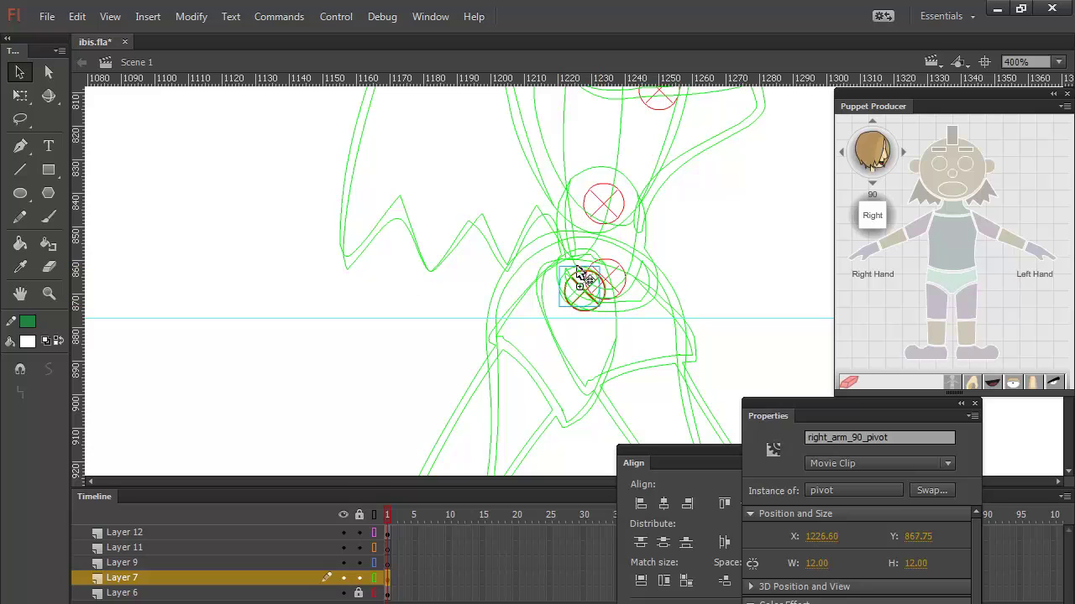
pyautogui.press('Down')
pyautogui.press('Down')
pyautogui.press('Down')
pyautogui.press('Down')
pyautogui.press('Down')
pyautogui.press('Down')
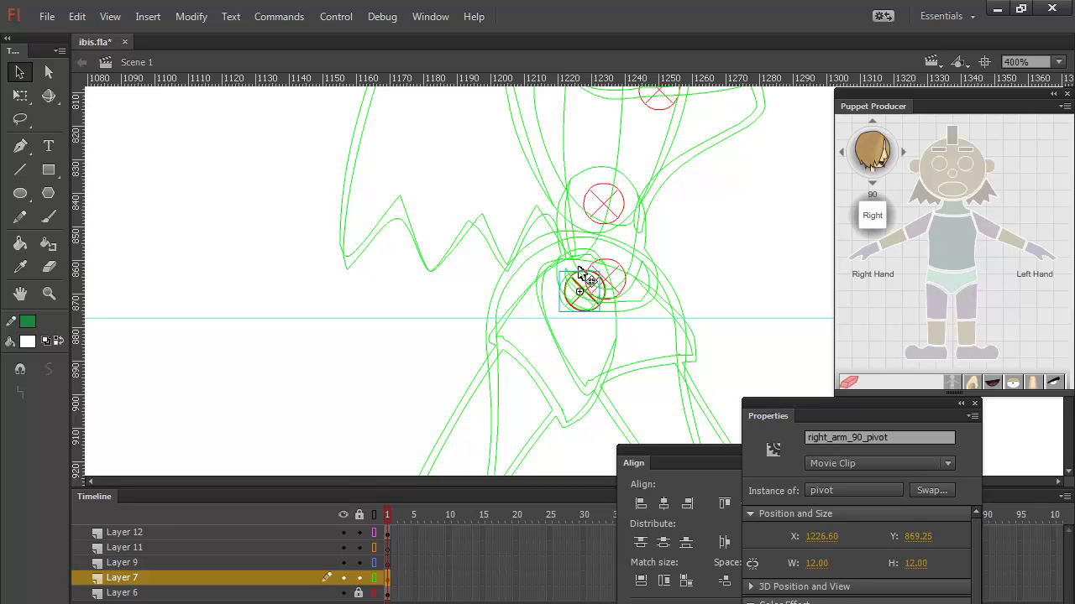
pyautogui.press('Right')
pyautogui.press('Right')
pyautogui.press('Right')
pyautogui.press('Right')
pyautogui.press('Right')
pyautogui.press('Right')
pyautogui.press('Right')
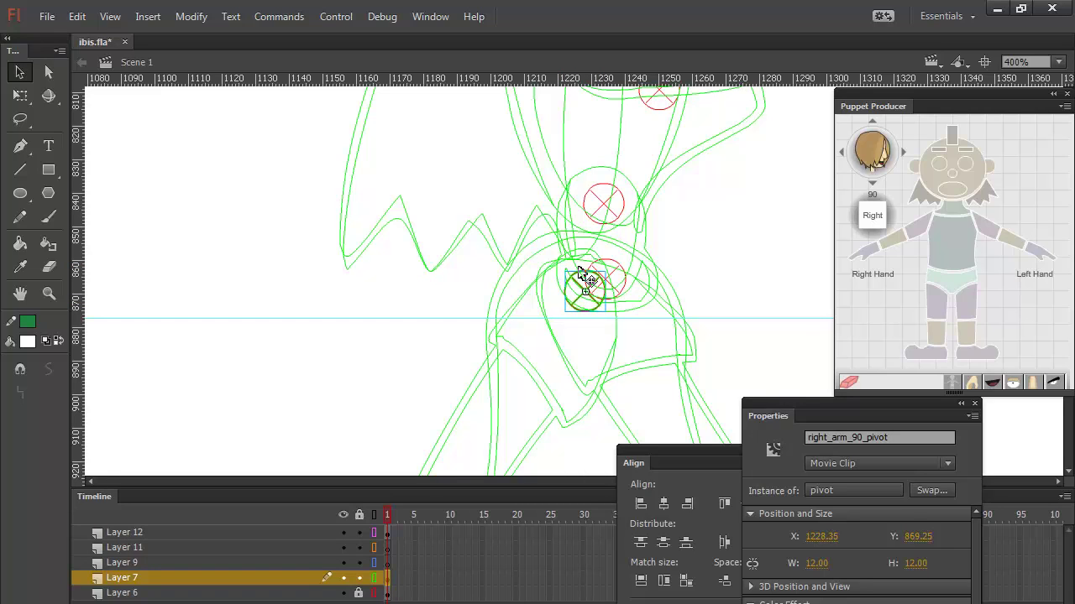
pyautogui.click(731, 277)
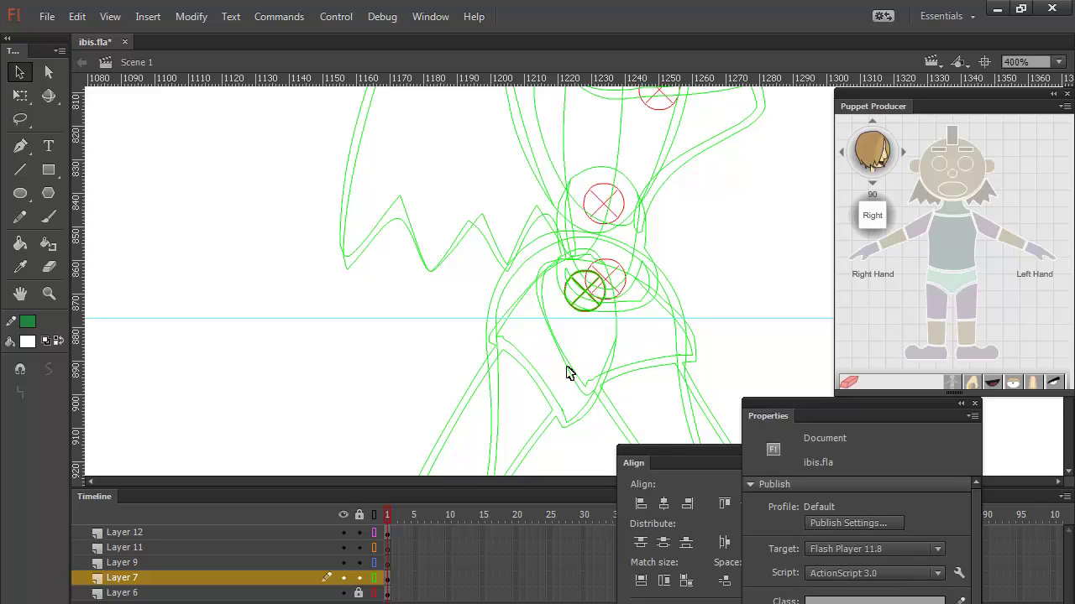
# Turn off the outline display and assign the profile's rear forearm and hand as the puppet's left forearm and left hand
pyautogui.moveTo(532, 408); pyautogui.dragTo(586, 176)
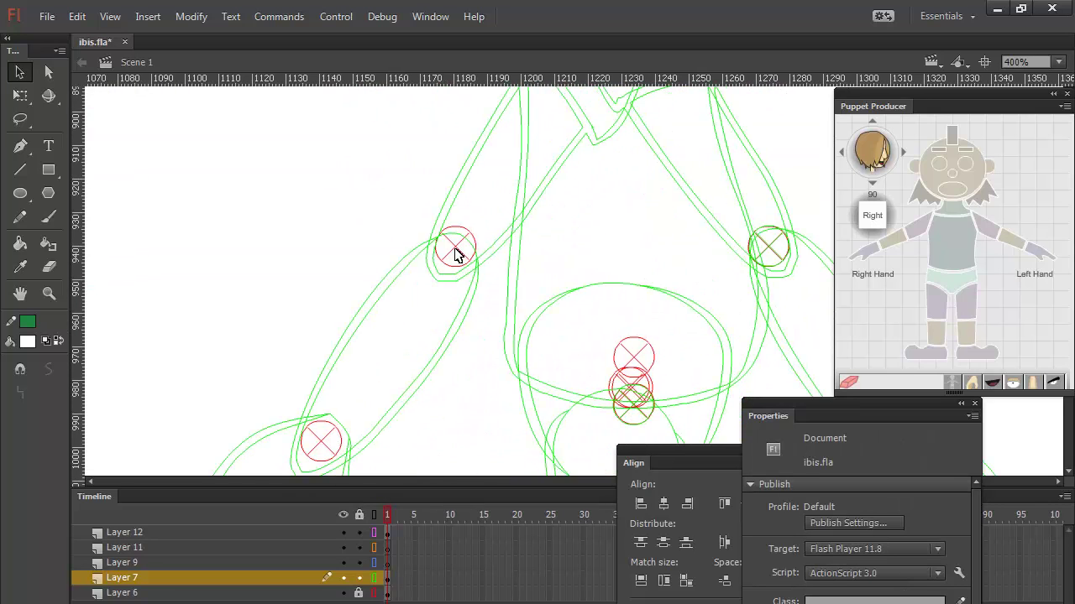
pyautogui.click(468, 312)
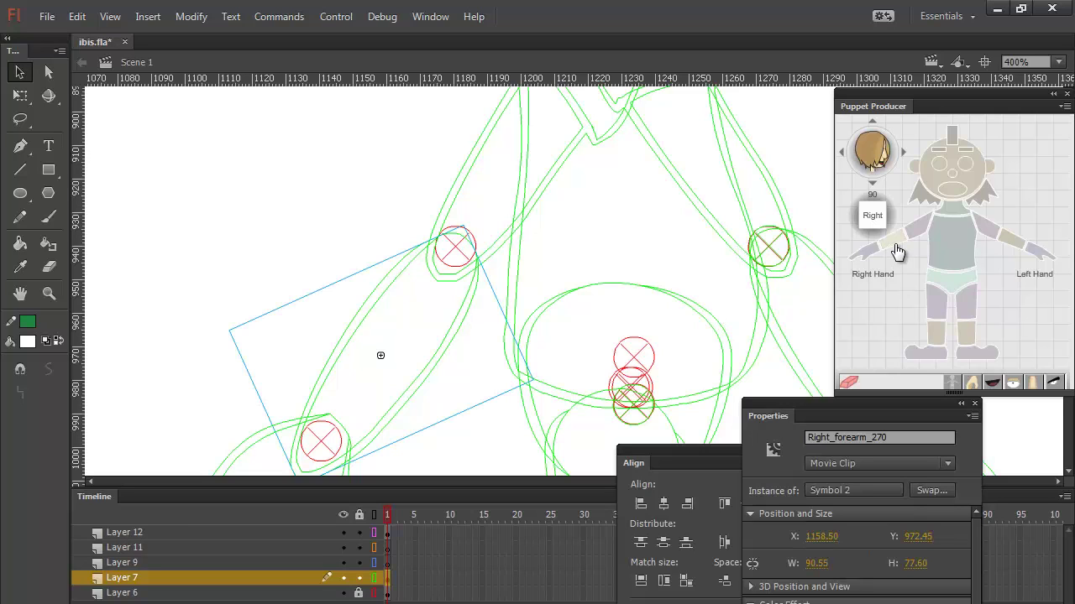
pyautogui.click(375, 515)
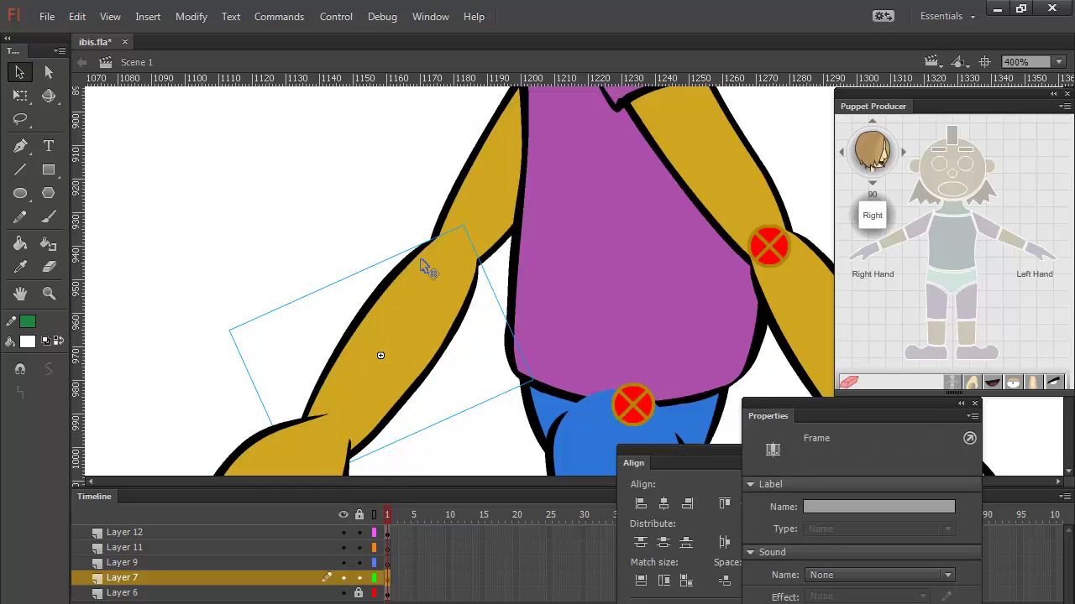
pyautogui.click(462, 218)
pyautogui.click(413, 341)
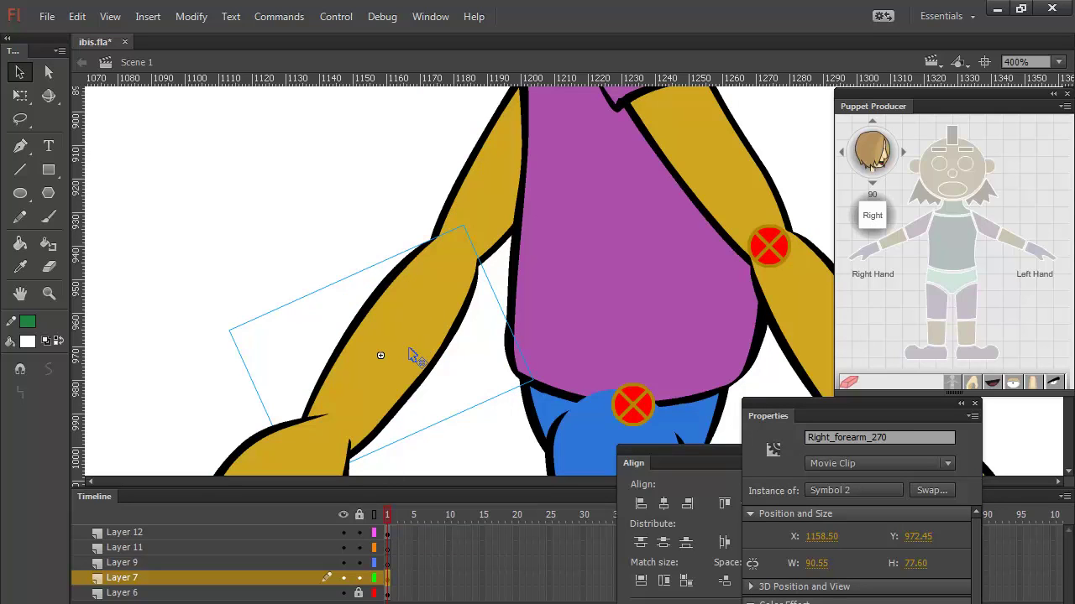
pyautogui.click(1010, 244)
pyautogui.click(294, 470)
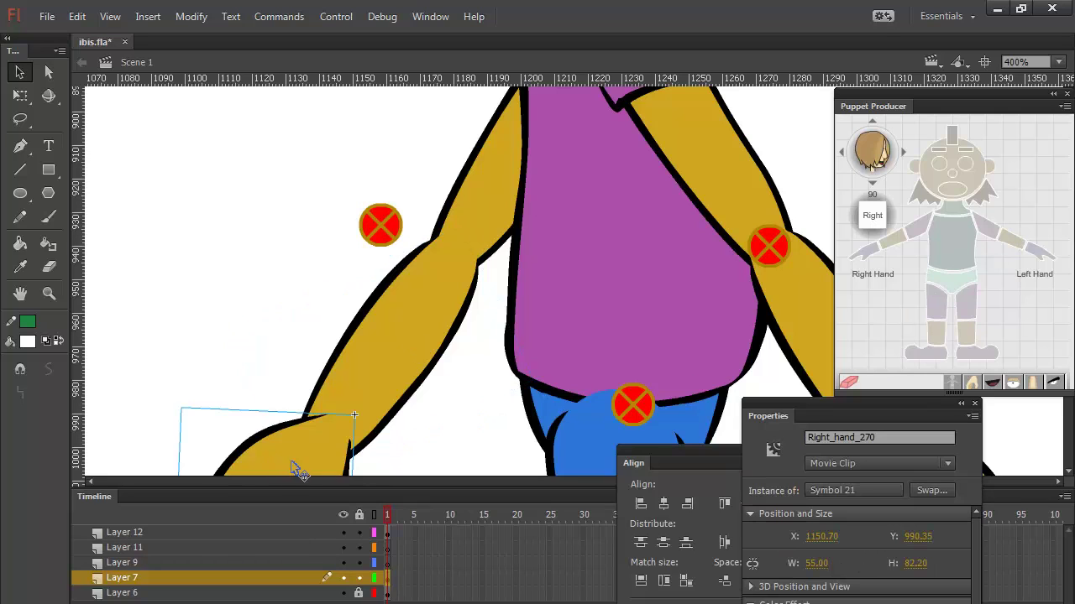
pyautogui.click(1033, 257)
pyautogui.click(435, 282)
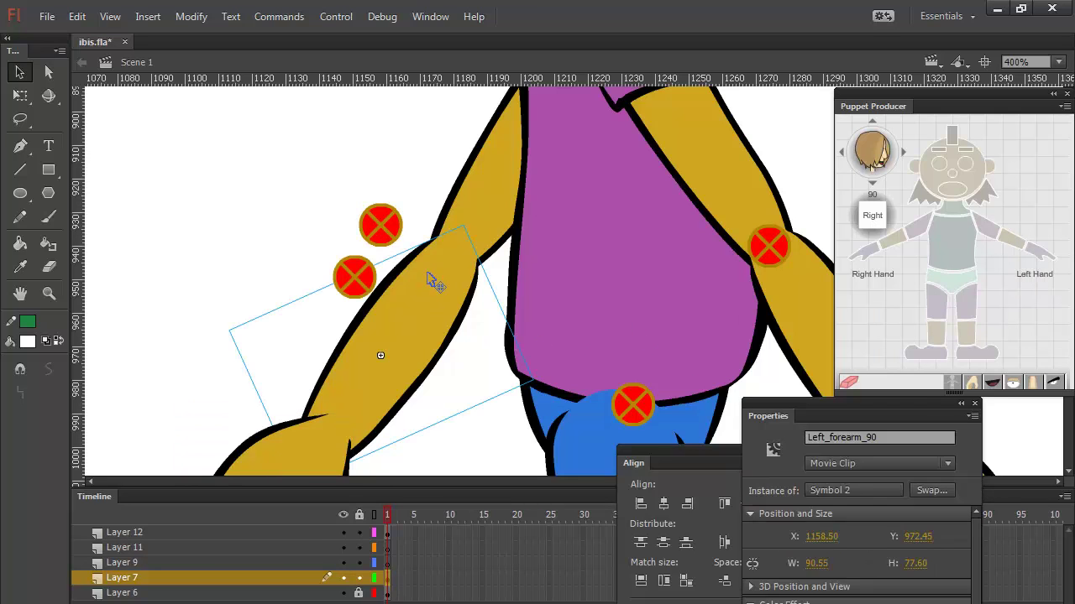
# Display all layers as outlines and move the left forearm pivot onto the reference elbow pivot at X 1180.80, Y 939.95
pyautogui.click(381, 227)
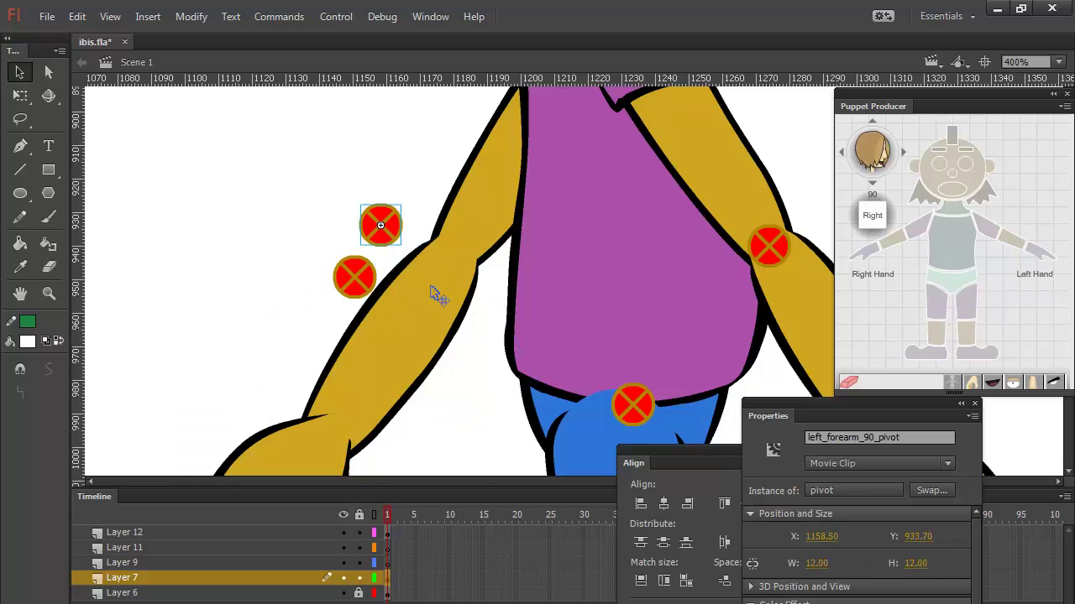
pyautogui.click(375, 515)
pyautogui.click(389, 232)
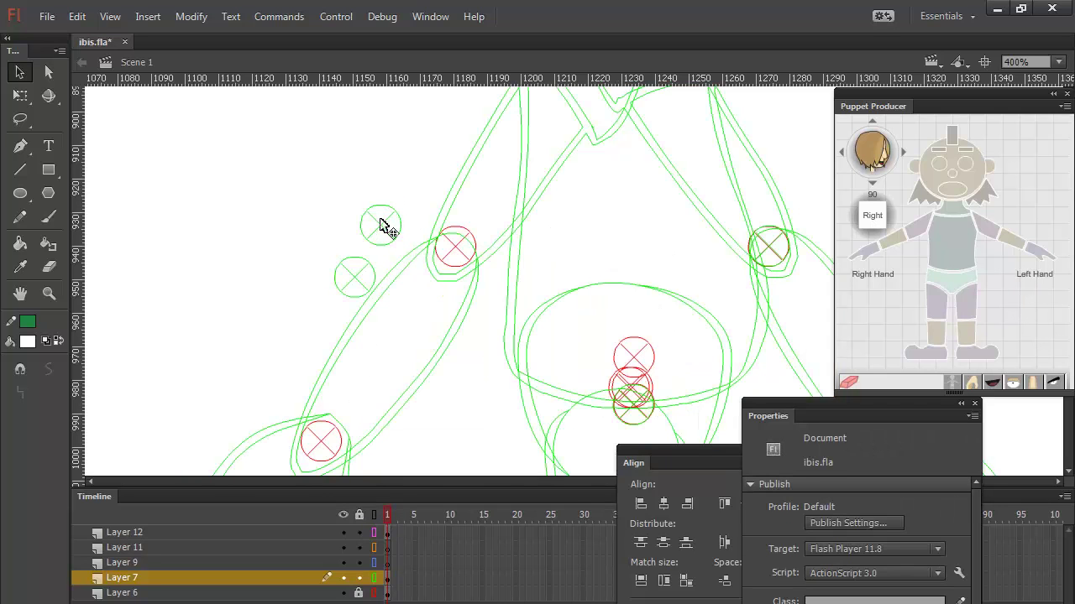
pyautogui.moveTo(389, 232); pyautogui.dragTo(455, 248)
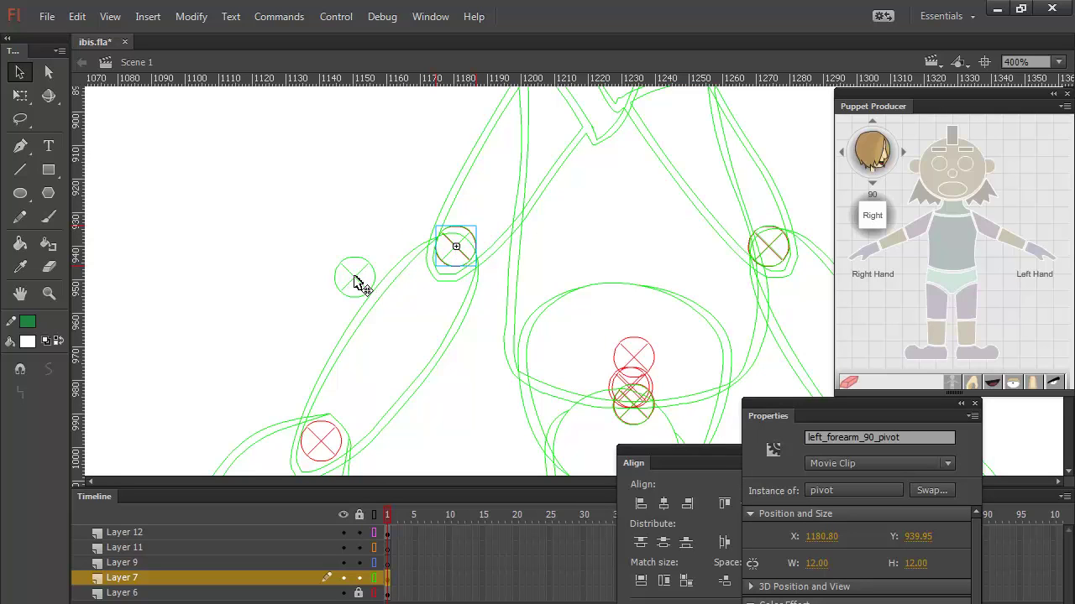
# Move the left hand pivot onto the reference wrist pivot and the left hand nud pivot onto the red reference beyond the fingertips
pyautogui.moveTo(315, 341)
pyautogui.mouseDown()
pyautogui.moveTo(427, 163)
pyautogui.moveTo(302, 419)
pyautogui.mouseUp()
pyautogui.moveTo(384, 268)
pyautogui.mouseDown()
pyautogui.moveTo(372, 280)
pyautogui.moveTo(412, 195)
pyautogui.mouseUp()
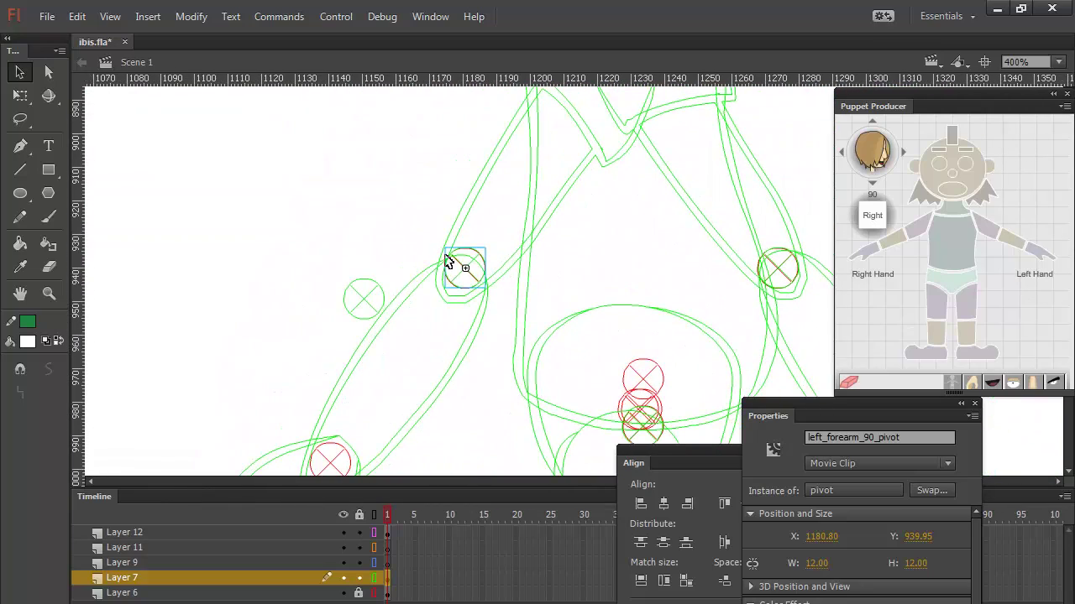
pyautogui.click(377, 296)
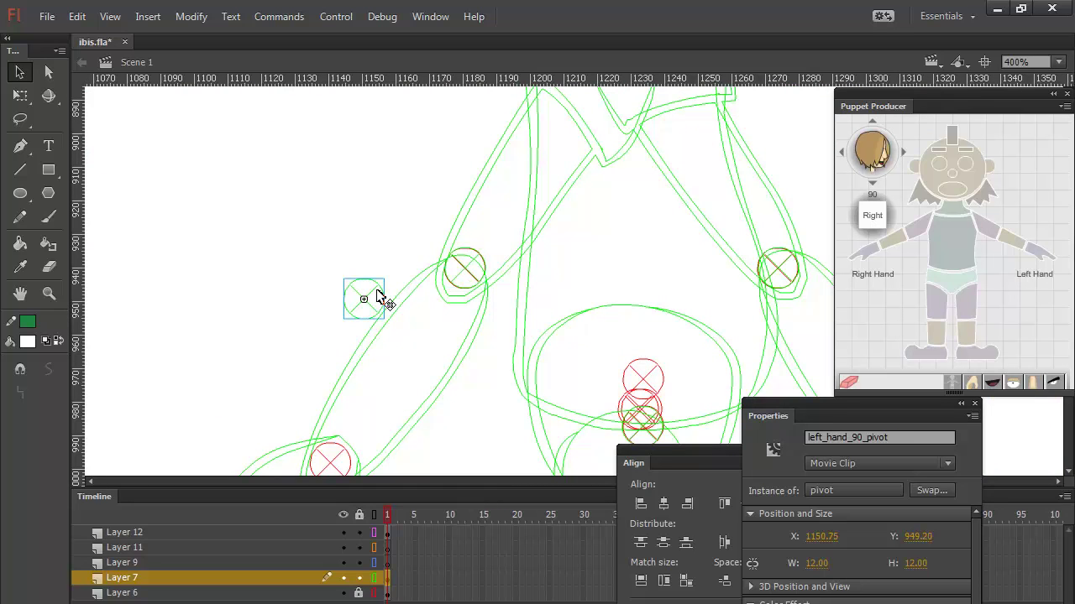
pyautogui.moveTo(372, 360); pyautogui.dragTo(457, 223)
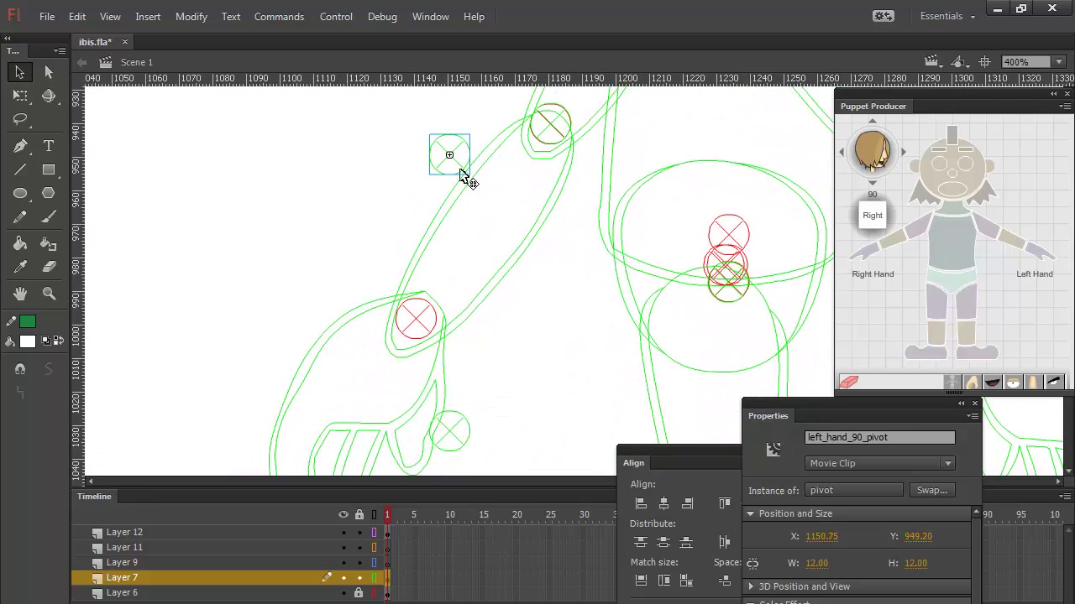
pyautogui.moveTo(454, 160); pyautogui.dragTo(417, 327)
pyautogui.moveTo(496, 398); pyautogui.dragTo(540, 247)
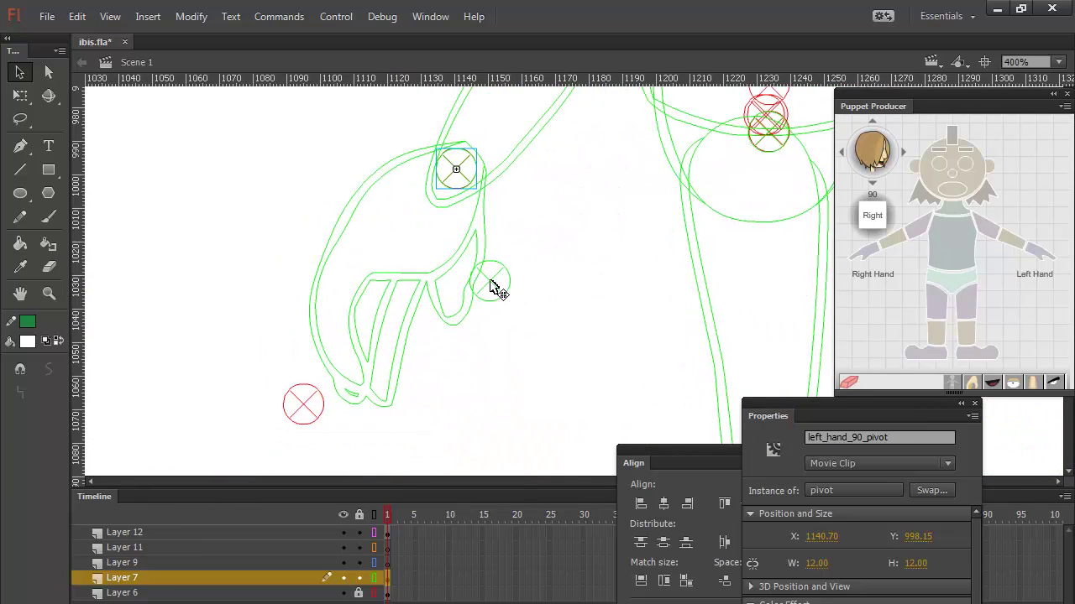
pyautogui.moveTo(491, 287); pyautogui.dragTo(304, 405)
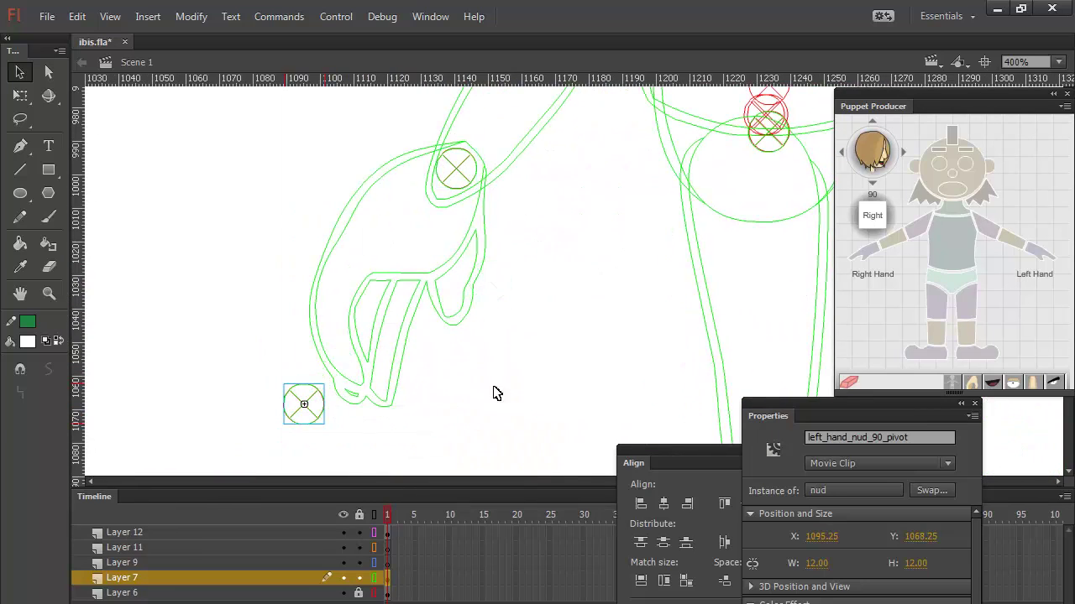
pyautogui.click(513, 379)
# Assign the profile's lower torso and align its pivot with the reference pivot at X 1233.10, Y 982.15
pyautogui.moveTo(831, 177); pyautogui.dragTo(523, 338)
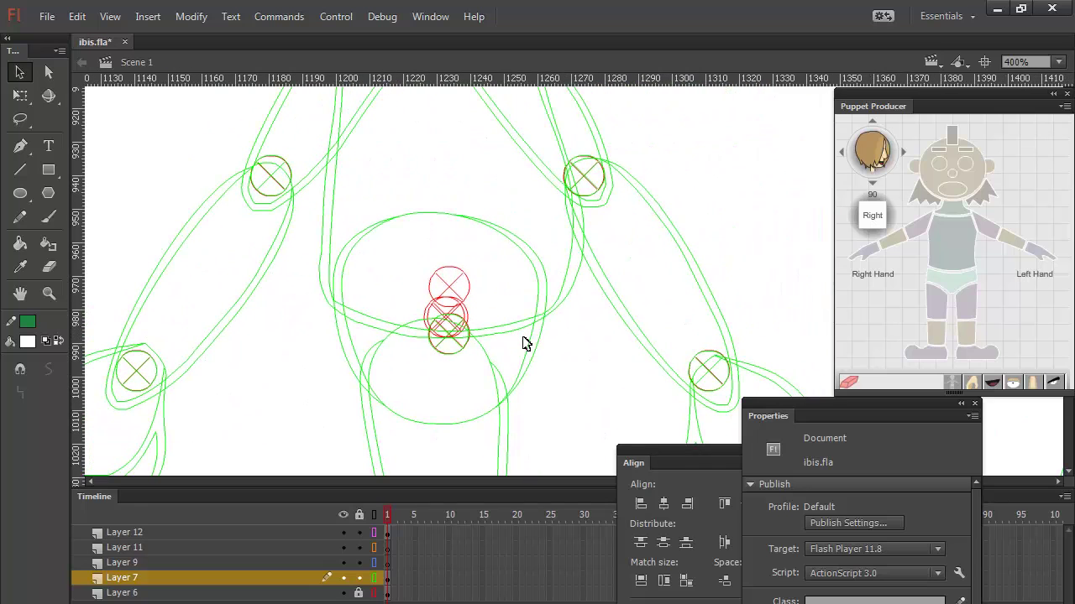
pyautogui.click(525, 363)
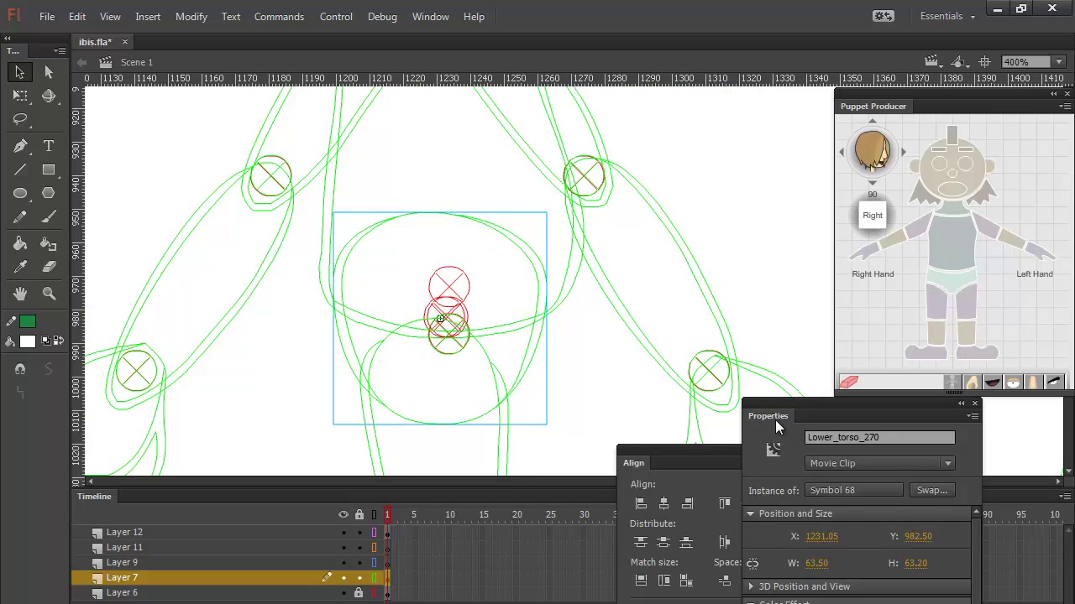
pyautogui.click(952, 290)
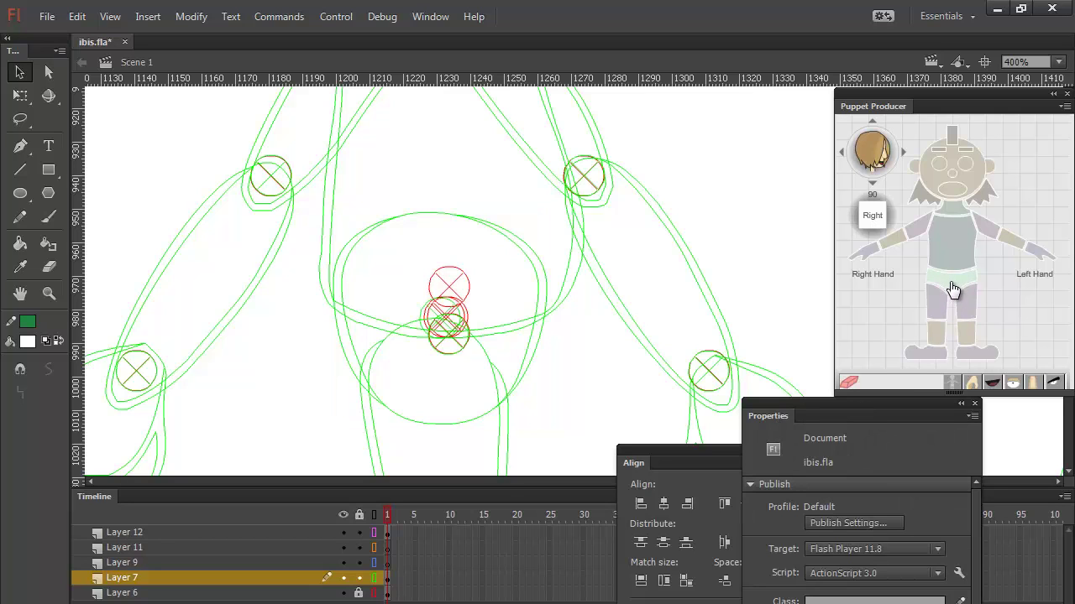
pyautogui.moveTo(447, 323); pyautogui.dragTo(449, 319)
pyautogui.press('Left')
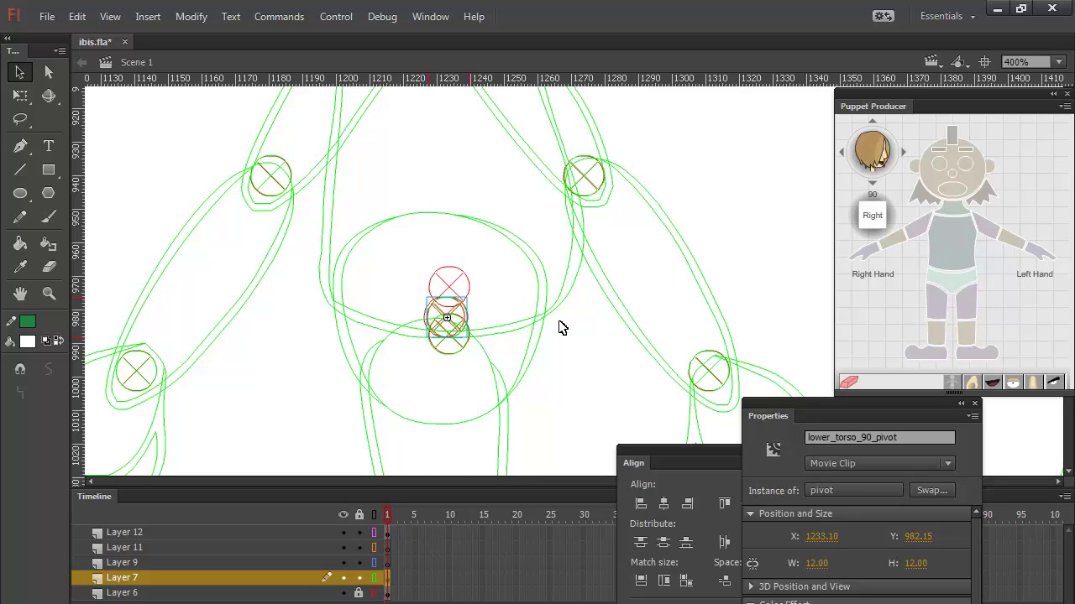
pyautogui.click(468, 287)
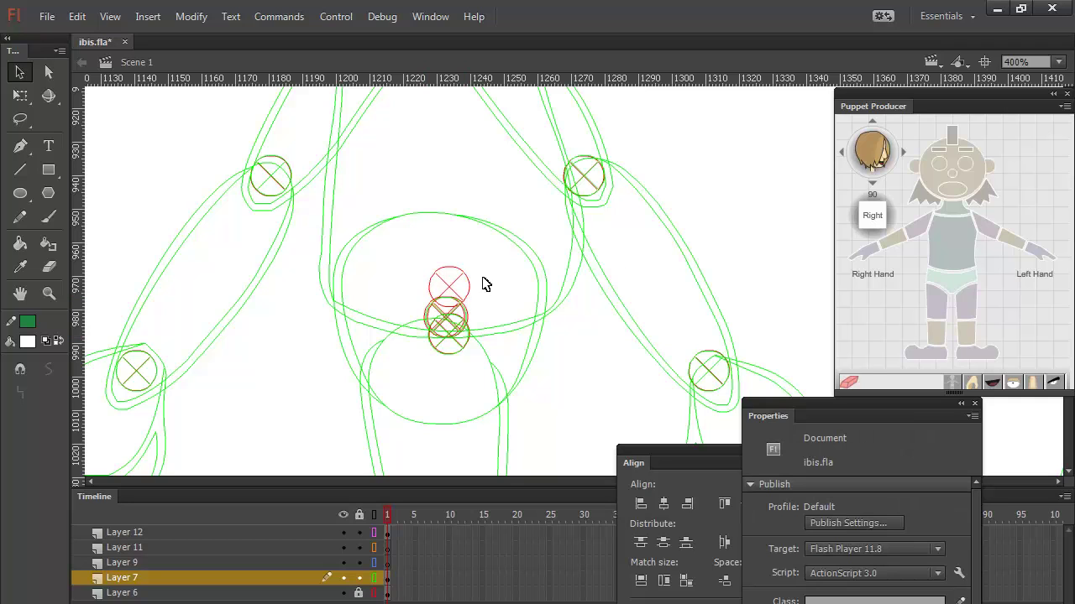
# Assign the profile's upper torso and move its pivot onto the reference waist pivot at X 1233.60, Y 973.10
pyautogui.click(570, 298)
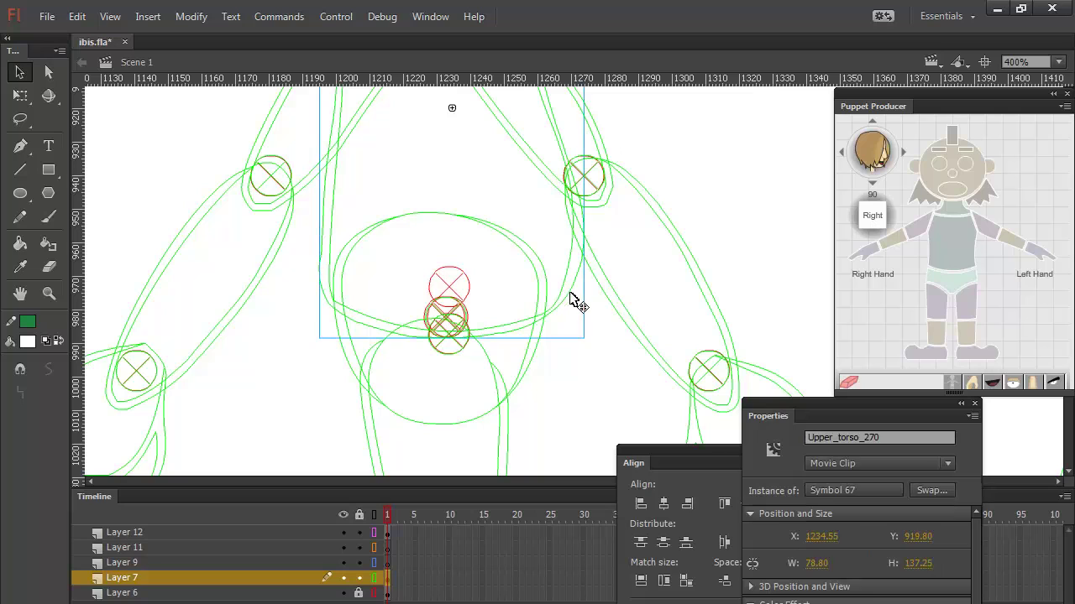
pyautogui.click(948, 256)
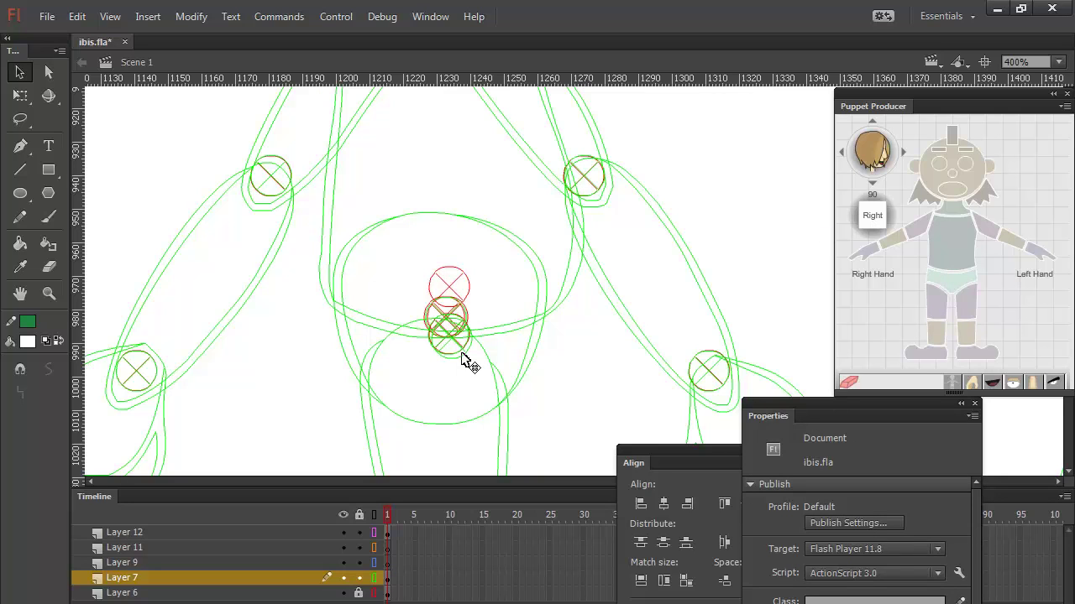
pyautogui.click(469, 310)
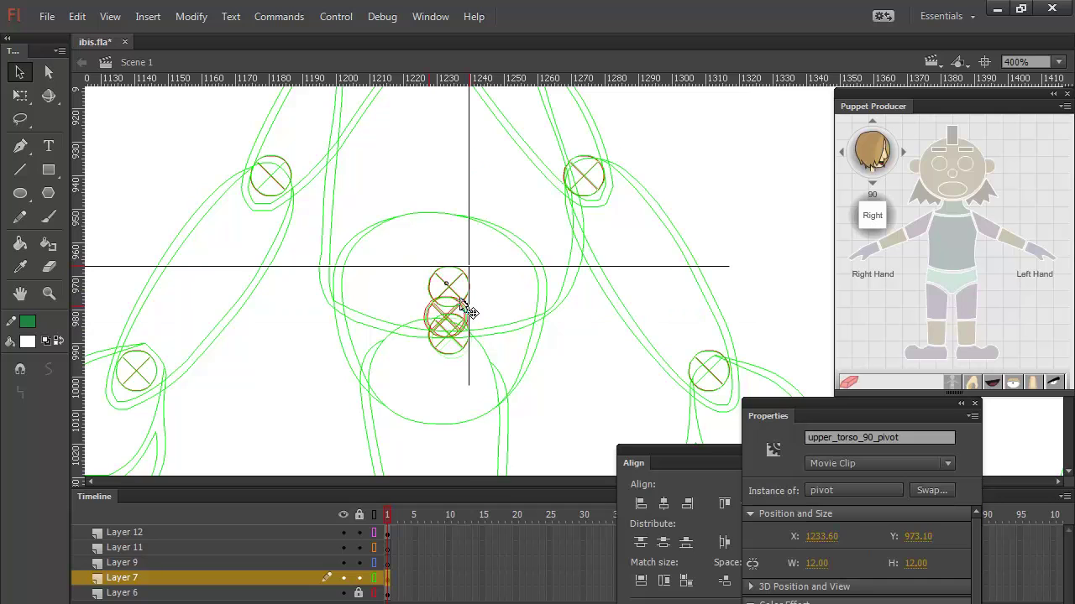
pyautogui.click(616, 373)
# Assign the profile's neck and move its pivot onto the red reference pivot at the neck's base
pyautogui.moveTo(641, 211)
pyautogui.mouseDown()
pyautogui.moveTo(594, 401)
pyautogui.moveTo(637, 315)
pyautogui.moveTo(644, 377)
pyautogui.mouseUp()
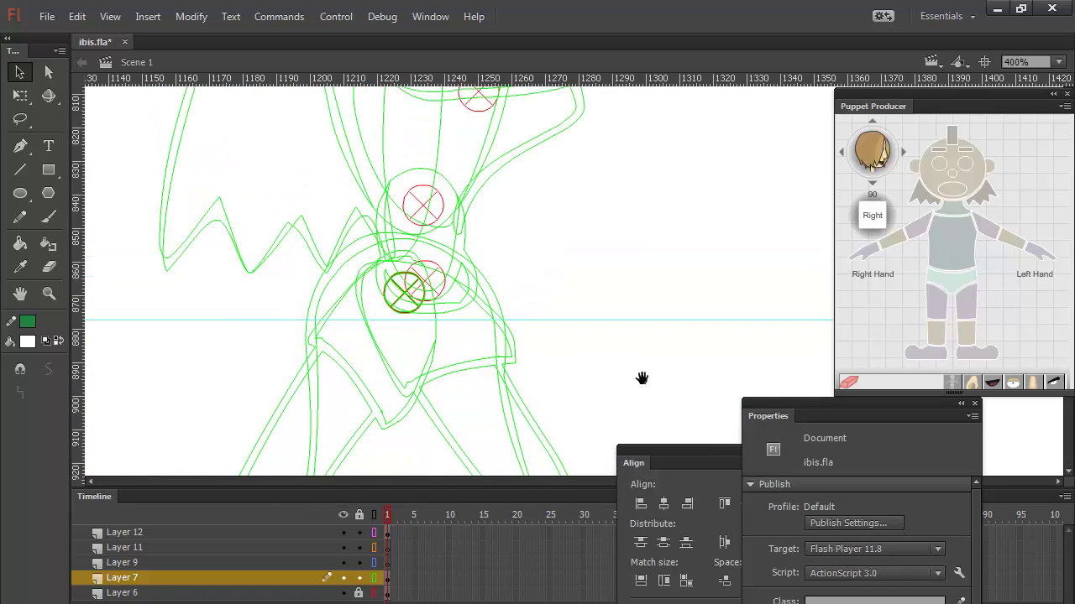
pyautogui.click(455, 279)
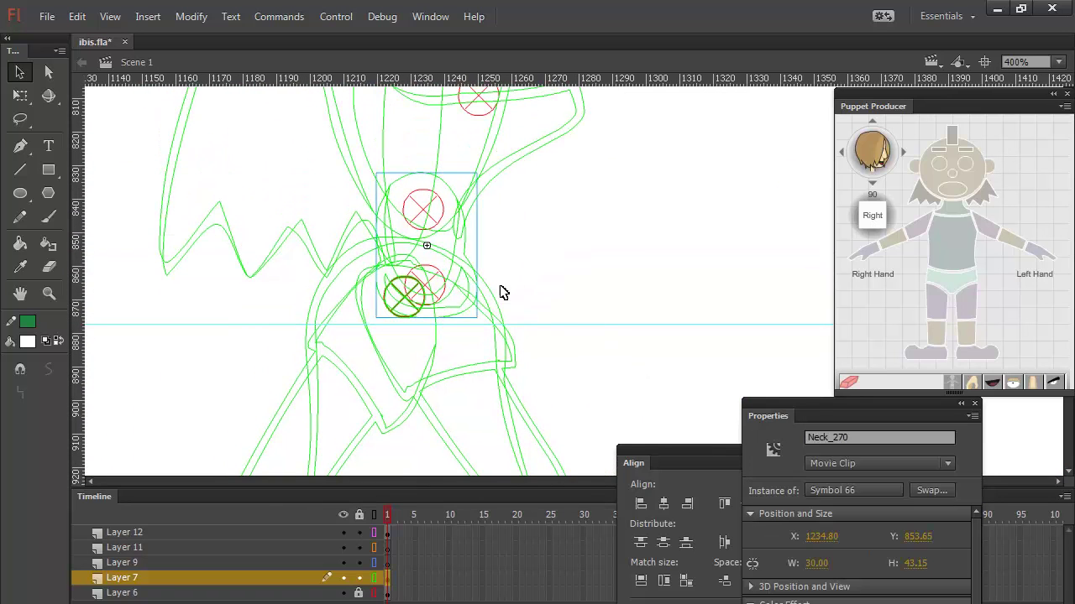
pyautogui.click(951, 209)
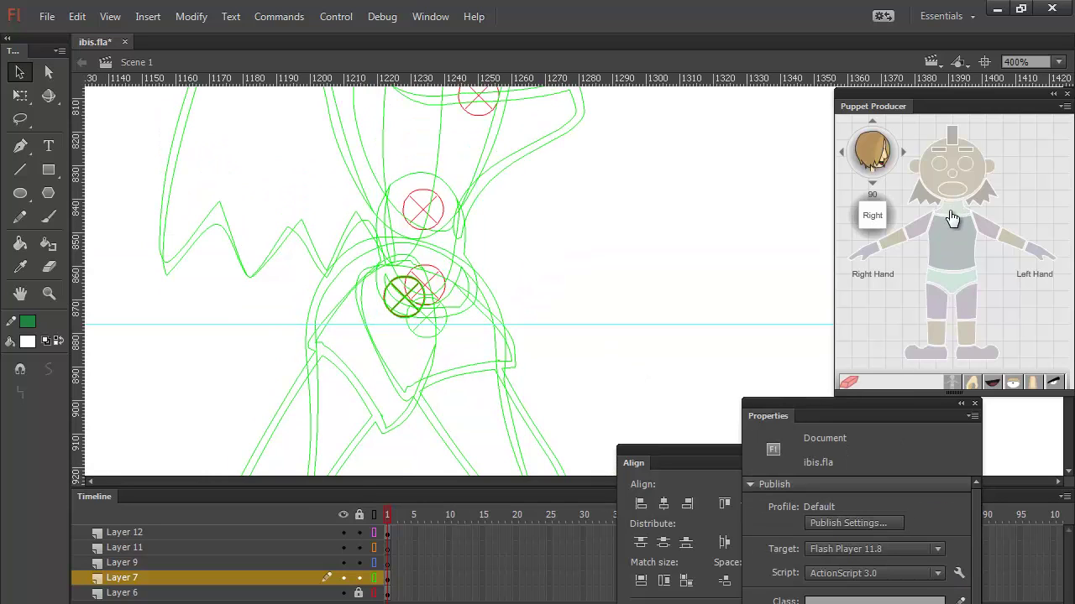
pyautogui.click(434, 300)
pyautogui.moveTo(434, 300); pyautogui.dragTo(424, 286)
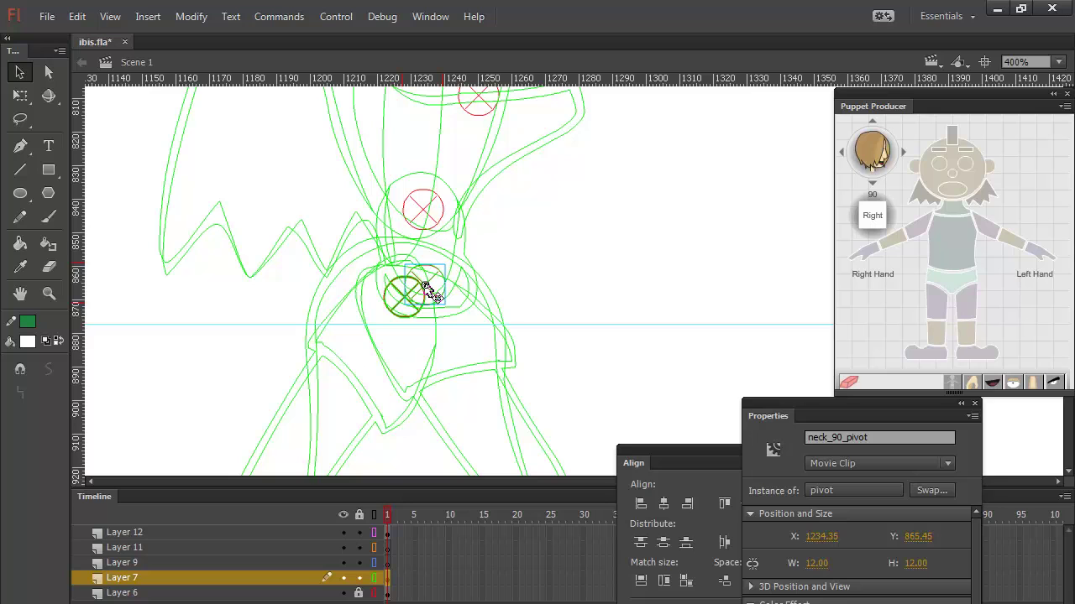
pyautogui.click(454, 211)
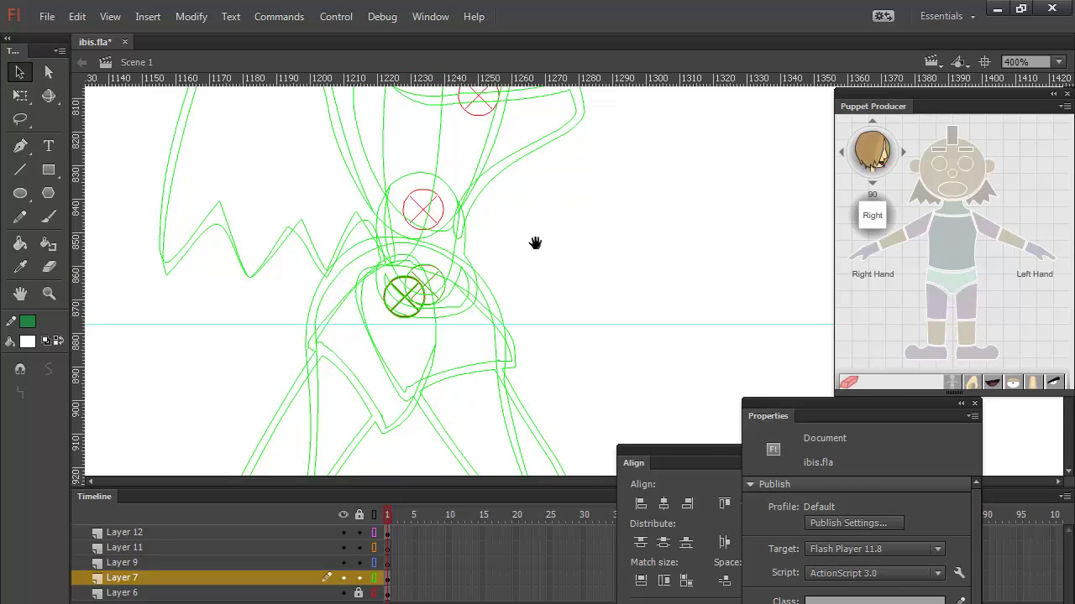
# Assign the profile's face and move its pivot onto the reference pivot below the chin at X 1233.60, Y 843.05
pyautogui.moveTo(535, 242); pyautogui.dragTo(455, 288)
pyautogui.click(470, 290)
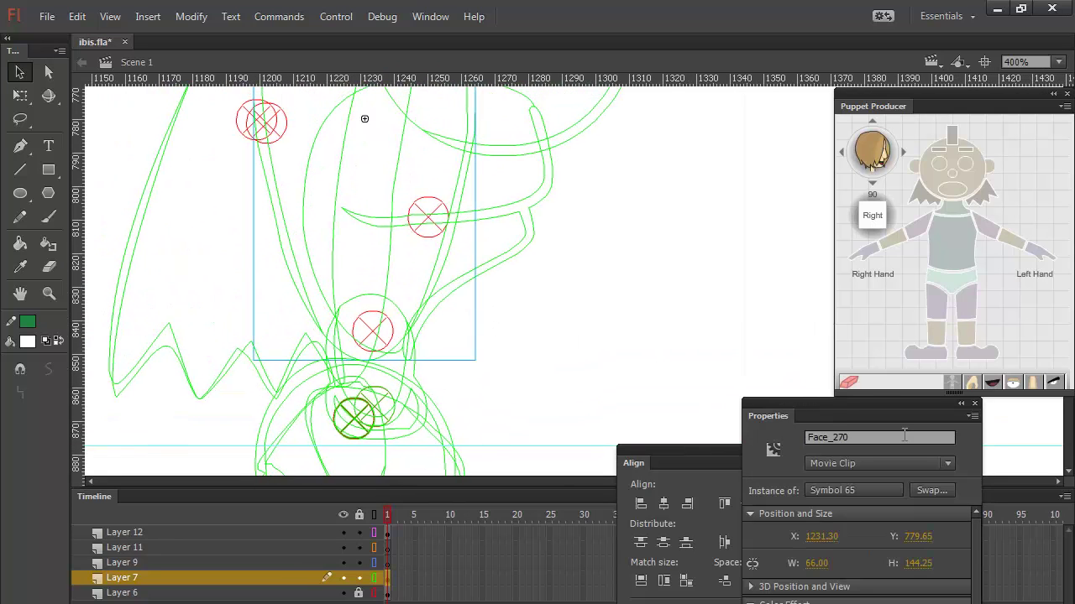
pyautogui.click(973, 188)
pyautogui.moveTo(374, 330); pyautogui.dragTo(375, 340)
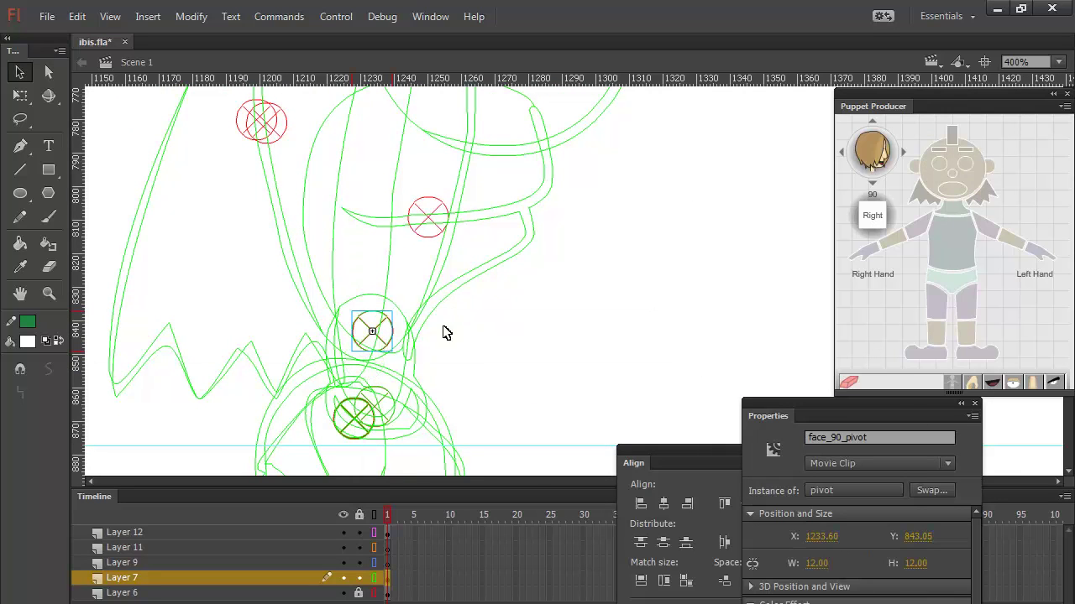
# Move the head nud pivot onto the topmost reference pivot above the head at X 1233.60, Y 676.00
pyautogui.moveTo(624, 213); pyautogui.dragTo(614, 386)
pyautogui.moveTo(626, 278); pyautogui.dragTo(636, 412)
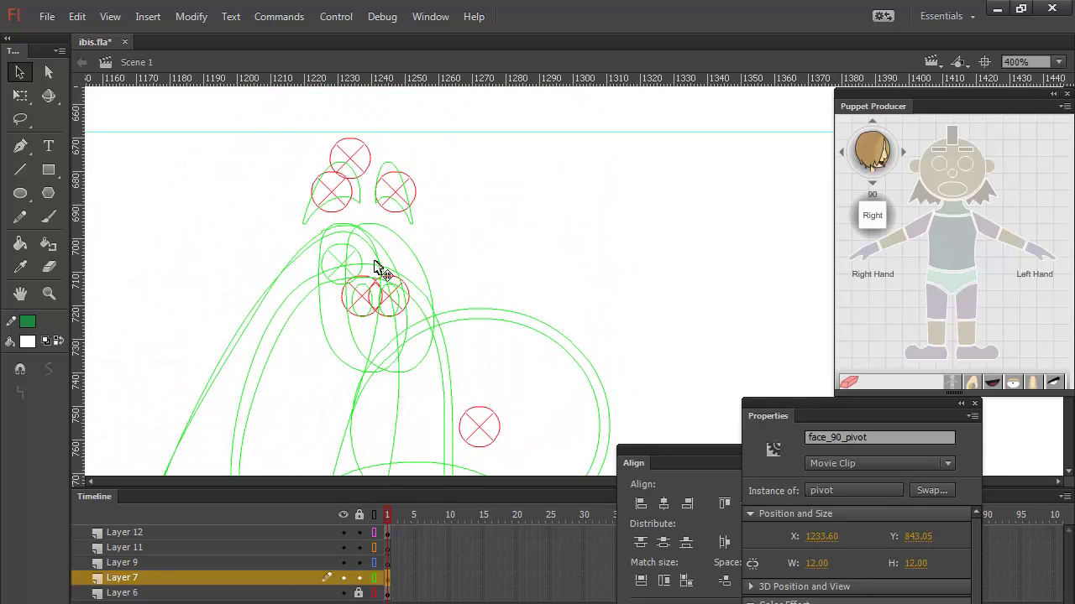
pyautogui.moveTo(352, 271); pyautogui.dragTo(347, 156)
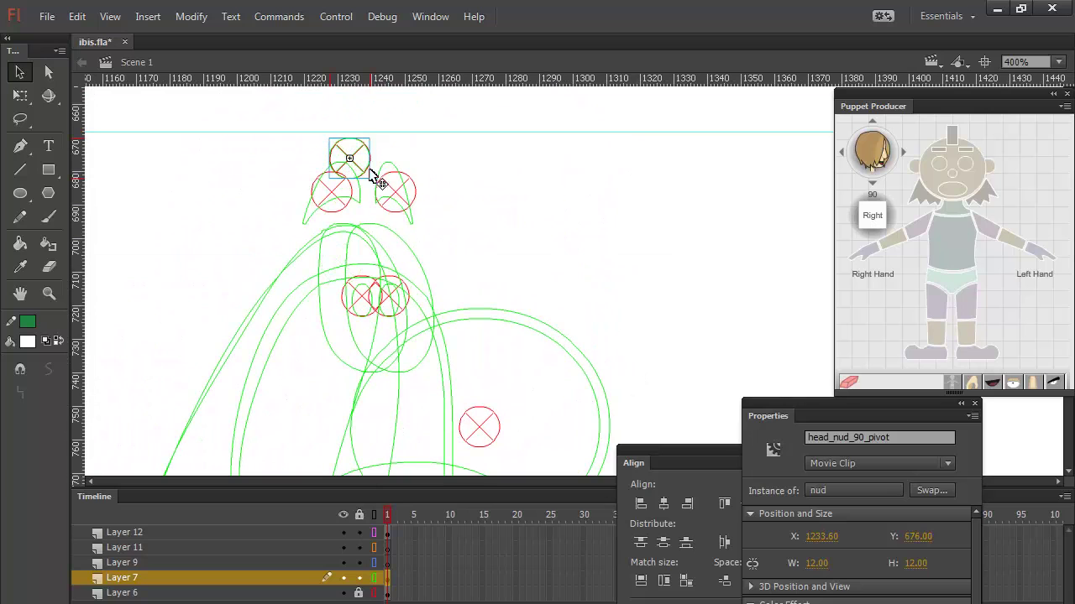
# Assign the profile's mouth artwork to the puppet's mouth part in the 90-degree Right view
pyautogui.moveTo(492, 288); pyautogui.dragTo(525, 243)
pyautogui.moveTo(548, 293); pyautogui.dragTo(547, 180)
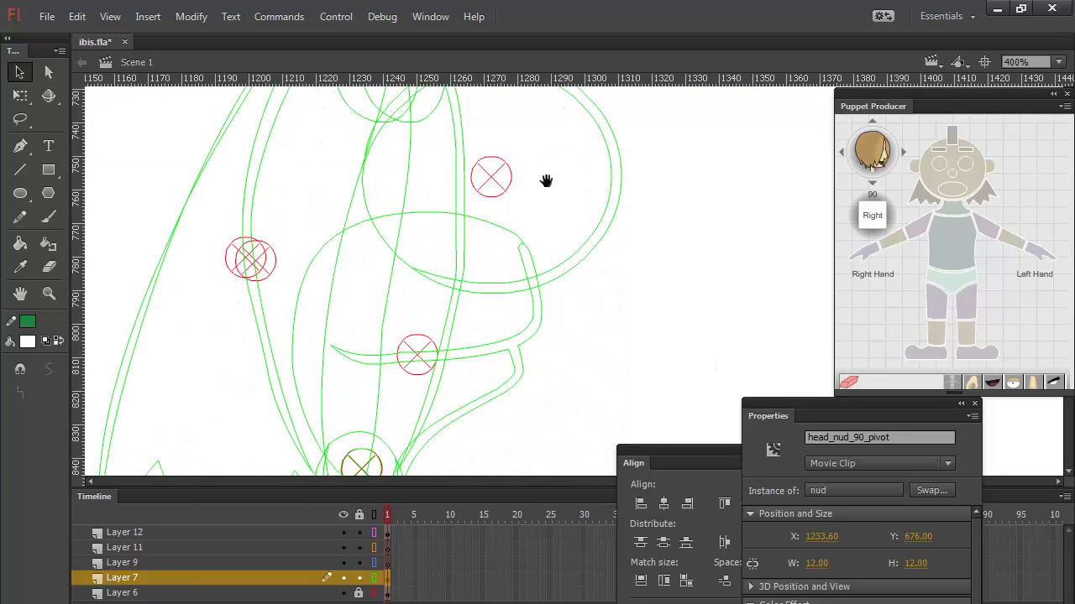
pyautogui.click(478, 351)
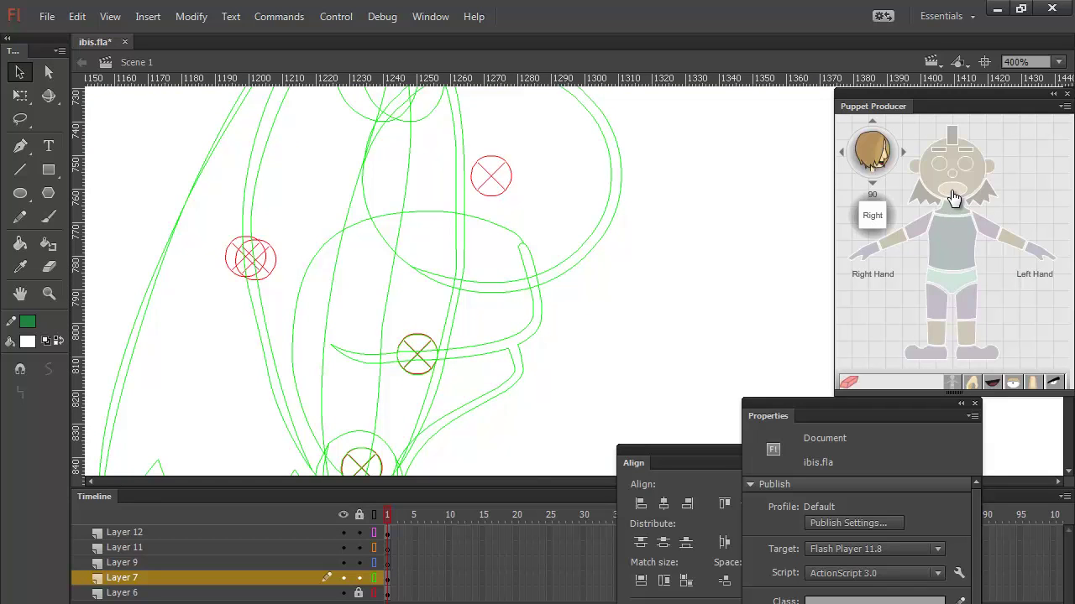
pyautogui.hotkey('ctrl', 'shift', 'a')
# Assign the profile's back hair and move its pivot onto the matching reference pivot beside the head
pyautogui.click(145, 324)
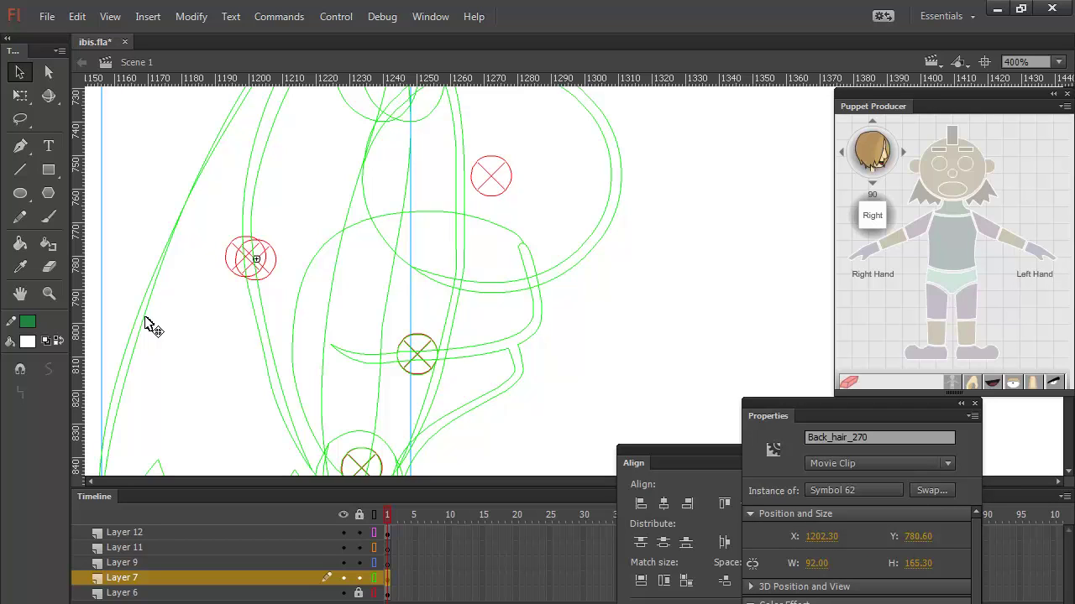
pyautogui.click(923, 204)
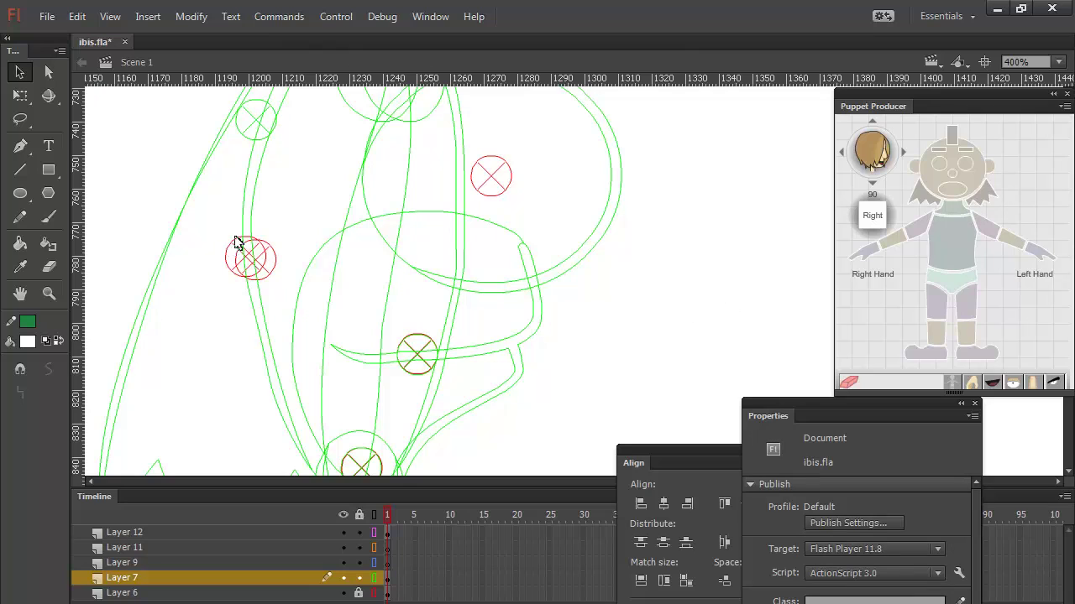
pyautogui.moveTo(258, 123)
pyautogui.mouseDown()
pyautogui.moveTo(243, 221)
pyautogui.moveTo(243, 233)
pyautogui.moveTo(250, 204)
pyautogui.moveTo(250, 260)
pyautogui.mouseUp()
pyautogui.click(613, 289)
# Assign the profile's front hair and move its pivot onto the adjacent reference pivot at X 1199.20, Y 779.80
pyautogui.click(151, 309)
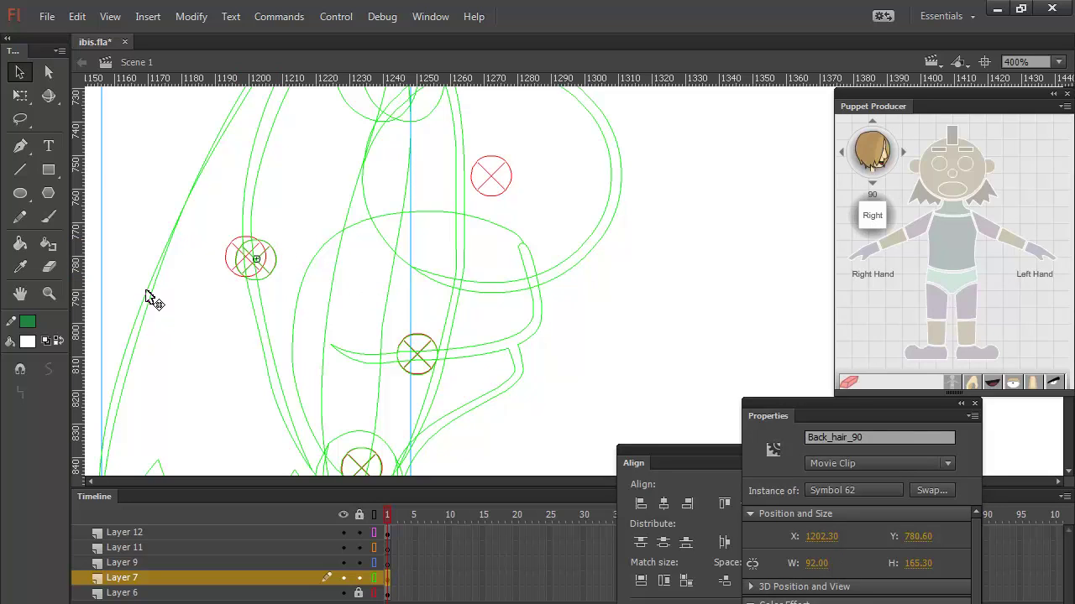
pyautogui.click(147, 296)
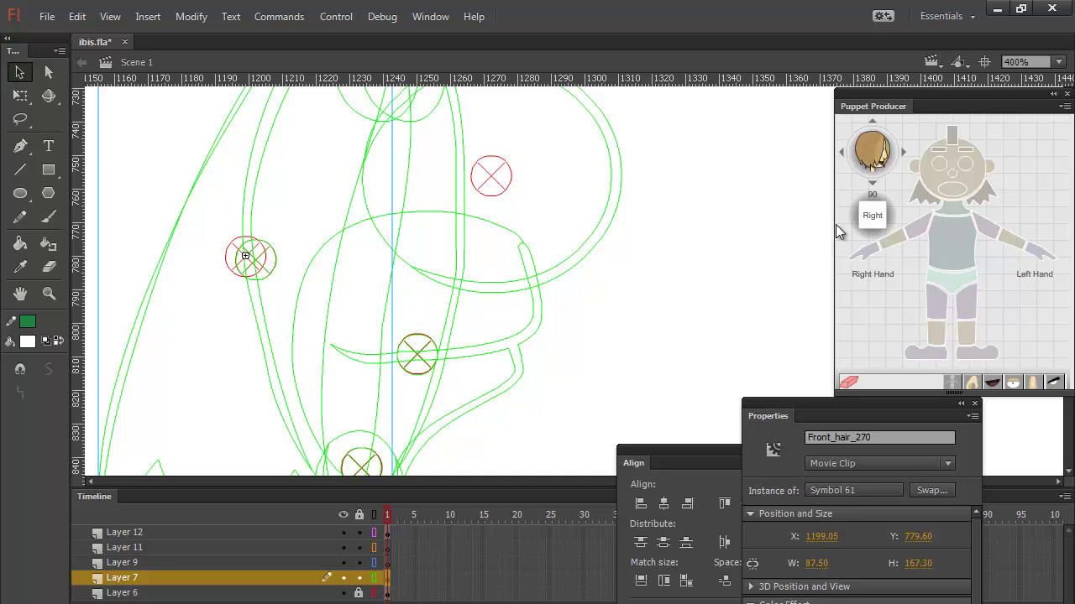
pyautogui.click(957, 145)
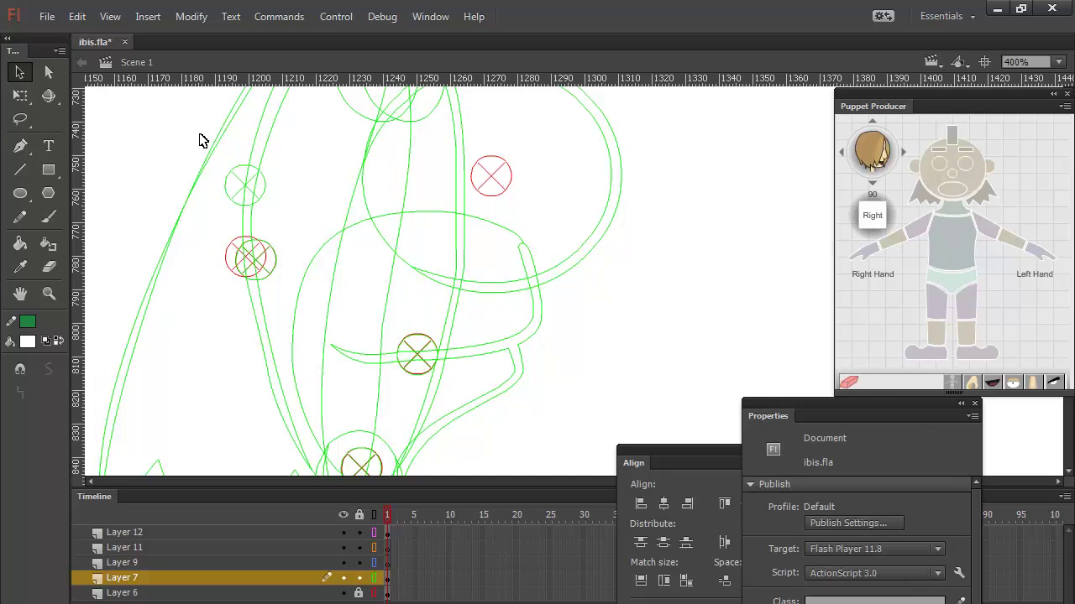
pyautogui.moveTo(243, 193); pyautogui.dragTo(246, 259)
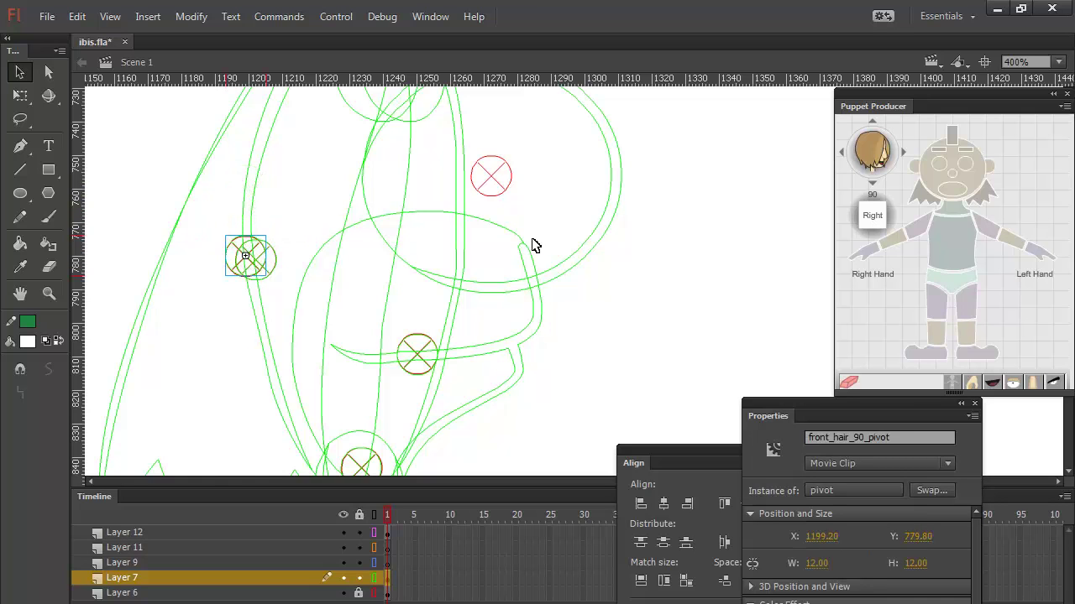
pyautogui.click(687, 238)
# Assign the profile's large round nose to the puppet's nose part
pyautogui.moveTo(687, 185); pyautogui.dragTo(559, 331)
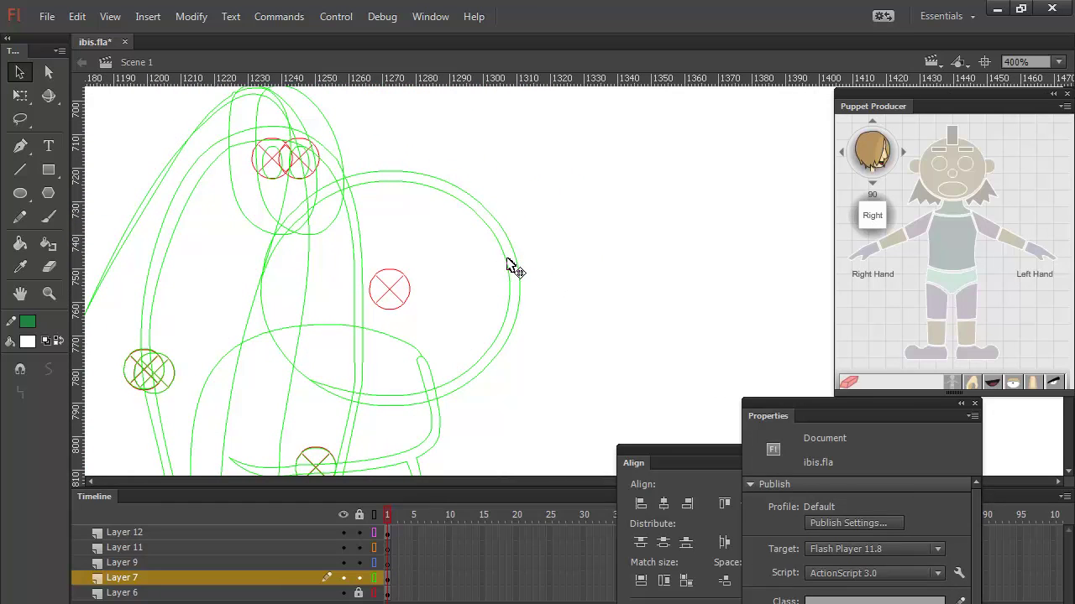
pyautogui.click(509, 267)
pyautogui.moveTo(456, 137); pyautogui.dragTo(533, 264)
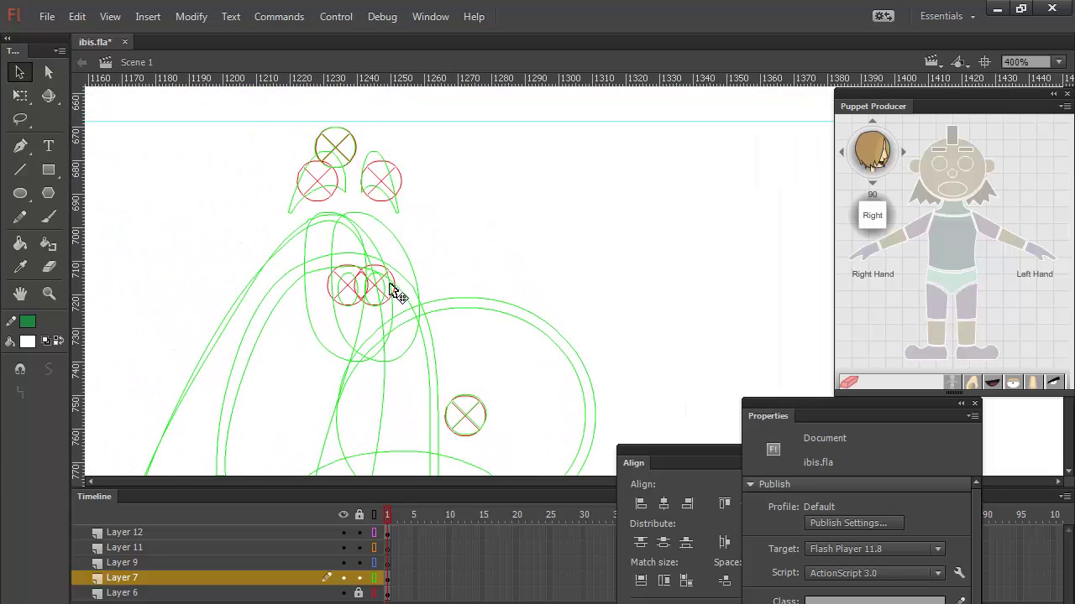
# Assign the profile's near eye as the right eye and the far eye as the left eye
pyautogui.click(373, 516)
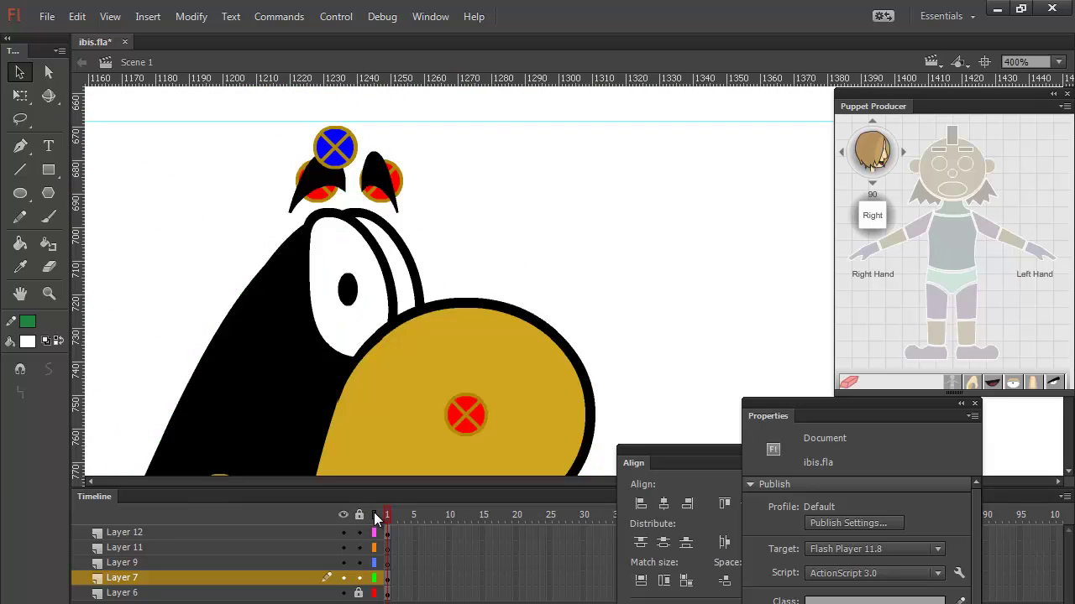
pyautogui.click(373, 516)
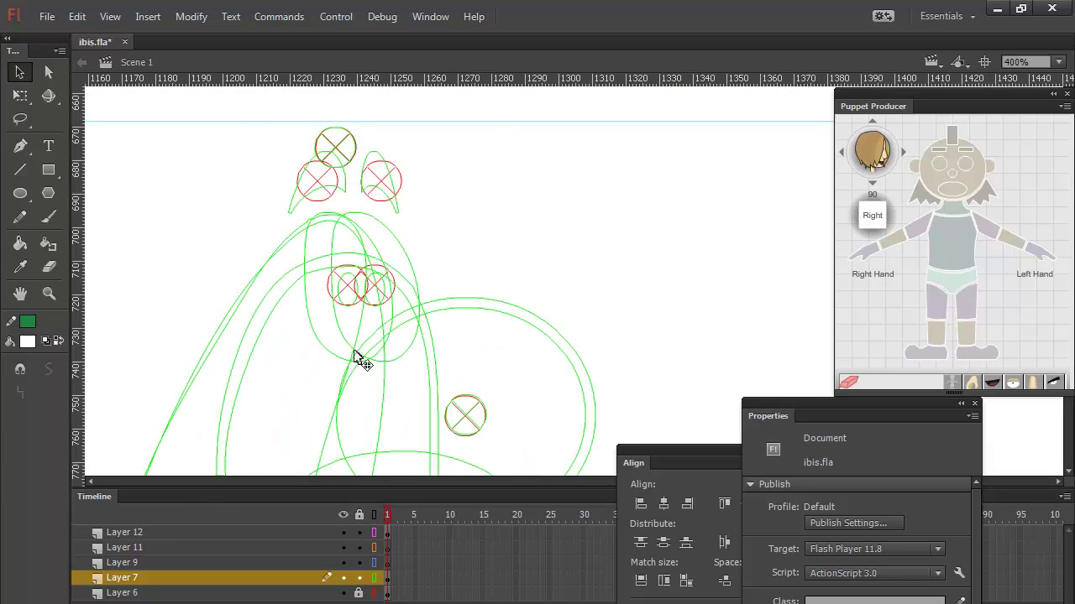
pyautogui.click(308, 247)
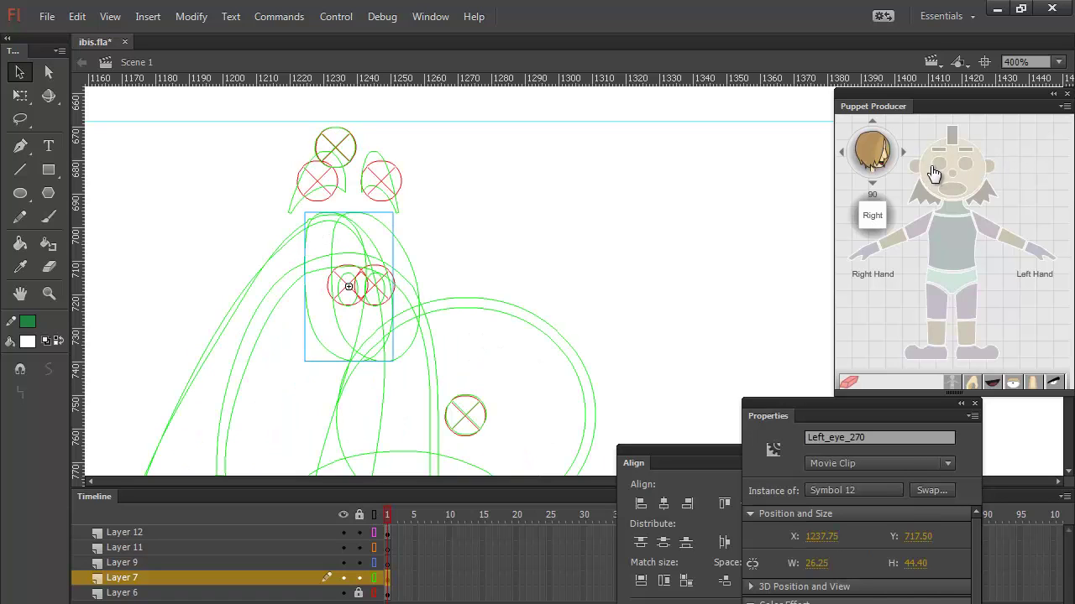
pyautogui.hotkey('ctrl', 'shift', 'a')
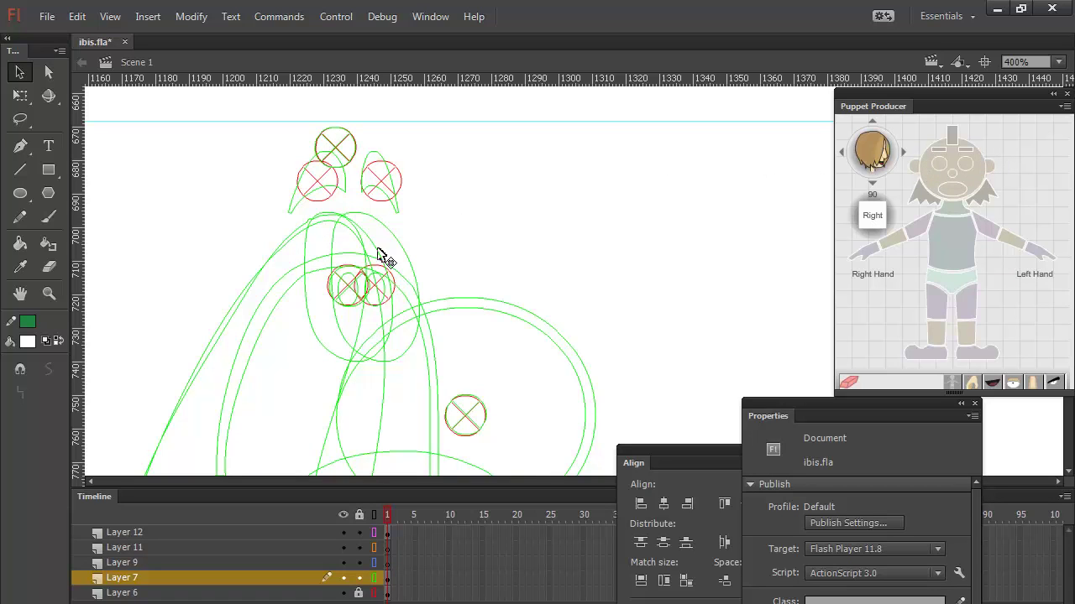
pyautogui.click(407, 246)
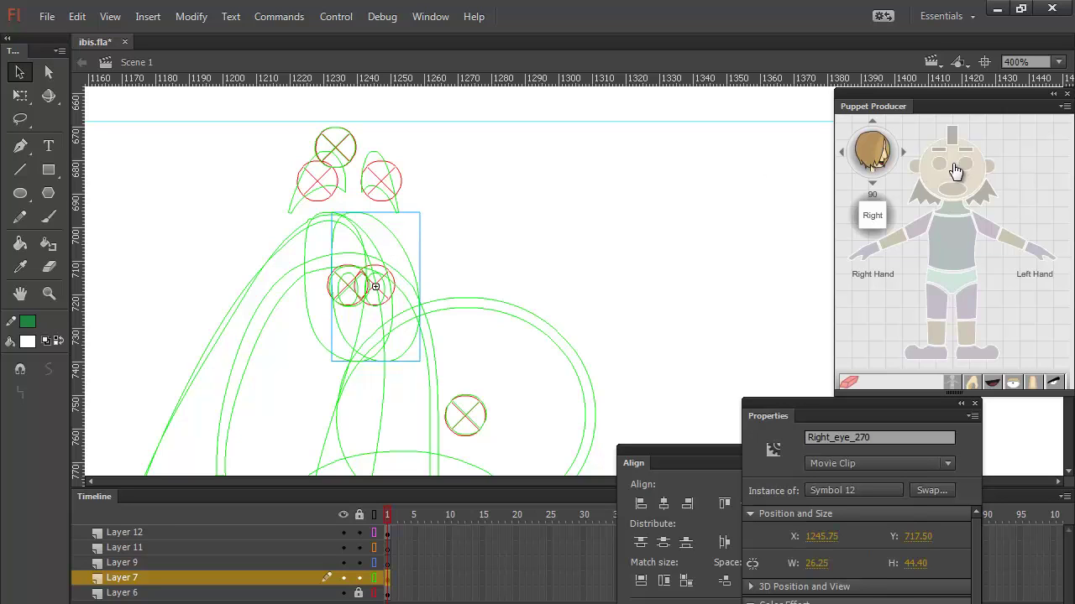
pyautogui.hotkey('ctrl', 'shift', 'a')
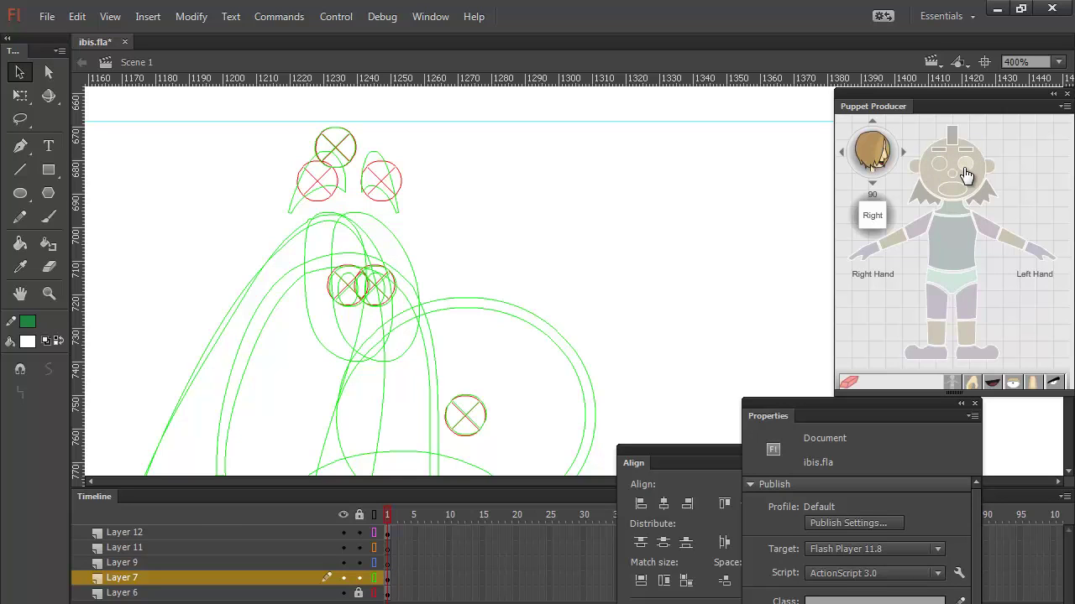
# Assign the profile's far brow as the left brow and the near brow as the right brow
pyautogui.click(377, 155)
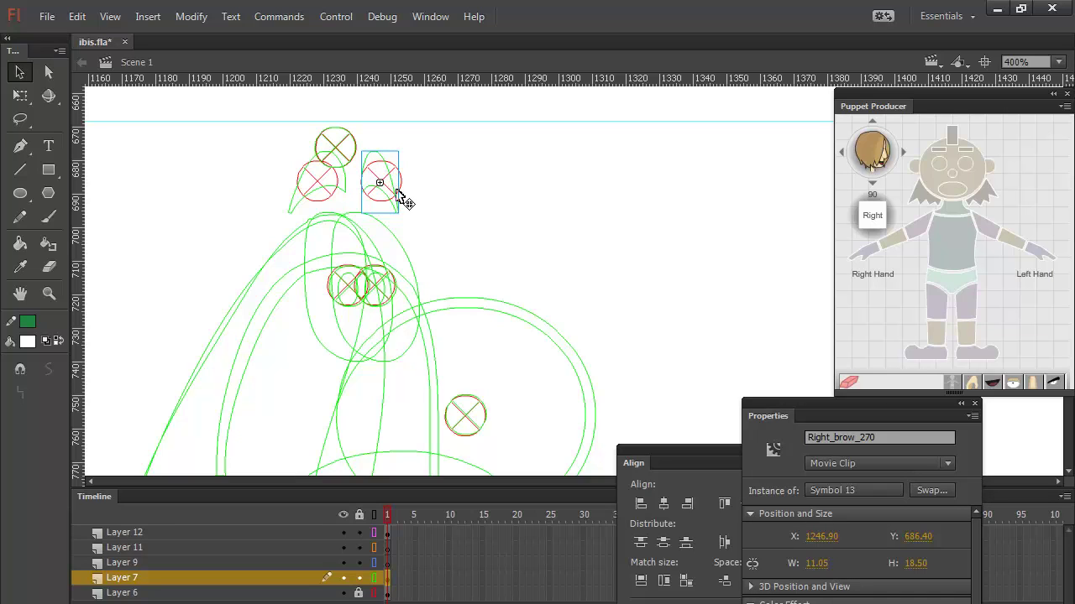
pyautogui.click(433, 181)
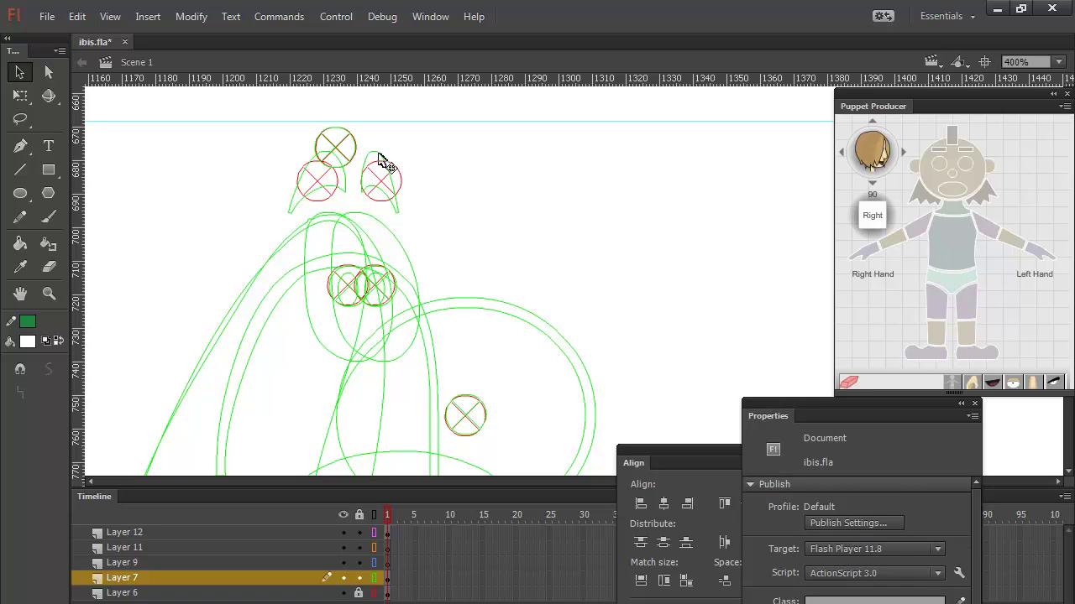
pyautogui.click(379, 165)
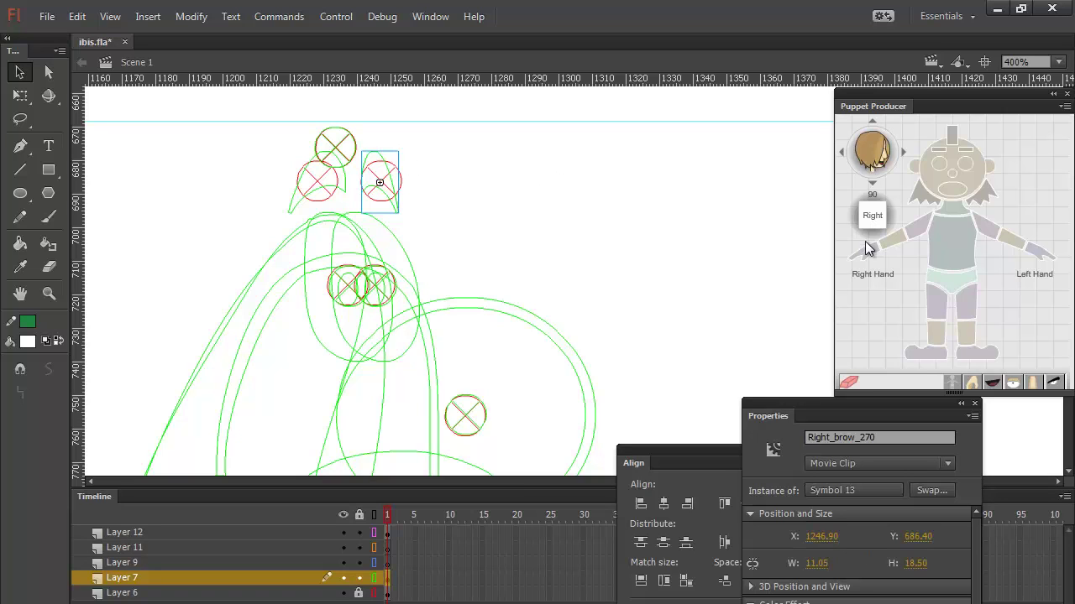
pyautogui.click(968, 158)
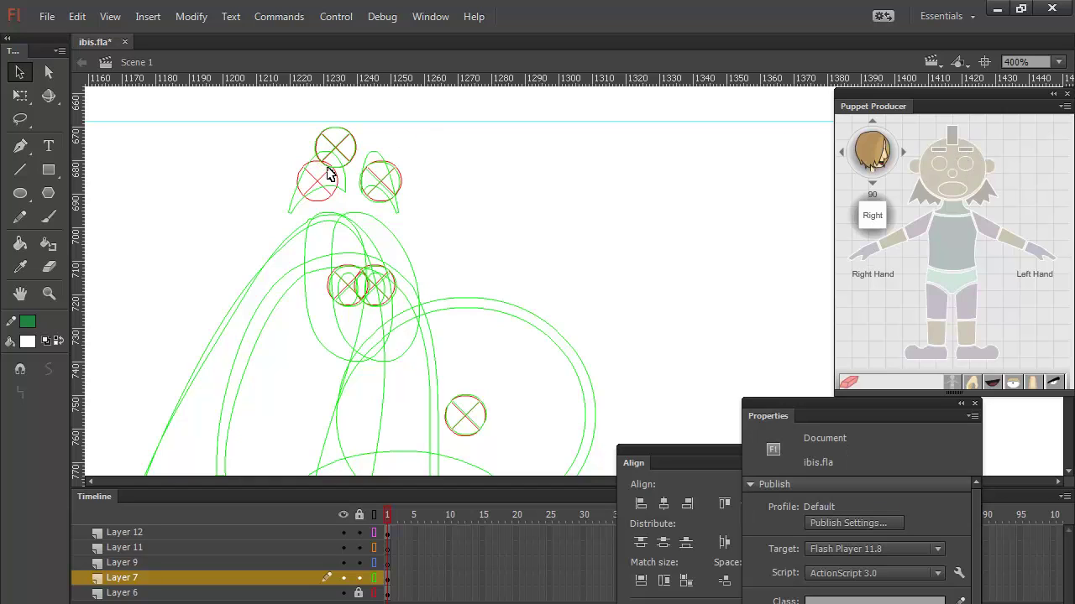
pyautogui.click(344, 193)
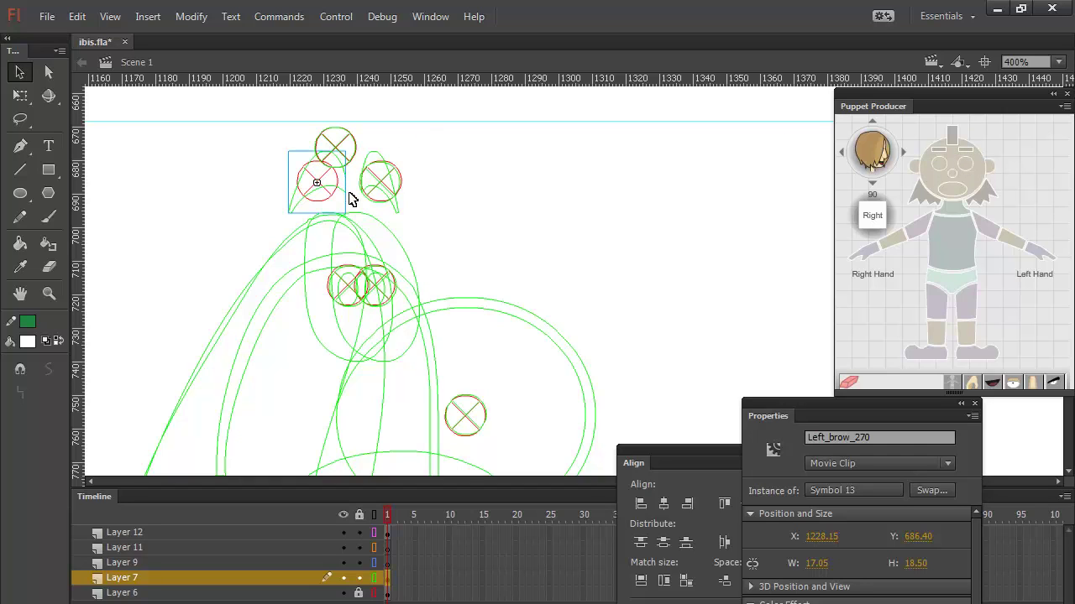
pyautogui.click(942, 157)
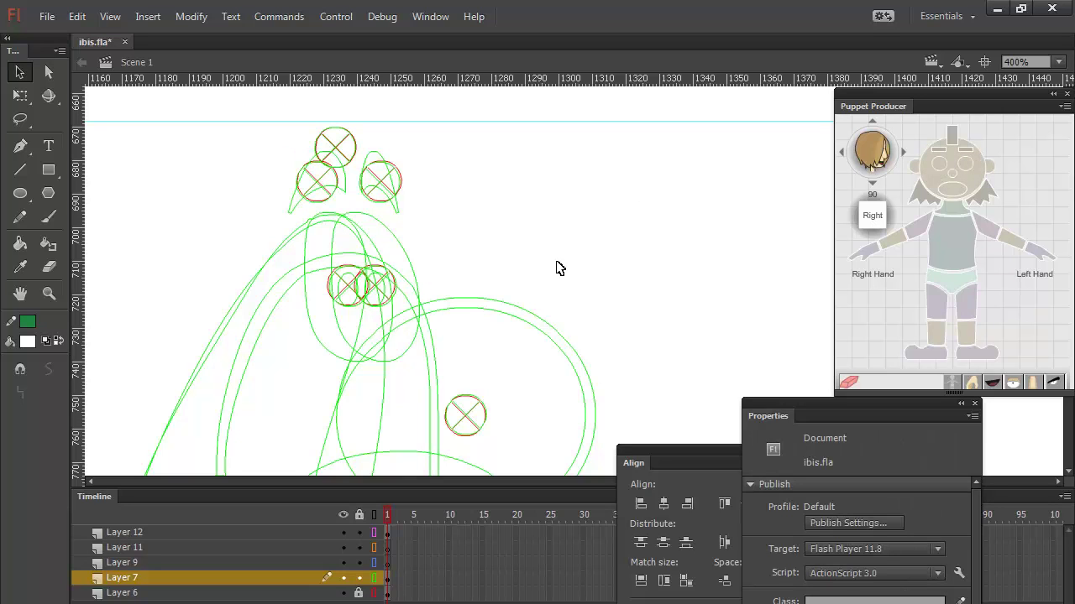
# Delete Layer 6, which holds the red reference pivots
pyautogui.moveTo(568, 293); pyautogui.dragTo(593, 161)
pyautogui.moveTo(601, 278); pyautogui.dragTo(604, 221)
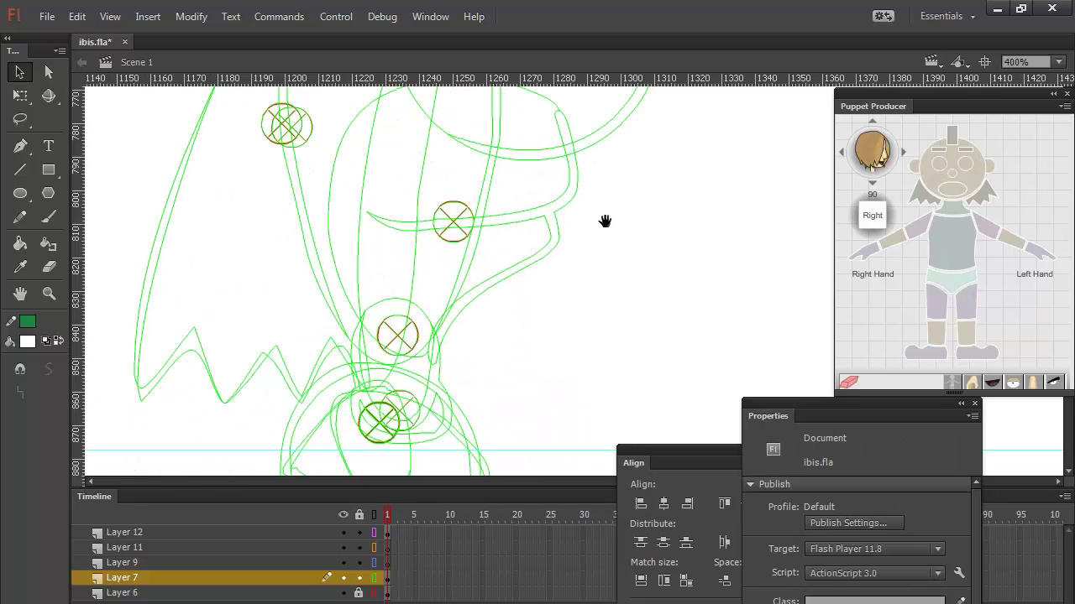
pyautogui.hotkey('ctrl', '-')
pyautogui.hotkey('ctrl', '-')
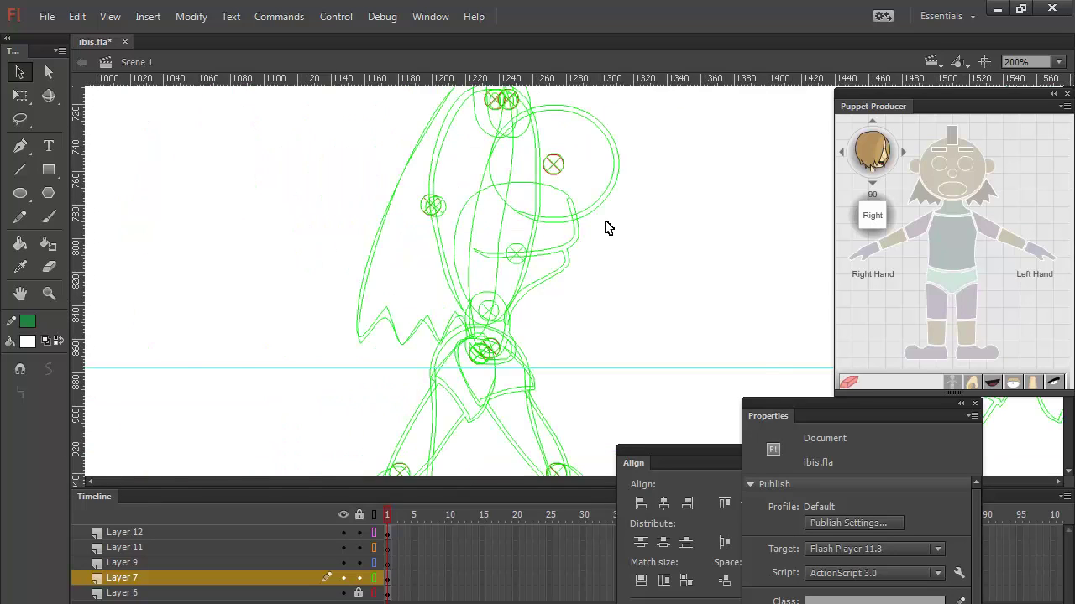
pyautogui.moveTo(623, 338); pyautogui.dragTo(514, 207)
pyautogui.moveTo(547, 260); pyautogui.dragTo(525, 340)
pyautogui.scroll(3, 526, 340)
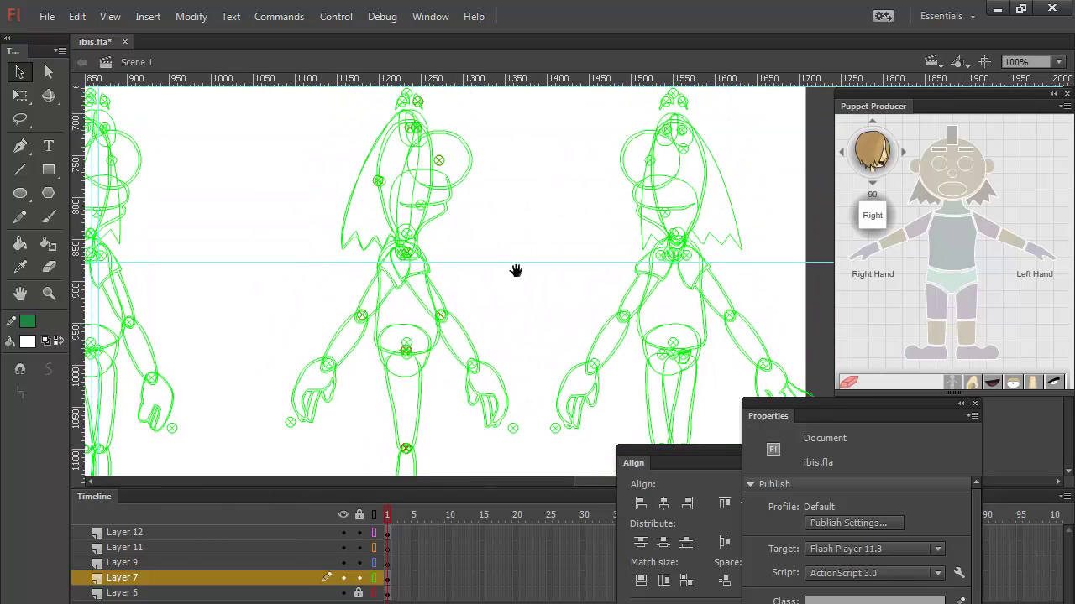
pyautogui.moveTo(515, 271)
pyautogui.mouseDown()
pyautogui.moveTo(521, 335)
pyautogui.moveTo(519, 258)
pyautogui.mouseUp()
pyautogui.click(211, 594)
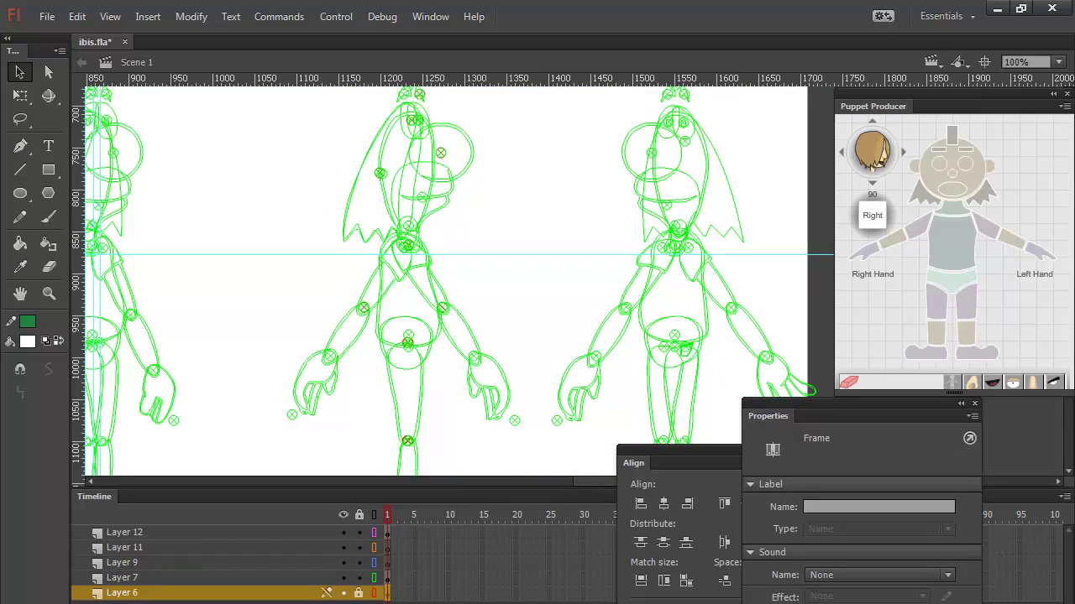
pyautogui.click(113, 603)
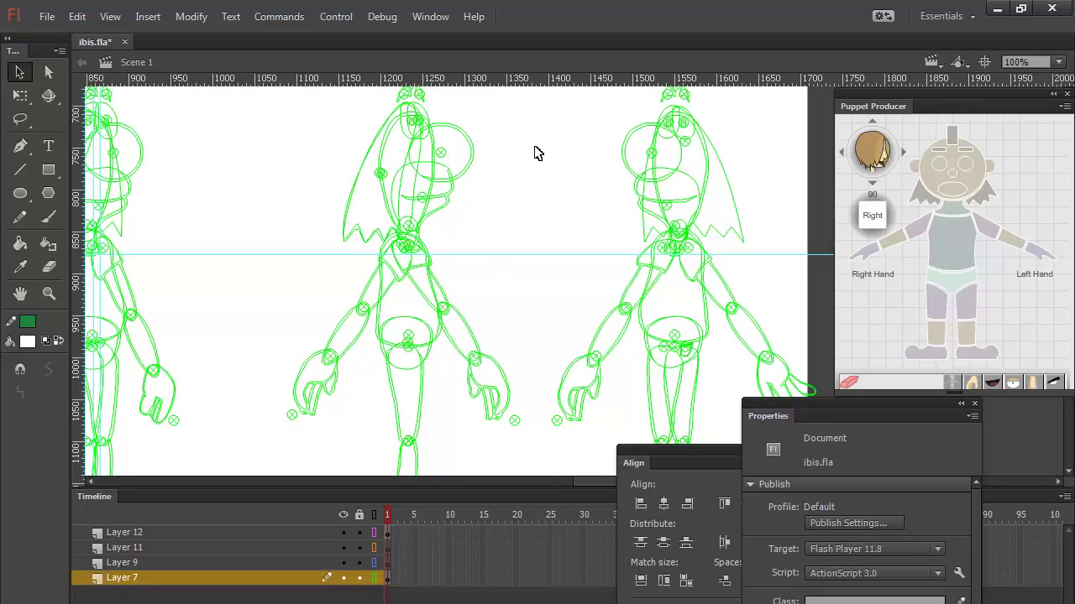
# Switch all layers from outline display back to full-colour artwork with both lower profile figures in view
pyautogui.hotkey('ctrl', '-')
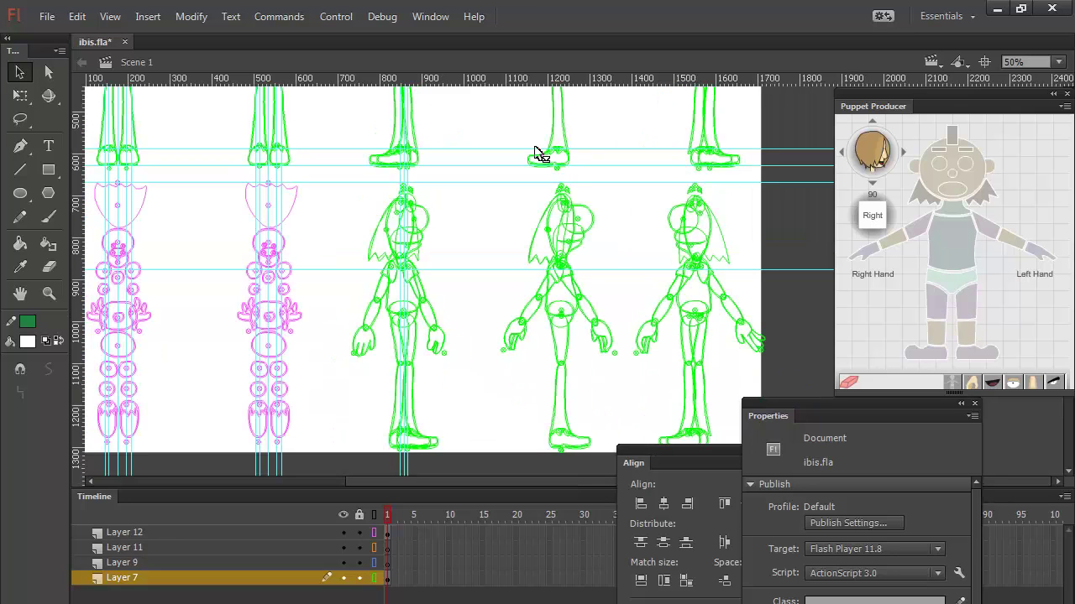
pyautogui.hotkey('ctrl', '=')
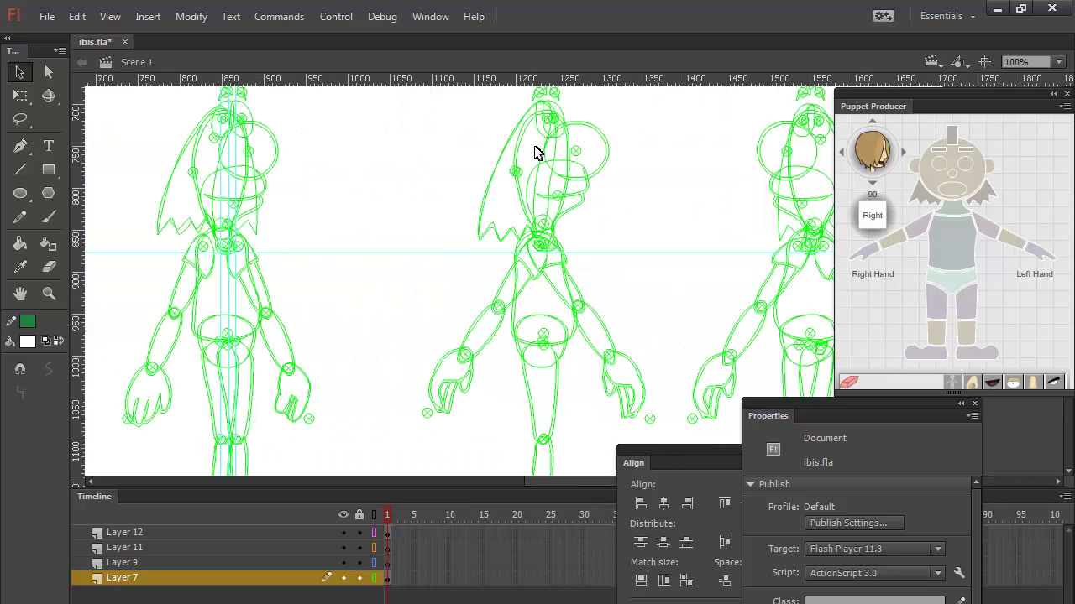
pyautogui.moveTo(633, 180); pyautogui.dragTo(395, 260)
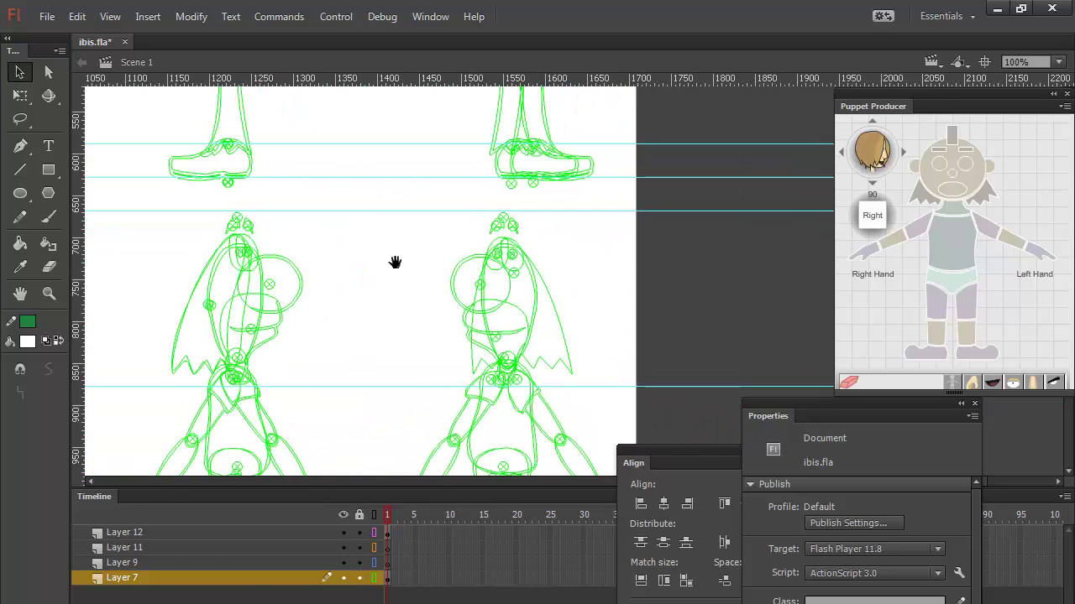
pyautogui.click(374, 514)
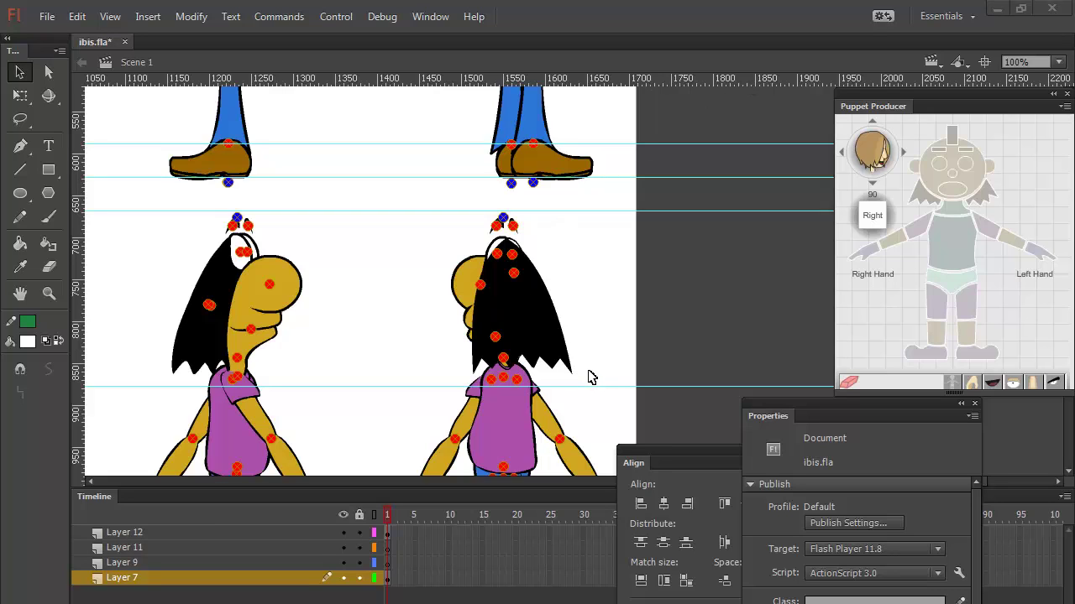
# Check the instance names of the rigged profile's nose, eye, front hair and mouth pivot
pyautogui.click(283, 294)
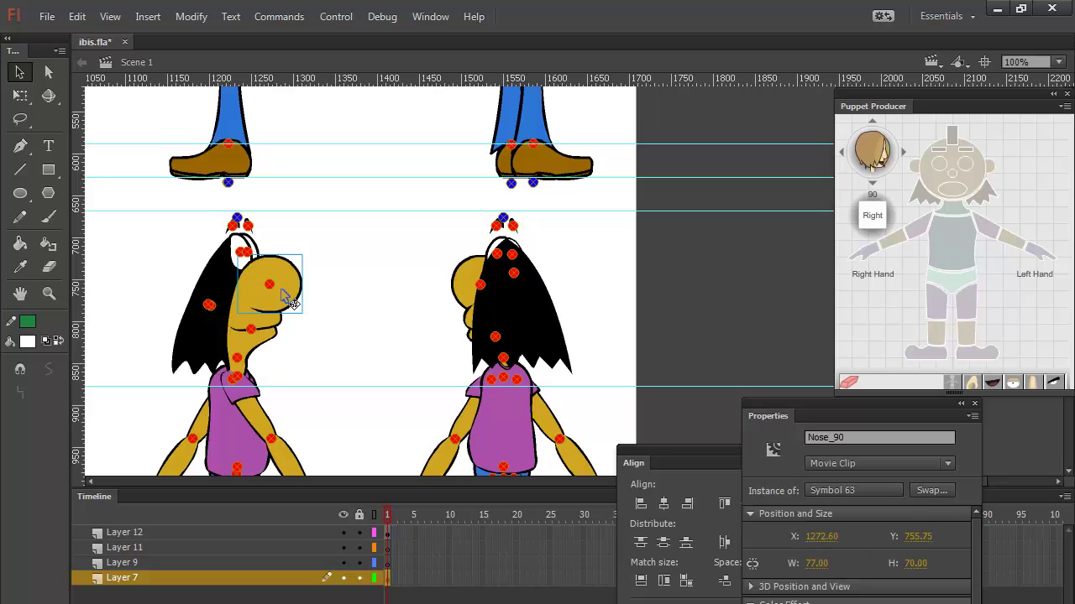
pyautogui.click(238, 257)
pyautogui.click(242, 254)
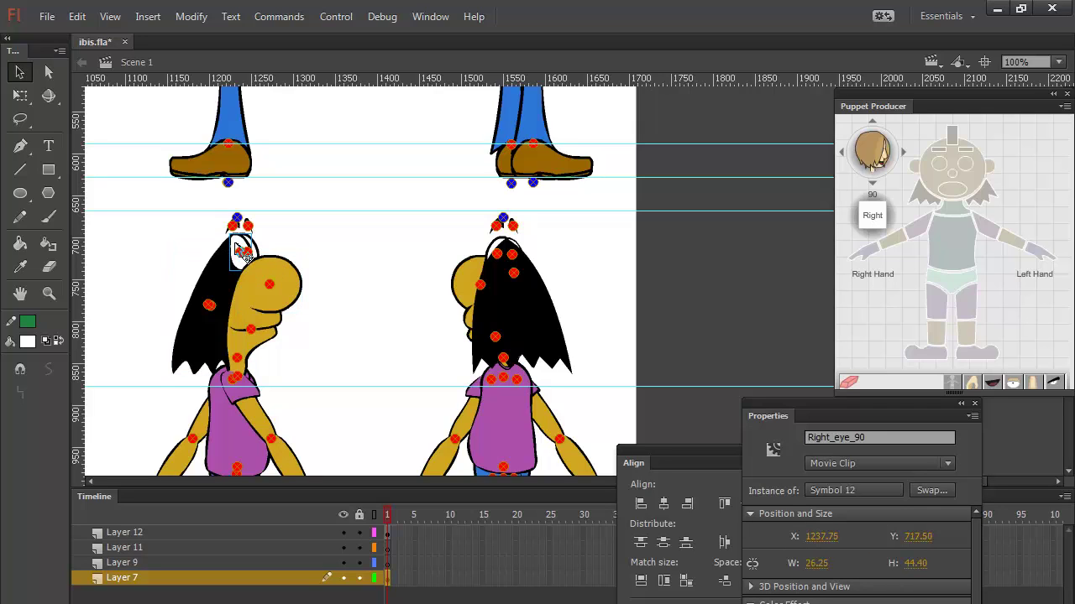
pyautogui.click(239, 357)
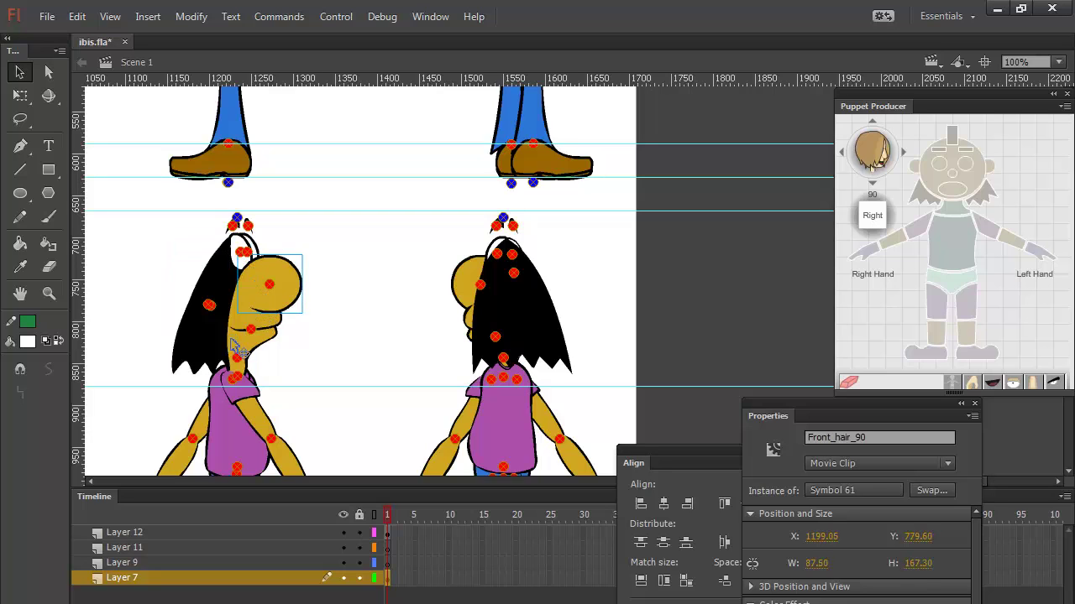
pyautogui.click(244, 359)
pyautogui.click(251, 329)
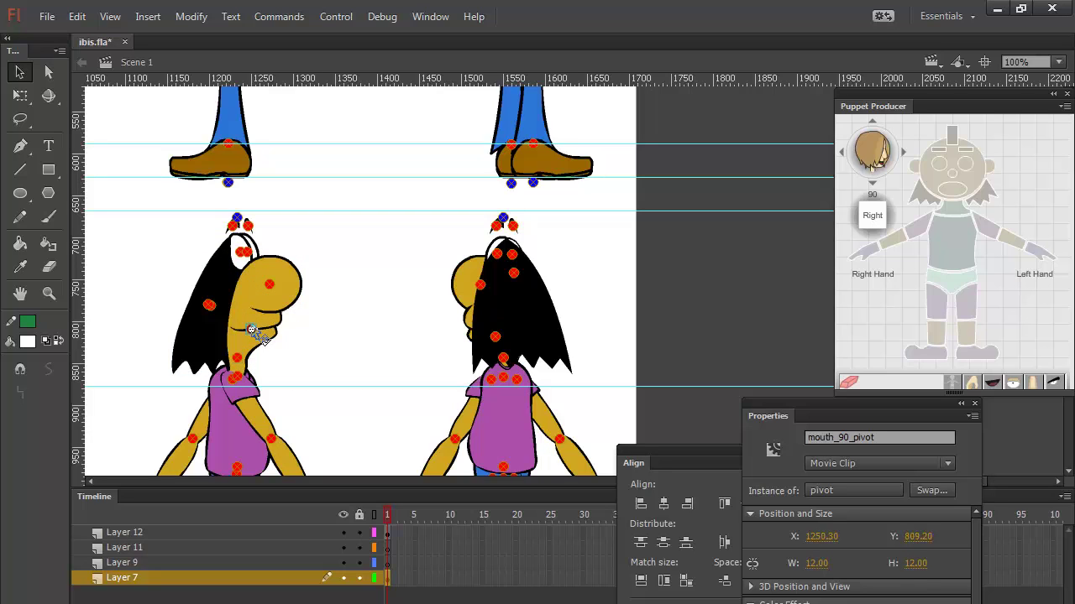
# Set the puppet's view angle in Puppet Producer to 225
pyautogui.click(609, 283)
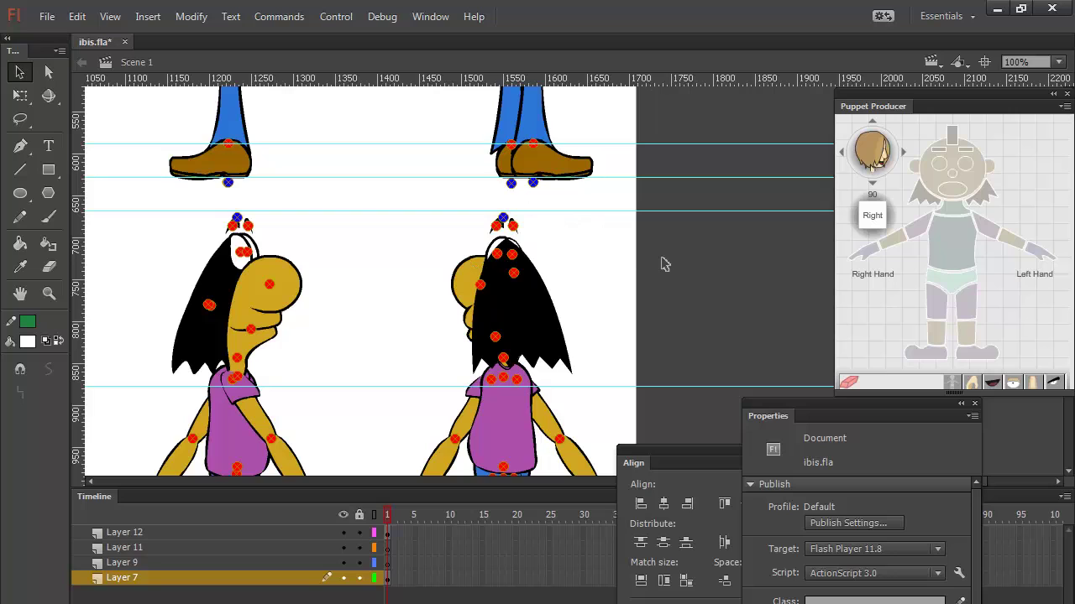
pyautogui.click(842, 152)
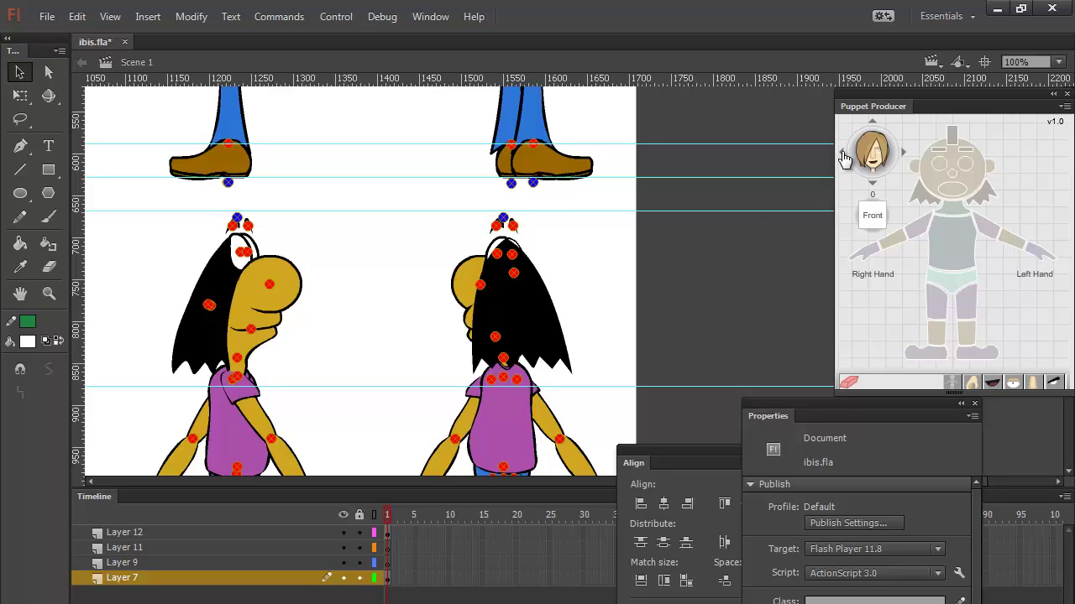
pyautogui.click(842, 153)
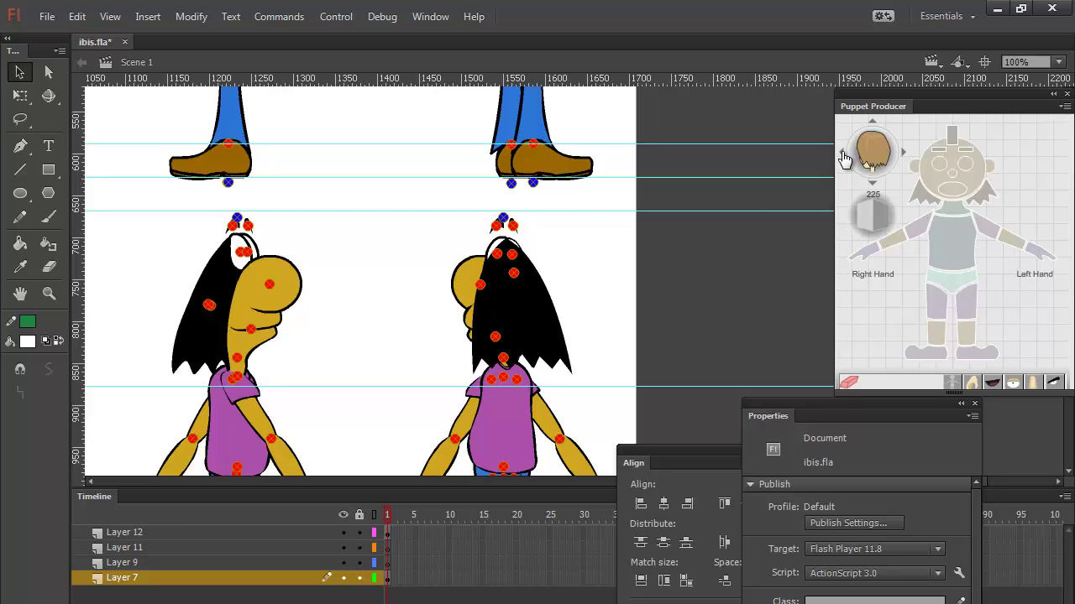
pyautogui.click(906, 157)
pyautogui.click(513, 225)
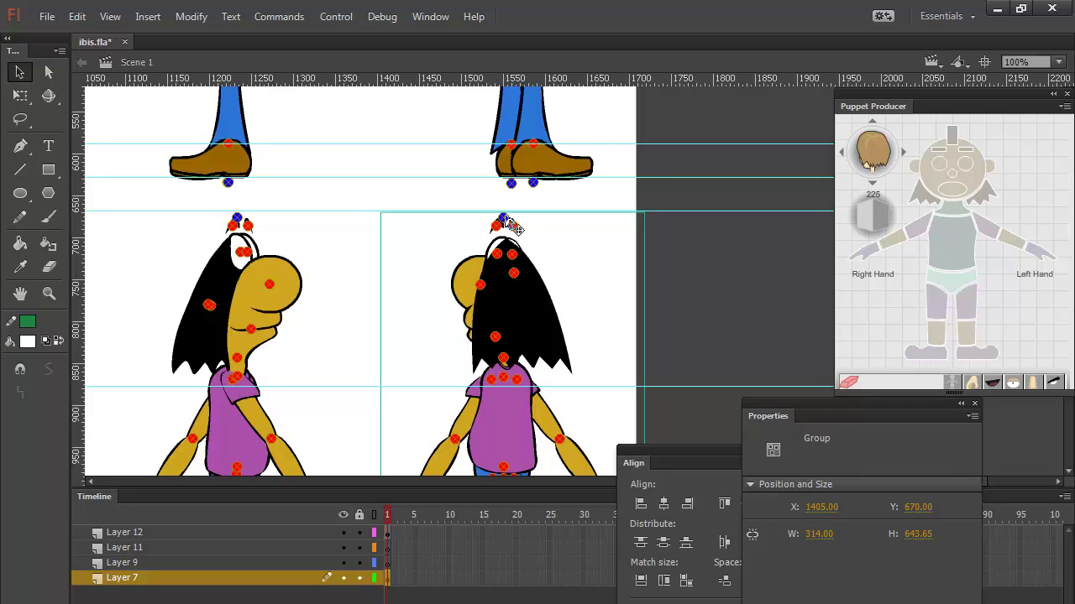
pyautogui.click(585, 256)
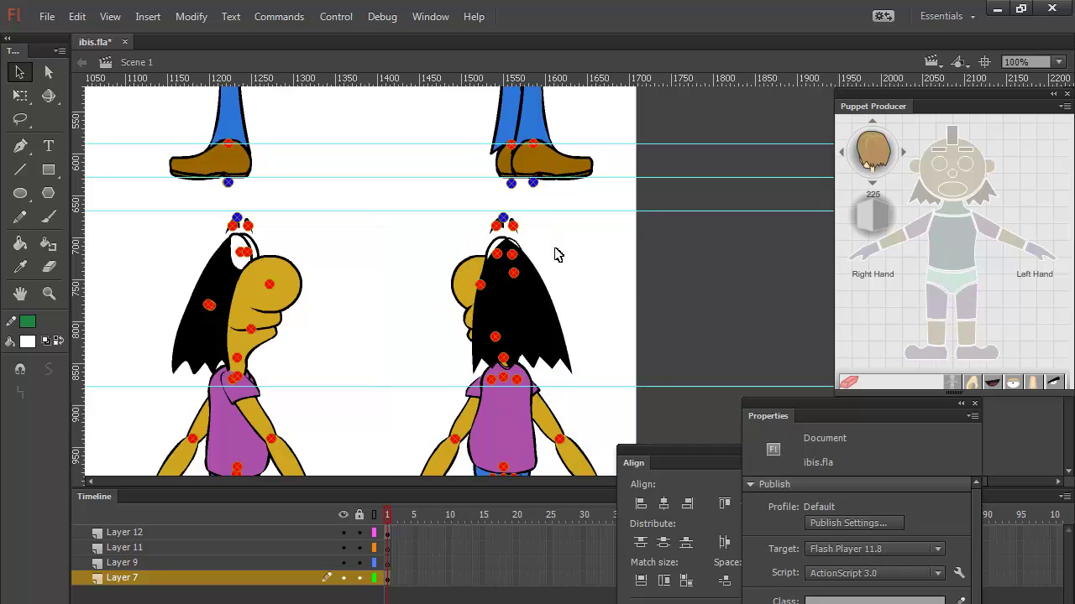
# Select every body part and pivot of the lower-row figure seen from behind and copy them
pyautogui.moveTo(586, 283); pyautogui.dragTo(538, 143)
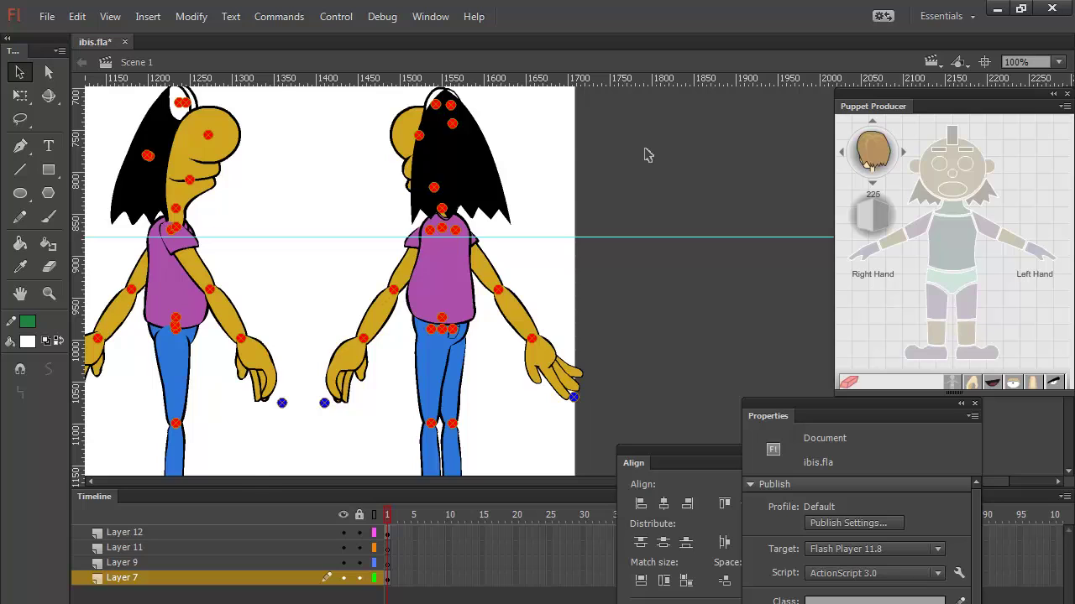
pyautogui.hotkey('ctrl', '-')
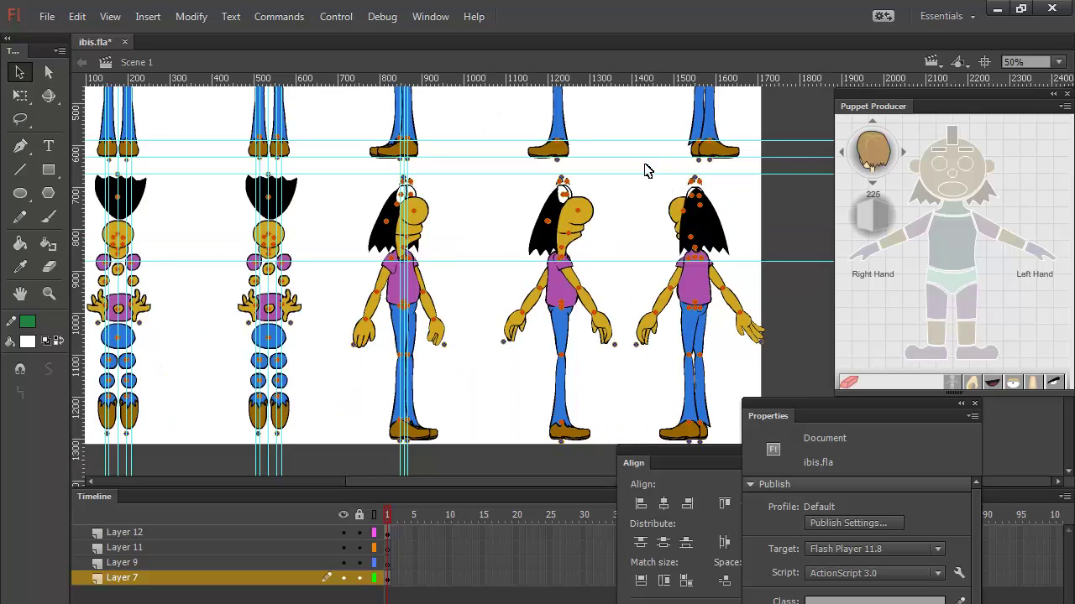
pyautogui.moveTo(644, 166); pyautogui.dragTo(766, 426)
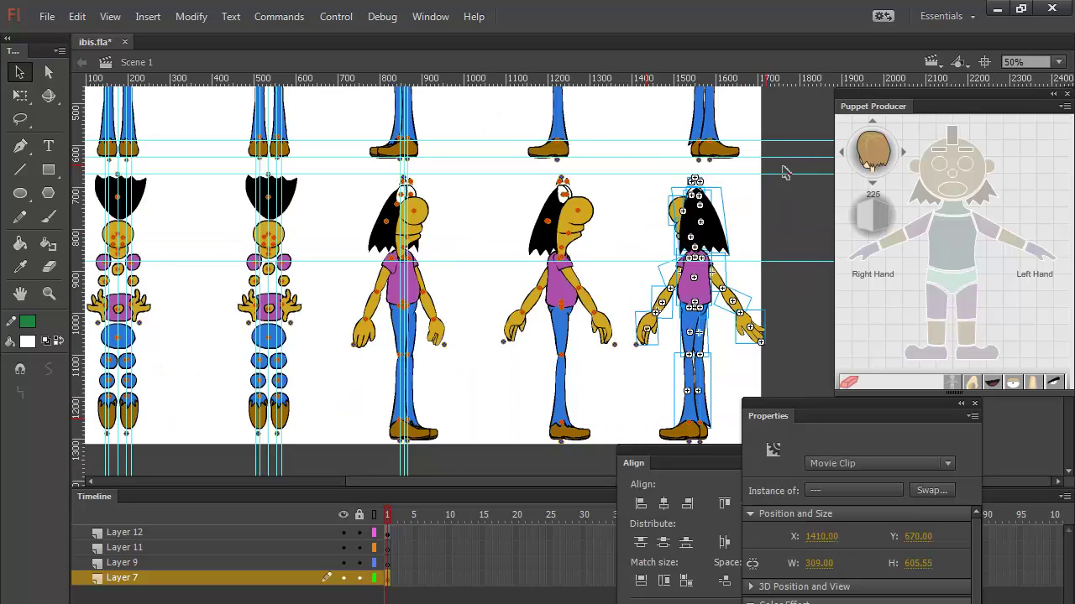
pyautogui.moveTo(783, 168); pyautogui.dragTo(635, 452)
pyautogui.rightClick(713, 216)
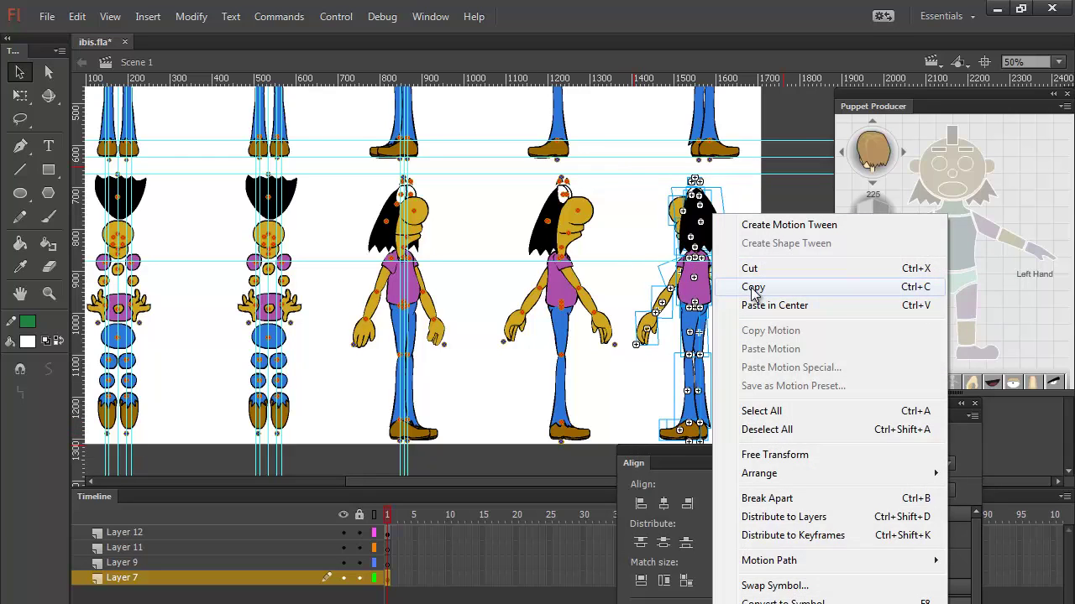
pyautogui.click(752, 288)
# Move Layer 9 below Layer 7, paste the copied figure in place on it, and lock the layer
pyautogui.moveTo(173, 563); pyautogui.dragTo(214, 583)
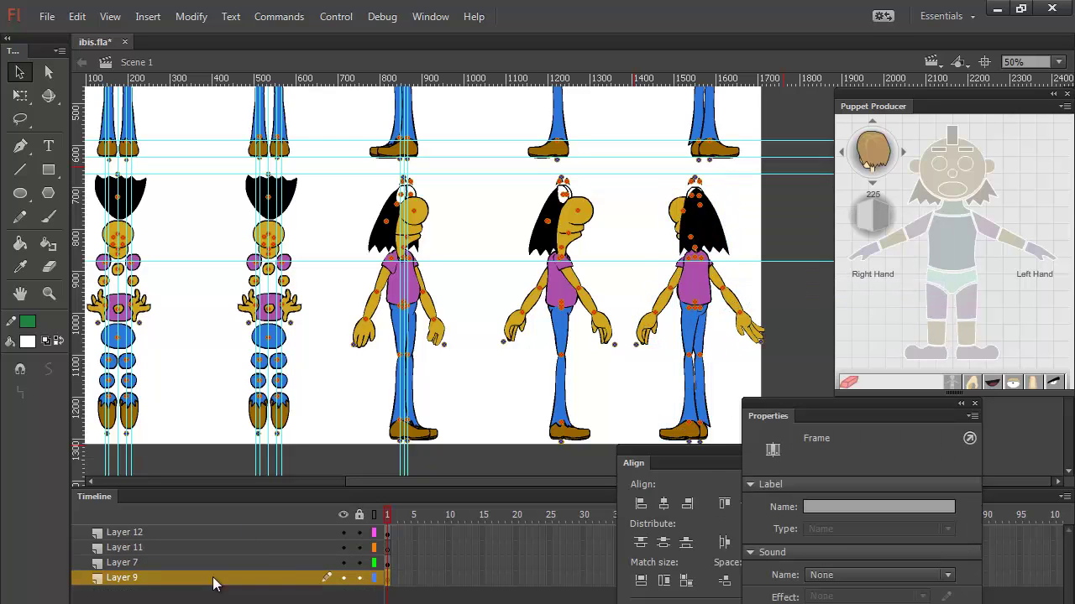
pyautogui.rightClick(504, 408)
pyautogui.click(569, 472)
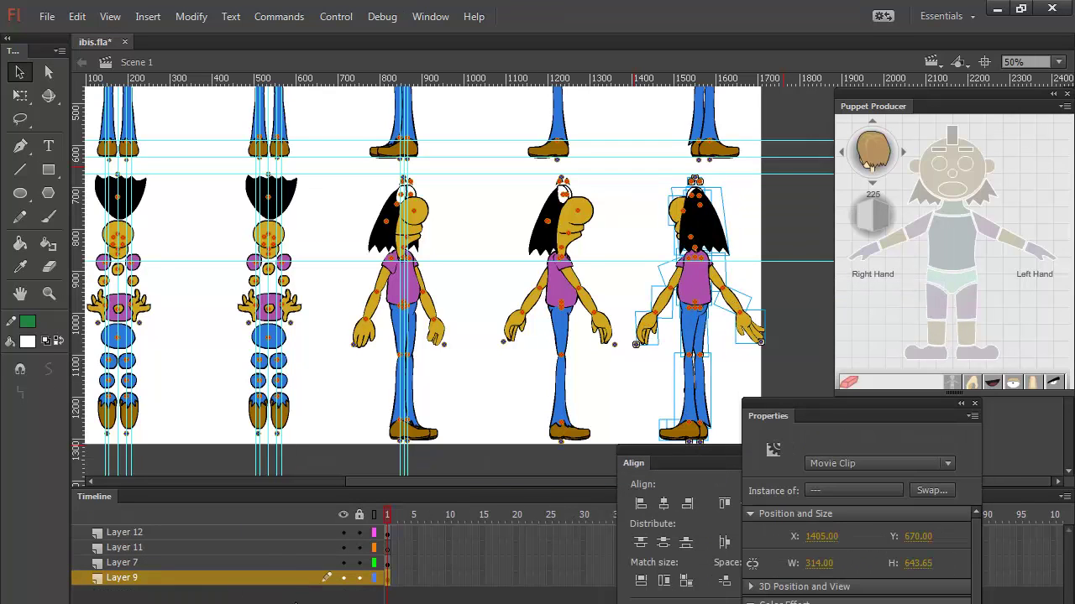
pyautogui.click(359, 578)
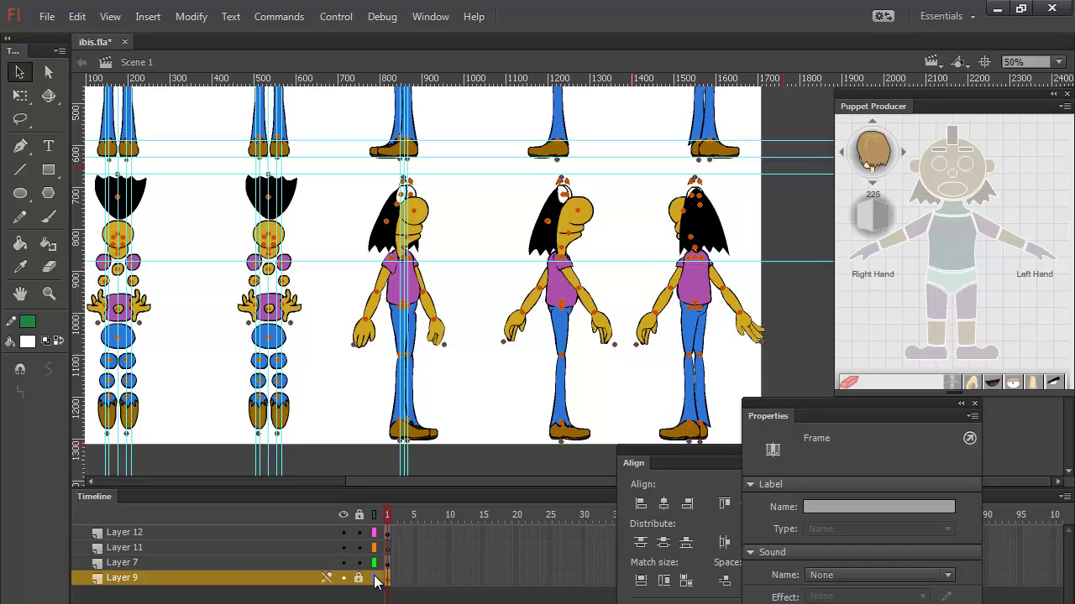
# Set Layer 9's outline color to red and display Layers 7 and 9 as outlines
pyautogui.doubleClick(376, 578)
pyautogui.click(490, 407)
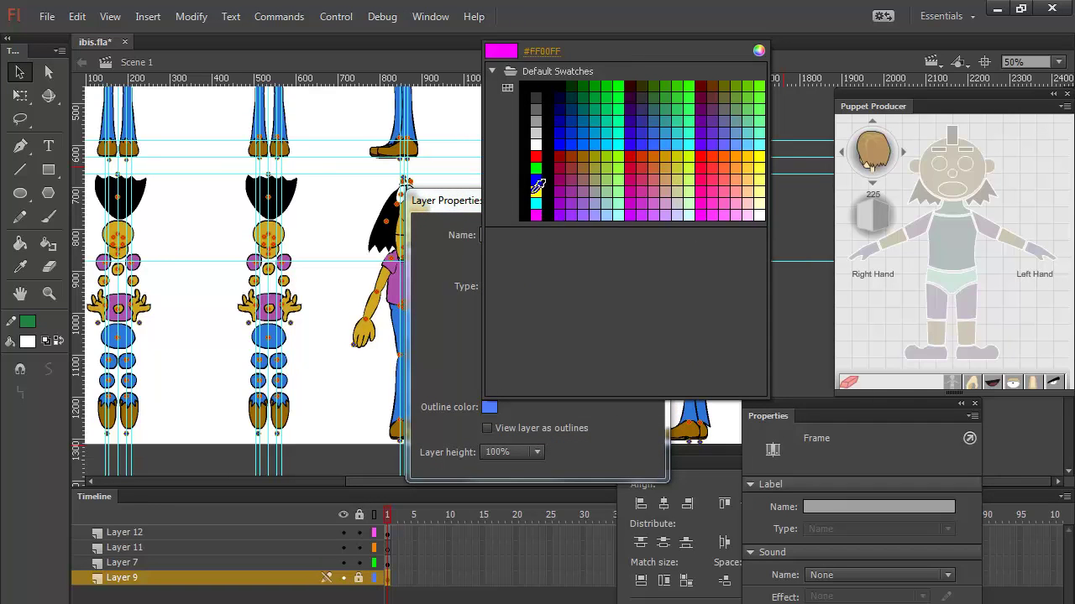
pyautogui.click(535, 157)
pyautogui.click(621, 234)
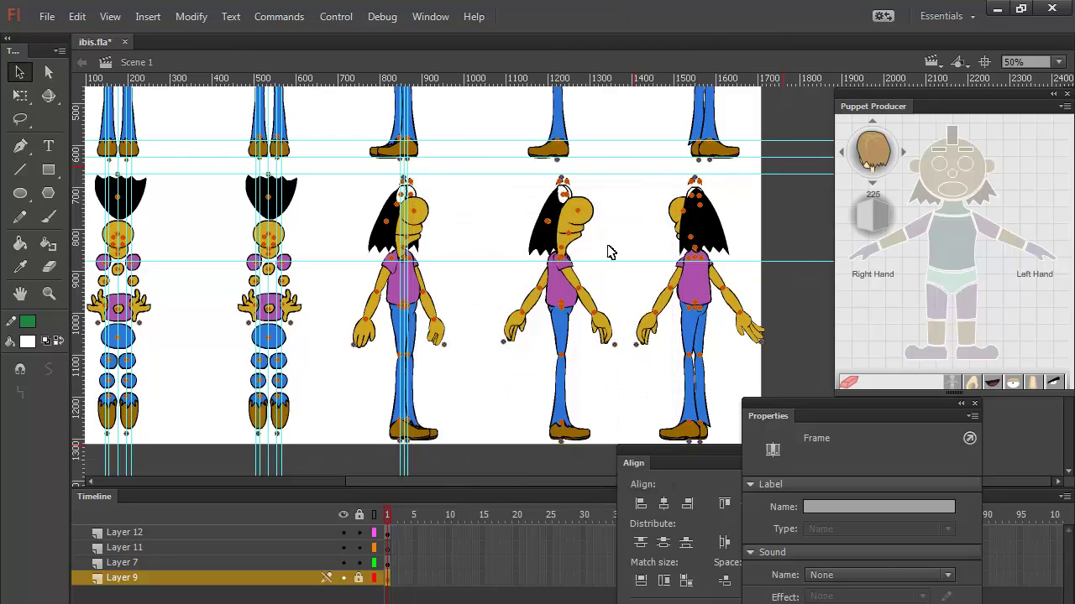
pyautogui.click(373, 562)
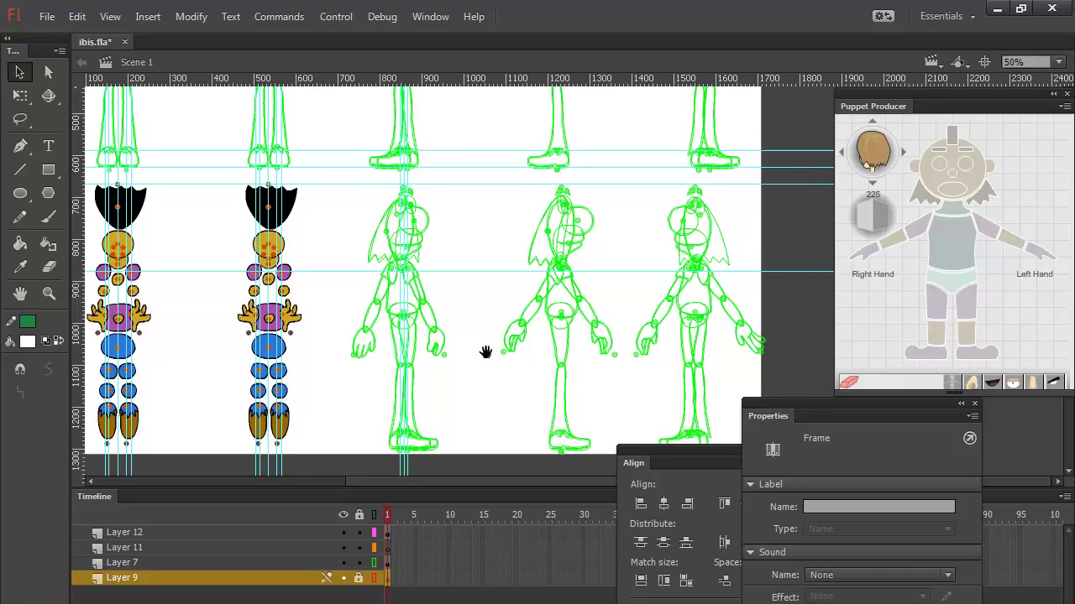
pyautogui.click(445, 440)
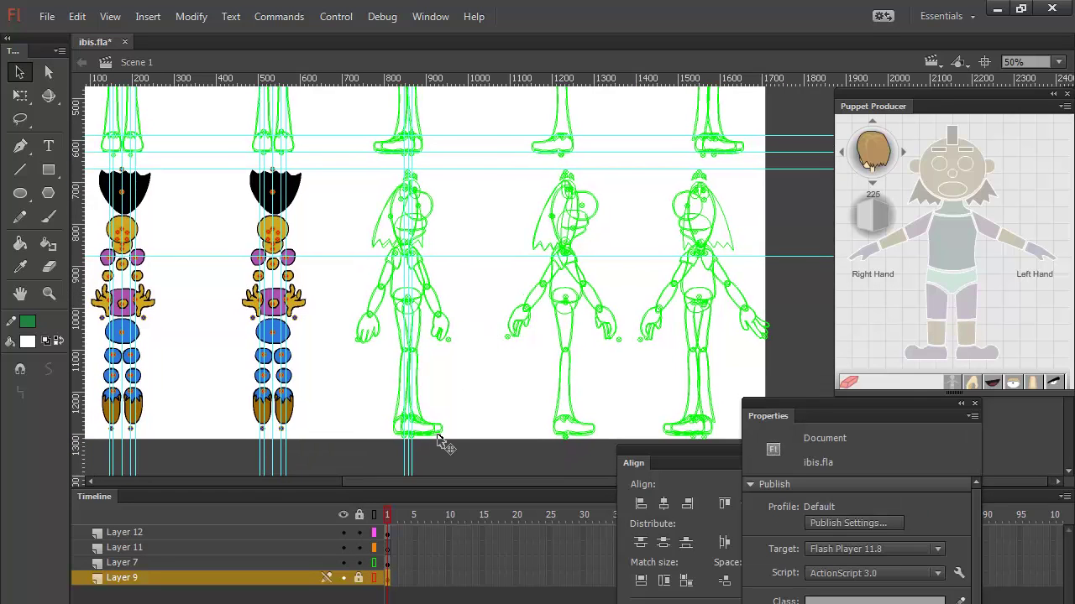
# Check the instance names of the hand nud pivots on Layer 7's profile and back-view figures
pyautogui.click(387, 563)
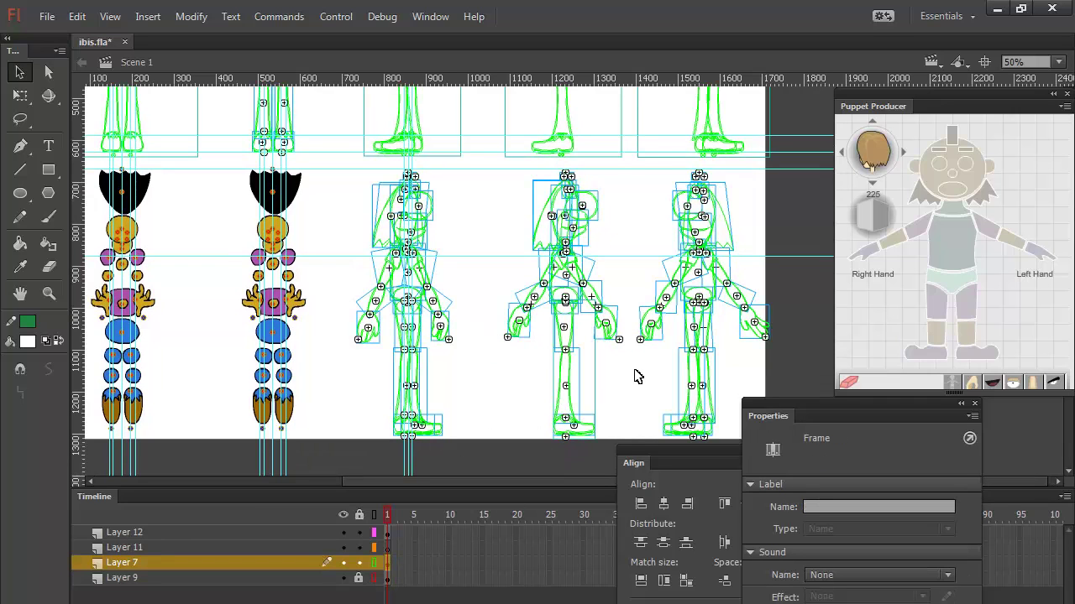
pyautogui.hotkey('ctrl', '=')
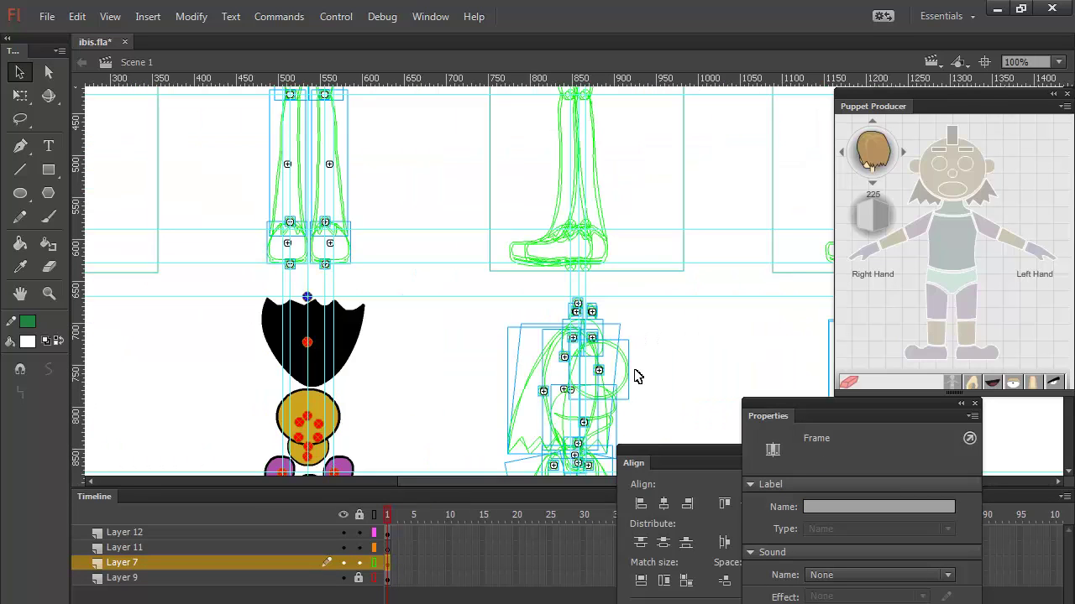
pyautogui.moveTo(727, 333); pyautogui.dragTo(224, 211)
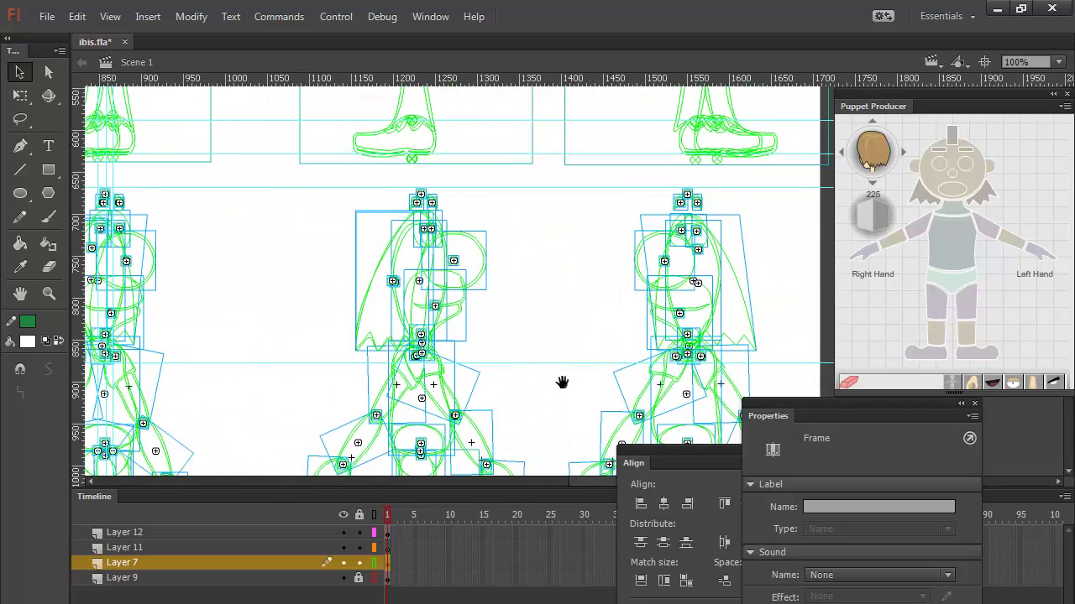
pyautogui.moveTo(561, 379); pyautogui.dragTo(487, 197)
pyautogui.click(470, 378)
pyautogui.click(449, 337)
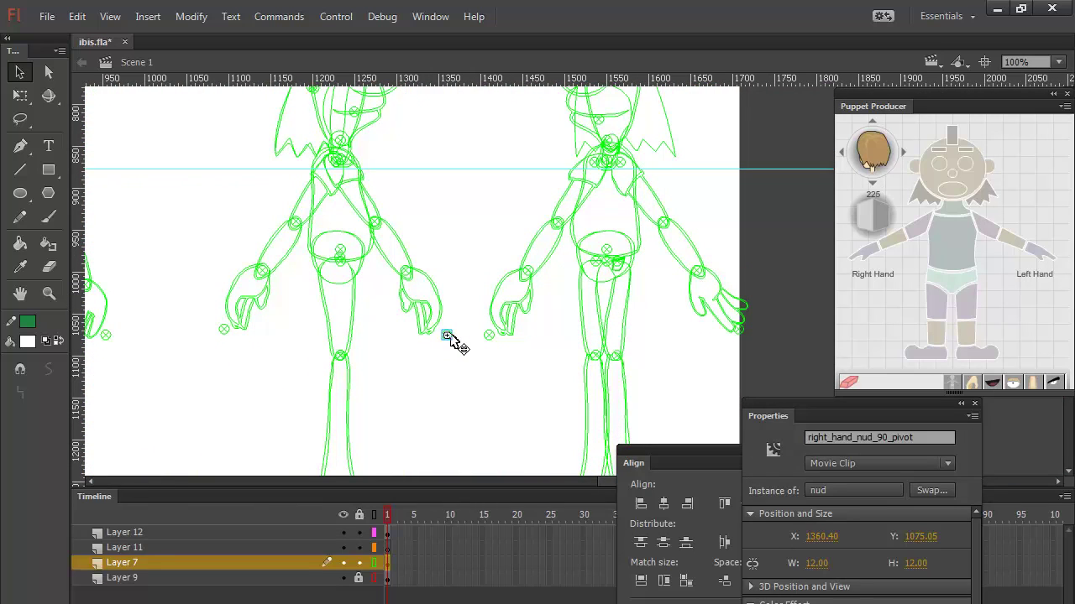
pyautogui.click(223, 330)
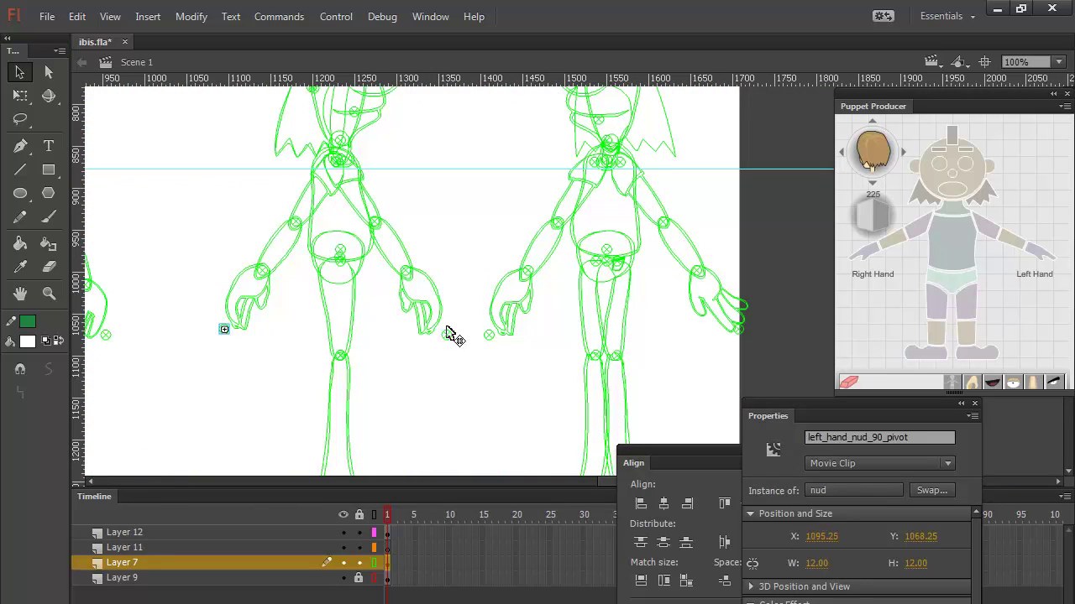
pyautogui.click(488, 335)
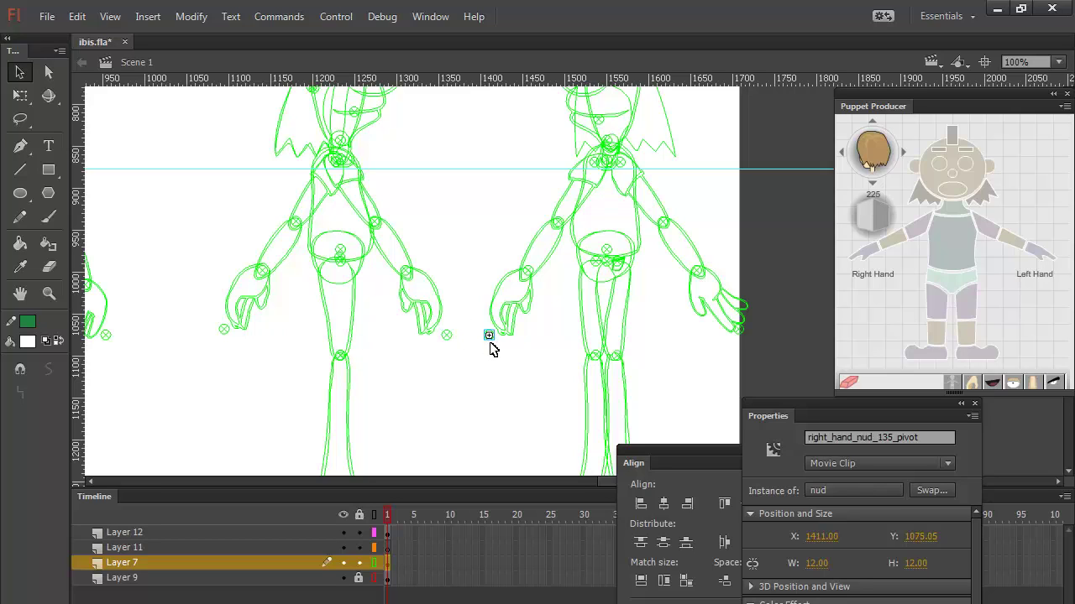
pyautogui.click(672, 354)
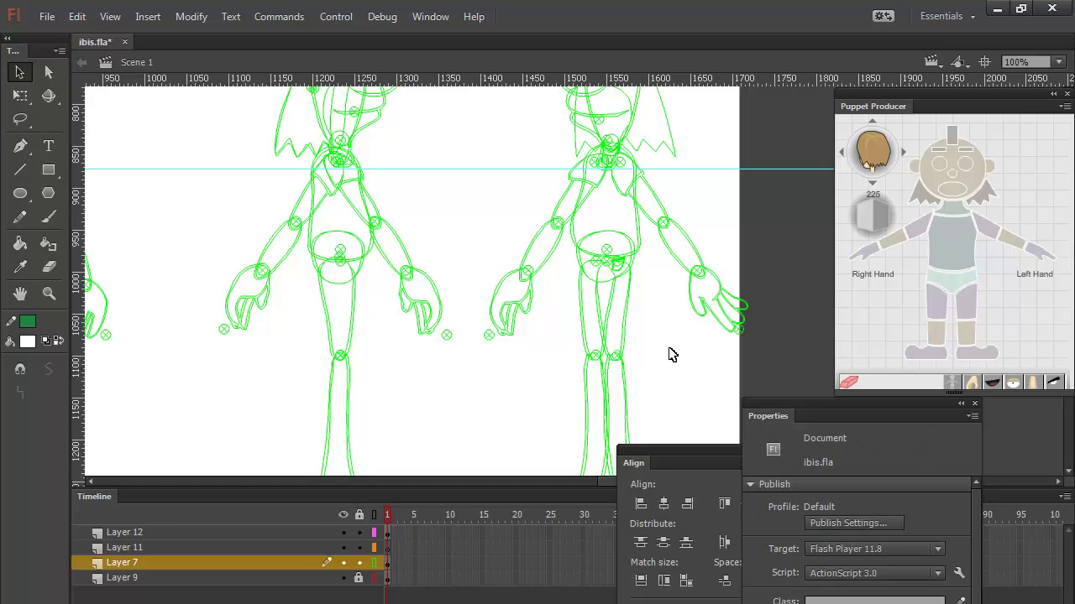
pyautogui.click(489, 335)
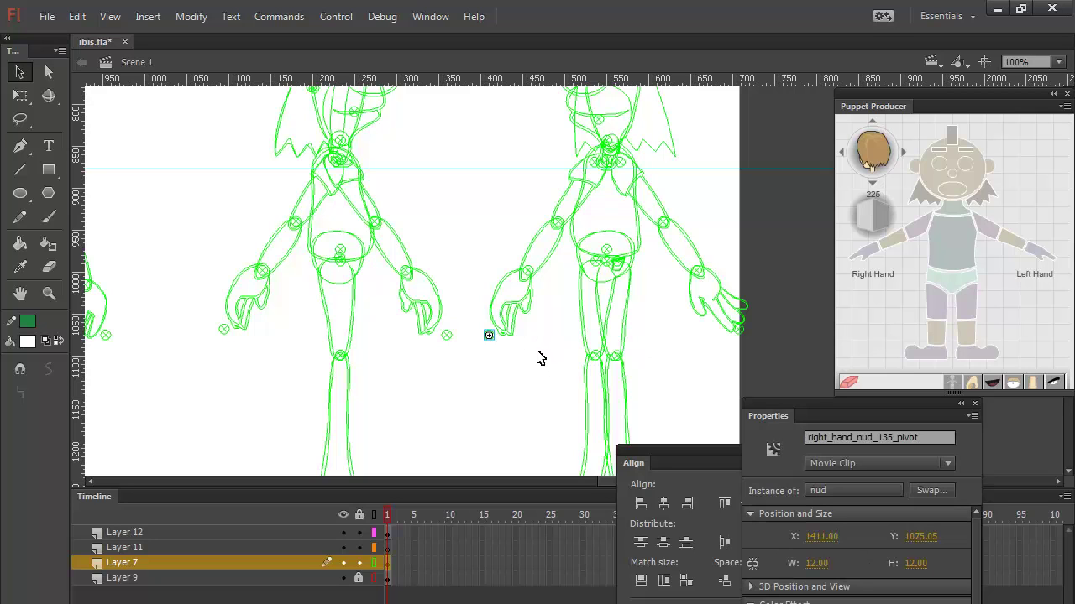
# Hide Layer 9 and rename the back-view figure's right foot nud instance on Layer 7 to right_foot_nud_225_pivot
pyautogui.click(298, 579)
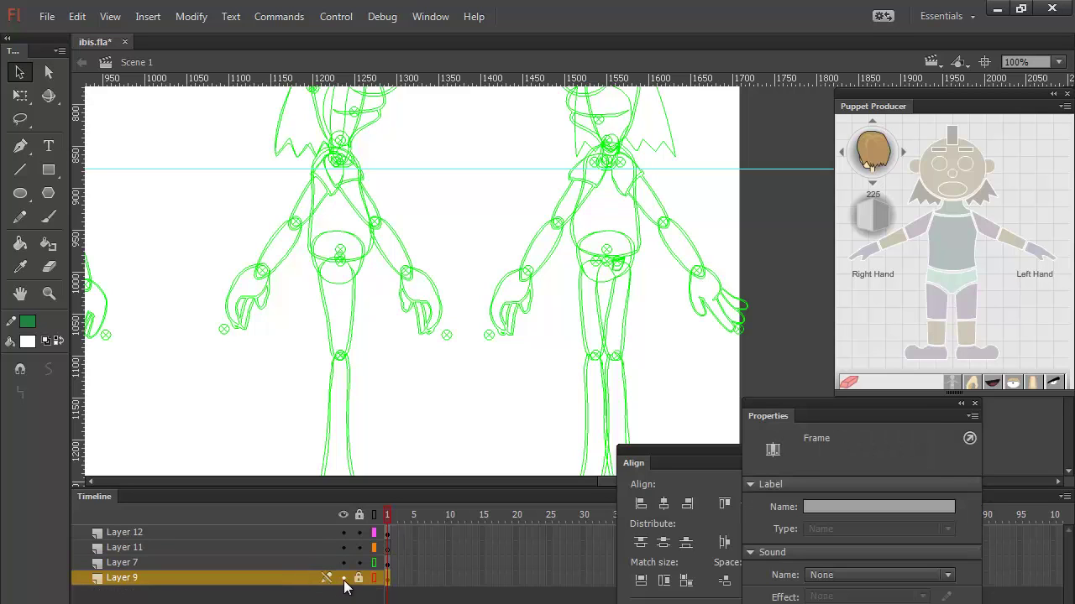
pyautogui.click(542, 427)
pyautogui.moveTo(542, 427); pyautogui.dragTo(409, 264)
pyautogui.click(465, 368)
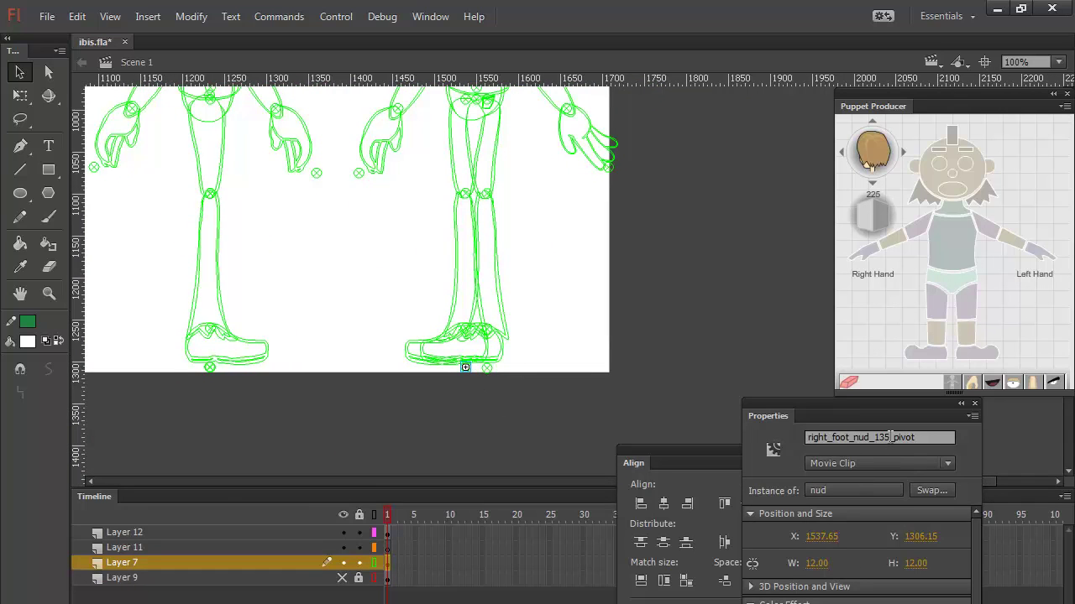
pyautogui.moveTo(890, 436); pyautogui.dragTo(875, 438)
pyautogui.write('22')
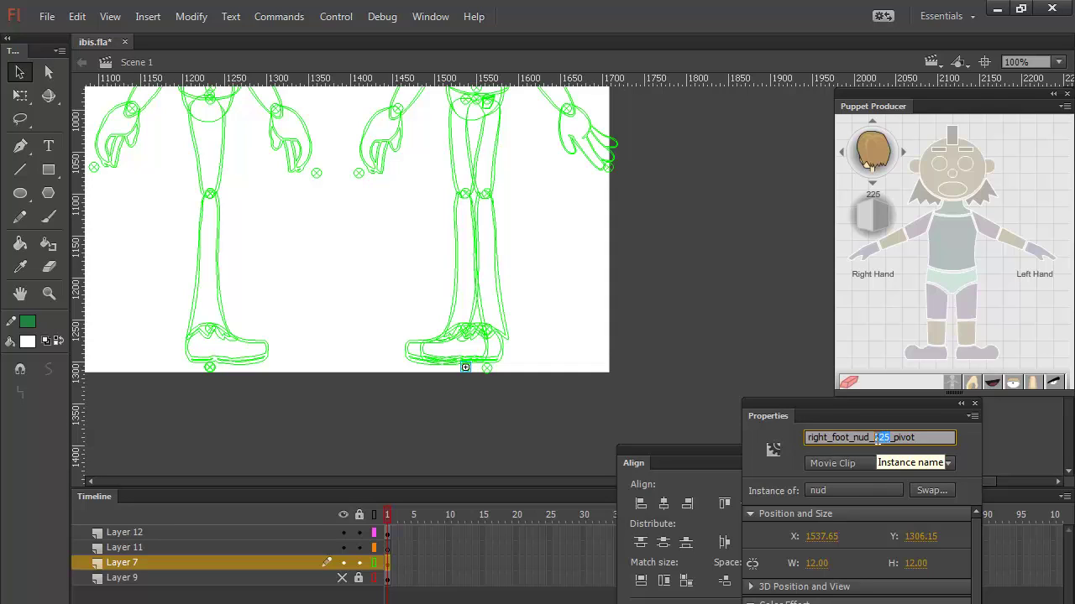
# Rename the back-view figure's left foot nud instance to left_foot_nud_225_pivot
pyautogui.click(487, 368)
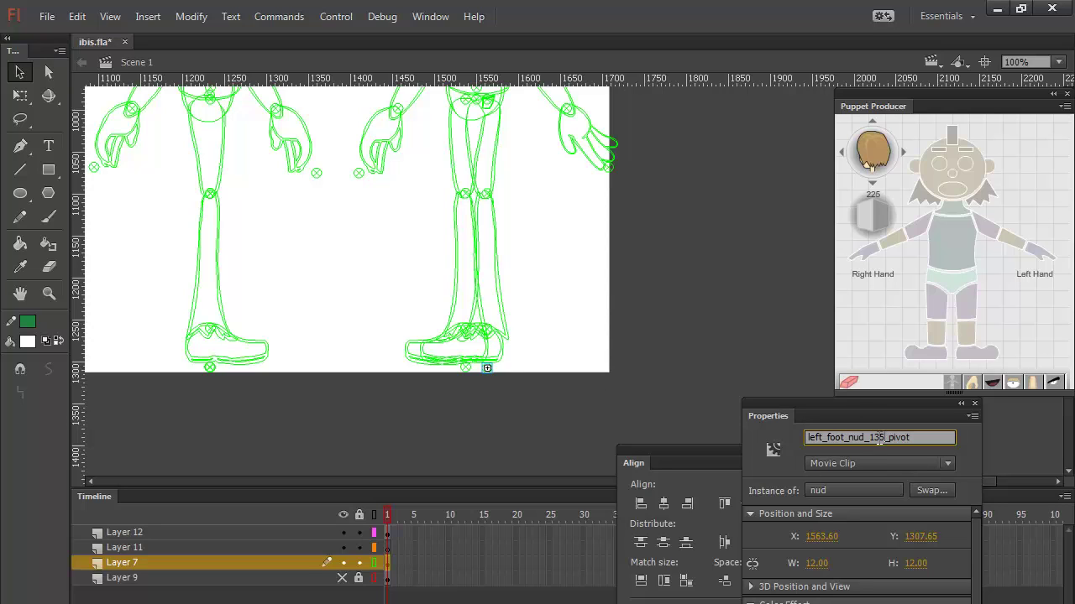
pyautogui.moveTo(886, 438); pyautogui.dragTo(866, 439)
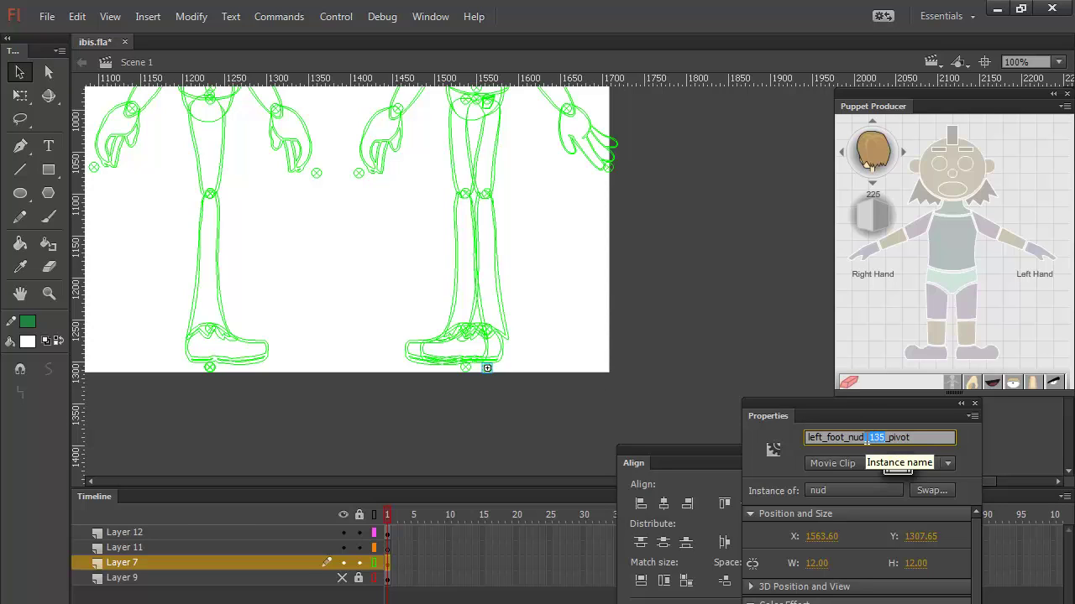
pyautogui.moveTo(884, 437); pyautogui.dragTo(872, 437)
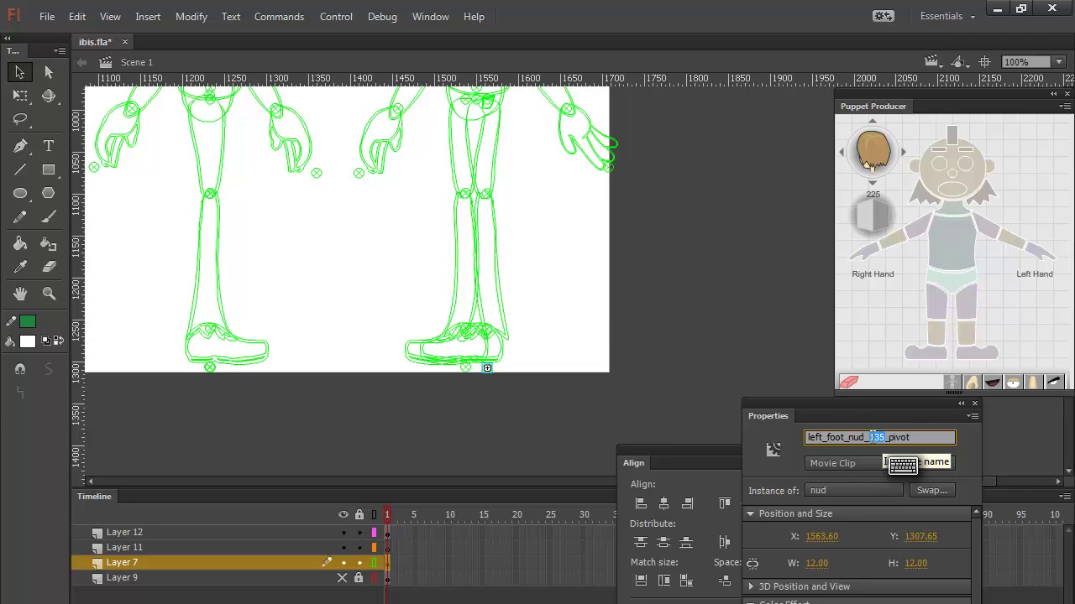
pyautogui.write('225')
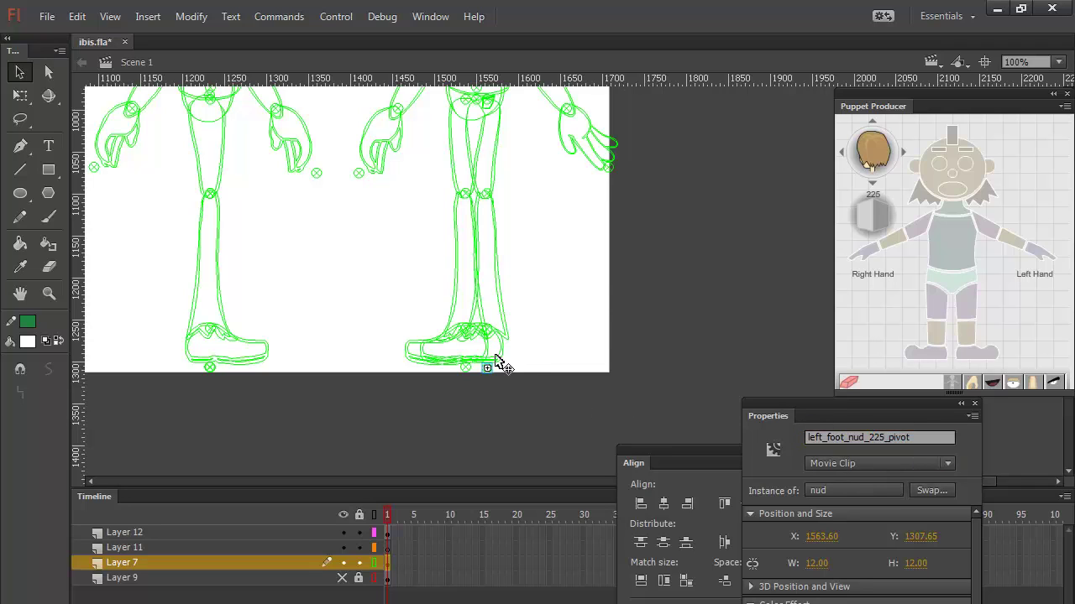
# Rename the back-view figure's two foot instances to Left_foot_225 and Right_foot_225
pyautogui.click(494, 359)
pyautogui.moveTo(865, 437); pyautogui.dragTo(857, 438)
pyautogui.write('225')
pyautogui.click(419, 361)
pyautogui.write('225')
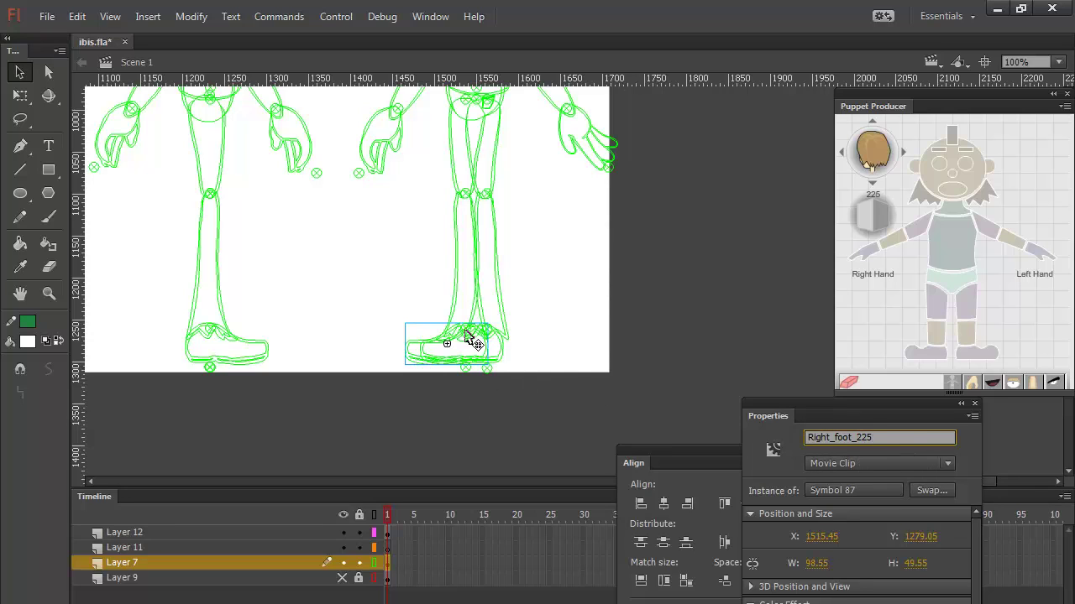
pyautogui.click(502, 343)
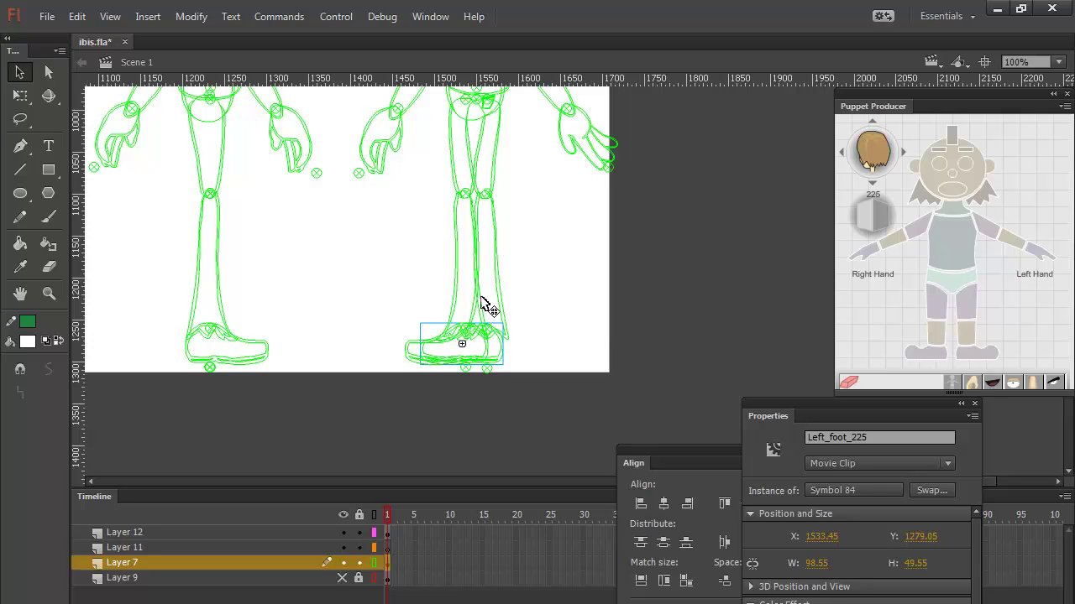
# Rename the back-view figure's left shank instance to Left_shank_225
pyautogui.click(507, 301)
pyautogui.moveTo(876, 437); pyautogui.dragTo(857, 437)
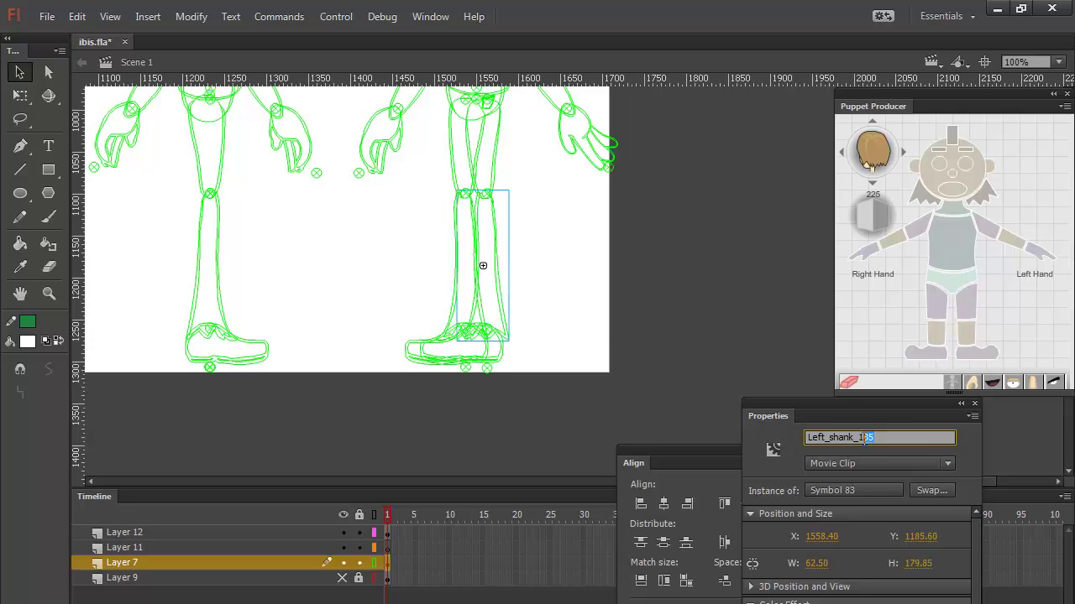
pyautogui.write('225')
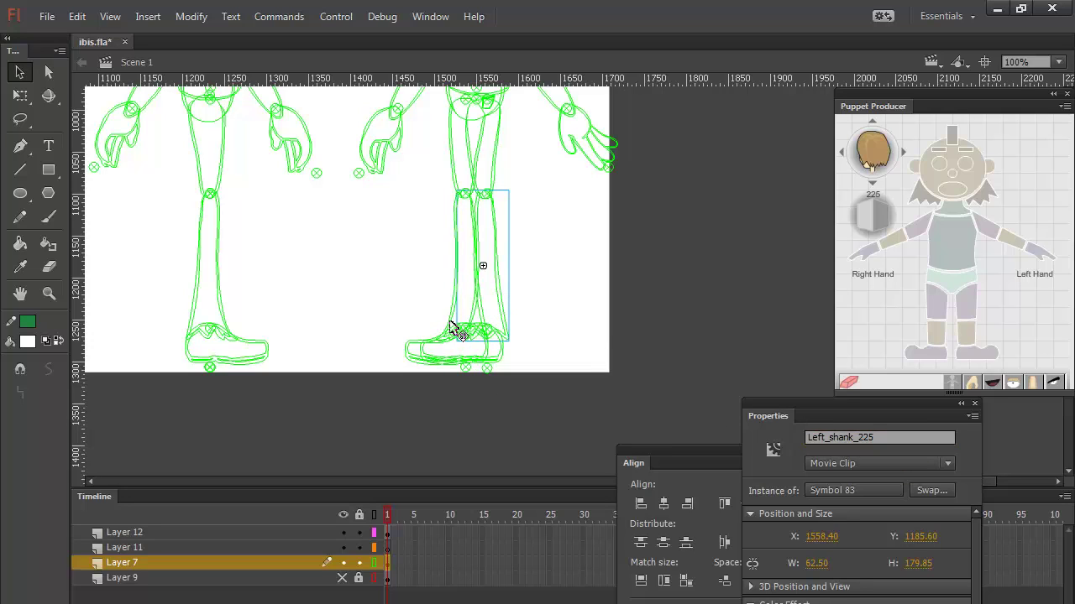
# Rename the back-view figure's right shank instance to Right_shank_225
pyautogui.click(452, 334)
pyautogui.moveTo(878, 437); pyautogui.dragTo(865, 437)
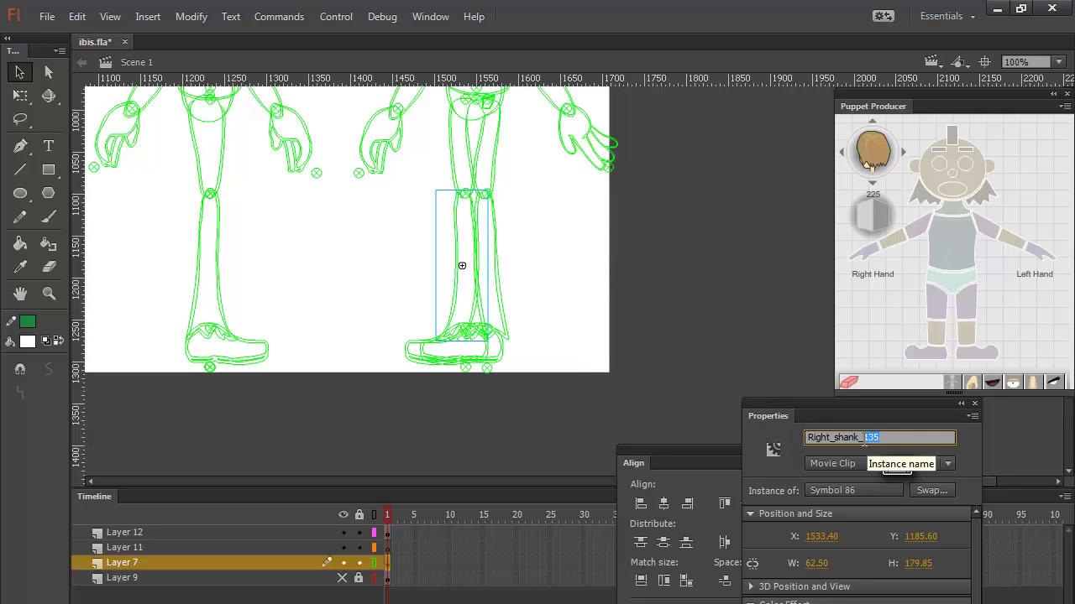
pyautogui.write('225')
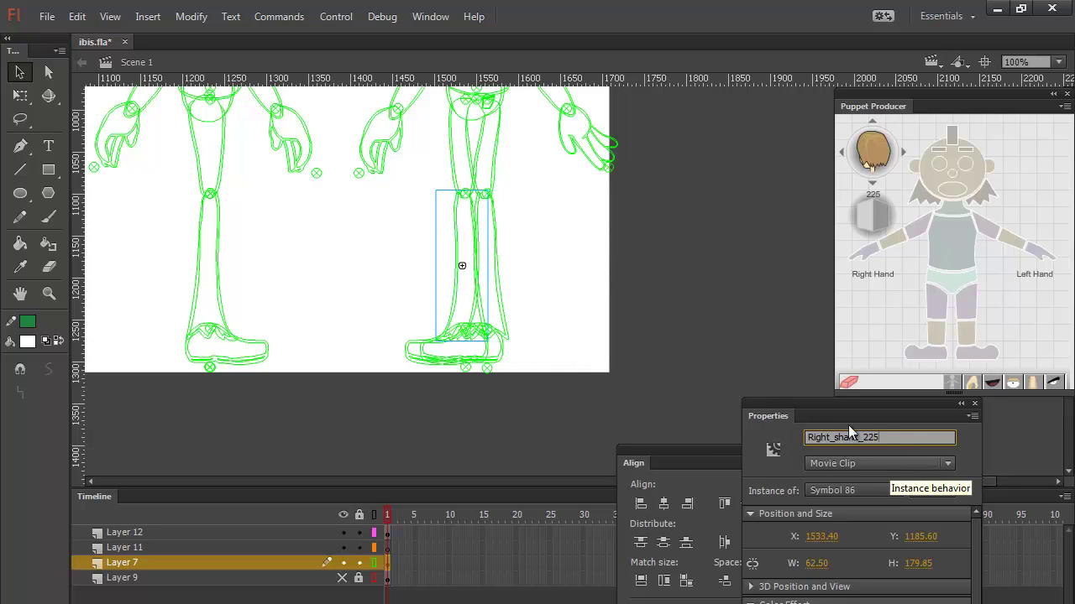
# Rename the back-view figure's two knee pivots to left_shank_225_pivot and right_shank_225_pivot
pyautogui.click(487, 194)
pyautogui.moveTo(867, 438); pyautogui.dragTo(854, 438)
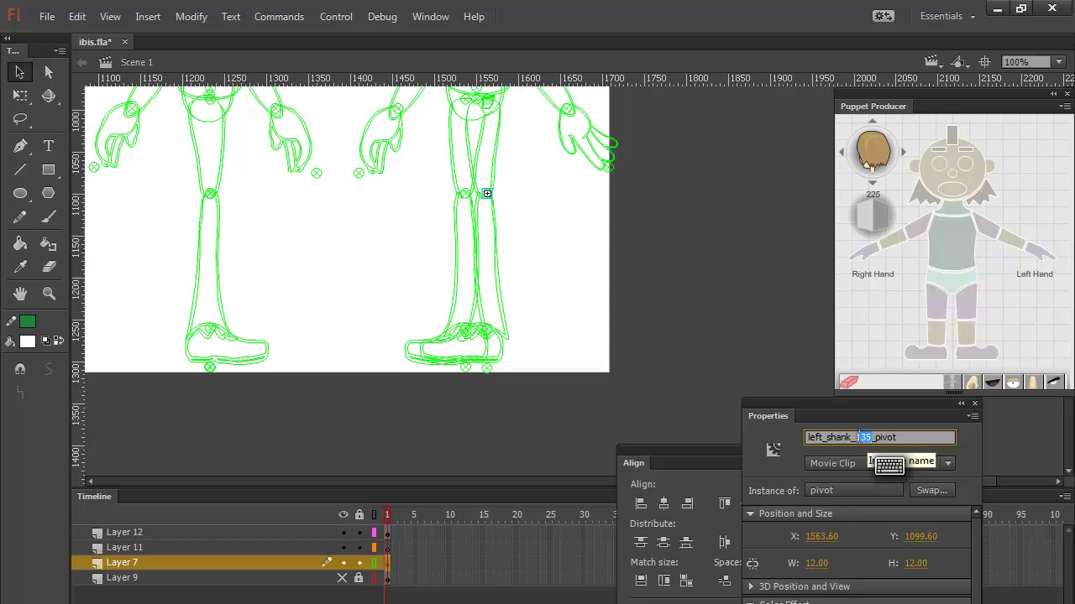
pyautogui.write('225')
pyautogui.click(465, 195)
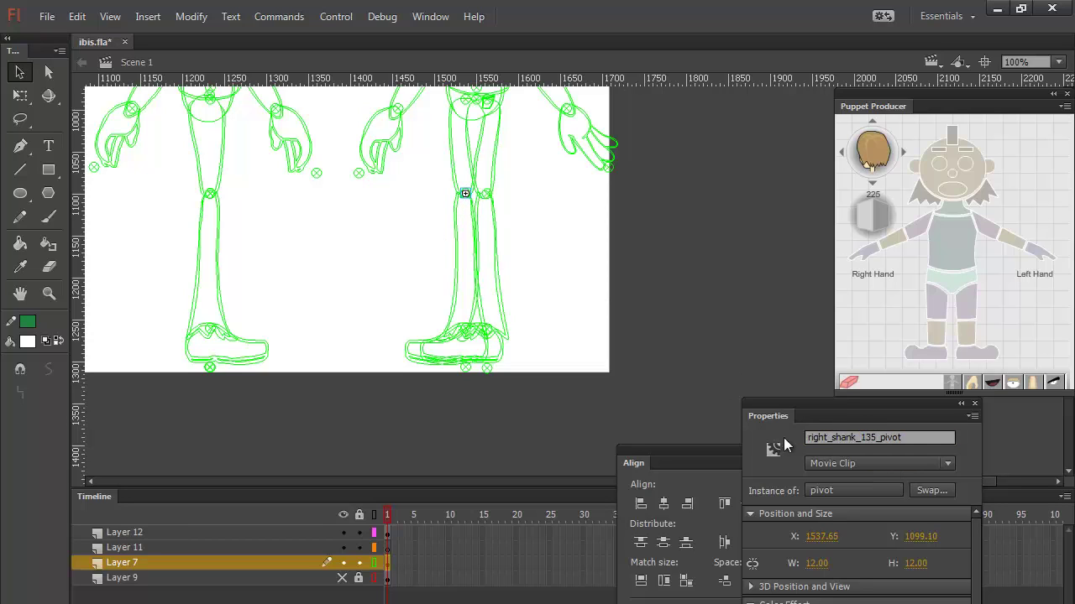
pyautogui.moveTo(875, 437); pyautogui.dragTo(858, 438)
pyautogui.write('225')
# Rename the back-view figure's left thigh instance to Left_thigh_225
pyautogui.click(495, 181)
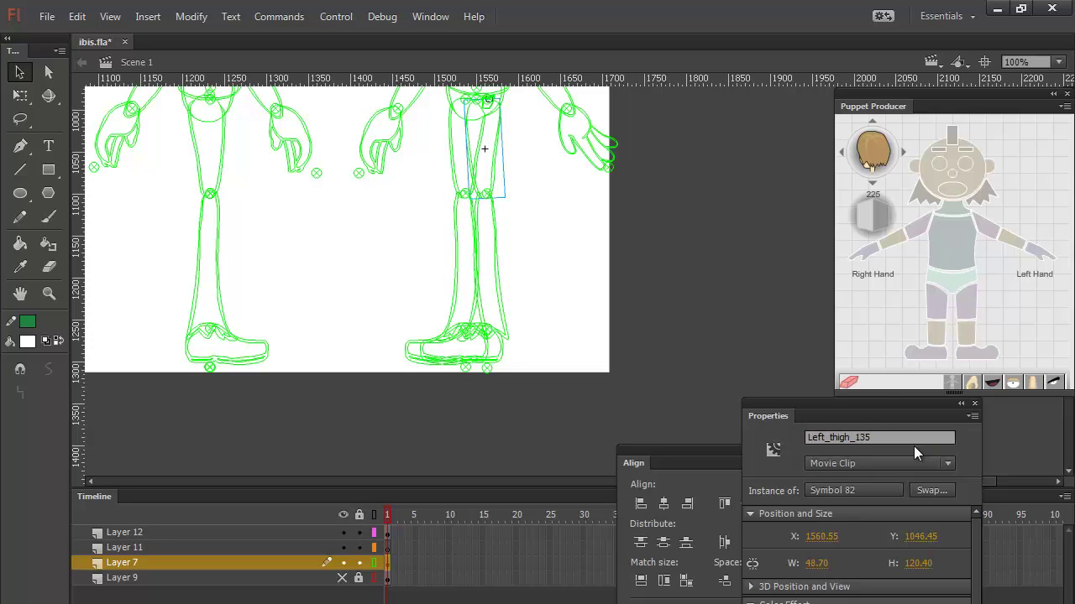
pyautogui.moveTo(871, 438); pyautogui.dragTo(850, 438)
pyautogui.write('225')
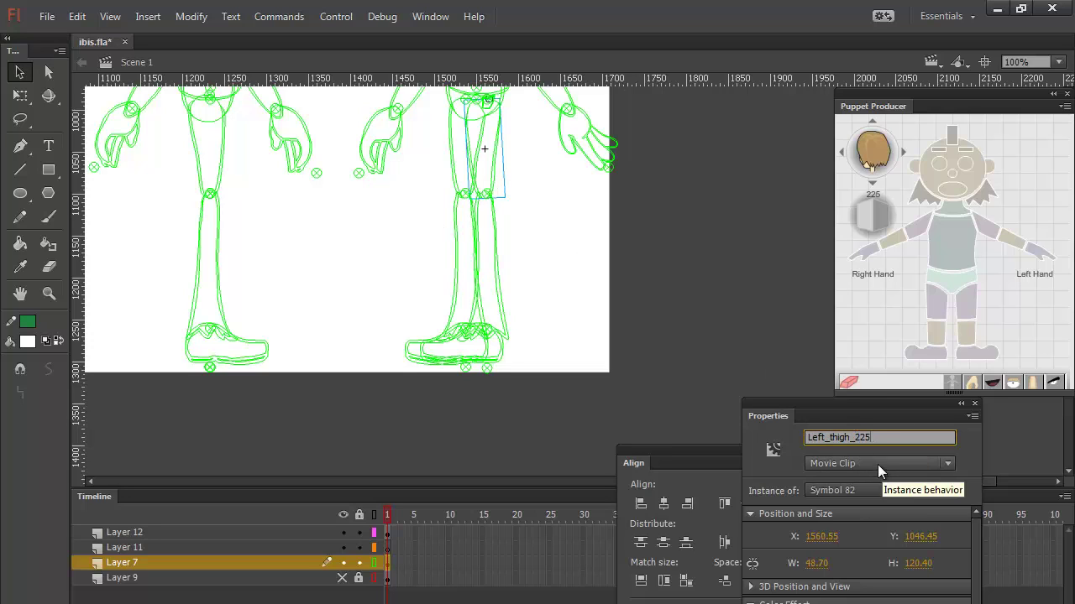
# Try to rename the back-view figure's right thigh instance from the 135 to the 225 angle
pyautogui.click(460, 185)
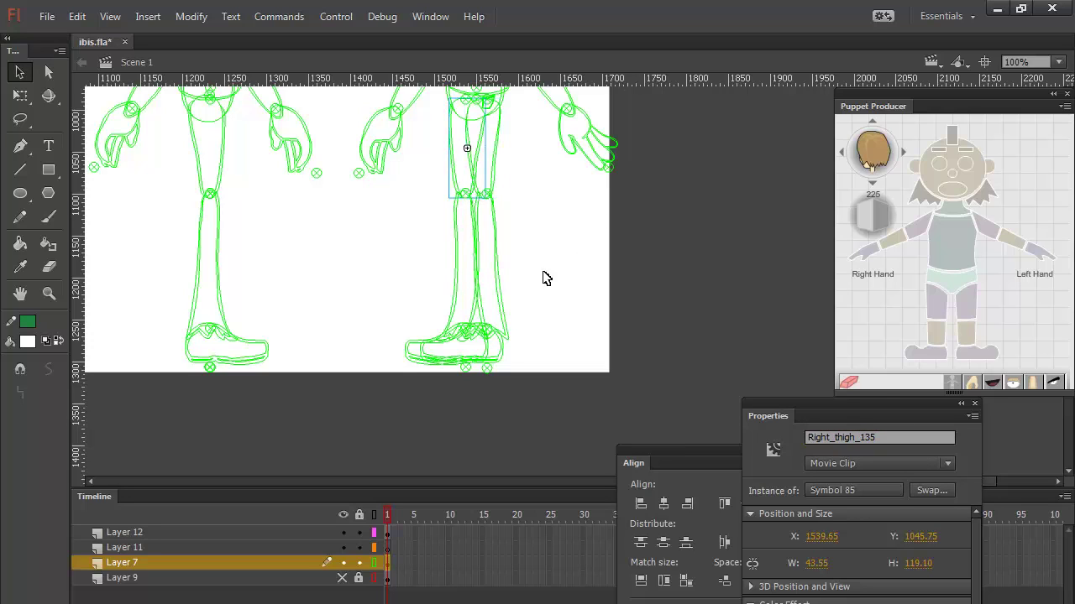
pyautogui.click(875, 438)
pyautogui.moveTo(865, 438); pyautogui.dragTo(861, 438)
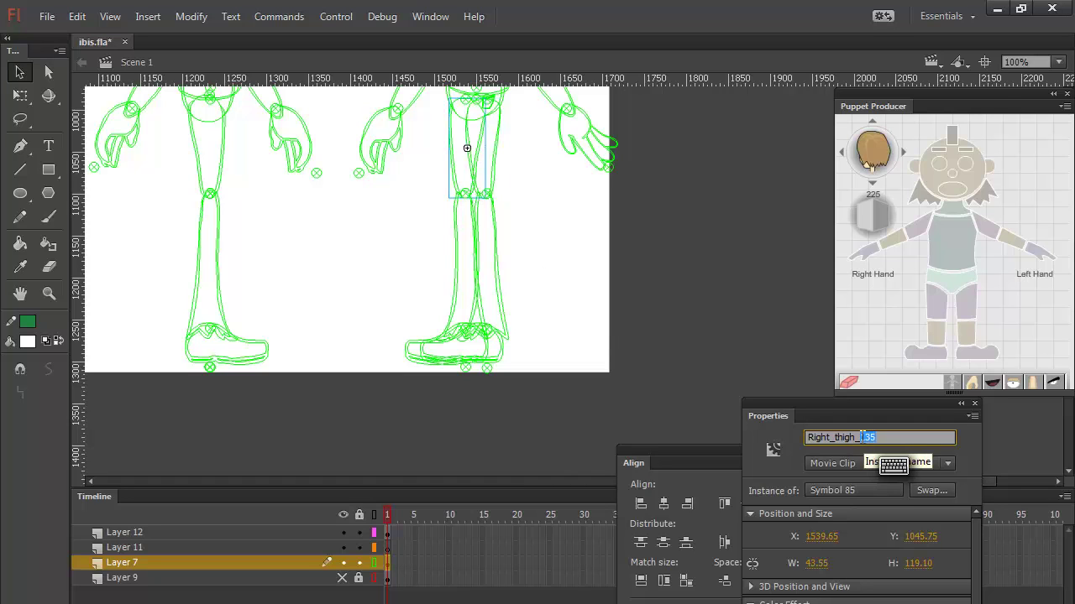
pyautogui.write('225')
pyautogui.press('Return')
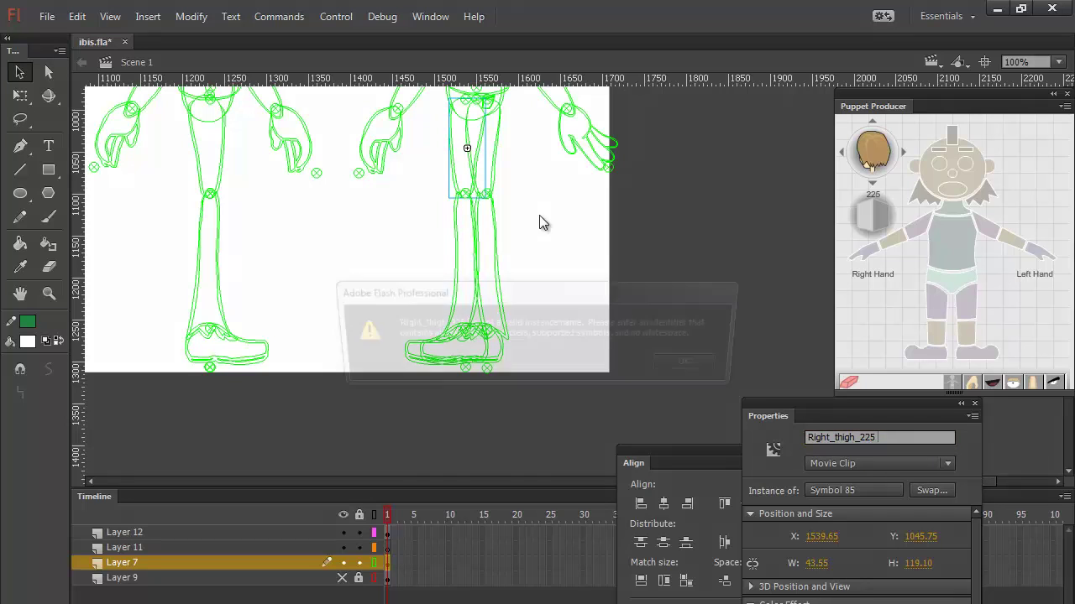
pyautogui.click(689, 364)
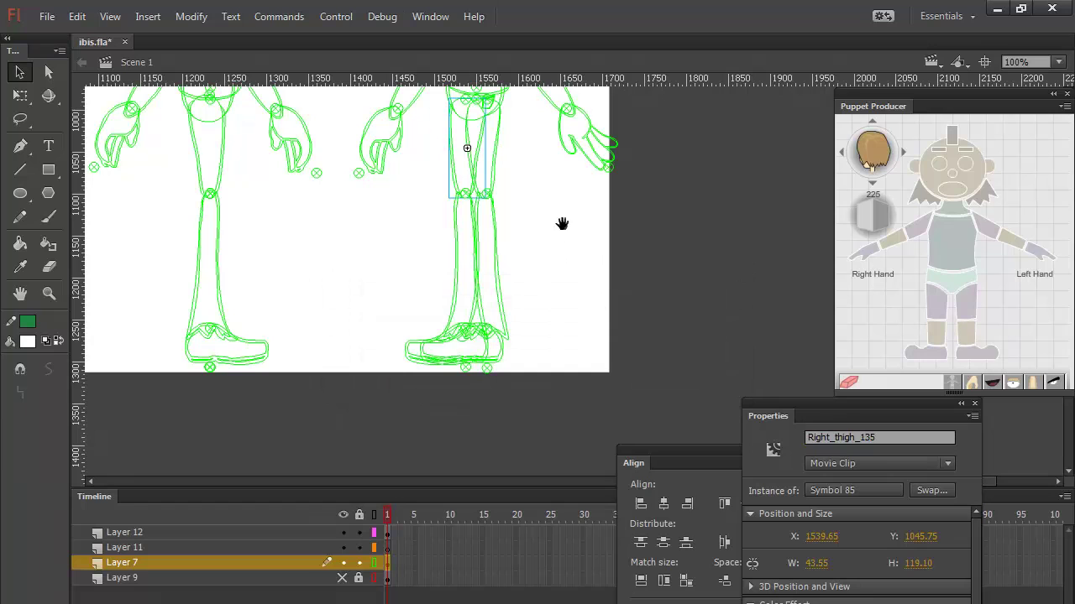
# Rename the back-view figure's two hand nud instances to left_hand_nud_225_pivot and right_hand_nud_225_pivot
pyautogui.moveTo(561, 223); pyautogui.dragTo(539, 406)
pyautogui.click(587, 349)
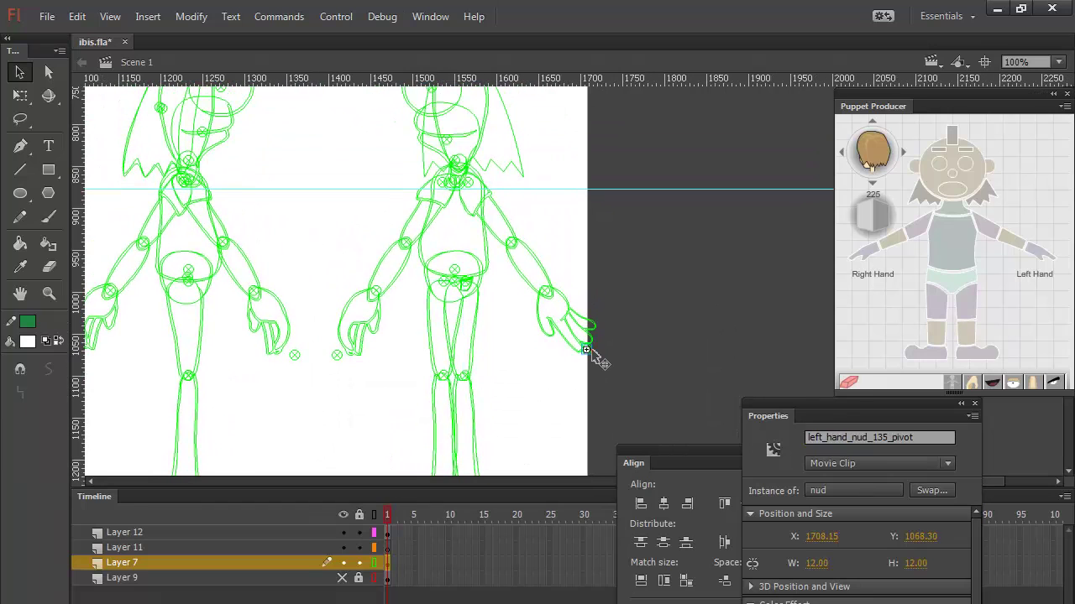
pyautogui.doubleClick(877, 438)
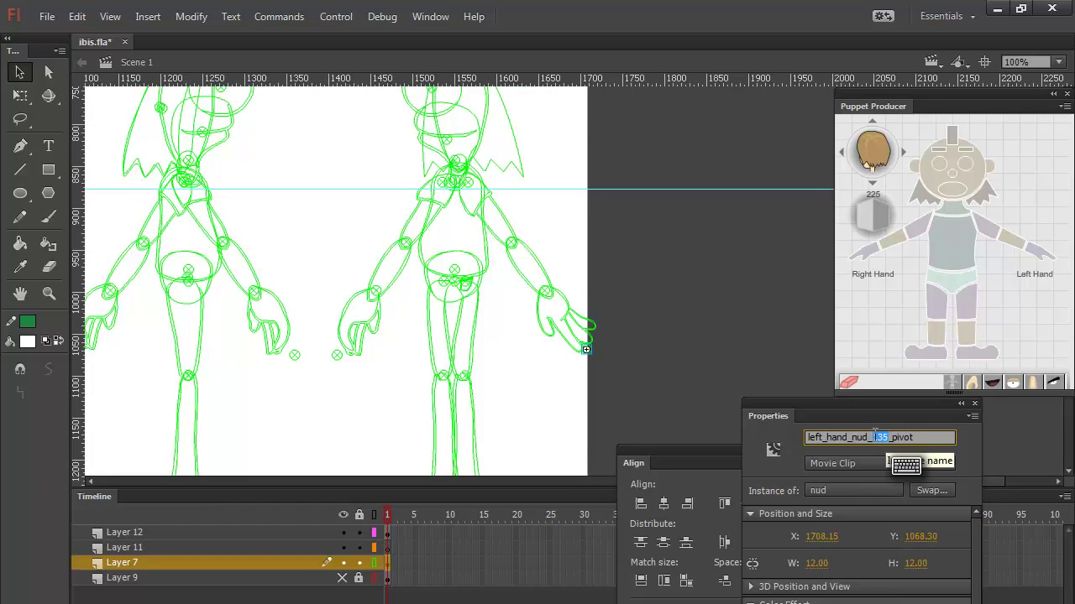
pyautogui.click(337, 356)
pyautogui.doubleClick(889, 438)
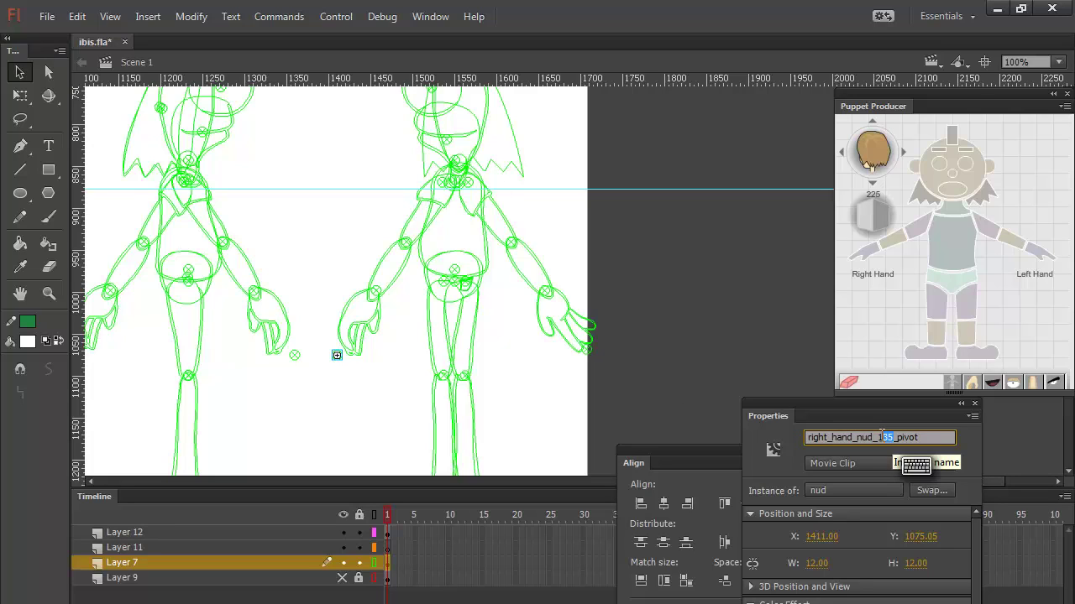
pyautogui.write('225')
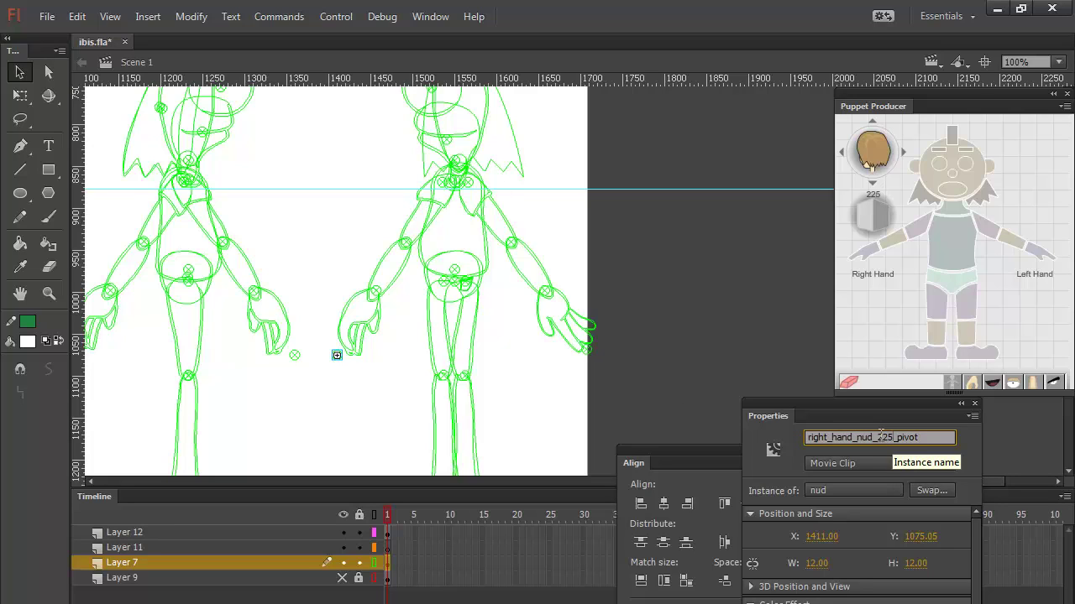
# Rename the back-view figure's two wrist pivots to right_hand_225_pivot and left_hand_225_pivot
pyautogui.click(376, 292)
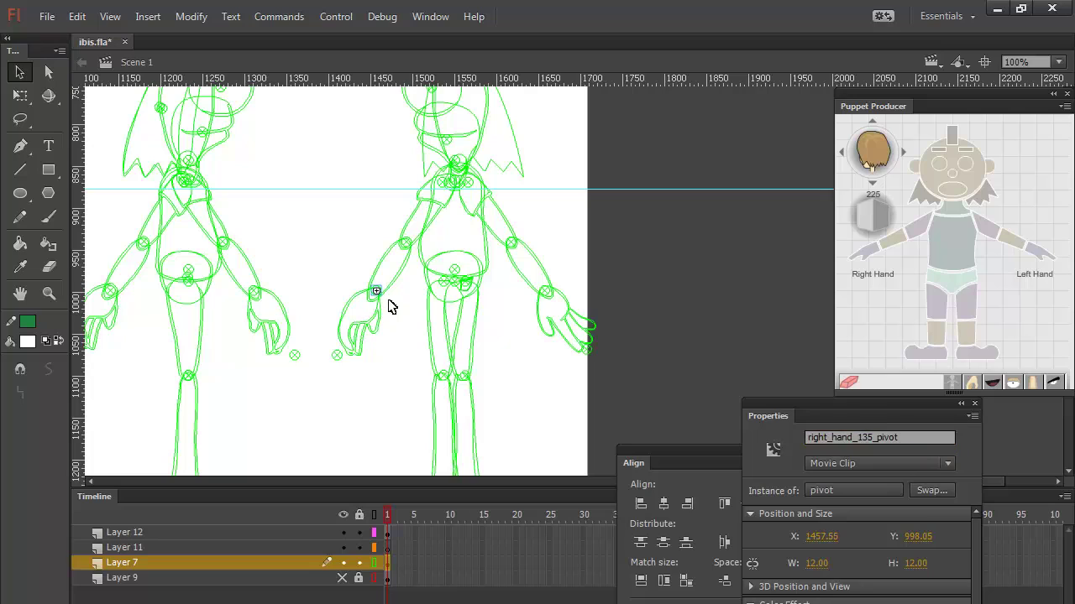
pyautogui.doubleClick(869, 437)
pyautogui.write('225')
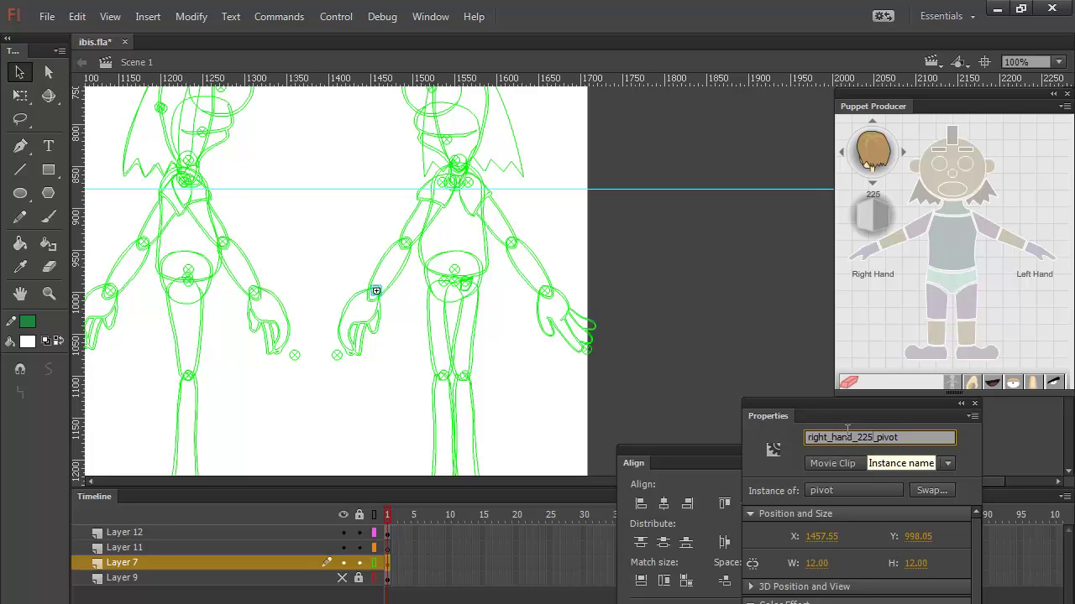
pyautogui.click(545, 292)
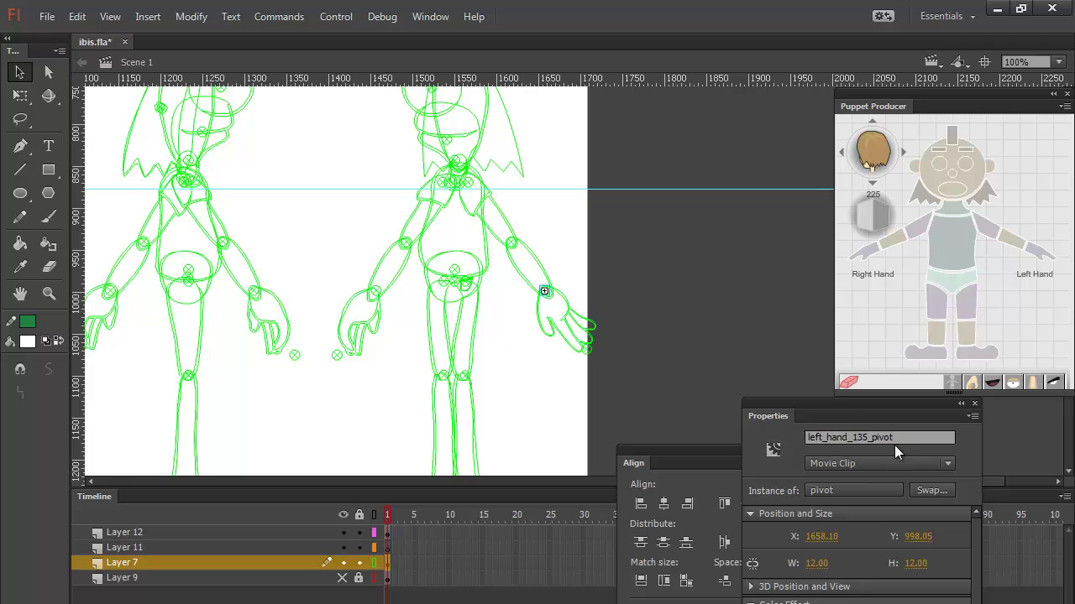
pyautogui.doubleClick(869, 437)
pyautogui.write('225')
# Rename the back-view figure's two hand instances to Left_hand_225 and Right_hand_225
pyautogui.click(564, 317)
pyautogui.doubleClick(863, 438)
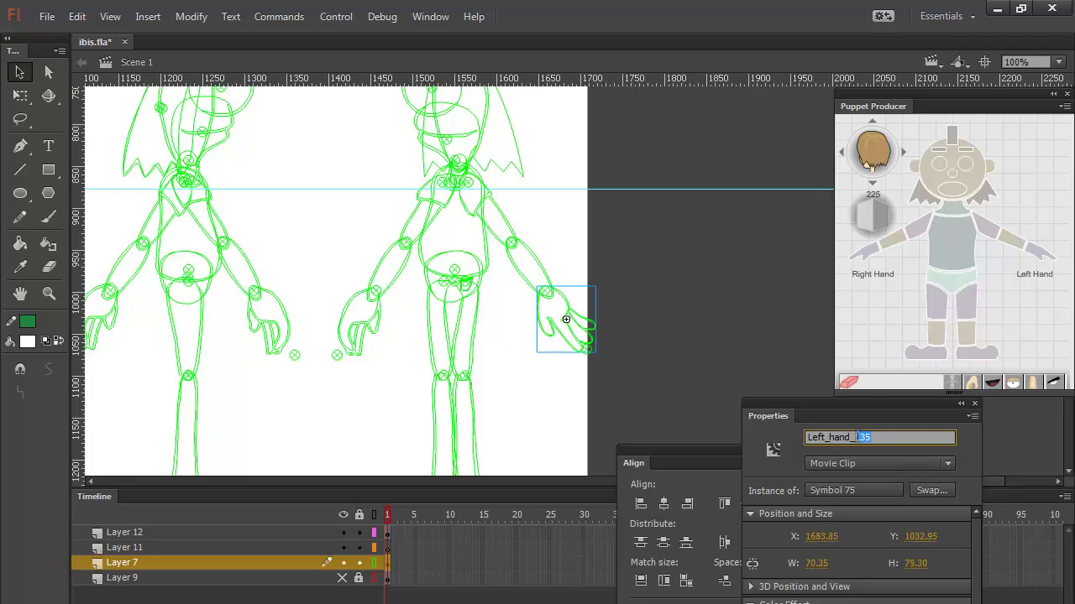
pyautogui.click(377, 331)
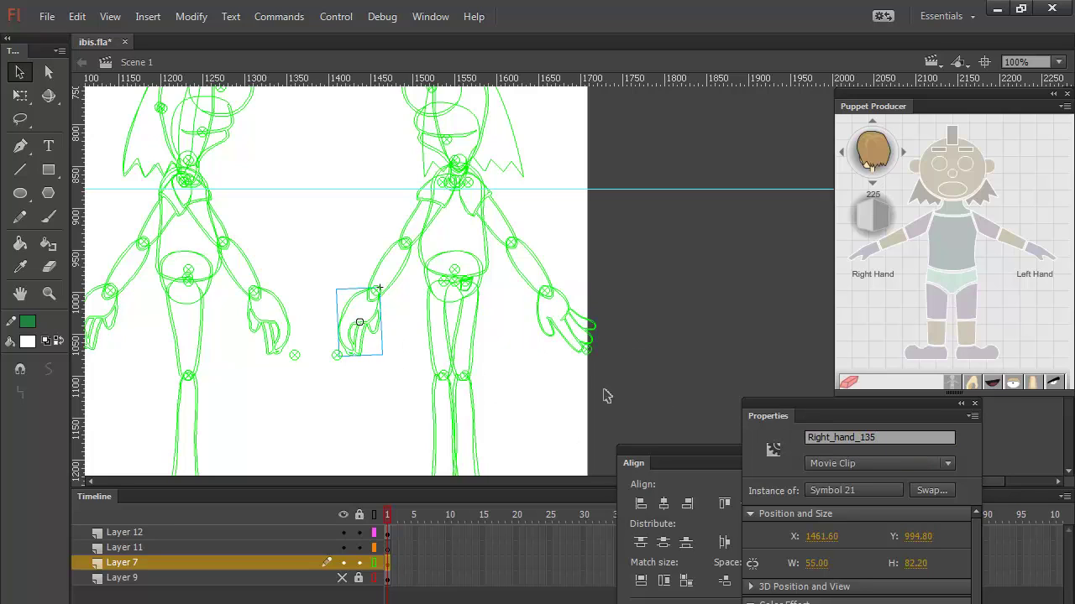
pyautogui.doubleClick(870, 437)
pyautogui.write('225')
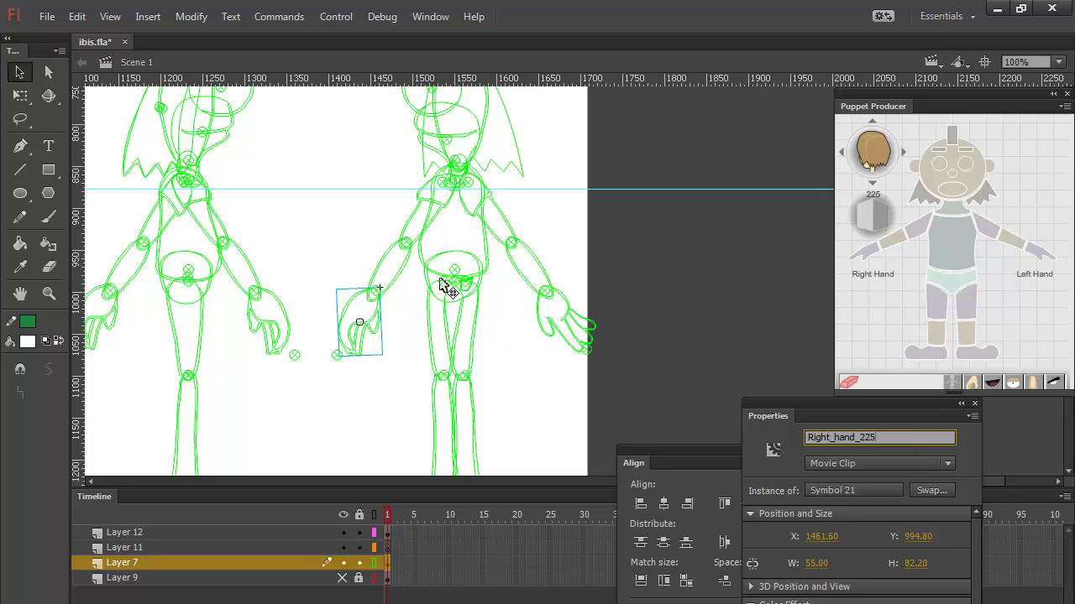
# Rename the back-view figure's right hip and lower torso pivots to right_thigh_225_pivot and lower_torso_225_pivot
pyautogui.click(443, 282)
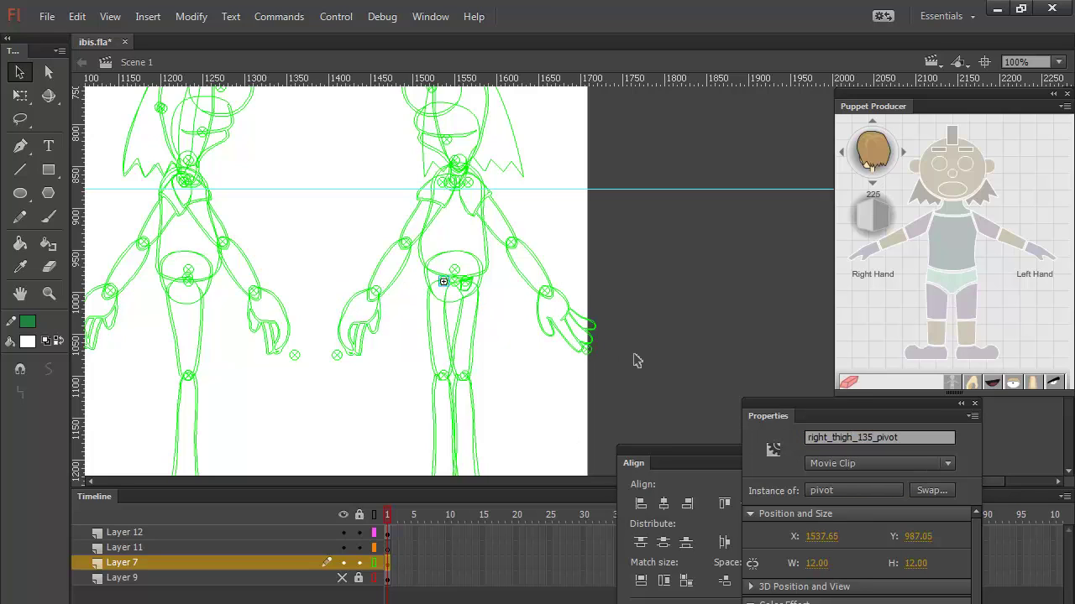
pyautogui.doubleClick(864, 438)
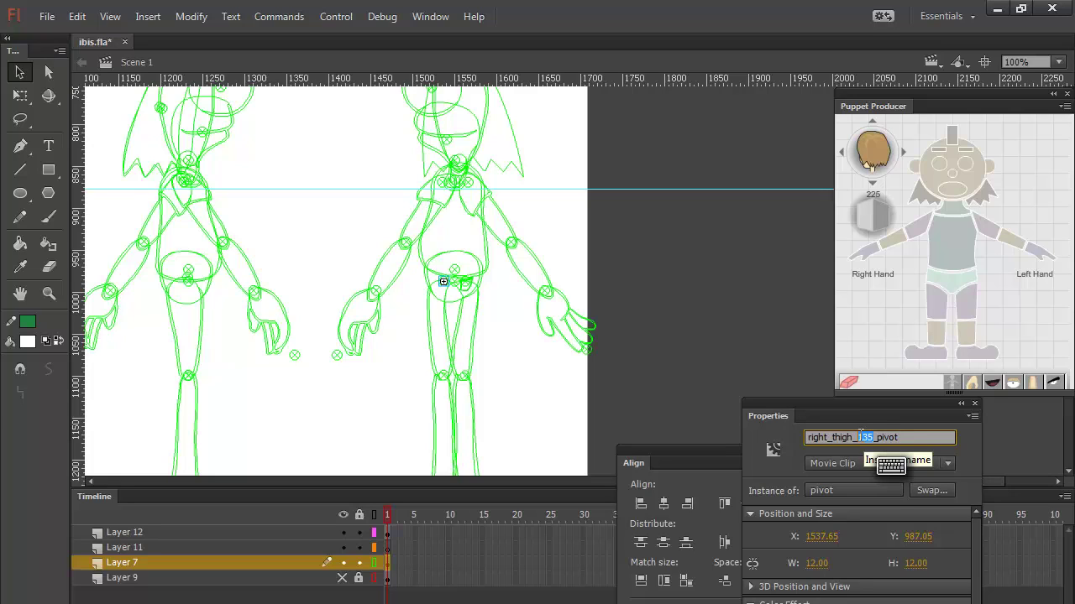
pyautogui.write('225')
pyautogui.click(454, 282)
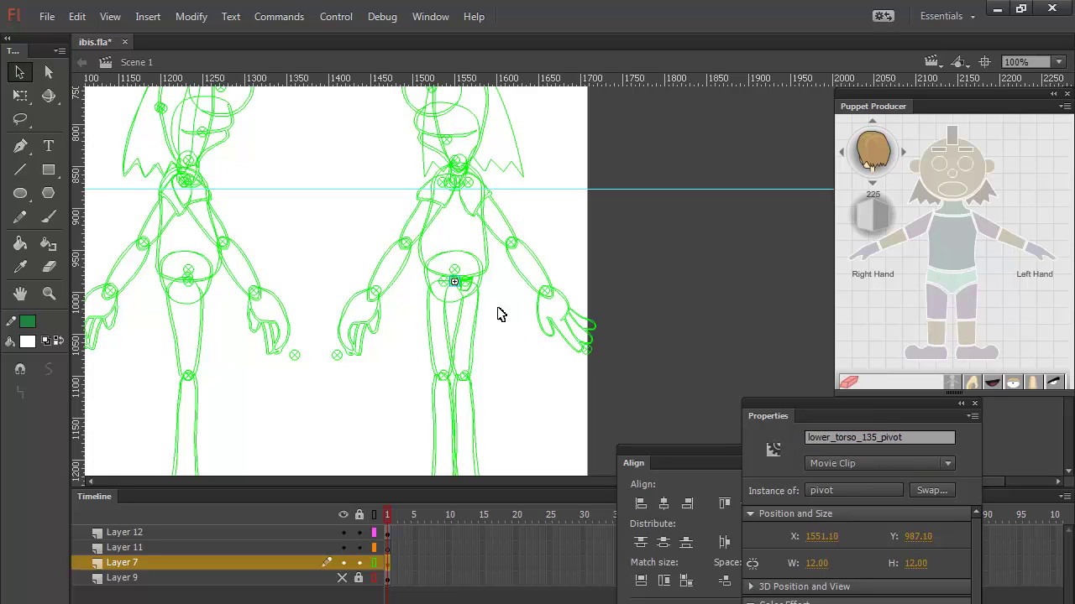
pyautogui.doubleClick(865, 438)
pyautogui.write('225')
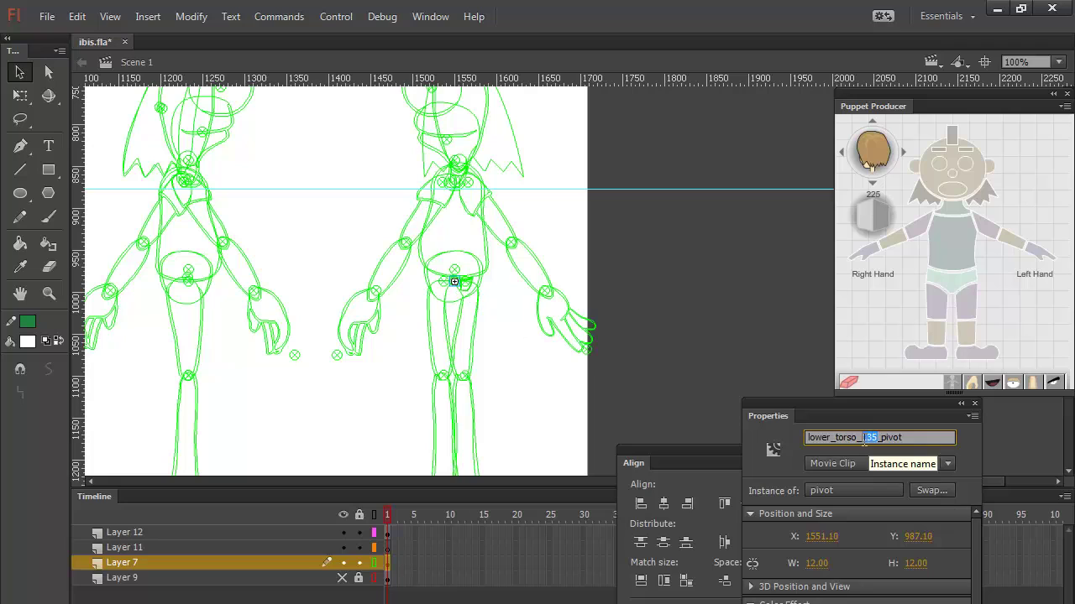
# Rename the back-view figure's left hip pivot to left_thigh_225_pivot and its lower torso instance to Lower_torso_225
pyautogui.click(466, 283)
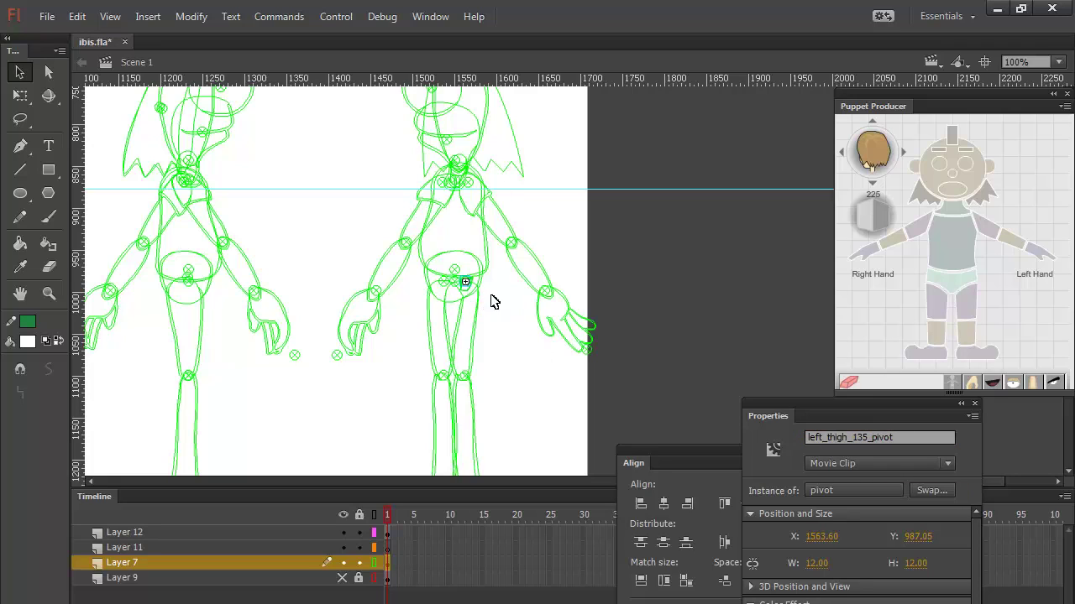
pyautogui.doubleClick(862, 438)
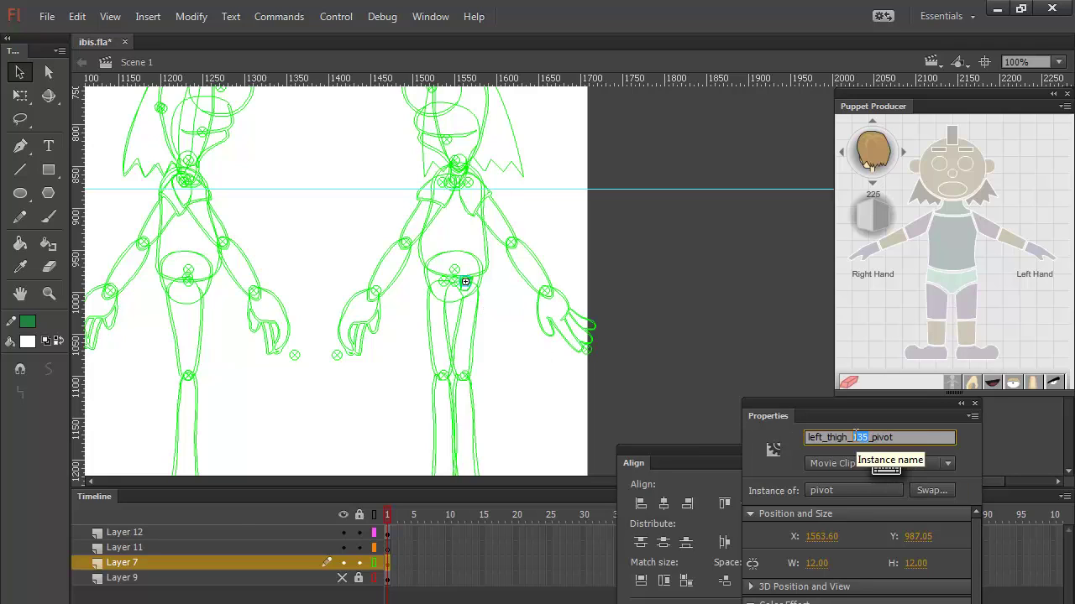
pyautogui.write('225')
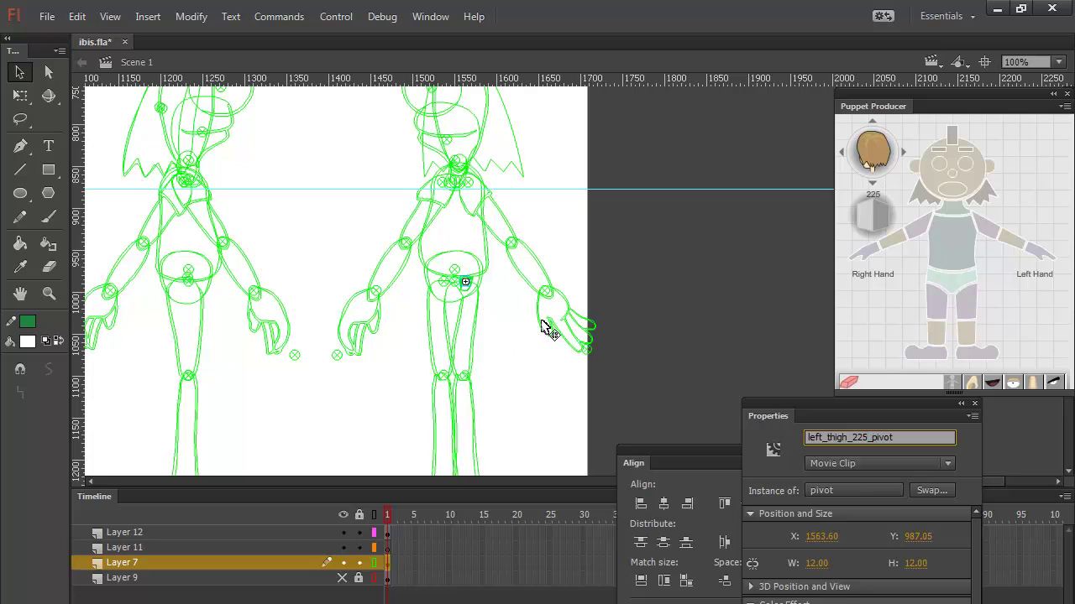
pyautogui.click(481, 293)
pyautogui.doubleClick(874, 437)
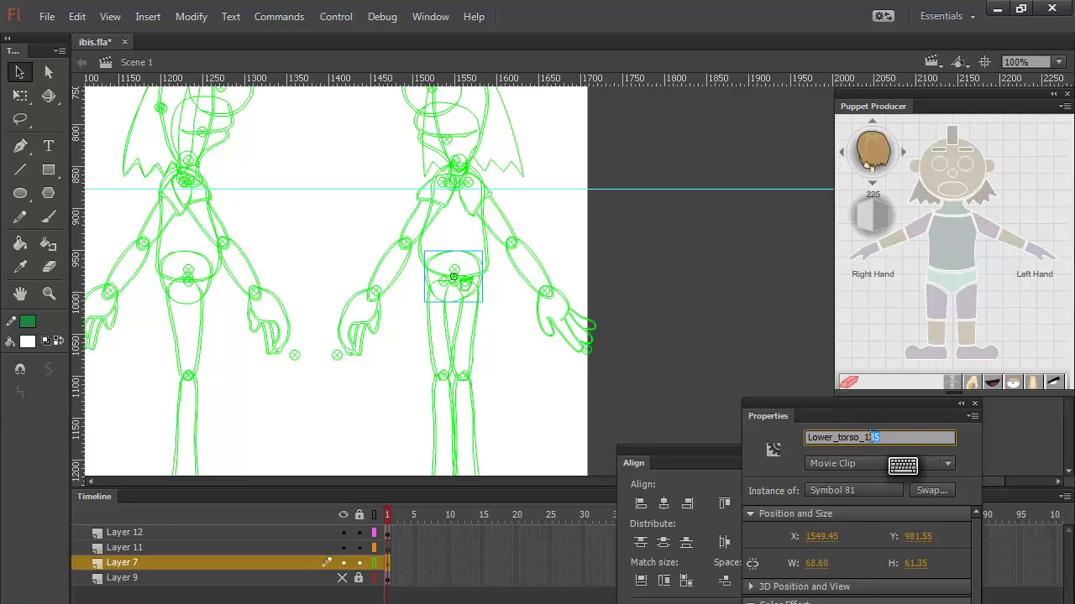
pyautogui.write('225')
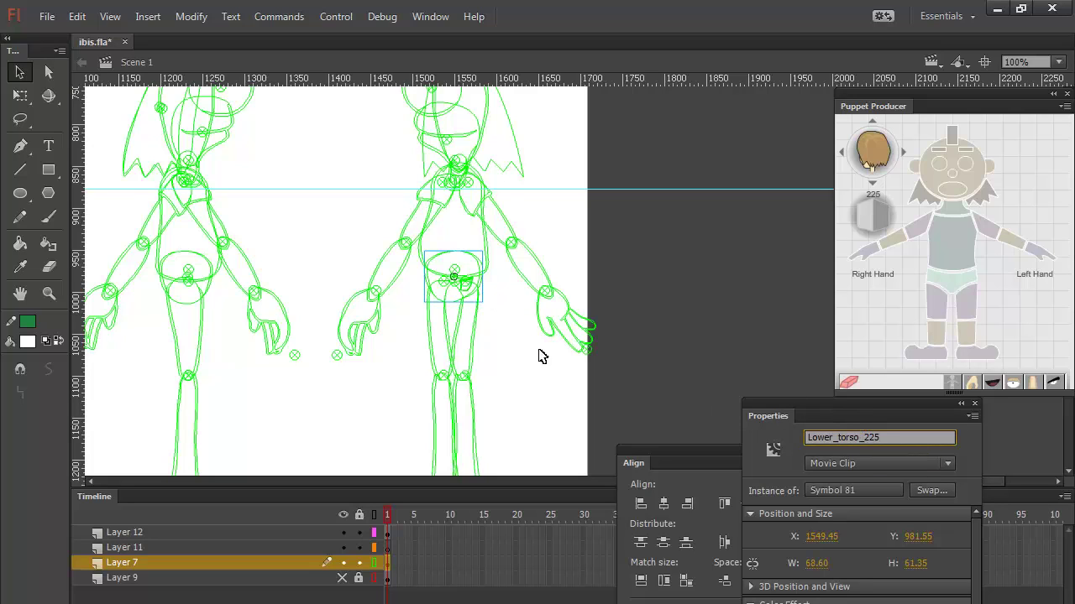
# Rename the back-view figure's right thigh instance to Right_thigh_225
pyautogui.click(432, 322)
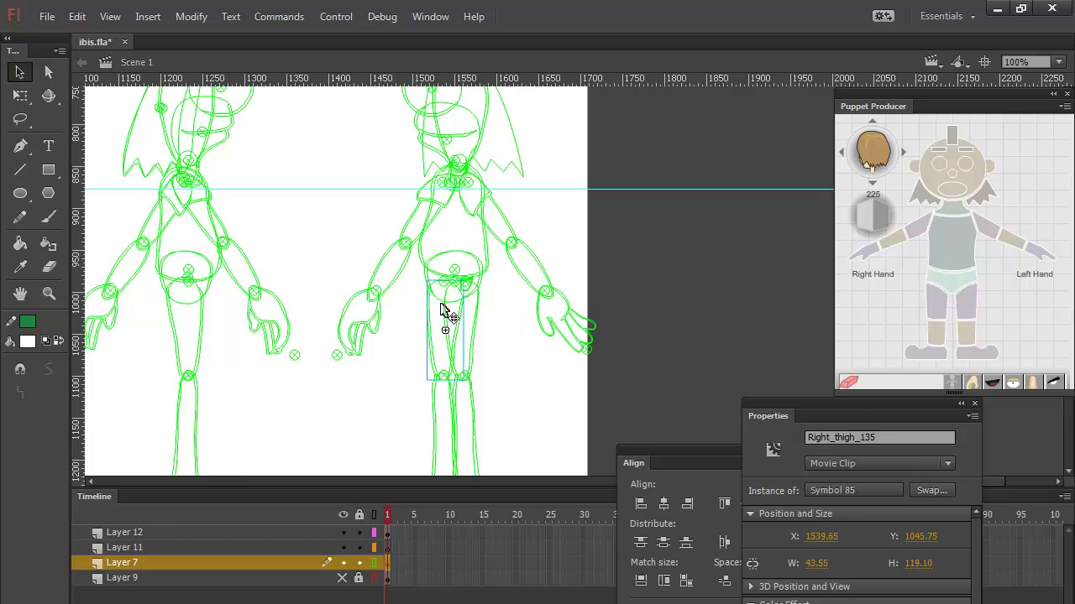
pyautogui.click(443, 283)
pyautogui.click(438, 320)
pyautogui.doubleClick(868, 437)
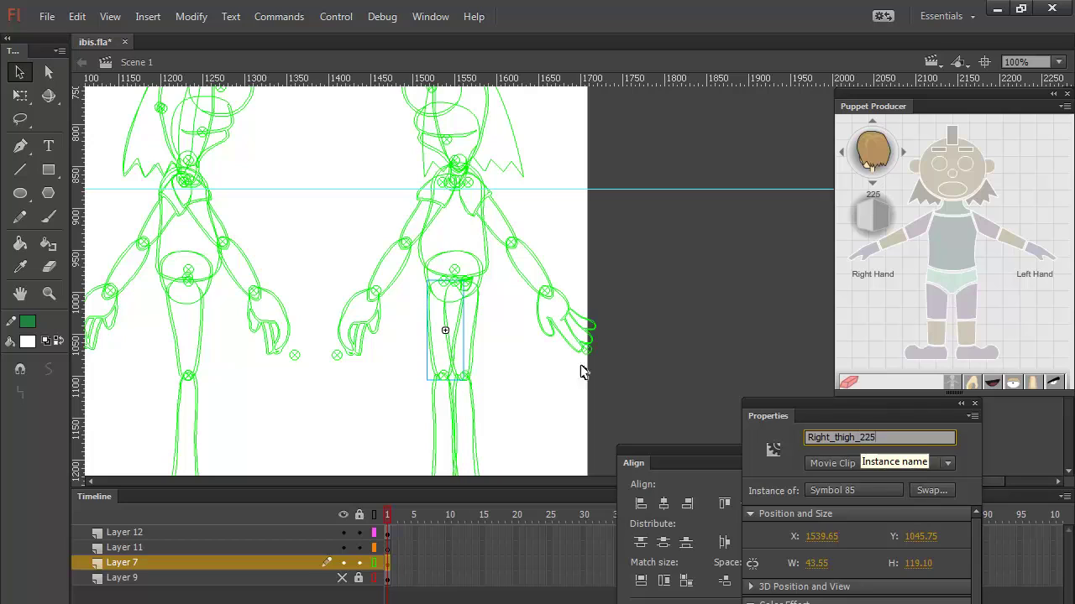
# Check the instance names of the back-view figure's thighs, knee pivots and shanks for the correct angle
pyautogui.click(479, 312)
pyautogui.click(879, 442)
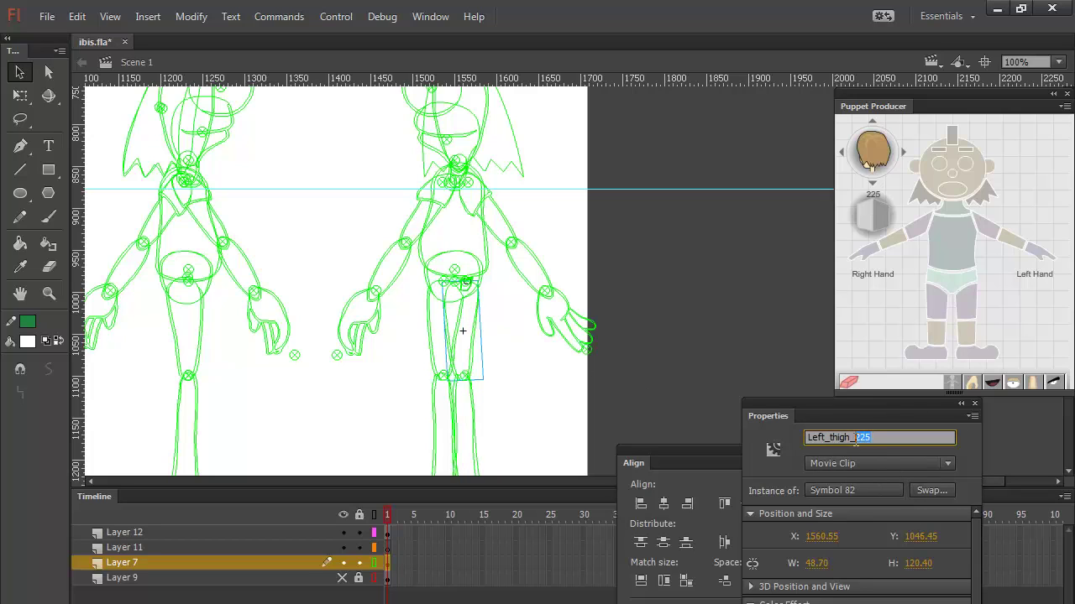
pyautogui.click(445, 378)
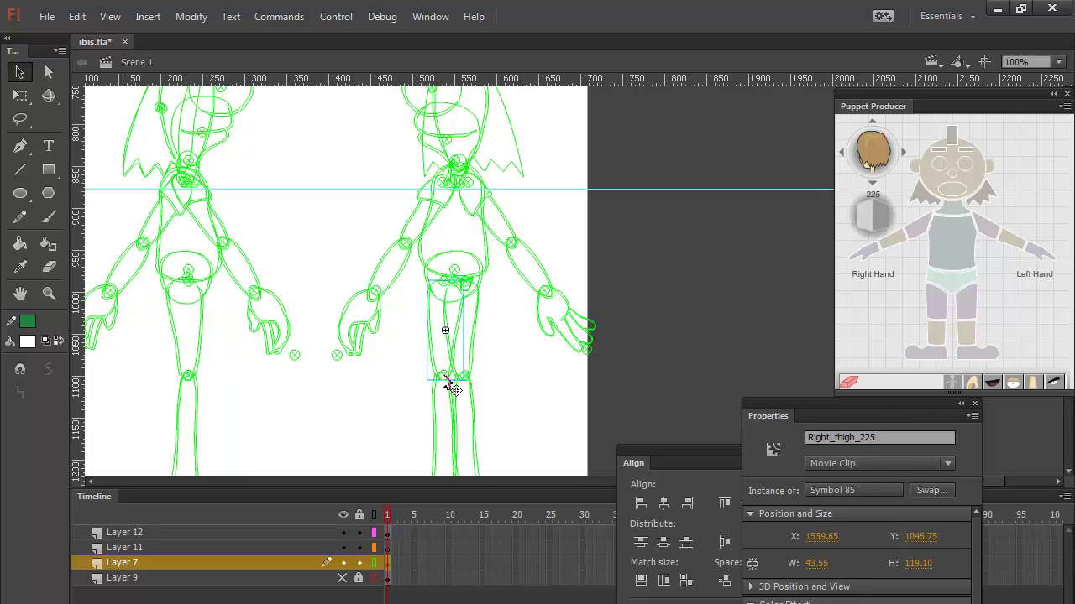
pyautogui.click(444, 376)
pyautogui.click(465, 376)
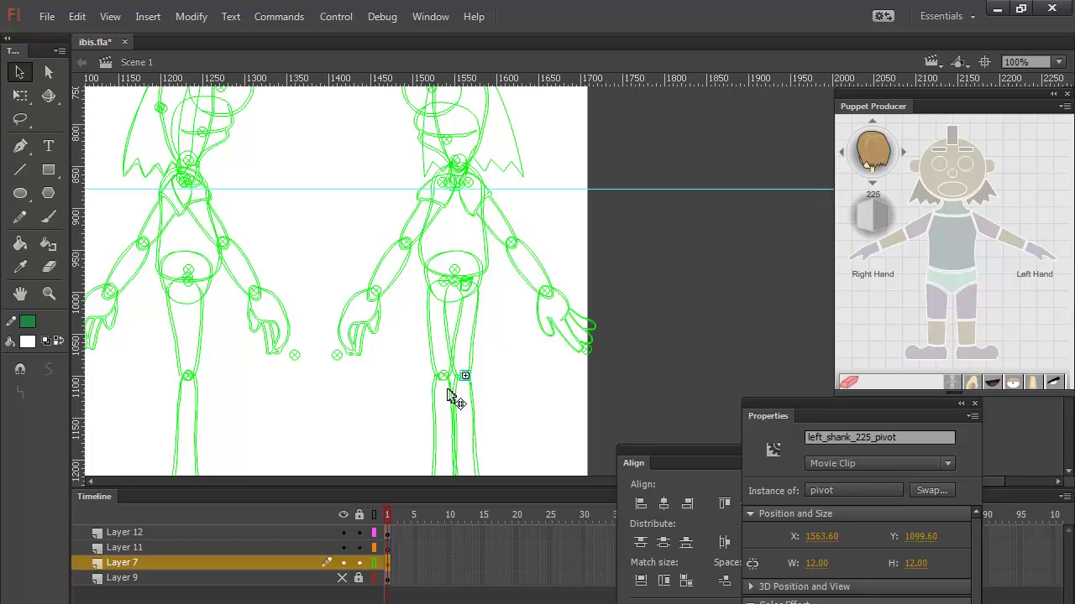
pyautogui.click(449, 391)
pyautogui.click(476, 407)
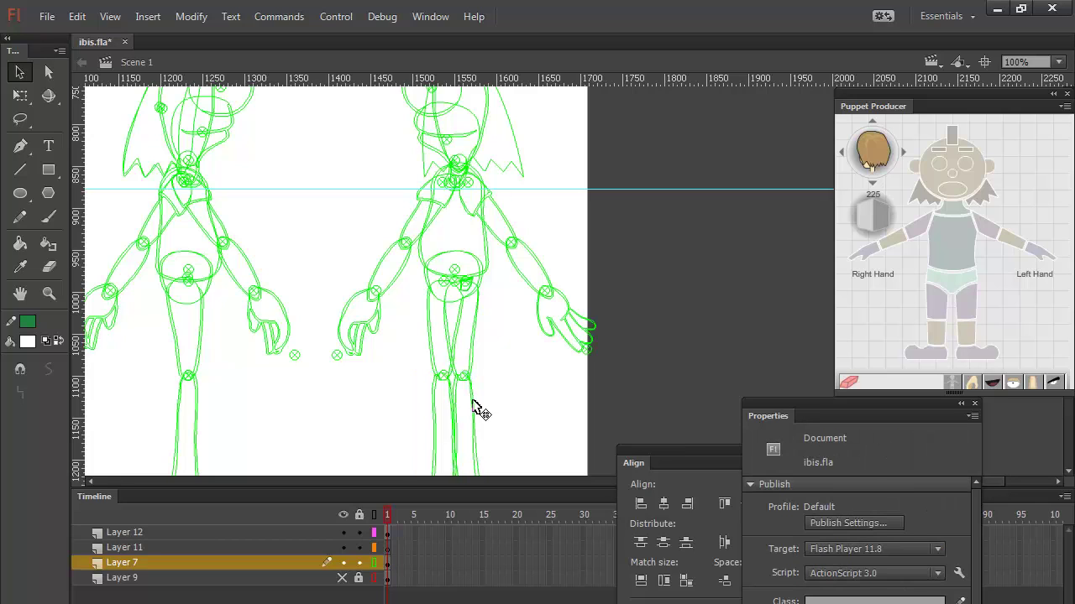
# Rename the back-view figure's upper torso pivot for the 225-degree angle and its upper torso instance to Upper_torso_225
pyautogui.click(479, 409)
pyautogui.click(453, 290)
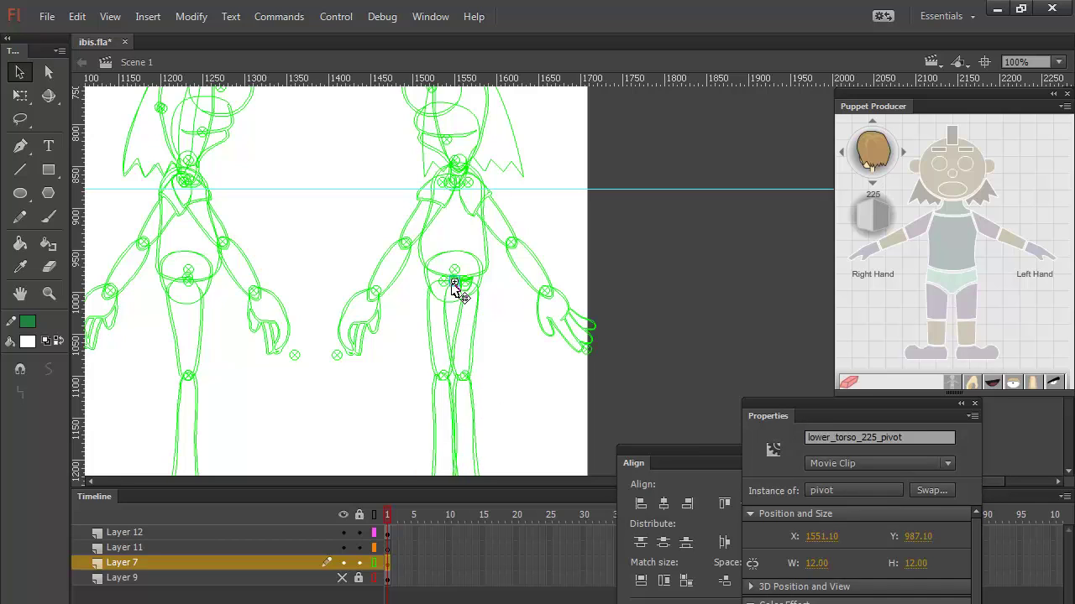
pyautogui.click(444, 281)
pyautogui.click(469, 283)
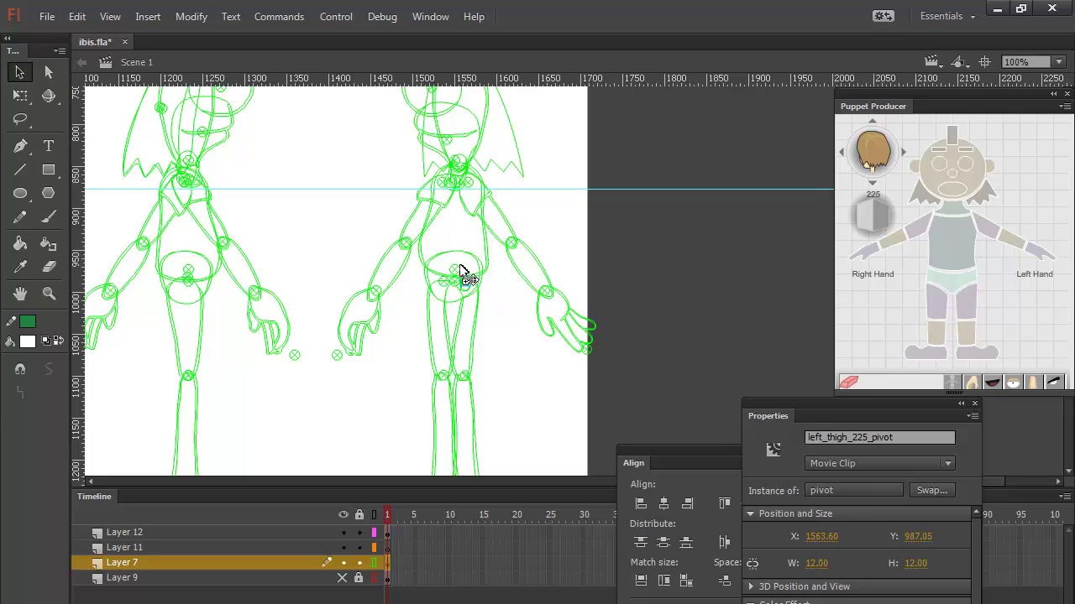
pyautogui.click(456, 269)
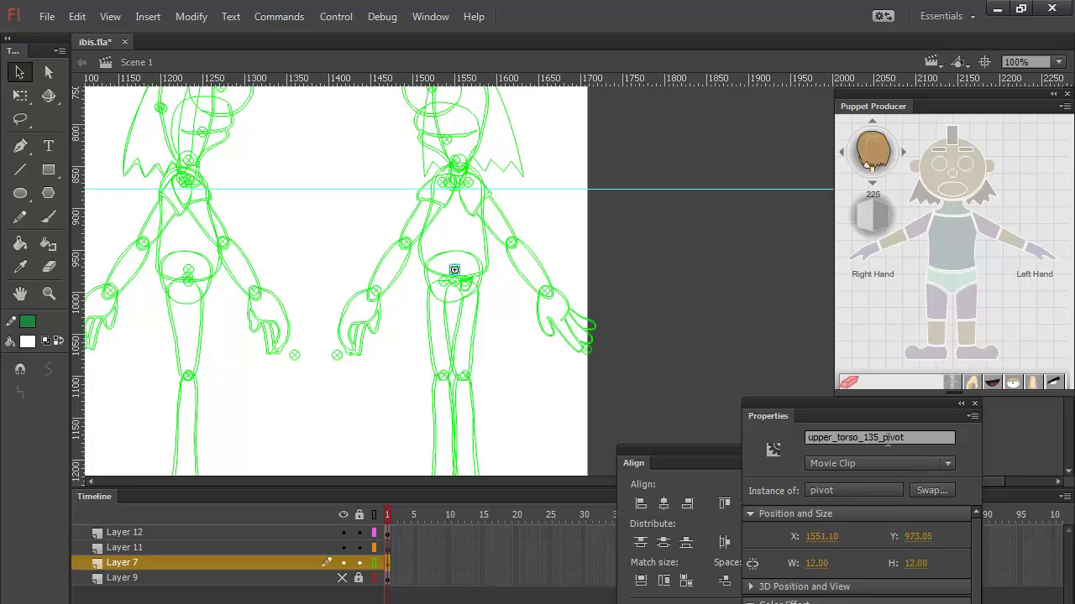
pyautogui.moveTo(876, 437); pyautogui.dragTo(866, 435)
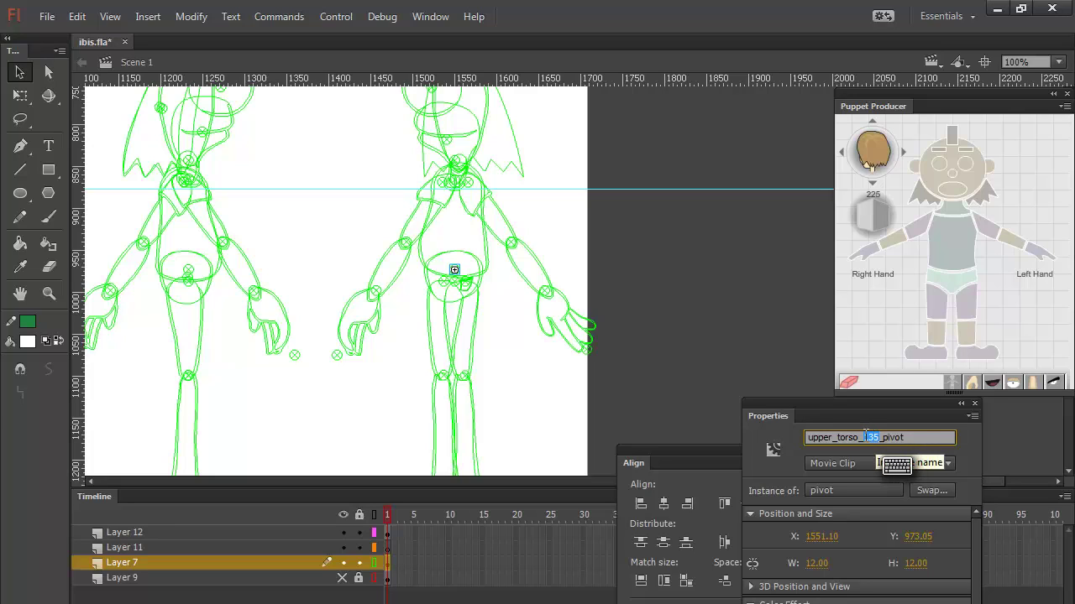
pyautogui.click(487, 269)
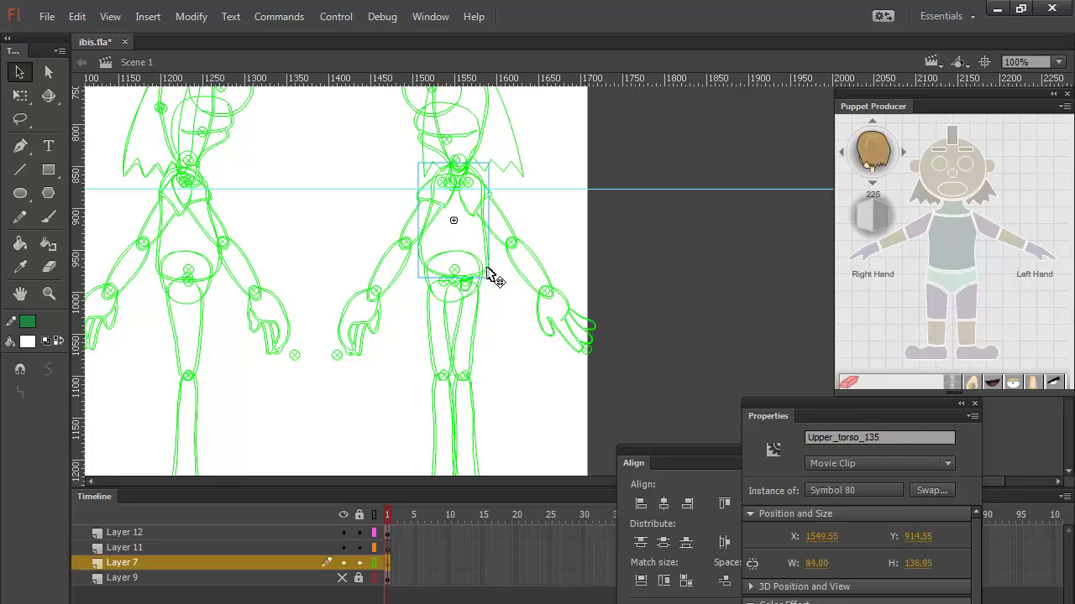
pyautogui.moveTo(878, 437); pyautogui.dragTo(863, 437)
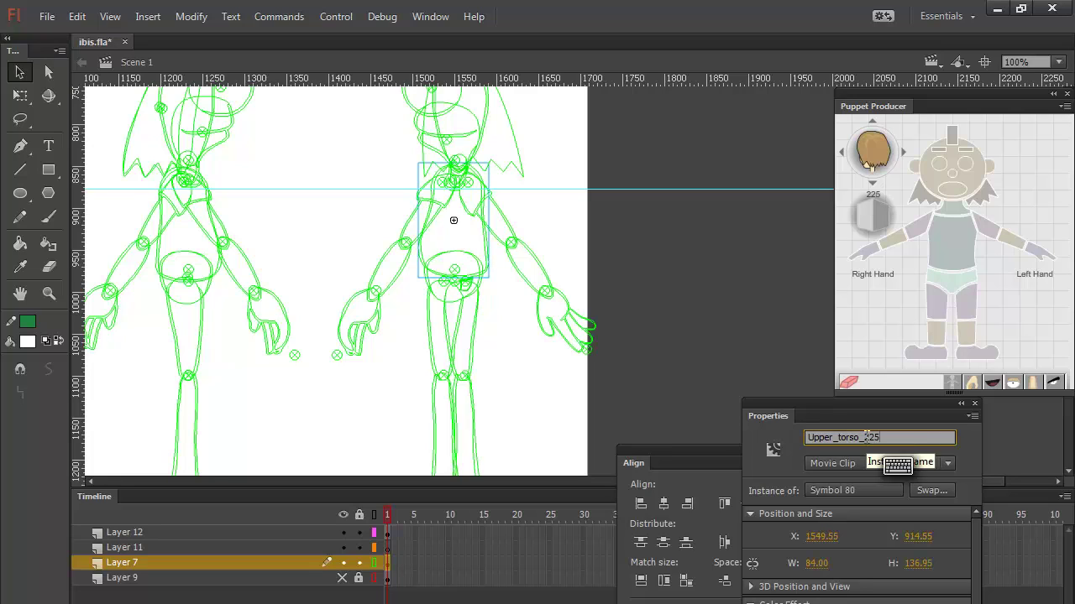
pyautogui.write('225')
# Rename the back-view figure's left forearm instance to Left_forearm_225 and its elbow pivot to left_forearm_225_pivot
pyautogui.click(586, 350)
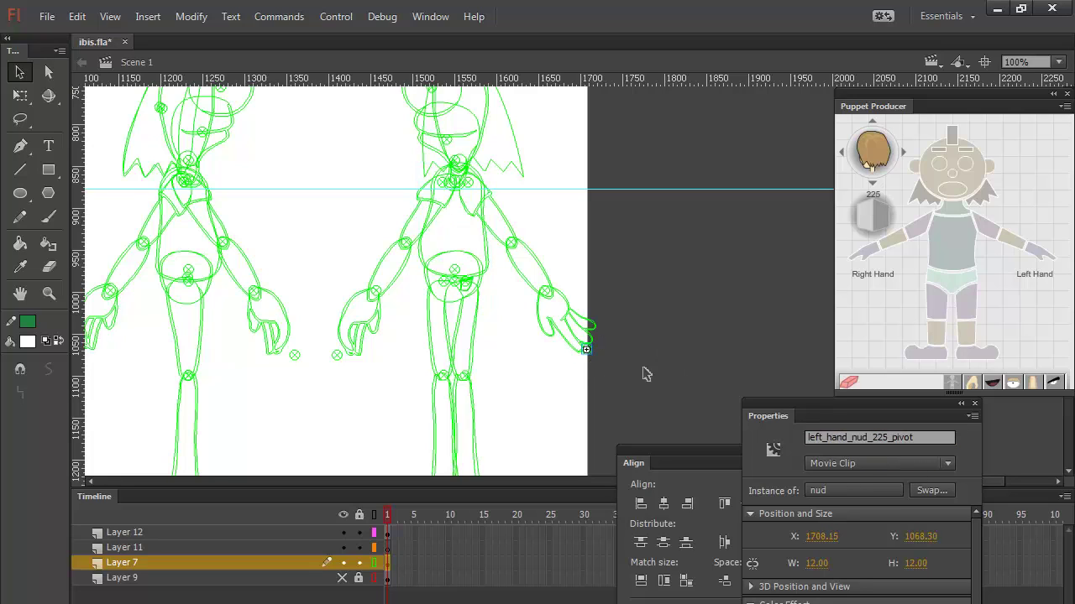
pyautogui.click(546, 292)
pyautogui.click(562, 305)
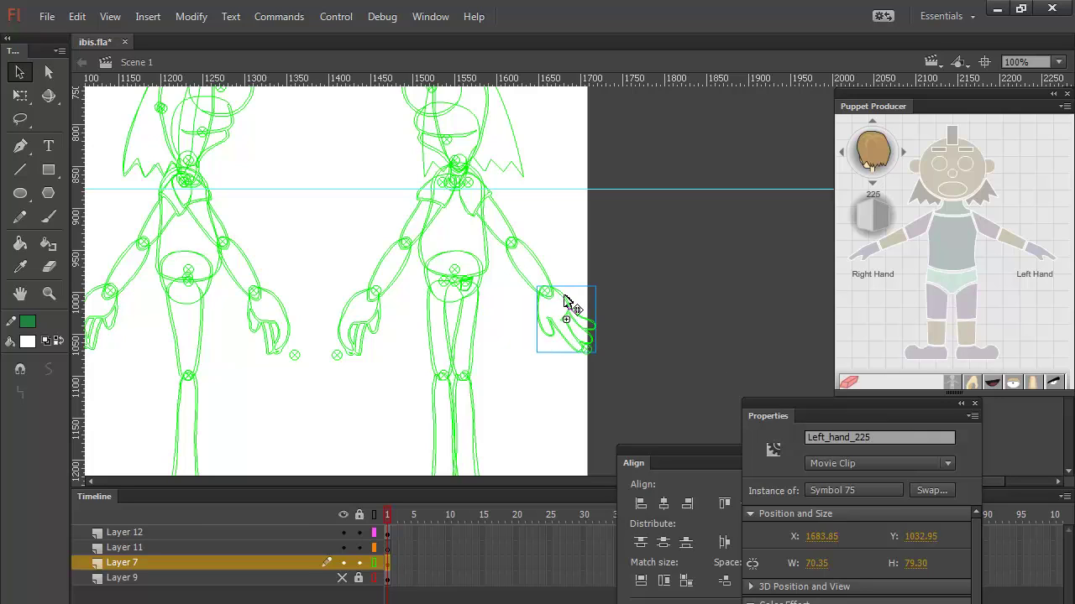
pyautogui.click(548, 273)
pyautogui.moveTo(899, 443); pyautogui.dragTo(866, 439)
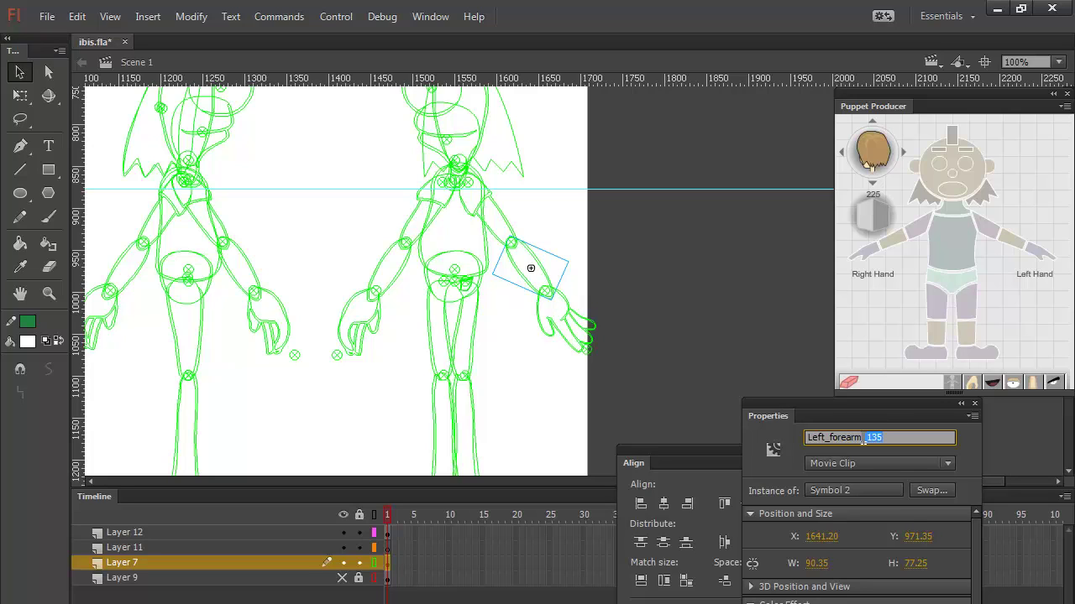
pyautogui.write('225')
pyautogui.click(510, 243)
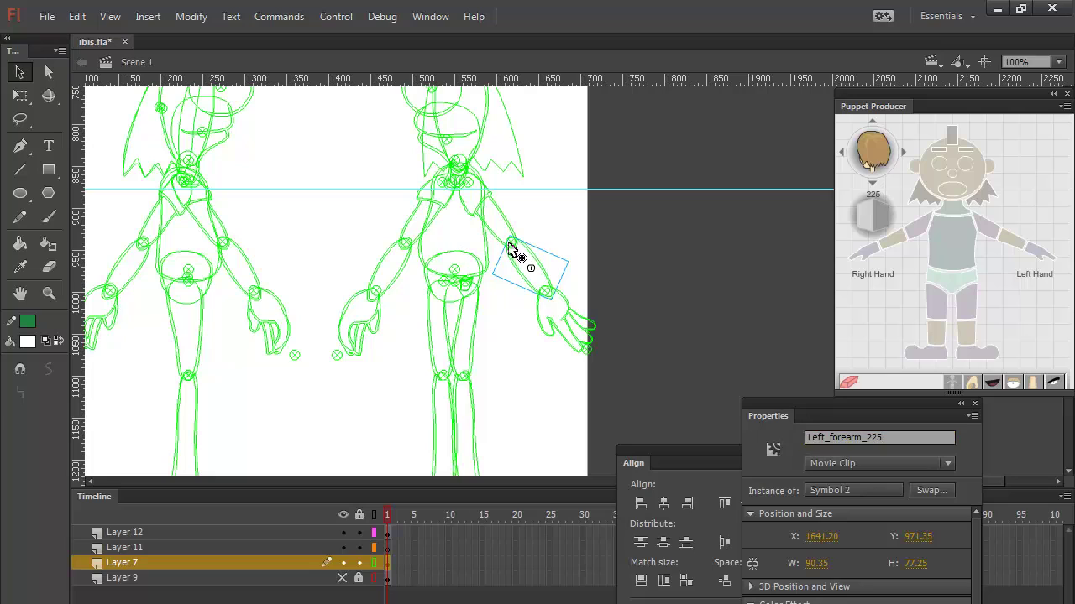
pyautogui.moveTo(880, 440); pyautogui.dragTo(871, 438)
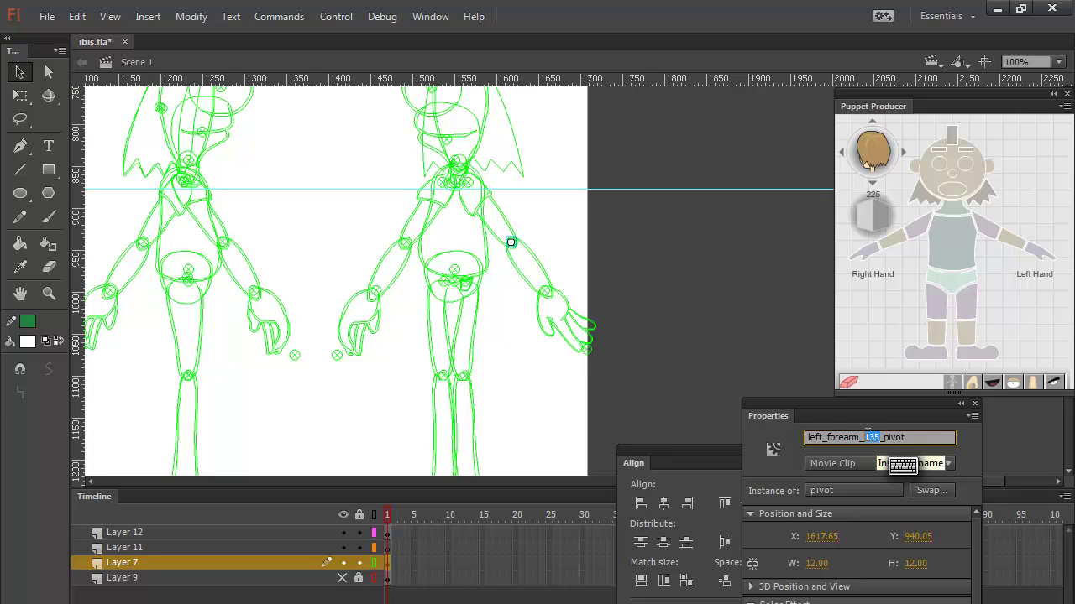
pyautogui.write('225')
# Rename the back-view figure's left upper arm instance to Left_arm_225 and its shoulder pivot to left_arm_225_pivot
pyautogui.click(504, 237)
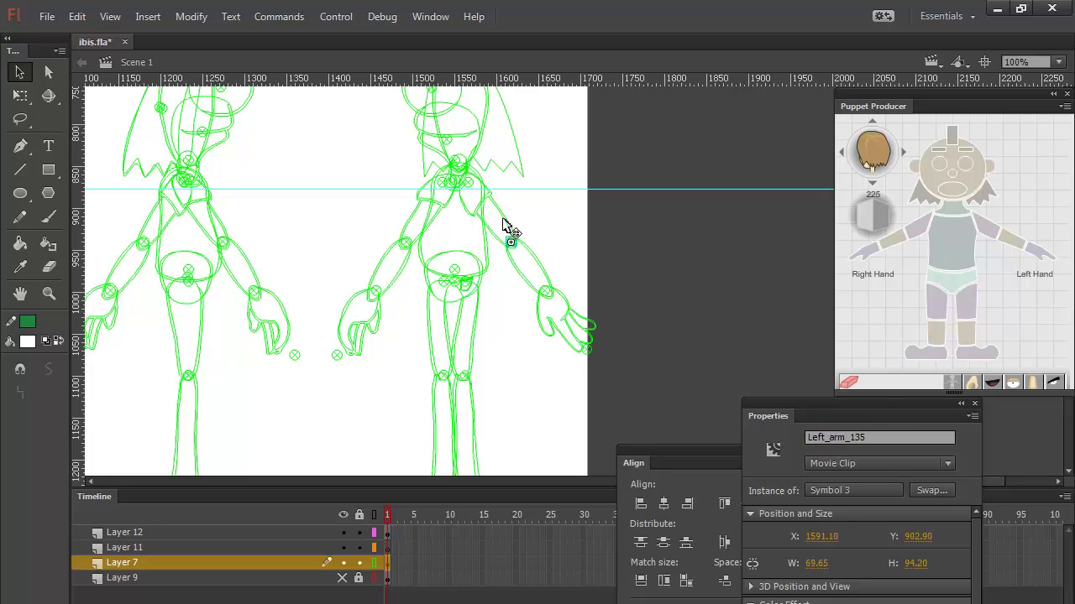
pyautogui.moveTo(866, 440); pyautogui.dragTo(852, 439)
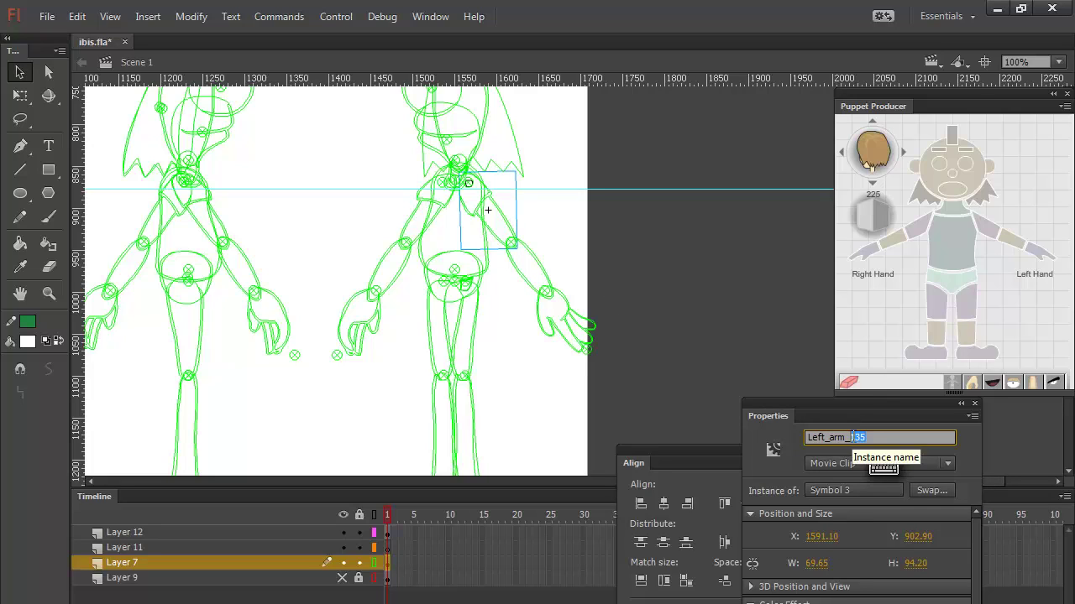
pyautogui.write('225')
pyautogui.click(469, 183)
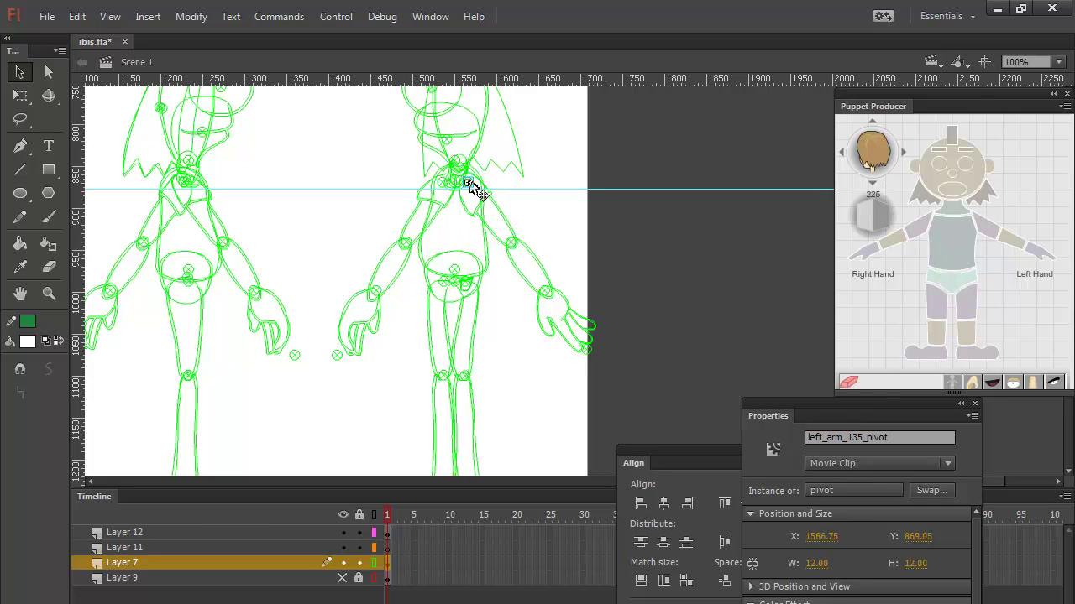
pyautogui.moveTo(863, 436); pyautogui.dragTo(847, 437)
pyautogui.write('225')
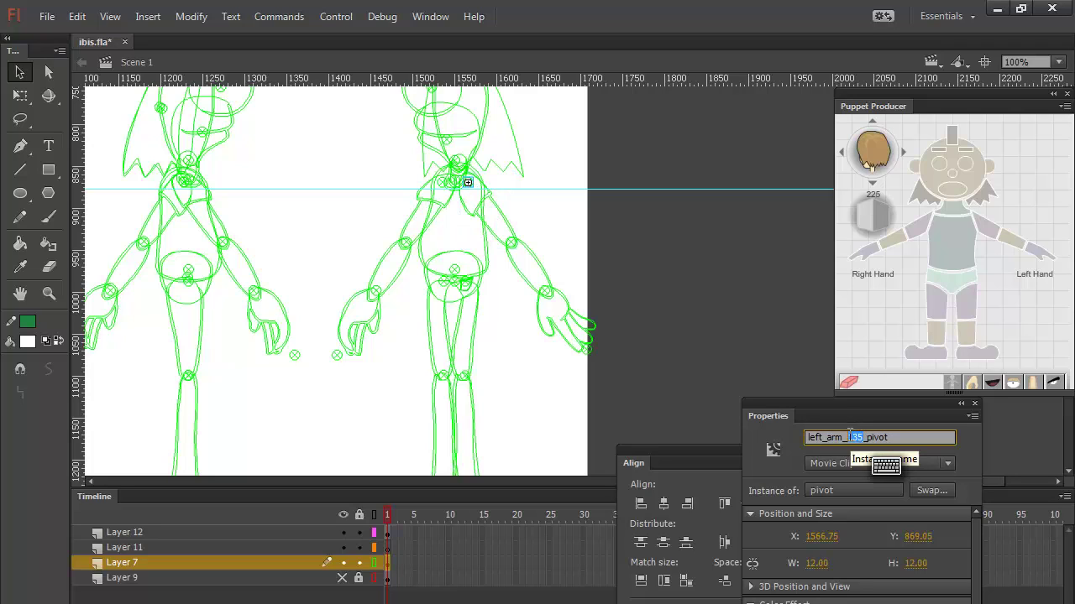
# Check the instance names of the back-view figure's left arm, forearm, hand and their pivots for the correct angle
pyautogui.click(509, 230)
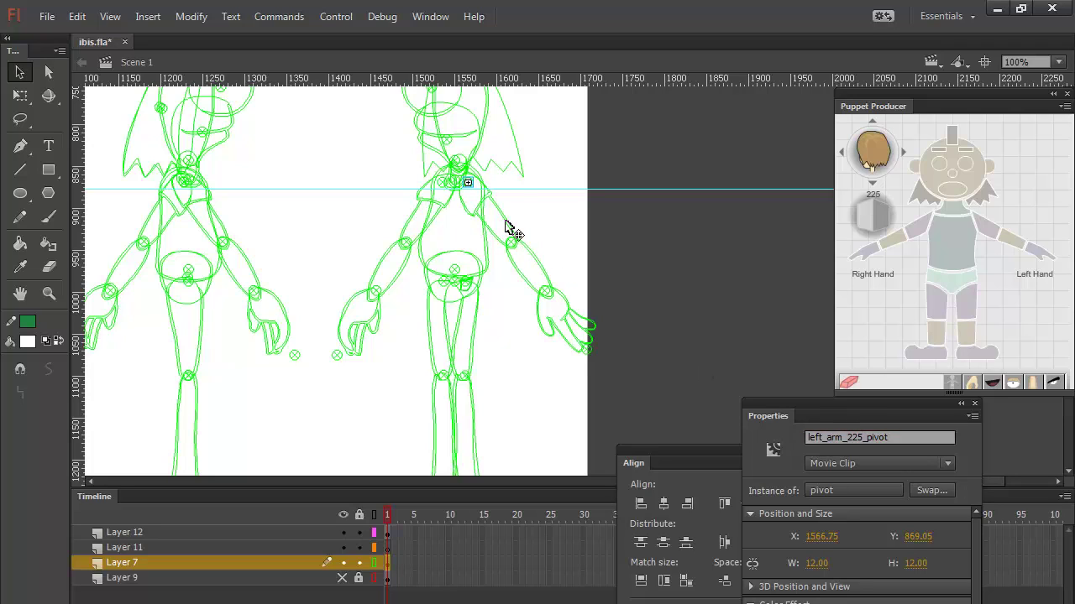
pyautogui.click(865, 436)
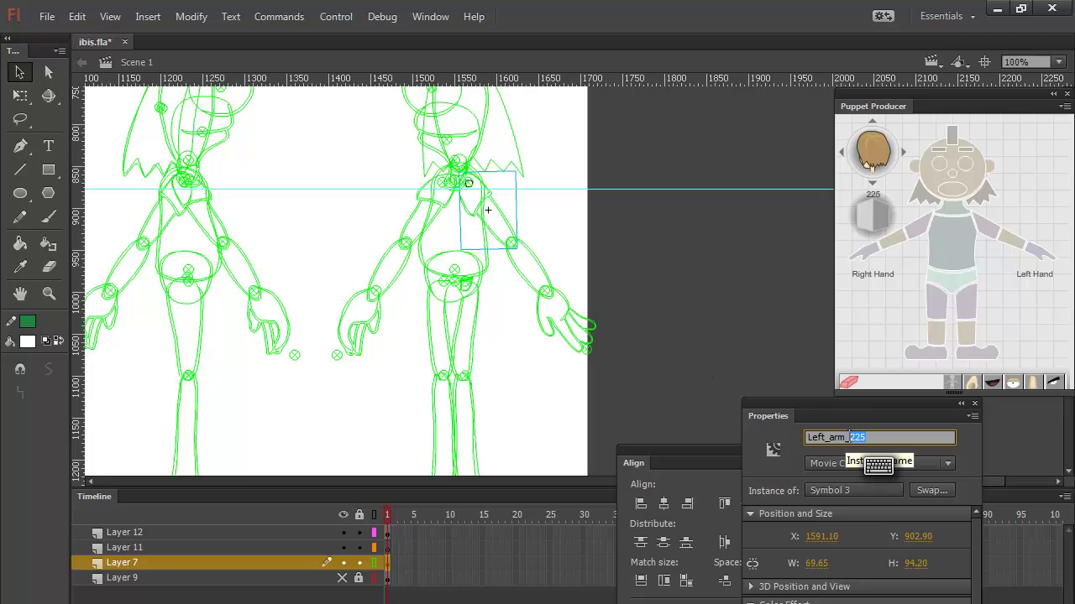
pyautogui.click(510, 227)
pyautogui.click(529, 255)
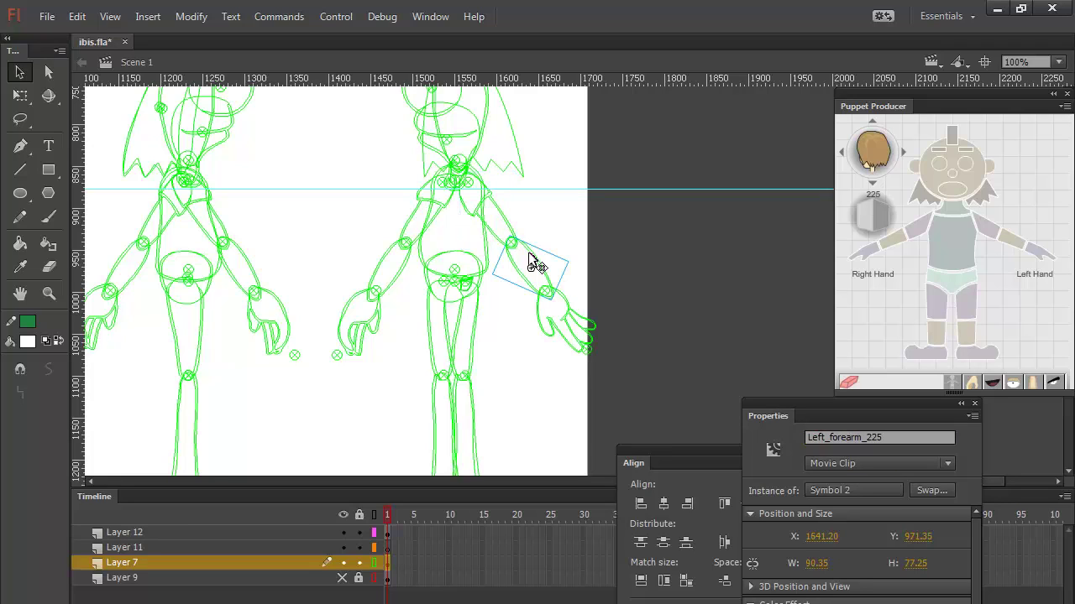
pyautogui.click(569, 308)
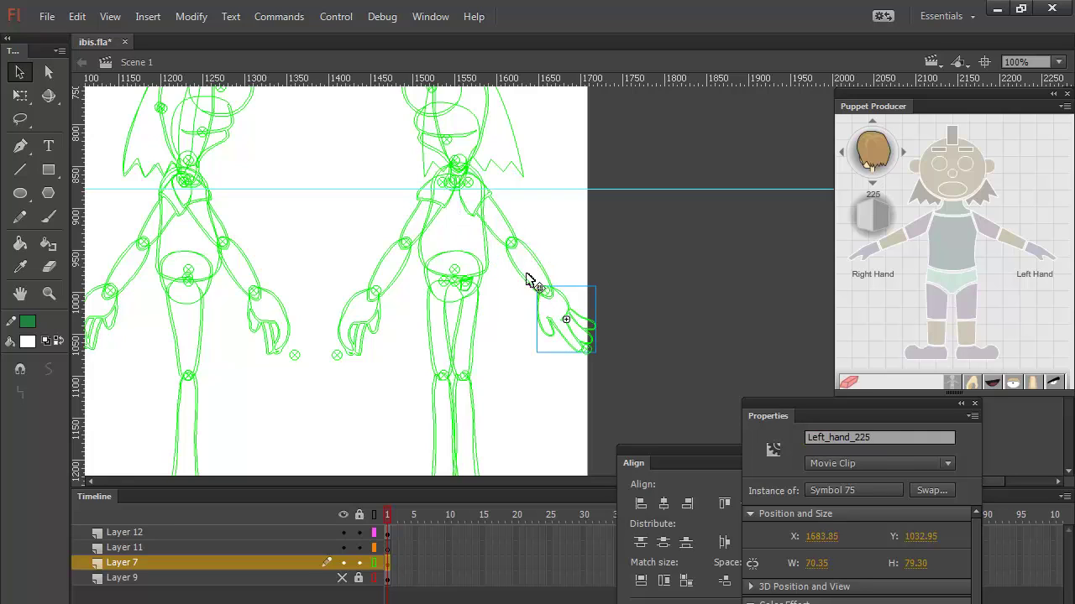
pyautogui.click(470, 182)
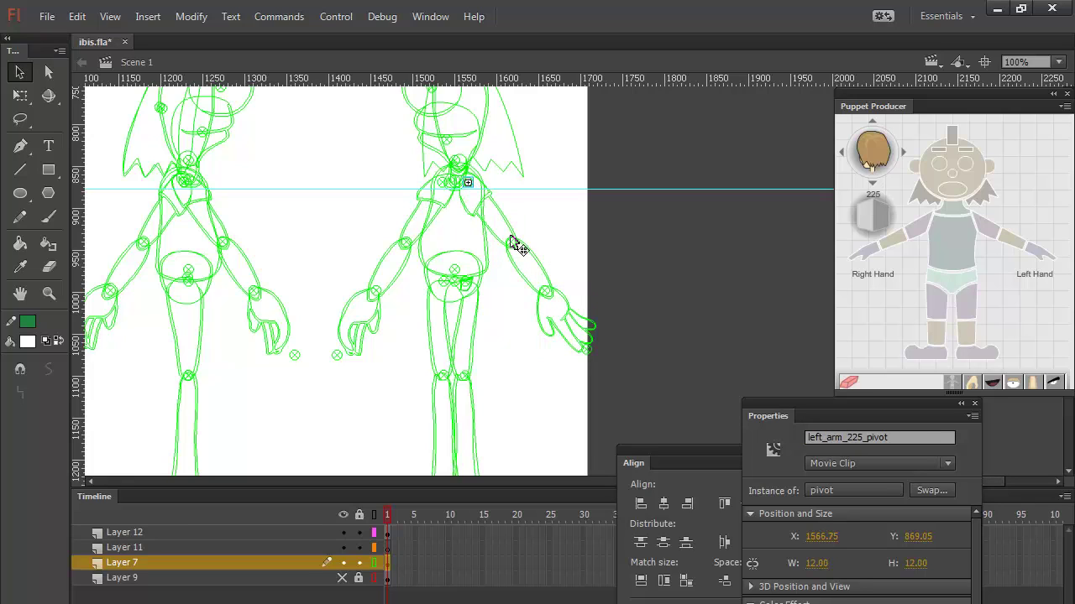
pyautogui.click(547, 294)
pyautogui.click(555, 303)
pyautogui.click(570, 309)
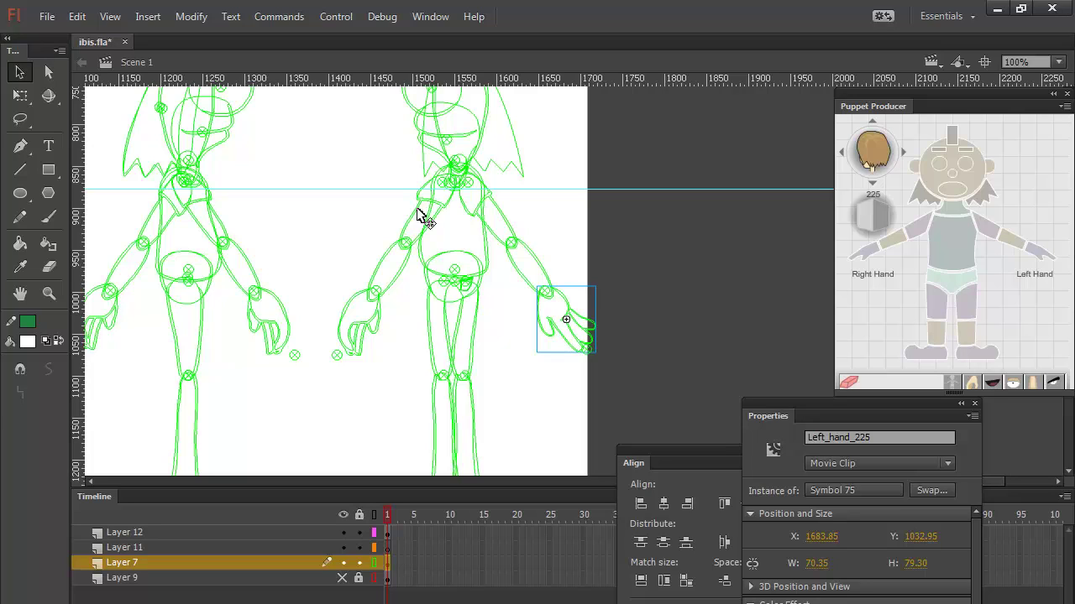
# Rename the back-view figure's right shoulder pivot to right_arm_225_pivot and its upper arm instance to Right_arm_225
pyautogui.click(443, 183)
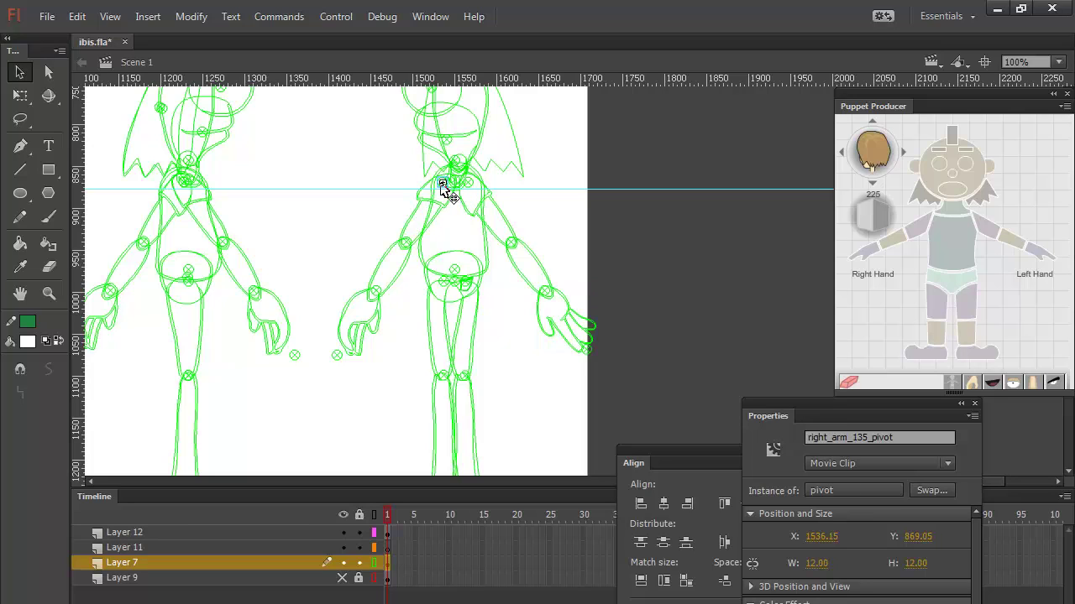
pyautogui.click(867, 443)
pyautogui.moveTo(867, 442); pyautogui.dragTo(853, 440)
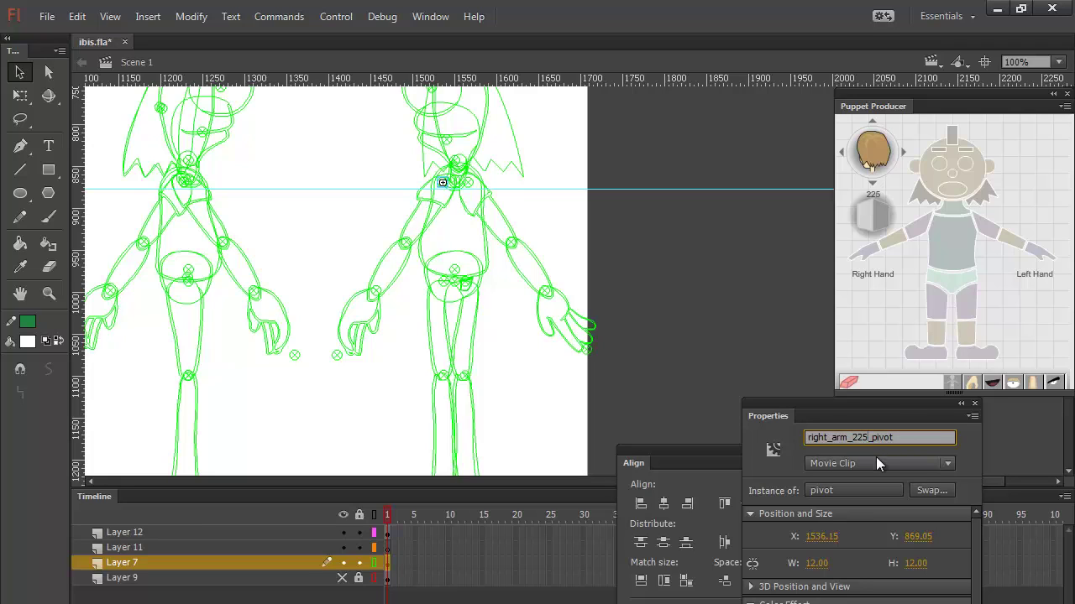
pyautogui.click(426, 208)
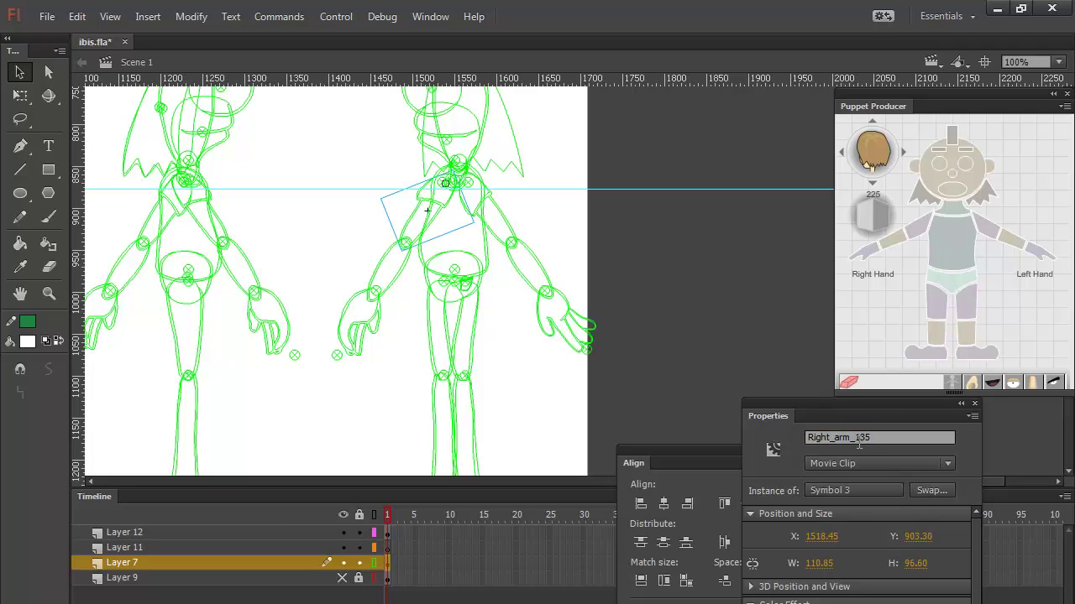
pyautogui.moveTo(871, 440); pyautogui.dragTo(857, 438)
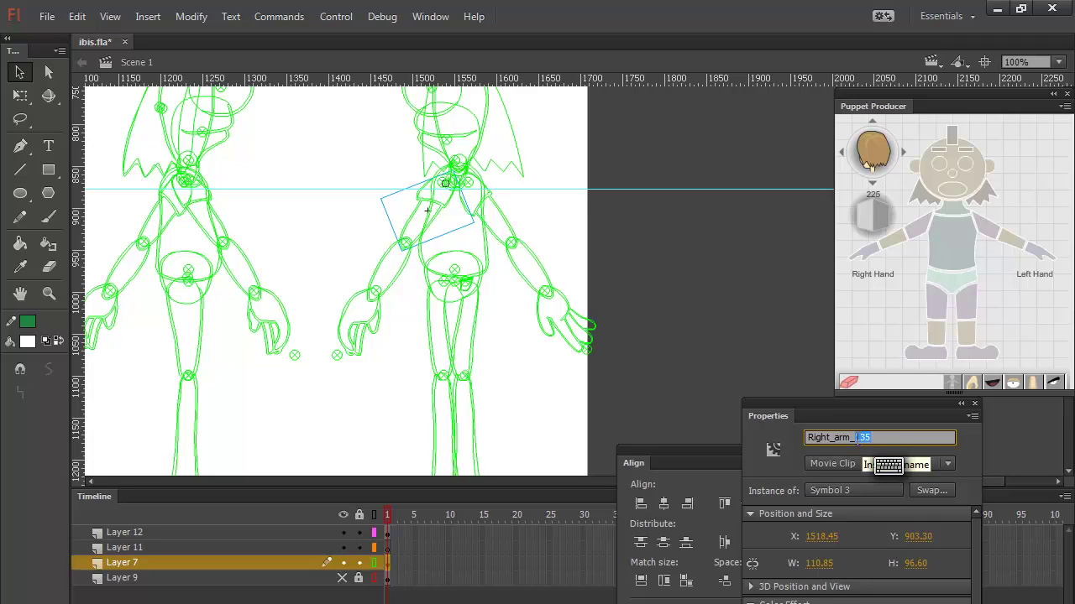
pyautogui.write('225')
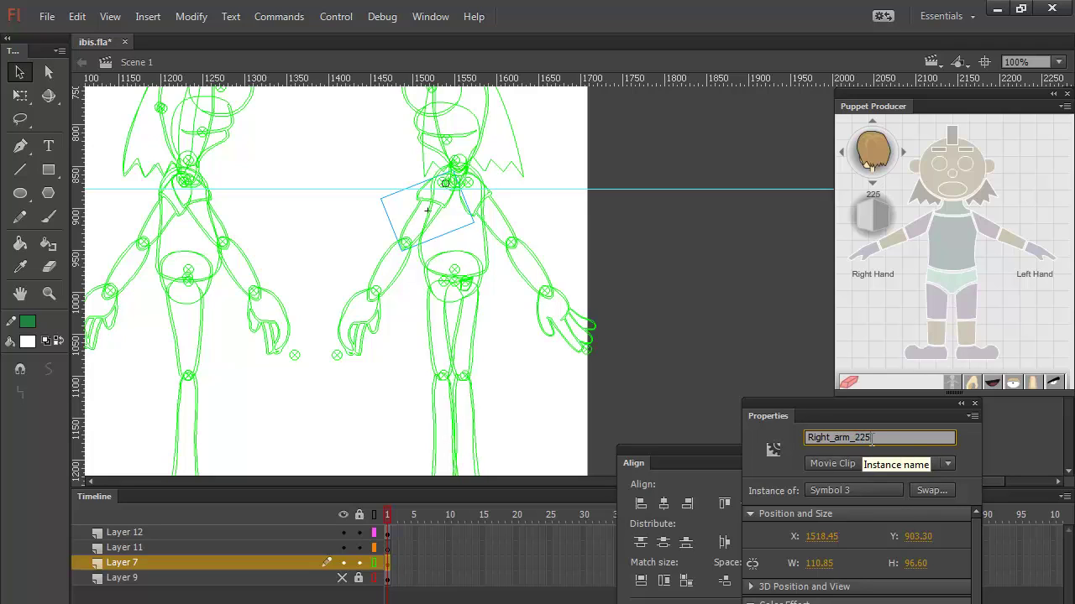
# Rename the back-view figure's right elbow pivot to right_forearm_225_pivot and its forearm instance to Right_forearm_225
pyautogui.click(403, 243)
pyautogui.click(886, 438)
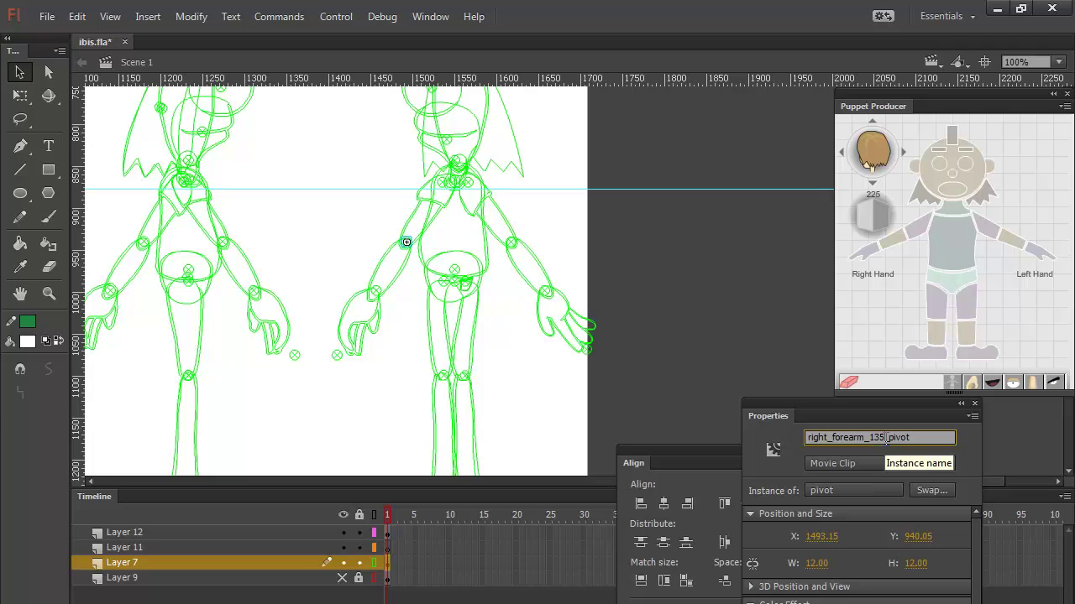
pyautogui.moveTo(886, 437); pyautogui.dragTo(871, 437)
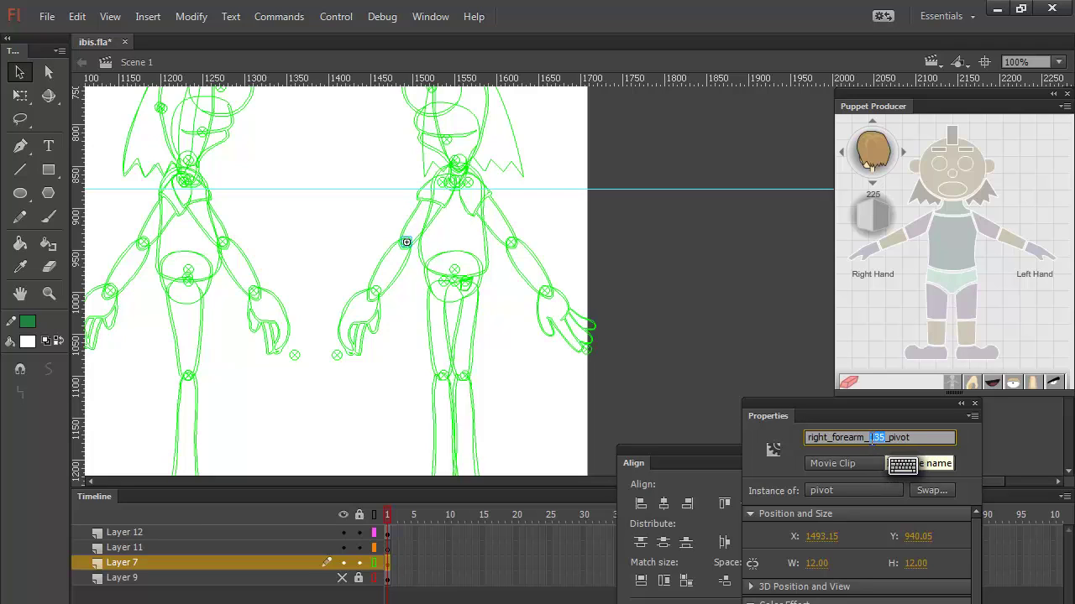
pyautogui.write('225')
pyautogui.click(410, 266)
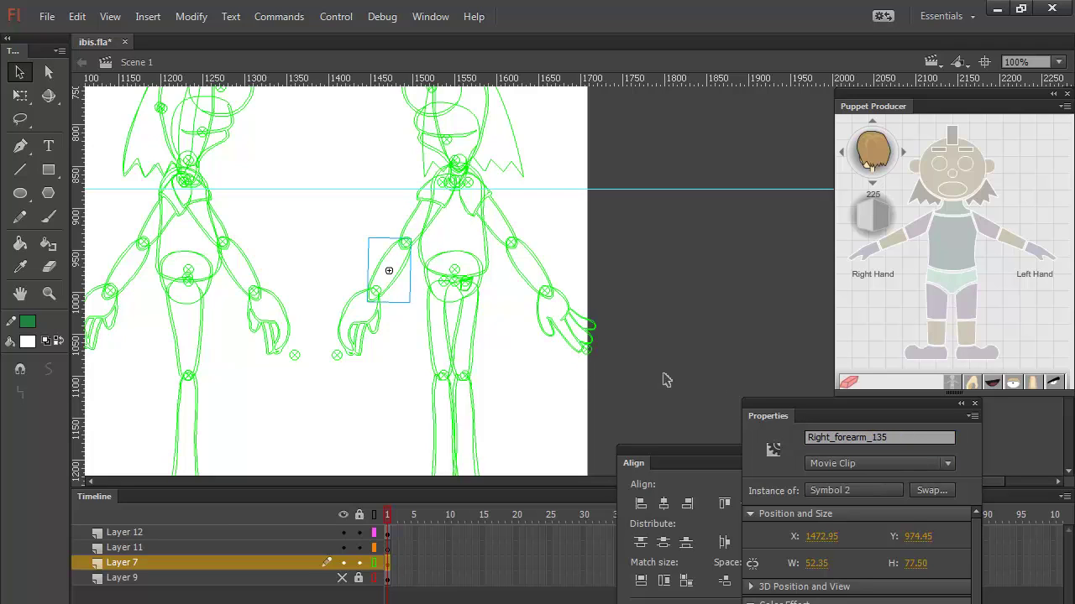
pyautogui.moveTo(890, 437); pyautogui.dragTo(873, 436)
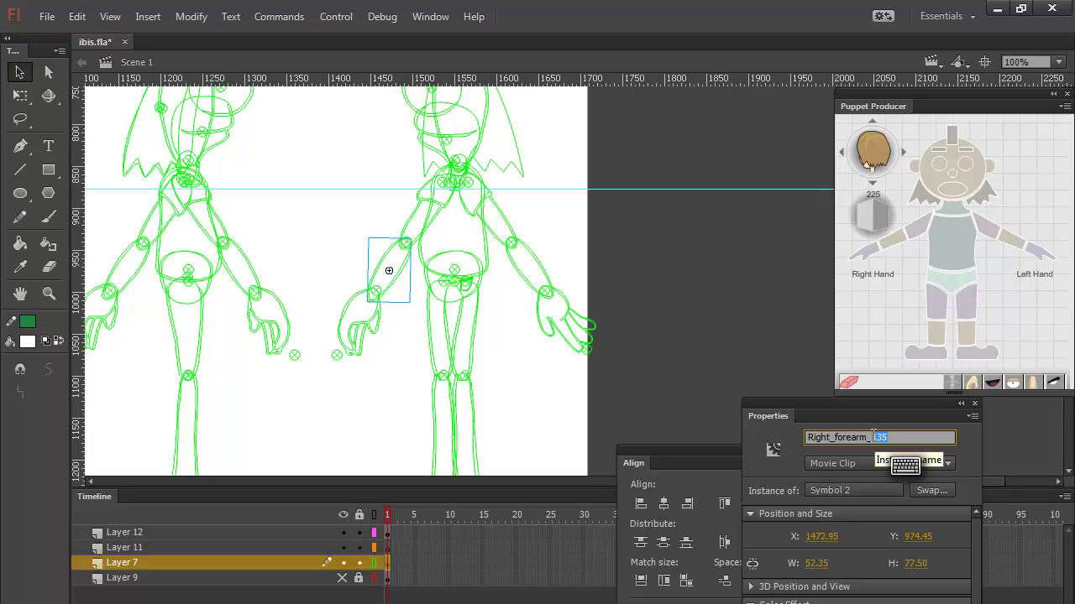
pyautogui.write('225')
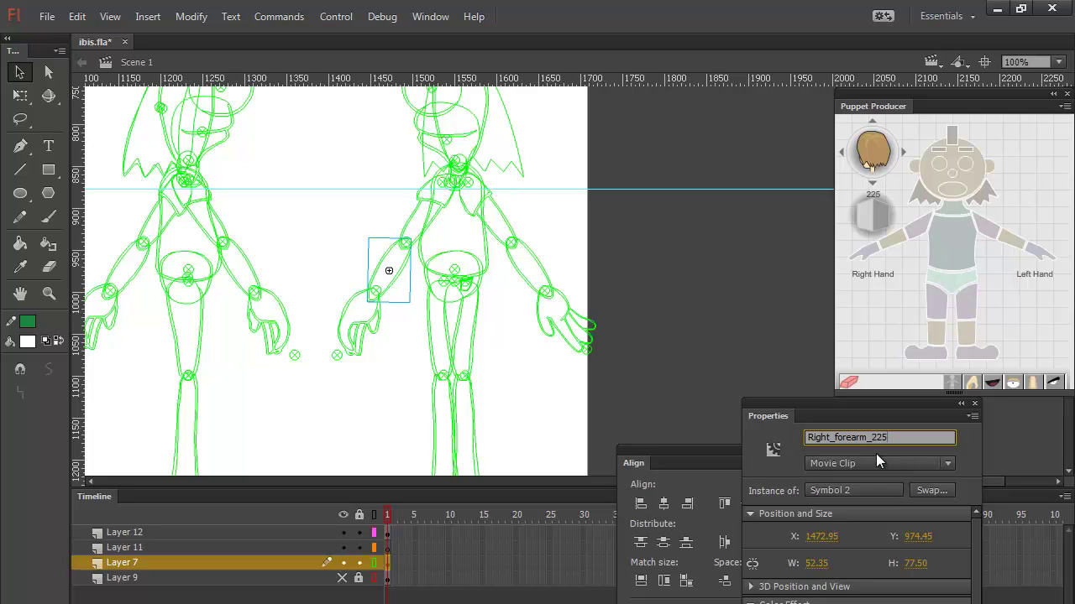
# Check the instance names of the back-view figure's right wrist pivot, right hand and hand nud pivot for the correct angle
pyautogui.click(376, 291)
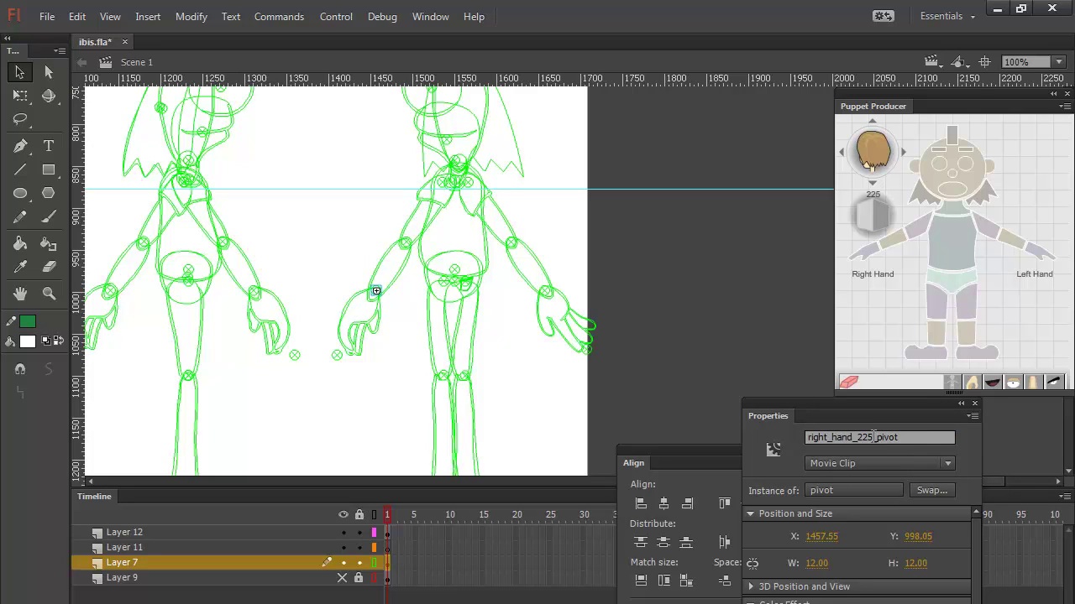
pyautogui.moveTo(873, 437); pyautogui.dragTo(861, 438)
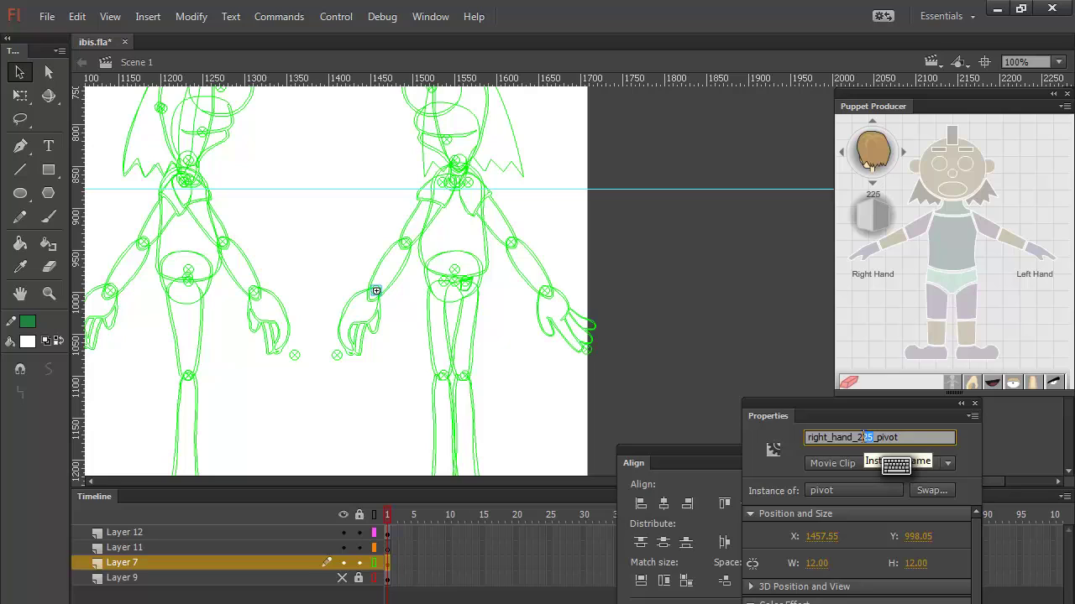
pyautogui.click(376, 320)
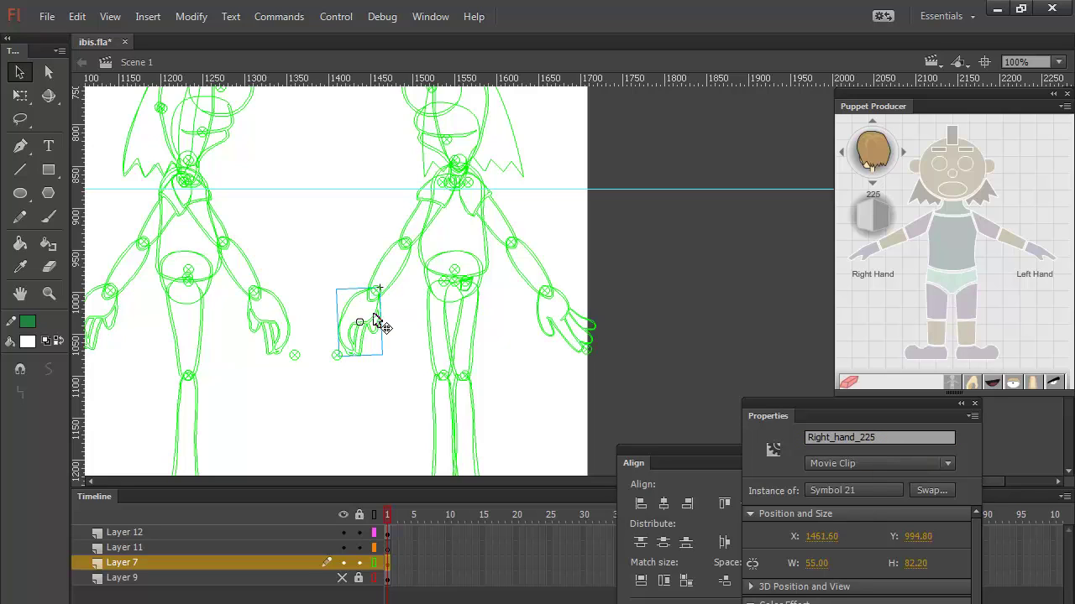
pyautogui.click(339, 357)
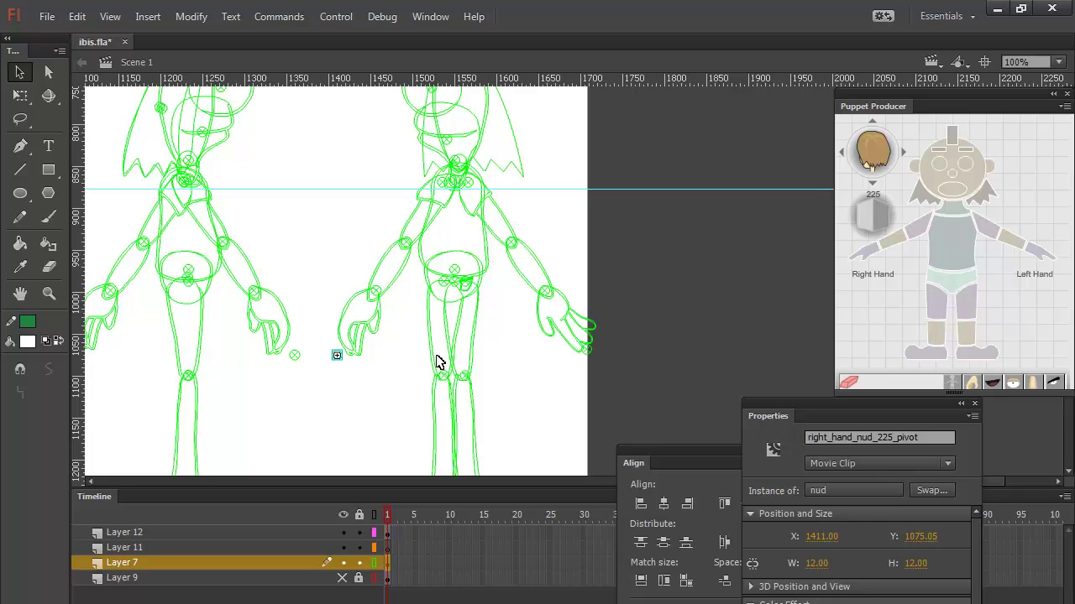
# Check the instance names of the back-view figure's right hand, right arm, upper torso and the right arm pivots for the correct angle
pyautogui.click(379, 297)
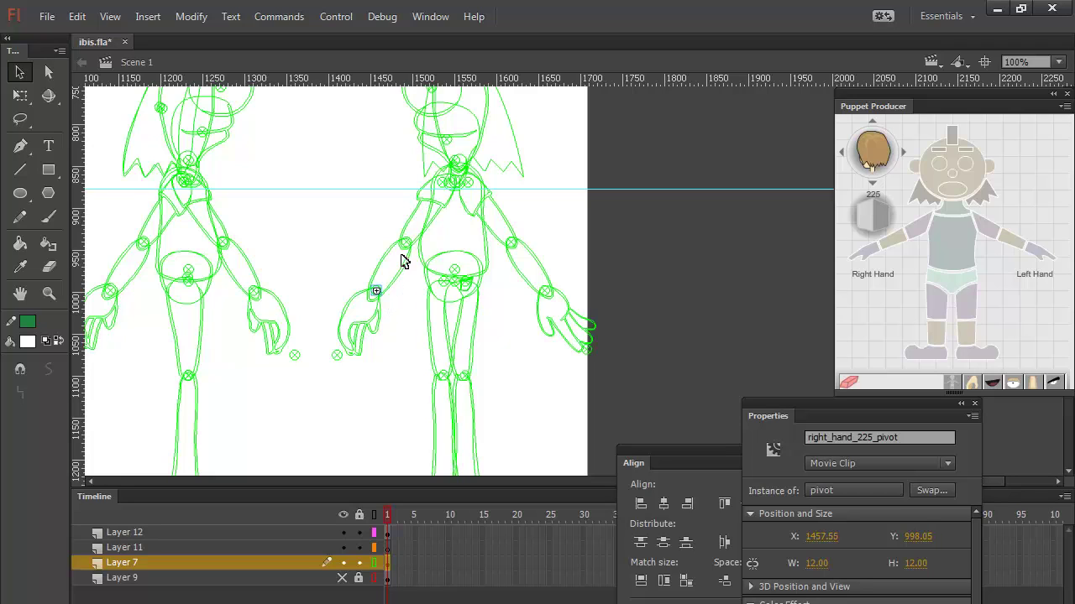
pyautogui.click(406, 246)
pyautogui.click(378, 313)
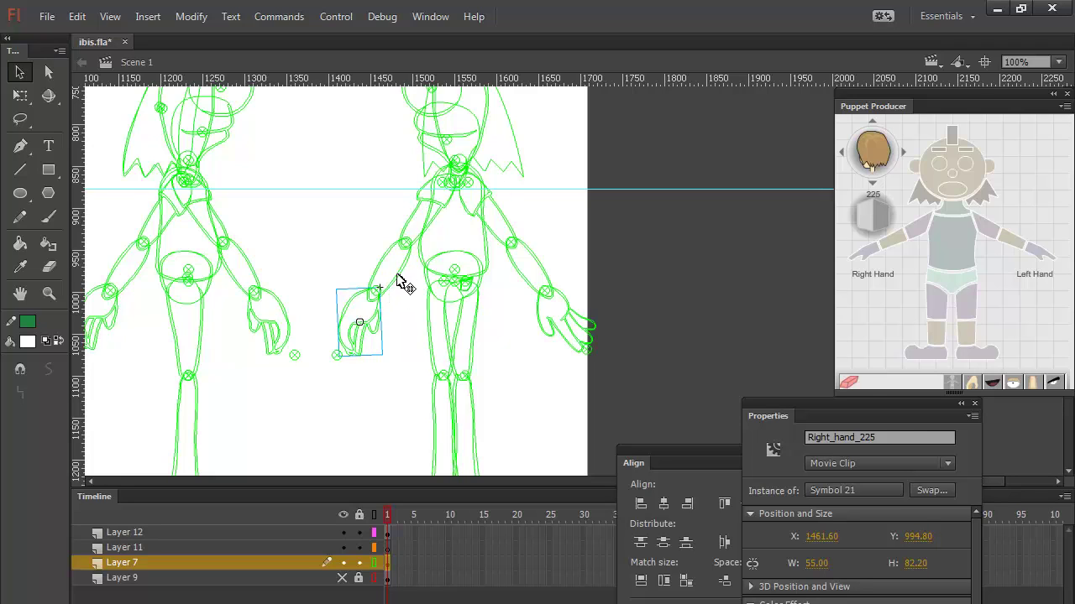
pyautogui.click(402, 284)
pyautogui.click(421, 241)
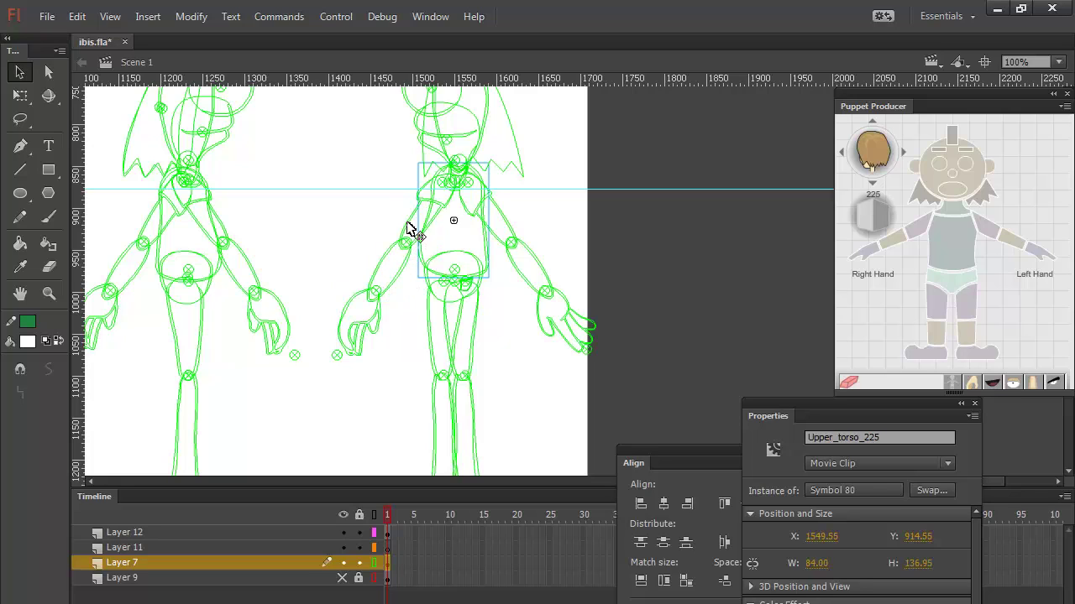
pyautogui.click(411, 226)
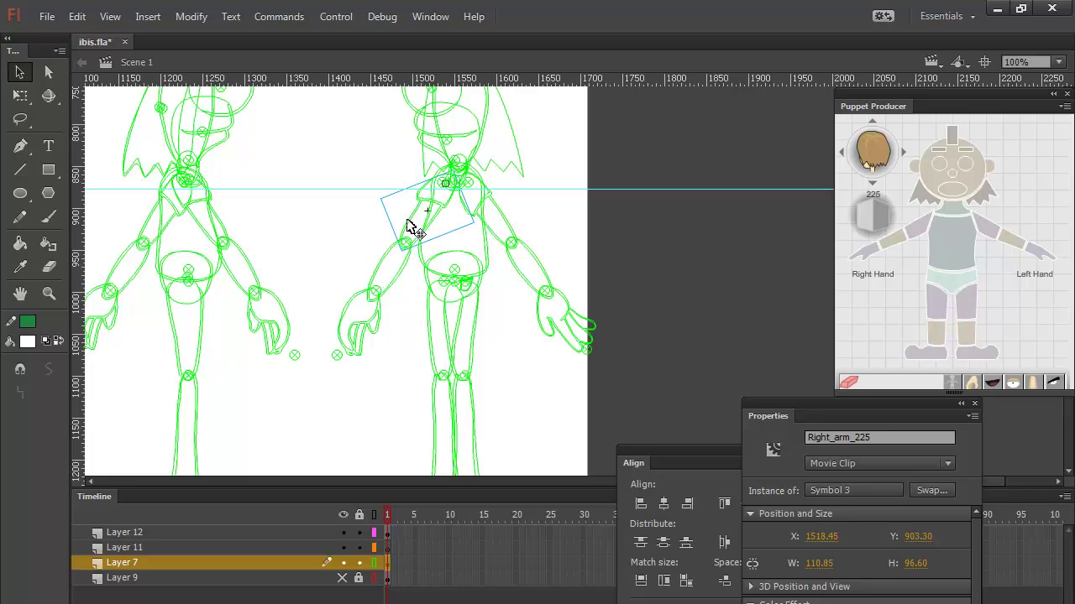
pyautogui.click(442, 183)
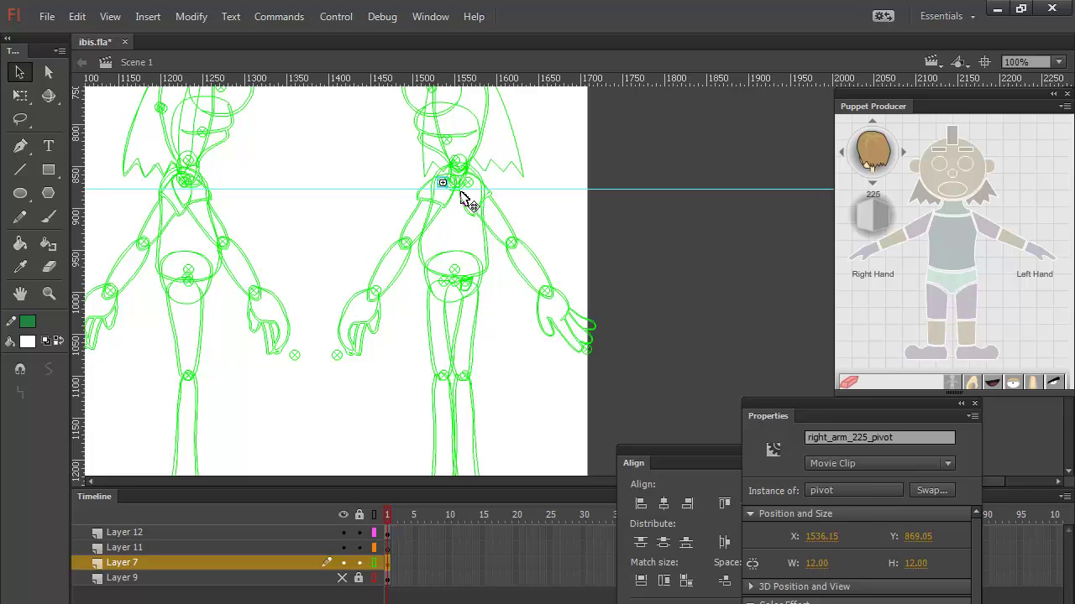
# Rename the back-view figure's neck pivot to neck_225_pivot and its neck instance to Neck_225
pyautogui.hotkey('ctrl', '=')
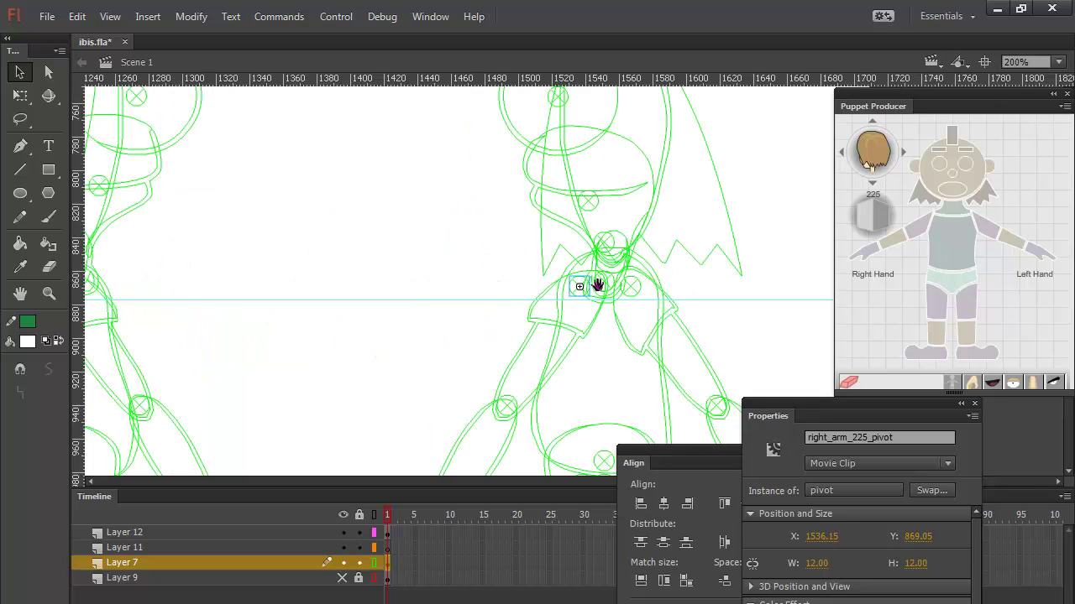
pyautogui.moveTo(591, 283); pyautogui.dragTo(495, 269)
pyautogui.click(438, 268)
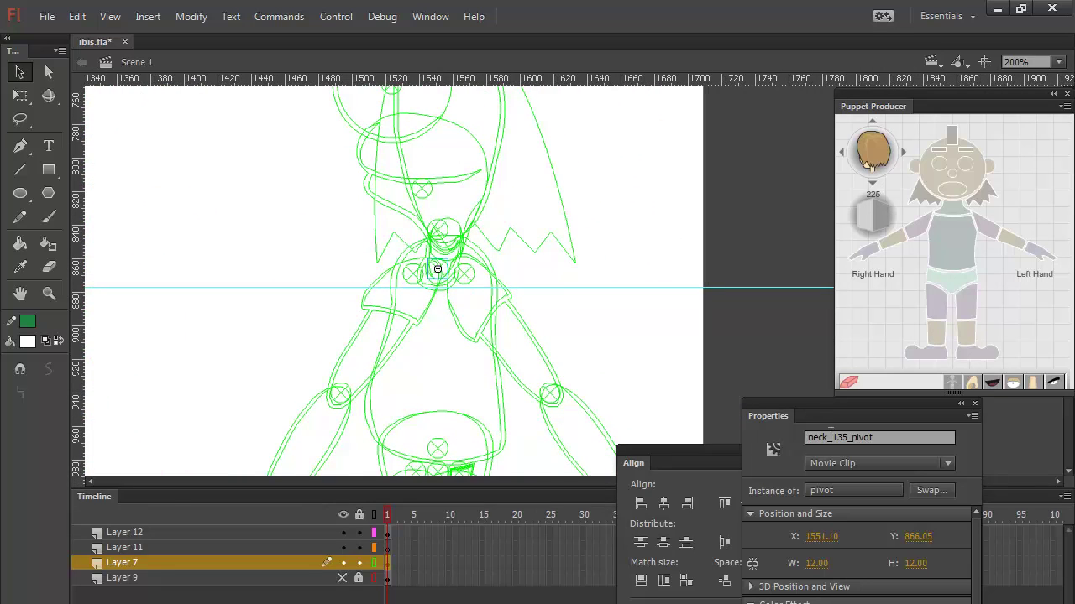
pyautogui.moveTo(847, 437); pyautogui.dragTo(834, 438)
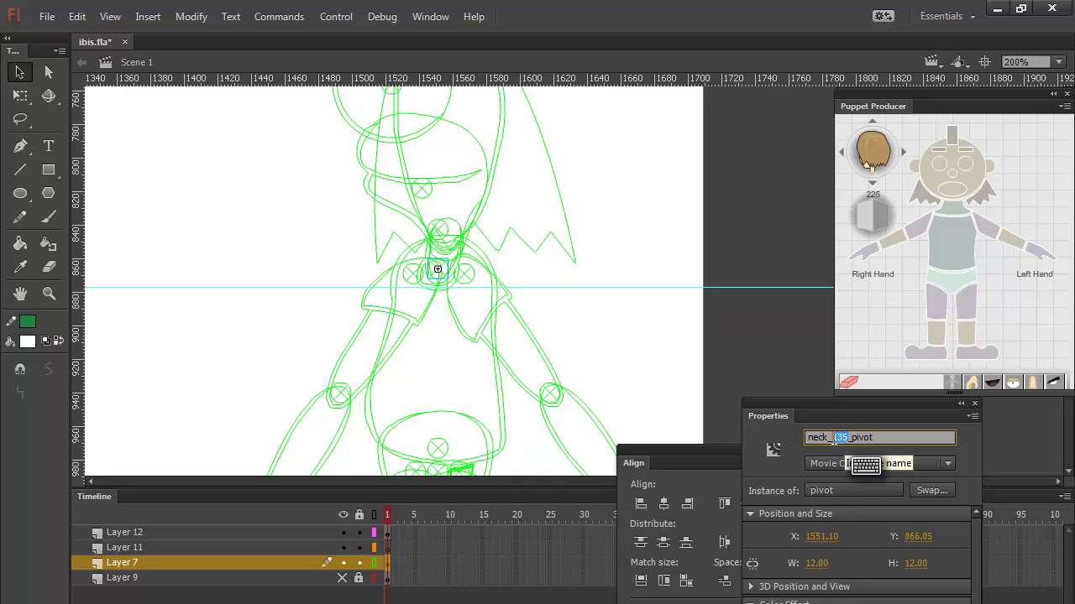
pyautogui.click(444, 295)
pyautogui.click(444, 295)
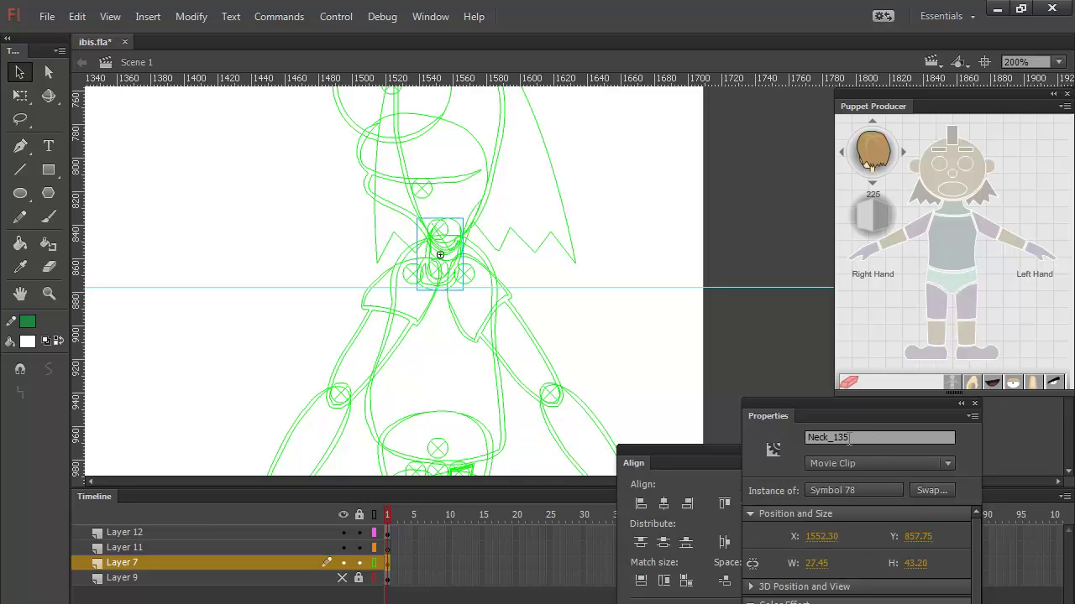
pyautogui.moveTo(850, 438); pyautogui.dragTo(835, 438)
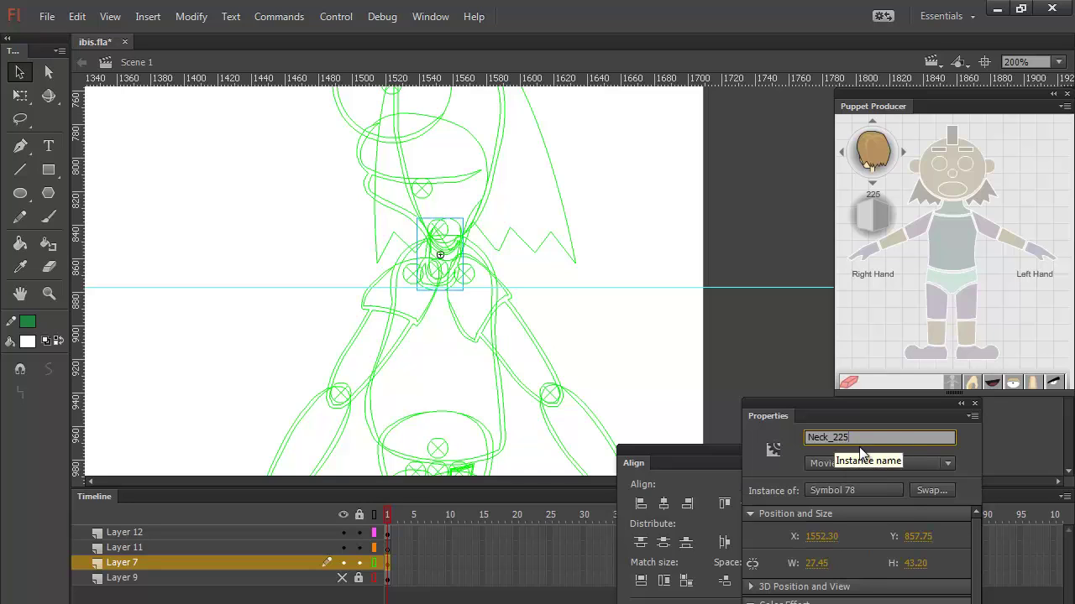
# Rename the back-view figure's face pivot instance to face_225_pivot
pyautogui.click(451, 233)
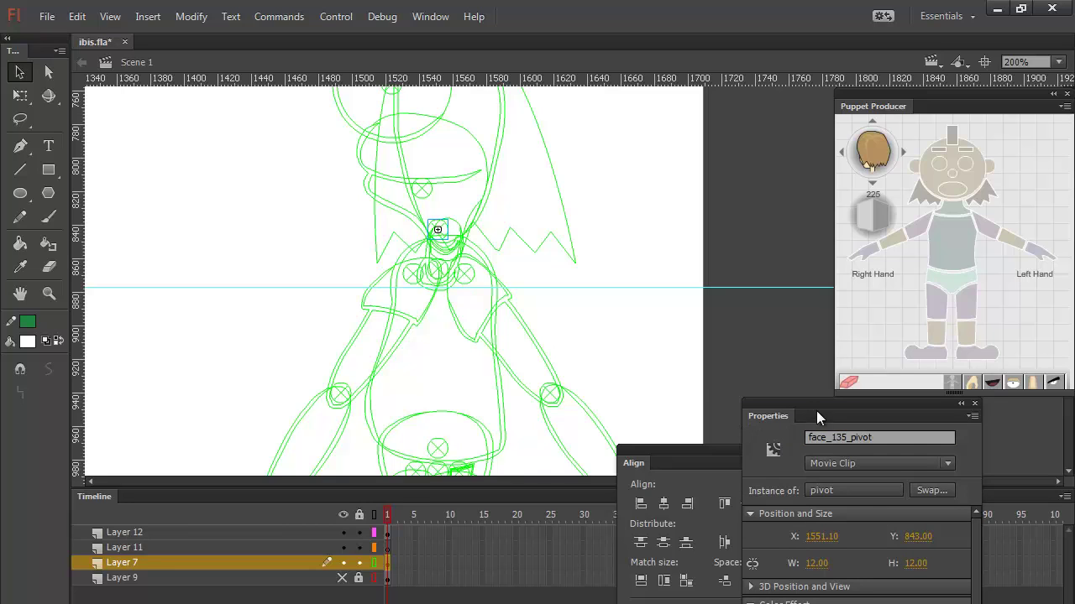
pyautogui.moveTo(847, 436); pyautogui.dragTo(832, 437)
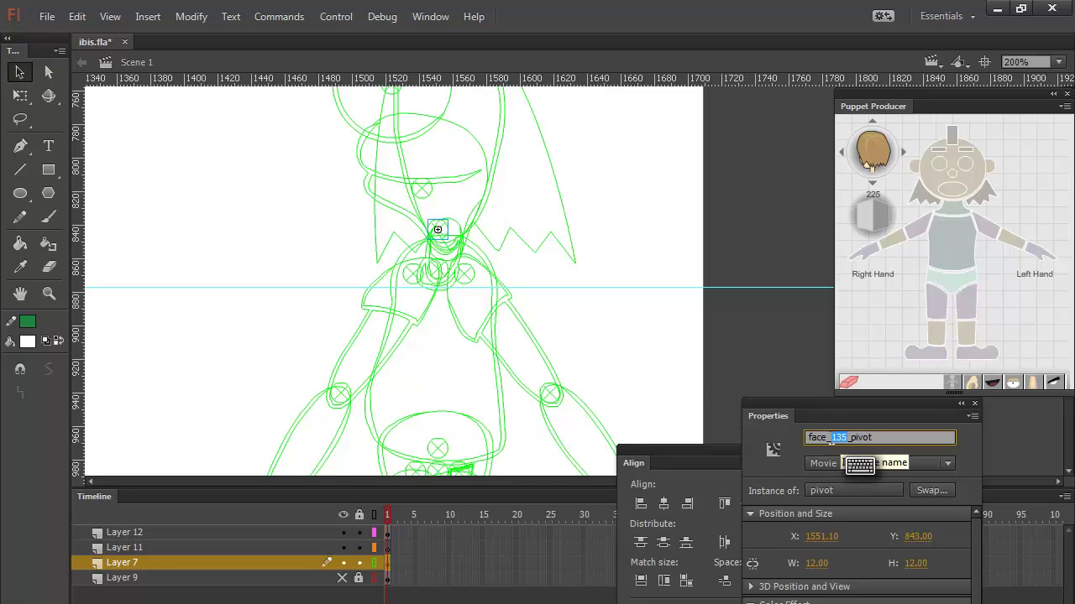
pyautogui.write('225')
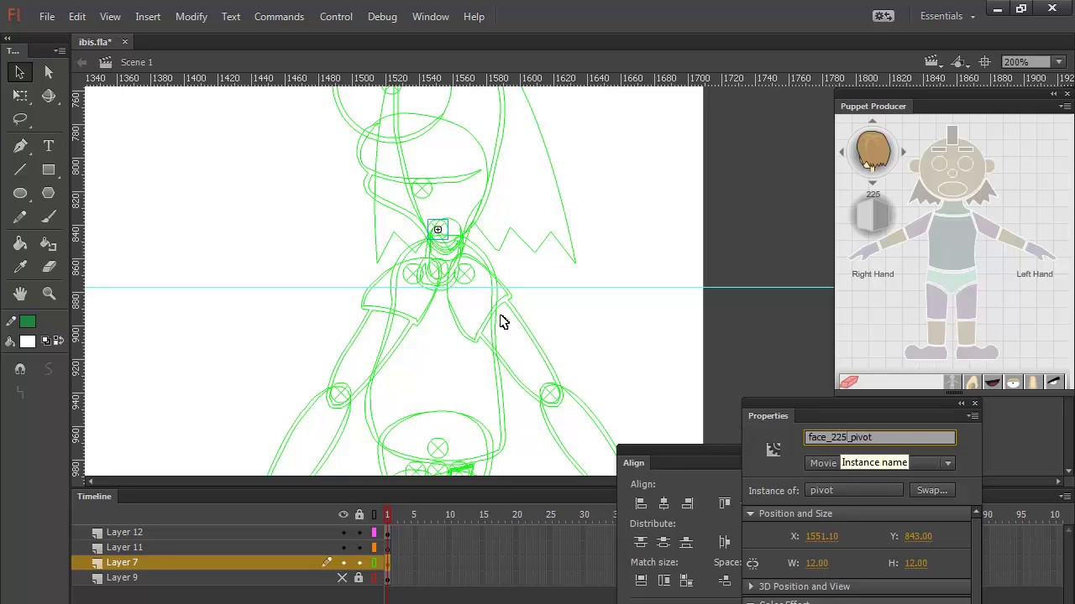
pyautogui.click(463, 232)
pyautogui.click(468, 240)
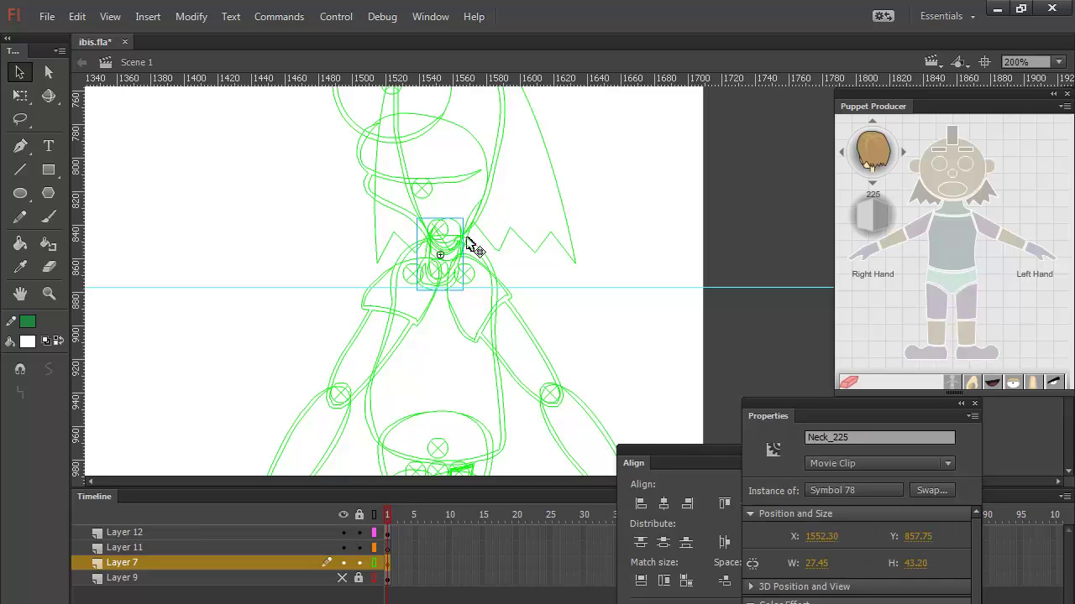
# Rename the back-view figure's mouth pivot to mouth_225_pivot and its mouth instance to Mouth_225
pyautogui.click(421, 189)
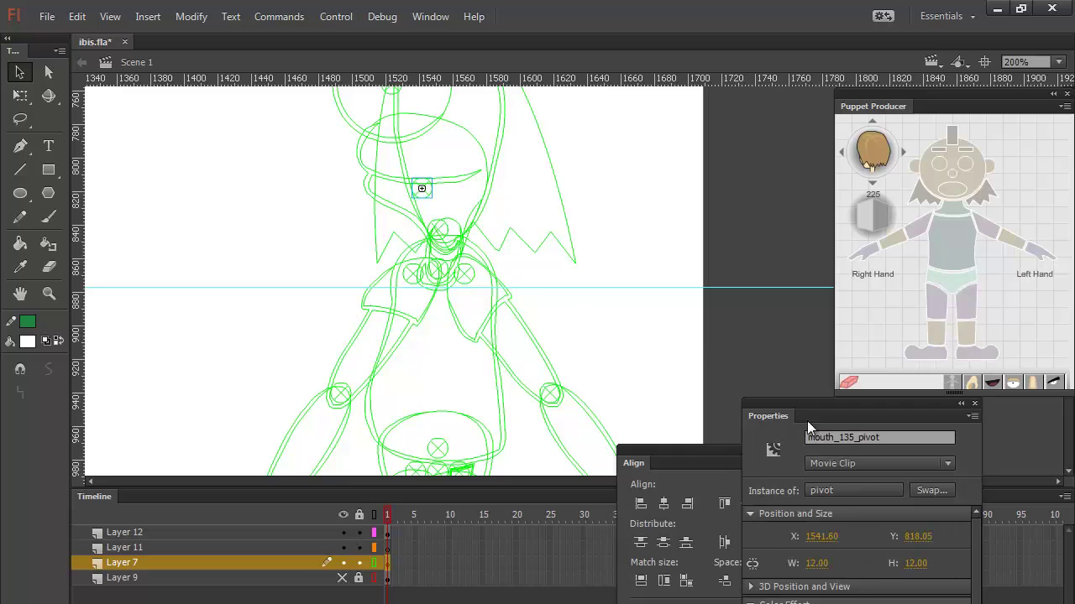
pyautogui.moveTo(854, 437); pyautogui.dragTo(842, 438)
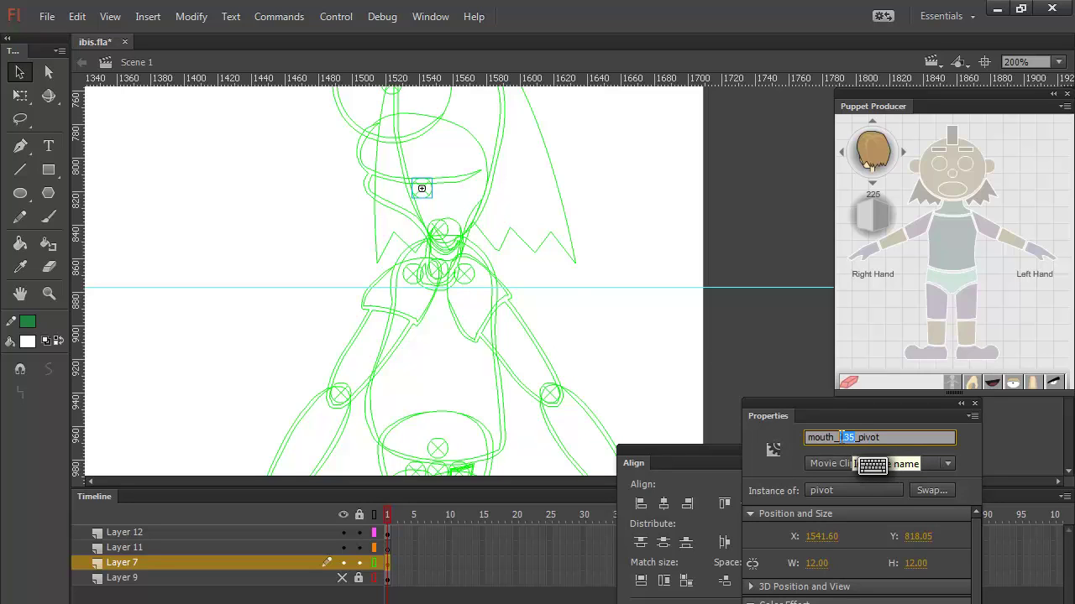
pyautogui.write('225')
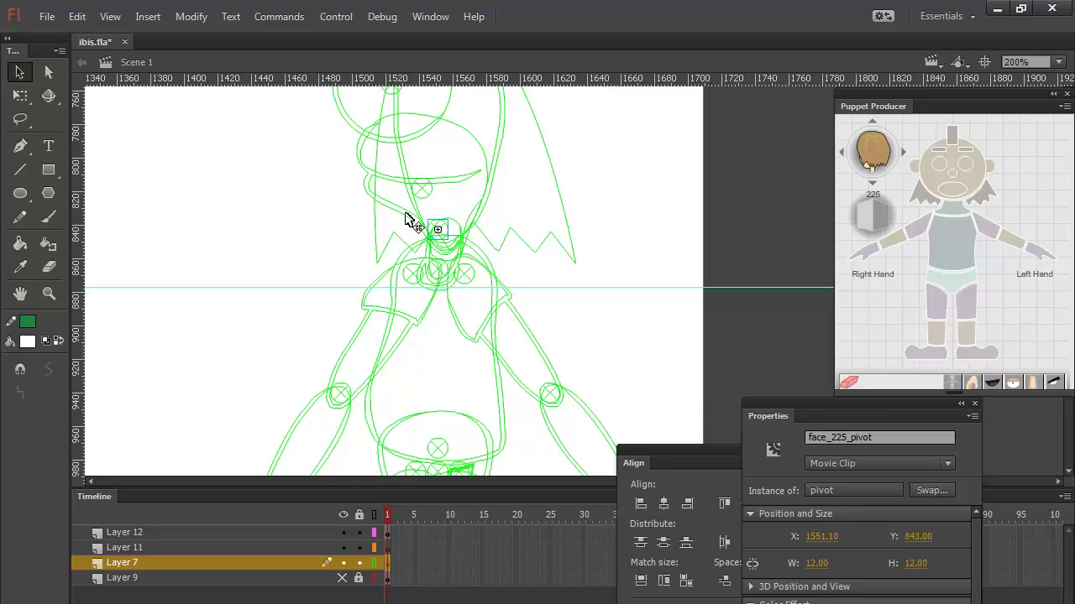
pyautogui.click(413, 221)
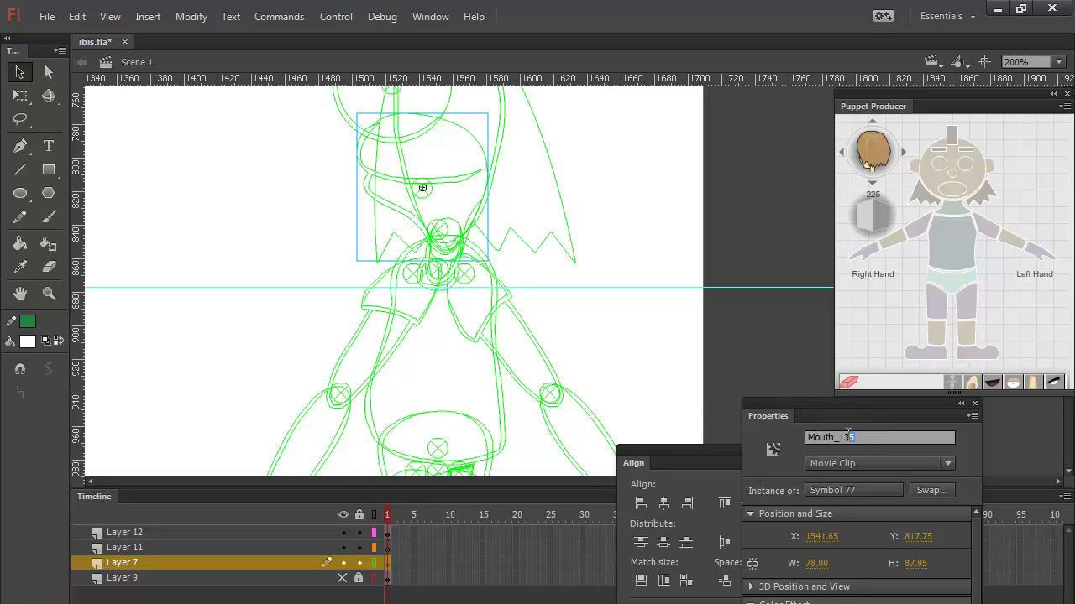
pyautogui.moveTo(848, 435); pyautogui.dragTo(840, 437)
pyautogui.write('225')
# Rename the back-view figure's back hair instance to Back_hair_225 and its face instance to Face_225
pyautogui.click(550, 252)
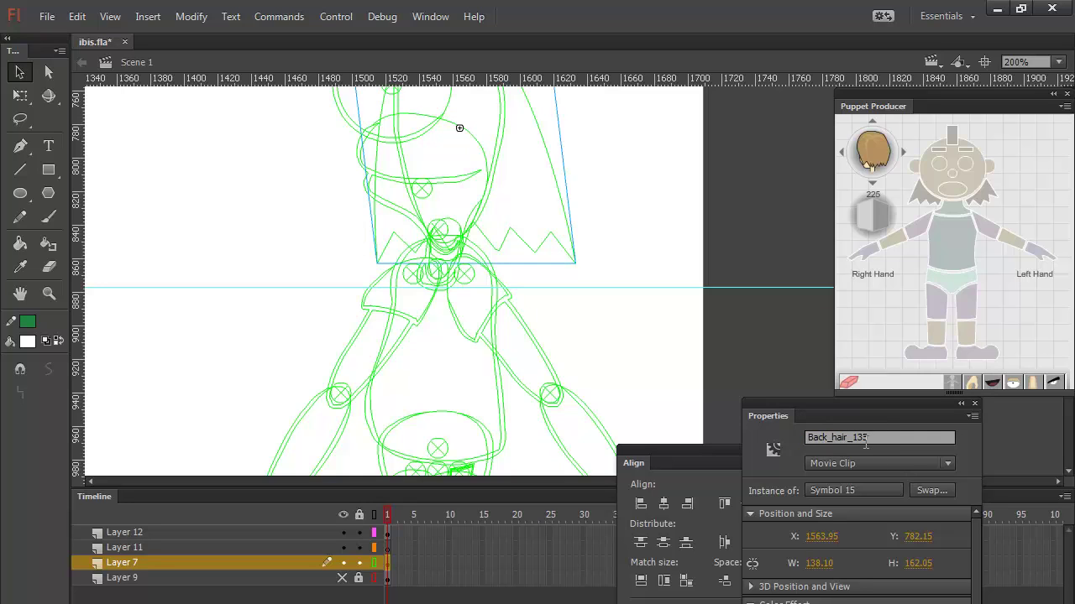
pyautogui.moveTo(868, 437); pyautogui.dragTo(853, 437)
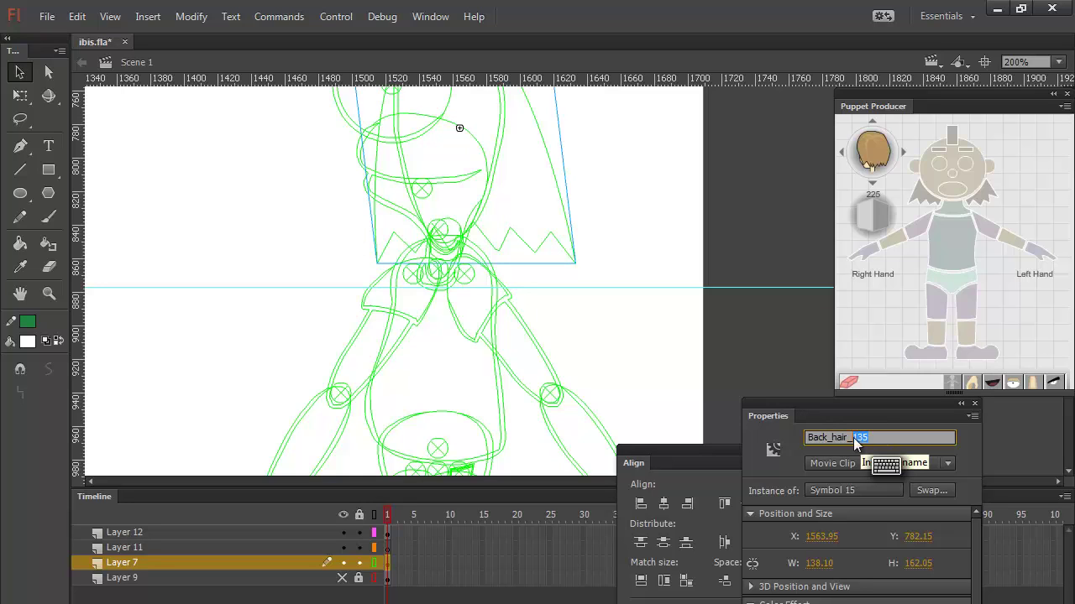
pyautogui.click(496, 163)
pyautogui.moveTo(859, 437); pyautogui.dragTo(835, 437)
pyautogui.write('225')
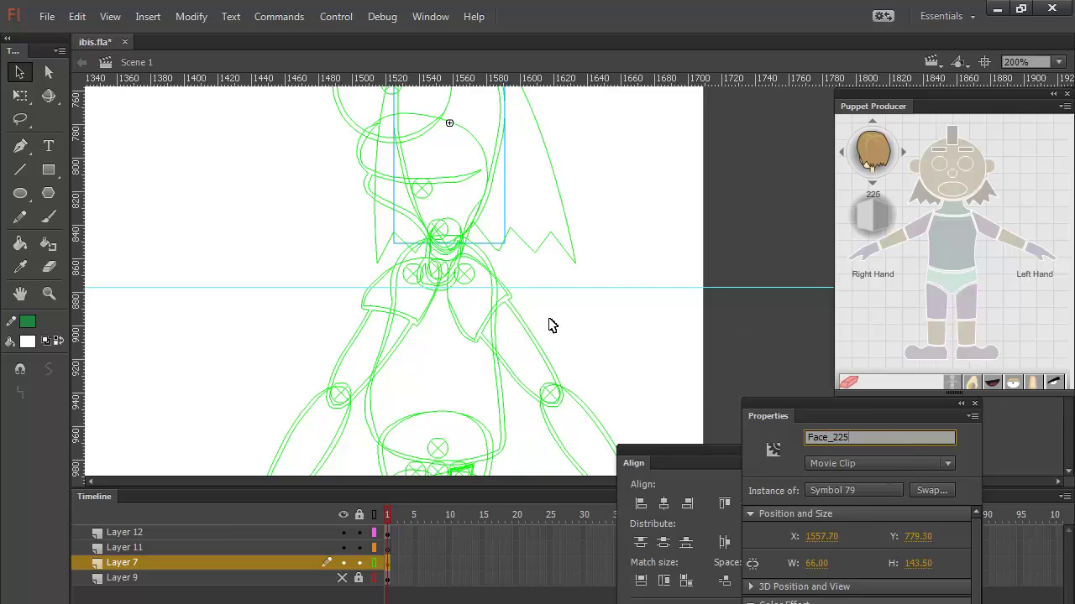
pyautogui.press('Return')
# Check the instance names of the back-view figure's upper torso, shoulder pivots, neck, neck pivot and face pivot for the correct angle
pyautogui.click(411, 271)
pyautogui.click(504, 369)
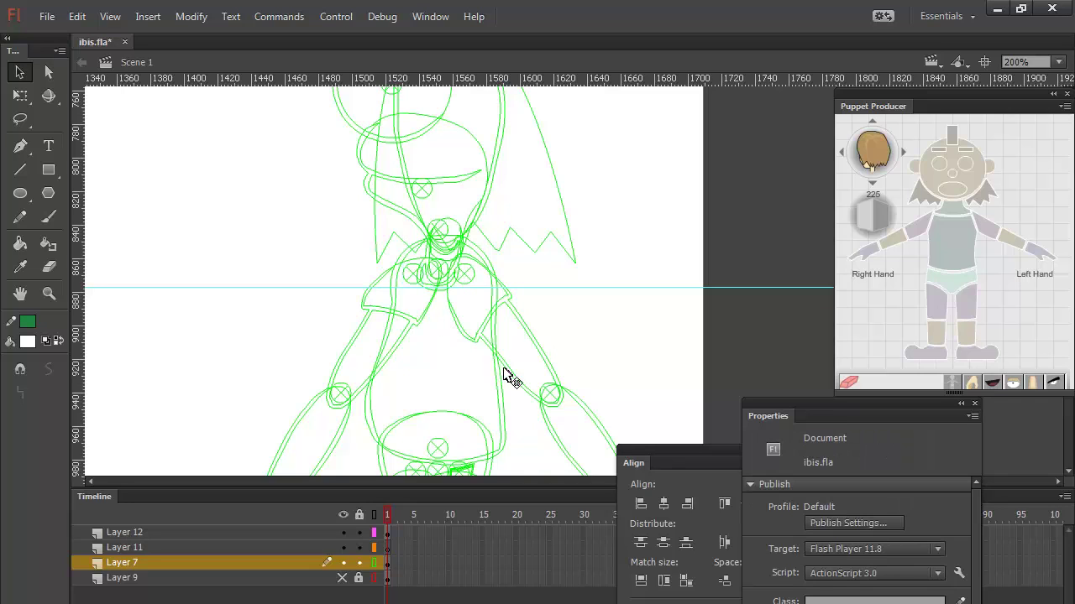
pyautogui.click(504, 377)
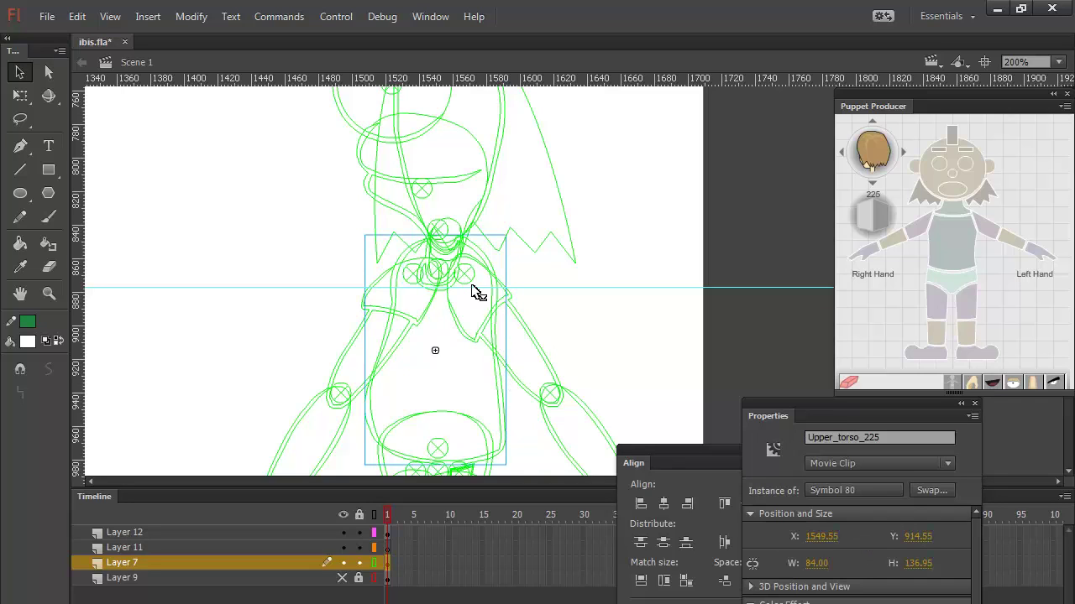
pyautogui.click(470, 280)
pyautogui.click(438, 271)
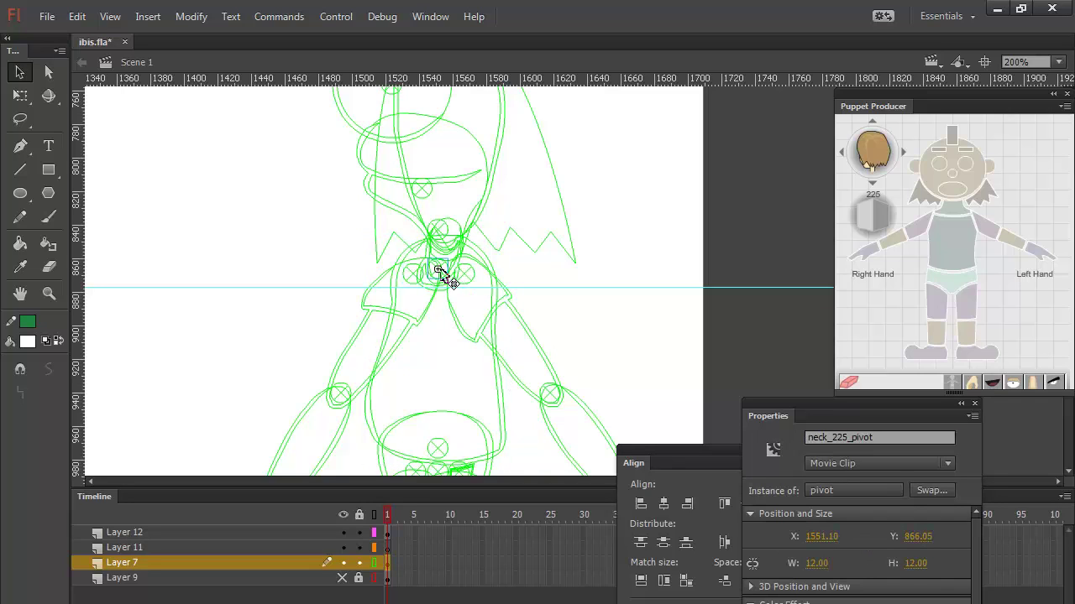
pyautogui.click(412, 272)
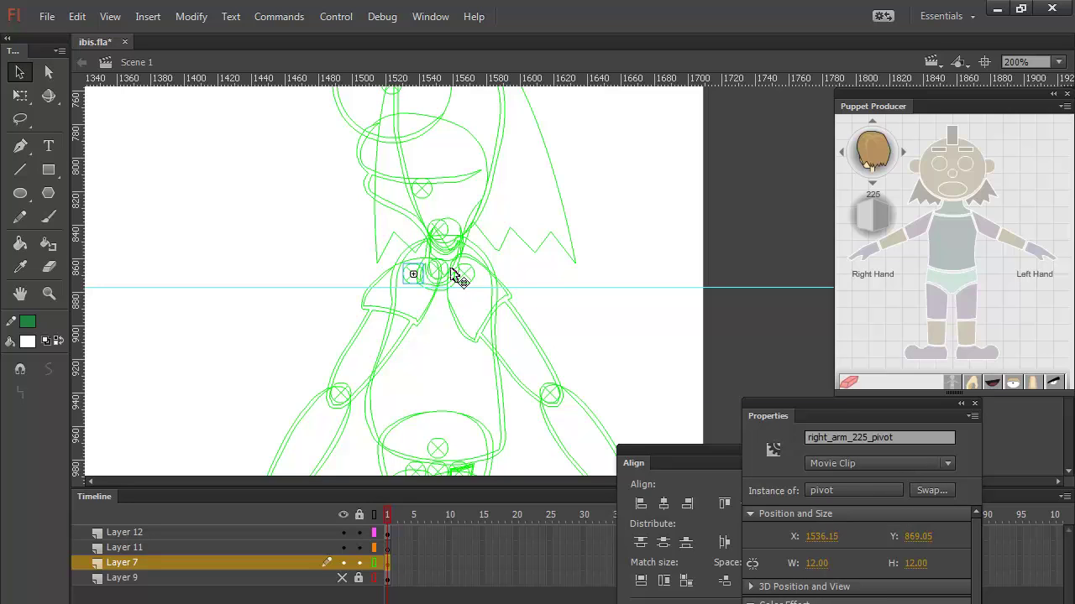
pyautogui.click(475, 255)
pyautogui.click(460, 229)
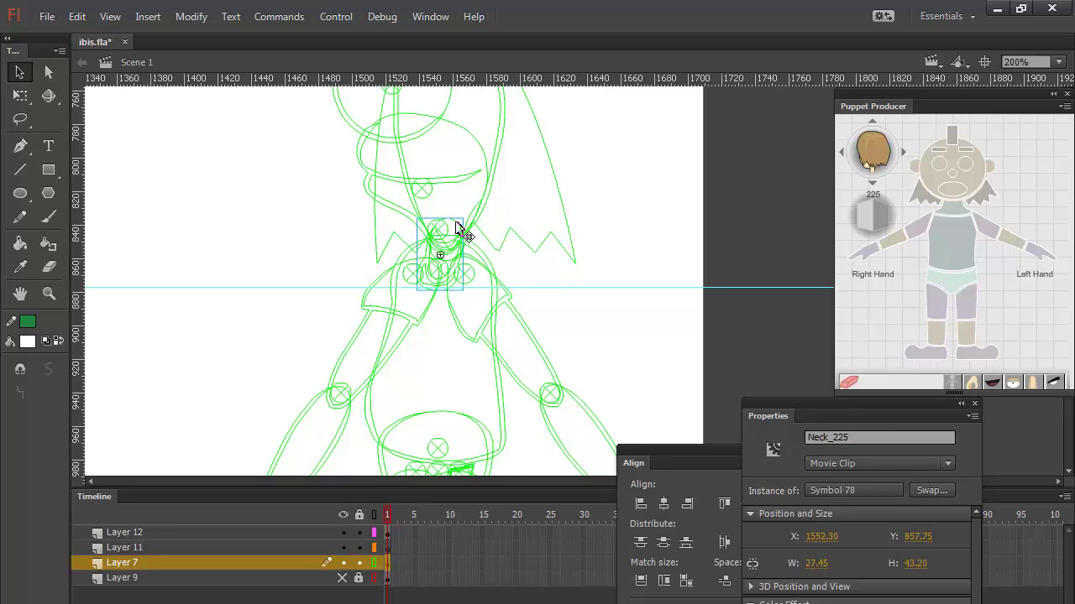
pyautogui.click(440, 228)
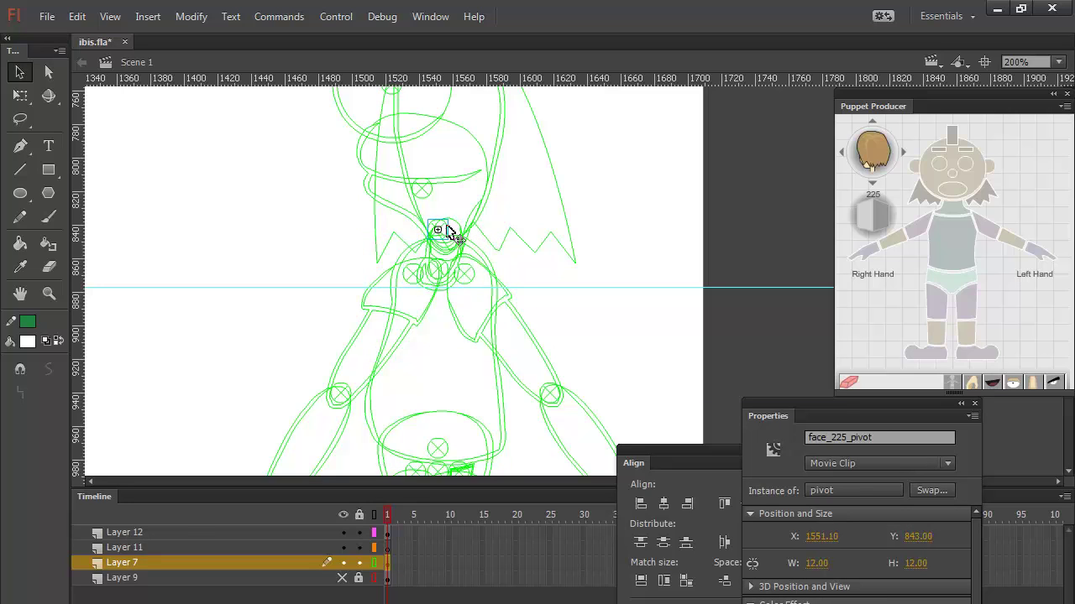
# Check the instance names of the back-view figure's mouth pivot, mouth and face for the correct angle
pyautogui.click(609, 194)
pyautogui.moveTo(602, 166); pyautogui.dragTo(599, 267)
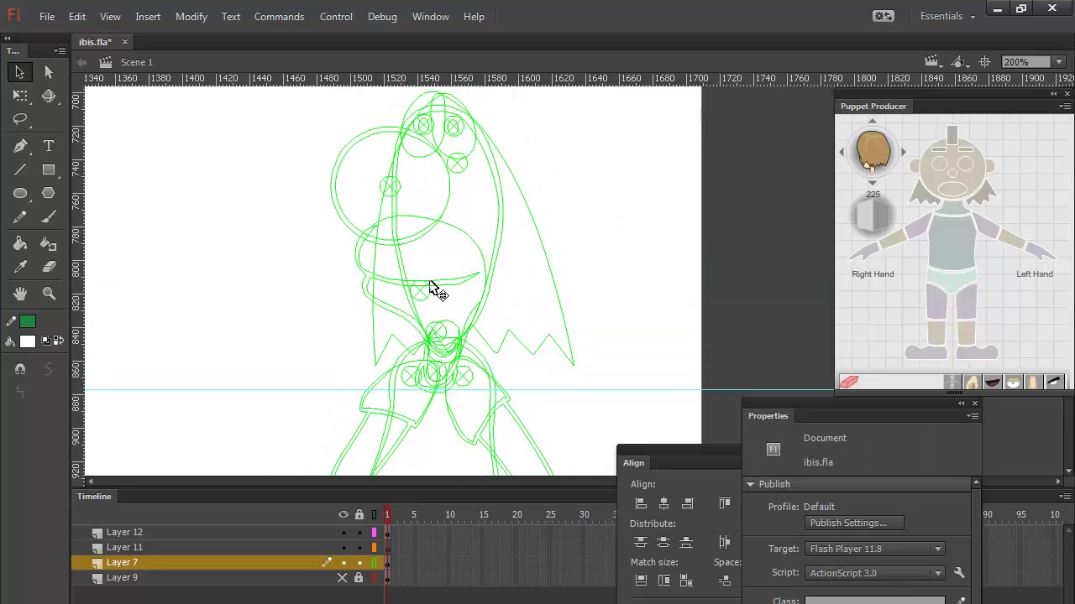
pyautogui.click(430, 301)
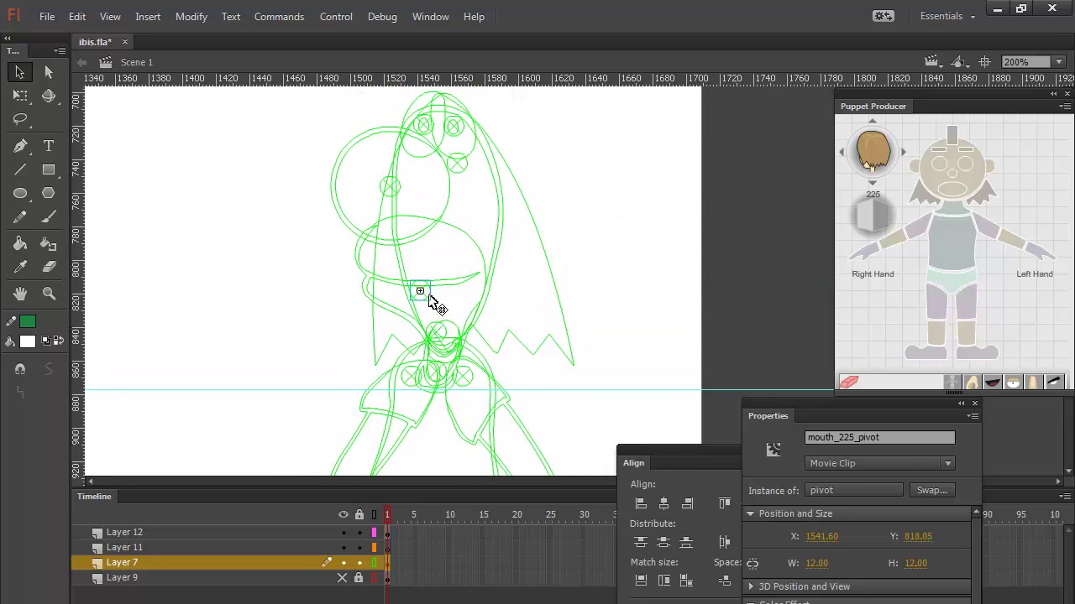
pyautogui.click(483, 249)
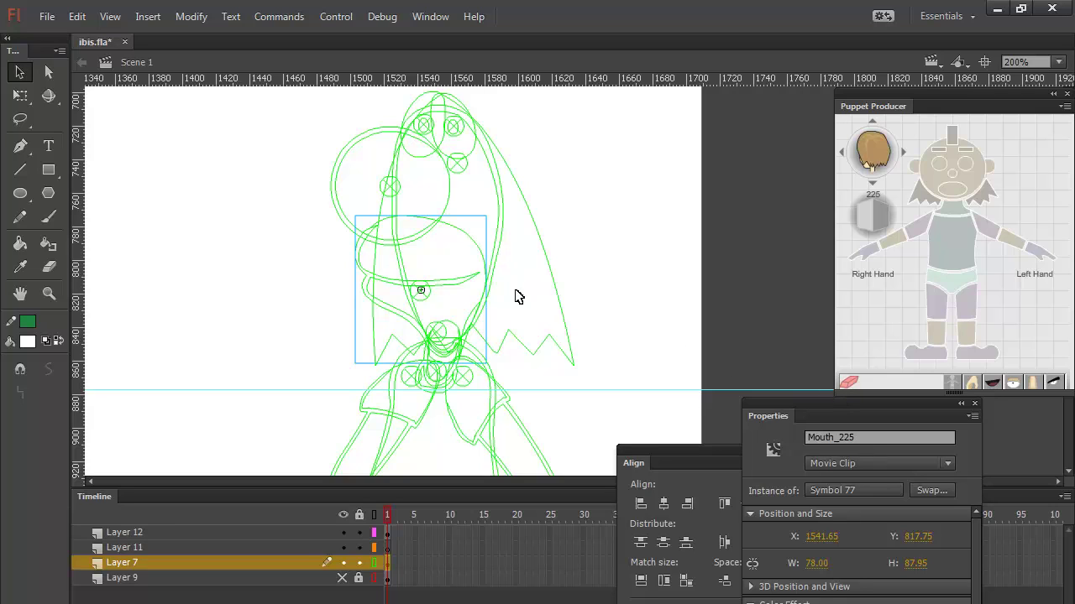
pyautogui.click(495, 255)
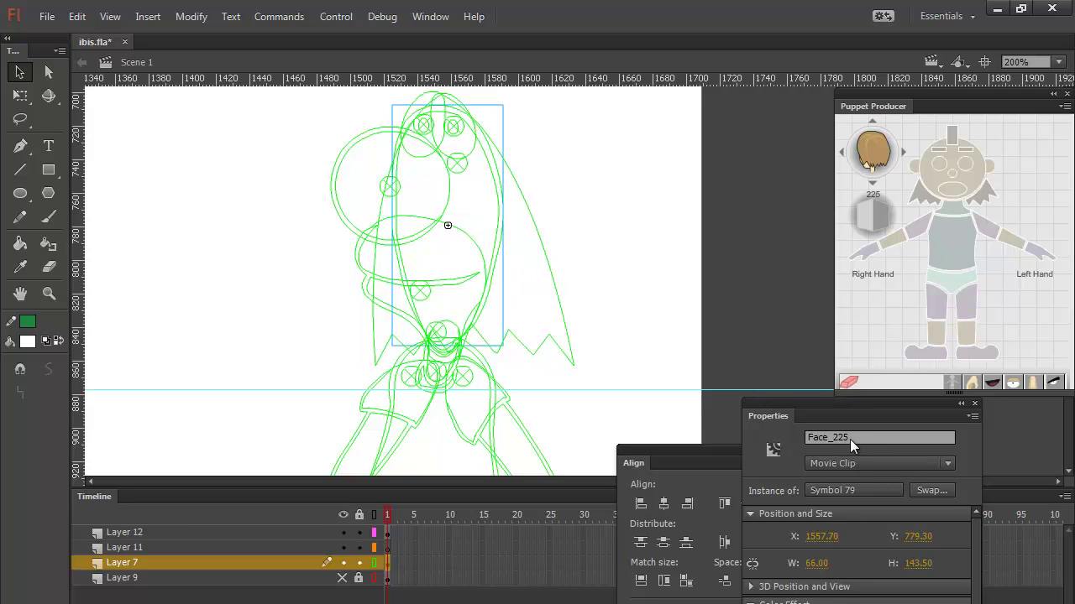
# Rename the back-view figure's nose pivot to nose_225_pivot and its nose instance to Nose_225
pyautogui.click(337, 208)
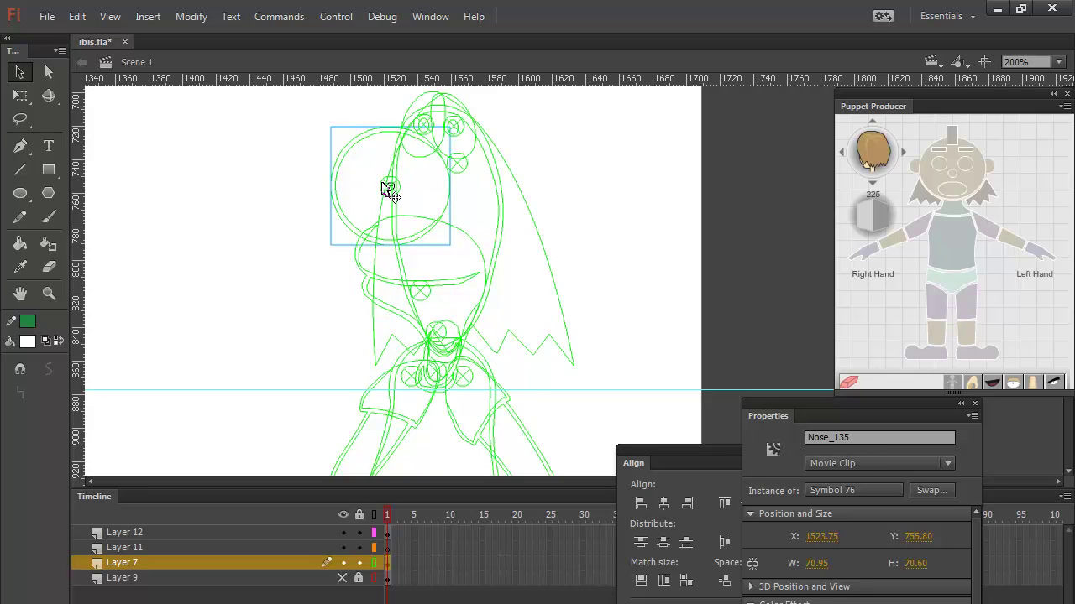
pyautogui.click(388, 189)
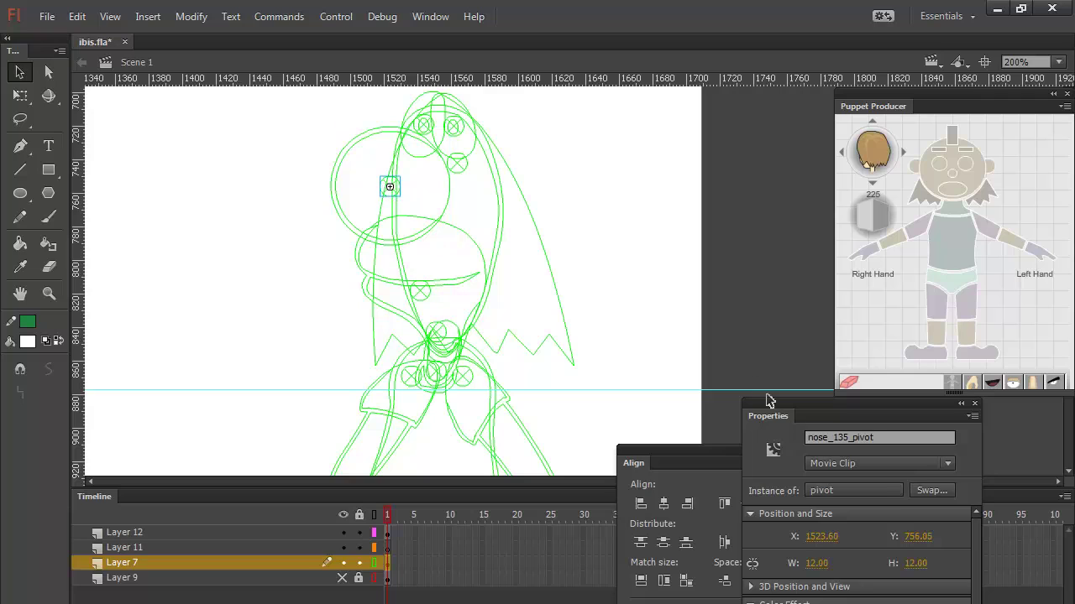
pyautogui.click(848, 438)
pyautogui.press('BackSpace')
pyautogui.press('BackSpace')
pyautogui.press('BackSpace')
pyautogui.write('225')
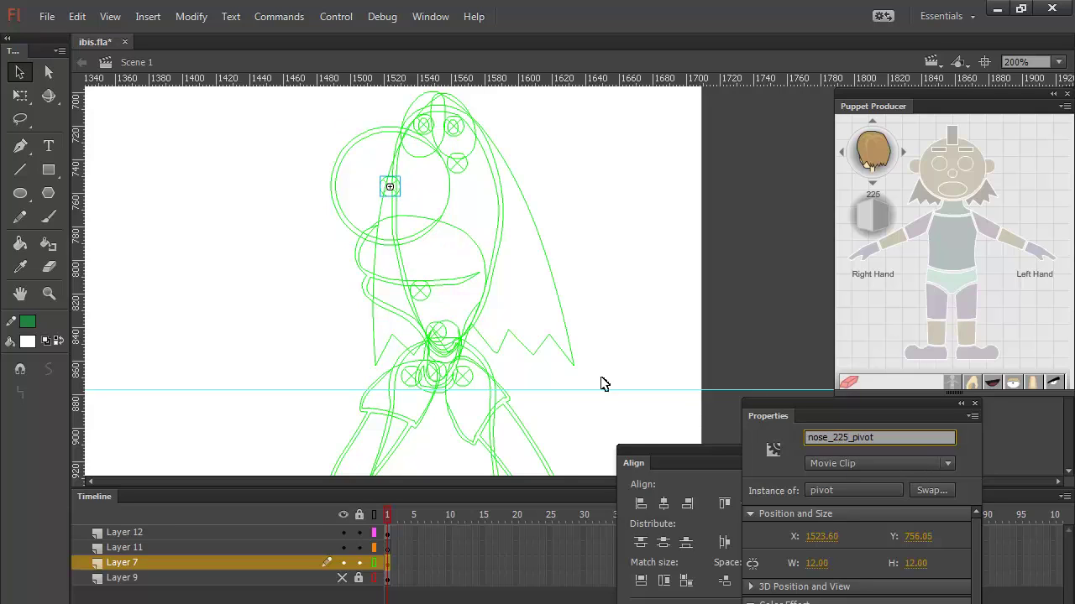
pyautogui.click(339, 209)
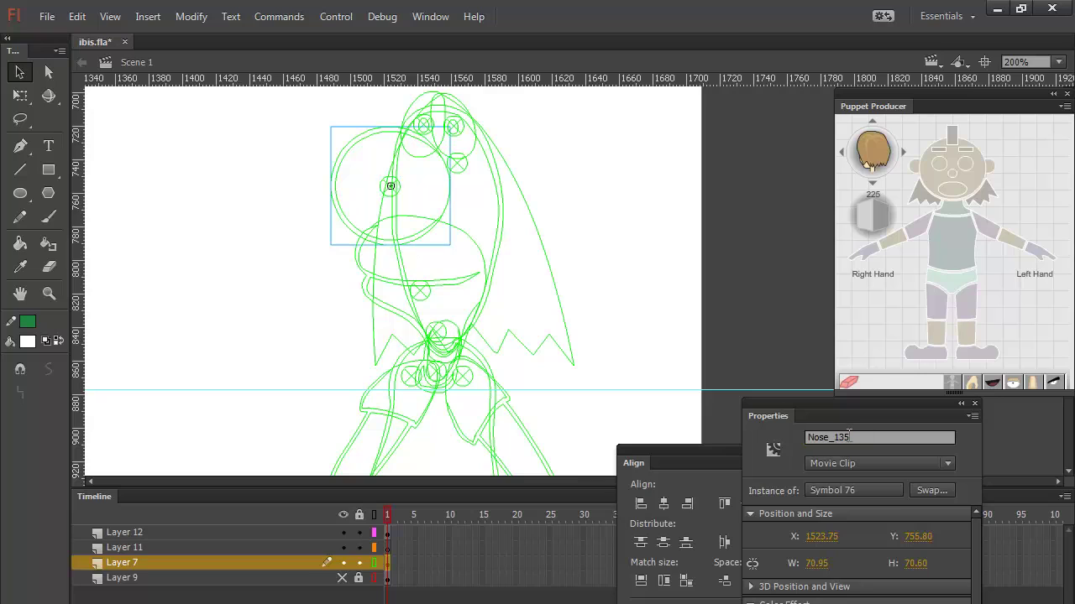
pyautogui.moveTo(849, 436); pyautogui.dragTo(835, 437)
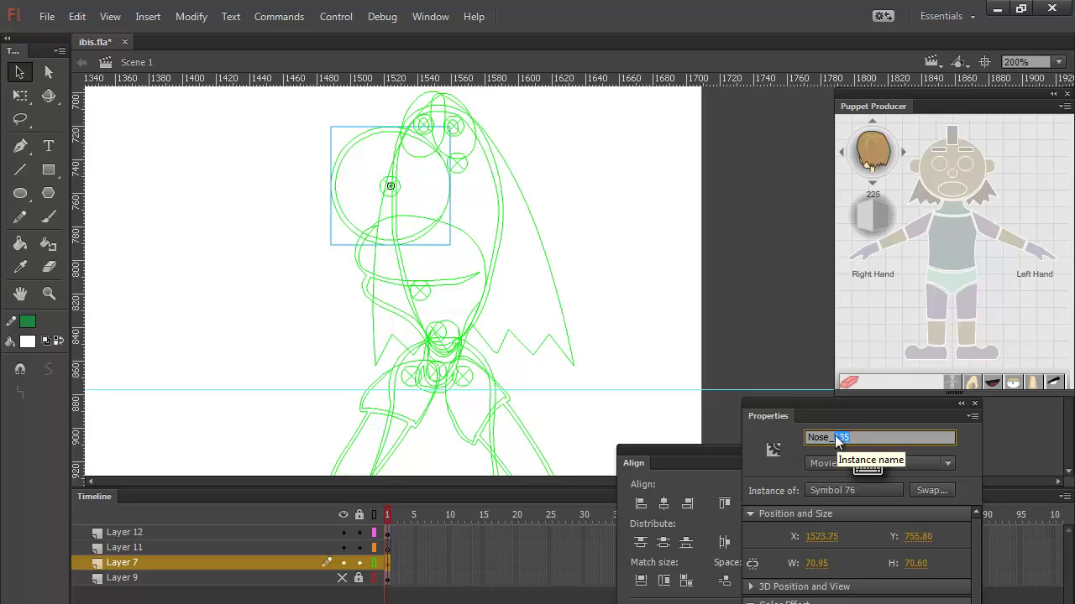
pyautogui.write('225')
# Rename the back-view figure's back hair pivot to back_hair_225_pivot and its left eye pivot to left_eye_225_pivot
pyautogui.click(460, 168)
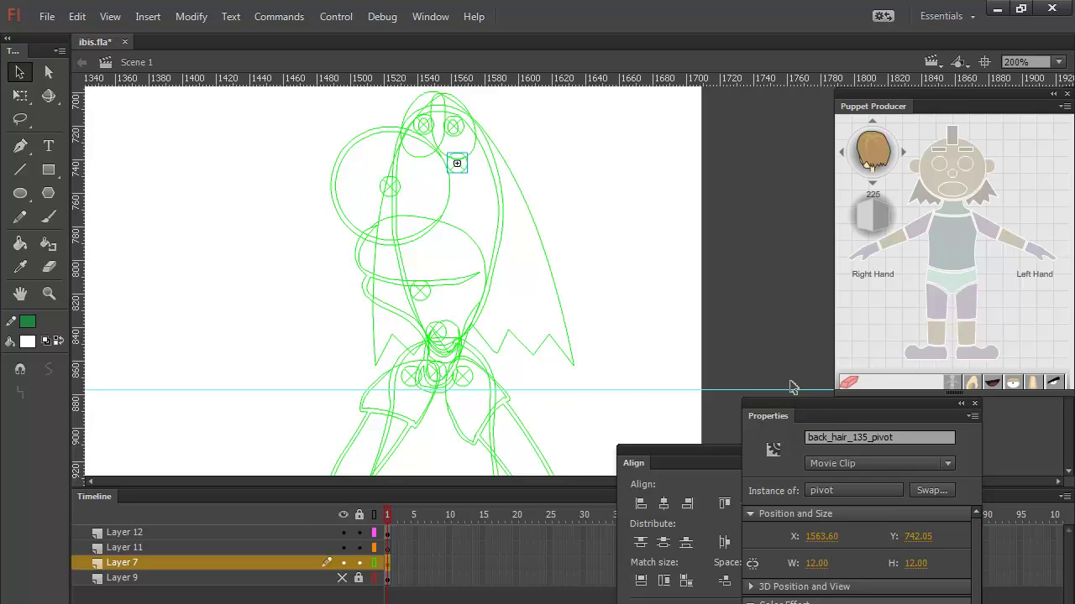
pyautogui.moveTo(868, 440); pyautogui.dragTo(851, 440)
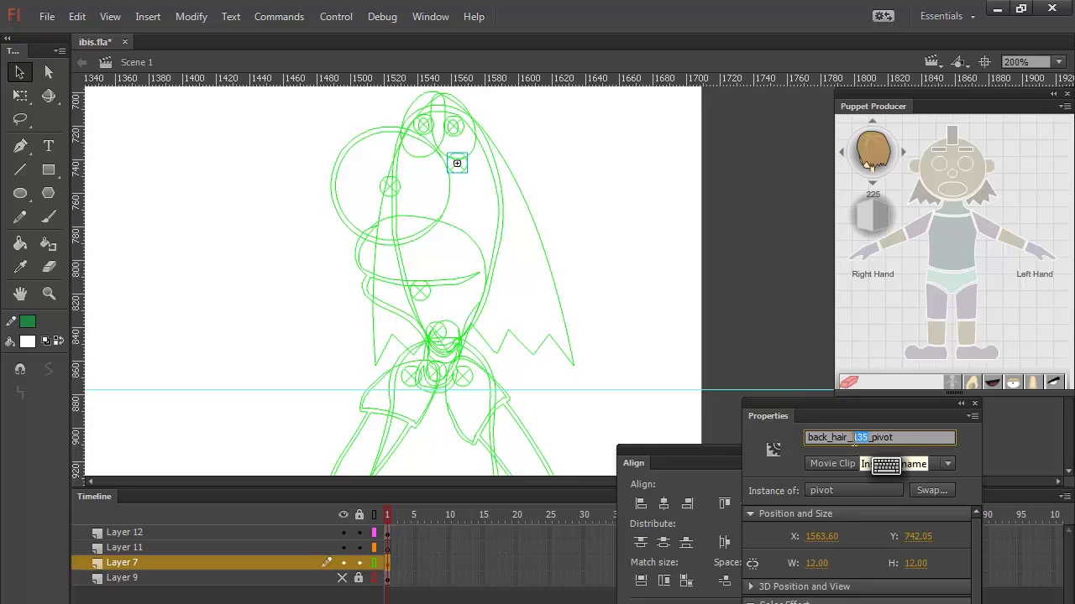
pyautogui.write('225')
pyautogui.click(455, 128)
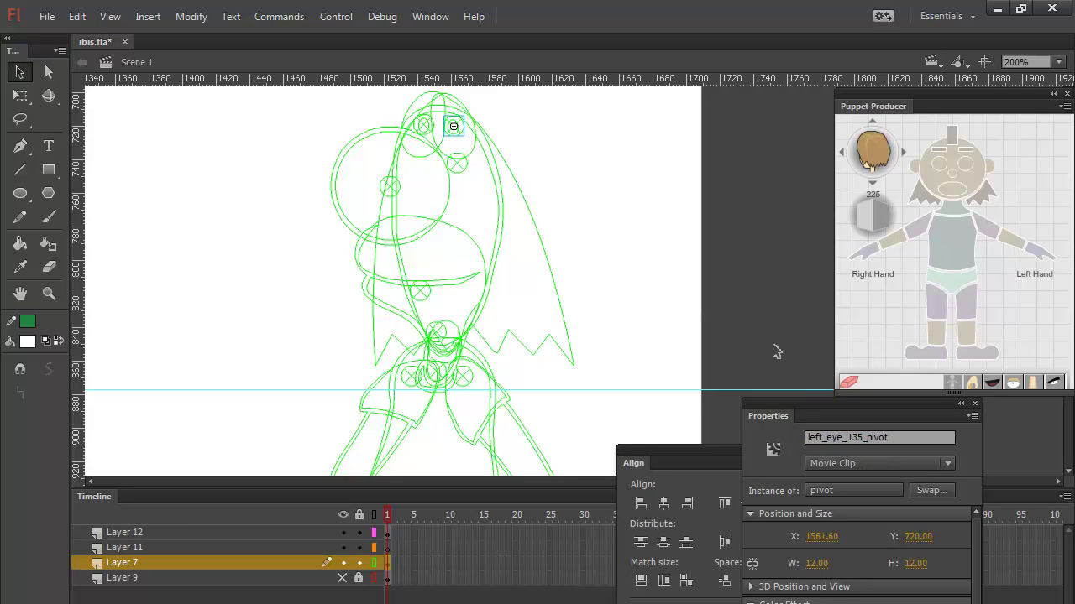
pyautogui.moveTo(865, 440); pyautogui.dragTo(847, 440)
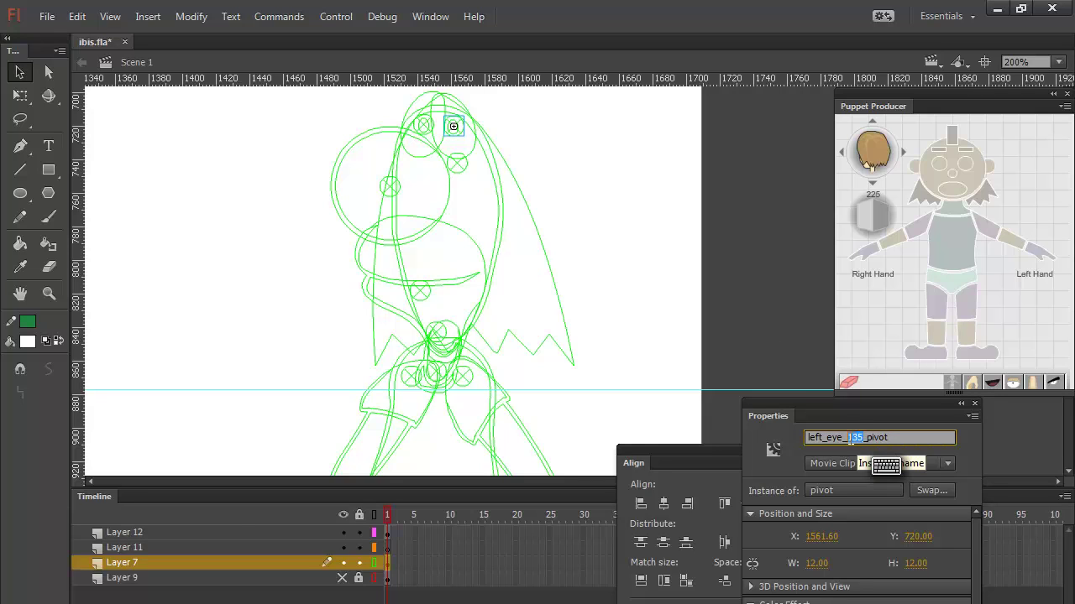
pyautogui.write('225')
# Rename the back-view figure's right eye pivot to right_eye_225_pivot and its right eye instance to Right_eye_225
pyautogui.click(432, 128)
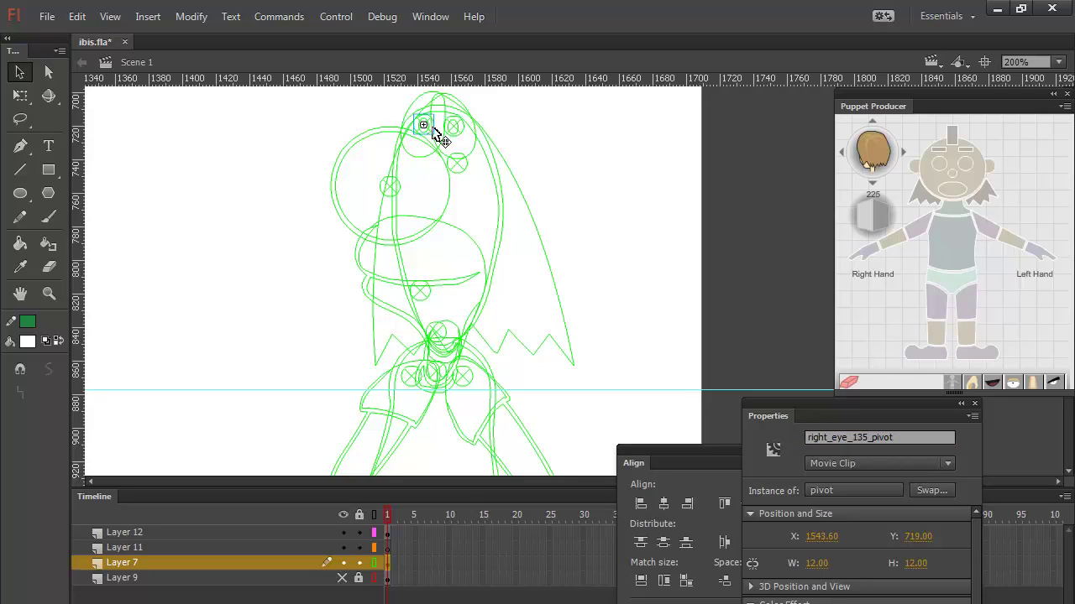
pyautogui.moveTo(866, 440); pyautogui.dragTo(850, 440)
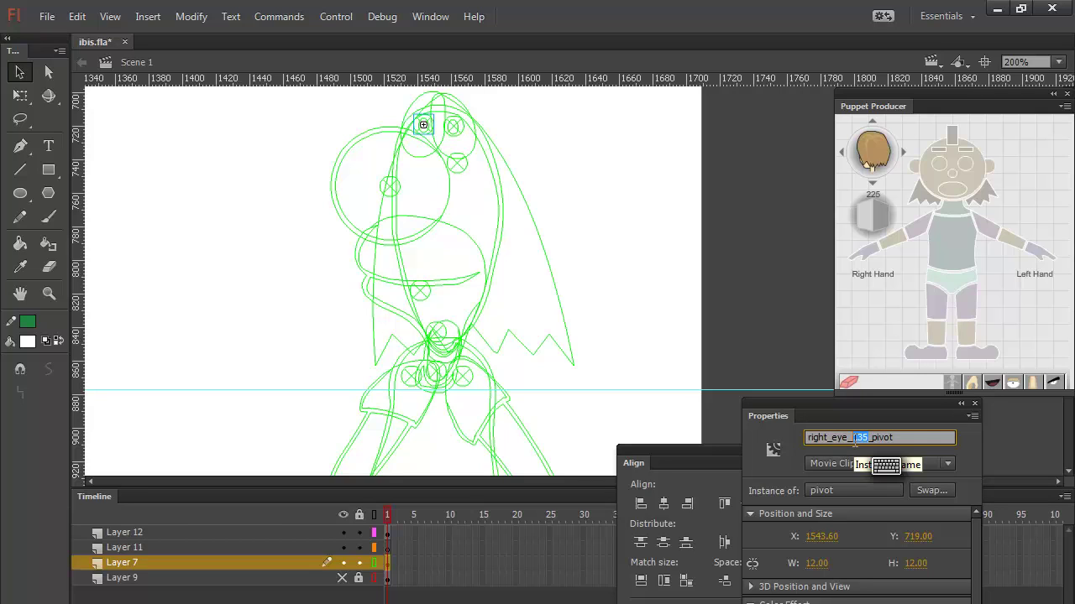
pyautogui.write('225')
pyautogui.click(446, 142)
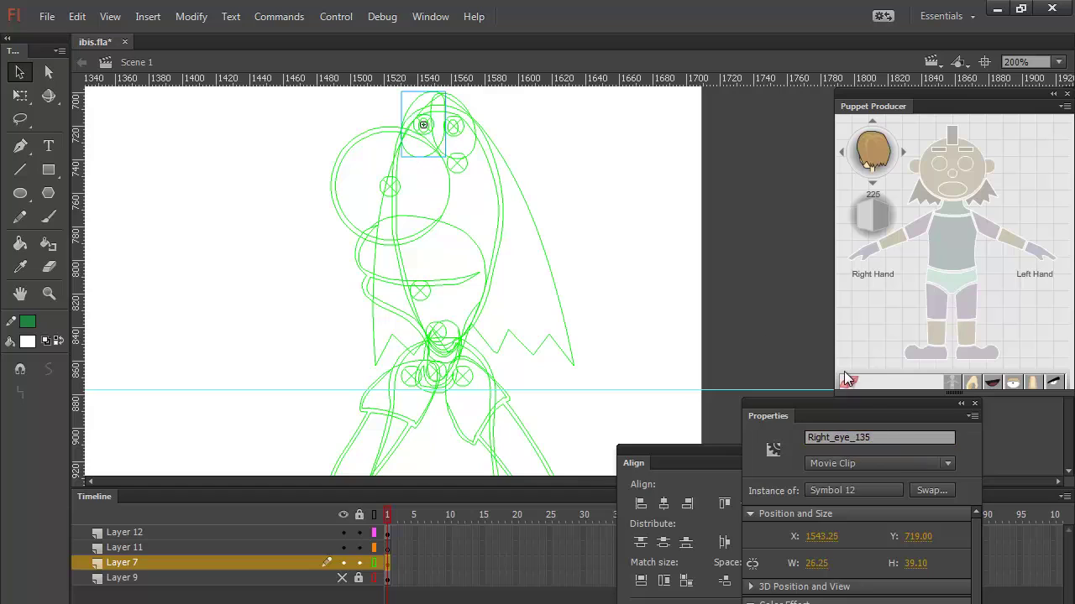
pyautogui.moveTo(860, 443); pyautogui.dragTo(851, 440)
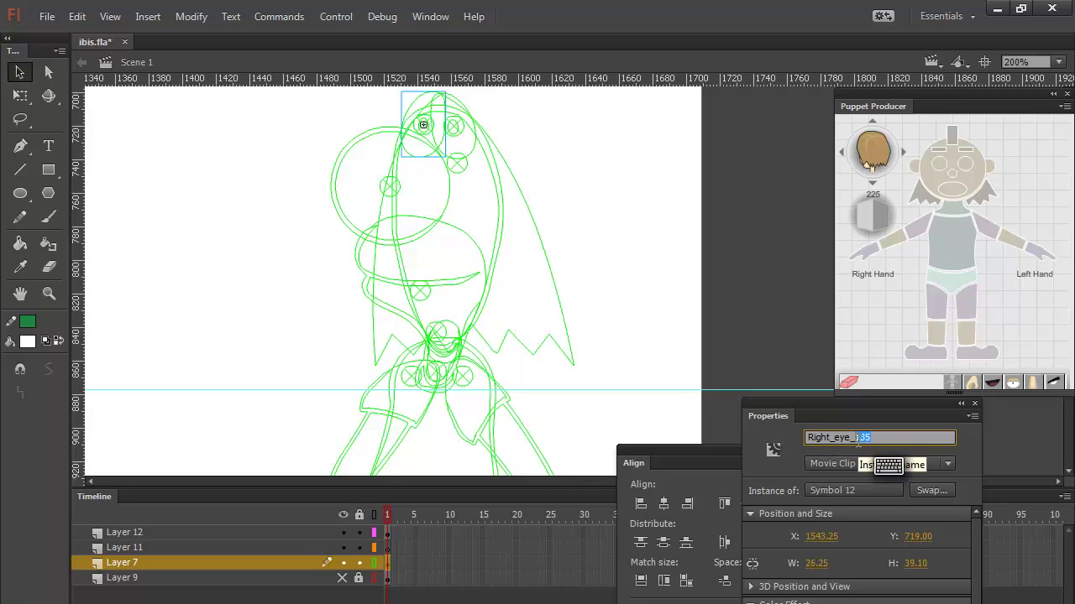
pyautogui.write('225')
# Rename the back-view figure's left eye instance to Left_eye_225 and clear the selection
pyautogui.click(477, 156)
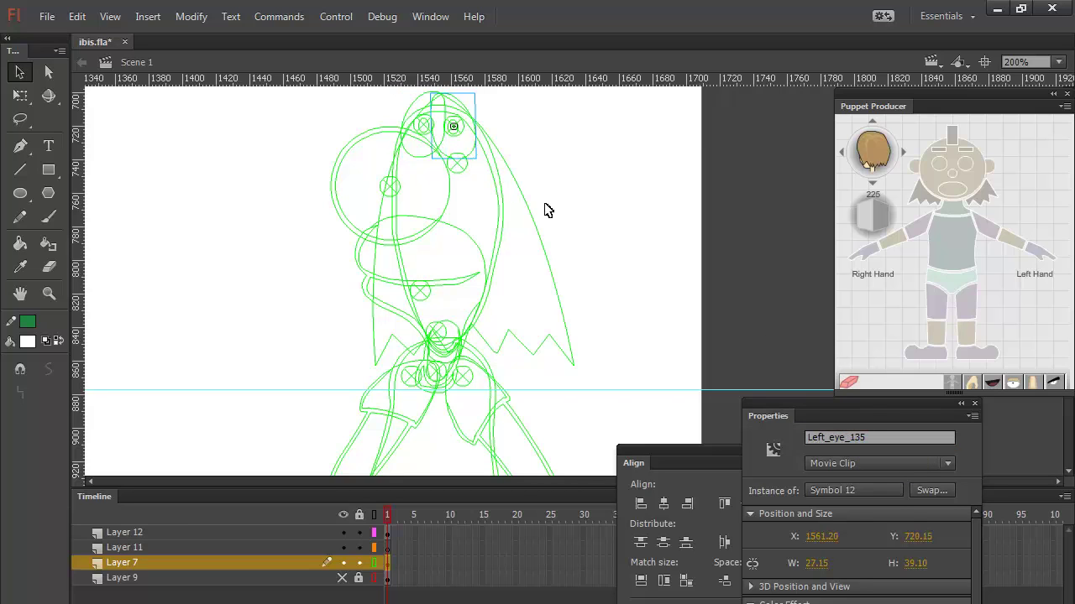
pyautogui.click(869, 445)
pyautogui.moveTo(867, 440); pyautogui.dragTo(851, 440)
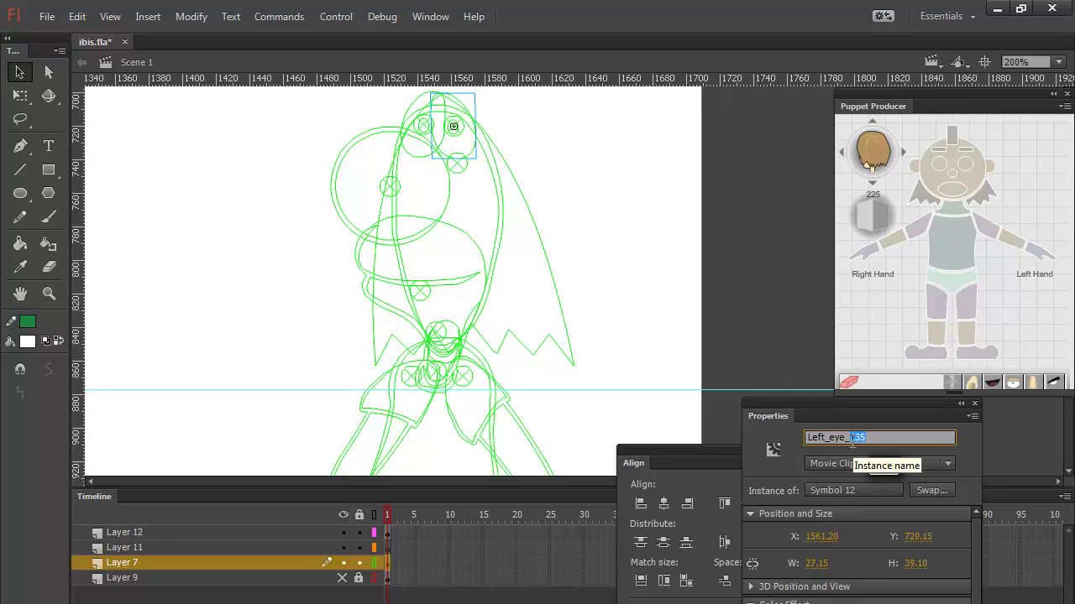
pyautogui.write('225')
pyautogui.click(598, 183)
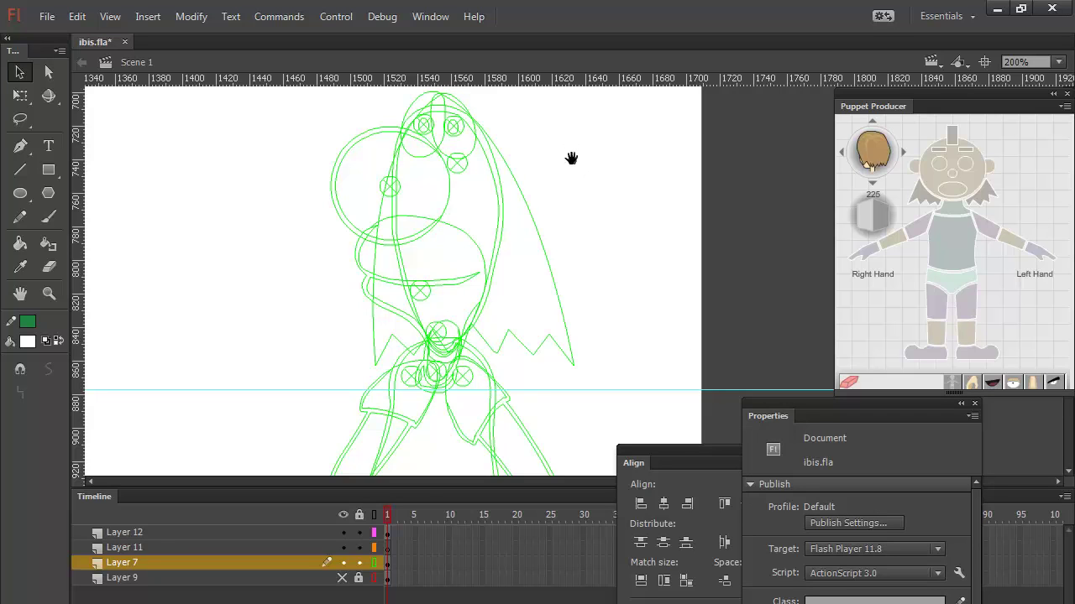
# Check the instance names of the back-view figure's back hair pivot, nose pivot, nose, right eye pivot and right eye for the correct angle
pyautogui.moveTo(571, 158); pyautogui.dragTo(587, 264)
pyautogui.click(477, 284)
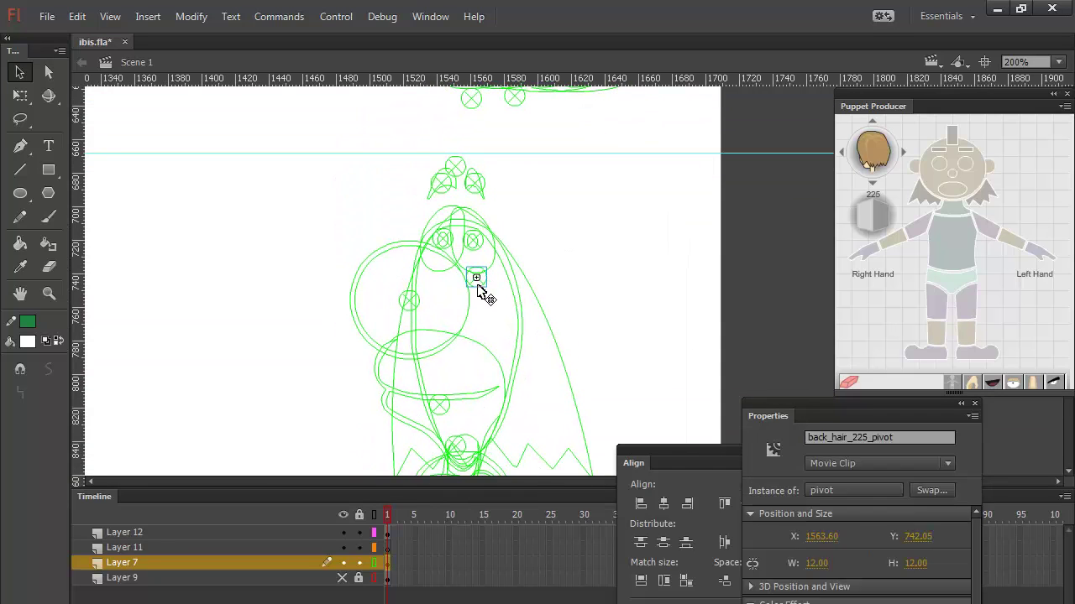
pyautogui.click(410, 302)
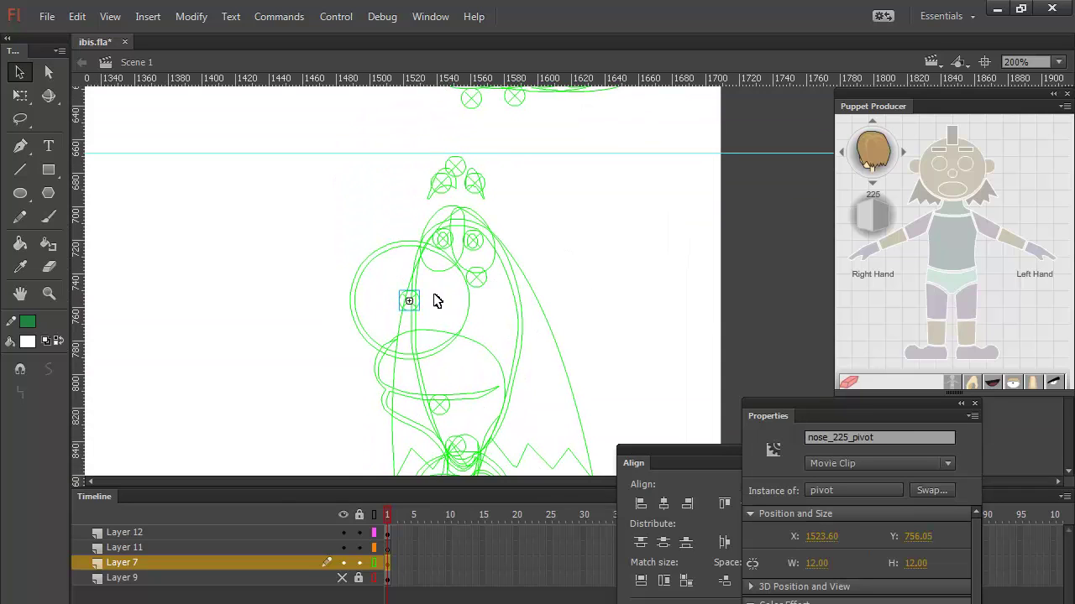
pyautogui.click(394, 249)
pyautogui.click(445, 239)
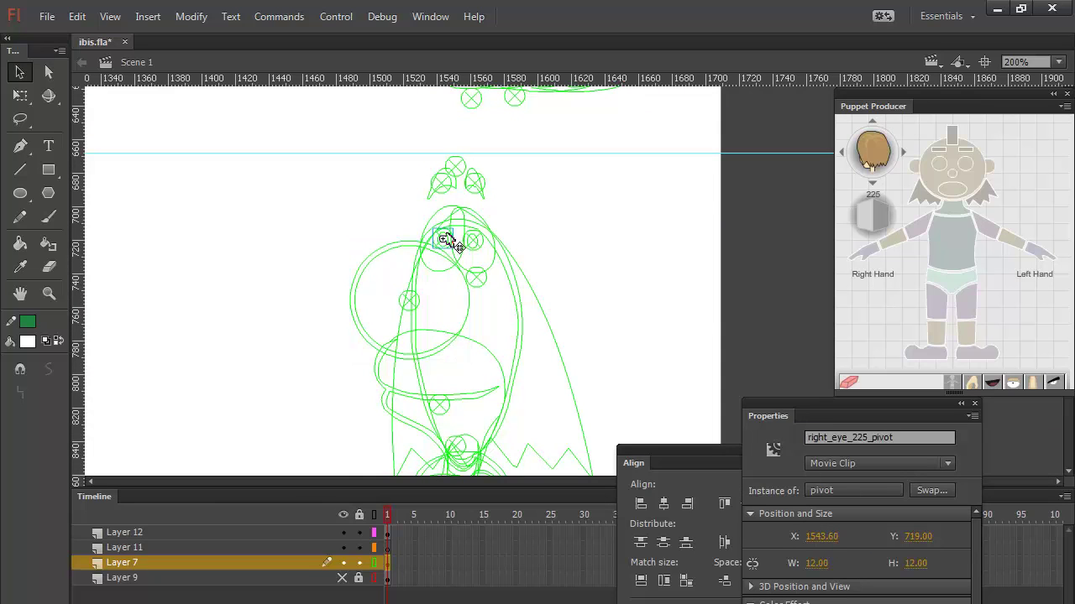
pyautogui.click(463, 232)
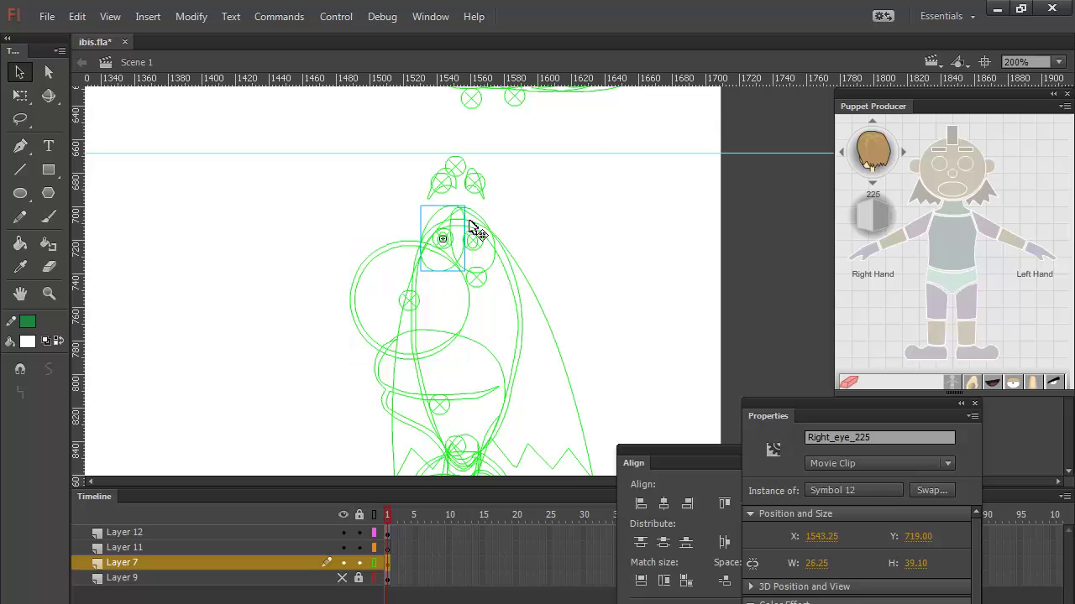
# Rename the left brow instance as Left_brow_225 and its pivot as left_brow_225_pivot
pyautogui.click(482, 222)
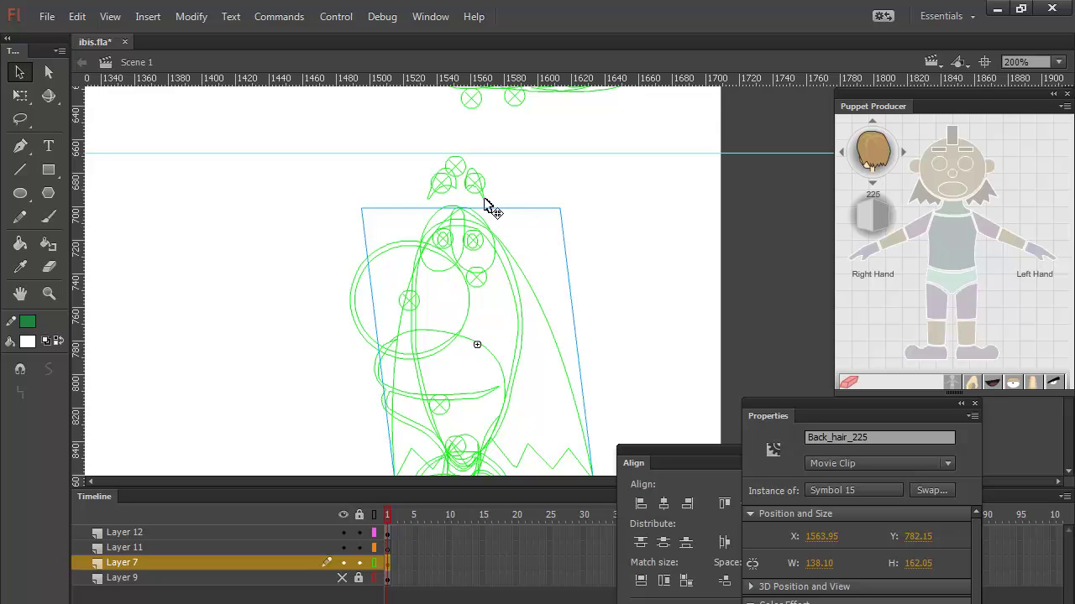
pyautogui.click(480, 199)
pyautogui.moveTo(881, 440); pyautogui.dragTo(855, 440)
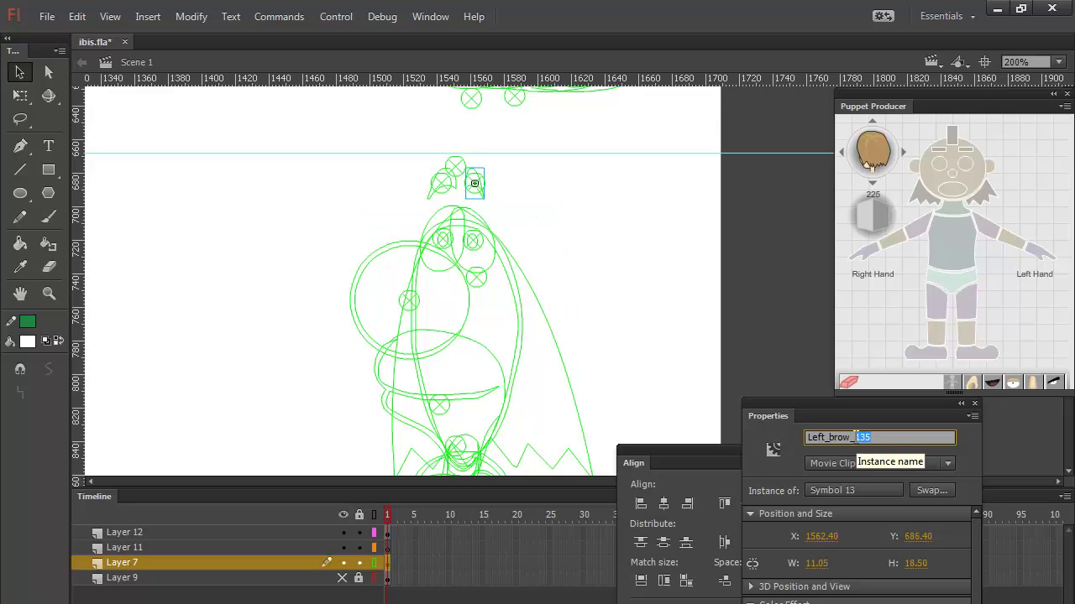
pyautogui.write('225')
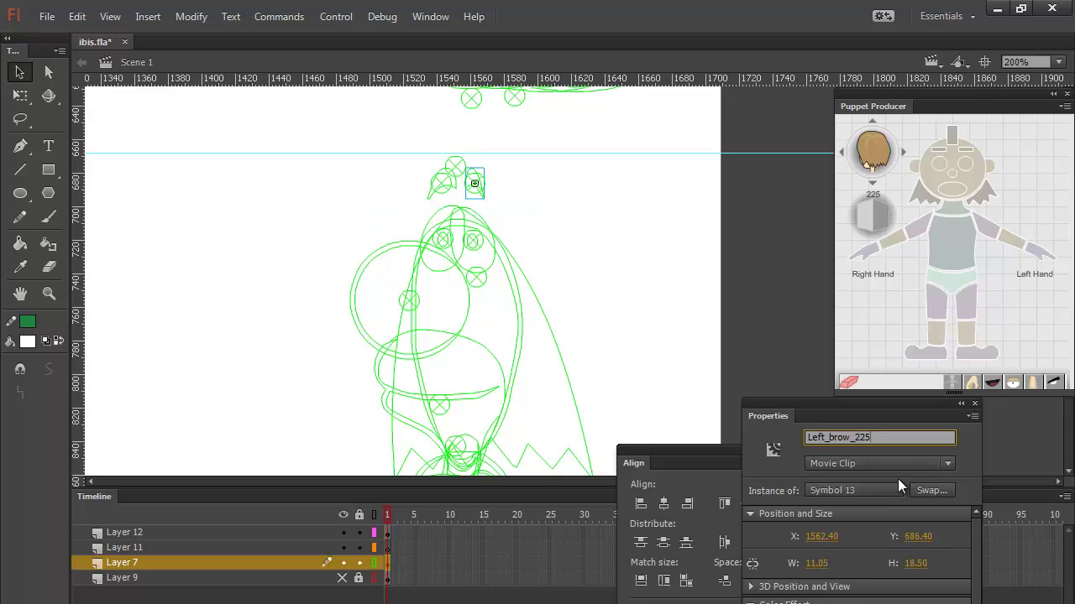
pyautogui.click(477, 178)
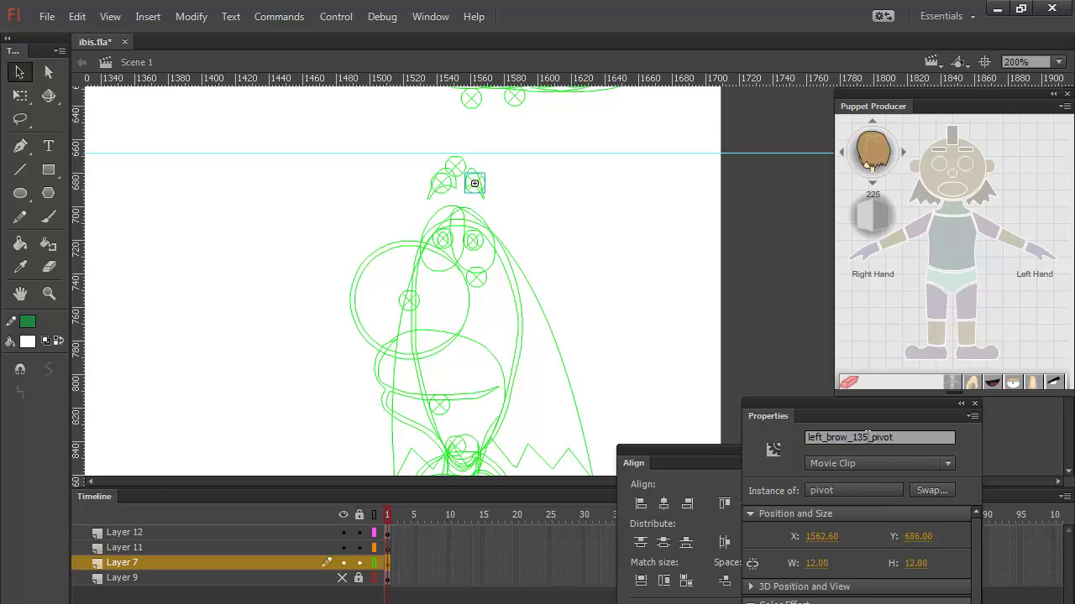
pyautogui.moveTo(867, 437); pyautogui.dragTo(852, 436)
pyautogui.write('225')
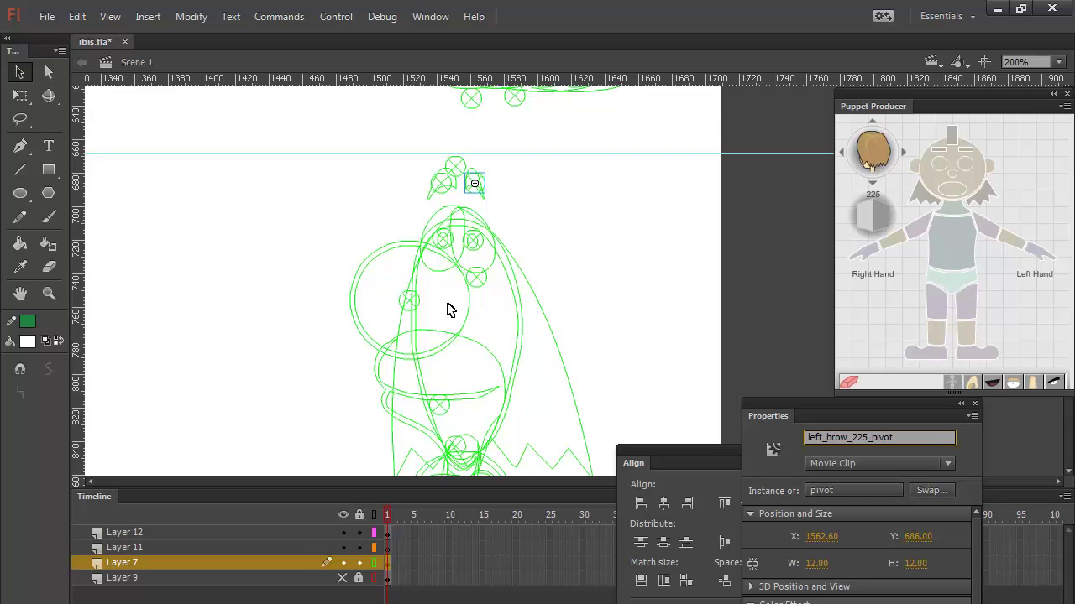
# Rename the right brow instance as Right_brow_225 and its pivot as right_brow_225_pivot
pyautogui.click(454, 190)
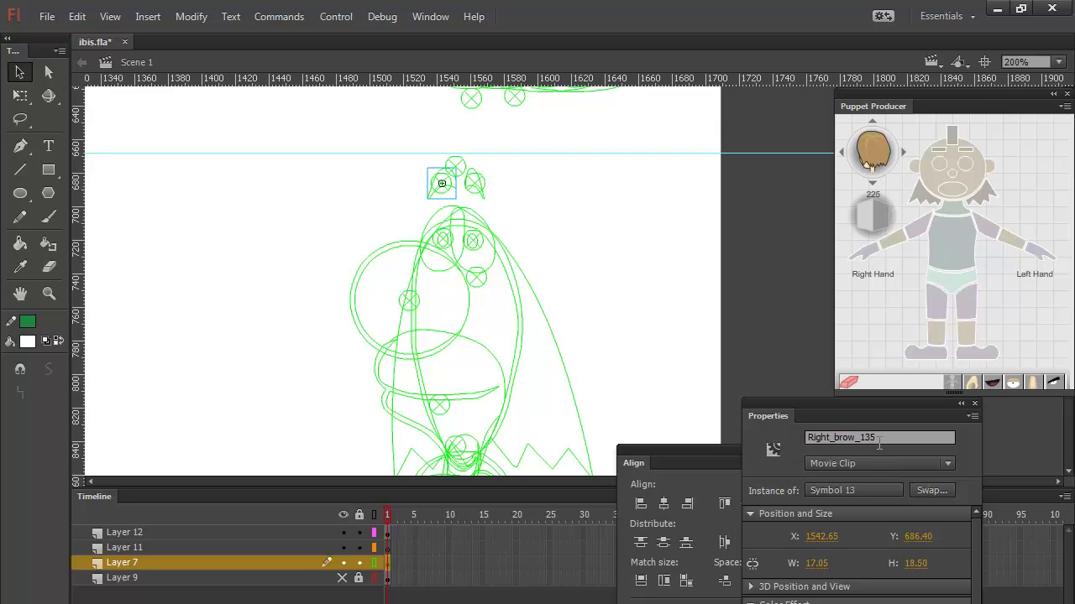
pyautogui.moveTo(877, 437); pyautogui.dragTo(863, 437)
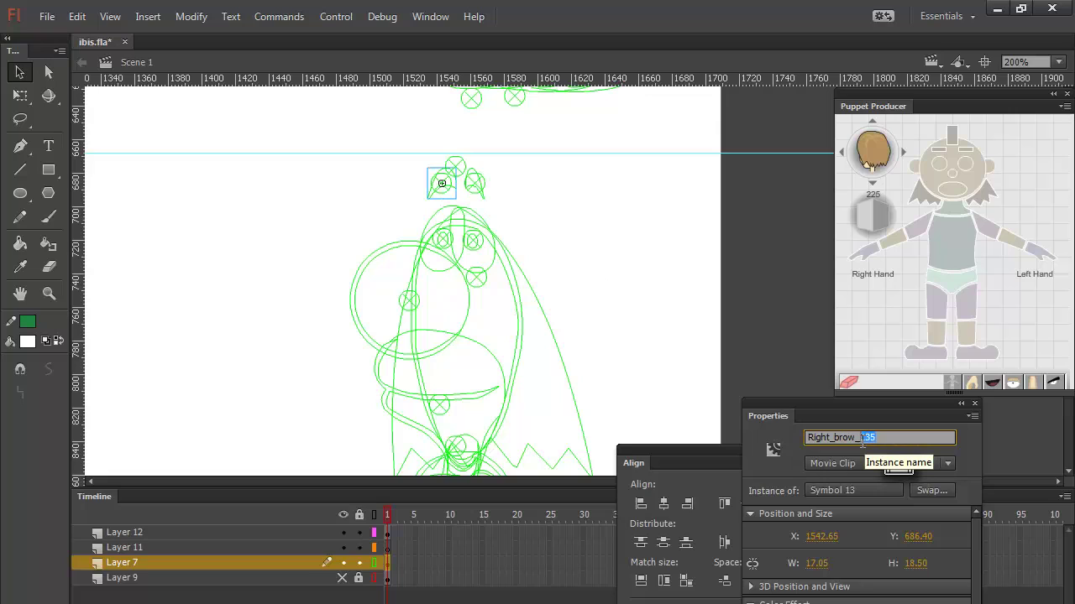
pyautogui.write('225')
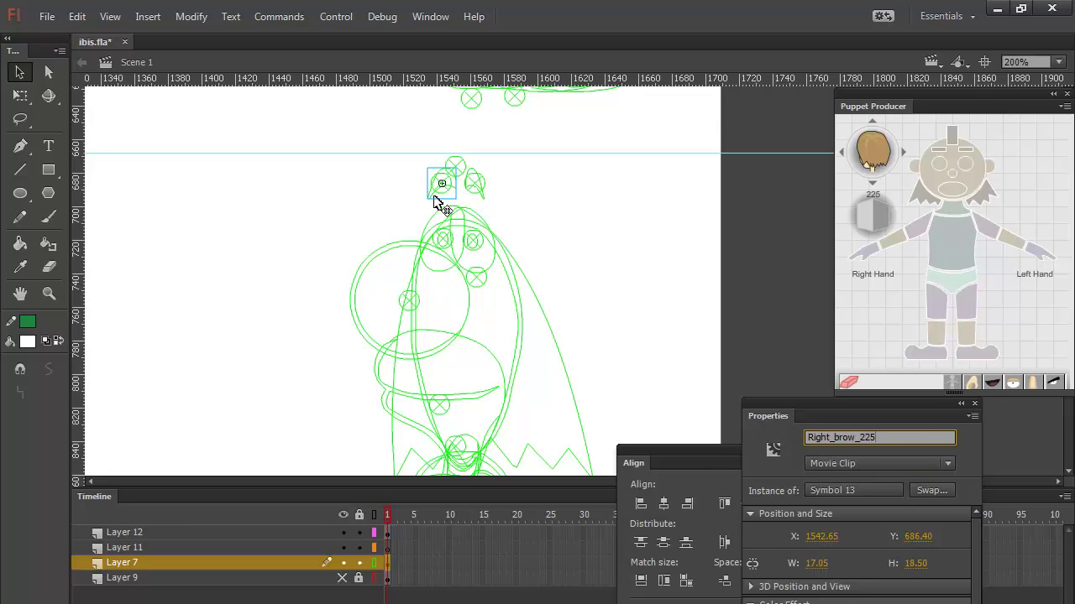
pyautogui.click(441, 184)
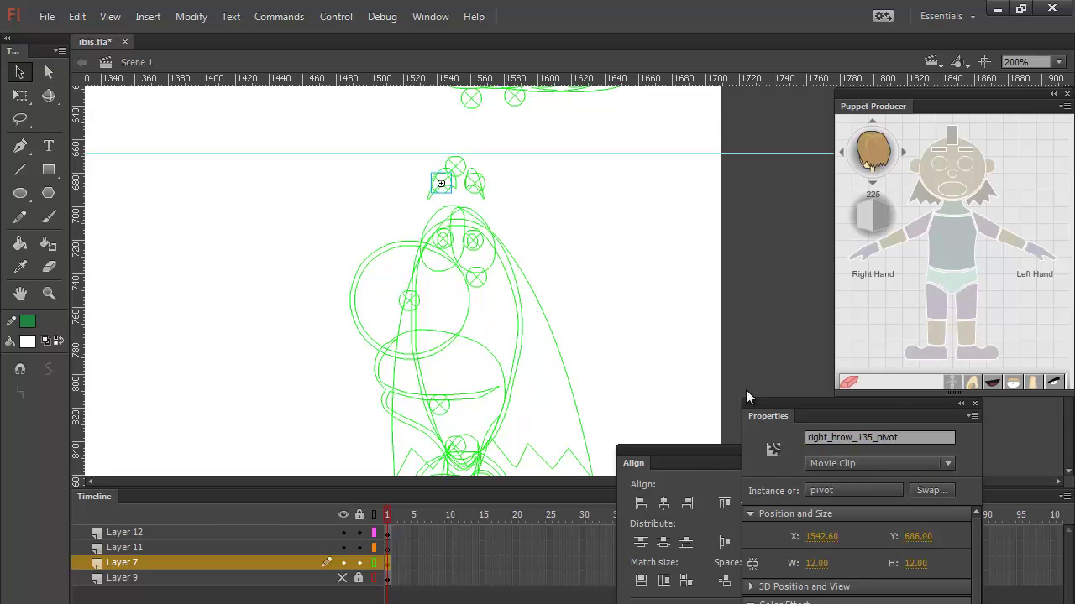
pyautogui.click(874, 438)
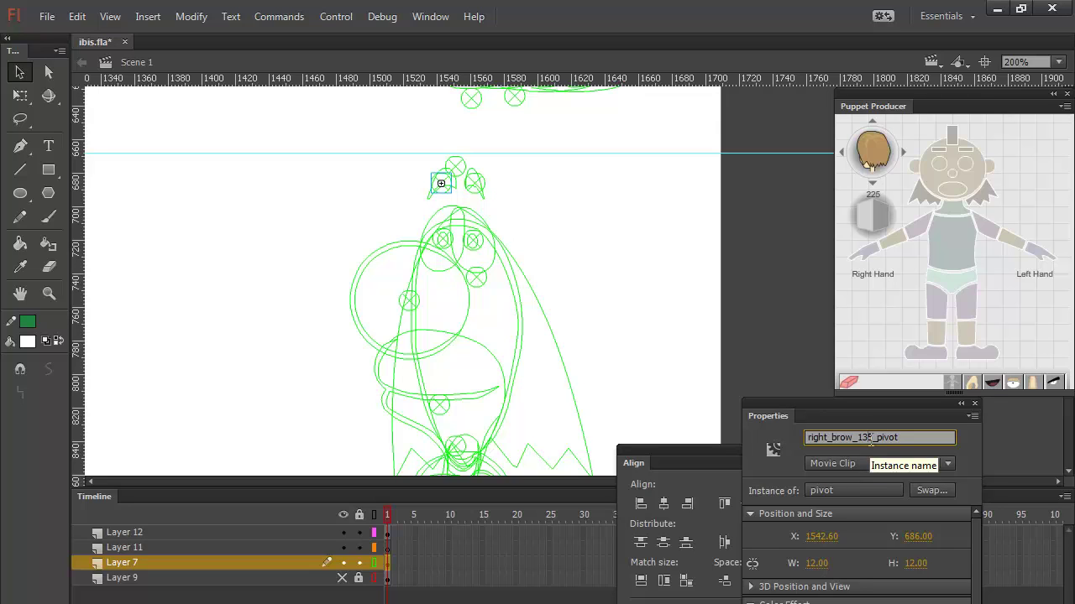
pyautogui.moveTo(863, 437); pyautogui.dragTo(856, 437)
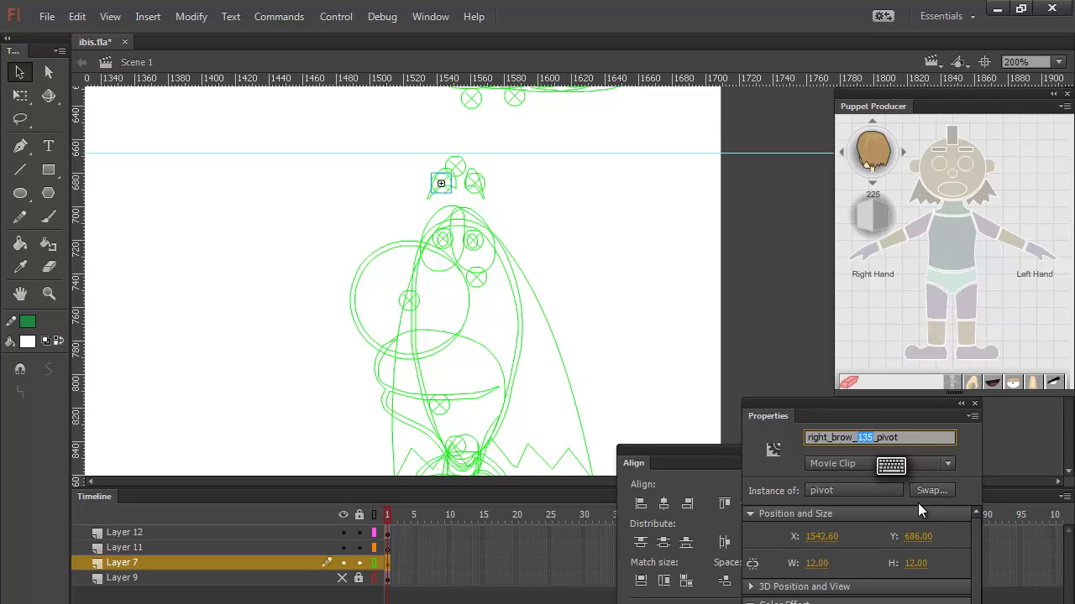
pyautogui.write('225')
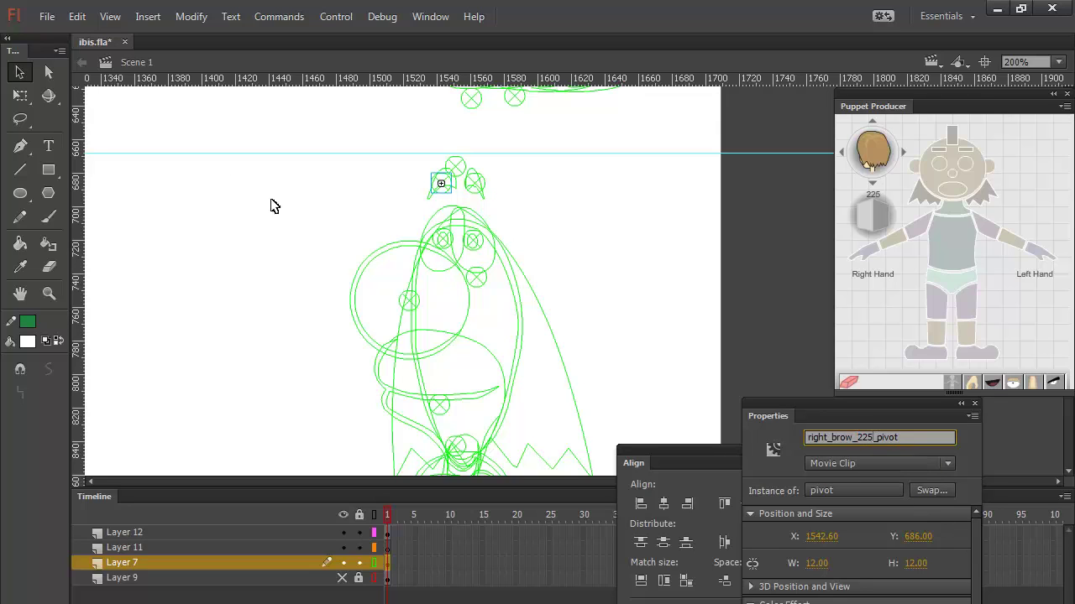
# Rename the head nud marker above the brows as head_nud_225_pivot
pyautogui.click(455, 167)
pyautogui.moveTo(870, 437); pyautogui.dragTo(855, 439)
pyautogui.write('225')
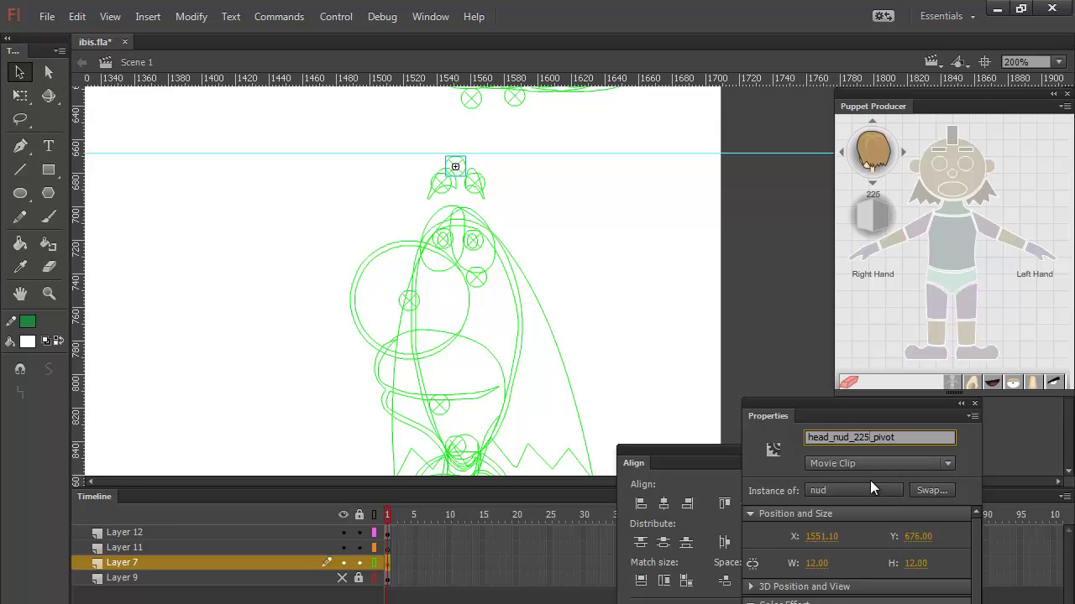
# Check the instance names of the brows, right brow pivot, nose, back hair and mouth on the 225 view
pyautogui.click(475, 177)
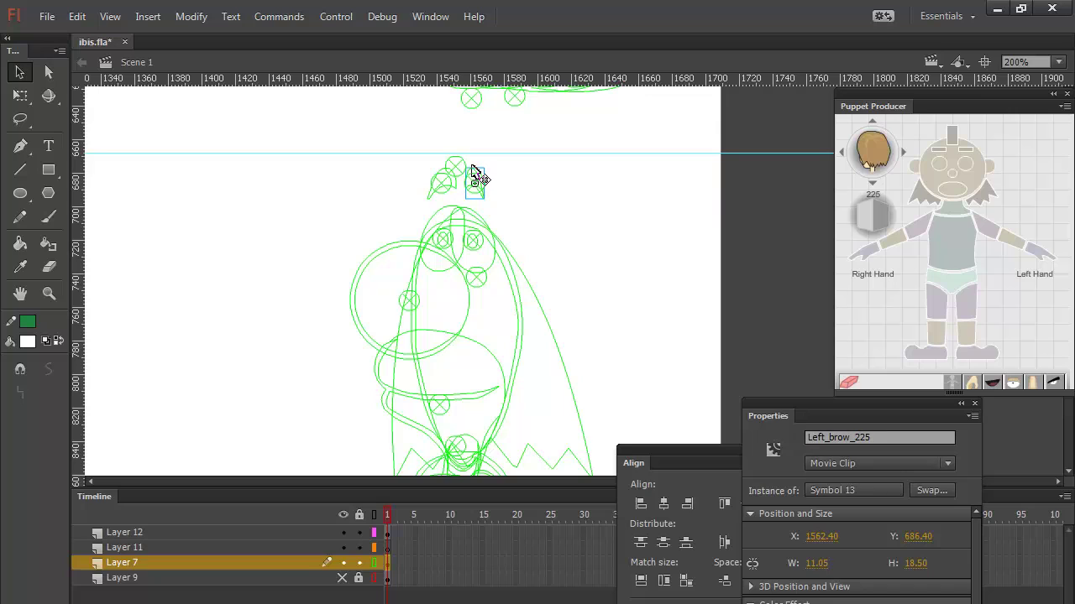
pyautogui.click(448, 179)
pyautogui.click(442, 181)
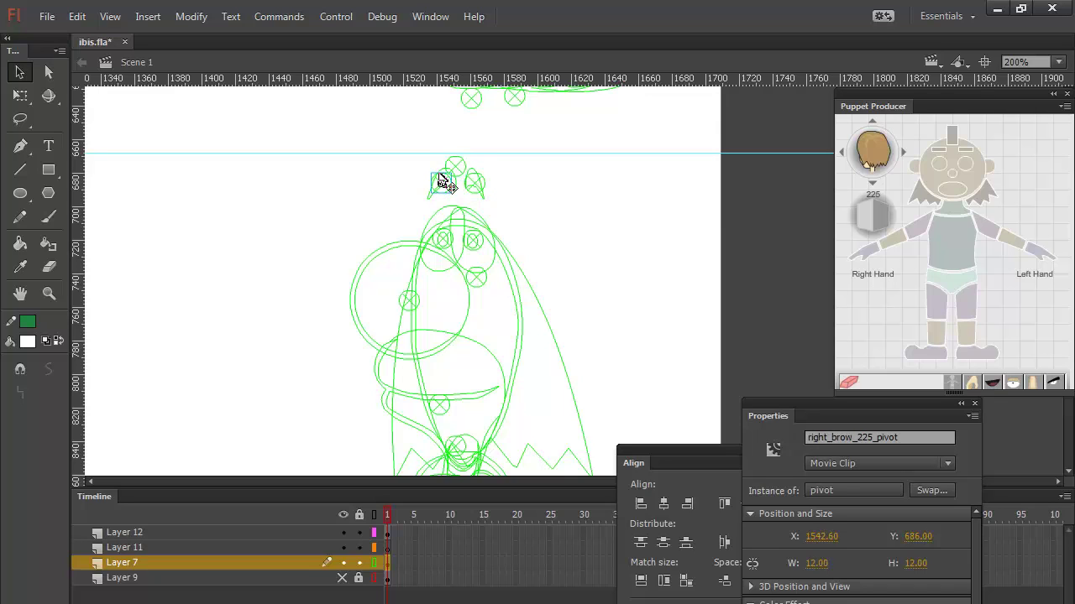
pyautogui.click(437, 171)
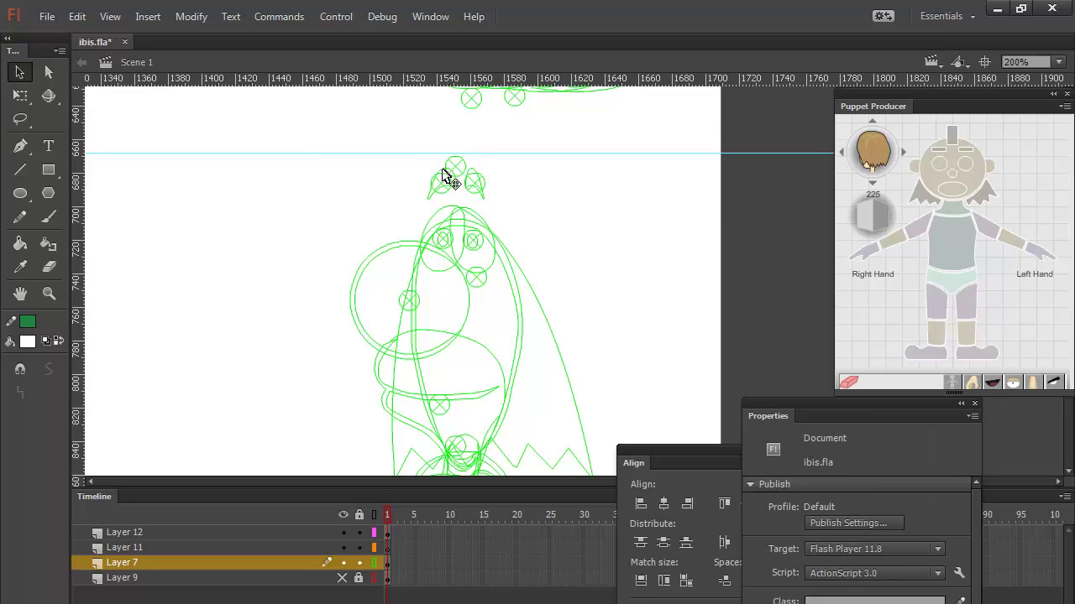
pyautogui.click(444, 175)
pyautogui.click(451, 168)
pyautogui.click(432, 198)
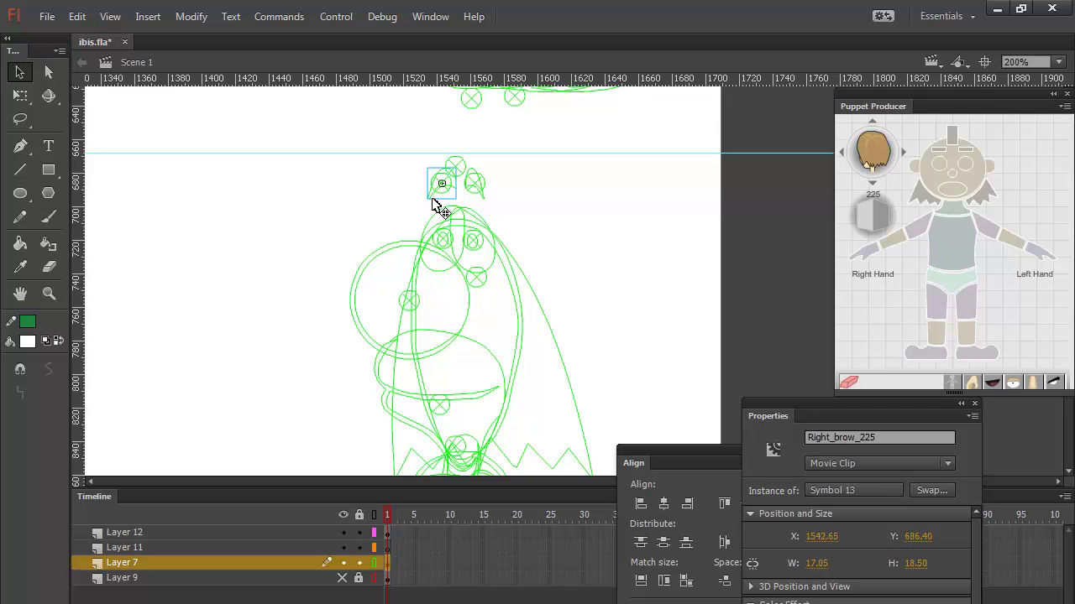
pyautogui.click(413, 243)
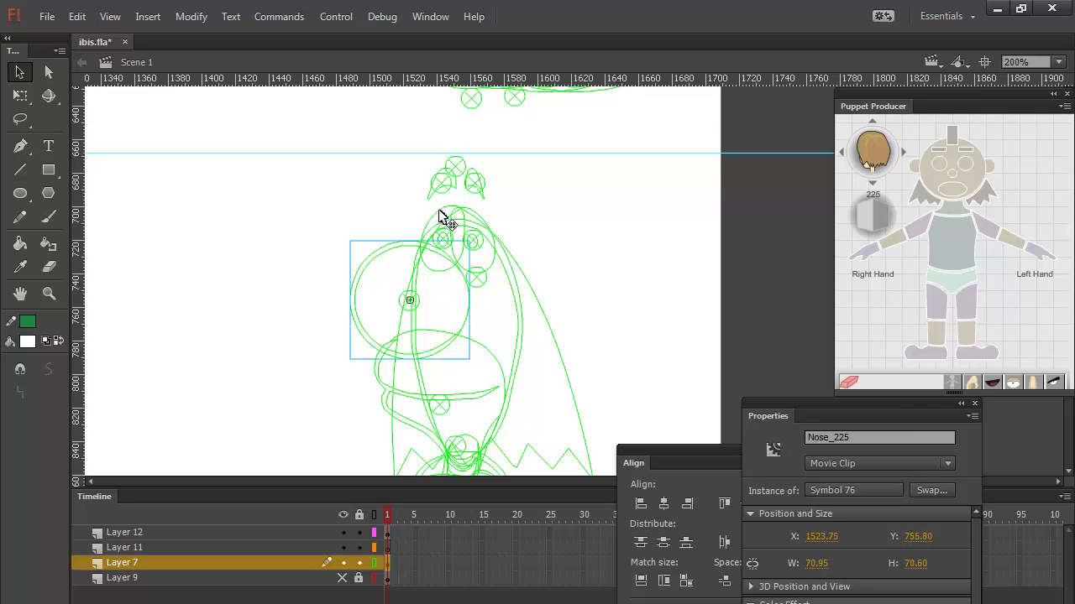
pyautogui.click(475, 223)
pyautogui.click(479, 225)
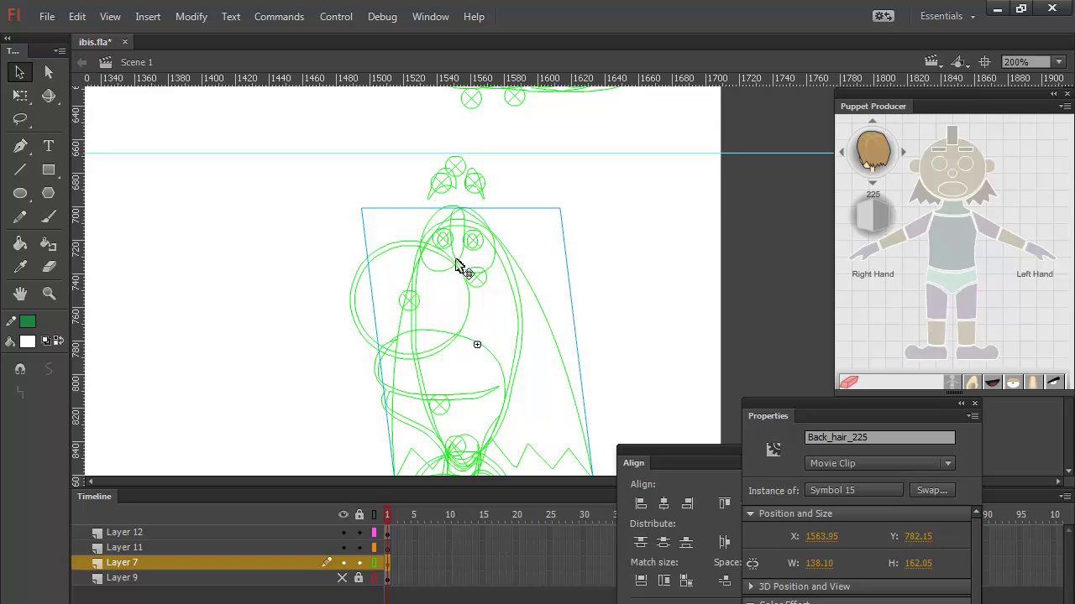
pyautogui.click(475, 350)
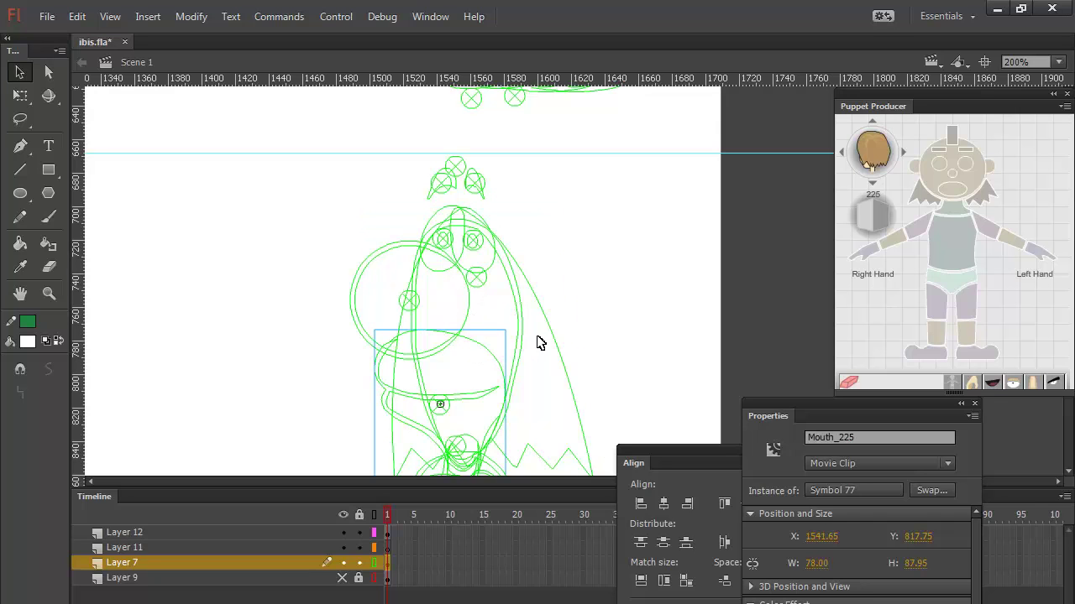
pyautogui.click(604, 372)
# Check the instance names of the face, neck and upper torso pivots and the upper and lower torso on the 225 view
pyautogui.moveTo(607, 377); pyautogui.dragTo(585, 216)
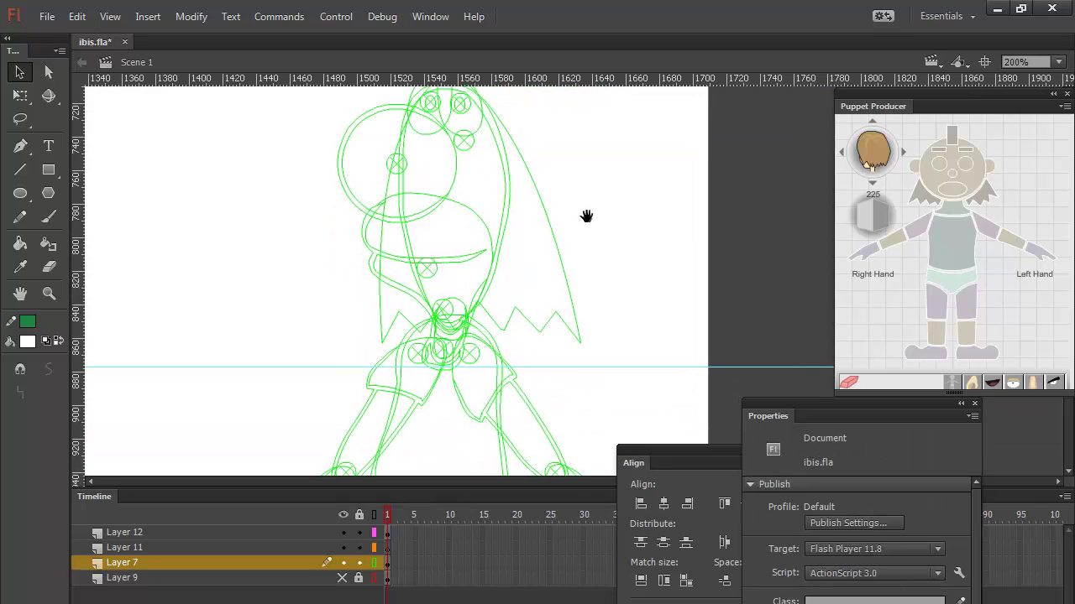
pyautogui.click(445, 313)
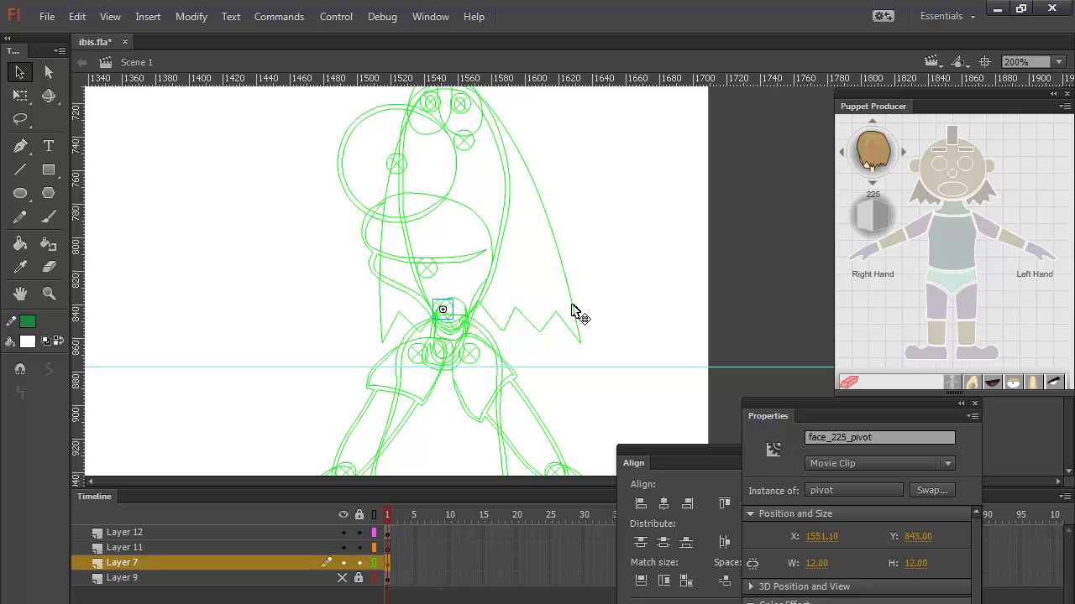
pyautogui.click(493, 339)
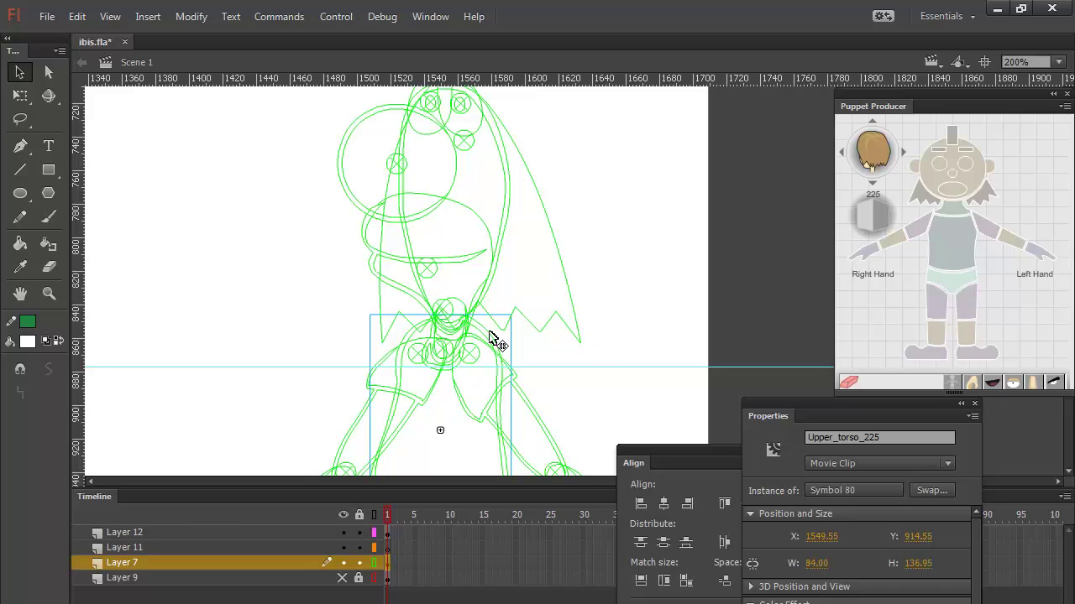
pyautogui.click(419, 356)
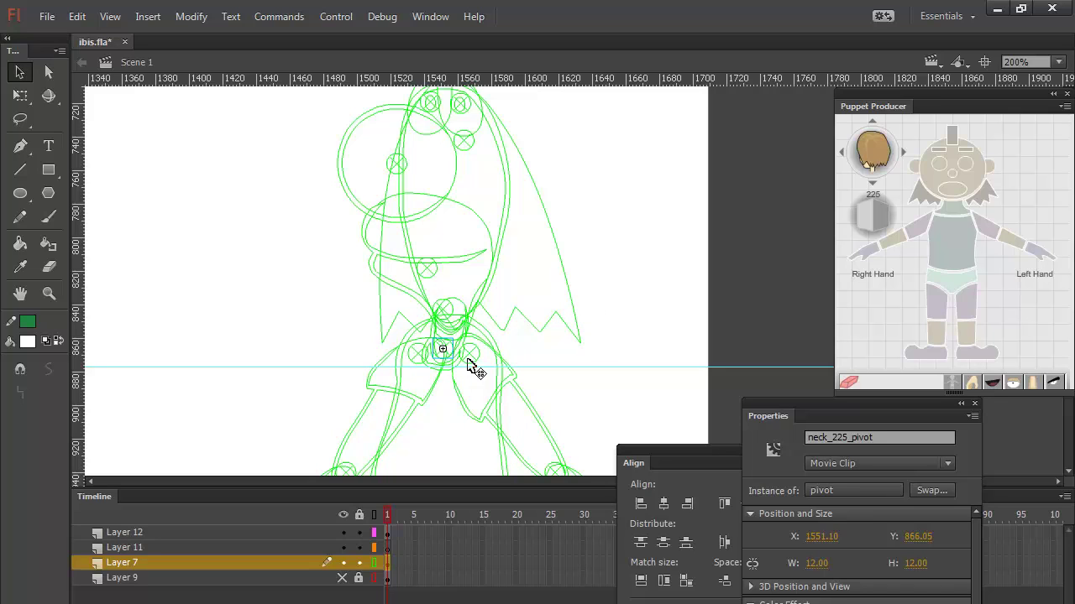
pyautogui.click(576, 403)
pyautogui.moveTo(568, 367); pyautogui.dragTo(569, 177)
pyautogui.click(437, 304)
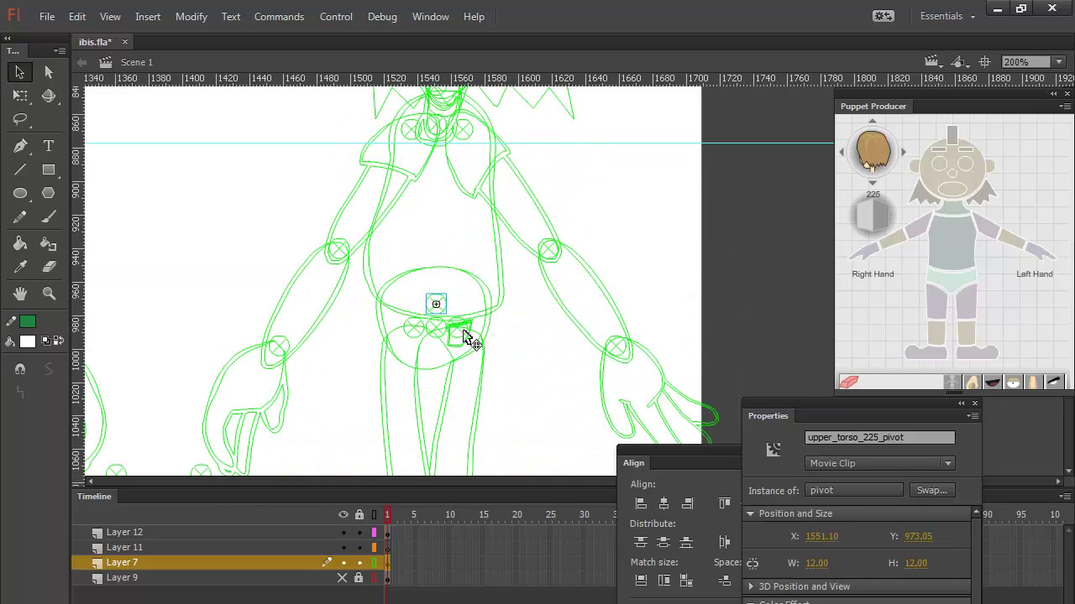
pyautogui.click(464, 337)
pyautogui.click(481, 341)
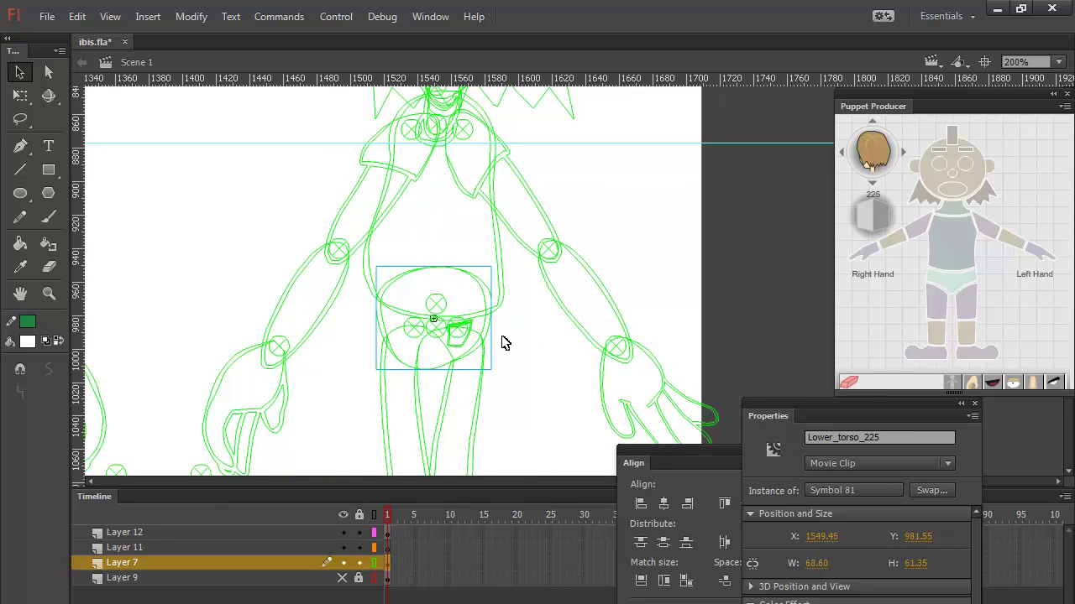
pyautogui.click(509, 345)
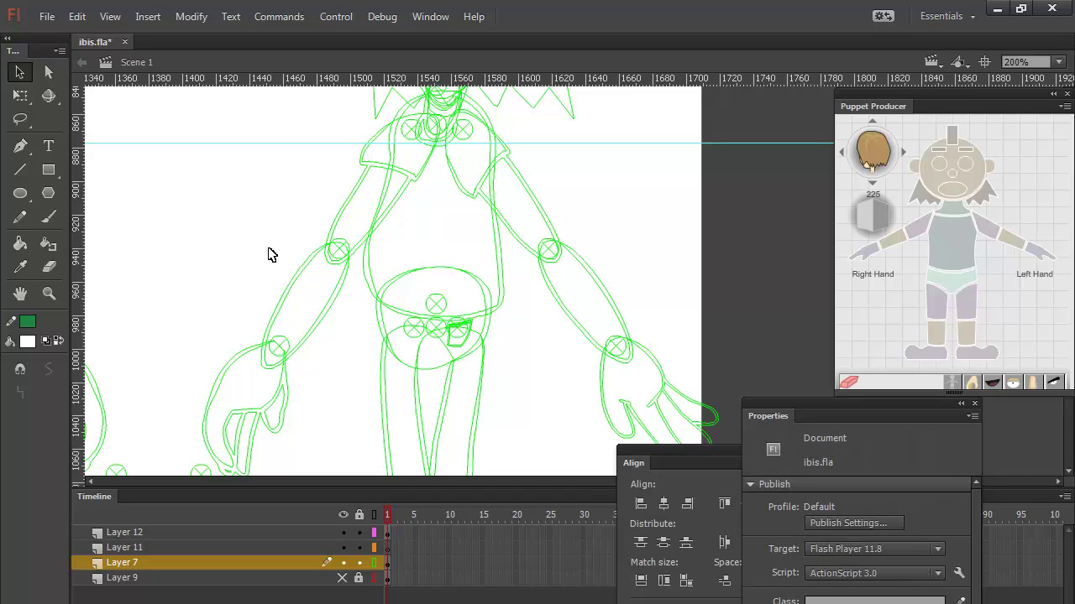
# Ungroup the coloured template figure nearest to the green outlined puppet views into its separate parts
pyautogui.hotkey('ctrl', '-')
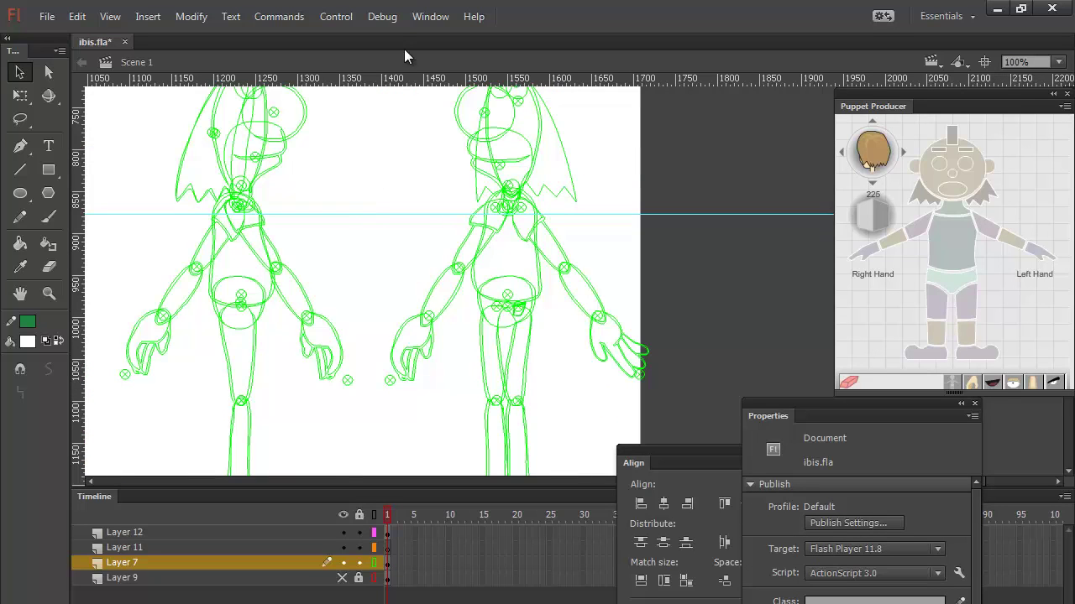
pyautogui.hscroll(-8, 499, 177)
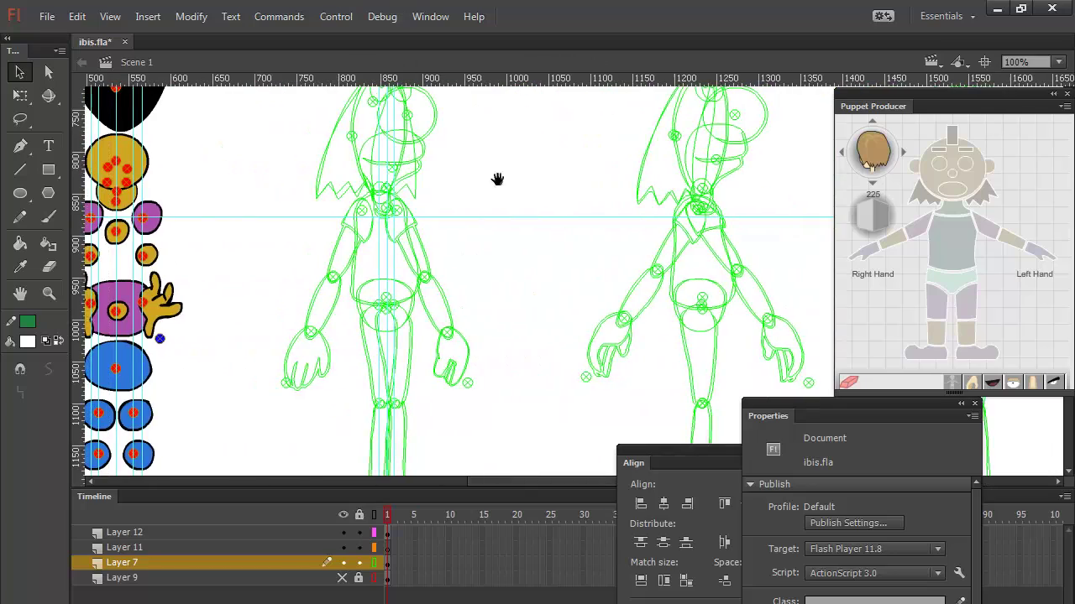
pyautogui.scroll(2, 453, 248)
pyautogui.scroll(-4, 441, 240)
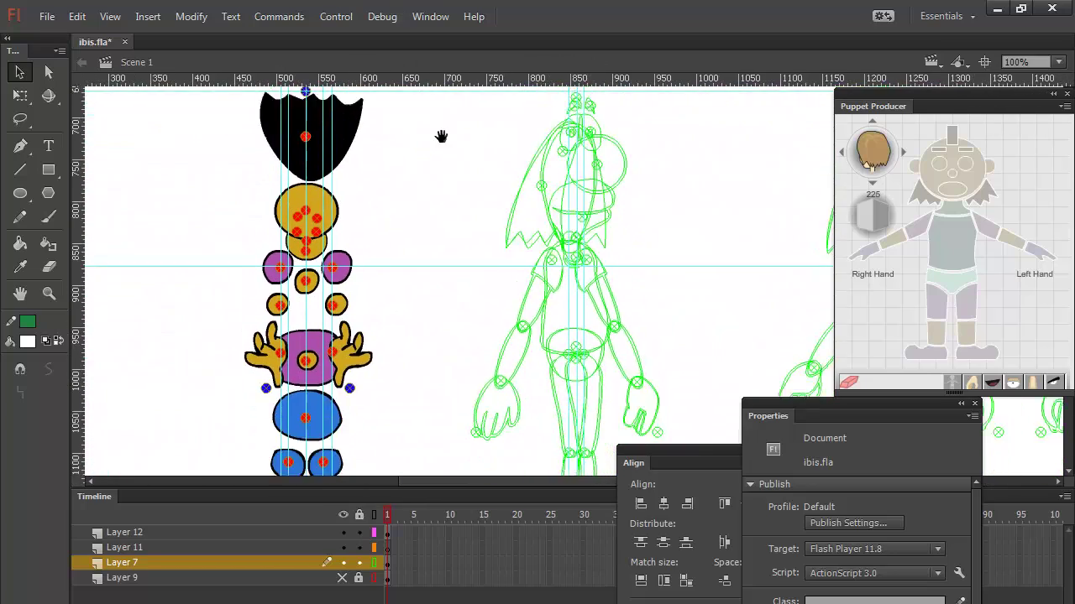
pyautogui.moveTo(414, 211); pyautogui.dragTo(441, 230)
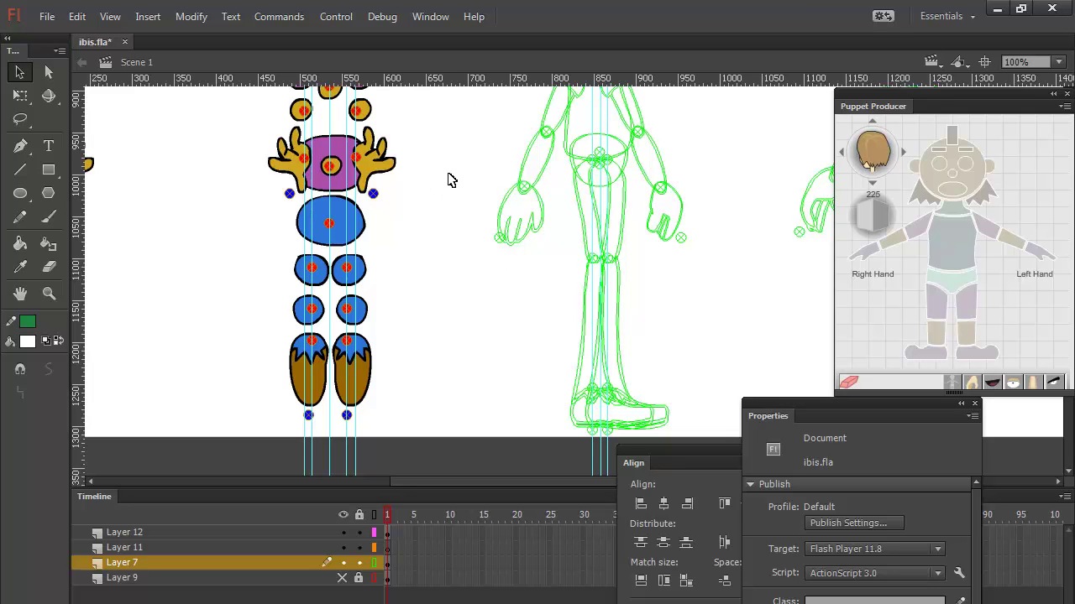
pyautogui.moveTo(443, 160); pyautogui.dragTo(554, 202)
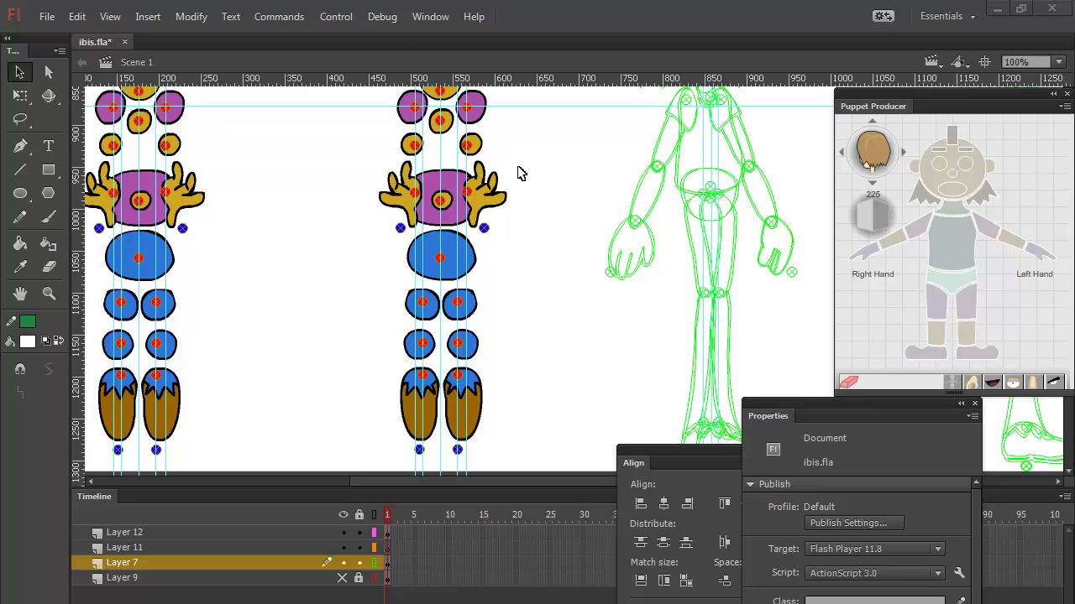
pyautogui.click(543, 177)
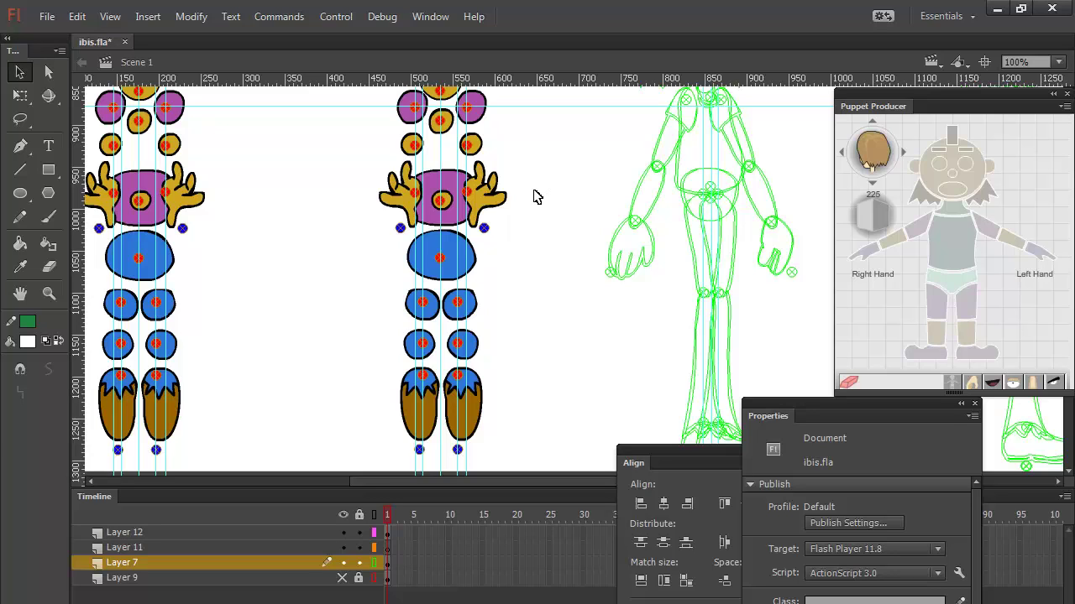
pyautogui.click(489, 210)
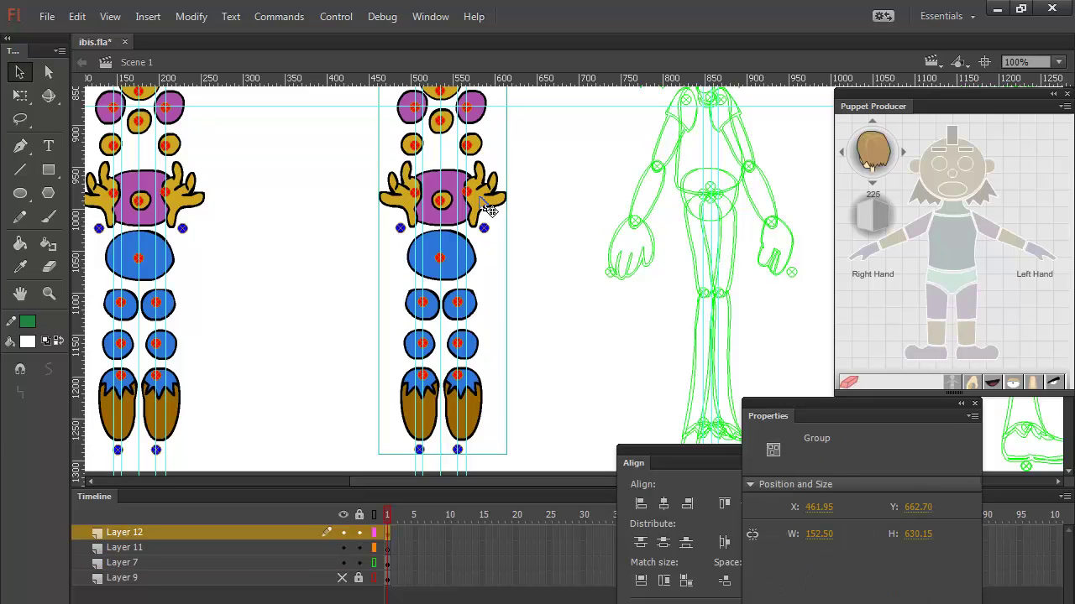
pyautogui.hotkey('ctrl', 'shift', 'g')
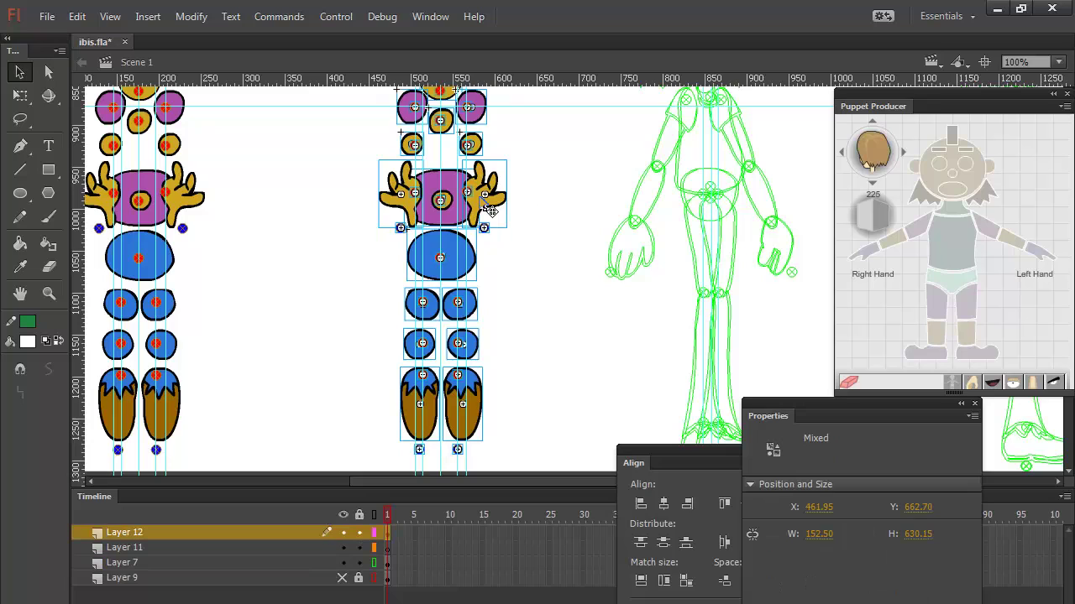
# Flip both hands of the ungrouped coloured figure vertically so that most fingers point downwards
pyautogui.click(537, 192)
pyautogui.click(504, 210)
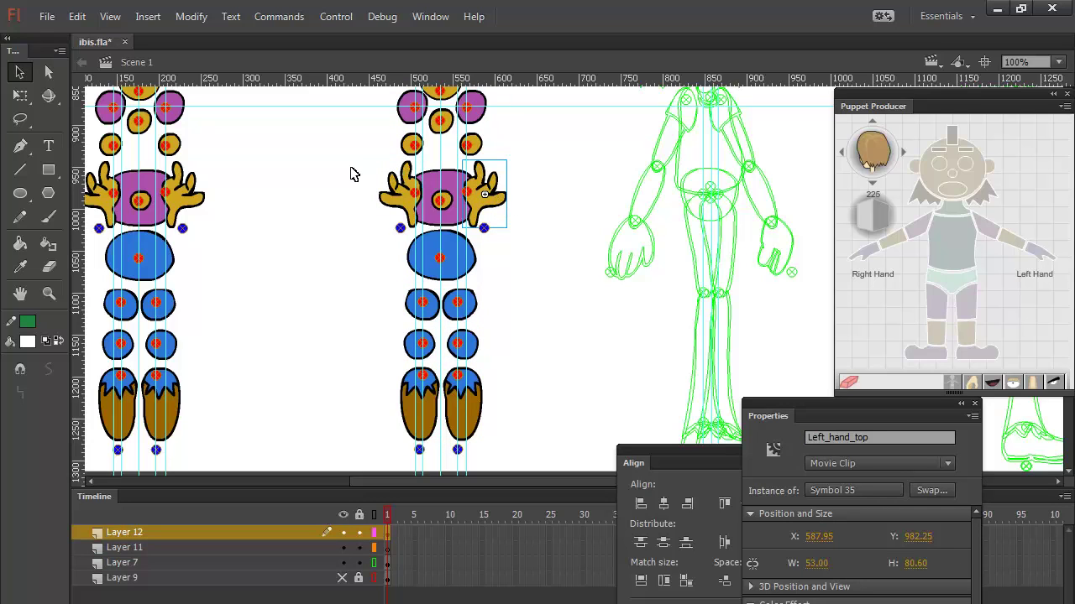
pyautogui.keyDown('shift'); pyautogui.click(404, 200); pyautogui.keyUp('shift')
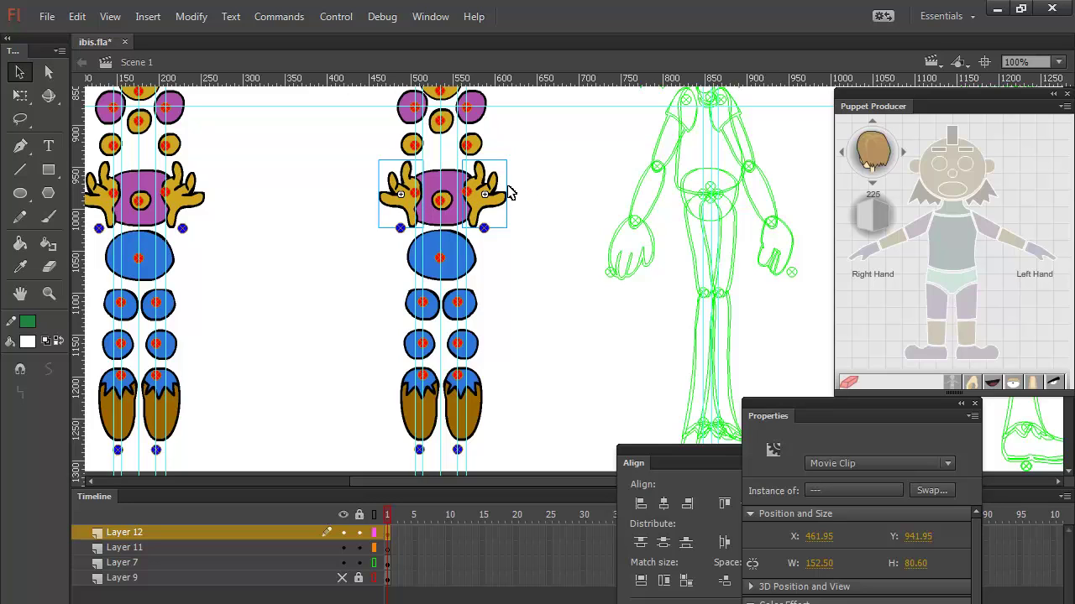
pyautogui.click(191, 16)
pyautogui.moveTo(272, 229)
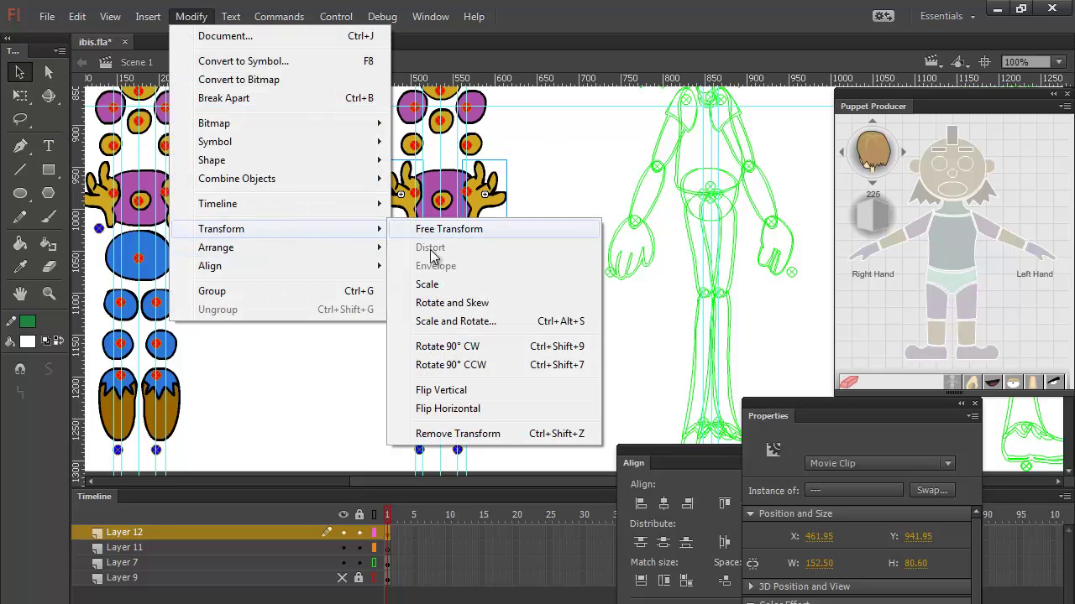
pyautogui.click(451, 412)
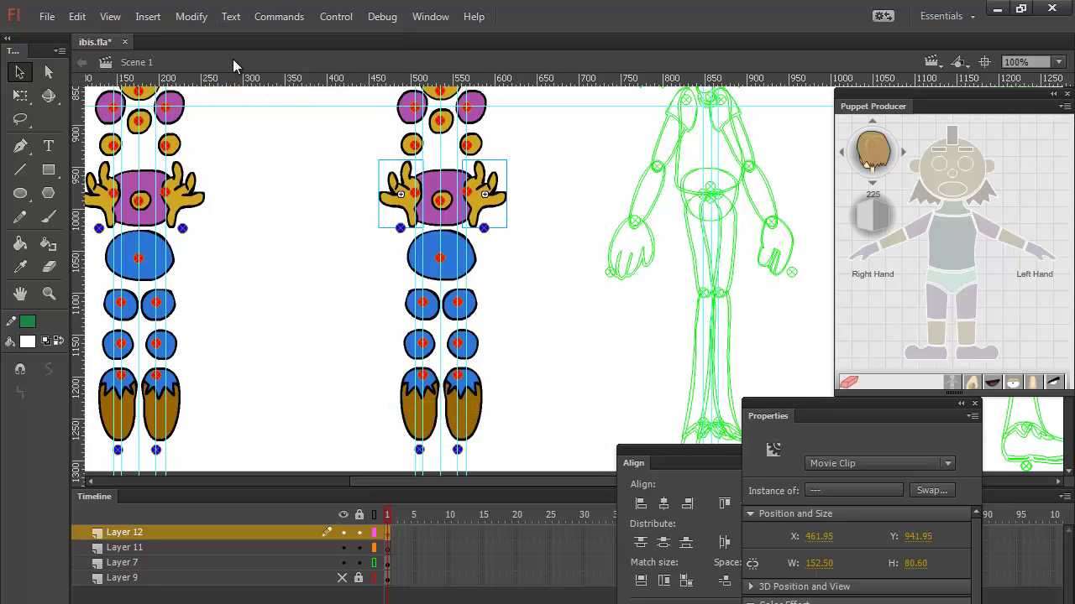
pyautogui.click(191, 17)
pyautogui.moveTo(246, 229)
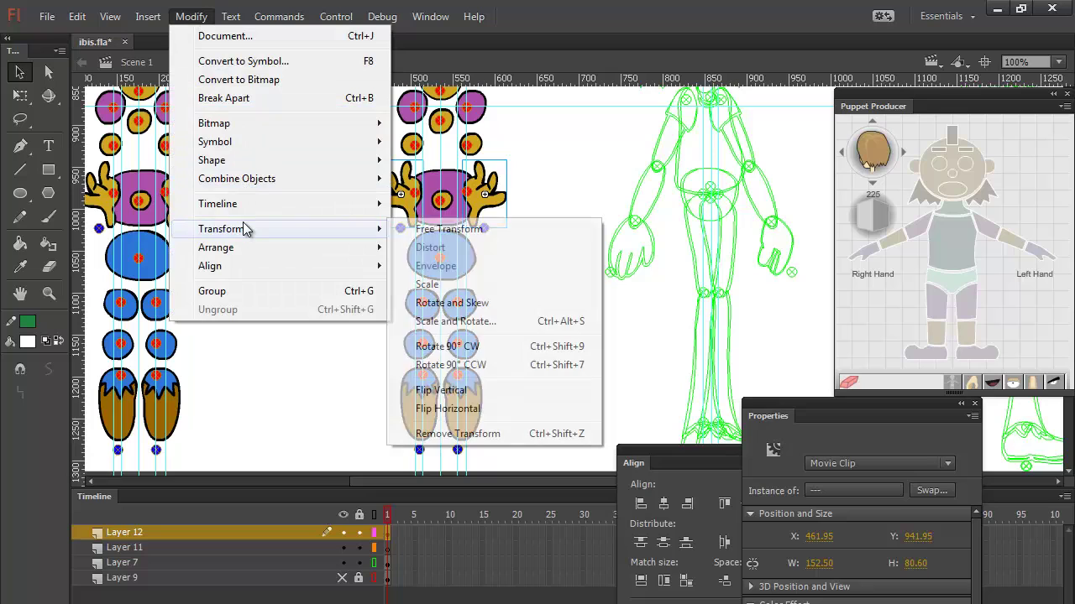
pyautogui.click(479, 408)
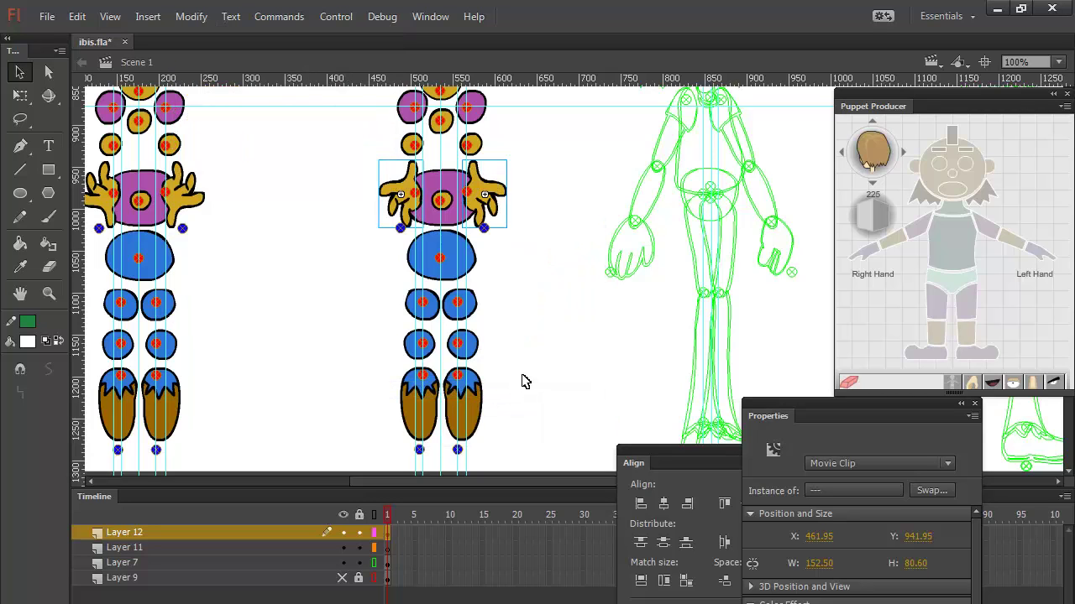
# Flip the purple upper torso of the ungrouped figure vertically
pyautogui.click(458, 185)
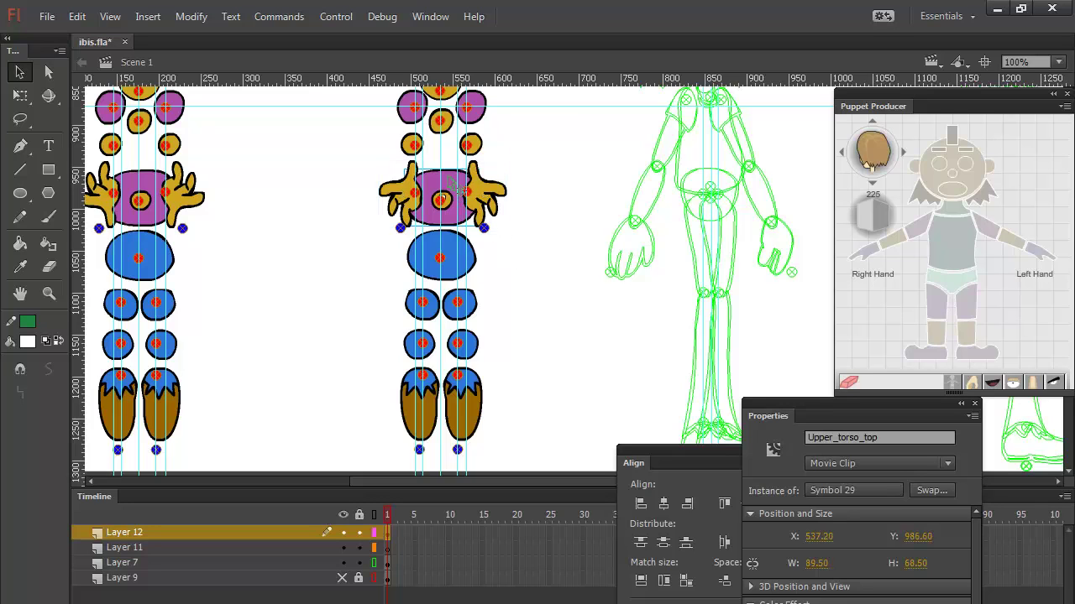
pyautogui.click(186, 18)
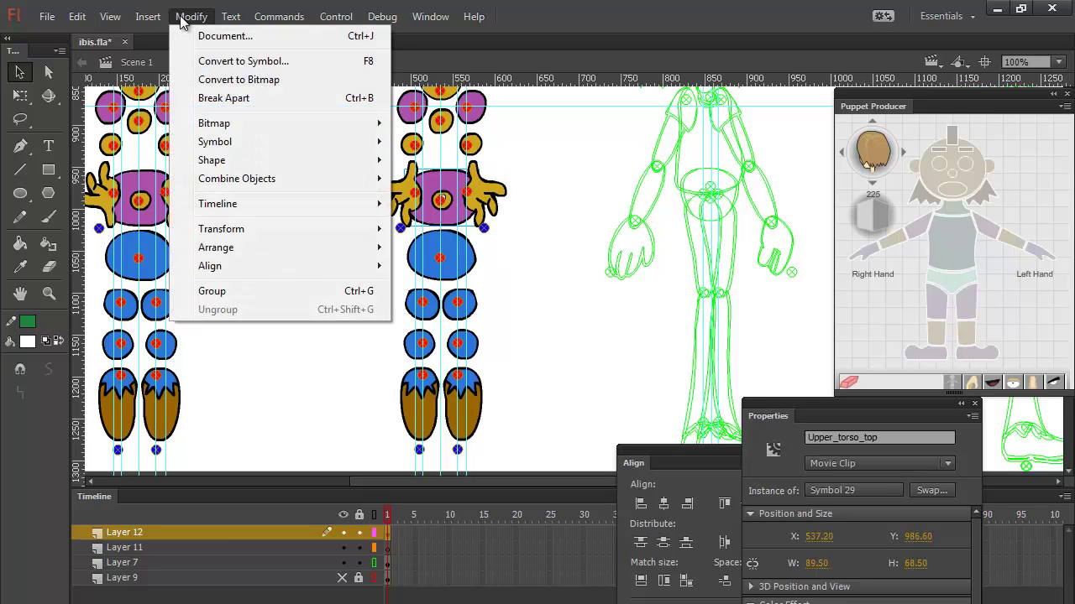
pyautogui.moveTo(220, 229)
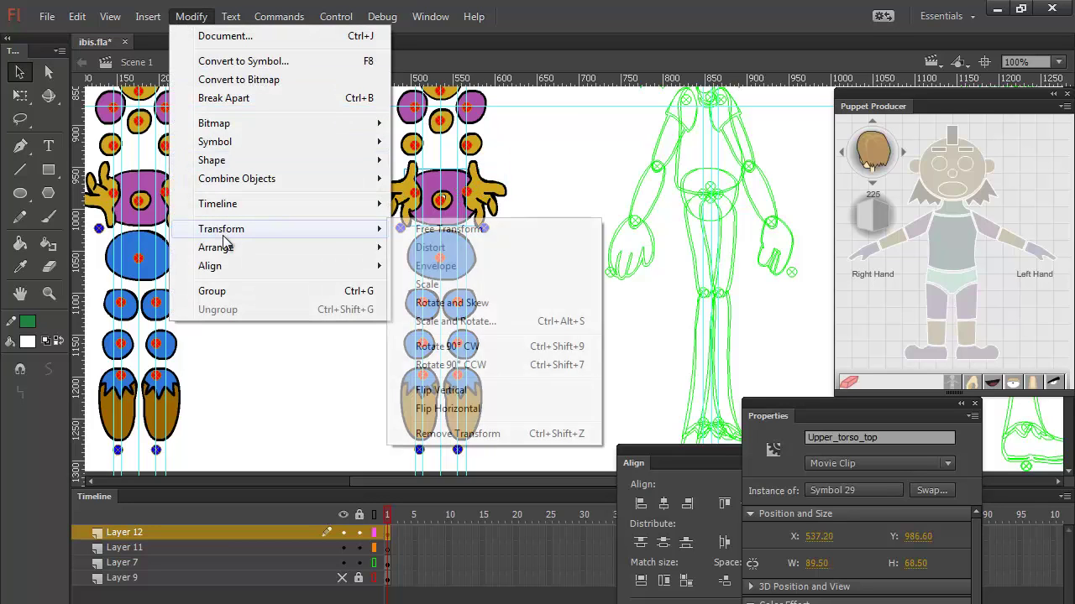
pyautogui.click(468, 391)
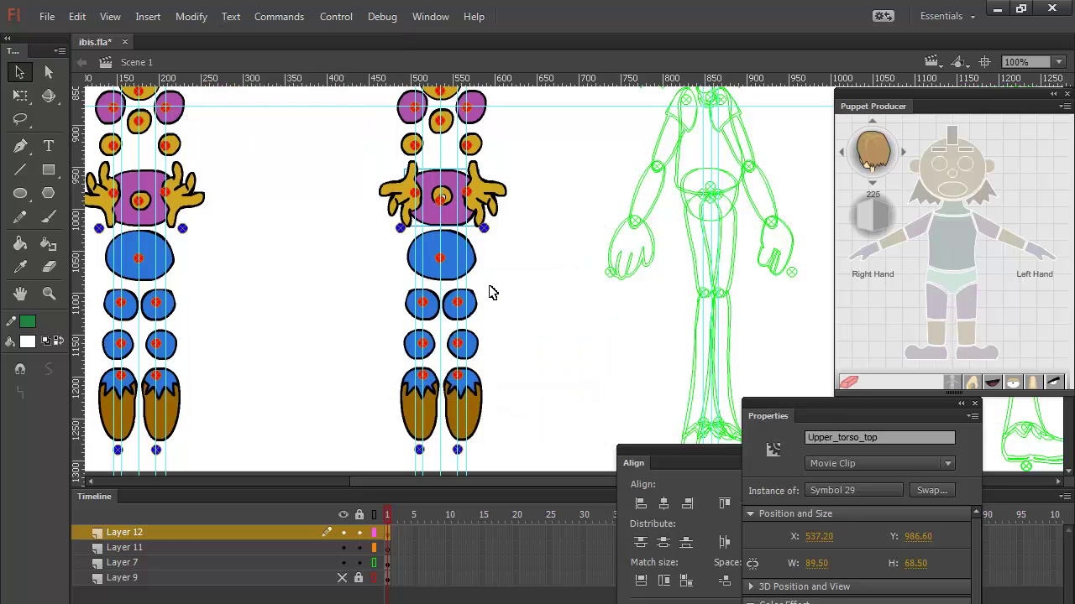
# Flip the blue lower torso of the ungrouped figure vertically and nudge it down 3 pixels
pyautogui.click(450, 247)
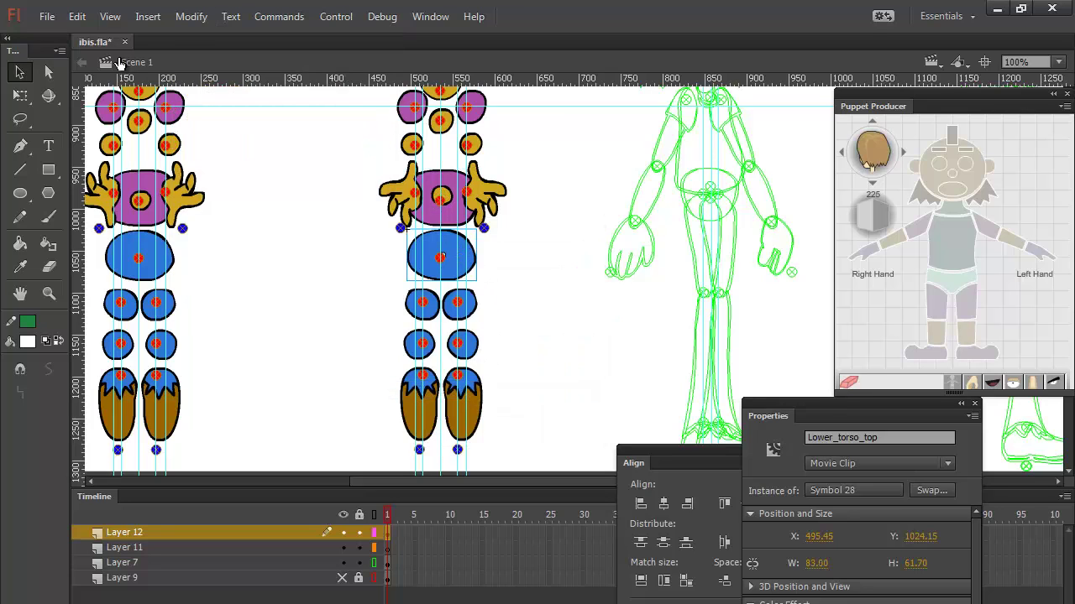
pyautogui.click(191, 17)
pyautogui.moveTo(242, 233)
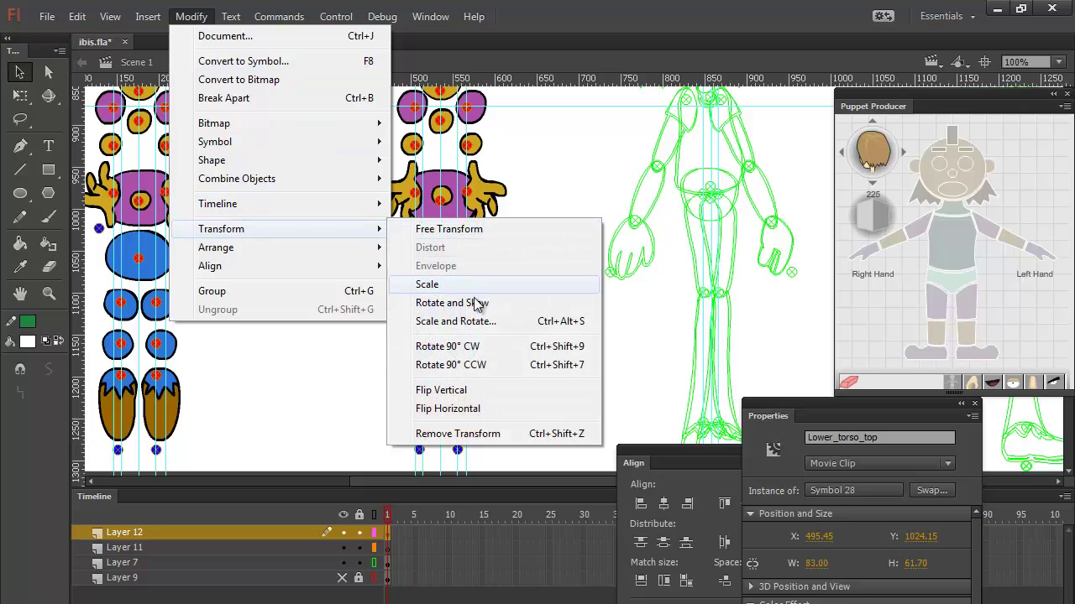
pyautogui.click(464, 391)
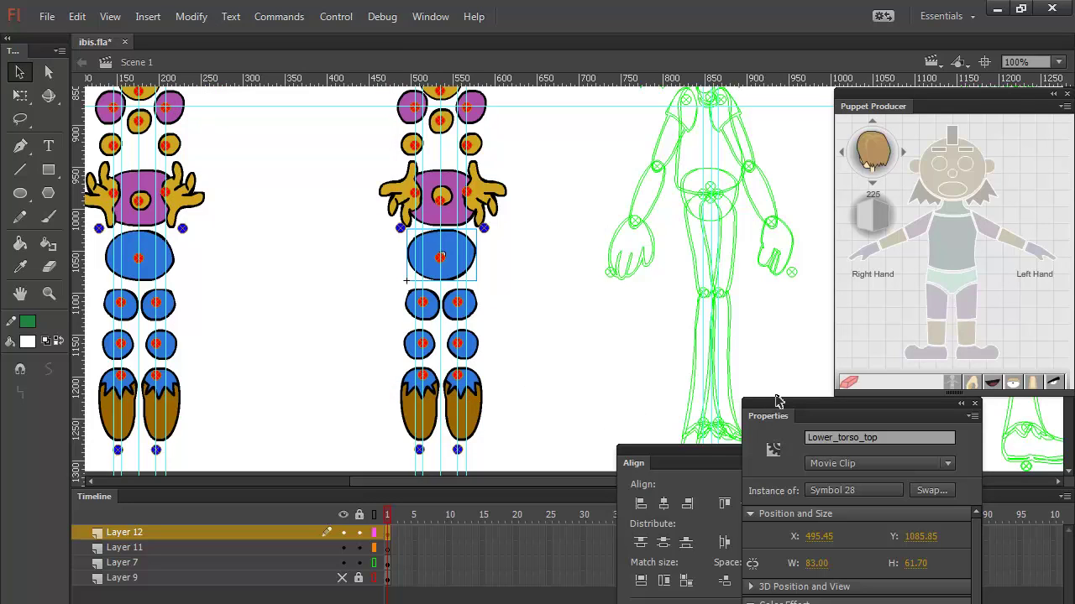
pyautogui.moveTo(777, 406); pyautogui.dragTo(889, 409)
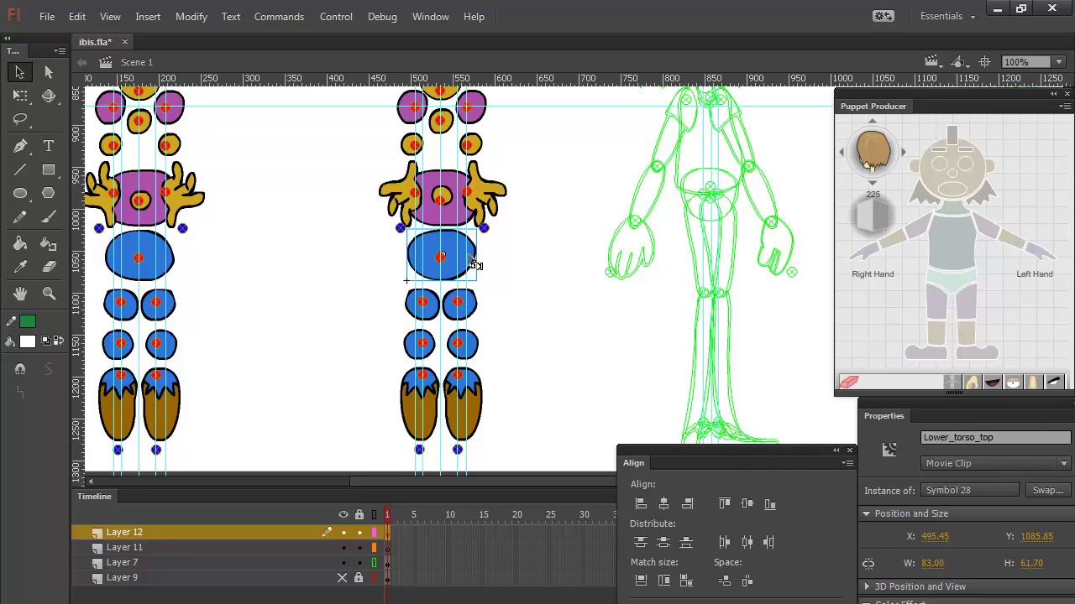
pyautogui.press('Down')
pyautogui.press('Down')
pyautogui.press('Down')
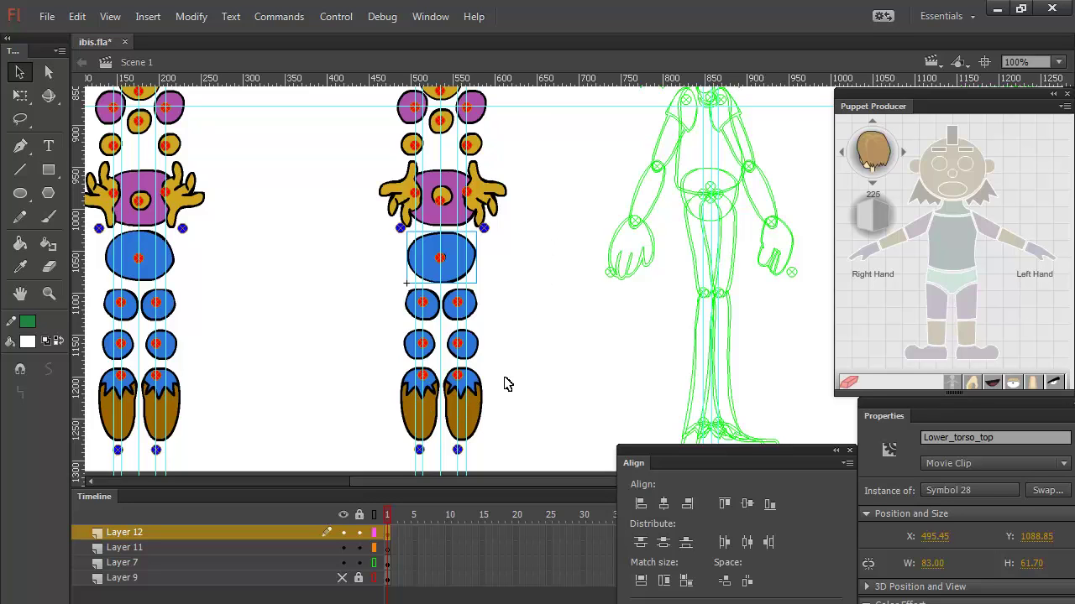
pyautogui.click(560, 207)
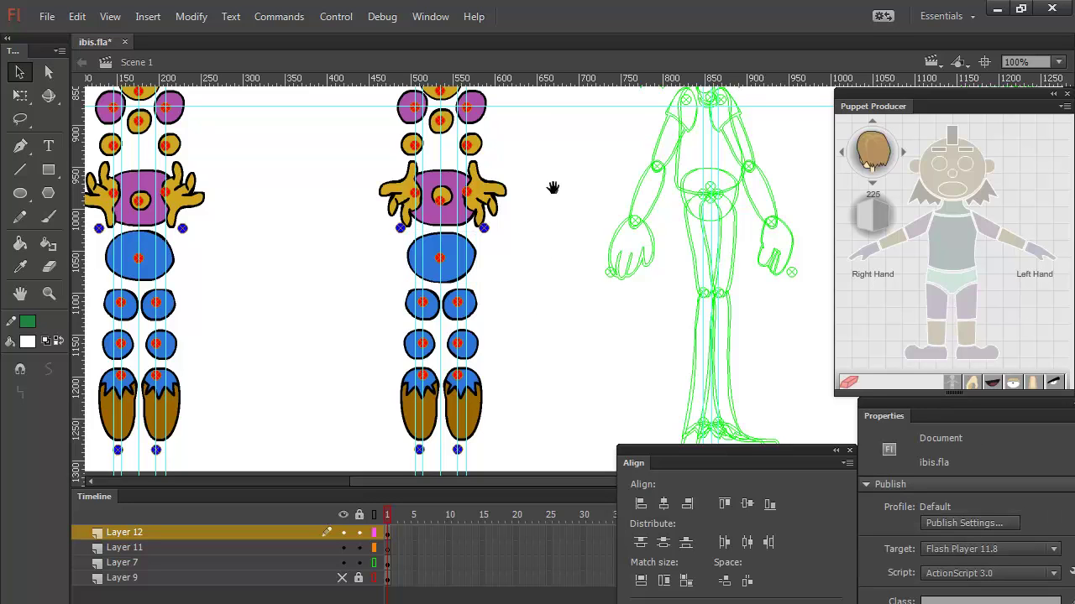
# Check the instance names of the nose and face pivots on the ungrouped figure's head
pyautogui.scroll(5, 552, 187)
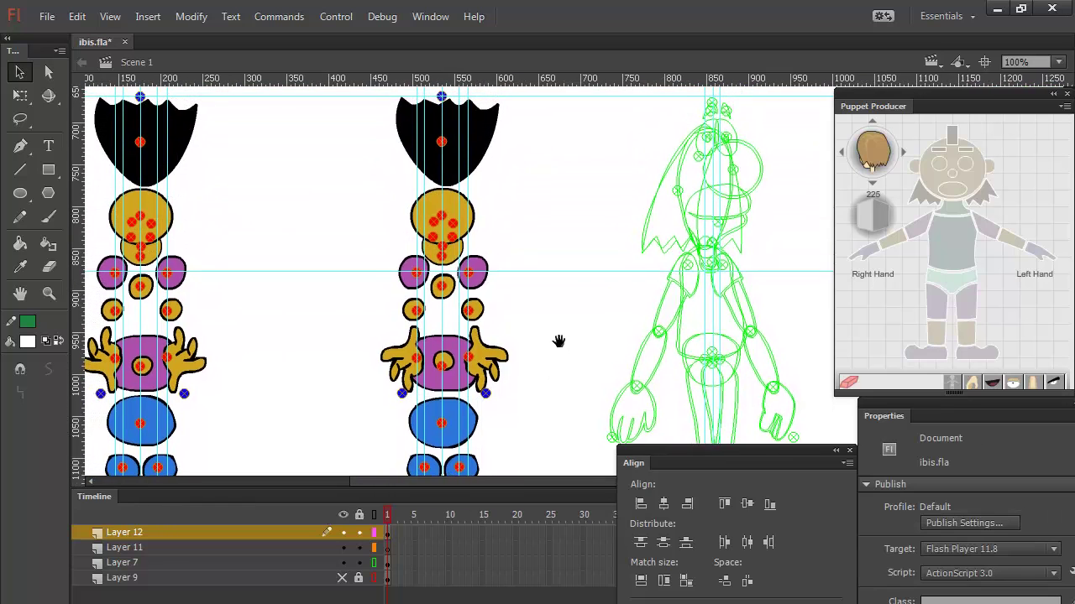
pyautogui.moveTo(558, 341); pyautogui.dragTo(570, 374)
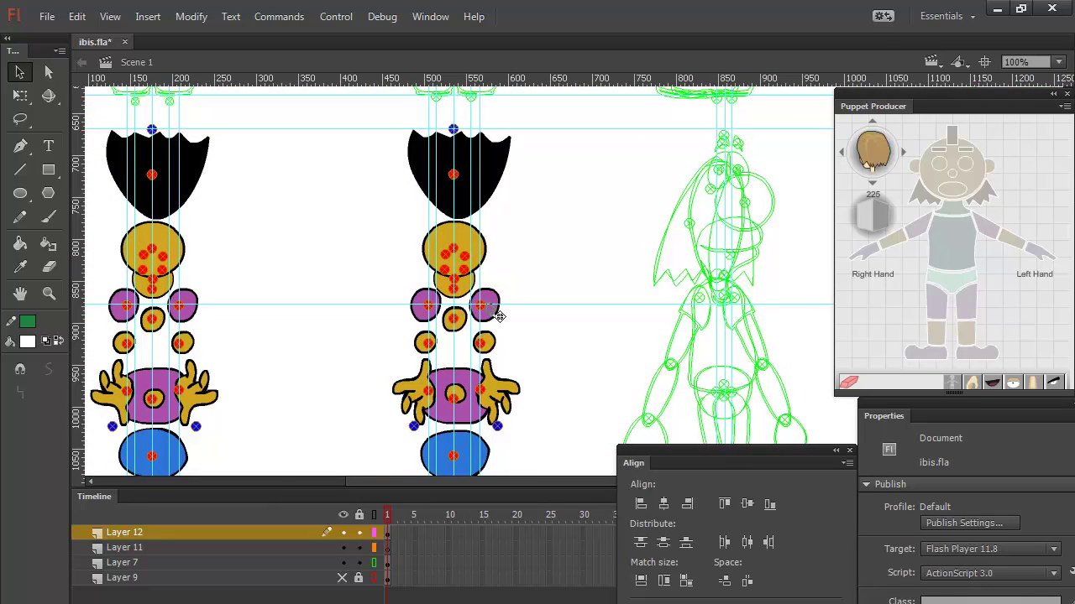
pyautogui.click(454, 280)
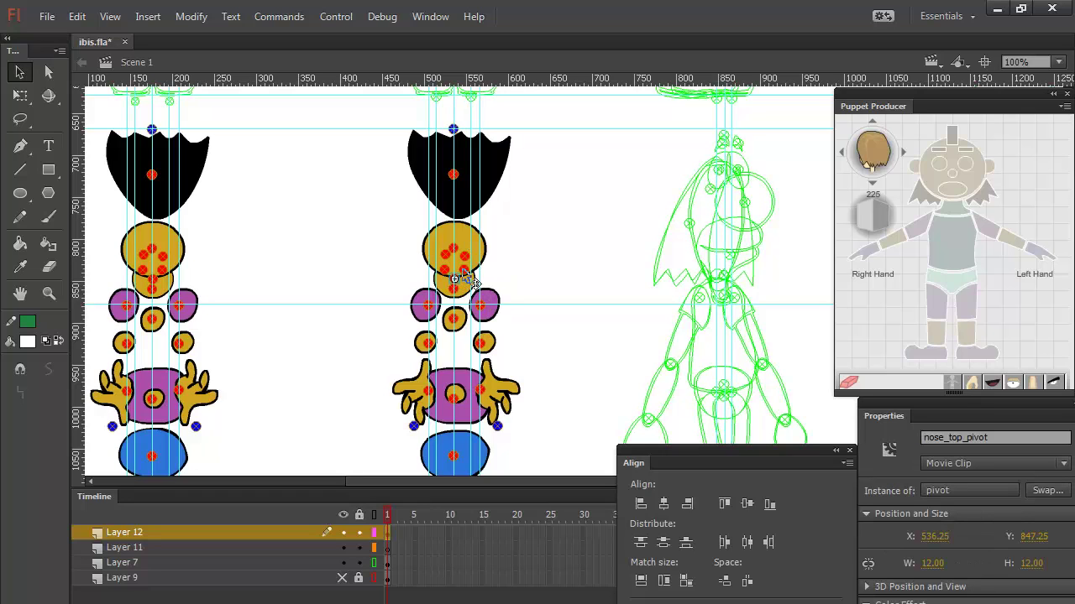
pyautogui.click(469, 277)
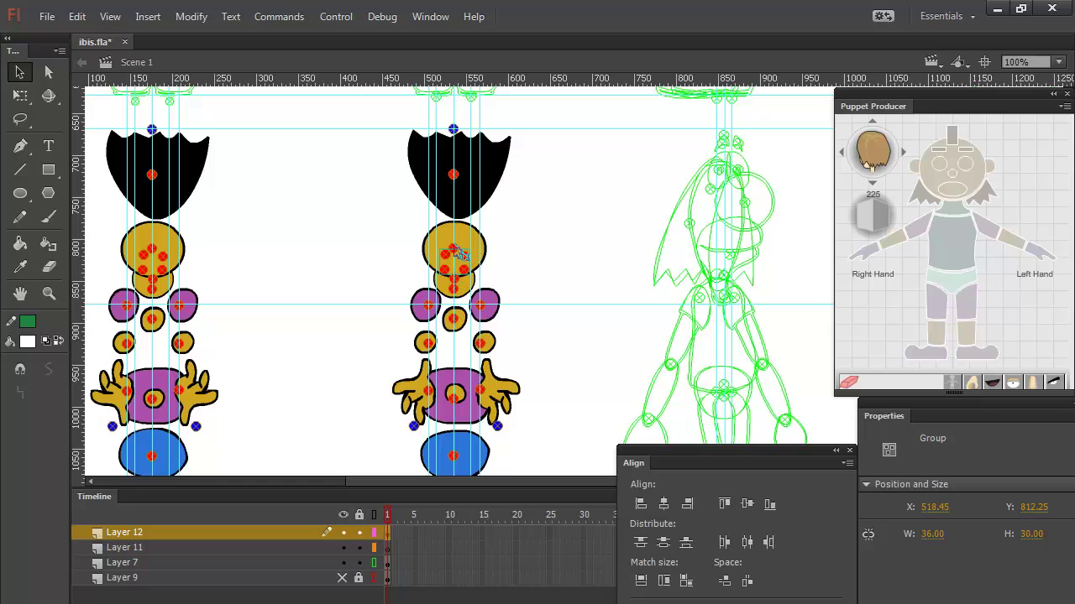
pyautogui.press('Escape')
pyautogui.click(454, 249)
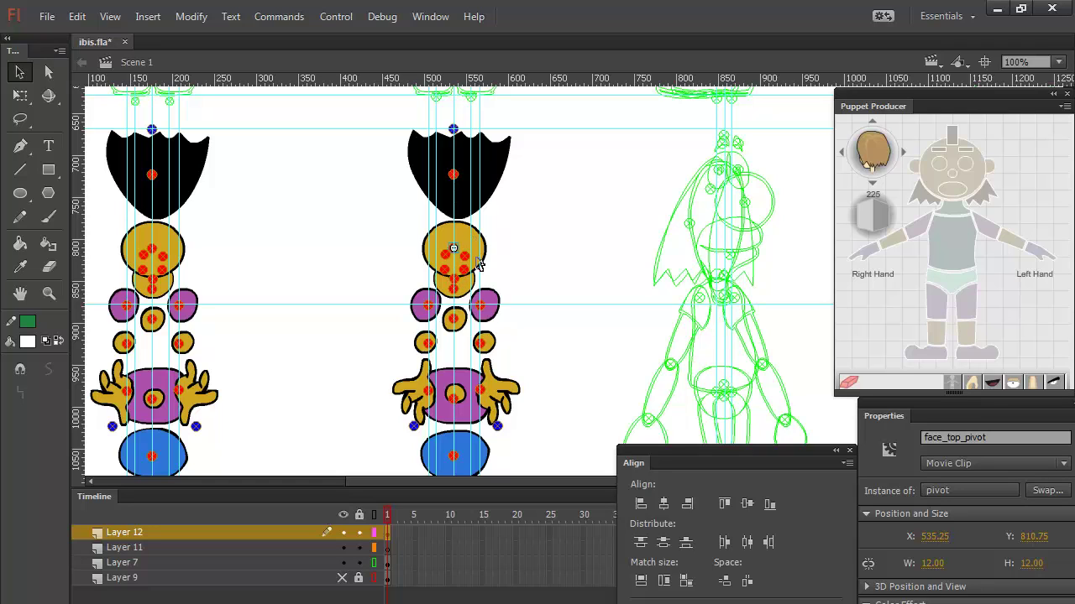
# Flip the face, the smaller head part beneath it and their pivots vertically as one selection, and nudge them up about 4 pixels
pyautogui.moveTo(509, 235); pyautogui.dragTo(408, 288)
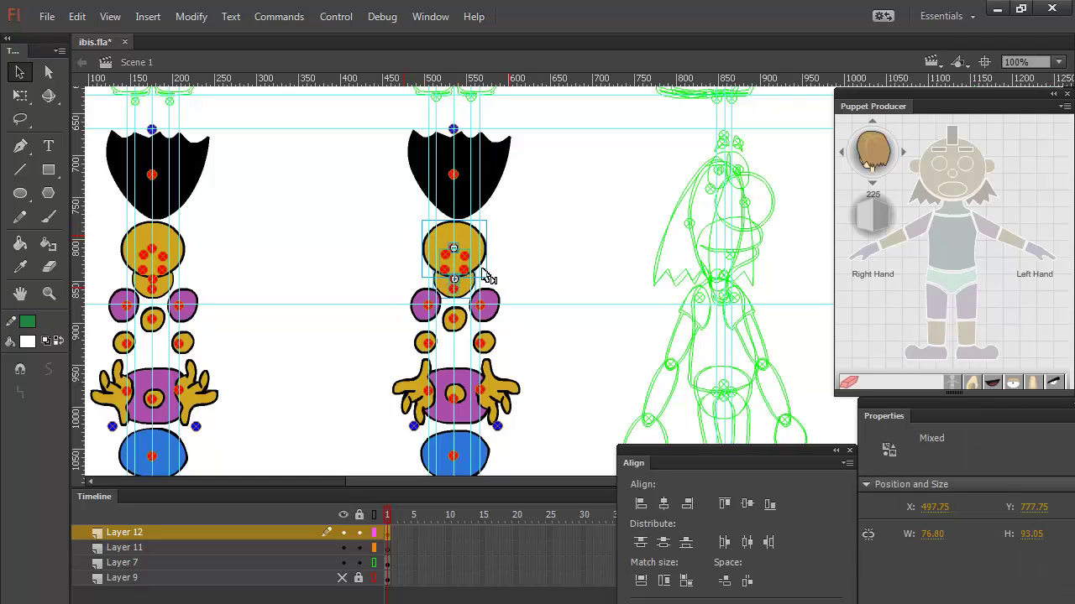
pyautogui.click(188, 17)
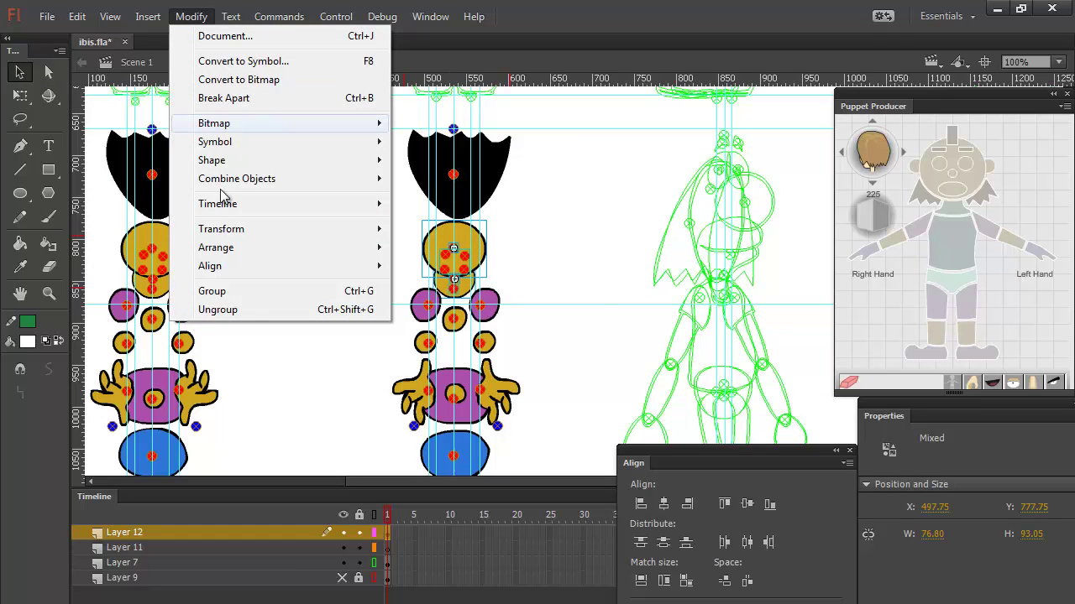
pyautogui.moveTo(243, 228)
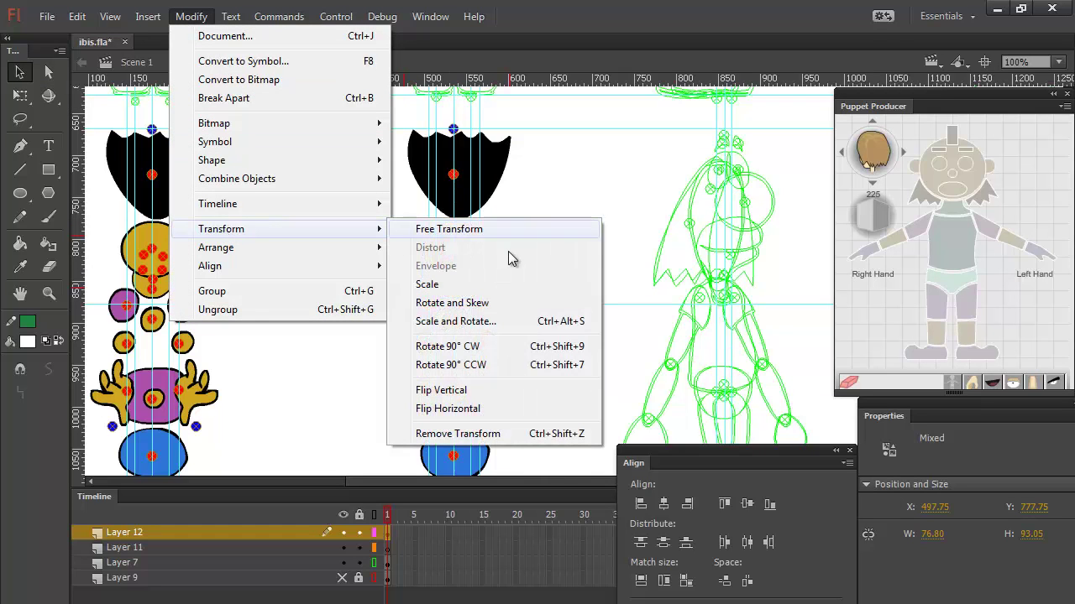
pyautogui.click(480, 392)
pyautogui.press('Up')
pyautogui.press('Up')
pyautogui.press('Up')
pyautogui.press('Up')
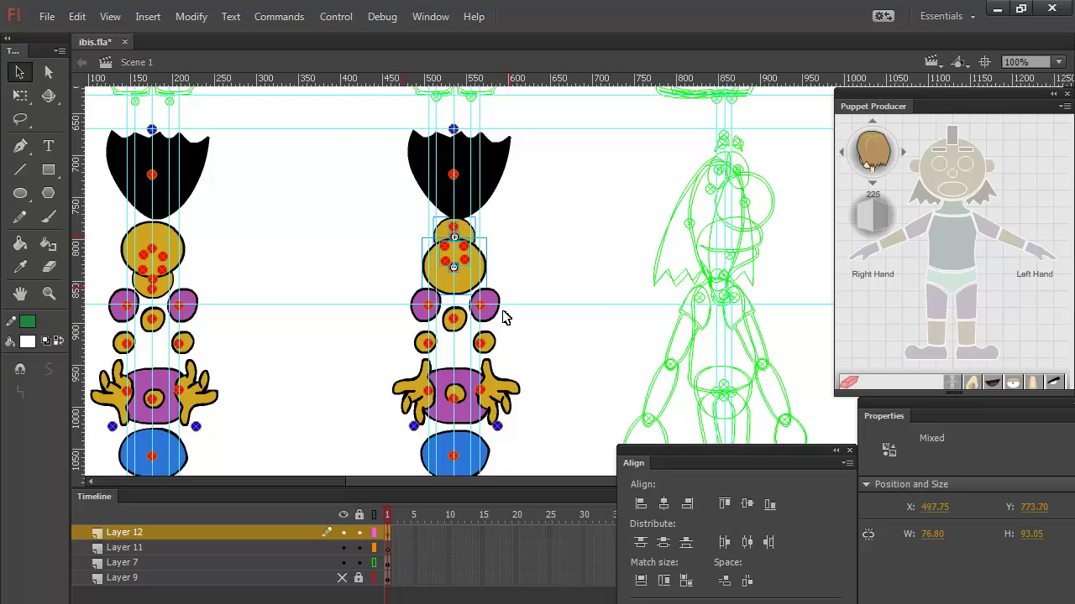
# Flip the black back hair of the ungrouped figure vertically so its jagged edge faces down
pyautogui.click(499, 170)
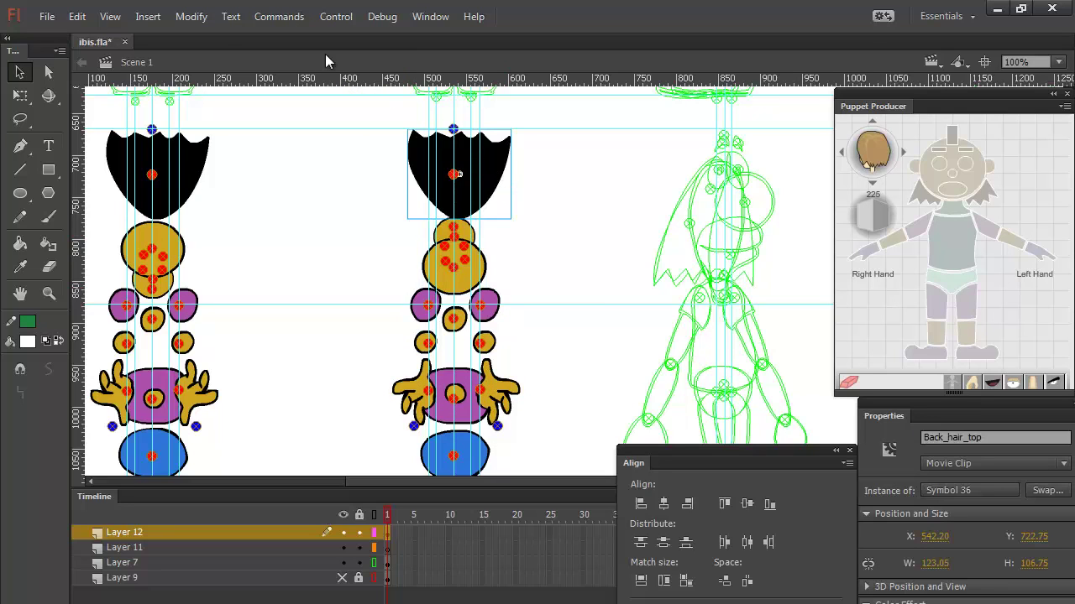
pyautogui.click(192, 16)
pyautogui.moveTo(257, 239)
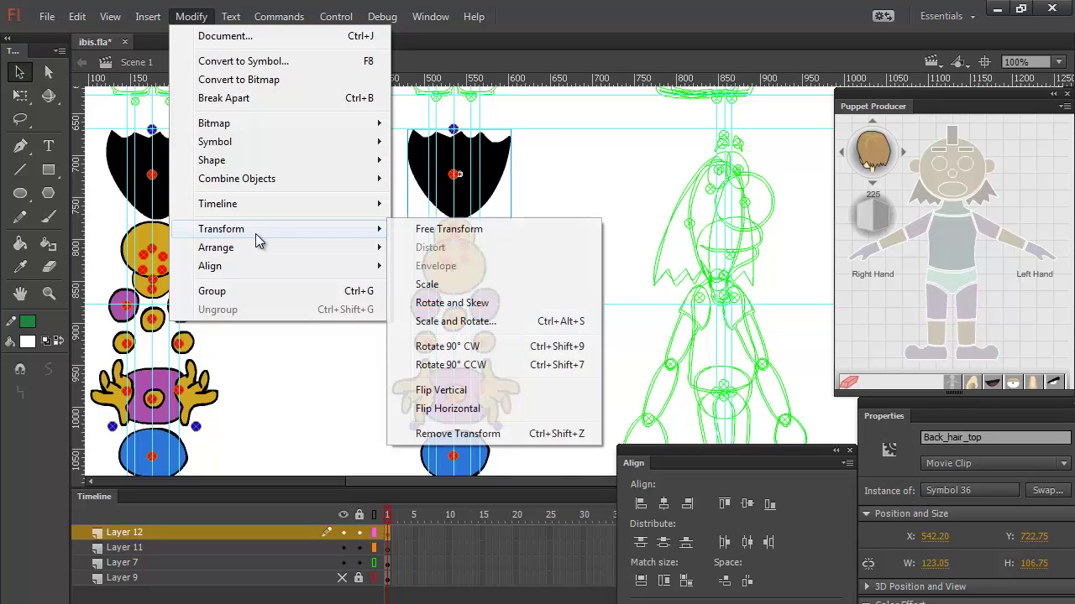
pyautogui.click(475, 392)
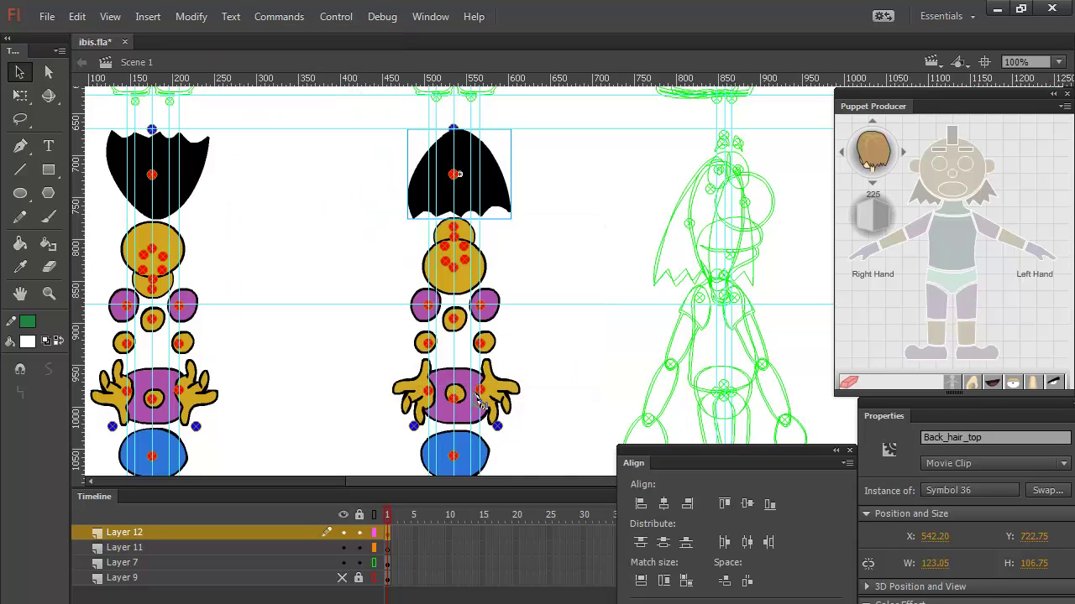
# Move the blue head nud marker up to just above the crown of the back hair, at about Y 661.7
pyautogui.click(453, 129)
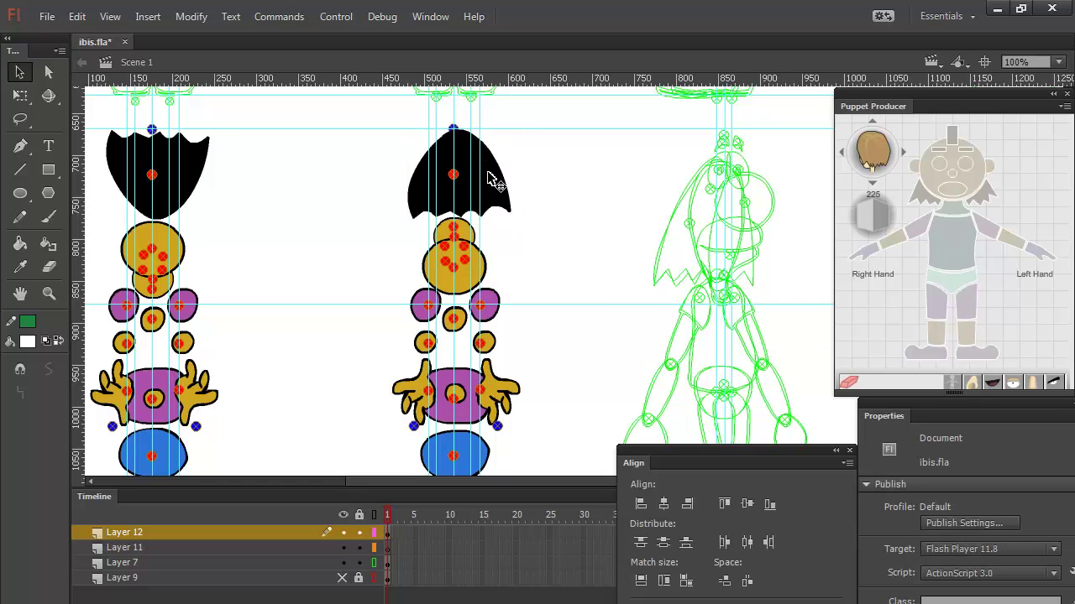
pyautogui.click(504, 190)
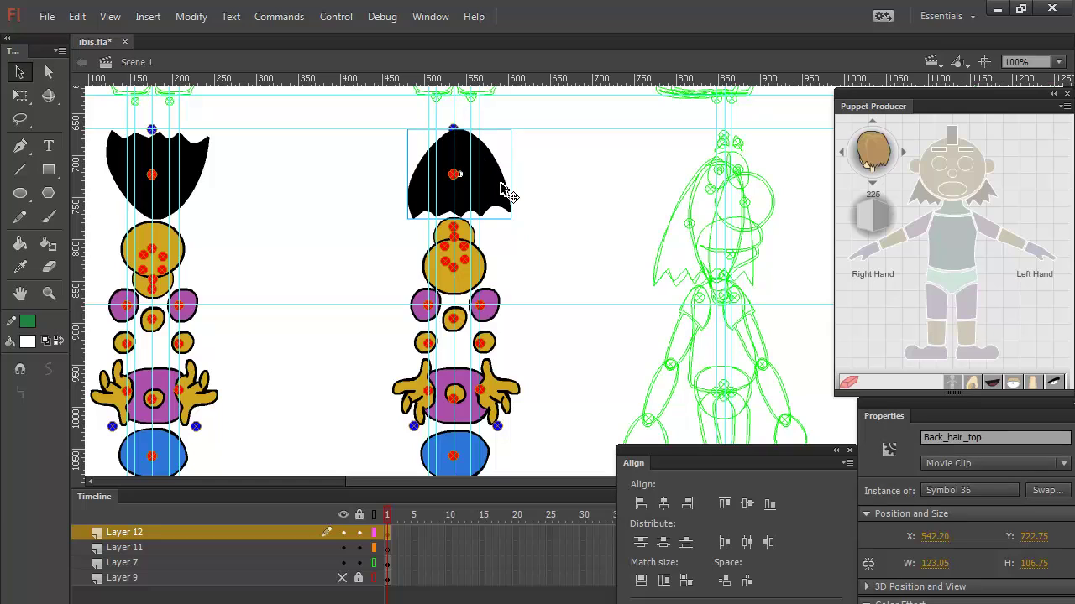
pyautogui.click(453, 127)
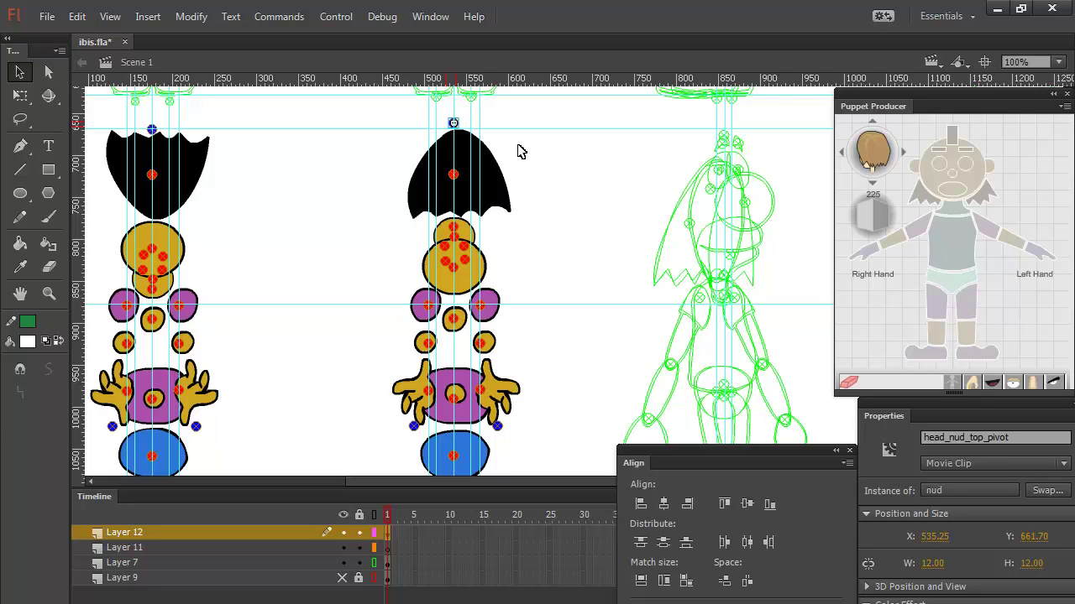
pyautogui.click(570, 179)
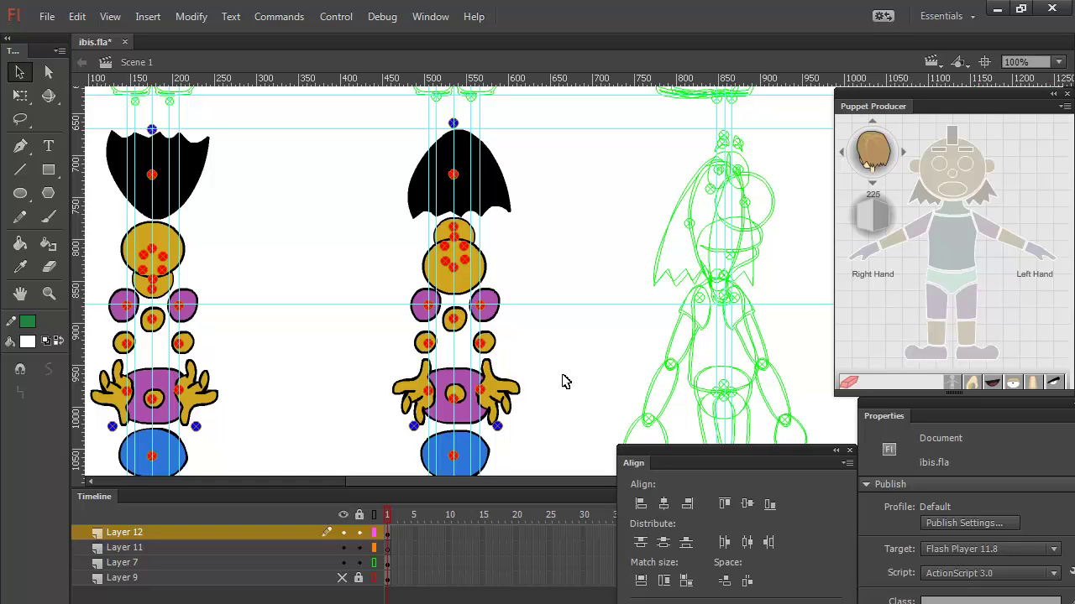
# Flip both feet of the ungrouped figure vertically so the jagged blue edges face down, keeping the feet in place
pyautogui.moveTo(573, 417); pyautogui.dragTo(567, 325)
pyautogui.scroll(-3, 573, 353)
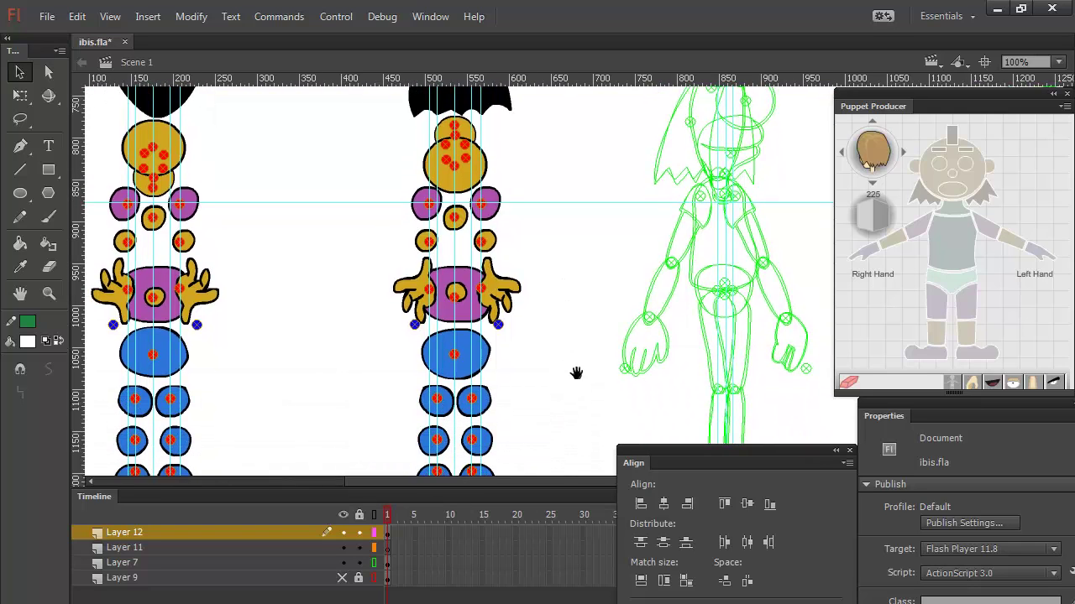
pyautogui.scroll(5, 571, 378)
pyautogui.scroll(-5, 552, 299)
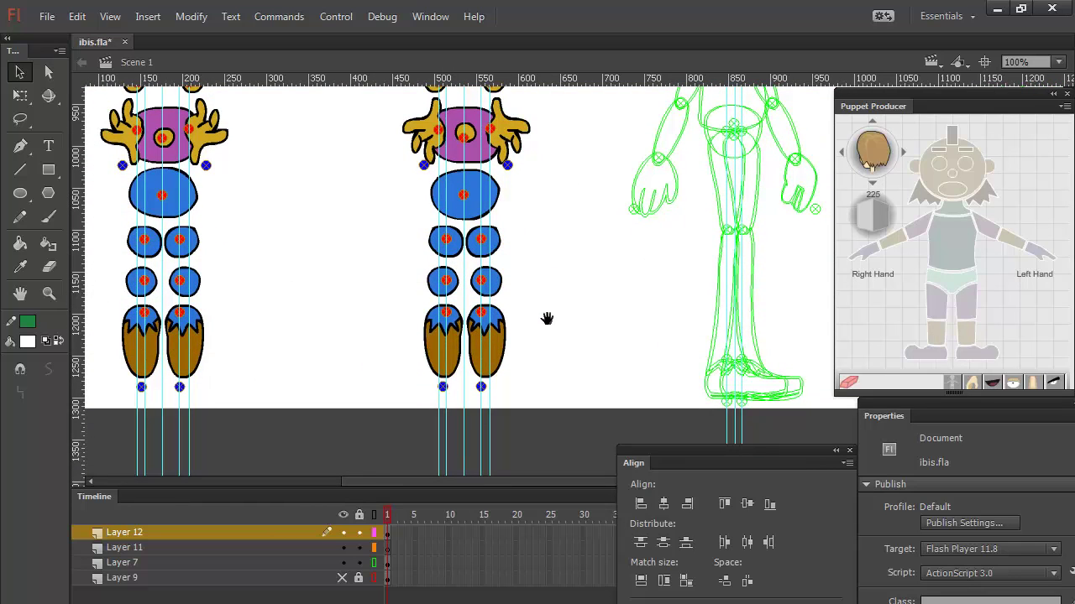
pyautogui.click(502, 341)
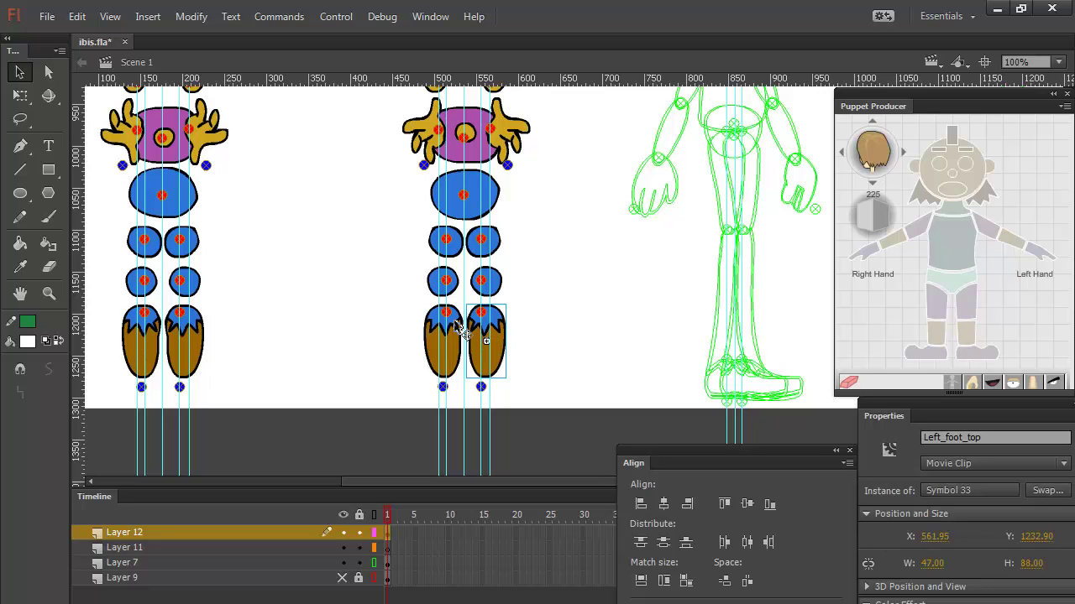
pyautogui.keyDown('shift'); pyautogui.click(440, 351); pyautogui.keyUp('shift')
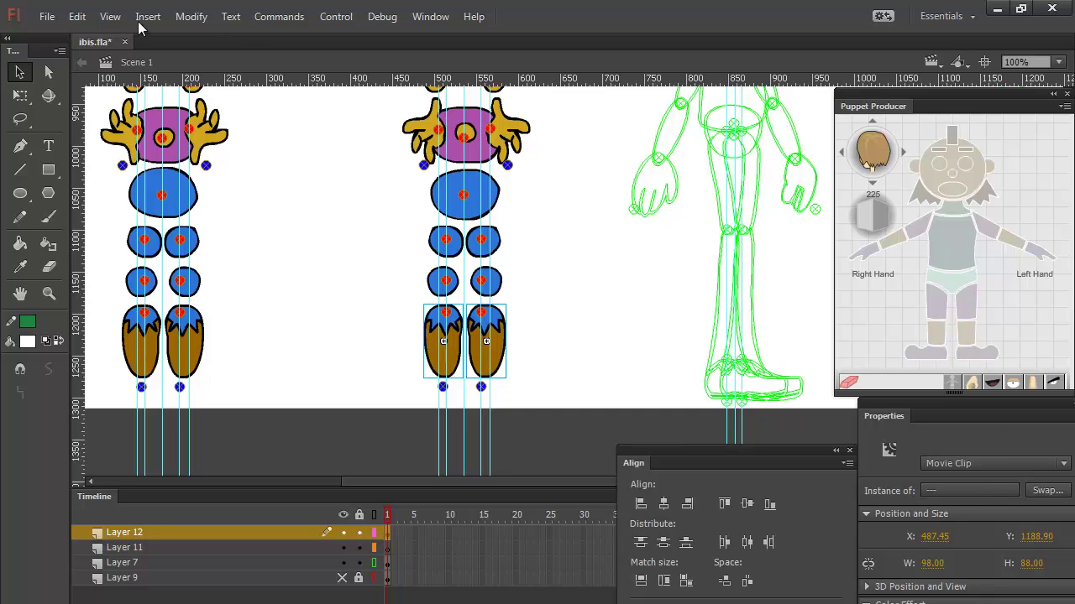
pyautogui.click(190, 18)
pyautogui.moveTo(225, 229)
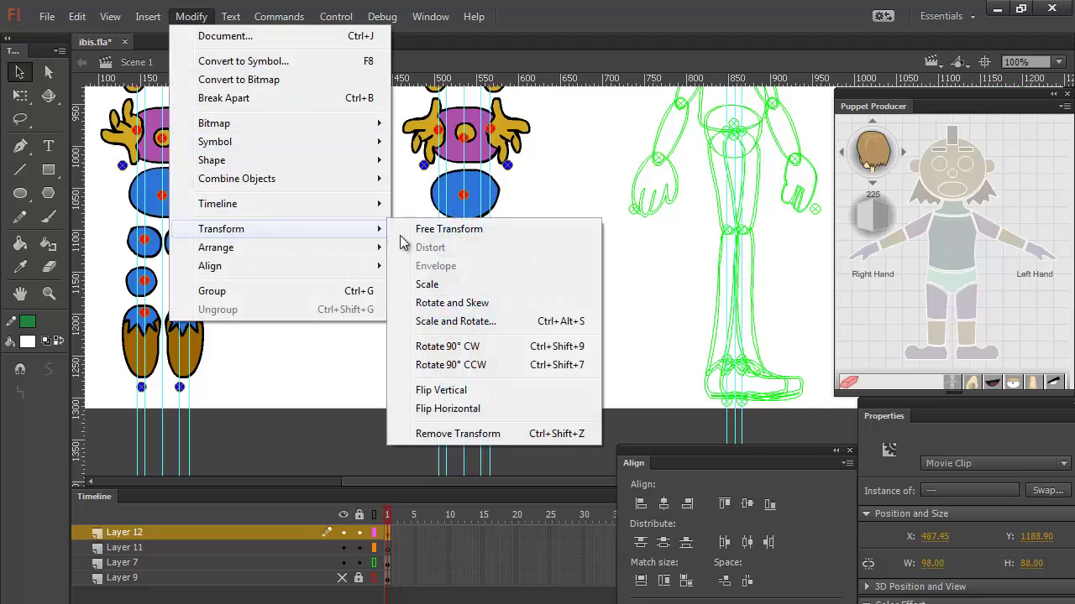
pyautogui.click(468, 392)
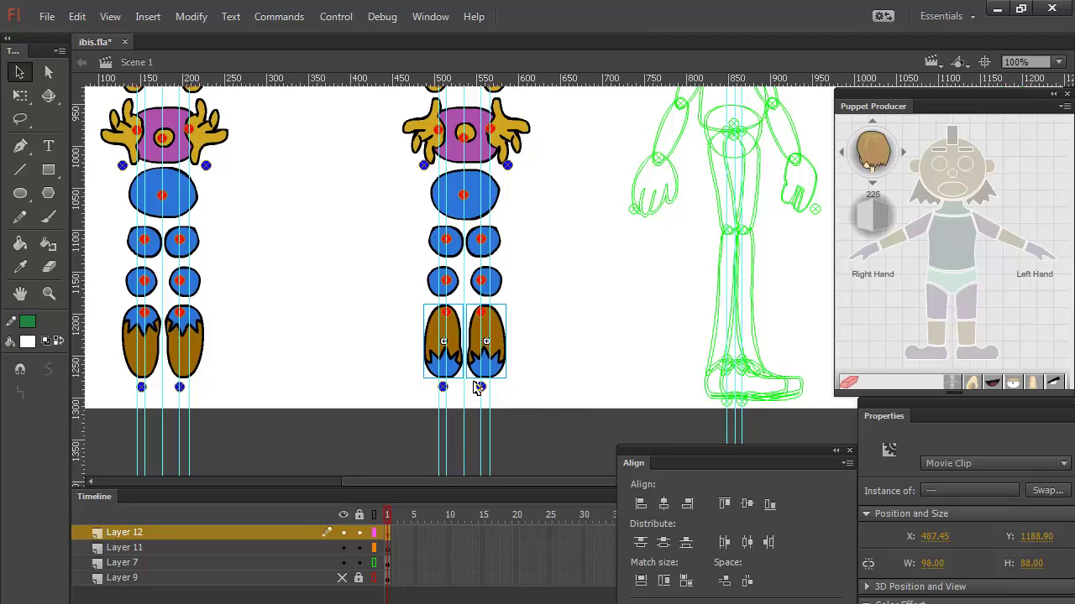
pyautogui.hotkey('shift', 'Down')
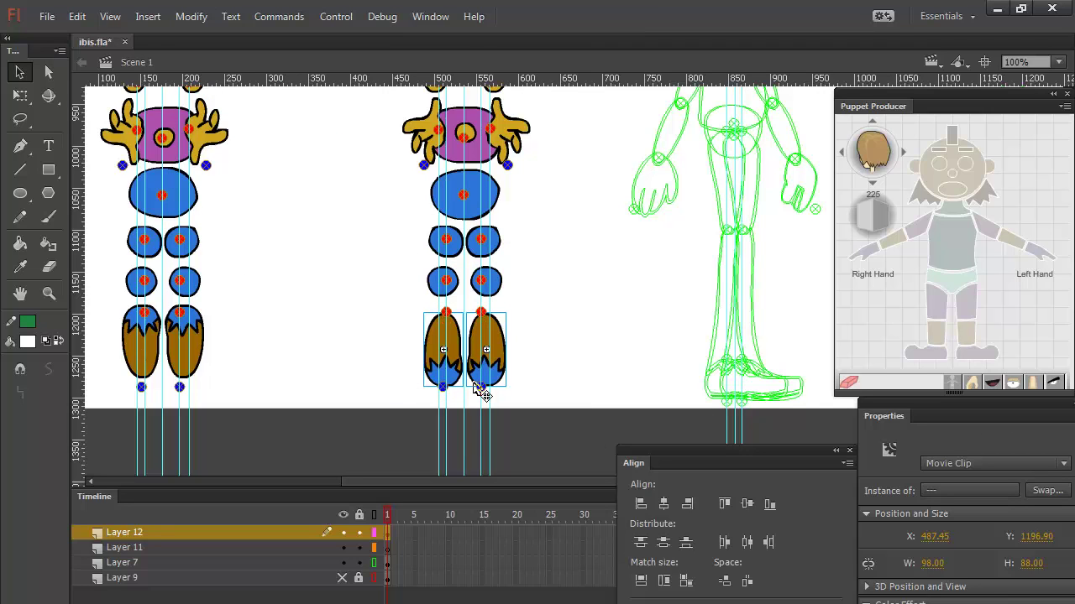
pyautogui.press('Up')
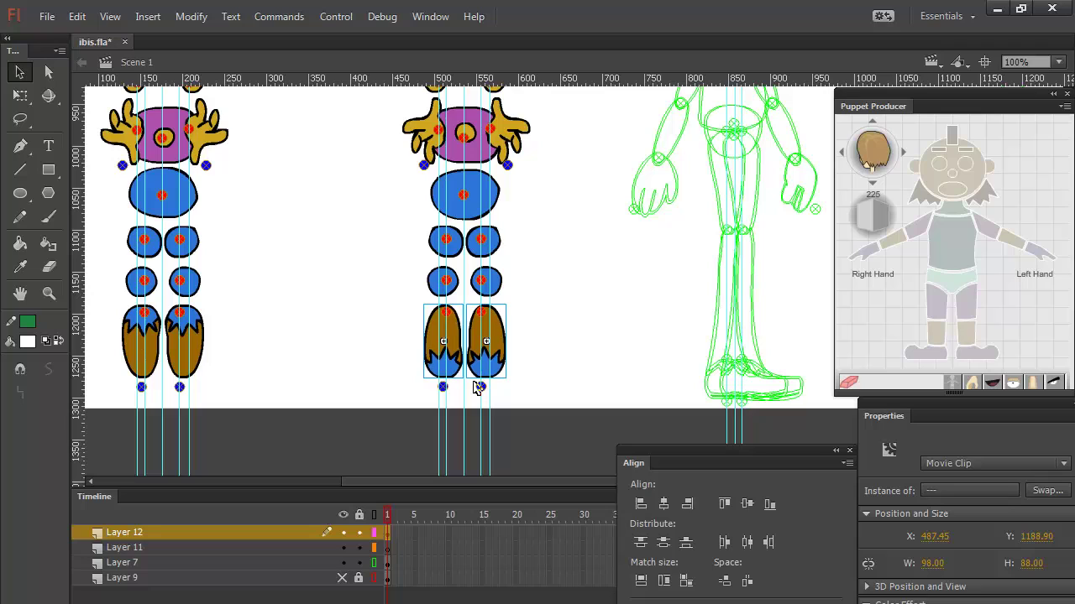
# Move both red foot pivots of the ungrouped figure straight down onto the blue part of the feet, at Y 1260.85
pyautogui.click(534, 313)
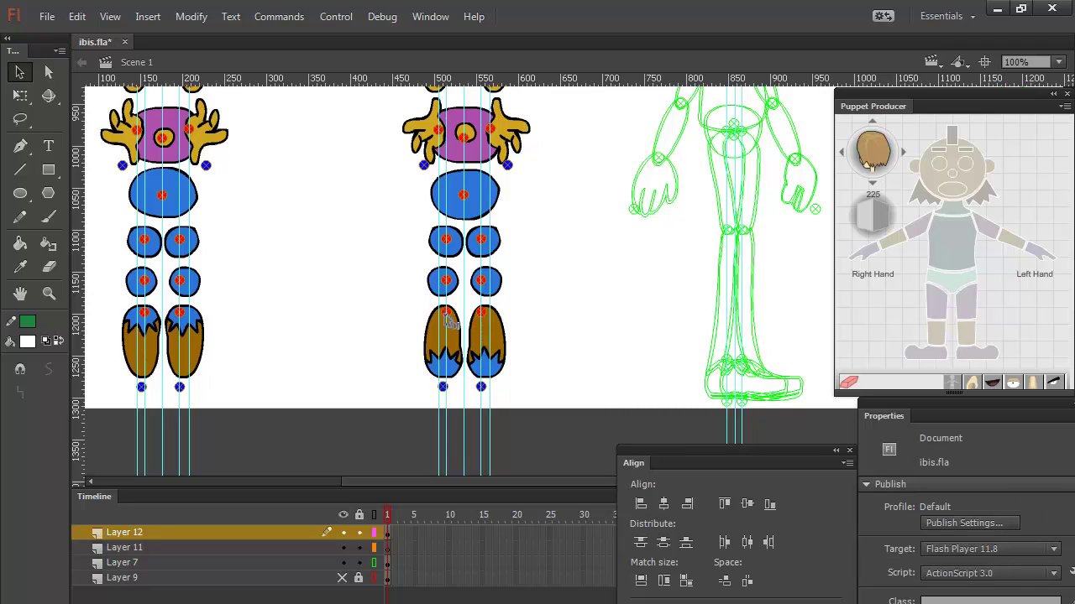
pyautogui.click(445, 314)
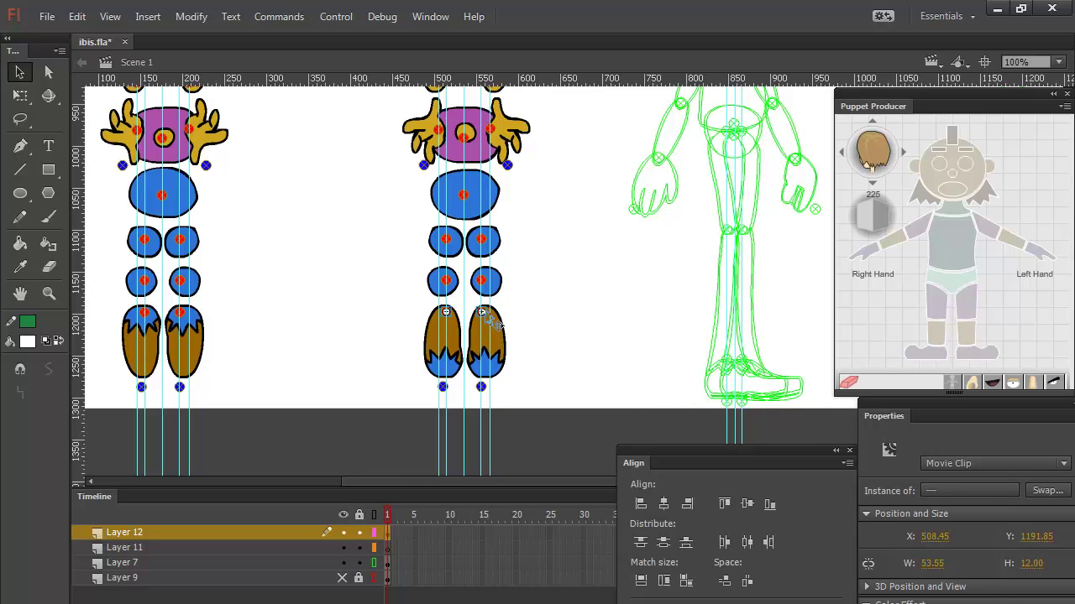
pyautogui.hotkey('shift', 'Down')
pyautogui.hotkey('shift', 'Down')
pyautogui.hotkey('shift', 'Down')
pyautogui.hotkey('shift', 'Down')
pyautogui.hotkey('shift', 'Down')
pyautogui.hotkey('shift', 'Down')
pyautogui.hotkey('shift', 'Down')
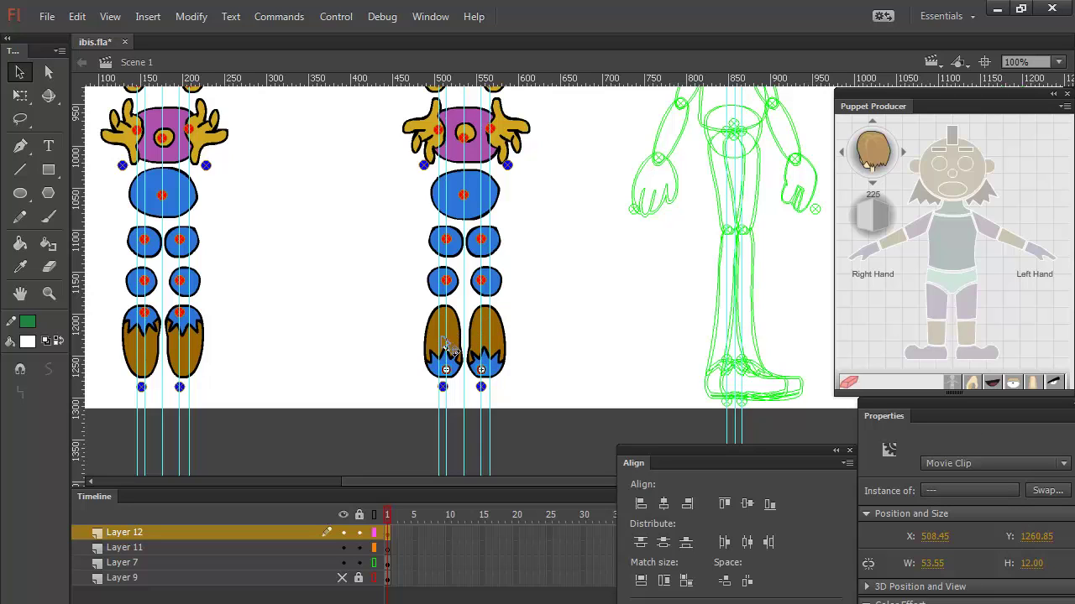
# Move the vertical guide beside the grouped figure's right foot nud marker out of the way, to the figure's outer side
pyautogui.moveTo(431, 388); pyautogui.dragTo(504, 389)
pyautogui.moveTo(504, 394); pyautogui.dragTo(504, 395)
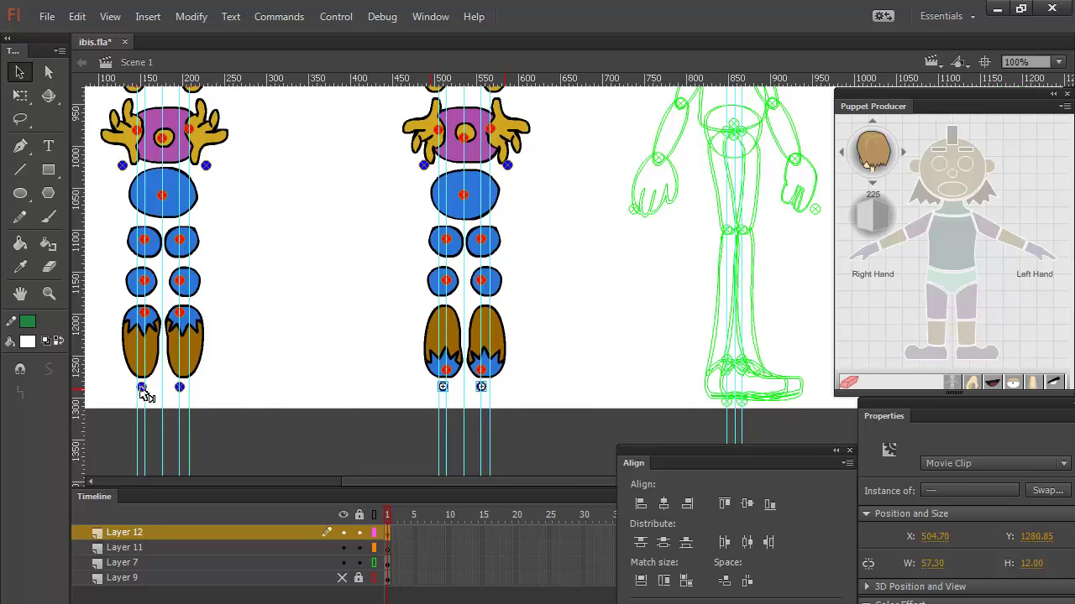
pyautogui.moveTo(148, 393)
pyautogui.mouseDown()
pyautogui.moveTo(116, 393)
pyautogui.moveTo(148, 395)
pyautogui.mouseUp()
pyautogui.press('Right')
pyautogui.press('Right')
pyautogui.press('Right')
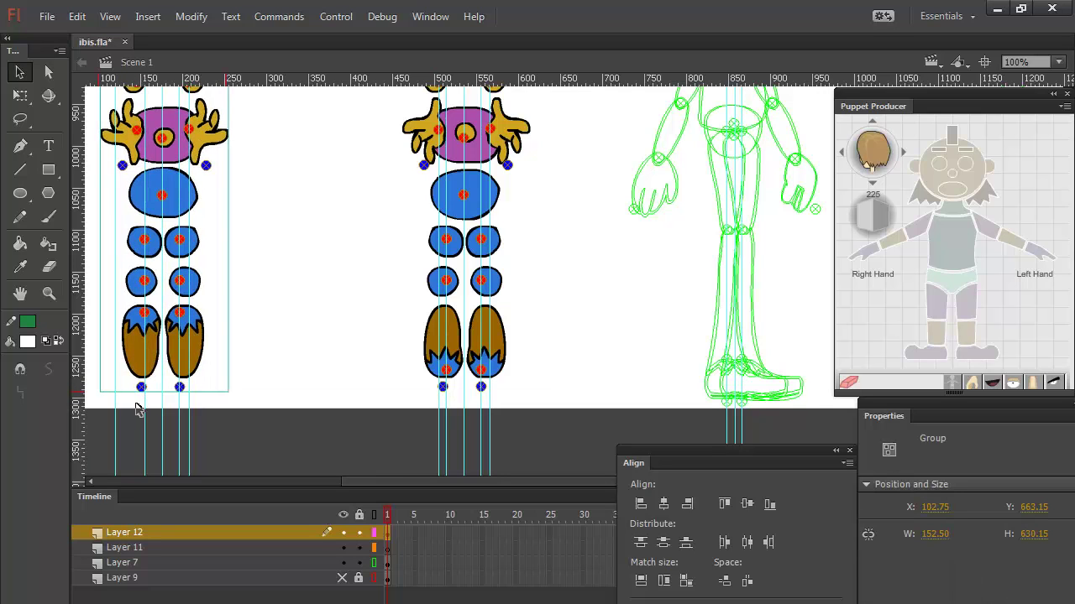
pyautogui.click(148, 395)
pyautogui.doubleClick(144, 391)
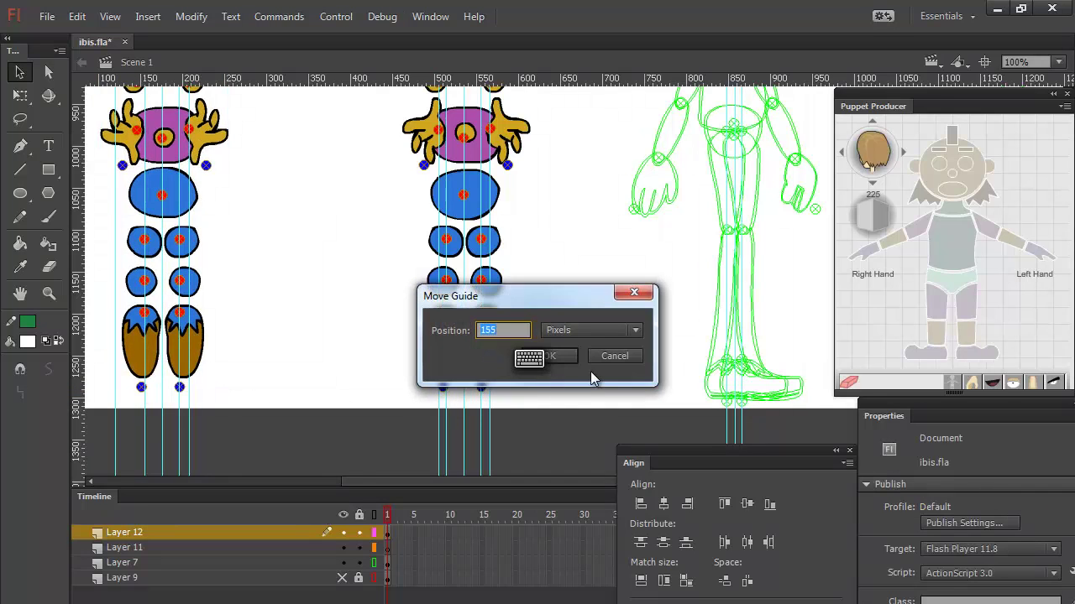
pyautogui.click(569, 361)
# Inside the grouped figure, align the right foot's blue nud marker with the vertical guide through the right leg's pivots, and leave the group
pyautogui.click(141, 391)
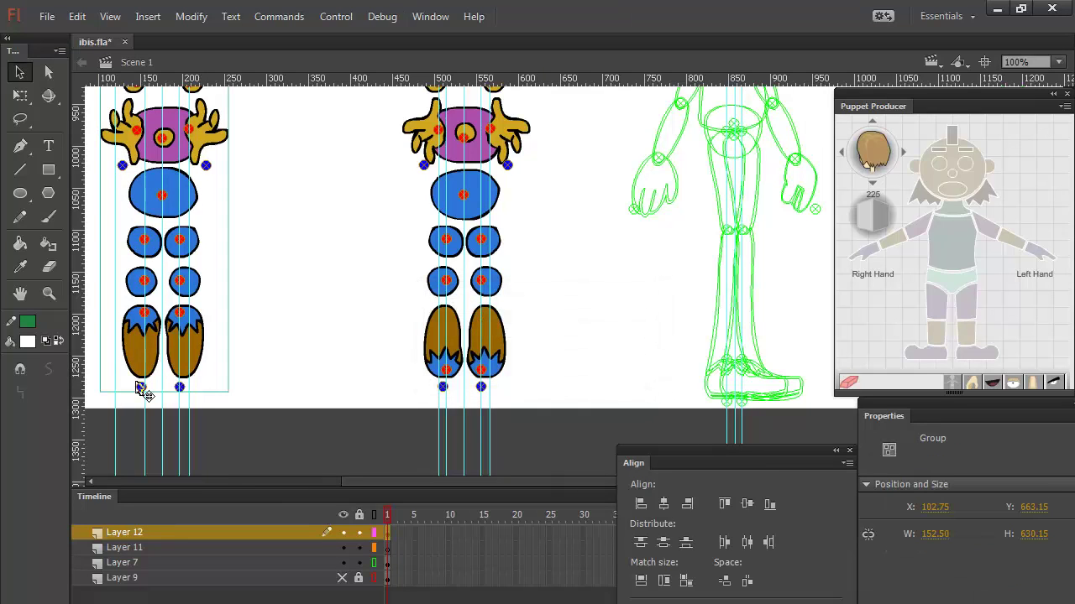
pyautogui.doubleClick(141, 392)
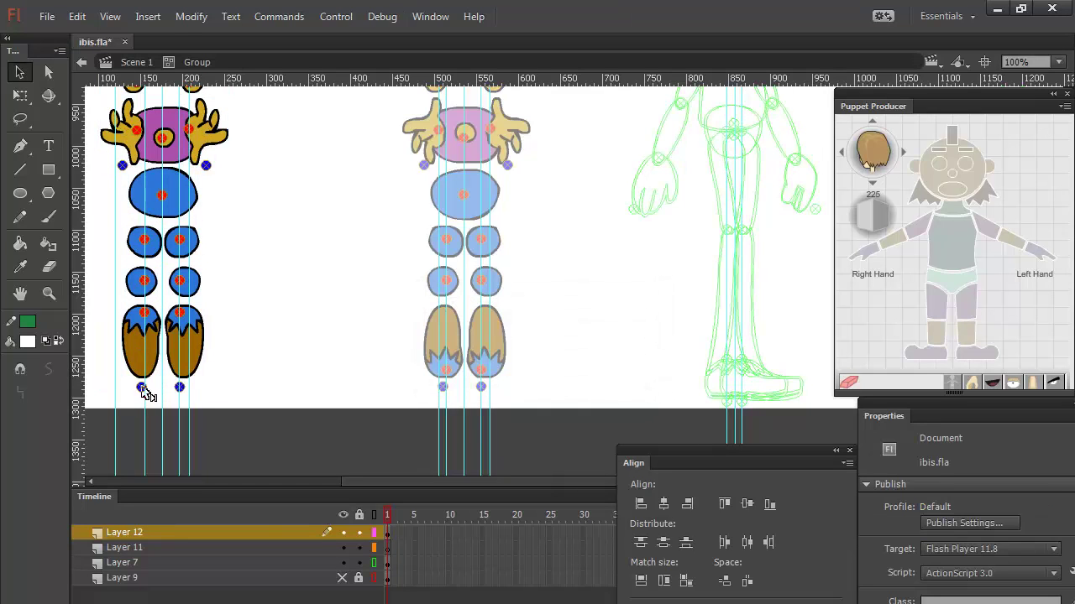
pyautogui.click(150, 395)
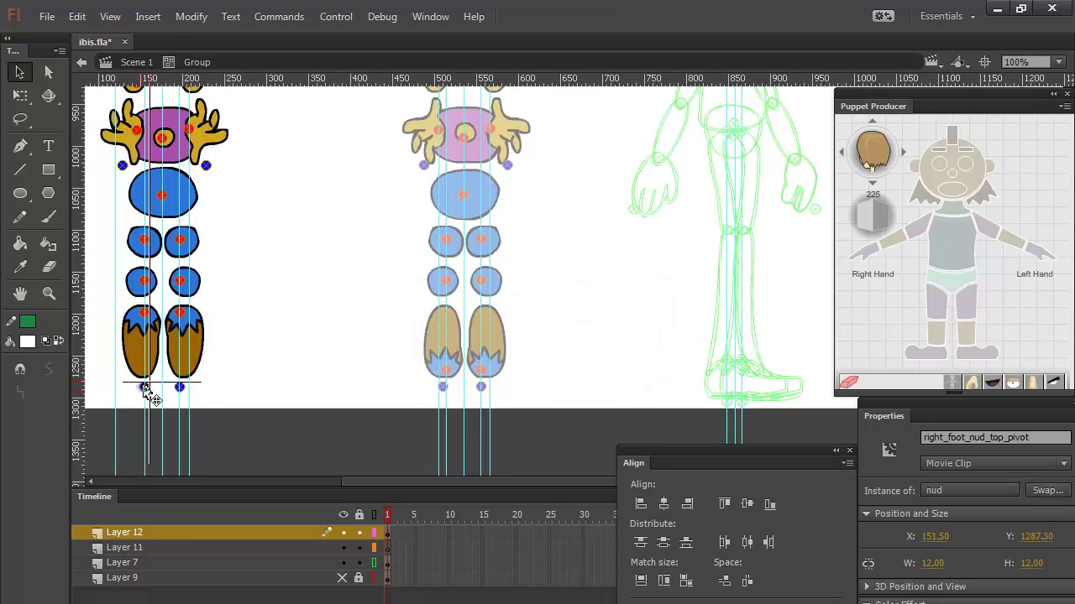
pyautogui.doubleClick(281, 406)
pyautogui.click(534, 389)
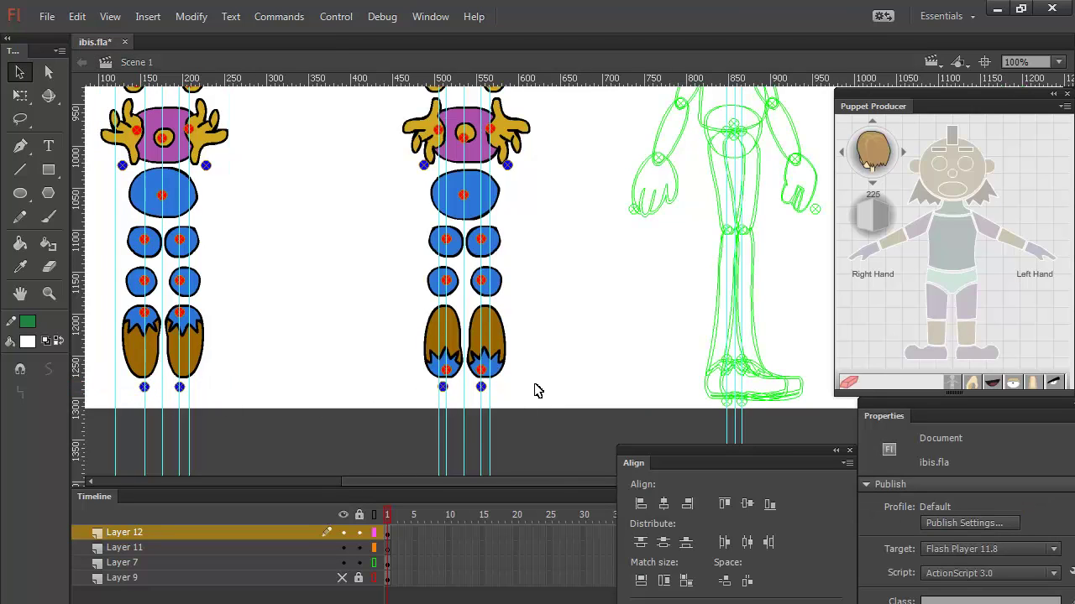
# Move the outer guide away from the ungrouped figure's right foot and align its blue nud marker with the leg pivots' guide
pyautogui.moveTo(443, 395); pyautogui.dragTo(379, 392)
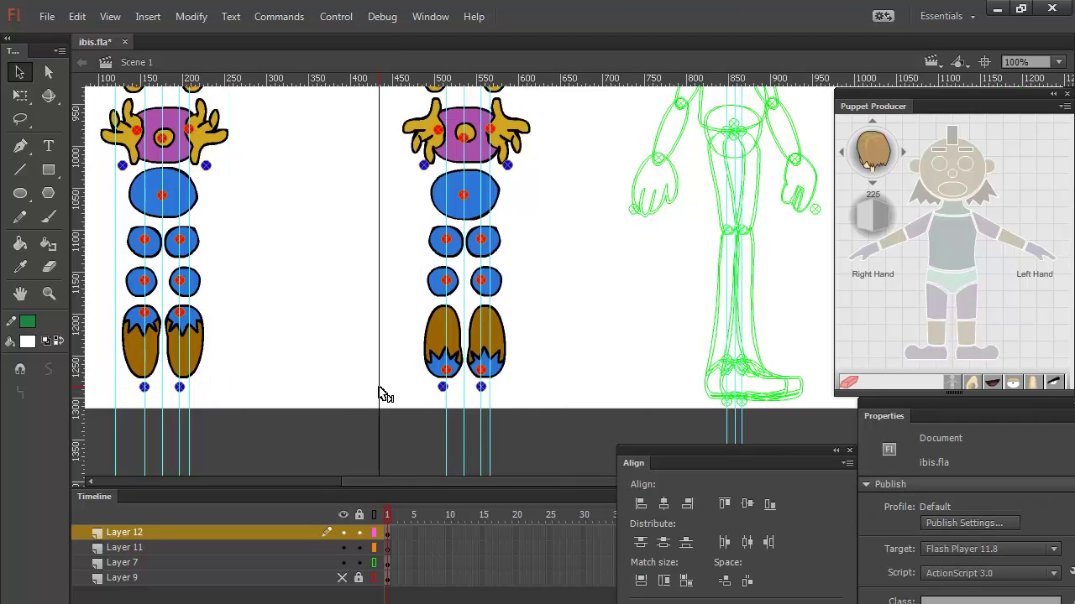
pyautogui.moveTo(444, 393); pyautogui.dragTo(446, 391)
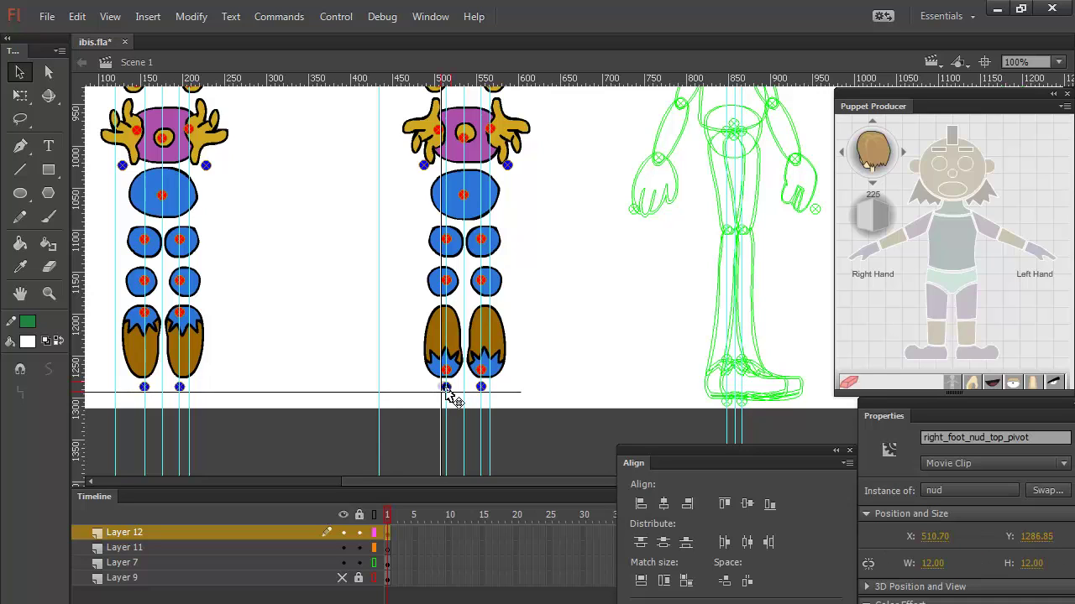
pyautogui.click(557, 390)
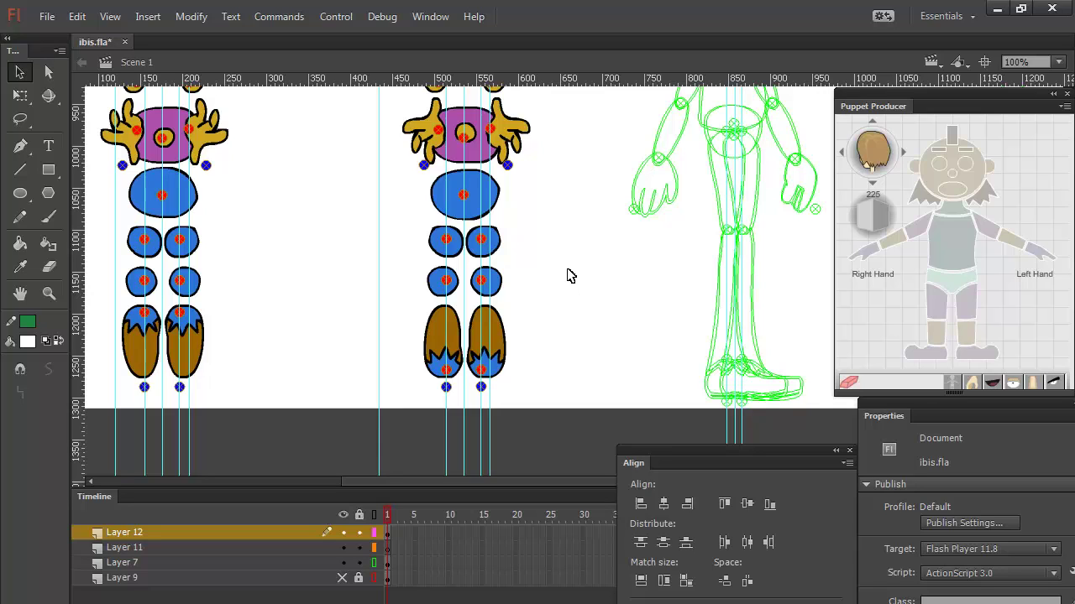
# Move Layer 11 above Layer 12 and add a new empty layer at the top of the stack
pyautogui.moveTo(251, 545); pyautogui.dragTo(260, 537)
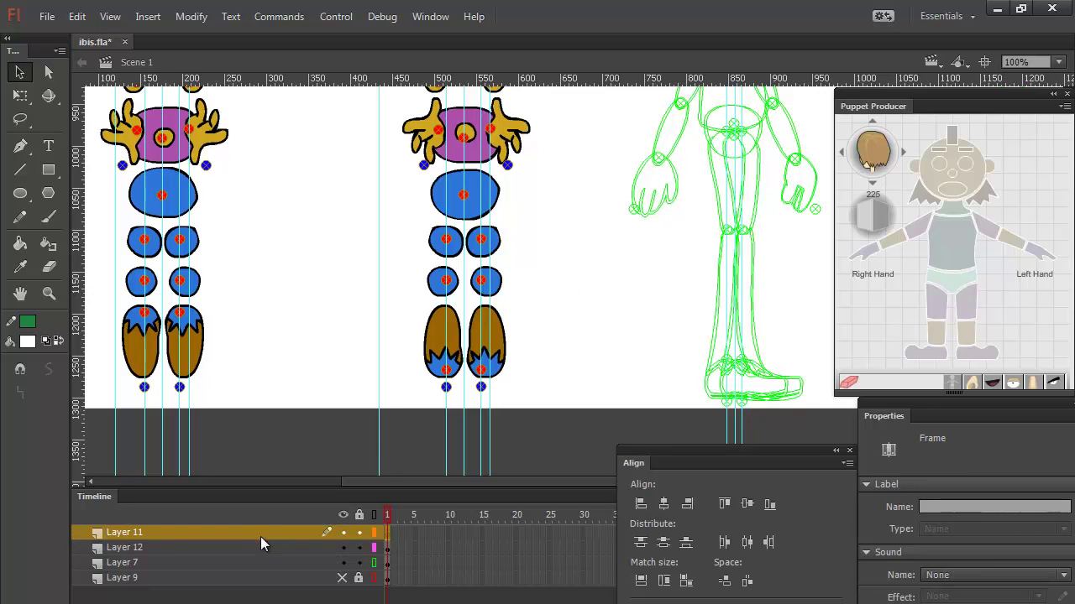
pyautogui.click(480, 419)
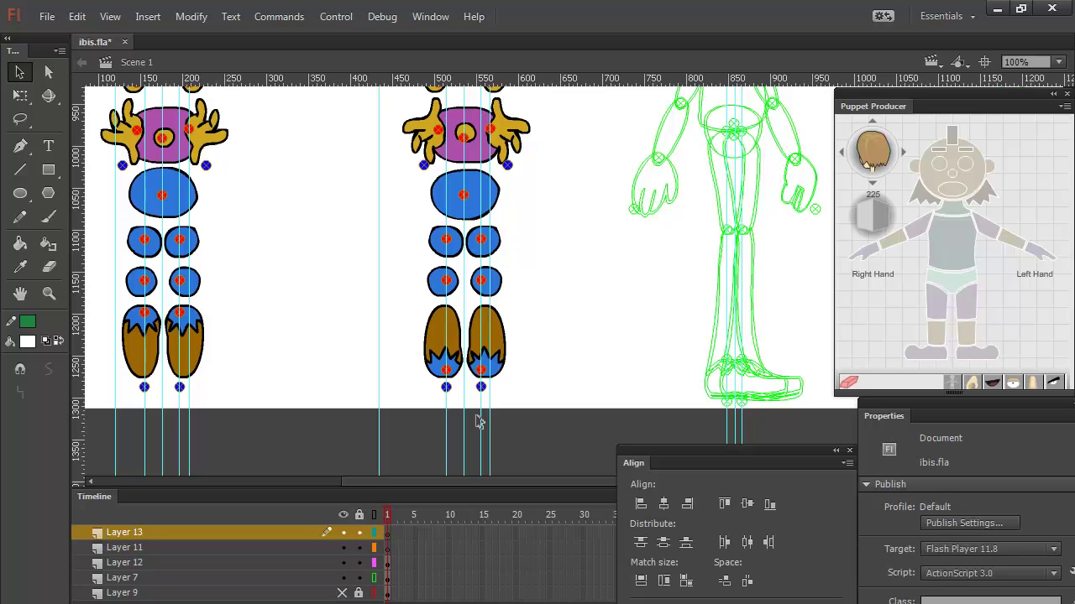
pyautogui.scroll(1, 391, 553)
# Lock Layers 12 and 7 and brush a rough white heel and toe outline over the ungrouped figure's left foot on Layer 11
pyautogui.click(393, 549)
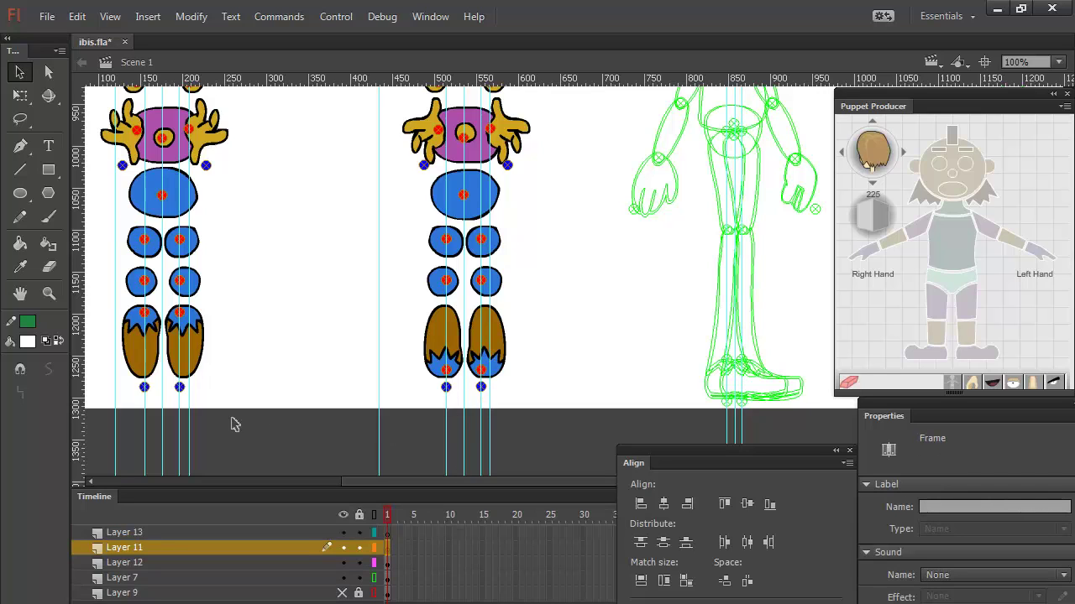
pyautogui.click(48, 212)
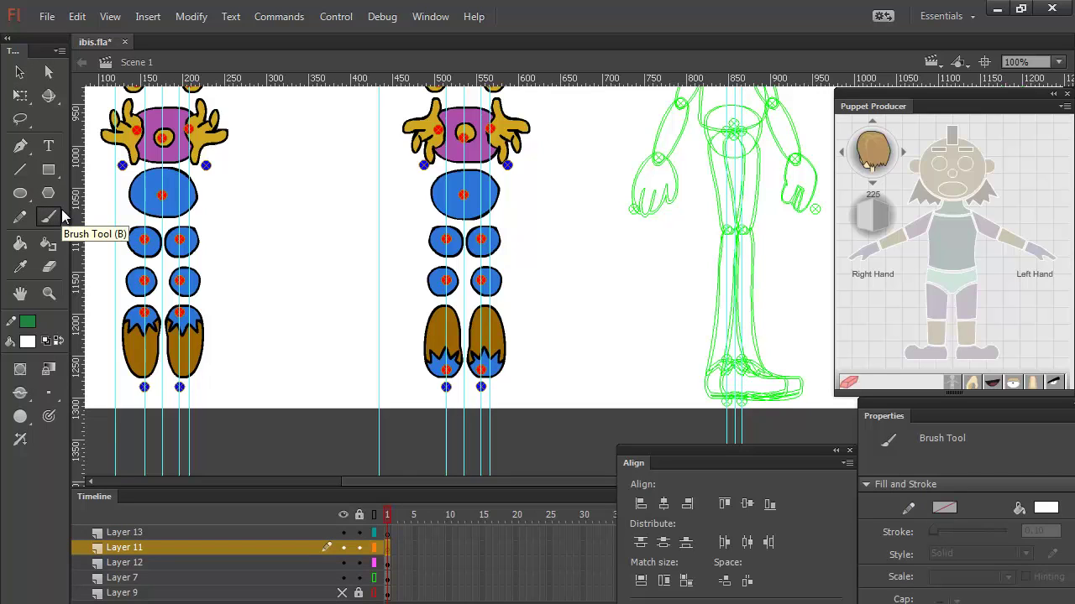
pyautogui.hotkey('ctrl', '=')
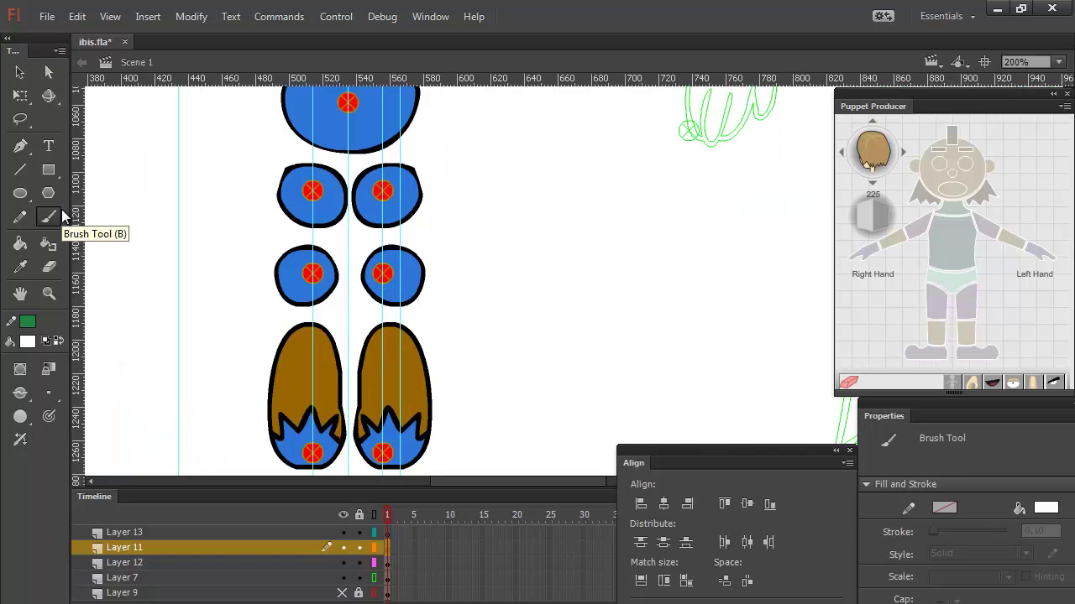
pyautogui.moveTo(363, 575); pyautogui.dragTo(361, 563)
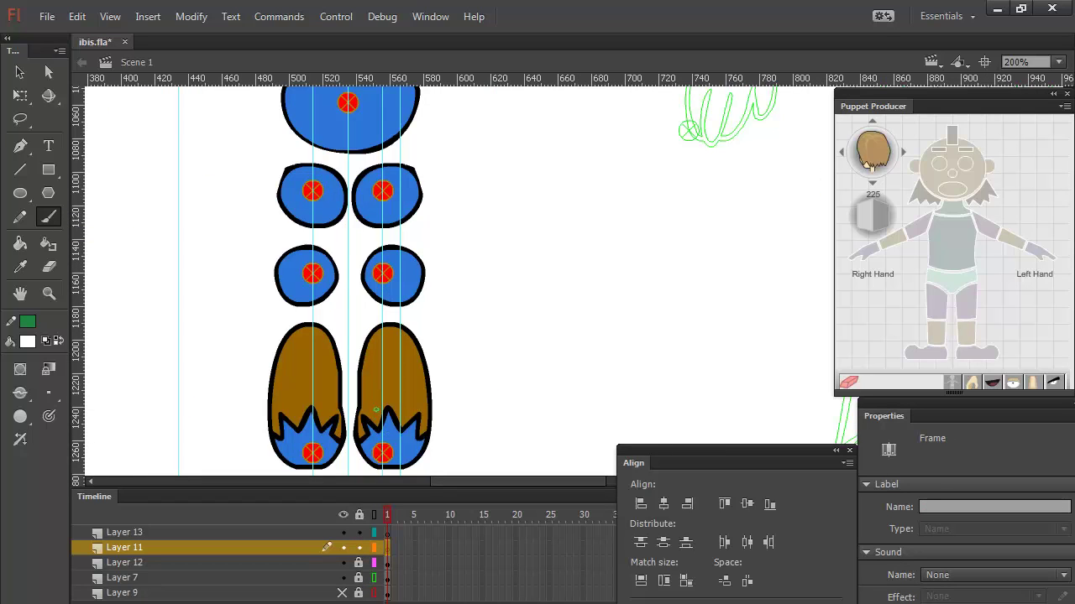
pyautogui.moveTo(364, 413)
pyautogui.mouseDown()
pyautogui.moveTo(420, 412)
pyautogui.moveTo(366, 436)
pyautogui.moveTo(365, 422)
pyautogui.moveTo(415, 461)
pyautogui.moveTo(420, 415)
pyautogui.mouseUp()
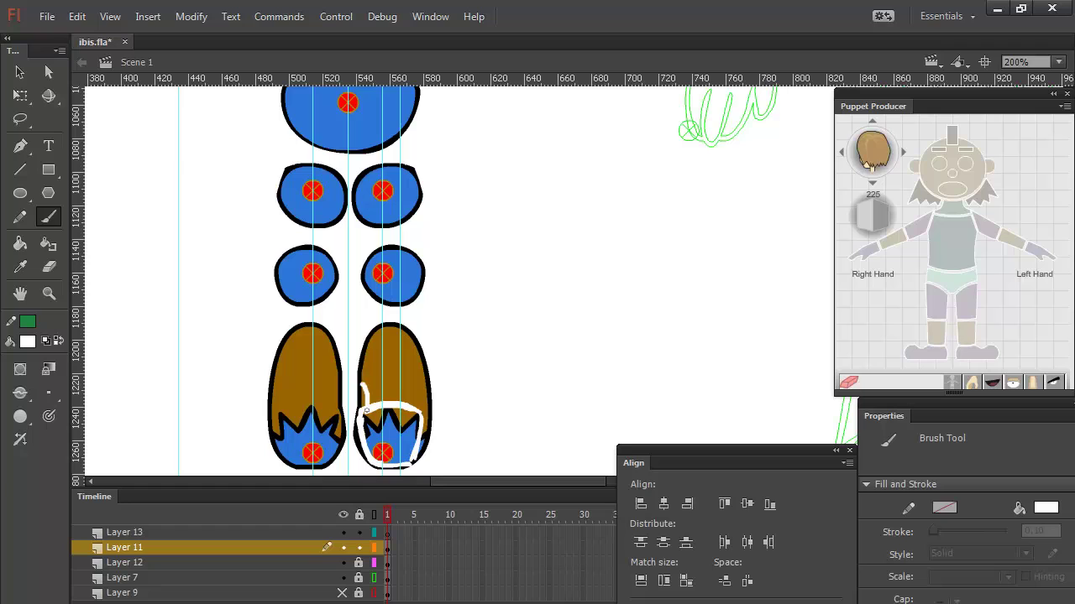
pyautogui.moveTo(361, 383)
pyautogui.mouseDown()
pyautogui.moveTo(377, 325)
pyautogui.moveTo(394, 330)
pyautogui.moveTo(428, 391)
pyautogui.mouseUp()
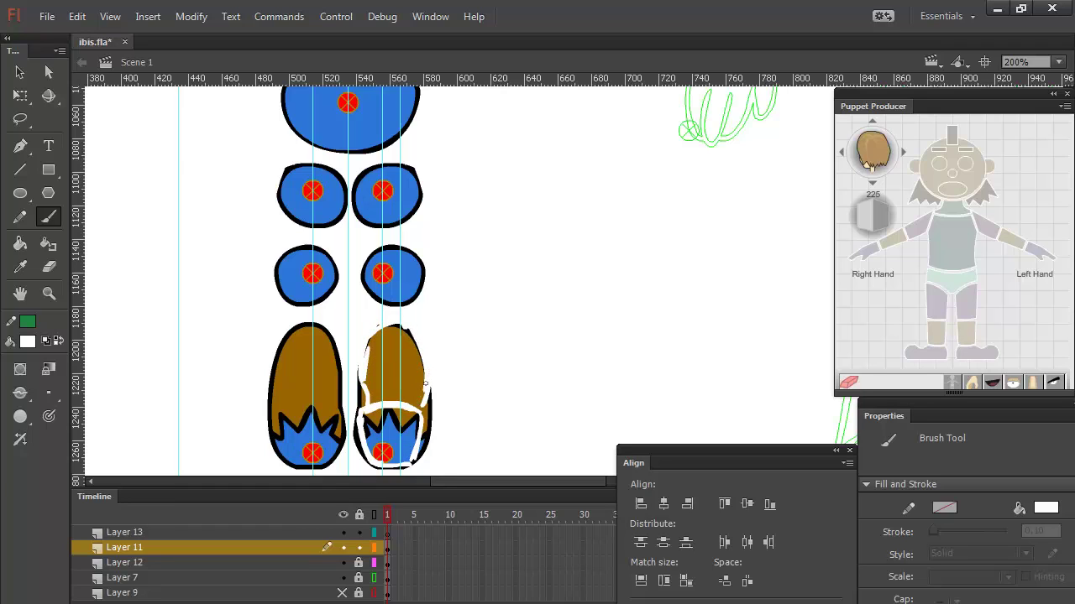
# Recolour the brushed outline on the left foot red with the Paint Bucket
pyautogui.click(21, 243)
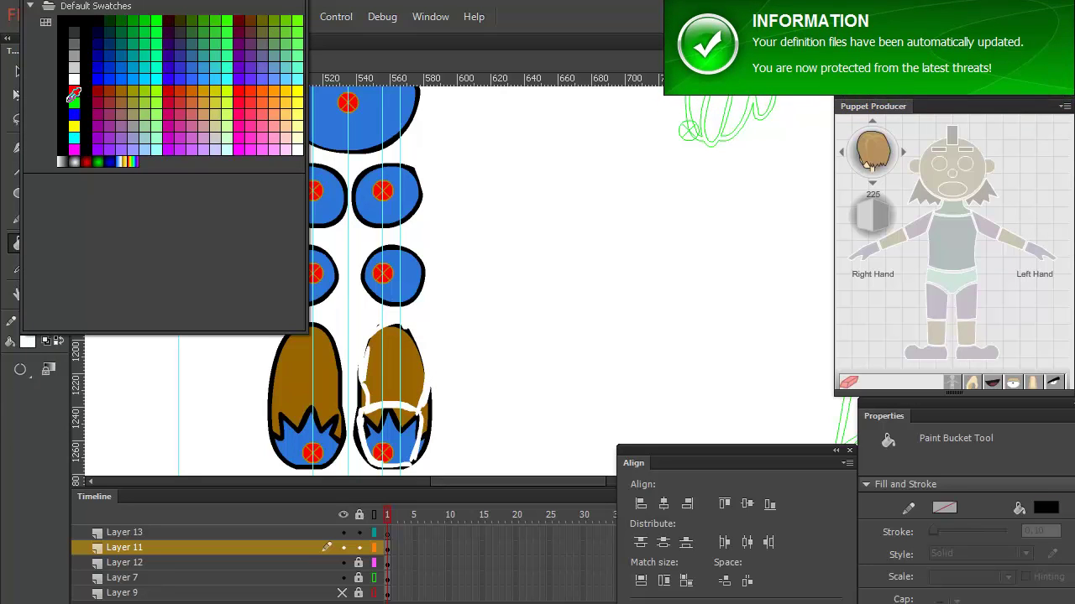
pyautogui.click(74, 93)
pyautogui.click(430, 410)
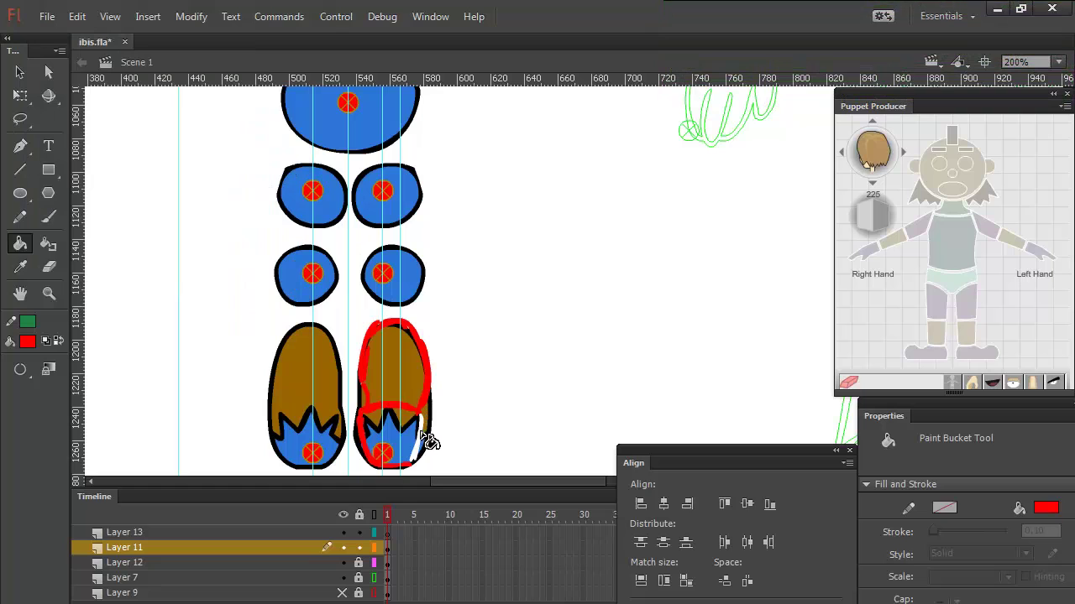
pyautogui.click(20, 72)
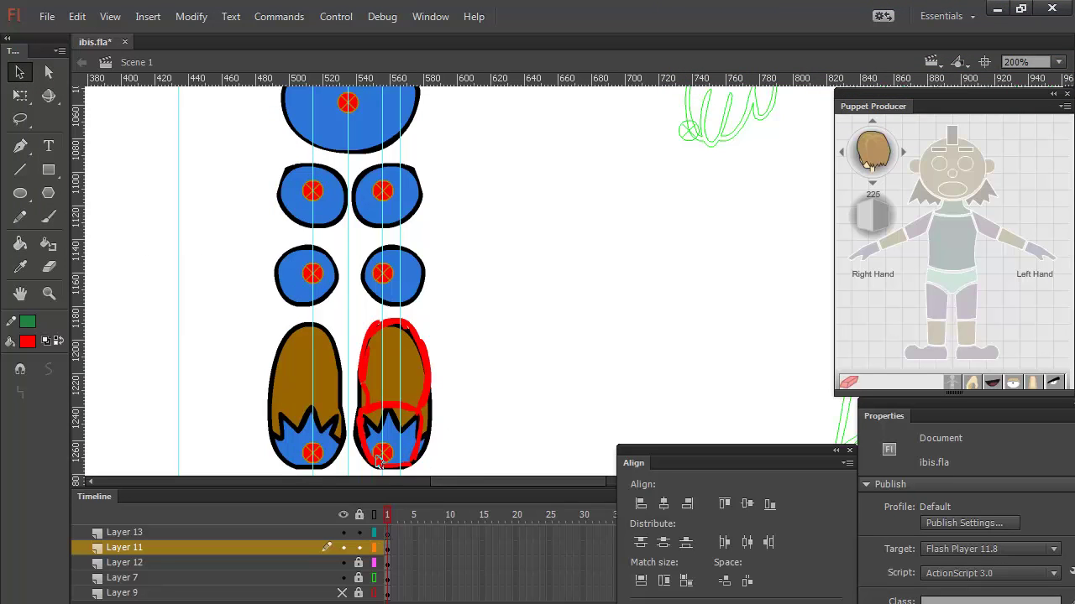
# Lock Layer 11 and set the Brush tool's fill colour to black
pyautogui.click(359, 548)
pyautogui.click(49, 216)
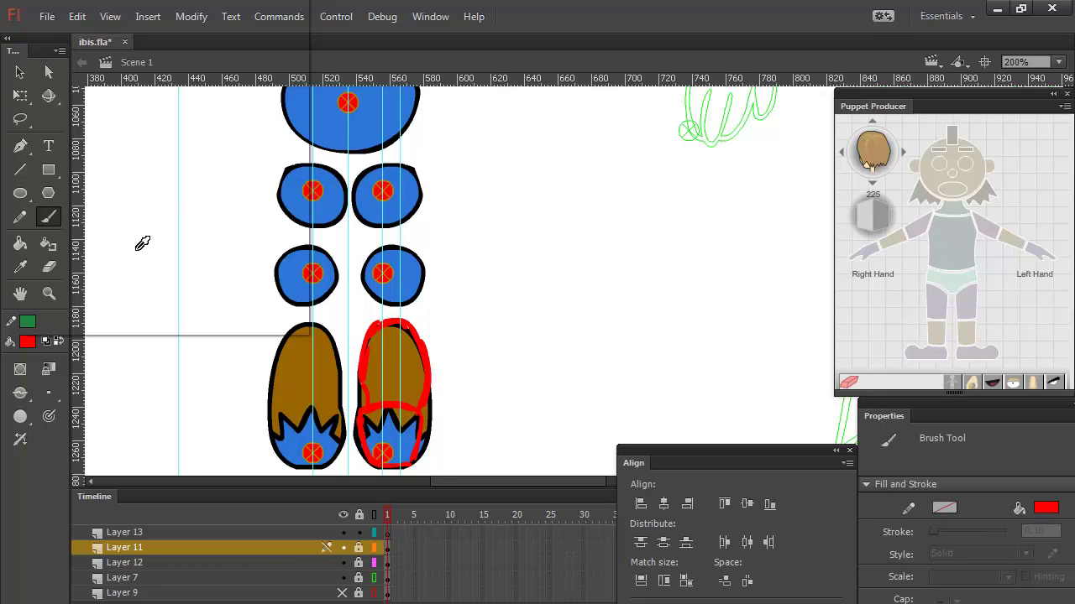
pyautogui.hotkey('ctrl', 'F9')
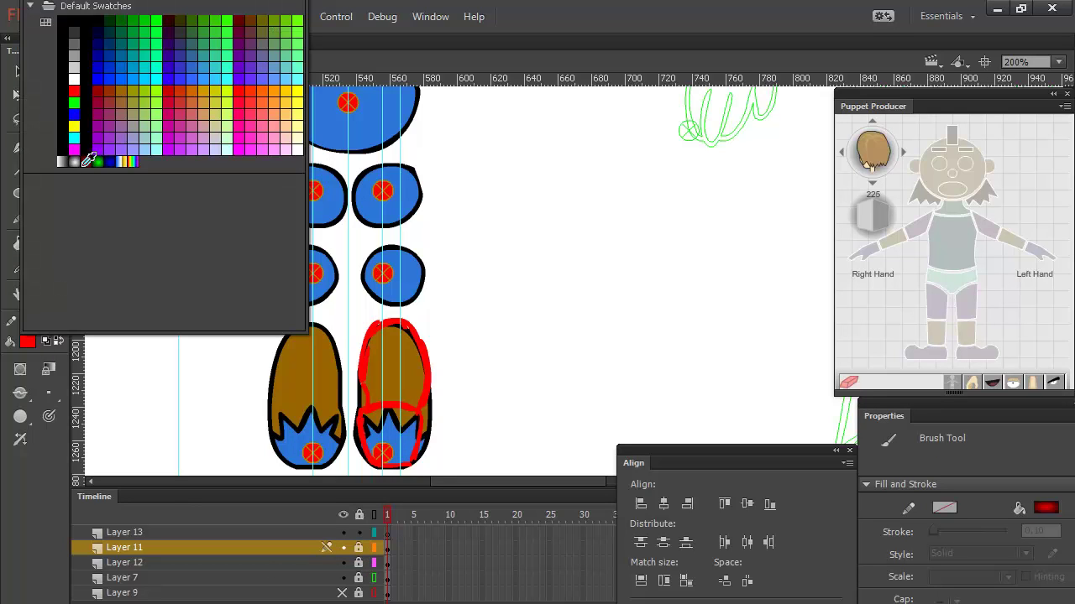
pyautogui.click(69, 126)
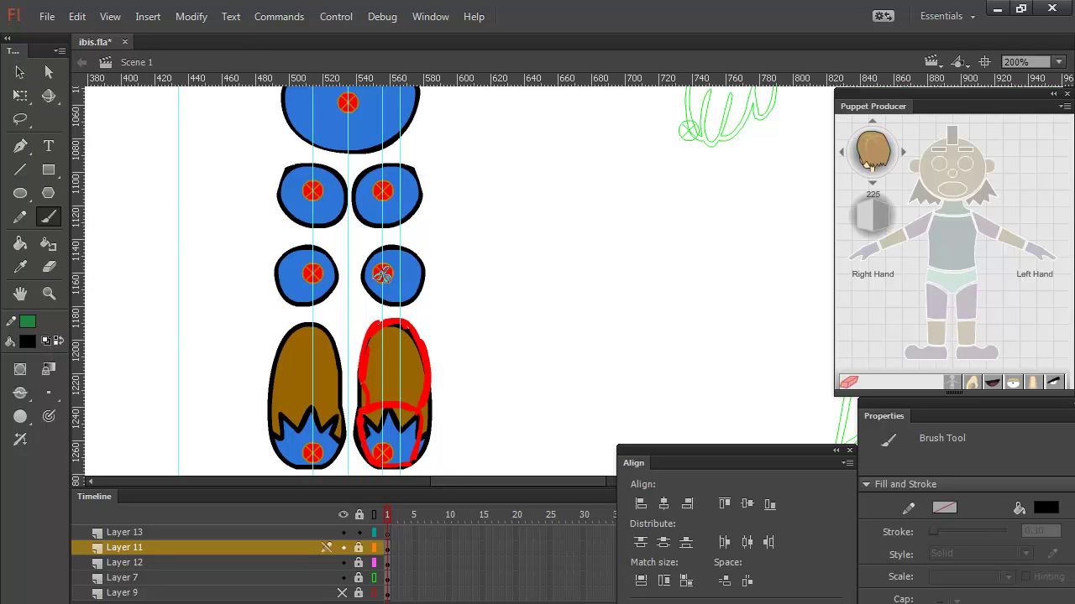
# Brush a black shoe-sole outline with heel and toe sections and horizontal tread lines over the left foot on Layer 13
pyautogui.click(388, 532)
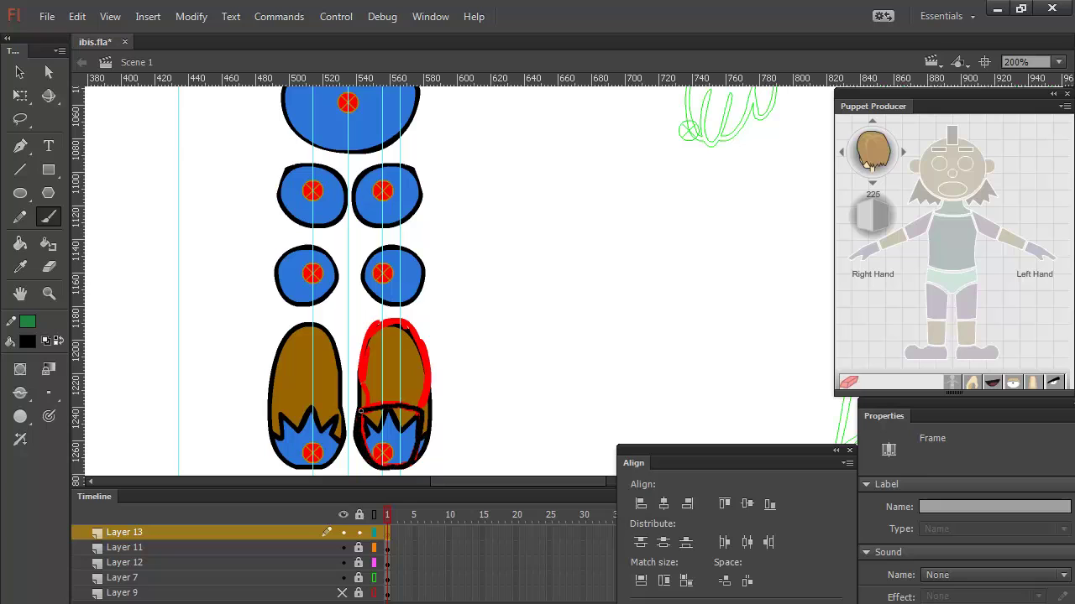
pyautogui.click(383, 382)
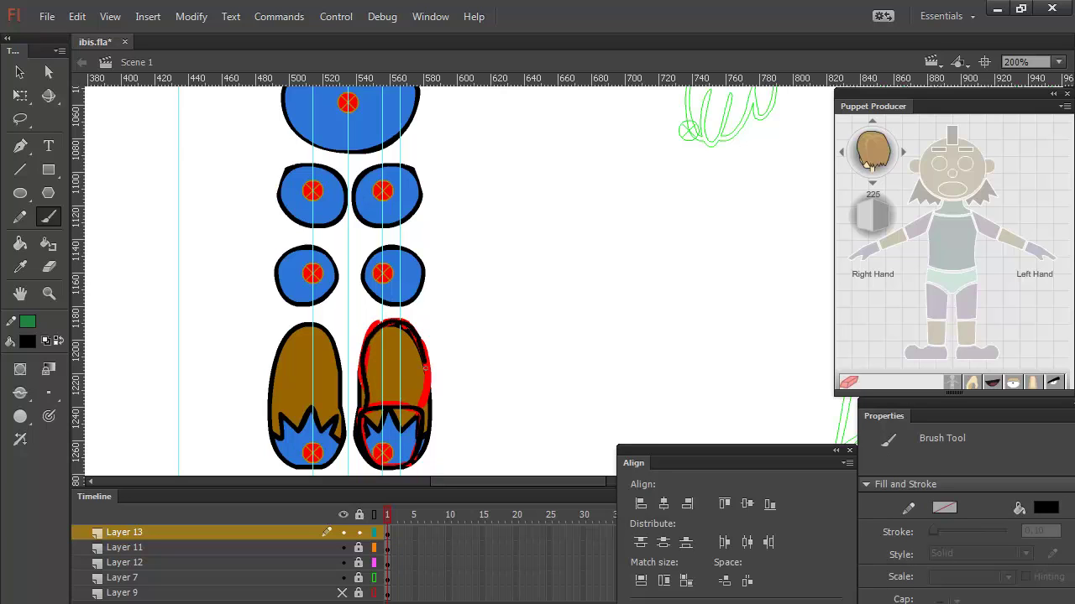
pyautogui.moveTo(419, 399)
pyautogui.mouseDown()
pyautogui.moveTo(368, 381)
pyautogui.moveTo(414, 377)
pyautogui.moveTo(416, 352)
pyautogui.mouseUp()
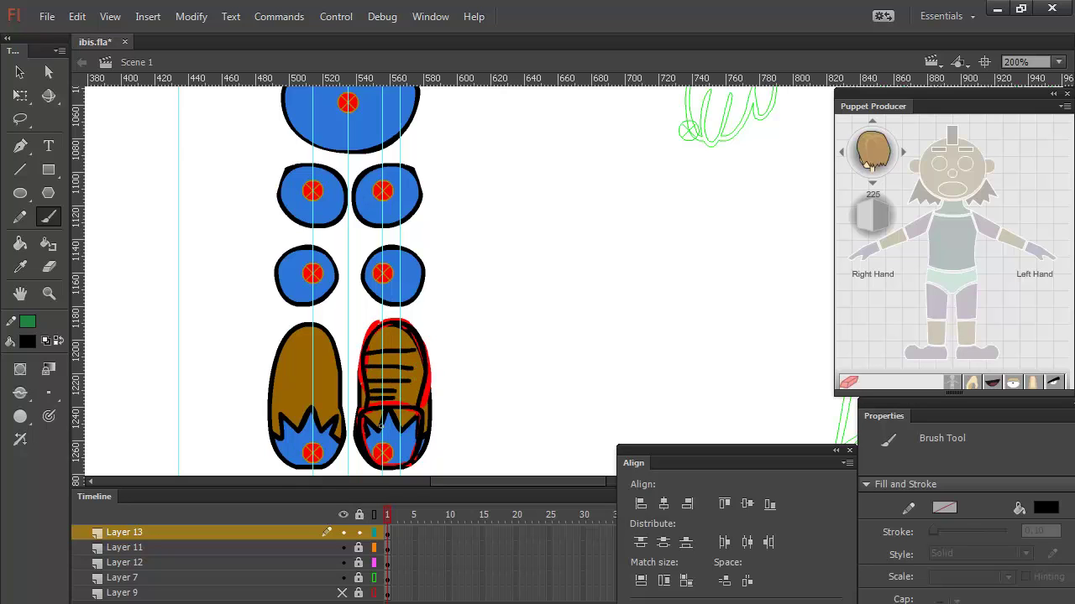
pyautogui.moveTo(370, 433); pyautogui.dragTo(412, 445)
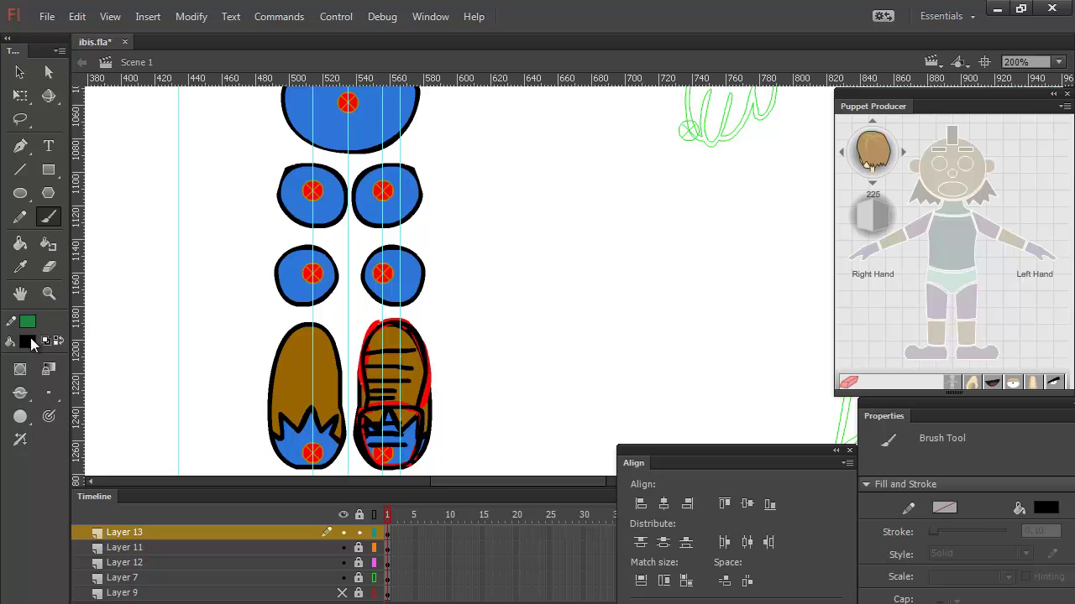
# Fill all sections of the left shoe sole with very dark reddish brown using the Paint Bucket
pyautogui.click(20, 267)
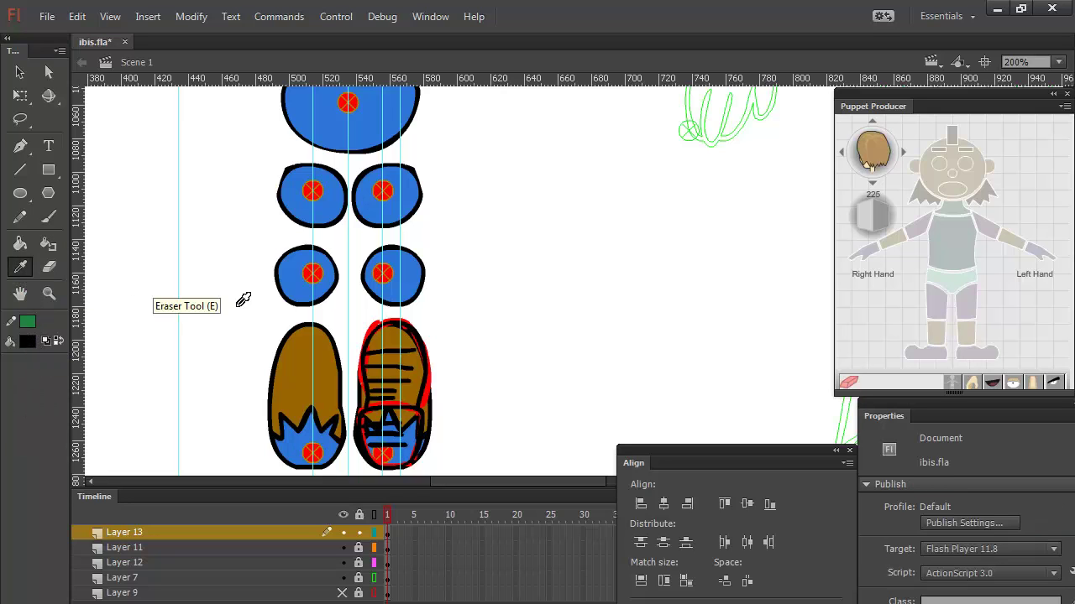
pyautogui.click(411, 352)
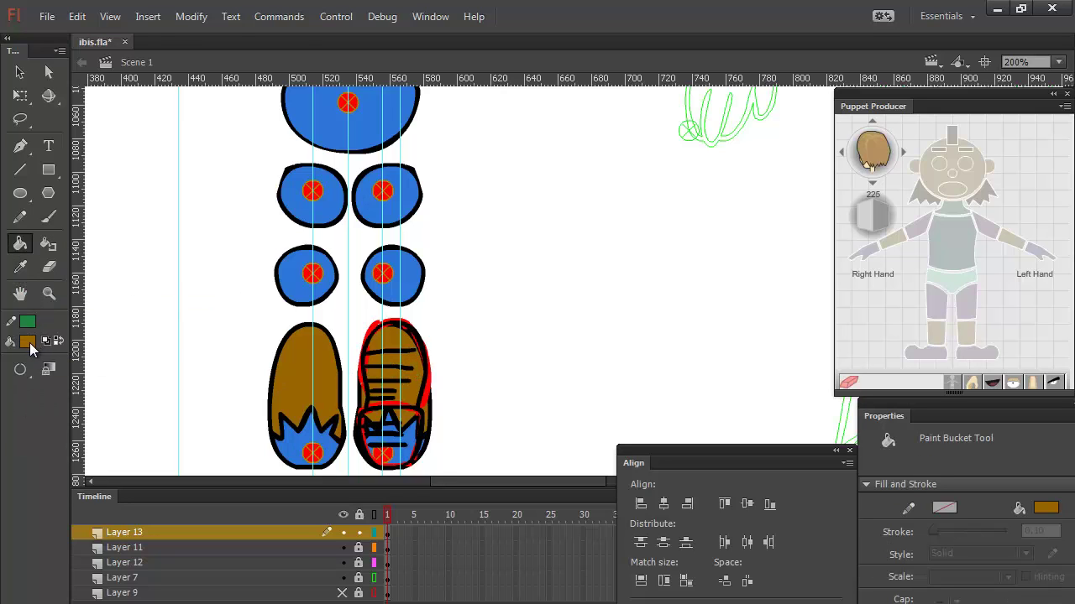
pyautogui.click(30, 342)
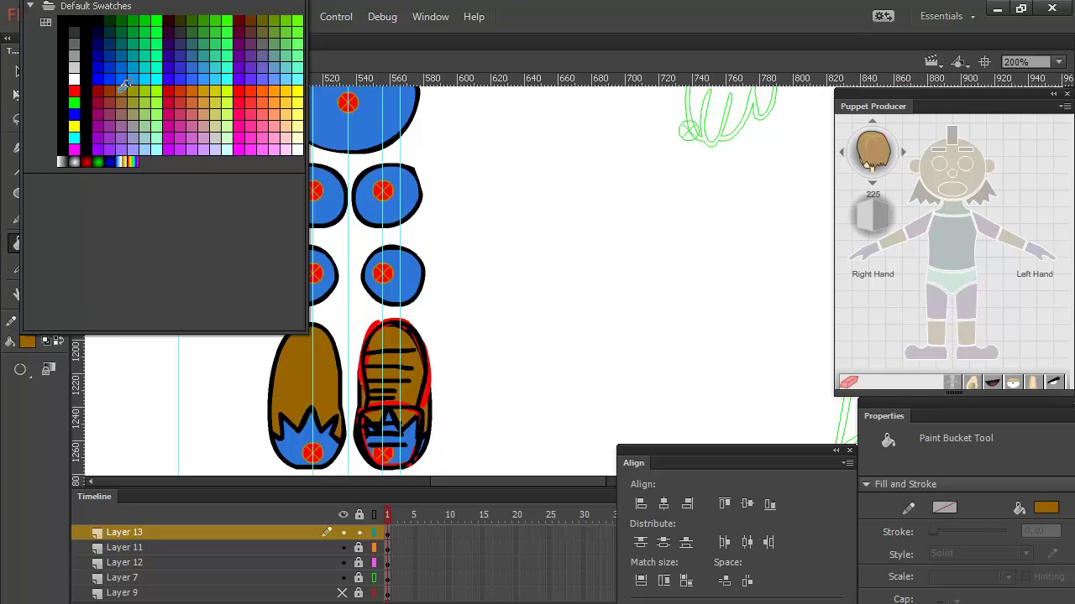
pyautogui.click(172, 19)
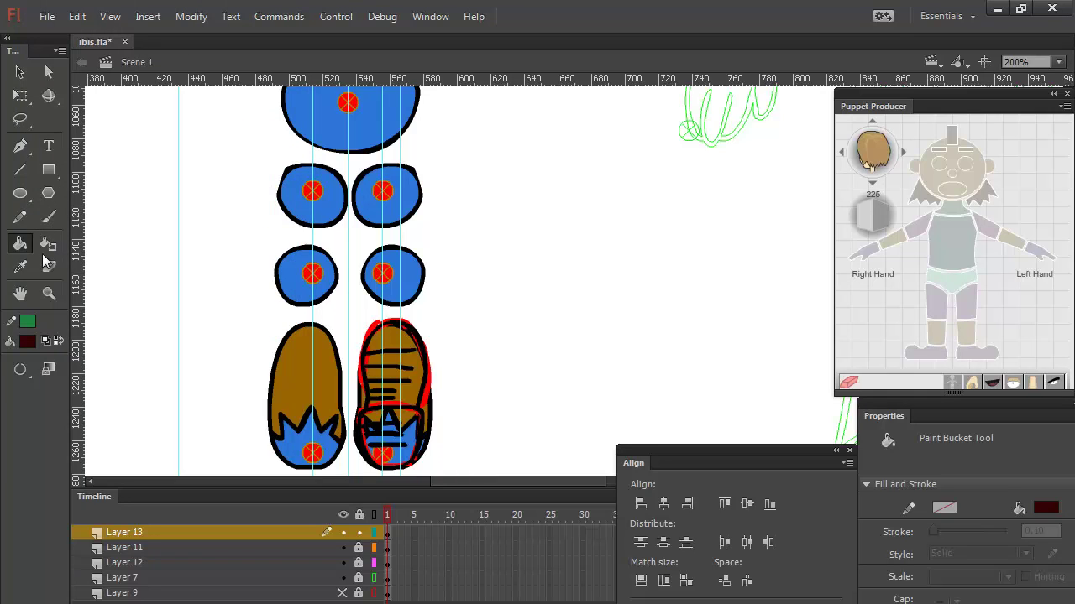
pyautogui.click(416, 371)
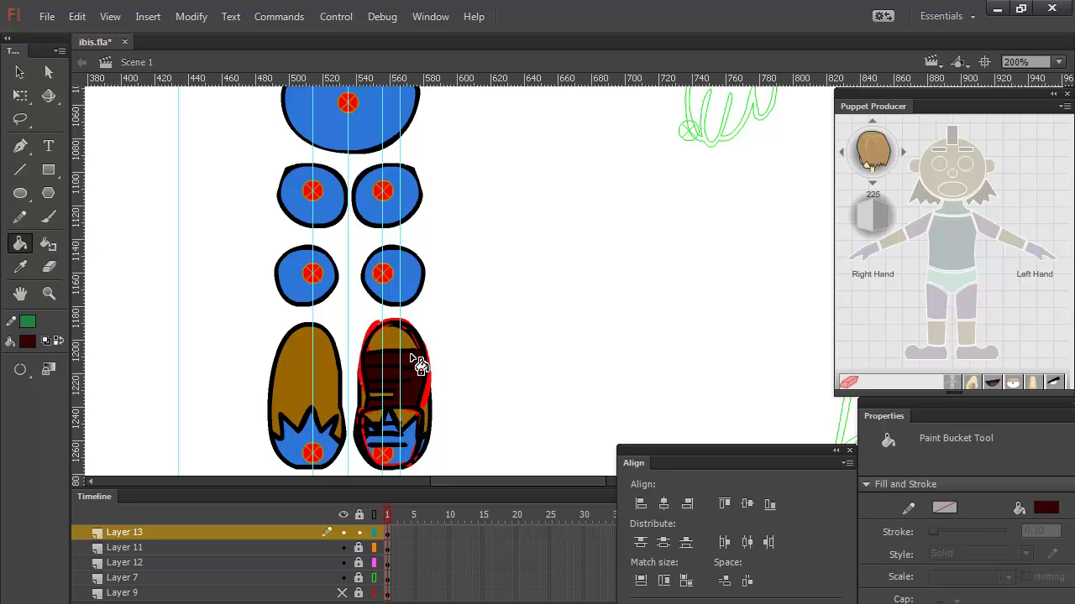
pyautogui.click(409, 351)
pyautogui.click(388, 411)
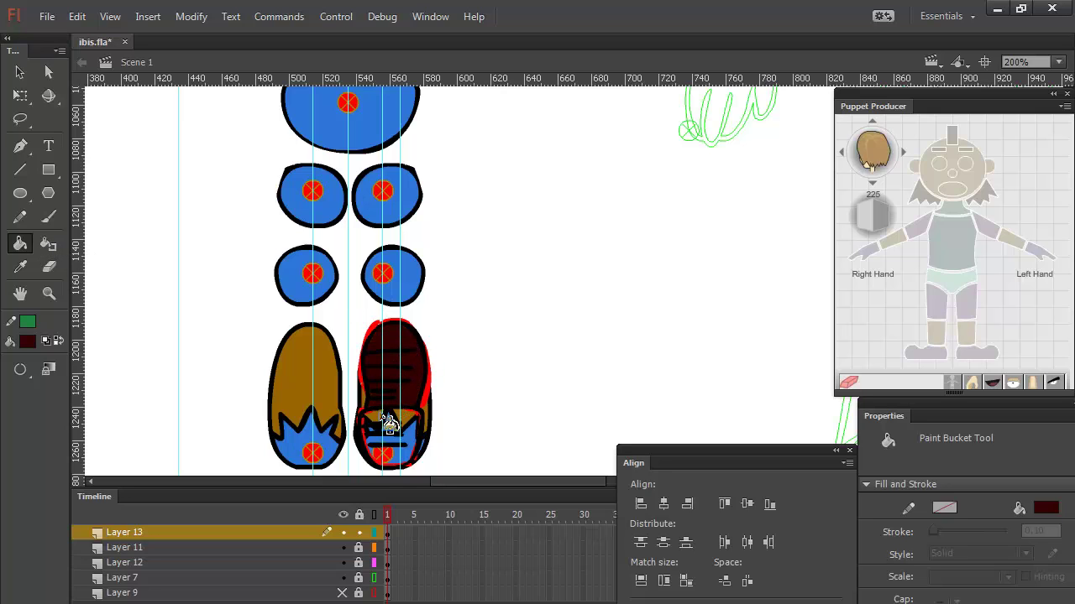
pyautogui.click(389, 424)
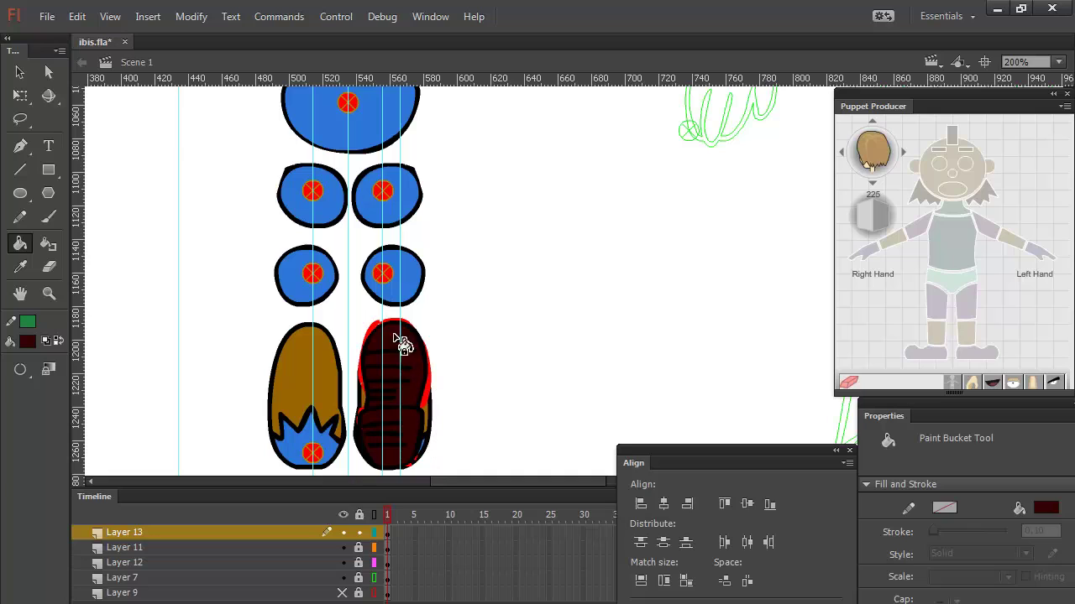
# Convert the whole left sole drawing into a movie clip symbol with the default name
pyautogui.click(47, 216)
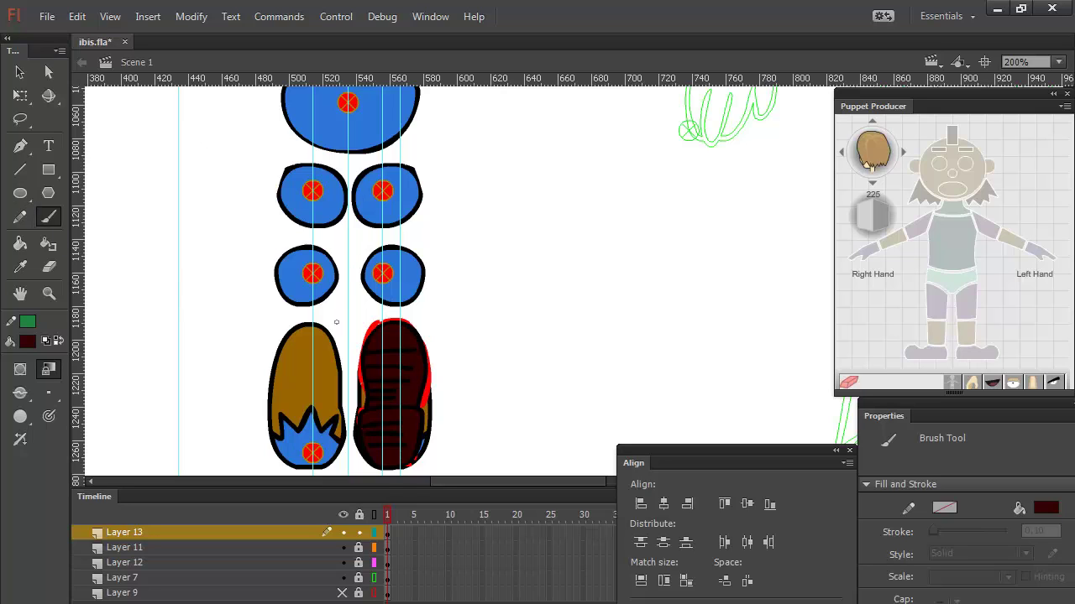
pyautogui.click(19, 73)
pyautogui.moveTo(445, 311); pyautogui.dragTo(359, 468)
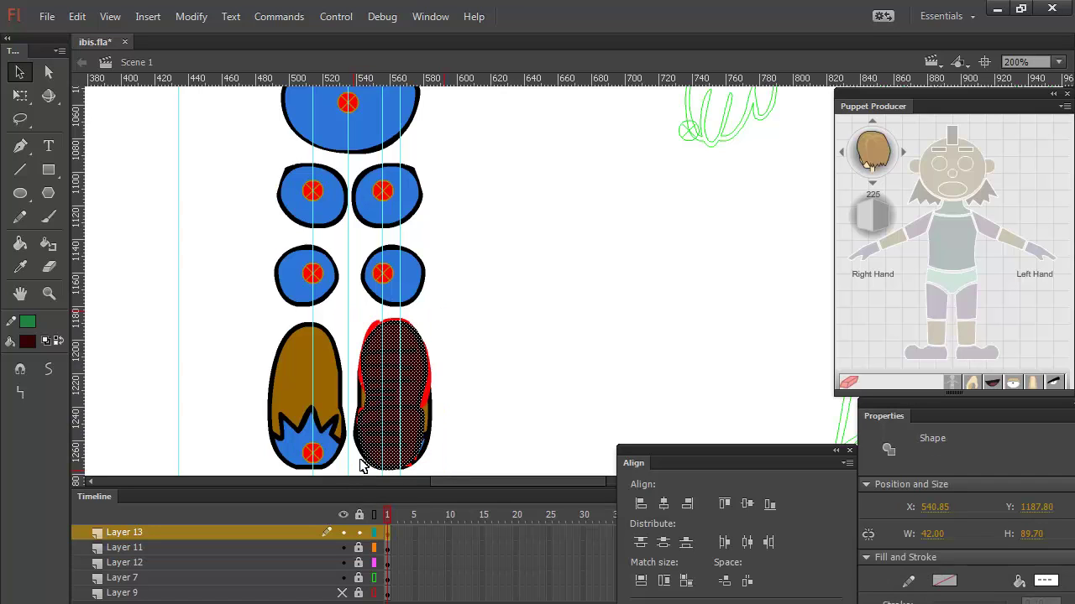
pyautogui.press('F8')
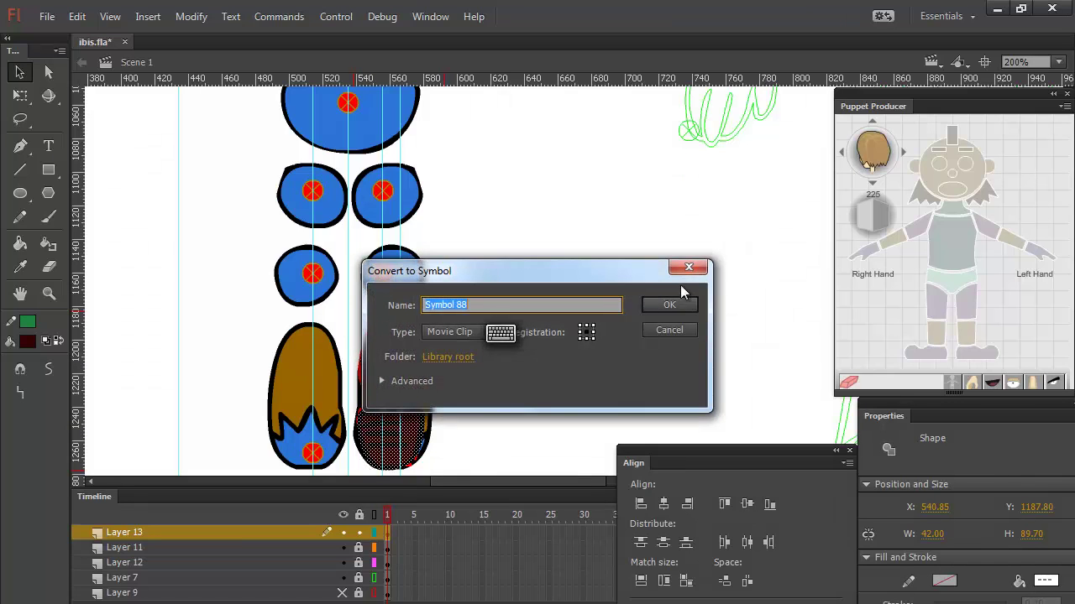
pyautogui.click(682, 305)
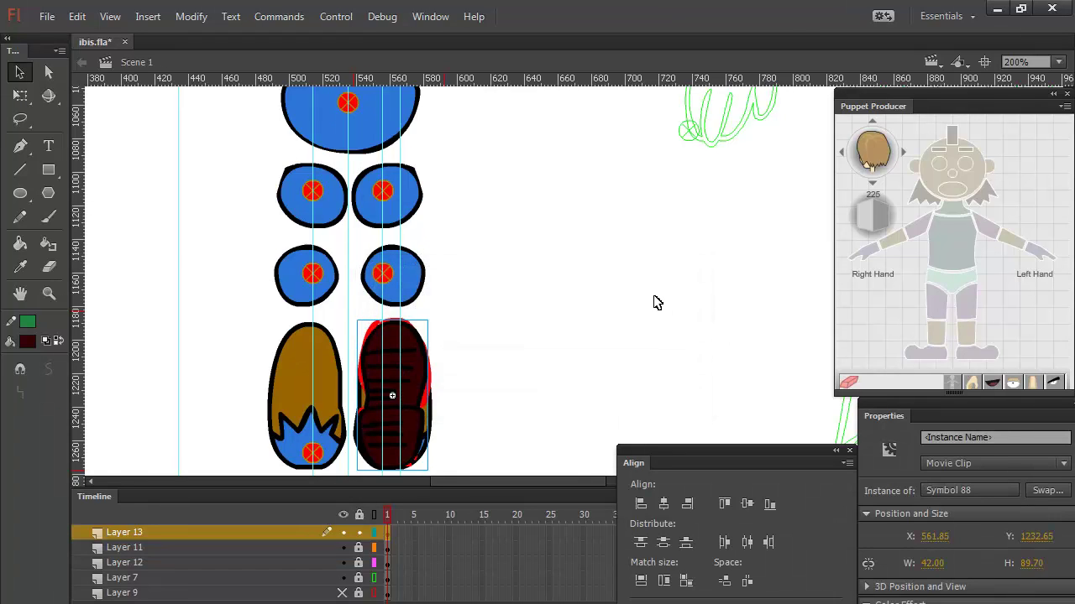
# Duplicate the left sole clip and nudge the copy into exact alignment with the original at X 561.85, Y 1232.65
pyautogui.press('Right')
pyautogui.press('Right')
pyautogui.press('Right')
pyautogui.press('Right')
pyautogui.press('Right')
pyautogui.press('Down')
pyautogui.press('Down')
pyautogui.press('Down')
pyautogui.press('Down')
pyautogui.press('Down')
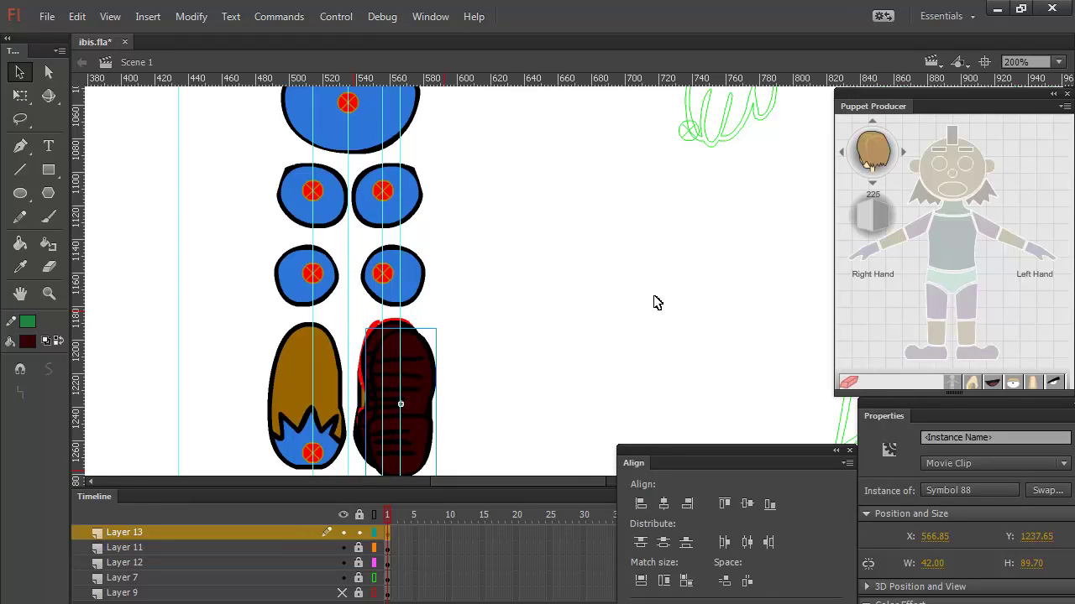
pyautogui.press('Up')
pyautogui.press('Up')
pyautogui.press('Up')
pyautogui.press('Up')
pyautogui.press('Up')
pyautogui.press('Left')
pyautogui.press('Left')
pyautogui.press('Left')
pyautogui.press('Left')
pyautogui.press('Left')
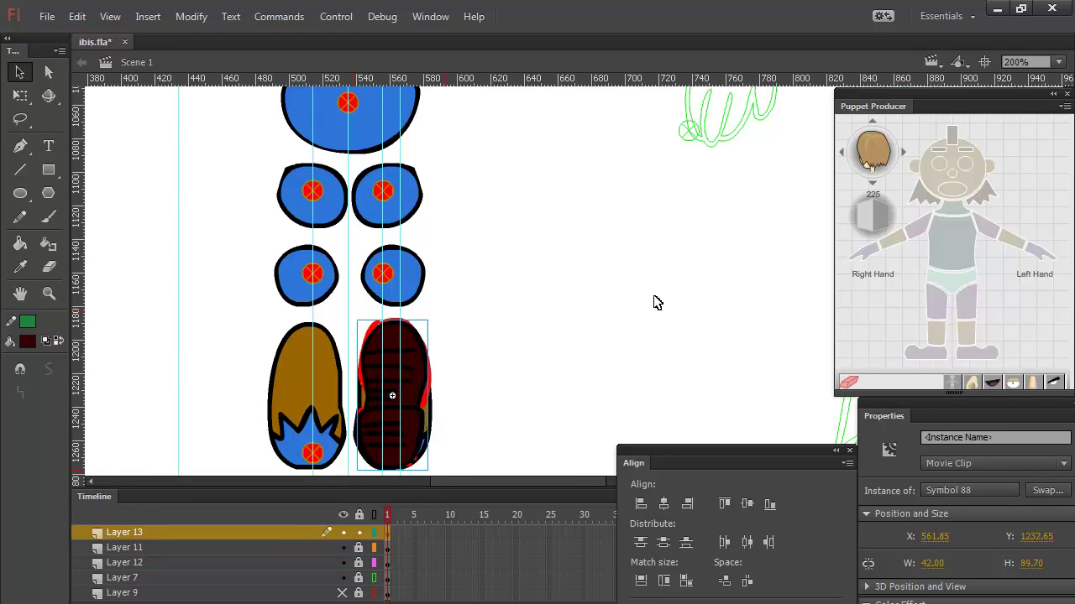
# Flip the sole copy horizontally and move it over the right foot to X 510.85
pyautogui.click(194, 23)
pyautogui.moveTo(266, 228)
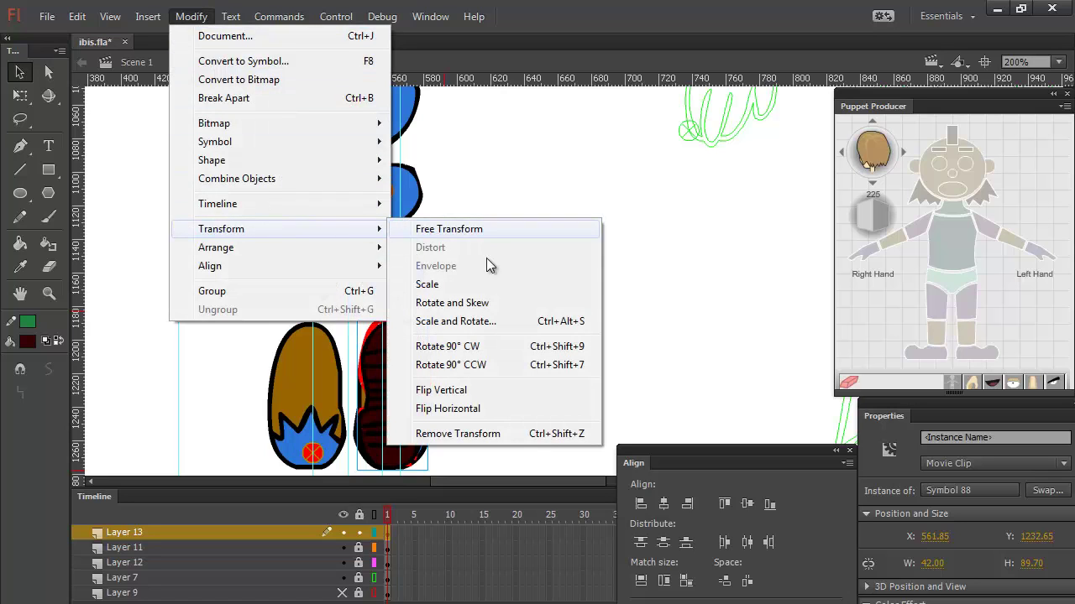
pyautogui.click(479, 409)
pyautogui.press('Left')
pyautogui.press('Left')
pyautogui.press('Left')
pyautogui.press('Left')
pyautogui.press('Left')
pyautogui.press('Left')
pyautogui.press('Left')
pyautogui.press('Left')
pyautogui.press('Left')
pyautogui.press('Left')
pyautogui.press('Left')
pyautogui.press('Left')
pyautogui.press('Left')
pyautogui.press('Left')
pyautogui.press('Left')
pyautogui.press('Left')
pyautogui.press('Left')
pyautogui.press('Left')
pyautogui.press('Left')
pyautogui.press('Left')
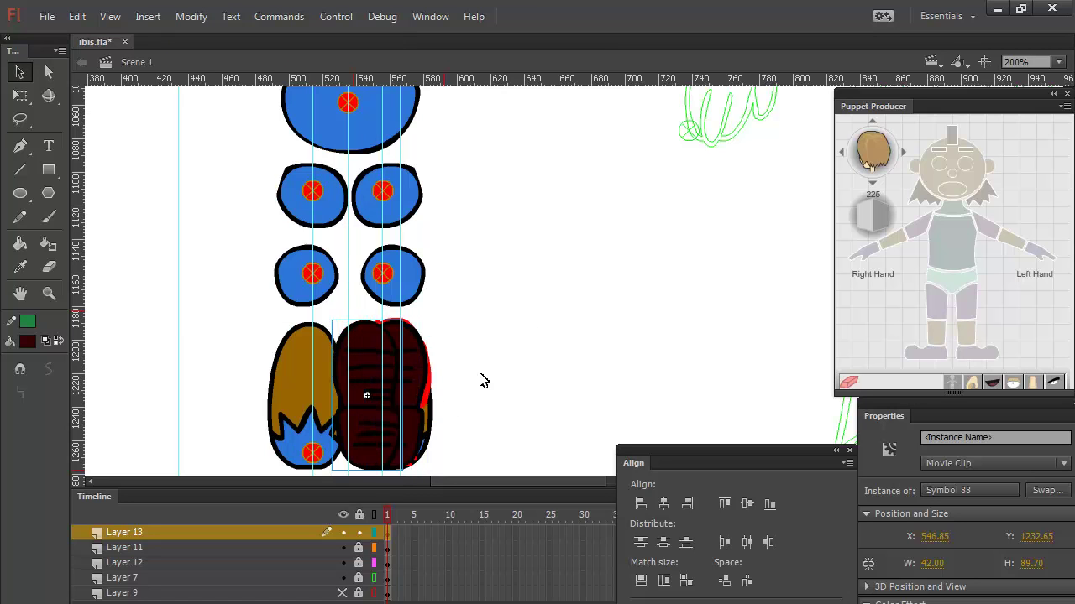
pyautogui.press('Left')
pyautogui.press('Left')
pyautogui.press('Left')
pyautogui.press('Left')
pyautogui.press('Left')
pyautogui.press('Left')
pyautogui.press('Left')
pyautogui.press('Left')
pyautogui.press('Left')
pyautogui.press('Left')
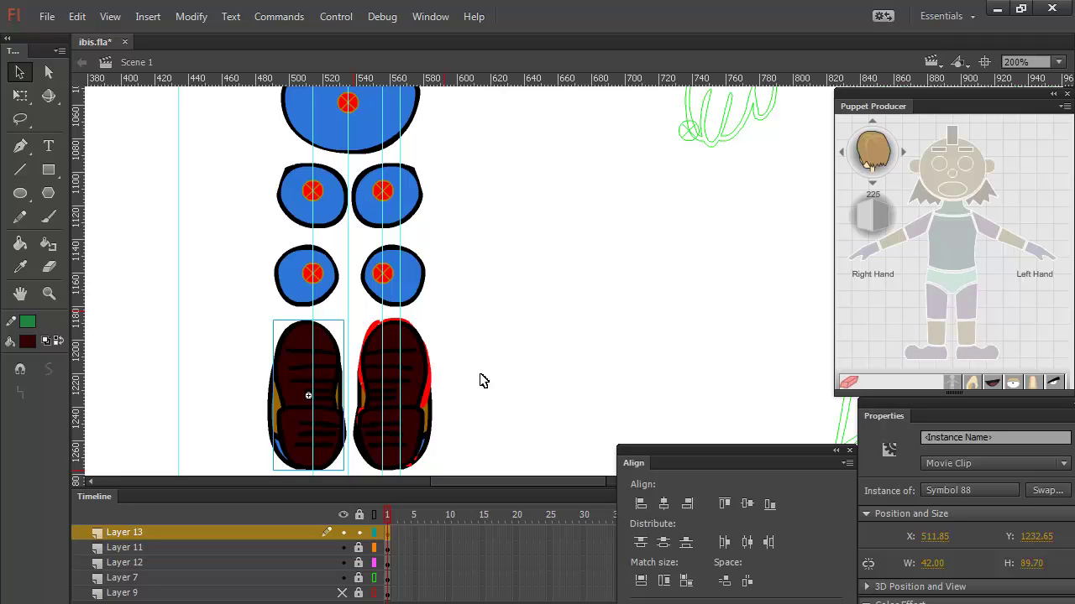
pyautogui.press('Left')
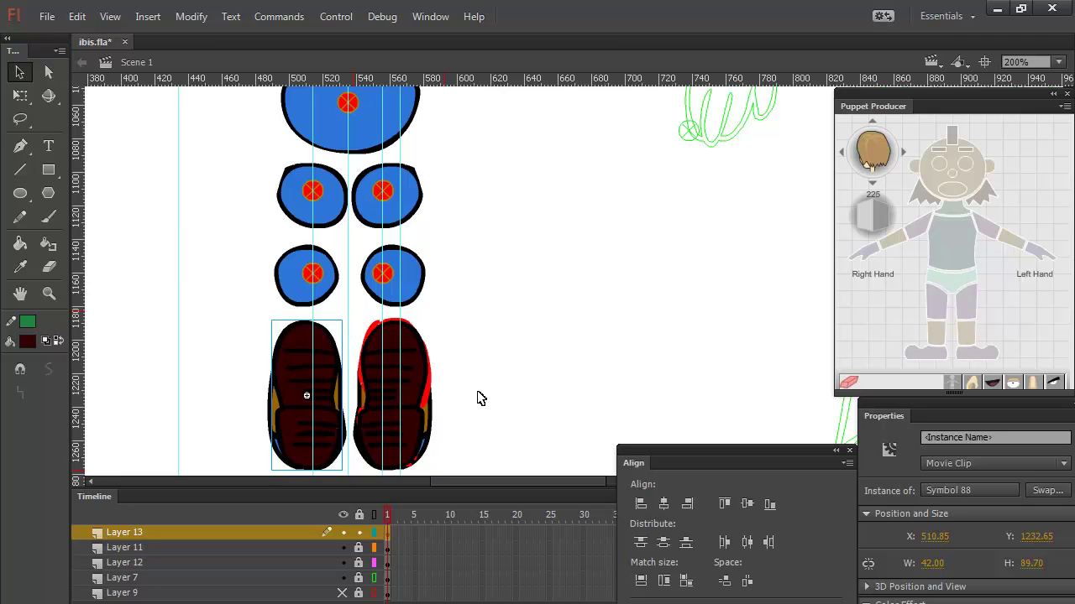
# Select both sole clips together and cut them from Layer 13
pyautogui.click(424, 396)
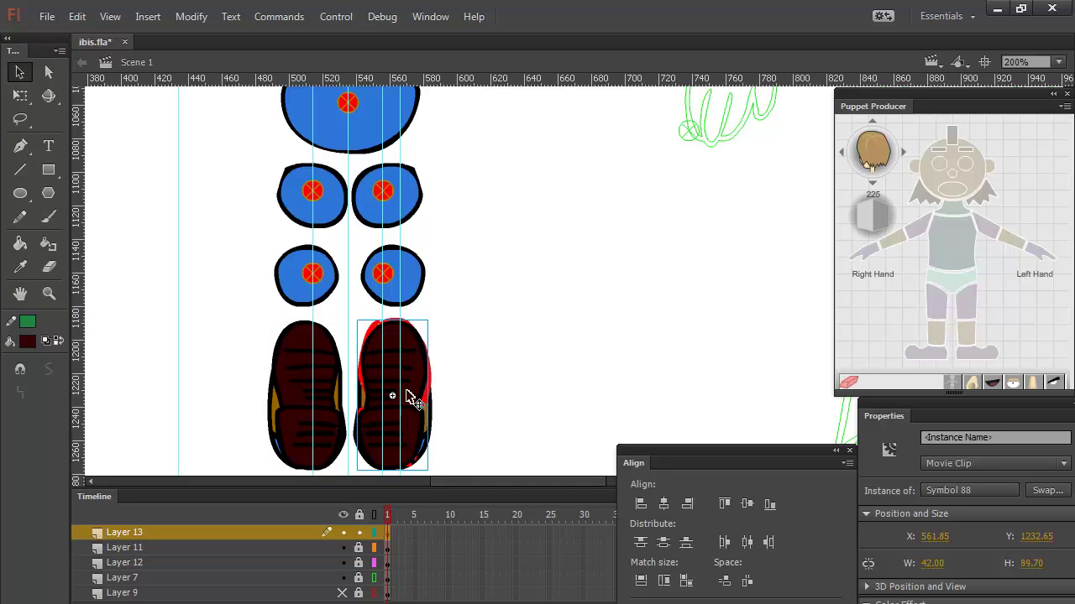
pyautogui.click(518, 392)
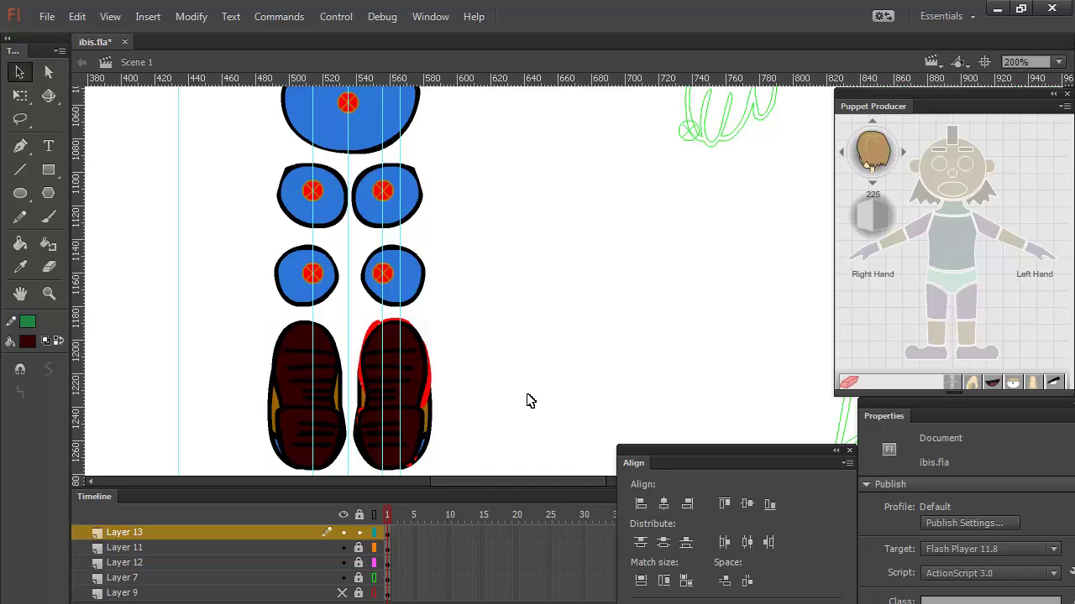
pyautogui.moveTo(503, 420); pyautogui.dragTo(513, 317)
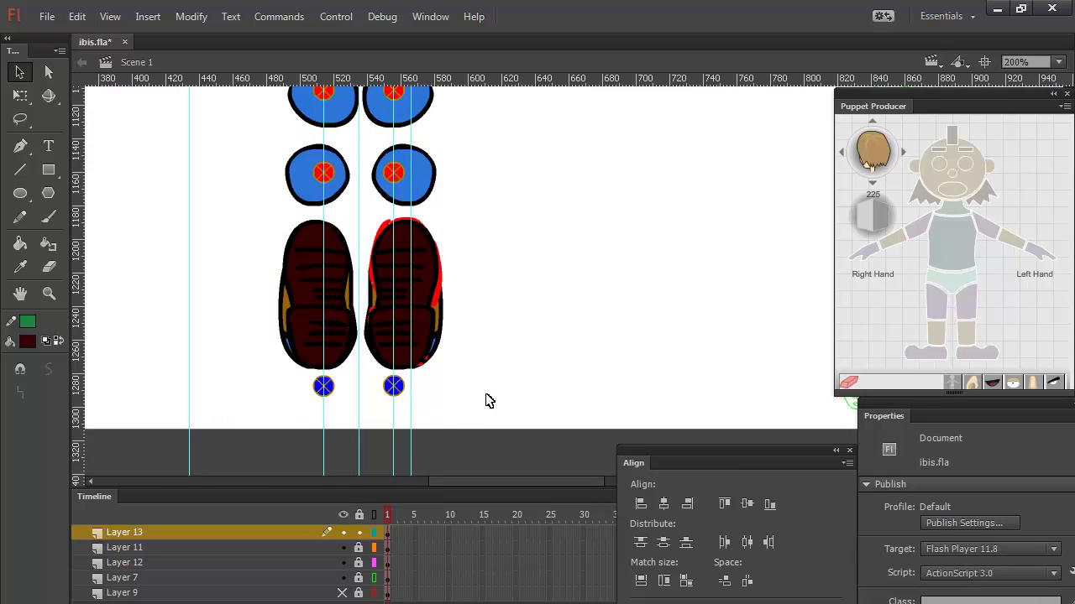
pyautogui.click(435, 279)
pyautogui.keyDown('shift'); pyautogui.click(347, 268); pyautogui.keyUp('shift')
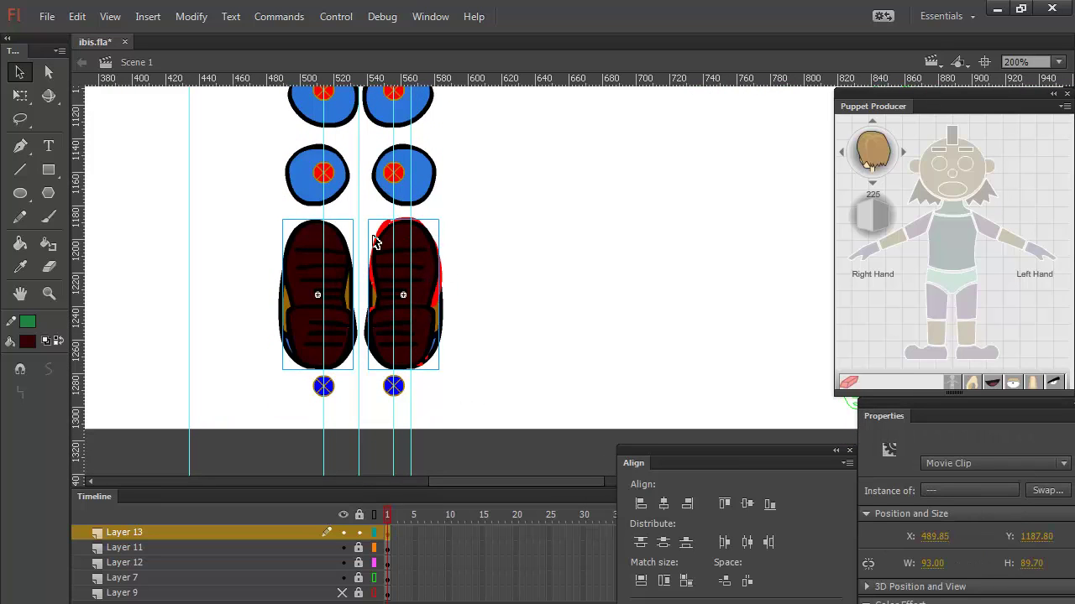
pyautogui.click(448, 307)
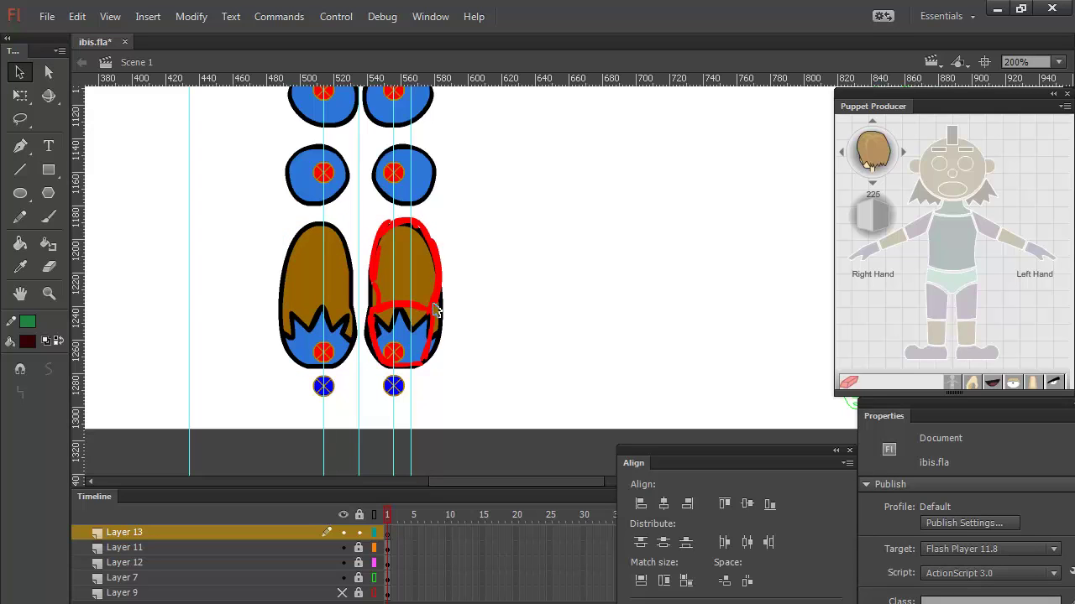
# Delete Layer 11 with the red foot sketch and unlock Layer 12
pyautogui.click(307, 549)
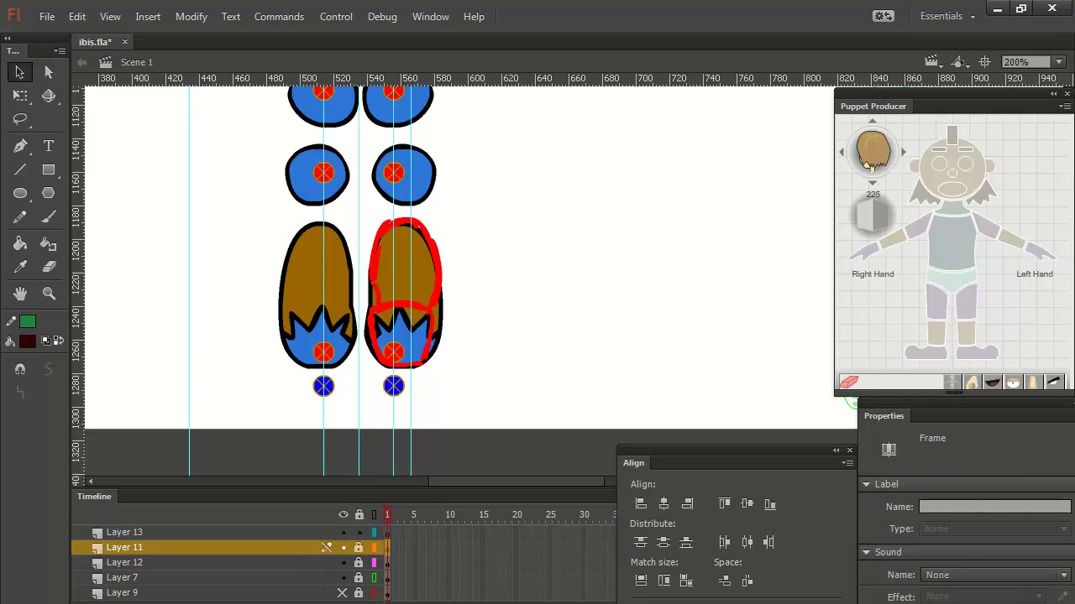
pyautogui.press('Delete')
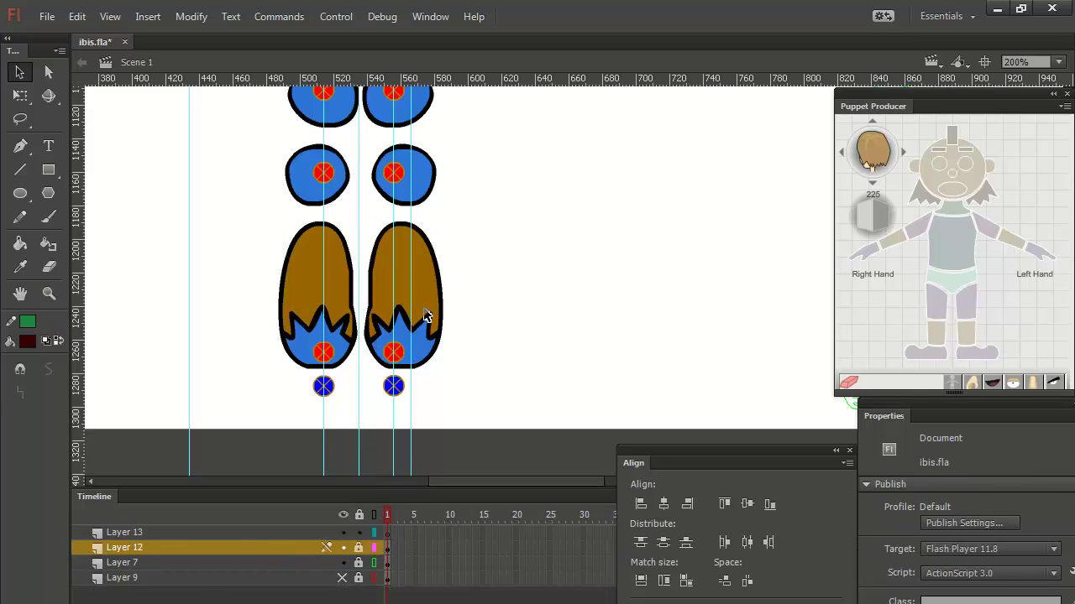
pyautogui.click(358, 548)
pyautogui.click(388, 562)
pyautogui.click(358, 562)
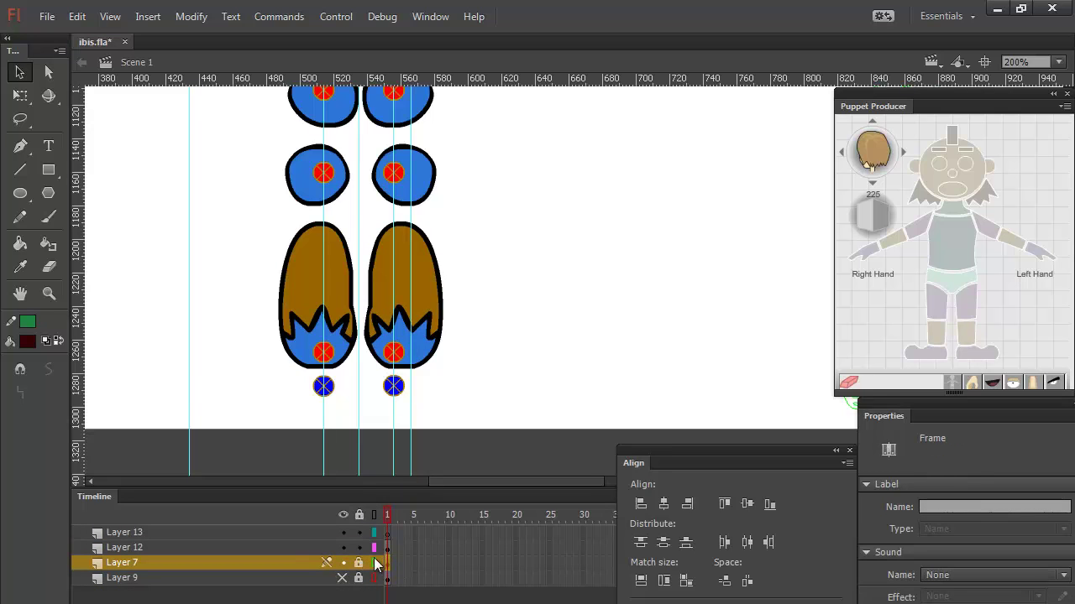
# Delete the old brown and blue left and right feet from Layer 12, keeping their pivot markers
pyautogui.click(387, 547)
pyautogui.click(518, 320)
pyautogui.click(433, 301)
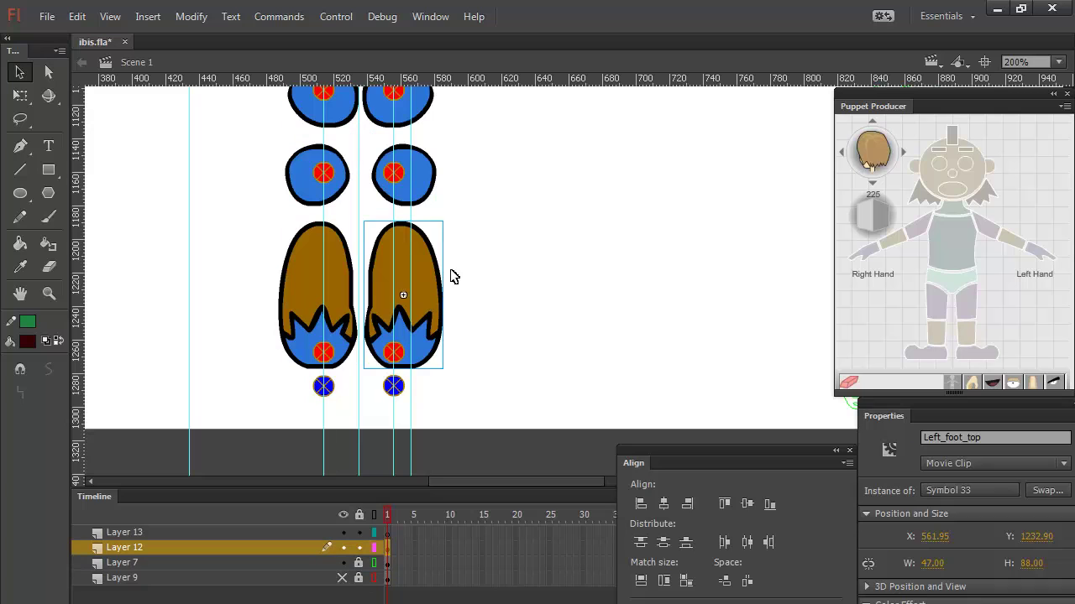
pyautogui.press('Delete')
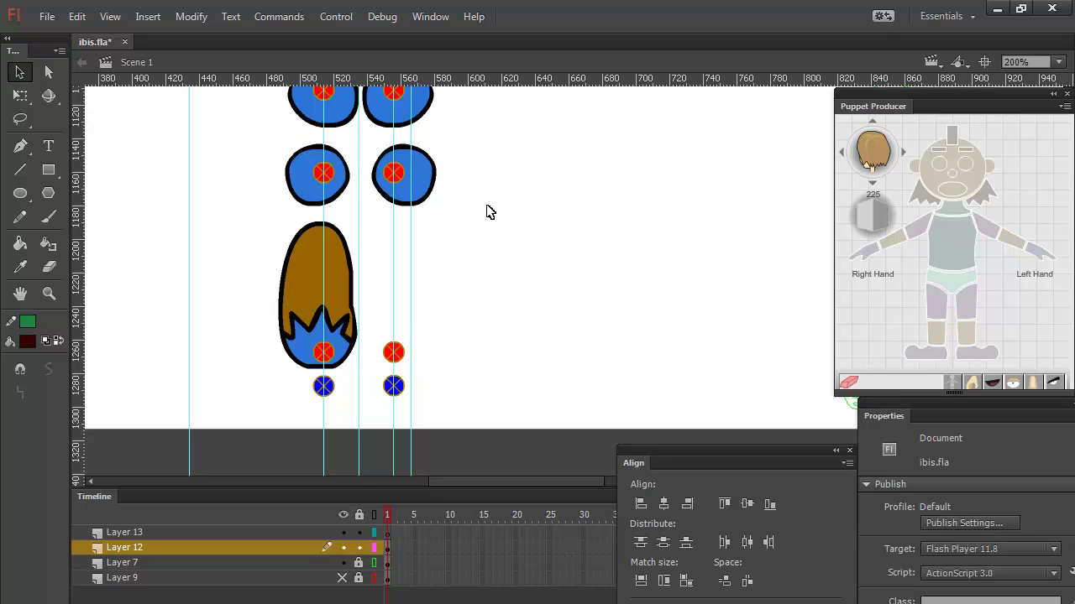
pyautogui.click(352, 282)
pyautogui.press('Delete')
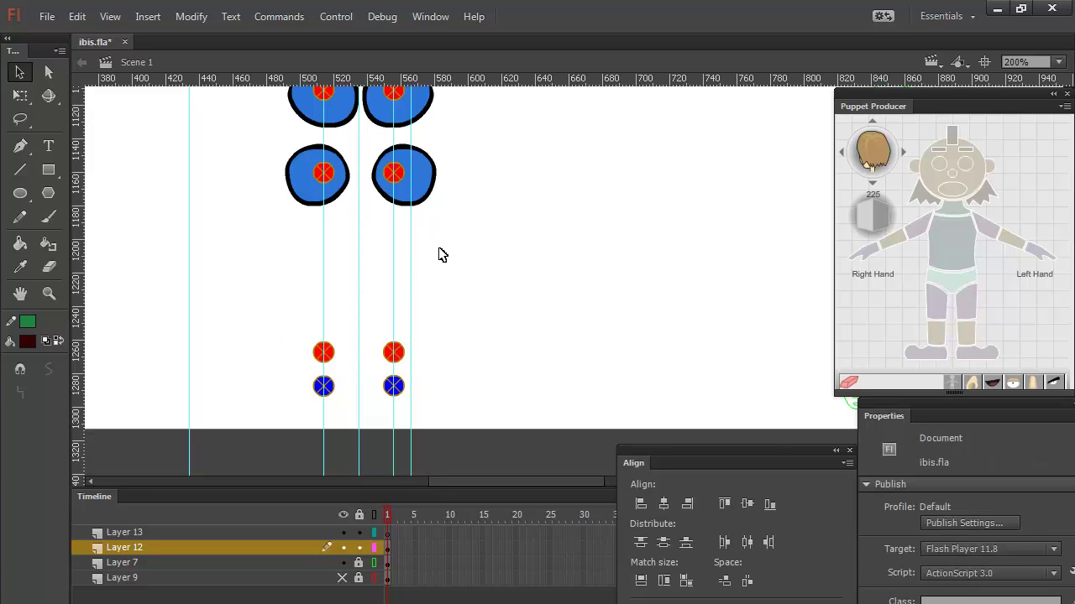
# Paste both sole clips in their original positions on Layer 12 and deselect them
pyautogui.rightClick(559, 229)
pyautogui.click(638, 294)
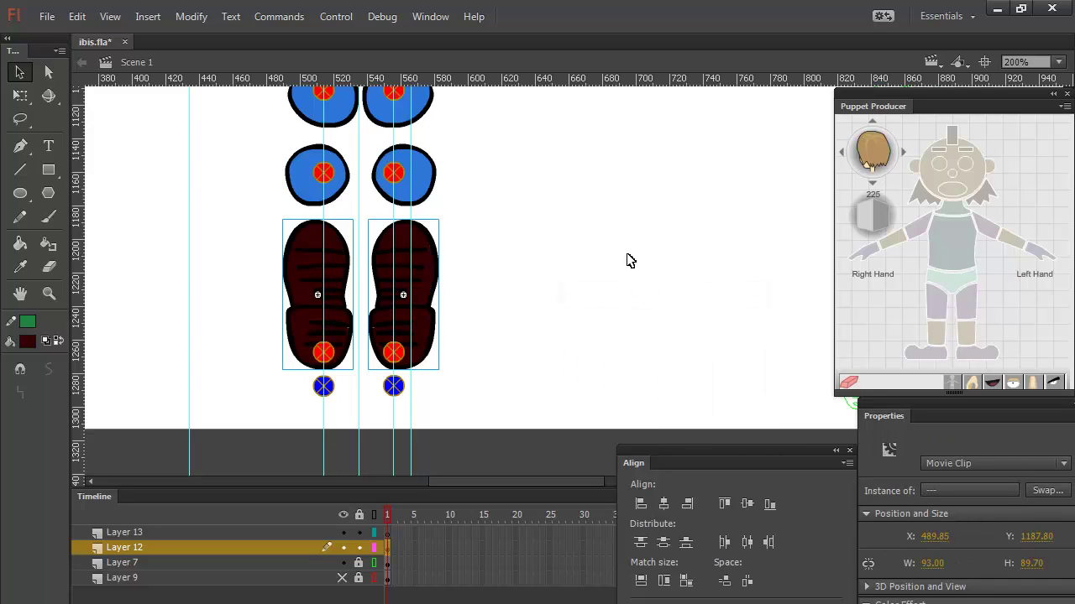
pyautogui.click(496, 302)
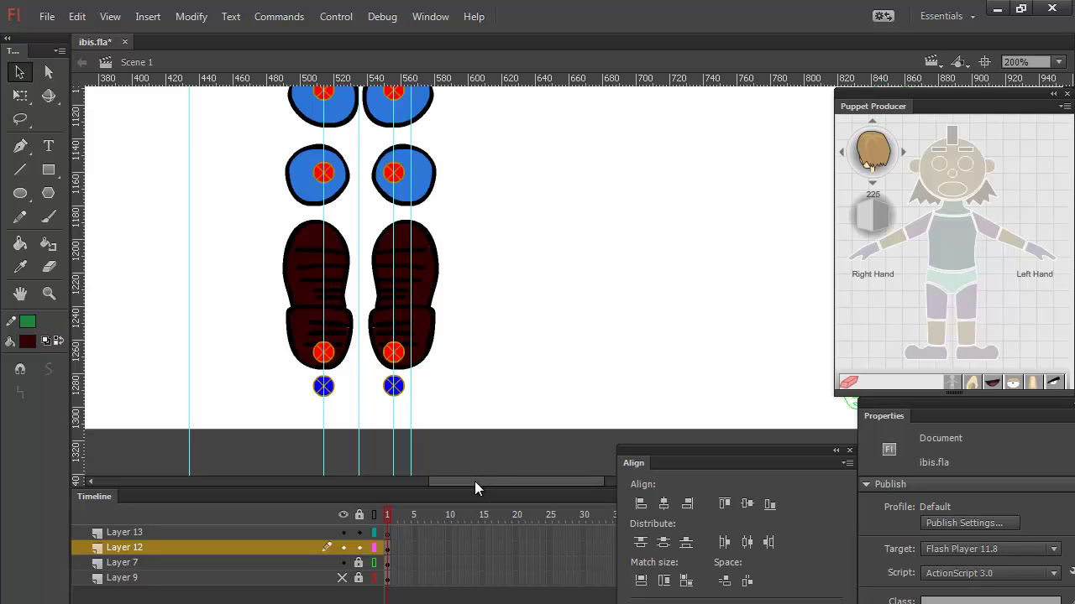
# Ungroup the original figure with the brown and blue feet, and select its left foot to check the instance name
pyautogui.moveTo(475, 481); pyautogui.dragTo(405, 477)
pyautogui.click(214, 336)
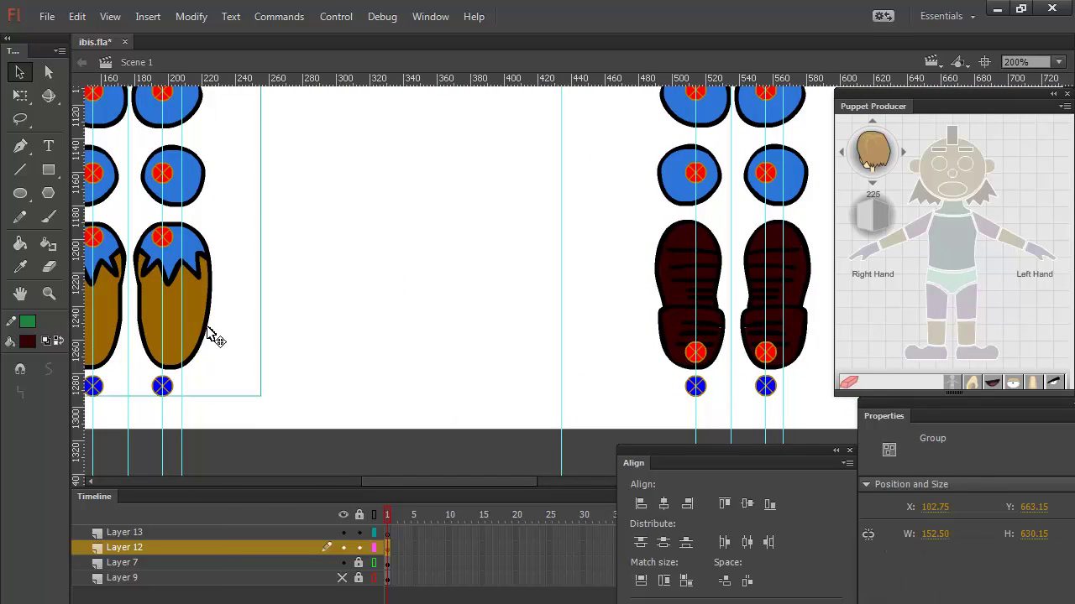
pyautogui.hotkey('ctrl', 'shift', 'g')
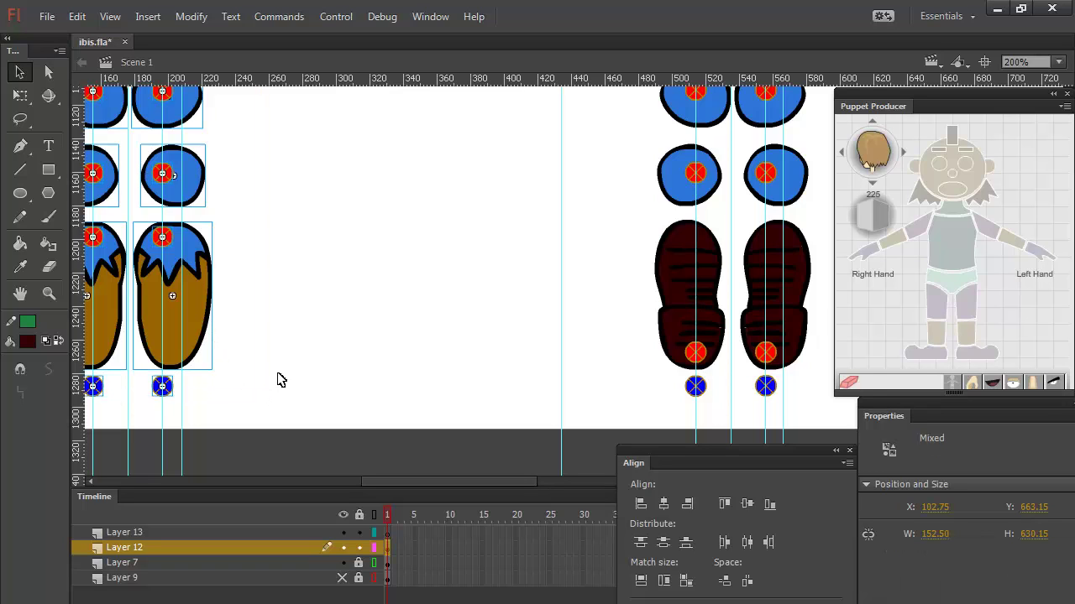
pyautogui.click(219, 297)
pyautogui.click(210, 316)
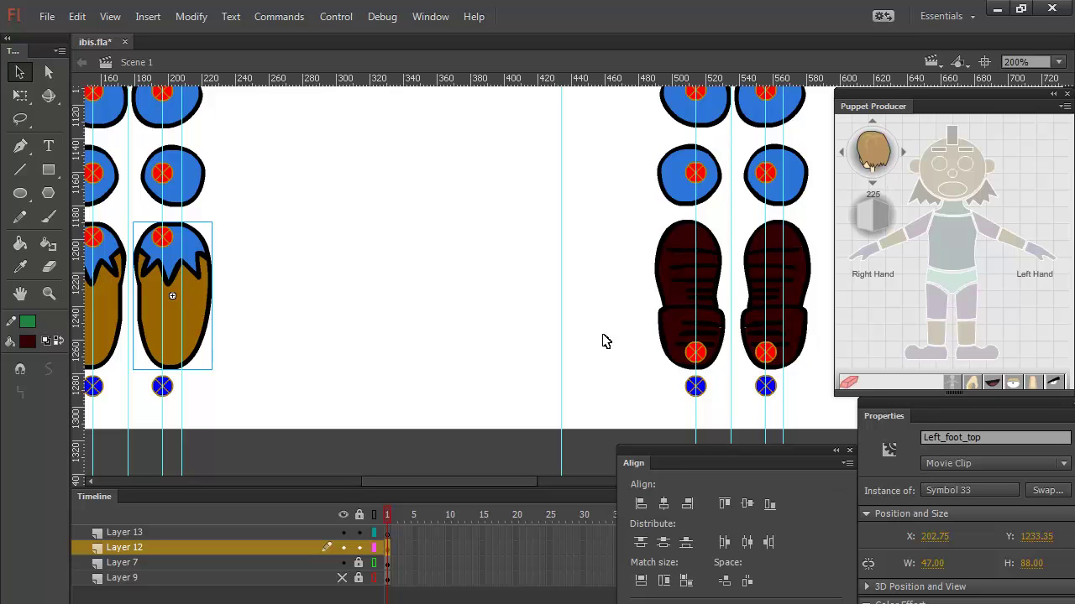
pyautogui.click(561, 376)
# Switch the puppet view to Bottom, assign the left sole as the left foot, and align its new markers over the existing ones
pyautogui.moveTo(635, 364); pyautogui.dragTo(379, 376)
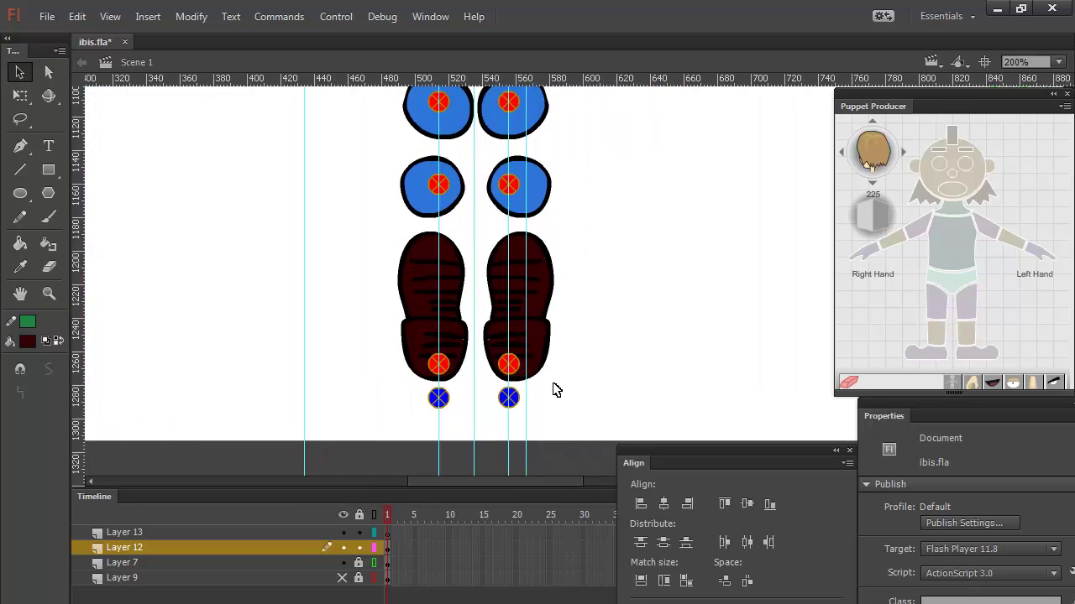
pyautogui.click(552, 292)
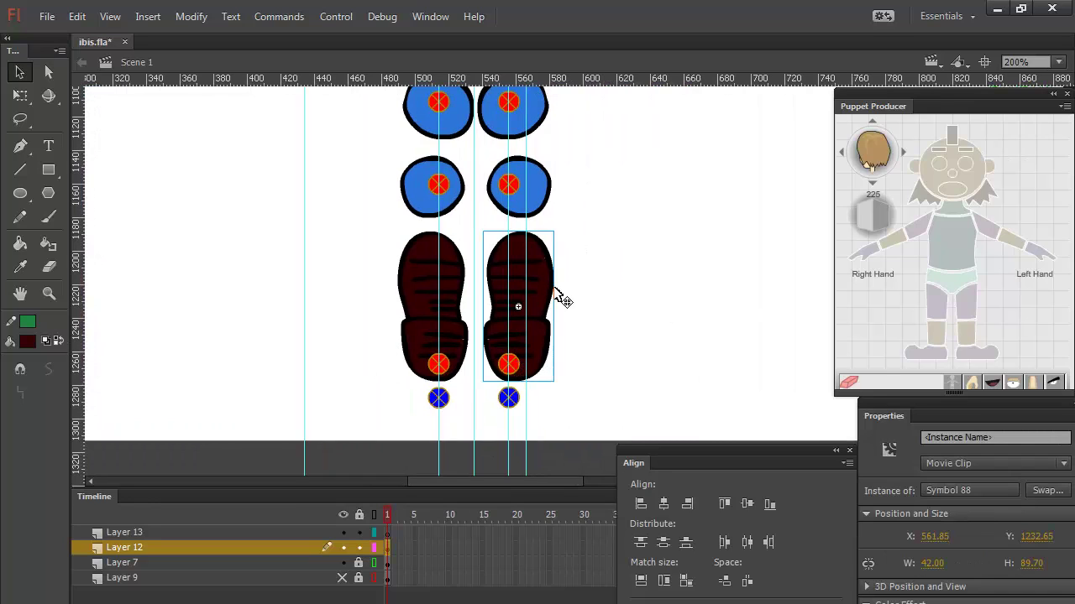
pyautogui.click(876, 189)
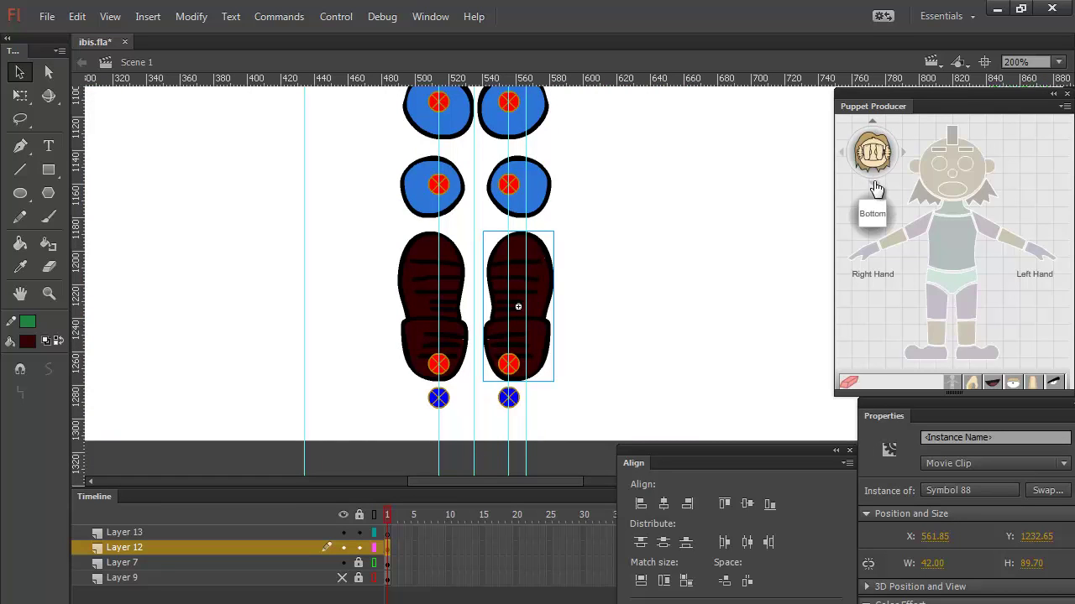
pyautogui.click(986, 361)
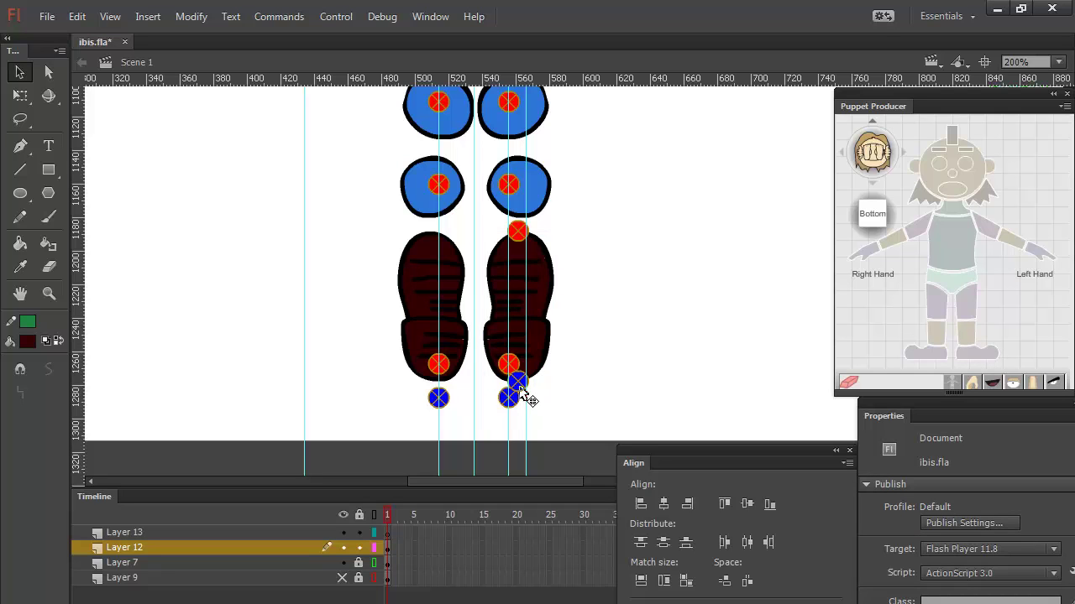
pyautogui.moveTo(526, 400)
pyautogui.mouseDown()
pyautogui.moveTo(526, 391)
pyautogui.moveTo(525, 403)
pyautogui.mouseUp()
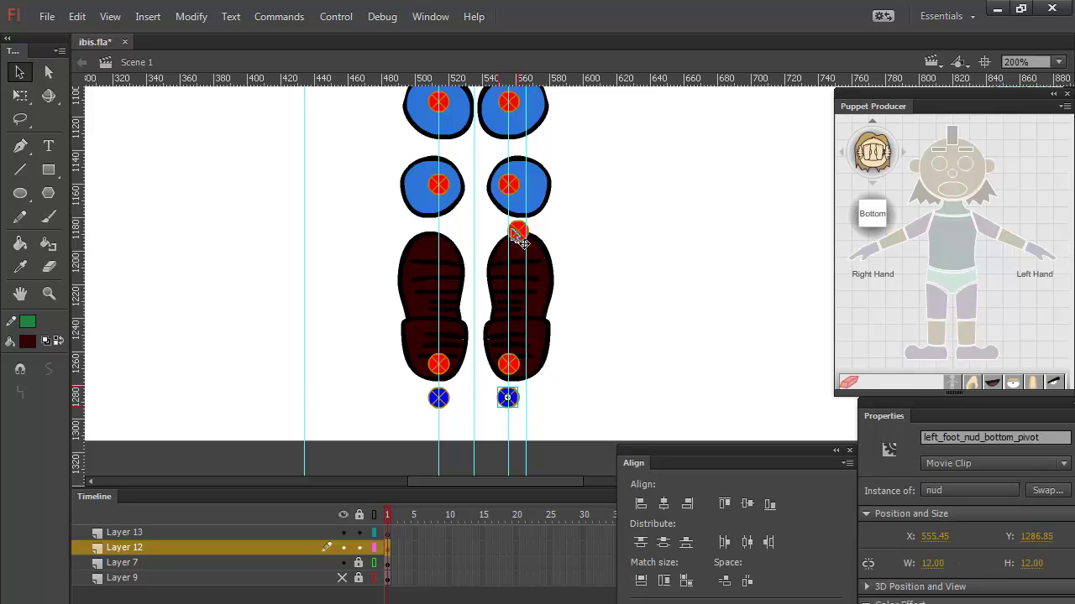
pyautogui.moveTo(520, 241); pyautogui.dragTo(522, 369)
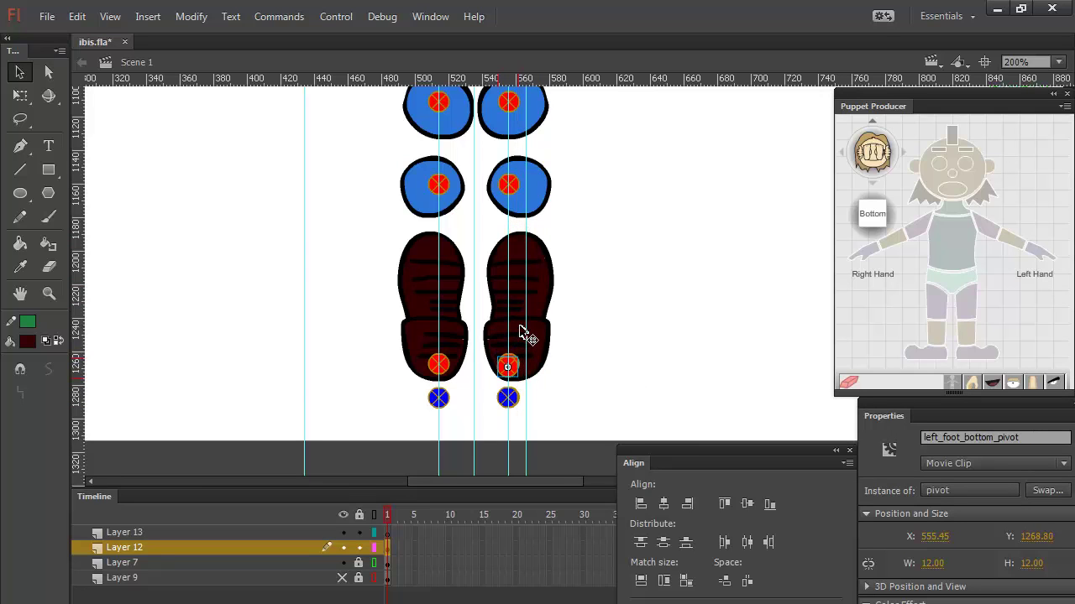
pyautogui.press('Up')
pyautogui.press('Right')
# Remove the left foot's old top-view pivot markers and paste the cut bottom-view markers back in place
pyautogui.keyDown('shift'); pyautogui.click(508, 398); pyautogui.keyUp('shift')
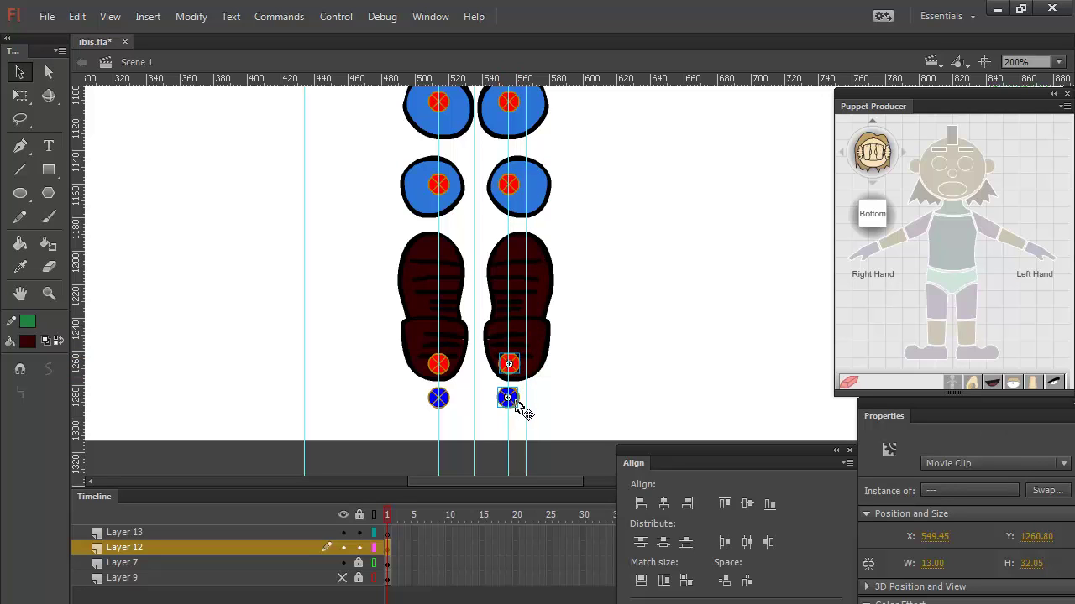
pyautogui.click(523, 391)
pyautogui.click(509, 364)
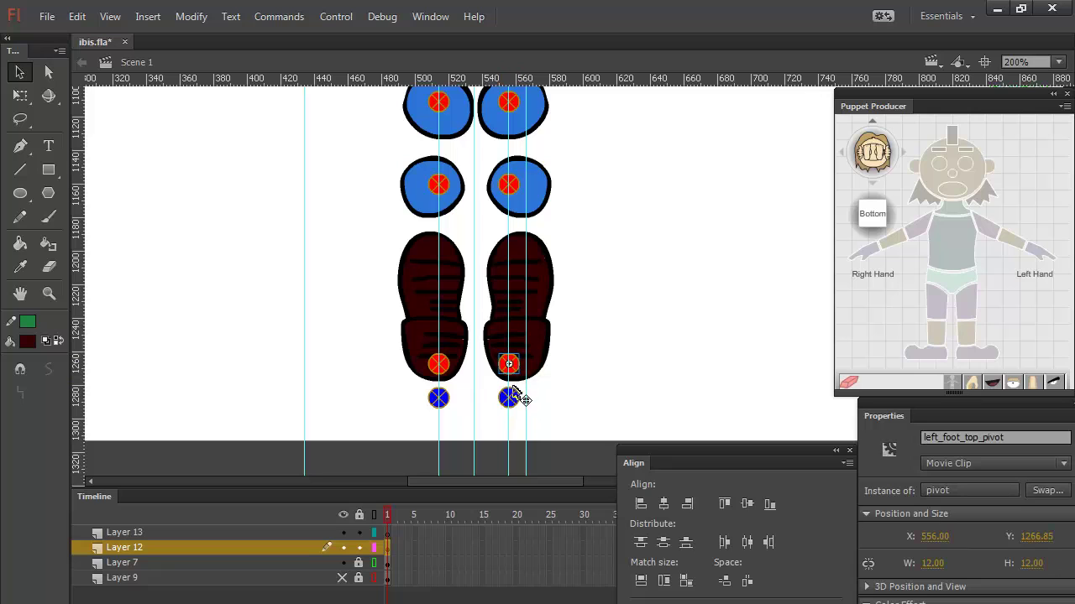
pyautogui.keyDown('shift'); pyautogui.click(515, 394); pyautogui.keyUp('shift')
pyautogui.hotkey('ctrl', 'x')
pyautogui.rightClick(614, 313)
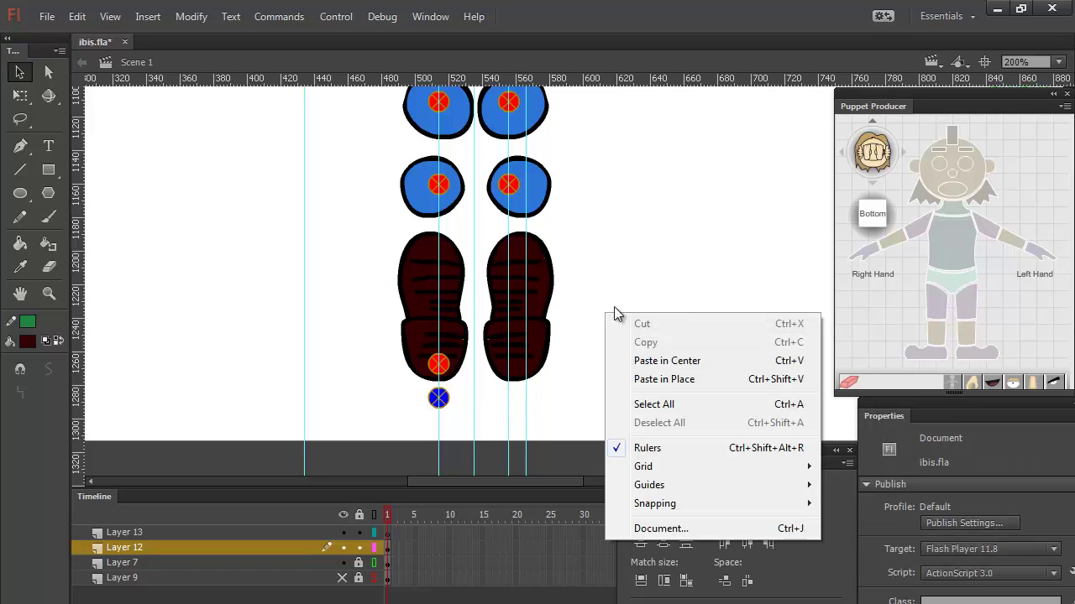
pyautogui.click(677, 380)
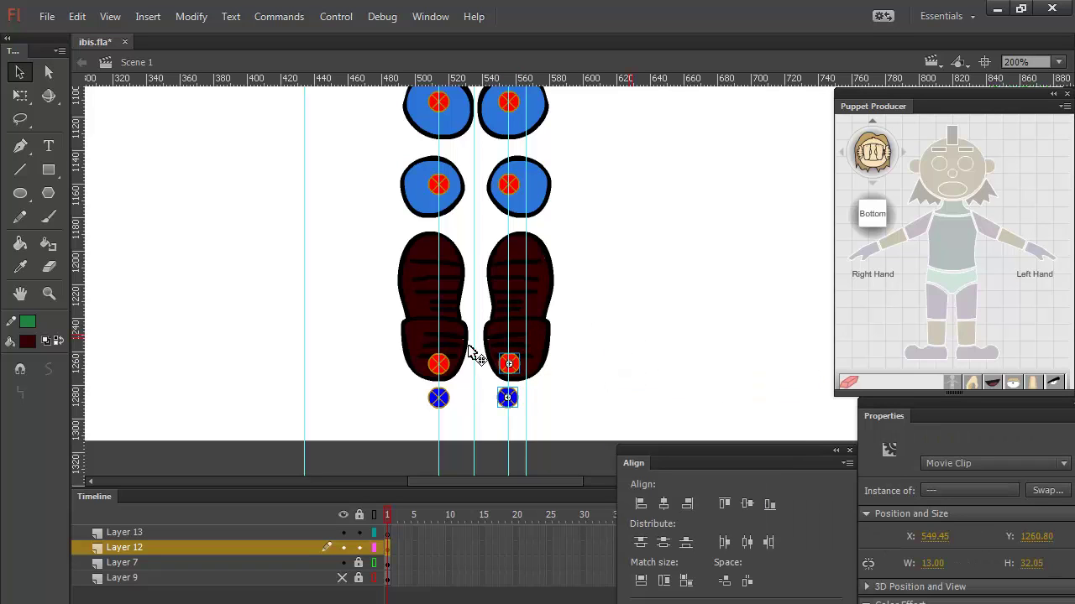
pyautogui.click(602, 305)
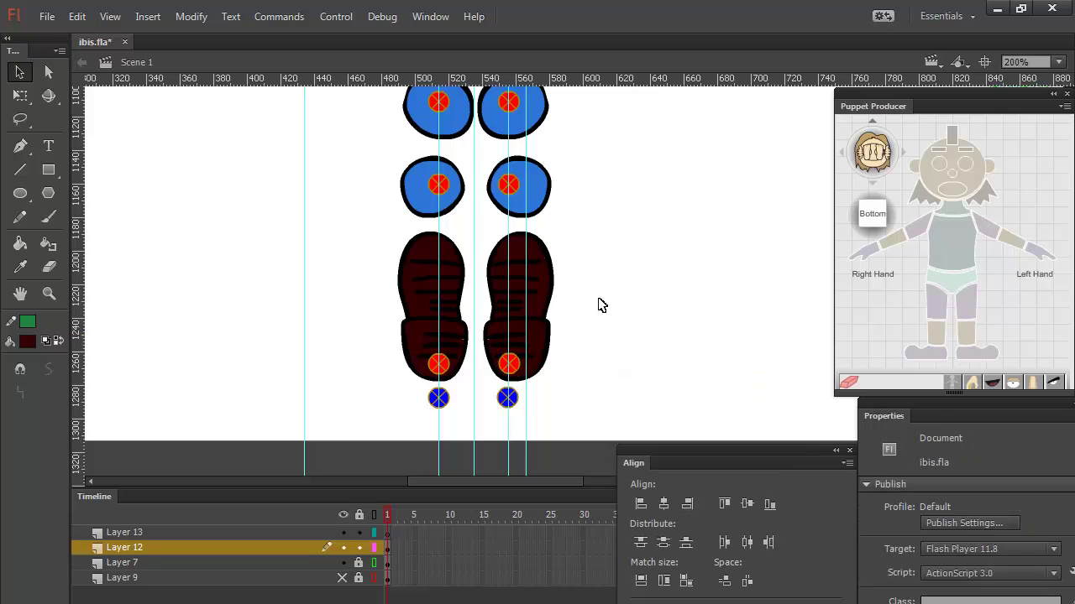
# Assign the right sole as the Bottom-view right foot and align its new pivot and nud markers over the existing ones
pyautogui.click(457, 312)
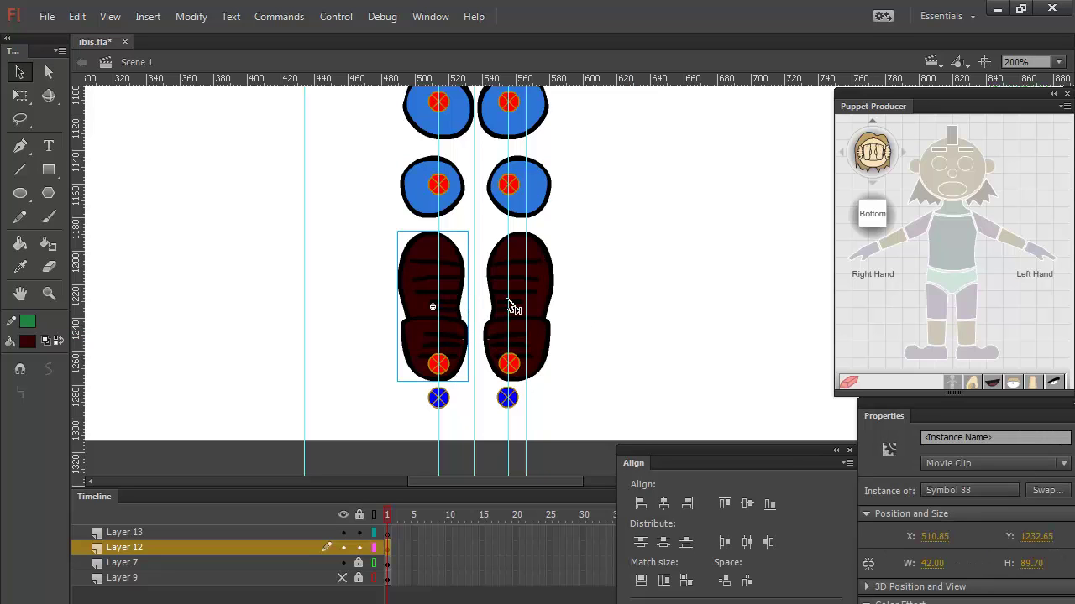
pyautogui.click(935, 363)
pyautogui.click(445, 404)
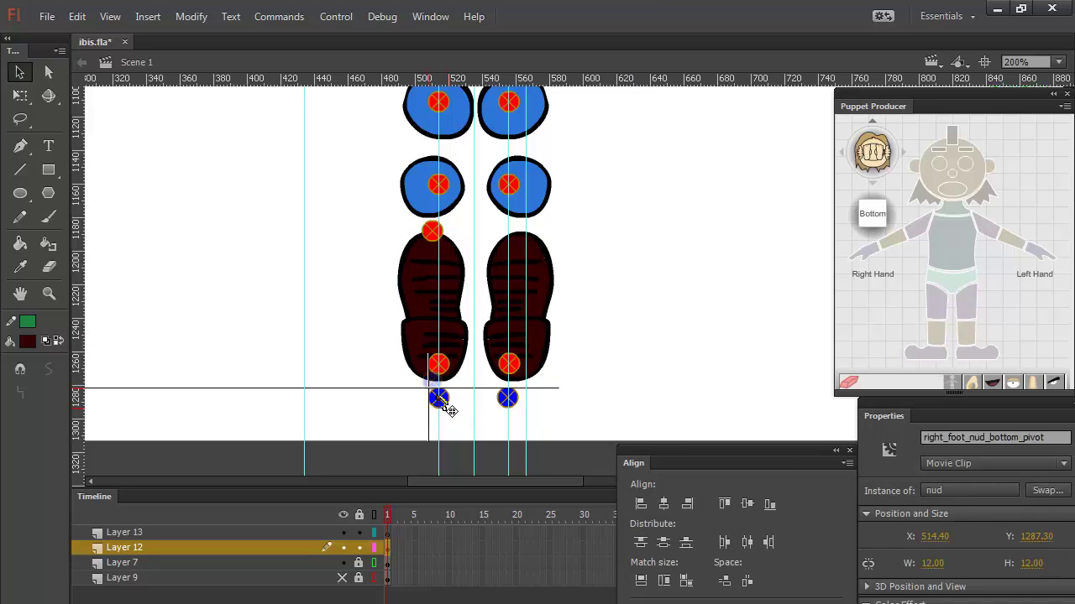
pyautogui.moveTo(432, 232); pyautogui.dragTo(441, 368)
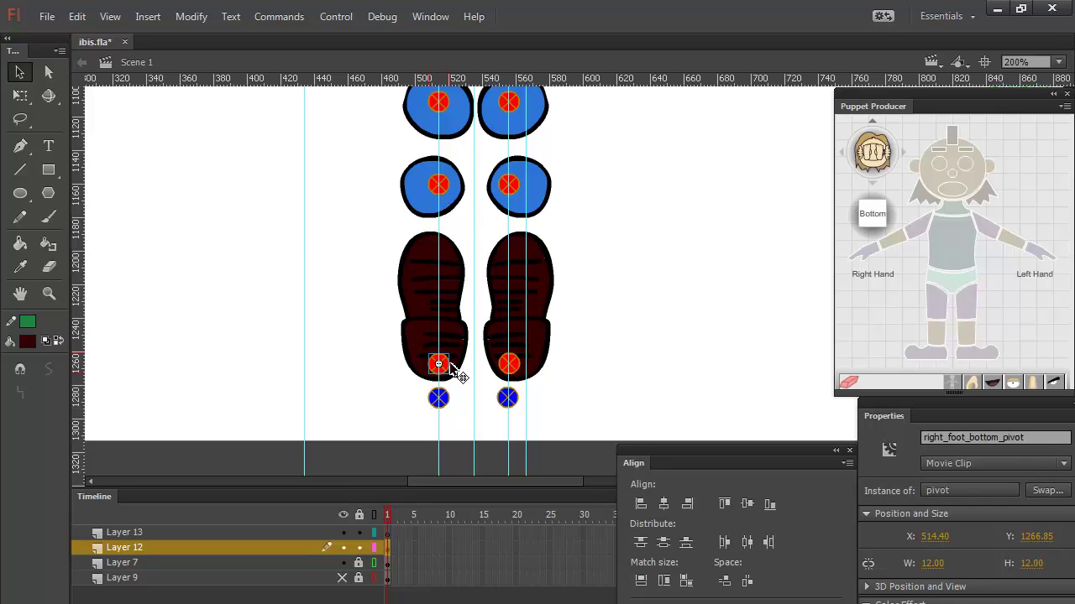
# Cut the right foot's new bottom-view markers, delete its old top-view markers, and paste the cut ones back in place
pyautogui.keyDown('shift'); pyautogui.click(438, 398); pyautogui.keyUp('shift')
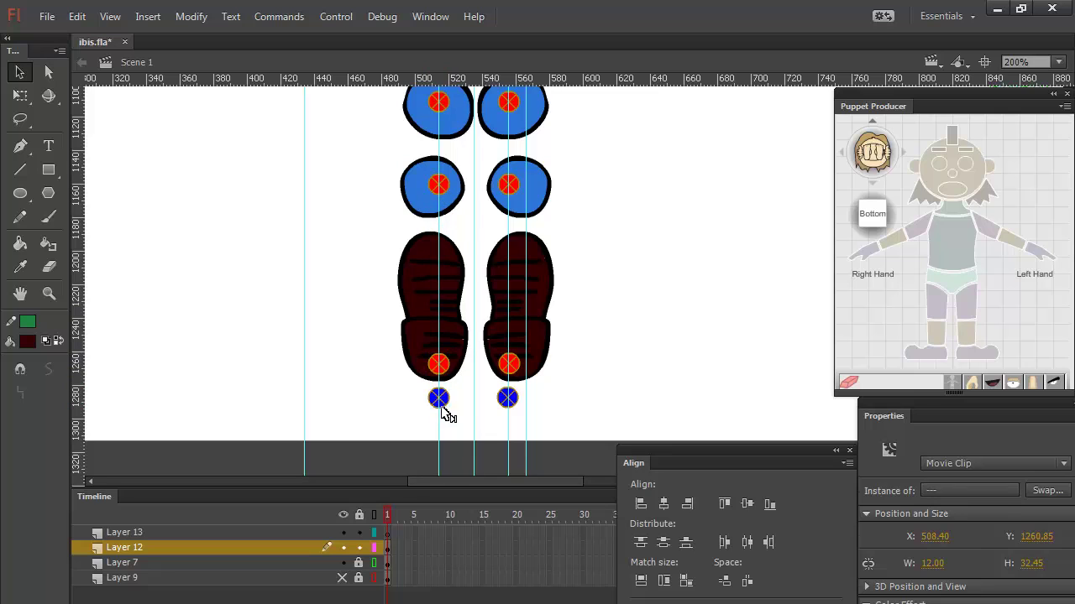
pyautogui.click(450, 410)
pyautogui.click(445, 395)
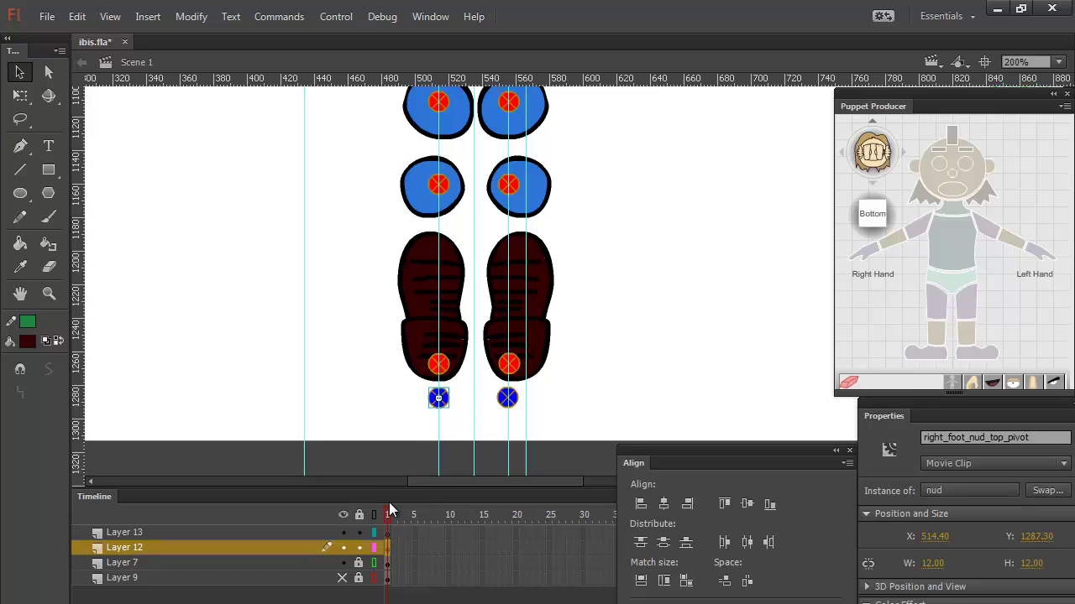
pyautogui.press('Delete')
pyautogui.click(440, 366)
pyautogui.press('Delete')
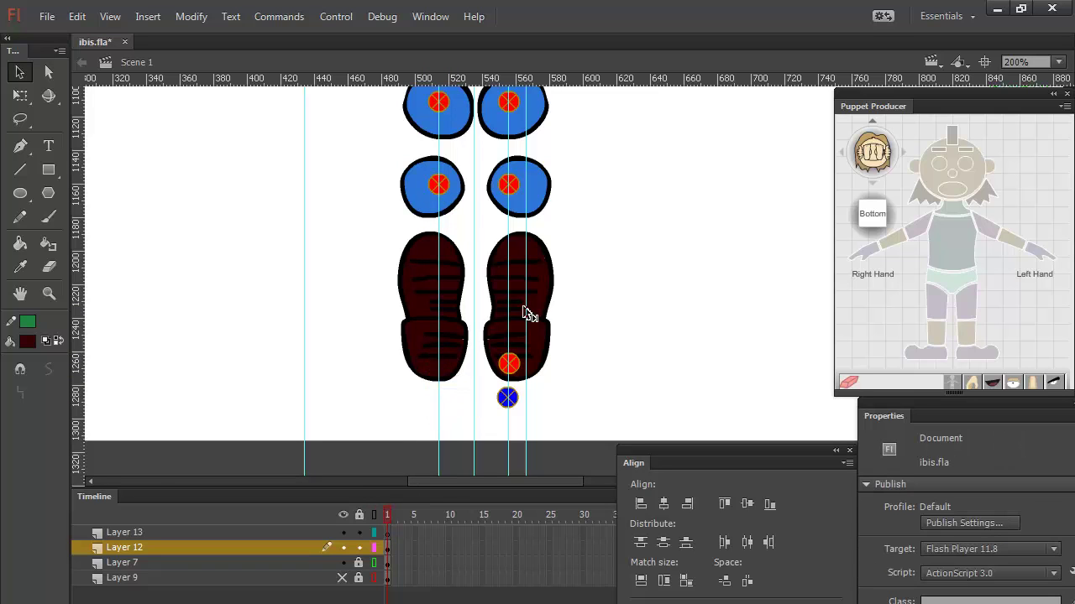
pyautogui.rightClick(621, 307)
pyautogui.click(693, 378)
pyautogui.click(682, 331)
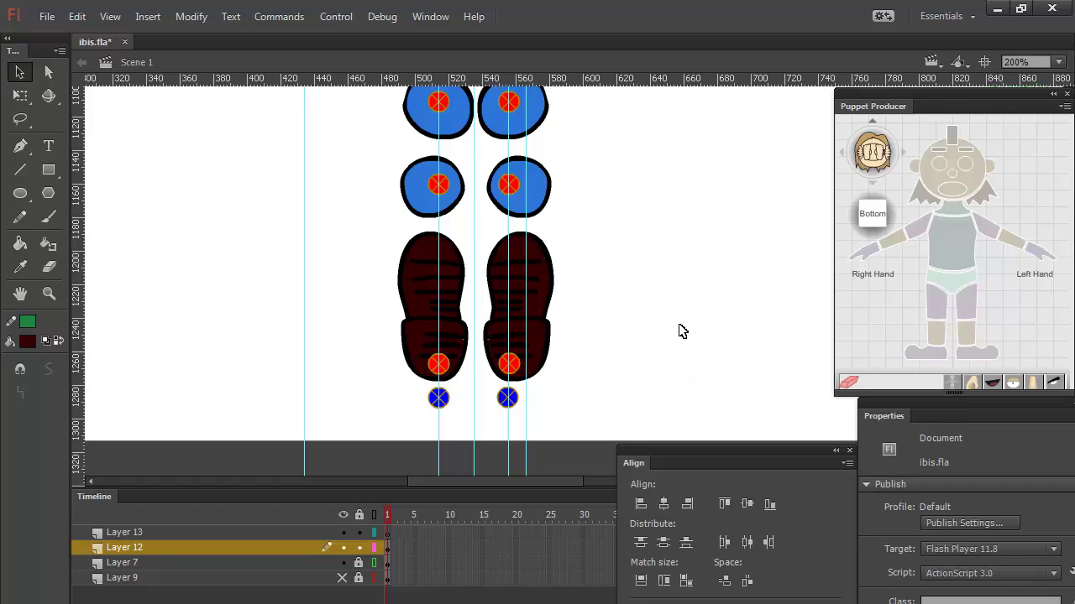
# Assign the left and right shanks to the Bottom view and align their new pivots over the existing shank pivots
pyautogui.scroll(5, 643, 210)
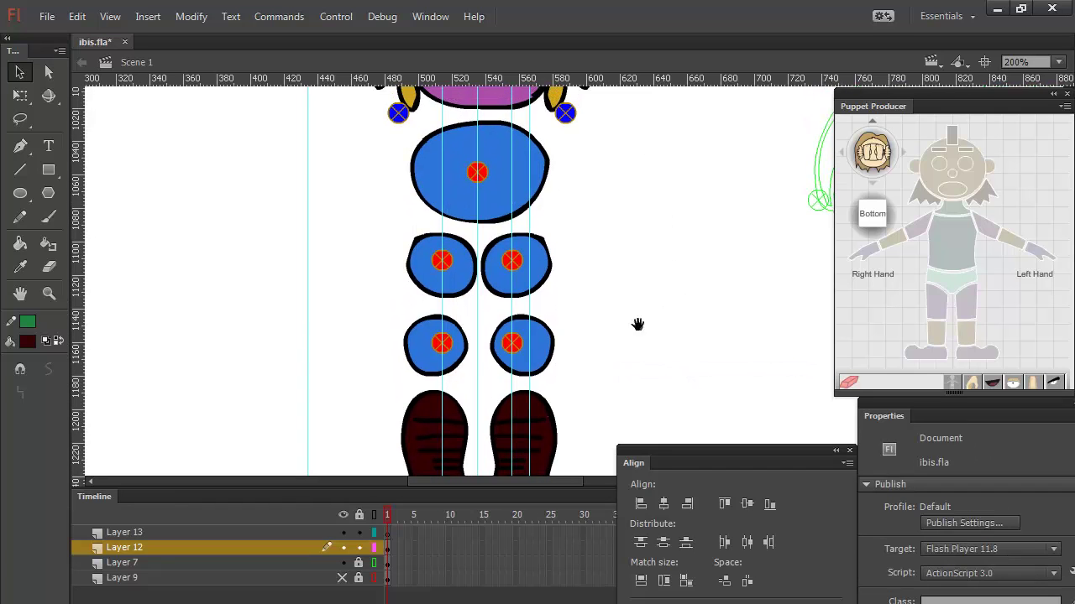
pyautogui.click(548, 360)
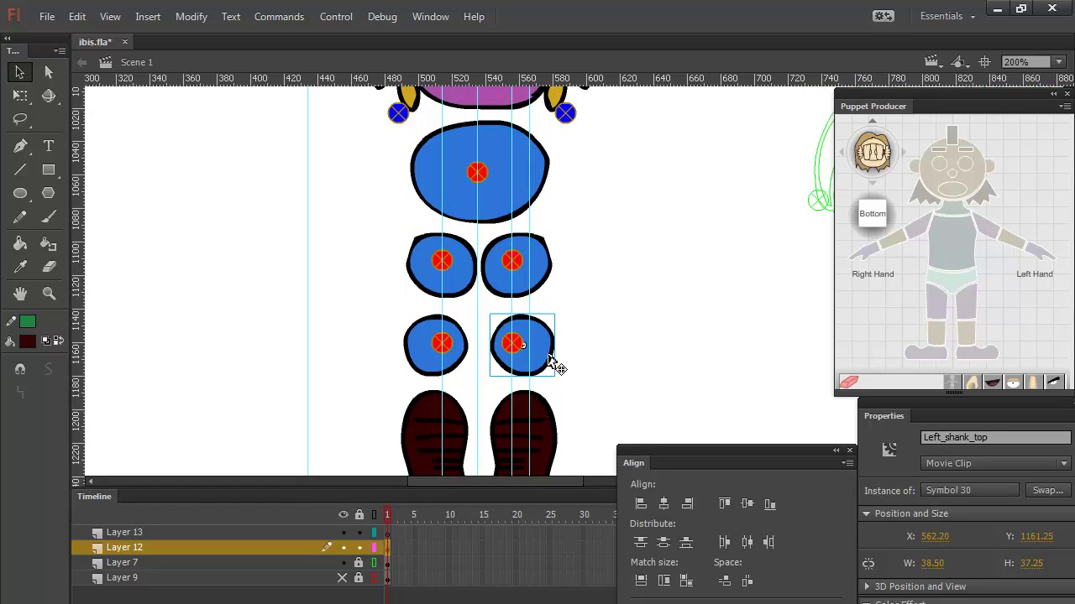
pyautogui.click(968, 336)
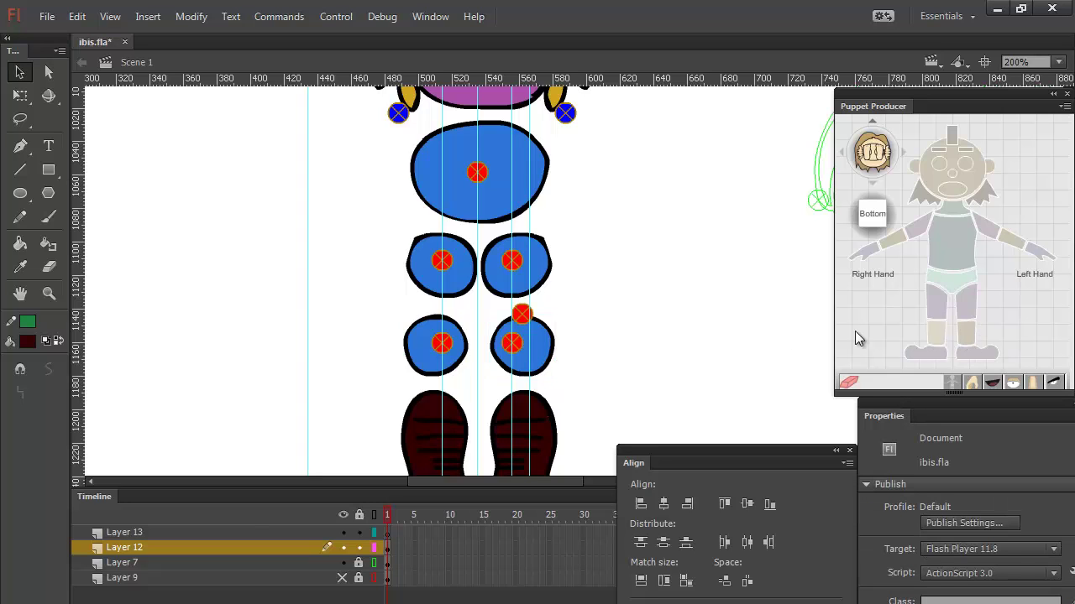
pyautogui.moveTo(520, 321); pyautogui.dragTo(512, 350)
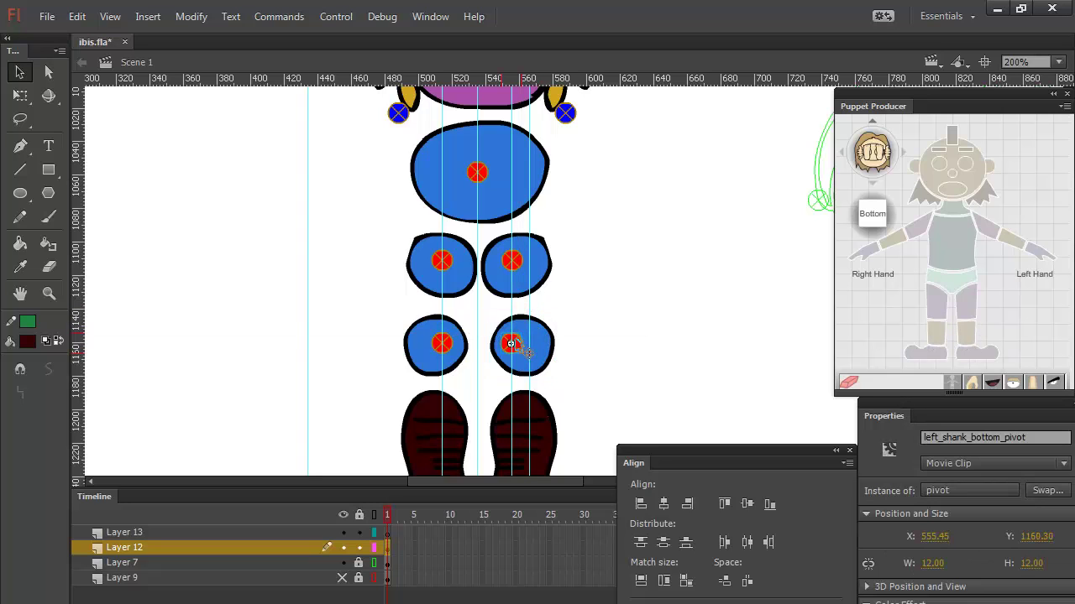
pyautogui.click(463, 359)
pyautogui.click(939, 338)
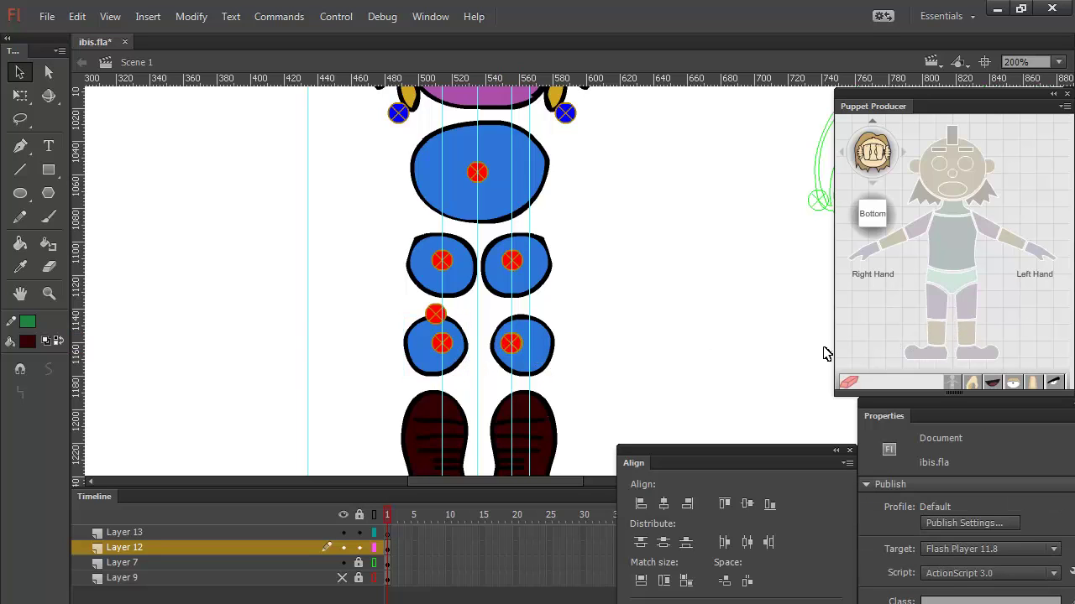
pyautogui.moveTo(437, 312); pyautogui.dragTo(443, 342)
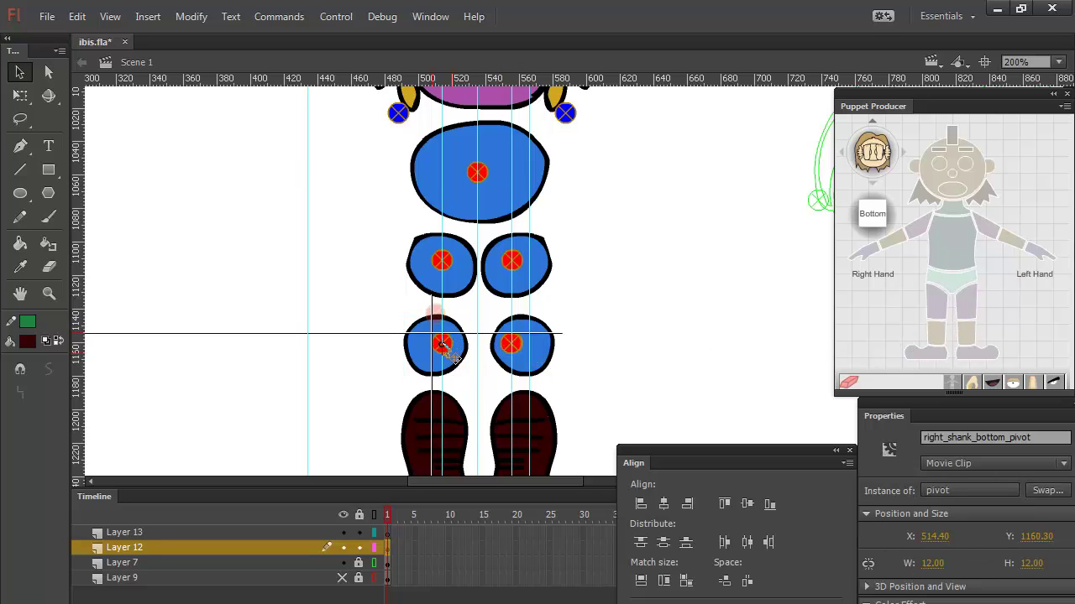
# Assign the left and right thighs to the Bottom view and align their new pivots over the existing thigh pivots
pyautogui.click(547, 270)
pyautogui.click(962, 307)
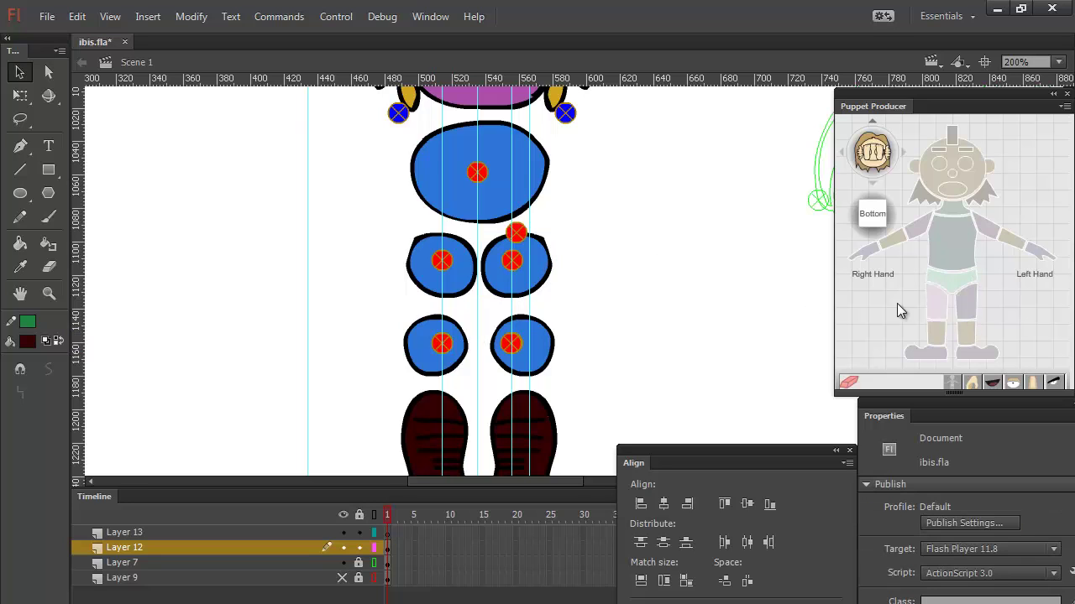
pyautogui.moveTo(519, 263); pyautogui.dragTo(514, 261)
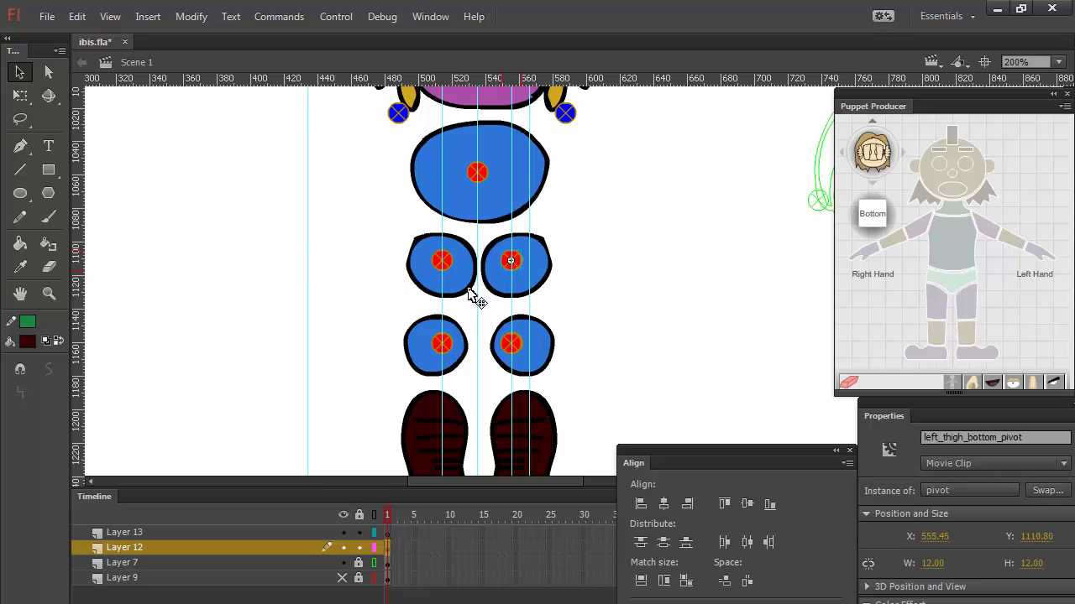
pyautogui.click(466, 277)
pyautogui.click(944, 300)
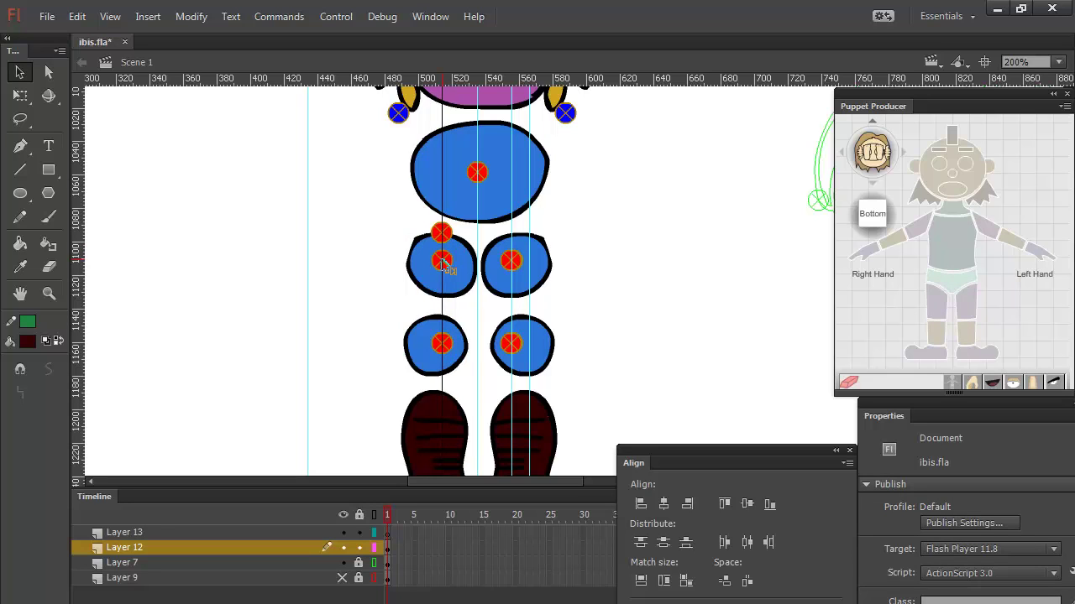
pyautogui.moveTo(441, 232); pyautogui.dragTo(441, 253)
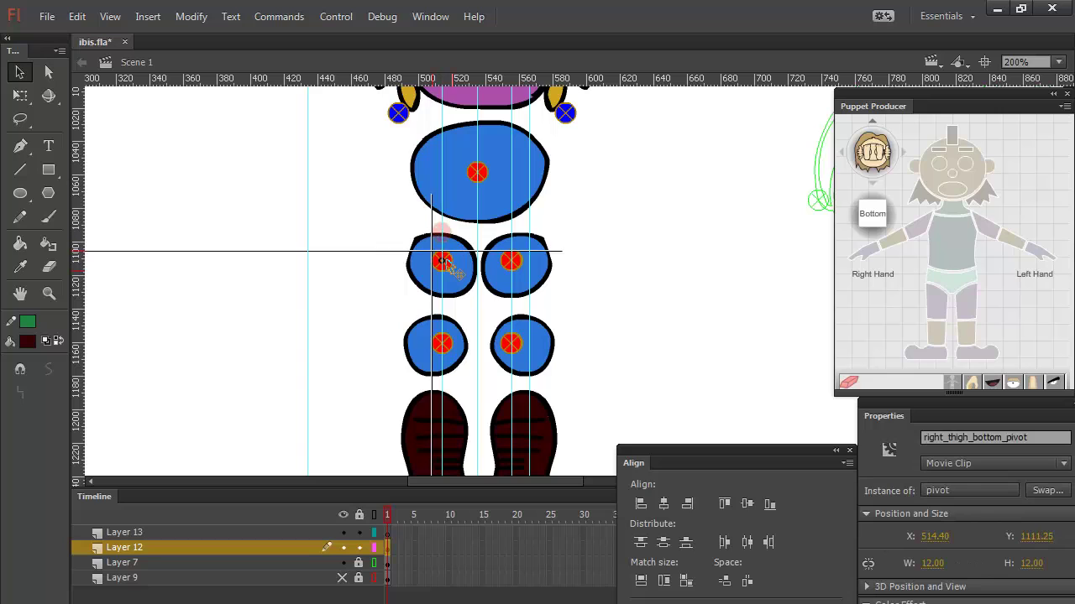
# Assign the large blue shape as the Bottom-view lower torso and align its new pivot over the existing central pivot
pyautogui.click(546, 187)
pyautogui.click(955, 288)
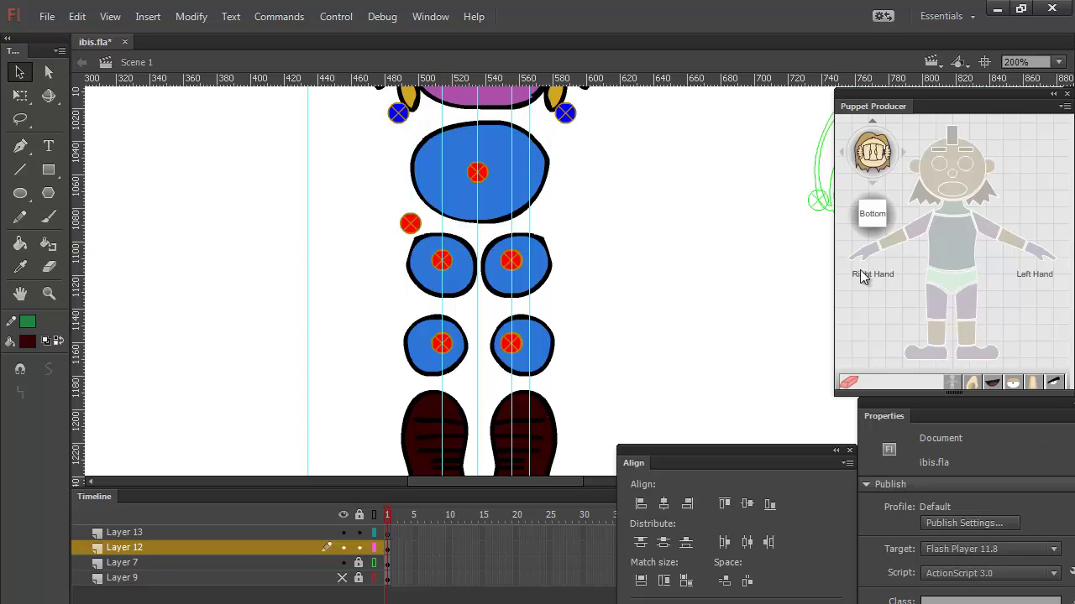
pyautogui.moveTo(410, 223); pyautogui.dragTo(478, 173)
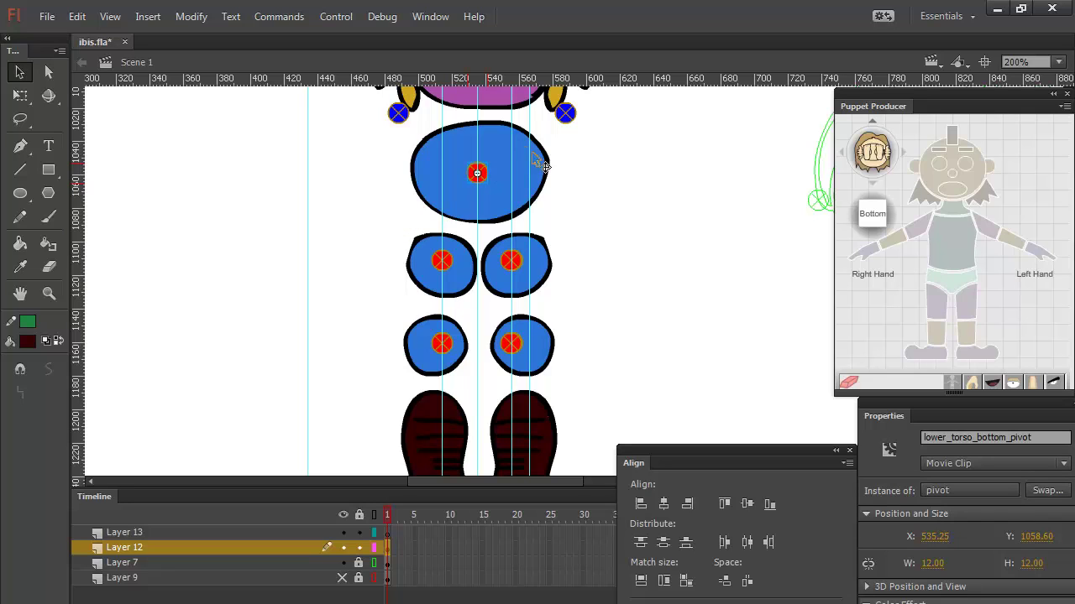
# Select the new bottom-view pivots of the lower torso, both thighs and both shanks together and cut them from Layer 12
pyautogui.click(443, 261)
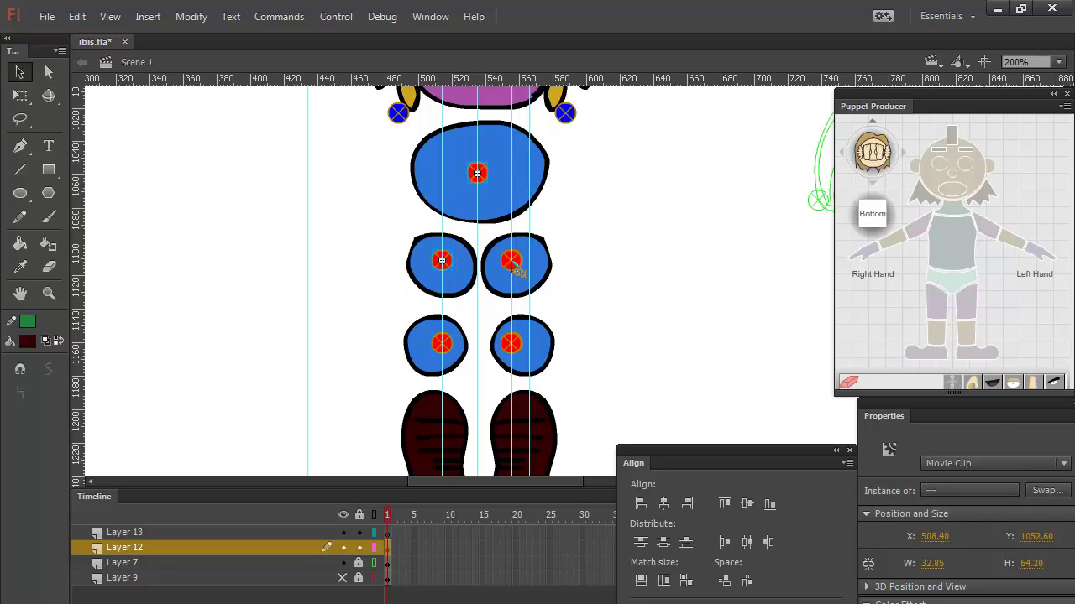
pyautogui.keyDown('shift'); pyautogui.click(512, 262); pyautogui.keyUp('shift')
pyautogui.keyDown('shift'); pyautogui.click(445, 344); pyautogui.keyUp('shift')
pyautogui.keyDown('shift'); pyautogui.click(527, 341); pyautogui.keyUp('shift')
pyautogui.click(544, 350)
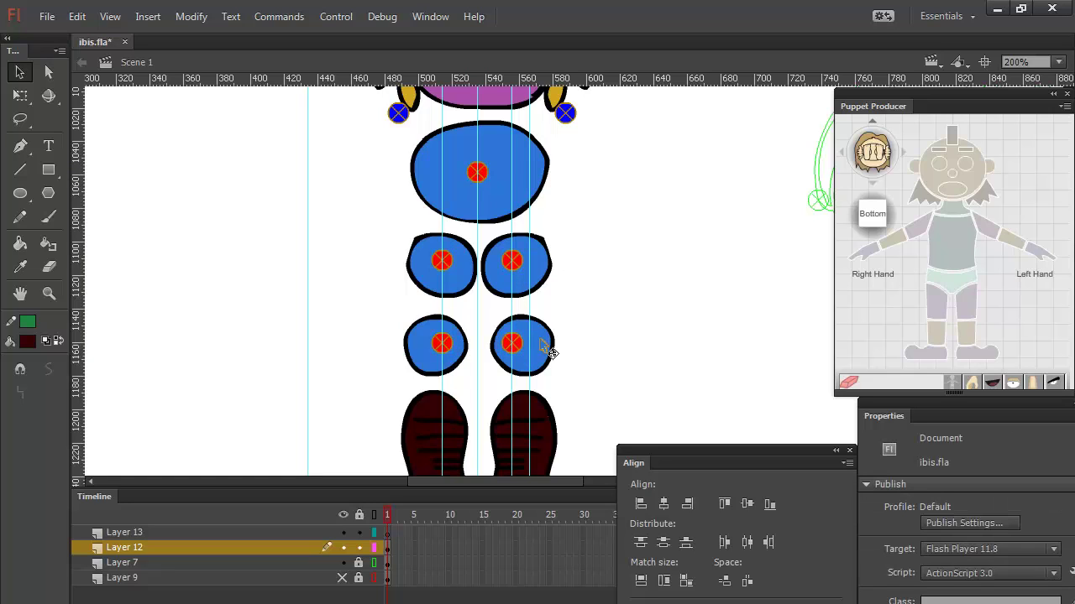
# Delete the old top-view pivots of the shanks, thighs and lower torso, and paste the cut bottom-view pivots in place on Layer 12
pyautogui.click(512, 343)
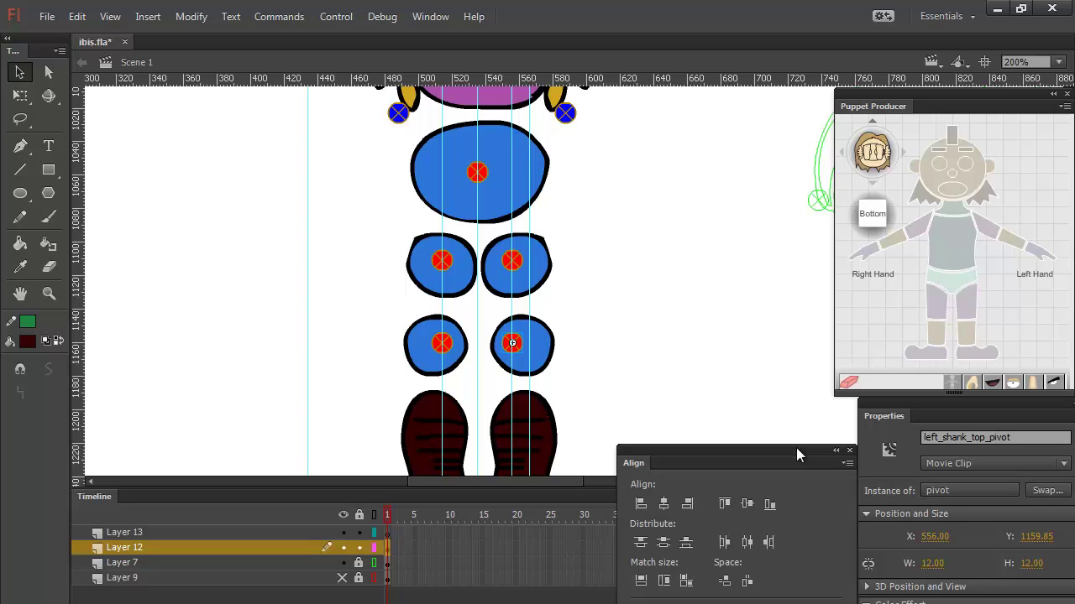
pyautogui.press('Delete')
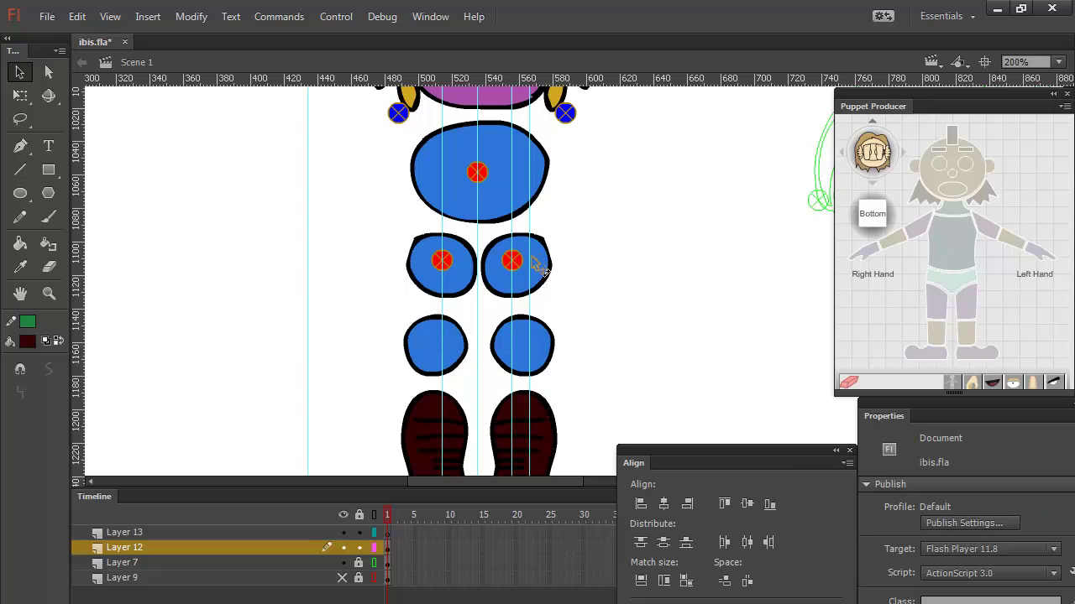
pyautogui.click(512, 261)
pyautogui.press('Delete')
pyautogui.click(442, 261)
pyautogui.press('Delete')
pyautogui.click(477, 172)
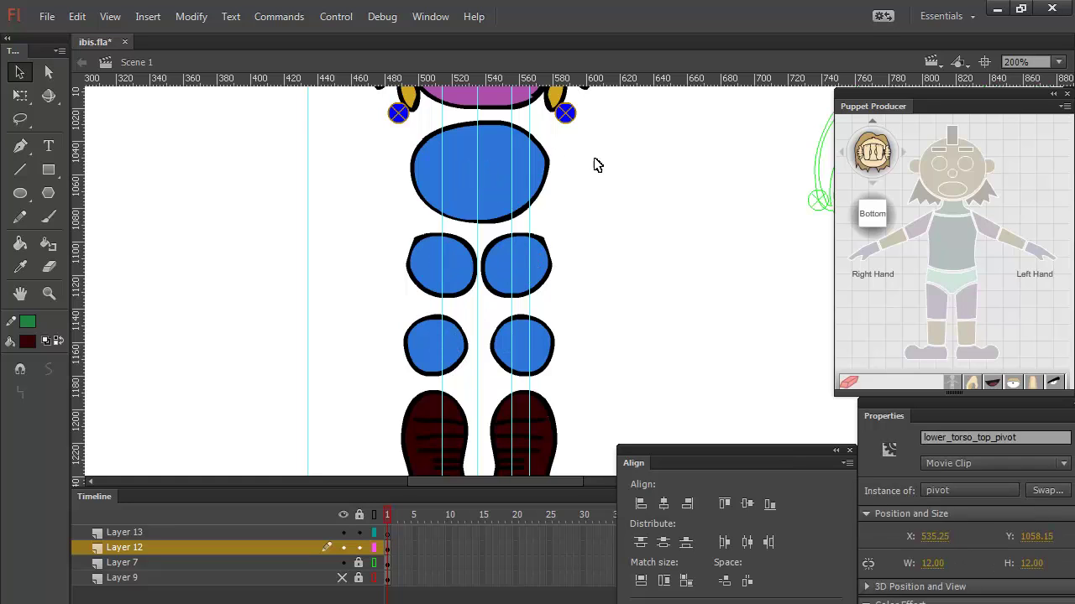
pyautogui.press('Delete')
pyautogui.rightClick(630, 223)
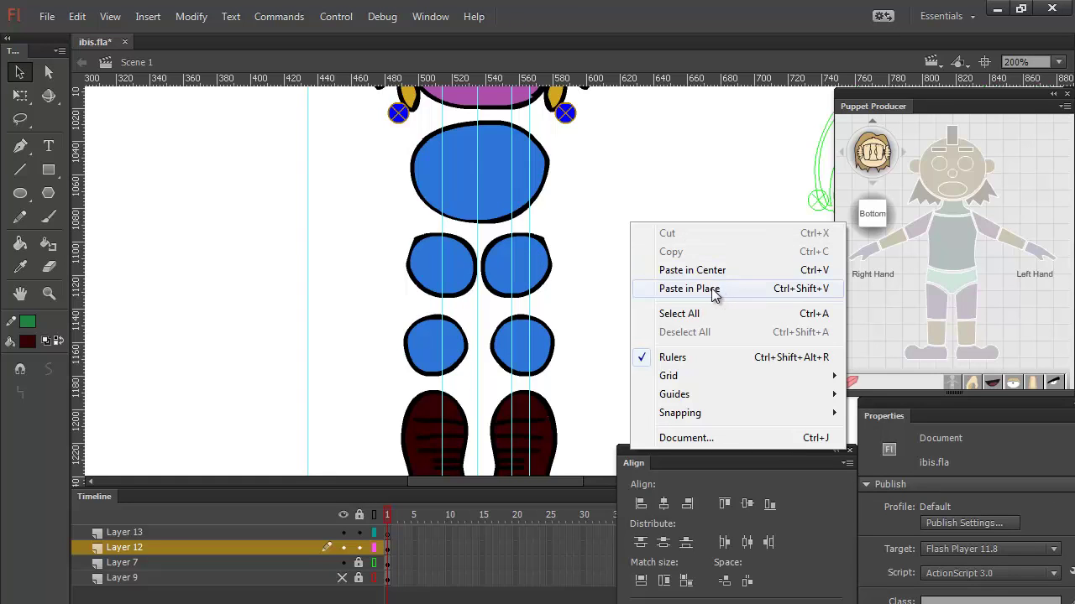
pyautogui.click(714, 289)
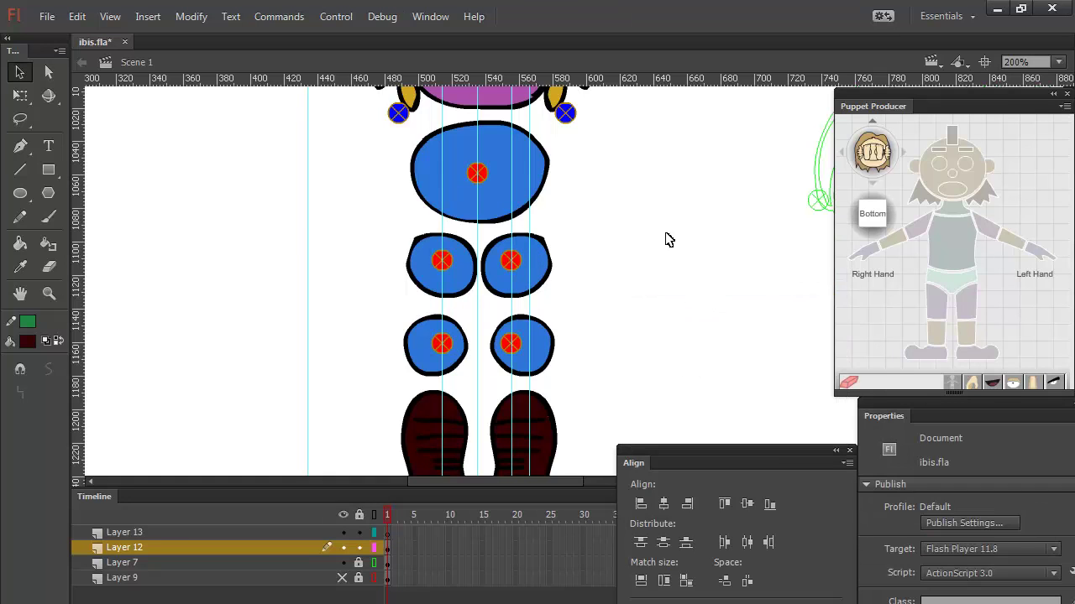
# Check the instance names of the lower torso and of the pasted lower-torso and thigh pivots
pyautogui.click(513, 211)
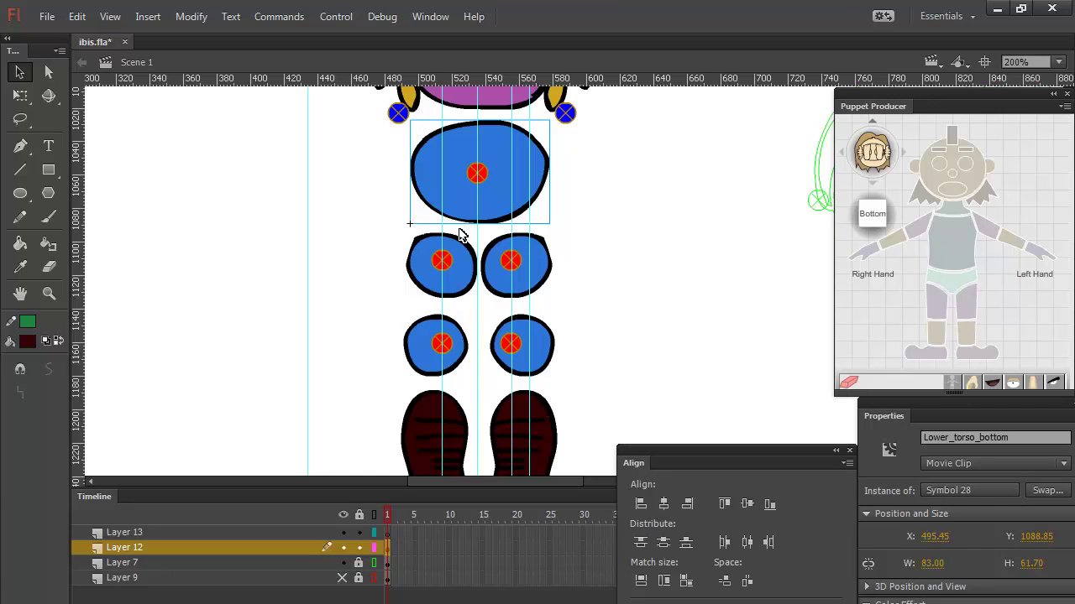
pyautogui.click(477, 174)
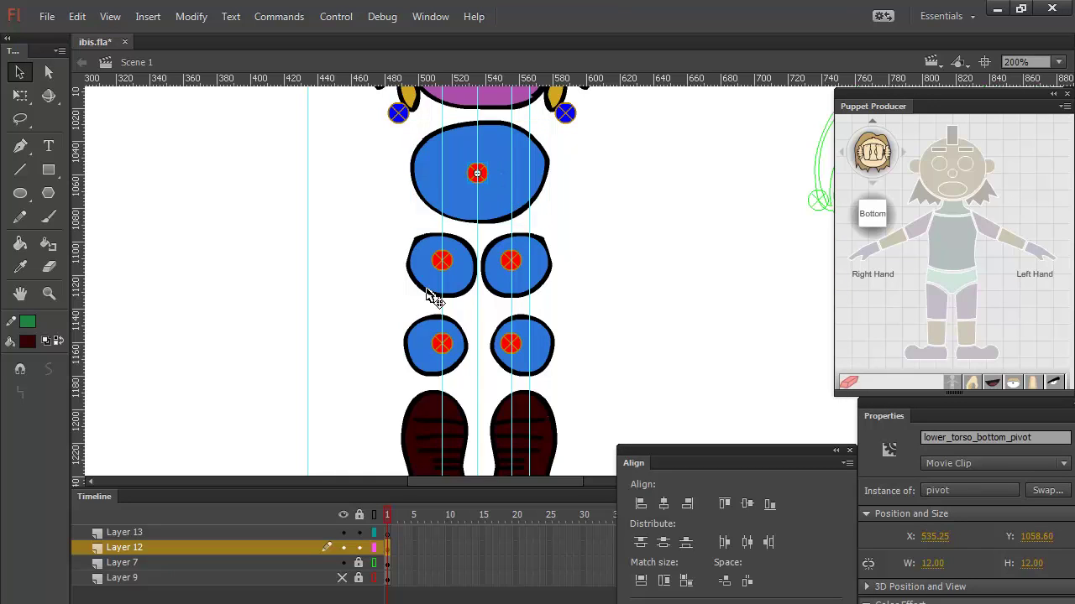
pyautogui.click(510, 261)
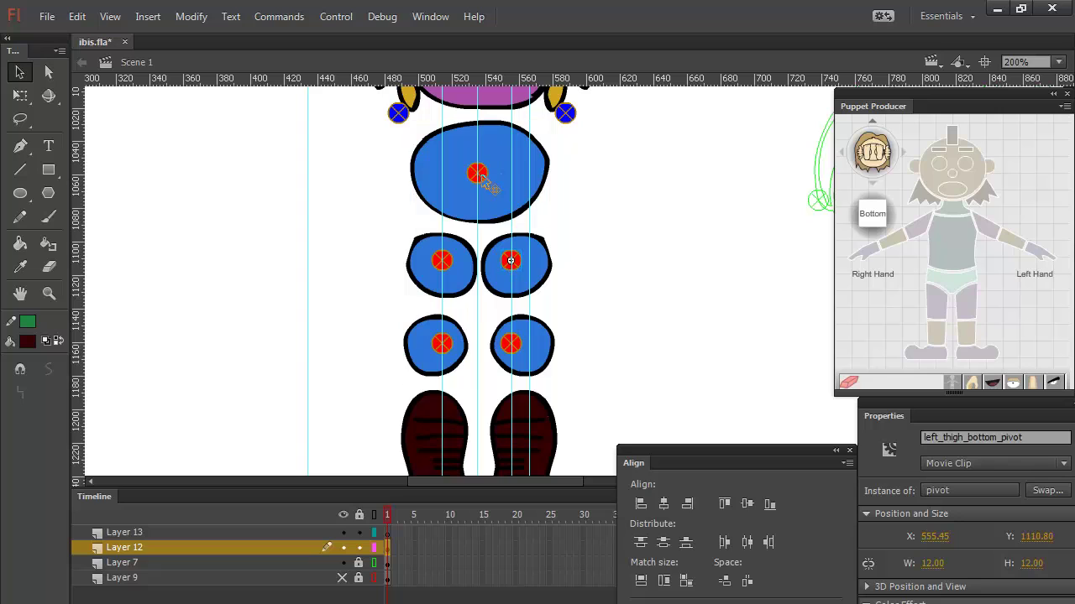
pyautogui.click(478, 174)
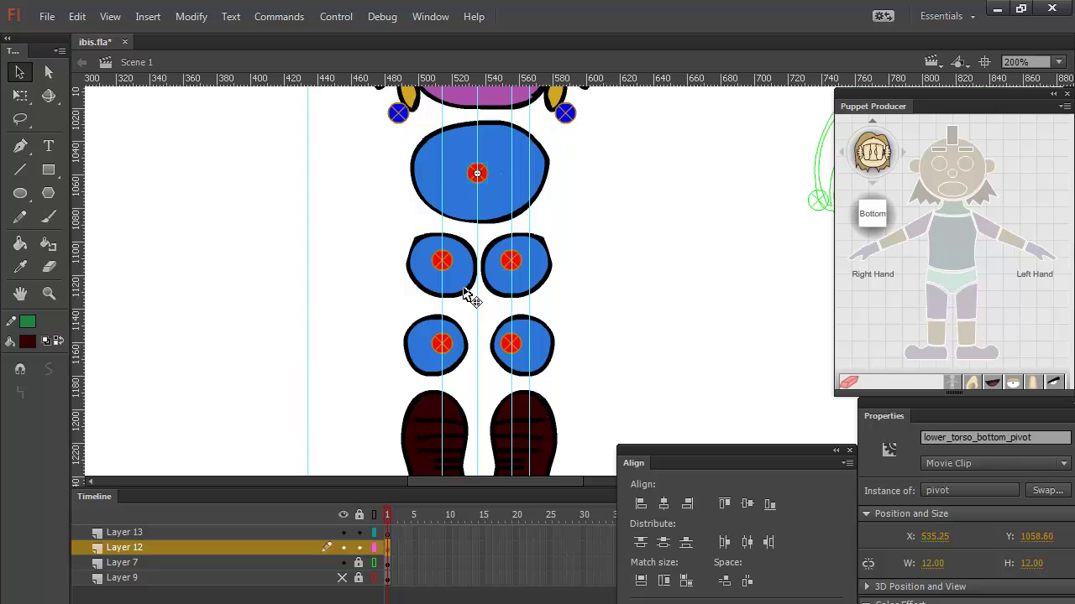
pyautogui.click(510, 261)
pyautogui.click(441, 261)
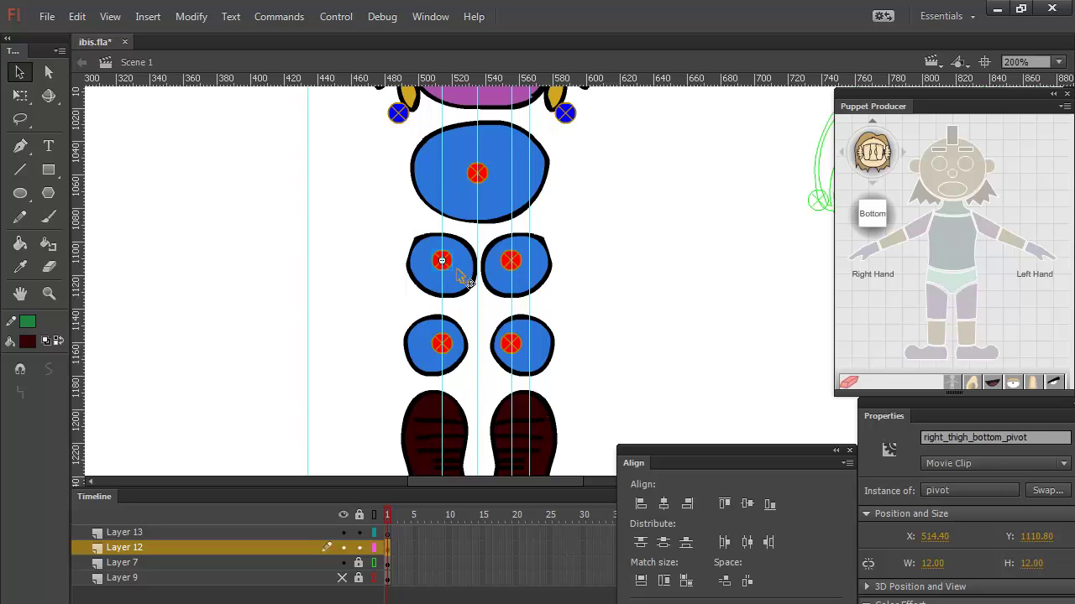
pyautogui.click(628, 219)
# Assign the left and right hands to the Bottom view and align their new pivots over the existing hand pivots
pyautogui.scroll(6, 655, 173)
pyautogui.hscroll(2, 601, 366)
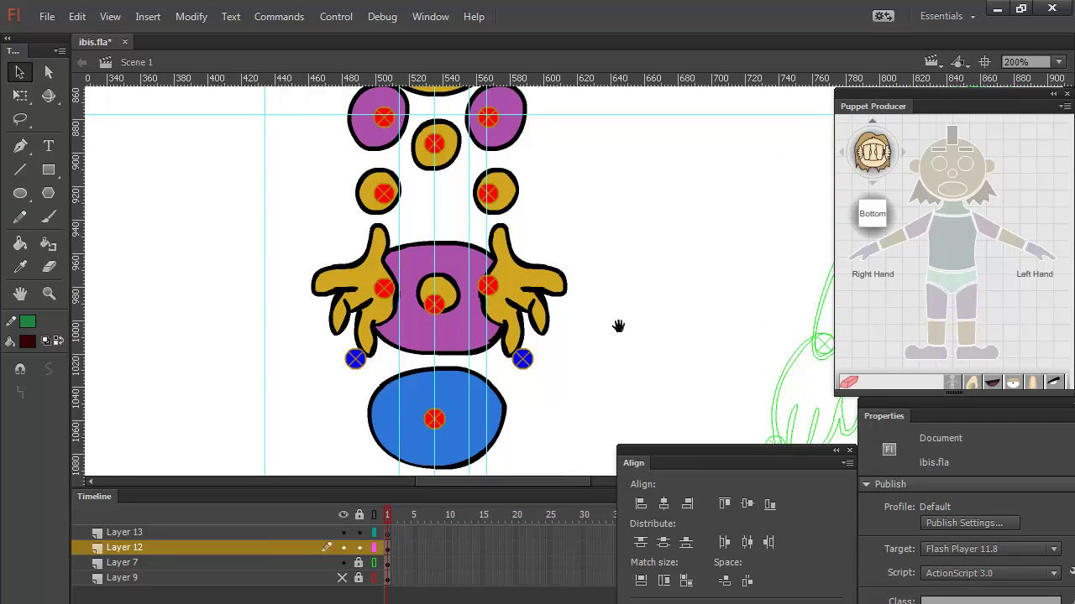
pyautogui.click(536, 309)
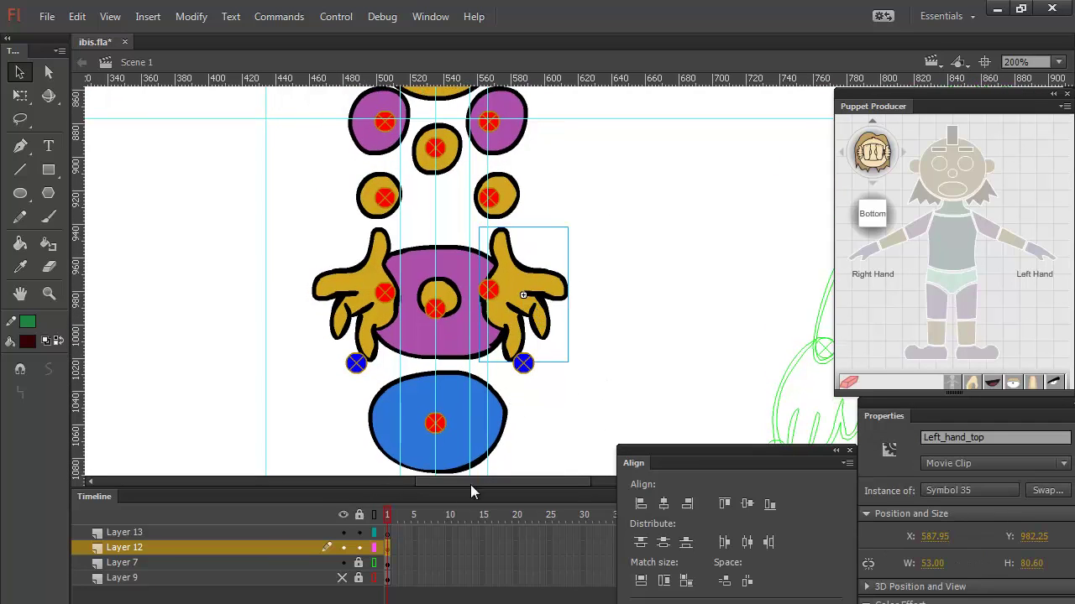
pyautogui.click(1038, 263)
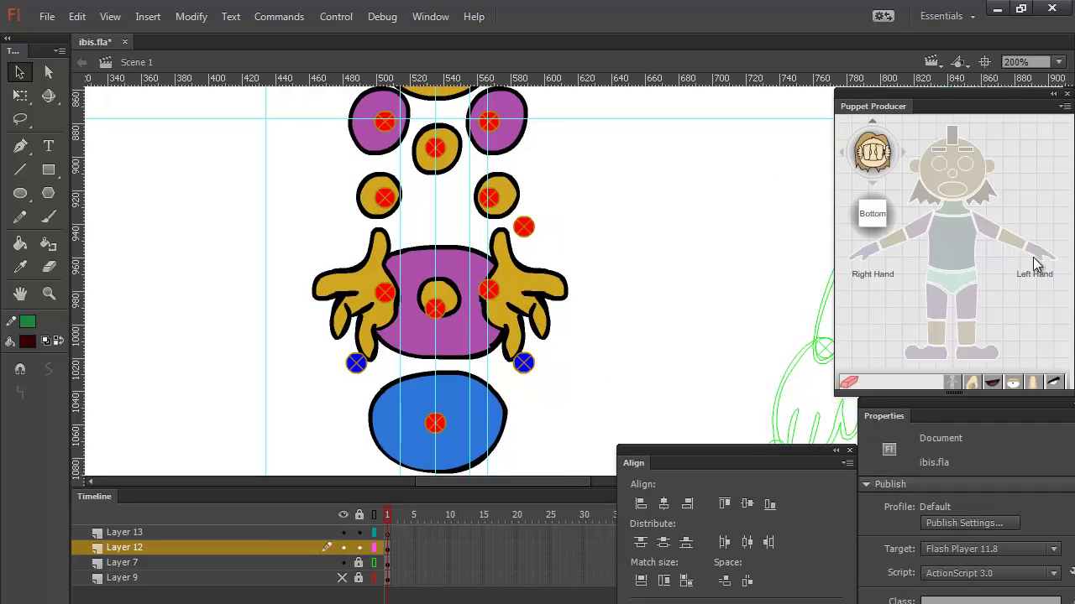
pyautogui.moveTo(1021, 260)
pyautogui.mouseDown()
pyautogui.moveTo(532, 367)
pyautogui.moveTo(585, 375)
pyautogui.mouseUp()
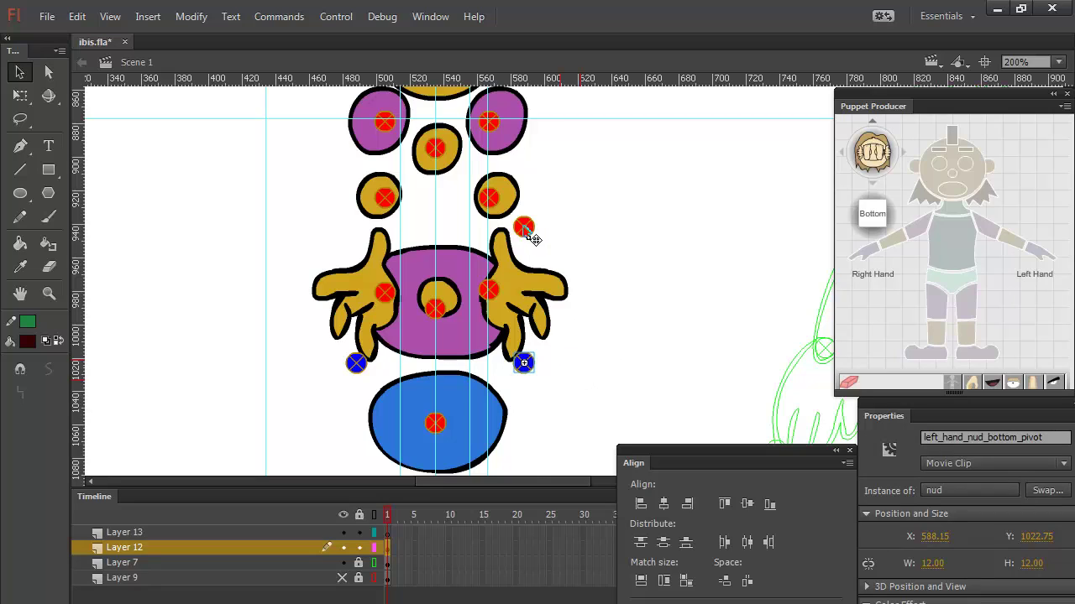
pyautogui.moveTo(530, 237); pyautogui.dragTo(500, 300)
pyautogui.click(367, 303)
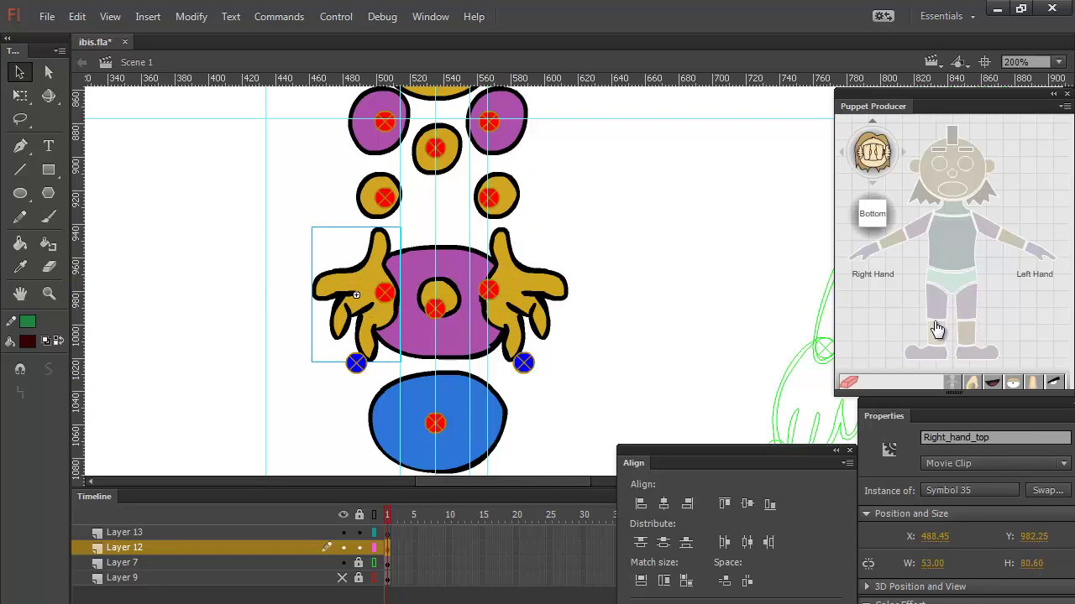
pyautogui.click(730, 264)
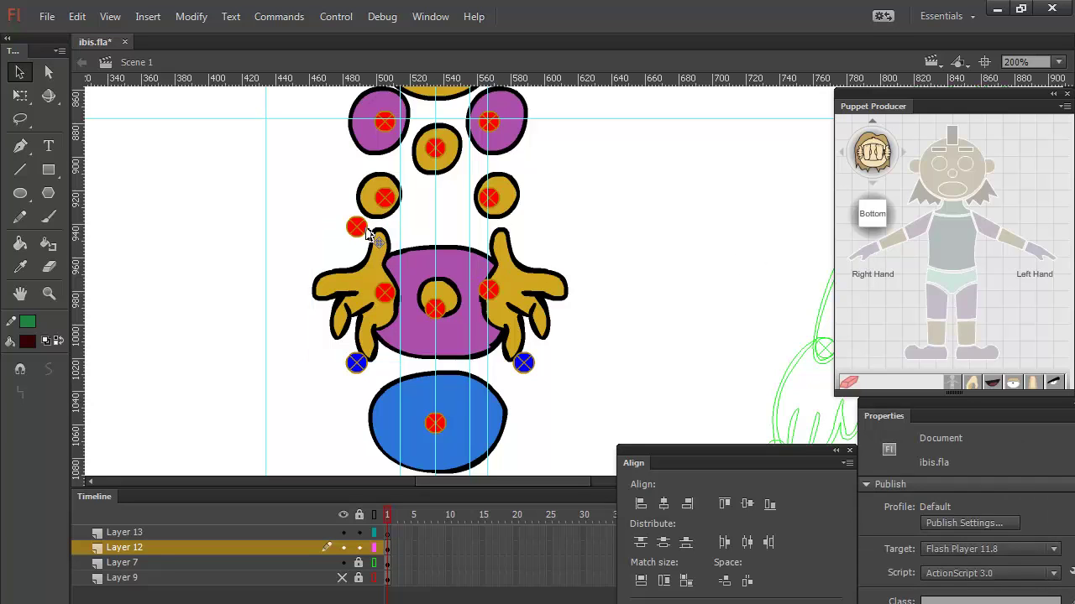
pyautogui.moveTo(356, 227)
pyautogui.mouseDown()
pyautogui.moveTo(392, 302)
pyautogui.moveTo(385, 293)
pyautogui.mouseUp()
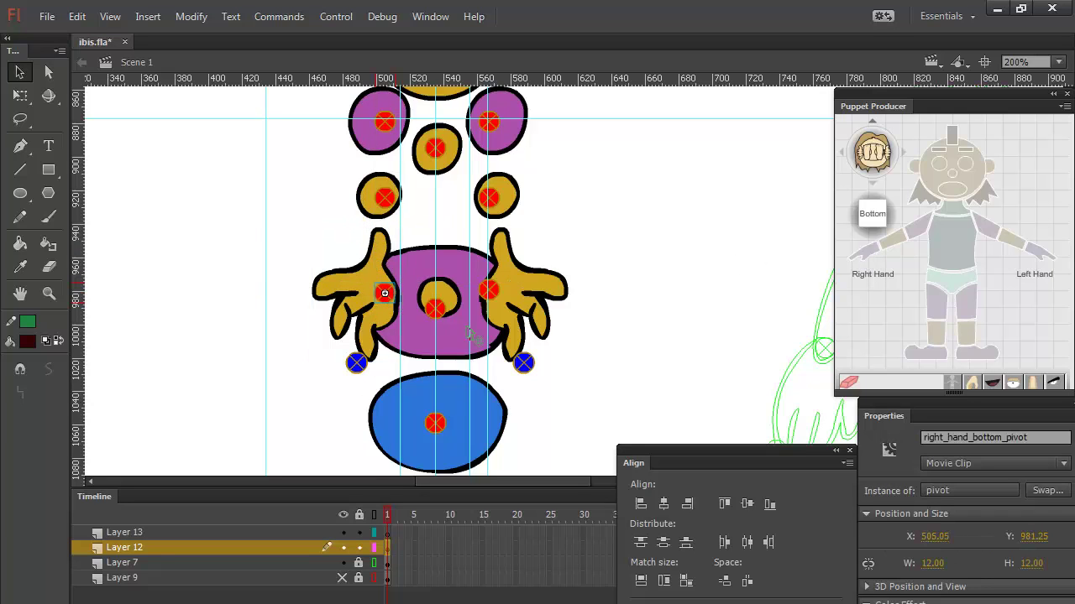
# Select the new bottom-view pivots of both hands, including the blue nud pivots, and cut them from Layer 12
pyautogui.keyDown('shift'); pyautogui.click(490, 290); pyautogui.keyUp('shift')
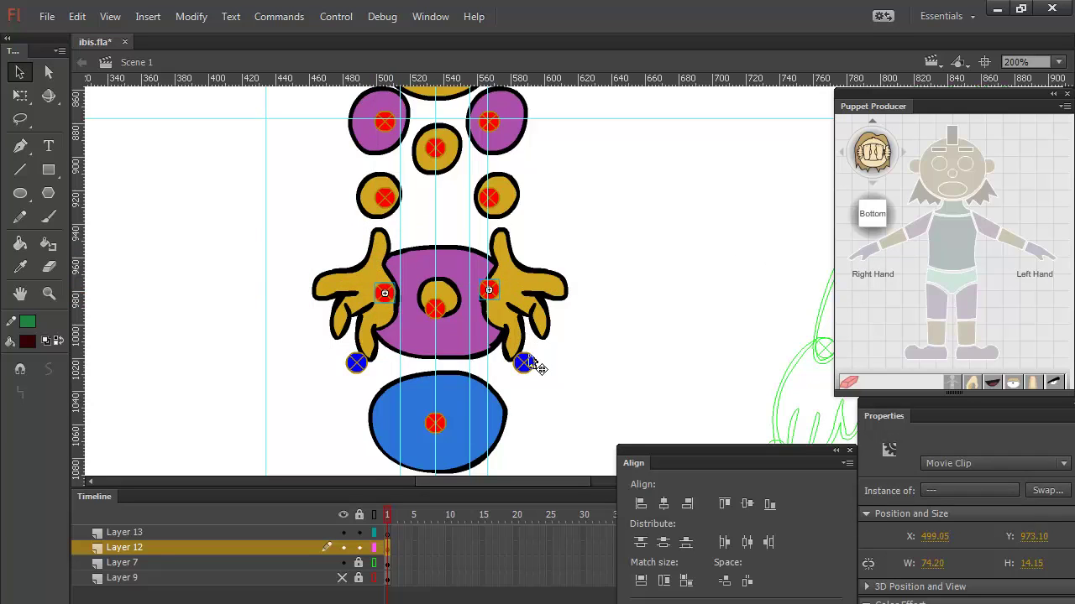
pyautogui.keyDown('shift'); pyautogui.click(523, 363); pyautogui.keyUp('shift')
pyautogui.keyDown('shift'); pyautogui.click(356, 363); pyautogui.keyUp('shift')
pyautogui.click(419, 424)
# Delete the old top-view red and blue pivots of both hands and paste the cut bottom-view hand pivots in place
pyautogui.click(489, 290)
pyautogui.press('Delete')
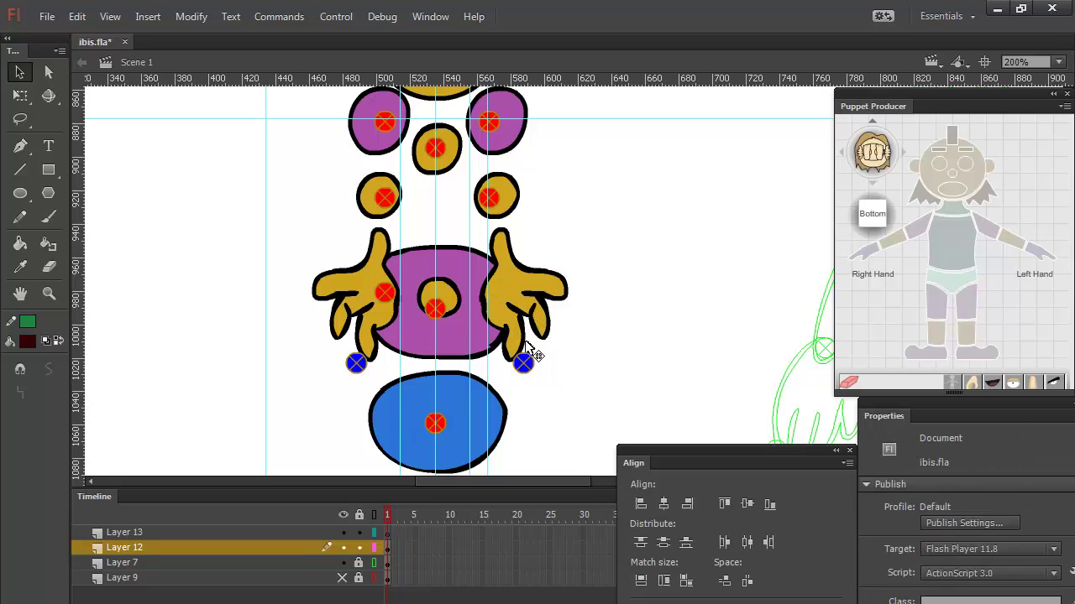
pyautogui.click(524, 360)
pyautogui.press('Delete')
pyautogui.click(384, 293)
pyautogui.press('Delete')
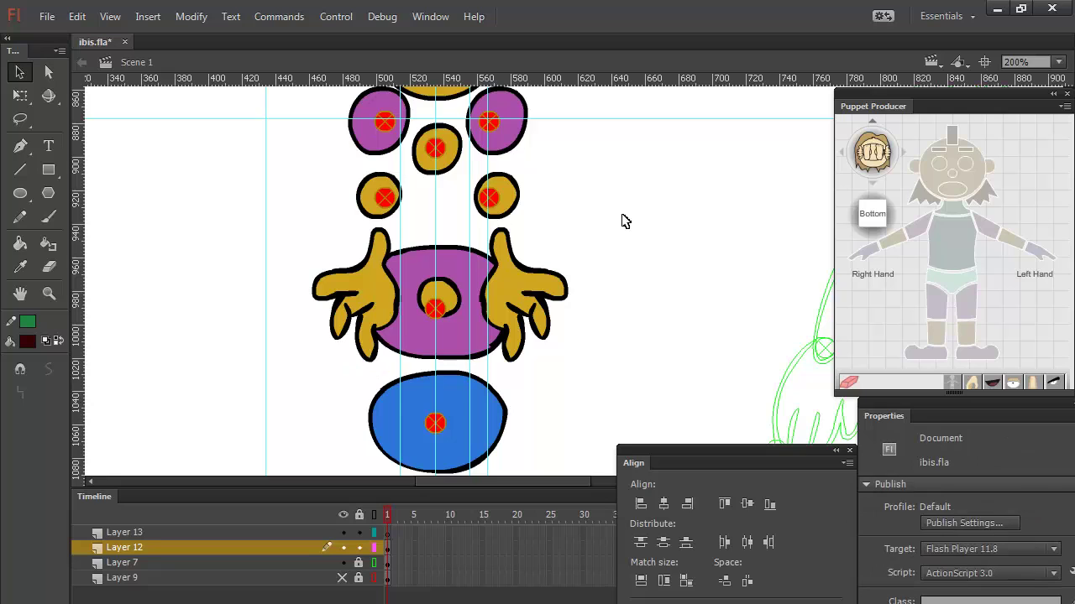
pyautogui.rightClick(658, 239)
pyautogui.click(734, 316)
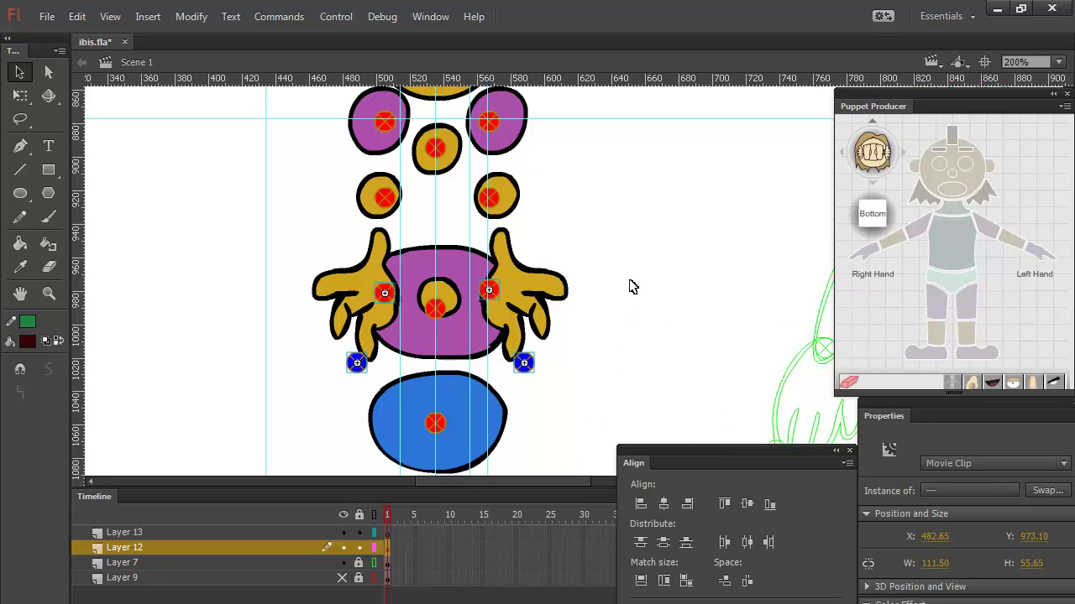
pyautogui.click(640, 350)
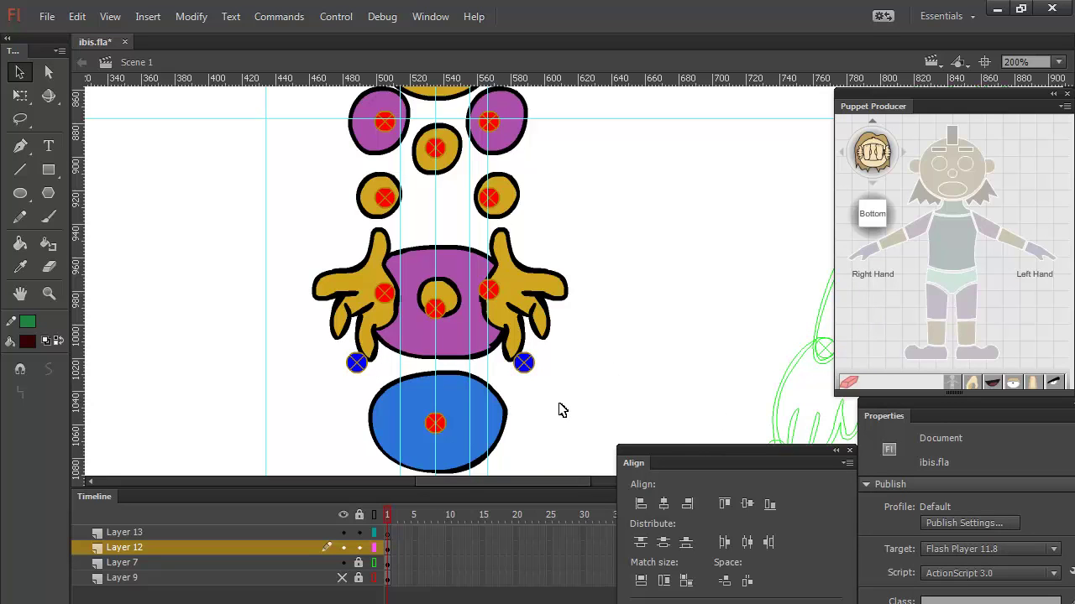
# Assign the large purple shape as the Bottom-view upper torso and align its new pivot over the existing central pivot
pyautogui.click(440, 312)
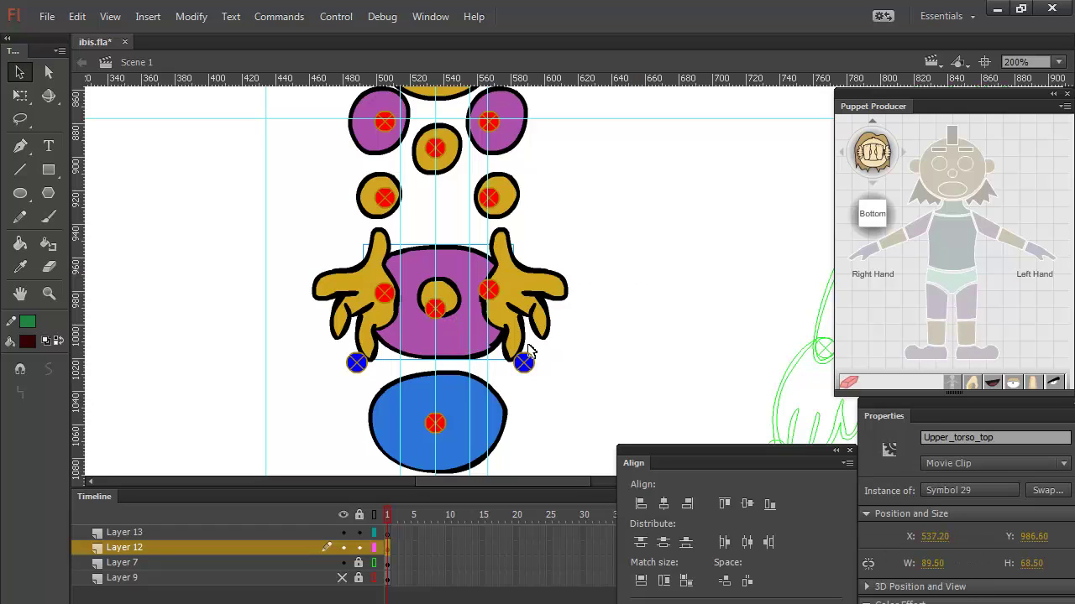
pyautogui.click(949, 254)
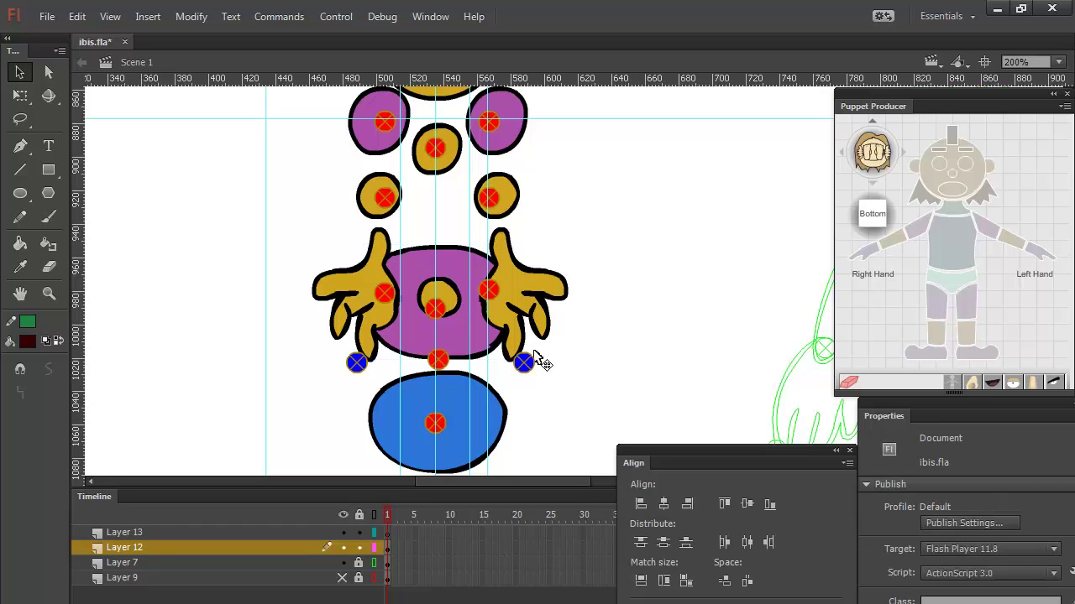
pyautogui.moveTo(438, 360); pyautogui.dragTo(436, 309)
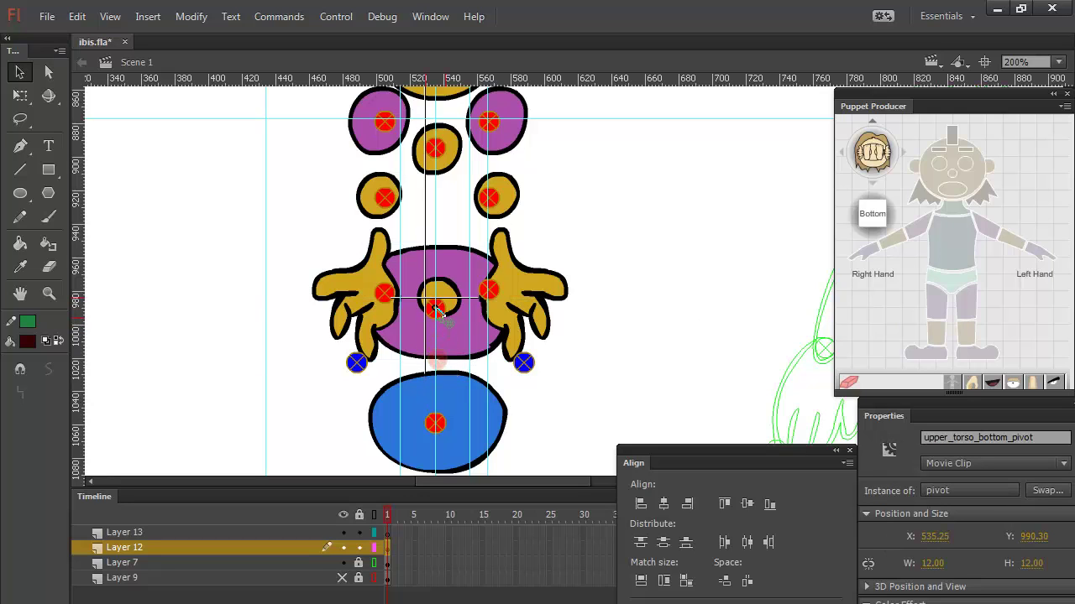
# Cut the new upper-torso pivot, delete the old top-view one beneath it, and paste the bottom-view pivot in place
pyautogui.click(518, 359)
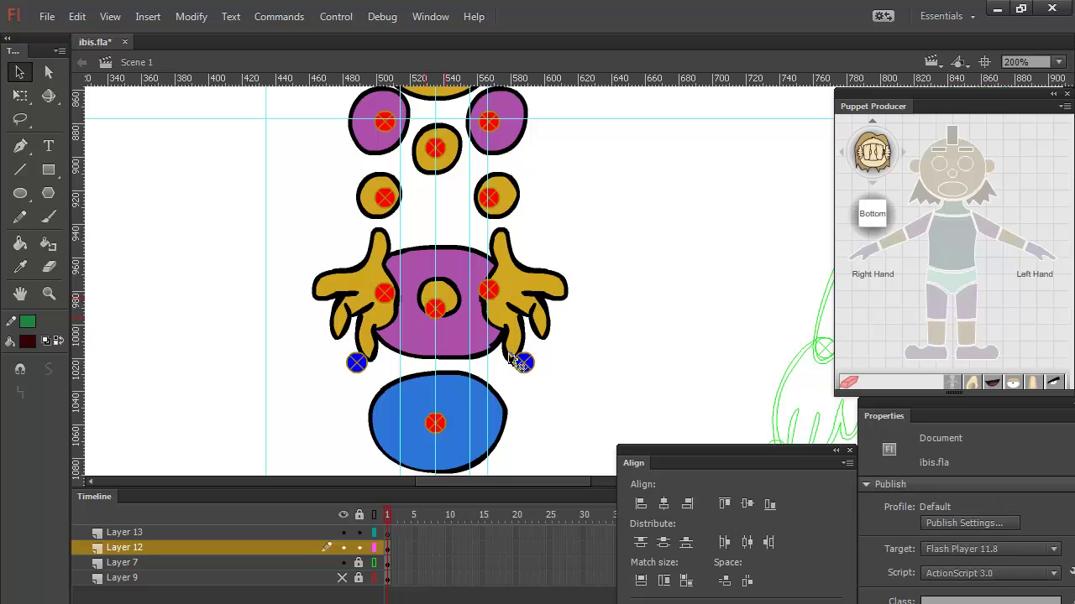
pyautogui.click(445, 312)
pyautogui.press('Delete')
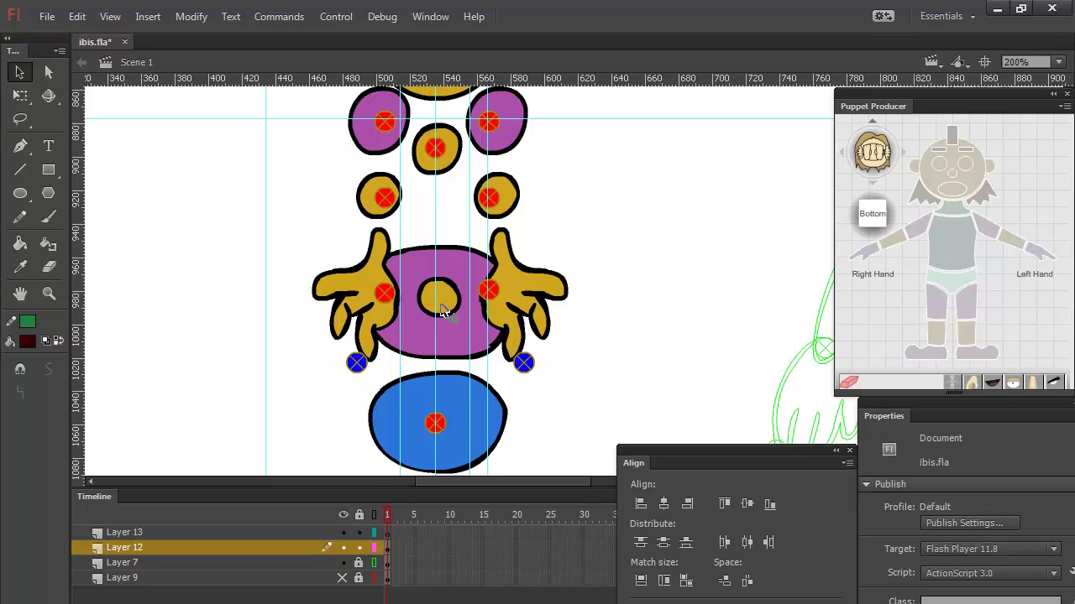
pyautogui.rightClick(643, 245)
pyautogui.click(749, 311)
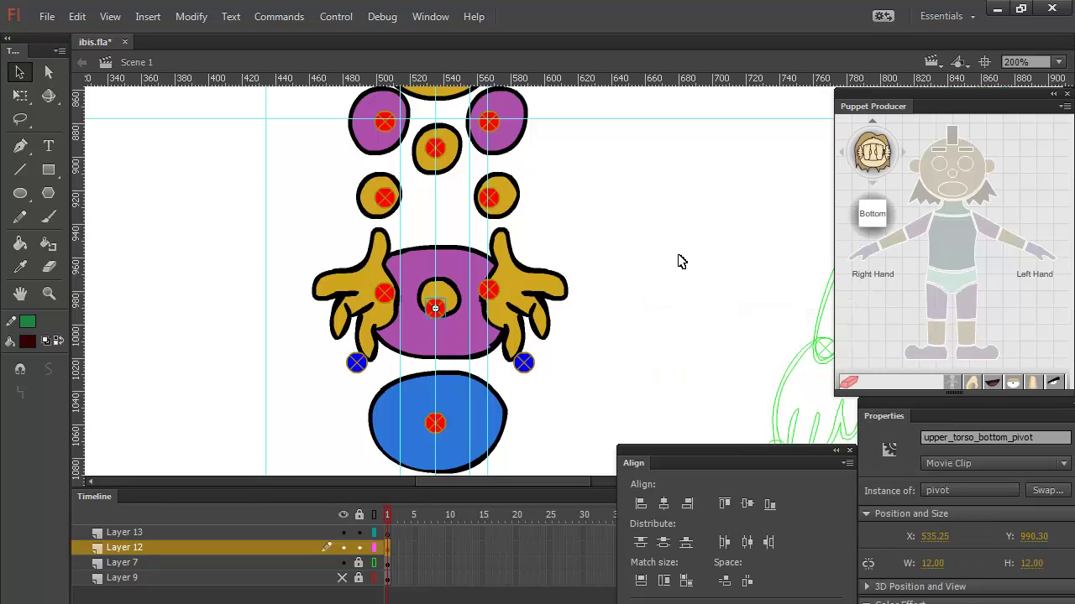
# Assign the left forearm and left arm to the Bottom view and align their new pivots over the existing pivots
pyautogui.scroll(5, 662, 362)
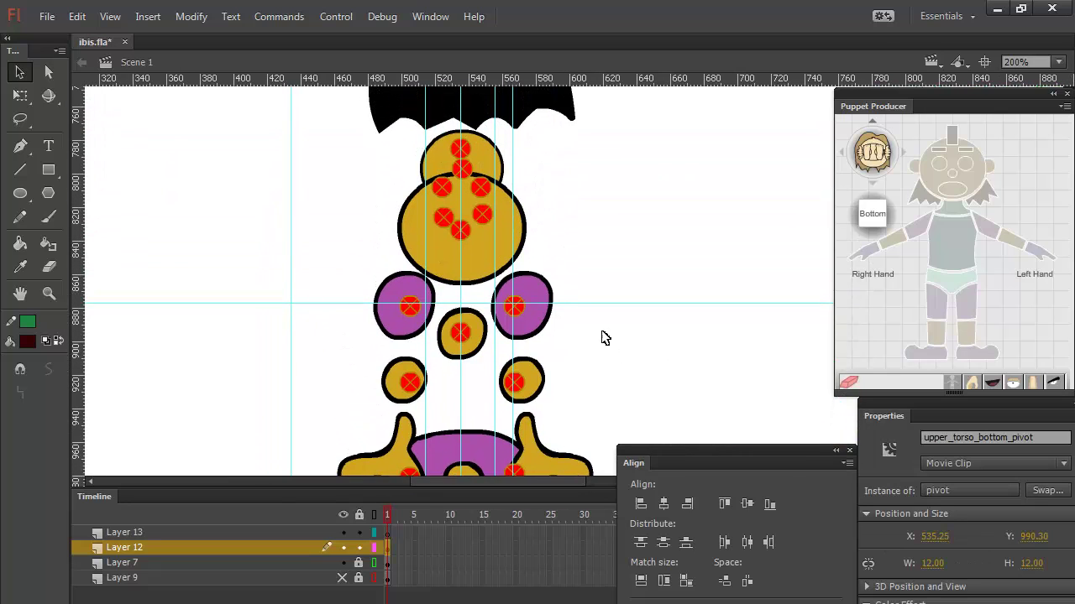
pyautogui.moveTo(595, 355); pyautogui.dragTo(638, 310)
pyautogui.click(586, 343)
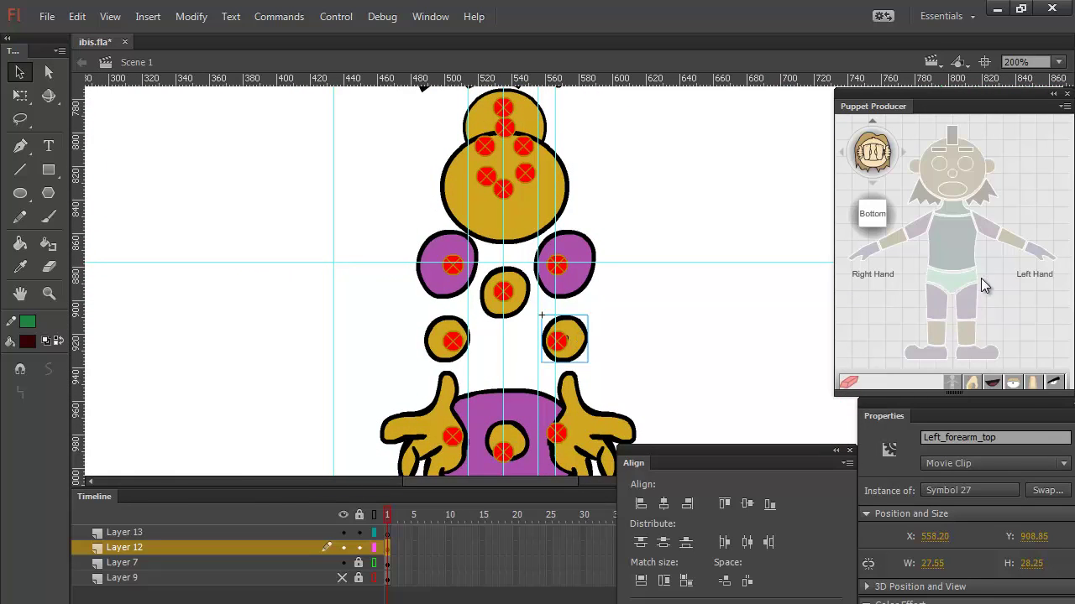
pyautogui.click(1017, 249)
pyautogui.moveTo(985, 247); pyautogui.dragTo(555, 304)
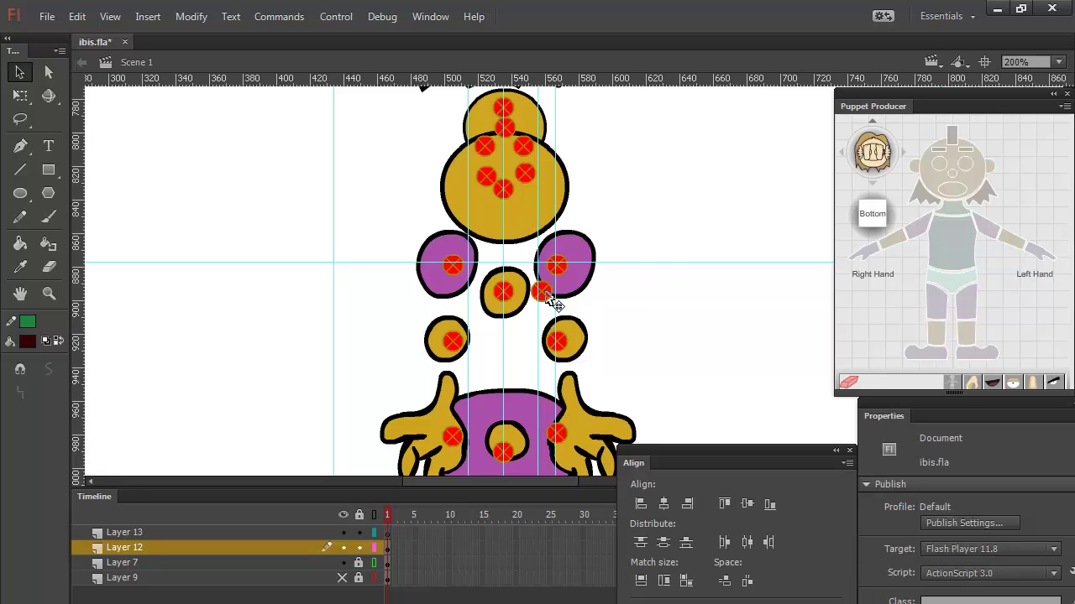
pyautogui.click(566, 338)
pyautogui.click(592, 286)
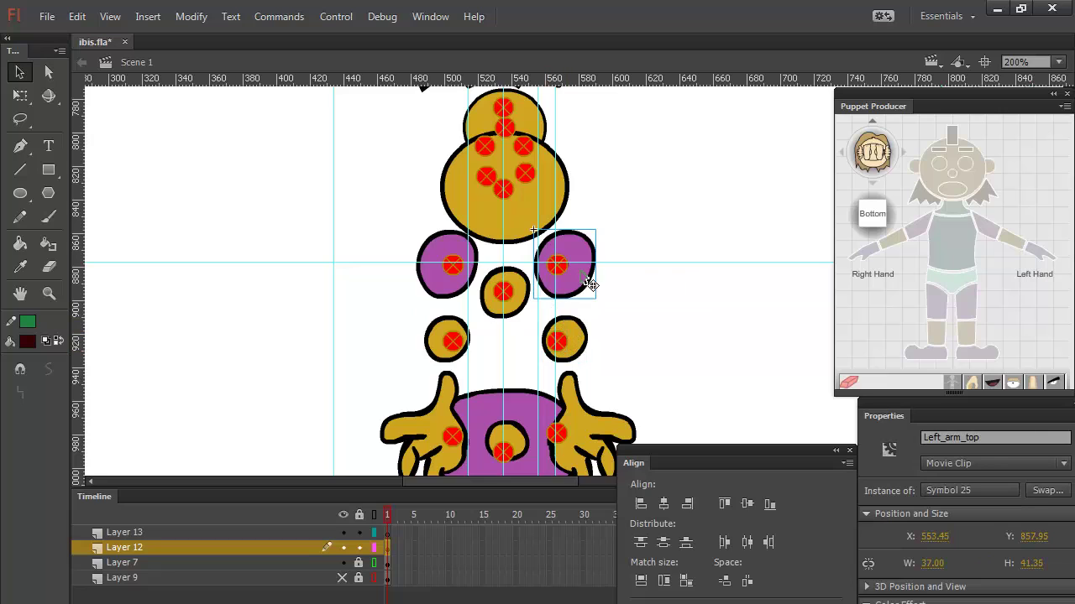
pyautogui.moveTo(983, 234)
pyautogui.mouseDown()
pyautogui.moveTo(545, 223)
pyautogui.moveTo(537, 201)
pyautogui.moveTo(557, 263)
pyautogui.mouseUp()
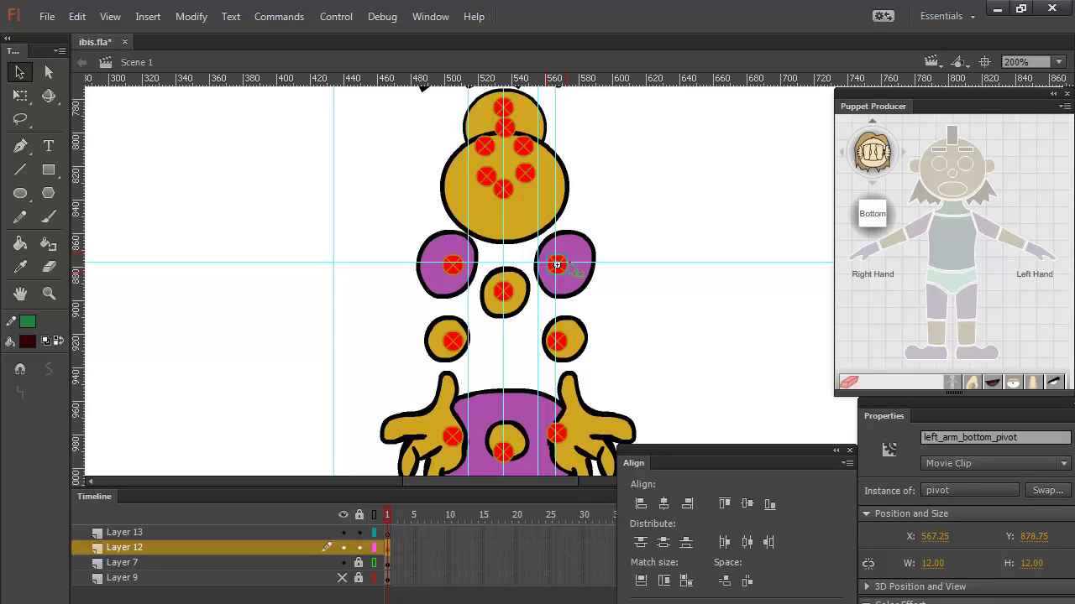
# Assign the small central neck shape to the Bottom-view neck and align its new pivot over the existing neck pivot
pyautogui.click(521, 305)
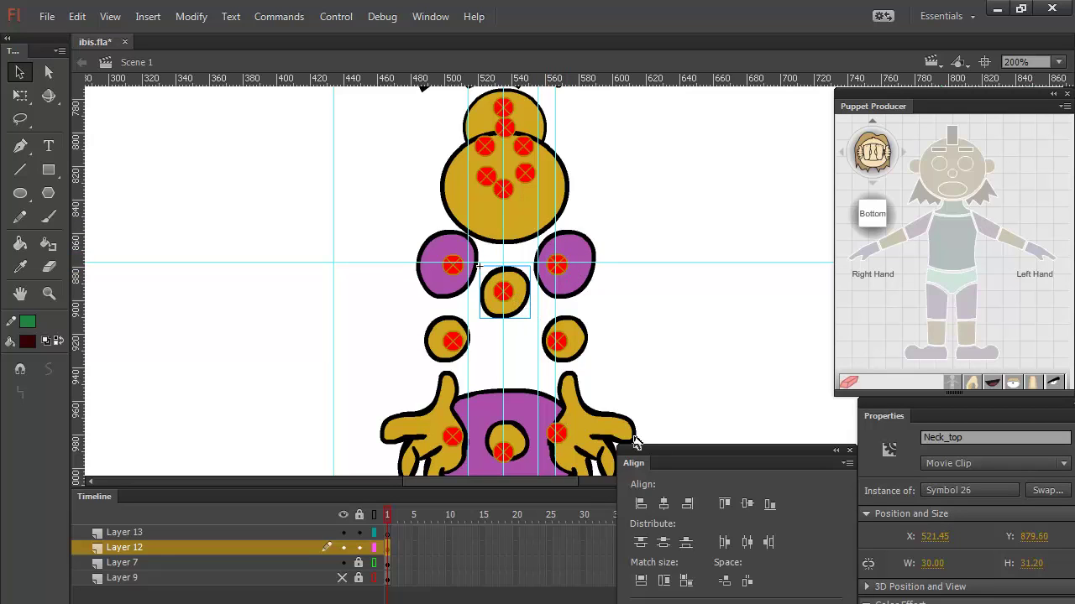
pyautogui.click(957, 216)
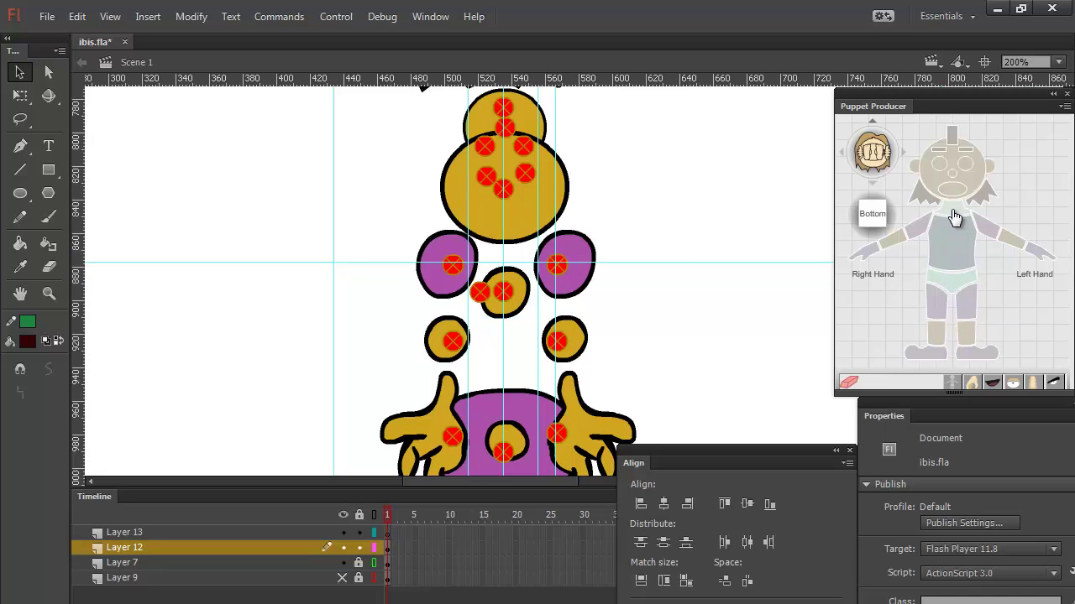
pyautogui.moveTo(496, 290); pyautogui.dragTo(513, 304)
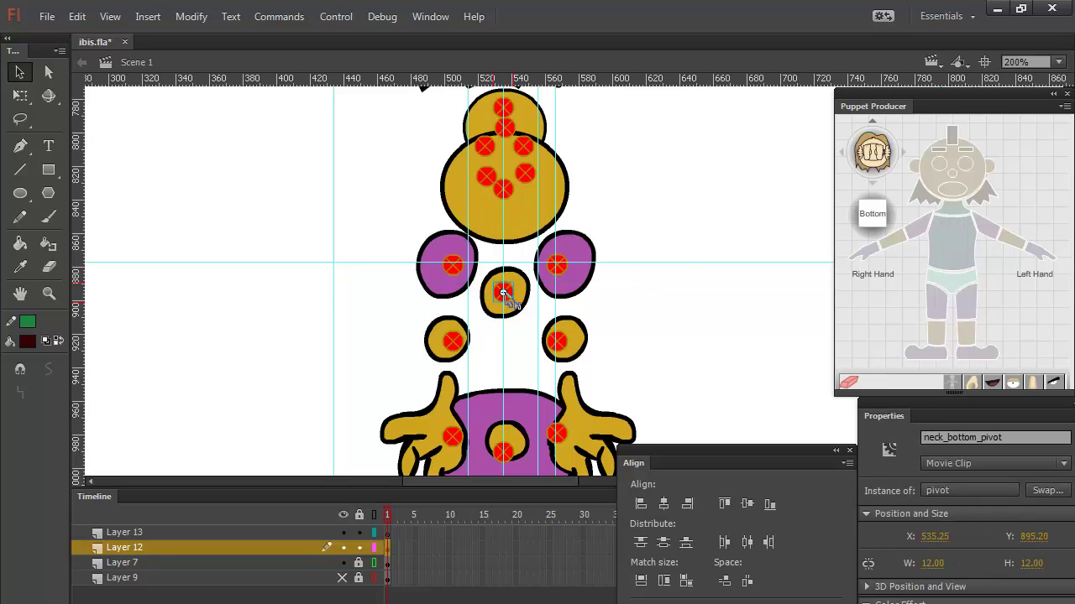
# Assign the right arm and right forearm to the Bottom view and align their new pivots over the existing pivots
pyautogui.click(475, 294)
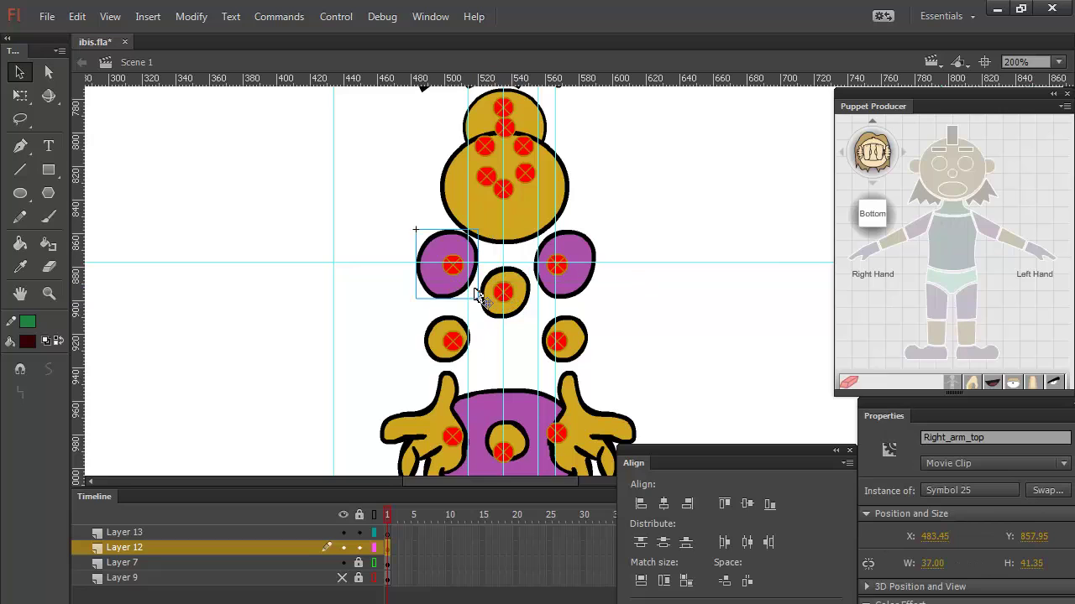
pyautogui.click(921, 239)
pyautogui.moveTo(417, 194); pyautogui.dragTo(454, 263)
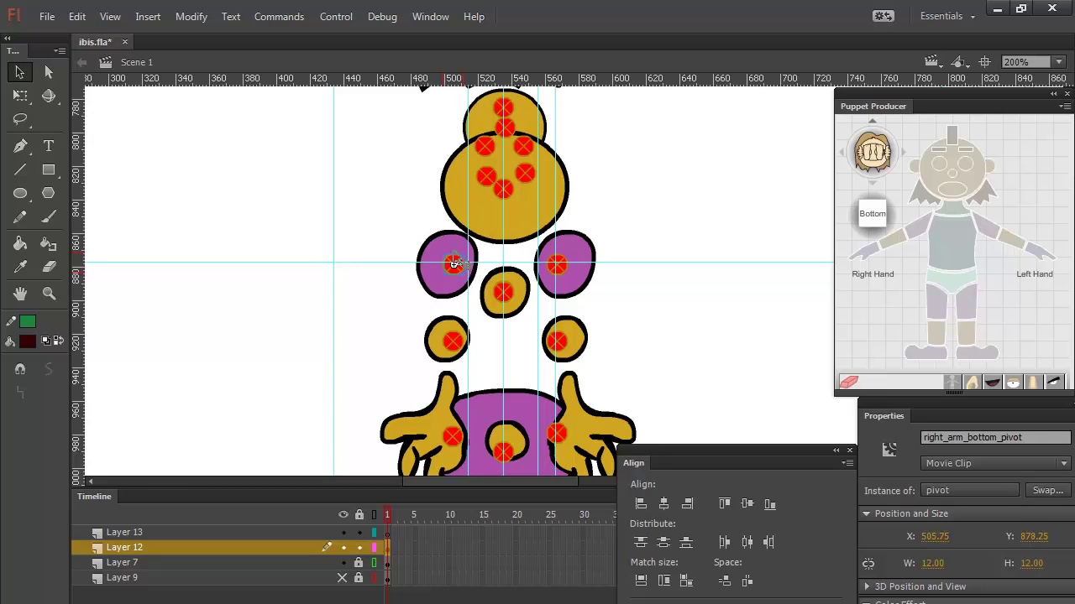
pyautogui.click(420, 357)
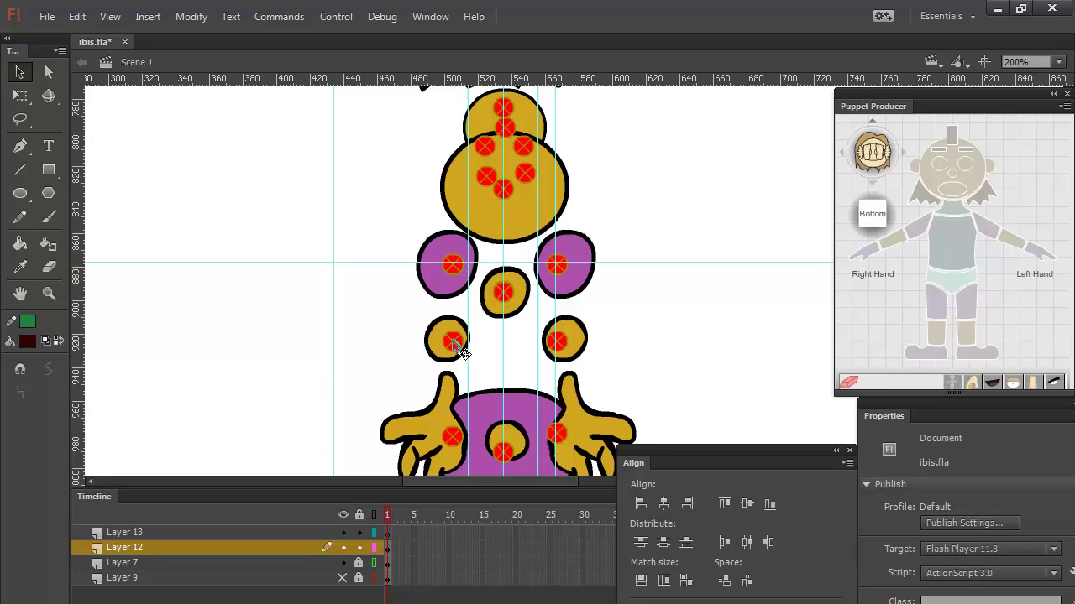
pyautogui.click(447, 340)
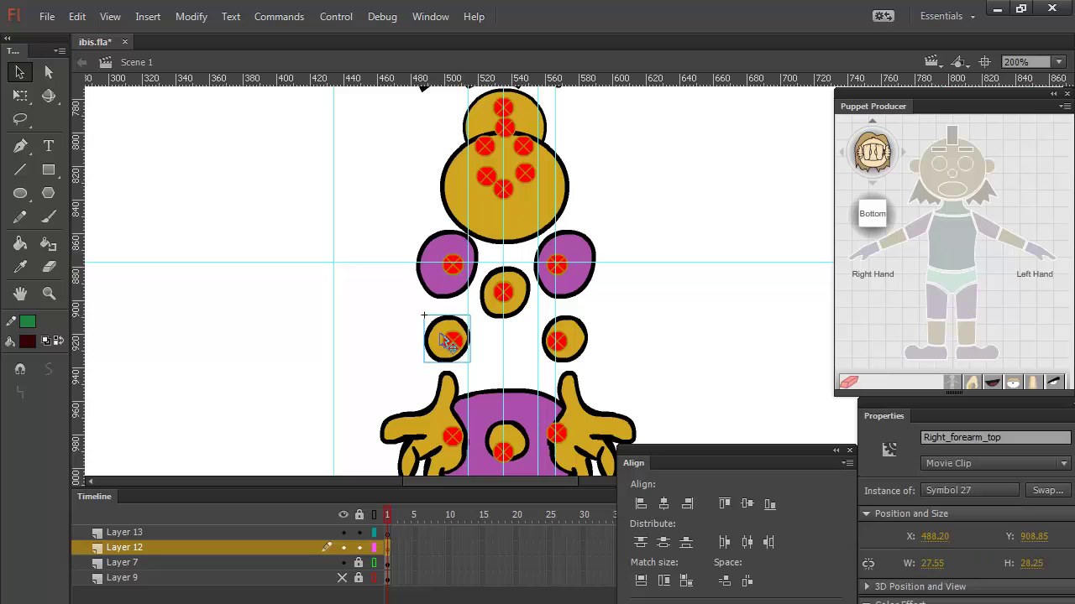
pyautogui.click(893, 247)
pyautogui.moveTo(422, 289); pyautogui.dragTo(456, 340)
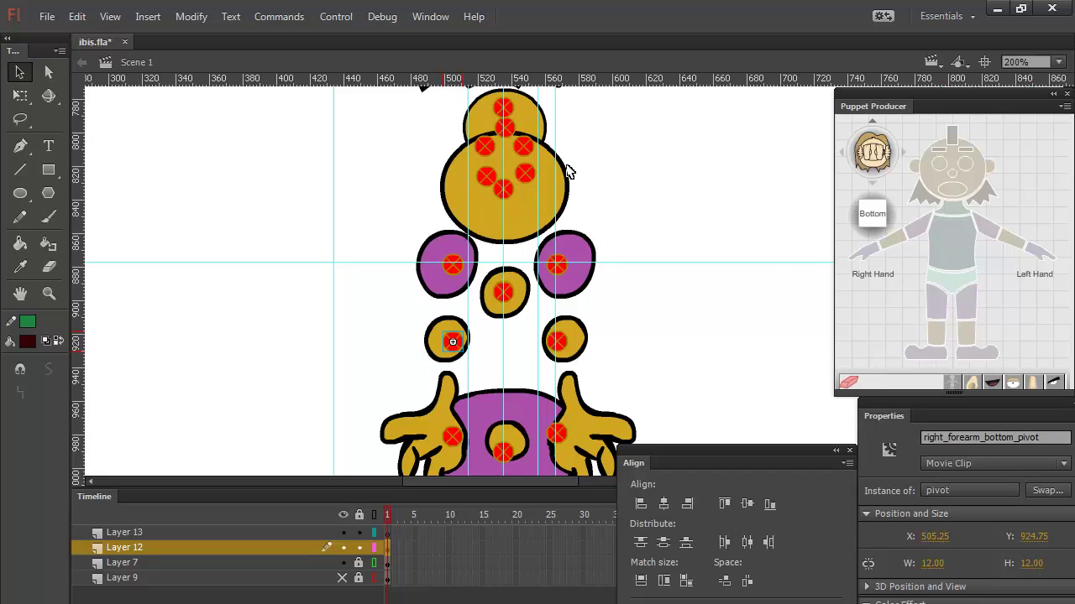
# Cut the new bottom-view pivots of the neck, both arms and both forearms together
pyautogui.keyDown('shift'); pyautogui.click(453, 265); pyautogui.keyUp('shift')
pyautogui.keyDown('shift'); pyautogui.click(504, 292); pyautogui.keyUp('shift')
pyautogui.keyDown('shift'); pyautogui.click(556, 265); pyautogui.keyUp('shift')
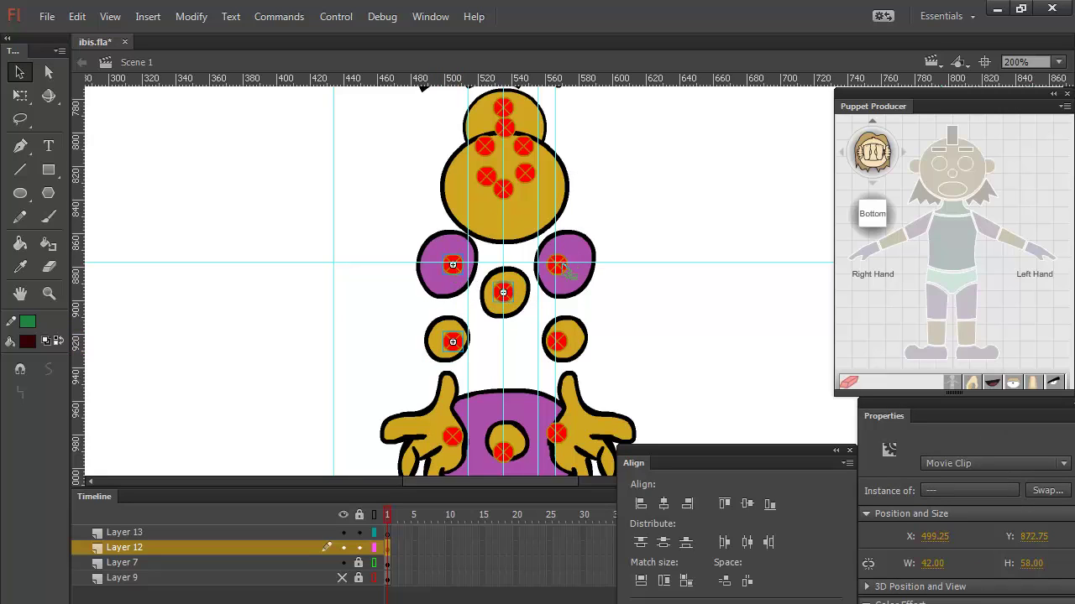
pyautogui.keyDown('shift'); pyautogui.click(564, 338); pyautogui.keyUp('shift')
pyautogui.click(585, 336)
# Delete the old top-view pivots of the arms, forearms and neck, and paste the cut bottom-view pivots in place
pyautogui.click(559, 266)
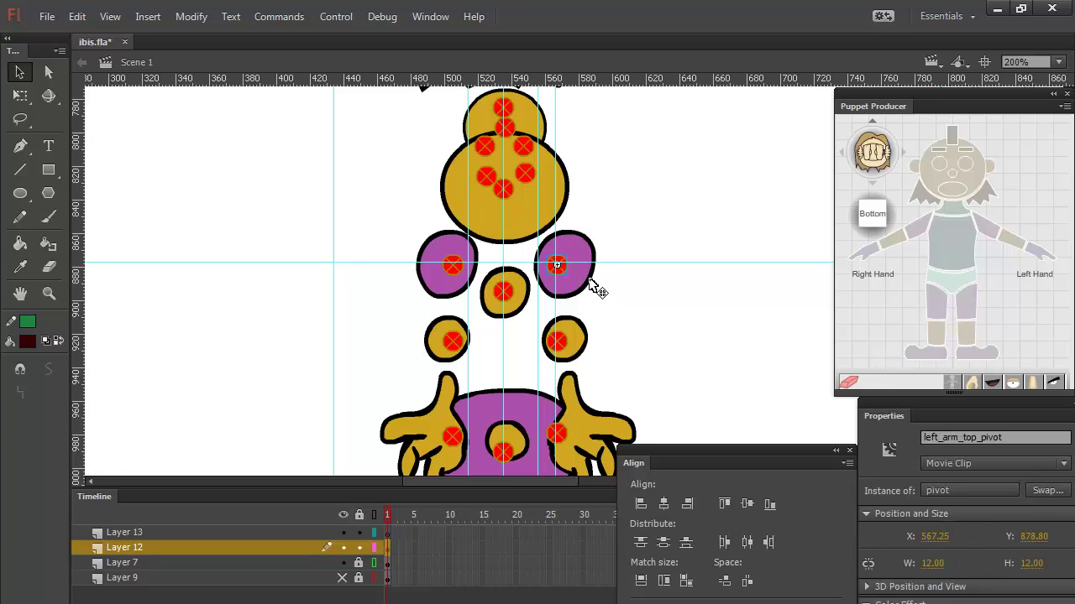
pyautogui.press('Delete')
pyautogui.click(559, 341)
pyautogui.press('Delete')
pyautogui.click(511, 294)
pyautogui.press('Delete')
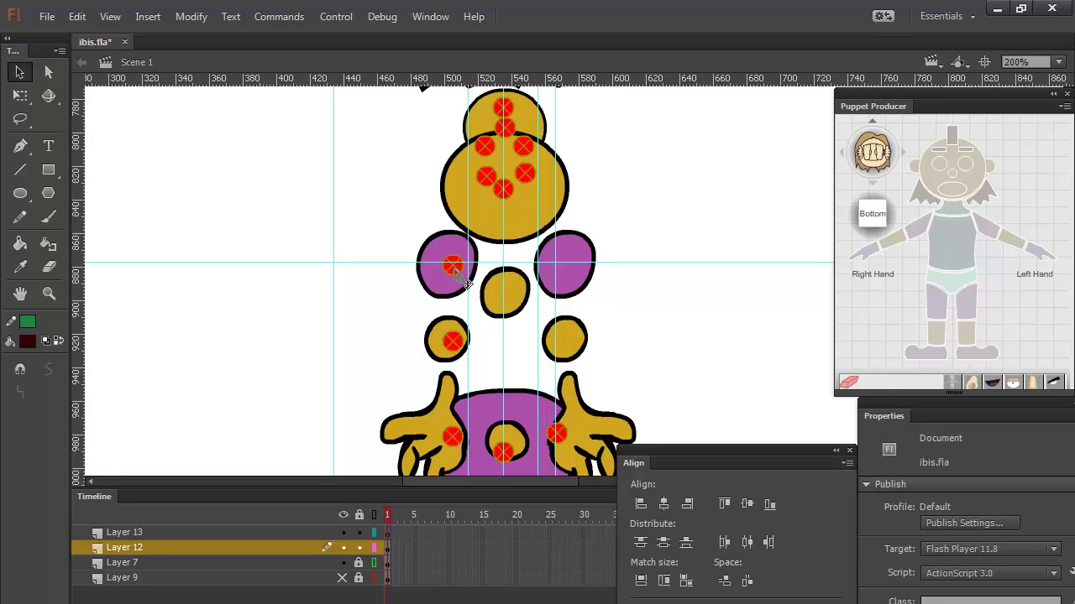
pyautogui.click(461, 277)
pyautogui.press('Delete')
pyautogui.click(454, 340)
pyautogui.press('Delete')
pyautogui.rightClick(674, 230)
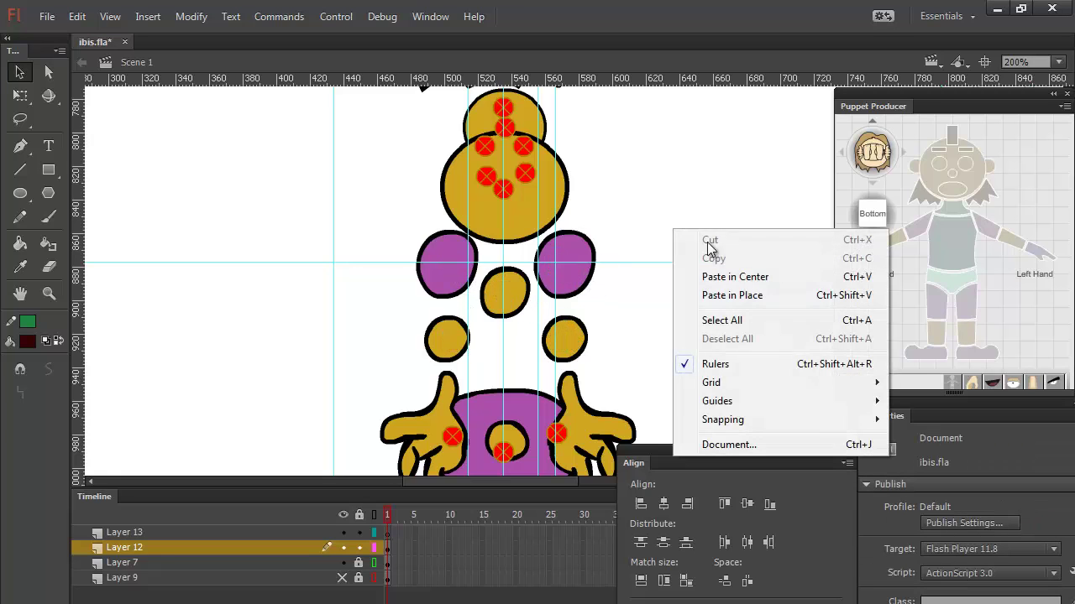
pyautogui.click(745, 303)
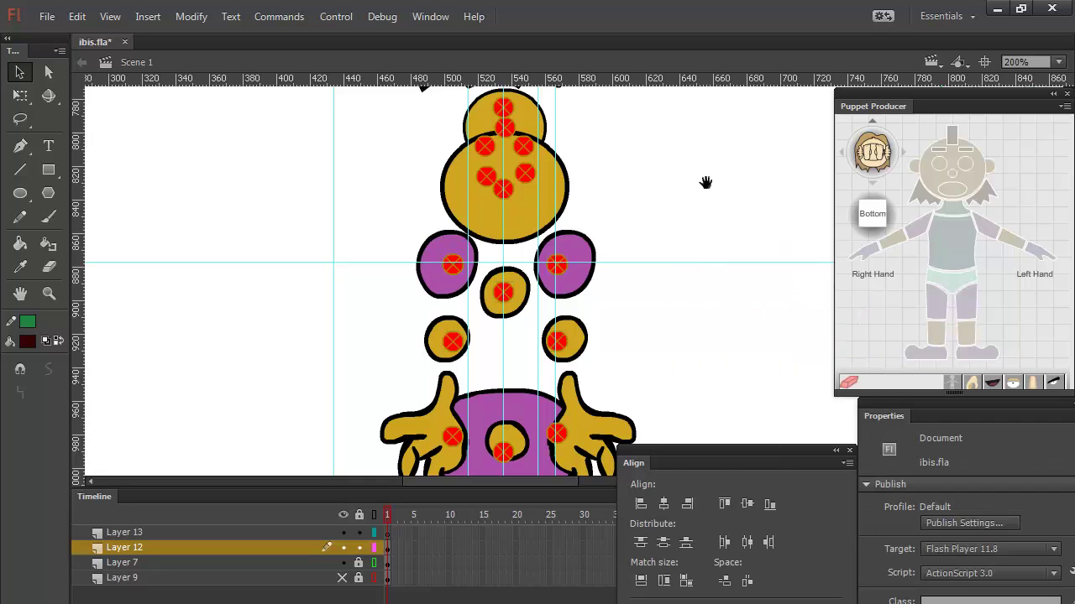
# Assign the large round face shape as the Bottom-view head in Puppet Producer
pyautogui.moveTo(706, 182)
pyautogui.mouseDown()
pyautogui.moveTo(700, 308)
pyautogui.moveTo(717, 352)
pyautogui.mouseUp()
pyautogui.click(526, 369)
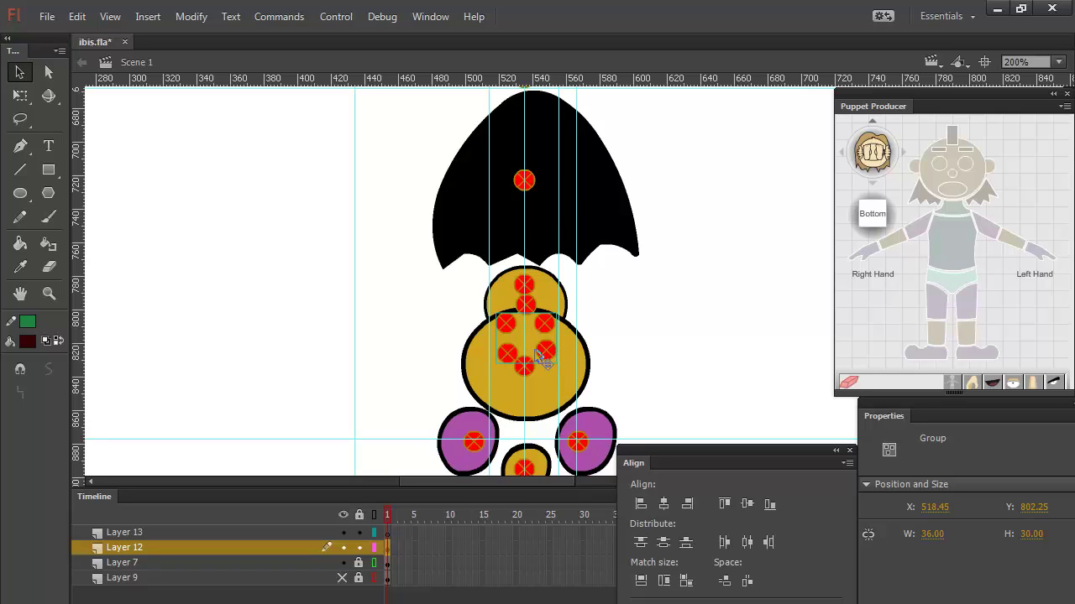
pyautogui.click(617, 254)
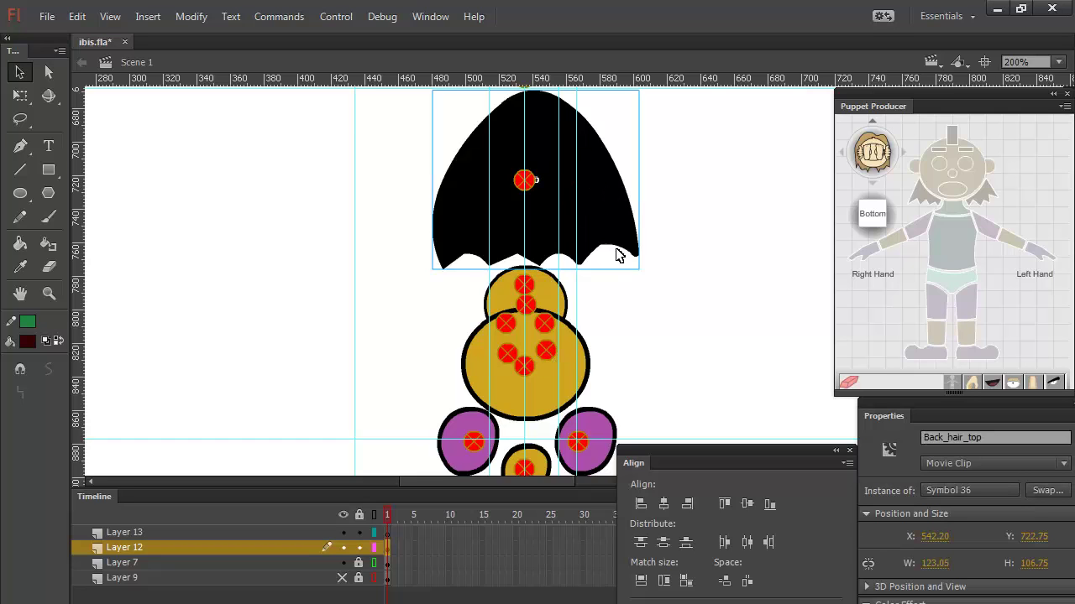
pyautogui.click(524, 367)
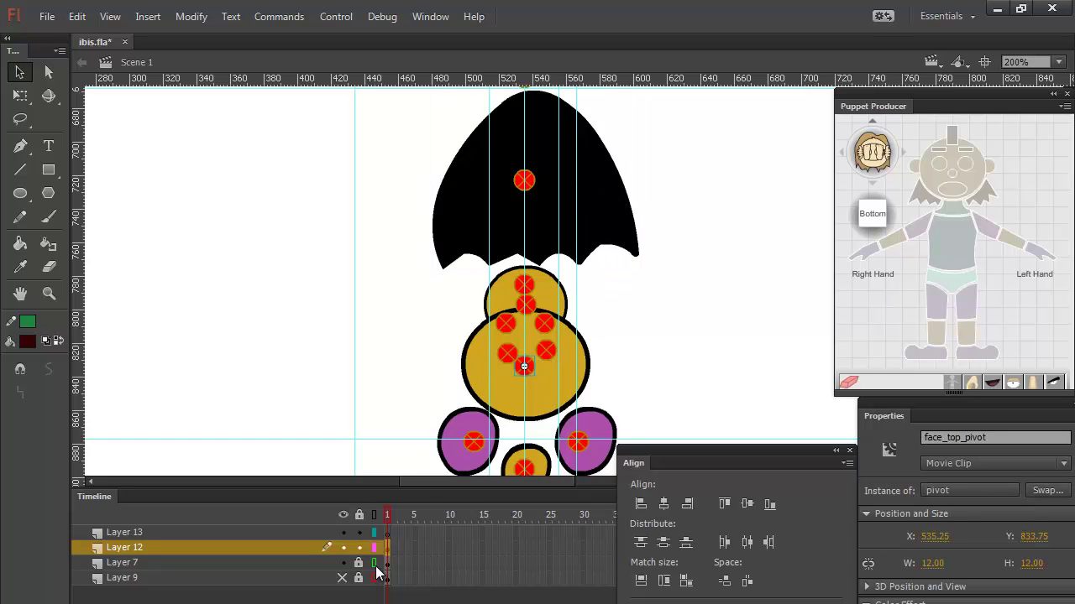
pyautogui.click(557, 409)
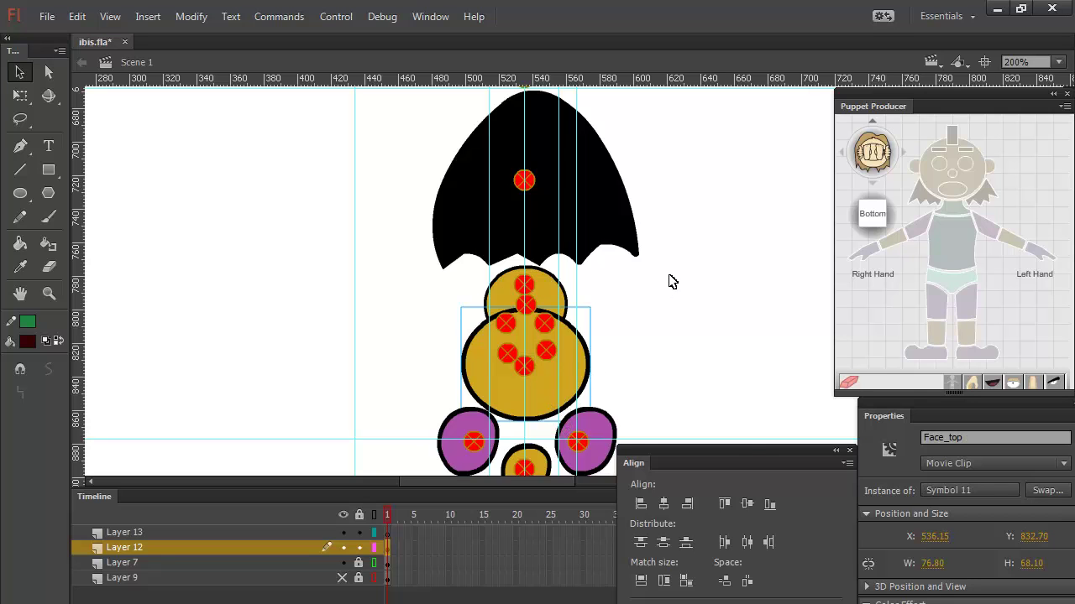
pyautogui.hotkey('ctrl', '-')
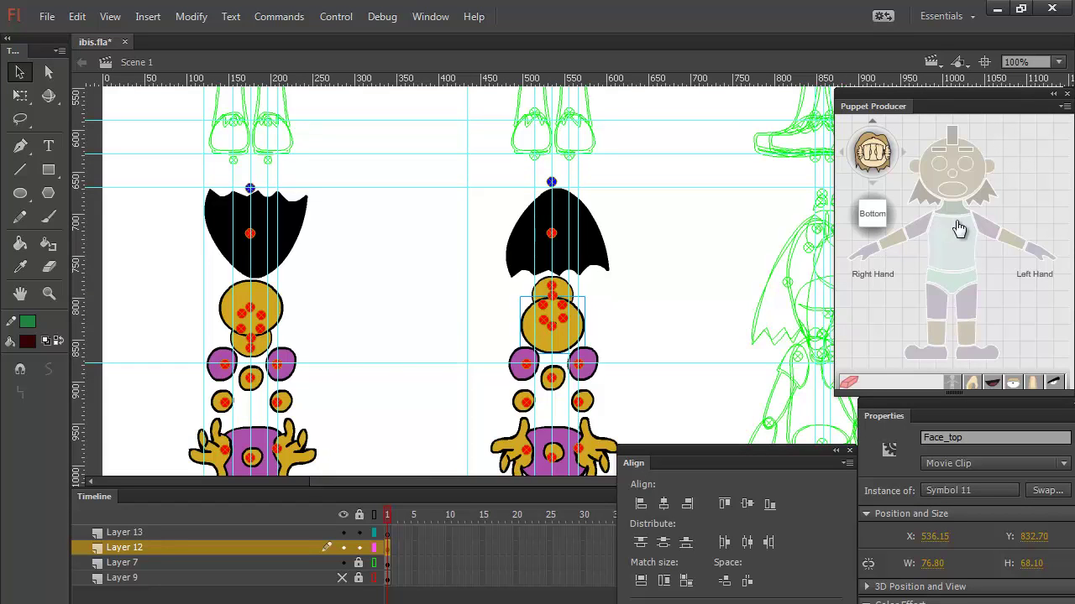
pyautogui.click(976, 185)
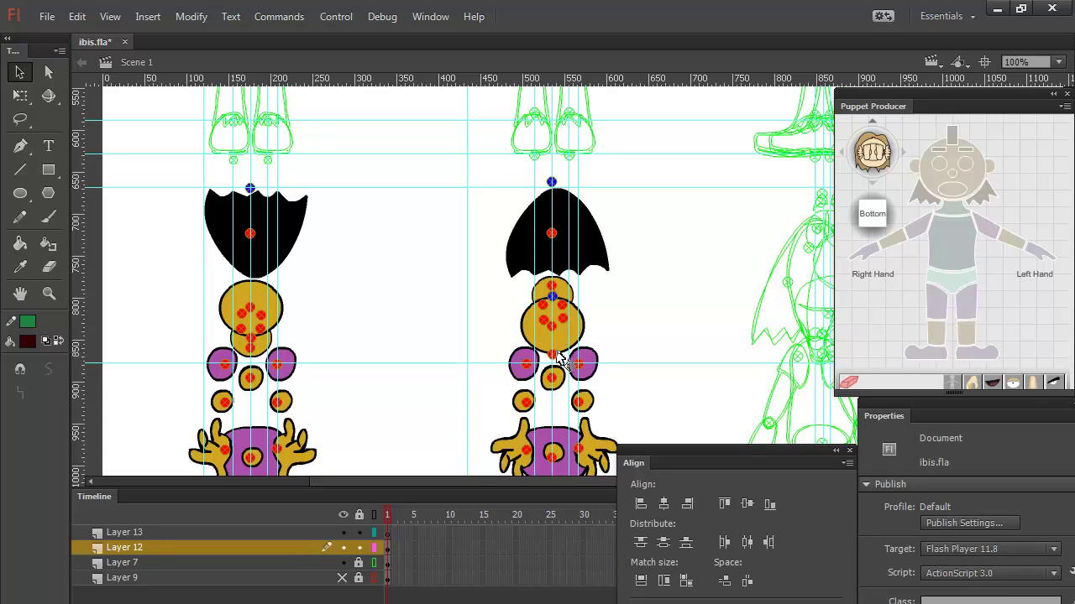
# Move the new blue head nod pivot up above the black hair and nudge it exactly over the existing blue pivot
pyautogui.moveTo(558, 296); pyautogui.dragTo(564, 174)
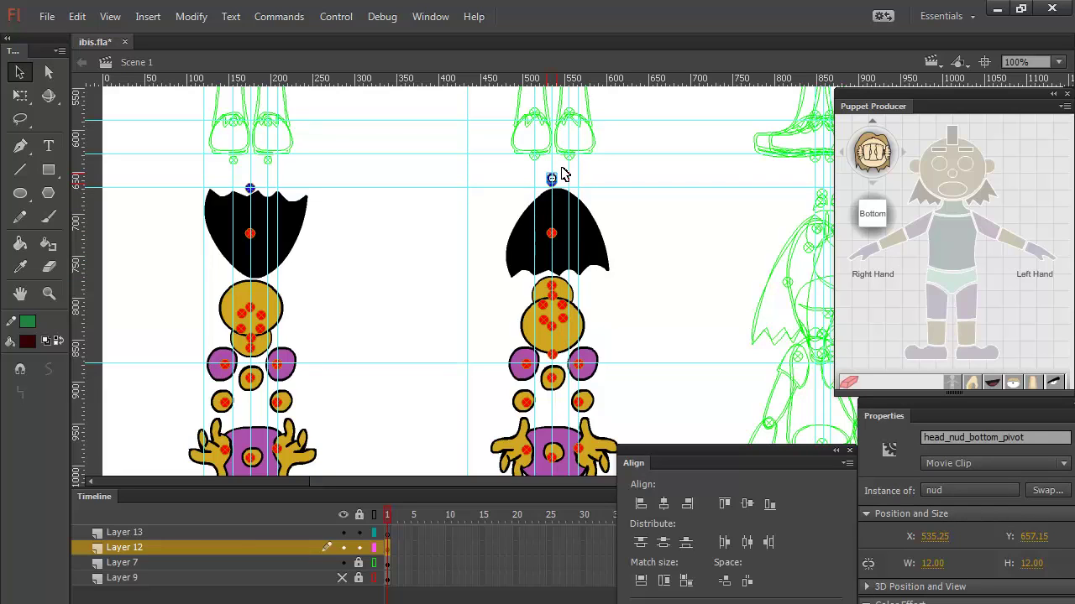
pyautogui.hotkey('ctrl', '=')
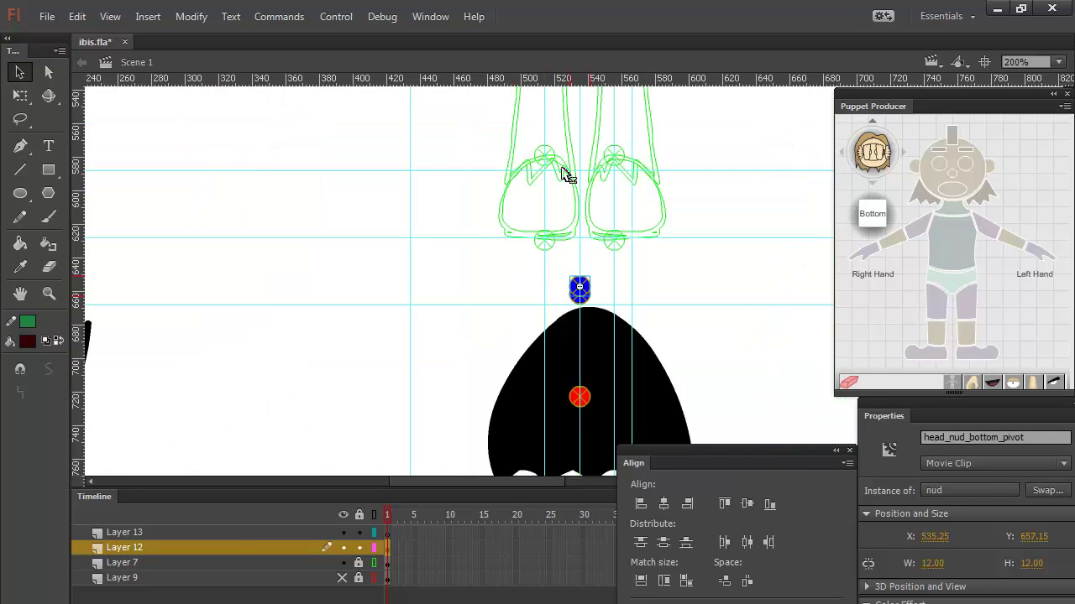
pyautogui.press('Down')
pyautogui.press('Down')
pyautogui.press('Down')
pyautogui.press('Down')
pyautogui.press('Down')
pyautogui.press('Down')
# Align the new red face pivot over the existing face pivot on the head shape
pyautogui.moveTo(696, 374); pyautogui.dragTo(546, 109)
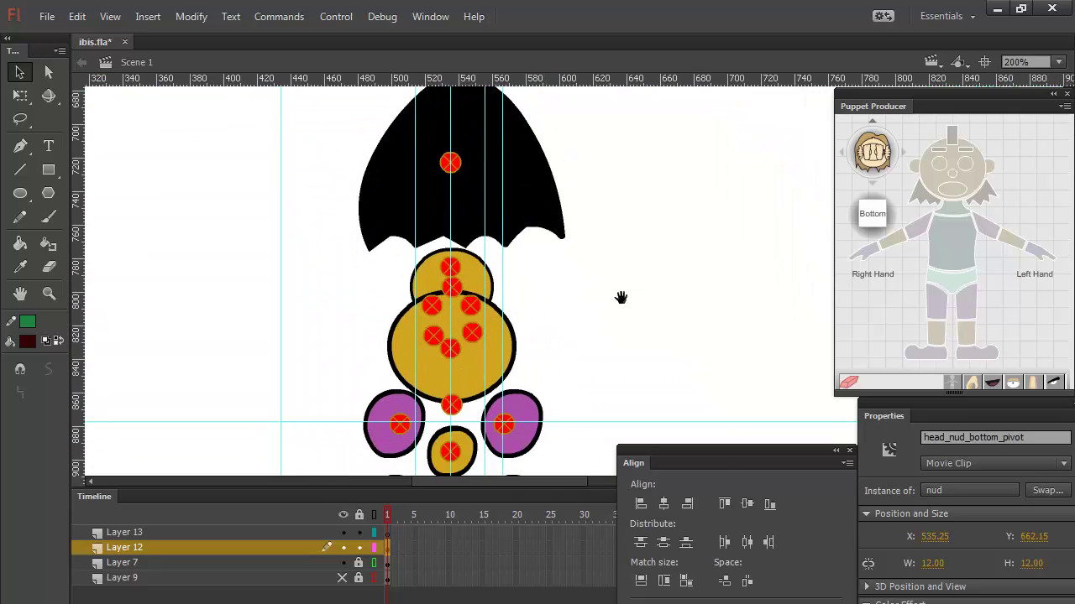
pyautogui.moveTo(621, 298); pyautogui.dragTo(615, 257)
pyautogui.click(446, 363)
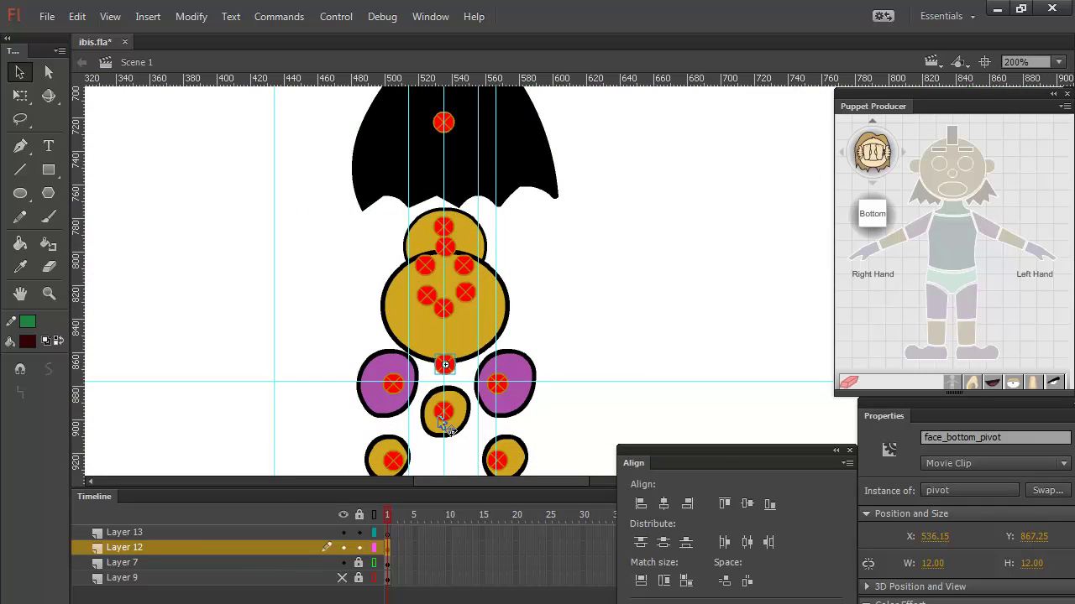
pyautogui.moveTo(450, 367); pyautogui.dragTo(457, 316)
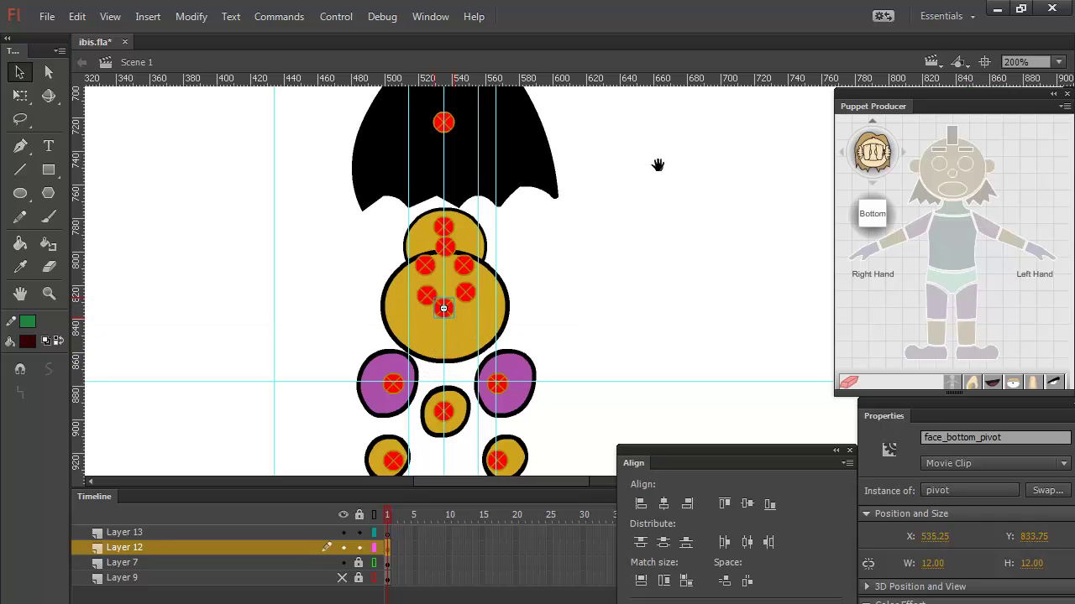
# Cut the new face and head nod pivots, delete the old top-view ones beneath, and paste the bottom-view pivots in place
pyautogui.moveTo(657, 164); pyautogui.dragTo(660, 258)
pyautogui.keyDown('shift'); pyautogui.click(434, 126); pyautogui.keyUp('shift')
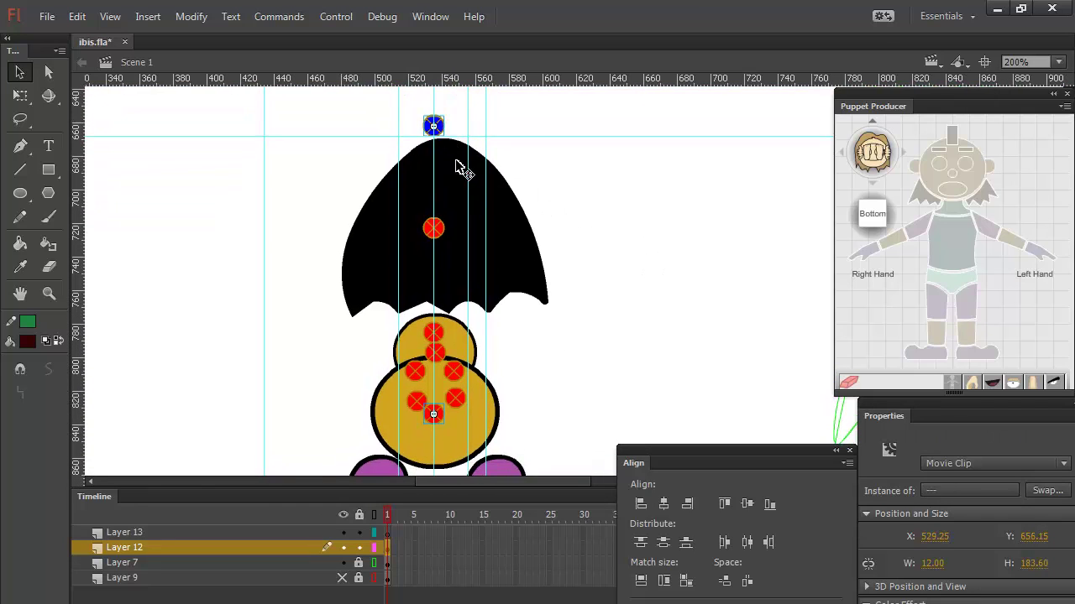
pyautogui.click(516, 253)
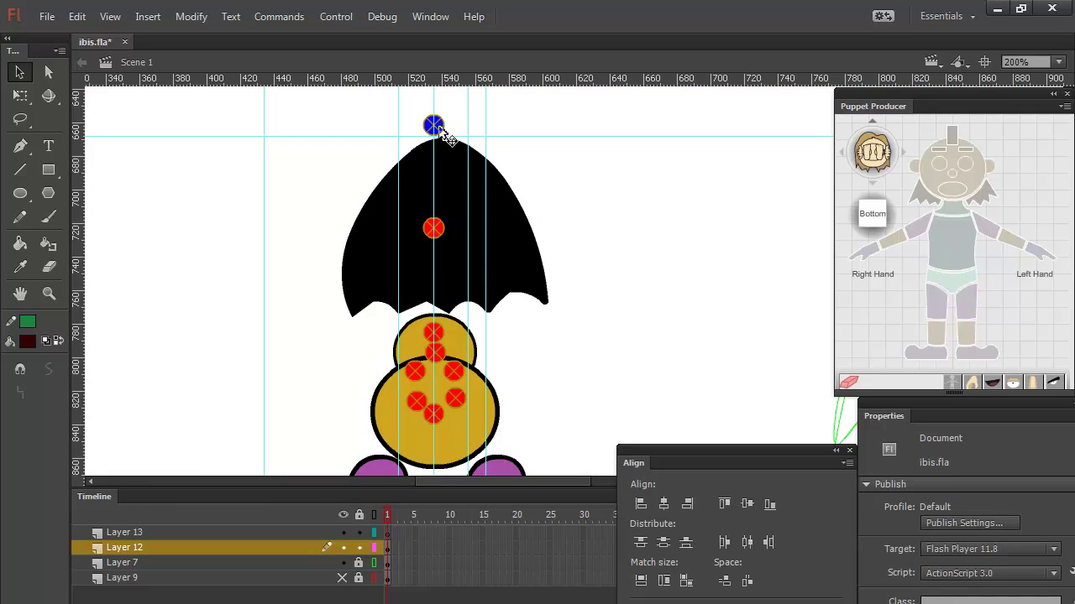
pyautogui.click(435, 126)
pyautogui.click(474, 208)
pyautogui.click(434, 414)
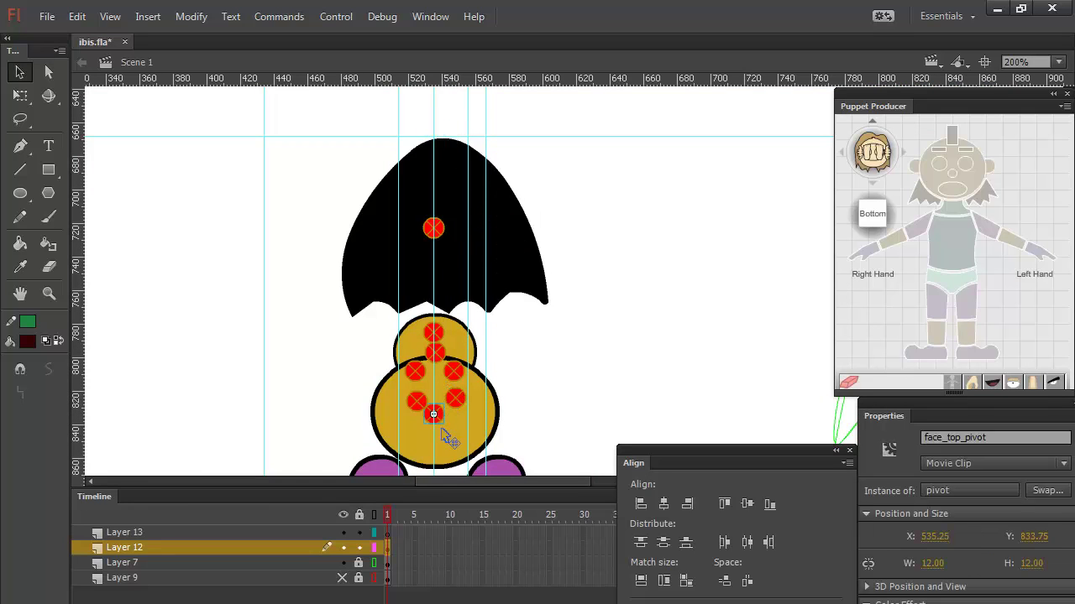
pyautogui.click(457, 386)
pyautogui.rightClick(645, 250)
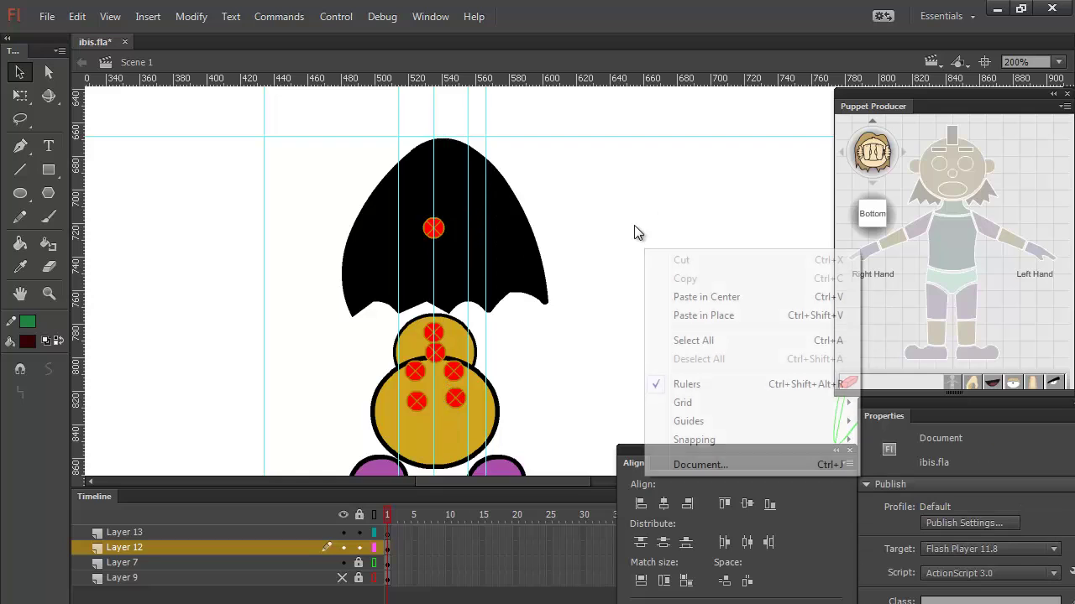
pyautogui.click(726, 317)
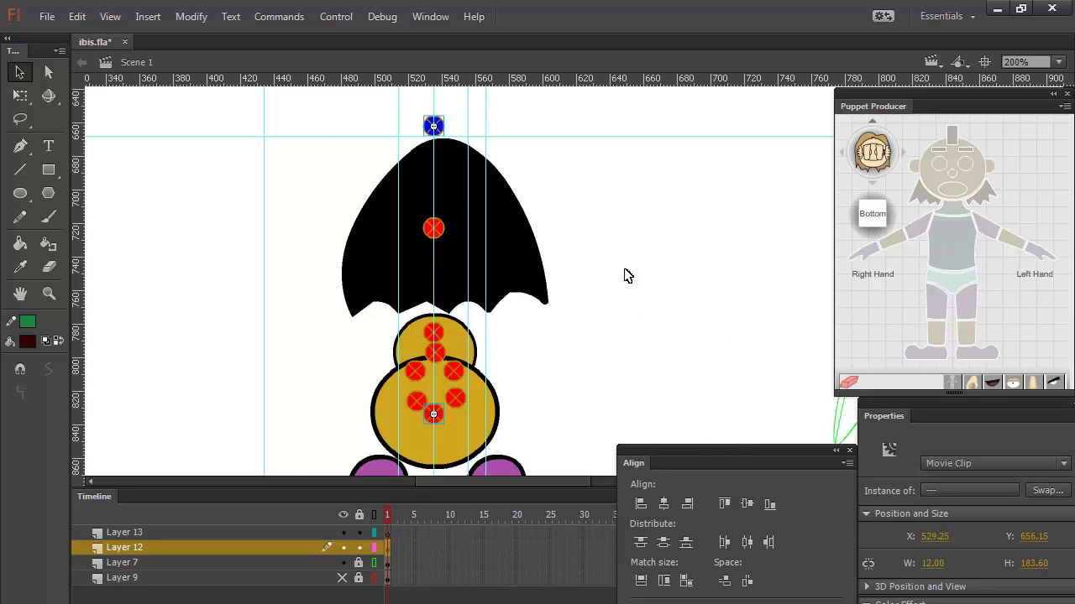
# Rename the mouth pivot inside its group near the top of the nose as mouth_bottom_pivot
pyautogui.click(436, 353)
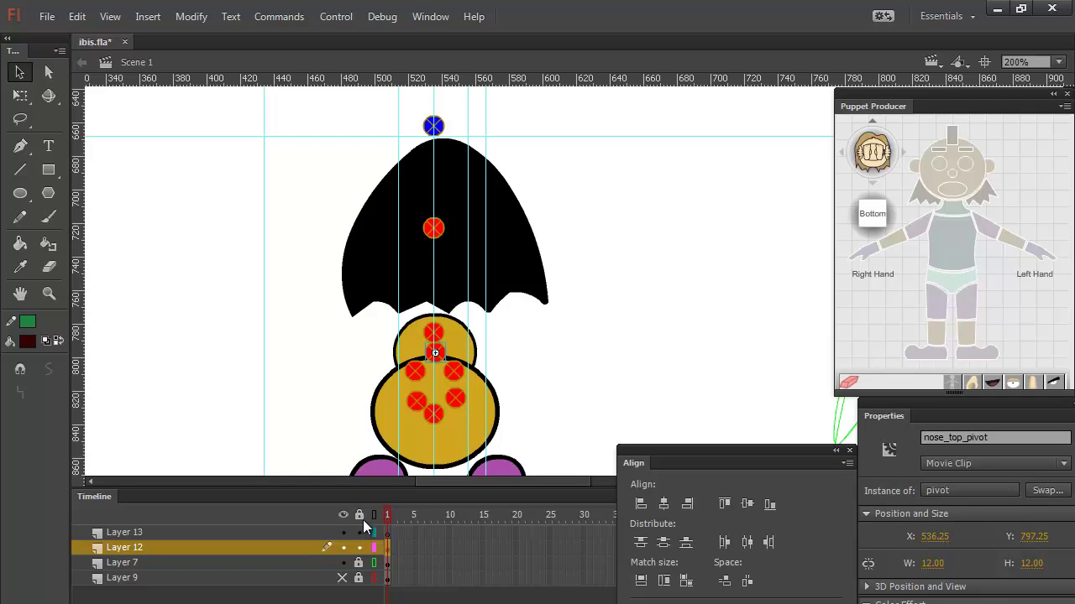
pyautogui.click(433, 334)
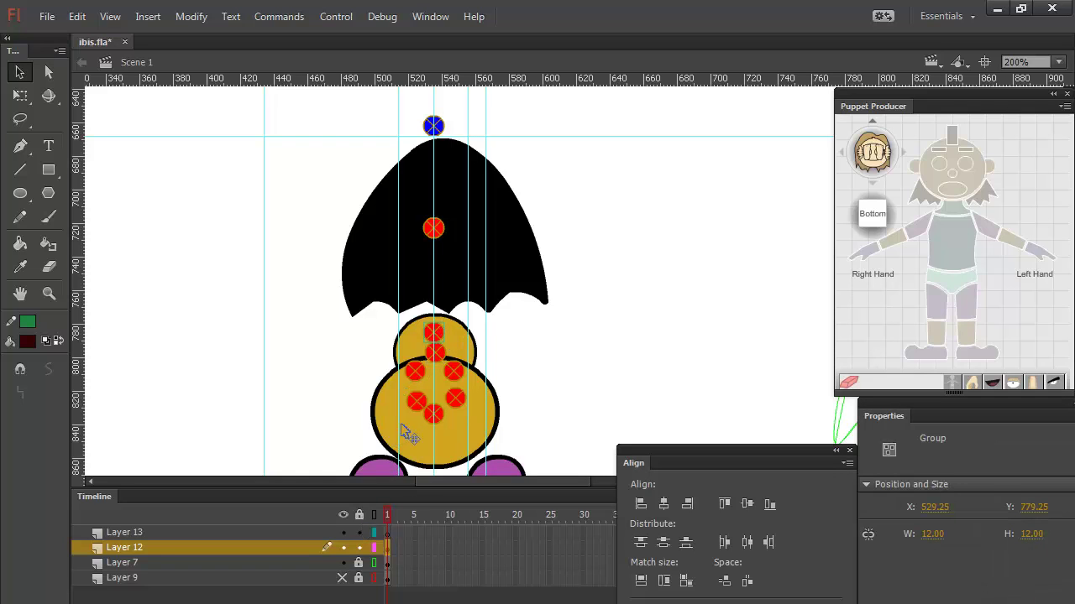
pyautogui.doubleClick(436, 336)
pyautogui.click(487, 328)
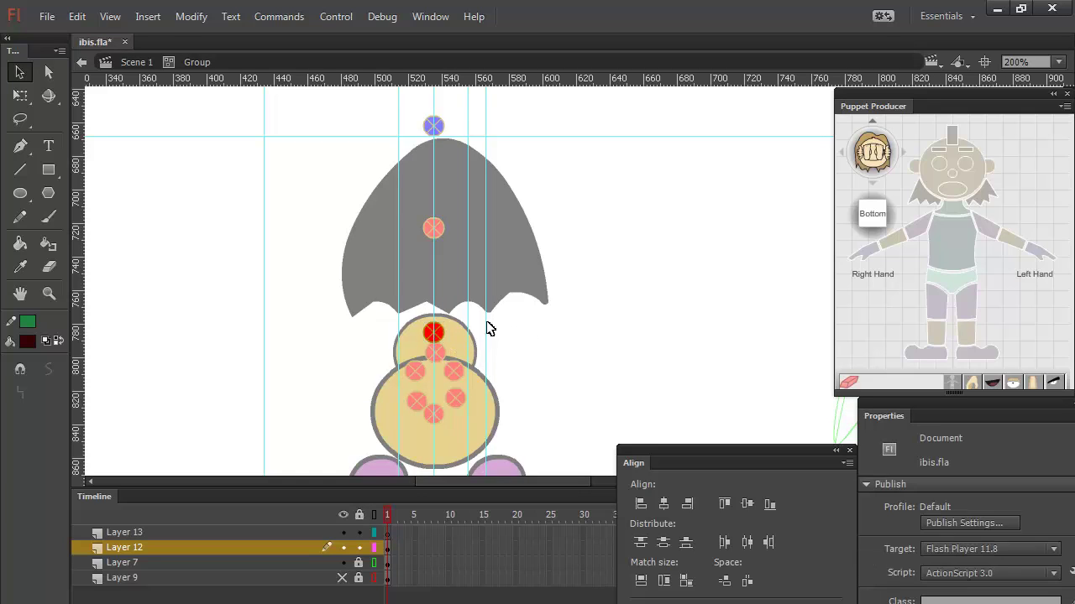
pyautogui.click(433, 334)
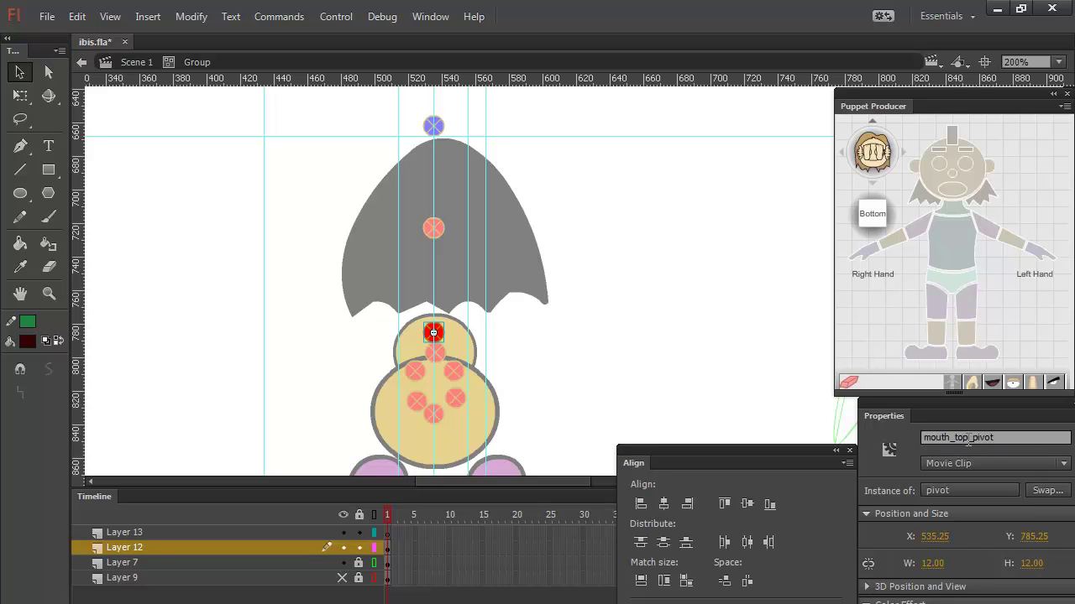
pyautogui.moveTo(968, 438); pyautogui.dragTo(954, 438)
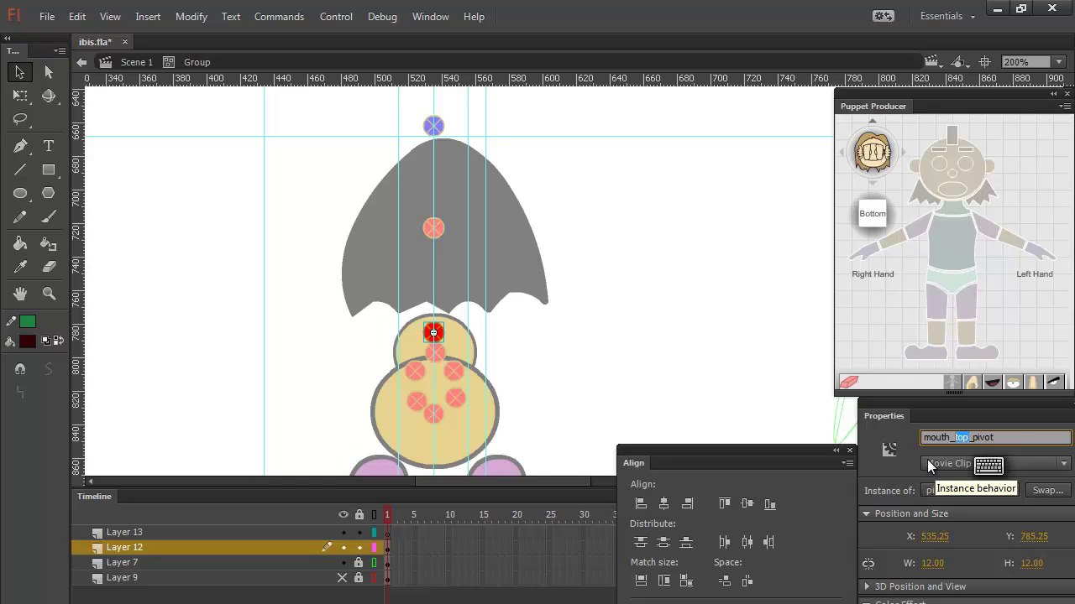
pyautogui.write('botto')
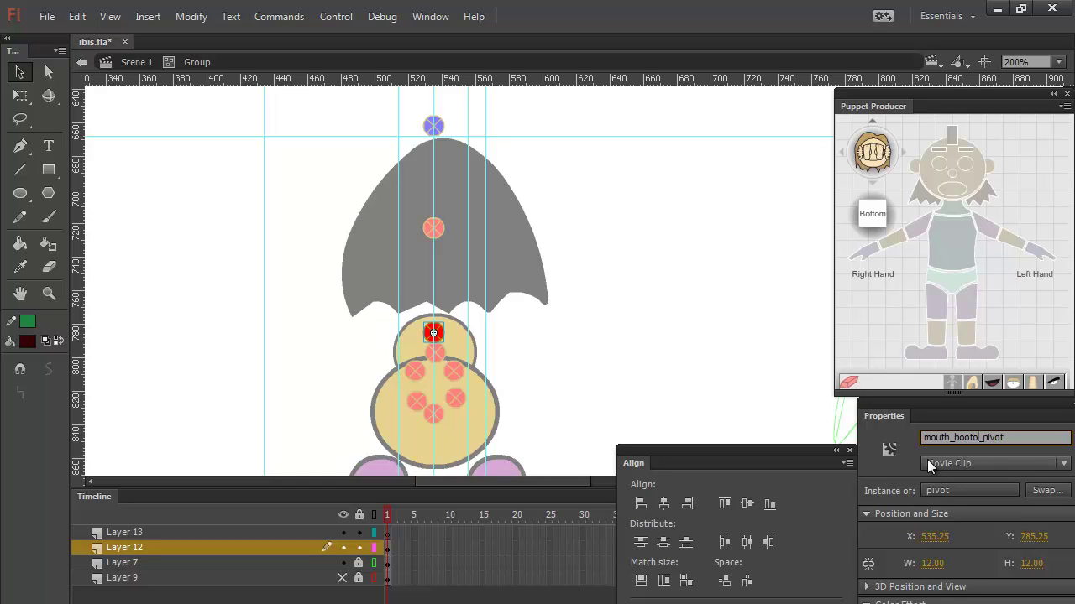
pyautogui.press('BackSpace')
pyautogui.press('BackSpace')
pyautogui.press('BackSpace')
pyautogui.write('ttom')
pyautogui.hotkey('shift', 'Left')
pyautogui.hotkey('shift', 'Left')
pyautogui.hotkey('shift', 'Left')
pyautogui.hotkey('shift', 'Left')
pyautogui.hotkey('shift', 'Left')
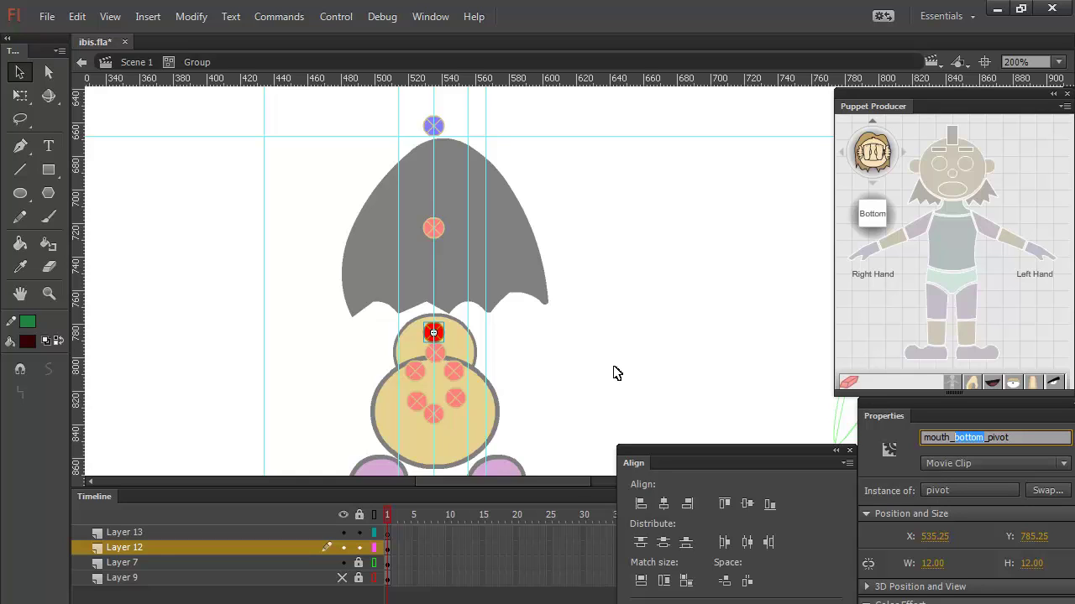
pyautogui.click(582, 352)
pyautogui.doubleClick(584, 354)
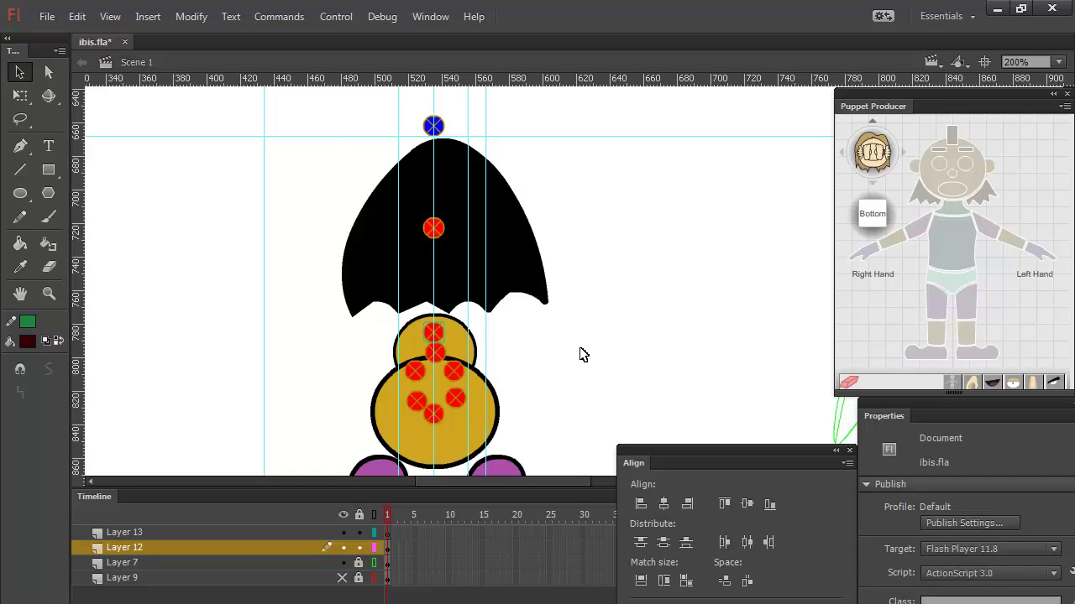
pyautogui.doubleClick(440, 337)
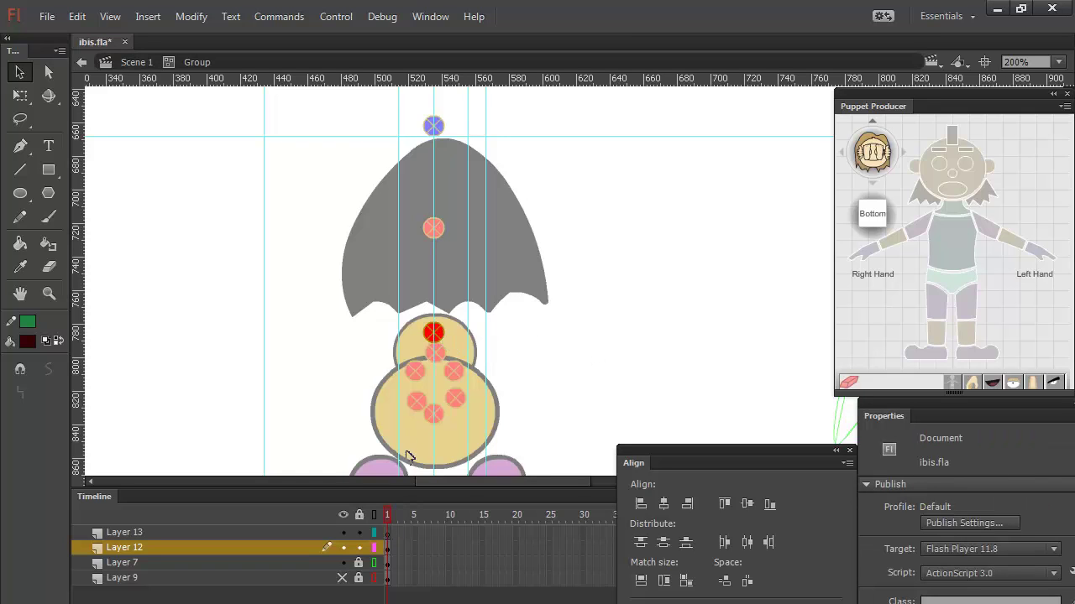
pyautogui.click(437, 339)
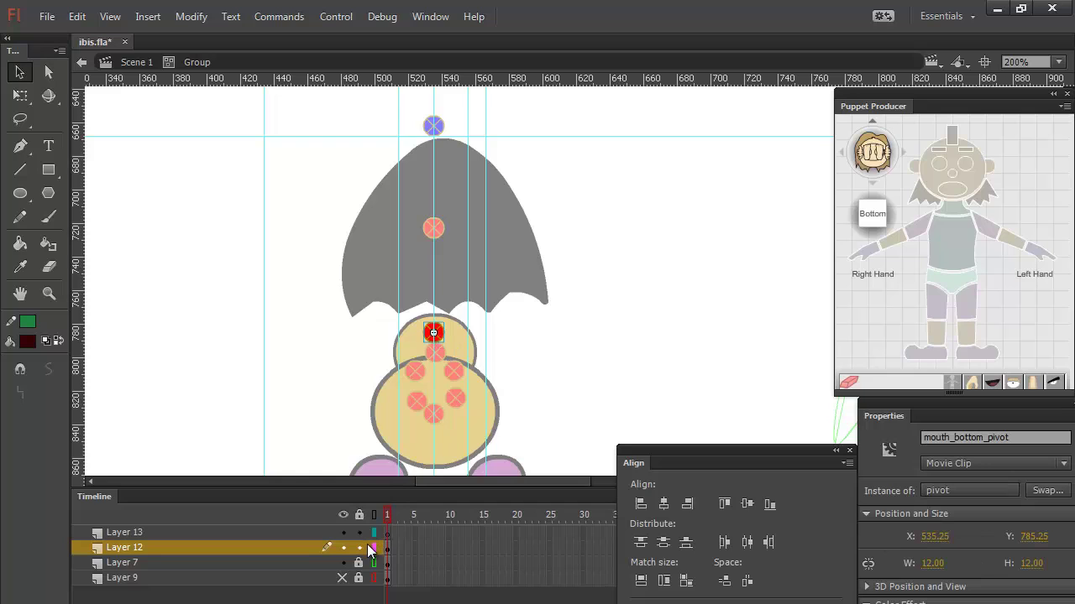
pyautogui.click(554, 370)
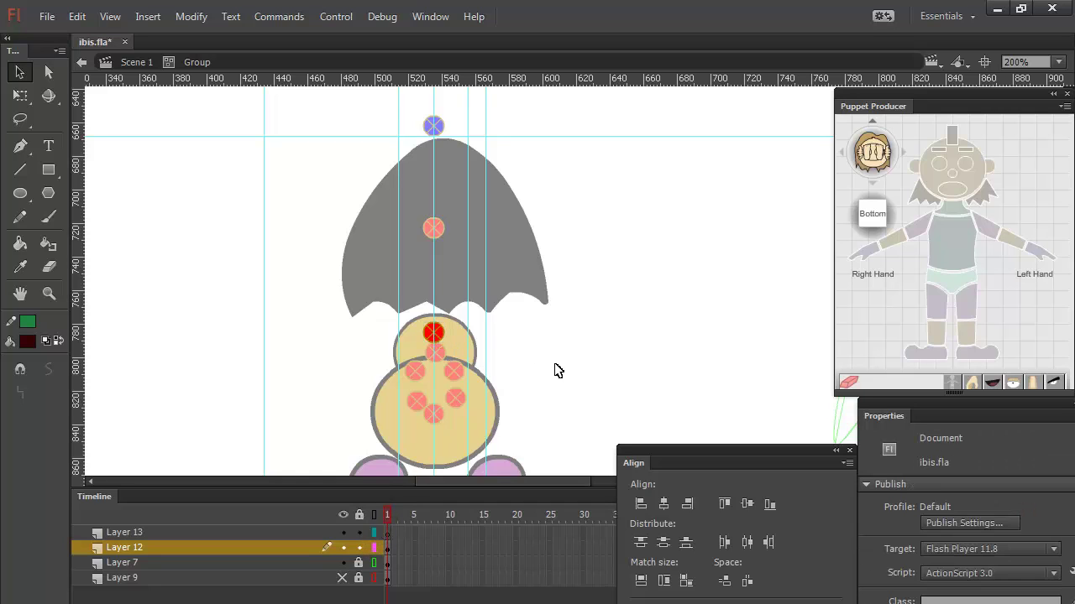
pyautogui.doubleClick(550, 368)
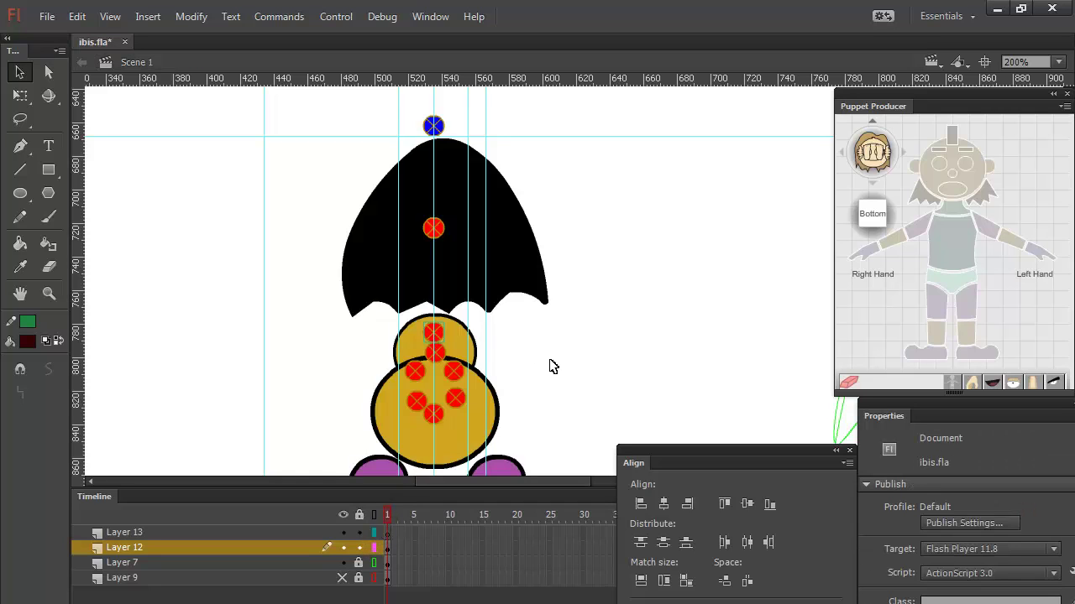
# Ungroup the mouth pivot from the small mouth clip beneath it and move both up 10 px toward the nose's upper edge
pyautogui.click(436, 346)
pyautogui.press('F8')
pyautogui.press('Return')
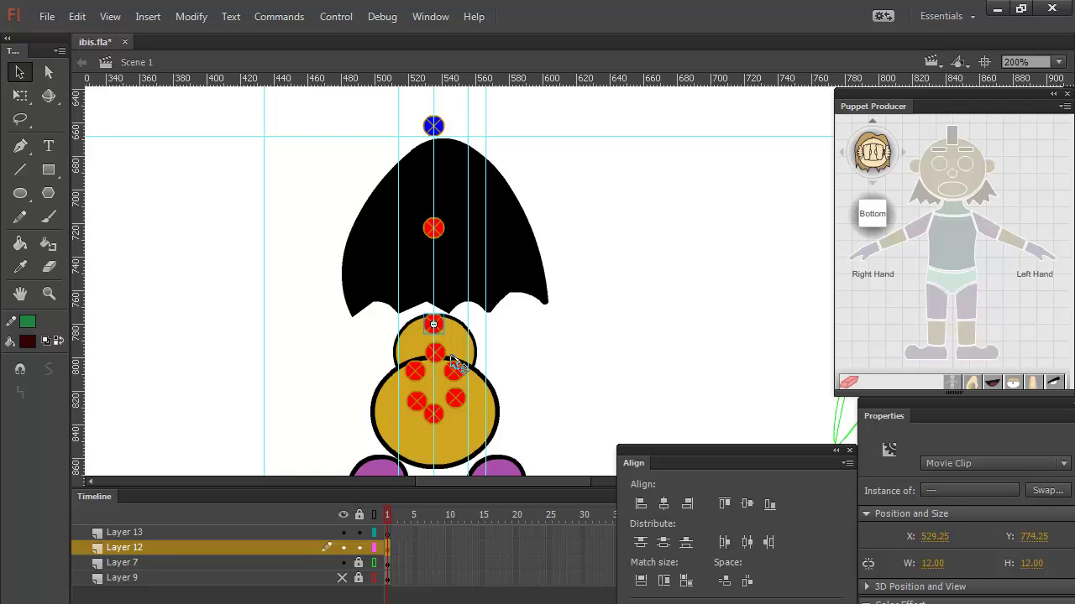
pyautogui.hotkey('shift', 'Up')
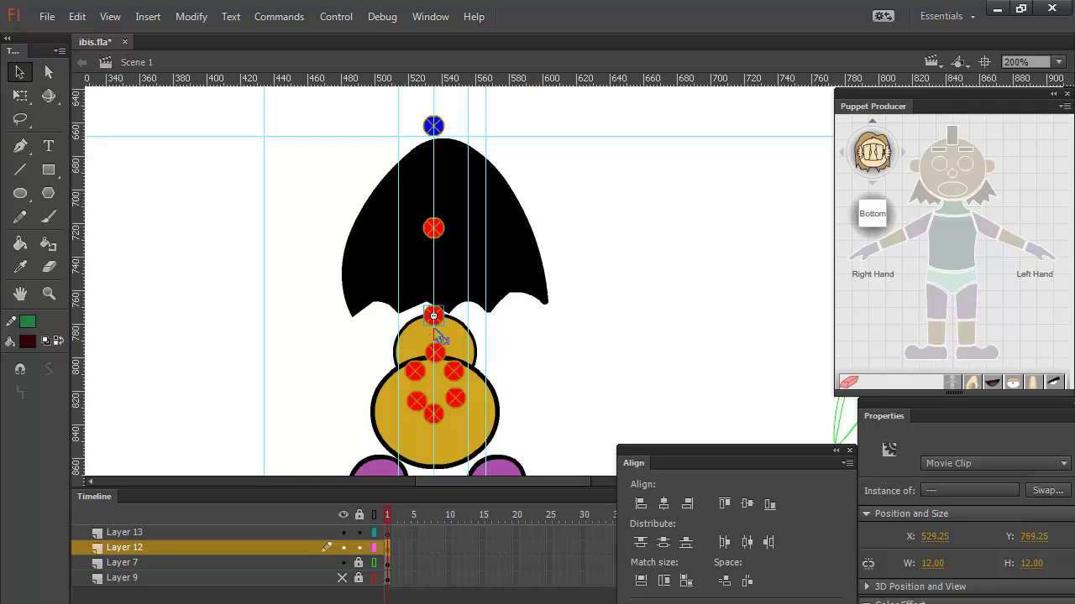
pyautogui.click(439, 338)
pyautogui.hotkey('ctrl', 'shift', 'a')
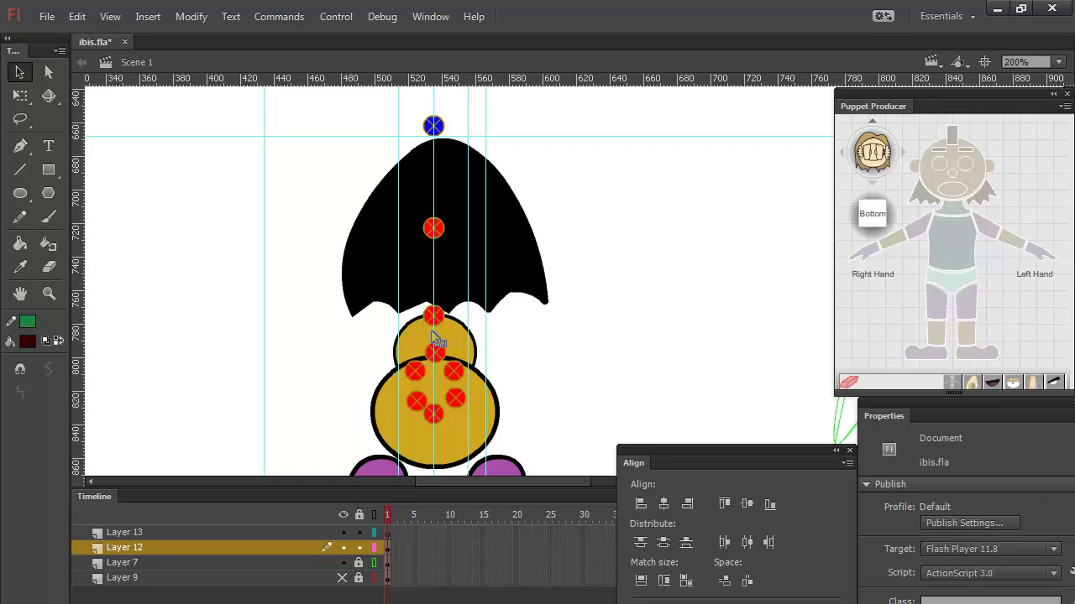
# Hide the guides and display all layers as outlines
pyautogui.click(112, 17)
pyautogui.moveTo(164, 205)
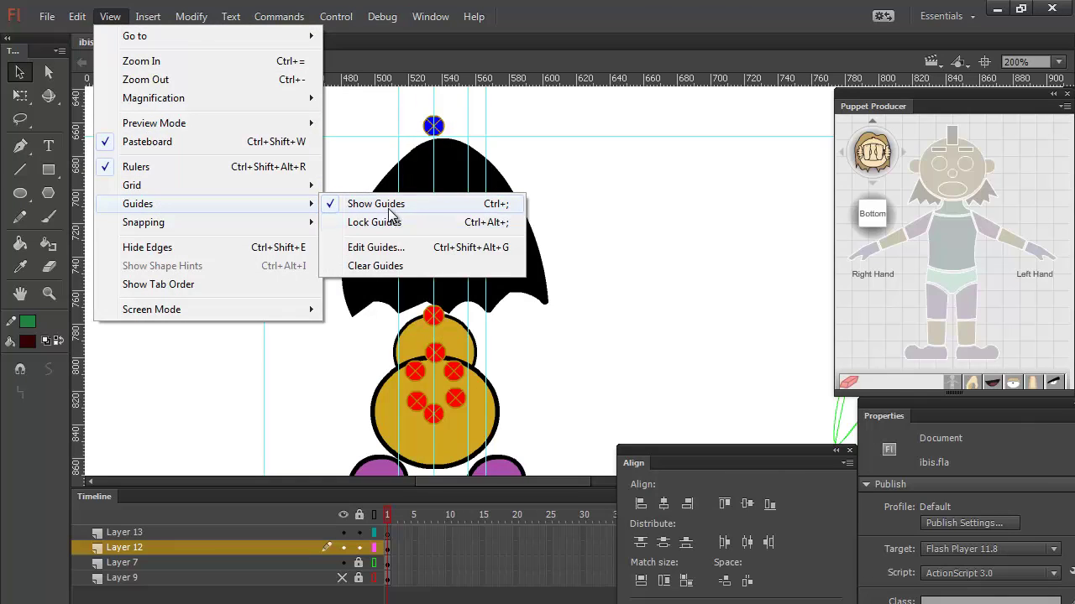
pyautogui.click(402, 204)
pyautogui.click(454, 334)
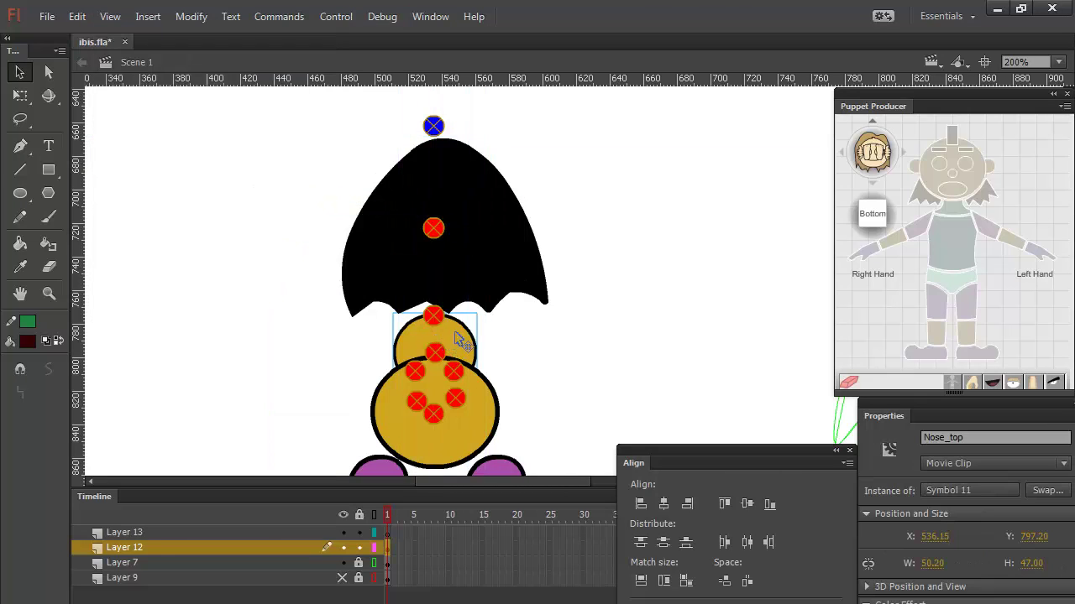
pyautogui.click(376, 515)
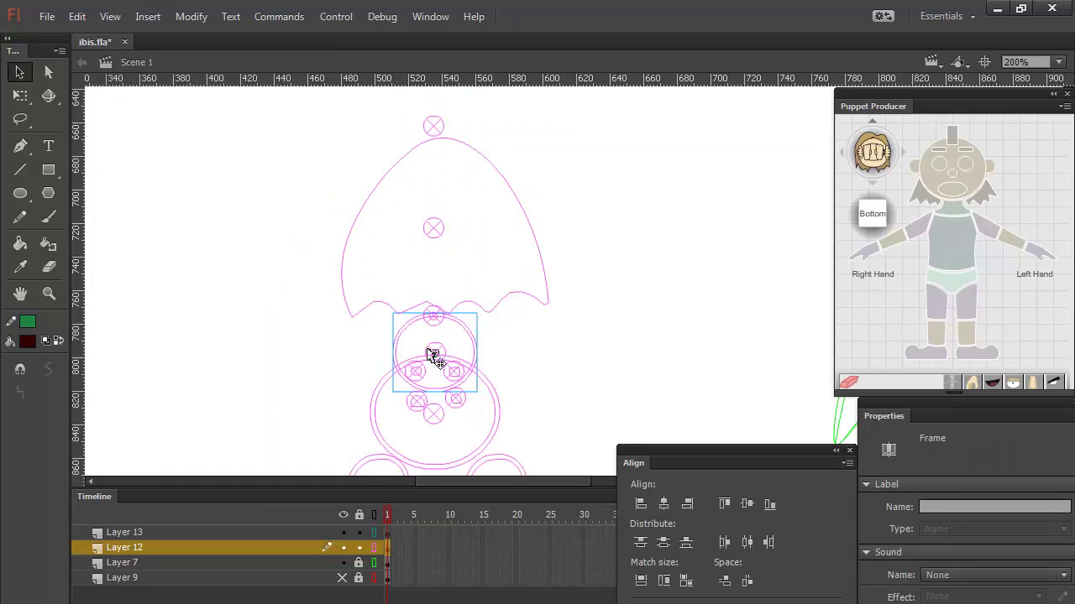
pyautogui.click(496, 337)
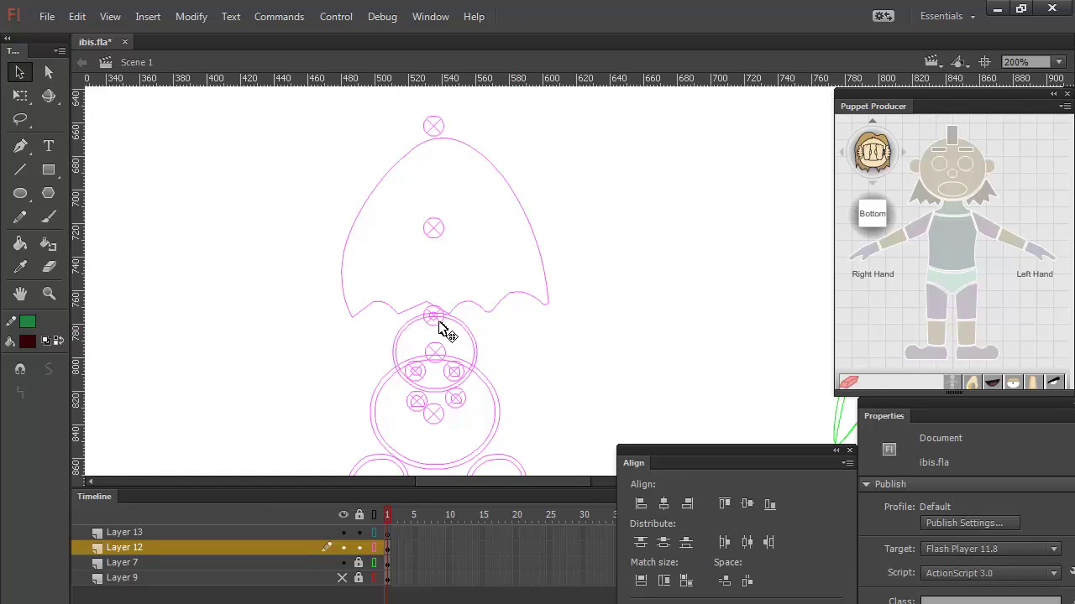
# Nudge the mouth pivot down 10 px to uncover the small mouth clip beneath it
pyautogui.click(434, 318)
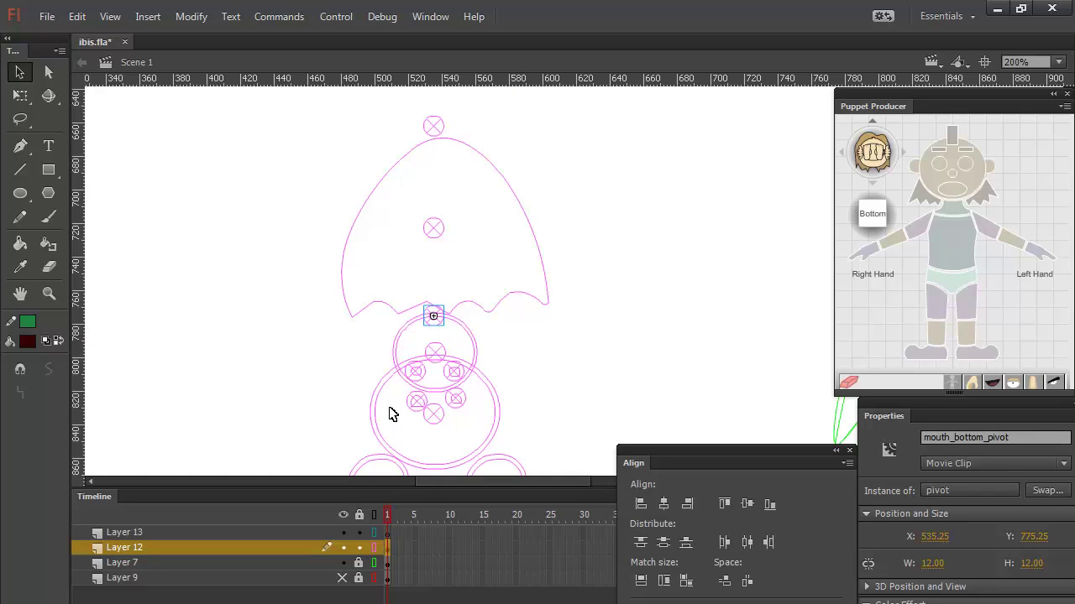
pyautogui.press('Down')
pyautogui.press('Down')
pyautogui.press('Down')
pyautogui.press('Down')
pyautogui.press('Down')
pyautogui.press('Down')
pyautogui.press('Down')
pyautogui.press('Down')
pyautogui.press('Down')
pyautogui.press('Down')
# Rename the small mouth clip as Mouth_bottom and move it down 10 px onto the centre of its pivot
pyautogui.click(434, 317)
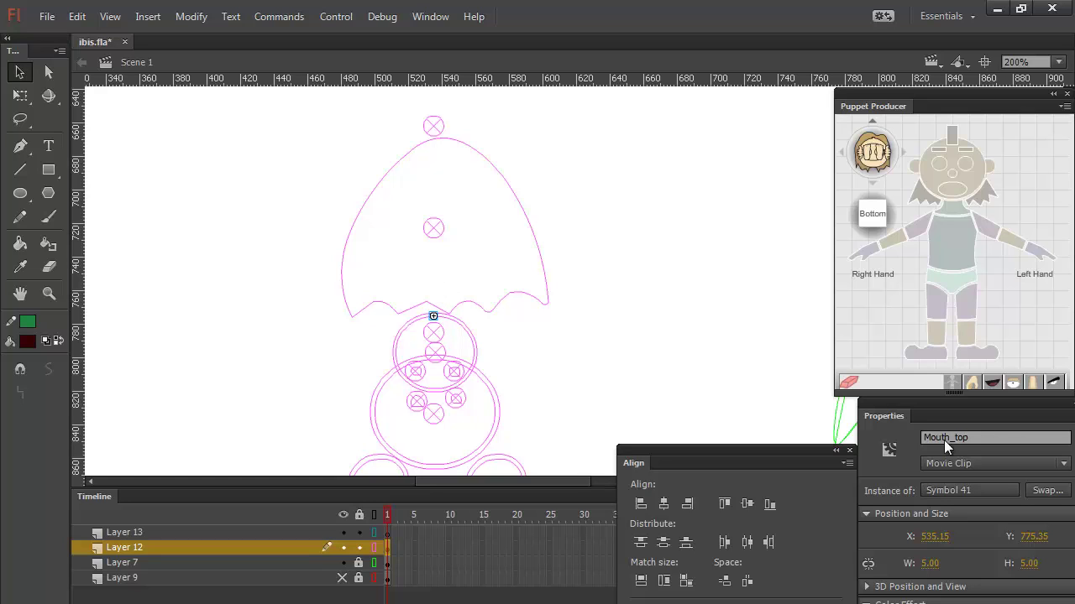
pyautogui.moveTo(956, 439); pyautogui.dragTo(979, 435)
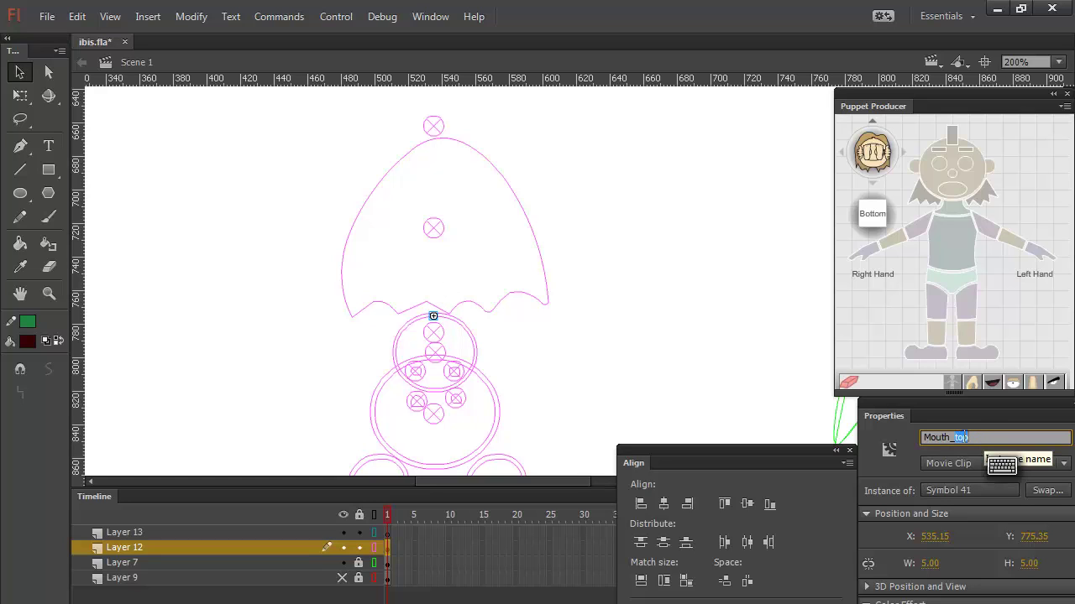
pyautogui.hotkey('ctrl', 'b')
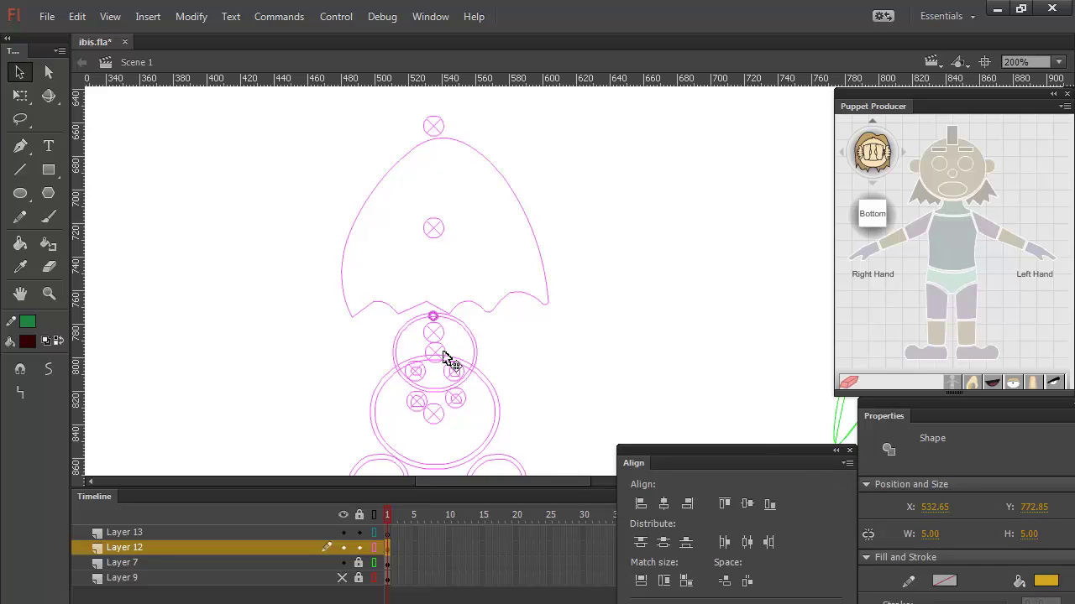
pyautogui.hotkey('ctrl', 'z')
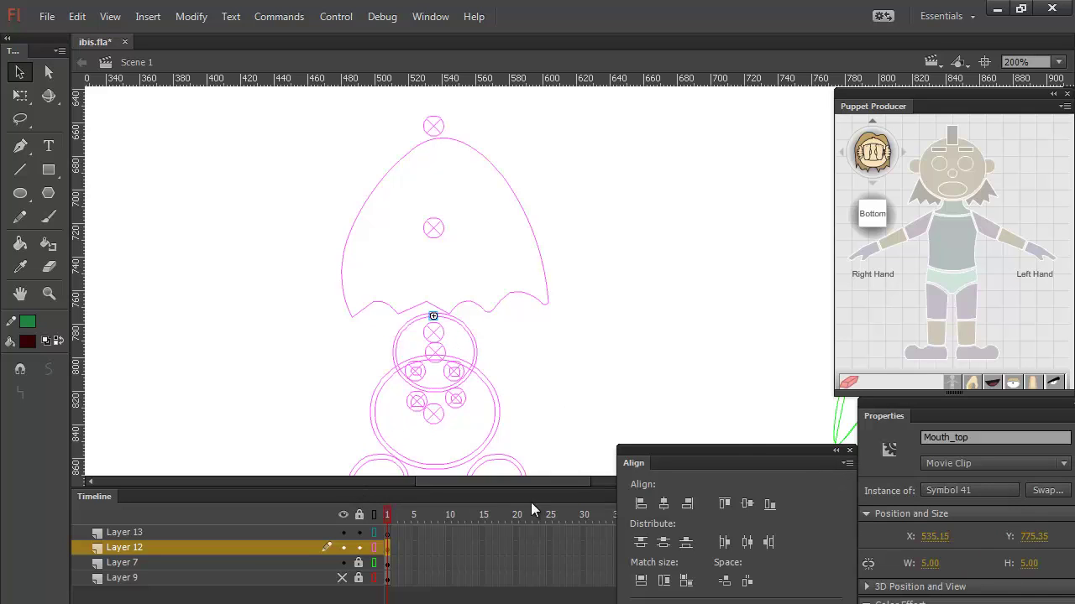
pyautogui.doubleClick(955, 437)
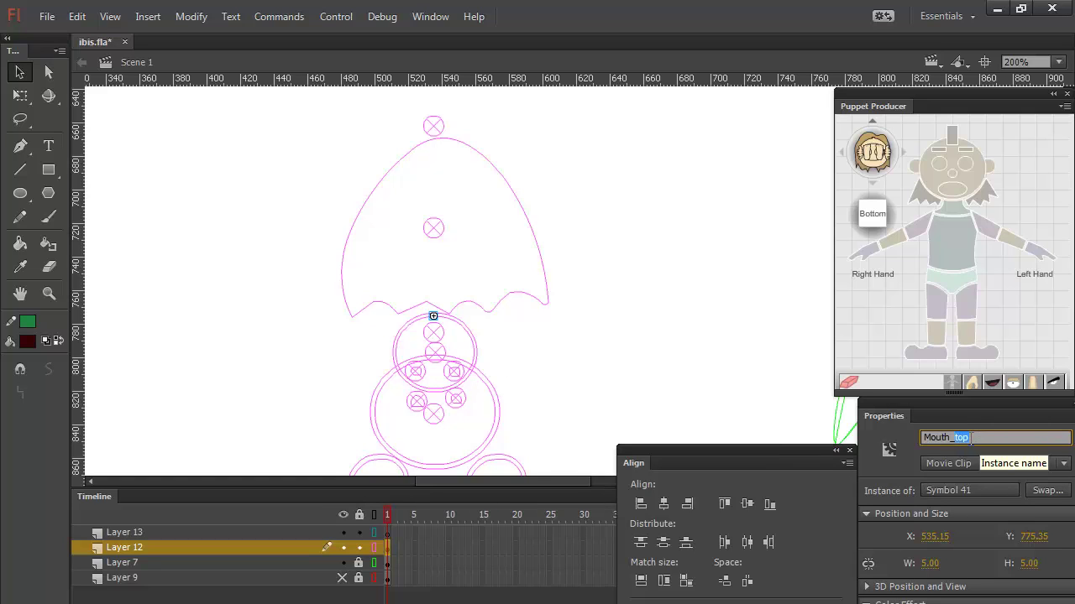
pyautogui.write('bottom')
pyautogui.click(526, 339)
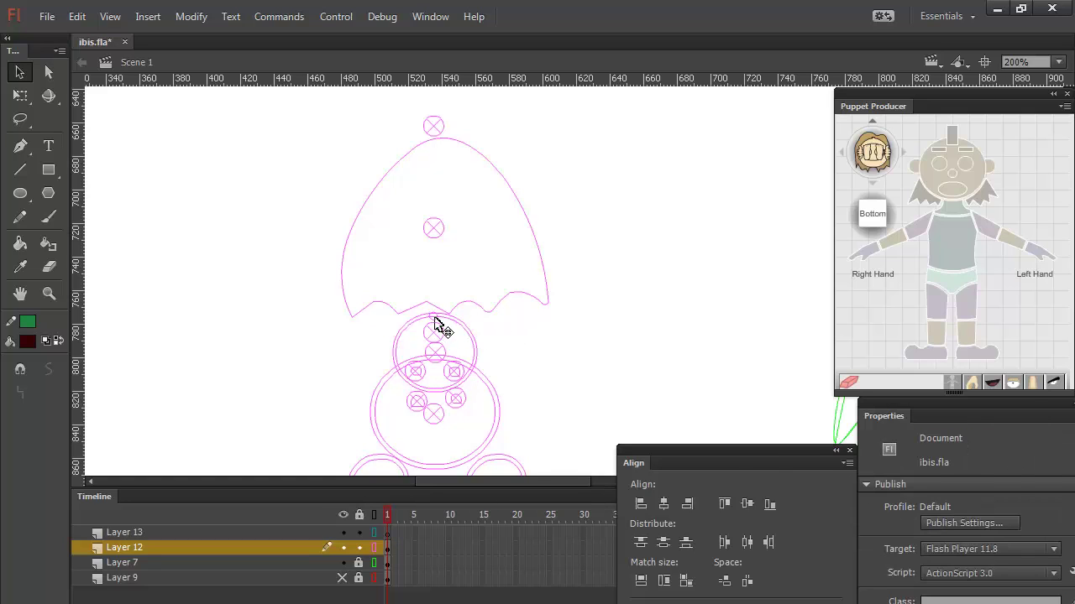
pyautogui.click(434, 317)
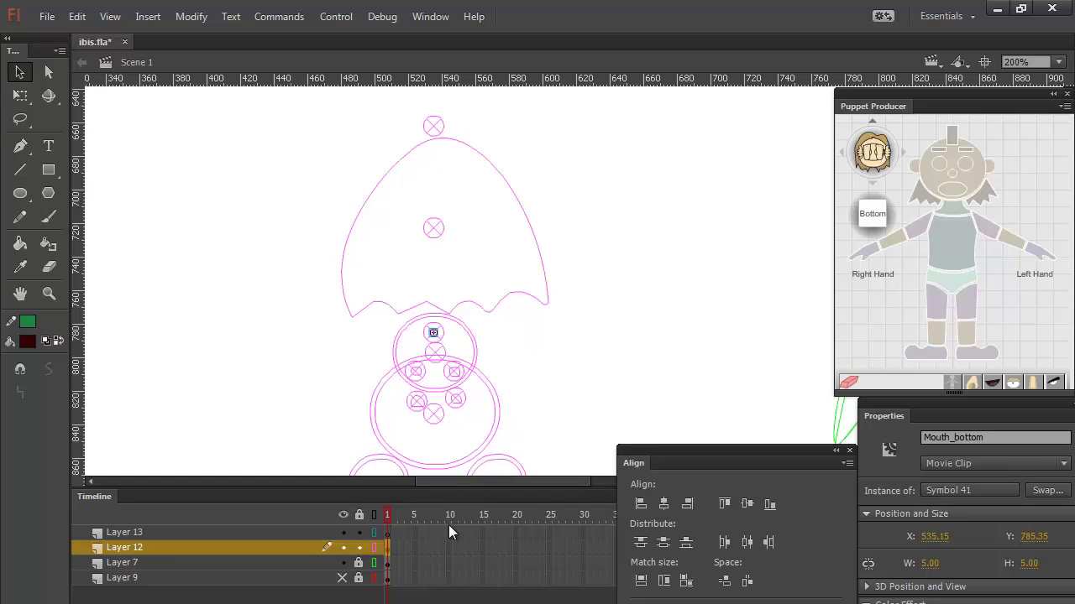
pyautogui.click(537, 359)
# Rename the nose pivot as nose_bottom_pivot and the nose shape as Nose_bottom
pyautogui.click(437, 355)
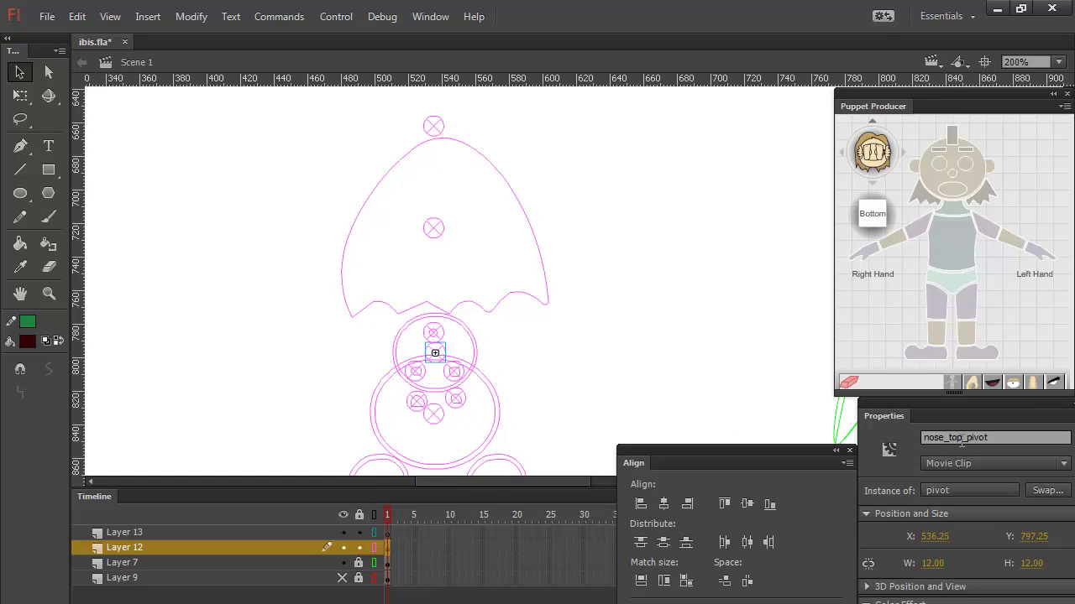
pyautogui.moveTo(962, 440); pyautogui.dragTo(950, 437)
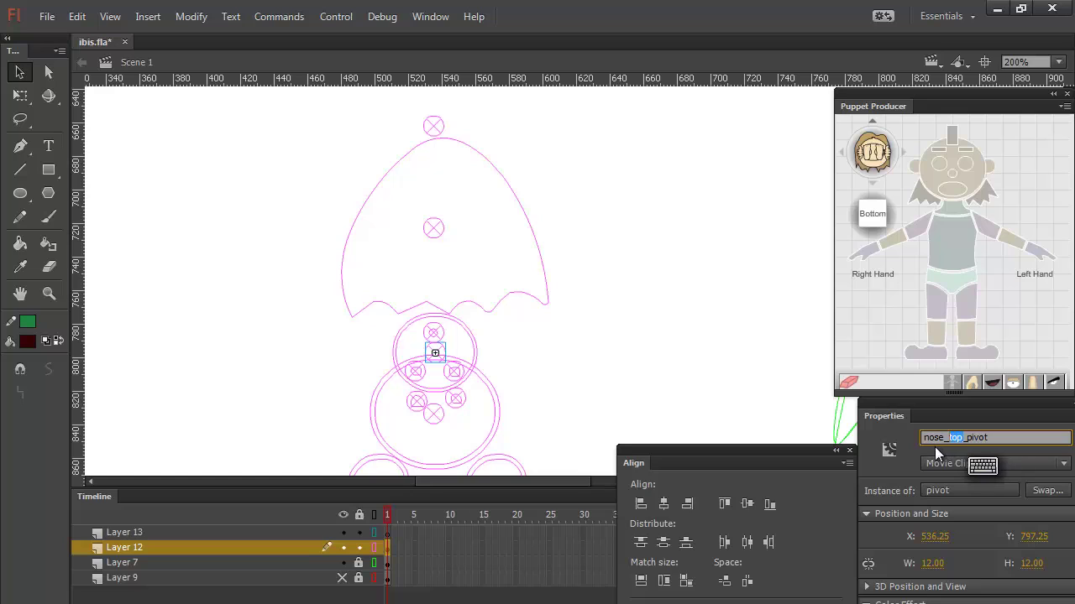
pyautogui.write('bottom')
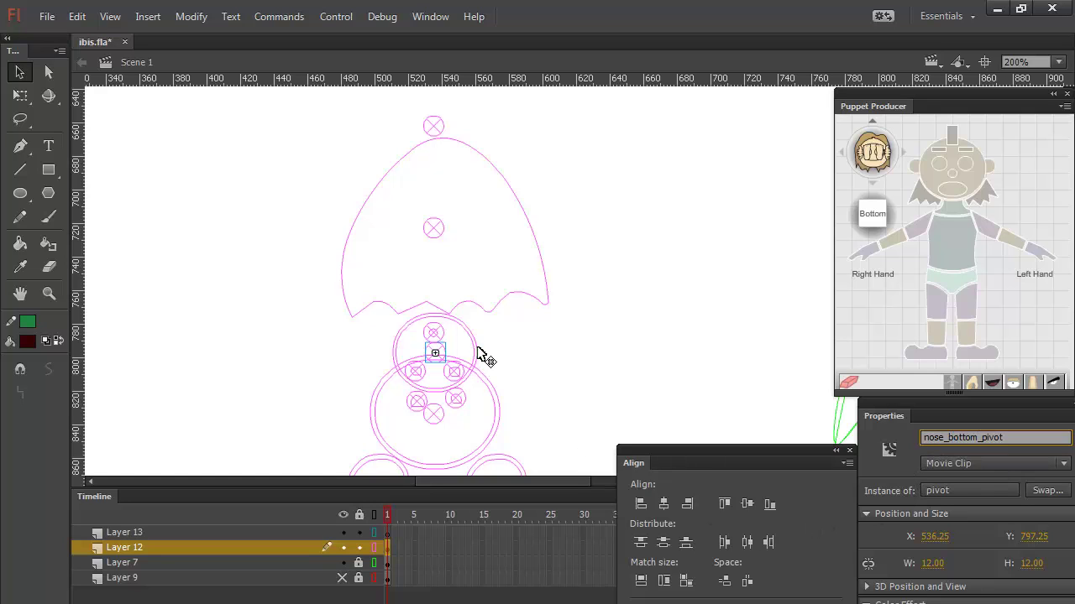
pyautogui.click(477, 351)
pyautogui.moveTo(950, 436); pyautogui.dragTo(961, 440)
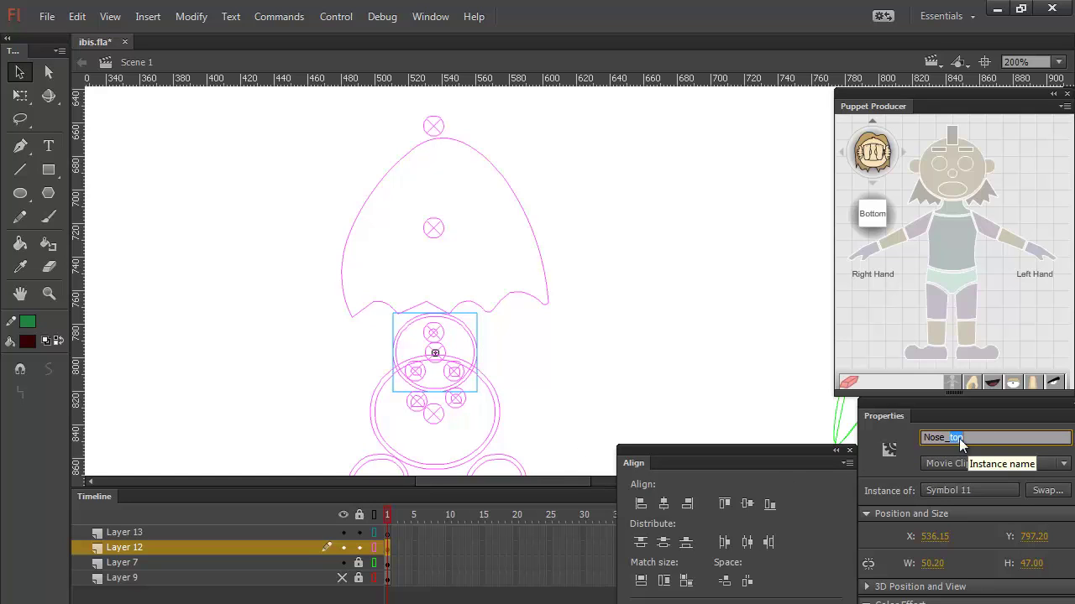
pyautogui.write('bottom')
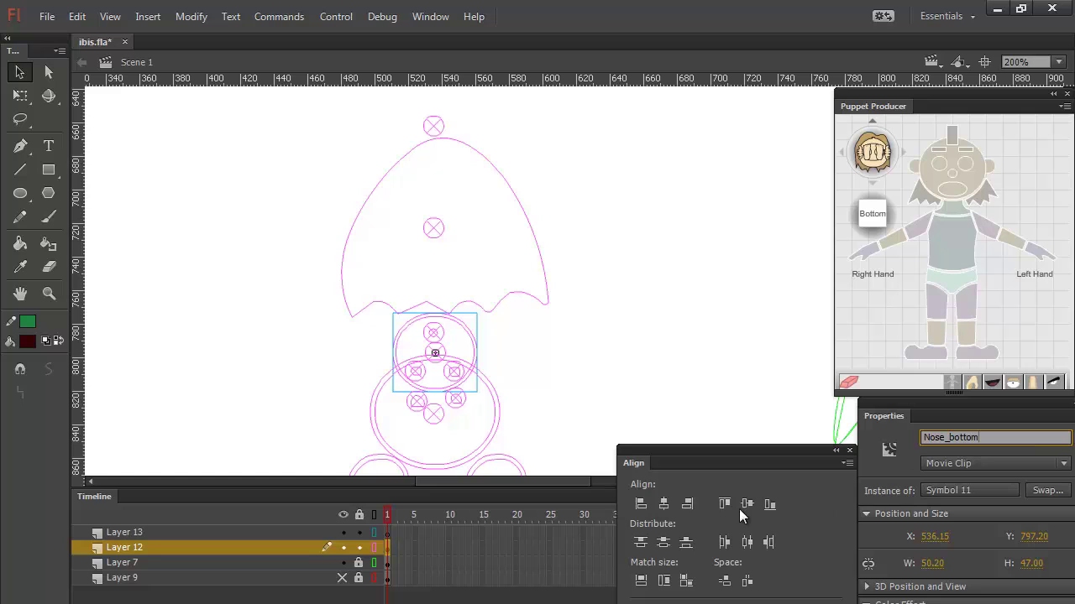
# Open the group of eye and brow pivots for editing and display all layers as outlines
pyautogui.click(457, 378)
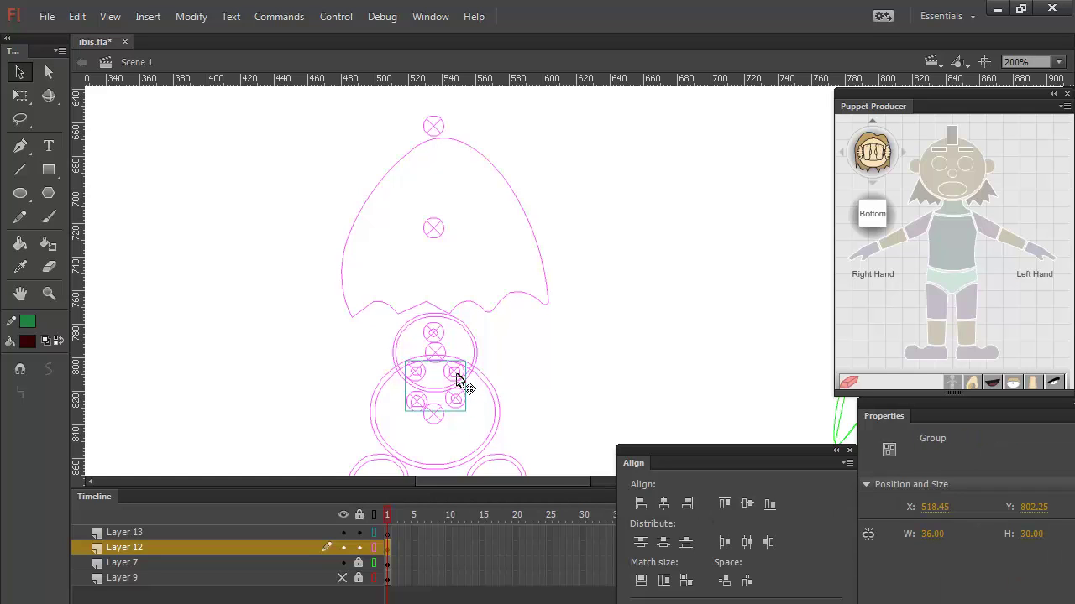
pyautogui.doubleClick(457, 378)
pyautogui.click(487, 362)
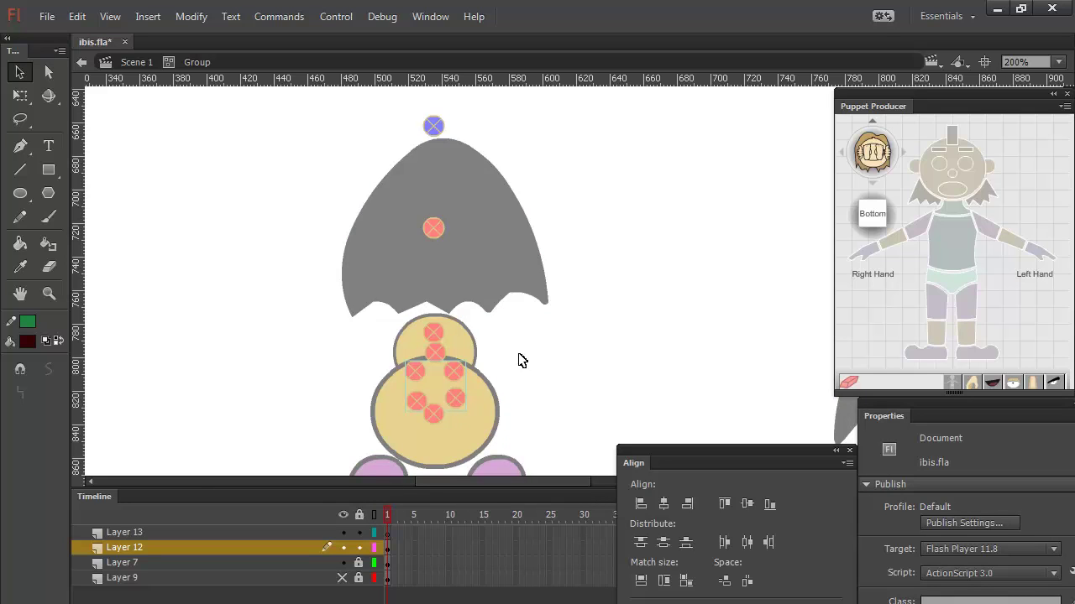
pyautogui.doubleClick(519, 361)
pyautogui.doubleClick(465, 382)
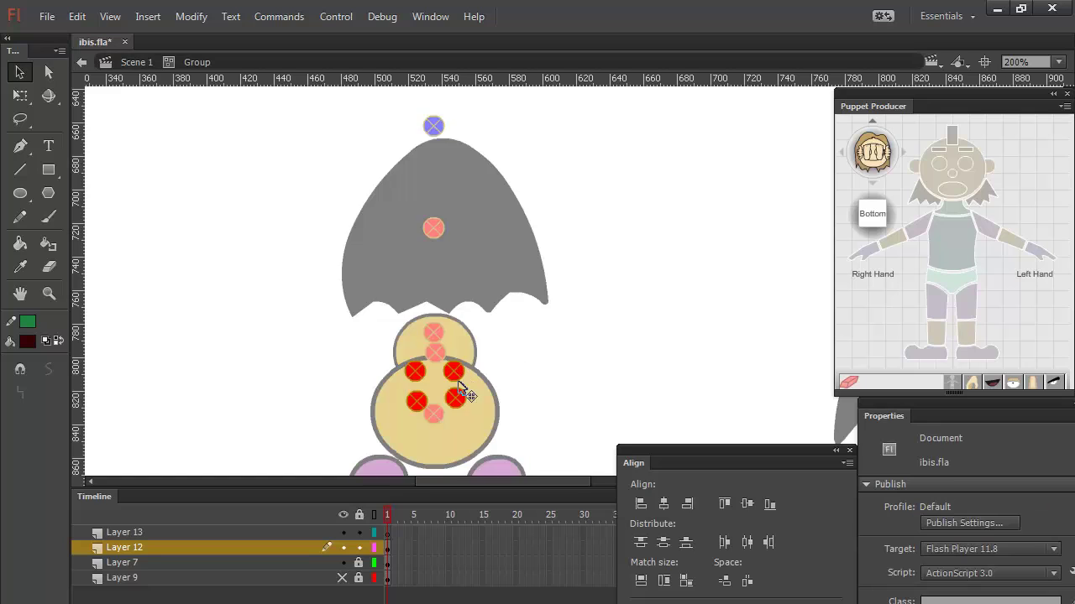
pyautogui.click(375, 514)
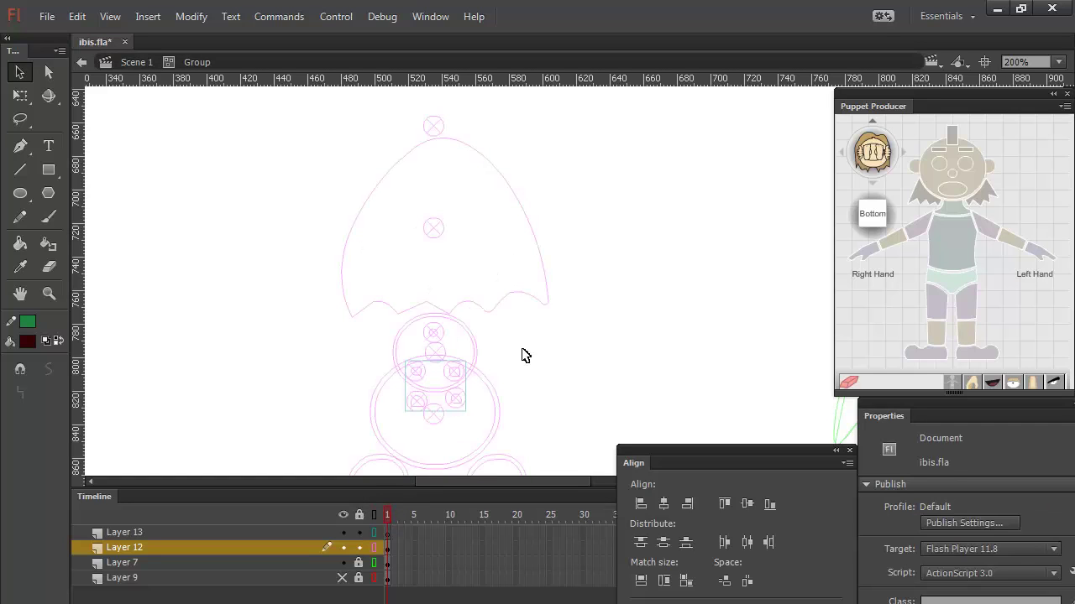
# Break apart the left eye's top pivot inside the group, restore the filled display and return to Scene 1
pyautogui.click(457, 376)
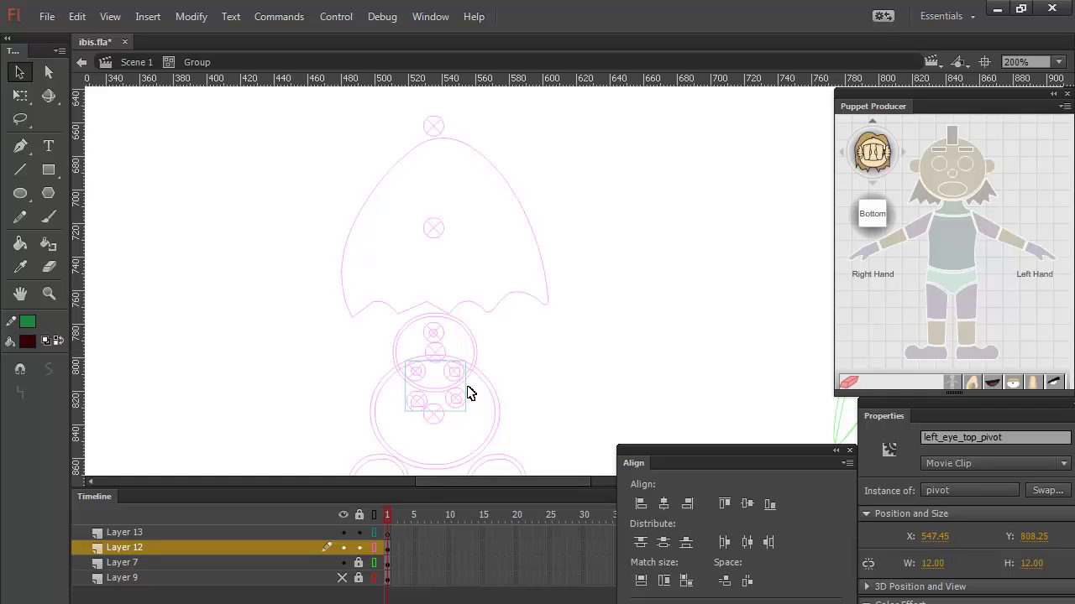
pyautogui.hotkey('ctrl', 'b')
pyautogui.click(520, 366)
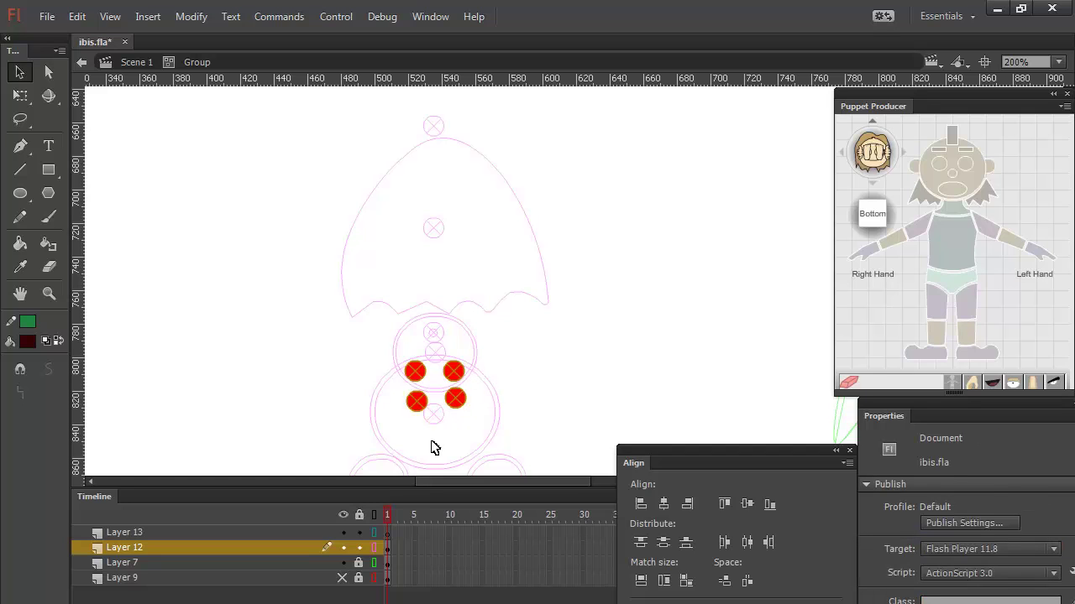
pyautogui.click(373, 514)
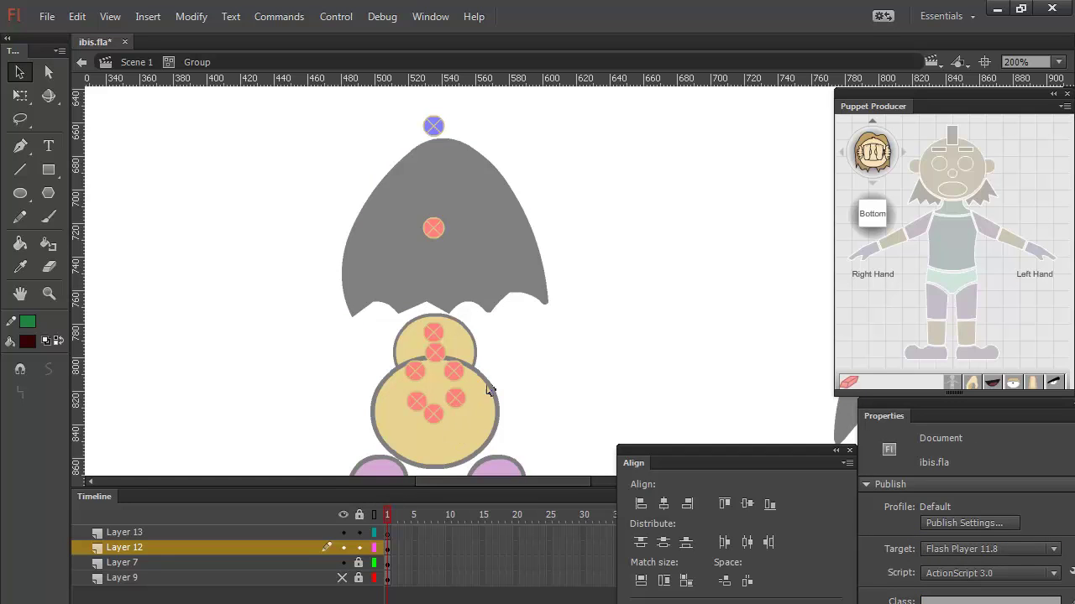
pyautogui.doubleClick(522, 361)
# Display Layer 12 as outlines, break apart the group of eye and brow pivots and select the left eye's pivot
pyautogui.click(374, 547)
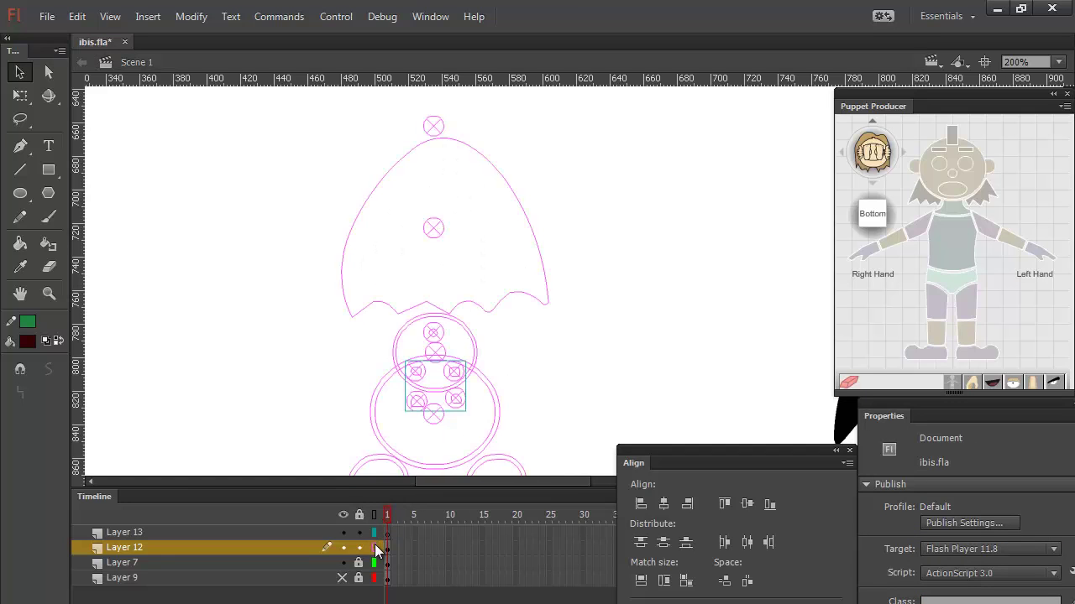
pyautogui.click(456, 378)
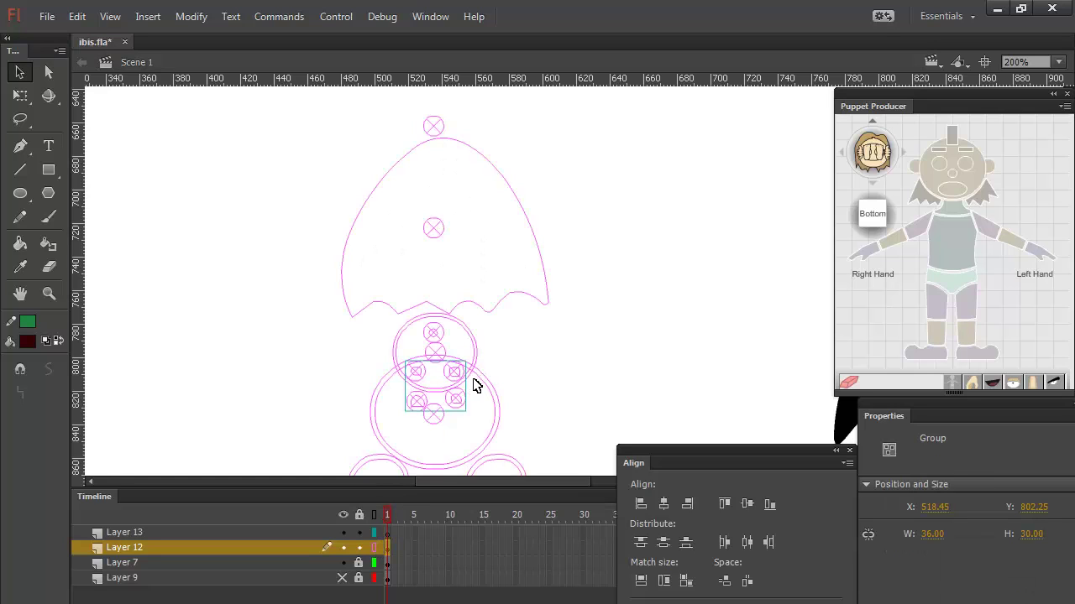
pyautogui.hotkey('ctrl', 'b')
pyautogui.click(506, 365)
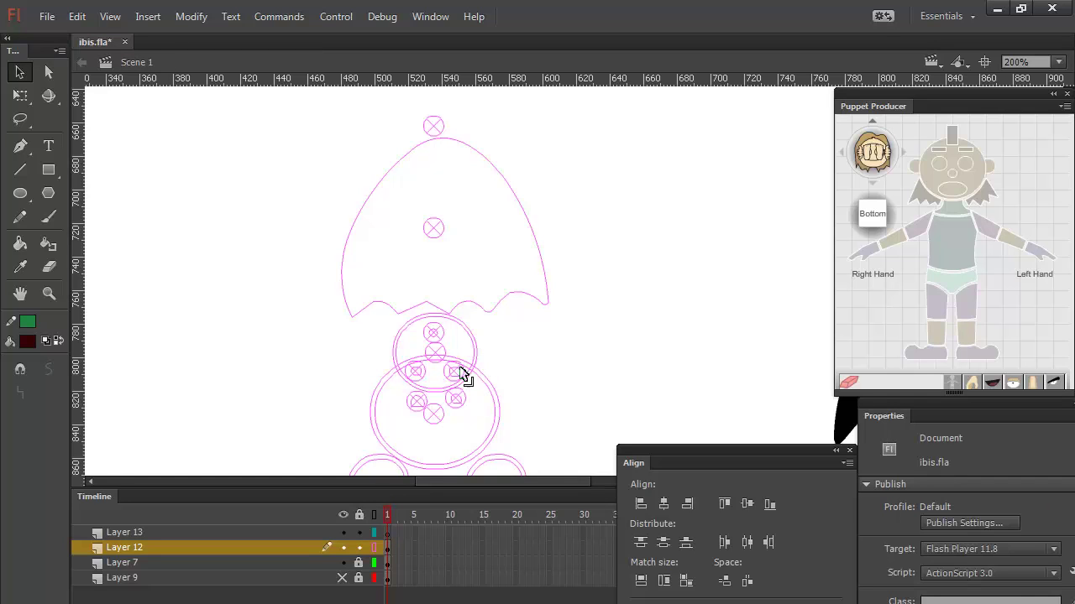
pyautogui.click(458, 373)
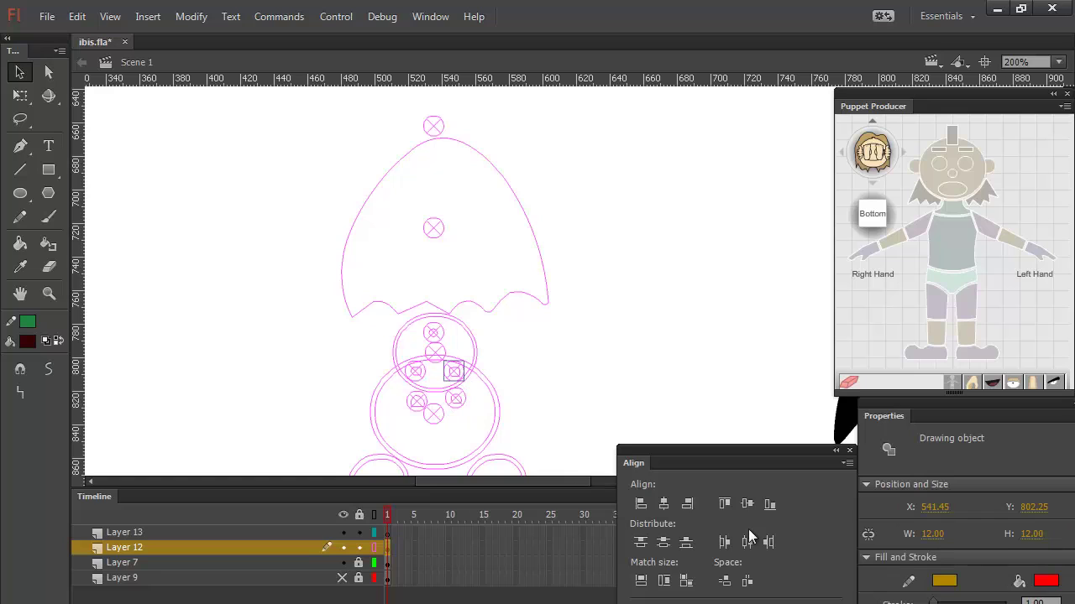
pyautogui.click(508, 366)
pyautogui.click(463, 375)
# Restore Layer 12's fills, move the left eye's pivot about 41 px to the right and inspect the eye clip beneath it
pyautogui.click(374, 547)
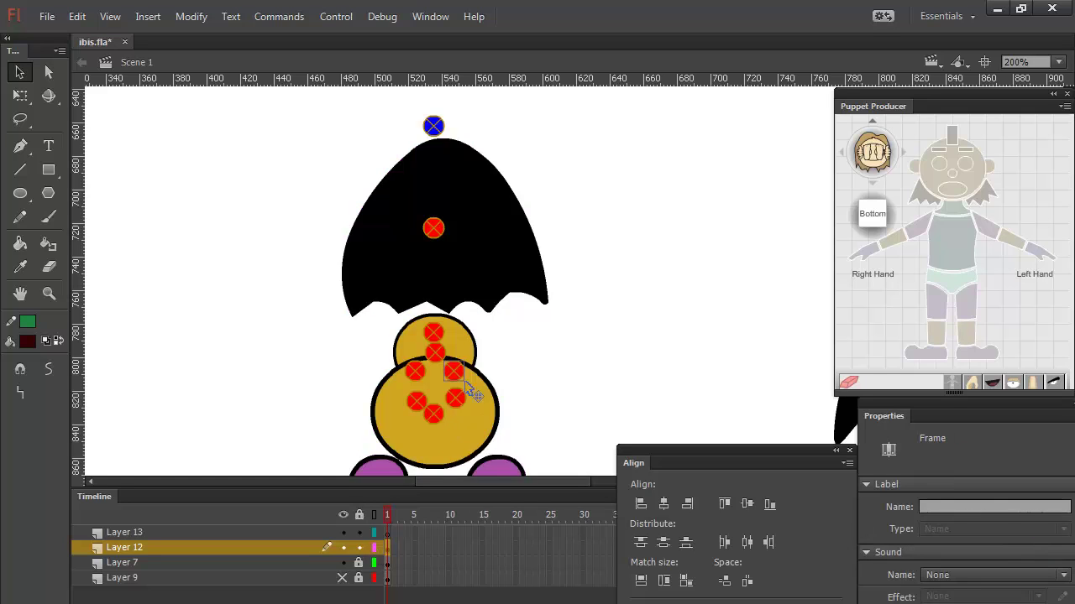
pyautogui.moveTo(463, 379); pyautogui.dragTo(528, 364)
pyautogui.click(455, 372)
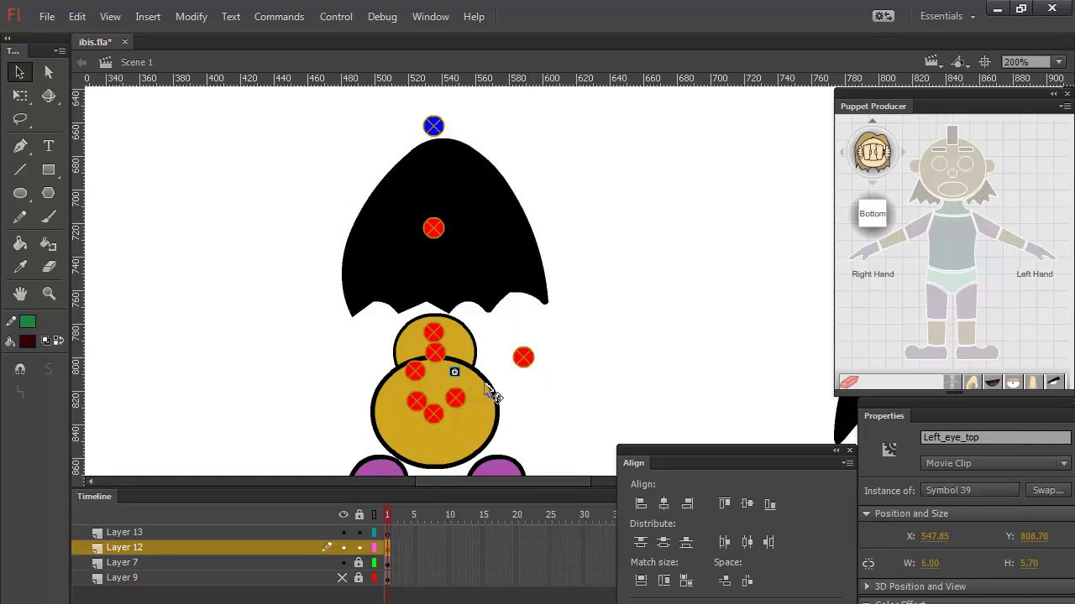
pyautogui.click(524, 363)
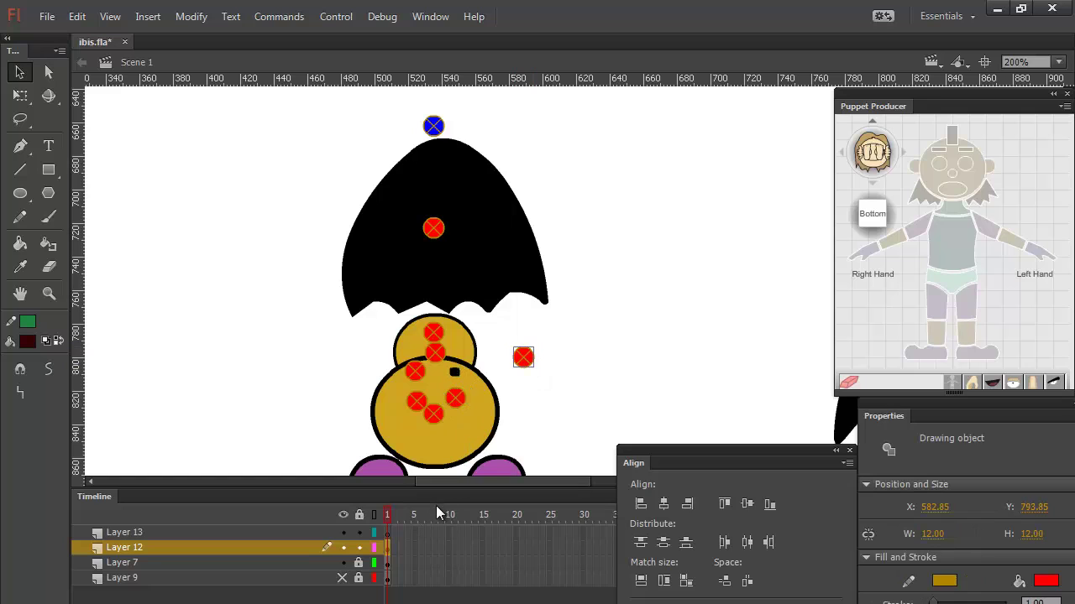
pyautogui.doubleClick(524, 363)
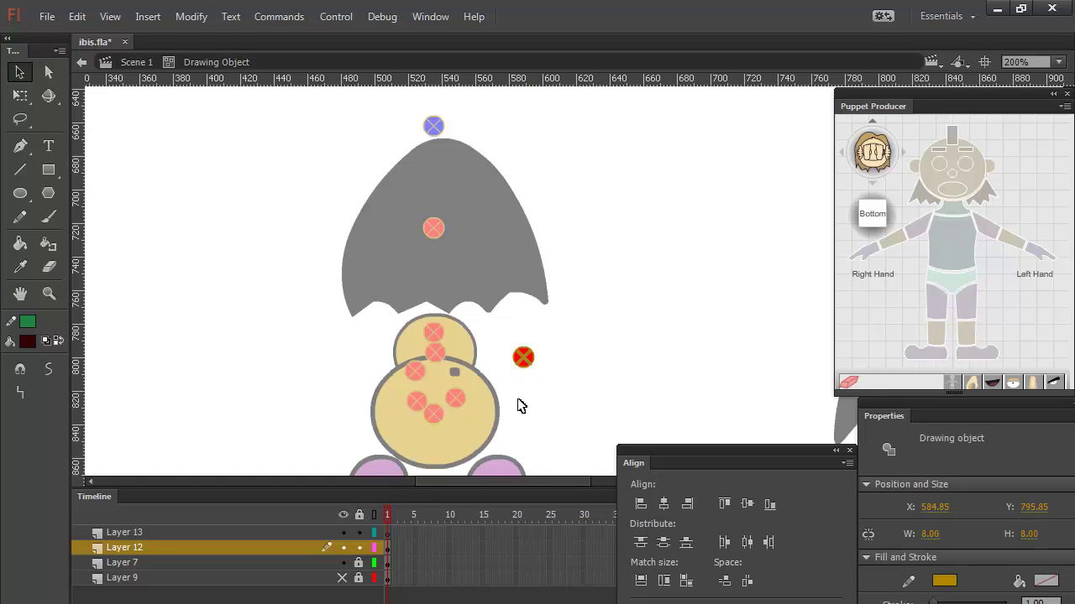
# Undo the left eye pivot's move and the ungrouping of the eye and brow pivots
pyautogui.doubleClick(540, 415)
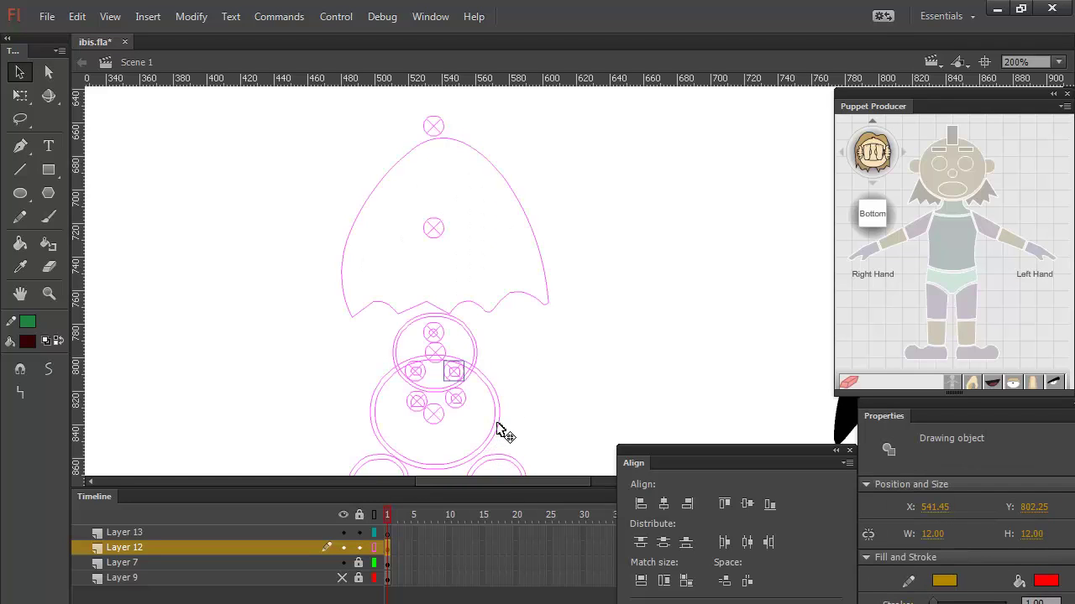
pyautogui.click(335, 548)
pyautogui.hotkey('ctrl', 'g')
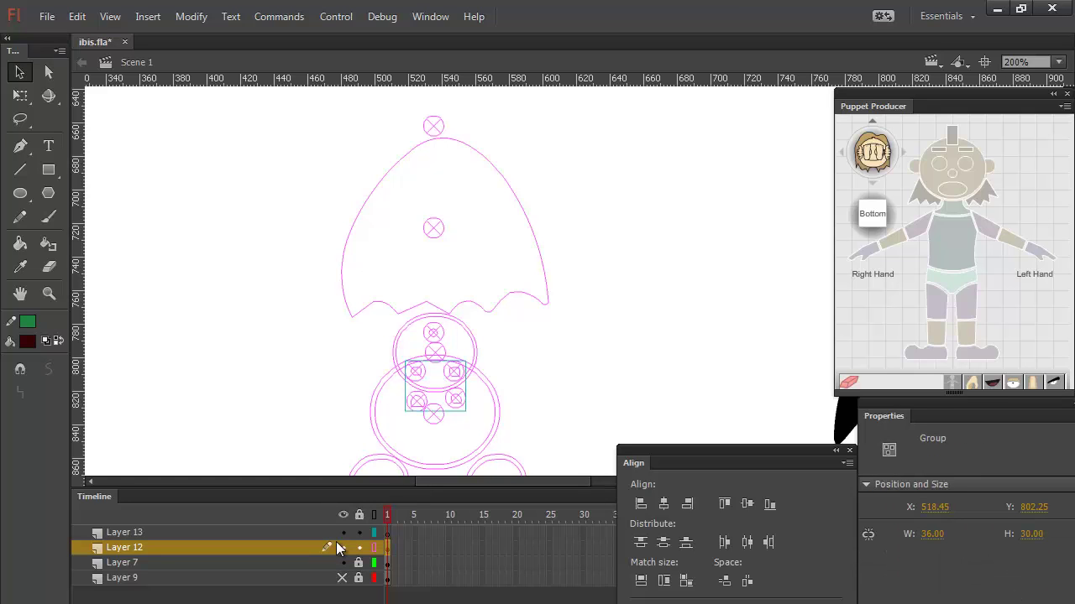
# Show Layer 12 with fills and break apart the group of eye and brow pivots
pyautogui.click(522, 417)
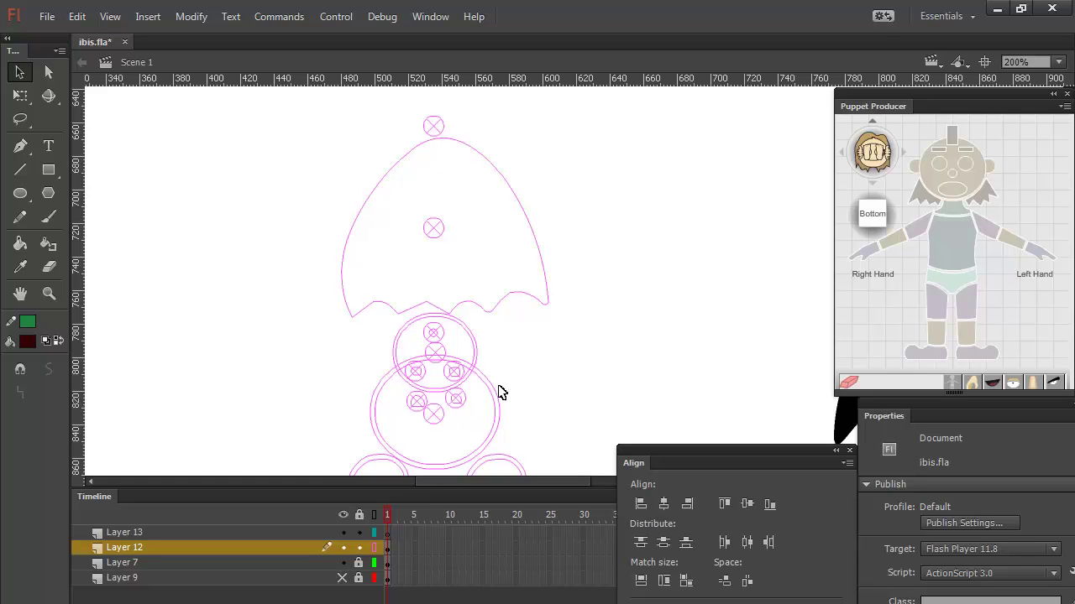
pyautogui.click(374, 547)
pyautogui.click(459, 376)
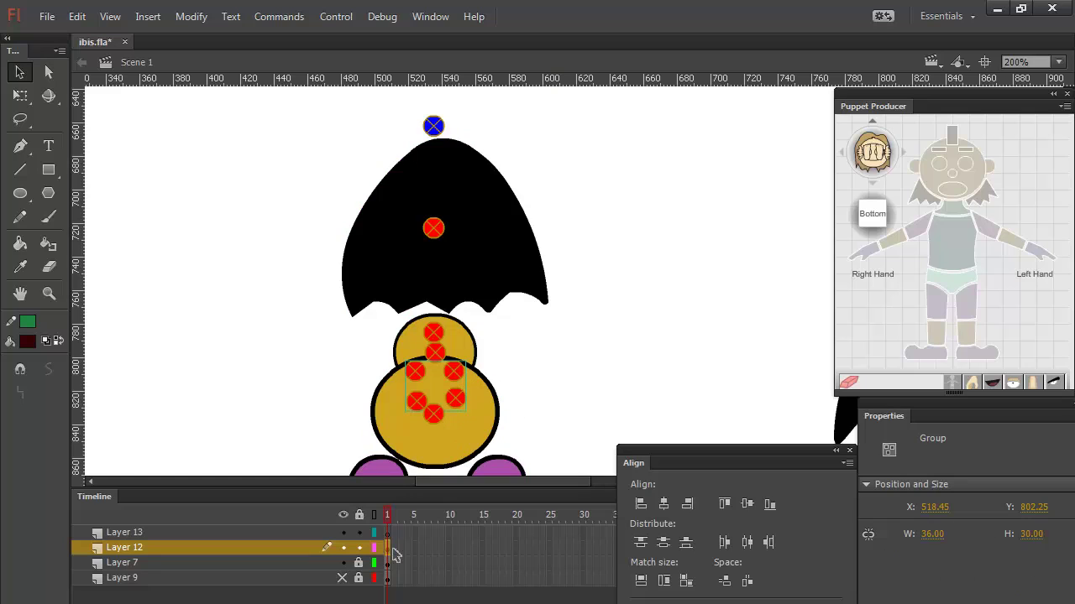
pyautogui.click(558, 371)
pyautogui.click(458, 374)
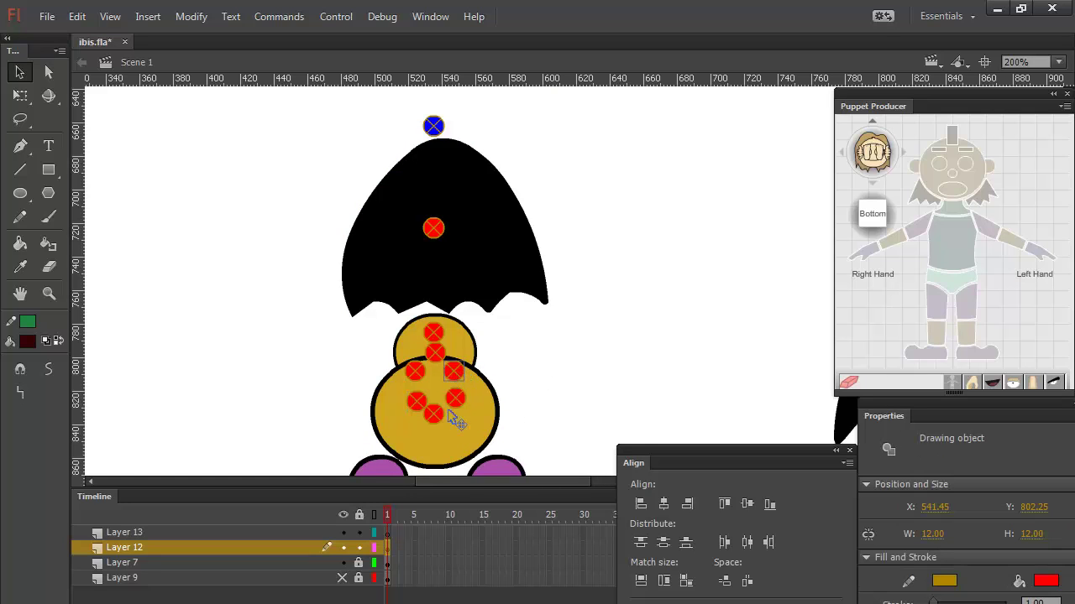
# Move the left eye's loose pivot aside to uncover the eye clip, and delete the old pivots of both eyes
pyautogui.moveTo(456, 374); pyautogui.dragTo(503, 370)
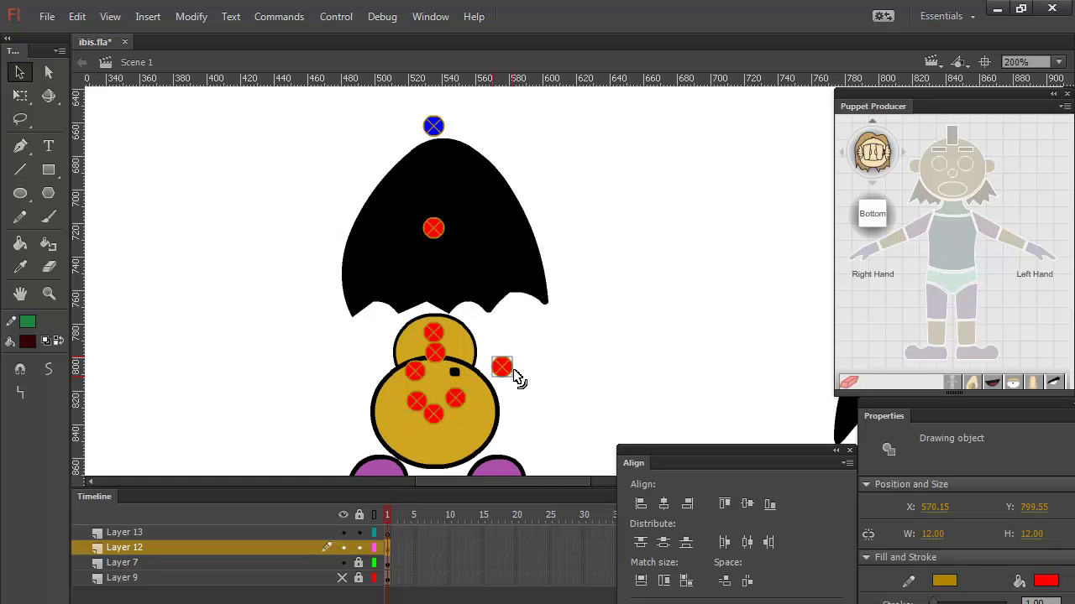
pyautogui.click(455, 373)
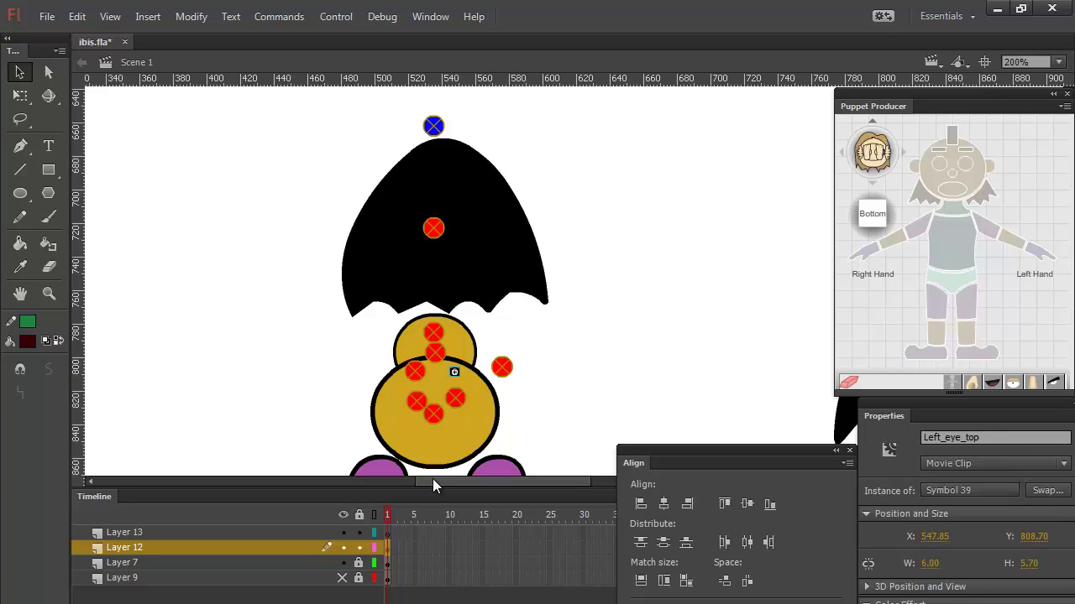
pyautogui.click(502, 369)
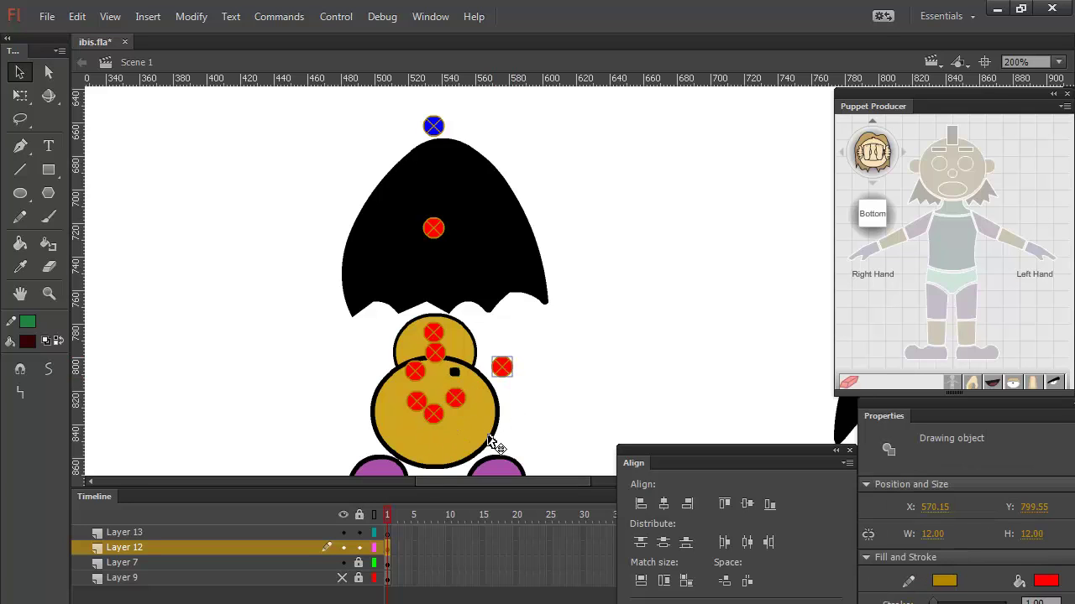
pyautogui.click(491, 442)
pyautogui.click(414, 369)
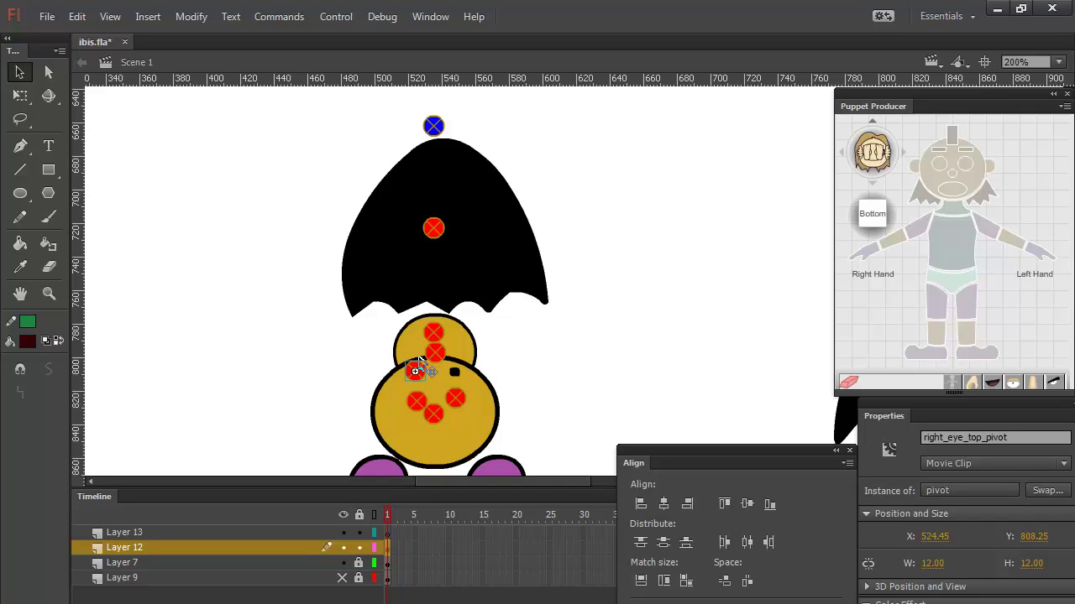
pyautogui.click(423, 362)
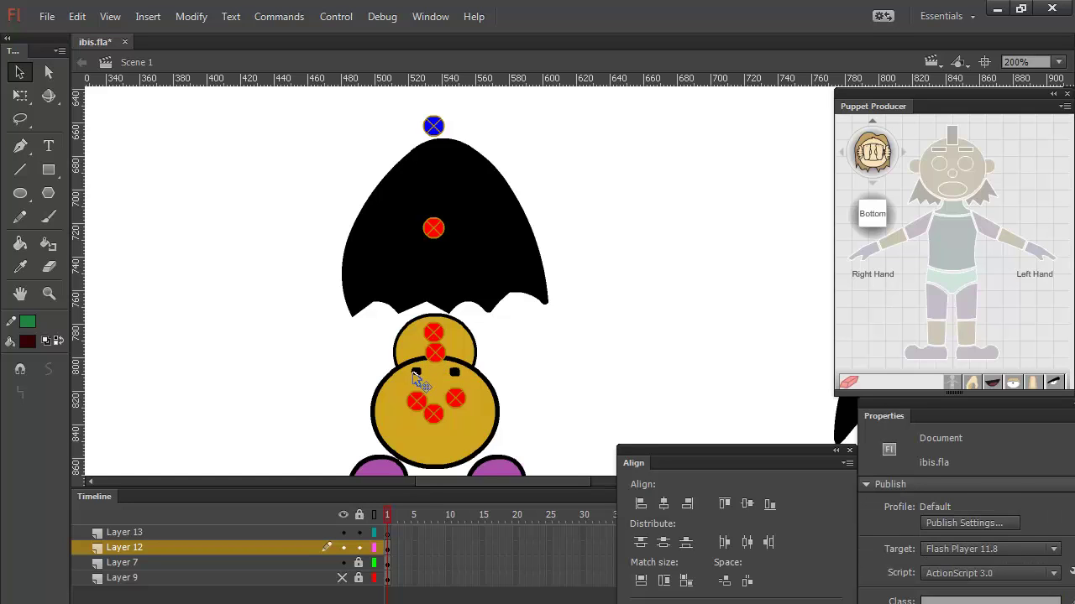
pyautogui.click(416, 373)
# Uncover the right brow clip by nudging its pivot 5 px to the left, and delete both brows' top-view pivots
pyautogui.click(416, 401)
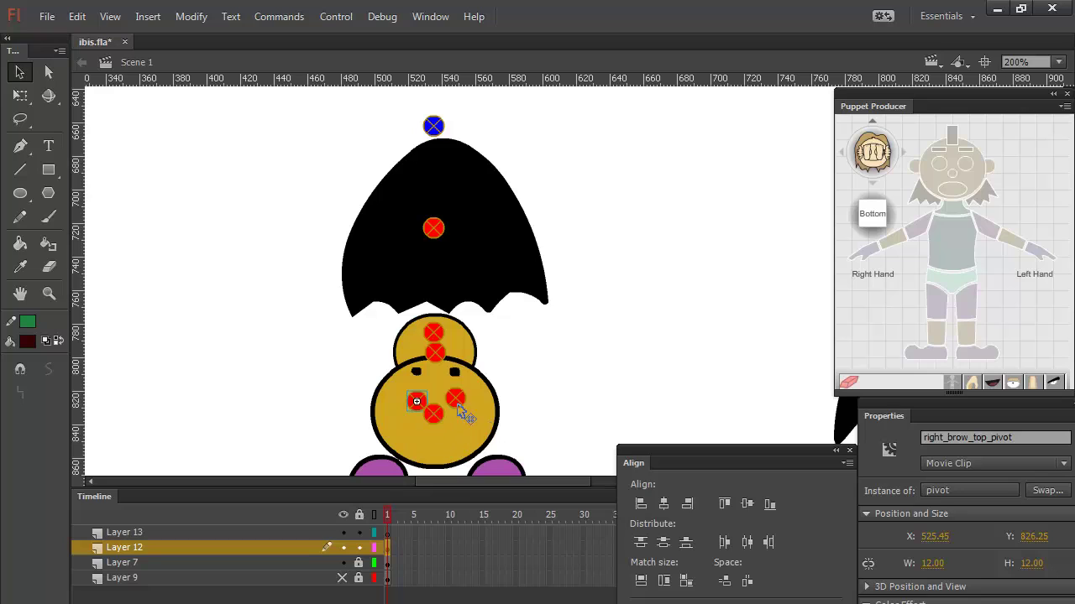
pyautogui.press('Left')
pyautogui.press('Left')
pyautogui.press('Left')
pyautogui.press('Left')
pyautogui.press('Left')
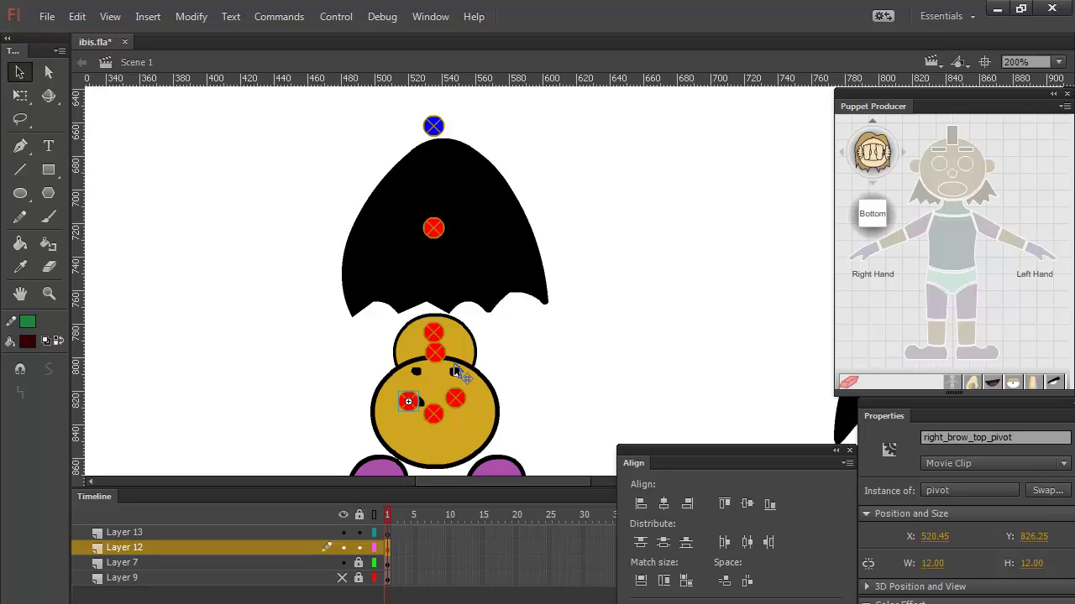
pyautogui.click(455, 372)
pyautogui.click(454, 398)
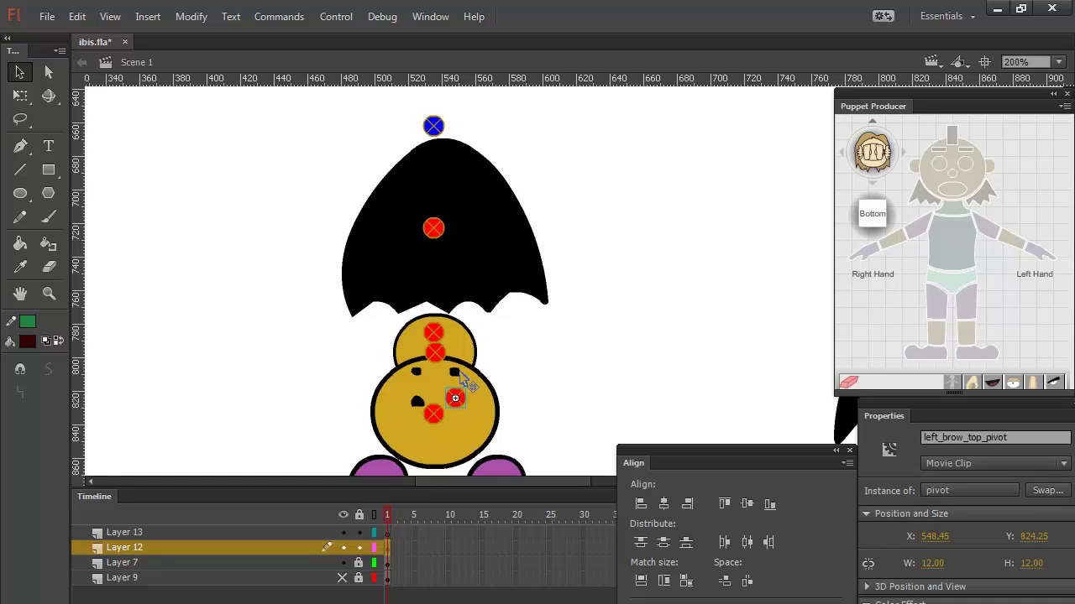
pyautogui.click(458, 370)
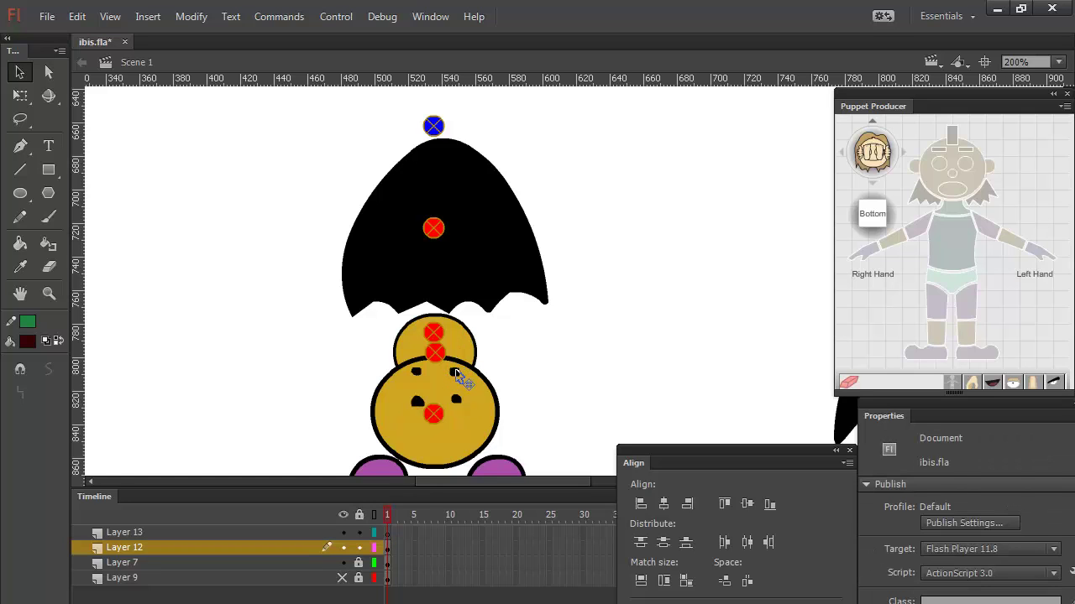
# Tag the eye and brow clips as the Bottom view's left and right eyes and brows, and check the face shape's and pivot's names
pyautogui.click(454, 372)
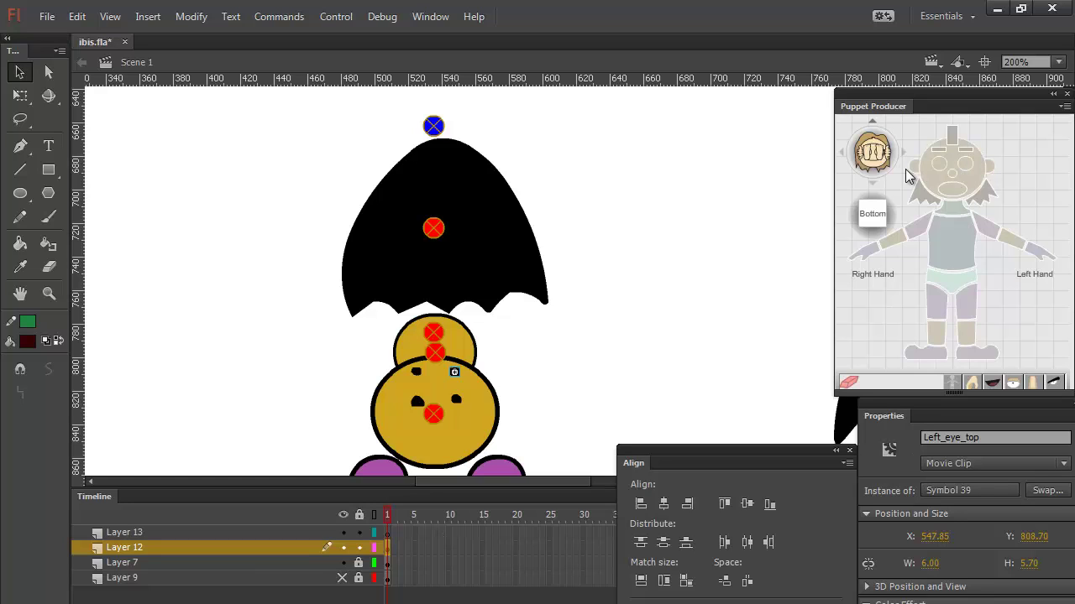
pyautogui.click(968, 171)
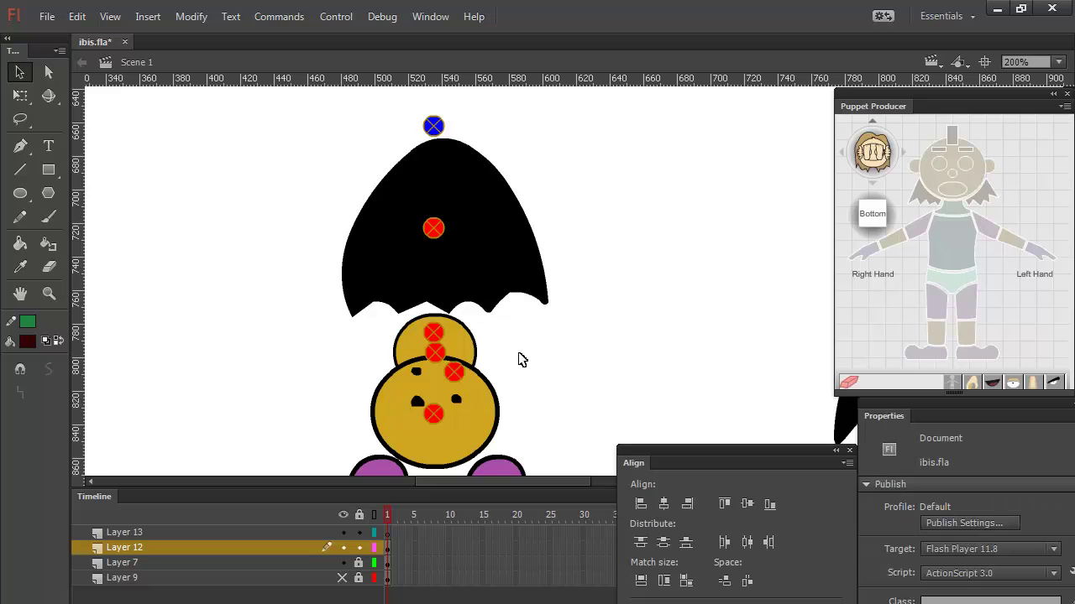
pyautogui.click(939, 156)
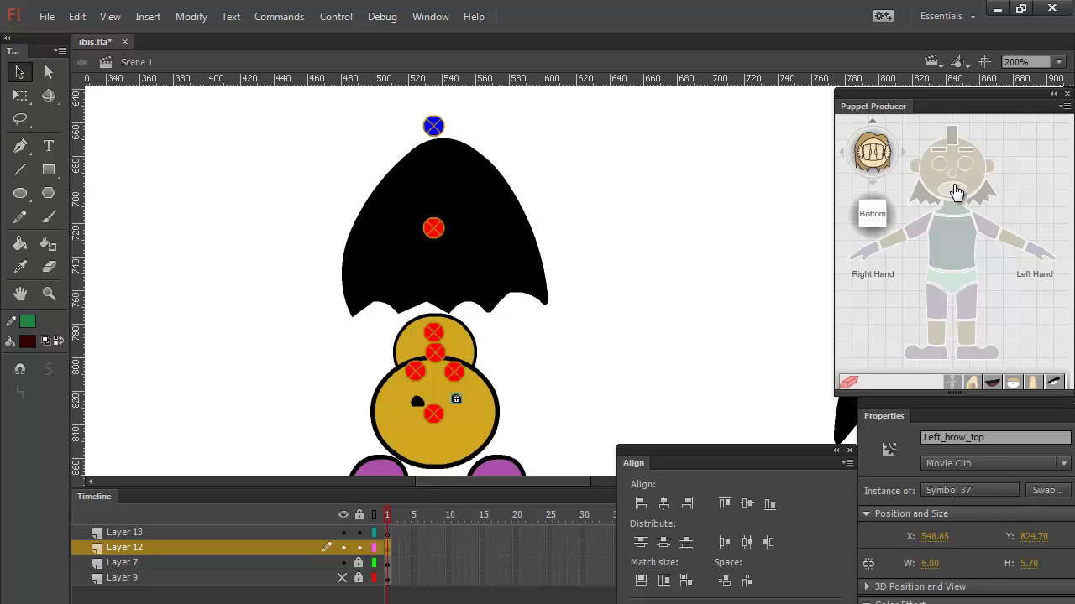
pyautogui.click(970, 156)
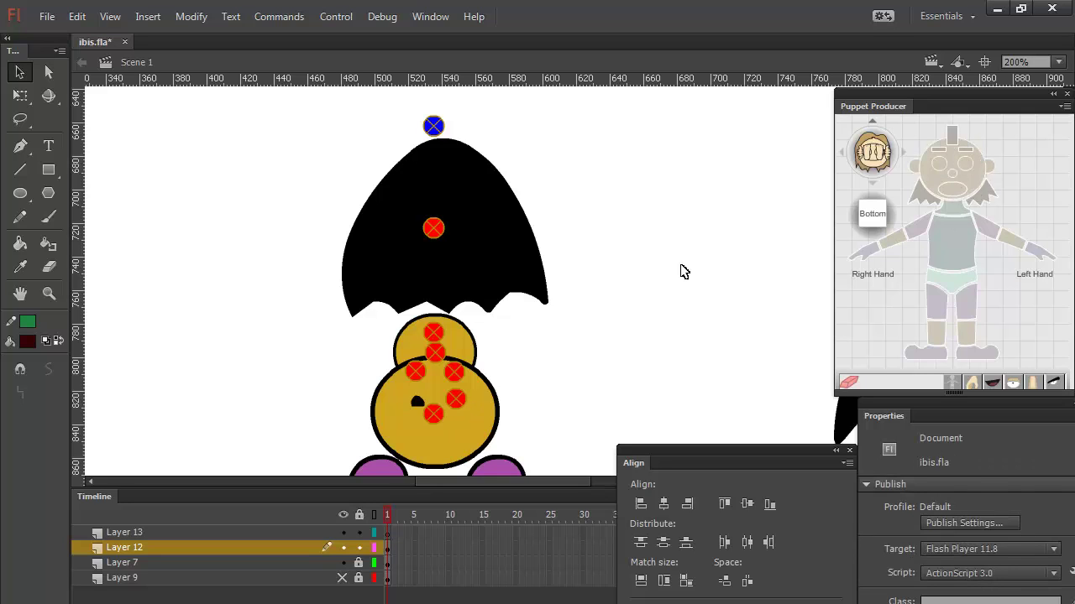
pyautogui.click(713, 307)
pyautogui.click(433, 415)
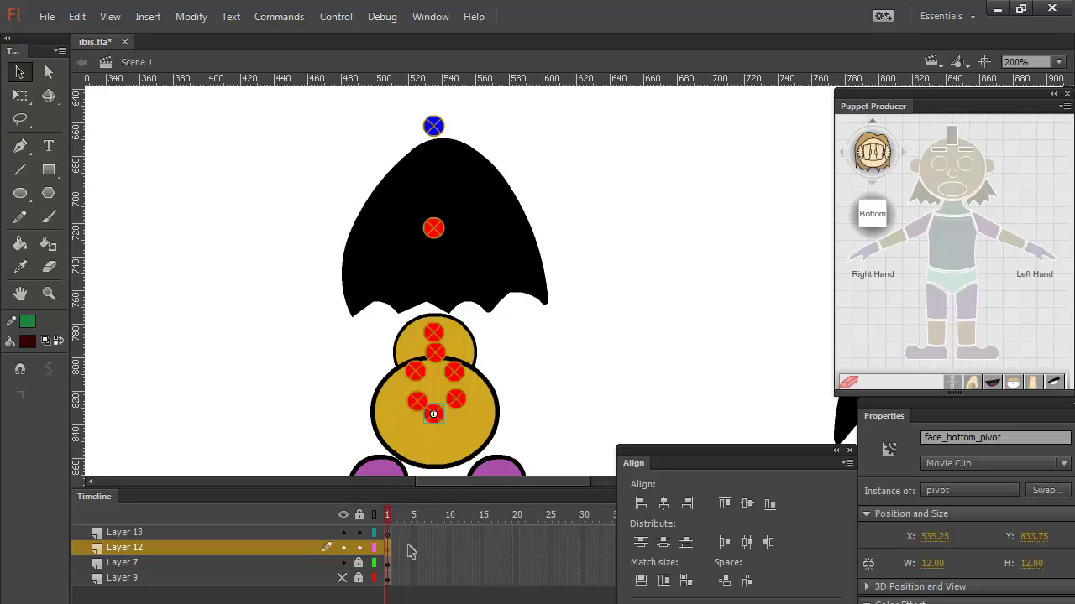
pyautogui.click(477, 445)
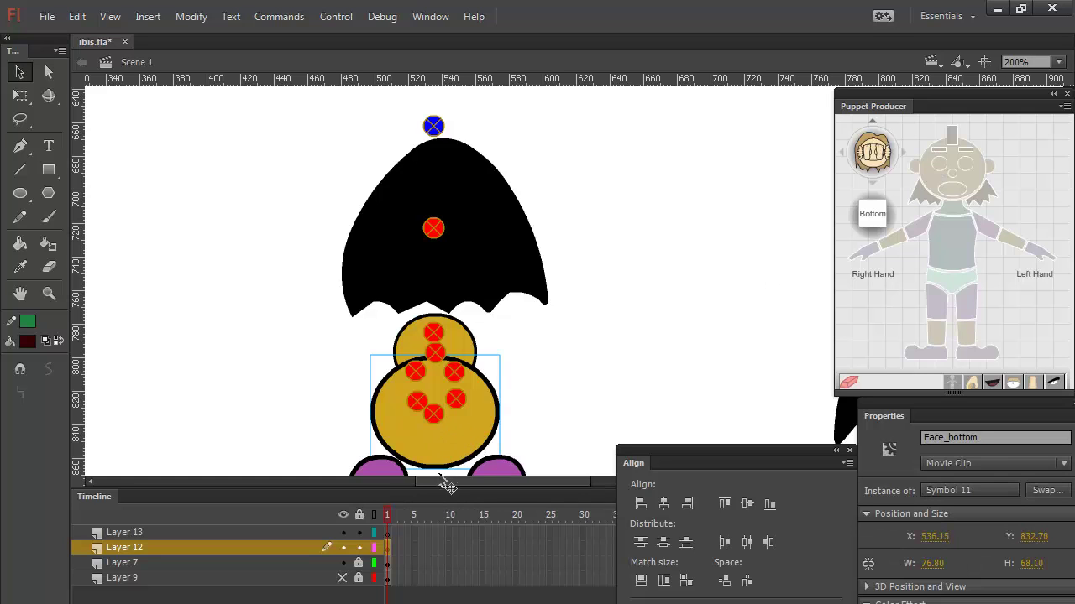
# Check the bottom-view instance names of the eye, brow and nose pivots on the face
pyautogui.click(454, 372)
pyautogui.click(417, 374)
pyautogui.click(415, 401)
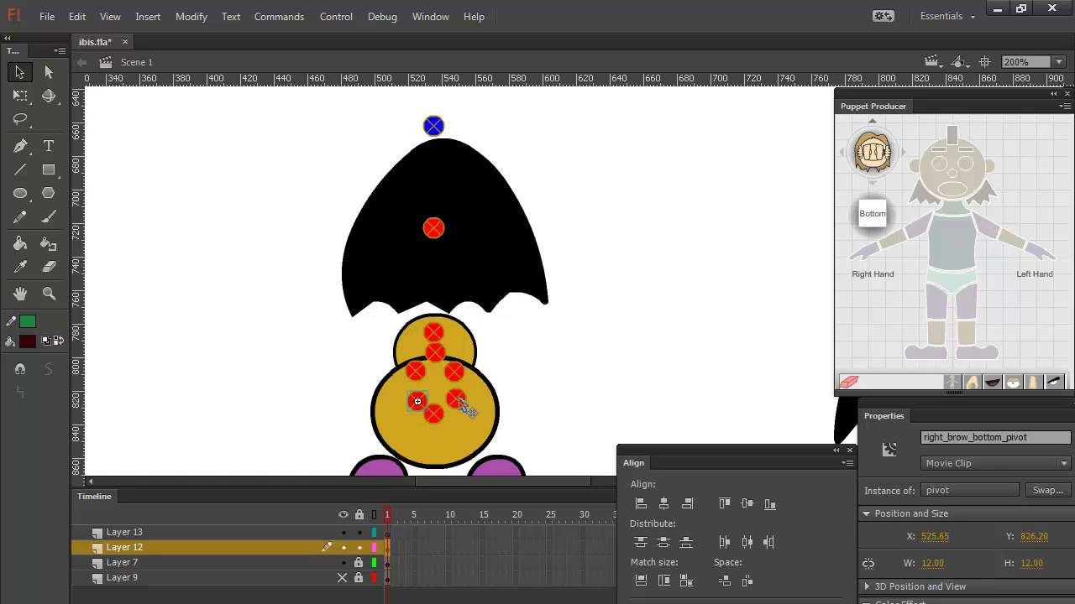
pyautogui.click(455, 399)
pyautogui.click(435, 353)
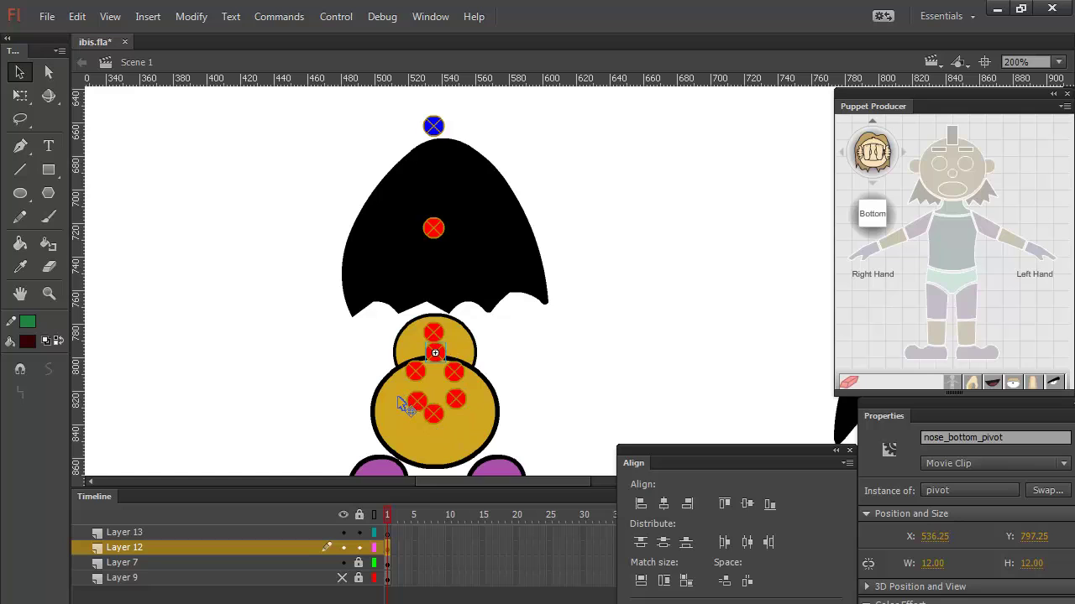
pyautogui.click(434, 334)
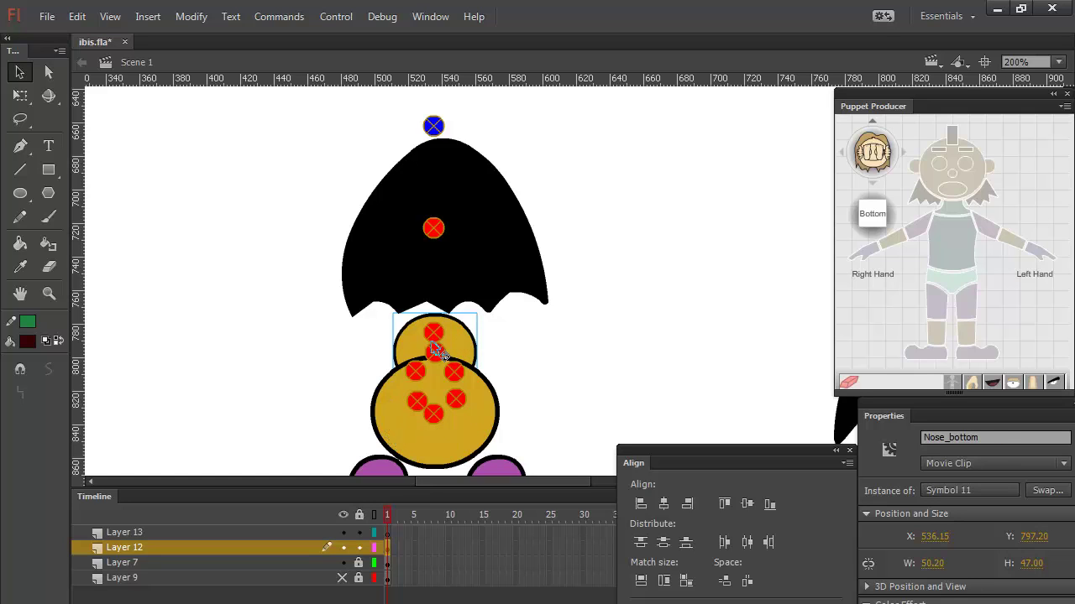
# Delete the top-view pivot from the black hair clip above the face
pyautogui.click(472, 279)
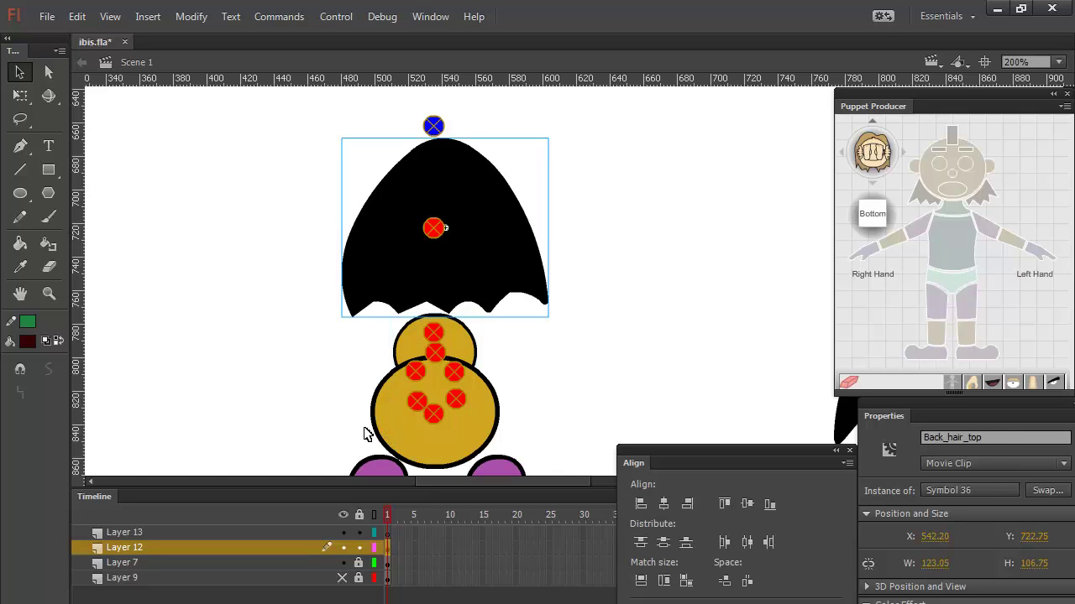
pyautogui.click(436, 228)
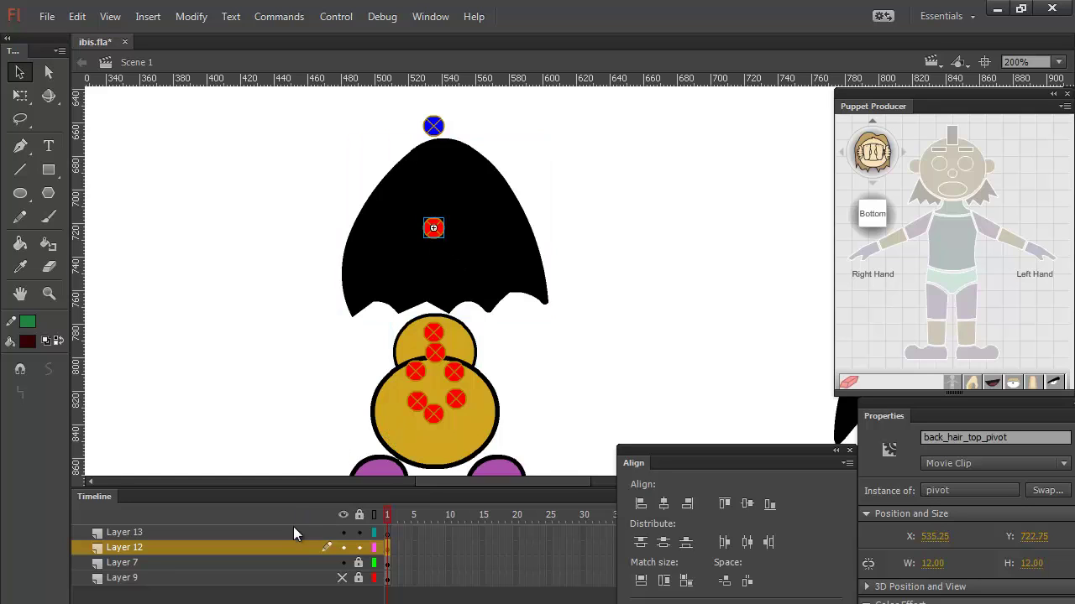
pyautogui.press('Delete')
# Try tagging the hair clip as the Bottom view's front hair, compare it with the Top view's hair, and delete the added pivot
pyautogui.click(494, 254)
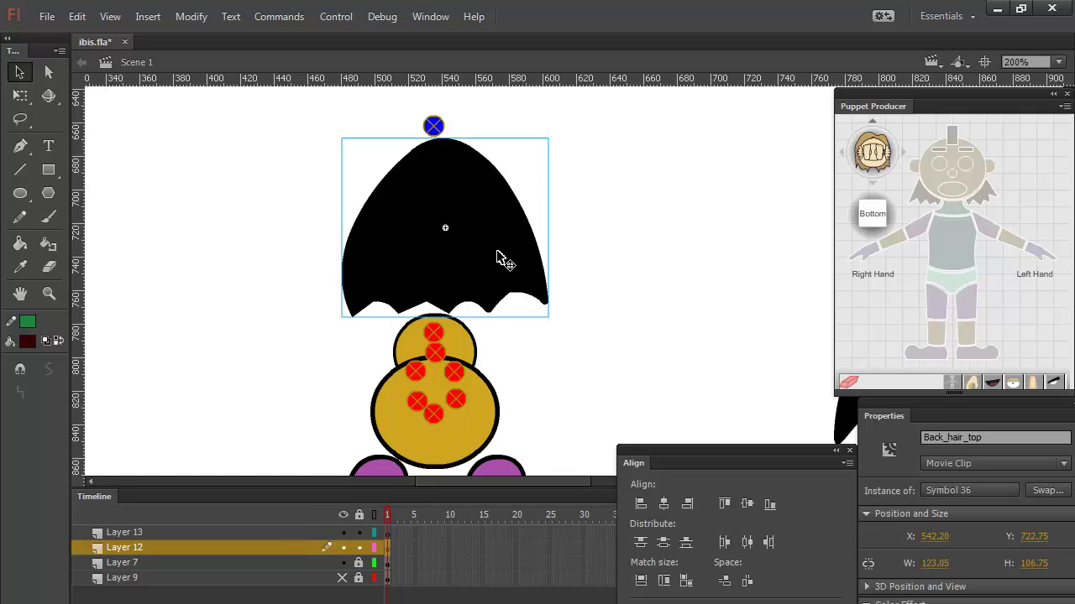
pyautogui.click(954, 141)
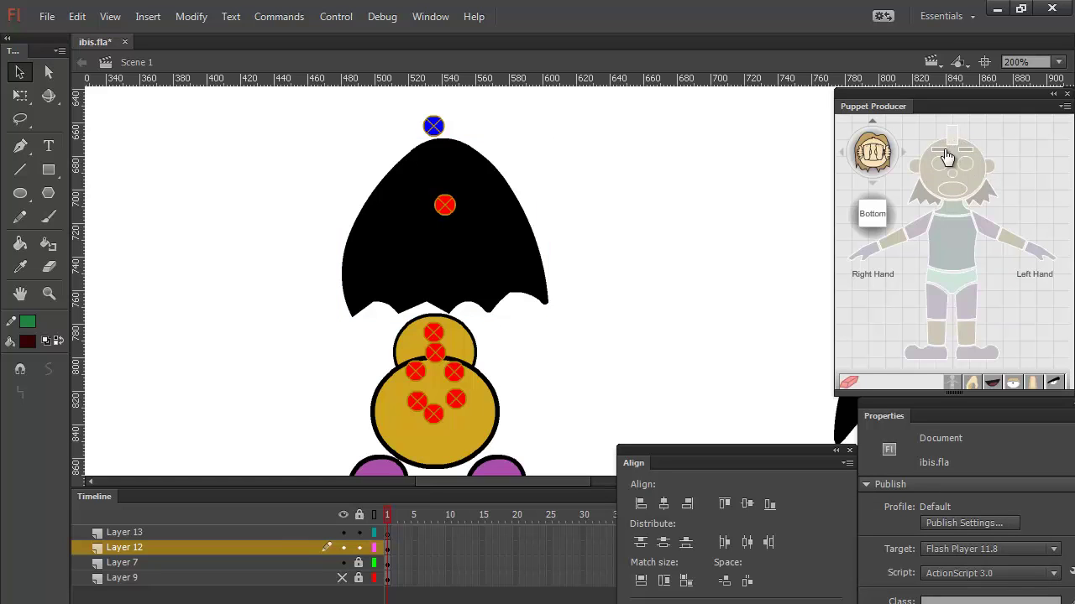
pyautogui.click(445, 205)
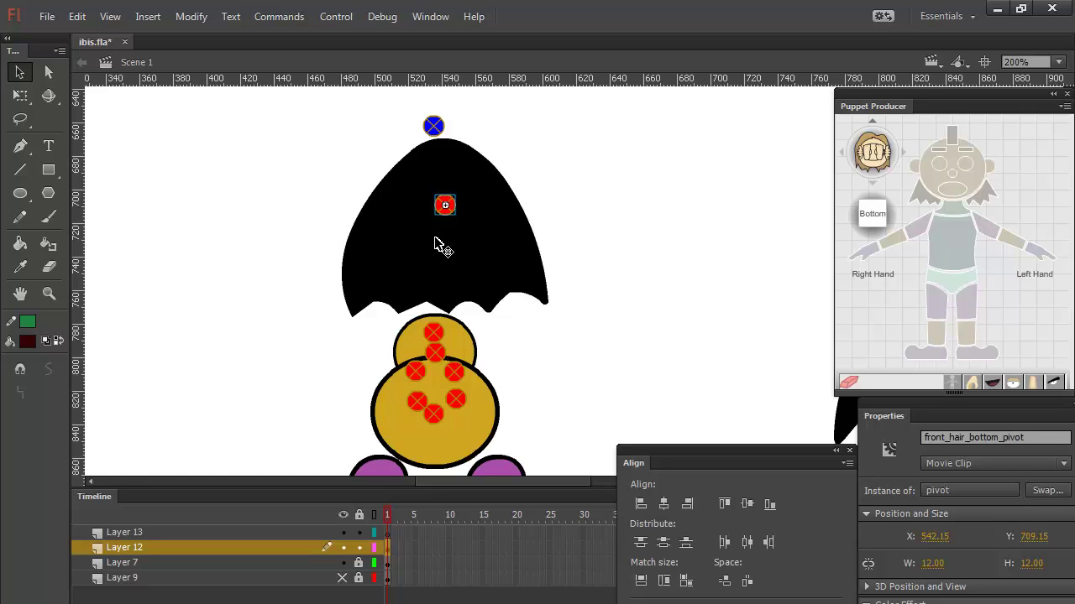
pyautogui.moveTo(283, 307); pyautogui.dragTo(638, 323)
pyautogui.click(268, 304)
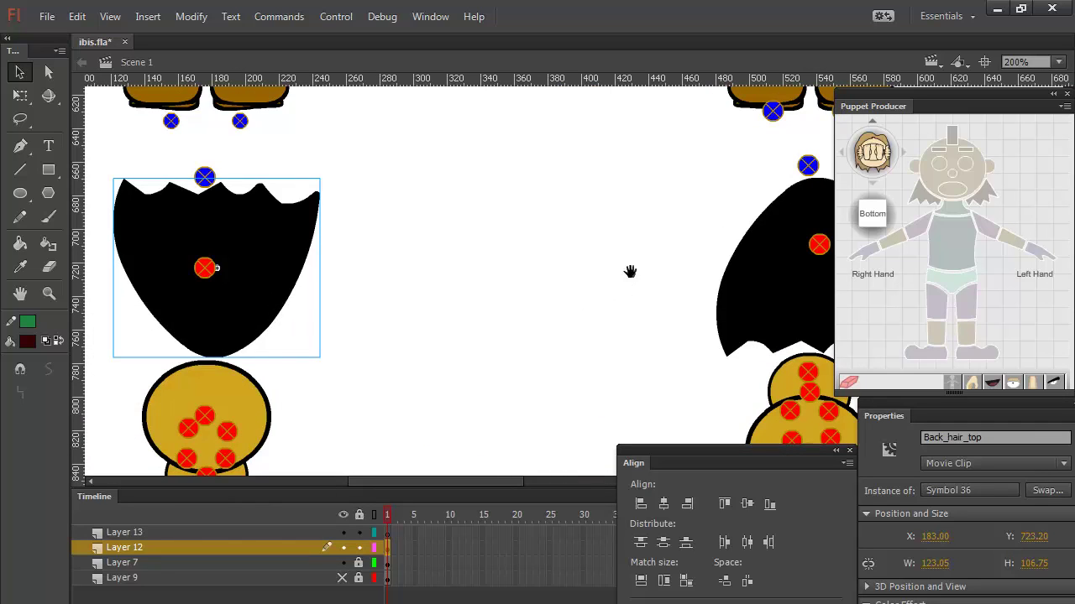
pyautogui.moveTo(630, 271); pyautogui.dragTo(327, 287)
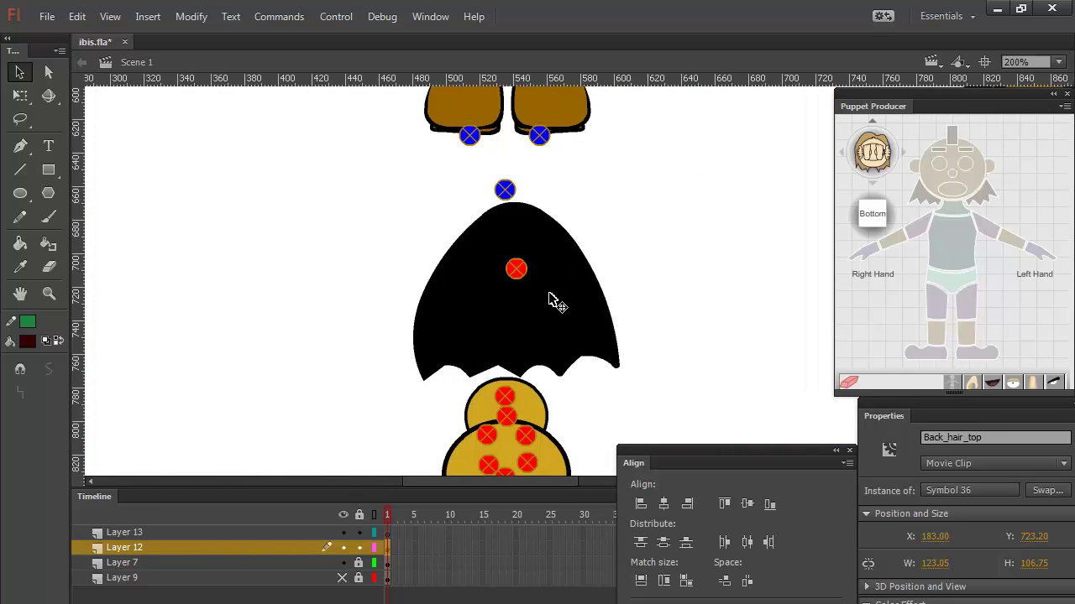
pyautogui.click(516, 268)
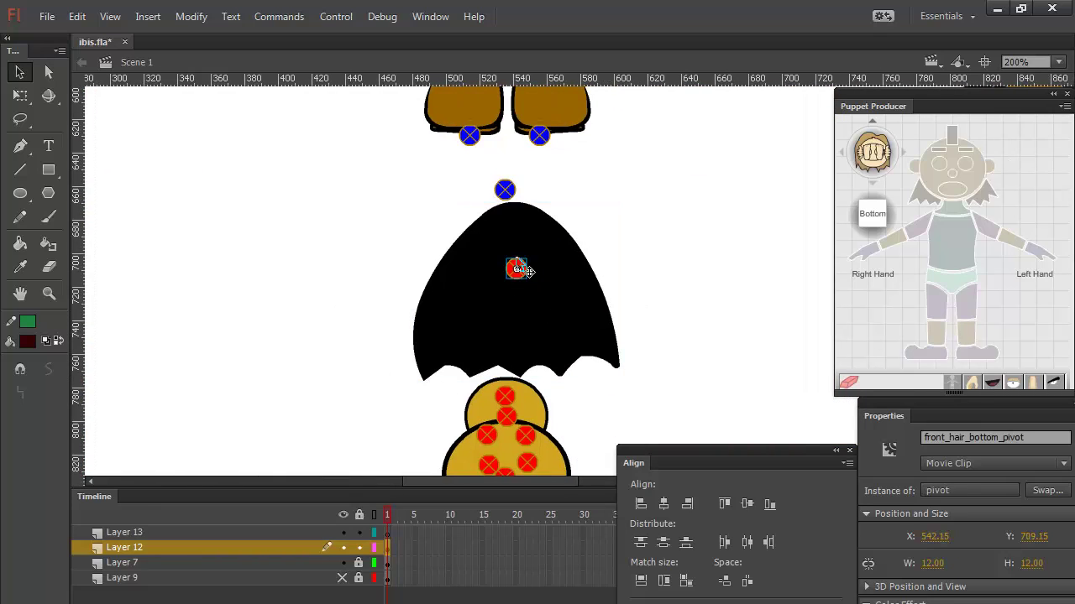
pyautogui.press('Delete')
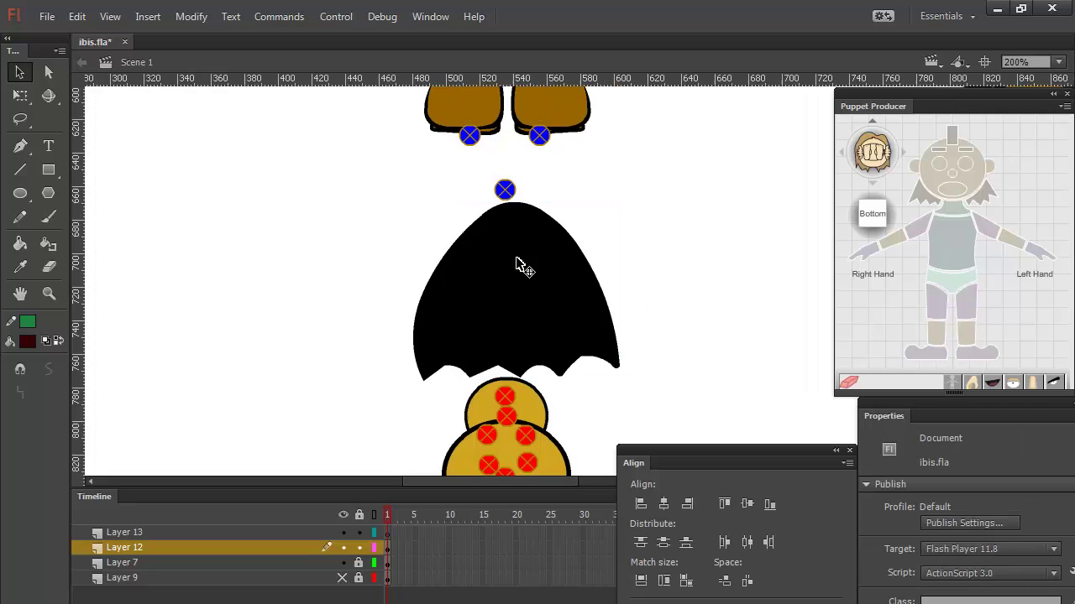
# Tag the hair clip as the Bottom view's back hair and check the clip's and pivot's instance names
pyautogui.click(546, 302)
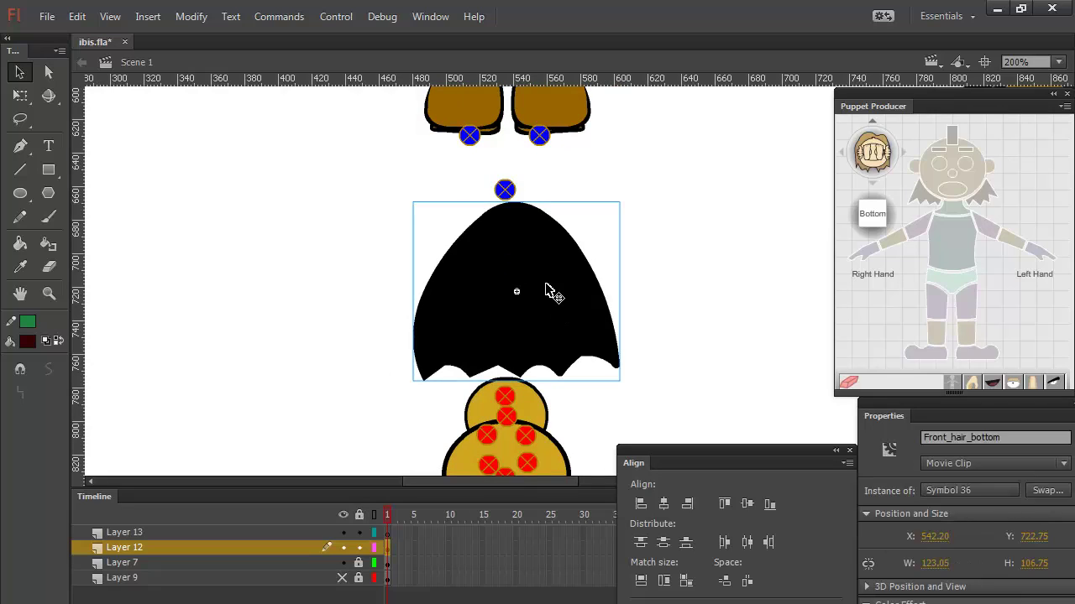
pyautogui.click(927, 200)
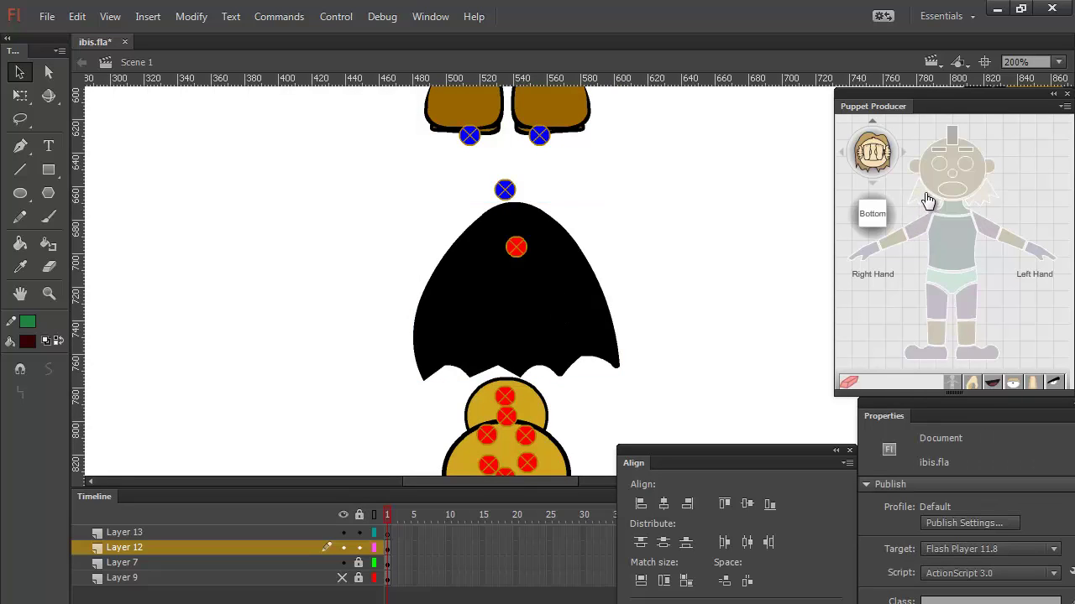
pyautogui.click(570, 304)
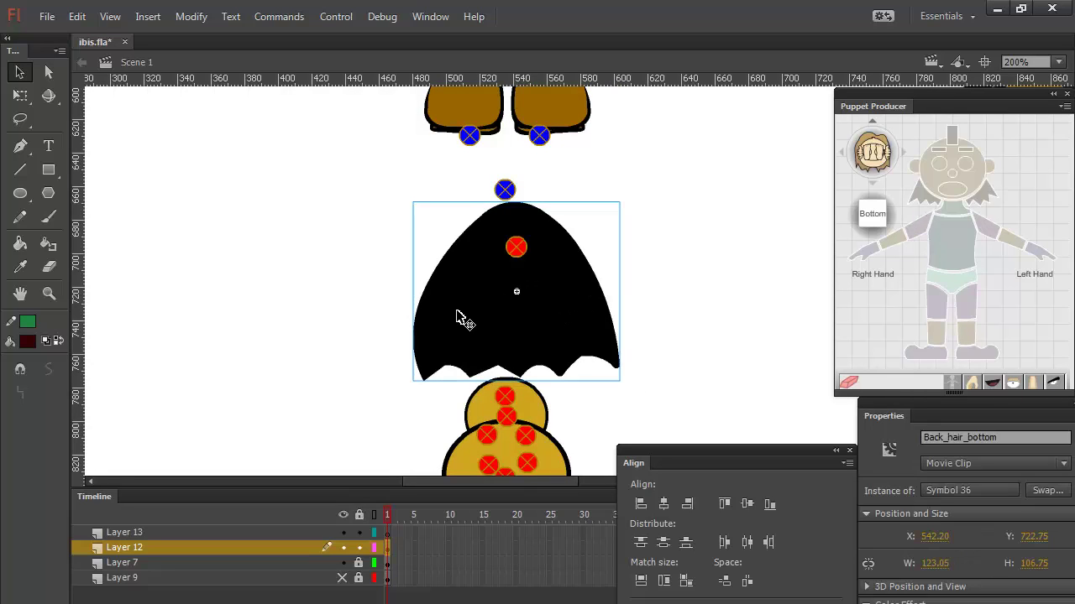
pyautogui.click(518, 246)
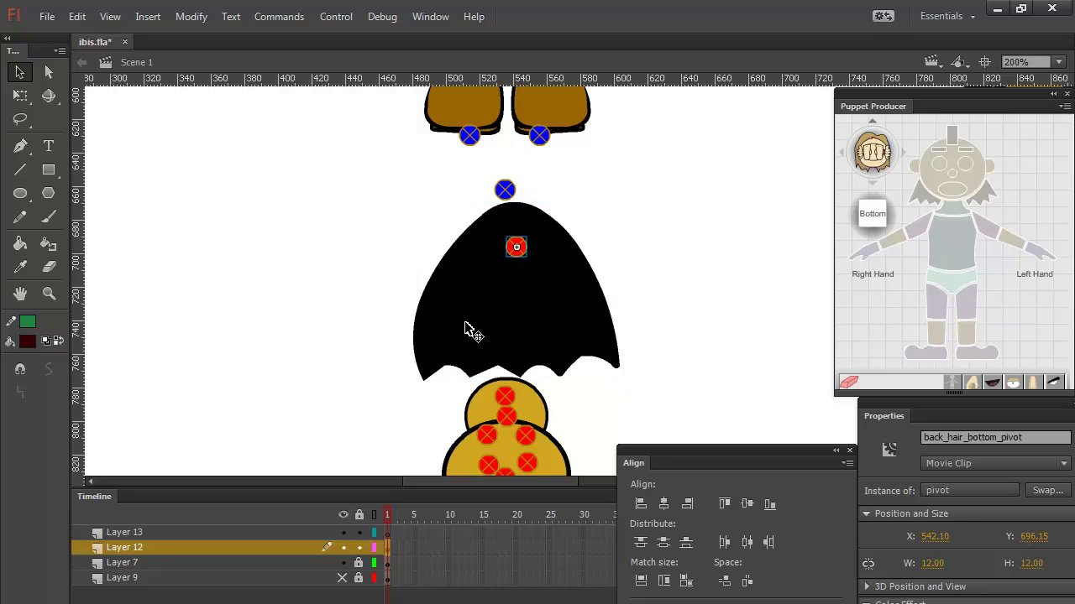
# Check the bottom-view instance names of the blue head pivot, the arms, the neck pivot and the forearms
pyautogui.click(680, 333)
pyautogui.moveTo(713, 369); pyautogui.dragTo(686, 379)
pyautogui.click(483, 193)
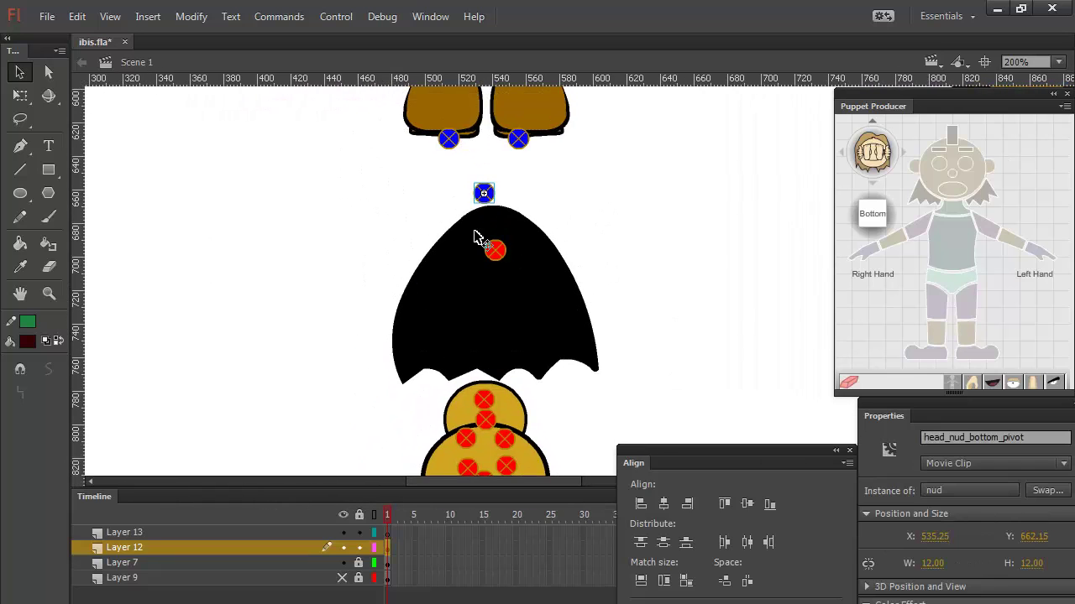
pyautogui.moveTo(661, 341); pyautogui.dragTo(631, 134)
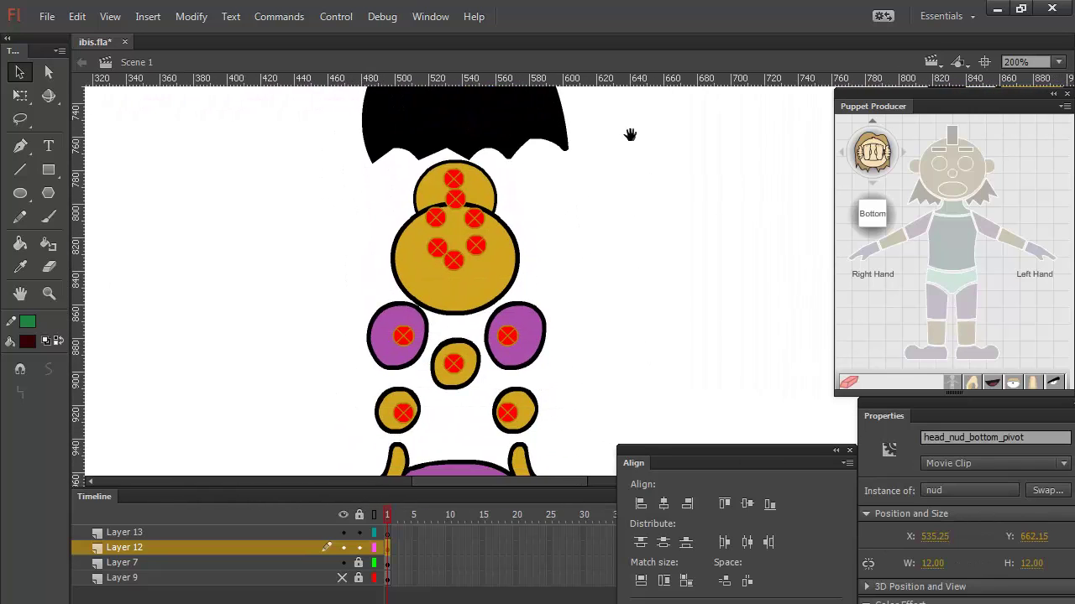
pyautogui.scroll(-2, 630, 226)
pyautogui.click(535, 235)
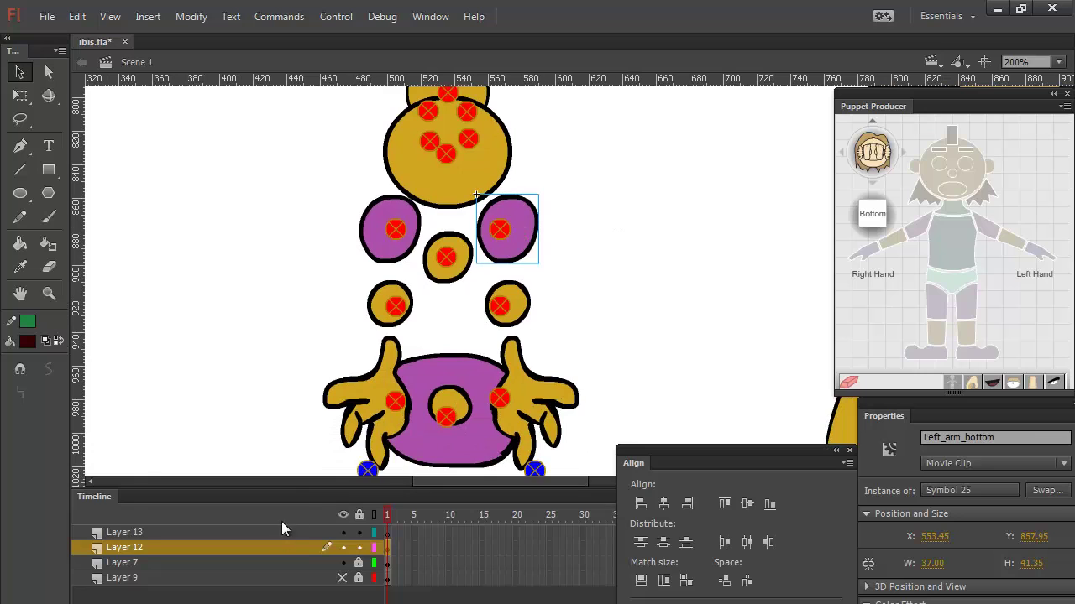
pyautogui.click(498, 230)
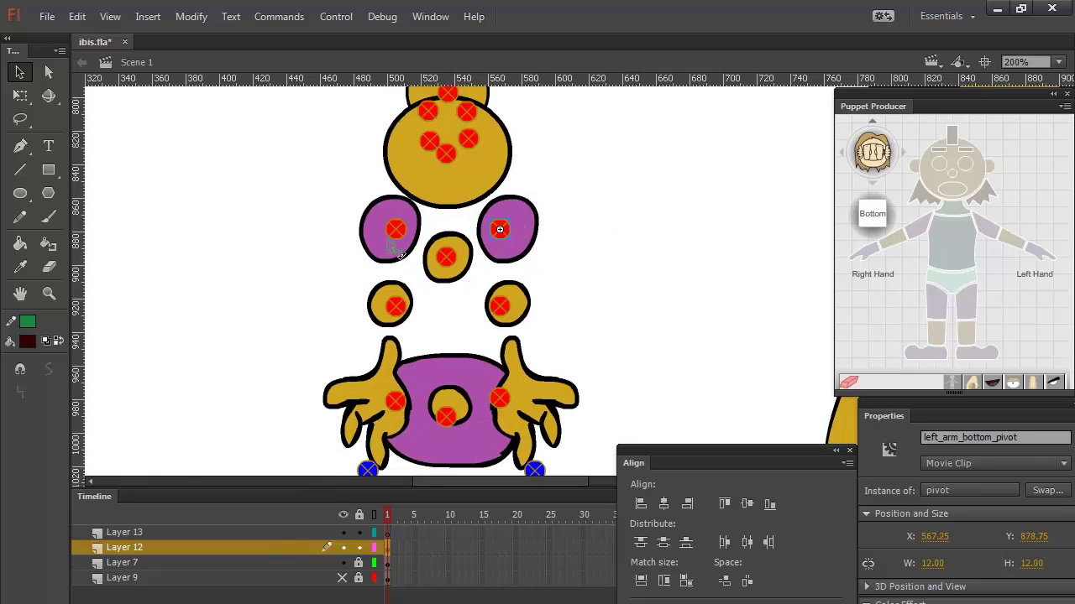
pyautogui.click(446, 256)
pyautogui.click(393, 308)
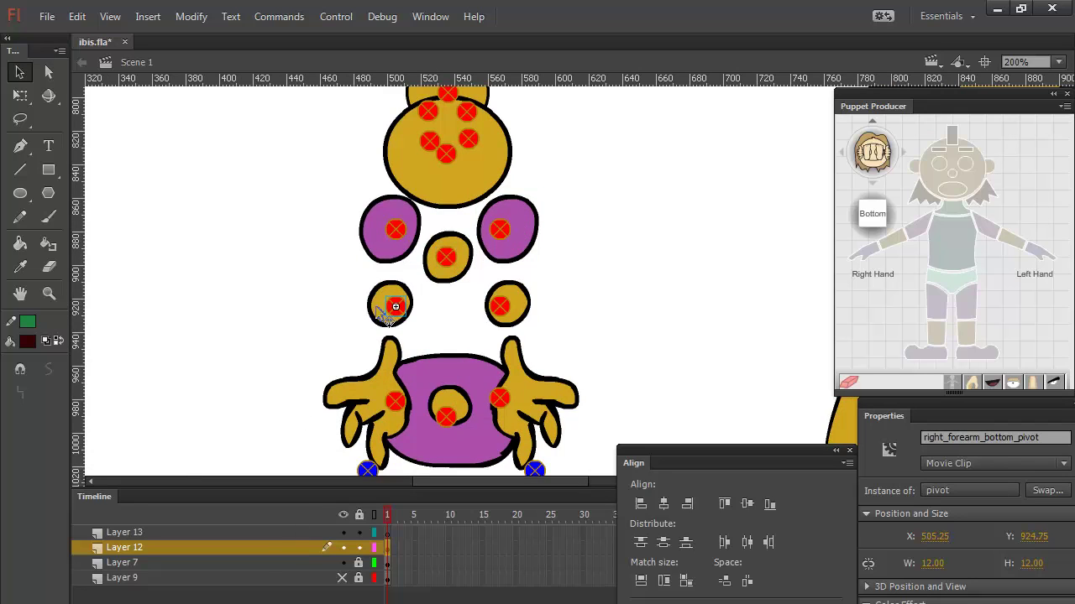
pyautogui.click(379, 312)
pyautogui.click(506, 309)
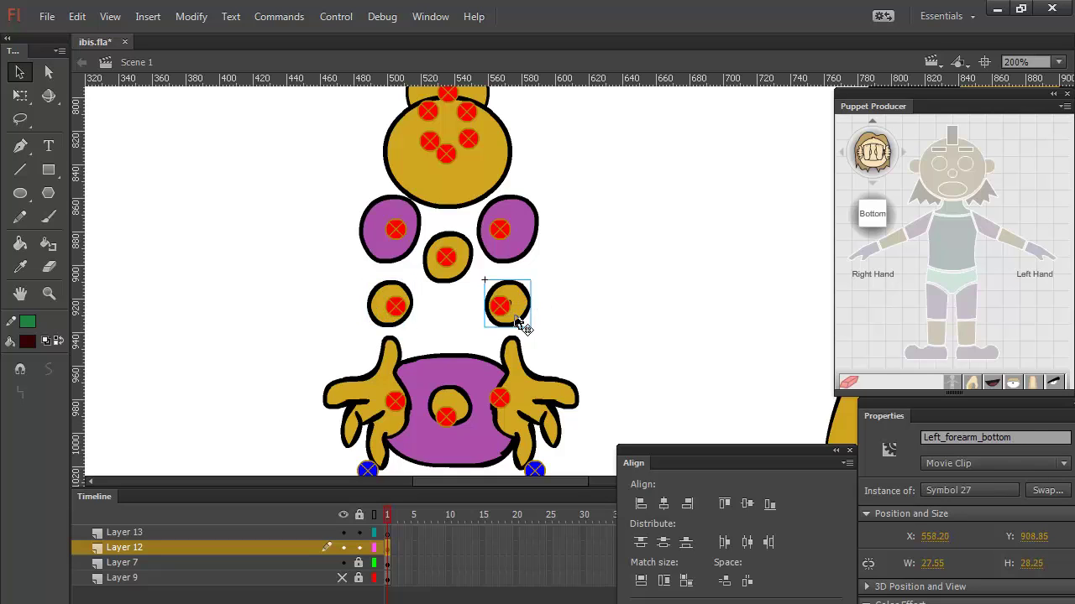
# Check the bottom-view instance names of both hands, the upper torso, their pivots and the left hand's blue pivot
pyautogui.click(375, 396)
pyautogui.click(394, 401)
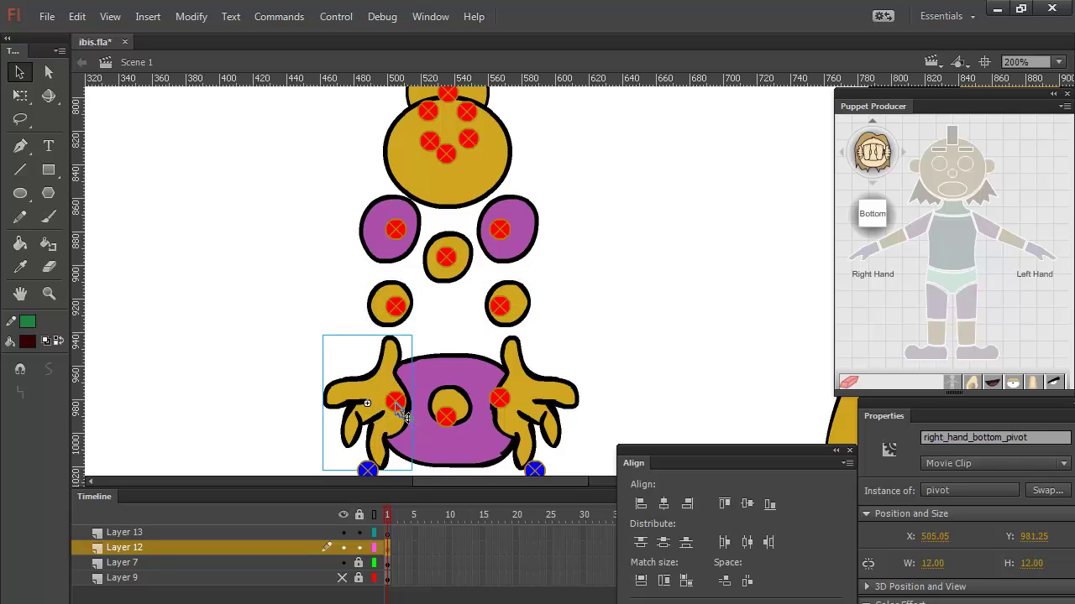
pyautogui.click(446, 415)
pyautogui.click(460, 397)
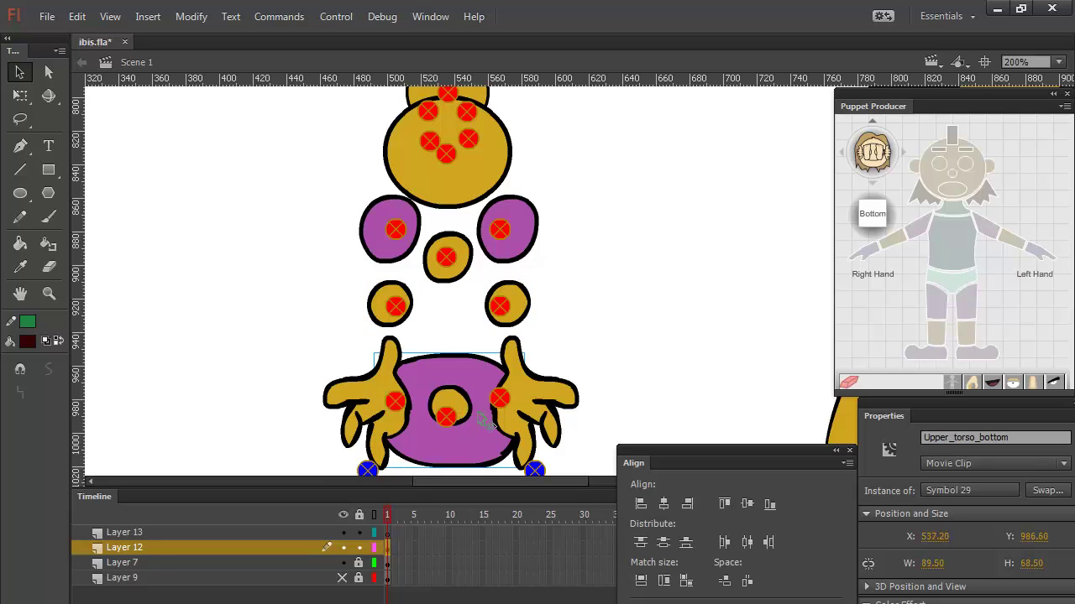
pyautogui.click(500, 399)
pyautogui.click(530, 401)
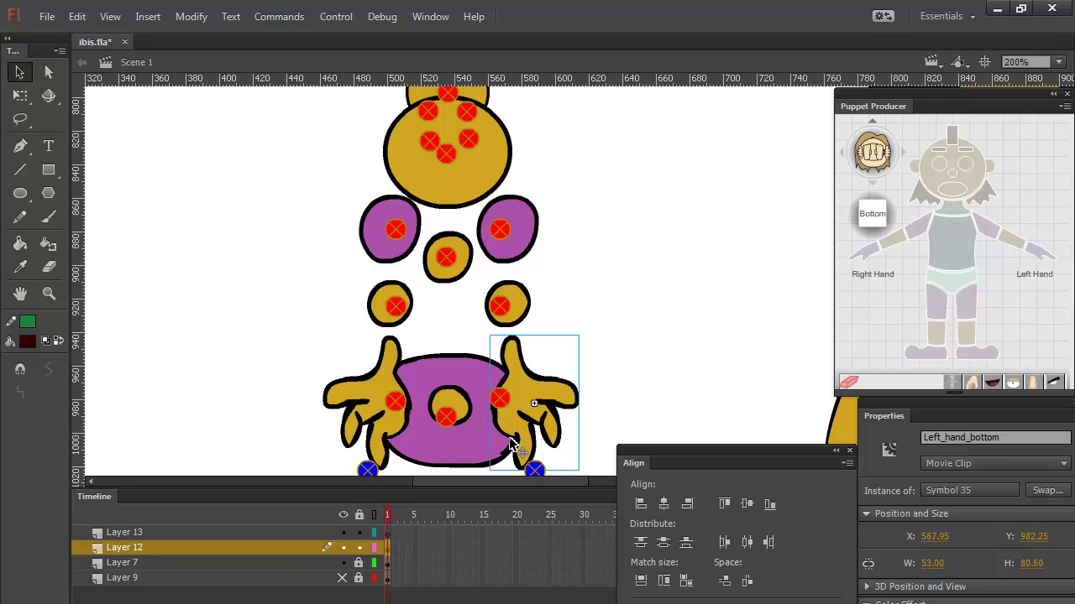
pyautogui.moveTo(607, 404); pyautogui.dragTo(635, 283)
pyautogui.click(571, 345)
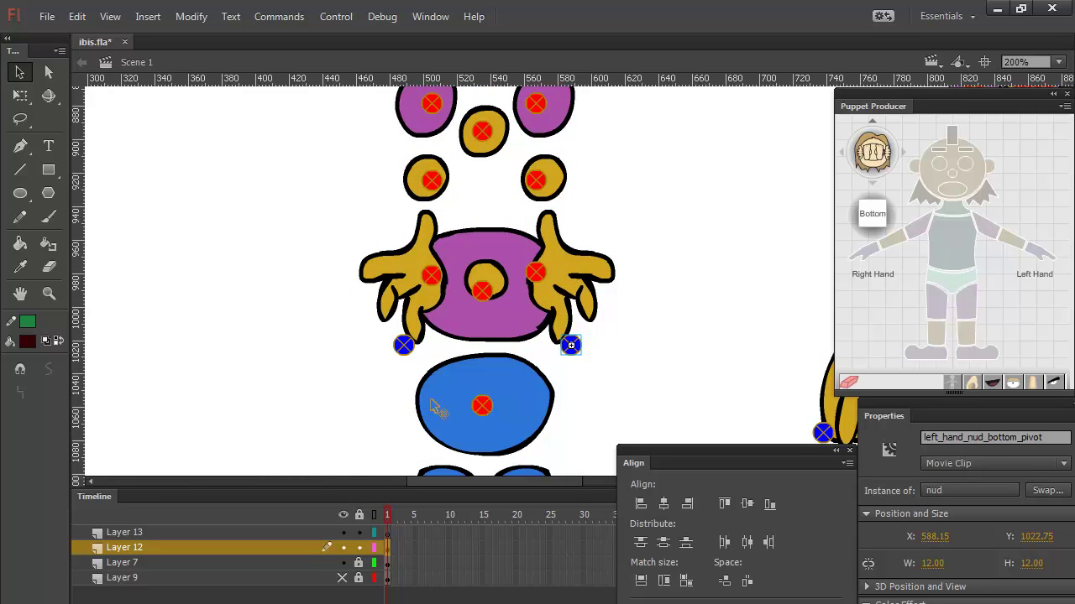
# Check the bottom-view instance names of the lower torso, thighs, shanks and their pivots
pyautogui.click(471, 411)
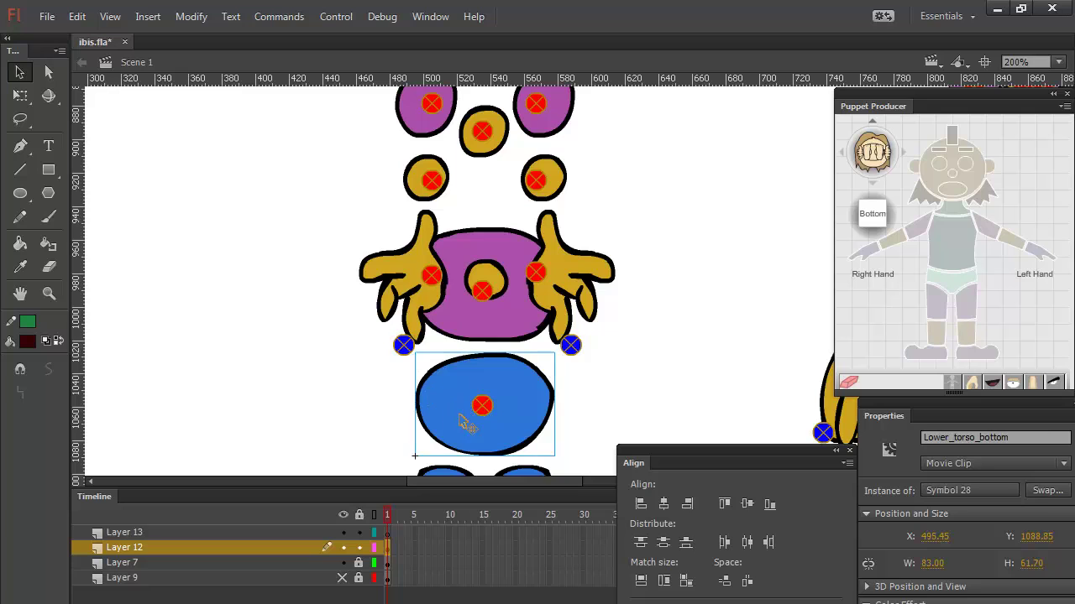
pyautogui.click(482, 407)
pyautogui.moveTo(599, 408); pyautogui.dragTo(629, 247)
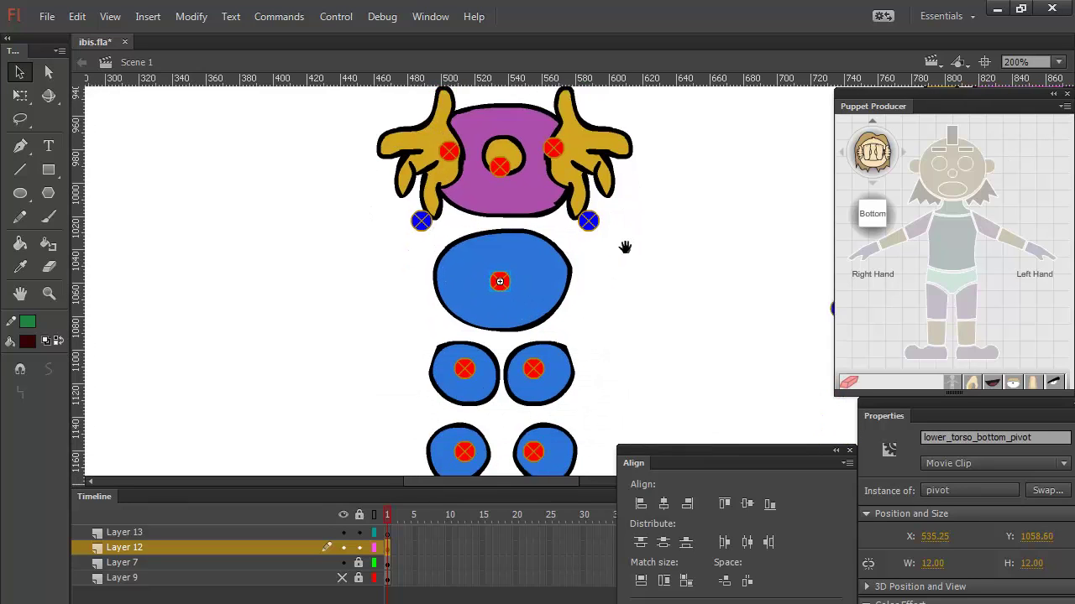
pyautogui.click(467, 326)
pyautogui.click(470, 313)
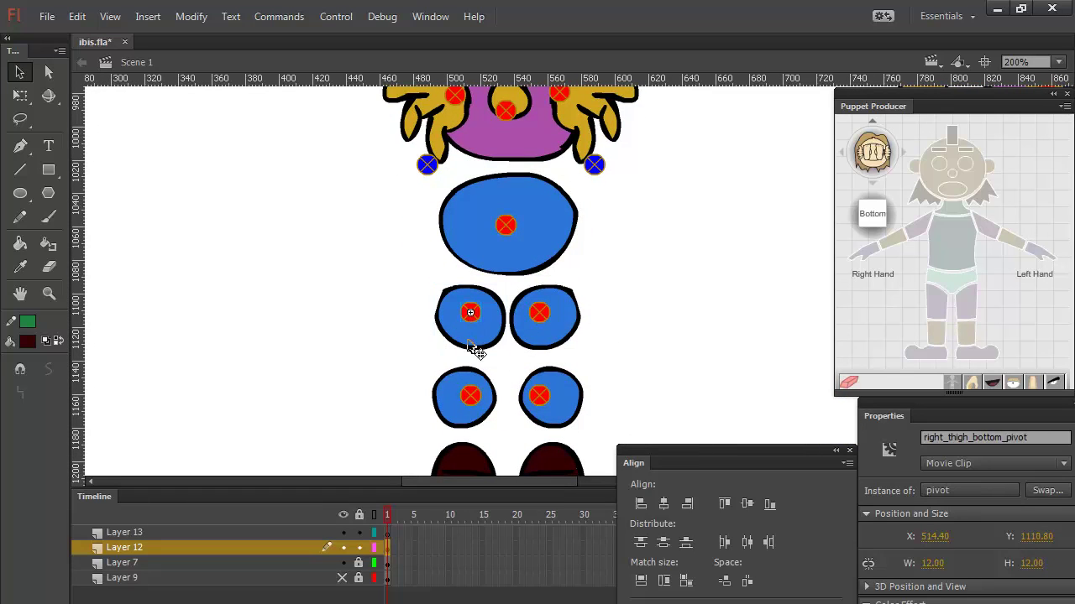
pyautogui.click(539, 313)
pyautogui.click(556, 335)
pyautogui.click(551, 388)
pyautogui.click(539, 396)
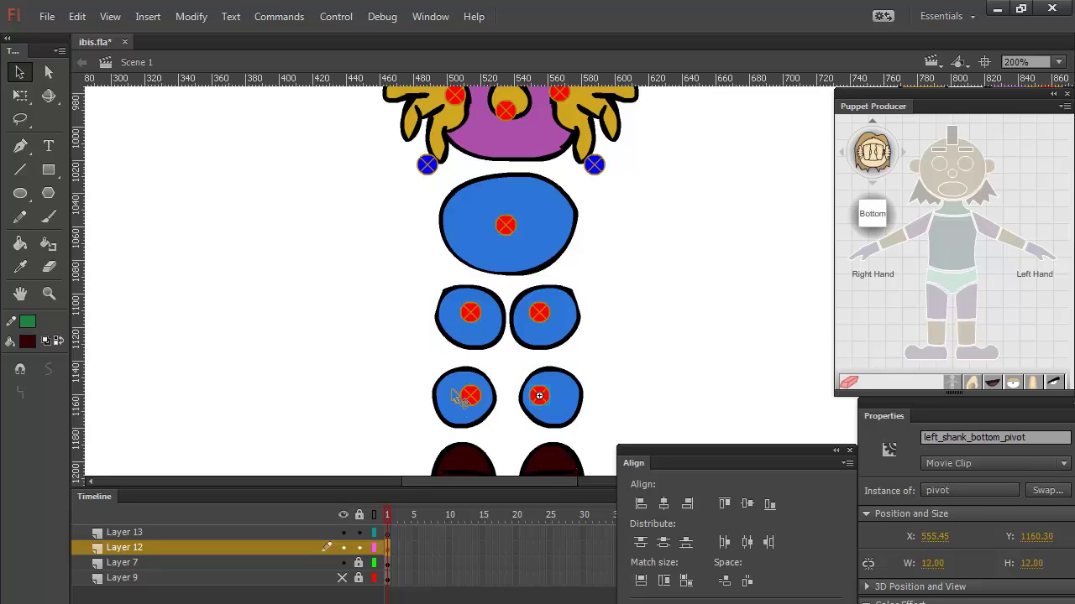
pyautogui.click(470, 397)
pyautogui.click(473, 416)
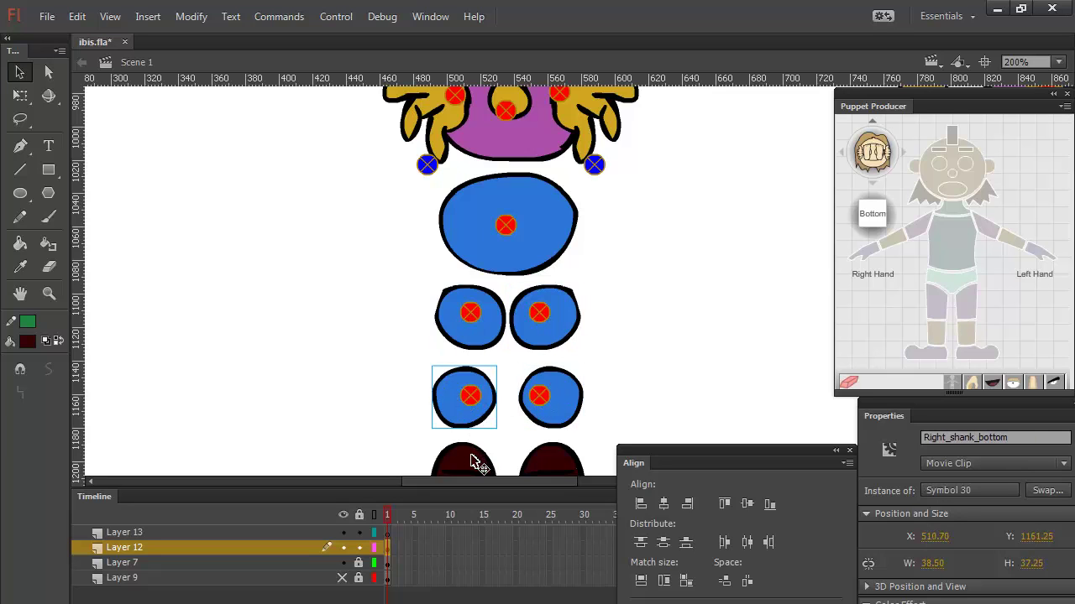
# Check the bottom-view instance names of both feet and their red and blue pivots, and clear the selection
pyautogui.click(626, 407)
pyautogui.moveTo(625, 406); pyautogui.dragTo(529, 250)
pyautogui.click(392, 378)
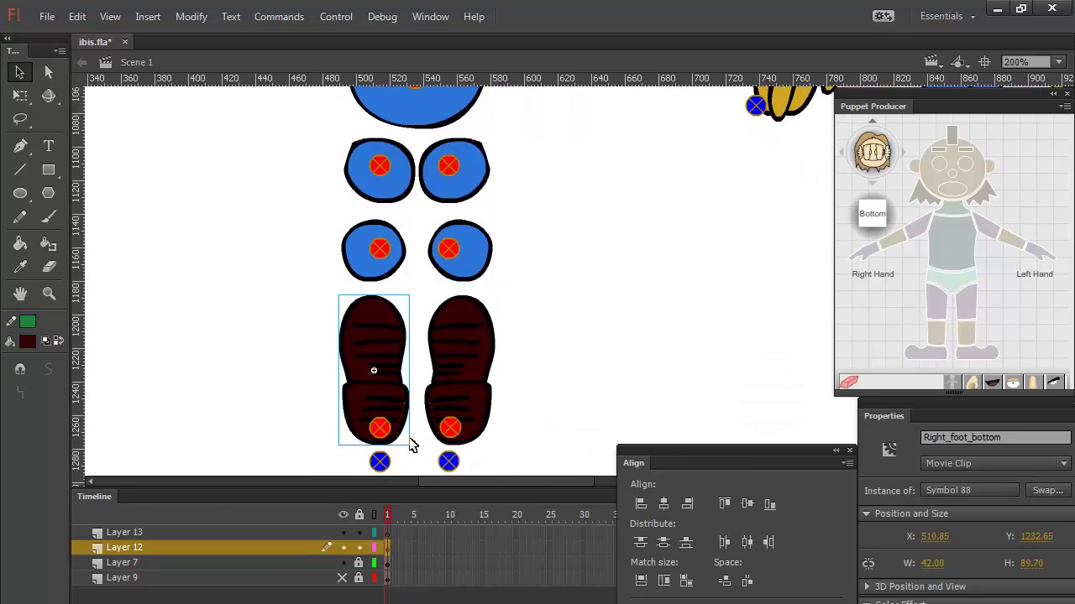
pyautogui.click(463, 367)
pyautogui.click(450, 429)
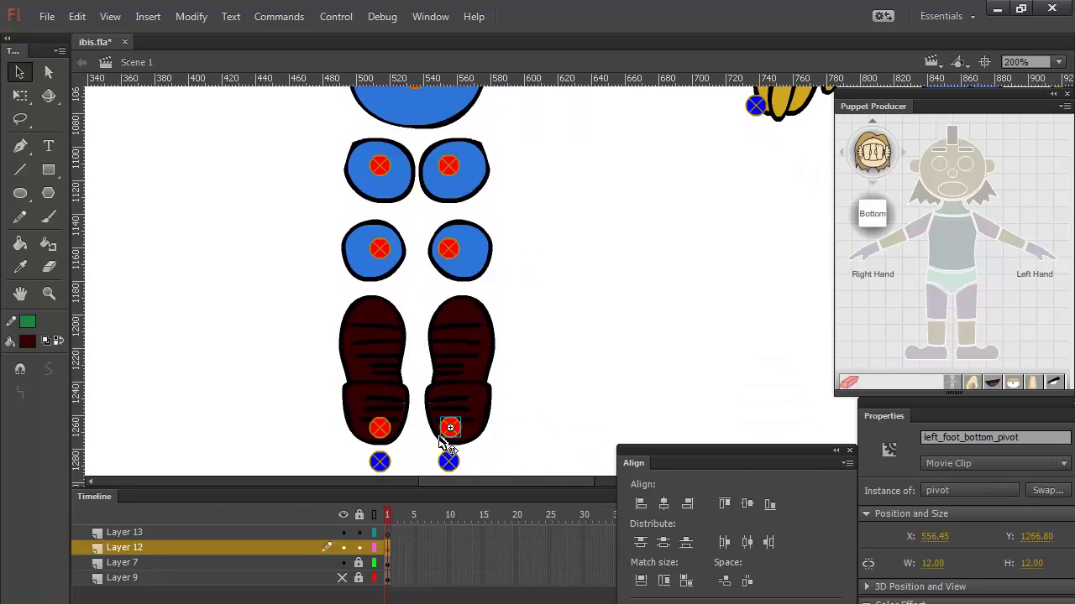
pyautogui.click(380, 429)
pyautogui.click(380, 461)
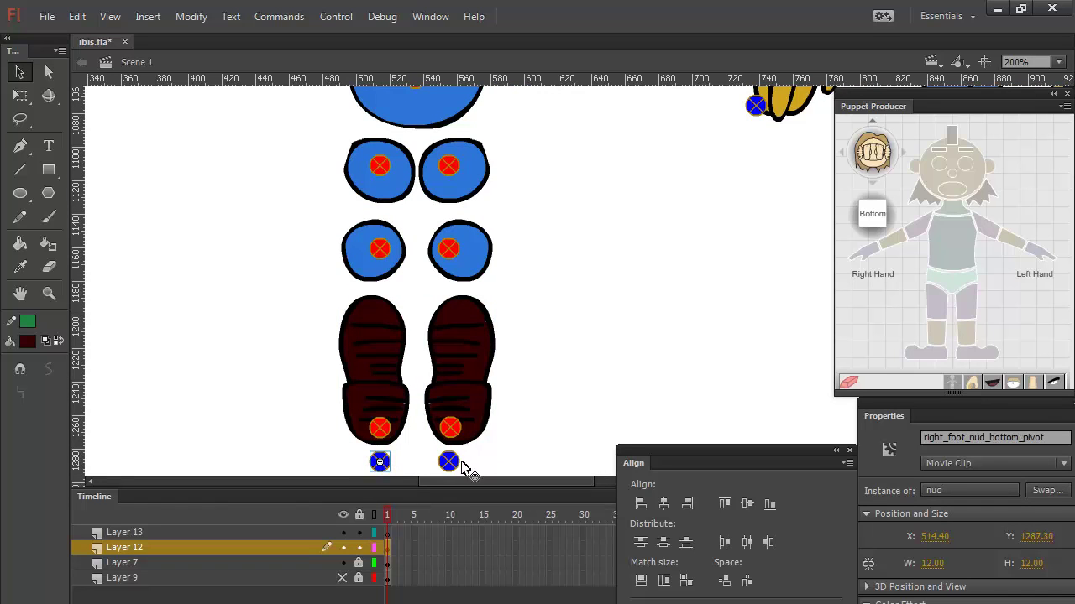
pyautogui.click(449, 462)
pyautogui.click(564, 375)
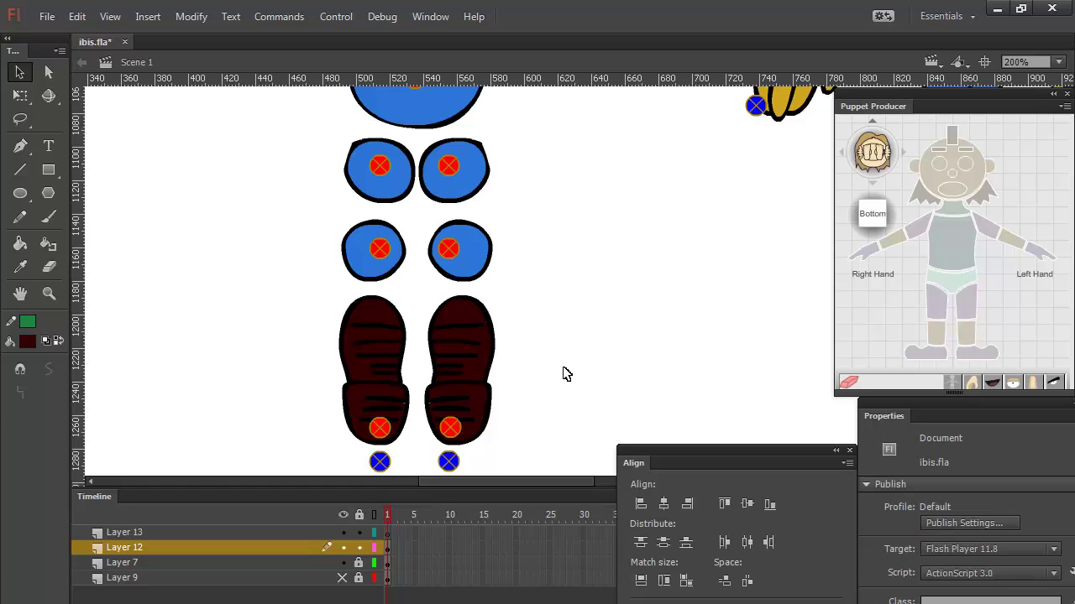
# Save the ibis puppet document and close the Align panel
pyautogui.hotkey('ctrl', '-')
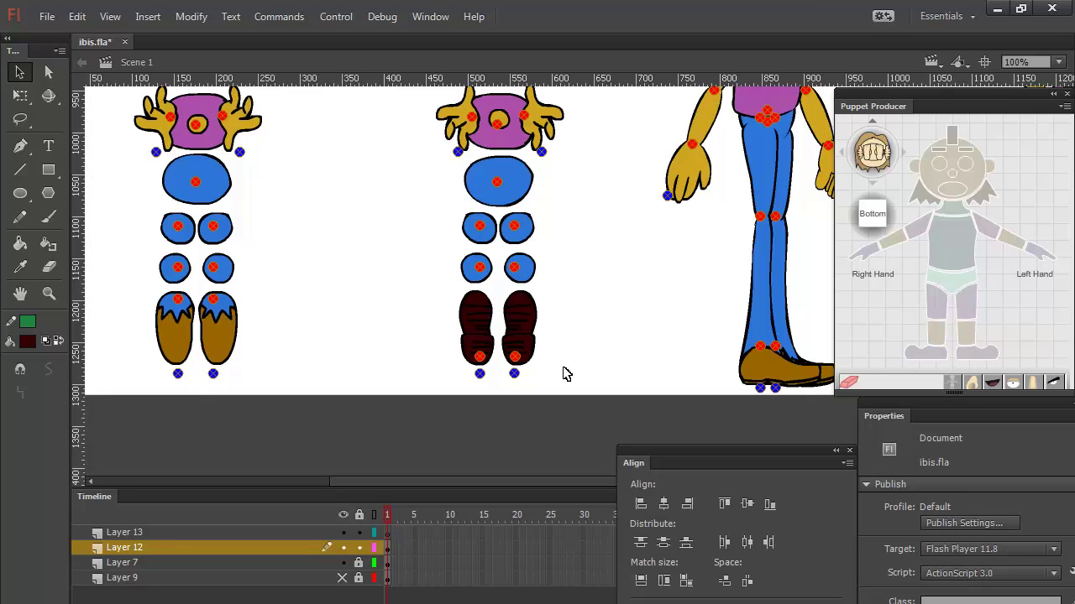
pyautogui.hotkey('ctrl', '-')
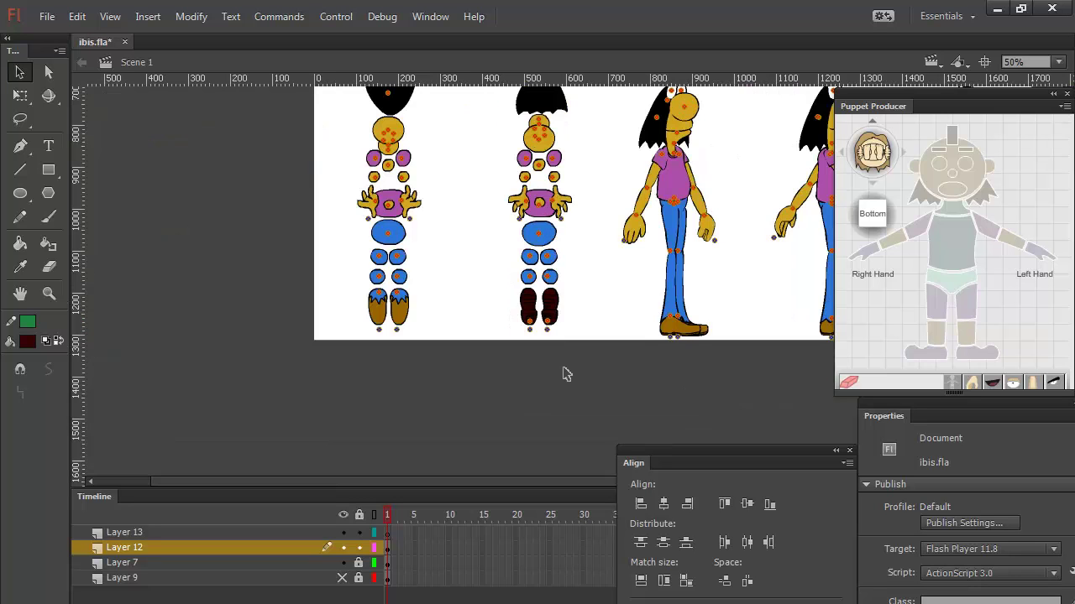
pyautogui.press('space')
pyautogui.hscroll(4, 414, 372)
pyautogui.scroll(5, 414, 372)
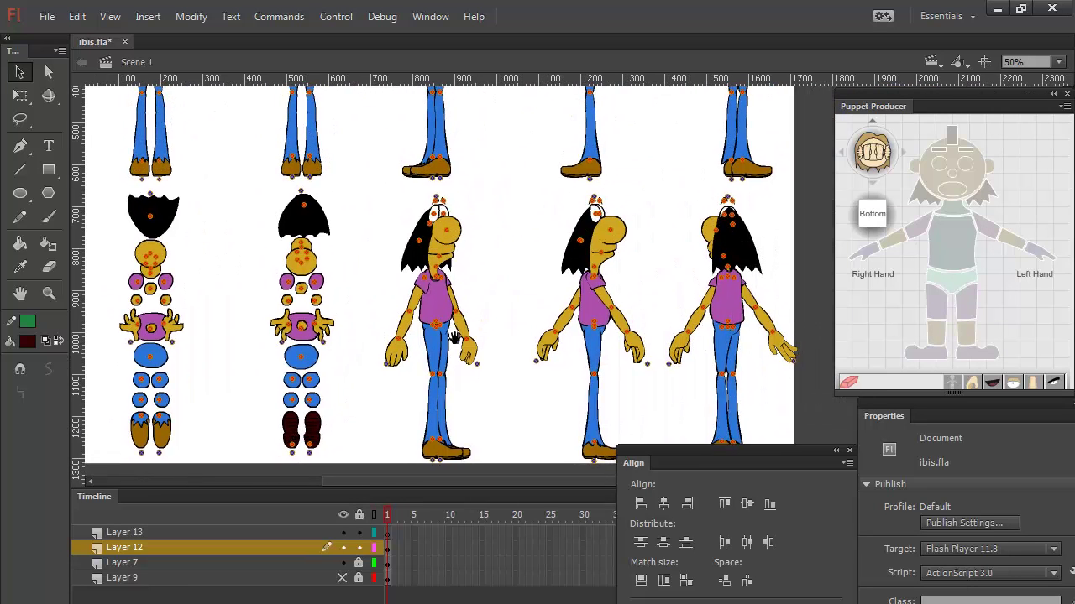
pyautogui.moveTo(474, 327); pyautogui.dragTo(510, 395)
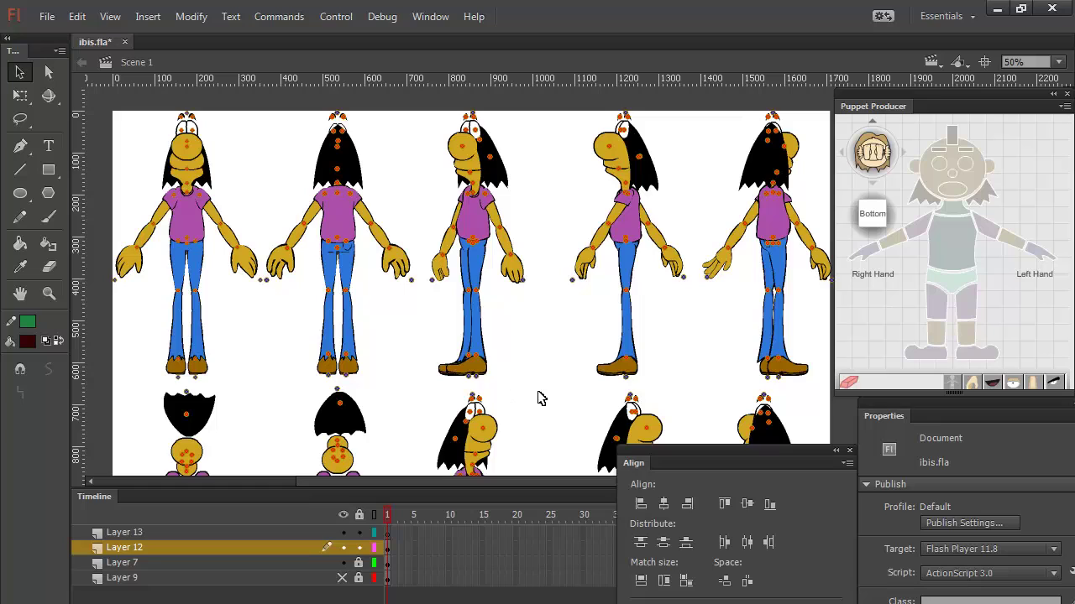
pyautogui.hotkey('ctrl', 's')
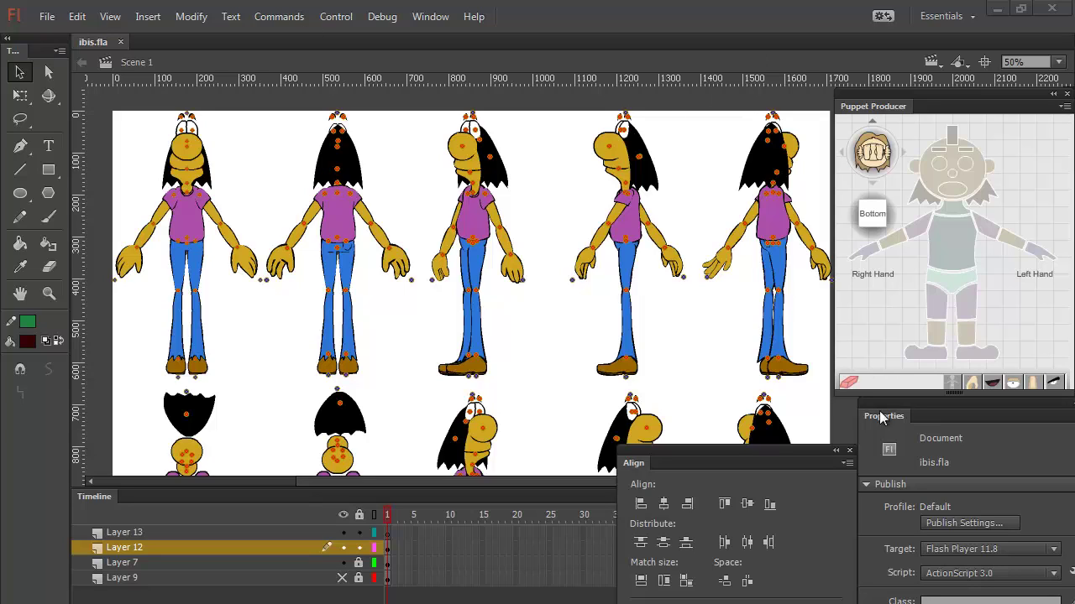
pyautogui.click(849, 450)
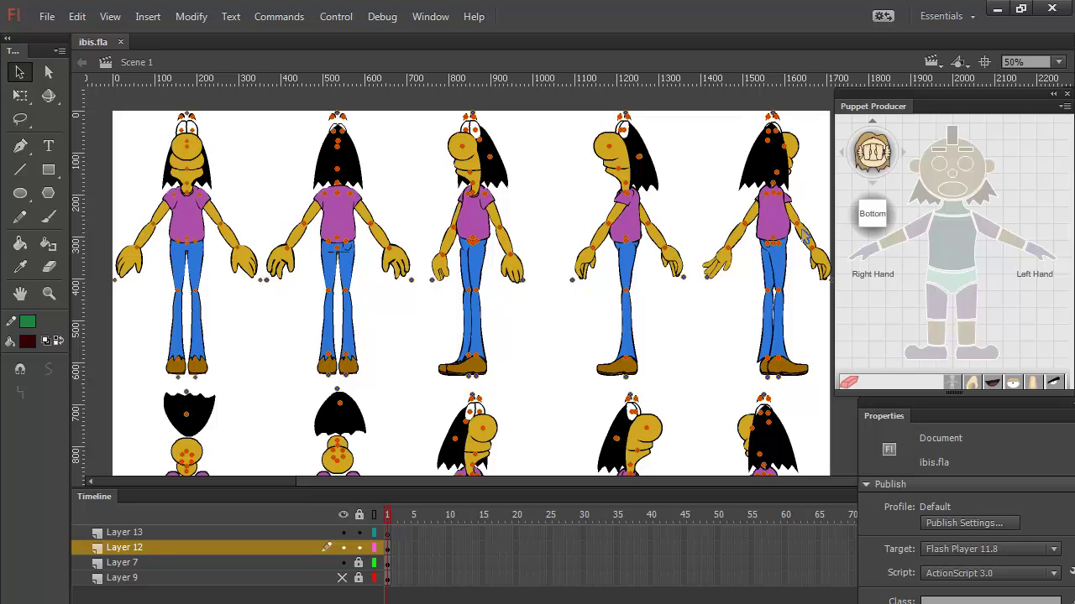
# Export the puppet document as an SWF movie named ibis.swf to the Desktop
pyautogui.hotkey('ctrl', 'alt', 'shift', 's')
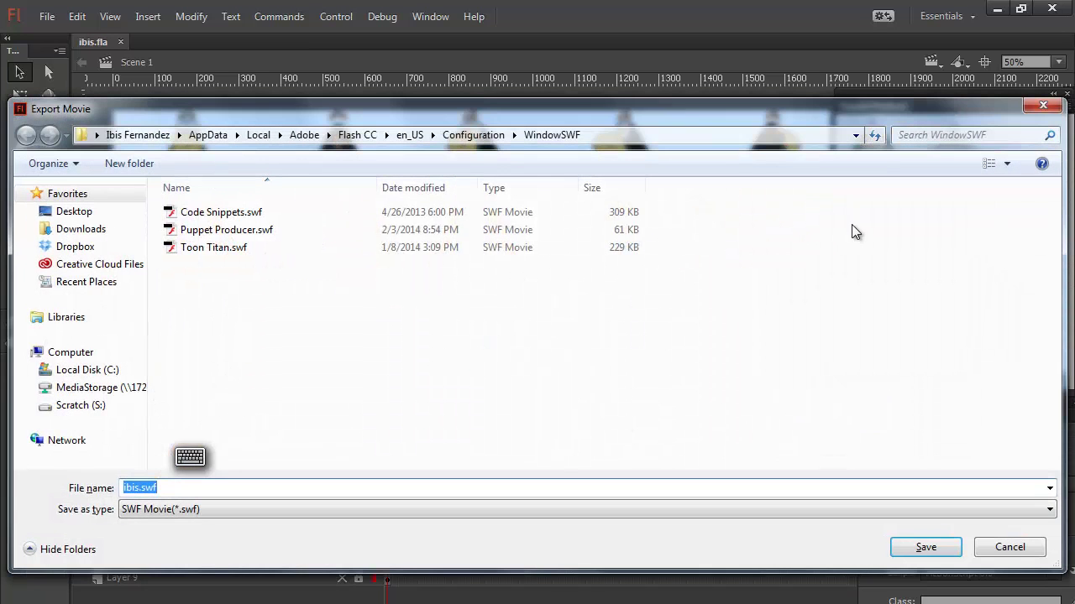
pyautogui.click(83, 210)
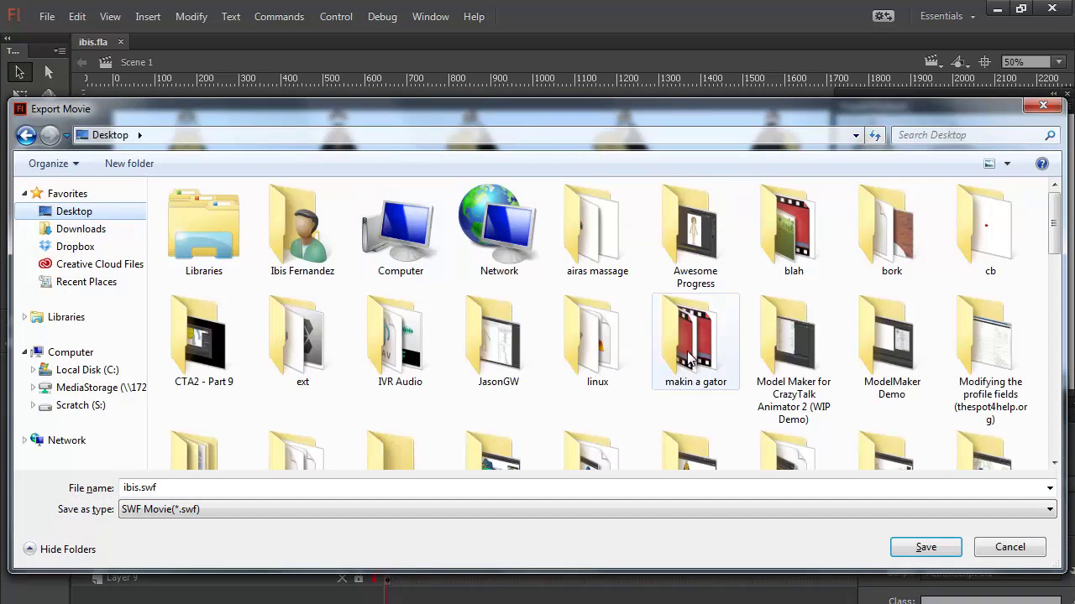
pyautogui.click(606, 494)
pyautogui.hotkey('ctrl', 'a')
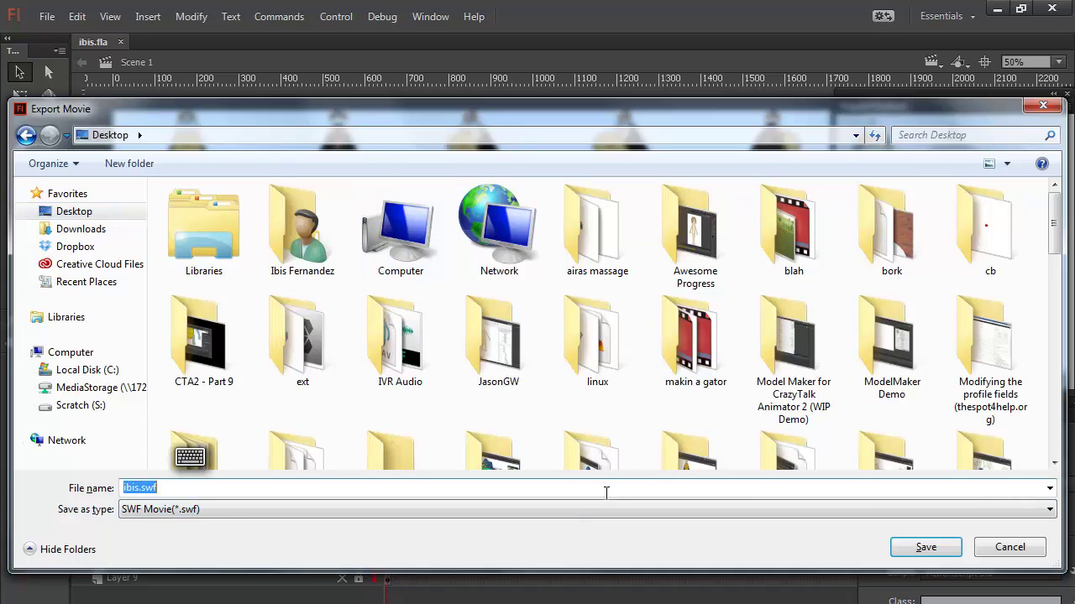
pyautogui.click(898, 549)
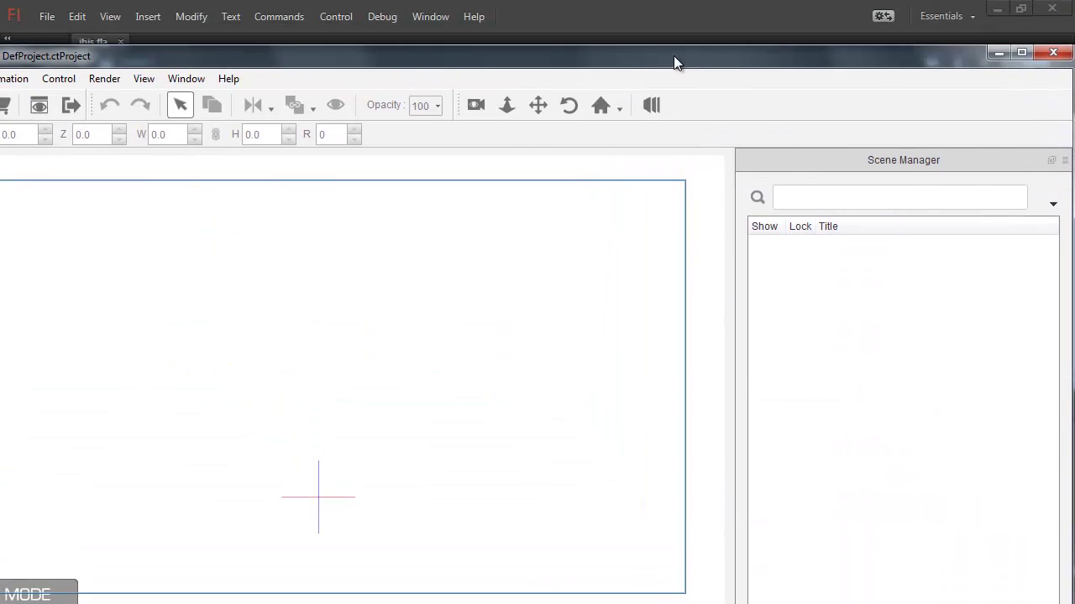
# Switch to CrazyTalk Animator 2 and maximize its window
pyautogui.moveTo(673, 56); pyautogui.dragTo(671, 22)
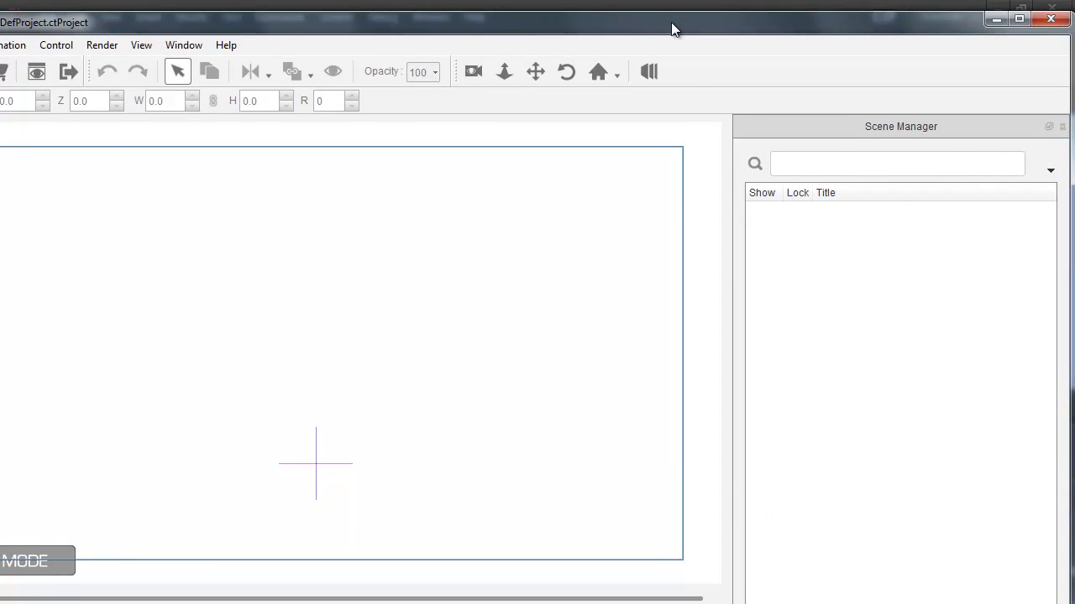
pyautogui.doubleClick(671, 22)
pyautogui.click(14, 28)
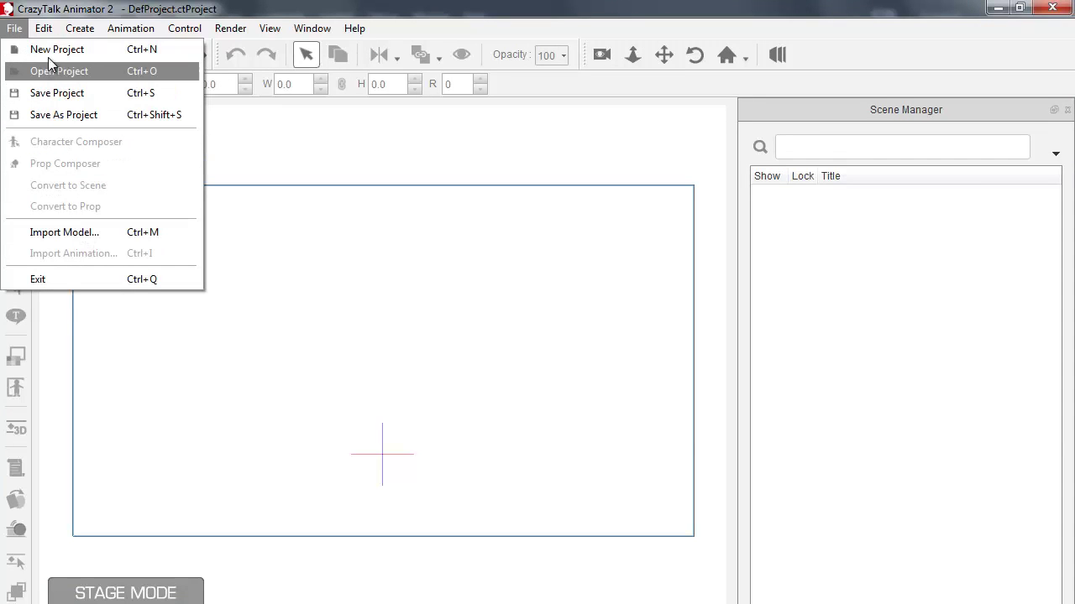
pyautogui.click(262, 168)
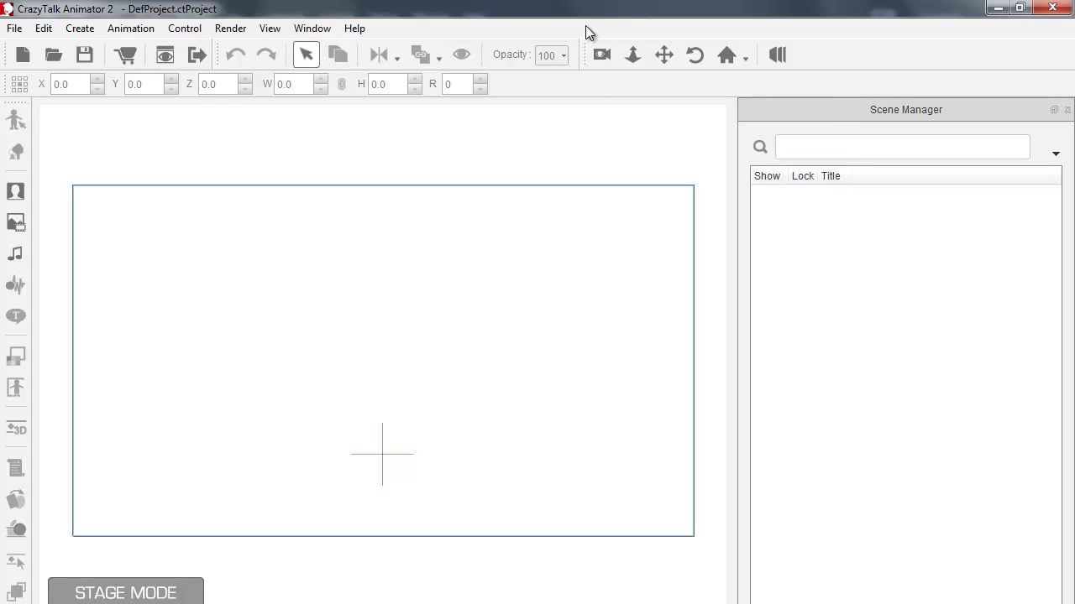
# Add the 3D Ref. Guy character from the actor templates to the stage, closing the Content Manager and Scene Manager
pyautogui.press('F3')
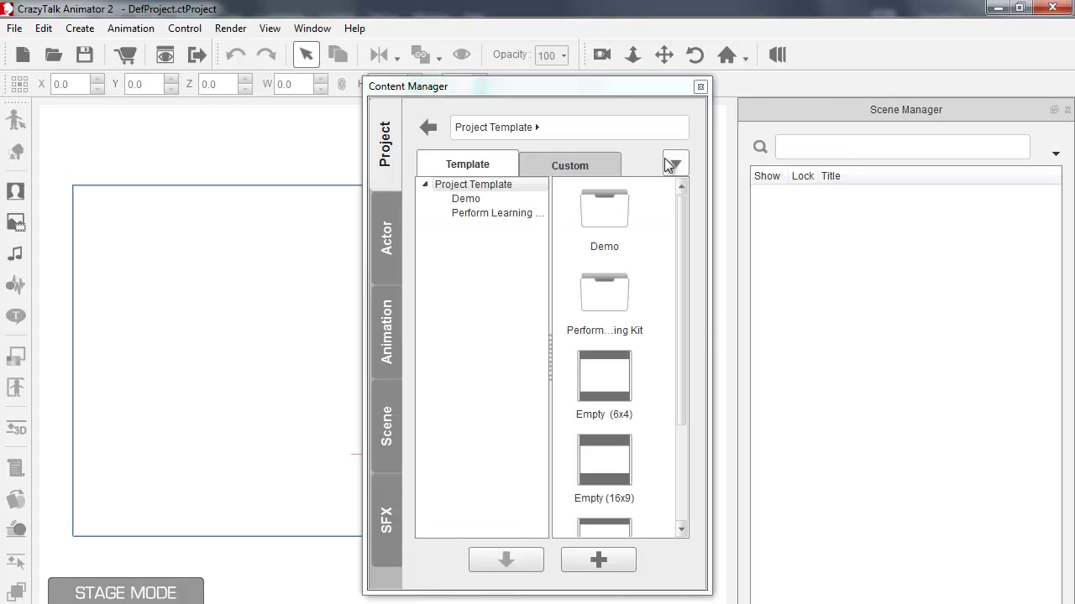
pyautogui.moveTo(414, 92); pyautogui.dragTo(655, 92)
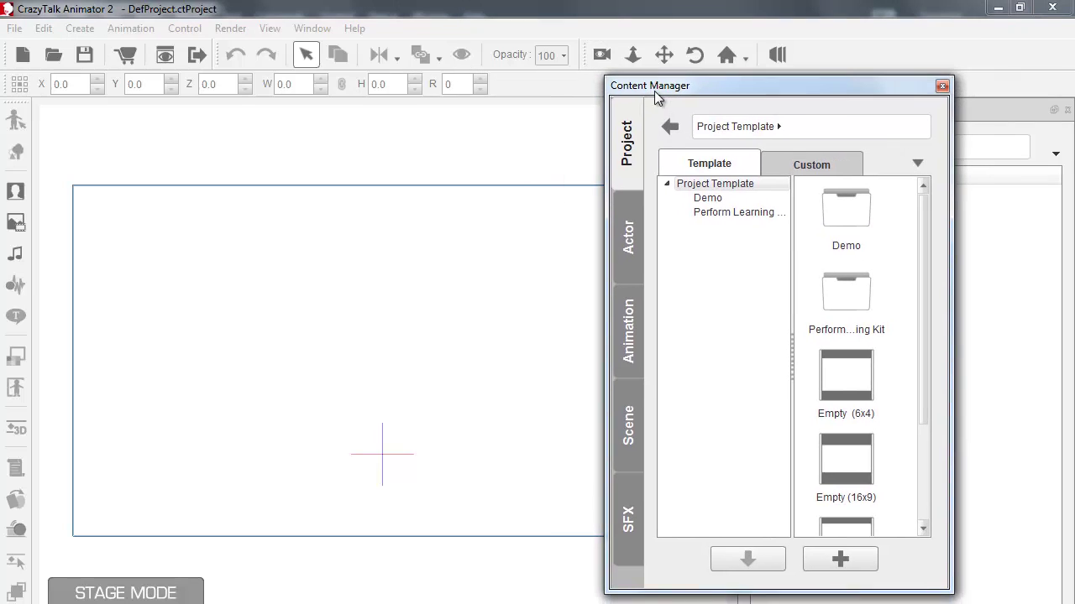
pyautogui.click(635, 246)
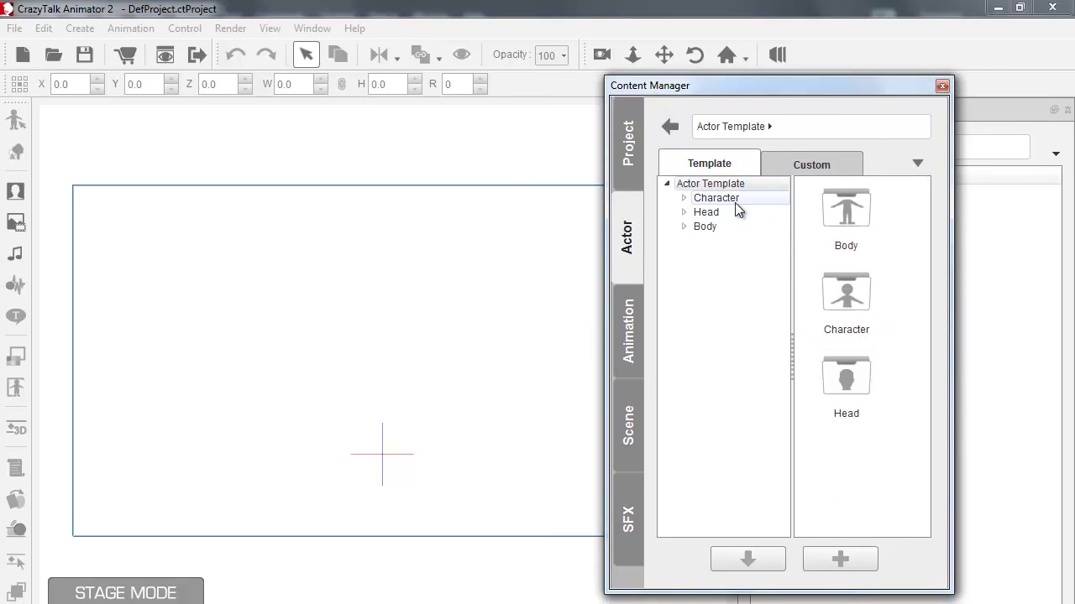
pyautogui.click(718, 199)
pyautogui.click(848, 292)
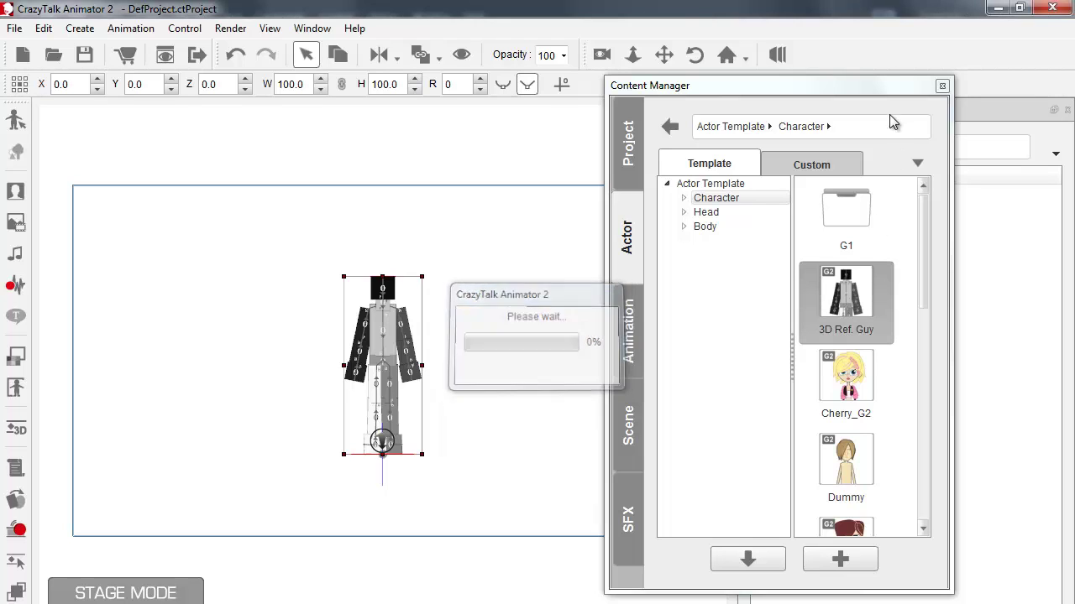
pyautogui.click(942, 86)
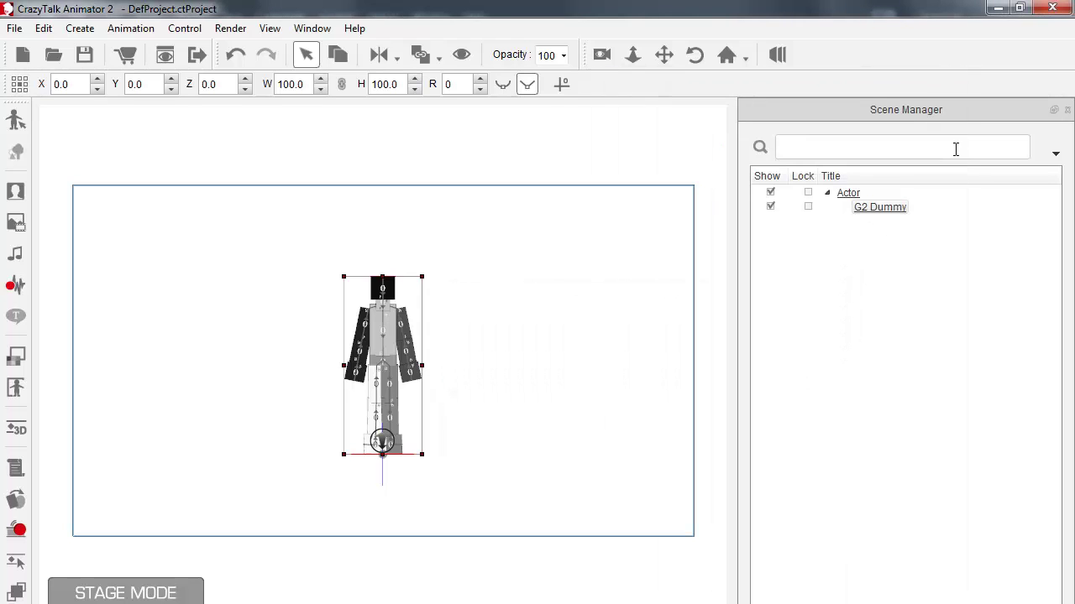
pyautogui.click(1065, 111)
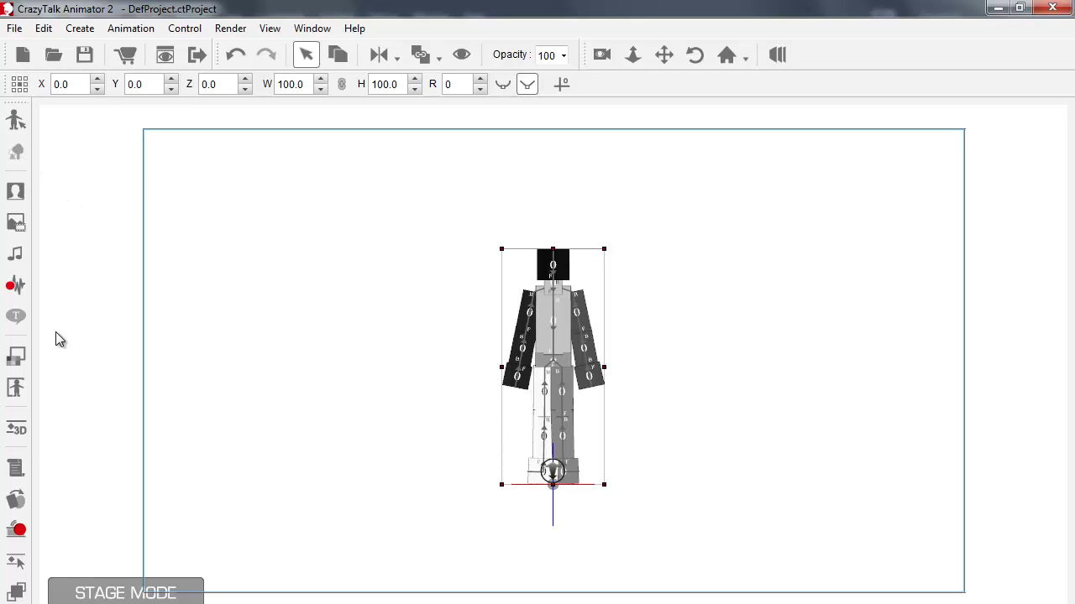
# Open the 3D reference character in the Character Composer, leaving the Calibration dialog closed
pyautogui.click(16, 120)
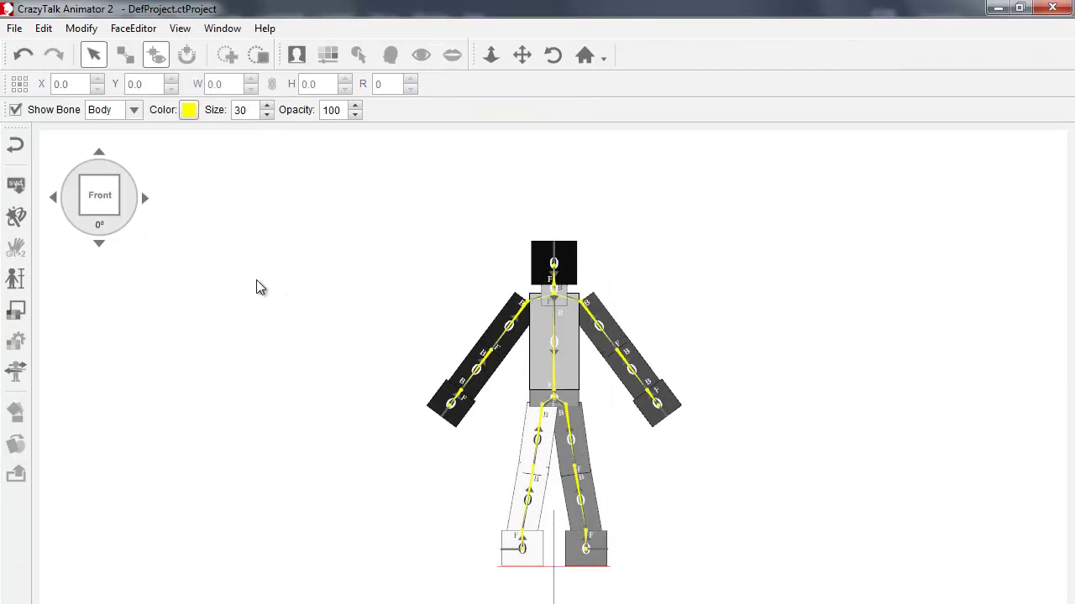
pyautogui.click(16, 370)
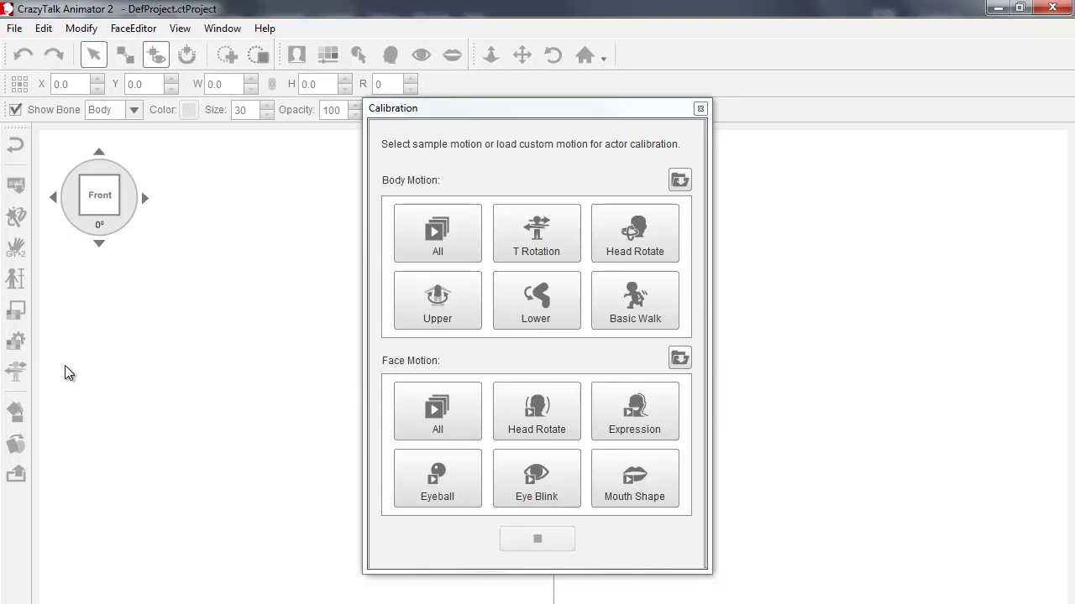
pyautogui.click(700, 109)
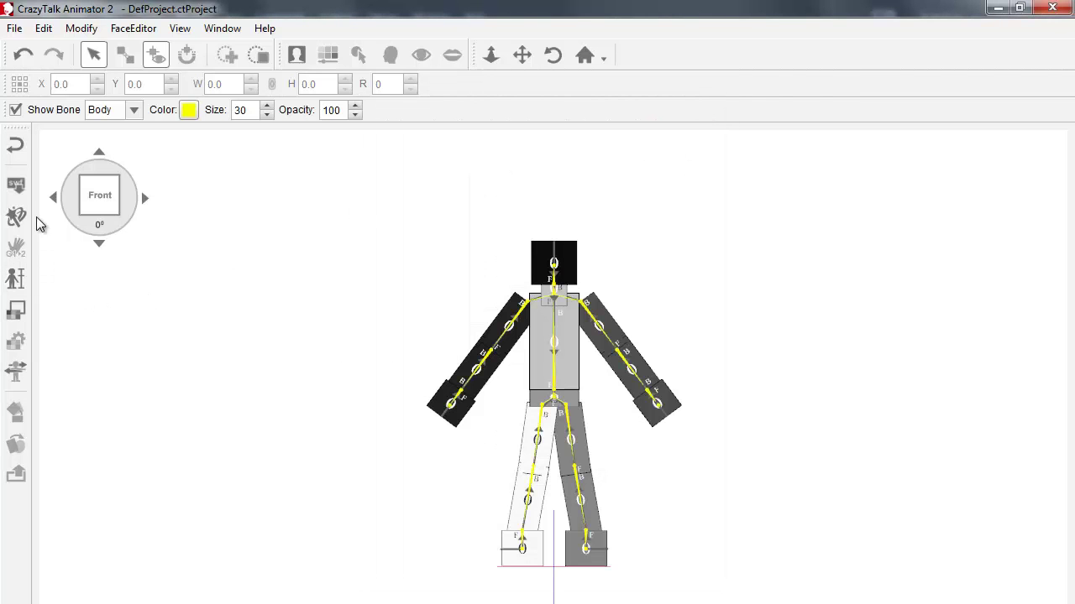
# Replace the reference character's Flash artwork with ibis.swf from the Desktop and dismiss the update report
pyautogui.click(16, 183)
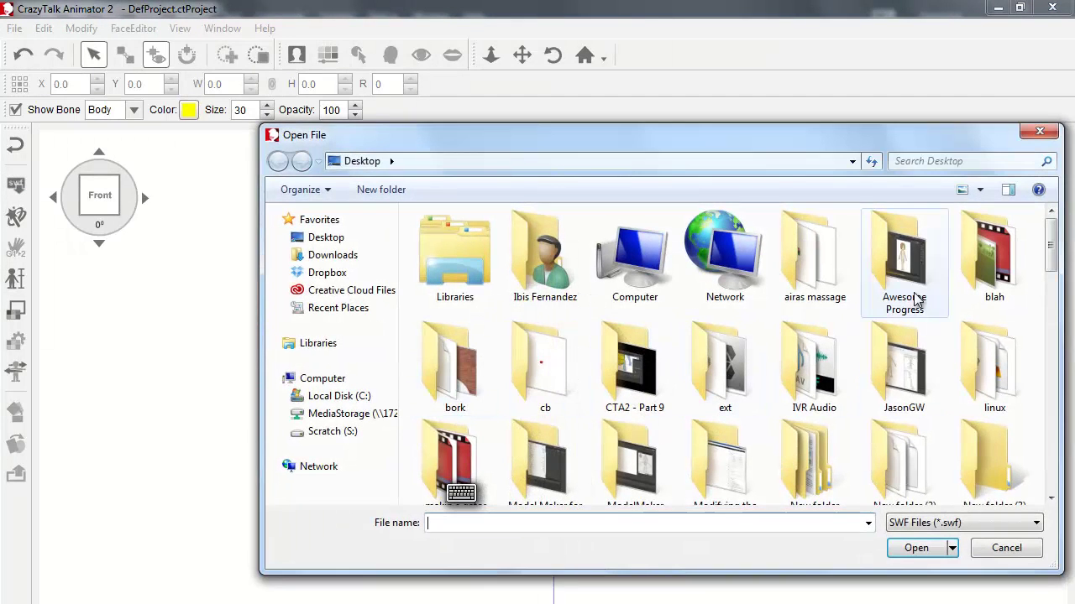
pyautogui.moveTo(1053, 267); pyautogui.dragTo(1014, 486)
pyautogui.scroll(2, 1014, 477)
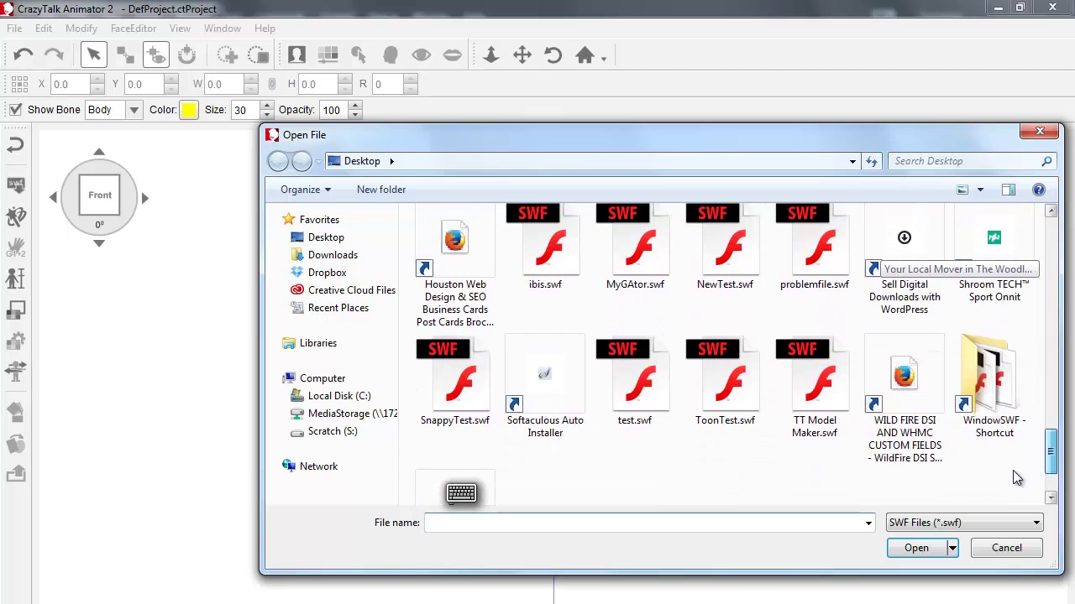
pyautogui.click(562, 294)
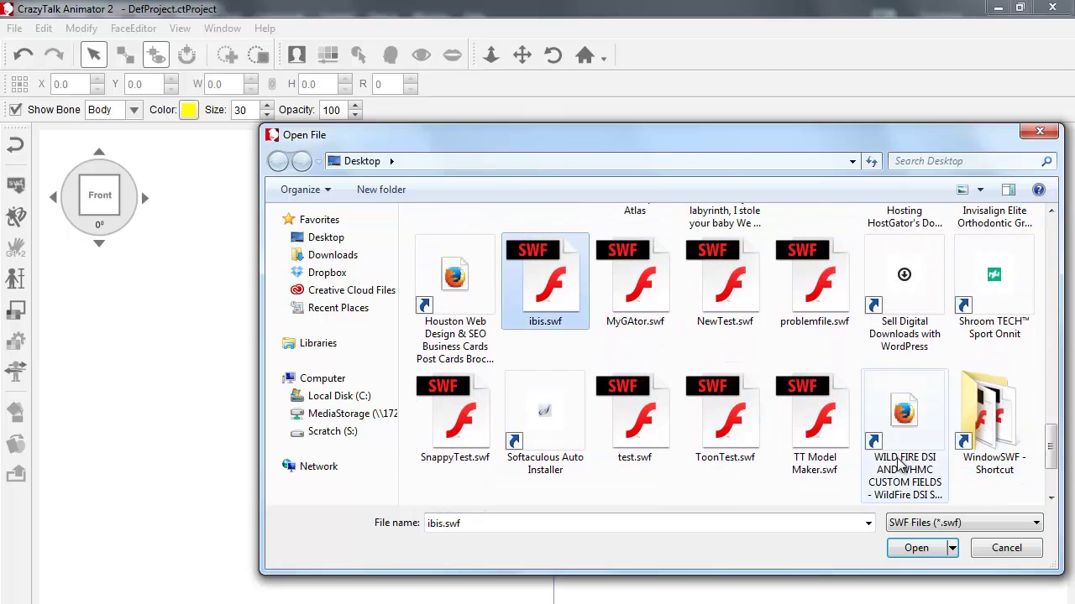
pyautogui.click(918, 547)
pyautogui.click(511, 440)
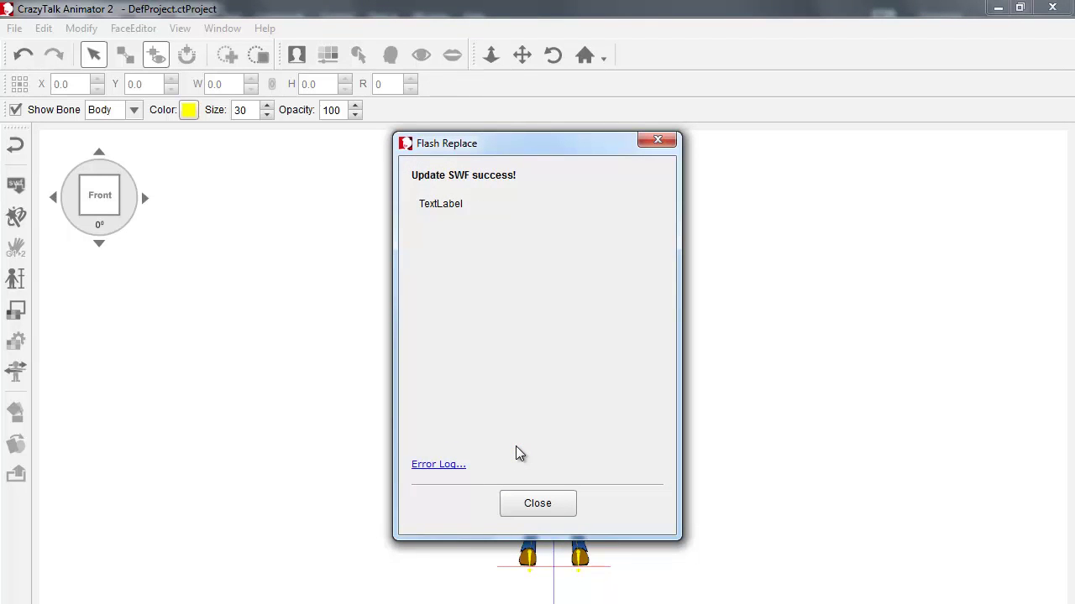
pyautogui.click(556, 509)
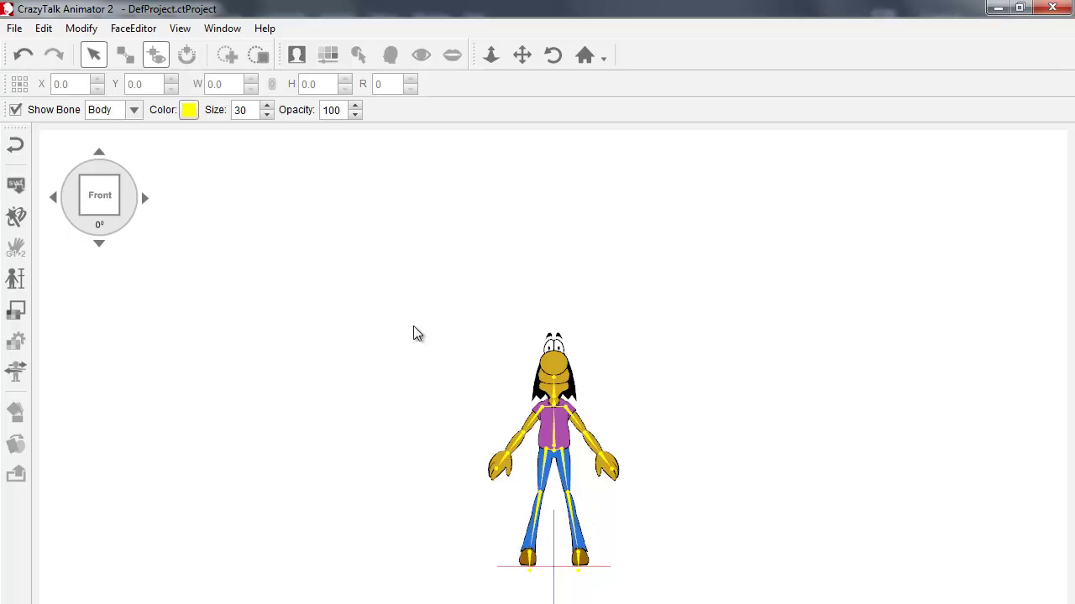
# Examine the imported puppet's parts and bones at every 45° angle, going full circle back to the front view
pyautogui.click(144, 197)
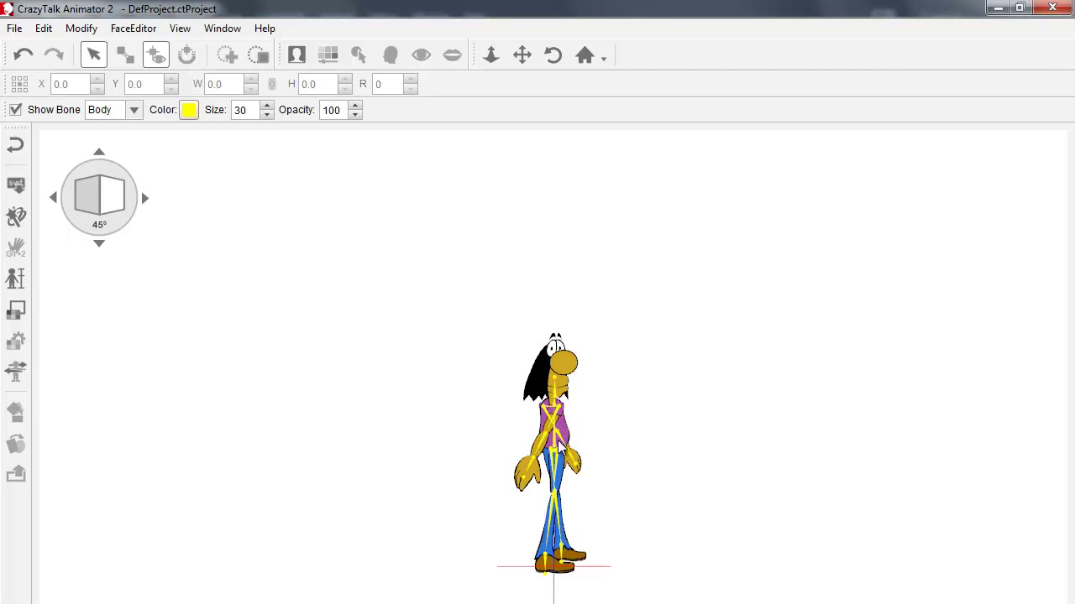
pyautogui.click(143, 199)
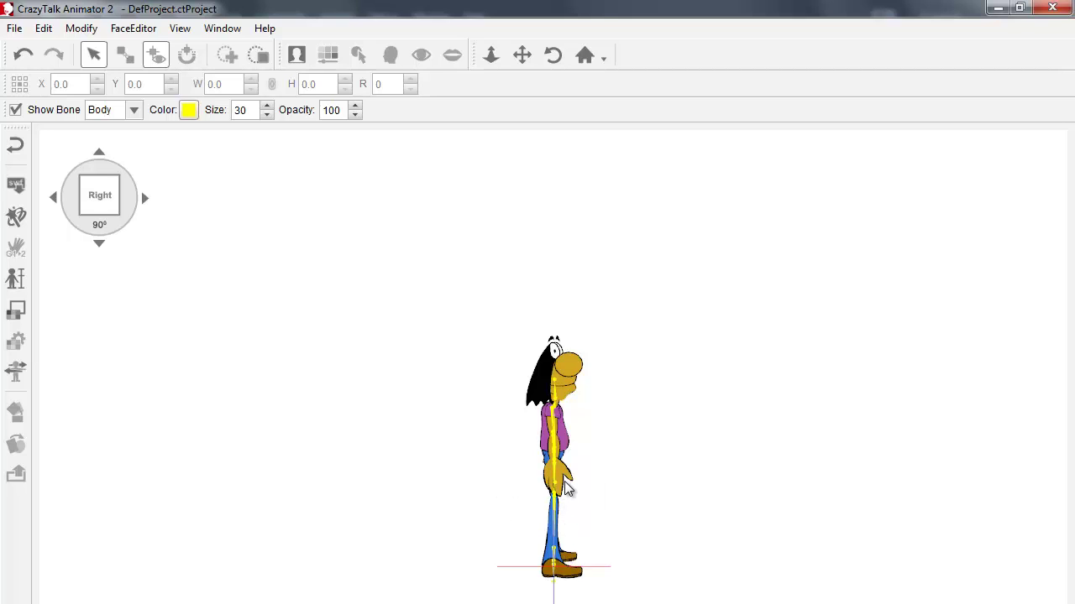
pyautogui.click(147, 202)
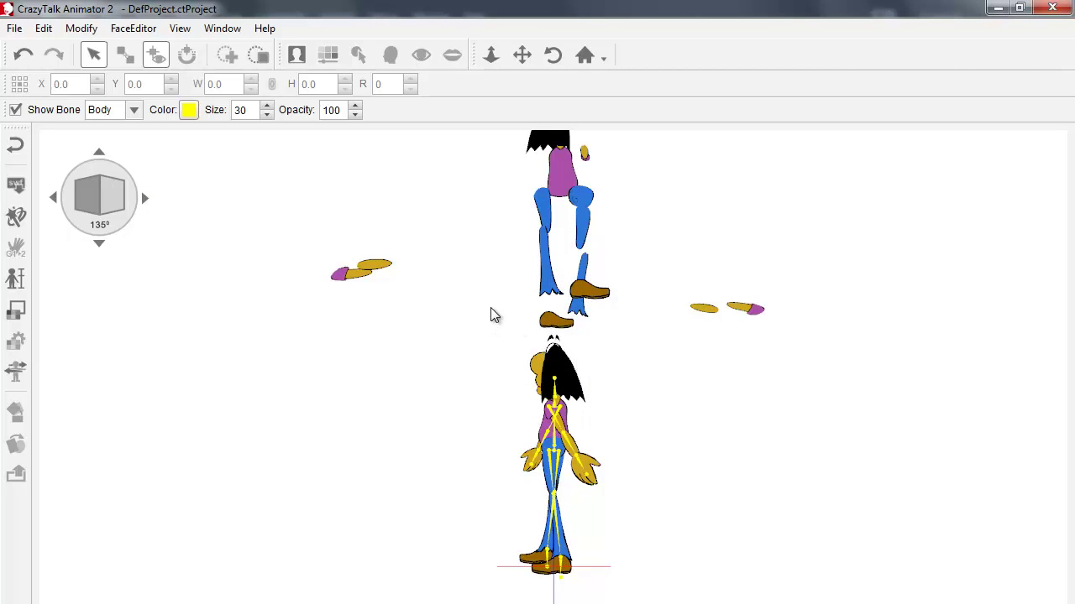
pyautogui.click(144, 196)
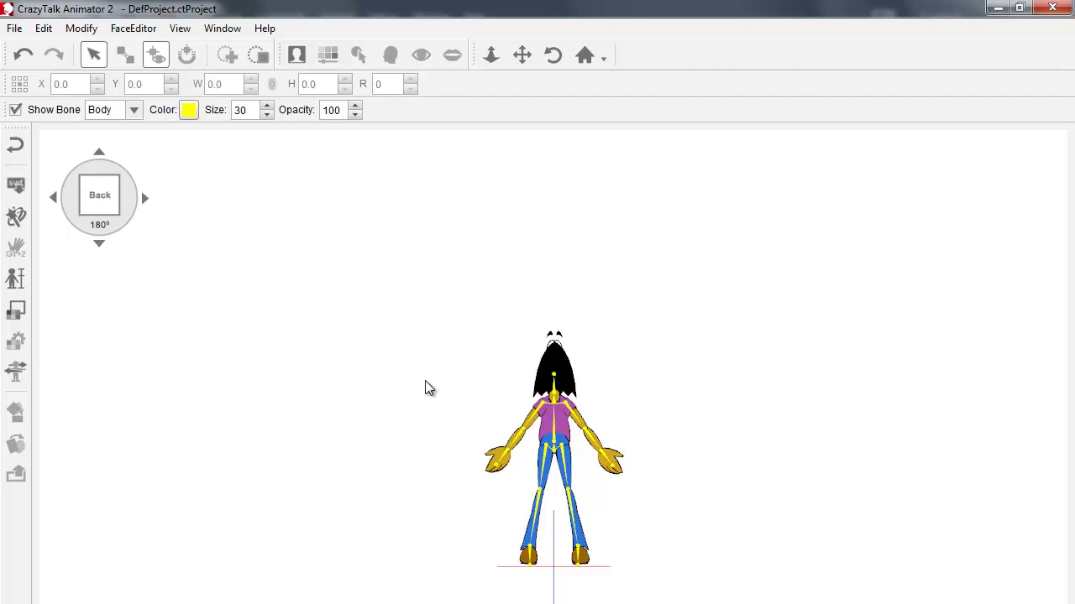
pyautogui.click(143, 198)
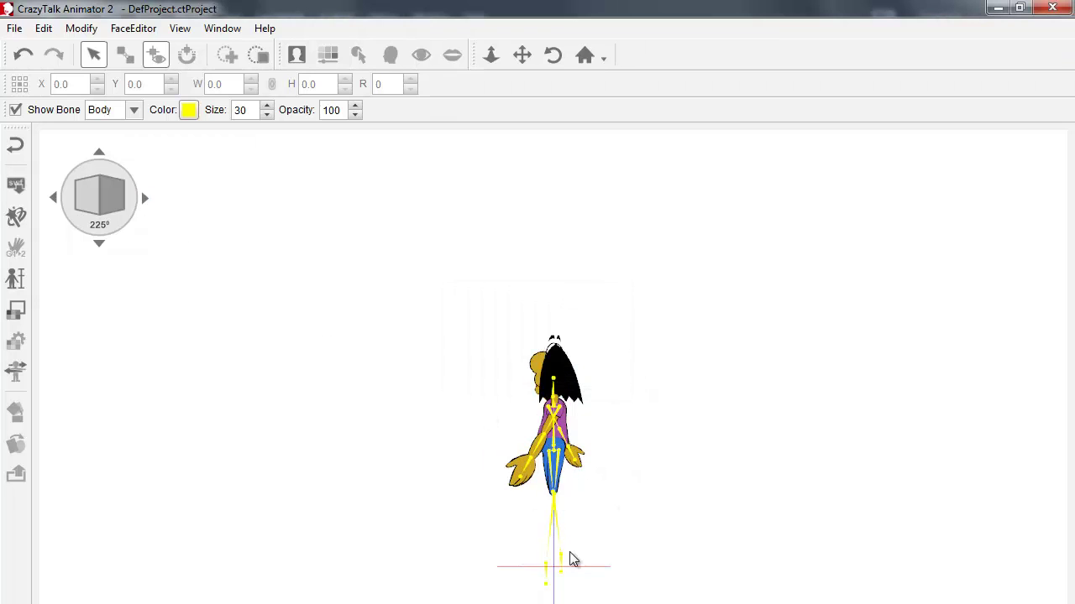
pyautogui.click(147, 198)
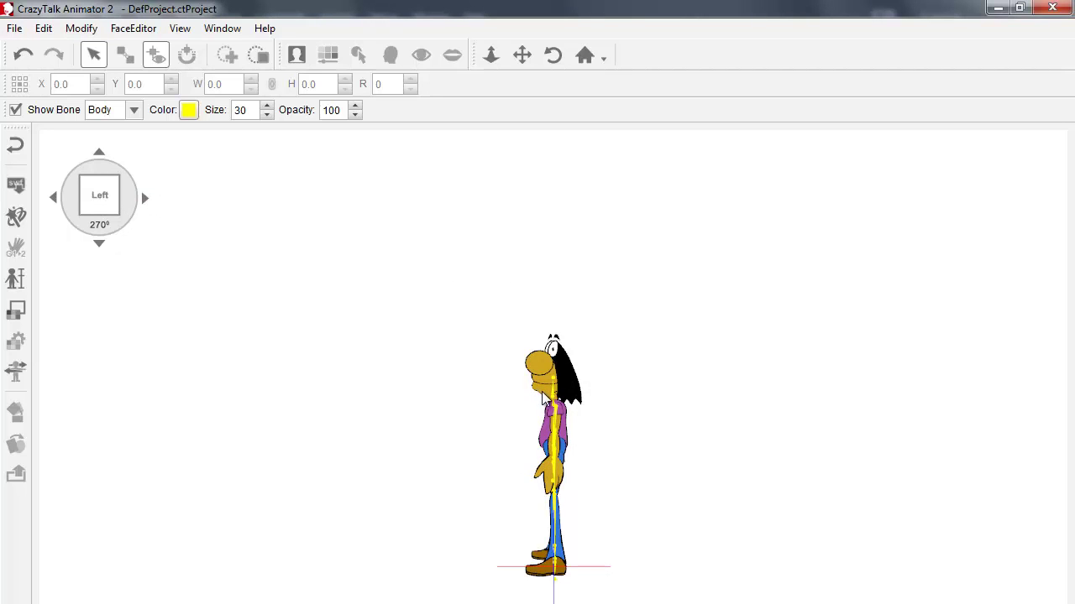
pyautogui.click(144, 199)
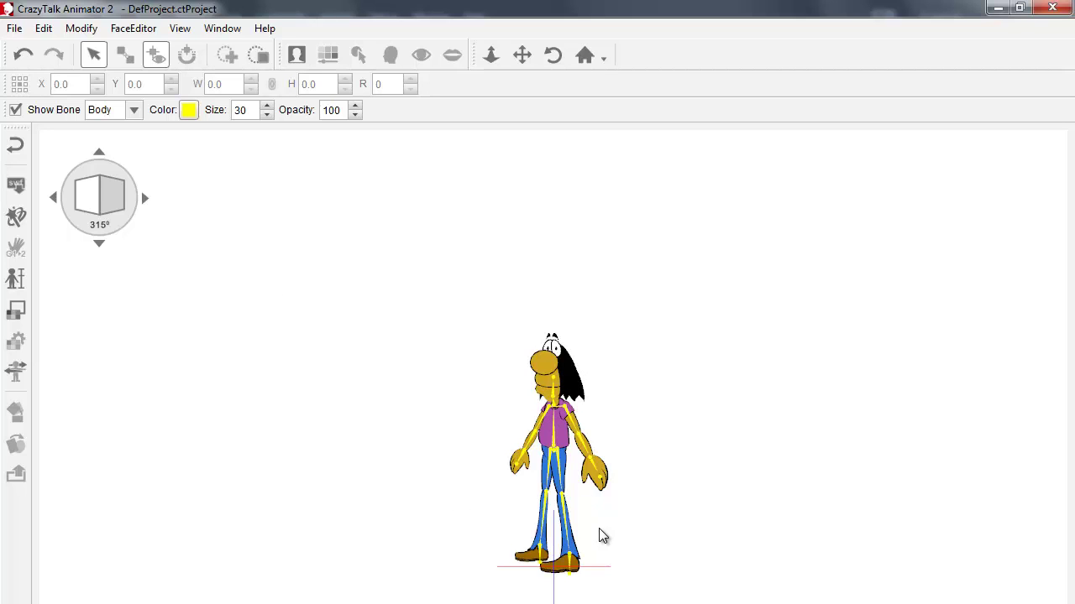
pyautogui.click(145, 197)
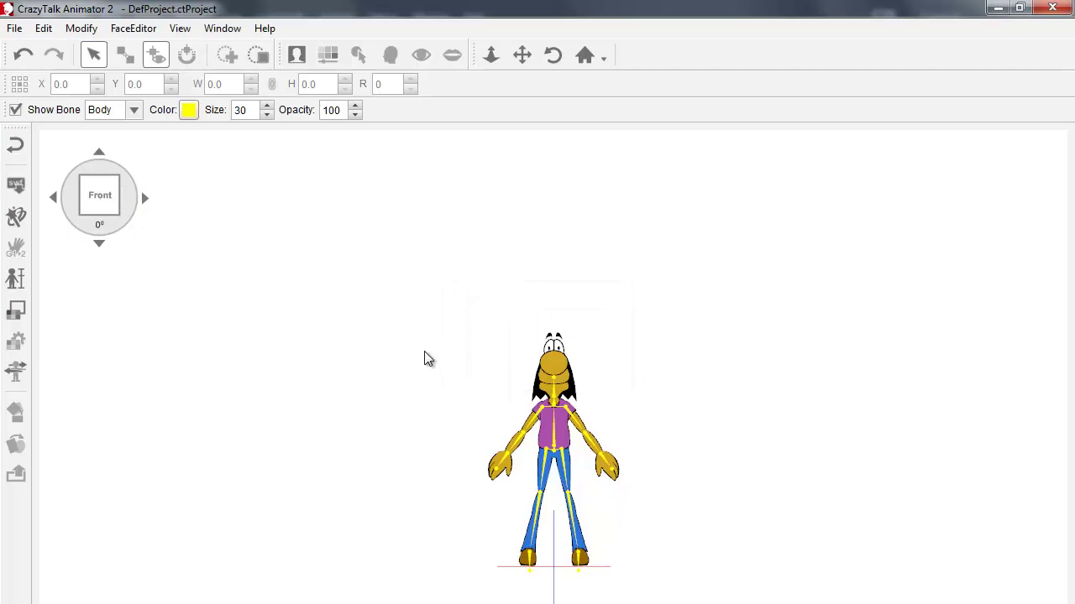
# Preview the Basic Walk calibration motion on the puppet's front view and close the Calibration dialog
pyautogui.click(16, 371)
pyautogui.moveTo(522, 108); pyautogui.dragTo(849, 135)
pyautogui.click(949, 317)
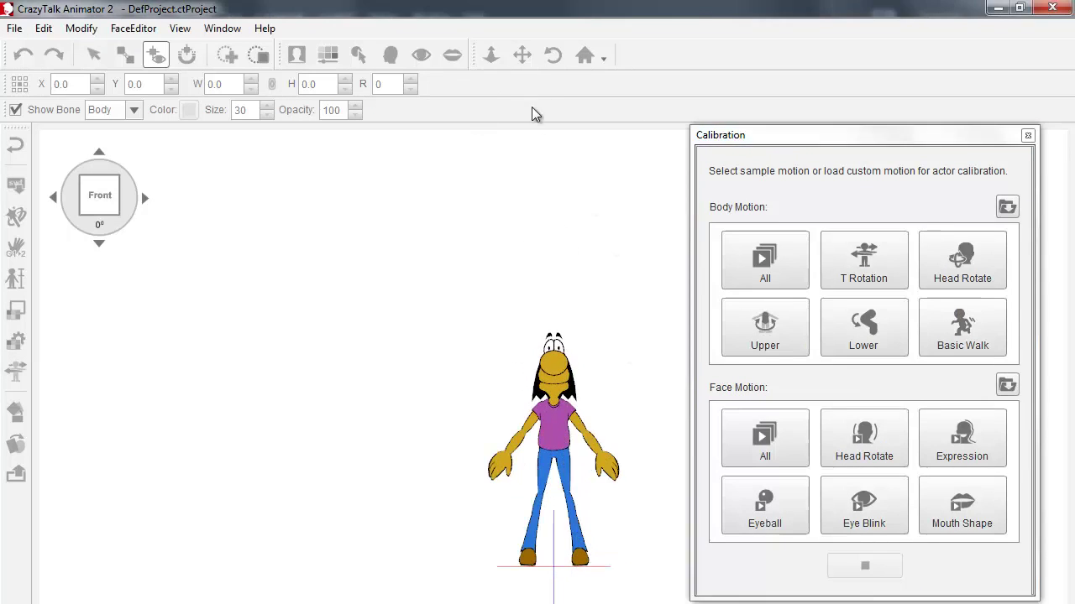
pyautogui.click(1027, 135)
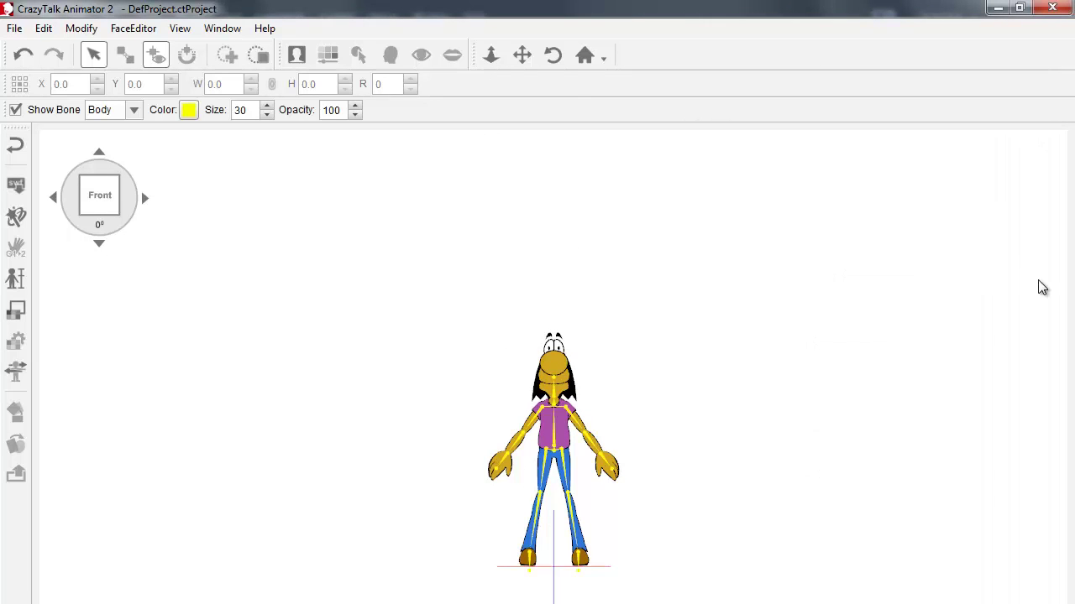
# Play the Basic Walk calibration motion several times on the enlarged front view and examine the puppet's limbs and joints
pyautogui.click(501, 56)
pyautogui.moveTo(624, 471); pyautogui.dragTo(526, 122)
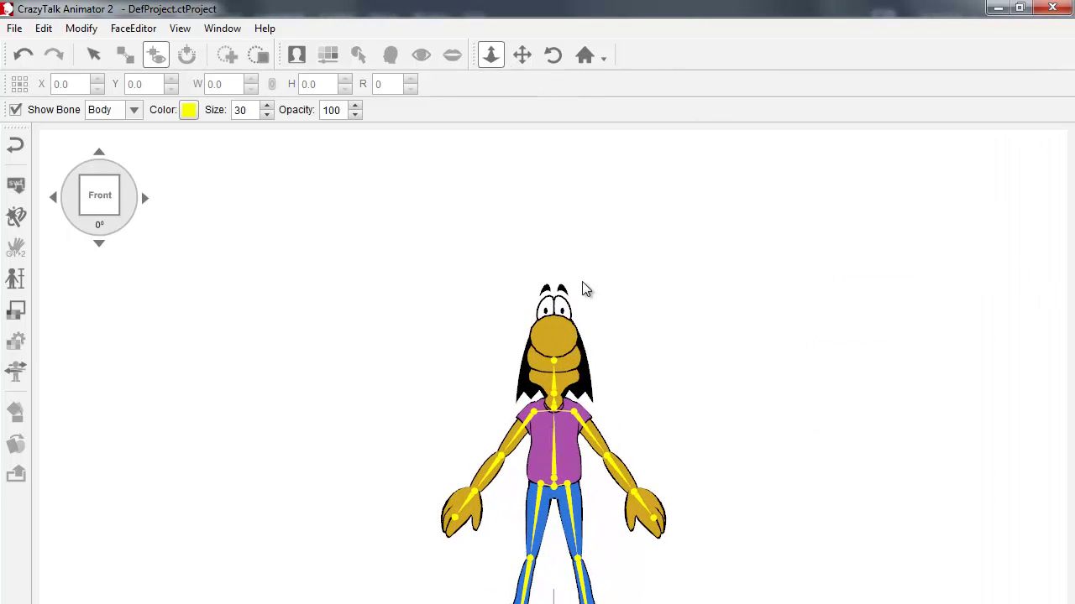
pyautogui.click(522, 54)
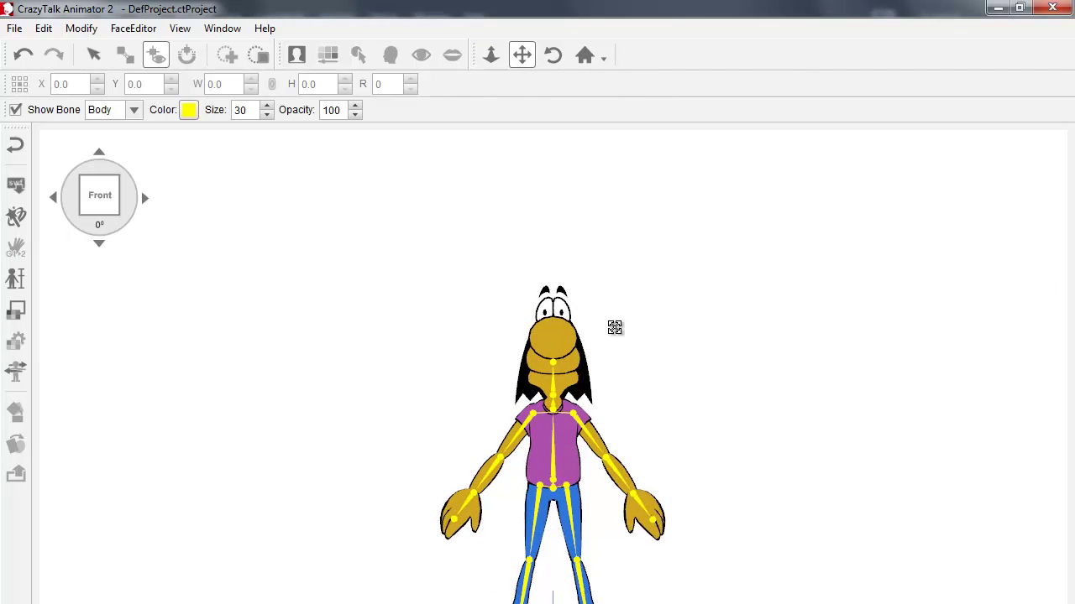
pyautogui.moveTo(614, 324); pyautogui.dragTo(520, 232)
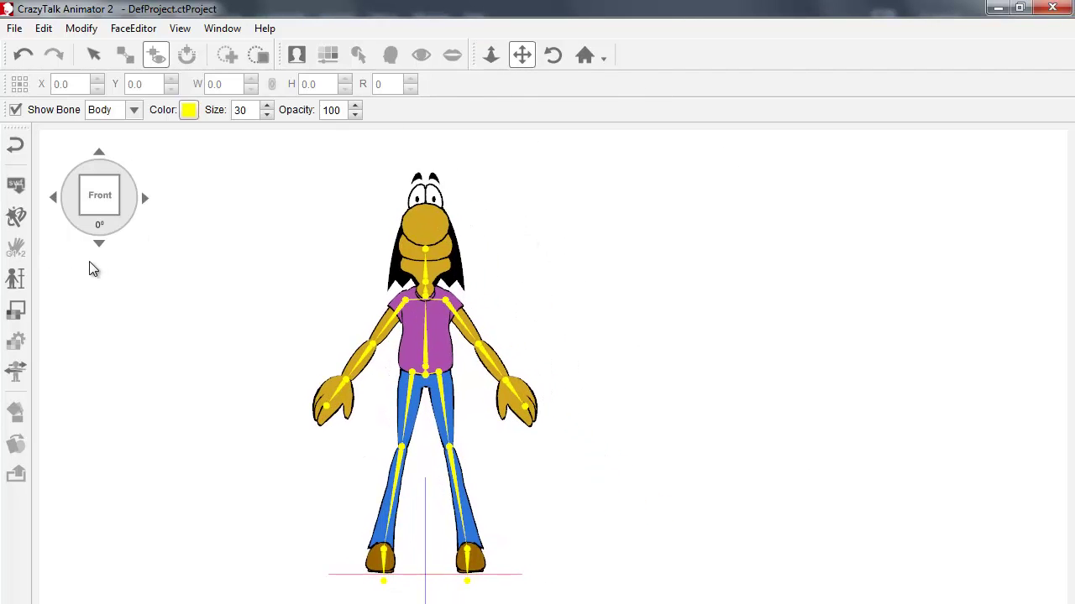
pyautogui.click(15, 370)
pyautogui.click(467, 120)
pyautogui.moveTo(467, 120); pyautogui.dragTo(724, 173)
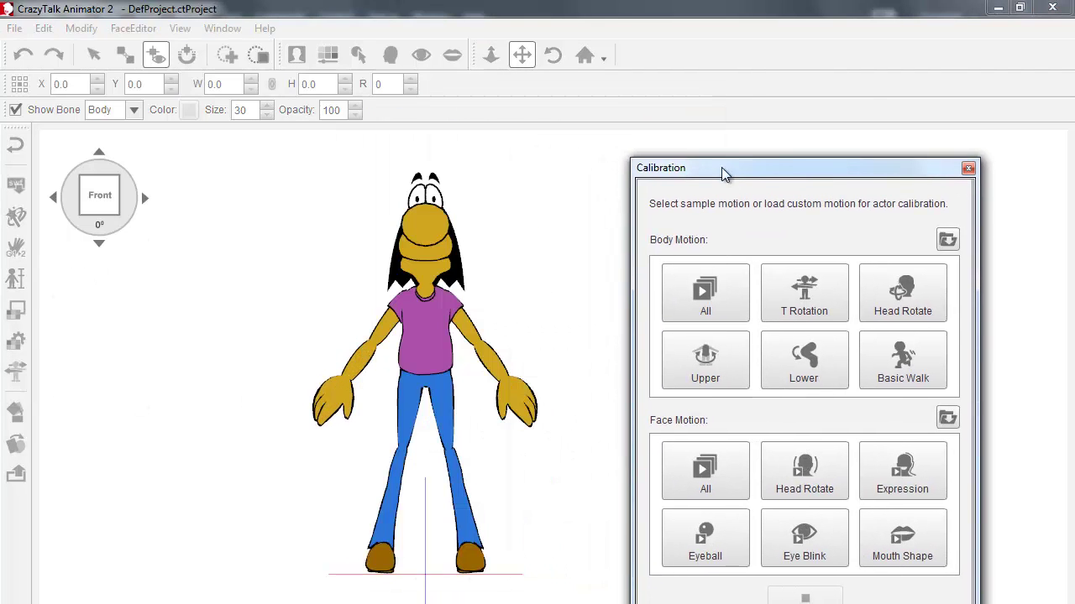
pyautogui.click(907, 377)
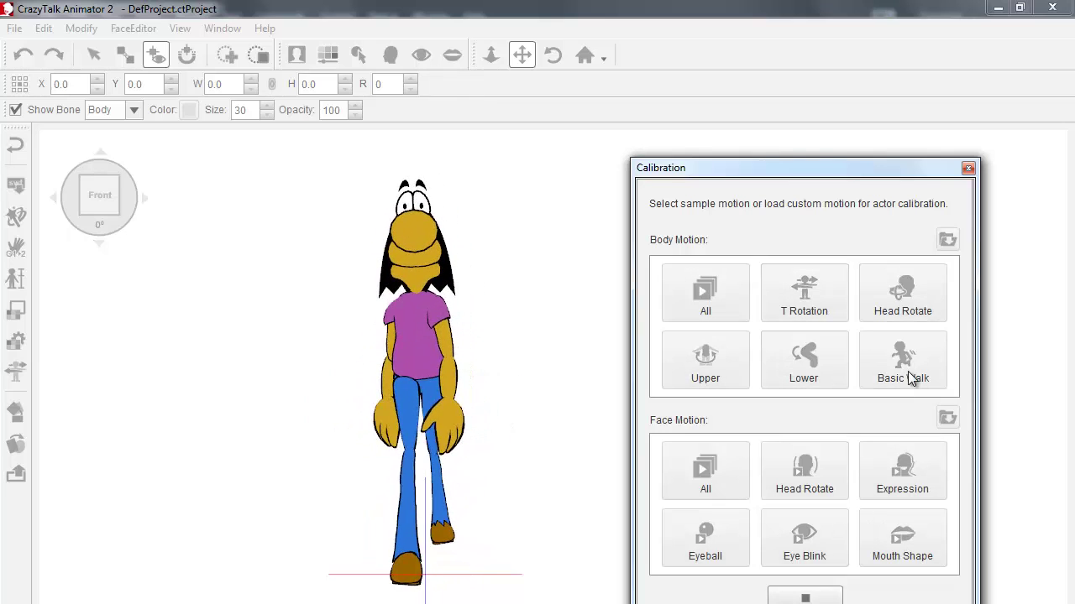
pyautogui.click(911, 380)
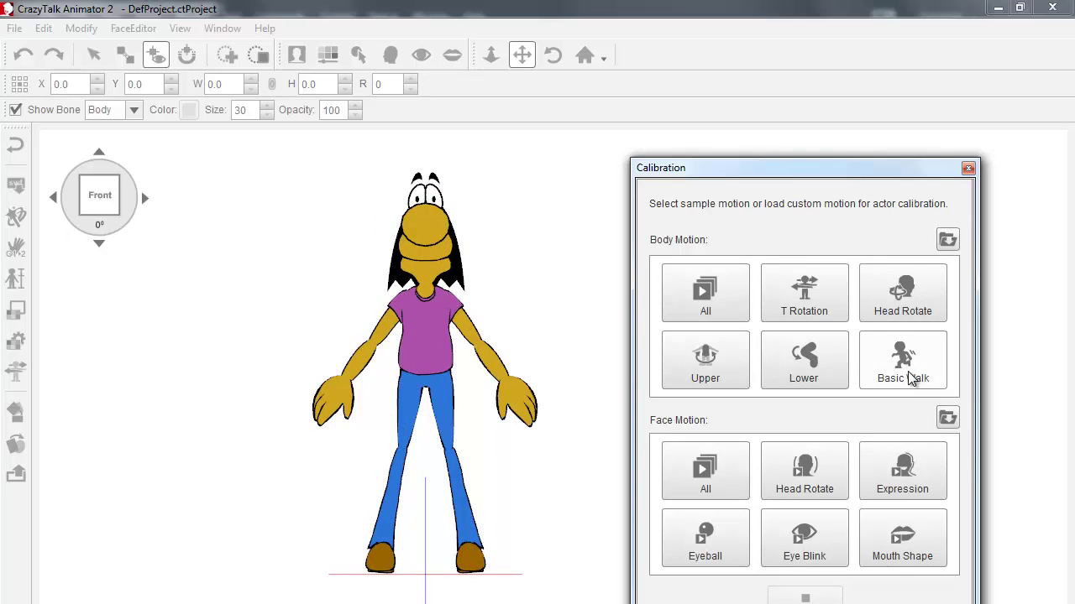
pyautogui.click(911, 380)
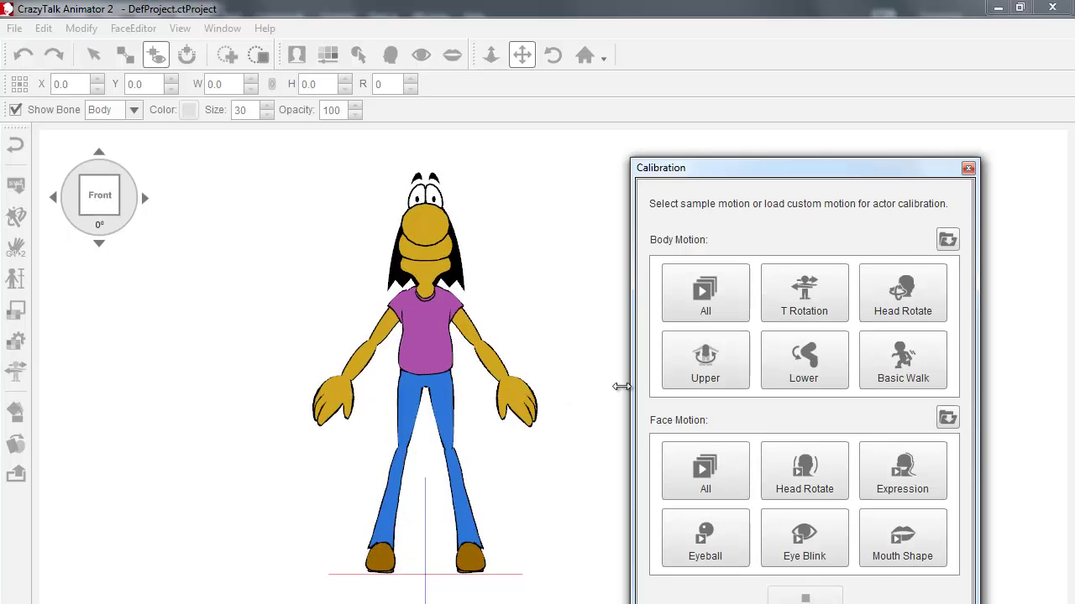
pyautogui.click(904, 382)
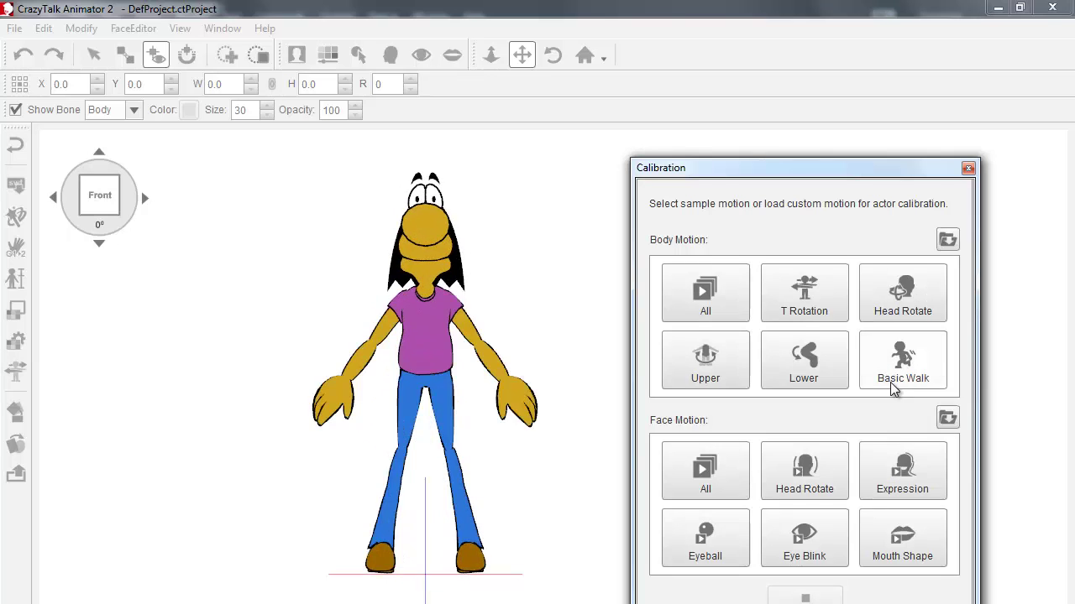
pyautogui.click(889, 382)
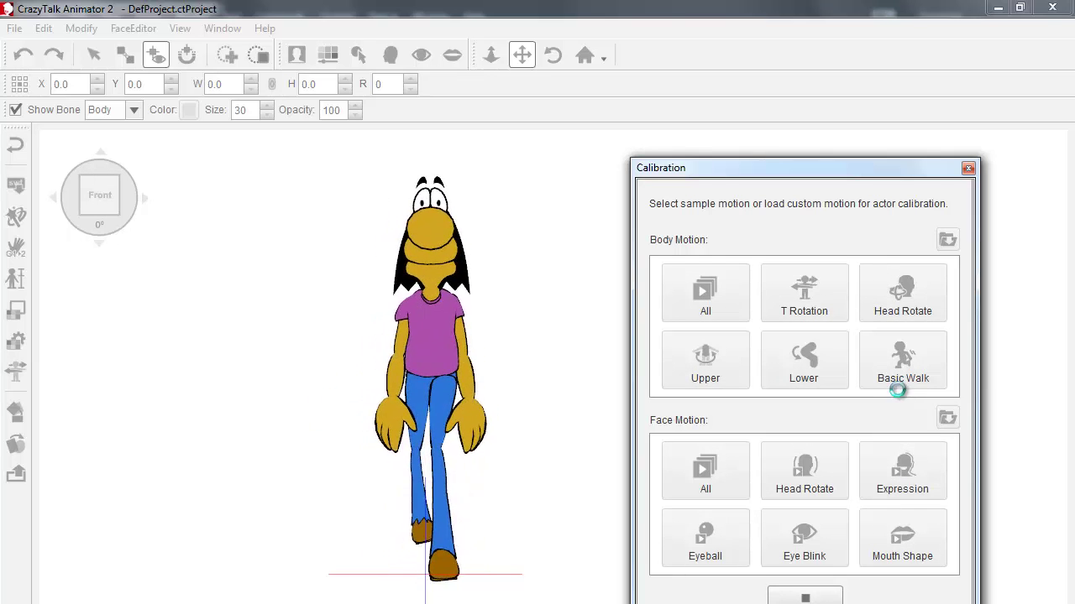
# Preview the Basic Walk motion at the 45° angle, stop the playback and close the Calibration dialog
pyautogui.click(144, 197)
pyautogui.click(936, 370)
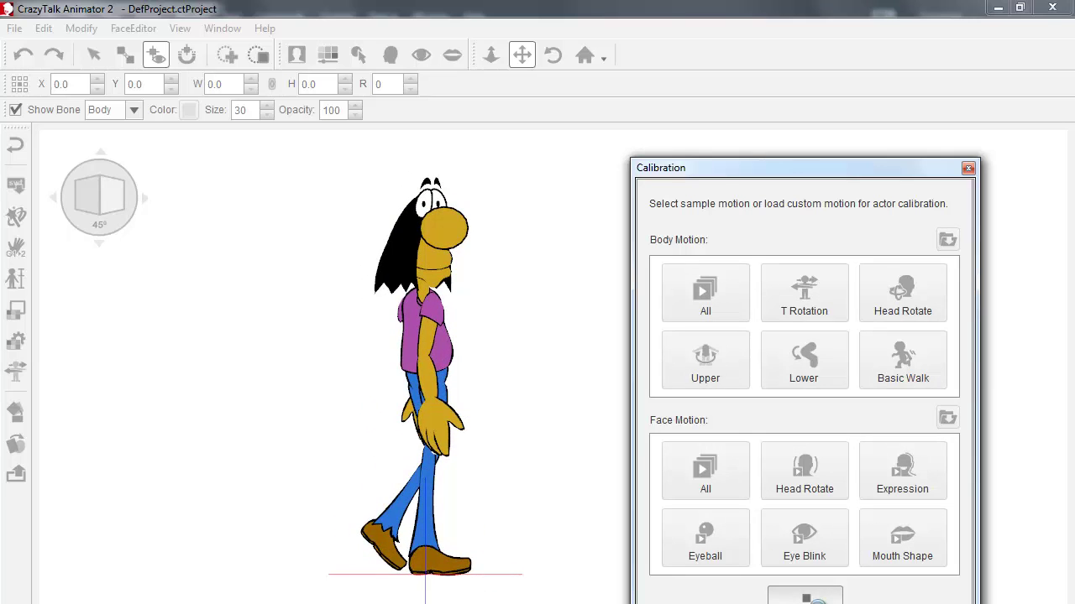
pyautogui.click(798, 590)
pyautogui.click(968, 169)
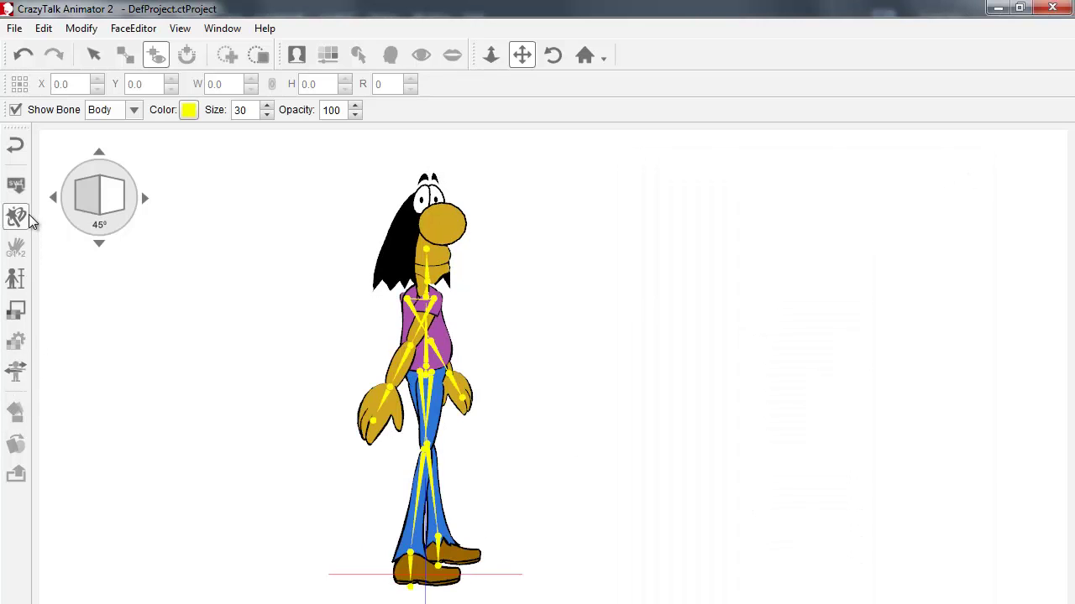
# Recalculate the sprite layers and joint masks at all other angles from the front settings, and inspect the 45° view
pyautogui.click(54, 198)
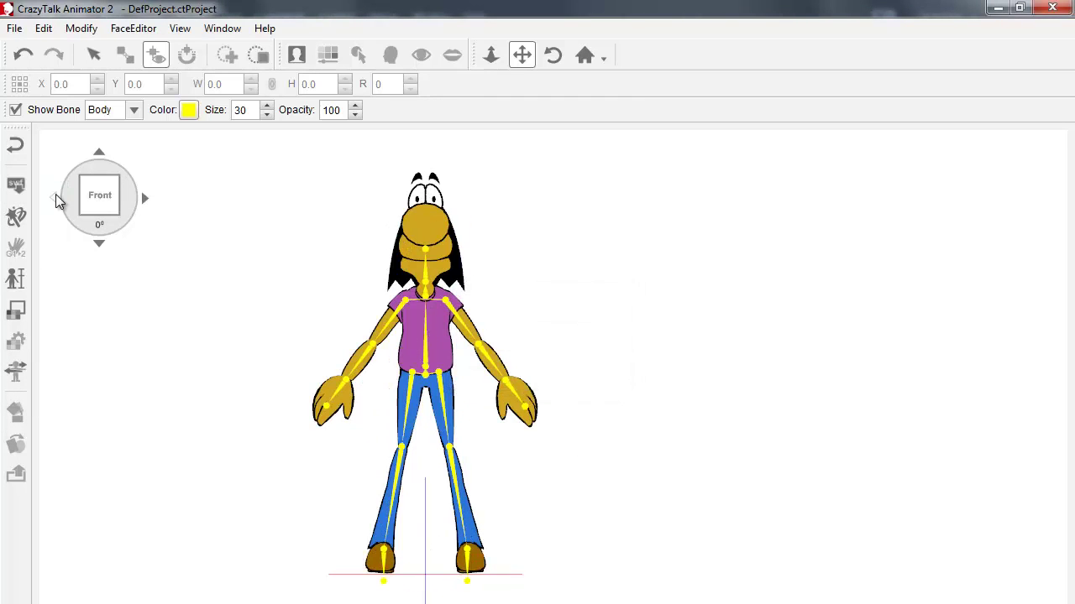
pyautogui.click(18, 217)
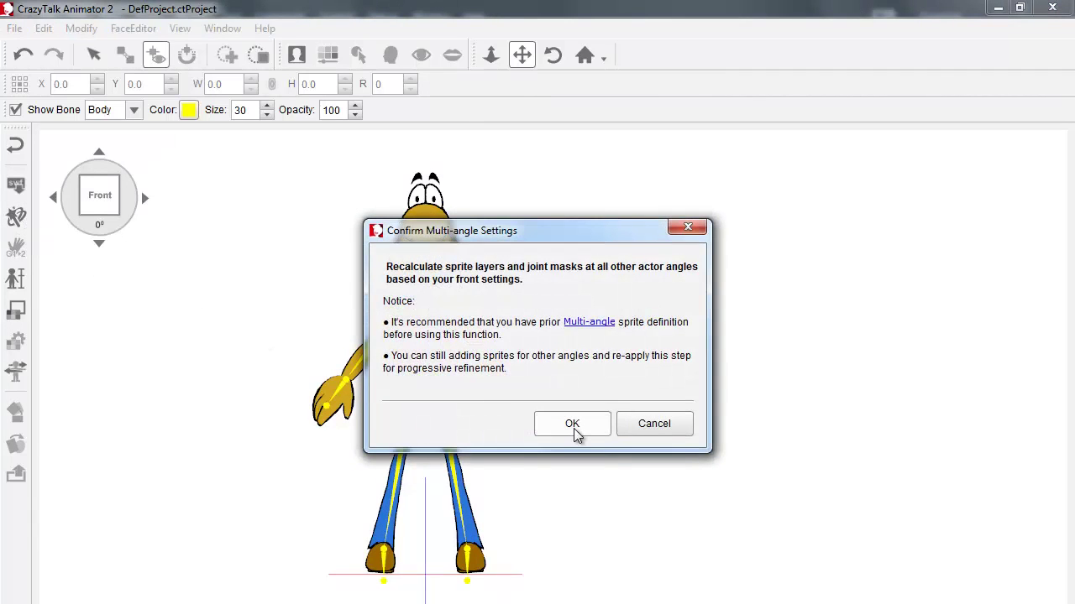
pyautogui.click(572, 426)
pyautogui.click(573, 426)
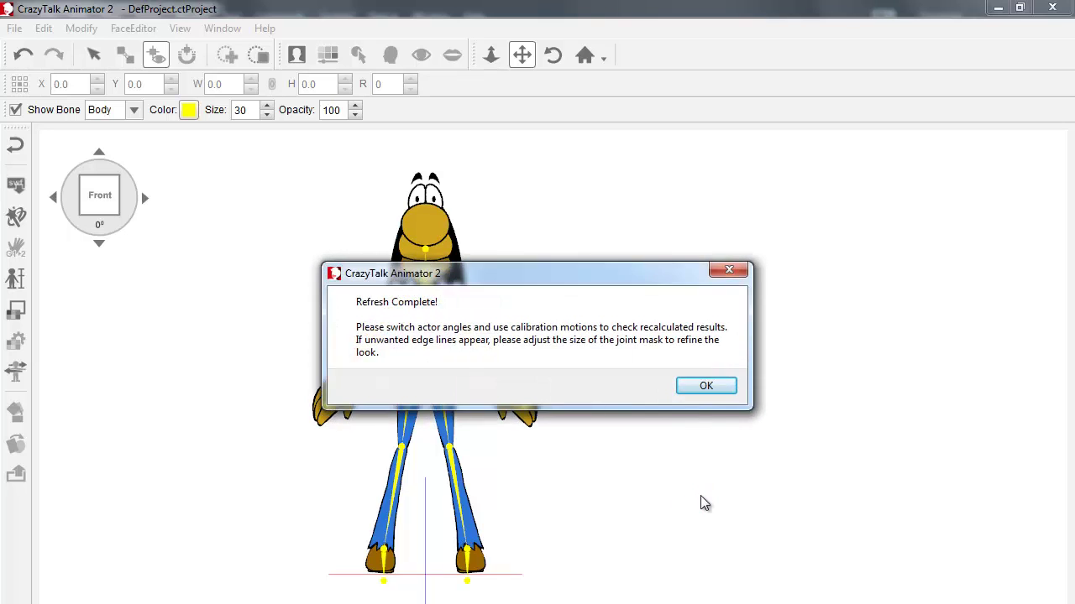
pyautogui.click(701, 386)
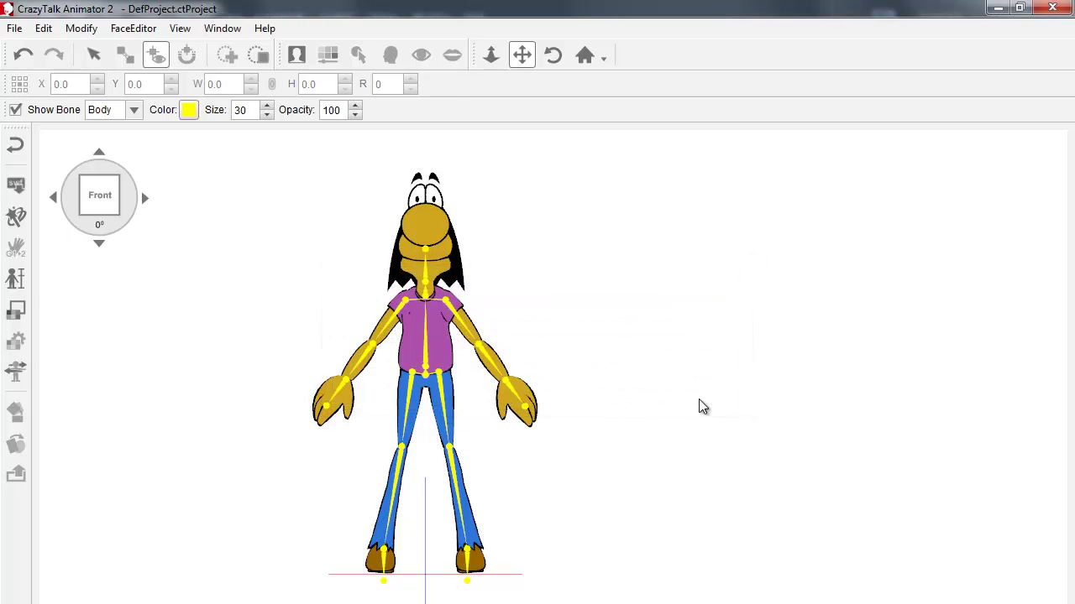
pyautogui.click(142, 202)
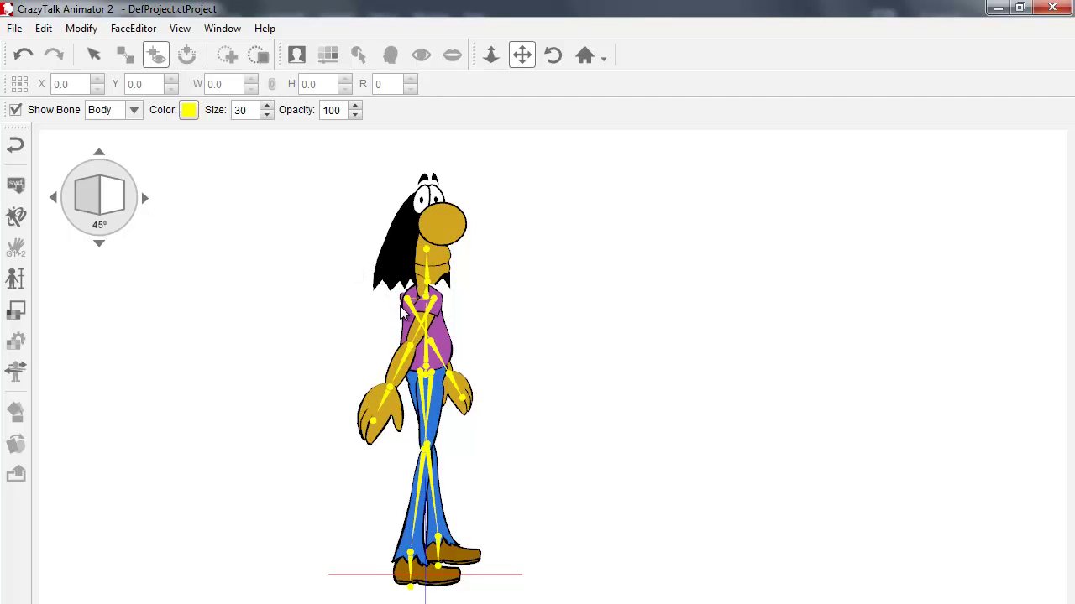
# Turn the character to the Back view (180°) and play the Basic Walk body motion in Calibration
pyautogui.click(149, 201)
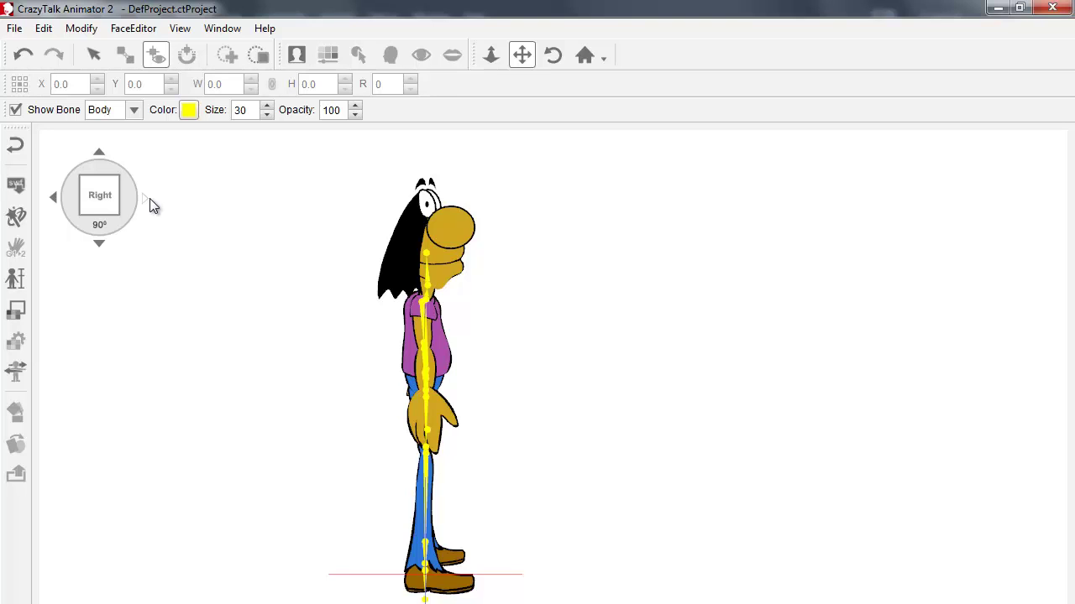
pyautogui.click(149, 200)
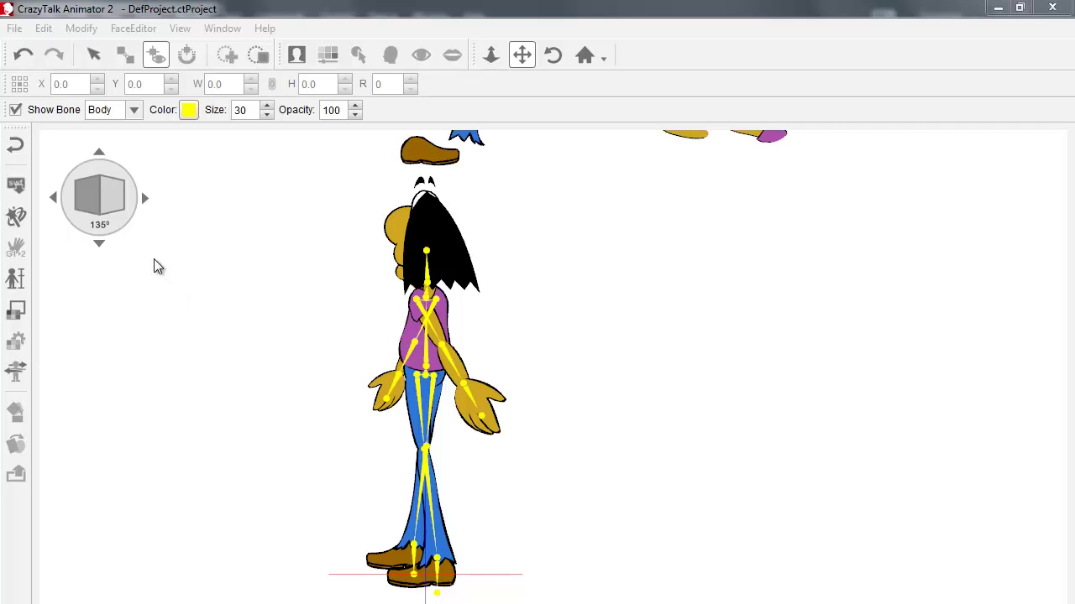
pyautogui.click(144, 198)
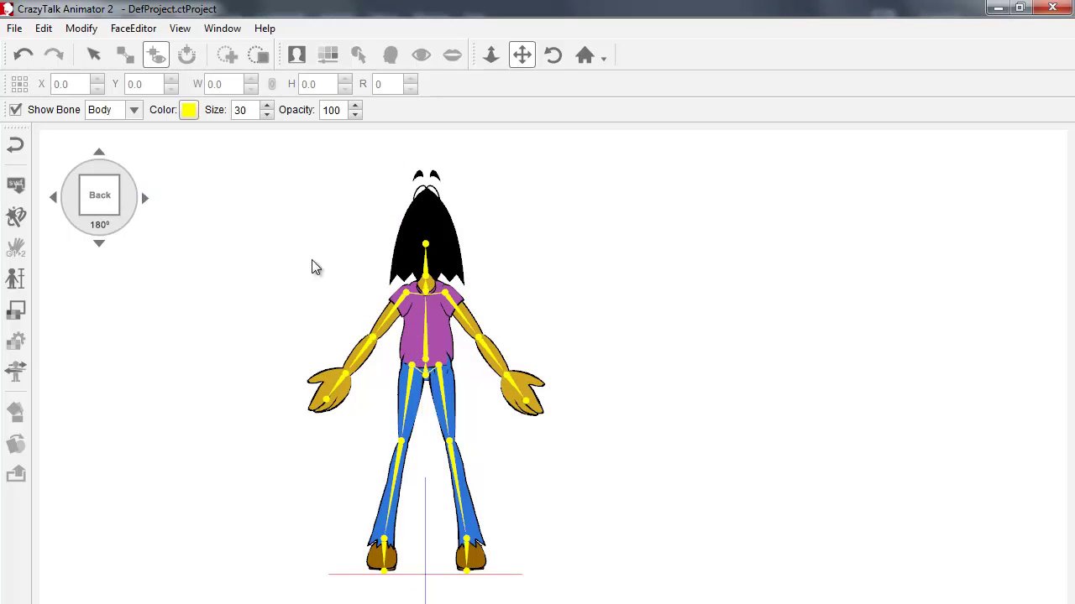
pyautogui.click(20, 371)
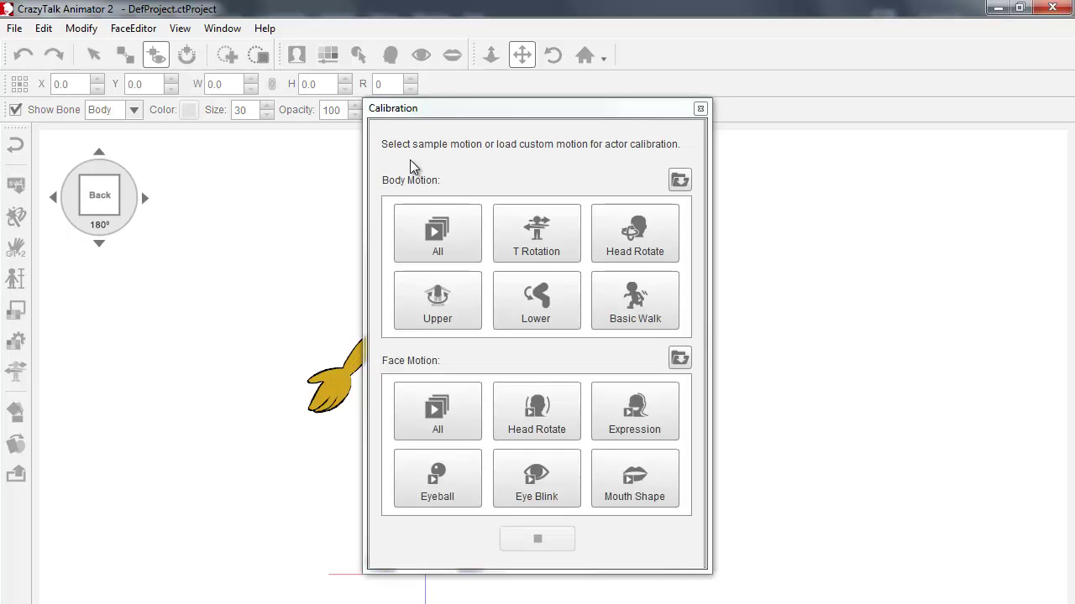
pyautogui.moveTo(468, 111); pyautogui.dragTo(726, 134)
pyautogui.click(890, 344)
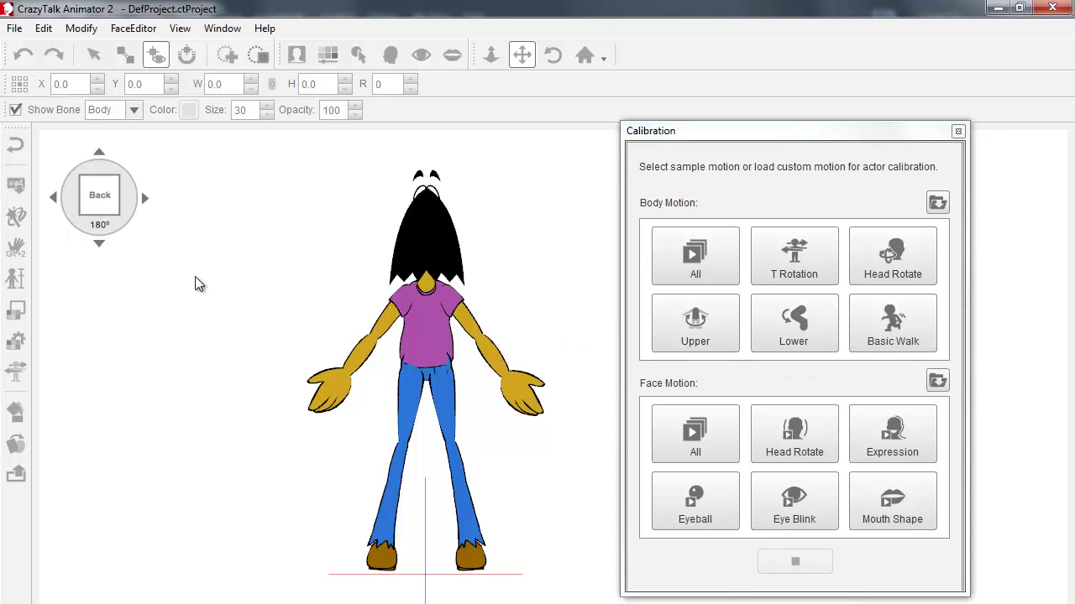
# Turn the character to the Left view (270°) and preview the Basic Walk calibration motion there
pyautogui.click(144, 199)
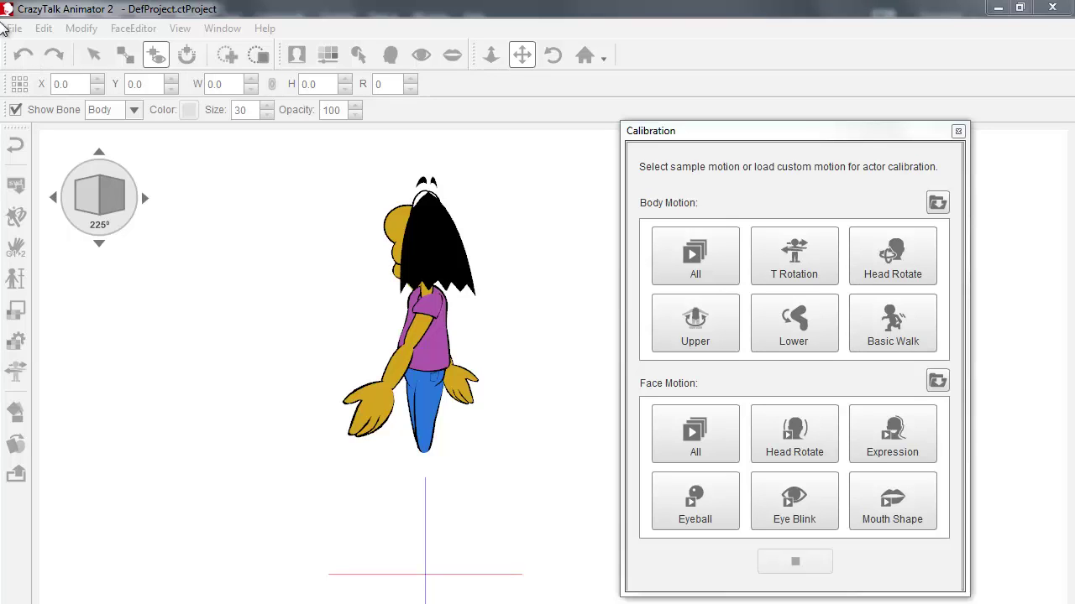
pyautogui.click(144, 201)
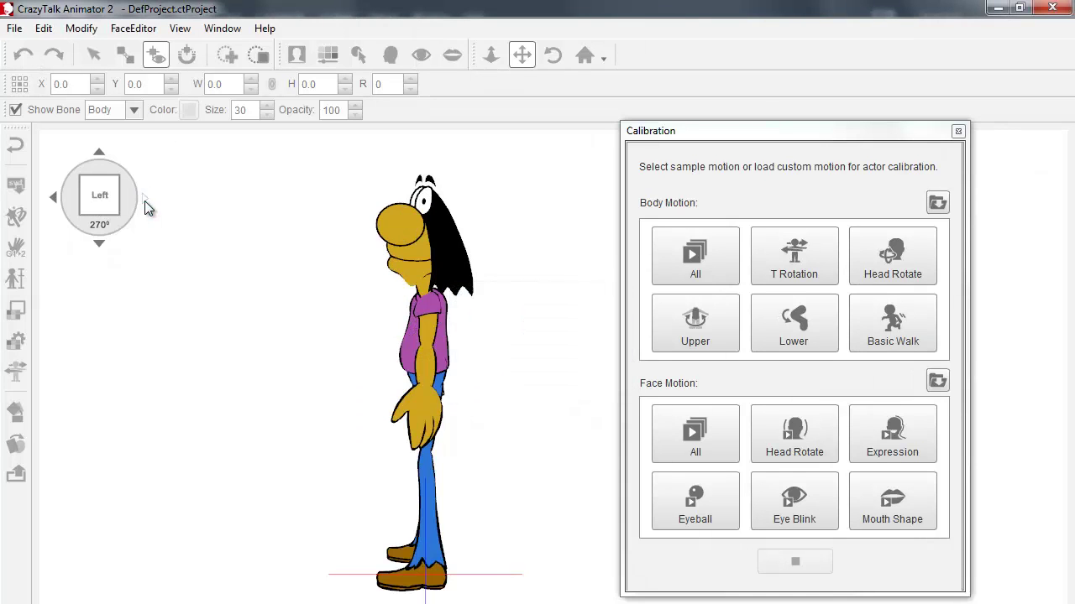
pyautogui.click(900, 326)
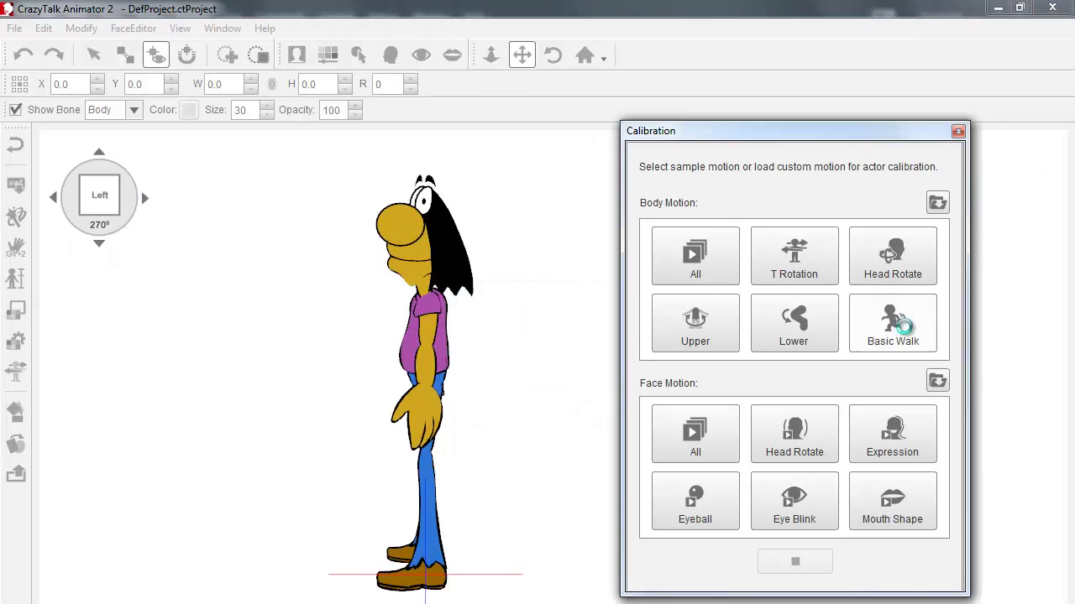
pyautogui.click(918, 321)
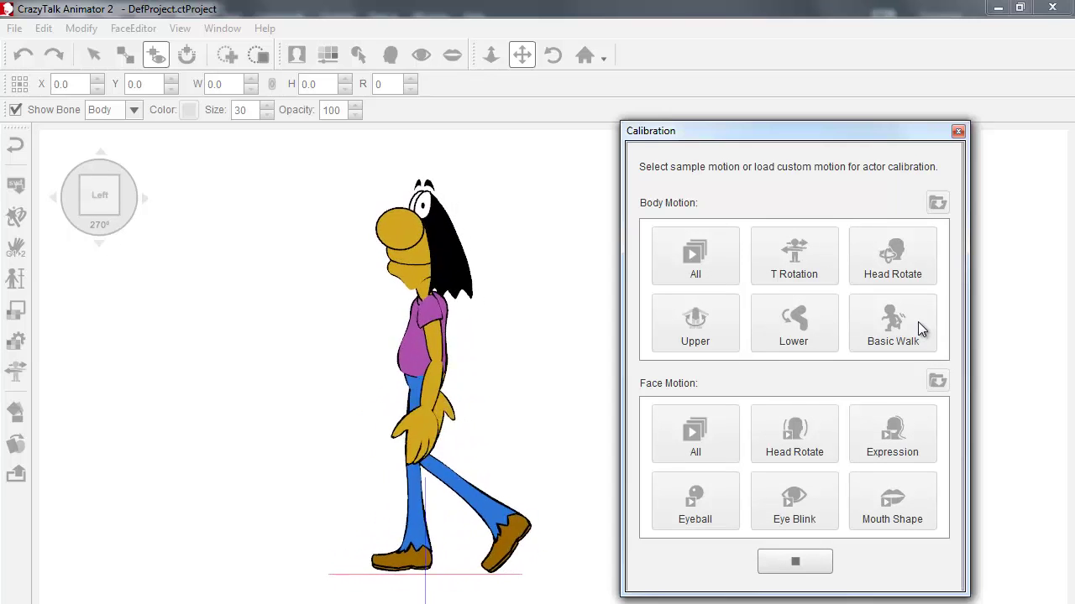
# Preview the Basic Walk motion with the character at 315°, and close the calibration
pyautogui.click(143, 200)
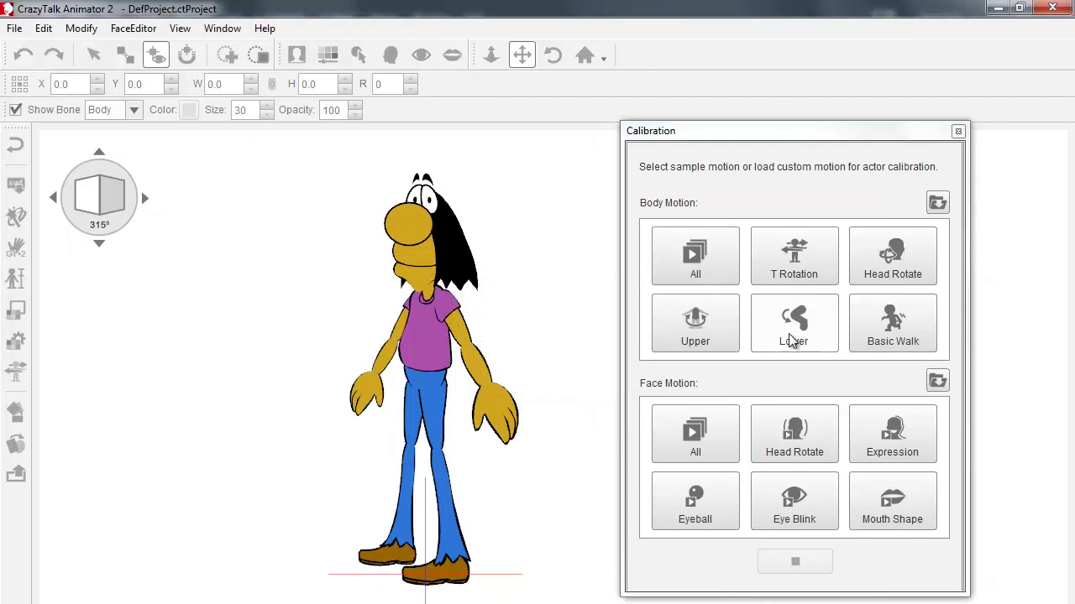
pyautogui.click(888, 326)
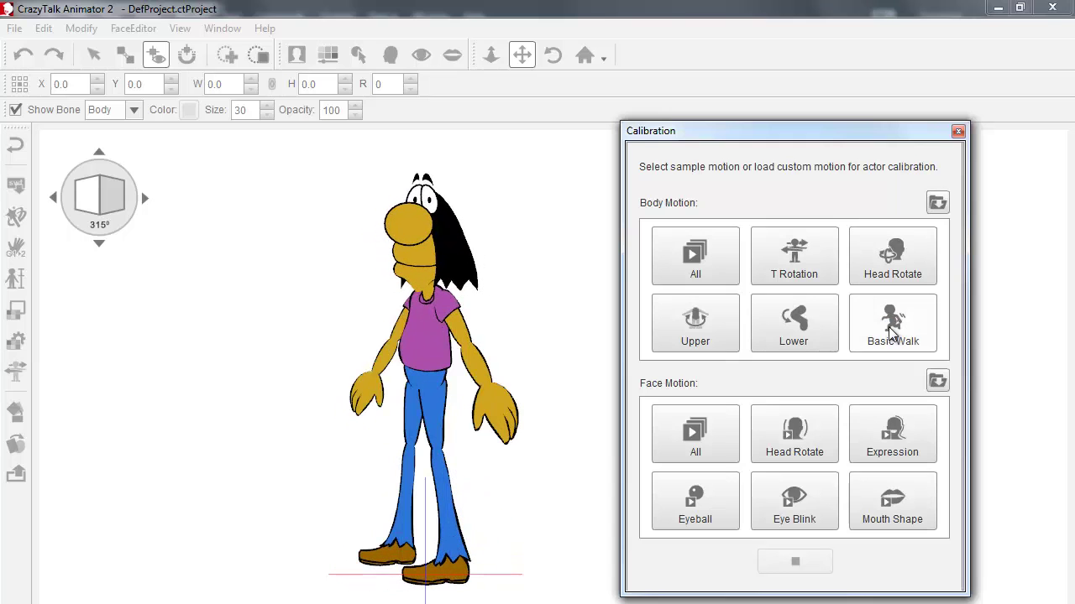
pyautogui.click(890, 331)
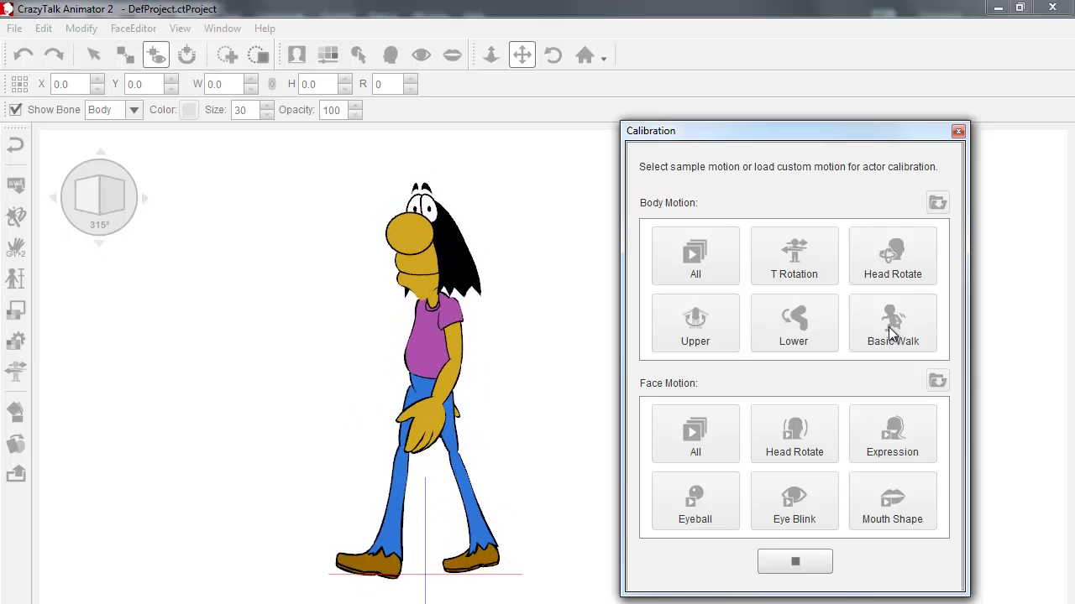
pyautogui.click(957, 131)
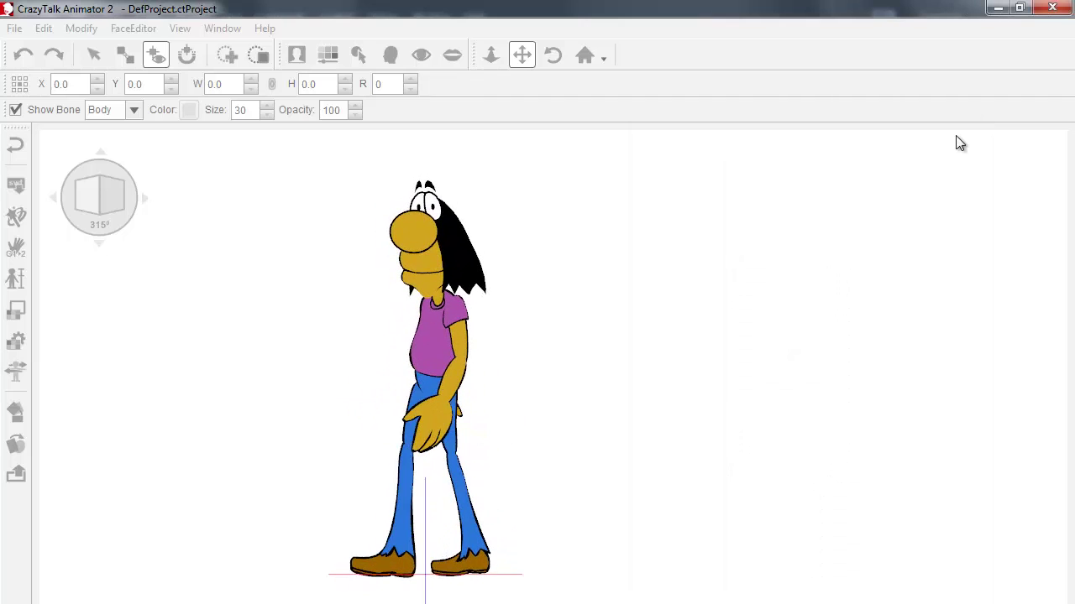
# Switch to Flash and set the Puppet Producer viewing angle to 225°
pyautogui.click(998, 12)
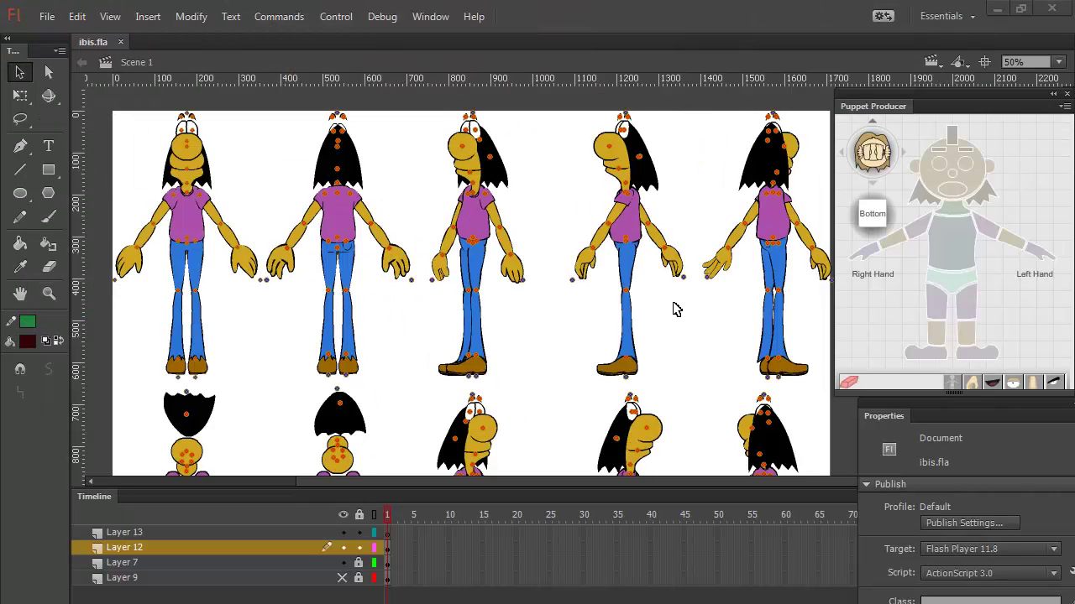
pyautogui.click(874, 132)
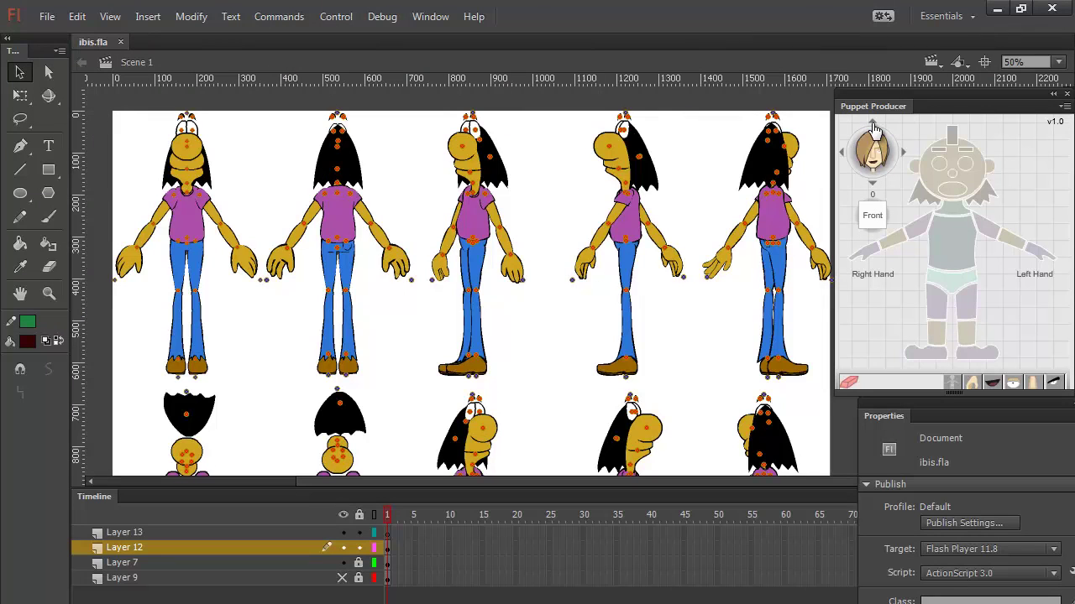
pyautogui.click(906, 155)
pyautogui.click(906, 156)
pyautogui.click(906, 156)
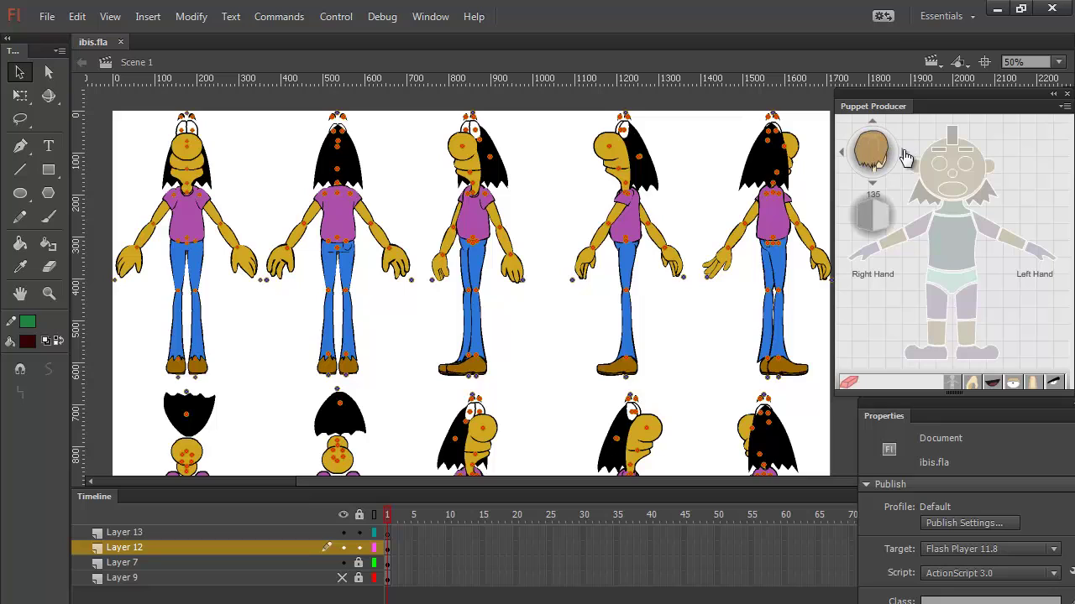
pyautogui.click(905, 157)
pyautogui.click(905, 158)
pyautogui.click(906, 157)
pyautogui.click(842, 155)
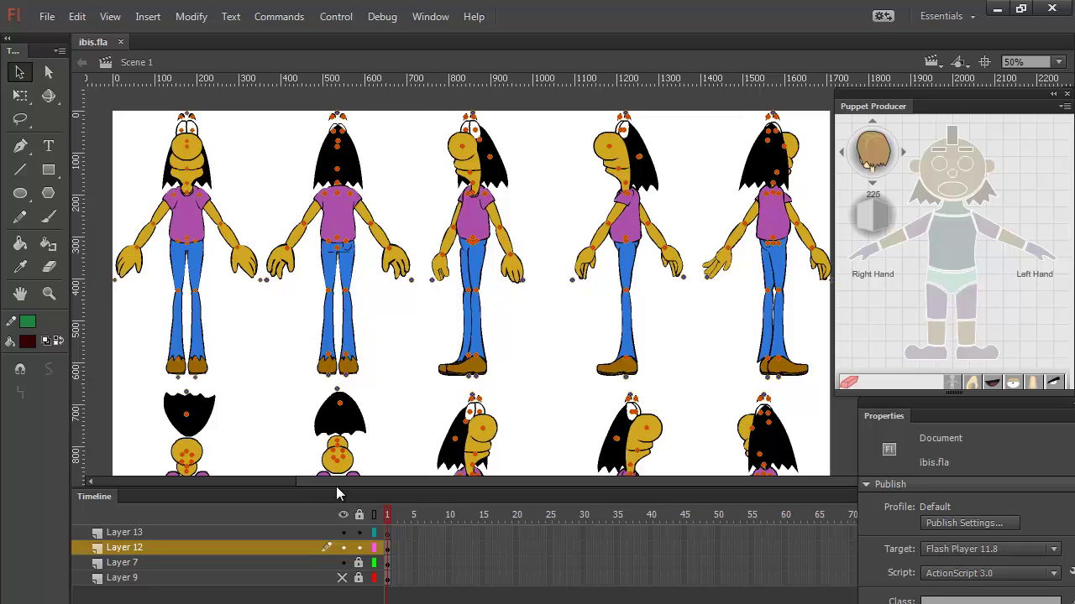
# Unlock Layer 7, which holds the character parts, and leave nothing selected on the stage
pyautogui.moveTo(398, 480); pyautogui.dragTo(439, 478)
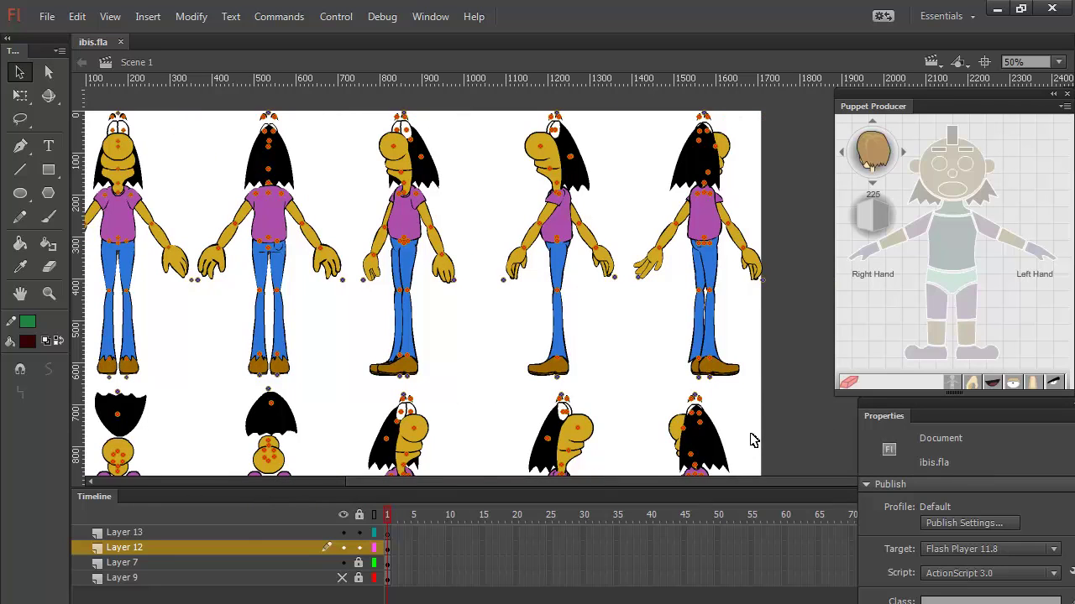
pyautogui.scroll(-5, 643, 299)
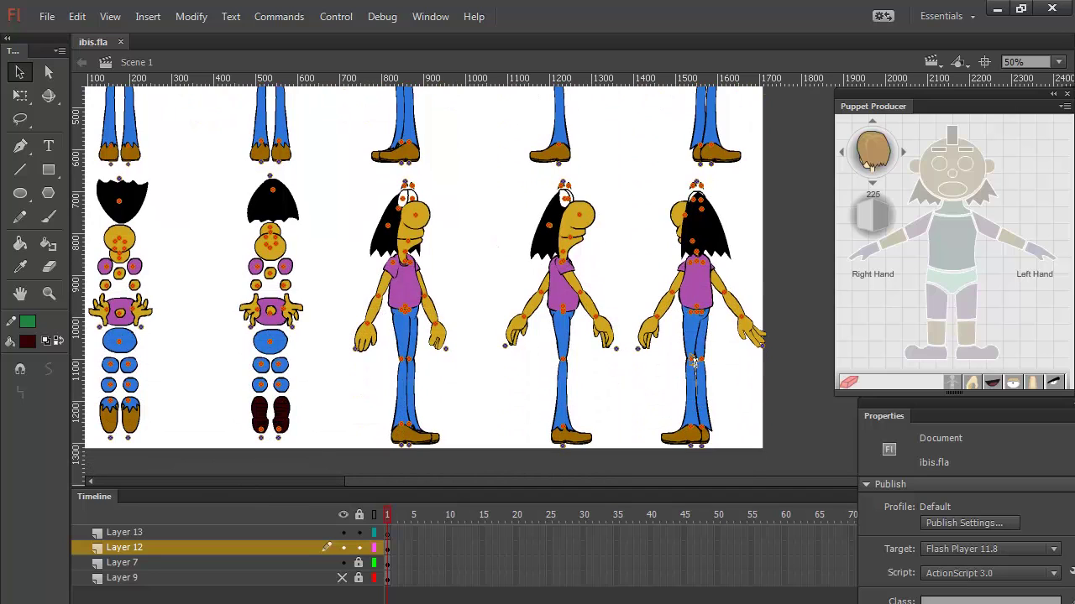
pyautogui.click(358, 563)
pyautogui.hotkey('ctrl', 'a')
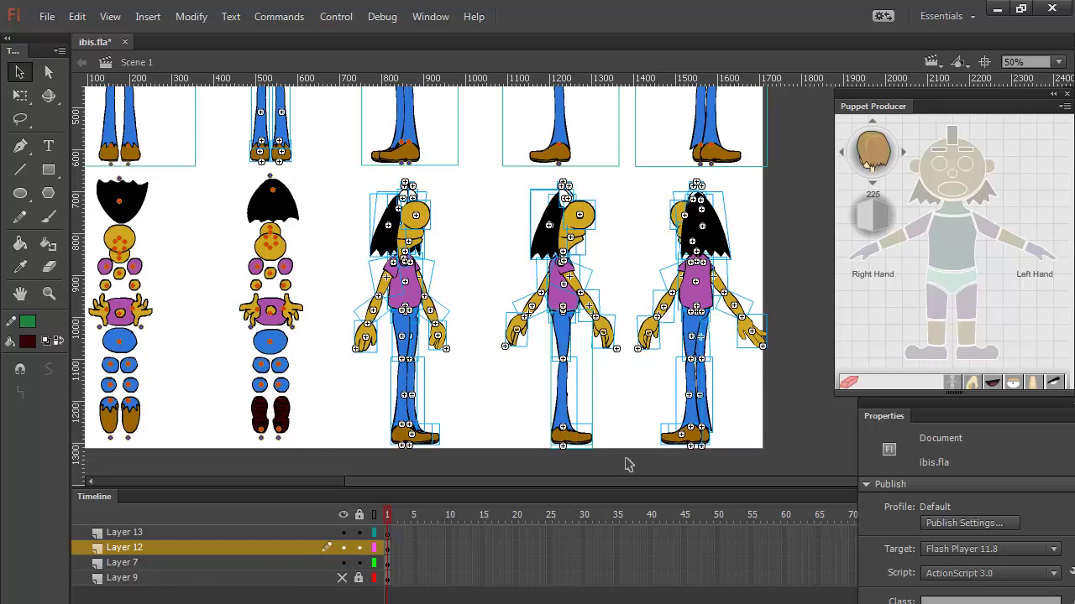
pyautogui.click(757, 412)
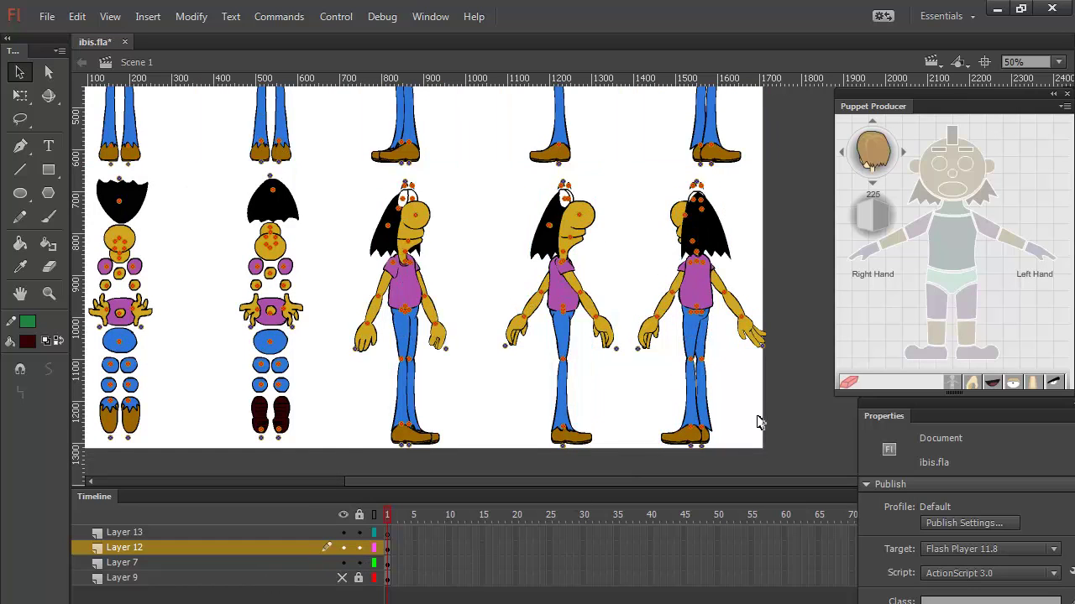
# Check the instance names of both thighs on the 225° figure at the end of the lower row
pyautogui.click(692, 340)
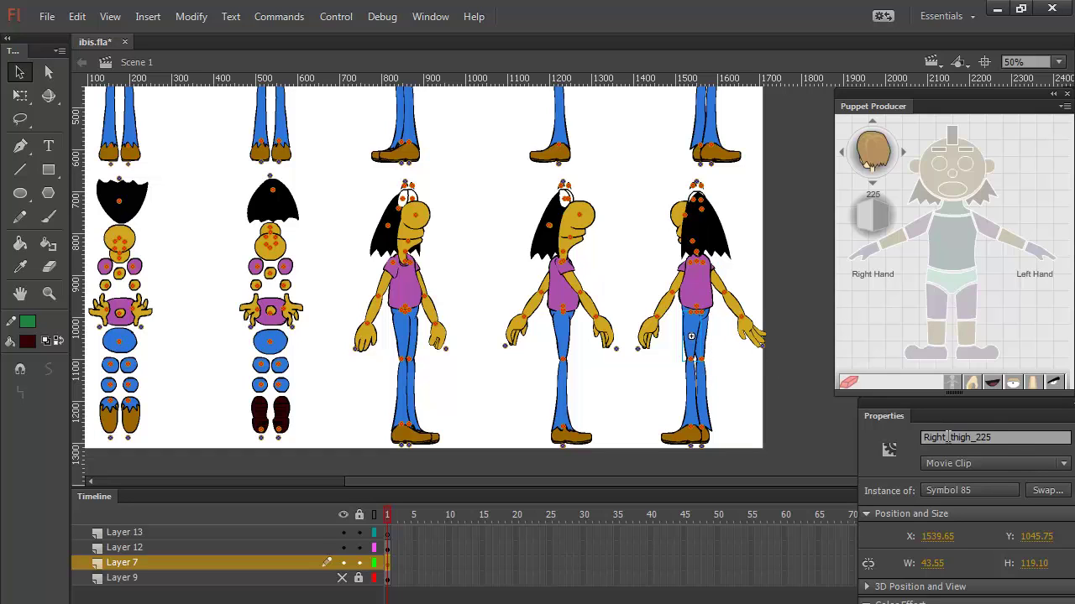
pyautogui.moveTo(947, 436); pyautogui.dragTo(916, 437)
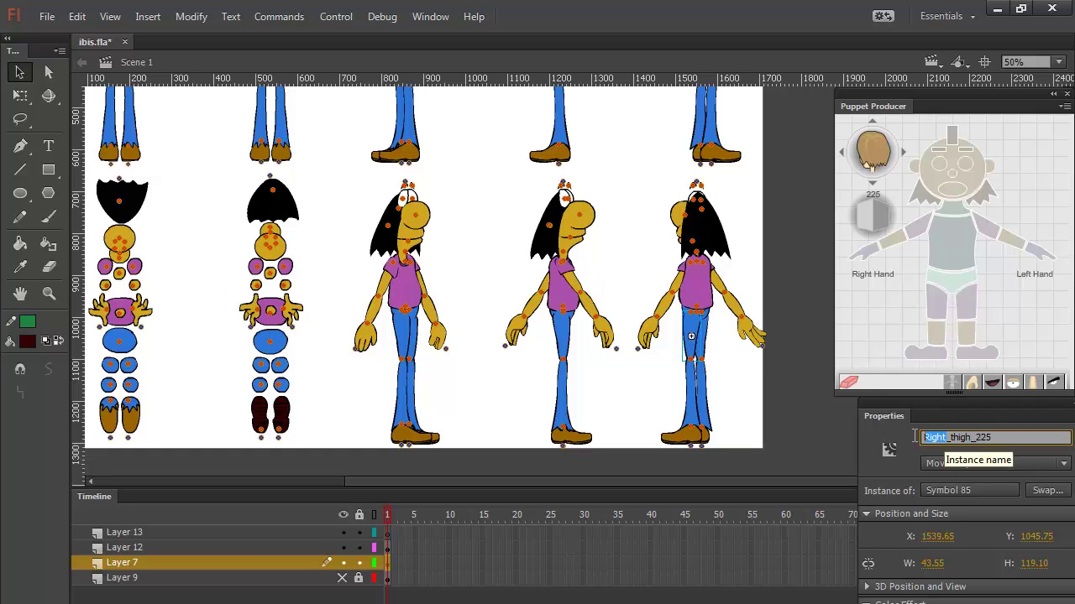
pyautogui.click(711, 329)
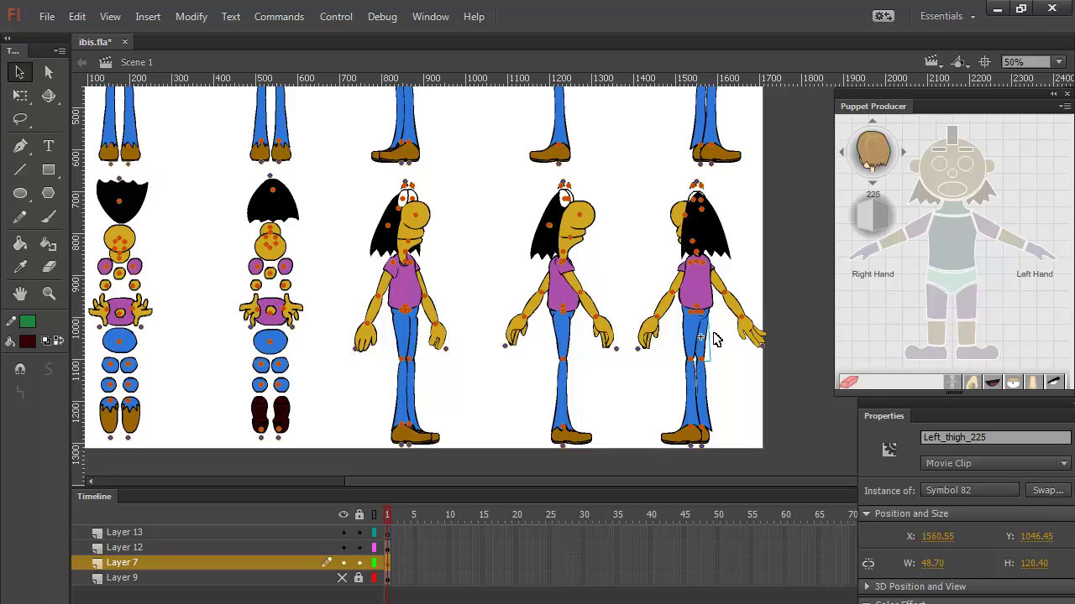
# Group the 225° figure's left thigh, lower leg and foot together with their pivots
pyautogui.hotkey('ctrl', '=')
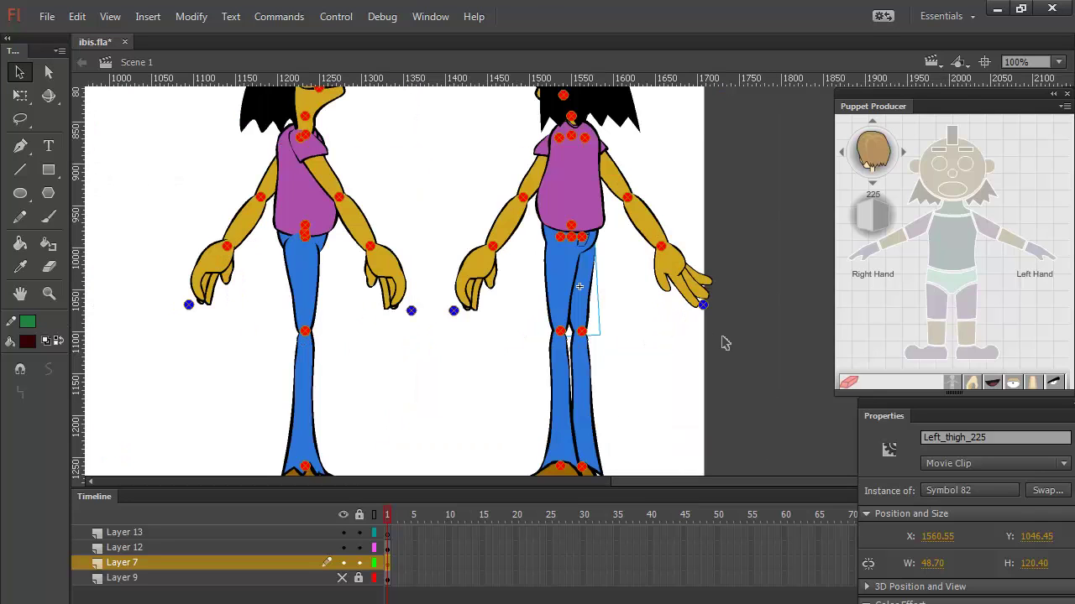
pyautogui.moveTo(715, 350); pyautogui.dragTo(620, 257)
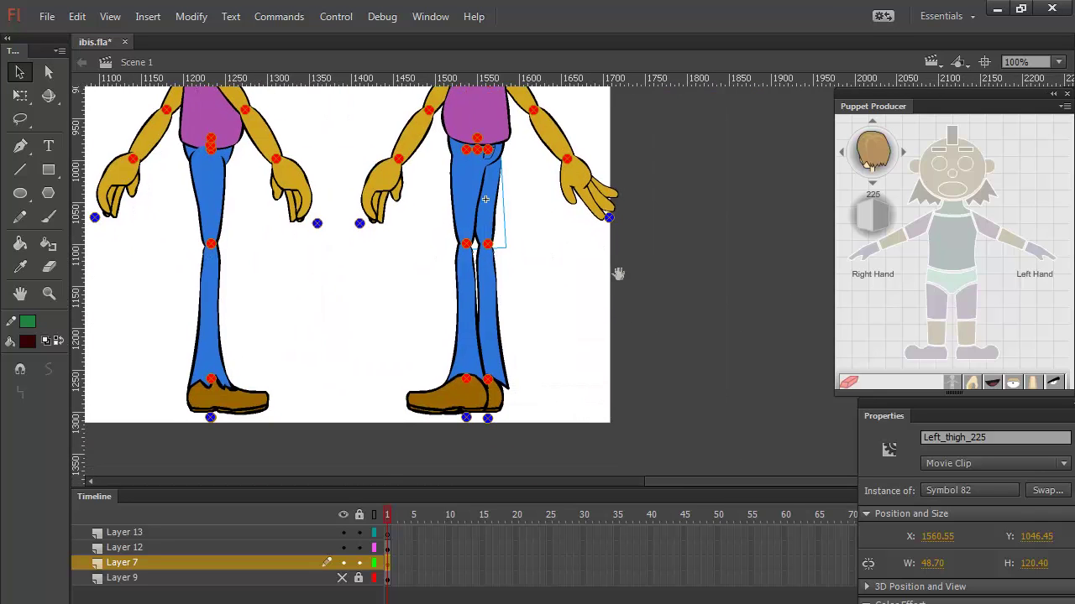
pyautogui.click(488, 146)
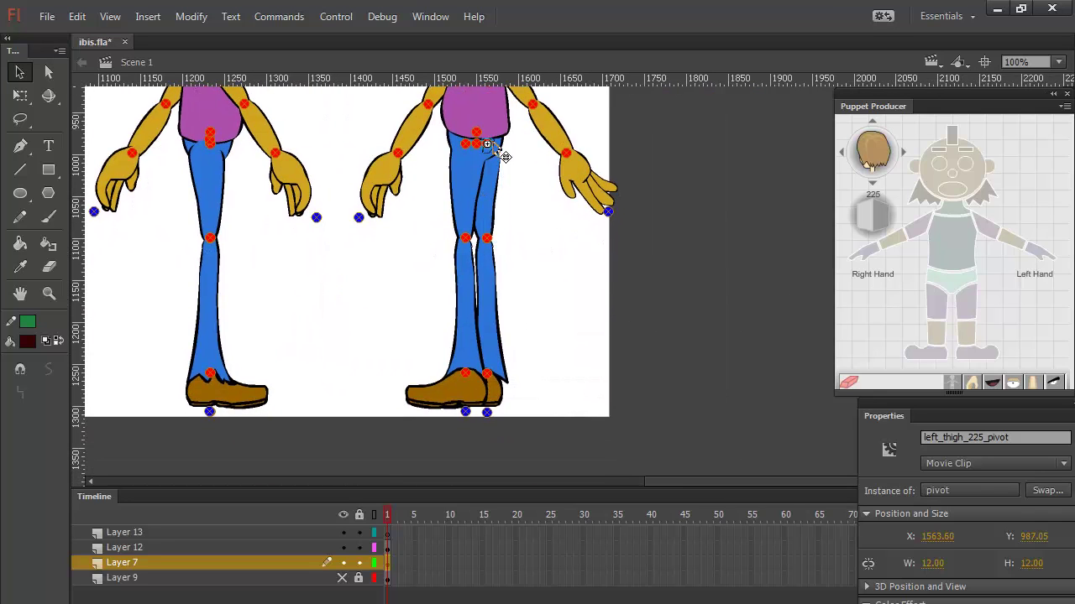
pyautogui.moveTo(504, 157); pyautogui.dragTo(512, 397)
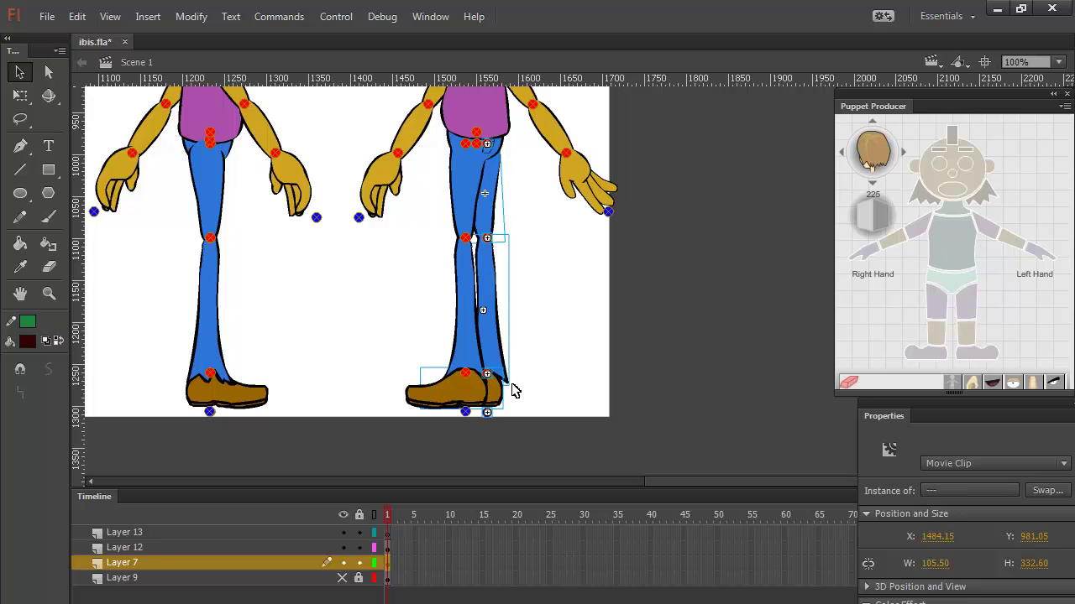
pyautogui.click(513, 380)
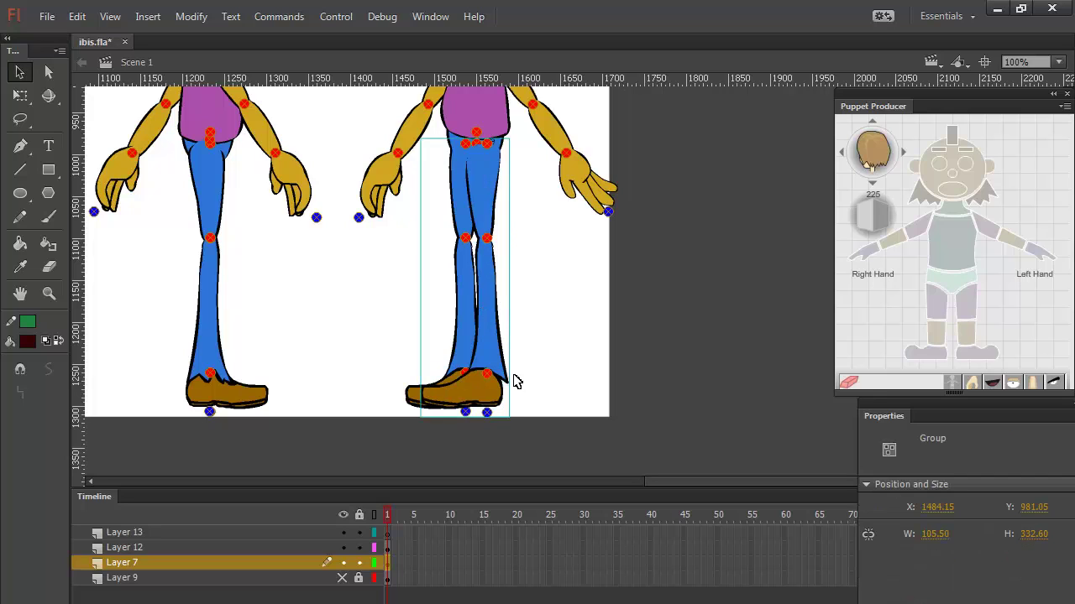
# Group the 225° figure's right thigh, lower leg and foot together with their pivots
pyautogui.click(466, 199)
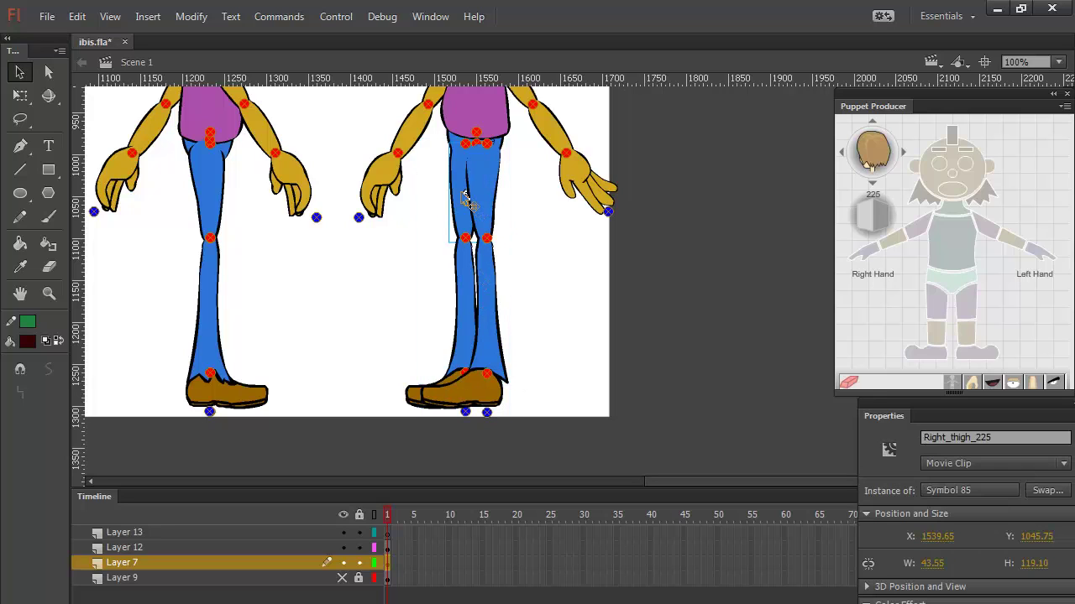
pyautogui.click(466, 144)
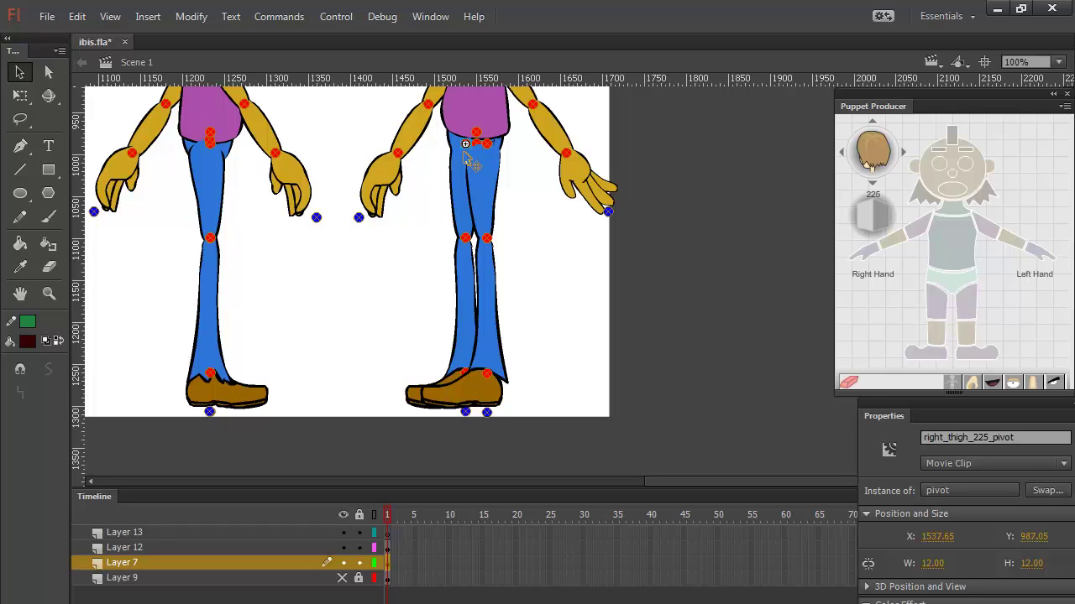
pyautogui.keyDown('shift'); pyautogui.click(463, 183); pyautogui.keyUp('shift')
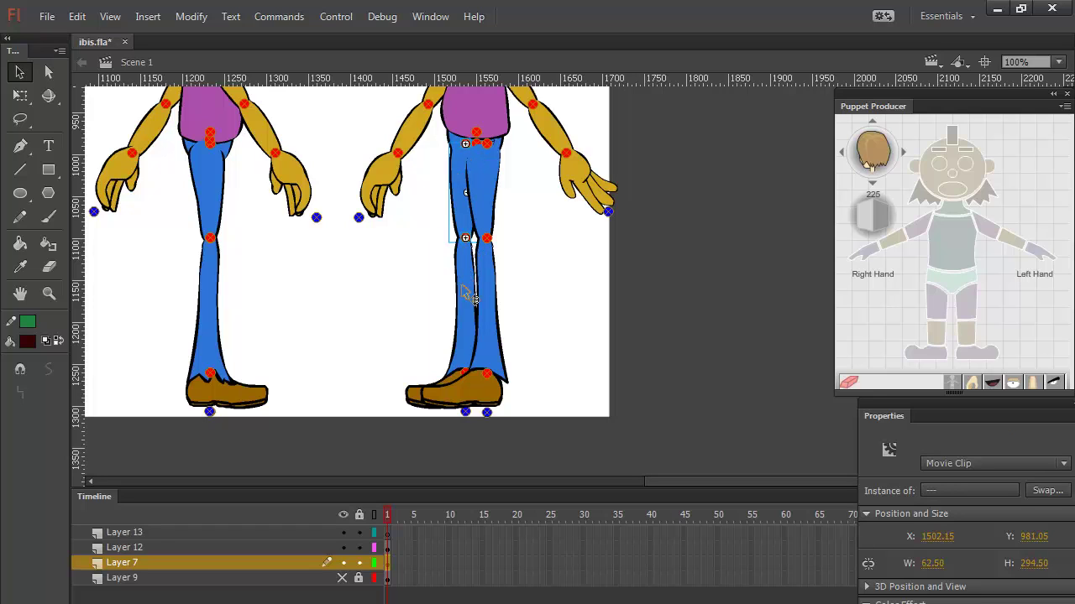
pyautogui.keyDown('shift'); pyautogui.click(466, 315); pyautogui.keyUp('shift')
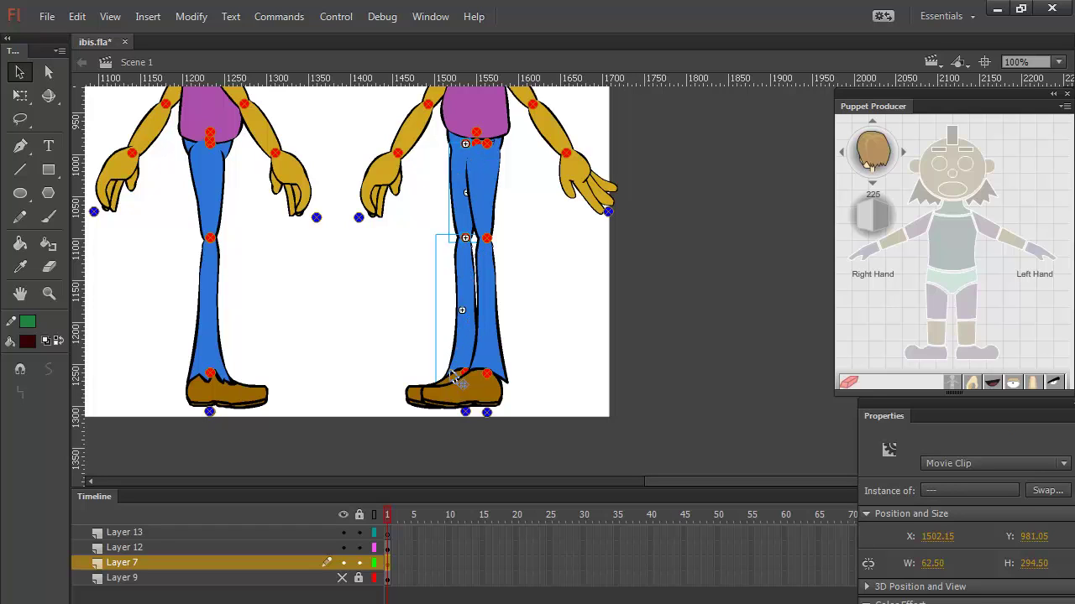
pyautogui.keyDown('shift'); pyautogui.click(412, 392); pyautogui.keyUp('shift')
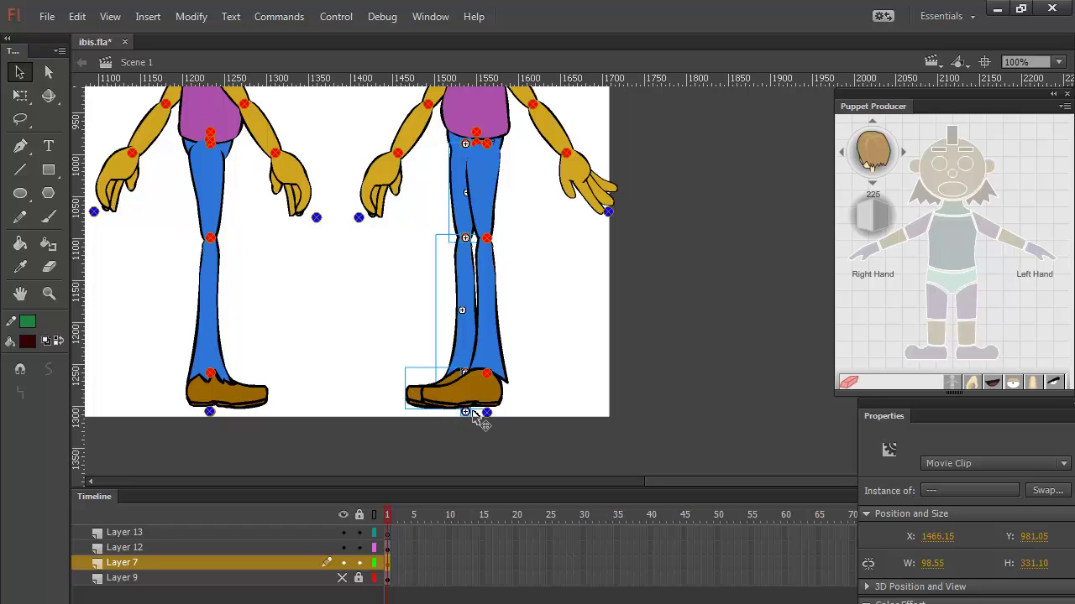
pyautogui.hotkey('ctrl', 'g')
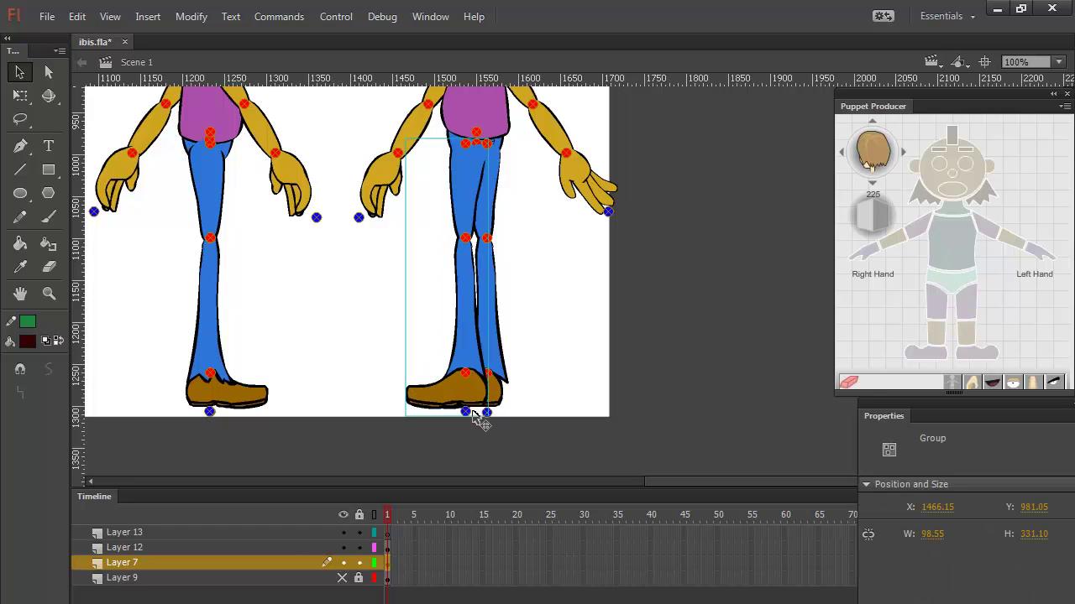
# Swap the 225° figure's leg positions by moving the right leg group 20 px right and the left leg group 20 px left
pyautogui.hotkey('shift', 'Right')
pyautogui.hotkey('shift', 'Right')
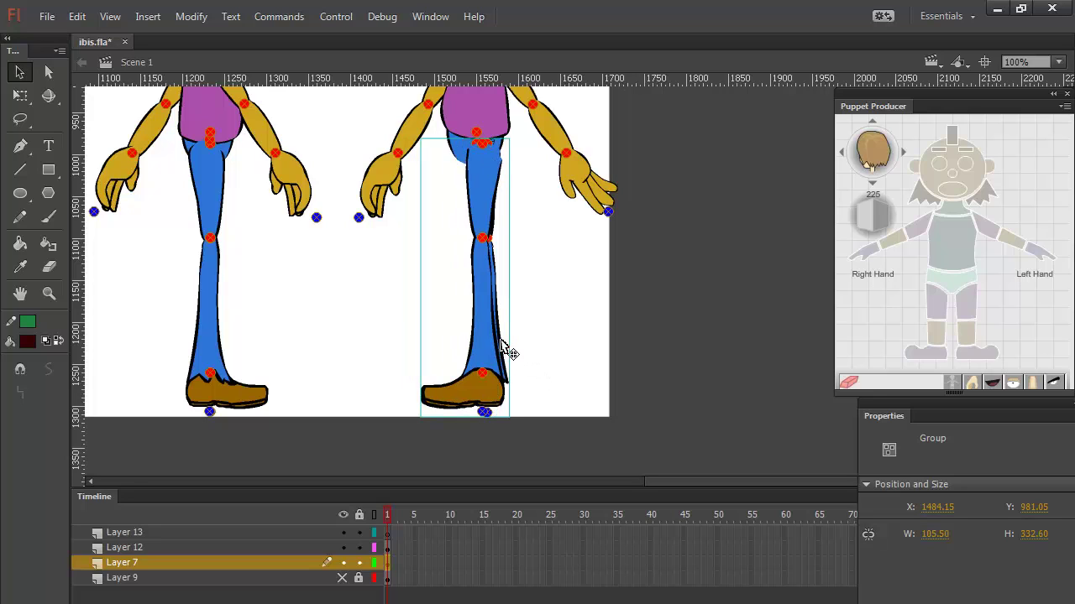
pyautogui.hotkey('shift', 'Left')
pyautogui.hotkey('shift', 'Left')
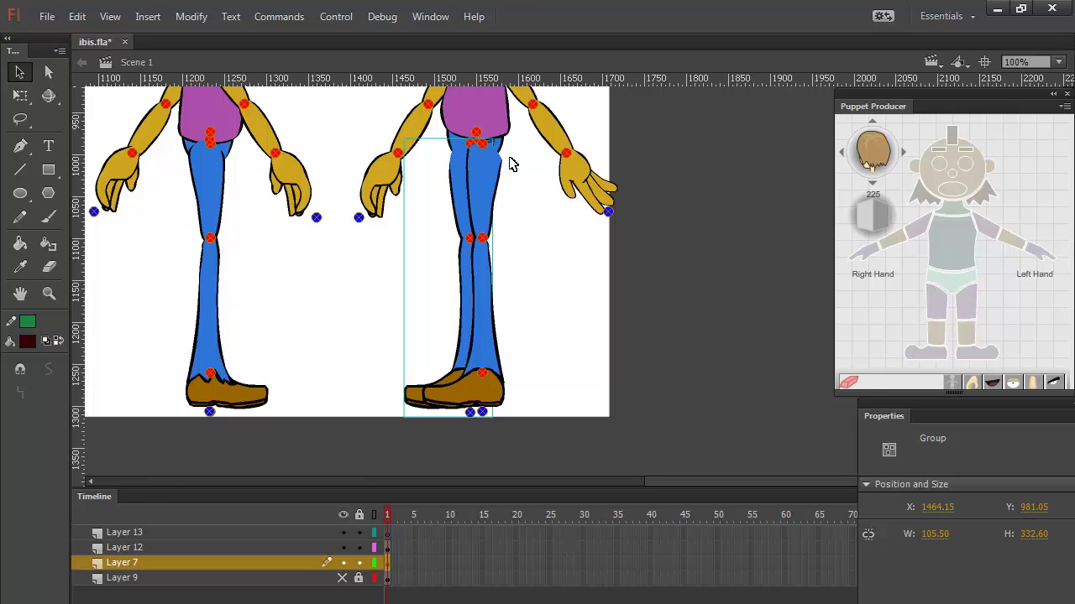
pyautogui.click(541, 197)
# Compare the 225° figure's leg stacking with the figure above it and inspect the contents of its front leg group
pyautogui.scroll(-5, 619, 394)
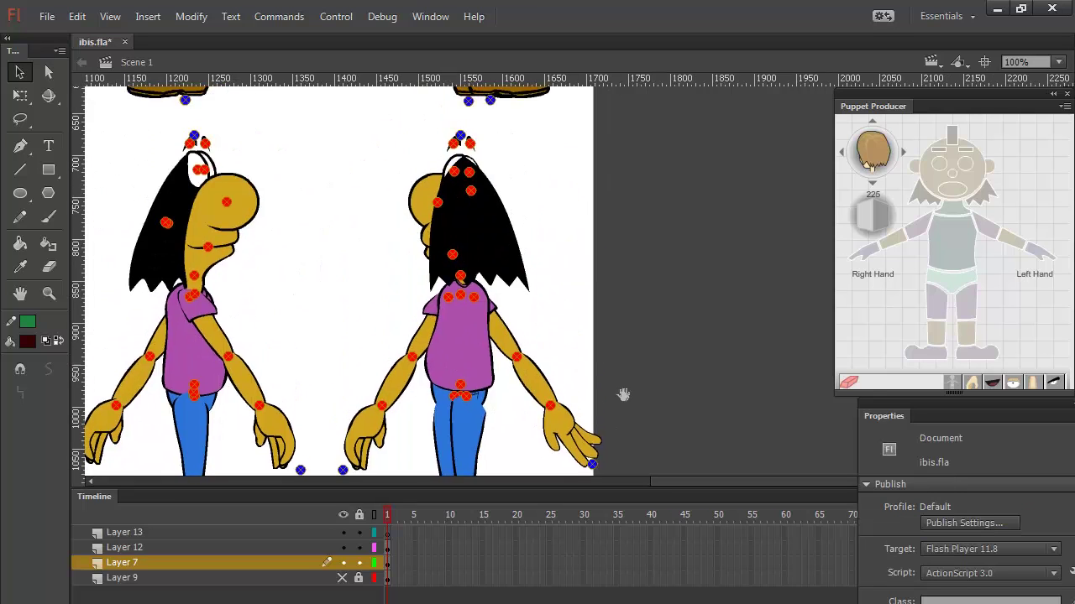
pyautogui.scroll(4, 619, 393)
pyautogui.scroll(1, 620, 394)
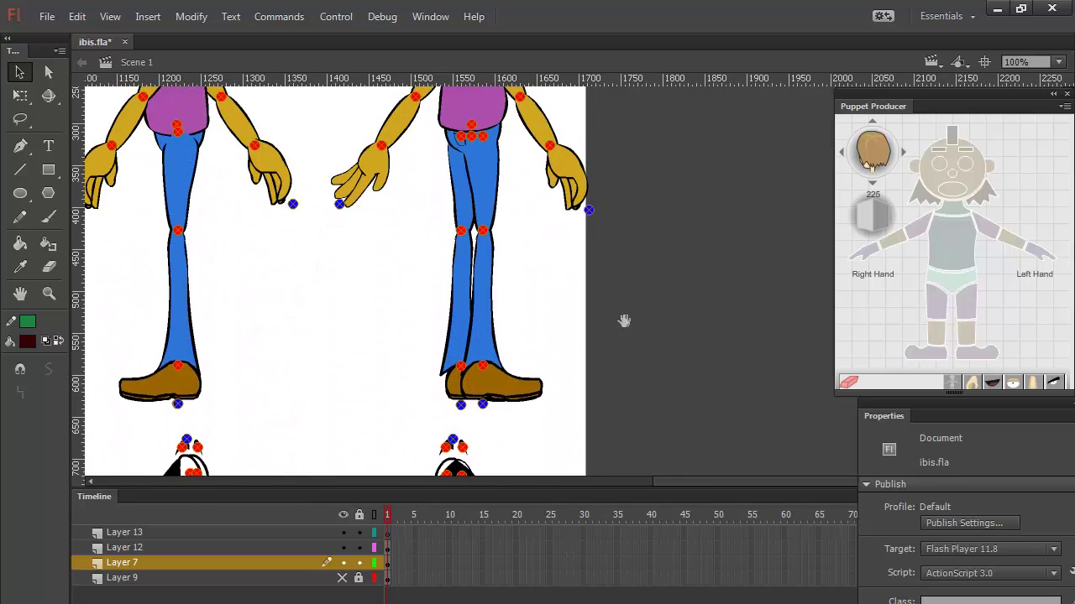
pyautogui.scroll(-5, 623, 282)
pyautogui.scroll(-5, 605, 281)
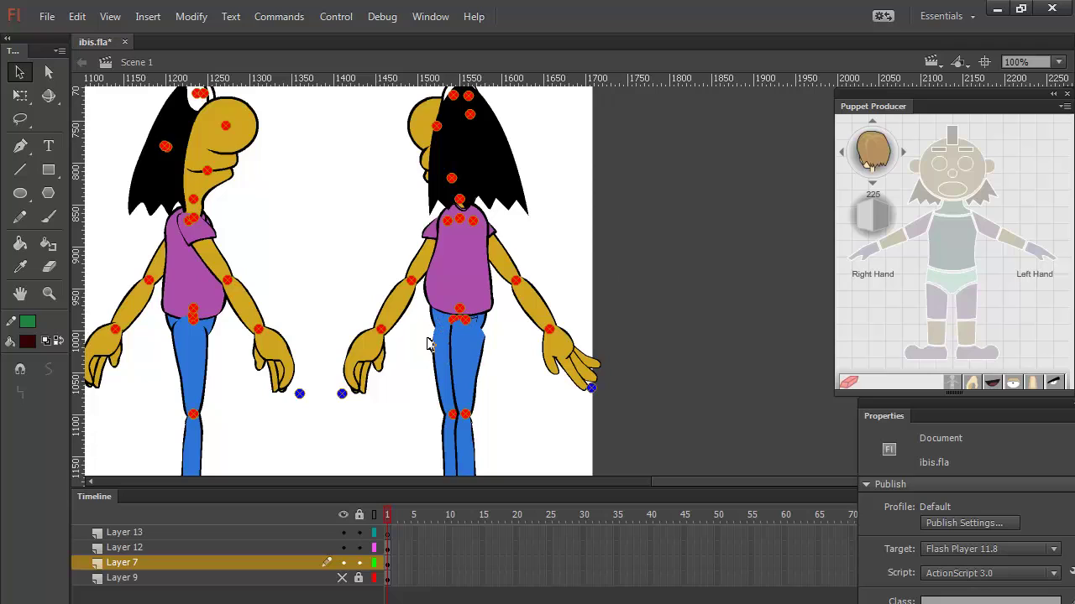
pyautogui.click(467, 368)
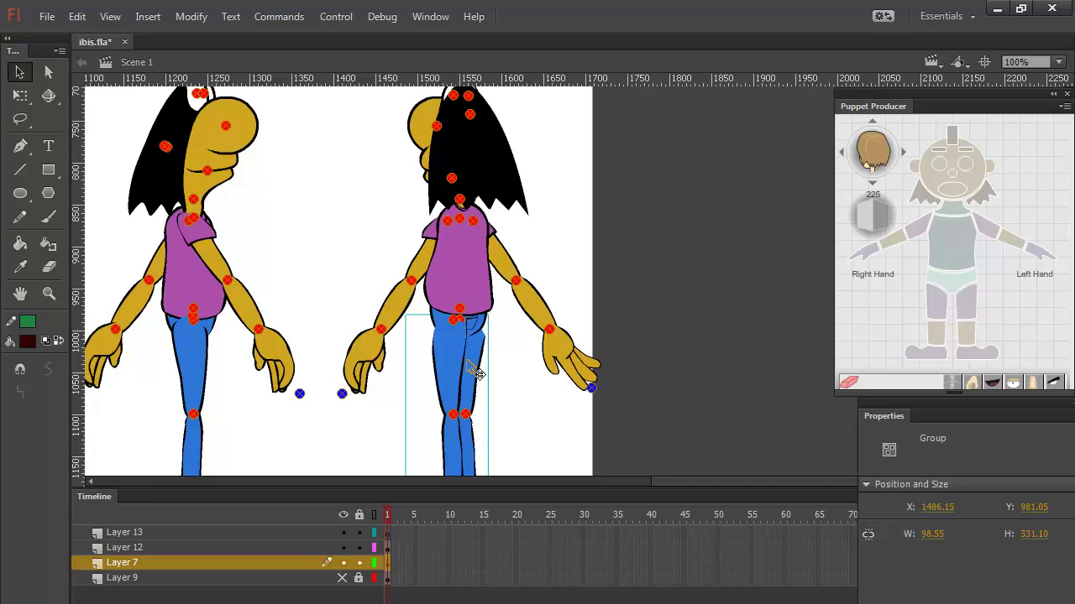
pyautogui.doubleClick(477, 369)
pyautogui.click(513, 374)
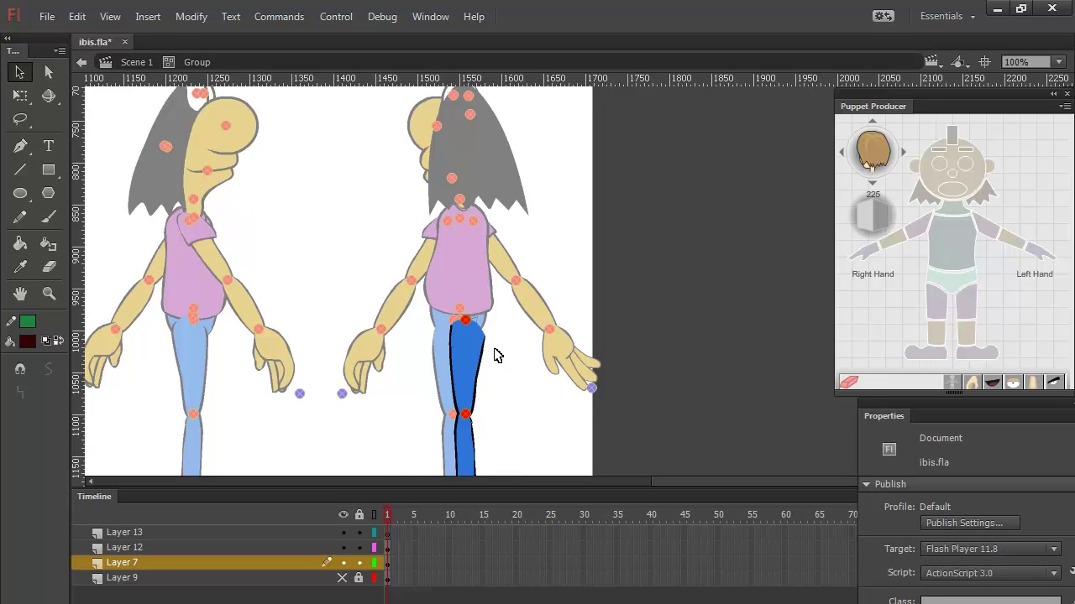
pyautogui.doubleClick(500, 361)
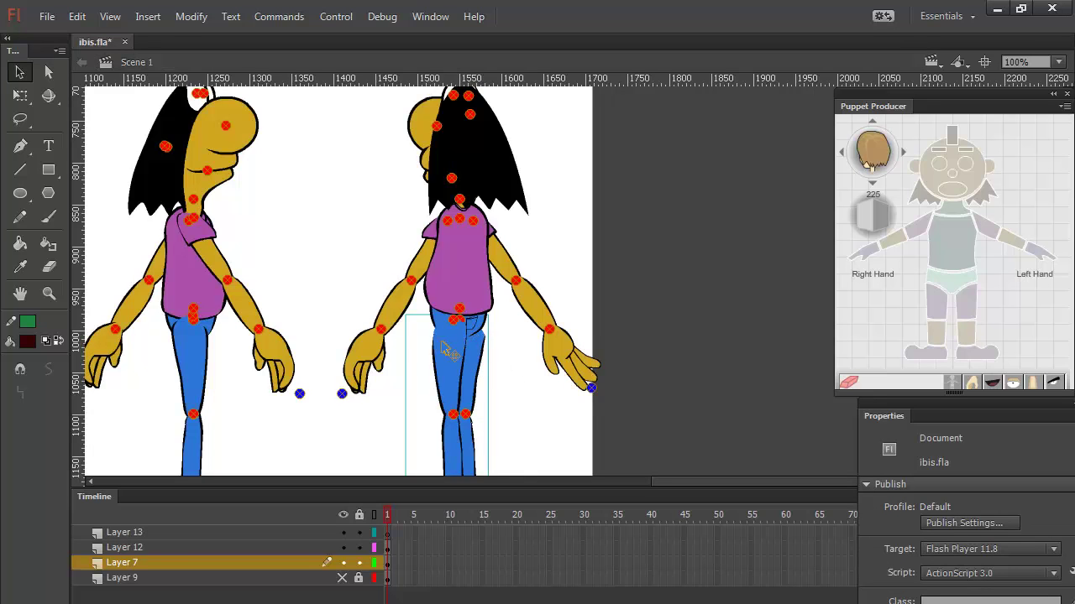
# Bring the 225° figure's lower torso to the front and stack its upper torso above it
pyautogui.click(490, 331)
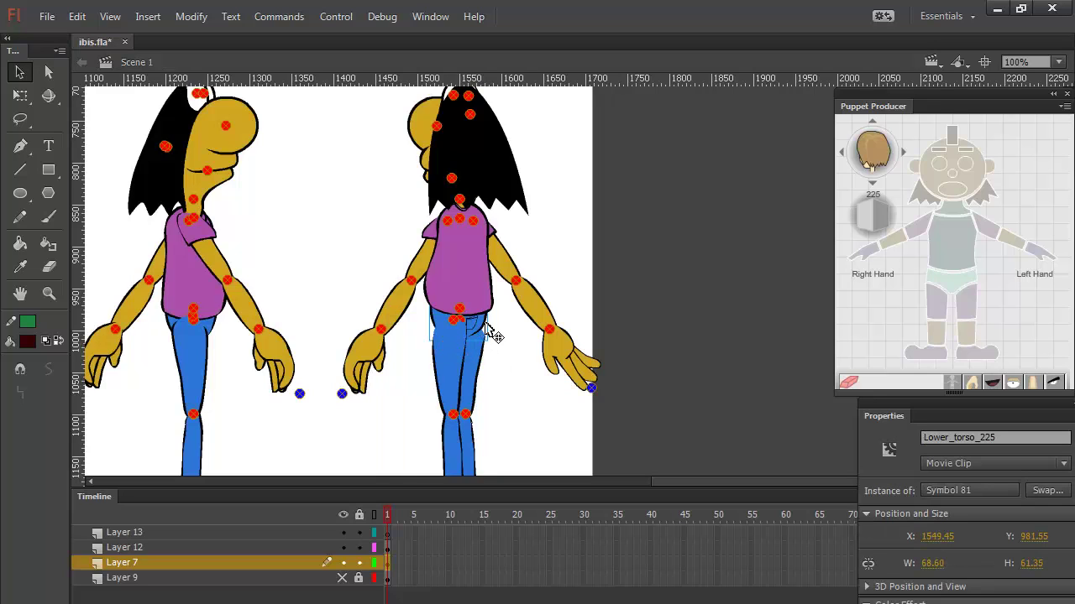
pyautogui.hotkey('ctrl', 'shift', 'Up')
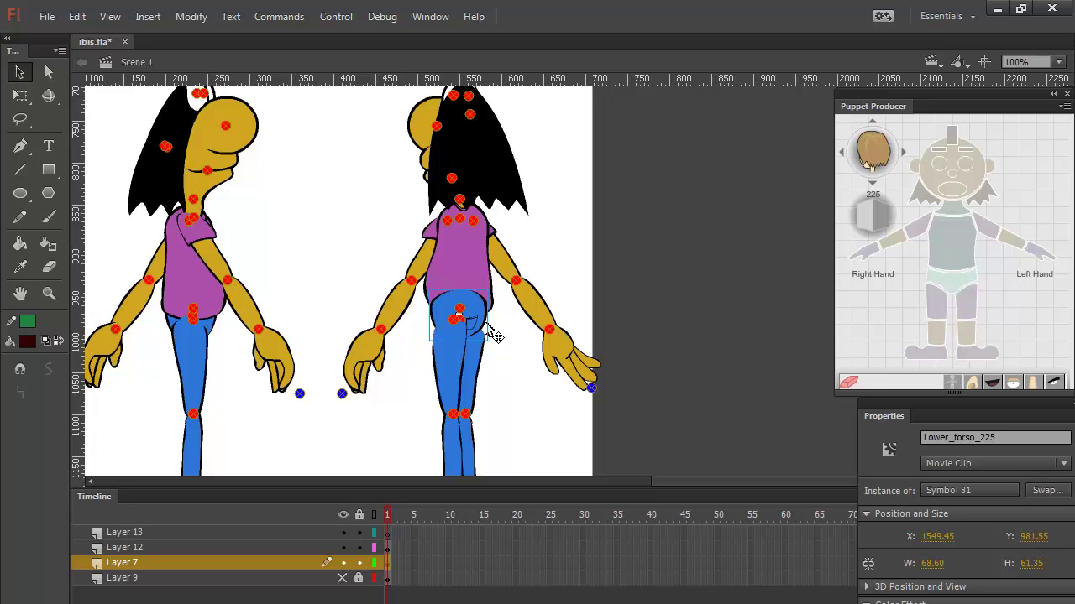
pyautogui.click(492, 265)
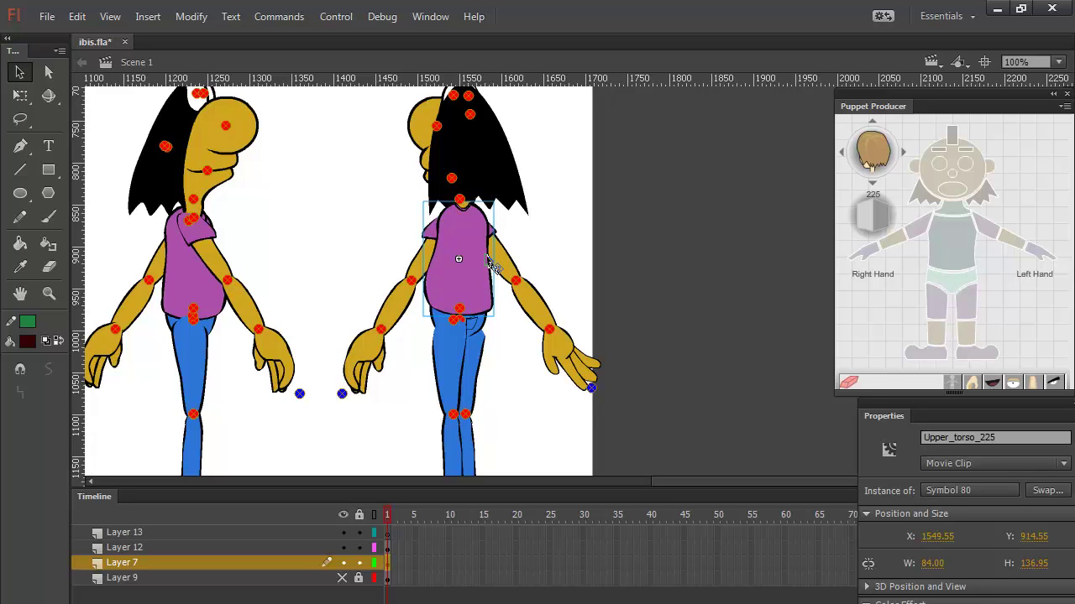
# Group the 225° figure's Right_arm_225 with its forearm, hand and all their pivots, using outline display for the selection
pyautogui.click(426, 248)
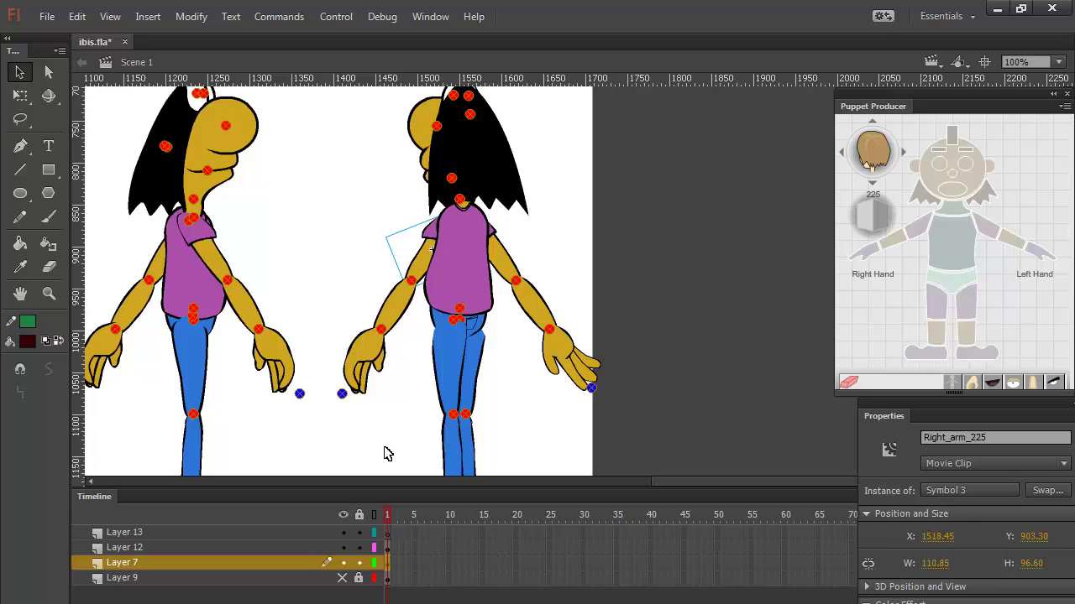
pyautogui.click(375, 516)
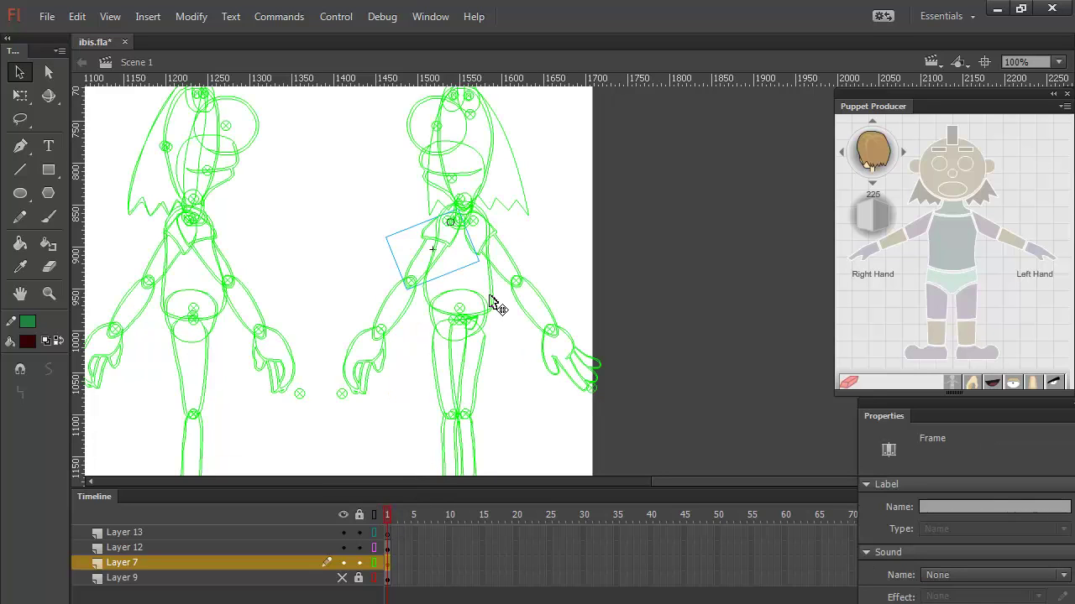
pyautogui.click(449, 224)
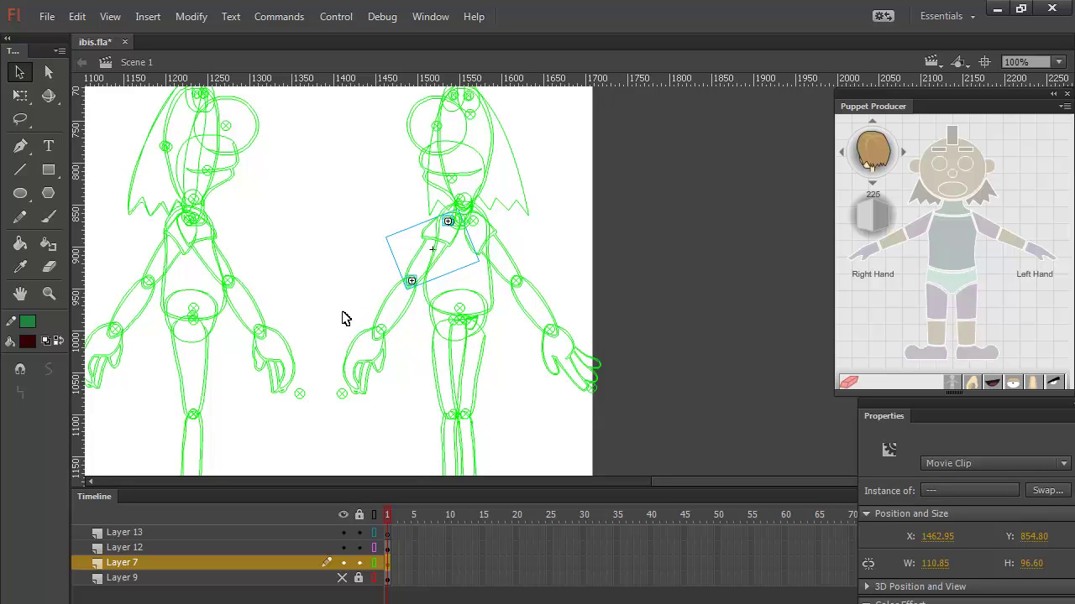
pyautogui.moveTo(324, 316); pyautogui.dragTo(388, 434)
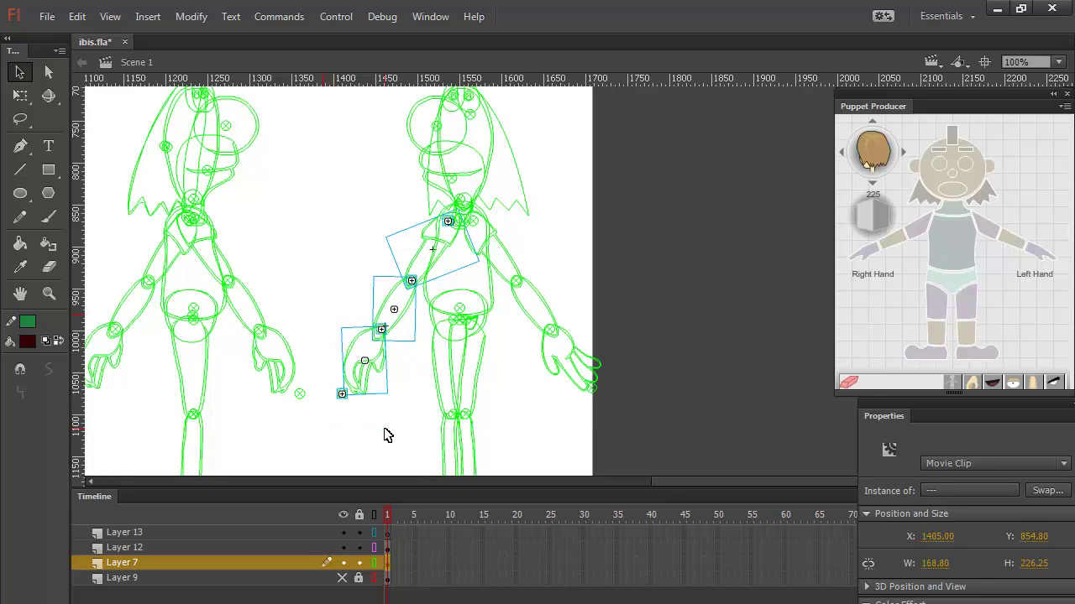
pyautogui.hotkey('ctrl', 'g')
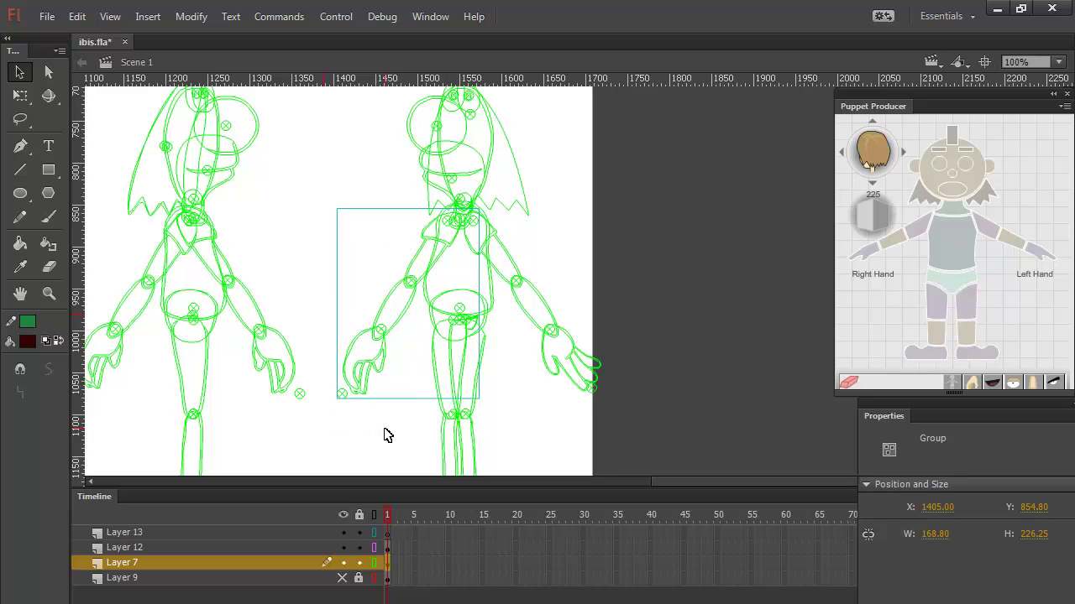
pyautogui.click(377, 515)
pyautogui.click(608, 284)
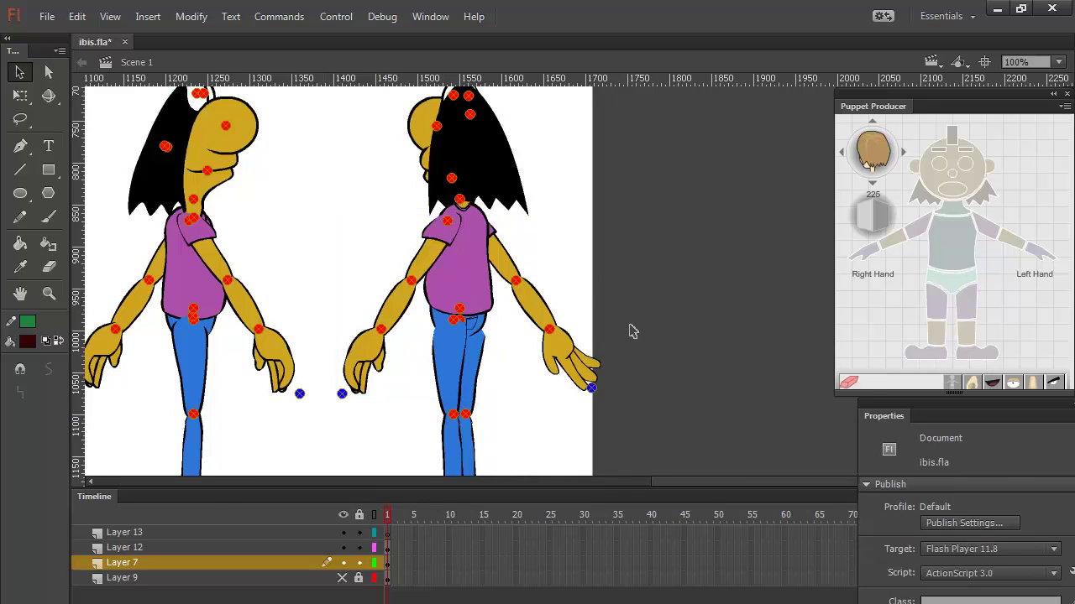
# Inside the new arm group, rename the shoulder pivot instance as left_arm_225_pivot
pyautogui.click(448, 244)
pyautogui.doubleClick(448, 244)
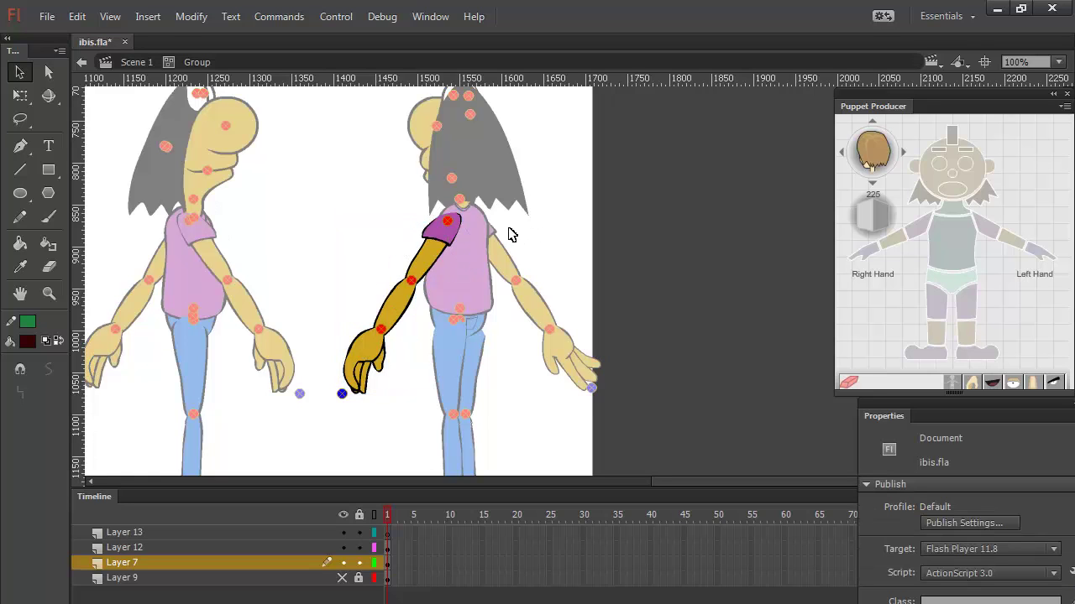
pyautogui.click(447, 221)
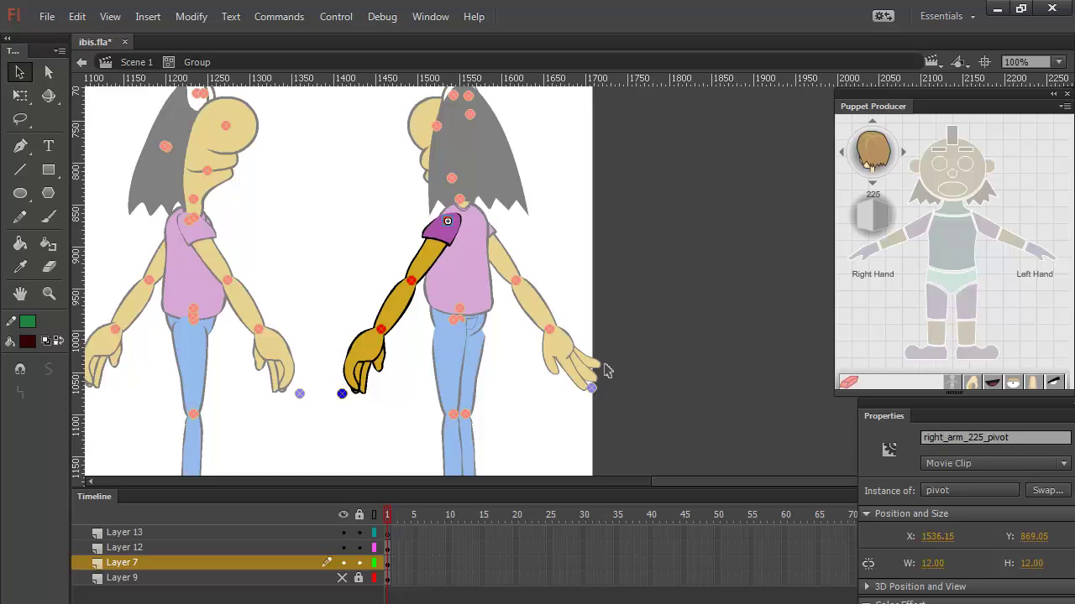
pyautogui.click(944, 437)
pyautogui.hotkey('shift', 'Home')
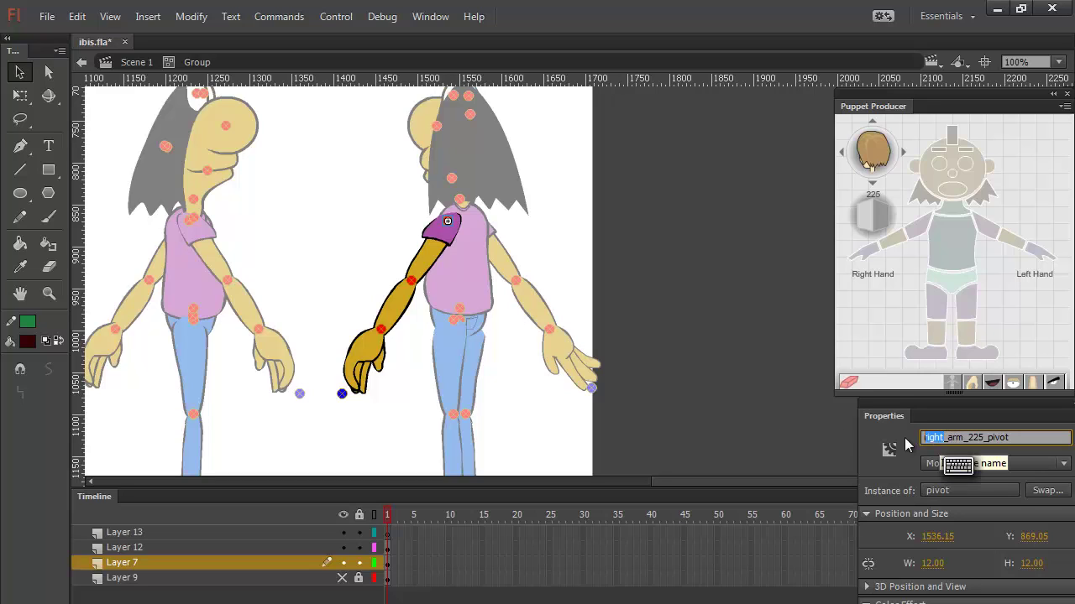
pyautogui.write('left')
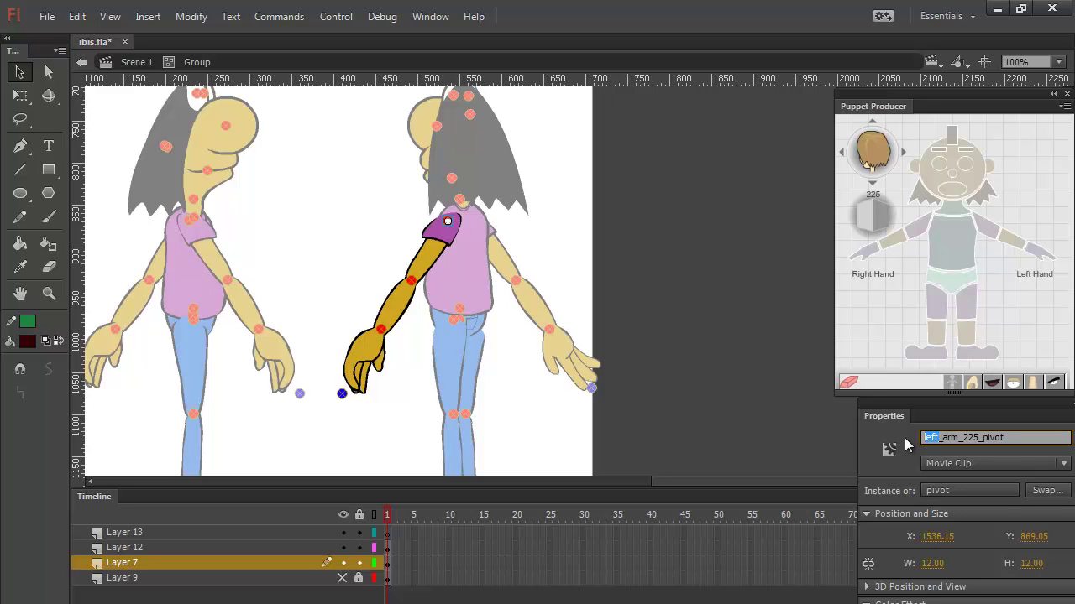
# Rename the upper arm instance in the group as Left_arm_225
pyautogui.click(446, 253)
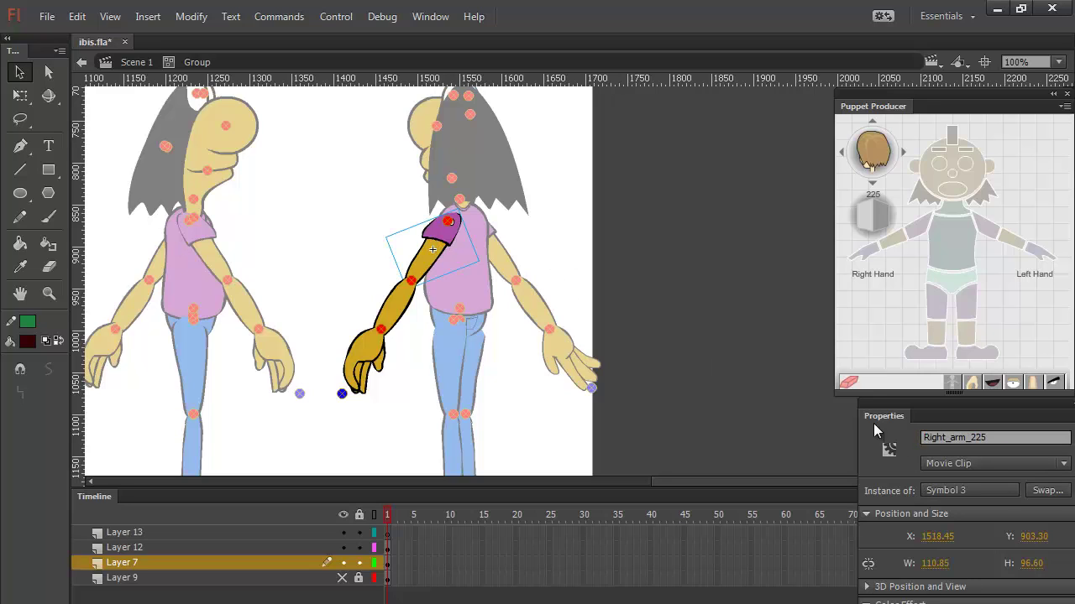
pyautogui.moveTo(943, 438); pyautogui.dragTo(878, 436)
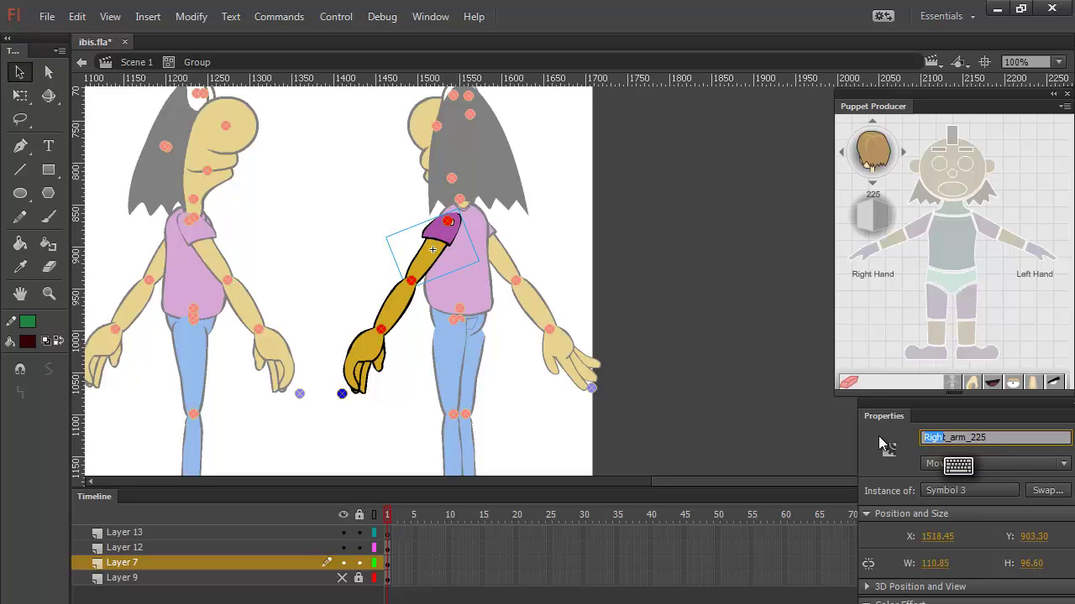
pyautogui.write('Left')
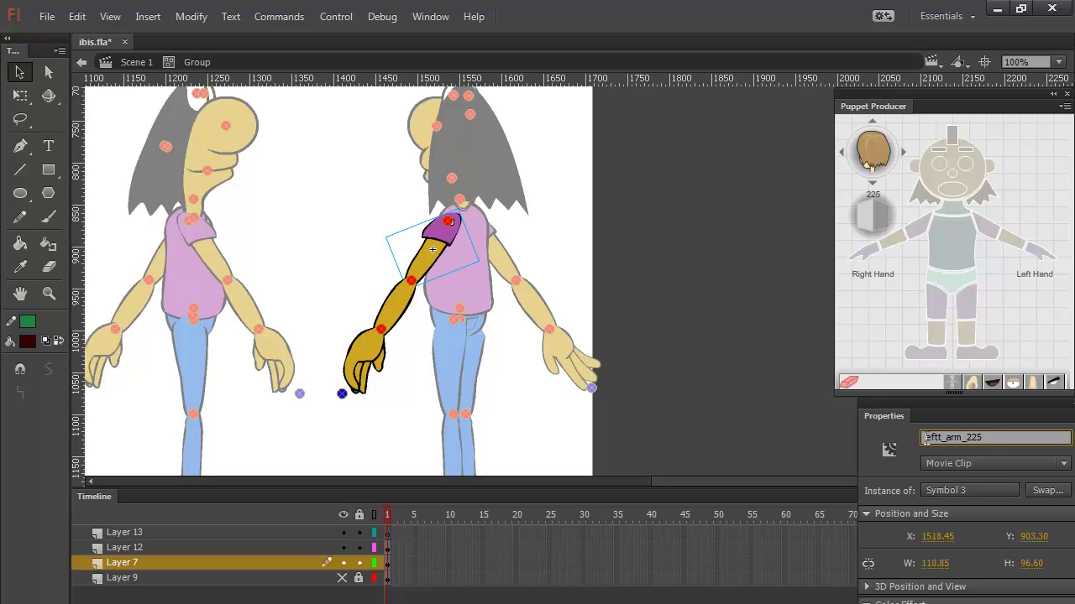
pyautogui.click(917, 437)
pyautogui.press('Delete')
pyautogui.press('BackSpace')
pyautogui.write('L')
pyautogui.press('Delete')
pyautogui.press('Delete')
# Rename the elbow pivot instance as left_forearm_225_pivot and the forearm instance as Left_forearm_225
pyautogui.click(411, 281)
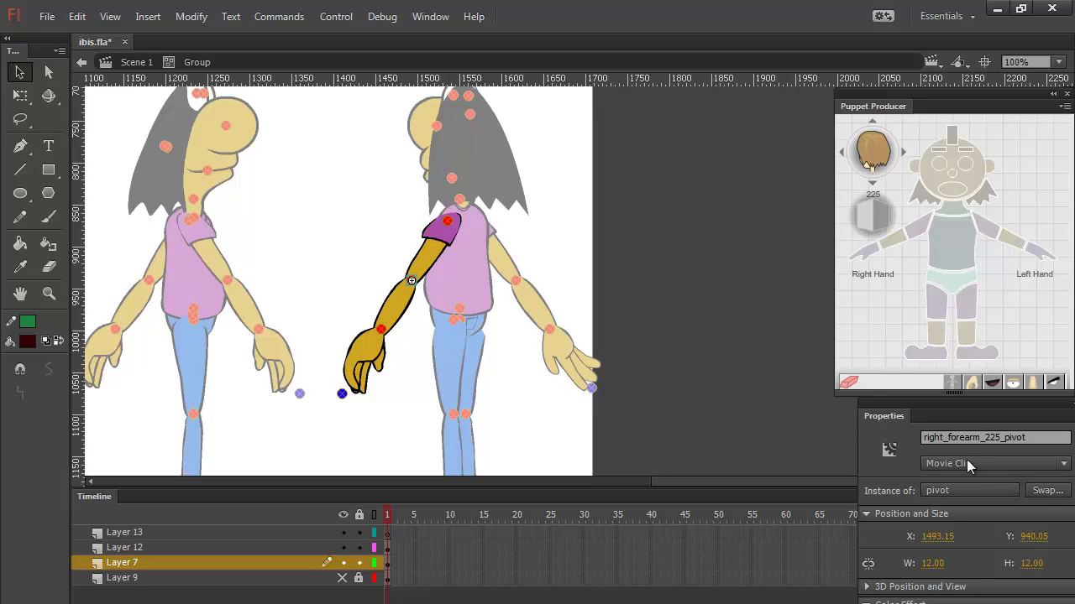
pyautogui.click(924, 437)
pyautogui.hotkey('shift', 'Right')
pyautogui.hotkey('shift', 'Right')
pyautogui.hotkey('shift', 'Right')
pyautogui.hotkey('shift', 'Right')
pyautogui.hotkey('shift', 'Right')
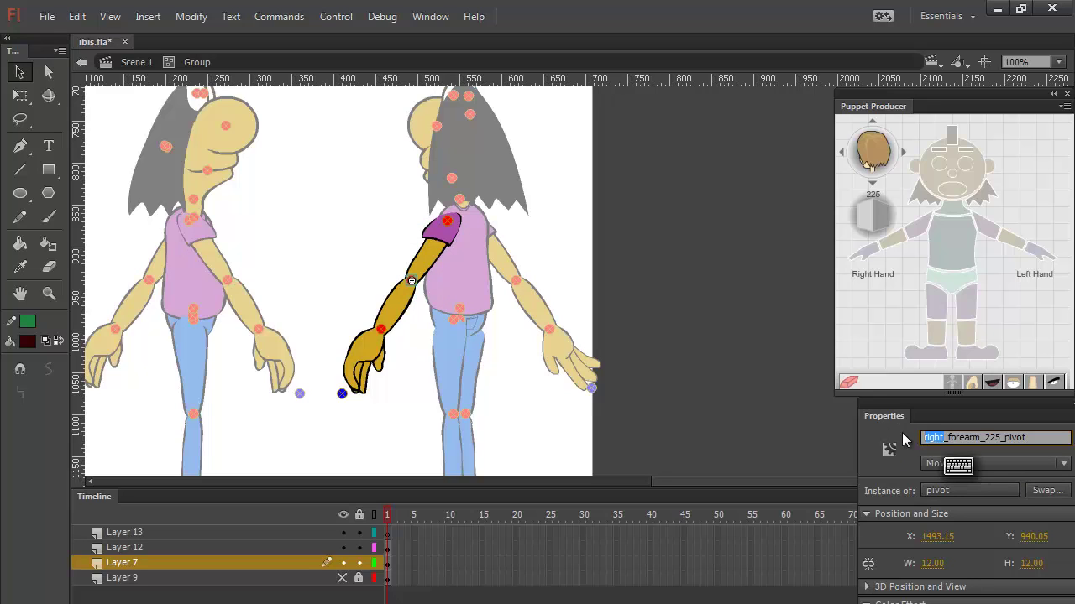
pyautogui.write('left')
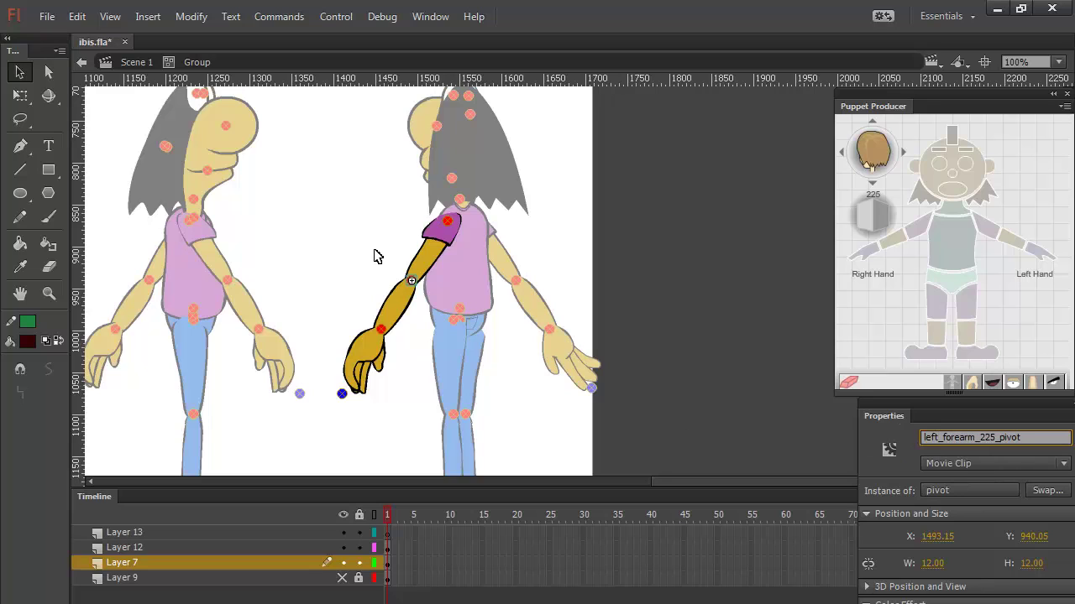
pyautogui.click(396, 302)
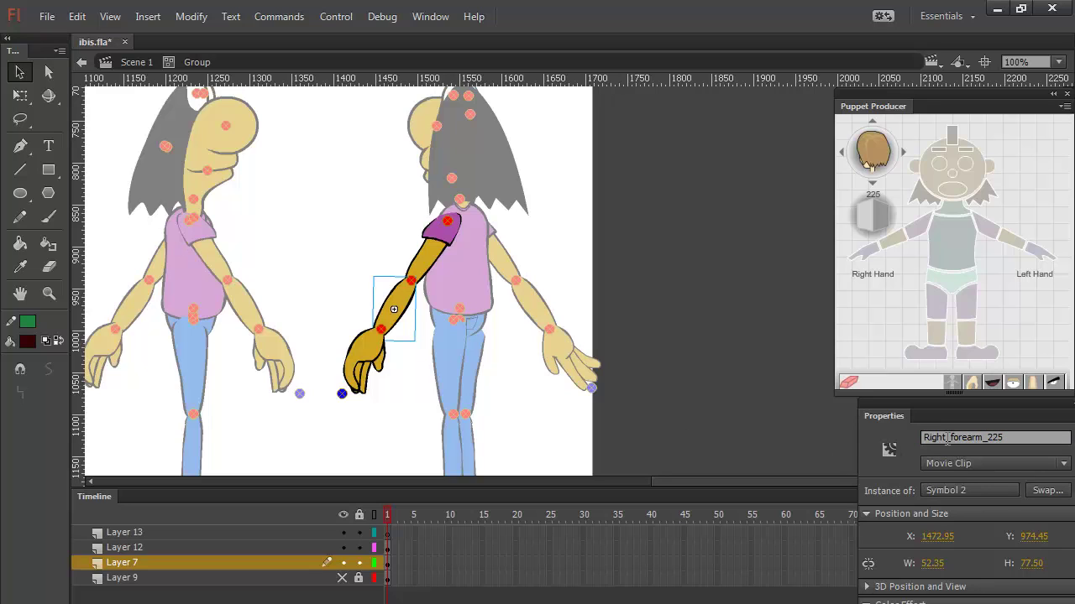
pyautogui.moveTo(947, 437); pyautogui.dragTo(909, 440)
pyautogui.write('L')
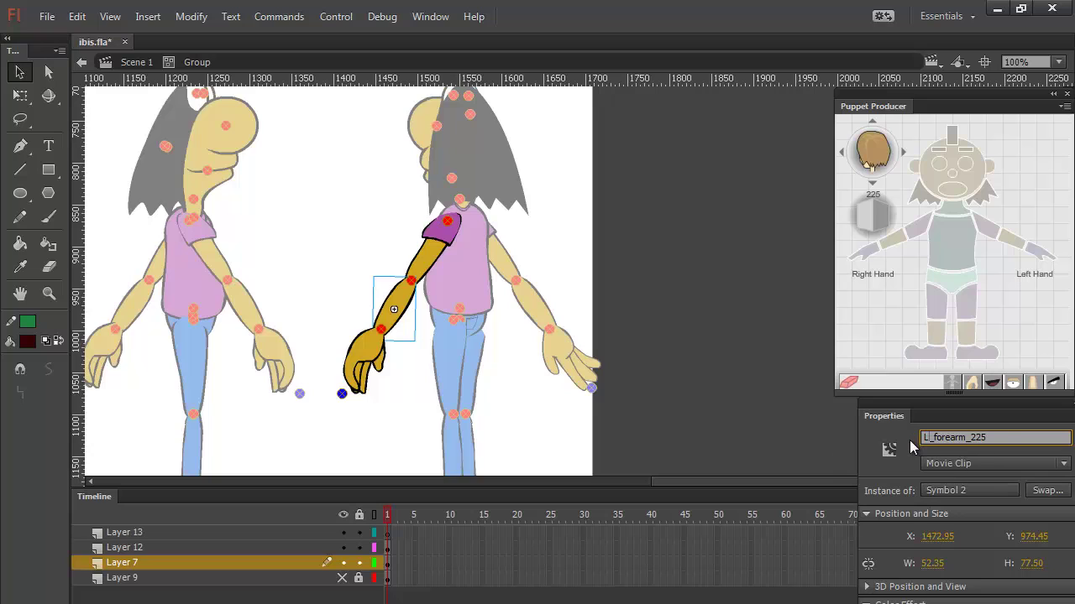
pyautogui.write('eft')
# Rename the wrist pivot instance as left_hand_225_pivot and the hand instance as Left_hand_225
pyautogui.click(382, 330)
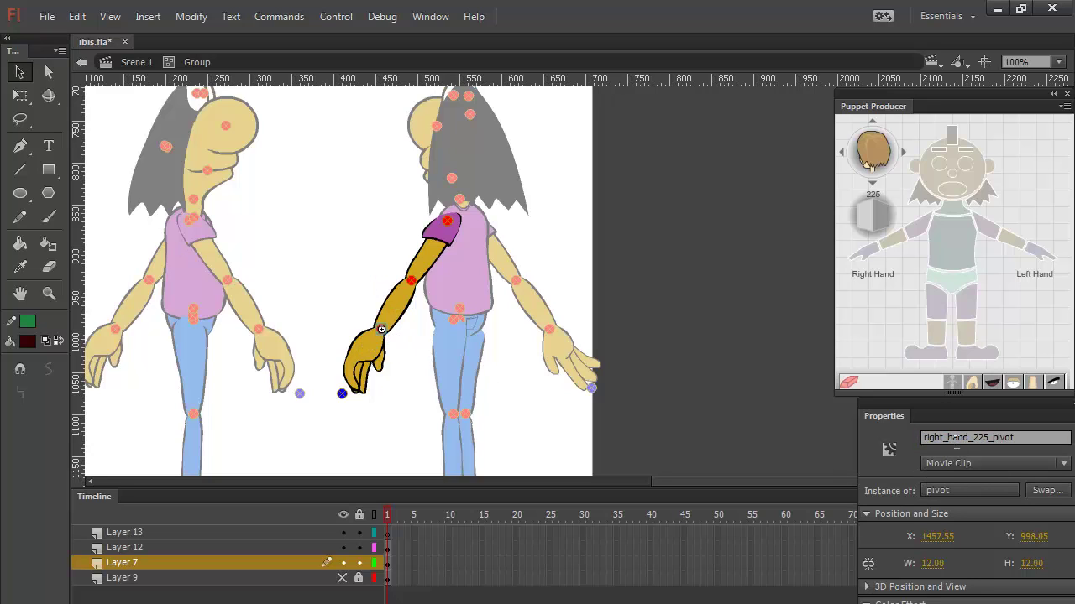
pyautogui.moveTo(944, 440); pyautogui.dragTo(917, 443)
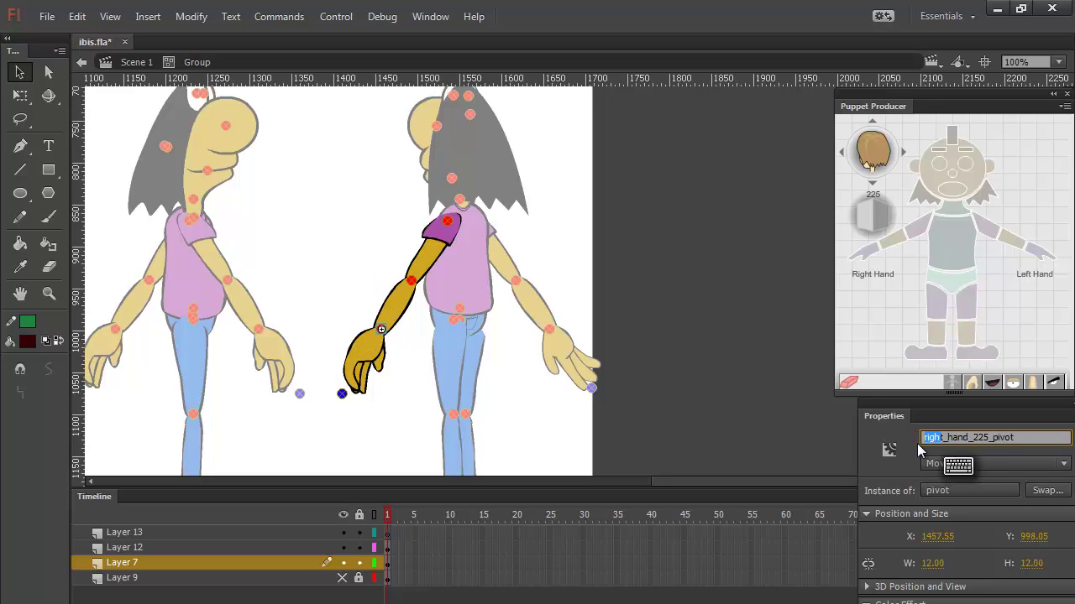
pyautogui.press('BackSpace')
pyautogui.write('leftl')
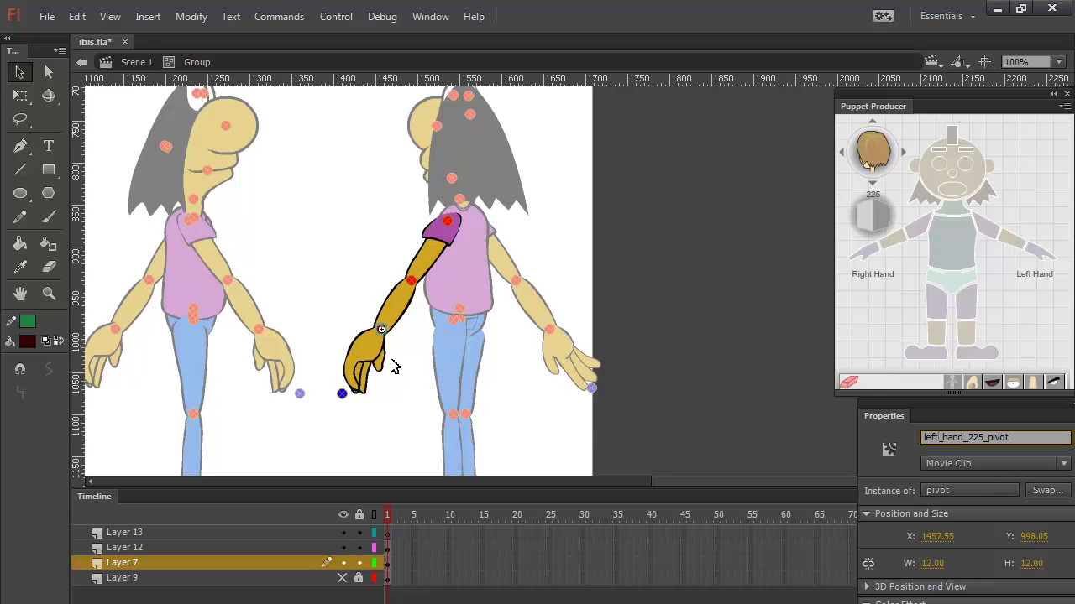
pyautogui.click(392, 366)
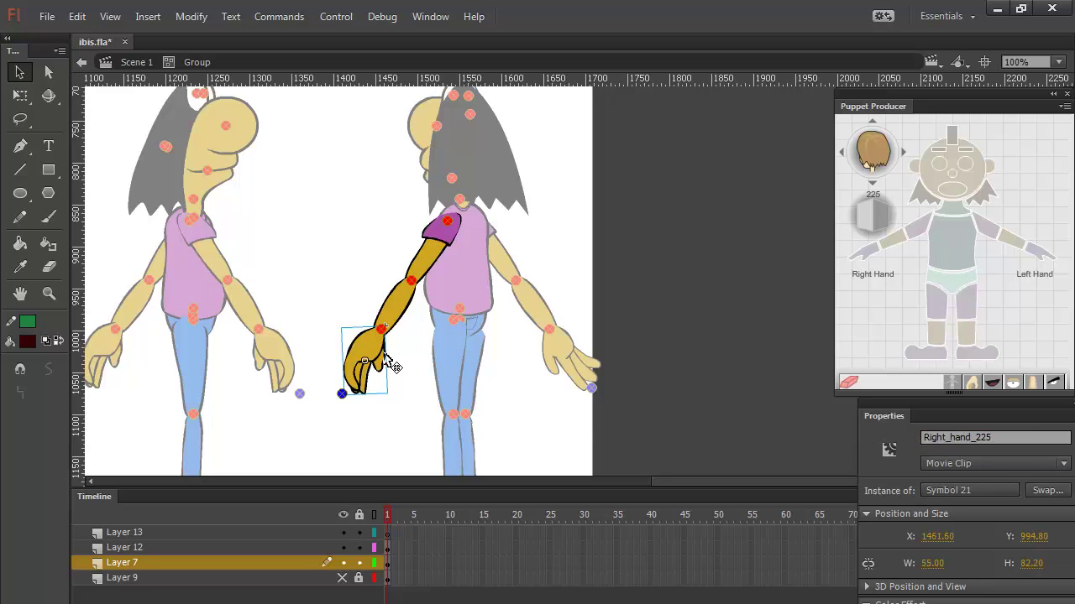
pyautogui.moveTo(946, 437); pyautogui.dragTo(915, 437)
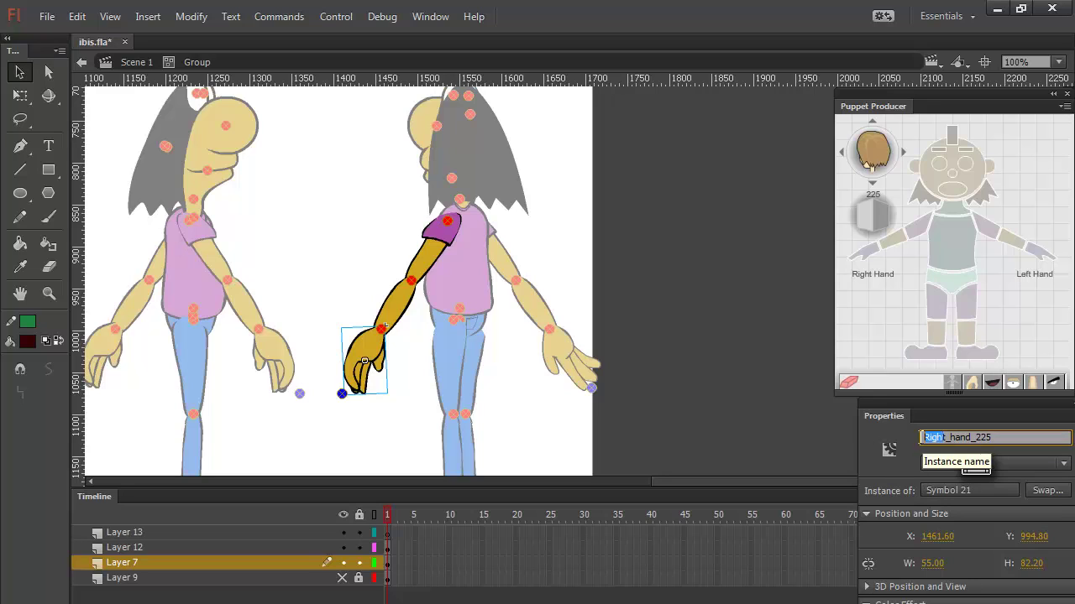
pyautogui.write('Left')
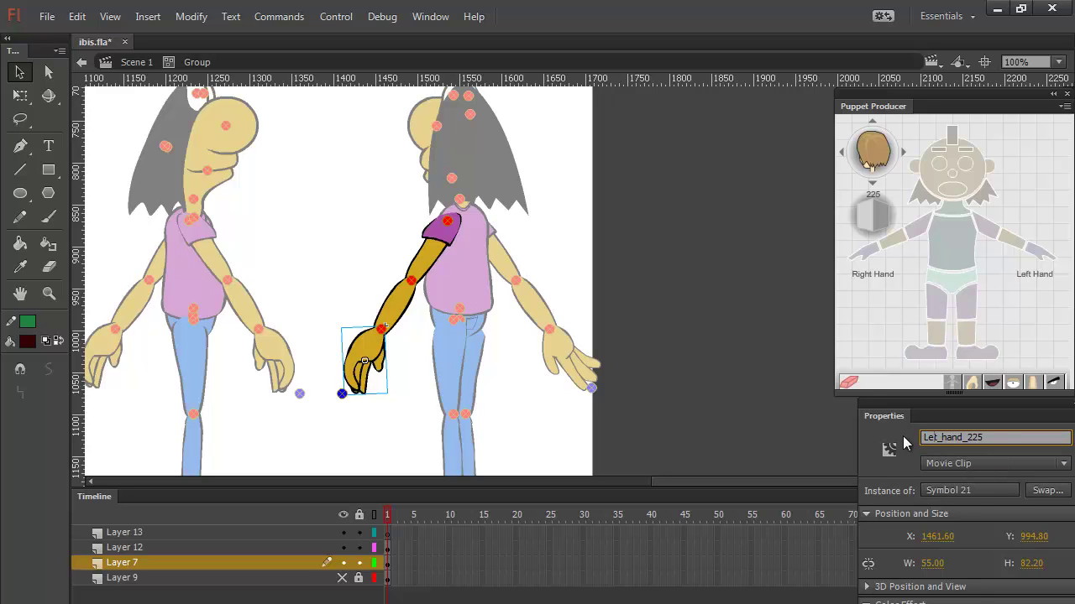
# Finish the hand's instance name and rename the fingertip pivot instance as left_hand_nud_225_pivot
pyautogui.press('Delete')
pyautogui.click(384, 334)
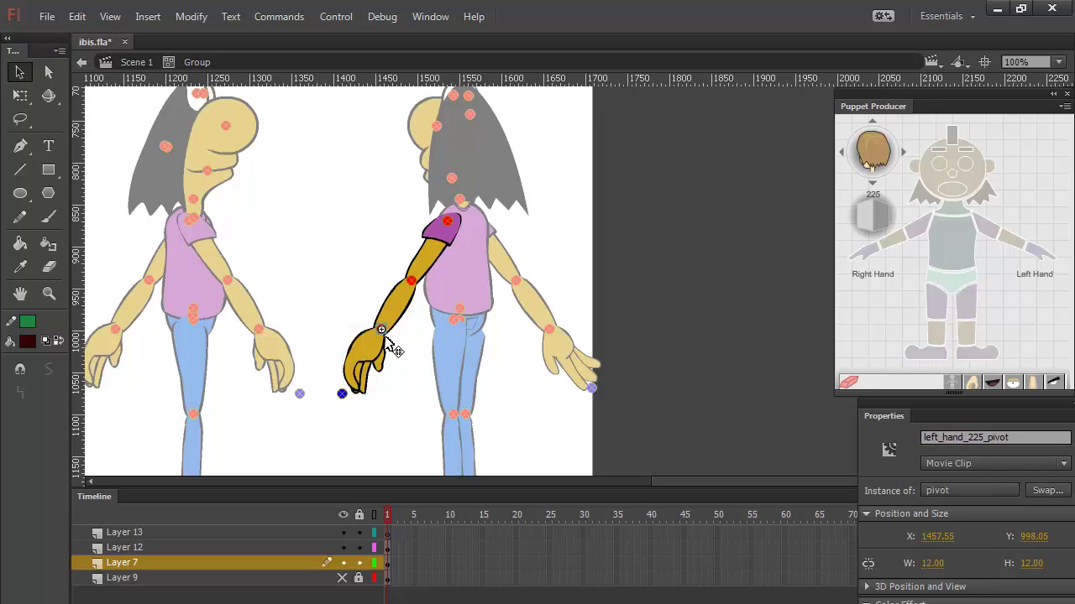
pyautogui.click(343, 394)
pyautogui.doubleClick(945, 438)
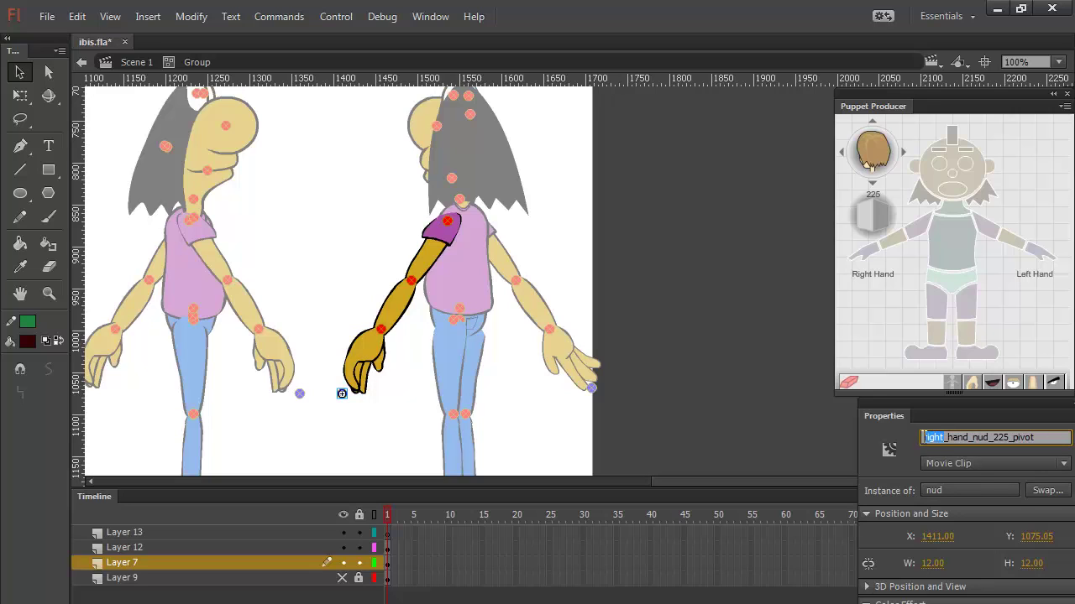
pyautogui.write('left')
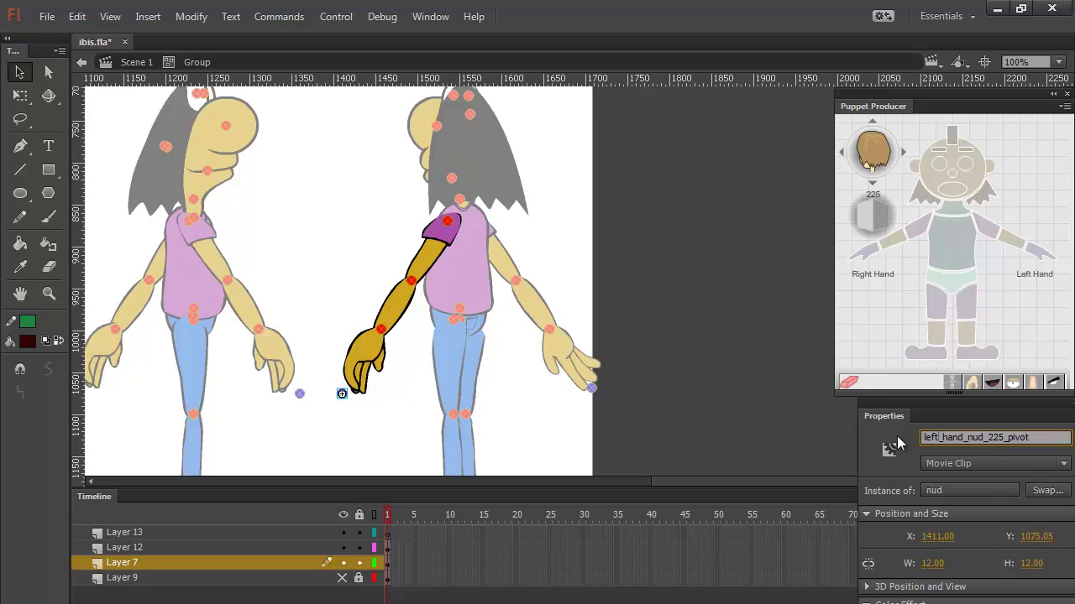
pyautogui.click(780, 294)
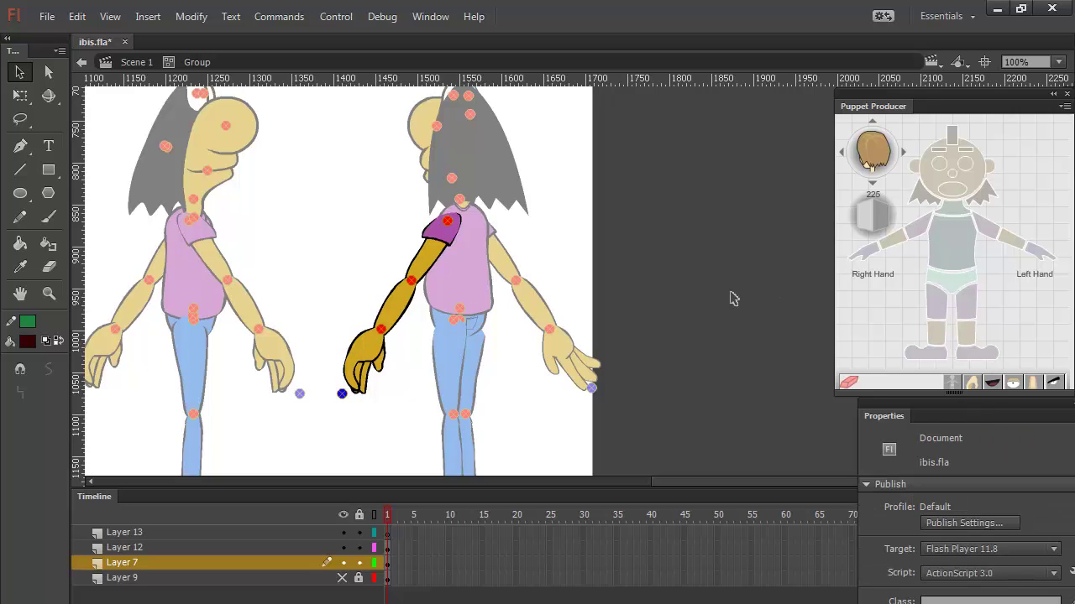
# Check the instance names of the left arm's pivots and pieces from shoulder to fingertip, and leave the group
pyautogui.click(458, 227)
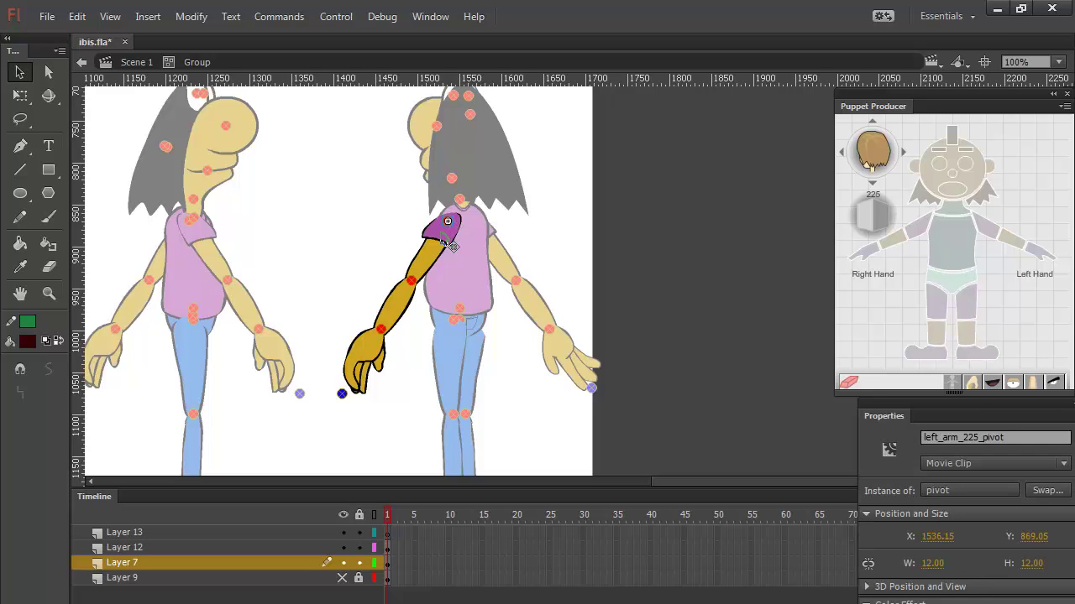
pyautogui.click(410, 281)
pyautogui.click(400, 312)
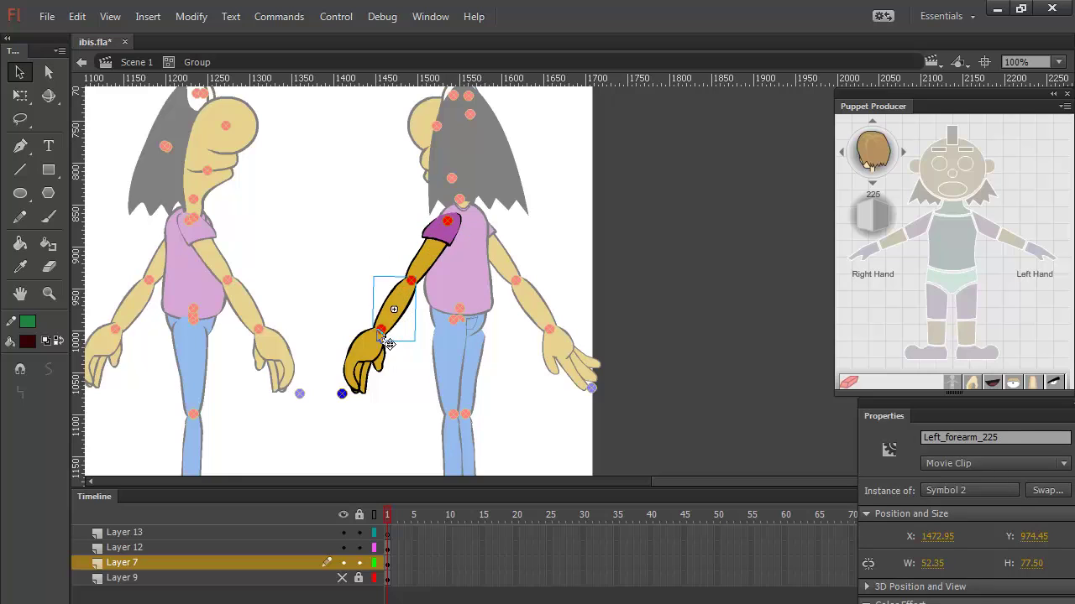
pyautogui.click(376, 334)
pyautogui.click(363, 359)
pyautogui.click(342, 393)
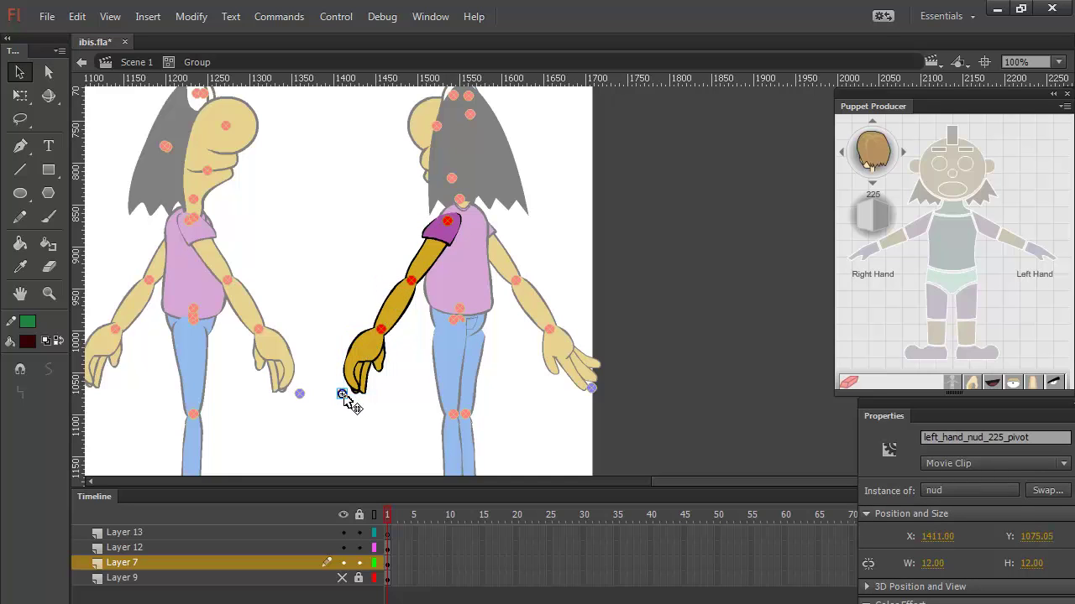
pyautogui.click(586, 241)
pyautogui.doubleClick(555, 256)
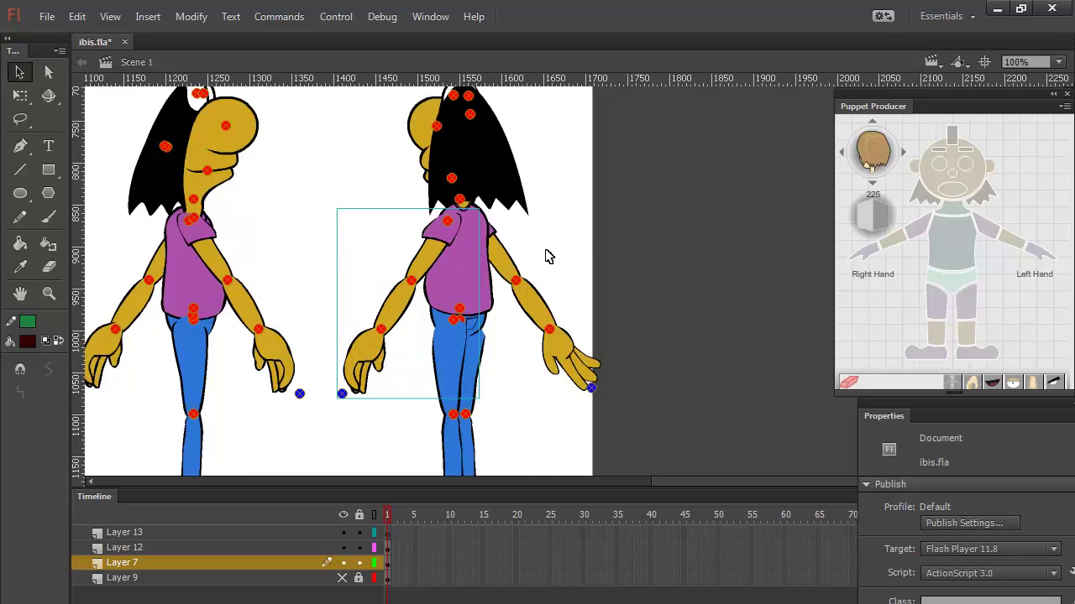
# Using outline display, group the 225° view's other arm: upper arm, forearm, hand and all their pivots; restore the filled display
pyautogui.click(514, 261)
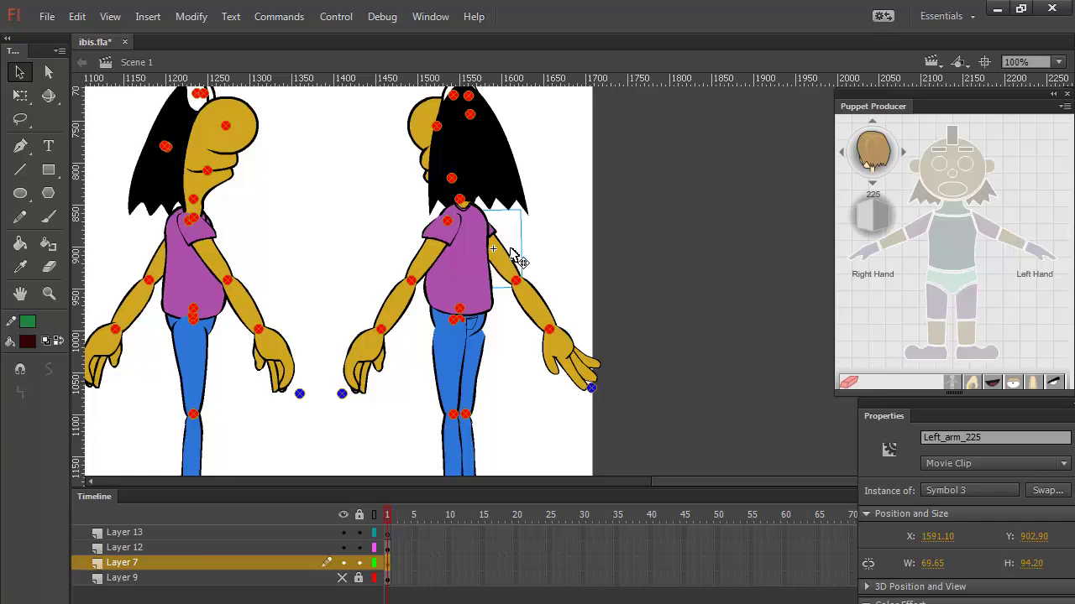
pyautogui.click(374, 514)
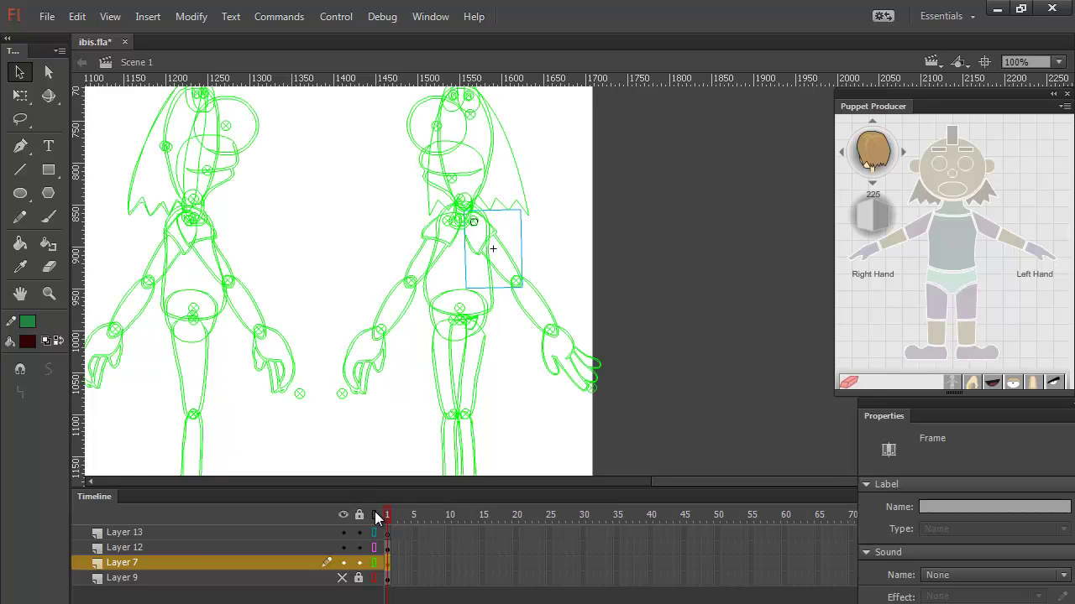
pyautogui.click(561, 288)
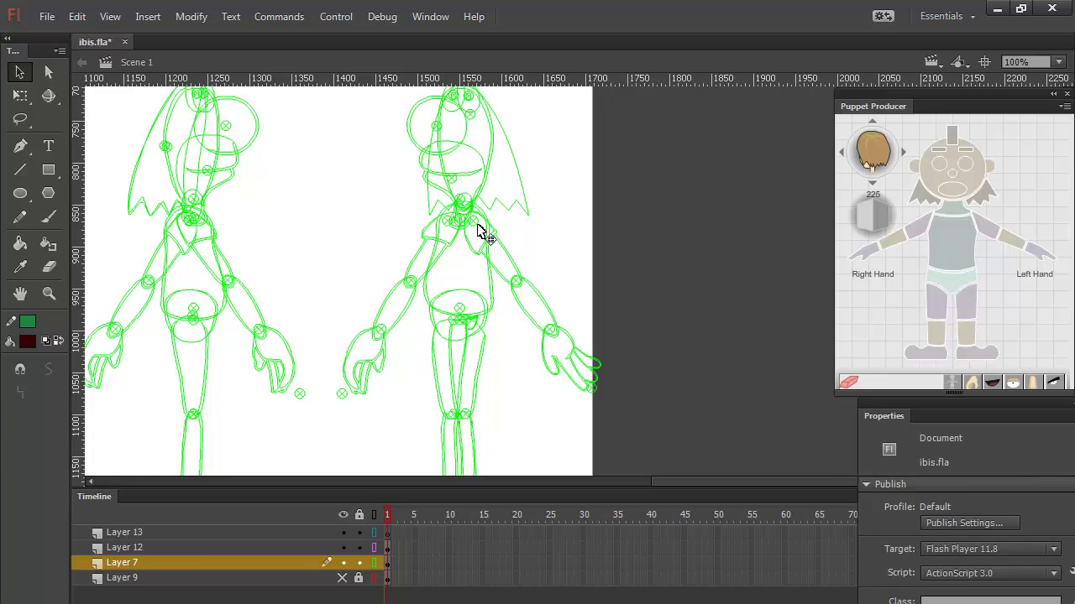
pyautogui.click(479, 228)
pyautogui.keyDown('shift'); pyautogui.click(497, 237); pyautogui.keyUp('shift')
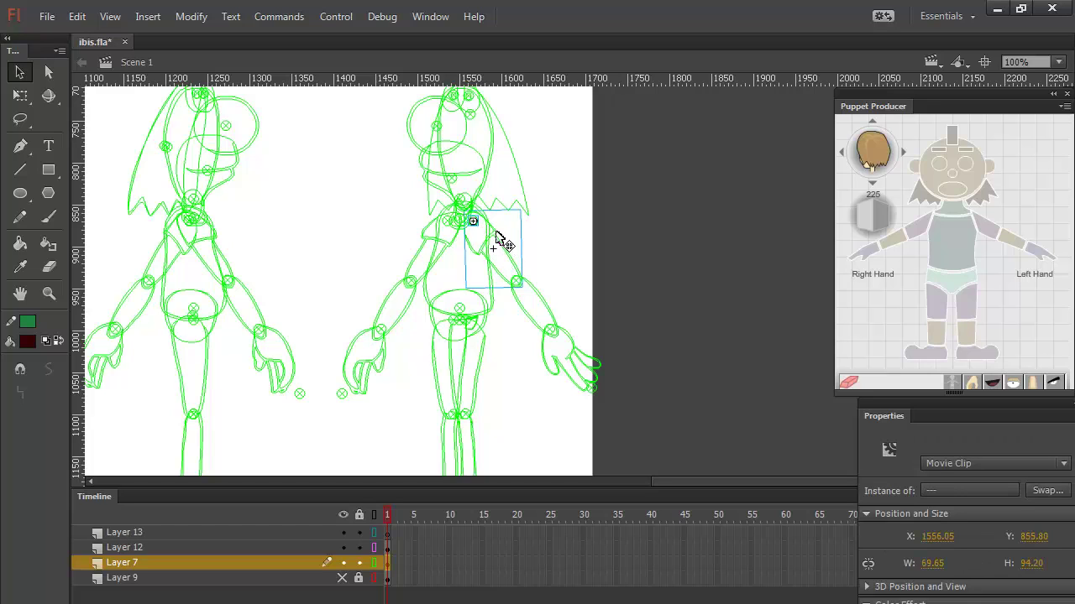
pyautogui.keyDown('shift'); pyautogui.click(542, 299); pyautogui.keyUp('shift')
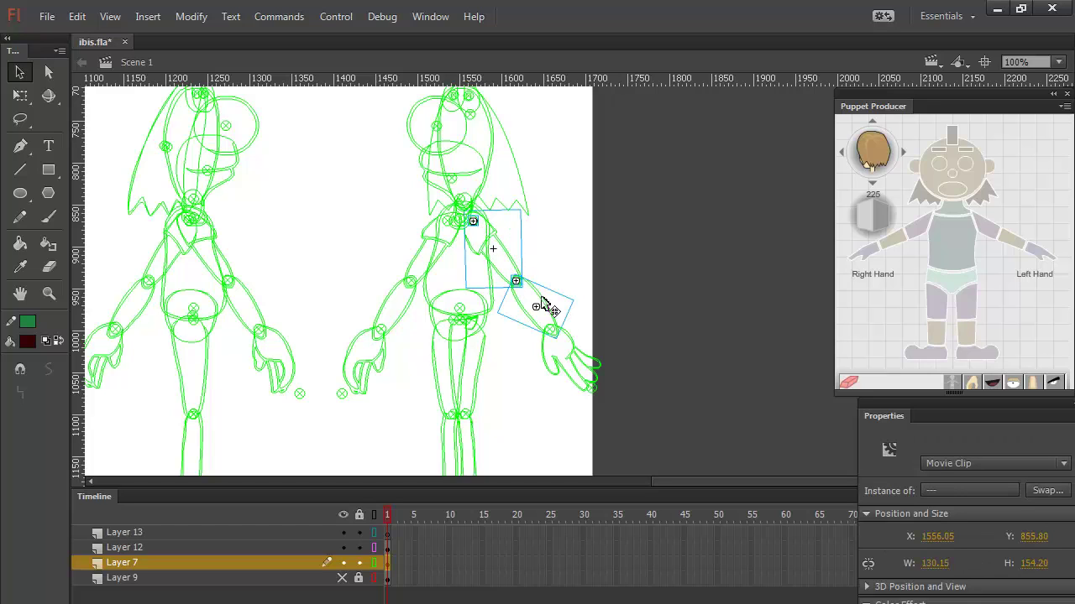
pyautogui.keyDown('shift'); pyautogui.click(584, 367); pyautogui.keyUp('shift')
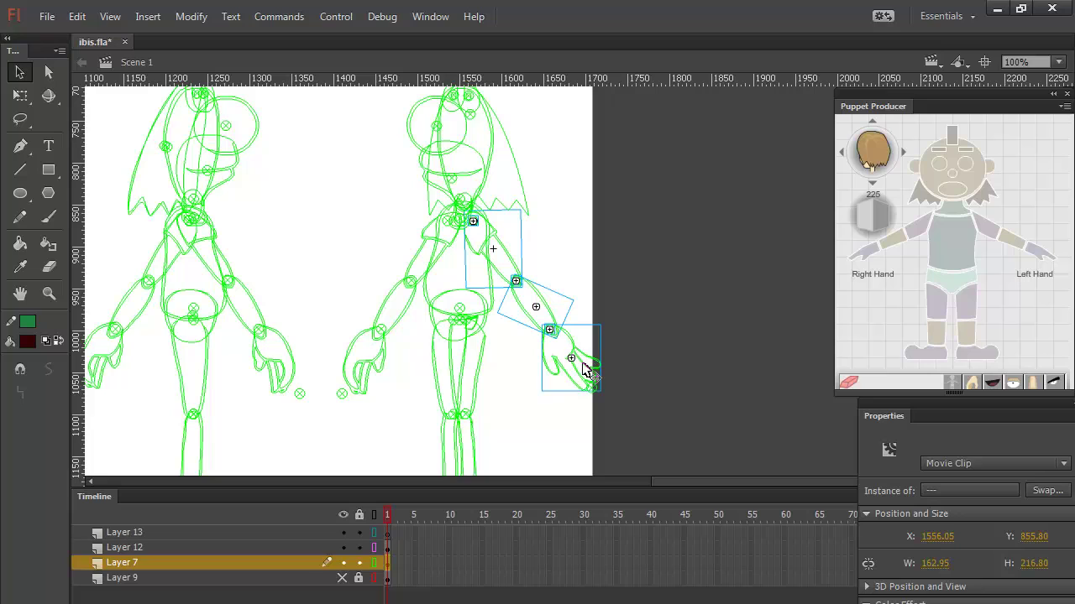
pyautogui.moveTo(585, 367); pyautogui.dragTo(591, 389)
pyautogui.hotkey('ctrl', 'g')
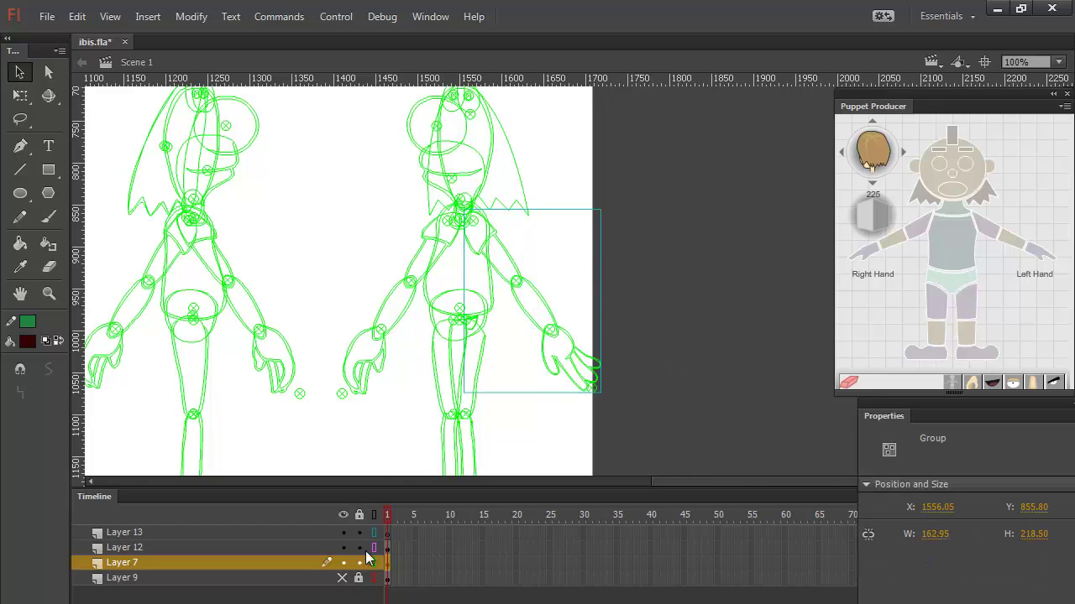
pyautogui.click(375, 516)
pyautogui.click(565, 293)
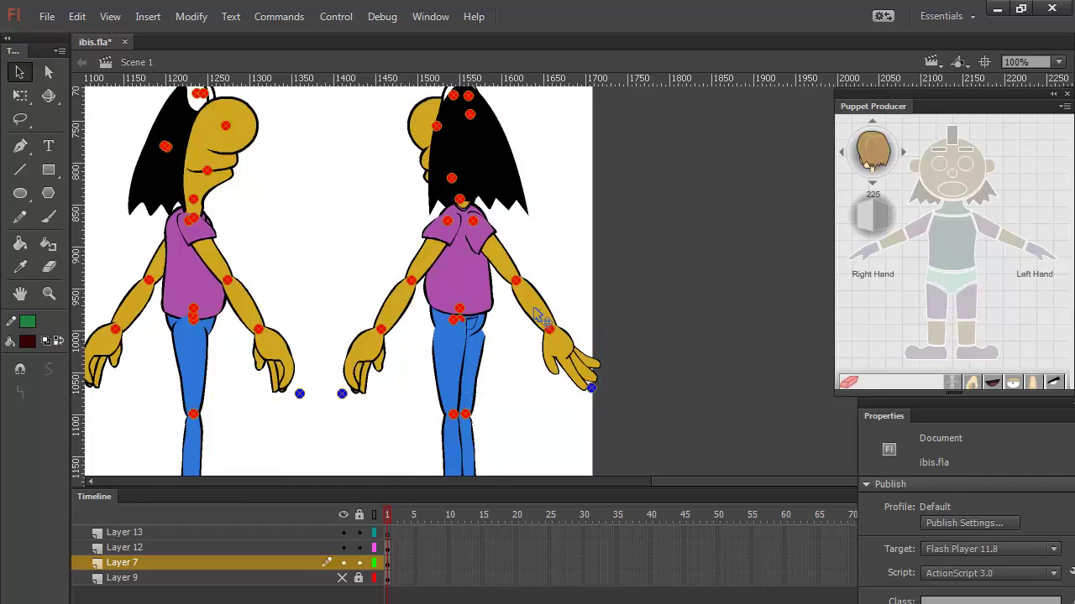
# Open the new arm group for editing and rename its shoulder pivot instance as right_arm_225_pivot
pyautogui.doubleClick(485, 239)
pyautogui.click(511, 228)
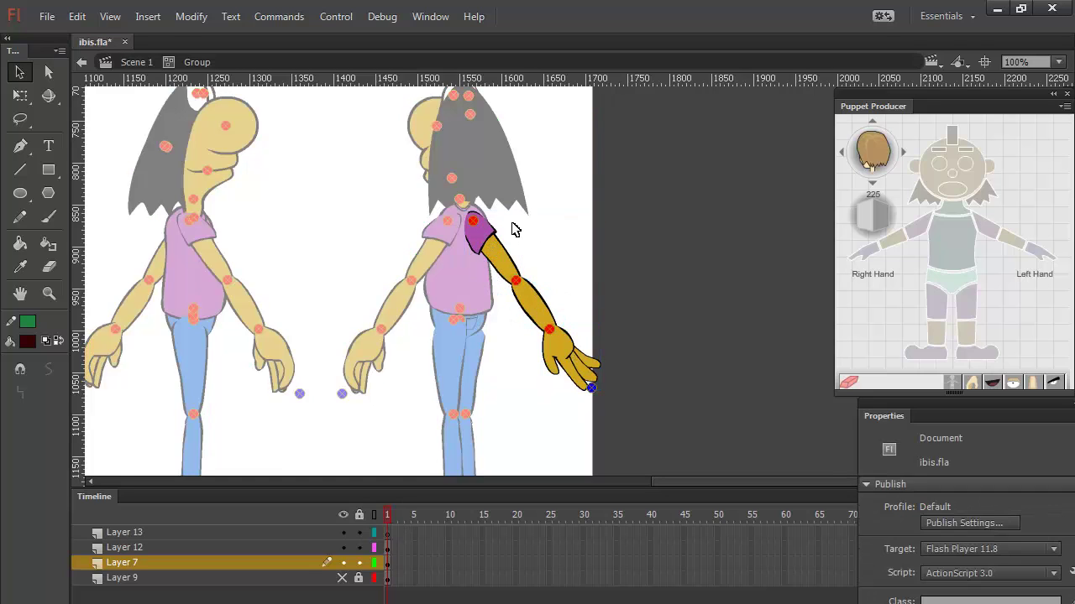
pyautogui.click(473, 220)
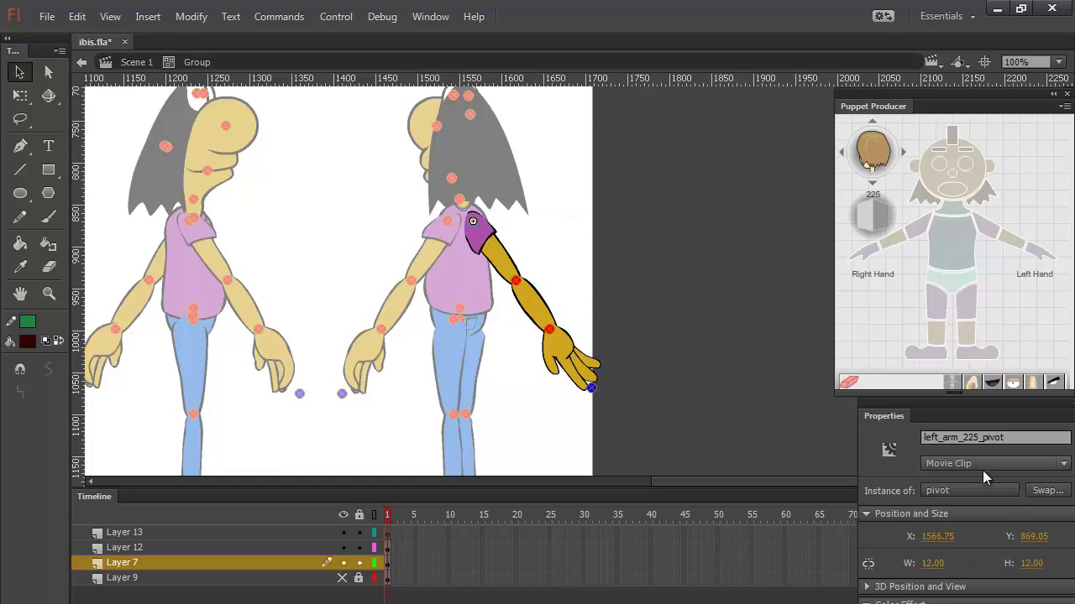
pyautogui.doubleClick(938, 439)
pyautogui.write('right')
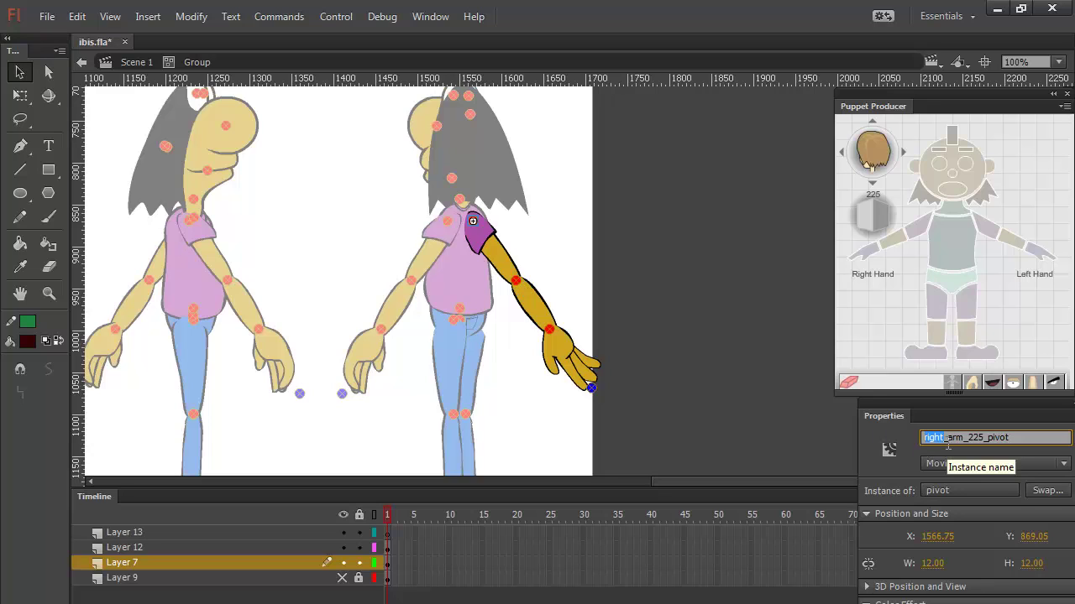
# Rename the elbow pivot instance as right_forearm_225_pivot and the wrist pivot instance as right_hand_225_pivot
pyautogui.click(515, 280)
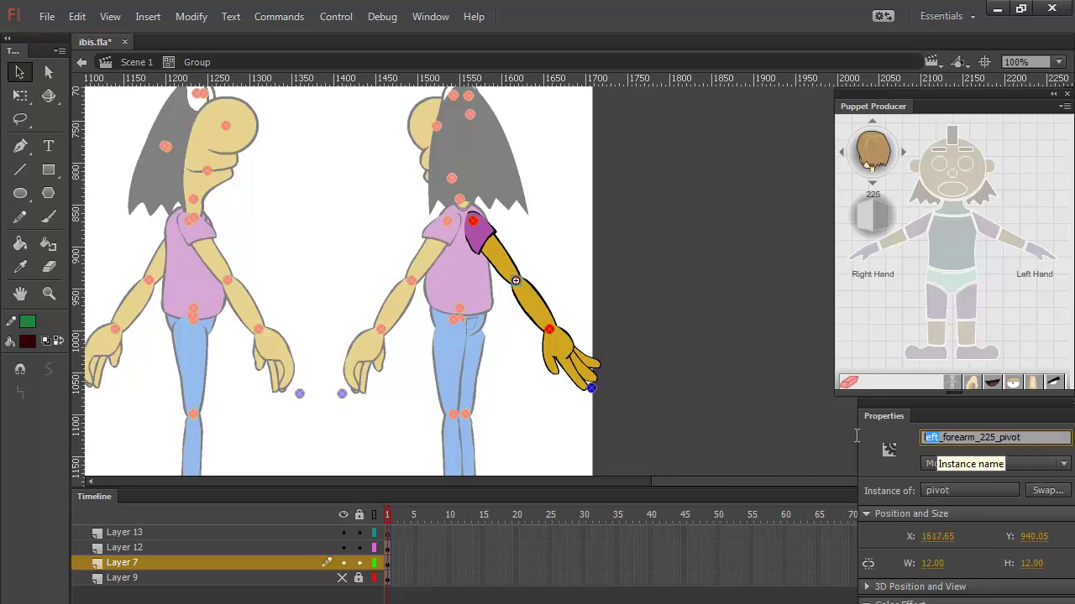
pyautogui.moveTo(938, 438); pyautogui.dragTo(851, 433)
pyautogui.write('right')
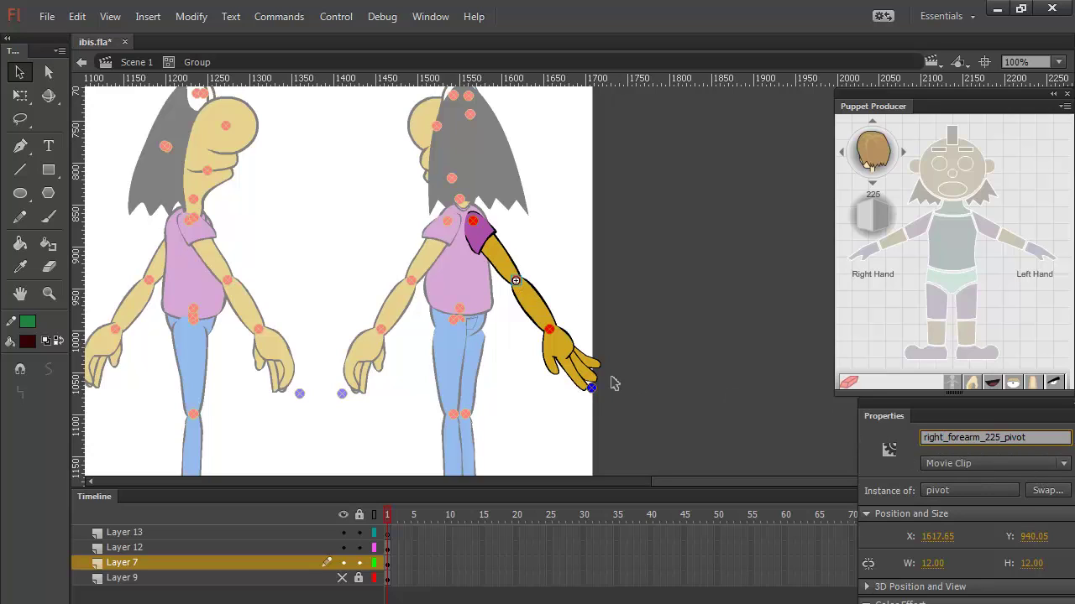
pyautogui.click(549, 329)
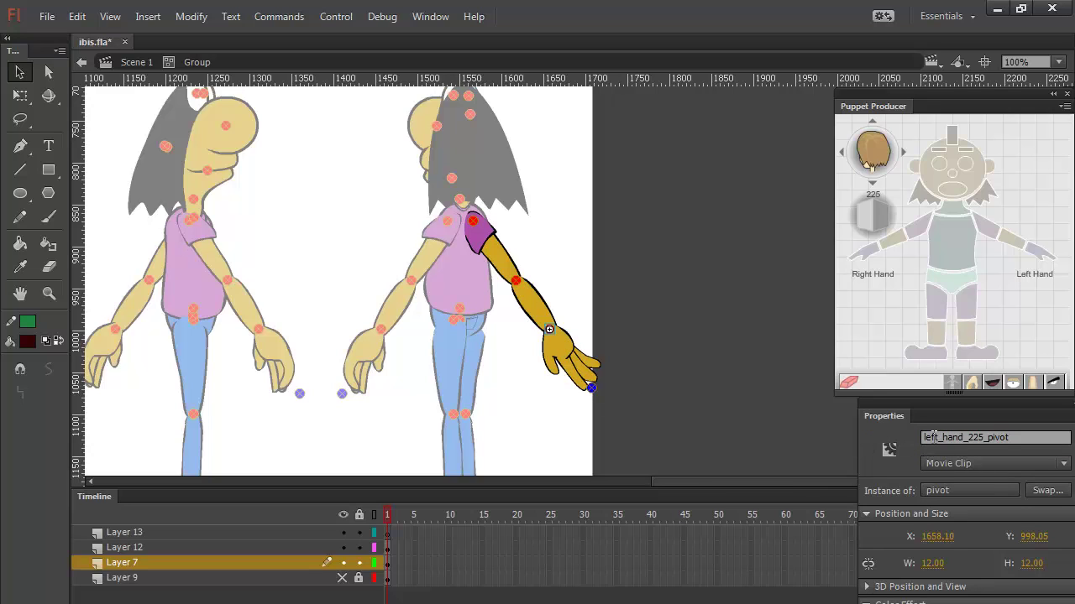
pyautogui.moveTo(933, 438); pyautogui.dragTo(902, 436)
pyautogui.write('right')
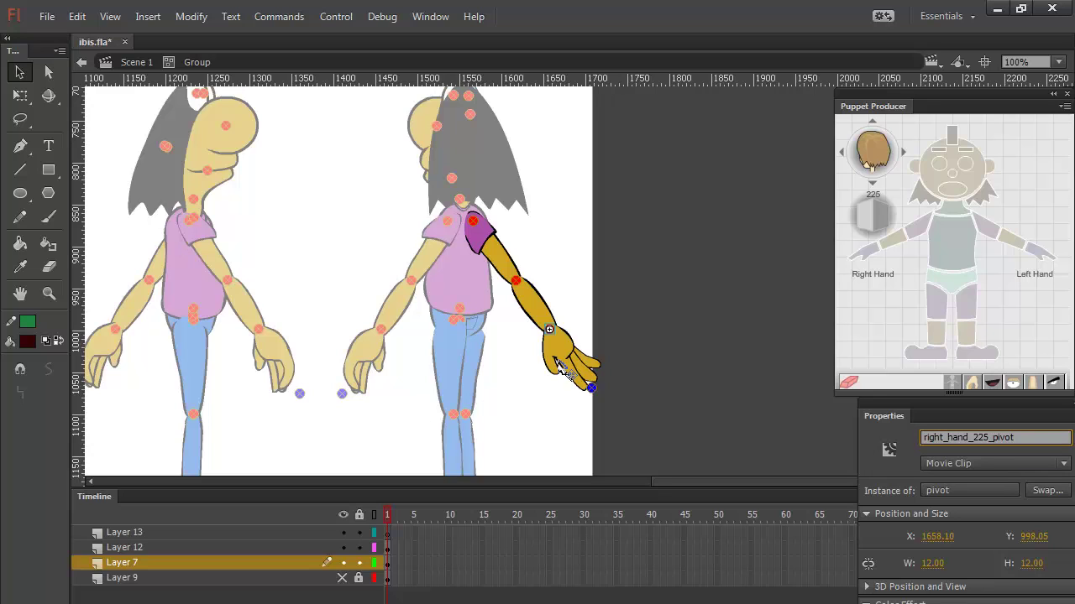
pyautogui.click(515, 282)
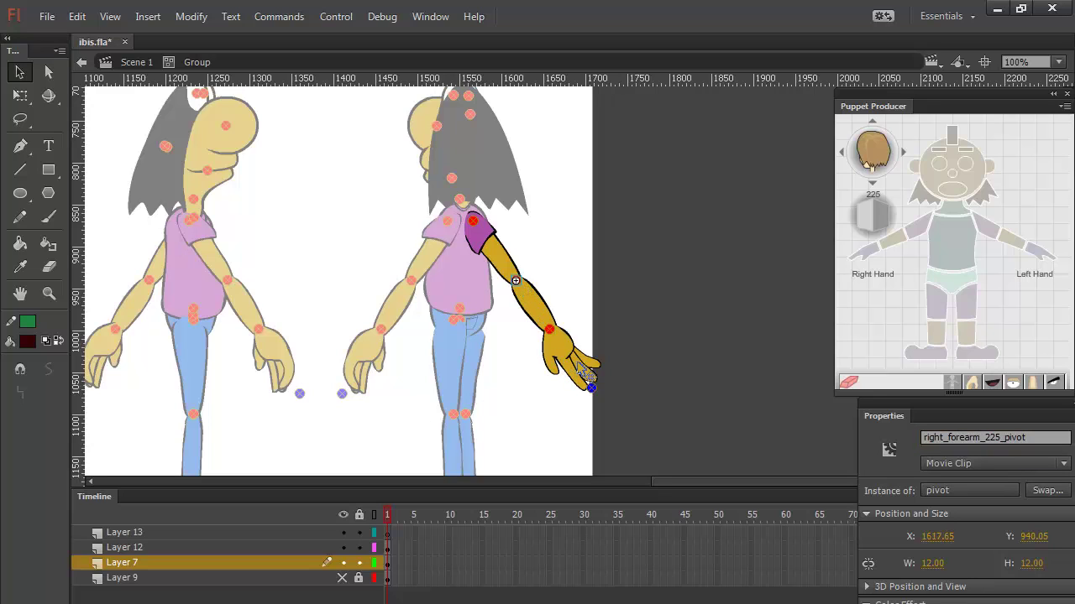
# Rename the fingertip pivot instance in this arm group as right_hand_nud_225_pivot
pyautogui.click(592, 389)
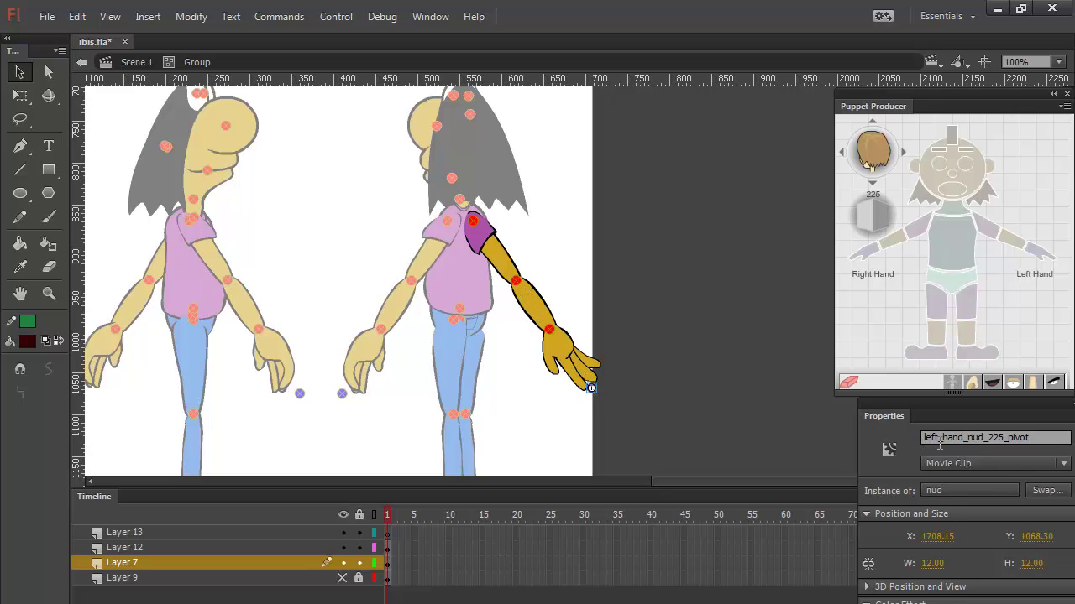
pyautogui.moveTo(939, 444); pyautogui.dragTo(923, 442)
pyautogui.write('right')
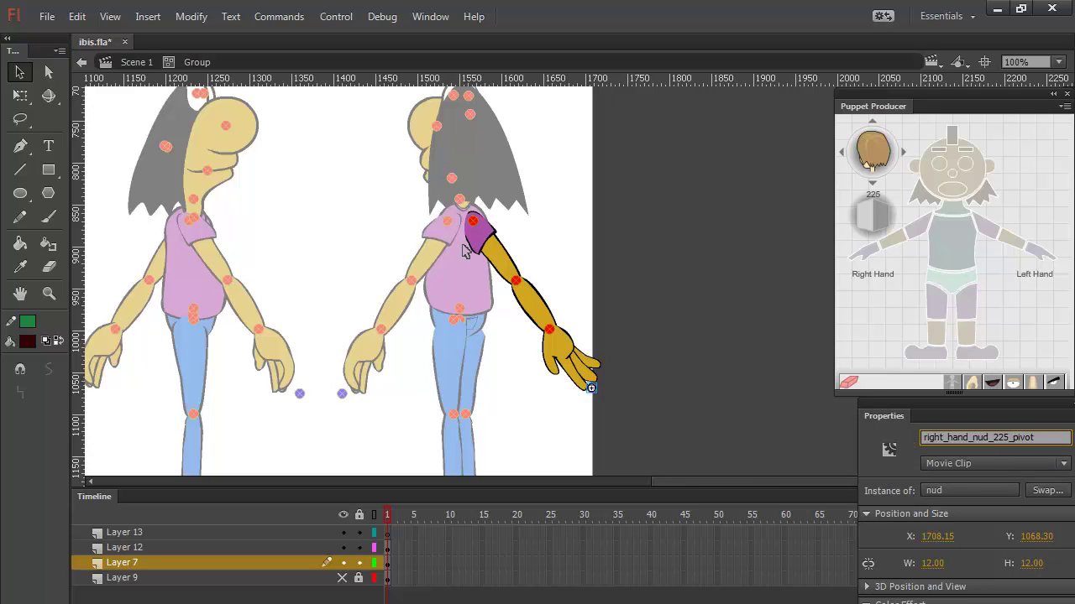
# Rename the upper arm instance in the group as Right_arm_225
pyautogui.click(464, 251)
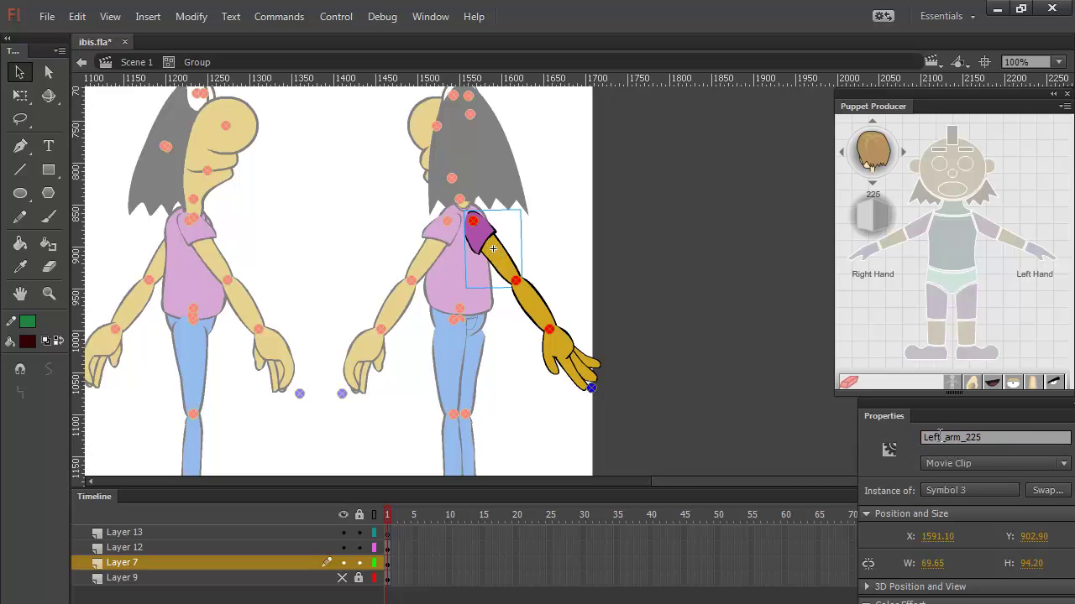
pyautogui.moveTo(938, 437); pyautogui.dragTo(885, 431)
pyautogui.press('BackSpace')
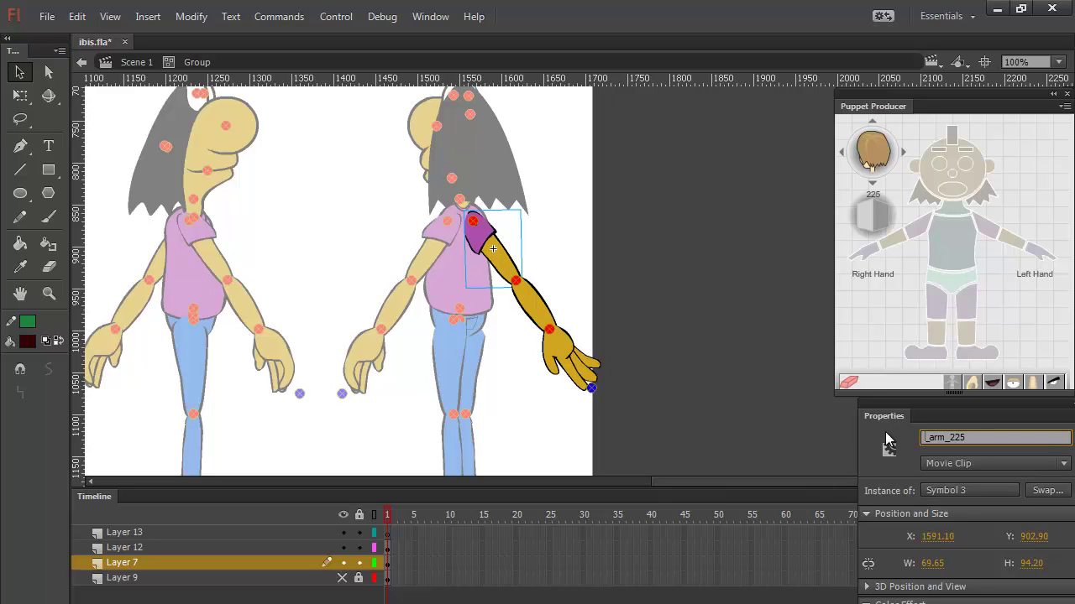
pyautogui.write('Right')
pyautogui.hotkey('shift', 'Left')
pyautogui.hotkey('shift', 'Left')
pyautogui.hotkey('shift', 'Left')
pyautogui.hotkey('shift', 'Left')
pyautogui.hotkey('shift', 'Left')
pyautogui.click(516, 272)
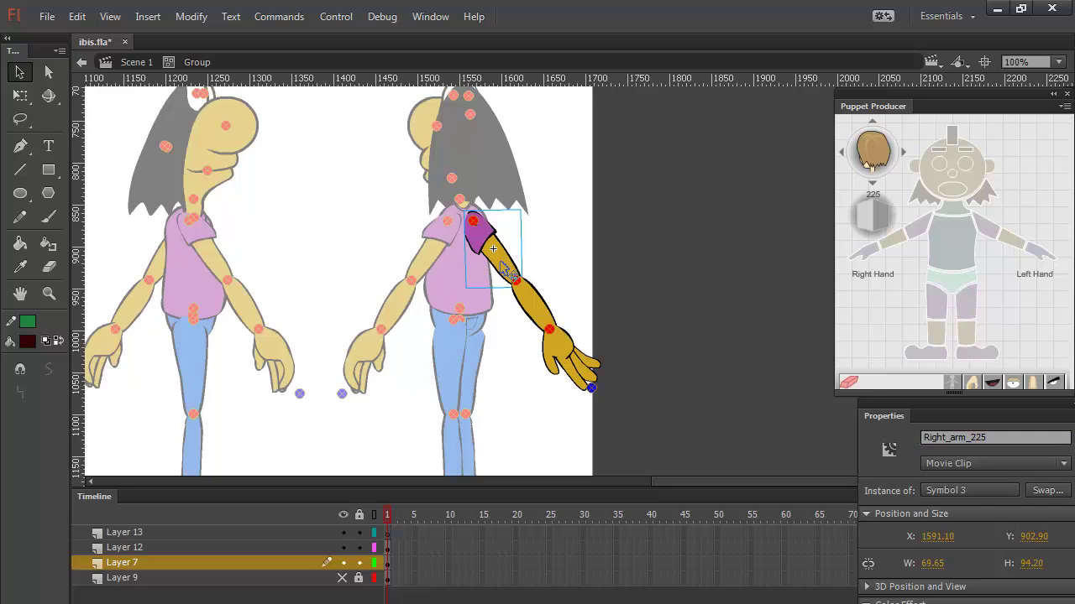
# Rename the forearm instance as Right_forearm_225 and the hand instance as Right_hand_225
pyautogui.click(537, 309)
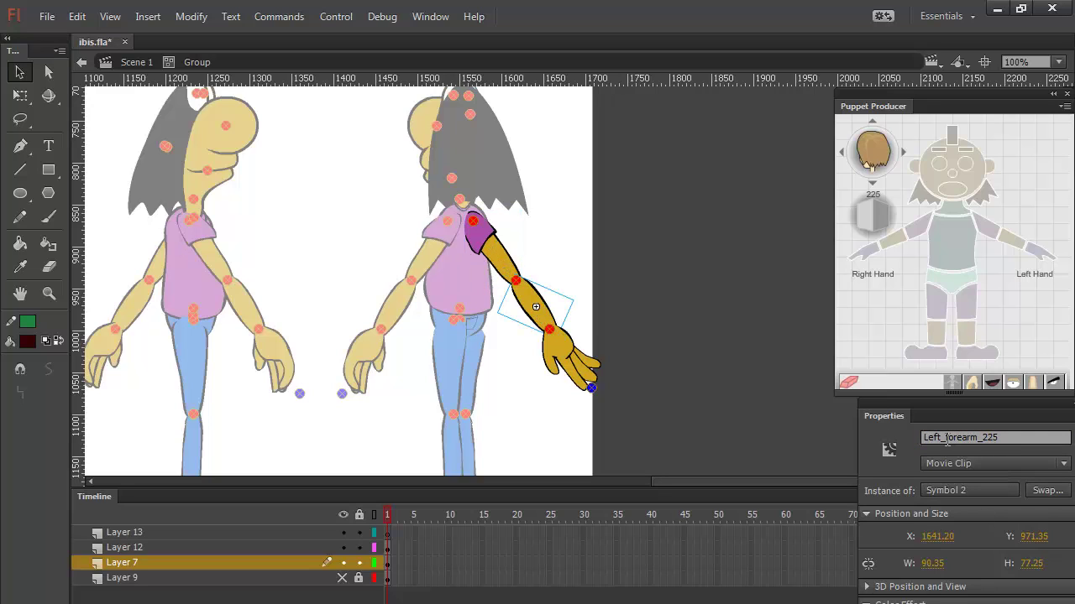
pyautogui.moveTo(942, 437); pyautogui.dragTo(867, 431)
pyautogui.write('Right')
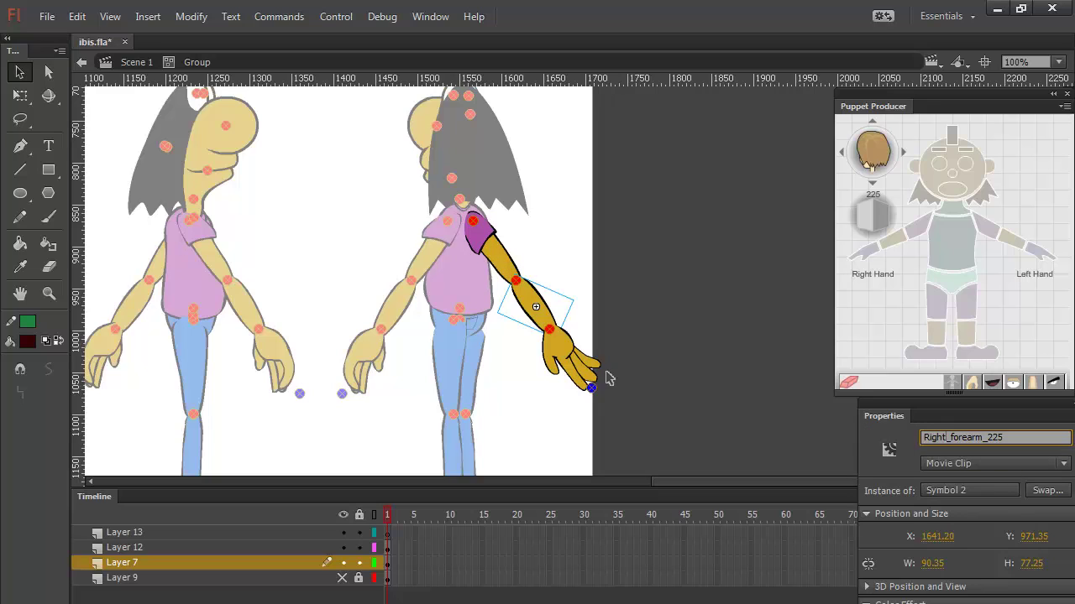
pyautogui.click(596, 371)
pyautogui.moveTo(941, 438); pyautogui.dragTo(898, 427)
pyautogui.press('BackSpace')
pyautogui.write('Right')
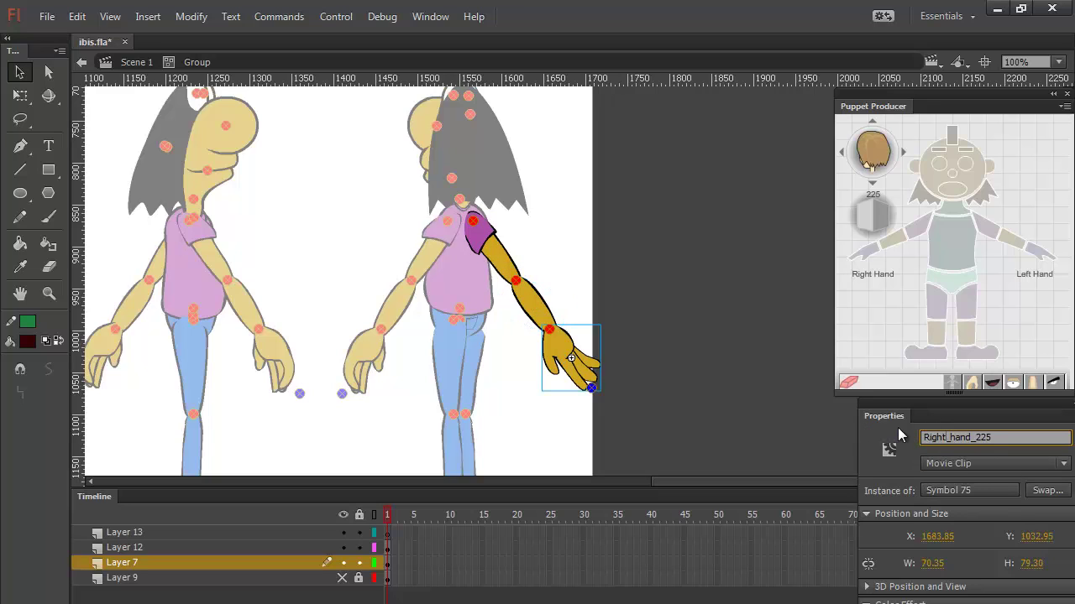
# Leave the group and send the right arm group back behind the torso of the 225° view
pyautogui.doubleClick(637, 340)
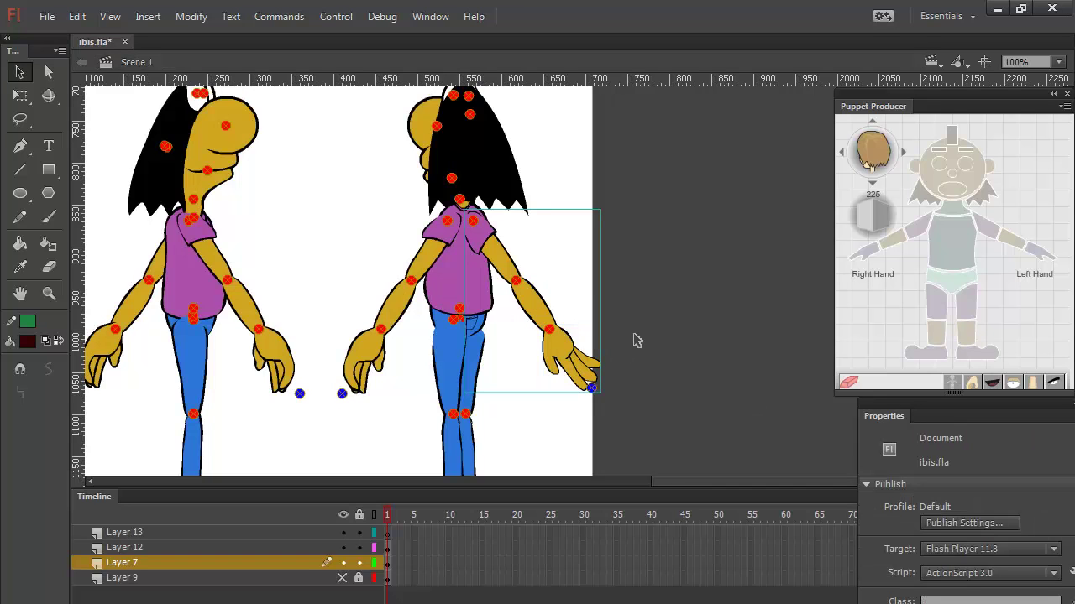
pyautogui.click(537, 302)
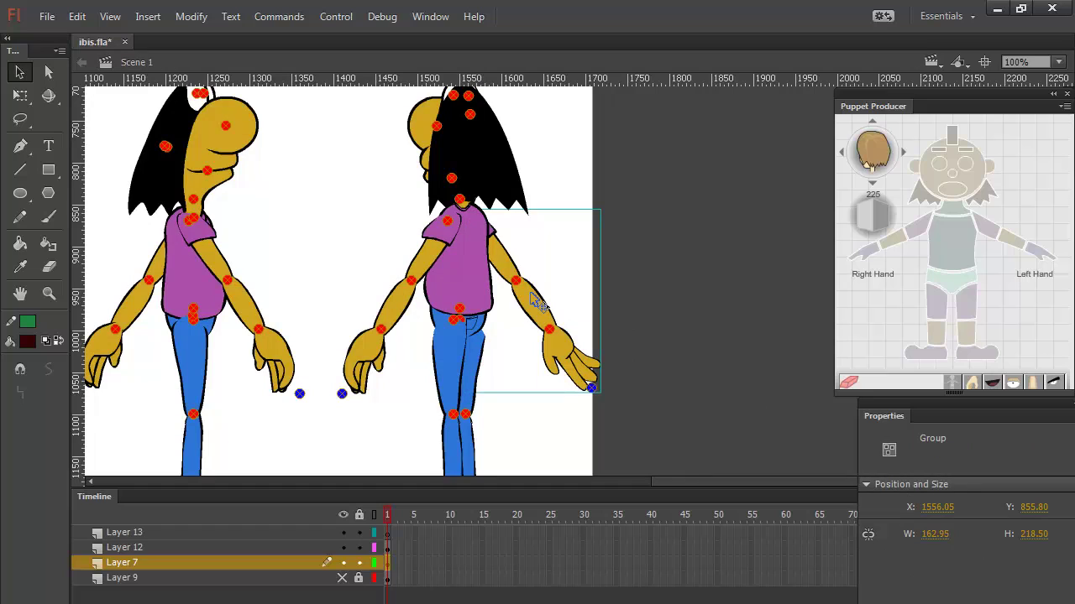
pyautogui.click(643, 256)
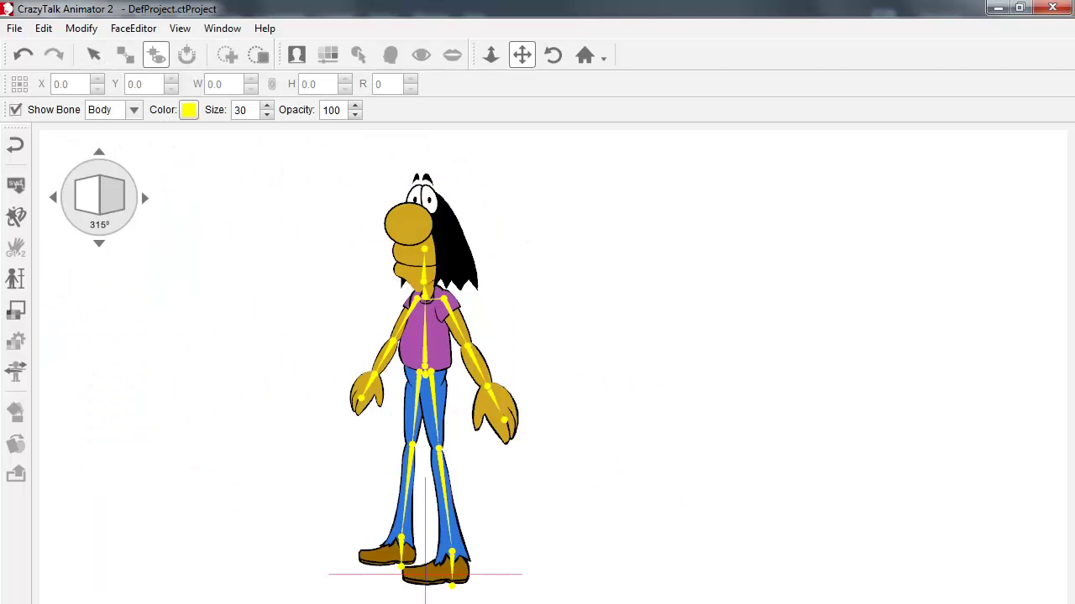
# In CrazyTalk Animator, turn the boned character from the 315° view to the 225° view to examine its limbs
pyautogui.click(52, 197)
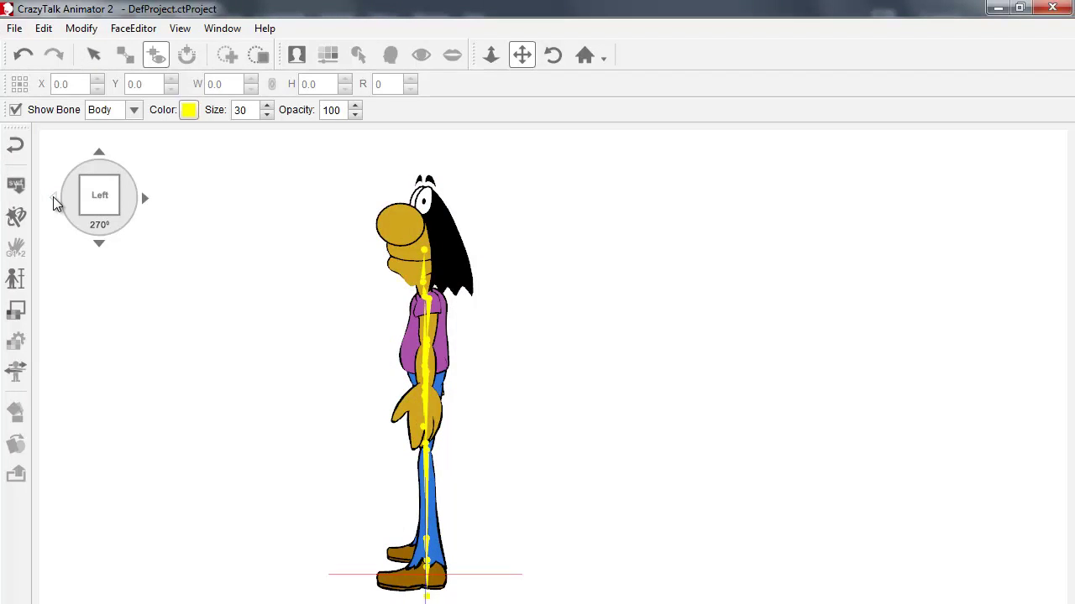
pyautogui.click(53, 197)
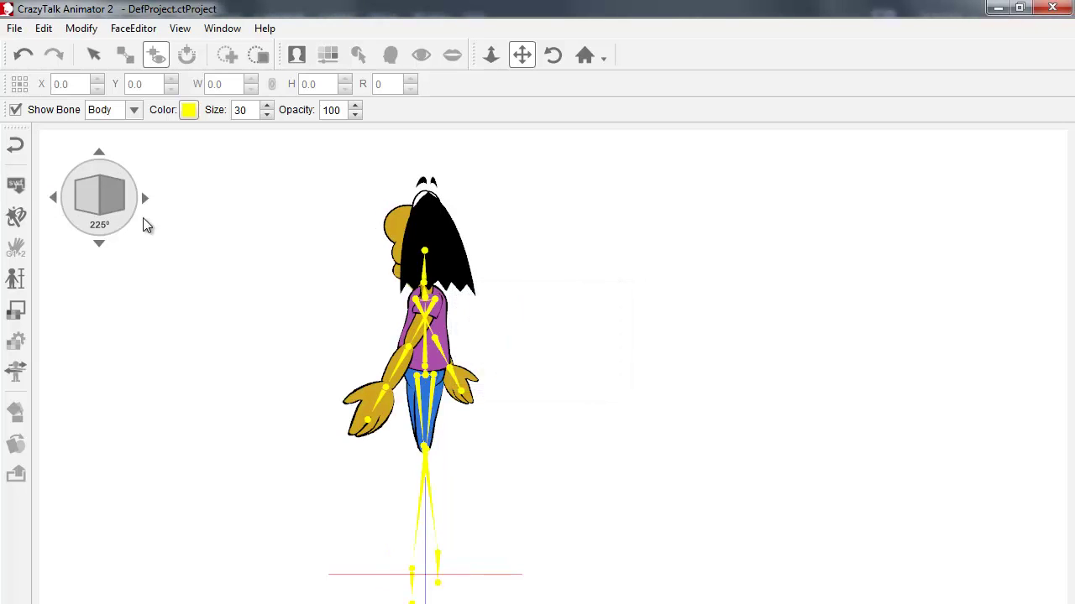
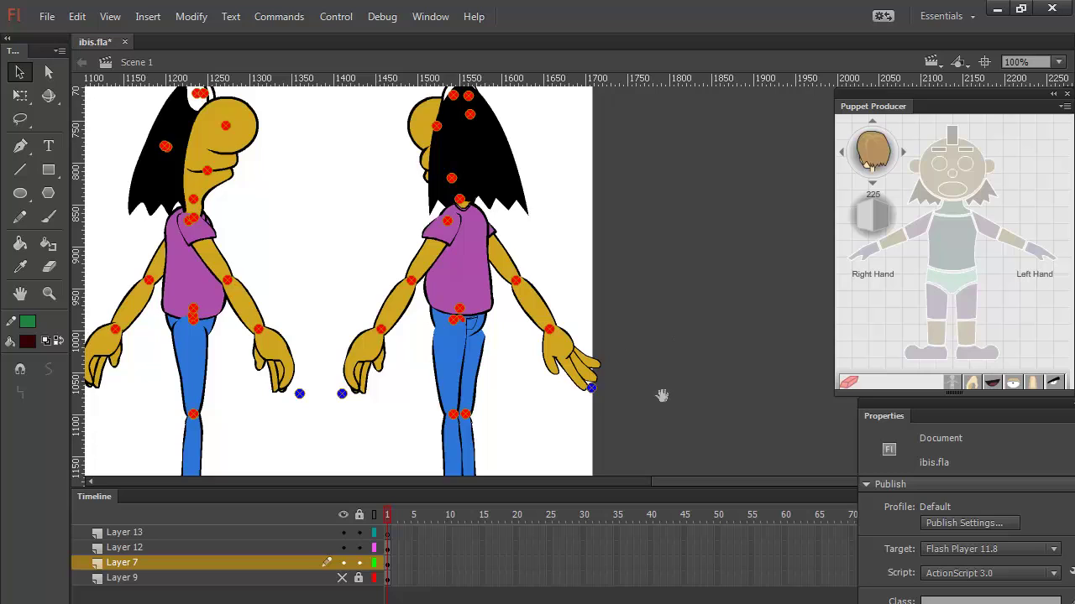
# In Flash, enter each leg group of the 225° view and check the instance names of its shank, foot and thigh
pyautogui.moveTo(663, 396); pyautogui.dragTo(676, 142)
pyautogui.click(477, 261)
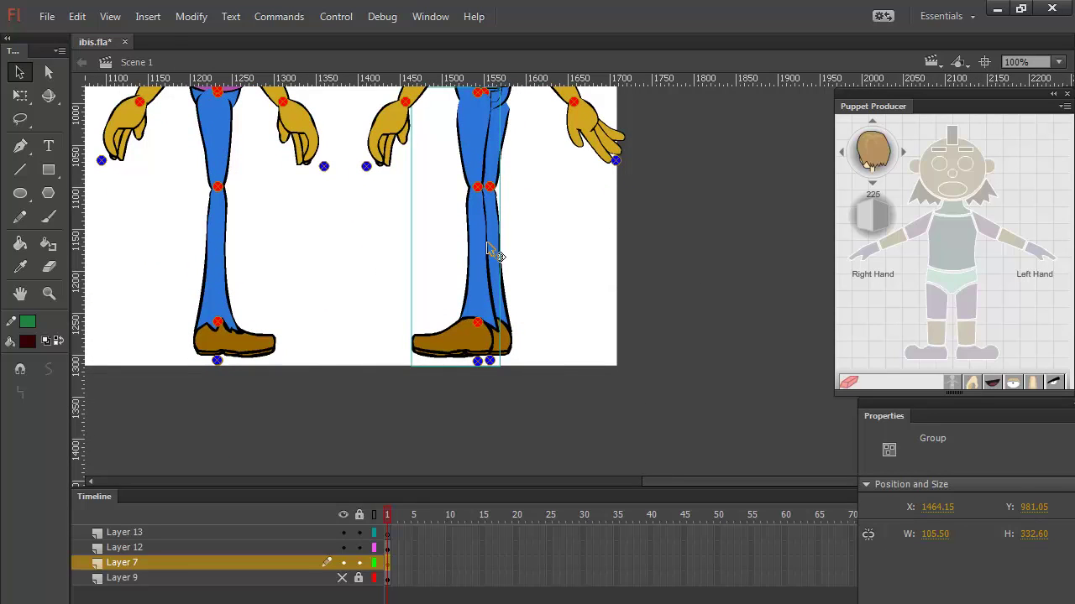
pyautogui.doubleClick(492, 246)
pyautogui.click(529, 248)
pyautogui.click(486, 242)
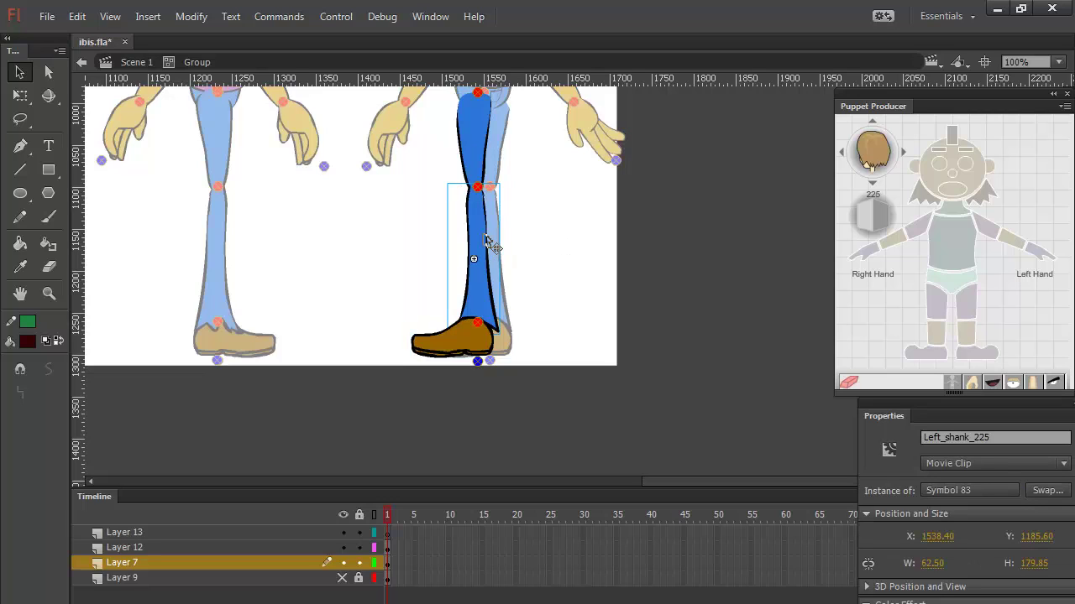
pyautogui.click(502, 341)
pyautogui.click(514, 342)
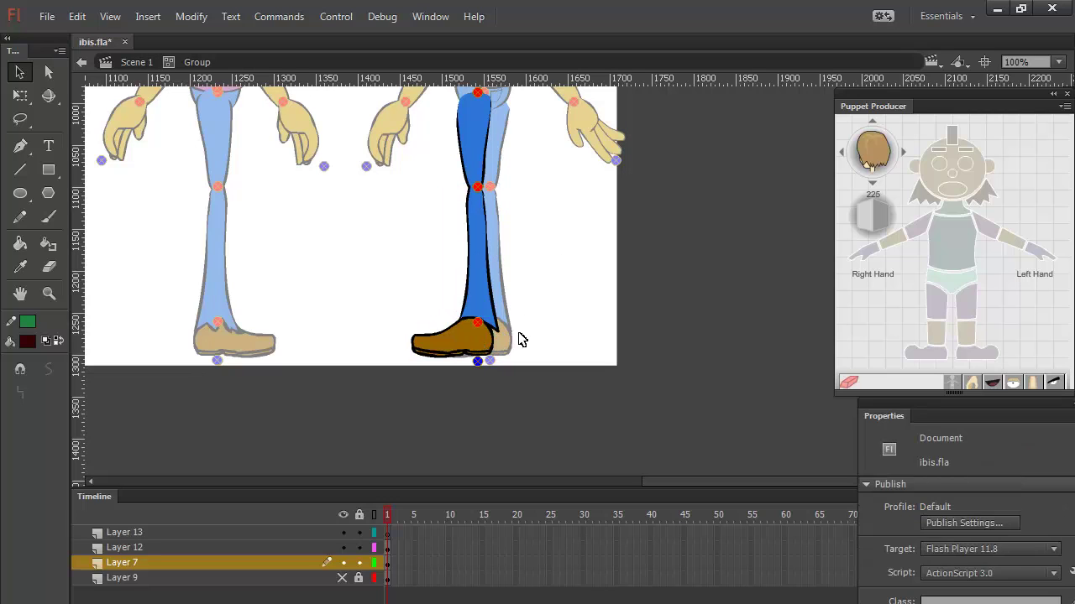
pyautogui.doubleClick(520, 338)
pyautogui.click(510, 340)
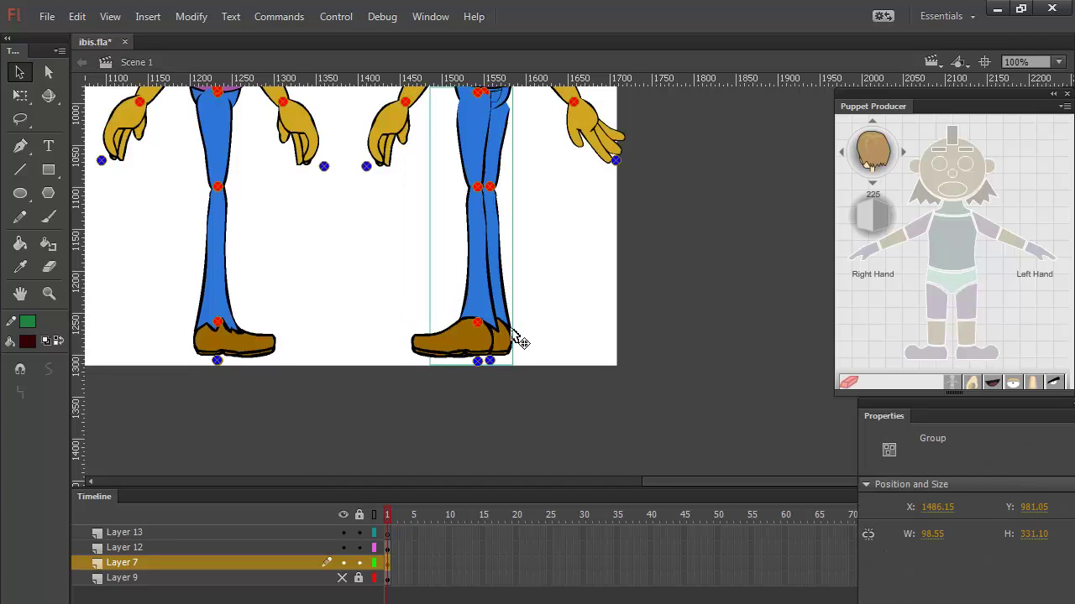
pyautogui.doubleClick(519, 344)
pyautogui.click(514, 344)
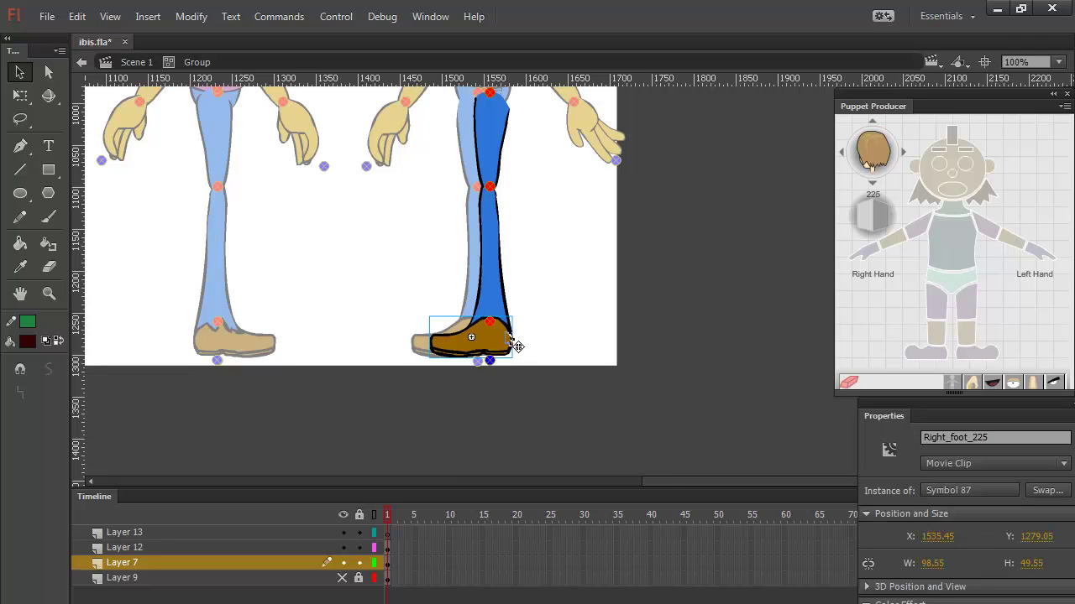
pyautogui.click(506, 302)
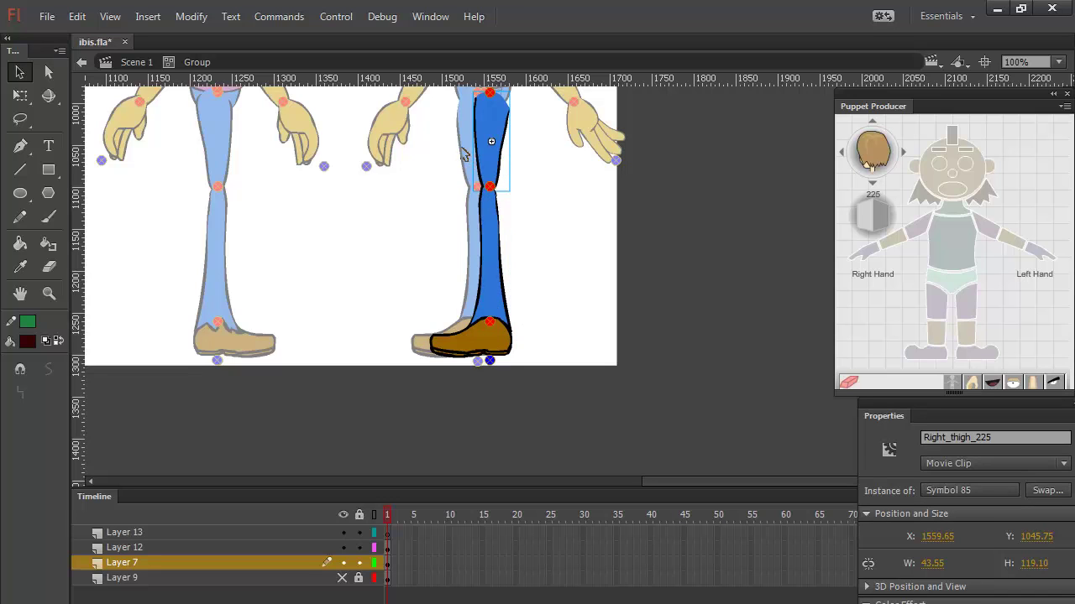
# Go through the thigh, shank and foot instance names in the front leg group again and leave the group
pyautogui.doubleClick(462, 152)
pyautogui.click(467, 156)
pyautogui.doubleClick(467, 156)
pyautogui.click(470, 153)
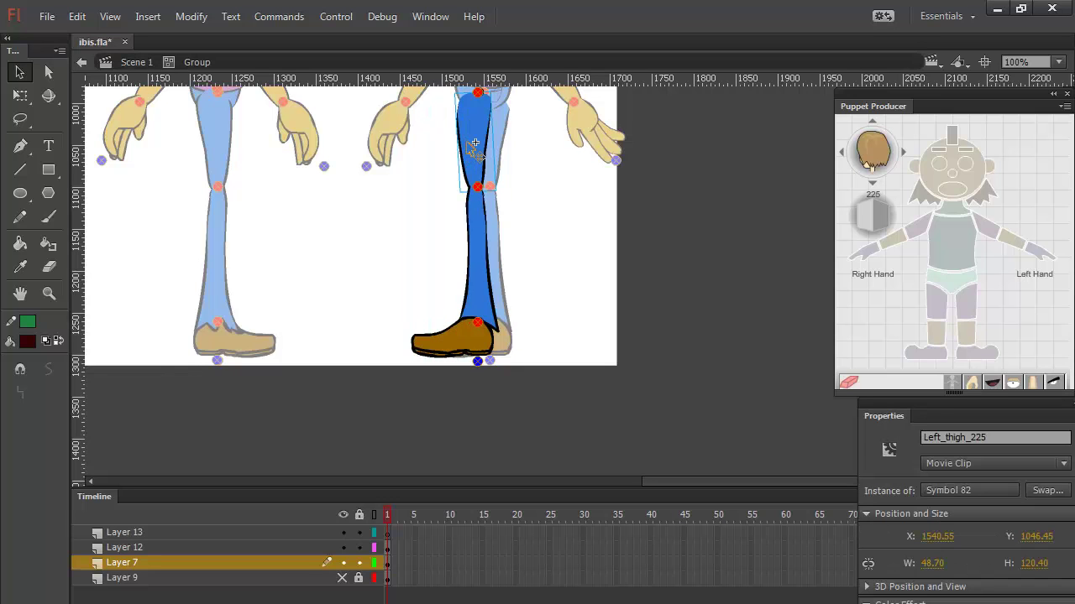
pyautogui.click(477, 263)
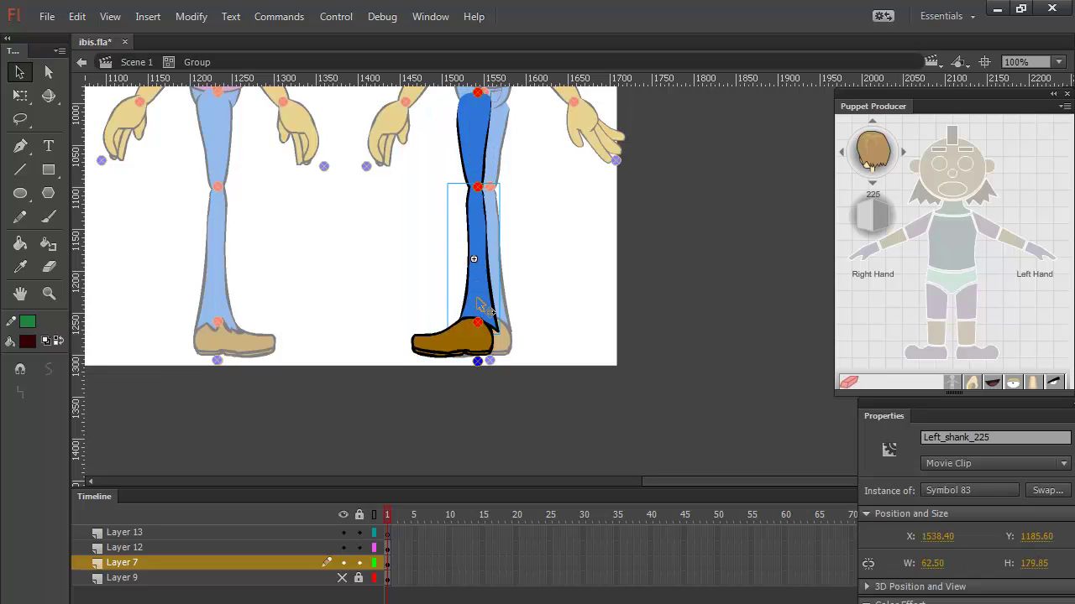
pyautogui.click(454, 355)
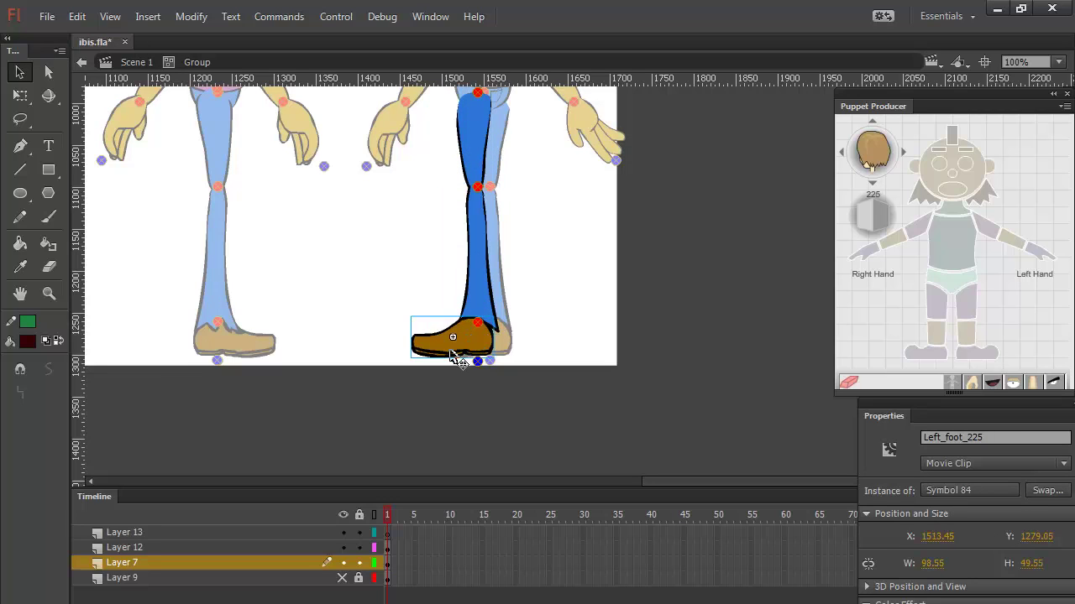
pyautogui.click(475, 144)
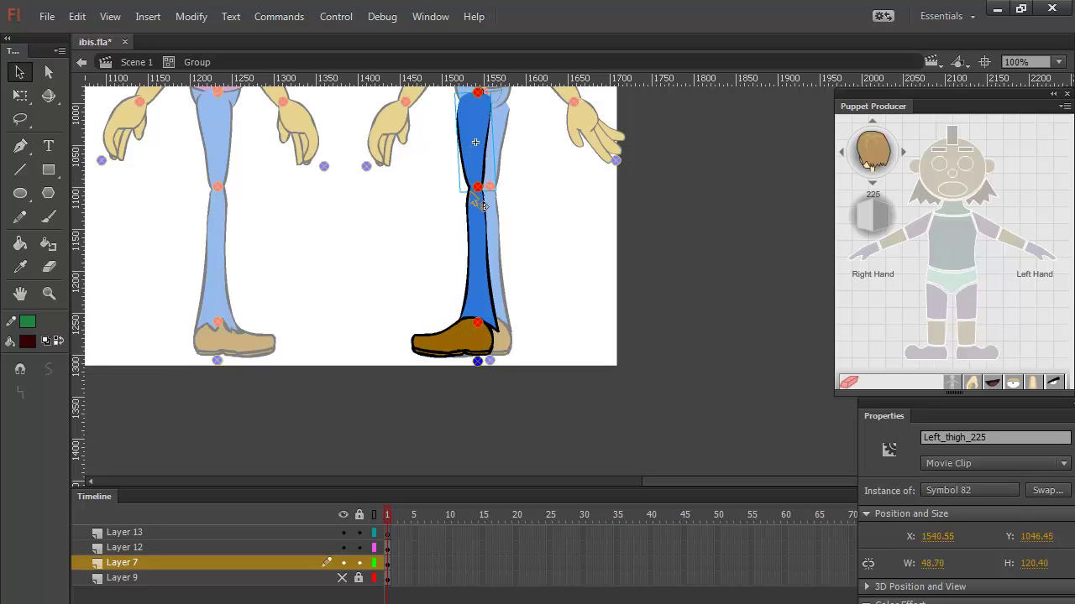
pyautogui.click(478, 277)
pyautogui.click(458, 353)
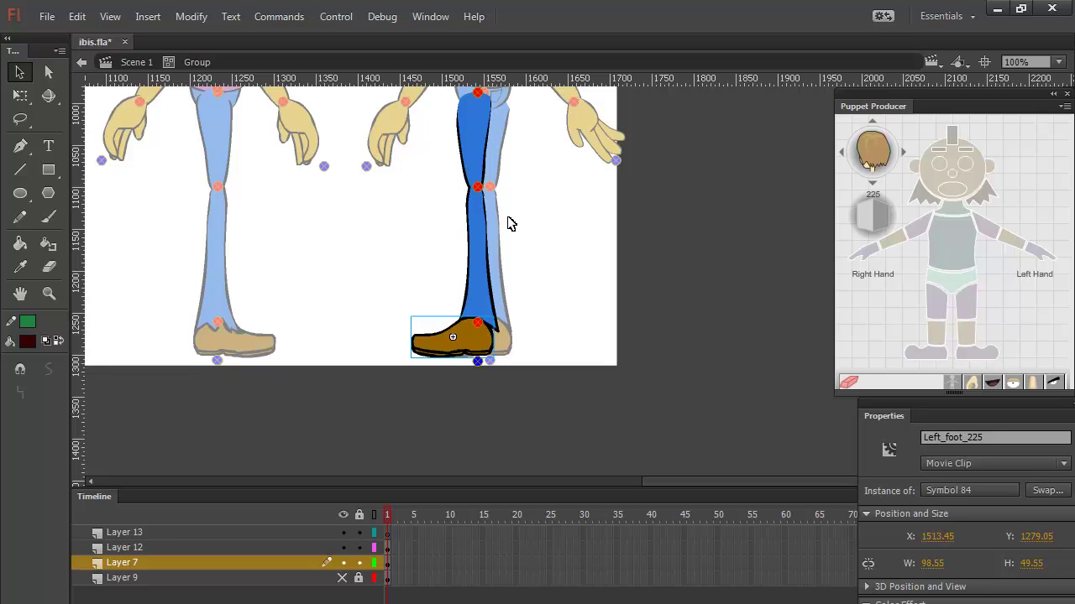
pyautogui.doubleClick(499, 151)
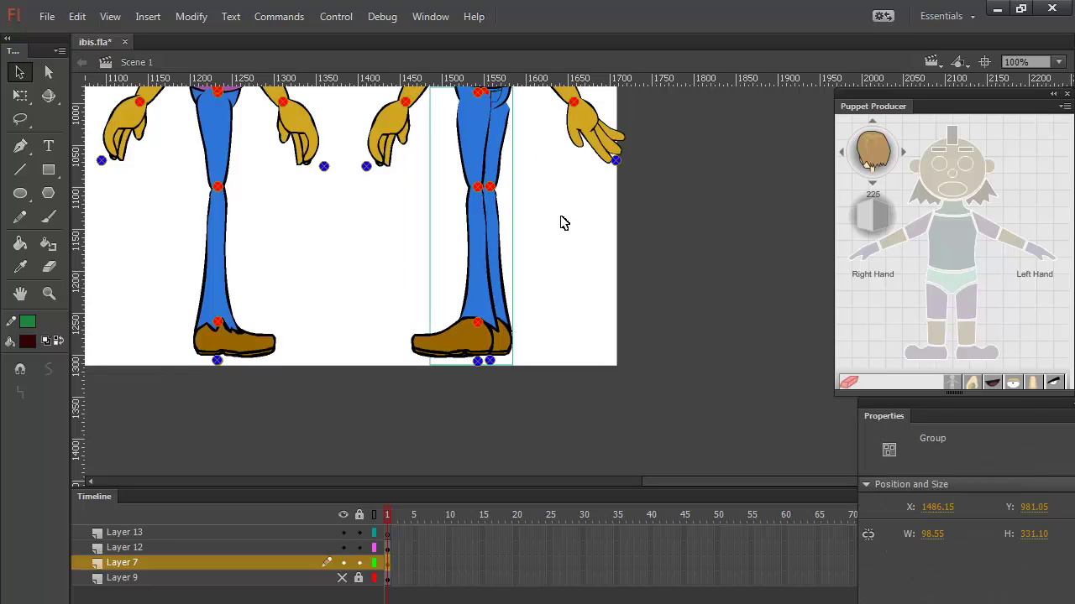
# Compare the leg placement and overlap of the 225° view with the character view directly above it
pyautogui.moveTo(561, 205); pyautogui.dragTo(567, 374)
pyautogui.moveTo(562, 274); pyautogui.dragTo(556, 220)
pyautogui.moveTo(562, 386); pyautogui.dragTo(564, 224)
pyautogui.moveTo(550, 327)
pyautogui.mouseDown()
pyautogui.moveTo(554, 192)
pyautogui.moveTo(556, 344)
pyautogui.moveTo(567, 337)
pyautogui.mouseUp()
pyautogui.moveTo(567, 269); pyautogui.dragTo(565, 344)
pyautogui.moveTo(579, 395); pyautogui.dragTo(583, 432)
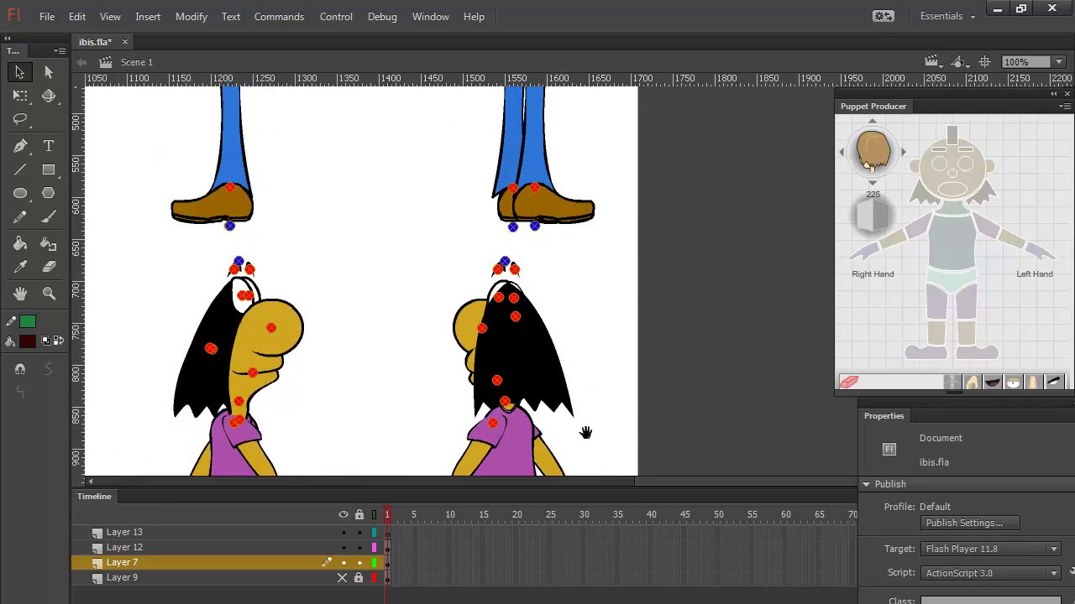
pyautogui.moveTo(578, 174); pyautogui.dragTo(578, 289)
pyautogui.moveTo(574, 227); pyautogui.dragTo(571, 271)
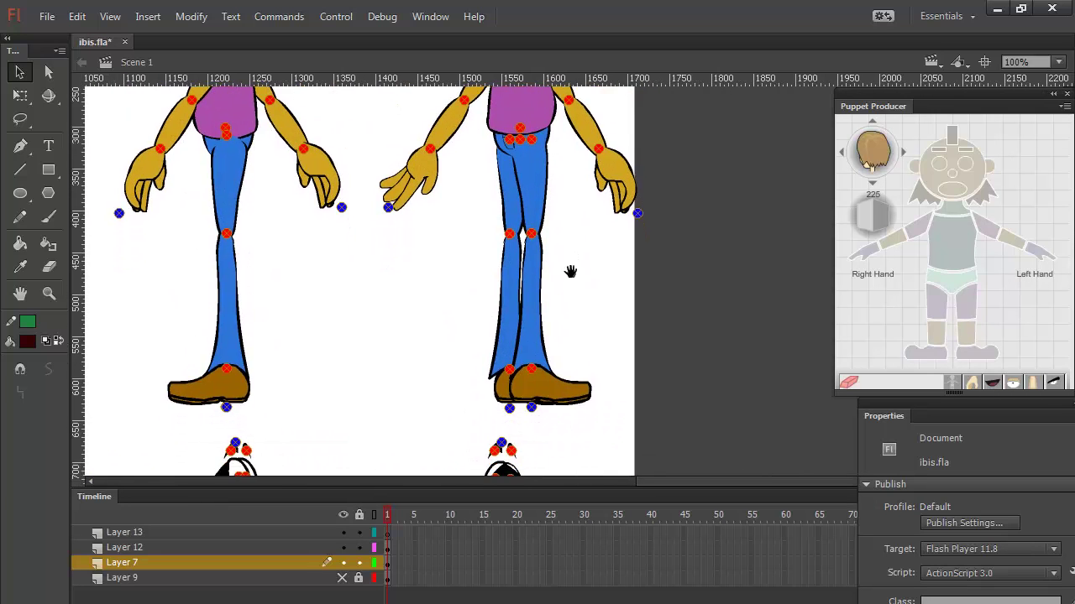
pyautogui.moveTo(577, 417); pyautogui.dragTo(561, 306)
pyautogui.moveTo(550, 356); pyautogui.dragTo(549, 286)
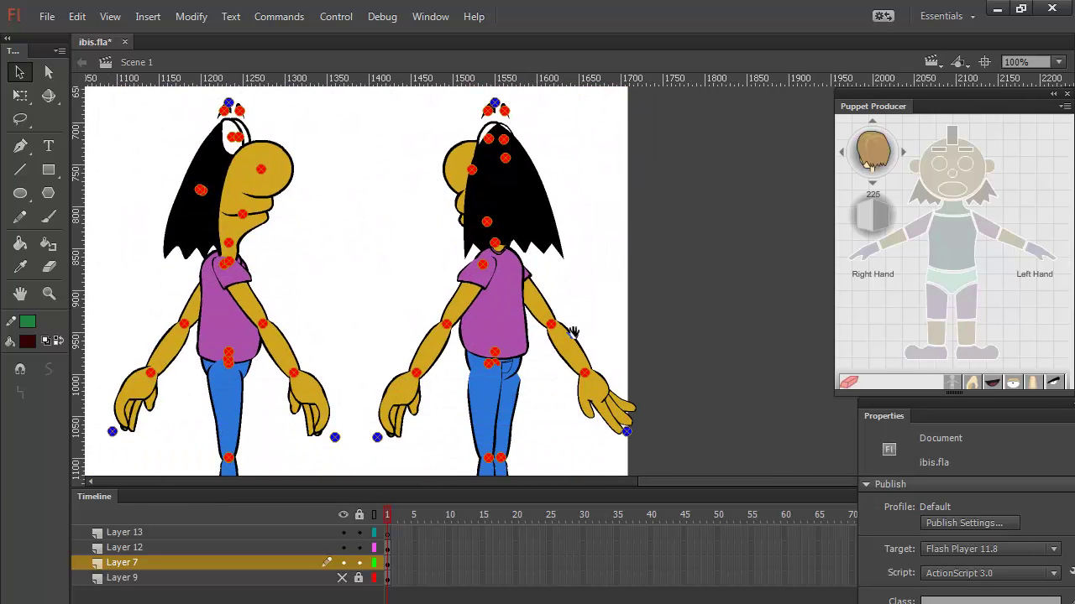
pyautogui.moveTo(573, 333); pyautogui.dragTo(574, 297)
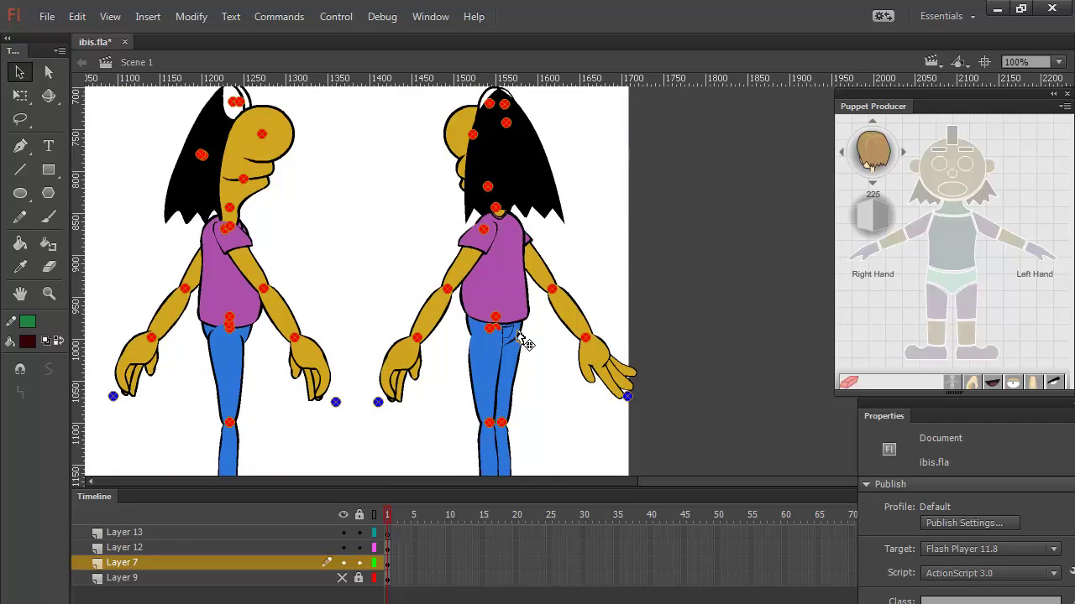
pyautogui.scroll(8, 585, 235)
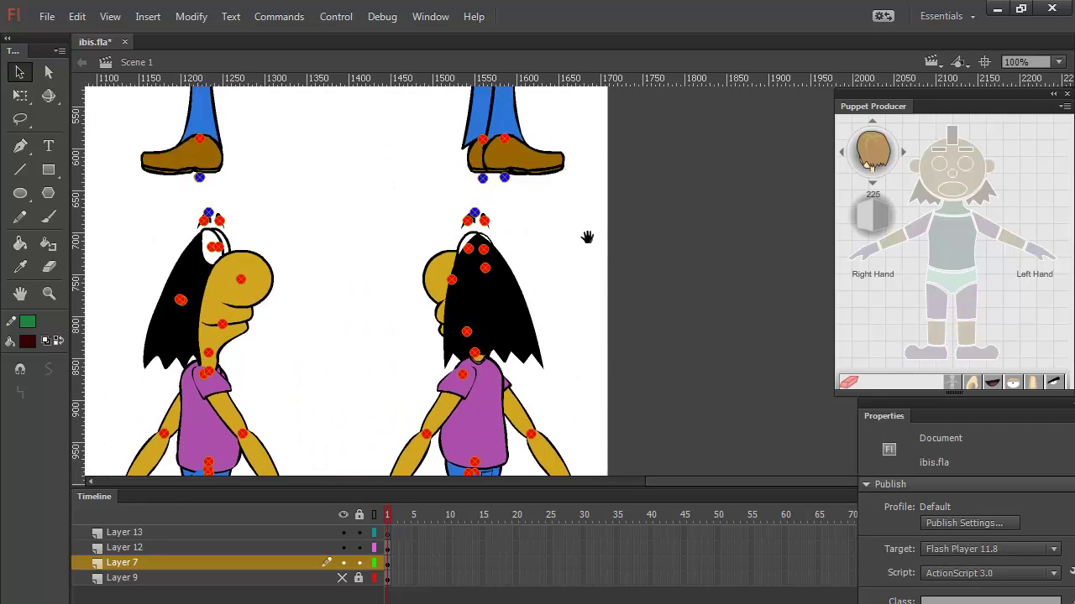
pyautogui.scroll(-2, 563, 329)
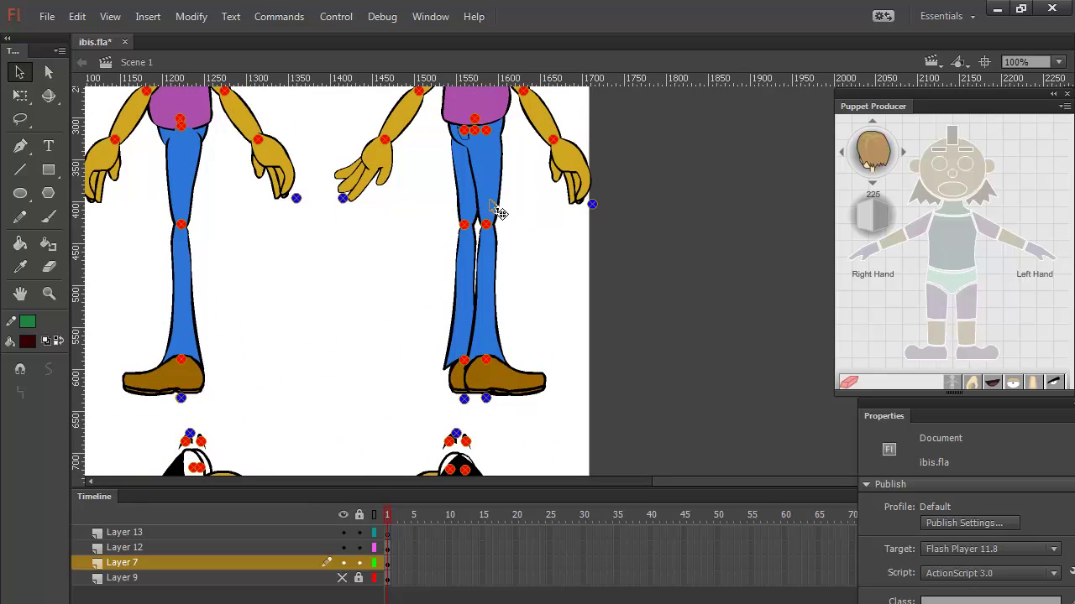
pyautogui.click(499, 203)
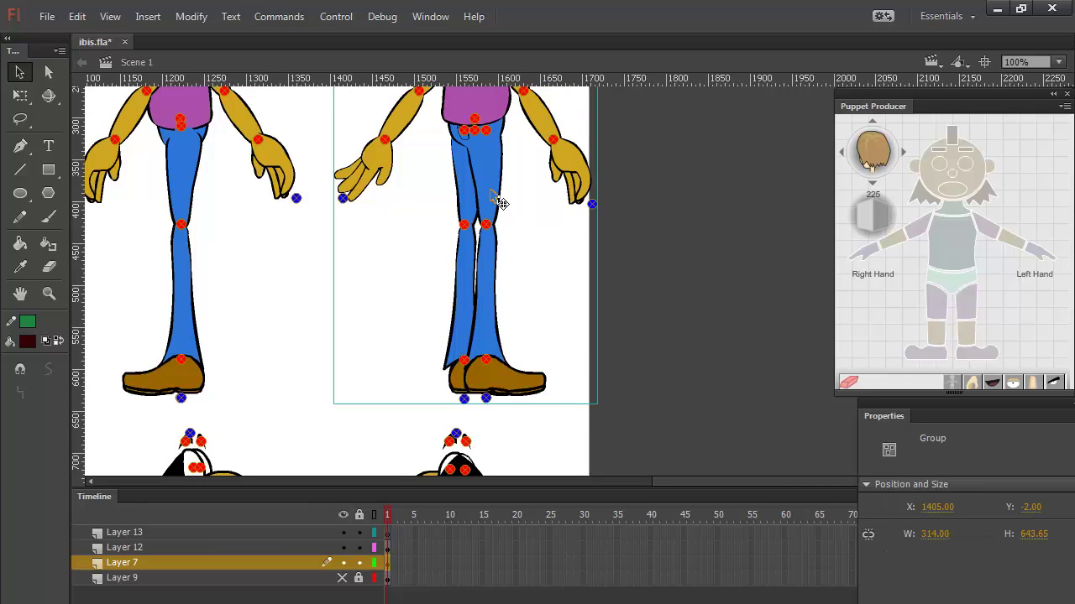
pyautogui.click(647, 409)
pyautogui.scroll(-10, 616, 440)
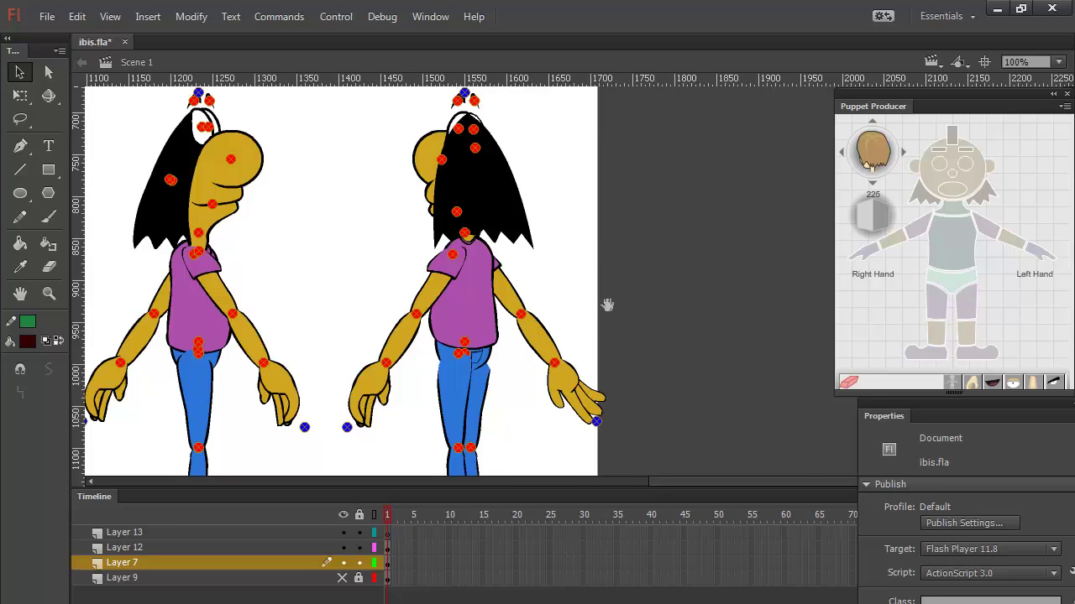
pyautogui.scroll(-2, 544, 326)
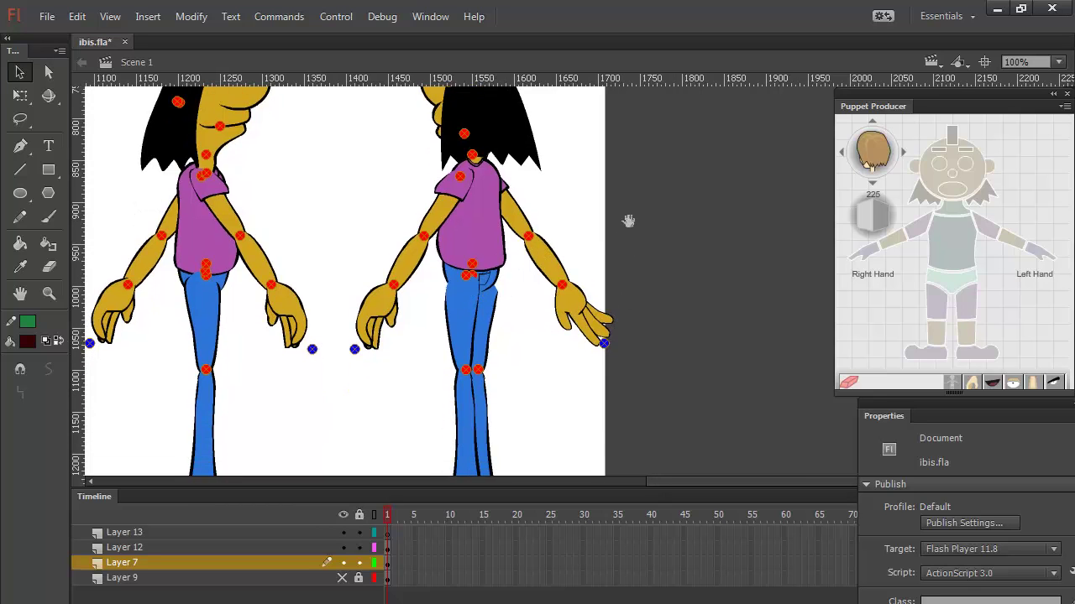
pyautogui.scroll(4, 615, 282)
pyautogui.scroll(6, 614, 282)
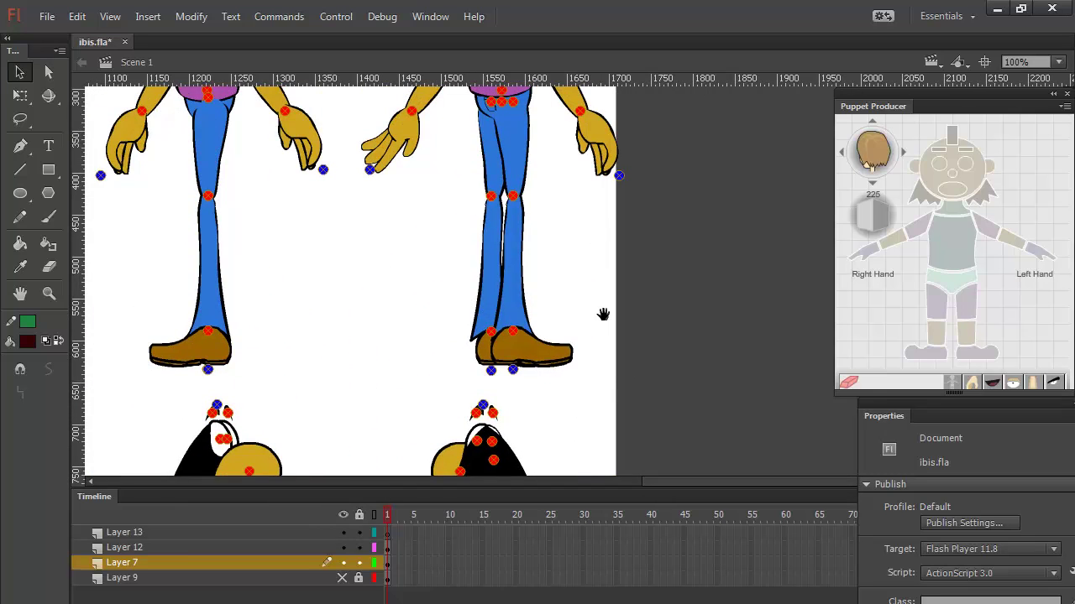
pyautogui.scroll(-9, 602, 314)
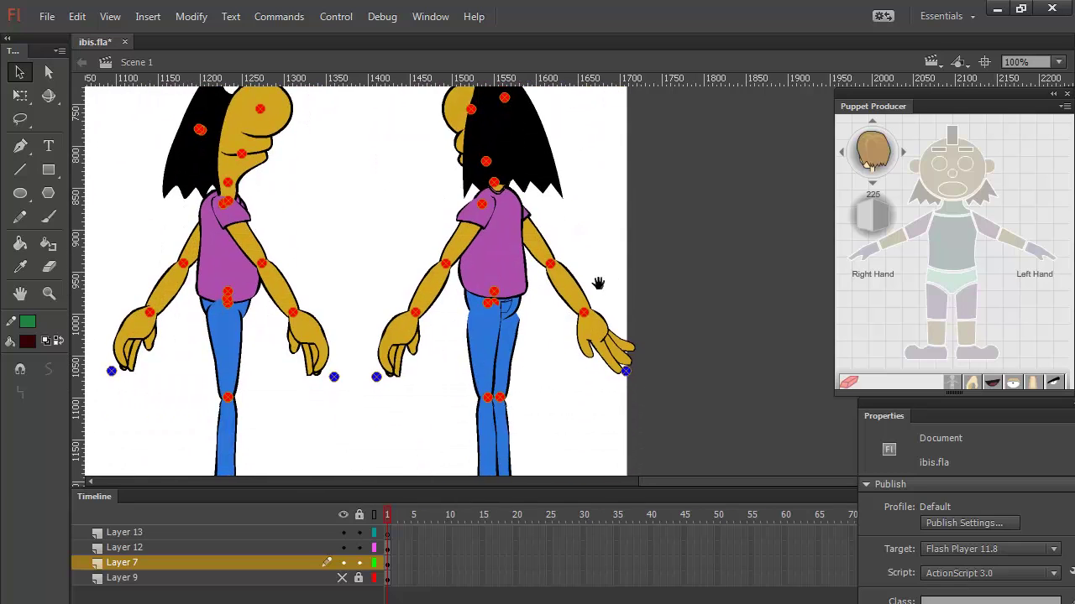
pyautogui.moveTo(597, 283); pyautogui.dragTo(602, 264)
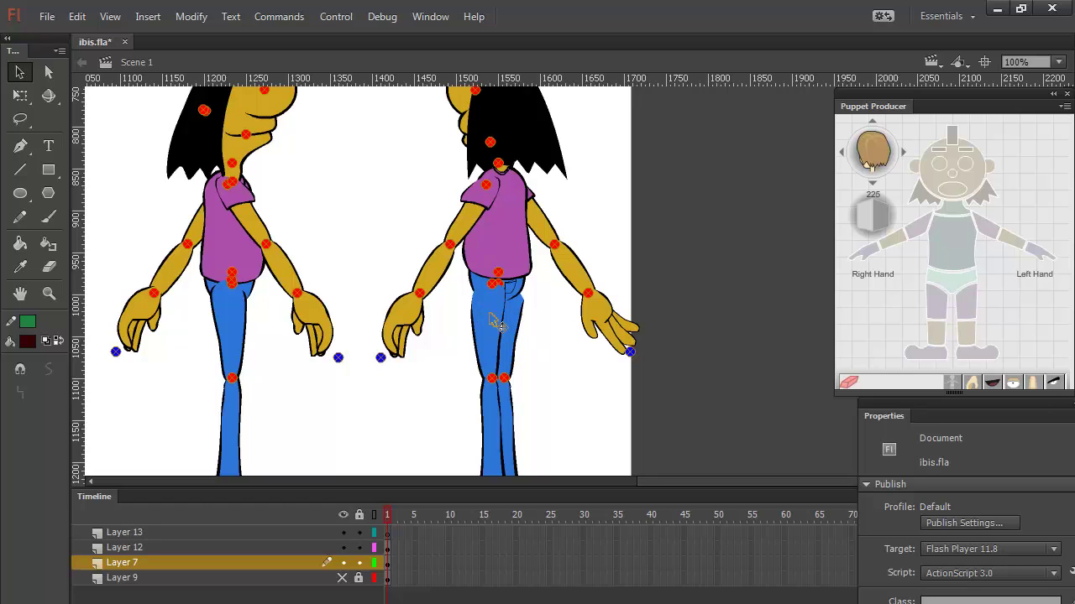
# Shift the left leg group of the 225° view horizontally to X 1514.15
pyautogui.click(515, 353)
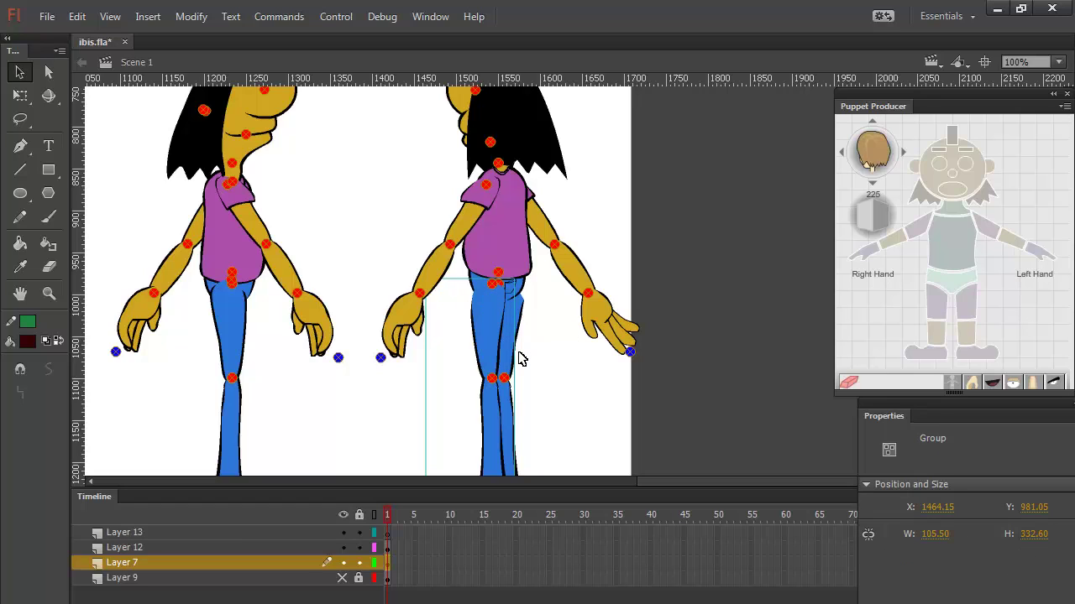
pyautogui.hotkey('shift', 'Right')
pyautogui.hotkey('shift', 'Right')
pyautogui.hotkey('shift', 'Right')
pyautogui.hotkey('shift', 'Right')
pyautogui.hotkey('shift', 'Right')
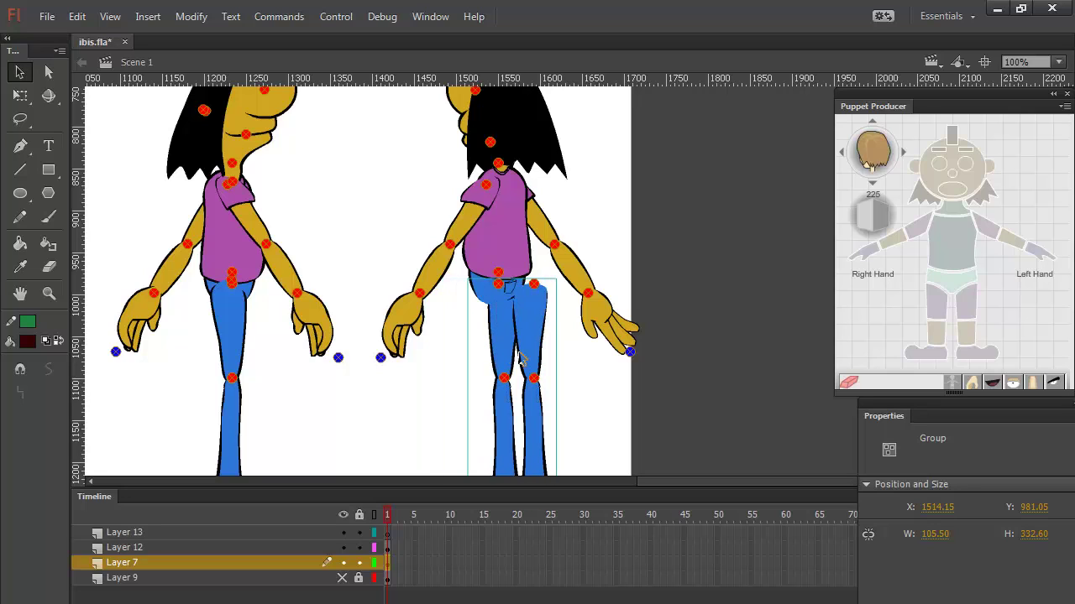
# Shift the right leg group of the 225° view horizontally to X 1466.15, under the opposite side of the hip
pyautogui.click(514, 359)
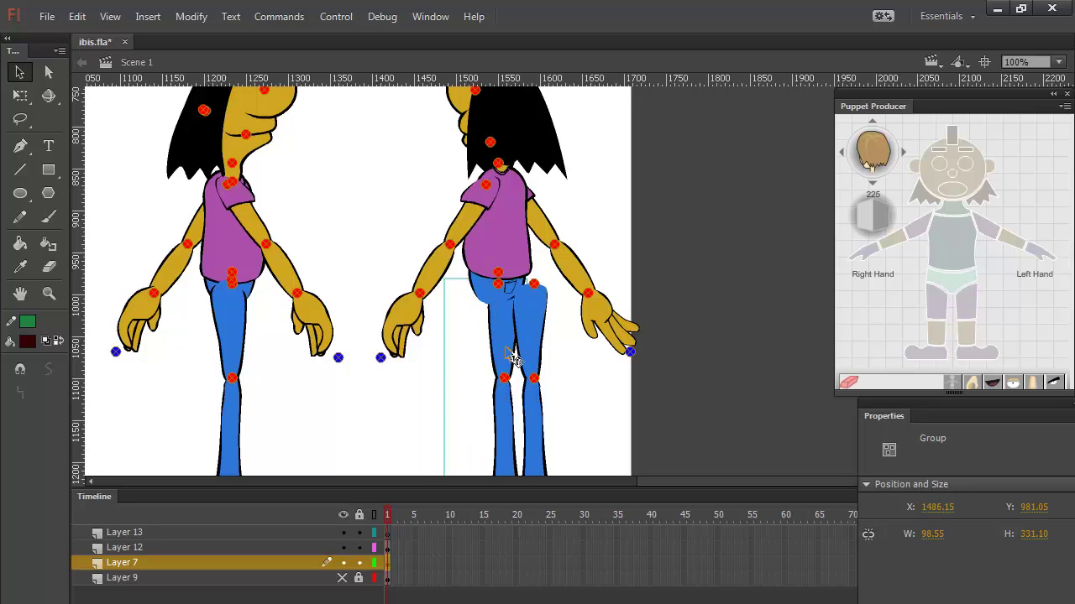
pyautogui.hotkey('shift', 'Left')
pyautogui.hotkey('shift', 'Left')
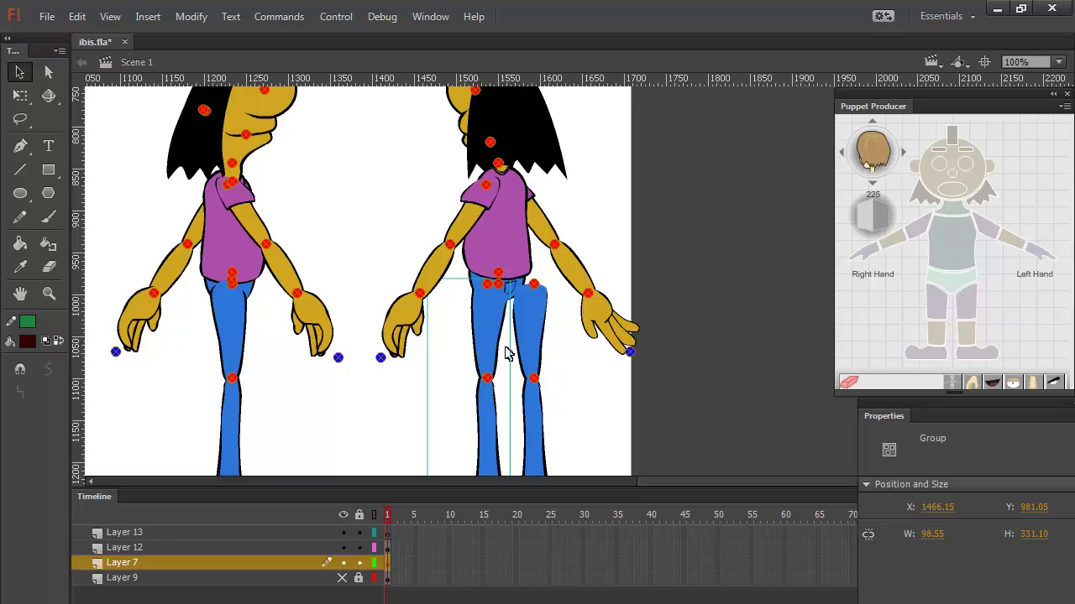
# Shift the 225° view's leg group at X 1514.15 horizontally to X 1524.15, clear of the other leg
pyautogui.click(542, 336)
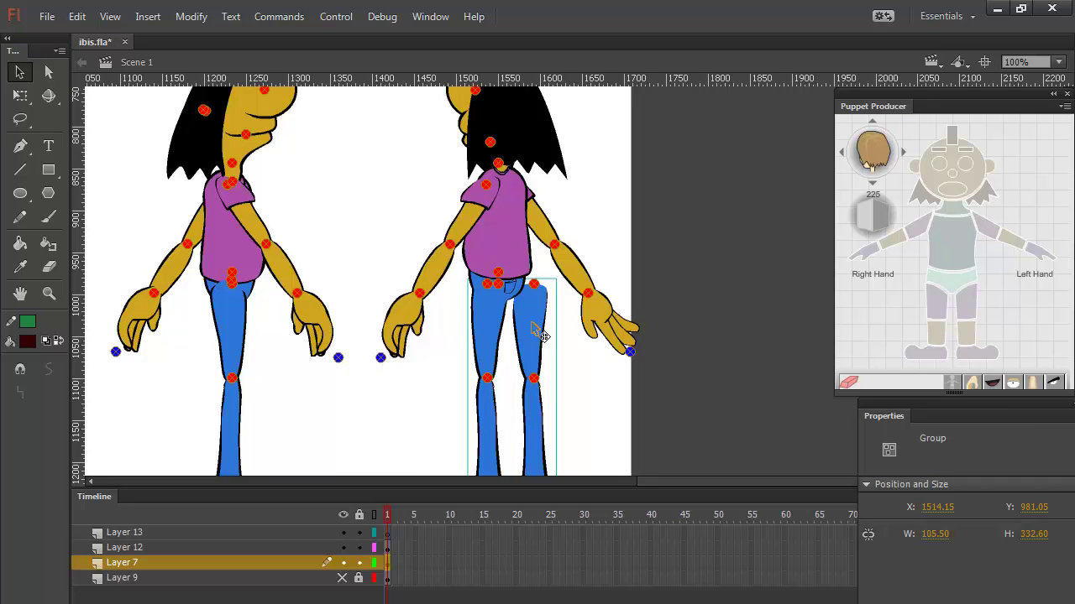
pyautogui.hotkey('shift', 'Left')
pyautogui.hotkey('shift', 'Left')
pyautogui.hotkey('shift', 'Left')
pyautogui.hotkey('shift', 'Left')
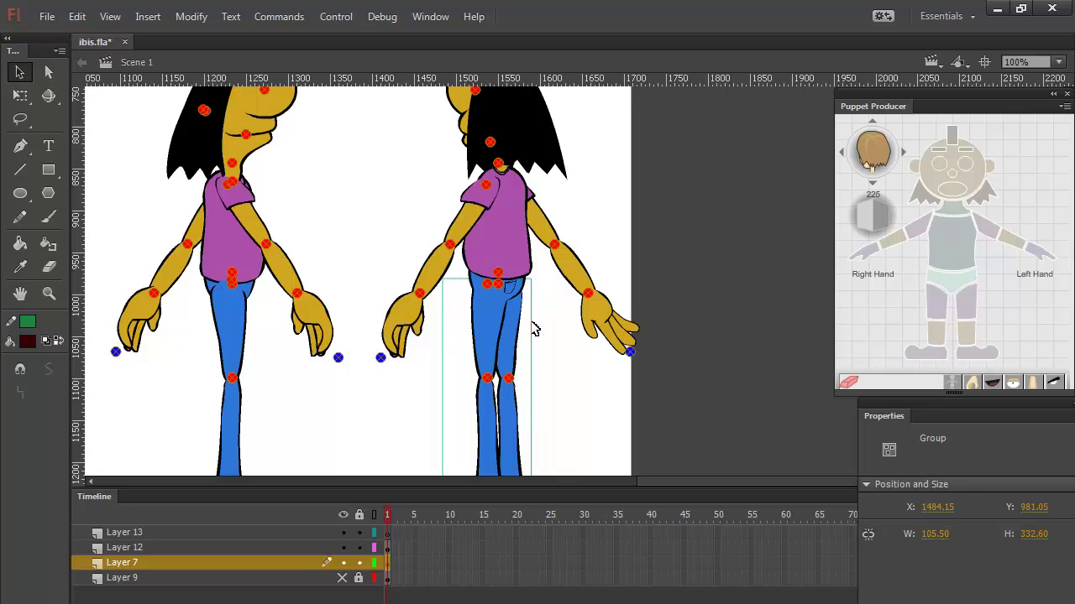
pyautogui.hotkey('shift', 'Right')
pyautogui.hotkey('shift', 'Right')
pyautogui.hotkey('shift', 'Right')
pyautogui.hotkey('shift', 'Right')
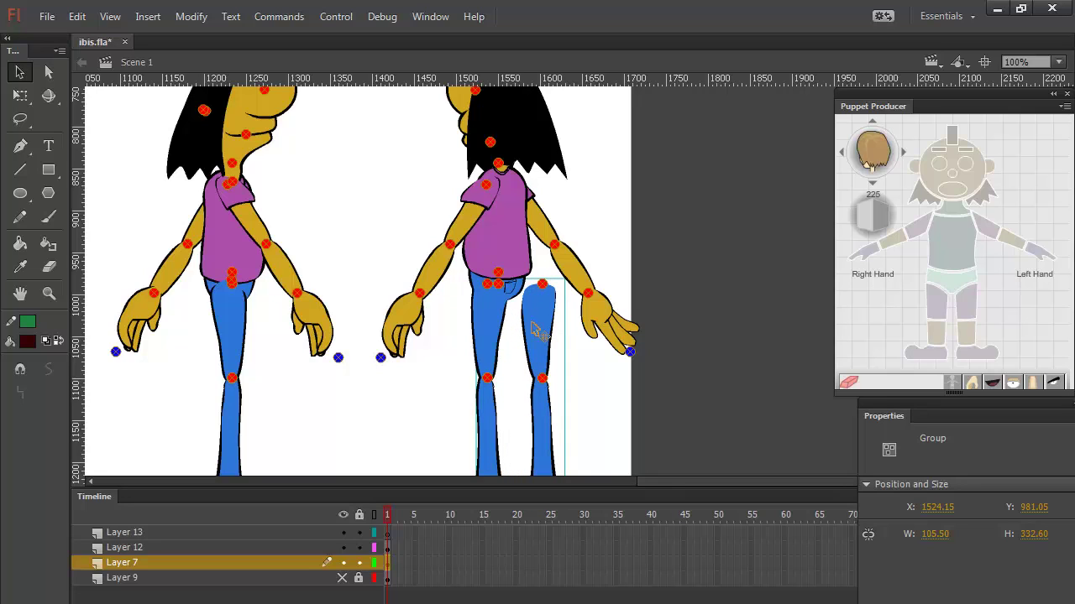
# Inside the group of the leg under the hip, rename the thigh as Left_thigh_225 and the shank as Left_shank_225
pyautogui.click(489, 324)
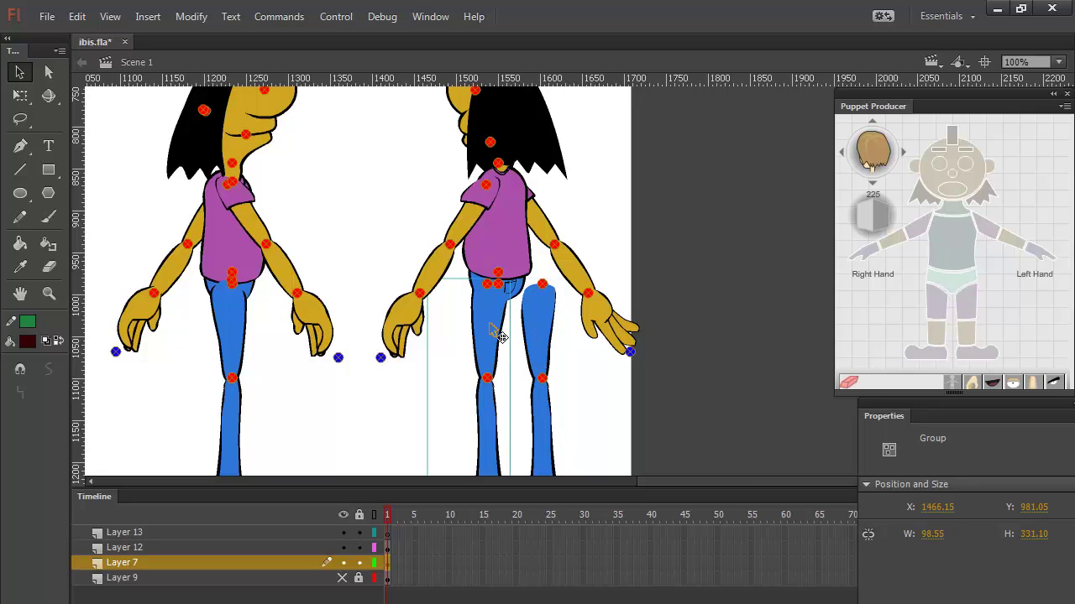
pyautogui.doubleClick(500, 336)
pyautogui.click(492, 336)
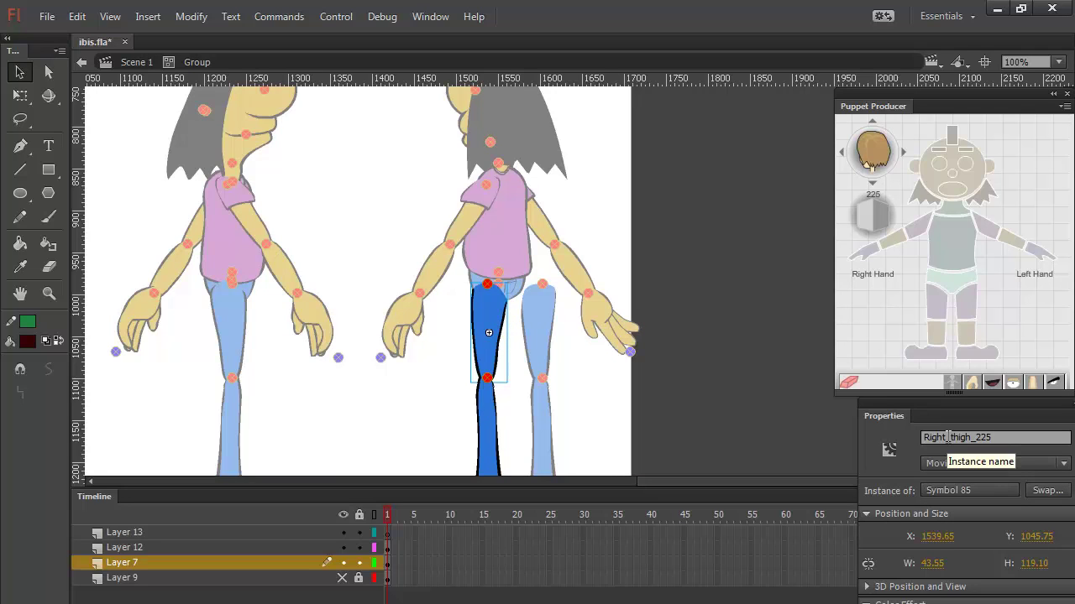
pyautogui.moveTo(947, 436); pyautogui.dragTo(864, 440)
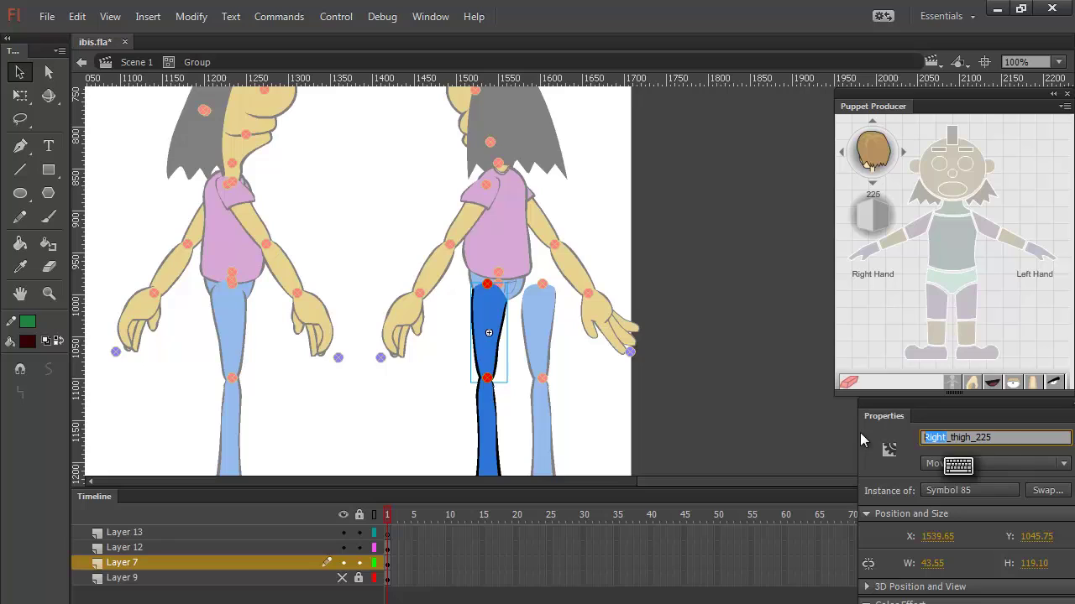
pyautogui.write('Left')
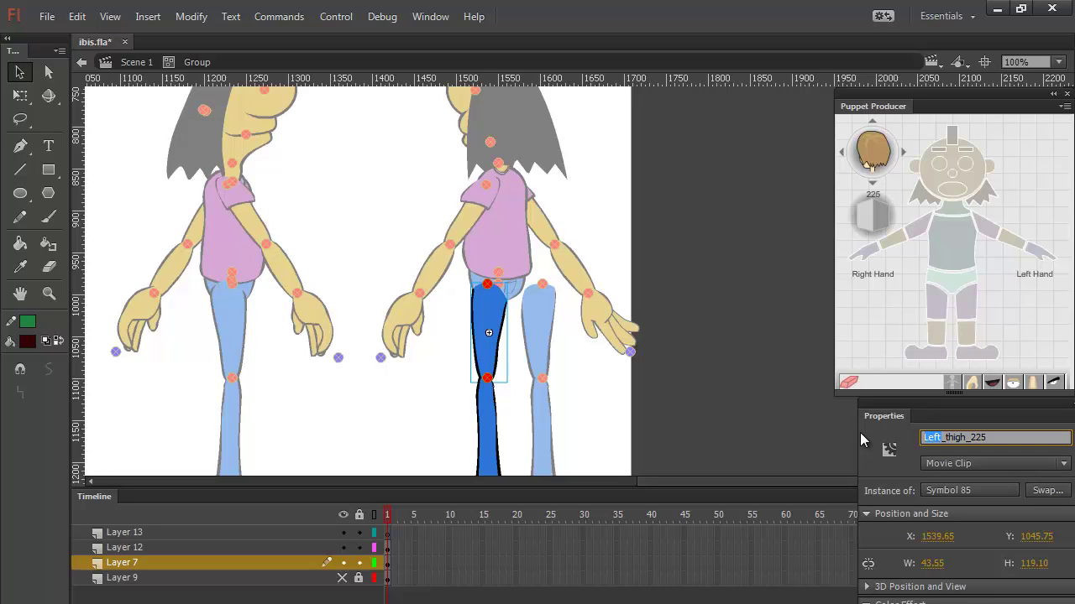
pyautogui.click(484, 451)
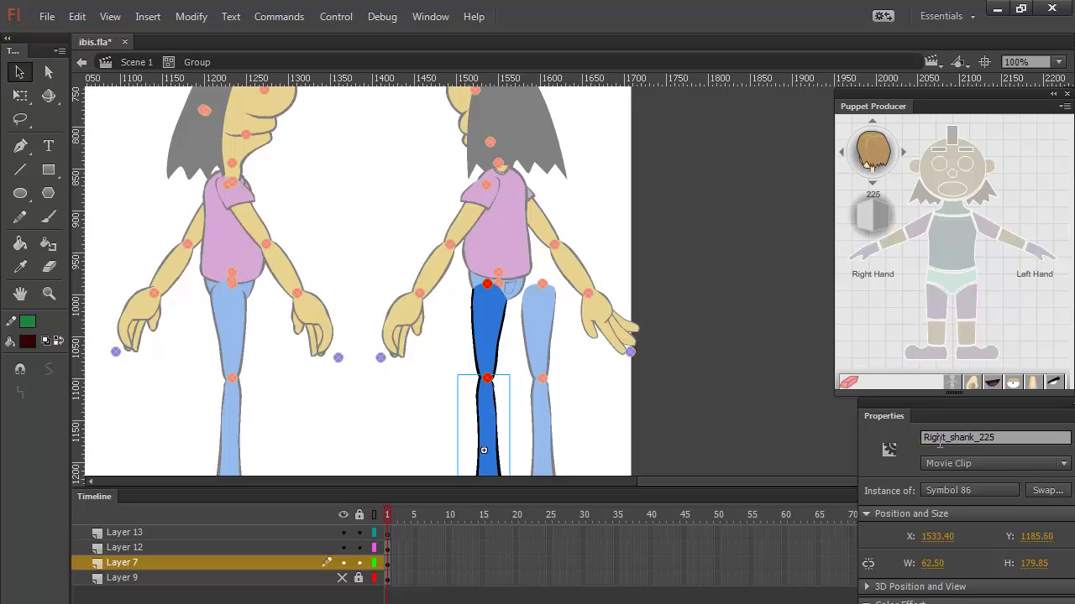
pyautogui.moveTo(947, 438); pyautogui.dragTo(880, 441)
pyautogui.write('Left')
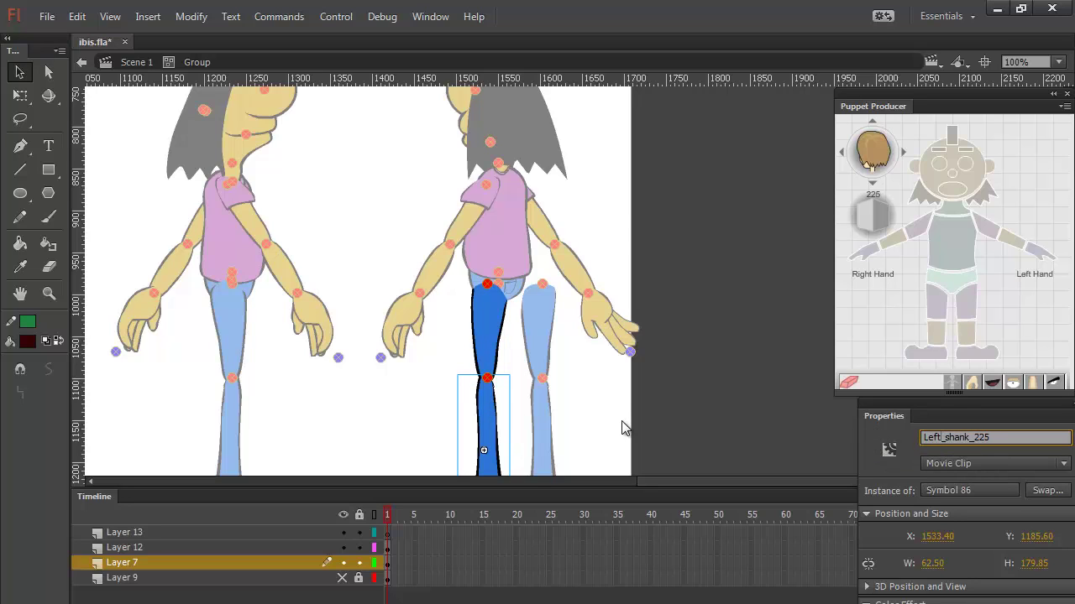
# Rename the foot instance of the leg under the hip as Left_foot_225
pyautogui.scroll(-3, 622, 428)
pyautogui.click(461, 412)
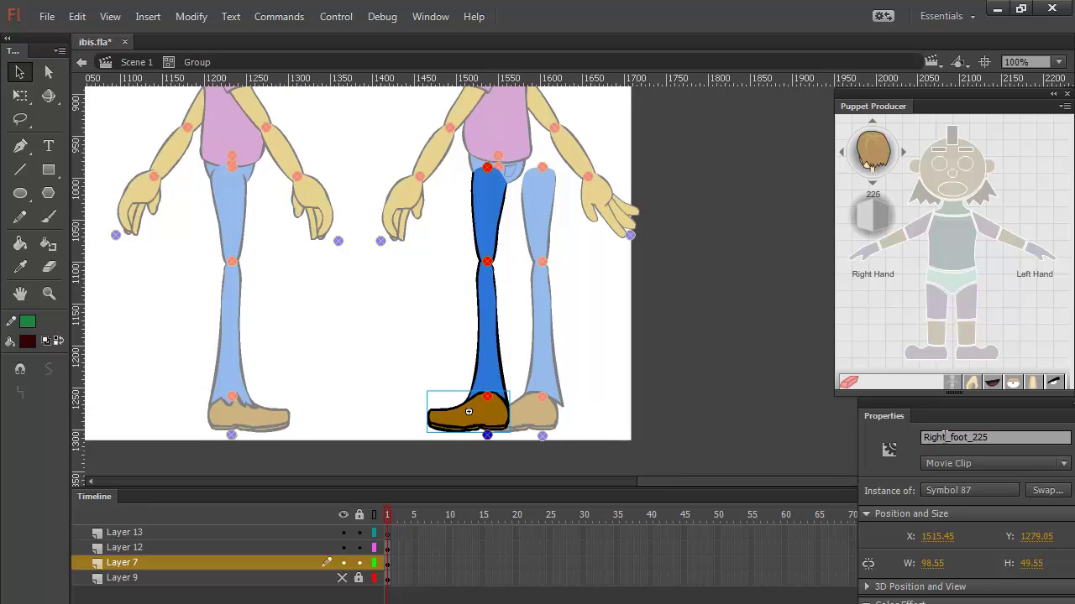
pyautogui.moveTo(947, 438); pyautogui.dragTo(917, 439)
pyautogui.write('Left')
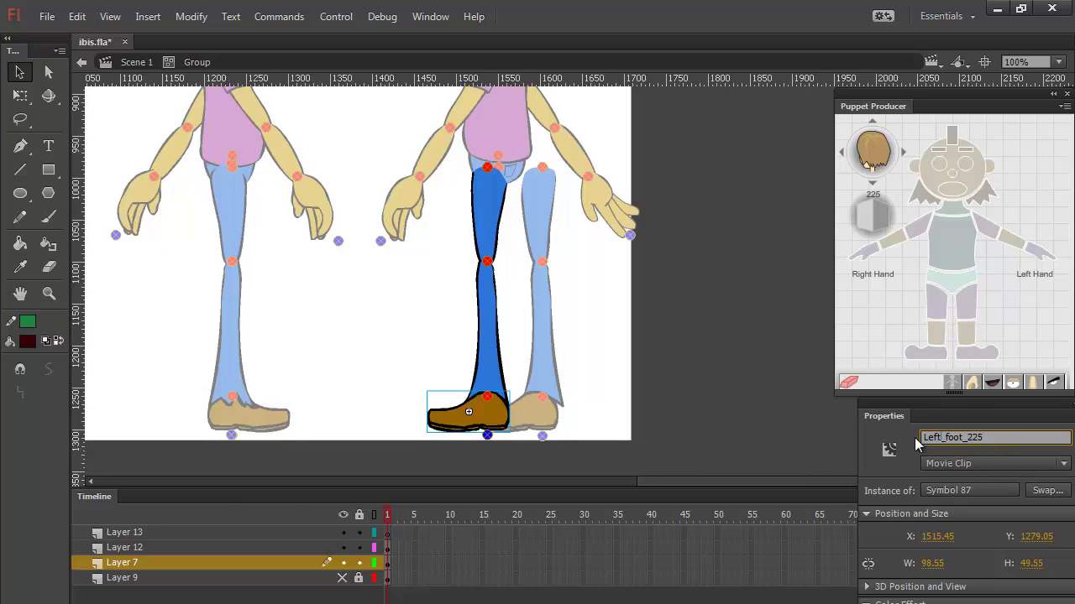
pyautogui.click(739, 371)
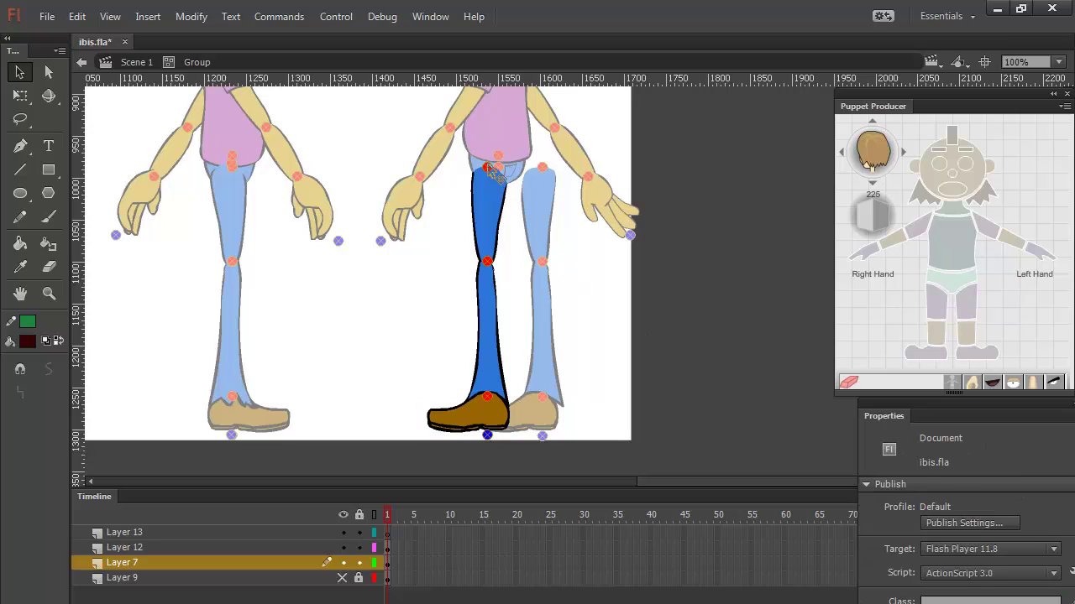
# Rename the same leg's hip and knee pivots as left_thigh_225_pivot and left_shank_225_pivot
pyautogui.click(488, 168)
pyautogui.moveTo(947, 438); pyautogui.dragTo(886, 438)
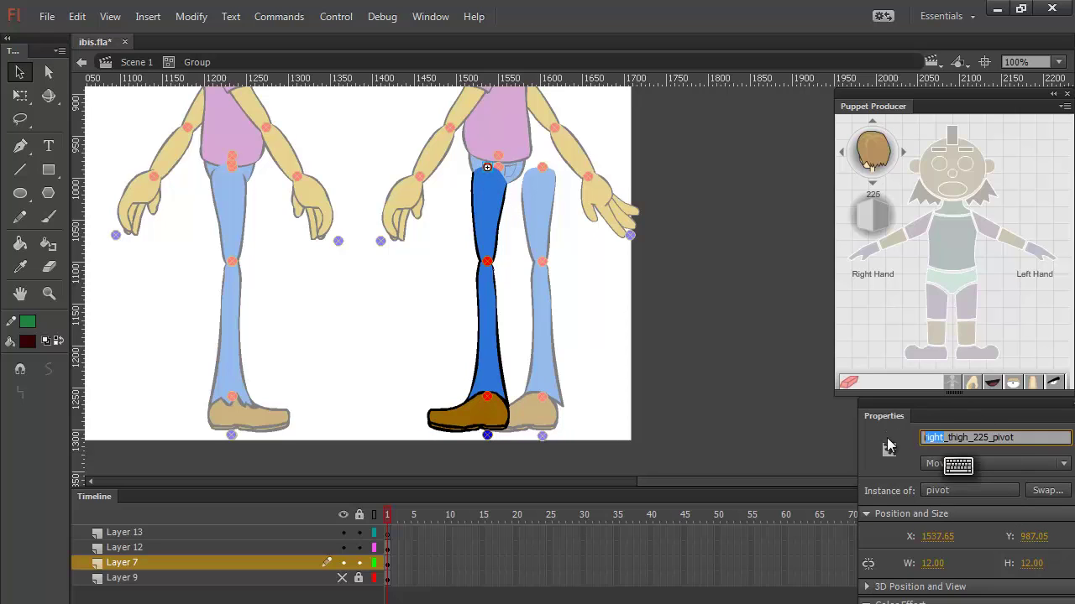
pyautogui.write('left')
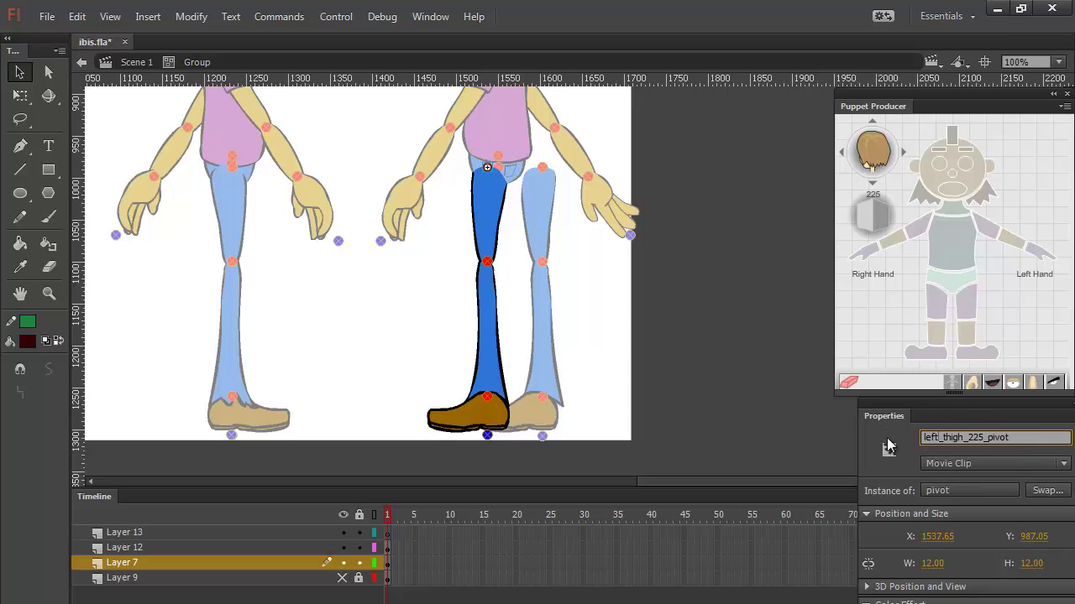
pyautogui.click(487, 262)
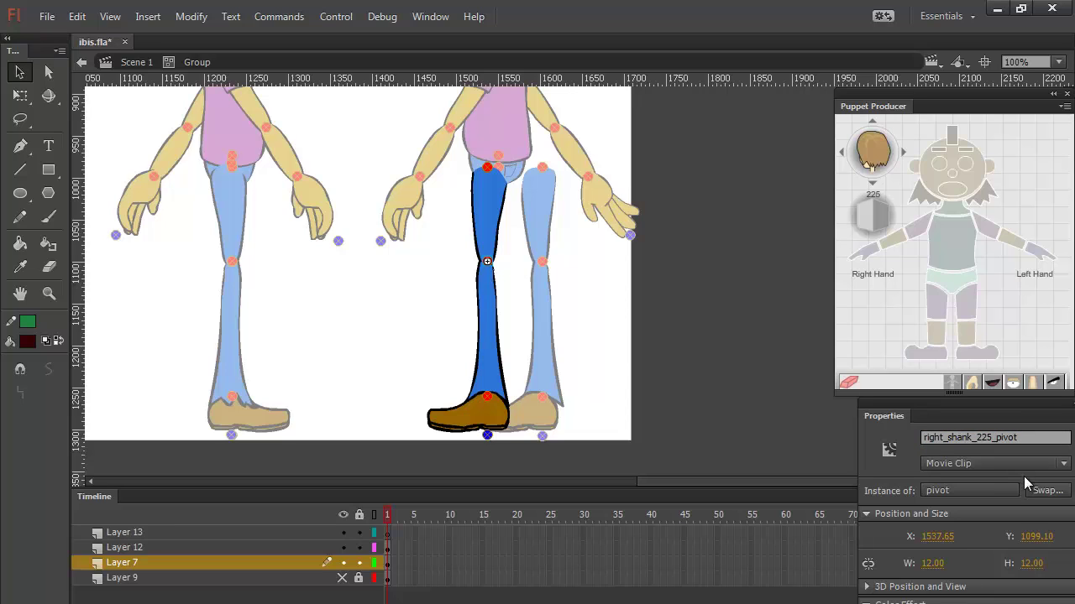
pyautogui.moveTo(945, 438); pyautogui.dragTo(861, 438)
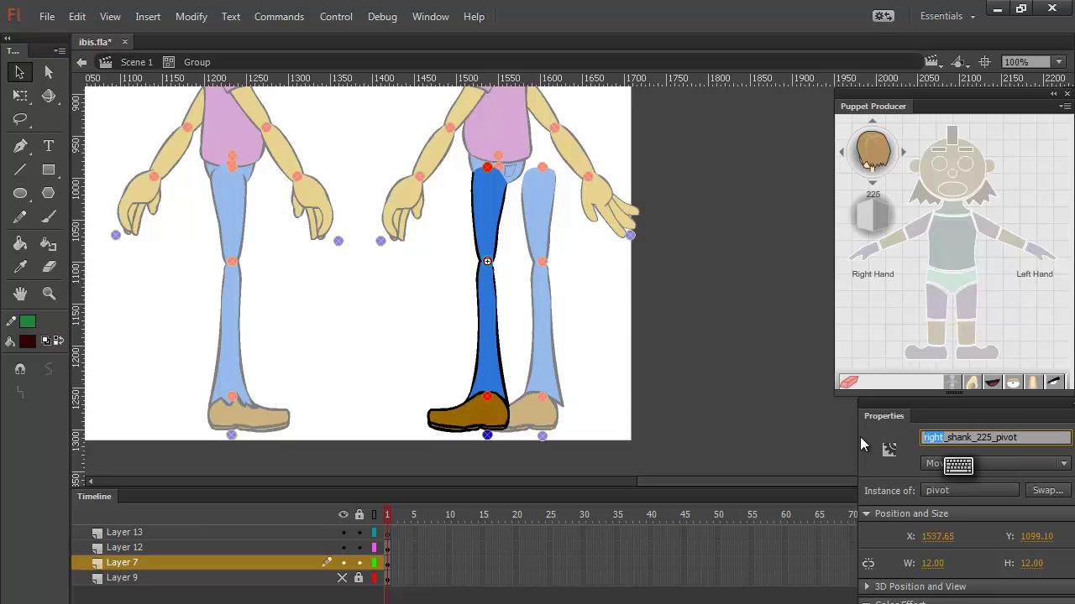
pyautogui.write('left')
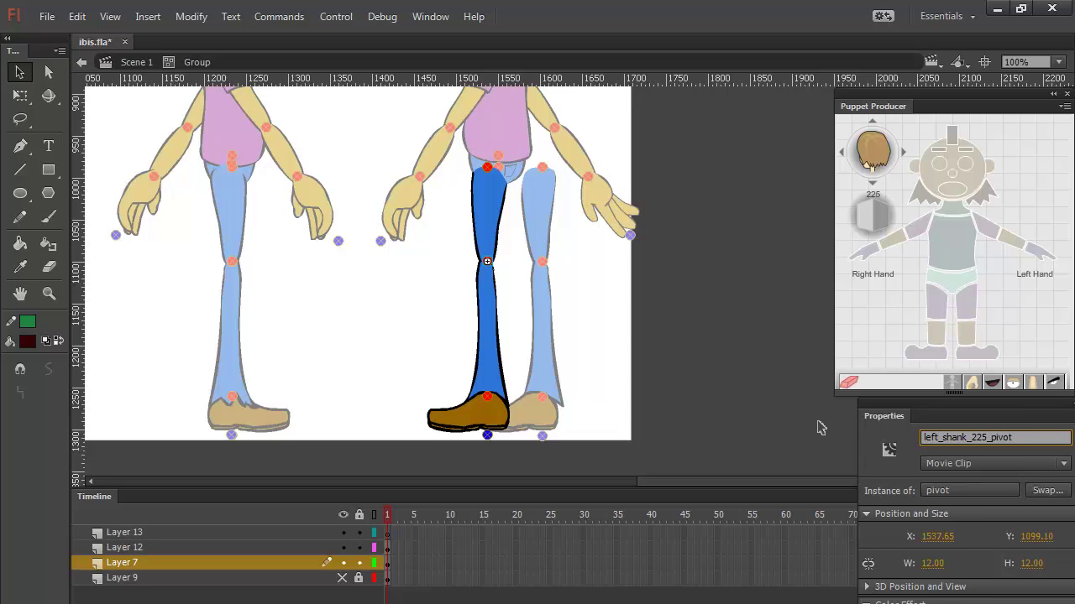
# Rename the ankle pivot as left_foot_135_pivot and the sole point as left_foot_nud_225_pivot, and leave the group
pyautogui.click(487, 396)
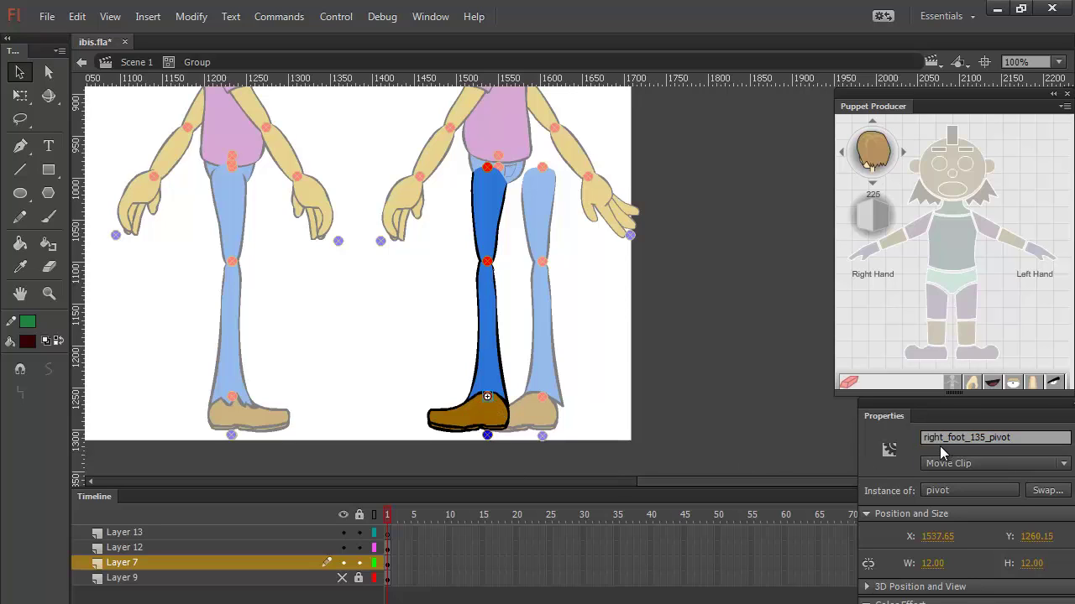
pyautogui.moveTo(944, 444); pyautogui.dragTo(917, 444)
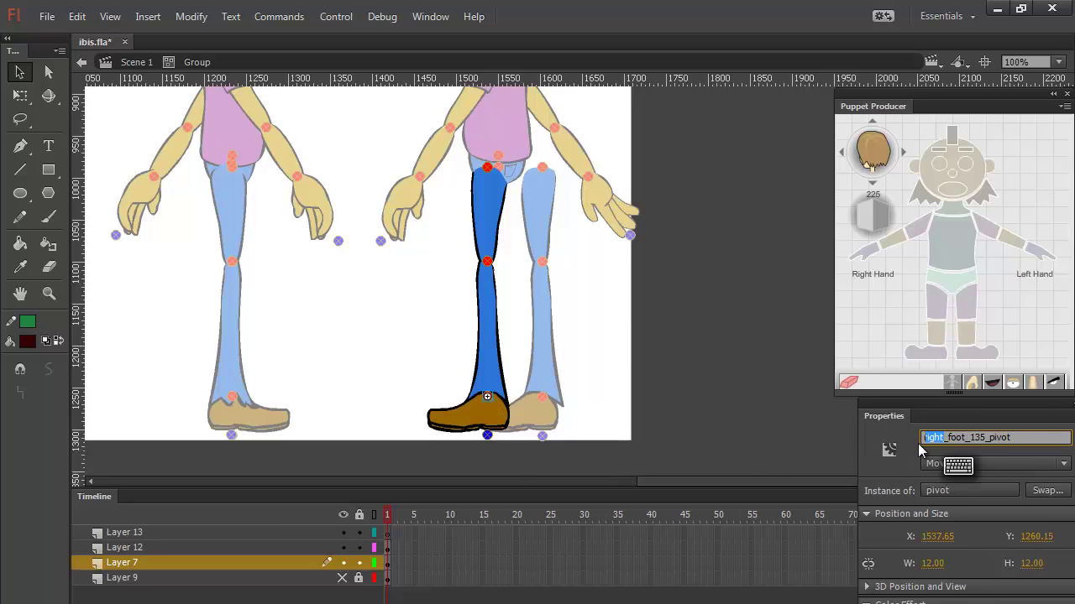
pyautogui.write('left')
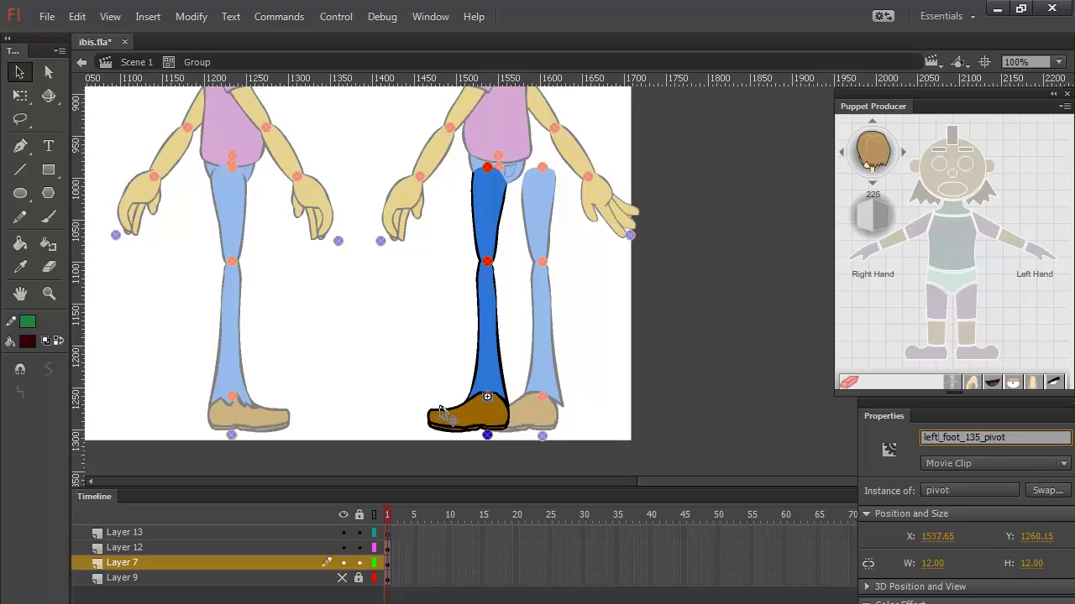
pyautogui.click(487, 434)
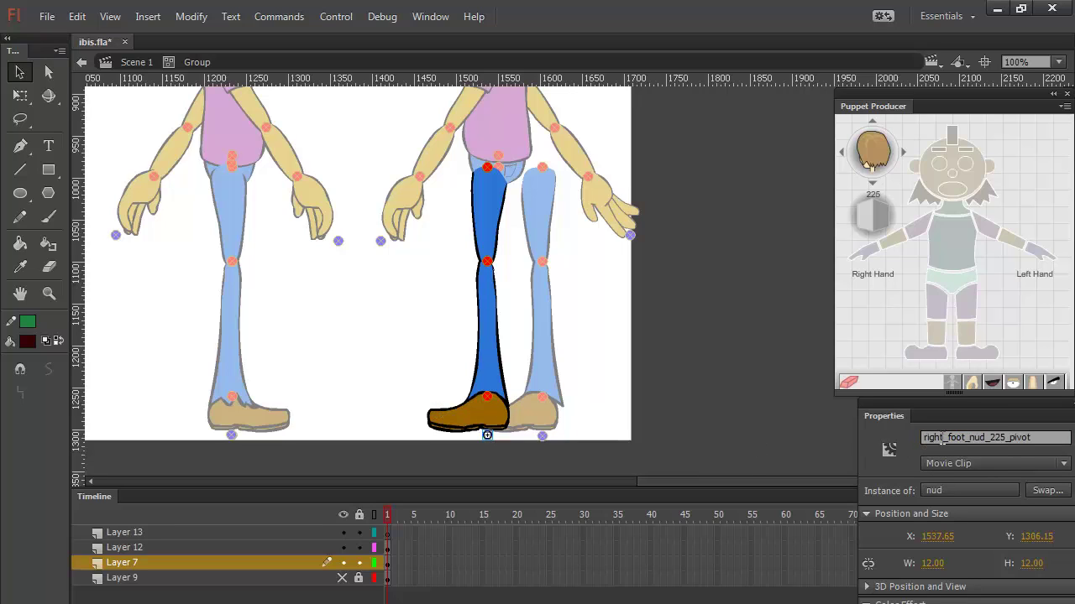
pyautogui.moveTo(944, 443); pyautogui.dragTo(909, 445)
pyautogui.write('le')
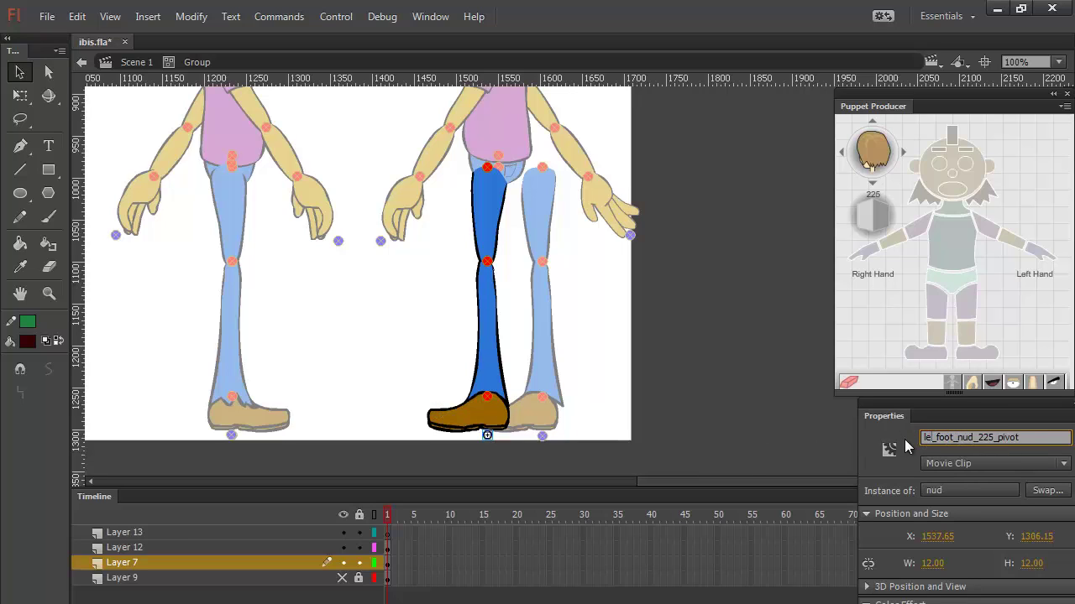
pyautogui.write('ft')
pyautogui.click(729, 368)
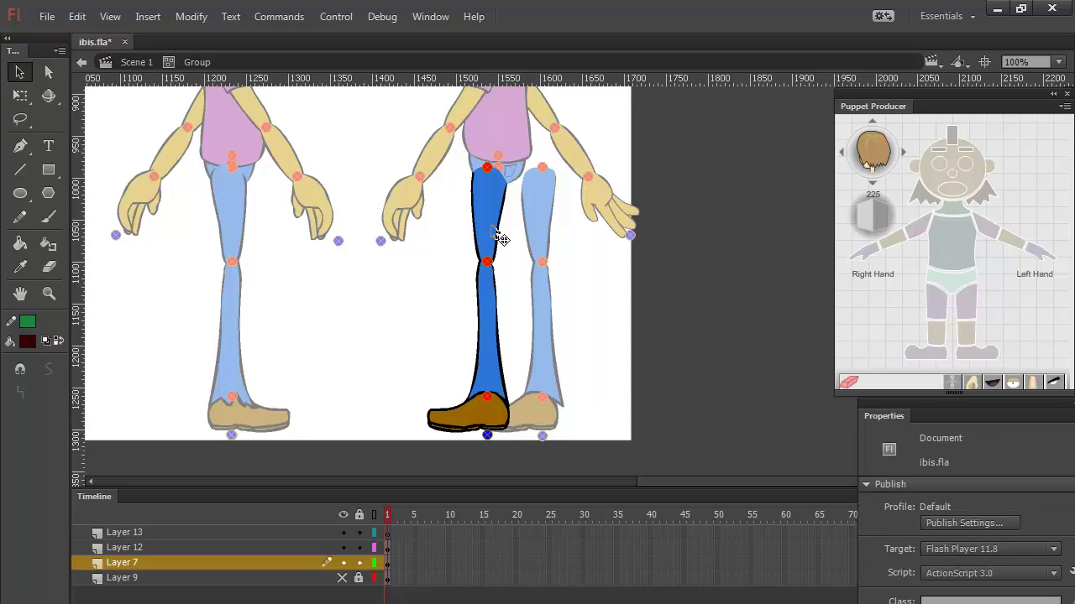
pyautogui.doubleClick(509, 244)
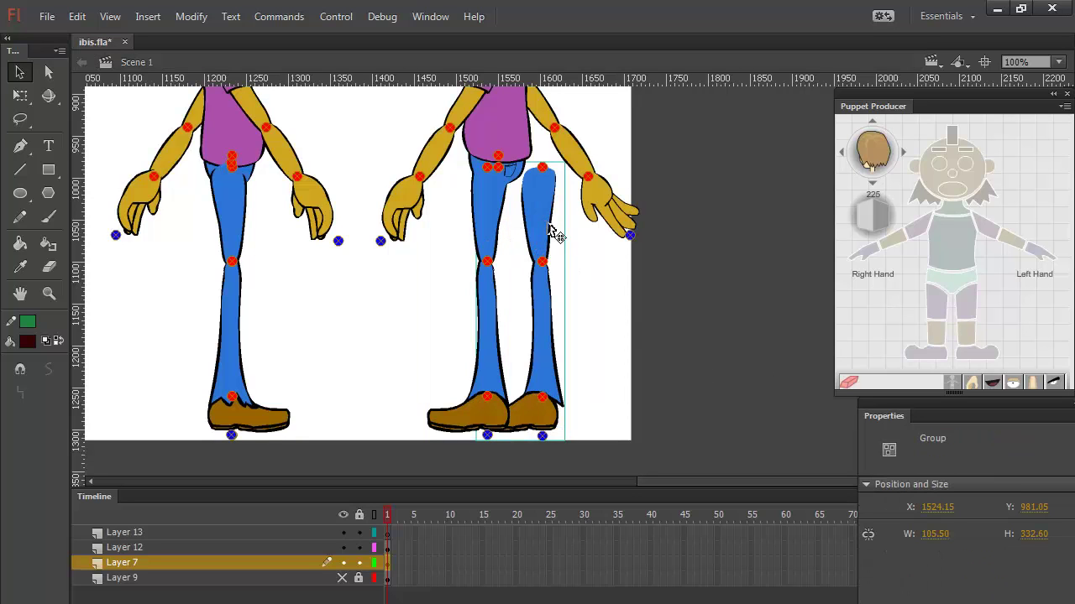
# Inside the detached leg's group, rename the hip and knee pivots as right_thigh_225_pivot and right_shank_225_pivot
pyautogui.doubleClick(551, 231)
pyautogui.click(545, 170)
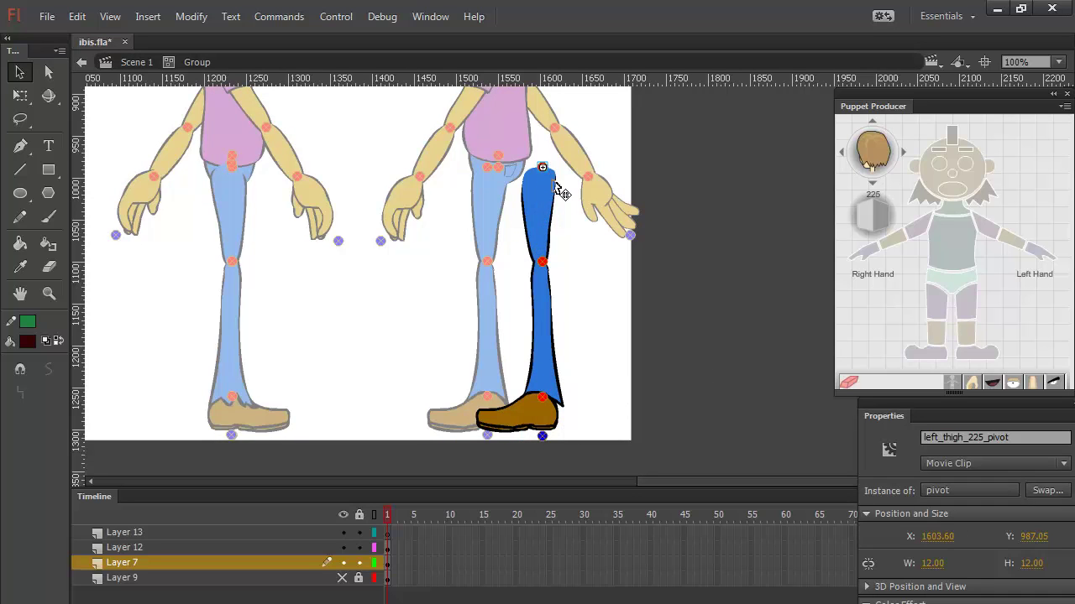
pyautogui.click(940, 441)
pyautogui.moveTo(942, 438); pyautogui.dragTo(890, 442)
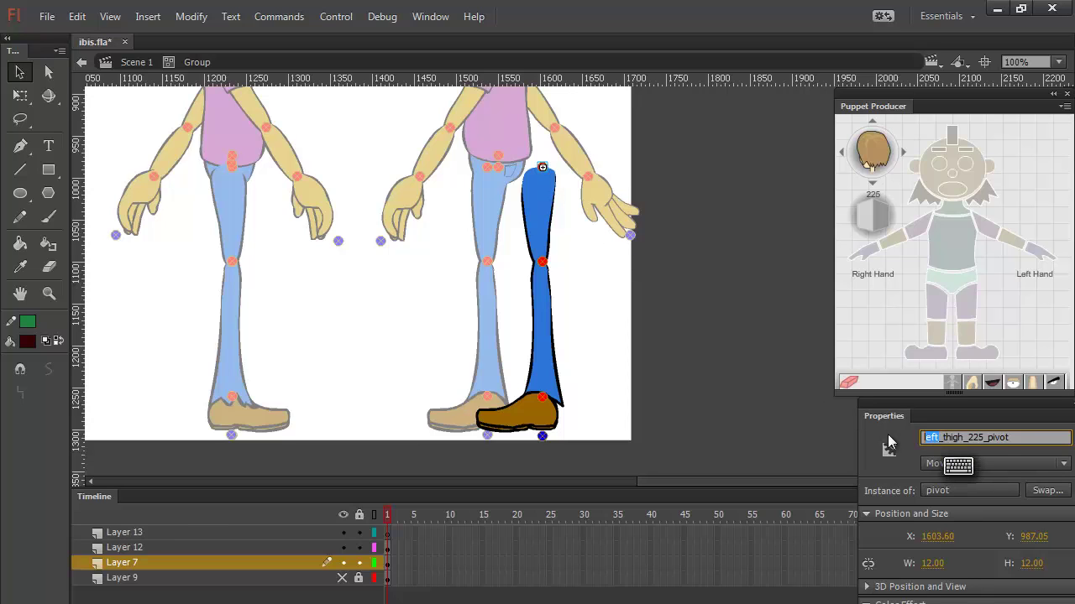
pyautogui.write('right')
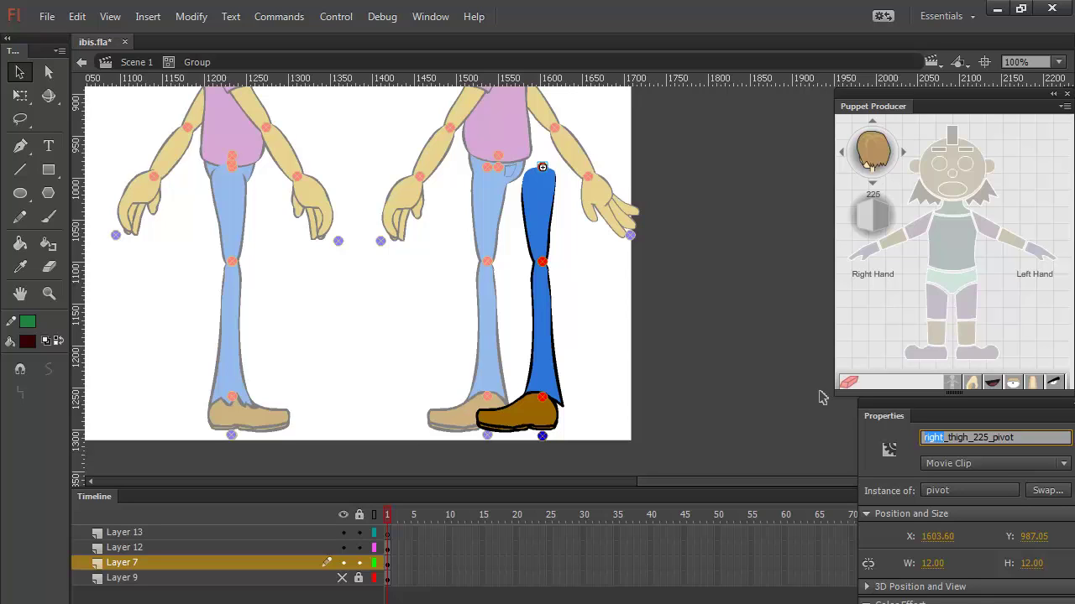
pyautogui.click(543, 262)
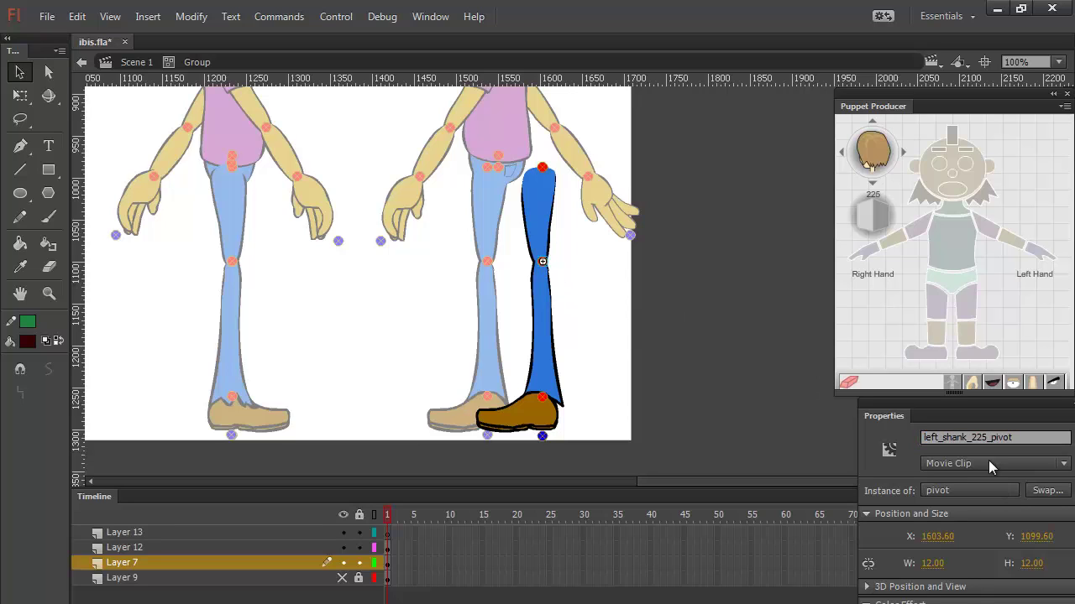
pyautogui.doubleClick(934, 438)
pyautogui.write('right')
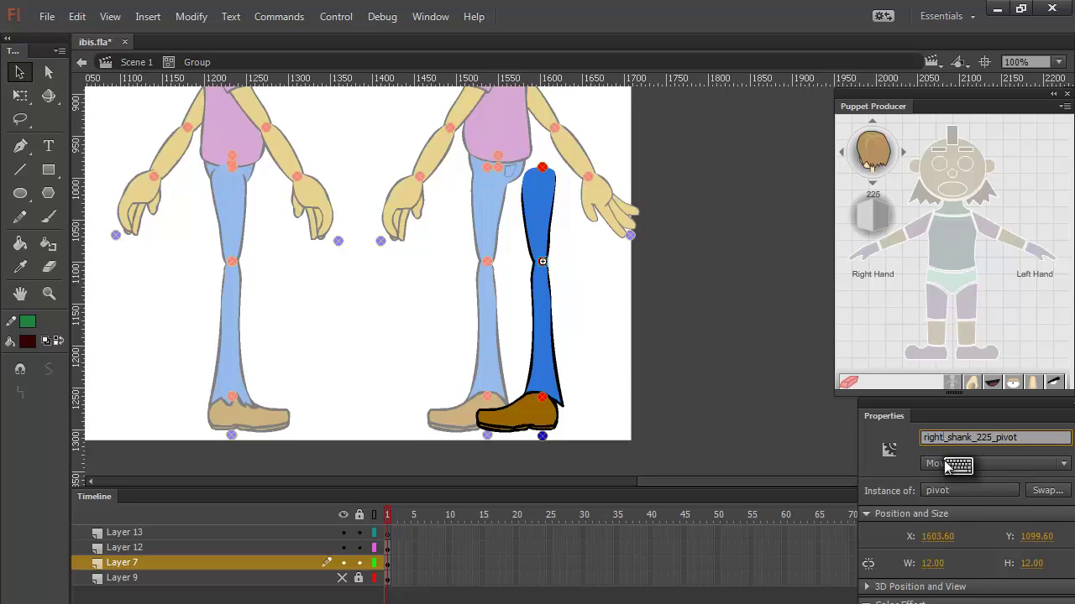
# Change the left prefix to right in the instance names of the detached leg's ankle pivot and sole point
pyautogui.click(542, 398)
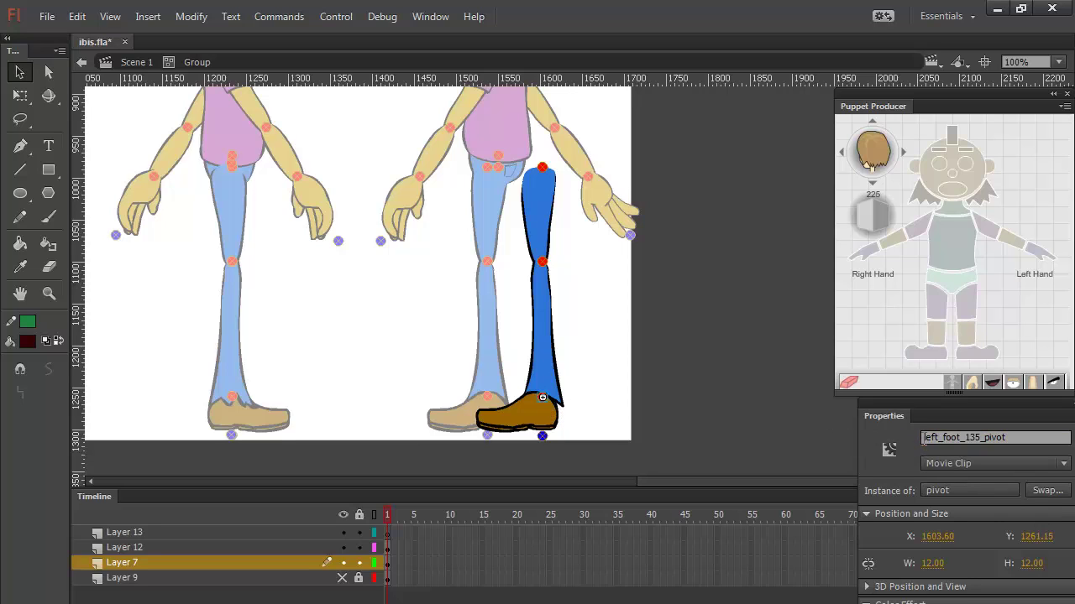
pyautogui.moveTo(936, 438); pyautogui.dragTo(911, 449)
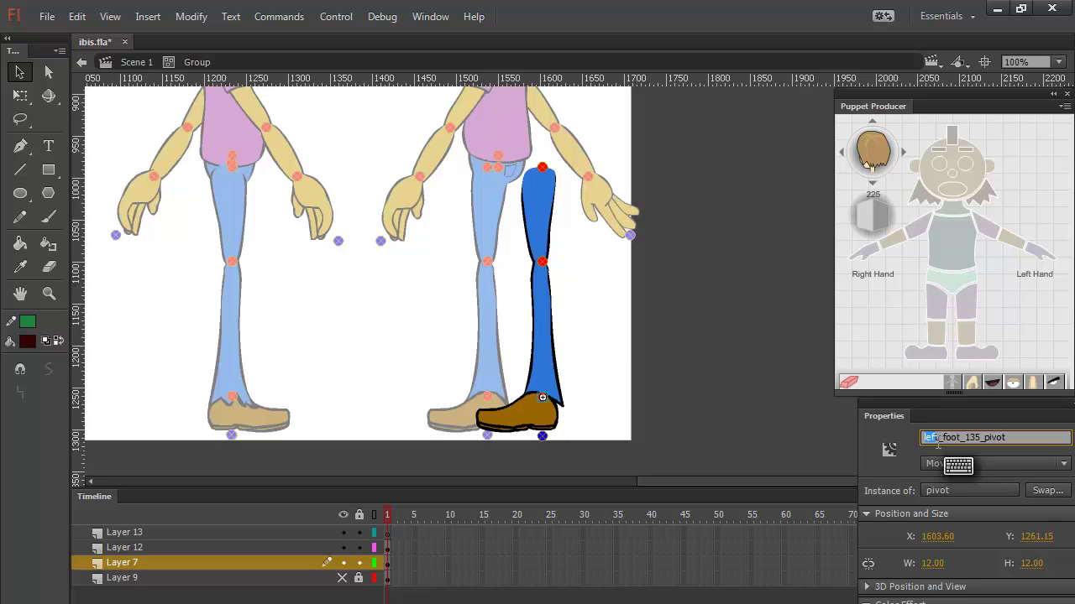
pyautogui.click(543, 436)
pyautogui.moveTo(941, 438); pyautogui.dragTo(913, 450)
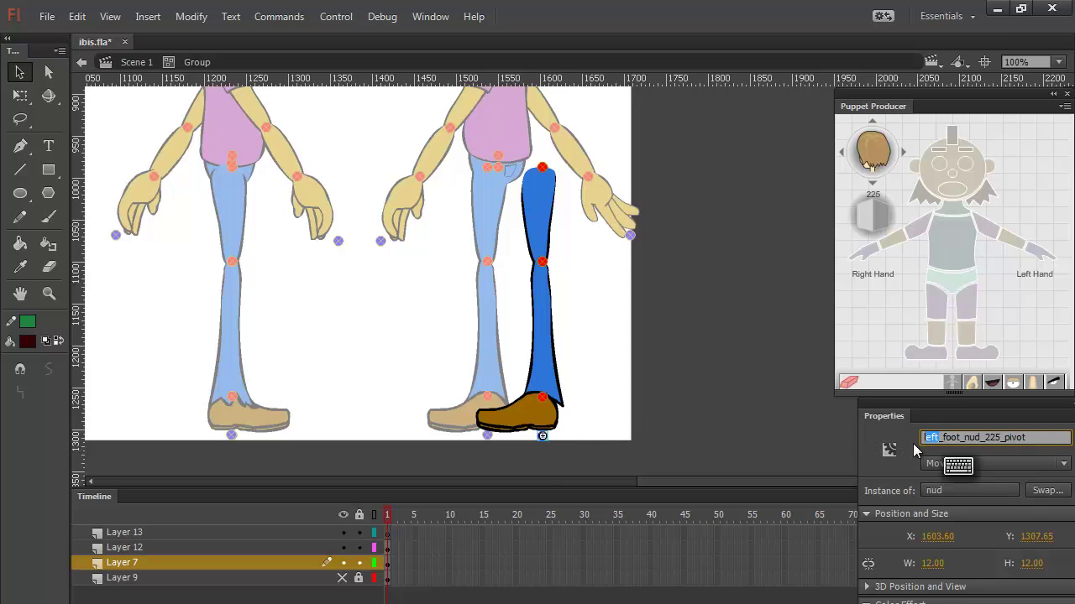
# Rename the detached leg's foot instance as Right_foot_225 and its shank instance as Right_shank_225
pyautogui.click(539, 416)
pyautogui.moveTo(940, 440); pyautogui.dragTo(898, 437)
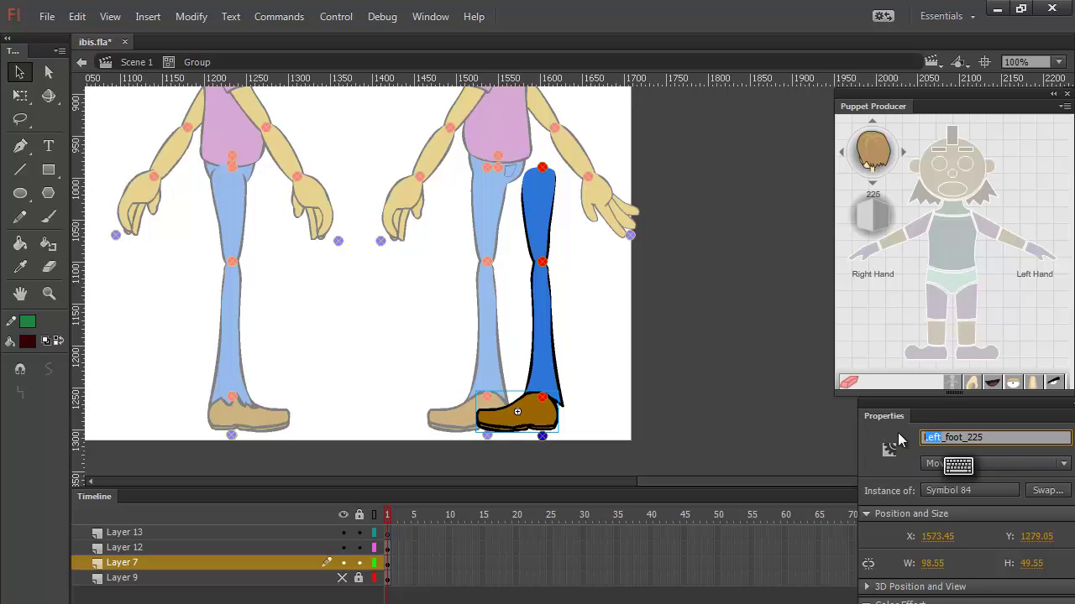
pyautogui.write('Right')
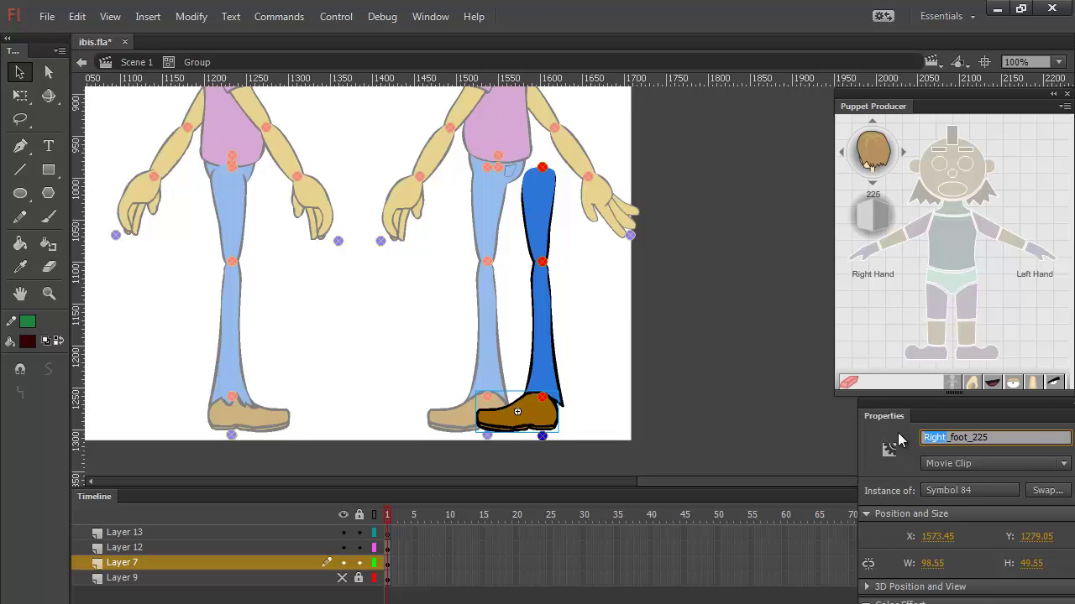
pyautogui.click(555, 363)
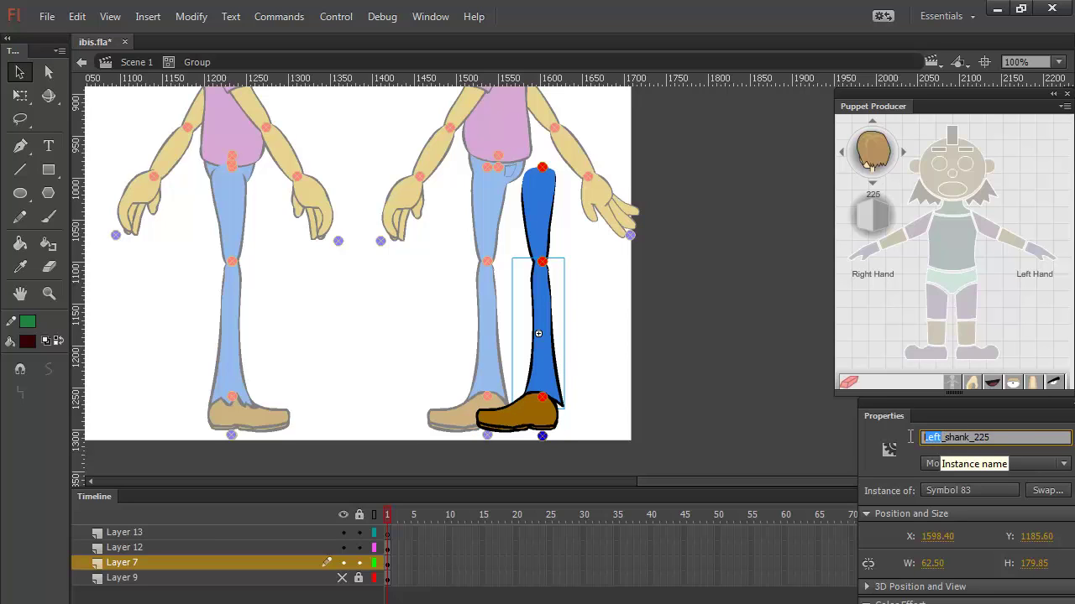
pyautogui.moveTo(942, 440); pyautogui.dragTo(886, 444)
pyautogui.write('Right')
# Rename the detached leg's thigh instance as Right_thigh_225 and leave the group
pyautogui.click(550, 251)
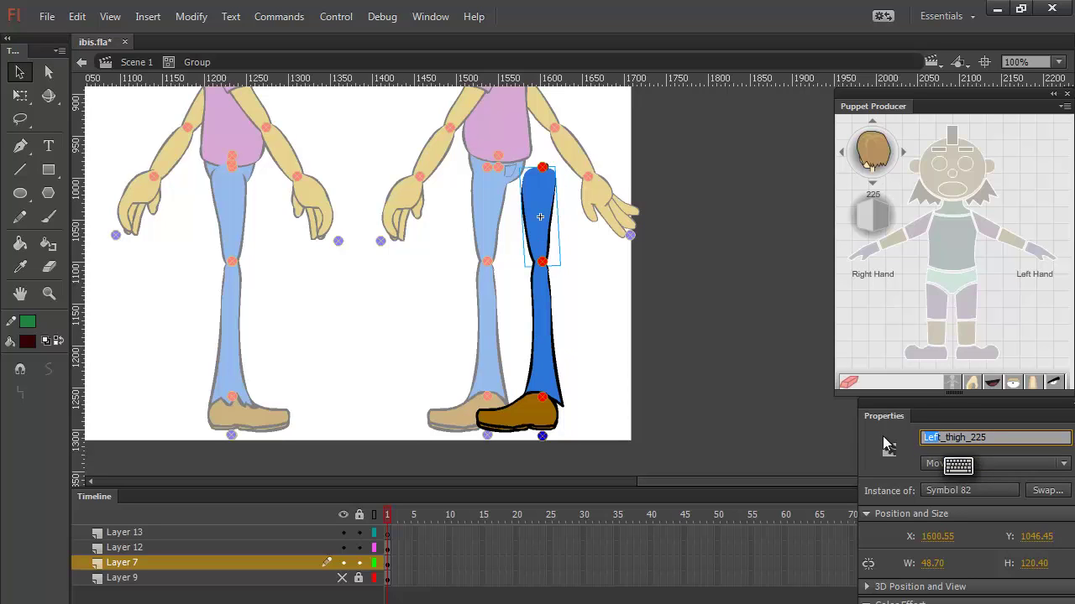
pyautogui.press('BackSpace')
pyautogui.write('Right')
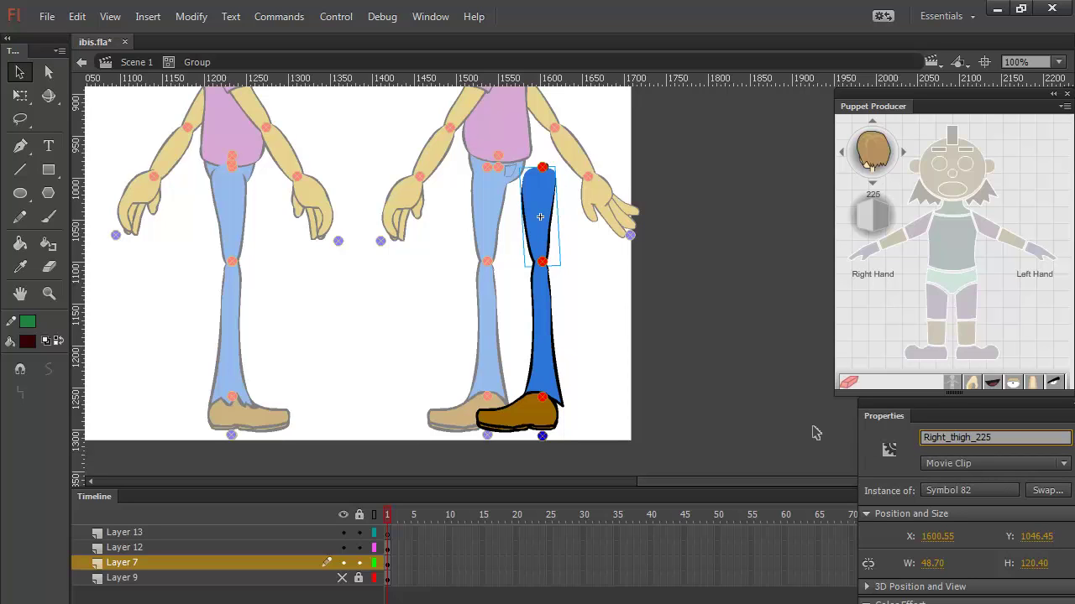
pyautogui.click(780, 435)
pyautogui.doubleClick(647, 365)
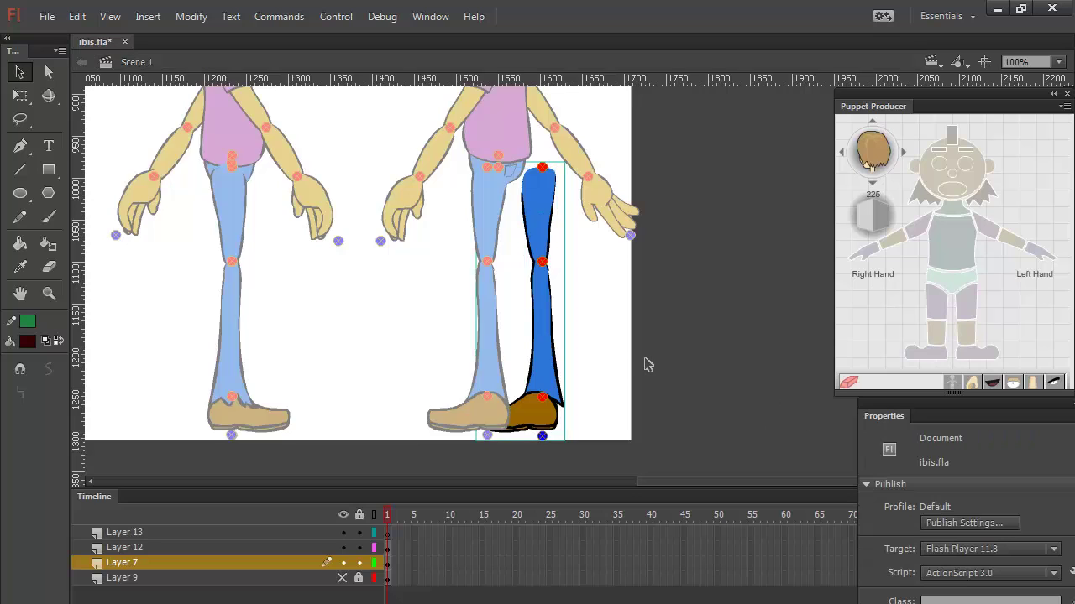
# Shift the detached leg group 40 px left so it sits back under the hips beside the other leg, and deselect it
pyautogui.click(545, 235)
pyautogui.hotkey('shift', 'Left')
pyautogui.hotkey('shift', 'Left')
pyautogui.hotkey('shift', 'Left')
pyautogui.hotkey('shift', 'Left')
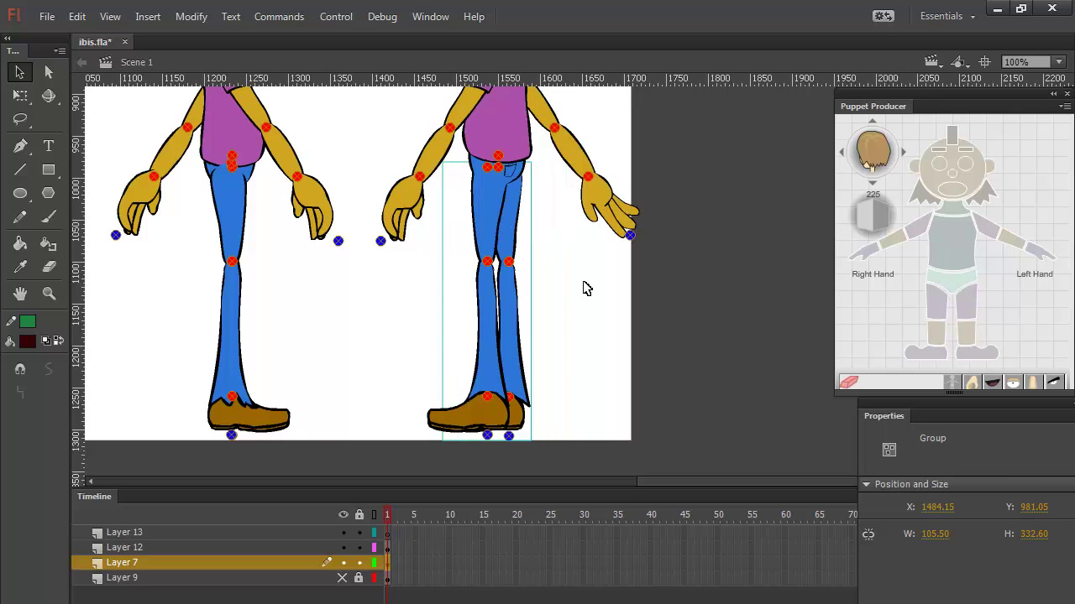
pyautogui.moveTo(683, 197); pyautogui.dragTo(708, 368)
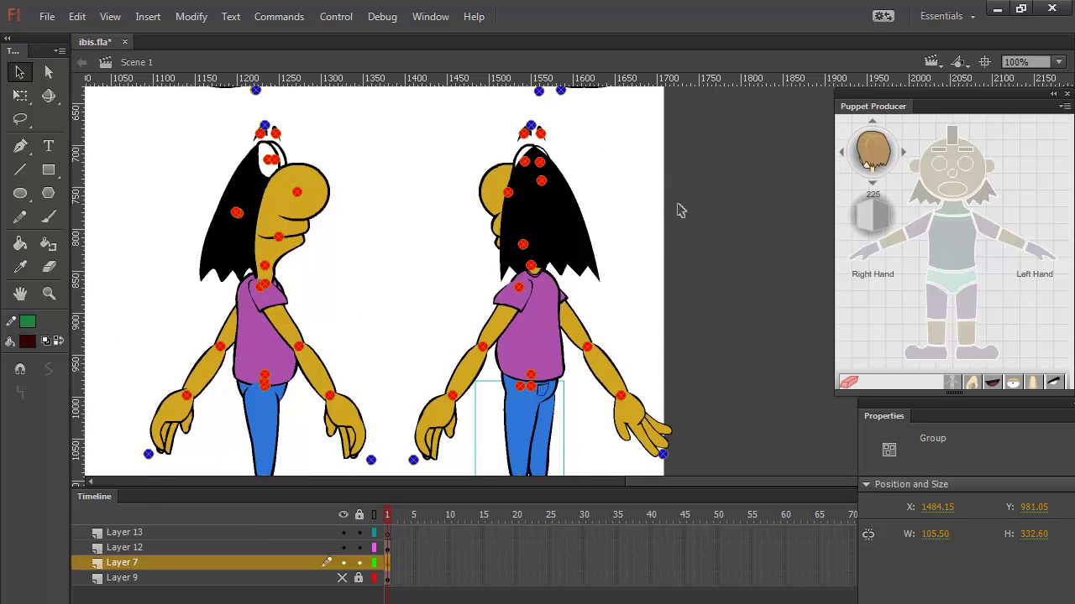
pyautogui.click(648, 280)
# Enter the 135° figure's group, select its front foot, and set the Puppet Producer angle to 135
pyautogui.scroll(5, 646, 285)
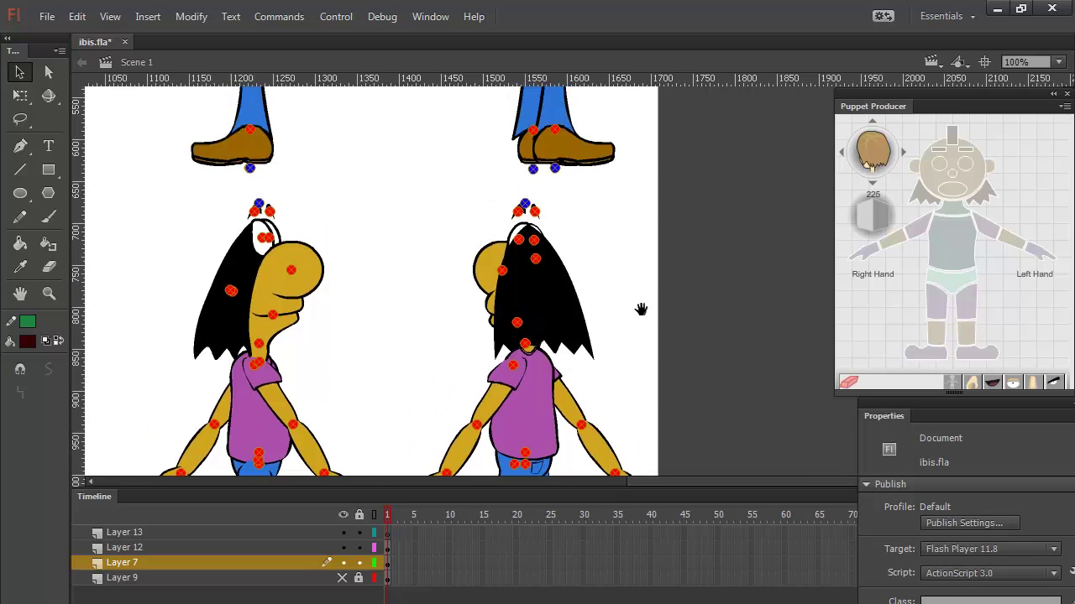
pyautogui.moveTo(656, 270); pyautogui.dragTo(653, 270)
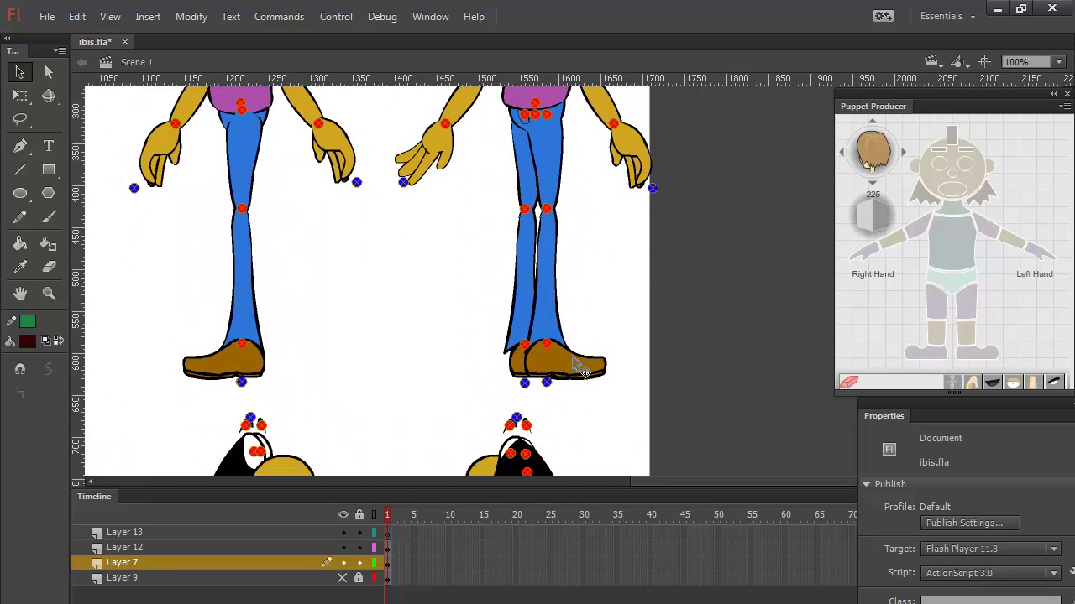
pyautogui.doubleClick(588, 365)
pyautogui.click(634, 352)
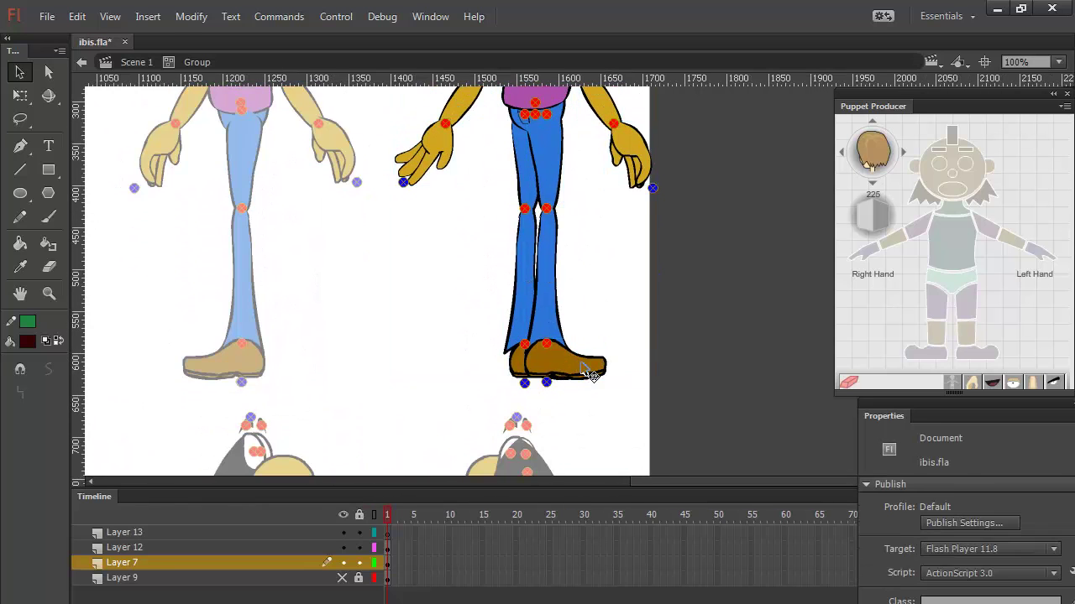
pyautogui.click(588, 371)
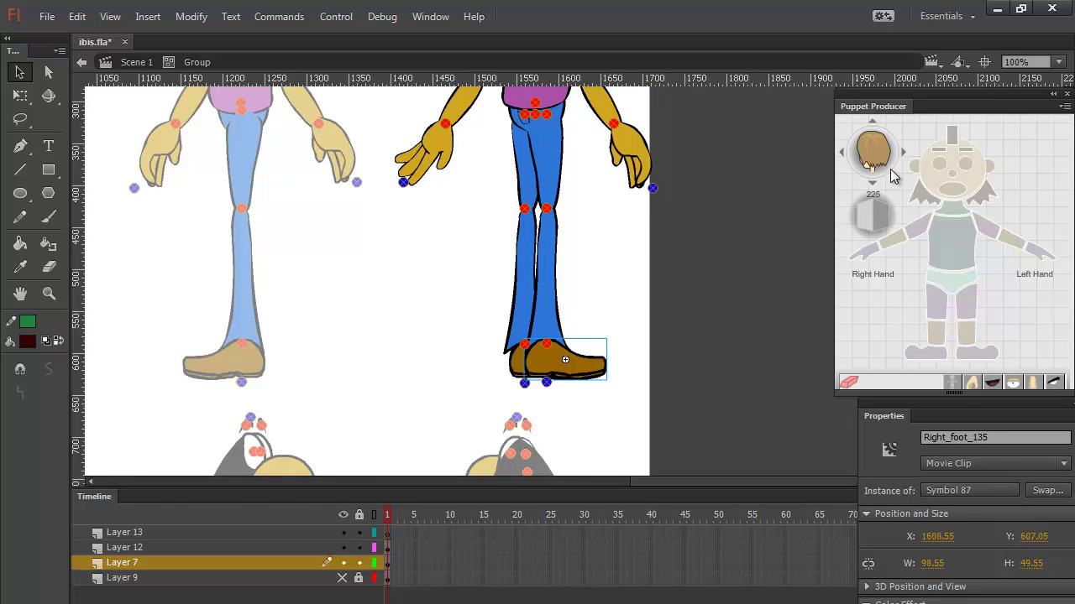
pyautogui.click(844, 154)
pyautogui.click(844, 154)
pyautogui.click(844, 153)
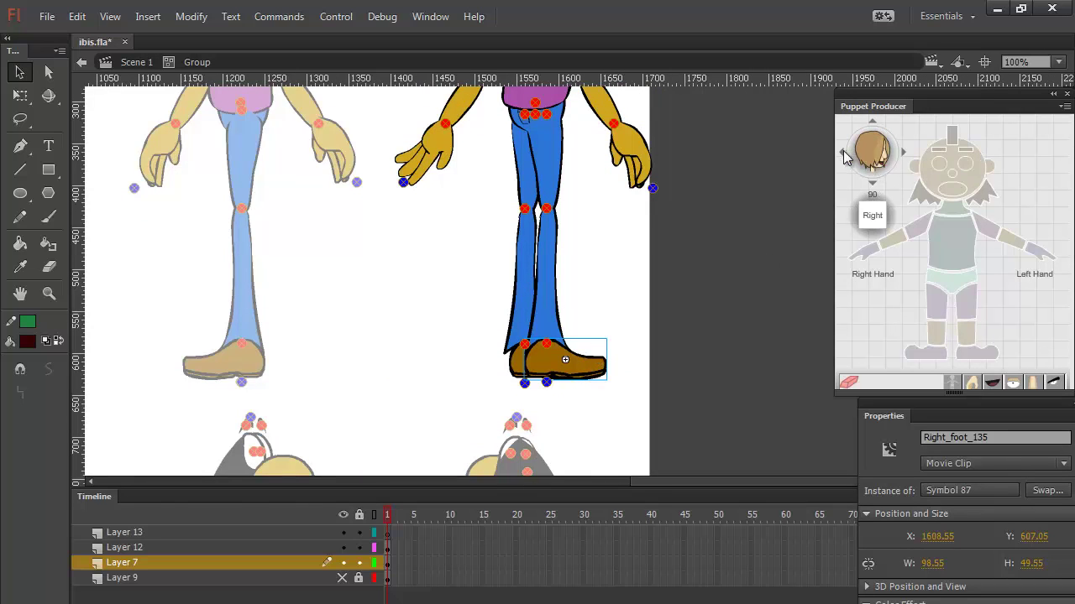
pyautogui.click(904, 154)
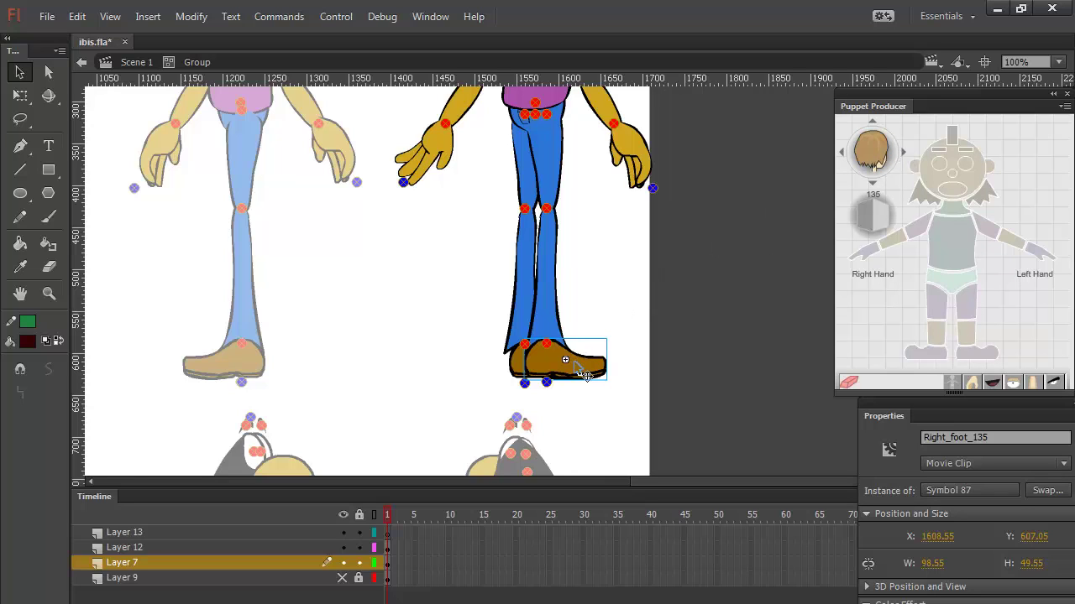
# Check the instance names of the shank, thigh and foot parts on both legs of the 135° figure, and leave the group
pyautogui.click(550, 299)
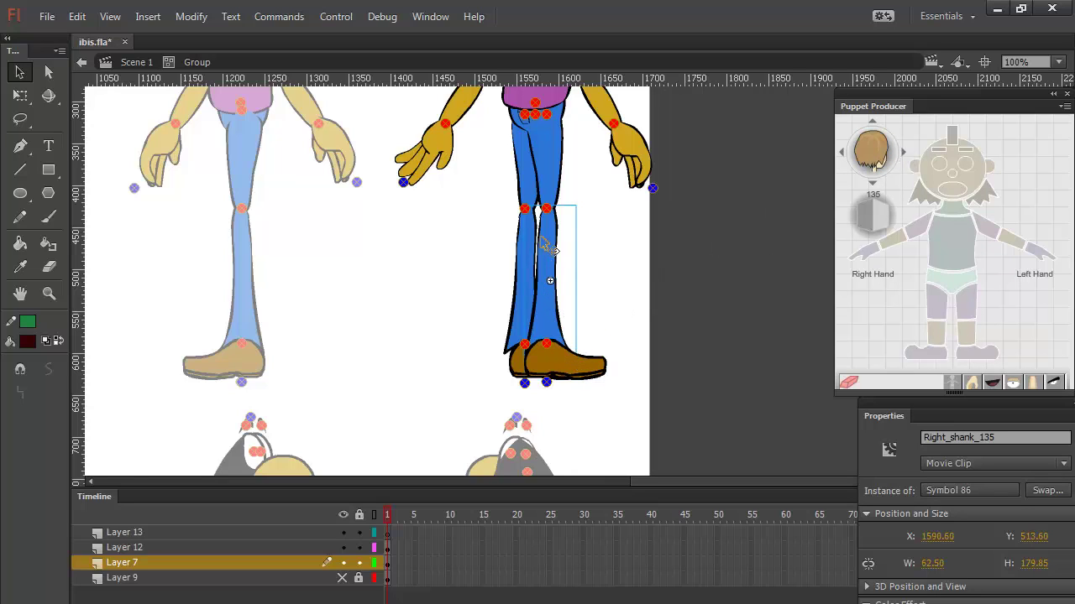
pyautogui.click(561, 184)
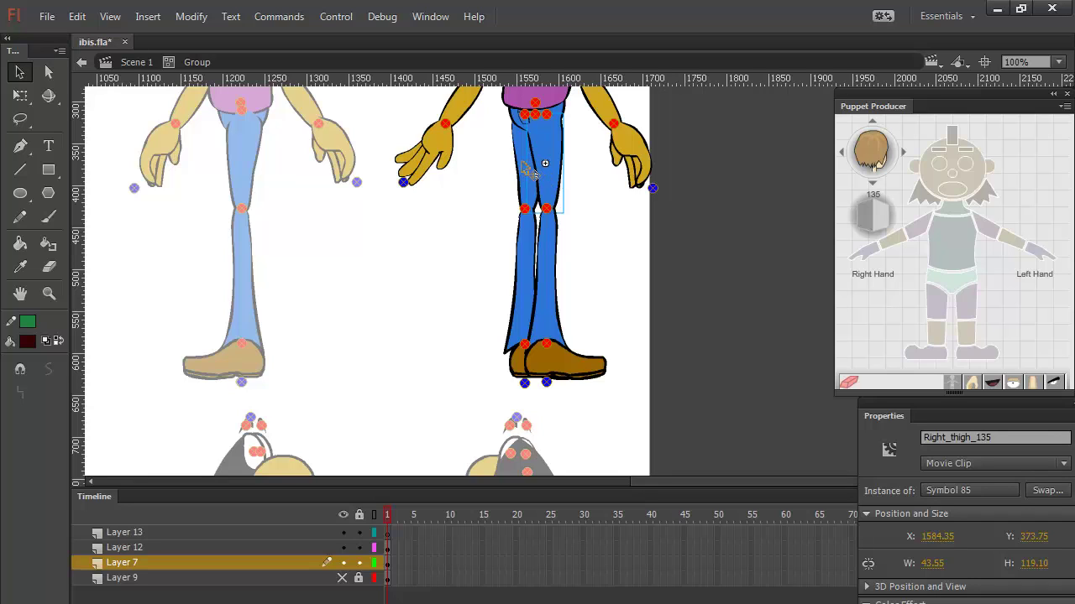
pyautogui.click(522, 168)
pyautogui.click(529, 282)
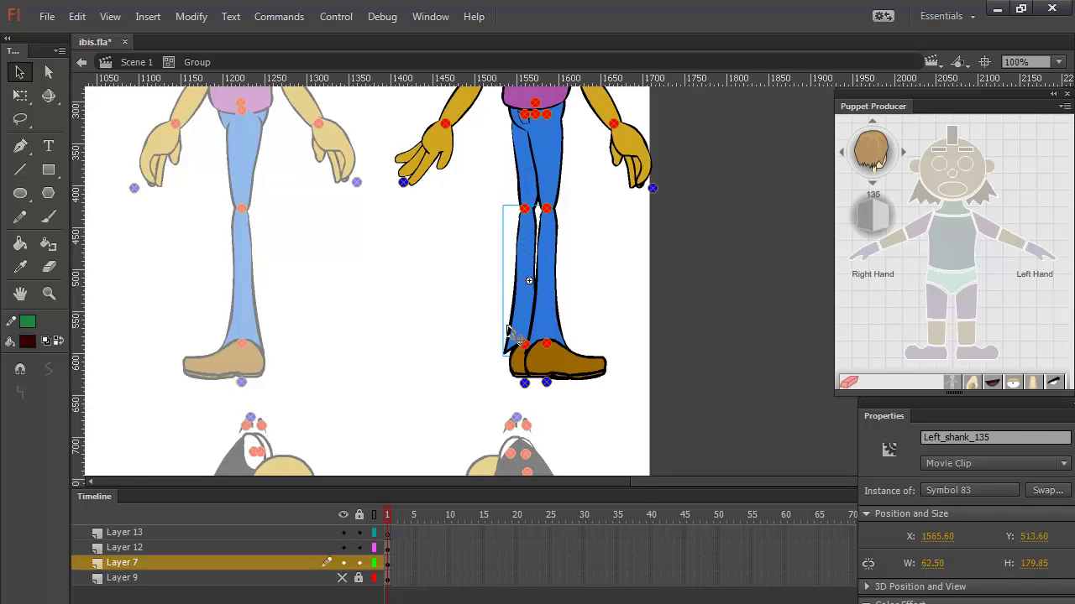
pyautogui.click(529, 373)
pyautogui.click(430, 333)
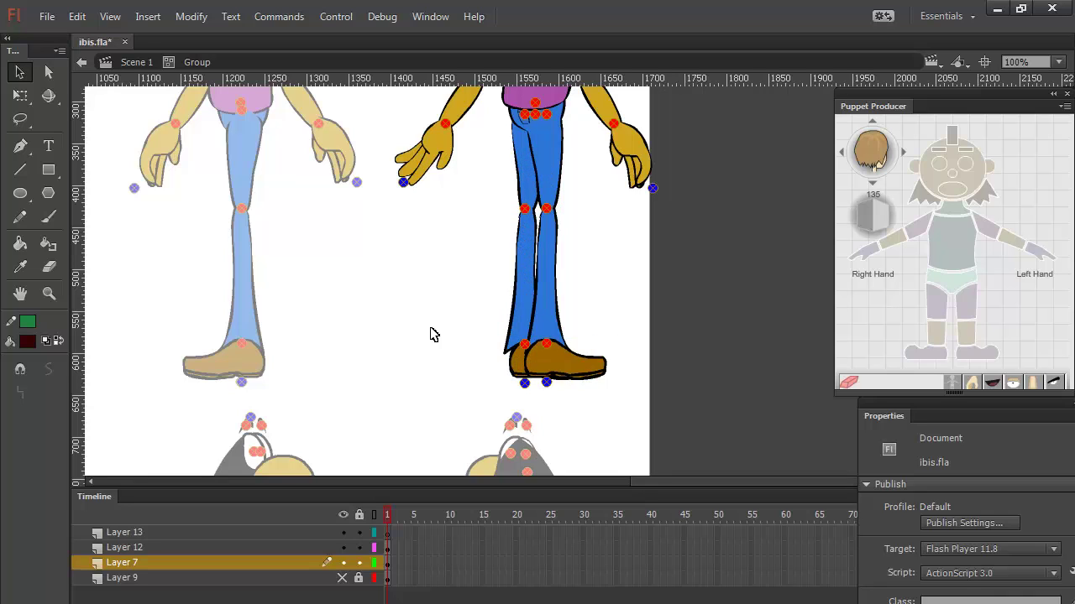
pyautogui.doubleClick(437, 330)
pyautogui.click(438, 344)
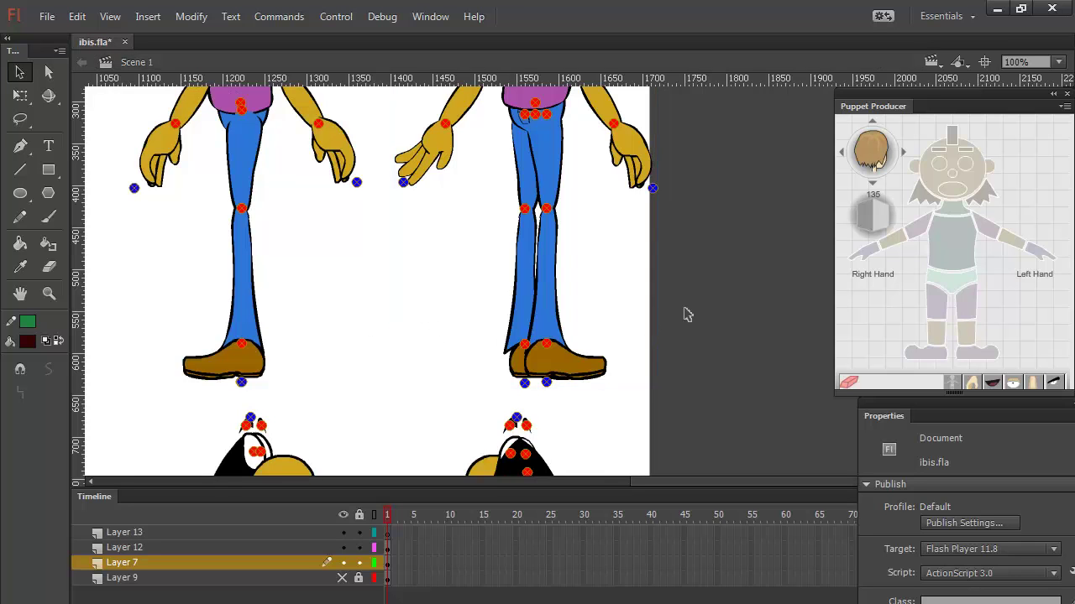
# Switch to CrazyTalk Animator, turn the character from the 225° to the 135° view to examine its limbs, and return to Flash
pyautogui.moveTo(466, 355); pyautogui.dragTo(576, 148)
pyautogui.scroll(-3, 537, 192)
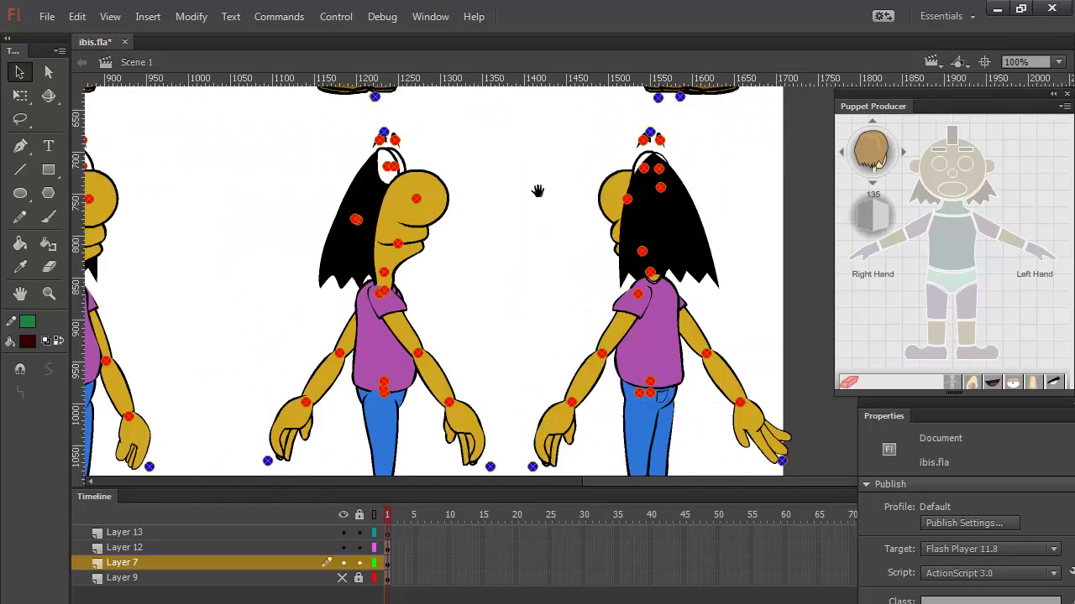
pyautogui.scroll(-3, 527, 243)
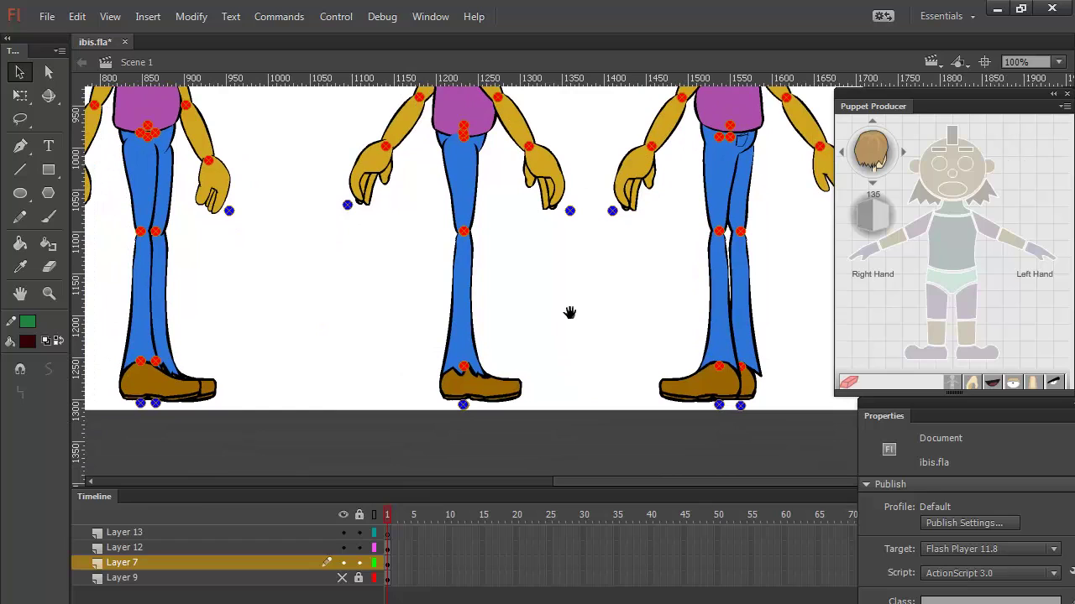
pyautogui.click(458, 345)
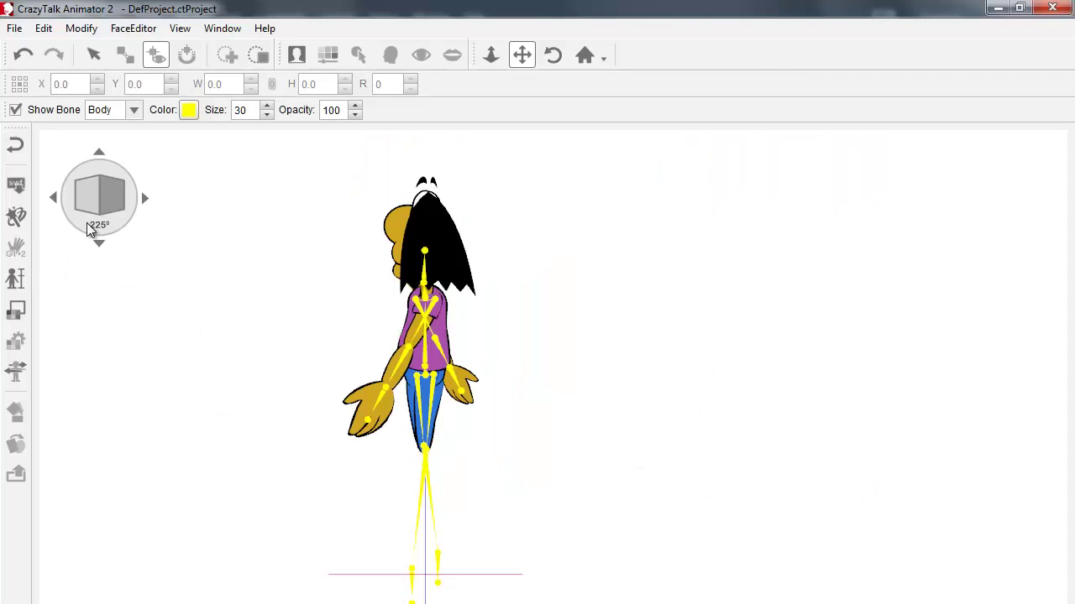
pyautogui.click(56, 197)
pyautogui.click(55, 197)
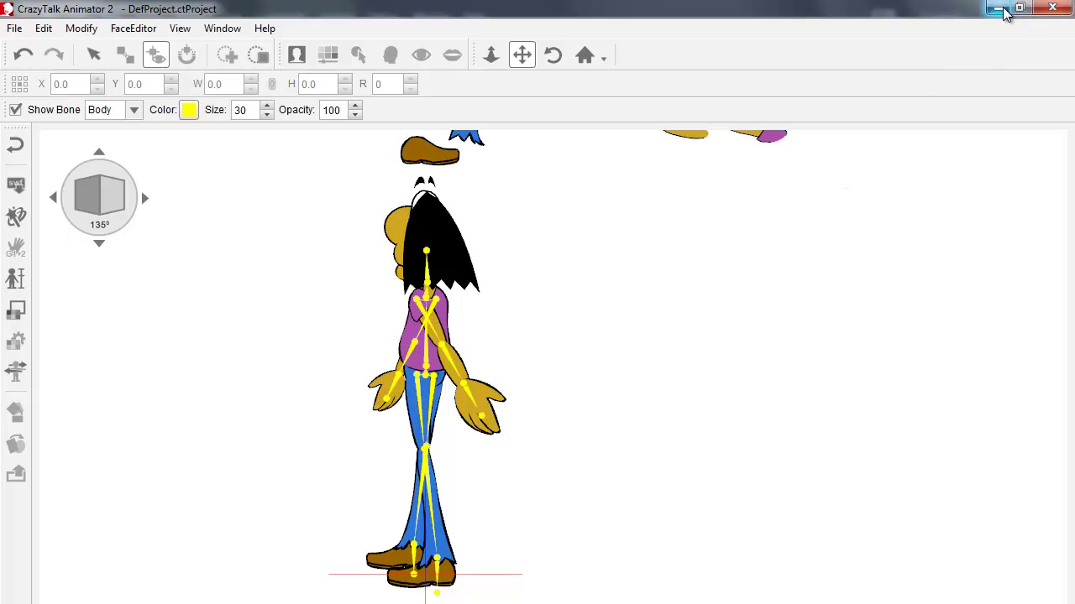
pyautogui.click(1043, 9)
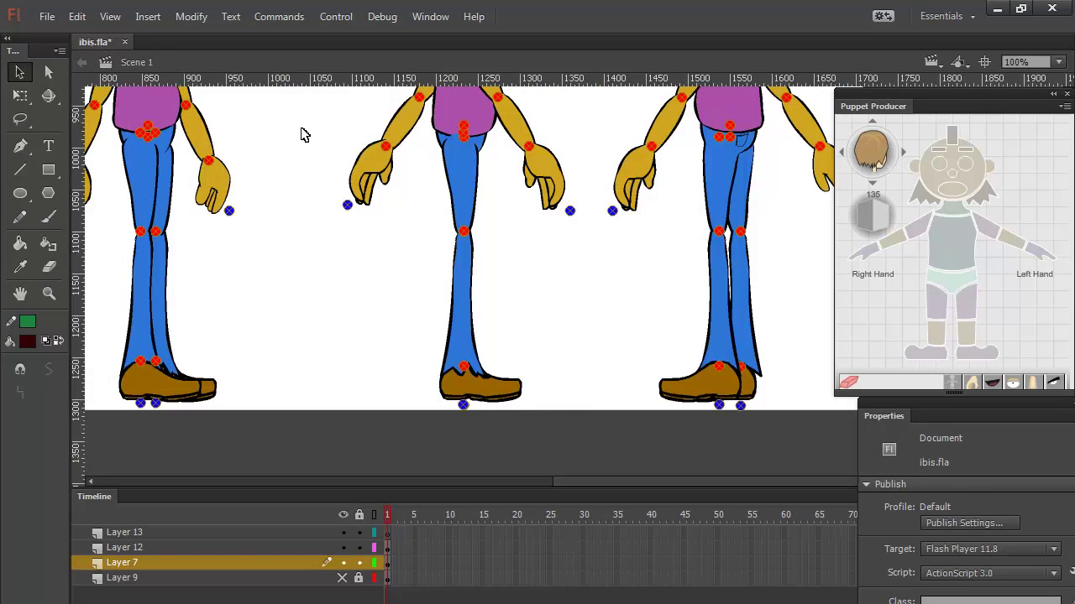
# Ungroup the 135° figure into its separate body parts and pivots
pyautogui.moveTo(304, 134); pyautogui.dragTo(485, 335)
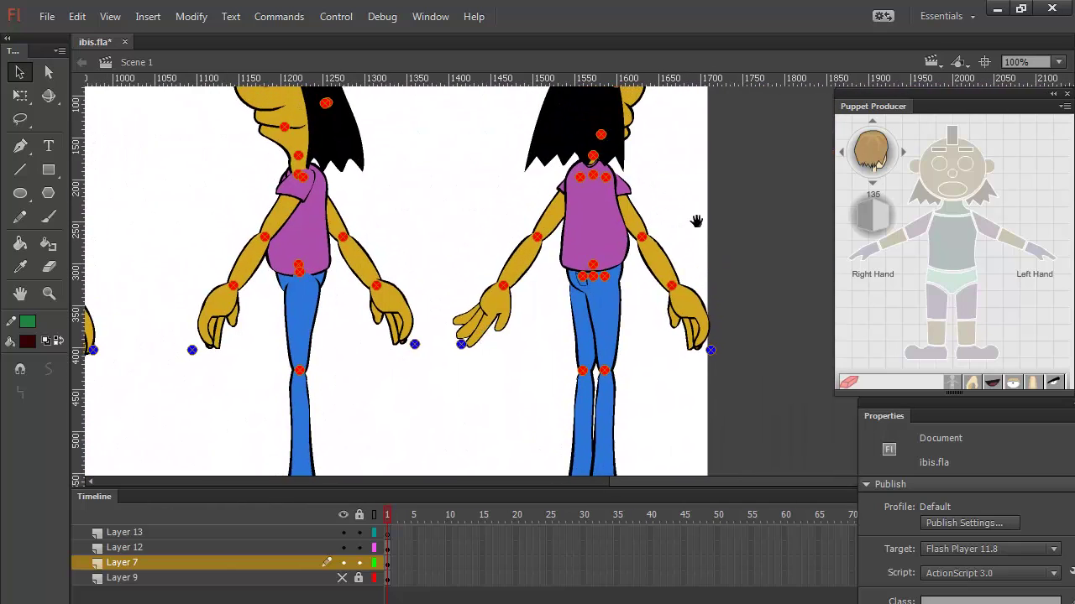
pyautogui.moveTo(696, 221); pyautogui.dragTo(612, 299)
pyautogui.click(550, 273)
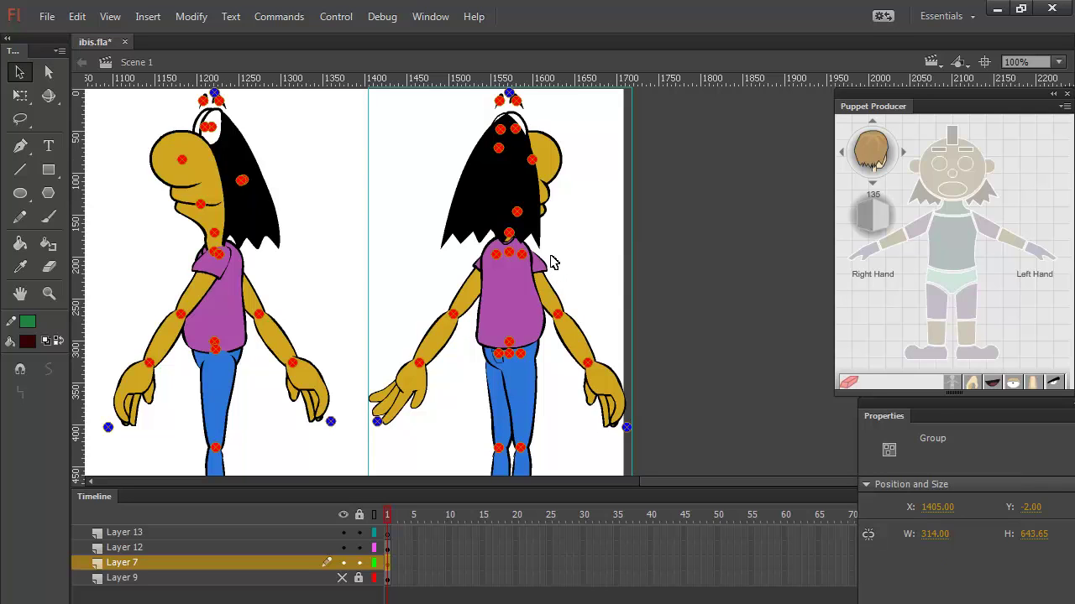
pyautogui.hotkey('ctrl', 'shift', 'g')
pyautogui.click(630, 264)
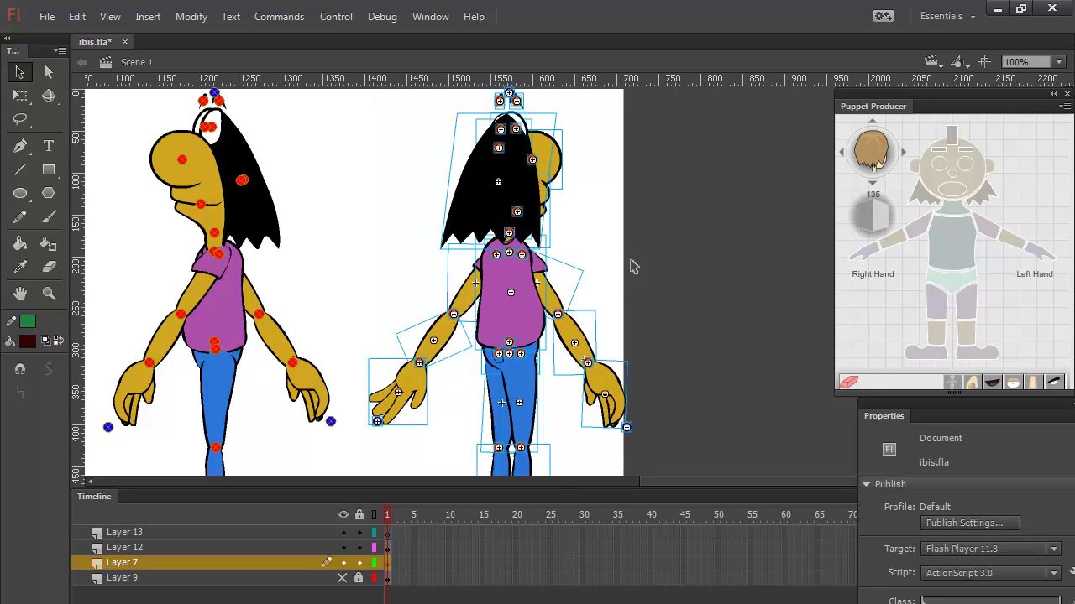
# Group the 135° figure's right upper arm, forearm and hand together with their pivots
pyautogui.click(552, 279)
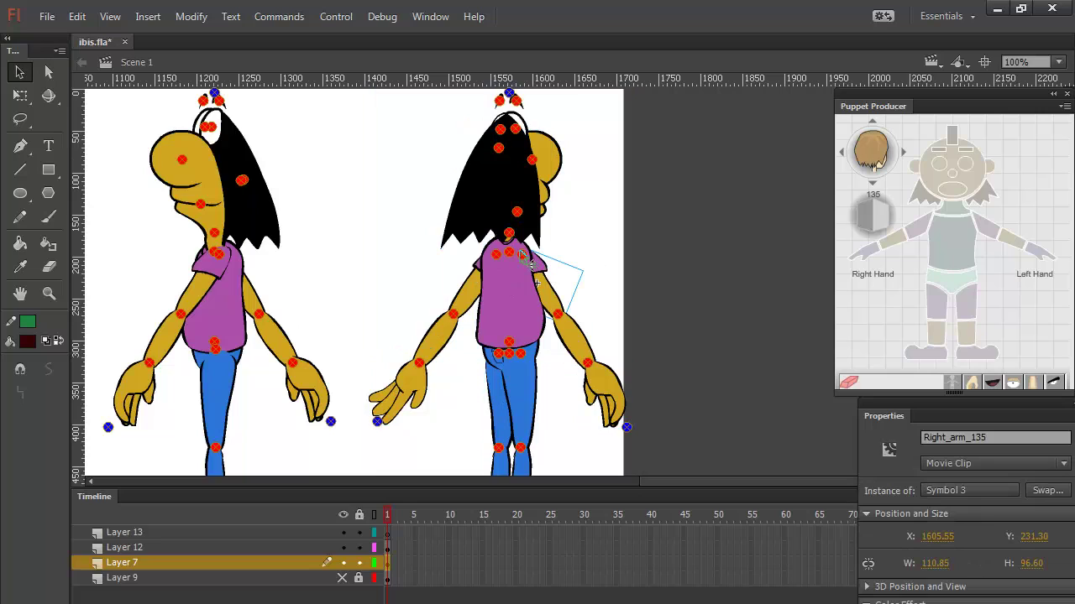
pyautogui.keyDown('shift'); pyautogui.click(563, 323); pyautogui.keyUp('shift')
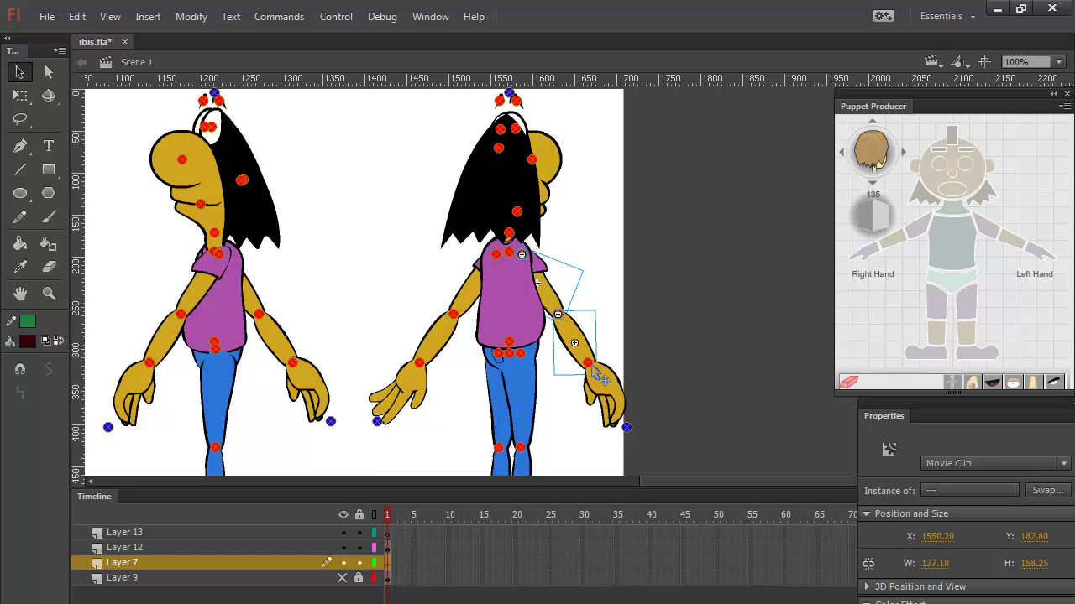
pyautogui.keyDown('shift'); pyautogui.click(622, 401); pyautogui.keyUp('shift')
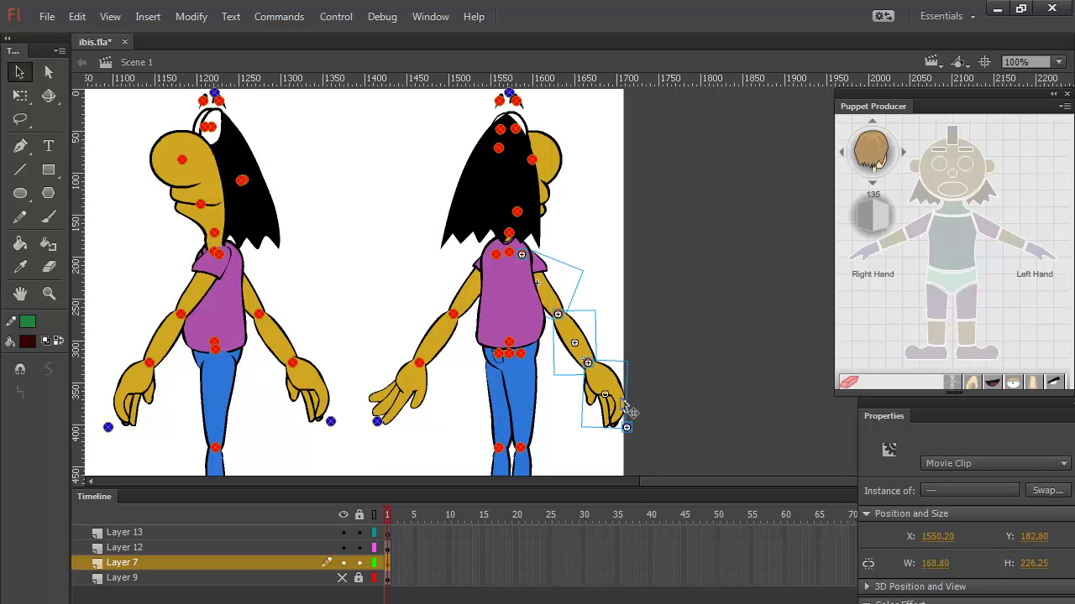
pyautogui.hotkey('ctrl', 'g')
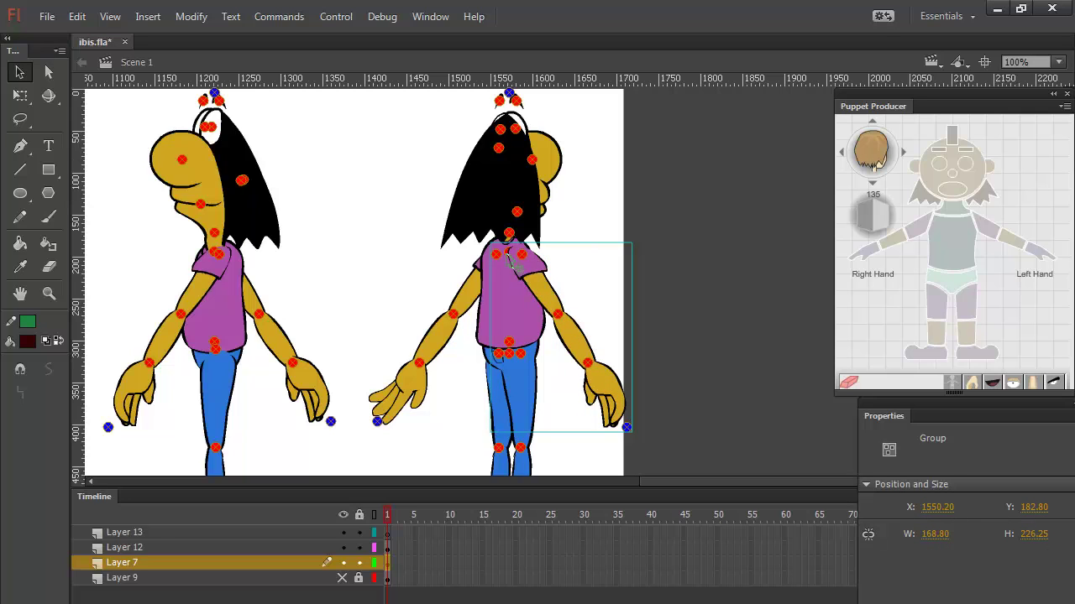
# Open the 135° figure's right arm group, check the instance names of its arm, forearm and hand parts and pivots, and leave the group
pyautogui.doubleClick(537, 265)
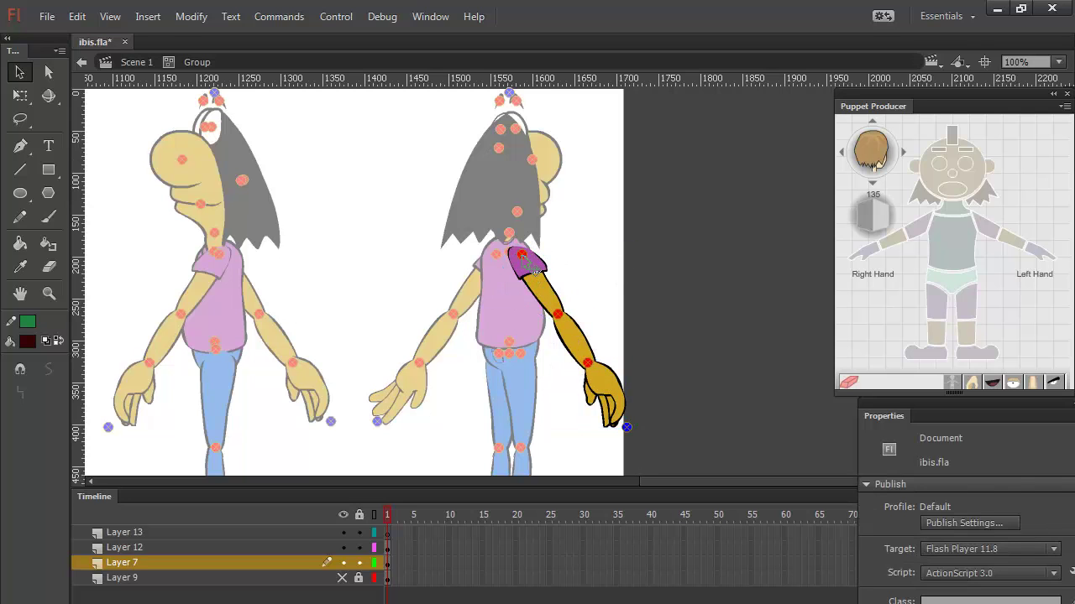
pyautogui.click(521, 256)
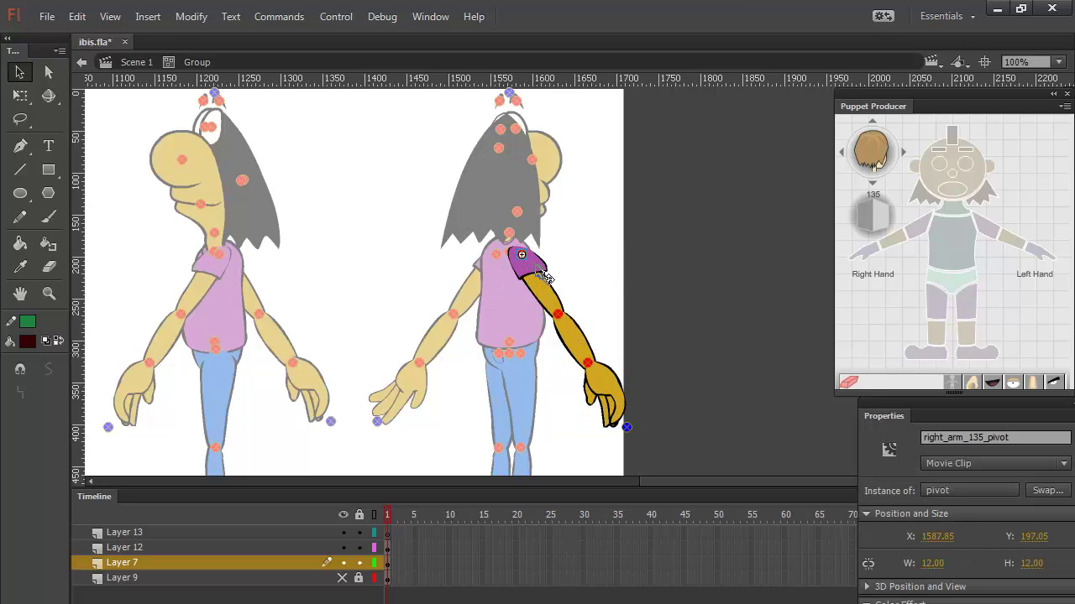
pyautogui.click(544, 281)
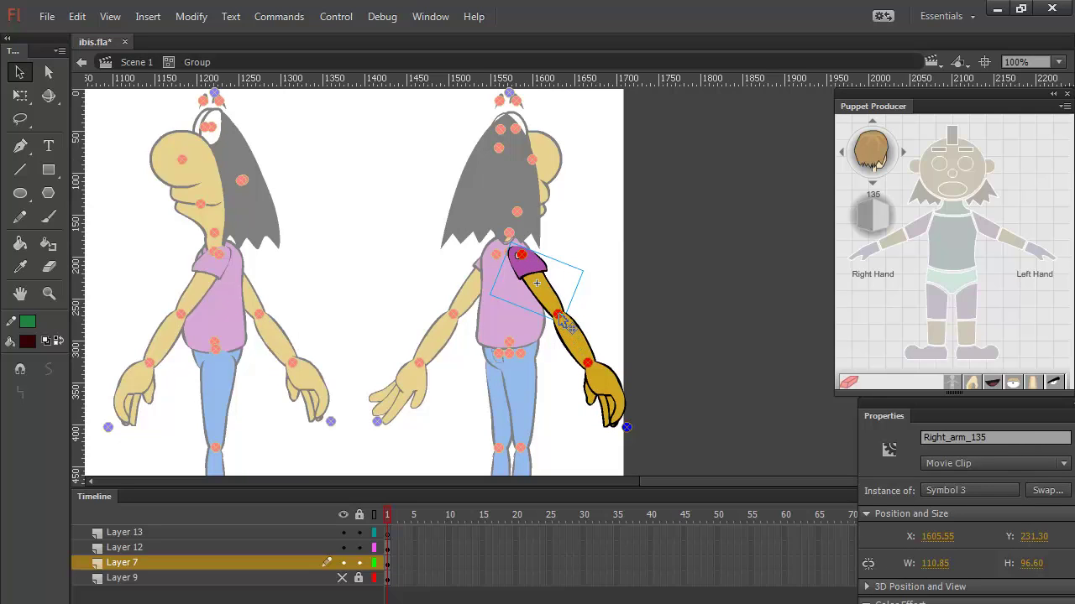
pyautogui.click(558, 316)
pyautogui.click(594, 366)
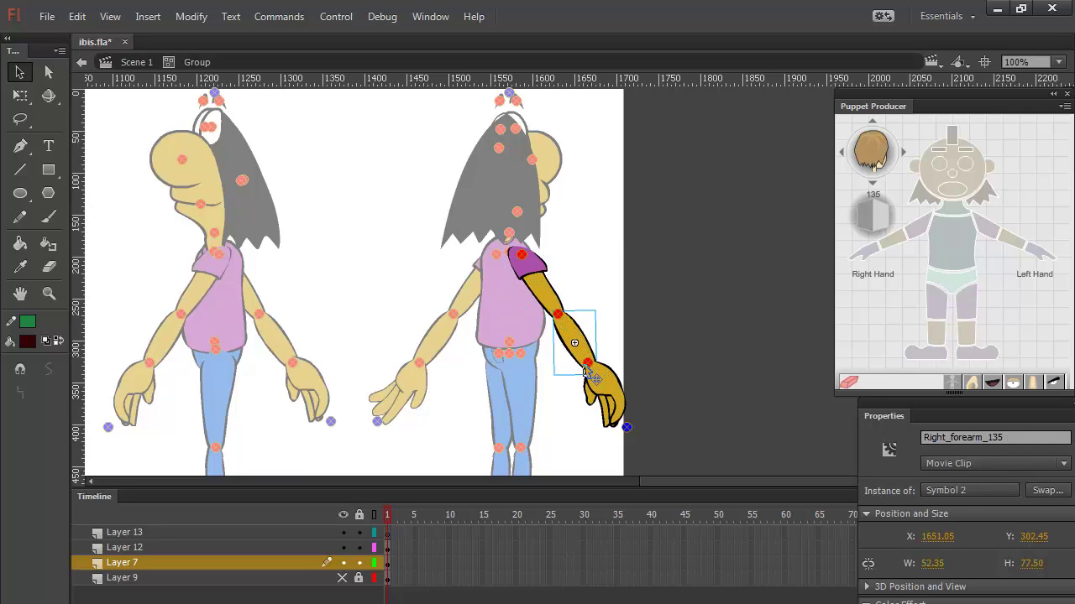
pyautogui.click(587, 364)
pyautogui.click(606, 393)
pyautogui.click(627, 430)
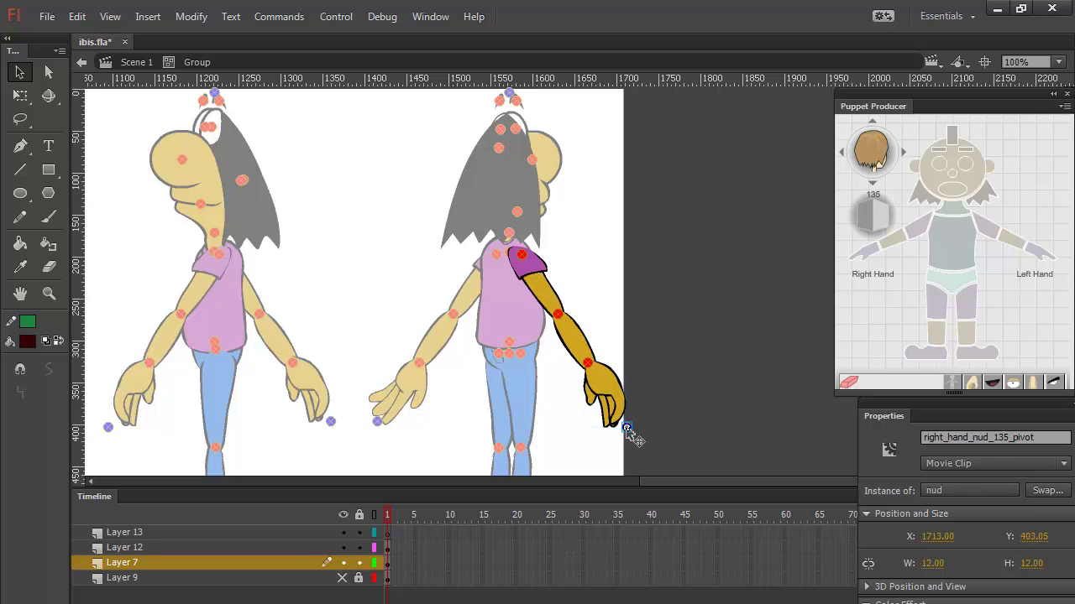
pyautogui.doubleClick(434, 273)
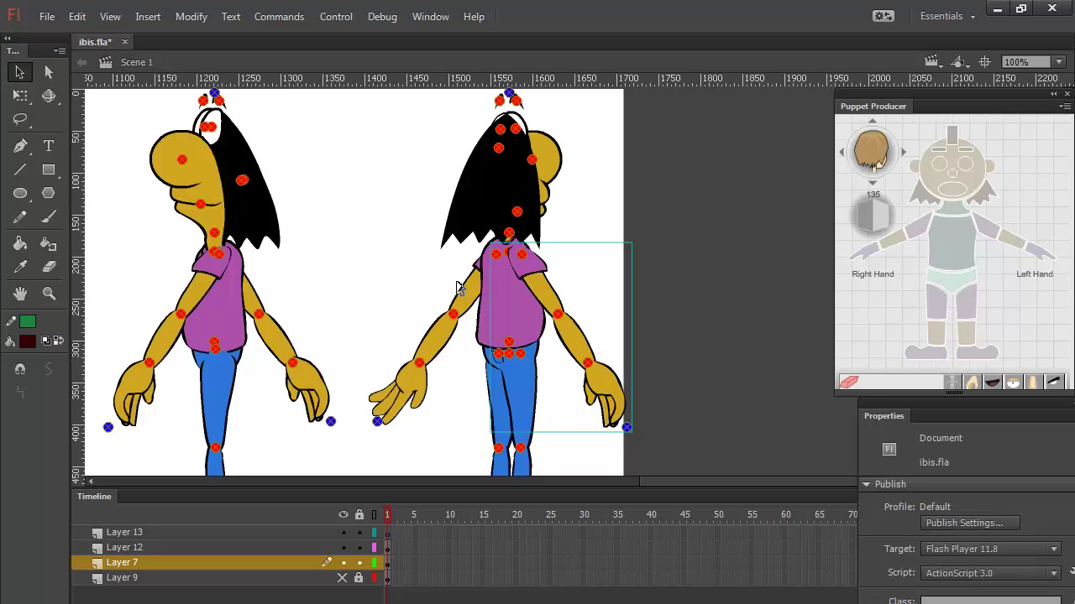
# Show the layers as outlines and check the instance names of the 135° figure's left arm, forearm and hand parts and pivots
pyautogui.click(471, 291)
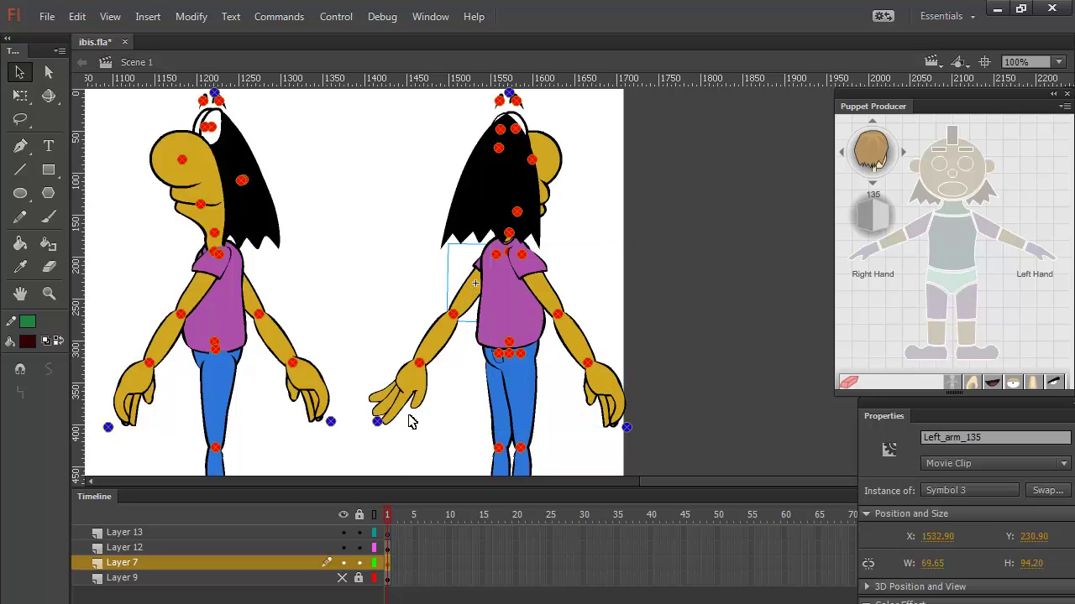
pyautogui.click(375, 515)
pyautogui.click(477, 265)
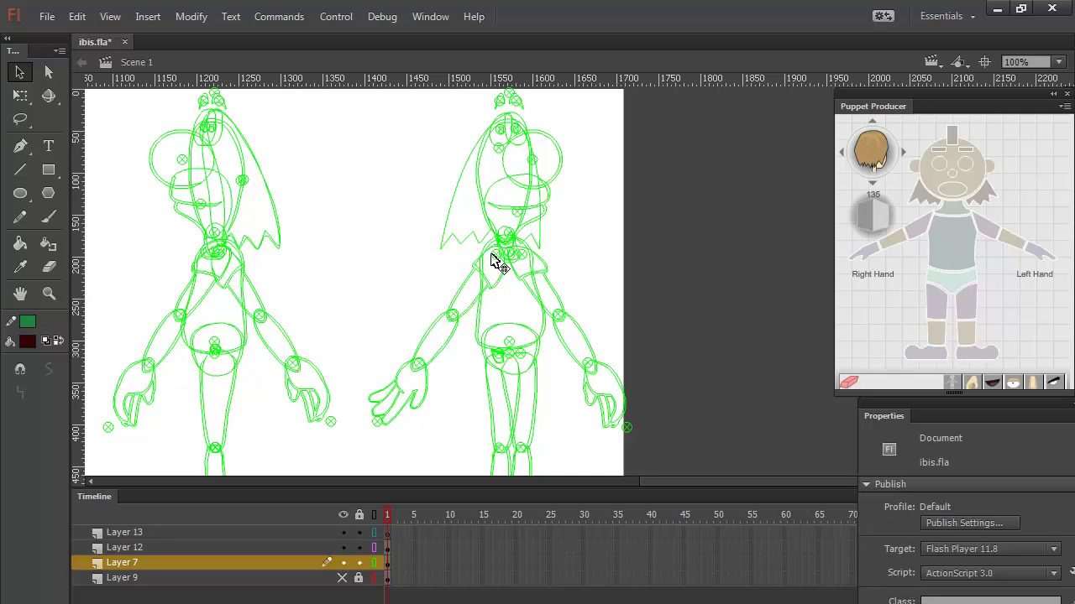
pyautogui.click(495, 262)
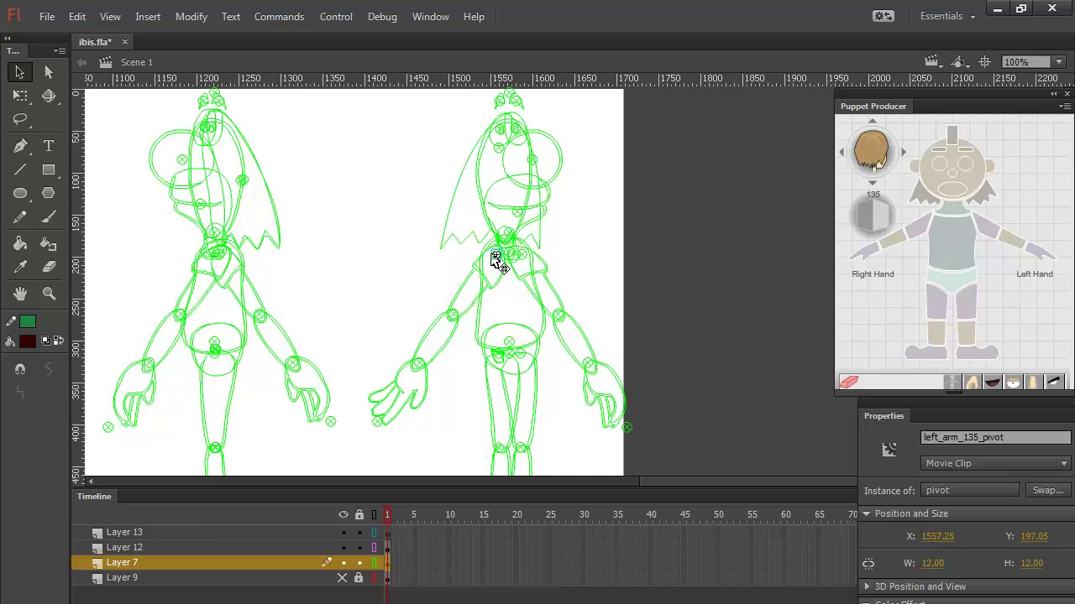
pyautogui.click(452, 317)
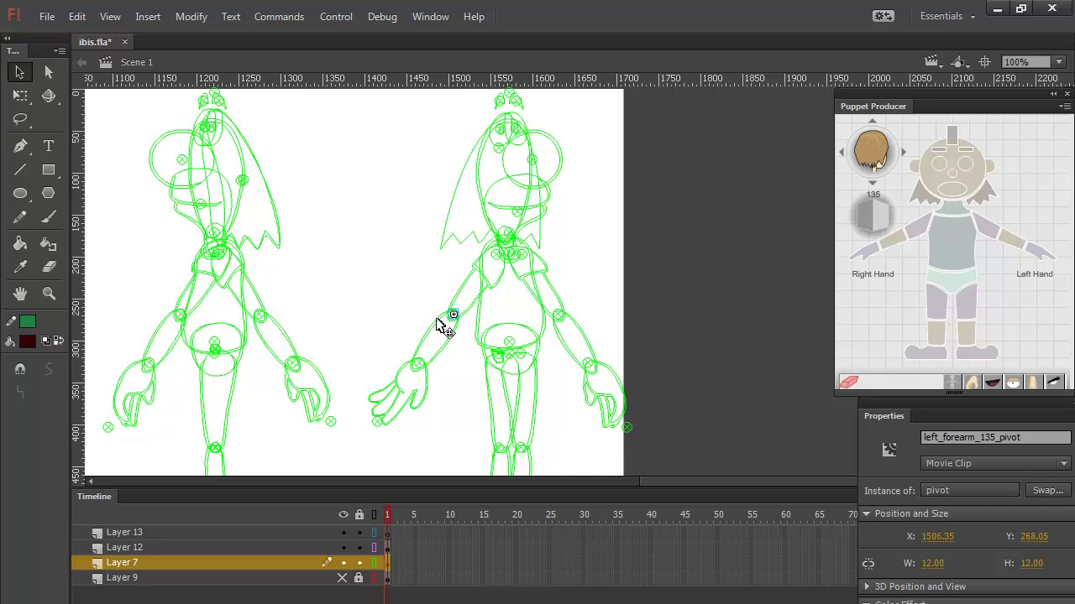
pyautogui.click(441, 327)
pyautogui.click(419, 363)
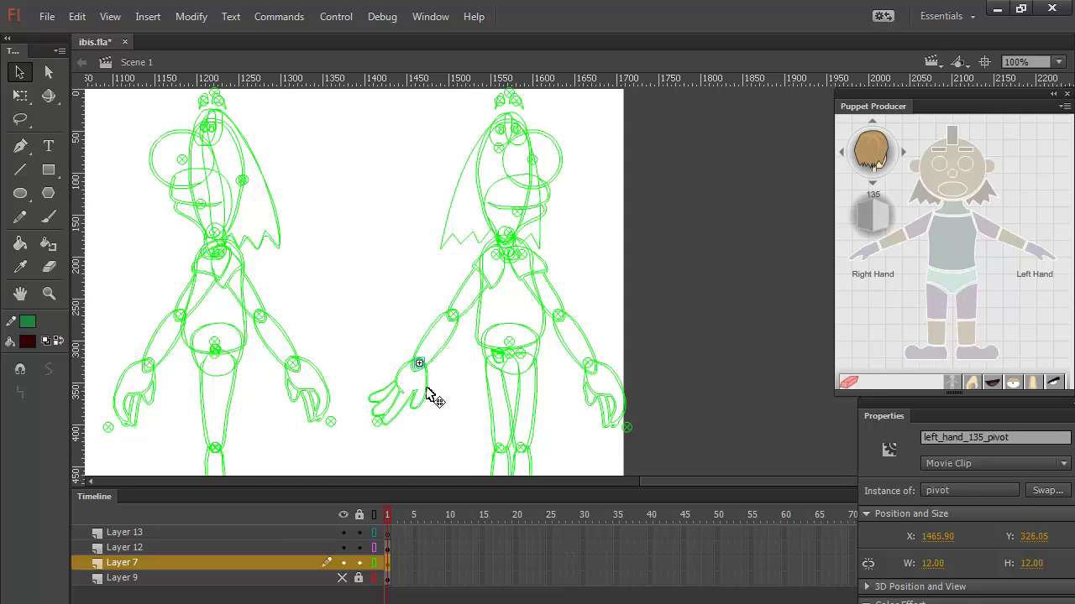
pyautogui.click(384, 418)
pyautogui.click(378, 423)
pyautogui.click(599, 311)
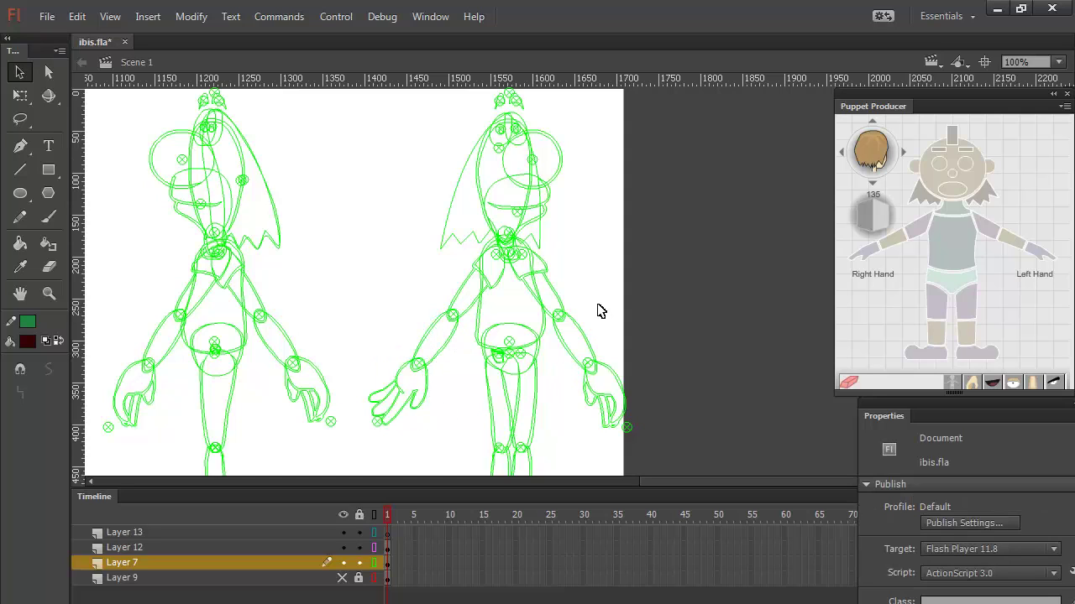
# Group the 135° figure's left upper arm, forearm and hand with their pivots, and restore the filled layer display
pyautogui.click(495, 257)
pyautogui.keyDown('shift'); pyautogui.click(466, 294); pyautogui.keyUp('shift')
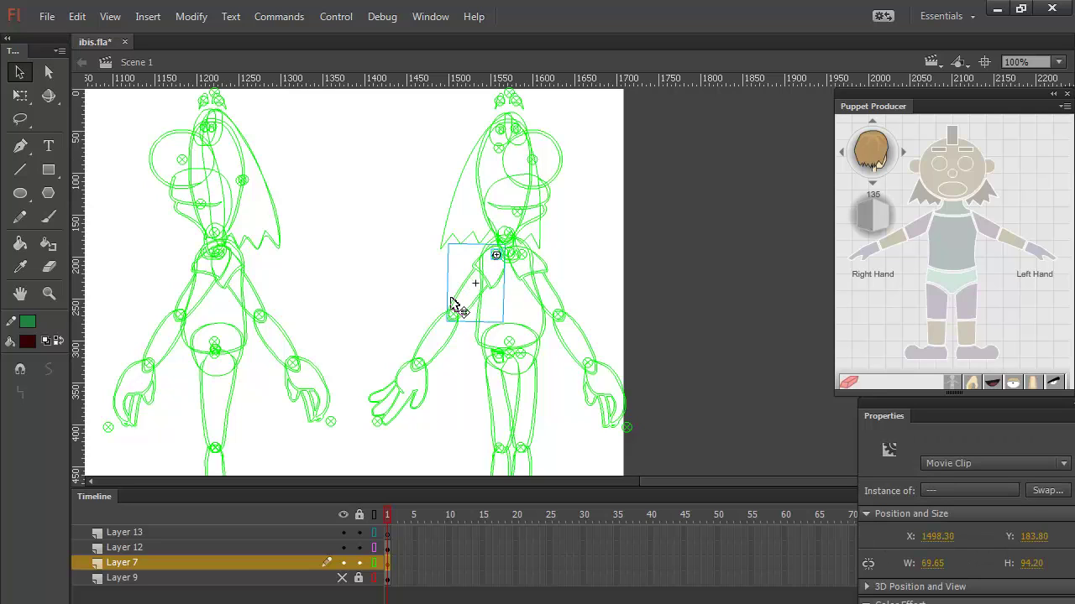
pyautogui.moveTo(335, 292); pyautogui.dragTo(455, 428)
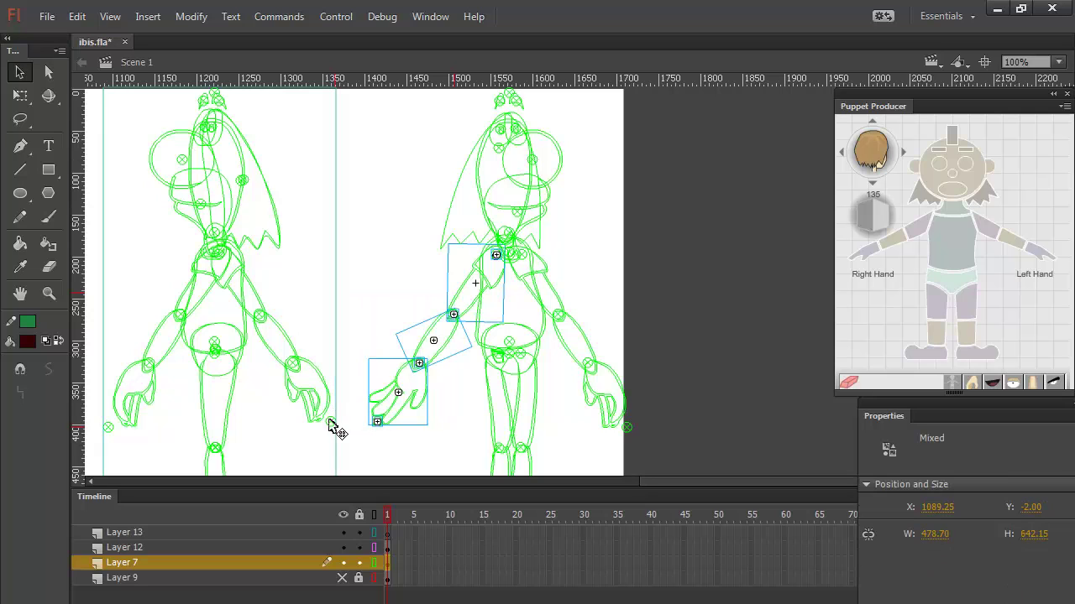
pyautogui.hotkey('ctrl', 'g')
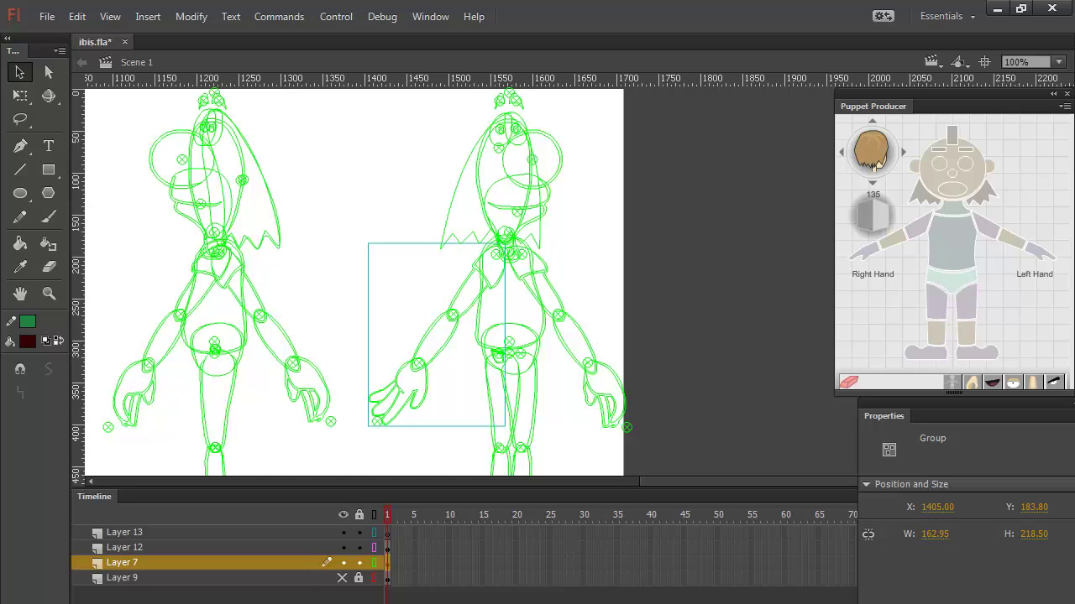
pyautogui.click(374, 563)
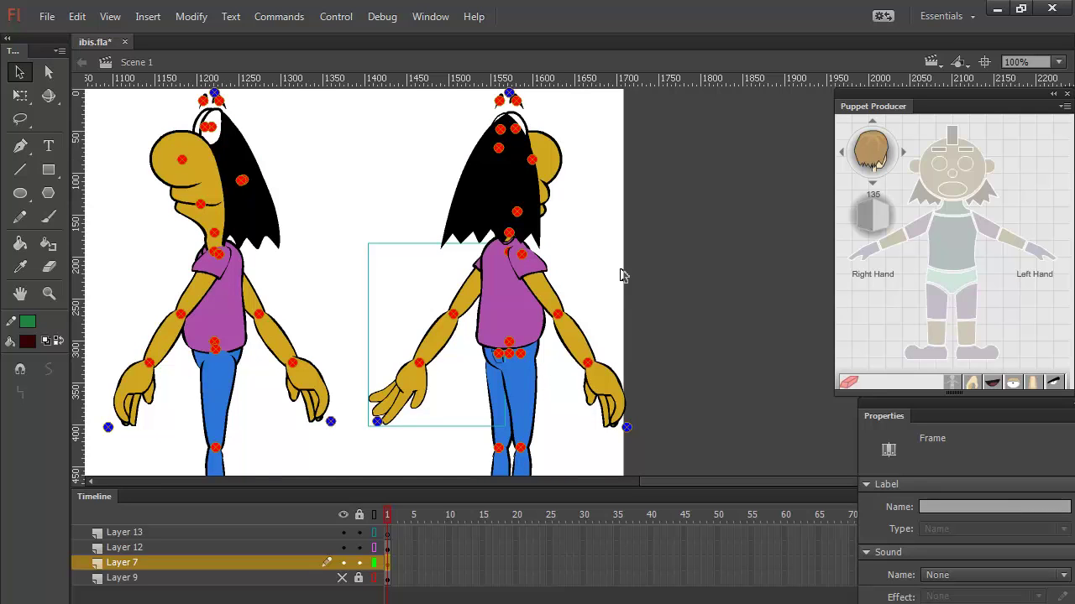
# Examine the separated body parts around the 135° character in CrazyTalk Animator and compare them with the Flash figure
pyautogui.click(519, 252)
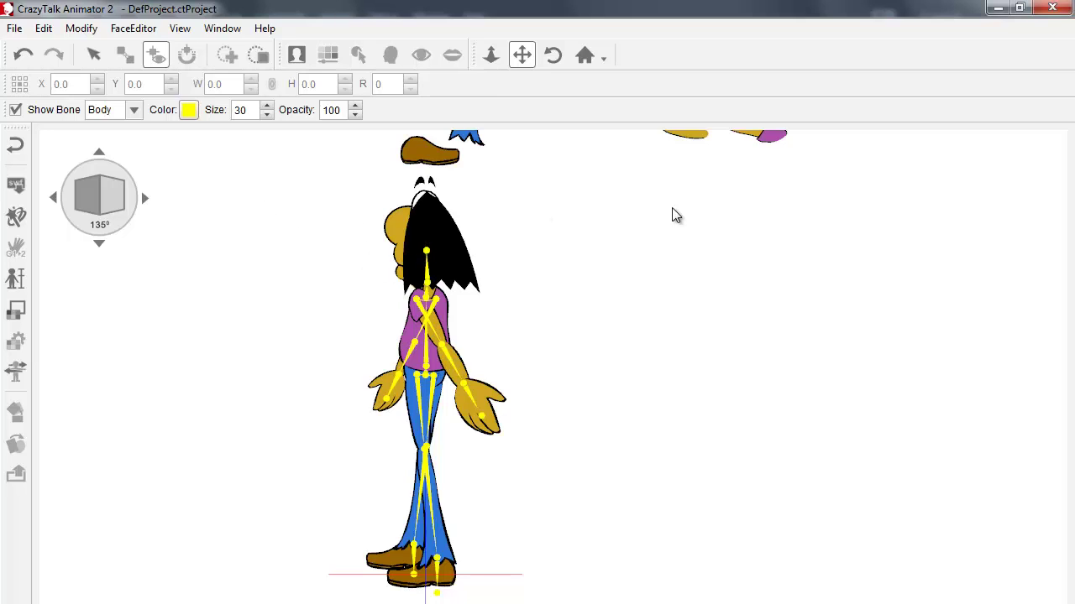
pyautogui.scroll(5, 624, 252)
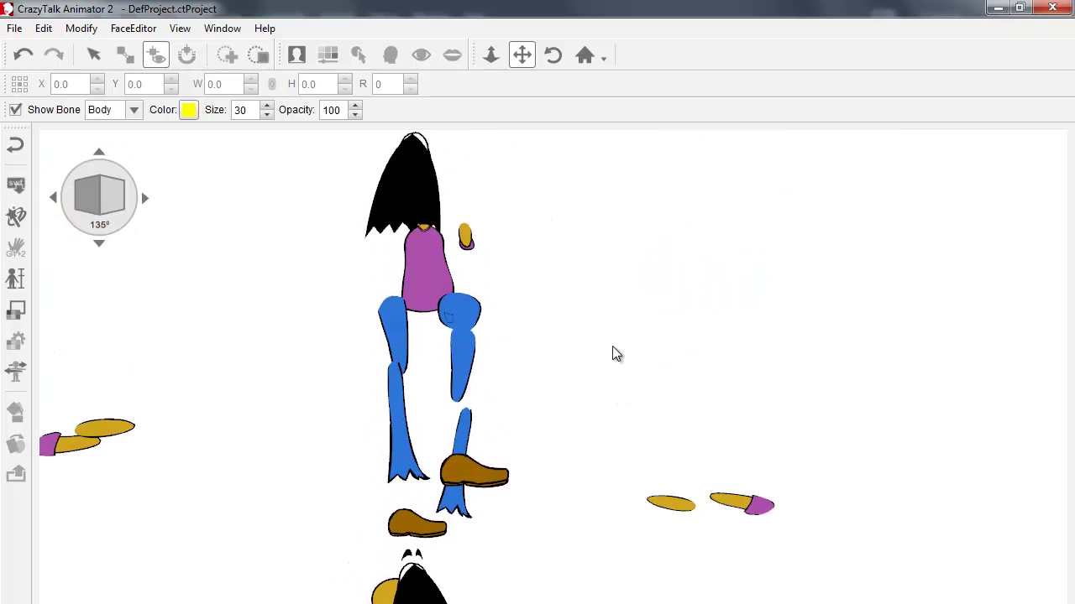
pyautogui.scroll(-2, 619, 308)
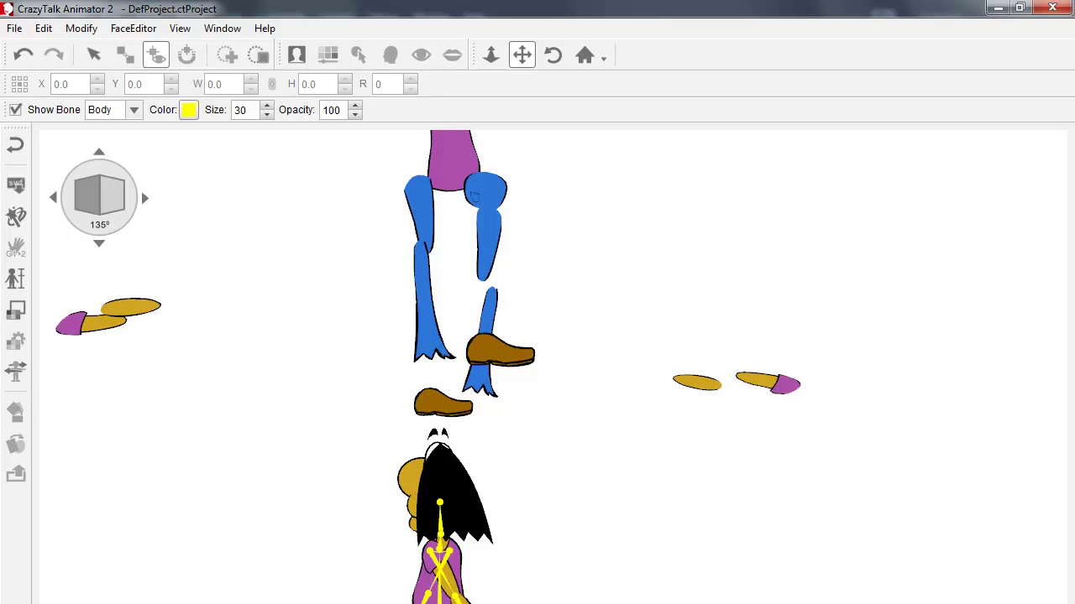
pyautogui.hotkey('alt', 'Tab')
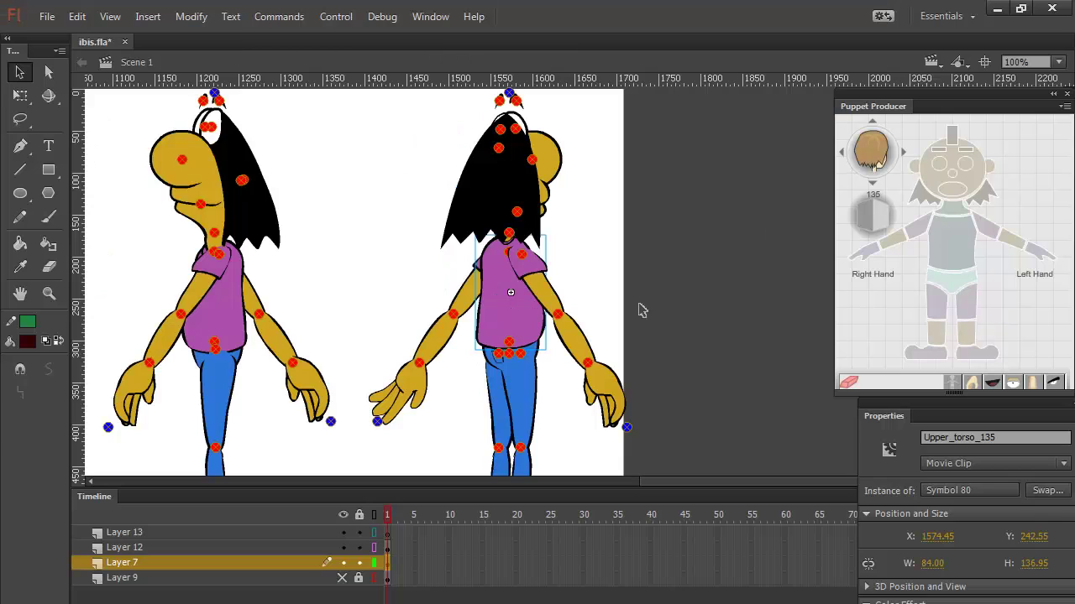
pyautogui.click(636, 245)
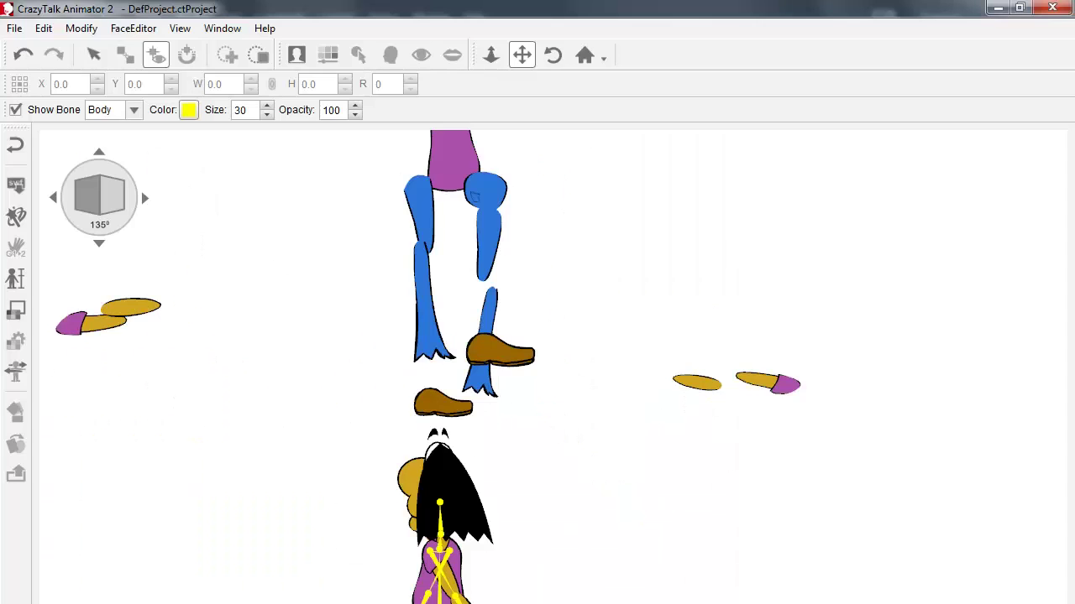
# Switch to CrazyTalk Animator, rotate the character from the 135° through the front view to the 90° right view, and inspect the whole figure
pyautogui.click(144, 198)
pyautogui.click(145, 198)
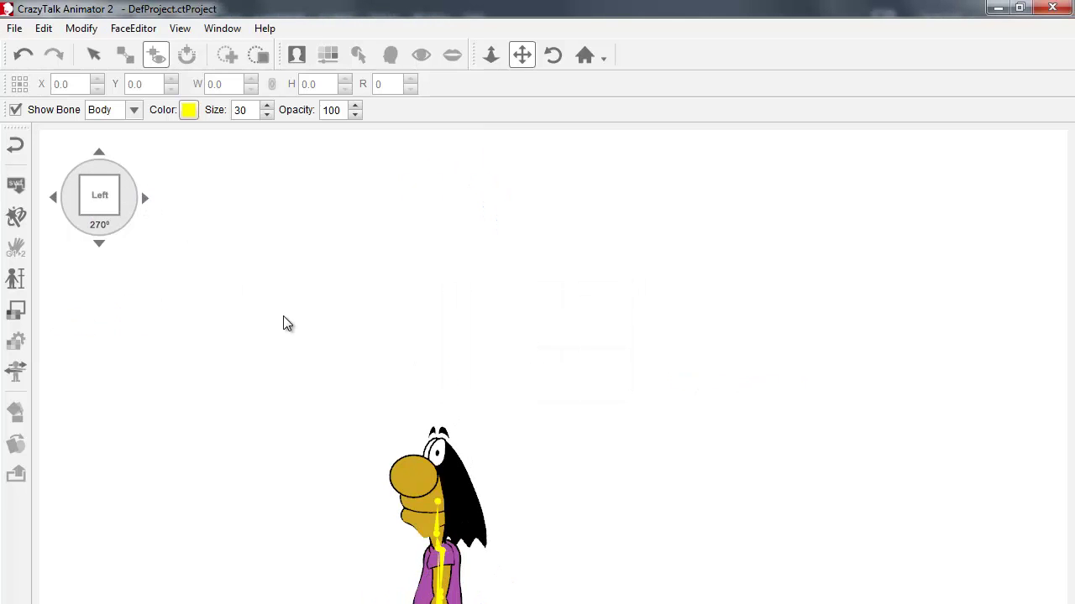
pyautogui.click(144, 198)
pyautogui.click(144, 198)
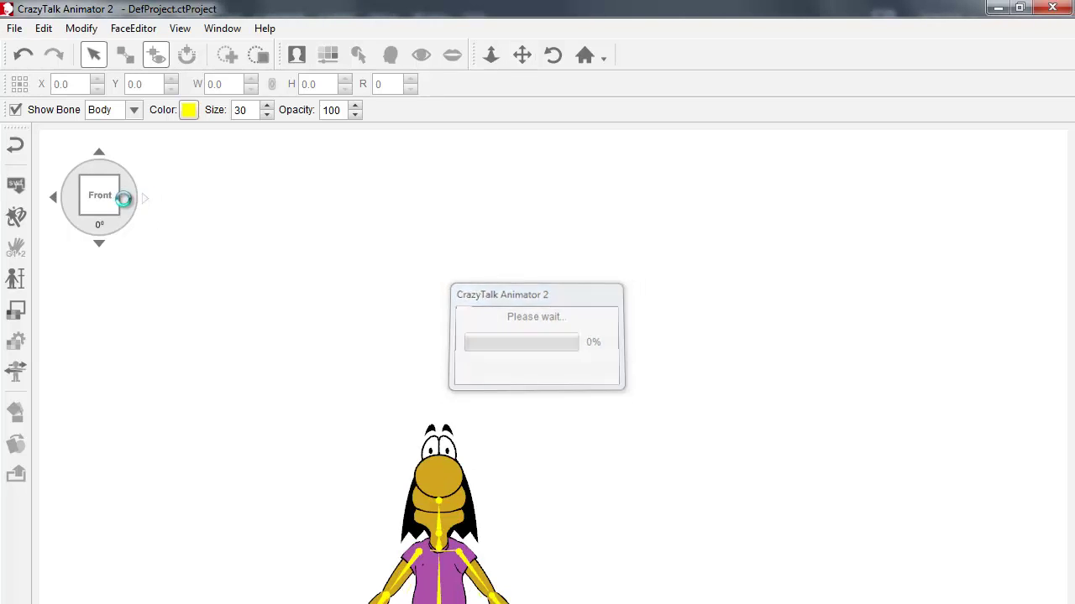
pyautogui.click(145, 199)
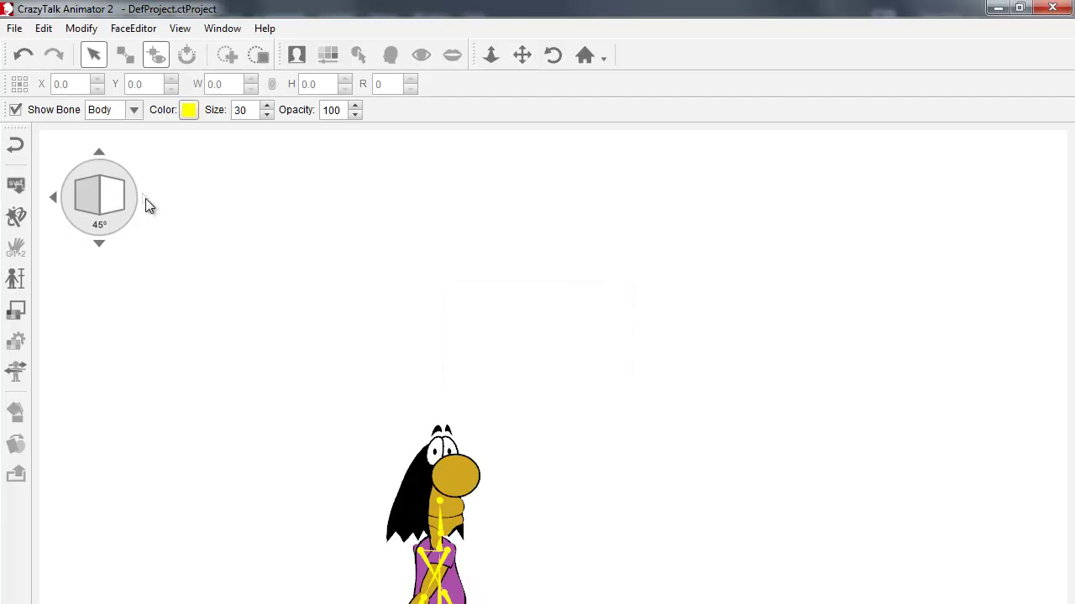
pyautogui.click(145, 198)
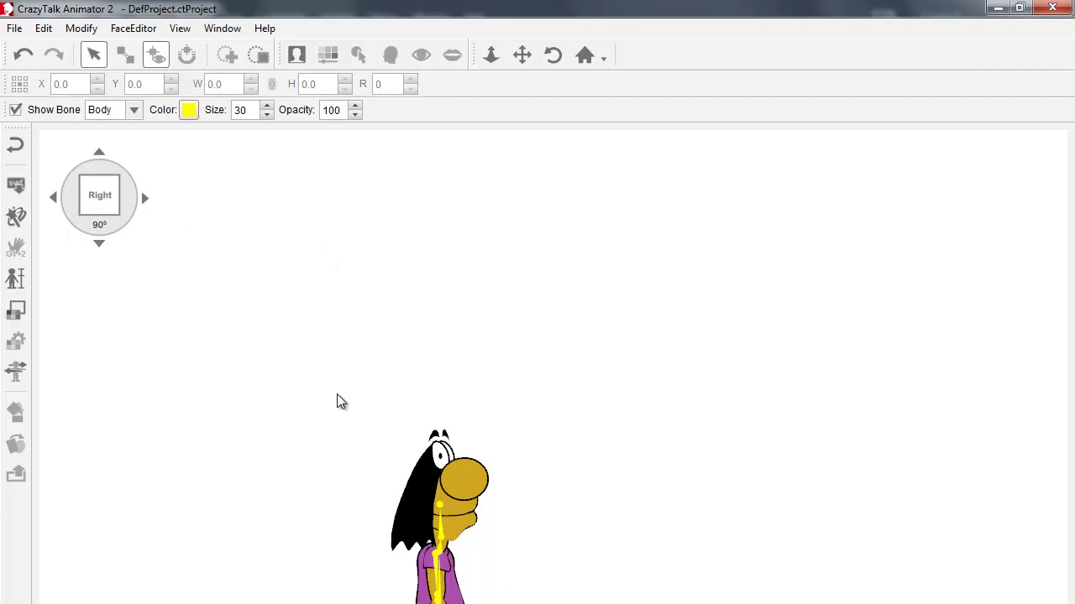
pyautogui.click(522, 55)
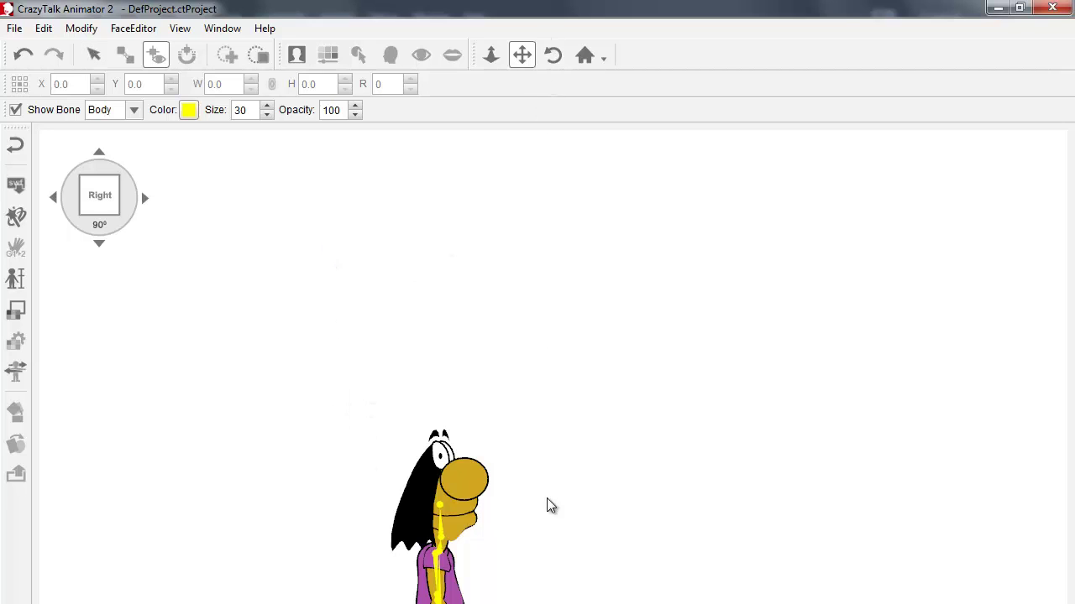
pyautogui.moveTo(547, 504); pyautogui.dragTo(537, 250)
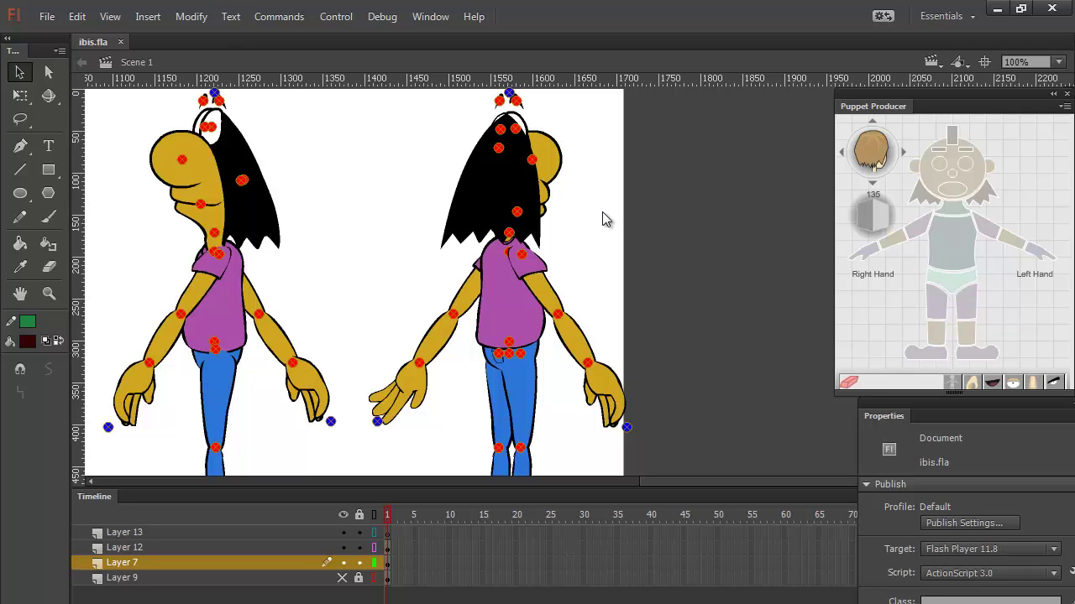
# Return to Flash and export the document to the desktop as the SWF movie ibis.swf
pyautogui.hotkey('ctrl', 'alt', 'shift', 's')
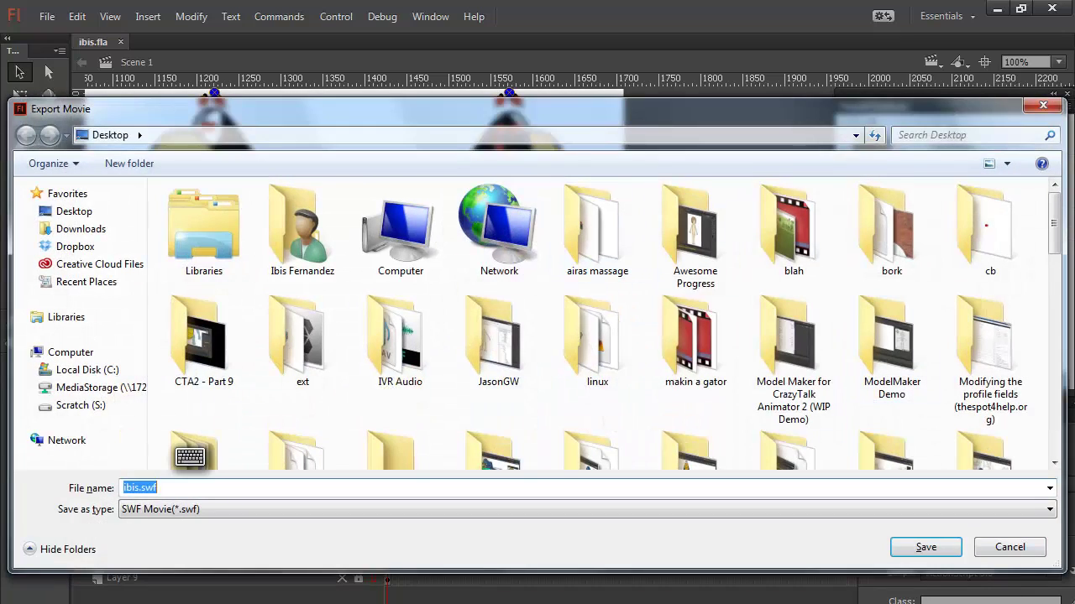
pyautogui.click(924, 547)
pyautogui.click(571, 366)
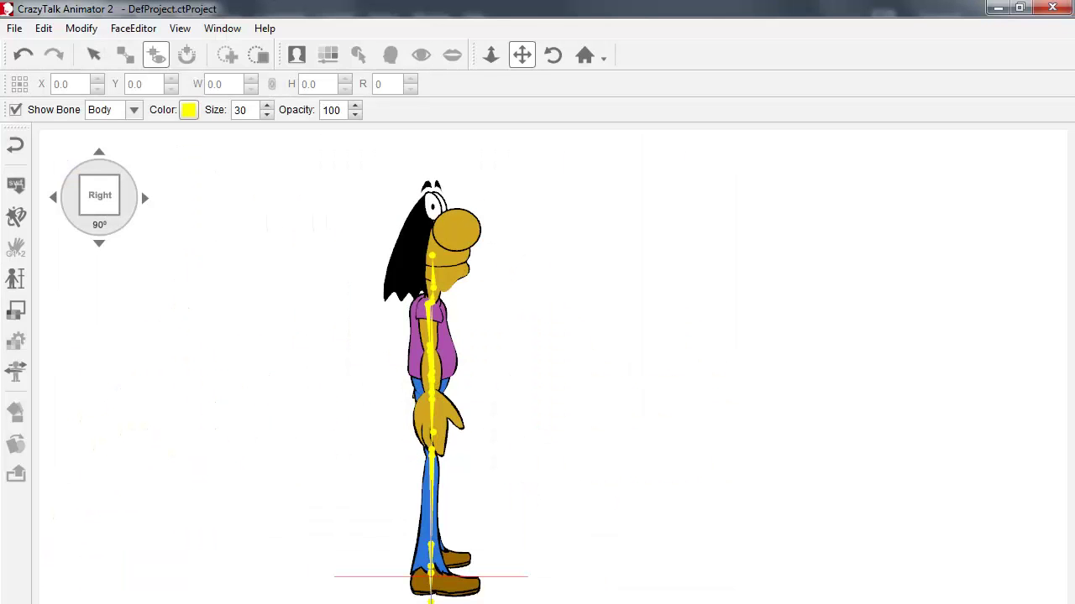
# Replace the character's Flash content in CrazyTalk Animator with ibis.swf from the desktop, and close the update report
pyautogui.click(28, 186)
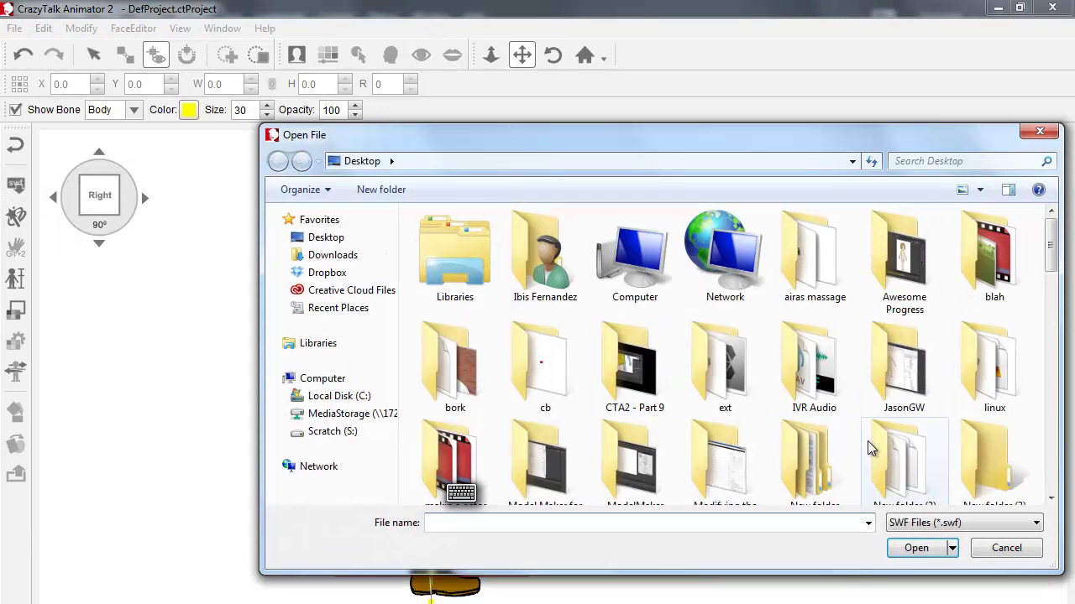
pyautogui.write('ib')
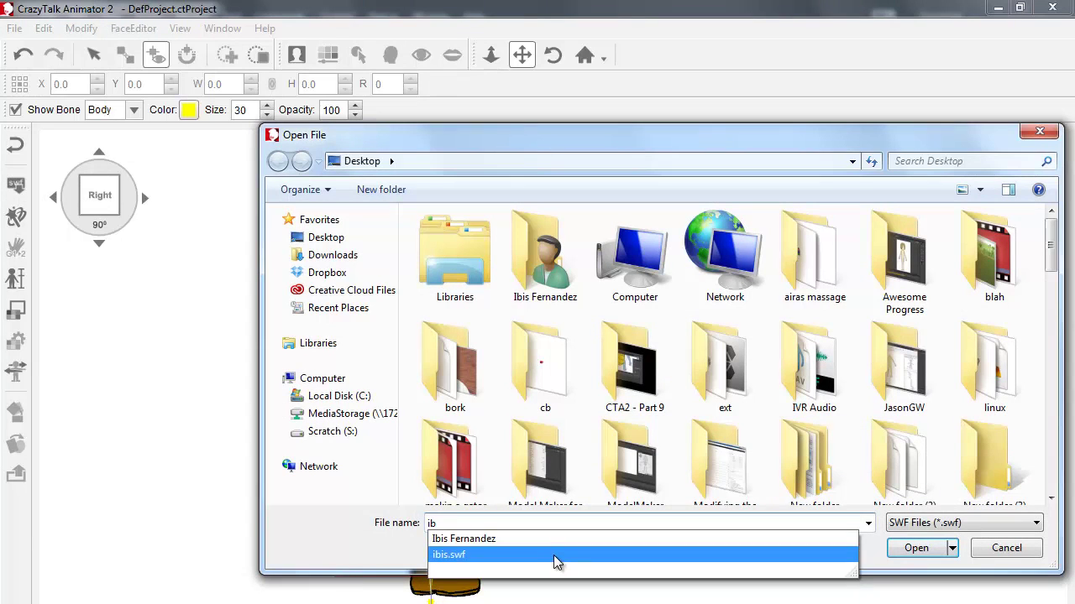
pyautogui.click(576, 557)
pyautogui.click(924, 548)
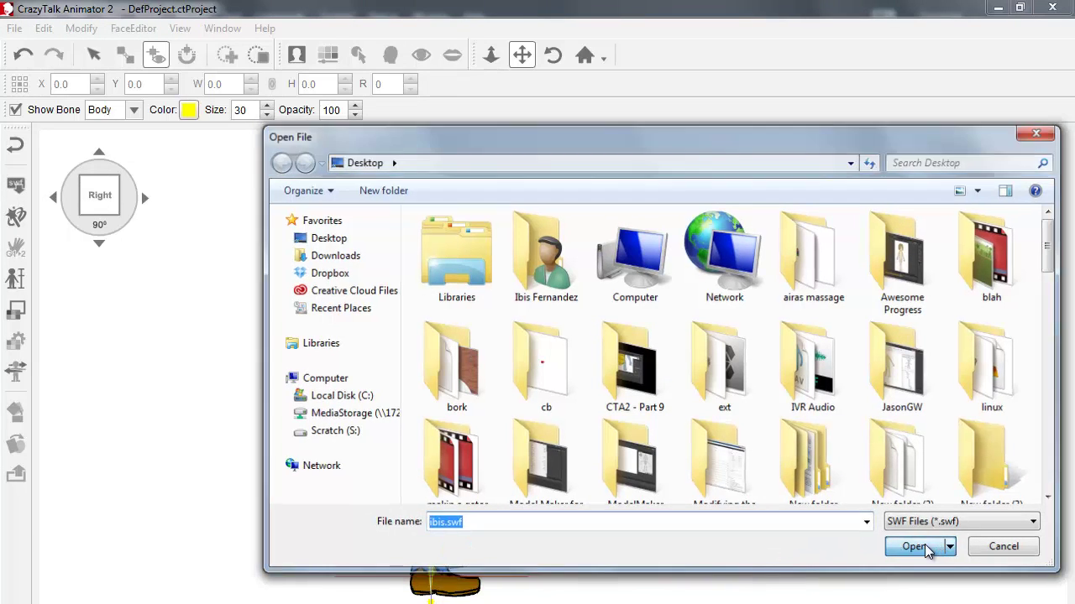
pyautogui.click(504, 435)
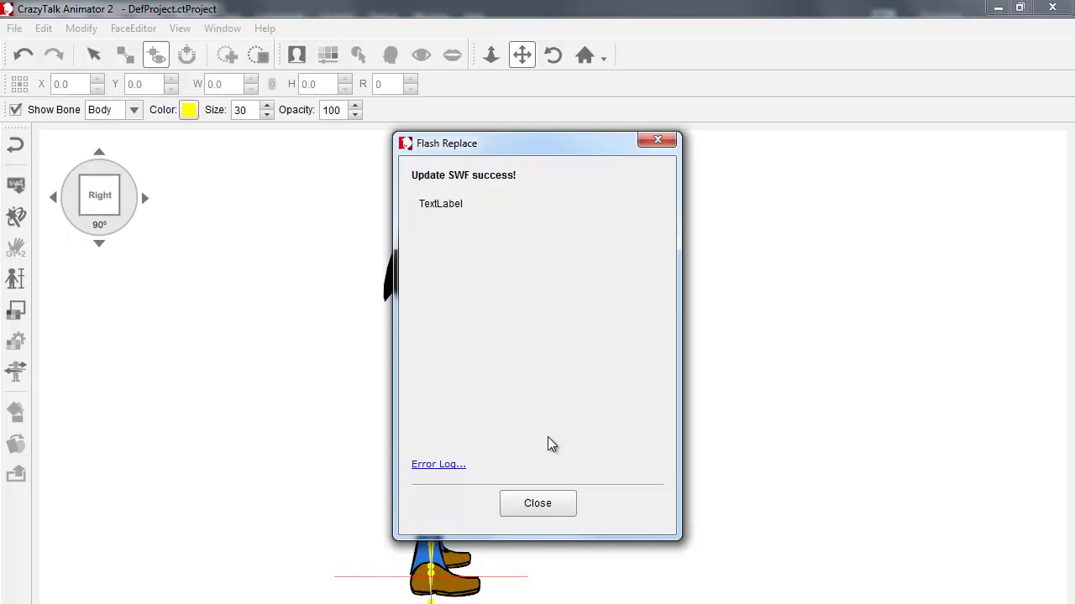
pyautogui.click(546, 503)
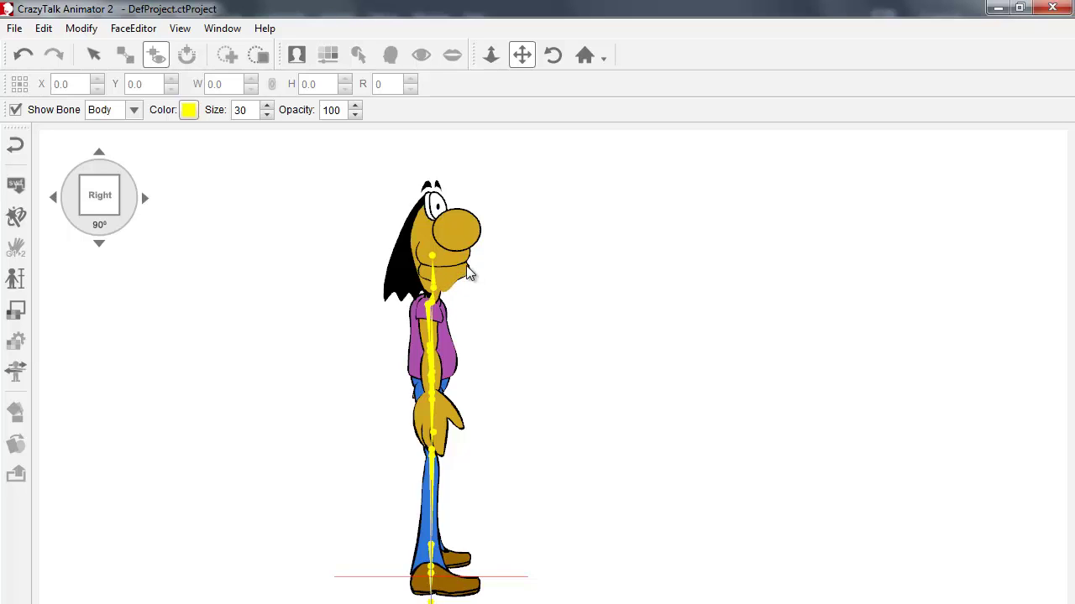
# Turn the character from the 90° view to the front and on to 45°, and inspect the figure at each angle
pyautogui.click(55, 198)
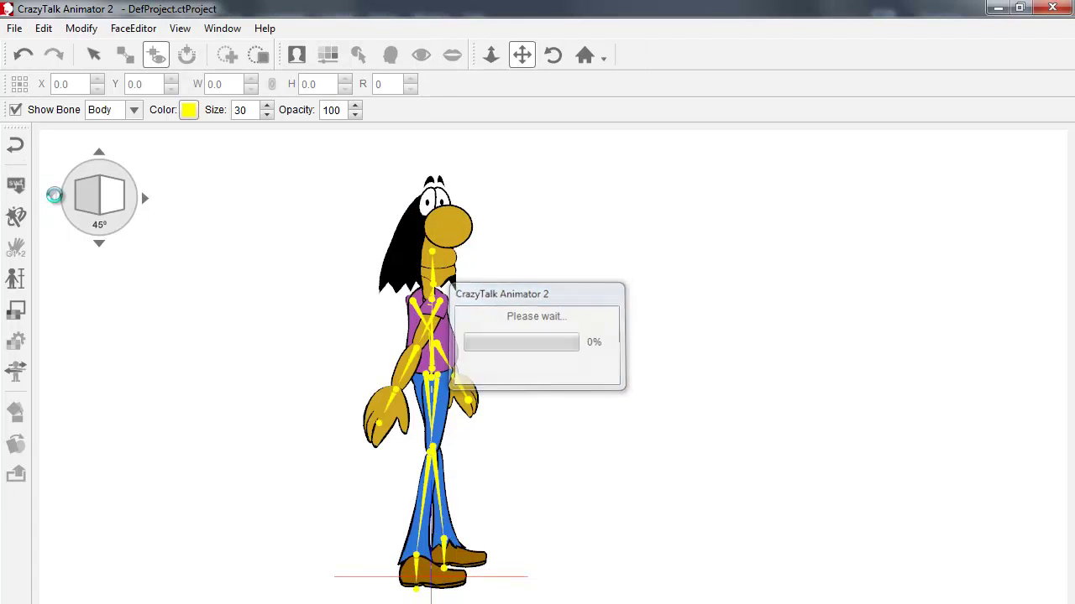
pyautogui.click(55, 198)
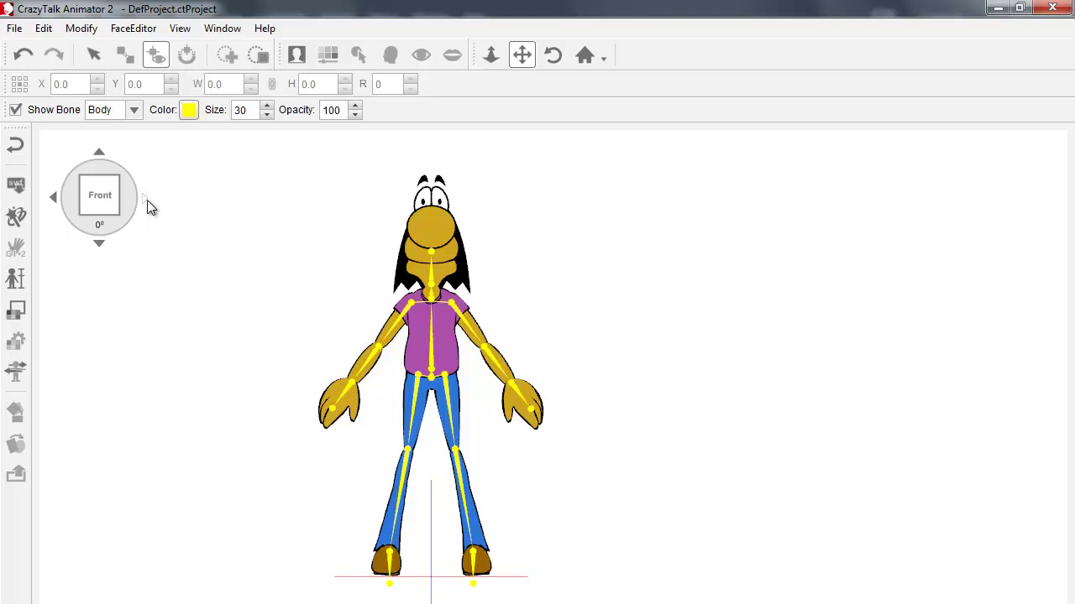
pyautogui.click(146, 201)
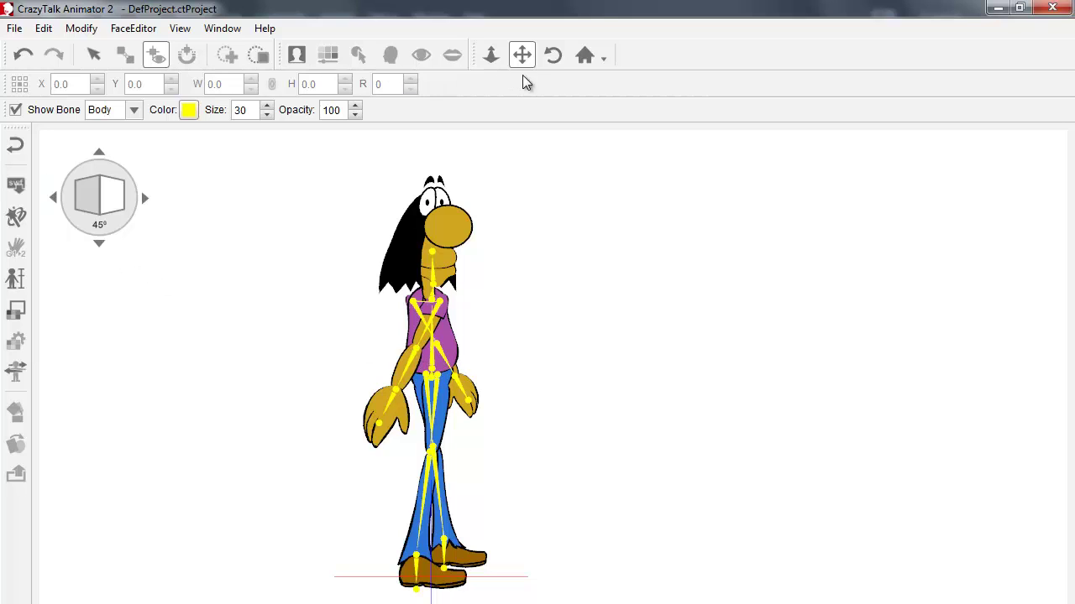
# Test the R Arm pivot in the 45° view by swinging the arm forward, and undo the rotation
pyautogui.click(93, 54)
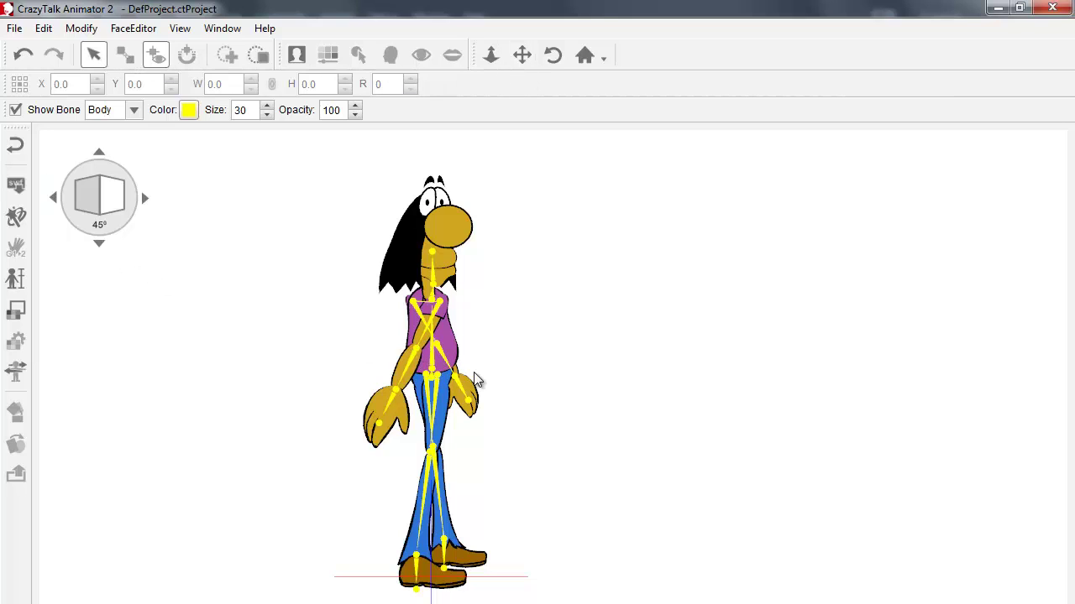
pyautogui.click(436, 315)
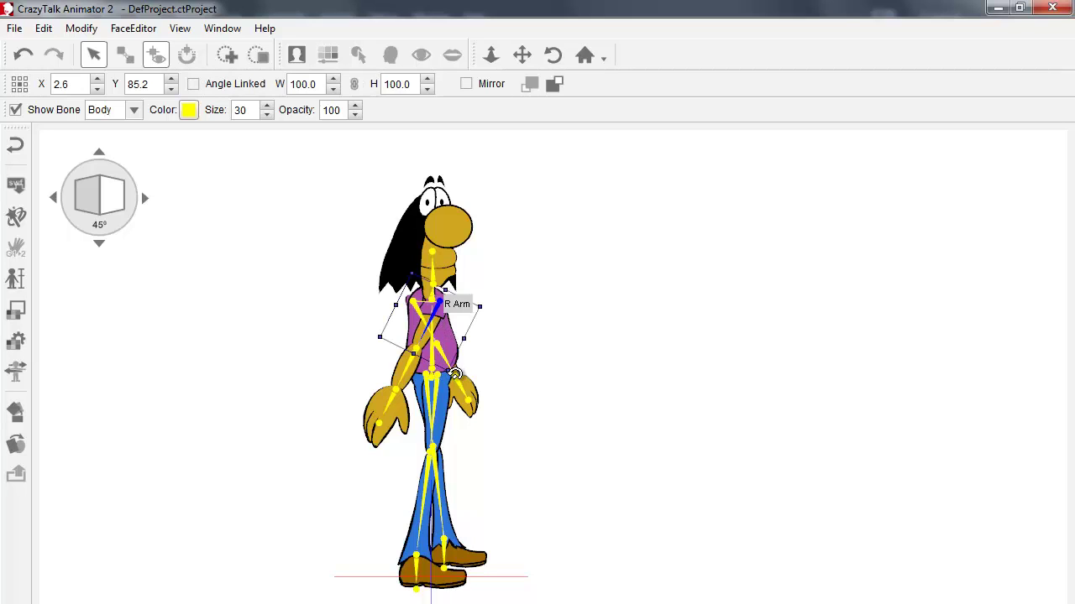
pyautogui.moveTo(458, 373); pyautogui.dragTo(522, 387)
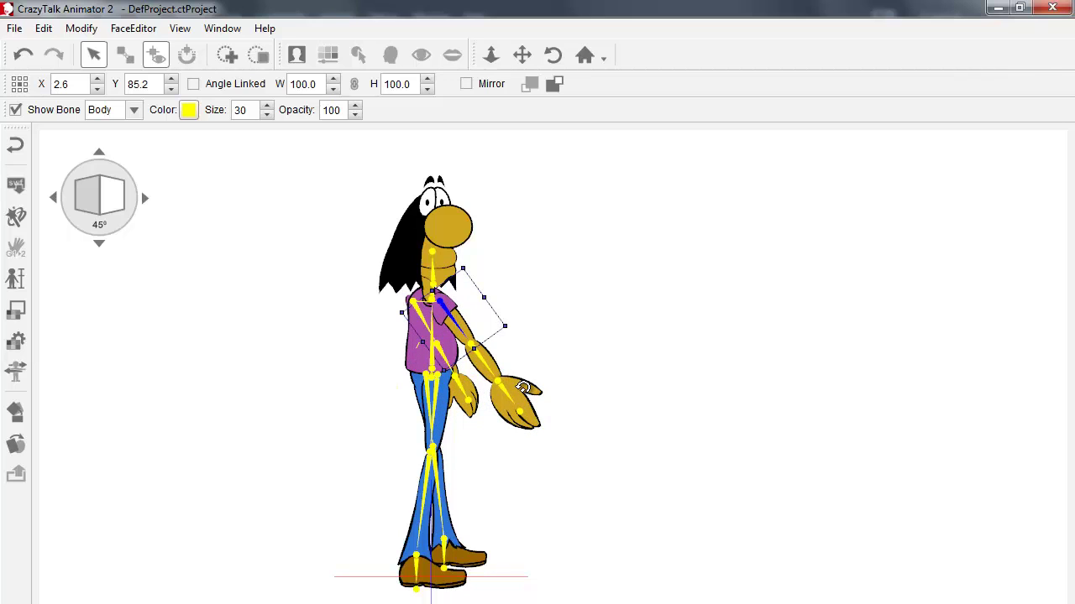
pyautogui.hotkey('ctrl', 'z')
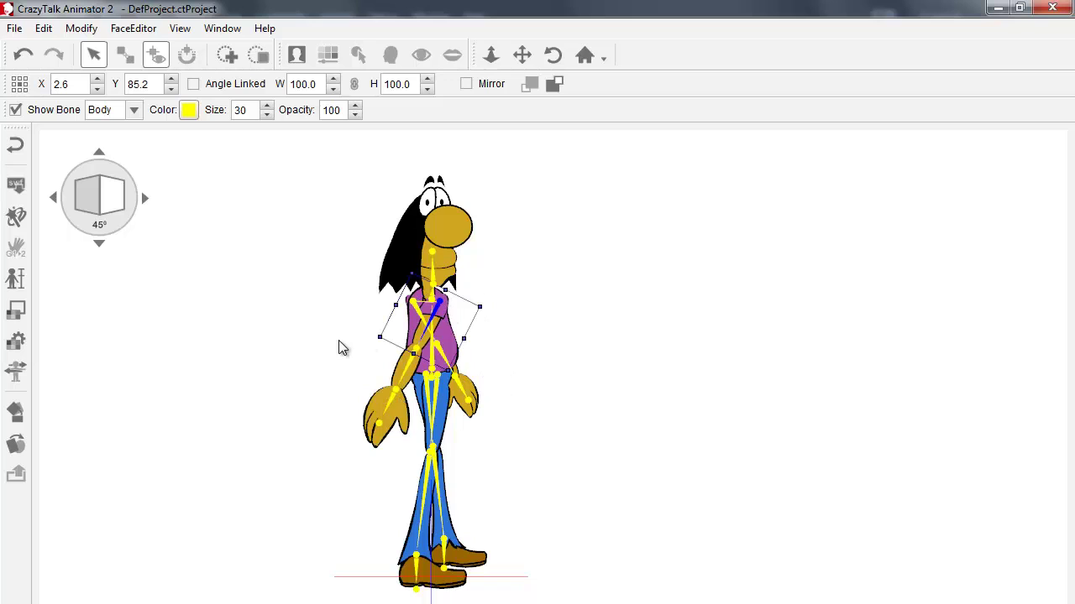
# Turn the character to the 90° right view, preview the Basic Walk calibration motion, and close the calibration
pyautogui.click(144, 198)
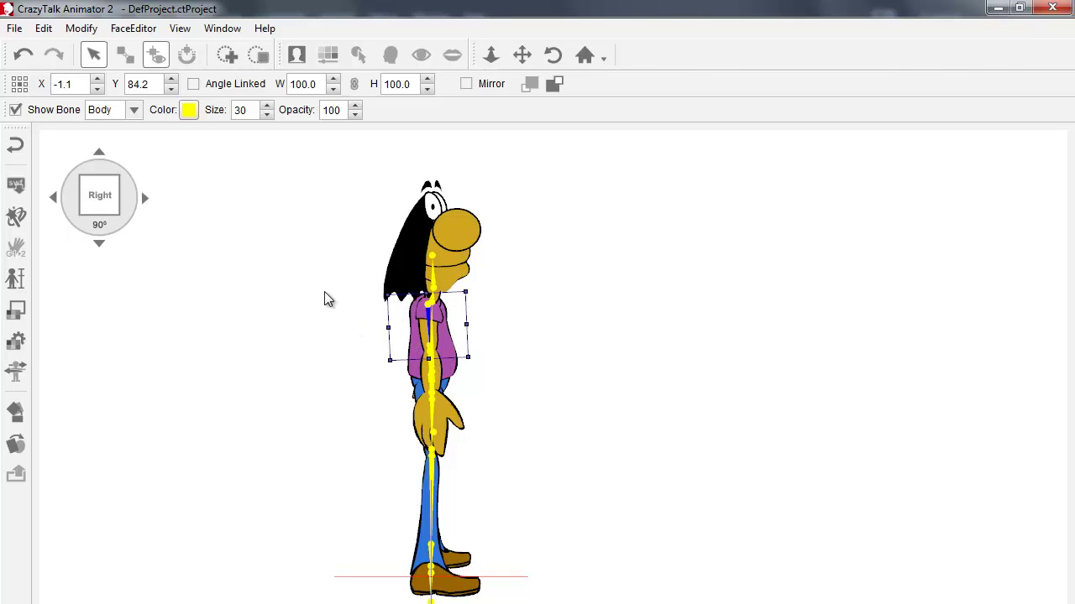
pyautogui.click(16, 412)
pyautogui.moveTo(593, 109); pyautogui.dragTo(876, 137)
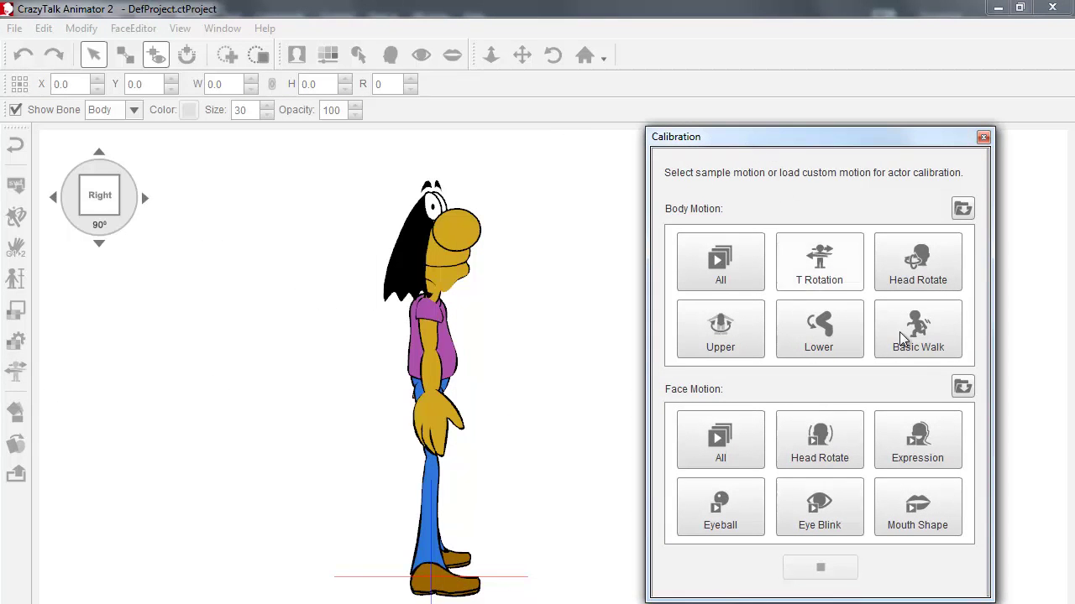
pyautogui.click(916, 351)
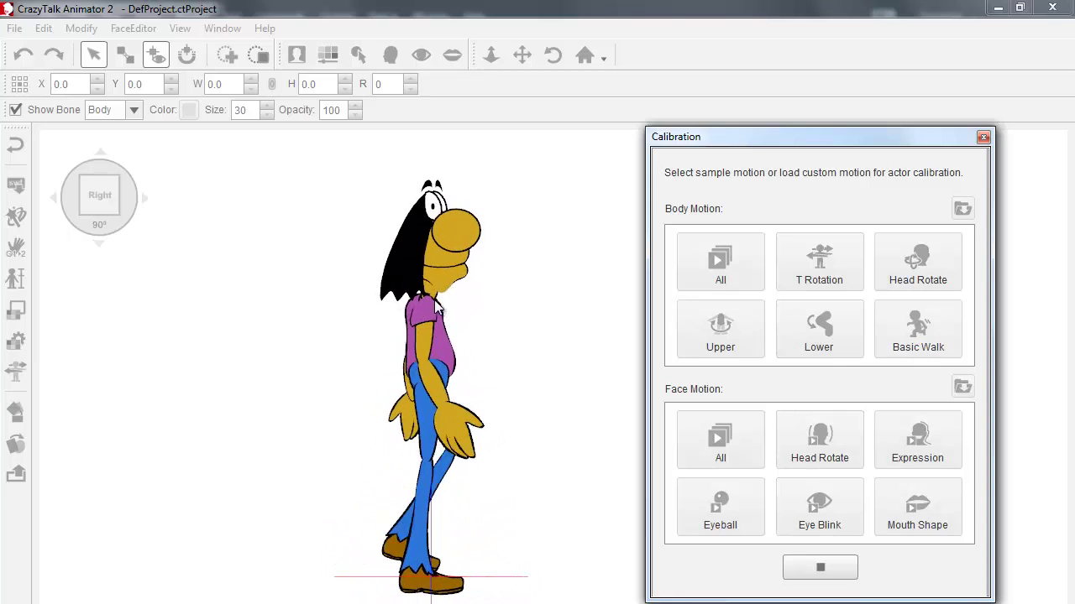
pyautogui.click(920, 338)
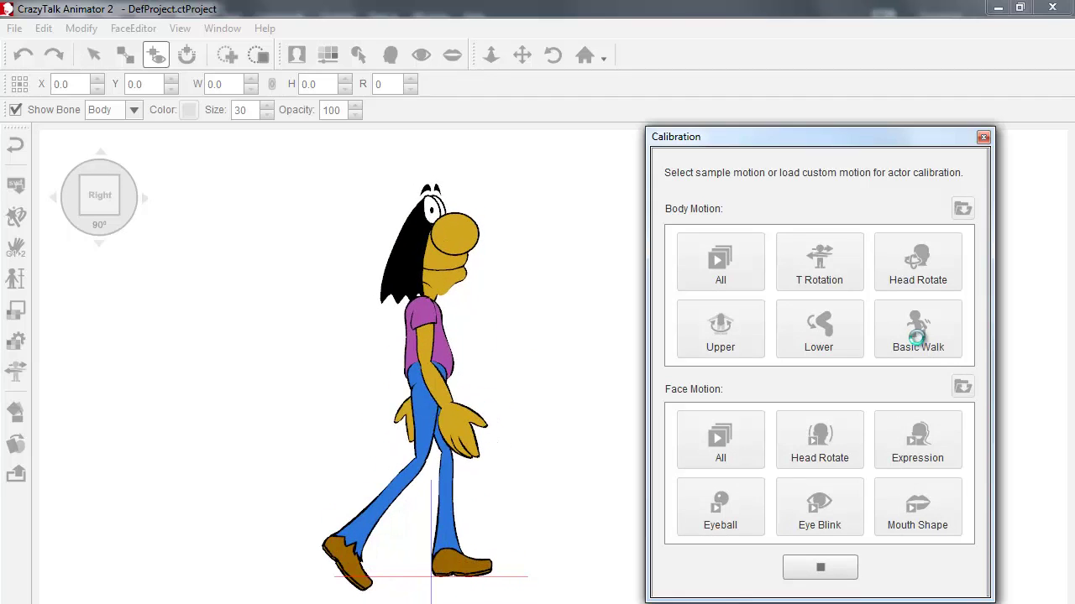
pyautogui.click(919, 344)
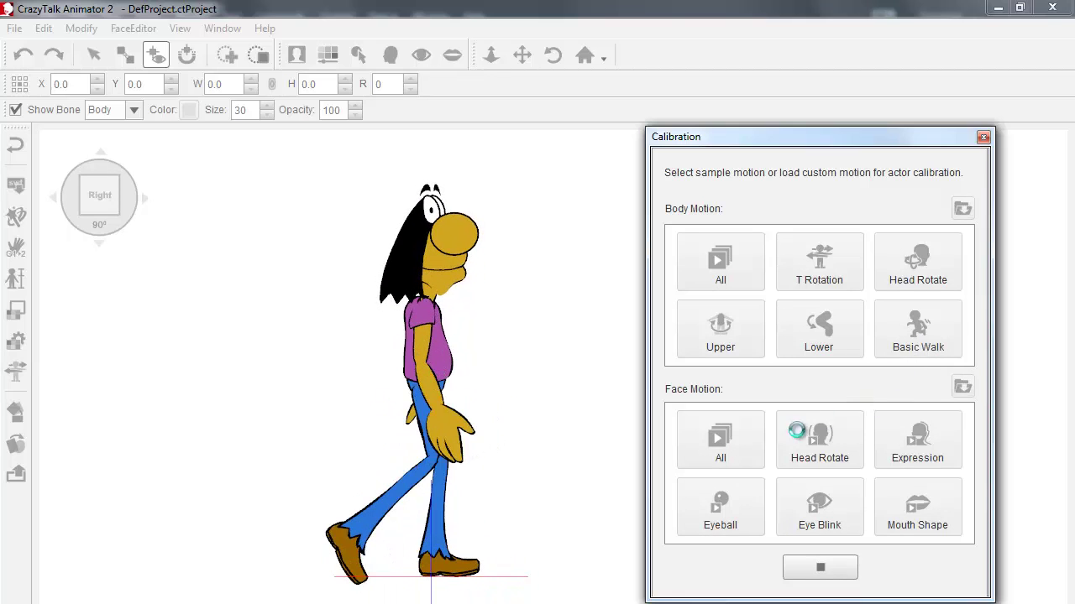
pyautogui.click(821, 569)
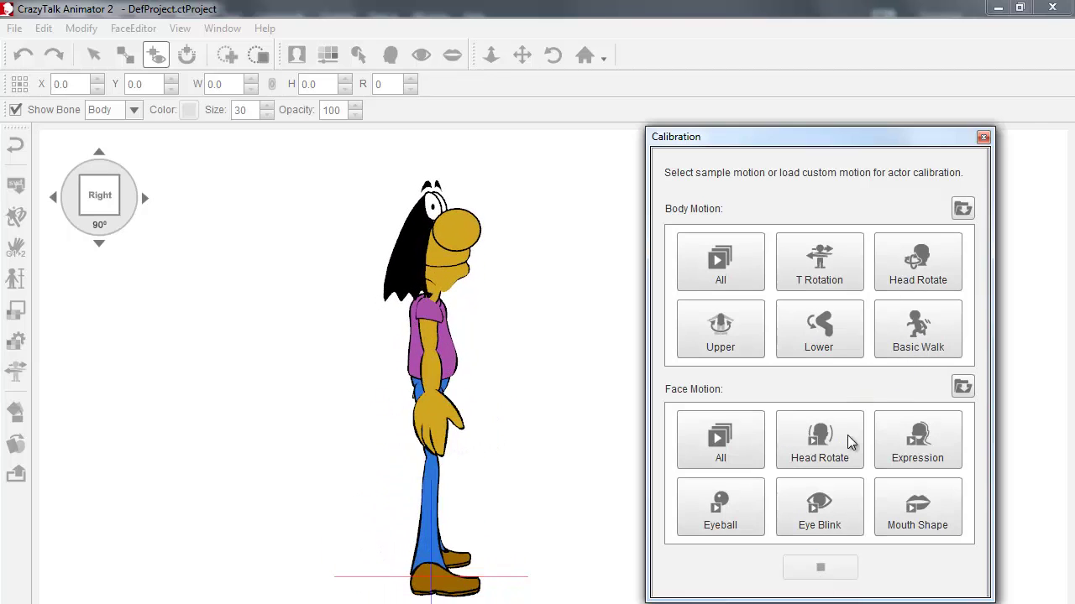
pyautogui.click(983, 137)
# Inspect the character's body parts and bones at the 135°, 180°, 225° and 270° angles
pyautogui.click(148, 195)
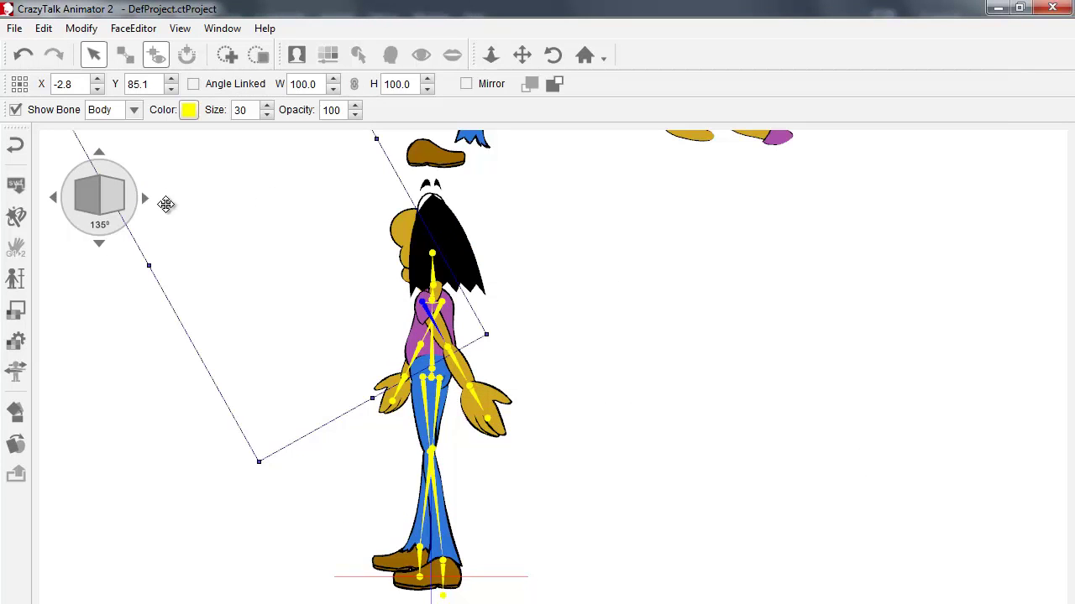
pyautogui.click(617, 313)
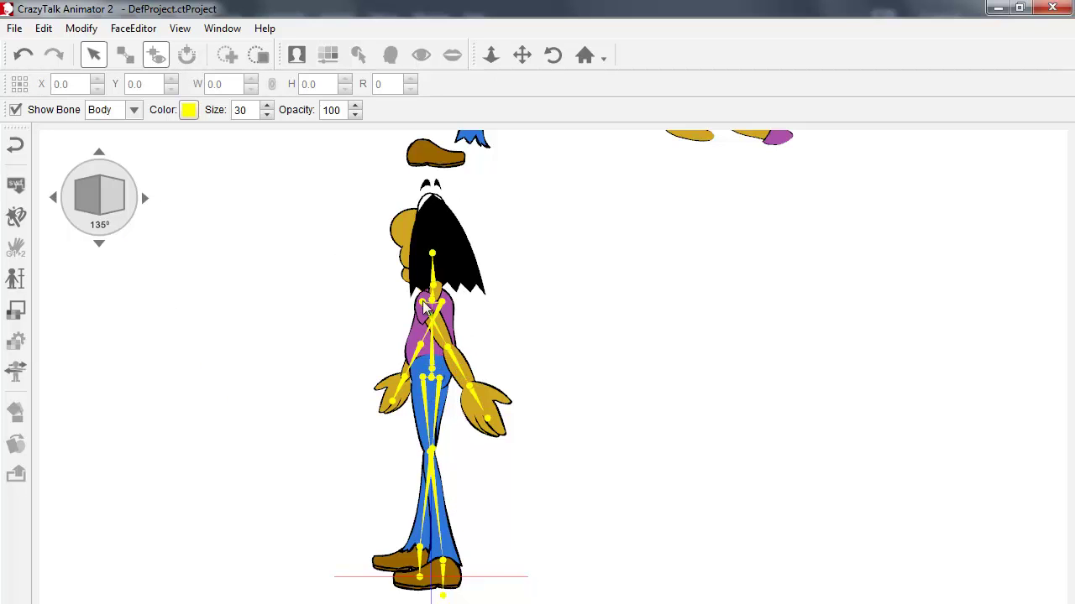
pyautogui.scroll(1, 651, 361)
pyautogui.scroll(-2, 648, 361)
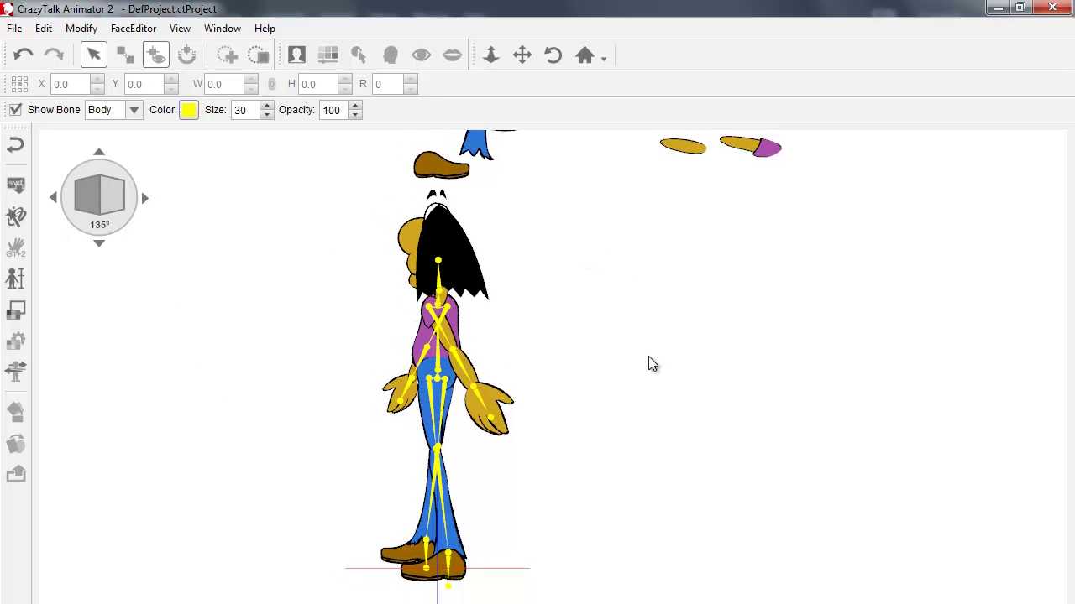
pyautogui.click(147, 200)
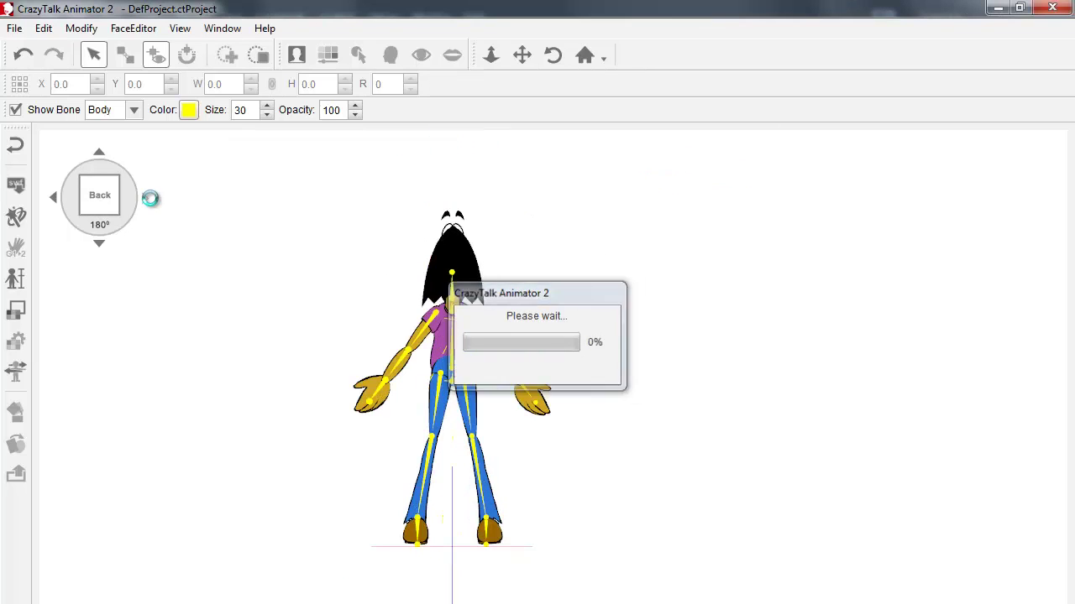
pyautogui.click(144, 201)
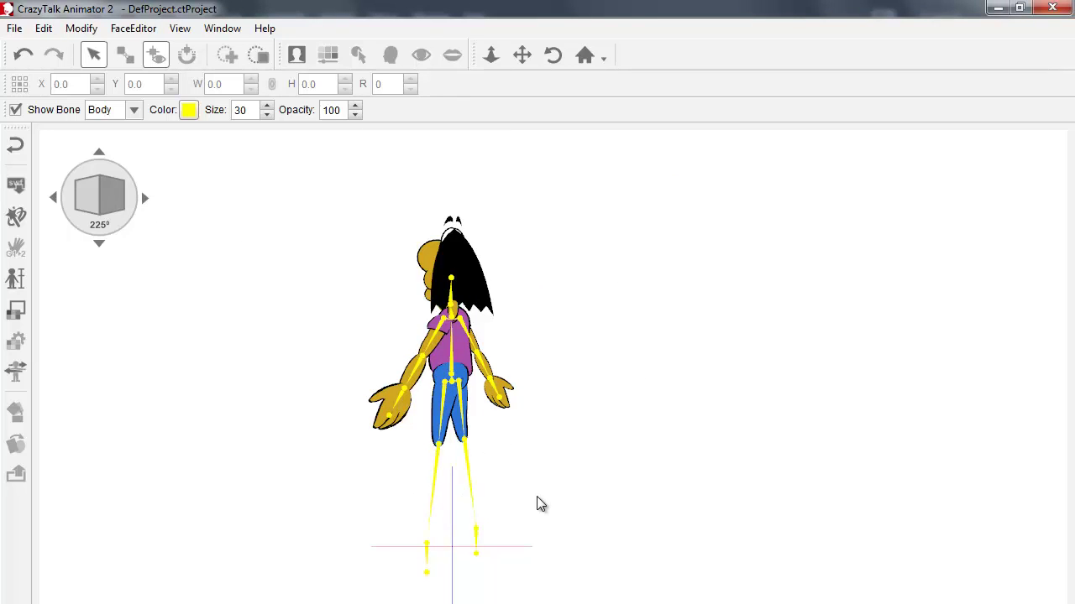
pyautogui.click(146, 199)
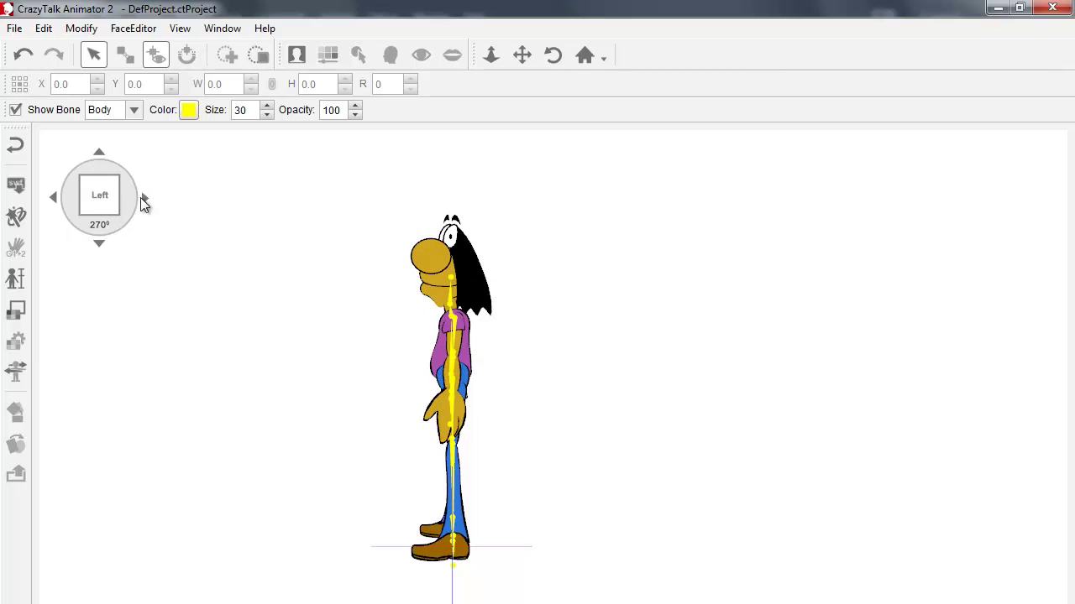
# Turn the character to 315°, run the Basic Walk calibration motion, and close the calibration
pyautogui.click(141, 199)
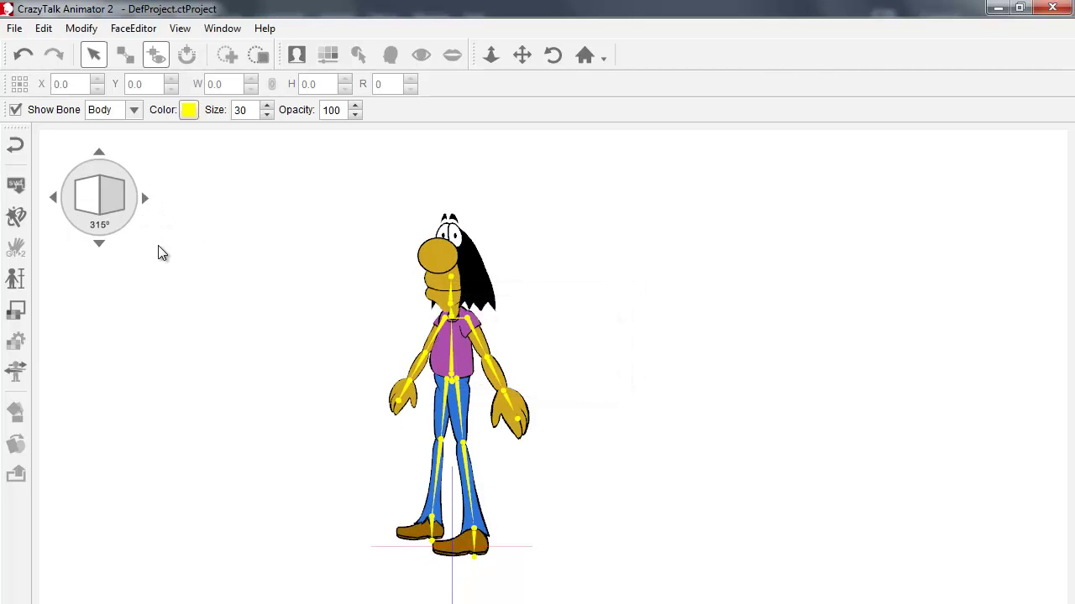
pyautogui.click(25, 378)
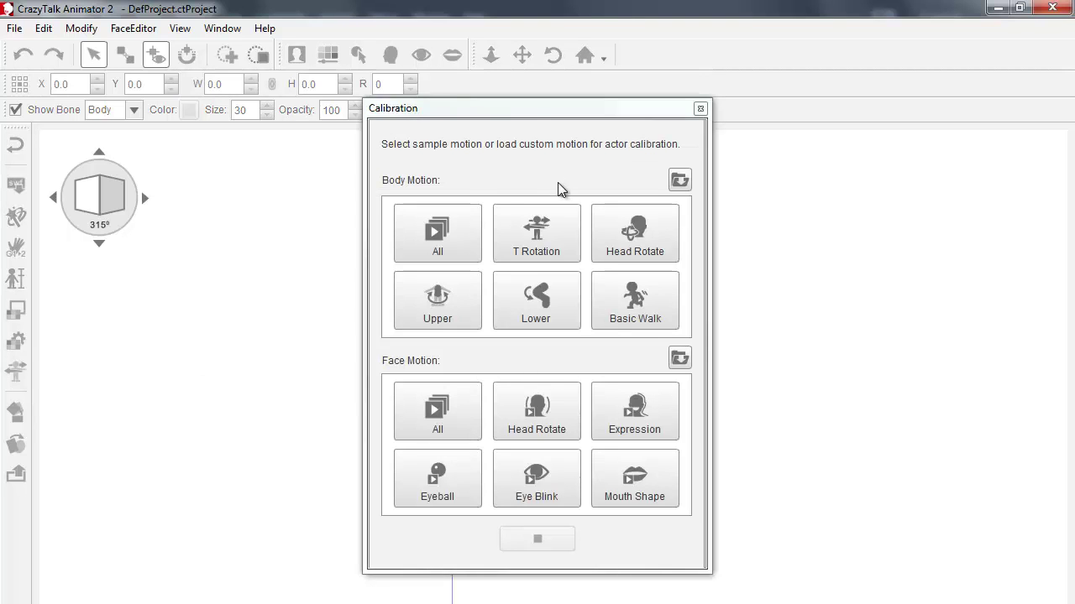
pyautogui.moveTo(533, 111); pyautogui.dragTo(830, 135)
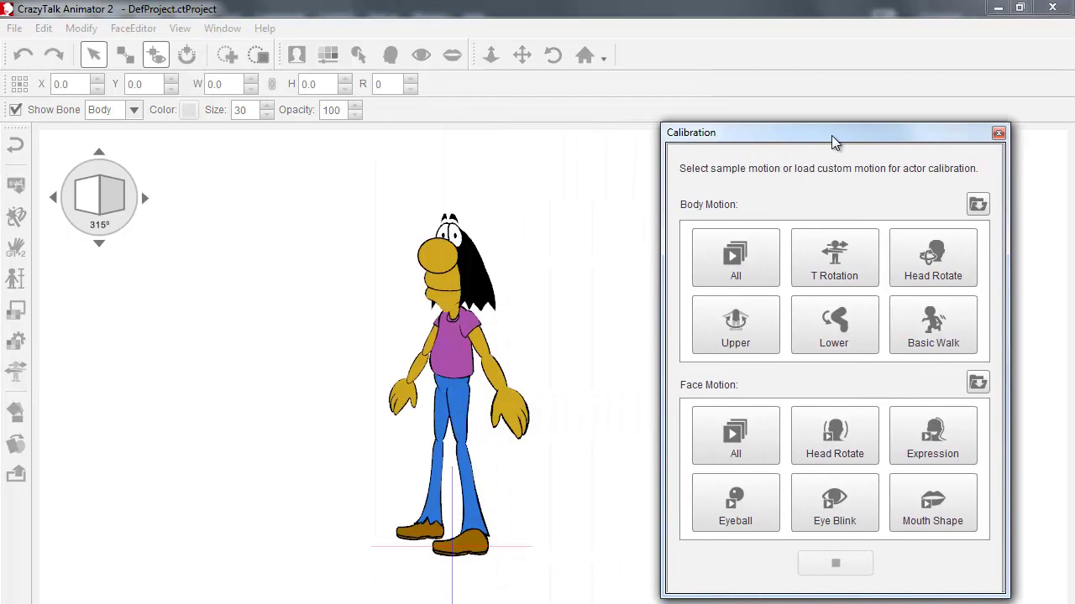
pyautogui.click(935, 339)
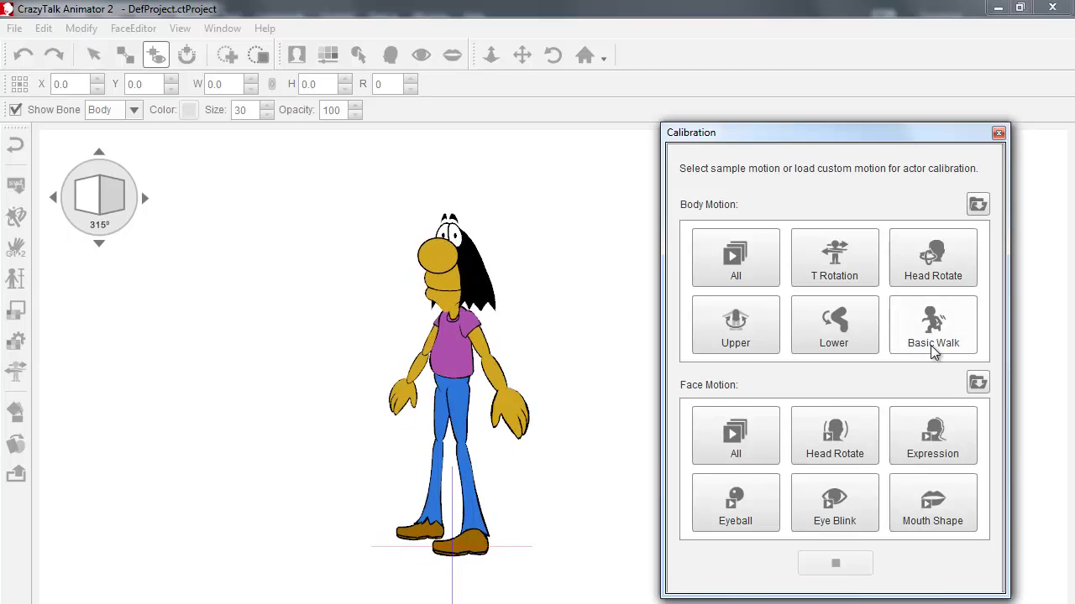
pyautogui.click(934, 351)
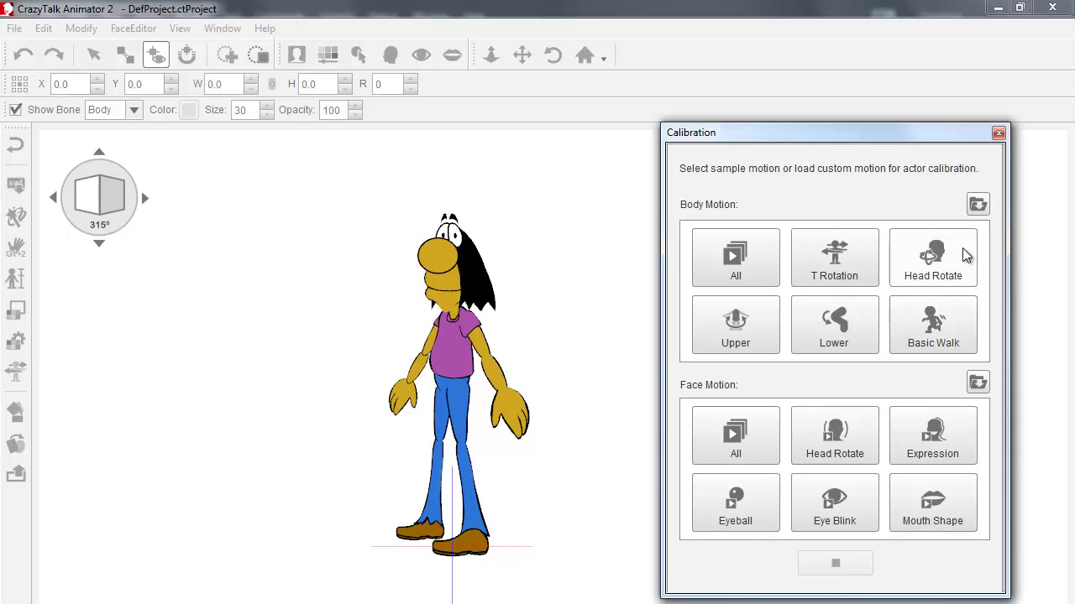
pyautogui.click(998, 134)
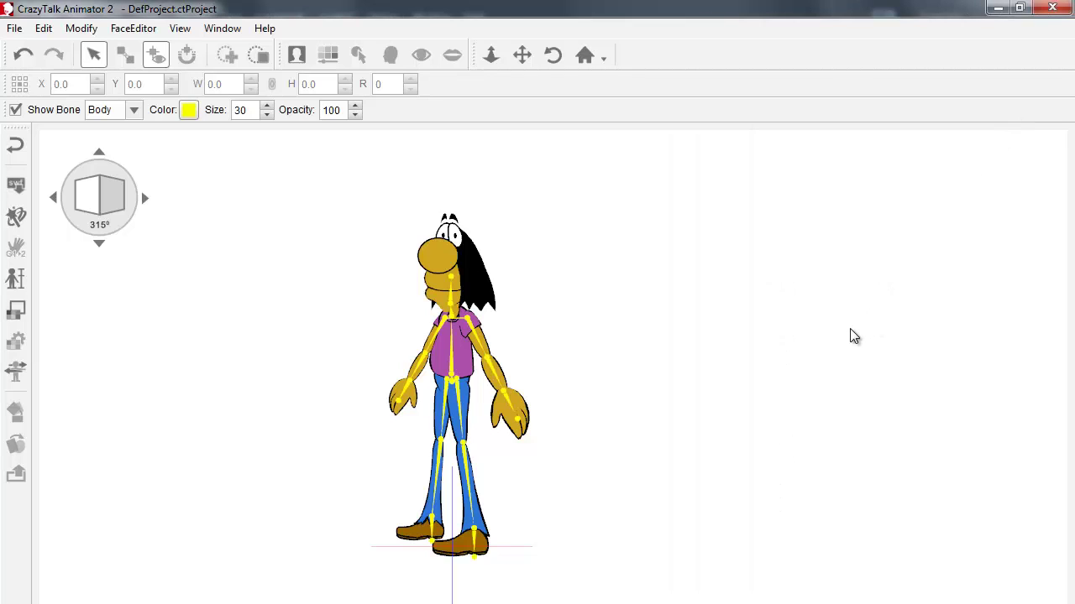
# Return the character to the front view and recalculate the sprite layers and joint masks of all other angles from the front settings
pyautogui.click(52, 197)
pyautogui.click(49, 197)
pyautogui.click(50, 197)
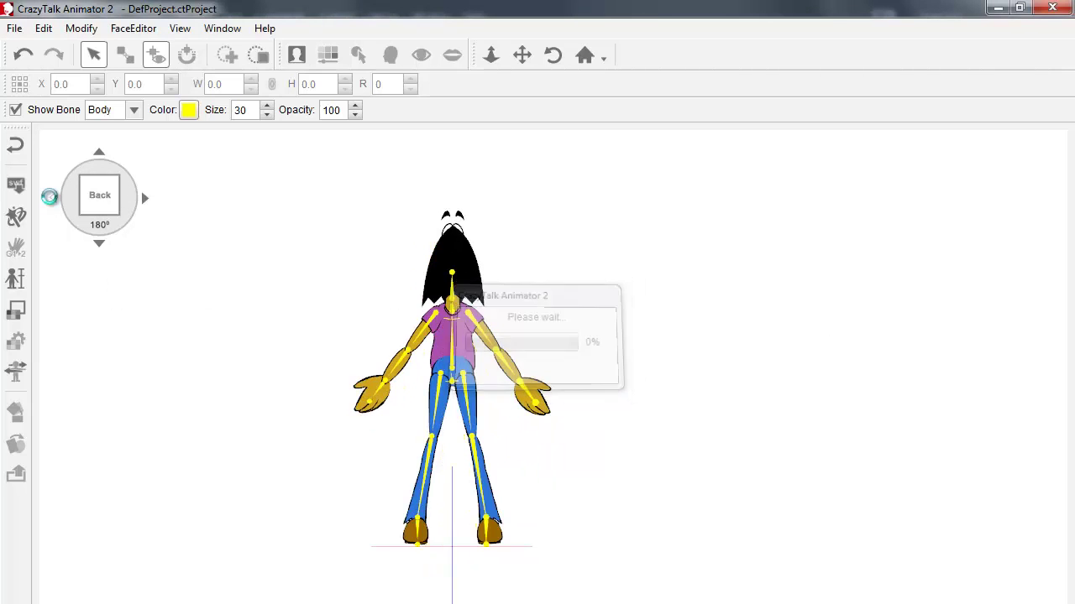
pyautogui.click(50, 196)
pyautogui.click(49, 197)
pyautogui.click(50, 196)
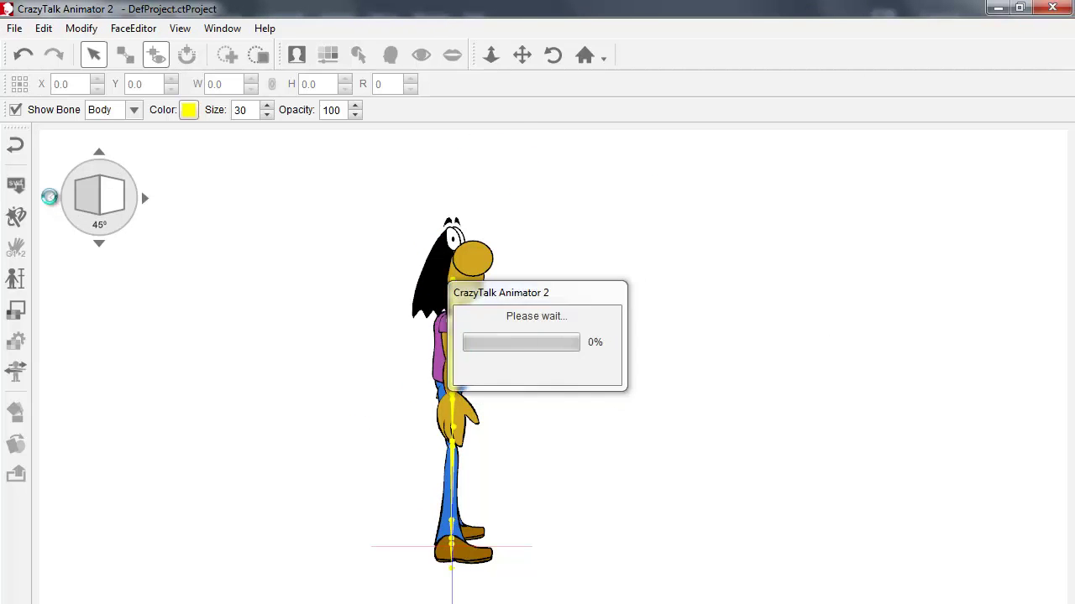
pyautogui.click(50, 196)
pyautogui.click(17, 215)
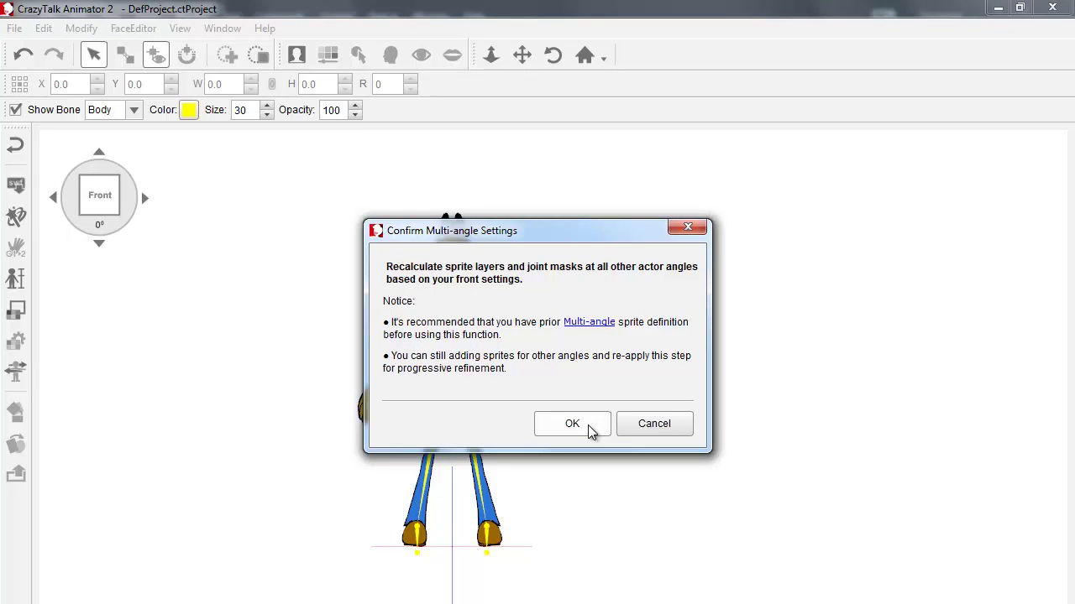
pyautogui.click(589, 426)
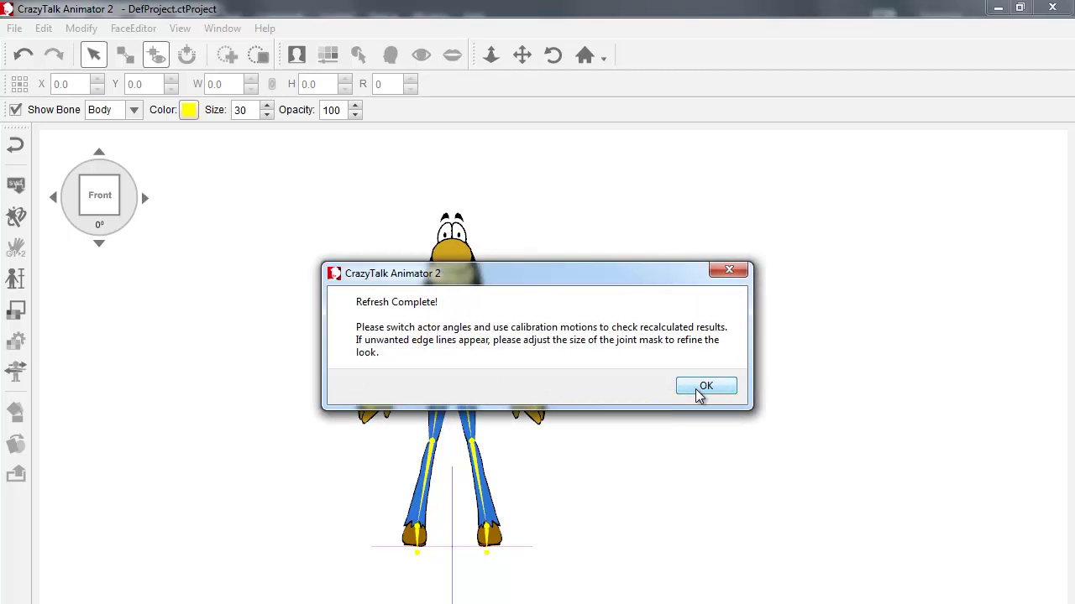
pyautogui.click(700, 389)
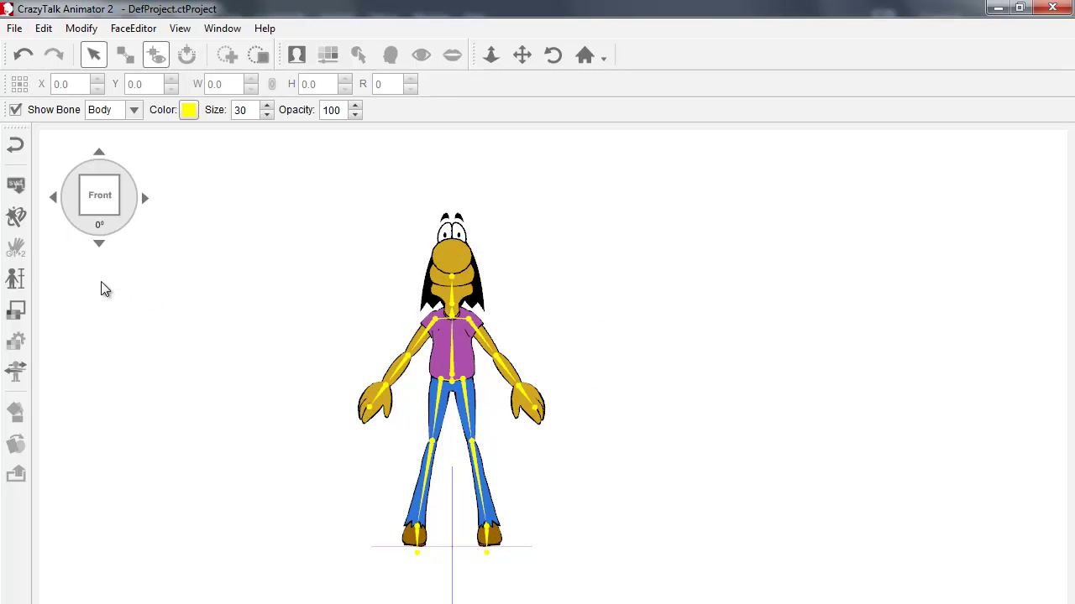
# Check the recalculated character by switching between the front and 45° views and continuing through 90° to 135°
pyautogui.click(144, 199)
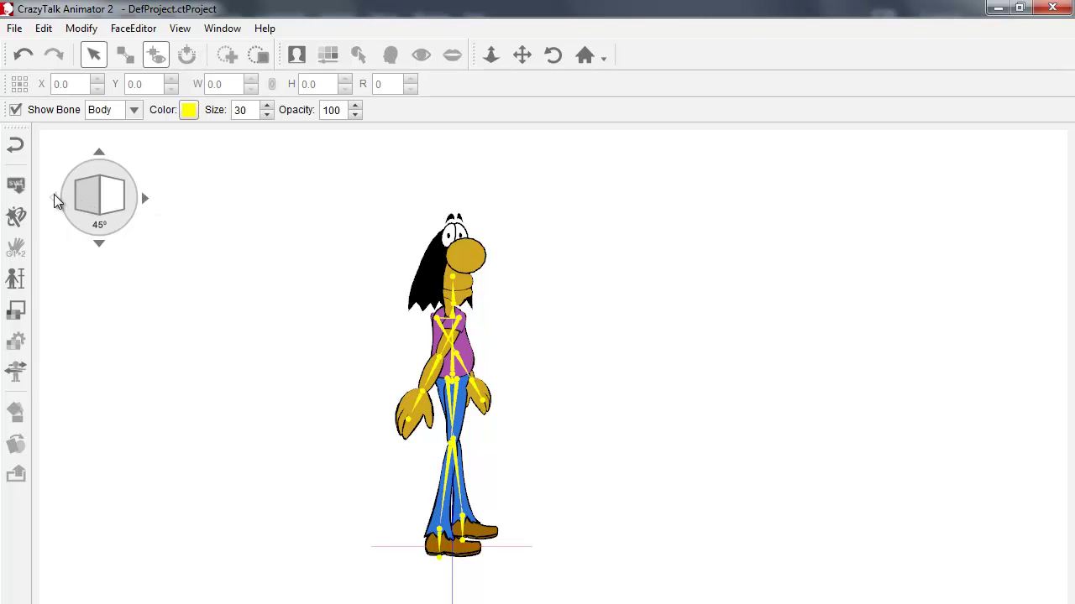
pyautogui.click(53, 196)
pyautogui.click(146, 200)
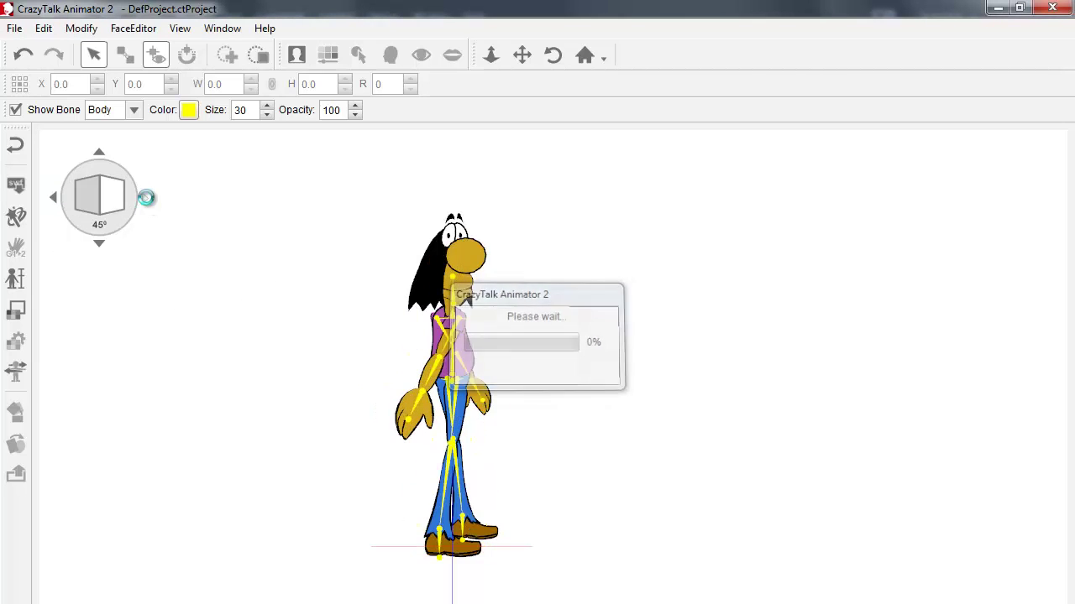
pyautogui.click(53, 197)
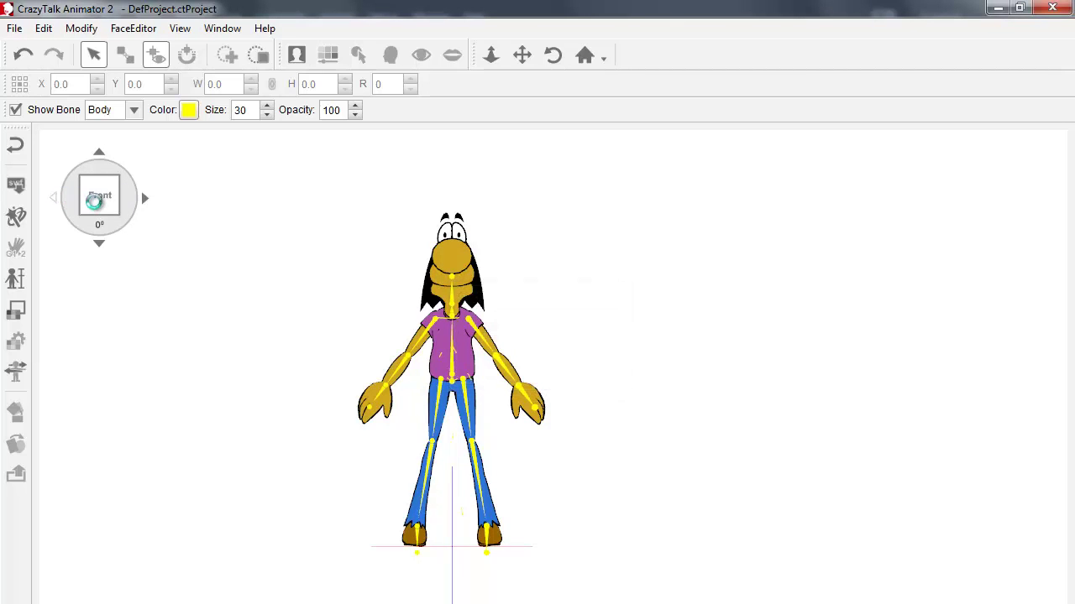
pyautogui.click(146, 200)
pyautogui.click(146, 199)
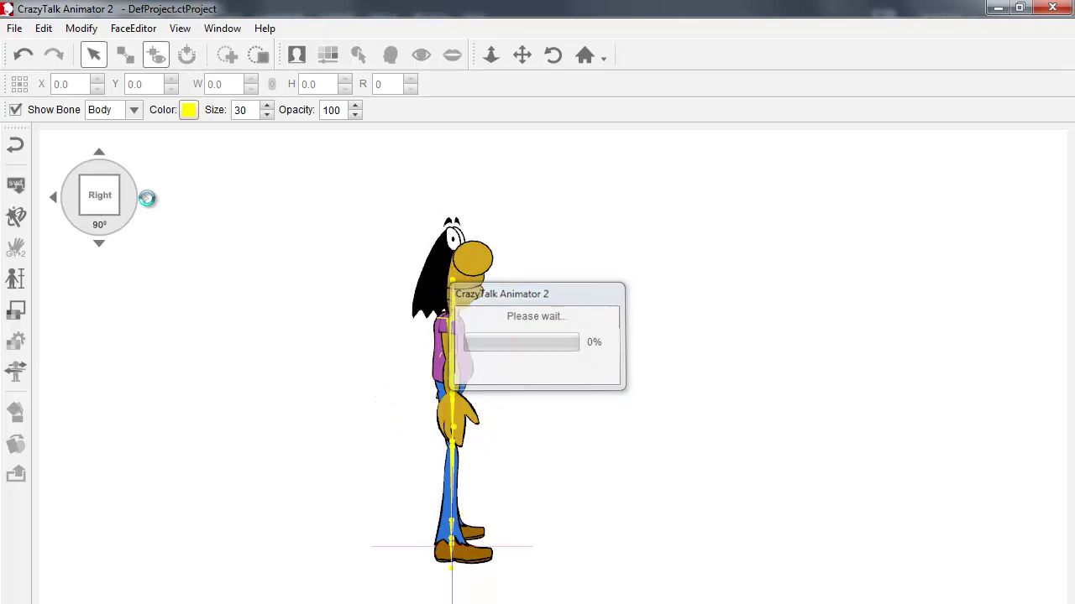
pyautogui.click(147, 199)
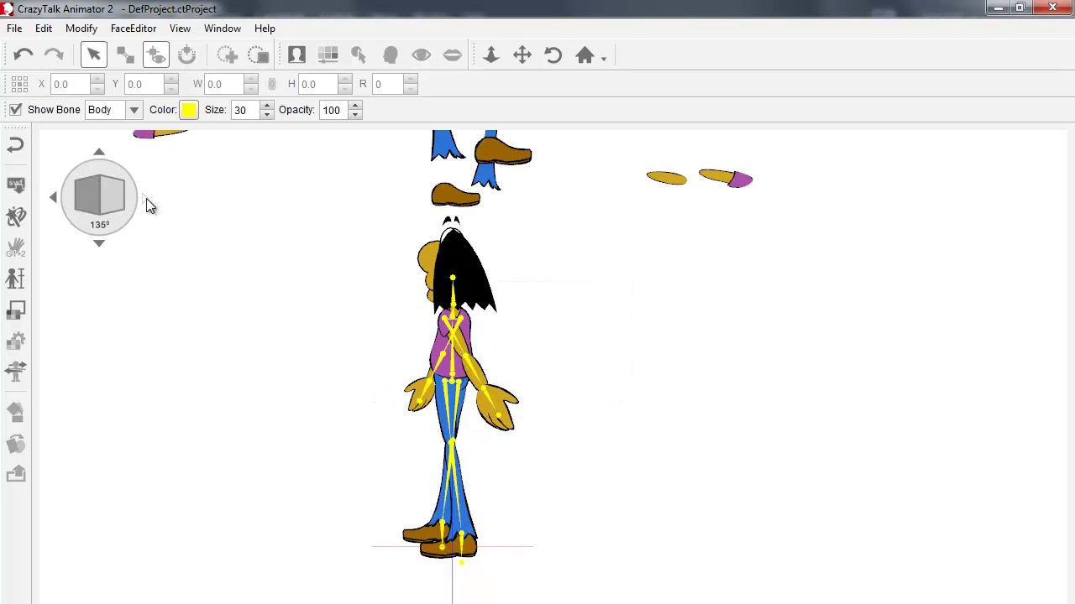
# Inspect the character's body parts and bones from 135° through the 225° and 315° angles, ending at the front view
pyautogui.click(146, 199)
pyautogui.click(146, 198)
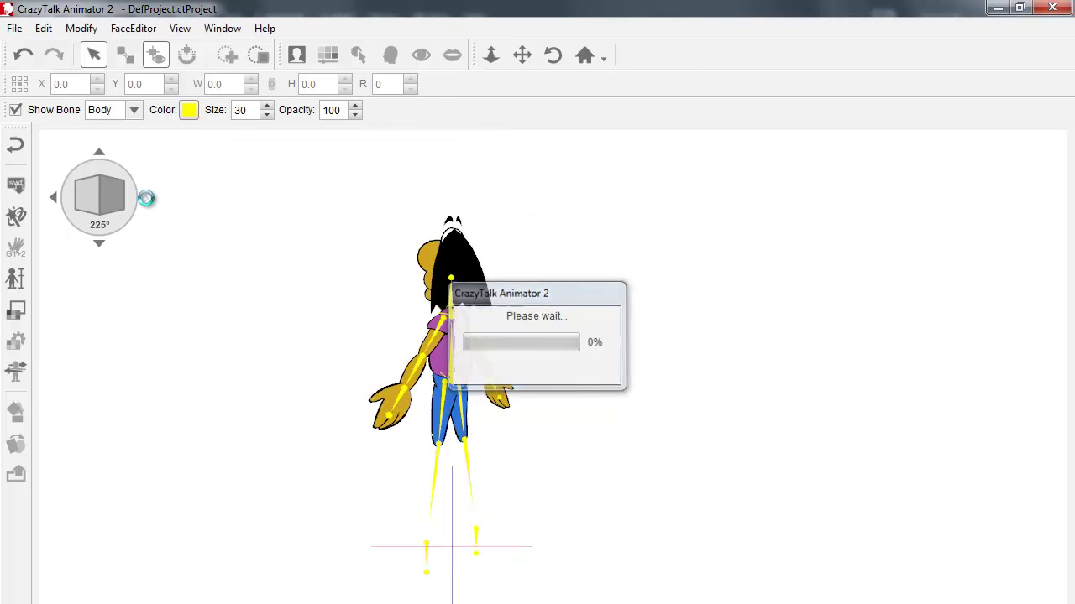
pyautogui.click(146, 198)
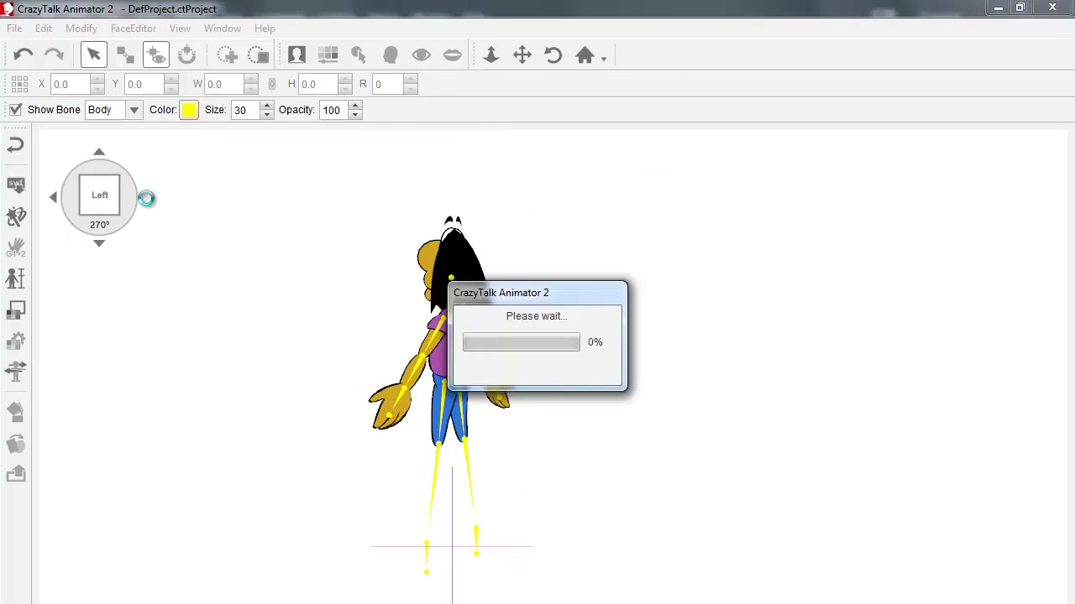
pyautogui.click(54, 198)
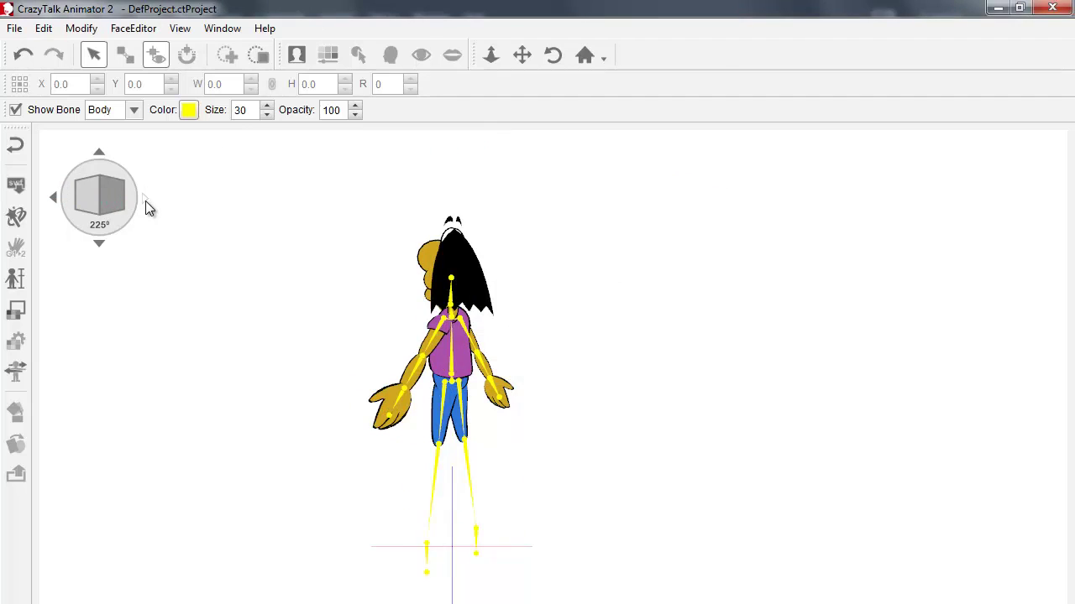
pyautogui.click(146, 199)
pyautogui.click(145, 199)
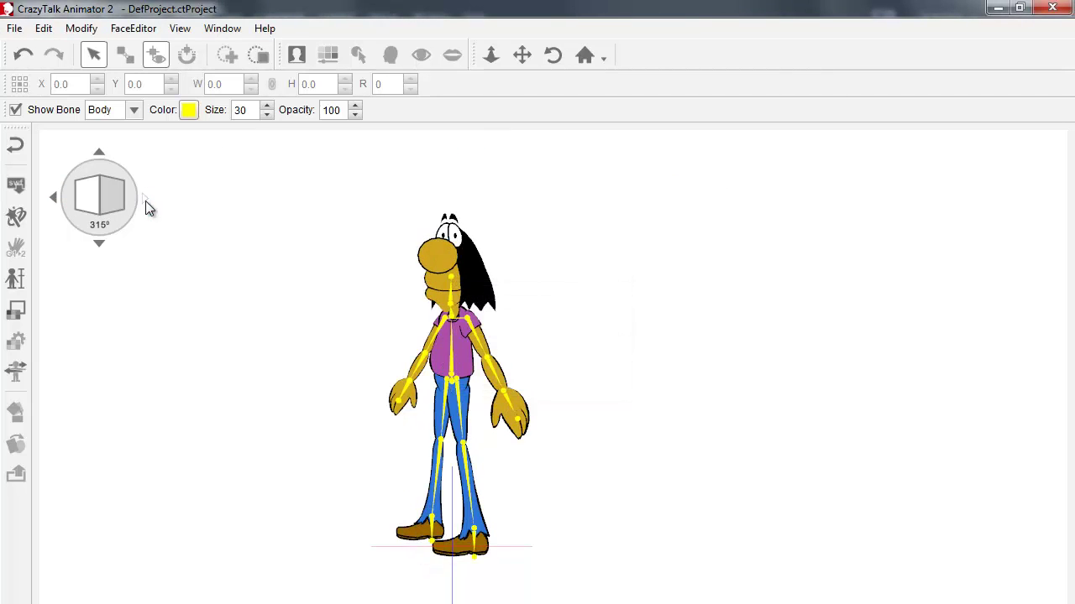
pyautogui.click(146, 201)
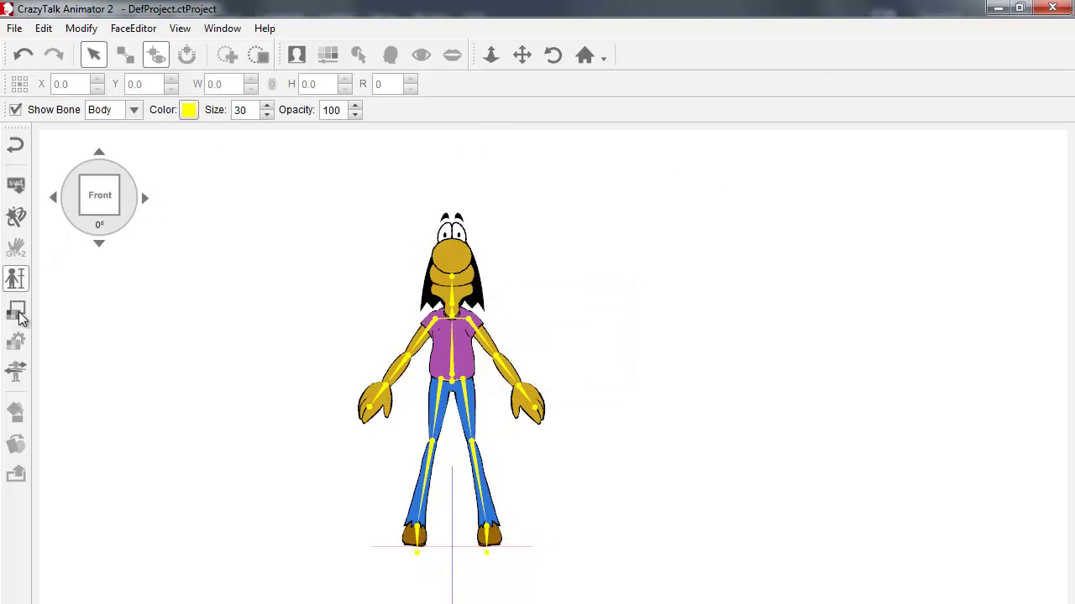
# Run the Basic Walk calibration motion on the front view and close the calibration
pyautogui.click(18, 374)
pyautogui.moveTo(492, 106); pyautogui.dragTo(771, 137)
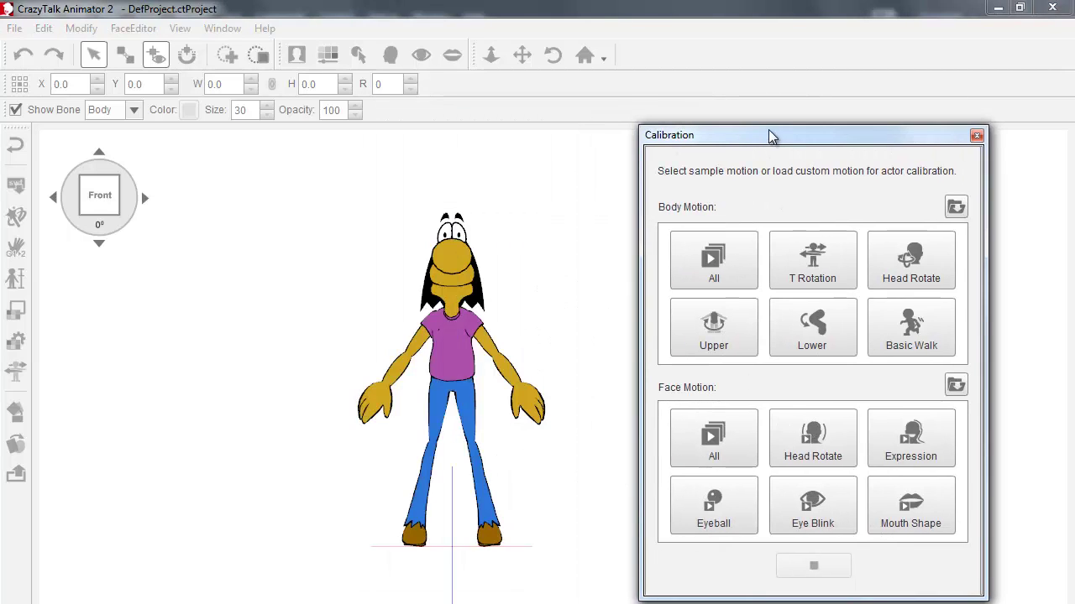
pyautogui.click(911, 326)
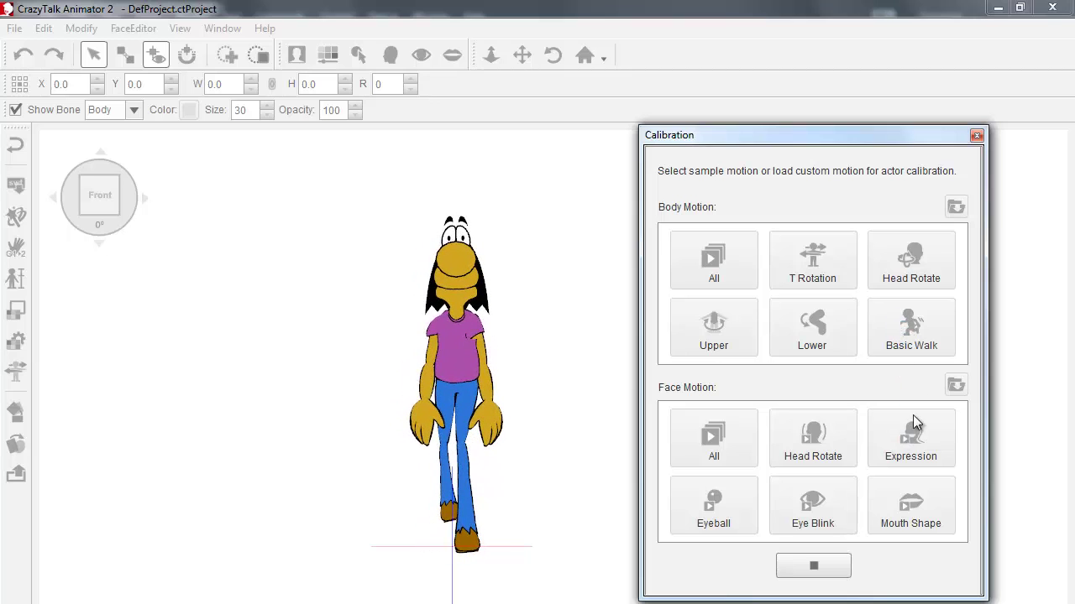
pyautogui.click(977, 135)
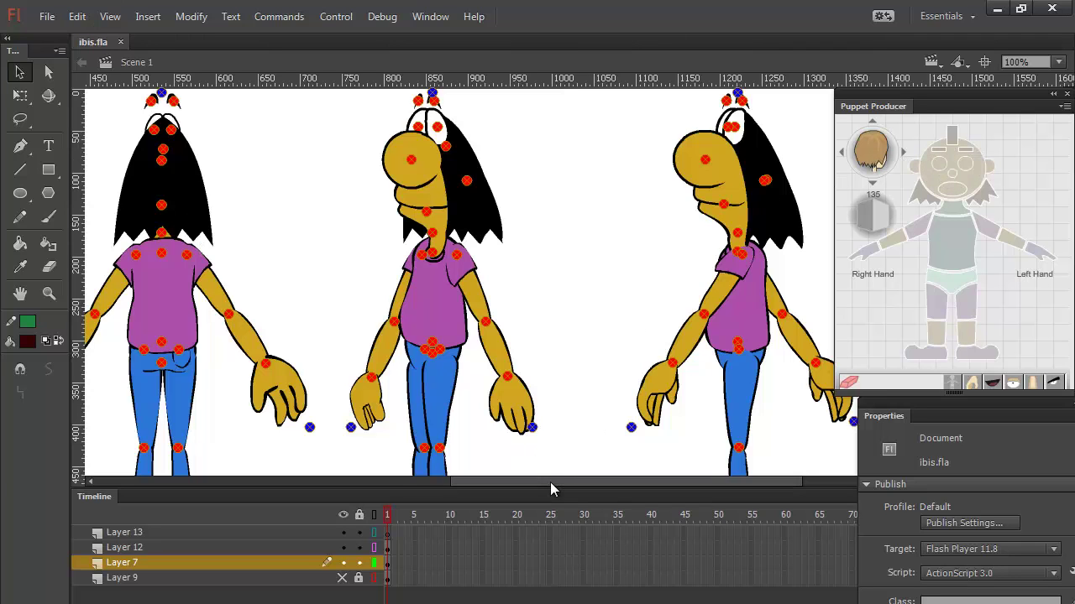
# Switch to Flash, ungroup the 135° character's right arm, and check the instance names of its upper arm, forearm and hand
pyautogui.moveTo(555, 480); pyautogui.dragTo(692, 470)
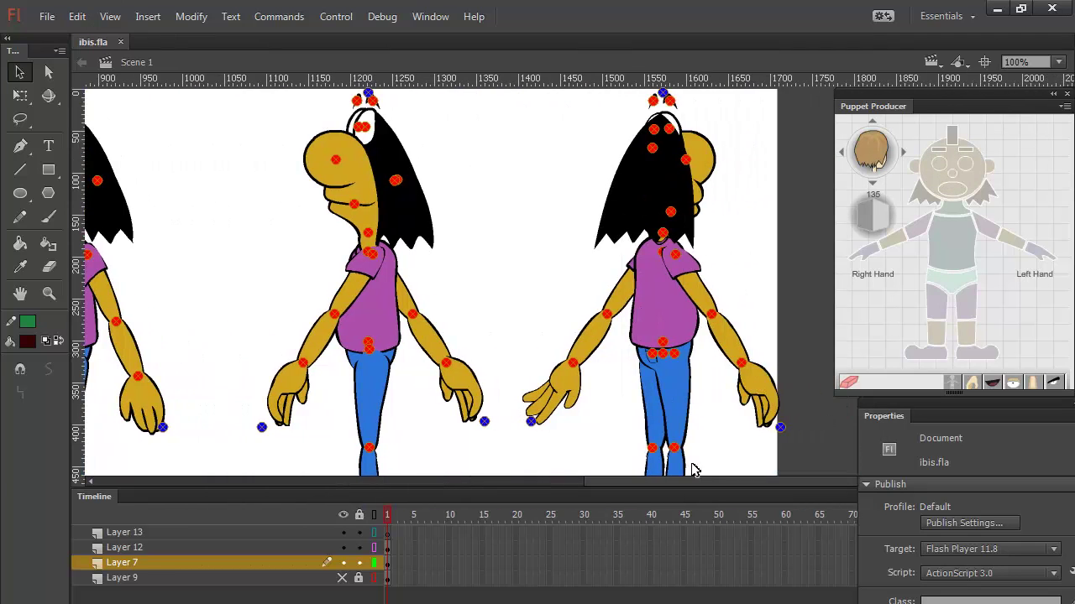
pyautogui.click(701, 285)
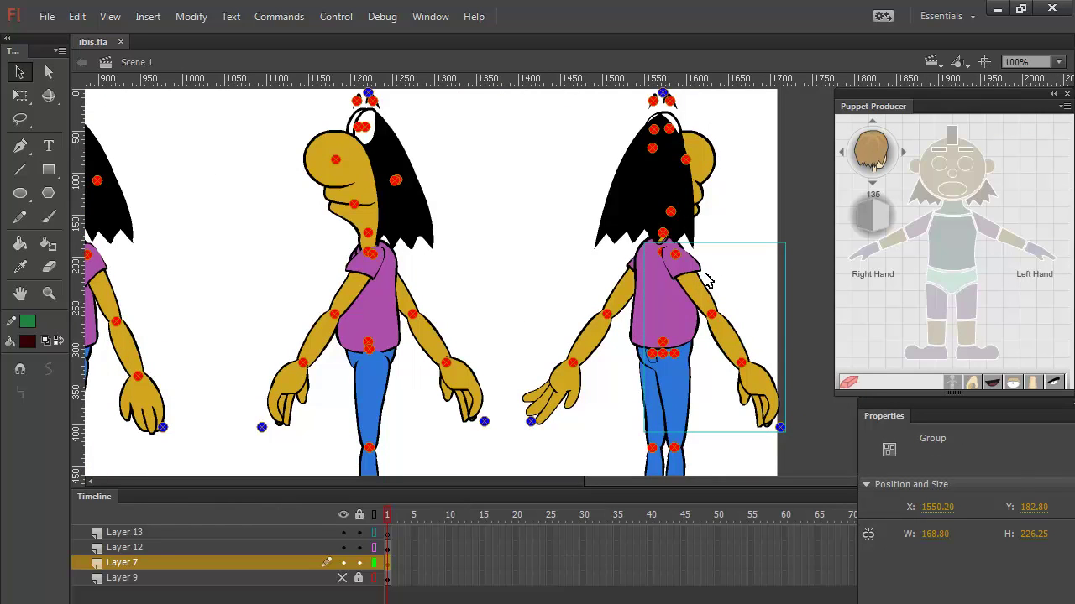
pyautogui.hotkey('ctrl', 'shift', 'g')
pyautogui.click(766, 304)
pyautogui.click(704, 285)
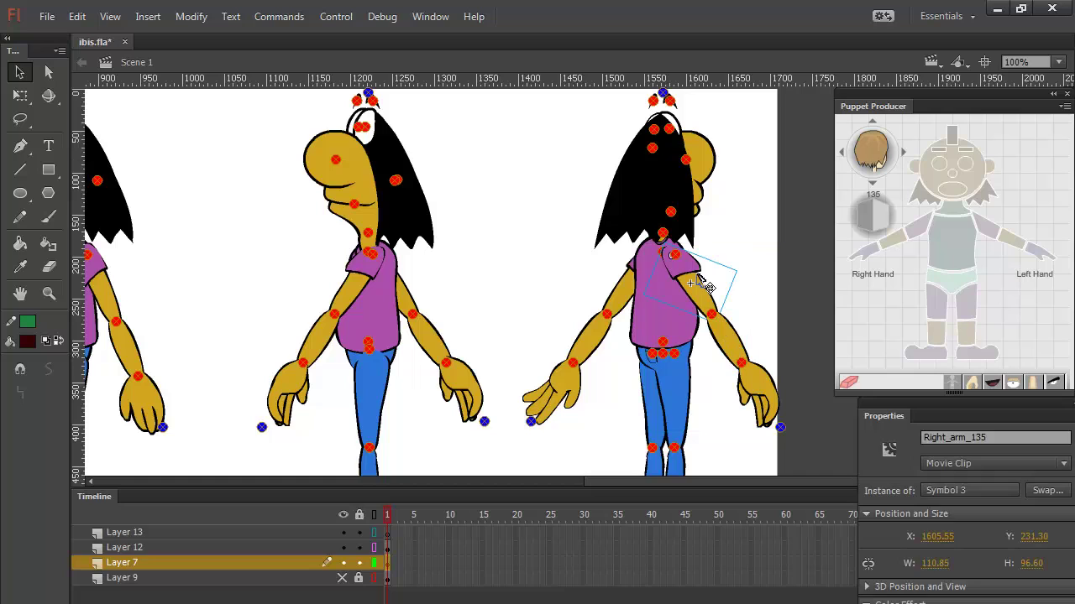
pyautogui.click(732, 342)
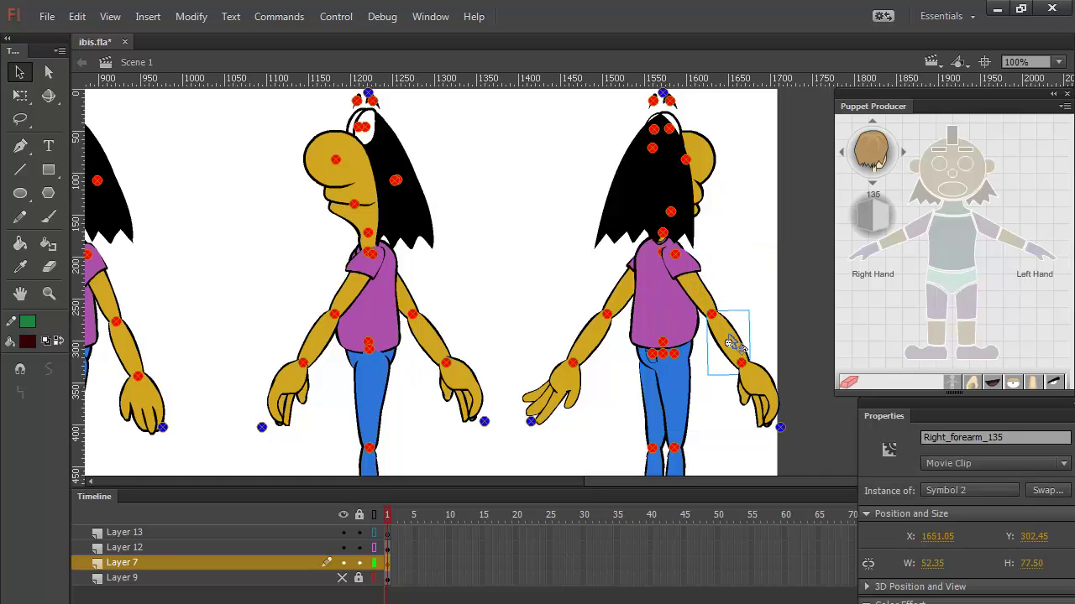
pyautogui.click(775, 400)
# Ungroup the 135° character's left arm and check the instance names of its upper arm, forearm and hand
pyautogui.click(631, 284)
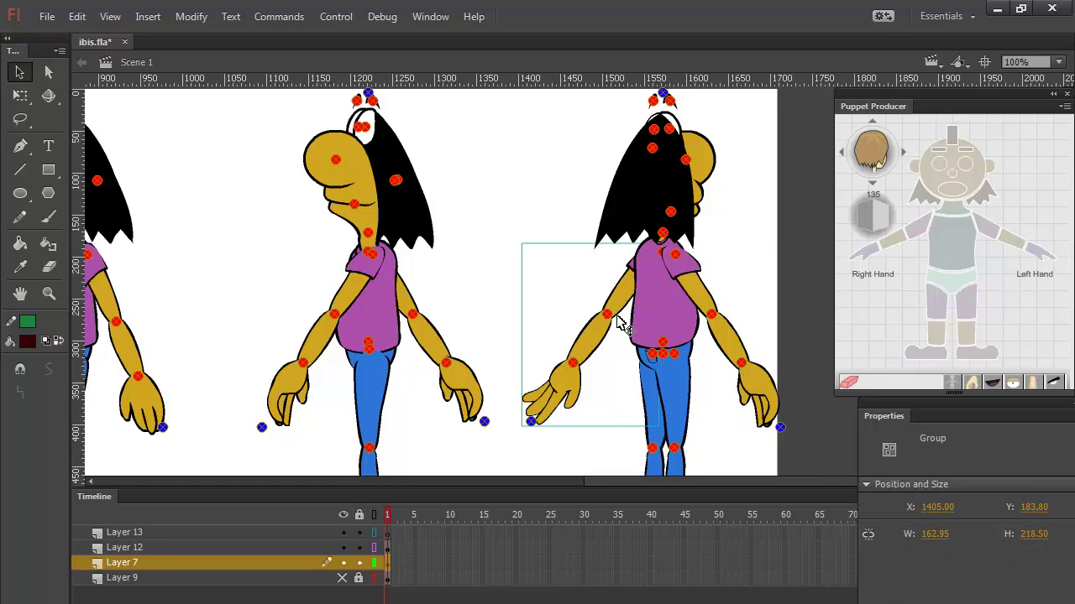
pyautogui.hotkey('ctrl', 'shift', 'g')
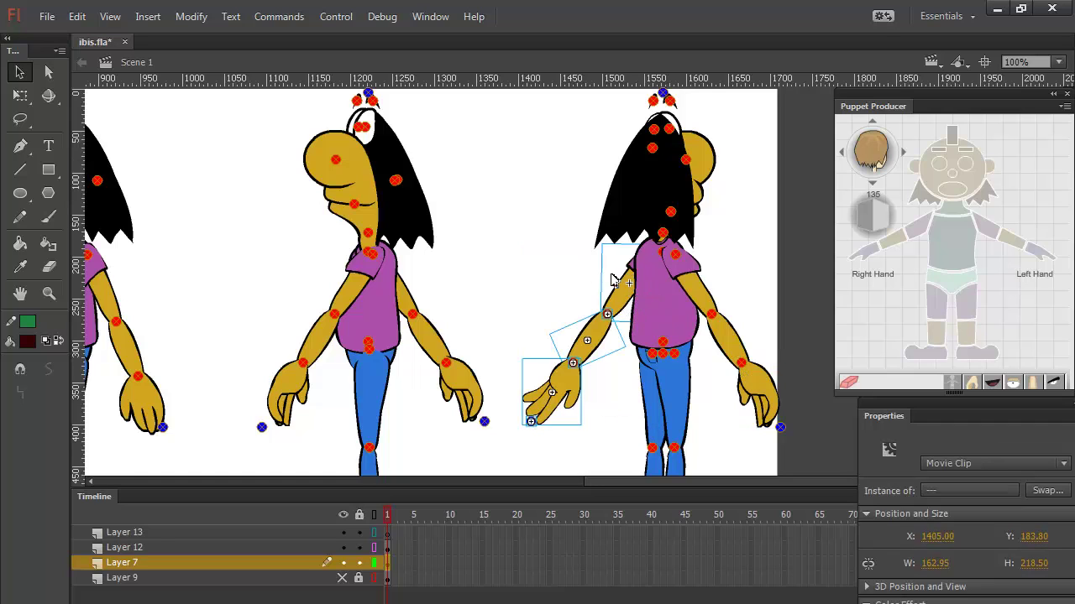
pyautogui.click(611, 281)
pyautogui.click(625, 306)
pyautogui.click(600, 355)
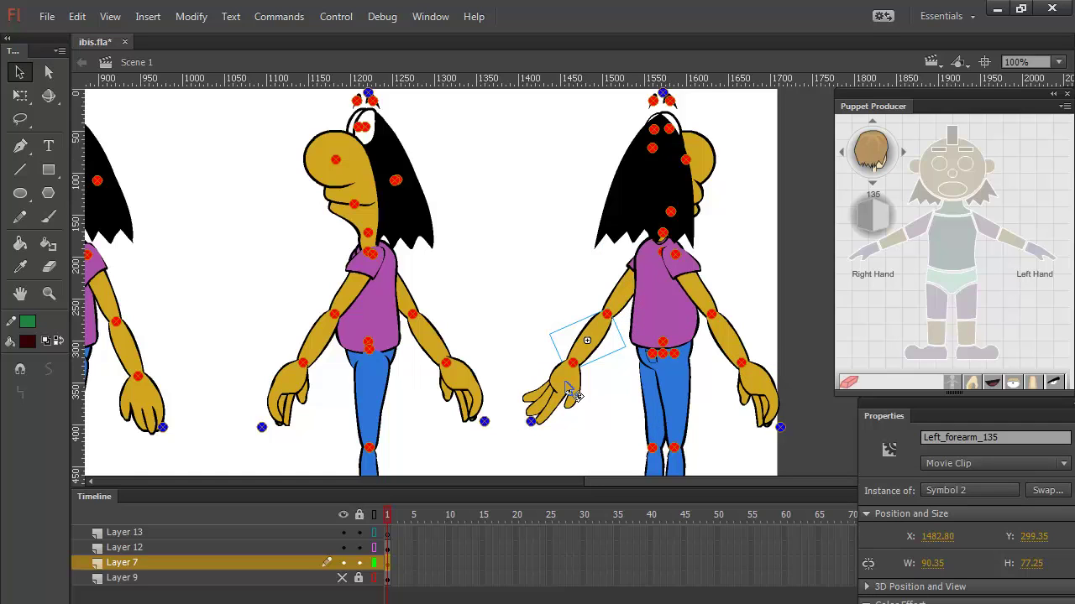
pyautogui.click(571, 393)
pyautogui.click(787, 306)
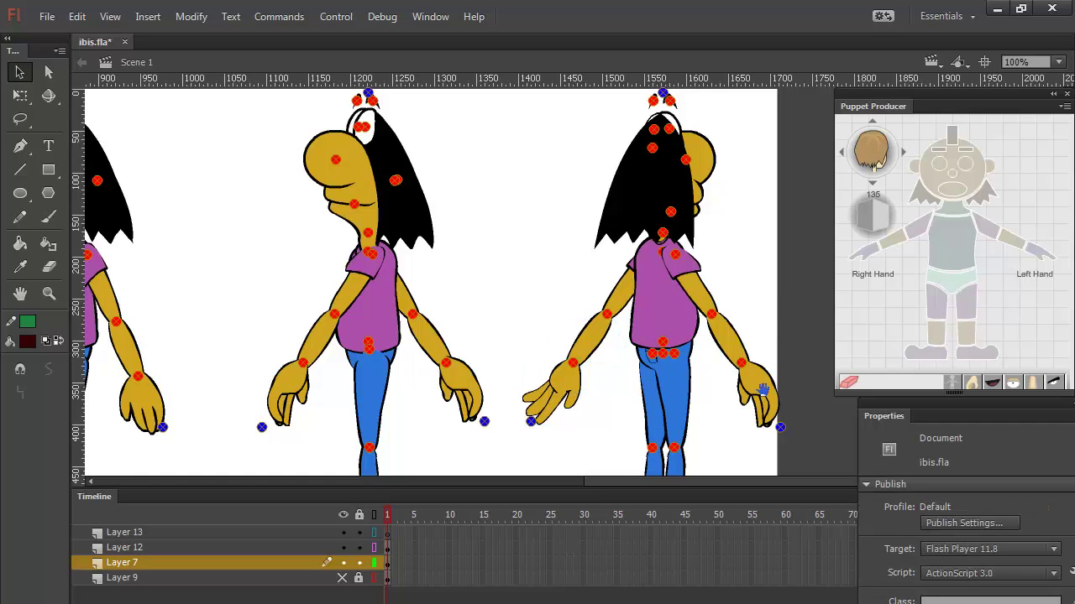
# Ungroup the 225° character's left arm and check the instance names of its upper arm, forearm and hand
pyautogui.scroll(-10, 738, 252)
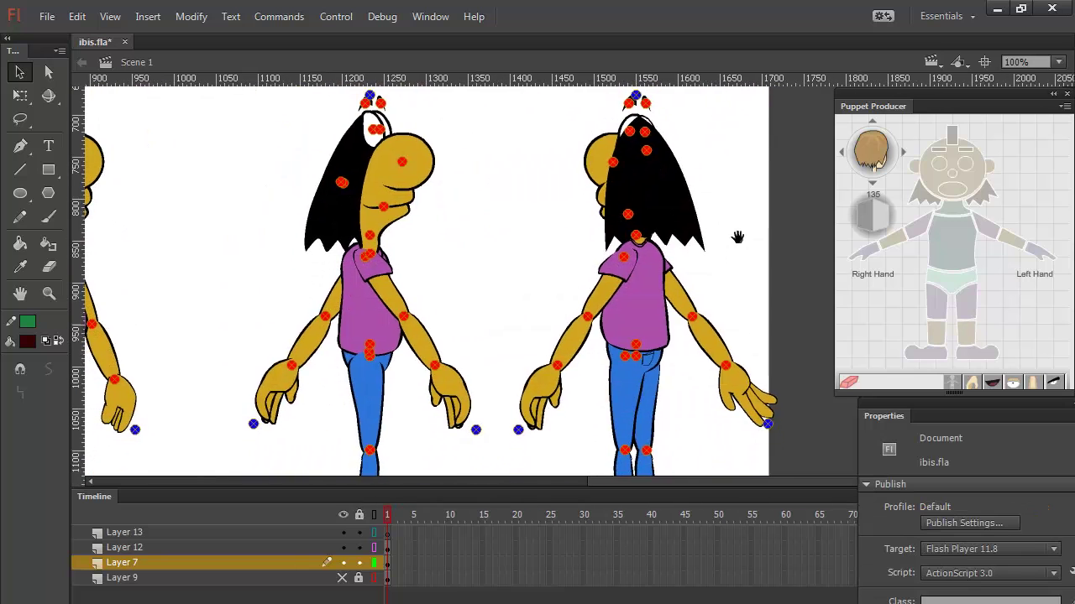
pyautogui.click(611, 285)
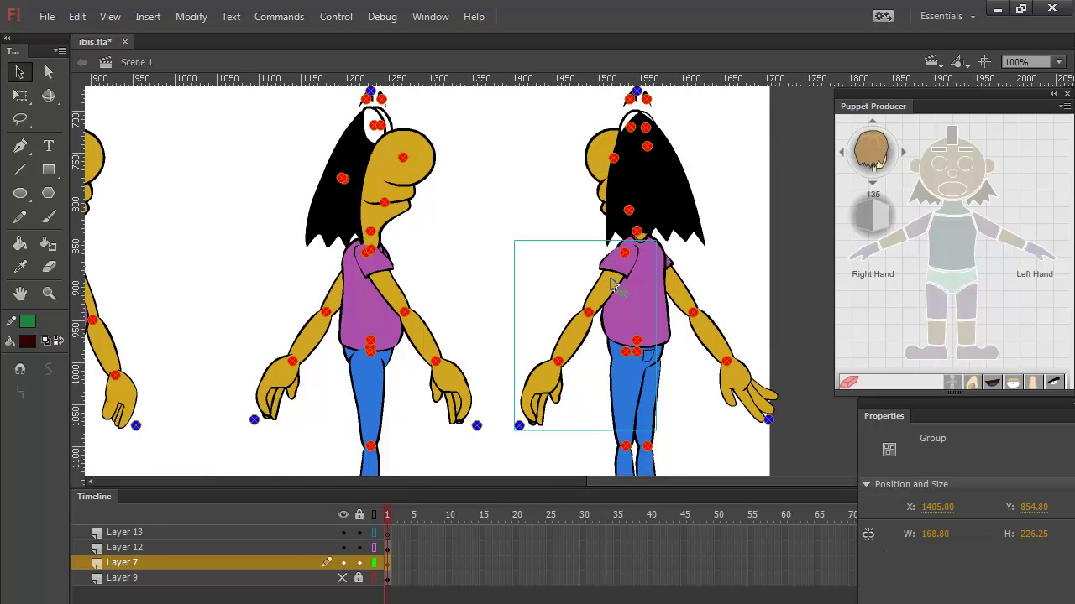
pyautogui.hotkey('ctrl', 'shift', 'g')
pyautogui.click(566, 238)
pyautogui.click(616, 286)
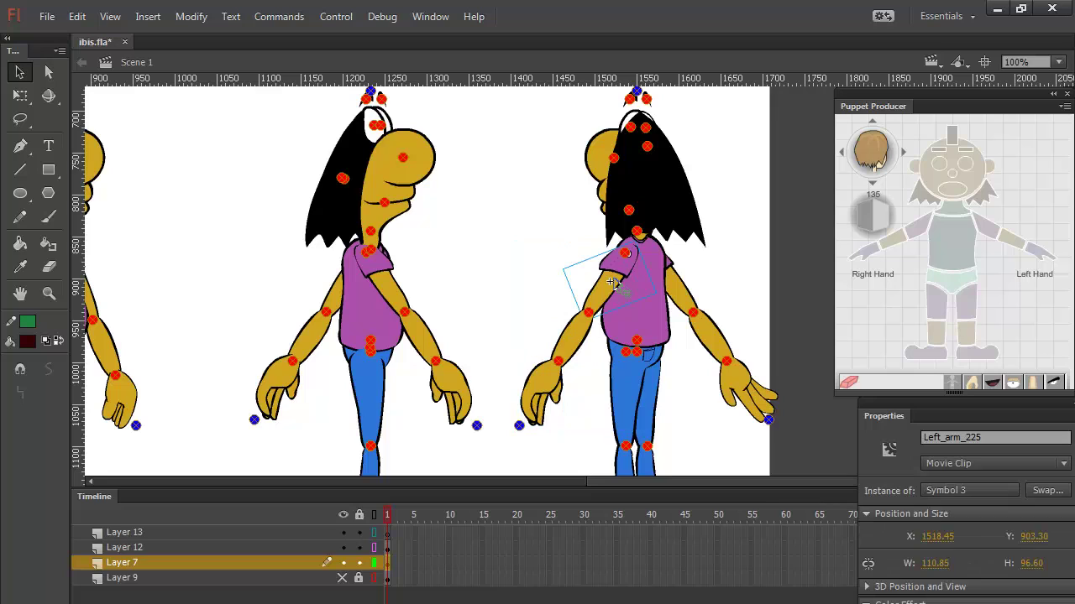
pyautogui.click(579, 340)
pyautogui.click(545, 388)
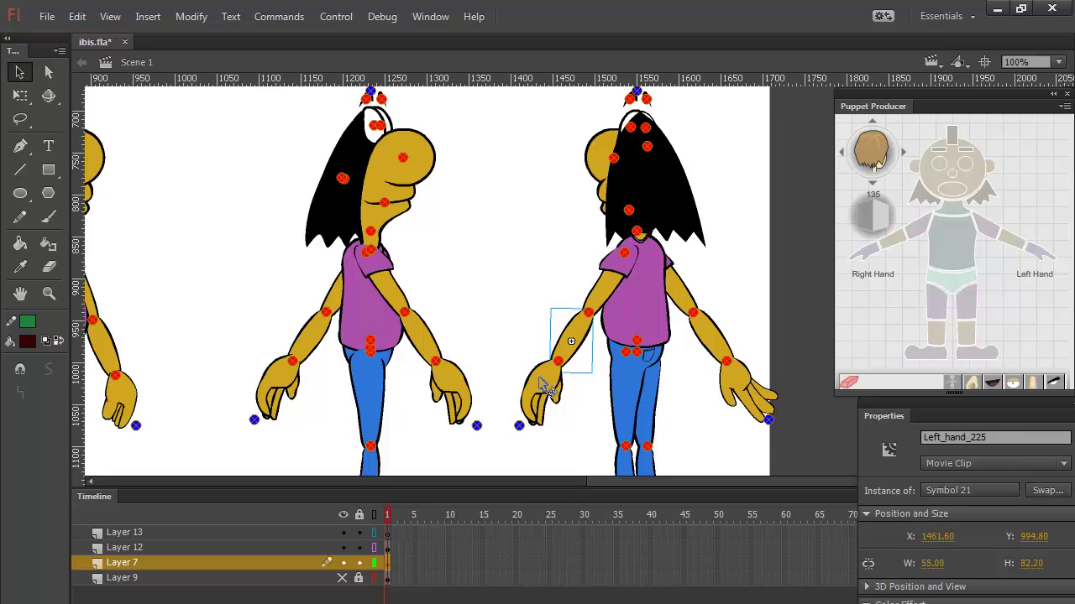
# Ungroup the 225° character's right arm and check the instance names of its upper arm, forearm and hand
pyautogui.click(710, 325)
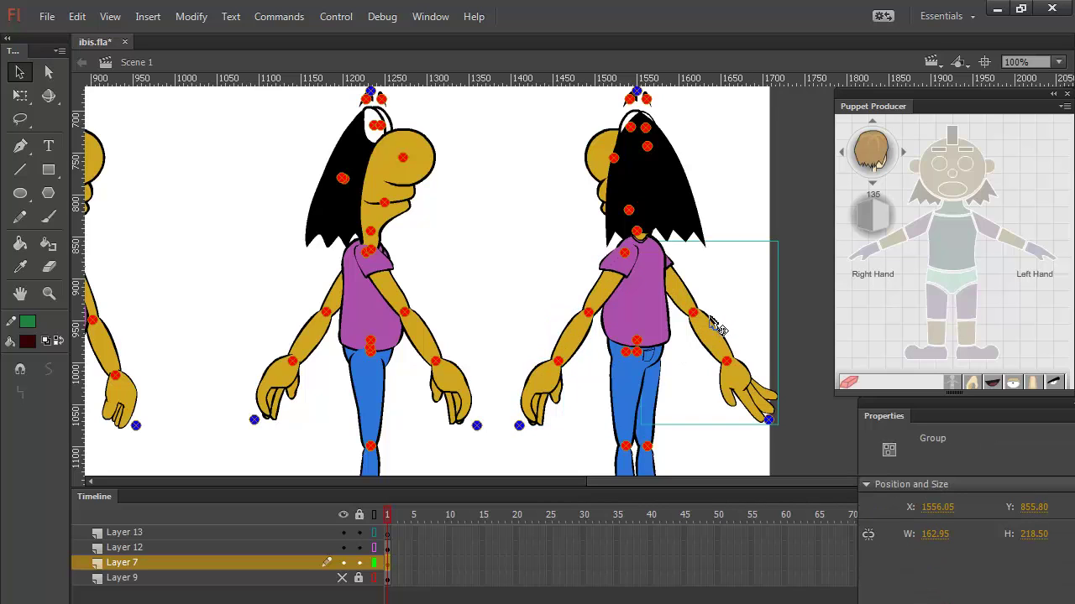
pyautogui.hotkey('ctrl', 'shift', 'g')
pyautogui.click(733, 282)
pyautogui.click(690, 296)
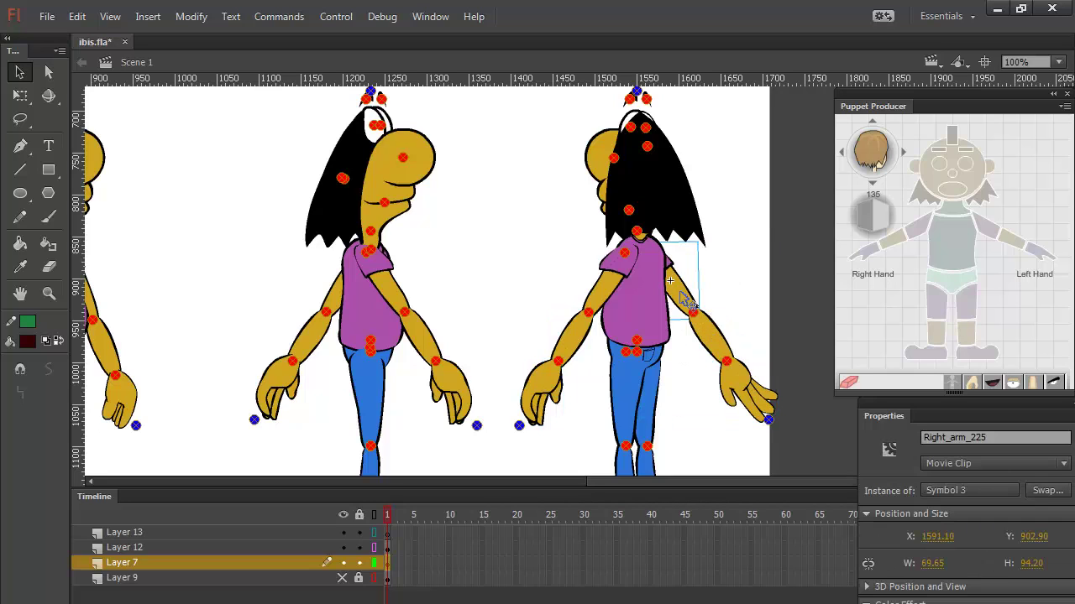
pyautogui.click(718, 344)
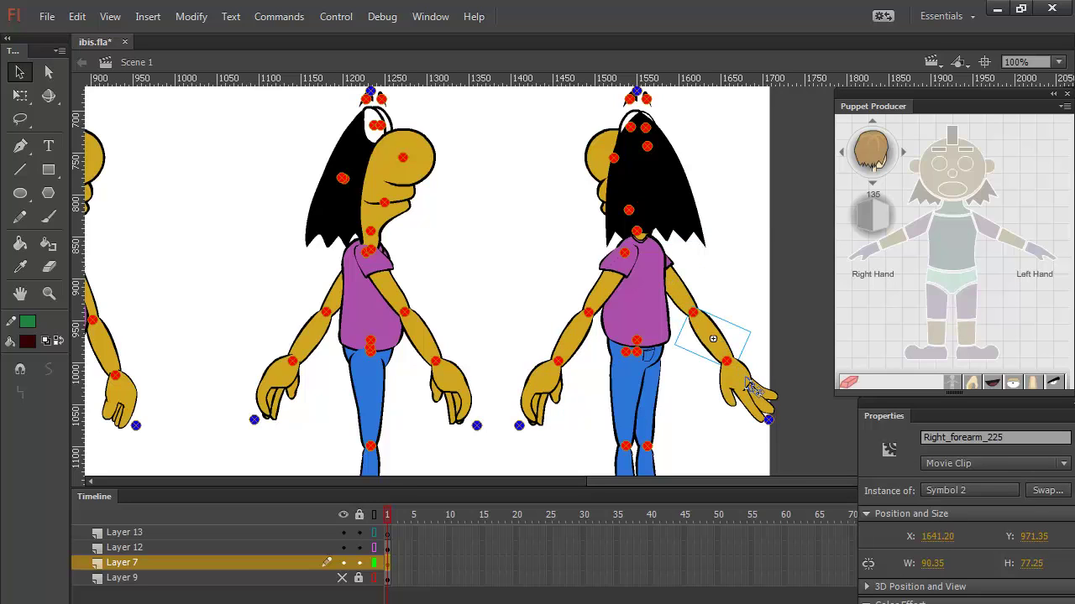
pyautogui.click(750, 387)
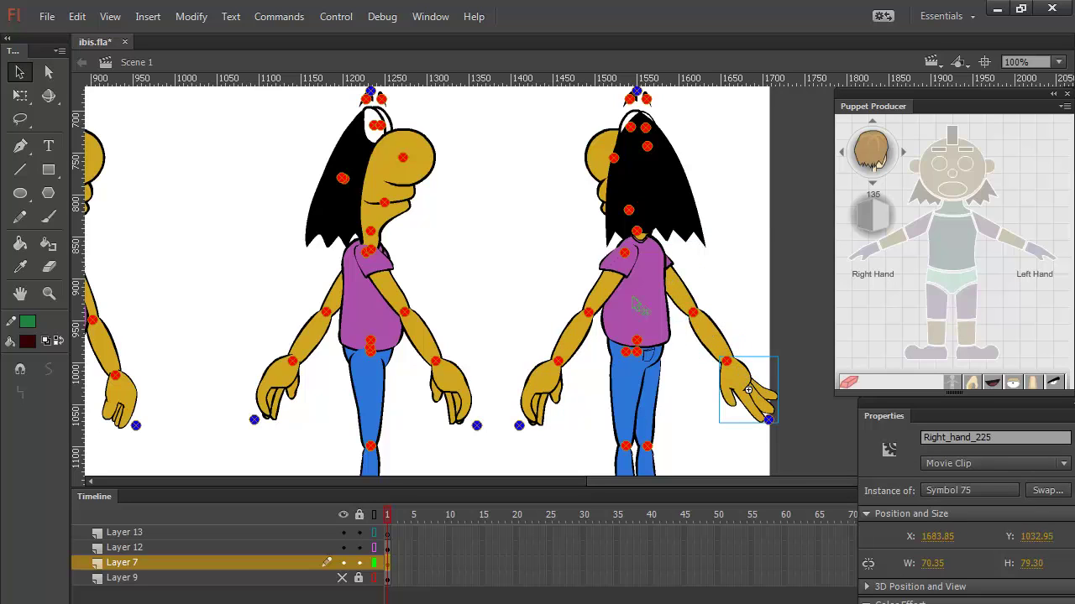
pyautogui.click(521, 260)
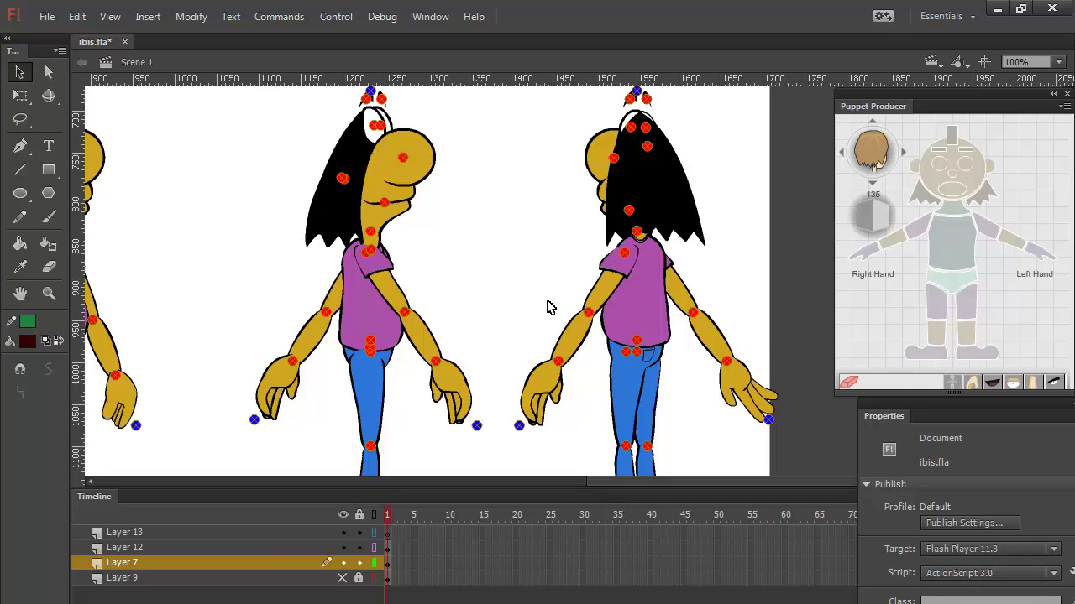
pyautogui.moveTo(546, 308); pyautogui.dragTo(538, 343)
pyautogui.moveTo(566, 99); pyautogui.dragTo(566, 243)
pyautogui.moveTo(549, 205); pyautogui.dragTo(549, 336)
pyautogui.moveTo(547, 226); pyautogui.dragTo(542, 348)
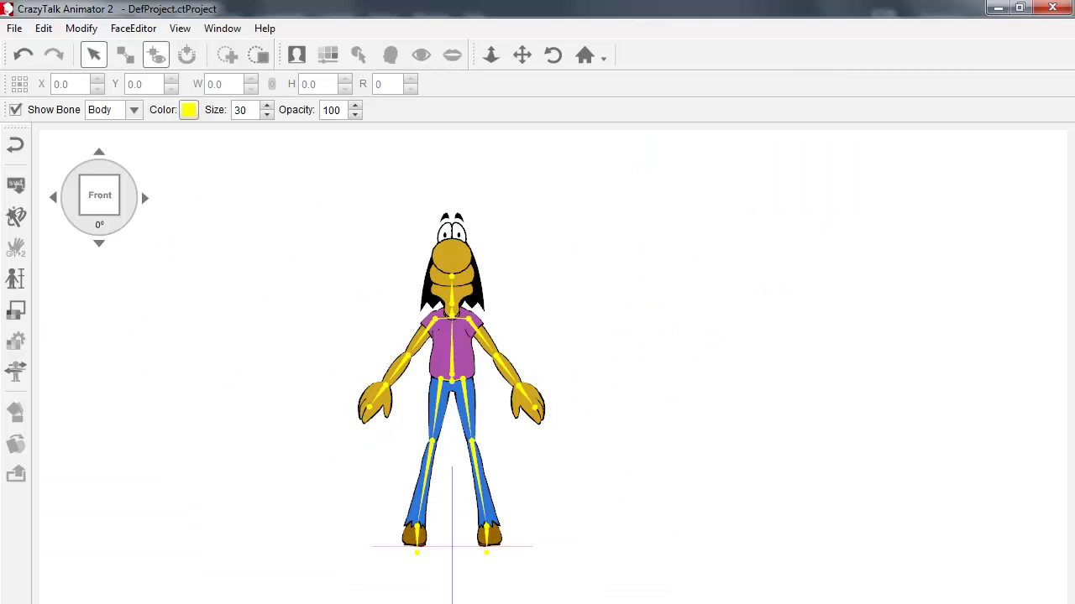
# Switch back to CrazyTalk Animator and turn the character backward from the front view to 135°
pyautogui.click(52, 199)
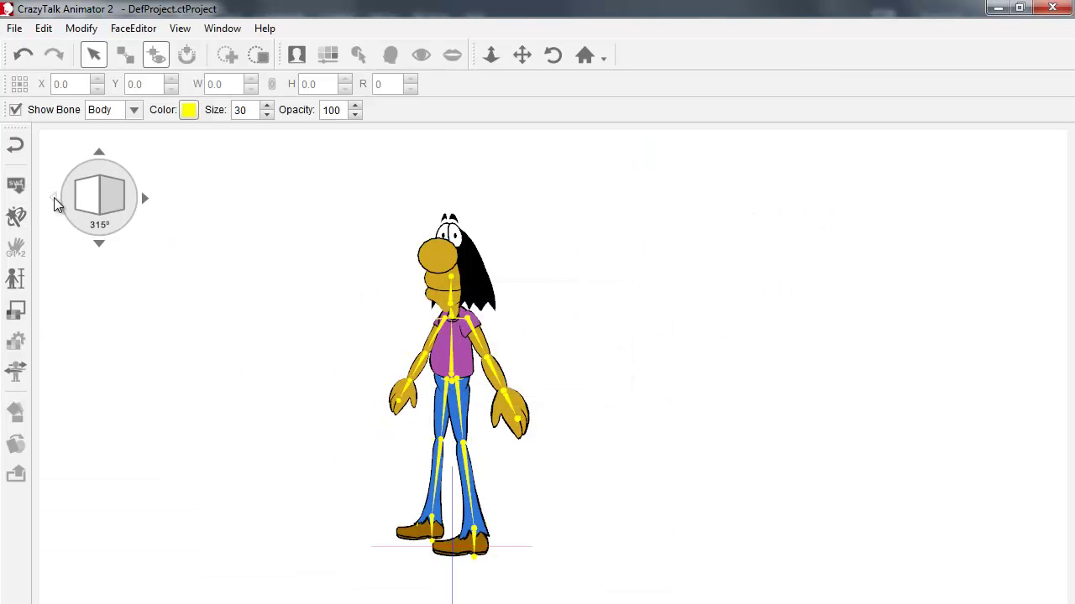
pyautogui.click(53, 199)
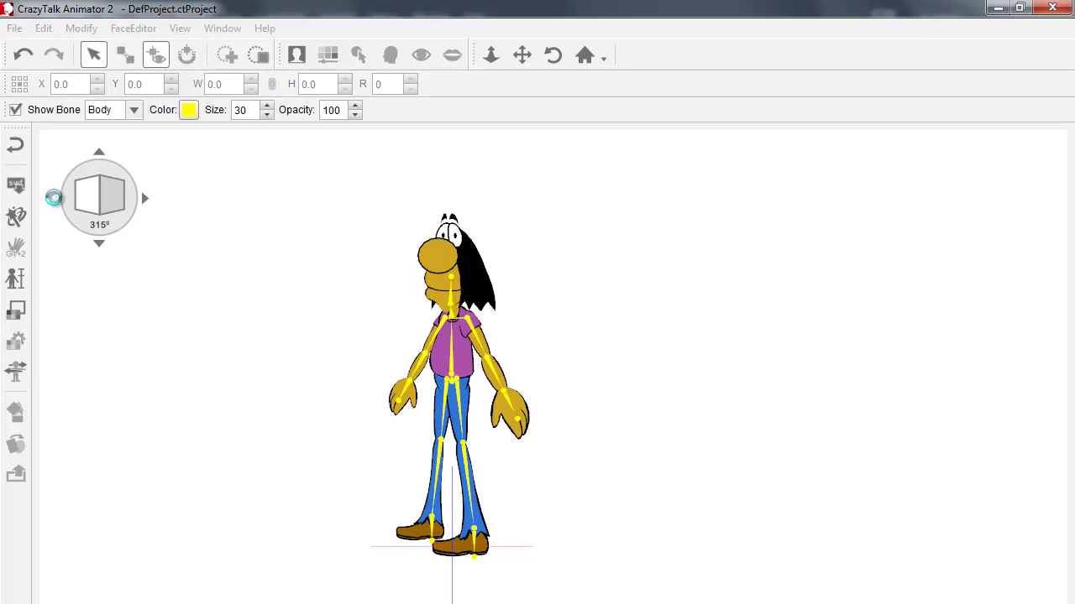
pyautogui.click(53, 199)
pyautogui.click(53, 199)
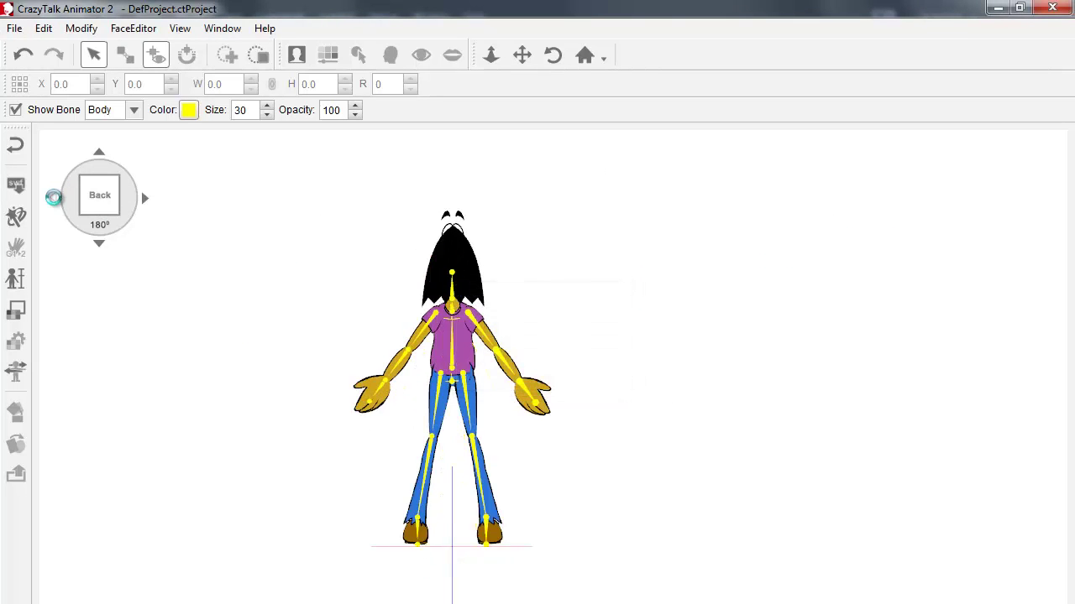
pyautogui.click(53, 199)
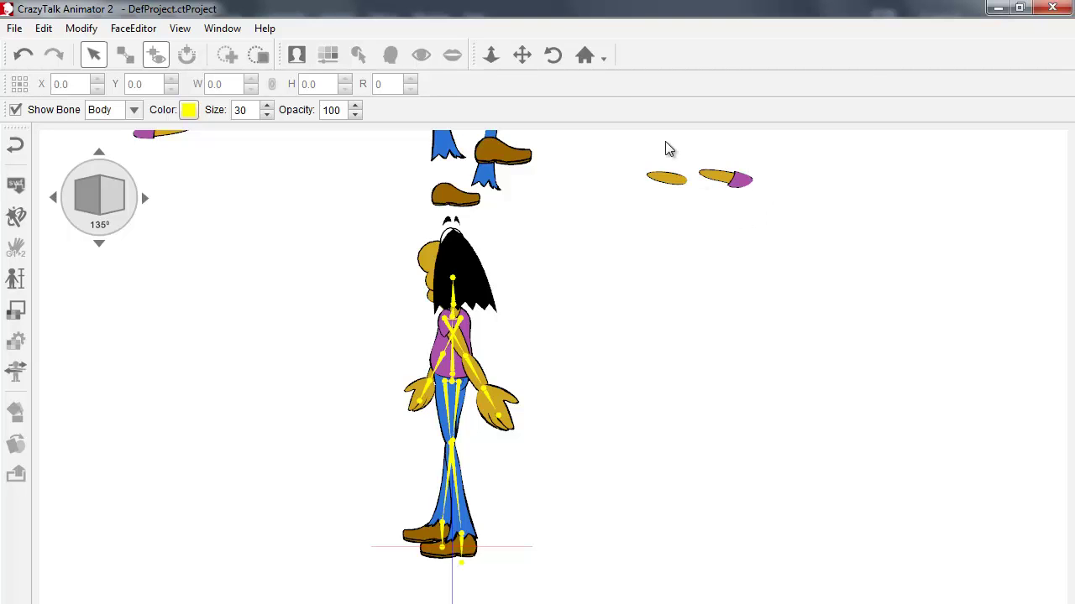
# Examine the displaced body parts above the 135° character and select the detached lower leg behind the shoe
pyautogui.click(520, 55)
pyautogui.moveTo(575, 182); pyautogui.dragTo(591, 325)
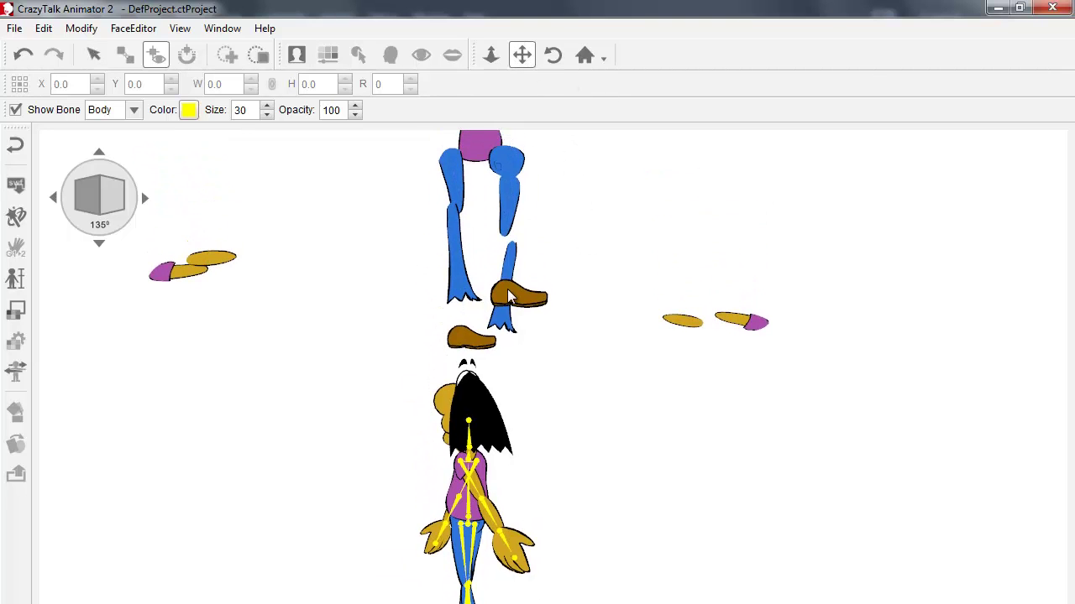
pyautogui.click(514, 269)
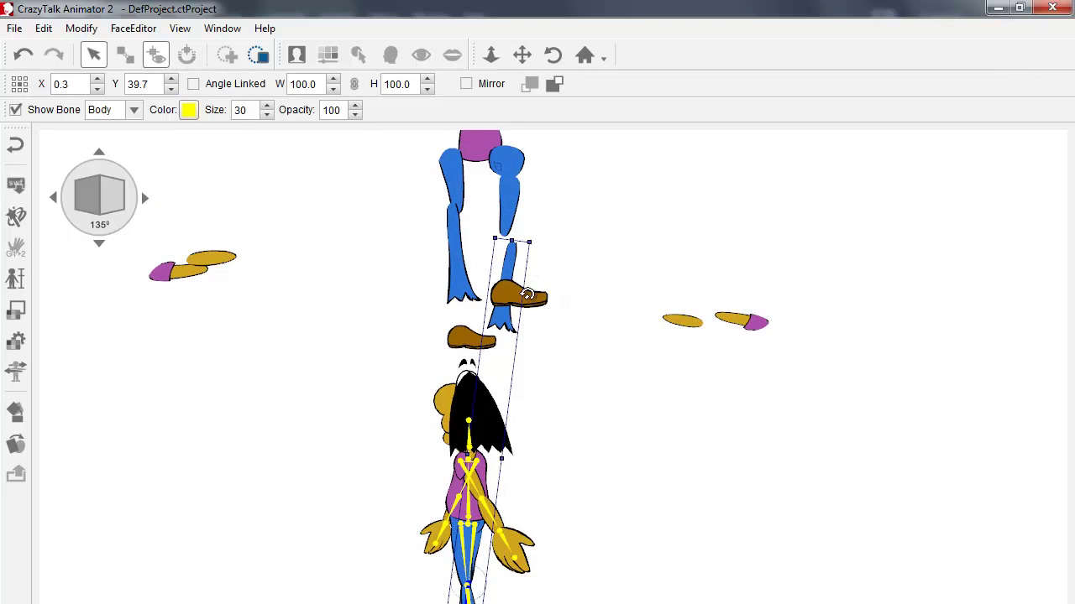
pyautogui.click(567, 316)
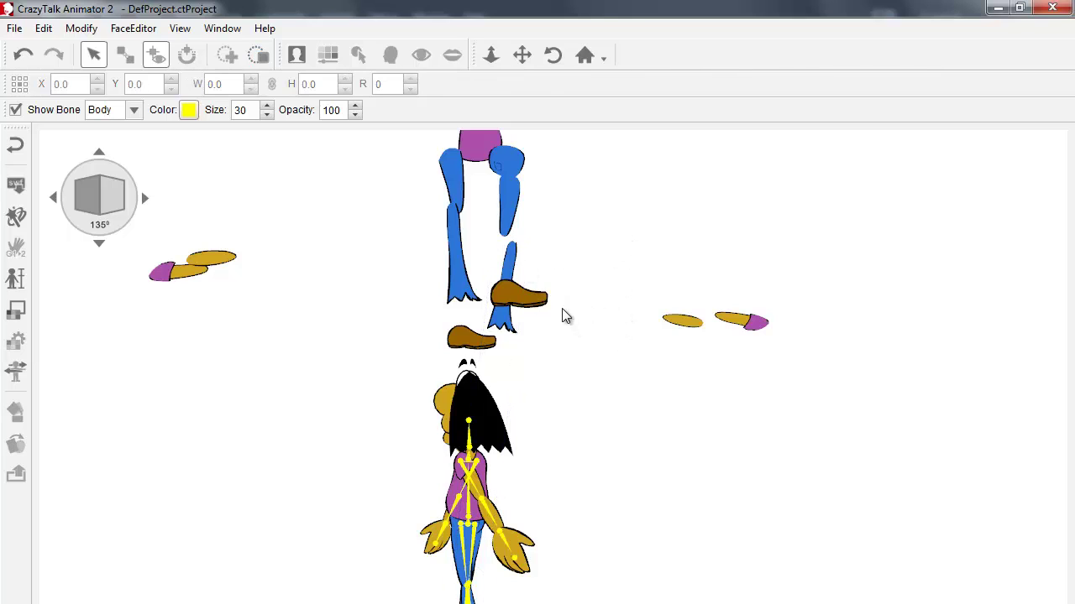
pyautogui.click(509, 263)
pyautogui.click(532, 266)
pyautogui.click(514, 269)
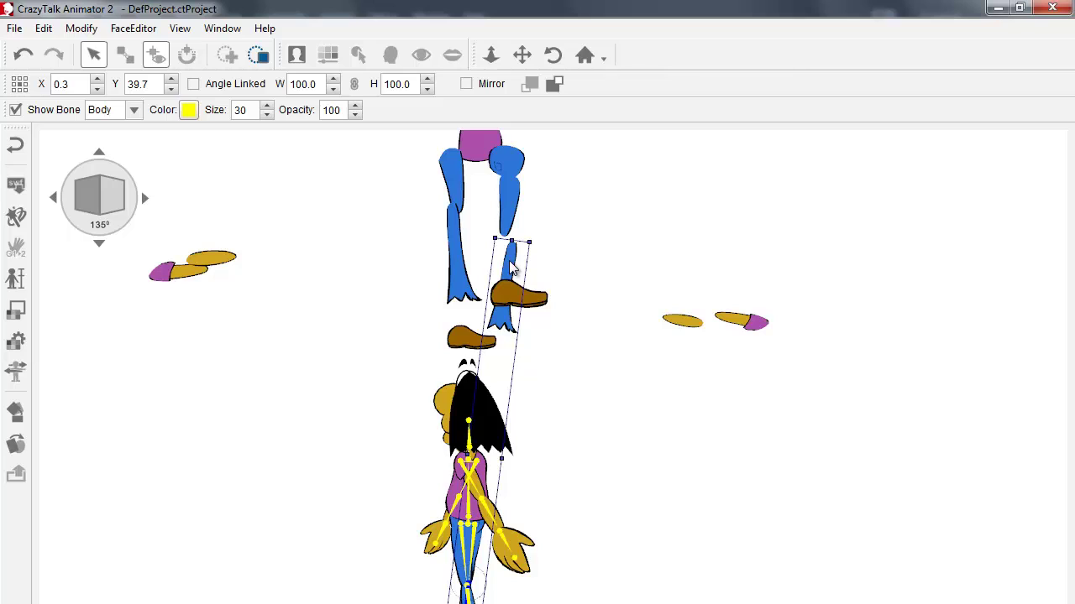
# Show the Scene Manager and reselect the 135° character's detached lower leg behind the shoe to identify its body part
pyautogui.press('F5')
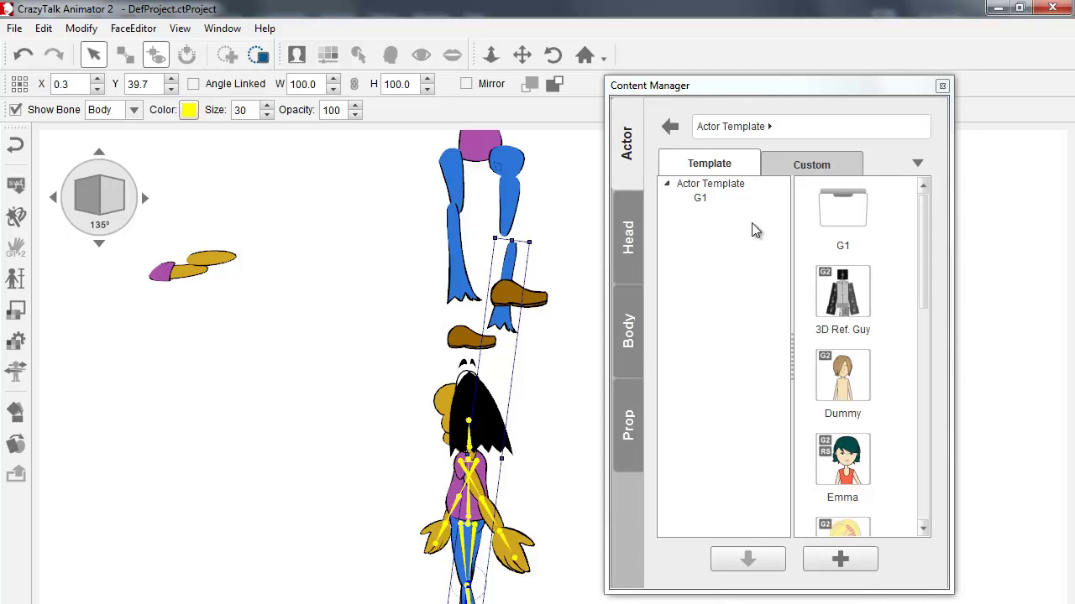
pyautogui.click(941, 86)
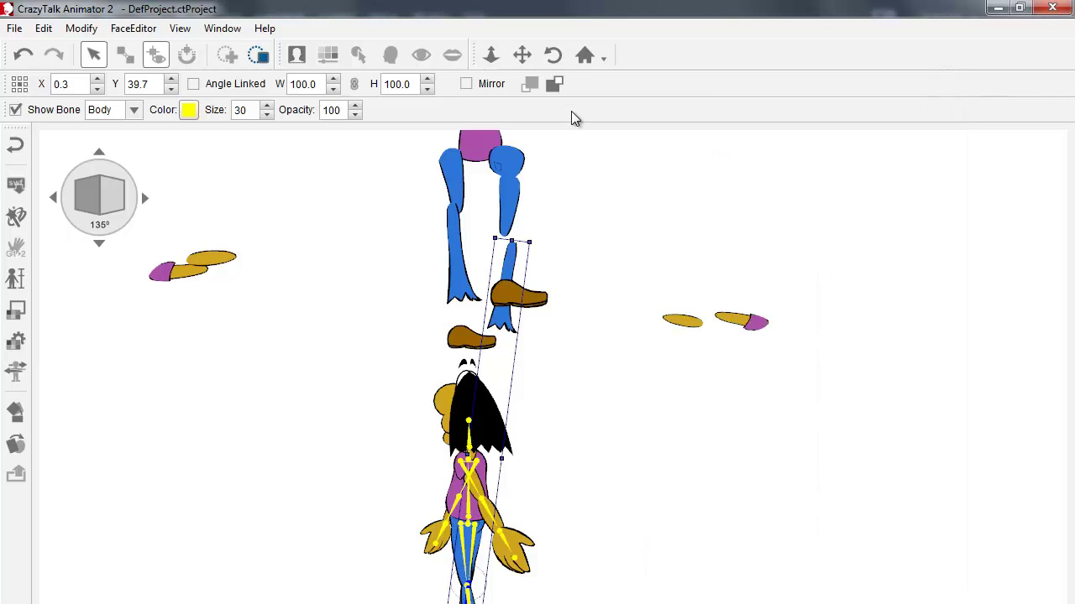
pyautogui.press('F6')
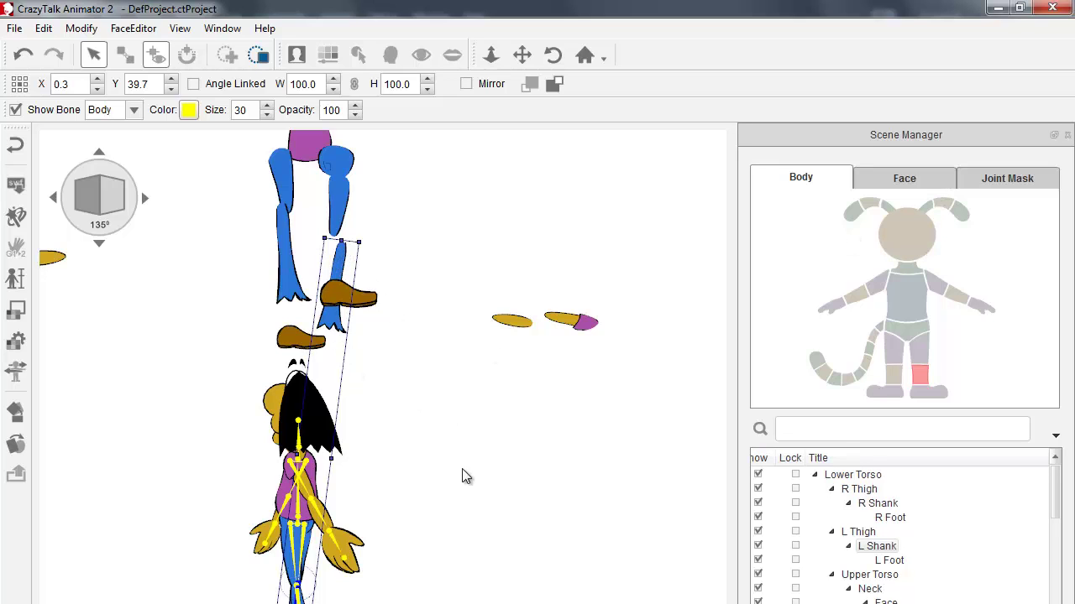
pyautogui.click(454, 489)
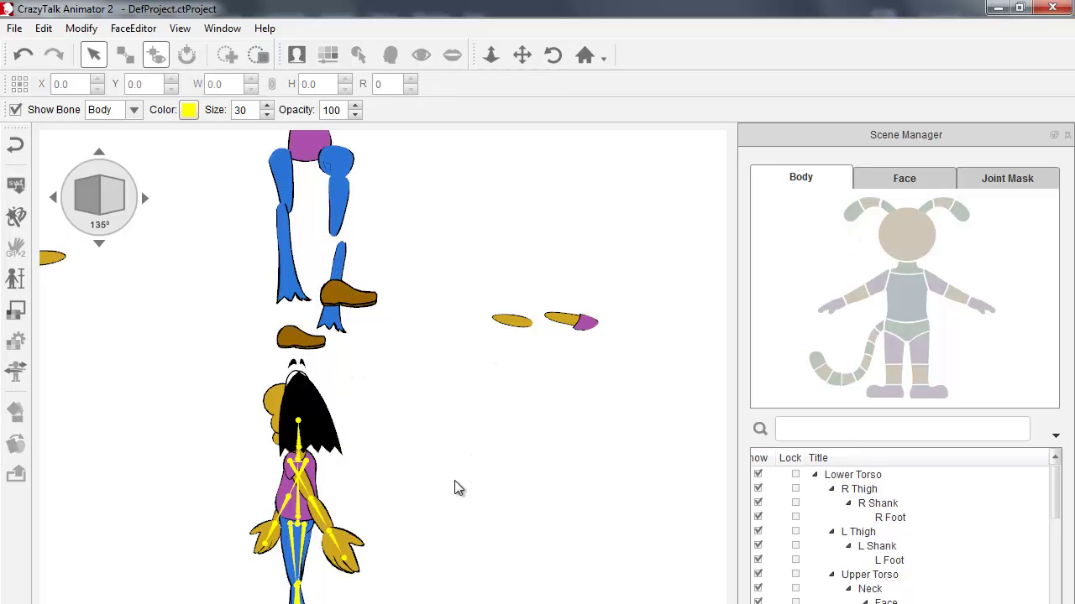
pyautogui.click(338, 275)
pyautogui.click(522, 55)
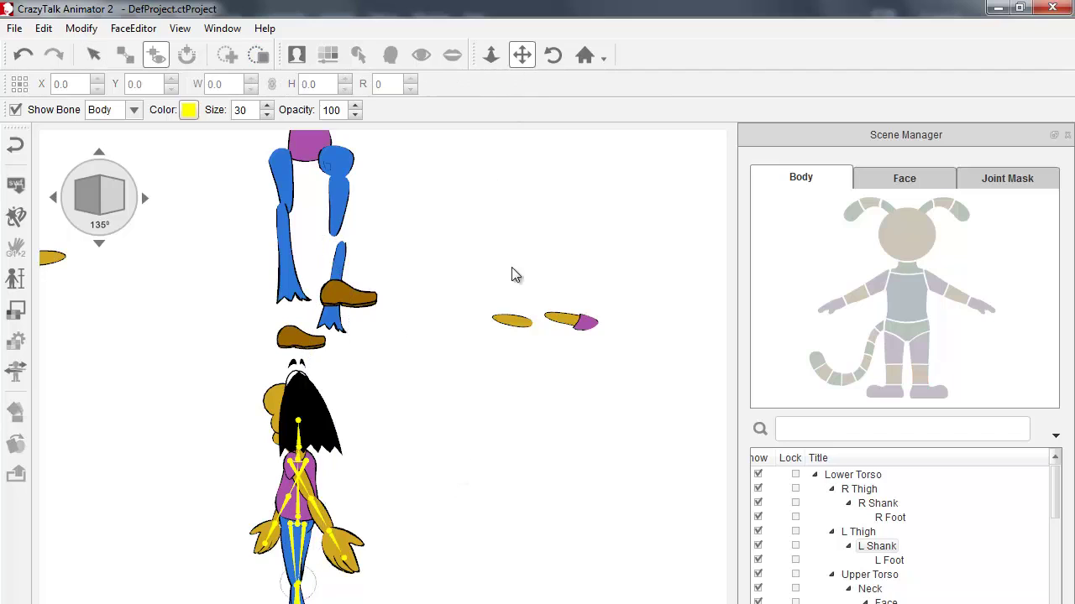
pyautogui.moveTo(465, 469); pyautogui.dragTo(462, 279)
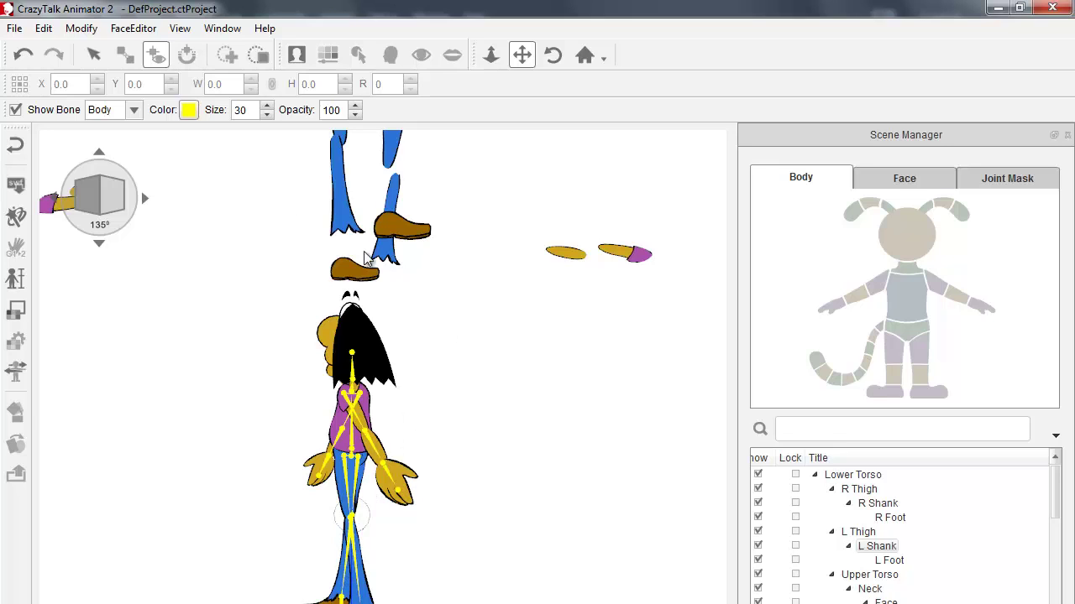
# Select the 135° character's right thigh, right shank and right foot in turn to examine their bounds
pyautogui.click(94, 56)
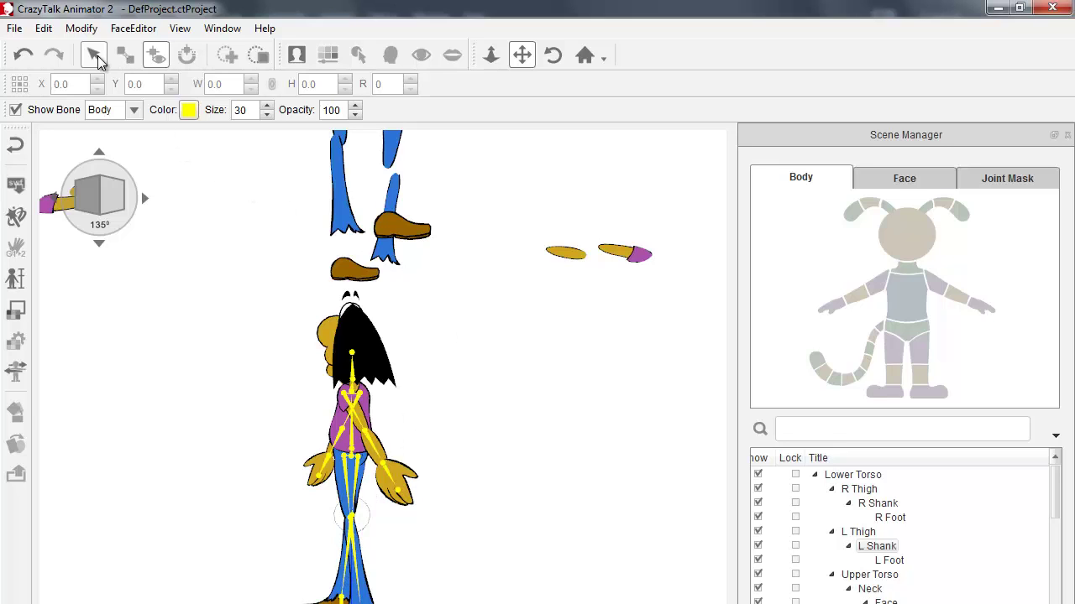
pyautogui.click(358, 492)
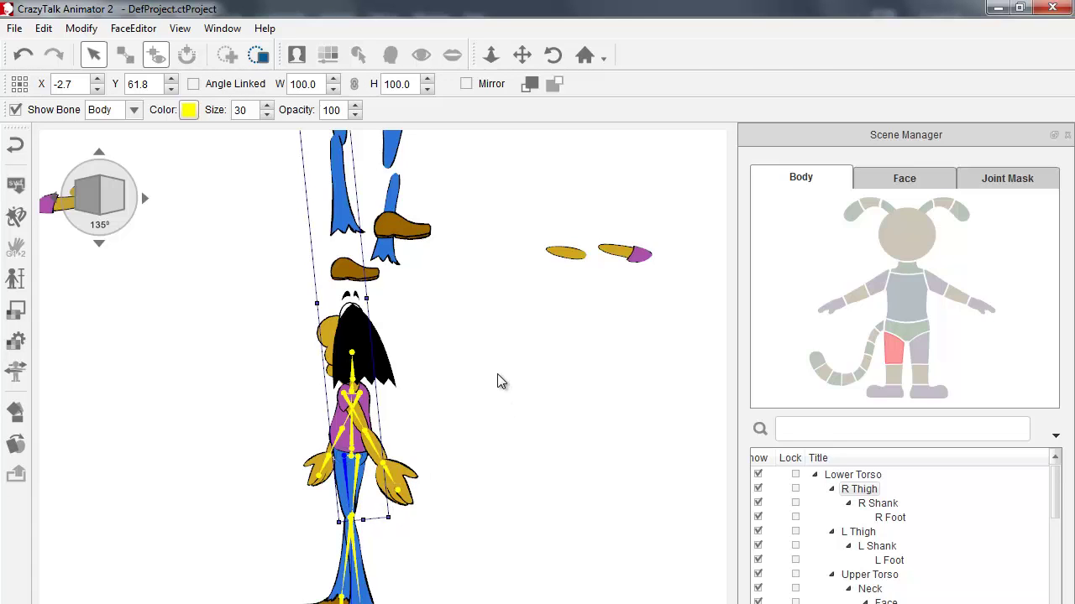
pyautogui.click(875, 505)
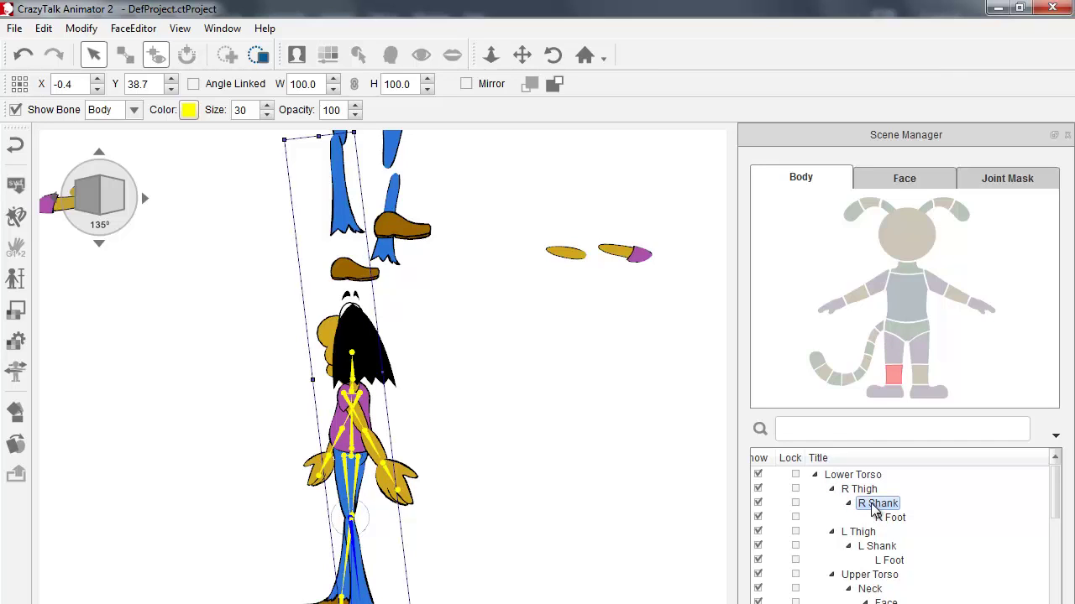
pyautogui.click(883, 519)
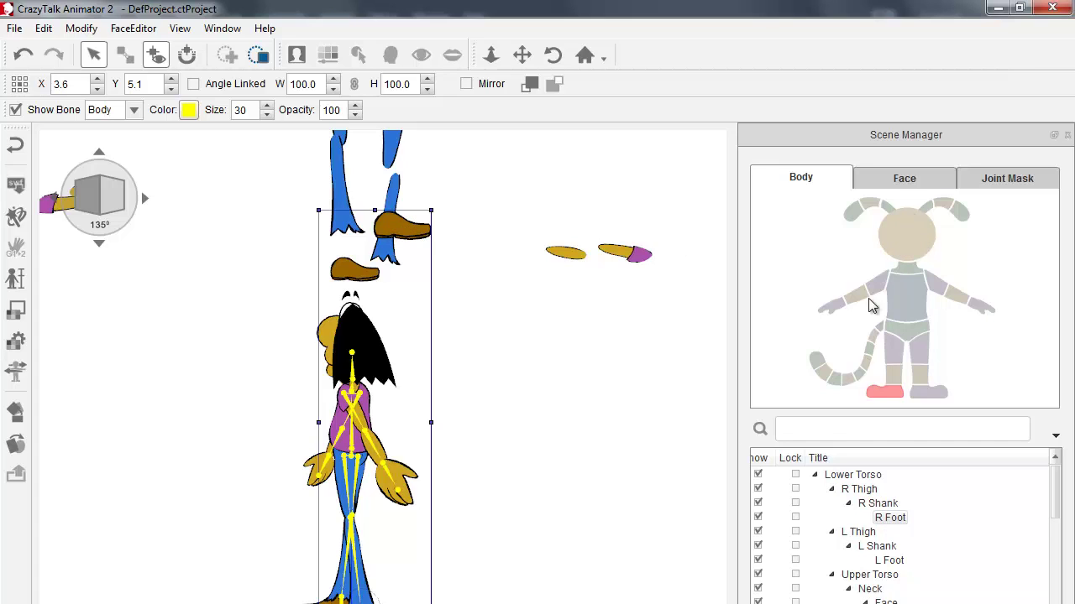
# Check the 135° character's right shank, right thigh, tail and upper torso one after another on the body diagram
pyautogui.click(900, 381)
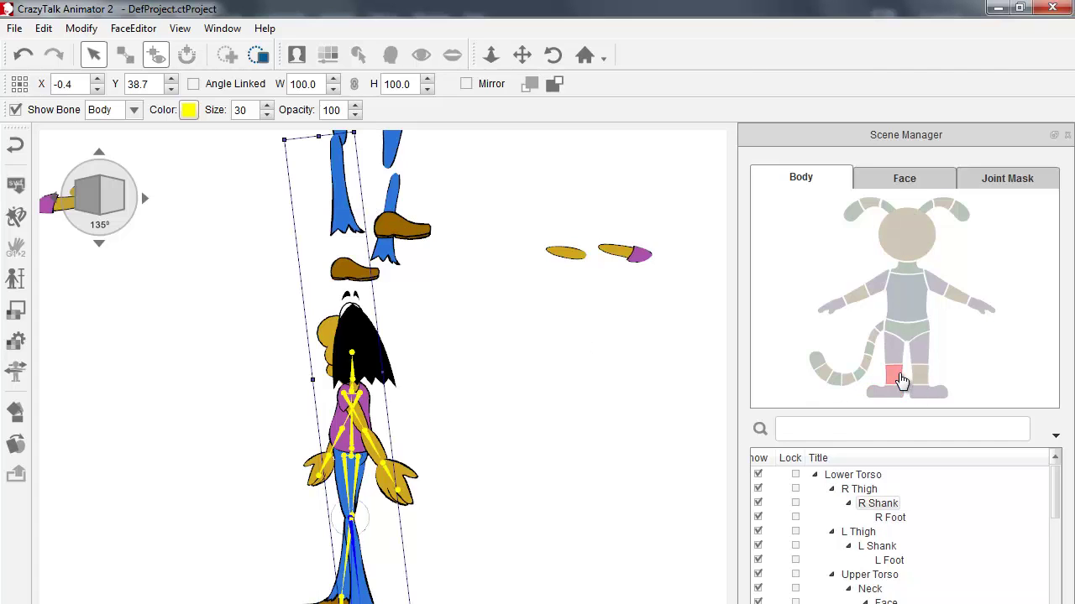
pyautogui.click(900, 361)
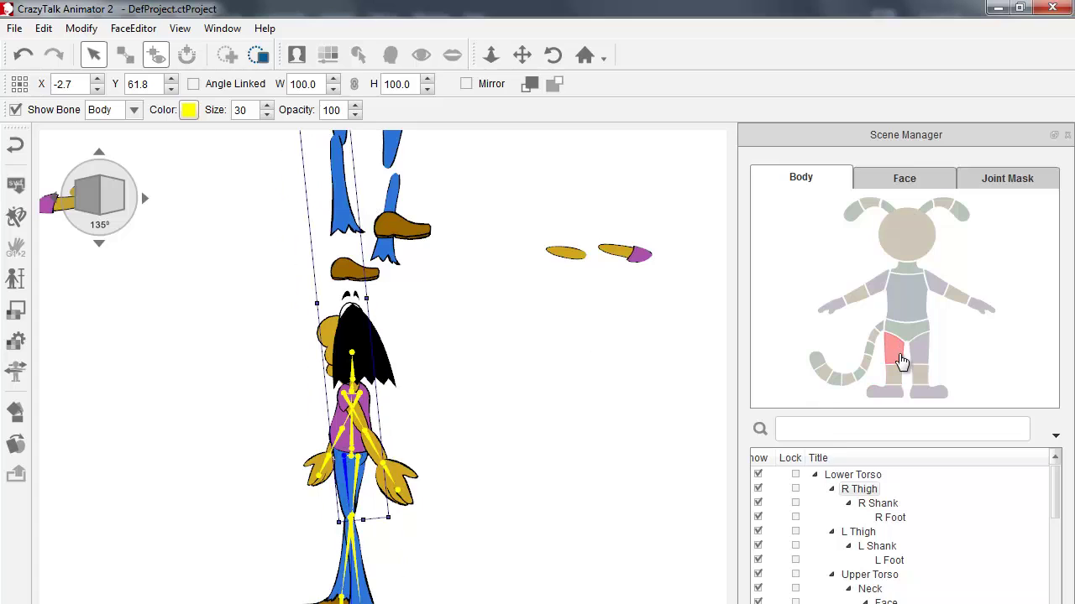
pyautogui.click(883, 333)
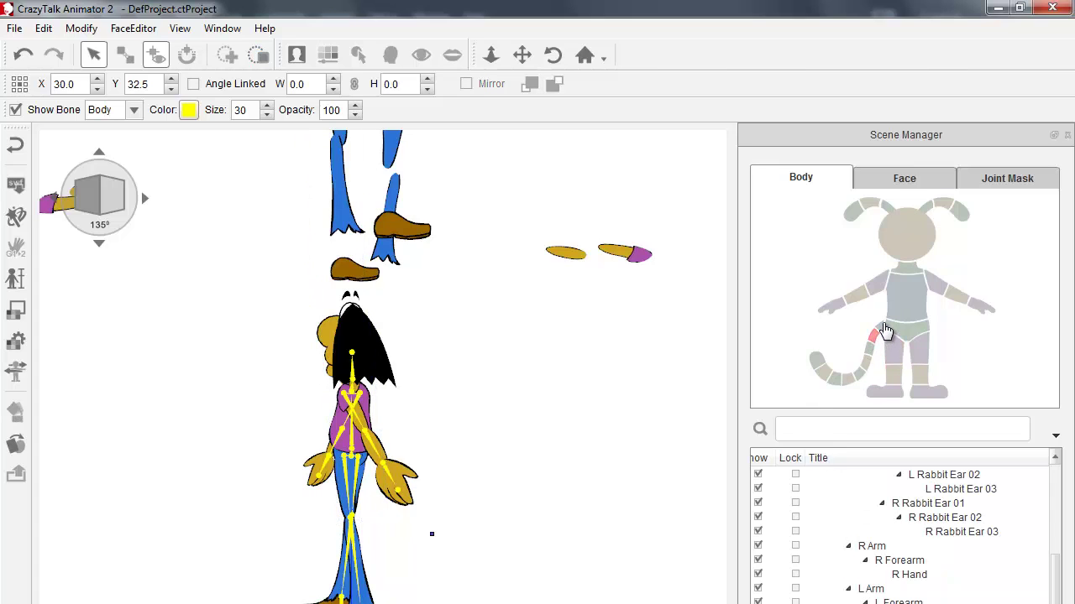
pyautogui.click(904, 319)
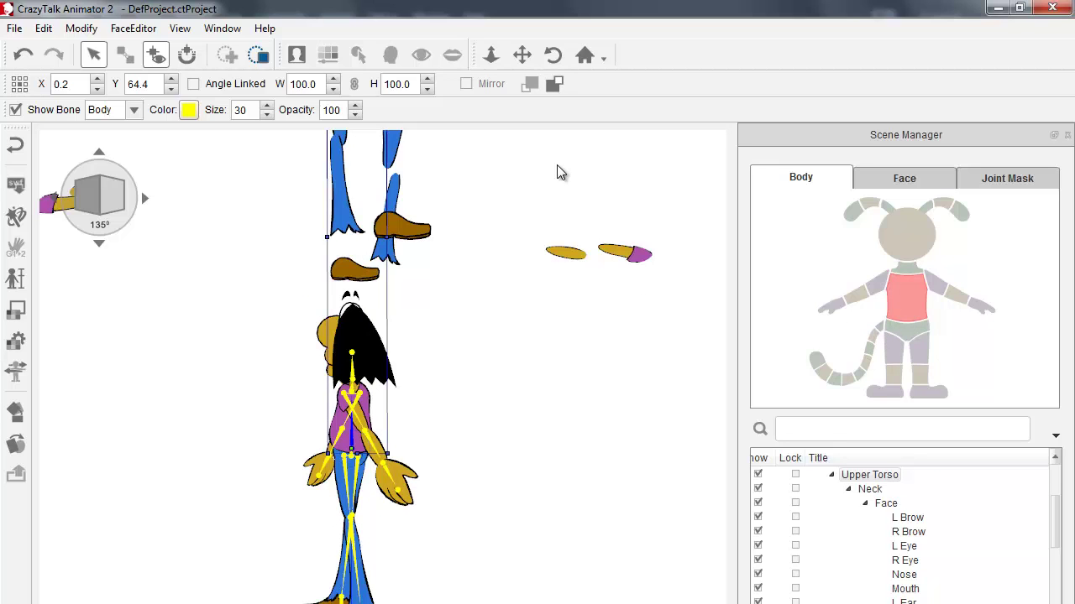
pyautogui.click(522, 55)
pyautogui.moveTo(554, 172); pyautogui.dragTo(565, 260)
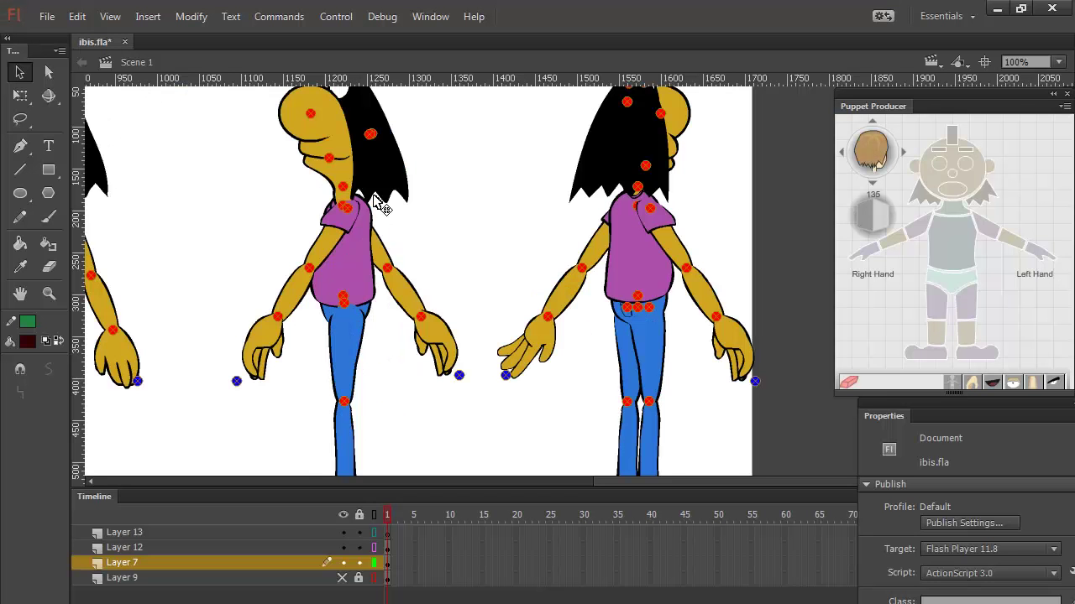
# Switch back to Flash and ungroup the 270° side-view character in the upper row
pyautogui.moveTo(480, 243); pyautogui.dragTo(602, 235)
pyautogui.scroll(-10, 602, 235)
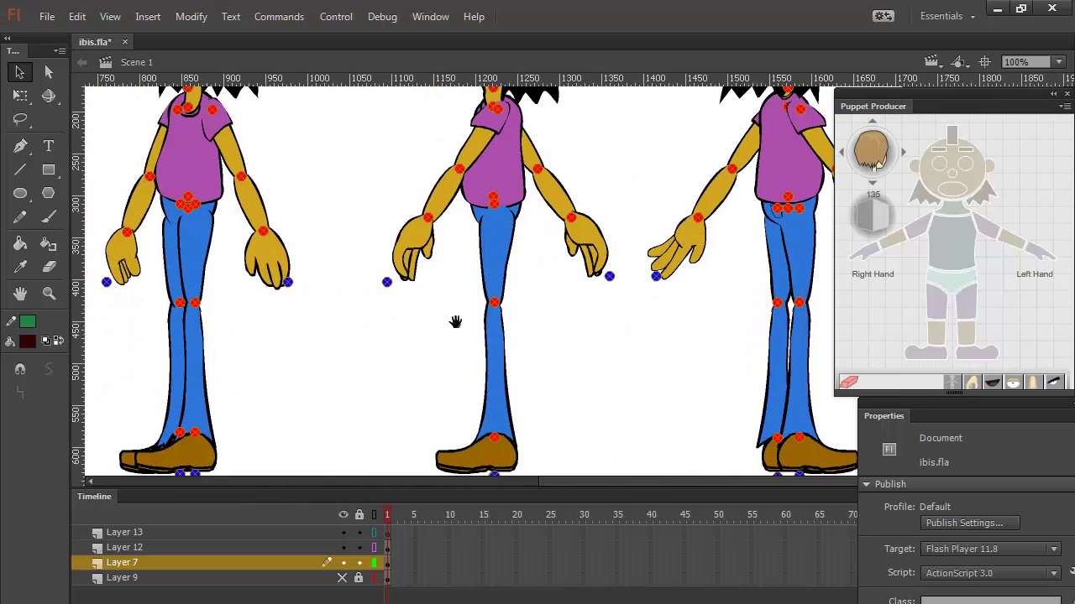
pyautogui.scroll(10, 468, 244)
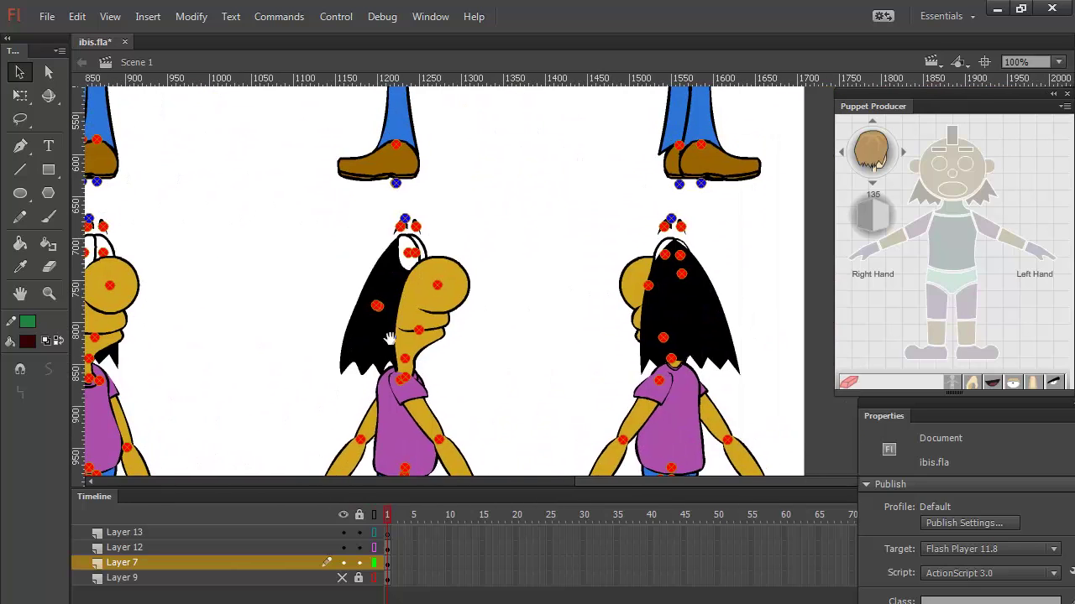
pyautogui.hscroll(4, 504, 336)
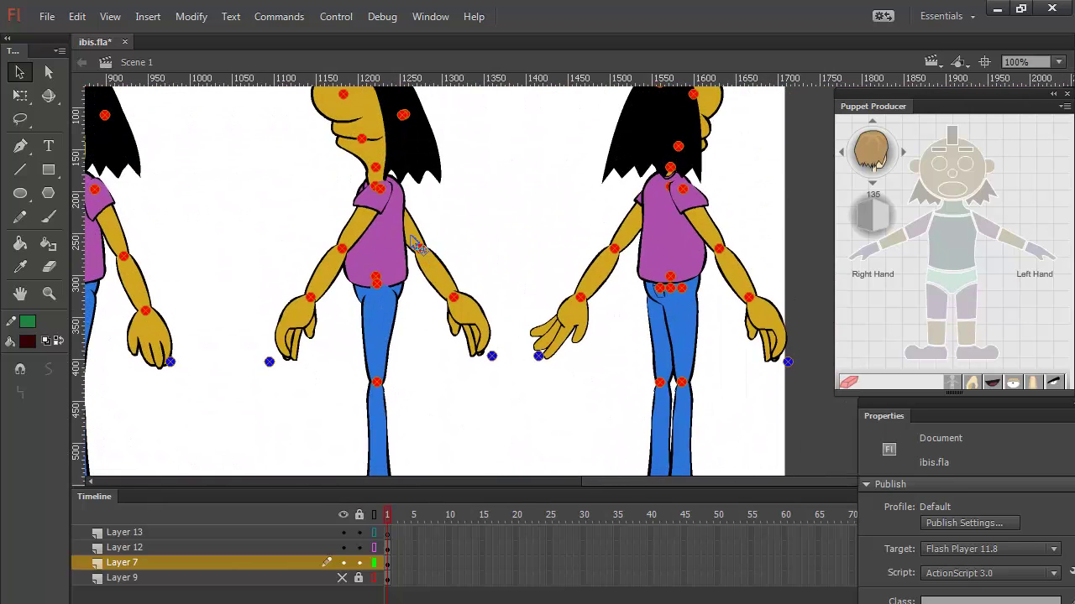
pyautogui.click(415, 246)
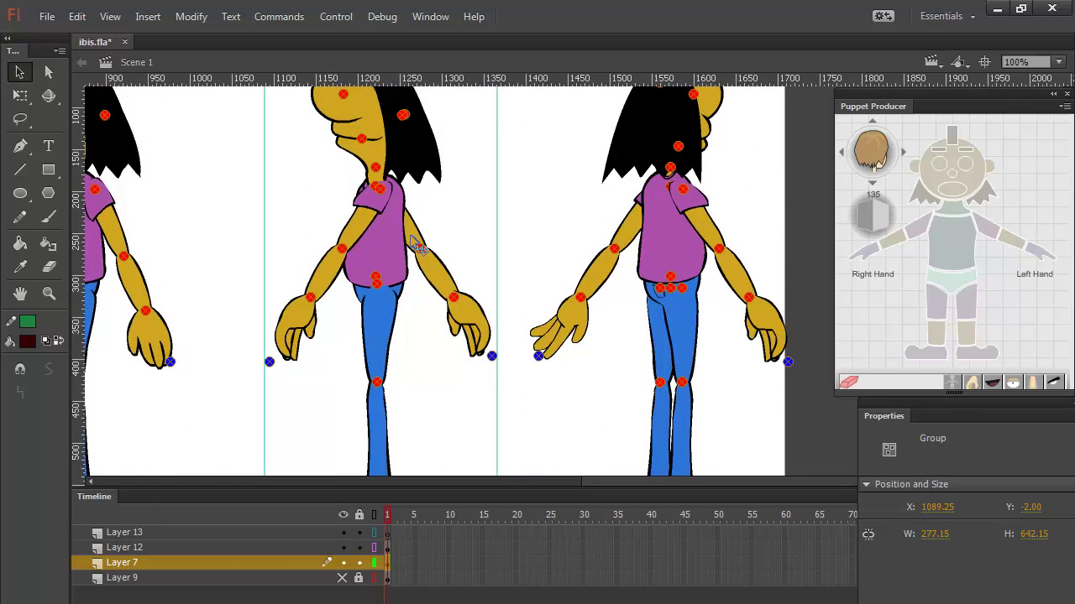
pyautogui.hotkey('ctrl', 'shift', 'g')
pyautogui.click(500, 212)
# Check the instance names of the 270° character's upper arms and forearms on both sides and of its right hand
pyautogui.click(364, 217)
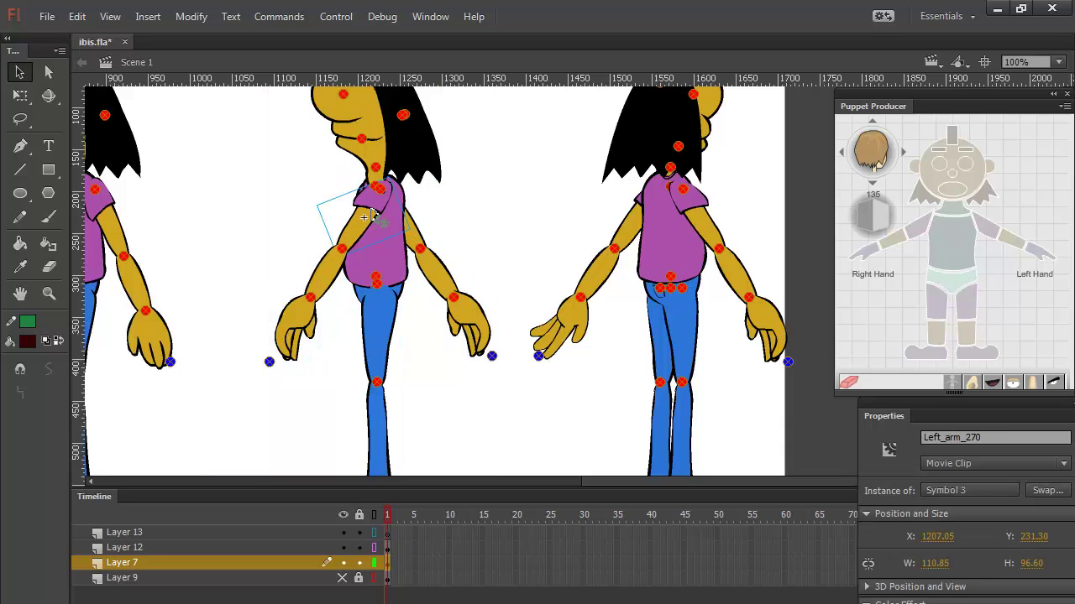
pyautogui.click(332, 273)
pyautogui.click(434, 251)
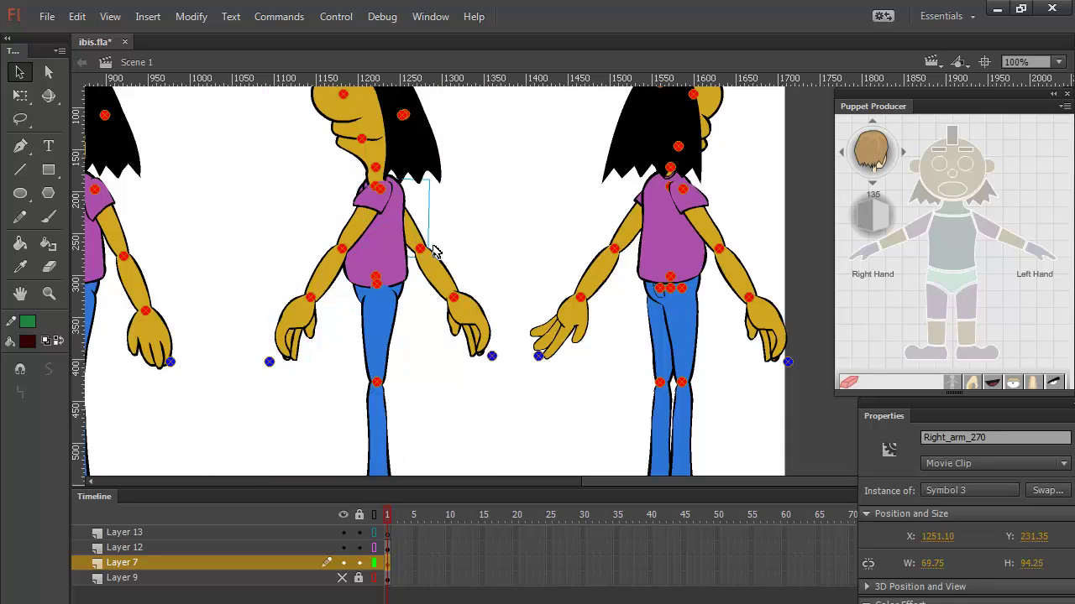
pyautogui.click(438, 276)
pyautogui.click(474, 327)
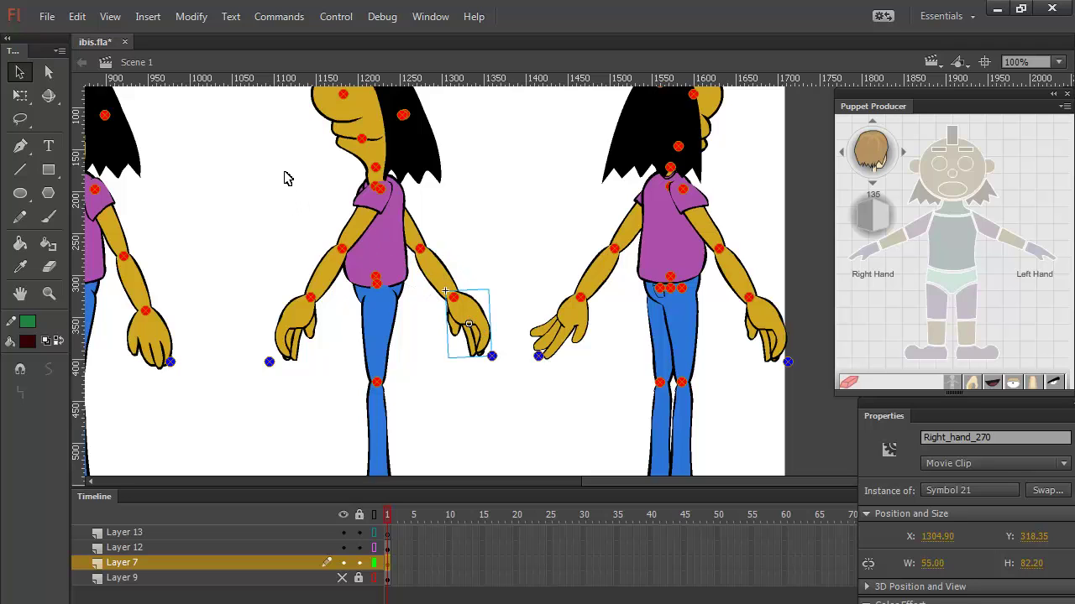
# Turn the Puppet Producer template to the 270 (Left) angle and check the instance name of the 270° character's hair
pyautogui.click(842, 156)
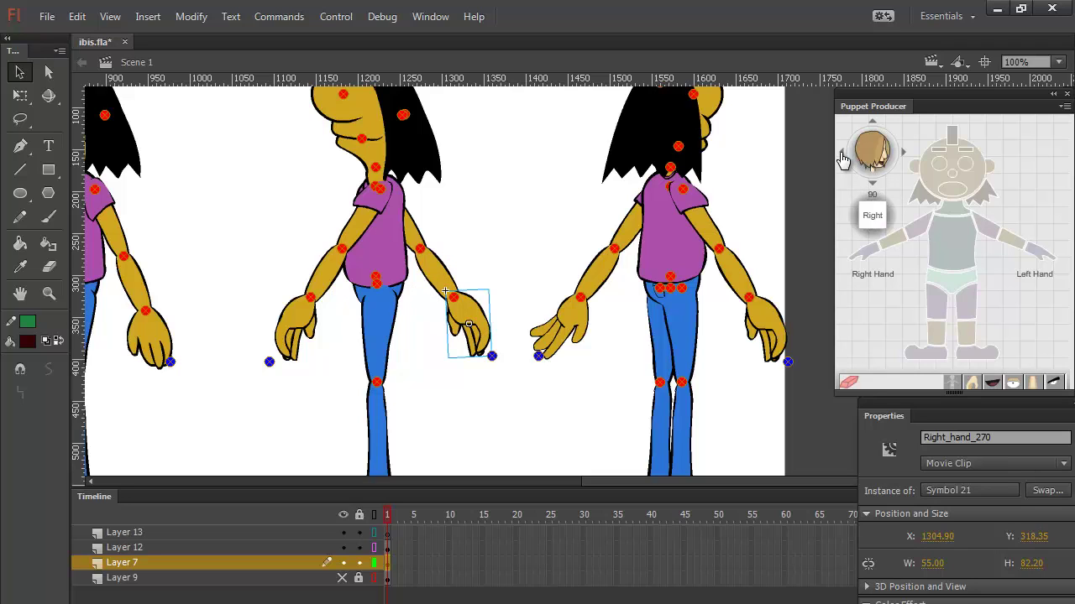
pyautogui.click(842, 156)
pyautogui.click(842, 156)
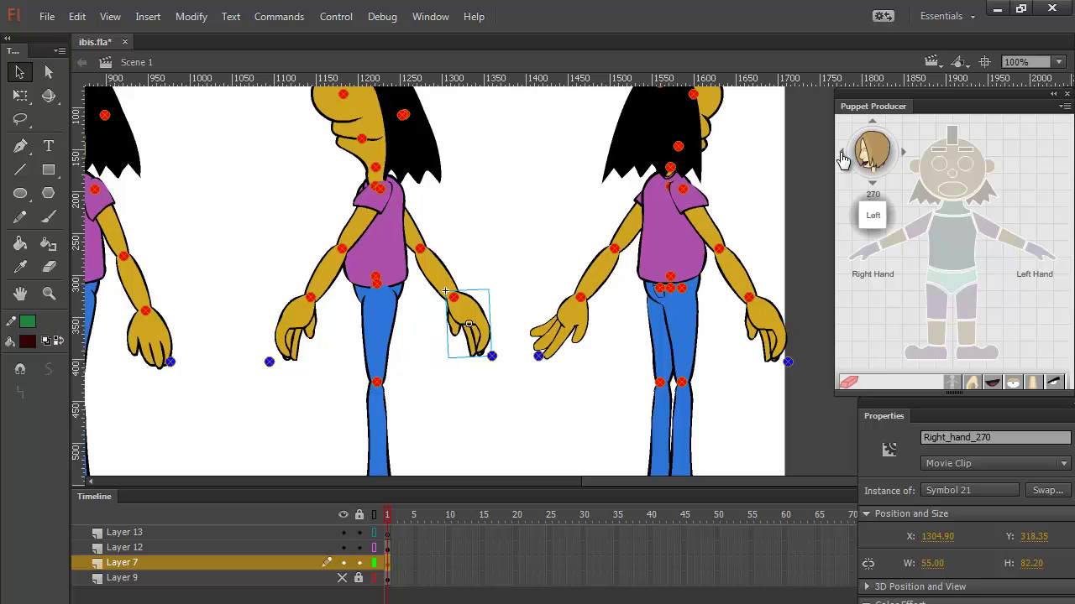
pyautogui.click(429, 162)
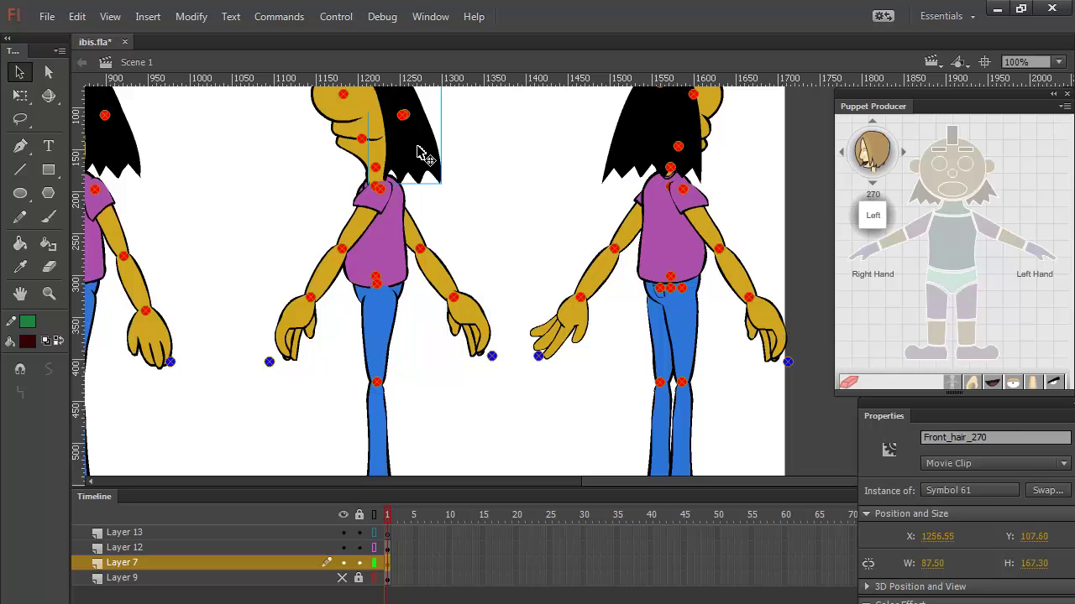
# Ungroup the 270° character's front leg and check the instance names of its thigh and foot
pyautogui.click(401, 328)
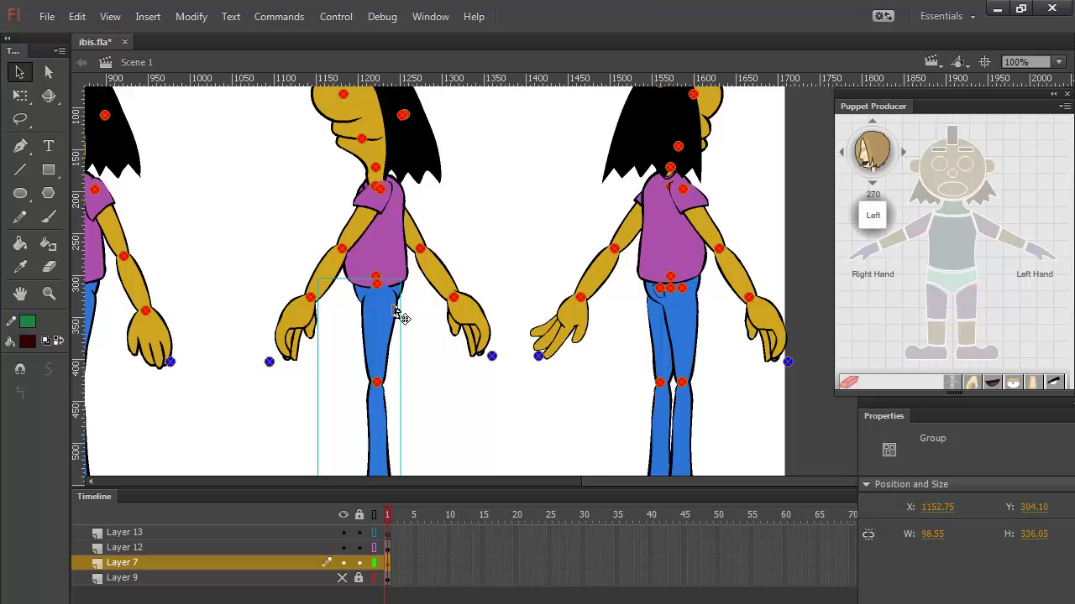
pyautogui.click(397, 312)
pyautogui.click(413, 330)
pyautogui.click(395, 324)
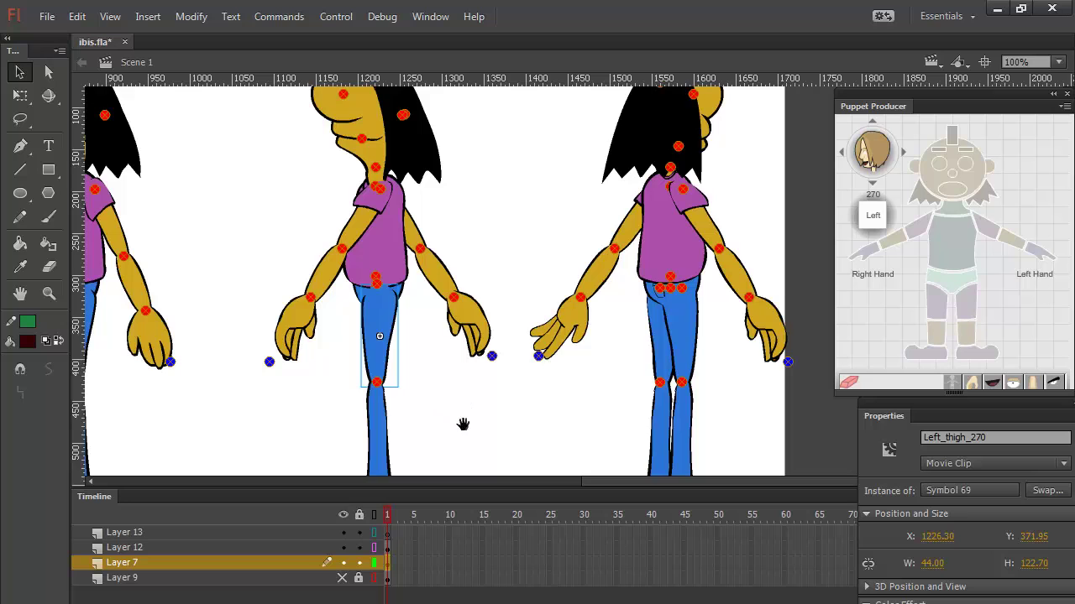
pyautogui.moveTo(462, 425); pyautogui.dragTo(495, 362)
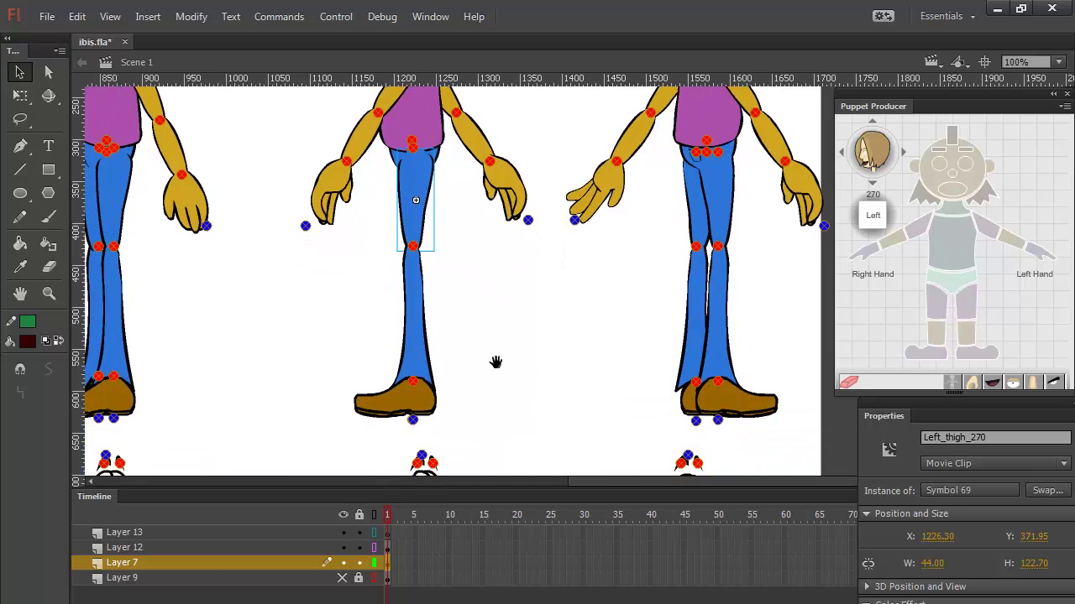
pyautogui.click(428, 406)
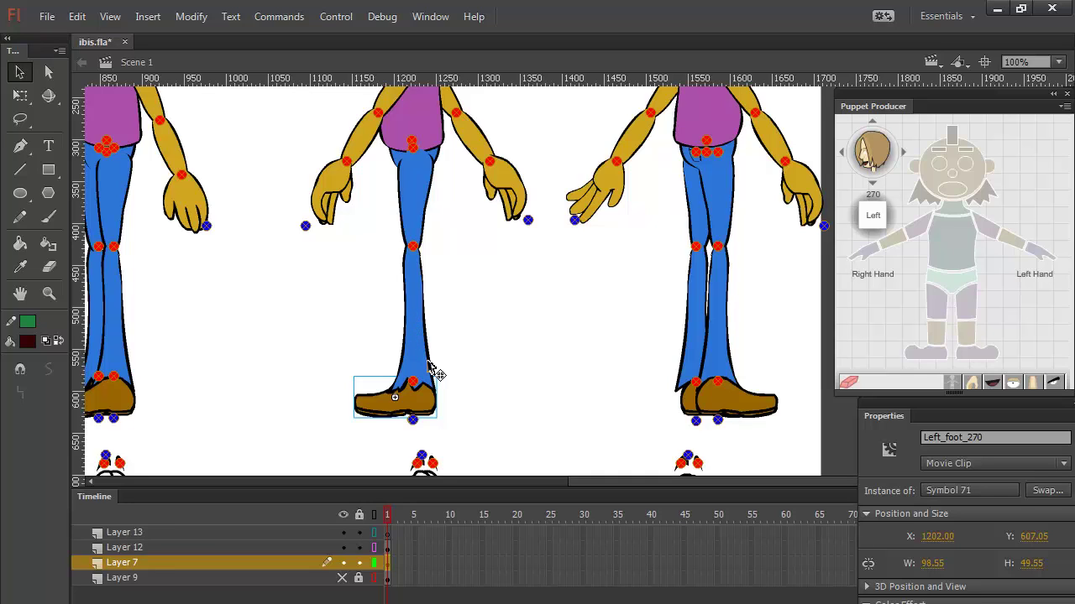
# Check the 270° character's left foot pivot and regroup the foot, shank and thigh with their pivots
pyautogui.click(413, 421)
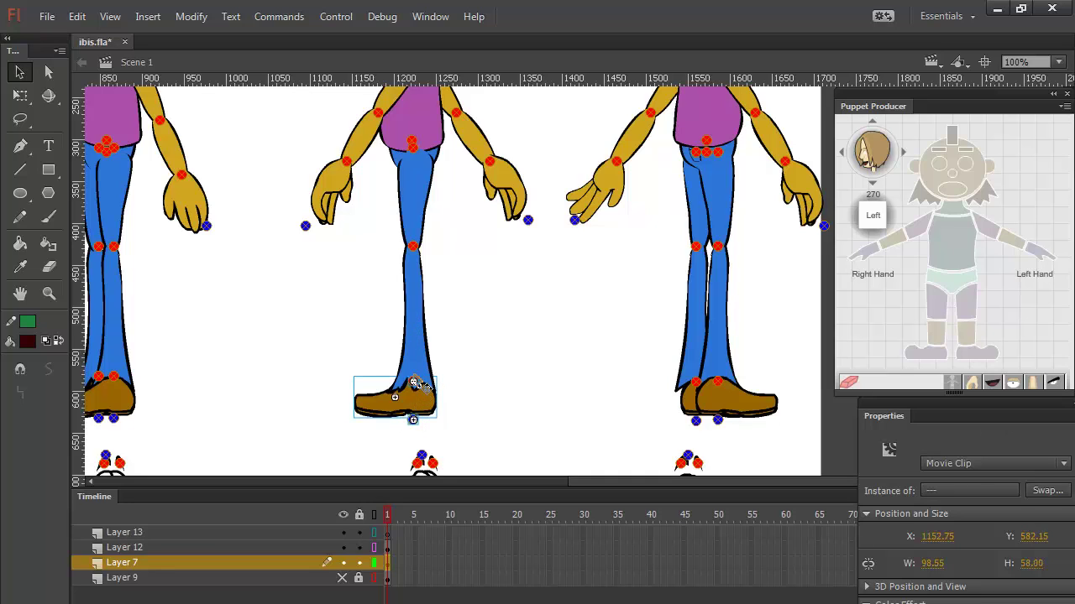
pyautogui.click(424, 376)
pyautogui.click(412, 383)
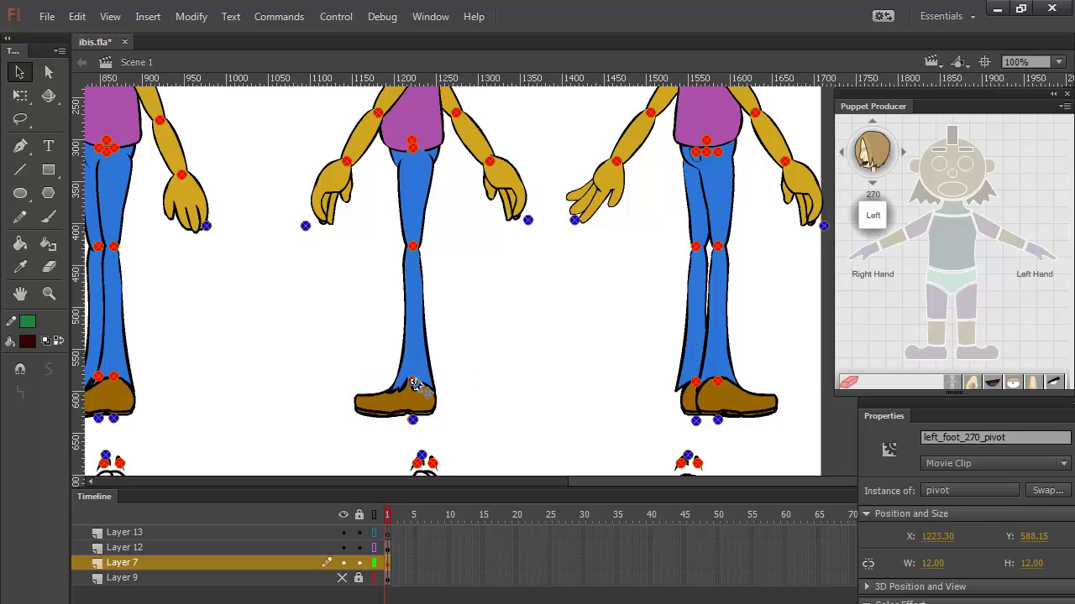
pyautogui.click(413, 420)
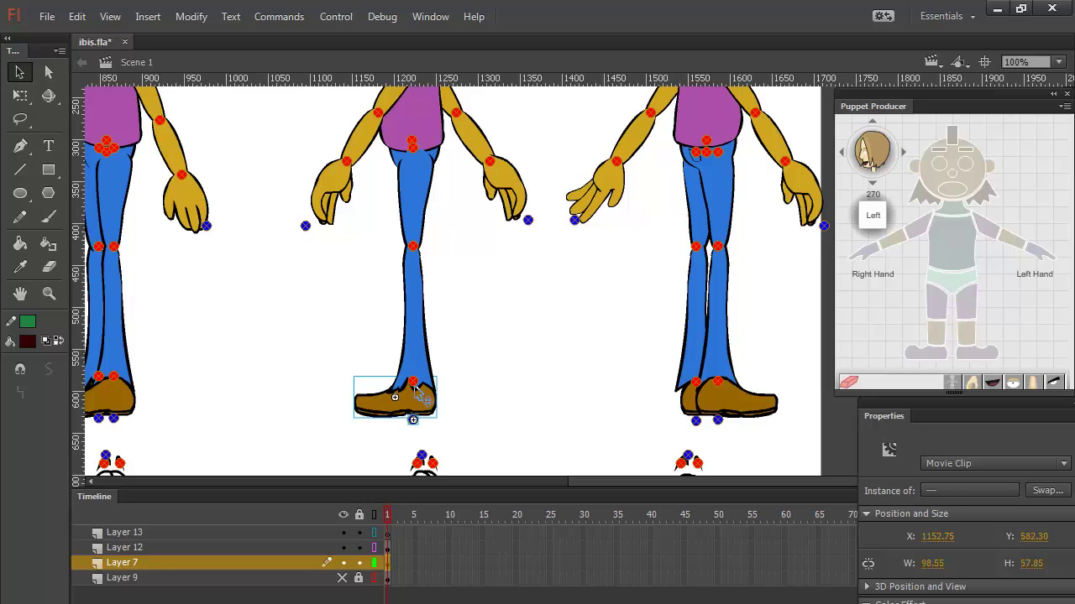
pyautogui.keyDown('shift'); pyautogui.click(420, 288); pyautogui.keyUp('shift')
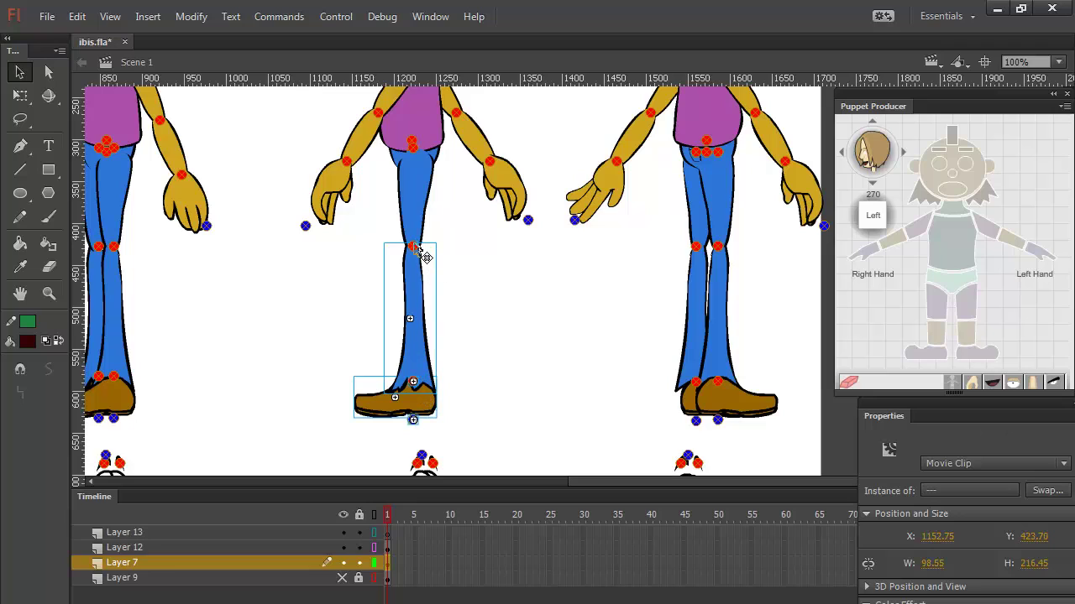
pyautogui.keyDown('shift'); pyautogui.click(420, 194); pyautogui.keyUp('shift')
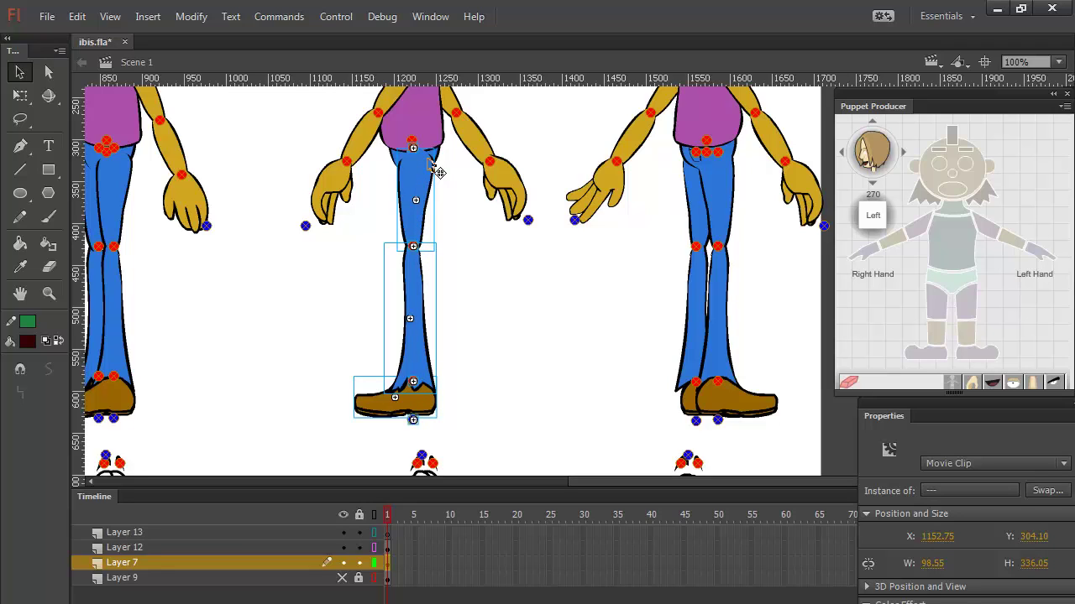
pyautogui.hotkey('ctrl', 'g')
# Shift the regrouped left leg of the 270° character about 30 px to the right to uncover the leg behind it
pyautogui.moveTo(438, 172); pyautogui.dragTo(463, 171)
pyautogui.hotkey('shift', 'Left')
pyautogui.hotkey('shift', 'Left')
pyautogui.hotkey('shift', 'Left')
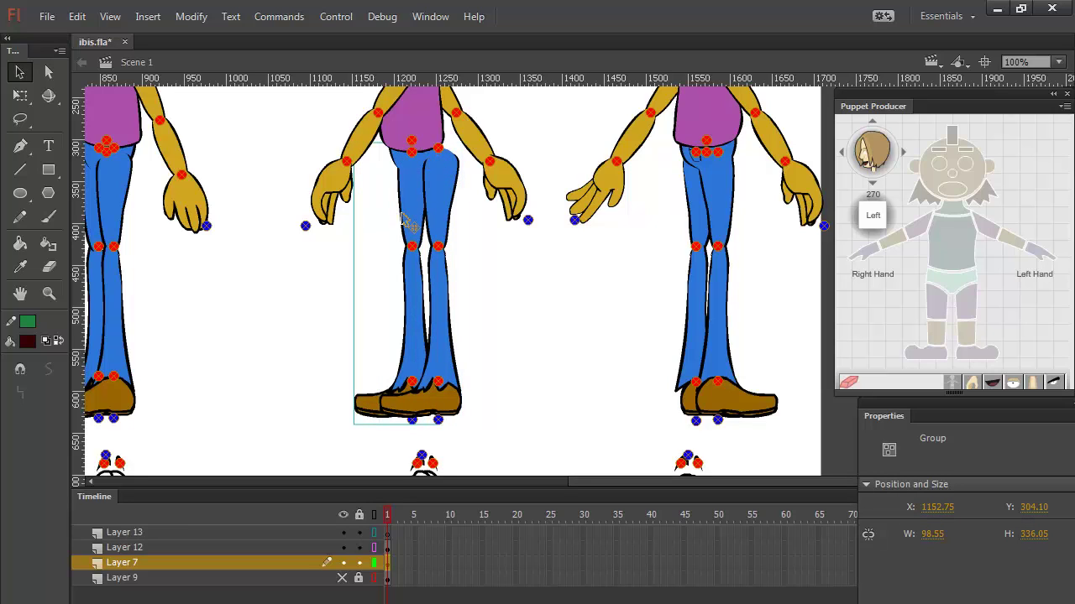
# Ungroup the 270° character's rear leg and check the instance names of its lower torso pivot, thigh and shank
pyautogui.click(321, 262)
pyautogui.click(408, 227)
pyautogui.click(409, 227)
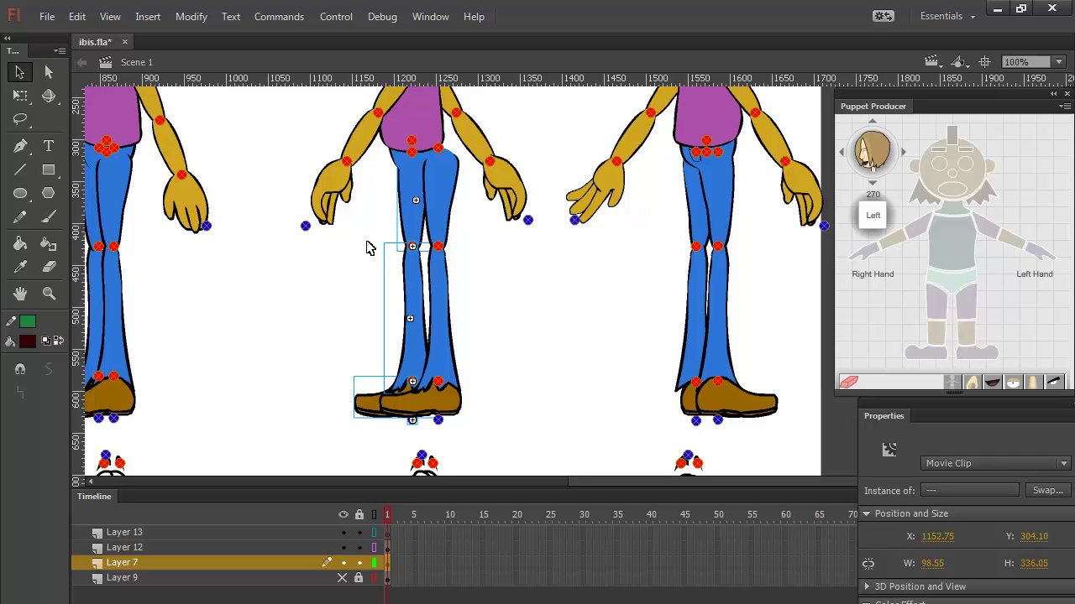
pyautogui.click(372, 244)
pyautogui.click(411, 152)
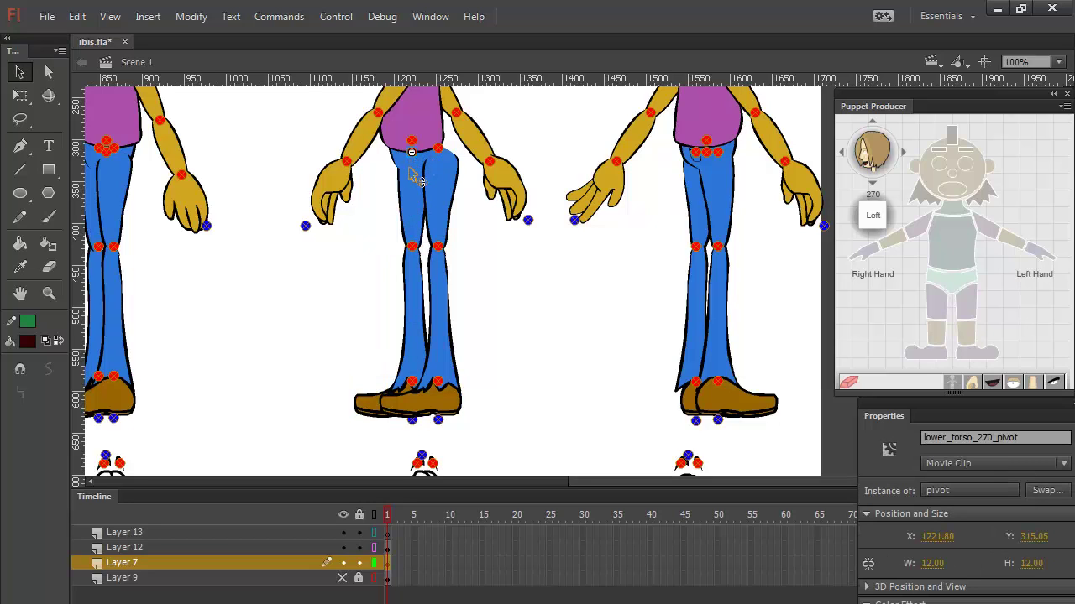
pyautogui.click(414, 204)
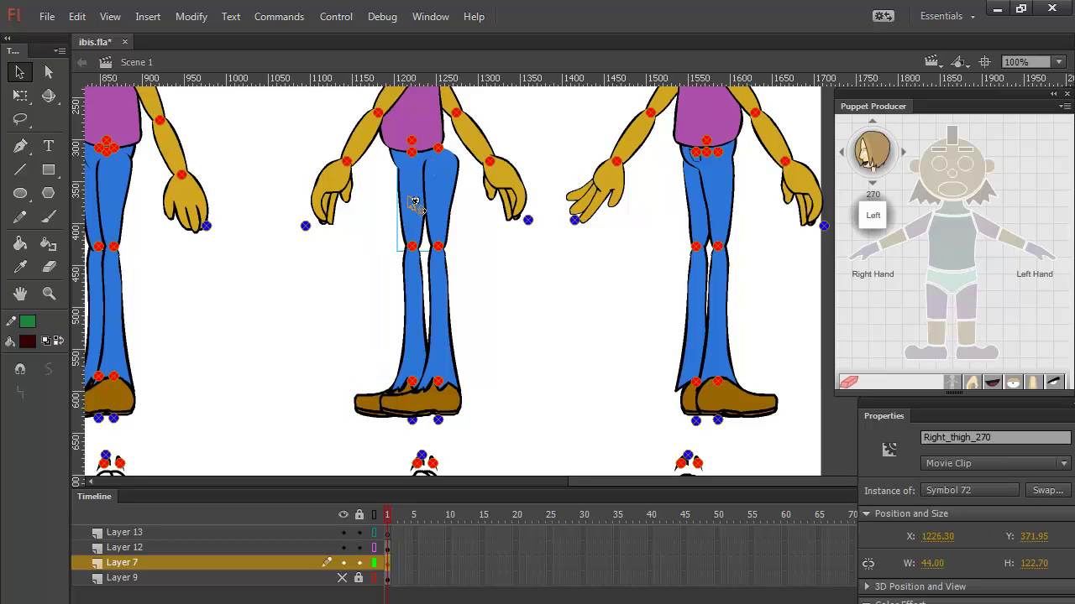
pyautogui.click(414, 287)
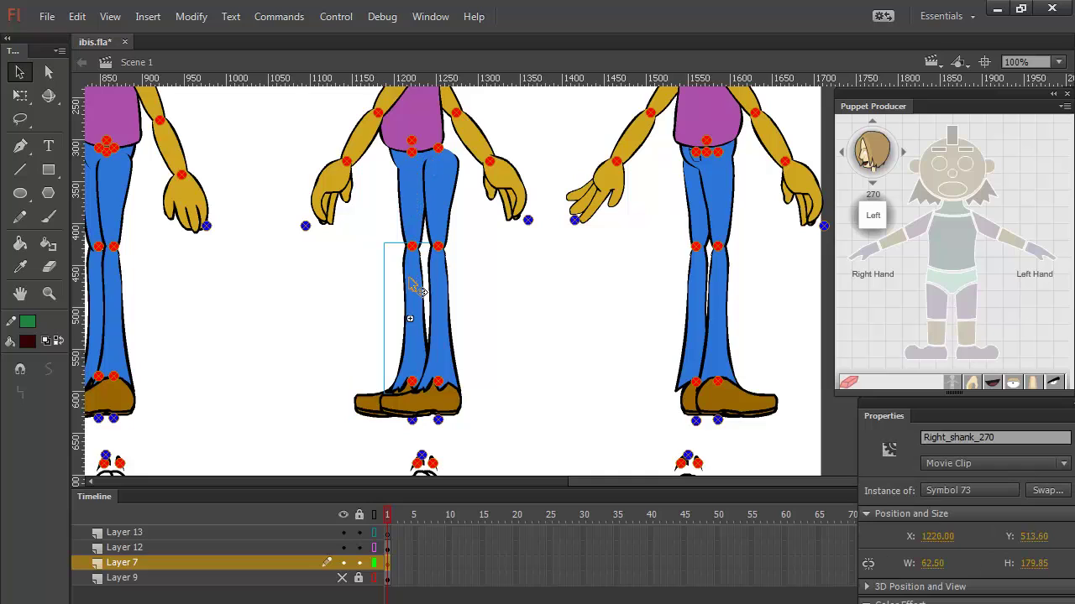
pyautogui.click(373, 410)
# Move the 270° character's left leg 30 px back to the left over the rear leg and ungroup it
pyautogui.click(454, 205)
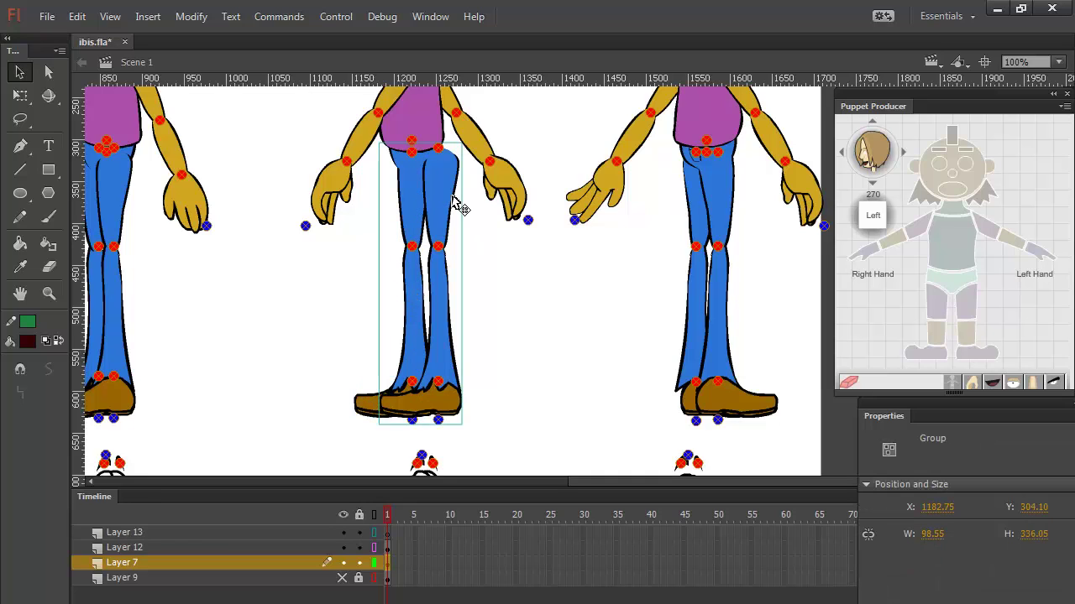
pyautogui.hotkey('shift', 'Left')
pyautogui.hotkey('shift', 'Left')
pyautogui.hotkey('shift', 'Left')
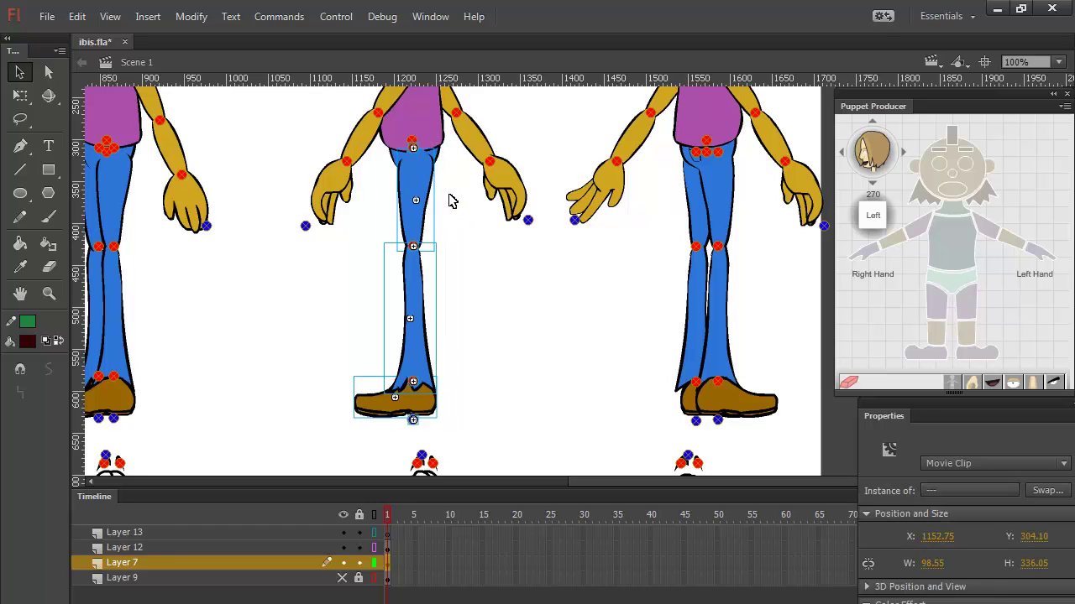
pyautogui.click(268, 271)
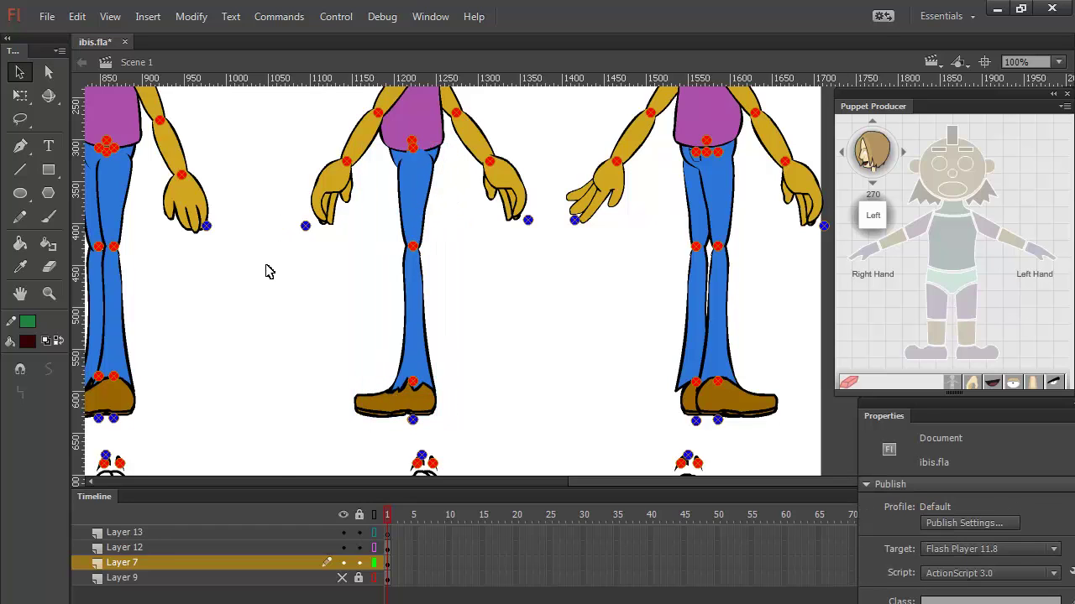
# Ungroup the left-facing three-quarter character in the upper row, between the 180° and 270° characters
pyautogui.hotkey('ctrl', '-')
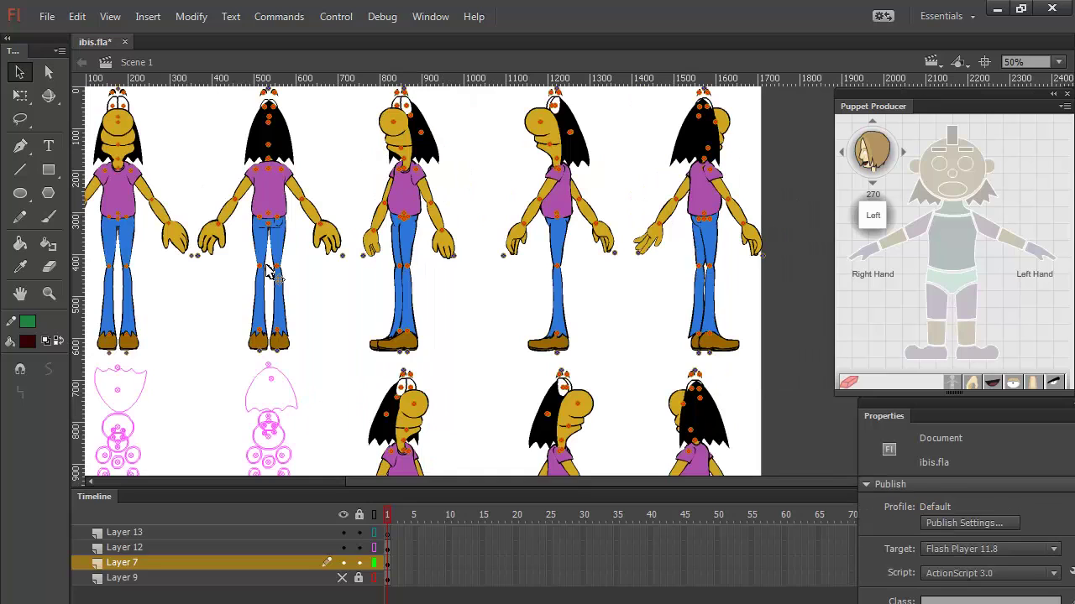
pyautogui.click(420, 237)
pyautogui.doubleClick(420, 251)
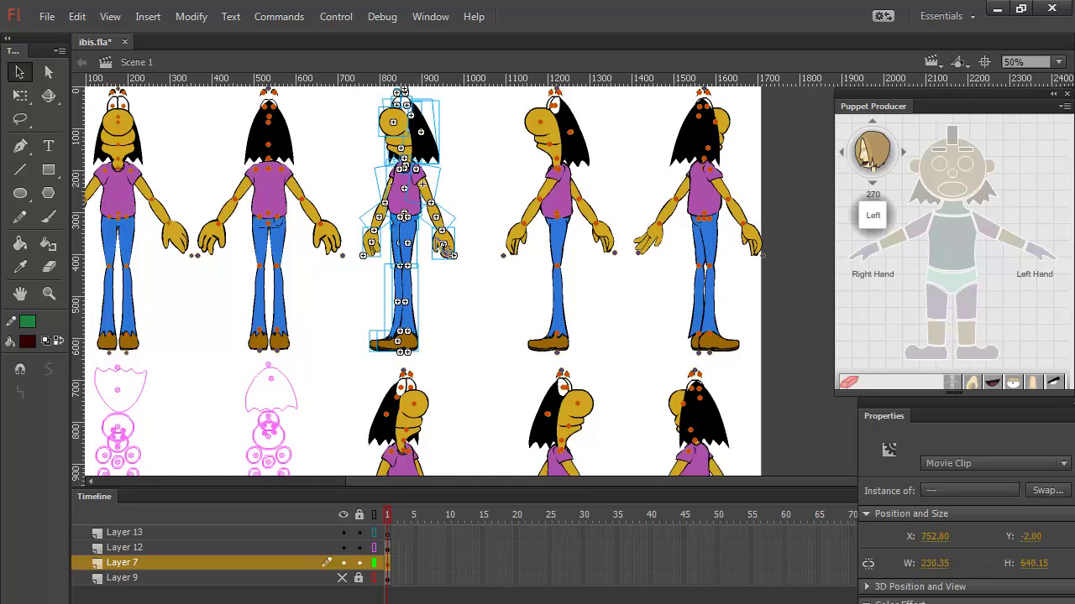
pyautogui.doubleClick(484, 312)
# Check the instance names of the 180° back-view character's right thigh and left forearm
pyautogui.click(283, 245)
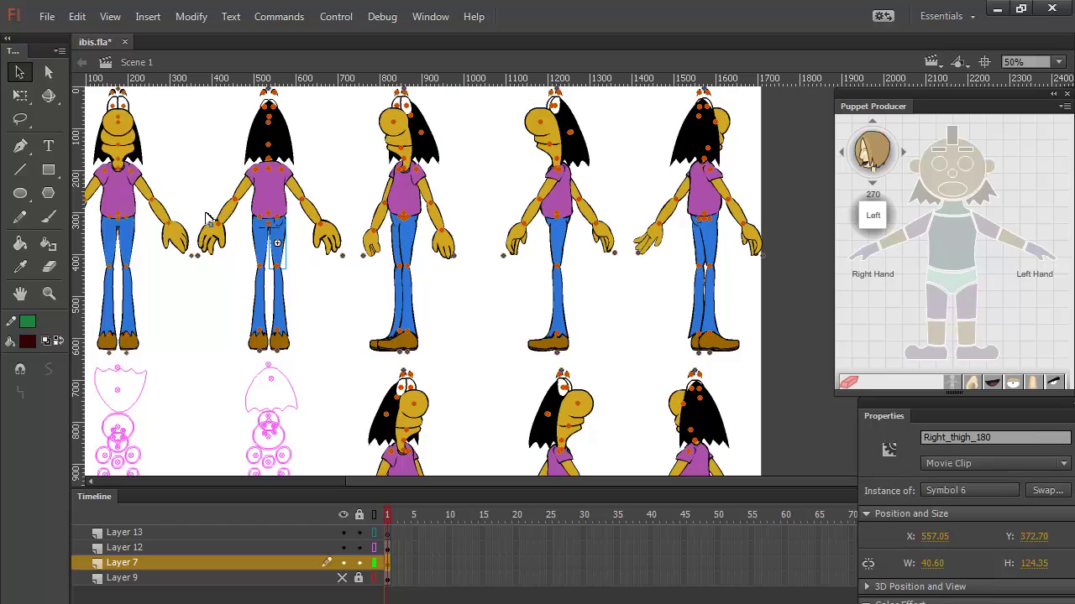
pyautogui.click(238, 232)
pyautogui.click(235, 223)
pyautogui.click(286, 244)
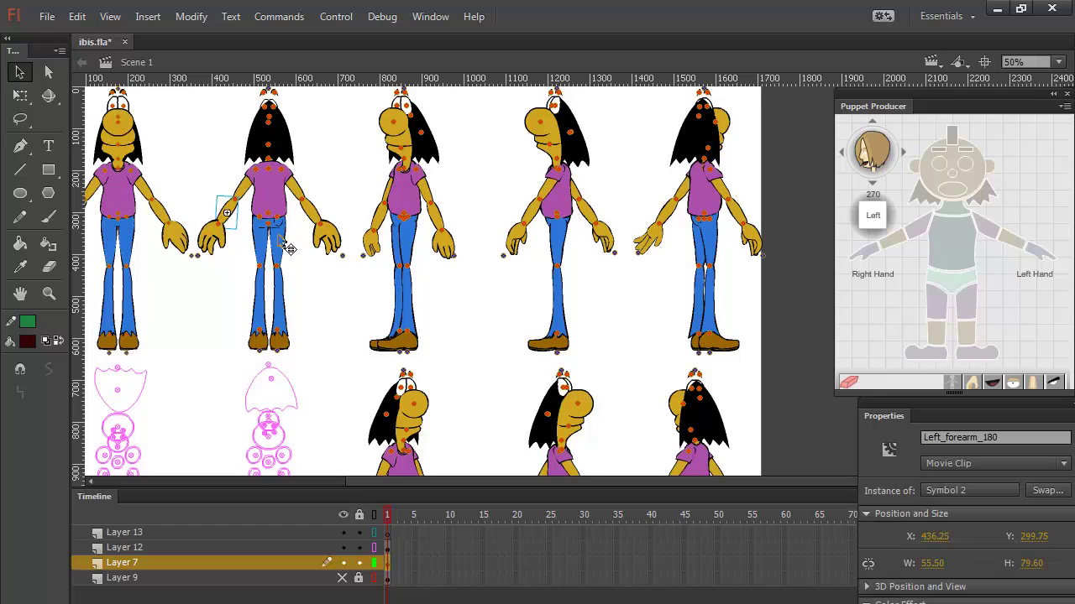
# Ungroup the front-view character into its separate body parts and pivots
pyautogui.click(144, 209)
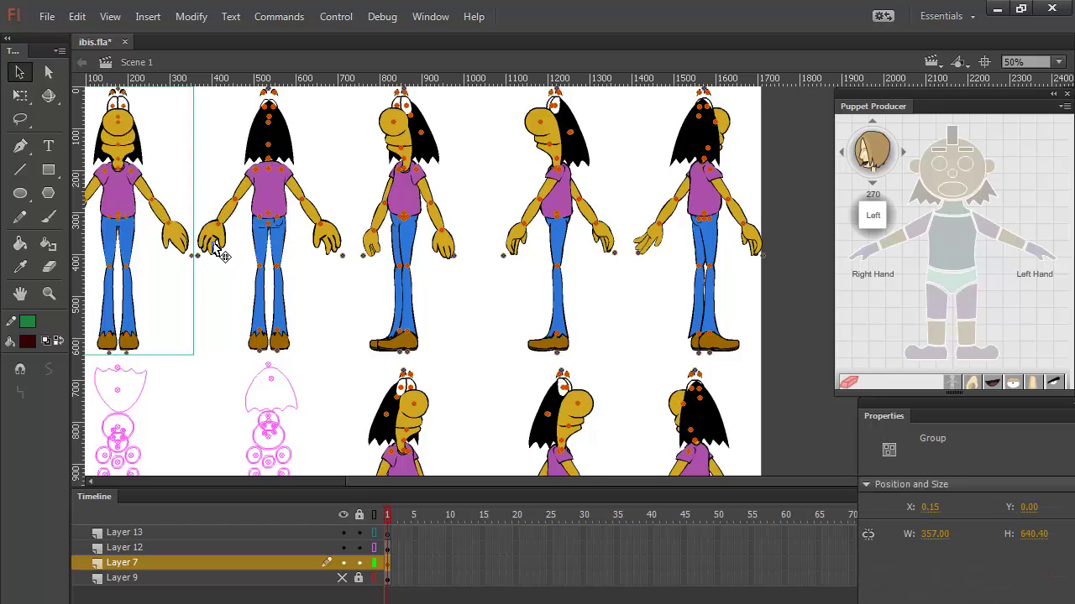
pyautogui.click(288, 232)
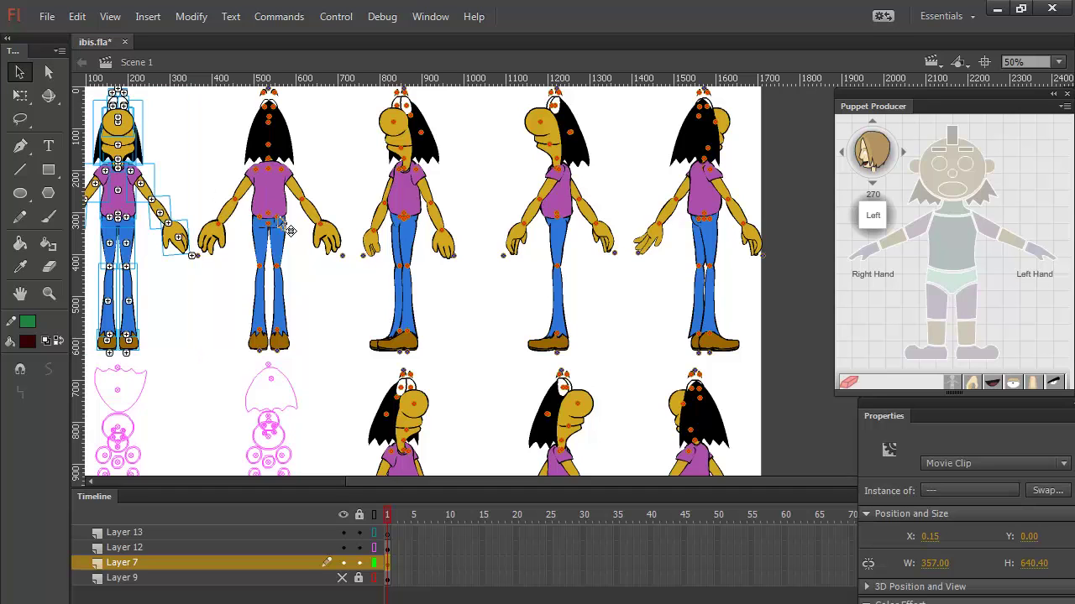
pyautogui.click(343, 304)
# Check the instance names of the 45° character's two upper arms and upper torso in the lower row
pyautogui.moveTo(342, 379); pyautogui.dragTo(329, 176)
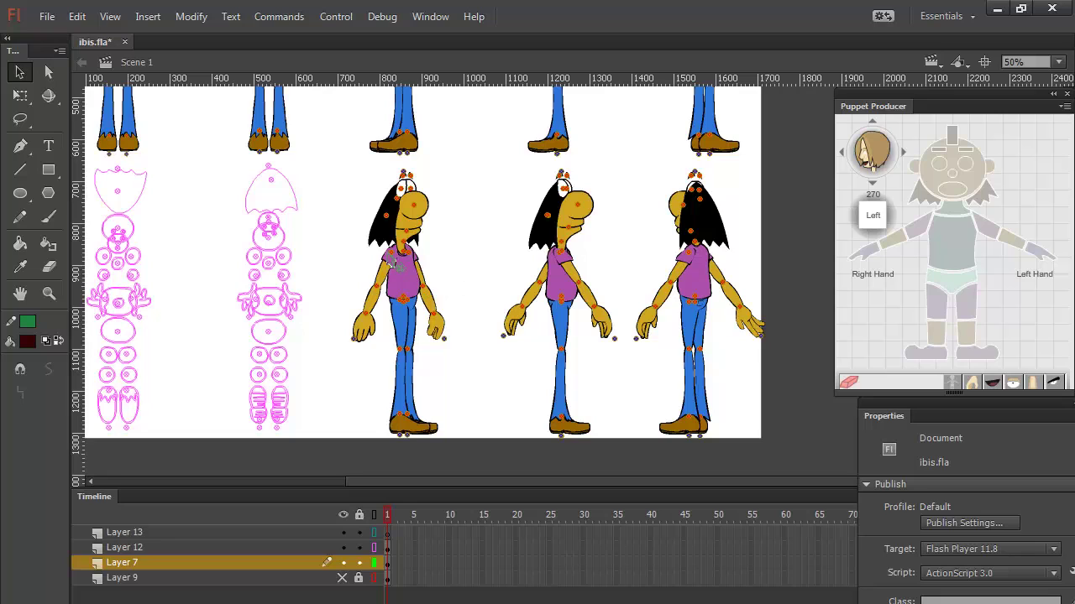
pyautogui.click(391, 267)
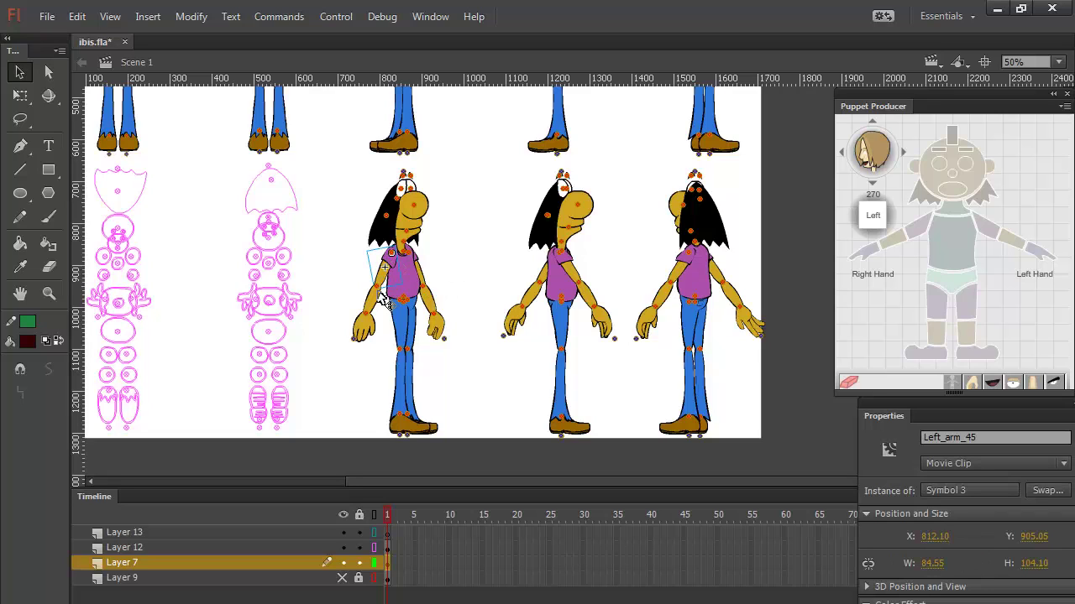
pyautogui.click(430, 281)
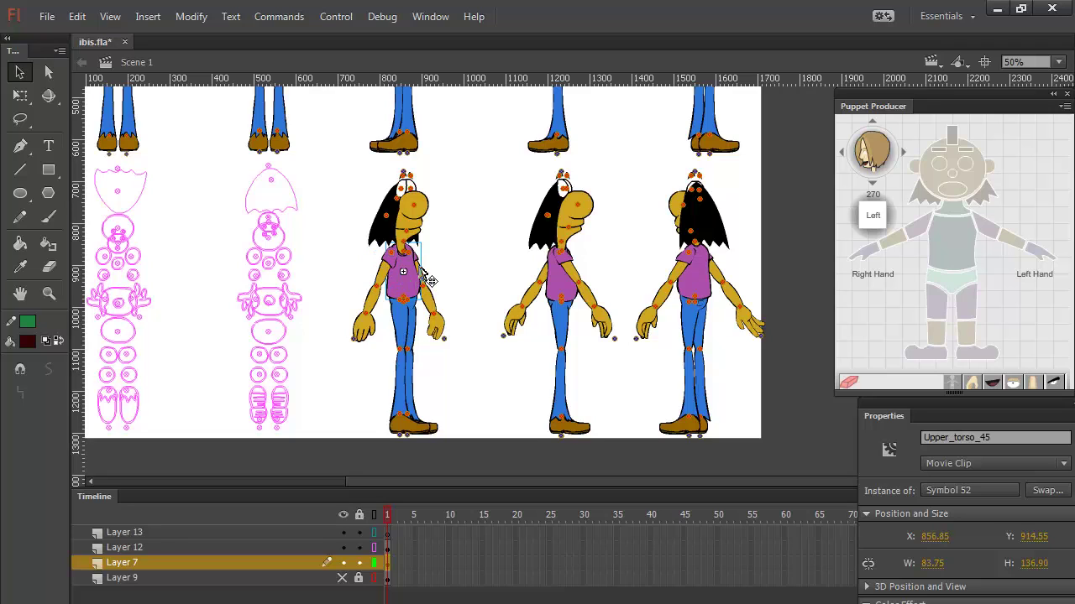
pyautogui.click(428, 282)
pyautogui.click(433, 284)
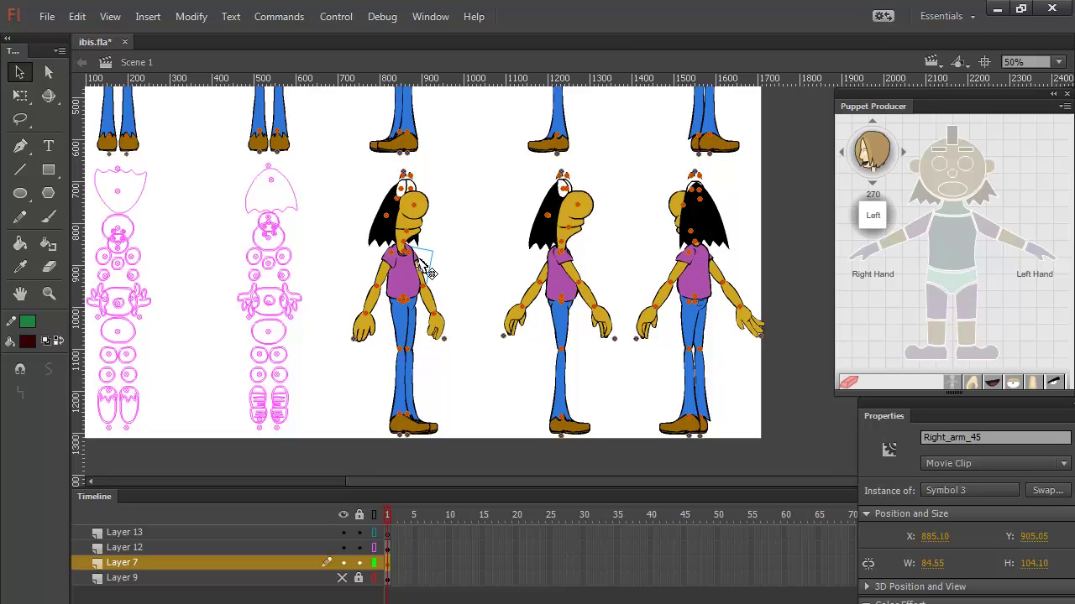
# Rename the 45° character's far upper arm as Left_arm_45 and check the name of its shoulder pivot
pyautogui.hotkey('ctrl', '=')
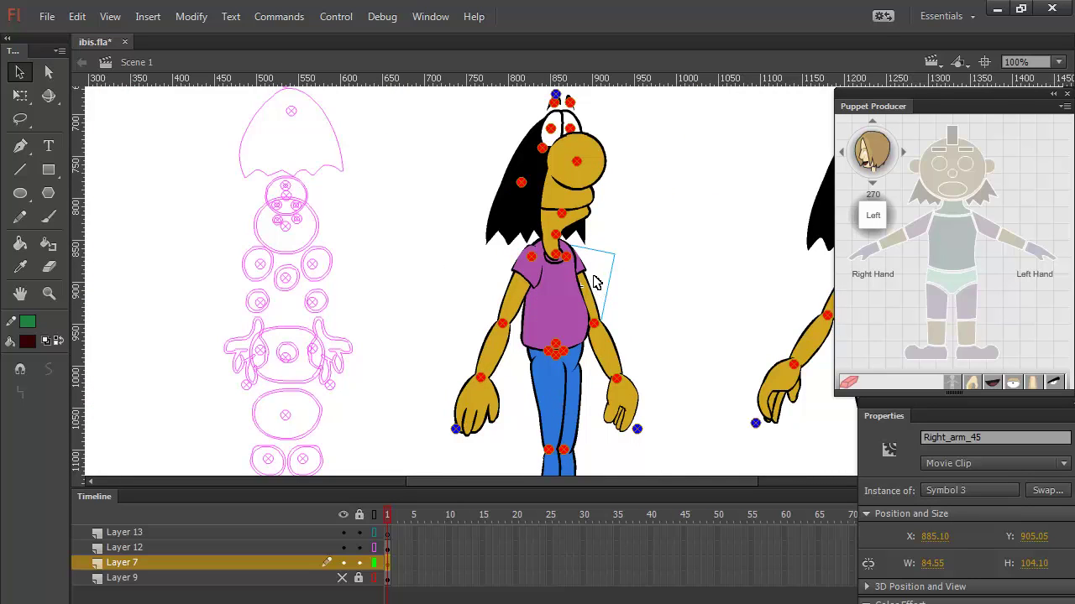
pyautogui.moveTo(947, 437); pyautogui.dragTo(907, 437)
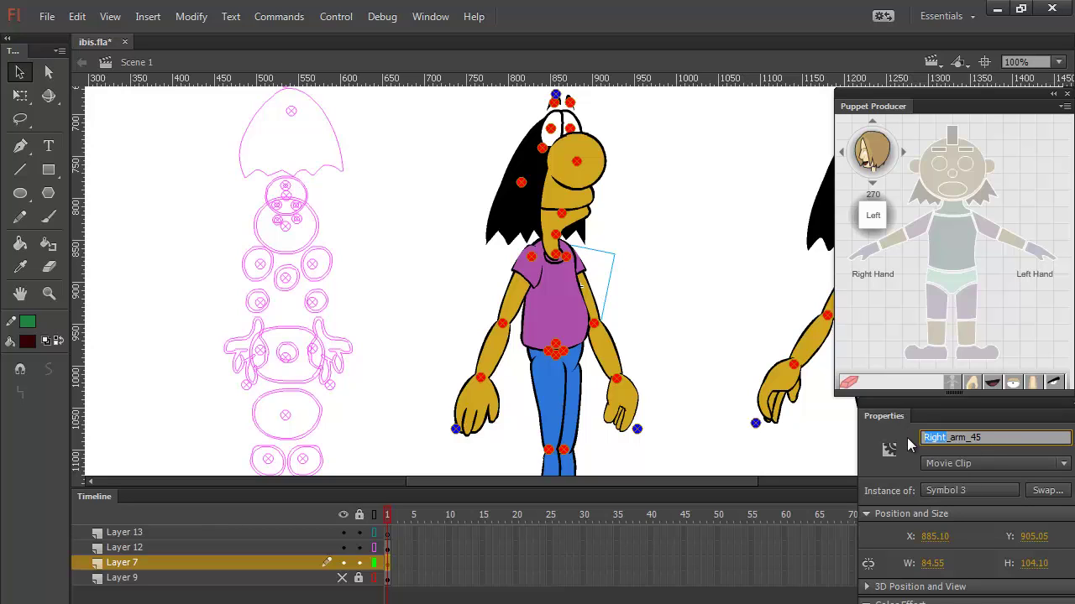
pyautogui.write('Left')
pyautogui.hotkey('shift', 'Home')
pyautogui.click(566, 257)
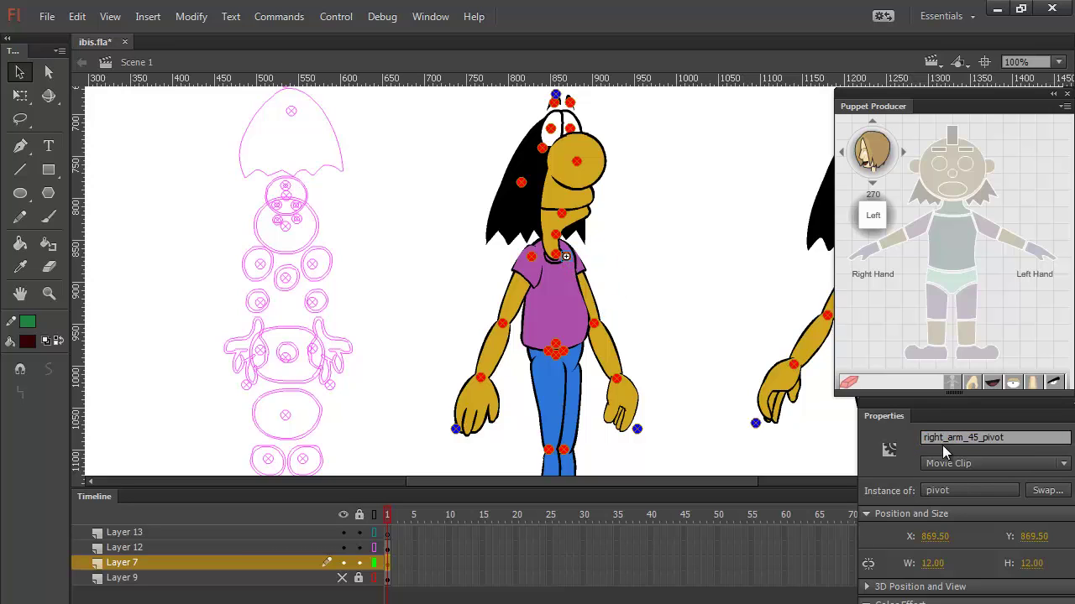
pyautogui.click(600, 326)
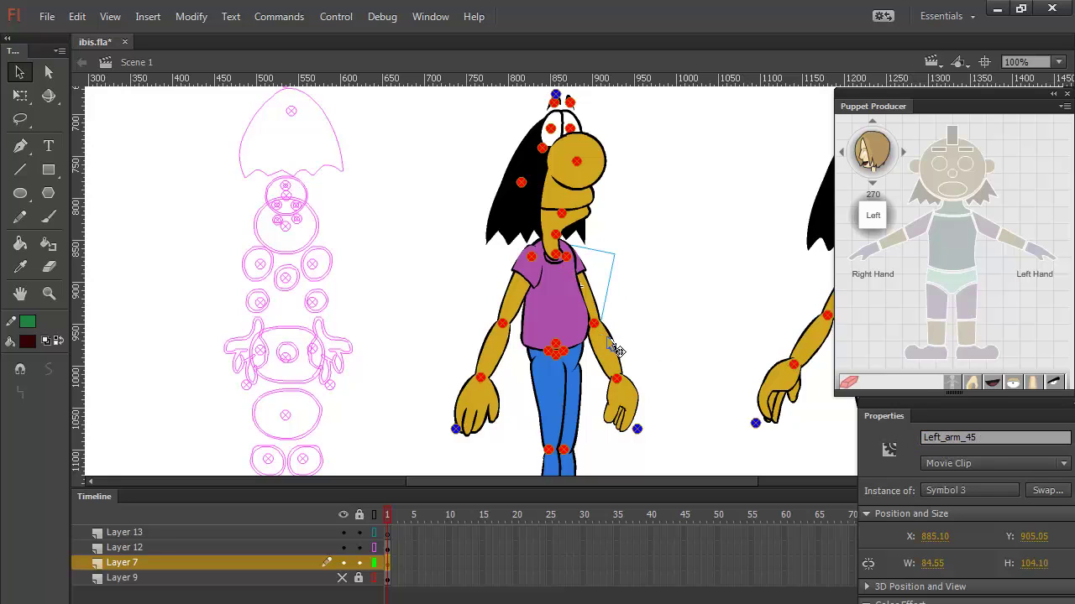
# Rename the 45° character's far forearm as Left_forearm_45 and the far hand as Left_hand_45
pyautogui.click(617, 351)
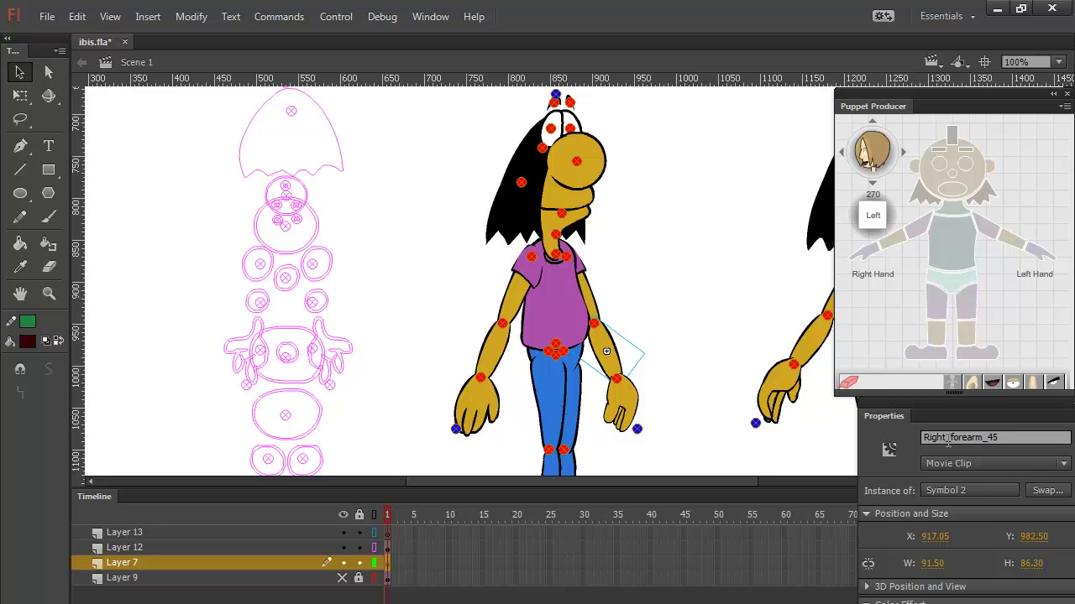
pyautogui.moveTo(947, 437); pyautogui.dragTo(915, 438)
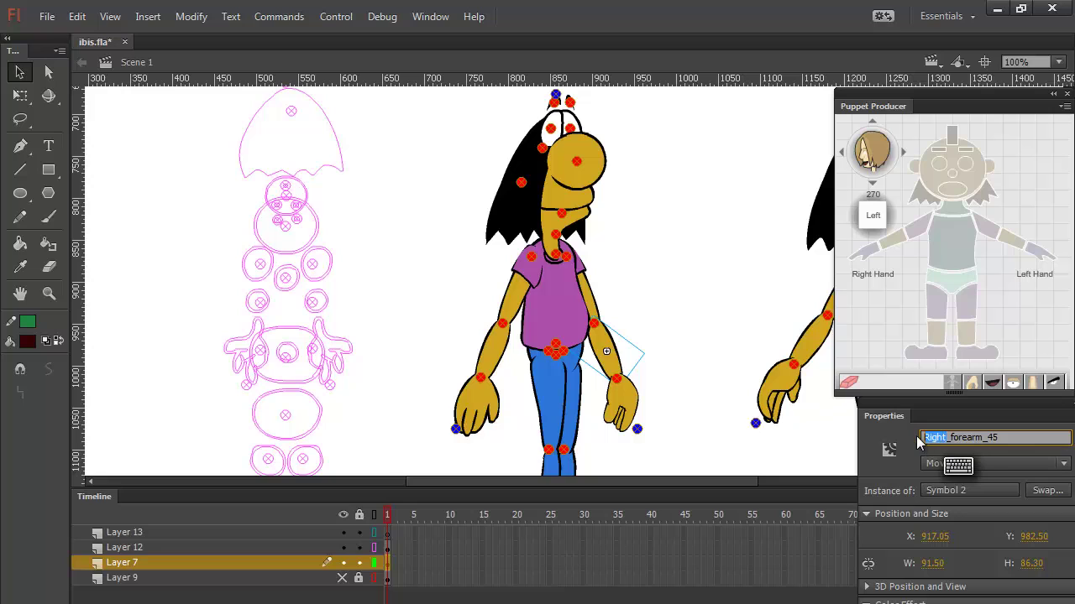
pyautogui.click(623, 396)
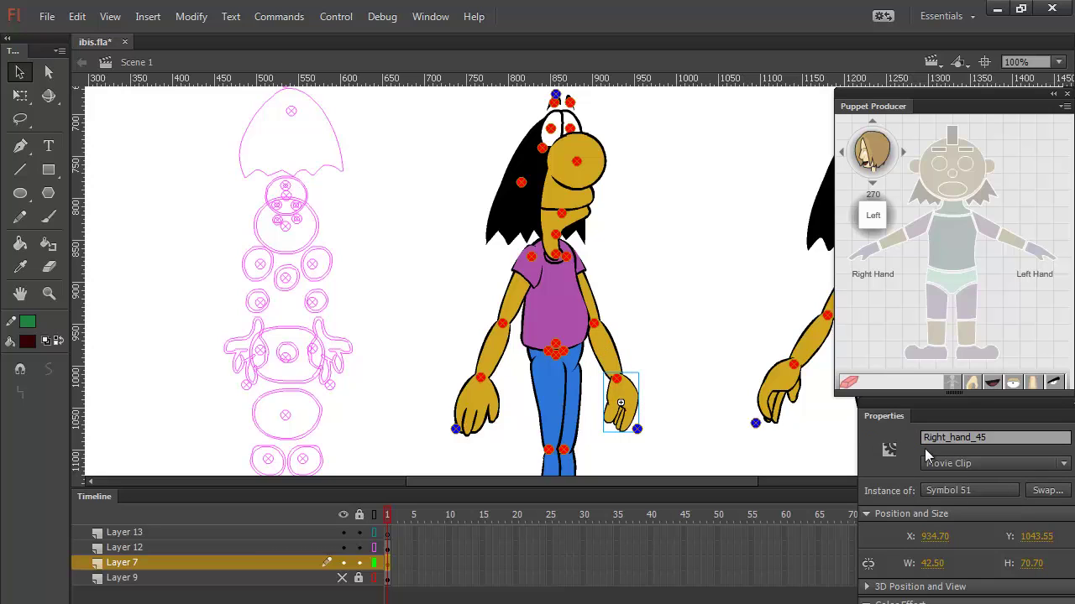
pyautogui.moveTo(944, 438); pyautogui.dragTo(891, 439)
pyautogui.write('Left')
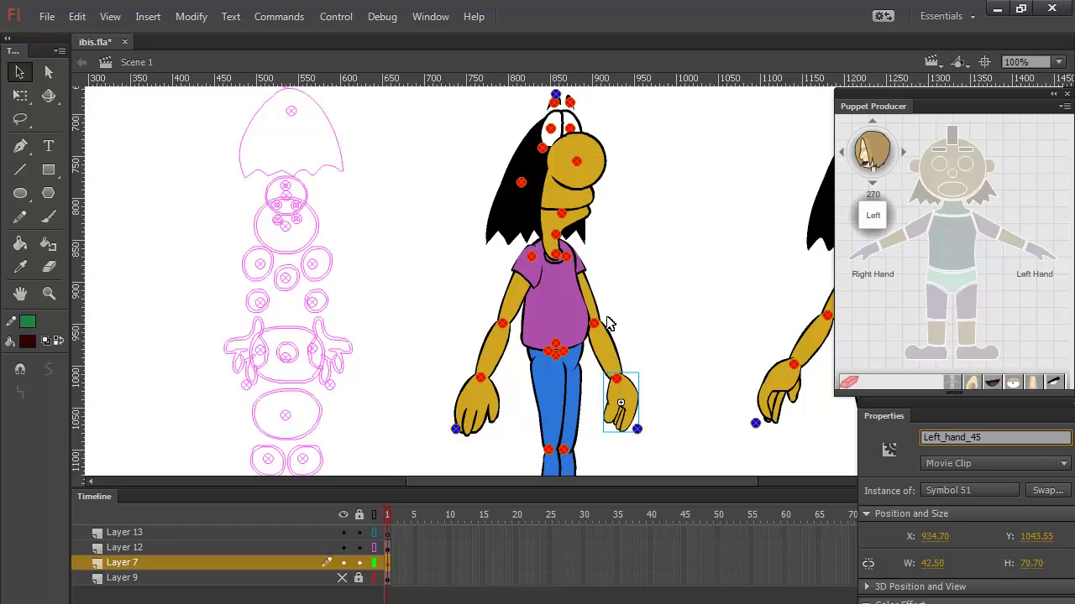
# Rename the far arm's shoulder pivot as left_arm_45_pivot and its elbow pivot as left_forearm_45_pivot
pyautogui.click(569, 258)
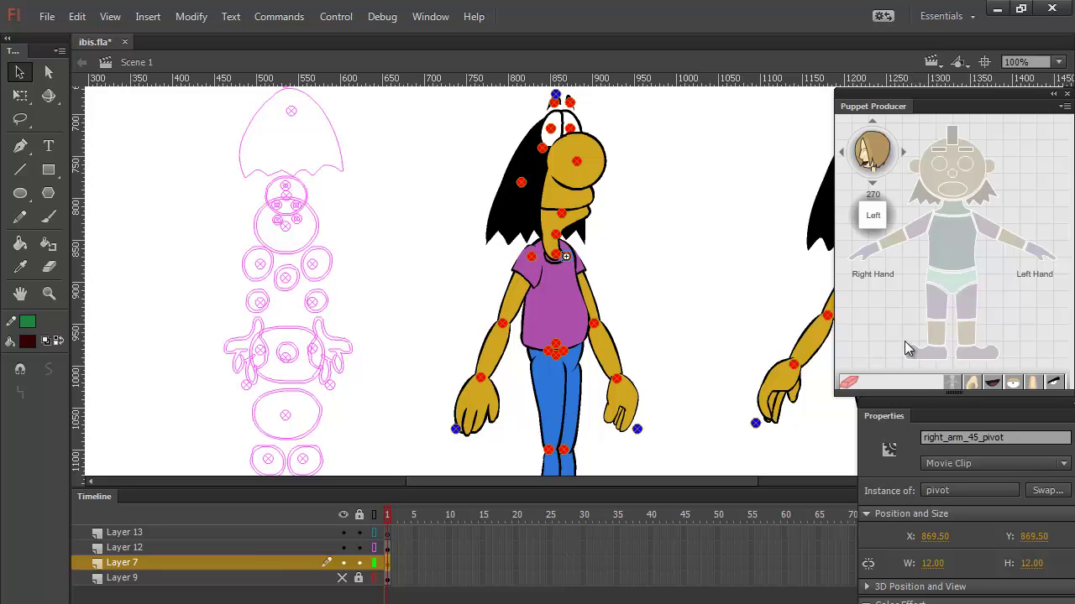
pyautogui.doubleClick(945, 436)
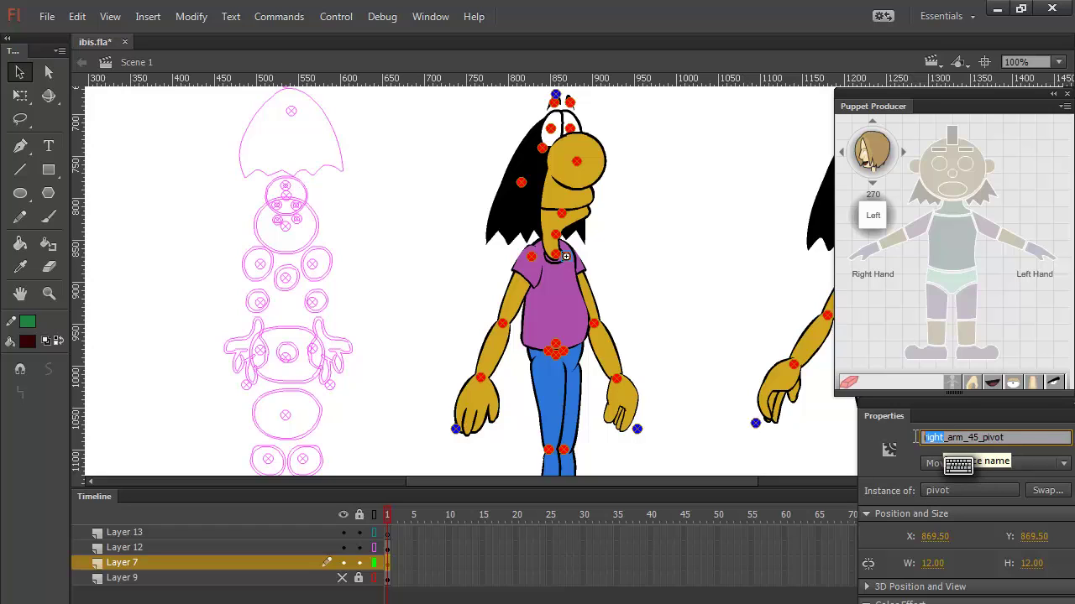
pyautogui.write('left')
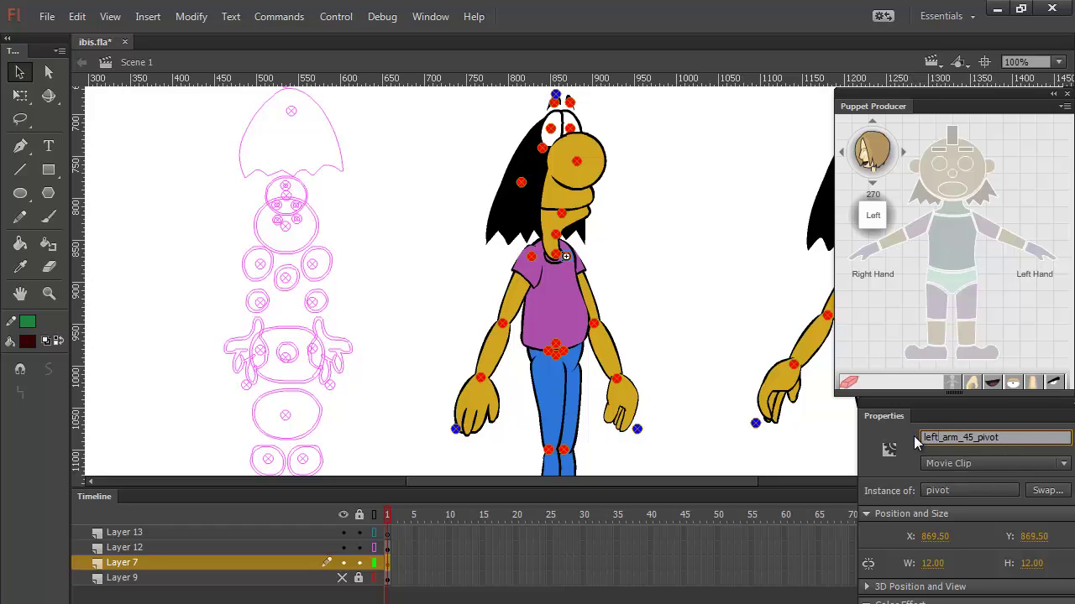
pyautogui.click(593, 324)
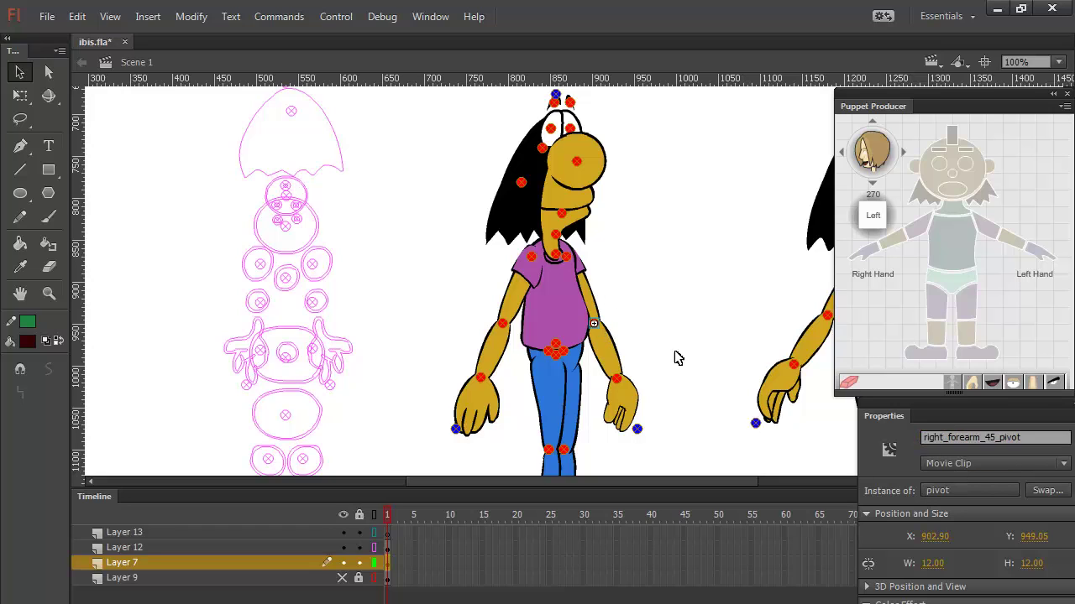
pyautogui.doubleClick(945, 437)
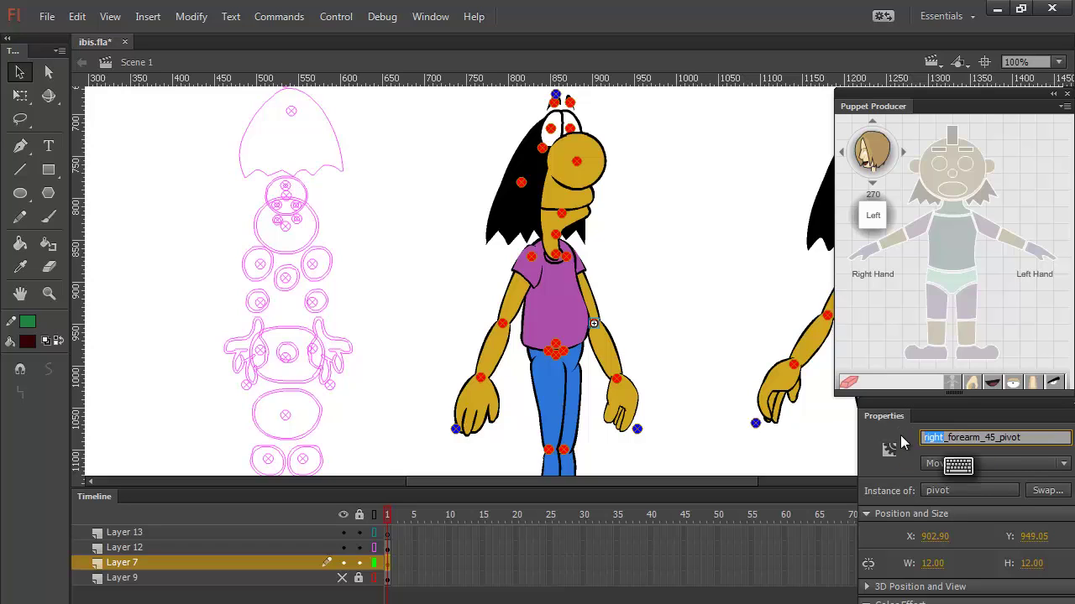
pyautogui.write('left')
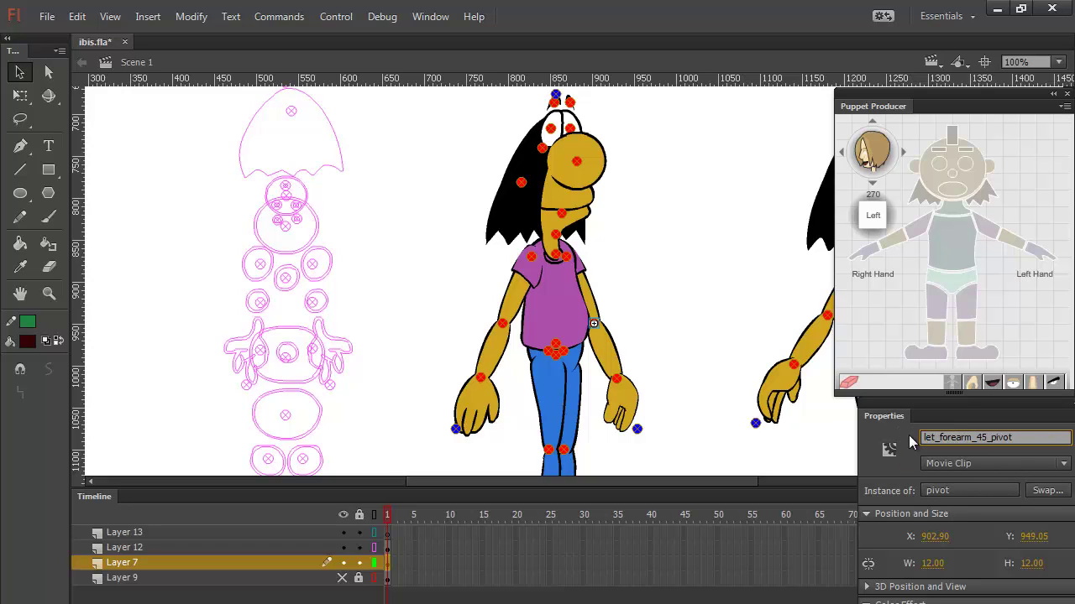
pyautogui.press('BackSpace')
pyautogui.write('ft')
pyautogui.click(612, 353)
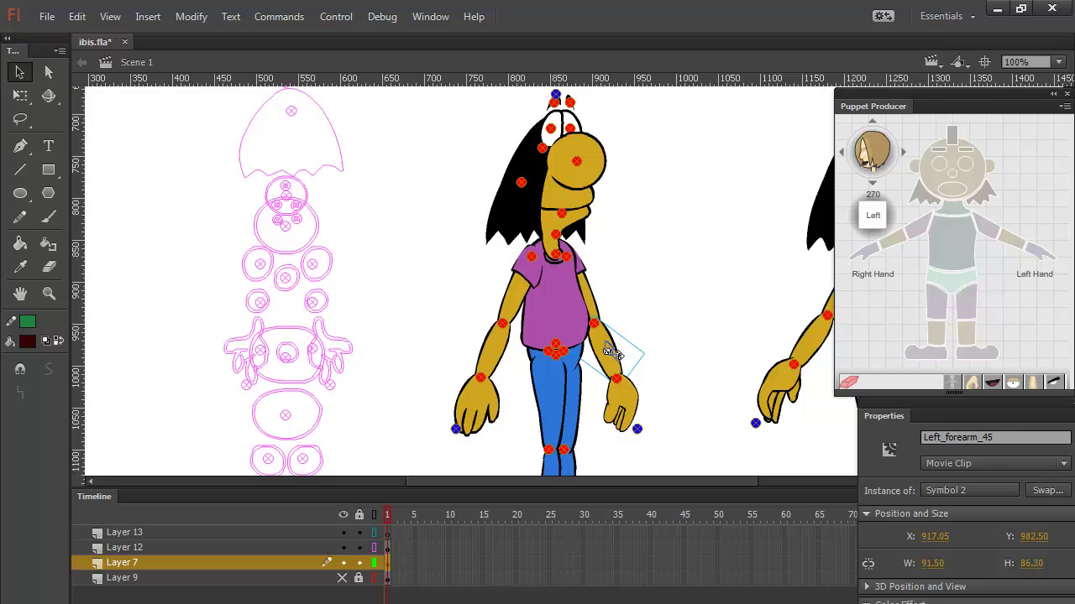
pyautogui.moveTo(942, 437); pyautogui.dragTo(906, 440)
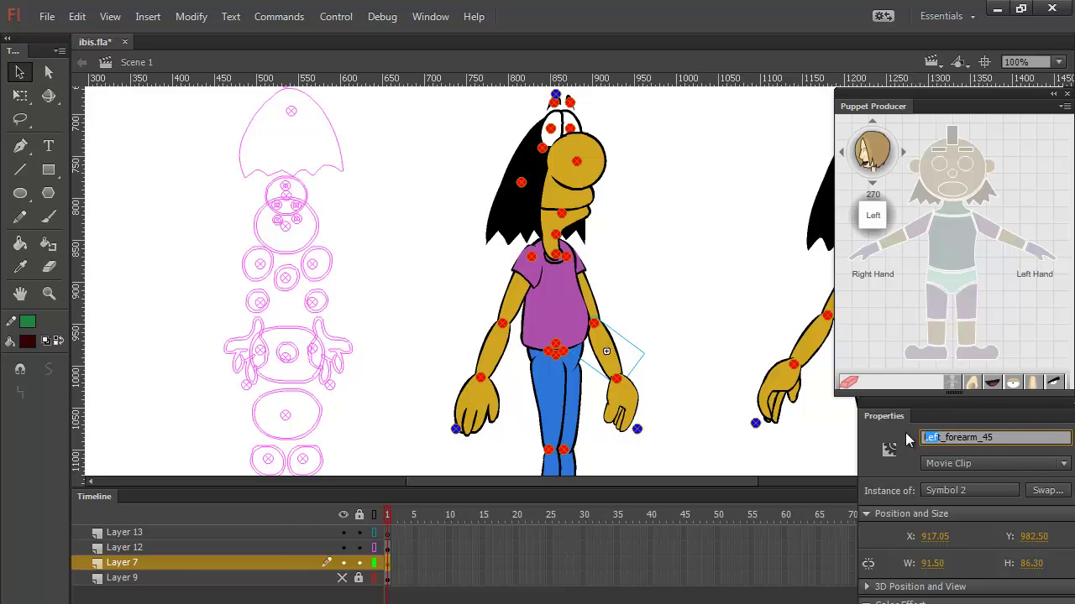
pyautogui.write('Rit')
pyautogui.press('BackSpace')
pyautogui.press('BackSpace')
pyautogui.press('BackSpace')
pyautogui.write('Left')
pyautogui.write('t')
pyautogui.press('BackSpace')
# Rename the 45° character's far hand-tip pivot as left_hand_nud_45_pivot and the far wrist pivot as left_hand_45_pivot
pyautogui.click(598, 303)
pyautogui.click(634, 397)
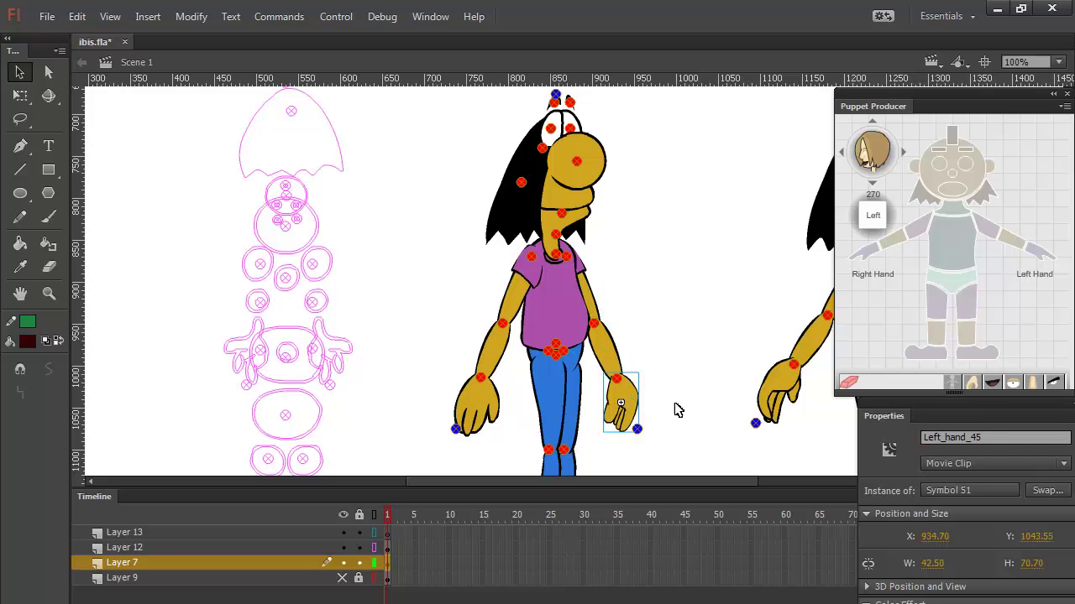
pyautogui.click(637, 429)
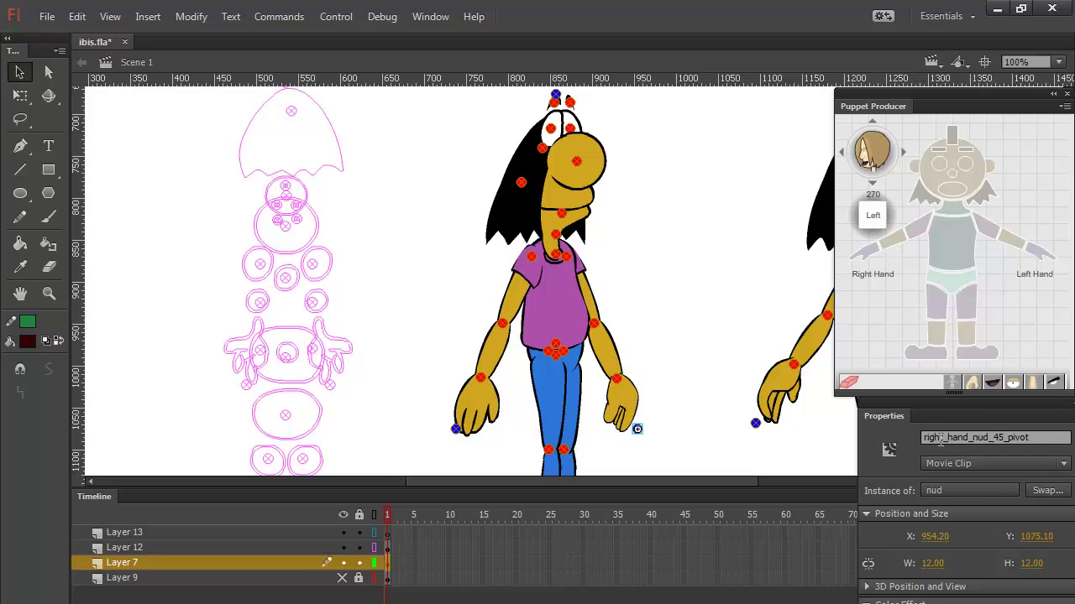
pyautogui.moveTo(947, 437); pyautogui.dragTo(909, 442)
pyautogui.write('left')
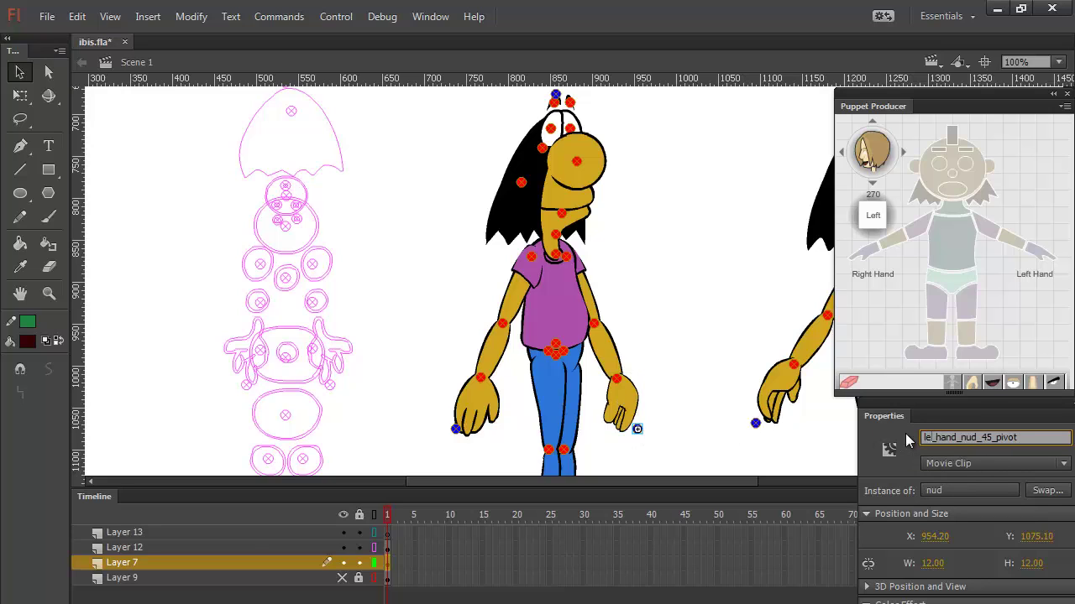
pyautogui.click(617, 381)
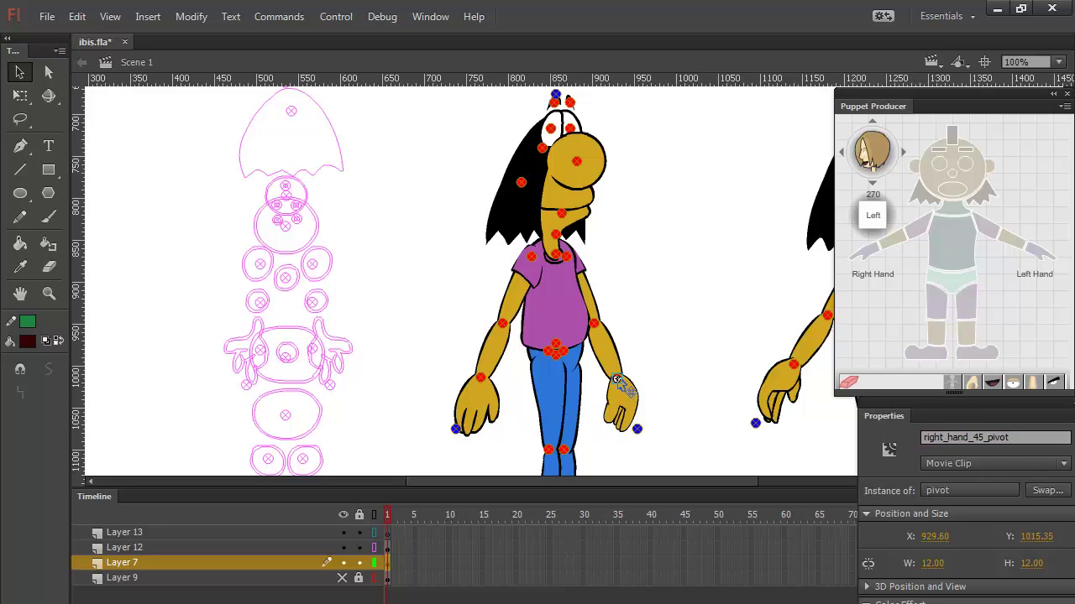
pyautogui.doubleClick(938, 436)
pyautogui.write('left')
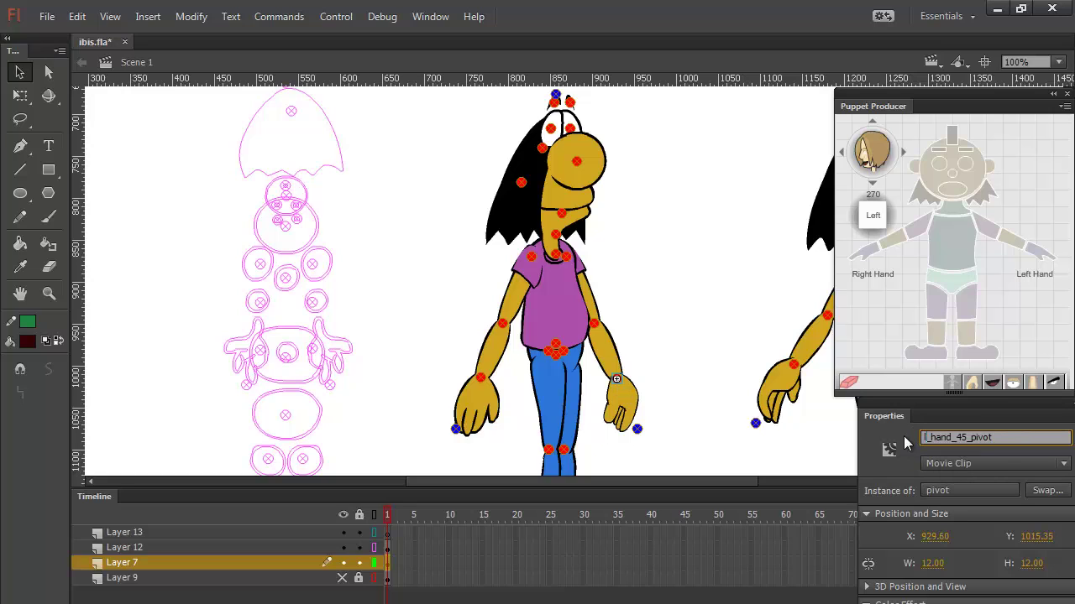
# Check the instance names of the 45° character's far forearm, elbow pivot and upper arm
pyautogui.click(612, 356)
pyautogui.click(595, 325)
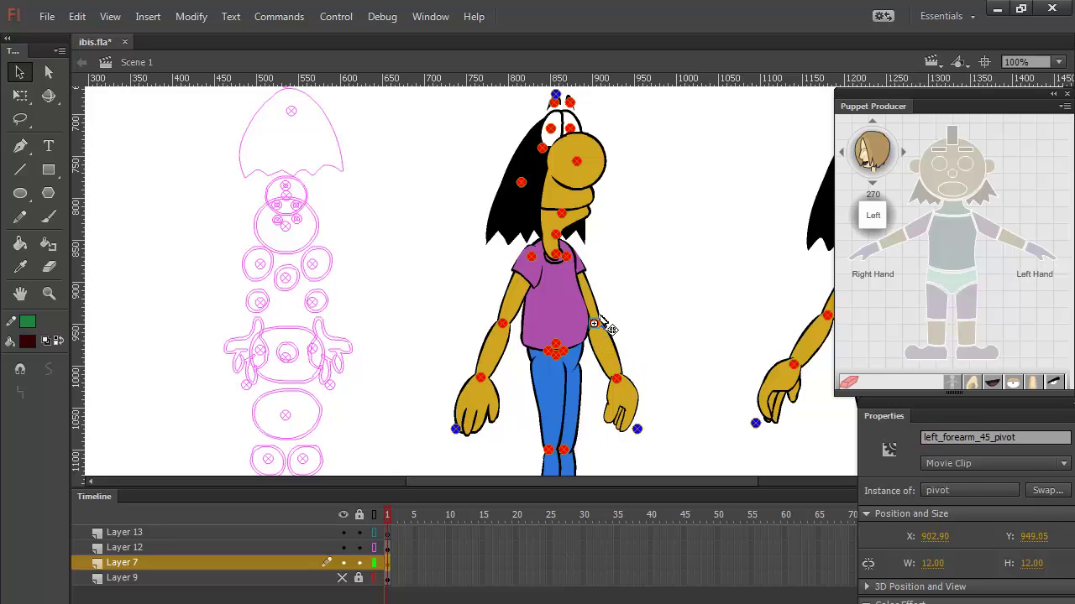
pyautogui.click(594, 299)
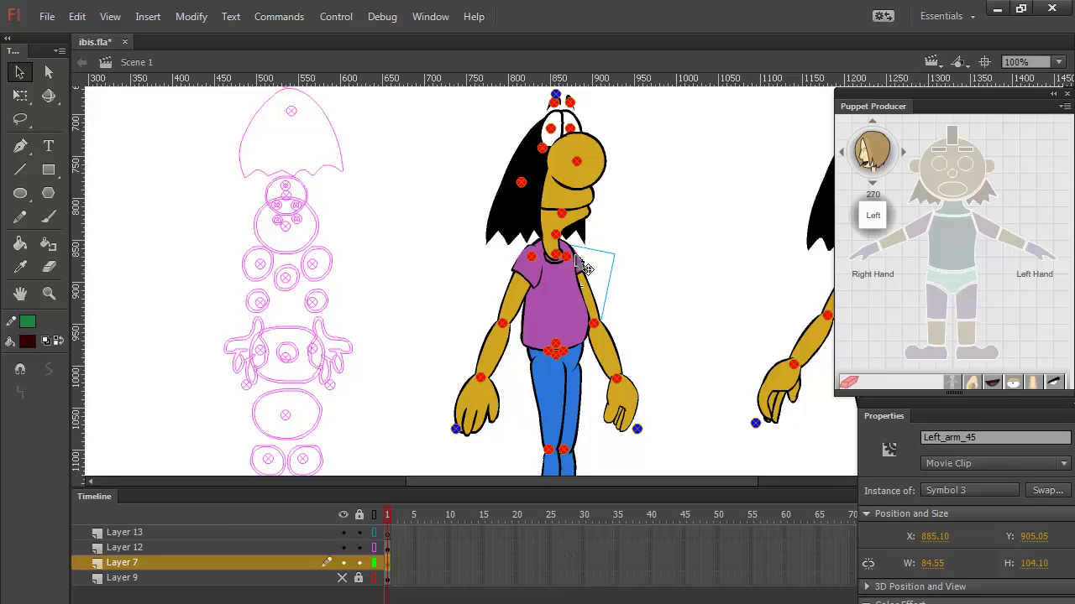
# Rename the 45° character's near shoulder pivot as right_arm_45_pivot and the near elbow pivot as right_forearm_45_pivot
pyautogui.click(532, 256)
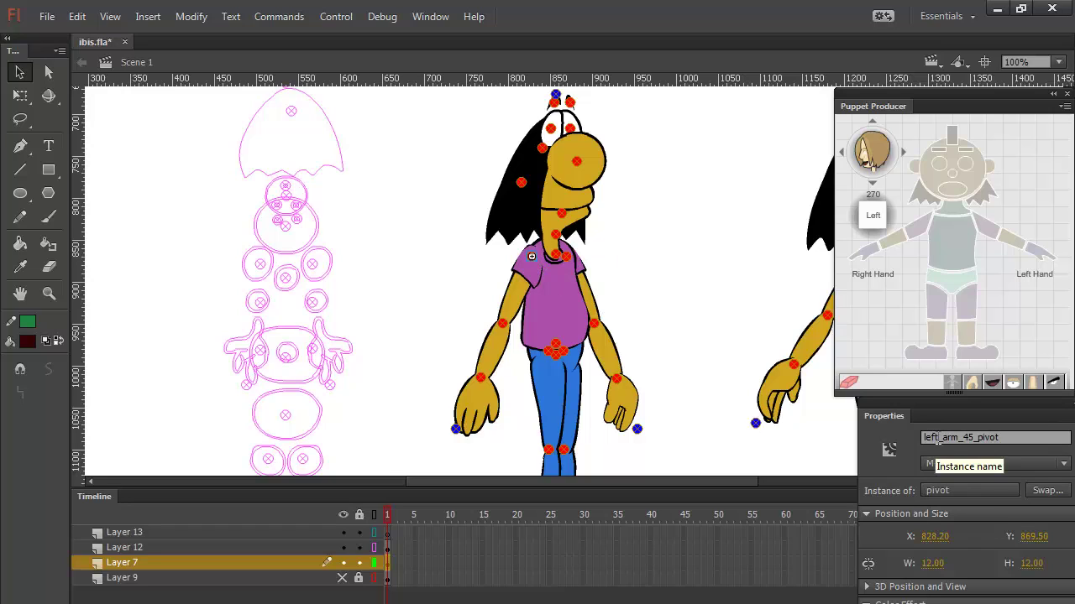
pyautogui.moveTo(938, 438); pyautogui.dragTo(910, 441)
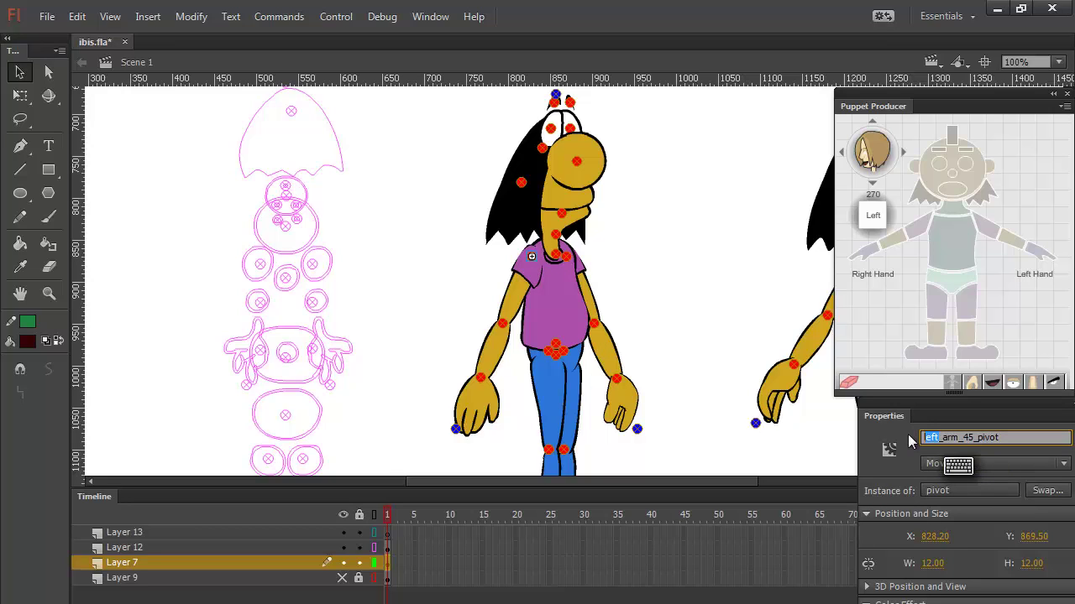
pyautogui.write('ri')
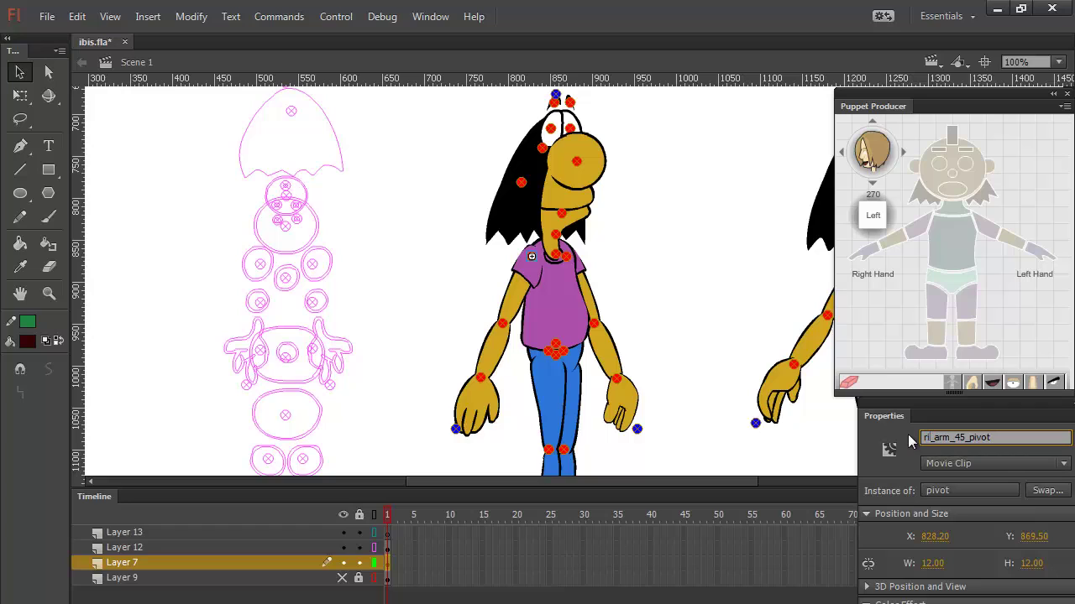
pyautogui.write('ght')
pyautogui.click(503, 324)
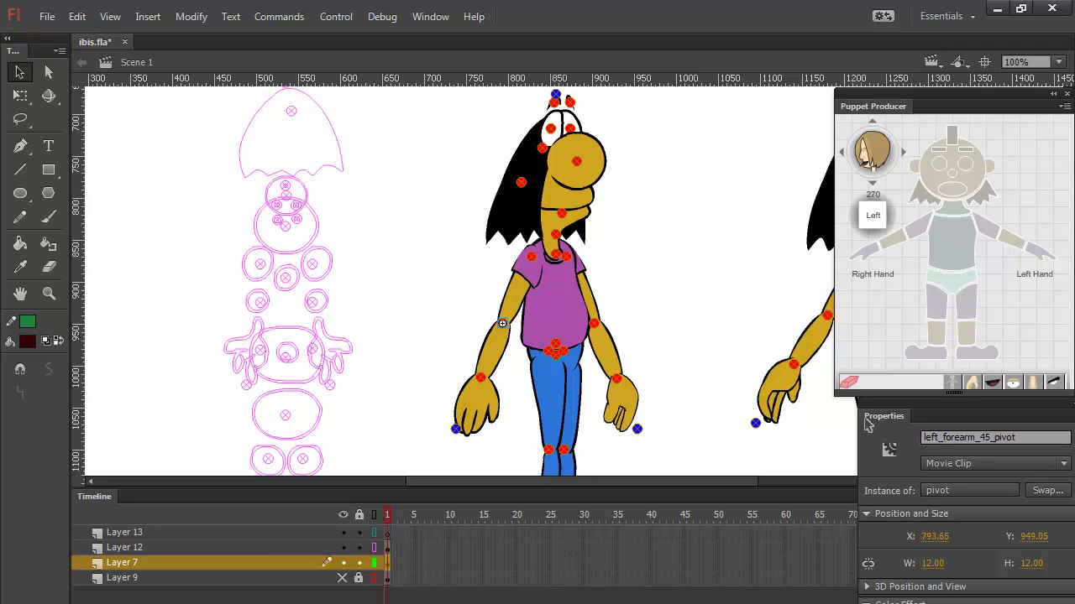
pyautogui.doubleClick(930, 438)
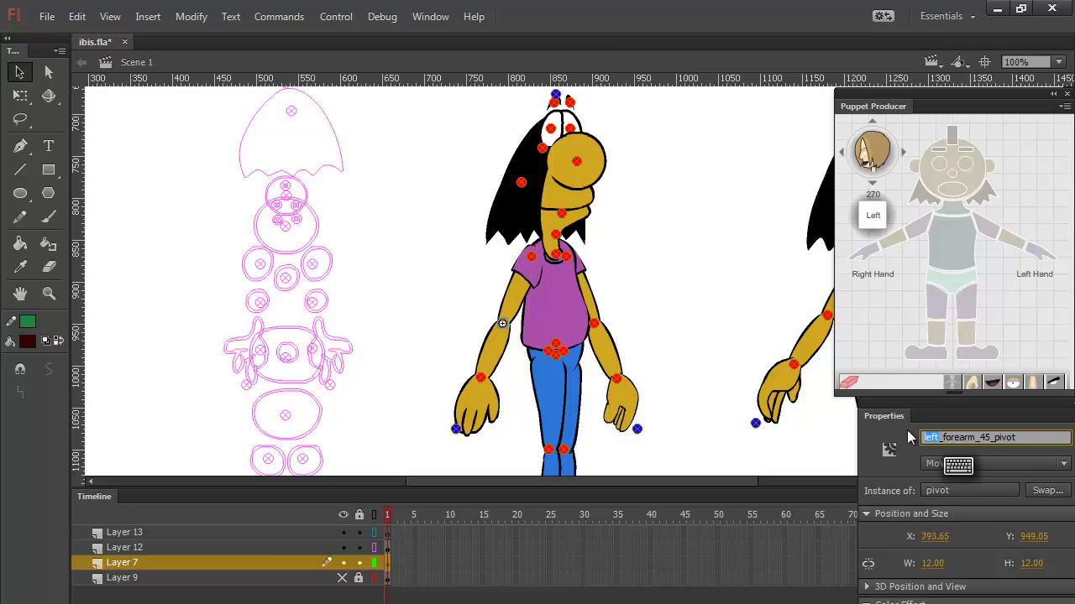
pyautogui.write('right')
# Rename the 45° character's near wrist pivot as right_hand_45_pivot and the near hand-tip pivot as right_hand_nud_45_pivot
pyautogui.click(480, 378)
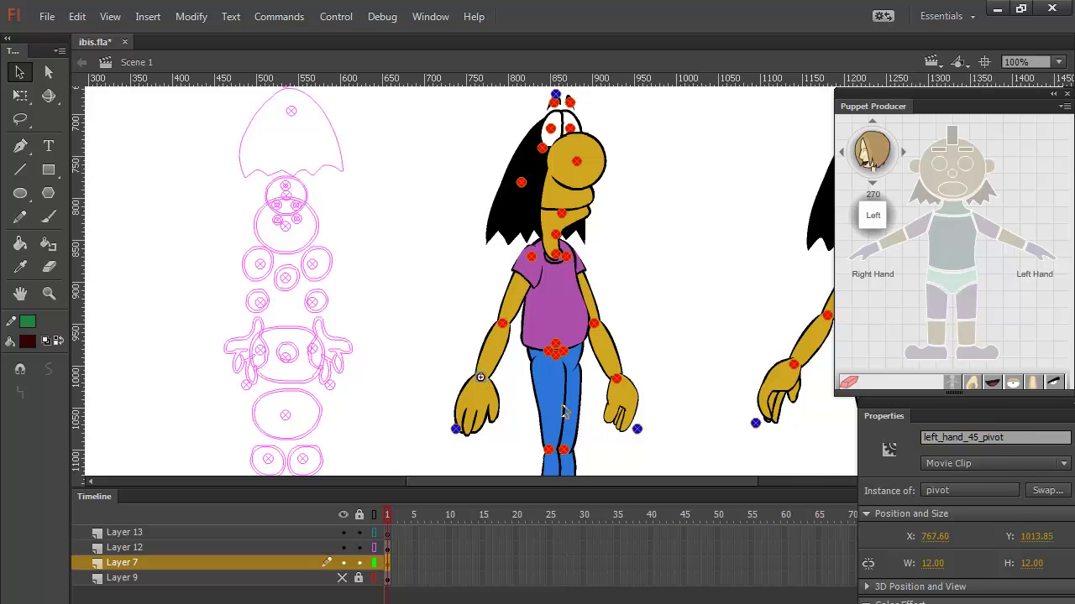
pyautogui.doubleClick(932, 437)
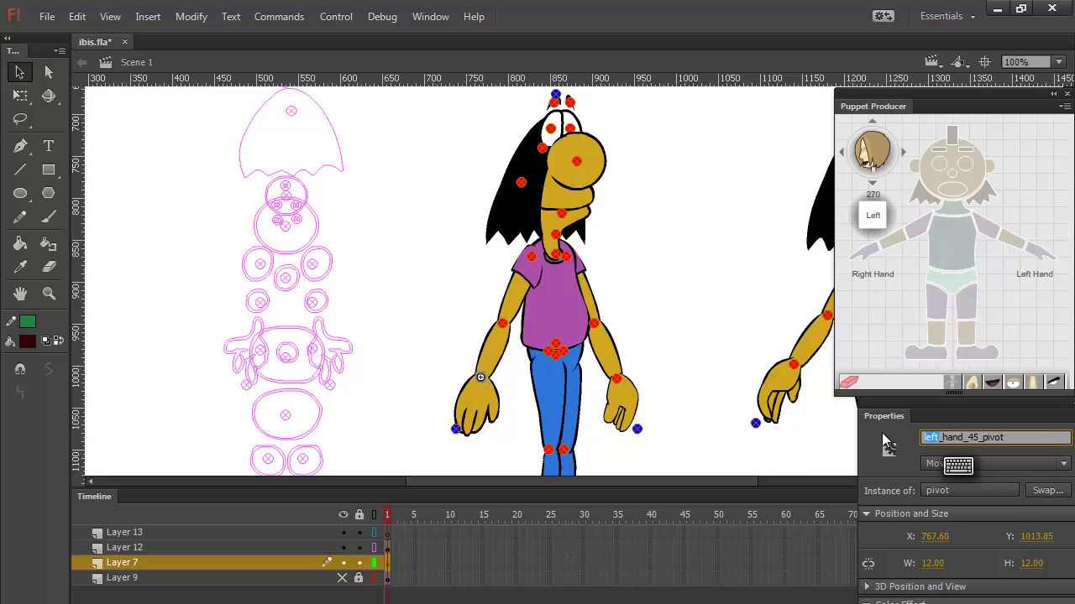
pyautogui.write('right')
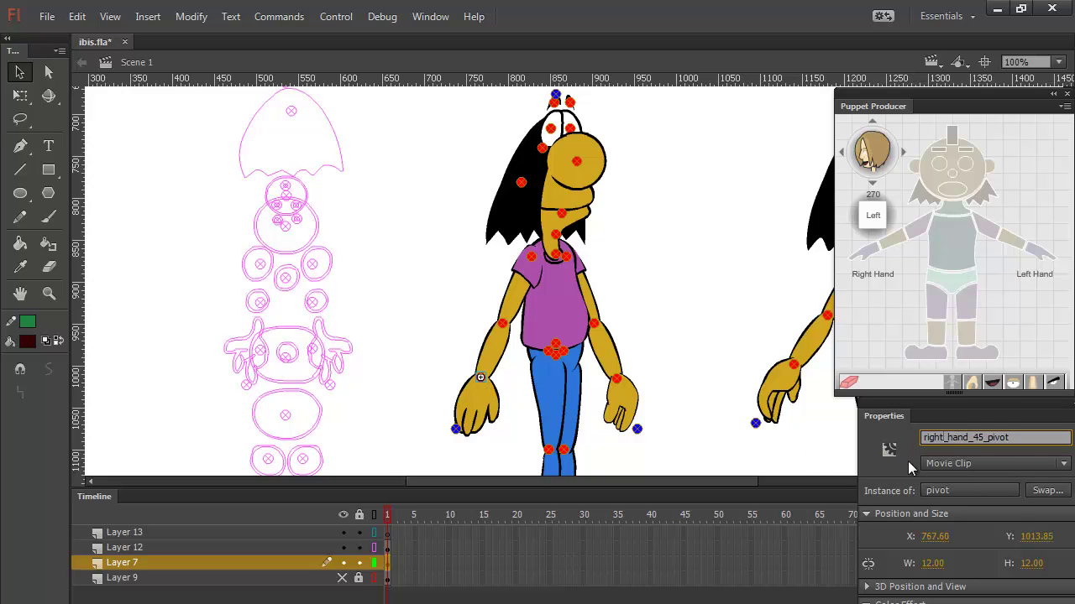
pyautogui.click(455, 429)
pyautogui.doubleClick(934, 438)
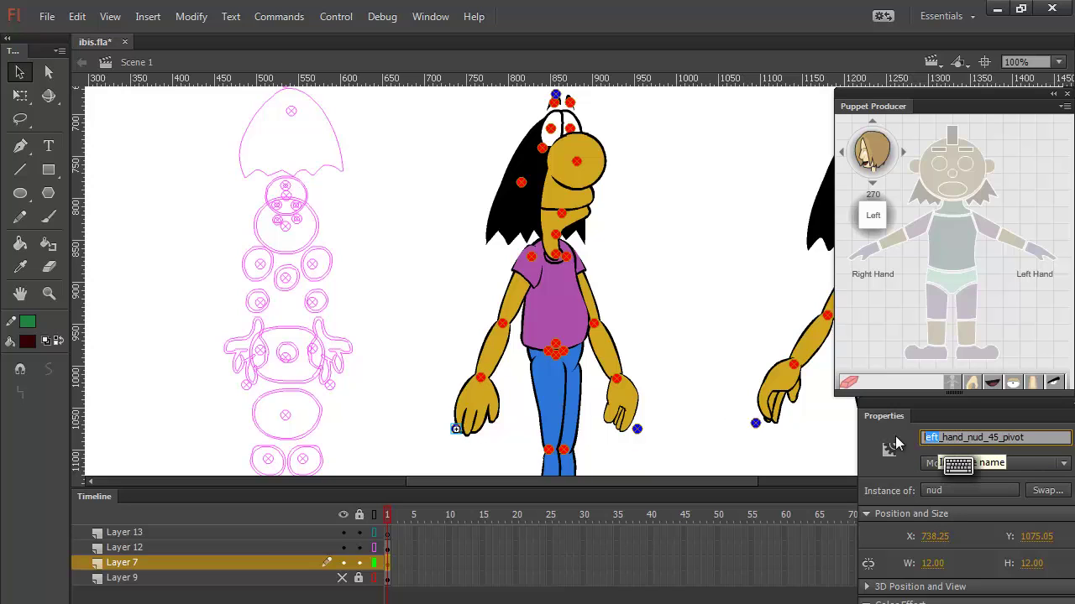
pyautogui.write('right')
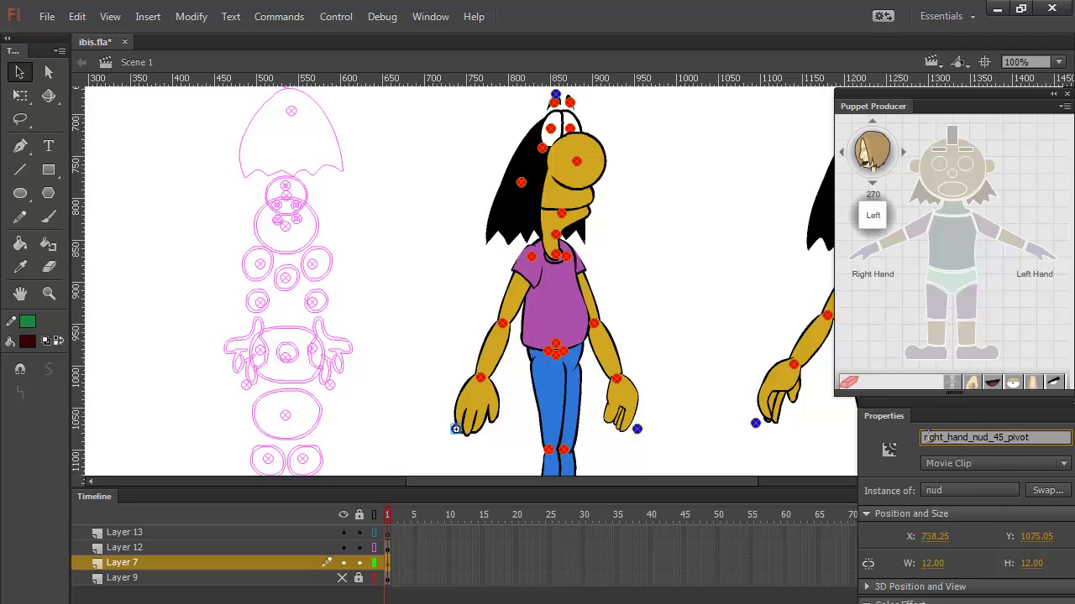
# Open the instance name of the 45° character's near upper arm for editing, with its side prefix selected
pyautogui.click(541, 284)
pyautogui.click(941, 438)
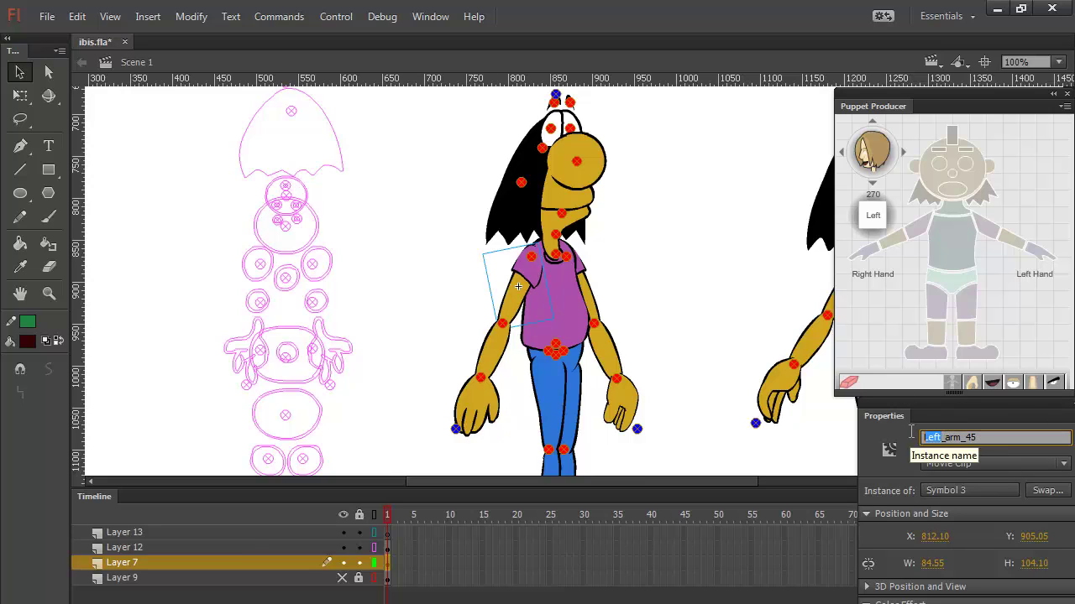
pyautogui.hotkey('shift', 'Home')
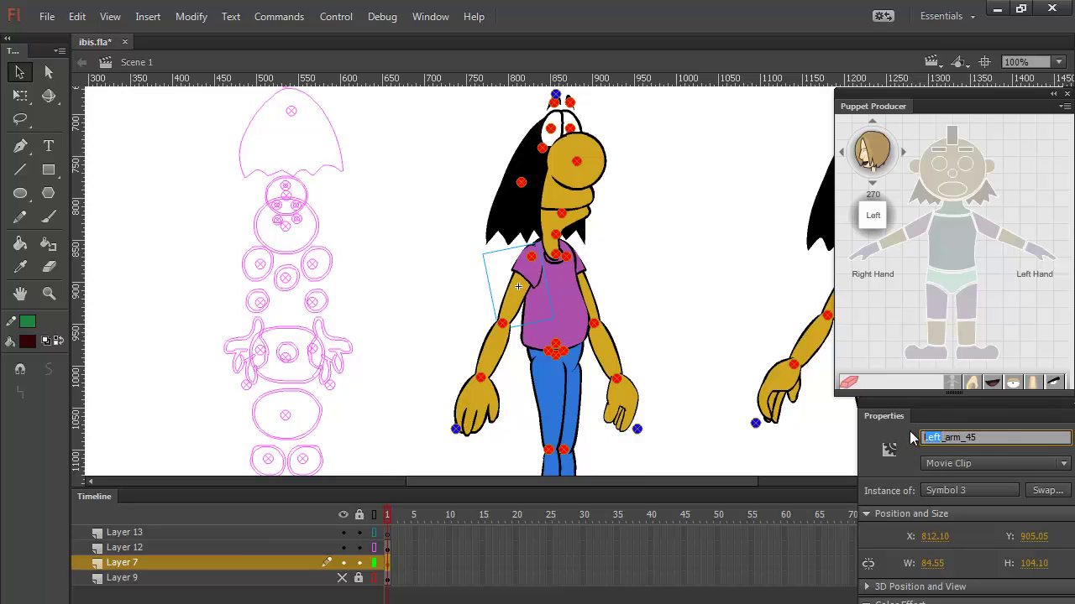
# Rename the instances of the arm nearest the viewer to Right_arm_45, Right_forearm_45 and Right_hand_45
pyautogui.write('Right')
pyautogui.click(502, 351)
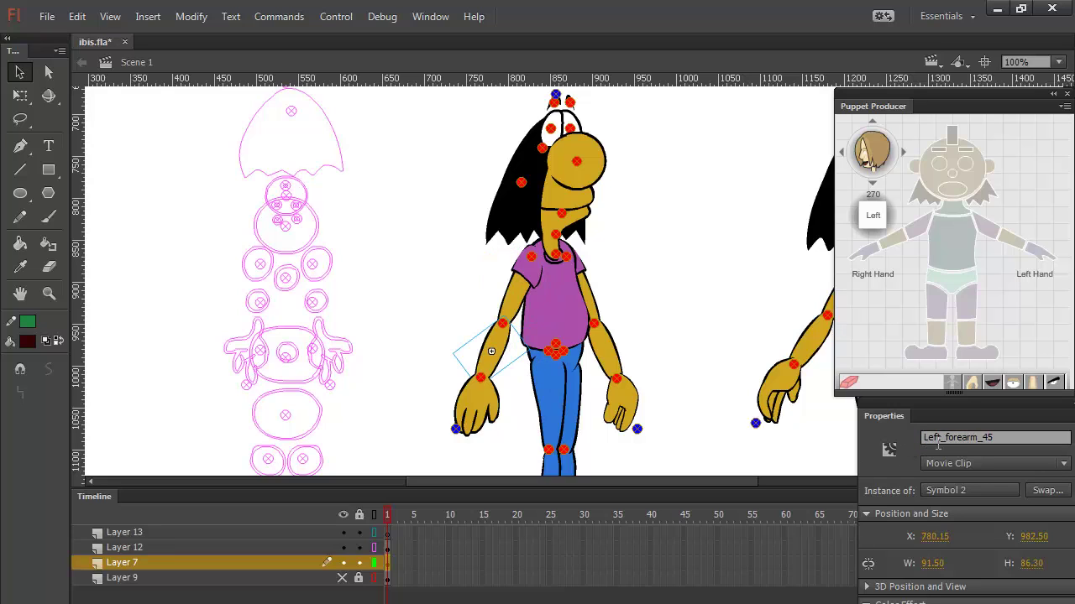
pyautogui.moveTo(940, 439); pyautogui.dragTo(878, 432)
pyautogui.write('Right')
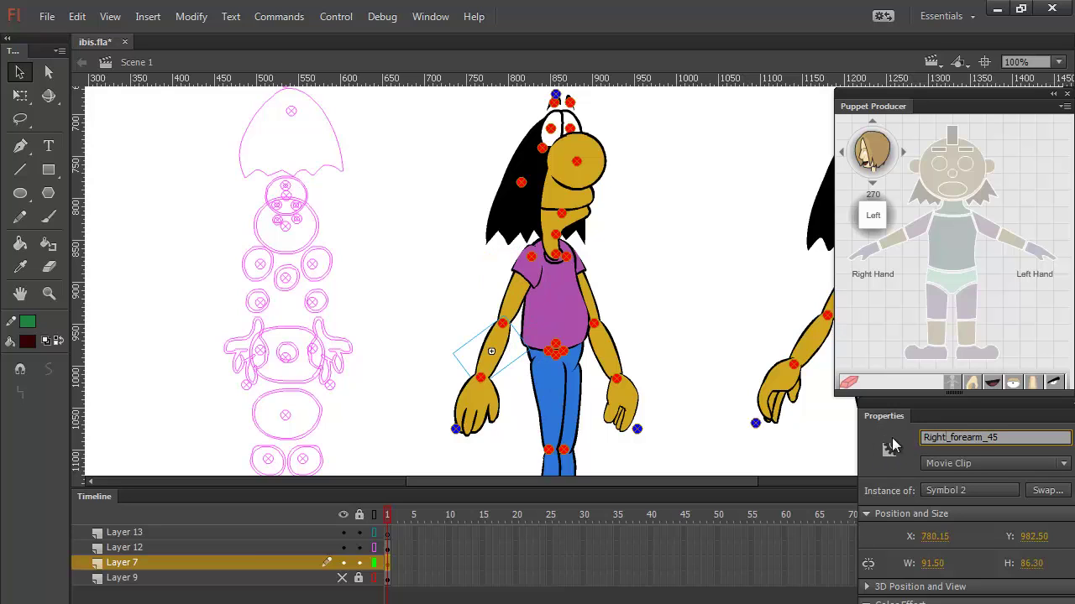
pyautogui.click(476, 405)
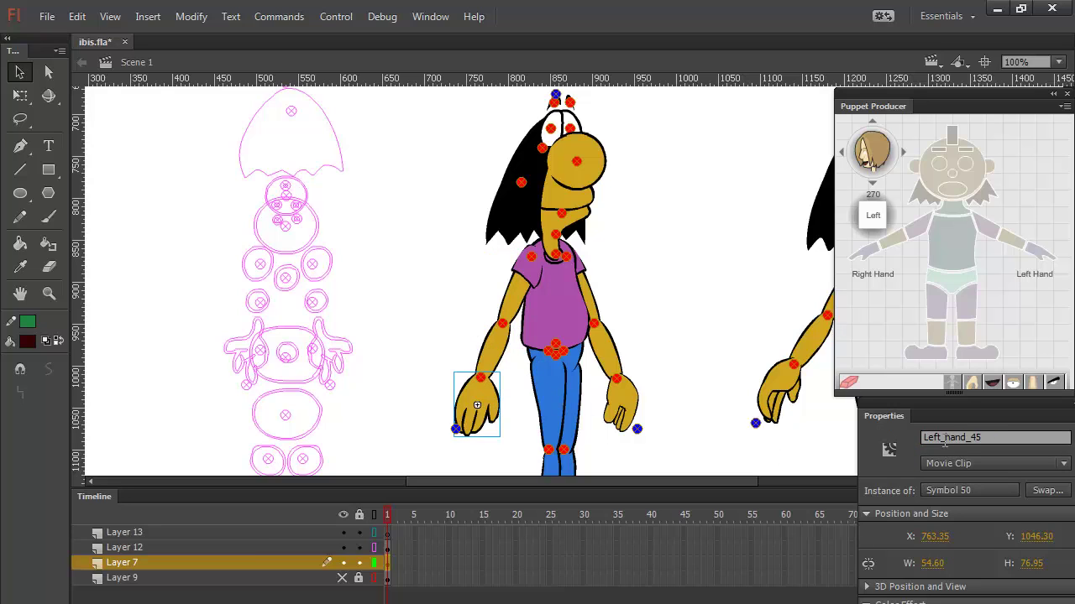
pyautogui.moveTo(928, 437); pyautogui.dragTo(894, 442)
pyautogui.write('Right')
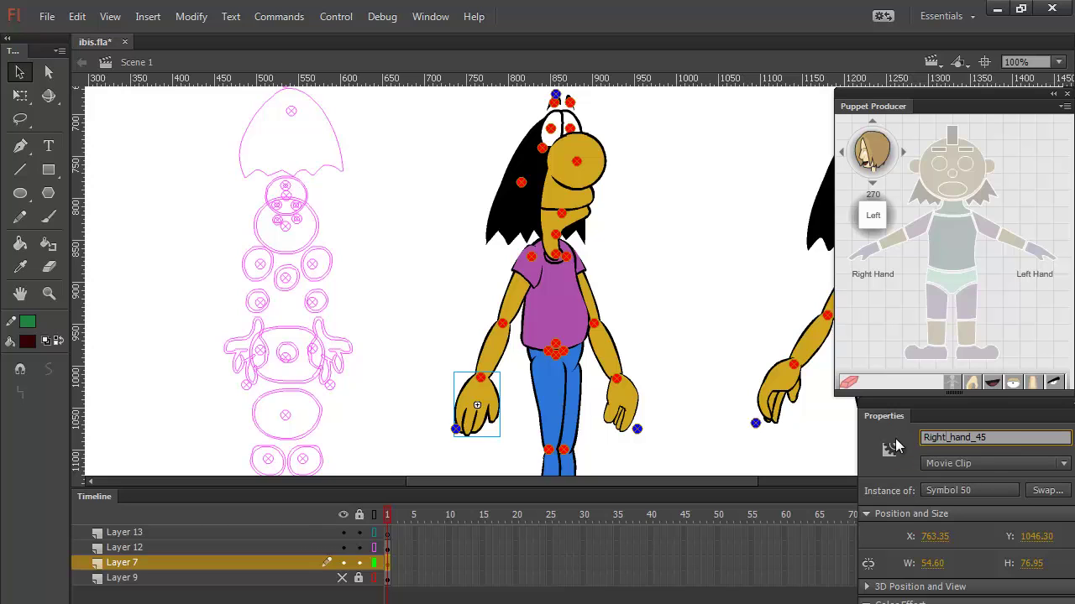
# Check the instance names of the right arm and its hand, forearm and shoulder pivots
pyautogui.click(457, 428)
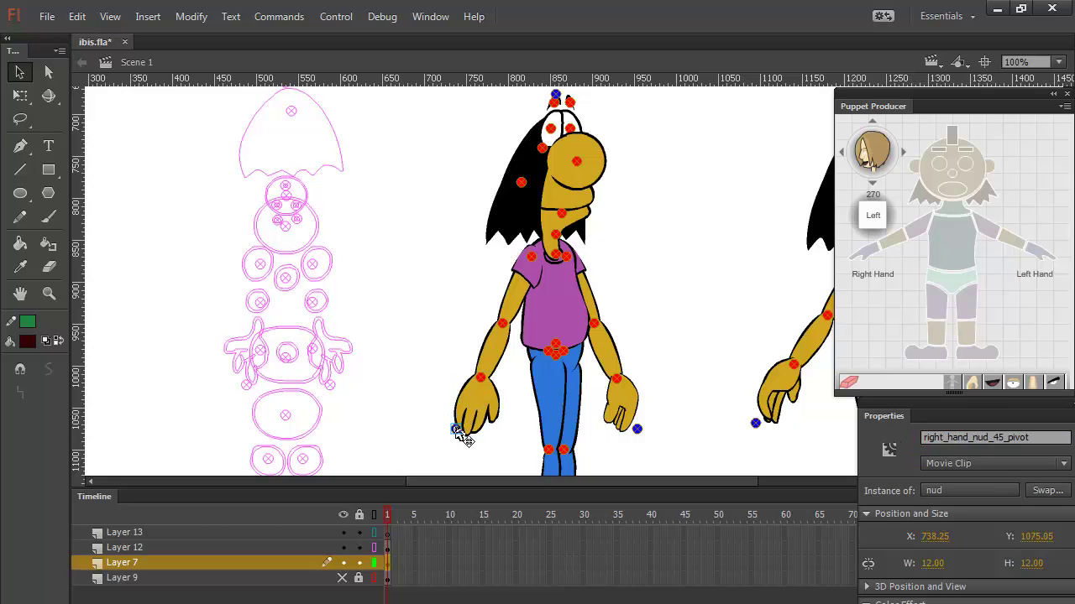
pyautogui.click(499, 390)
pyautogui.click(509, 351)
pyautogui.click(502, 324)
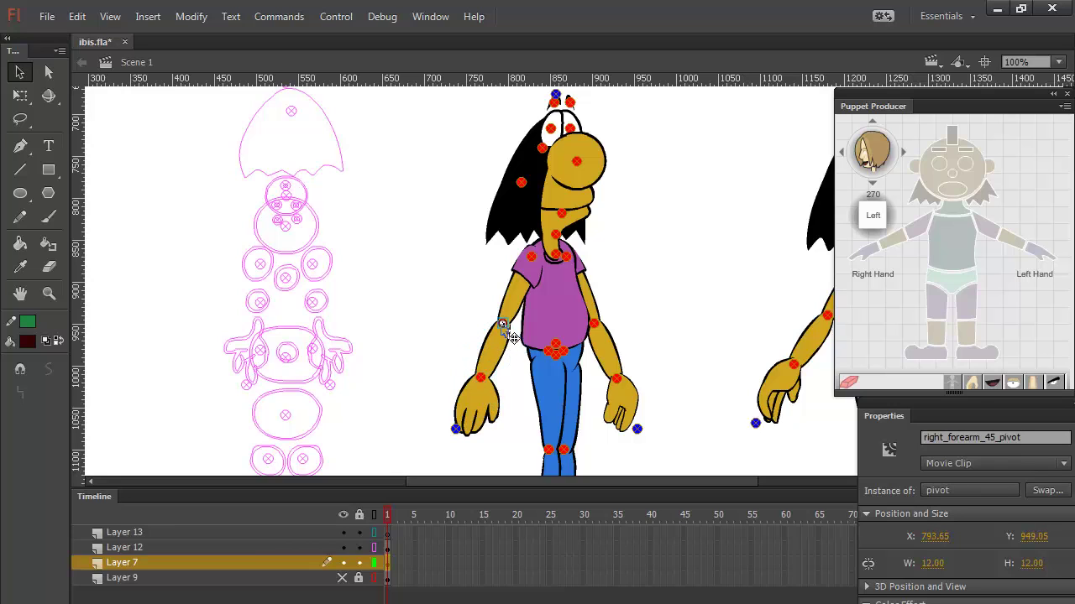
pyautogui.click(518, 286)
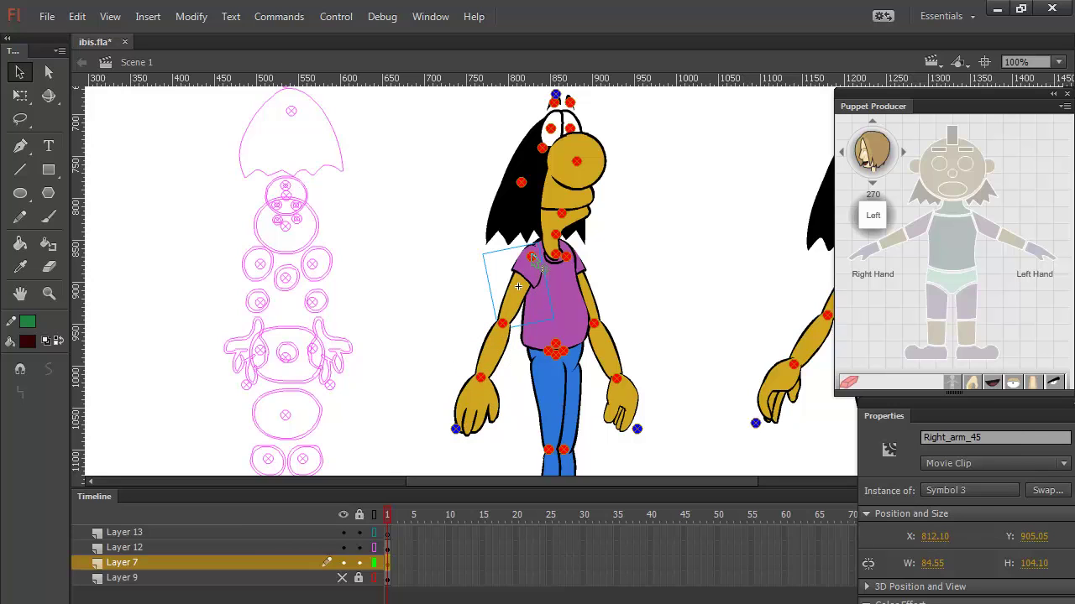
pyautogui.click(531, 256)
pyautogui.click(676, 352)
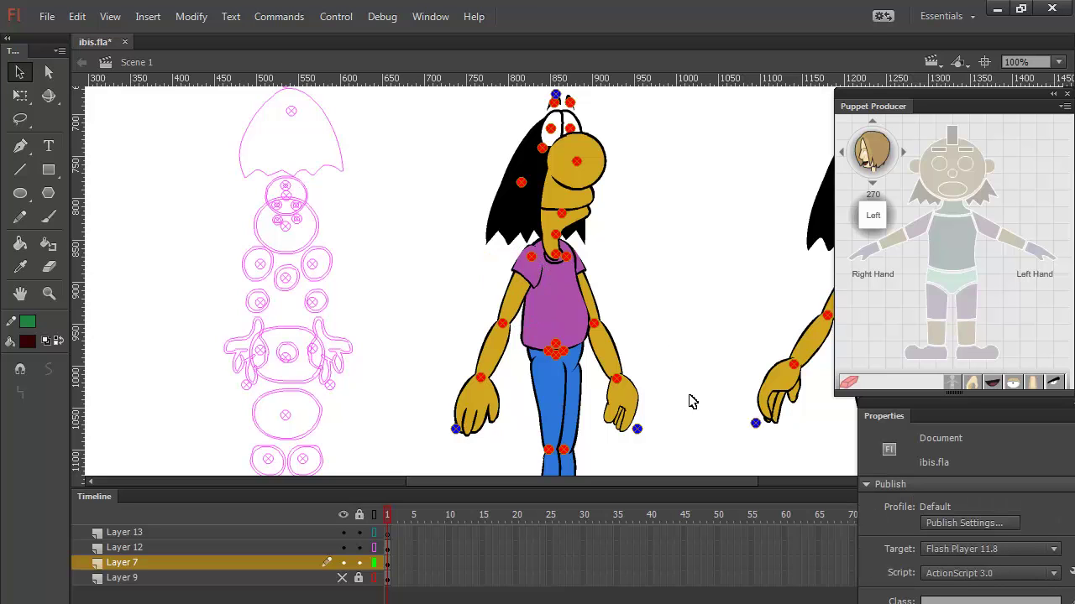
# Rename the front leg's thigh, shank and foot instances to Right_thigh_45, Right_shank_45 and Right_foot_45
pyautogui.moveTo(691, 400); pyautogui.dragTo(638, 247)
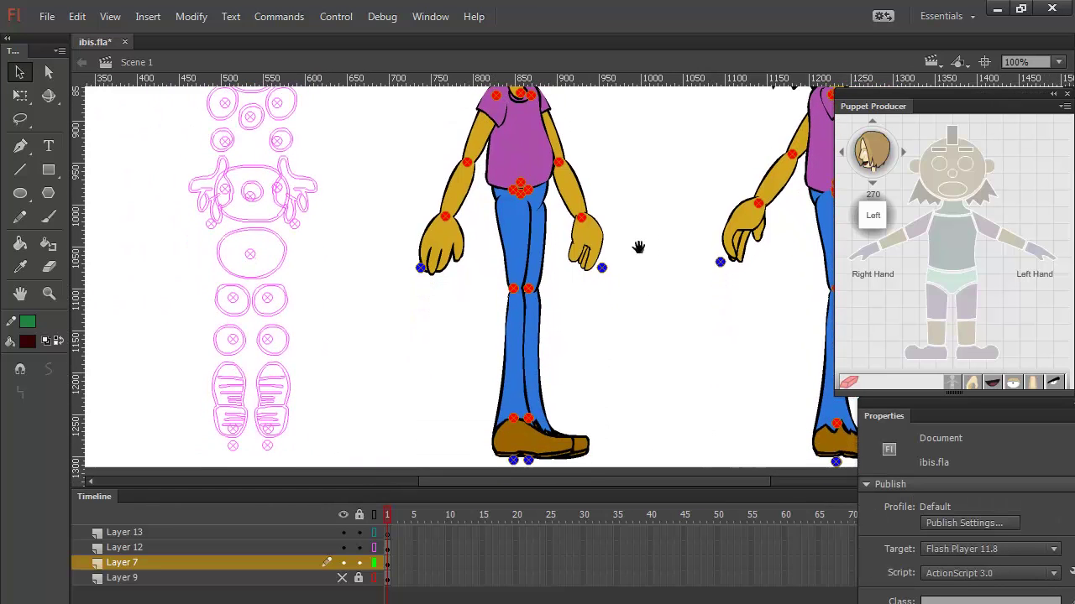
pyautogui.click(518, 252)
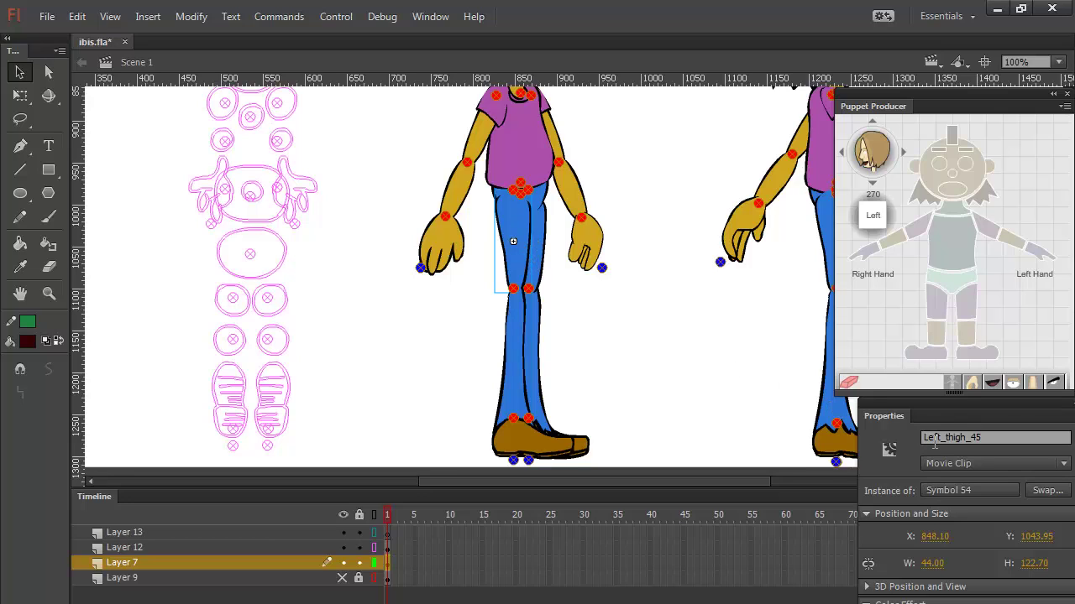
pyautogui.moveTo(941, 440); pyautogui.dragTo(916, 437)
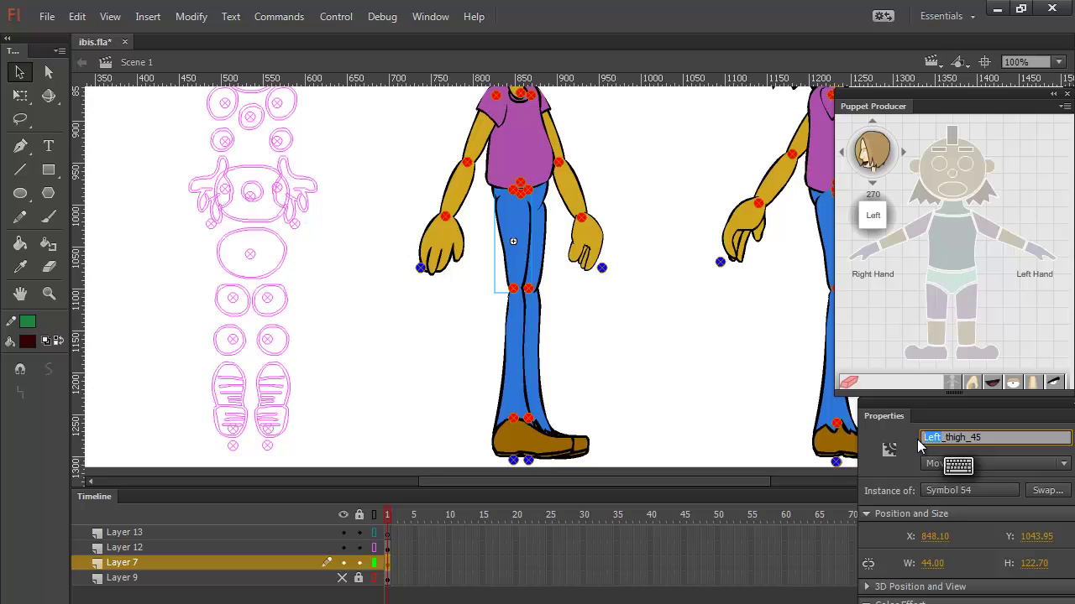
pyautogui.click(522, 357)
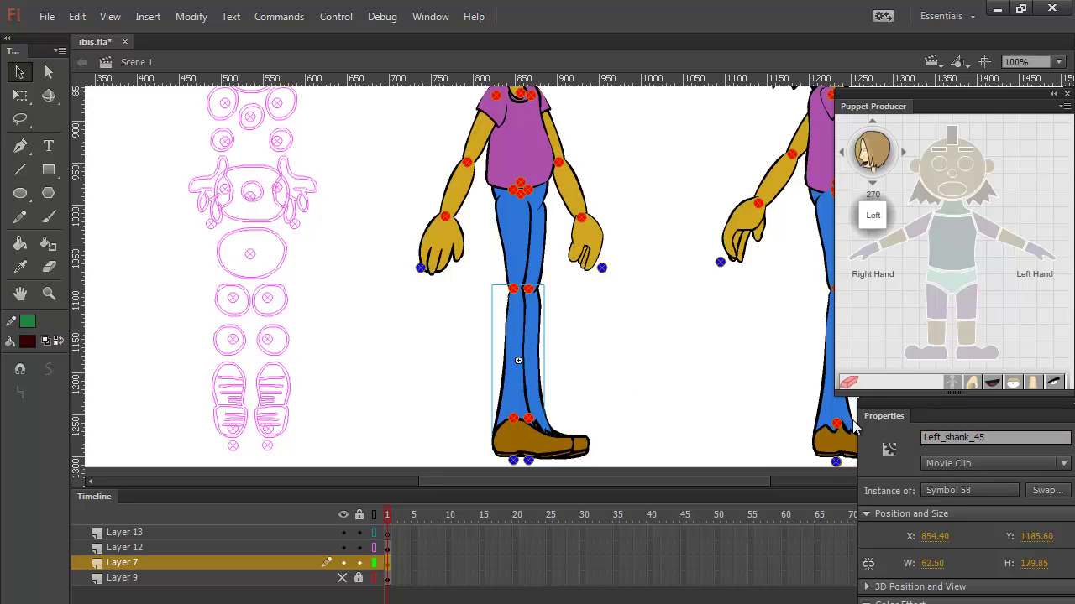
pyautogui.moveTo(942, 439); pyautogui.dragTo(924, 438)
pyautogui.write('Right')
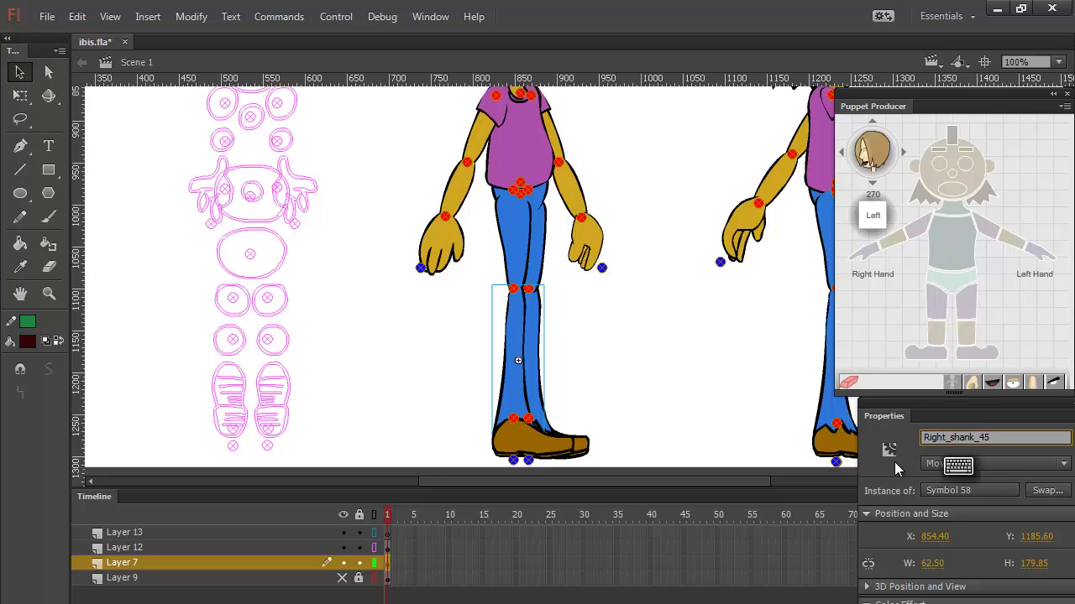
pyautogui.click(560, 455)
pyautogui.moveTo(940, 437); pyautogui.dragTo(923, 438)
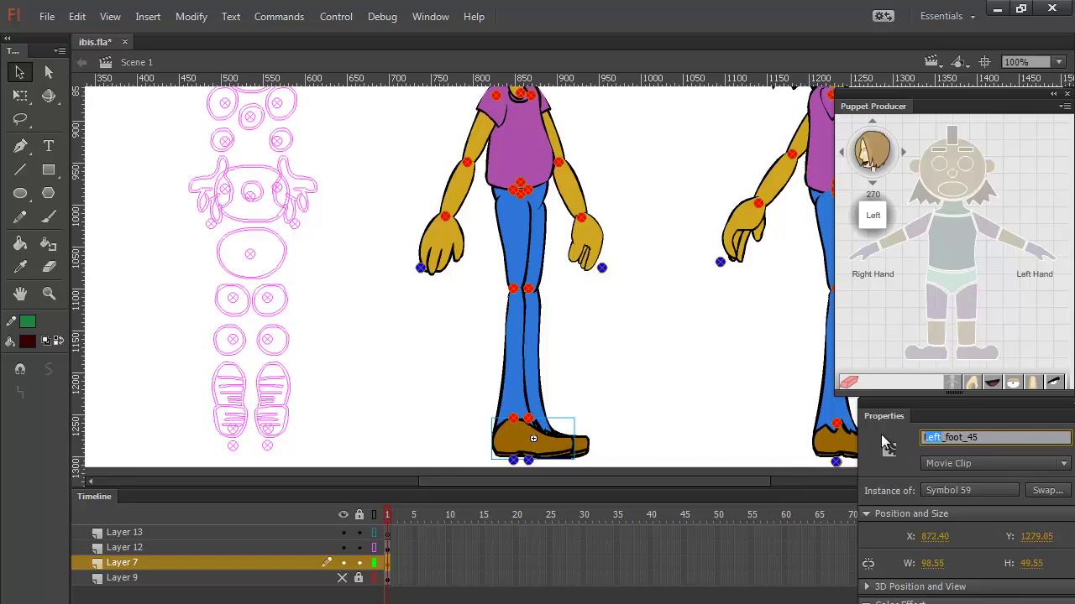
pyautogui.write('Right')
# Arrange the right foot behind the front trouser leg, keeping its original position
pyautogui.click(538, 454)
pyautogui.hotkey('shift', 'Down')
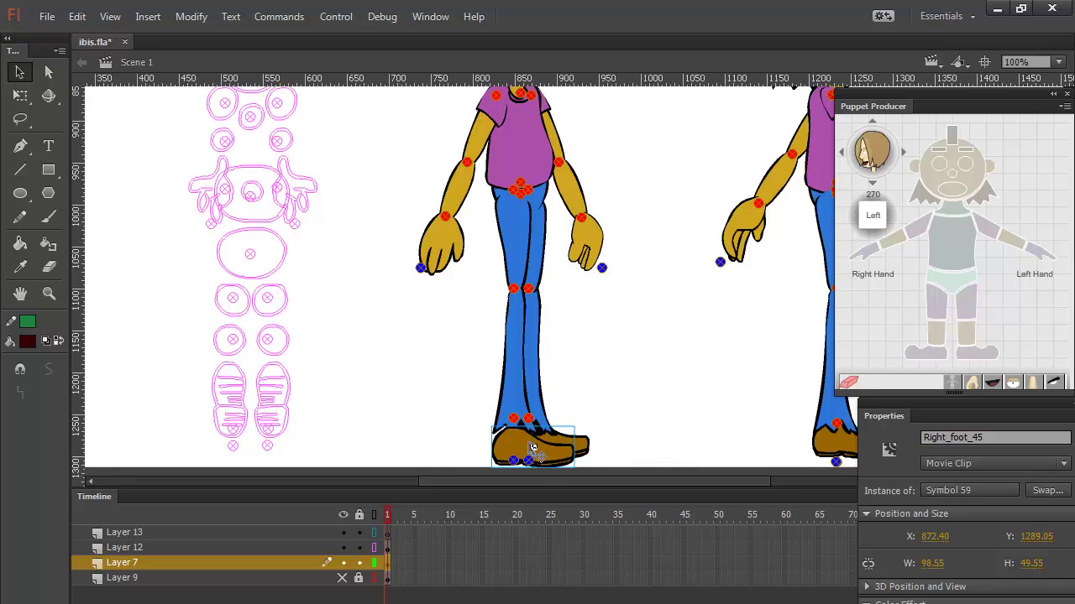
pyautogui.hotkey('shift', 'Up')
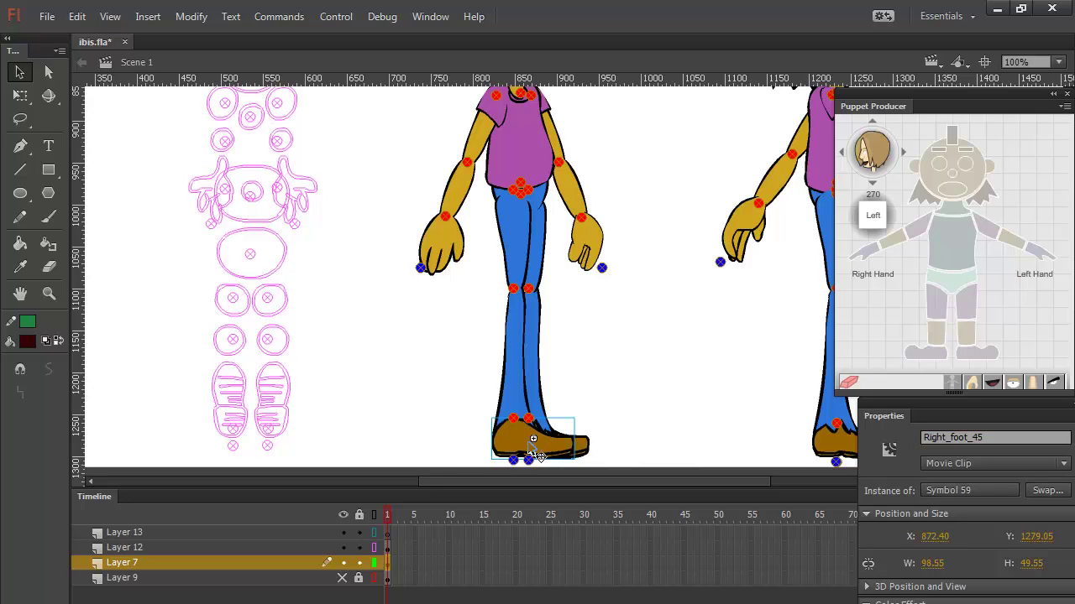
pyautogui.click(609, 380)
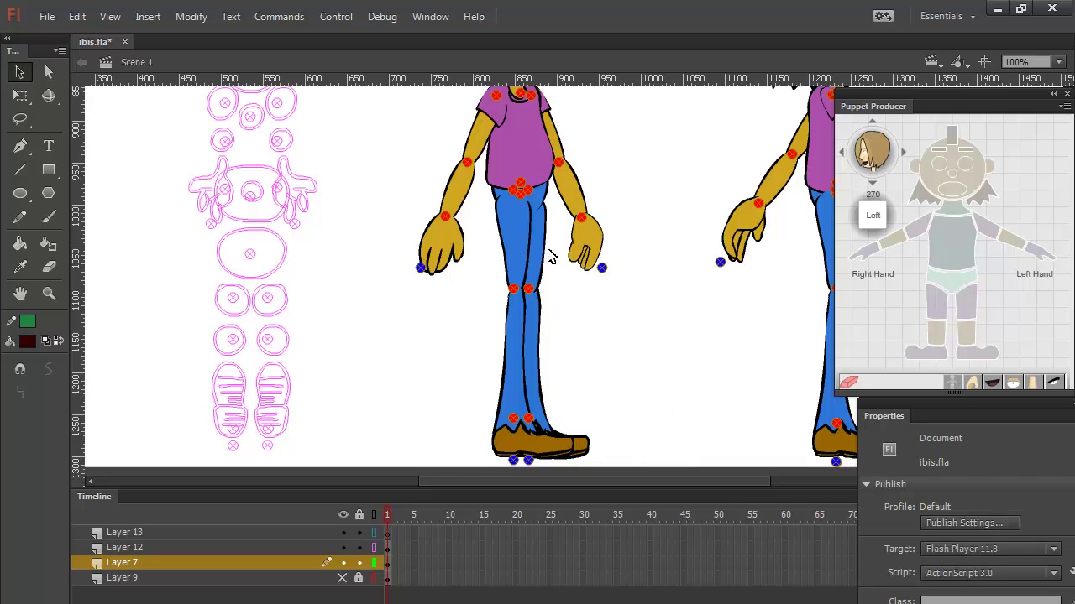
# Rename the rear leg's thigh instance to Left_thigh_45
pyautogui.click(544, 251)
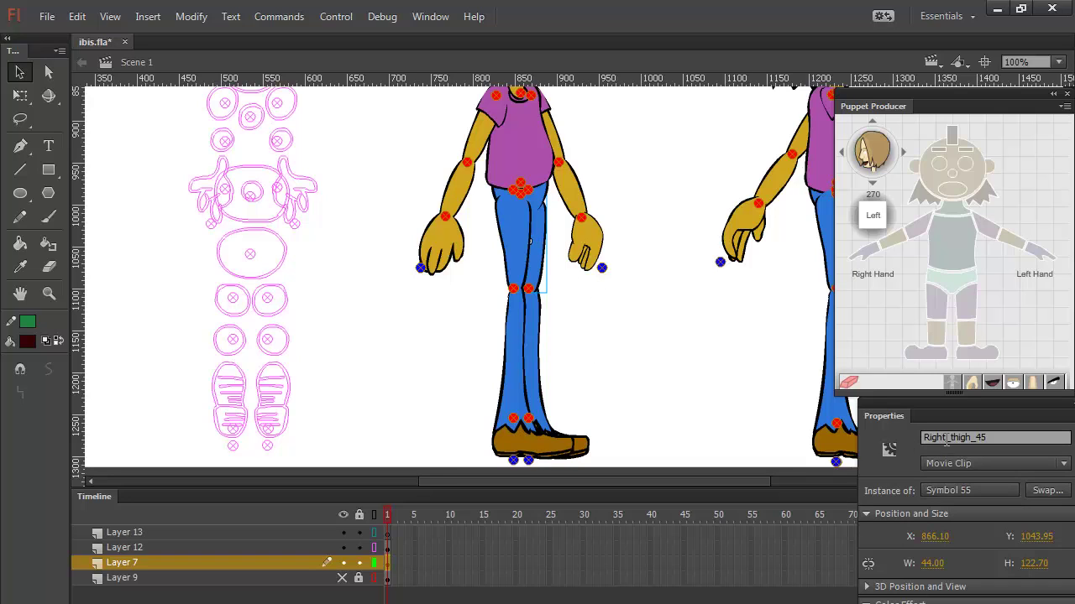
pyautogui.moveTo(947, 438); pyautogui.dragTo(891, 430)
pyautogui.write('Left')
pyautogui.hotkey('shift', 'Left')
pyautogui.hotkey('shift', 'Left')
pyautogui.hotkey('shift', 'Left')
pyautogui.hotkey('shift', 'Left')
# Rename the rear leg's shank and foot instances to Left_shank_45 and Left_foot_45
pyautogui.click(541, 312)
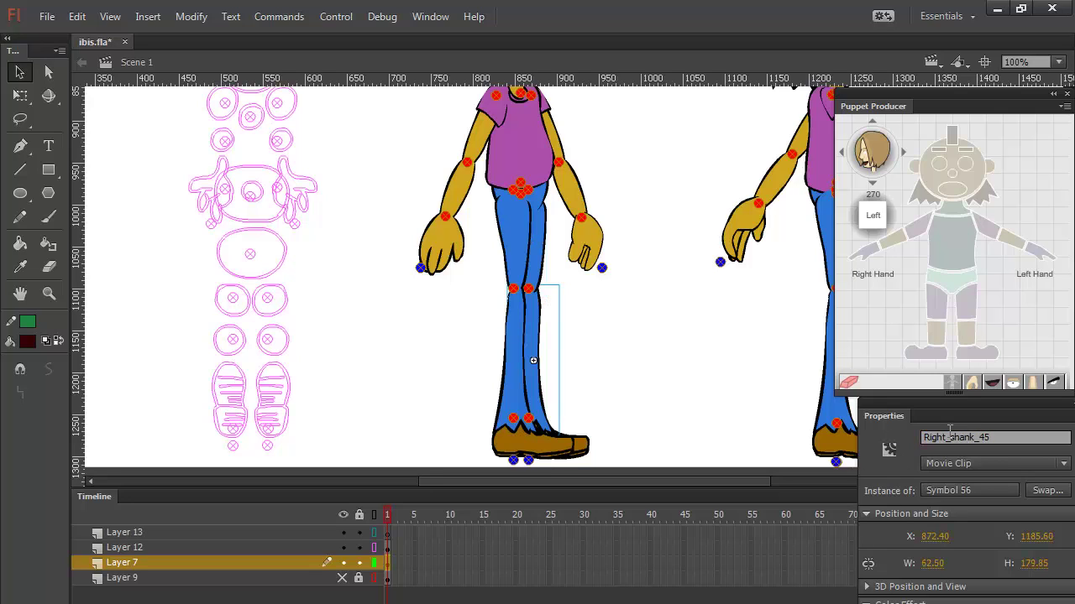
pyautogui.moveTo(946, 432); pyautogui.dragTo(897, 438)
pyautogui.write('Left')
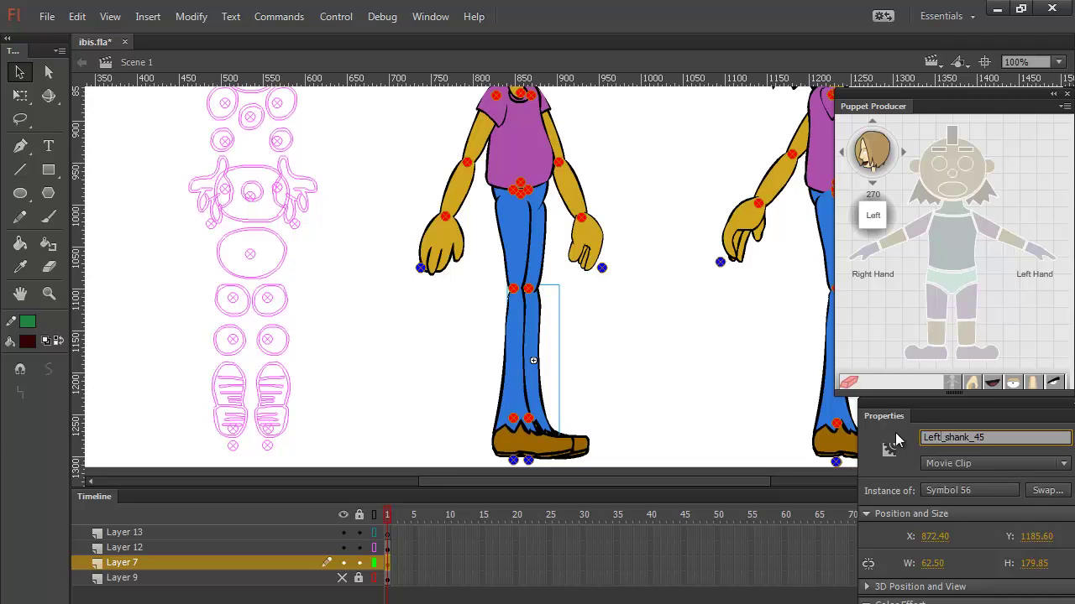
pyautogui.click(586, 449)
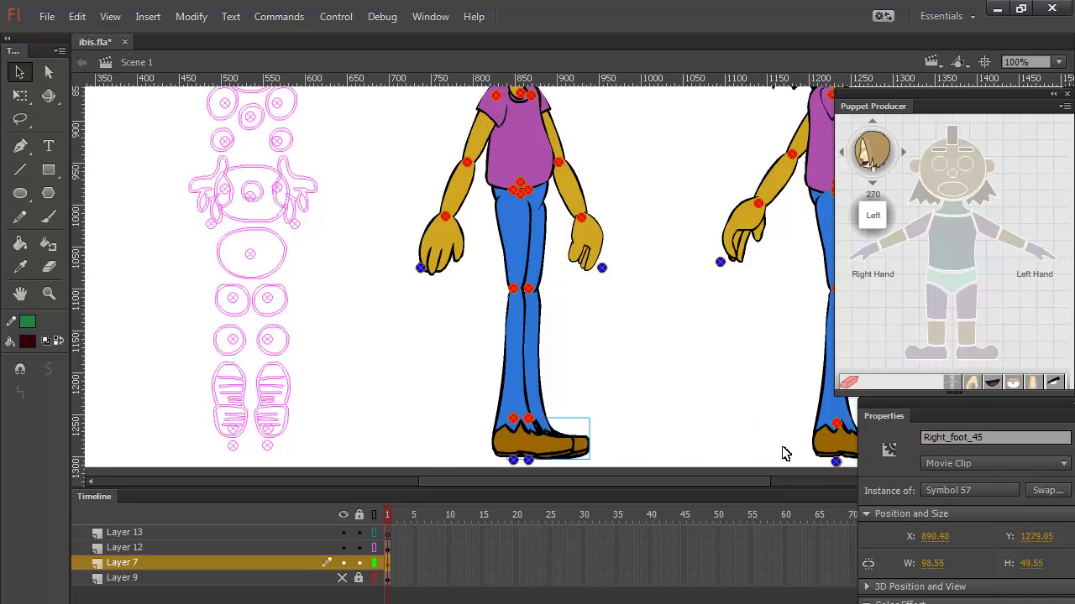
pyautogui.moveTo(947, 438); pyautogui.dragTo(911, 434)
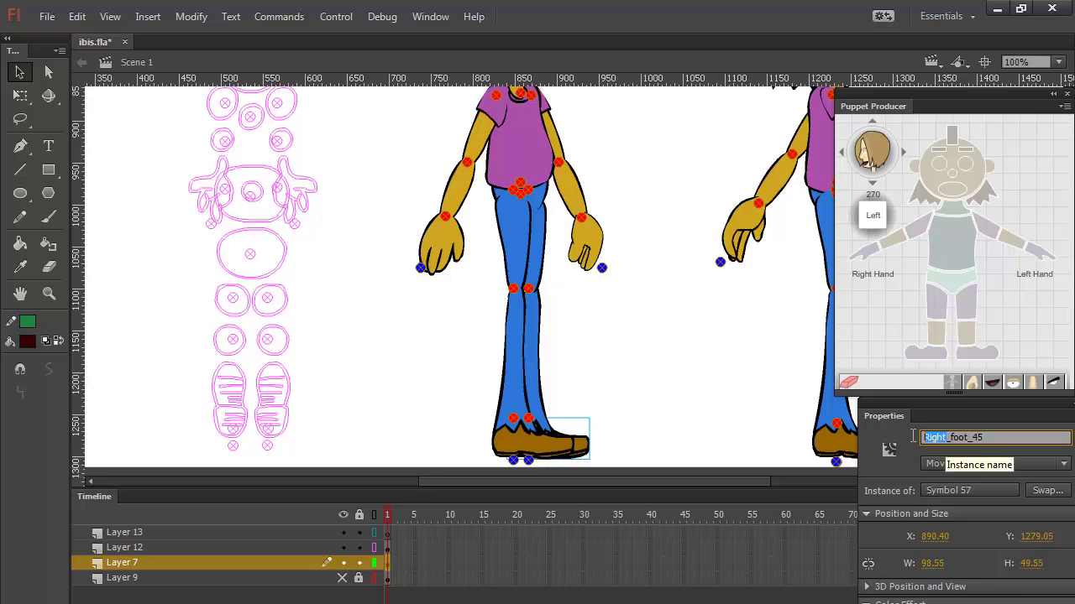
pyautogui.write('Left')
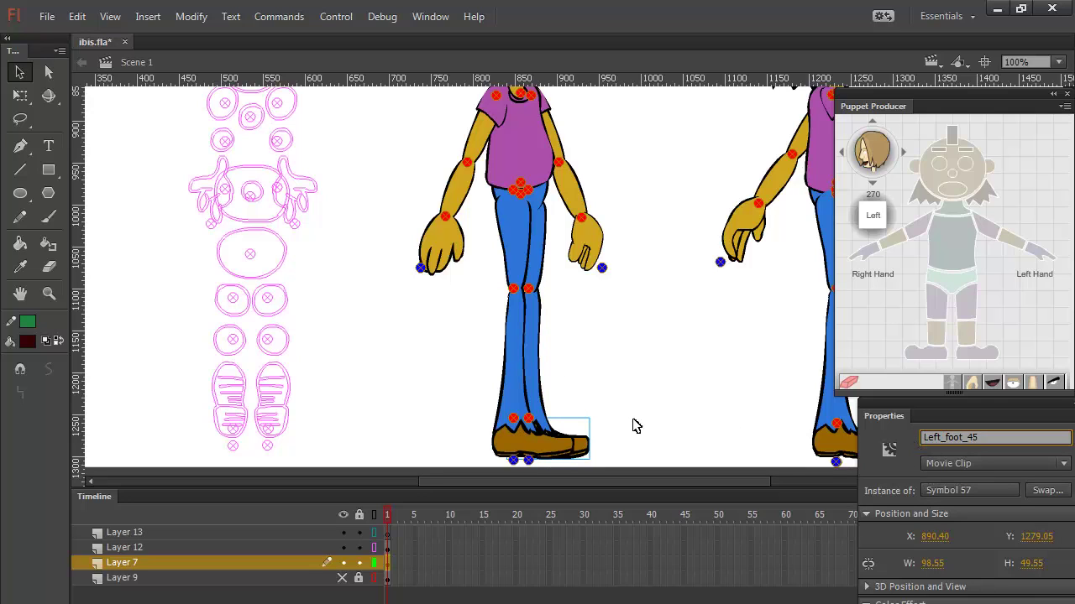
# Rename the rear leg's sole and ankle pivots to left_foot_nud_45_pivot and left_foot_45_pivot
pyautogui.click(528, 460)
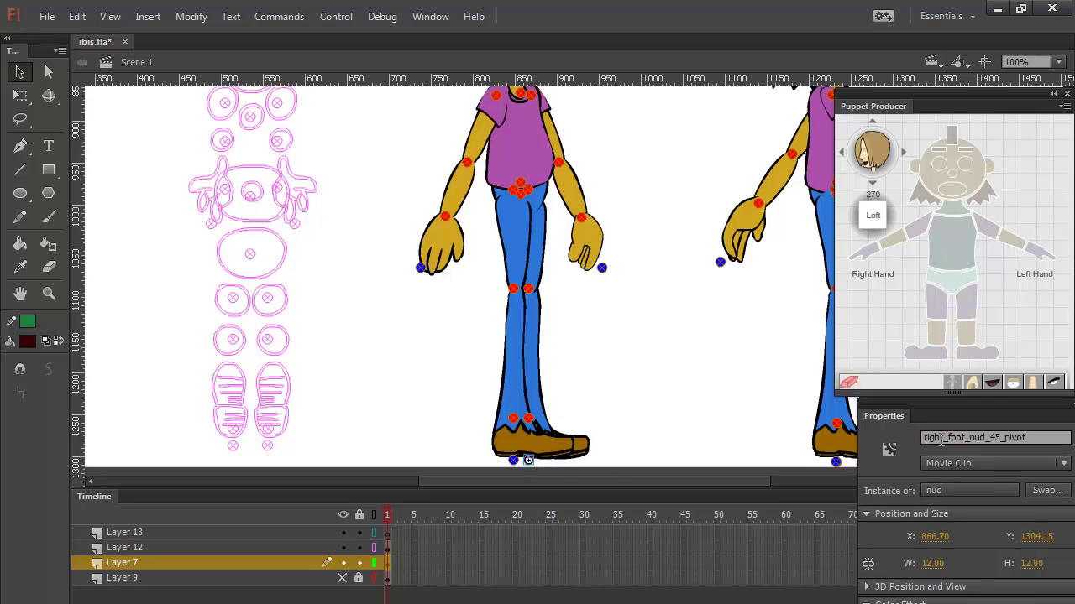
pyautogui.moveTo(946, 438); pyautogui.dragTo(913, 439)
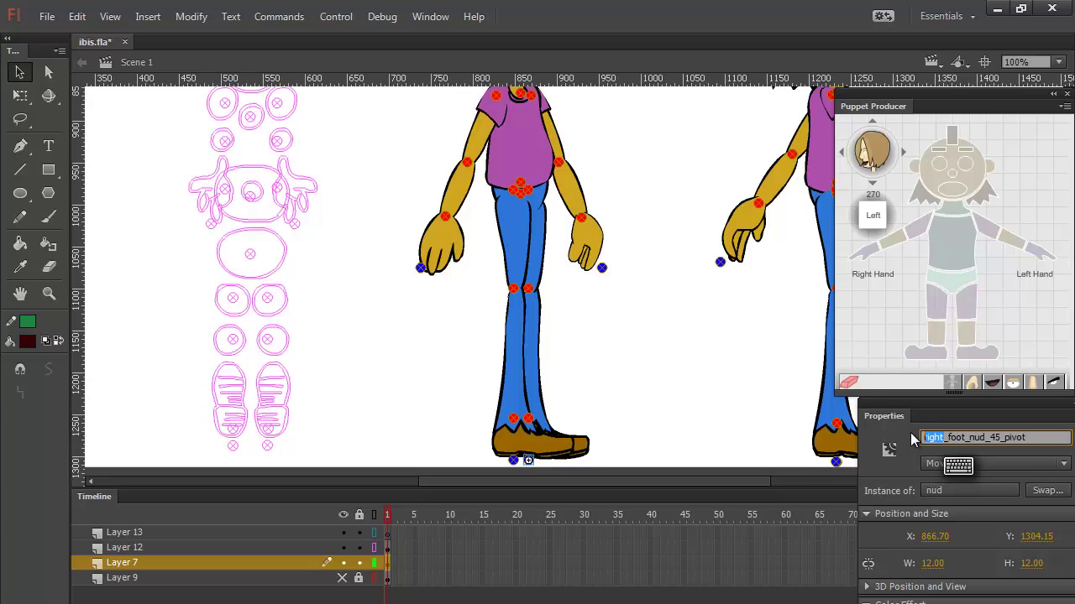
pyautogui.write('left')
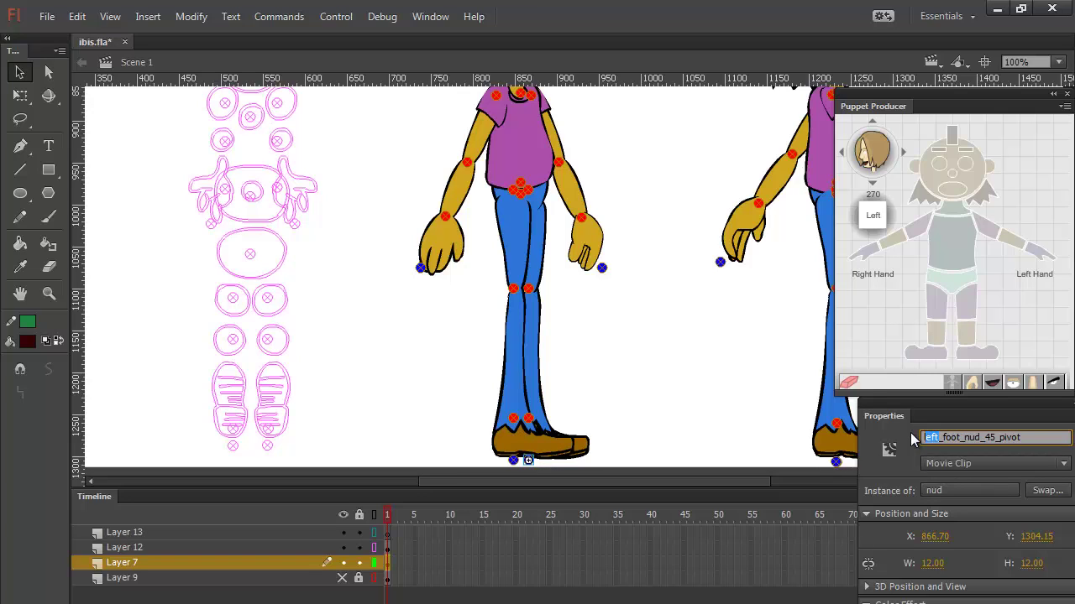
pyautogui.click(529, 418)
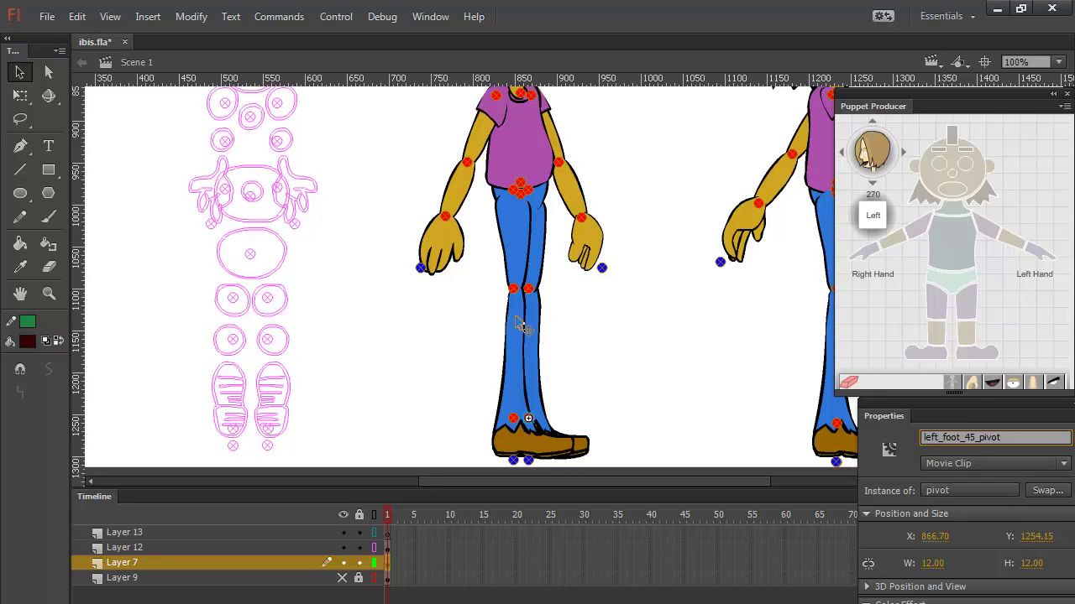
# Rename the rear leg's knee and hip pivots to left_shank_45_pivot and left_thigh_45_pivot
pyautogui.click(528, 288)
pyautogui.moveTo(947, 437); pyautogui.dragTo(913, 437)
pyautogui.write('left')
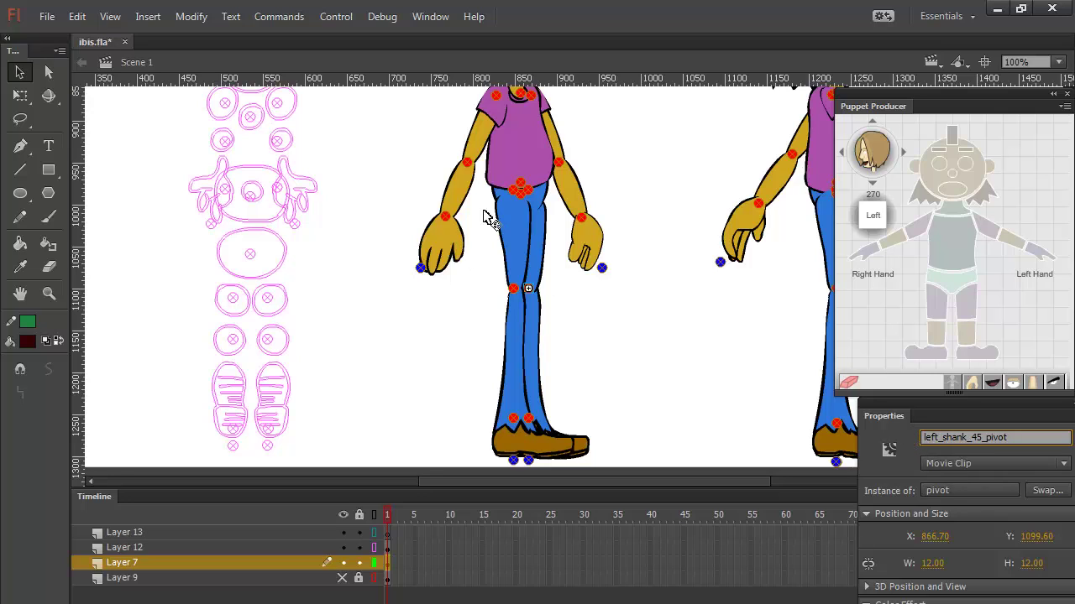
pyautogui.click(531, 194)
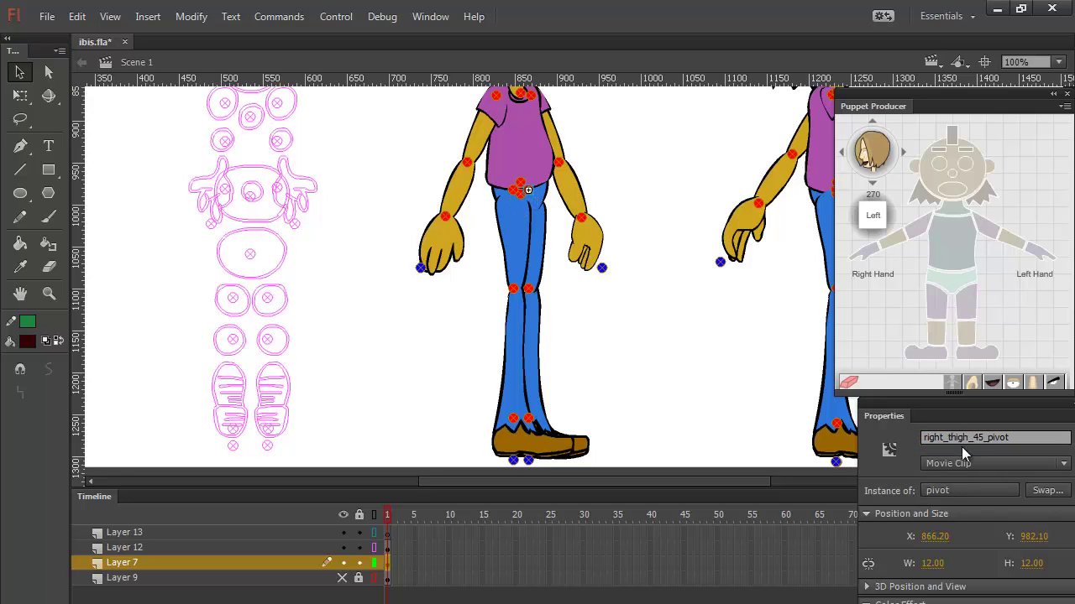
pyautogui.moveTo(945, 437); pyautogui.dragTo(907, 438)
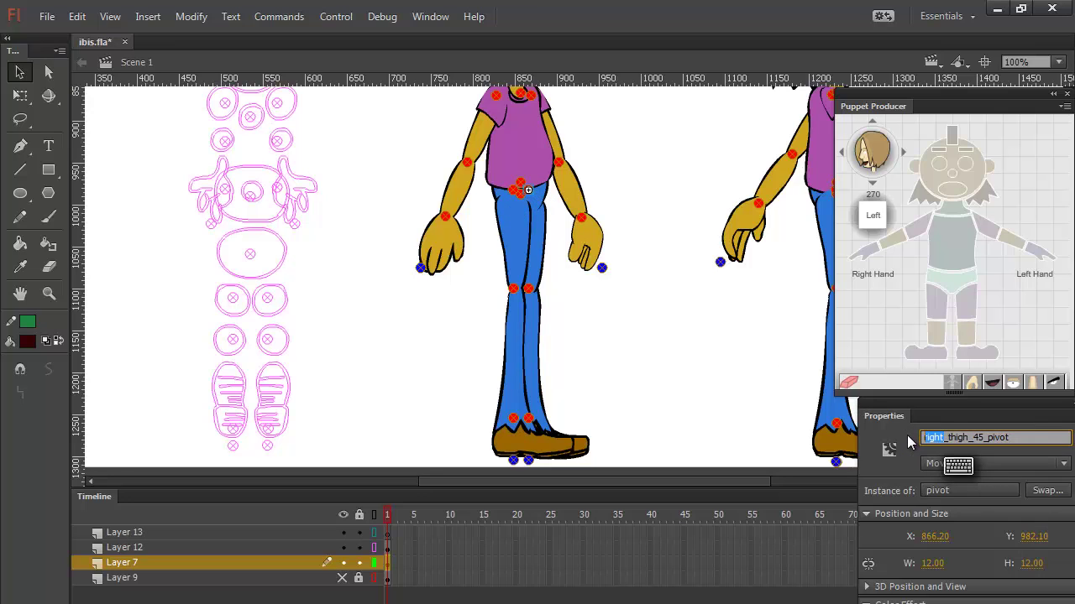
pyautogui.write('left')
pyautogui.click(663, 359)
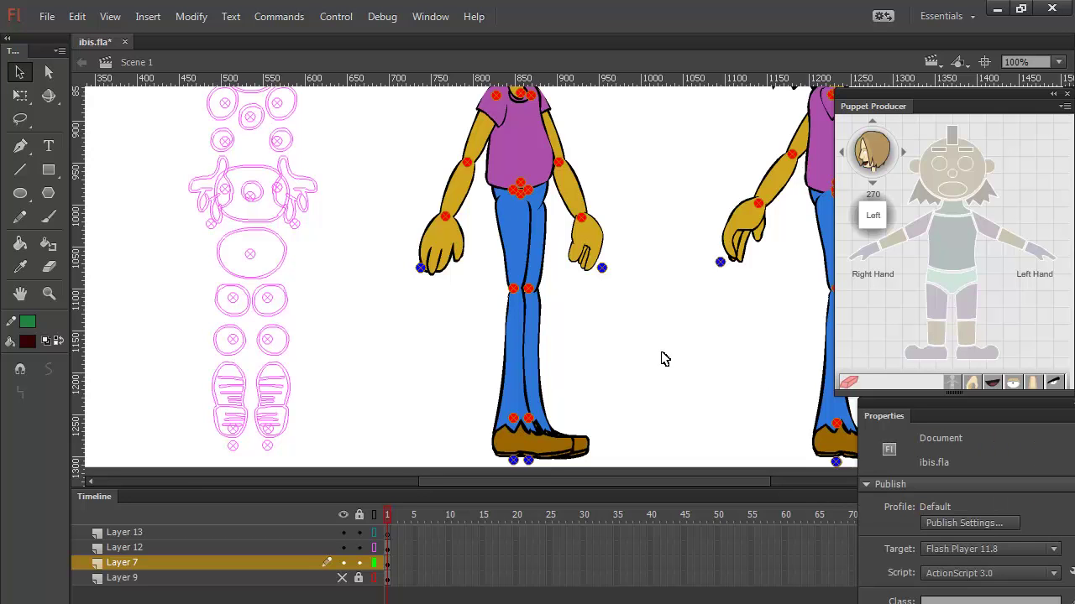
# Check the instance names of the thigh, shanks and feet on the 45-degree figure
pyautogui.moveTo(629, 154); pyautogui.dragTo(574, 174)
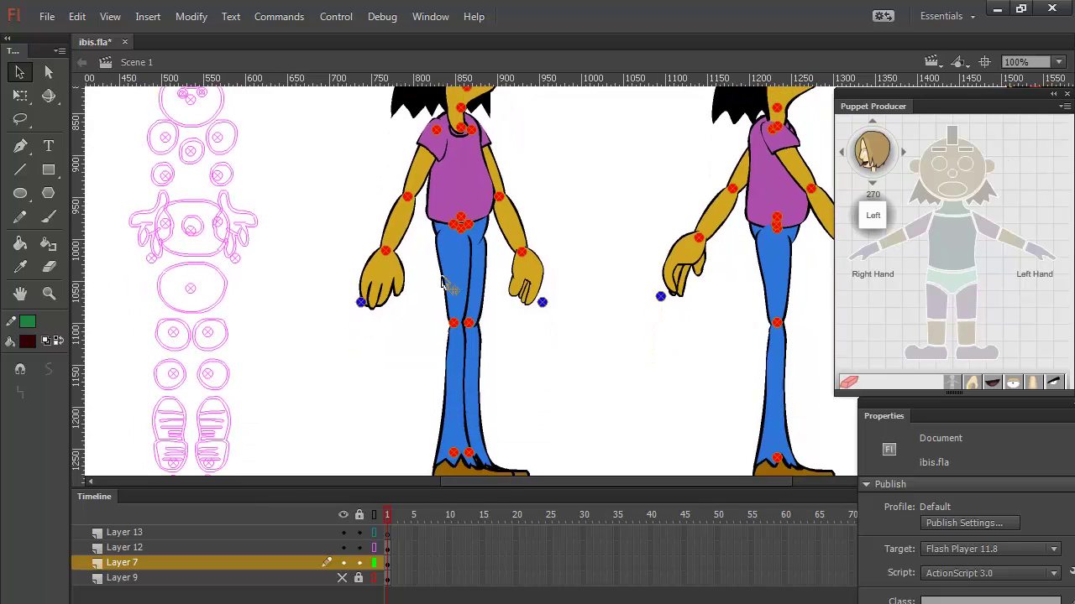
pyautogui.click(460, 275)
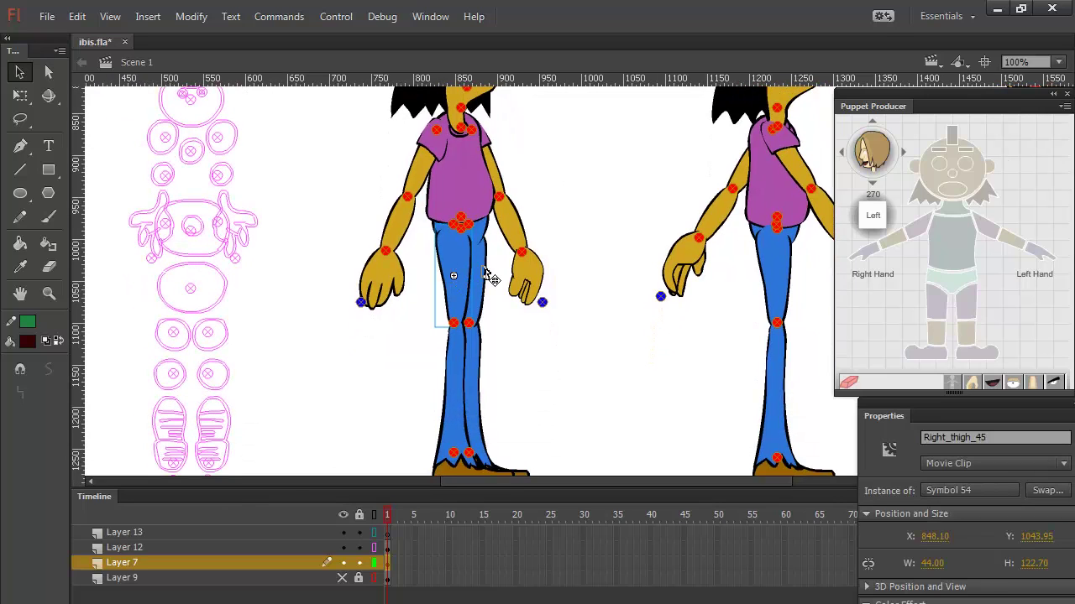
pyautogui.click(459, 368)
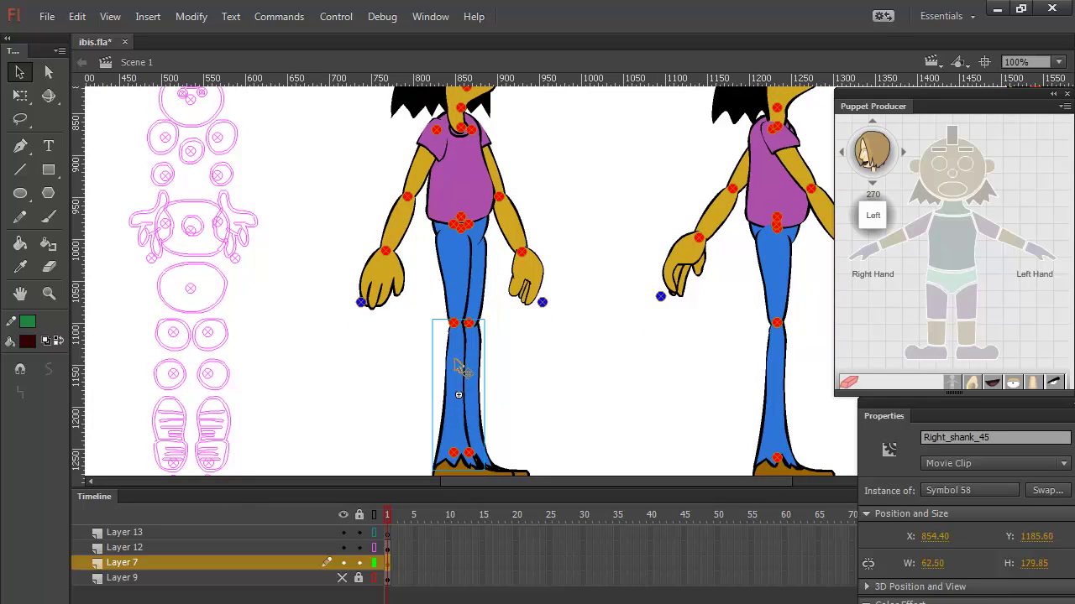
pyautogui.click(479, 369)
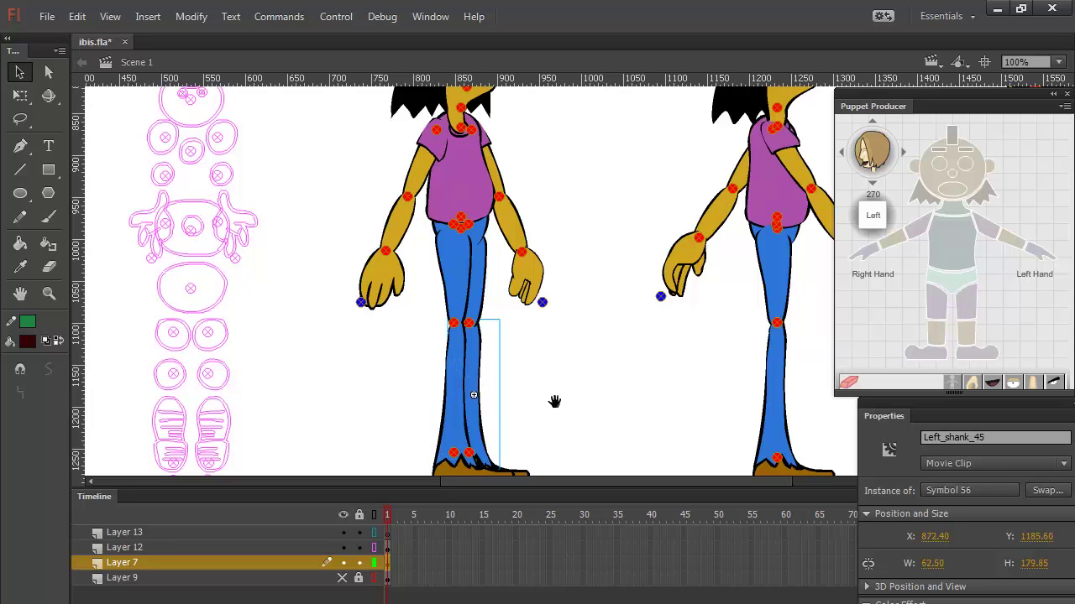
pyautogui.scroll(-3, 486, 378)
pyautogui.click(461, 405)
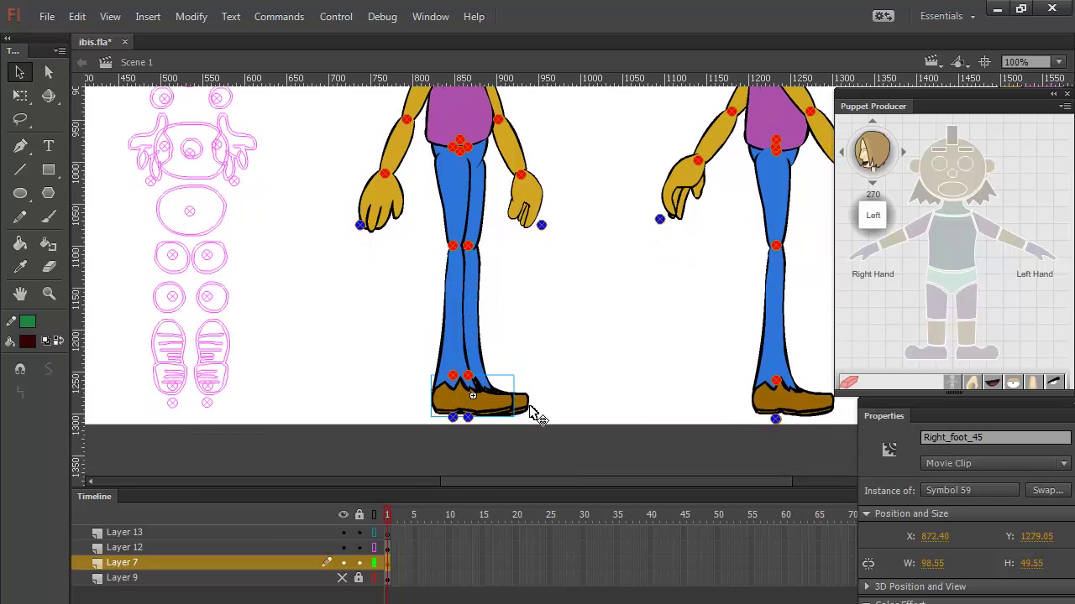
pyautogui.click(522, 407)
# Rename the front leg's sole pivot to right_foot_nud_45_pivot and check the rear leg's sole pivot name
pyautogui.click(467, 418)
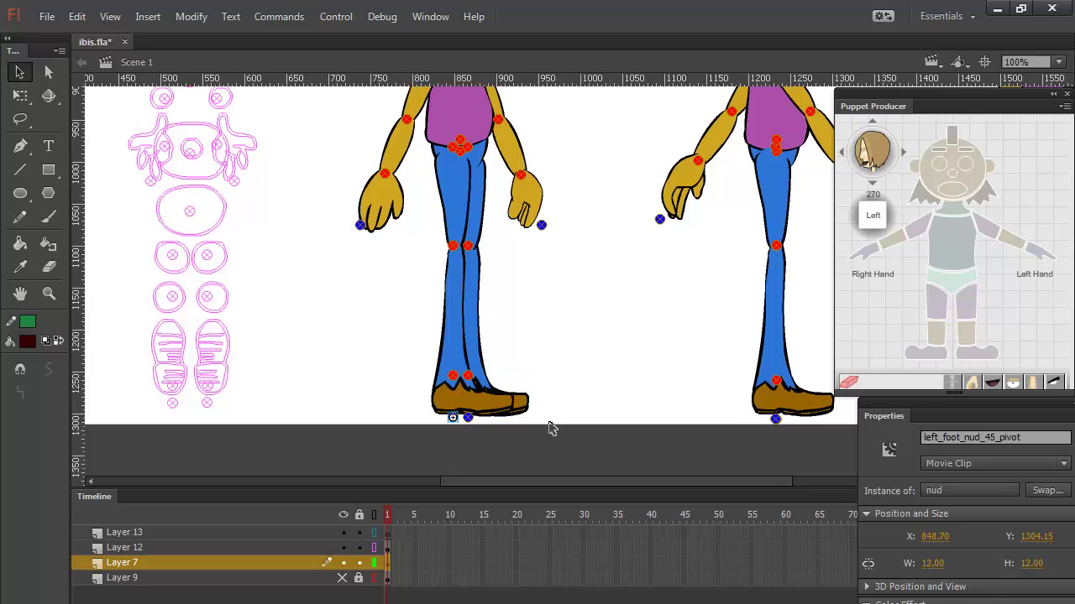
pyautogui.click(938, 438)
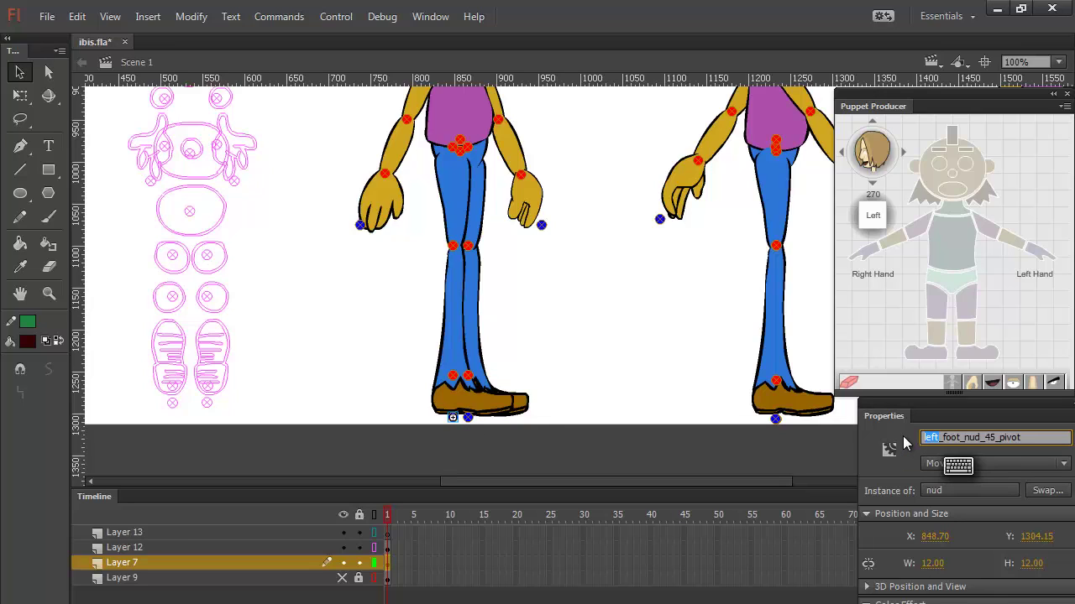
pyautogui.press('BackSpace')
pyautogui.press('BackSpace')
pyautogui.press('BackSpace')
pyautogui.press('BackSpace')
pyautogui.write('right')
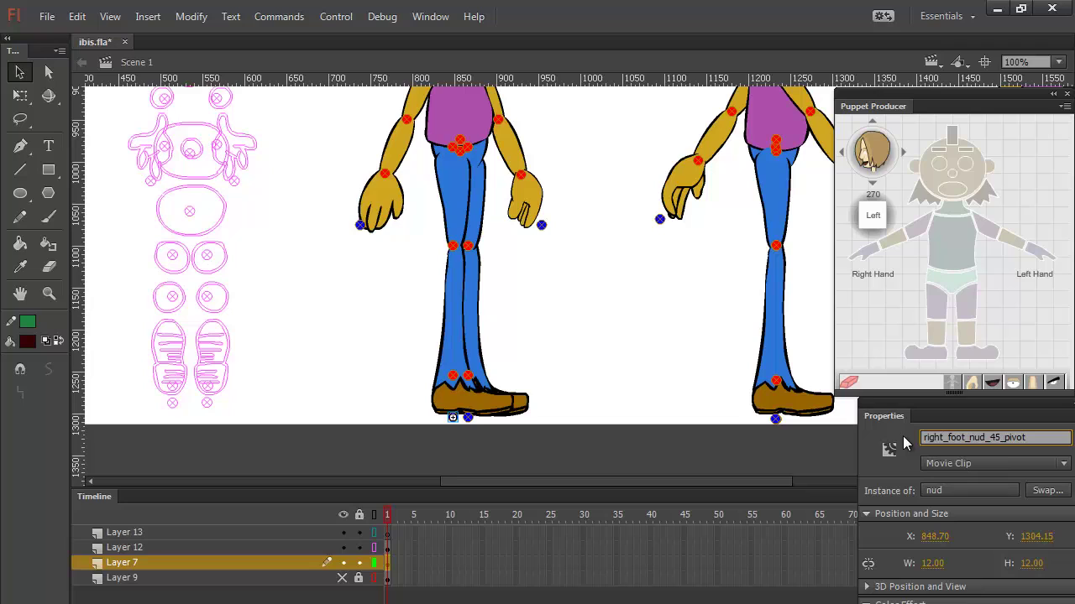
pyautogui.click(469, 418)
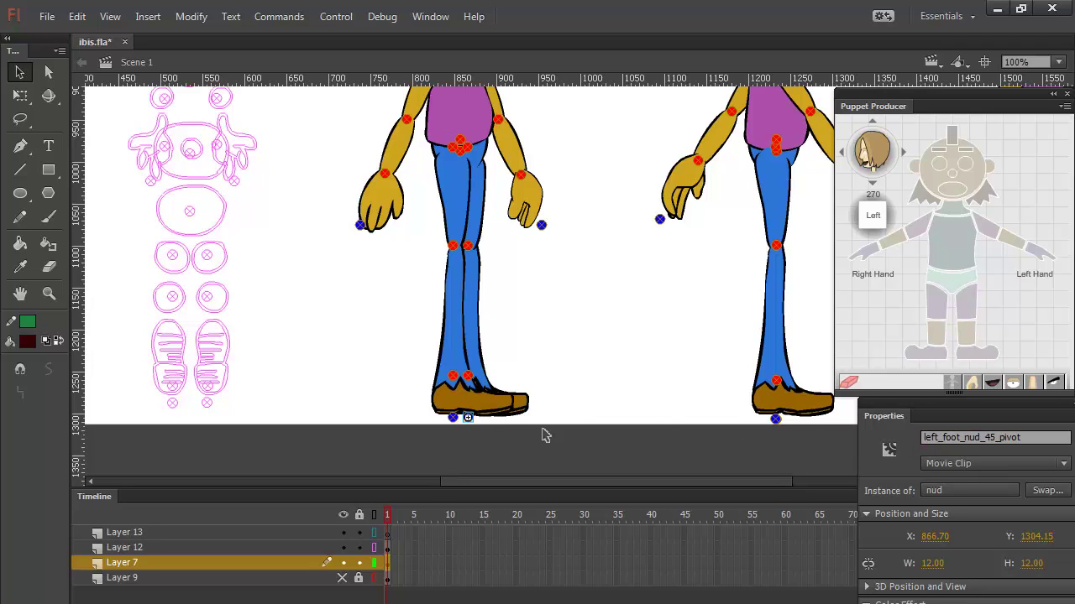
# Rename the front leg's ankle and knee pivots to right_foot_45_pivot and right_shank_45_pivot
pyautogui.click(453, 376)
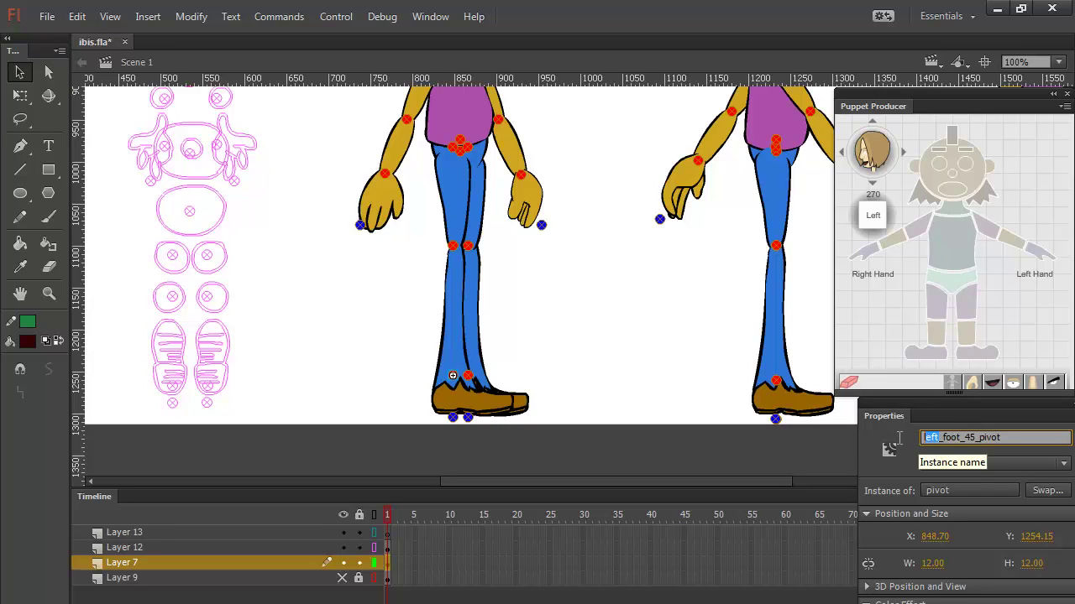
pyautogui.moveTo(940, 438); pyautogui.dragTo(876, 437)
pyautogui.write('right')
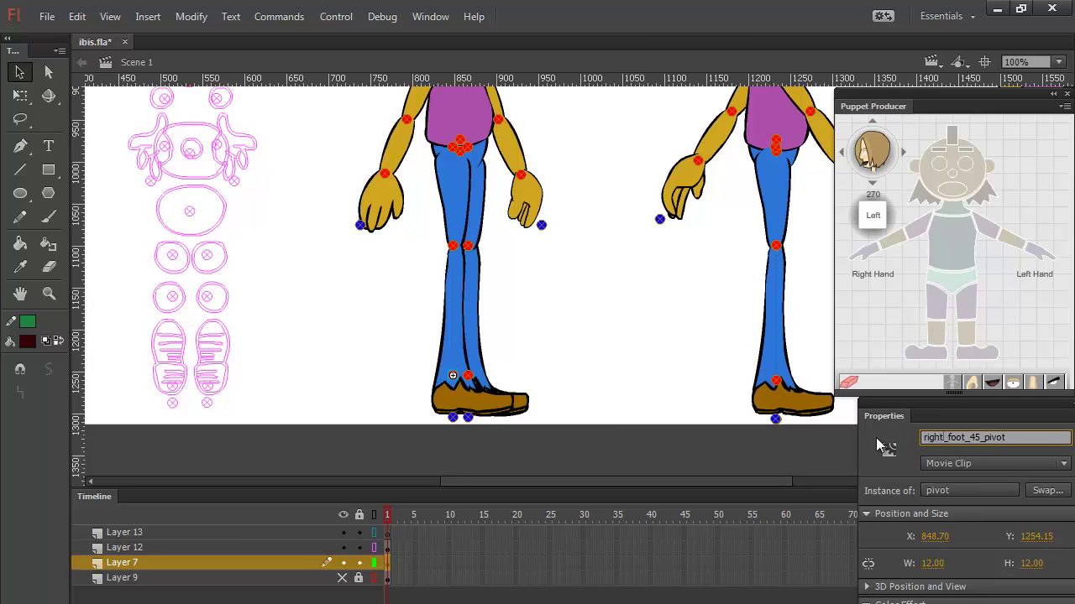
pyautogui.click(464, 244)
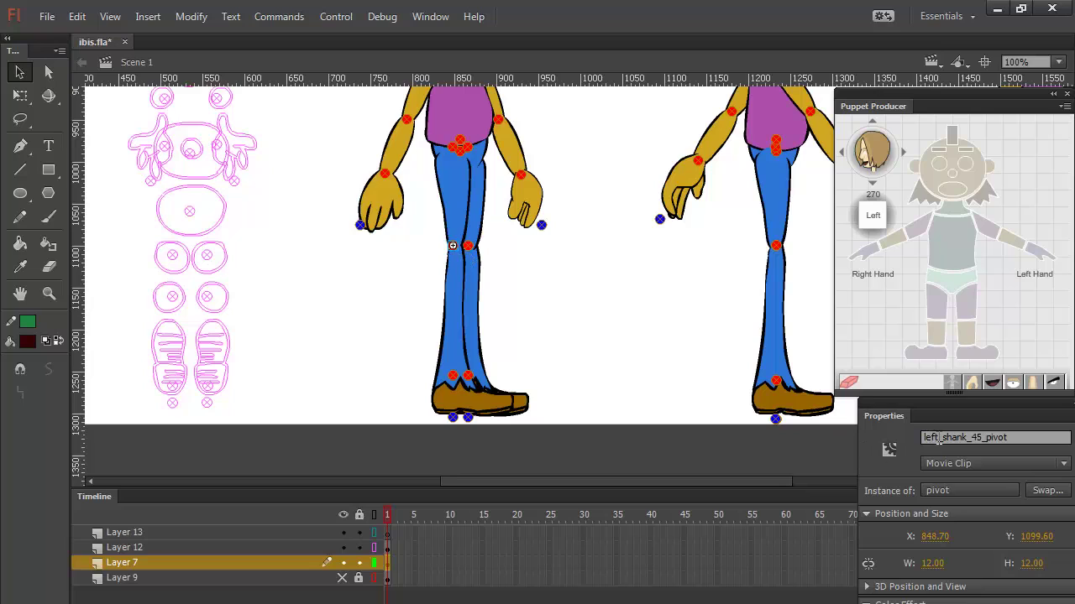
pyautogui.moveTo(931, 438); pyautogui.dragTo(898, 439)
pyautogui.write('right')
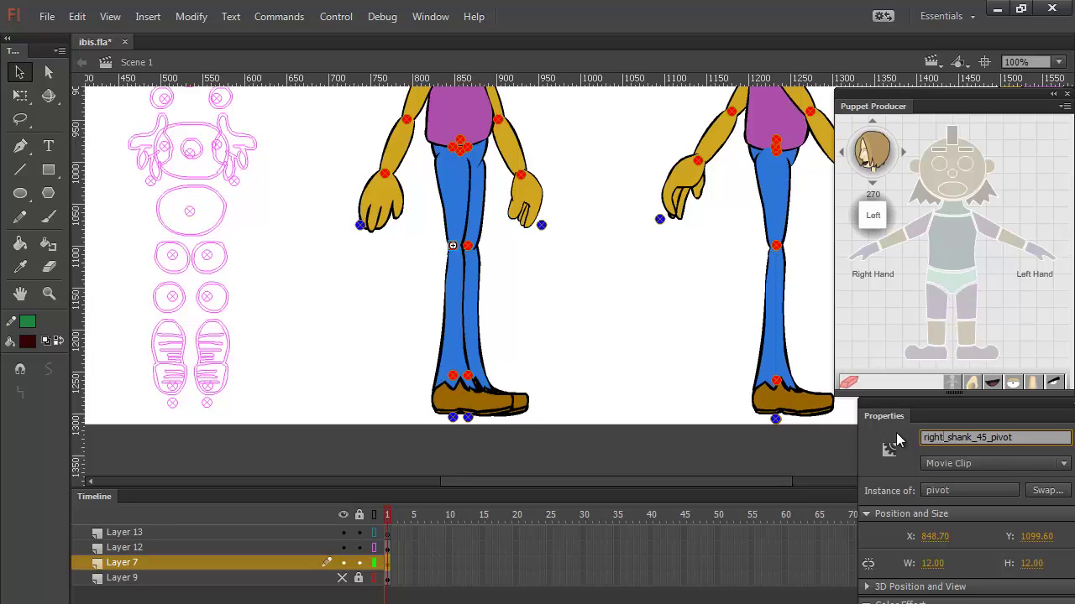
# Rename the front leg's hip pivot to right_thigh_45_pivot
pyautogui.click(454, 148)
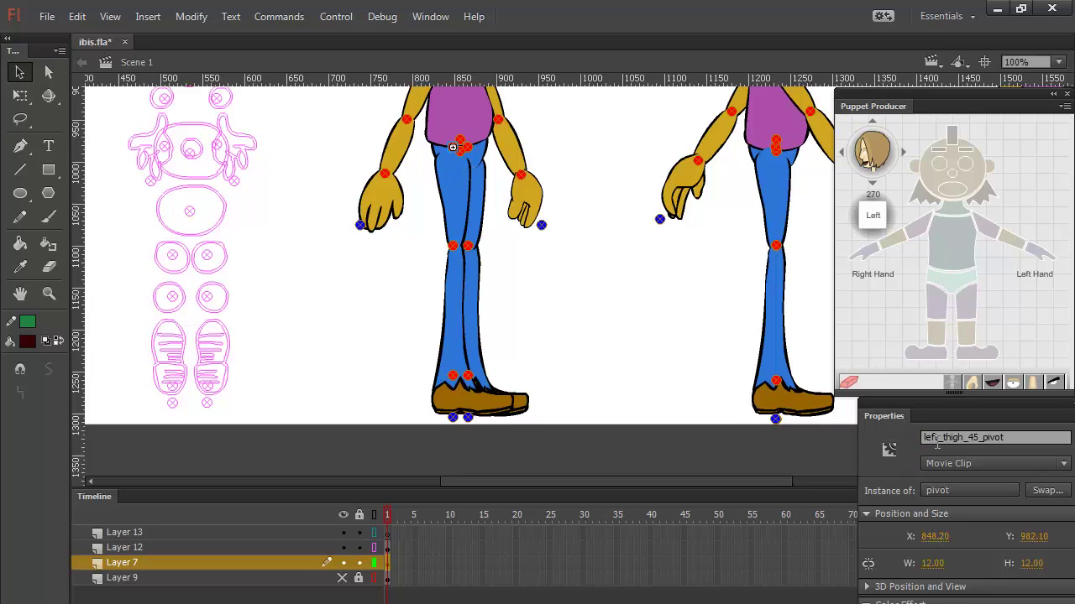
pyautogui.moveTo(938, 437); pyautogui.dragTo(899, 435)
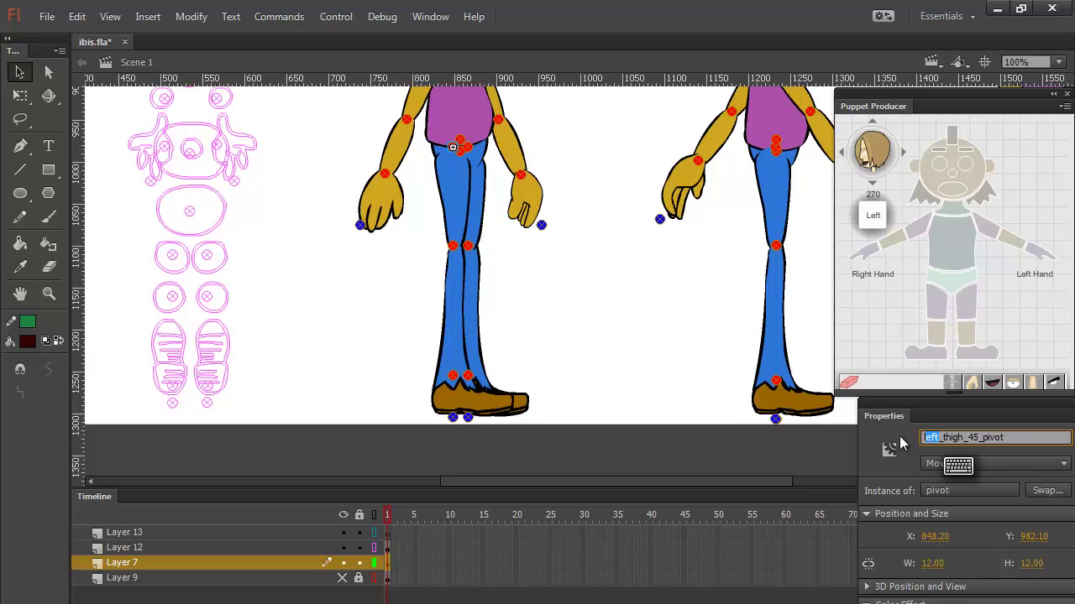
pyautogui.write('right')
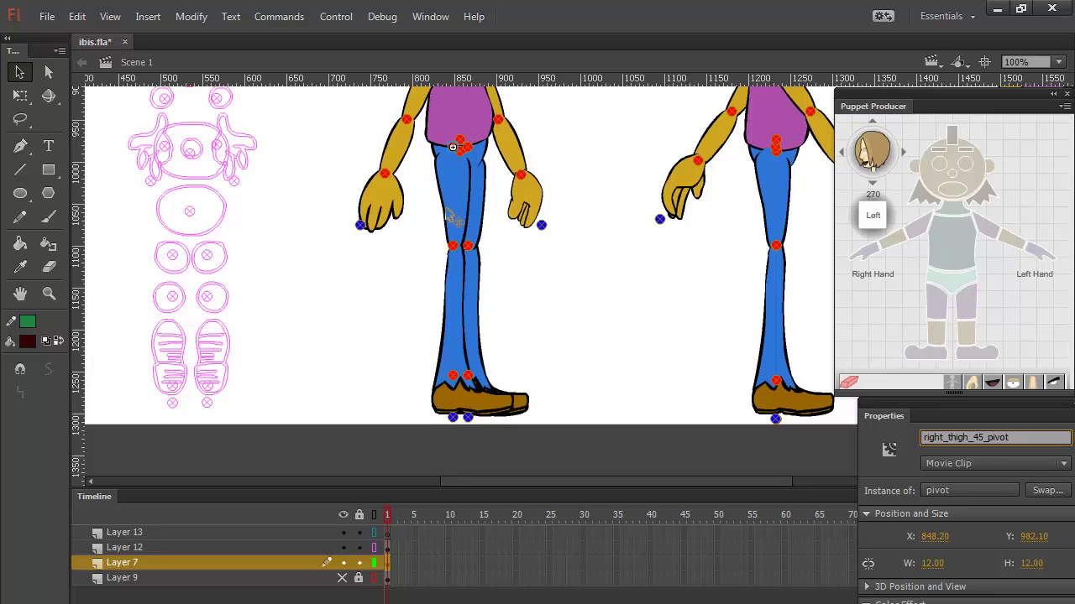
# Check the instance names of the 45-degree figure's hip, torso, knee and ankle pivots
pyautogui.click(467, 147)
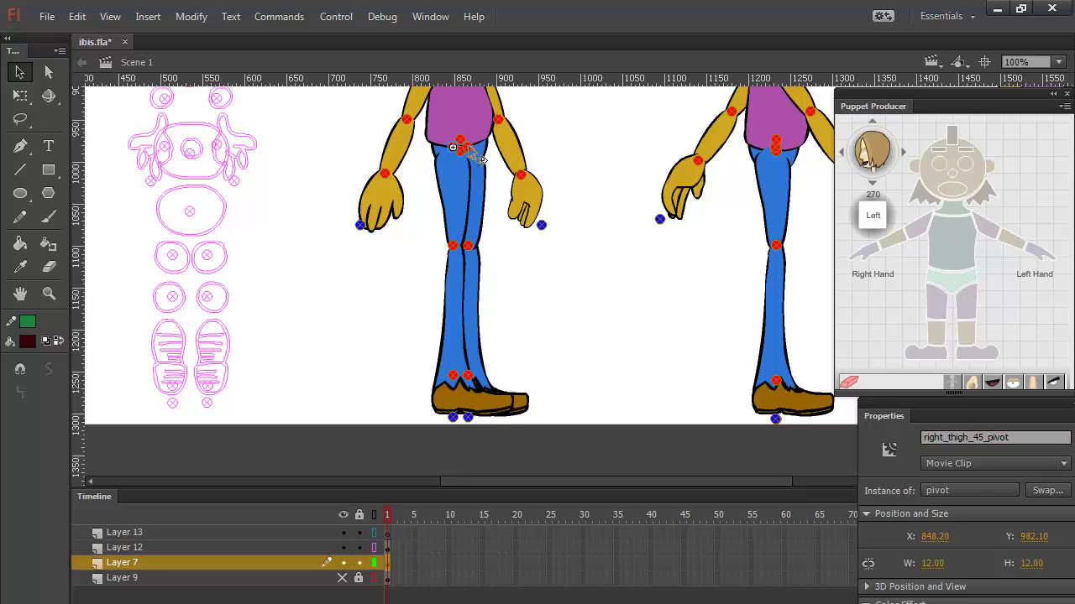
pyautogui.click(452, 149)
pyautogui.click(460, 140)
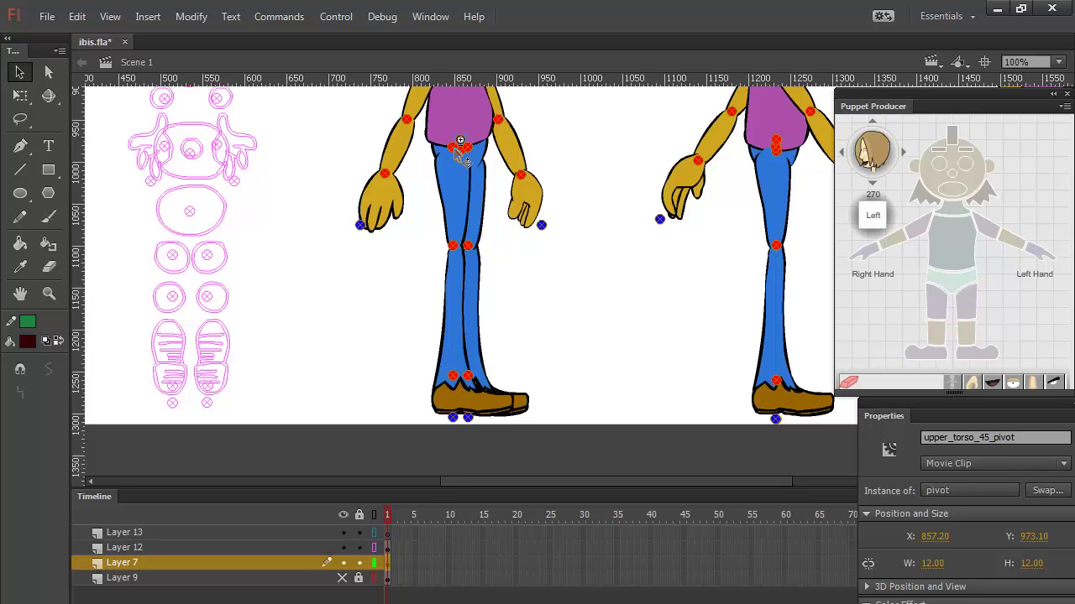
pyautogui.click(452, 245)
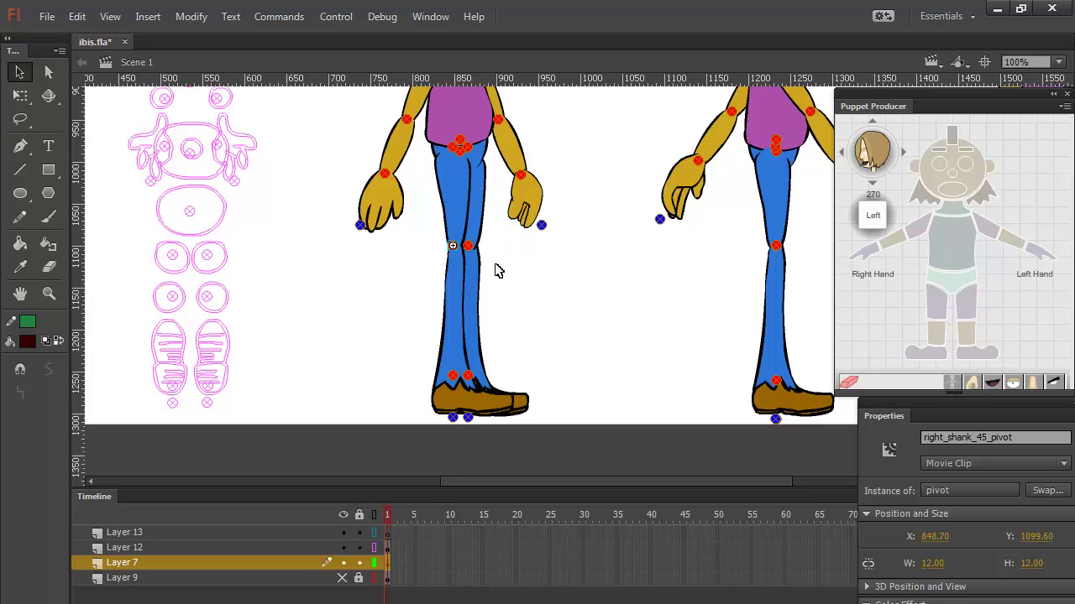
pyautogui.click(527, 287)
pyautogui.click(468, 380)
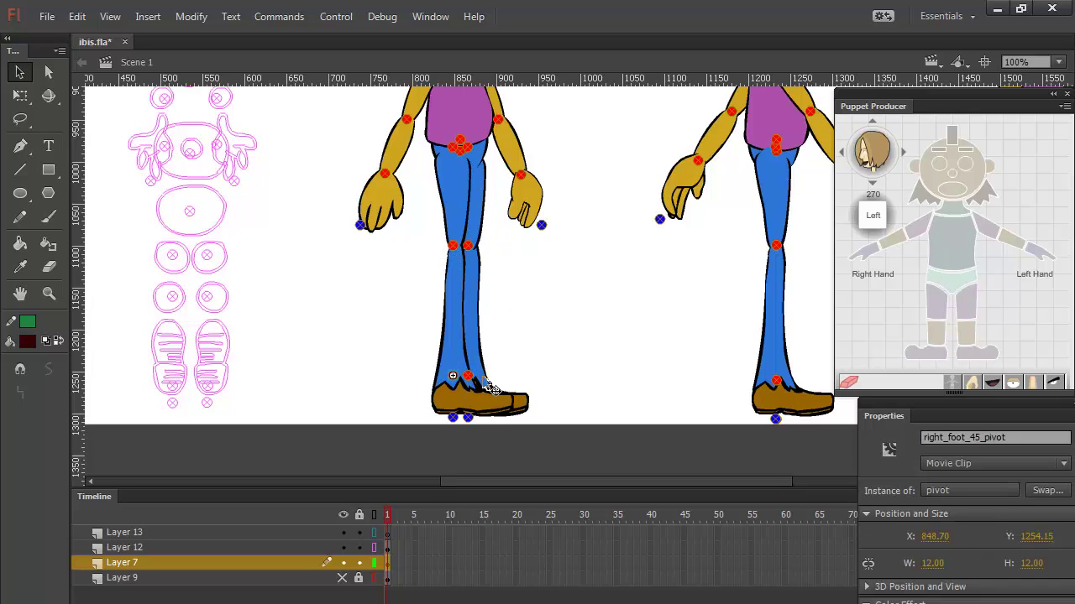
pyautogui.click(560, 344)
# Review the instance names of the front leg's foot, shank, thigh and all its pivots on the 45-degree figure
pyautogui.click(472, 407)
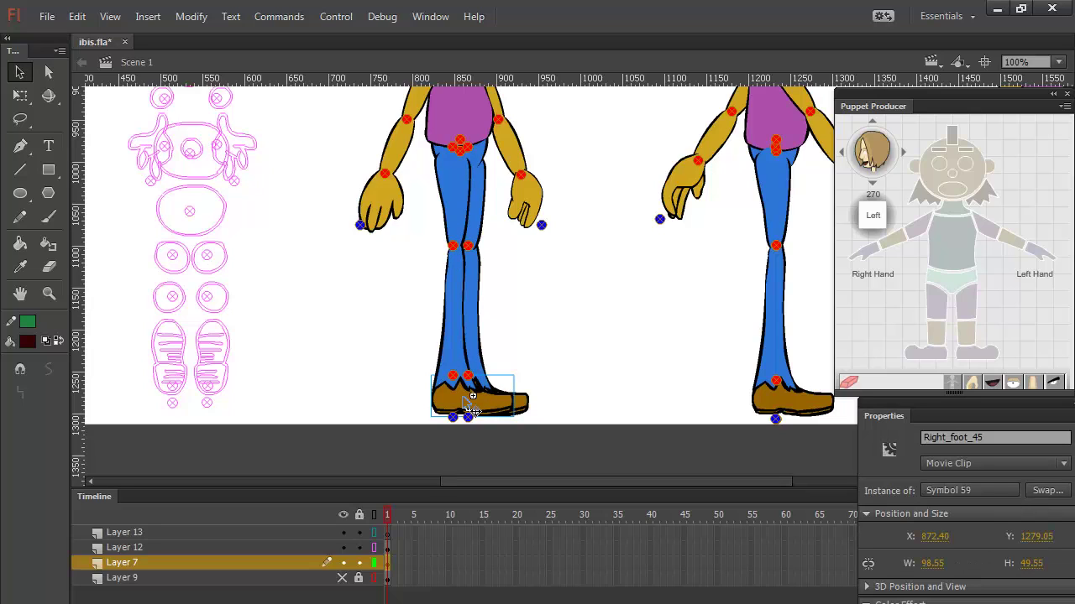
pyautogui.click(455, 347)
pyautogui.click(454, 377)
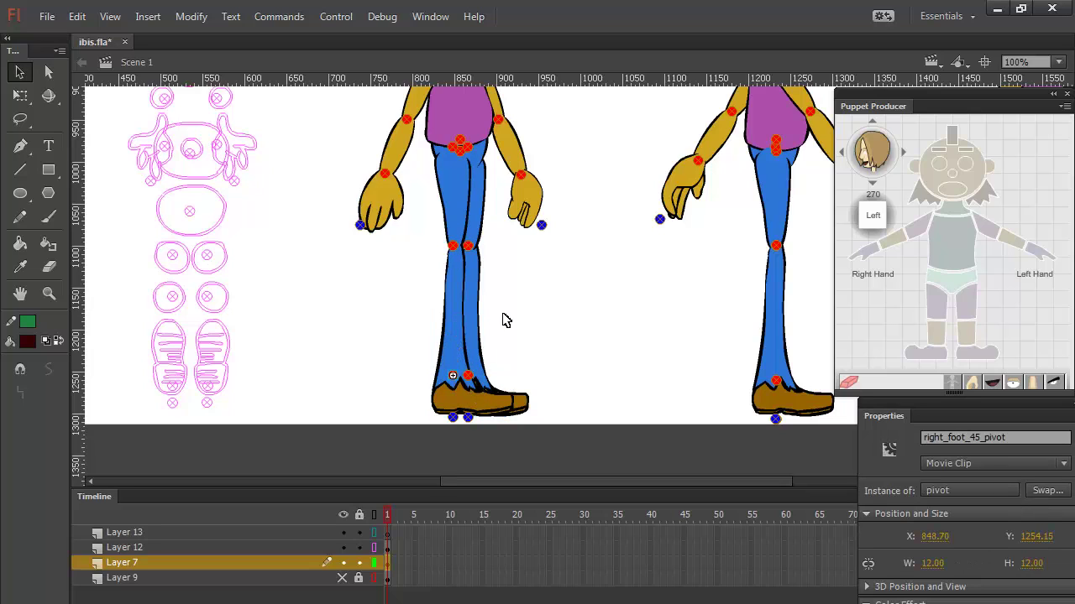
pyautogui.click(458, 248)
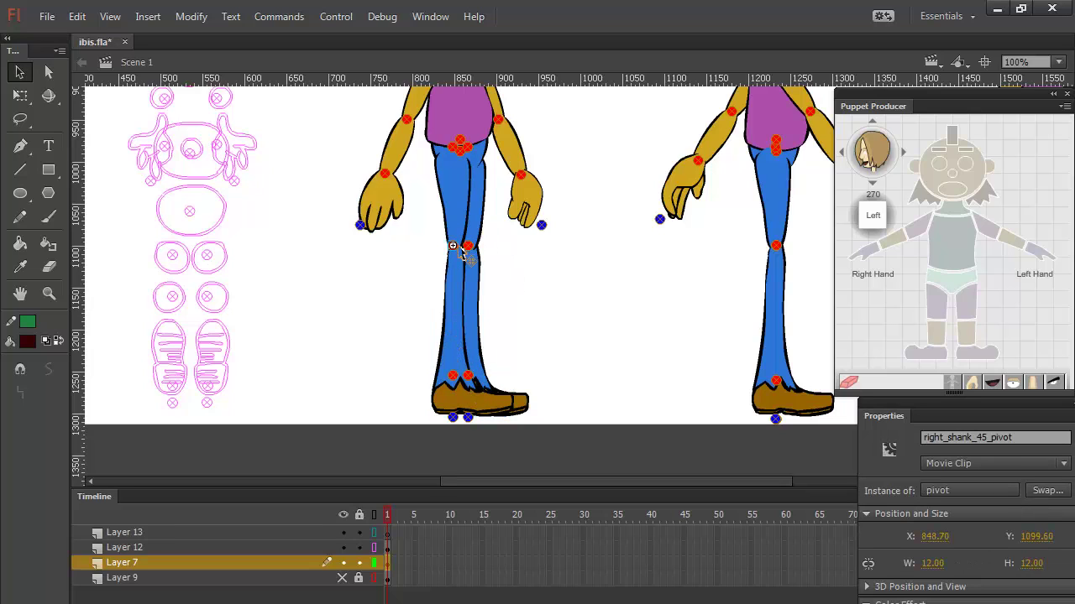
pyautogui.click(452, 147)
pyautogui.click(454, 198)
pyautogui.click(456, 307)
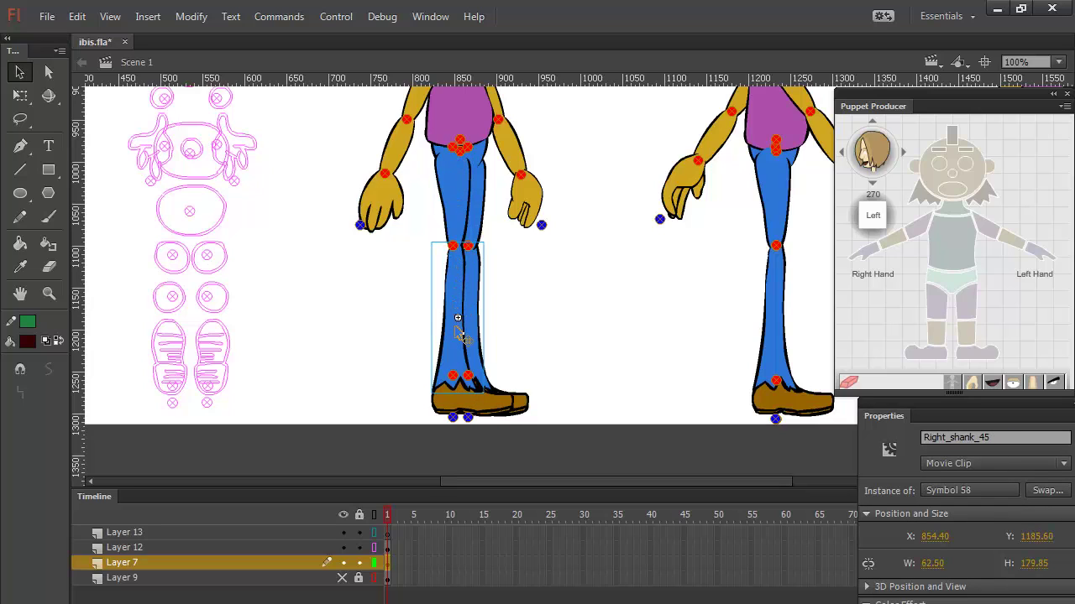
pyautogui.click(454, 379)
pyautogui.click(458, 410)
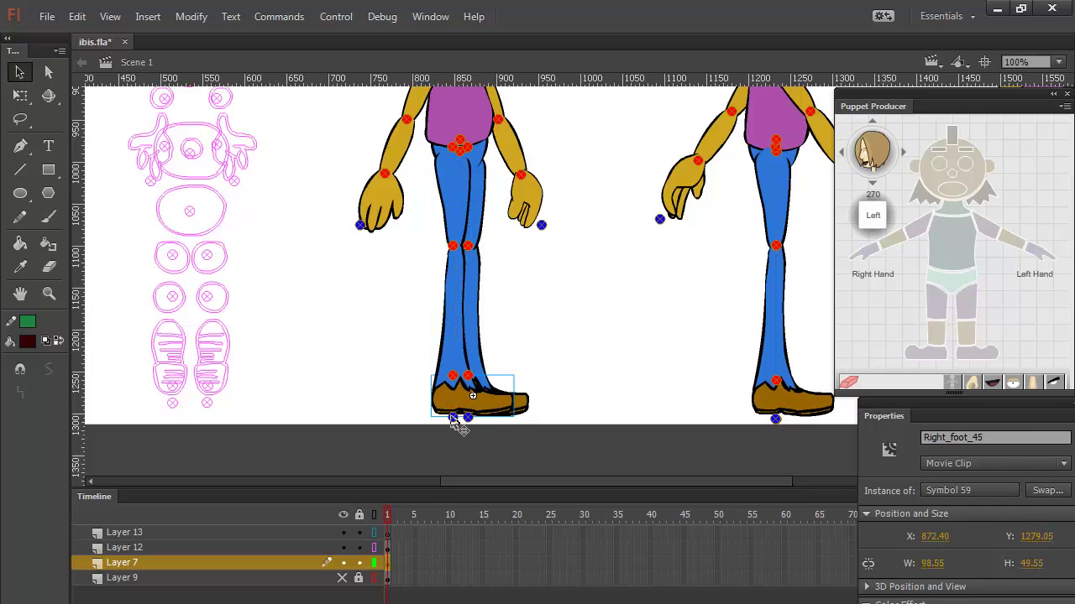
pyautogui.click(453, 418)
pyautogui.click(547, 352)
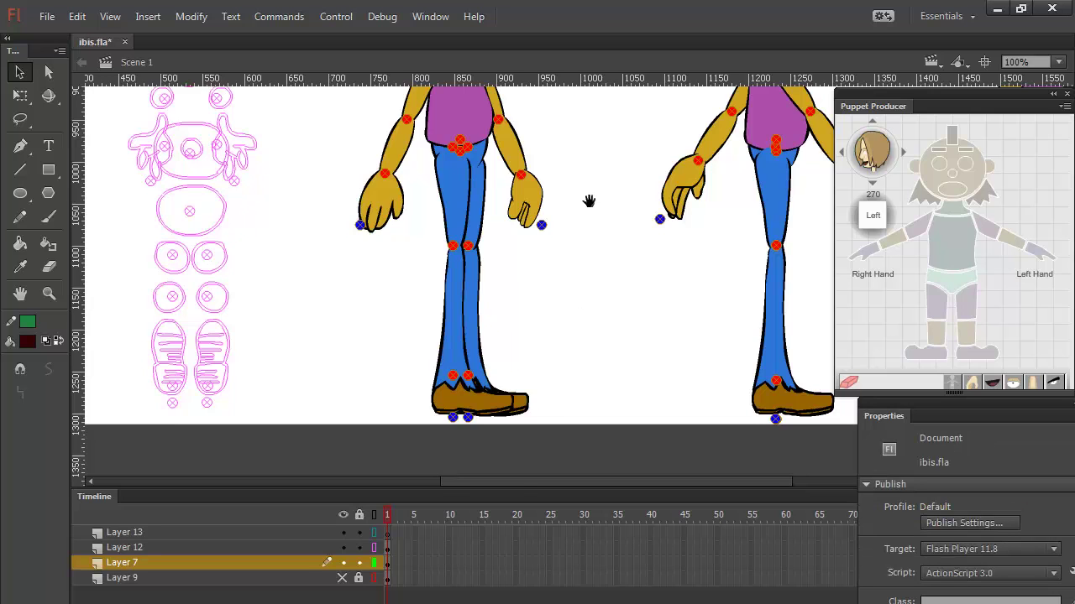
# Check the instance names of the left shank and thigh and their pivots on the bottom-view outline figure
pyautogui.scroll(5, 571, 286)
pyautogui.moveTo(576, 261); pyautogui.dragTo(595, 329)
pyautogui.scroll(-2, 595, 329)
pyautogui.hscroll(-2, 595, 302)
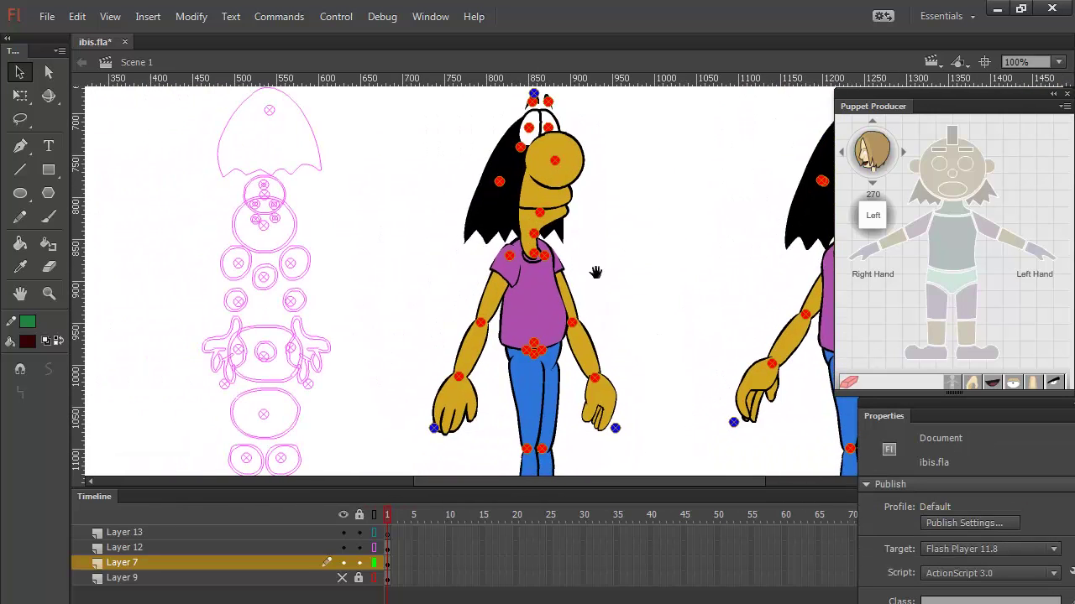
pyautogui.hscroll(-2, 395, 225)
pyautogui.moveTo(445, 259); pyautogui.dragTo(487, 193)
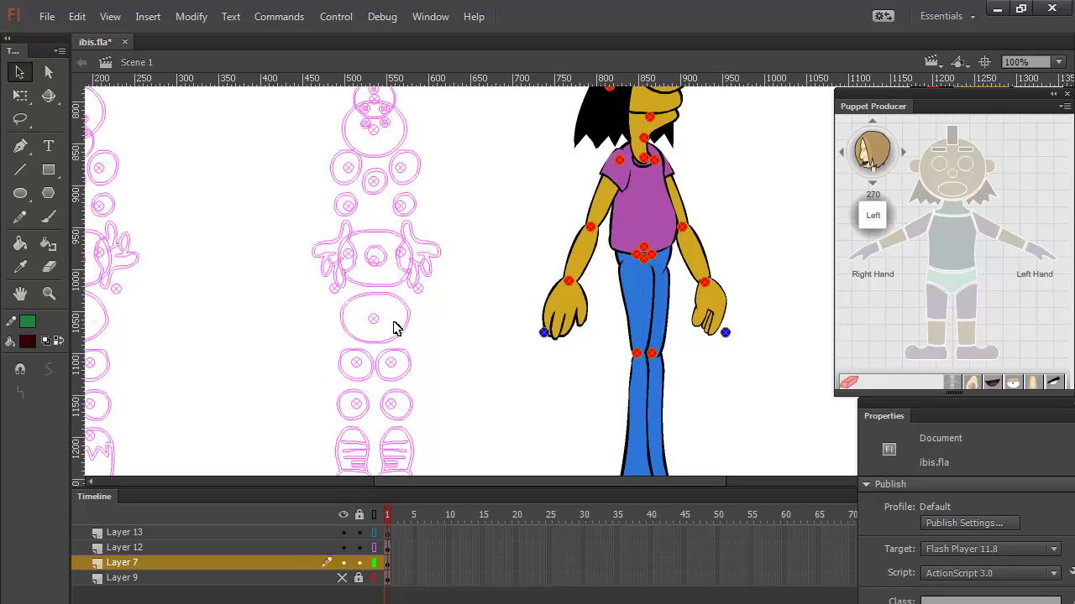
pyautogui.click(393, 406)
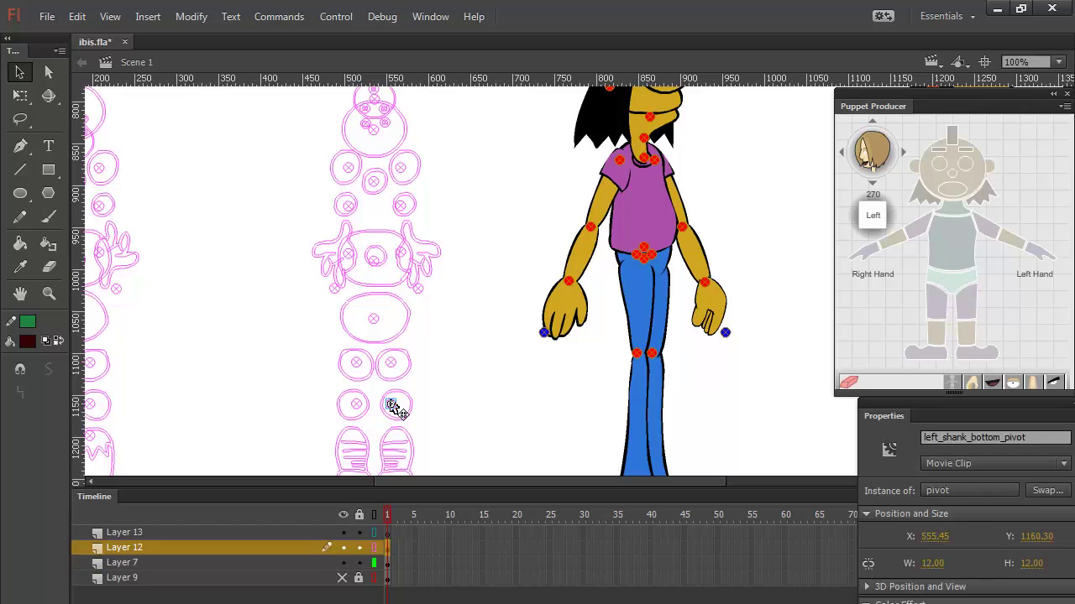
pyautogui.click(407, 411)
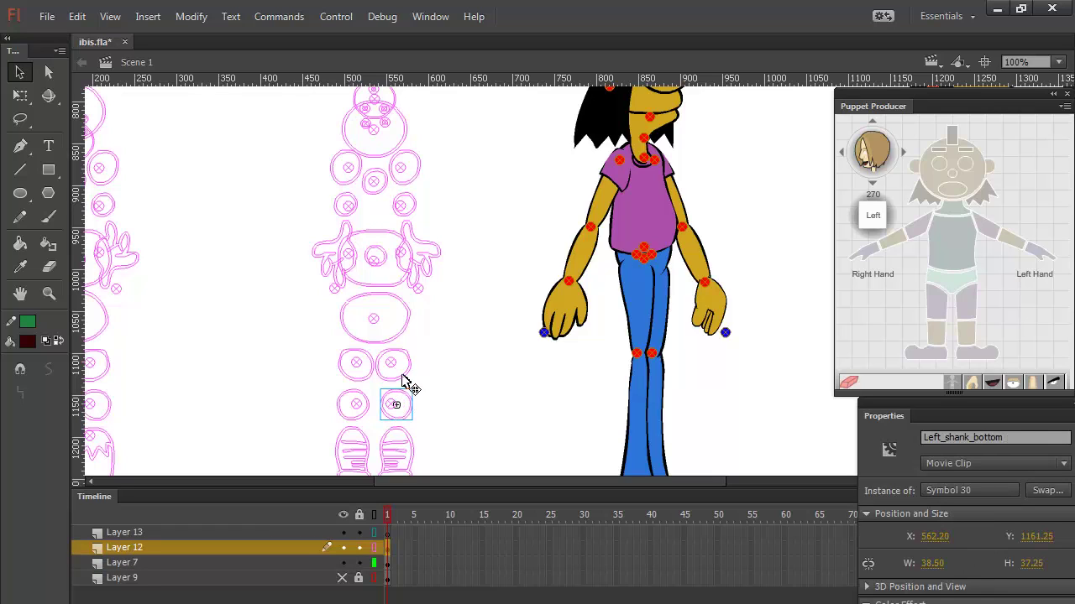
pyautogui.click(394, 363)
pyautogui.click(412, 369)
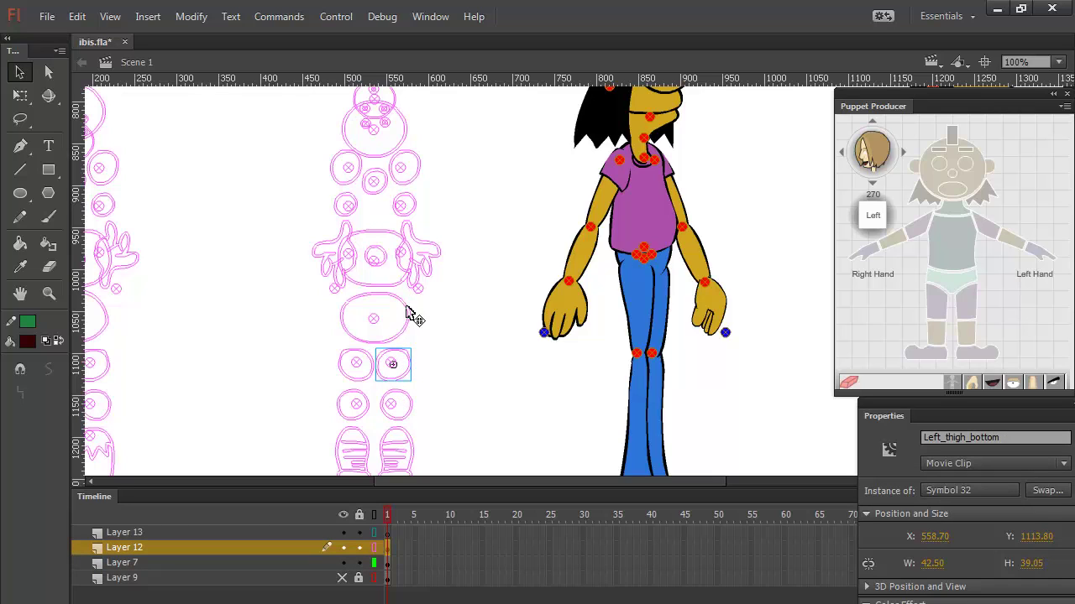
# Check the instance names of the left hand and arm parts and their pivots on the bottom-view outline figure
pyautogui.click(422, 270)
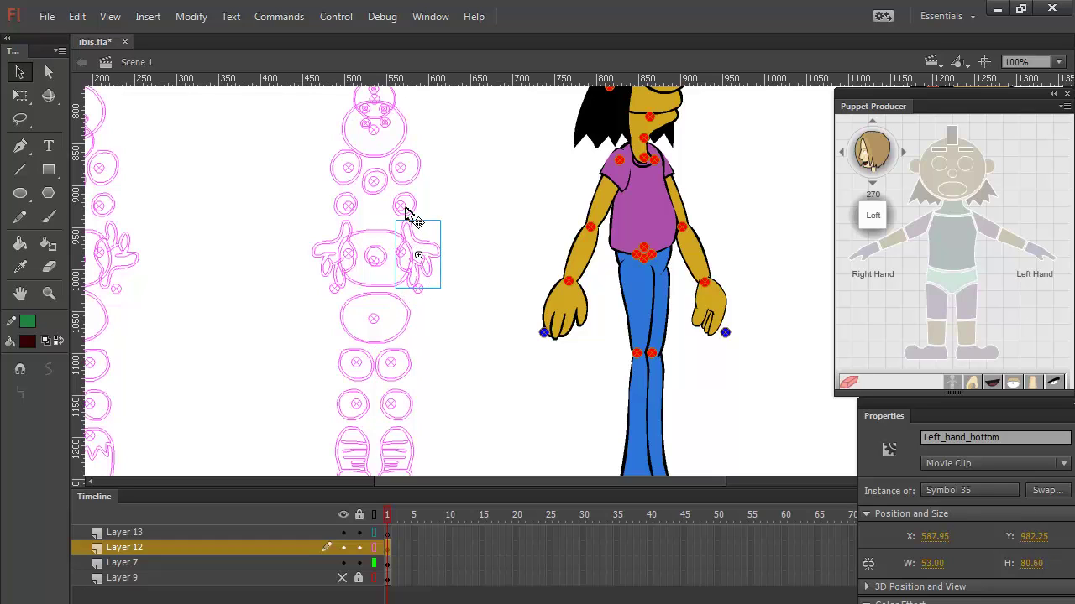
pyautogui.moveTo(421, 282); pyautogui.dragTo(402, 252)
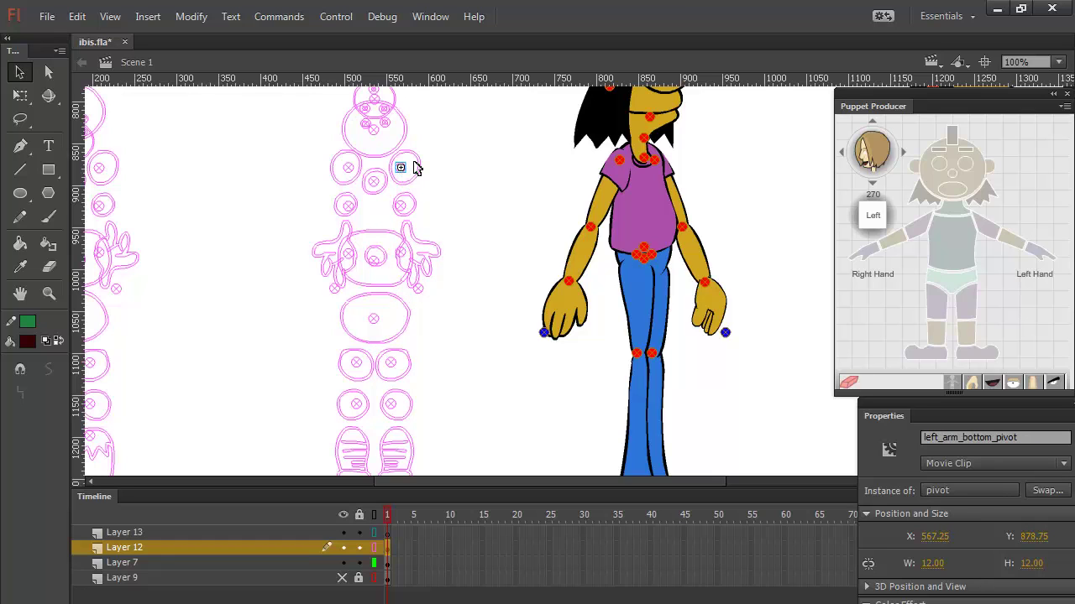
pyautogui.click(415, 194)
pyautogui.click(403, 205)
pyautogui.click(403, 168)
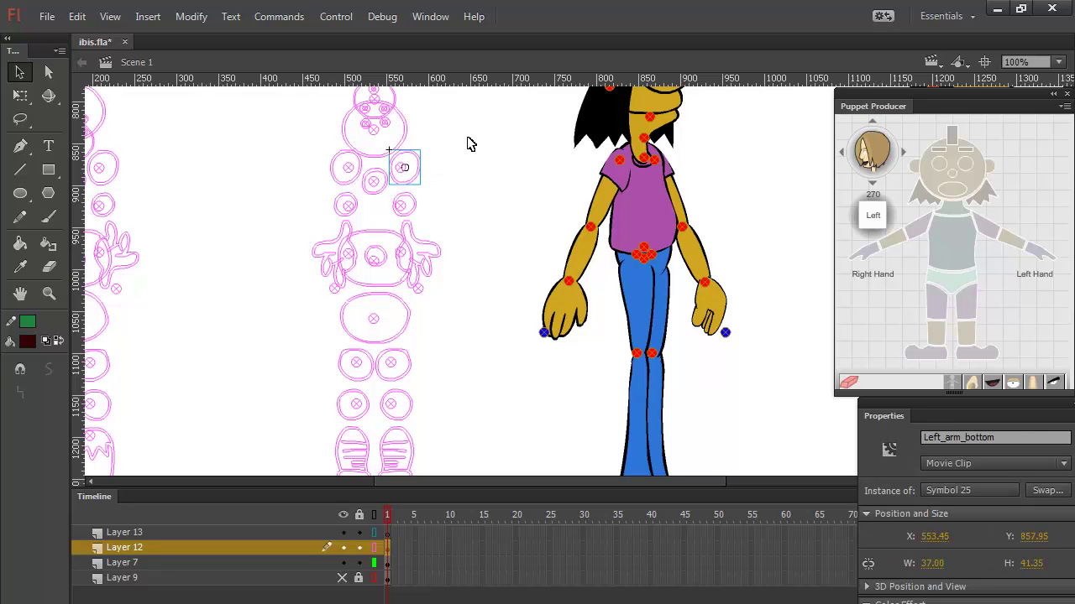
pyautogui.click(496, 241)
pyautogui.moveTo(262, 296); pyautogui.dragTo(405, 235)
pyautogui.scroll(5, 405, 235)
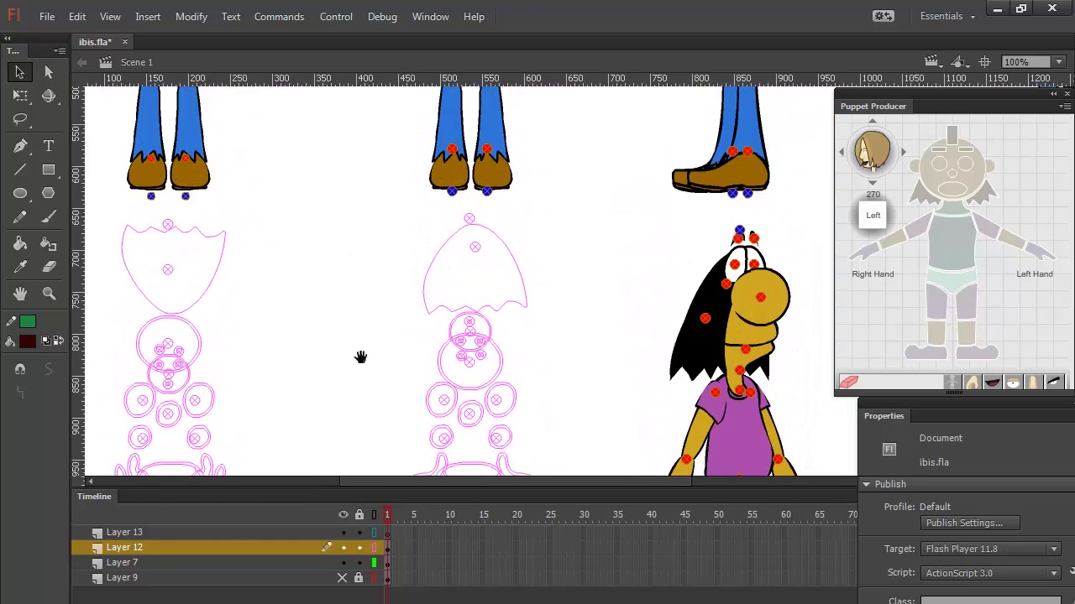
# Check the instance names of the left thigh, shank and foot on the upper 315-degree figure
pyautogui.hscroll(3, 520, 300)
pyautogui.moveTo(596, 239); pyautogui.dragTo(394, 291)
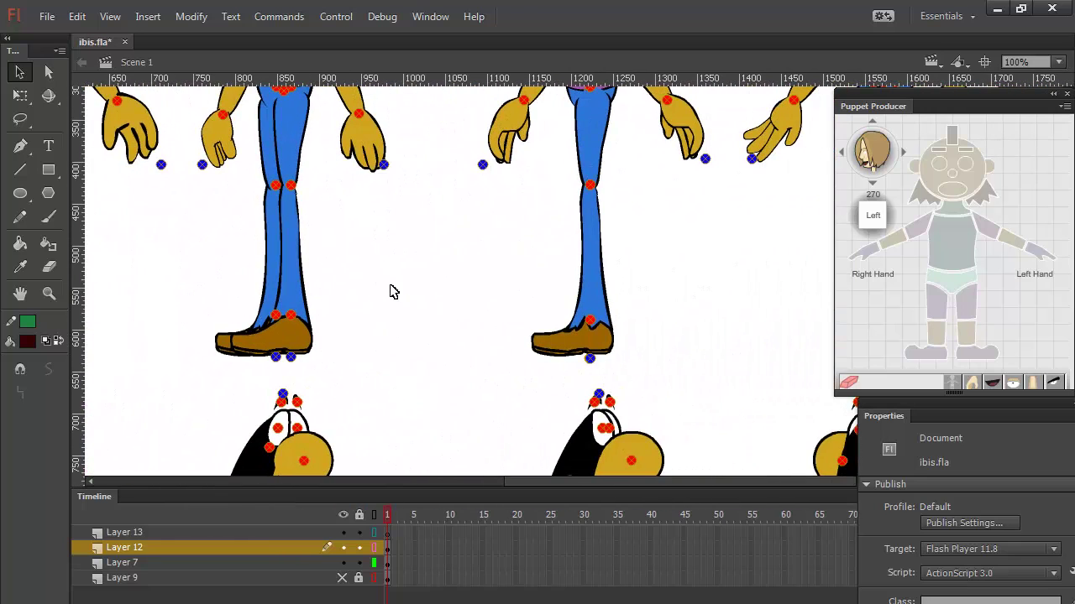
pyautogui.hotkey('ctrl', '-')
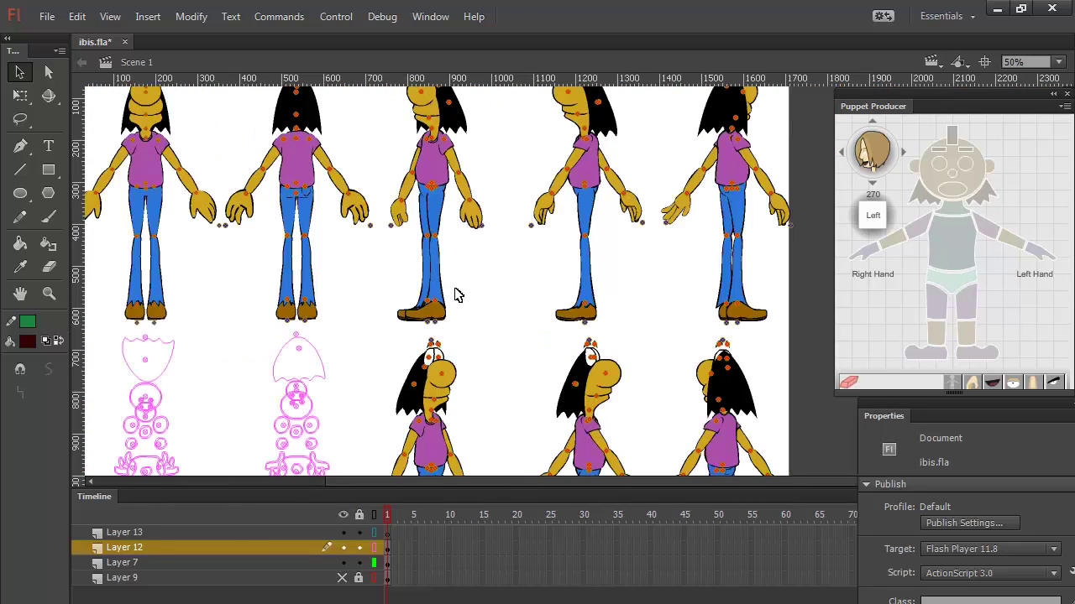
pyautogui.click(445, 218)
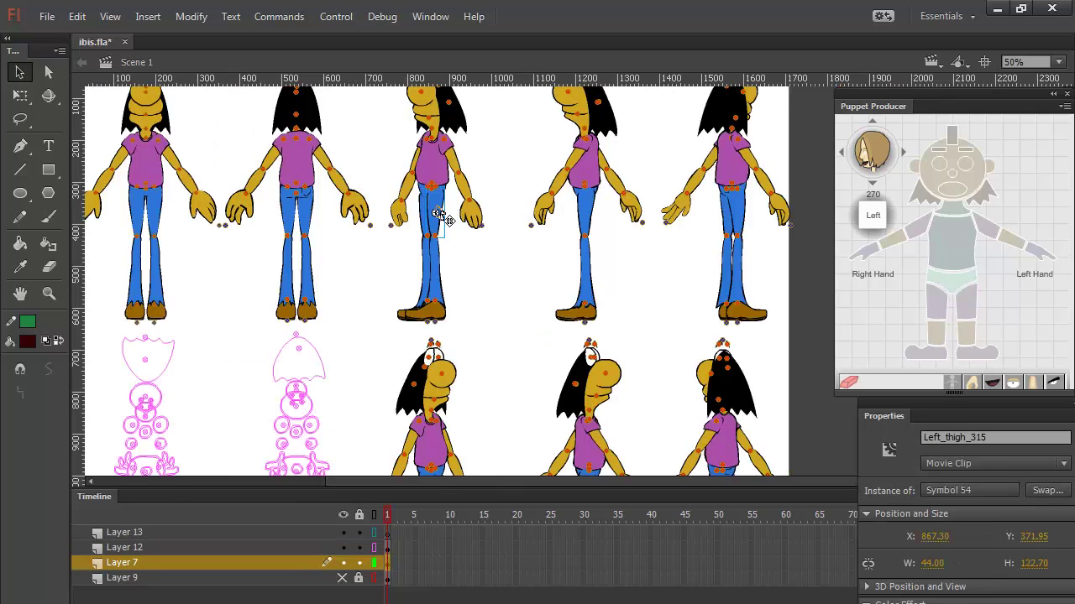
pyautogui.click(431, 286)
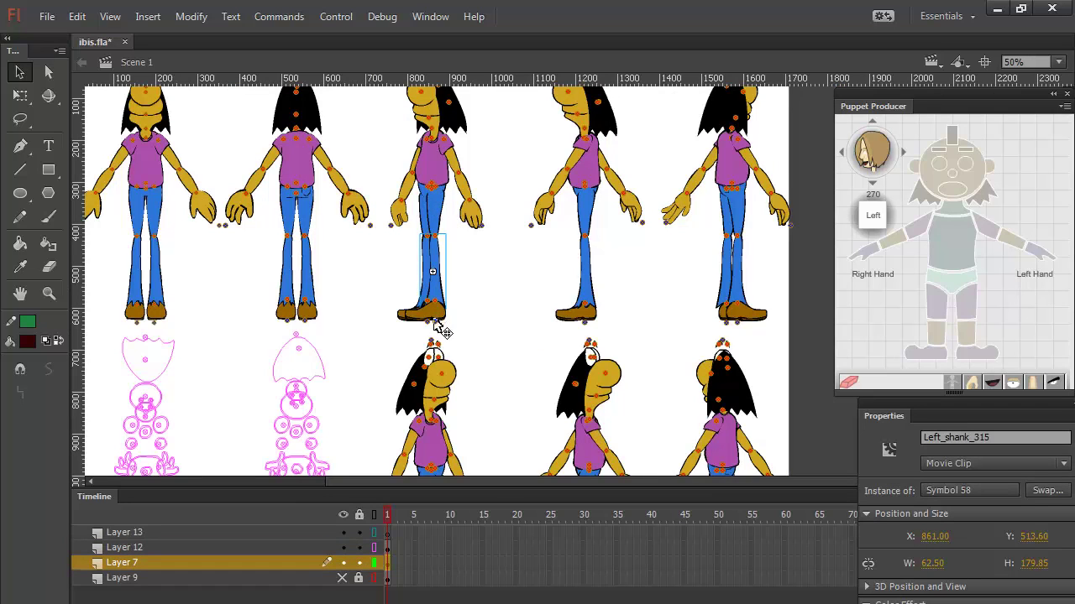
pyautogui.click(449, 322)
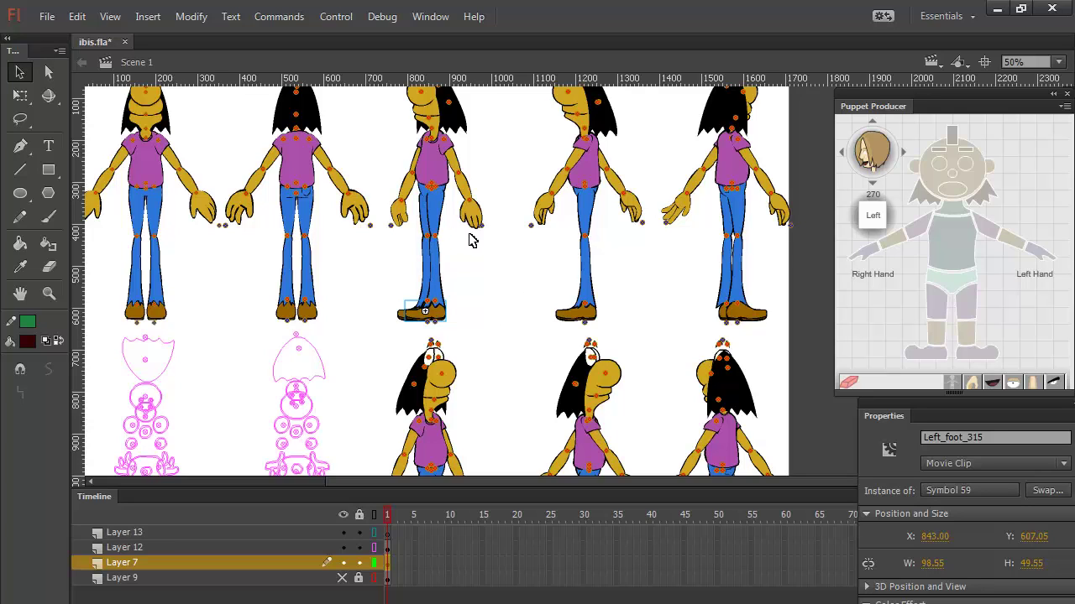
# Check the instance names of the leg parts and the hand on the upper 270-degree figure
pyautogui.click(590, 273)
pyautogui.click(585, 222)
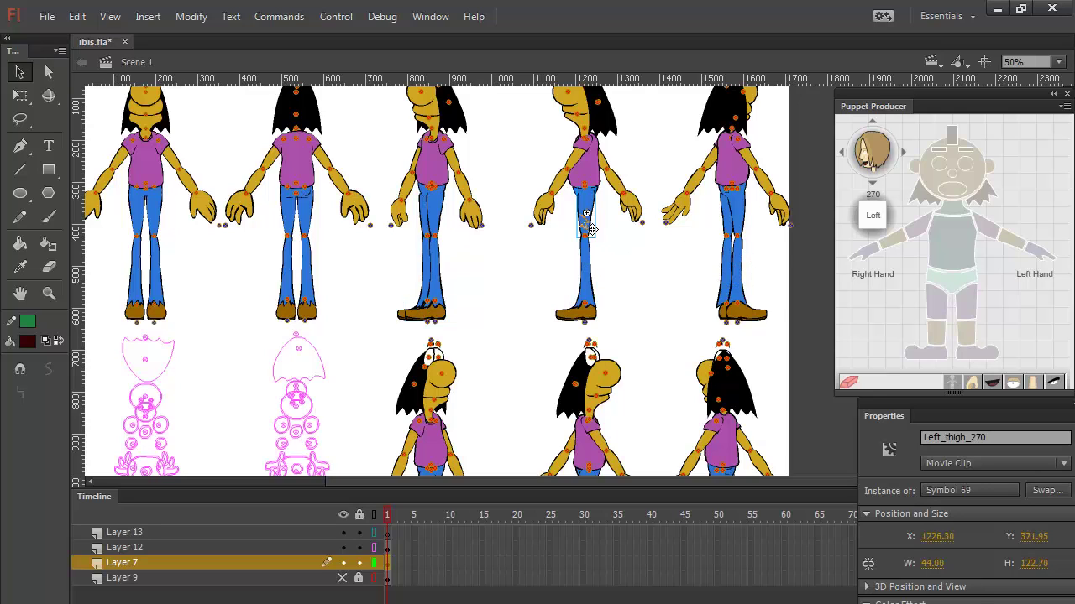
pyautogui.click(546, 211)
# Save ibis.fla and export the movie to the Desktop as ibis.swf
pyautogui.click(650, 288)
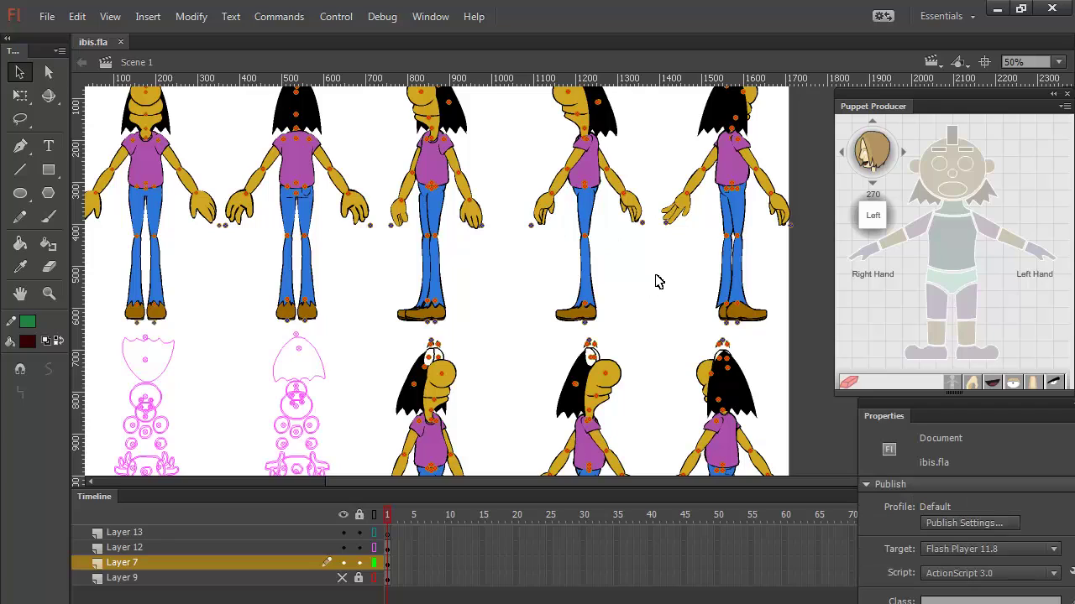
pyautogui.hotkey('ctrl', 'alt', 'shift', 's')
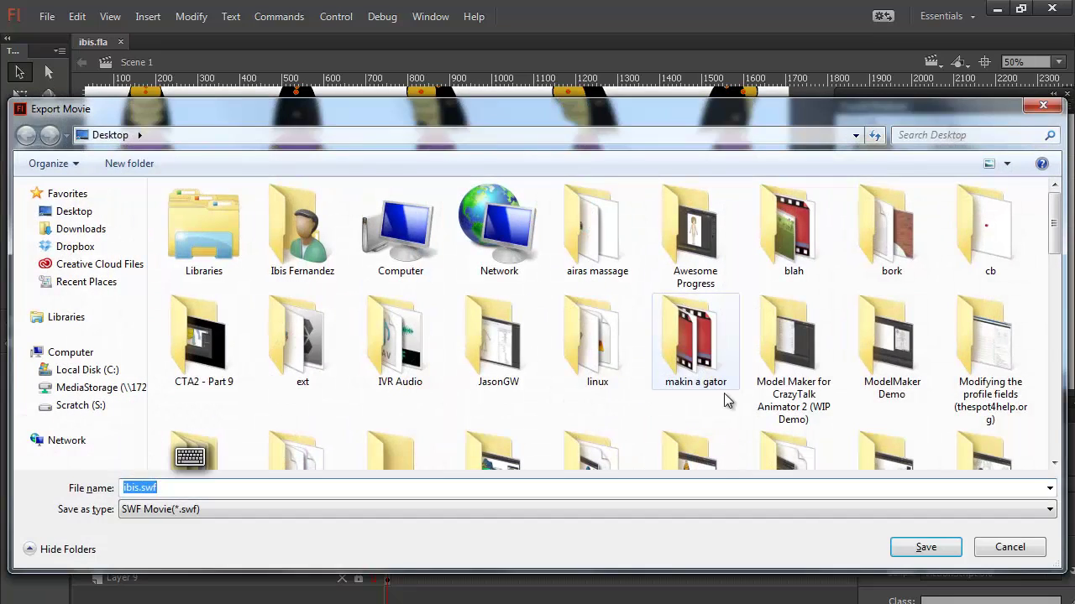
pyautogui.click(920, 551)
pyautogui.click(567, 366)
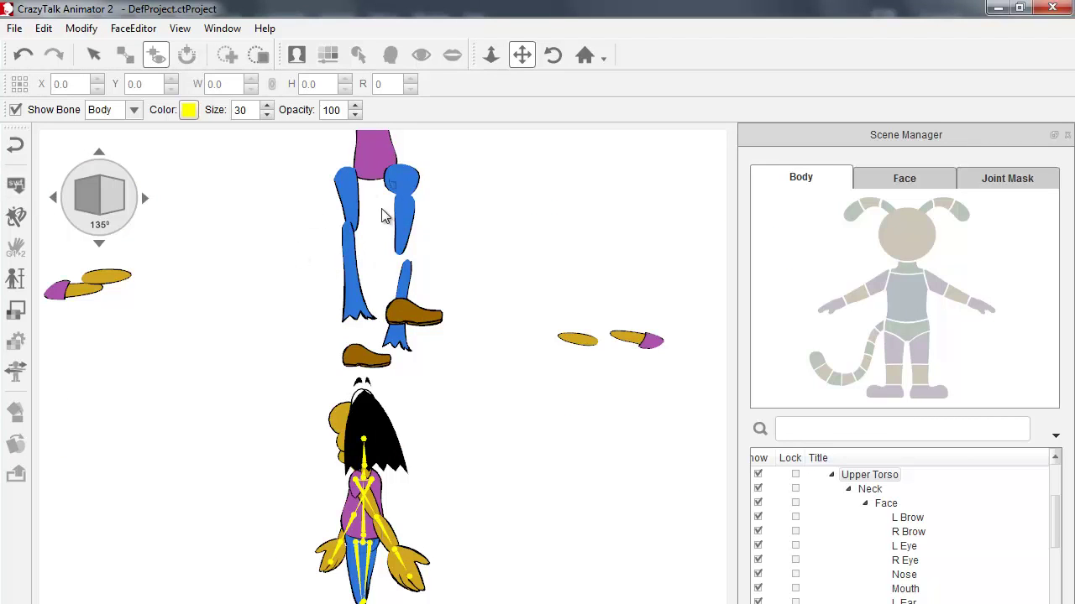
# Switch to CrazyTalk Animator 2 and update the character with ibis.swf from the Desktop through Flash Replace
pyautogui.click(16, 186)
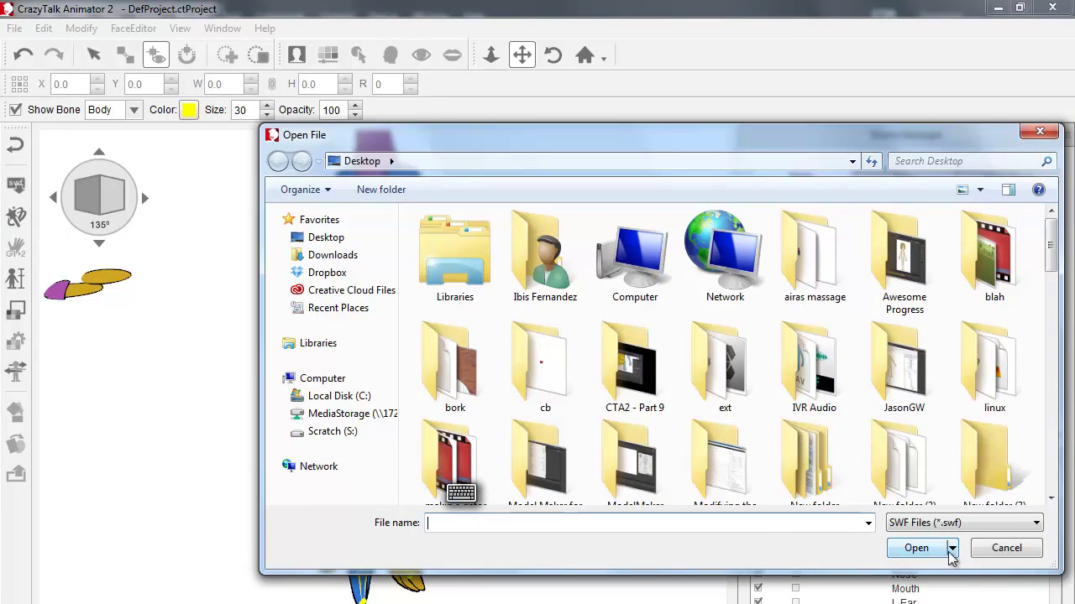
pyautogui.moveTo(1054, 267); pyautogui.dragTo(1055, 457)
pyautogui.click(545, 269)
pyautogui.click(916, 547)
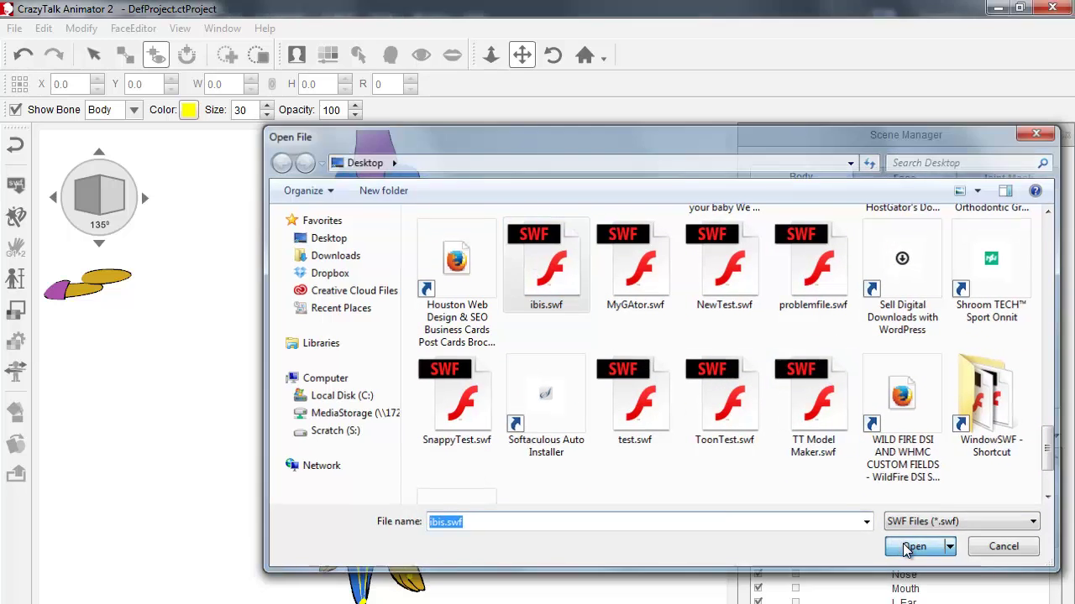
pyautogui.click(494, 434)
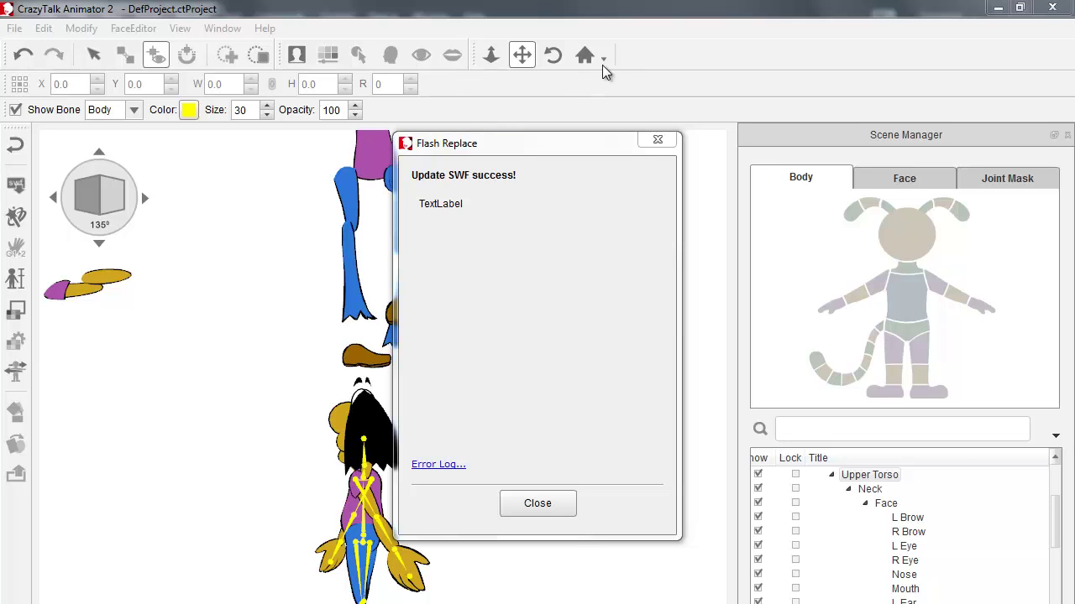
pyautogui.click(527, 508)
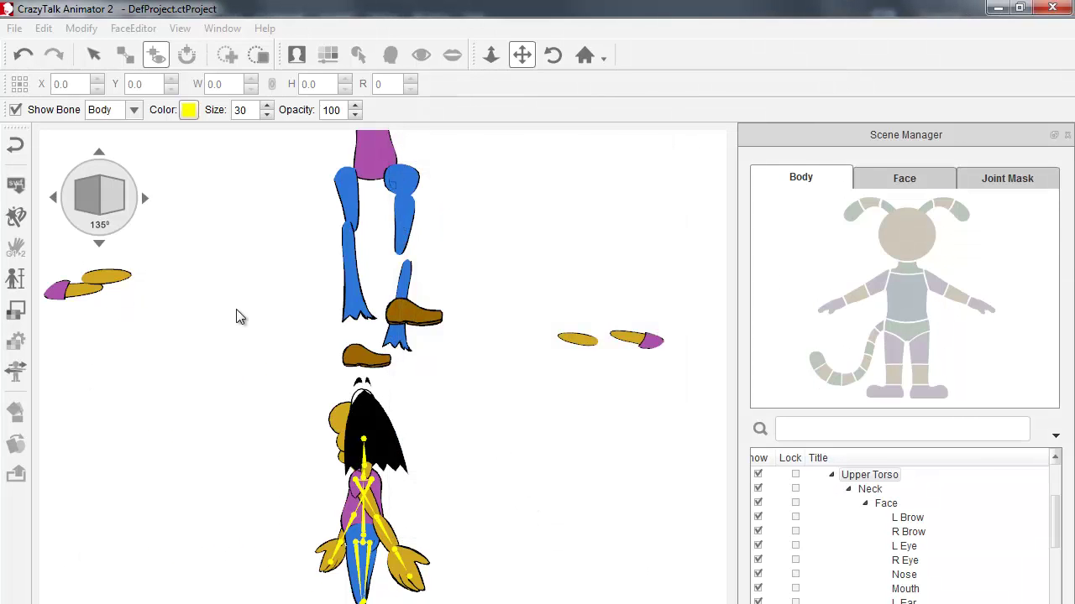
# Examine the updated character's body parts and bones in the Front, 45-degree and 90-degree Right views
pyautogui.click(52, 200)
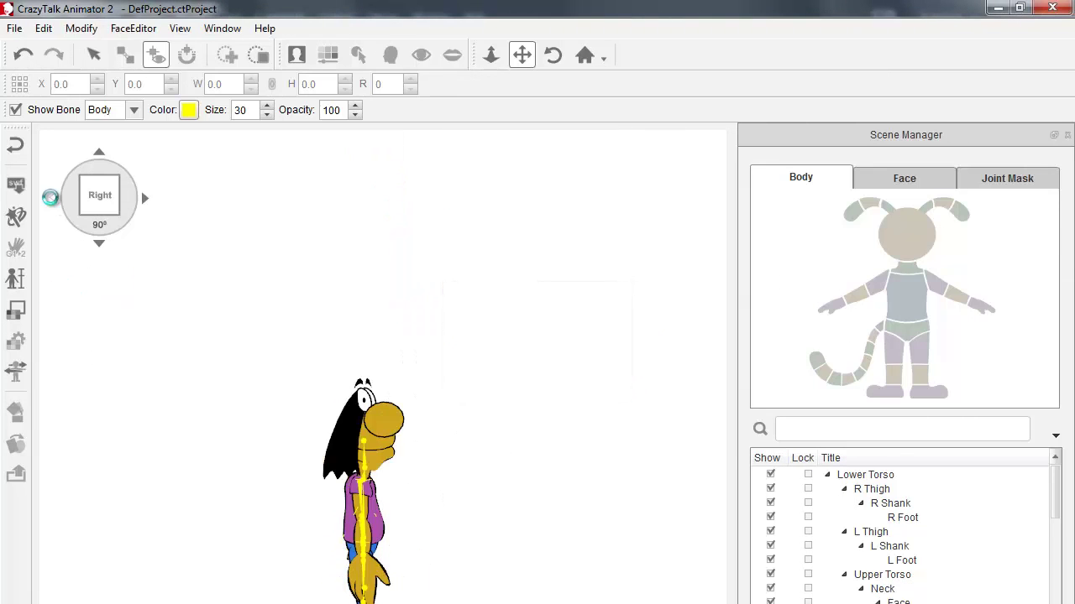
pyautogui.click(52, 200)
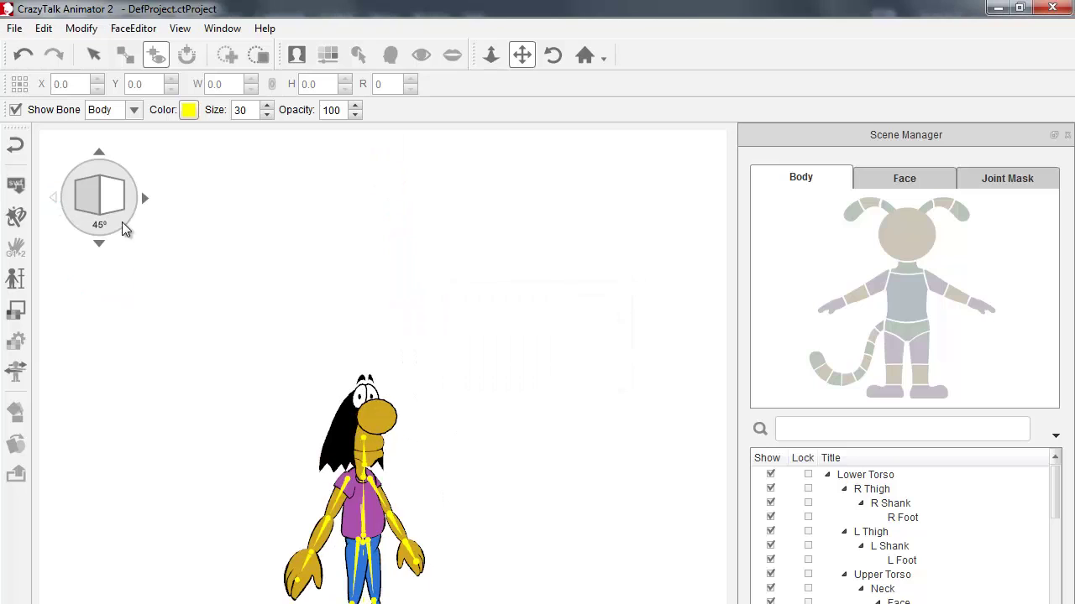
pyautogui.click(53, 199)
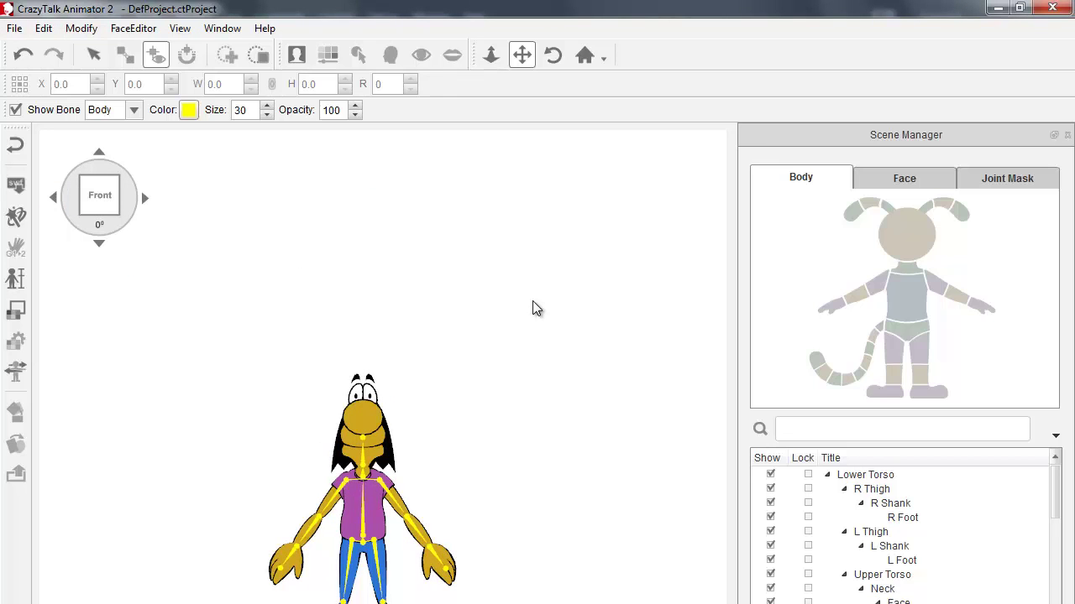
pyautogui.moveTo(521, 367); pyautogui.dragTo(521, 246)
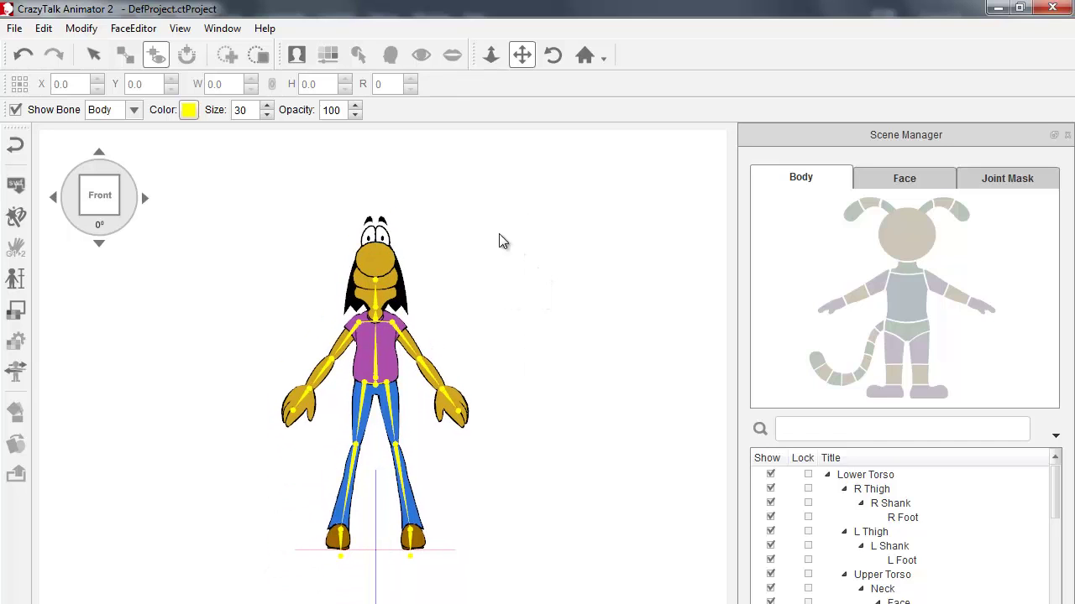
pyautogui.click(145, 198)
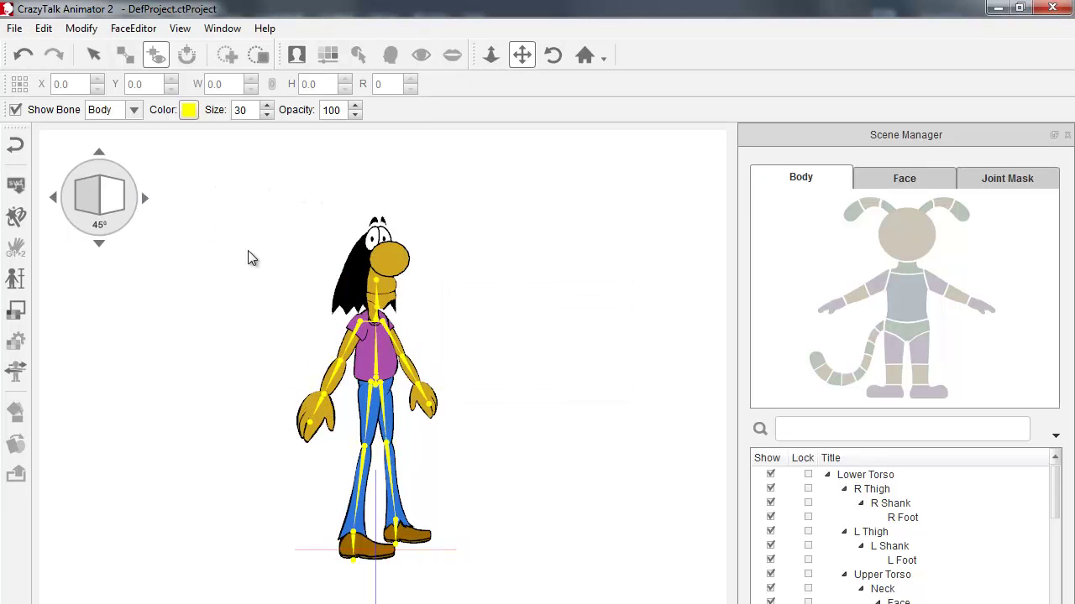
pyautogui.click(144, 198)
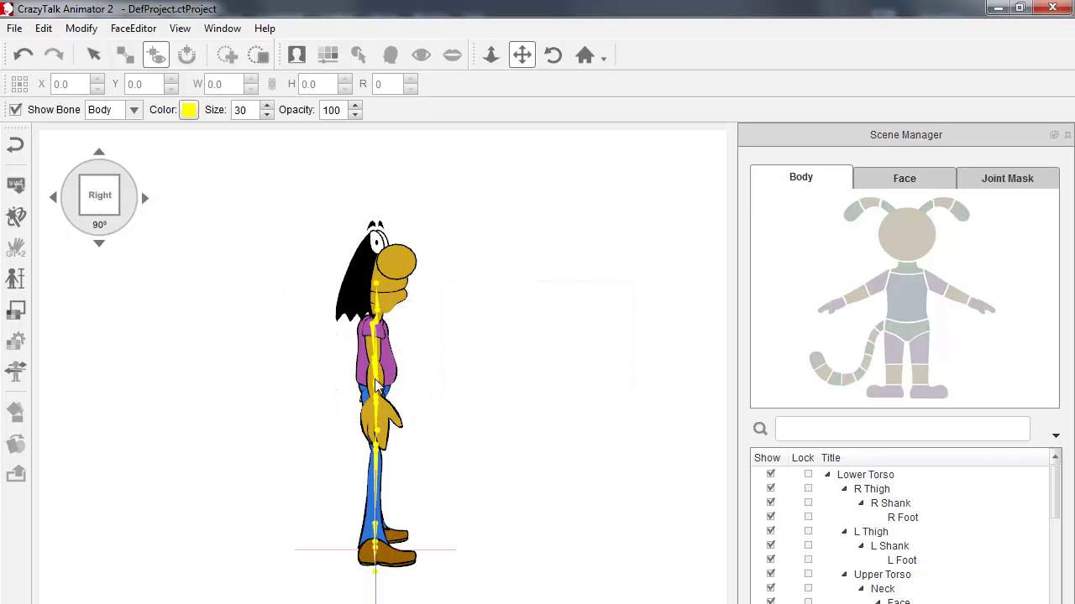
# Preview the Basic Walk calibration motion on the character in the 90-degree Right view and close Calibration
pyautogui.click(19, 372)
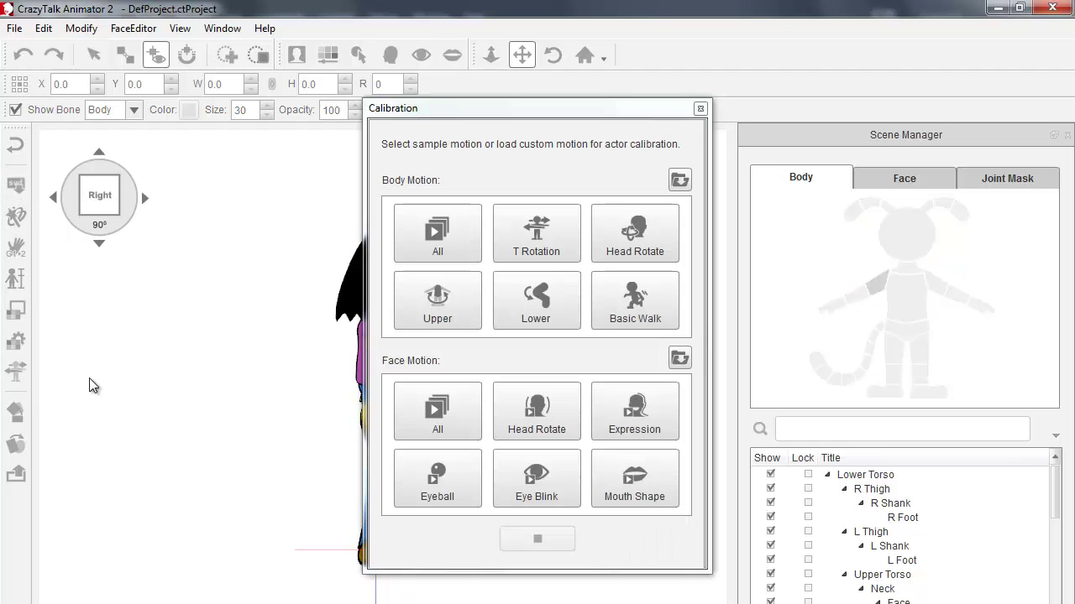
pyautogui.moveTo(485, 118); pyautogui.dragTo(797, 135)
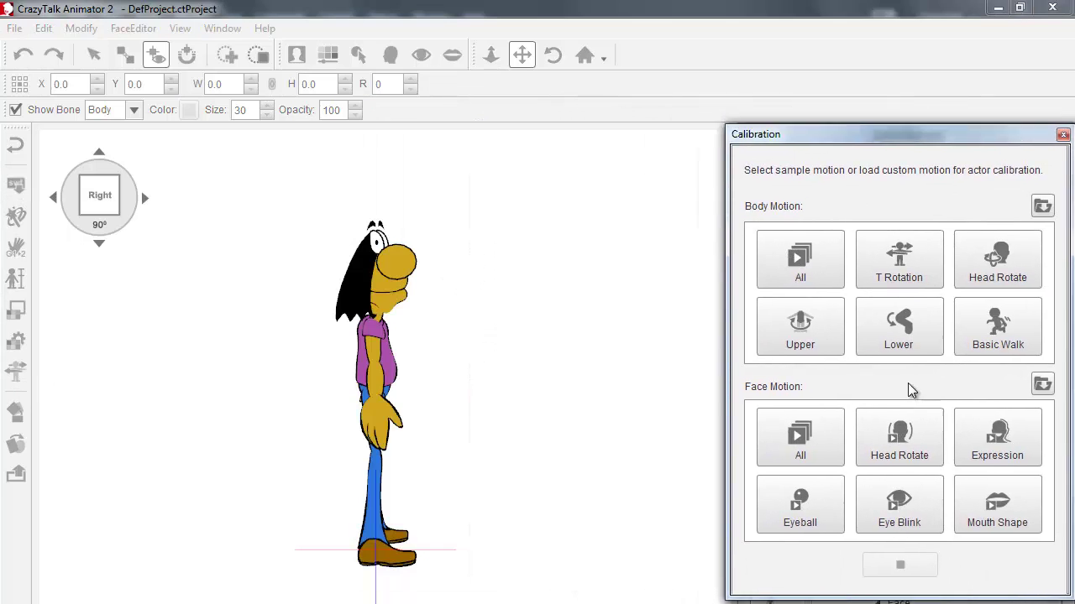
pyautogui.click(998, 350)
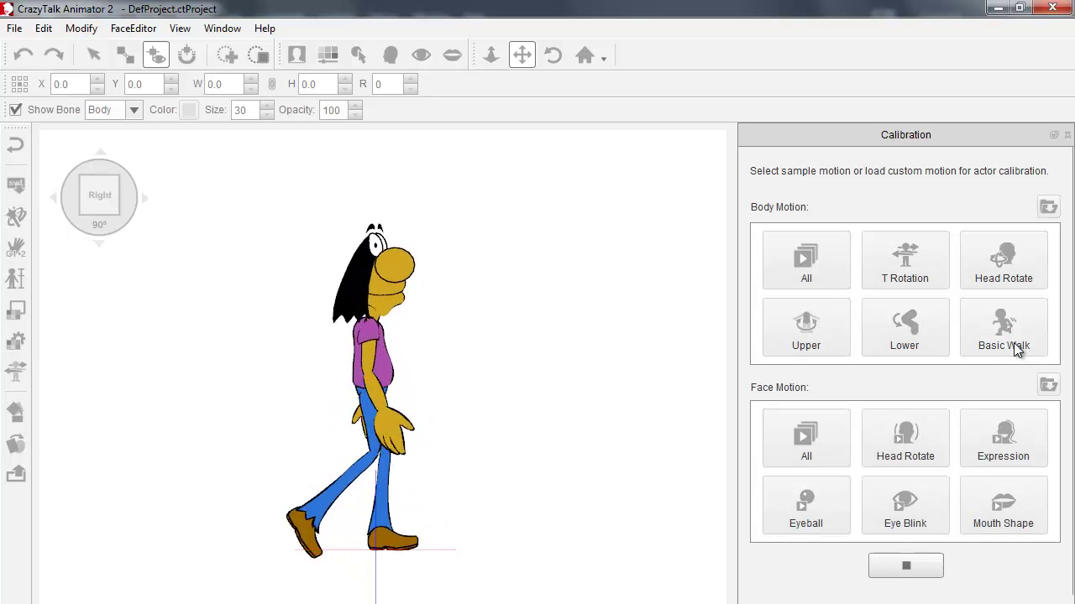
pyautogui.click(1014, 345)
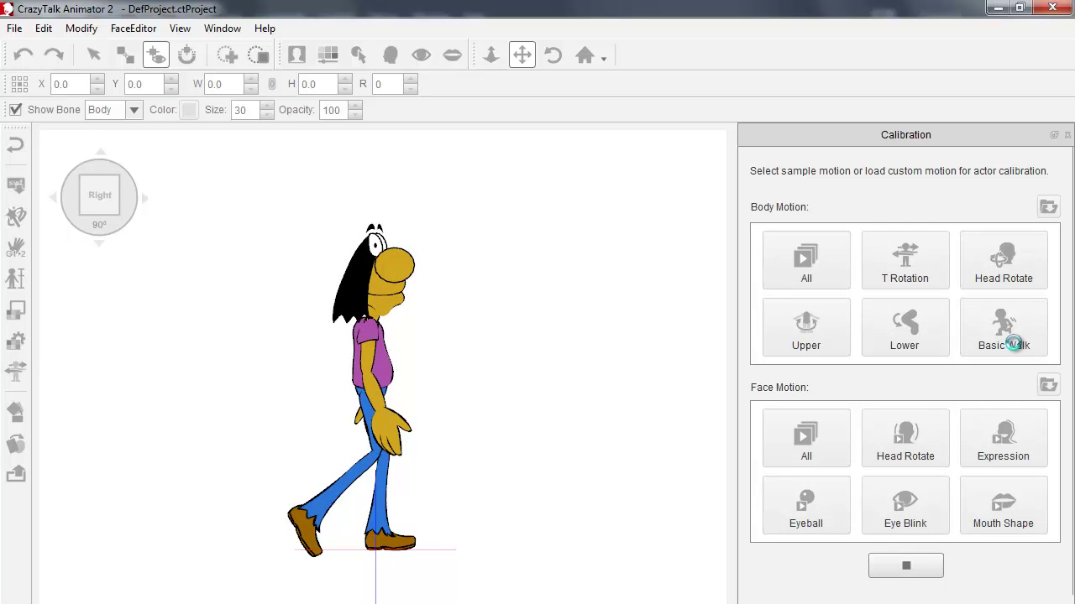
pyautogui.click(1014, 345)
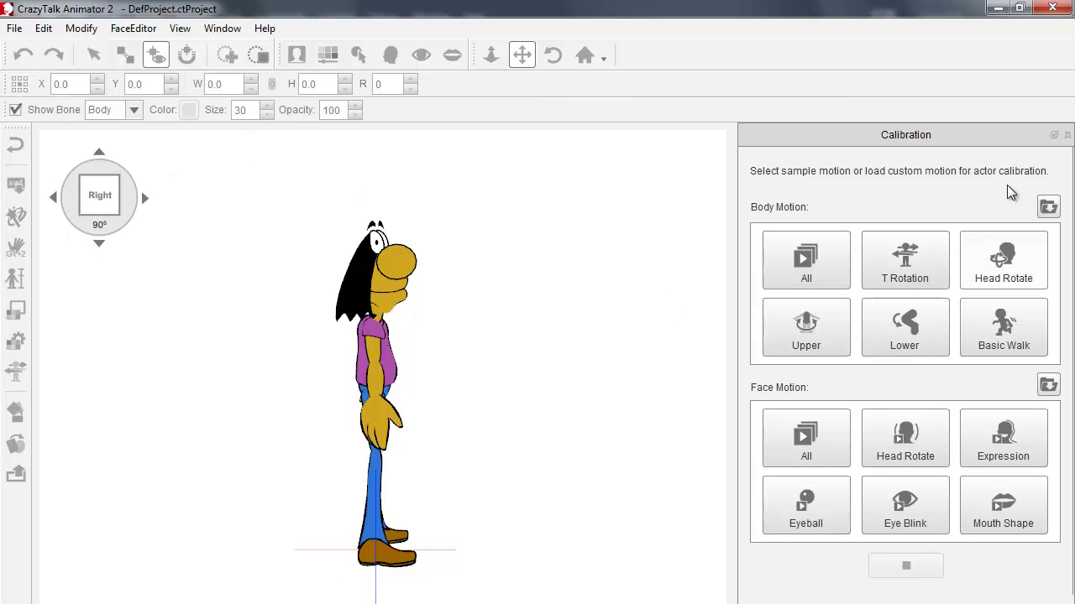
pyautogui.click(1067, 134)
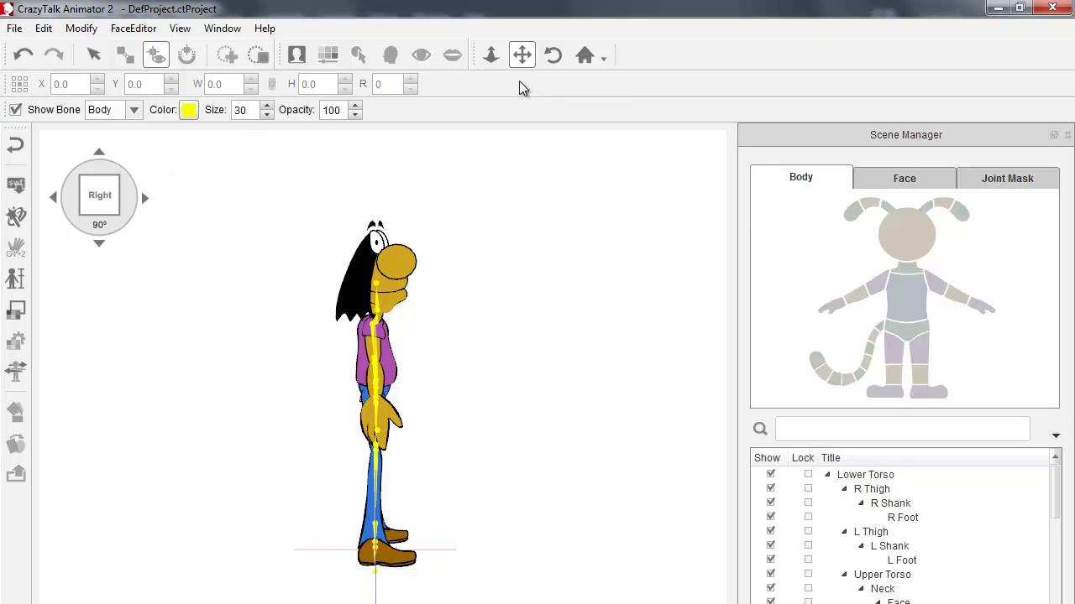
# Reopen Calibration and replay Basic Walk in the 90-degree Right view, checking the area around the character for stray parts
pyautogui.click(491, 54)
pyautogui.moveTo(510, 345); pyautogui.dragTo(494, 383)
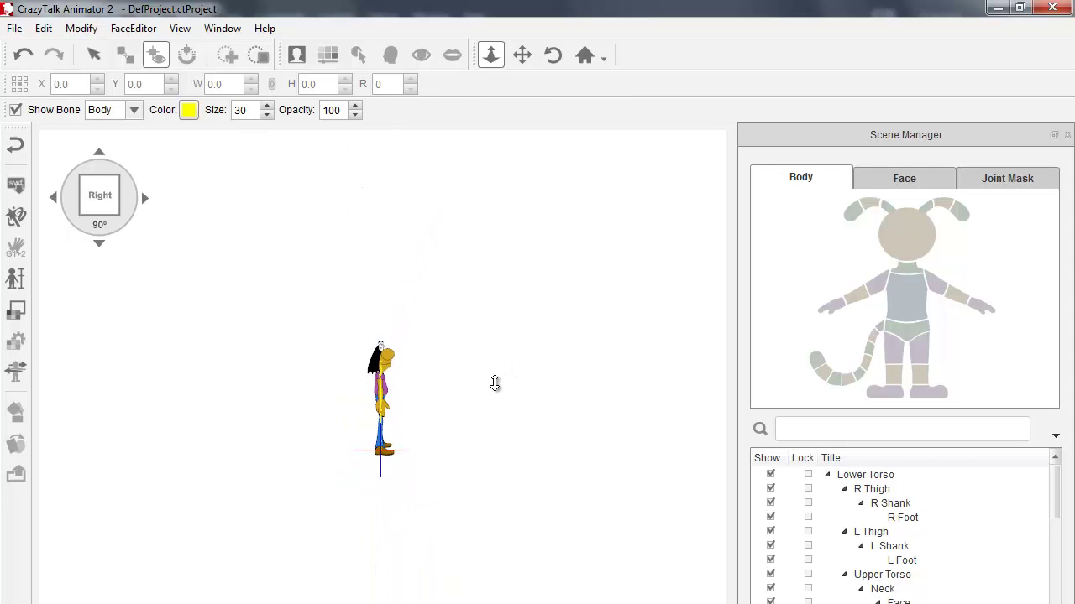
pyautogui.click(16, 370)
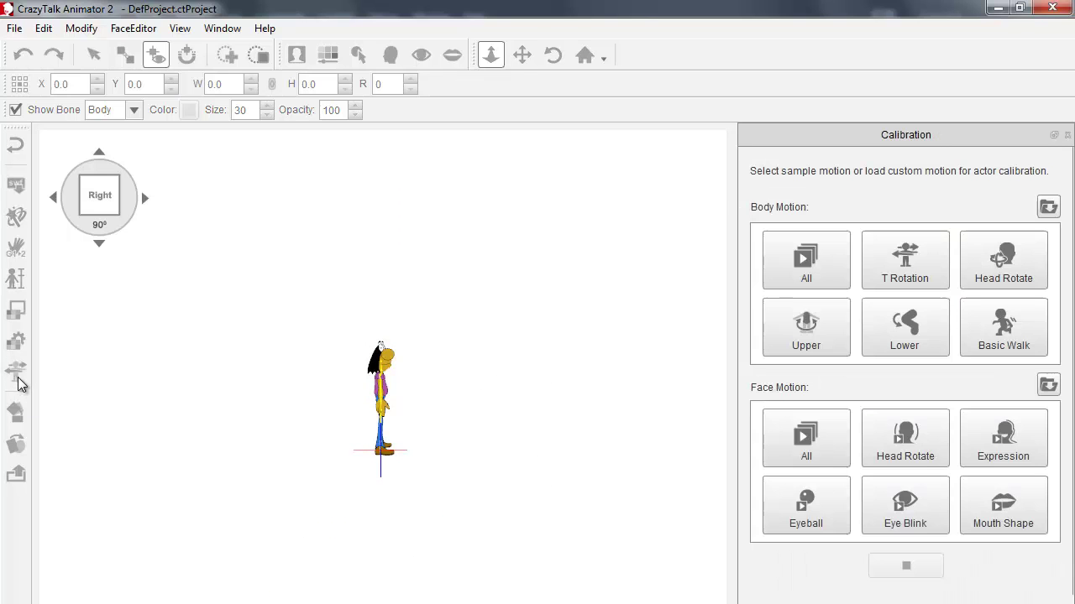
pyautogui.click(1015, 333)
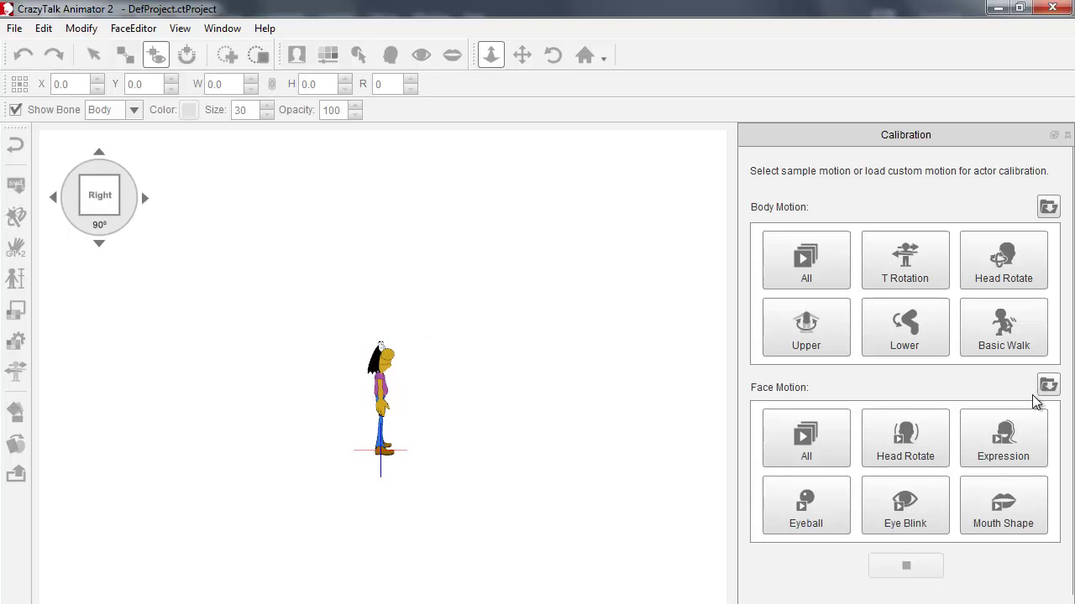
pyautogui.click(995, 339)
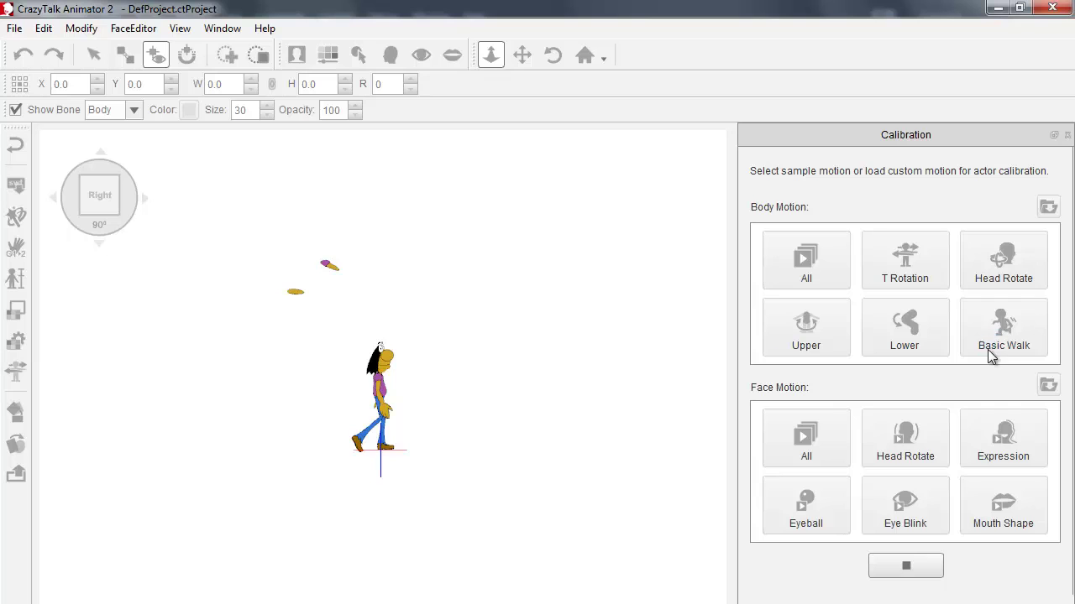
# Play the Basic Walk motion repeatedly in the 135-degree view to examine the detached body parts
pyautogui.click(145, 199)
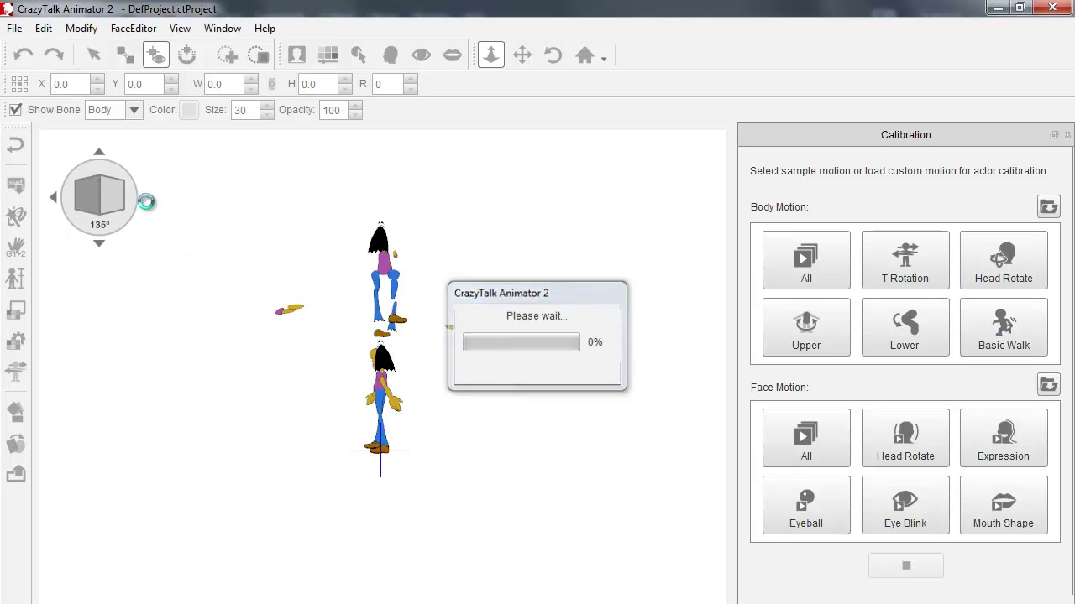
pyautogui.click(1011, 354)
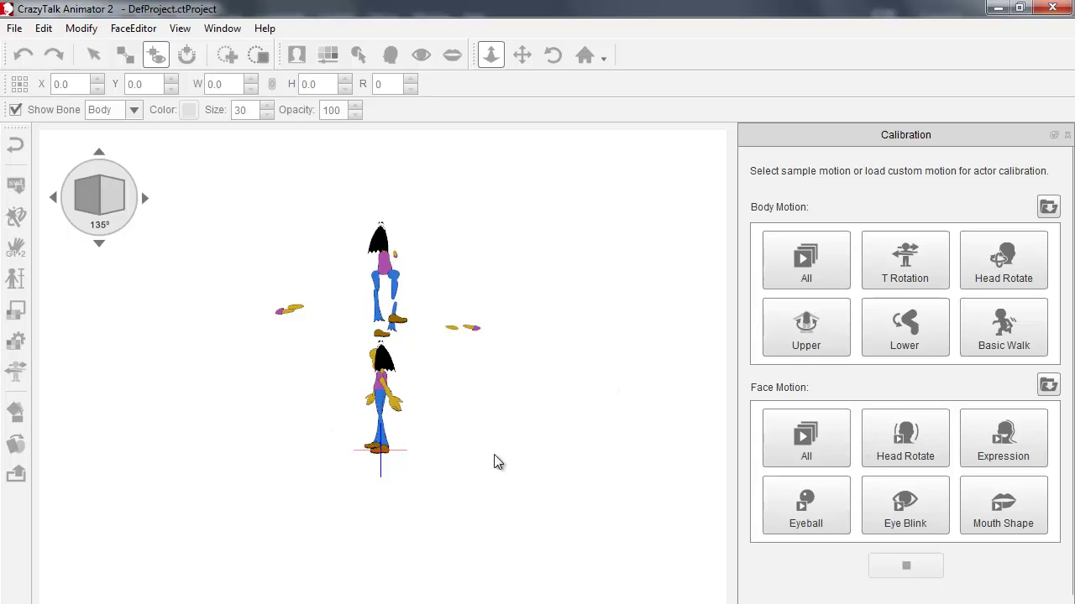
pyautogui.click(1012, 345)
pyautogui.click(1013, 351)
pyautogui.click(990, 350)
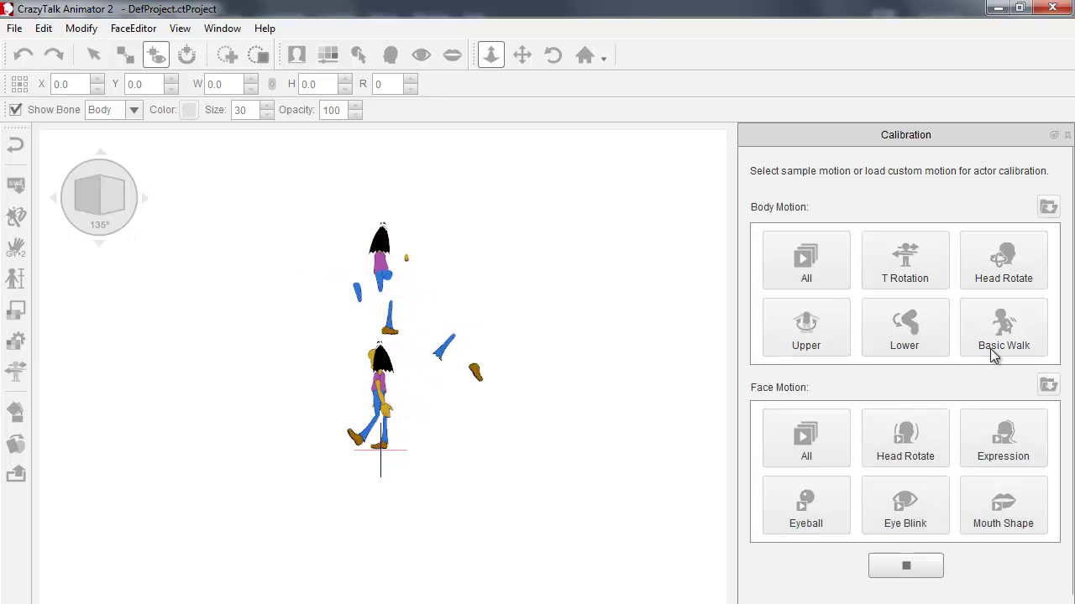
# Preview the Basic Walk motion in the 180-degree Back view and bring up the 225-degree view
pyautogui.click(144, 198)
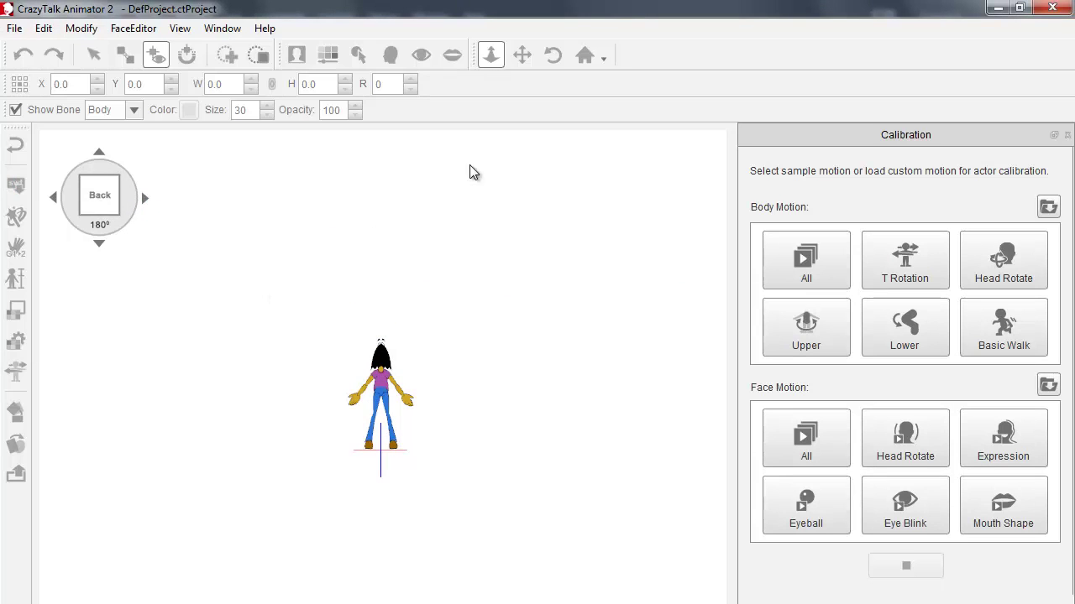
pyautogui.click(53, 198)
pyautogui.click(145, 199)
pyautogui.click(999, 336)
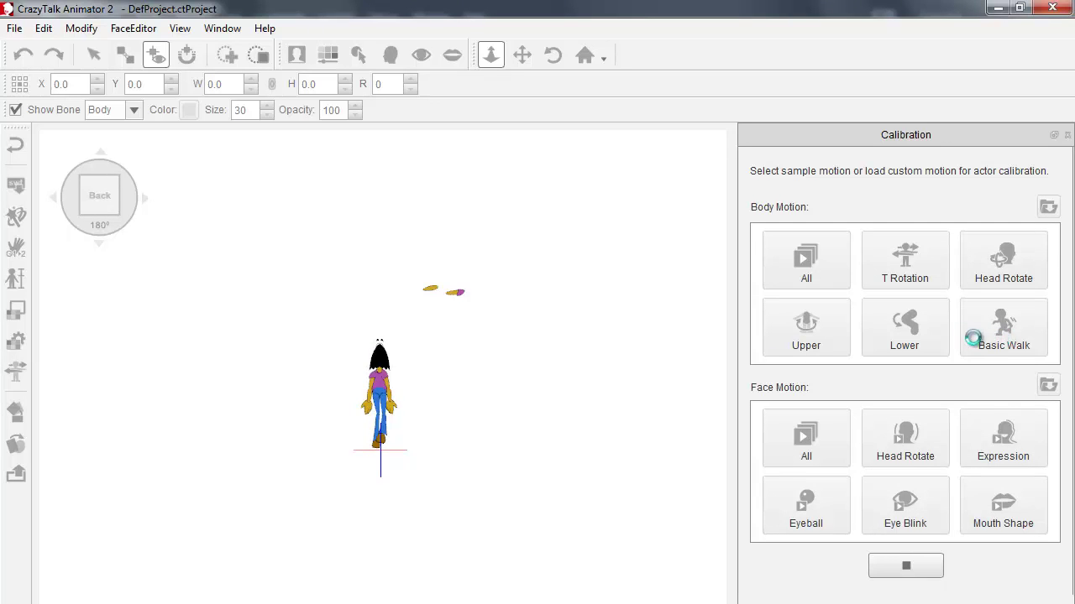
pyautogui.click(143, 199)
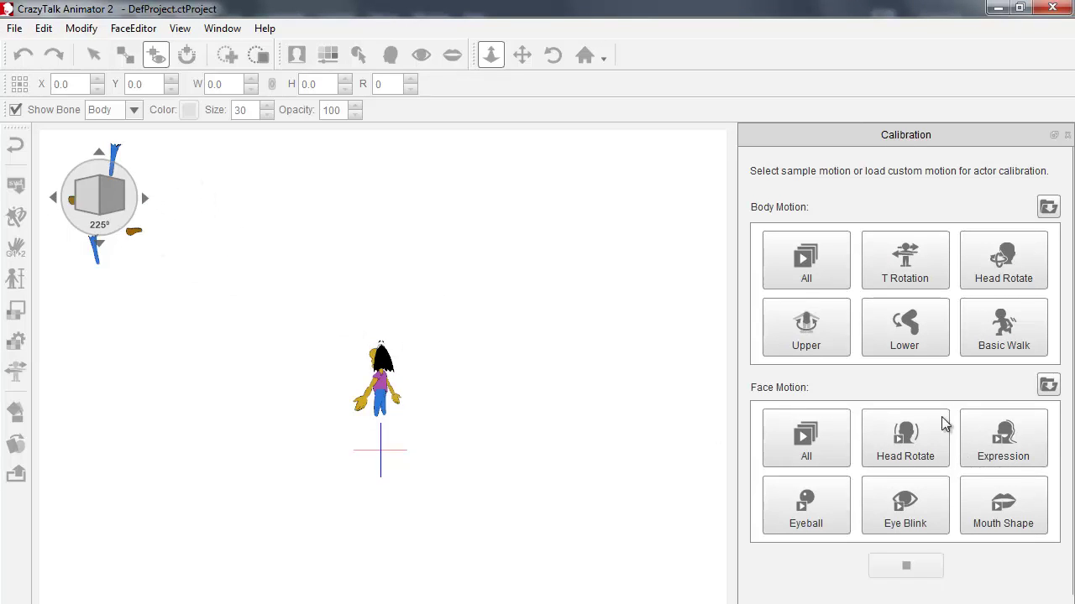
# Play the Basic Walk calibration motion repeatedly in the 225-degree view to examine the detached legs and feet
pyautogui.click(1029, 336)
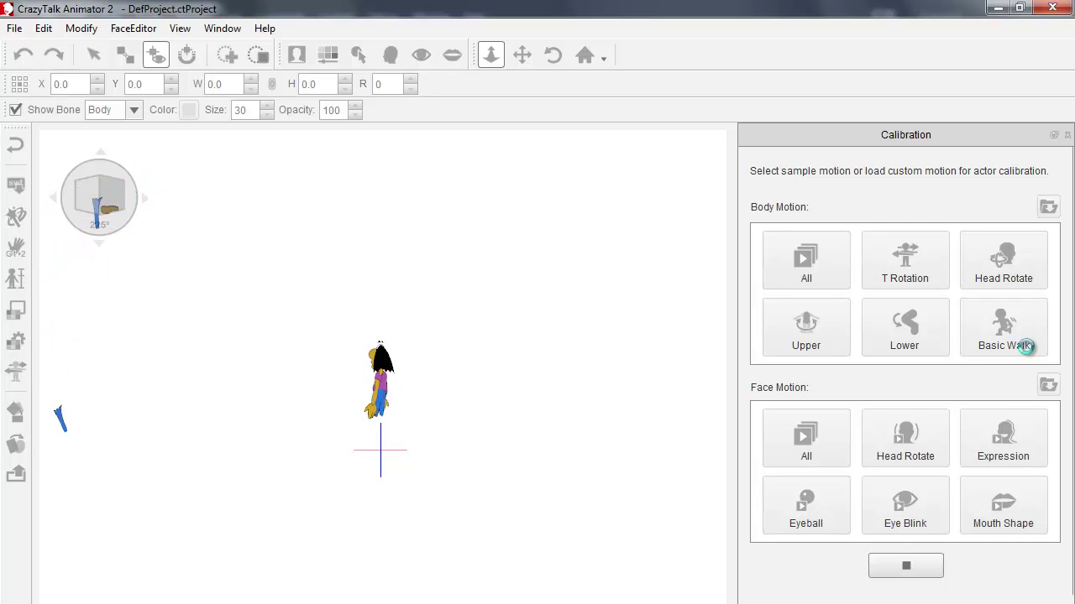
pyautogui.click(1028, 352)
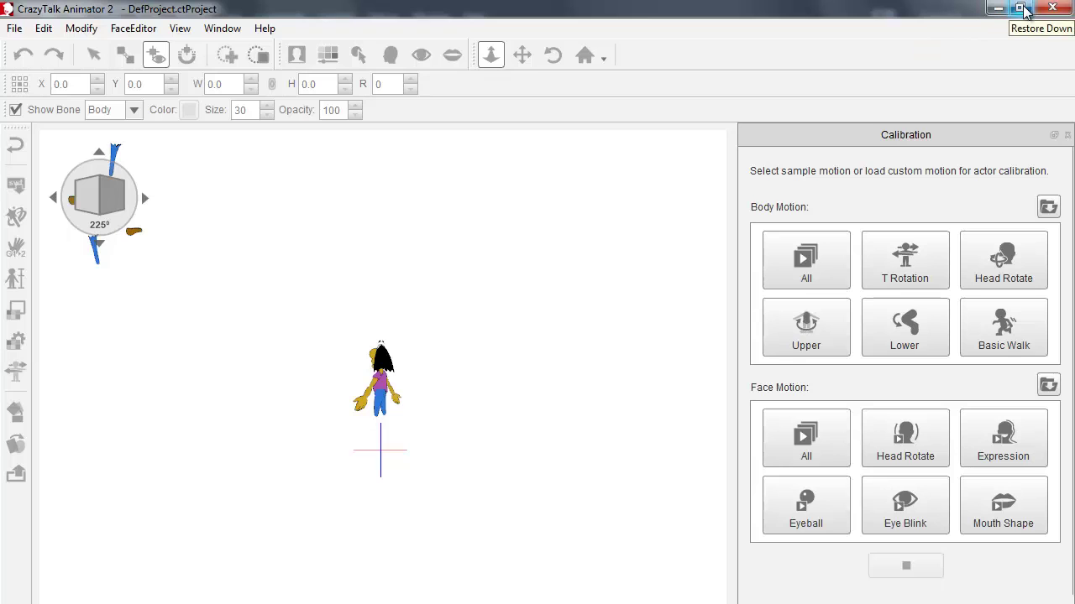
pyautogui.click(1018, 344)
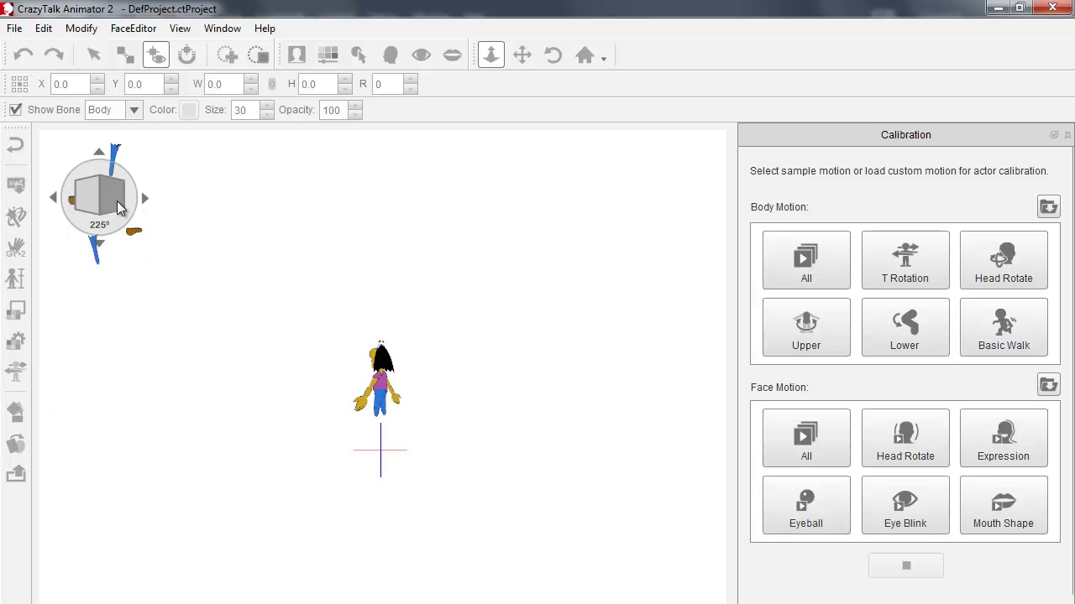
# Step back through the views to 90 degrees, replay Basic Walk in the 135-degree view, and advance past the Back view
pyautogui.click(55, 200)
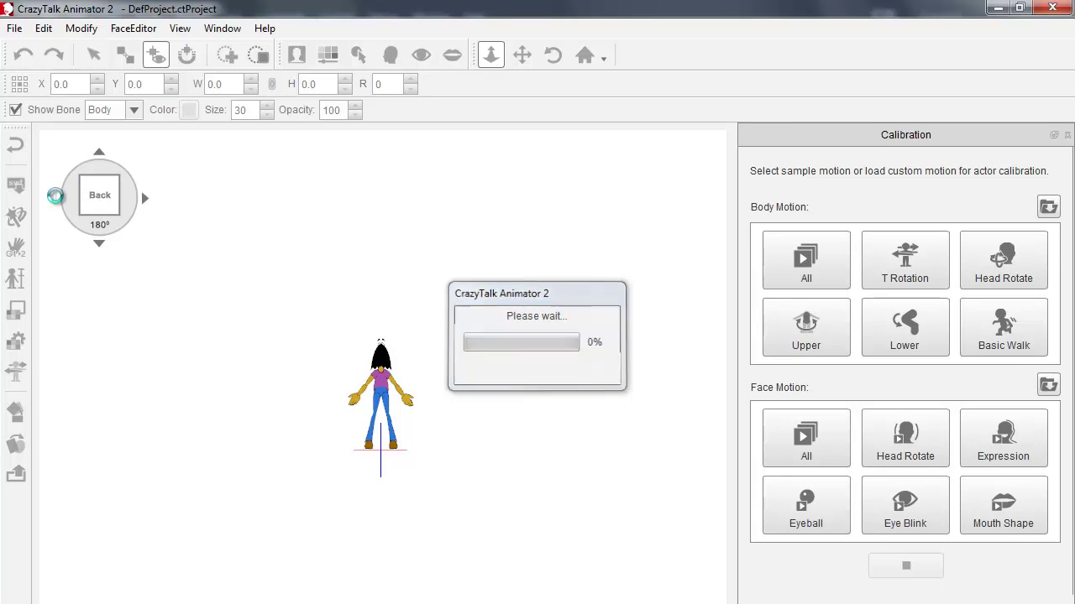
pyautogui.click(55, 196)
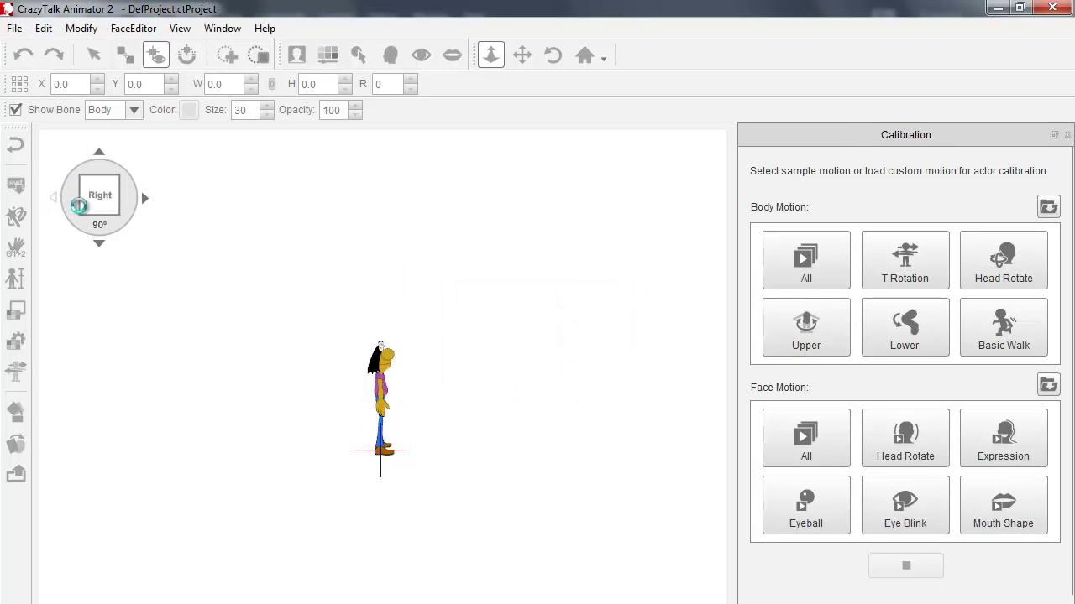
pyautogui.click(146, 198)
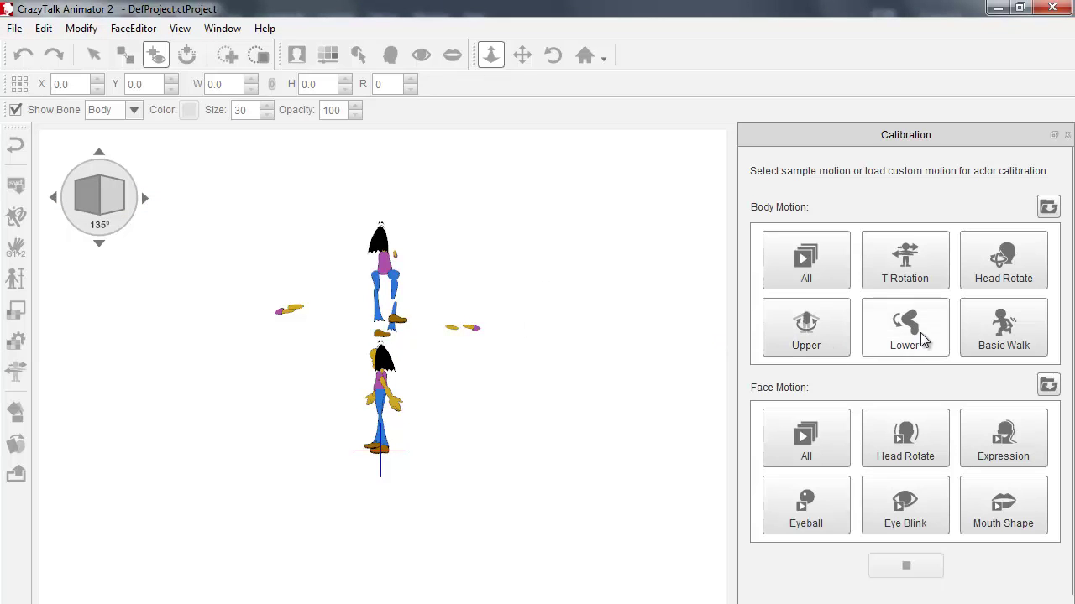
pyautogui.click(992, 336)
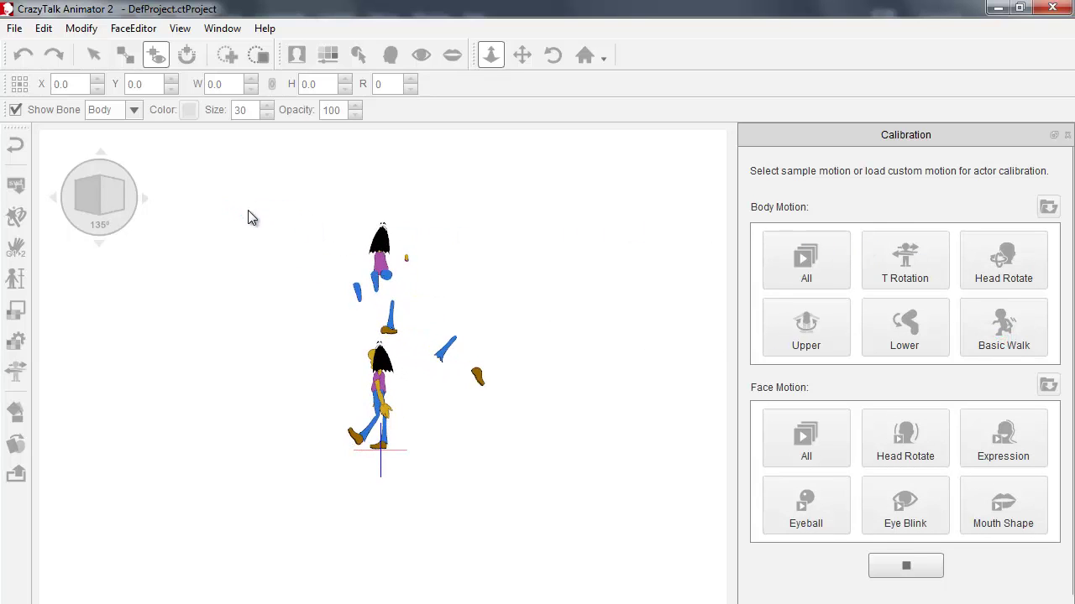
pyautogui.click(143, 199)
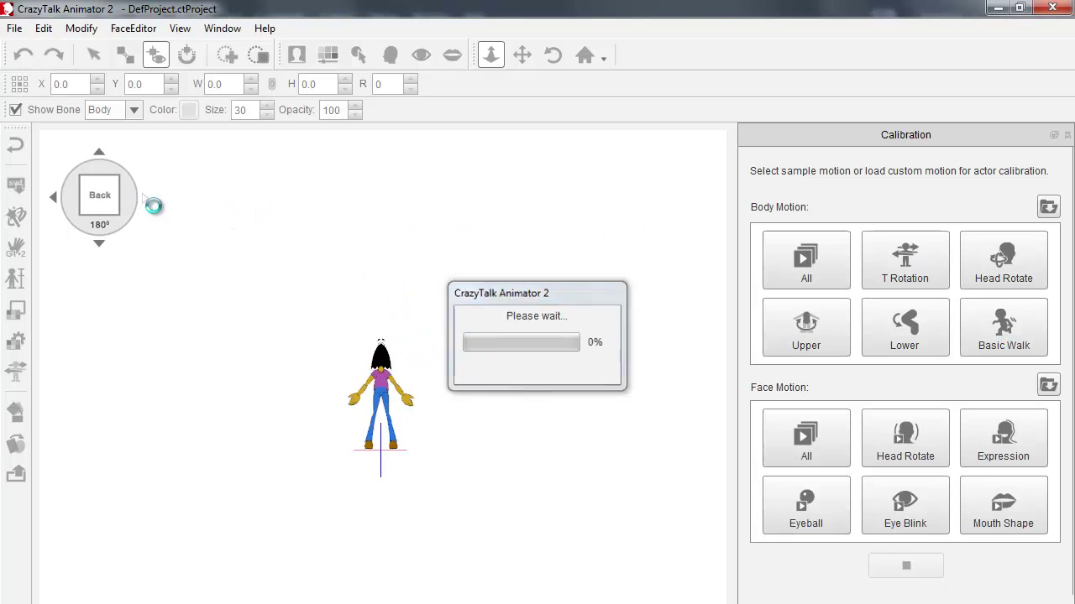
pyautogui.click(149, 198)
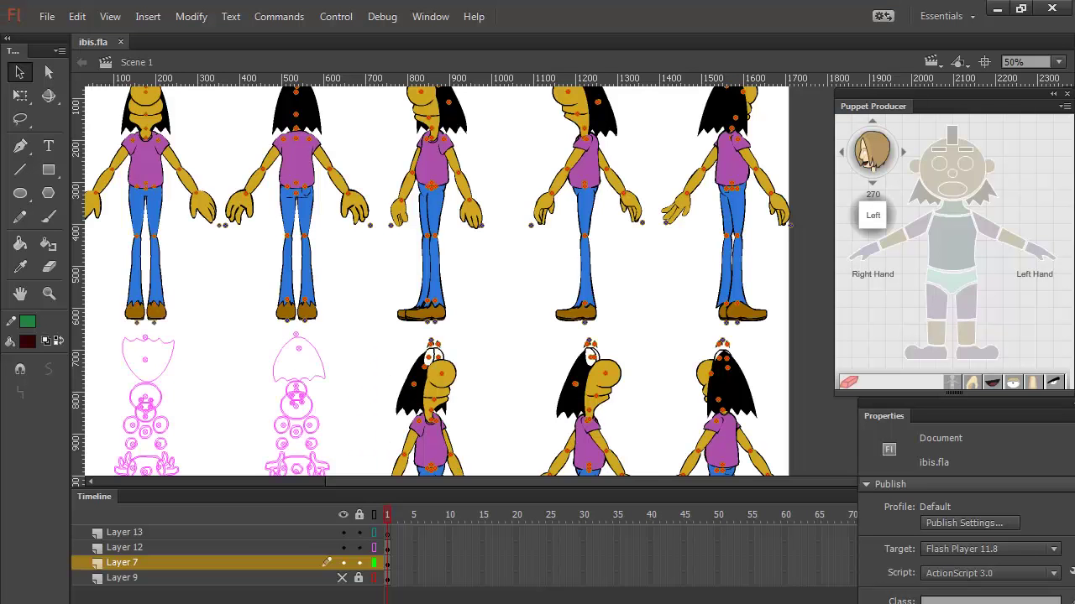
# Switch to ibis.fla in Flash and set the Puppet Producer view to 225 degrees
pyautogui.click(904, 154)
pyautogui.click(904, 153)
pyautogui.click(904, 154)
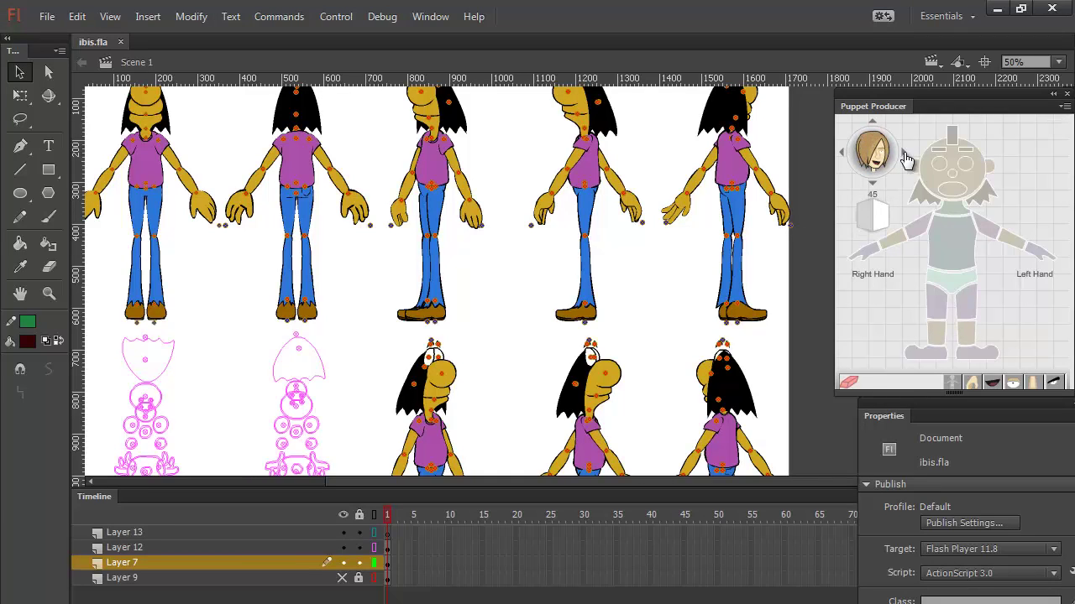
pyautogui.click(904, 154)
pyautogui.click(904, 154)
pyautogui.click(904, 154)
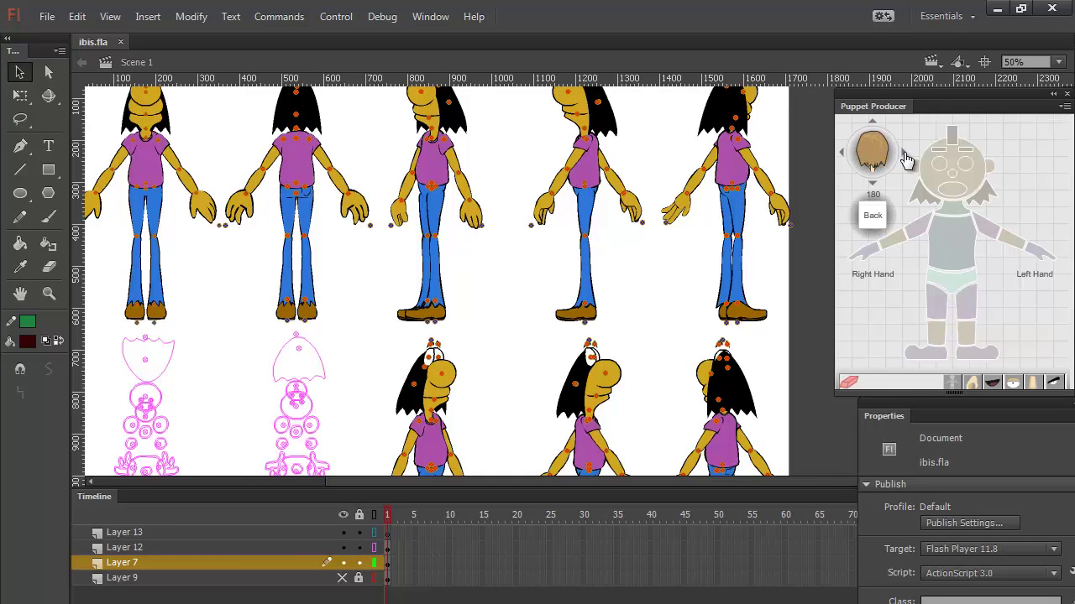
pyautogui.click(904, 154)
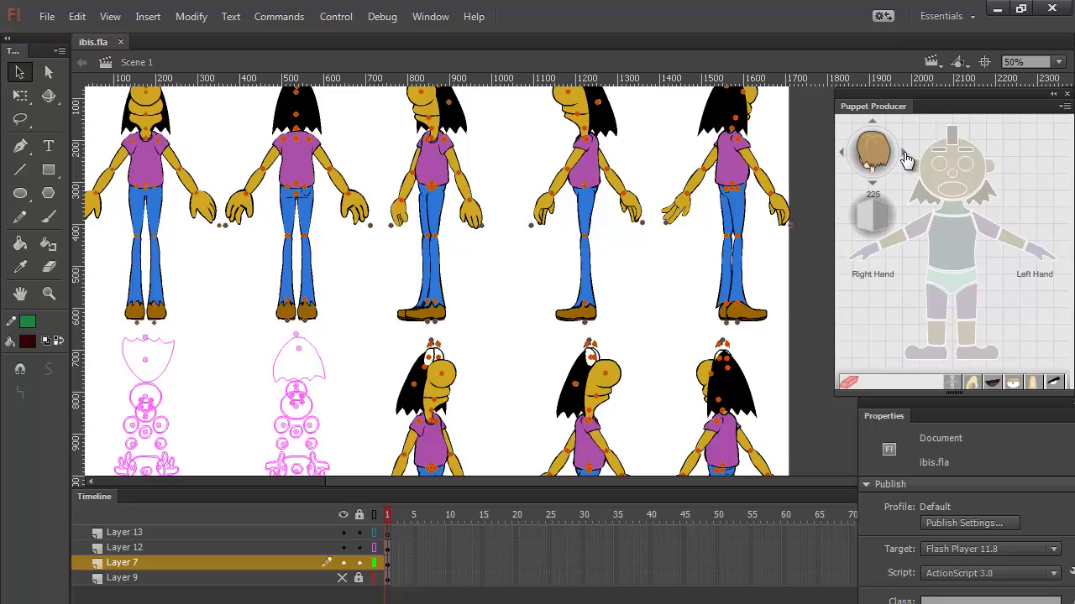
# Check the instance names of the lower-row figure's back hair and the upper-row figure's torso to identify the 225-degree puppet
pyautogui.click(743, 386)
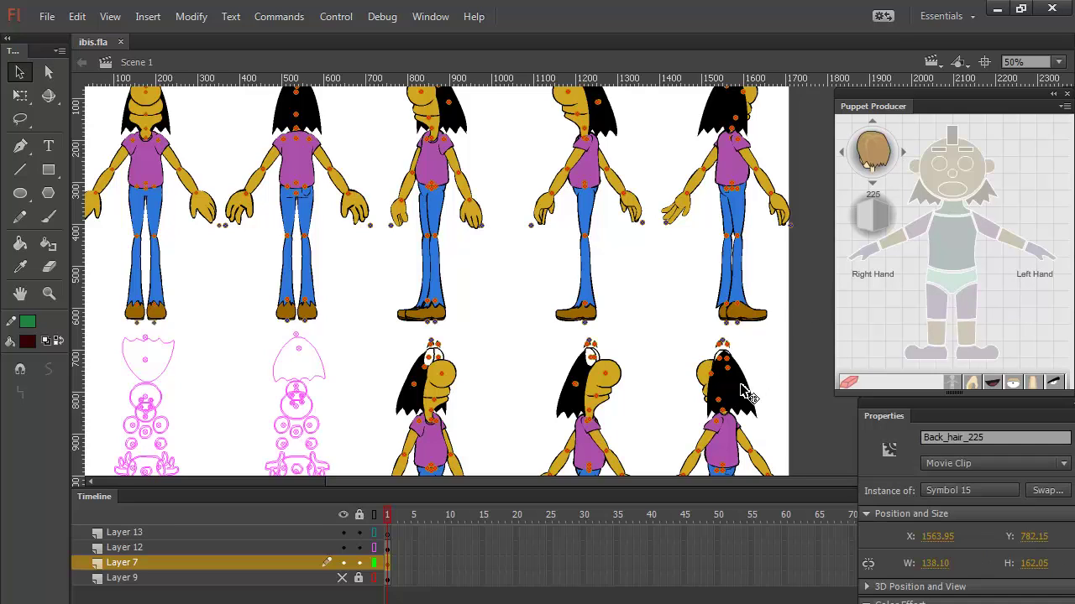
pyautogui.click(794, 396)
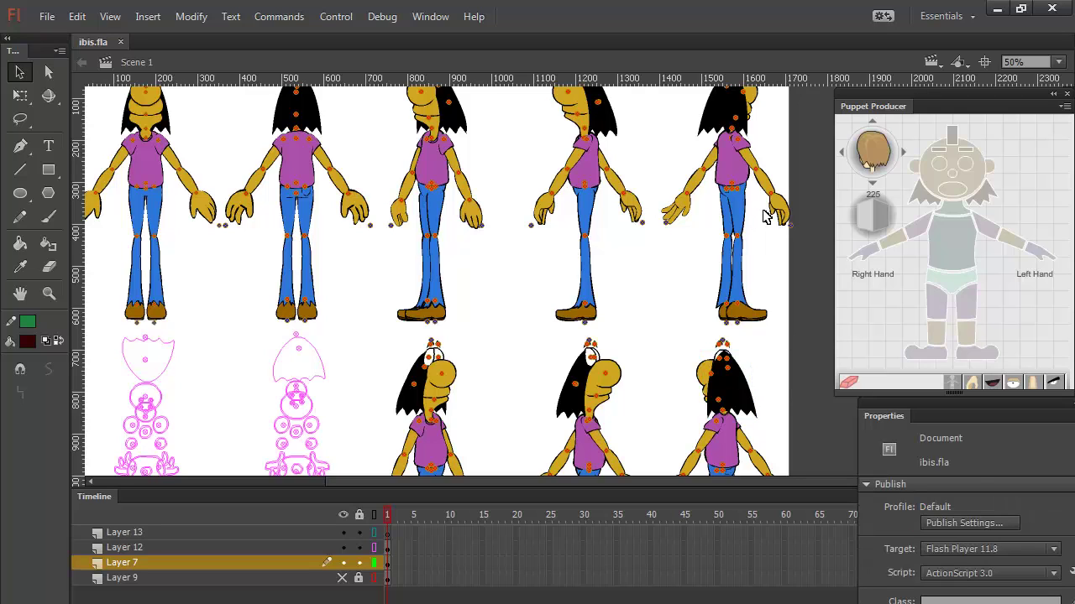
pyautogui.click(744, 186)
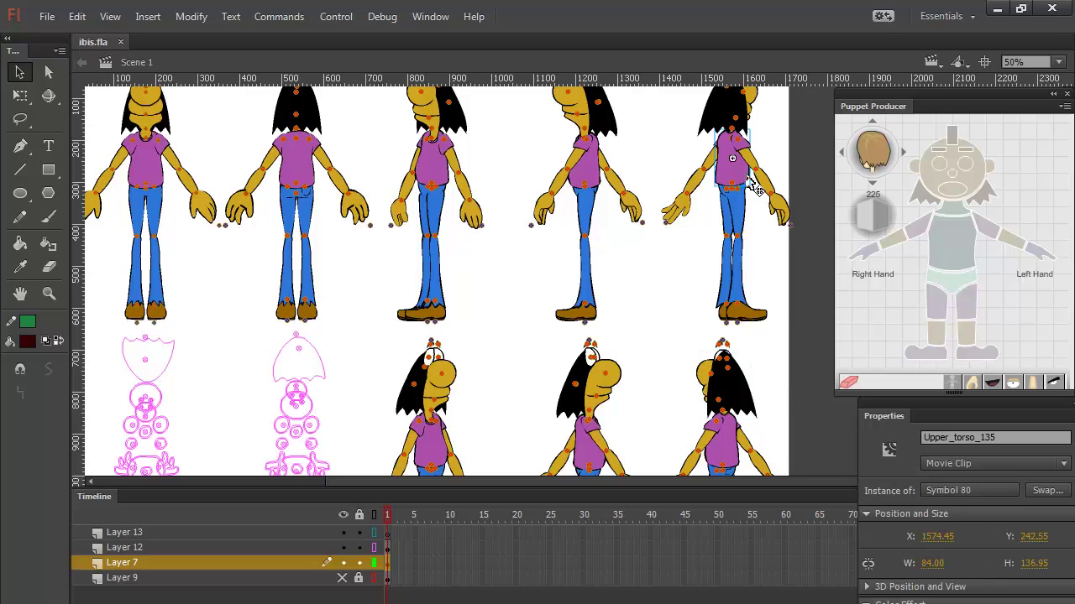
pyautogui.click(743, 388)
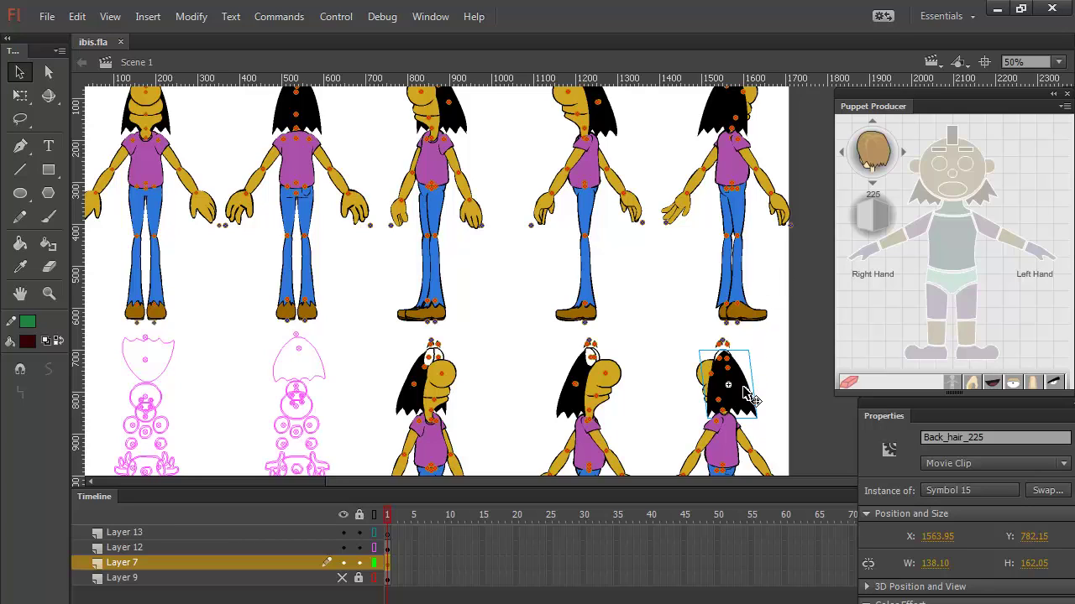
pyautogui.click(788, 366)
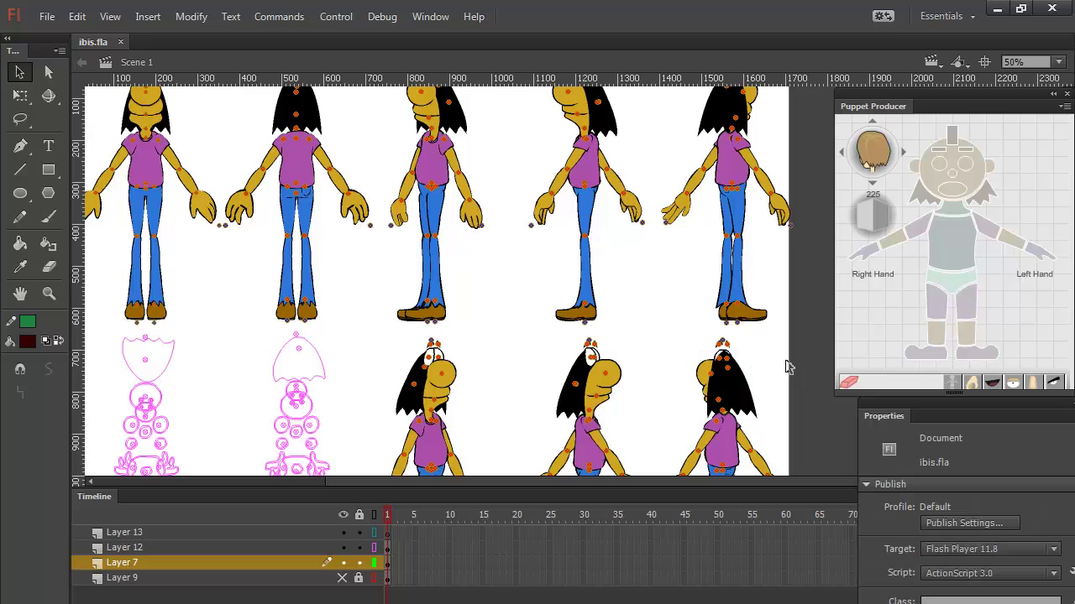
# Check the instance names of the foot nud and foot pivot points on the 135-degree figure
pyautogui.scroll(-3, 787, 366)
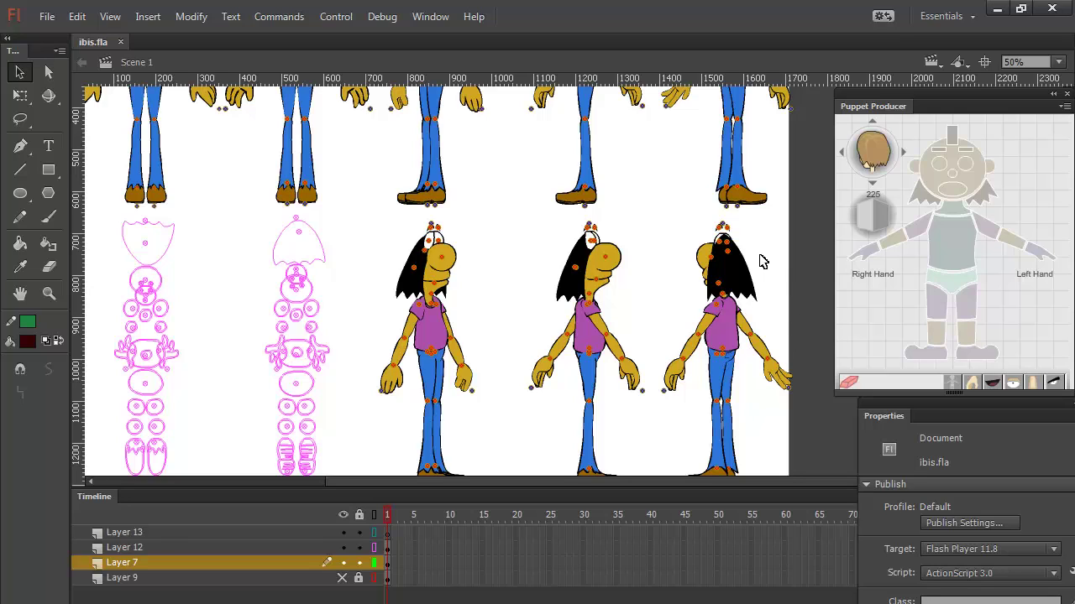
pyautogui.click(727, 207)
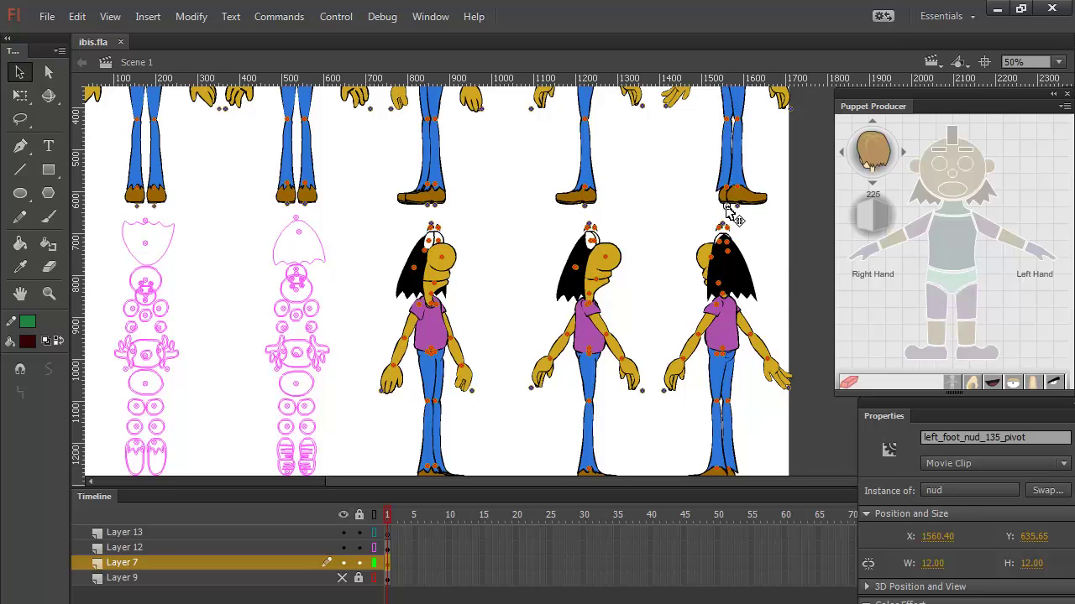
pyautogui.click(737, 206)
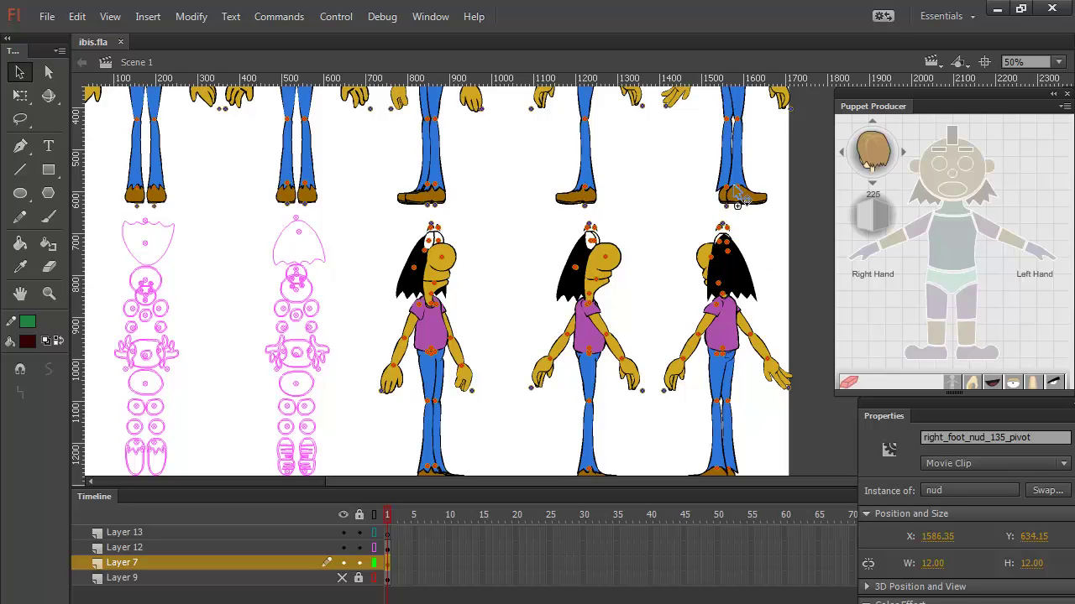
pyautogui.click(732, 198)
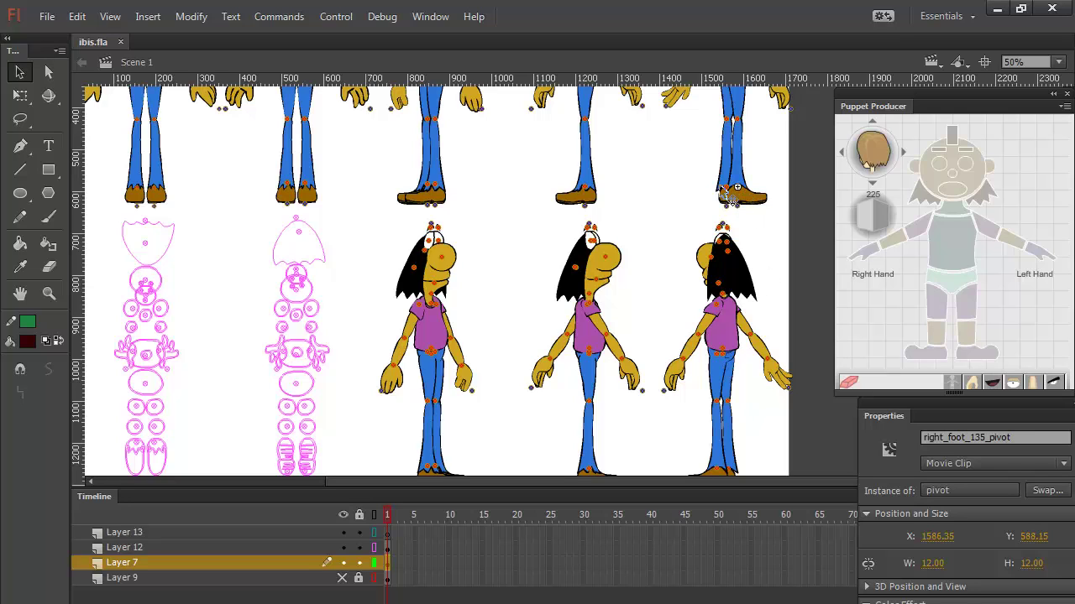
pyautogui.click(791, 294)
# Inspect the 225-degree figure's leg groups, opening the left leg group to check the shank's instance name and exiting it
pyautogui.scroll(-3, 792, 295)
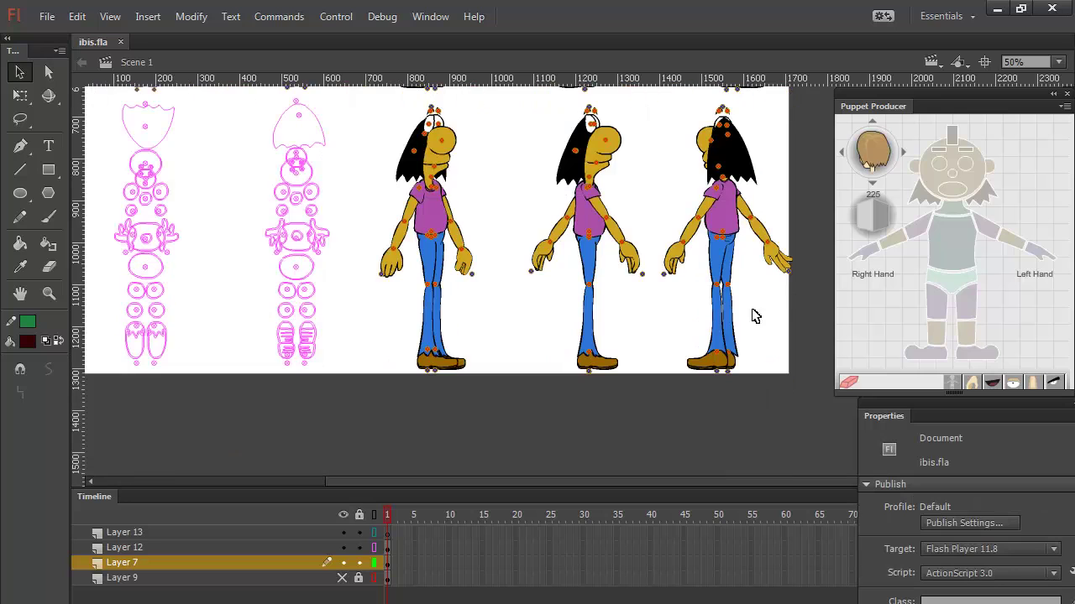
pyautogui.click(724, 327)
pyautogui.doubleClick(725, 329)
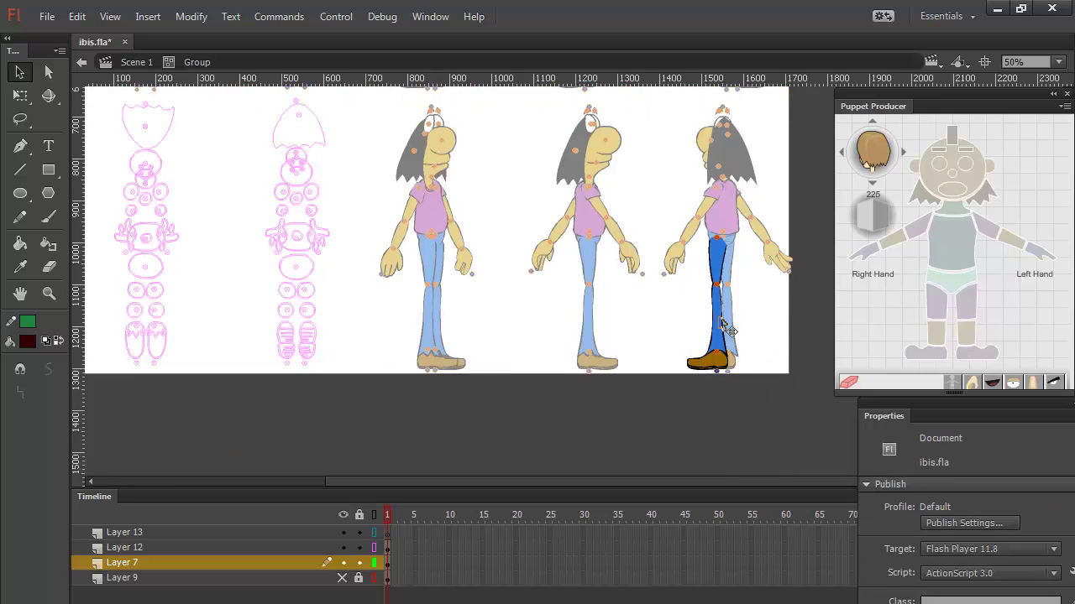
pyautogui.click(727, 330)
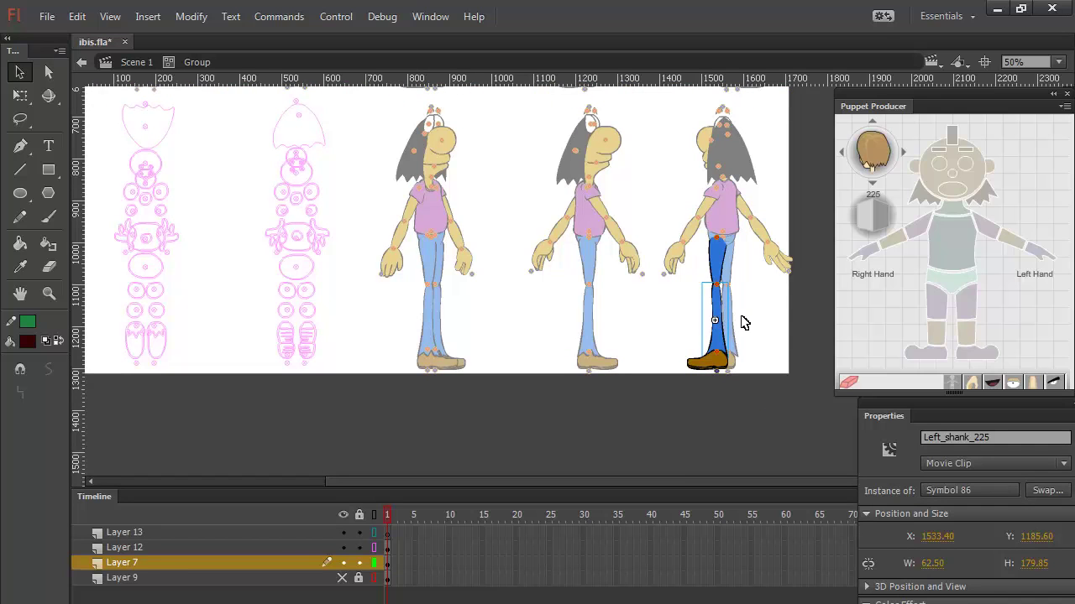
pyautogui.doubleClick(743, 323)
pyautogui.click(727, 361)
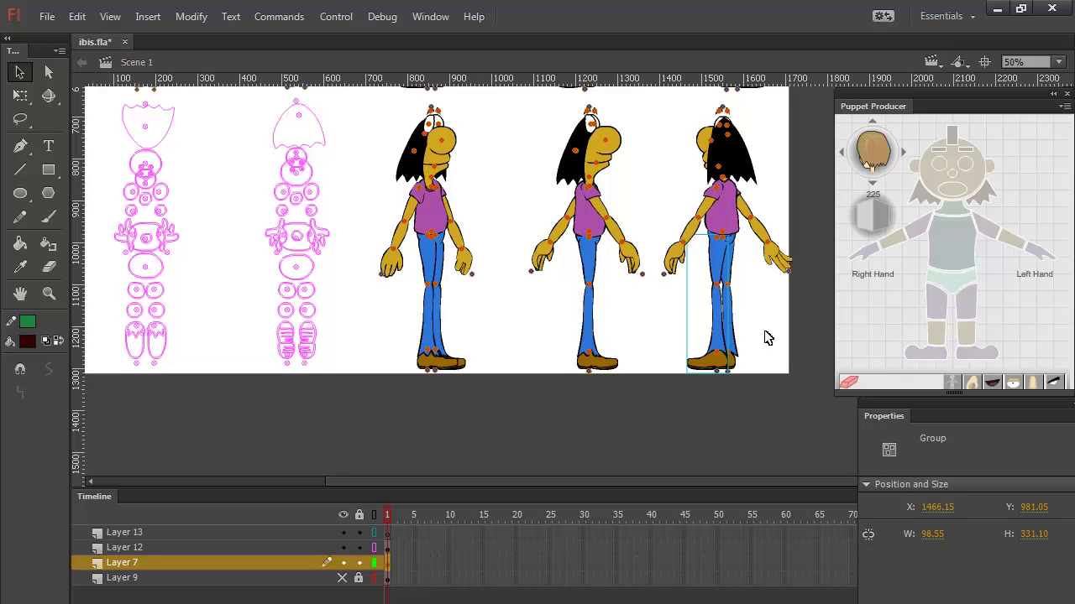
pyautogui.click(739, 331)
pyautogui.click(743, 333)
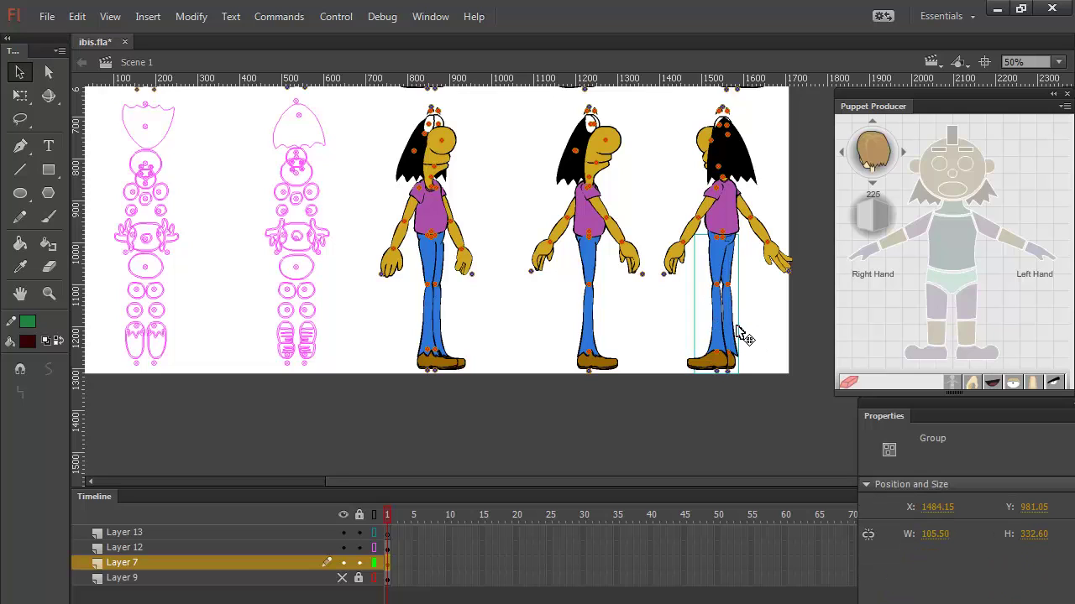
pyautogui.click(736, 326)
pyautogui.click(760, 311)
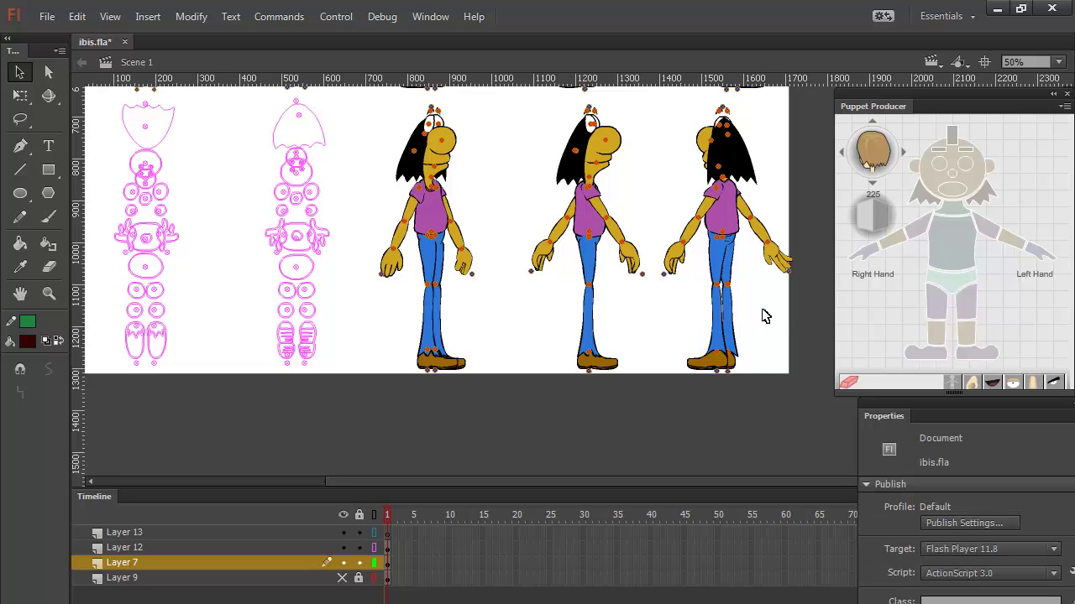
# Check the 225-degree figure's left thigh and shank pivot names, and rename its left foot pivot instance left_foot_225_pivot
pyautogui.click(717, 238)
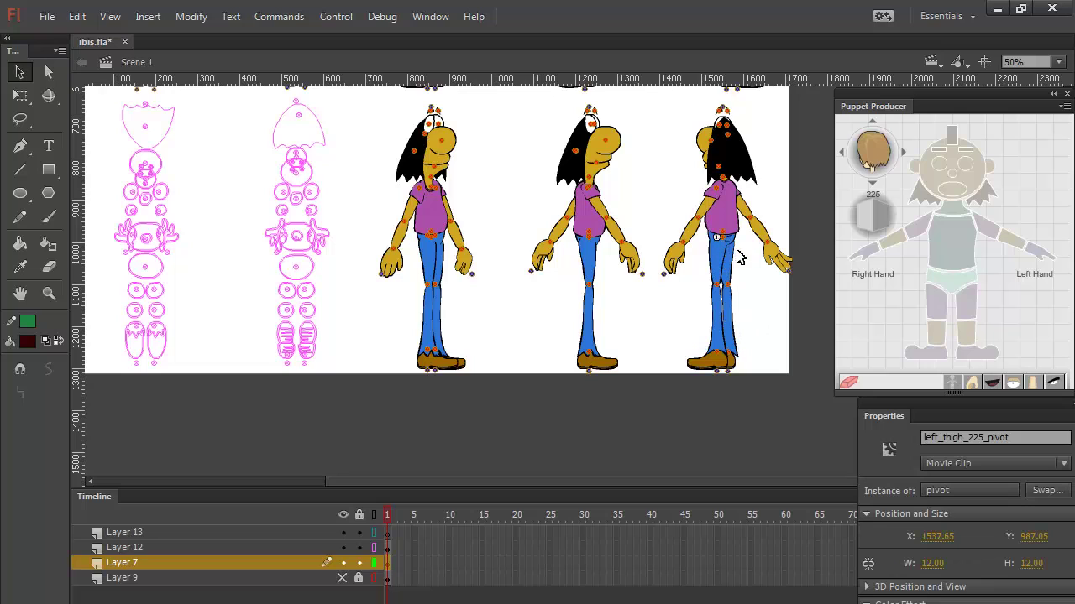
pyautogui.click(717, 285)
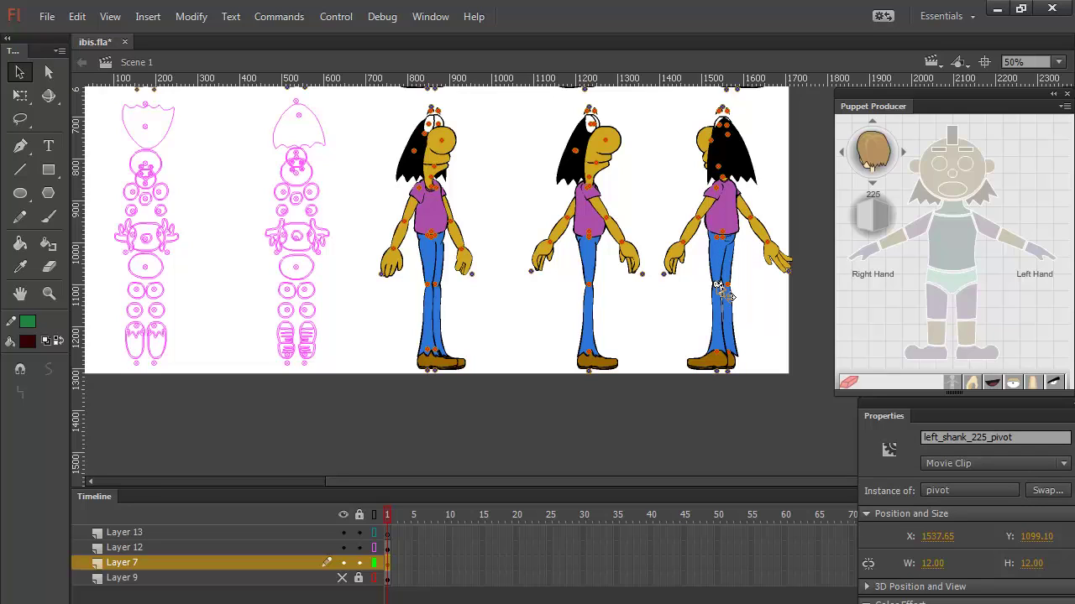
pyautogui.click(721, 360)
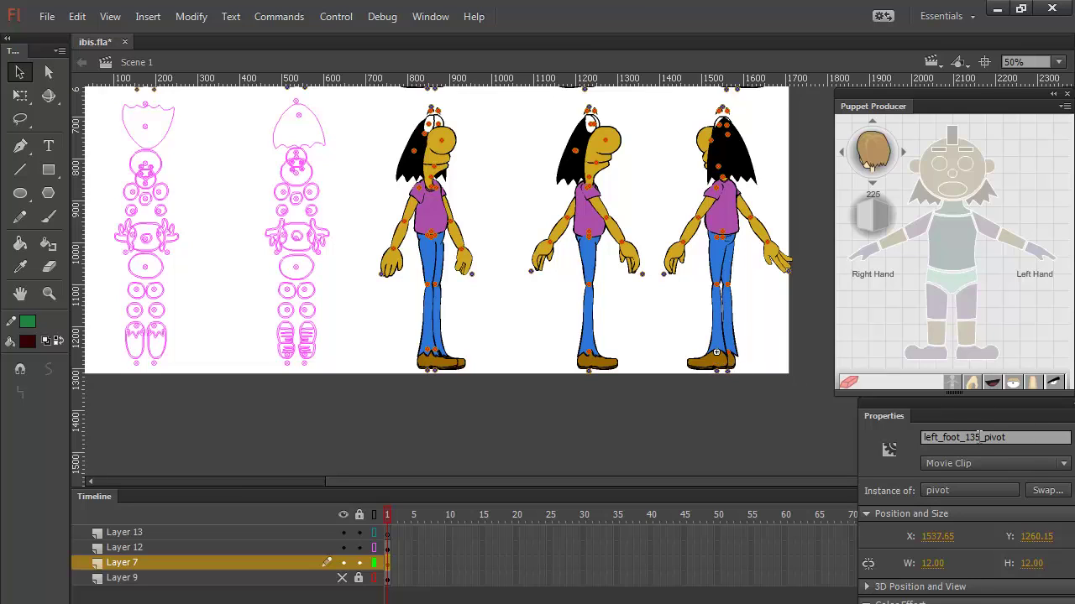
pyautogui.moveTo(963, 437); pyautogui.dragTo(980, 437)
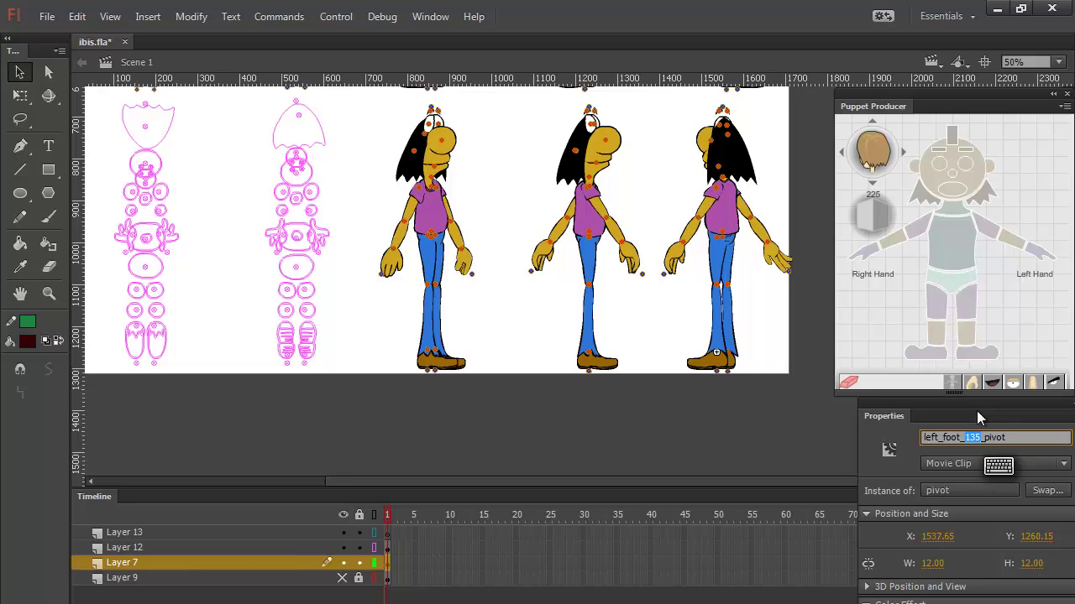
pyautogui.write('225')
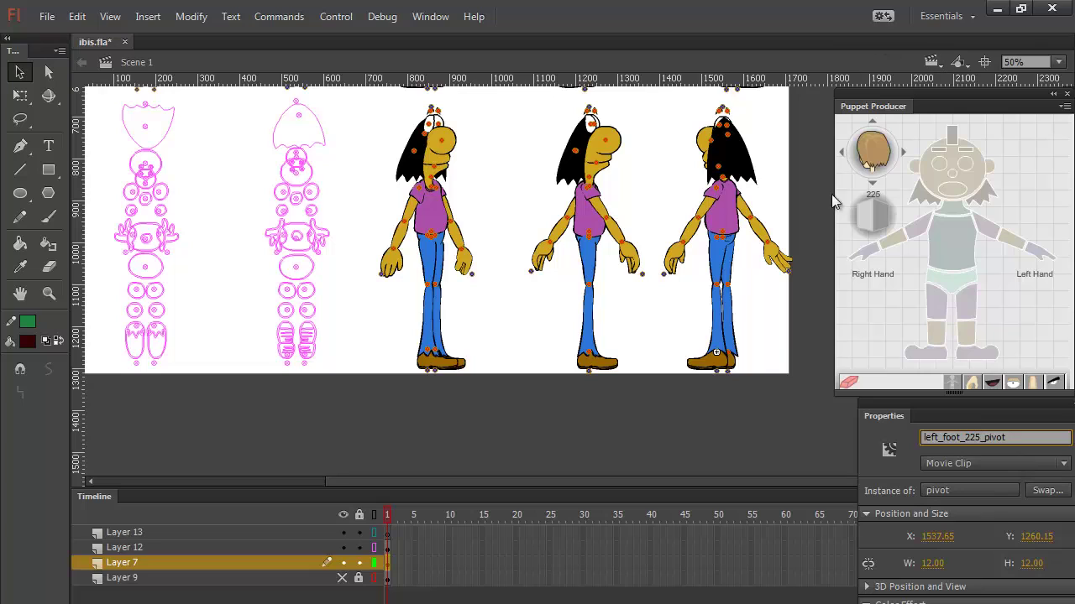
# Rename the right foot pivot instance of the 225-degree figure right_foot_225_pivot
pyautogui.click(738, 360)
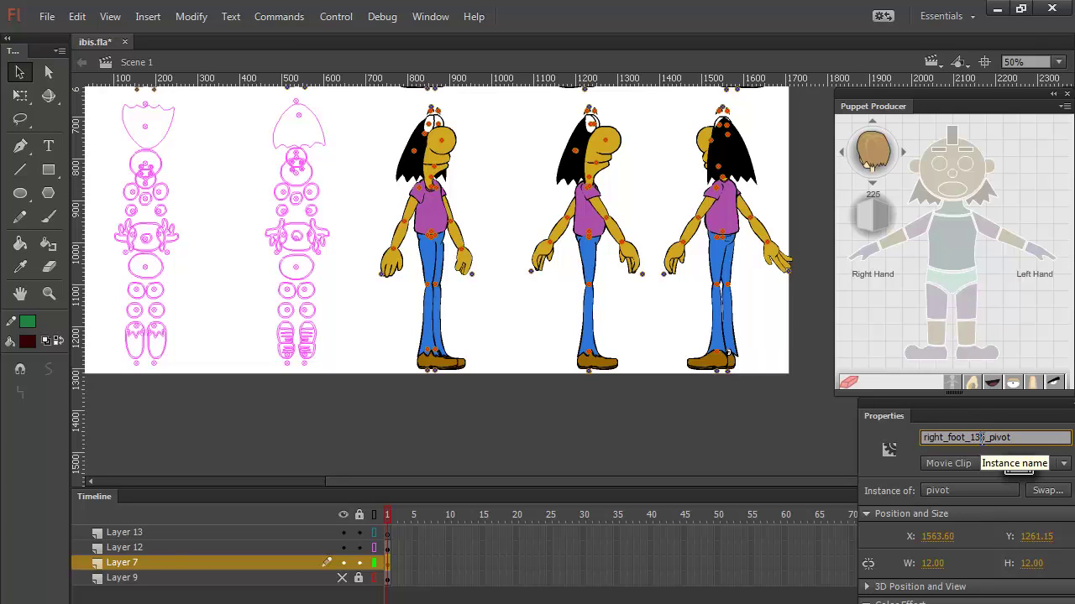
pyautogui.moveTo(986, 437); pyautogui.dragTo(972, 438)
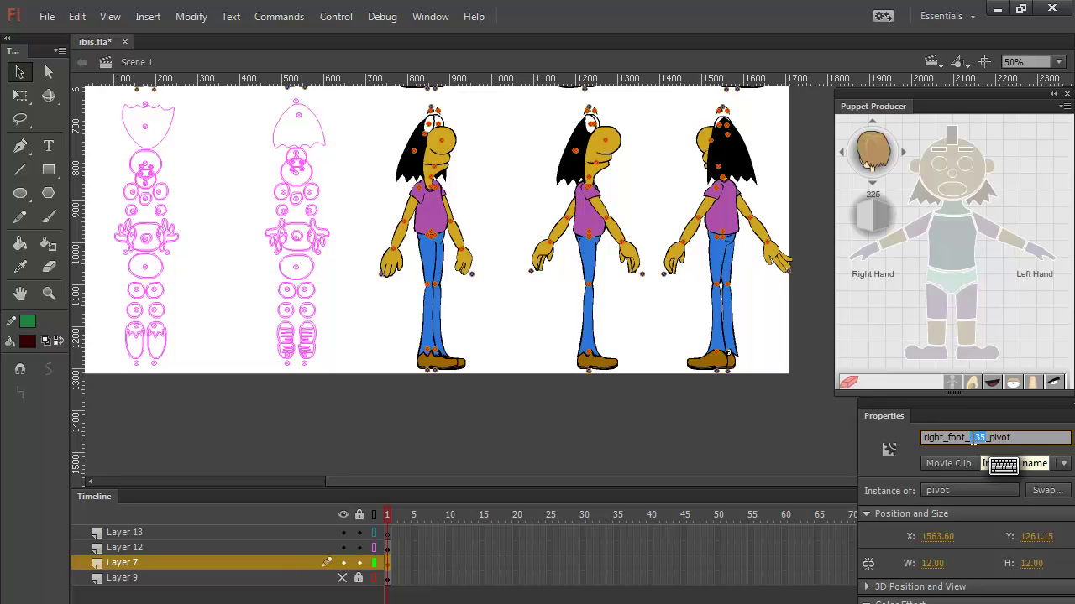
pyautogui.write('225')
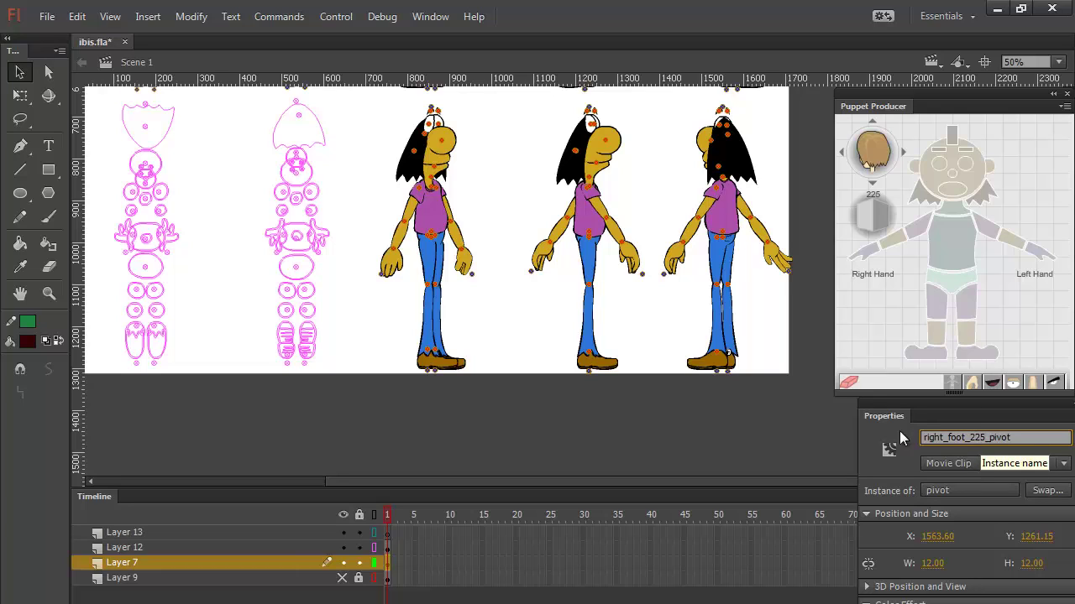
# Check the instance names of the 225-degree figure's foot nud, foot, right shank, torso and right hand nud pivot points
pyautogui.click(718, 371)
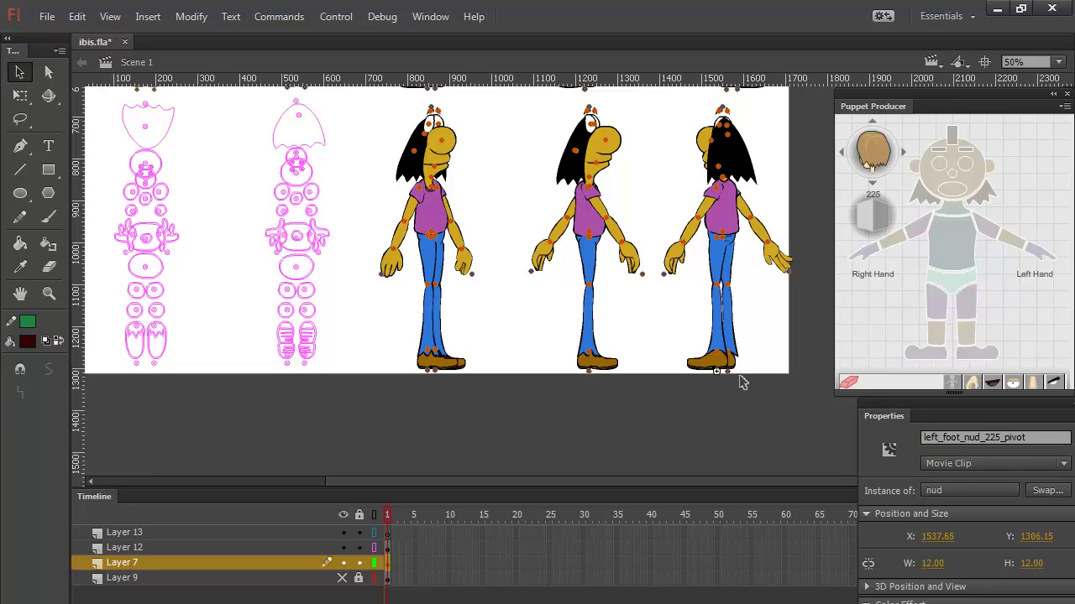
pyautogui.click(718, 354)
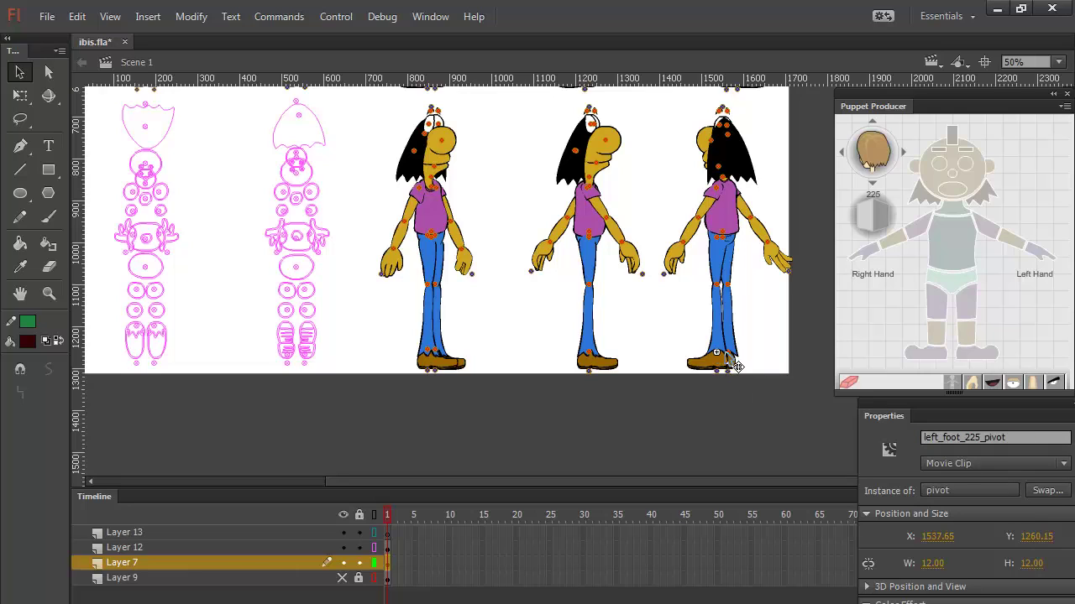
pyautogui.click(736, 365)
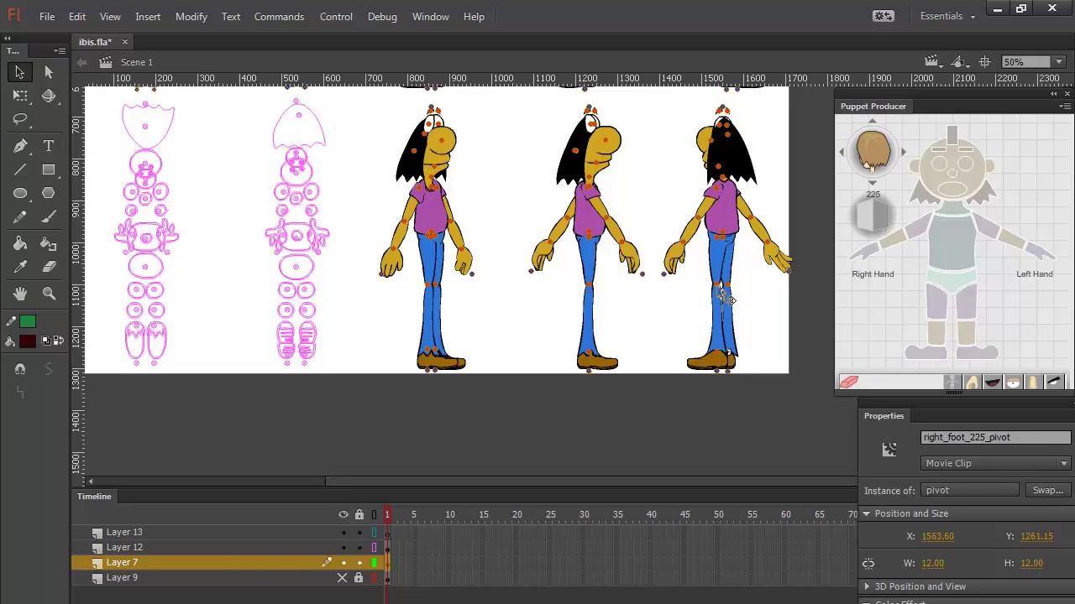
pyautogui.click(729, 287)
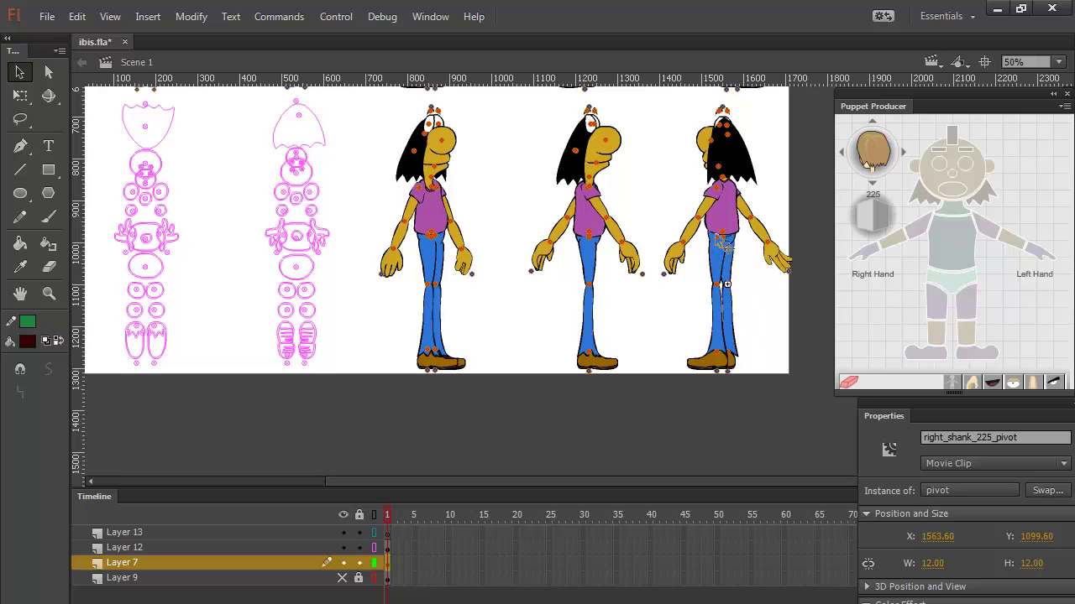
pyautogui.click(722, 239)
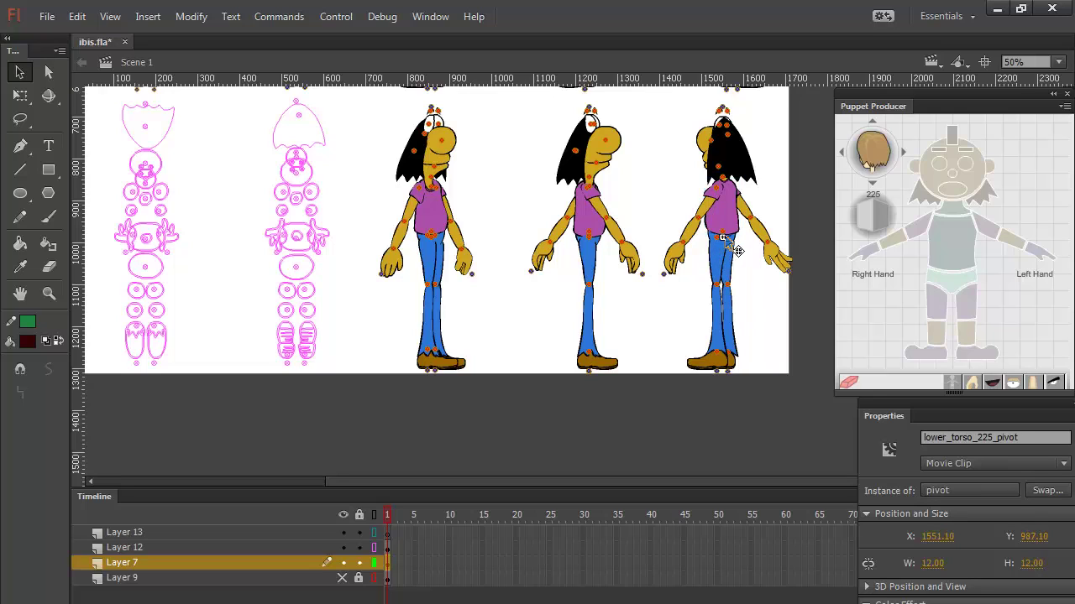
pyautogui.click(722, 231)
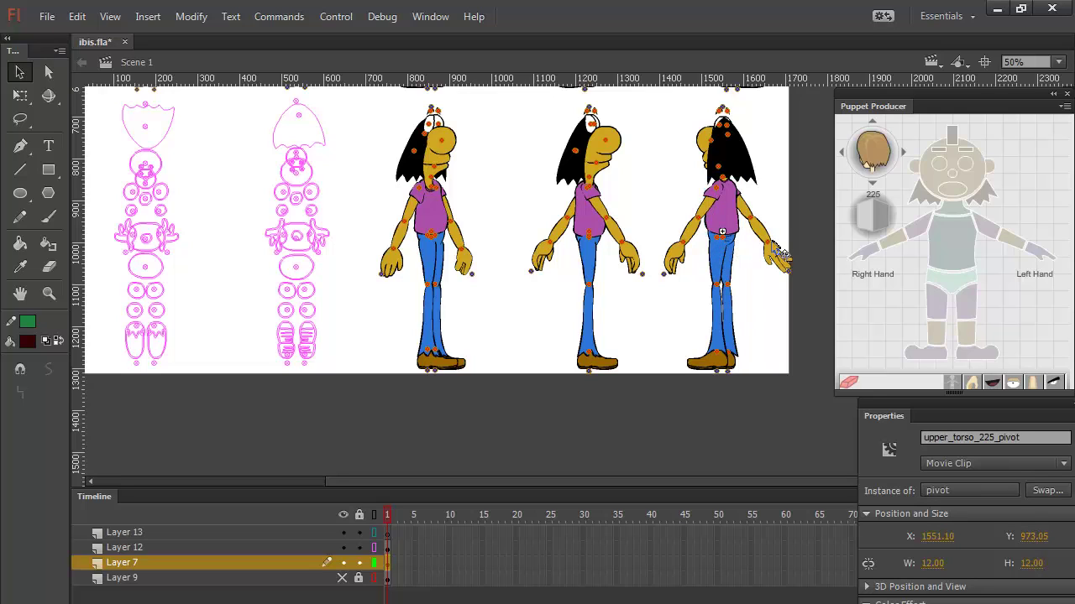
pyautogui.click(781, 252)
pyautogui.click(789, 271)
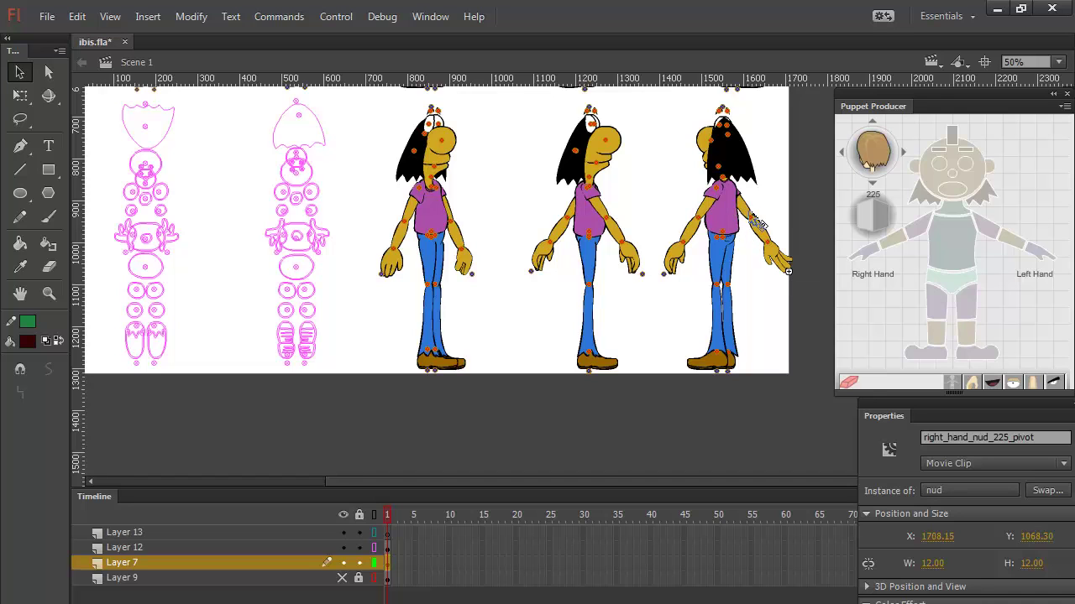
pyautogui.click(798, 209)
# Check the right foot pivot's instance name on the 135-degree figure and save ibis.fla
pyautogui.scroll(5, 762, 327)
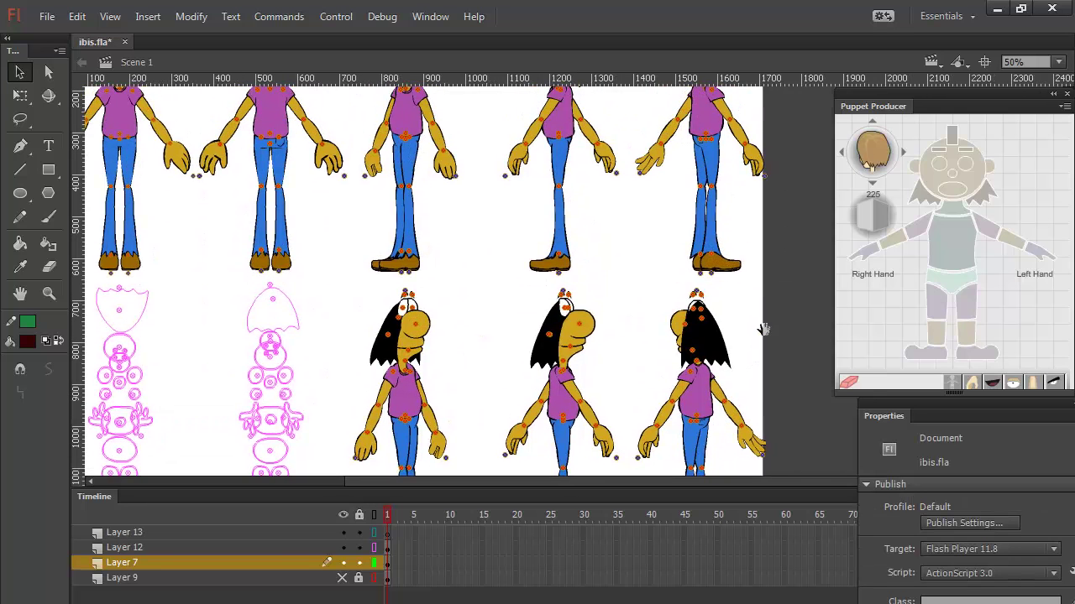
pyautogui.click(714, 281)
pyautogui.click(706, 265)
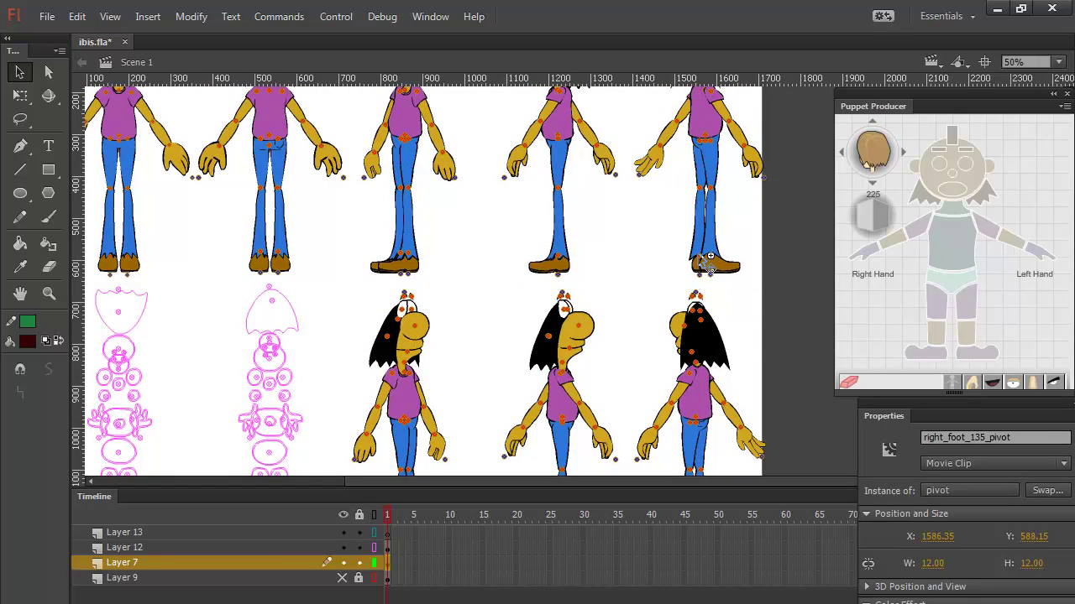
pyautogui.click(710, 283)
pyautogui.click(710, 286)
pyautogui.click(754, 321)
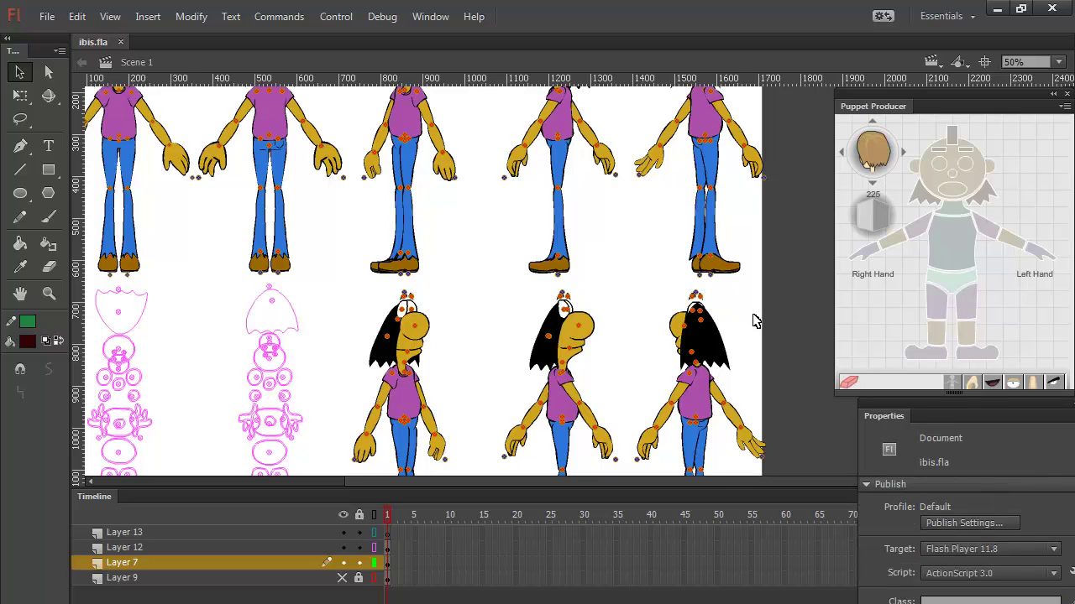
# Export the movie to the Desktop as ibis.swf in SWF Movie format
pyautogui.hotkey('ctrl', 'alt', 'shift', 's')
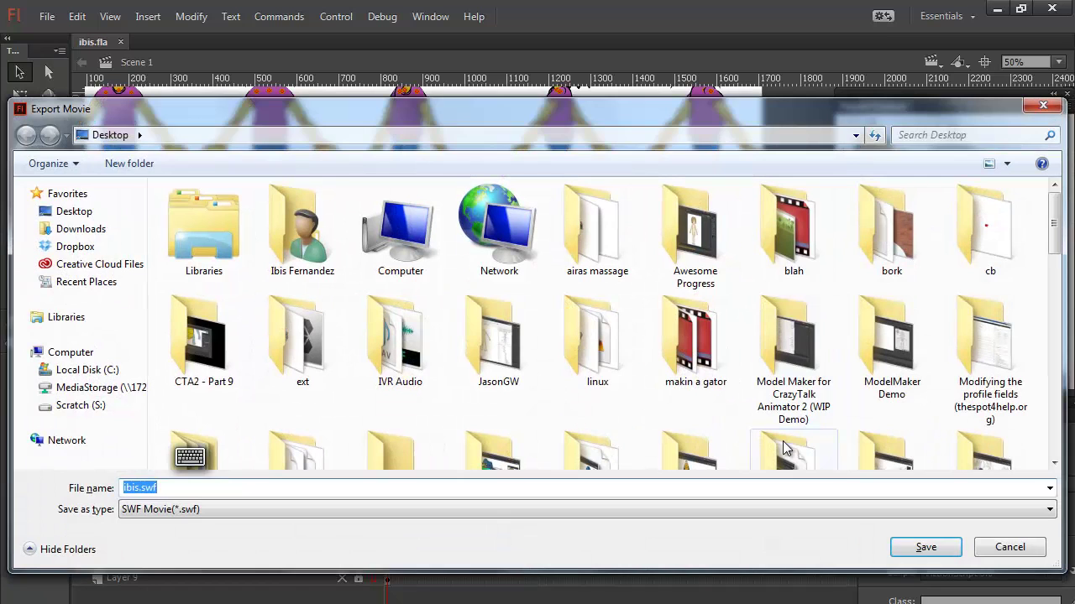
pyautogui.click(921, 547)
pyautogui.click(576, 367)
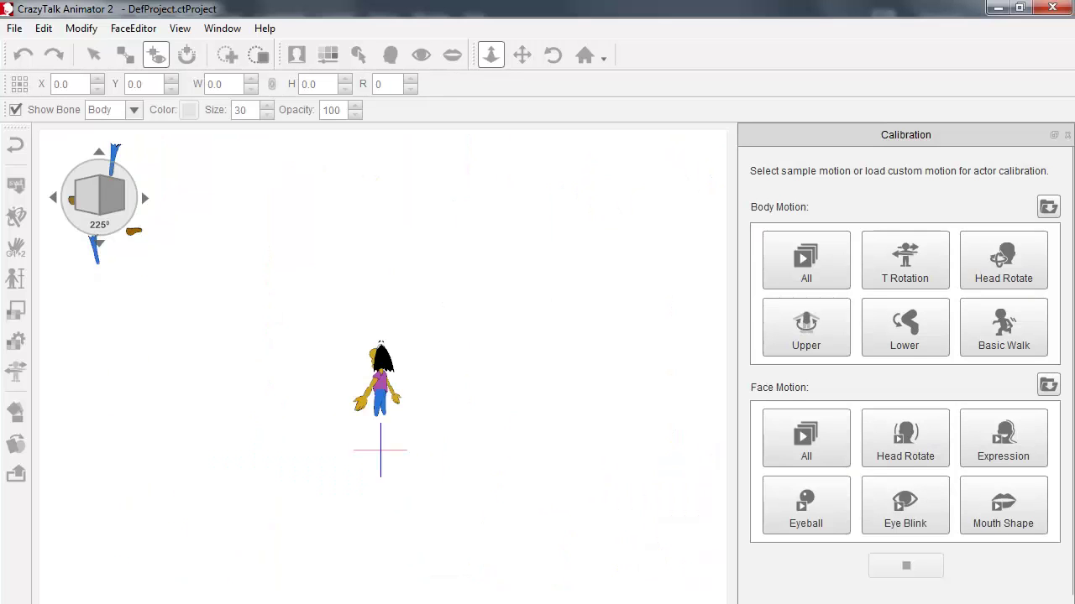
# In CrazyTalk Animator, leave the motion calibration and turn the character from the 225-degree view to the front view
pyautogui.click(1066, 134)
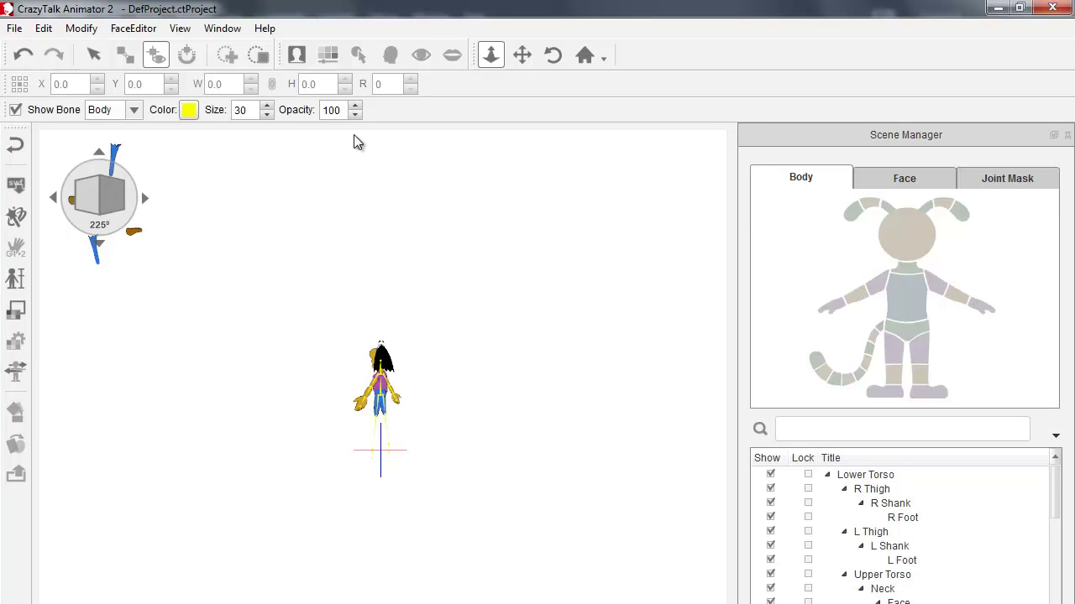
pyautogui.click(20, 192)
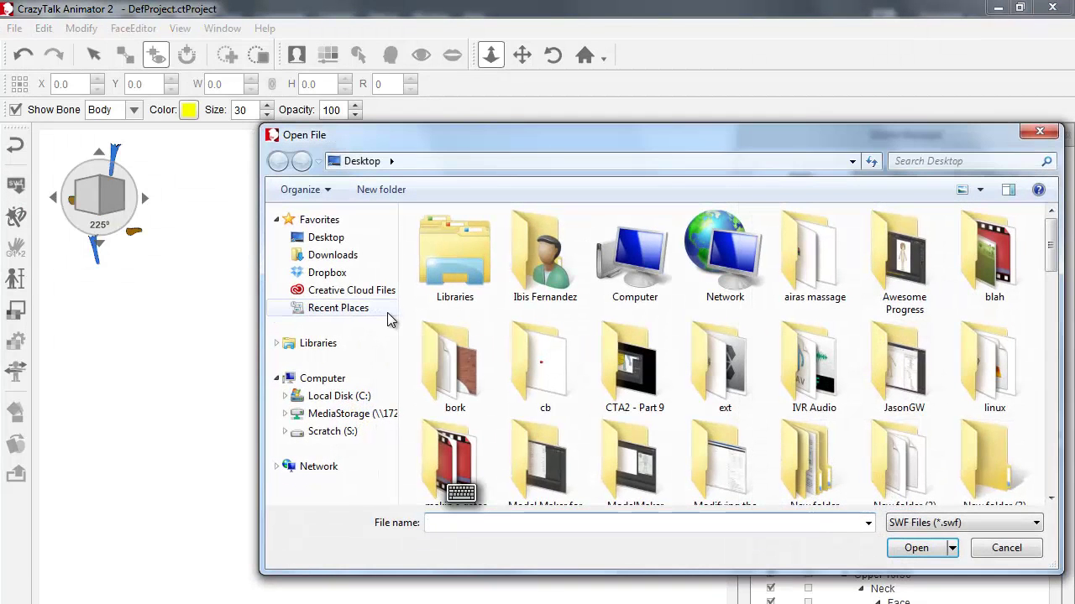
pyautogui.click(1023, 549)
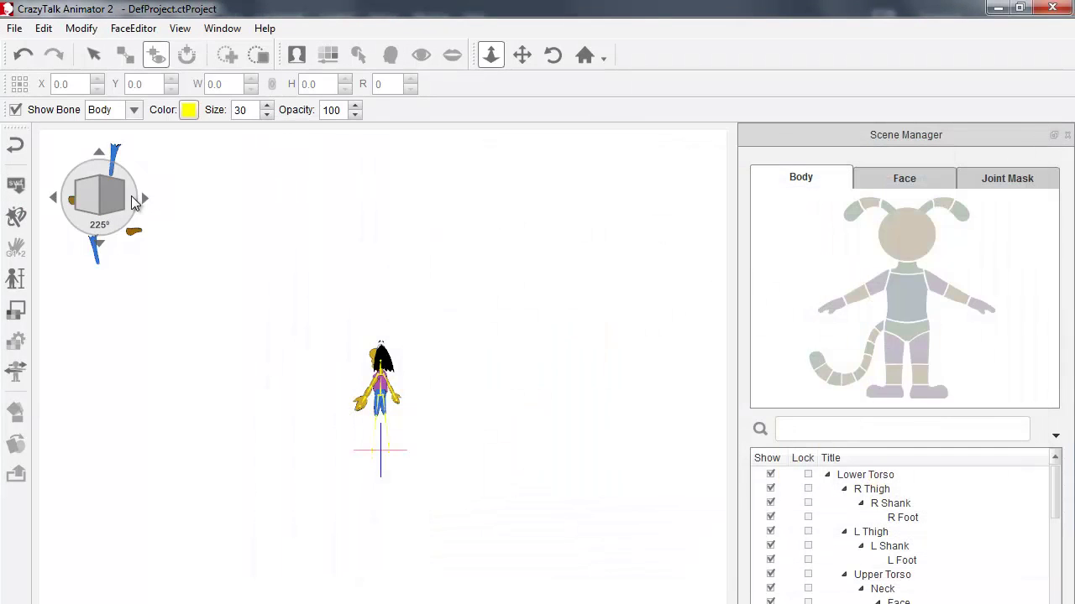
pyautogui.click(51, 196)
pyautogui.click(51, 196)
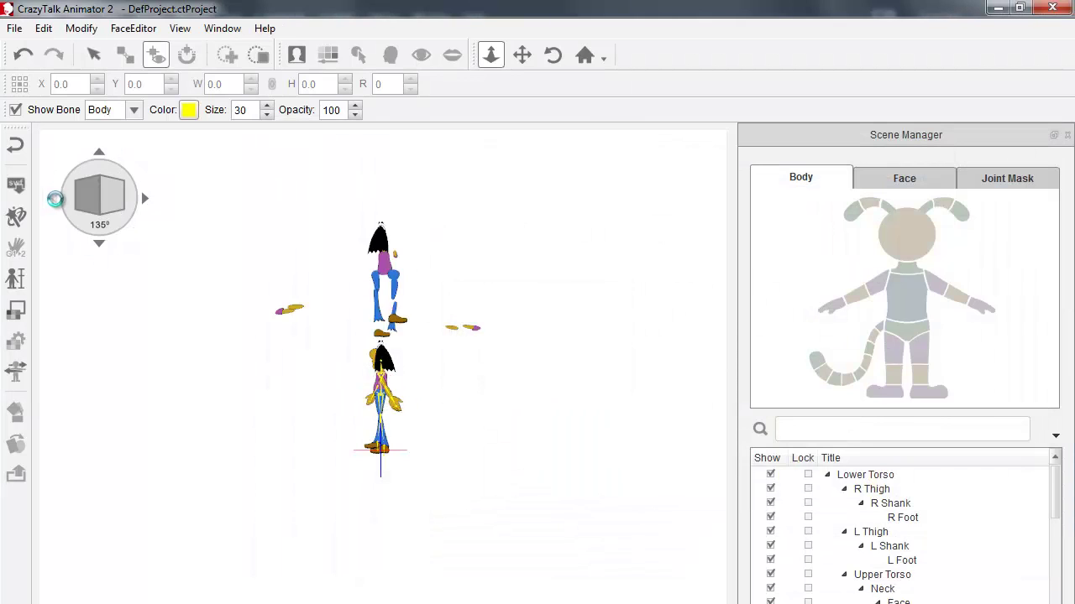
pyautogui.click(53, 198)
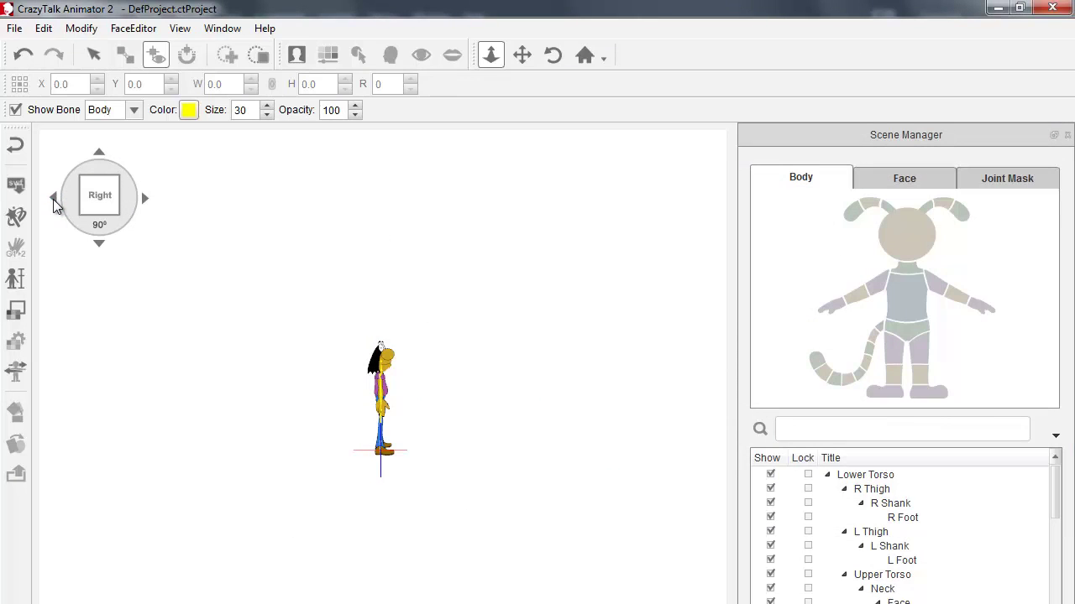
pyautogui.click(53, 199)
pyautogui.click(53, 199)
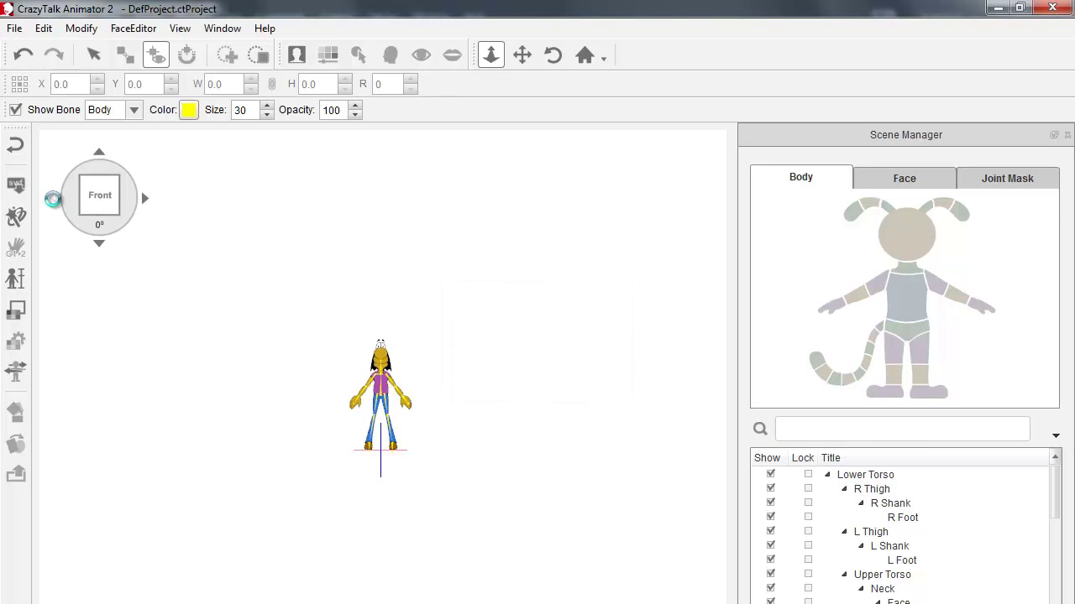
# Reload the character from ibis.swf on the Desktop without keeping any of the working options
pyautogui.click(16, 184)
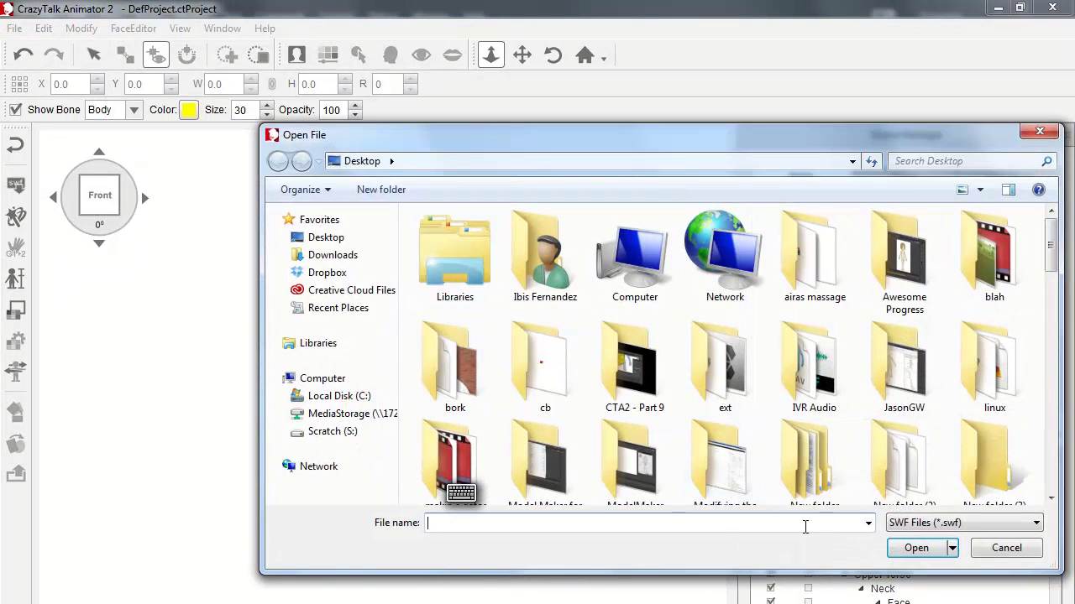
pyautogui.scroll(-3, 1058, 353)
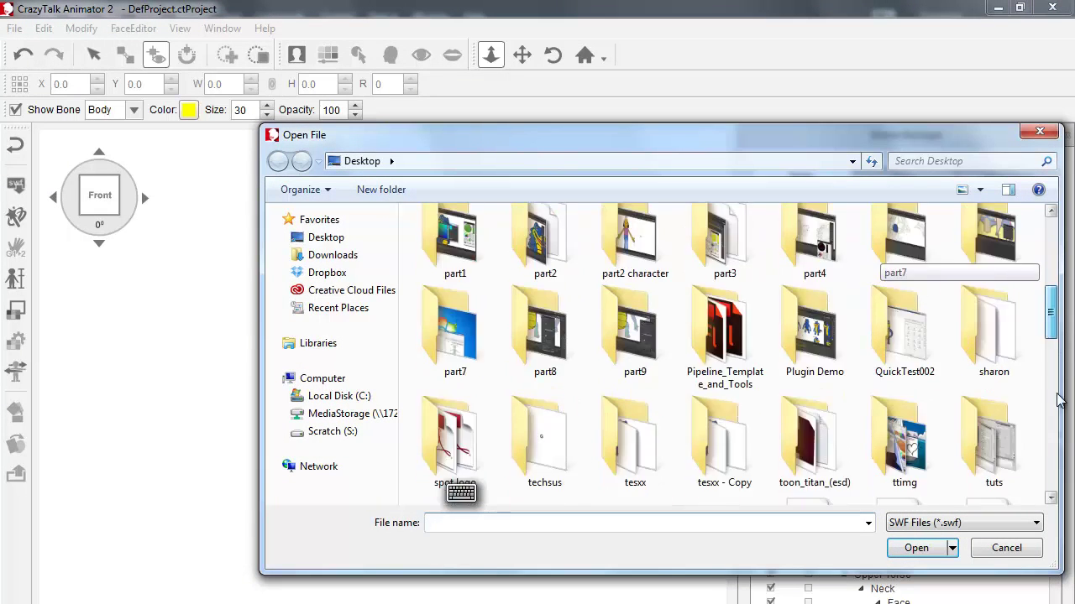
pyautogui.scroll(-6, 1058, 402)
pyautogui.click(545, 327)
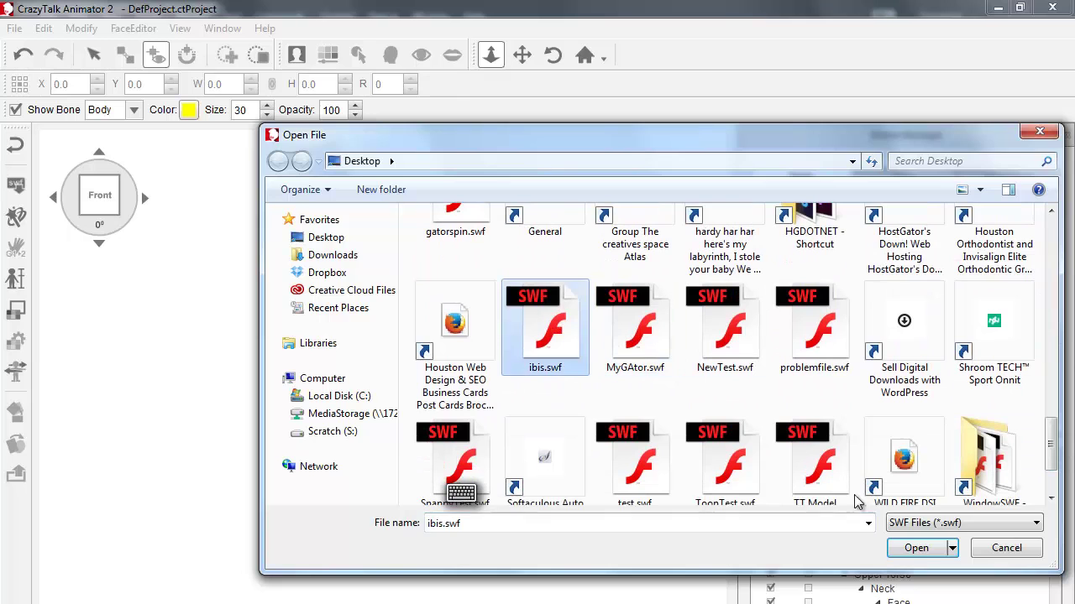
pyautogui.click(917, 548)
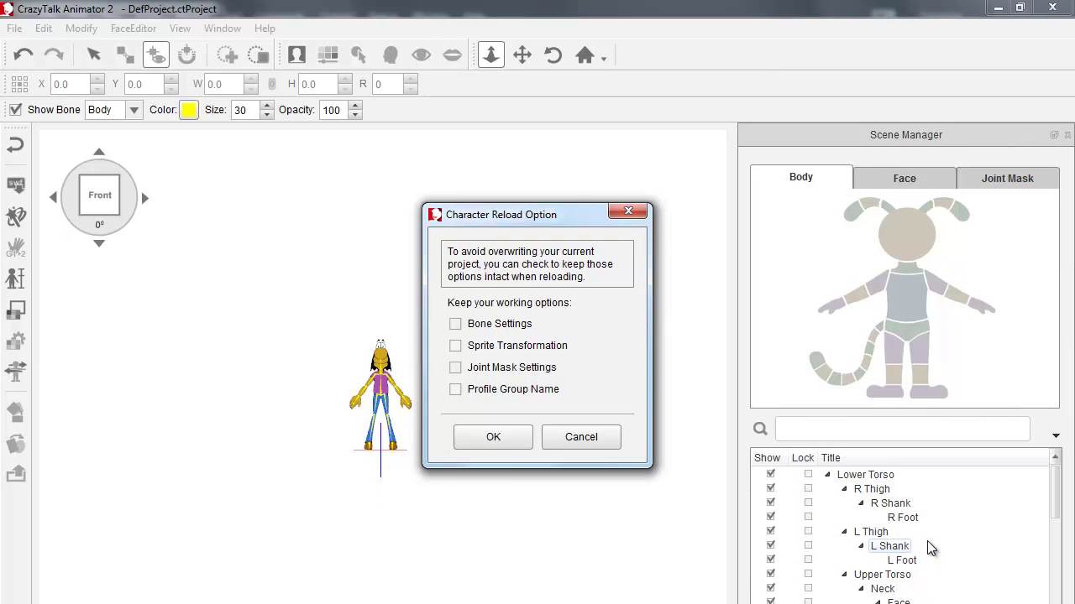
pyautogui.click(492, 440)
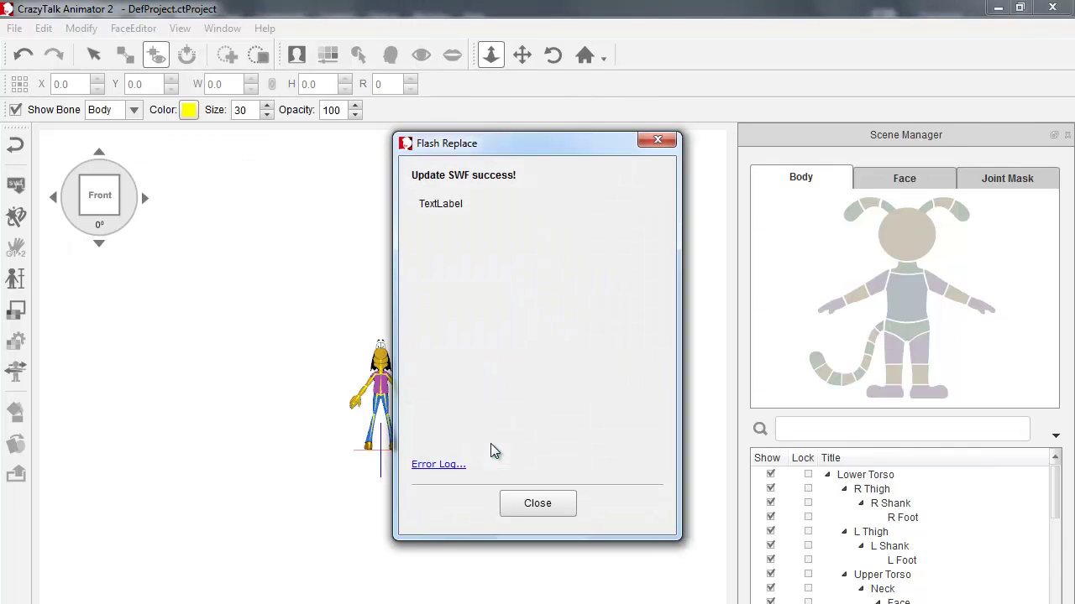
pyautogui.click(538, 507)
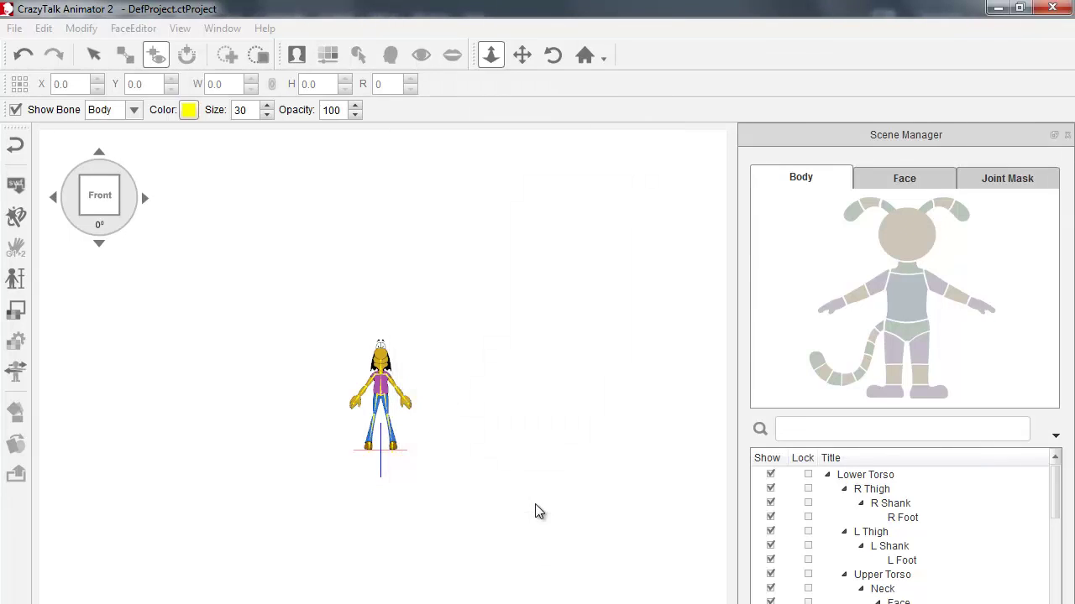
# Enlarge the character on stage and examine its body parts in the 45, 90, 135 and 225-degree views
pyautogui.click(144, 197)
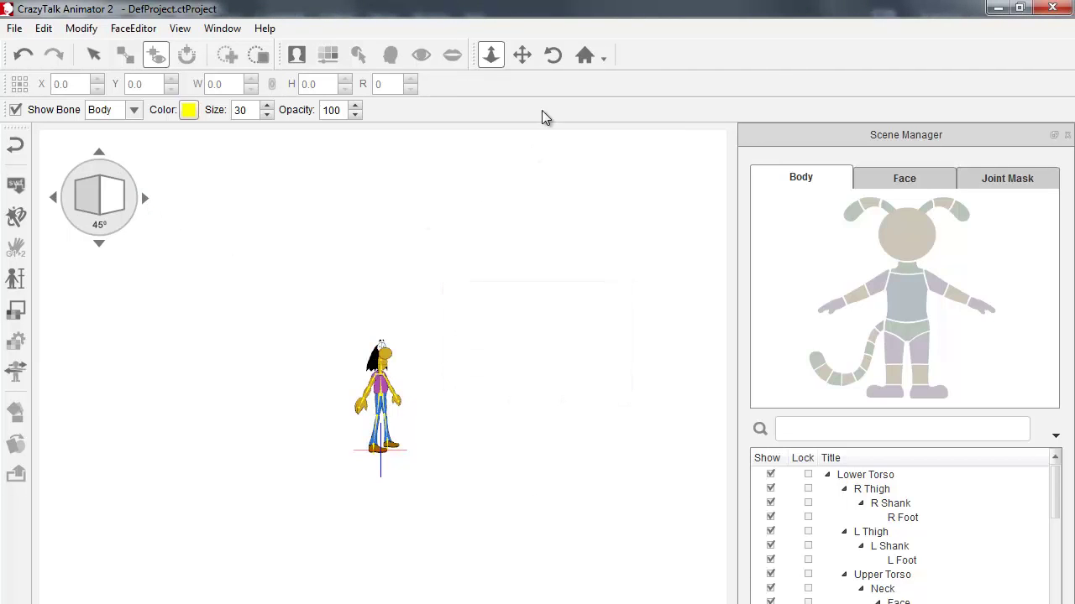
pyautogui.click(495, 60)
pyautogui.moveTo(436, 507); pyautogui.dragTo(404, 208)
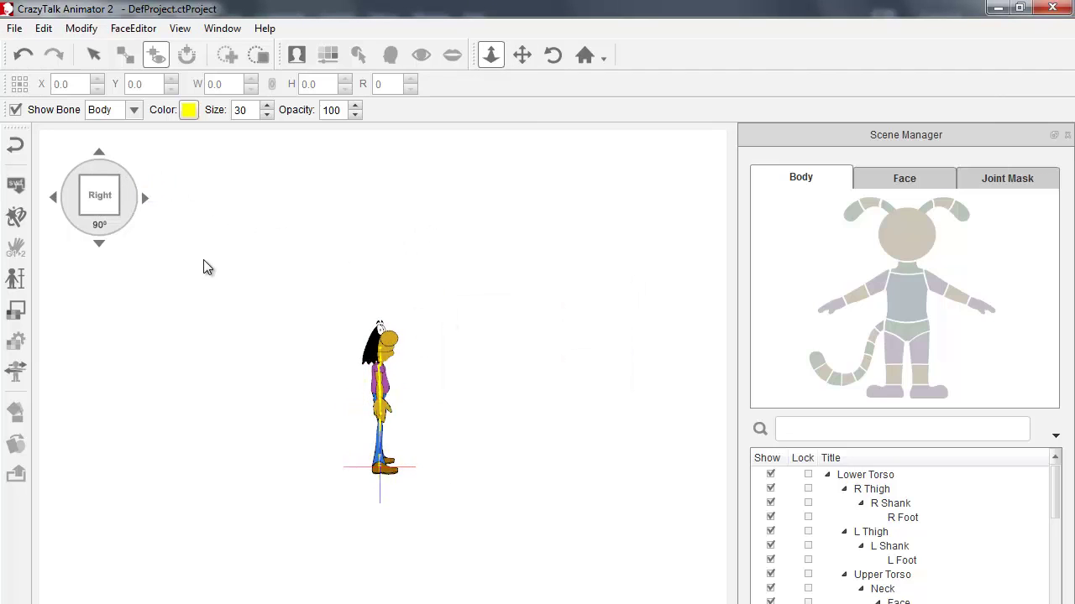
pyautogui.click(144, 199)
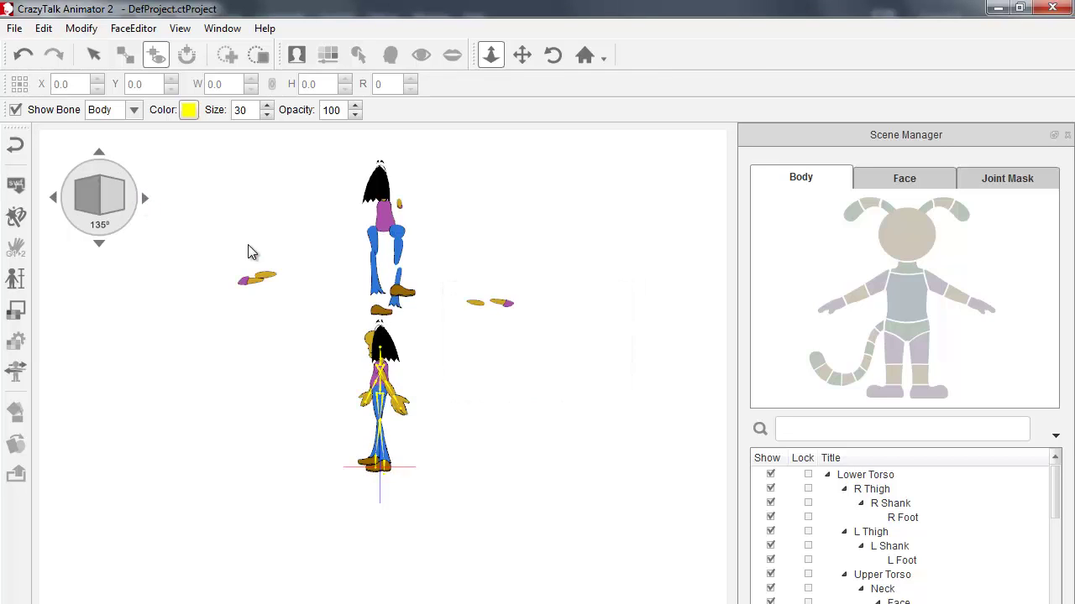
pyautogui.click(151, 199)
pyautogui.click(148, 199)
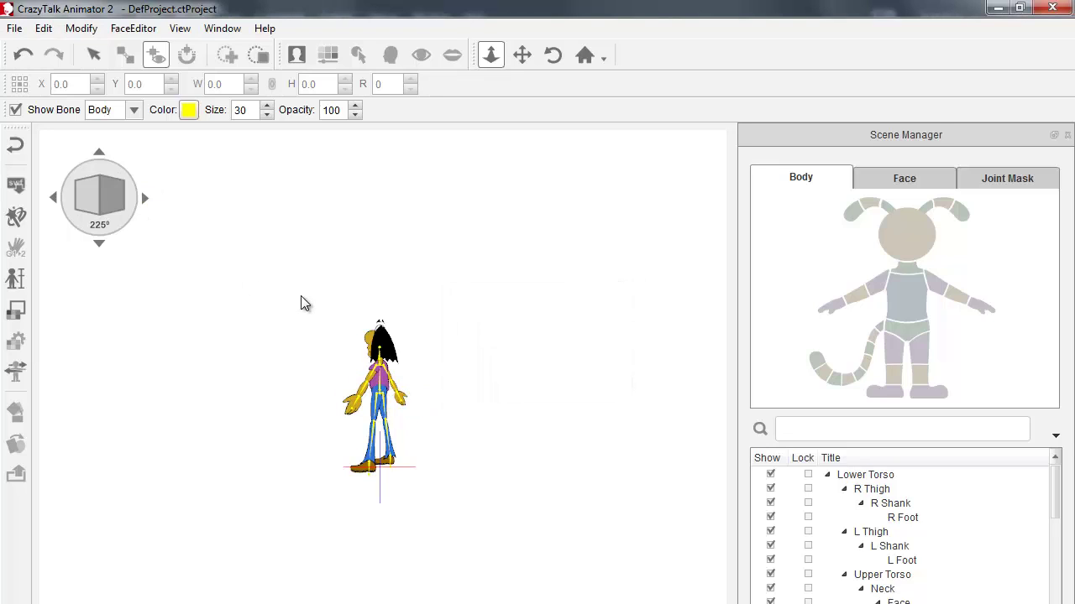
# Examine the character from the left view through the front and right views, ending at 135 degrees
pyautogui.click(147, 199)
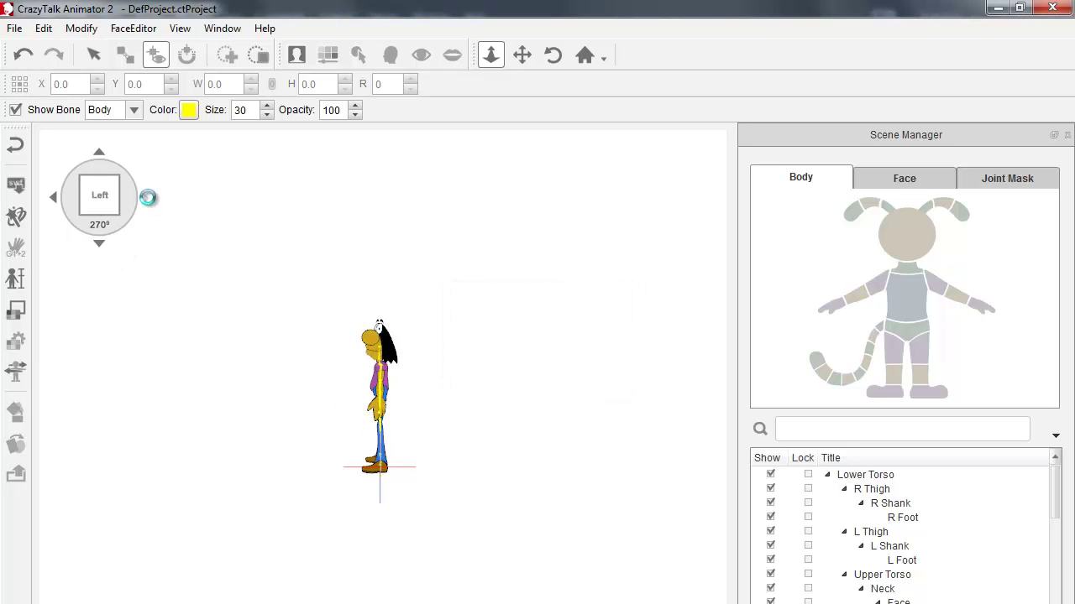
pyautogui.click(148, 199)
pyautogui.click(148, 199)
pyautogui.click(147, 199)
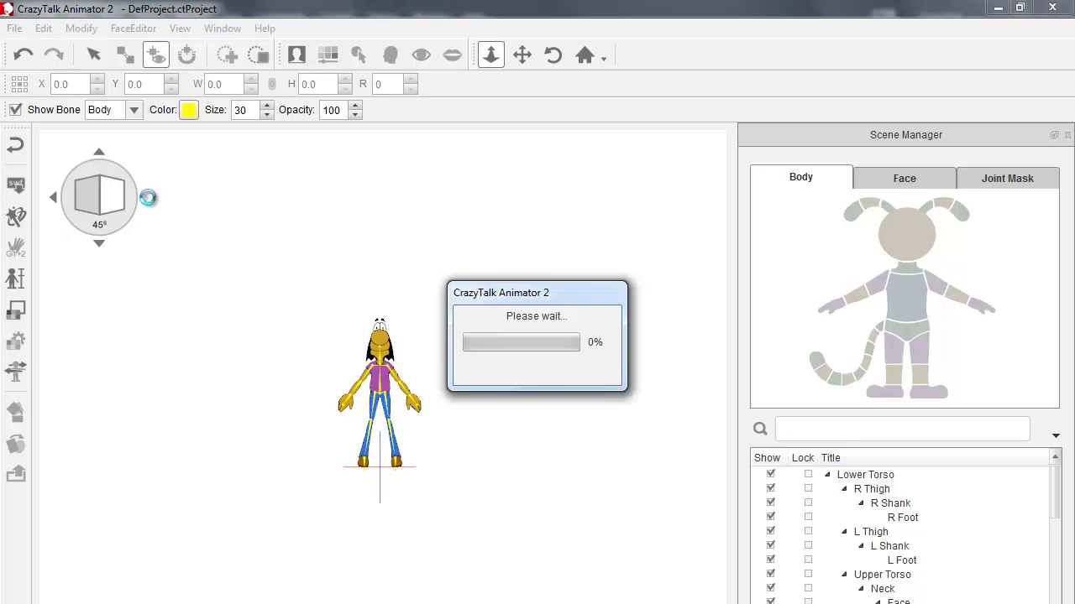
pyautogui.click(148, 198)
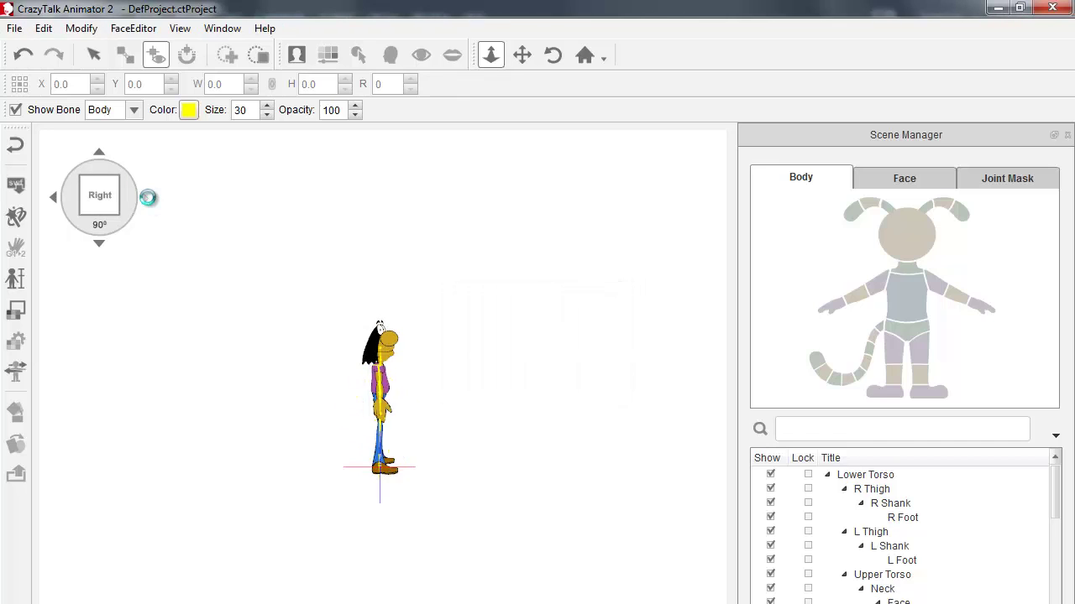
pyautogui.click(148, 198)
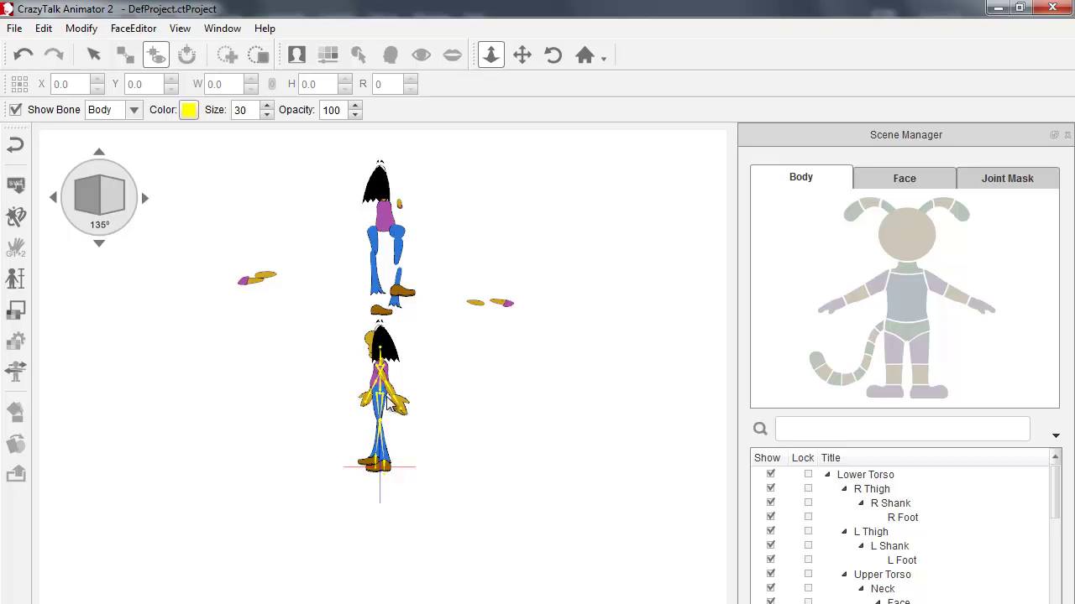
# Return the character to the front view and open the motion calibration options
pyautogui.click(51, 195)
pyautogui.click(51, 196)
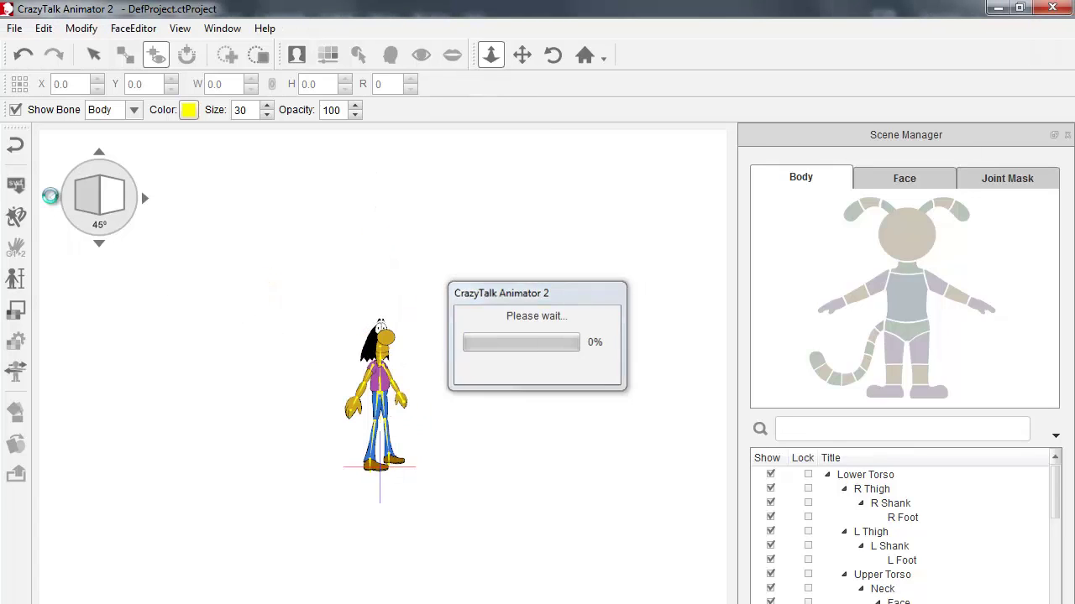
pyautogui.click(50, 196)
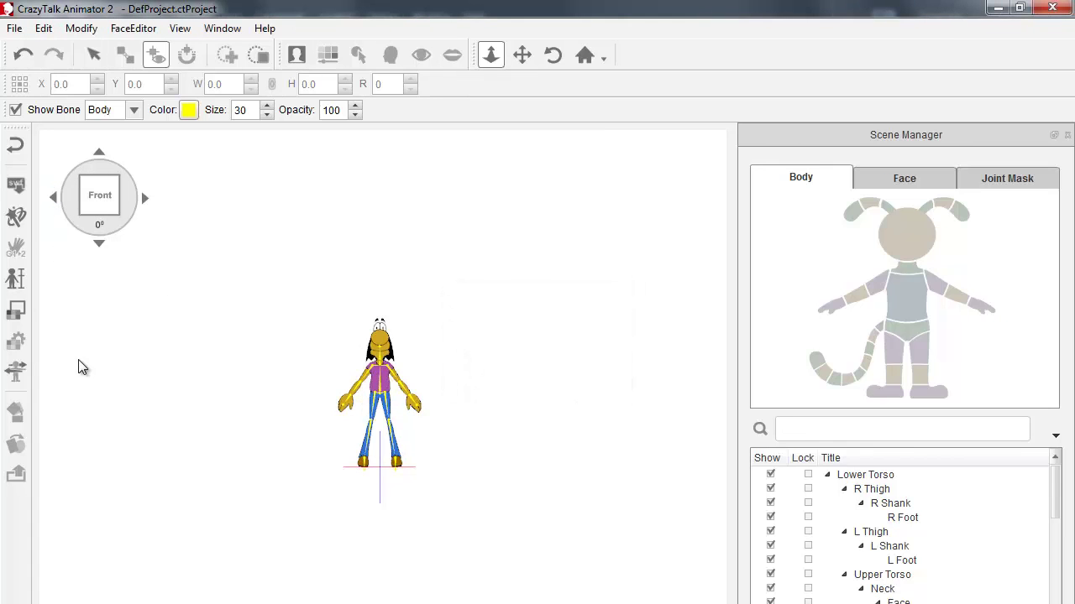
pyautogui.click(16, 372)
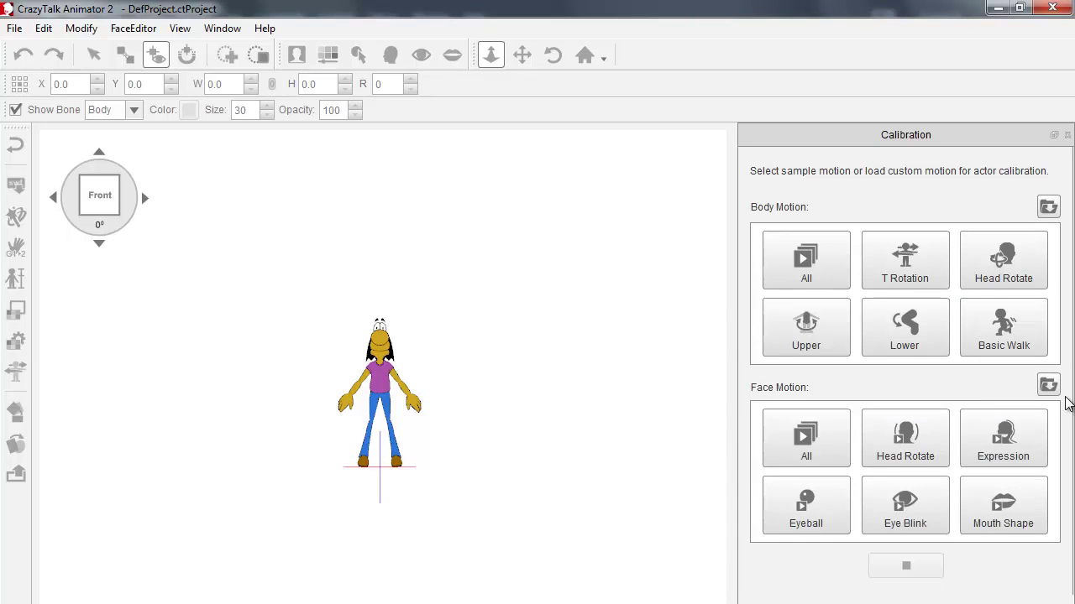
# Enlarge the character on stage in the front view and preview the Basic Walk calibration motion on it
pyautogui.click(1067, 135)
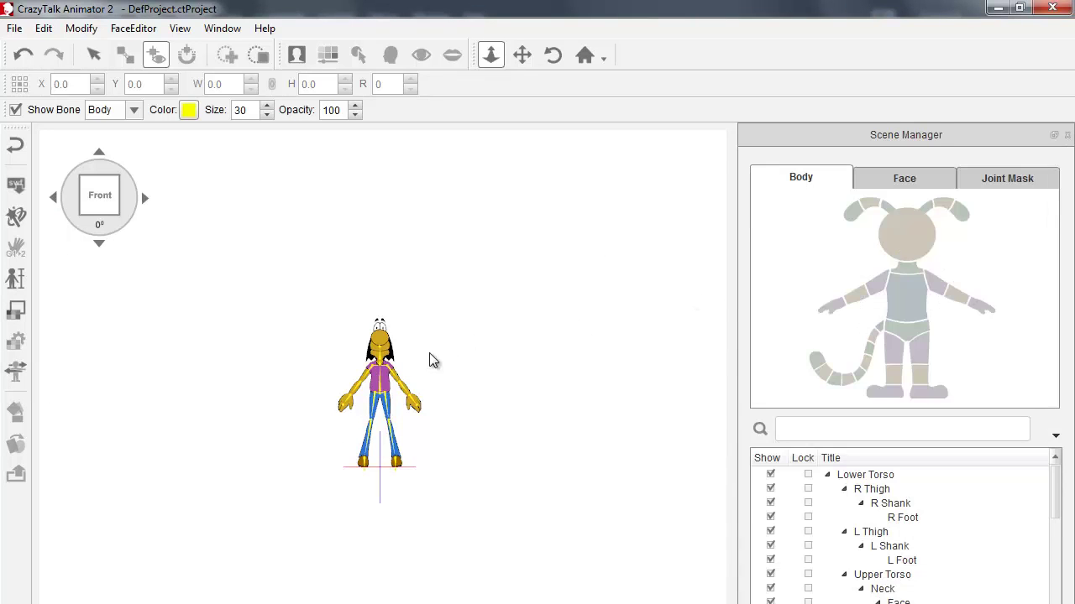
pyautogui.moveTo(454, 586); pyautogui.dragTo(463, 259)
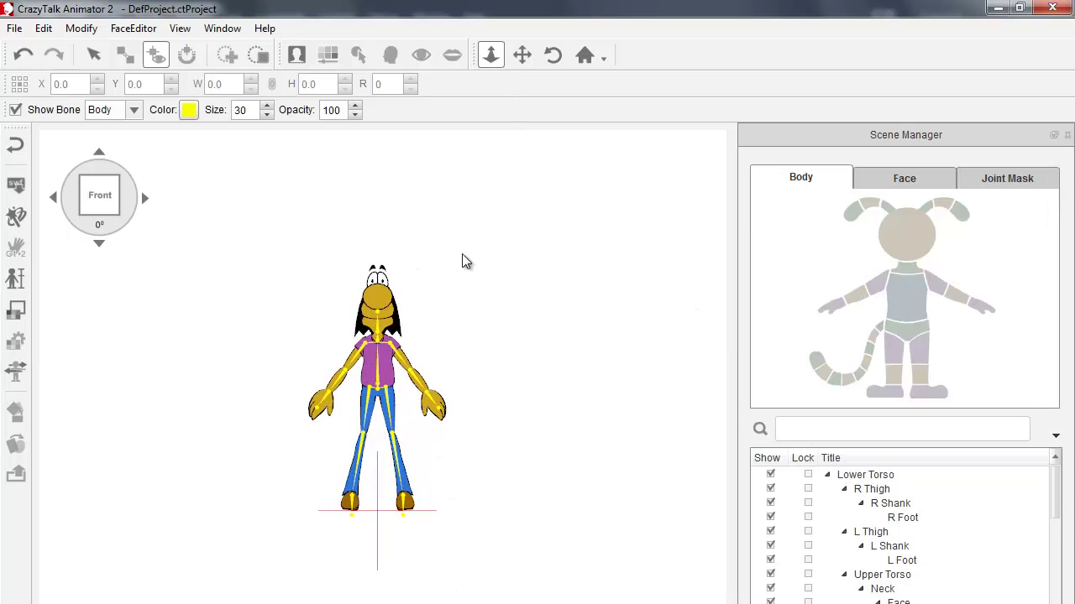
pyautogui.moveTo(487, 405); pyautogui.dragTo(461, 247)
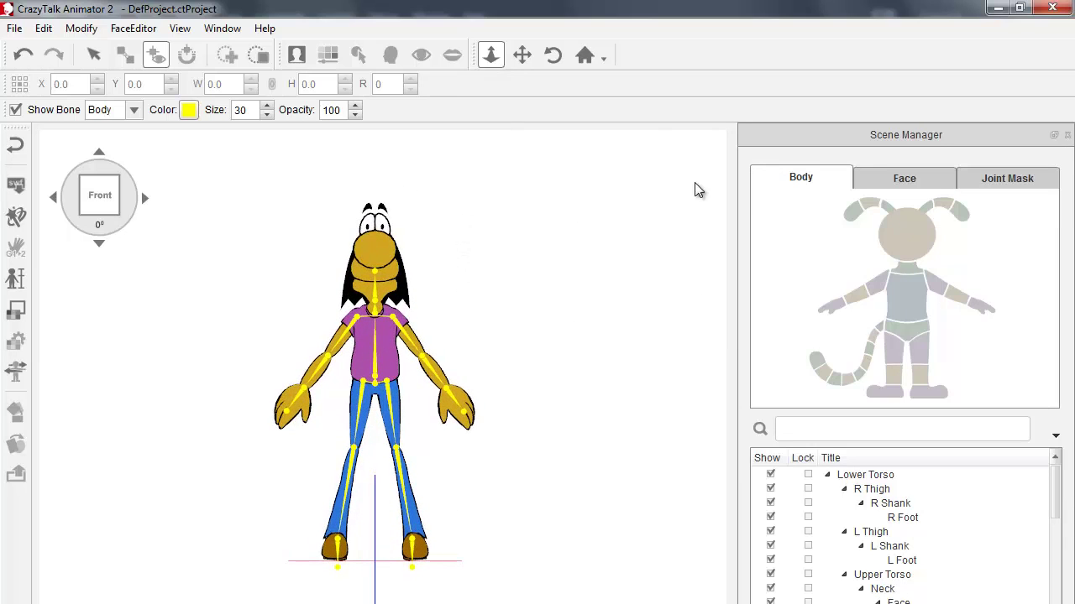
pyautogui.click(16, 370)
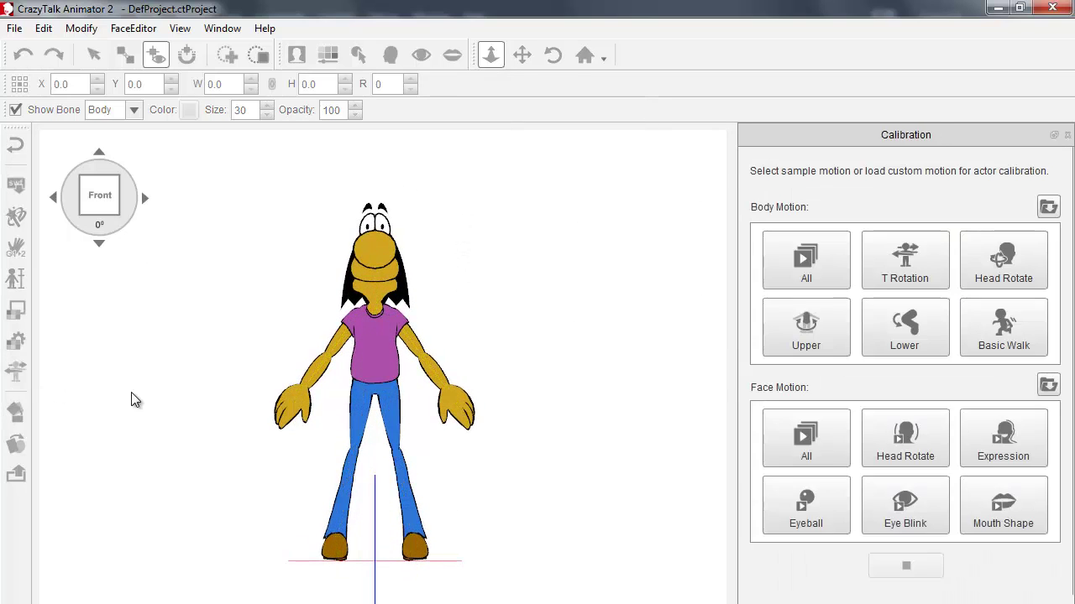
pyautogui.click(1014, 333)
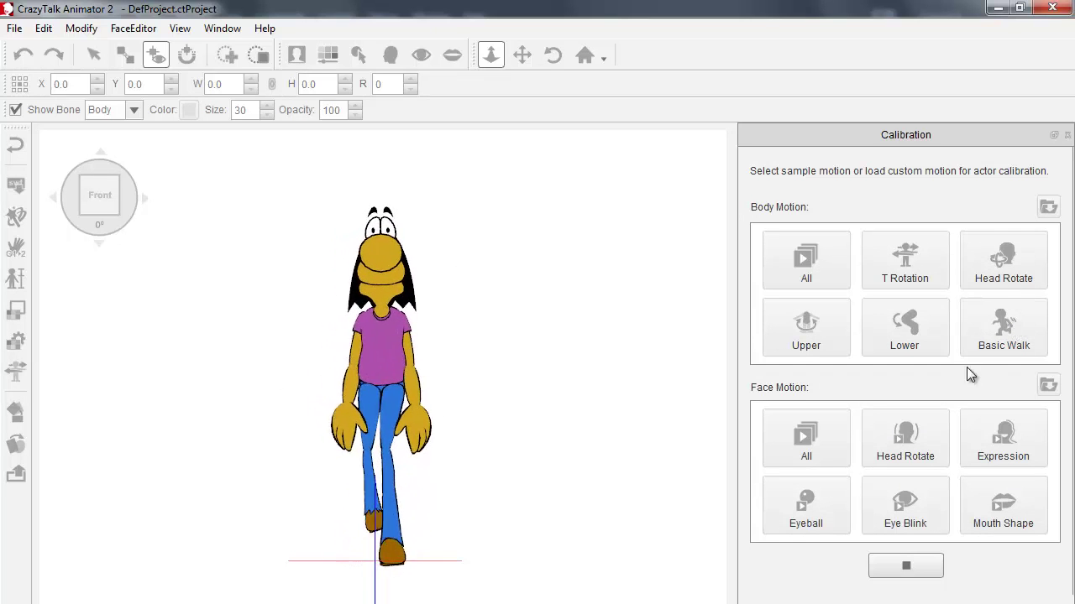
pyautogui.click(882, 569)
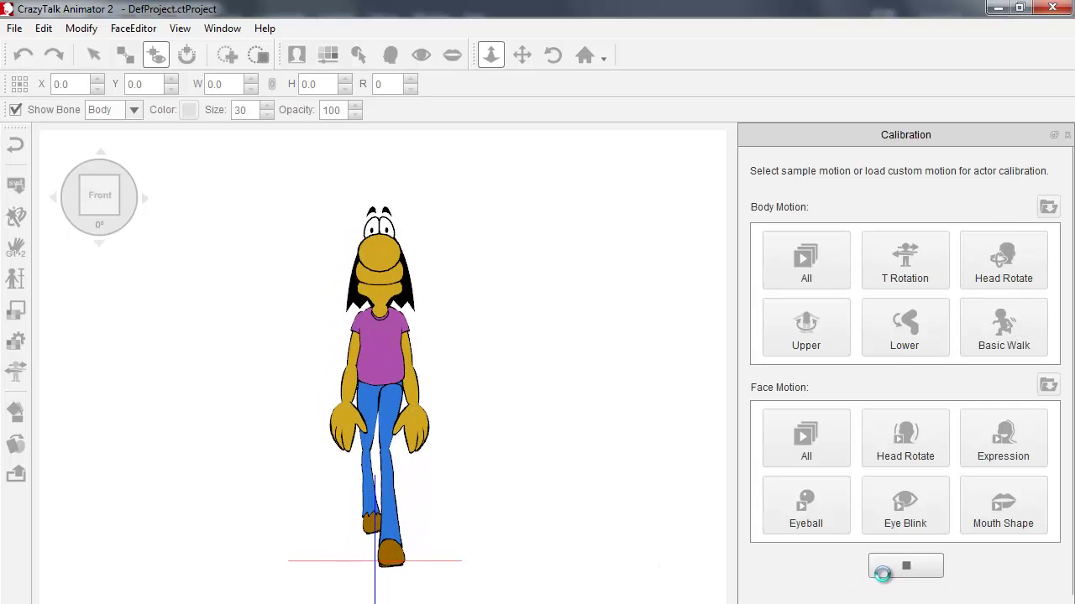
# Preview the Basic Walk motion on the character in the 45-degree and right views
pyautogui.click(143, 200)
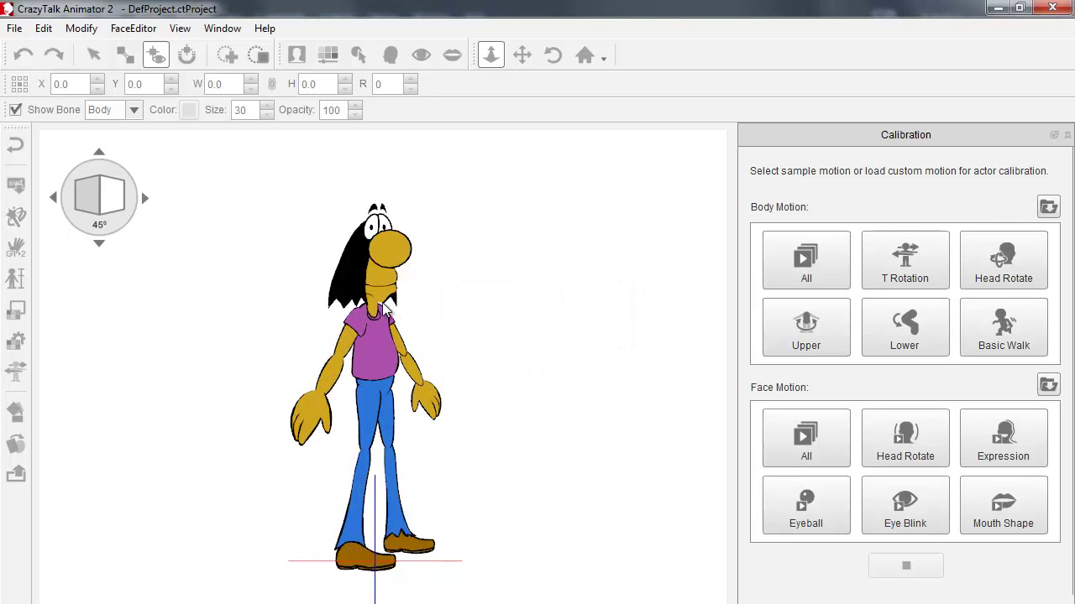
pyautogui.click(983, 345)
pyautogui.click(144, 202)
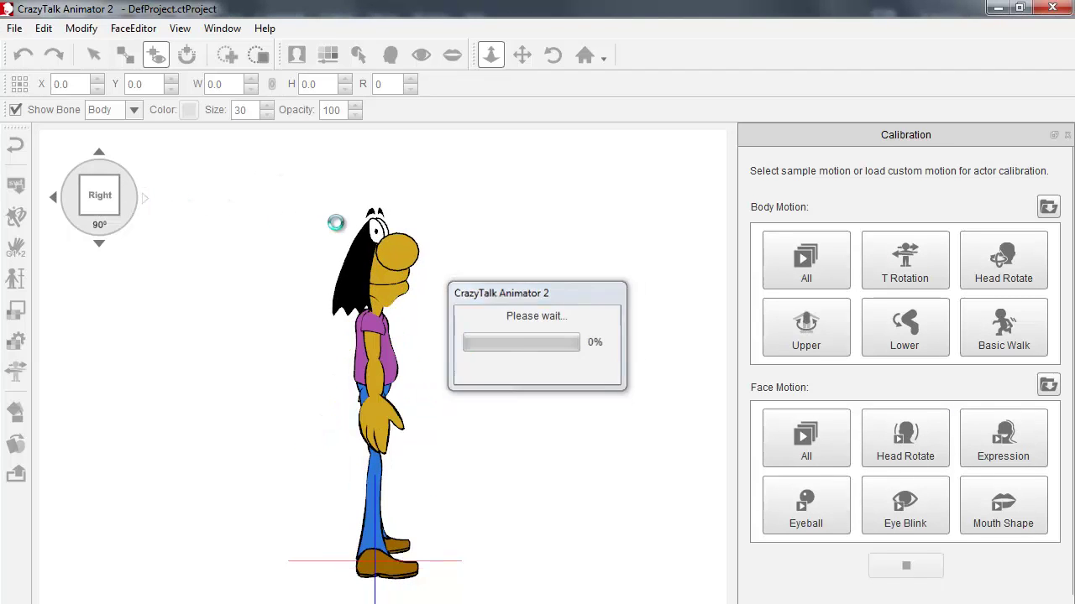
pyautogui.click(1011, 347)
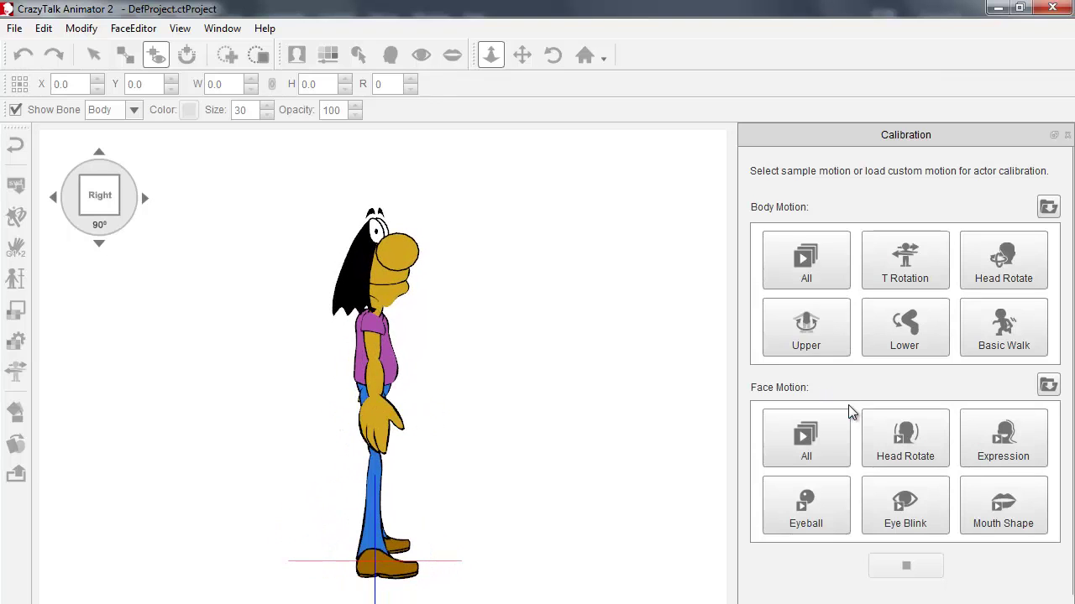
pyautogui.click(1007, 328)
# Preview the Basic Walk motion in the 135-degree and back views, and look over the puppet artwork of ibis.fla in Flash
pyautogui.click(145, 197)
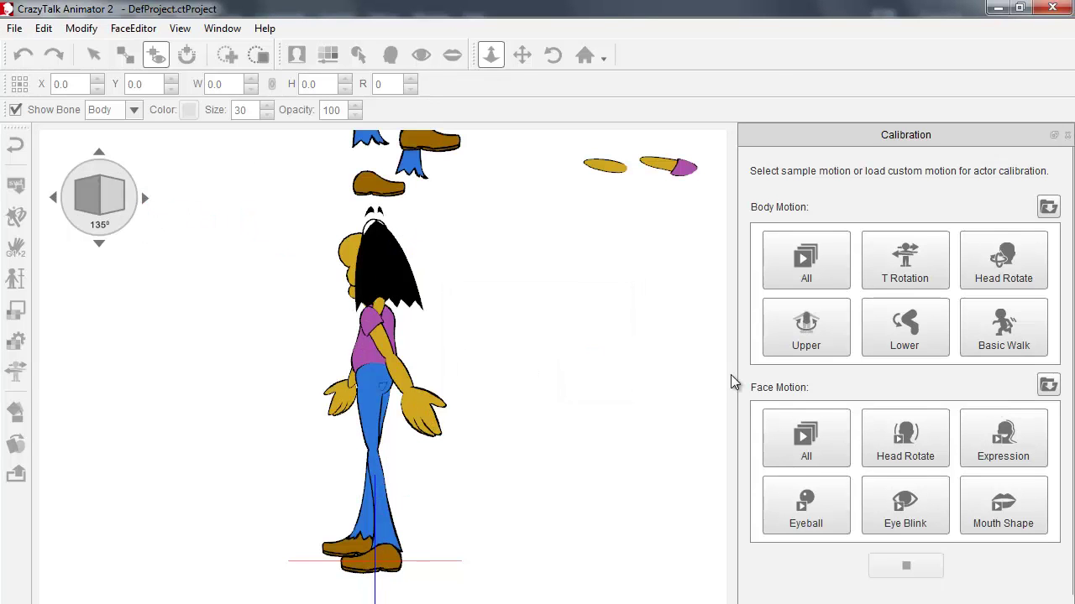
pyautogui.click(990, 342)
pyautogui.click(149, 198)
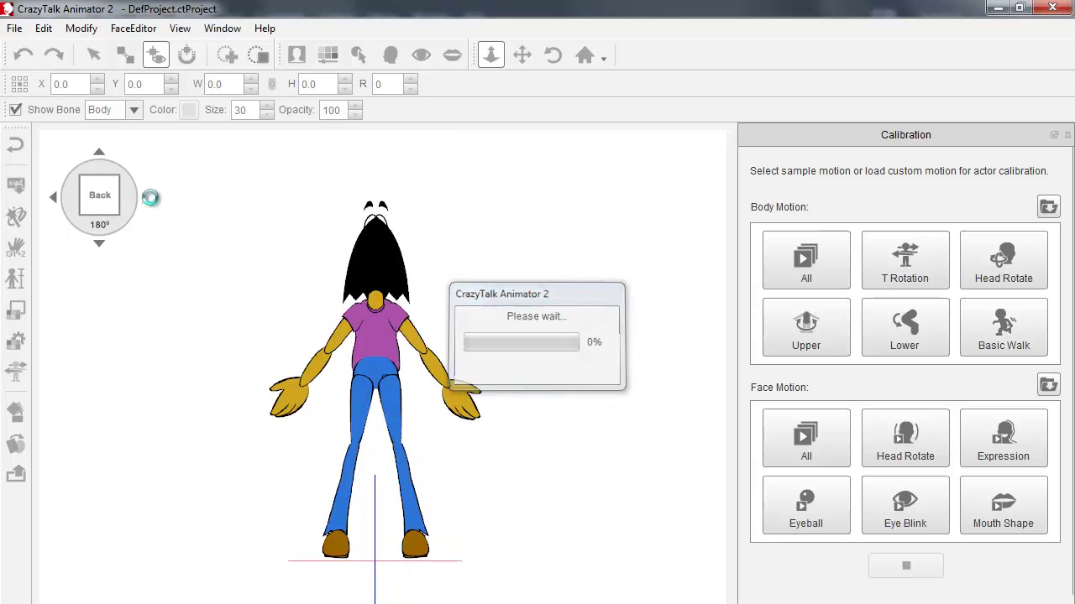
pyautogui.click(1010, 331)
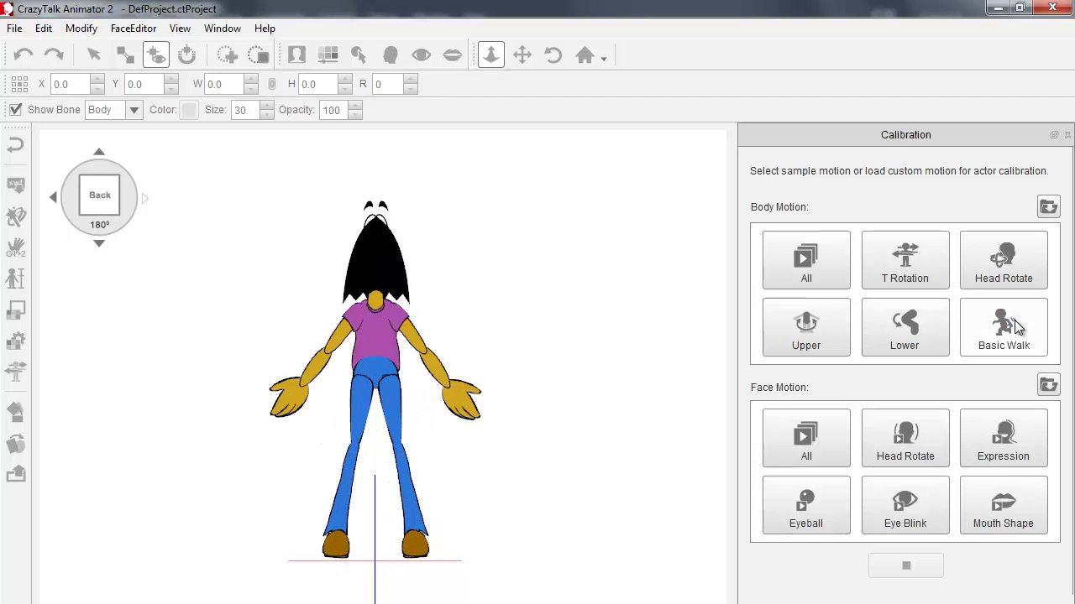
pyautogui.click(1015, 328)
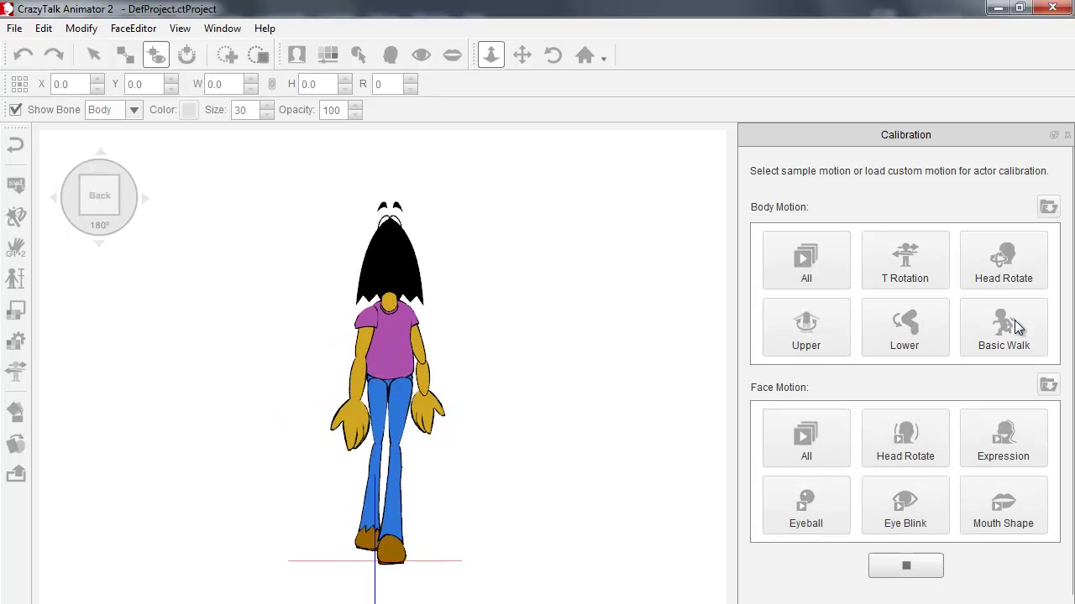
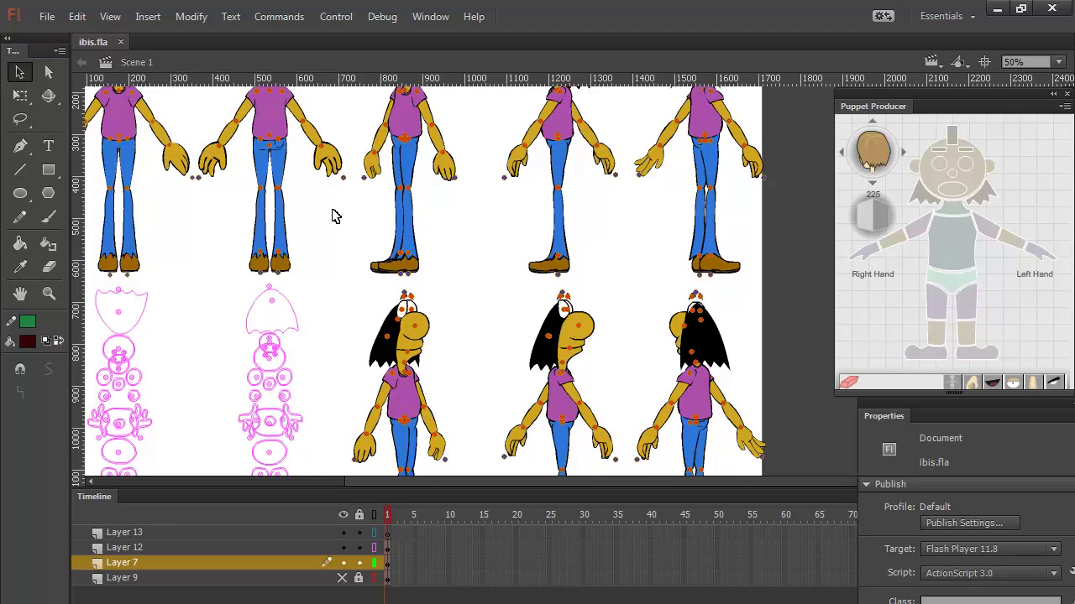
pyautogui.scroll(3, 334, 217)
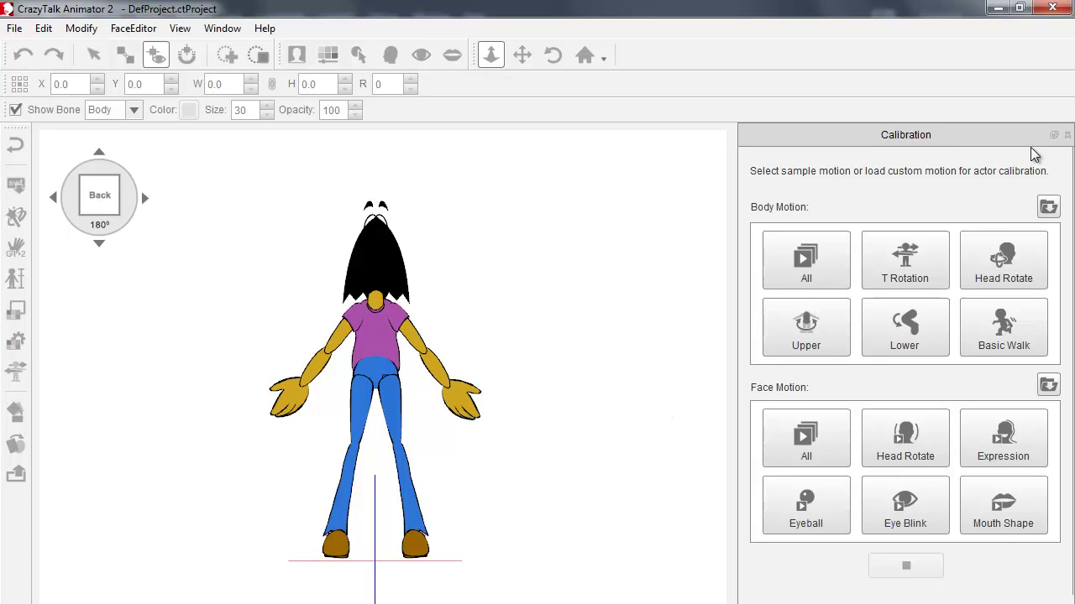
# Leave calibration in CrazyTalk Animator and check the back view's hand, forearm and upper arm assignments on both sides, ending on the right hand
pyautogui.click(1067, 135)
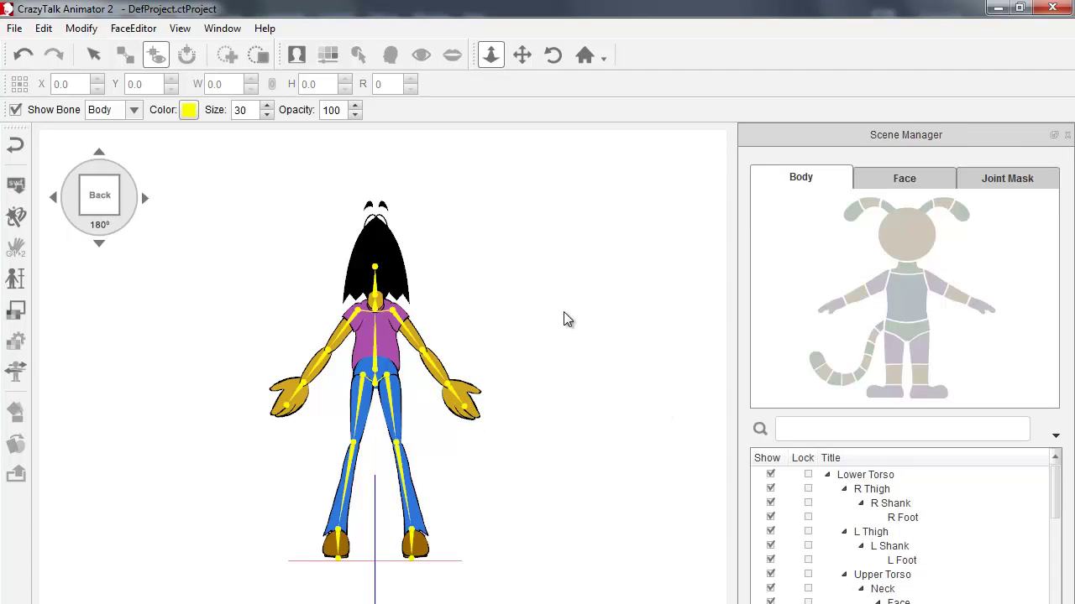
pyautogui.click(470, 400)
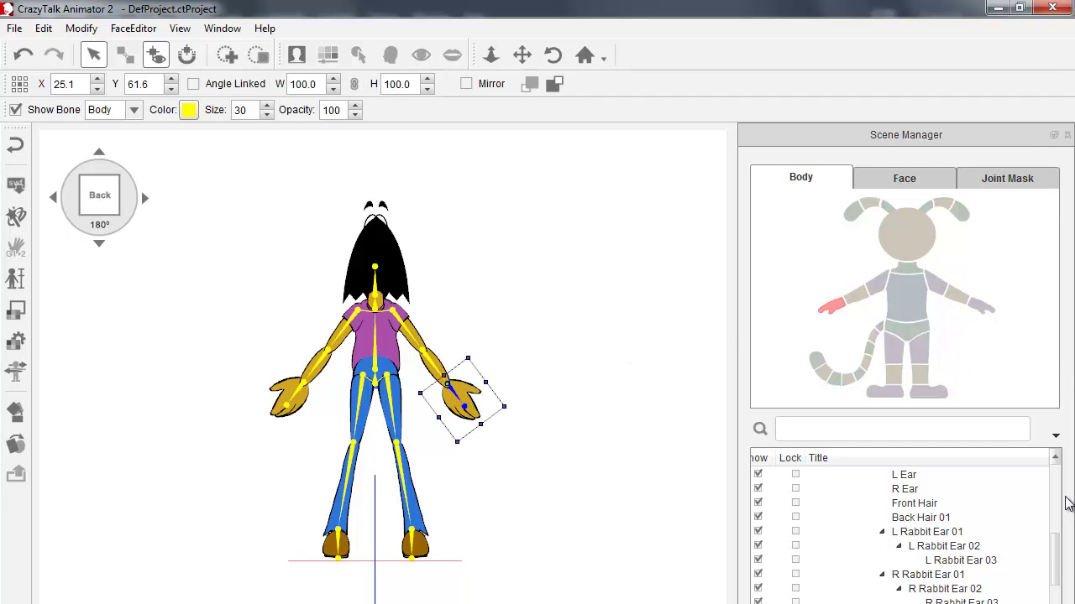
pyautogui.scroll(-1, 1059, 569)
pyautogui.moveTo(1059, 569); pyautogui.dragTo(1062, 577)
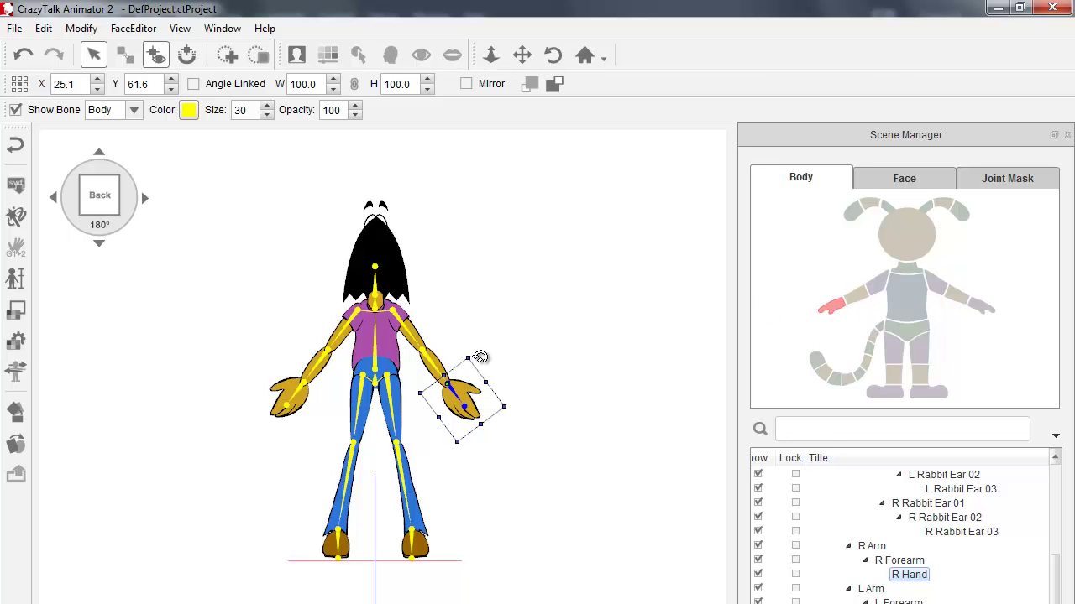
pyautogui.click(854, 304)
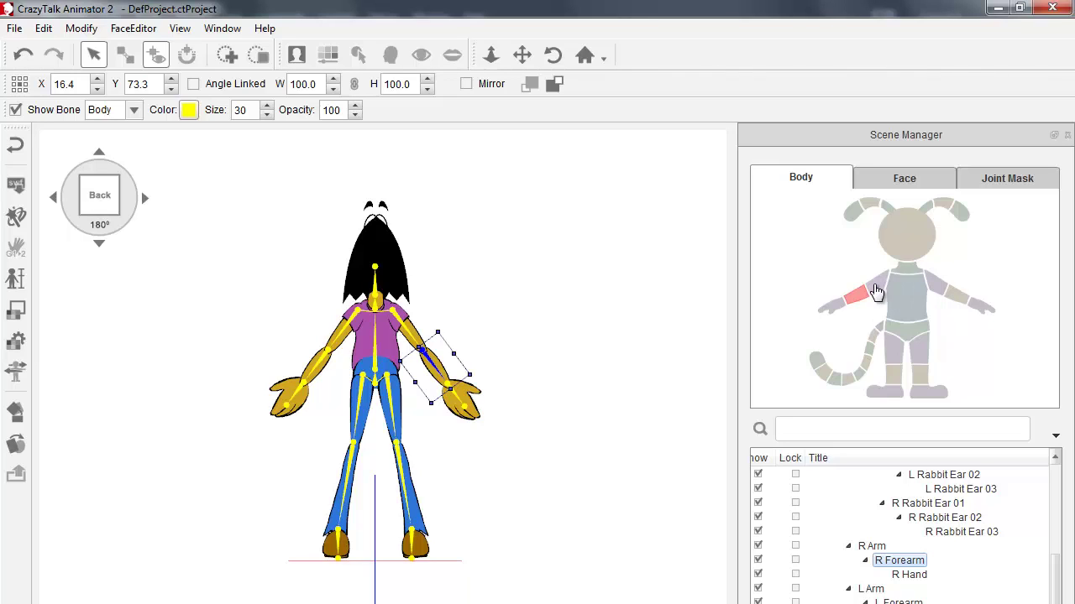
pyautogui.click(875, 291)
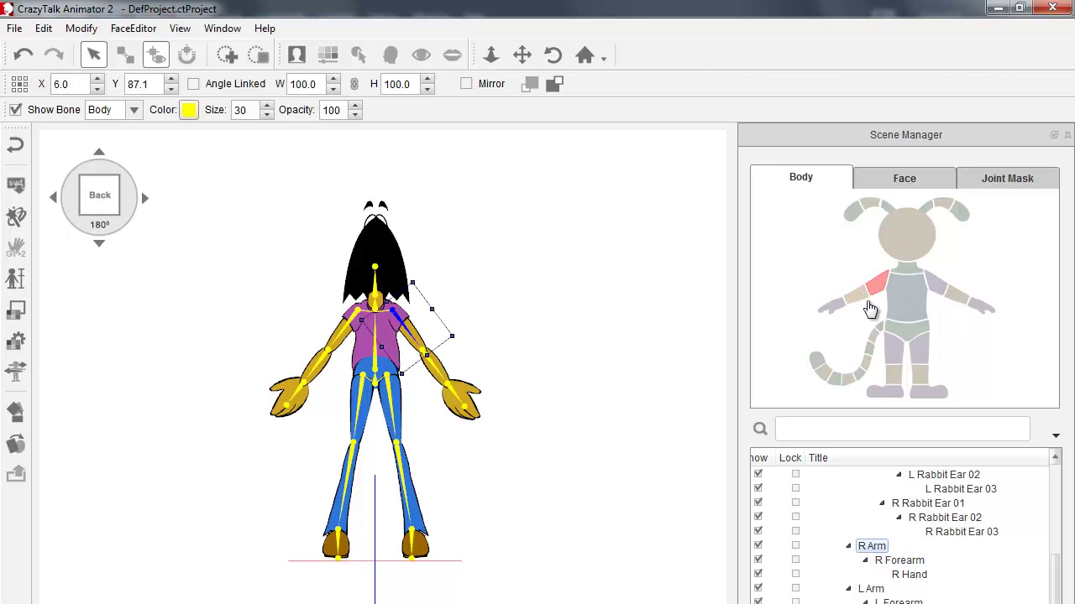
pyautogui.click(943, 290)
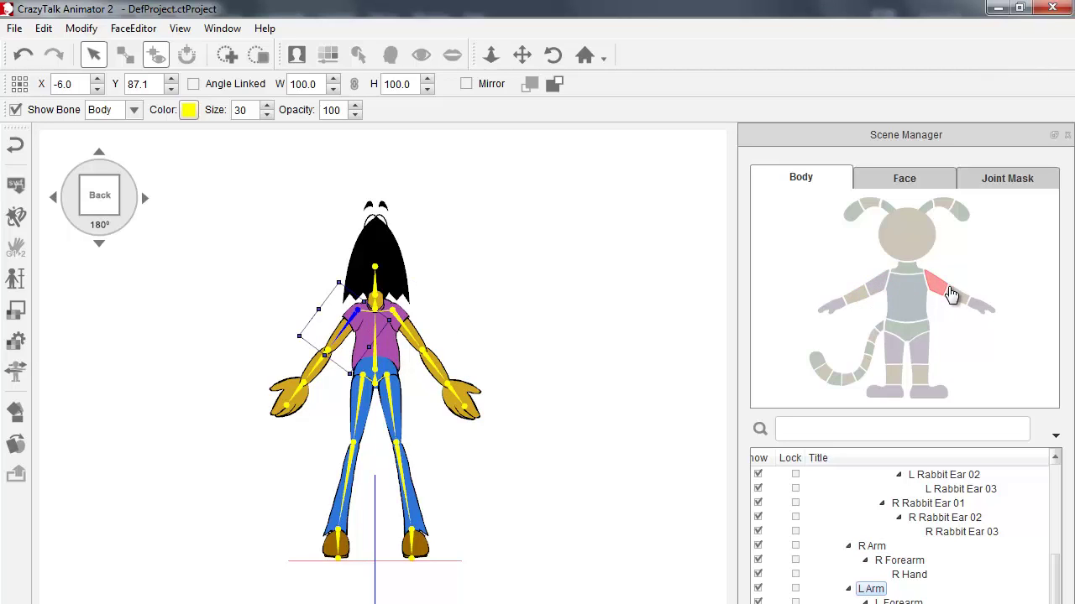
pyautogui.click(959, 302)
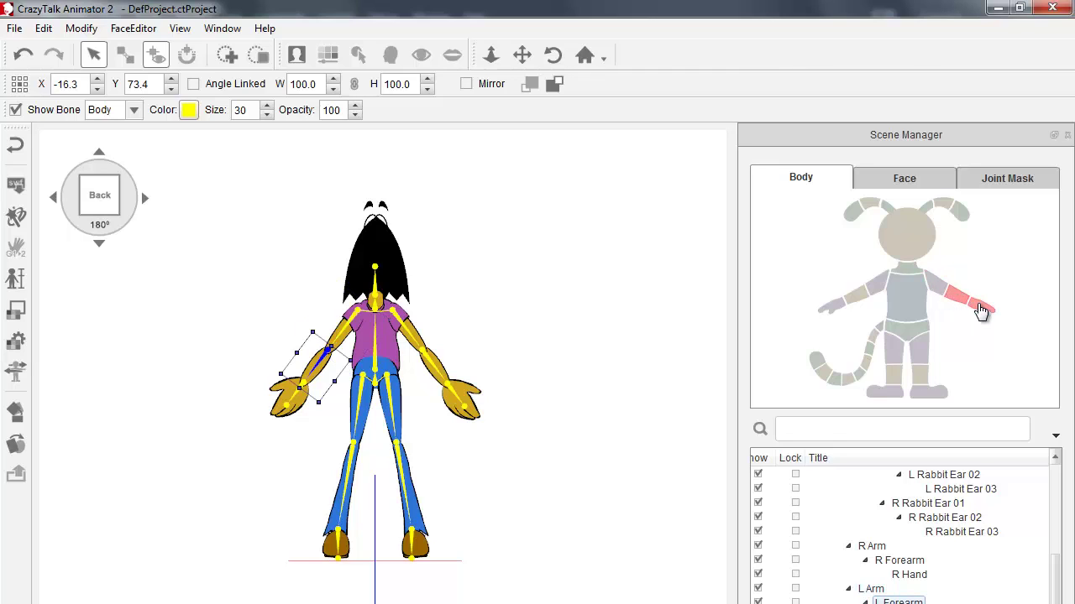
pyautogui.click(980, 309)
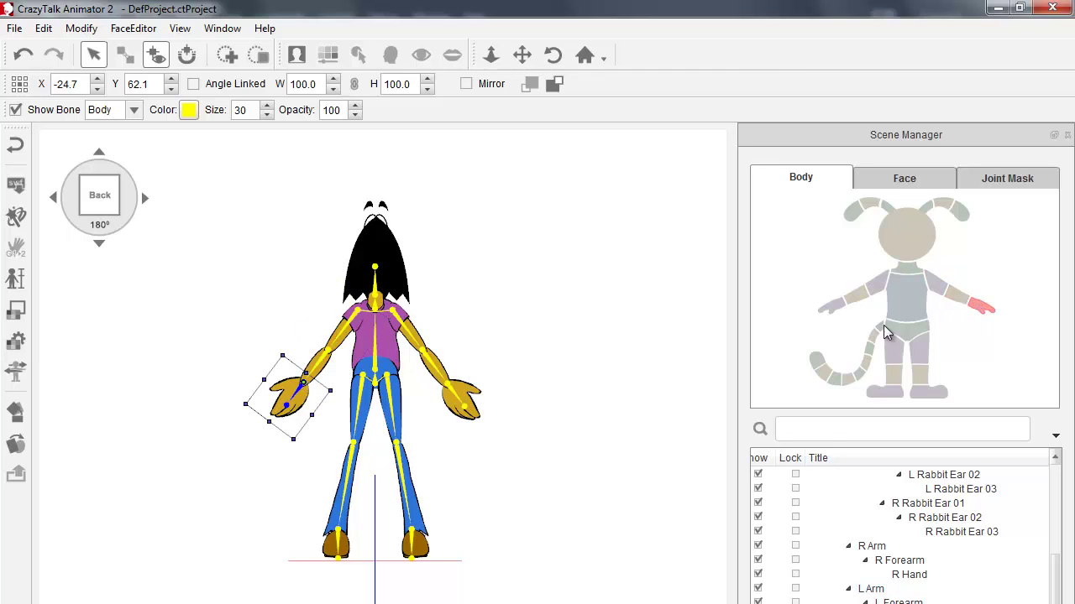
pyautogui.click(466, 406)
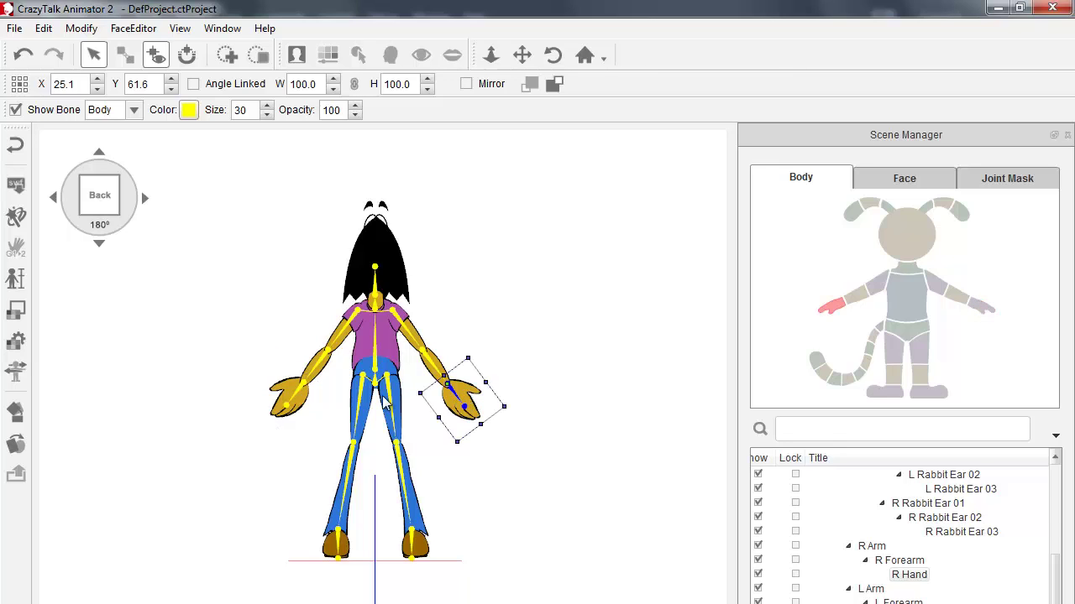
# Check the neck and nose parts in the back view and return to the body part map
pyautogui.click(380, 301)
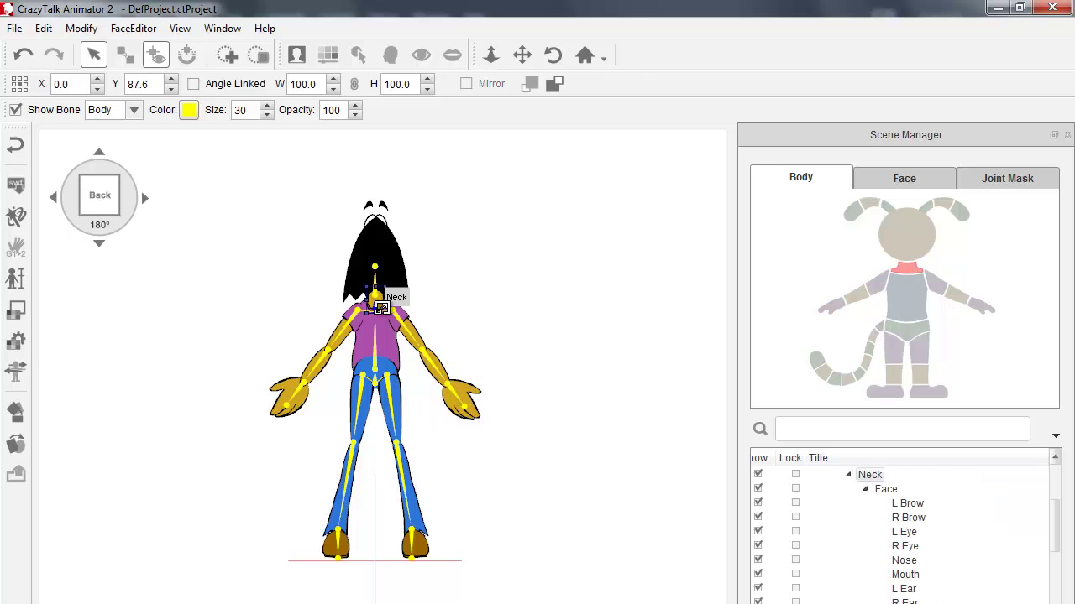
pyautogui.click(388, 257)
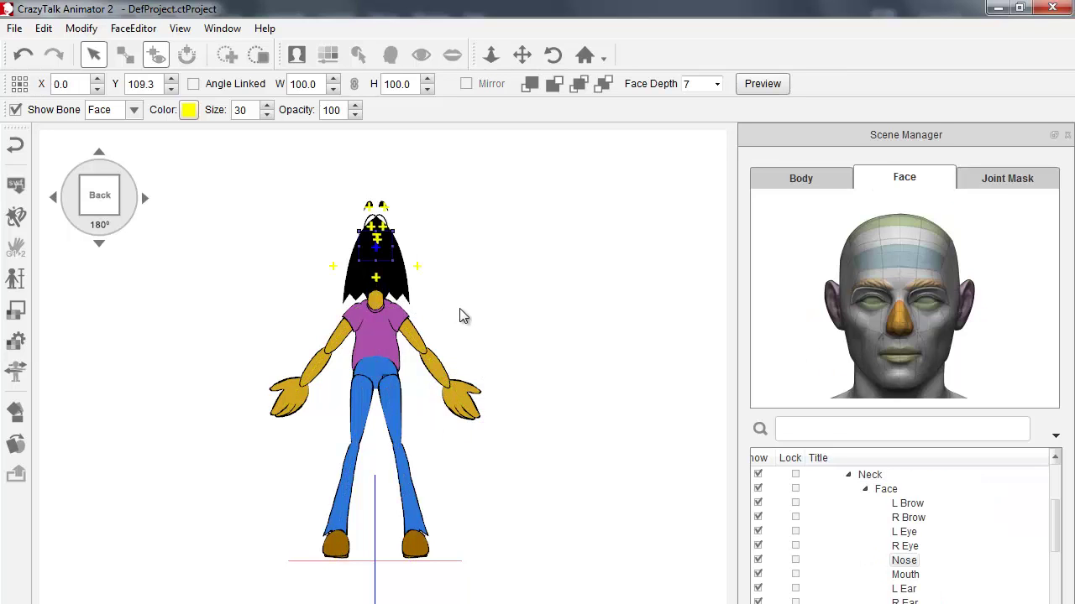
pyautogui.click(494, 320)
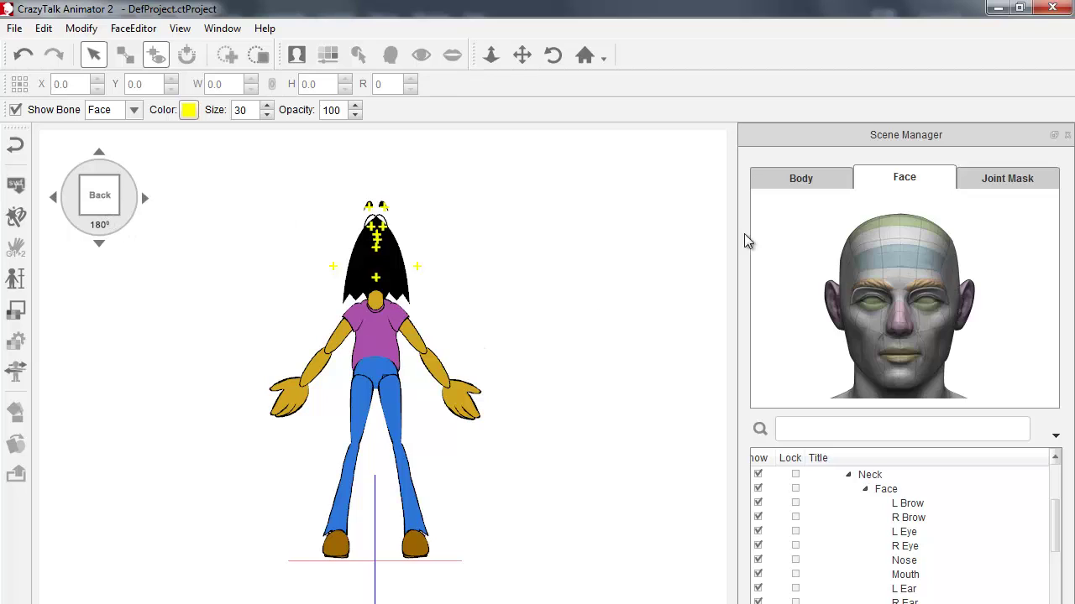
pyautogui.click(799, 179)
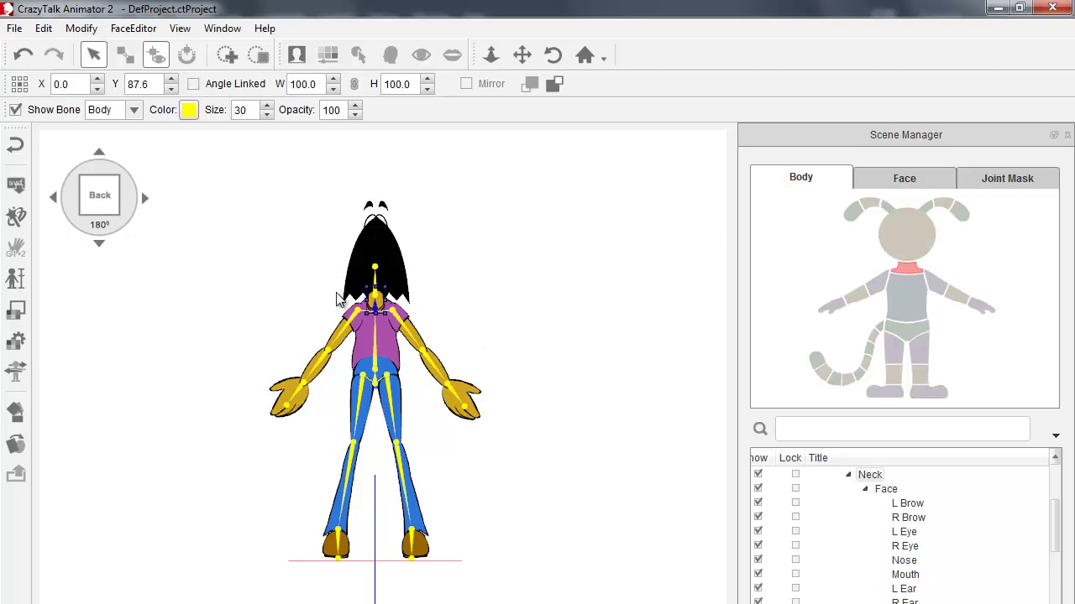
# In the right view, check the face, upper torso, lower torso, right thigh, right forearm and right hand assignments, ending on the right hand
pyautogui.click(55, 196)
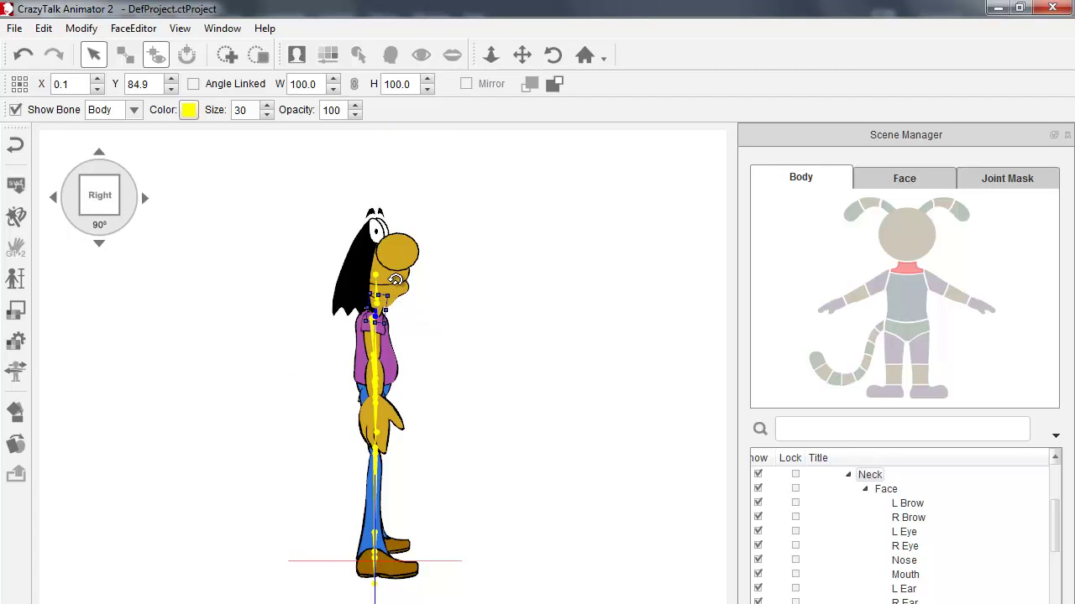
pyautogui.click(896, 241)
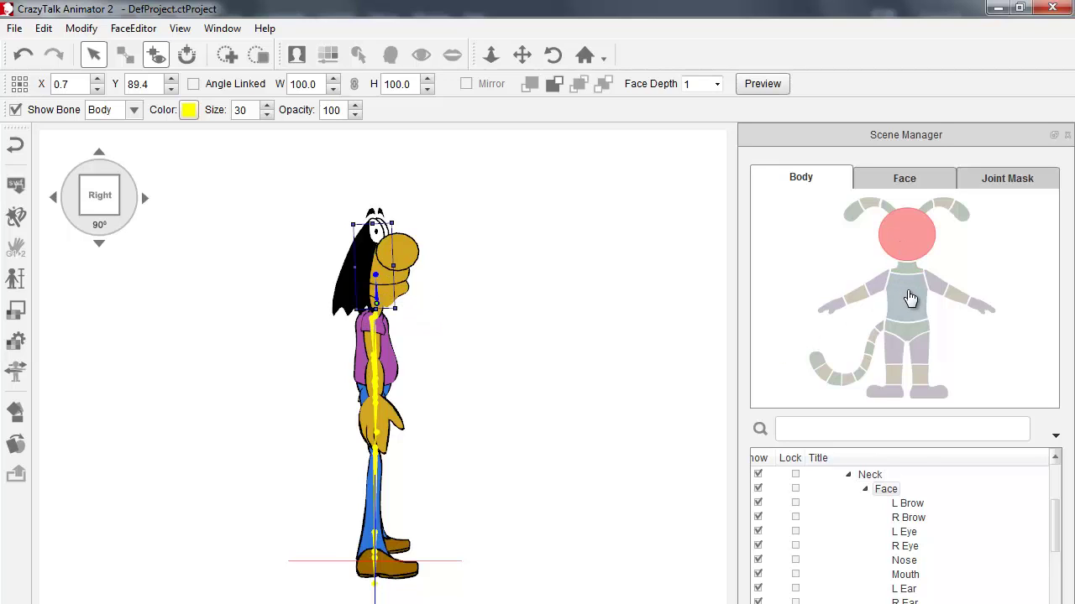
pyautogui.click(906, 309)
pyautogui.click(910, 340)
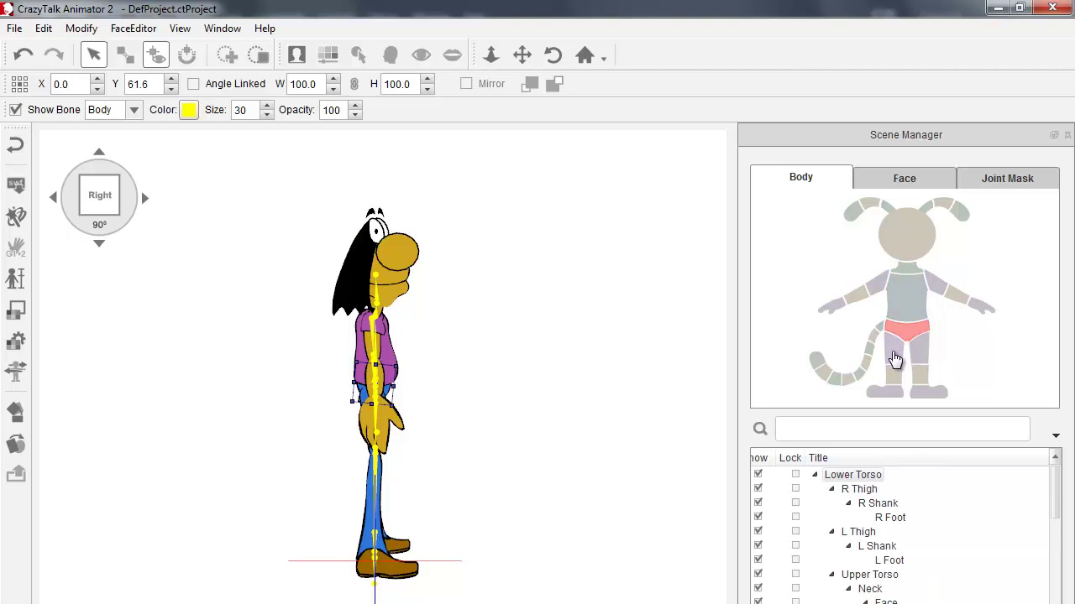
pyautogui.click(898, 352)
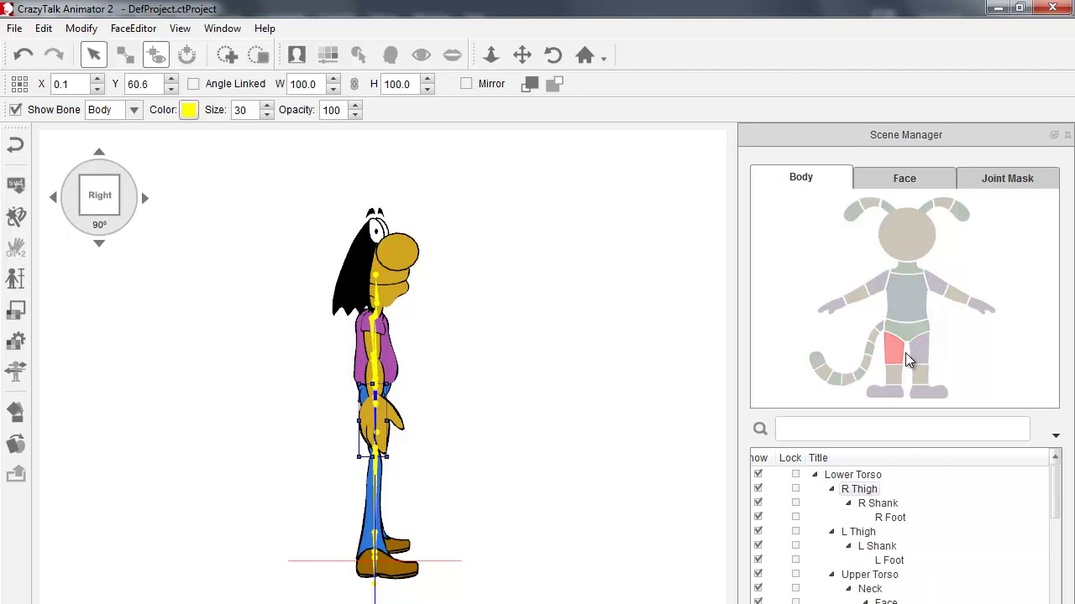
pyautogui.click(839, 311)
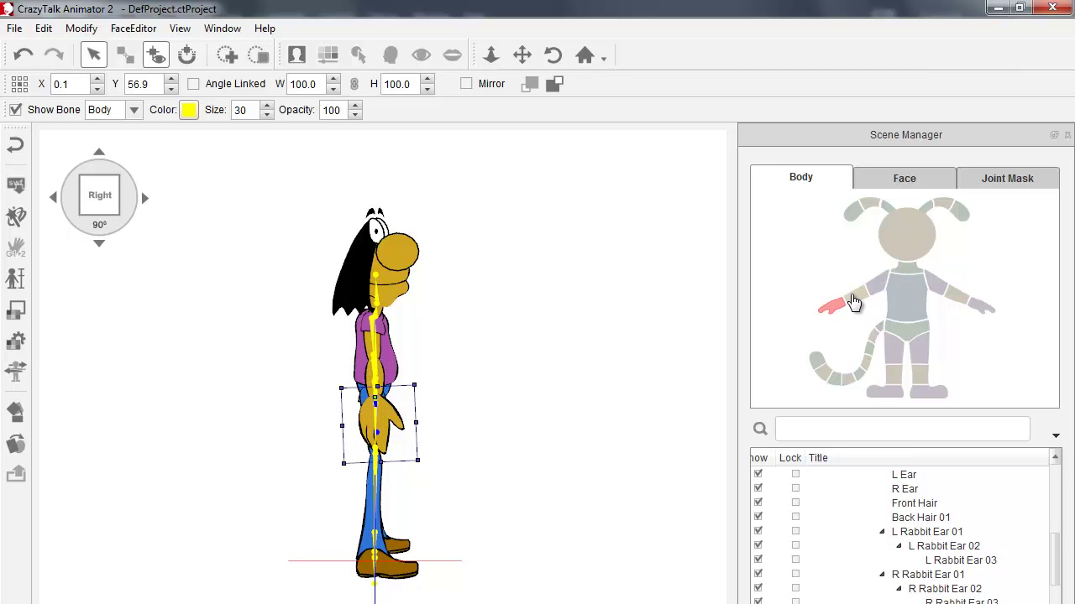
pyautogui.click(854, 302)
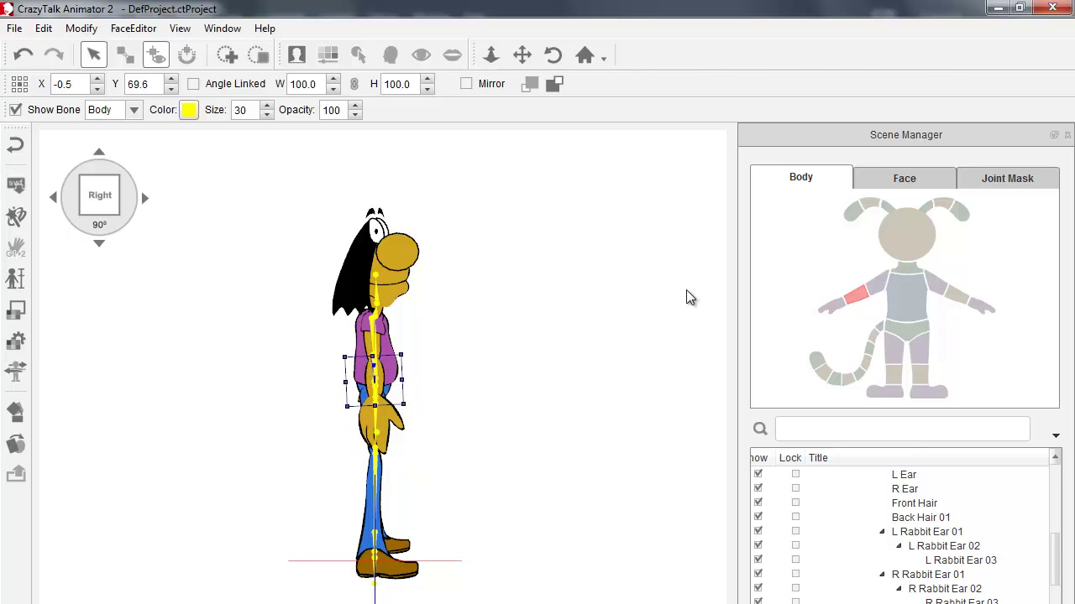
pyautogui.click(839, 312)
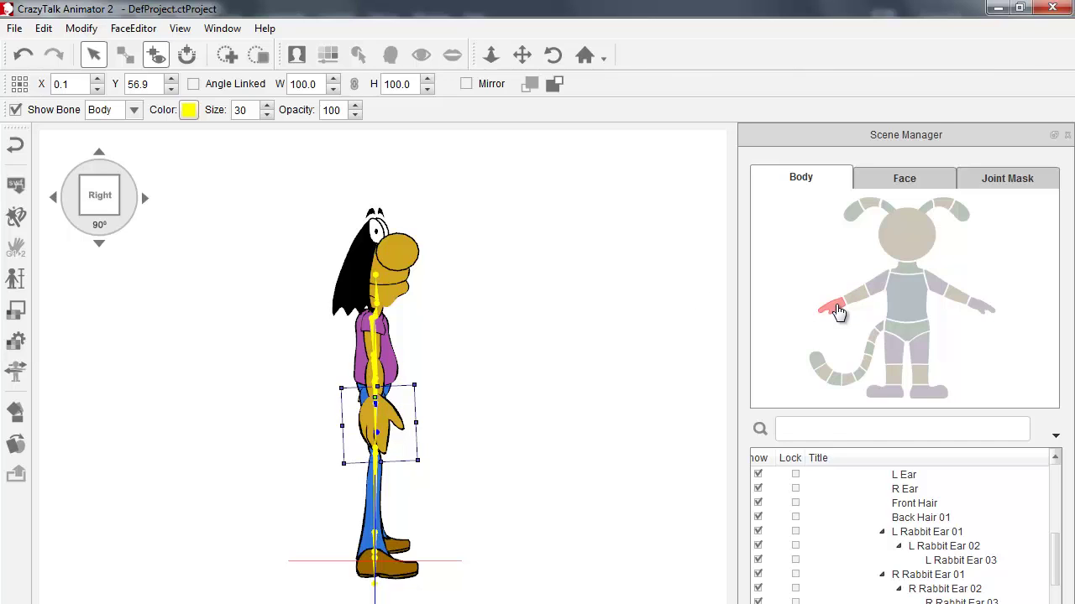
# Test-move the right hand and undo it, and check the remaining arm assignments on both sides in the right view, ending on the left upper arm
pyautogui.moveTo(394, 420); pyautogui.dragTo(430, 420)
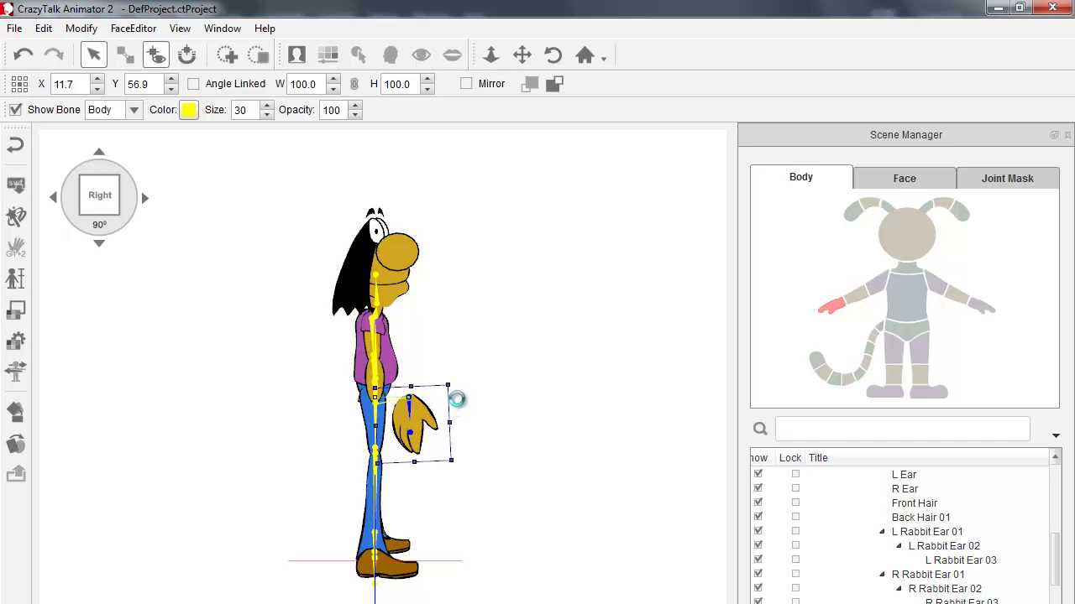
pyautogui.hotkey('ctrl', 'z')
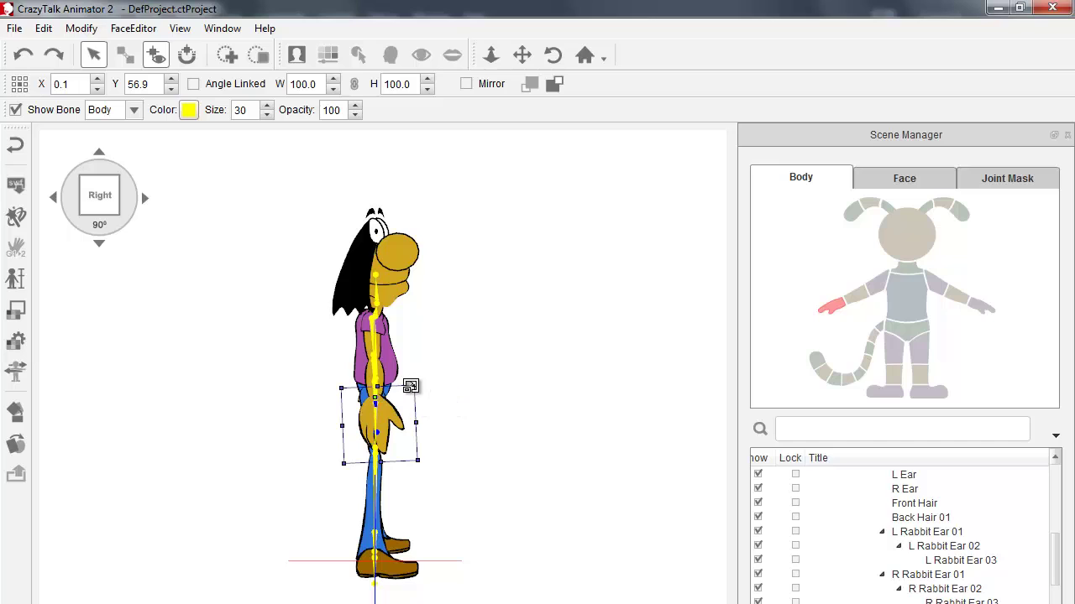
pyautogui.click(854, 295)
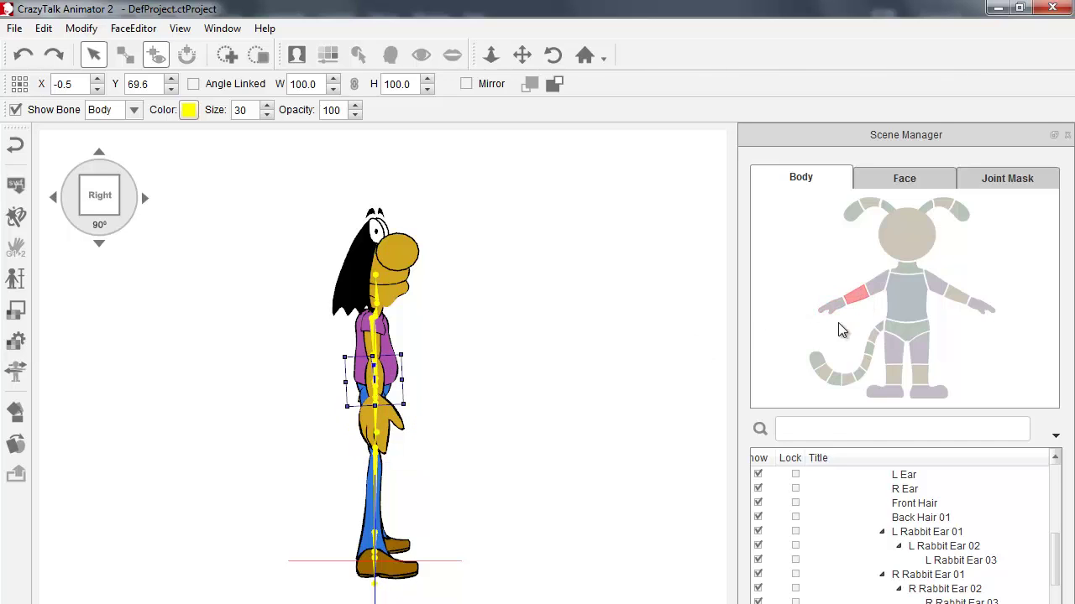
pyautogui.click(875, 284)
pyautogui.click(981, 309)
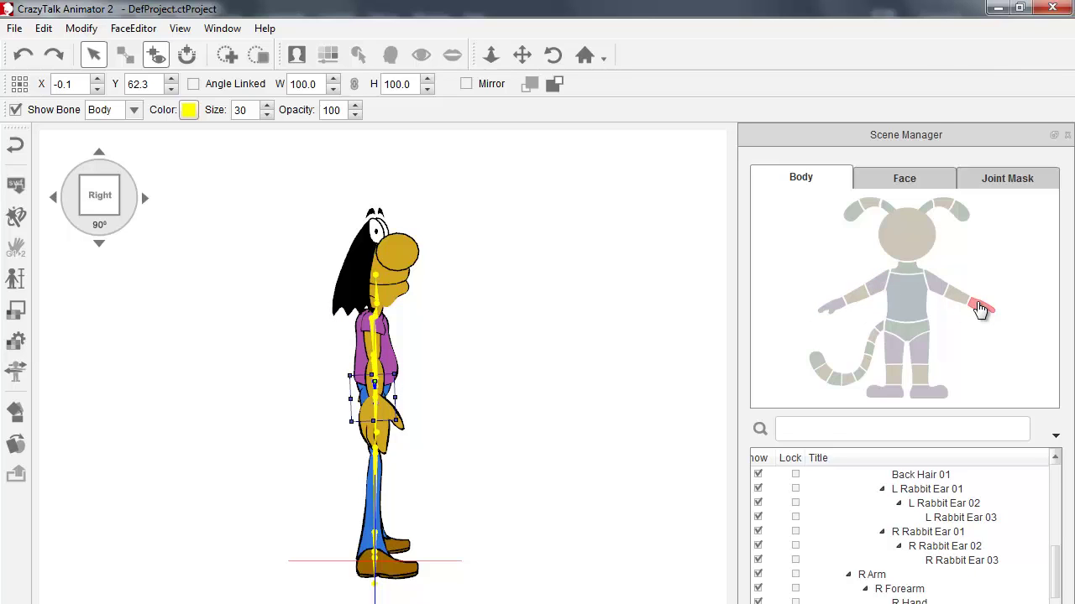
pyautogui.click(957, 302)
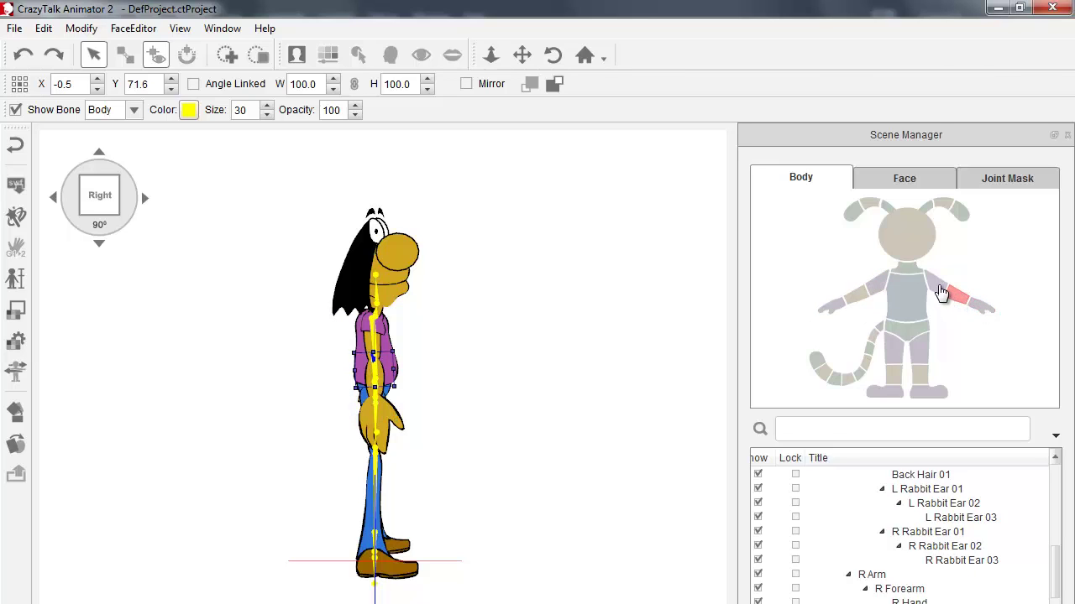
pyautogui.click(938, 290)
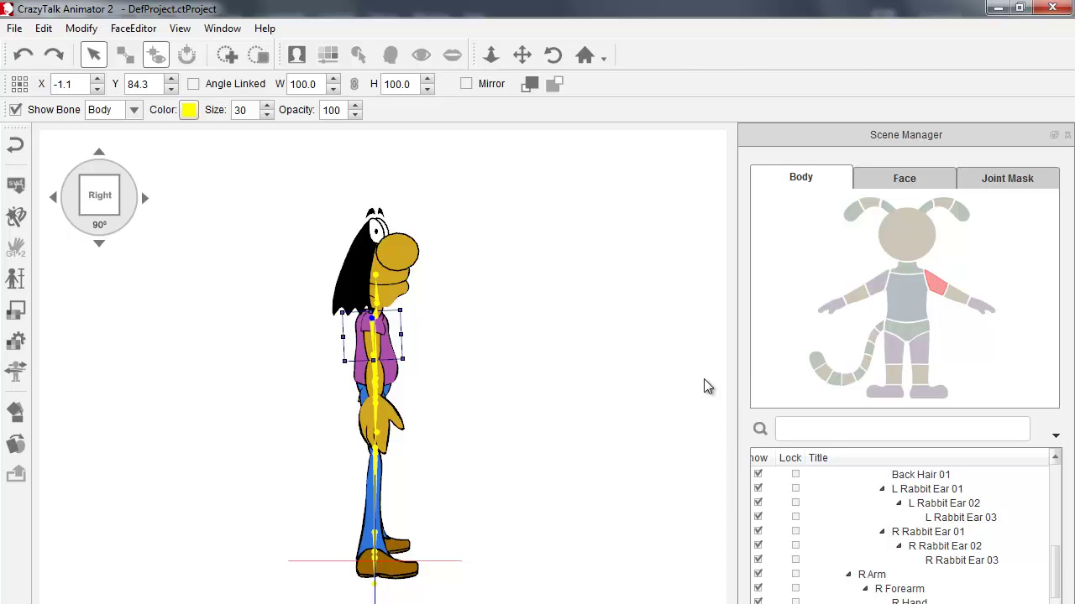
pyautogui.click(455, 454)
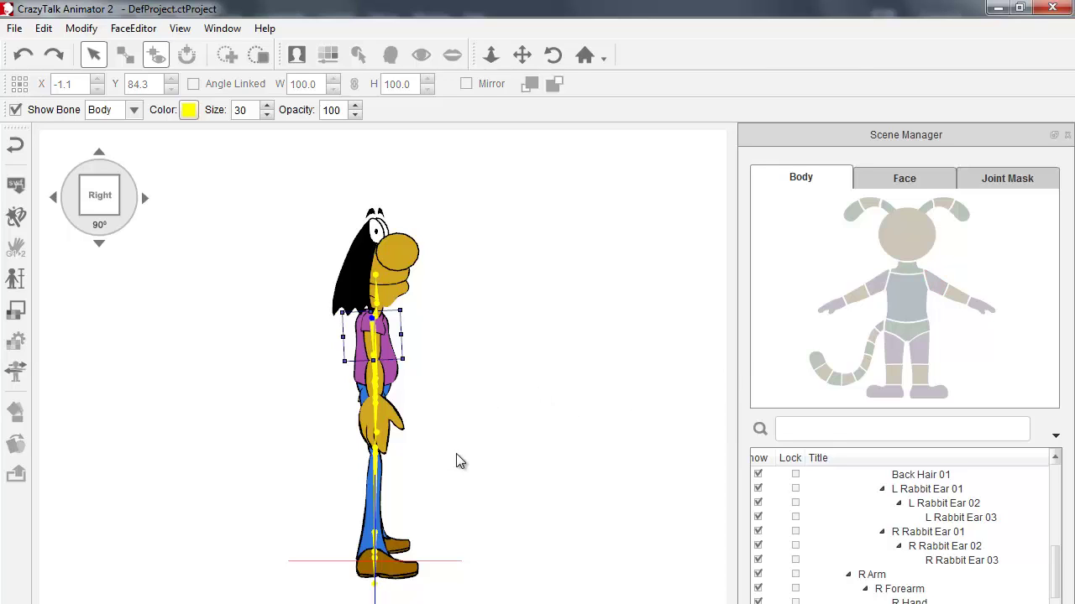
# Look at the puppet in the 45-degree view and switch to the top view
pyautogui.click(143, 199)
pyautogui.click(54, 199)
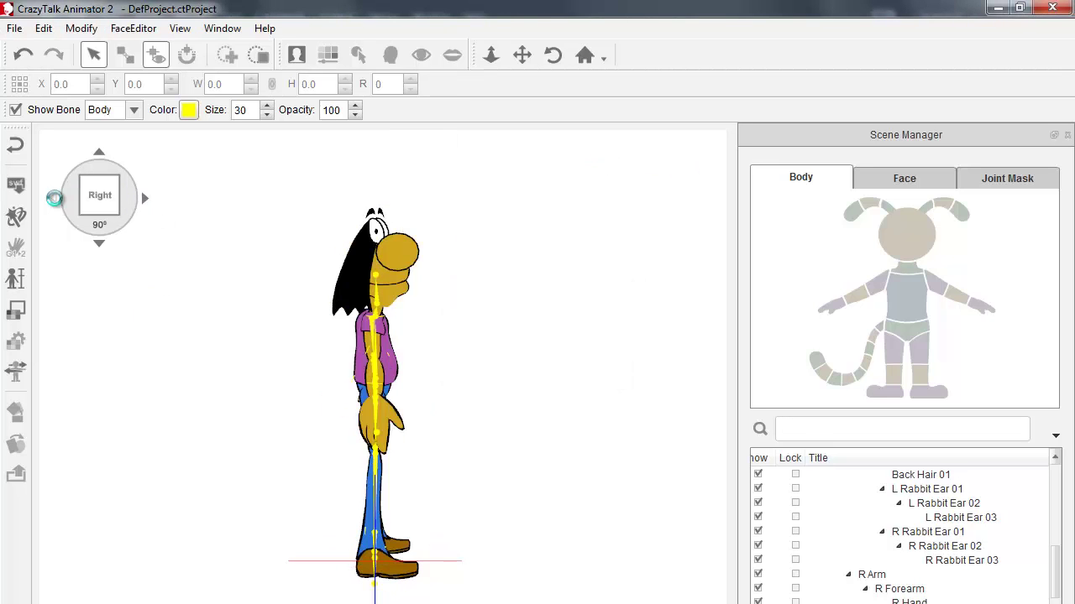
pyautogui.click(54, 199)
pyautogui.click(54, 199)
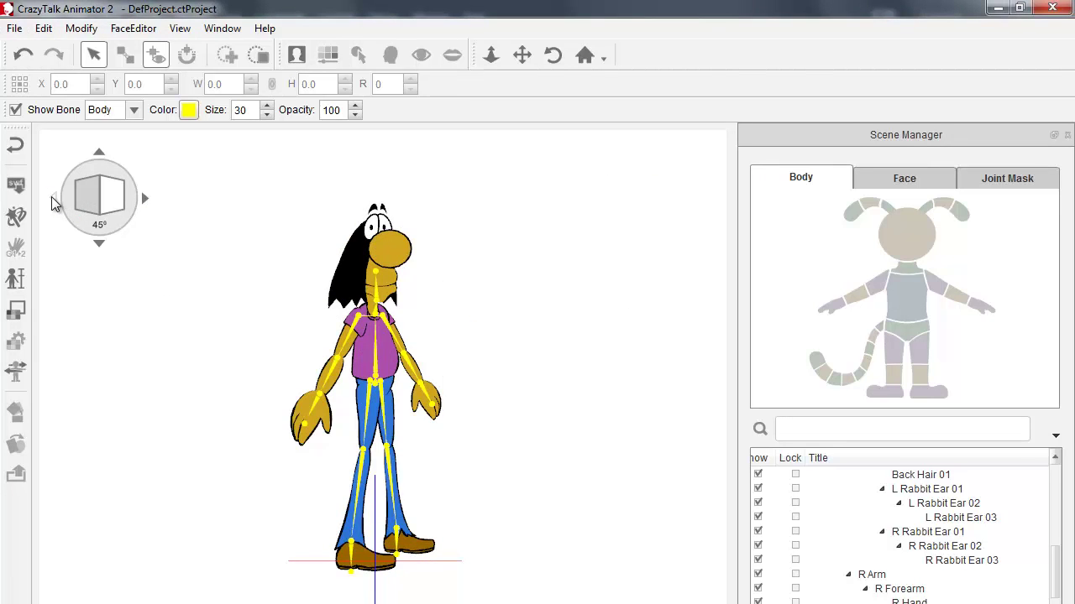
pyautogui.click(99, 154)
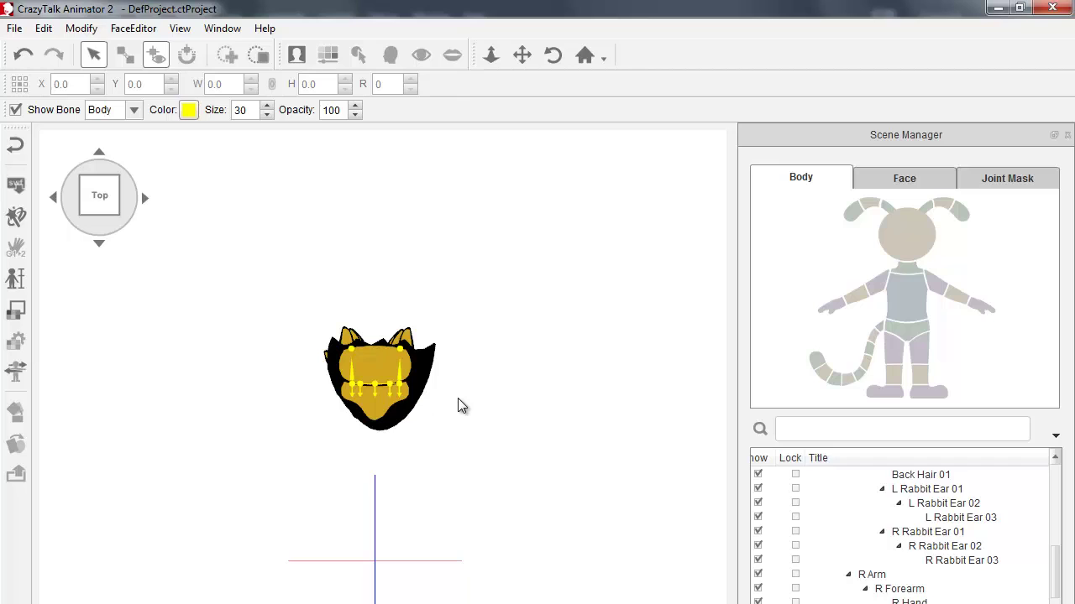
# Try moving the whole top-view puppet up by its lower torso to about X 1.2, Y 76.4, and undo the move
pyautogui.click(383, 362)
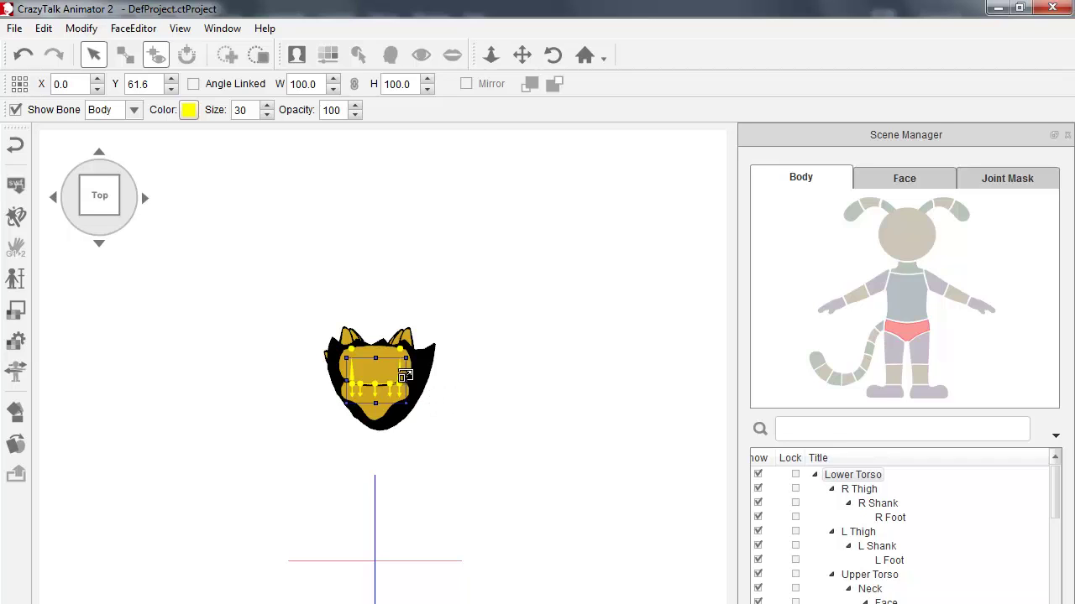
pyautogui.moveTo(375, 366); pyautogui.dragTo(379, 324)
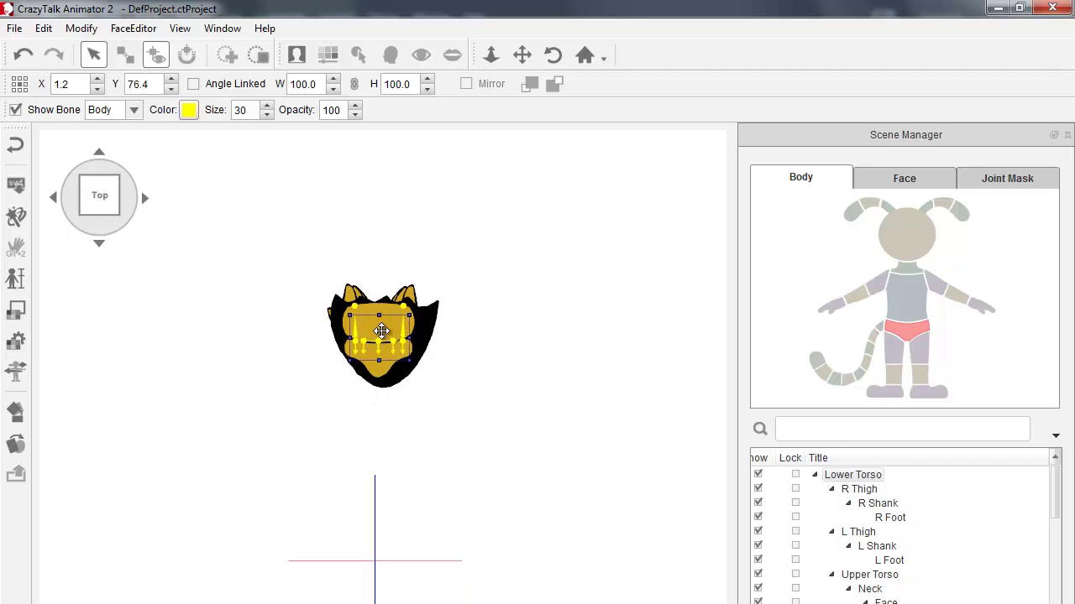
pyautogui.press('w')
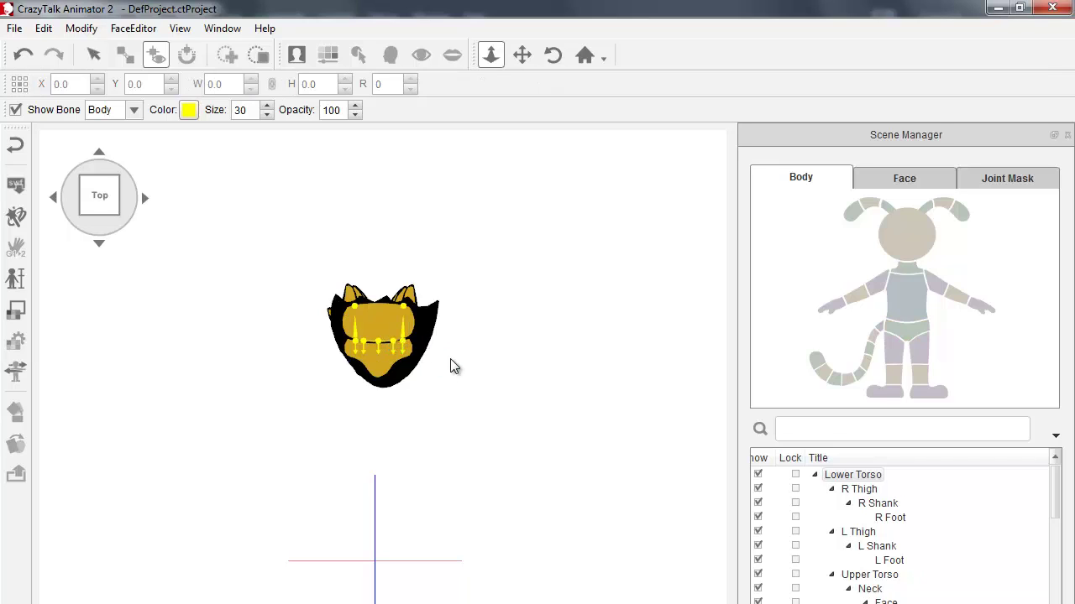
pyautogui.hotkey('ctrl', 'z')
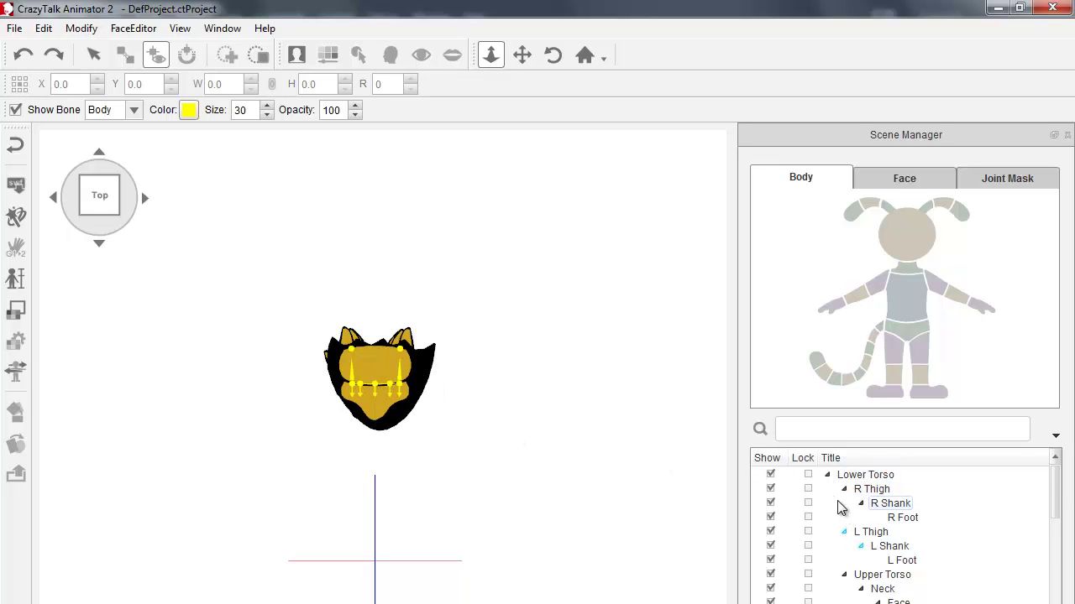
# Select the Face part in the top view and move it to about X -0.9, Y 64.2
pyautogui.click(827, 475)
pyautogui.click(828, 475)
pyautogui.moveTo(1059, 501); pyautogui.dragTo(1052, 529)
pyautogui.click(908, 506)
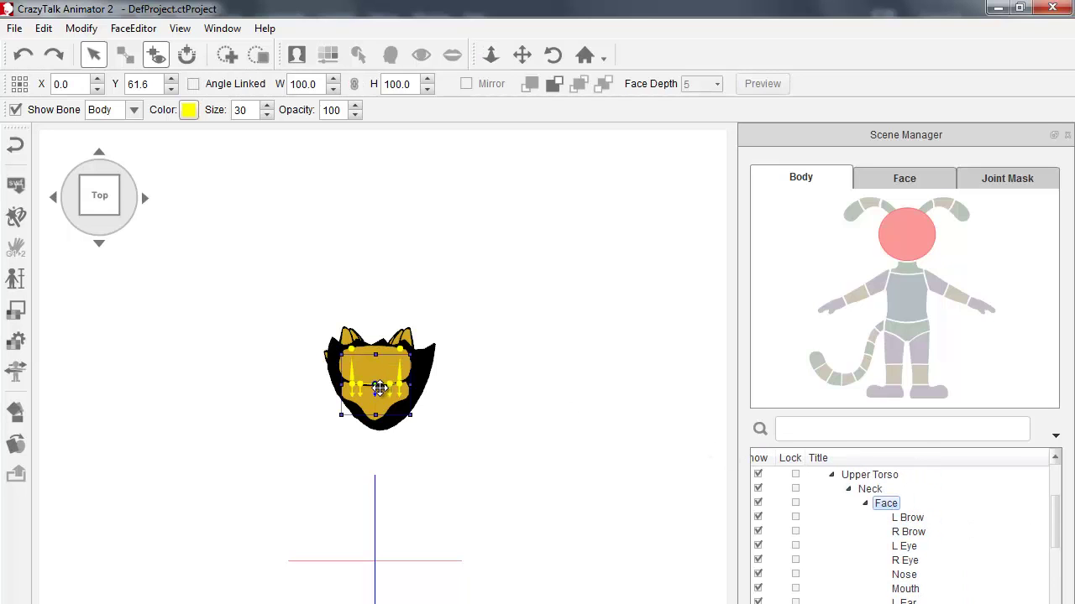
pyautogui.moveTo(372, 383)
pyautogui.mouseDown()
pyautogui.moveTo(374, 281)
pyautogui.moveTo(373, 387)
pyautogui.mouseUp()
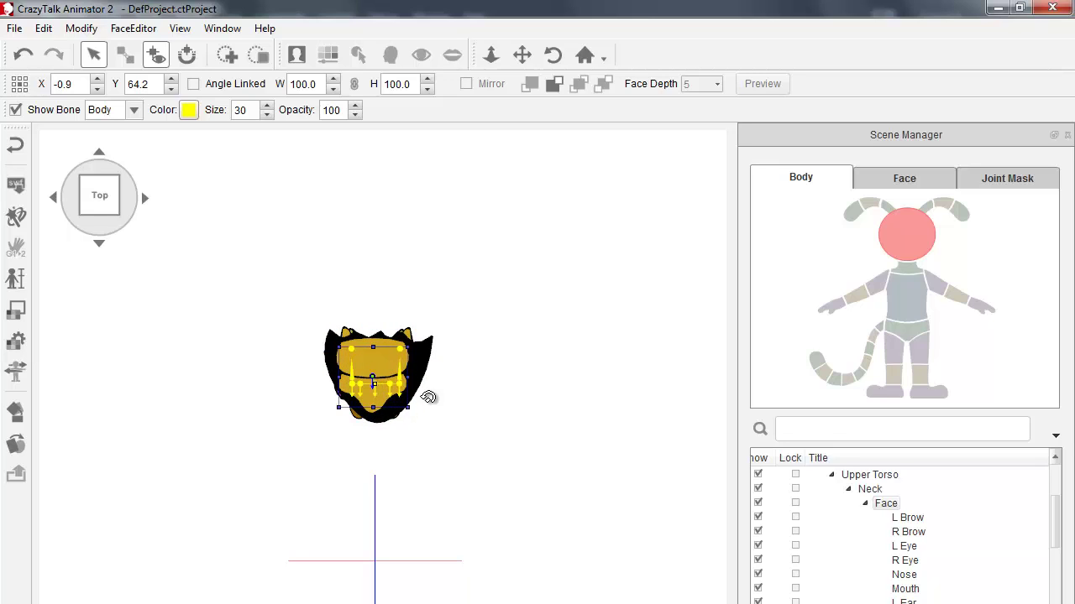
# Check the top view's mouth and nose parts by hiding and reshowing the nose, and widen the Scene Manager to fit the Show column
pyautogui.click(907, 589)
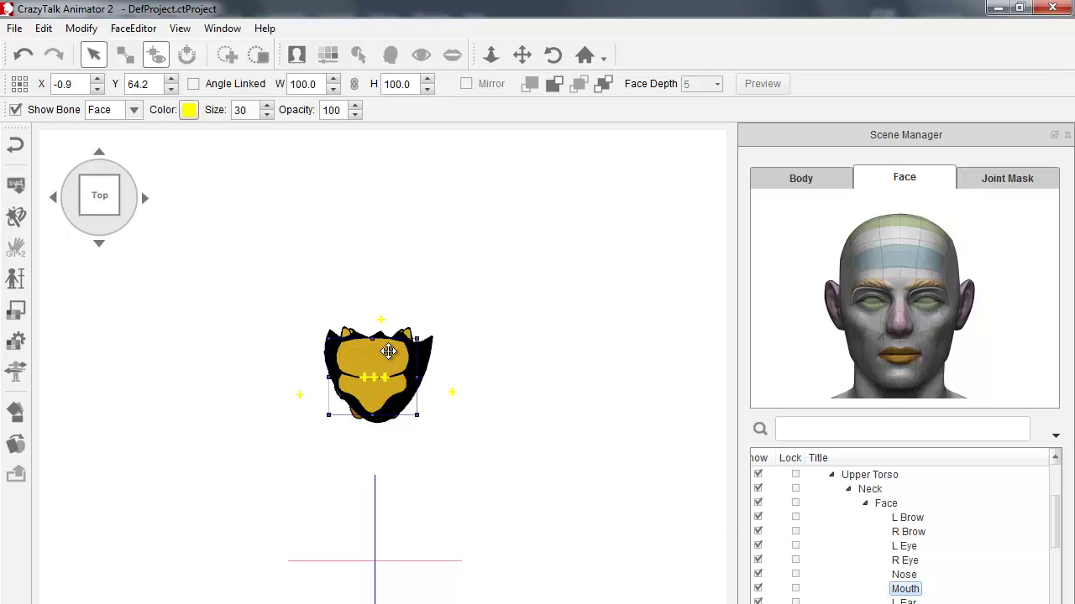
pyautogui.click(758, 574)
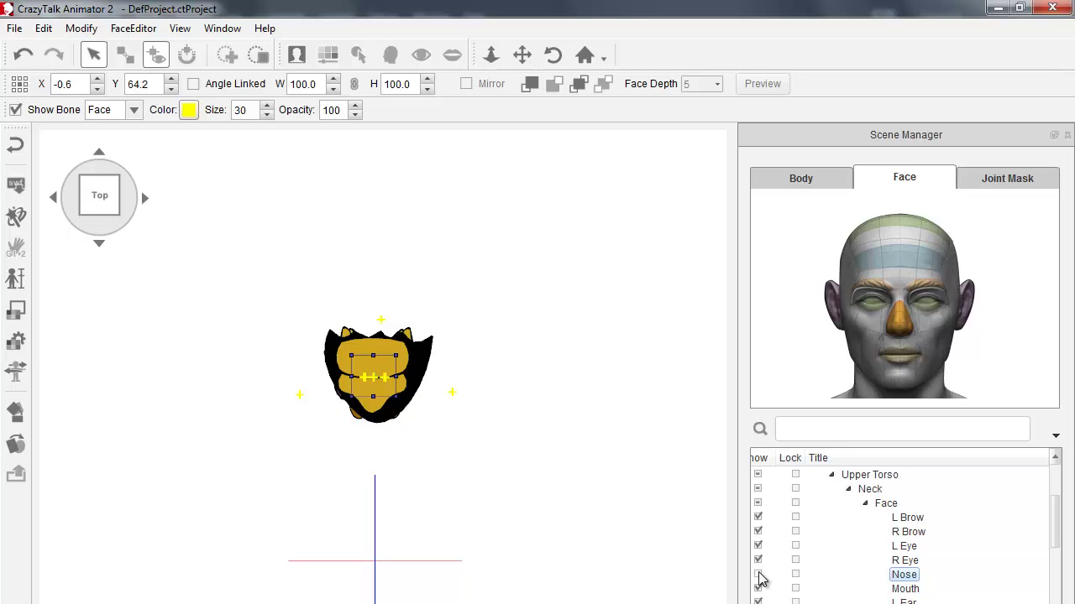
pyautogui.click(758, 576)
pyautogui.moveTo(776, 459); pyautogui.dragTo(792, 458)
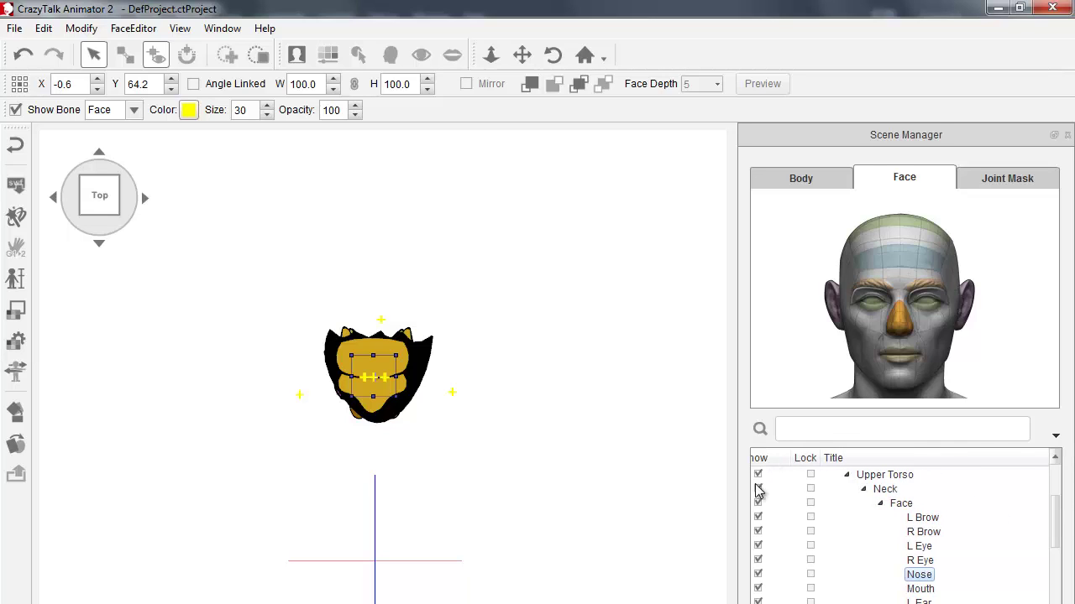
pyautogui.moveTo(735, 485); pyautogui.dragTo(696, 491)
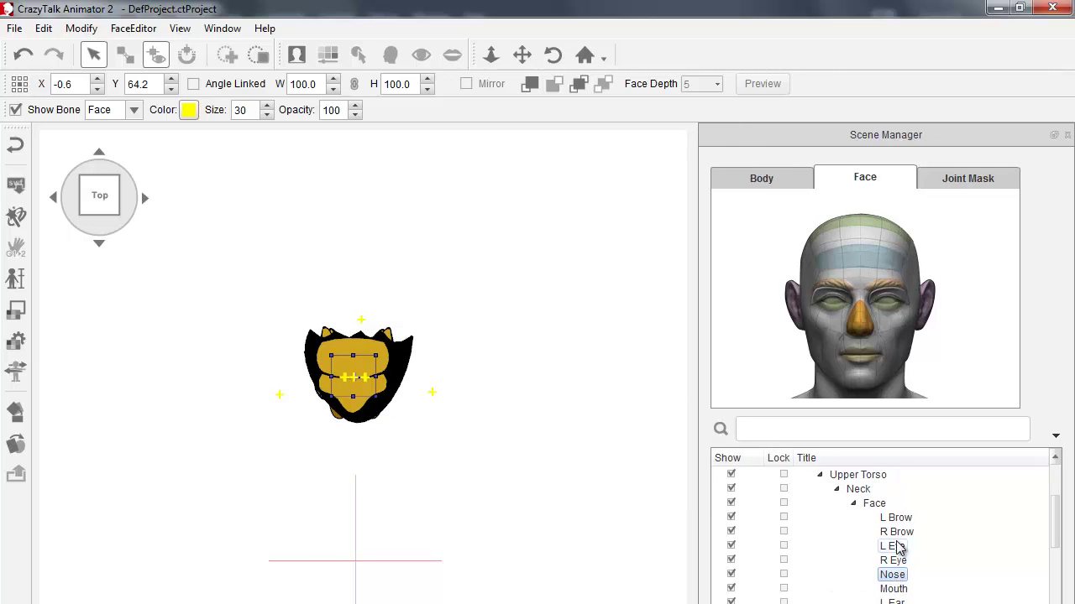
# Hide the mouth, left eye and right eye in the top view and clear the selection
pyautogui.click(888, 589)
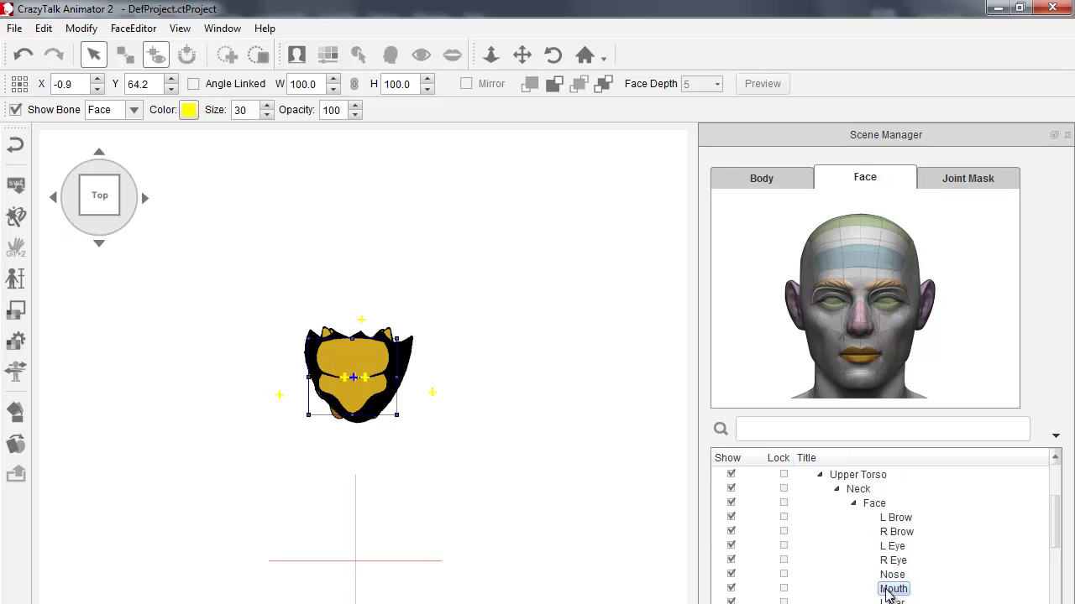
pyautogui.click(731, 588)
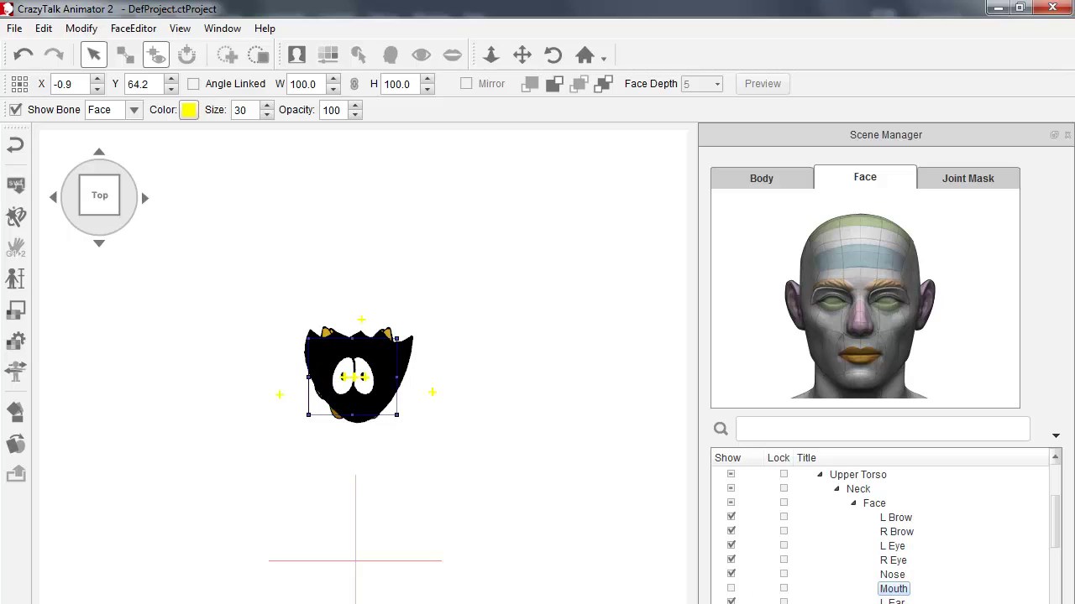
pyautogui.click(731, 546)
pyautogui.click(730, 560)
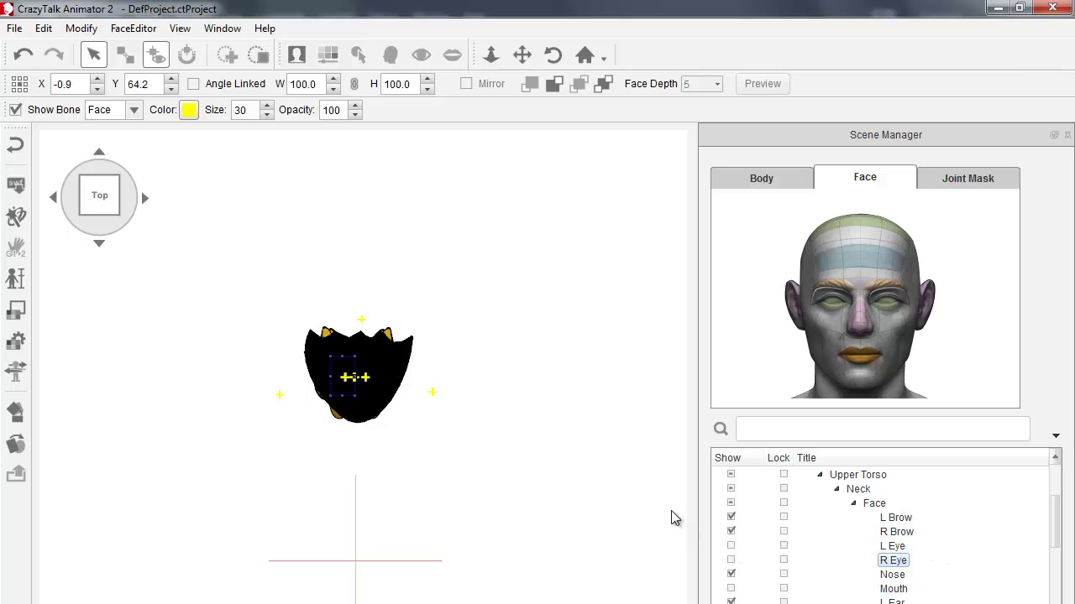
pyautogui.click(617, 468)
# Preview the Basic Walk motion in the top view and leave calibration
pyautogui.click(18, 371)
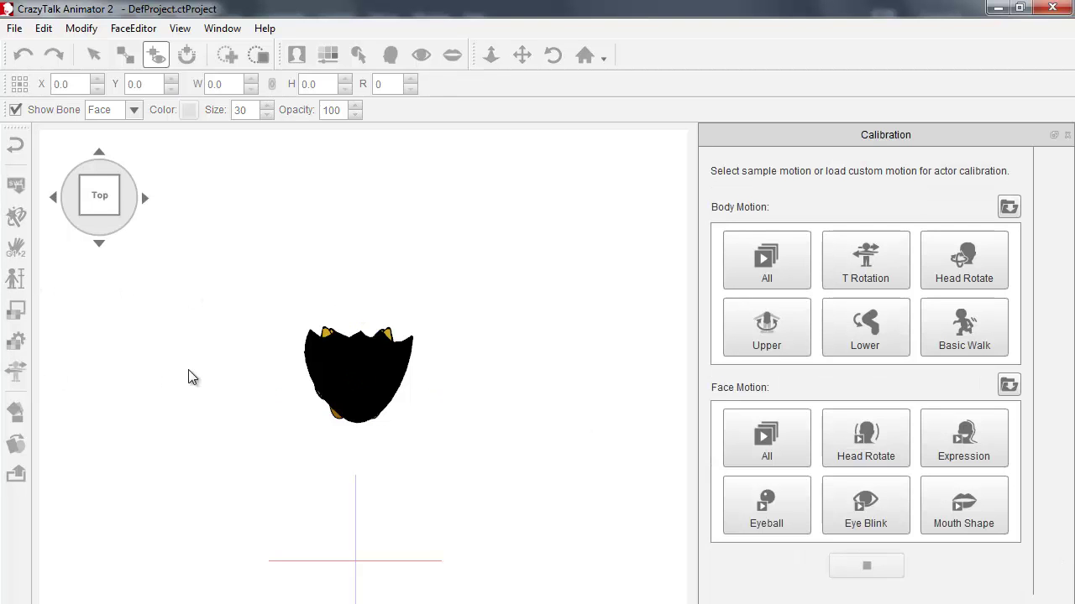
pyautogui.click(970, 348)
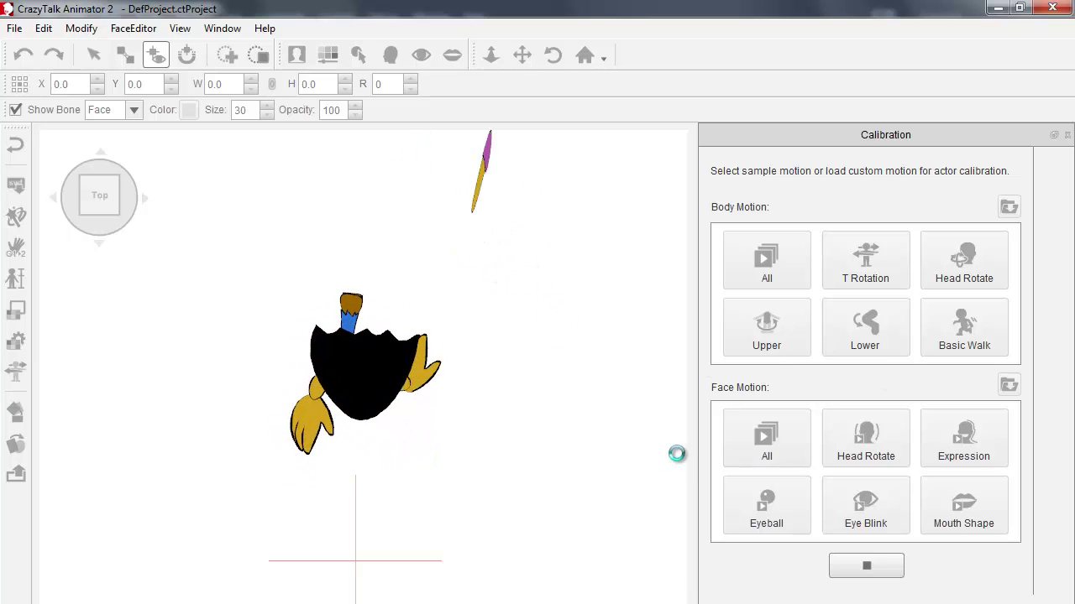
pyautogui.click(952, 347)
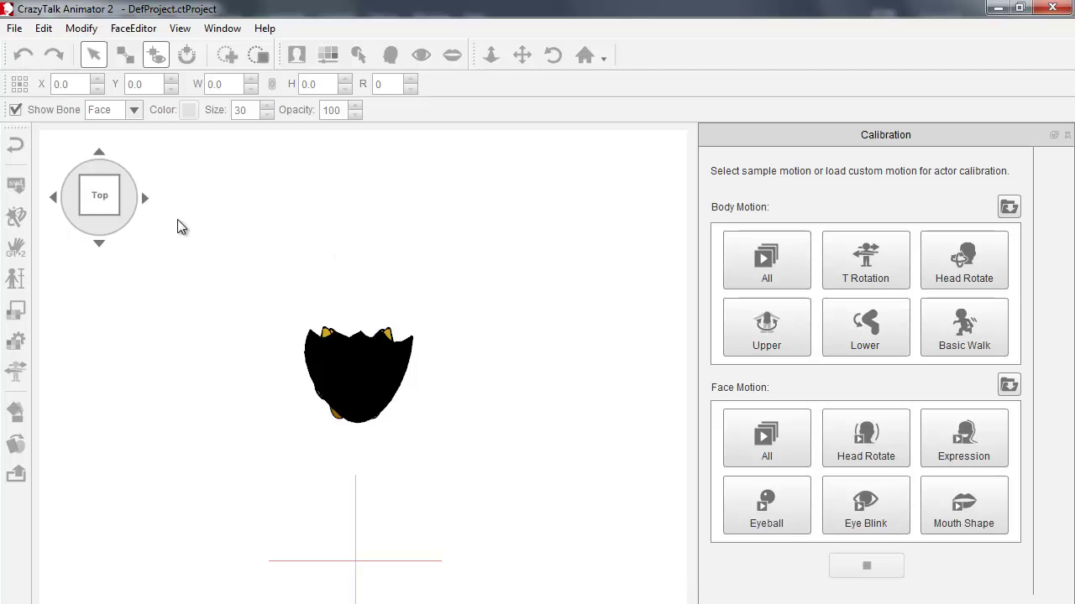
pyautogui.click(1067, 135)
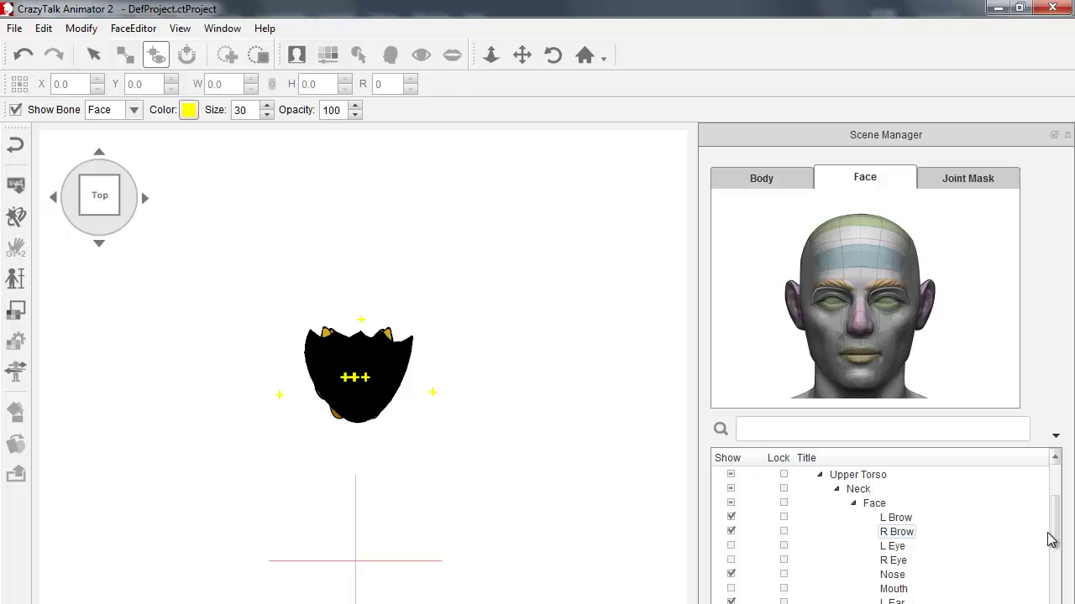
# Switch through the front view to the bottom view, preview the Basic Walk motion there, and leave calibration
pyautogui.moveTo(1050, 532)
pyautogui.mouseDown()
pyautogui.moveTo(1055, 599)
pyautogui.moveTo(1055, 538)
pyautogui.mouseUp()
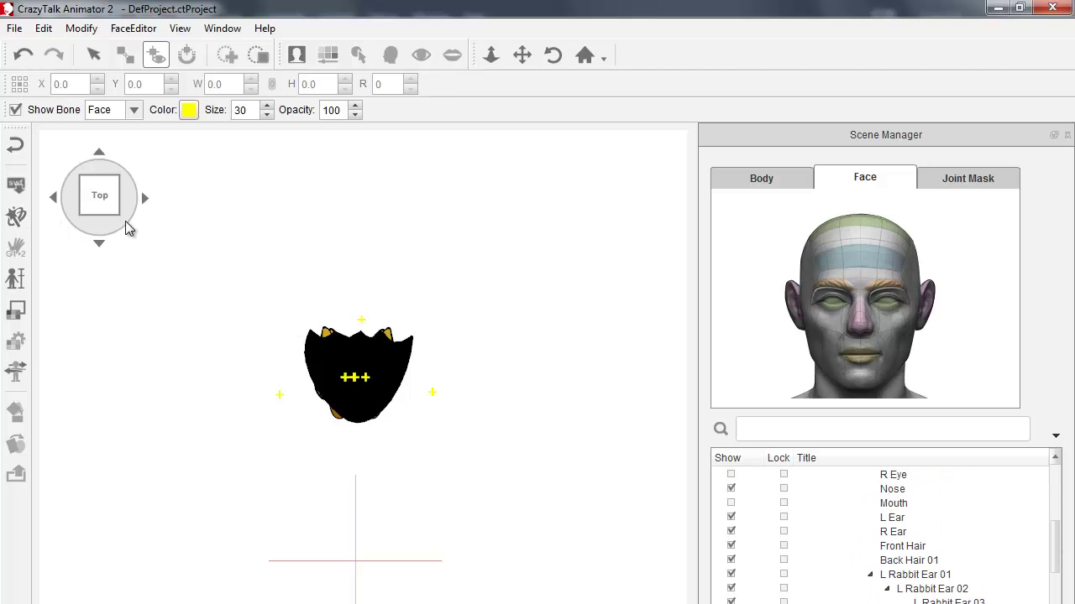
pyautogui.click(98, 242)
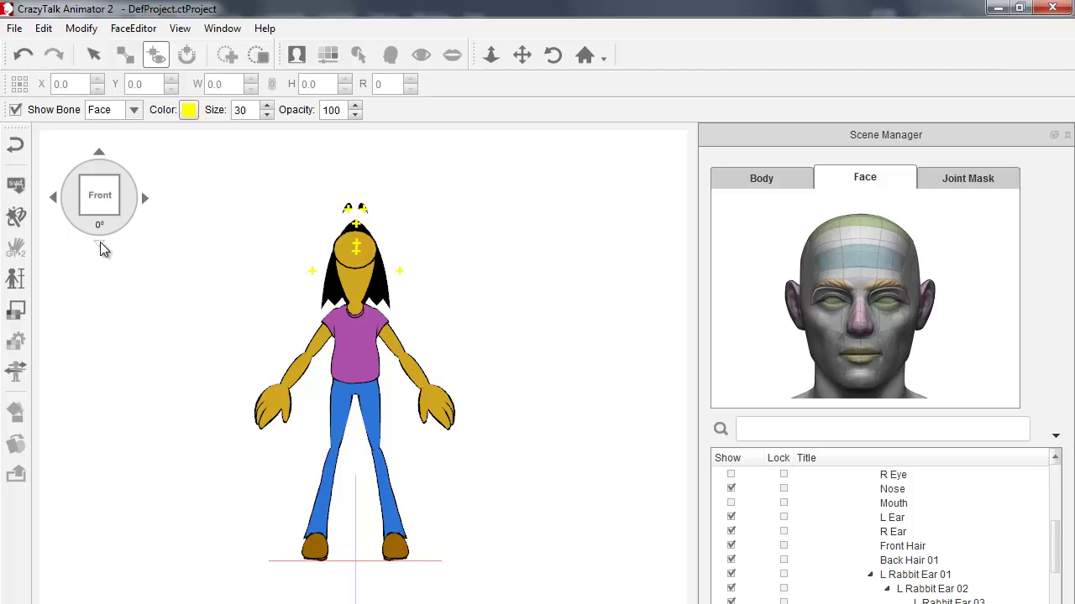
pyautogui.click(100, 242)
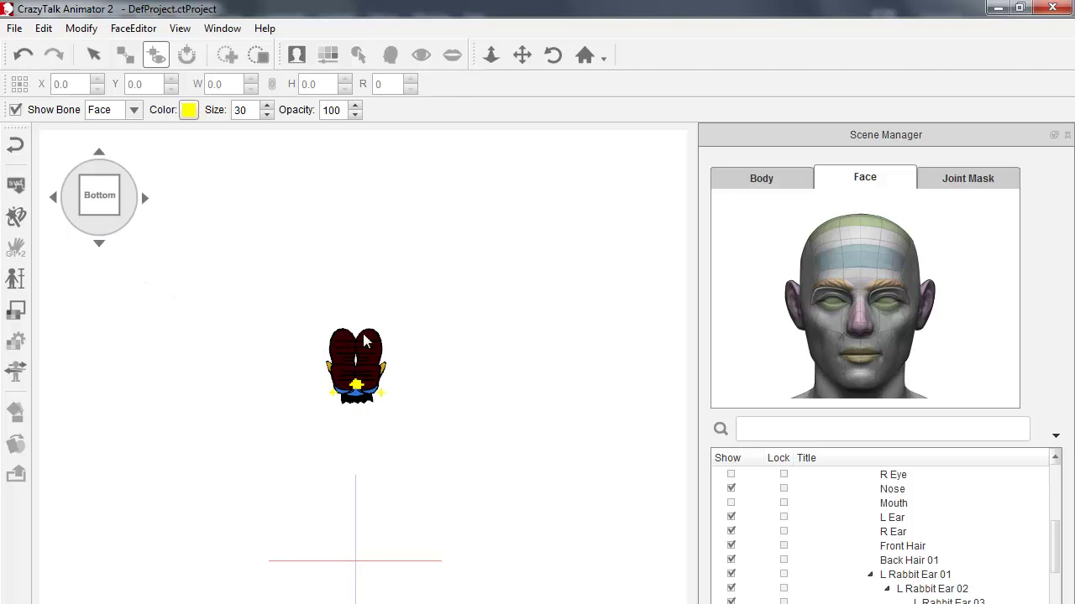
pyautogui.click(17, 373)
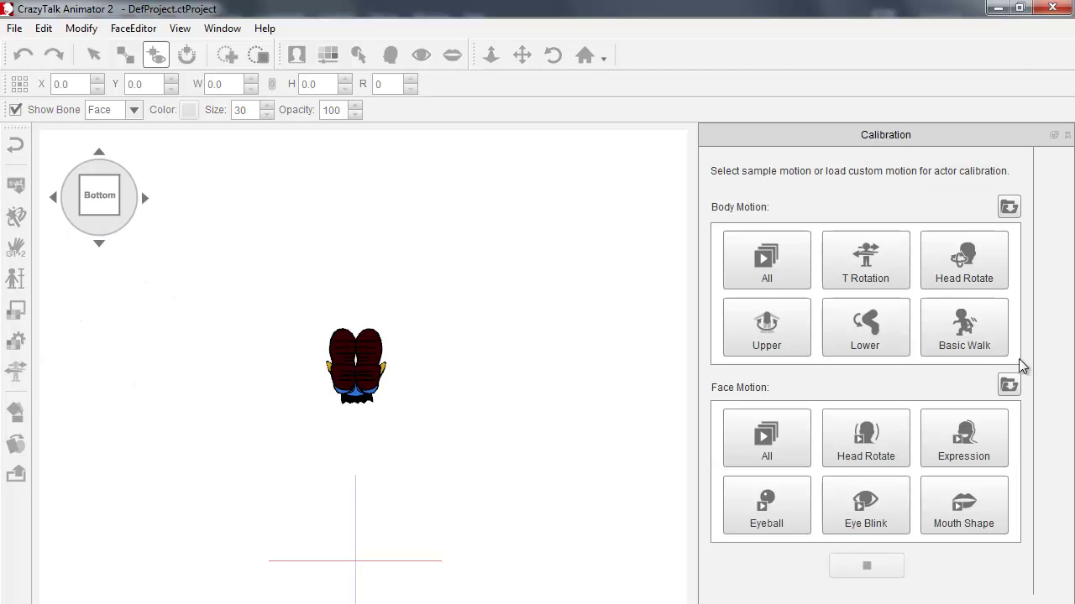
pyautogui.click(975, 347)
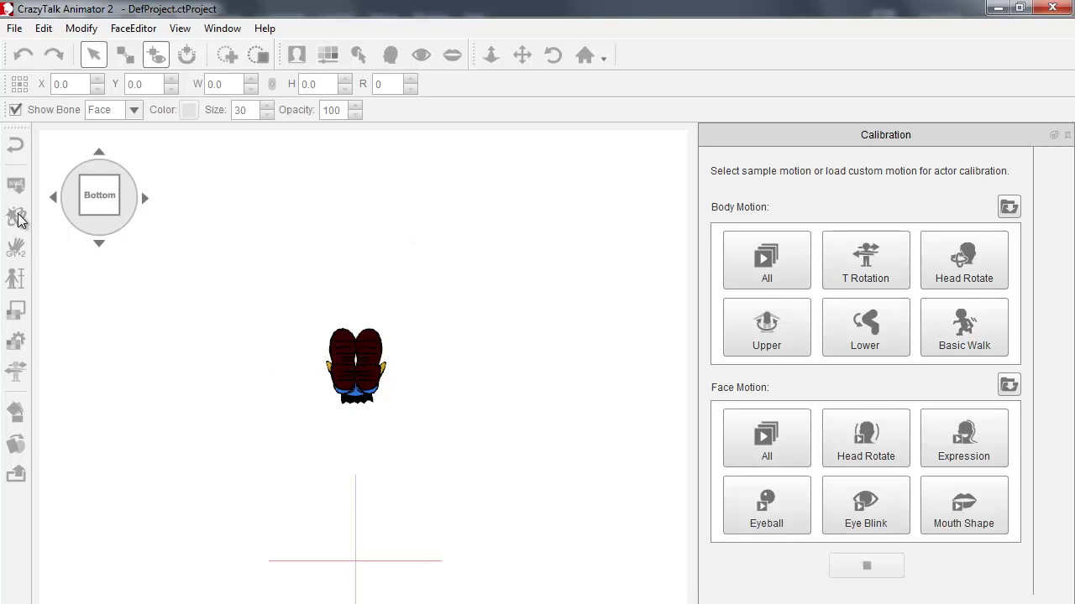
pyautogui.click(964, 350)
pyautogui.click(1067, 135)
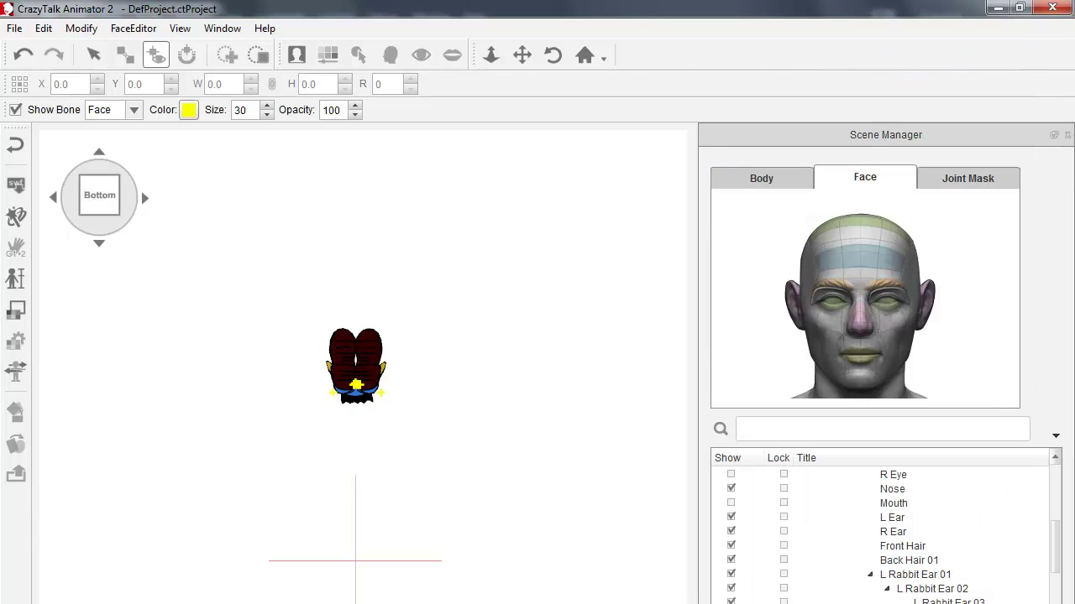
# Switch to ibis.fla in Flash, set Puppet Producer to the bottom view, and compare the hand instance names of the top and bottom figures
pyautogui.click(997, 8)
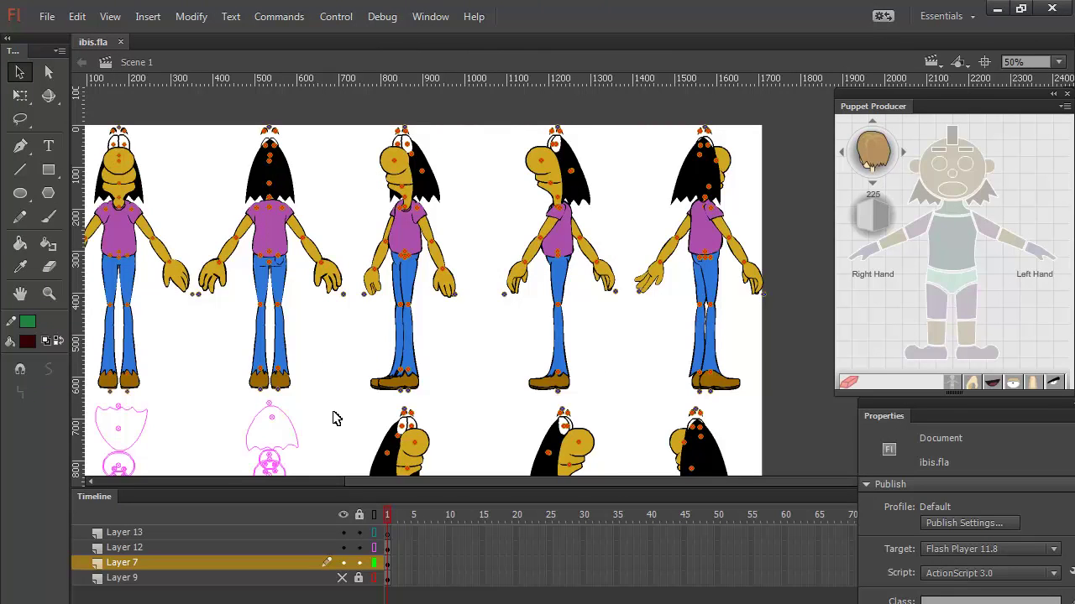
pyautogui.moveTo(343, 408); pyautogui.dragTo(415, 277)
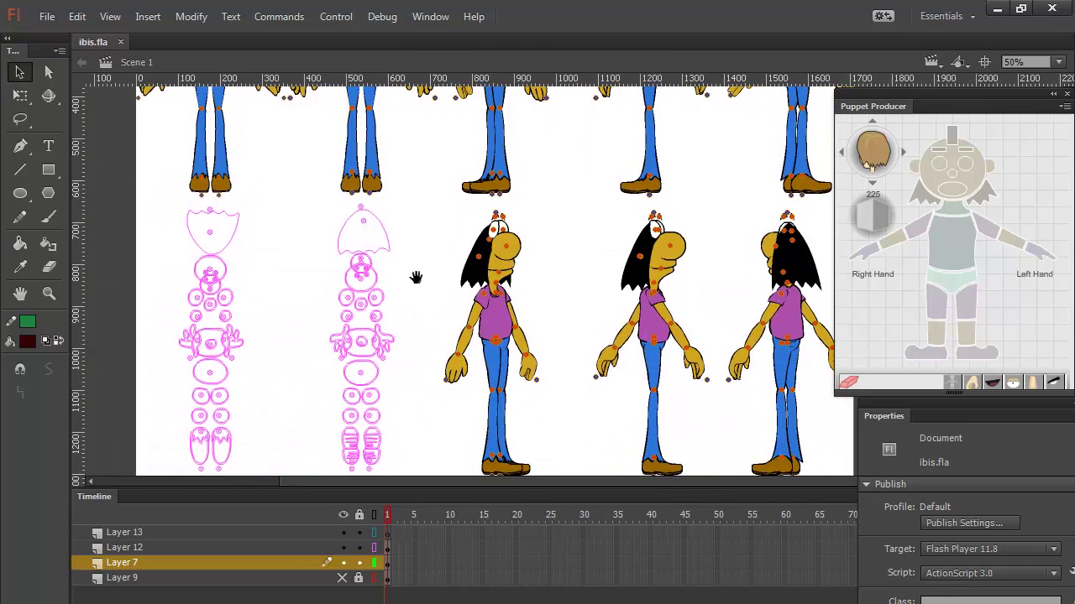
pyautogui.click(385, 339)
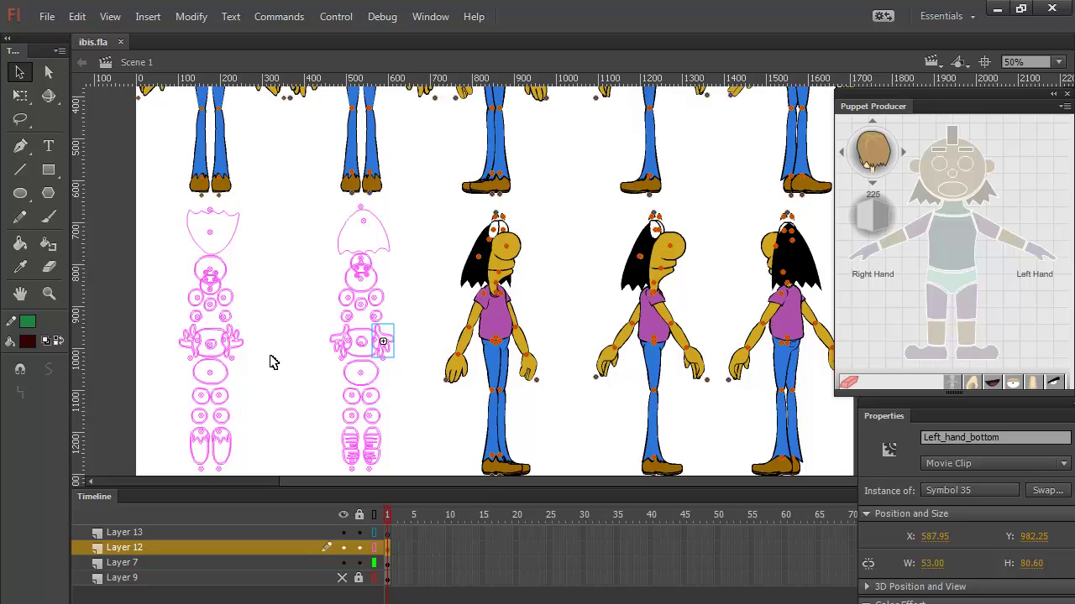
pyautogui.click(235, 337)
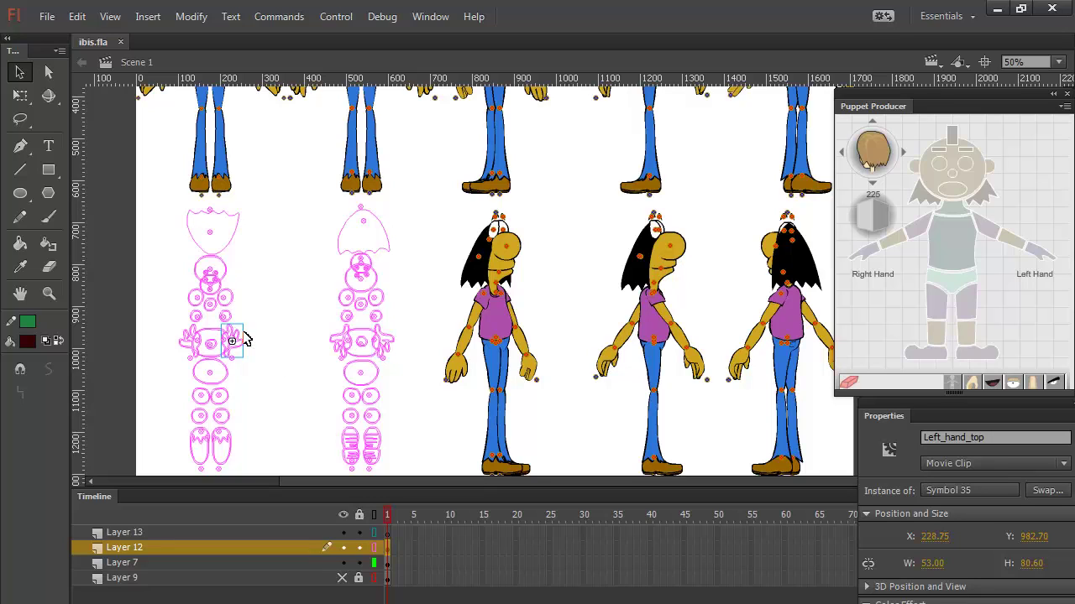
pyautogui.click(874, 185)
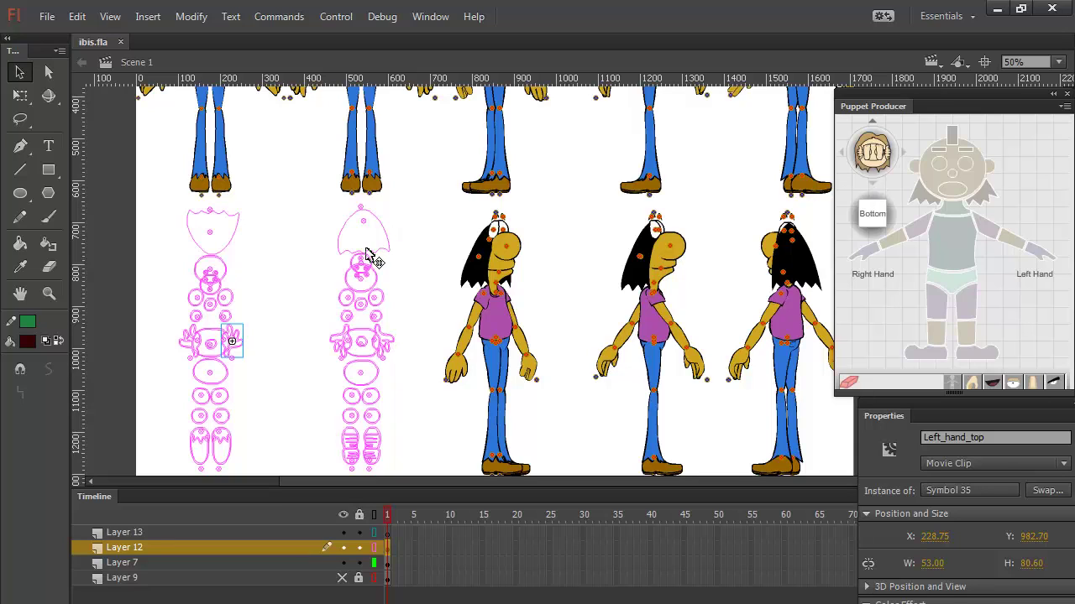
pyautogui.click(386, 343)
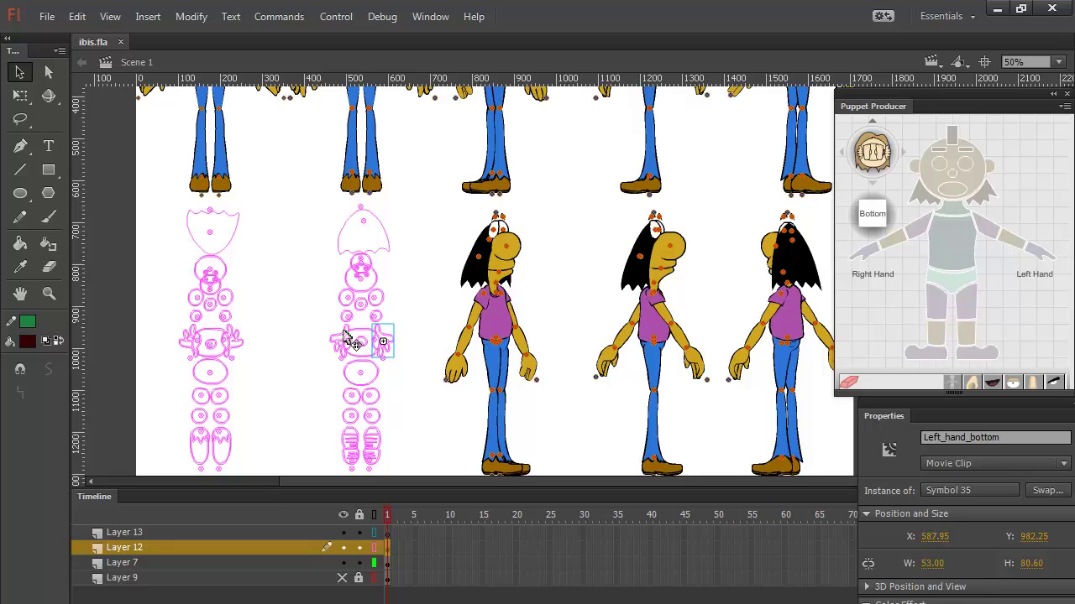
pyautogui.click(366, 270)
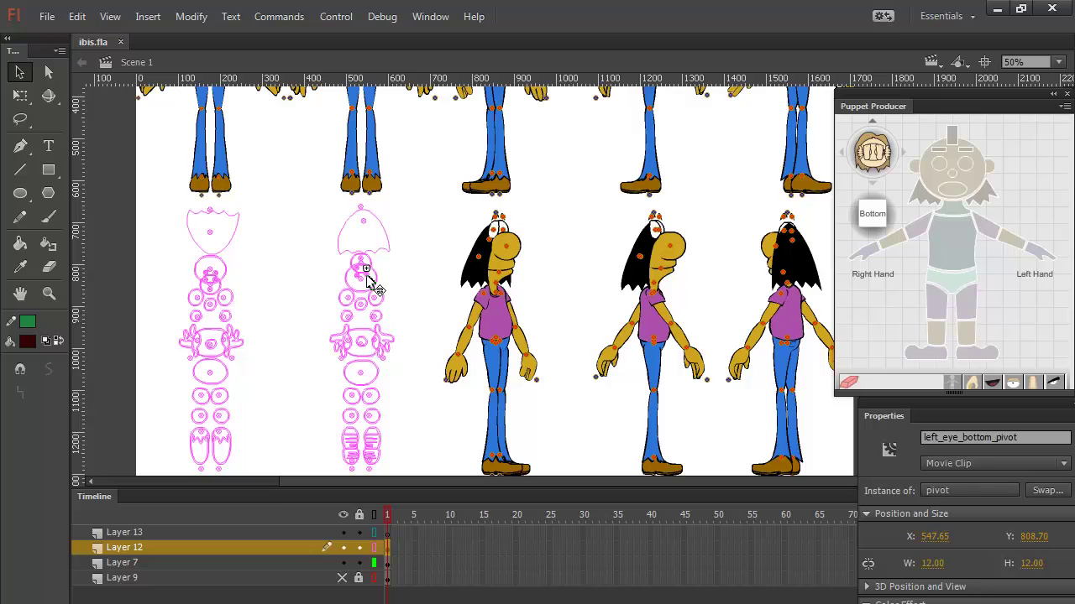
pyautogui.click(345, 340)
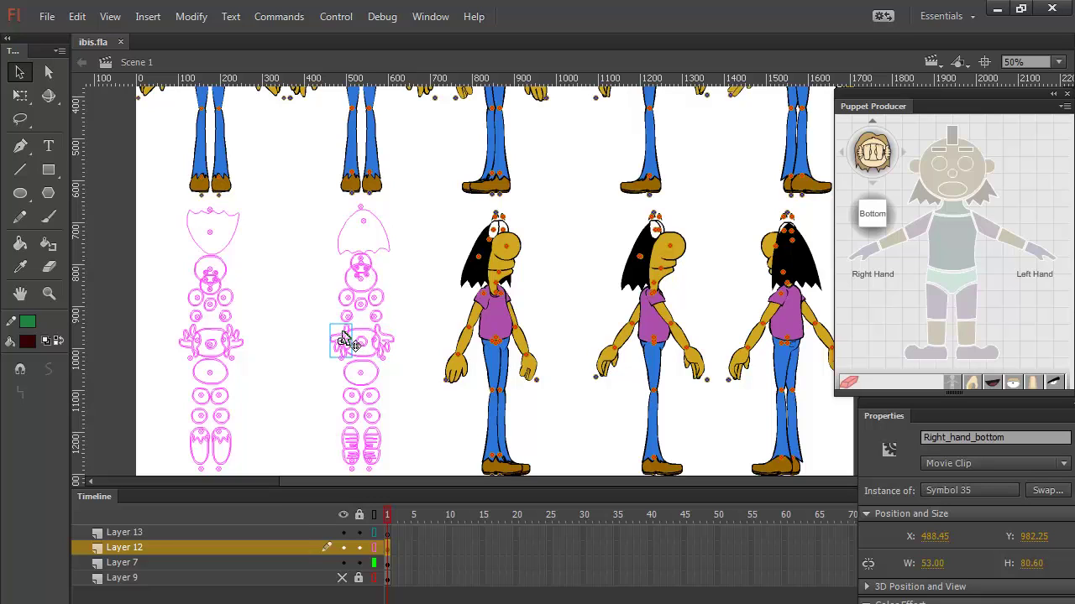
# Check the instance names of the lower torso and the left leg, foot and arm pivots in the bottom-view figure
pyautogui.click(374, 373)
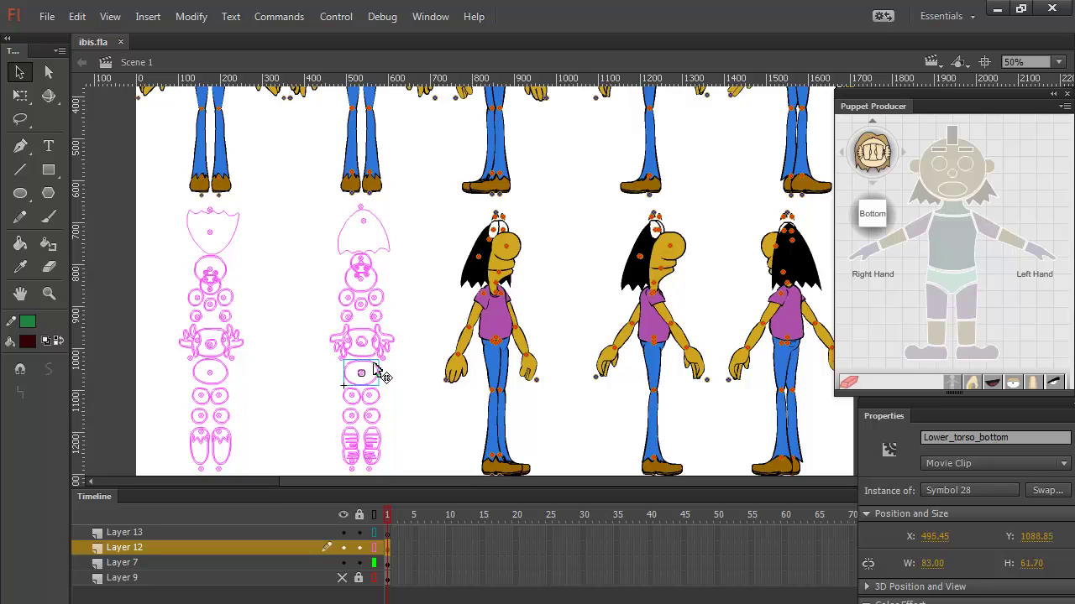
pyautogui.click(375, 401)
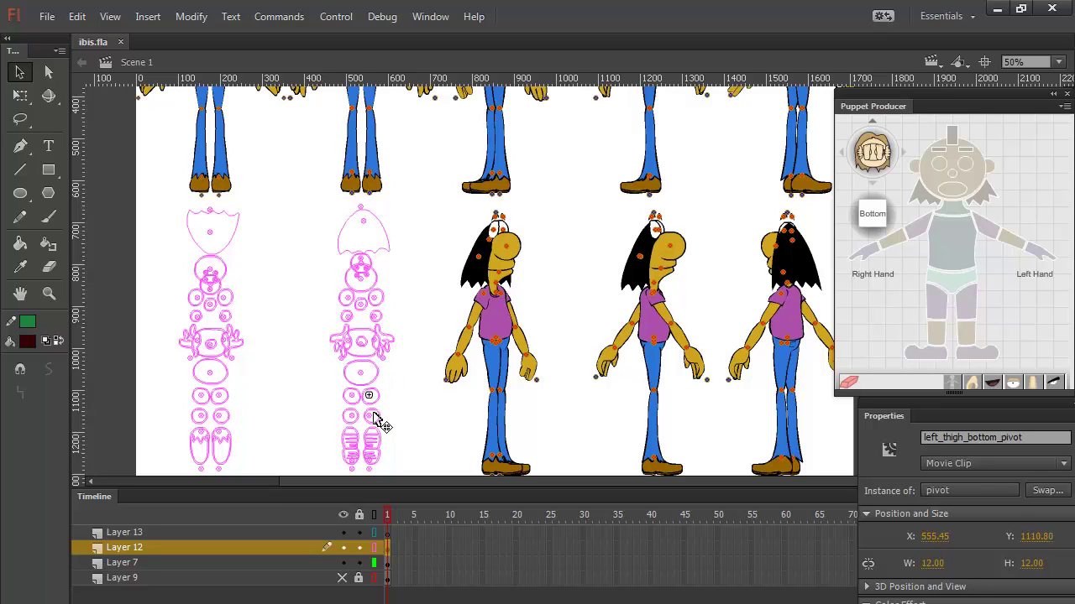
pyautogui.click(375, 421)
pyautogui.click(374, 468)
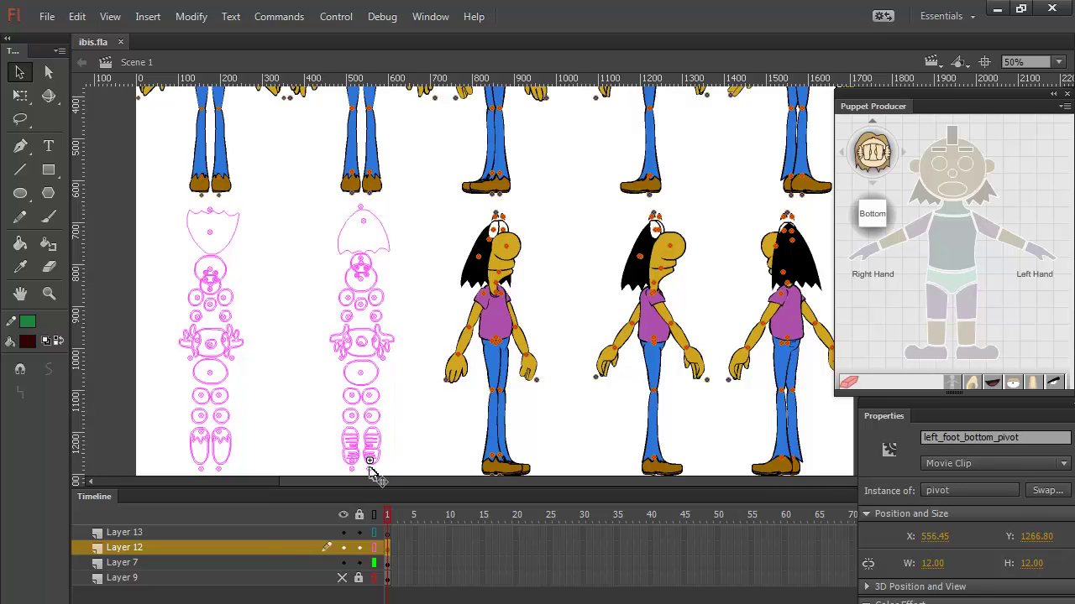
pyautogui.click(371, 464)
pyautogui.click(374, 315)
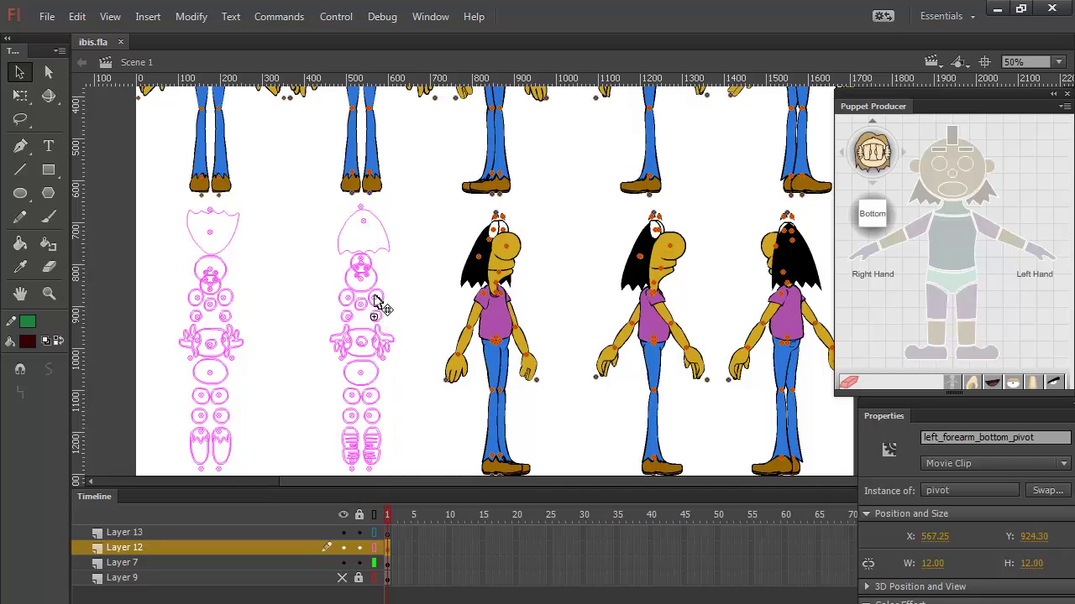
pyautogui.click(376, 300)
# Check the instance names of the brow, face, eye, mouth, nose, back hair and head end pivots and parts in the bottom-view figure
pyautogui.click(366, 275)
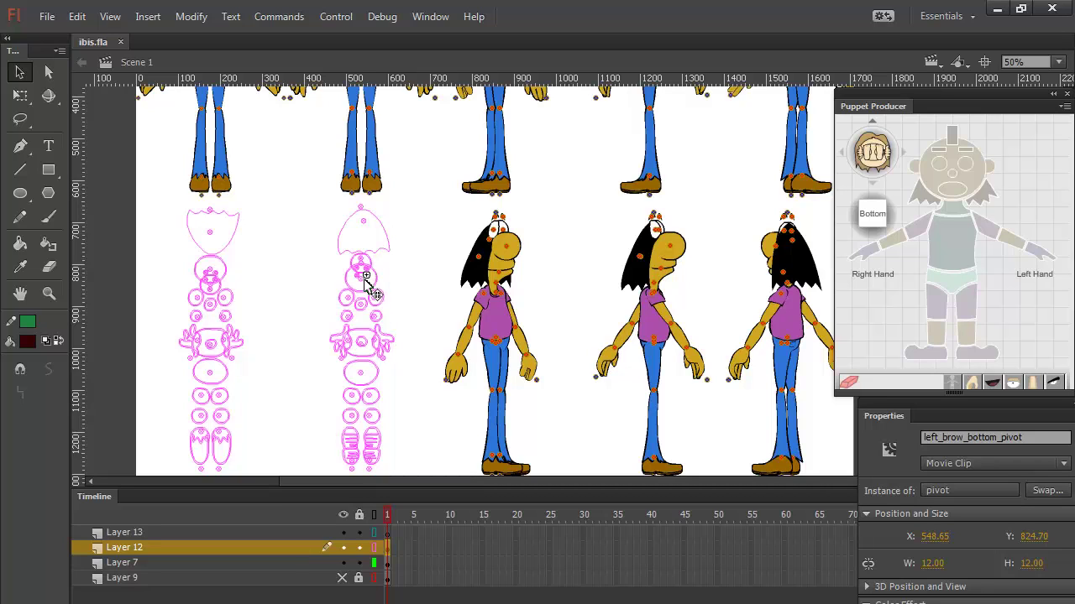
pyautogui.click(361, 275)
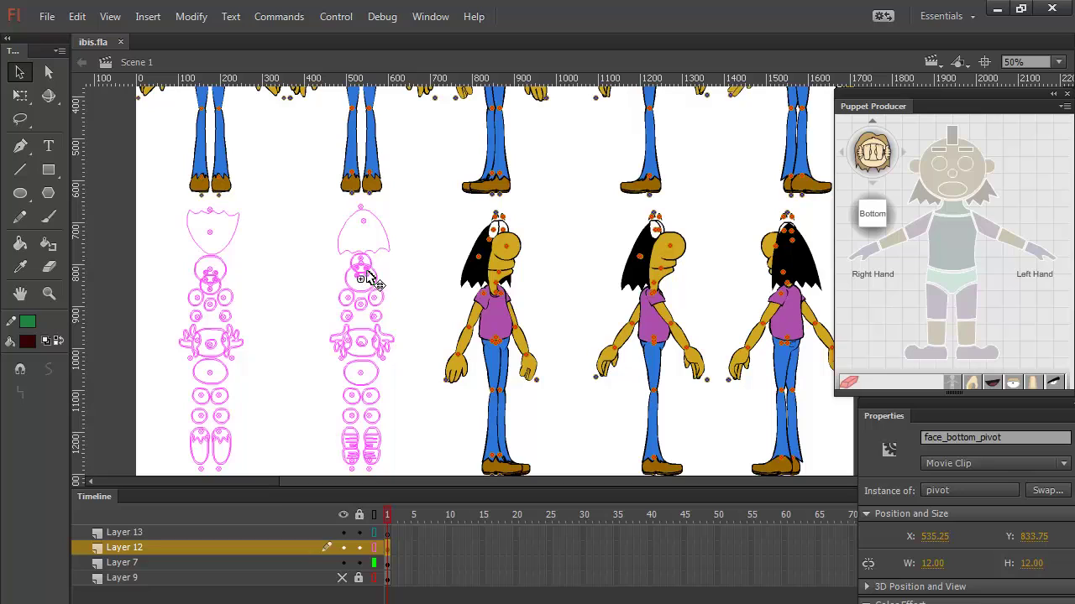
pyautogui.click(365, 269)
pyautogui.click(361, 259)
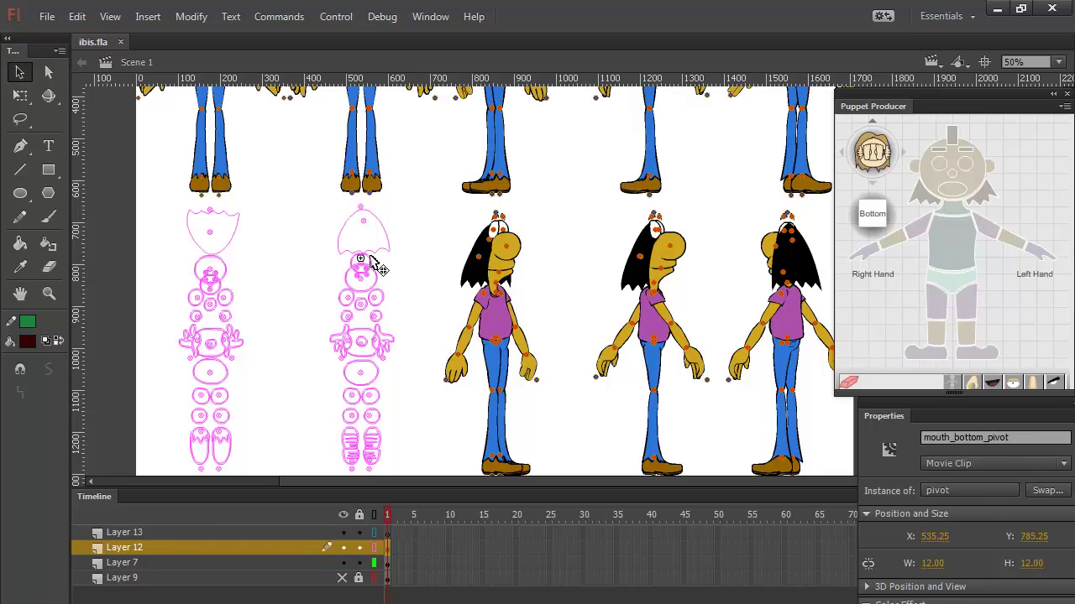
pyautogui.click(370, 261)
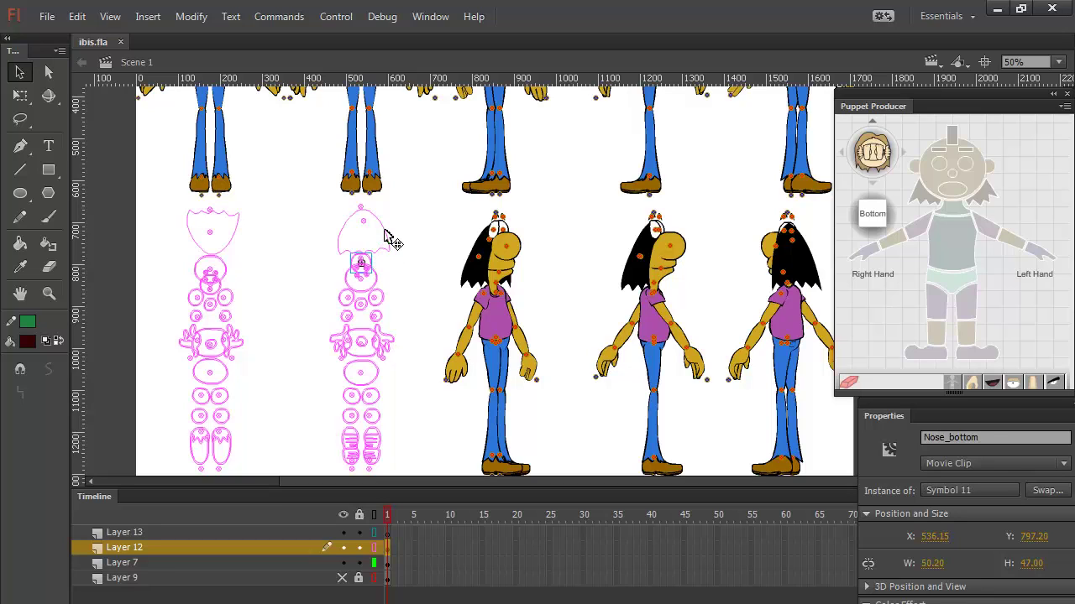
pyautogui.click(385, 234)
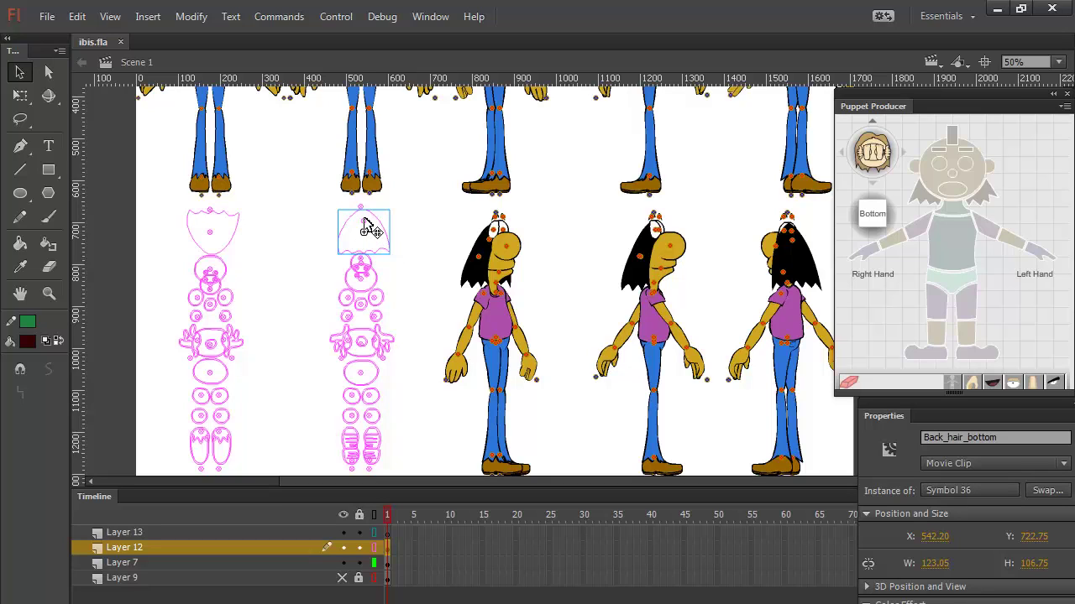
pyautogui.click(365, 223)
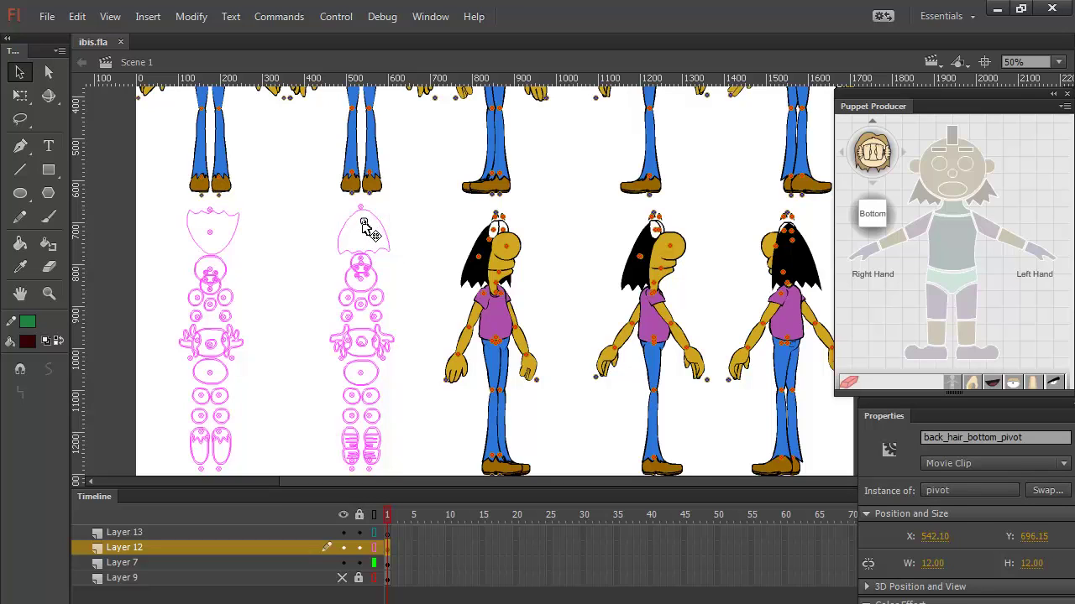
pyautogui.click(363, 209)
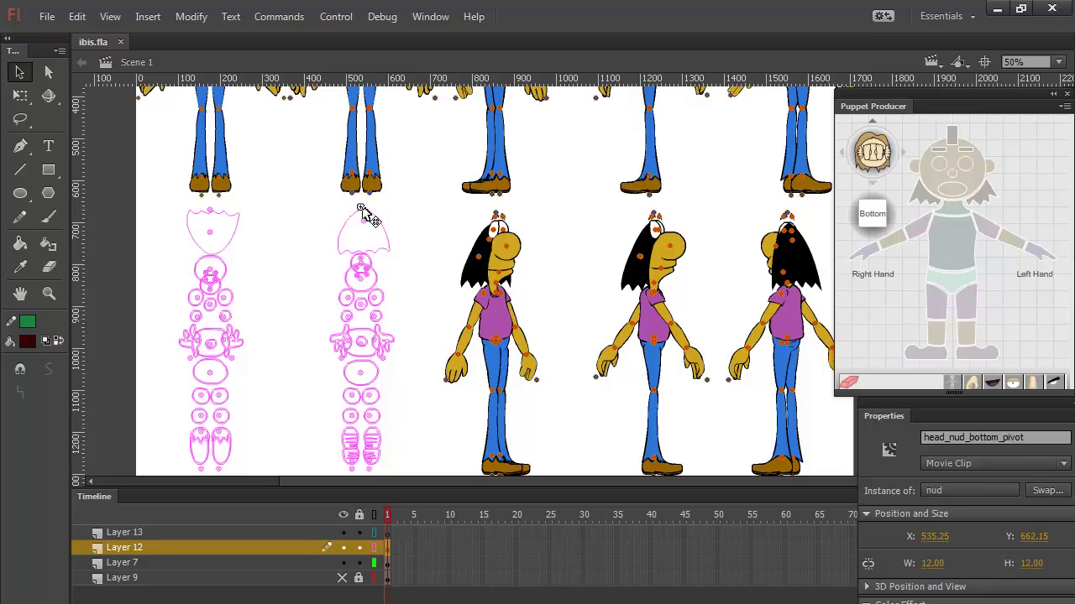
pyautogui.click(362, 261)
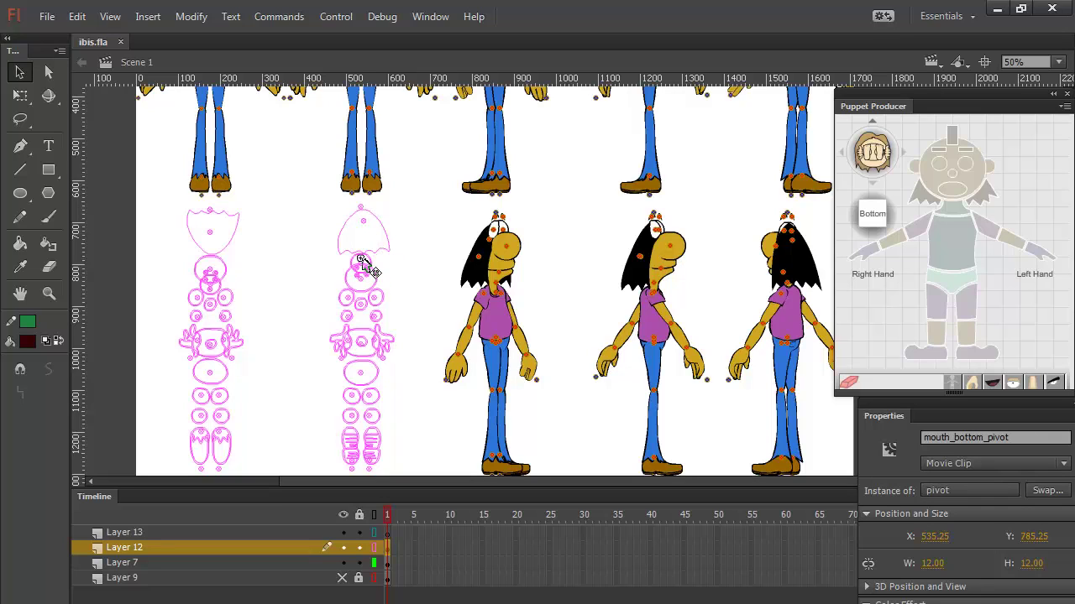
pyautogui.click(365, 276)
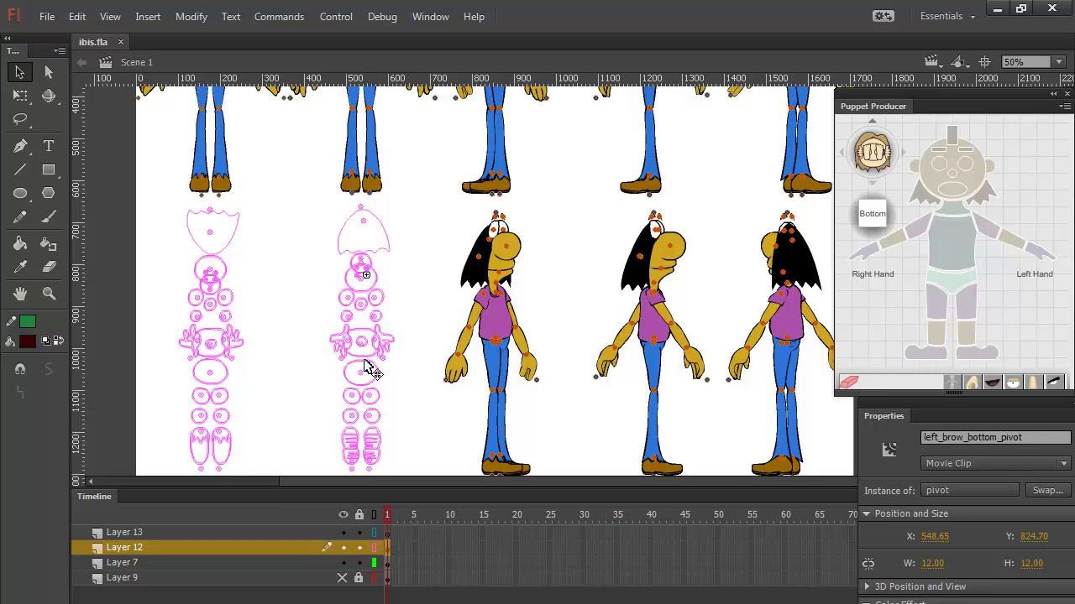
# Check the instance names of the right arm, hand, shank and foot pivots in the top-view figure
pyautogui.click(200, 302)
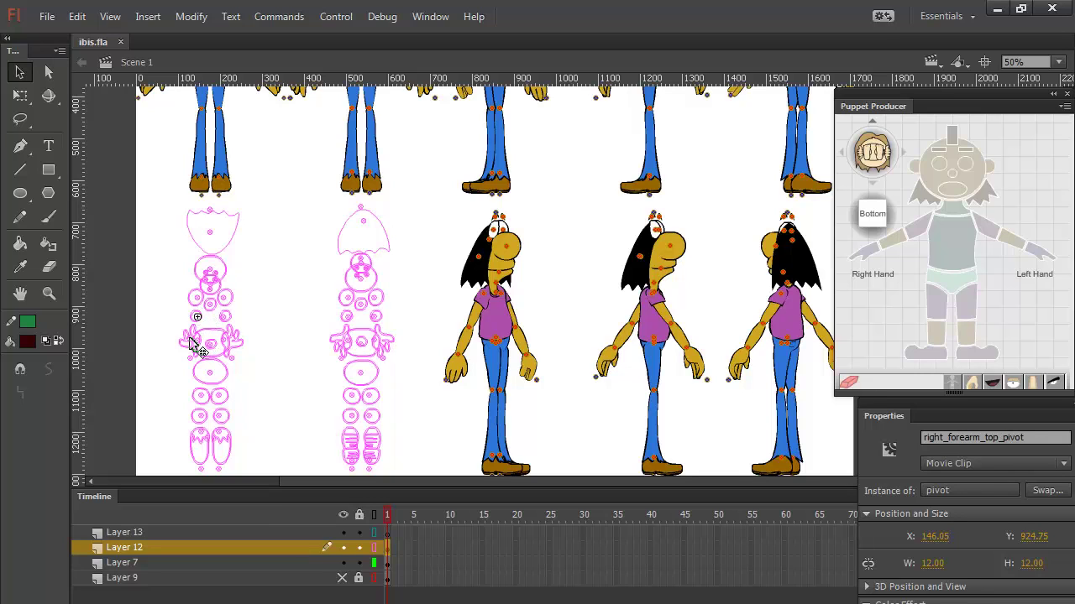
pyautogui.click(194, 345)
pyautogui.click(195, 362)
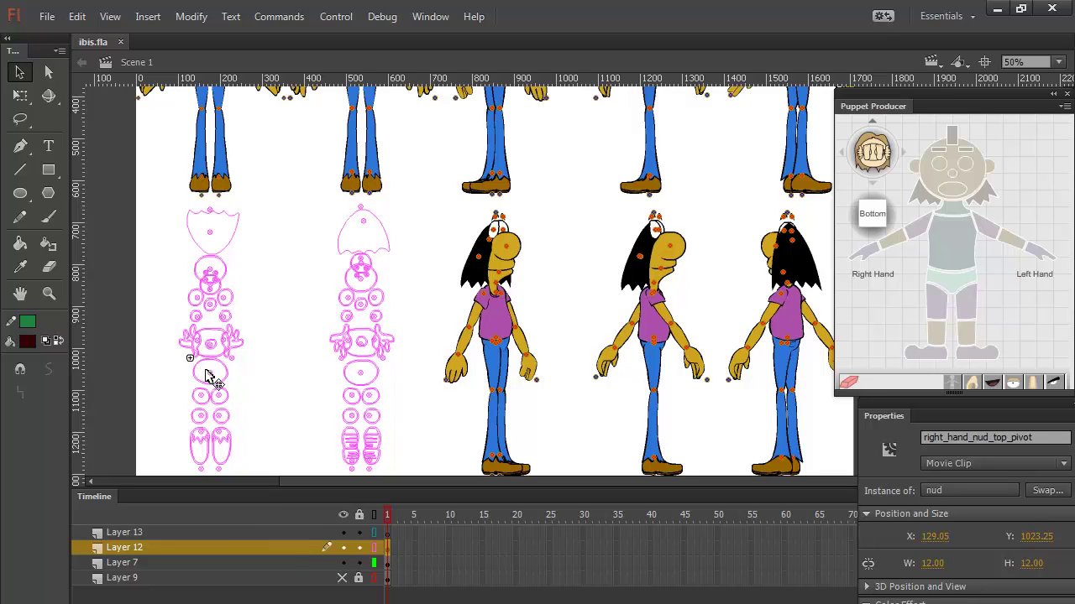
pyautogui.click(203, 415)
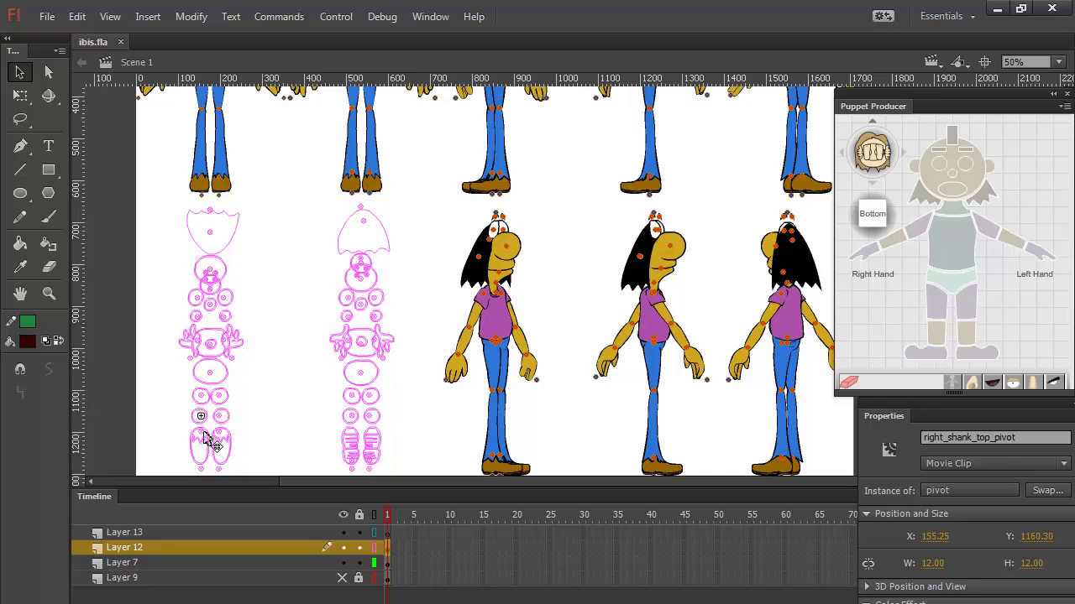
pyautogui.click(202, 432)
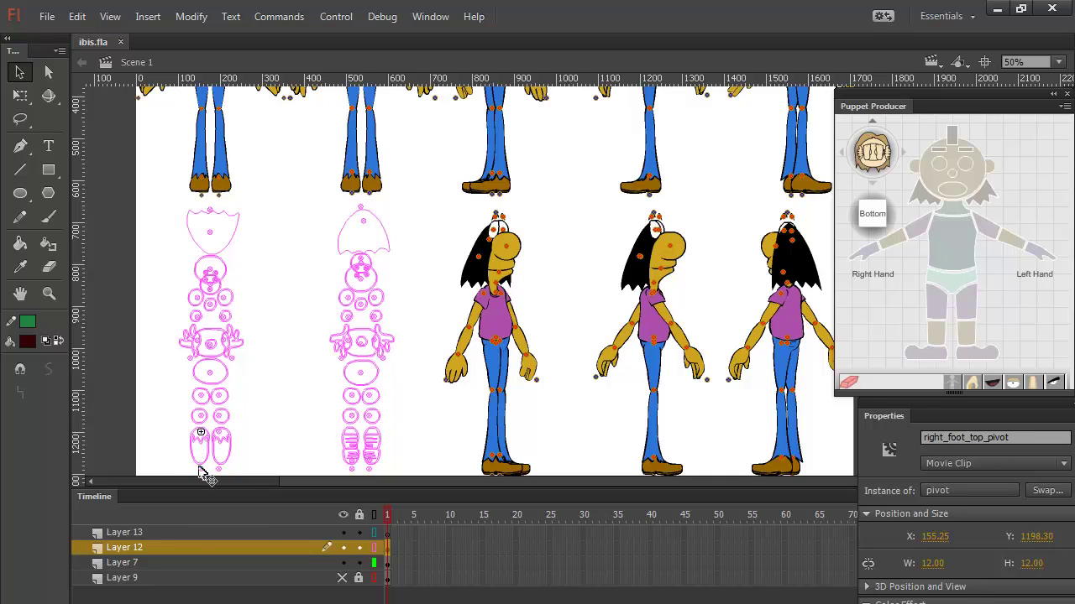
pyautogui.click(202, 468)
# Compare the back hair instance names of the top-view and bottom-view figures
pyautogui.click(264, 292)
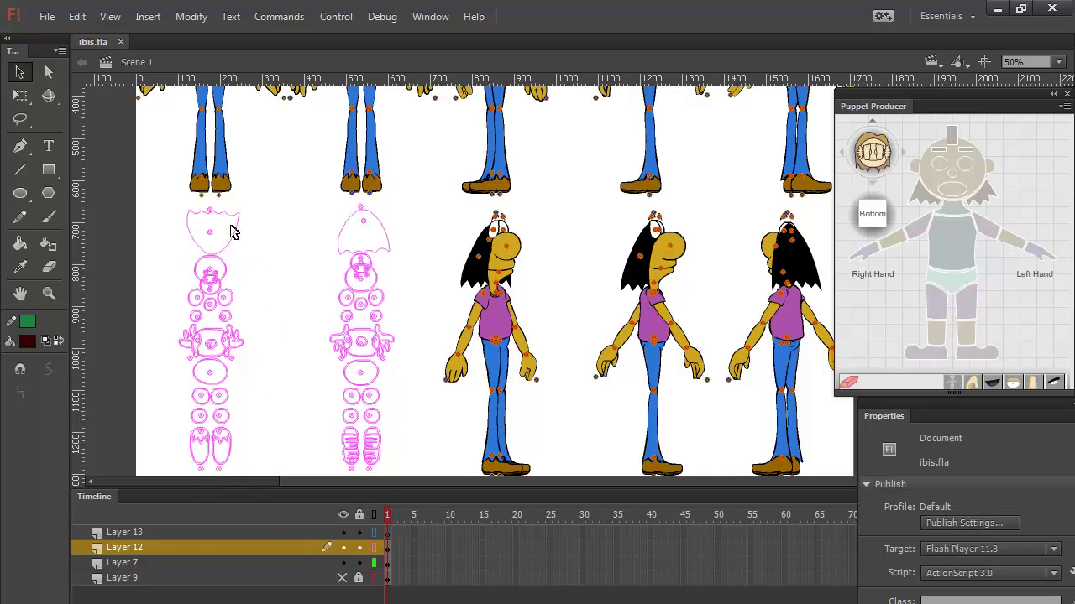
pyautogui.click(234, 226)
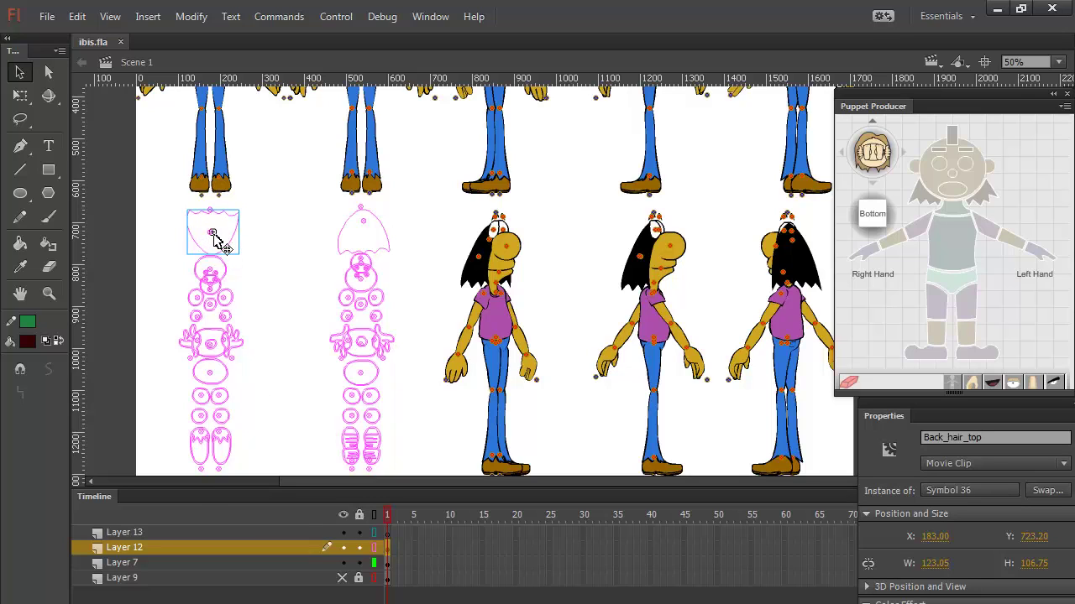
pyautogui.click(348, 241)
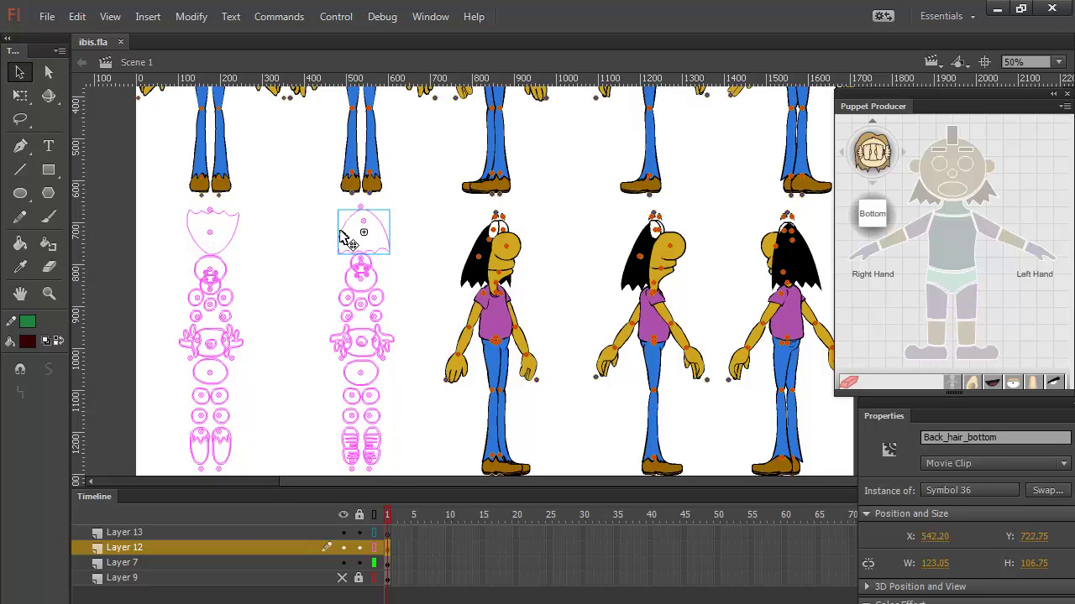
pyautogui.click(210, 233)
pyautogui.click(210, 220)
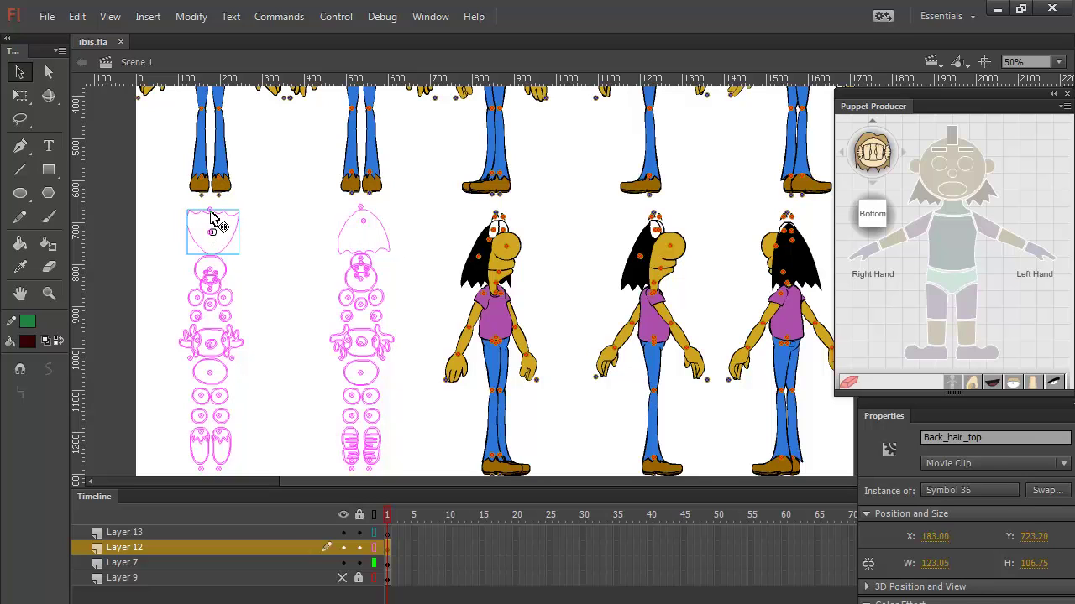
# Ungroup the cluster of face pivots around the eyes of the top-view figure and clear the selection
pyautogui.click(210, 275)
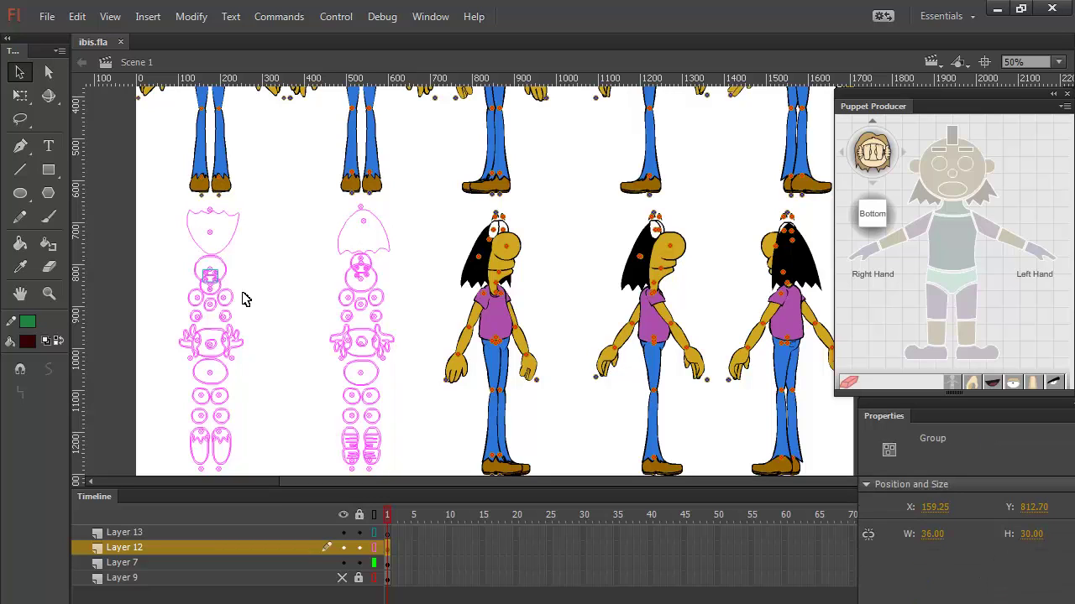
pyautogui.press('F8')
pyautogui.press('Return')
pyautogui.click(277, 290)
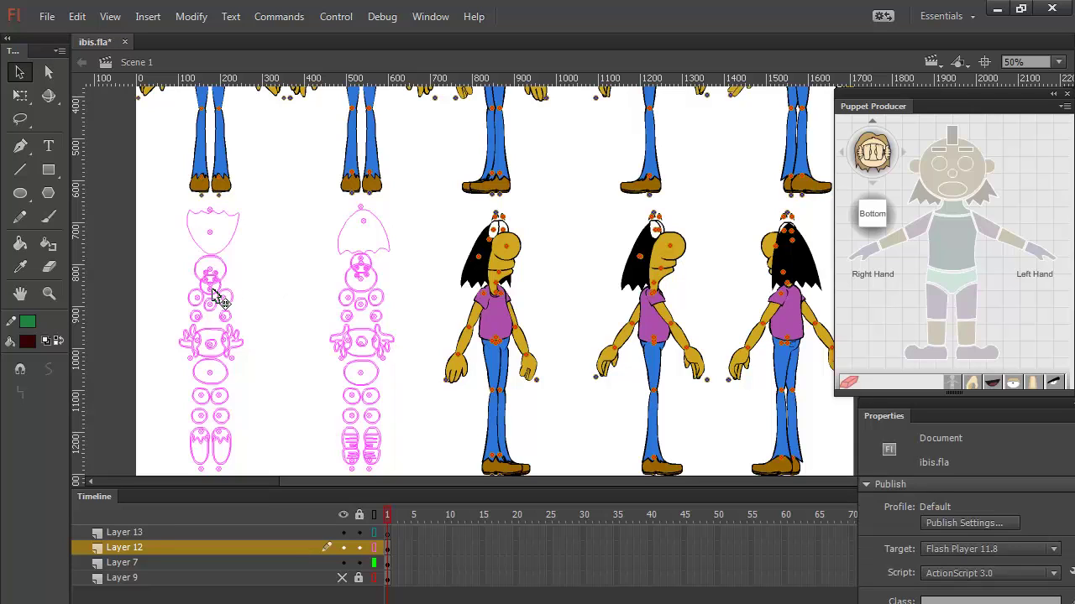
# Ungroup the small group holding the mouth pivot of the top-view figure and clear the selection
pyautogui.click(214, 292)
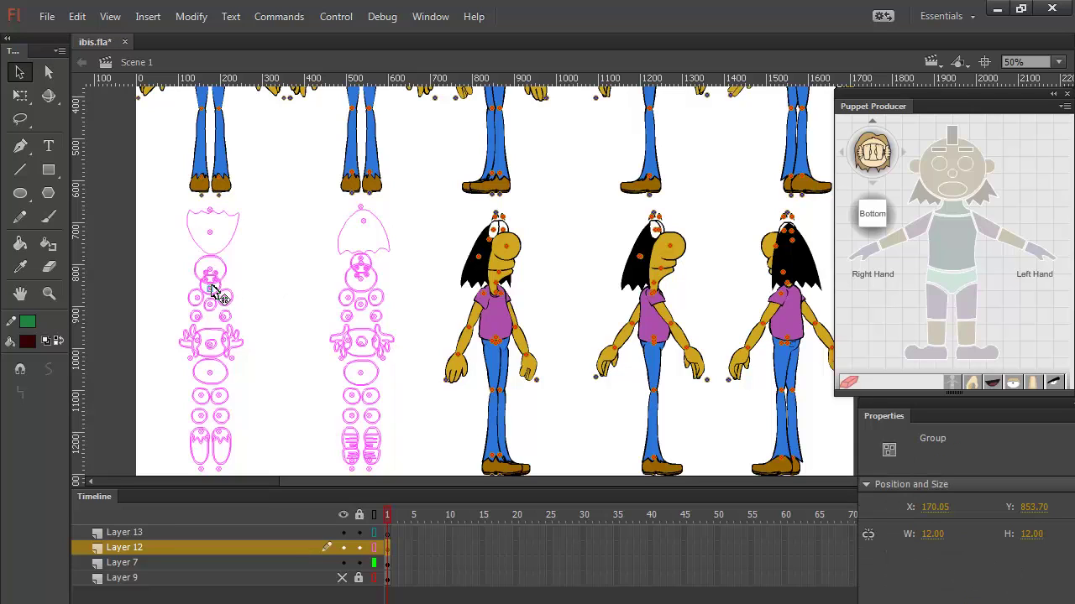
pyautogui.click(257, 293)
pyautogui.click(223, 300)
pyautogui.press('F8')
pyautogui.press('Return')
pyautogui.click(243, 287)
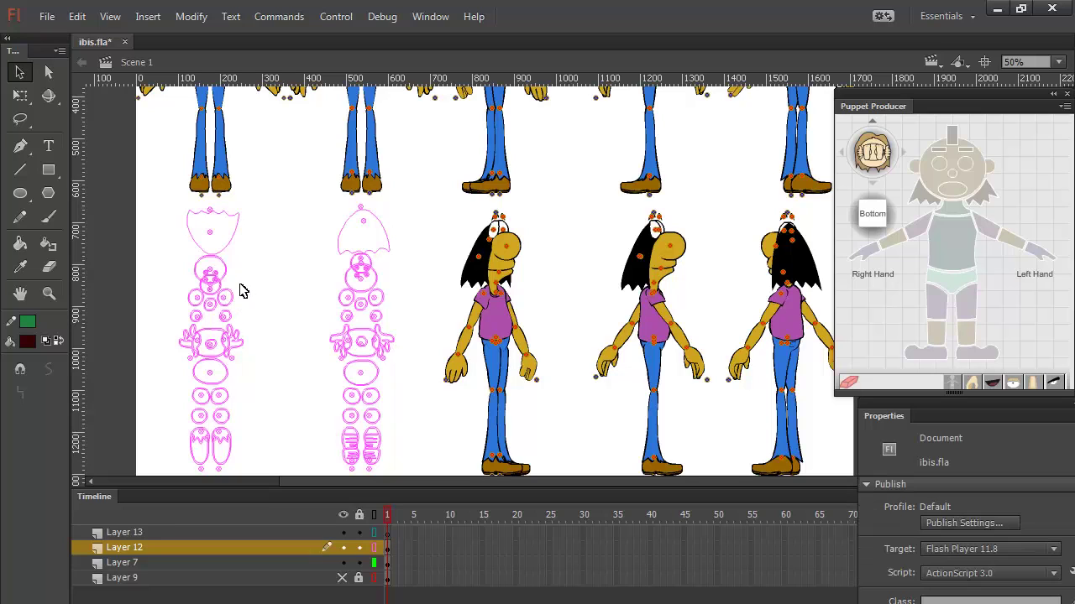
# Check the instance names of the mouth, left eye and nose pivots in the top-view figure and clear the selection
pyautogui.click(212, 298)
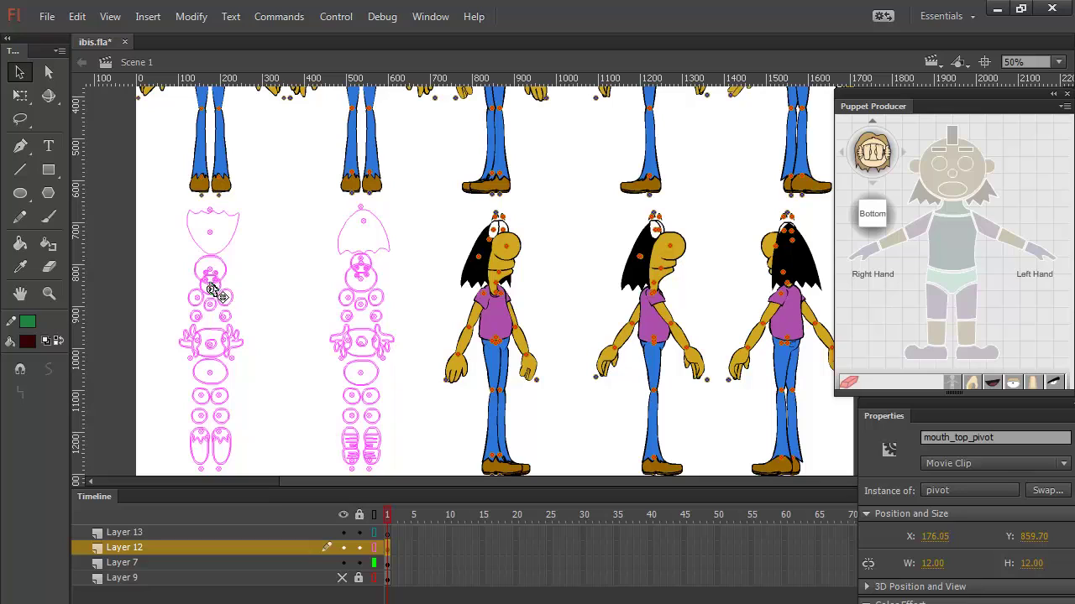
pyautogui.click(213, 284)
pyautogui.click(215, 285)
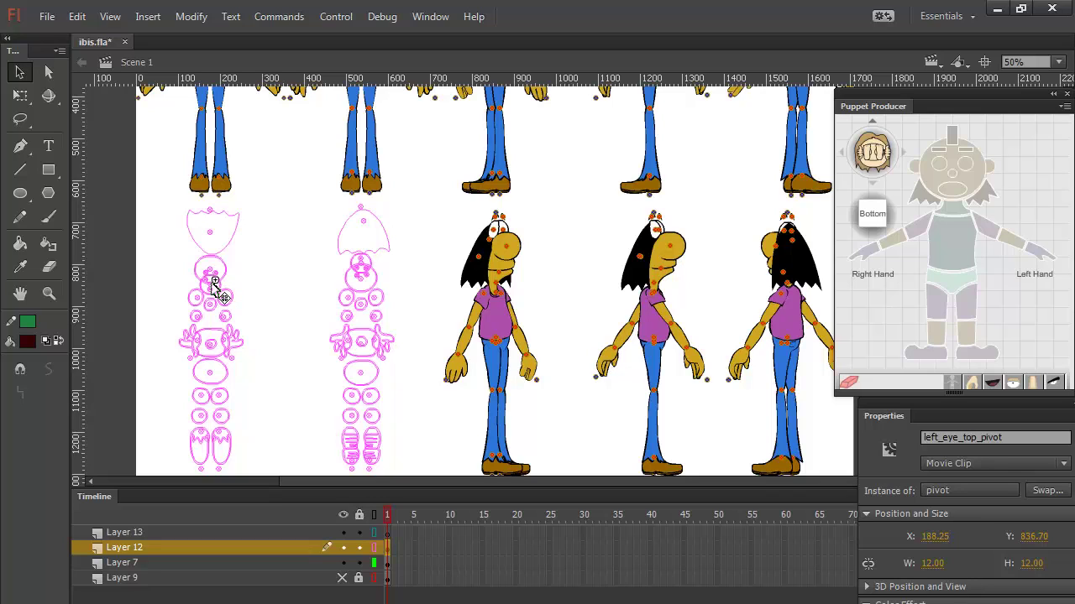
pyautogui.click(211, 288)
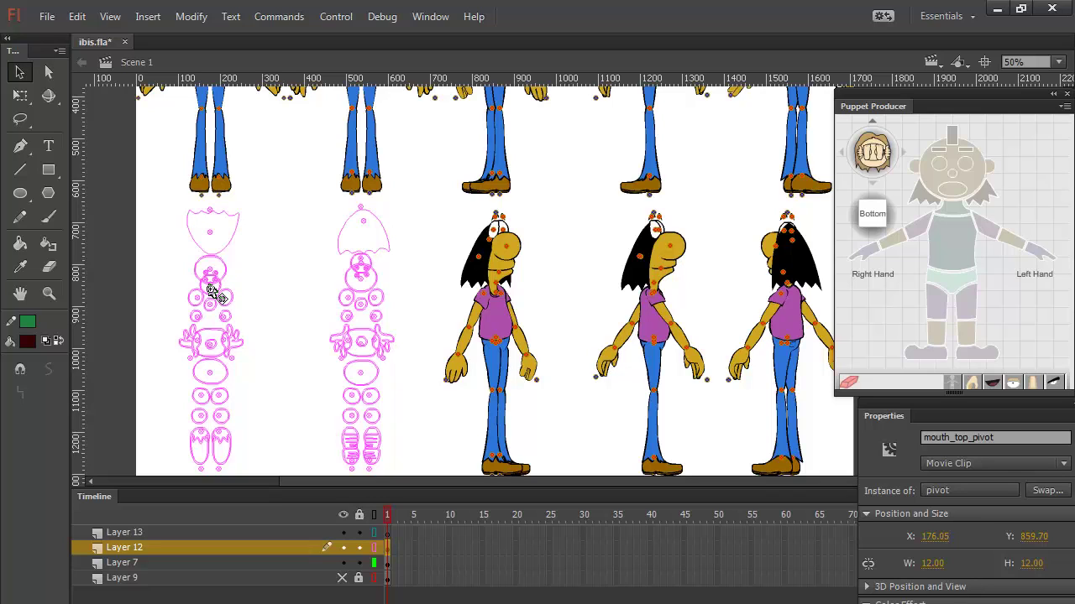
pyautogui.hotkey('ctrl', '=')
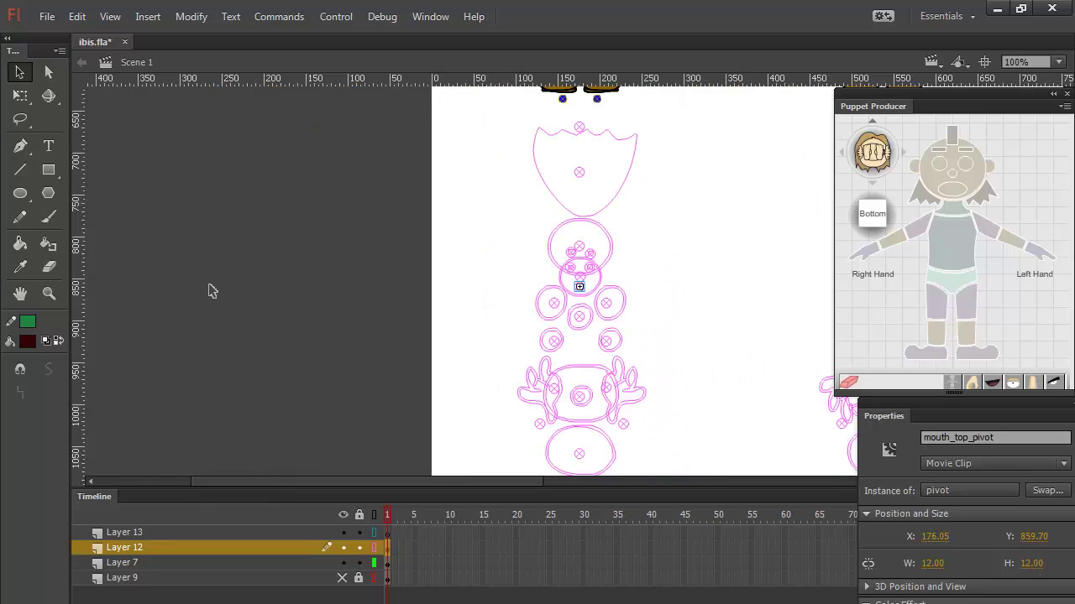
pyautogui.click(579, 279)
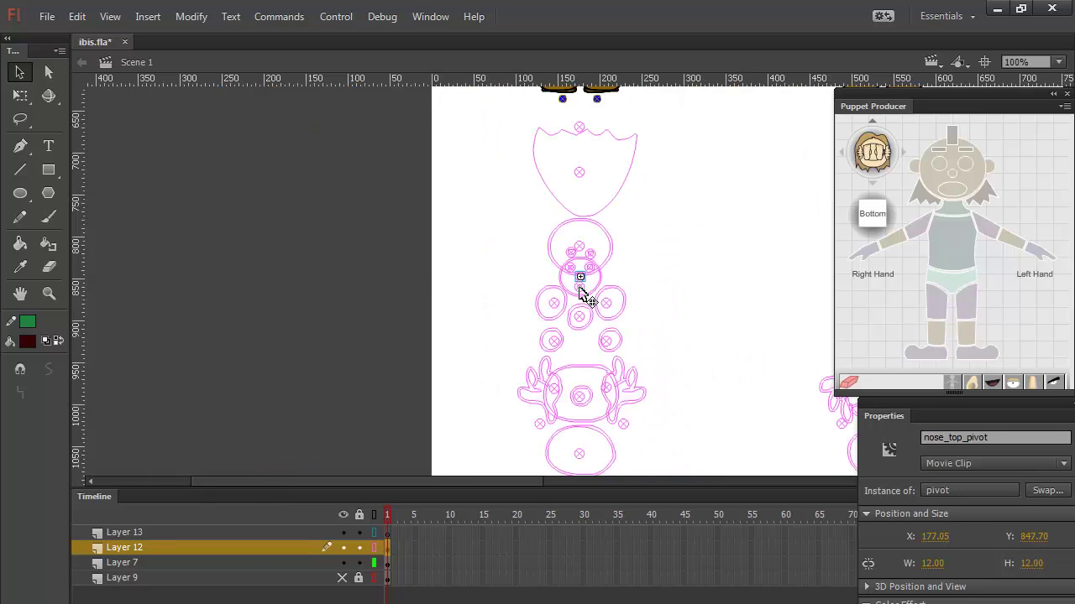
pyautogui.click(734, 282)
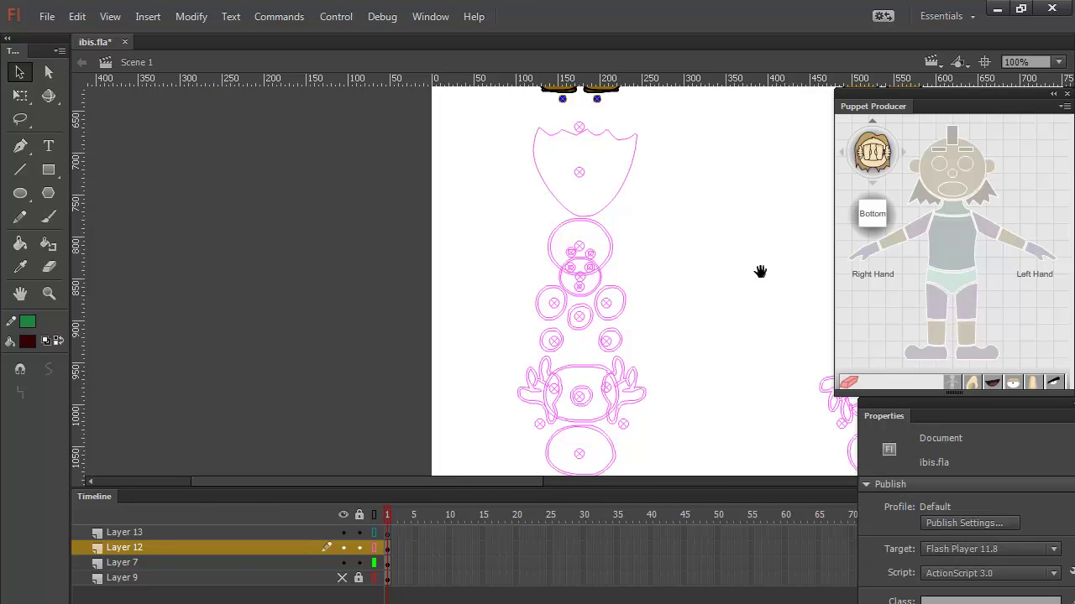
# Compare the nose and mouth pivot names of the bottom-view figure with the top-view figure, and check the top-view neck pivot
pyautogui.moveTo(759, 272); pyautogui.dragTo(504, 270)
pyautogui.click(622, 235)
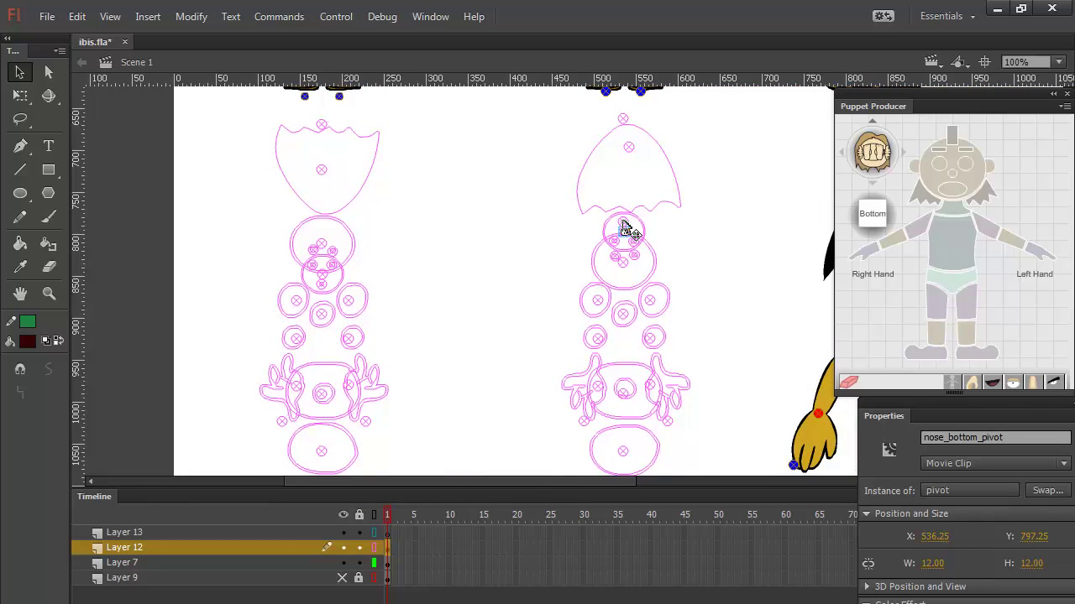
pyautogui.click(624, 223)
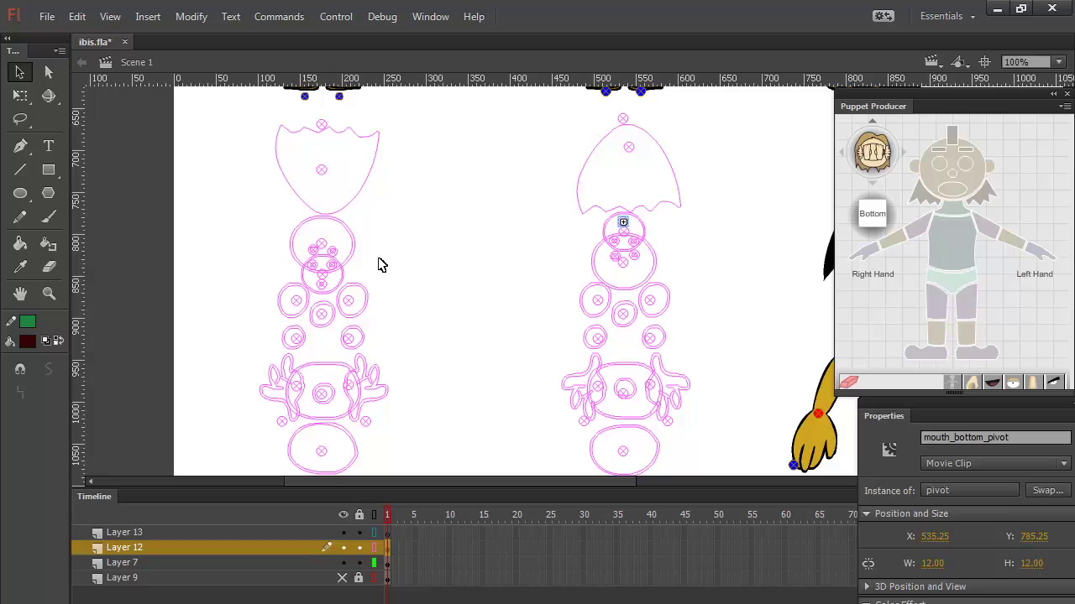
pyautogui.click(324, 286)
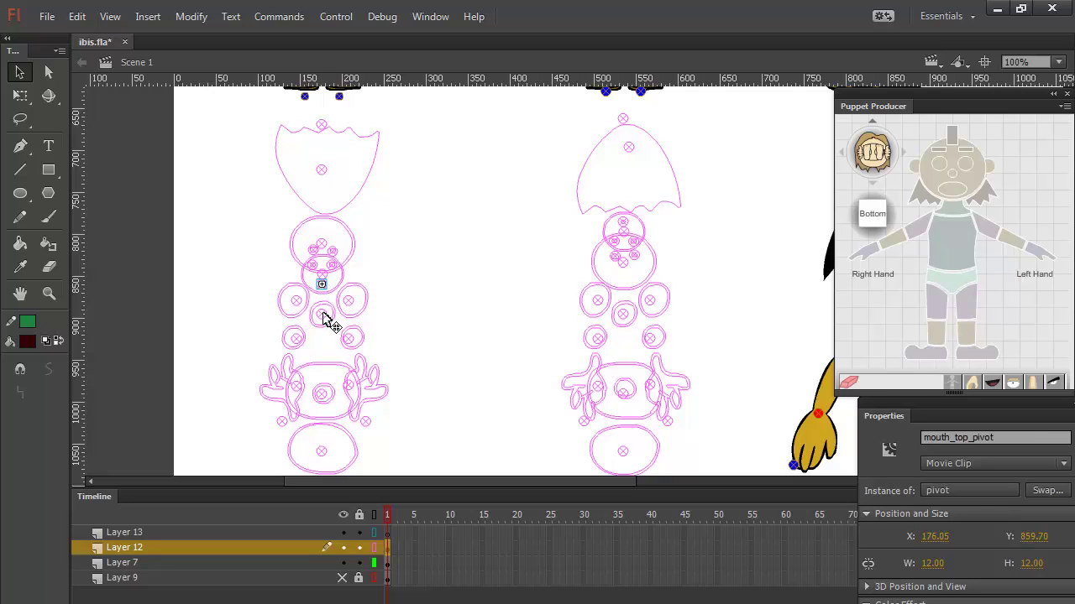
pyautogui.click(323, 315)
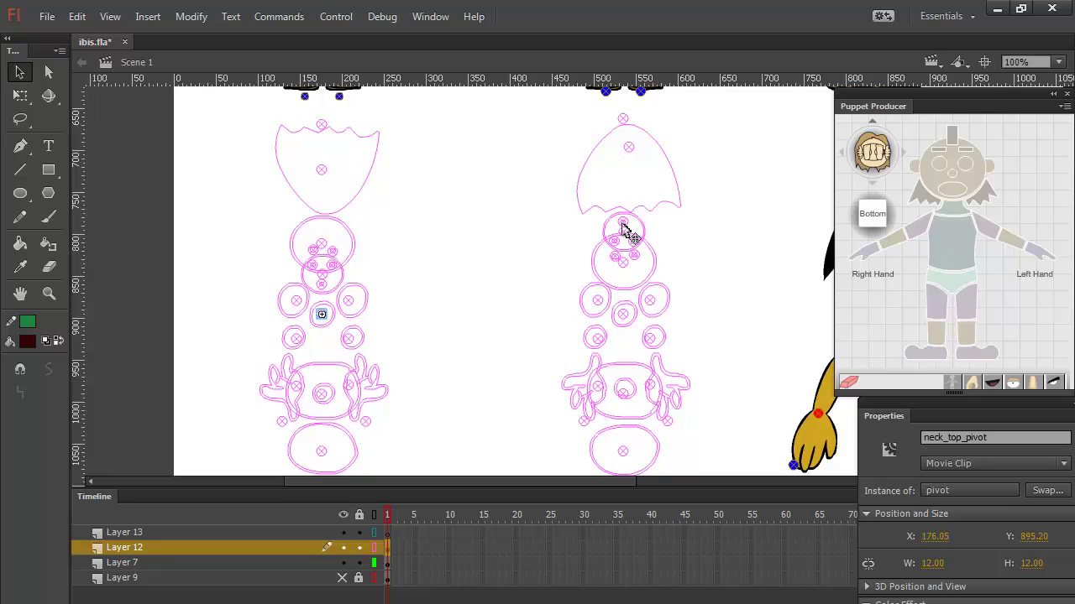
pyautogui.click(423, 290)
# Check the left and right arm, forearm and hand instance names of the front-view (0) figure
pyautogui.scroll(10, 436, 241)
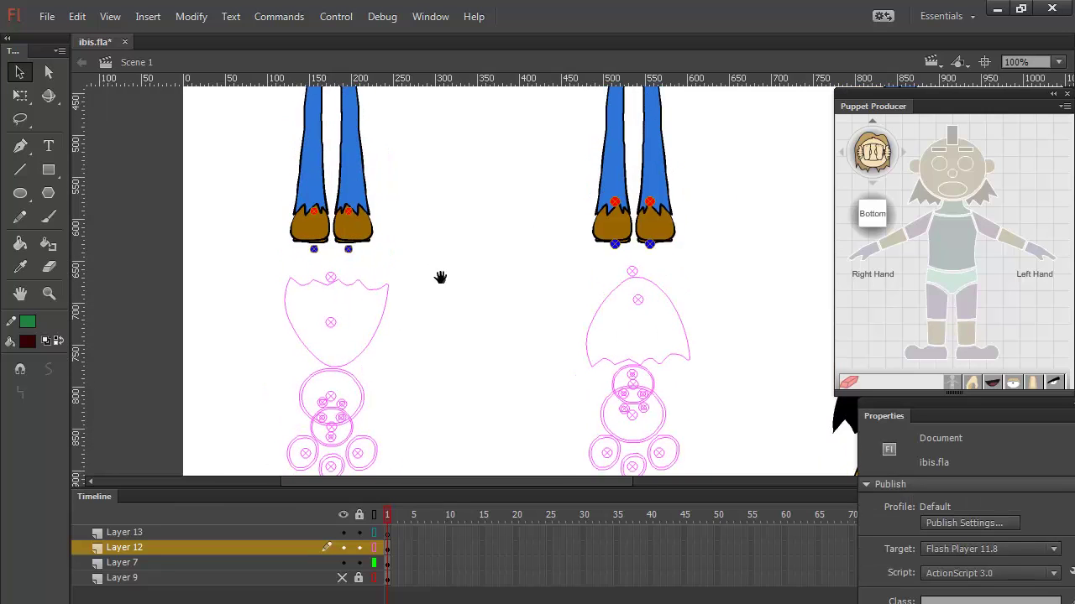
pyautogui.moveTo(471, 389); pyautogui.dragTo(477, 358)
pyautogui.click(481, 254)
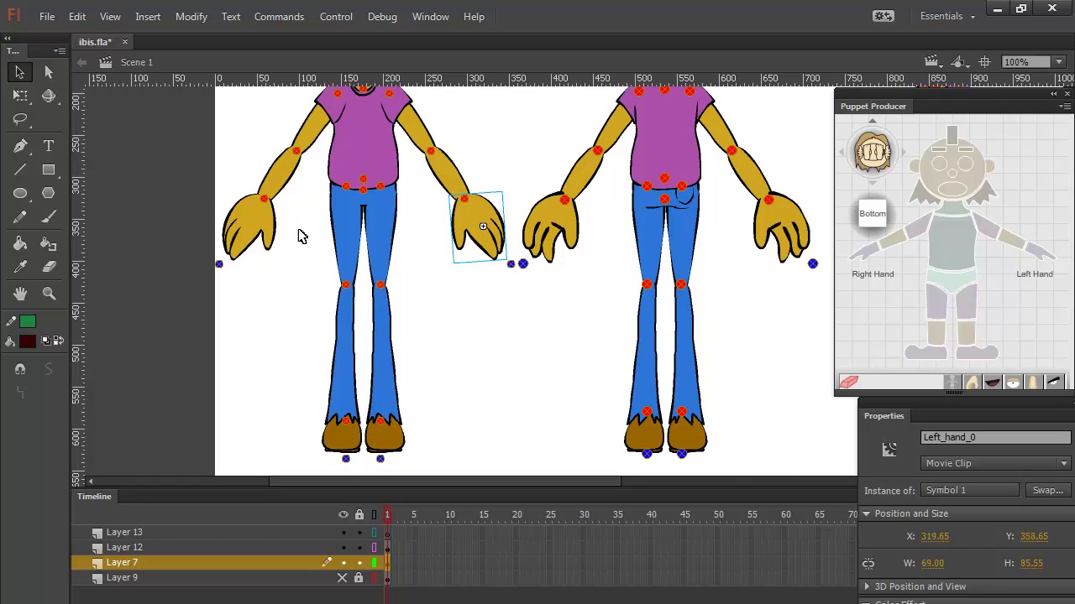
pyautogui.click(266, 232)
pyautogui.click(280, 177)
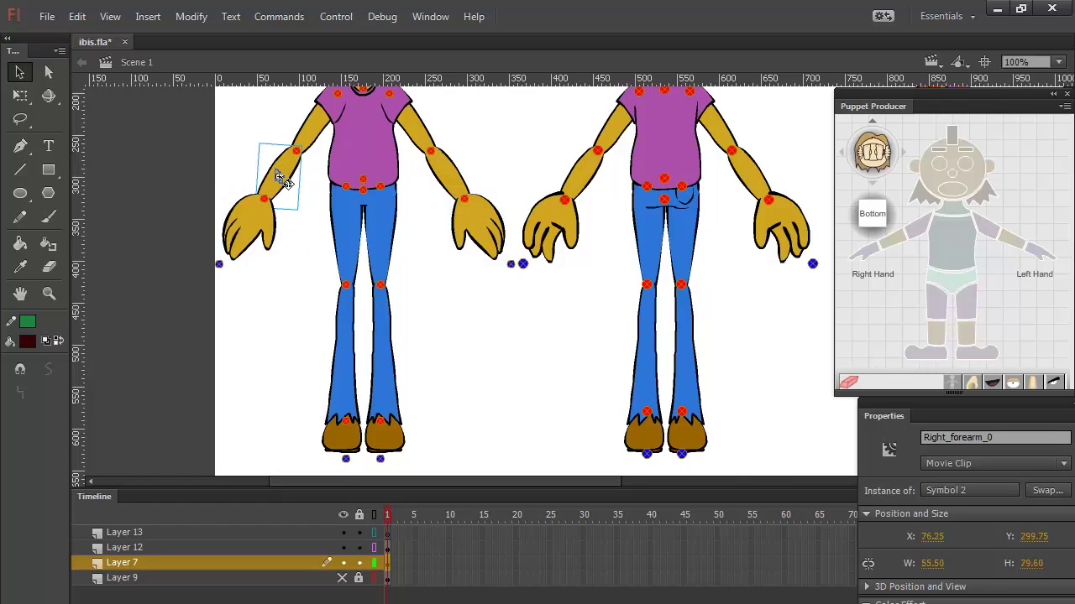
pyautogui.click(446, 178)
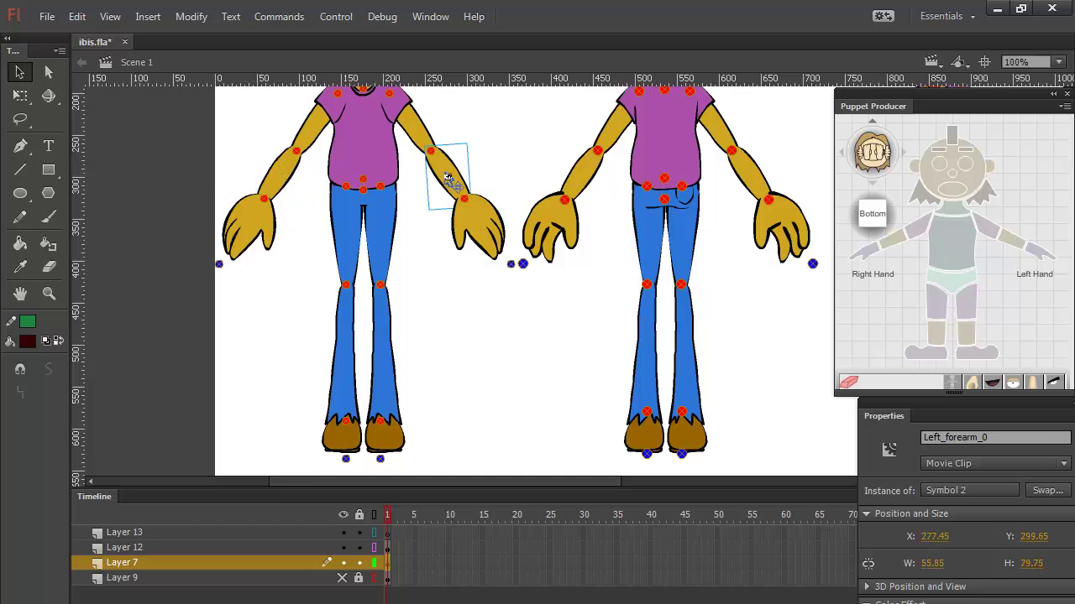
pyautogui.click(498, 228)
pyautogui.click(420, 135)
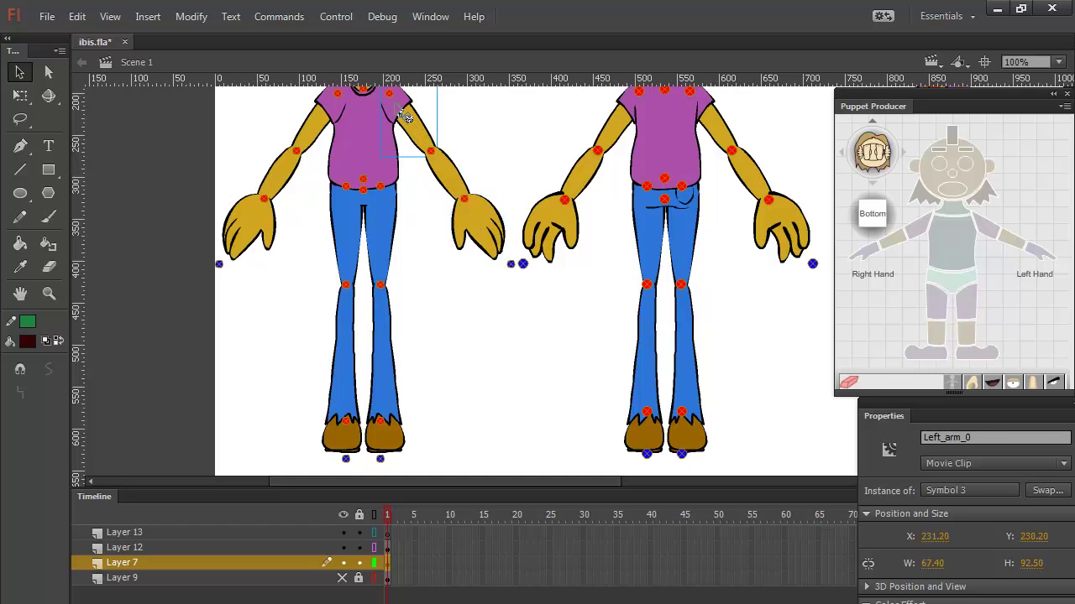
pyautogui.click(332, 118)
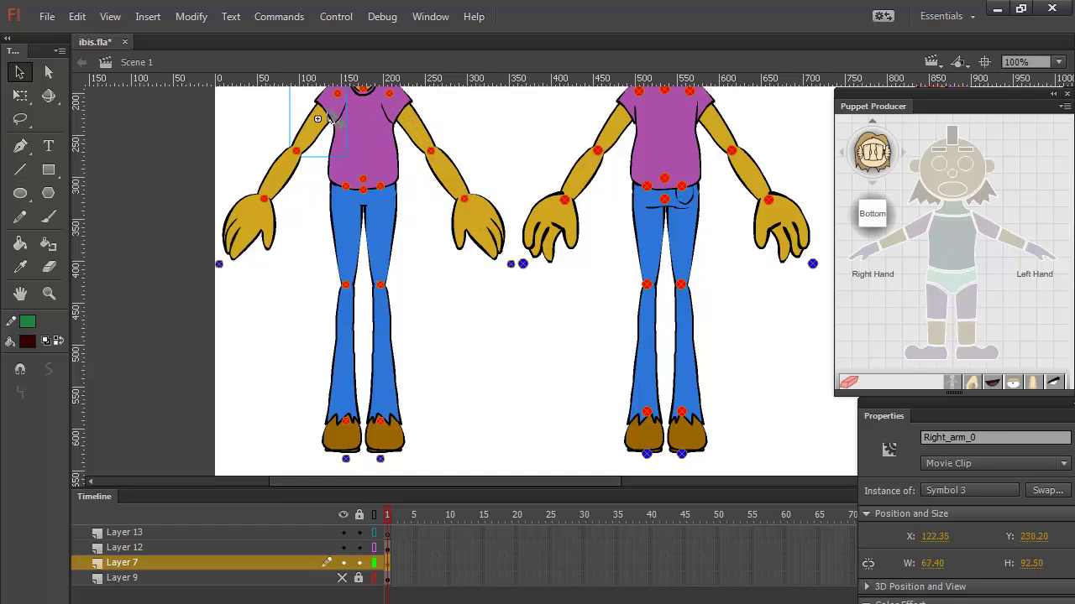
pyautogui.click(288, 174)
pyautogui.click(252, 220)
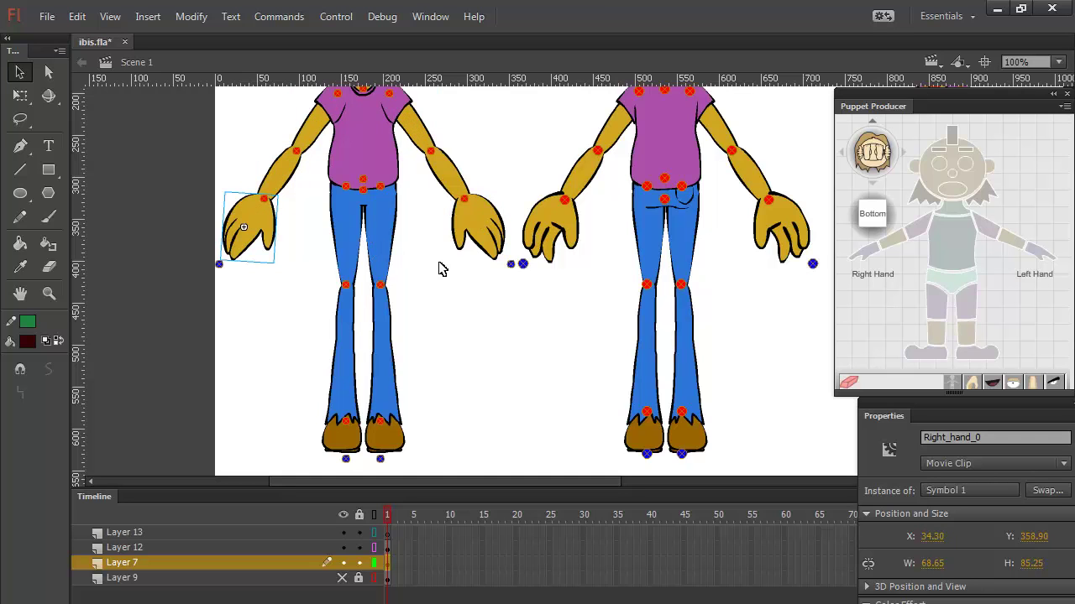
# Check the left and right arm, forearm and hand instance names of the back-view (180) figure
pyautogui.press('space')
pyautogui.moveTo(548, 353); pyautogui.dragTo(456, 475)
pyautogui.moveTo(548, 374); pyautogui.dragTo(456, 302)
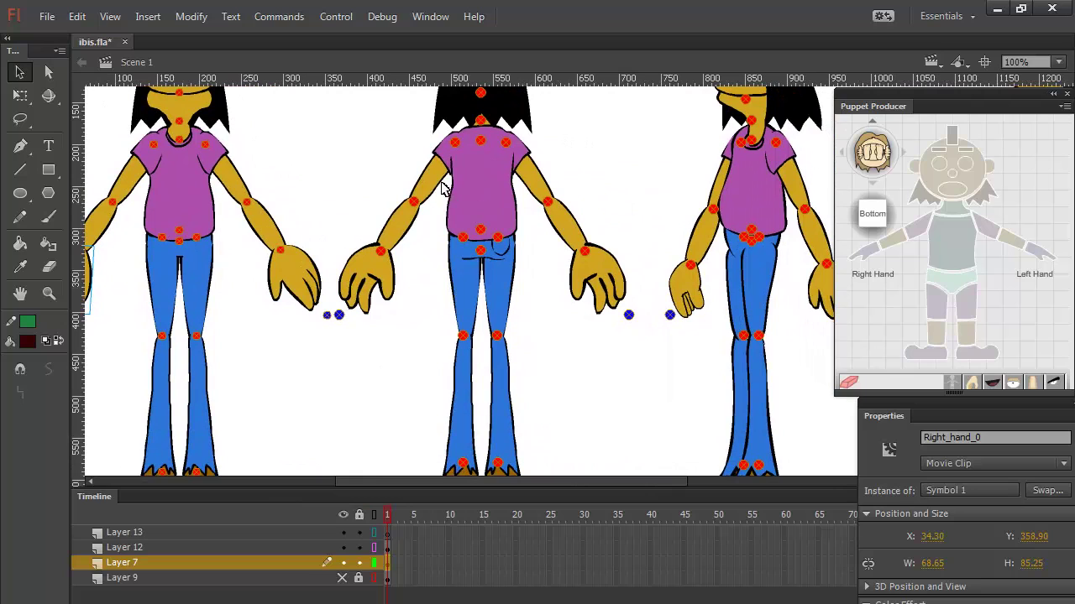
pyautogui.click(432, 168)
pyautogui.click(402, 229)
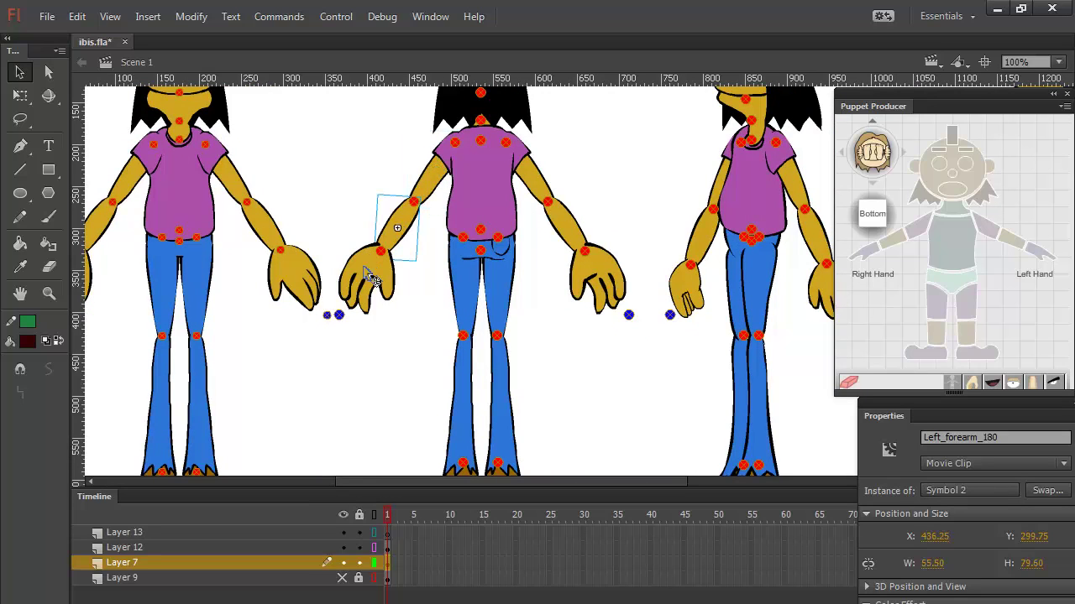
pyautogui.click(367, 277)
pyautogui.click(532, 175)
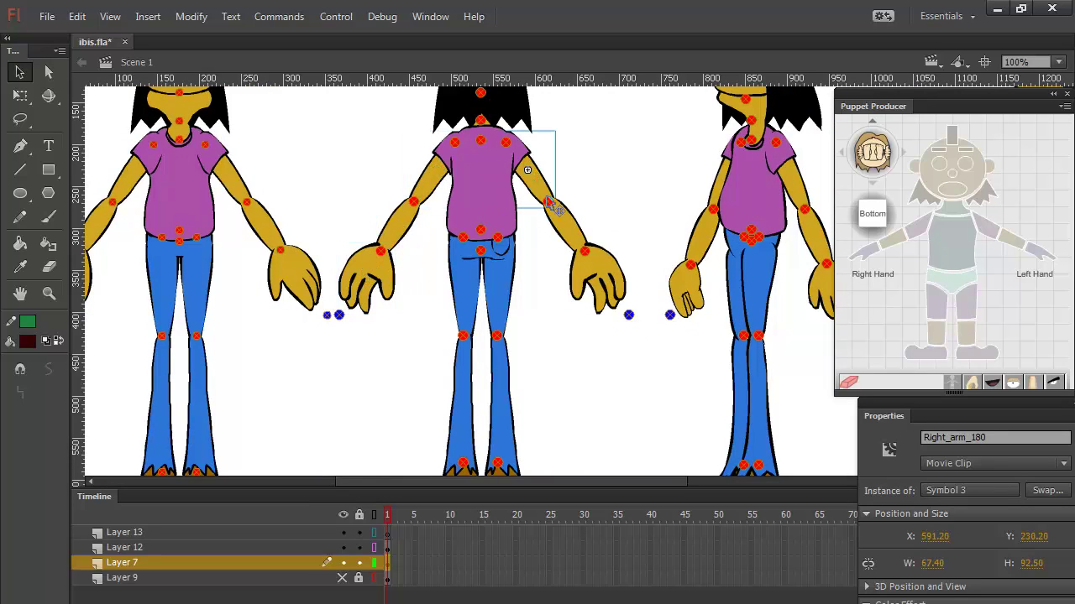
pyautogui.click(577, 237)
pyautogui.click(606, 279)
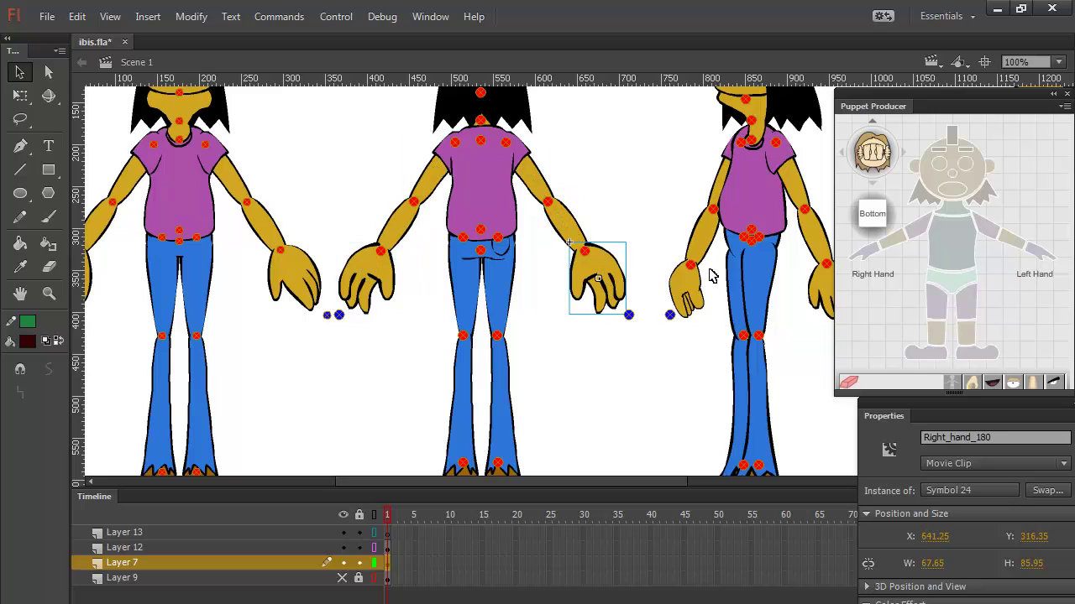
# Check the left and right arm, forearm and hand instance names of the 315-degree figure
pyautogui.click(727, 168)
pyautogui.click(704, 239)
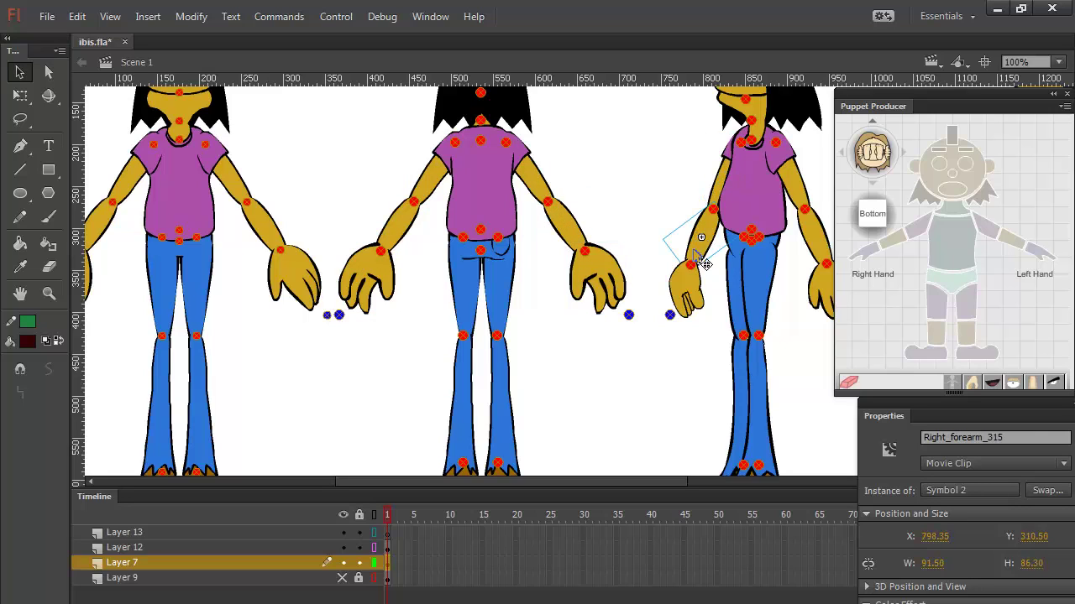
pyautogui.click(701, 295)
pyautogui.click(790, 169)
pyautogui.click(822, 239)
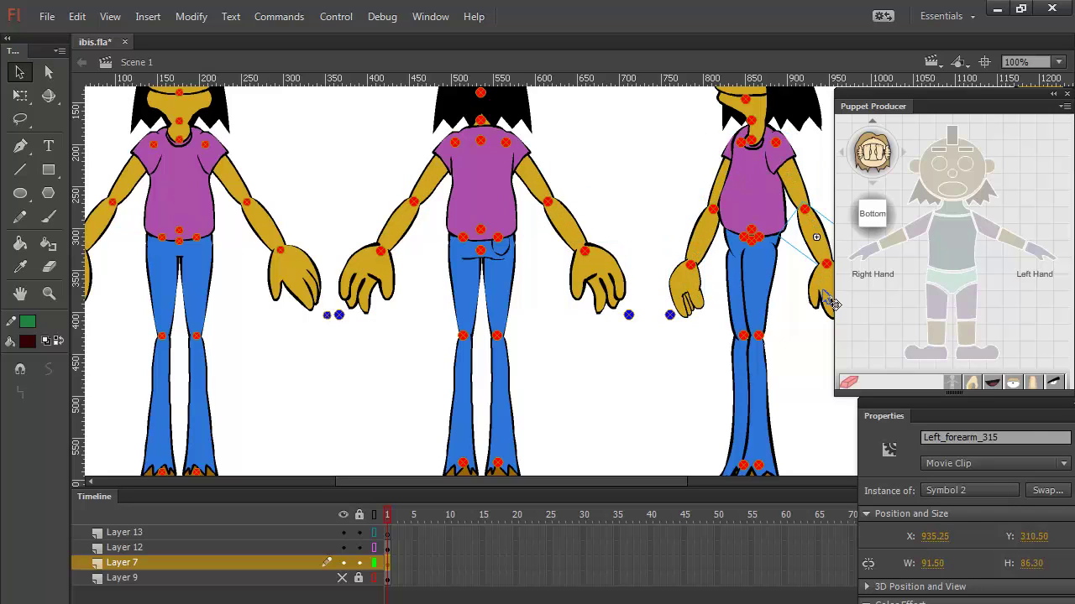
pyautogui.click(832, 298)
# Check the left and right arm, forearm and hand instance names of the 270-degree side figure
pyautogui.hscroll(5, 611, 176)
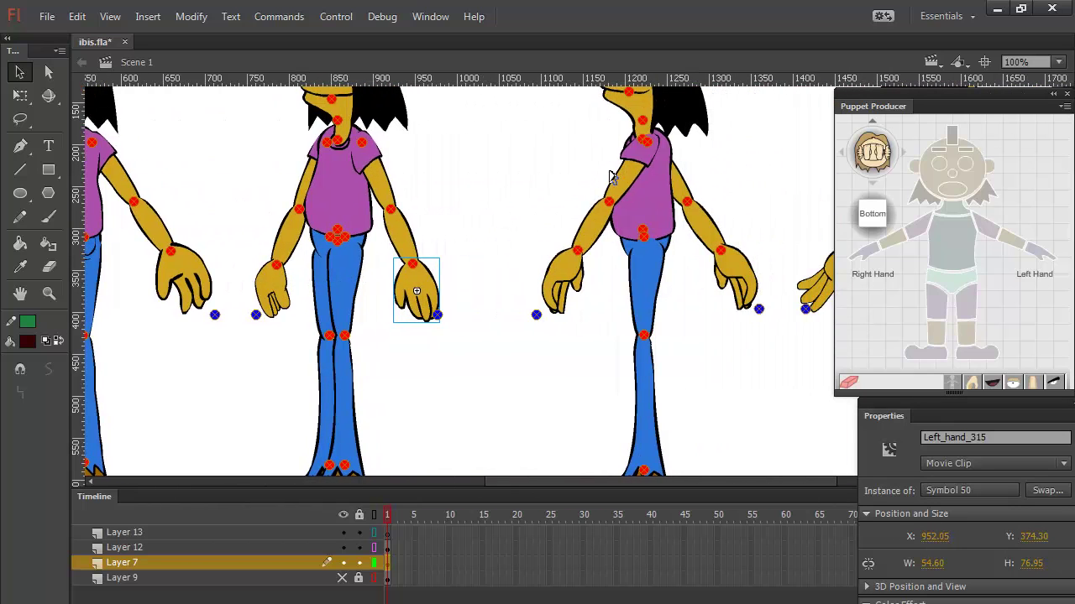
pyautogui.click(632, 169)
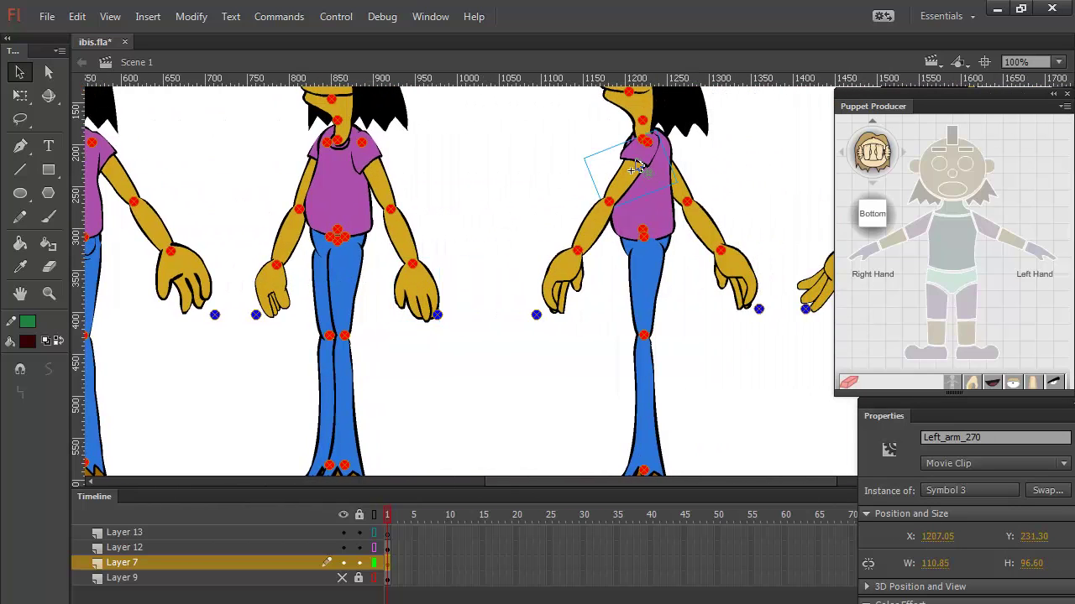
pyautogui.click(601, 223)
pyautogui.click(560, 279)
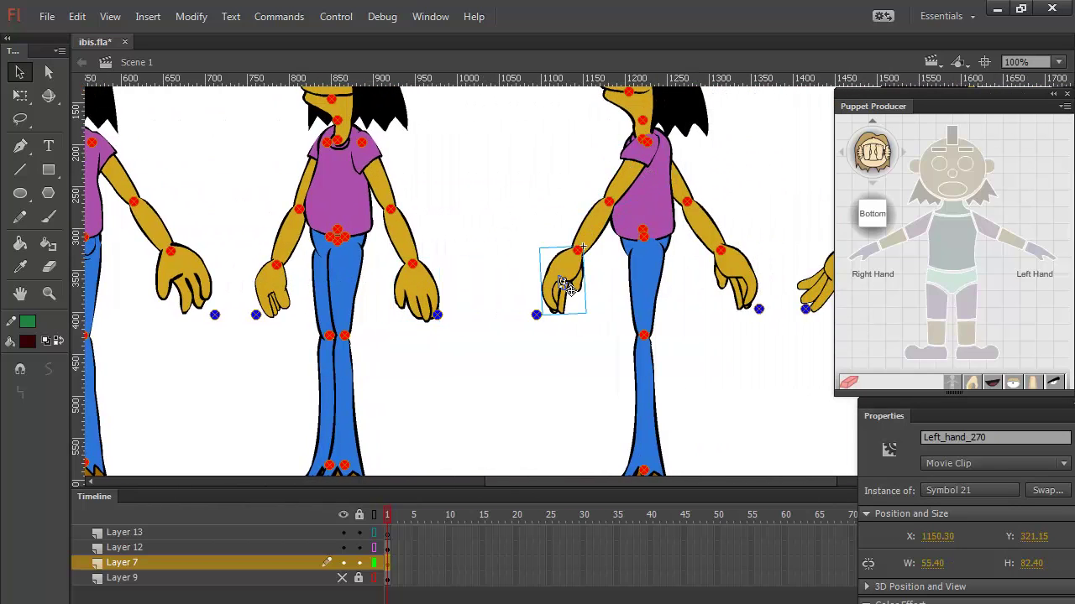
pyautogui.click(690, 192)
pyautogui.click(721, 238)
pyautogui.click(750, 277)
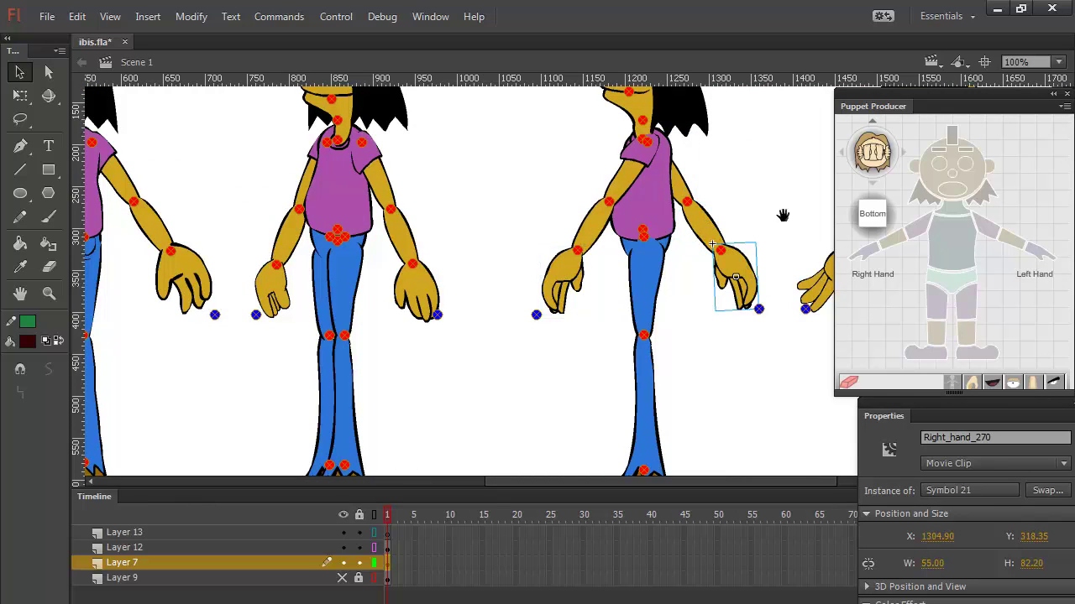
# Check the left and right arm, forearm and hand instance names of the 135-degree figure and clear the selection
pyautogui.moveTo(782, 216); pyautogui.dragTo(452, 220)
pyautogui.click(571, 202)
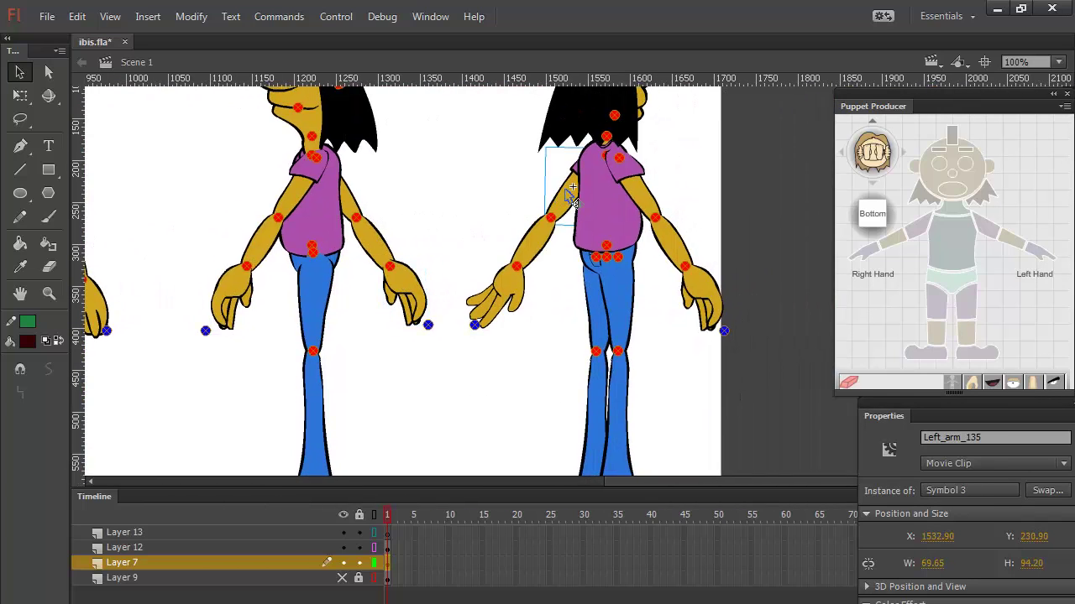
pyautogui.click(544, 252)
pyautogui.click(523, 299)
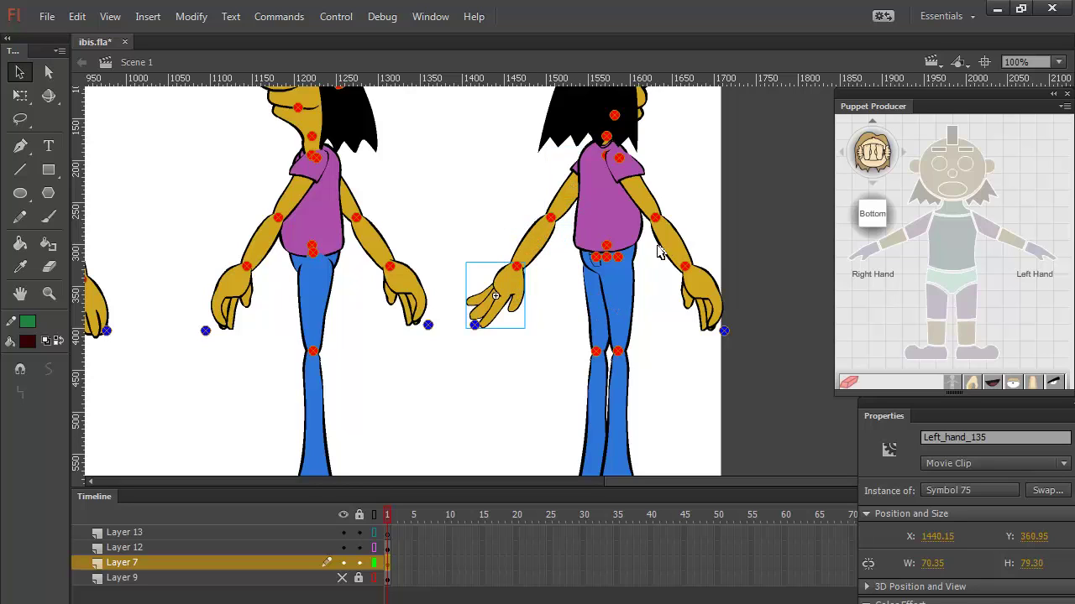
pyautogui.click(652, 205)
pyautogui.click(676, 248)
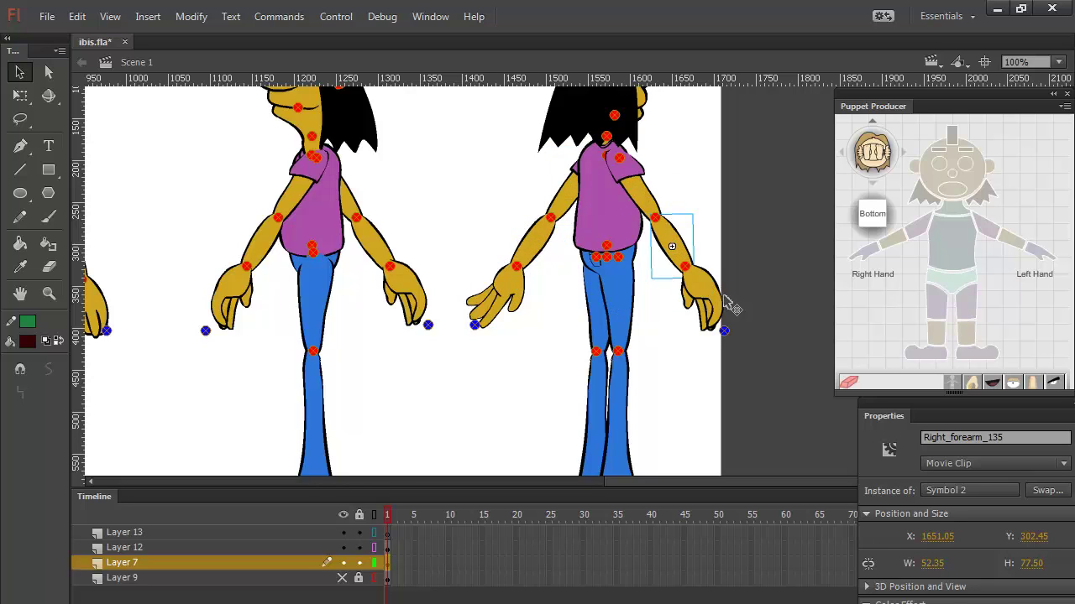
pyautogui.click(714, 308)
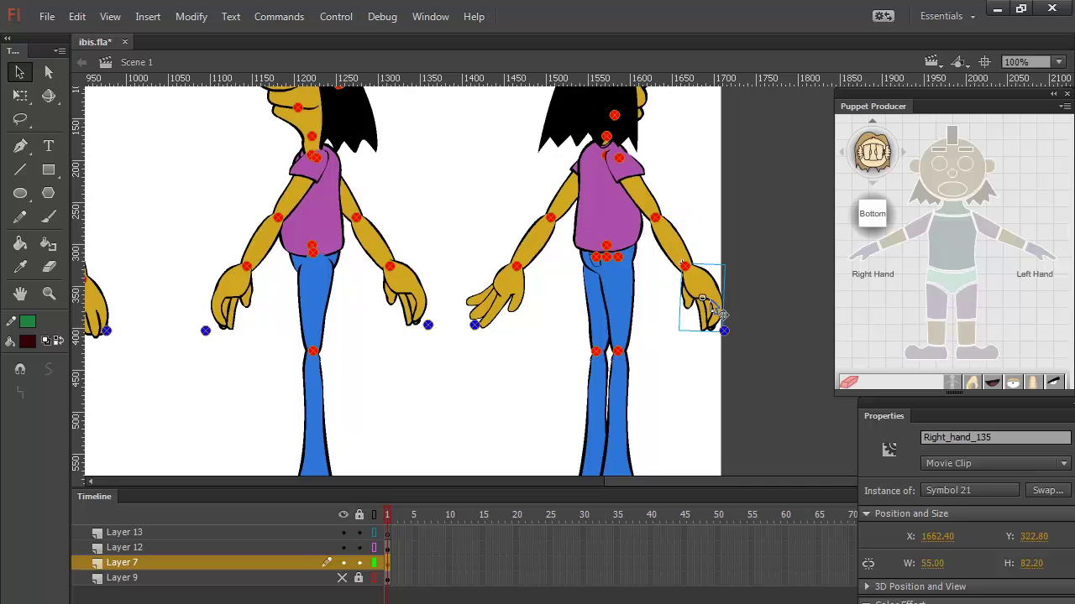
pyautogui.click(708, 396)
pyautogui.hotkey('ctrl', 's')
# Check the brow pivots of the 225-degree figure and rename the pivot nearer the nose to left_brow_225_pivot
pyautogui.moveTo(697, 390); pyautogui.dragTo(695, 263)
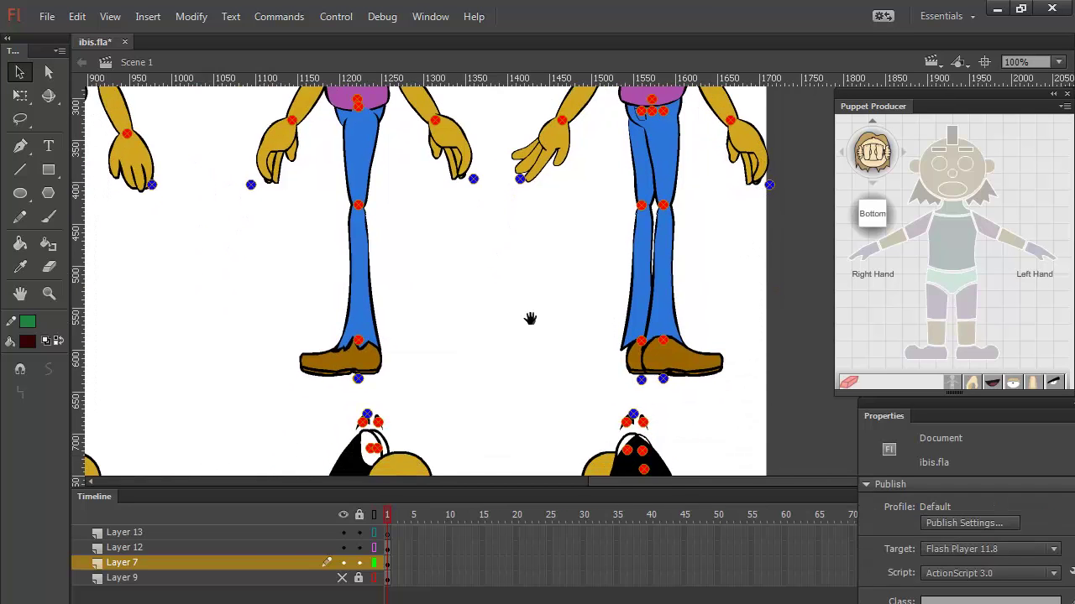
pyautogui.moveTo(530, 319); pyautogui.dragTo(531, 219)
pyautogui.moveTo(546, 321); pyautogui.dragTo(505, 295)
pyautogui.click(622, 308)
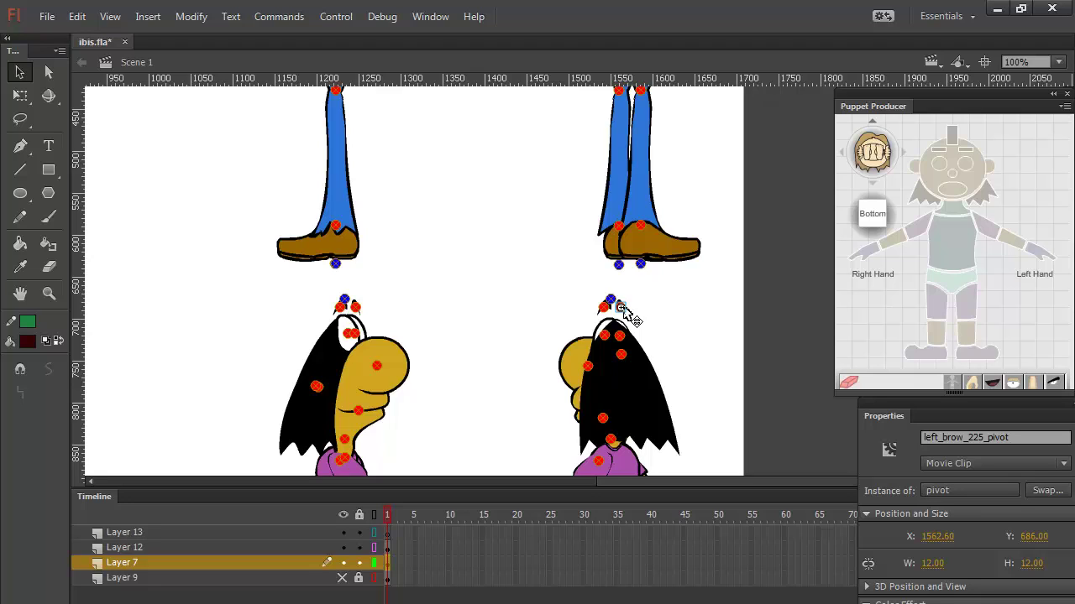
pyautogui.click(603, 309)
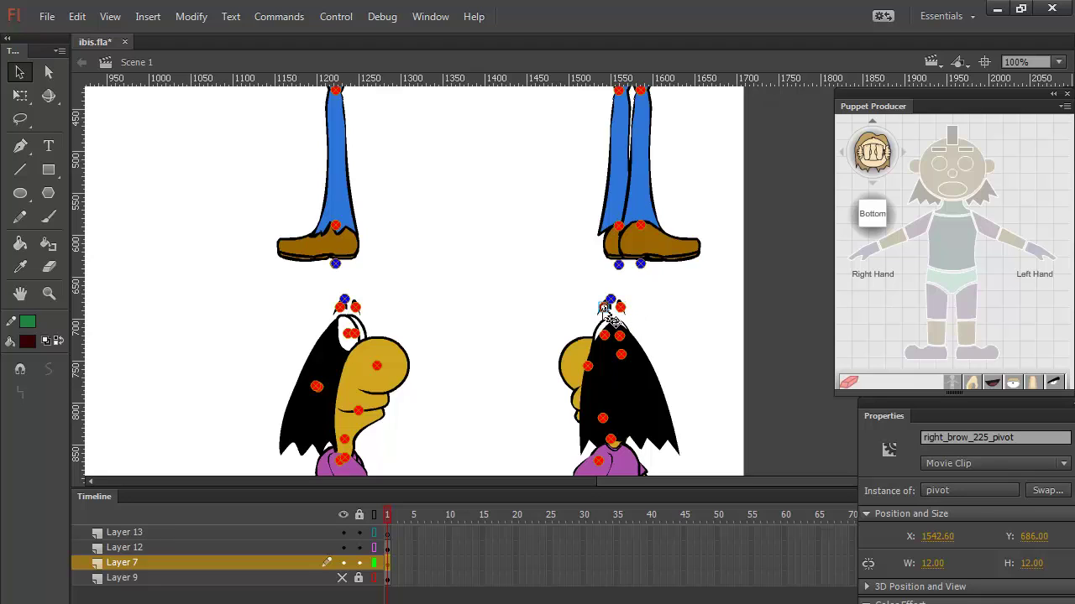
pyautogui.moveTo(945, 438); pyautogui.dragTo(899, 437)
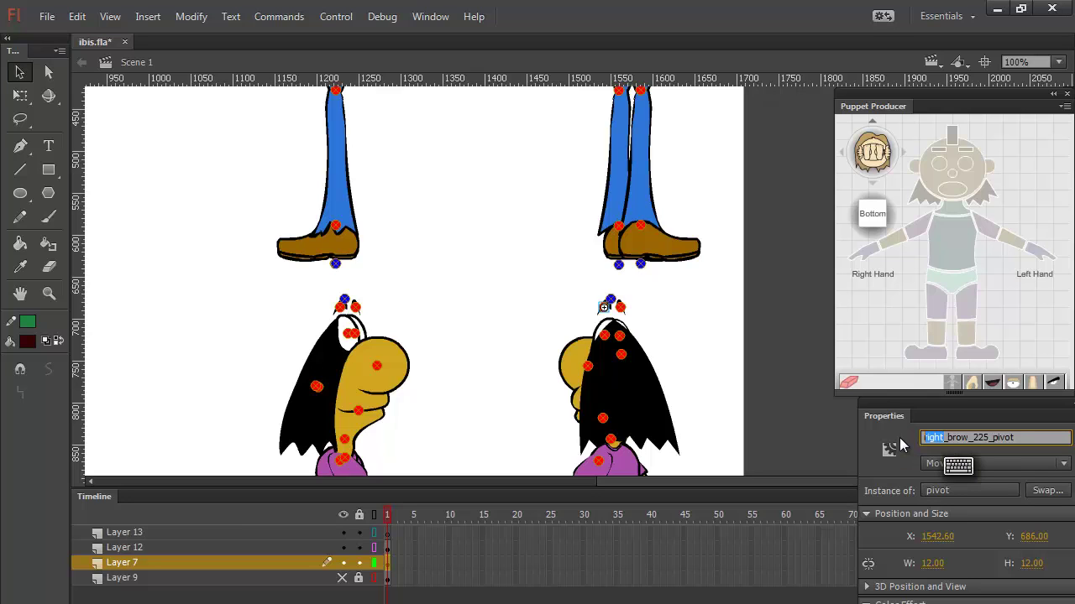
pyautogui.hotkey('ctrl', '=')
pyautogui.hotkey('ctrl', '=')
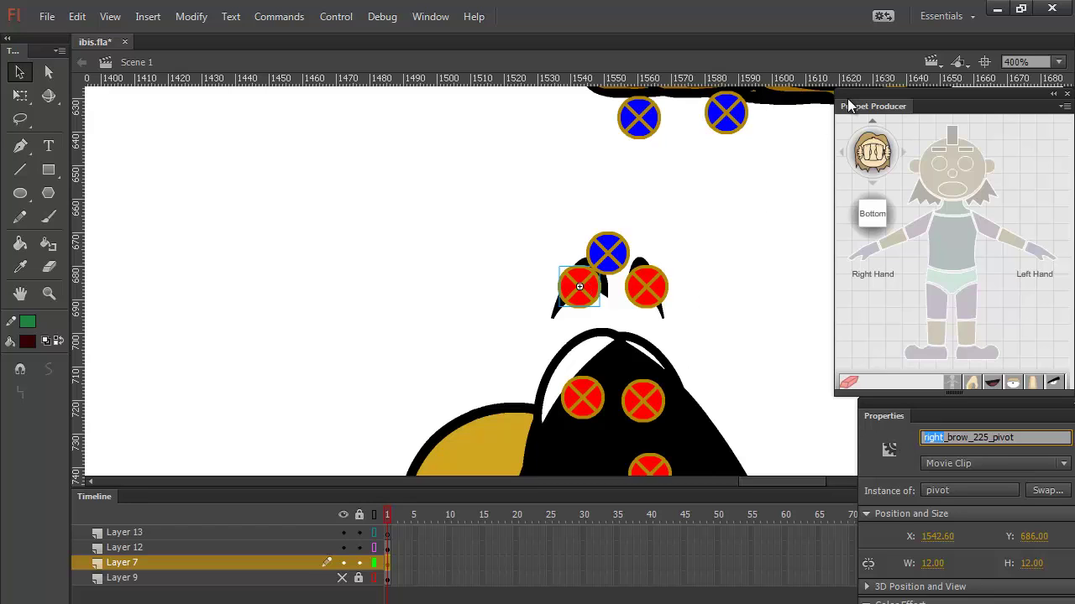
pyautogui.write('left')
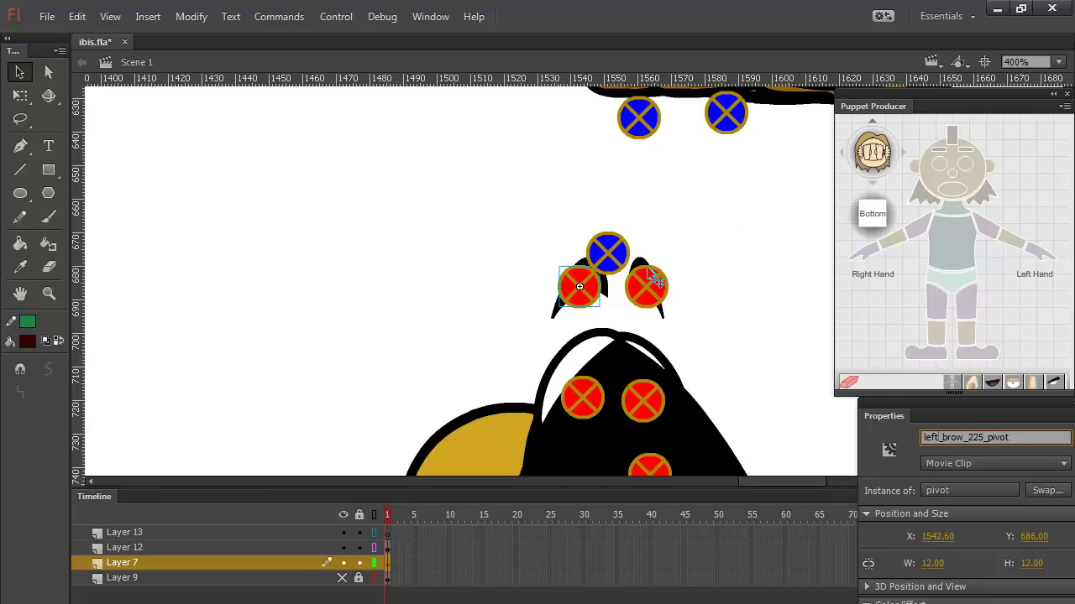
# Rename the 225-degree figure's brow pivot farther from the nose to right_brow_225_pivot
pyautogui.click(648, 271)
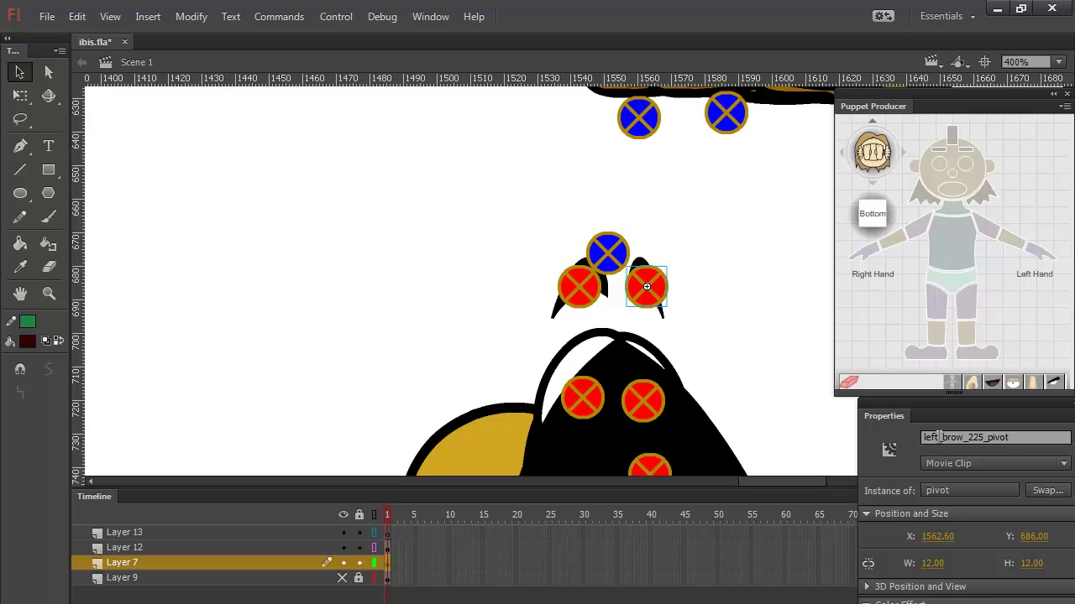
pyautogui.moveTo(938, 437); pyautogui.dragTo(894, 435)
pyautogui.write('ri')
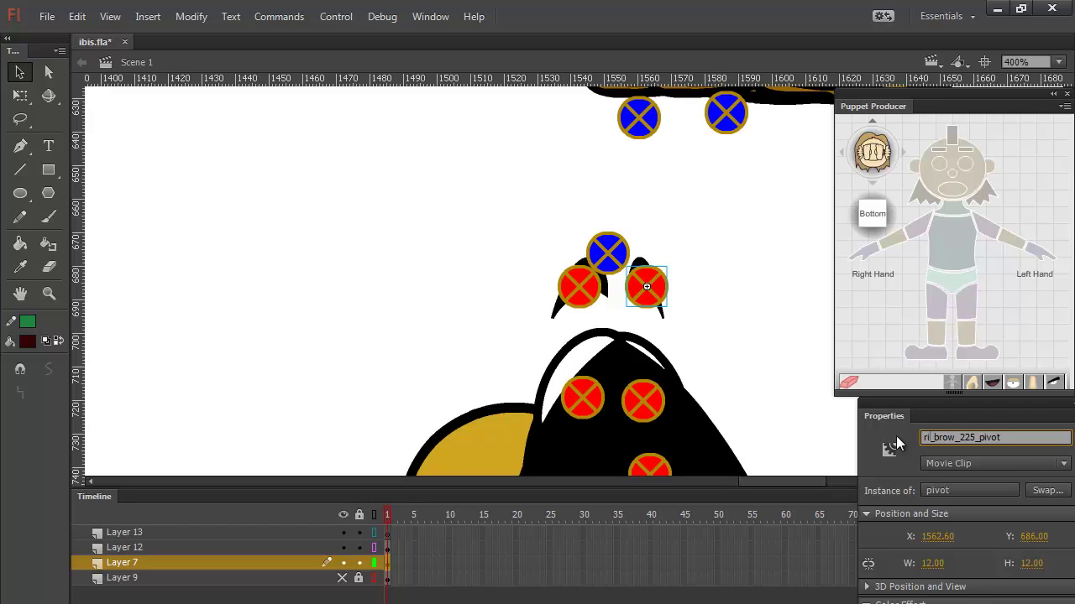
pyautogui.write('ght')
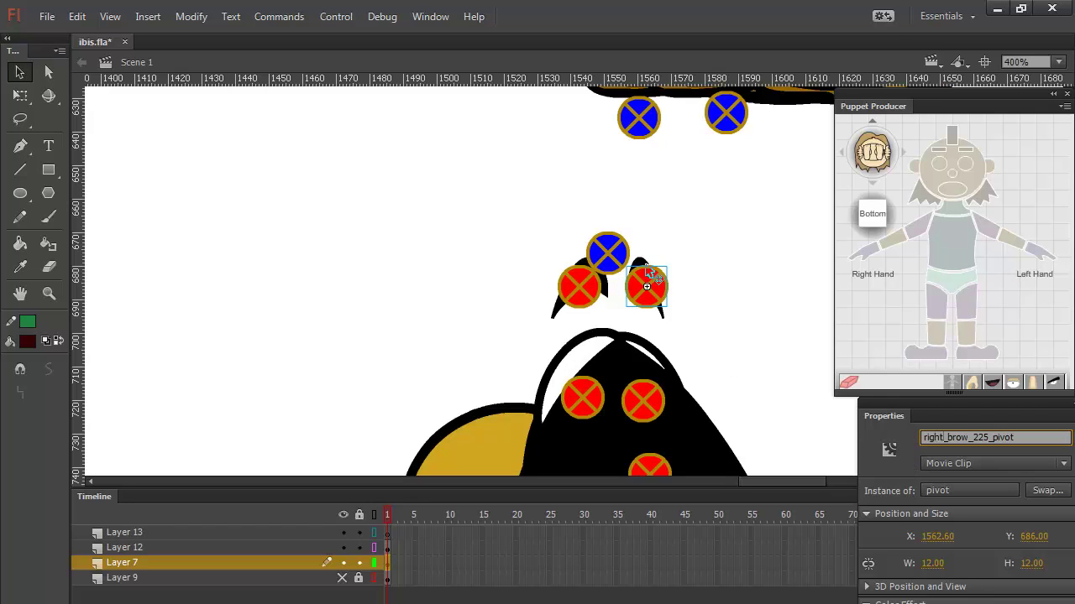
# Rename the 225-degree figure's brow farther from the nose to Right_brow_225 and the nearer one to Left_brow_225
pyautogui.click(646, 263)
pyautogui.moveTo(942, 438); pyautogui.dragTo(852, 439)
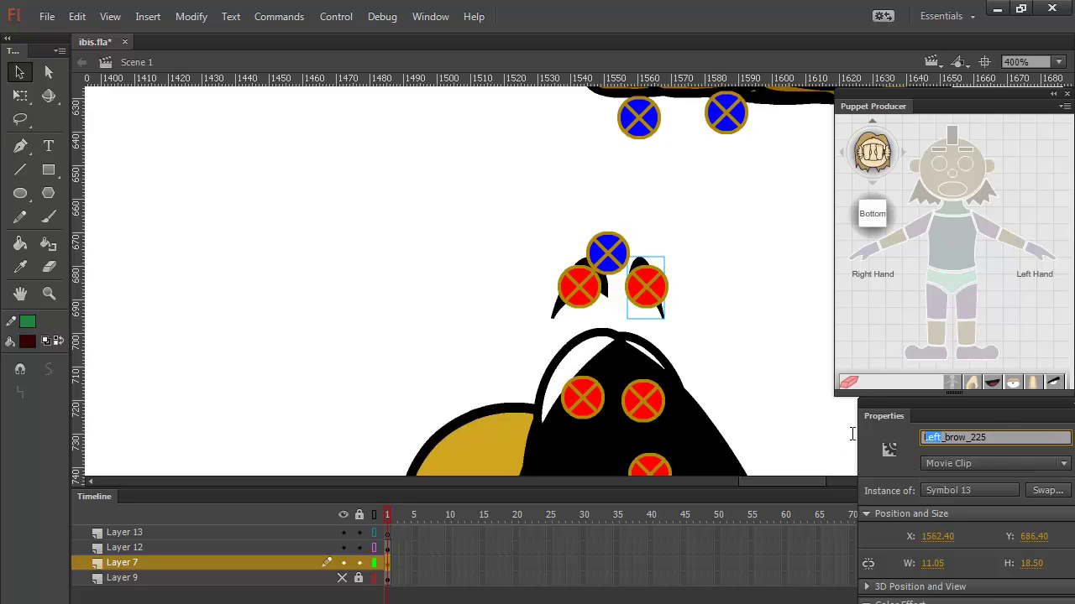
pyautogui.write('Right')
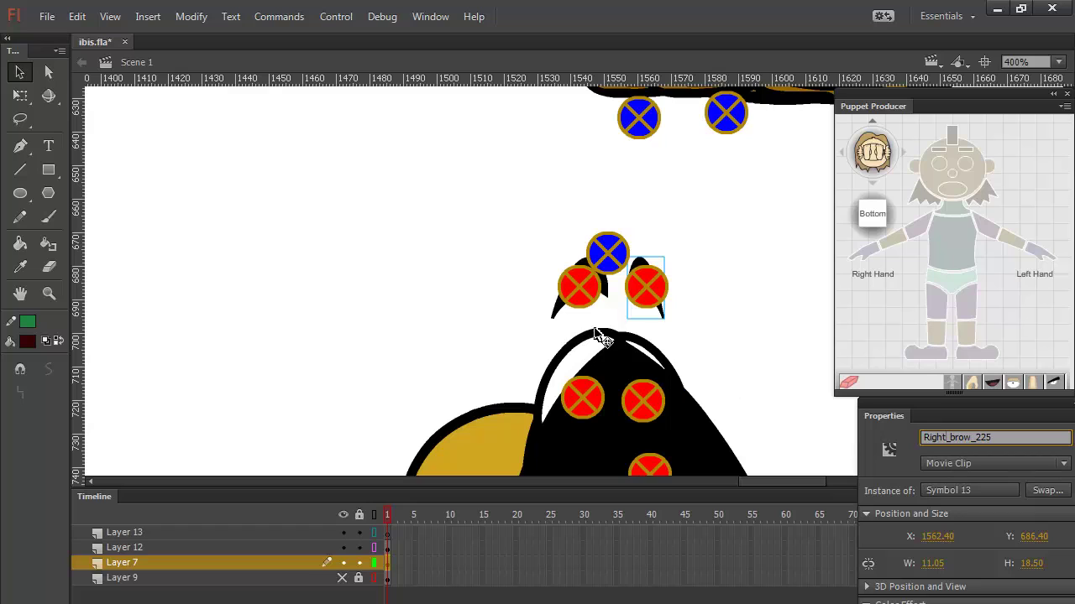
pyautogui.click(558, 302)
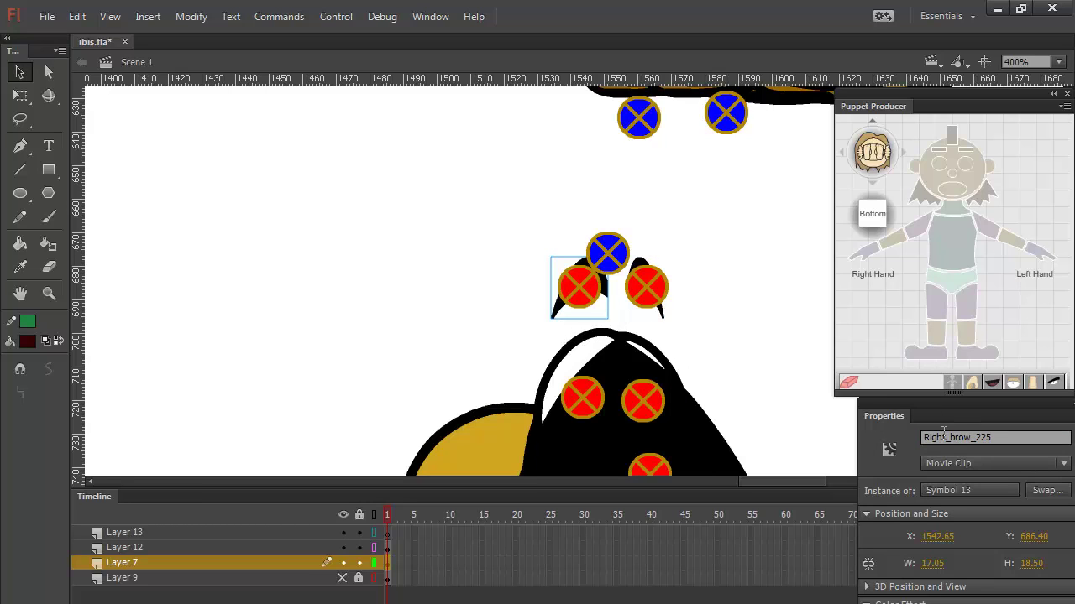
pyautogui.moveTo(943, 437); pyautogui.dragTo(897, 439)
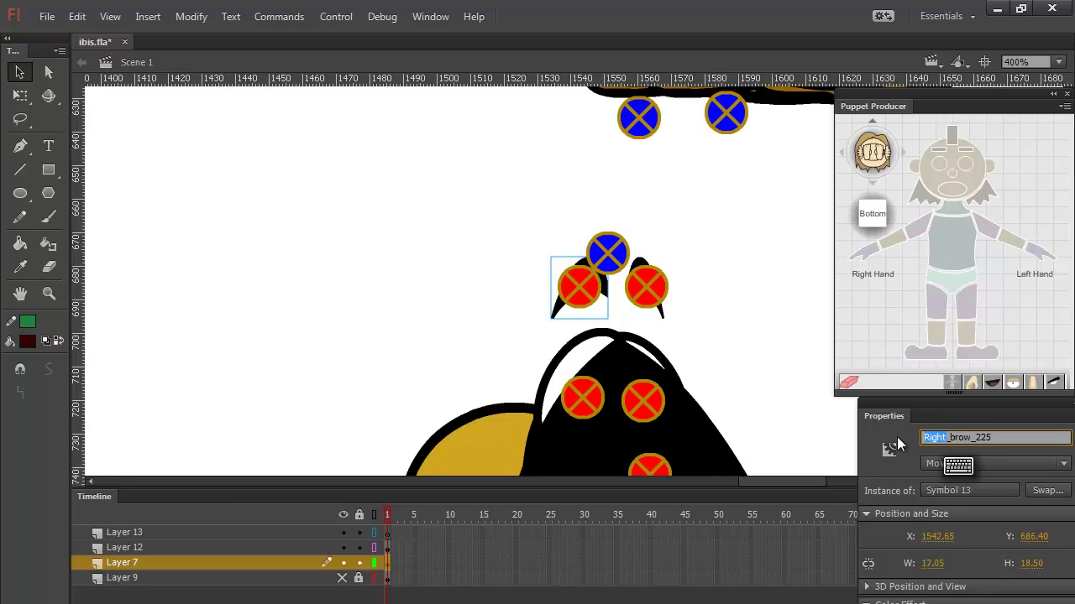
pyautogui.write('Left')
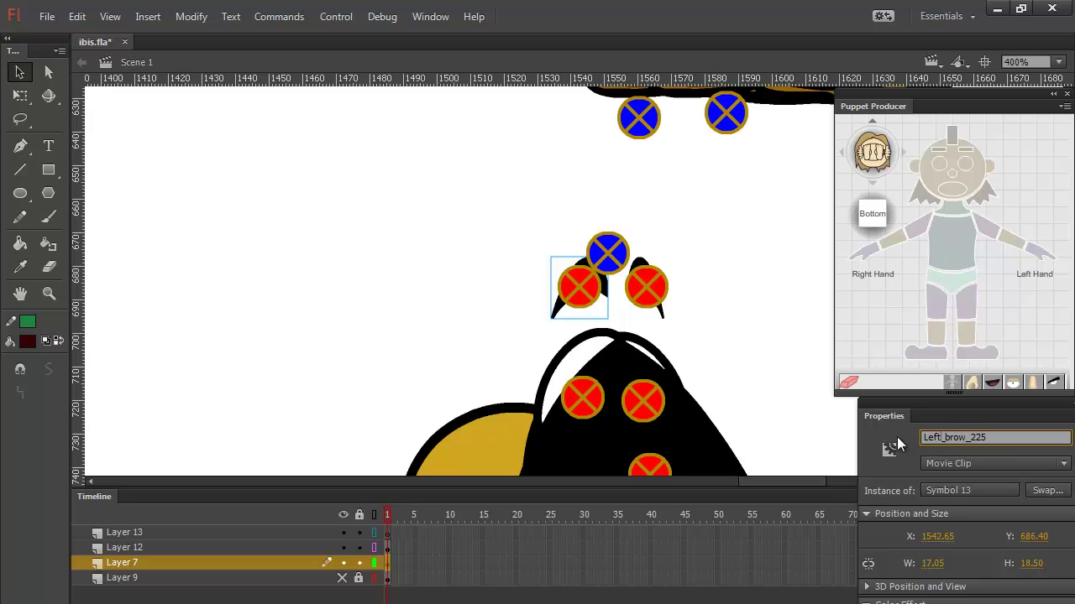
pyautogui.click(773, 195)
# Check the instance names of both brows on the 135-degree figure and clear the selection
pyautogui.scroll(8, 720, 246)
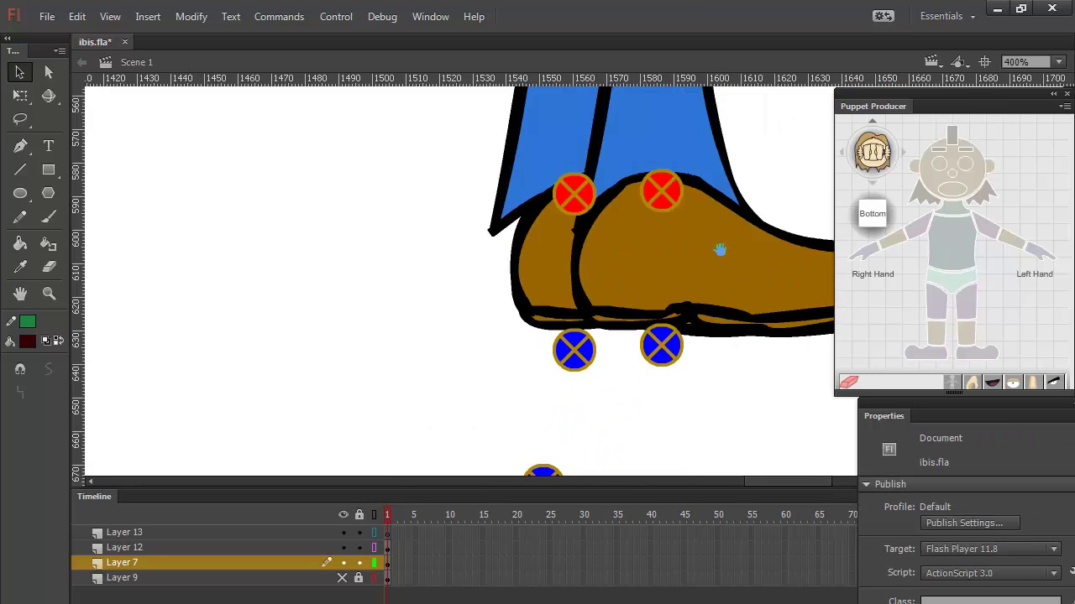
pyautogui.scroll(-3, 718, 258)
pyautogui.scroll(2, 719, 260)
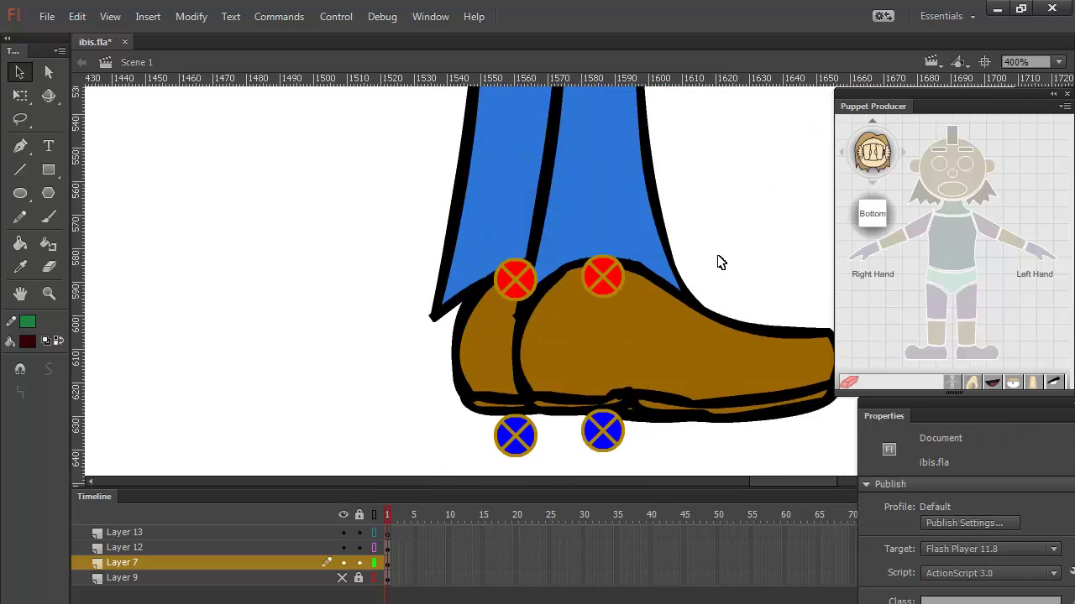
pyautogui.scroll(10, 720, 262)
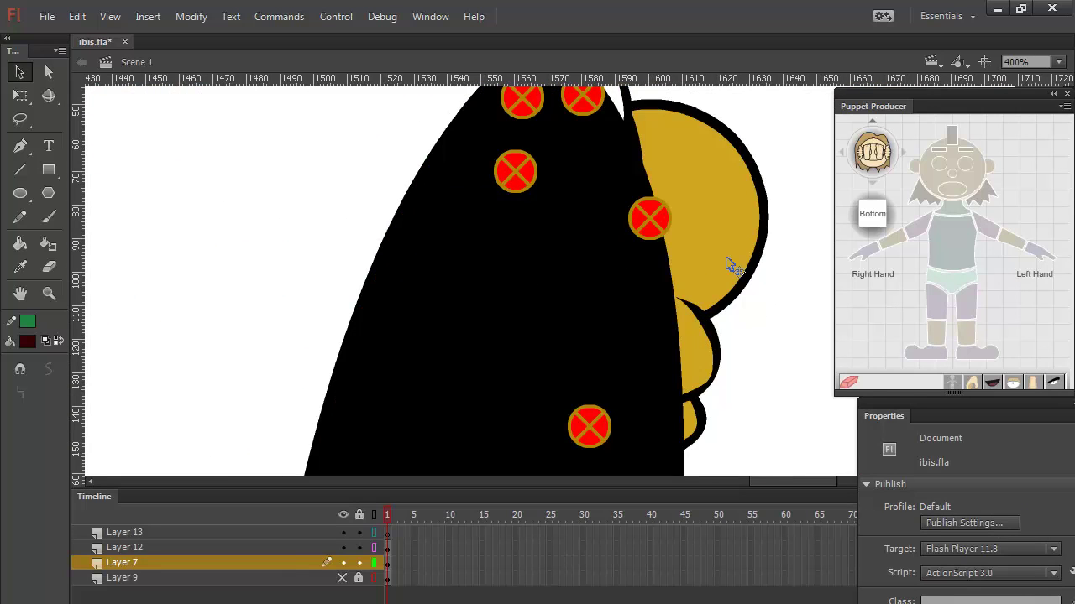
pyautogui.scroll(3, 728, 265)
pyautogui.click(614, 244)
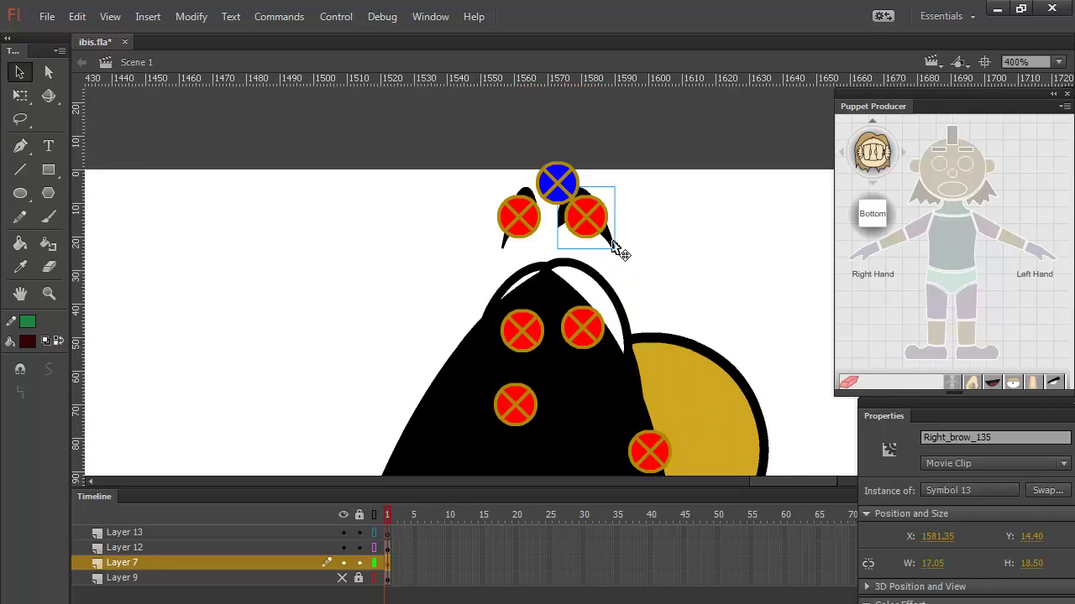
pyautogui.click(509, 240)
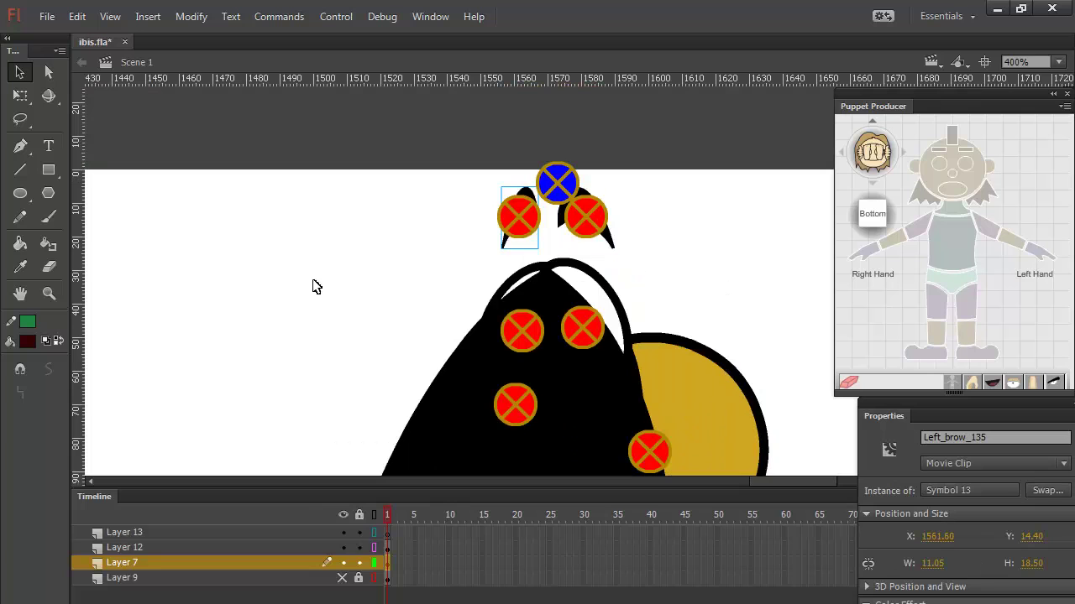
pyautogui.click(223, 255)
# Check the brow and brow pivot instance names of the 270-degree side figure and clear the selection
pyautogui.moveTo(223, 255); pyautogui.dragTo(633, 307)
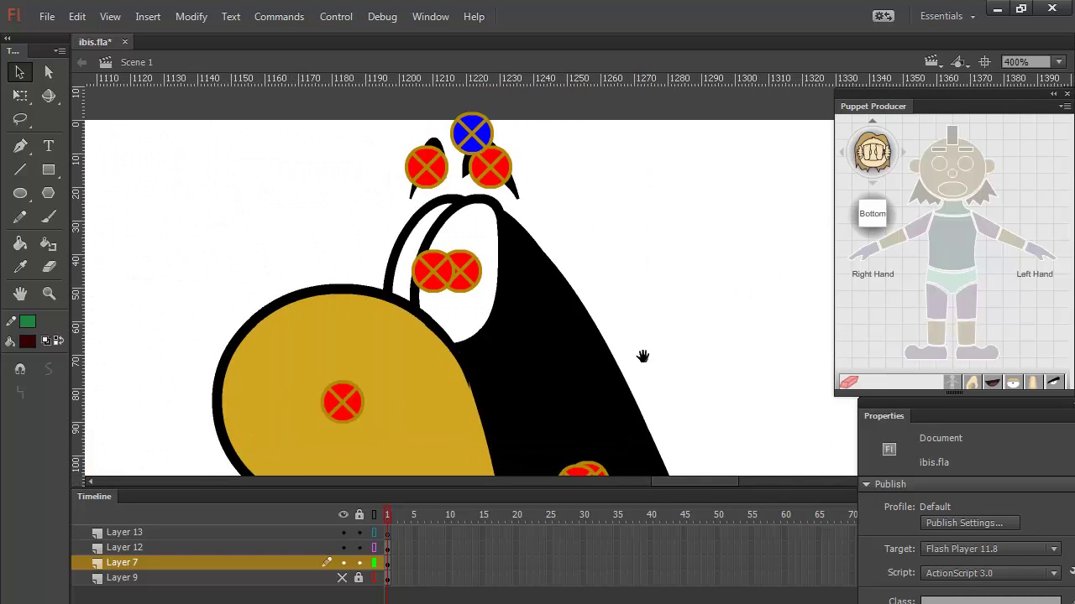
pyautogui.moveTo(643, 355); pyautogui.dragTo(645, 214)
pyautogui.moveTo(645, 260); pyautogui.dragTo(646, 339)
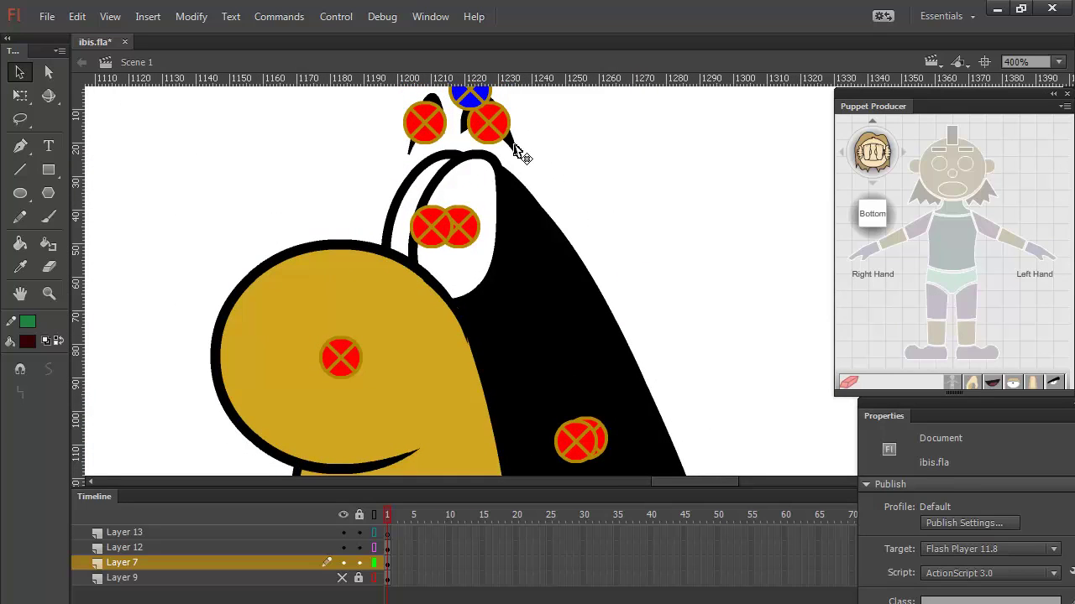
pyautogui.click(517, 153)
pyautogui.click(499, 148)
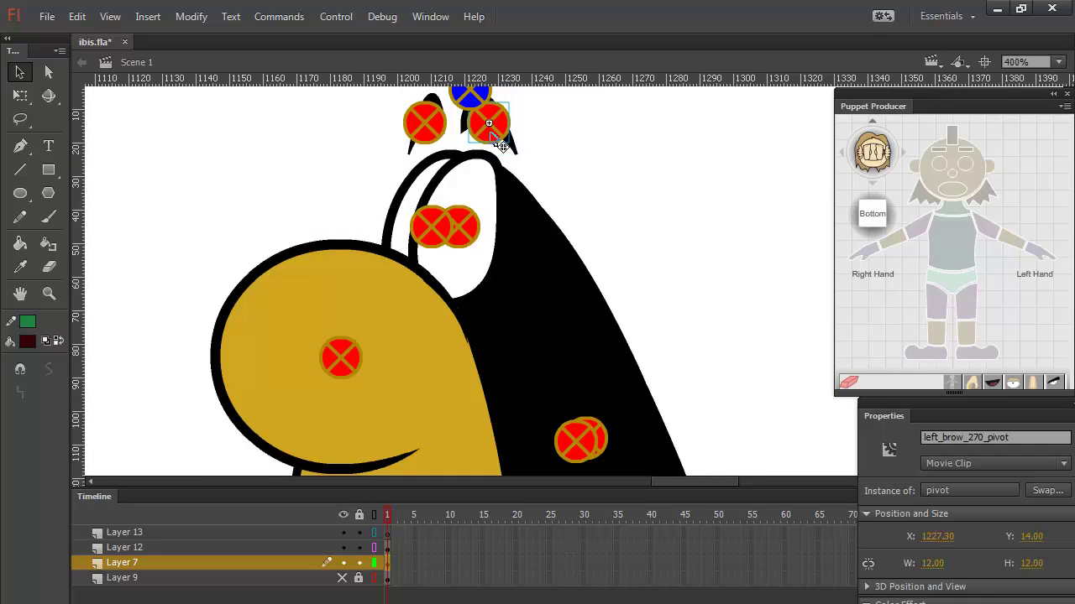
pyautogui.click(426, 102)
pyautogui.click(643, 291)
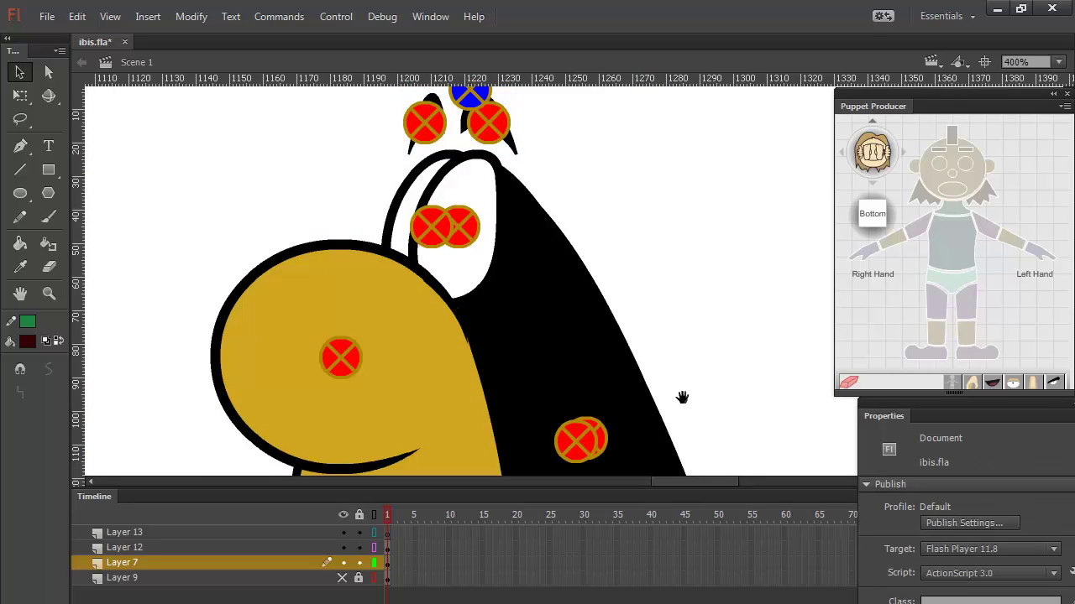
# Check the brow and brow pivot instance names of the 90-degree side figure and clear the selection
pyautogui.moveTo(681, 398); pyautogui.dragTo(686, 352)
pyautogui.scroll(-20, 681, 356)
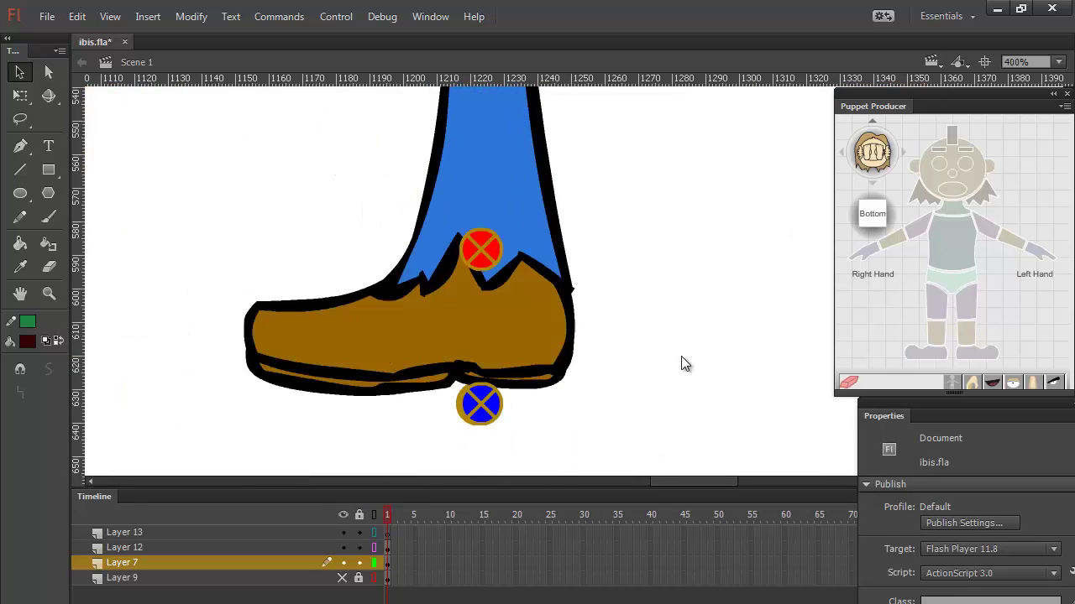
pyautogui.scroll(8, 681, 356)
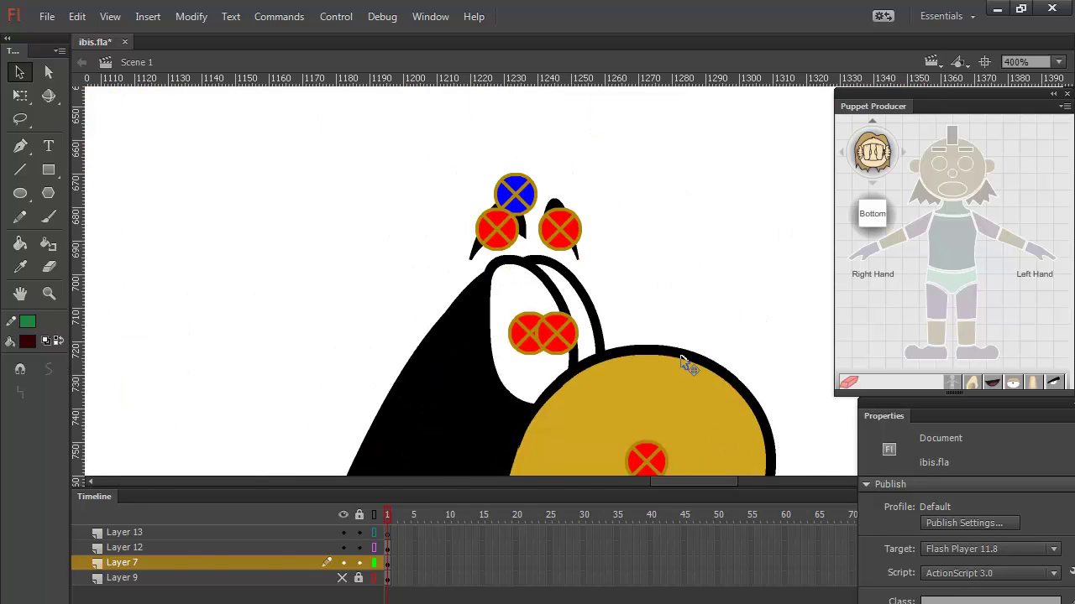
pyautogui.click(501, 239)
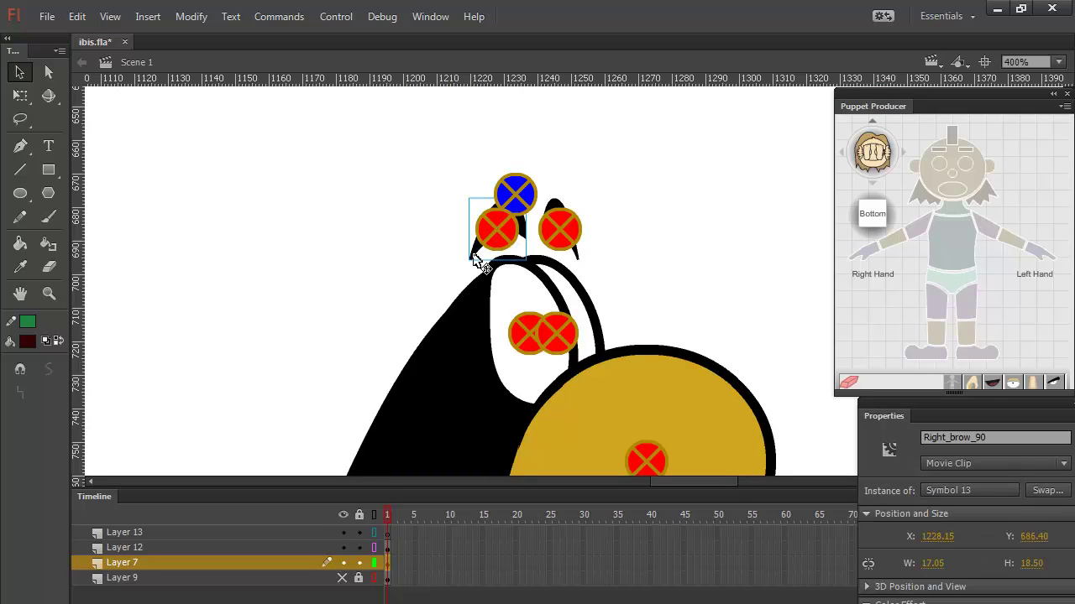
pyautogui.click(571, 237)
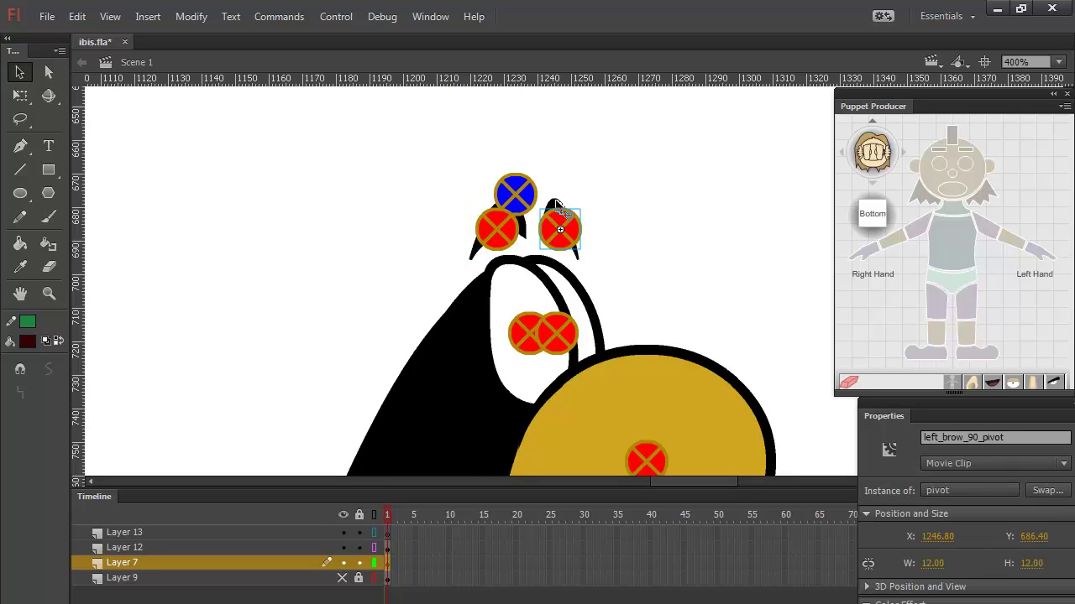
pyautogui.click(559, 215)
pyautogui.click(364, 278)
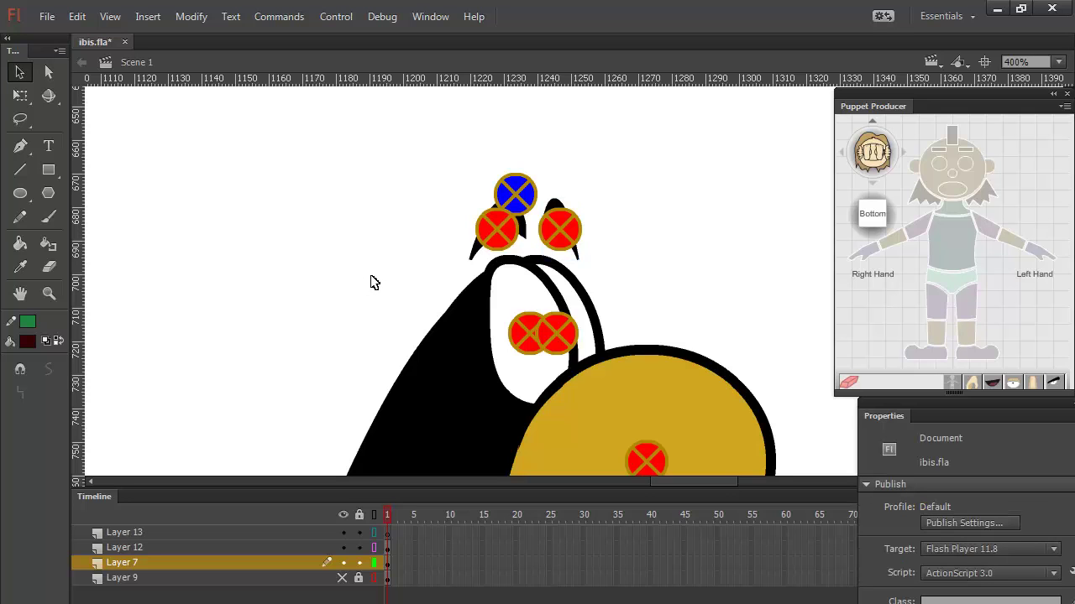
# Rename the 45-degree figure's brow pivot nearer the nose to left_brow_45_pivot
pyautogui.hotkey('ctrl', '-')
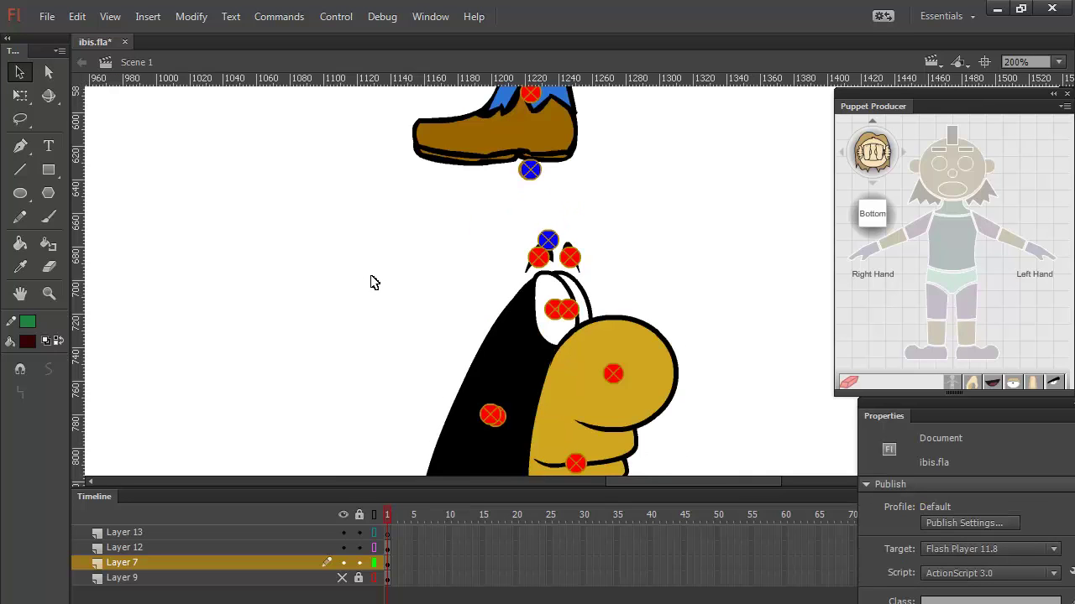
pyautogui.moveTo(194, 161); pyautogui.dragTo(596, 456)
pyautogui.moveTo(316, 209); pyautogui.dragTo(497, 324)
pyautogui.moveTo(482, 372); pyautogui.dragTo(494, 235)
pyautogui.click(476, 234)
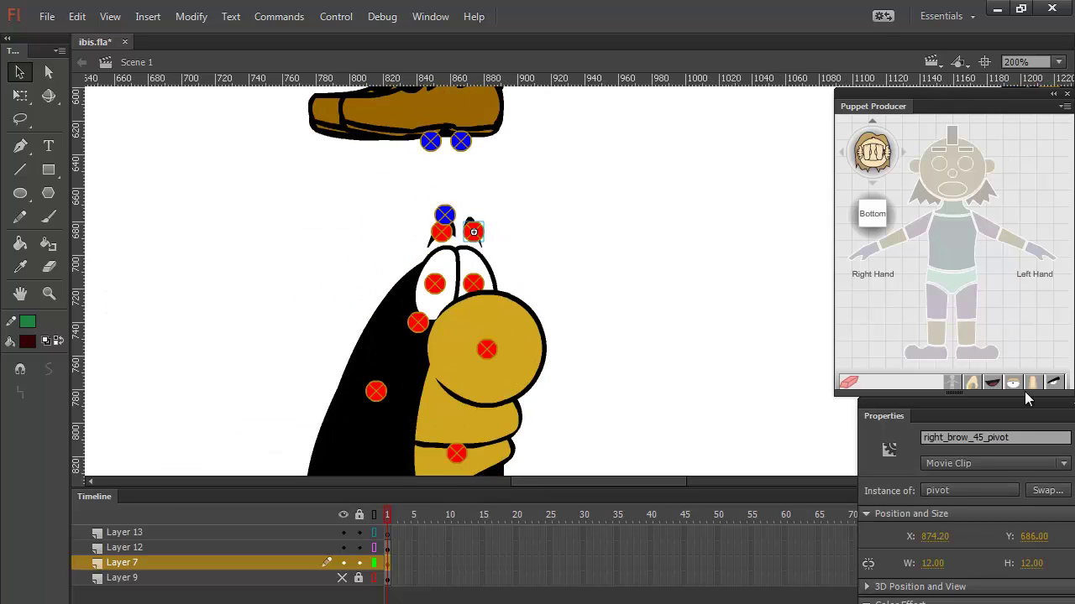
pyautogui.moveTo(944, 439); pyautogui.dragTo(892, 445)
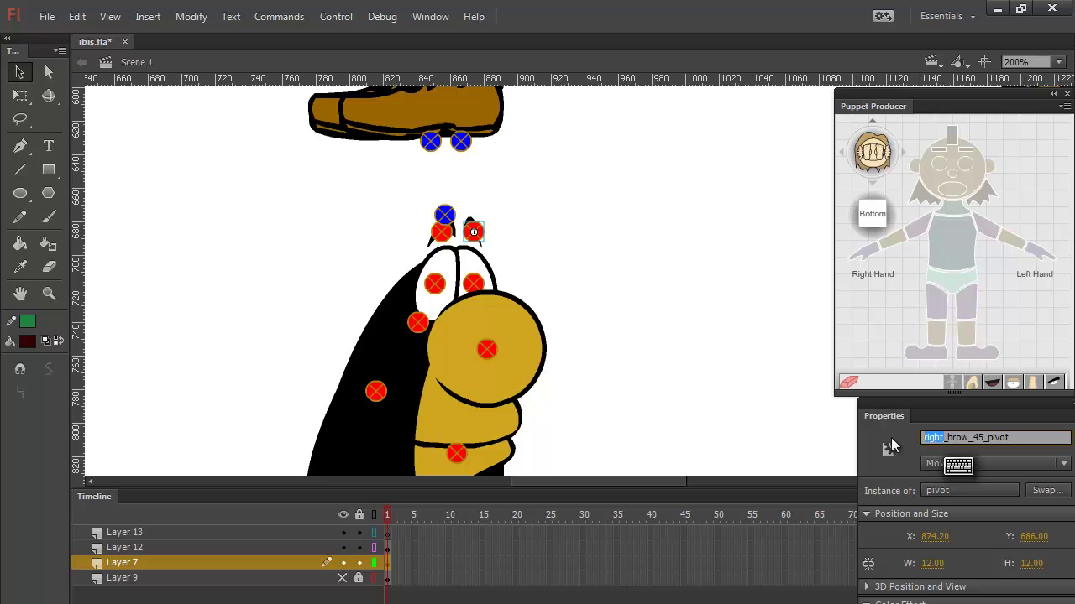
pyautogui.write('left')
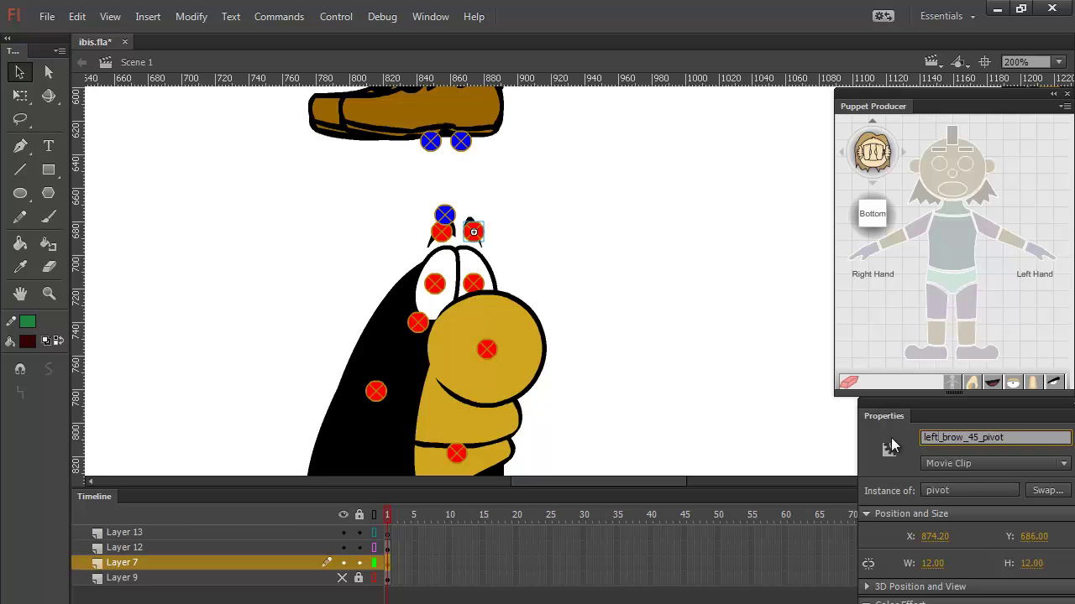
pyautogui.press('Return')
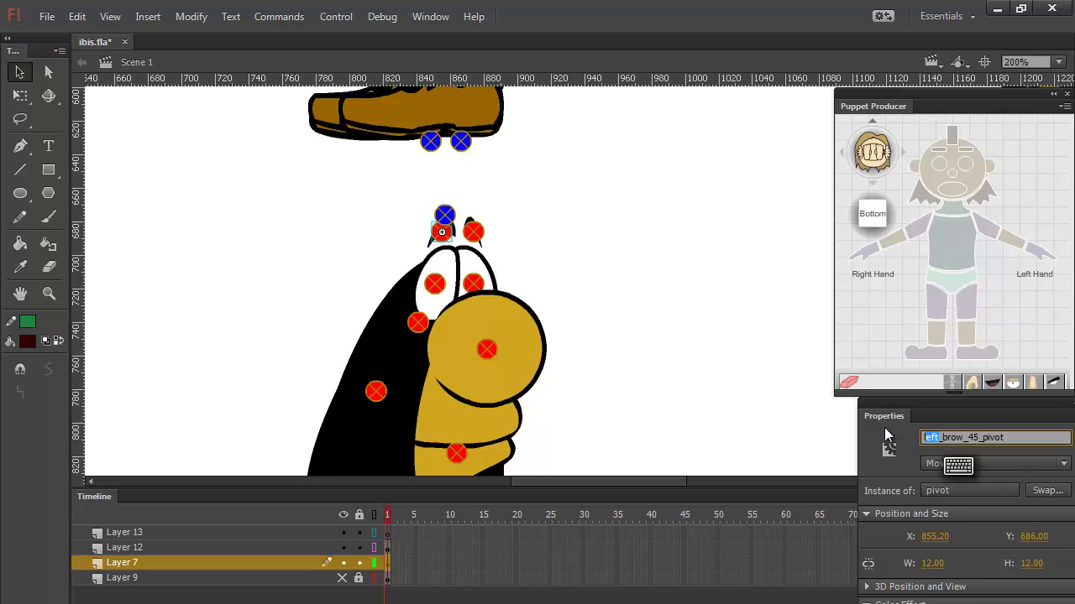
# Rename the 45-degree figure's brow nearer the beak to Left_brow_45
pyautogui.click(474, 234)
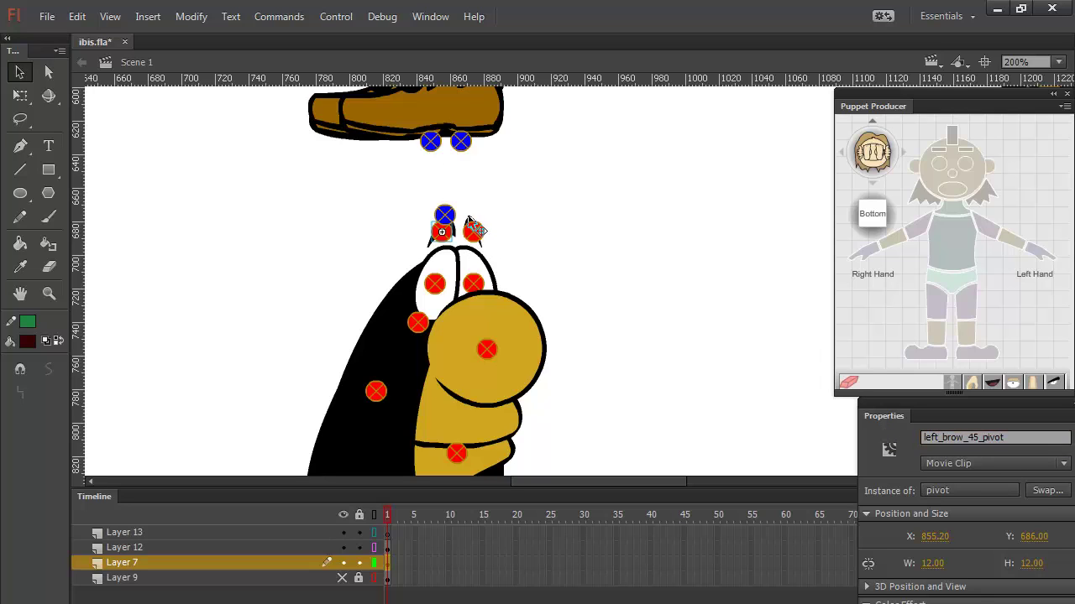
pyautogui.click(943, 440)
pyautogui.moveTo(947, 440); pyautogui.dragTo(903, 437)
pyautogui.click(949, 441)
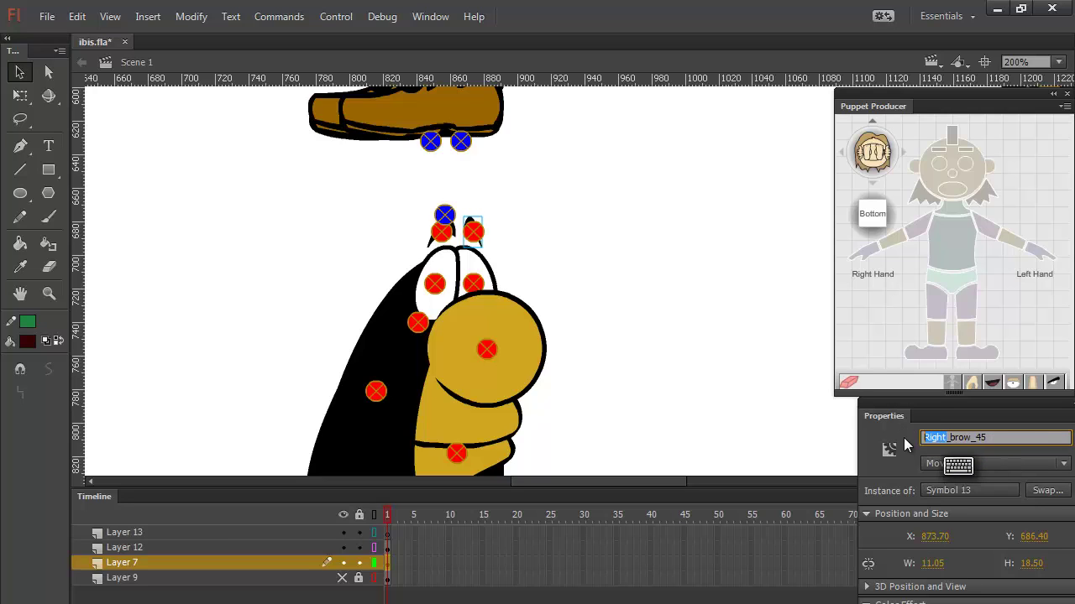
pyautogui.write('Lef')
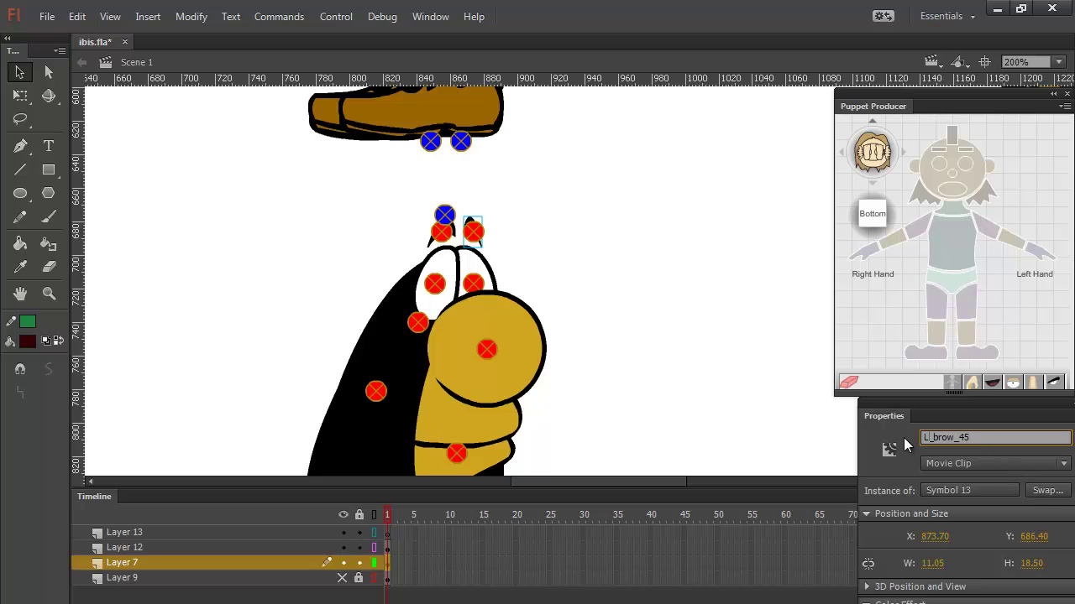
pyautogui.write('t')
# Rename the 45-degree figure's brow nearer the back of the head to Right_brow_45 and clear the selection
pyautogui.click(434, 242)
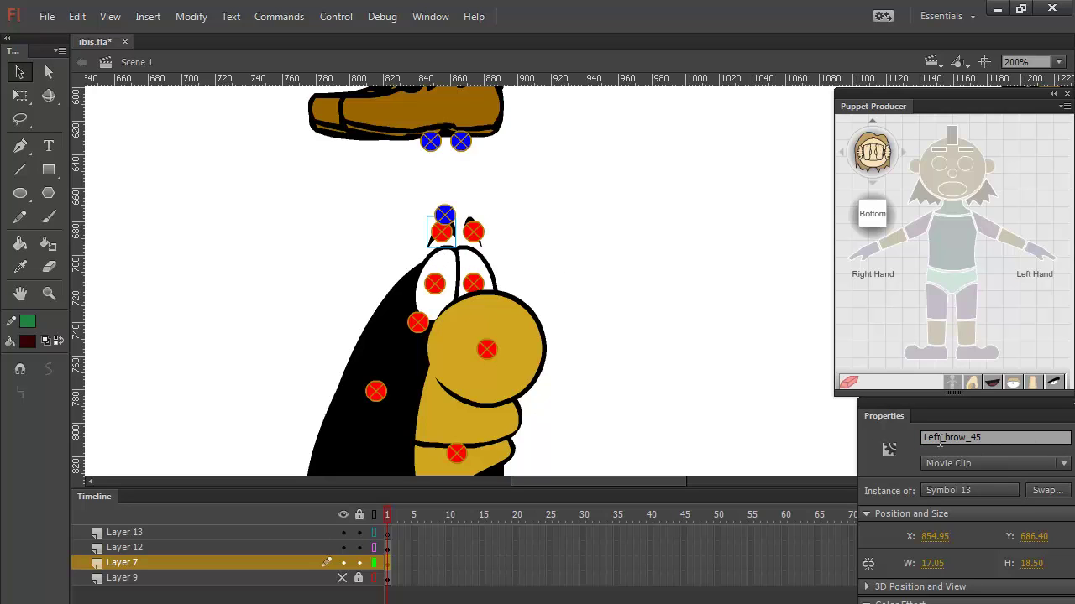
pyautogui.moveTo(940, 442); pyautogui.dragTo(898, 434)
pyautogui.press('BackSpace')
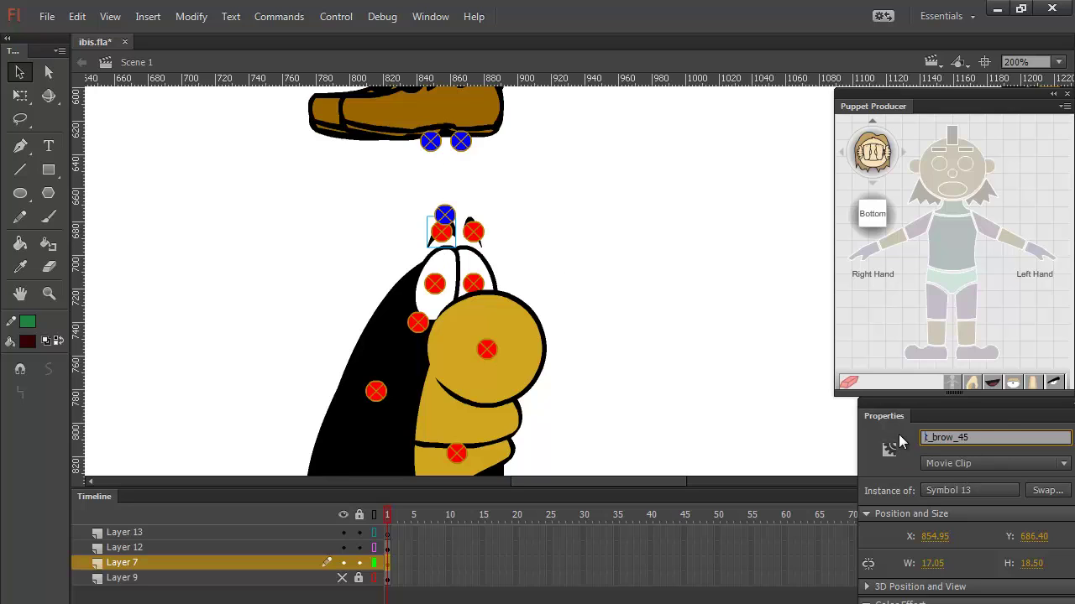
pyautogui.write('Right')
pyautogui.click(712, 378)
# Check the brow and brow pivot instance names of the 315-degree figure and clear the selection
pyautogui.scroll(10, 717, 385)
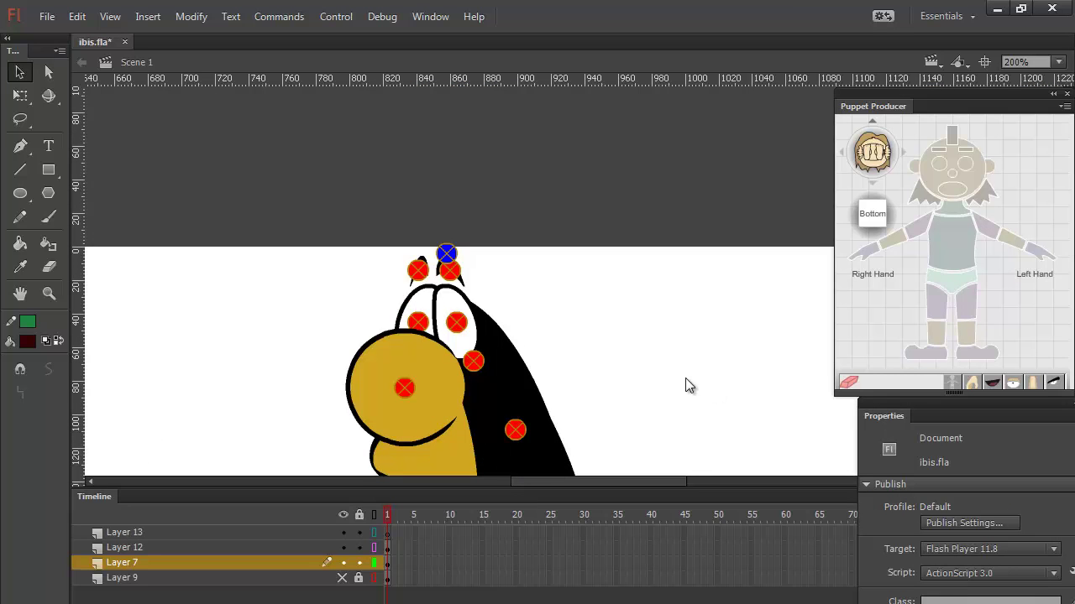
pyautogui.click(456, 271)
pyautogui.click(467, 289)
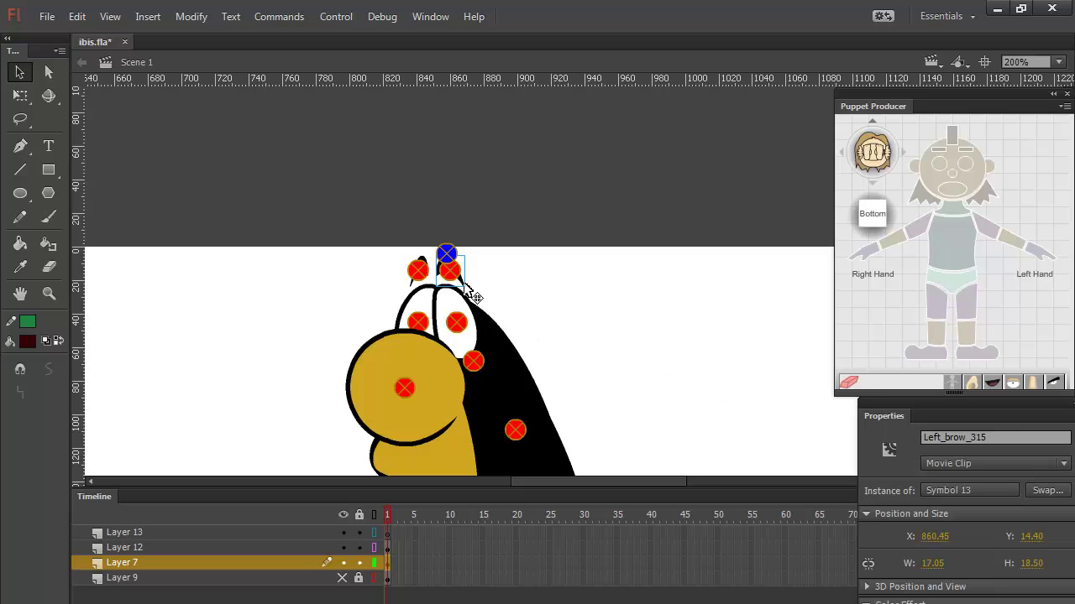
pyautogui.click(424, 272)
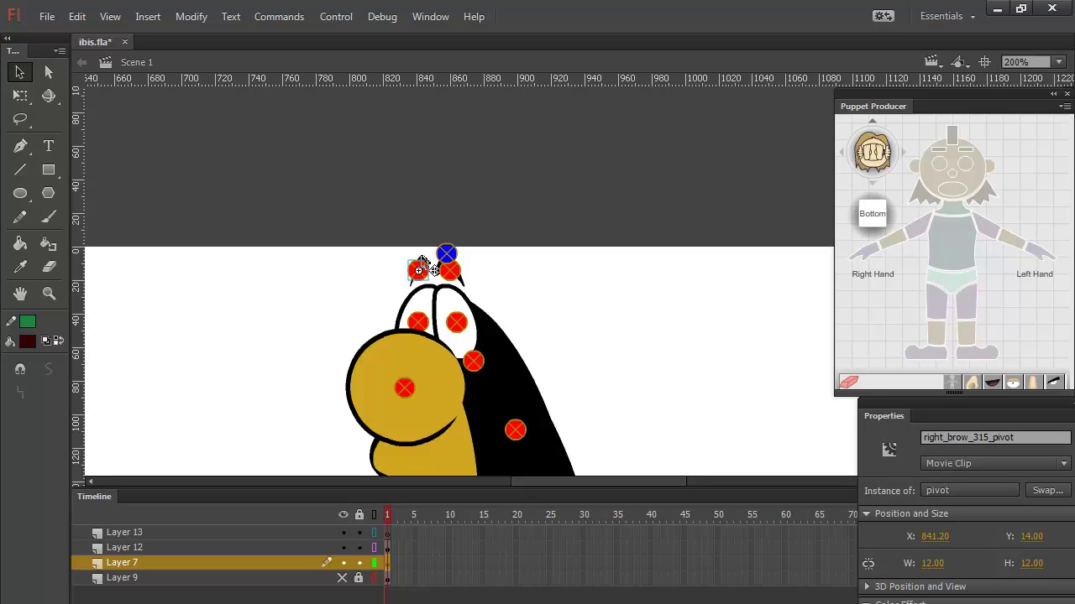
pyautogui.click(422, 262)
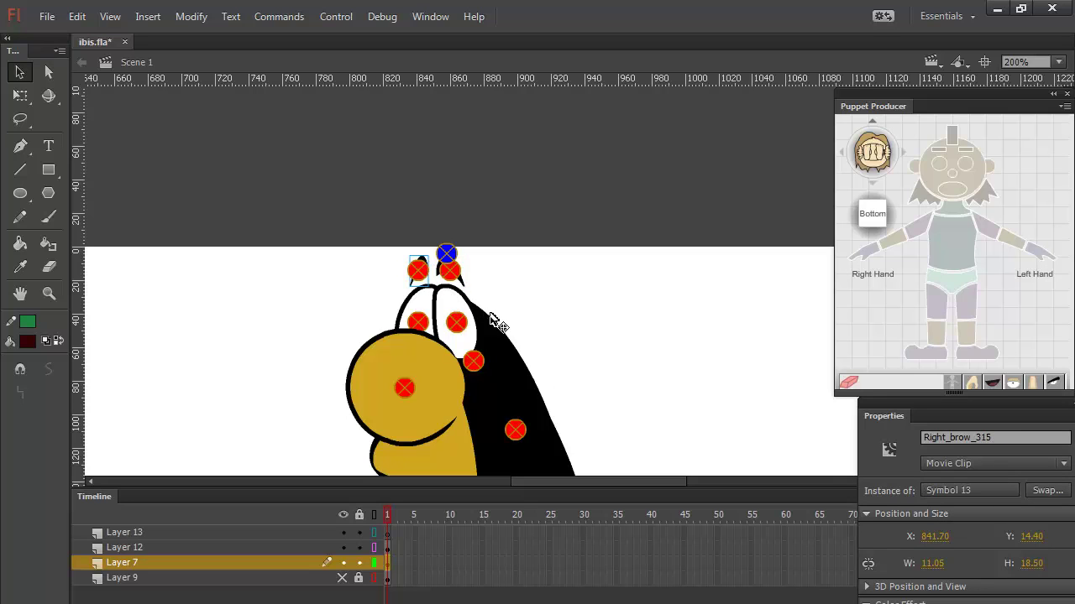
pyautogui.click(242, 311)
# Check the brow and brow pivot instance names of the 180-degree back figure and clear the selection
pyautogui.moveTo(322, 312); pyautogui.dragTo(655, 297)
pyautogui.scroll(-2, 574, 295)
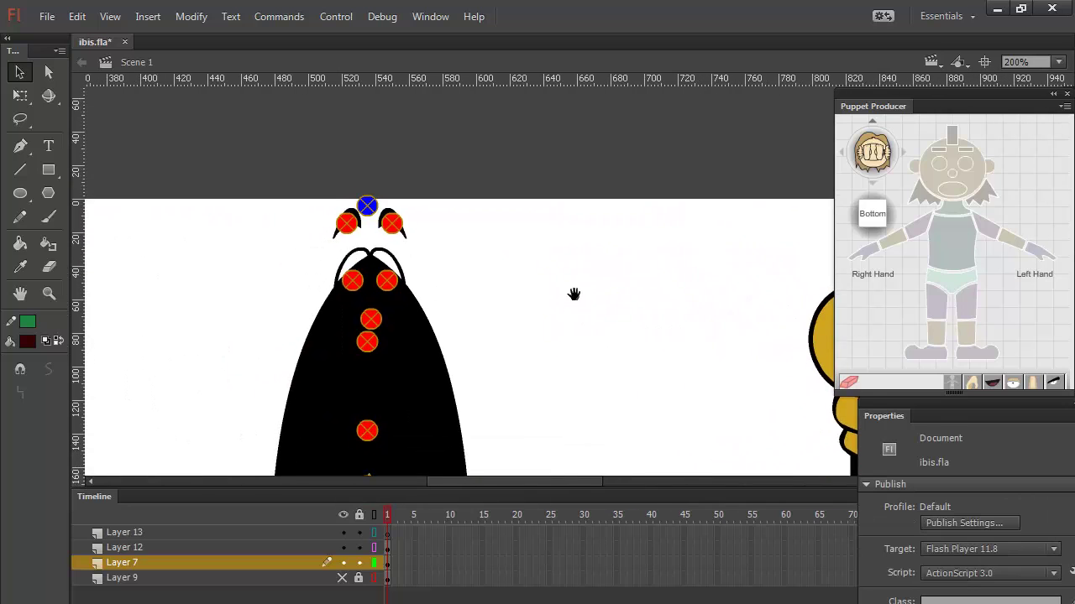
pyautogui.click(394, 224)
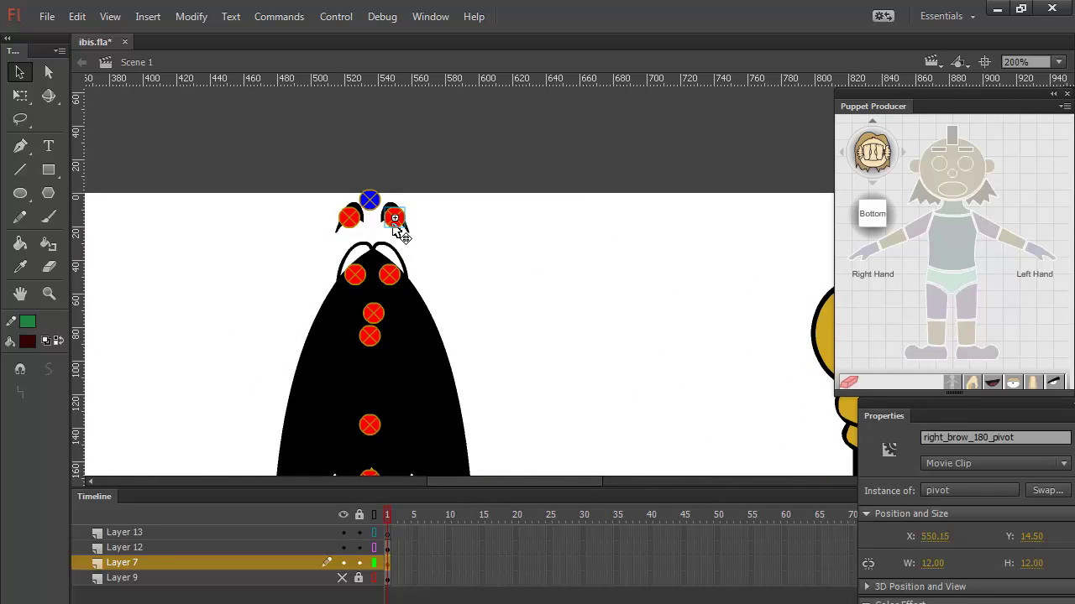
pyautogui.click(350, 219)
pyautogui.click(383, 210)
pyautogui.click(394, 217)
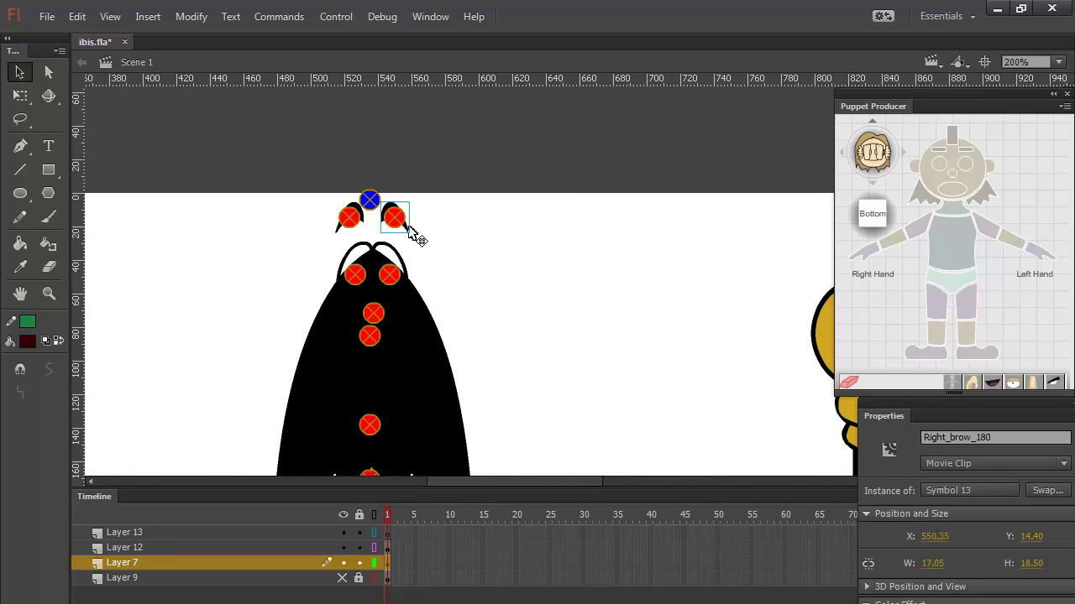
pyautogui.click(348, 222)
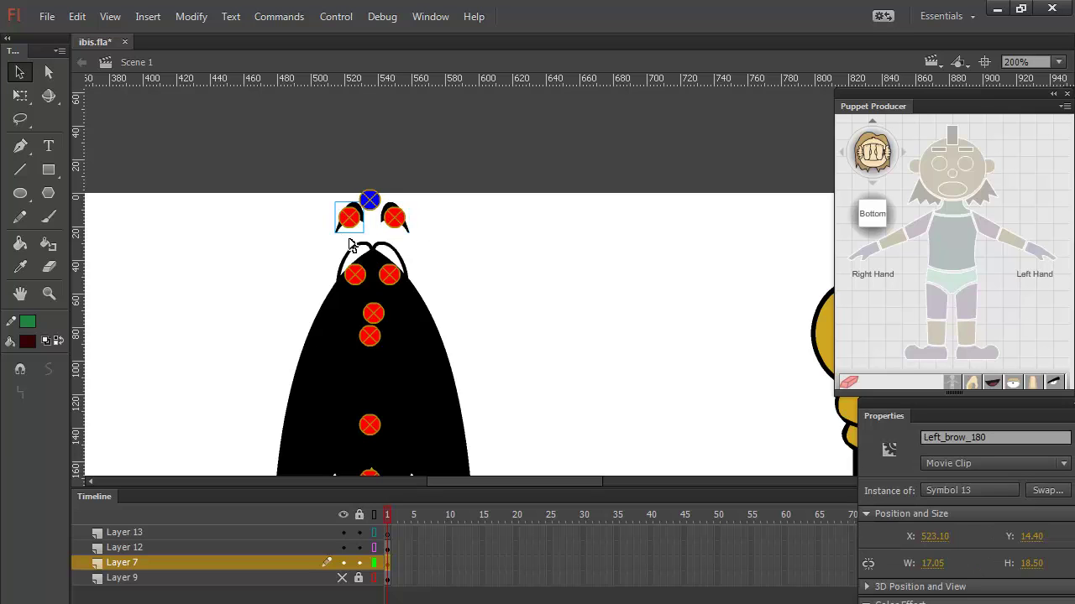
pyautogui.click(273, 261)
# Check the instance names of both brow pivots on the front figure and clear the selection
pyautogui.moveTo(410, 256); pyautogui.dragTo(659, 256)
pyautogui.moveTo(255, 260); pyautogui.dragTo(392, 261)
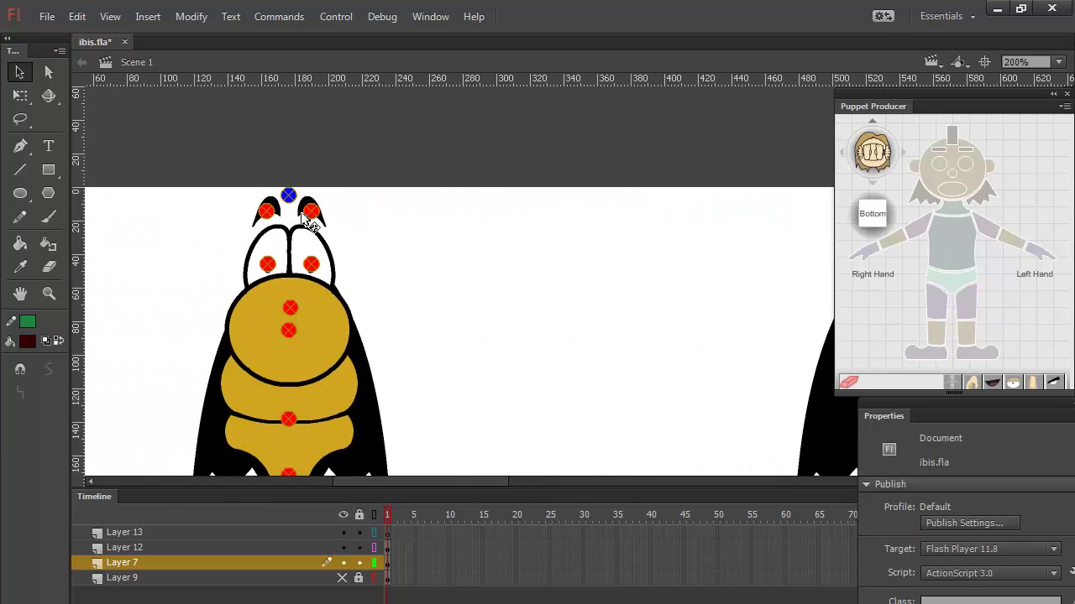
pyautogui.click(312, 212)
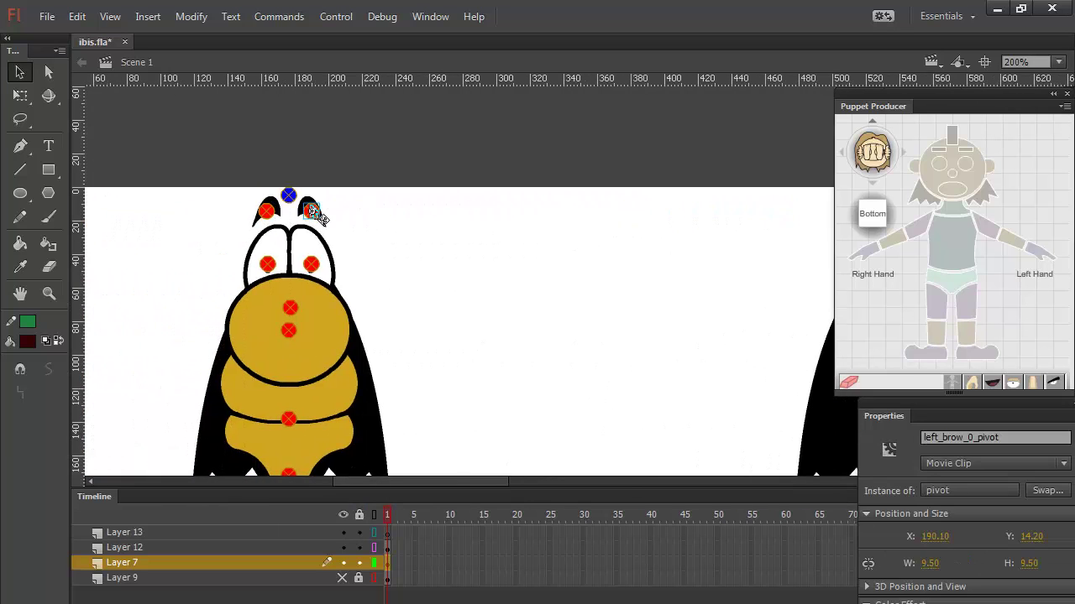
pyautogui.click(267, 211)
pyautogui.click(531, 377)
# Check the instance name of the left brow pivot in the outlined top-view parts below the front figure
pyautogui.scroll(-10, 531, 336)
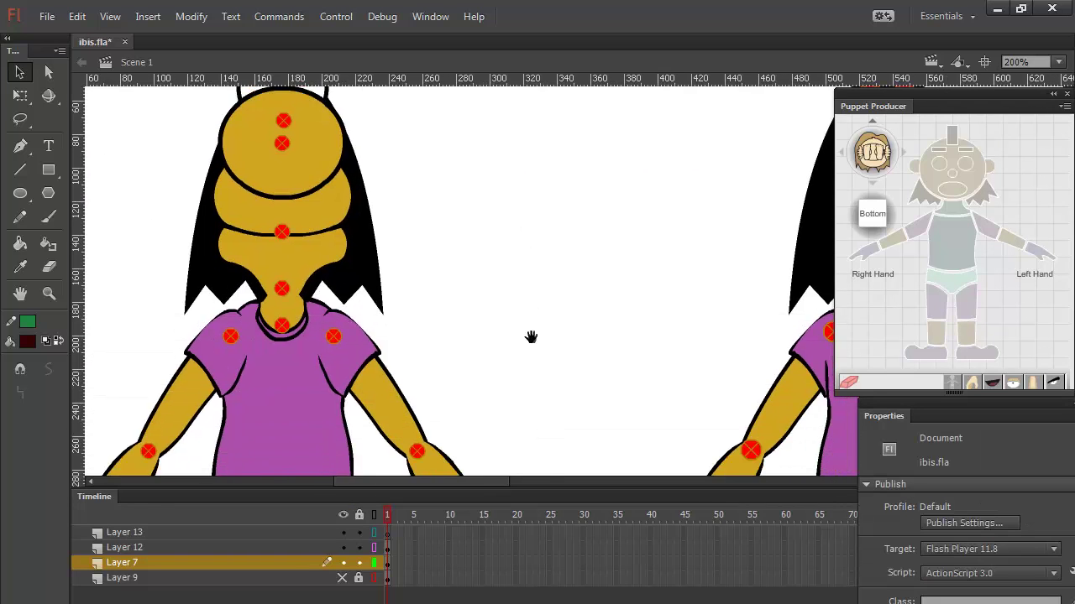
pyautogui.scroll(-15, 547, 328)
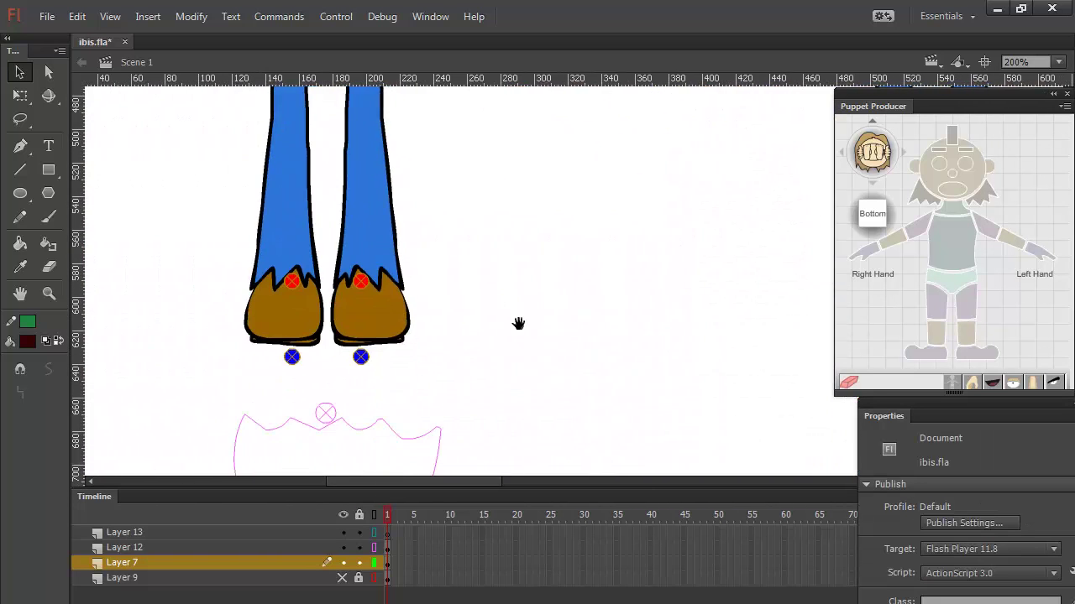
pyautogui.moveTo(524, 278); pyautogui.dragTo(527, 219)
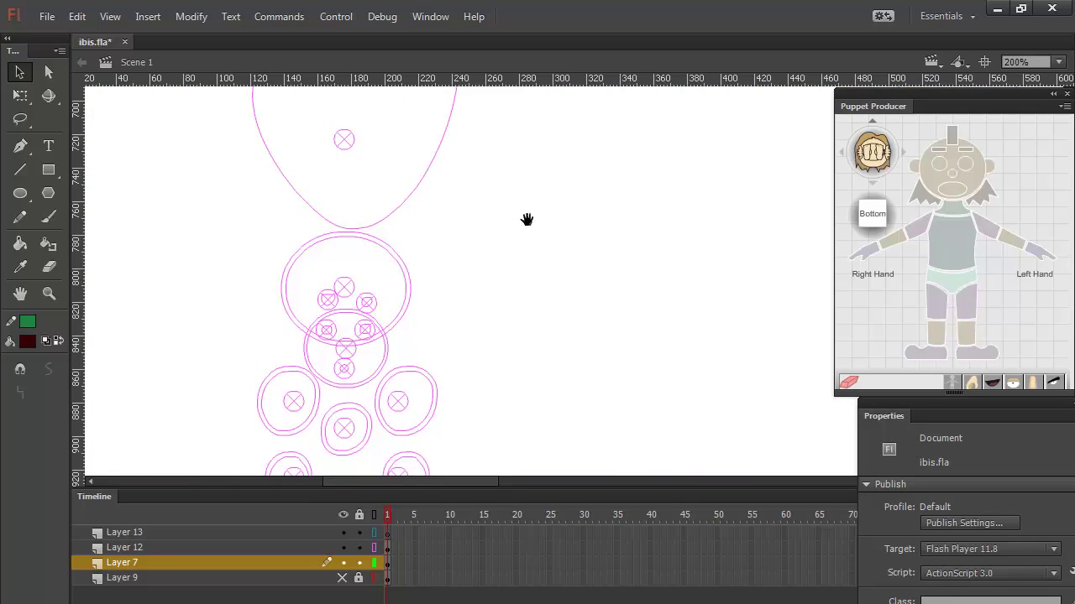
pyautogui.click(366, 332)
pyautogui.click(369, 305)
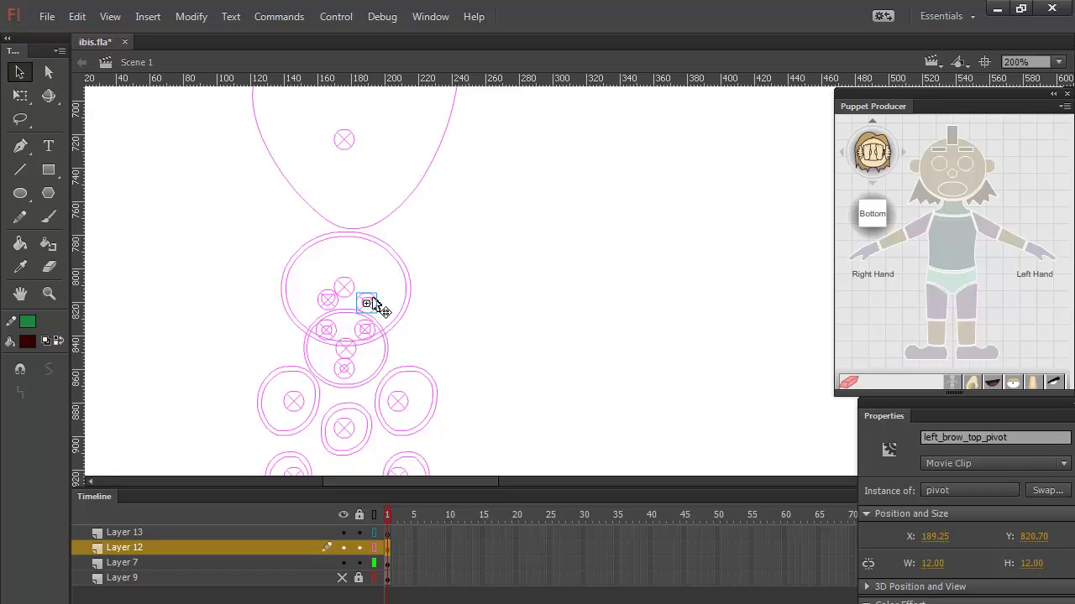
pyautogui.click(444, 305)
pyautogui.click(370, 304)
pyautogui.moveTo(372, 299); pyautogui.dragTo(384, 295)
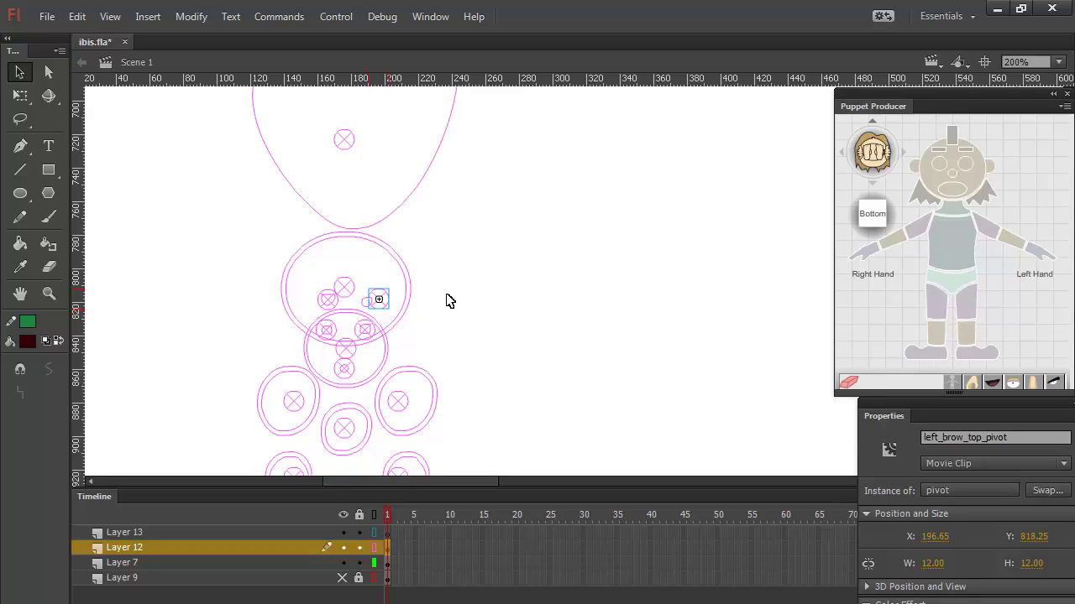
pyautogui.hotkey('ctrl', 'z')
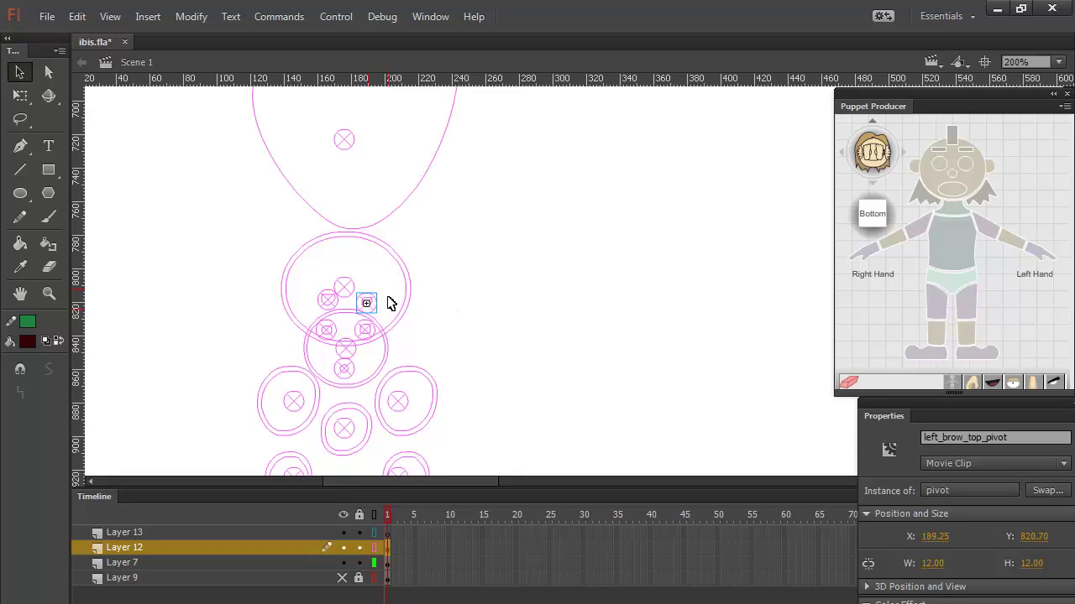
# Nudge the top-view left brow pivot up 5 pixels and check the instance name of the brow beneath it
pyautogui.press('Up')
pyautogui.press('Up')
pyautogui.press('Up')
pyautogui.press('Up')
pyautogui.press('Up')
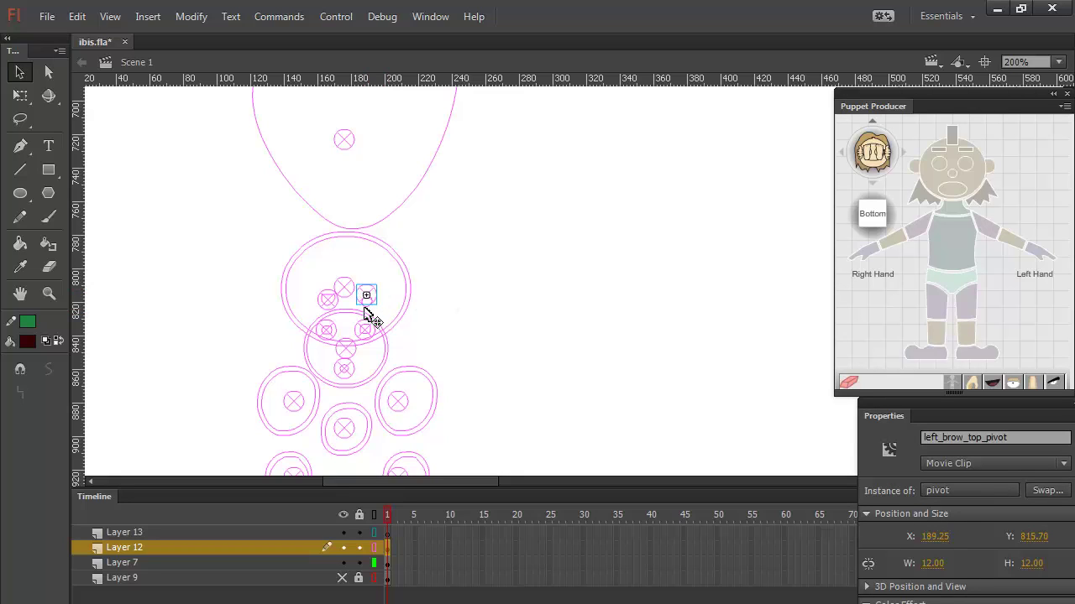
pyautogui.click(366, 307)
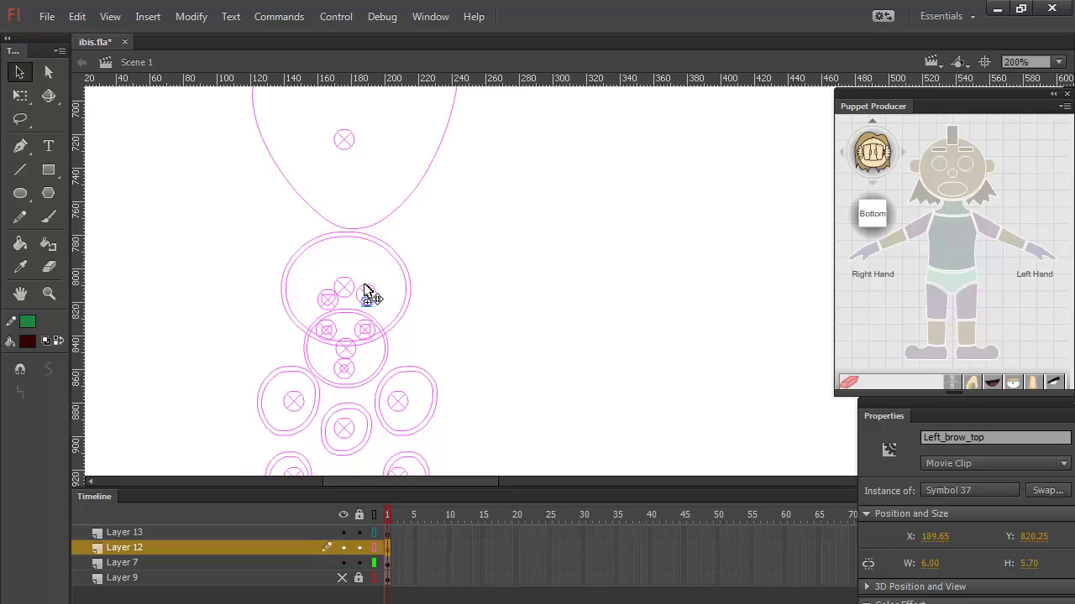
# Nudge the top-view left brow pivot back down 5 pixels onto its brow
pyautogui.click(366, 291)
pyautogui.press('Down')
pyautogui.press('Down')
pyautogui.press('Down')
pyautogui.press('Down')
pyautogui.press('Down')
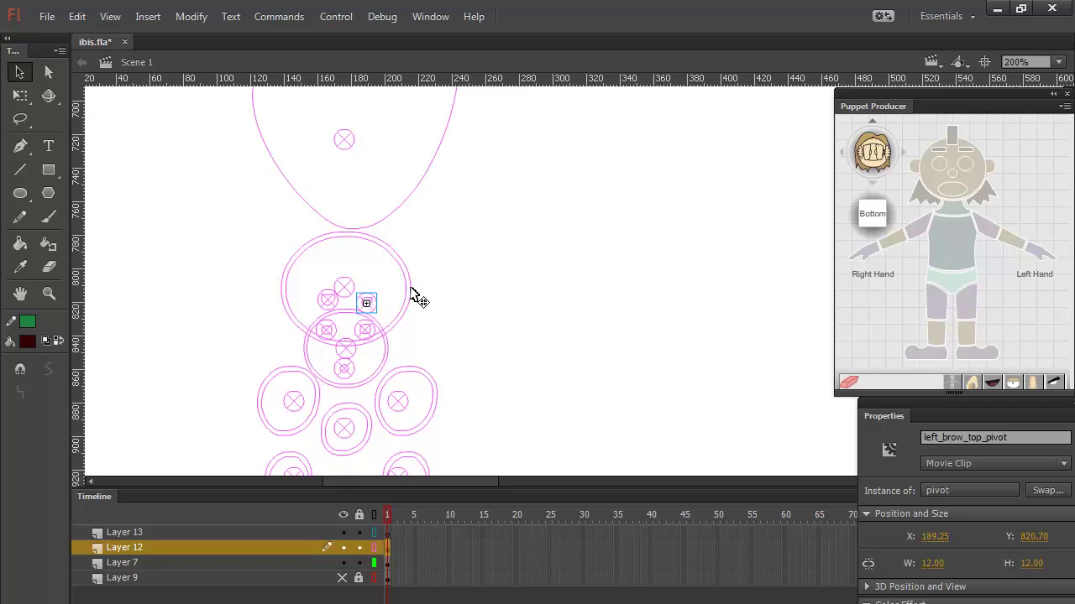
# Check the instance names of the top-view right brow, right eye and right arm pivots and clear the selection
pyautogui.click(330, 300)
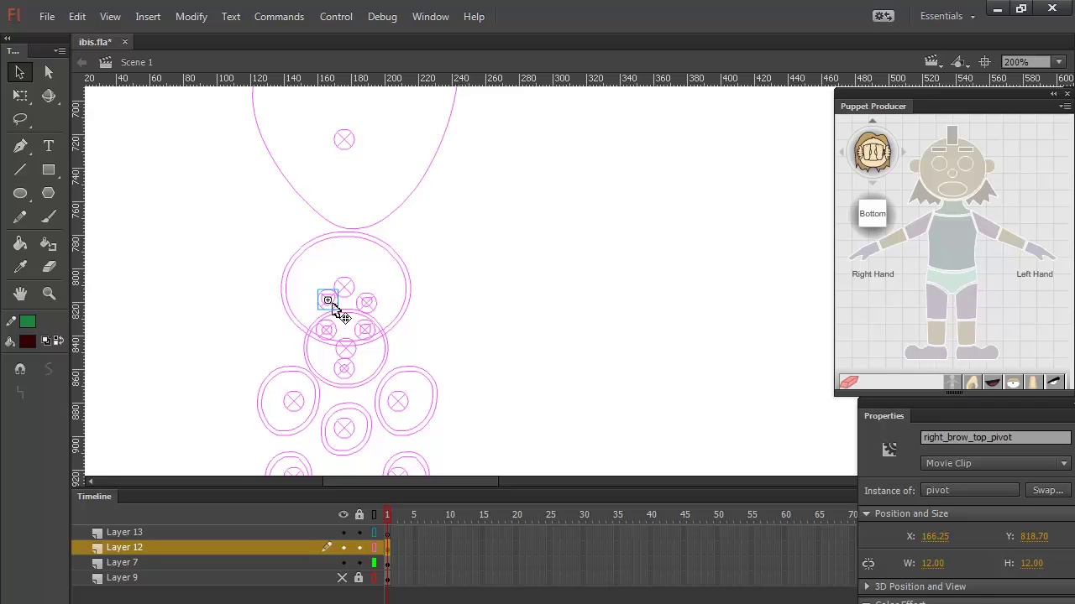
pyautogui.click(329, 331)
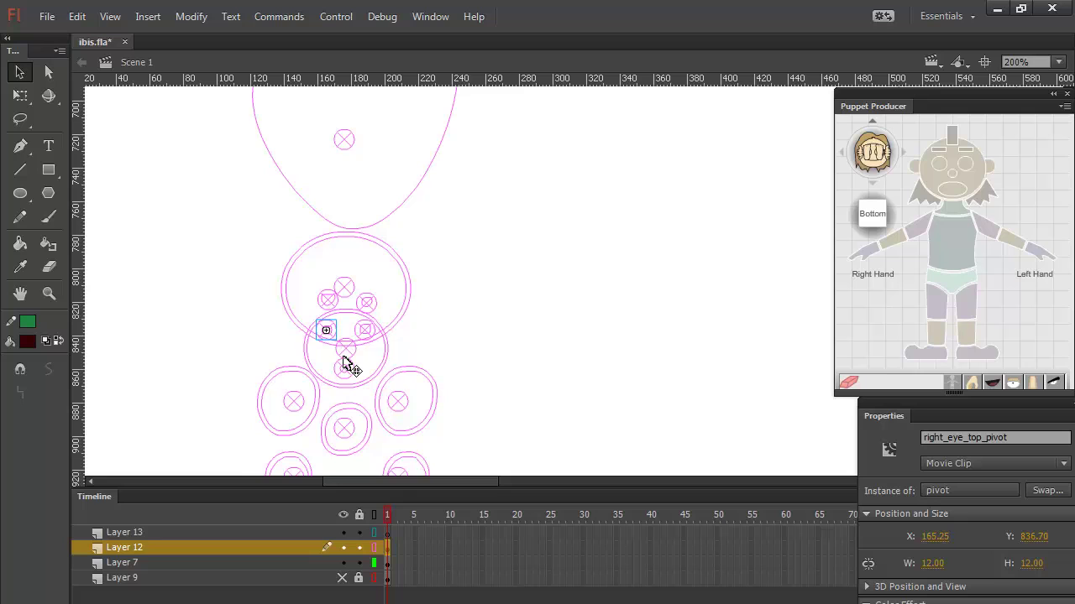
pyautogui.click(296, 401)
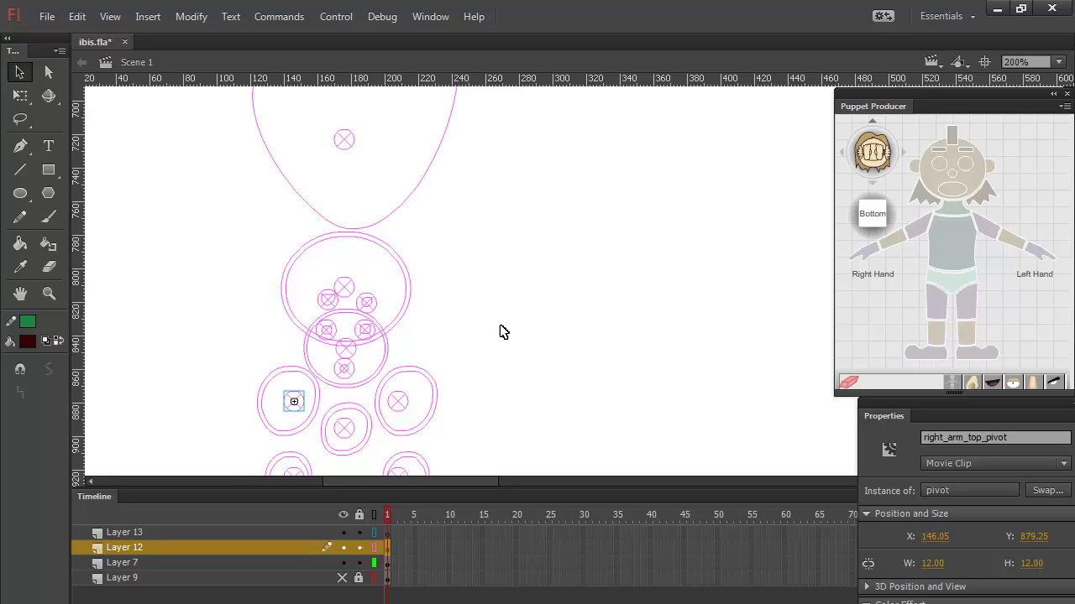
pyautogui.click(561, 276)
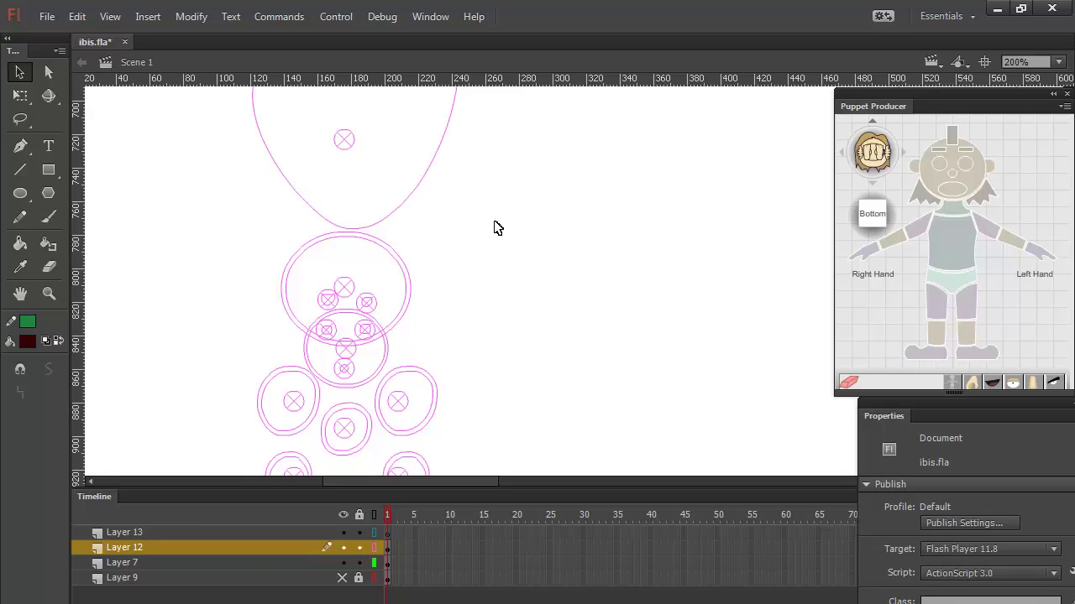
# Check the instance names of the blue hand nud pivots on the front, back and adjacent turned figures and clear the selection
pyautogui.hotkey('ctrl', '-')
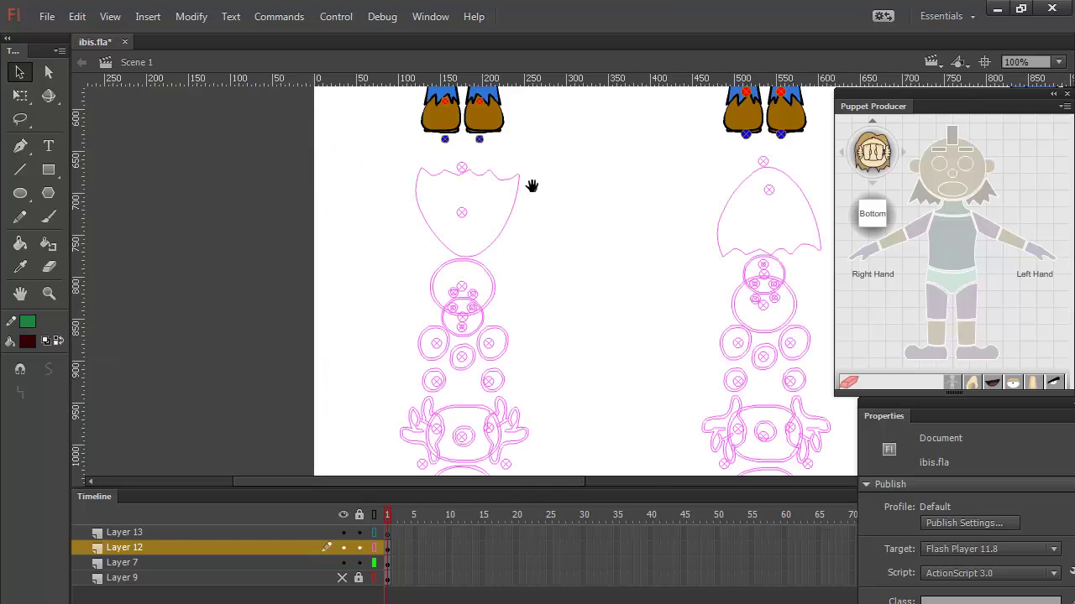
pyautogui.moveTo(532, 185); pyautogui.dragTo(434, 364)
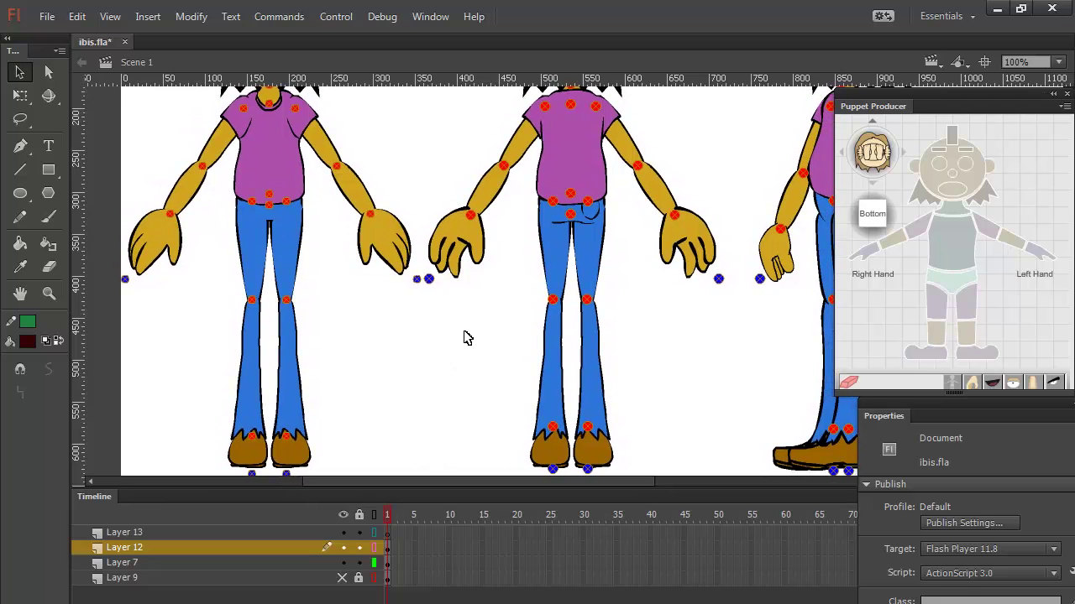
pyautogui.click(429, 279)
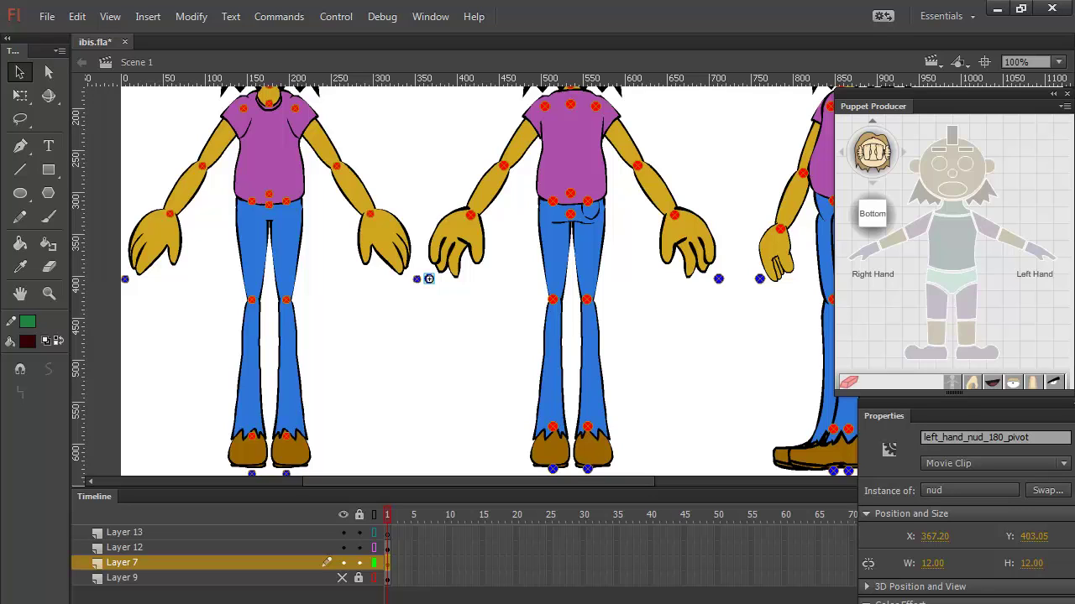
pyautogui.click(420, 285)
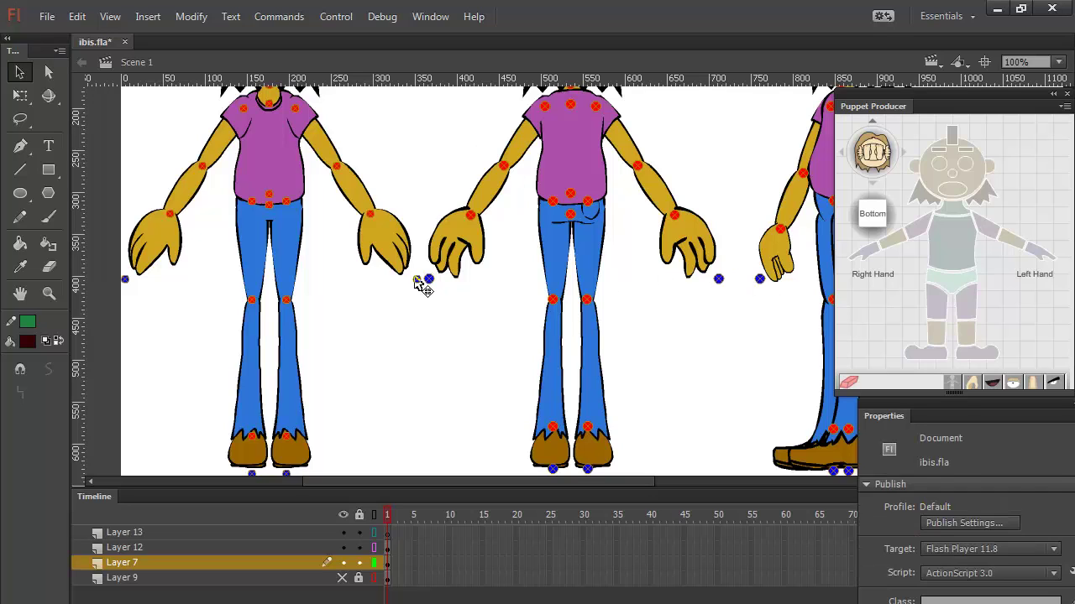
pyautogui.click(417, 279)
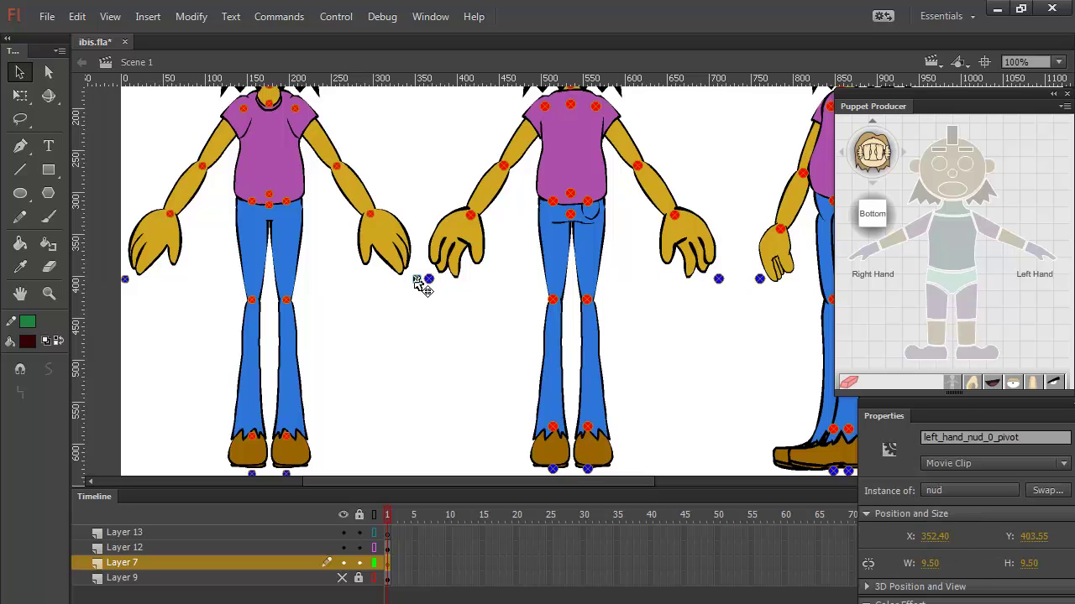
pyautogui.click(126, 280)
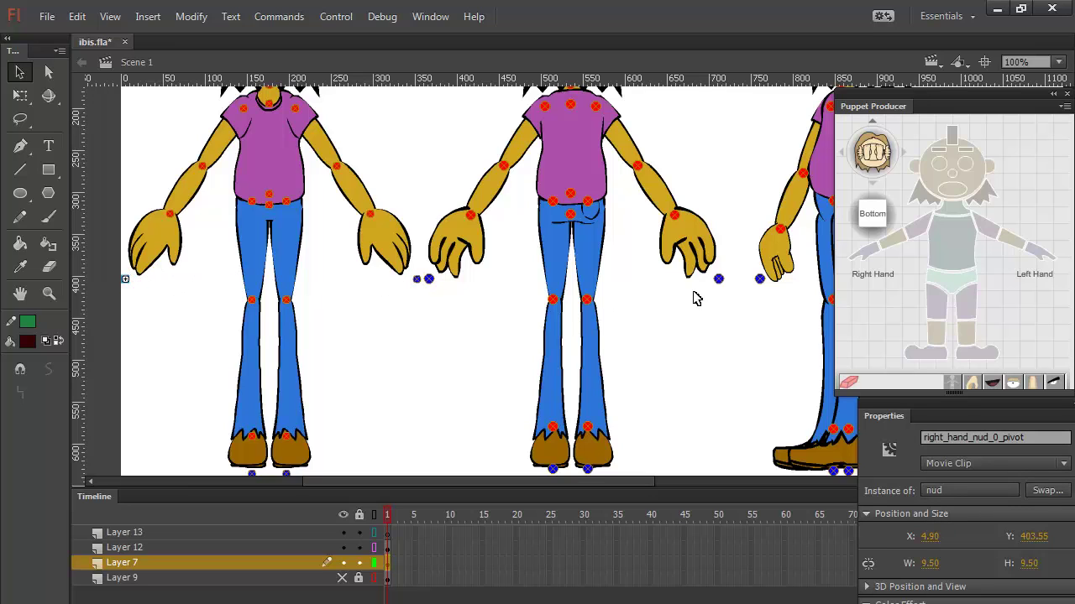
pyautogui.click(760, 279)
pyautogui.click(762, 337)
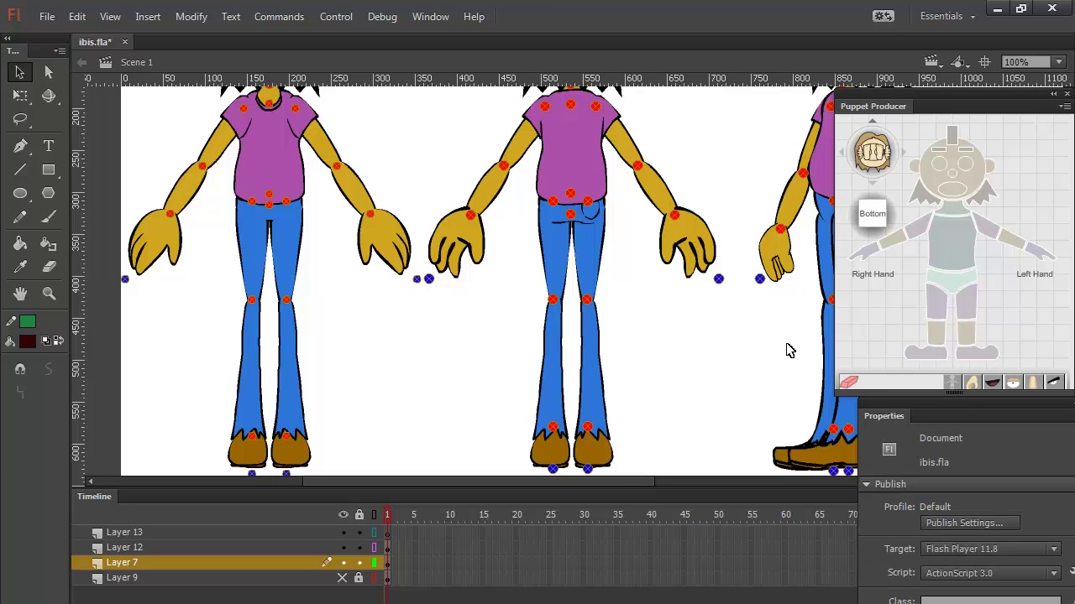
# Set the front figure's left hand nud pivot to 11.9 wide and enlarge its height to match the neighbouring nud
pyautogui.moveTo(786, 344); pyautogui.dragTo(433, 341)
pyautogui.moveTo(592, 331); pyautogui.dragTo(724, 268)
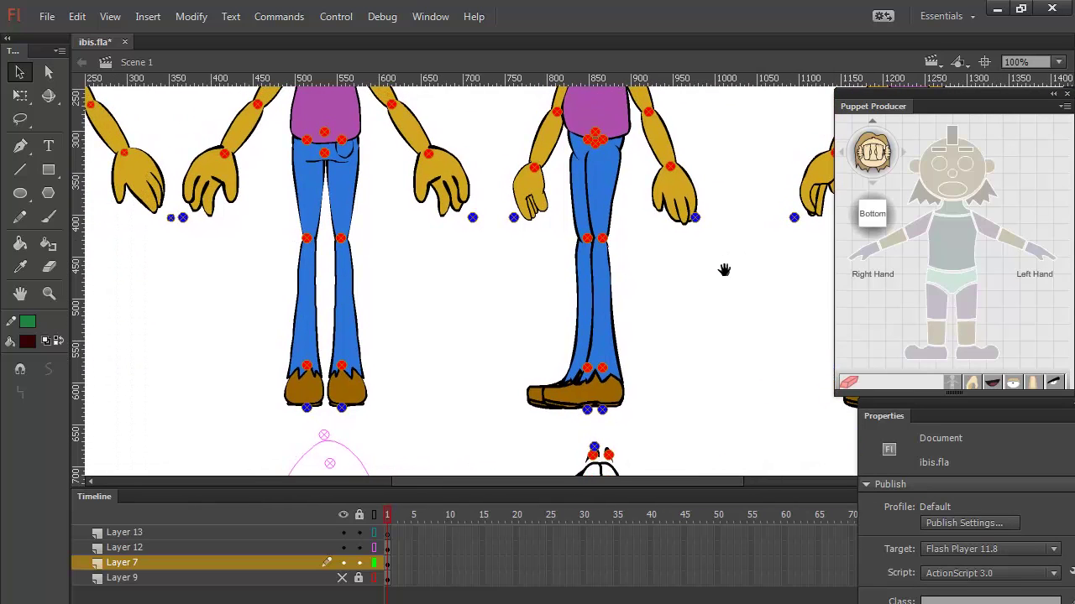
pyautogui.click(180, 222)
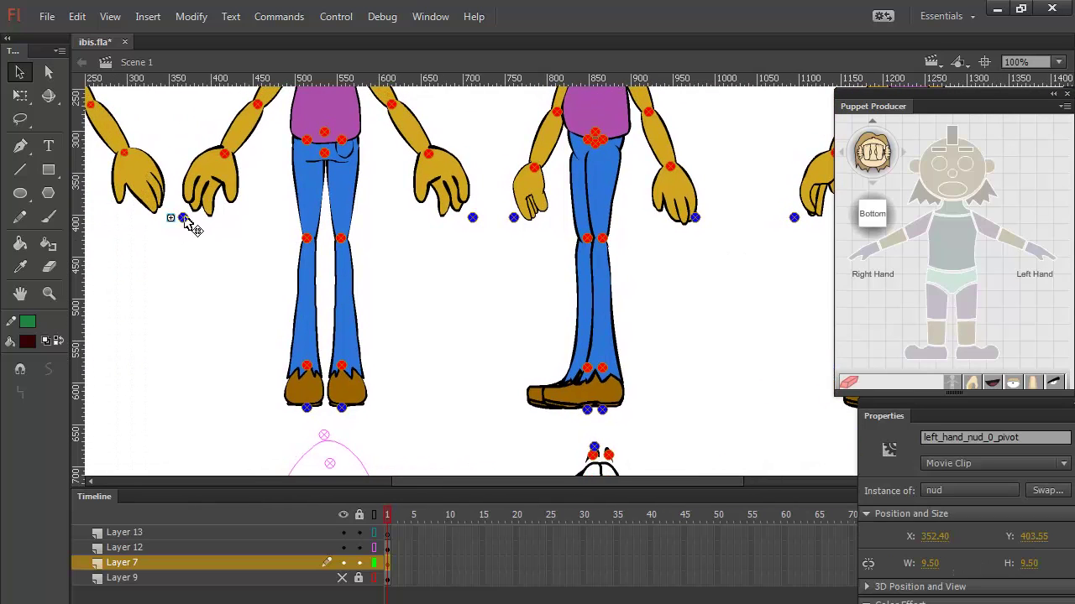
pyautogui.click(171, 235)
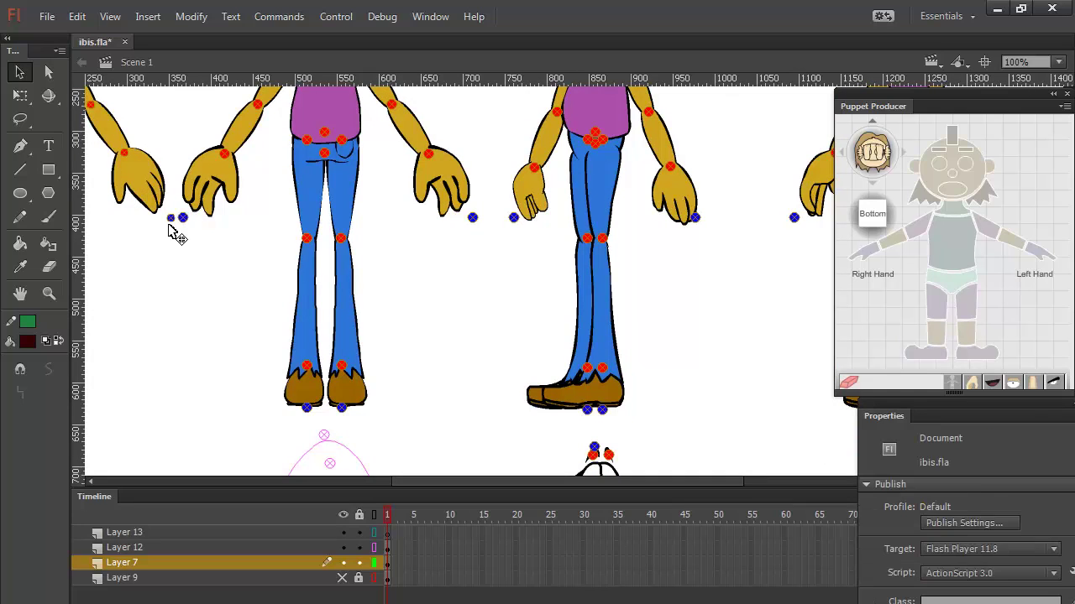
pyautogui.click(171, 219)
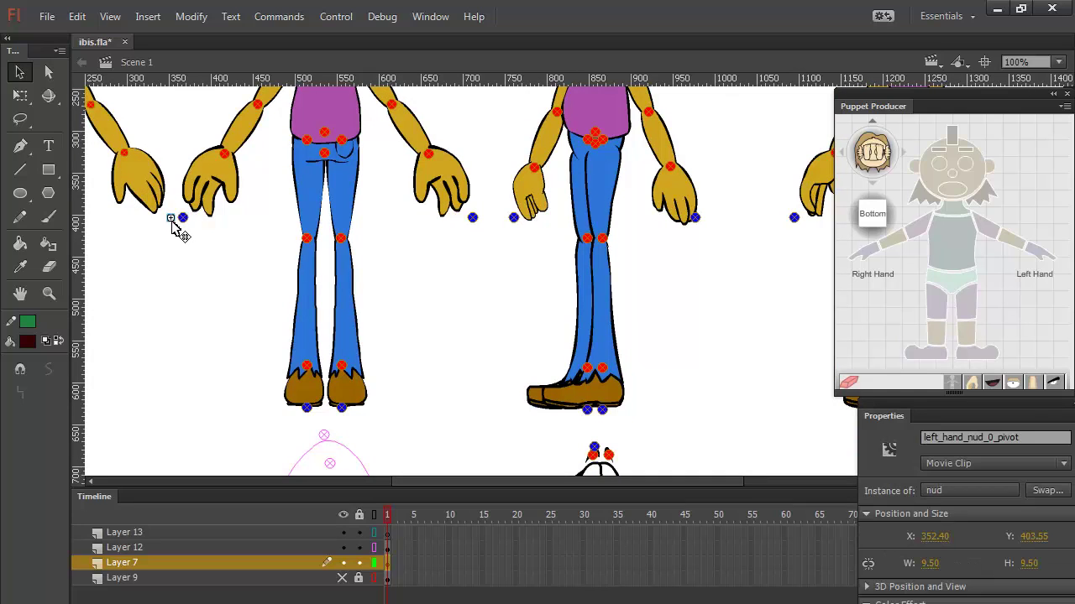
pyautogui.click(930, 564)
pyautogui.write('12')
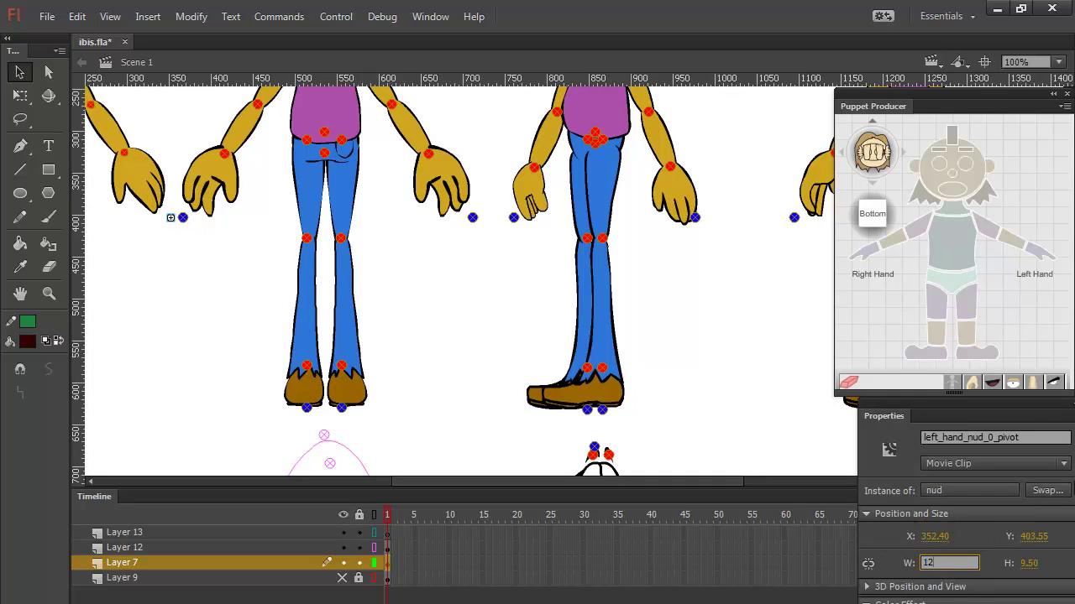
pyautogui.click(1024, 563)
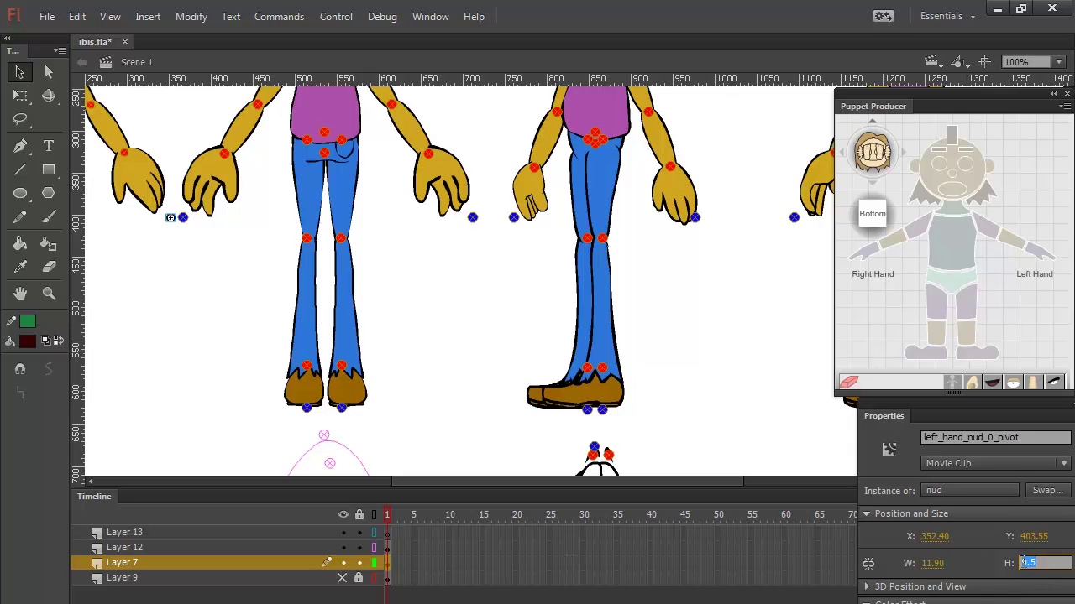
pyautogui.click(192, 286)
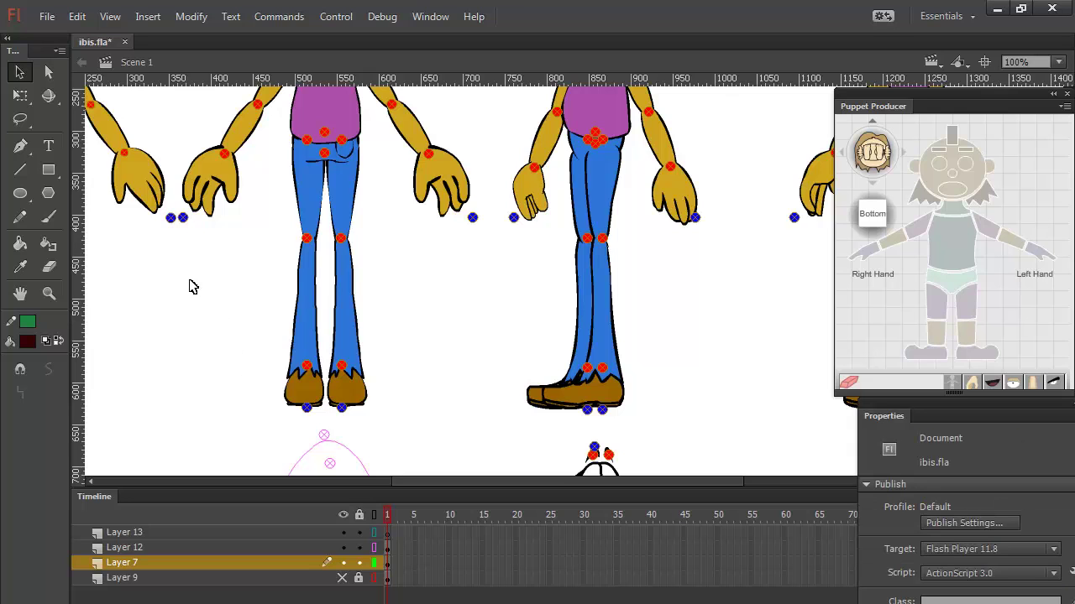
# Set the width and height of the front figure's right hand nud pivot to 11.9
pyautogui.moveTo(174, 268); pyautogui.dragTo(562, 285)
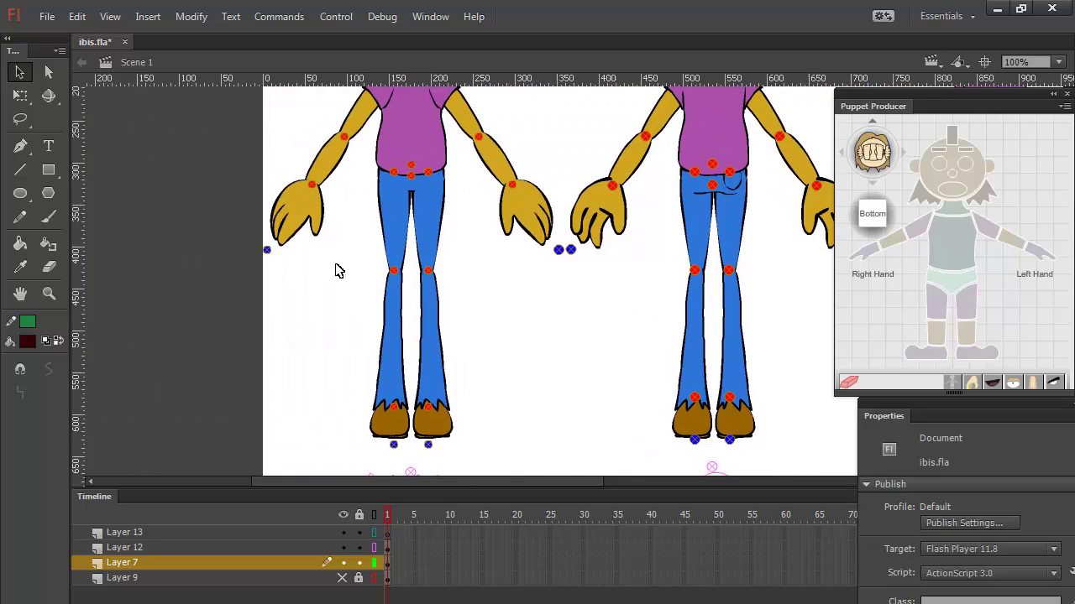
pyautogui.click(267, 250)
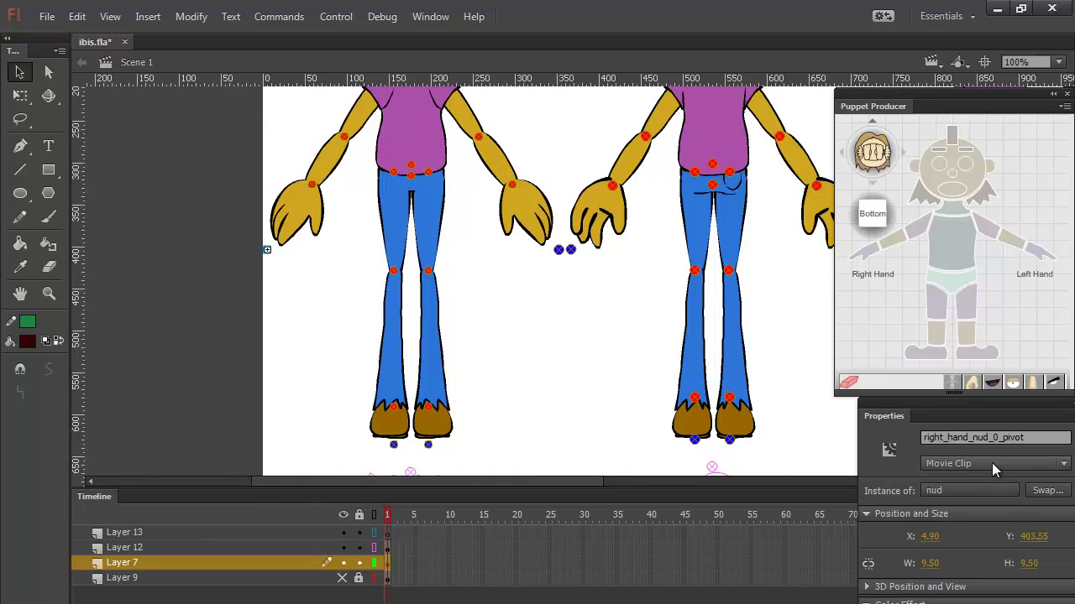
pyautogui.click(929, 563)
pyautogui.write('10')
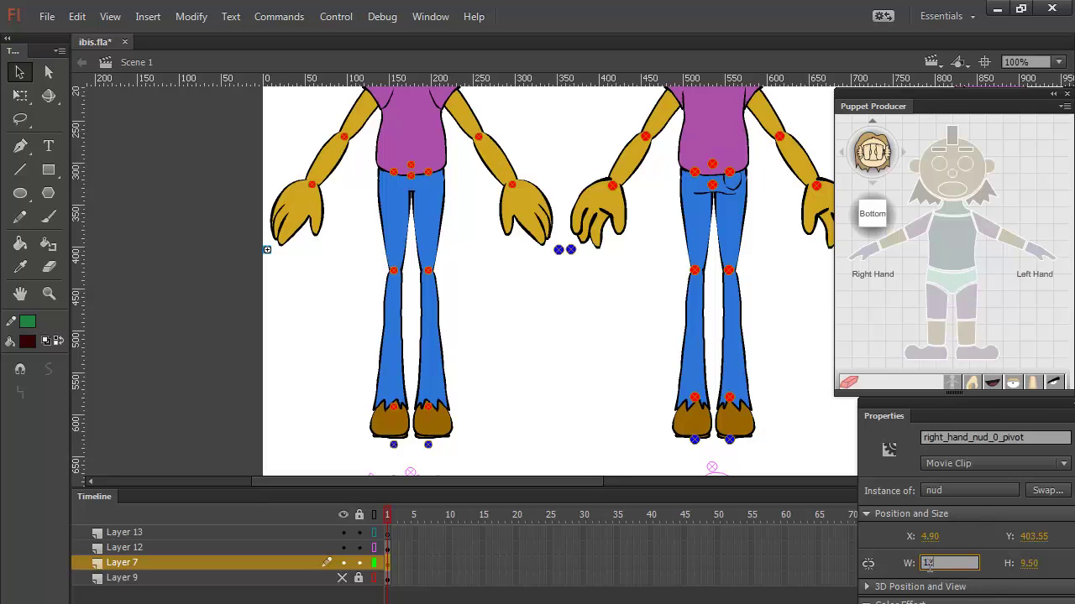
pyautogui.write('.9')
pyautogui.press('Return')
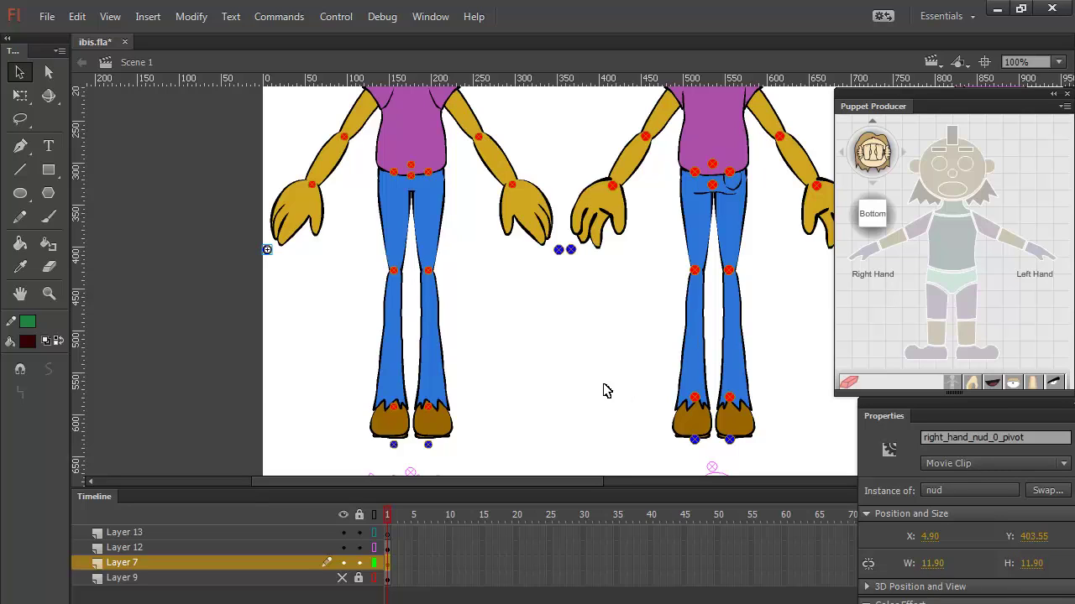
# Set the width and height of the front figure's red left hand pivot to 11.9
pyautogui.click(512, 183)
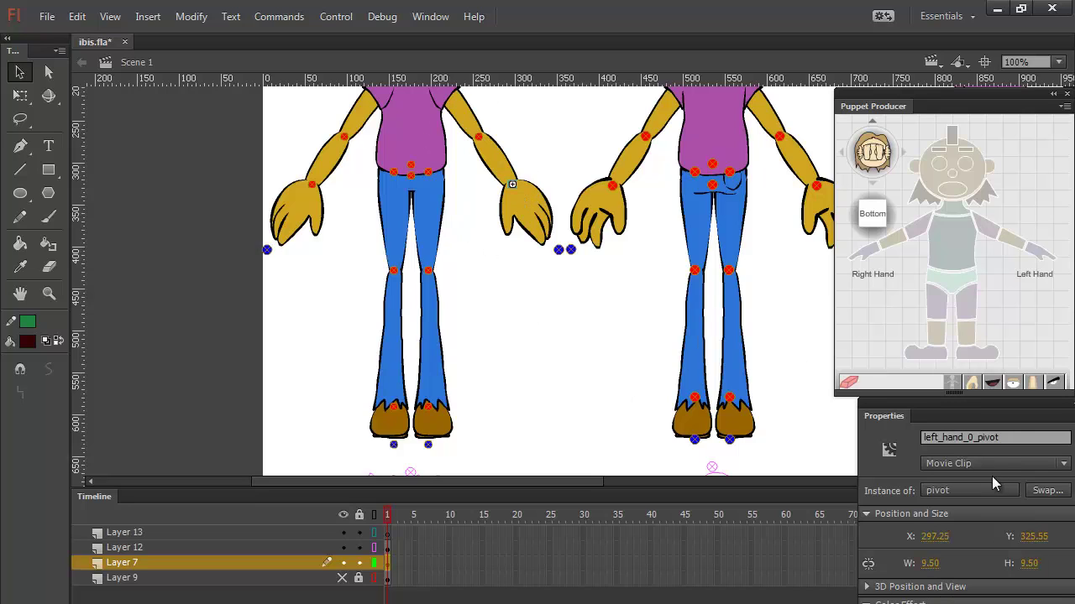
pyautogui.click(932, 563)
pyautogui.write('11.9')
pyautogui.press('Tab')
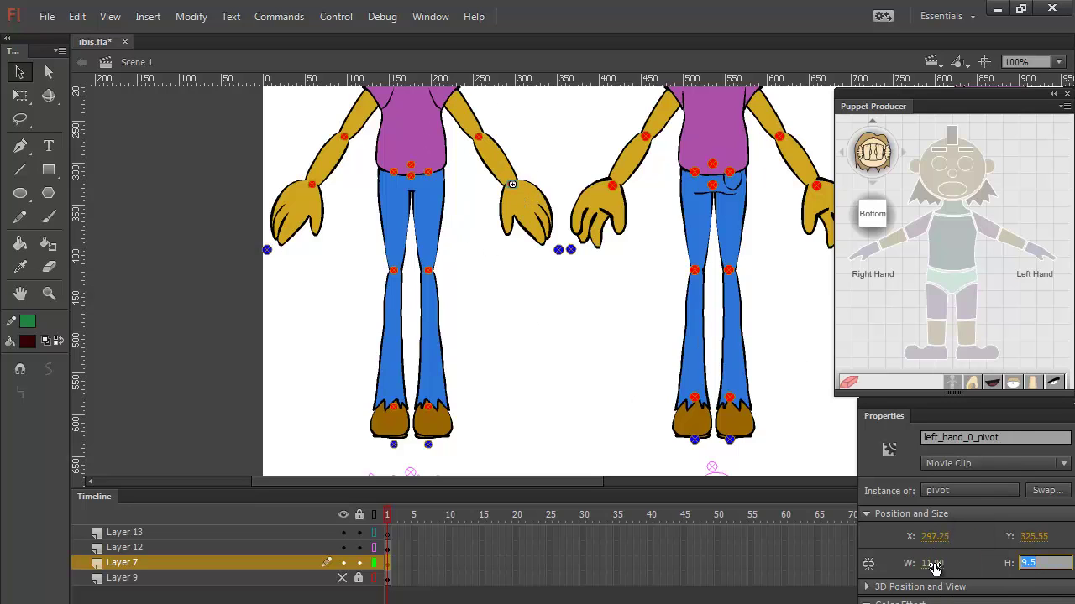
pyautogui.write('11.9')
pyautogui.press('Return')
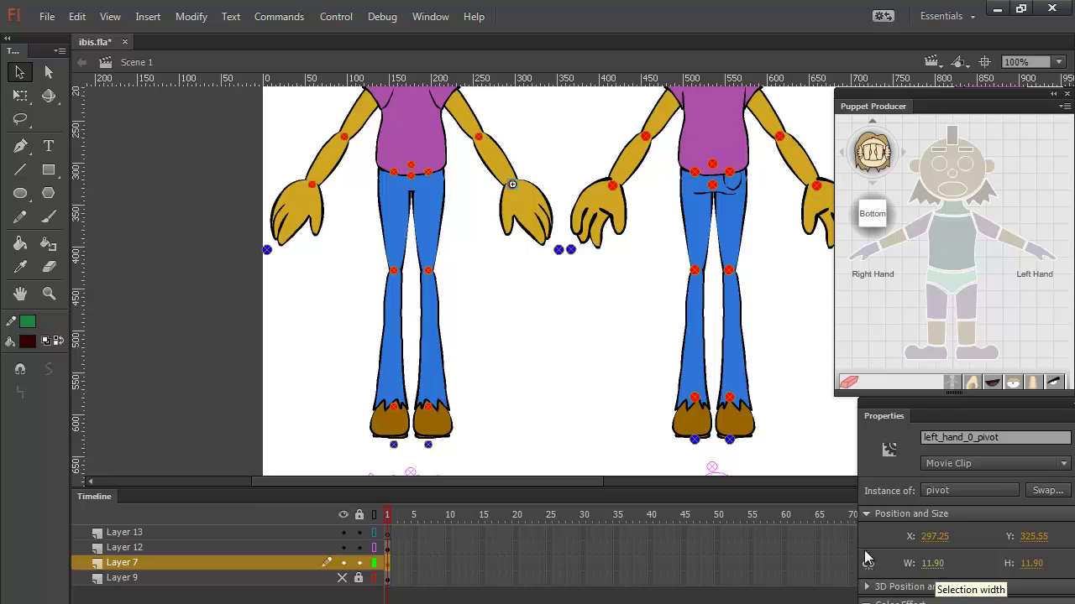
# Set the front figure's left hand pivot to 12 by 12 and lock its width and height together
pyautogui.click(1028, 563)
pyautogui.write('12')
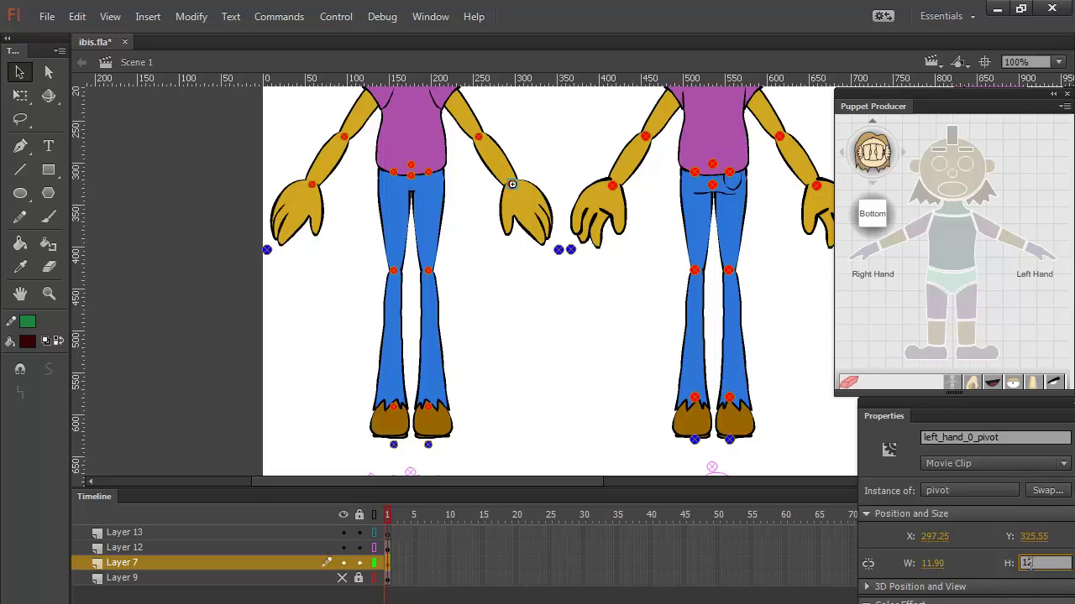
pyautogui.press('Return')
pyautogui.click(931, 563)
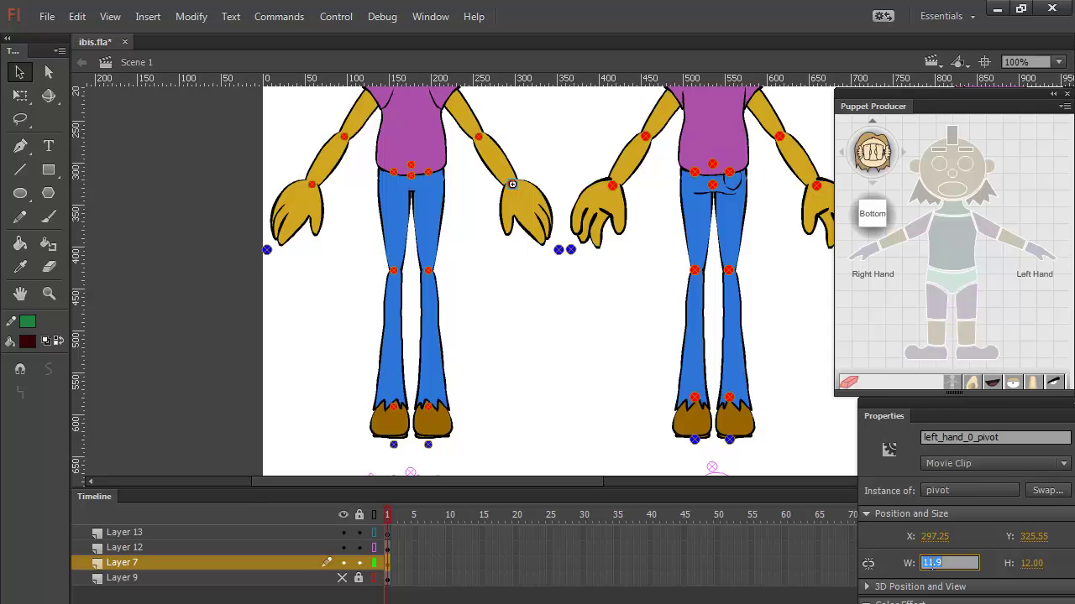
pyautogui.write('12')
pyautogui.press('Return')
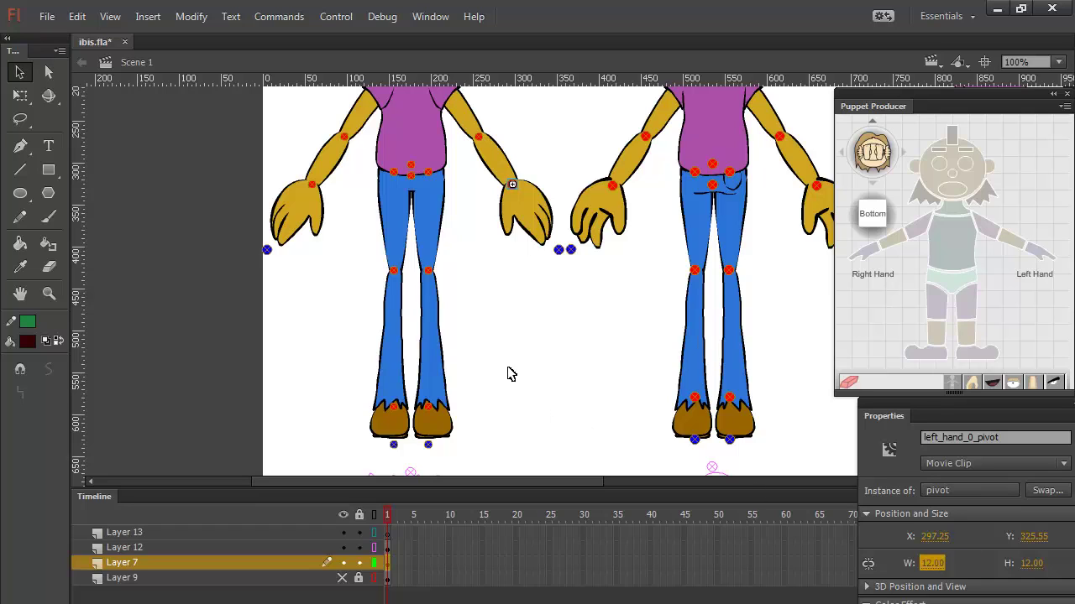
pyautogui.click(894, 575)
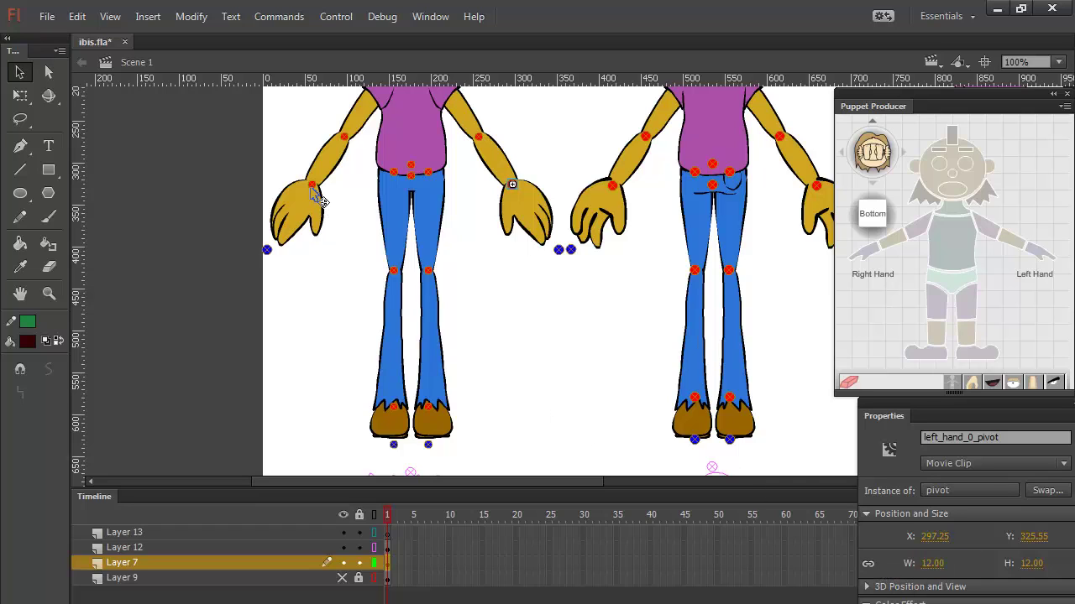
# Set the width and height of the front figure's right_hand_0_pivot to 11.9
pyautogui.click(313, 185)
pyautogui.click(930, 563)
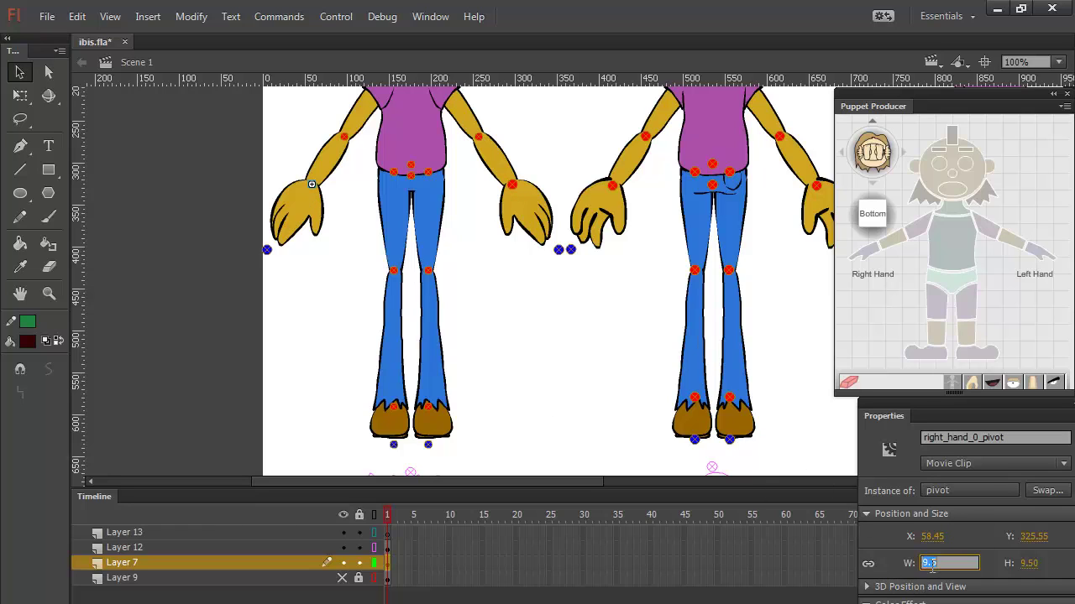
pyautogui.write('11.9')
pyautogui.press('Return')
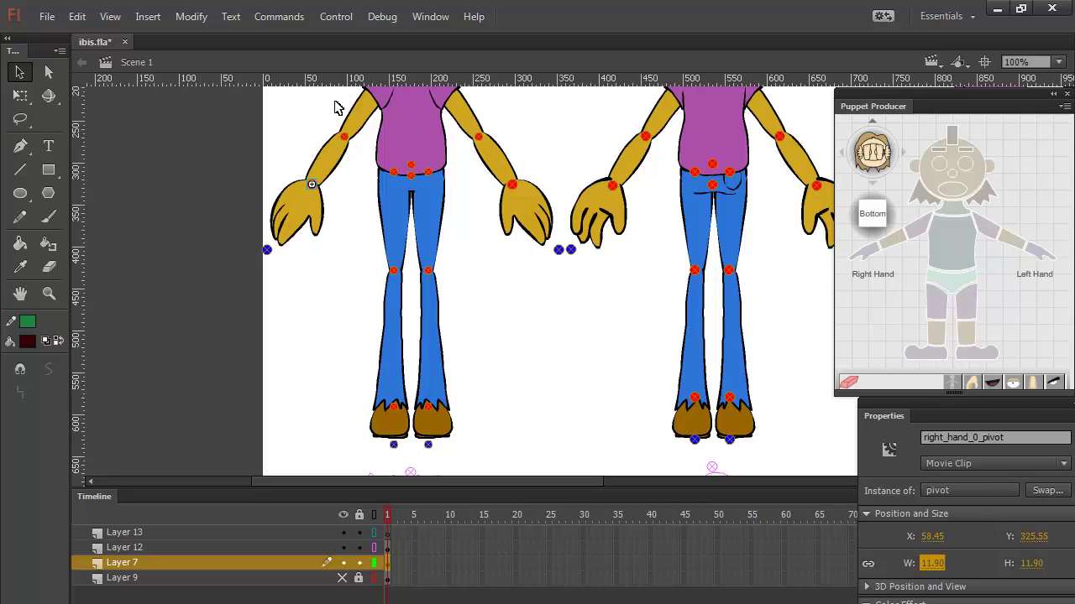
# Resize the front figure's right_forearm_0_pivot to 11.9 and finally to 12 in width and height
pyautogui.click(345, 137)
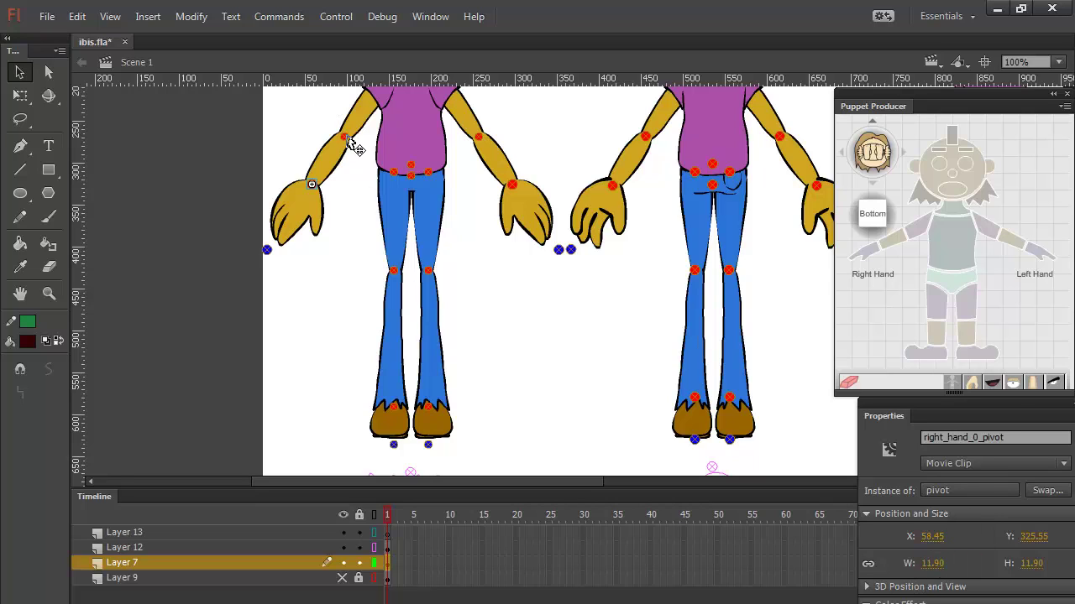
pyautogui.click(932, 563)
pyautogui.write('12')
pyautogui.press('BackSpace')
pyautogui.write('1.9')
pyautogui.press('Return')
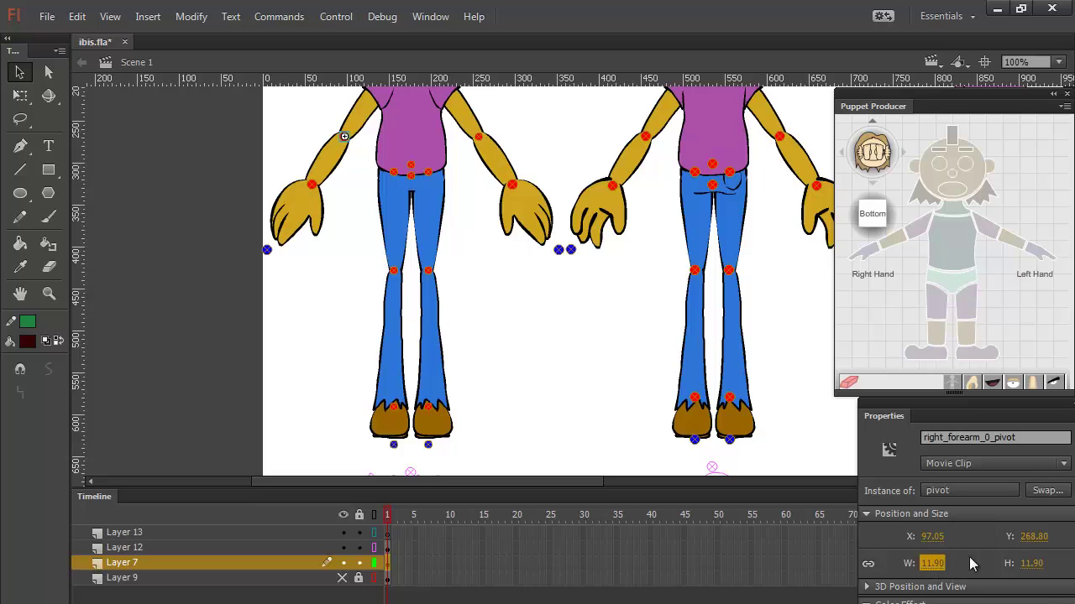
pyautogui.click(936, 563)
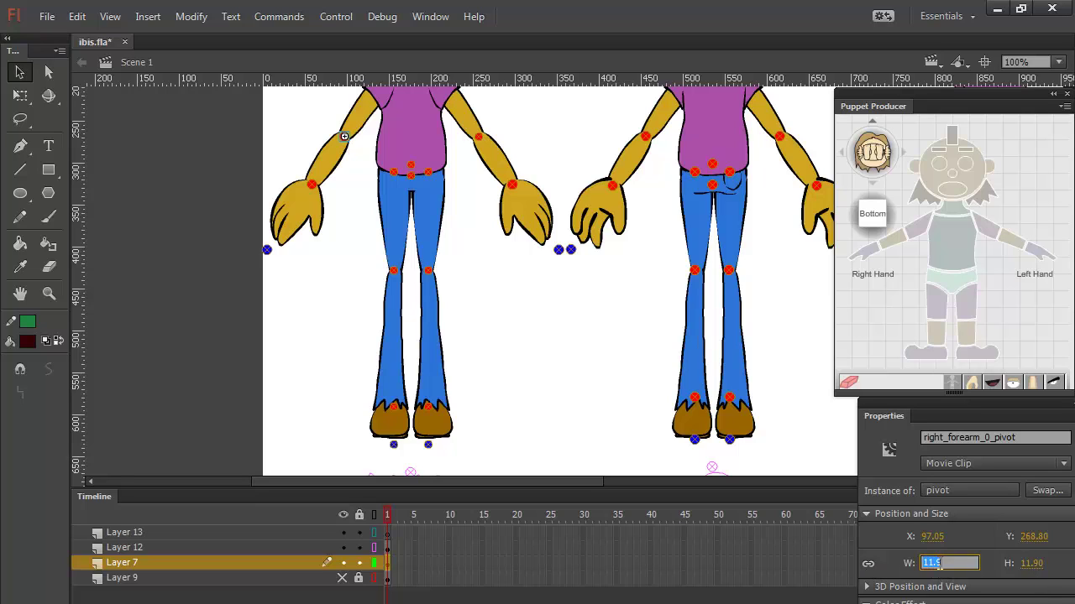
pyautogui.write('12')
pyautogui.press('Return')
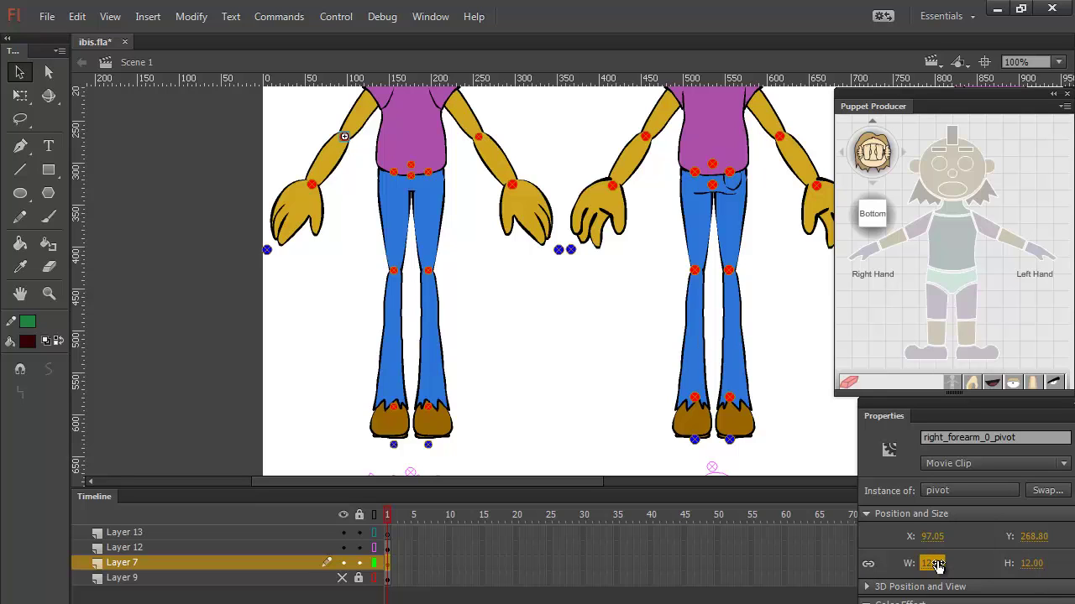
# Resize the front figure's left_forearm_0_pivot to 11.9 and finally to 12 in width and height
pyautogui.click(545, 312)
pyautogui.click(481, 139)
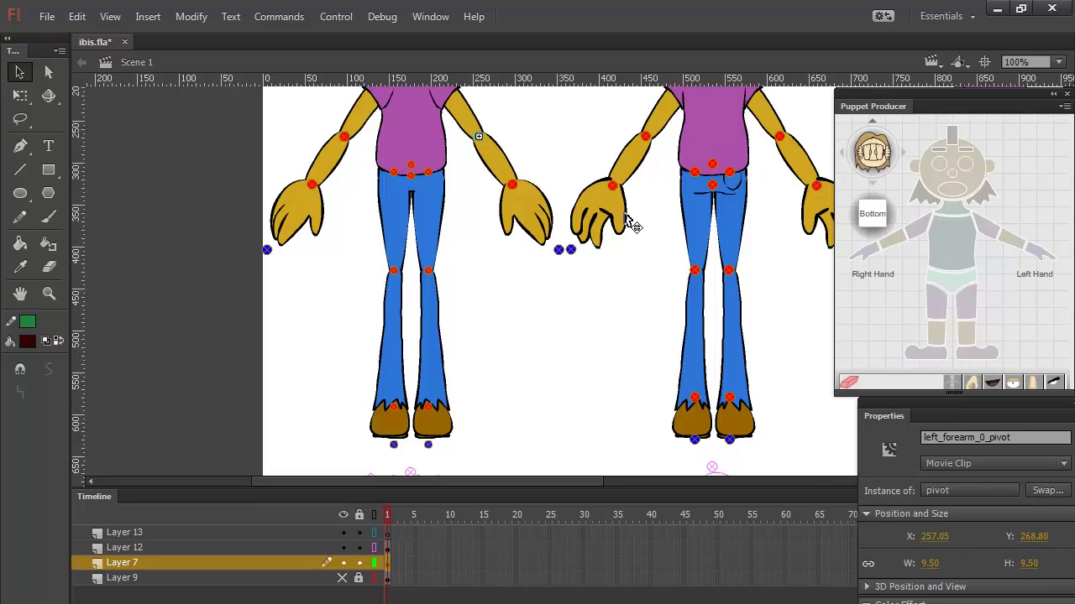
pyautogui.click(940, 564)
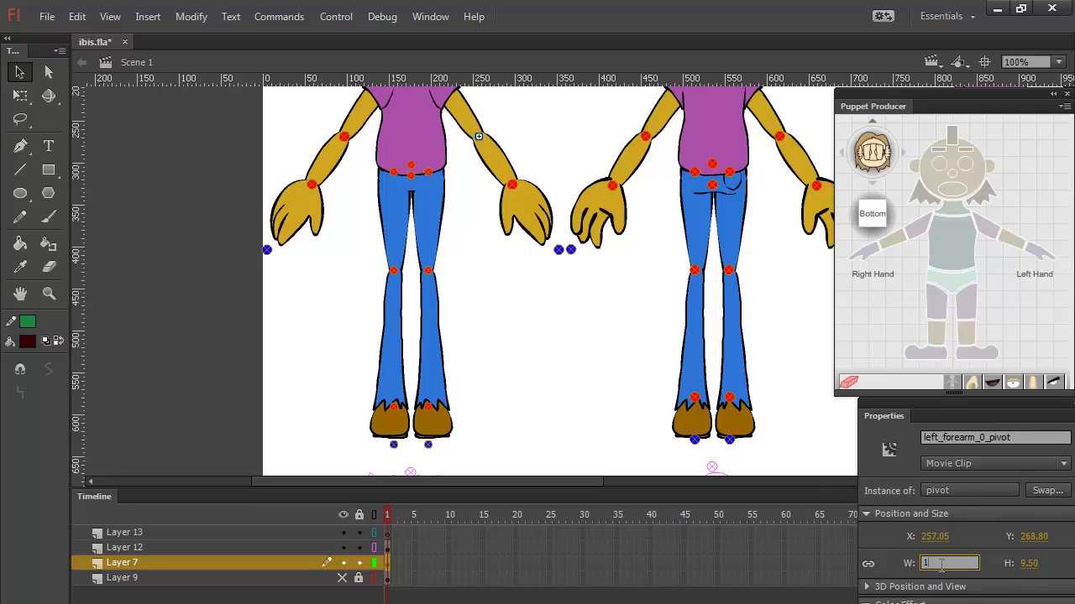
pyautogui.write('11.9')
pyautogui.press('Return')
pyautogui.click(935, 565)
pyautogui.write('12')
pyautogui.press('Return')
pyautogui.click(666, 400)
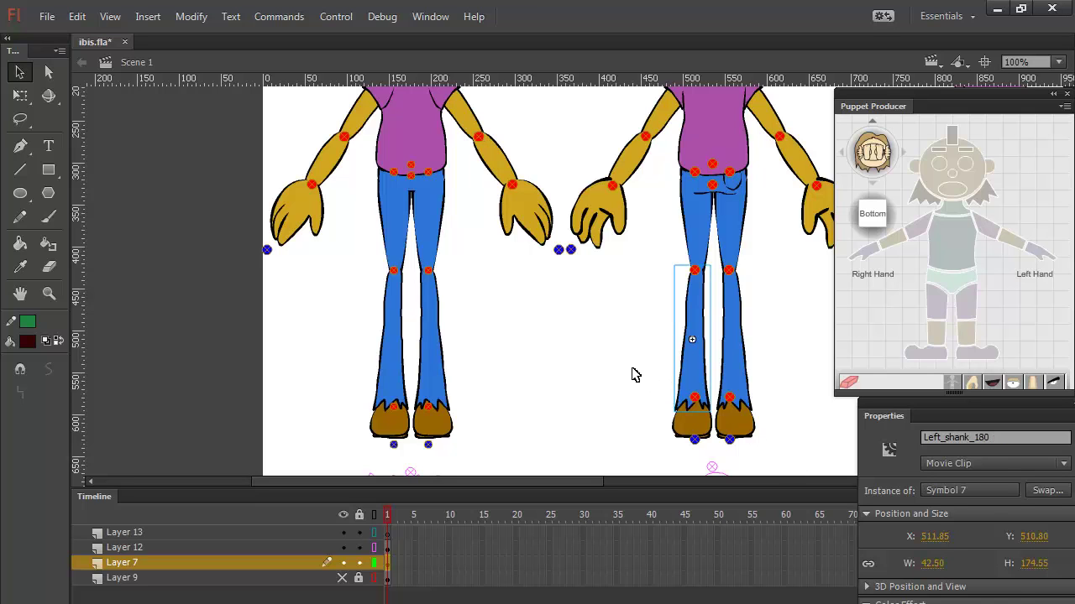
# Export the movie to the Desktop as ibis.swf, replacing the existing file
pyautogui.click(629, 304)
pyautogui.moveTo(629, 304); pyautogui.dragTo(605, 393)
pyautogui.moveTo(569, 249); pyautogui.dragTo(574, 302)
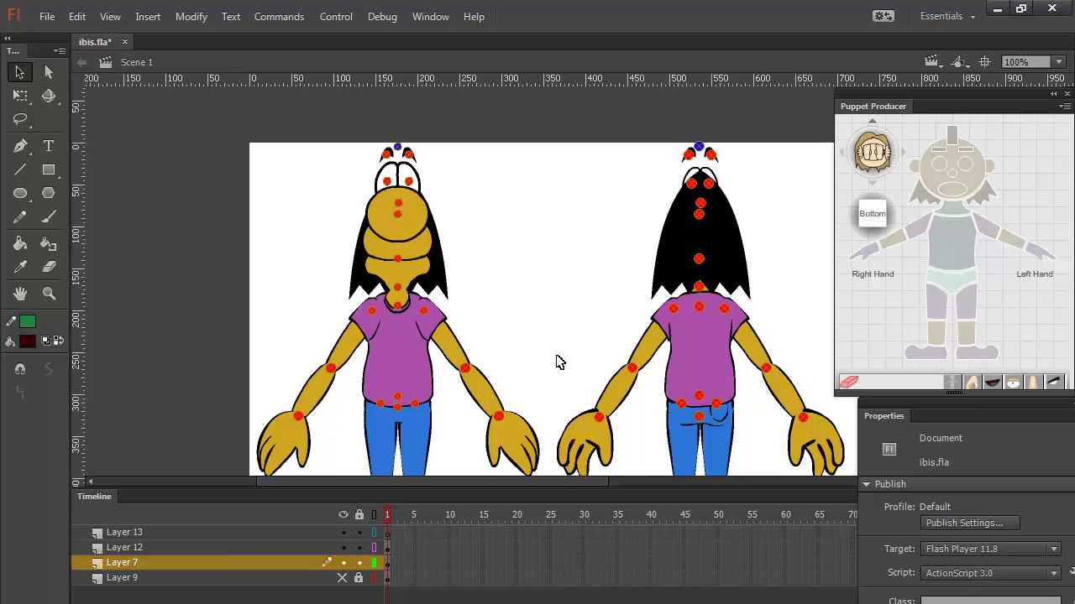
pyautogui.hotkey('ctrl', '-')
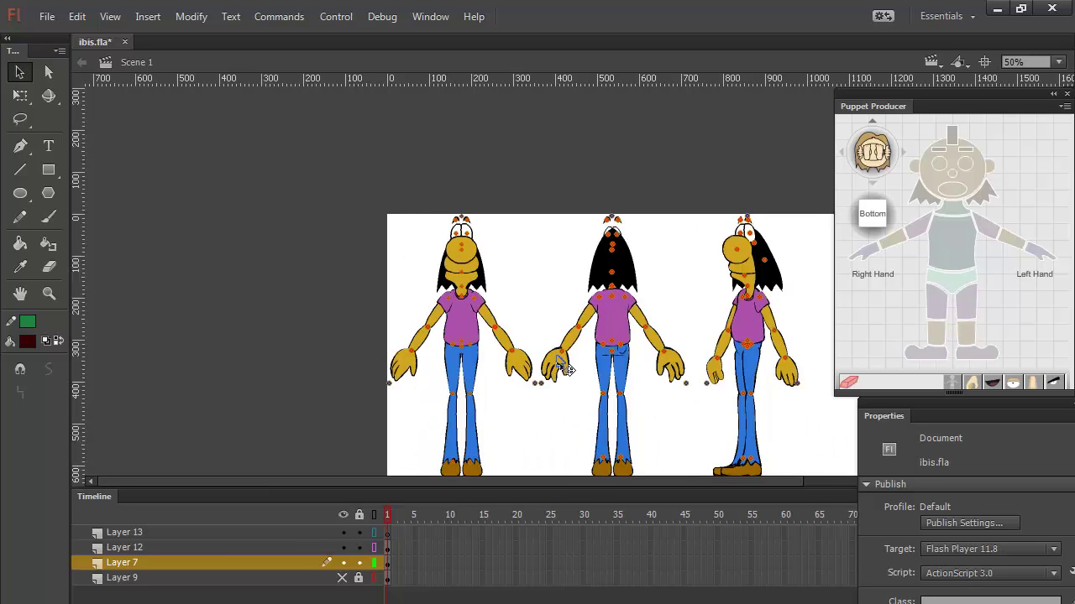
pyautogui.hotkey('ctrl', 'alt', 'shift', 's')
pyautogui.click(951, 556)
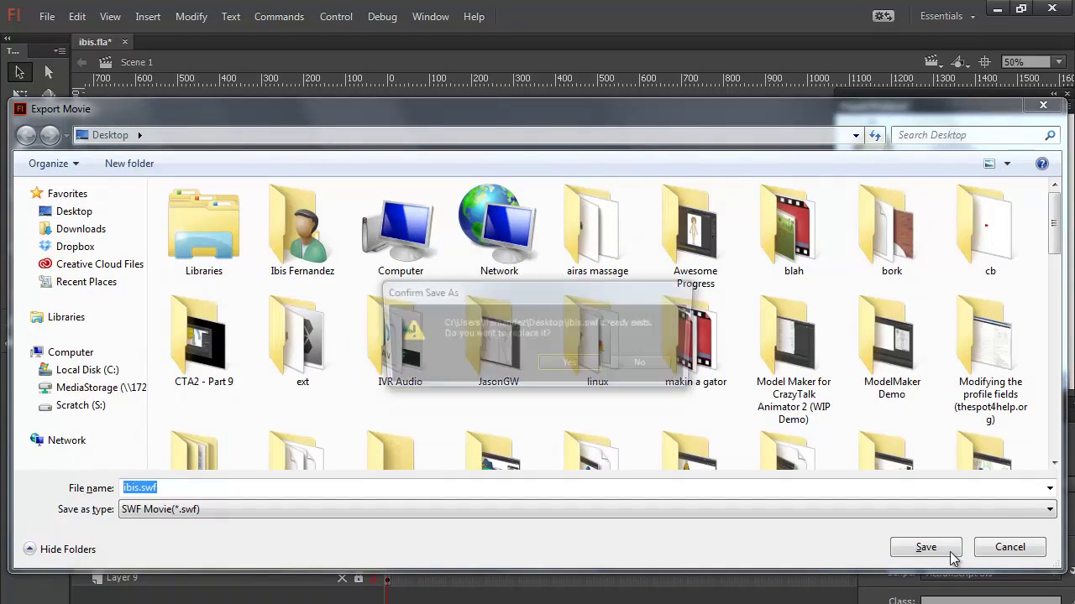
pyautogui.click(564, 363)
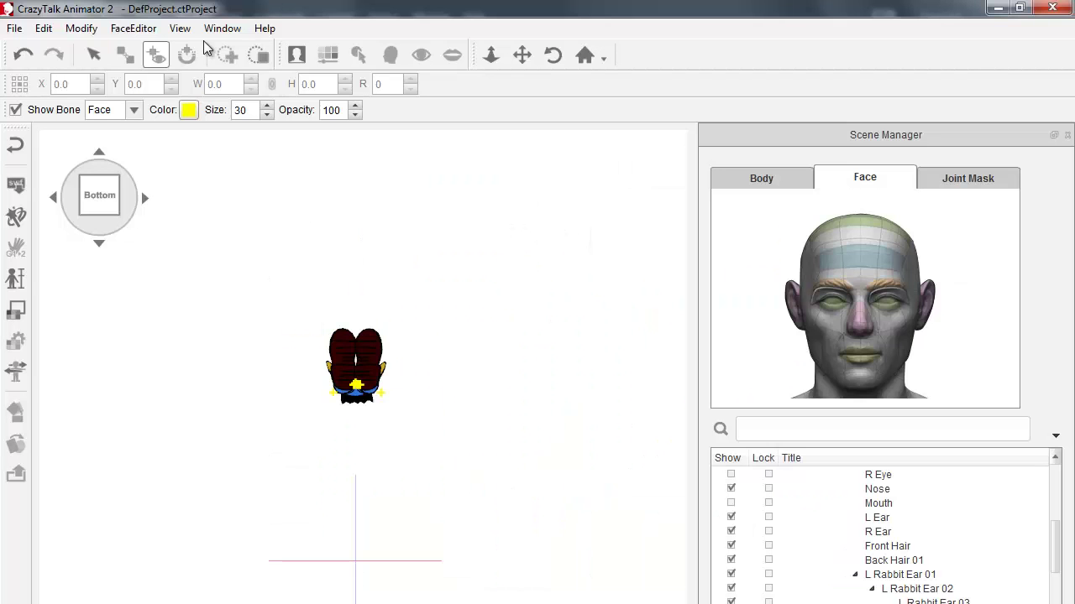
# In CrazyTalk Animator 2, reload the character from ibis.swf on the Desktop without keeping any working options
pyautogui.click(24, 192)
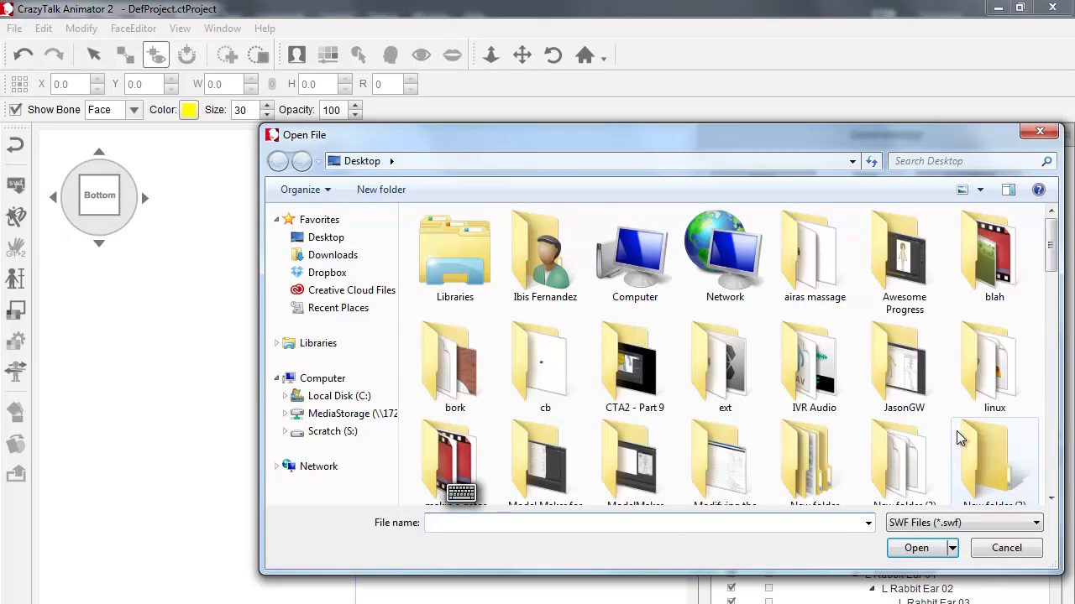
pyautogui.moveTo(1049, 252); pyautogui.dragTo(1064, 494)
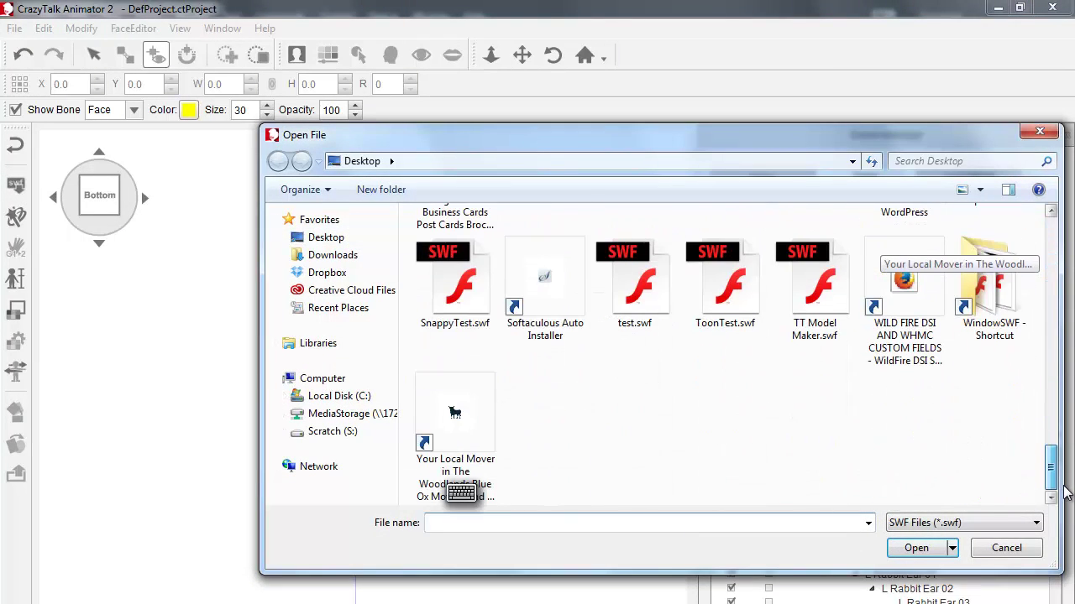
pyautogui.scroll(3, 730, 377)
pyautogui.click(545, 340)
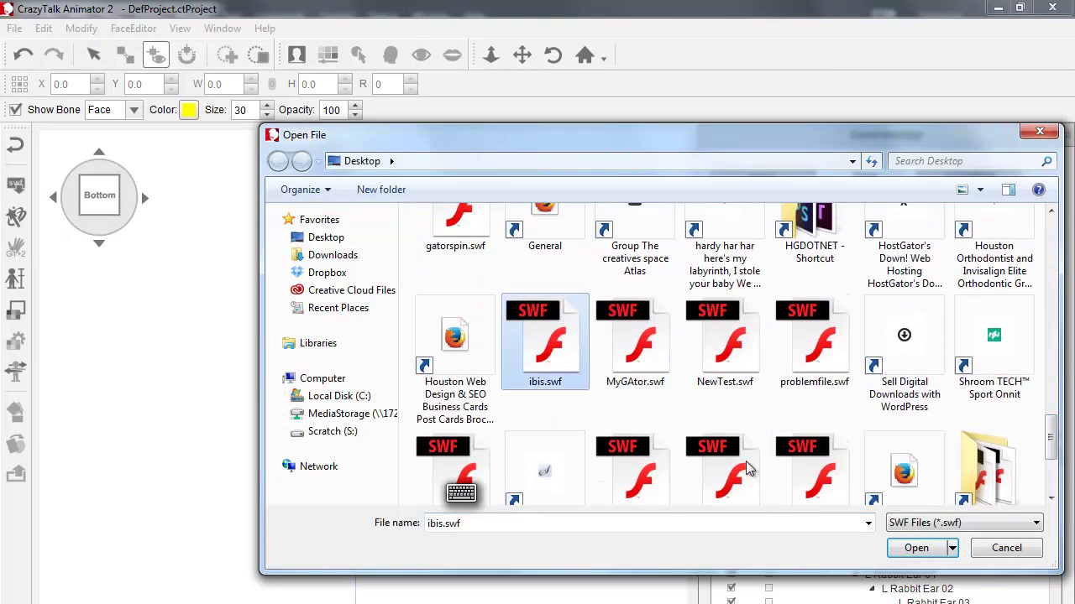
pyautogui.click(916, 547)
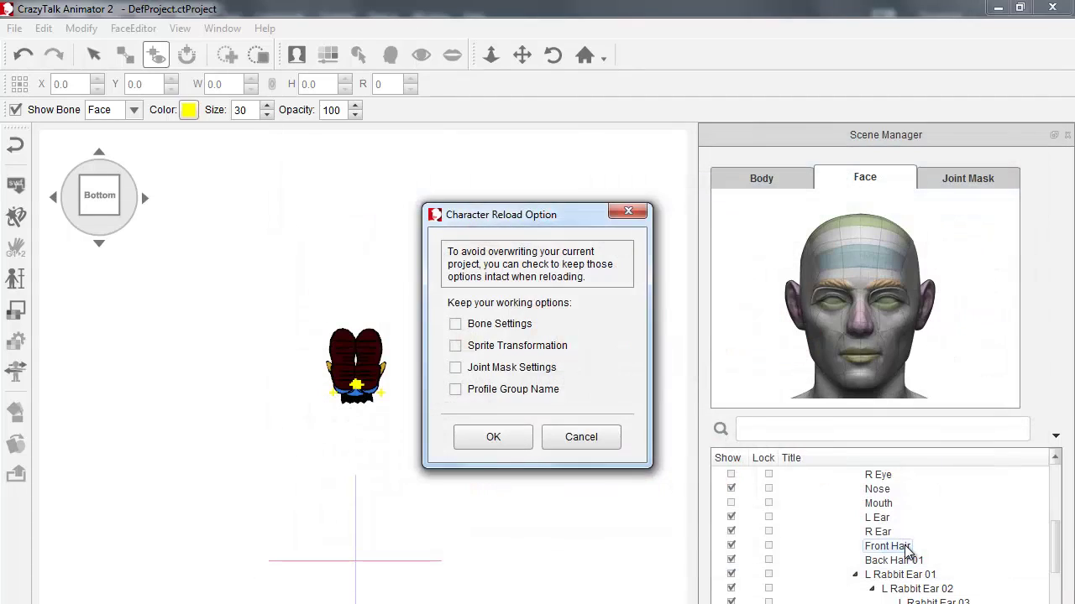
pyautogui.click(465, 441)
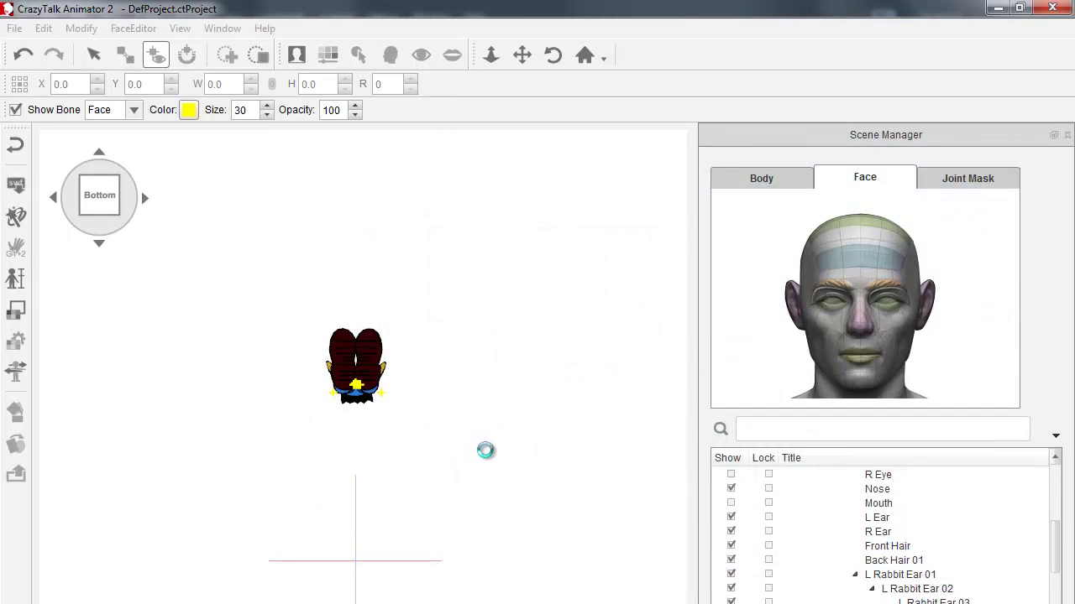
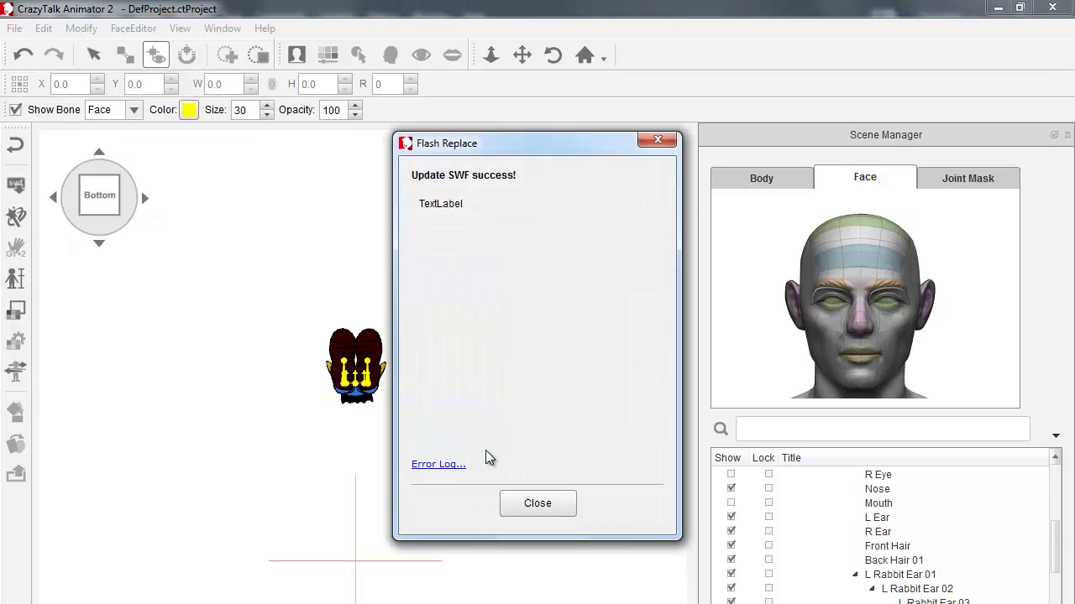
pyautogui.click(537, 504)
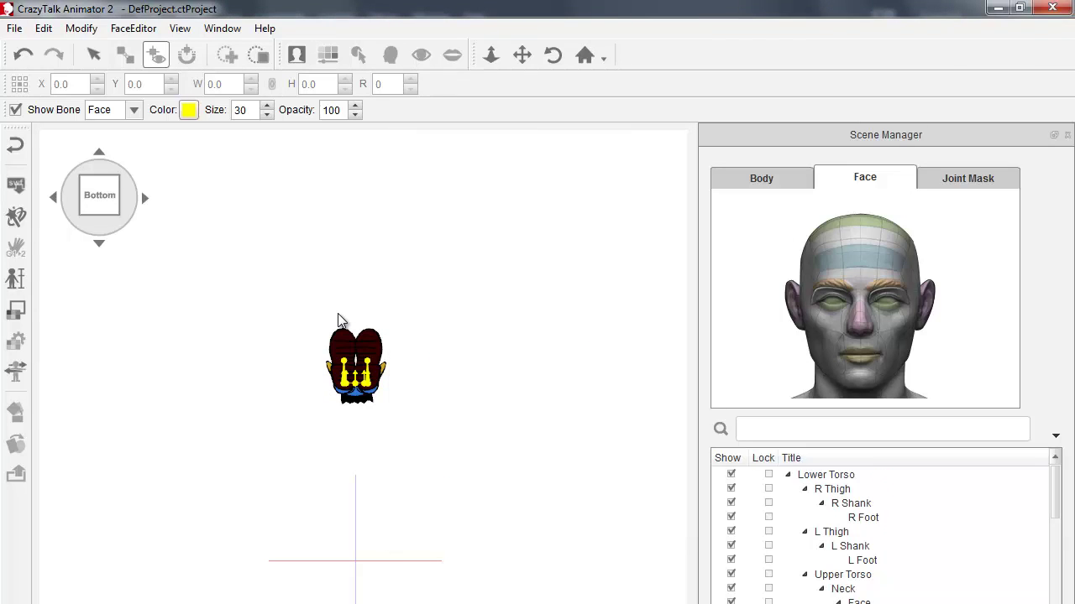
# Turn the actor to the front angle and recalculate sprite layers and joint masks for all other angles from the front settings
pyautogui.click(99, 153)
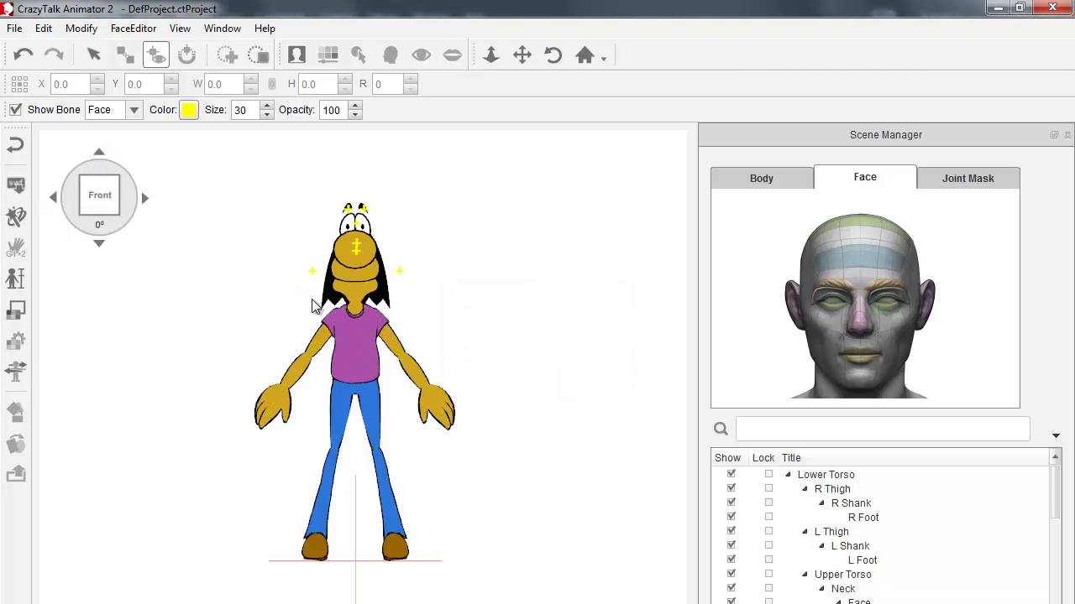
pyautogui.click(16, 216)
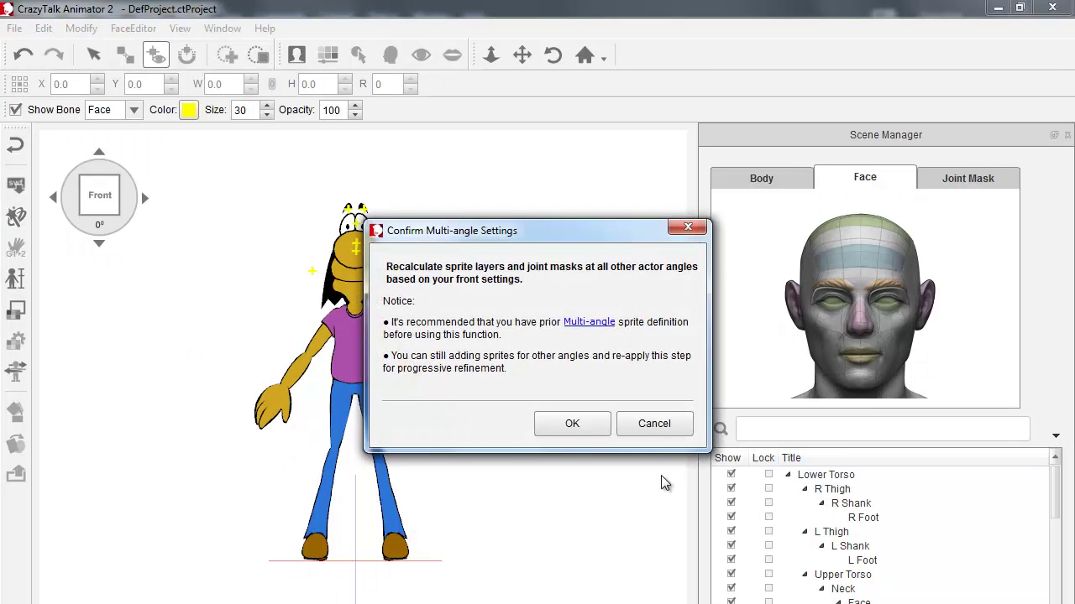
pyautogui.click(570, 423)
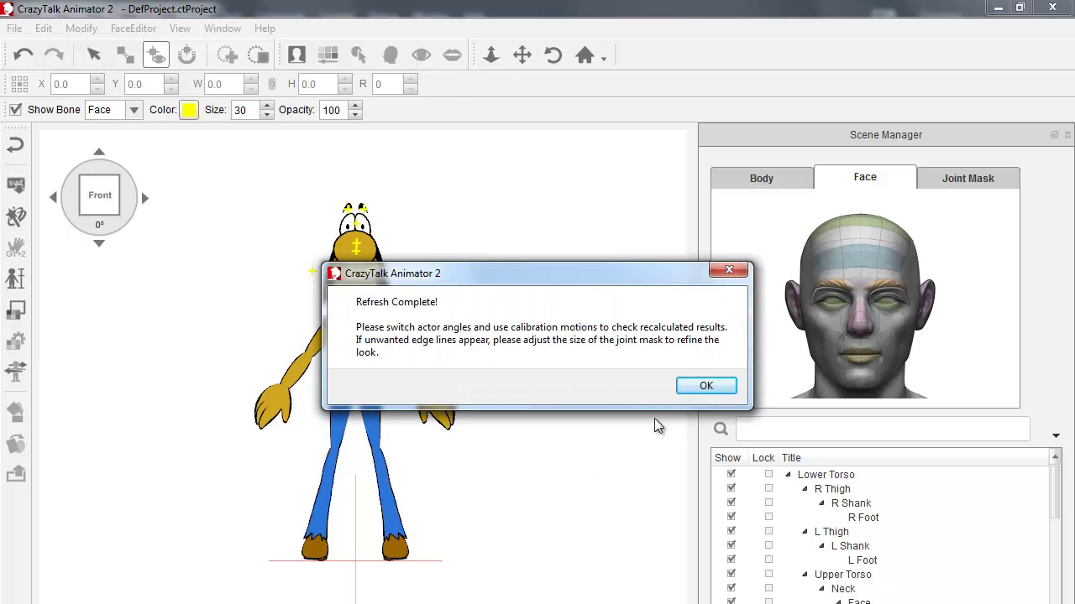
pyautogui.click(709, 385)
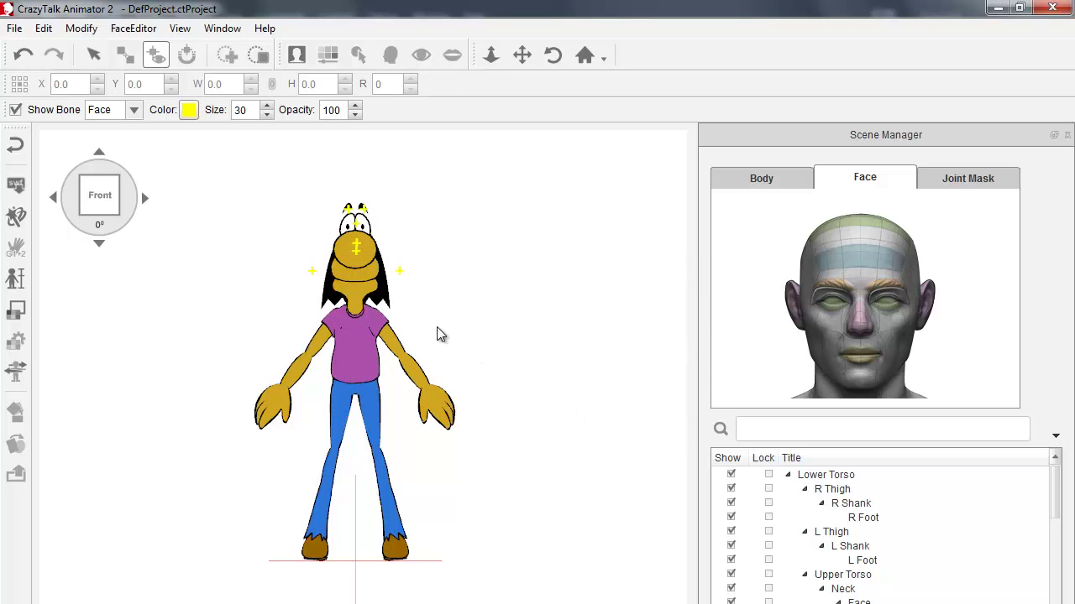
# Examine the recalculated actor at the 45°, 90° and 135° angles
pyautogui.click(144, 200)
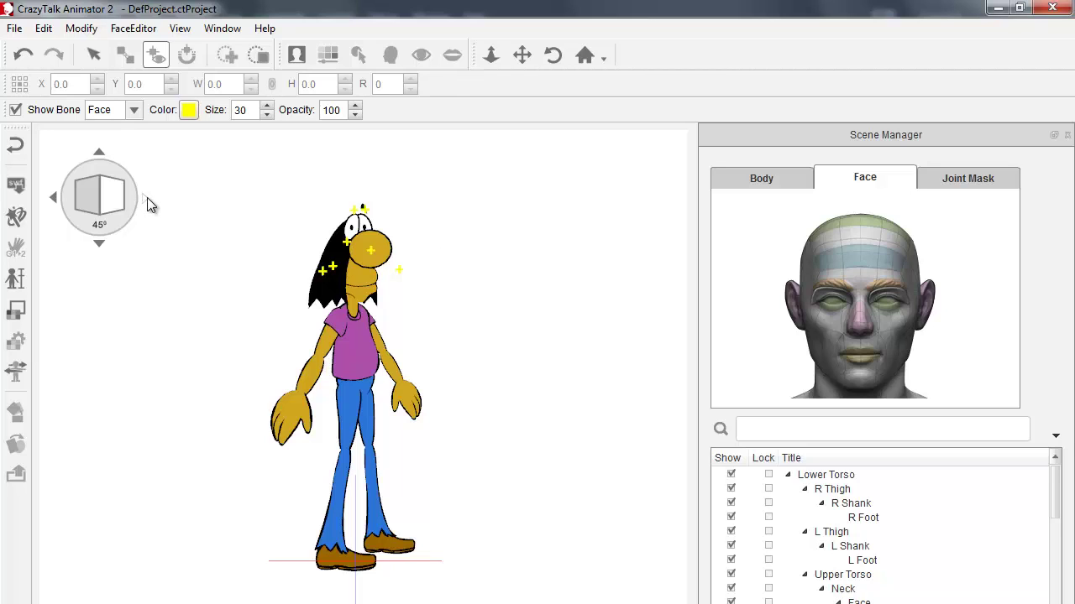
pyautogui.click(147, 197)
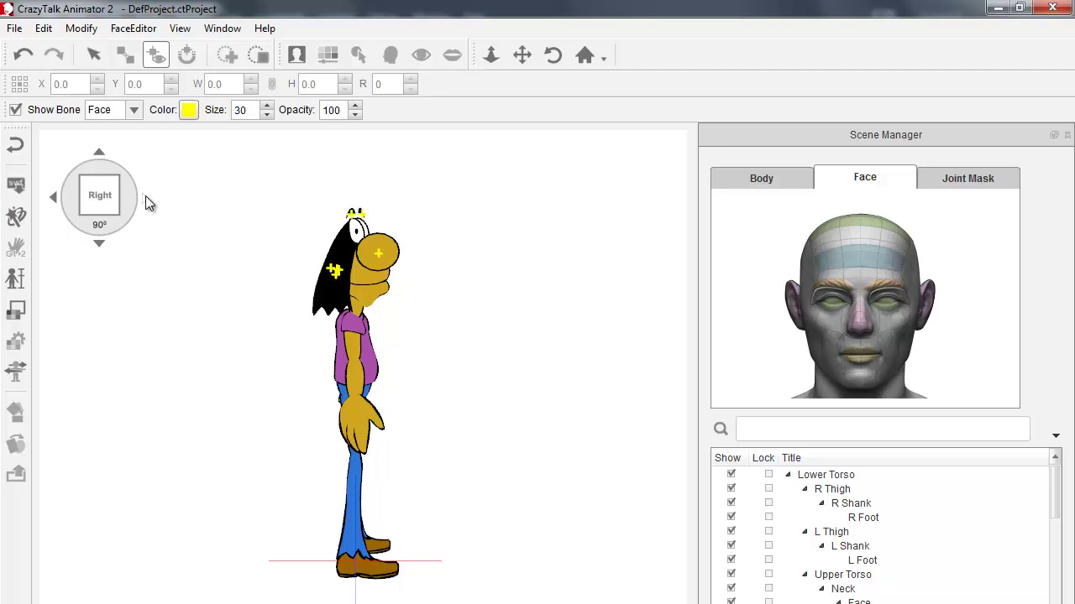
pyautogui.click(145, 198)
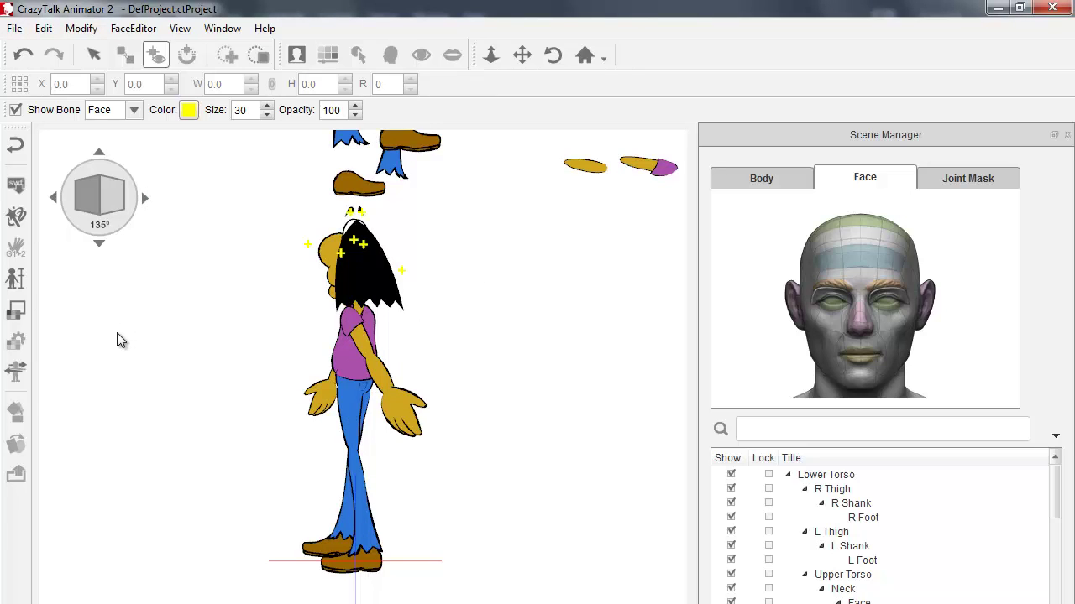
# Preview the Basic Walk calibration motion on the actor at 135° and leave calibration
pyautogui.click(16, 370)
pyautogui.click(983, 332)
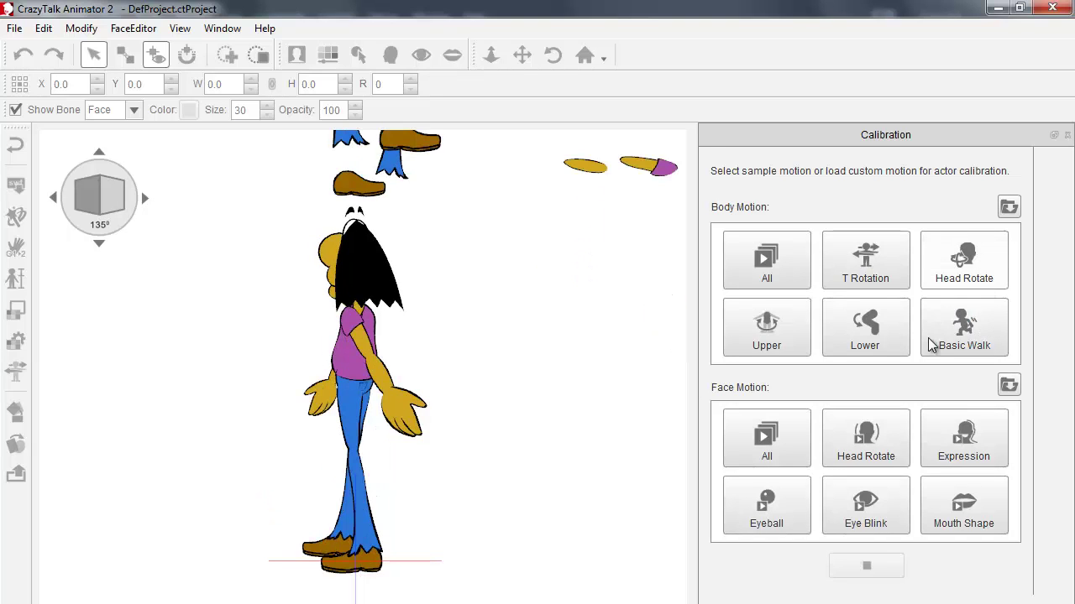
pyautogui.click(1067, 134)
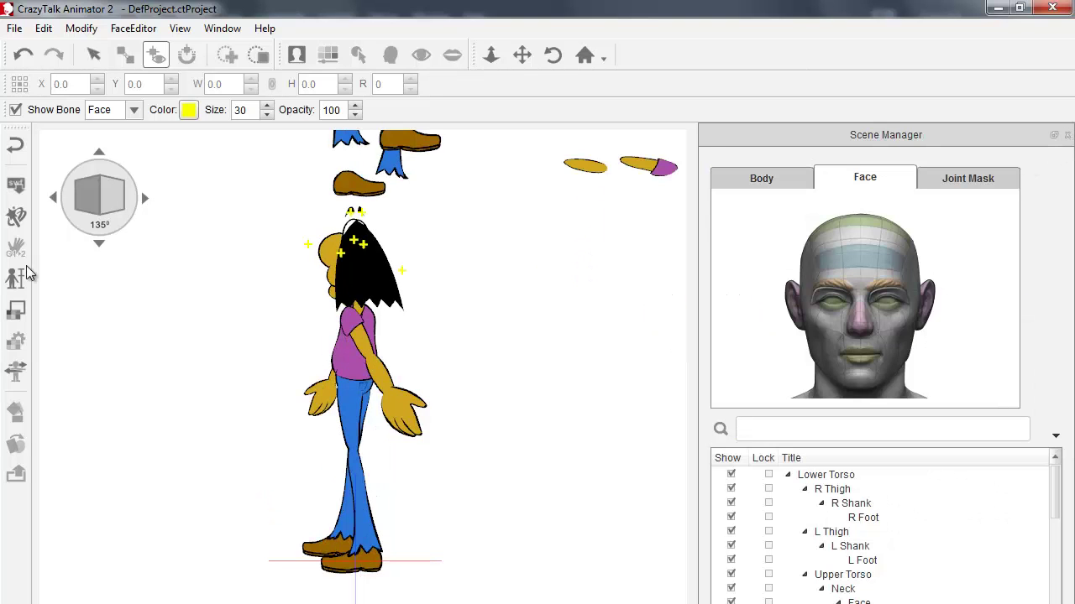
# Examine the actor's back in calibration mode, preview the Basic Walk motion at 225°, and return to the 180° back angle
pyautogui.click(147, 197)
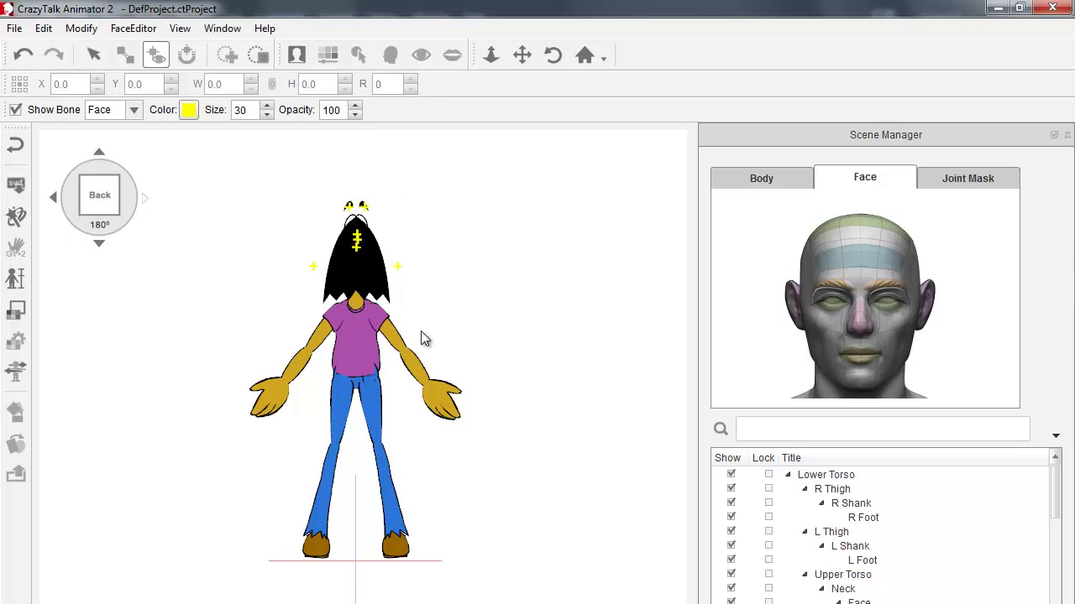
pyautogui.click(16, 370)
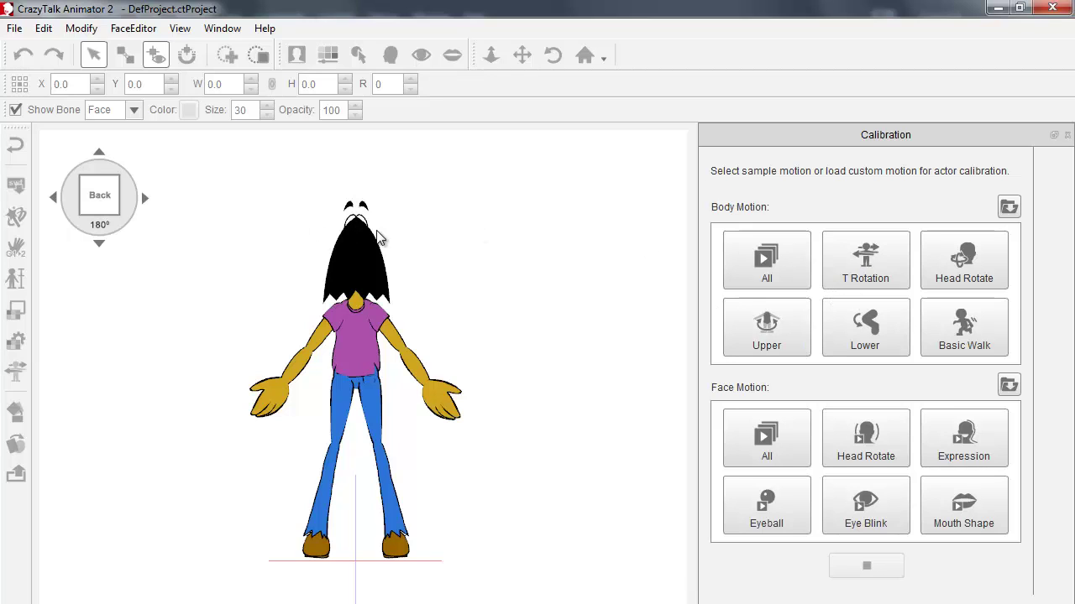
pyautogui.click(146, 198)
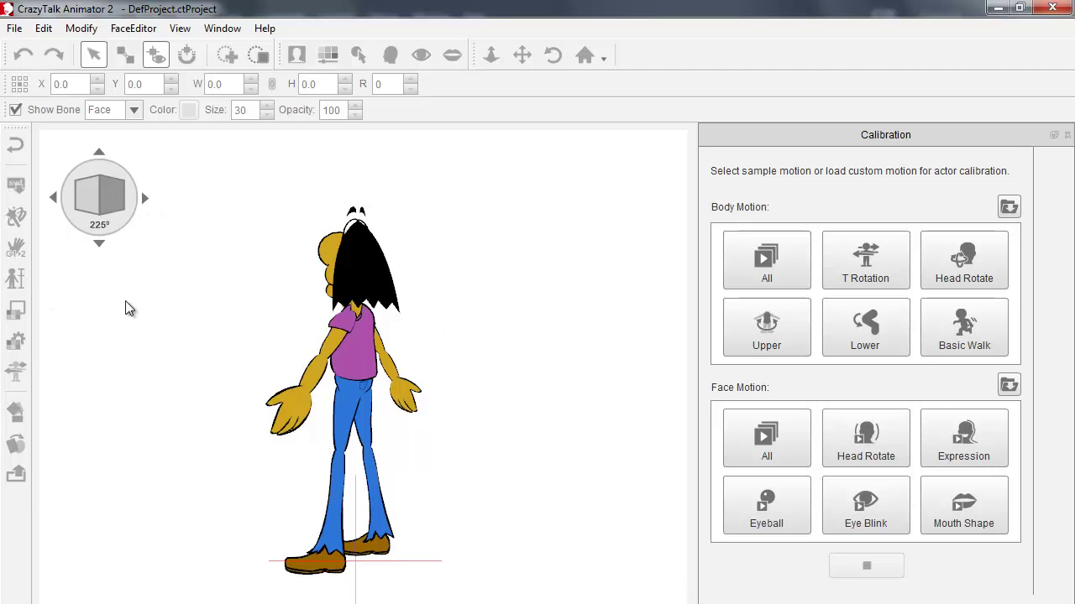
pyautogui.click(949, 338)
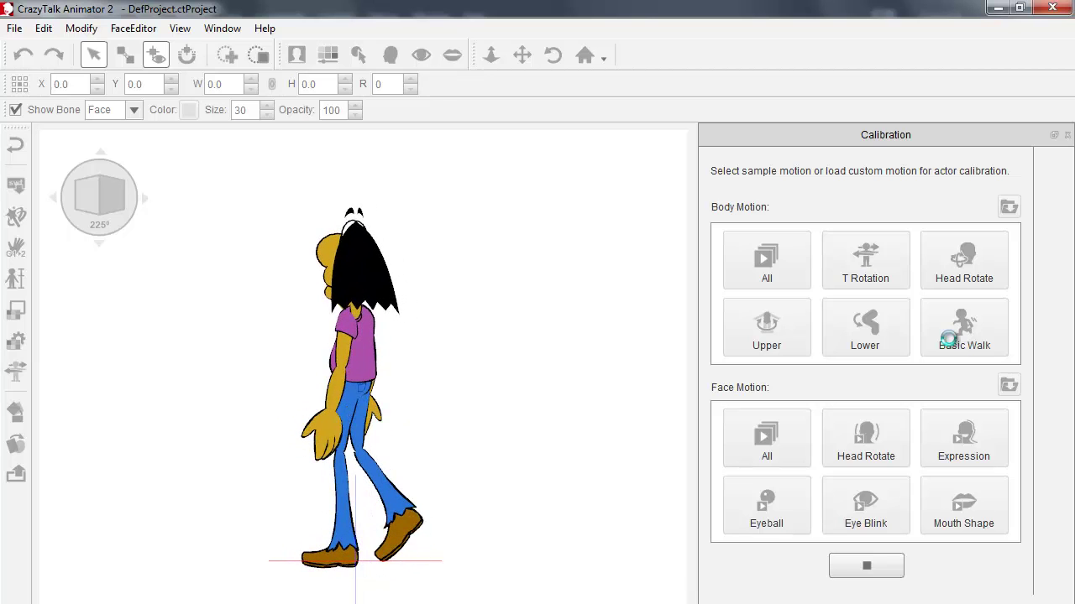
pyautogui.click(950, 338)
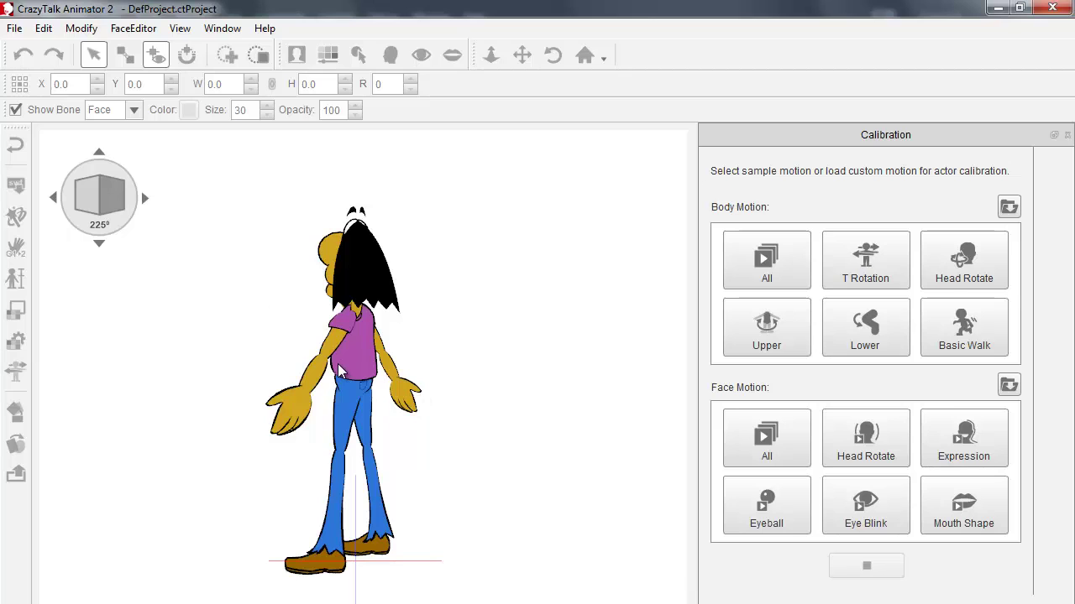
pyautogui.click(53, 195)
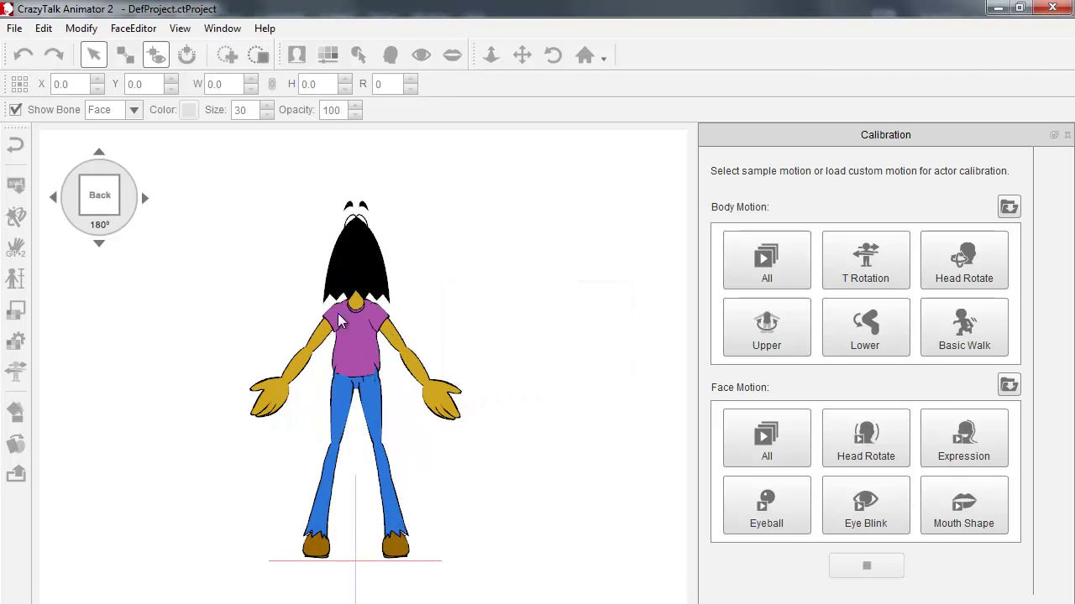
# Preview the Basic Walk motion on the actor's back, examine the actor from 225° around to 135°, and leave calibration
pyautogui.click(975, 346)
pyautogui.click(145, 199)
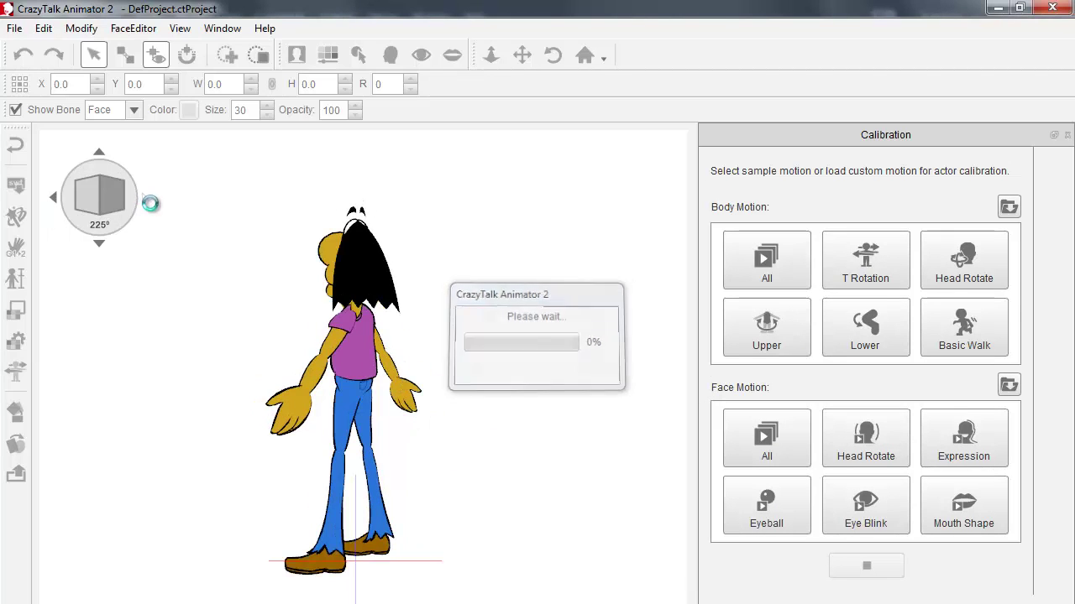
pyautogui.click(147, 197)
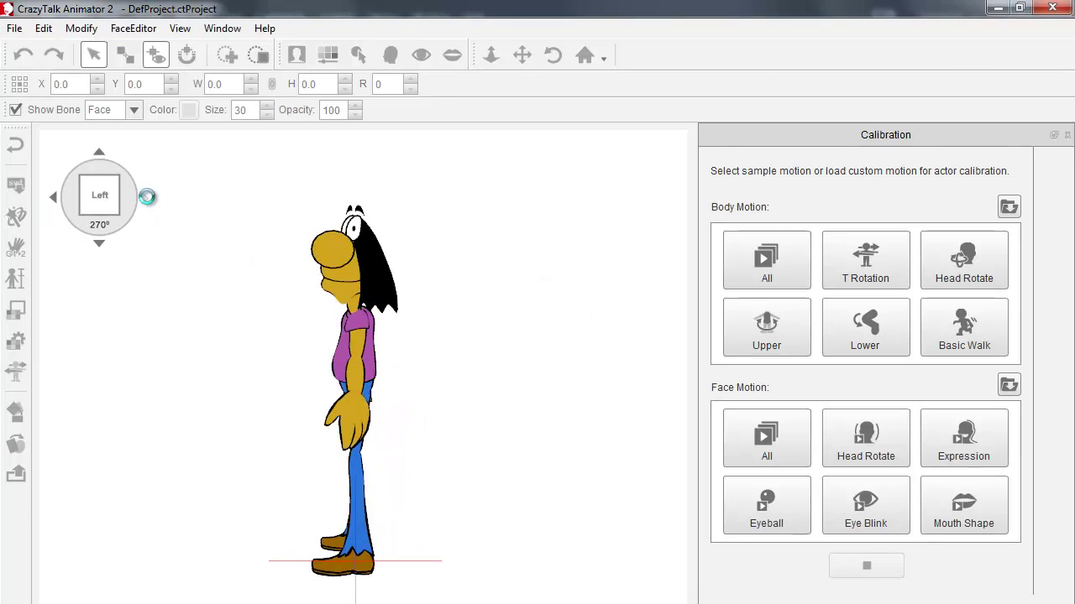
pyautogui.click(147, 197)
pyautogui.click(147, 196)
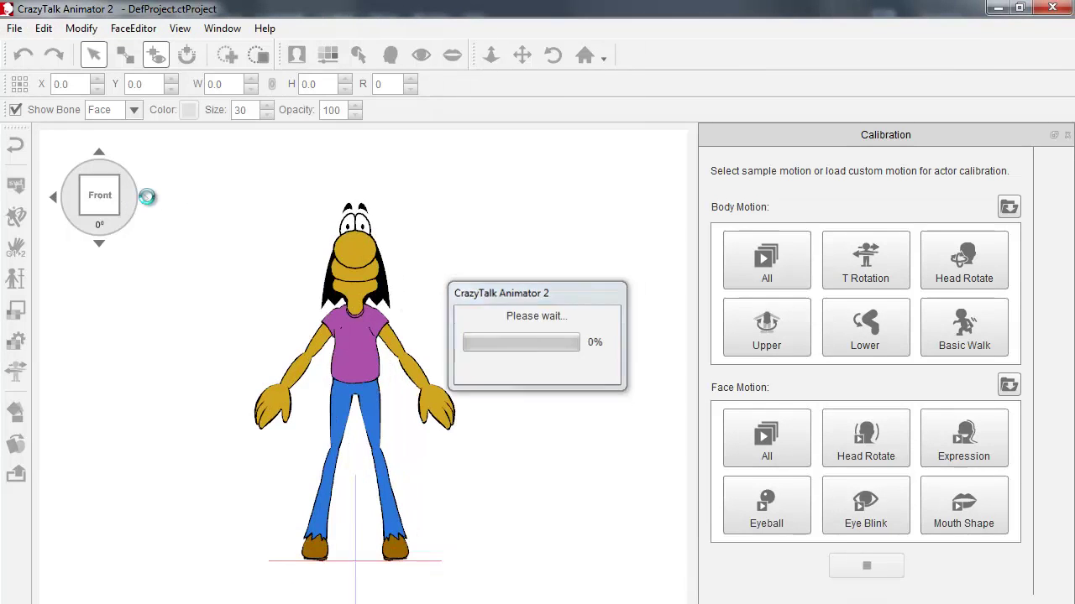
pyautogui.click(147, 196)
pyautogui.click(147, 197)
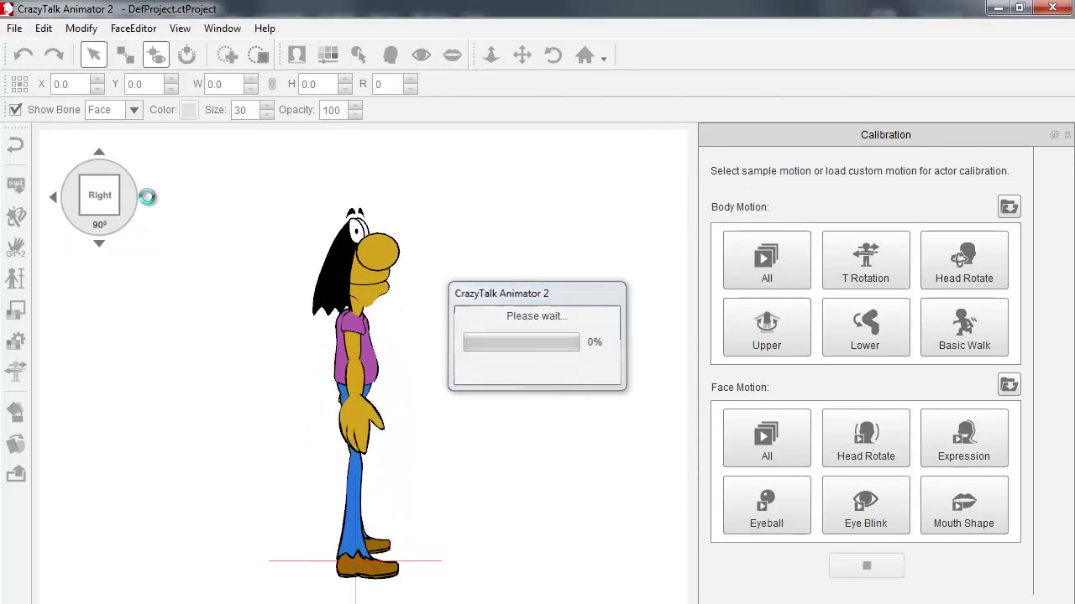
pyautogui.click(147, 197)
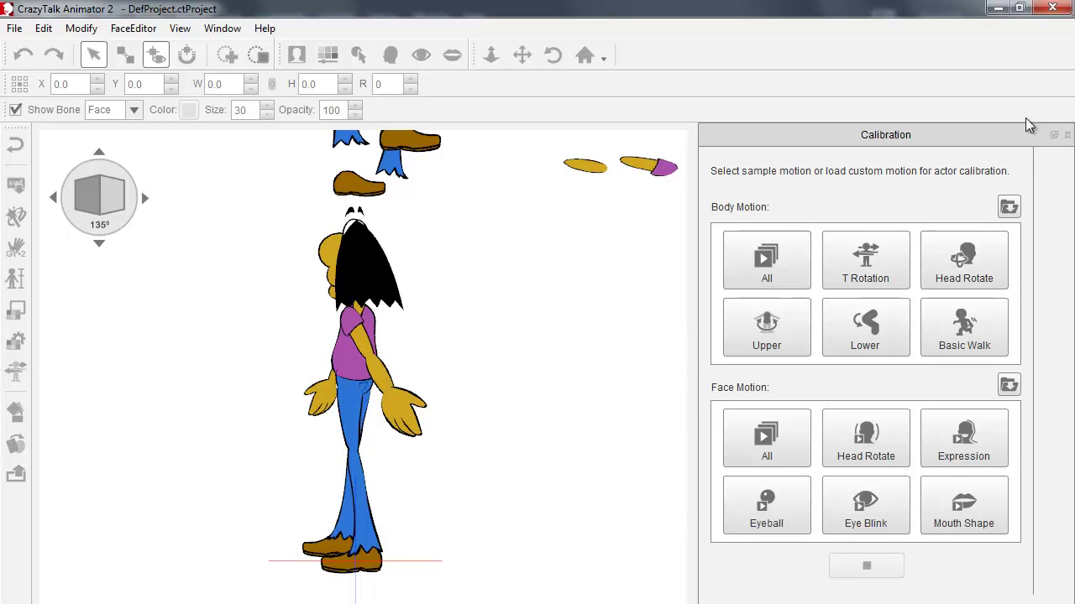
pyautogui.click(1067, 135)
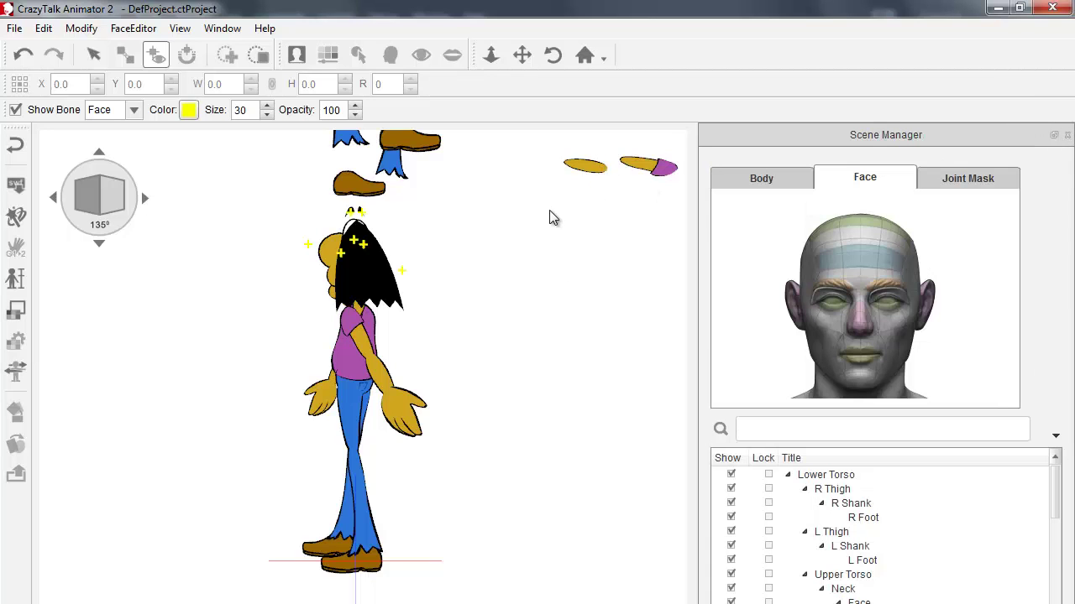
pyautogui.click(521, 54)
pyautogui.moveTo(534, 161); pyautogui.dragTo(556, 271)
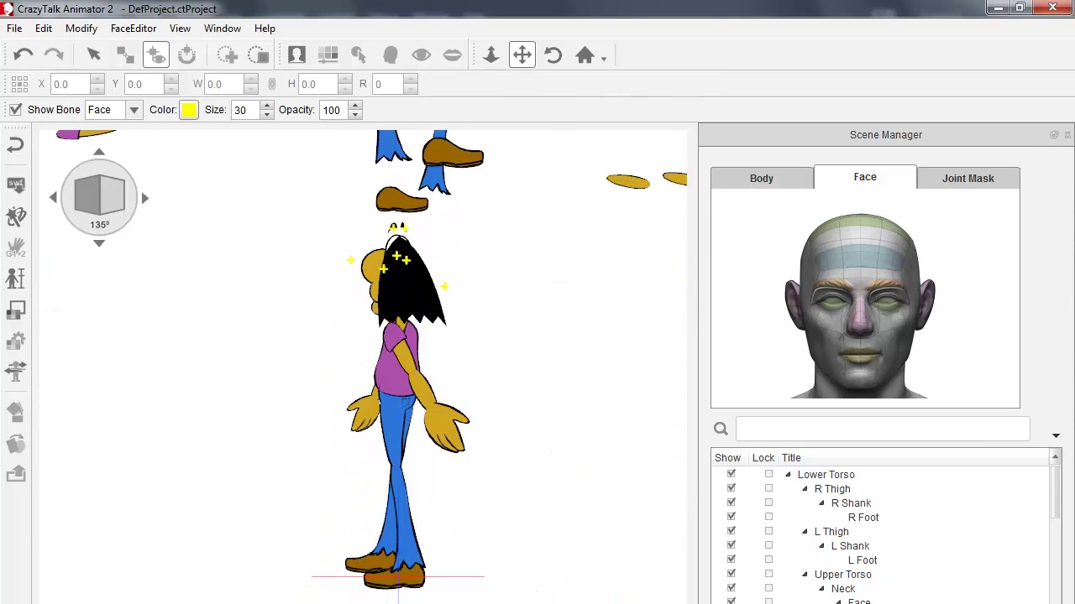
# Switch to Flash, save the ibis.fla document, and save a copy of it as ibis2.fla
pyautogui.hotkey('alt', 'Tab')
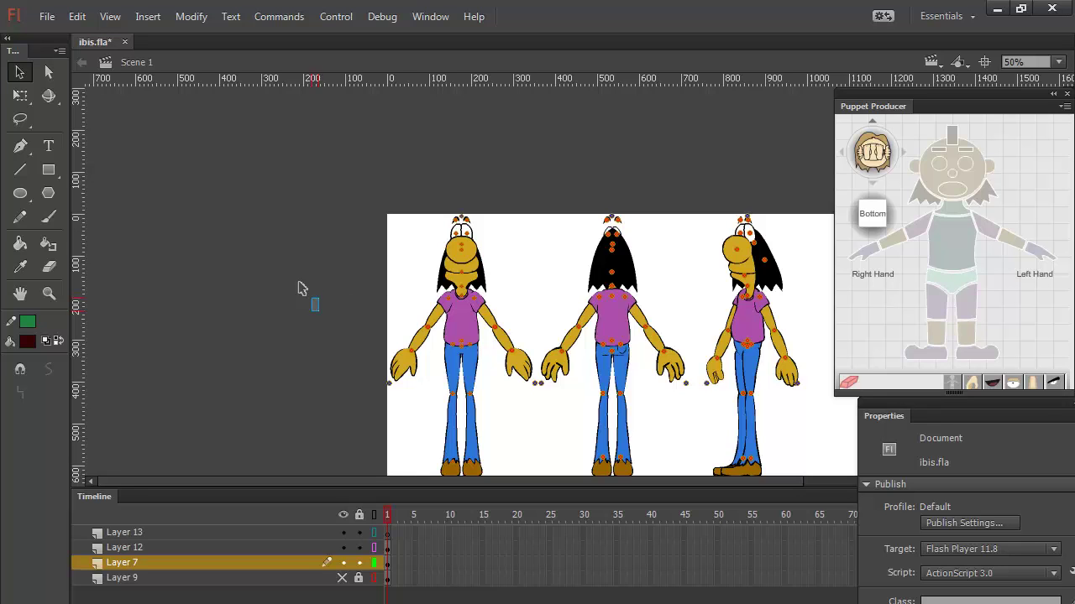
pyautogui.click(46, 17)
pyautogui.click(116, 178)
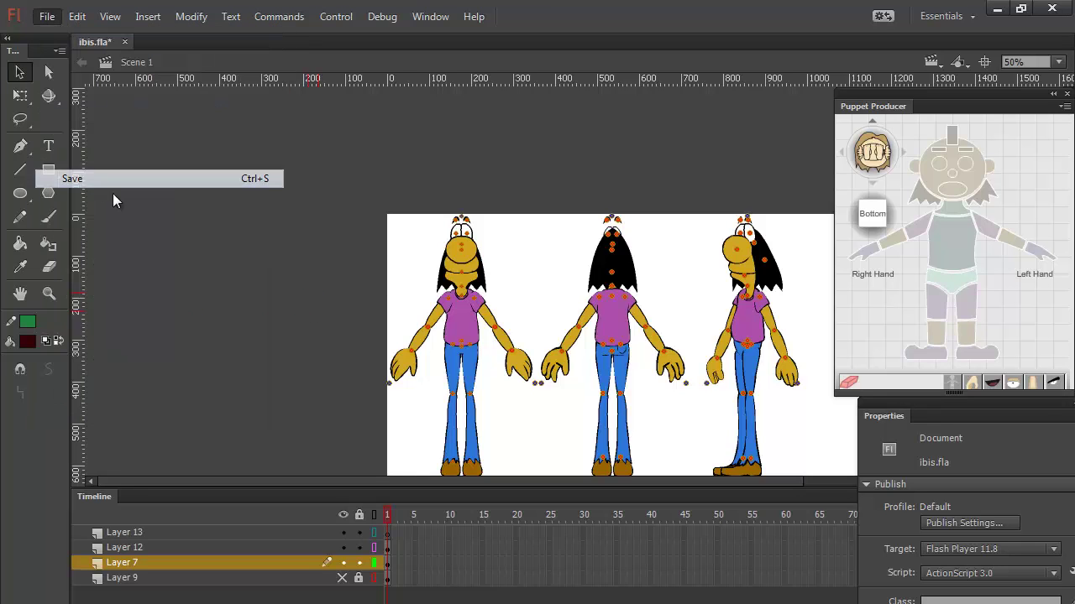
pyautogui.click(42, 18)
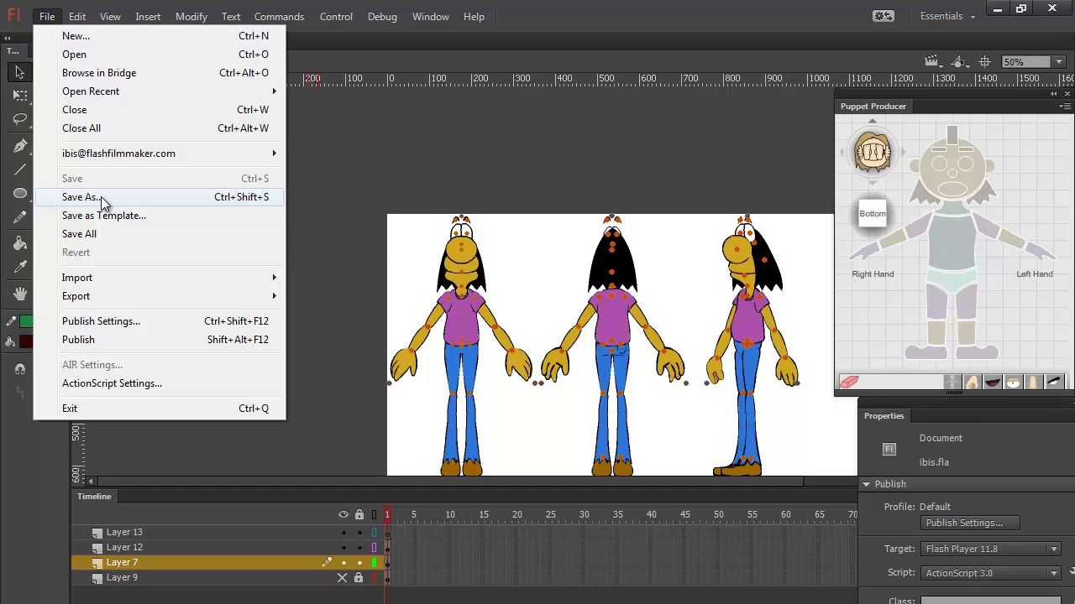
pyautogui.click(100, 199)
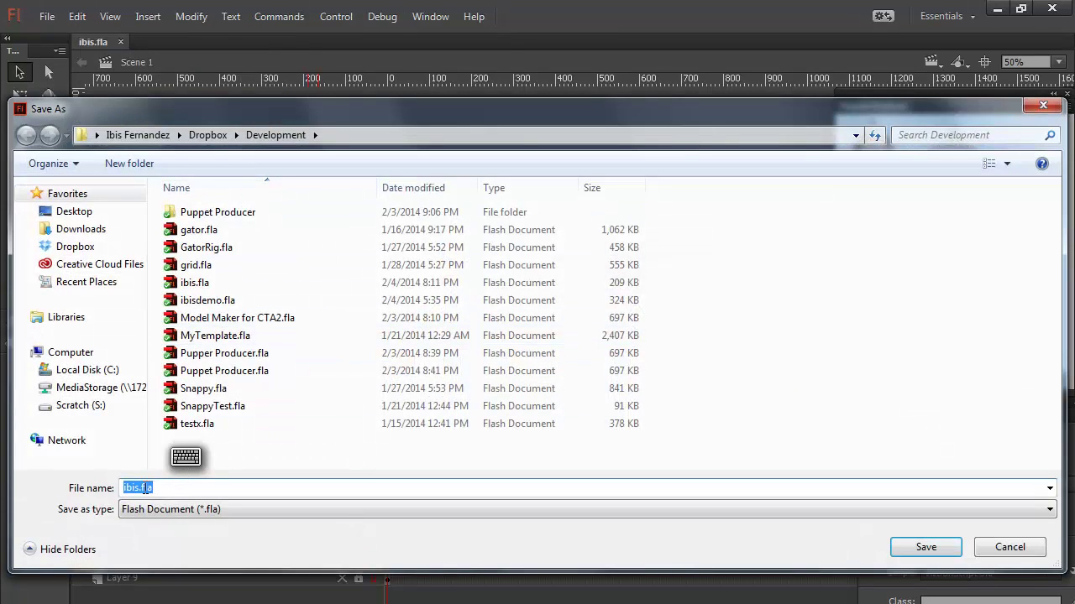
pyautogui.click(139, 485)
pyautogui.press('Return')
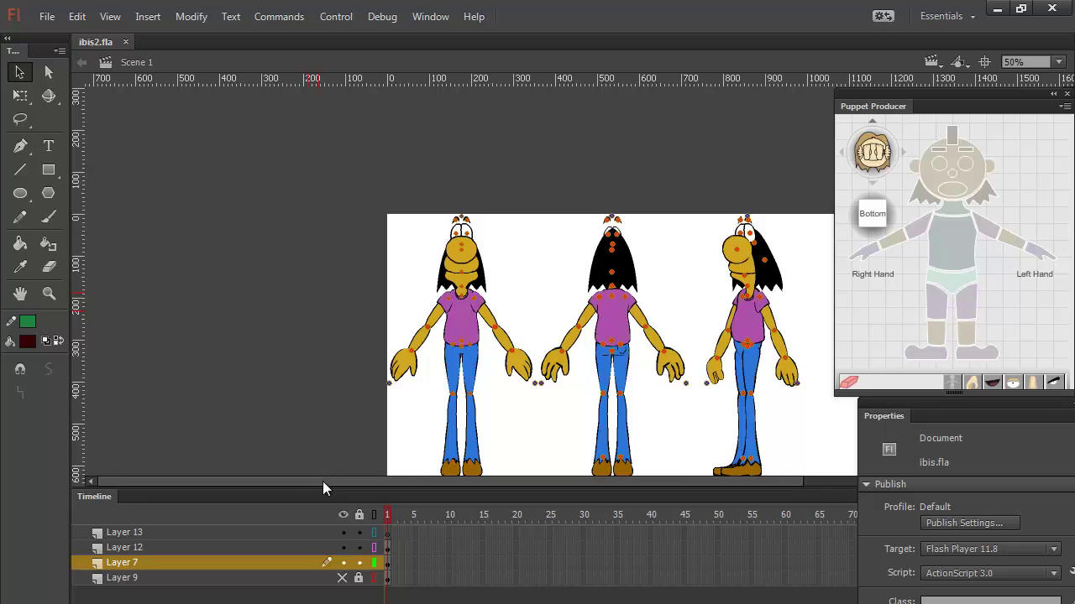
# Delete the whole 135° figure at the end of the upper row and export the movie to the Desktop as ibis2.swf
pyautogui.moveTo(322, 481); pyautogui.dragTo(604, 492)
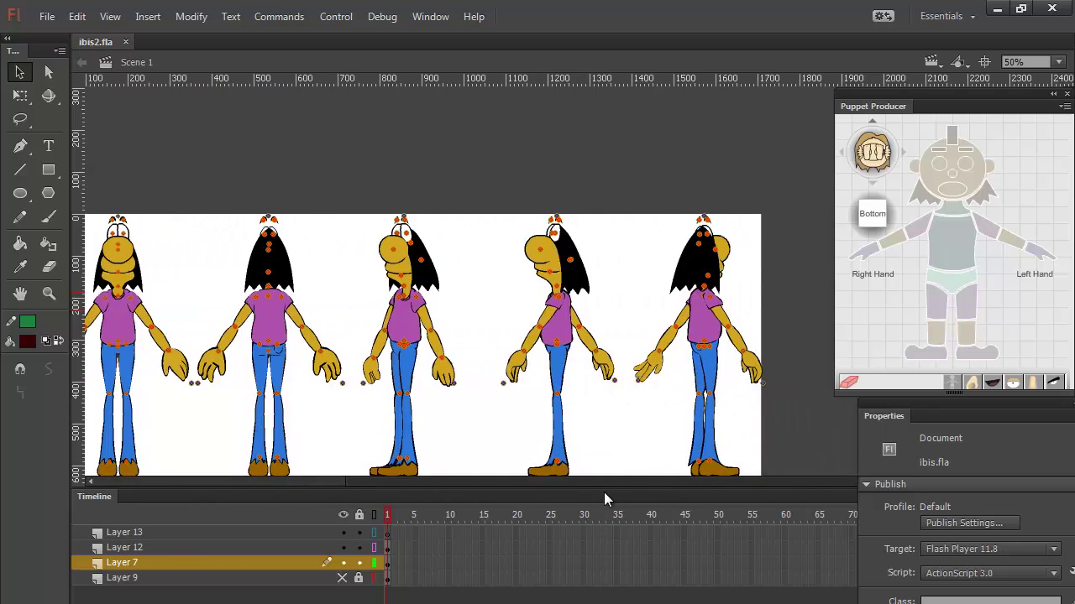
pyautogui.click(683, 267)
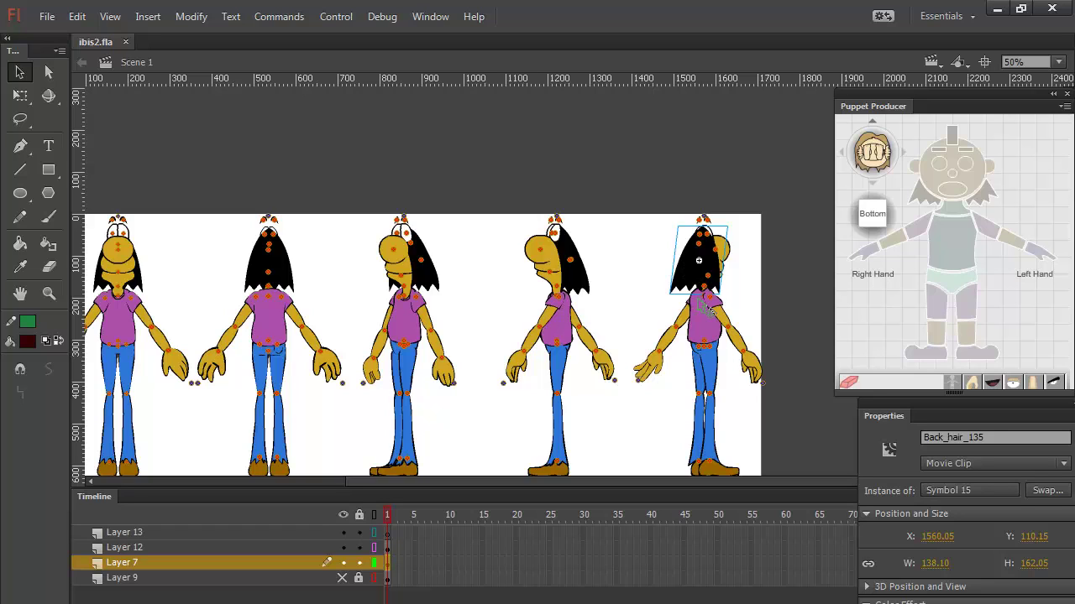
pyautogui.moveTo(786, 204); pyautogui.dragTo(635, 492)
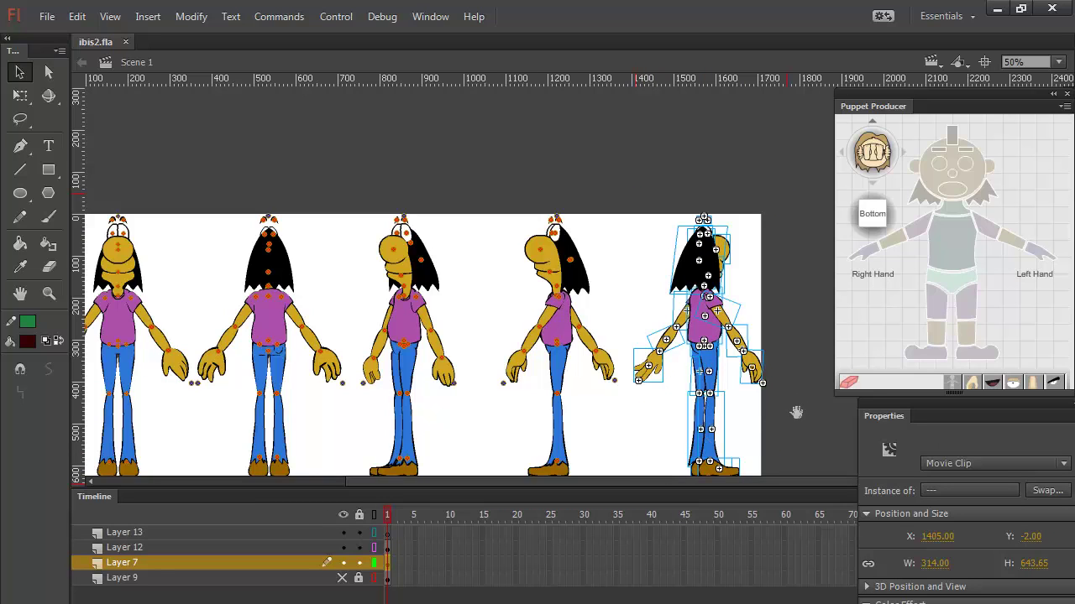
pyautogui.moveTo(798, 408); pyautogui.dragTo(794, 349)
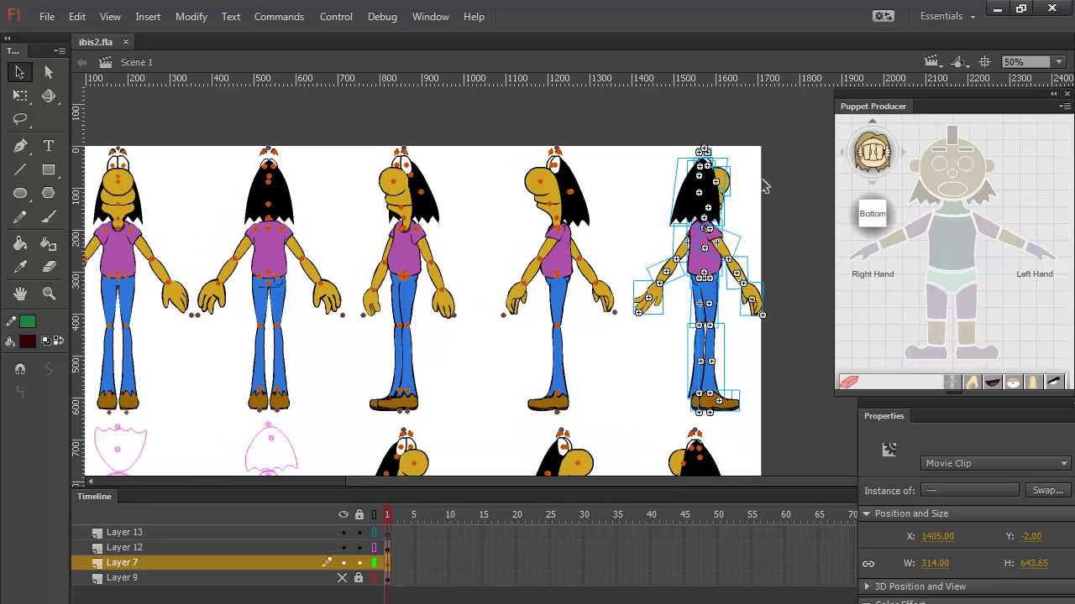
pyautogui.press('Delete')
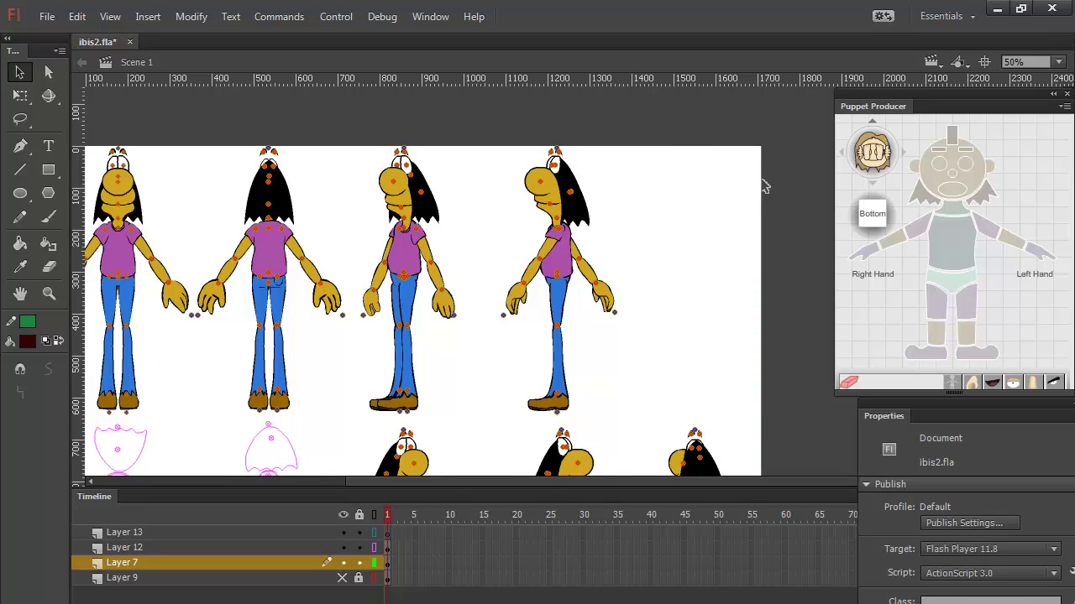
pyautogui.hotkey('ctrl', 'alt', 'shift', 's')
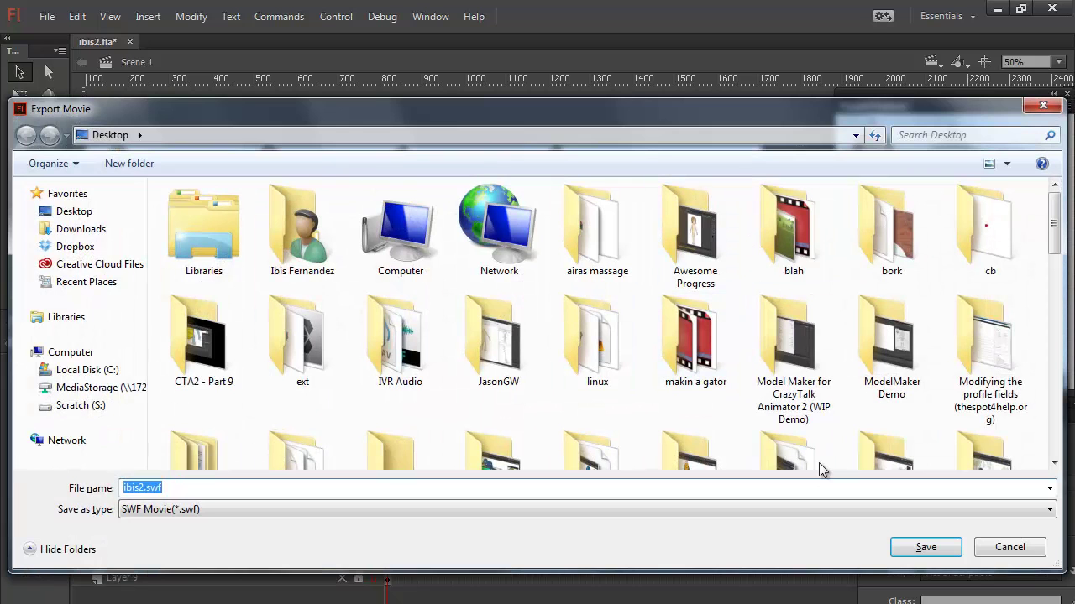
pyautogui.click(923, 548)
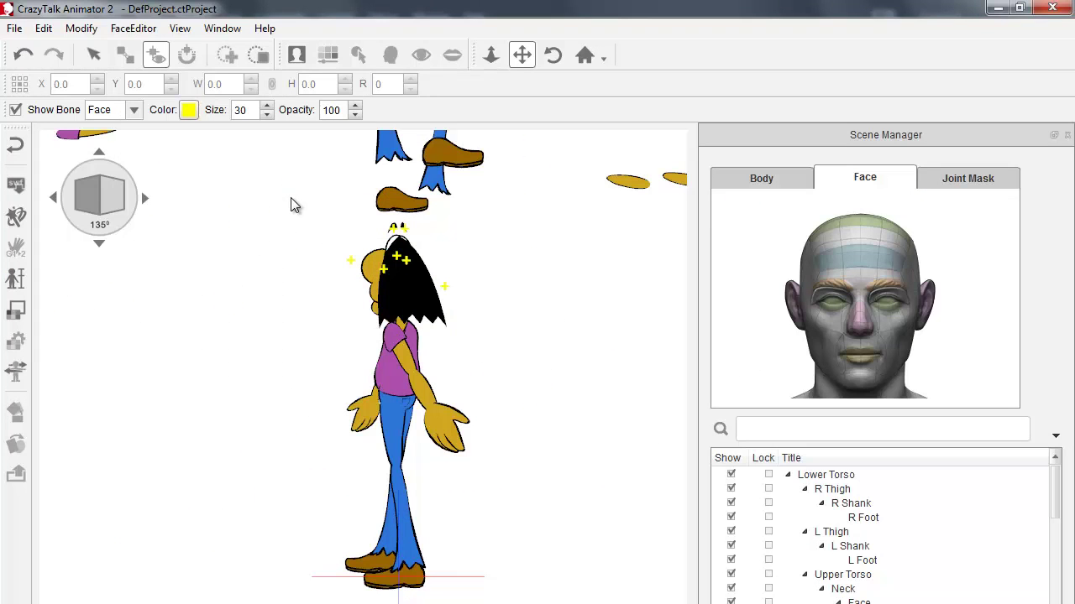
# Switch to CrazyTalk Animator 2 and reload the character from ibis2.swf without keeping any of the working options
pyautogui.click(16, 184)
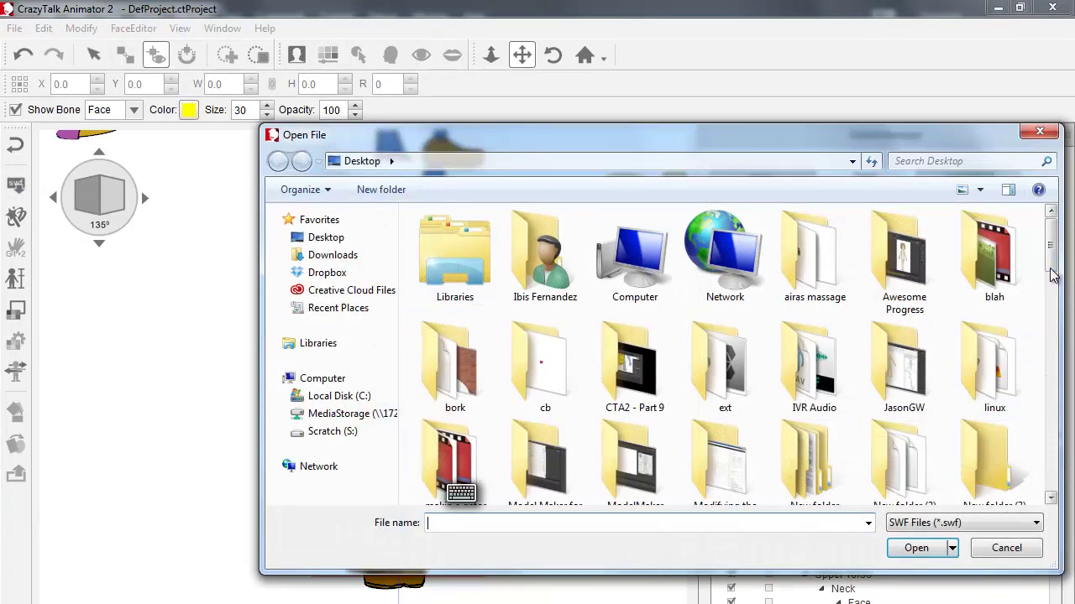
pyautogui.moveTo(1051, 252); pyautogui.dragTo(1050, 437)
pyautogui.click(609, 399)
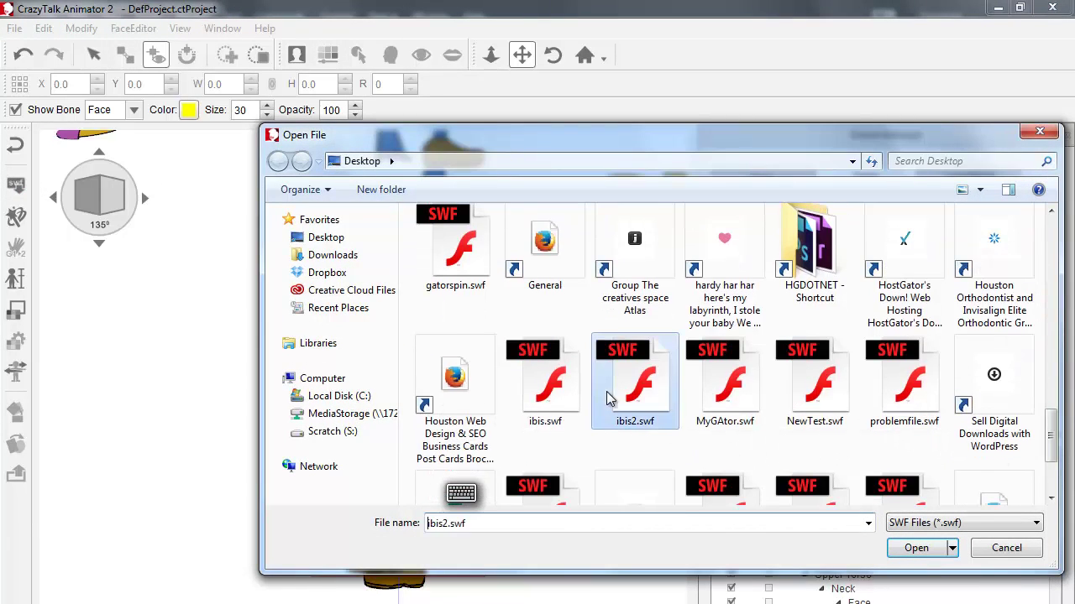
pyautogui.click(916, 547)
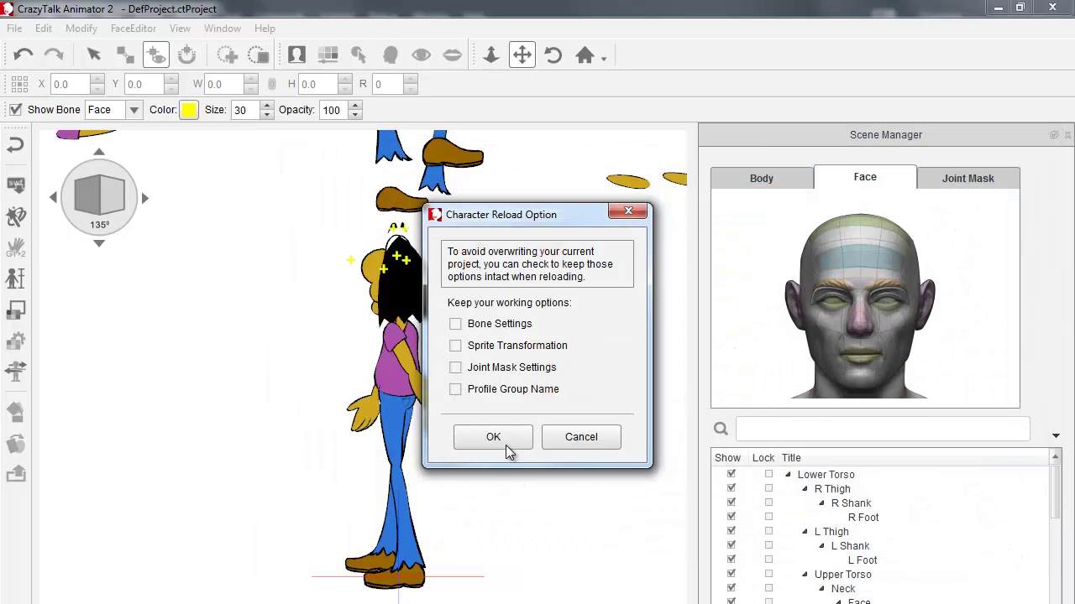
pyautogui.click(500, 438)
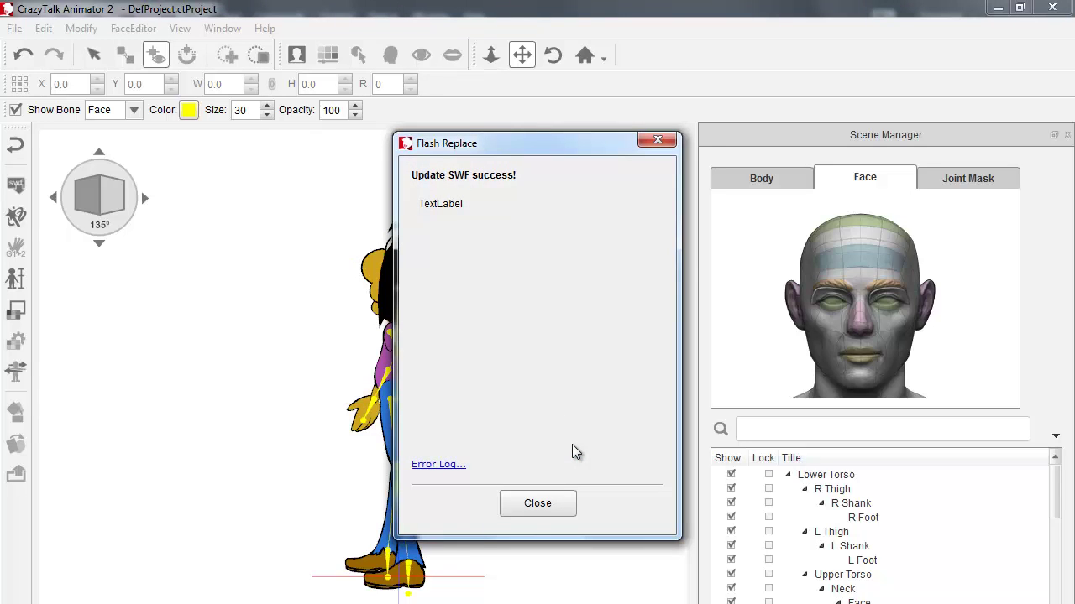
pyautogui.click(555, 506)
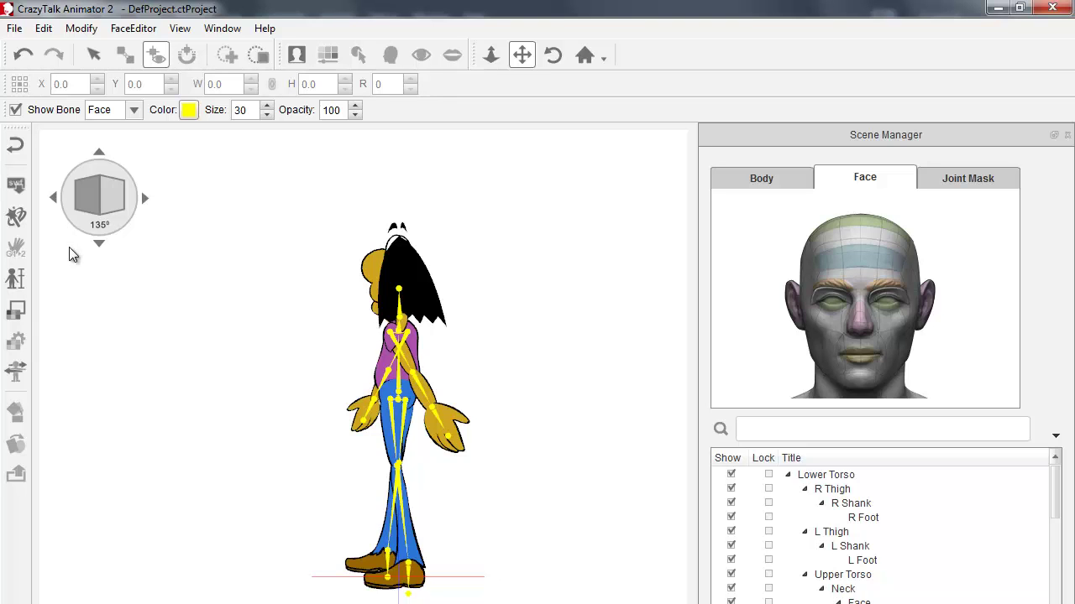
# Enter calibration mode and preview the Basic Walk motion on the reloaded actor at 135°
pyautogui.click(16, 371)
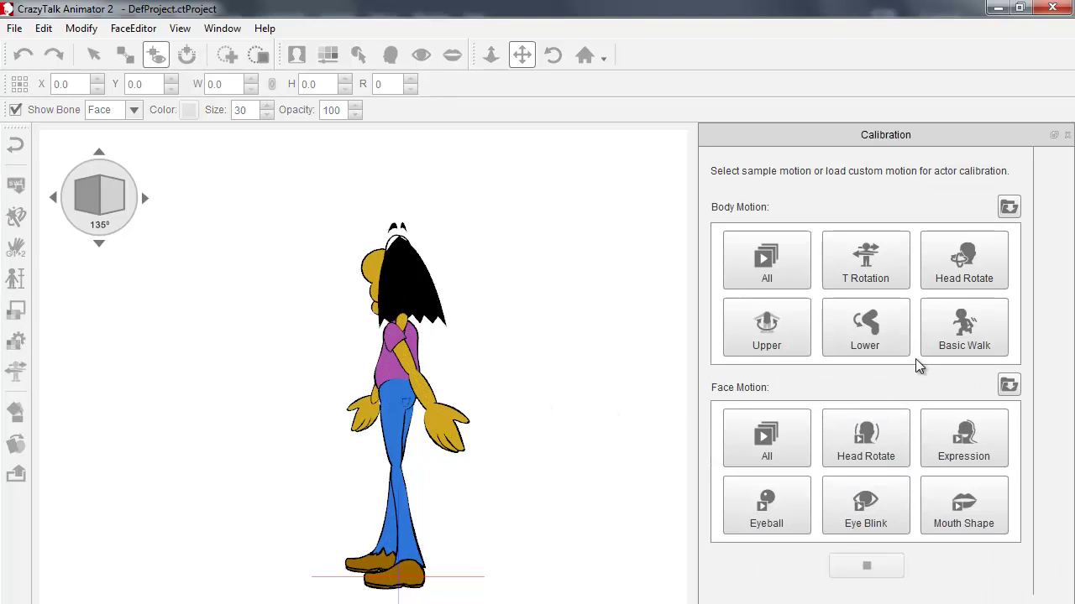
pyautogui.click(952, 340)
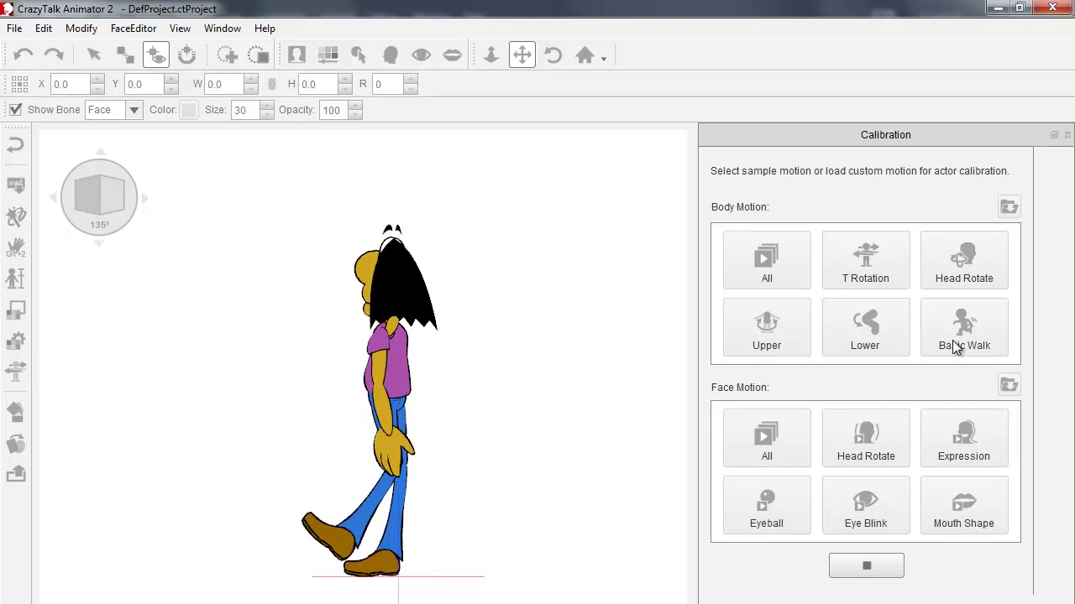
pyautogui.click(877, 569)
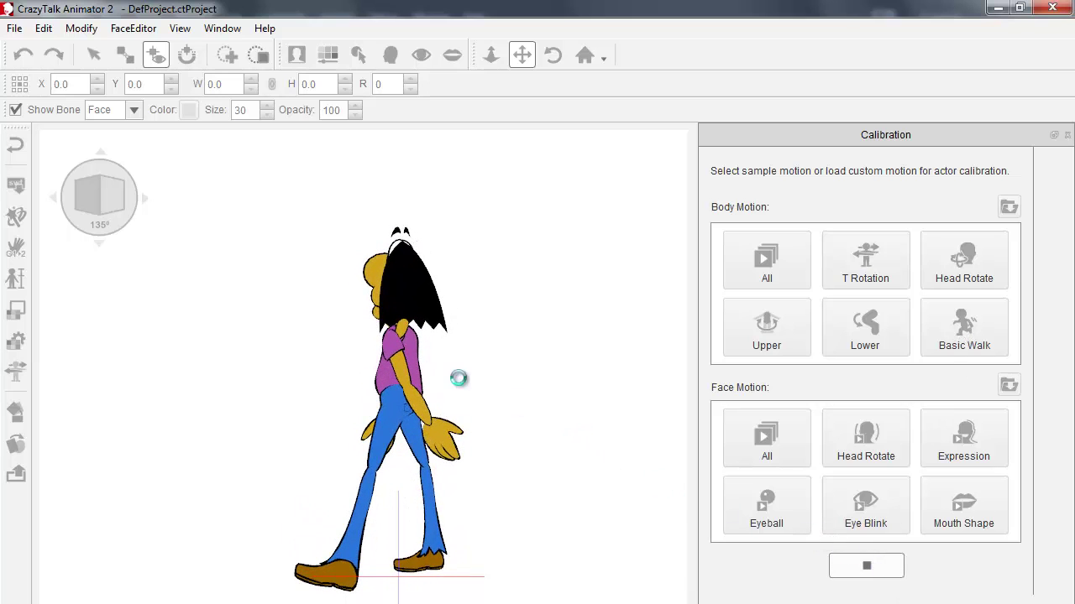
# Examine the reloaded actor at 90° and from 135° through the back, side and front angles to 45°, and leave calibration
pyautogui.click(55, 201)
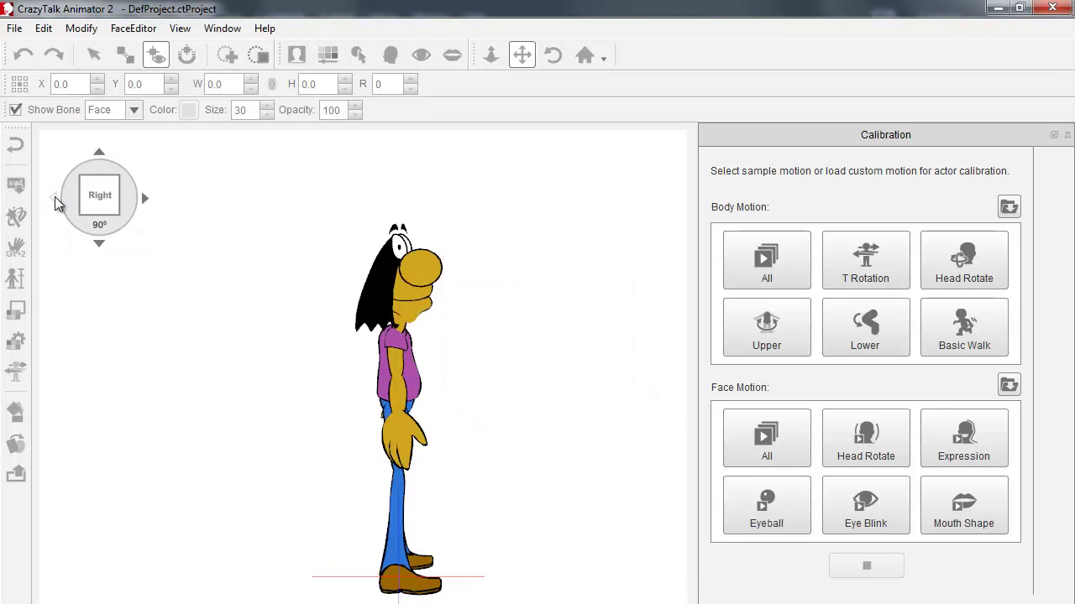
pyautogui.click(145, 199)
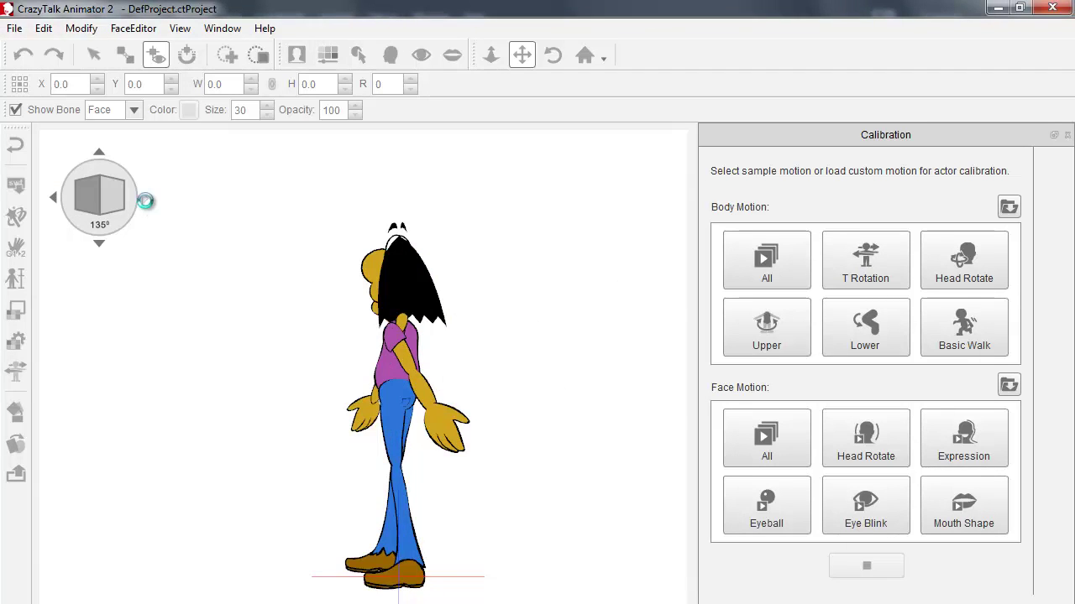
pyautogui.click(145, 200)
pyautogui.click(144, 201)
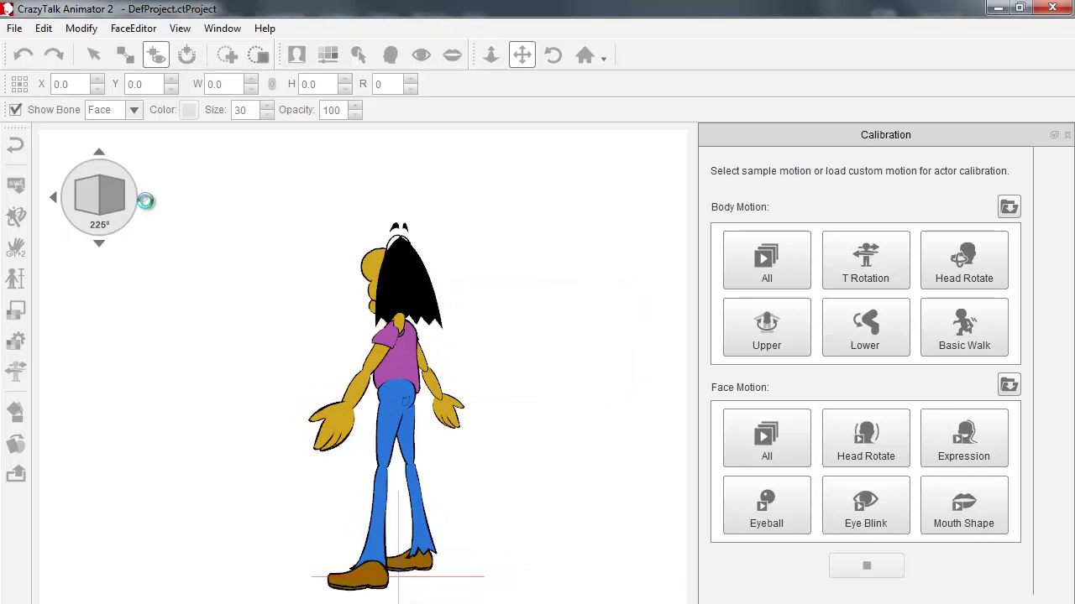
pyautogui.click(144, 201)
pyautogui.click(144, 201)
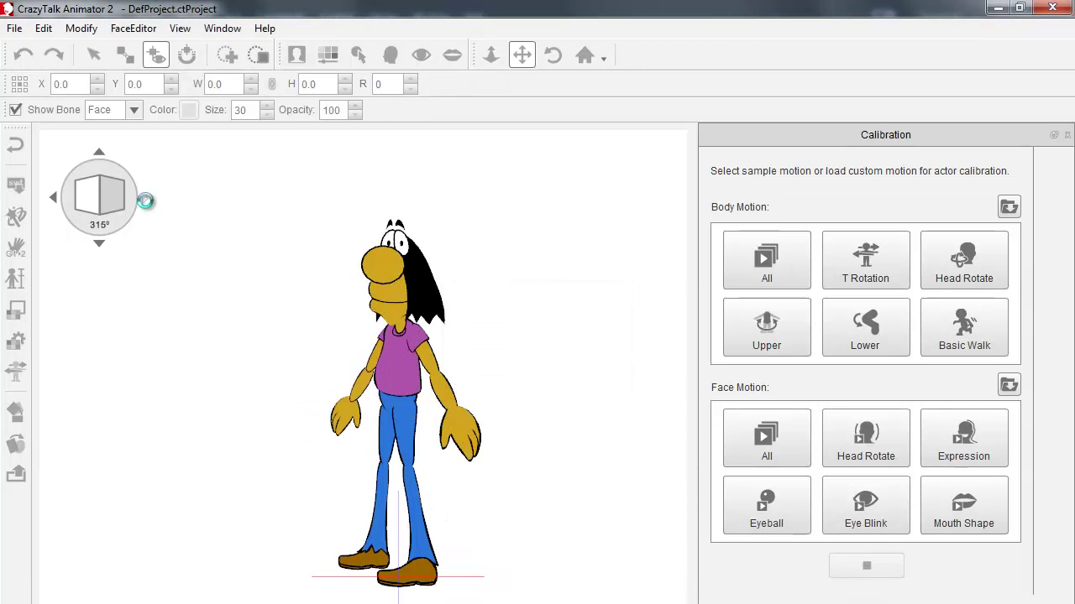
pyautogui.click(144, 201)
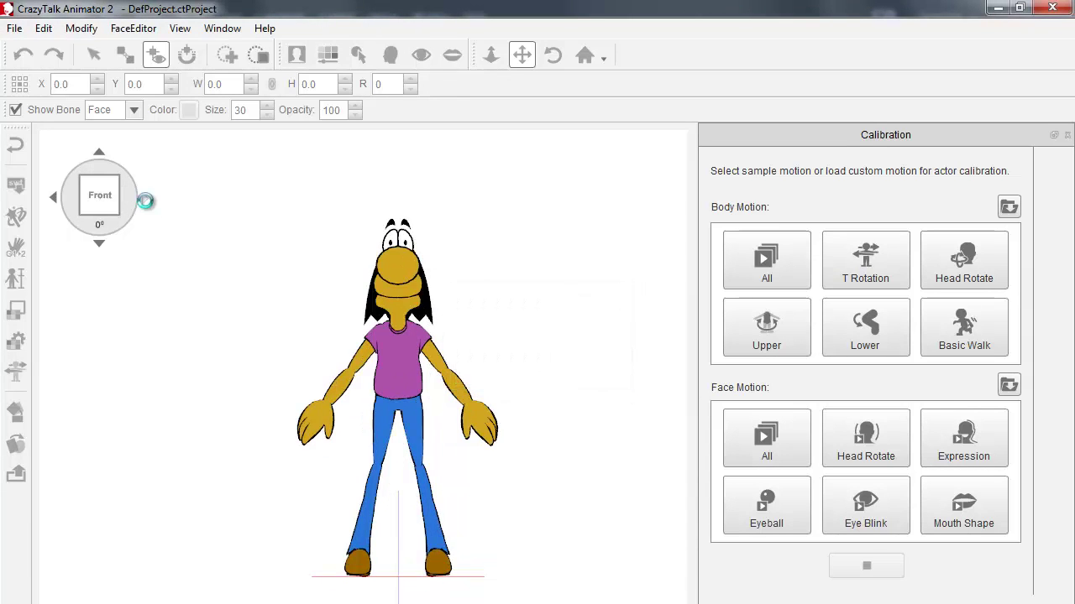
pyautogui.click(144, 201)
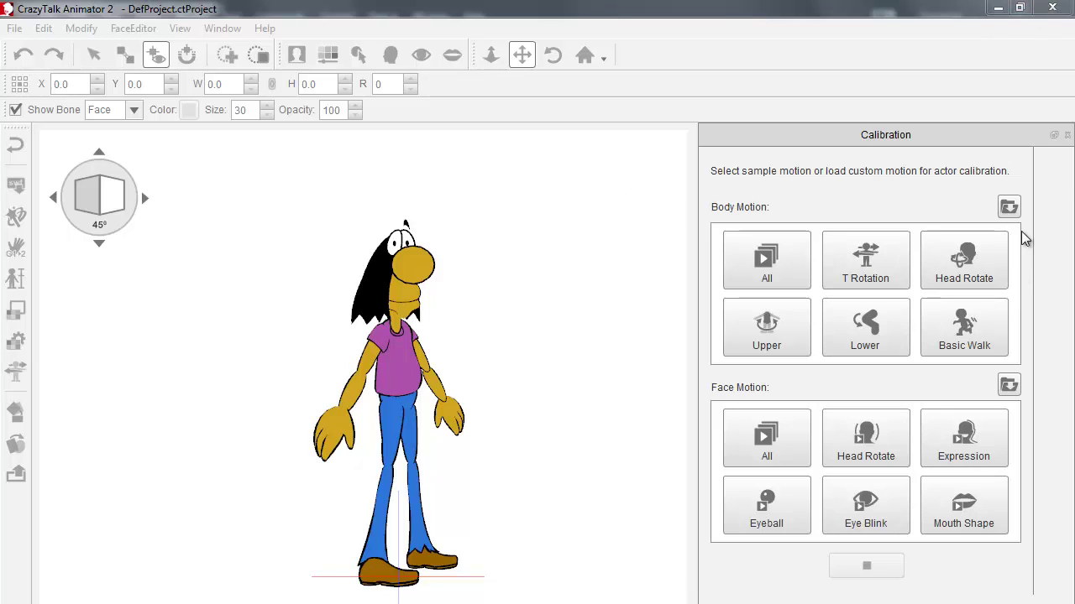
pyautogui.click(1067, 134)
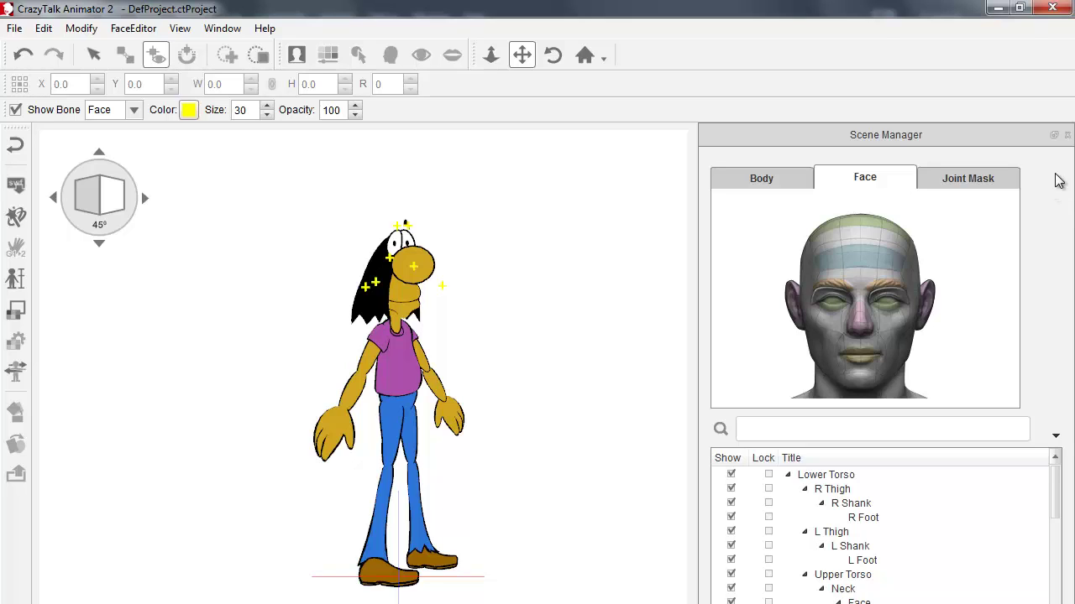
# Switch back to Flash and undo the deletion of the 135° figure at the end of the upper row
pyautogui.click(999, 15)
pyautogui.click(727, 186)
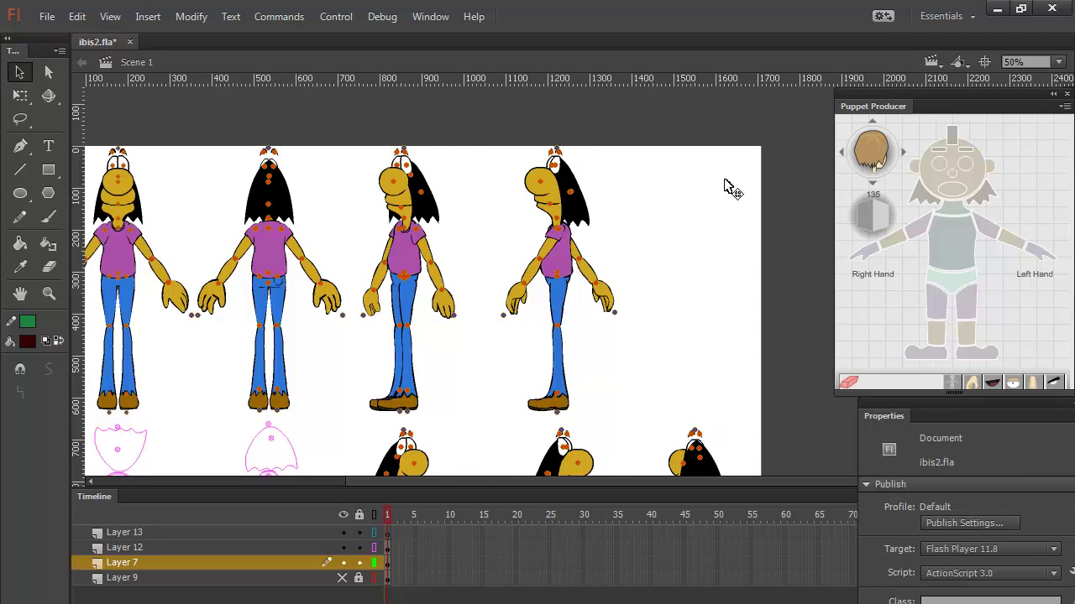
pyautogui.click(760, 192)
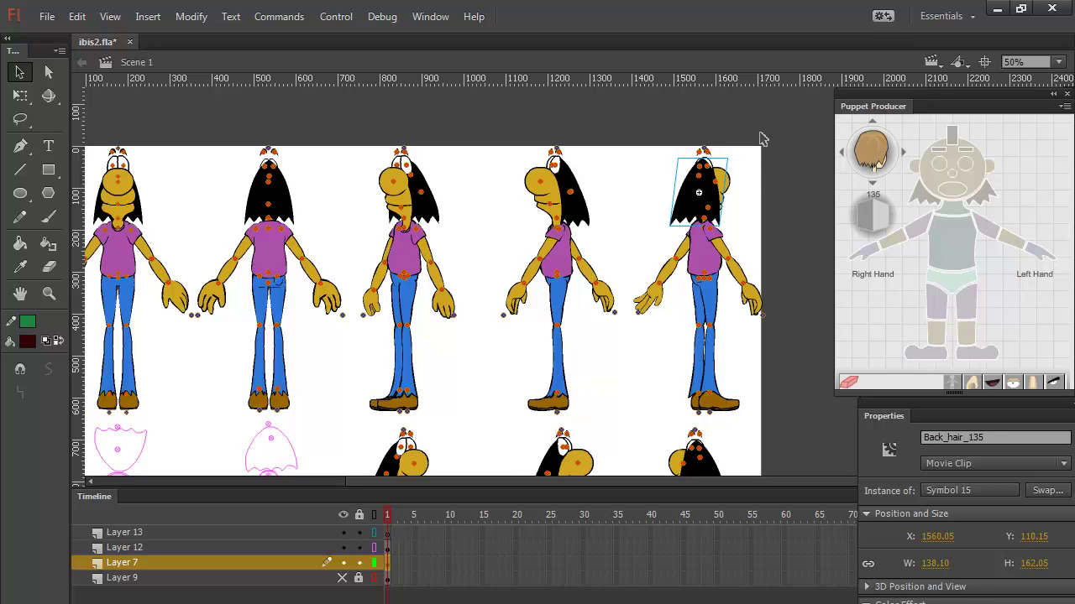
# Group all parts of the 135° figure at the end of the upper row
pyautogui.moveTo(775, 126); pyautogui.dragTo(633, 418)
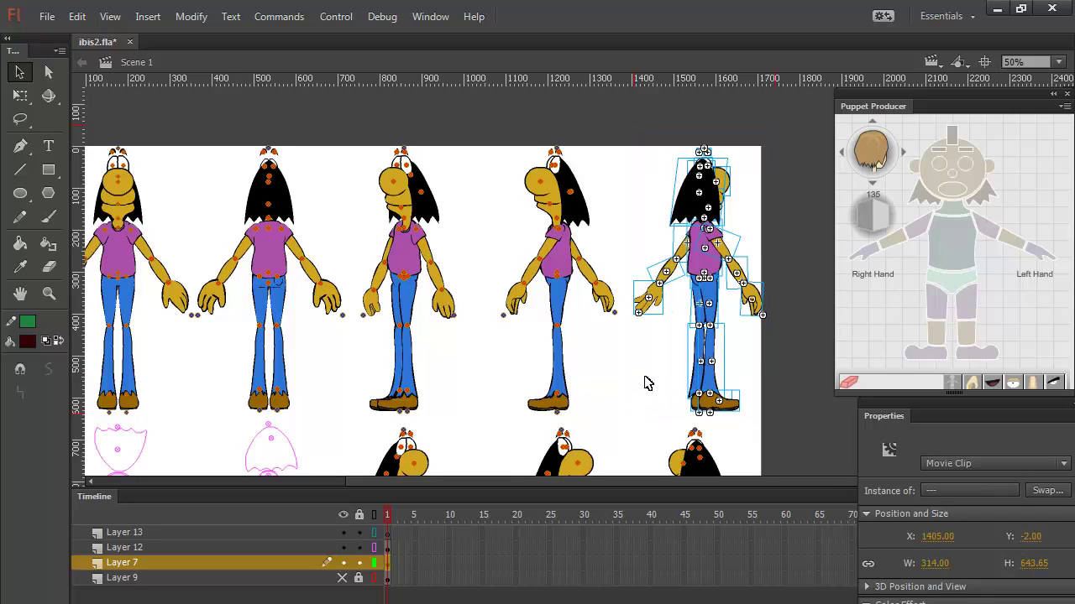
pyautogui.hotkey('ctrl', 'g')
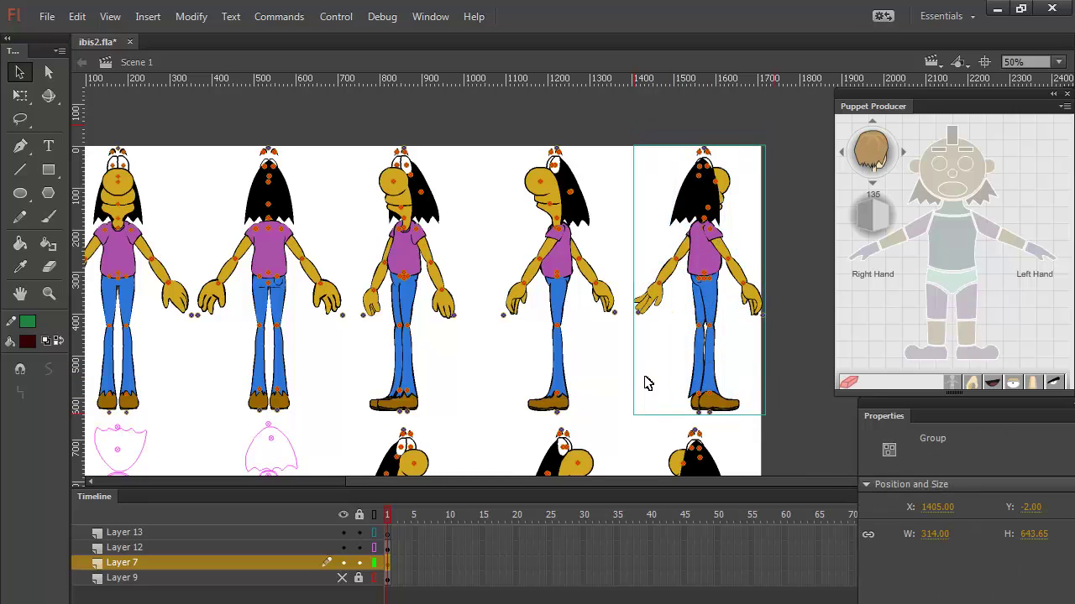
pyautogui.click(772, 439)
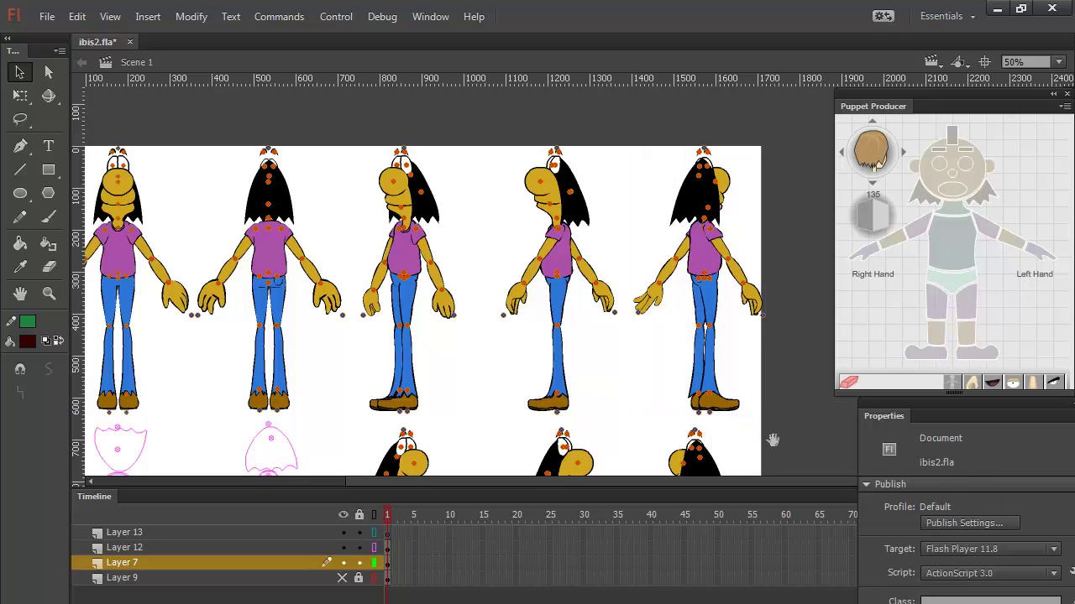
# Group all parts of the 225° figure at the end of the lower row
pyautogui.scroll(-5, 775, 240)
pyautogui.moveTo(785, 191); pyautogui.dragTo(640, 466)
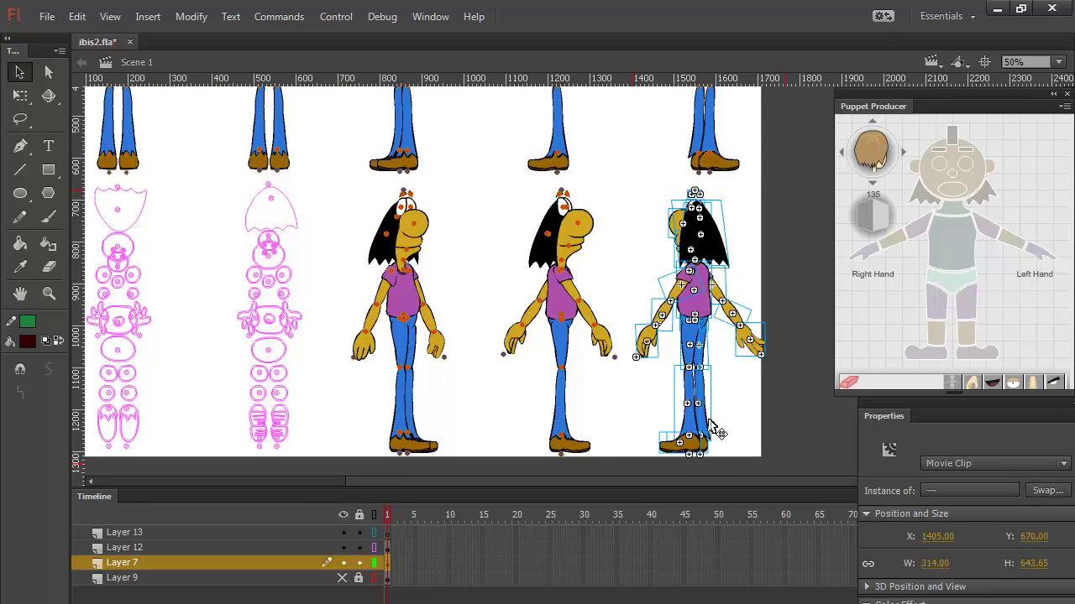
pyautogui.hotkey('ctrl', 'g')
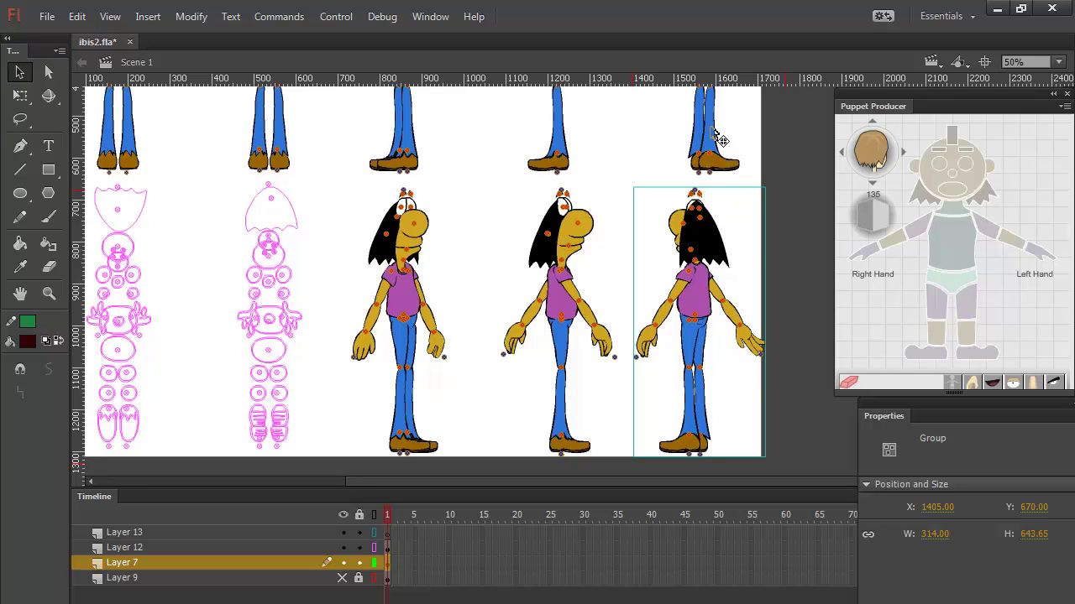
# Swap the two grouped figures so the 225° one ends the upper row and the 135° one ends the lower row
pyautogui.moveTo(684, 415); pyautogui.dragTo(736, 367)
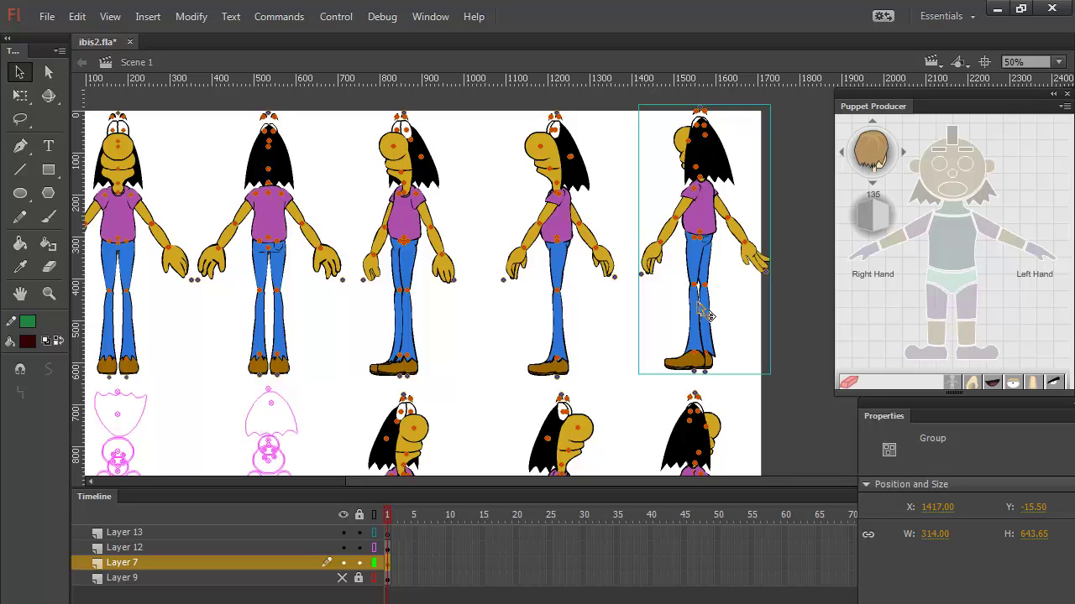
pyautogui.moveTo(708, 315); pyautogui.dragTo(705, 317)
pyautogui.click(781, 412)
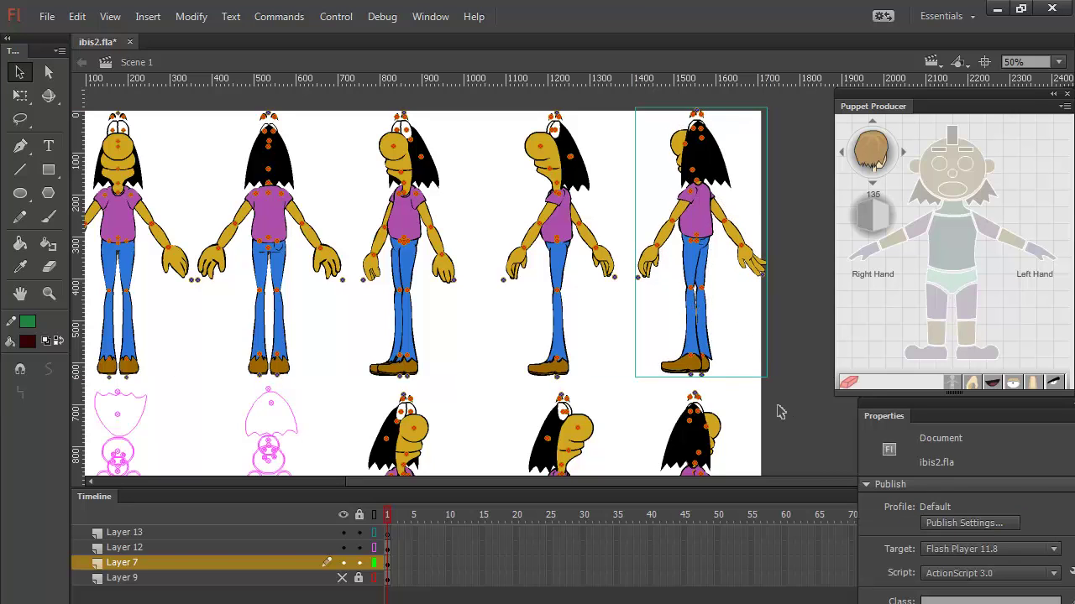
# Lock the other layers and hand-letter the upper-row figures 0, 180, 315, 270 and 225 with the Brush tool on Layer 13
pyautogui.scroll(-4, 795, 395)
pyautogui.scroll(3, 802, 340)
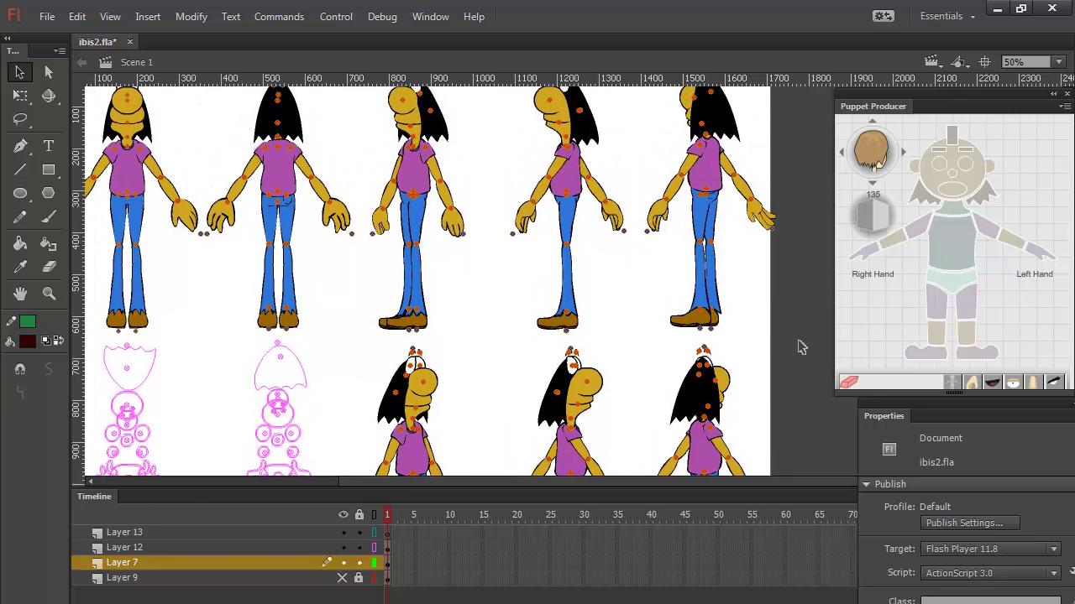
pyautogui.scroll(2, 800, 347)
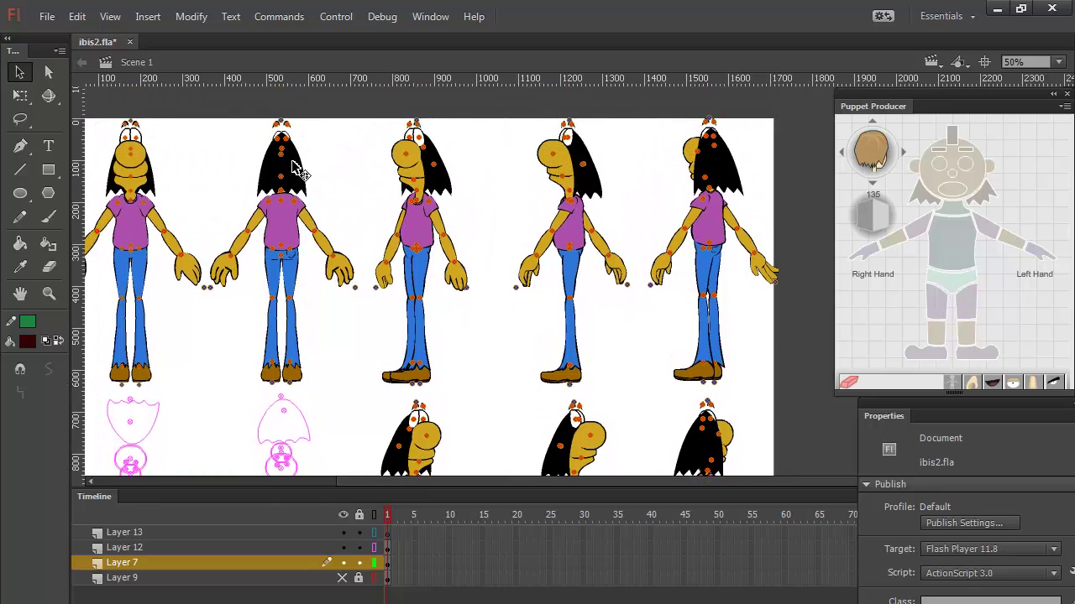
pyautogui.moveTo(199, 153); pyautogui.dragTo(291, 165)
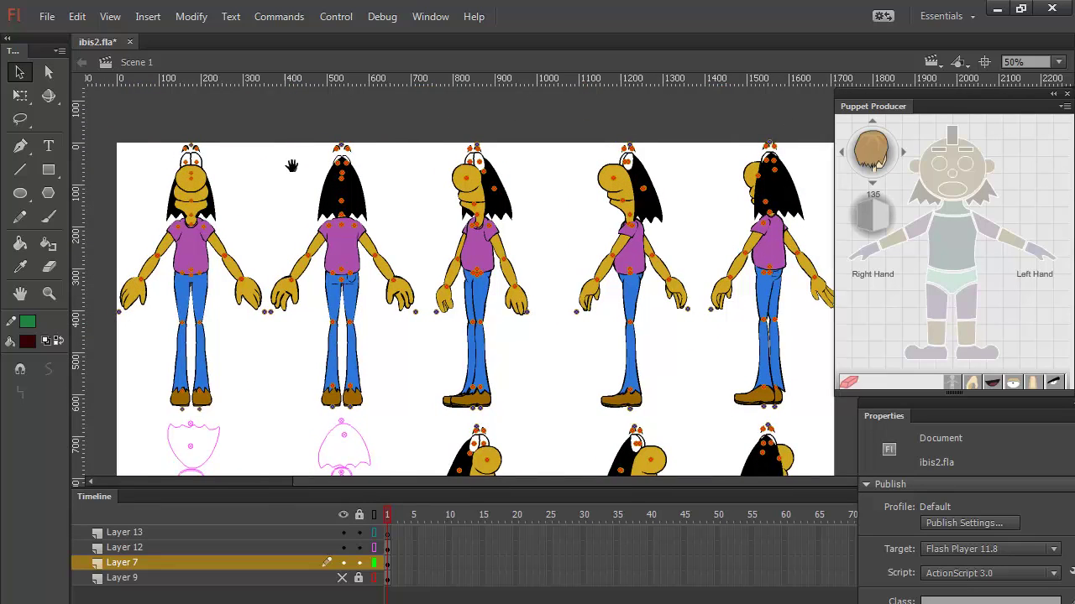
pyautogui.click(47, 215)
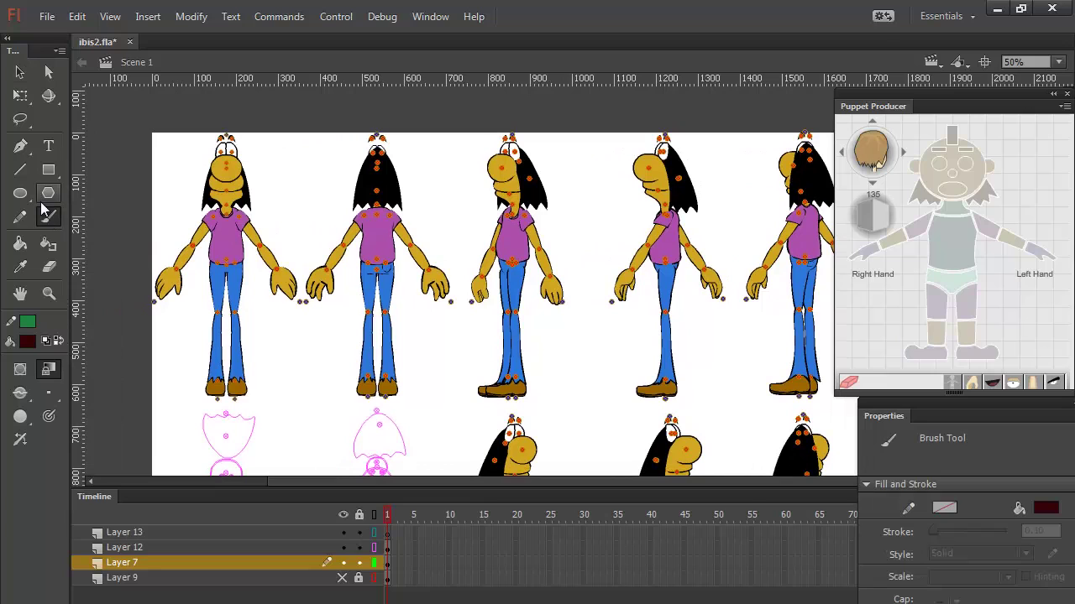
pyautogui.click(283, 533)
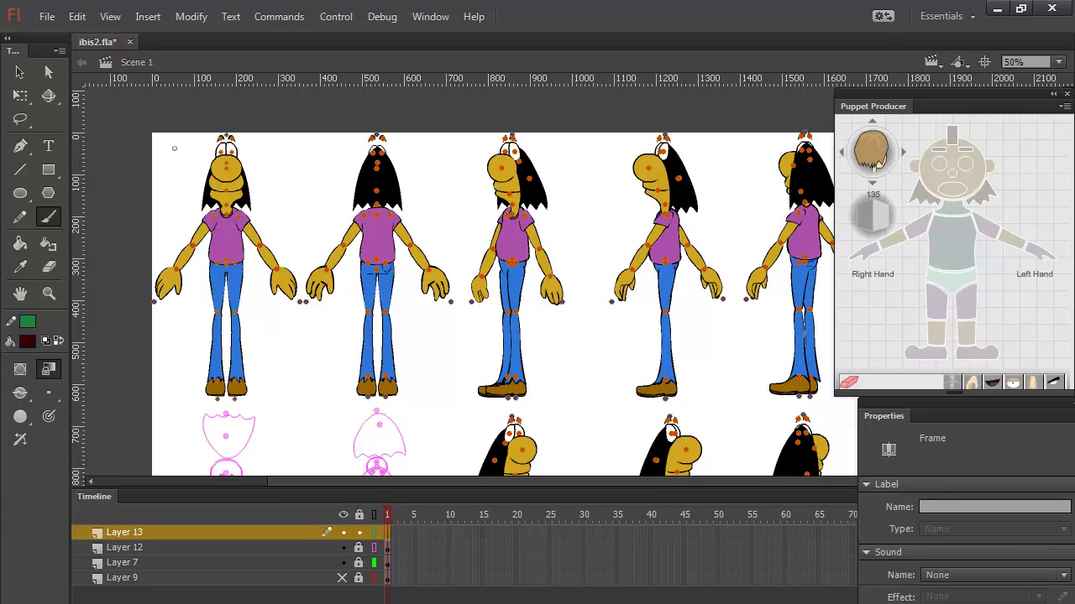
pyautogui.moveTo(175, 149); pyautogui.dragTo(176, 145)
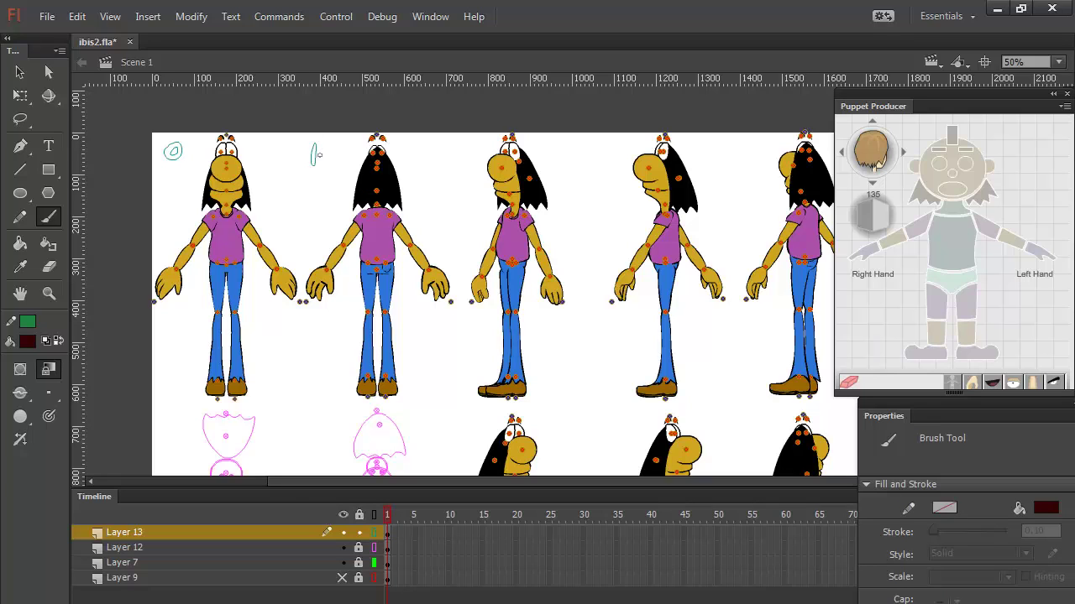
pyautogui.moveTo(320, 142)
pyautogui.mouseDown()
pyautogui.moveTo(329, 161)
pyautogui.moveTo(347, 141)
pyautogui.mouseUp()
pyautogui.moveTo(445, 142)
pyautogui.mouseDown()
pyautogui.moveTo(446, 161)
pyautogui.moveTo(475, 149)
pyautogui.mouseUp()
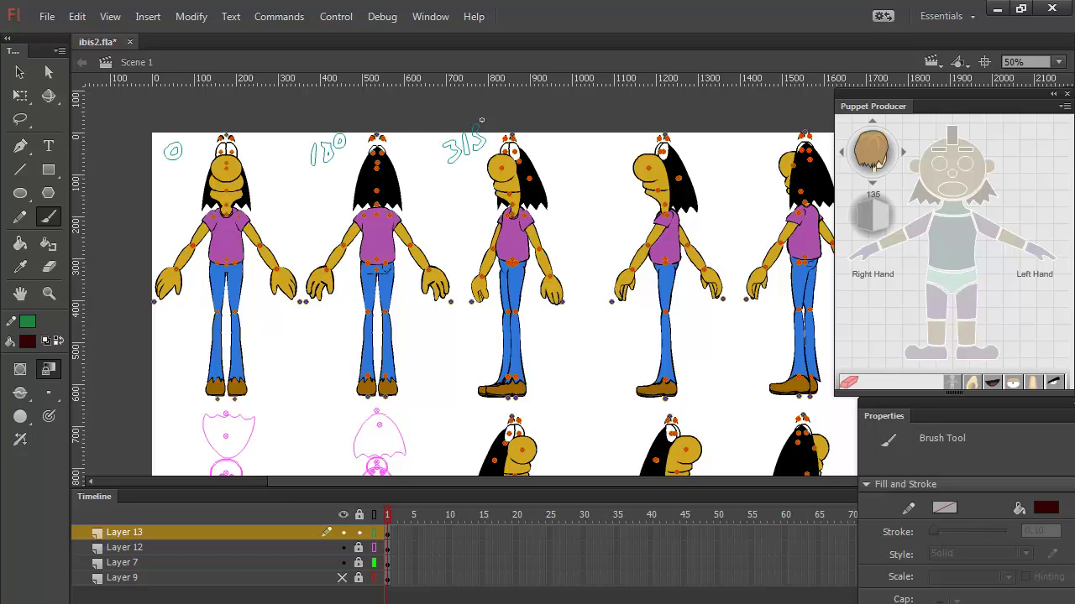
pyautogui.moveTo(590, 134)
pyautogui.mouseDown()
pyautogui.moveTo(611, 145)
pyautogui.moveTo(632, 134)
pyautogui.mouseUp()
pyautogui.moveTo(743, 132)
pyautogui.mouseDown()
pyautogui.moveTo(766, 143)
pyautogui.moveTo(791, 113)
pyautogui.mouseUp()
# Examine the Puppet Producer angle sequence from 90 through 45 and front to 225 and back to front, comparing it with the written labels
pyautogui.click(843, 154)
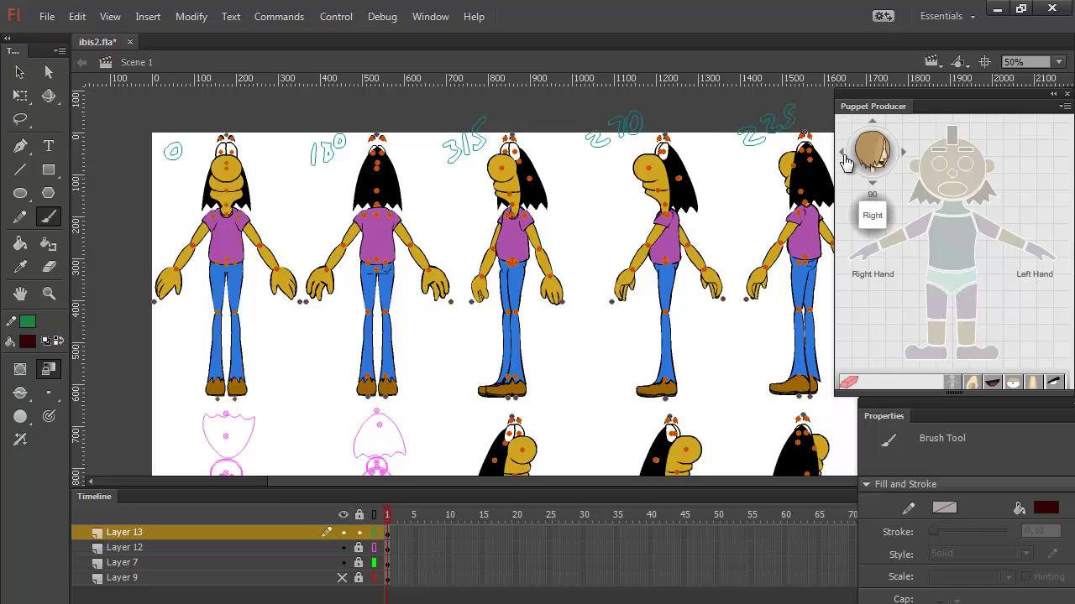
pyautogui.click(842, 156)
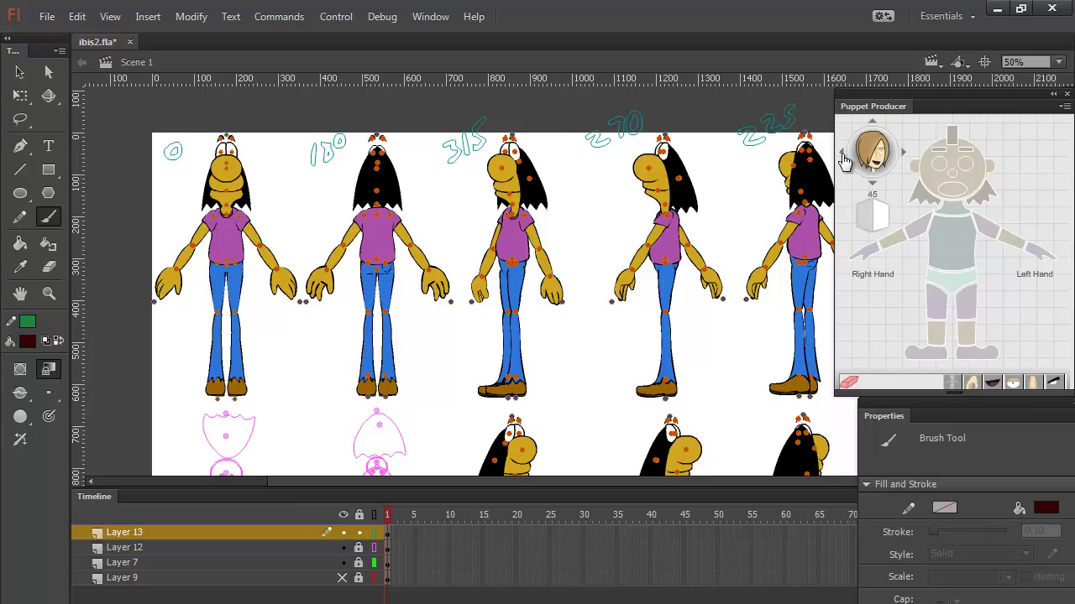
pyautogui.click(843, 156)
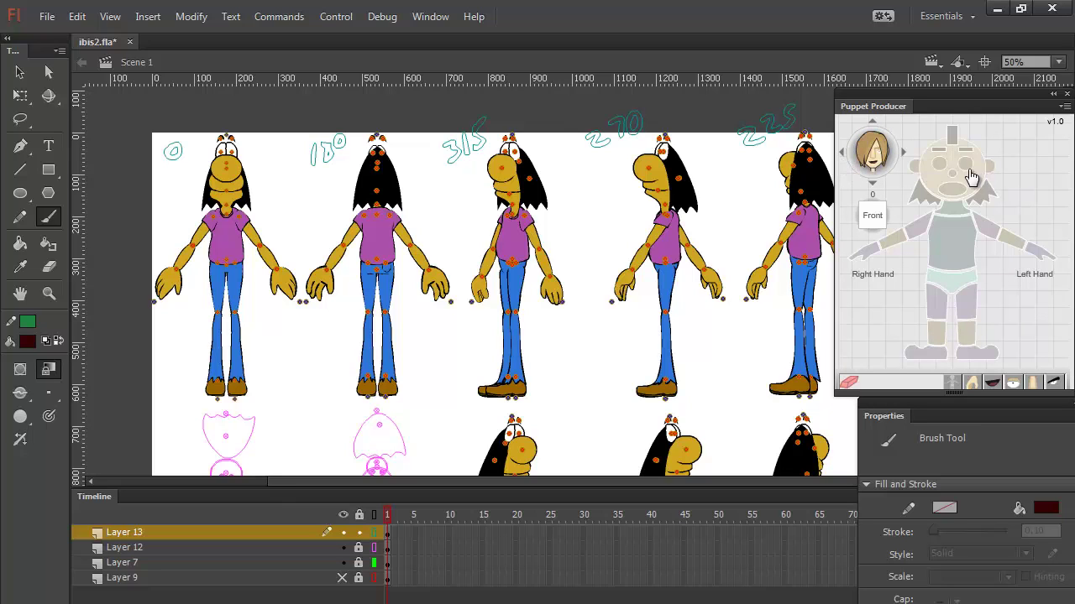
pyautogui.click(843, 157)
pyautogui.click(844, 158)
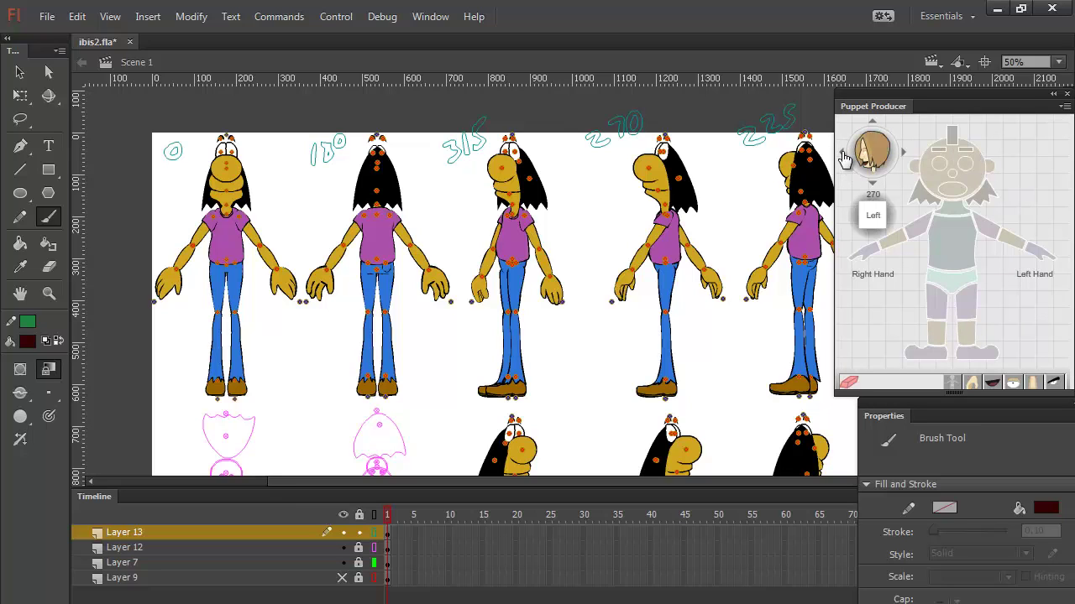
pyautogui.click(905, 157)
pyautogui.click(903, 156)
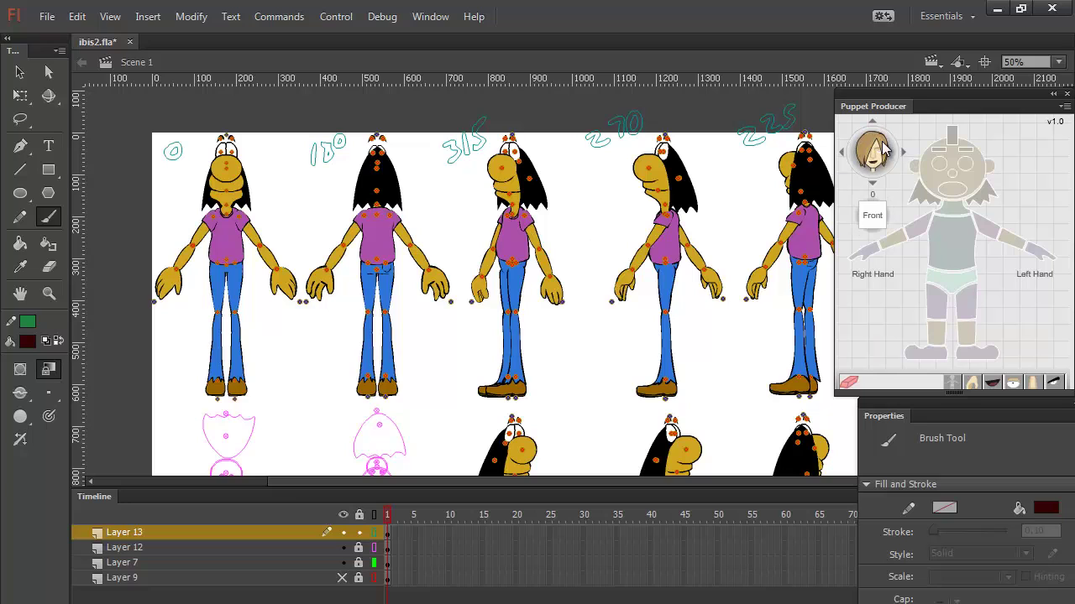
pyautogui.click(843, 153)
pyautogui.click(842, 153)
pyautogui.click(843, 153)
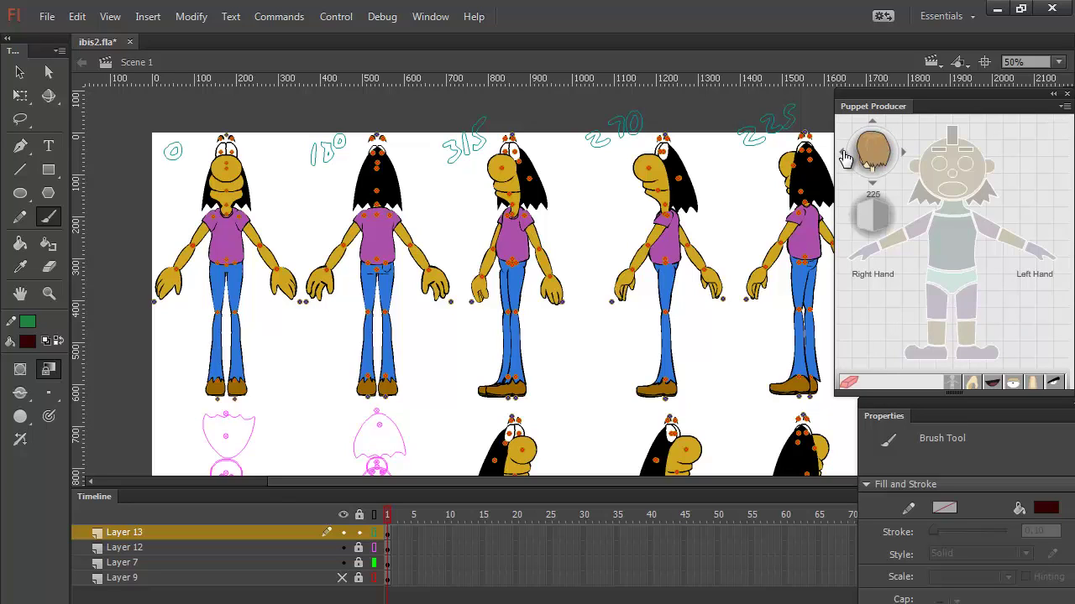
pyautogui.click(843, 153)
pyautogui.click(905, 156)
pyautogui.click(904, 157)
pyautogui.click(904, 156)
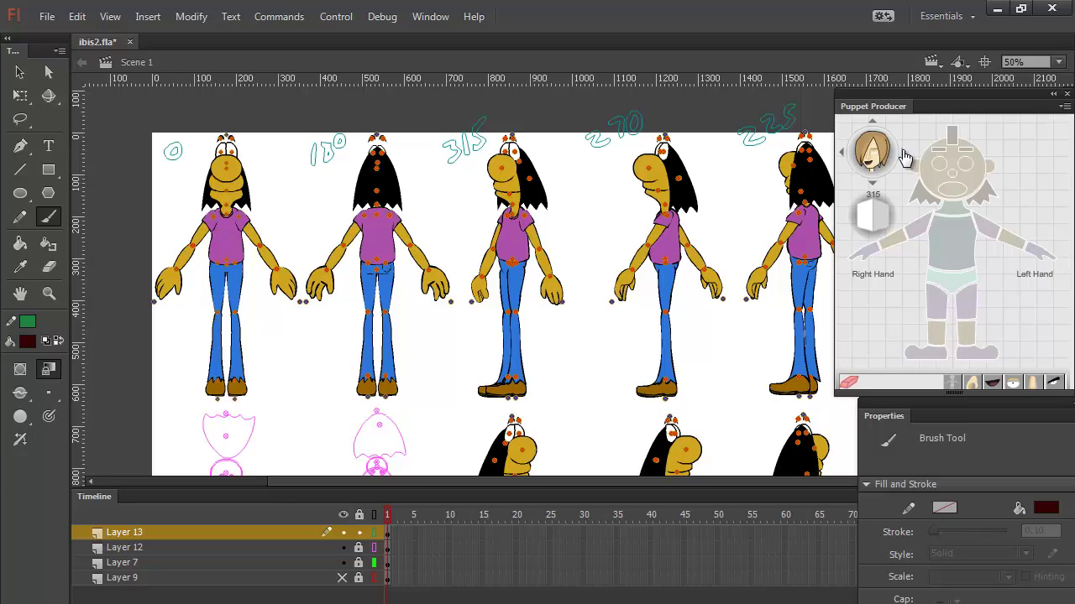
pyautogui.click(904, 156)
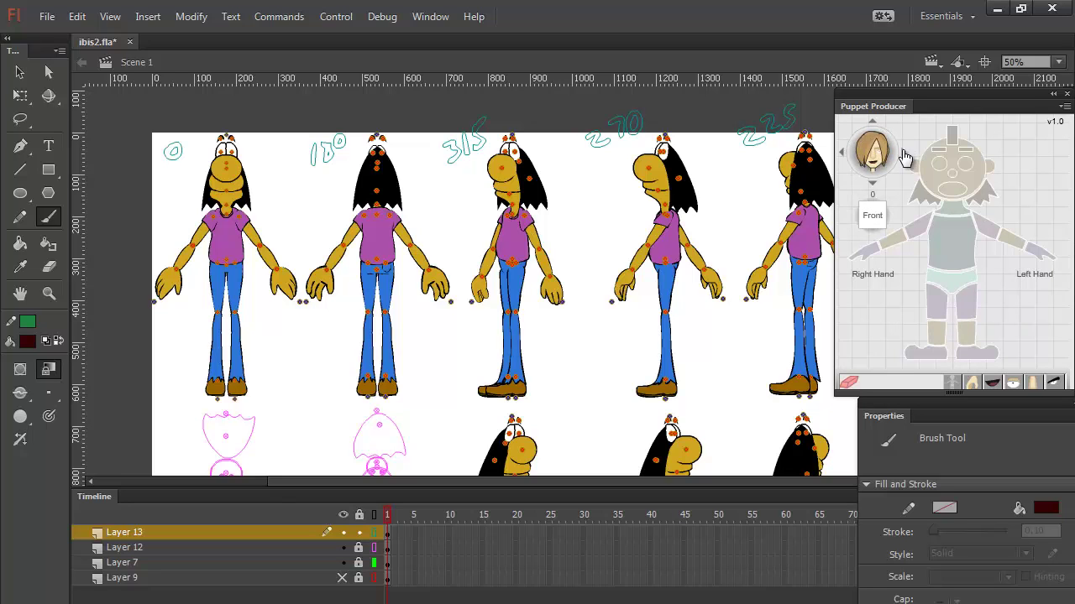
# Set the Puppet Producer angle to 225, going from front through 315 and 270
pyautogui.click(843, 155)
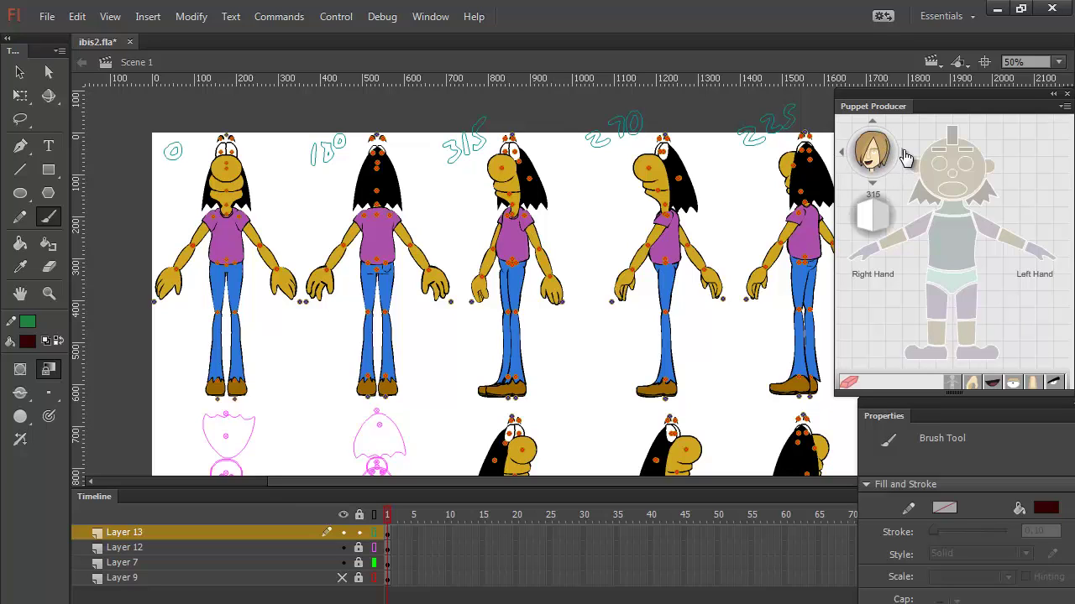
pyautogui.click(843, 155)
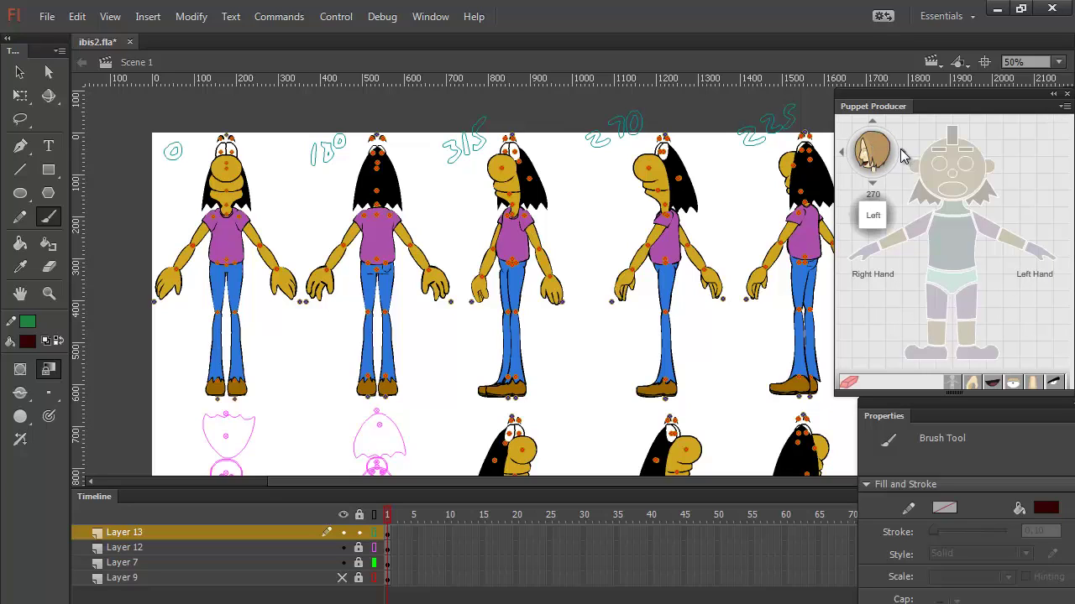
pyautogui.click(843, 154)
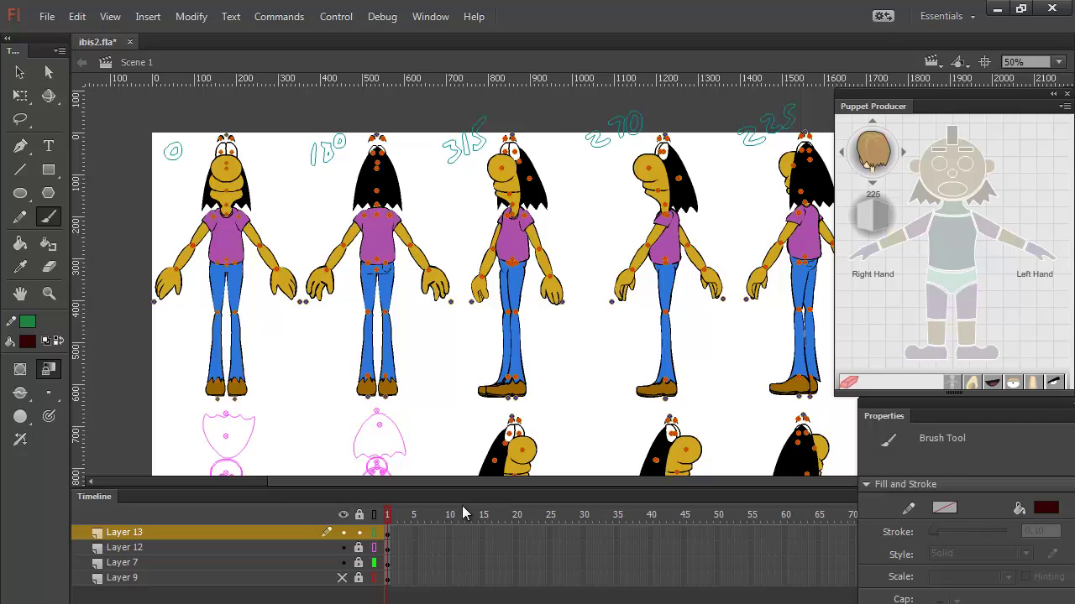
# Unlock Layer 12 and Layer 7 and select the grouped 225° figure in the upper row
pyautogui.click(491, 480)
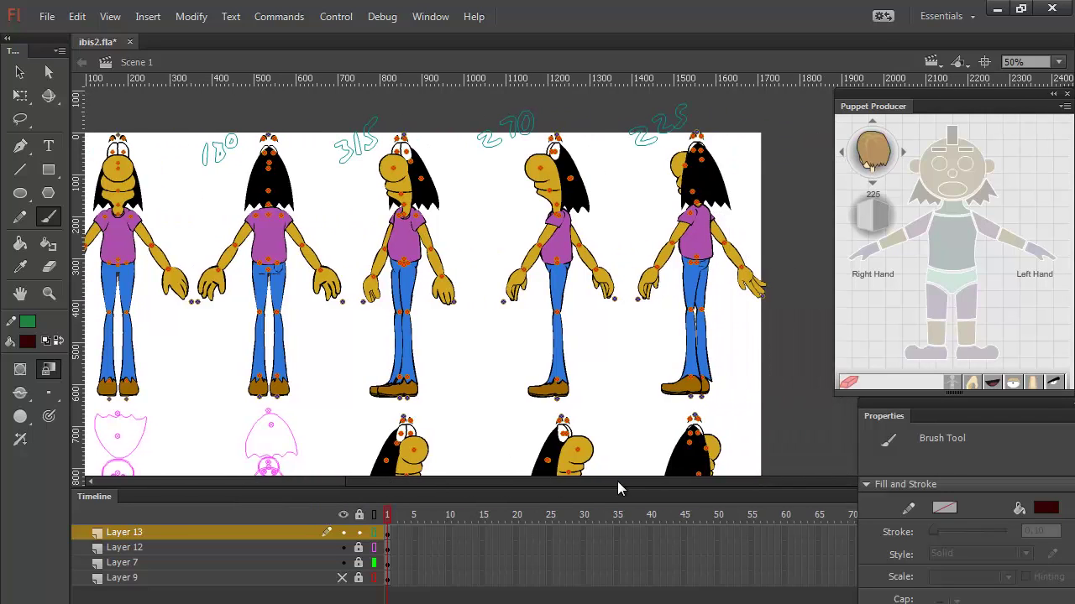
pyautogui.click(20, 73)
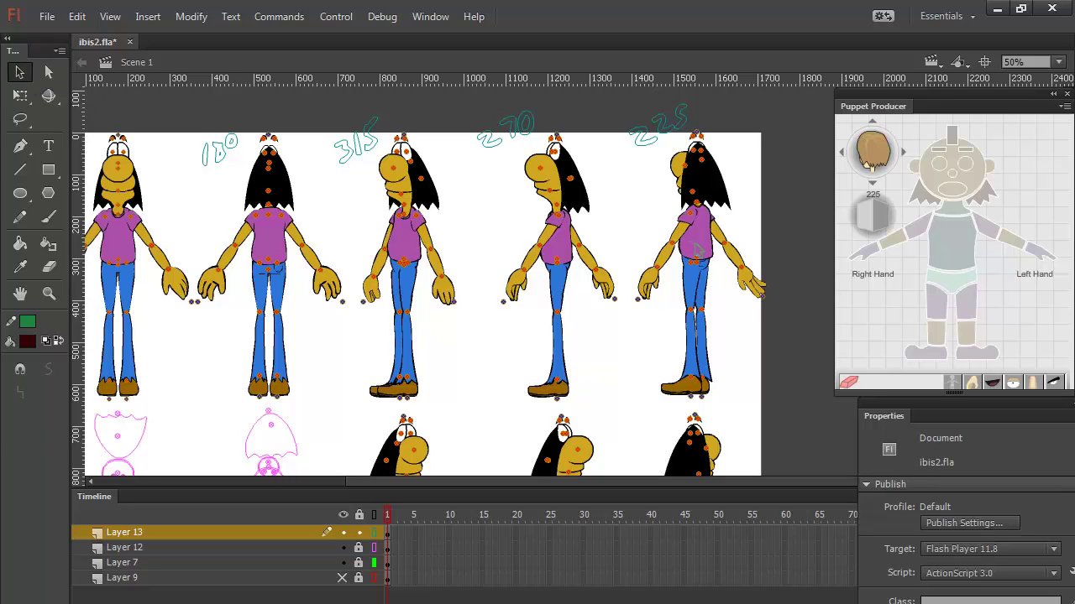
pyautogui.moveTo(359, 547); pyautogui.dragTo(358, 563)
pyautogui.click(708, 360)
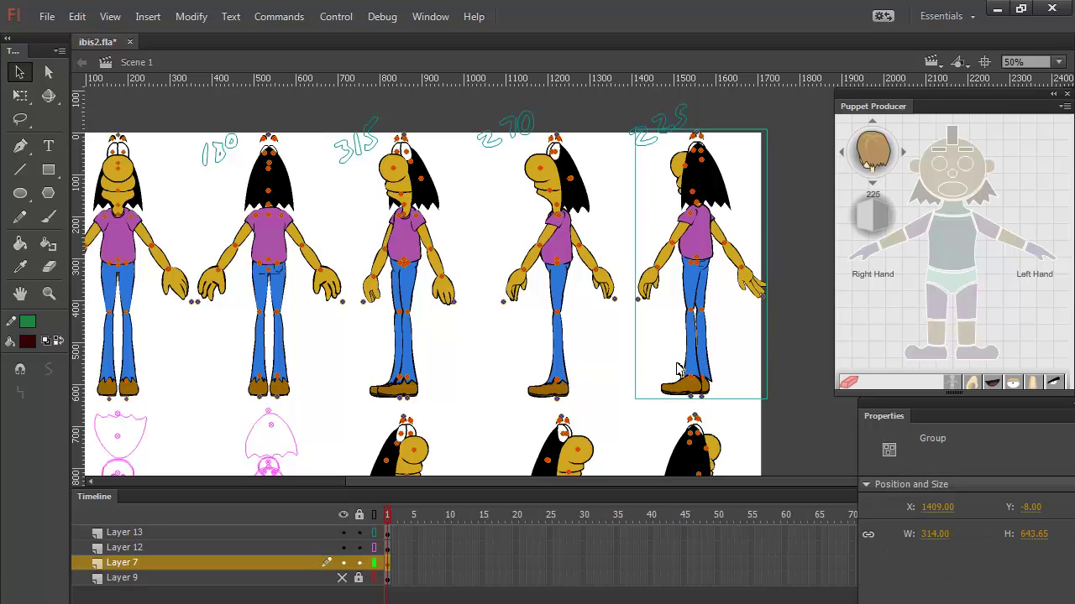
pyautogui.hotkey('ctrl', 'v')
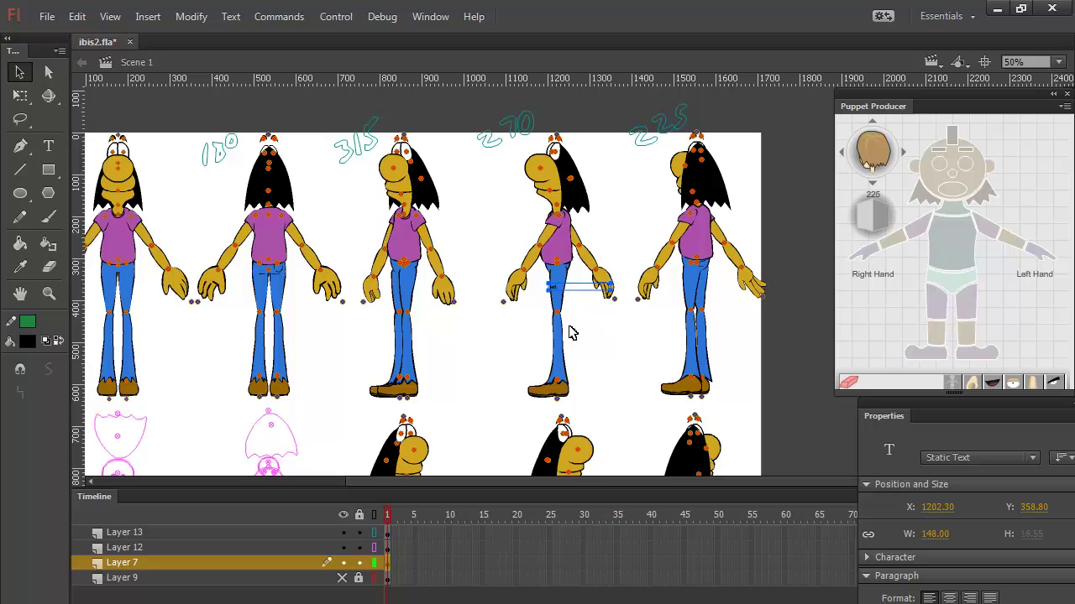
pyautogui.click(598, 323)
pyautogui.hotkey('ctrl', 'v')
pyautogui.click(598, 324)
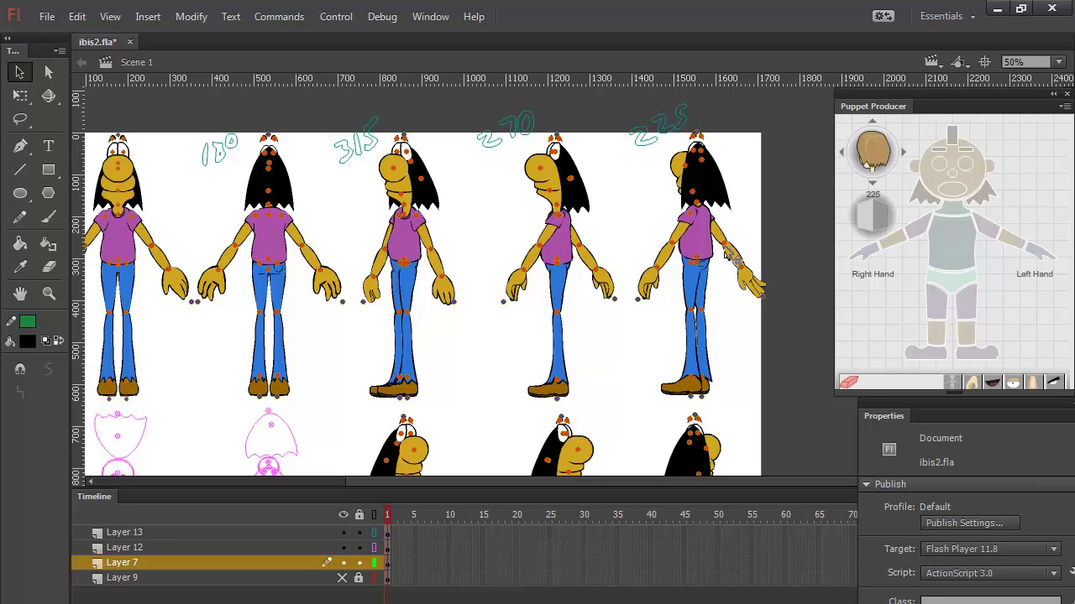
# Ungroup the 225° figure in the upper row and check the instance name of its left hand
pyautogui.click(691, 233)
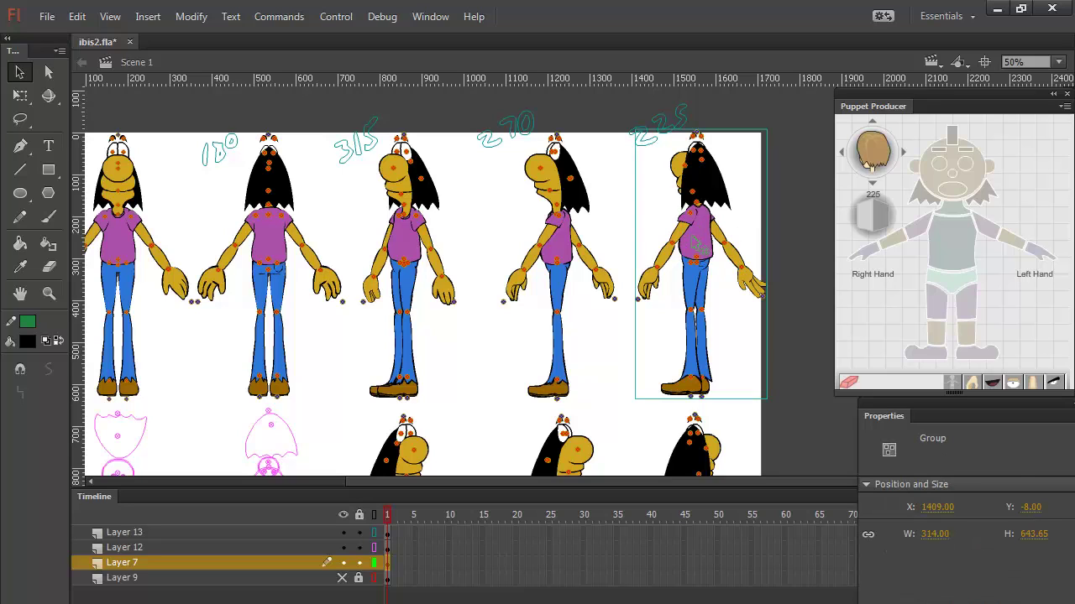
pyautogui.hotkey('ctrl', 'shift', 'g')
pyautogui.click(747, 237)
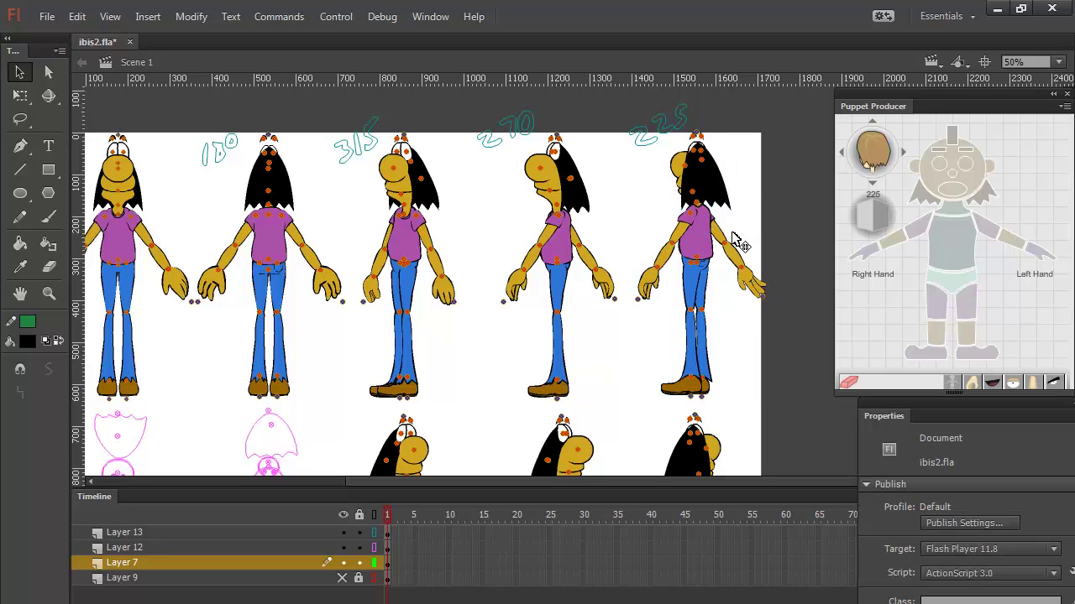
pyautogui.click(671, 265)
pyautogui.click(645, 286)
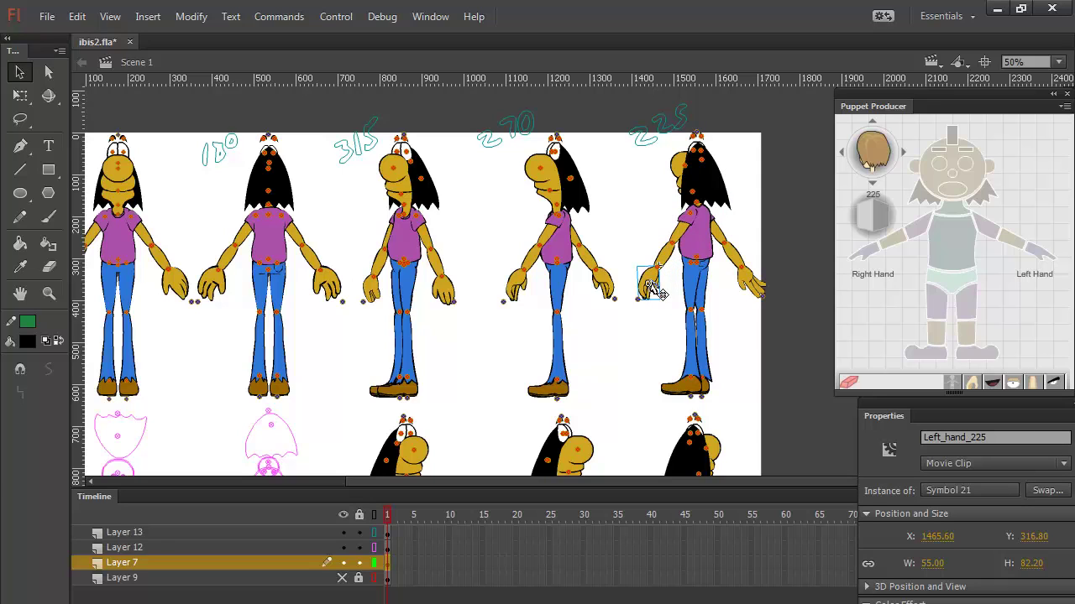
# Check the instance names of both arms and the right hand on the upper row's 225° figure
pyautogui.click(683, 230)
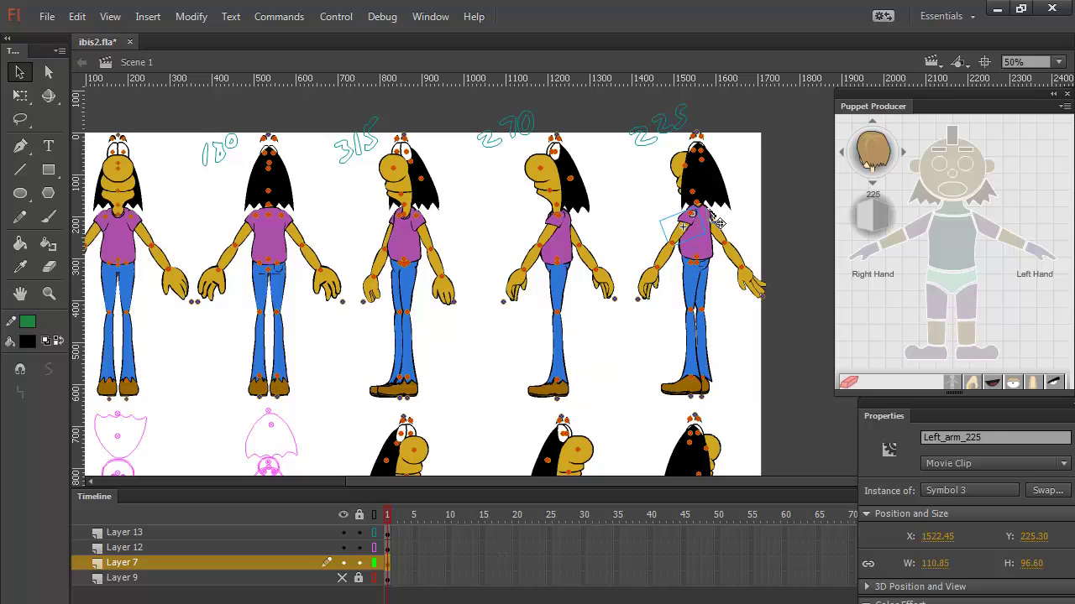
pyautogui.click(710, 220)
pyautogui.click(730, 243)
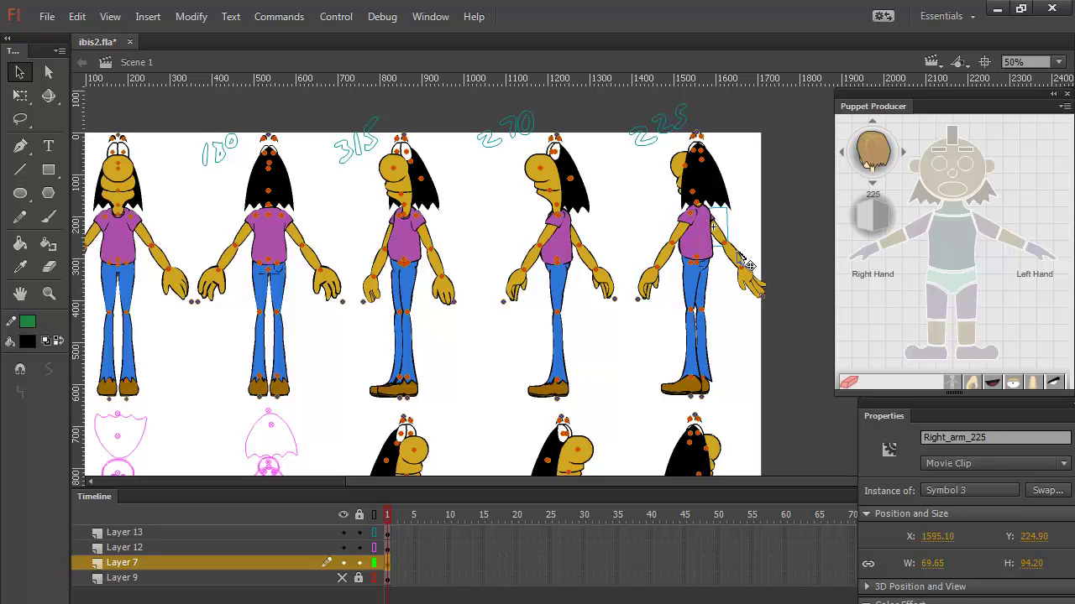
pyautogui.click(746, 267)
pyautogui.click(750, 286)
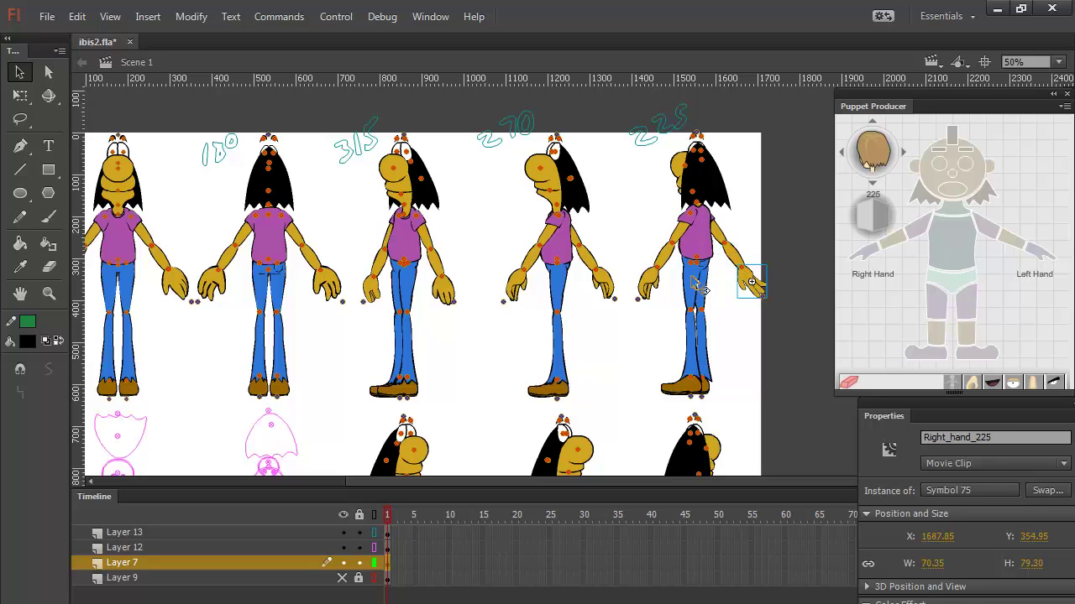
# Check the instance names of the 225° figure's thigh, upper torso and shoulder pivot in the upper row
pyautogui.click(694, 285)
pyautogui.click(716, 300)
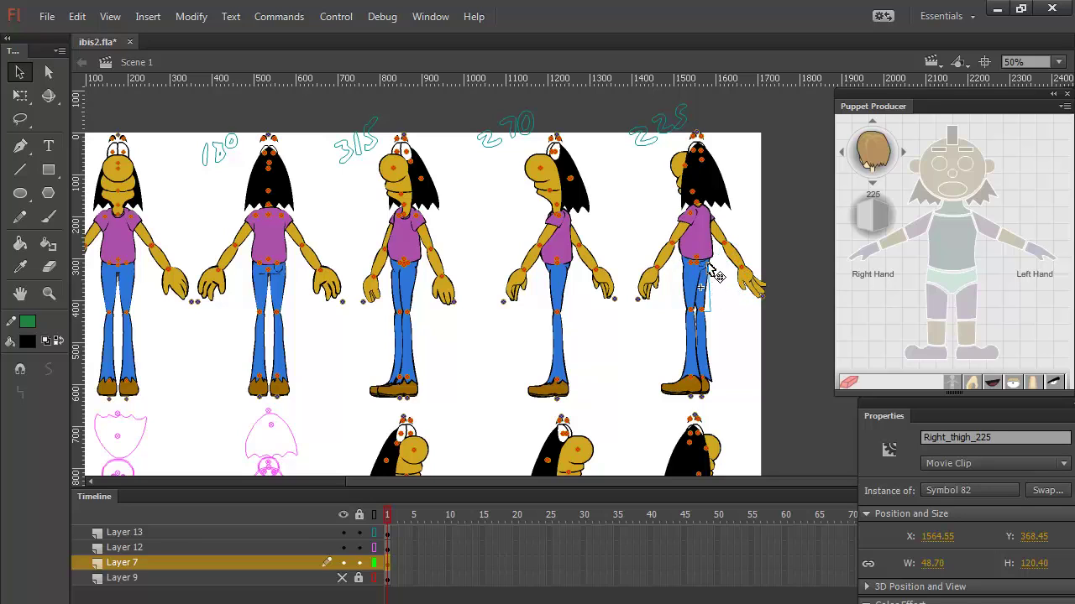
pyautogui.click(713, 266)
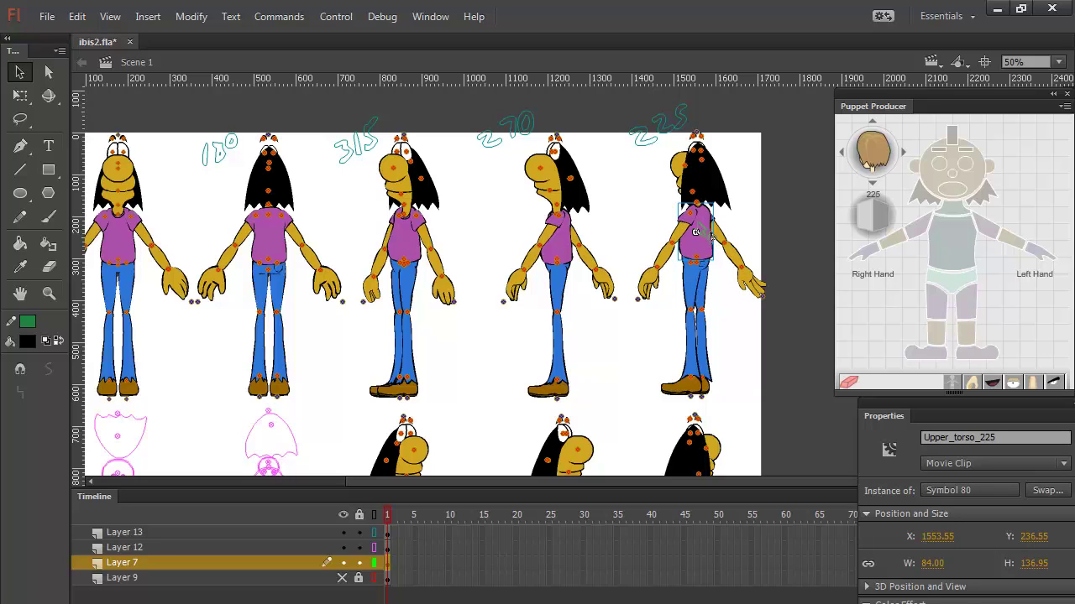
pyautogui.click(696, 203)
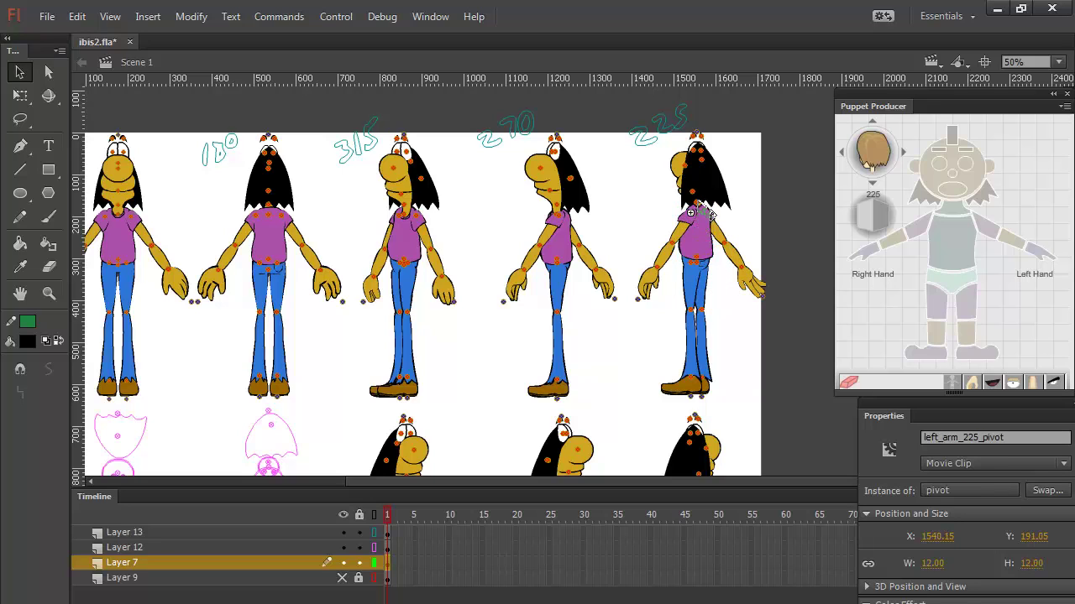
pyautogui.click(698, 272)
pyautogui.click(698, 270)
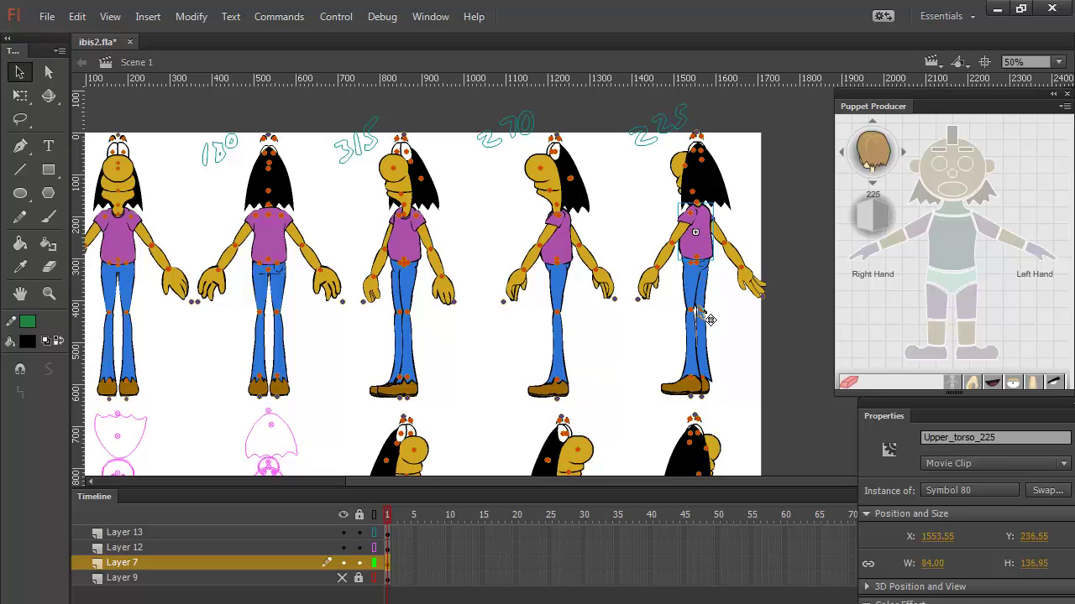
# Check the instance names of the 225° figure's knee and foot pivots, and clear the selection
pyautogui.click(699, 311)
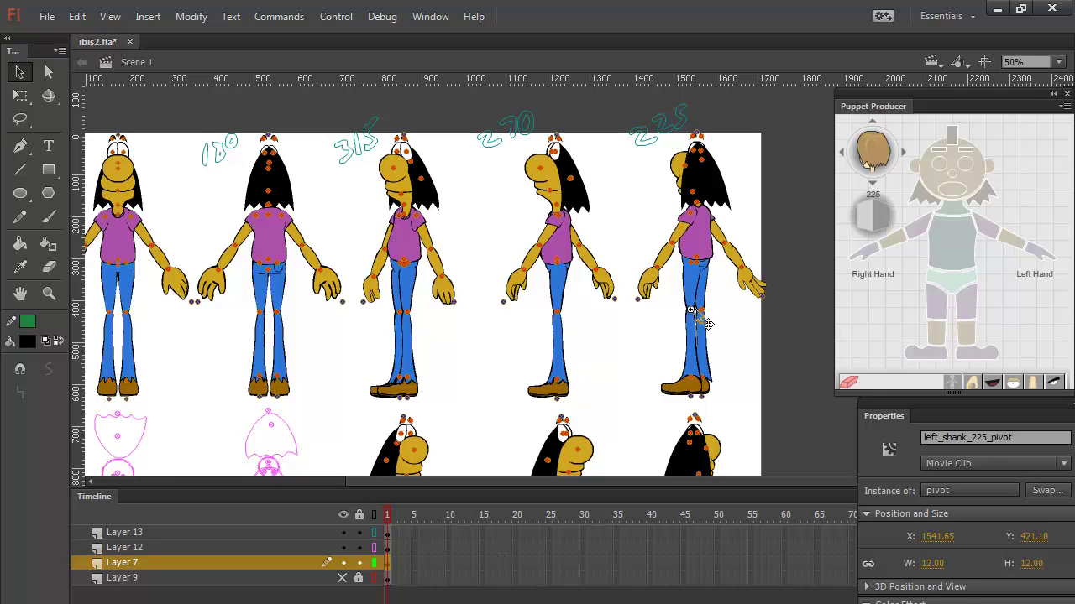
pyautogui.click(705, 389)
pyautogui.click(702, 390)
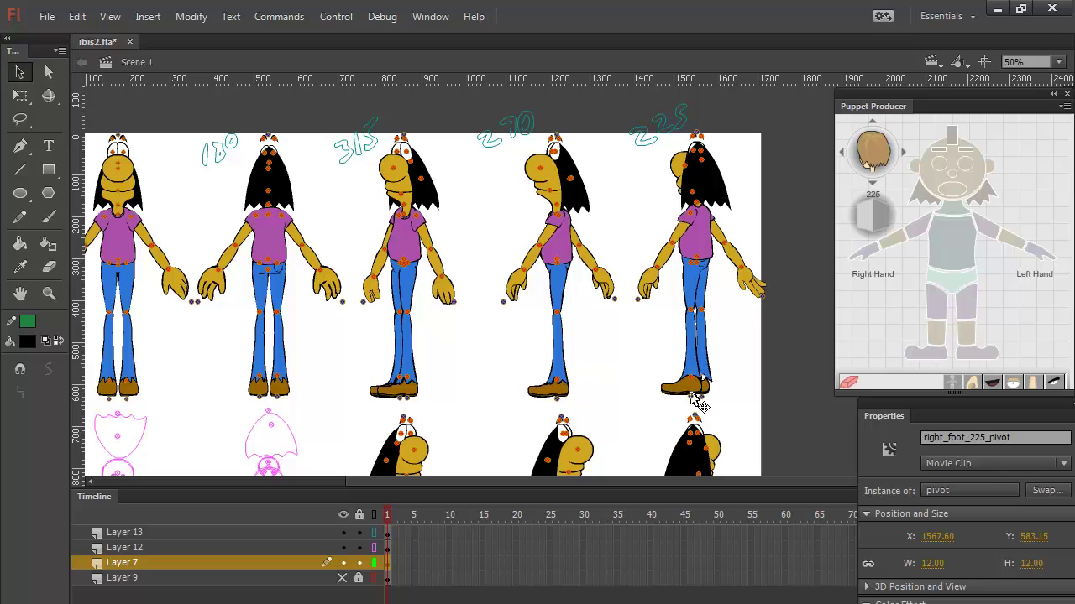
pyautogui.click(702, 401)
pyautogui.click(704, 399)
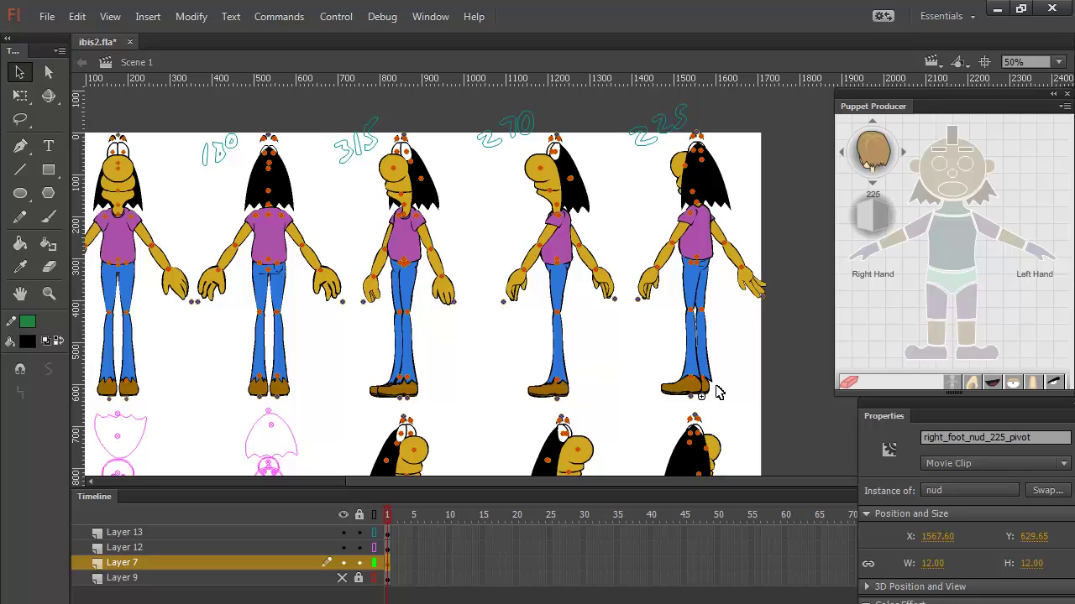
pyautogui.click(750, 385)
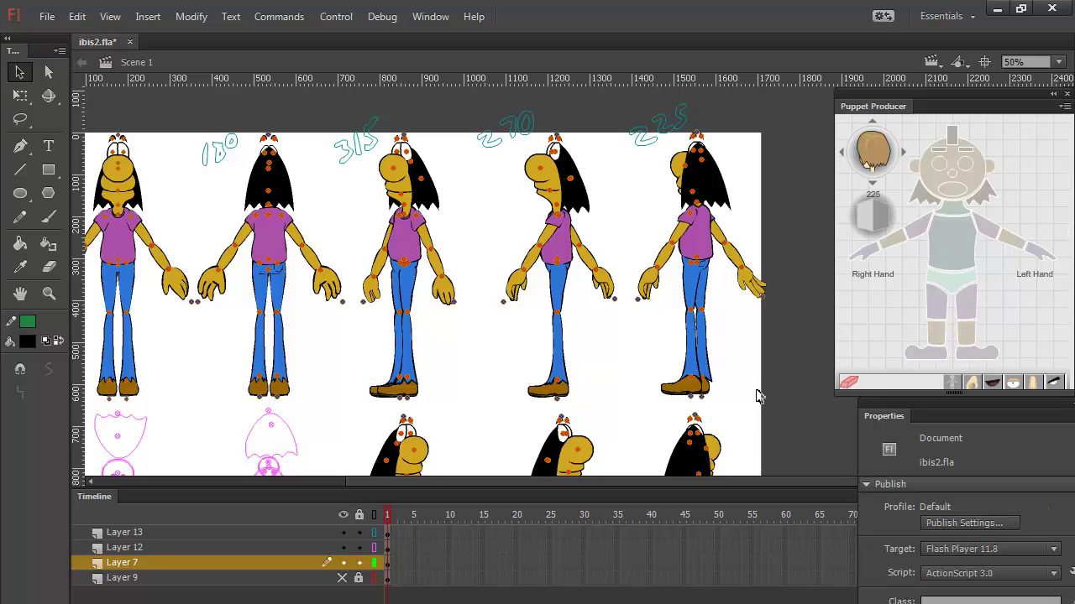
# Brush the labels T, B, 45 and 90 on Layer 13 beside the first four figures of the lower row
pyautogui.moveTo(751, 392); pyautogui.dragTo(795, 265)
pyautogui.moveTo(780, 324); pyautogui.dragTo(823, 343)
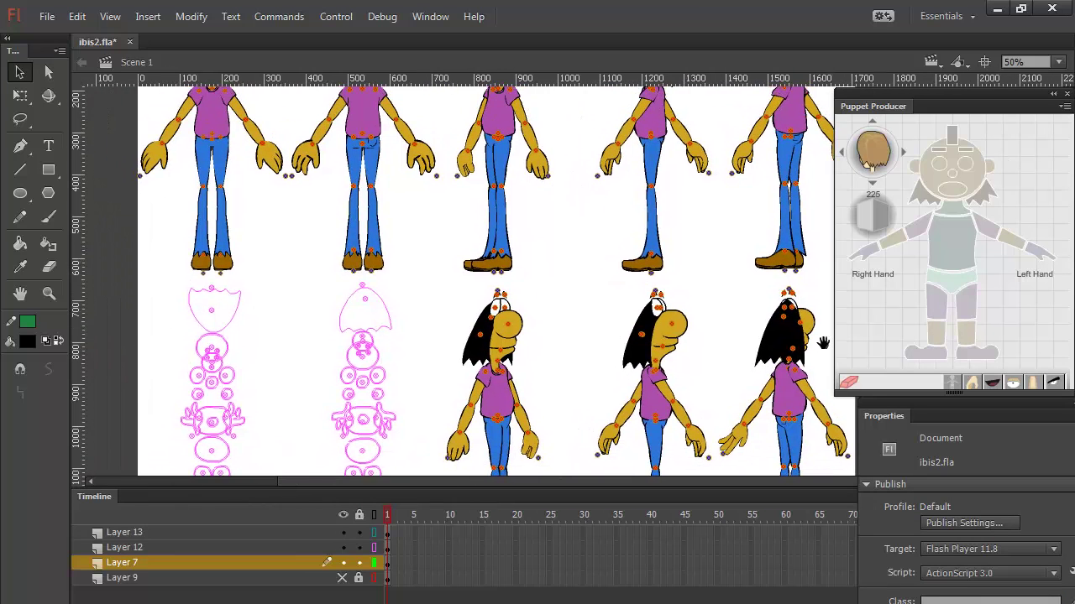
pyautogui.click(286, 534)
pyautogui.click(158, 309)
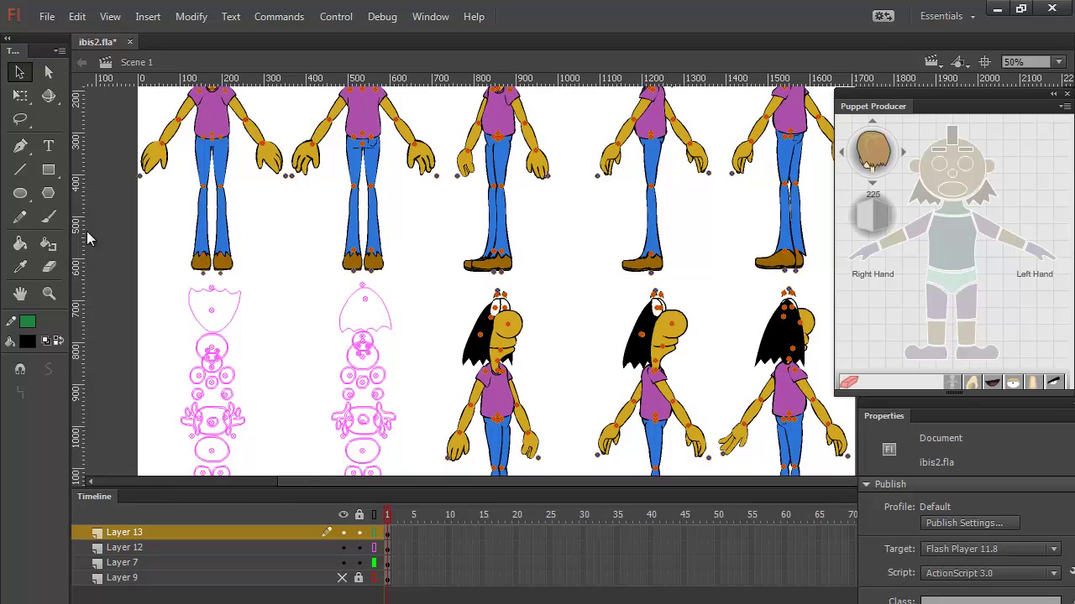
pyautogui.press('b')
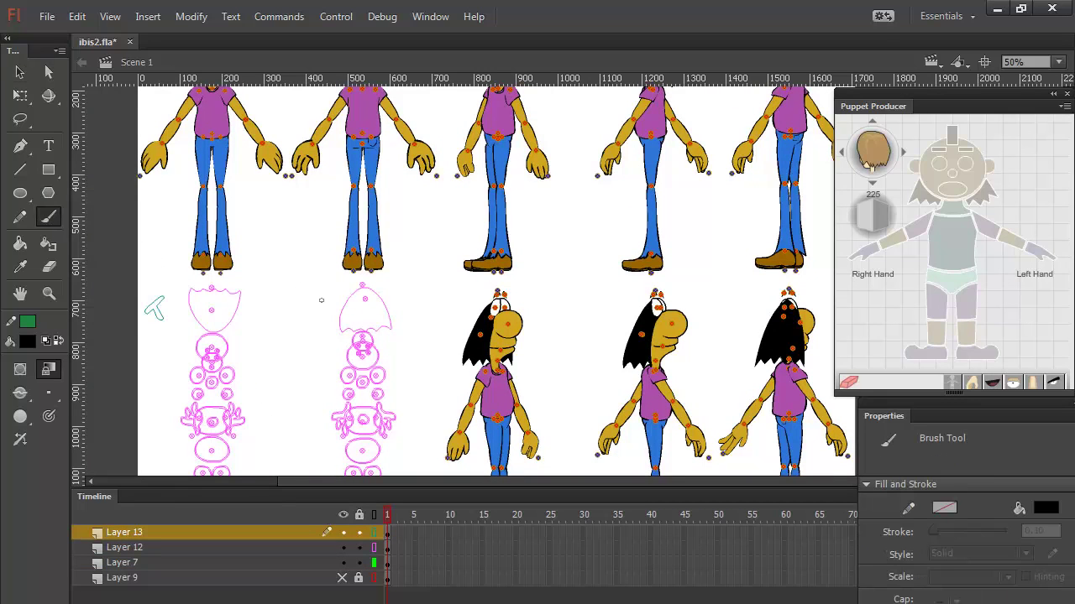
pyautogui.moveTo(310, 317); pyautogui.dragTo(309, 319)
pyautogui.moveTo(436, 304); pyautogui.dragTo(452, 314)
pyautogui.moveTo(599, 295)
pyautogui.mouseDown()
pyautogui.moveTo(593, 316)
pyautogui.moveTo(618, 296)
pyautogui.mouseUp()
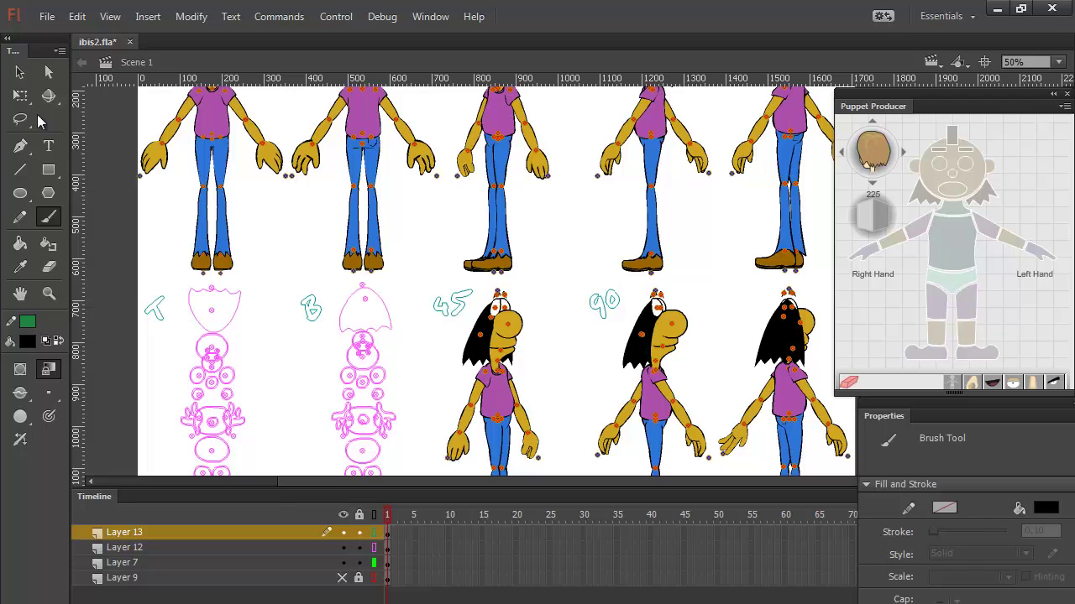
# Group the front arm of the lower row's 90° figure, including its forearm, hand and pivots
pyautogui.click(34, 73)
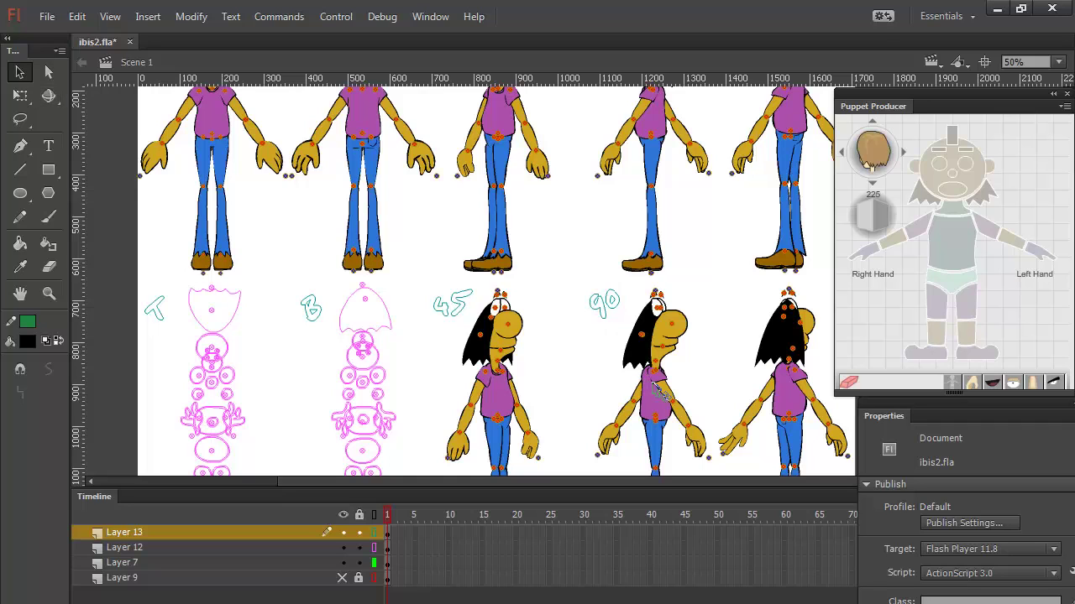
pyautogui.click(655, 371)
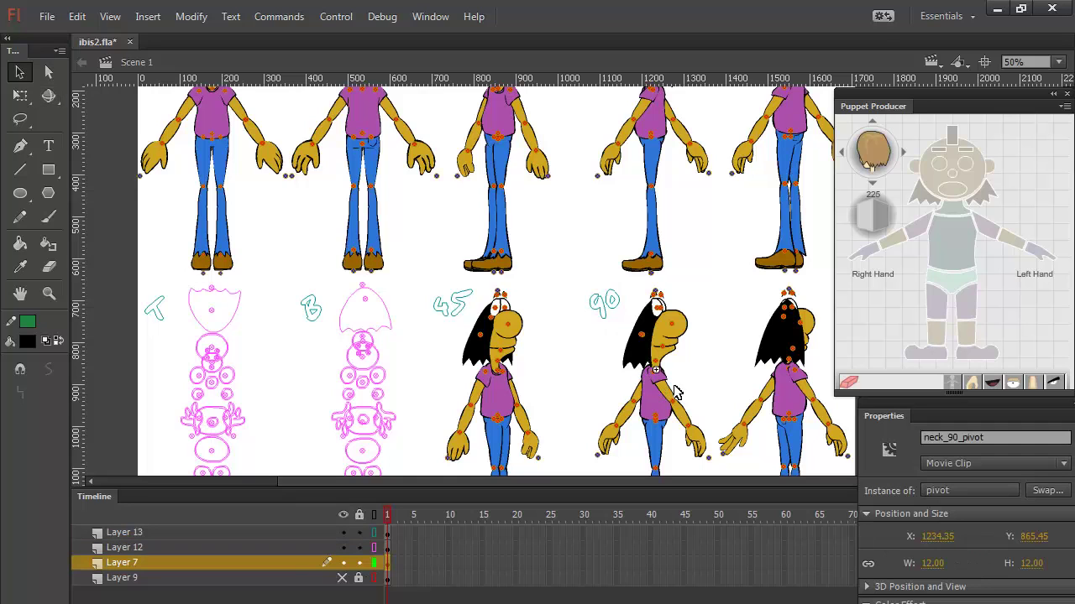
pyautogui.hotkey('ctrl', '=')
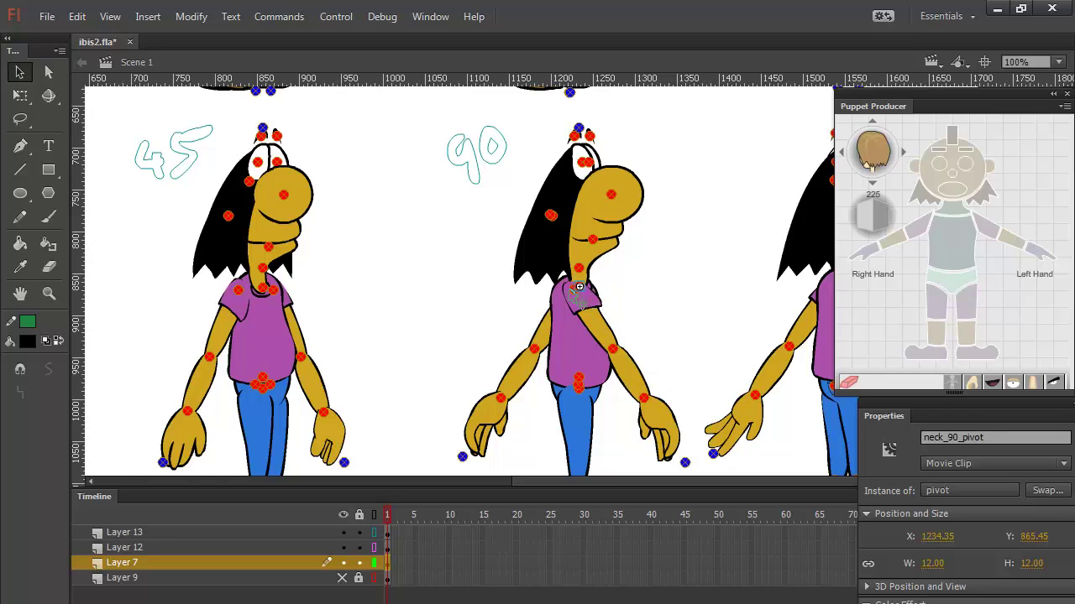
pyautogui.click(586, 307)
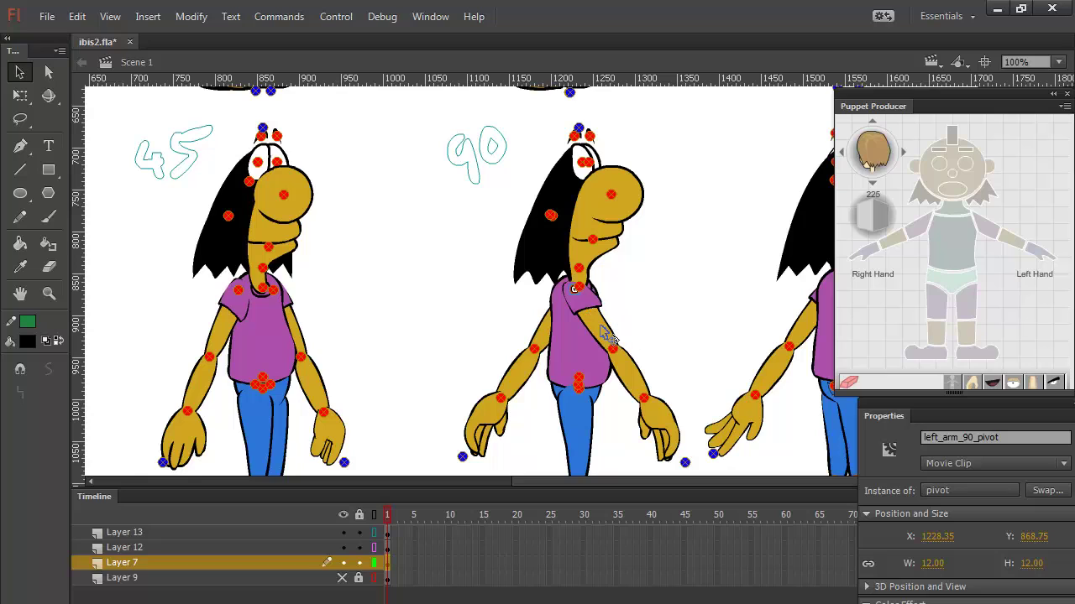
pyautogui.keyDown('shift'); pyautogui.click(610, 337); pyautogui.keyUp('shift')
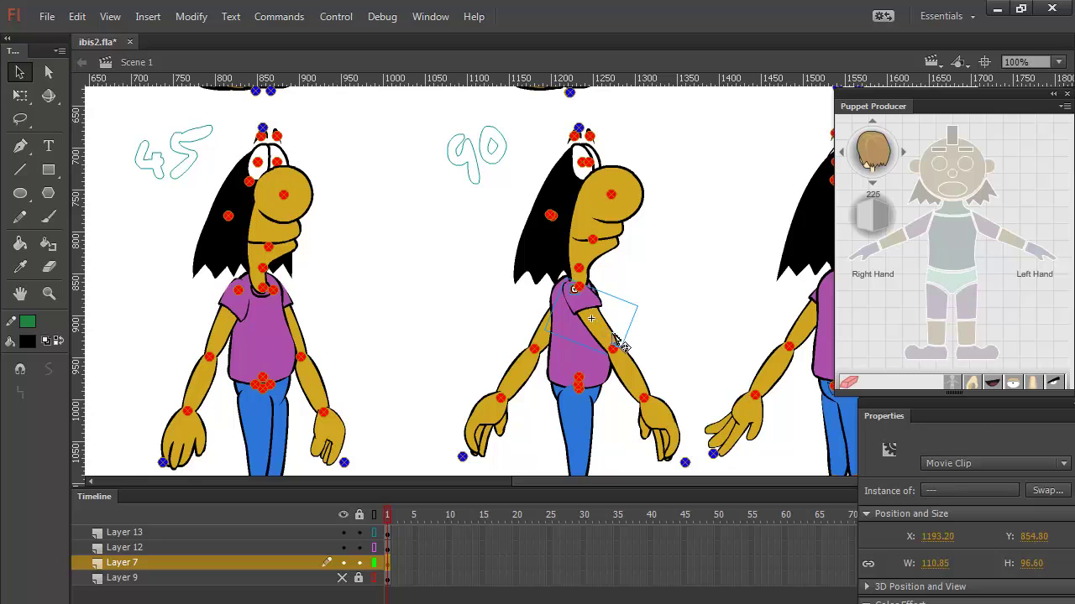
pyautogui.keyDown('shift'); pyautogui.click(635, 379); pyautogui.keyUp('shift')
pyautogui.keyDown('shift'); pyautogui.click(667, 438); pyautogui.keyUp('shift')
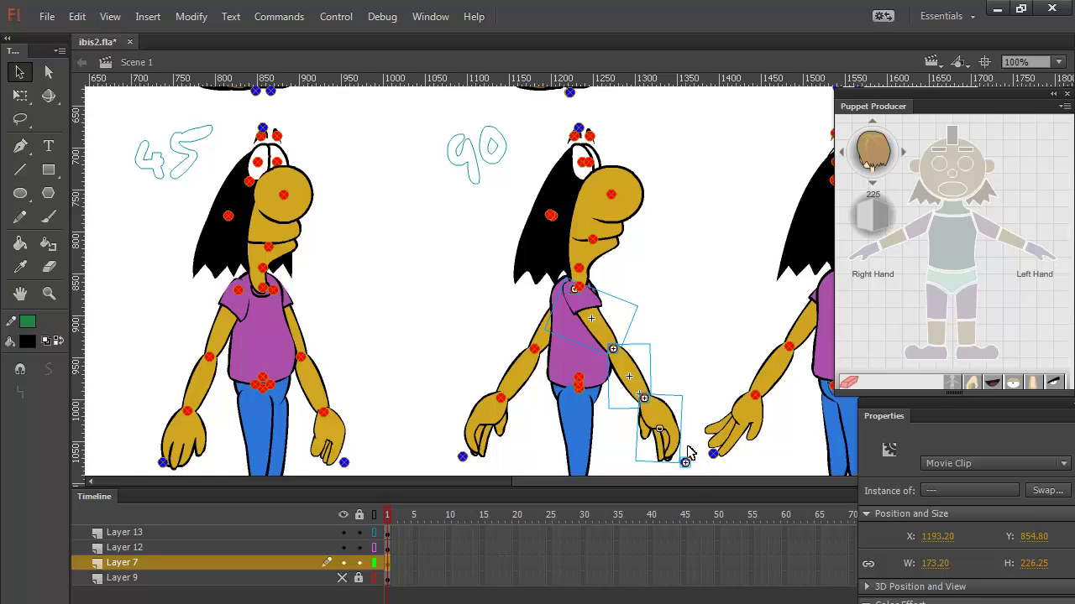
pyautogui.hotkey('ctrl', 'g')
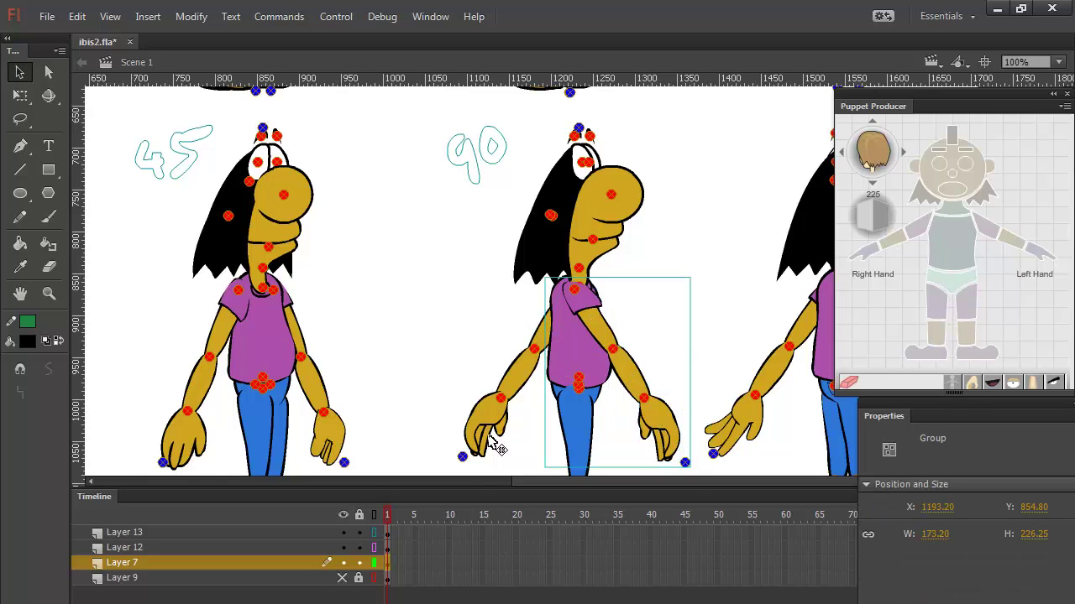
# Display Layer 7 as outlines and examine the overlapping shoulder parts of the 90° figure
pyautogui.click(375, 563)
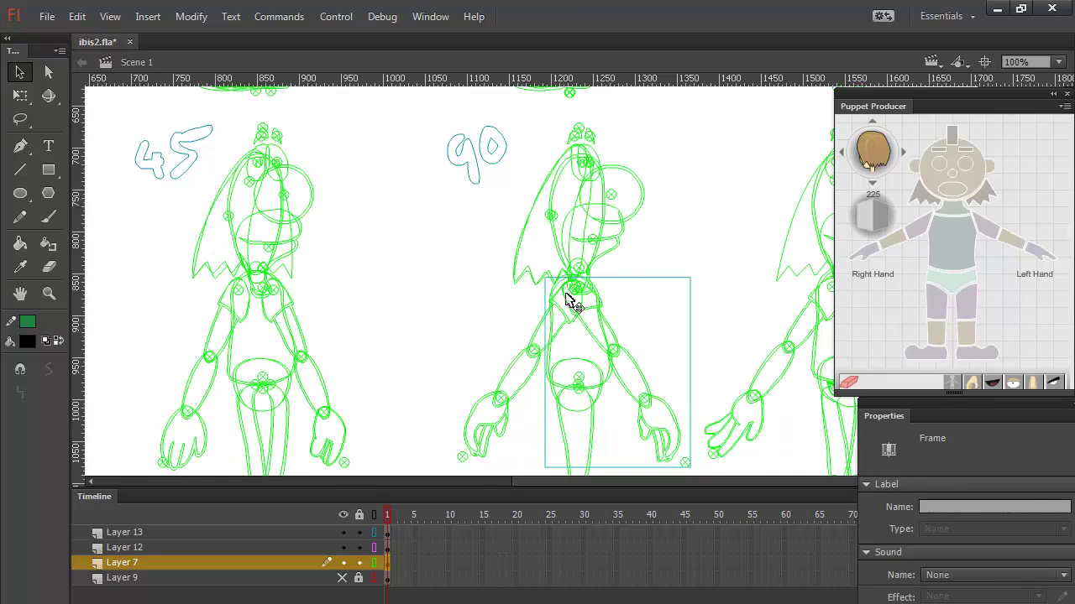
pyautogui.click(574, 296)
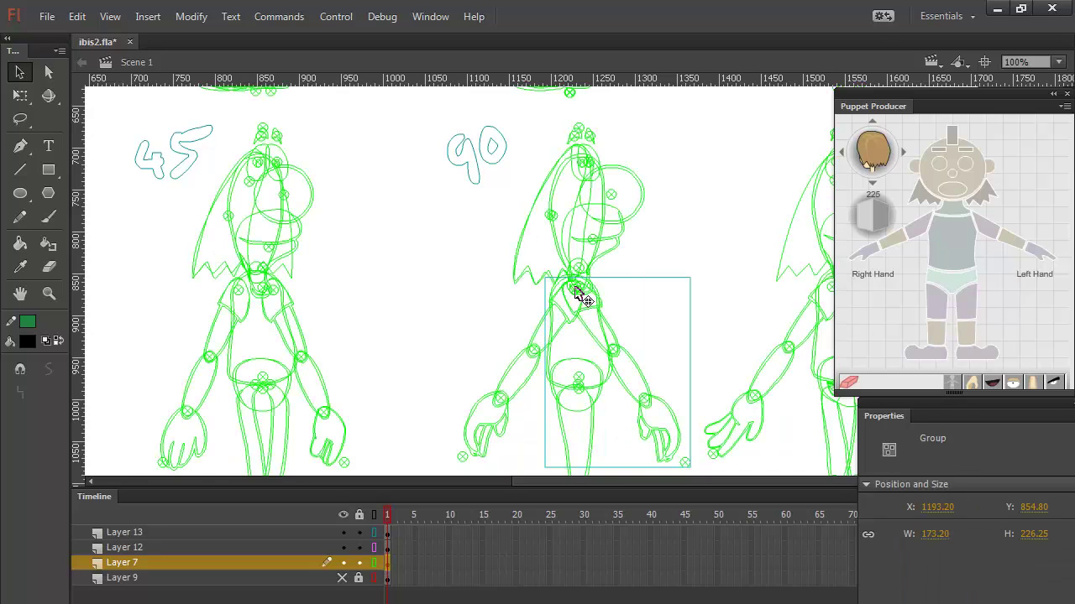
pyautogui.click(542, 327)
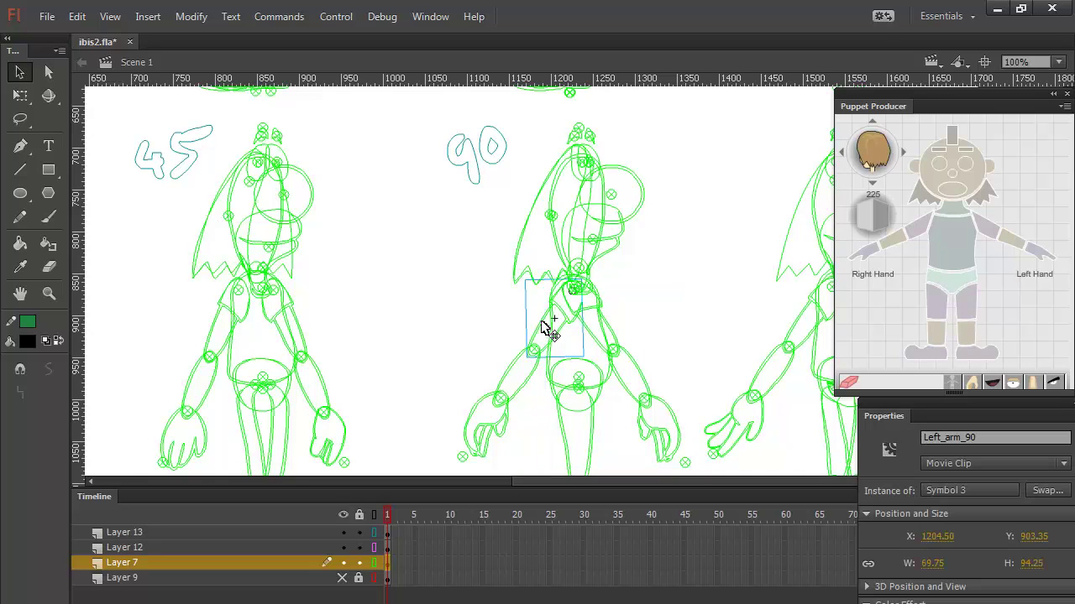
pyautogui.click(575, 298)
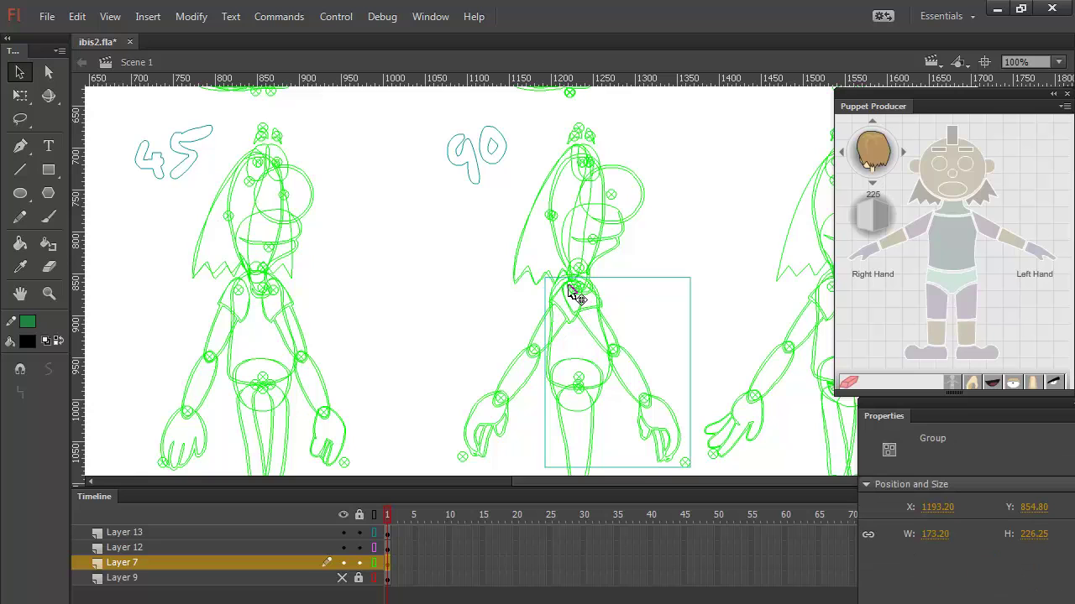
# Nudge the grouped front arm of the 90° figure 10 px to the right, to X 1203.20
pyautogui.hotkey('ctrl', '=')
pyautogui.hotkey('ctrl', '=')
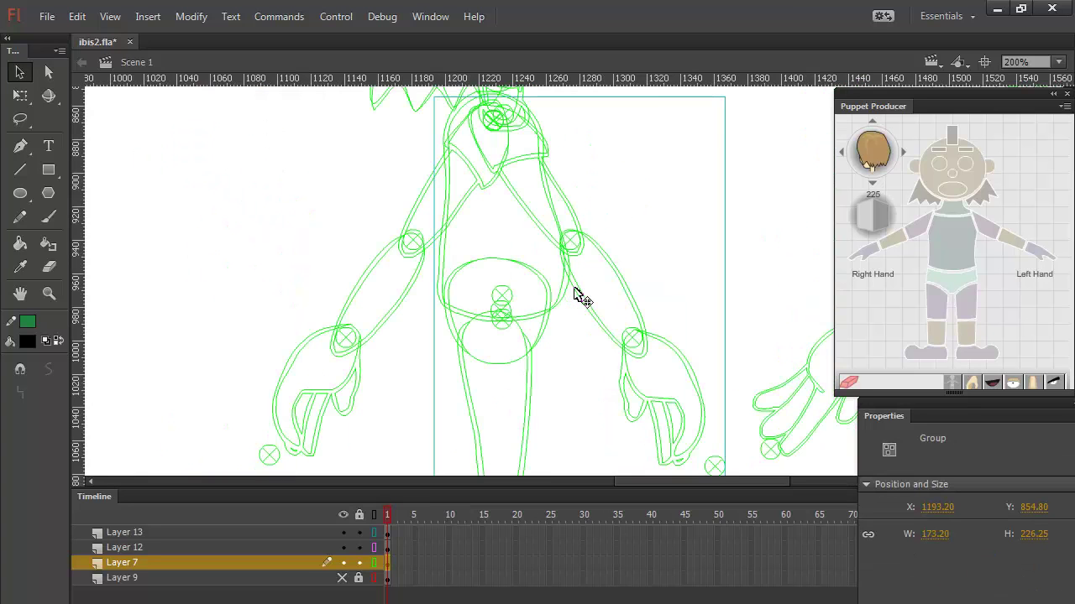
pyautogui.scroll(5, 537, 294)
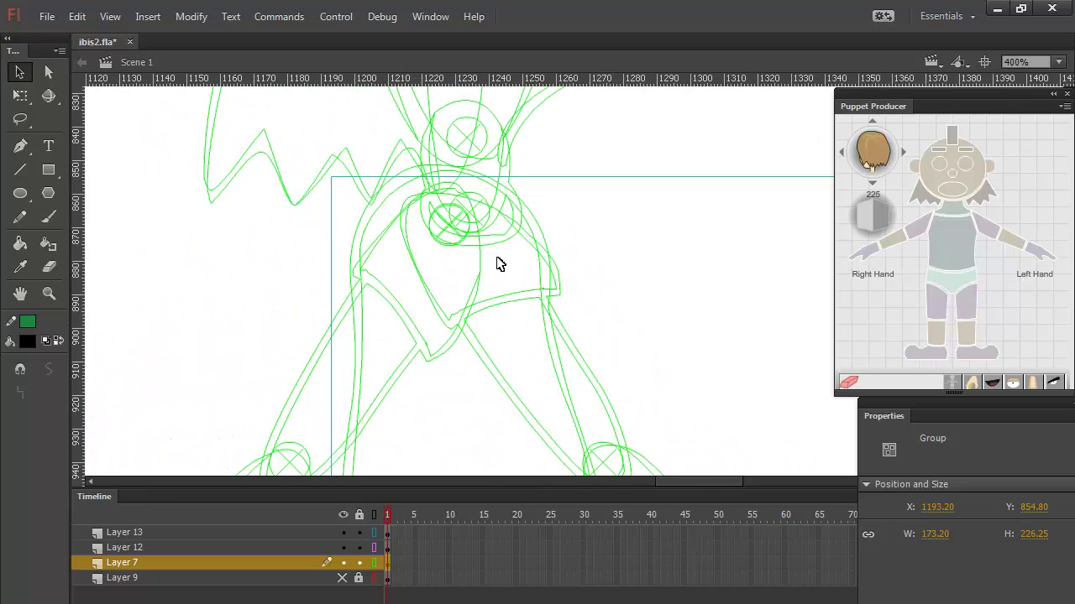
pyautogui.click(455, 224)
pyautogui.click(448, 227)
pyautogui.press('Right')
pyautogui.press('Right')
pyautogui.press('Right')
pyautogui.press('Right')
pyautogui.press('Right')
pyautogui.press('Right')
pyautogui.press('Right')
pyautogui.press('Right')
pyautogui.press('Right')
pyautogui.press('Right')
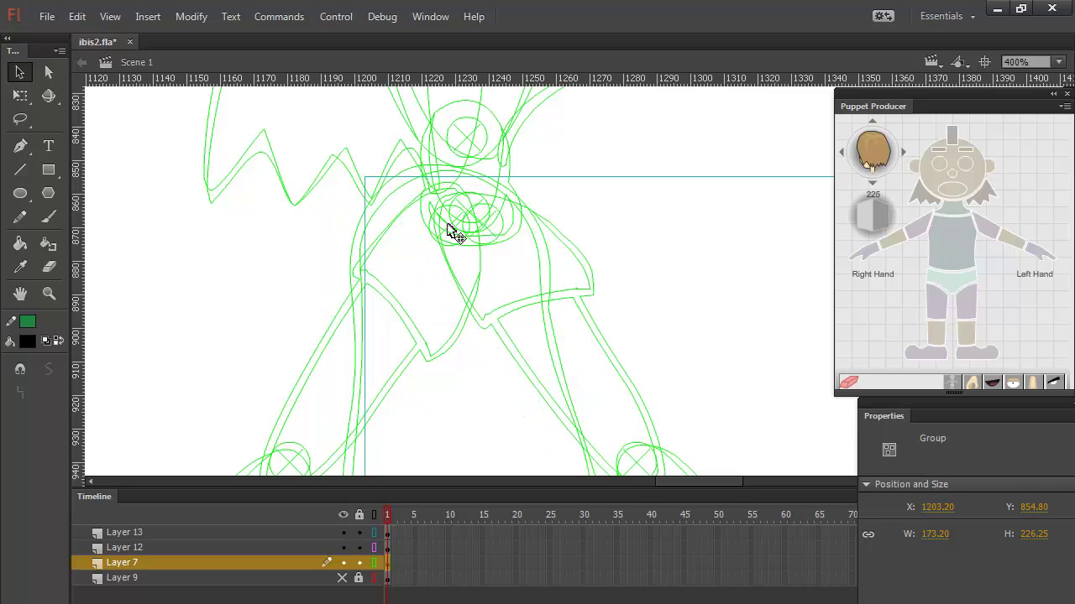
# Group the rear arm of the 90° figure, including its shoulder pivot, forearm, hand and end pivot
pyautogui.click(448, 227)
pyautogui.keyDown('shift'); pyautogui.click(347, 303); pyautogui.keyUp('shift')
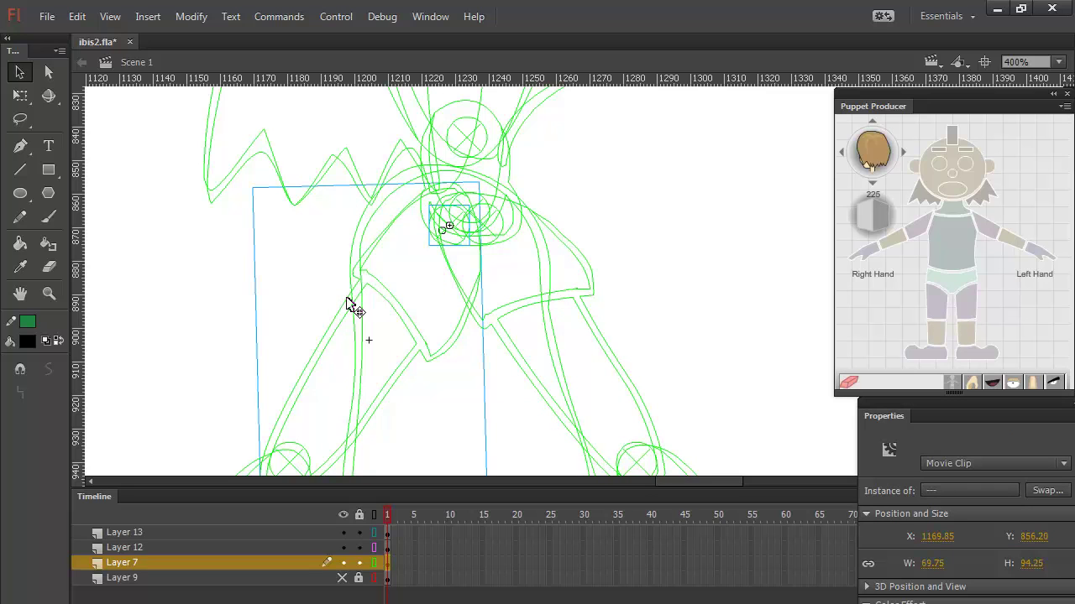
pyautogui.moveTo(378, 367); pyautogui.dragTo(573, 159)
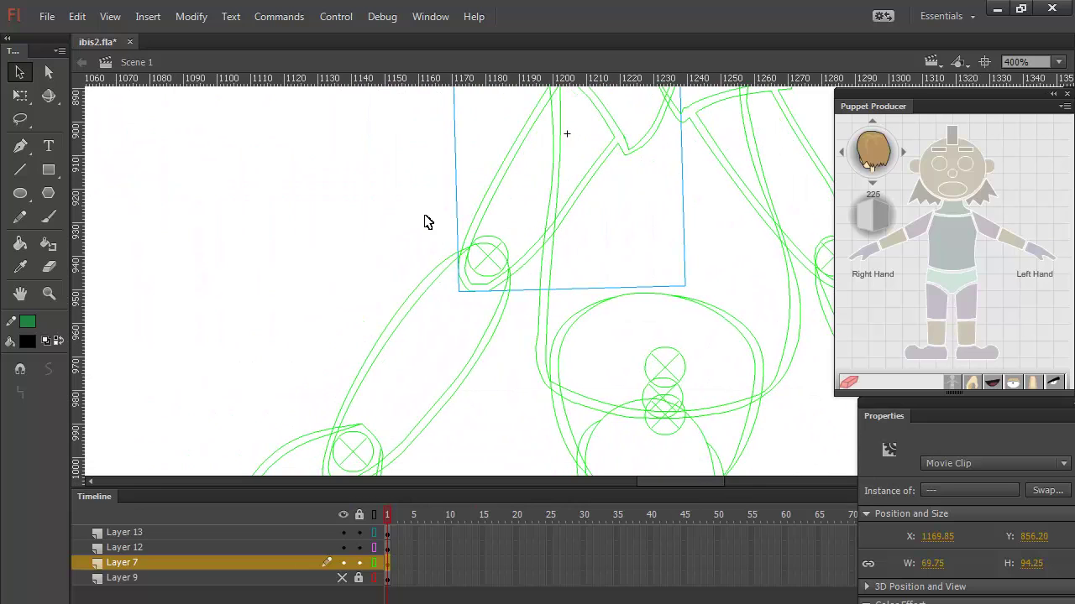
pyautogui.keyDown('shift'); pyautogui.click(485, 281); pyautogui.keyUp('shift')
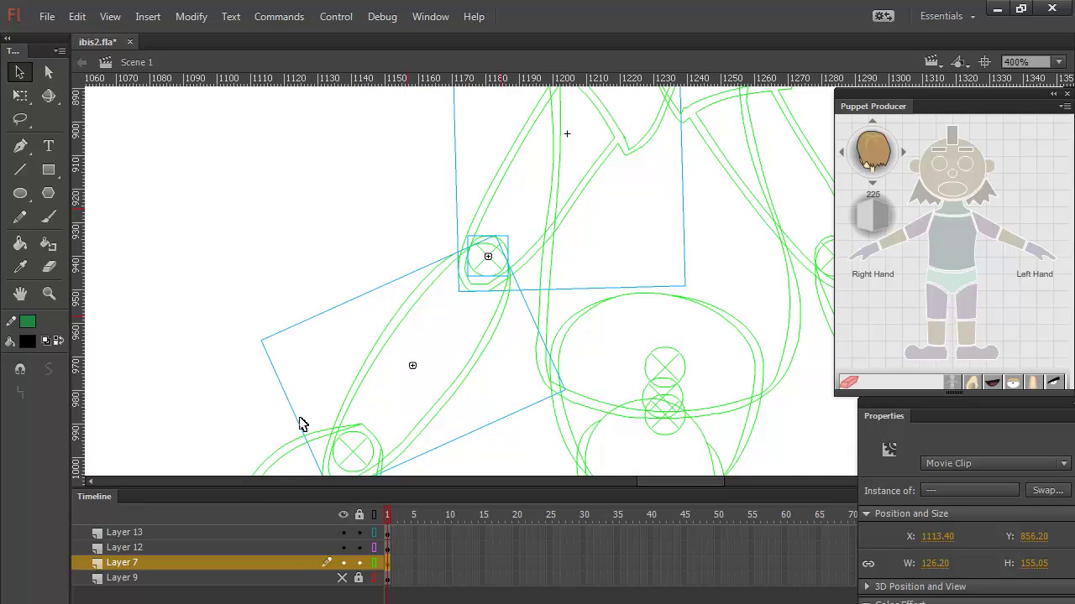
pyautogui.moveTo(294, 401); pyautogui.dragTo(377, 487)
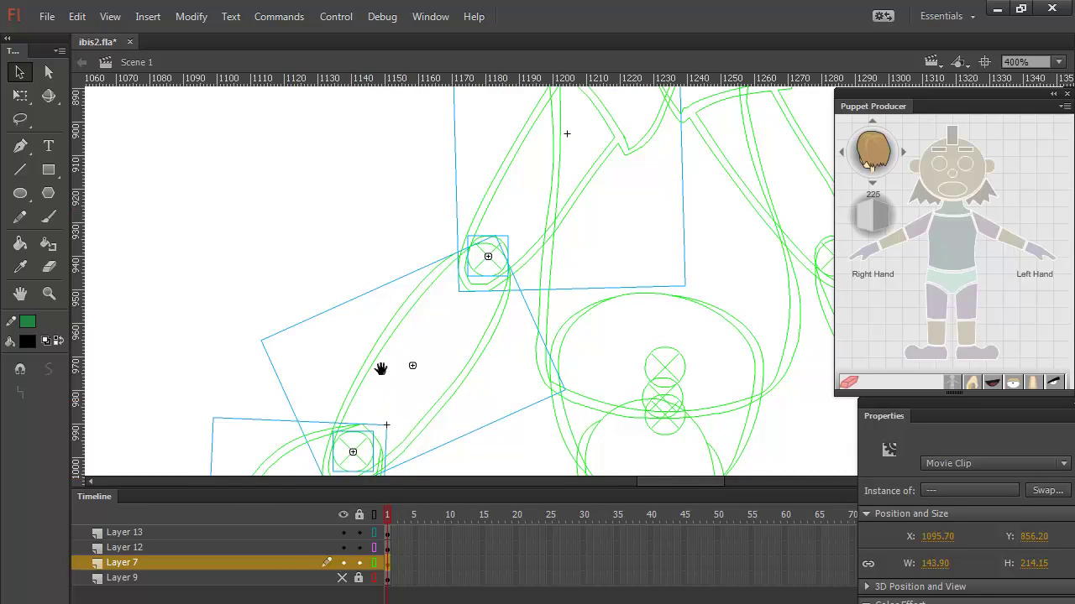
pyautogui.moveTo(322, 432); pyautogui.dragTo(456, 228)
pyautogui.moveTo(383, 336); pyautogui.dragTo(420, 253)
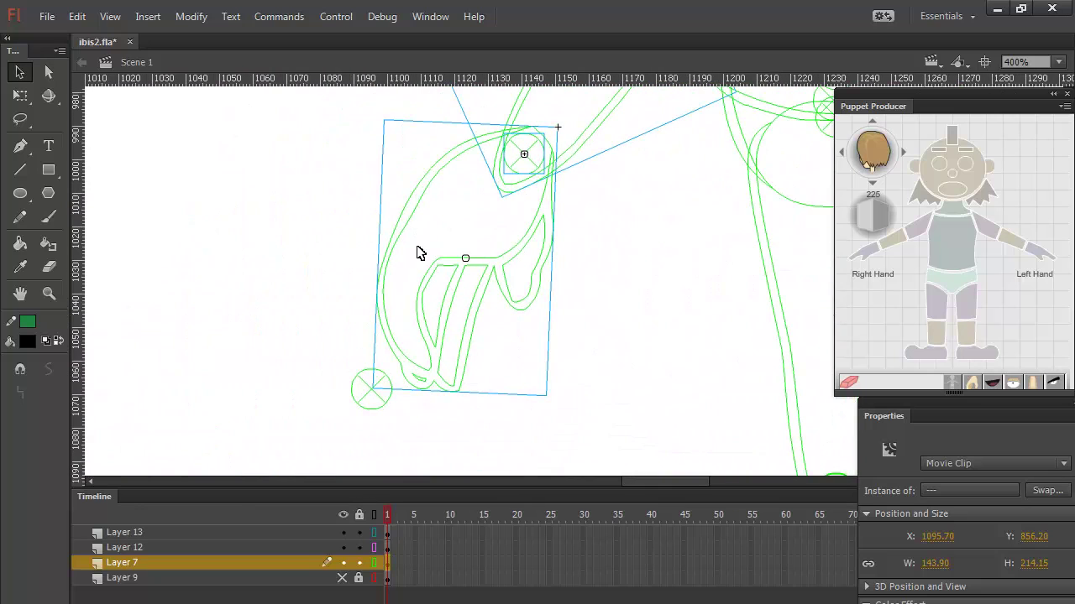
pyautogui.keyDown('shift'); pyautogui.click(366, 380); pyautogui.keyUp('shift')
pyautogui.hotkey('ctrl', 'g')
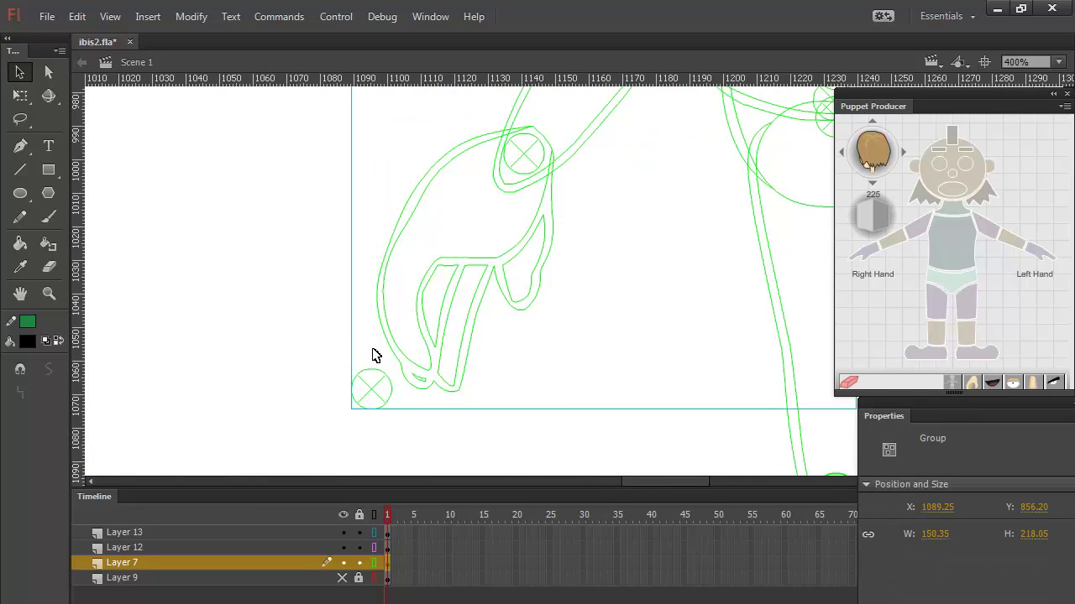
# Turn off Layer 7's outline display, and rotate the 90° figure's rear arm group forward and its front arm group backward about their shoulders
pyautogui.hotkey('ctrl', '1')
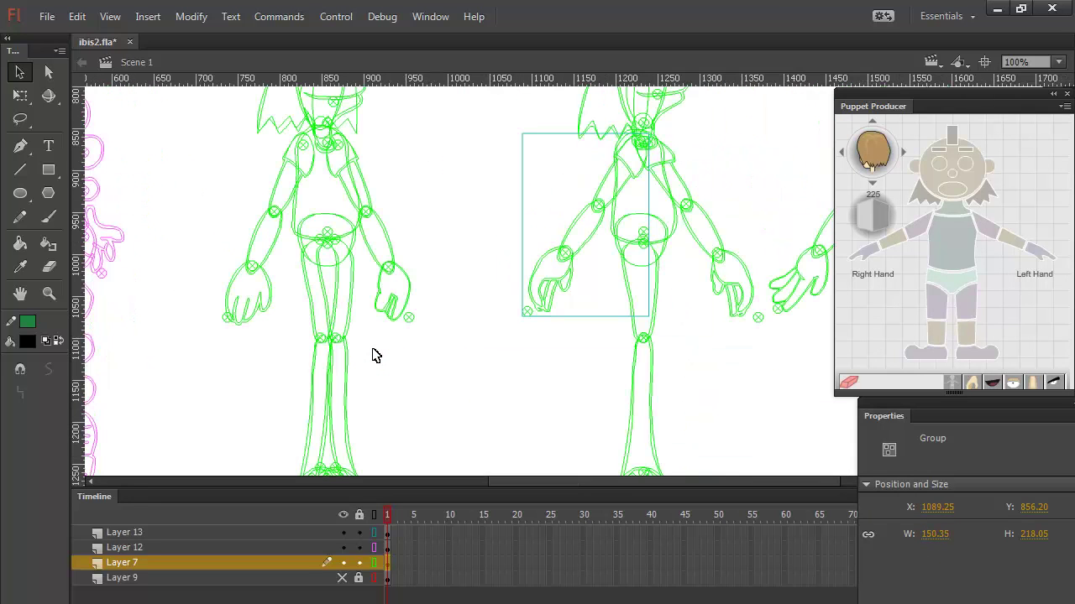
pyautogui.moveTo(660, 168); pyautogui.dragTo(362, 295)
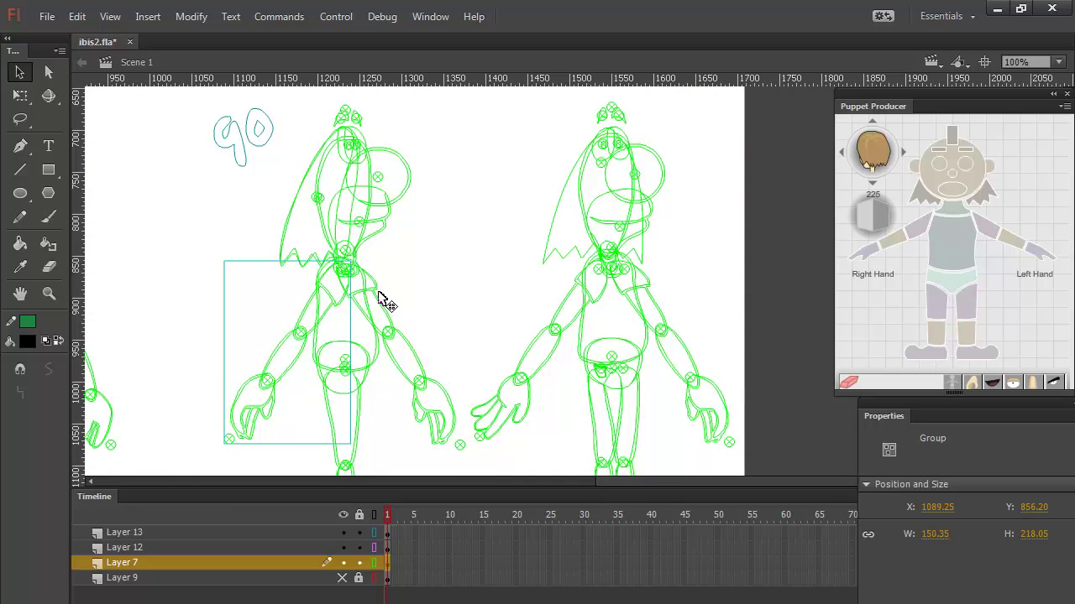
pyautogui.click(374, 563)
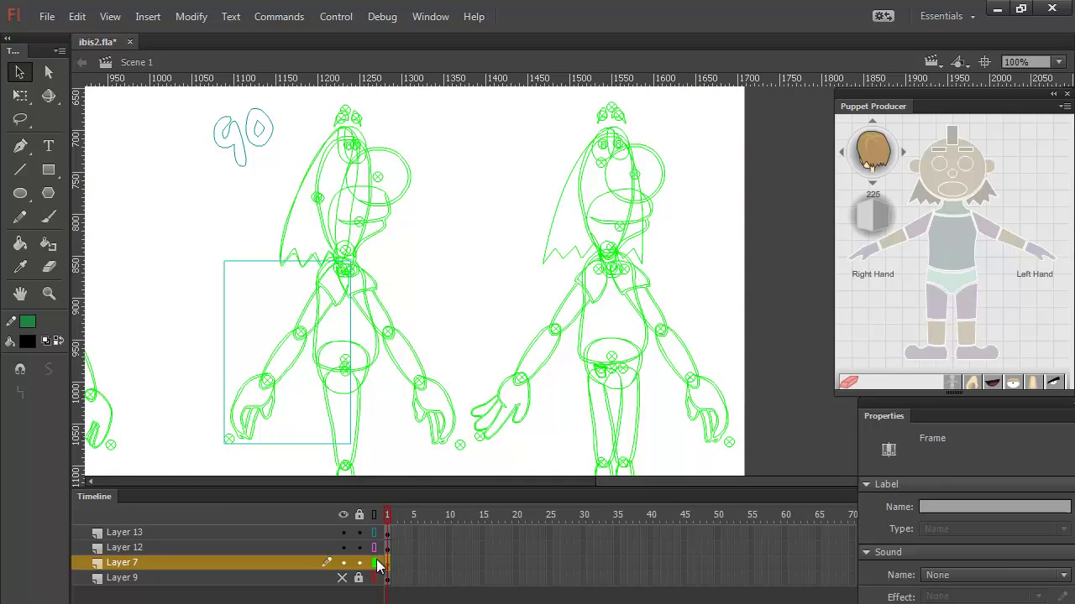
pyautogui.click(341, 307)
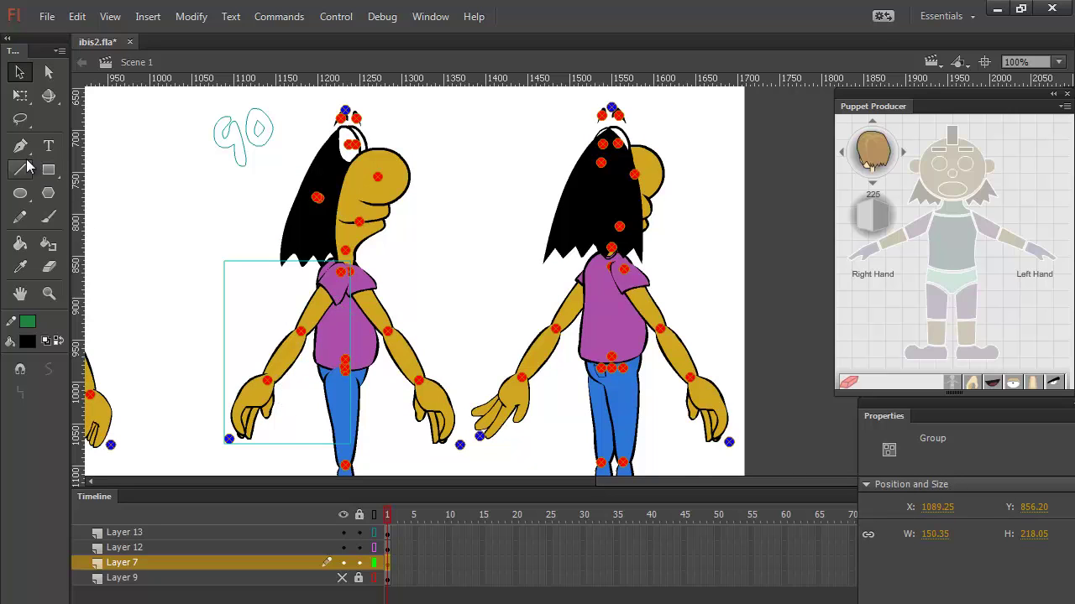
pyautogui.click(21, 98)
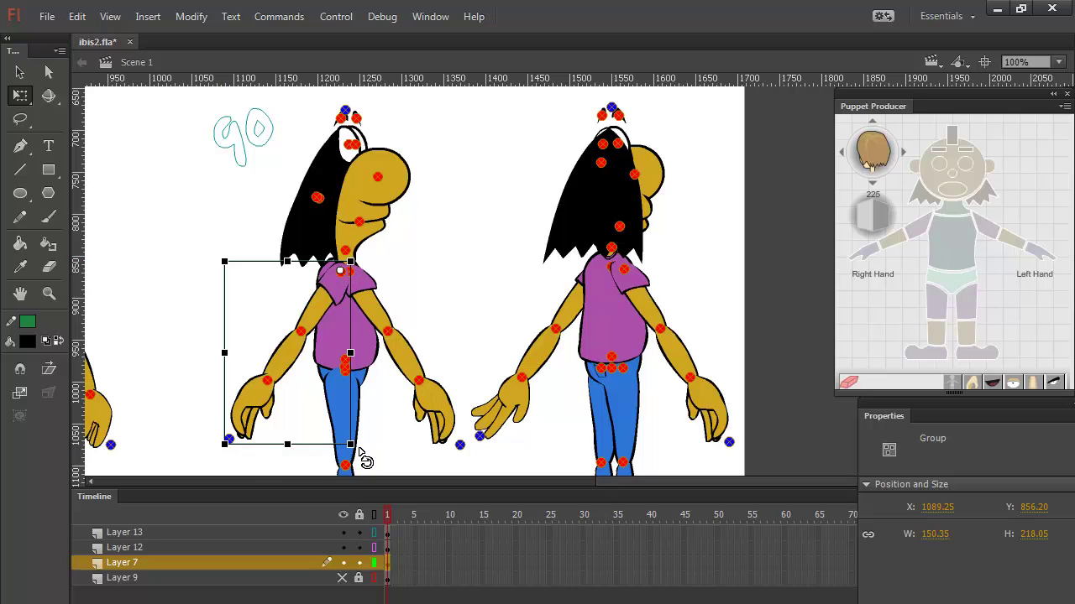
pyautogui.moveTo(360, 453); pyautogui.dragTo(609, 370)
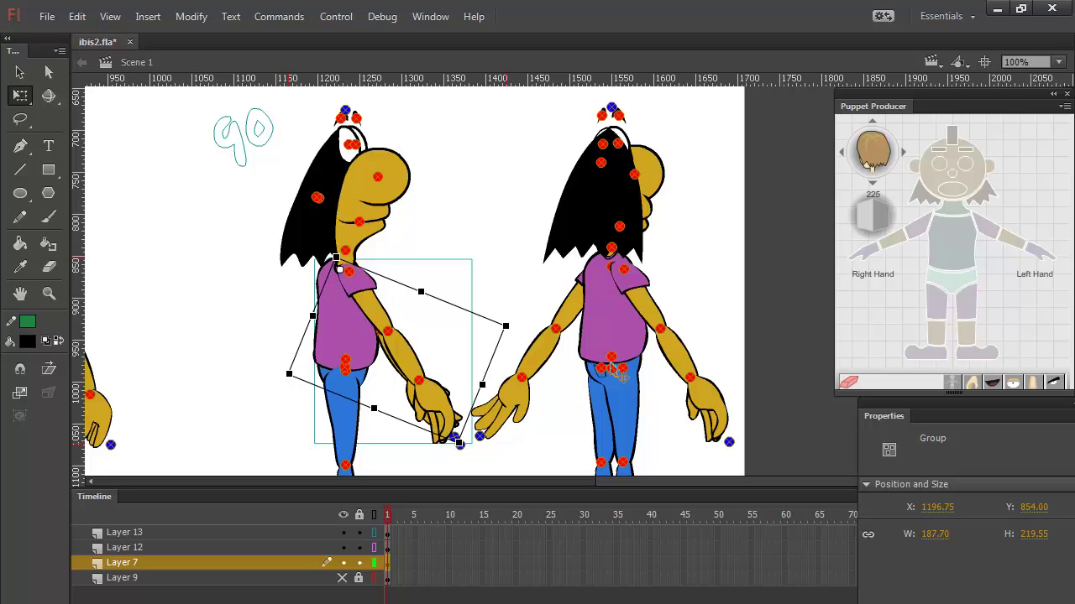
pyautogui.click(380, 307)
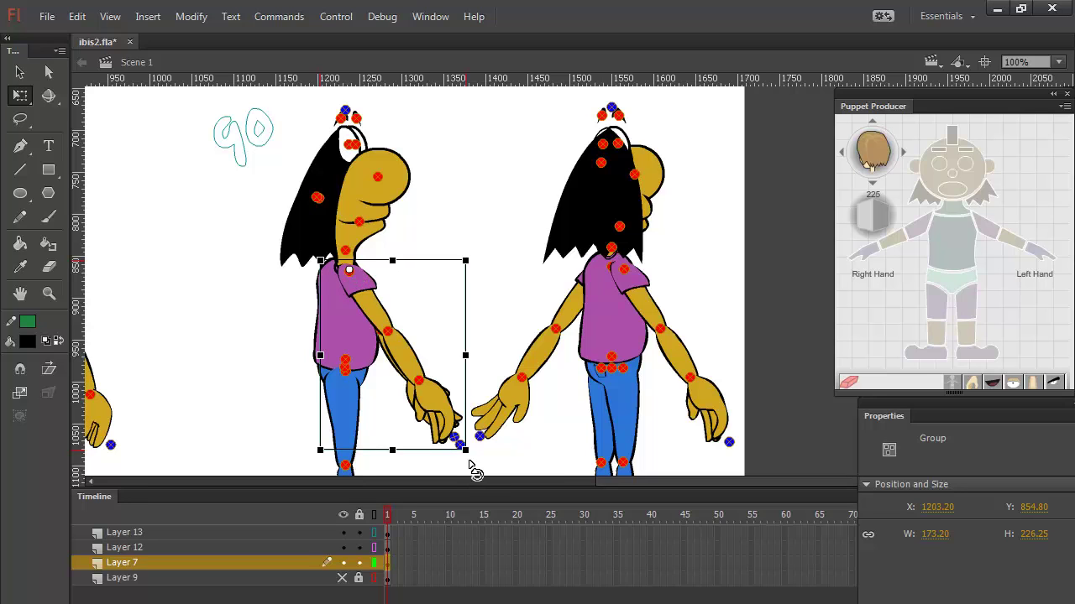
pyautogui.moveTo(473, 456); pyautogui.dragTo(252, 462)
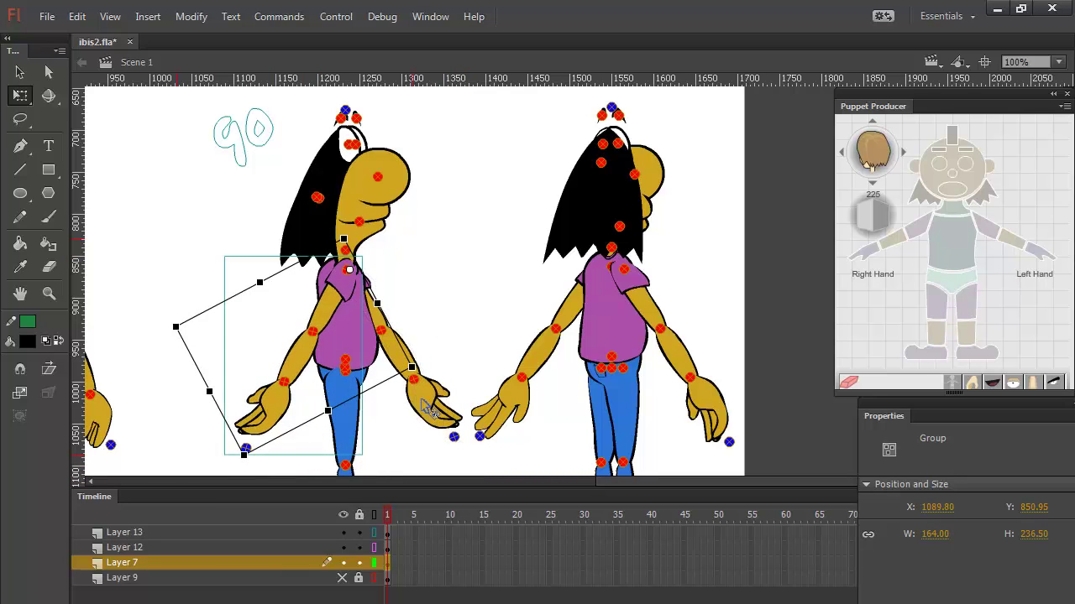
# Nudge both arm groups of the 90° figure 5 px to the left, to X 1084.80
pyautogui.click(445, 405)
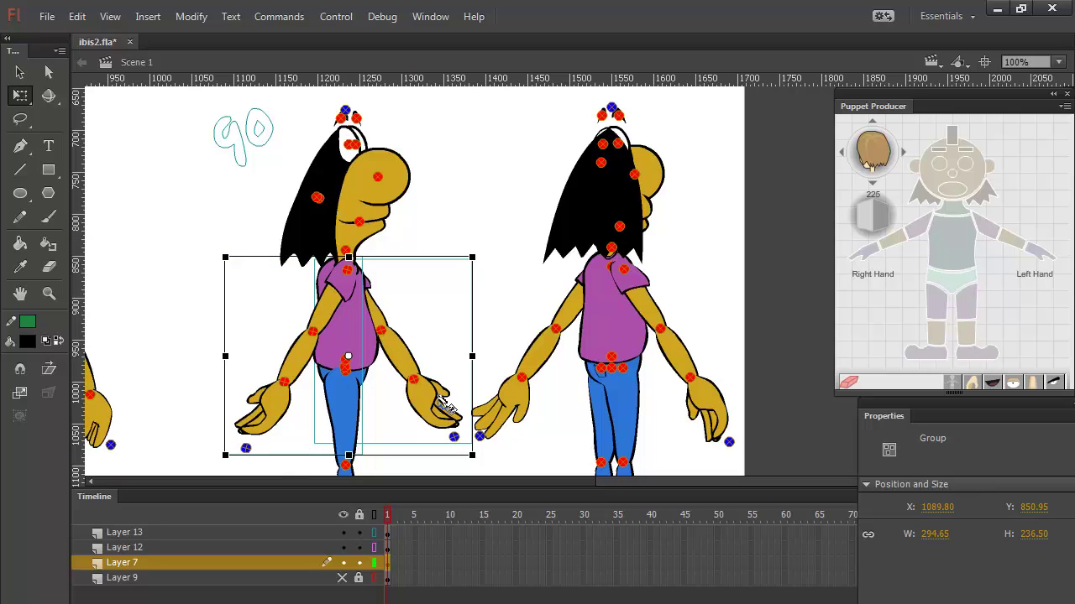
pyautogui.press('Left')
pyautogui.press('Left')
pyautogui.press('Left')
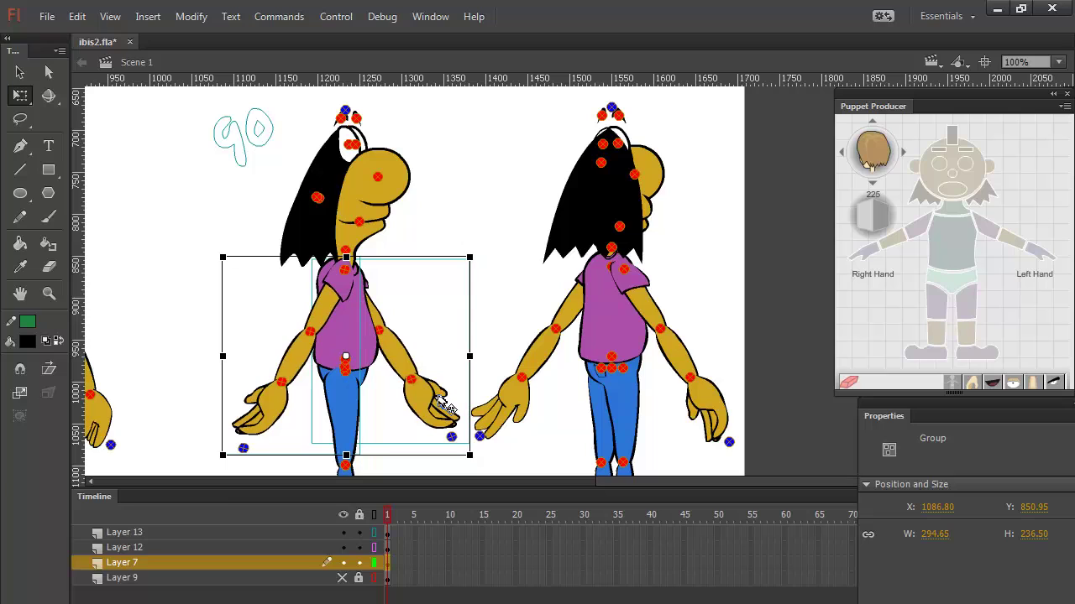
pyautogui.press('Left')
pyautogui.press('Left')
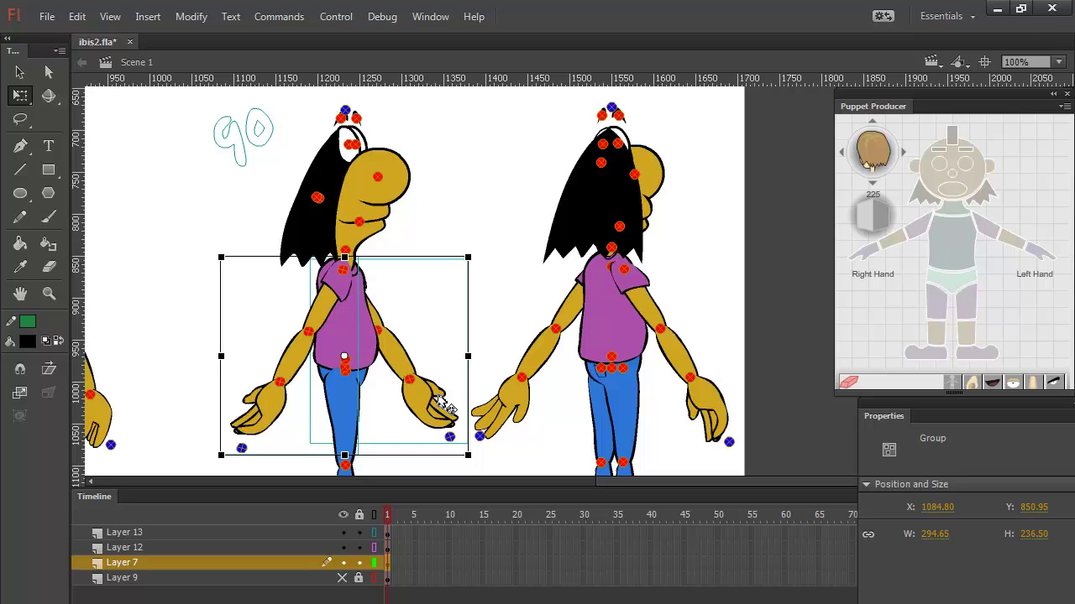
pyautogui.click(445, 339)
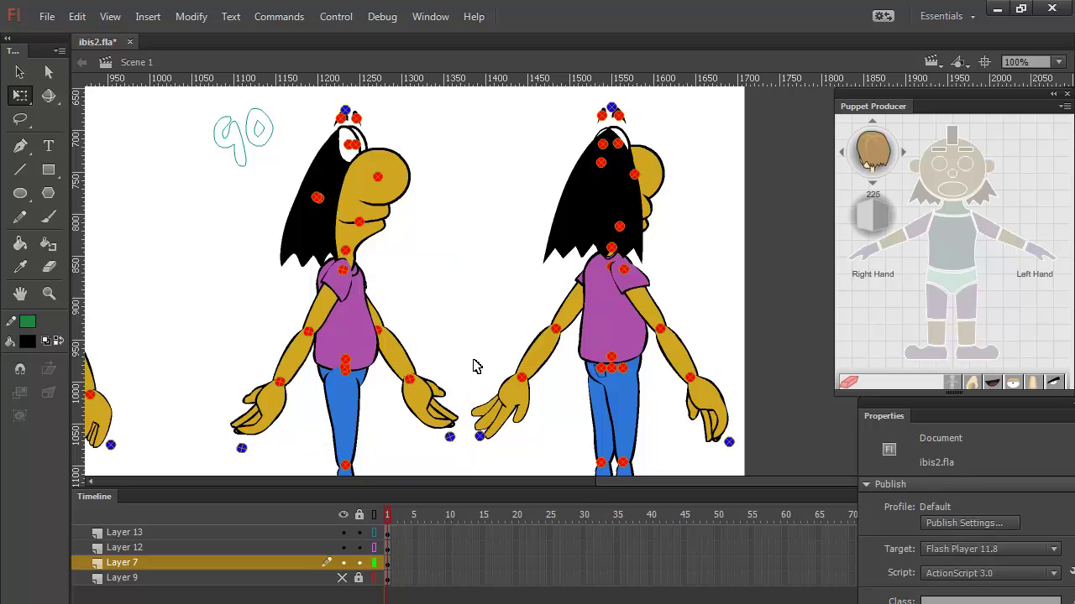
# Break apart the 90° figure's rear arm group so that its parts can be selected individually
pyautogui.click(434, 414)
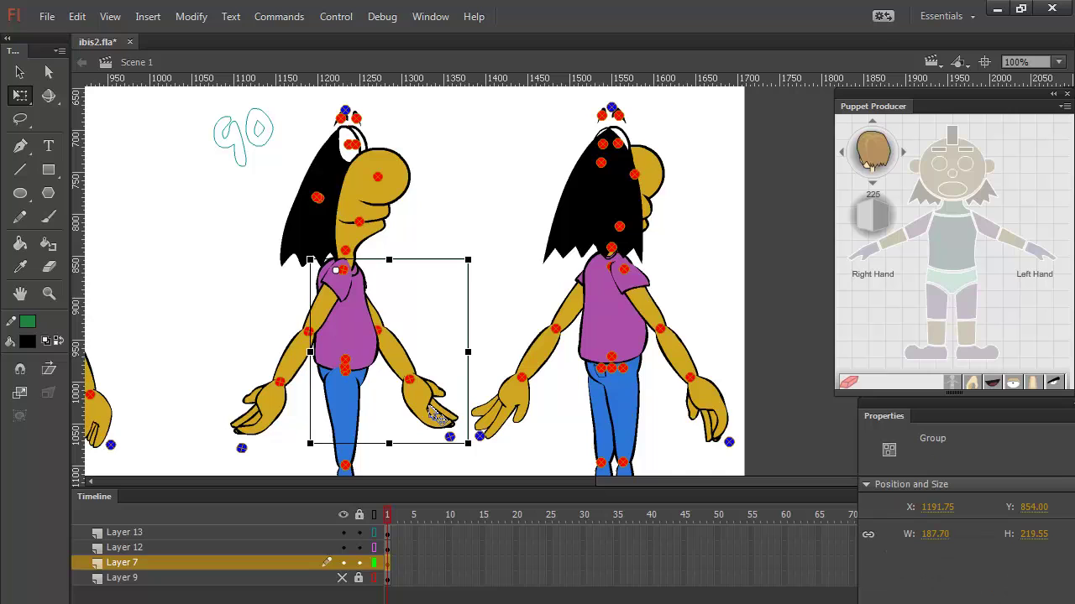
pyautogui.click(436, 414)
pyautogui.click(492, 346)
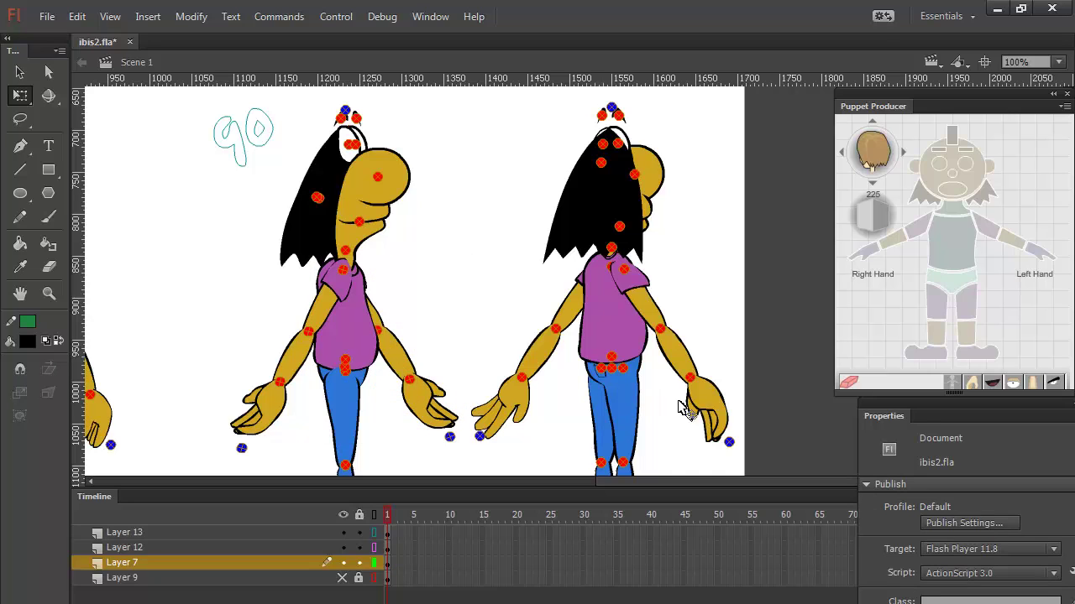
pyautogui.click(722, 415)
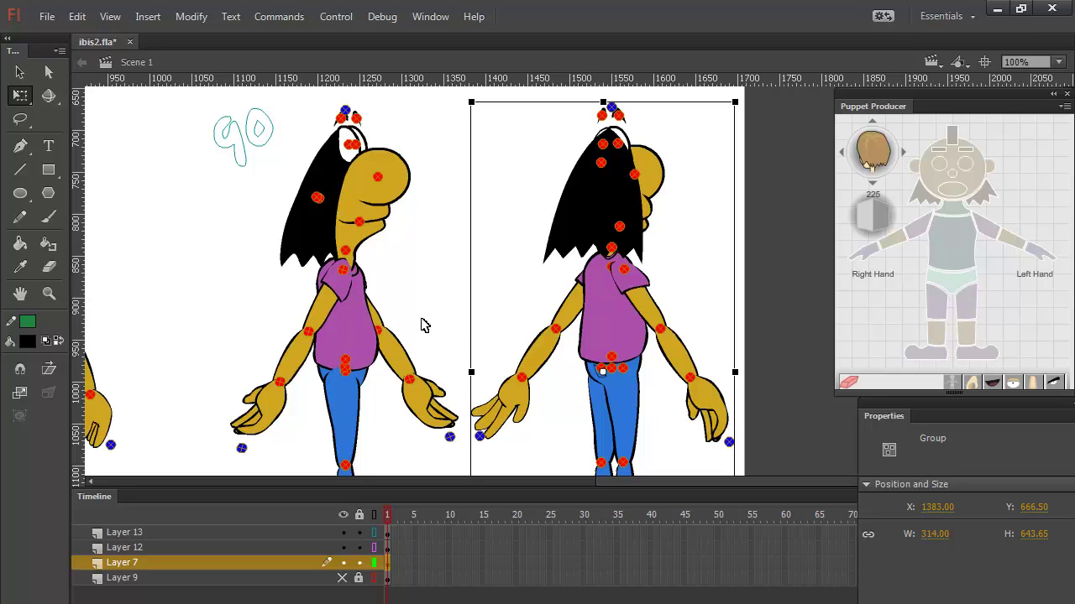
# Try to flip the Left_hand_90 clip of the 90° figure horizontally and rotate it to fit the forearm
pyautogui.click(428, 403)
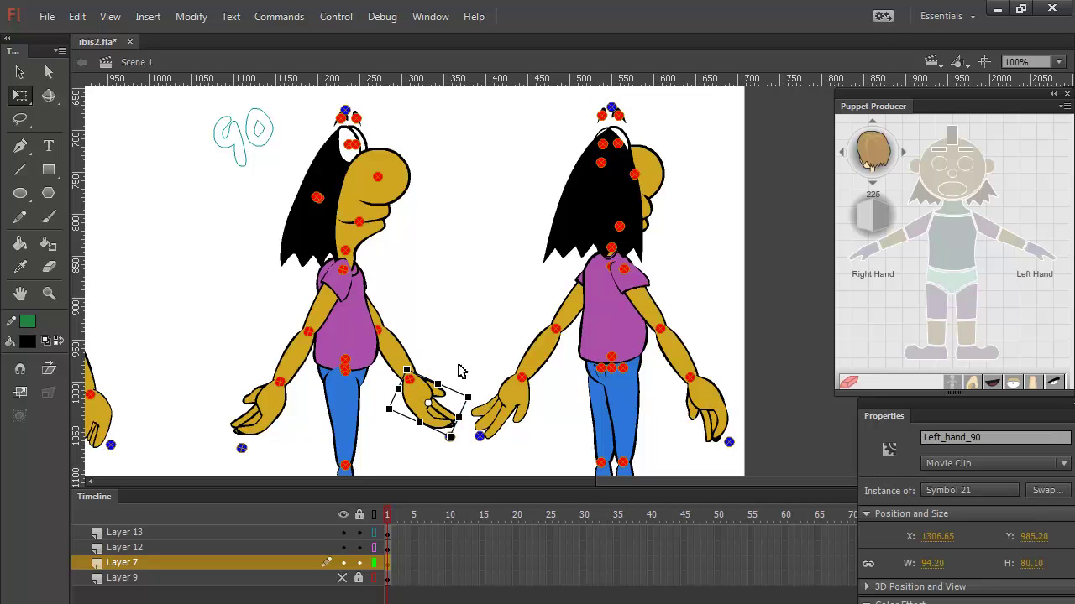
pyautogui.click(188, 17)
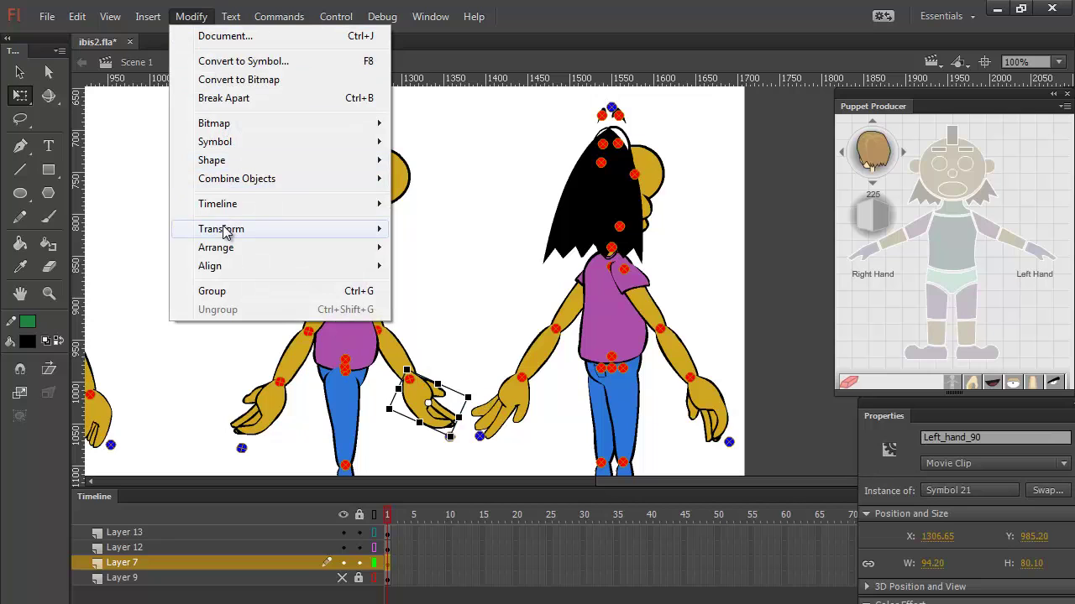
pyautogui.moveTo(247, 229)
pyautogui.click(442, 408)
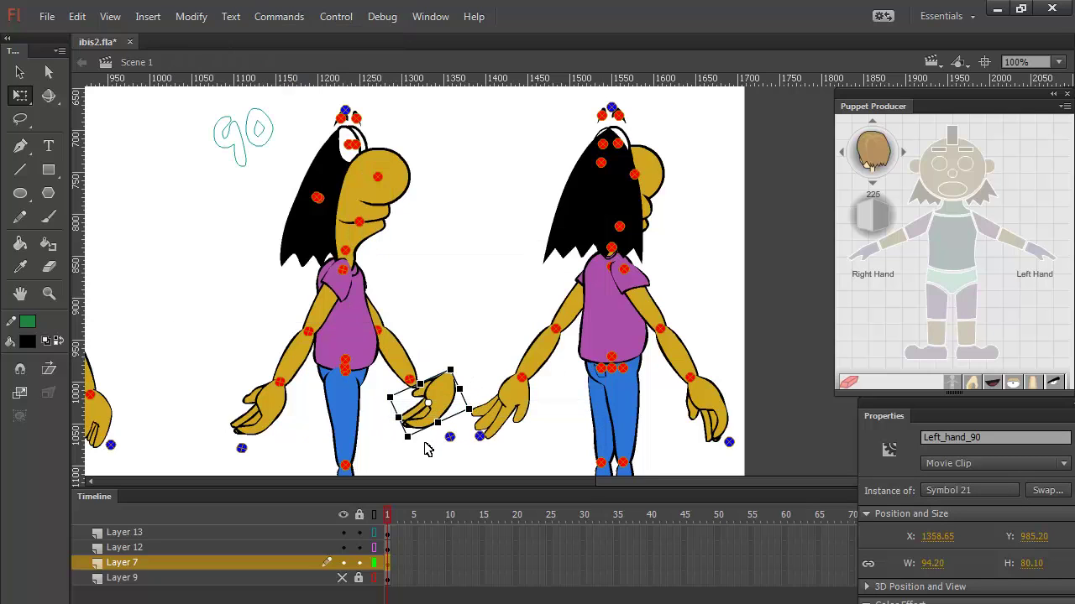
pyautogui.moveTo(419, 445); pyautogui.dragTo(461, 430)
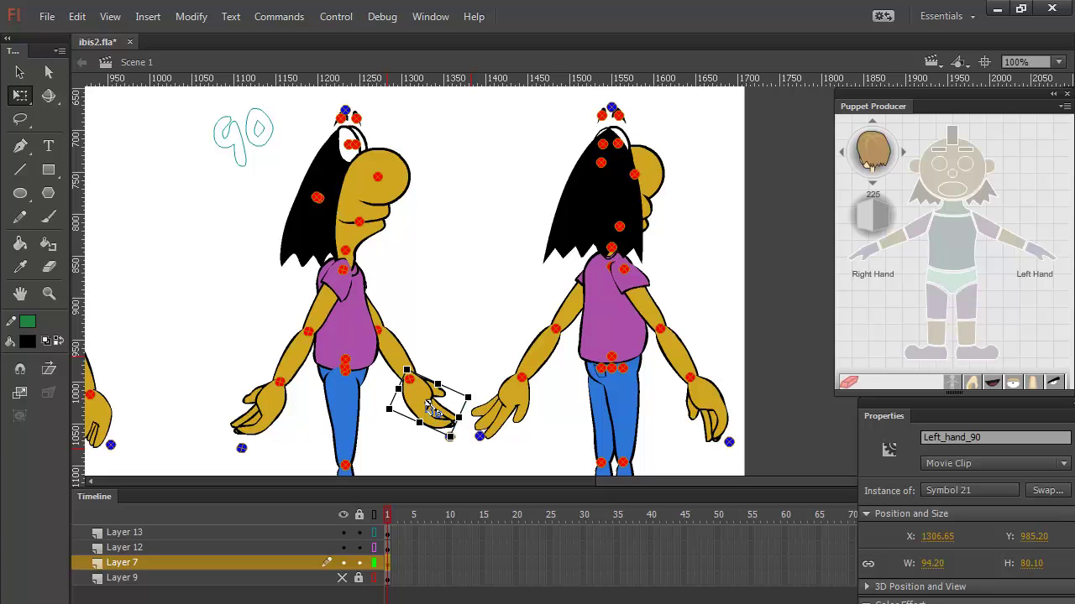
# Delete the Left_hand_90 clip from the 90° figure's rear arm and break apart the neighbouring 135° figure's group
pyautogui.click(440, 387)
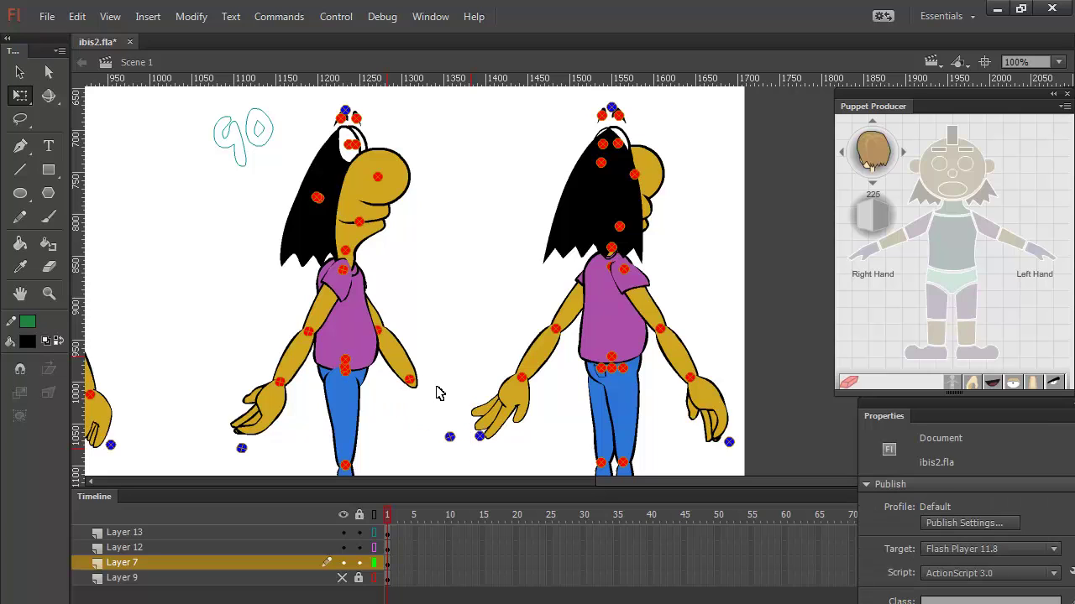
pyautogui.click(712, 423)
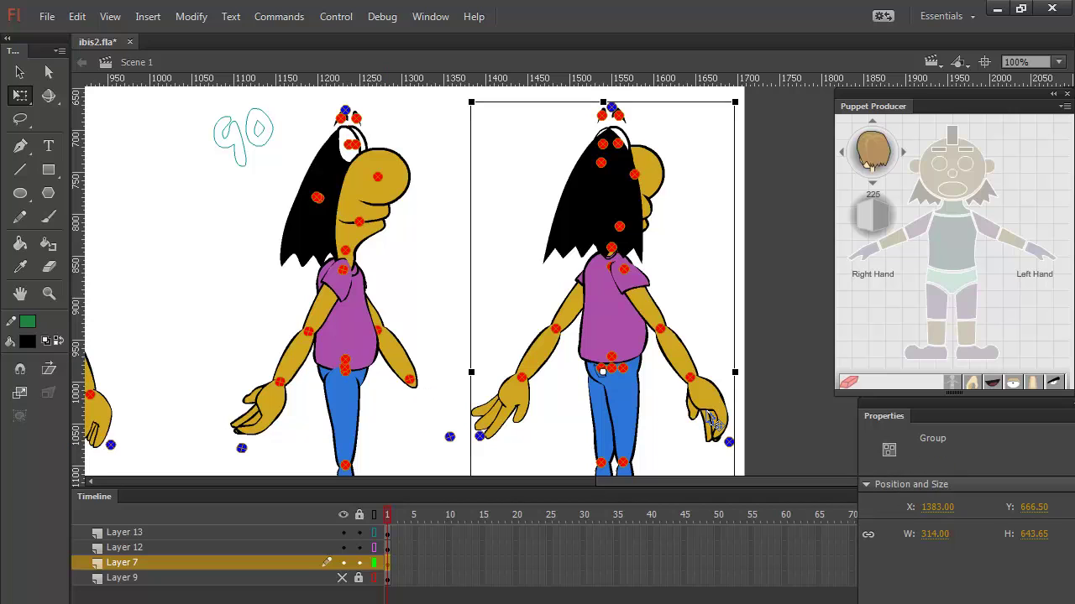
pyautogui.hotkey('ctrl', 'b')
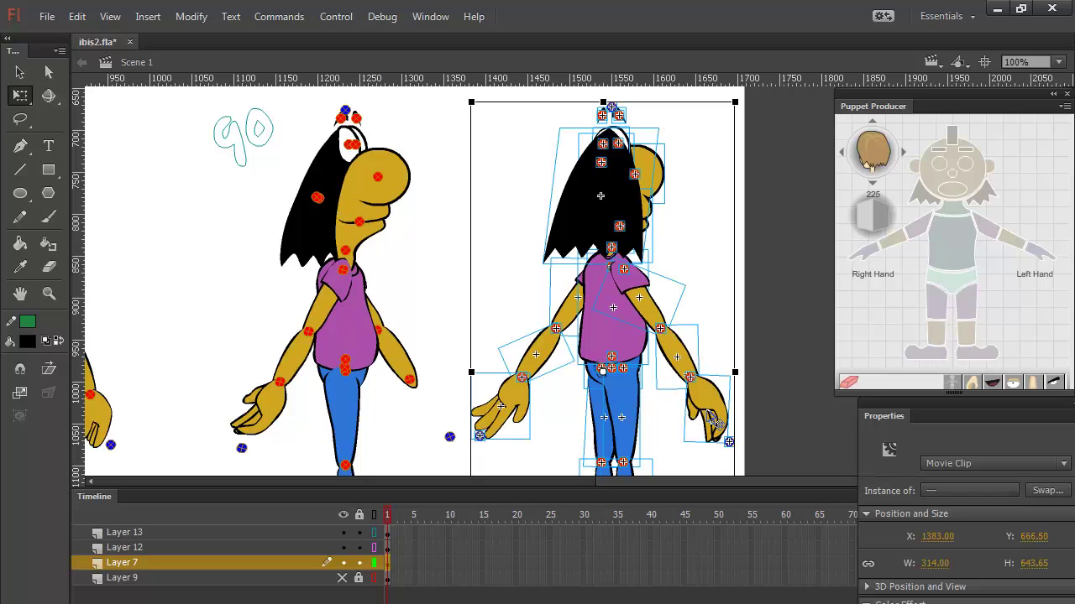
pyautogui.click(720, 331)
# Try a copy of Right_hand_135 at the end of the 90° figure's rear forearm
pyautogui.click(714, 409)
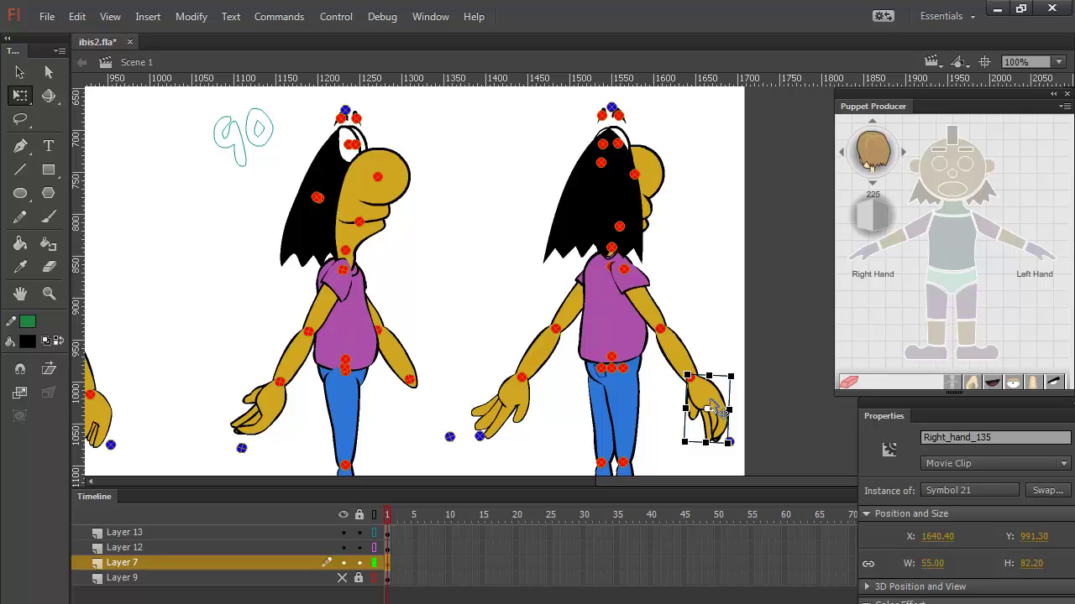
pyautogui.hotkey('shift', 'Down')
pyautogui.hotkey('shift', 'Right')
pyautogui.moveTo(714, 406); pyautogui.dragTo(424, 403)
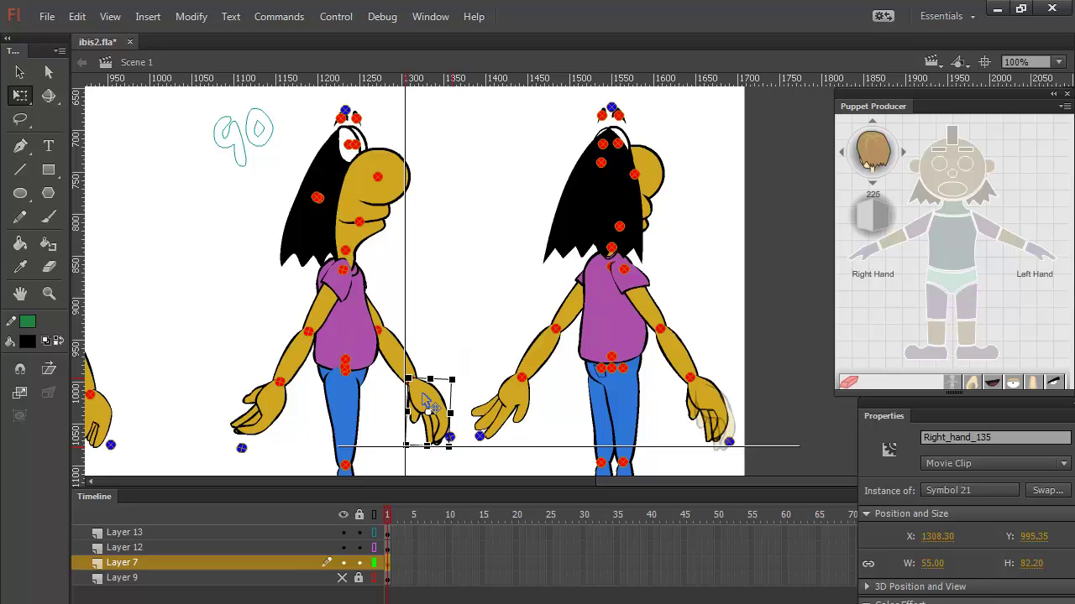
pyautogui.moveTo(428, 405); pyautogui.dragTo(429, 405)
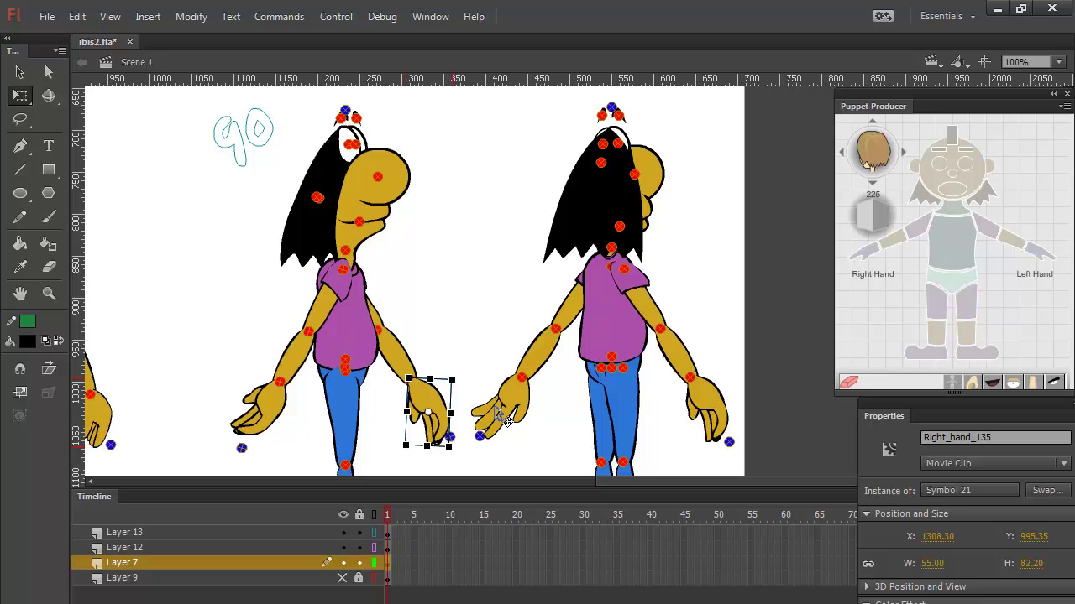
# Copy Left_hand_135 to the 90° figure's rear forearm, flipping it horizontally and rotating it to line up with the wrist
pyautogui.click(503, 420)
pyautogui.click(512, 424)
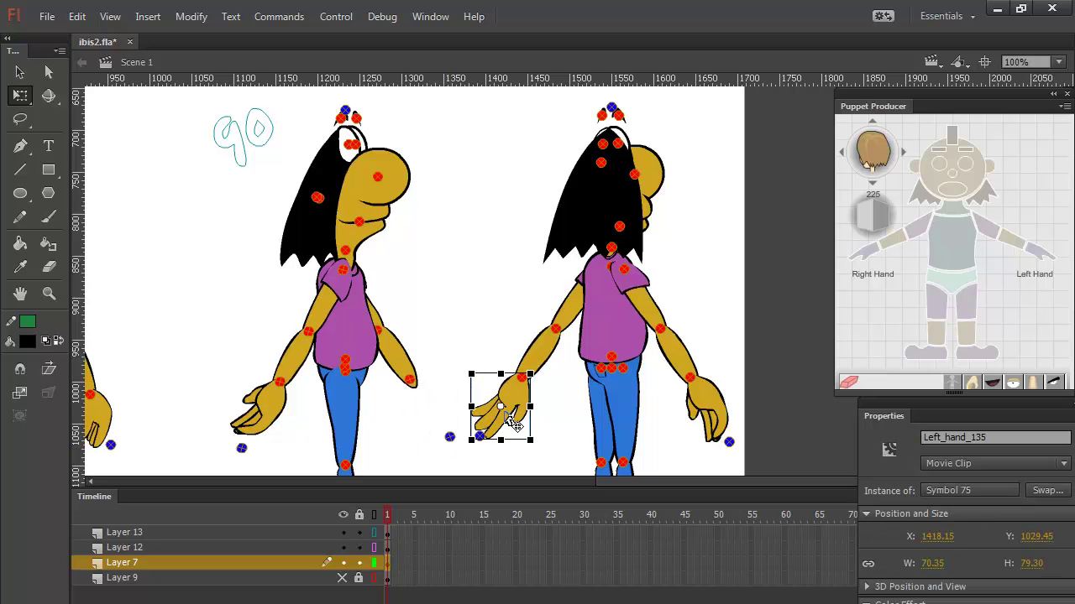
pyautogui.moveTo(509, 418); pyautogui.dragTo(411, 406)
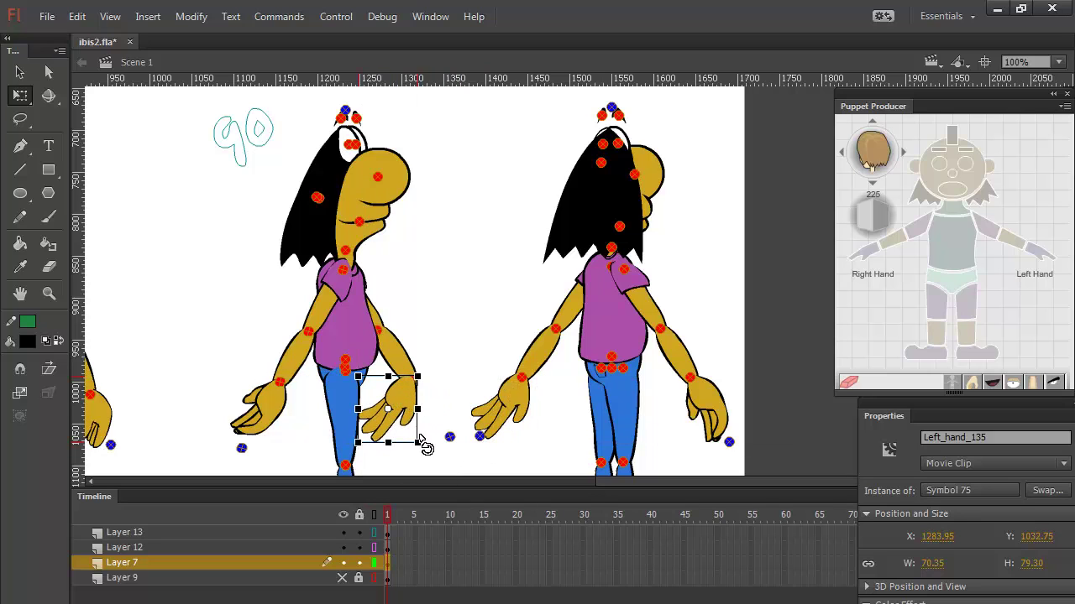
pyautogui.moveTo(434, 448); pyautogui.dragTo(480, 378)
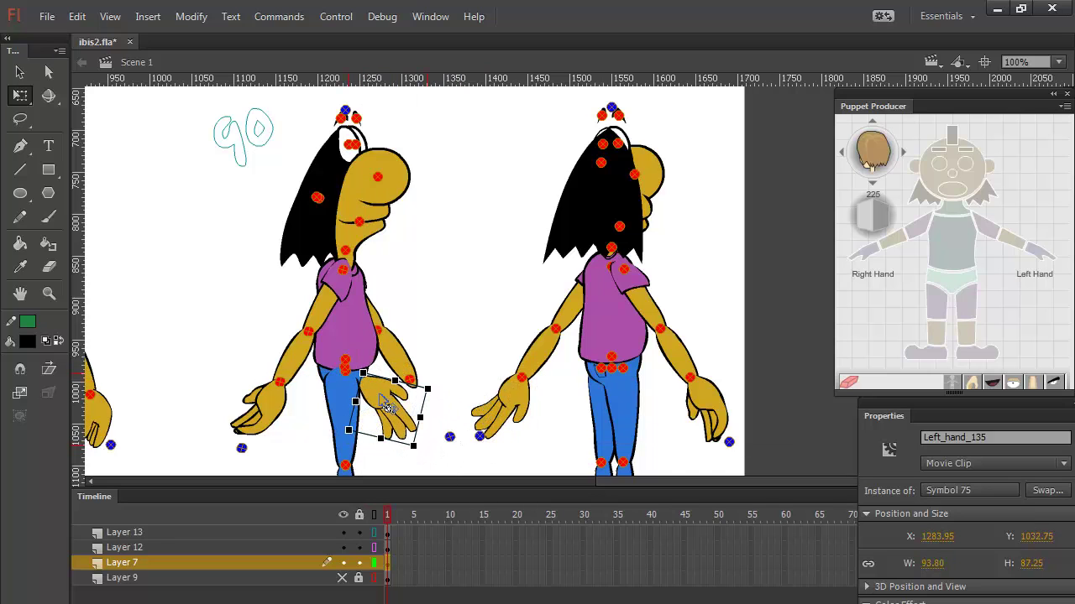
pyautogui.moveTo(386, 406); pyautogui.dragTo(432, 410)
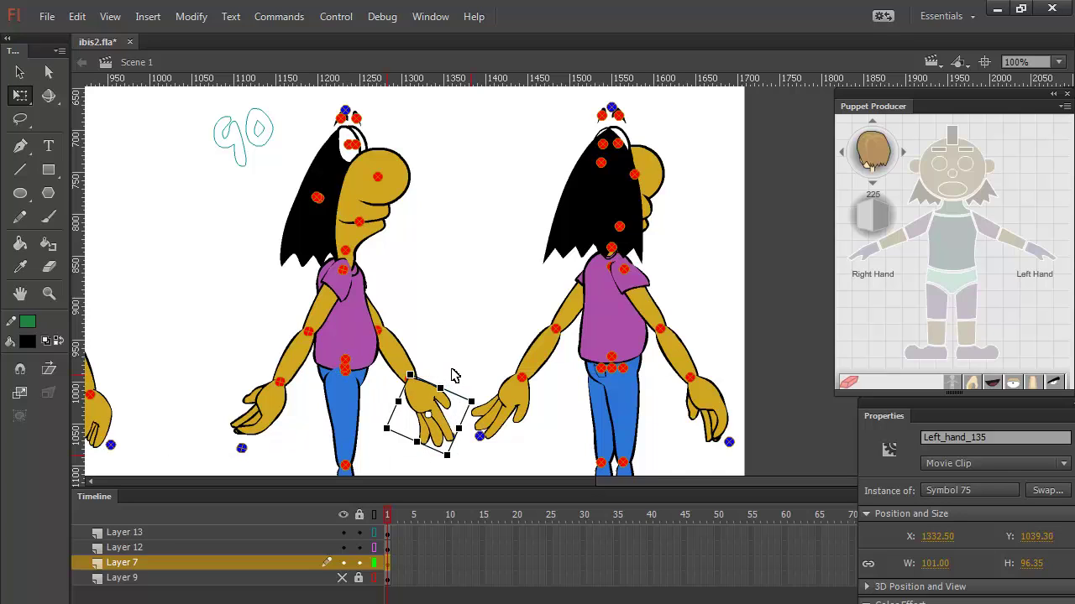
# Nudge the copied hand 2 px up to Y 1037.30 and scale it down to about 89.90 × 85.85 px
pyautogui.press('Up')
pyautogui.press('Up')
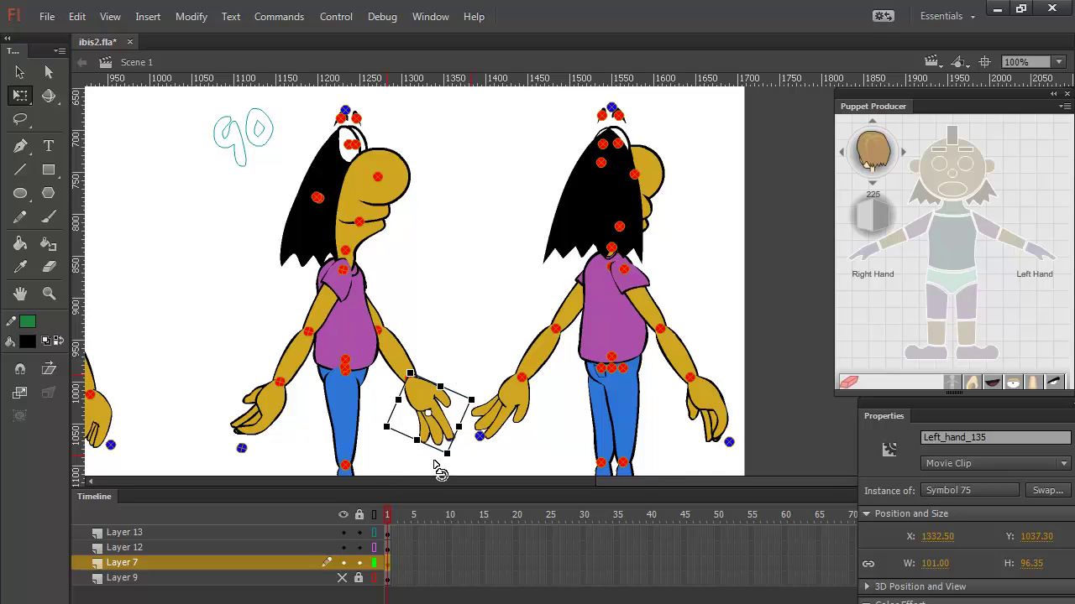
pyautogui.moveTo(448, 457); pyautogui.dragTo(447, 451)
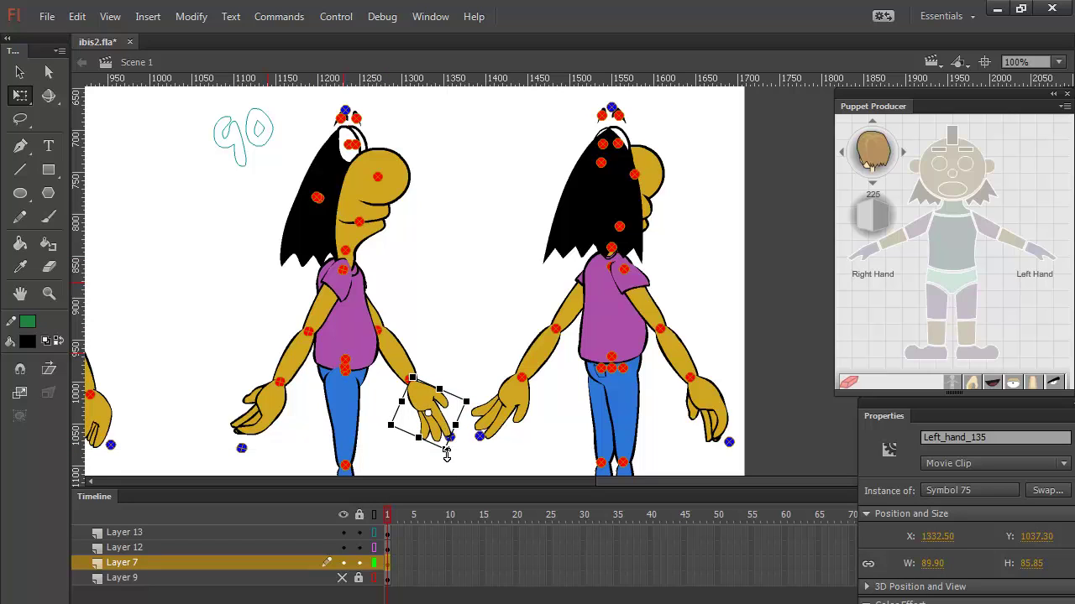
pyautogui.click(475, 355)
# Label the copied hand as the Left Hand for the 90° angle in Puppet Producer
pyautogui.click(437, 409)
pyautogui.click(842, 156)
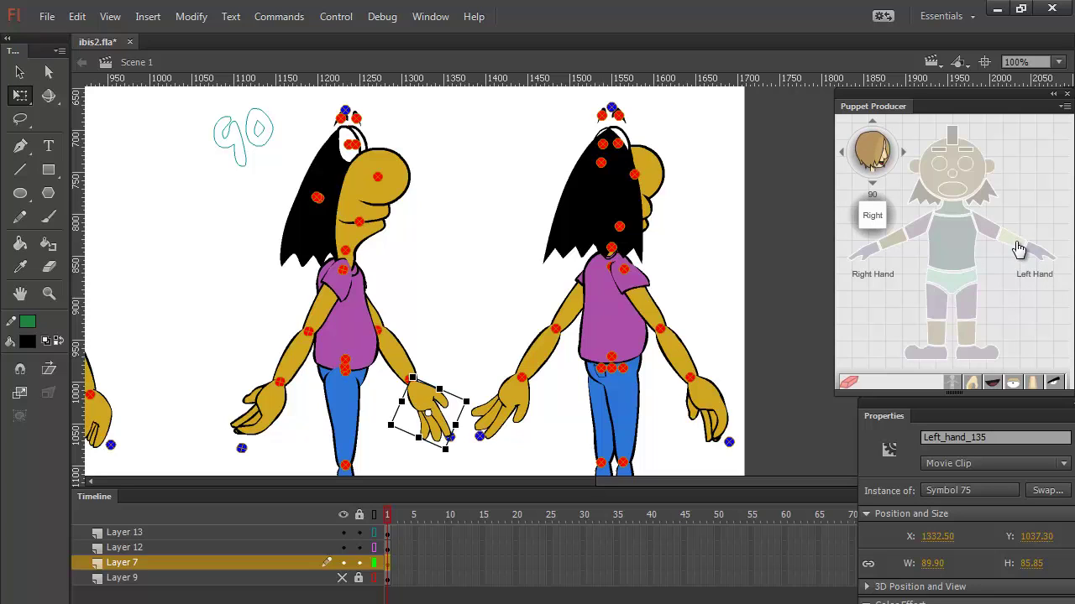
pyautogui.click(1049, 263)
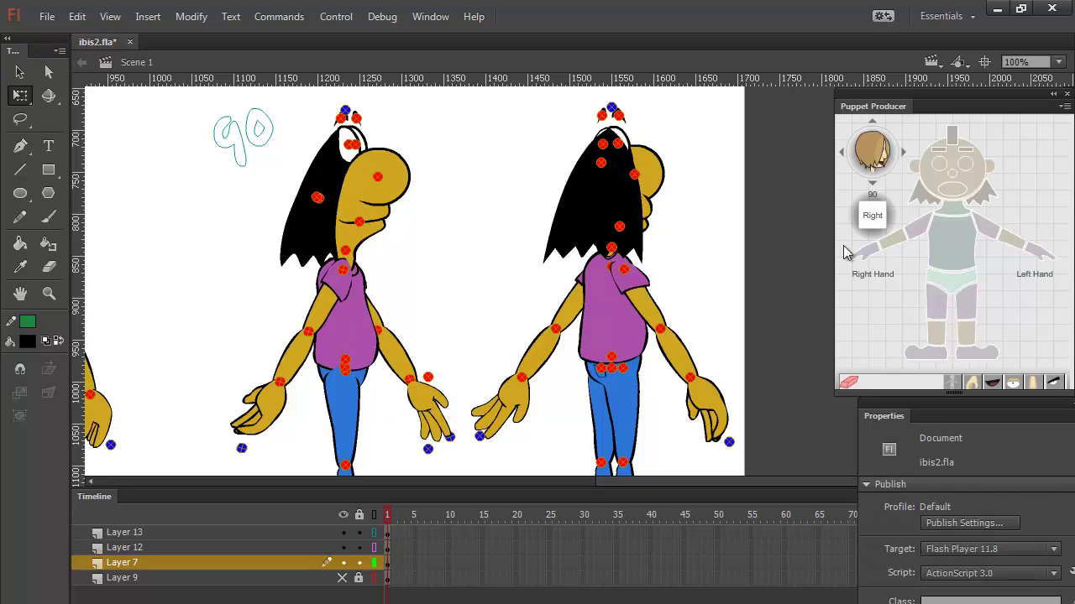
# Place the new left-hand pivots of the 90° figure at the rear arm's wrist and fingertips
pyautogui.moveTo(432, 383); pyautogui.dragTo(409, 379)
pyautogui.moveTo(454, 438); pyautogui.dragTo(451, 438)
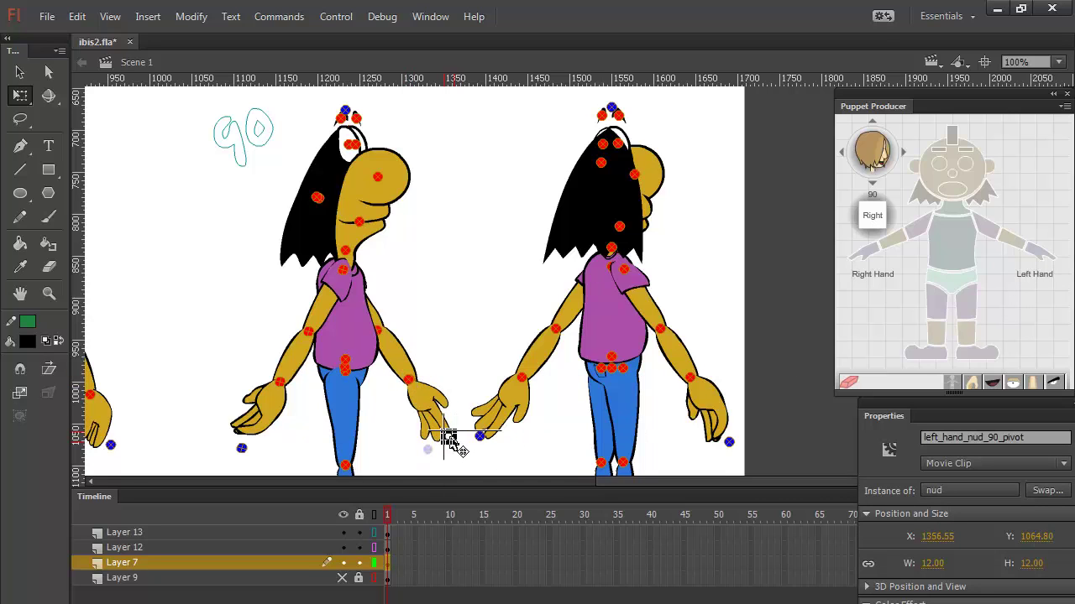
pyautogui.click(420, 392)
pyautogui.click(461, 394)
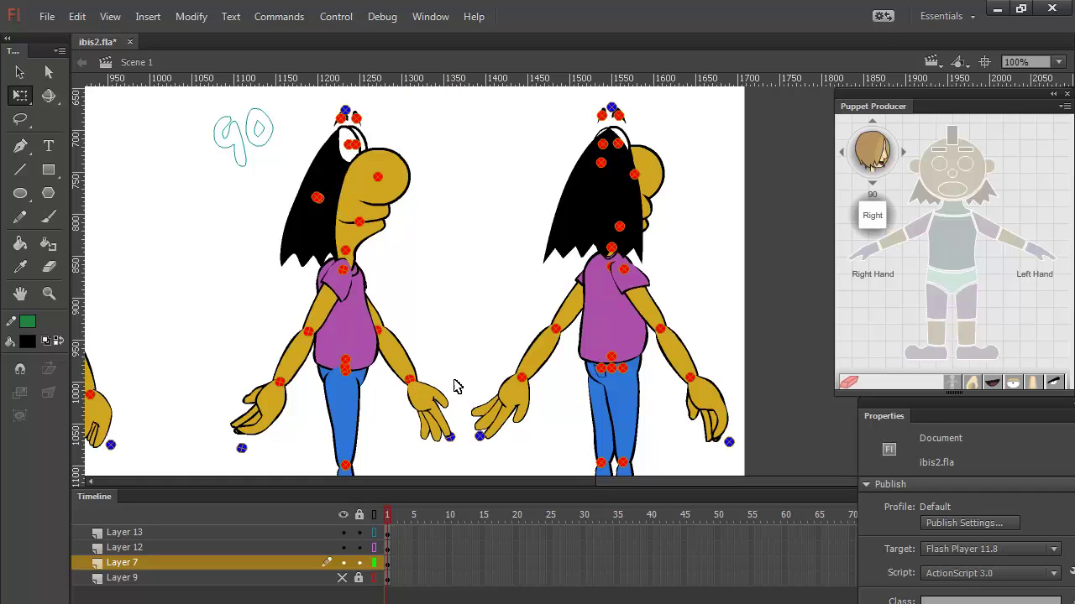
# Replace the 90° figure's left-hand wrist and fingertip pivots by pasting 12 px ones in place over the hand
pyautogui.click(447, 435)
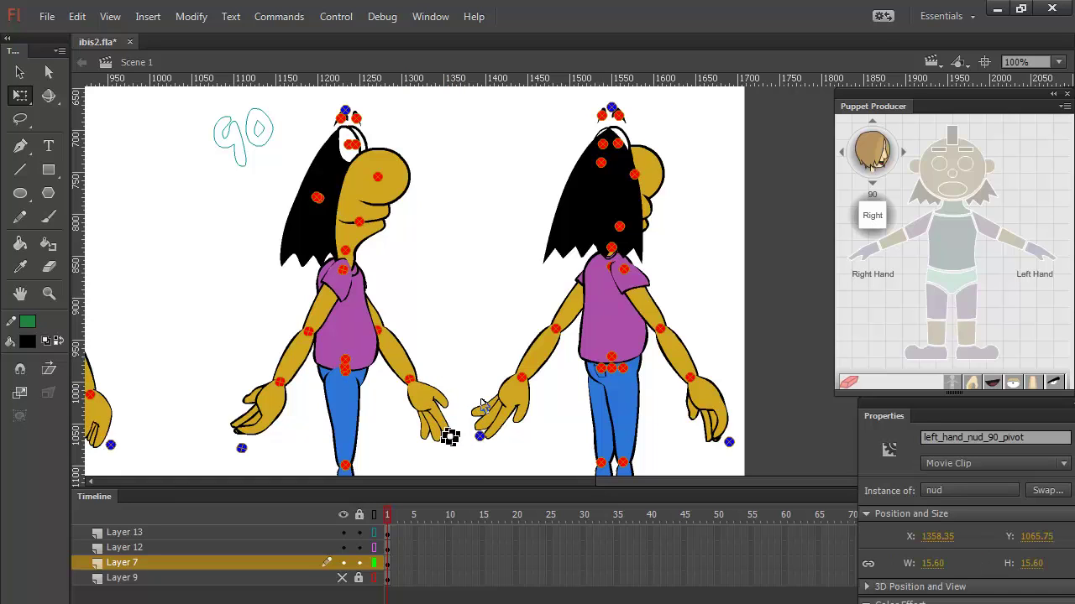
pyautogui.click(453, 427)
pyautogui.click(420, 393)
pyautogui.click(468, 363)
pyautogui.rightClick(468, 362)
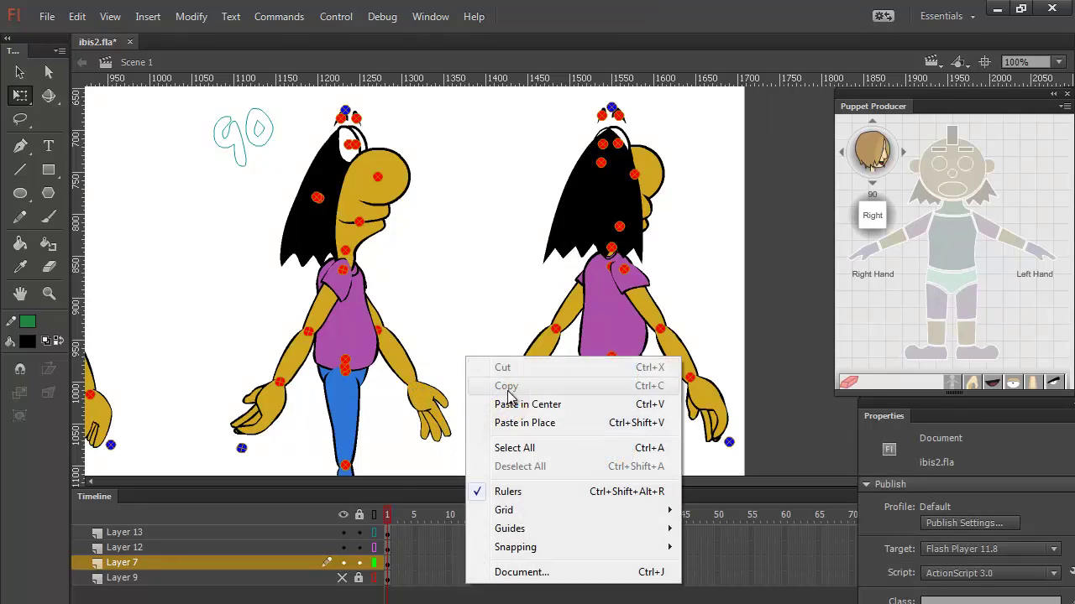
pyautogui.click(518, 428)
pyautogui.click(464, 366)
pyautogui.click(429, 405)
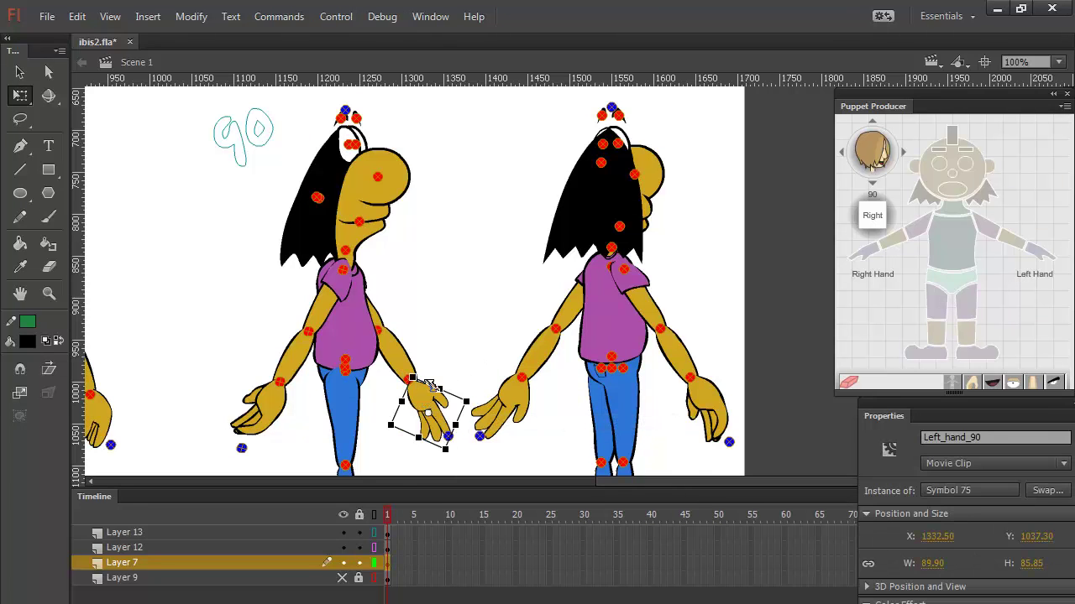
pyautogui.click(411, 378)
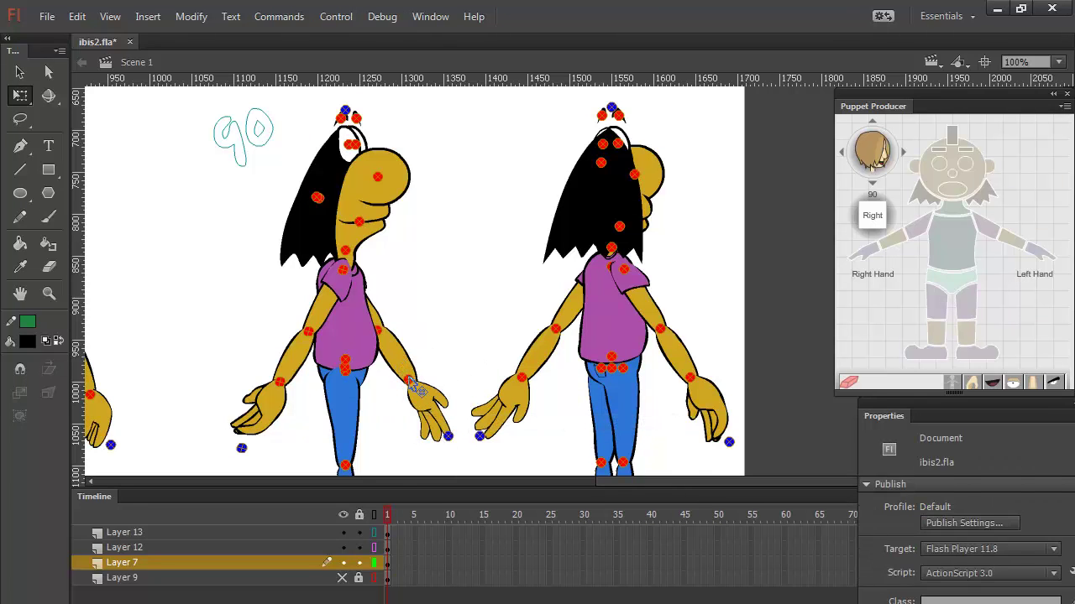
pyautogui.click(449, 436)
pyautogui.click(452, 439)
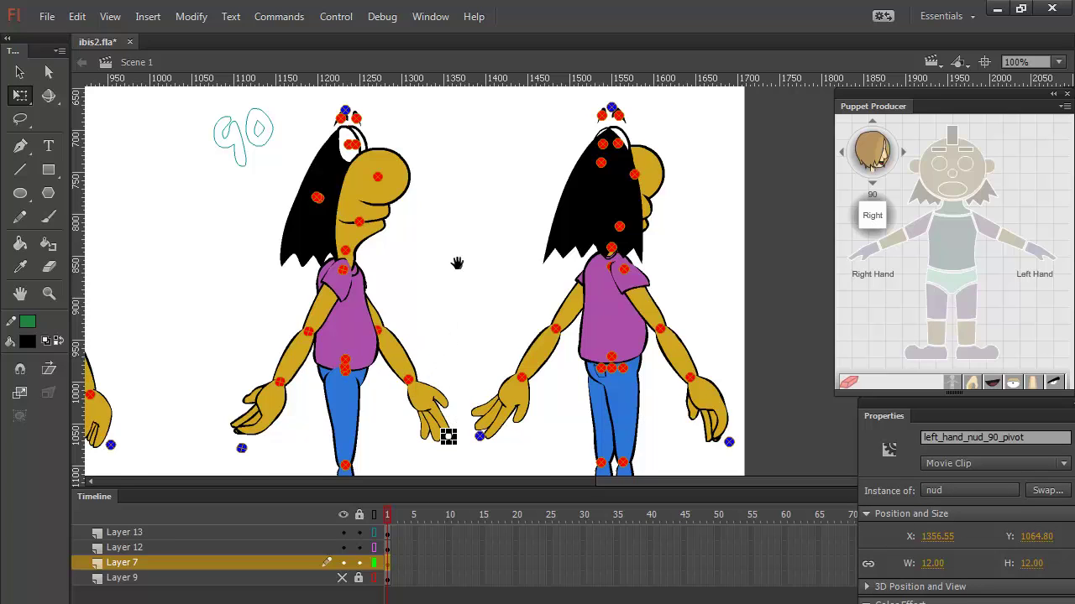
# Examine the hands and pivots of all angle figures across the stage
pyautogui.moveTo(456, 264); pyautogui.dragTo(524, 366)
pyautogui.moveTo(513, 250)
pyautogui.mouseDown()
pyautogui.moveTo(569, 297)
pyautogui.moveTo(532, 417)
pyautogui.mouseUp()
pyautogui.moveTo(530, 348); pyautogui.dragTo(530, 384)
pyautogui.moveTo(529, 270)
pyautogui.mouseDown()
pyautogui.moveTo(529, 403)
pyautogui.moveTo(502, 364)
pyautogui.moveTo(508, 412)
pyautogui.mouseUp()
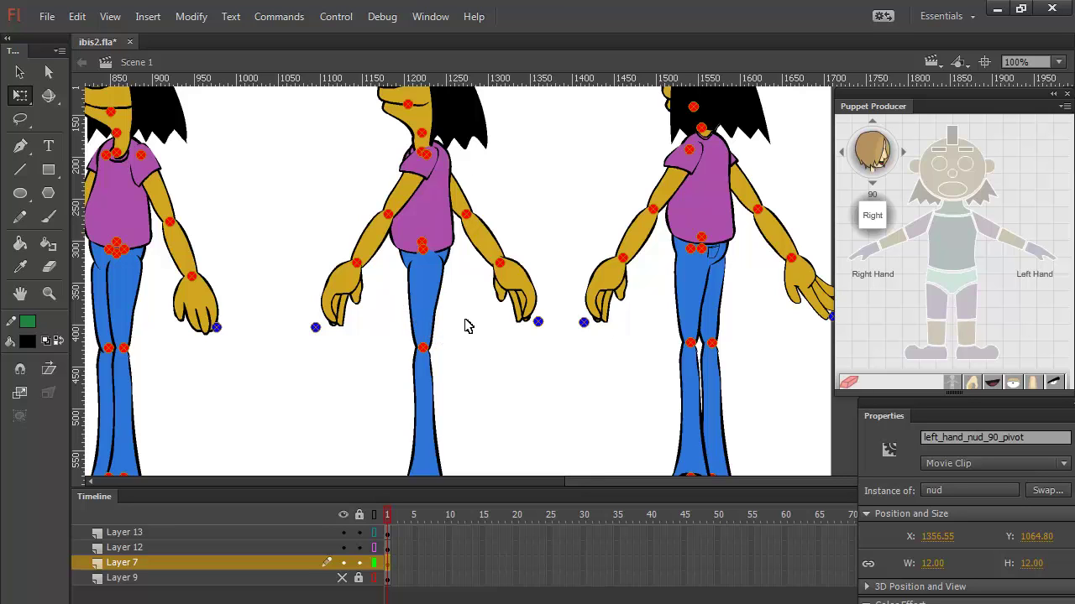
pyautogui.moveTo(509, 401); pyautogui.dragTo(470, 286)
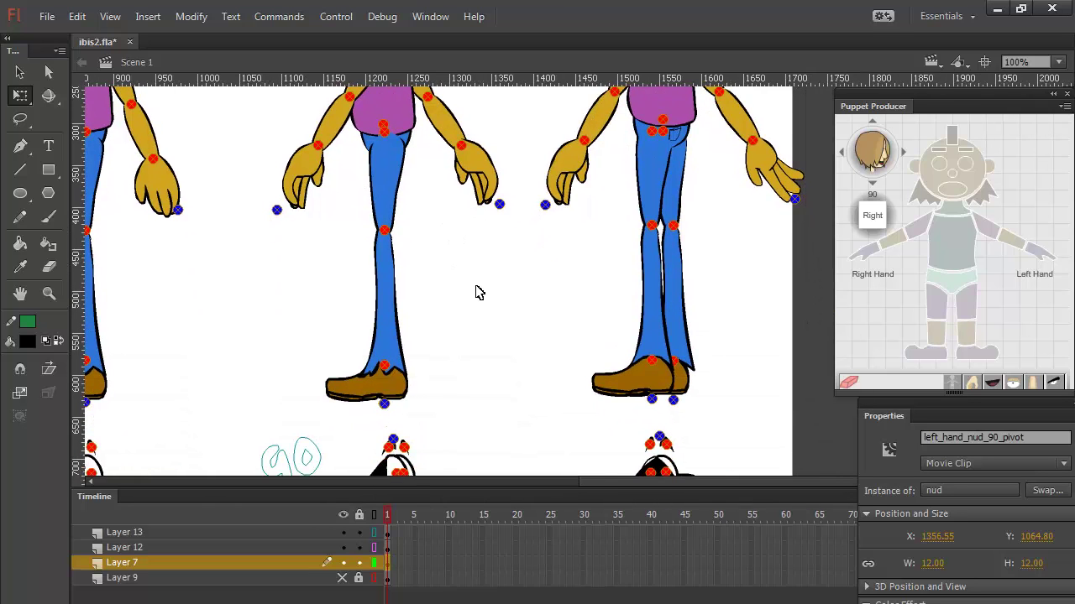
pyautogui.hotkey('ctrl', '-')
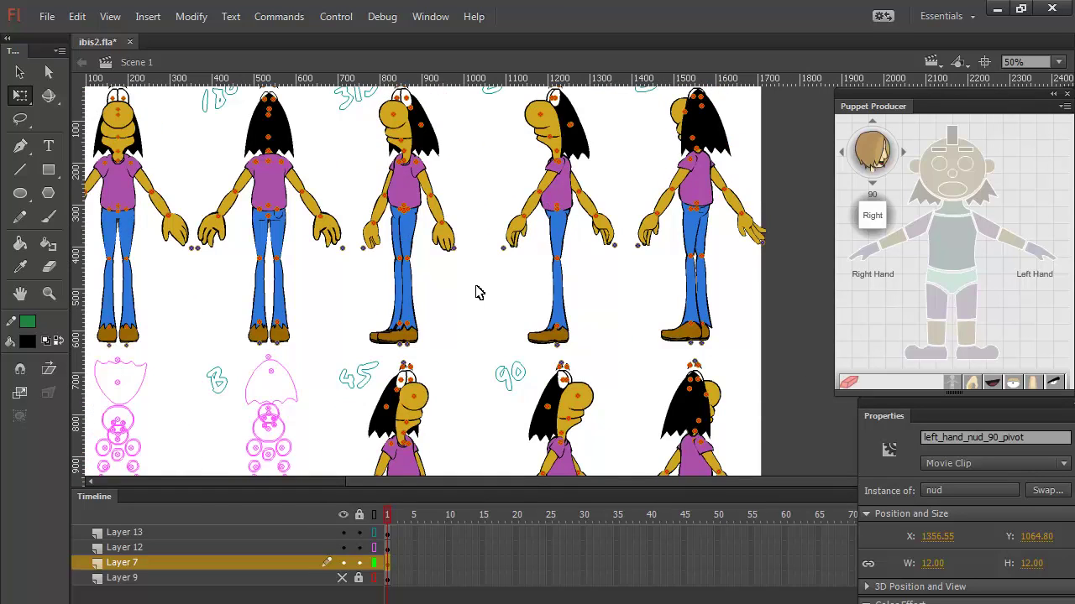
pyautogui.moveTo(475, 331); pyautogui.dragTo(475, 232)
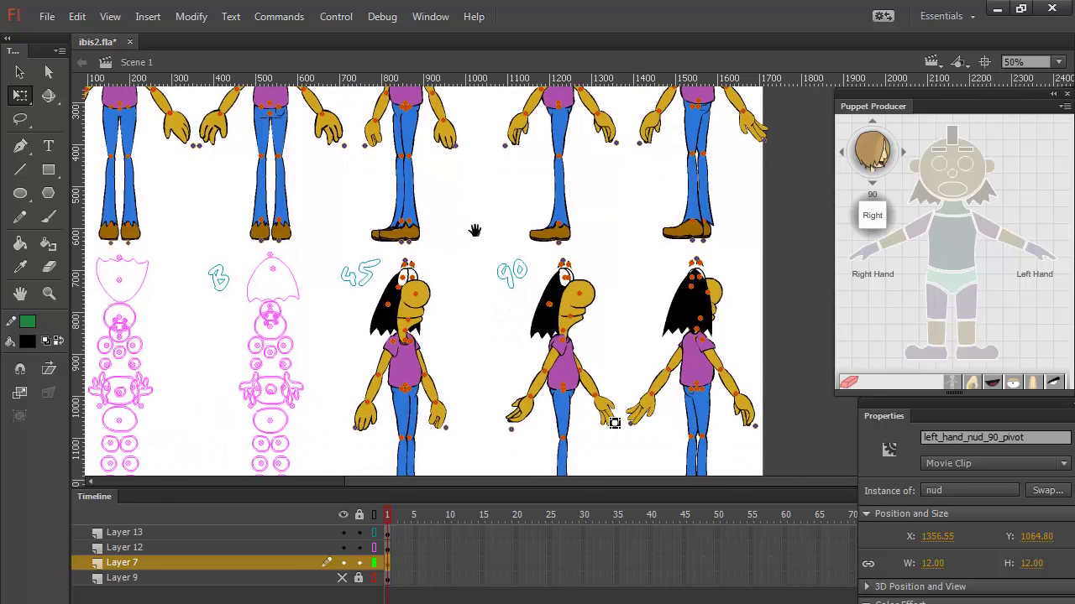
pyautogui.scroll(3, 475, 242)
pyautogui.scroll(-2, 409, 266)
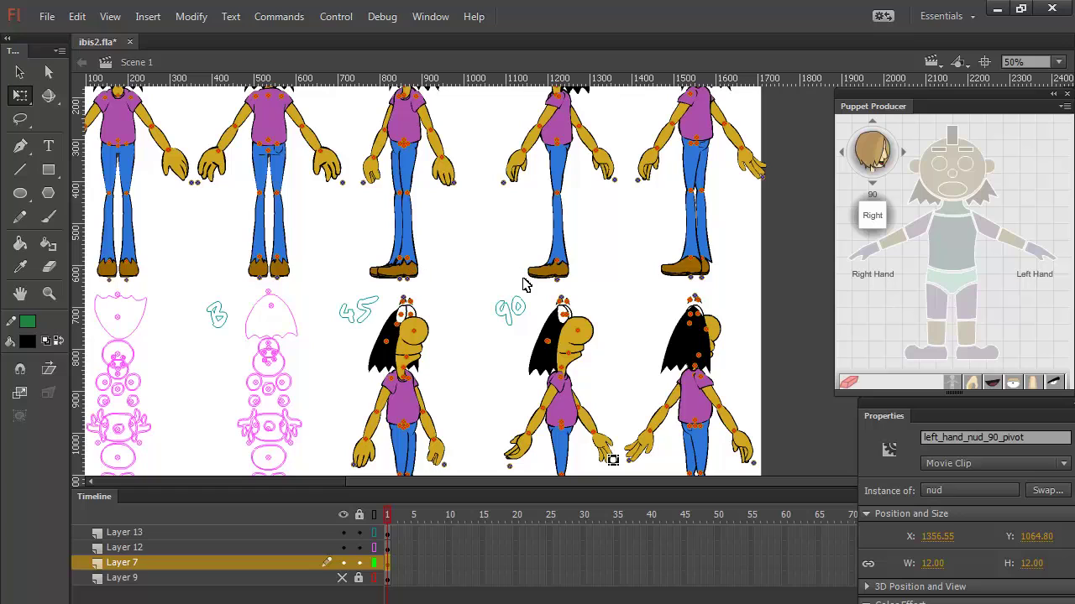
pyautogui.click(624, 298)
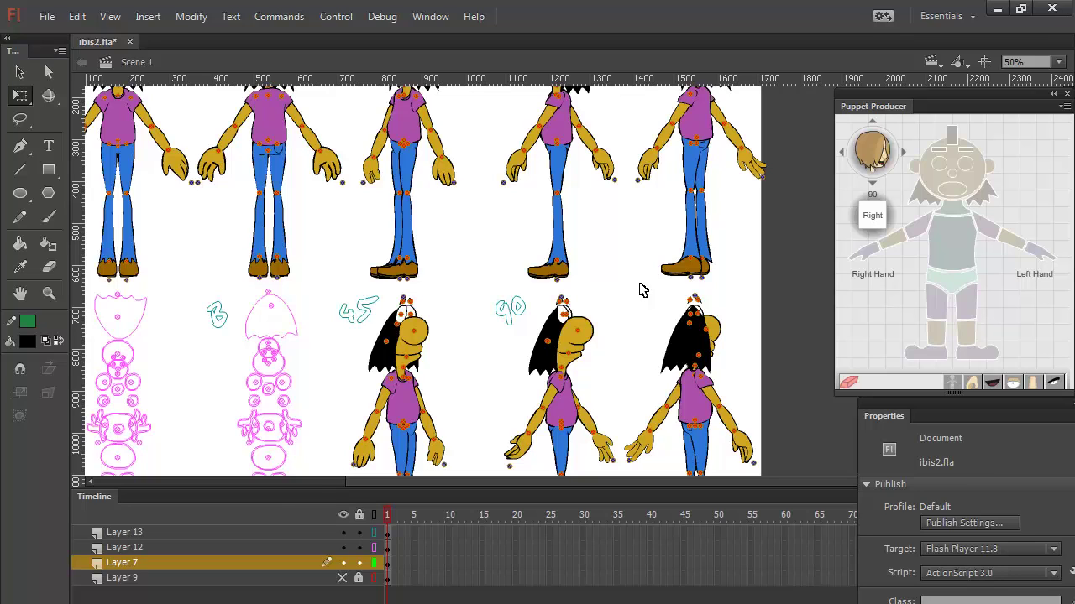
# Export the movie as ibis2.swf to the Desktop
pyautogui.hotkey('ctrl', 'alt', 'shift', 's')
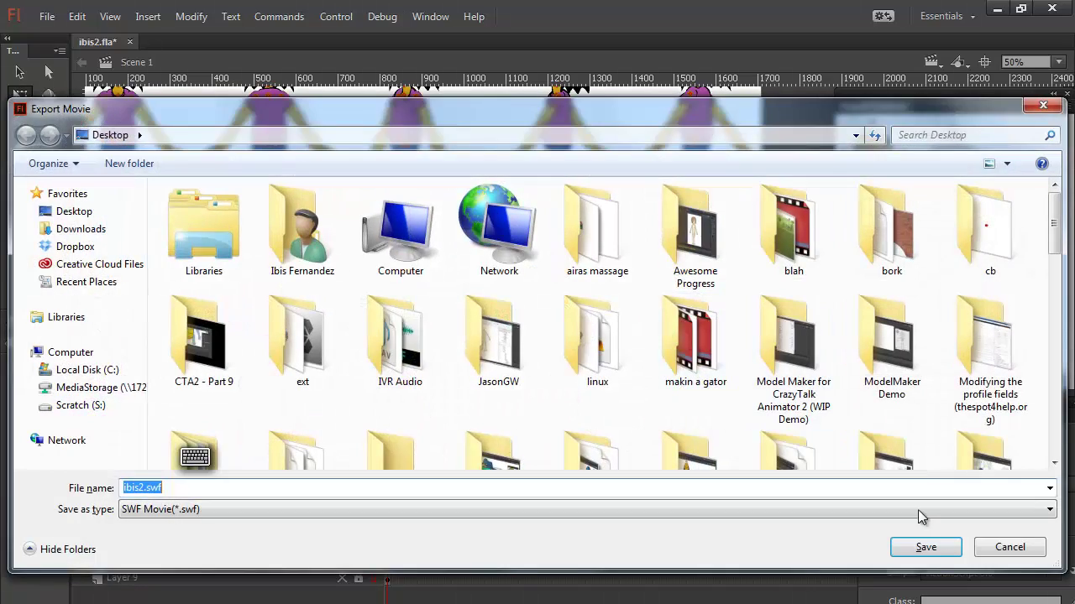
pyautogui.click(927, 550)
pyautogui.click(588, 371)
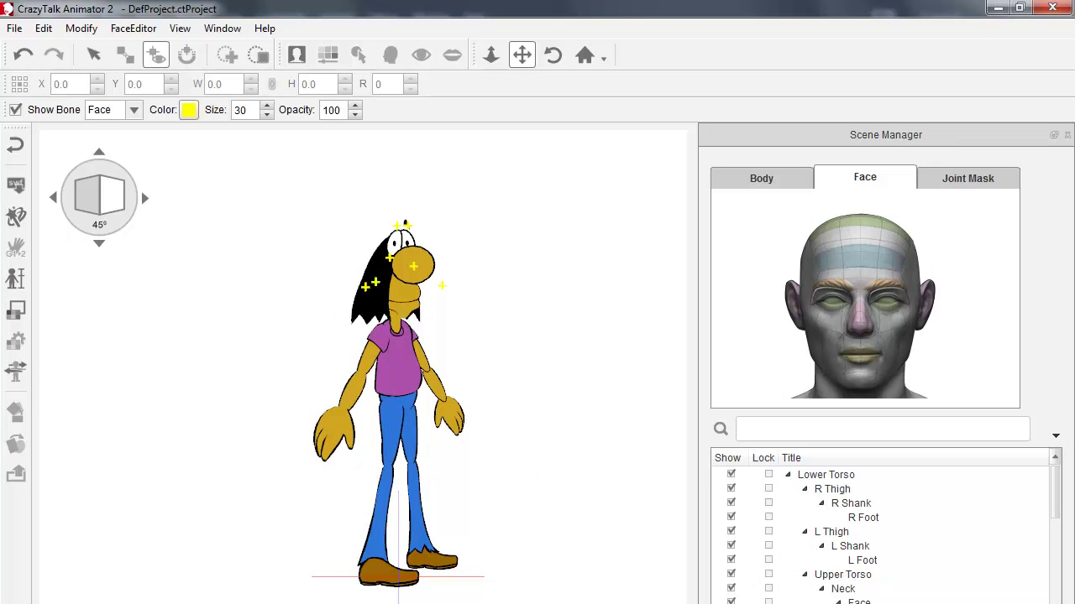
# Switch to CrazyTalk Animator 2 and, from the front view, reload the character from ibis2.swf without keeping any working options
pyautogui.click(53, 195)
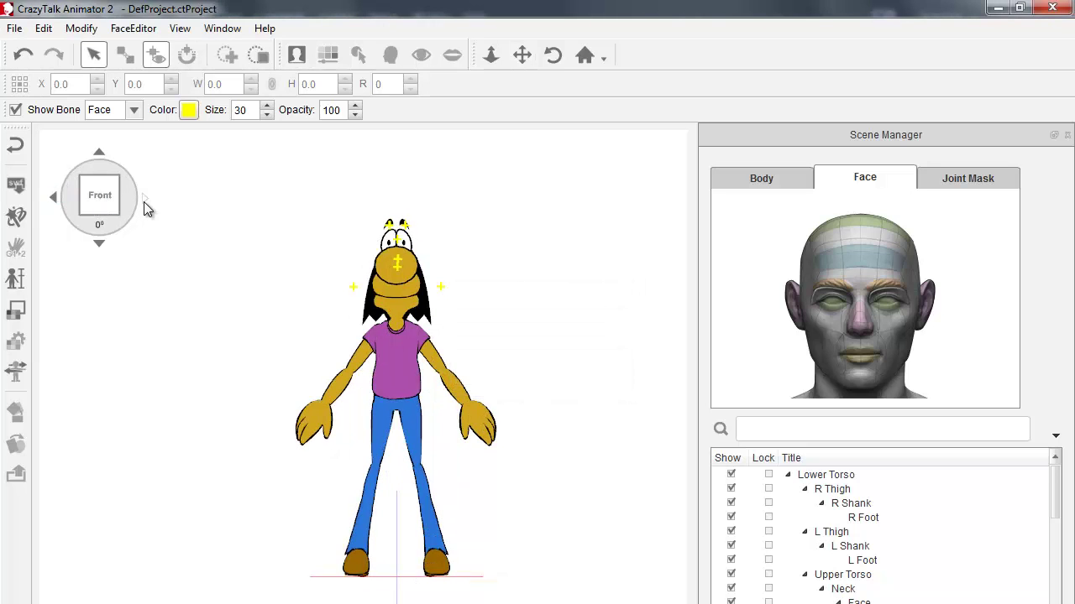
pyautogui.click(15, 185)
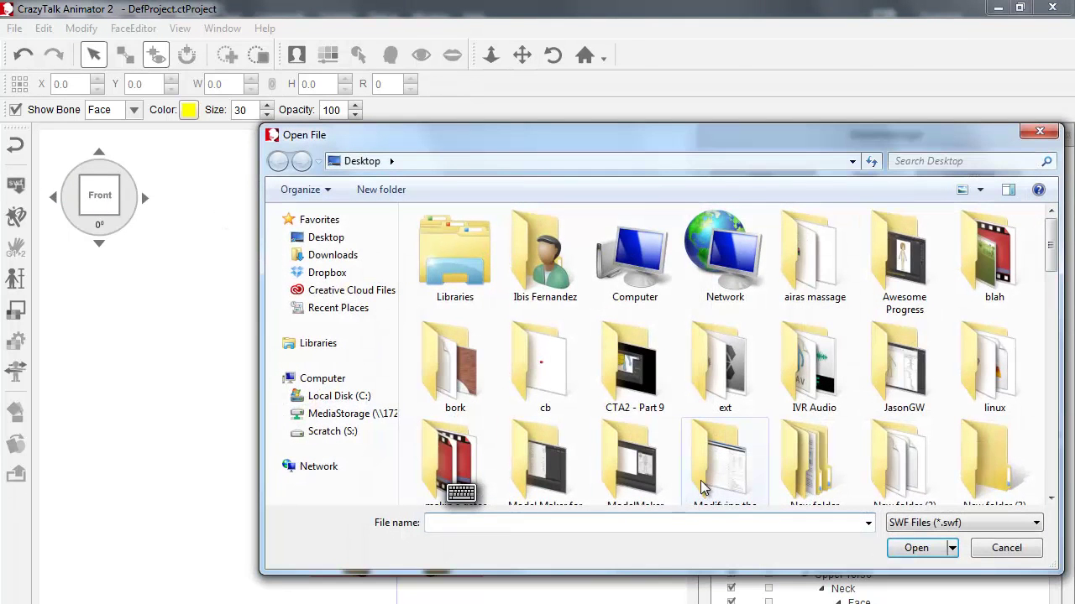
pyautogui.write('ib')
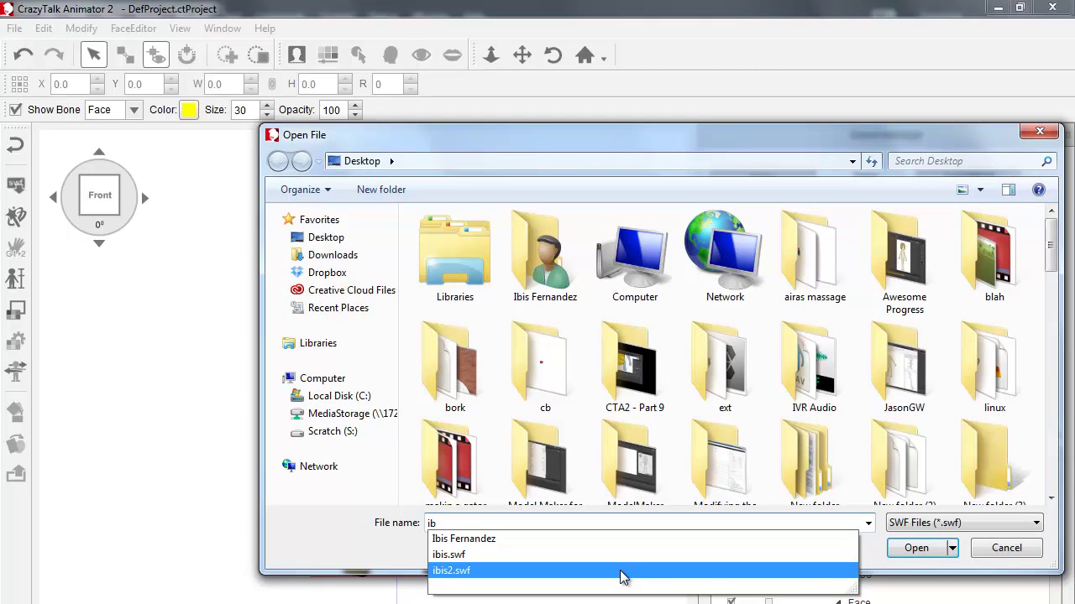
pyautogui.click(631, 573)
pyautogui.click(918, 556)
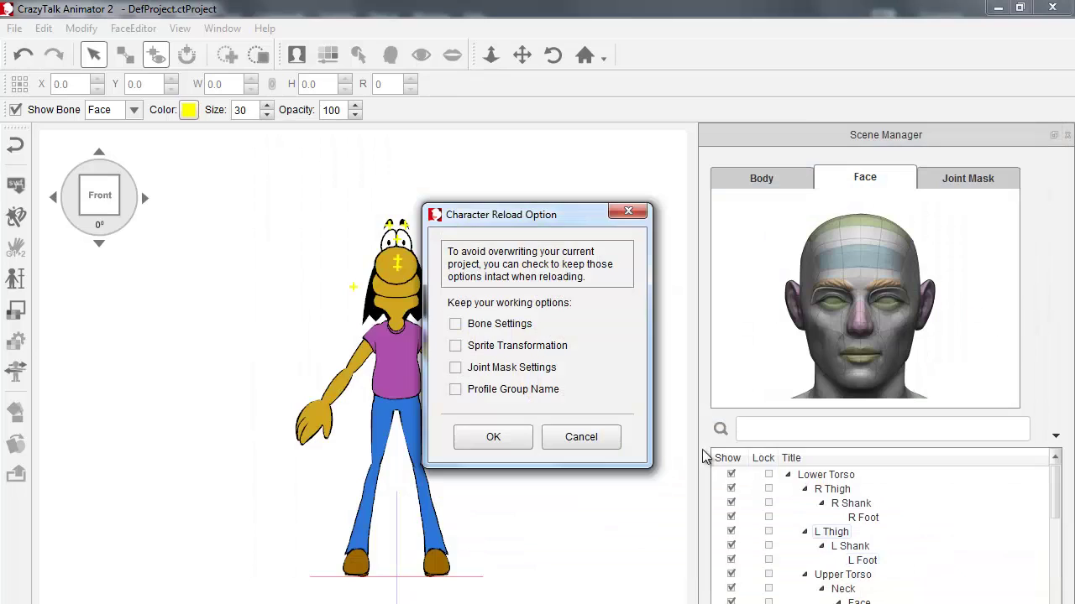
pyautogui.click(523, 436)
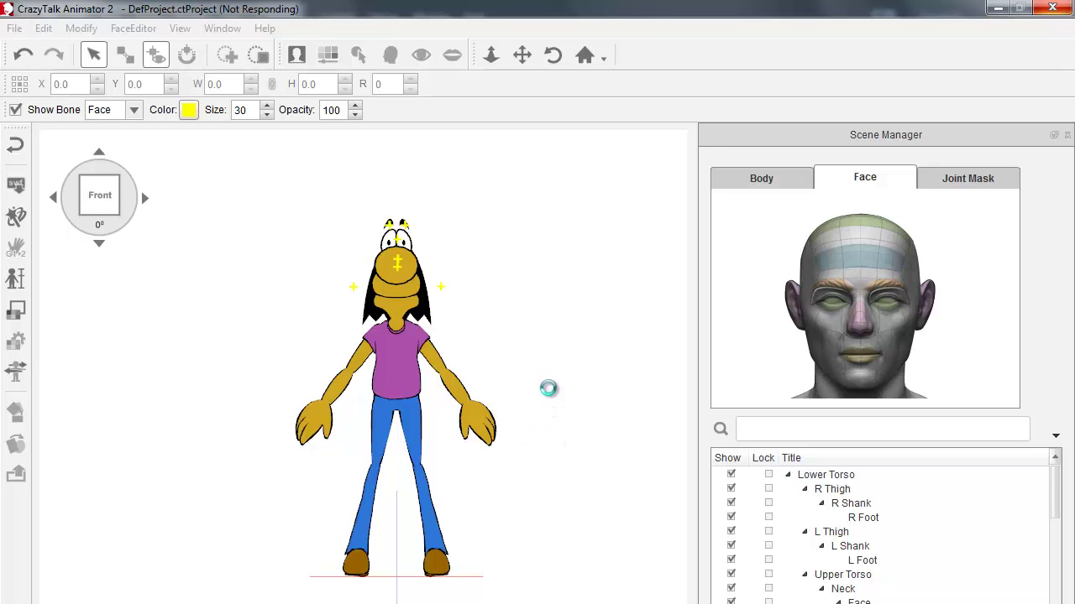
pyautogui.click(536, 502)
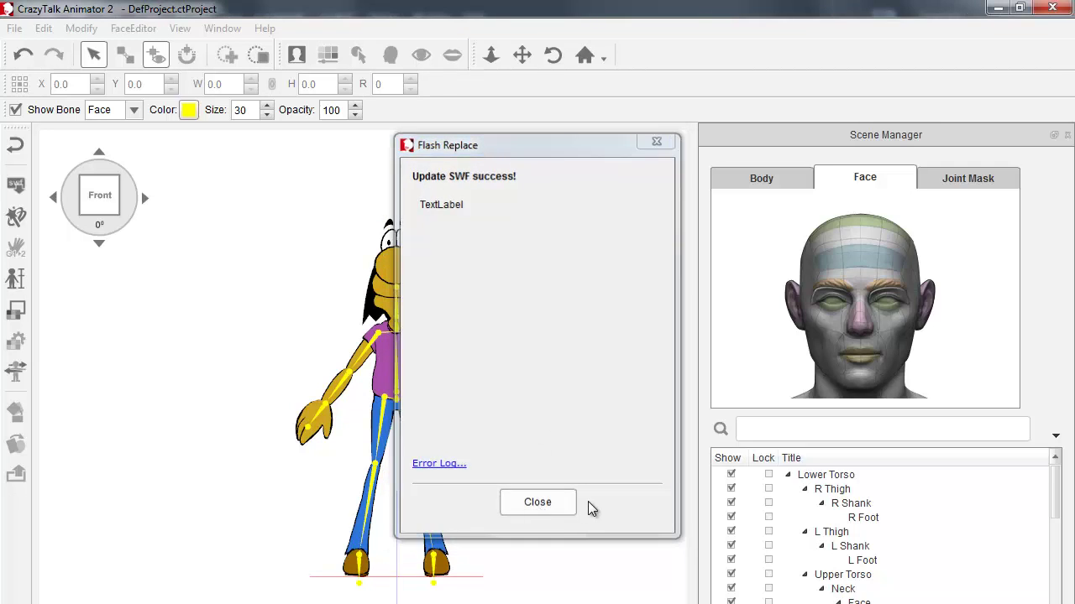
# Turn the reloaded character through all its view angles to check how the body parts are assembled in each
pyautogui.click(145, 198)
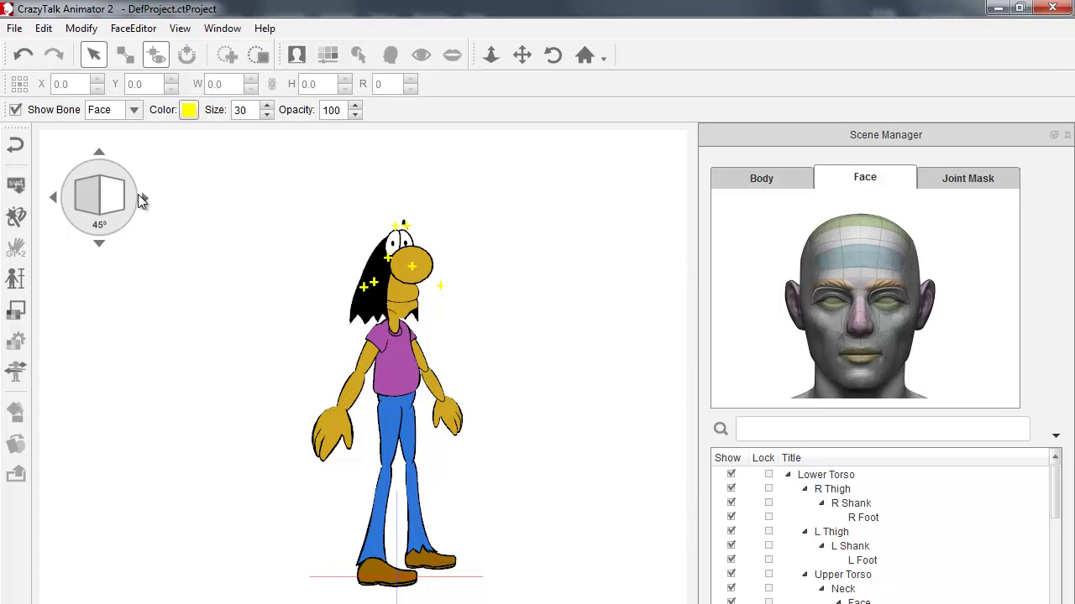
pyautogui.click(142, 198)
pyautogui.click(142, 199)
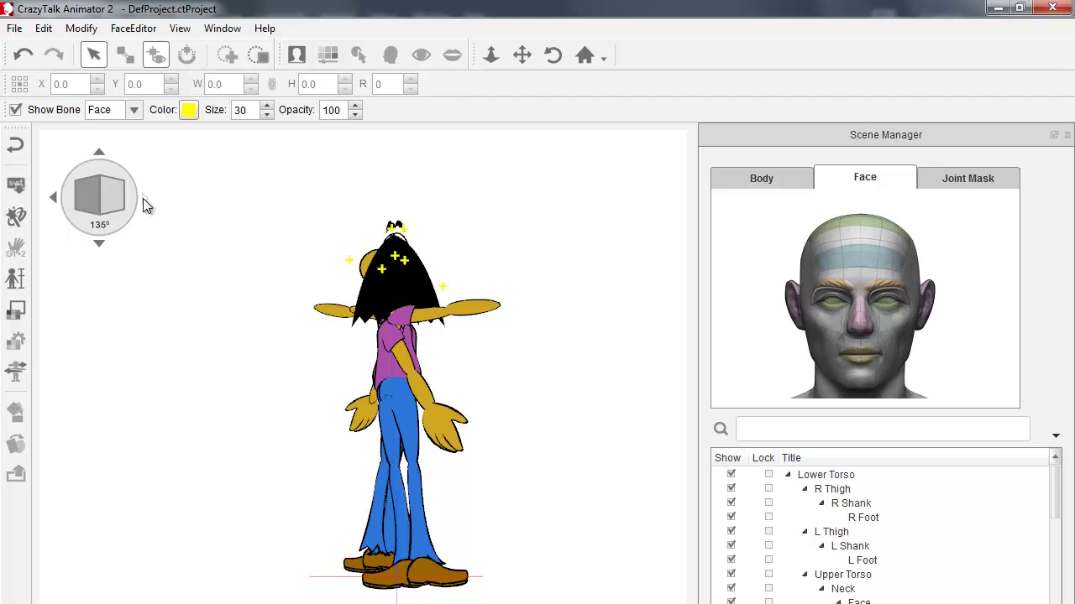
pyautogui.click(143, 198)
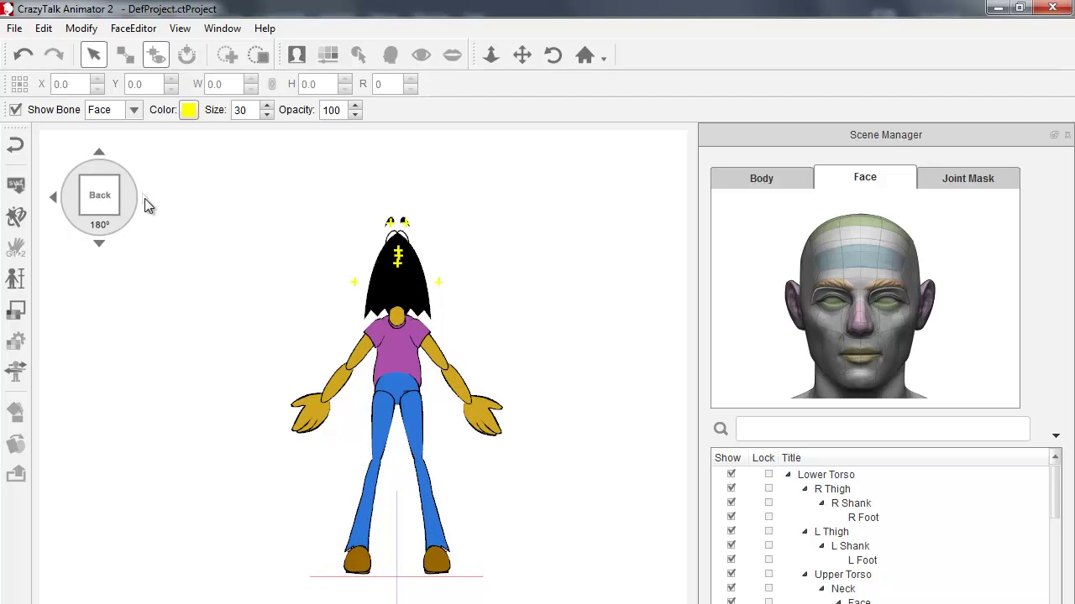
pyautogui.click(144, 200)
pyautogui.click(145, 198)
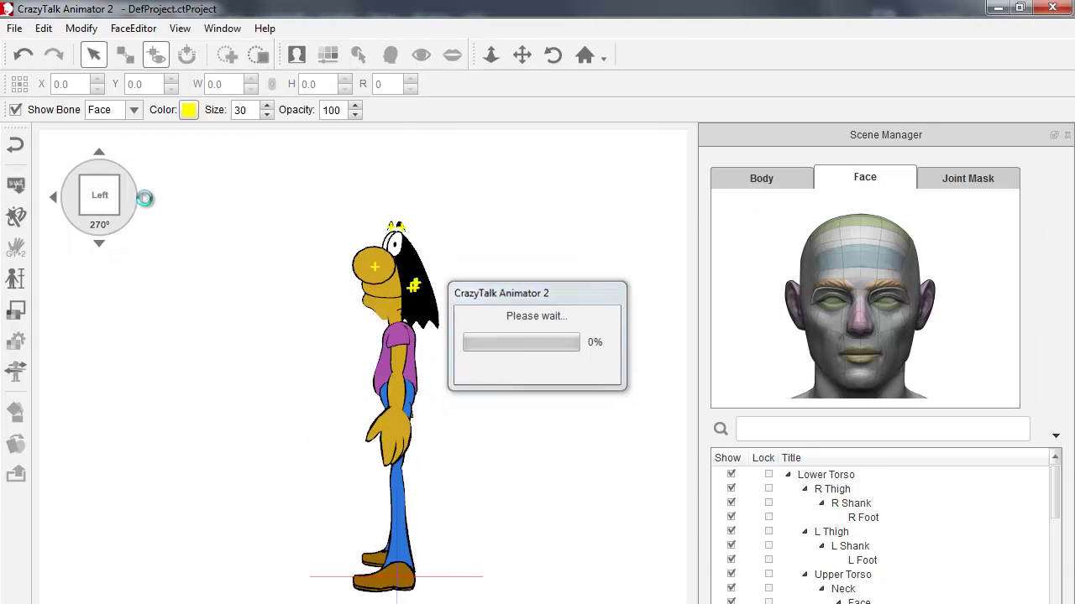
pyautogui.click(147, 200)
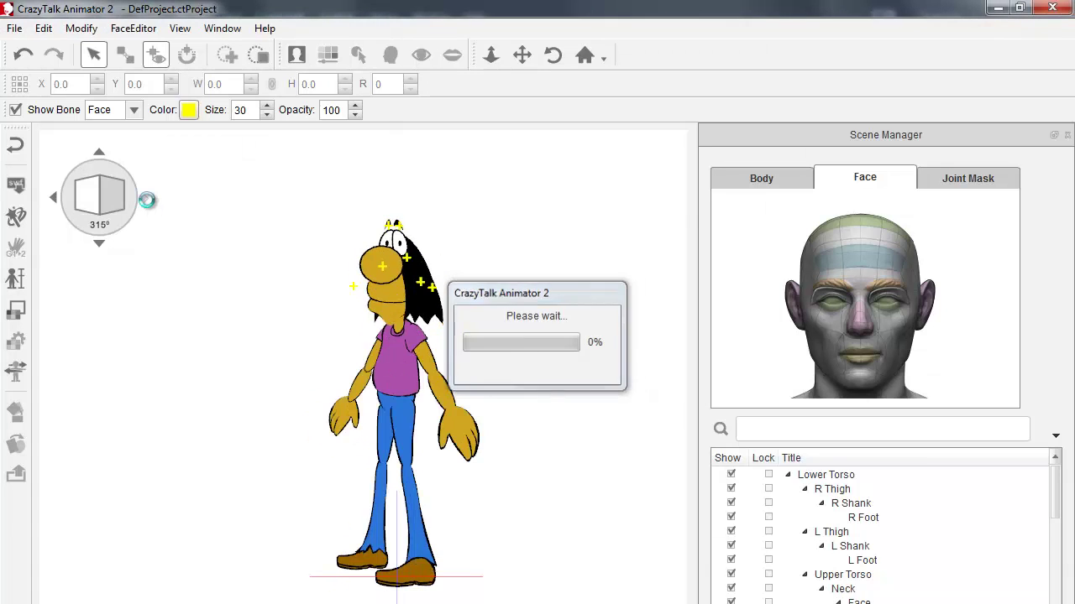
pyautogui.click(147, 200)
pyautogui.click(147, 199)
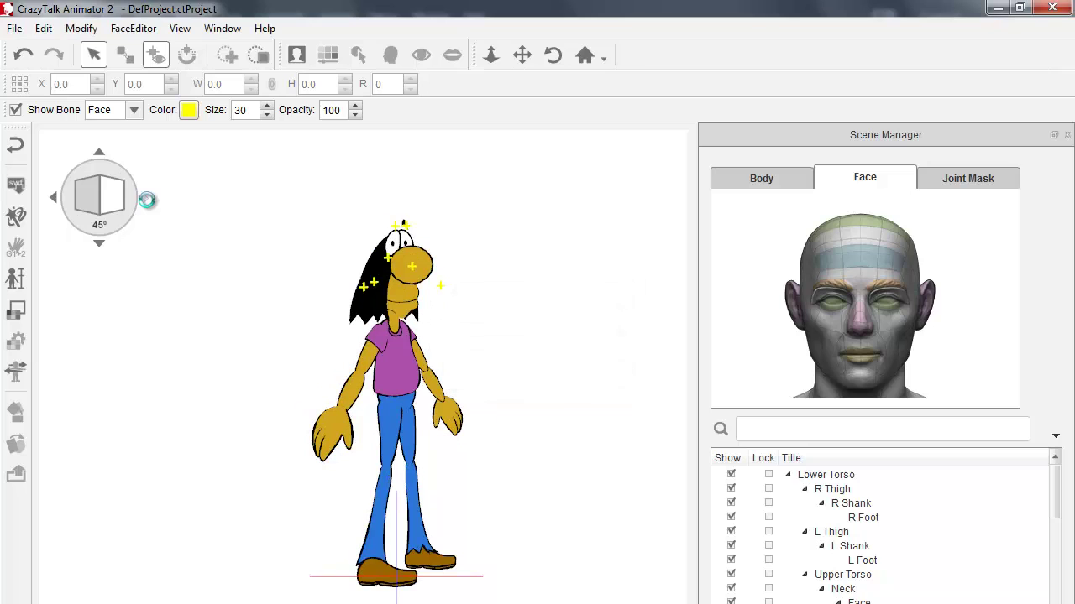
pyautogui.click(147, 200)
pyautogui.click(147, 200)
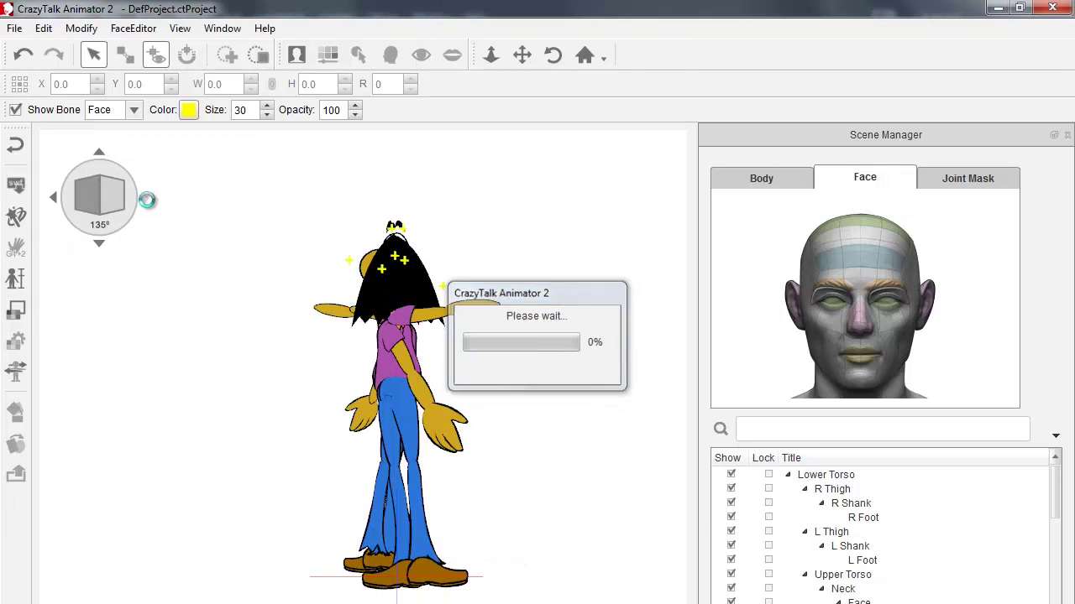
pyautogui.click(147, 200)
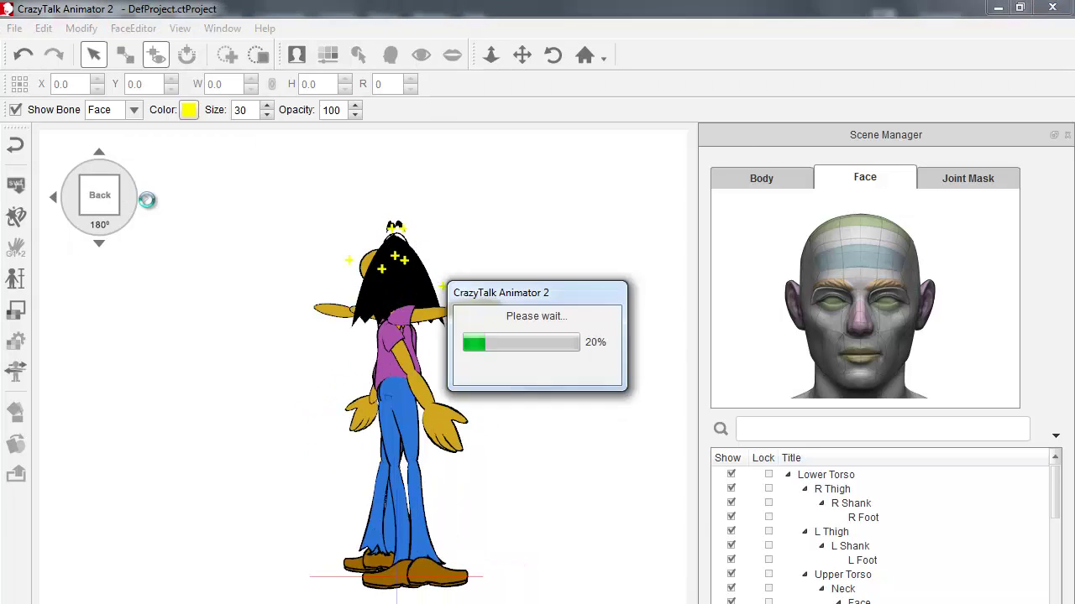
pyautogui.click(146, 200)
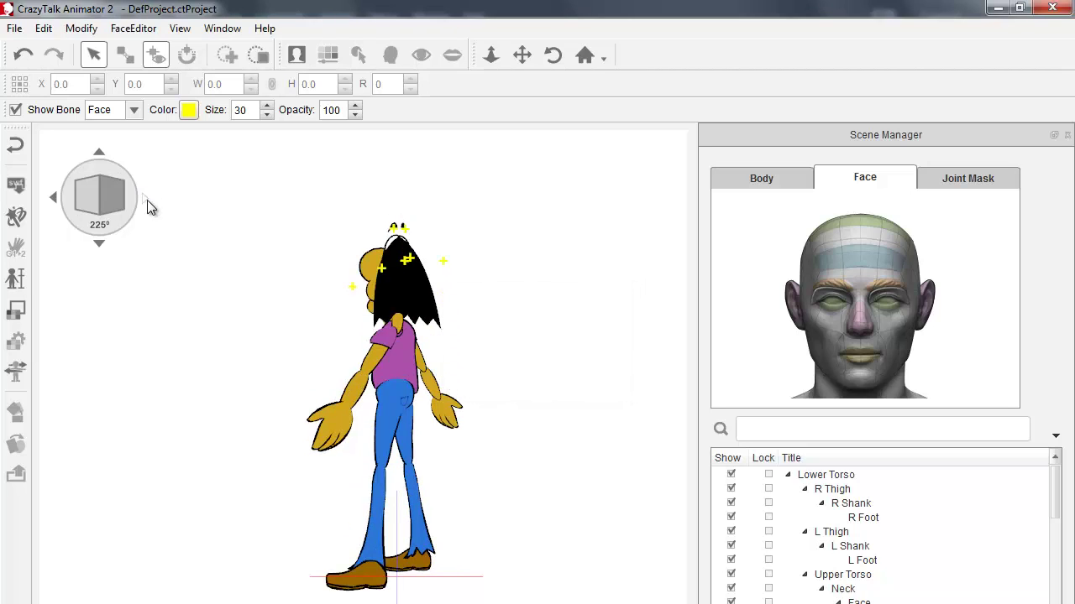
pyautogui.click(147, 200)
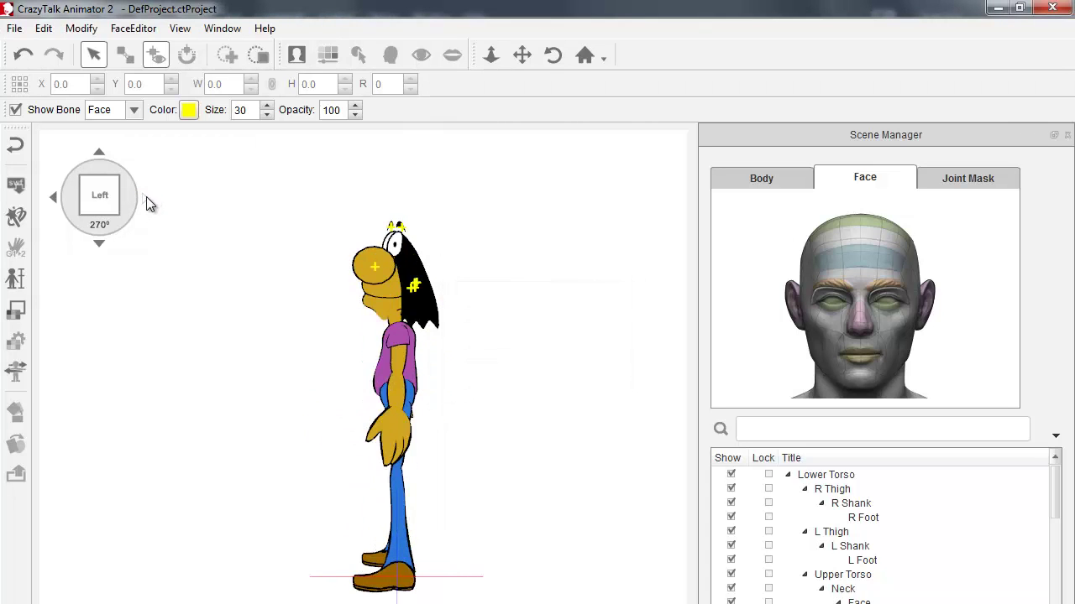
pyautogui.click(146, 198)
pyautogui.click(142, 201)
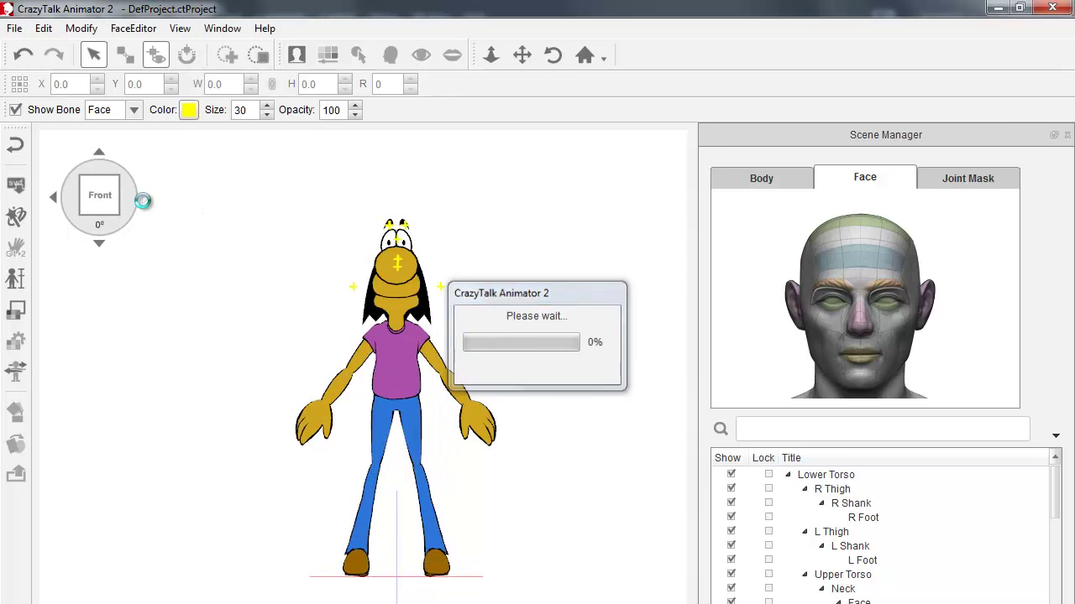
# Inspect the character's upper torso in the 135° view and switch back to ibis2.fla in Flash
pyautogui.click(150, 198)
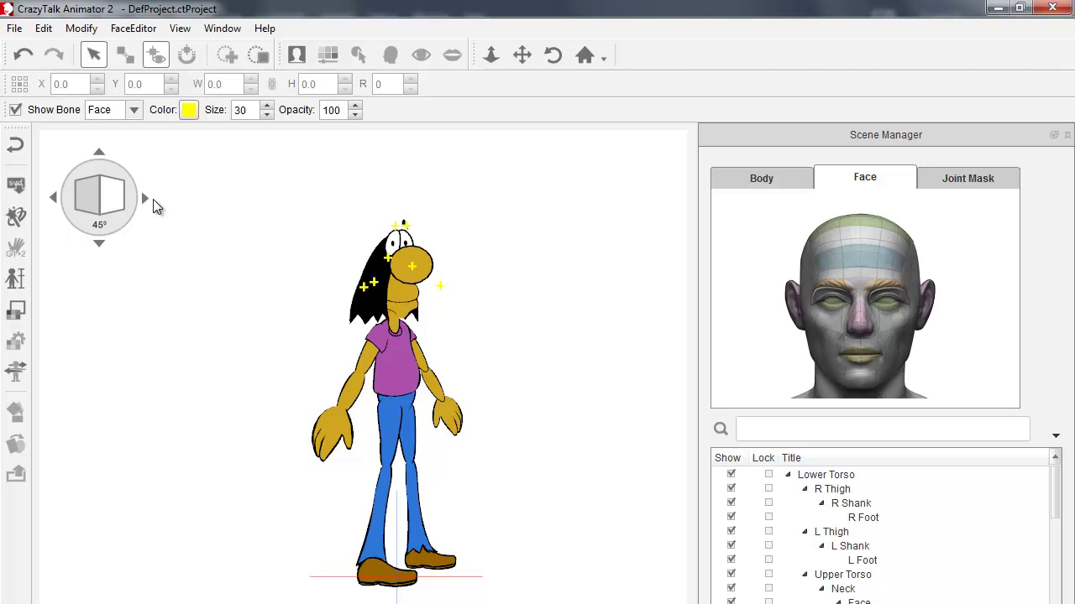
pyautogui.click(151, 199)
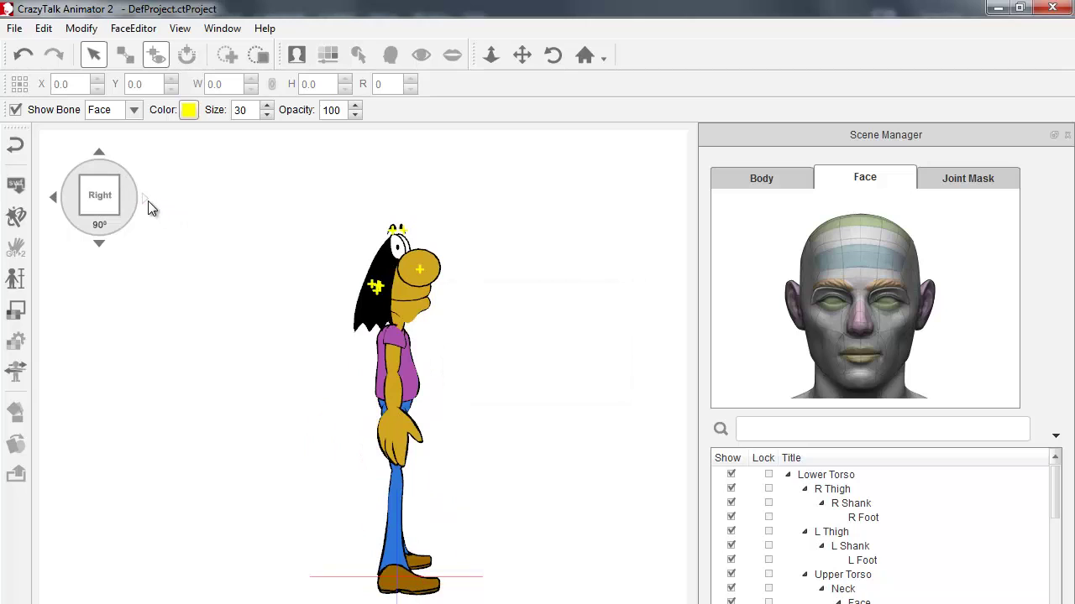
pyautogui.click(147, 200)
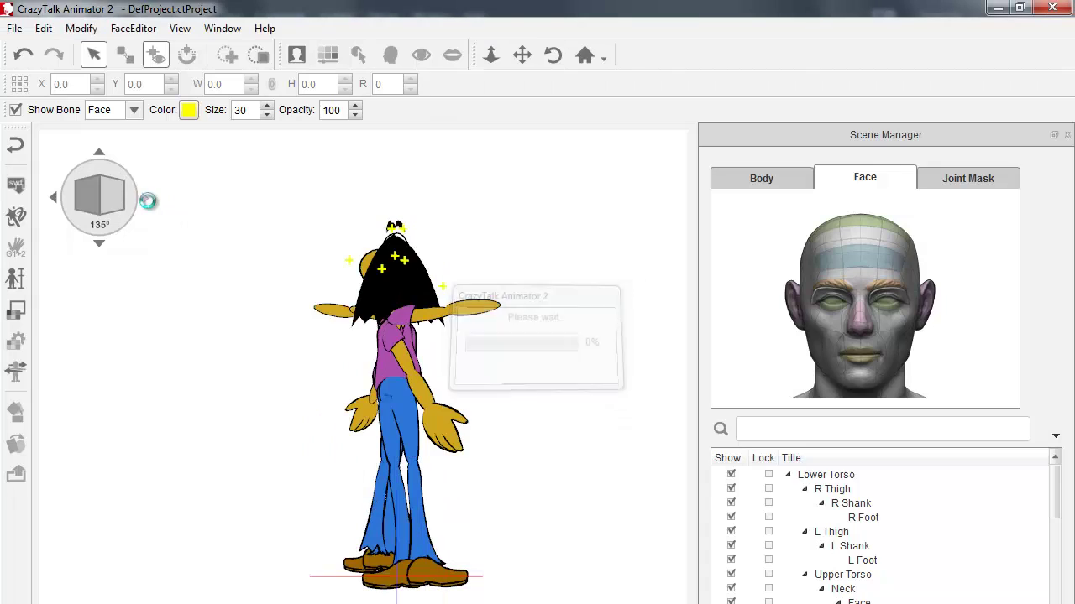
pyautogui.click(380, 372)
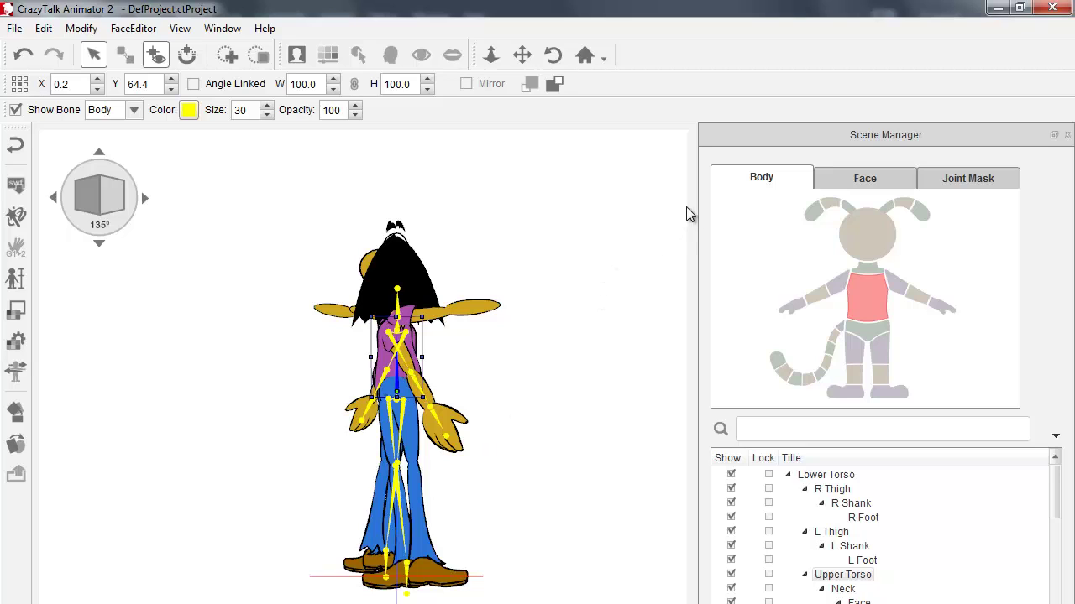
pyautogui.click(993, 10)
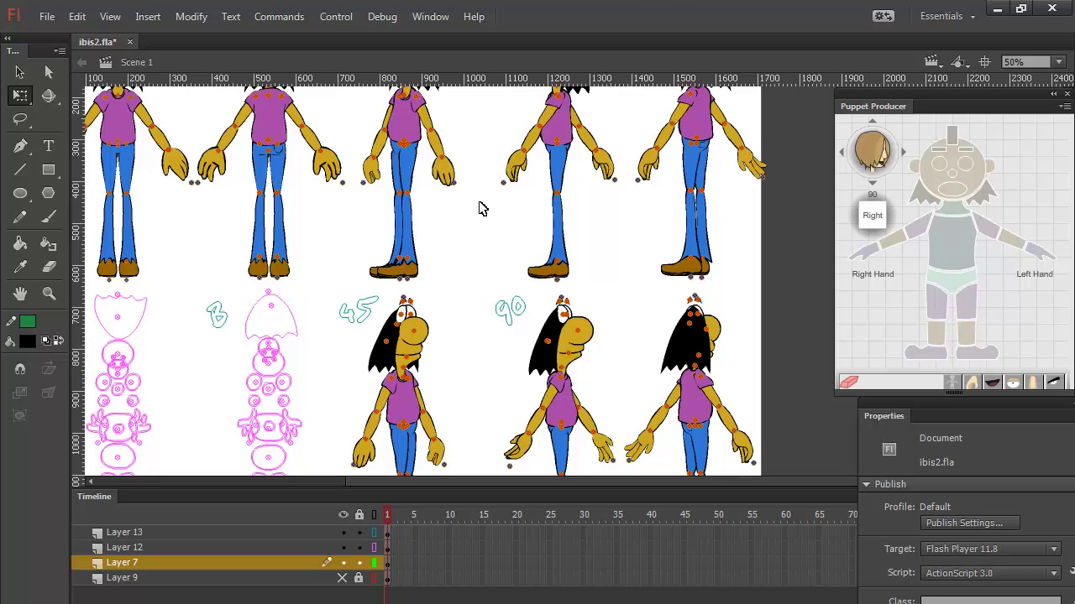
# Turn the Puppet Producer template to the 135° view to identify the angle of the lower-row figure after 90°
pyautogui.scroll(3, 488, 223)
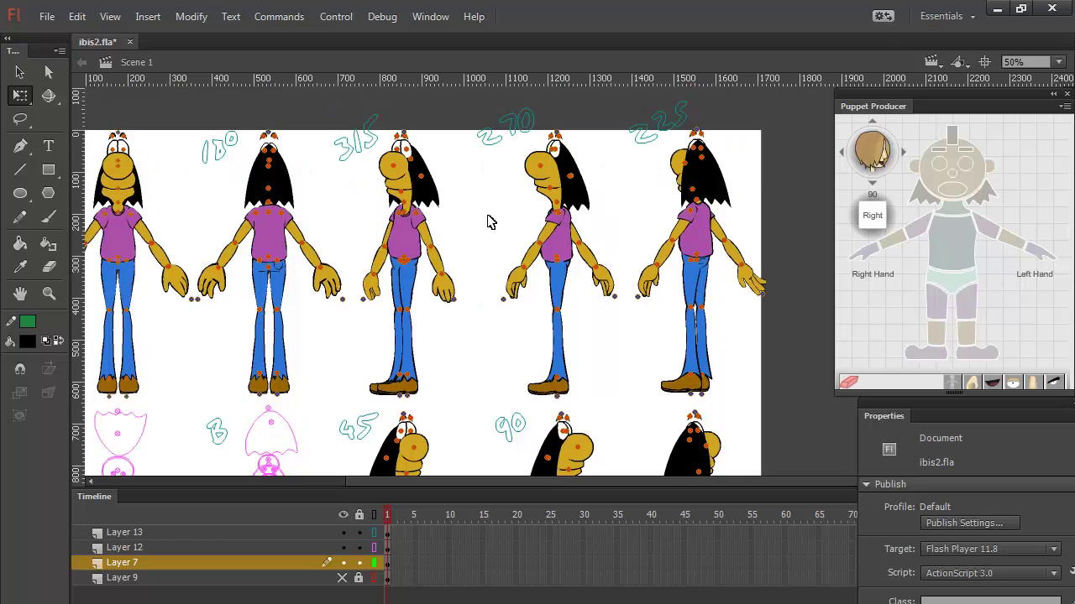
pyautogui.scroll(-3, 487, 224)
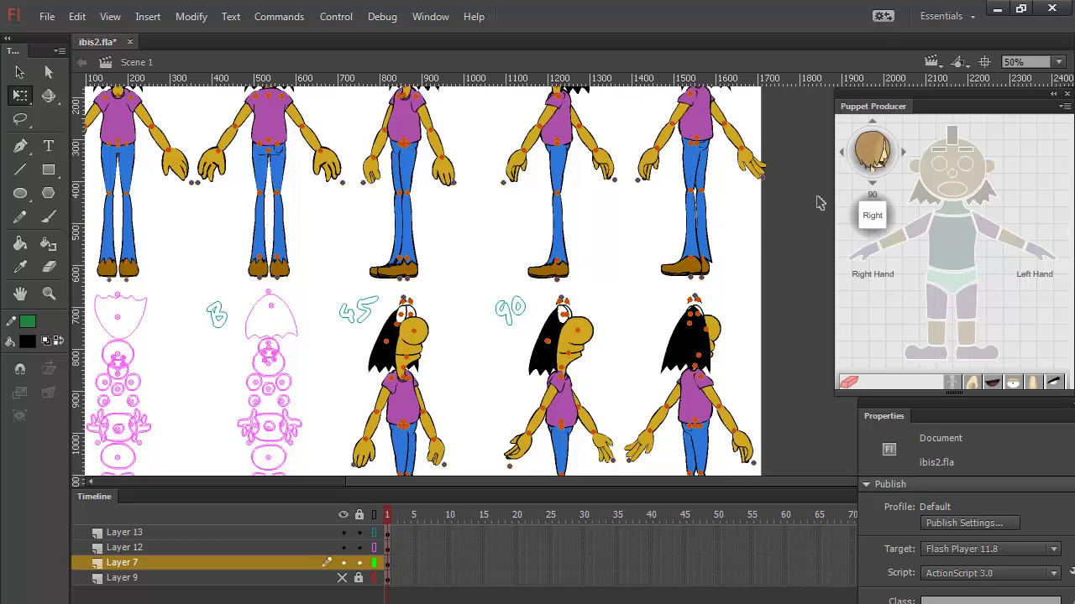
pyautogui.click(843, 154)
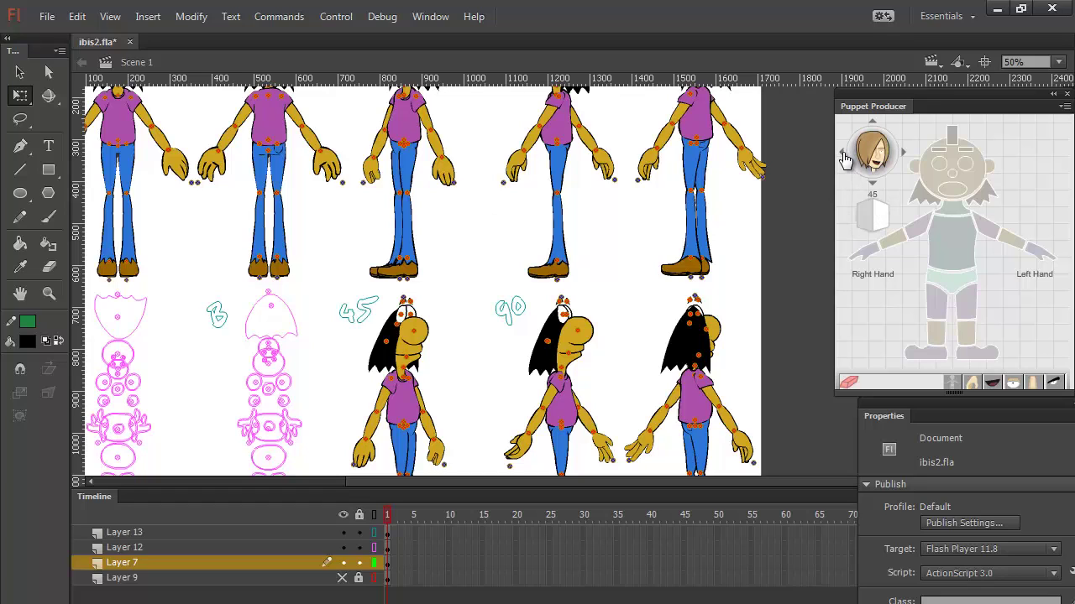
pyautogui.click(843, 153)
pyautogui.click(843, 154)
pyautogui.click(843, 153)
pyautogui.click(843, 154)
pyautogui.click(843, 154)
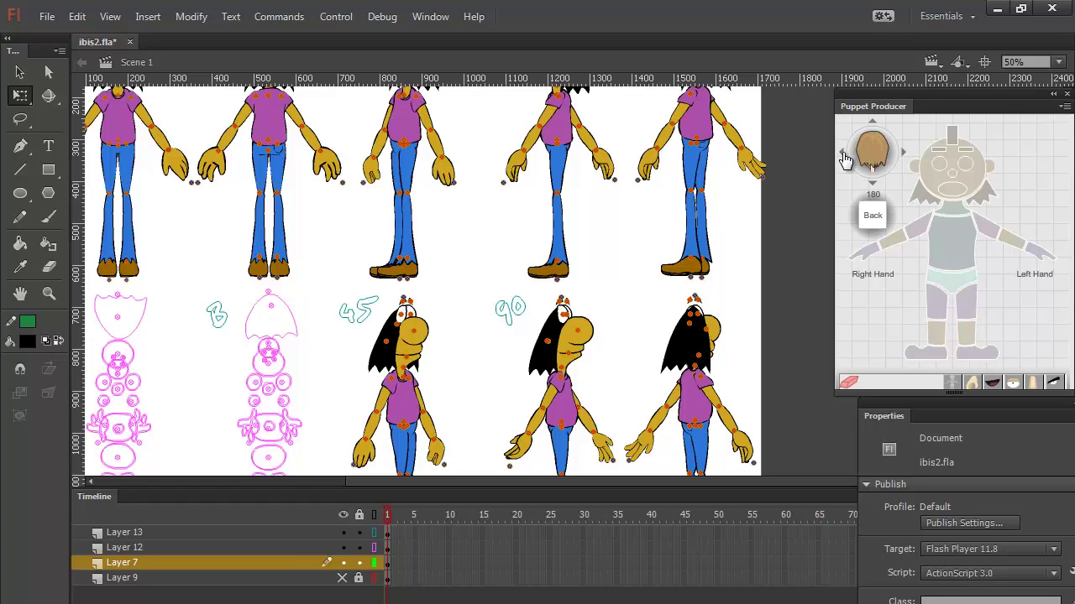
pyautogui.click(843, 154)
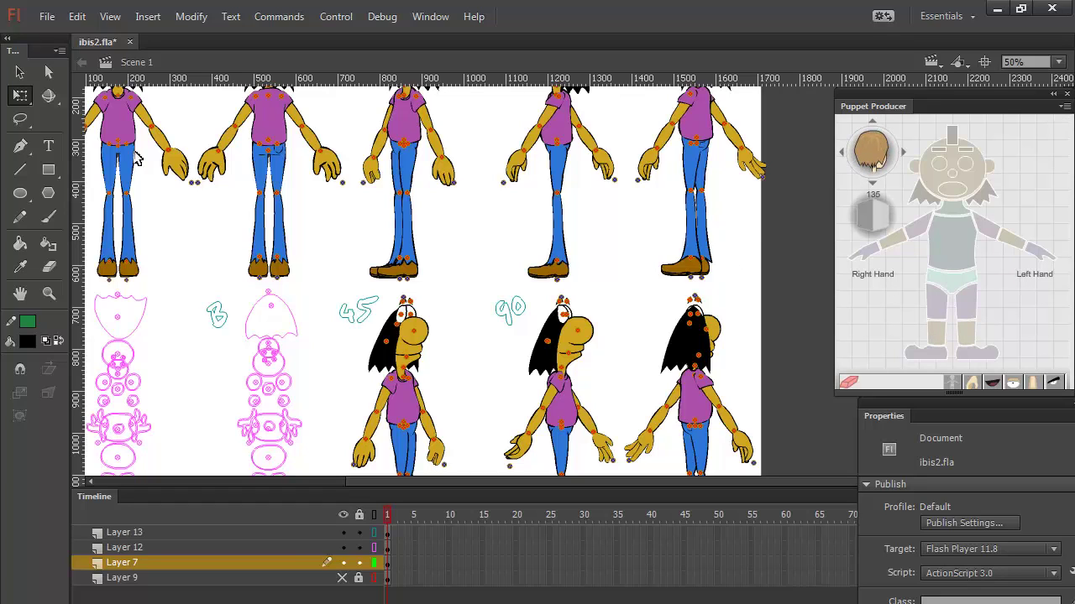
# Brush a handwritten "135" label on Layer 13 above the figure that follows the 90° one in the lower row
pyautogui.click(47, 220)
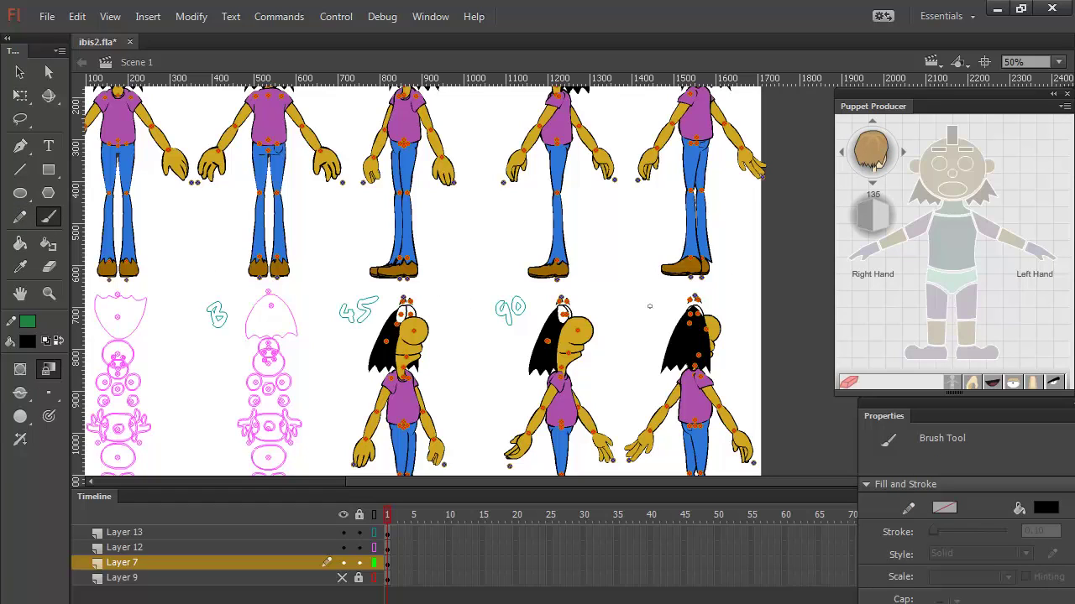
pyautogui.click(309, 527)
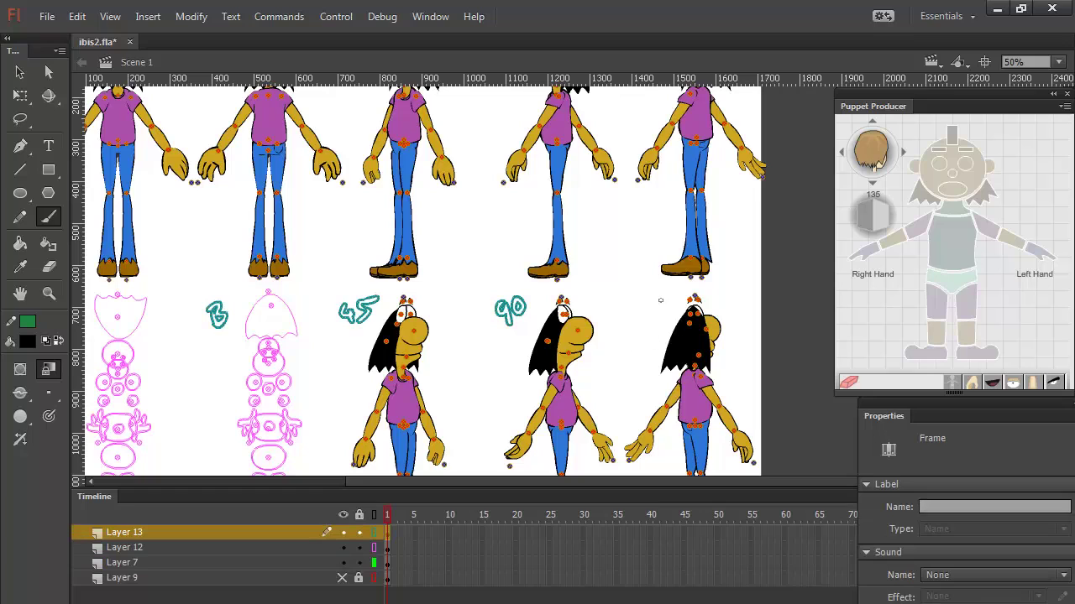
pyautogui.moveTo(648, 291)
pyautogui.mouseDown()
pyautogui.moveTo(647, 308)
pyautogui.moveTo(673, 293)
pyautogui.moveTo(669, 307)
pyautogui.mouseUp()
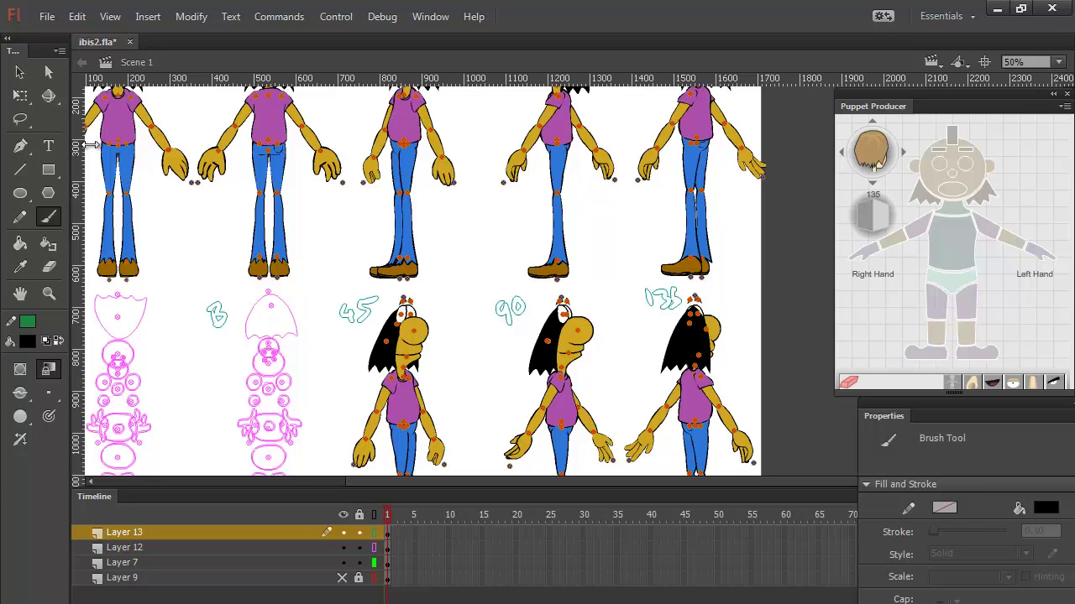
pyautogui.click(19, 72)
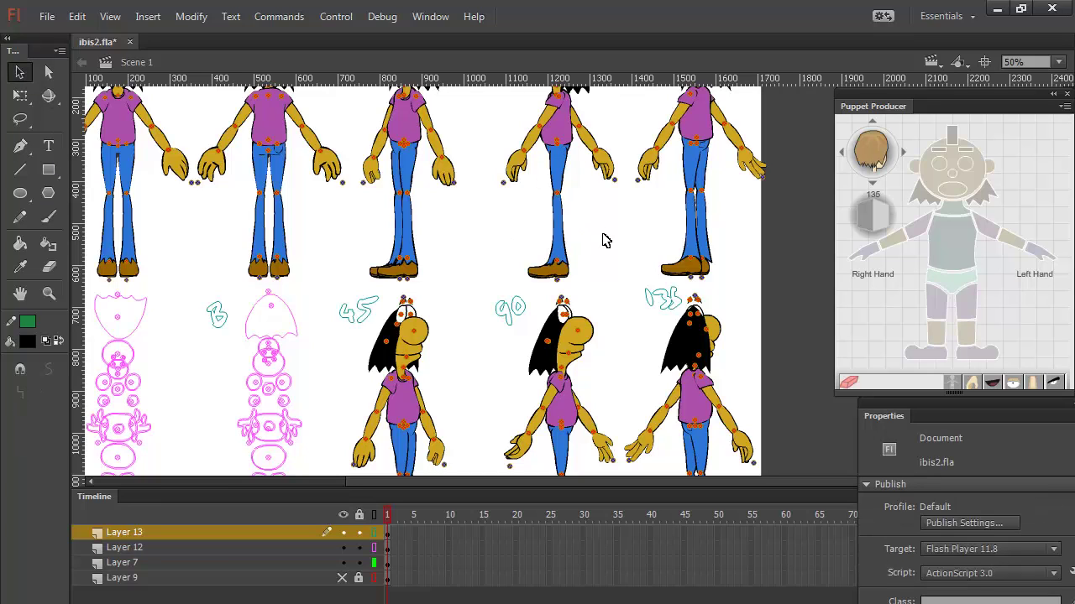
# Group the 270° figure's forward-pointing arm, including its upper arm, forearm, hand and joint pivots
pyautogui.moveTo(595, 217)
pyautogui.mouseDown()
pyautogui.moveTo(595, 233)
pyautogui.moveTo(595, 173)
pyautogui.moveTo(588, 269)
pyautogui.moveTo(593, 230)
pyautogui.mouseUp()
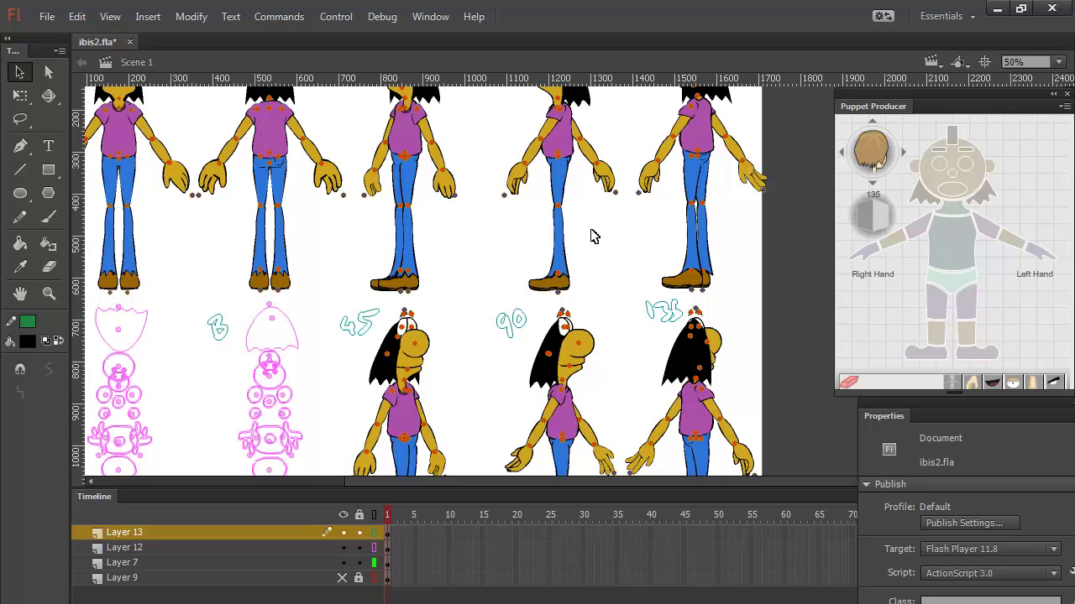
pyautogui.click(552, 122)
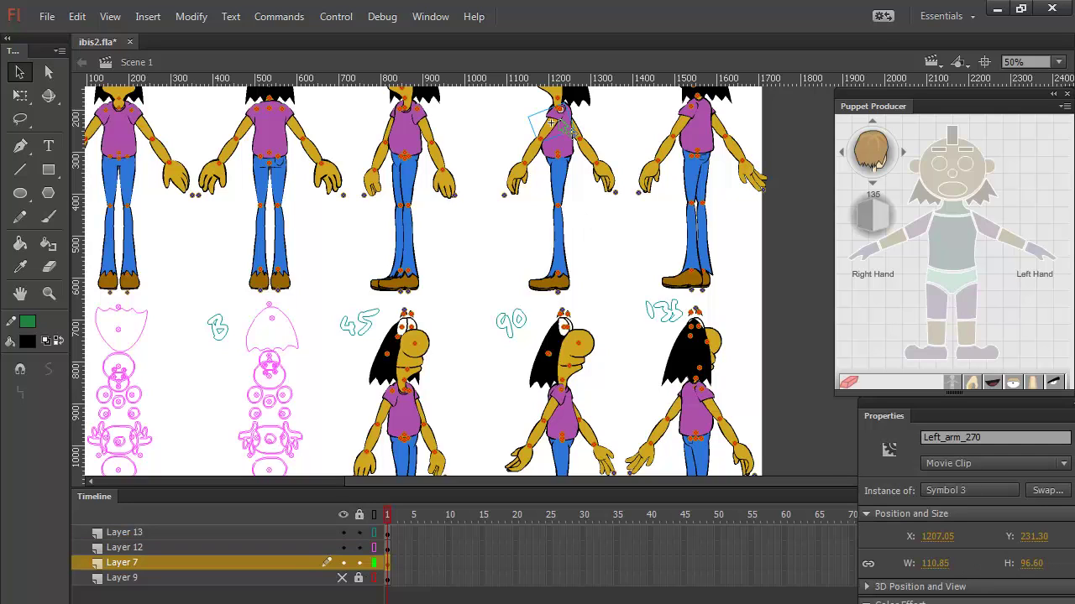
pyautogui.scroll(1, 552, 123)
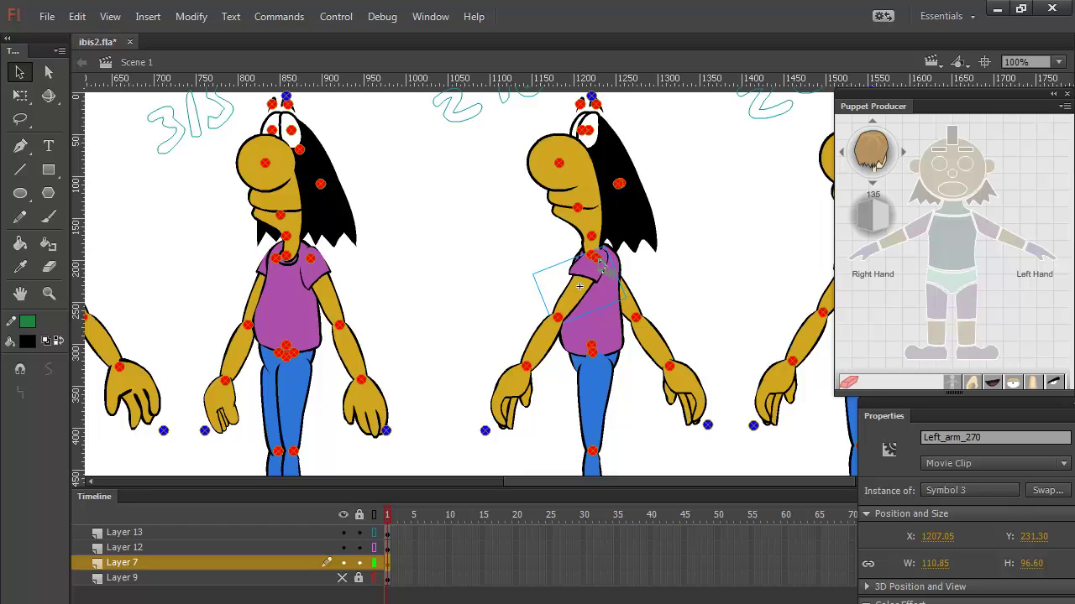
pyautogui.click(596, 260)
pyautogui.keyDown('shift'); pyautogui.click(547, 346); pyautogui.keyUp('shift')
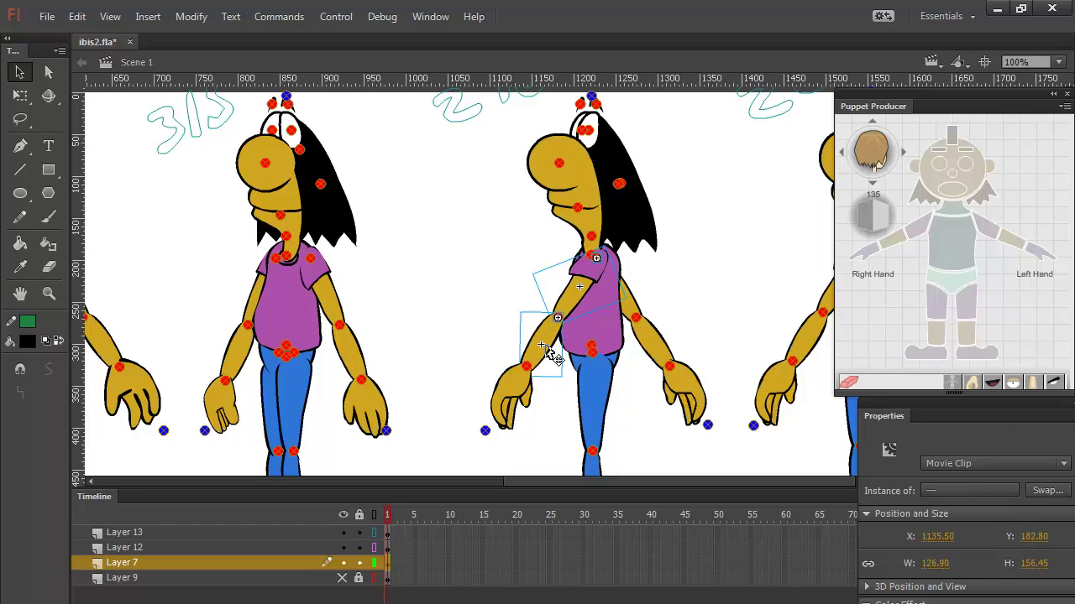
pyautogui.click(485, 431)
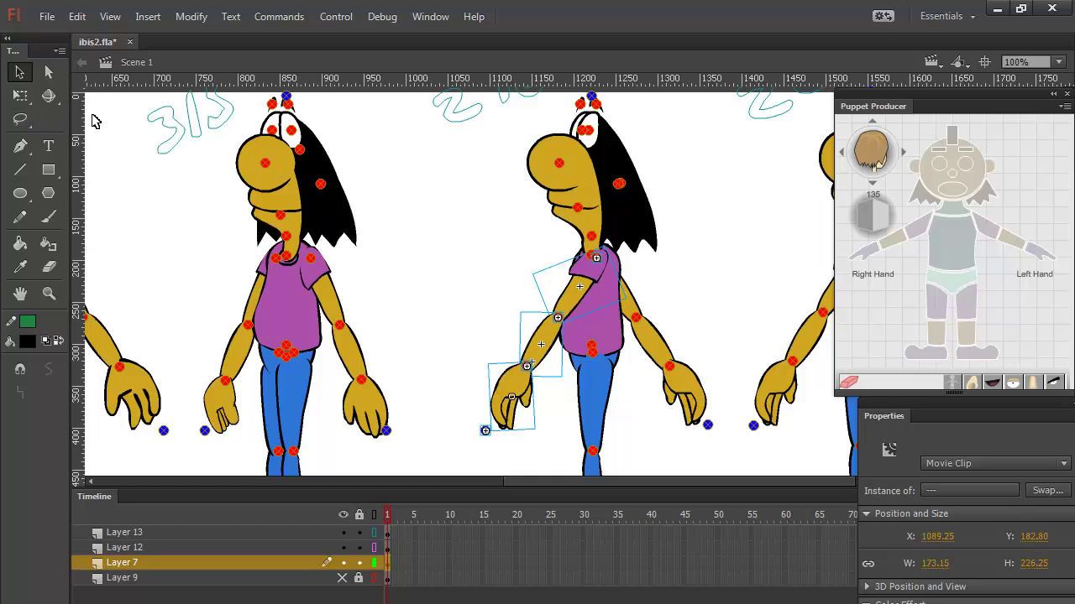
pyautogui.hotkey('ctrl', 'g')
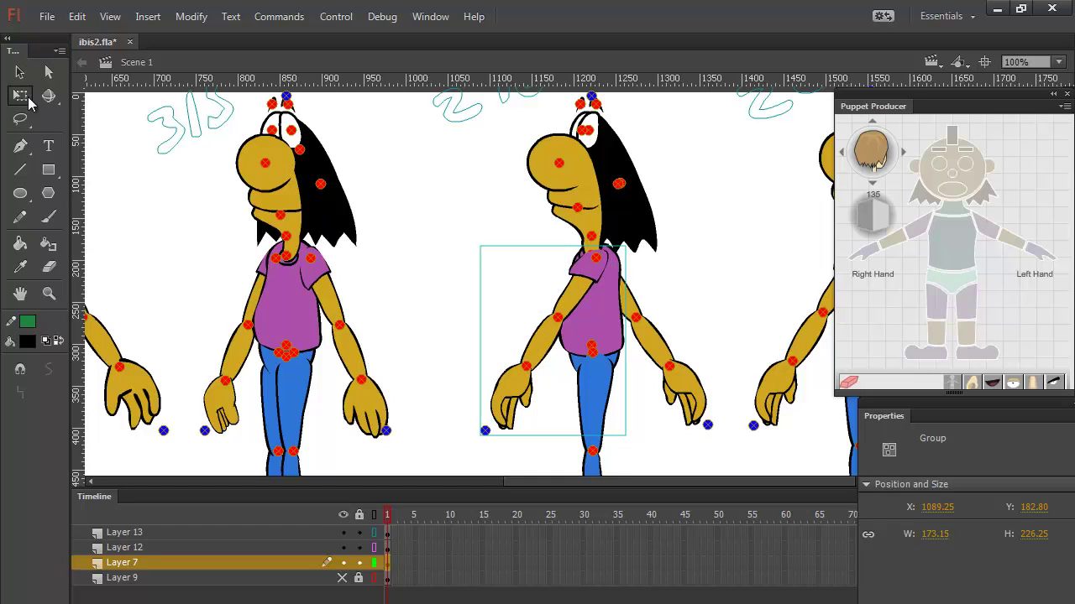
# Rotate the grouped arm about its shoulder until it points behind the 270° figure, and shift it 50 px right, clear of the torso
pyautogui.click(20, 94)
pyautogui.moveTo(553, 341); pyautogui.dragTo(595, 258)
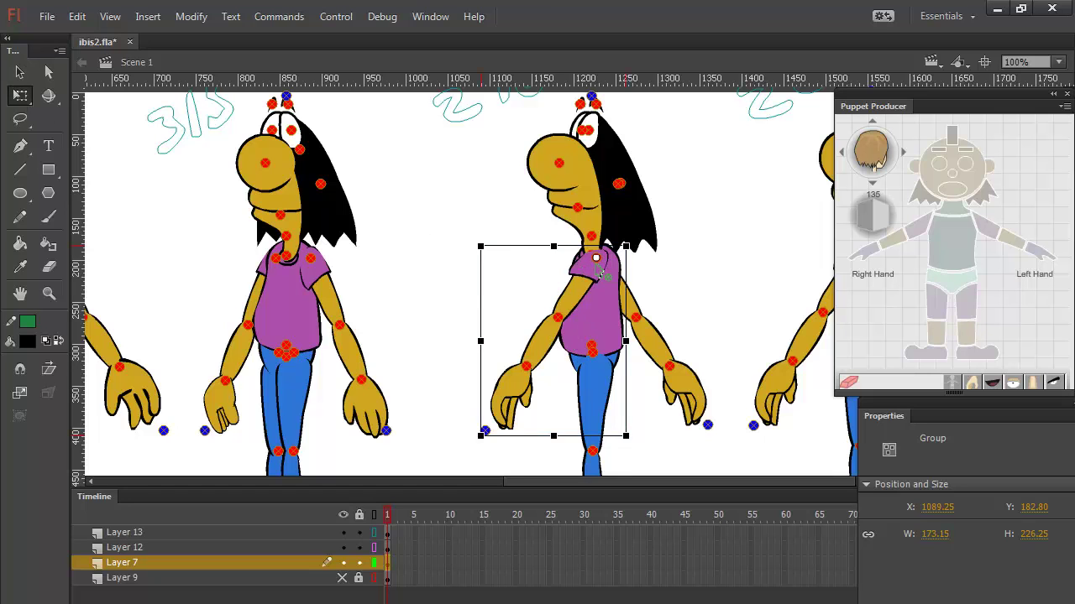
pyautogui.moveTo(643, 446); pyautogui.dragTo(834, 334)
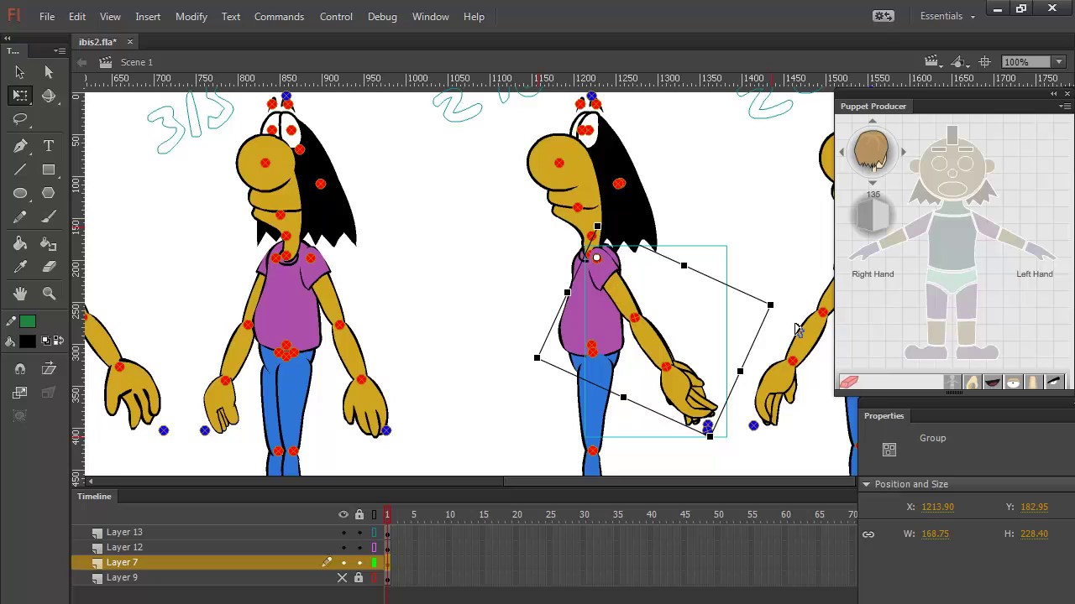
pyautogui.hotkey('shift', 'Right')
pyautogui.hotkey('shift', 'Right')
pyautogui.hotkey('shift', 'Right')
pyautogui.hotkey('shift', 'Right')
pyautogui.hotkey('shift', 'Right')
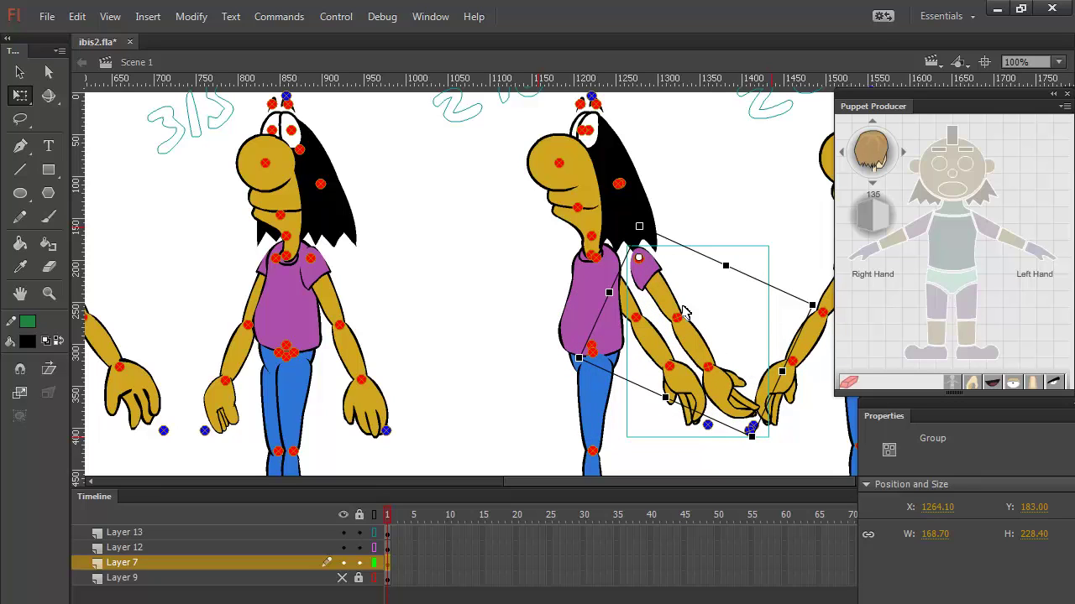
# Group the 270° figure's other arm with its upper arm, forearm, hand and joint pivots
pyautogui.click(595, 257)
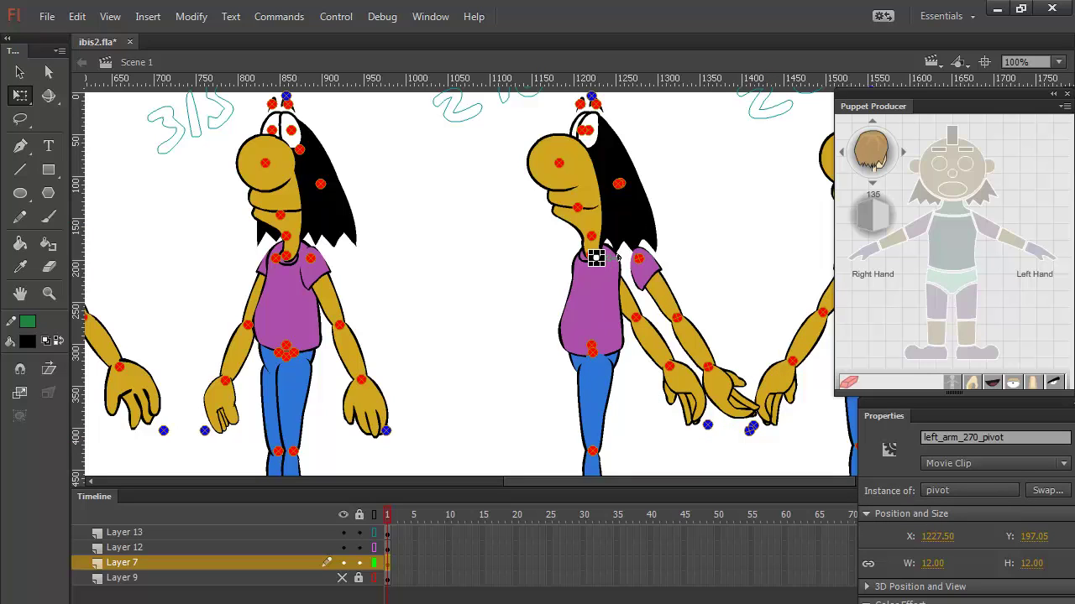
pyautogui.keyDown('shift'); pyautogui.click(635, 300); pyautogui.keyUp('shift')
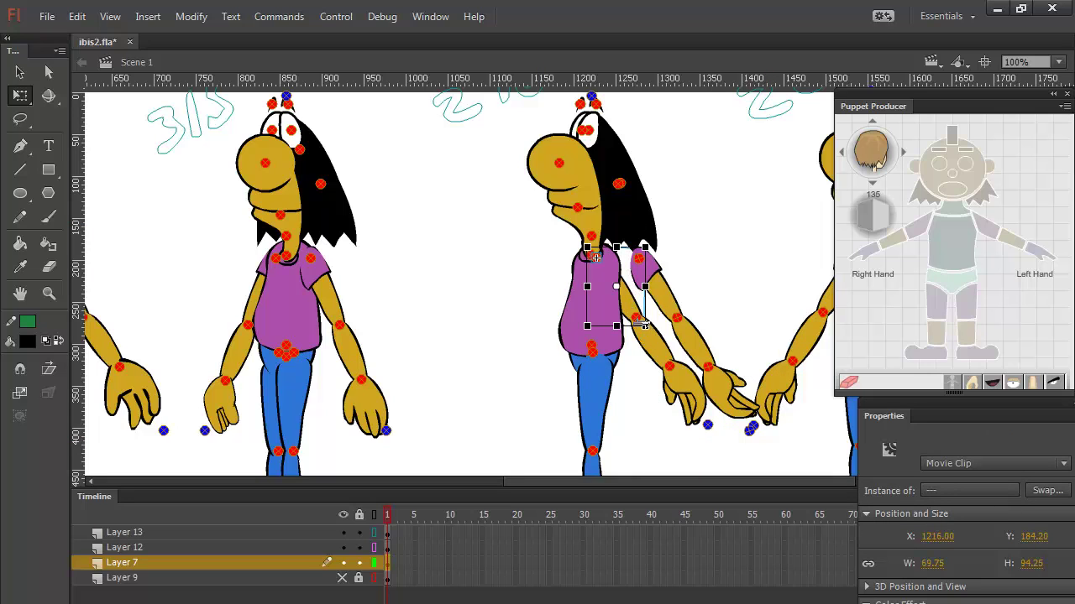
pyautogui.keyDown('shift'); pyautogui.click(679, 375); pyautogui.keyUp('shift')
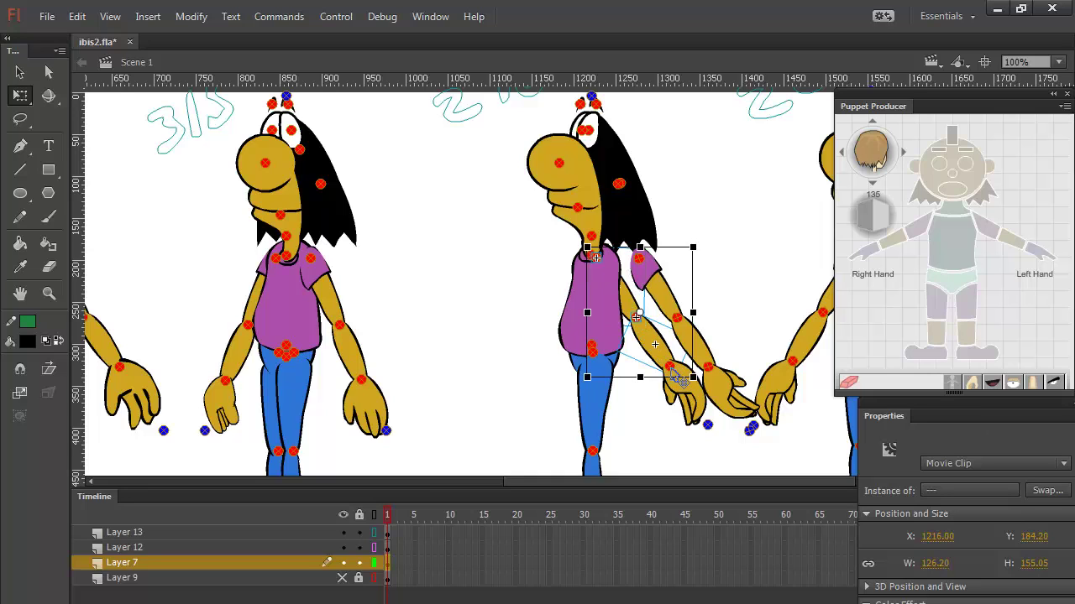
pyautogui.keyDown('shift'); pyautogui.click(698, 404); pyautogui.keyUp('shift')
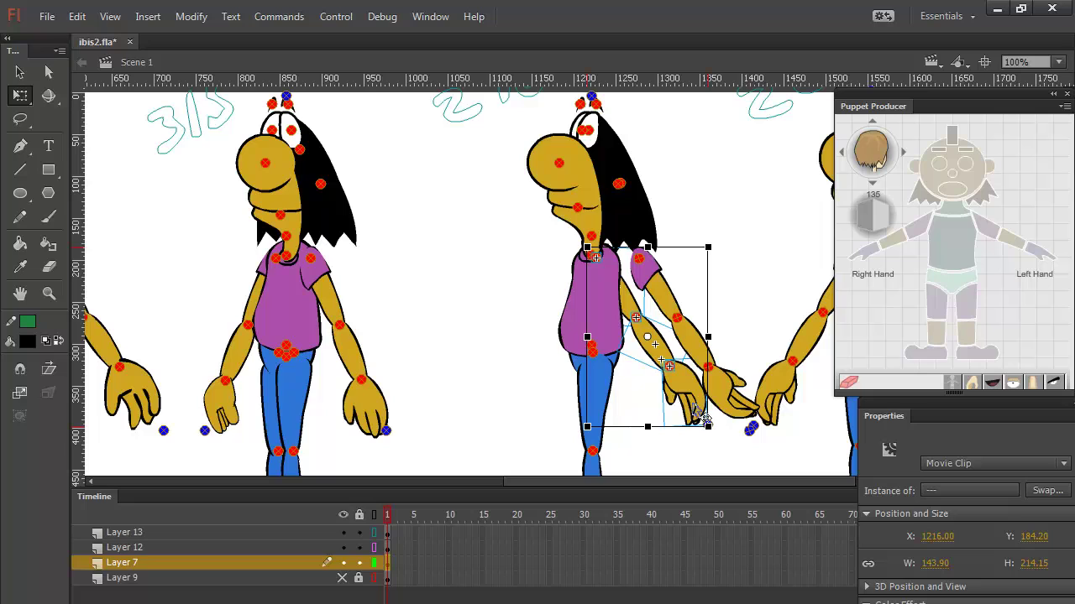
pyautogui.press('v')
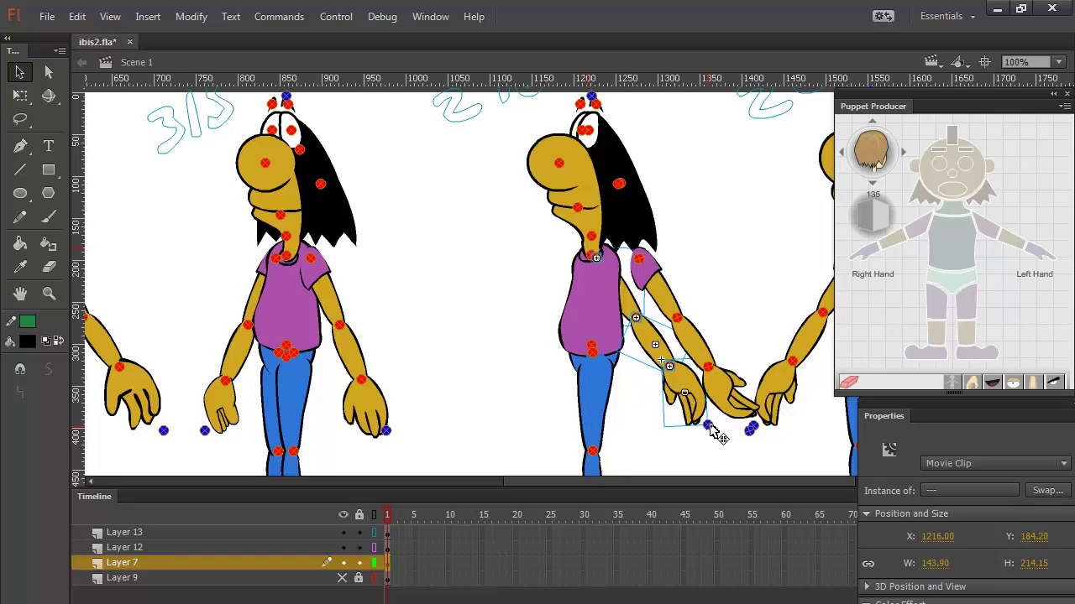
pyautogui.keyDown('shift'); pyautogui.click(709, 428); pyautogui.keyUp('shift')
pyautogui.hotkey('ctrl', 'g')
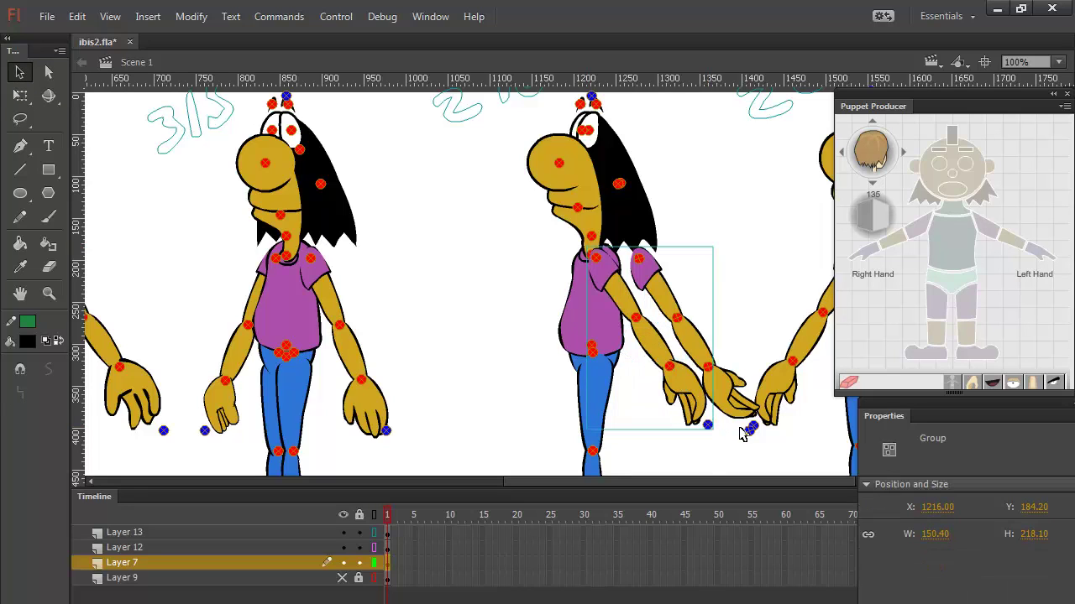
# Rotate this second arm group about its shoulder to point forward and send it to the back, behind the torso
pyautogui.click(20, 95)
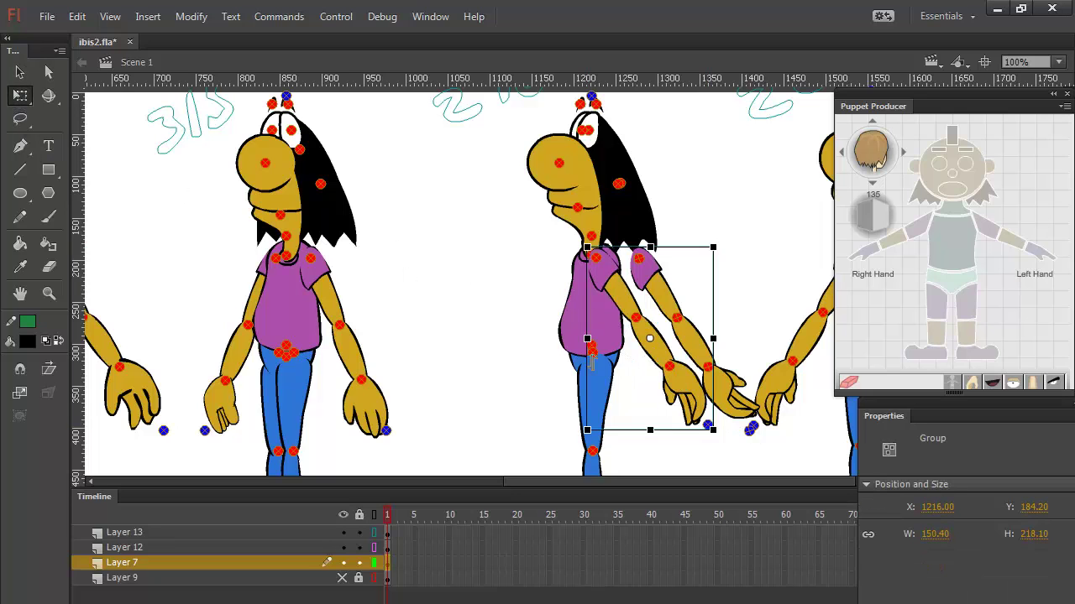
pyautogui.moveTo(650, 339); pyautogui.dragTo(598, 260)
pyautogui.moveTo(713, 430); pyautogui.dragTo(474, 429)
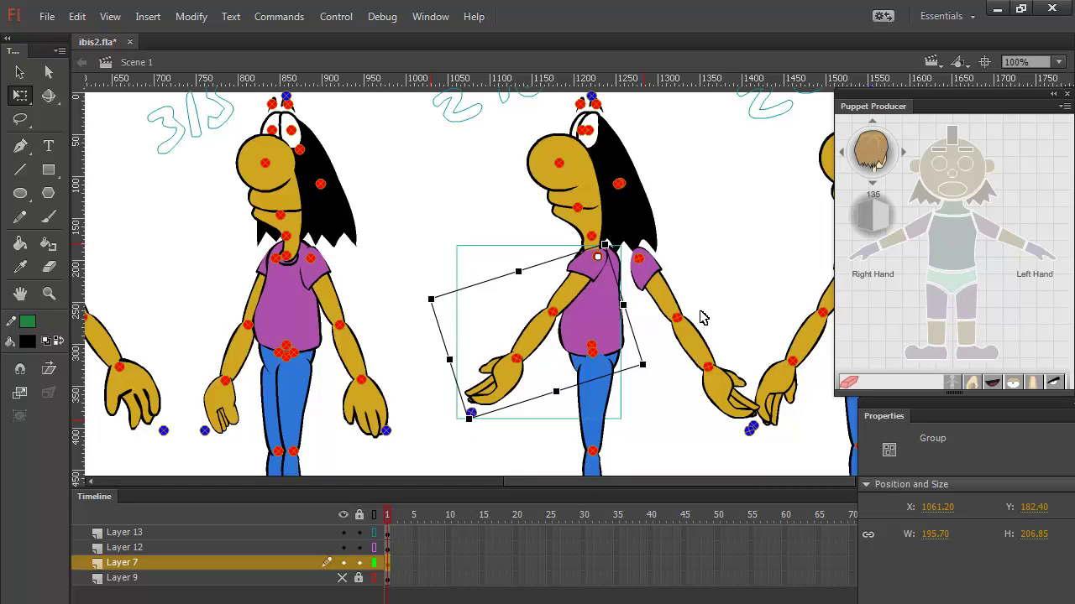
pyautogui.hotkey('ctrl', 'shift', 'Down')
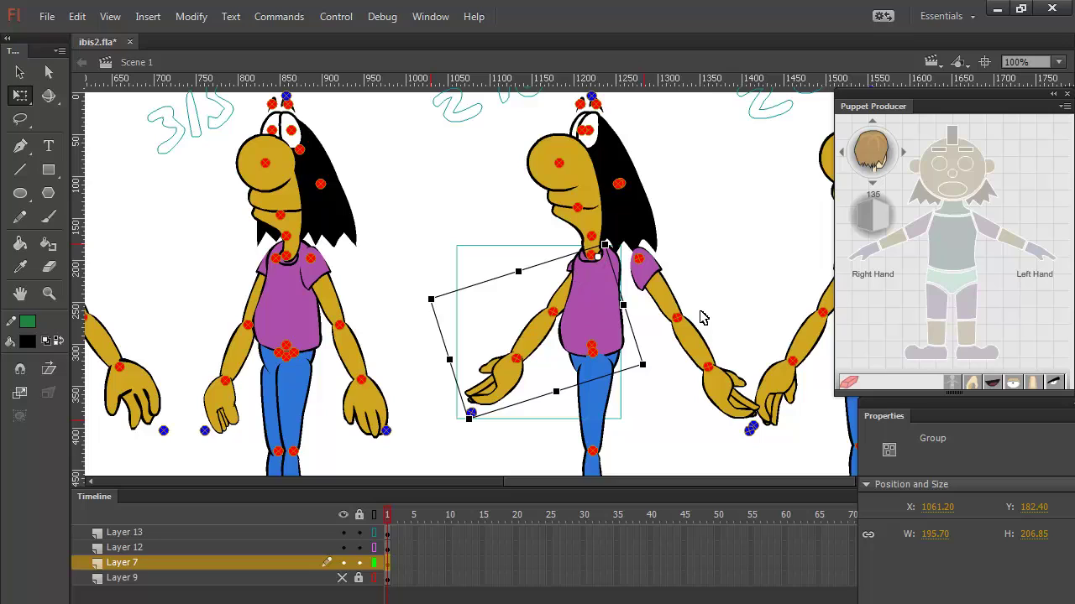
# Move the 270° figure's rearward-pointing arm group 40 px left, back over the torso's shoulder
pyautogui.click(669, 280)
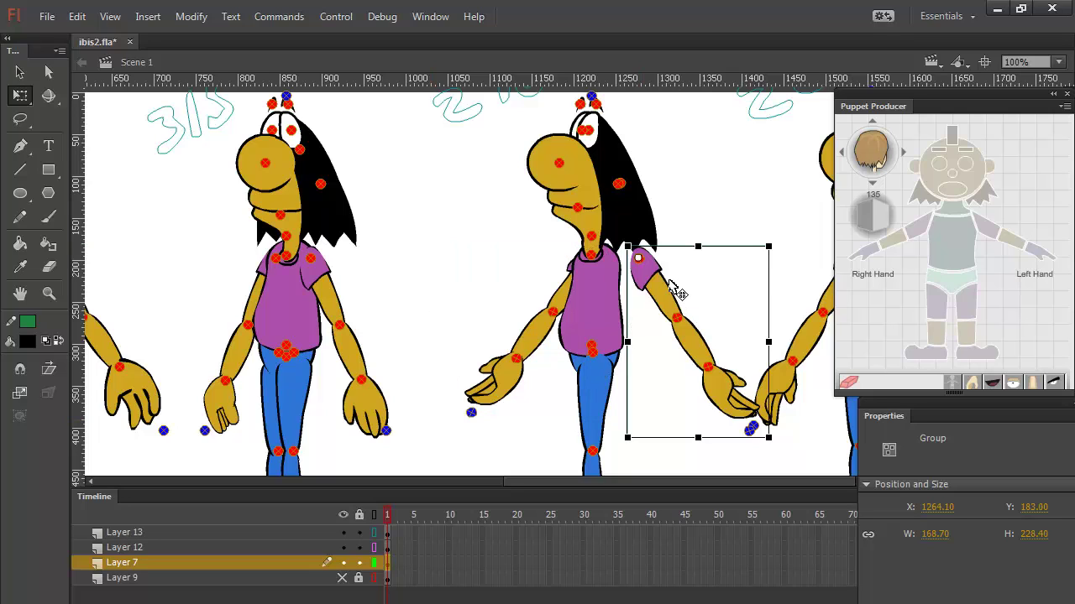
pyautogui.hotkey('shift', 'Left')
pyautogui.hotkey('shift', 'Left')
pyautogui.hotkey('shift', 'Left')
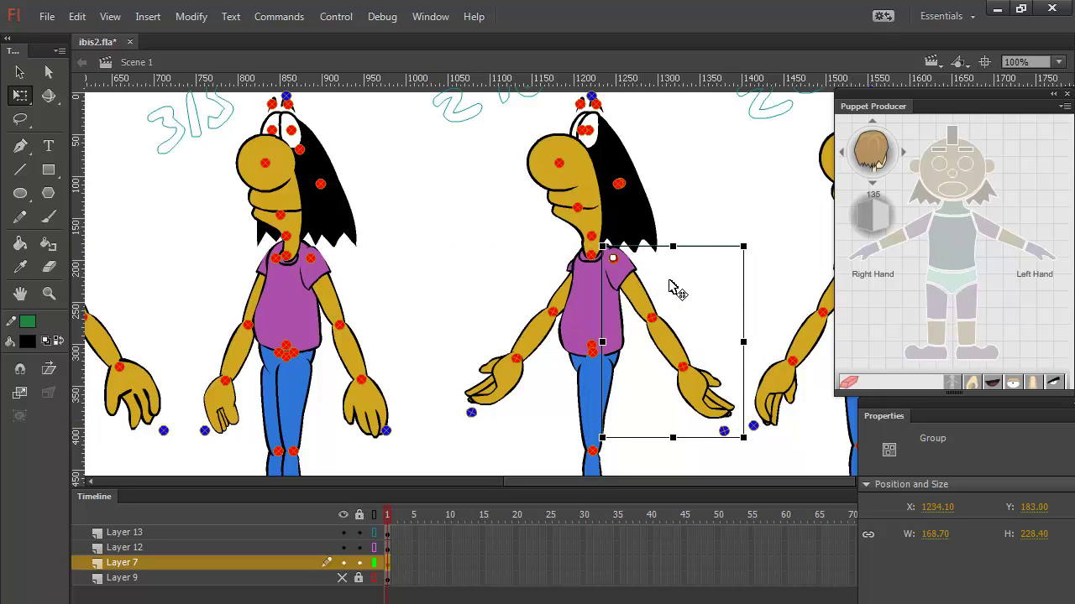
pyautogui.hotkey('shift', 'Left')
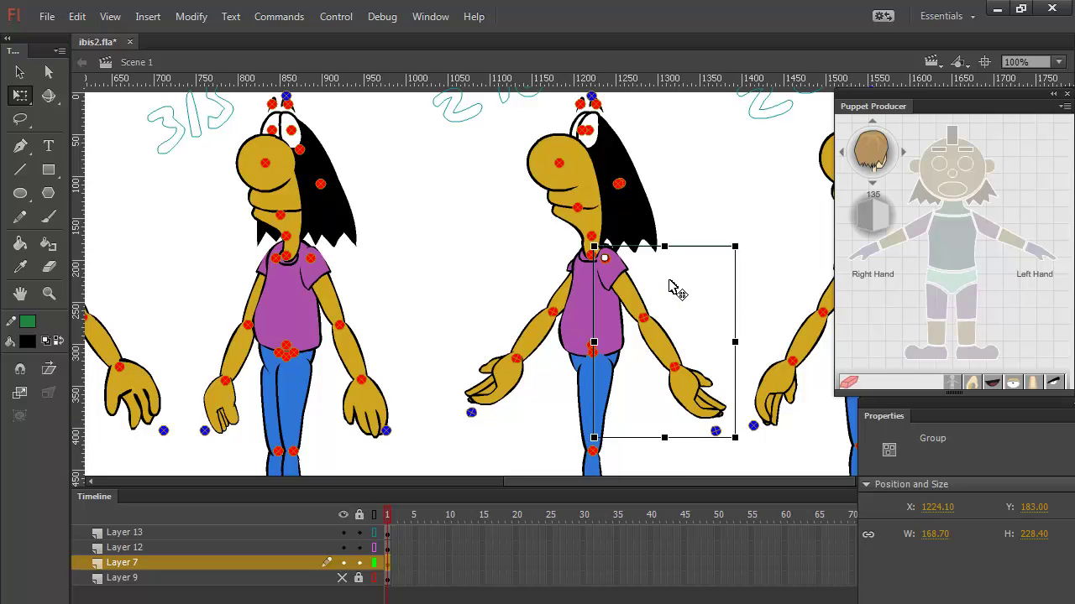
# Show all layers as outlines and nudge the rearward-pointing arm group left until its shoulder pivot lines up with the 270° torso's shoulder joint
pyautogui.click(374, 515)
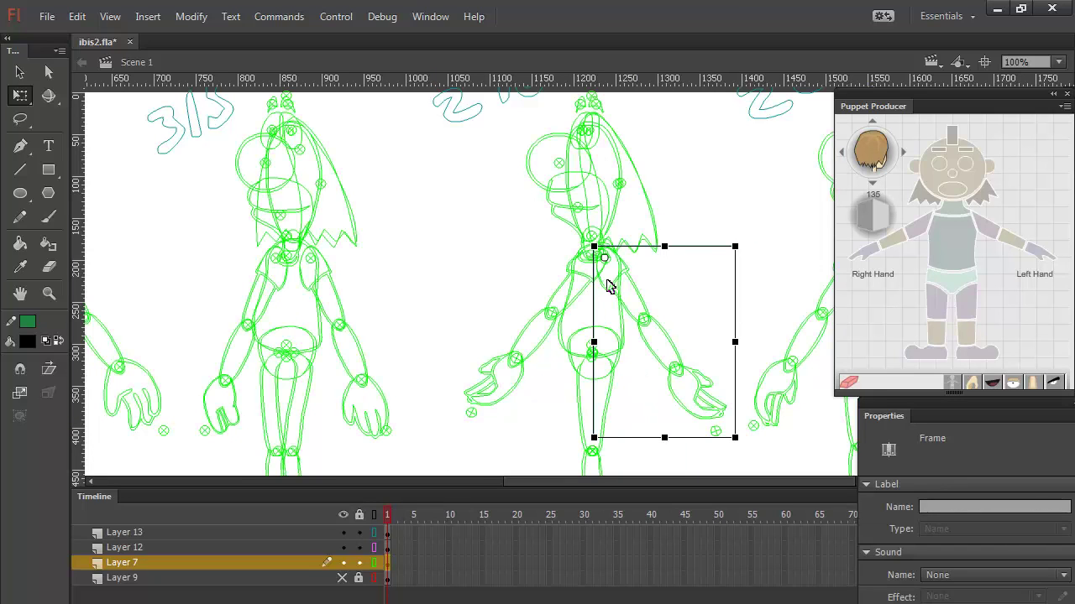
pyautogui.press('Left')
pyautogui.press('Left')
pyautogui.press('Left')
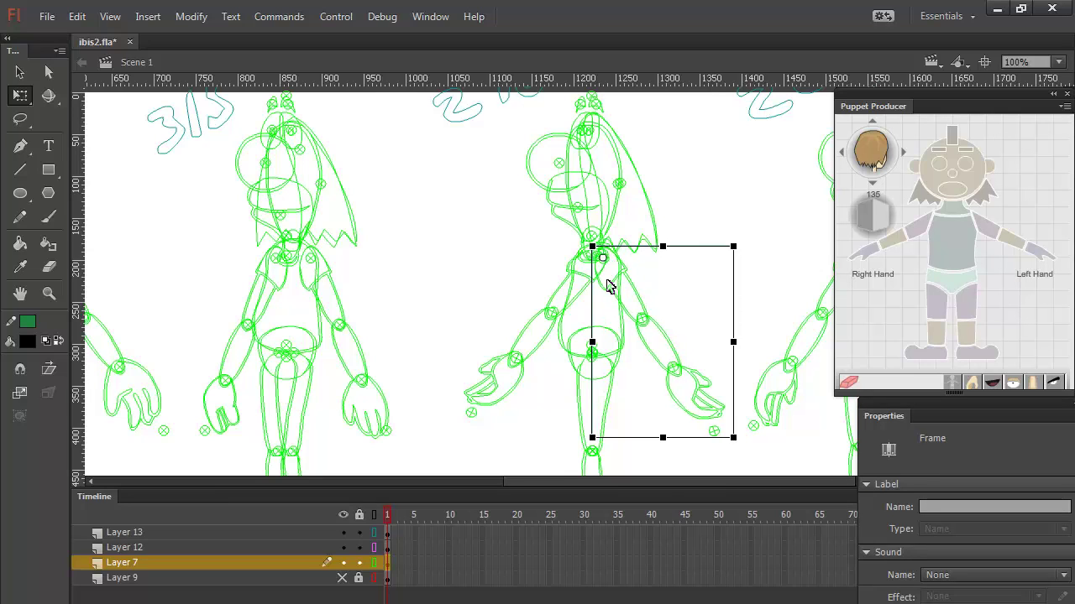
pyautogui.hotkey('shift', 'Left')
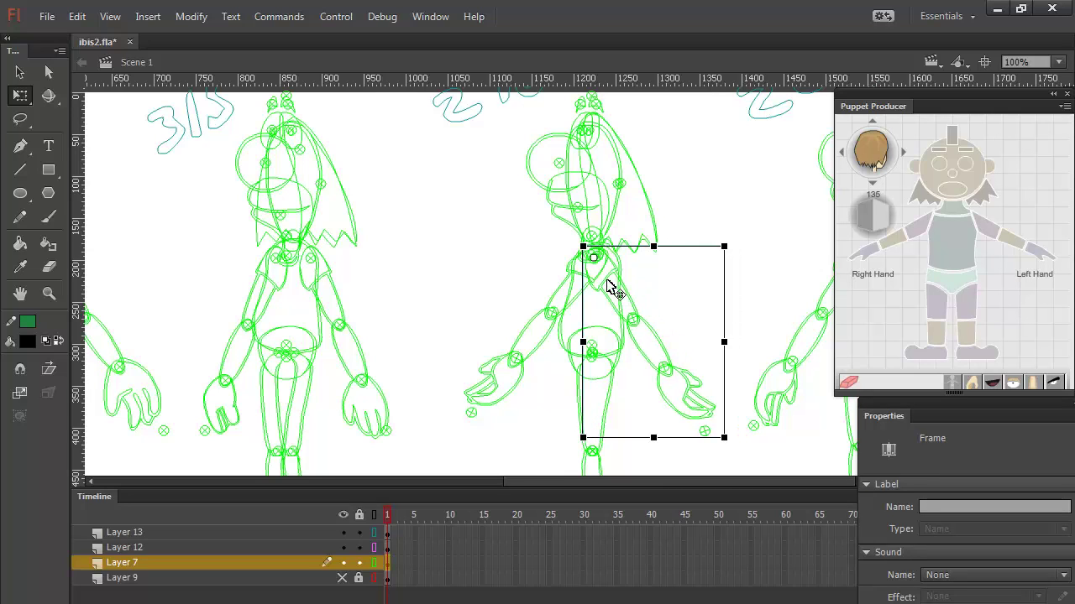
pyautogui.press('Left')
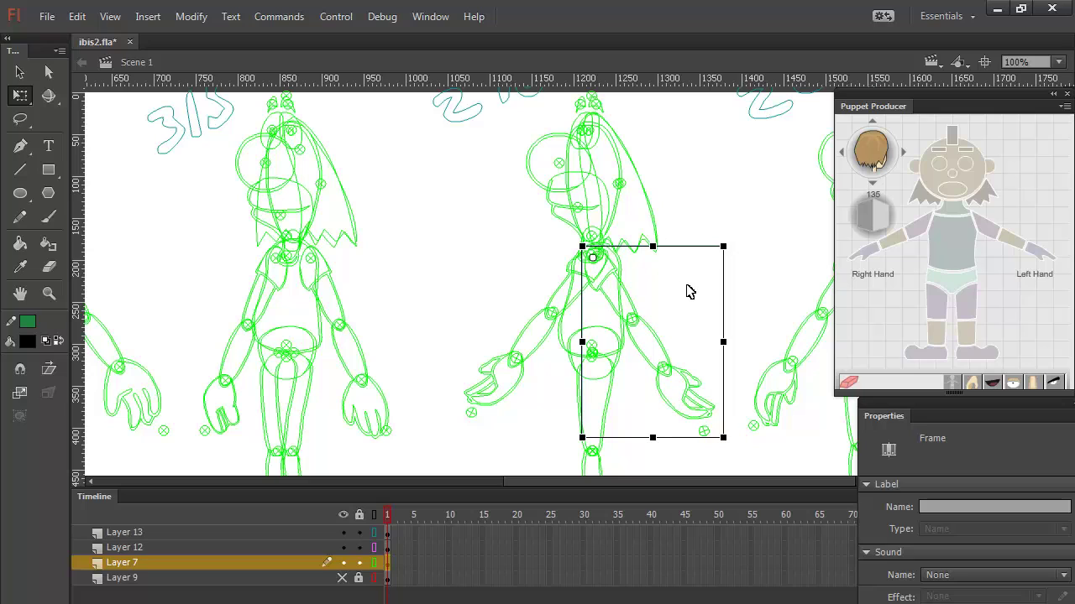
pyautogui.press('Right')
pyautogui.press('Right')
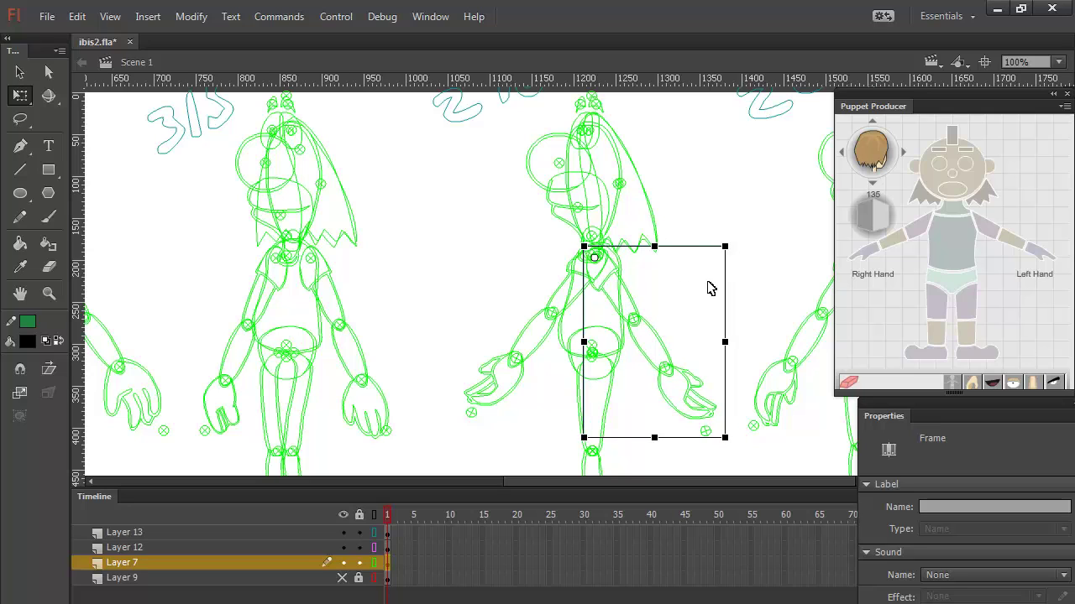
# Deselect the arm group and export the movie to the Desktop as ibis2.swf, replacing the existing file
pyautogui.click(712, 232)
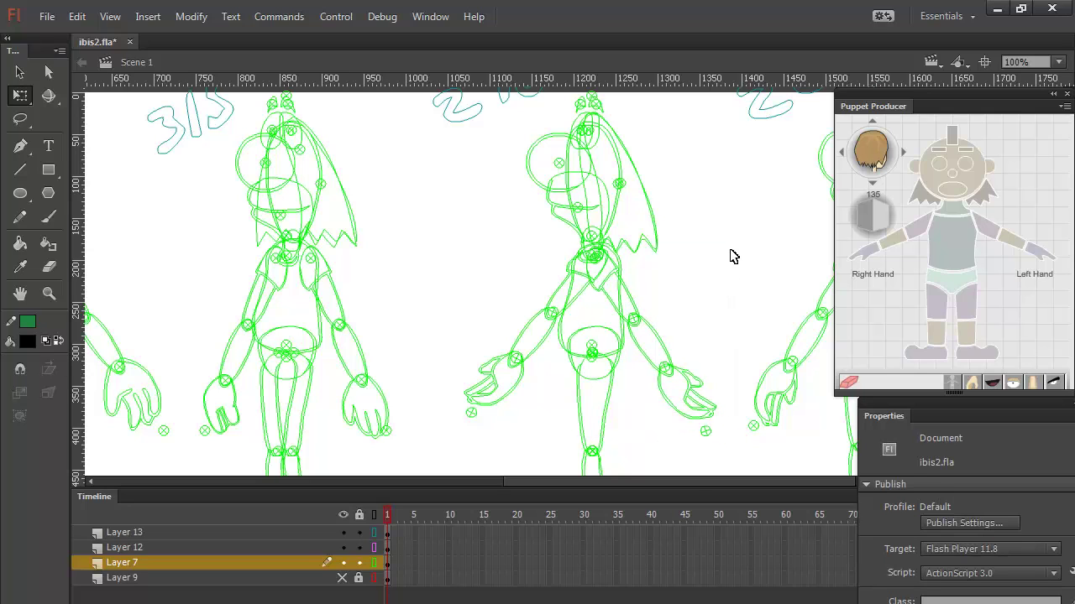
pyautogui.hotkey('ctrl', '-')
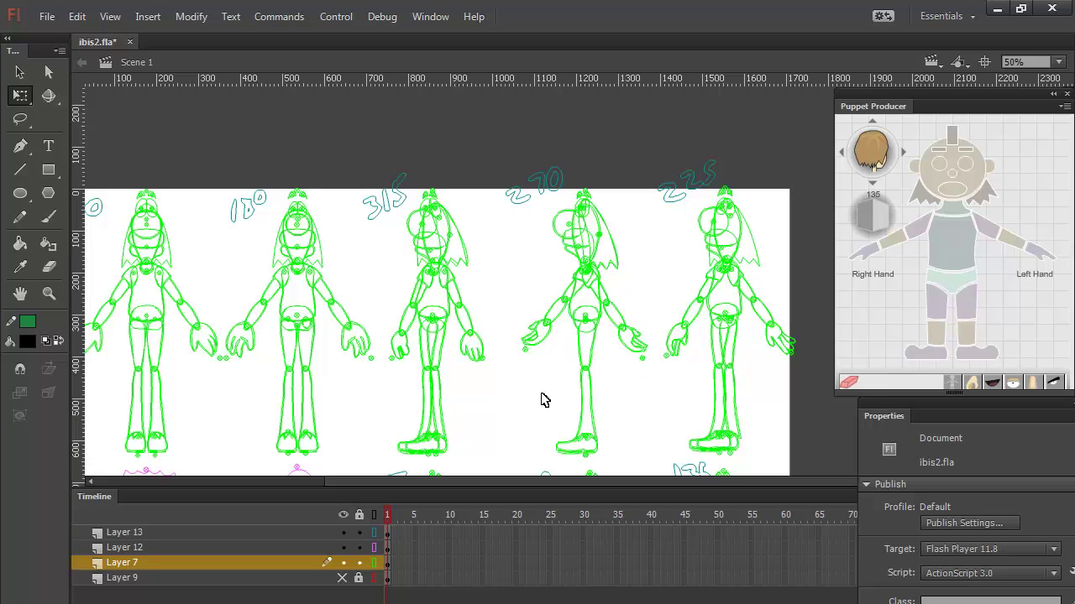
pyautogui.hotkey('ctrl', '-')
pyautogui.hotkey('ctrl', '=')
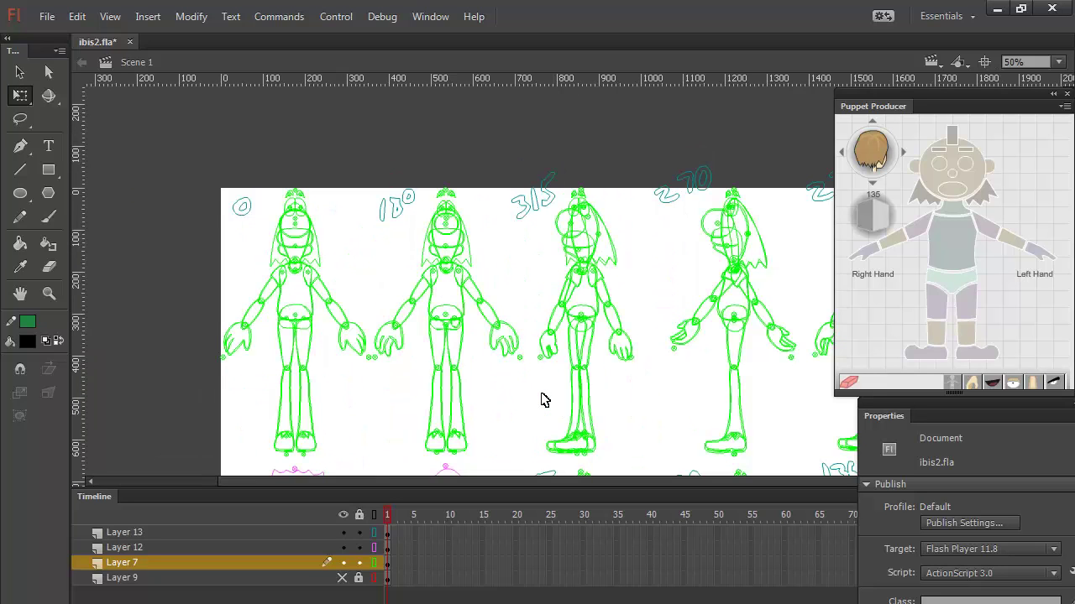
pyautogui.moveTo(571, 424); pyautogui.dragTo(528, 329)
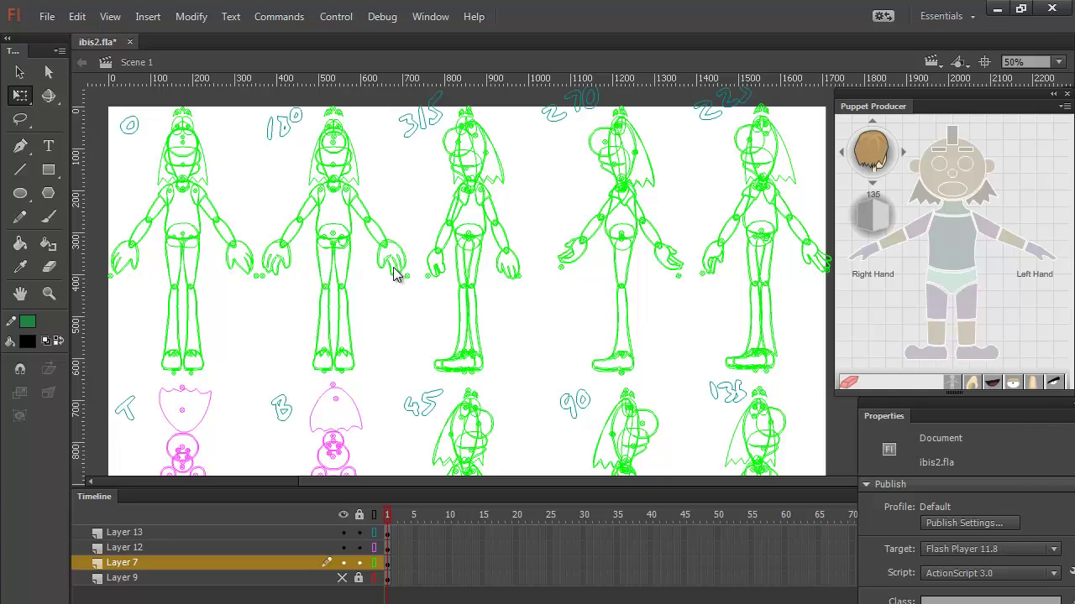
pyautogui.hotkey('ctrl', 'alt', 'shift', 's')
pyautogui.click(924, 547)
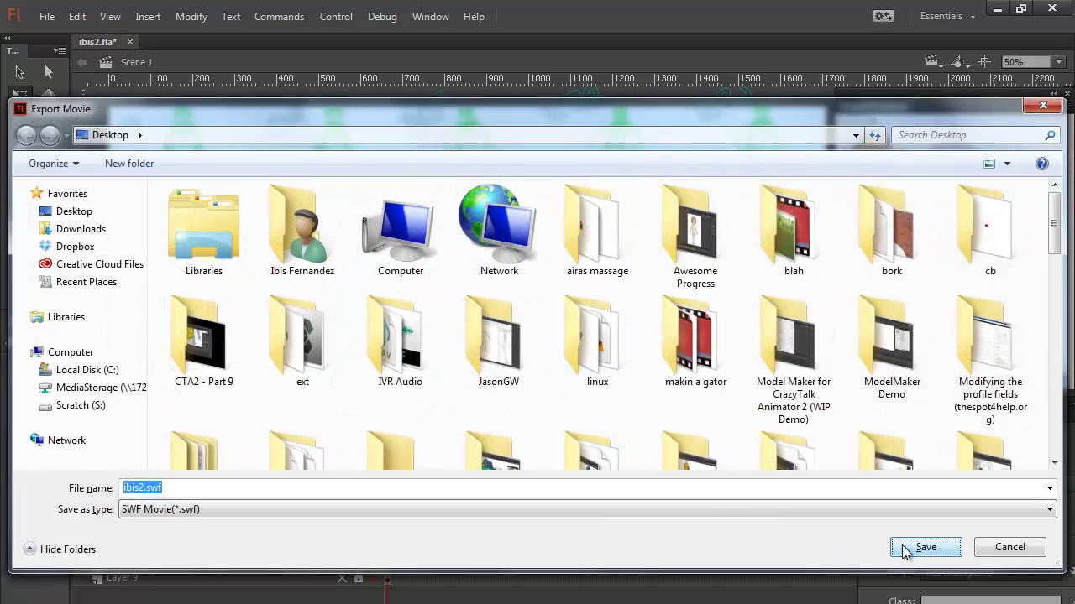
pyautogui.click(586, 373)
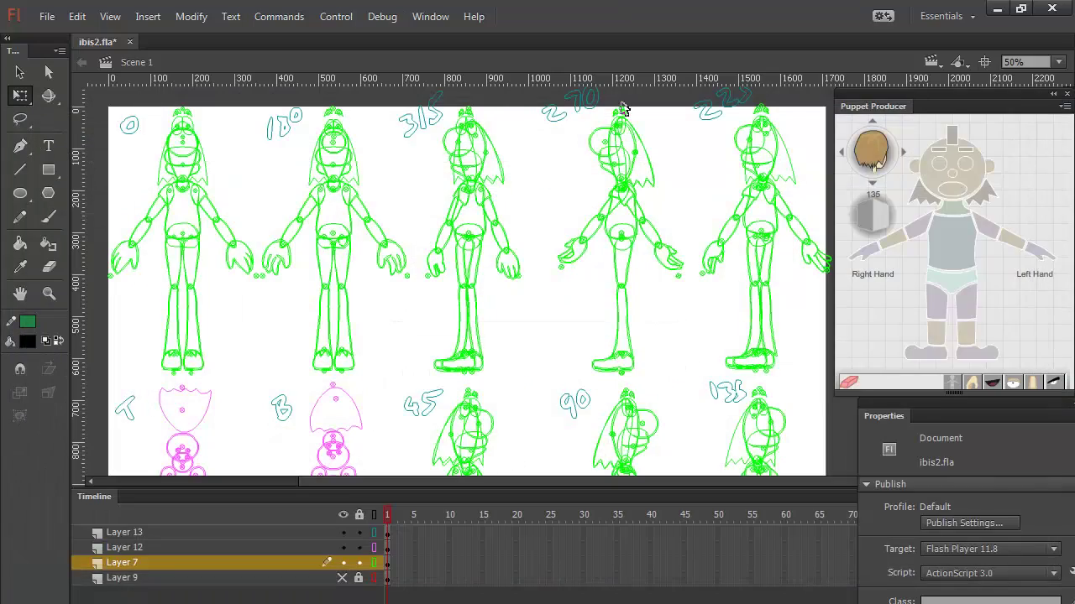
# Switch to CrazyTalk Animator 2 and reload the character from ibis2.swf without keeping any working options
pyautogui.hotkey('alt', 'Tab')
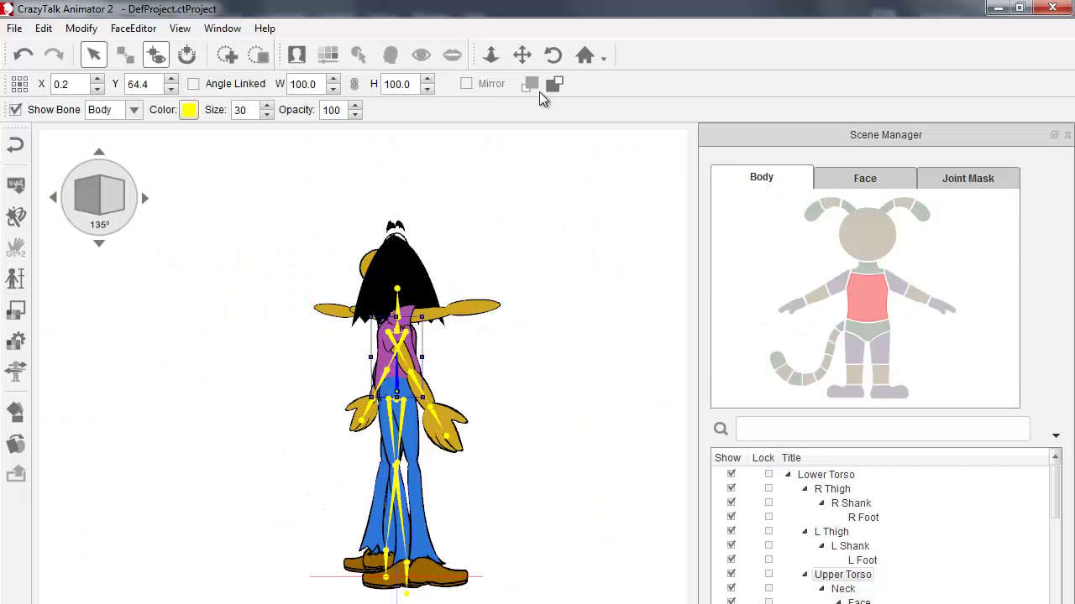
pyautogui.click(15, 184)
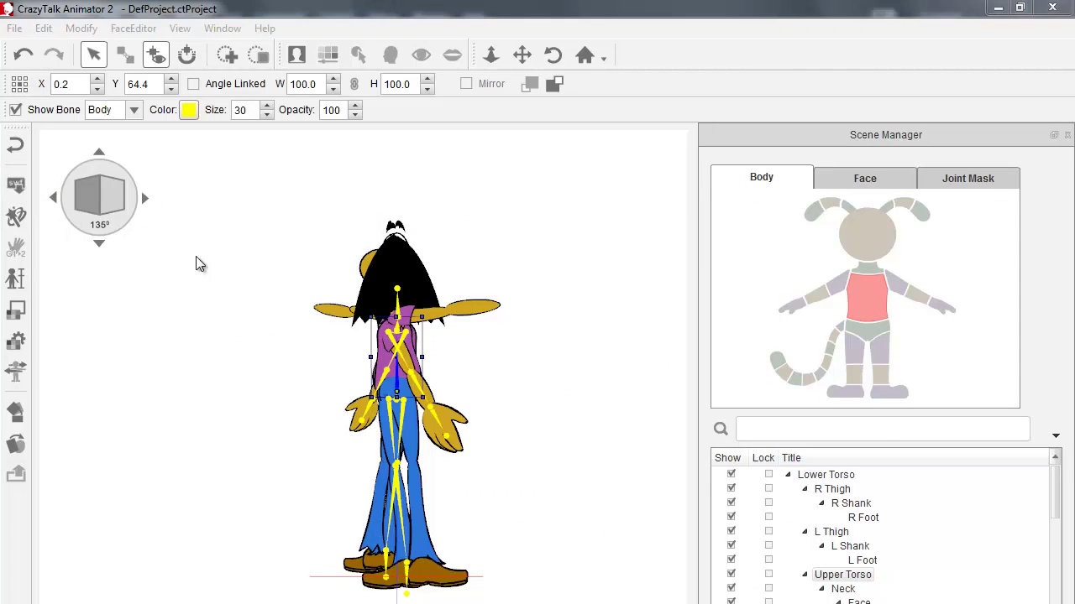
pyautogui.scroll(-10, 1059, 288)
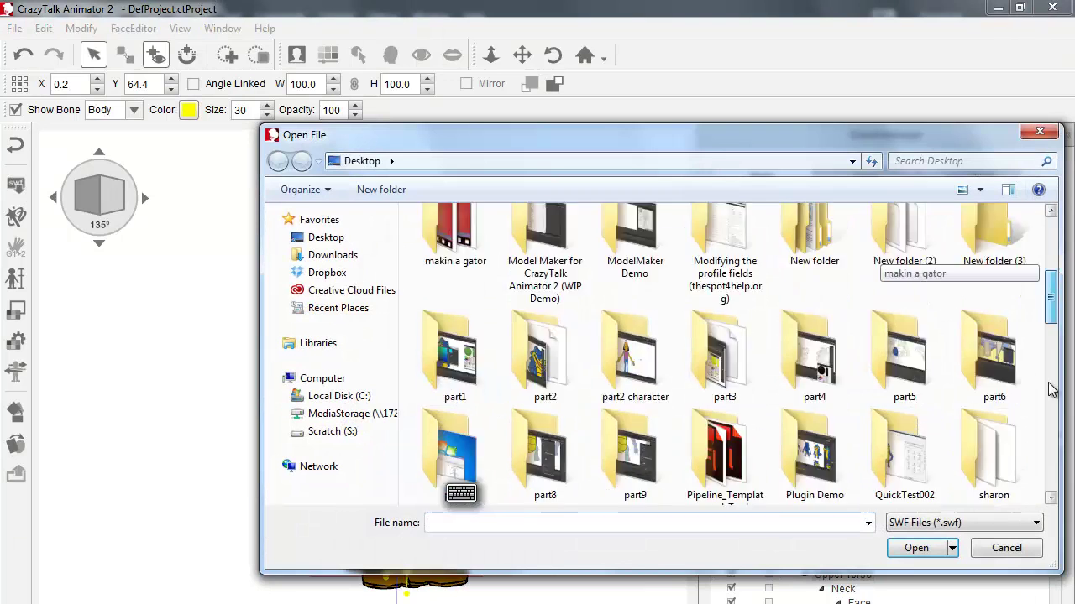
pyautogui.click(642, 270)
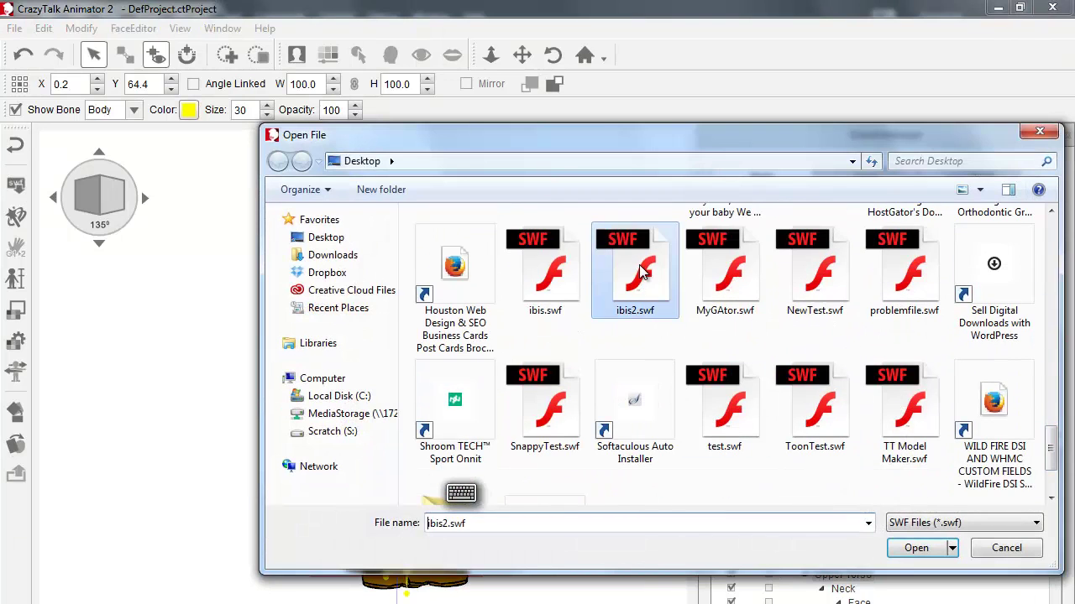
pyautogui.click(916, 548)
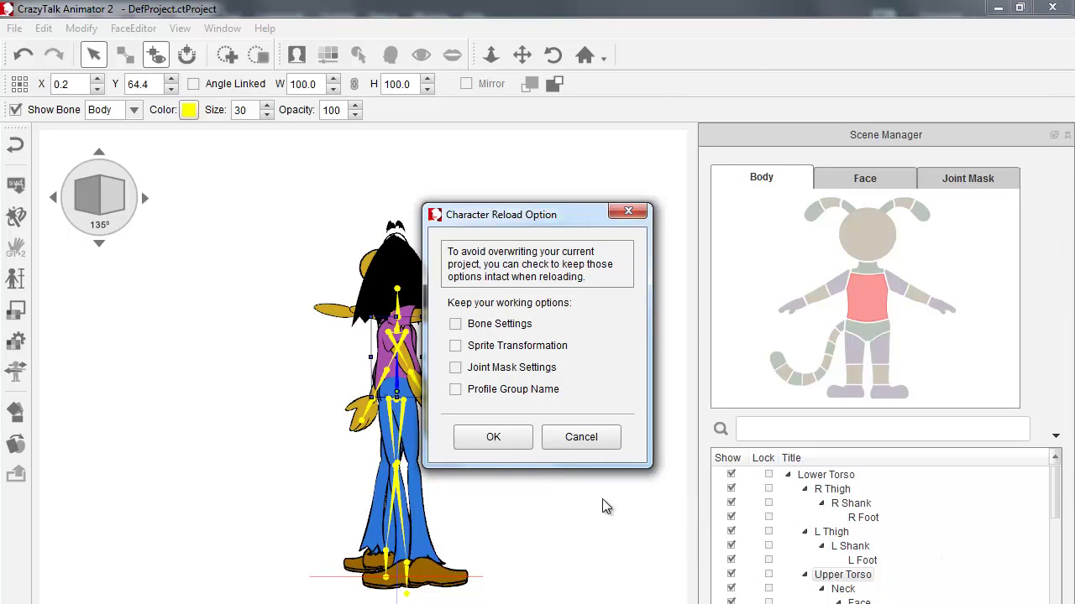
pyautogui.click(503, 438)
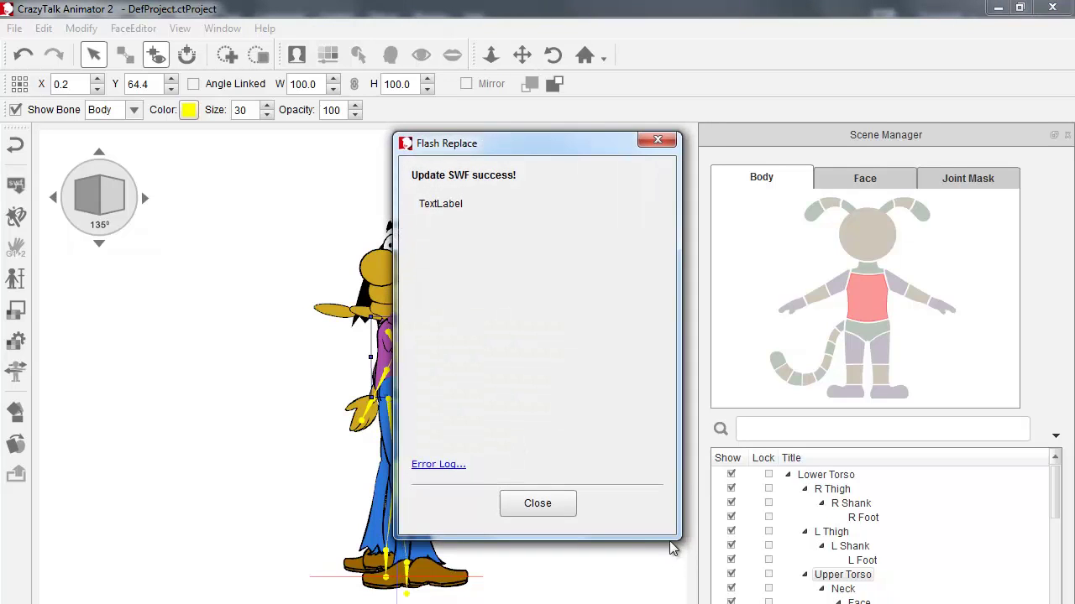
pyautogui.click(550, 504)
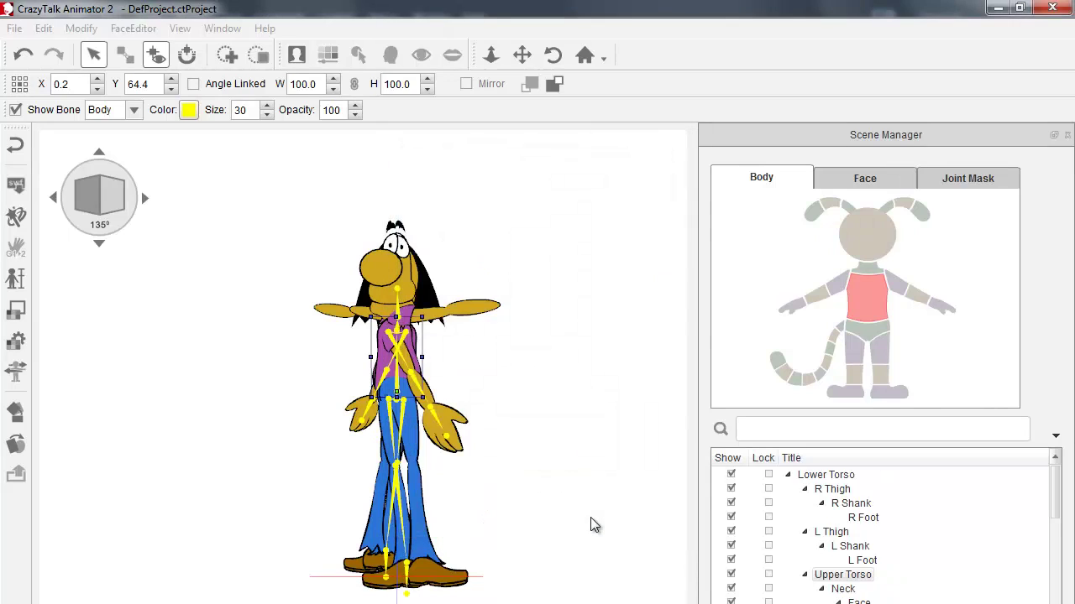
# Turn the reloaded character through all its view angles and around to the front, checking the limbs and bones at each angle
pyautogui.click(445, 347)
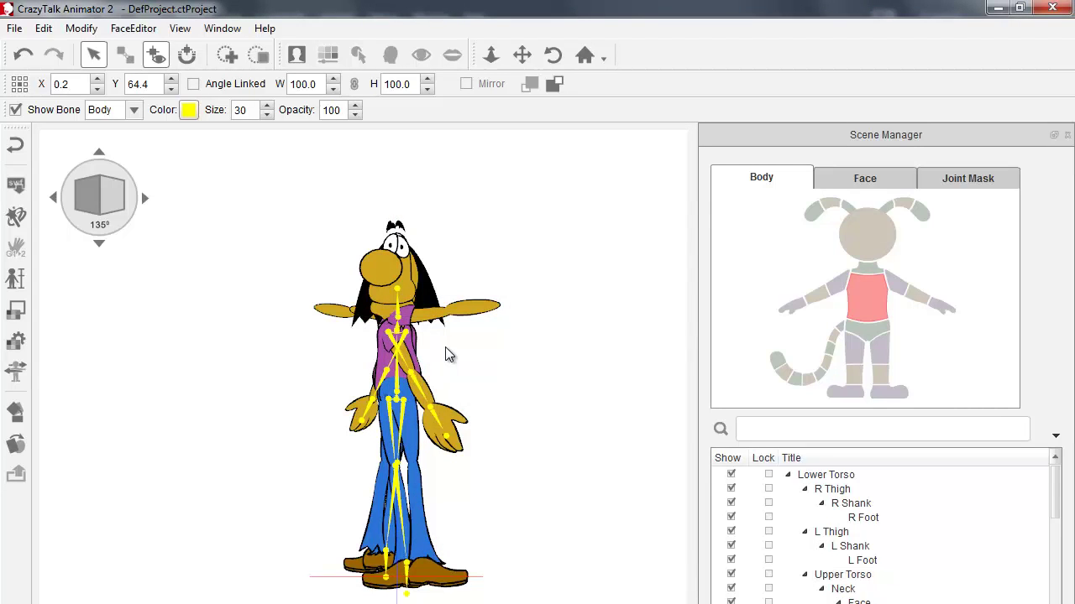
pyautogui.click(145, 198)
pyautogui.click(145, 199)
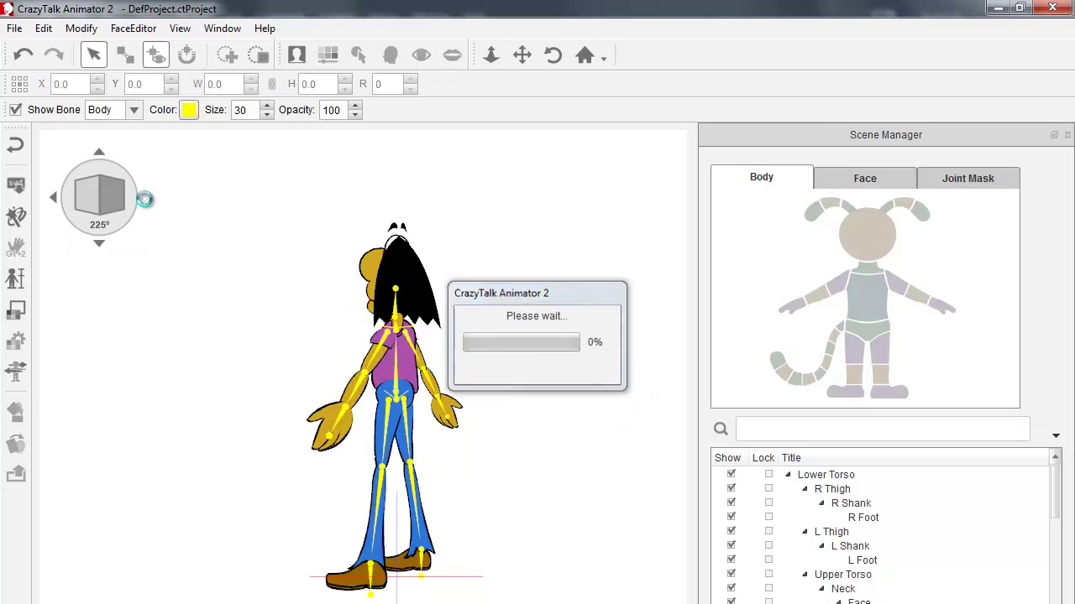
pyautogui.click(144, 199)
pyautogui.click(145, 198)
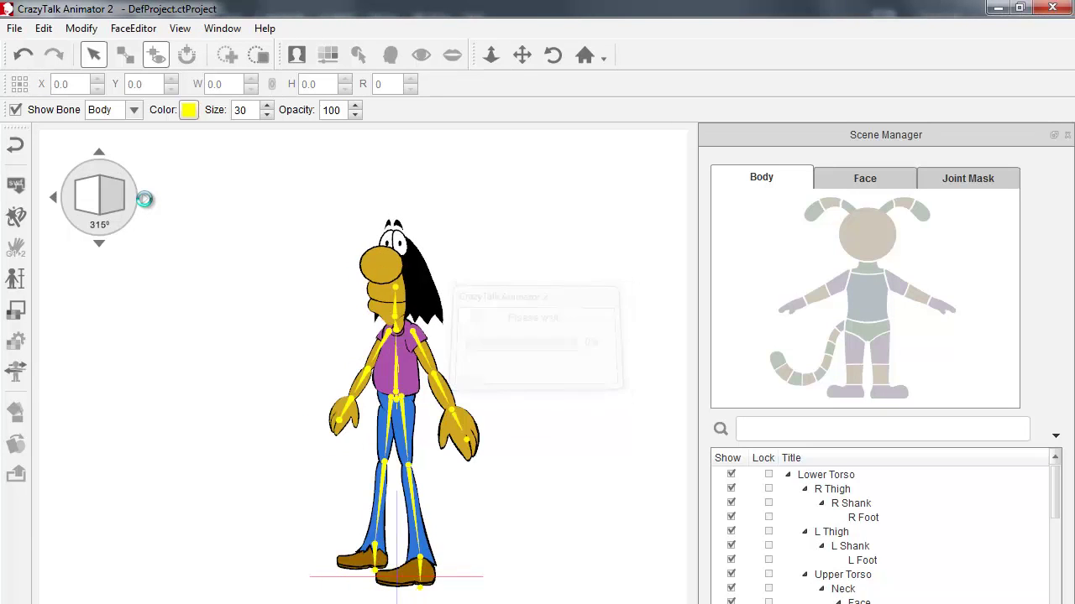
pyautogui.click(145, 198)
pyautogui.click(145, 198)
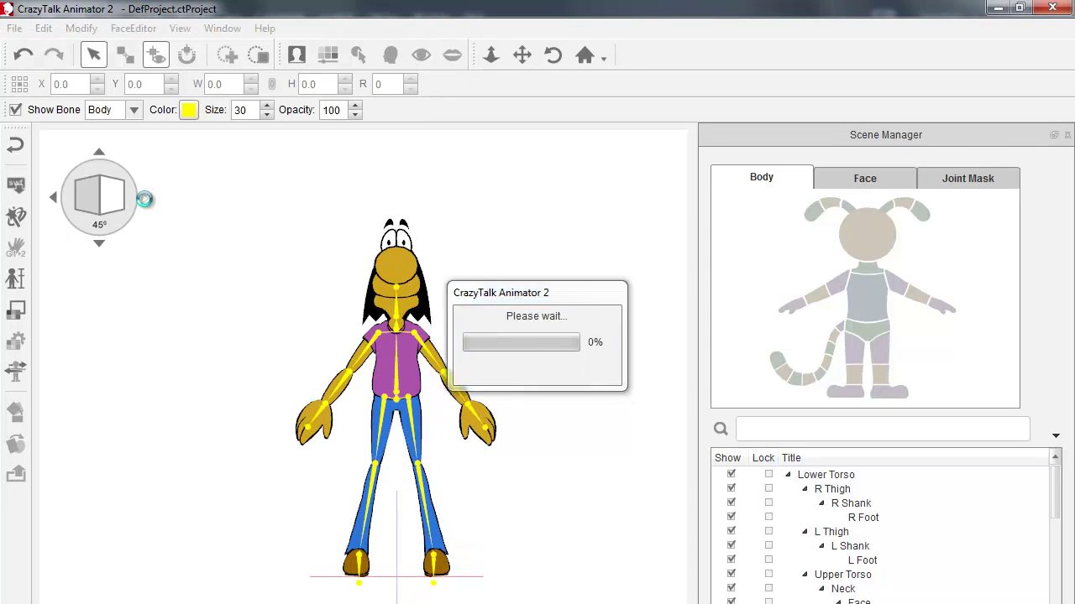
pyautogui.click(145, 198)
pyautogui.click(144, 198)
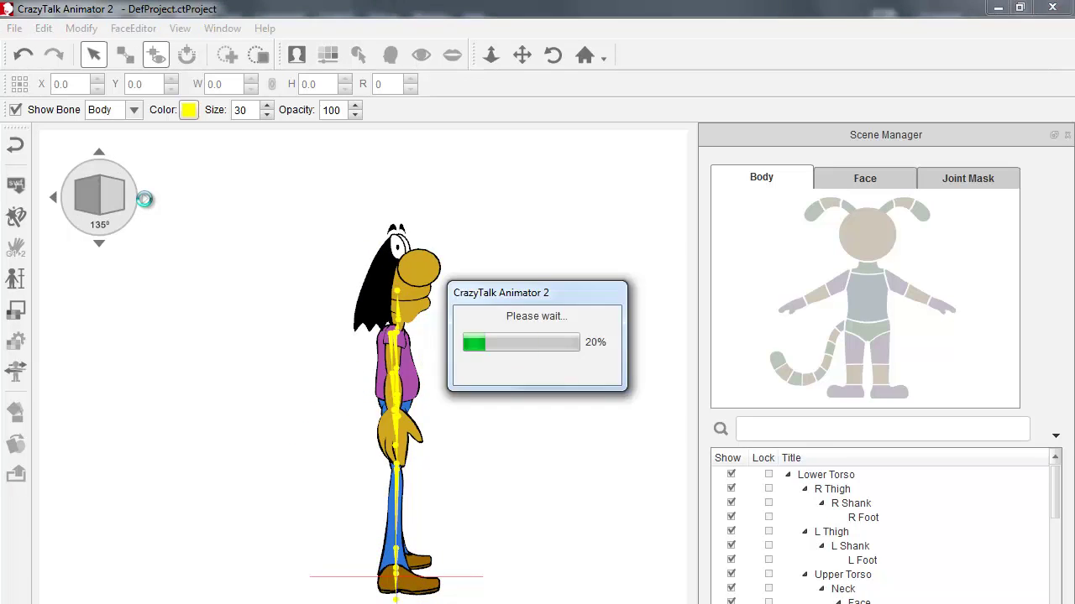
pyautogui.click(144, 198)
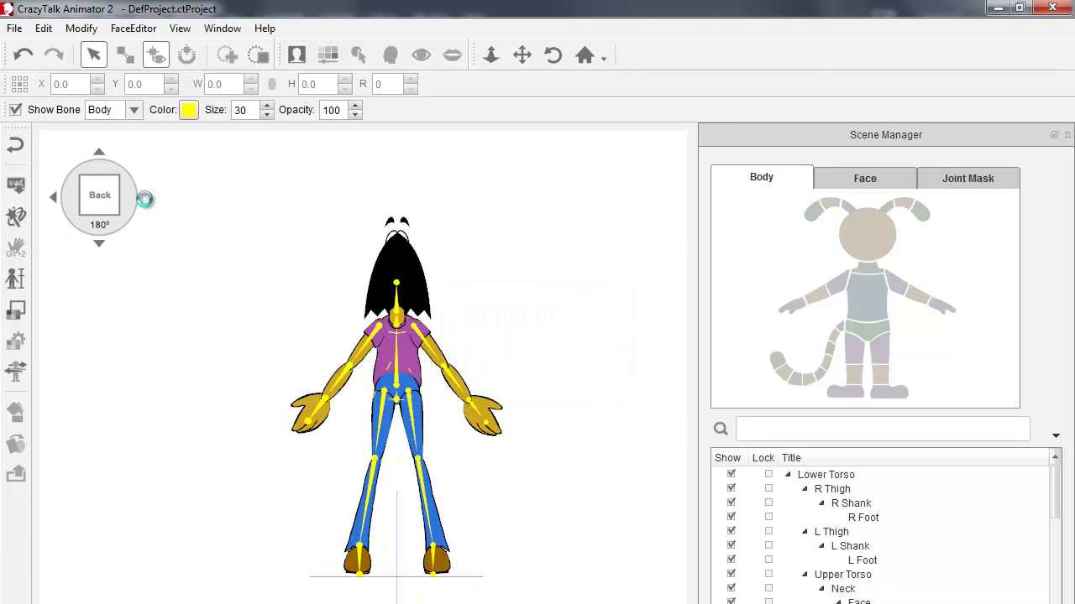
pyautogui.click(144, 198)
pyautogui.click(145, 198)
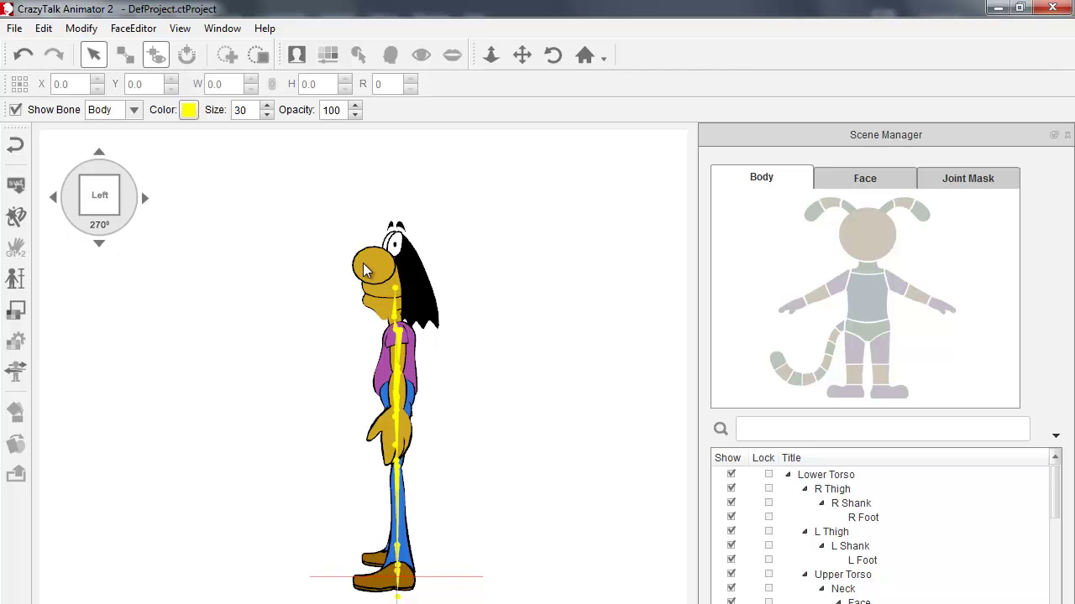
pyautogui.click(145, 197)
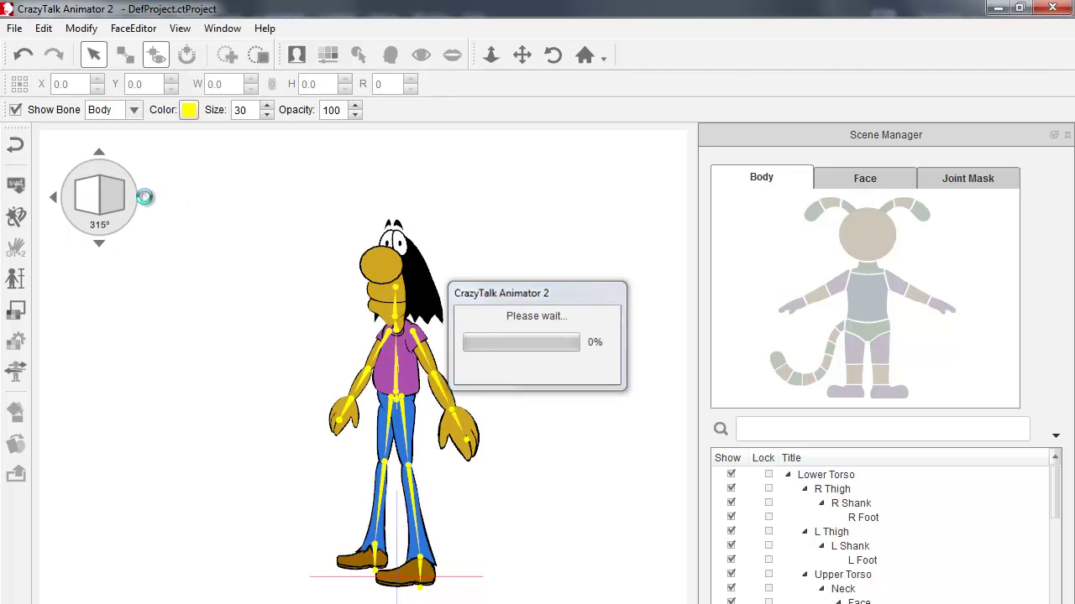
pyautogui.click(145, 198)
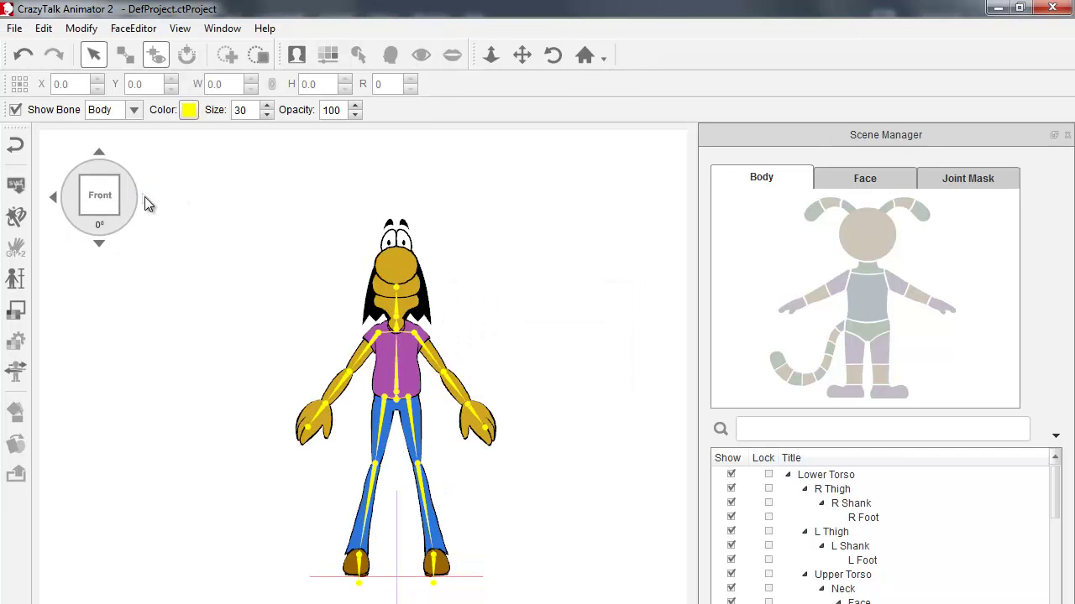
# Preview the Basic Walk body motion on the front-facing character in calibration and return to the Scene Manager
pyautogui.click(16, 372)
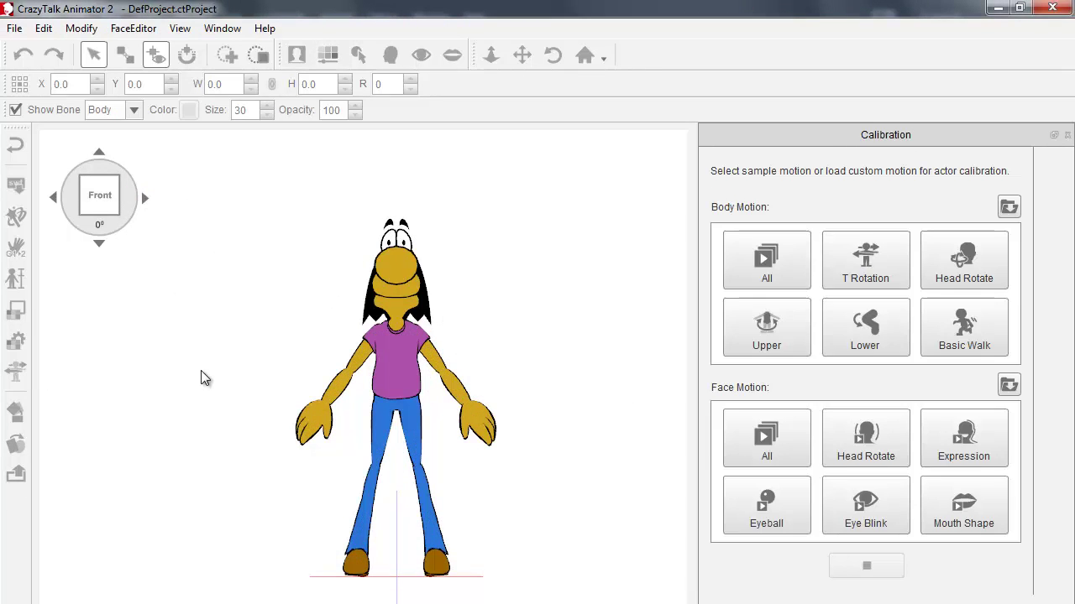
pyautogui.click(989, 344)
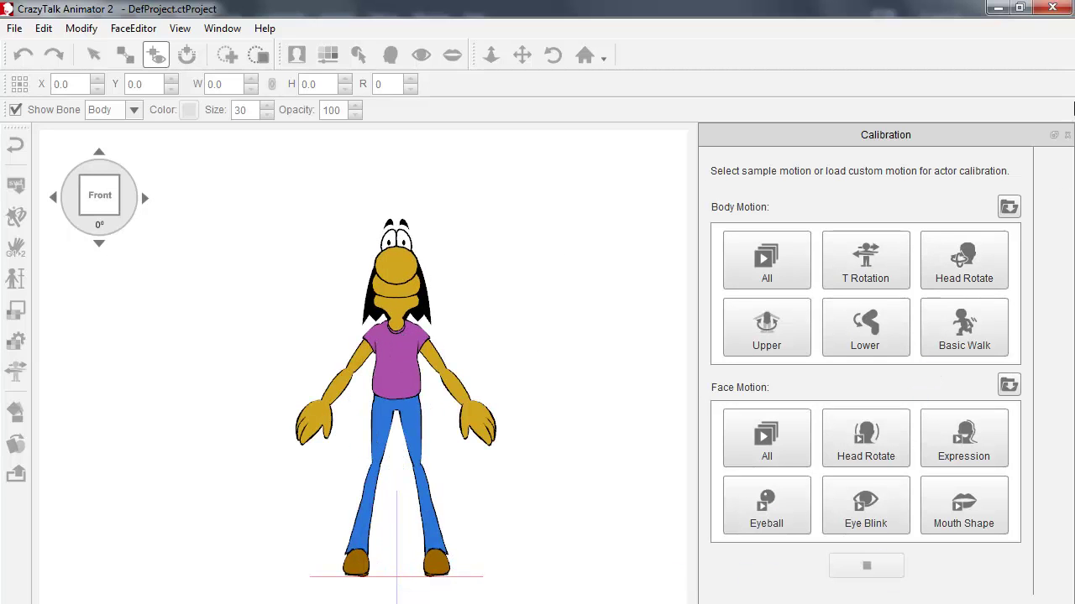
pyautogui.click(1067, 134)
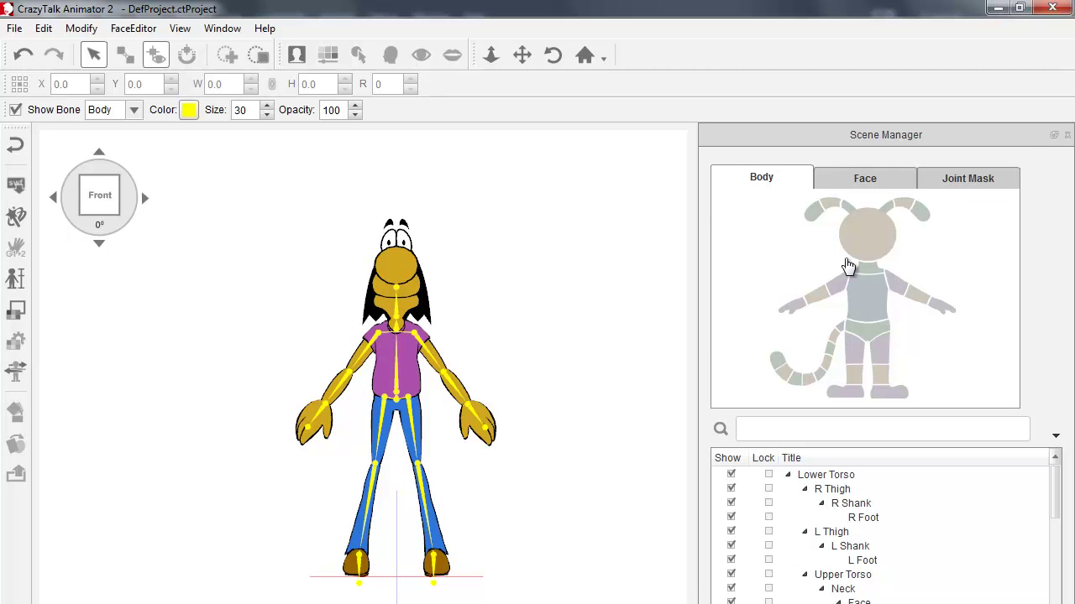
# Add a joint mask to the front view's neck joint, moving it up and shrinking it to fit over the neck
pyautogui.click(962, 179)
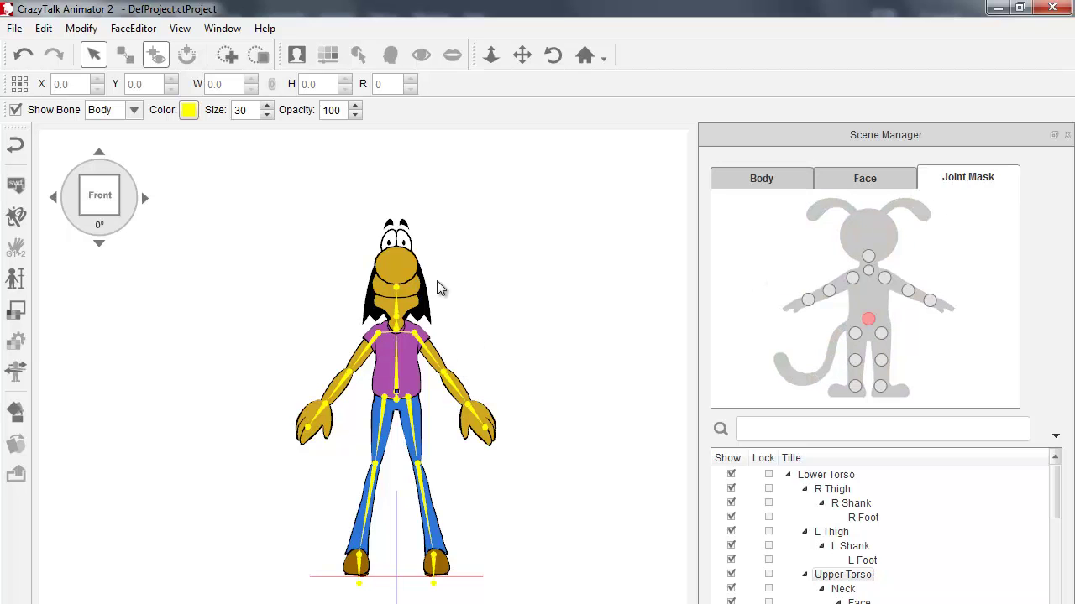
pyautogui.click(491, 54)
pyautogui.moveTo(487, 384); pyautogui.dragTo(479, 310)
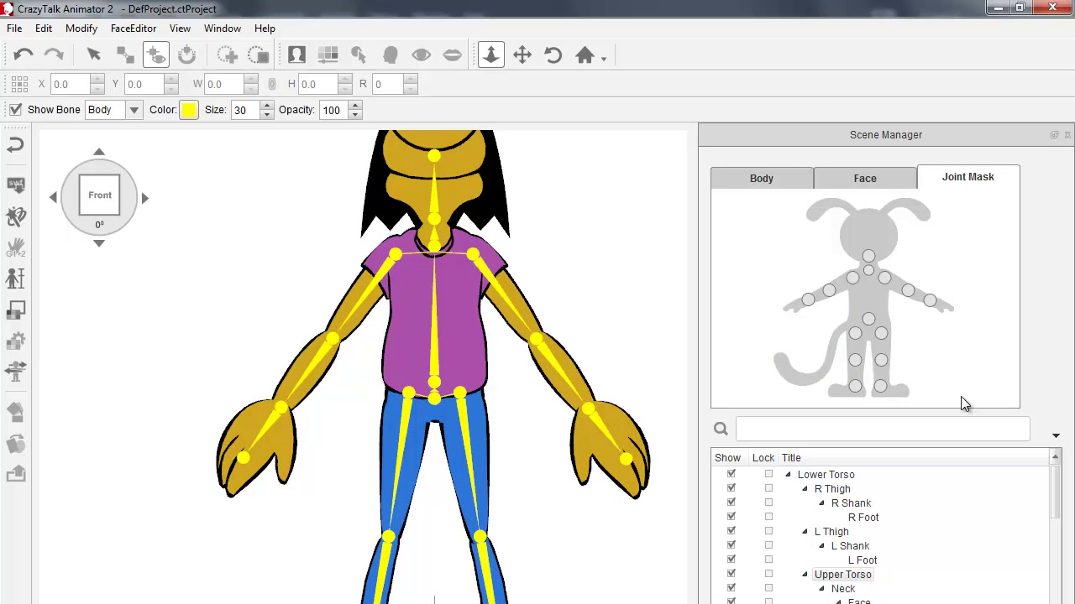
pyautogui.click(868, 273)
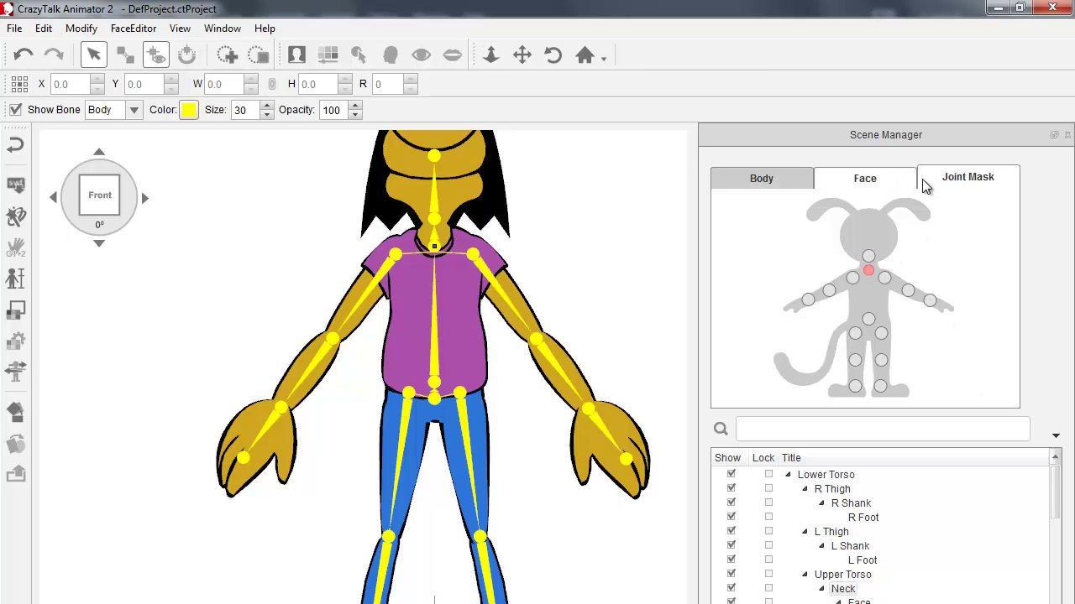
pyautogui.click(231, 57)
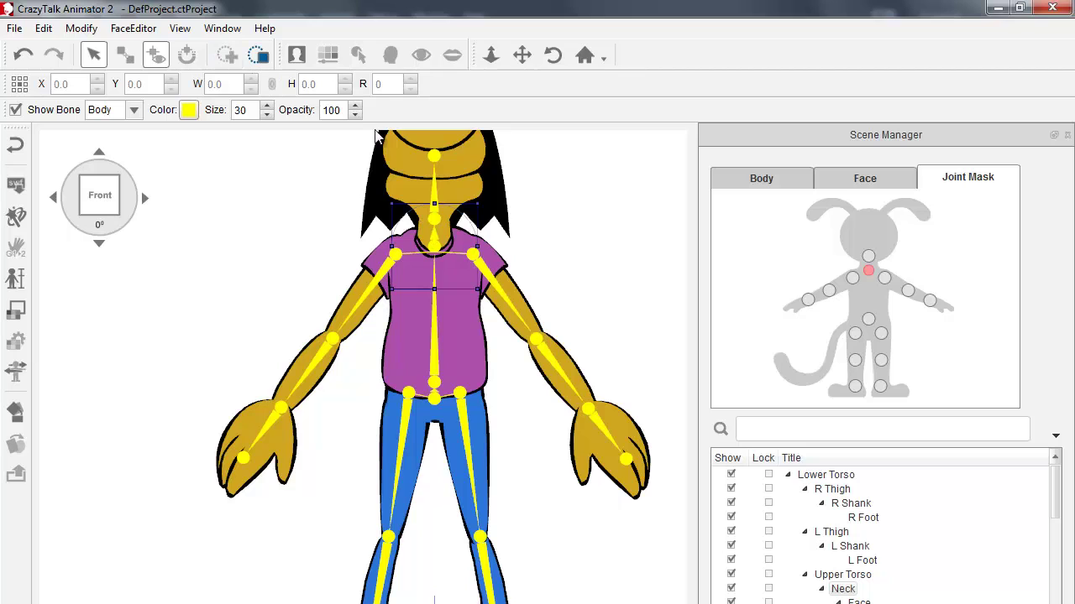
pyautogui.moveTo(446, 229)
pyautogui.mouseDown()
pyautogui.moveTo(467, 243)
pyautogui.moveTo(467, 172)
pyautogui.moveTo(458, 308)
pyautogui.moveTo(446, 235)
pyautogui.moveTo(467, 268)
pyautogui.moveTo(463, 229)
pyautogui.mouseUp()
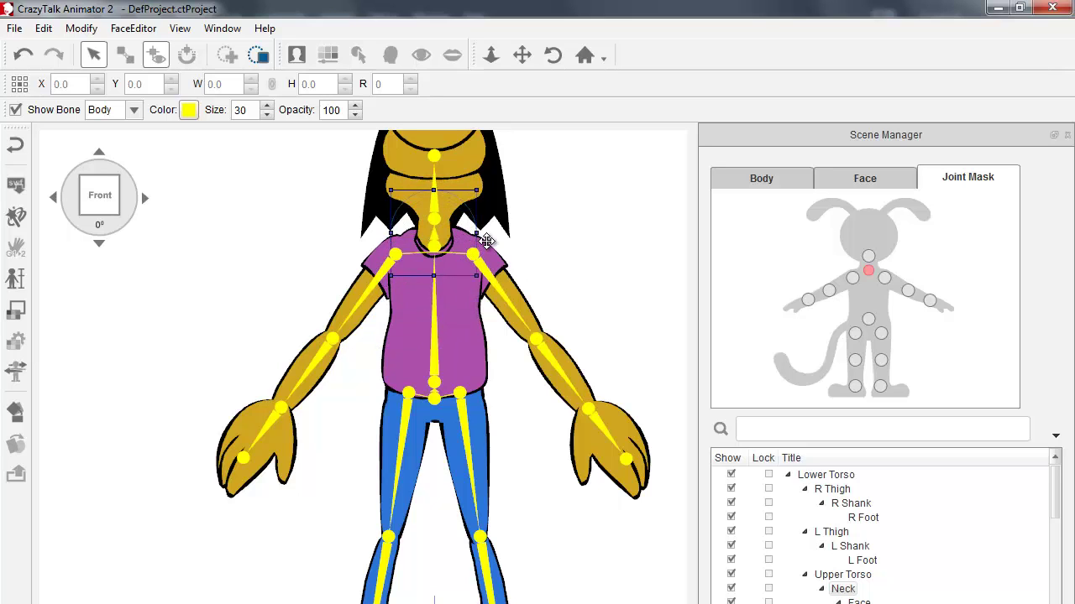
pyautogui.moveTo(479, 274); pyautogui.dragTo(441, 217)
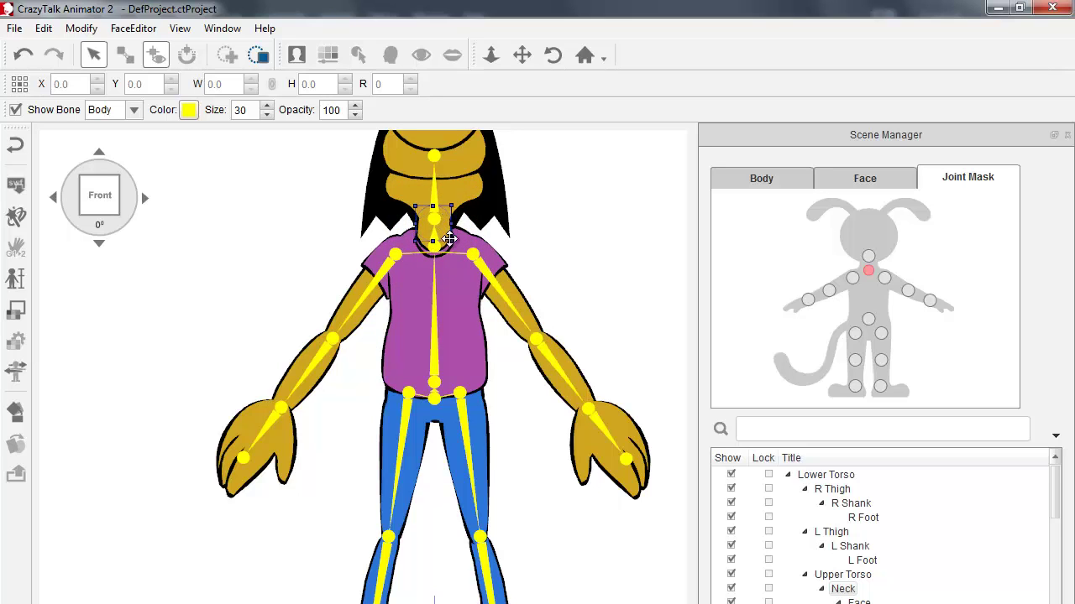
# Replay the Basic Walk calibration motion to check the masked neck joint, and stop the playback
pyautogui.click(18, 369)
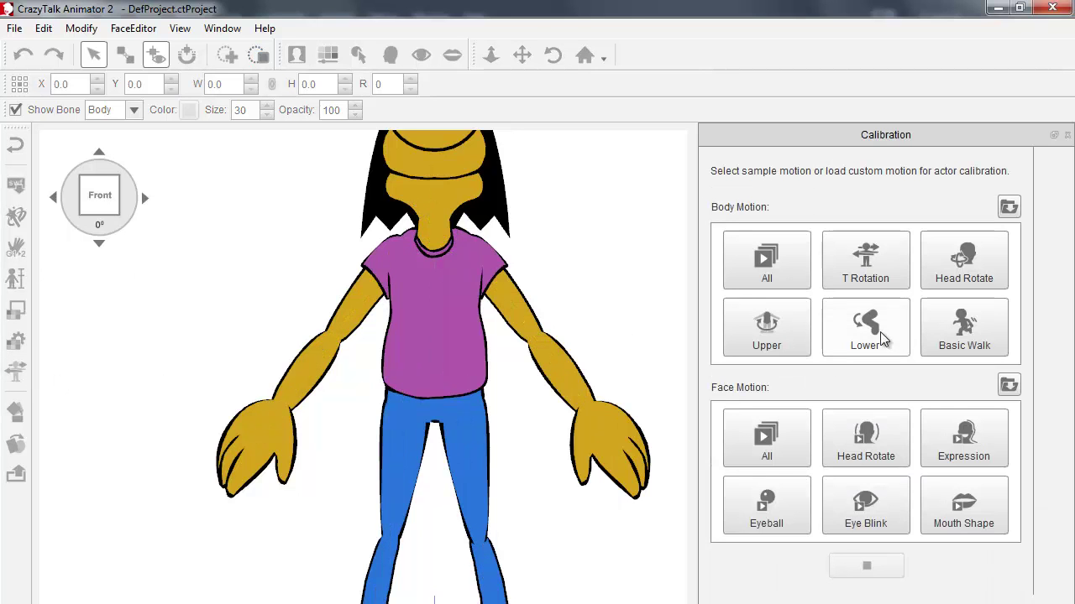
pyautogui.click(948, 326)
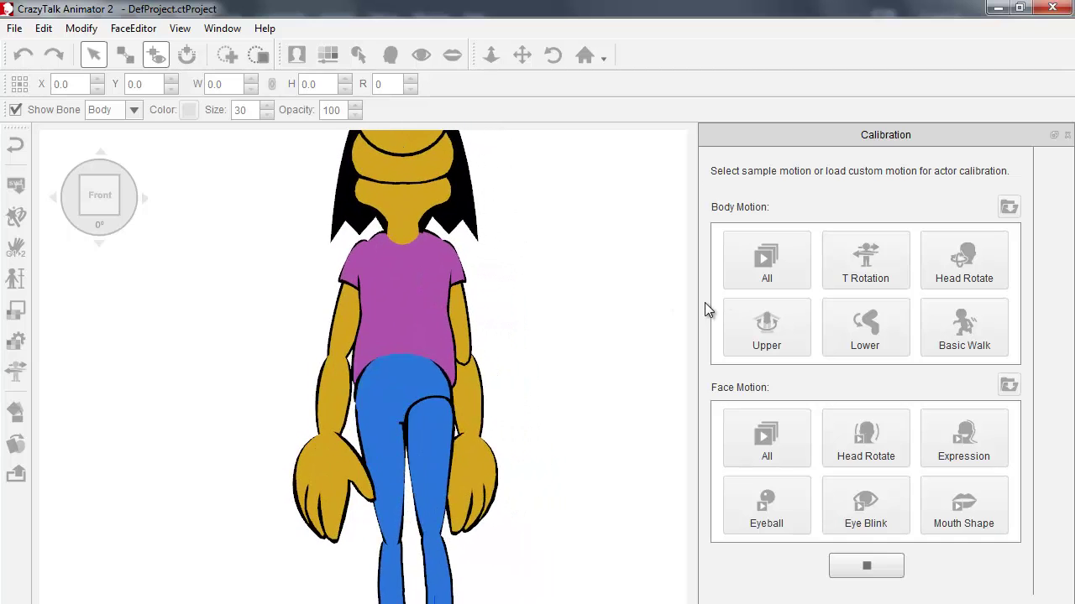
pyautogui.click(863, 293)
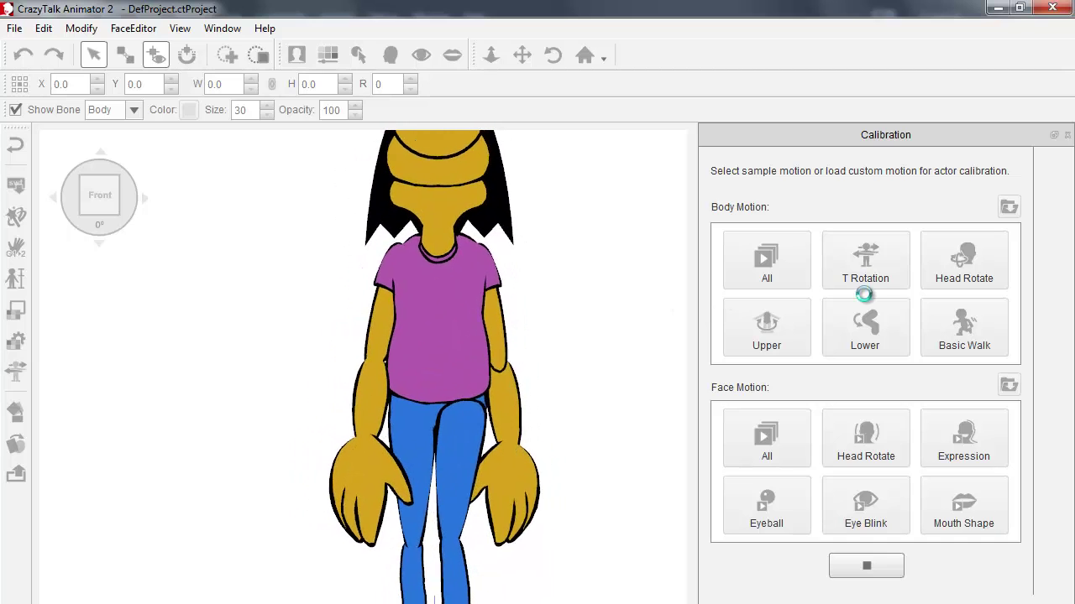
pyautogui.click(873, 568)
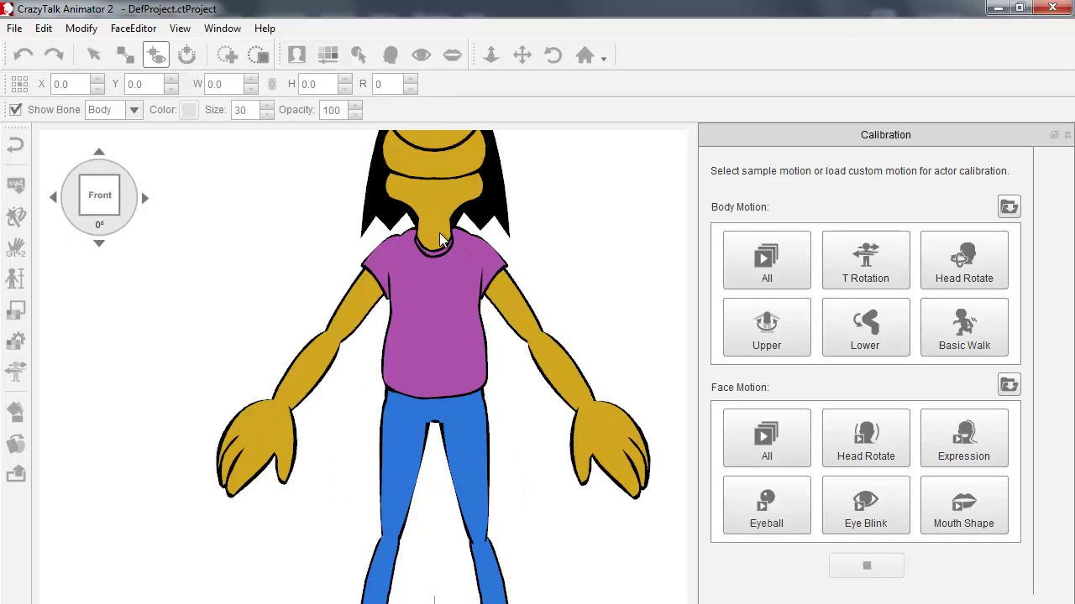
# Enlarge the front view's neck joint mask, check it with the Basic Walk calibration motion, and return to the Scene Manager
pyautogui.click(1067, 134)
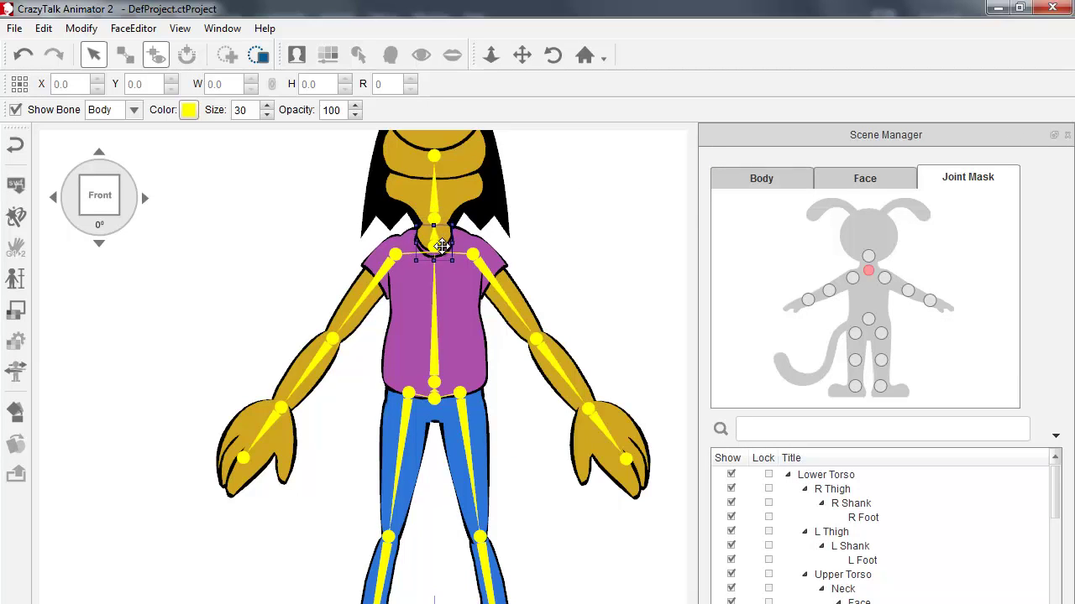
pyautogui.moveTo(442, 246)
pyautogui.mouseDown()
pyautogui.moveTo(441, 227)
pyautogui.moveTo(435, 253)
pyautogui.moveTo(458, 237)
pyautogui.mouseUp()
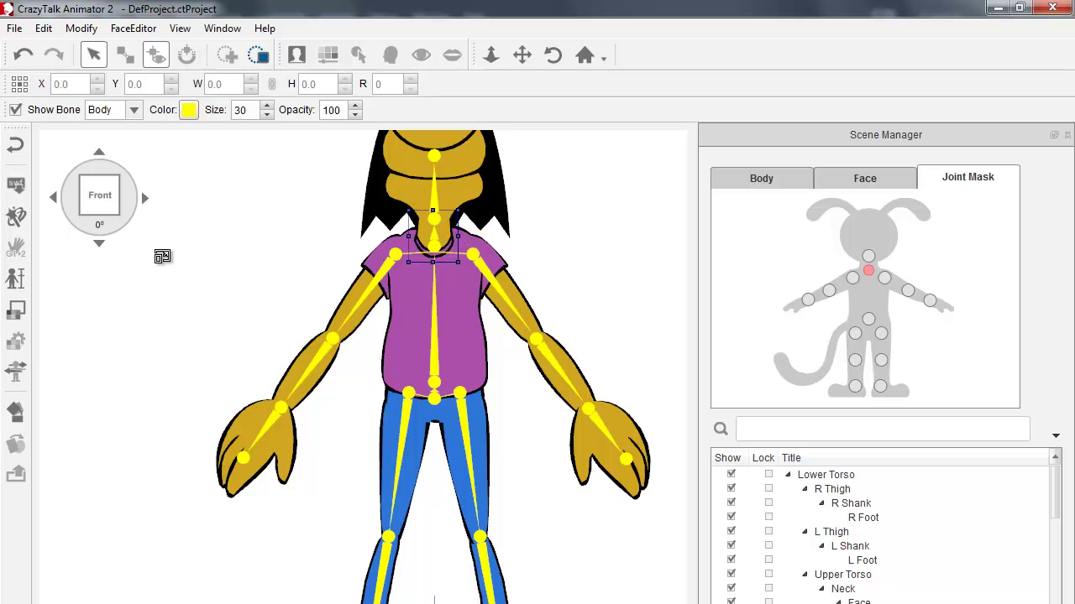
pyautogui.click(15, 370)
pyautogui.click(953, 345)
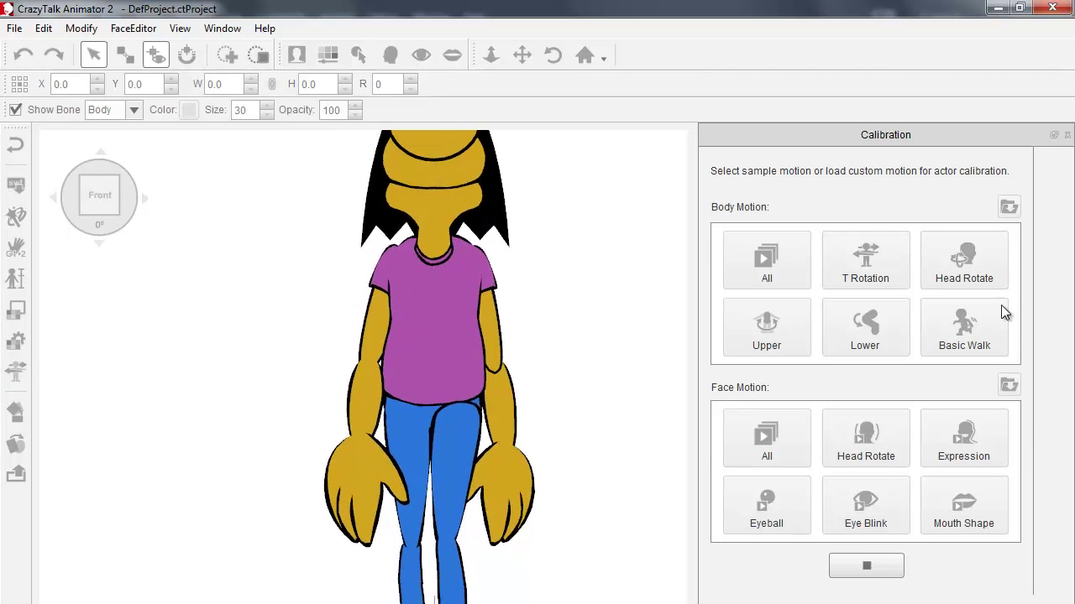
pyautogui.click(867, 566)
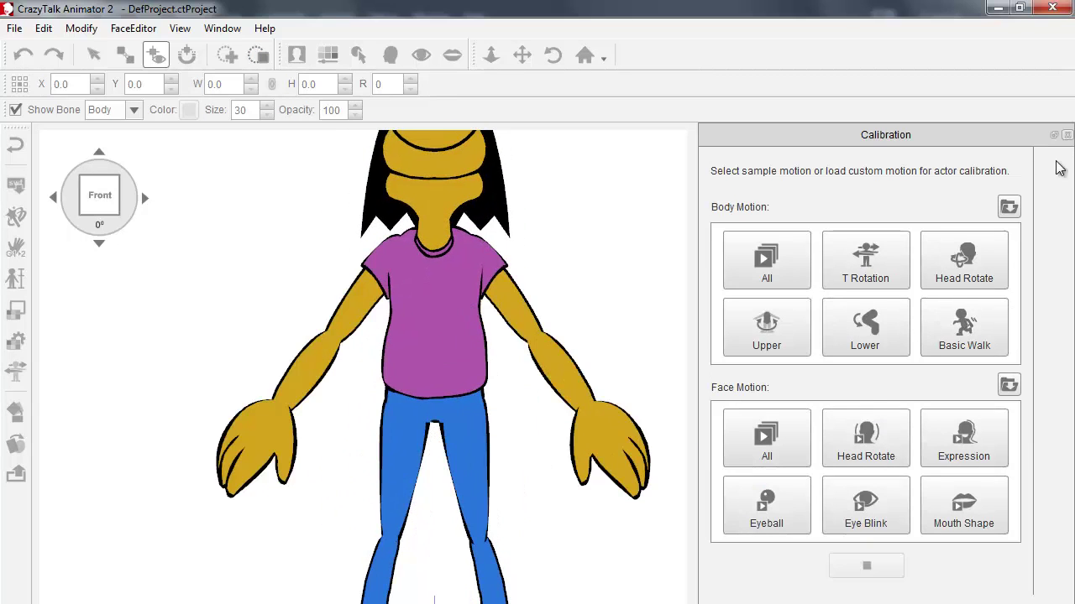
pyautogui.click(1066, 134)
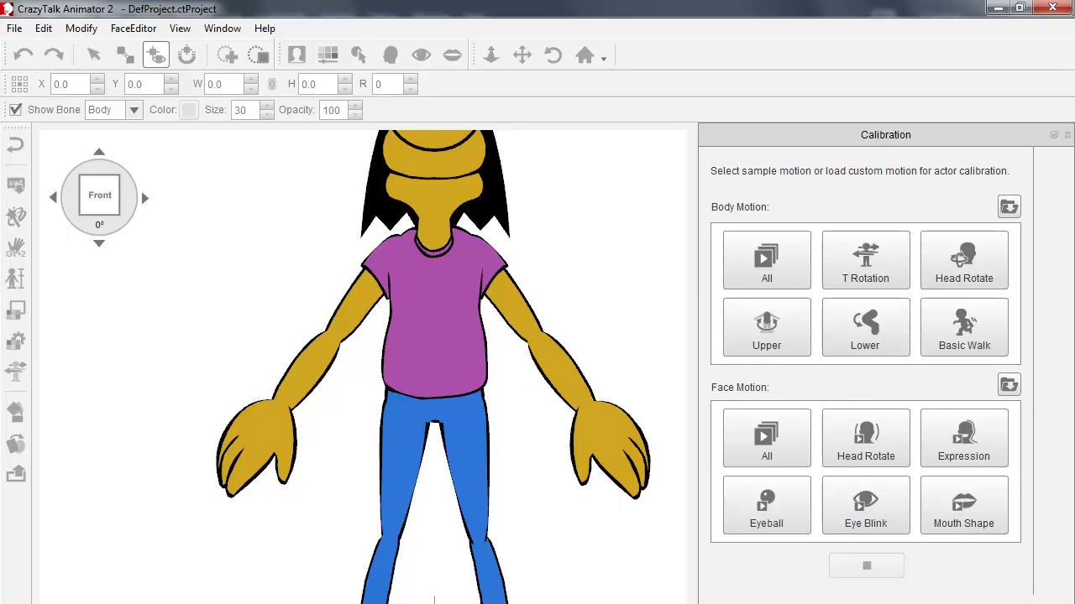
pyautogui.click(1067, 135)
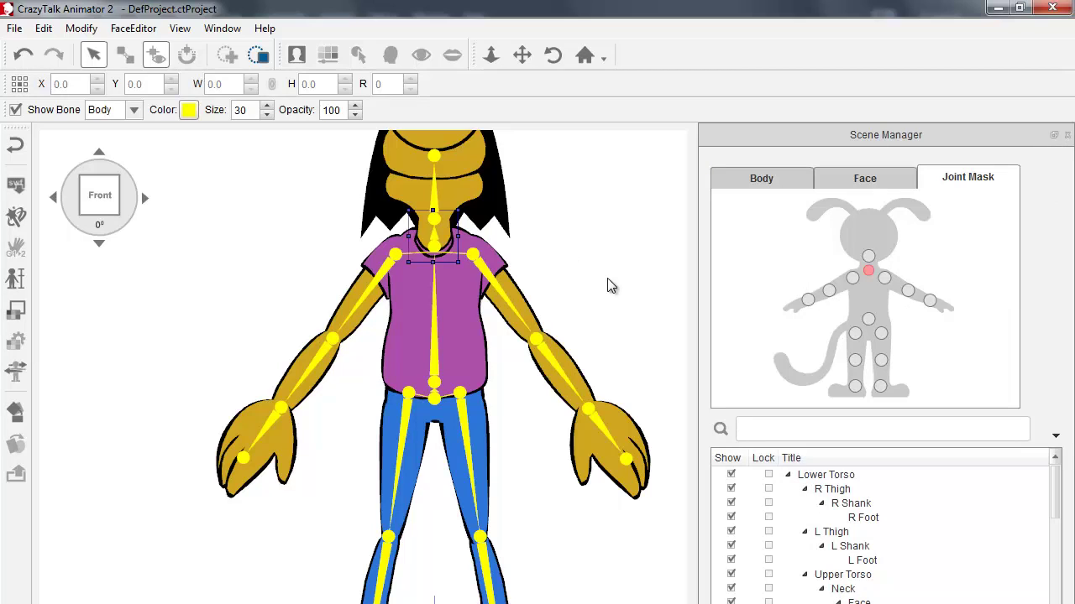
# Shrink the joint mask at the character's right shoulder to fit over the top of the sleeve
pyautogui.click(492, 260)
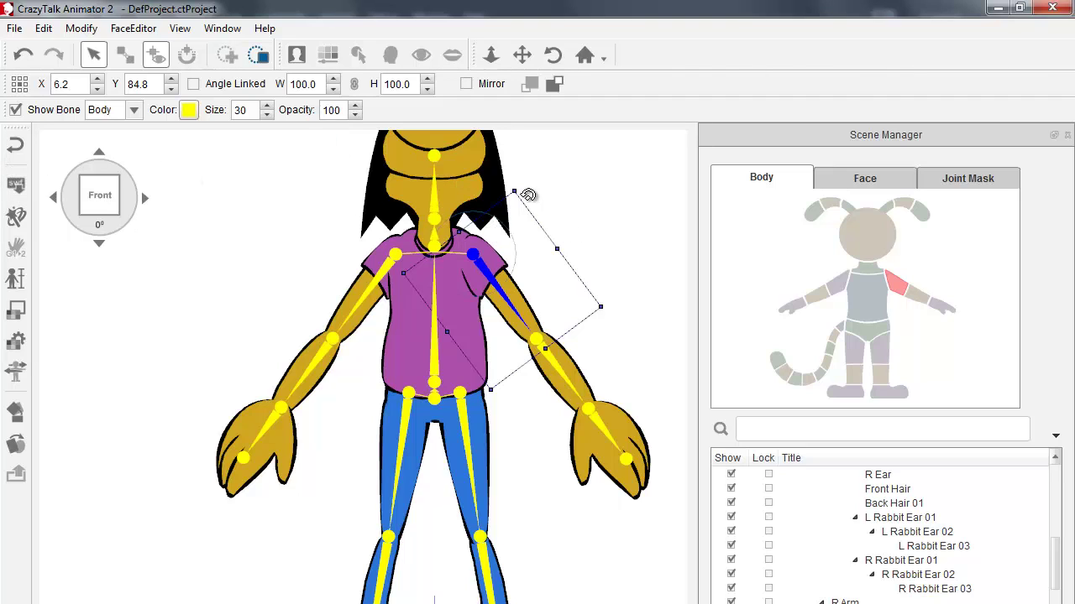
pyautogui.click(836, 290)
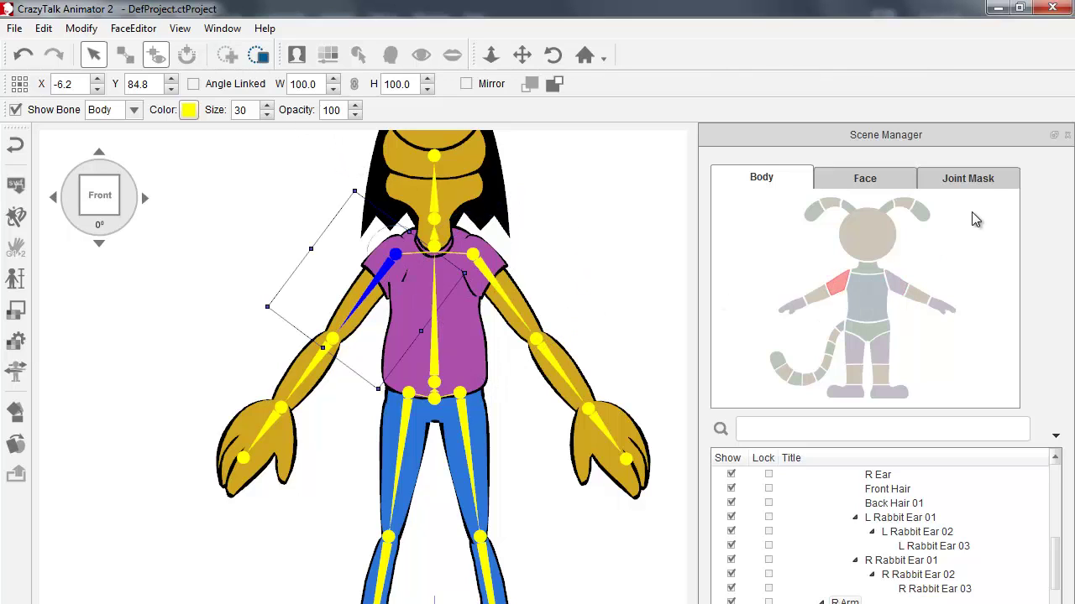
pyautogui.click(974, 179)
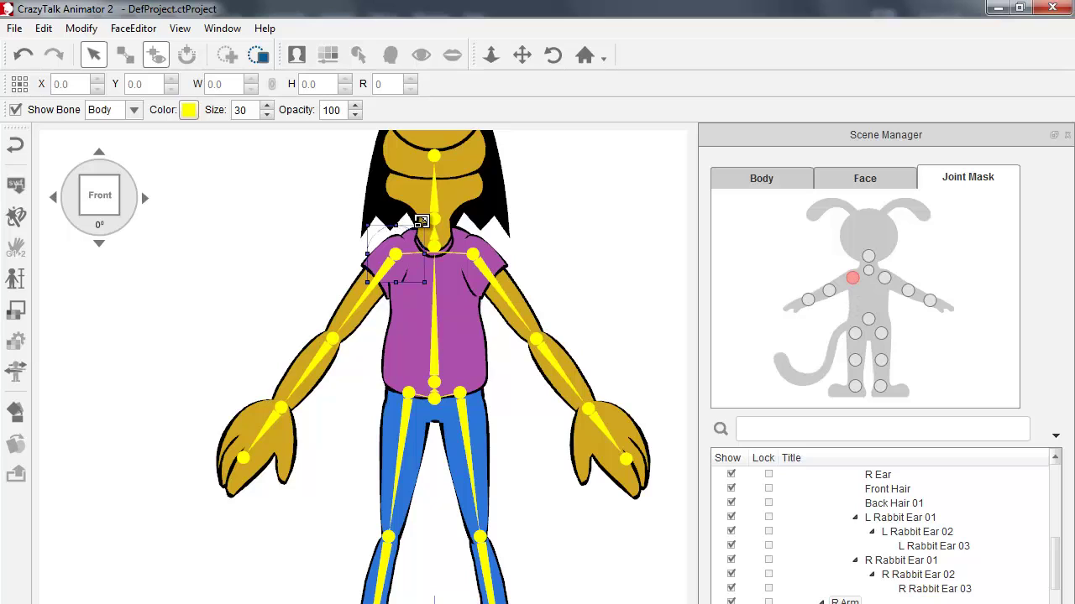
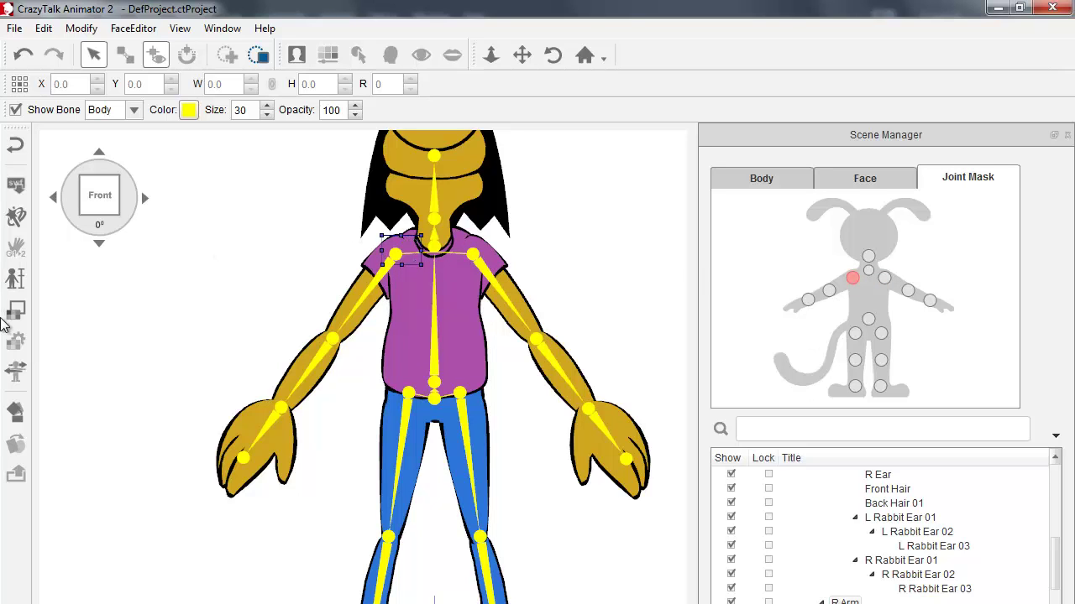
# Preview the Basic Walk calibration motion to check the right shoulder's mask and return to the Scene Manager
pyautogui.click(16, 371)
pyautogui.click(991, 348)
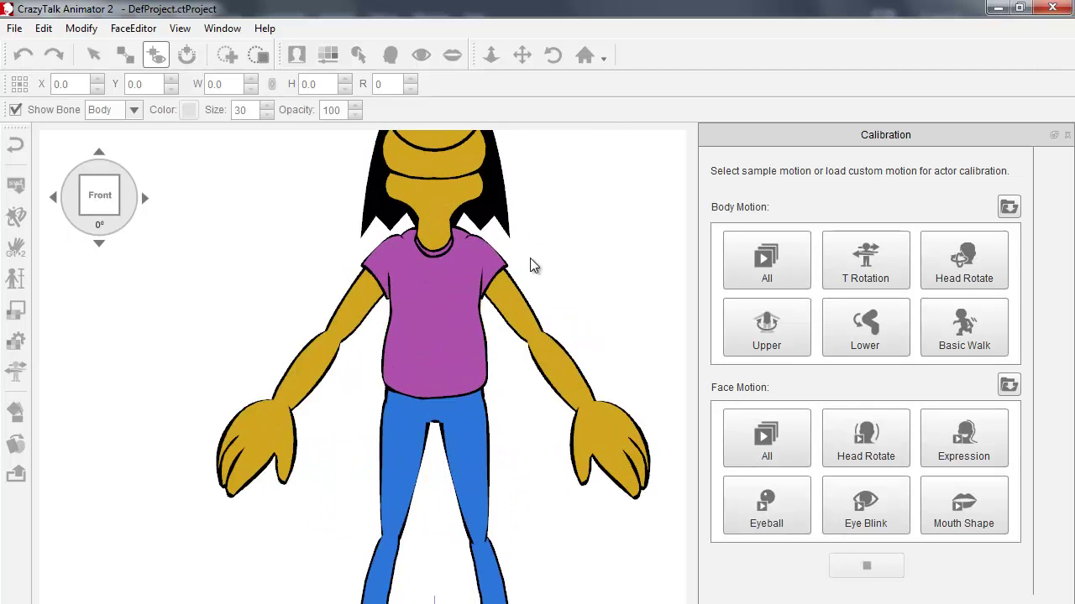
pyautogui.click(1067, 136)
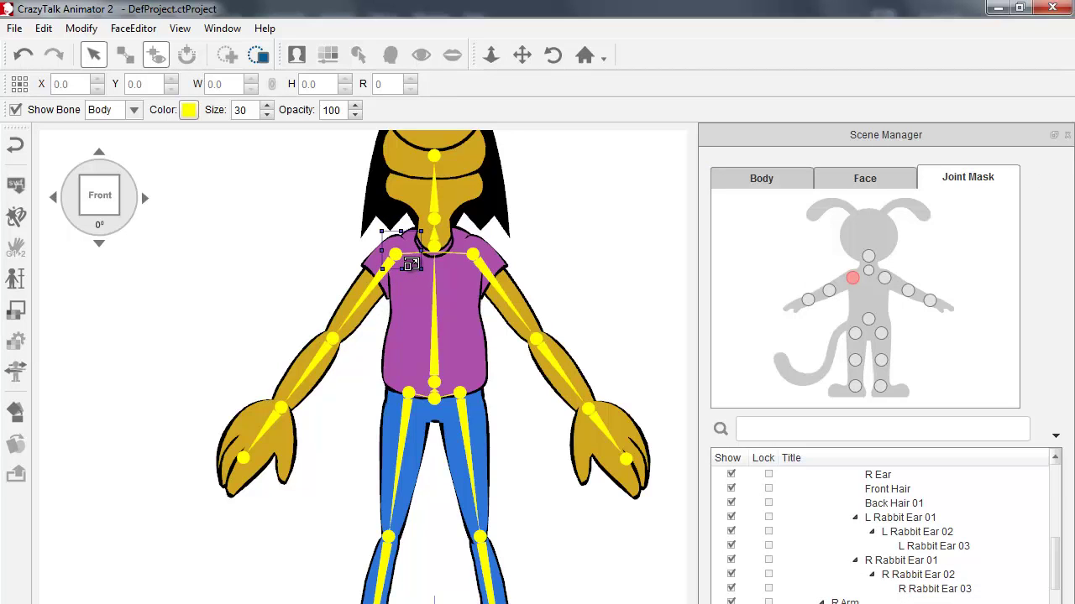
# Switch the layer order of the right and left upper arms against the torso and preview the Basic Walk motion
pyautogui.click(366, 296)
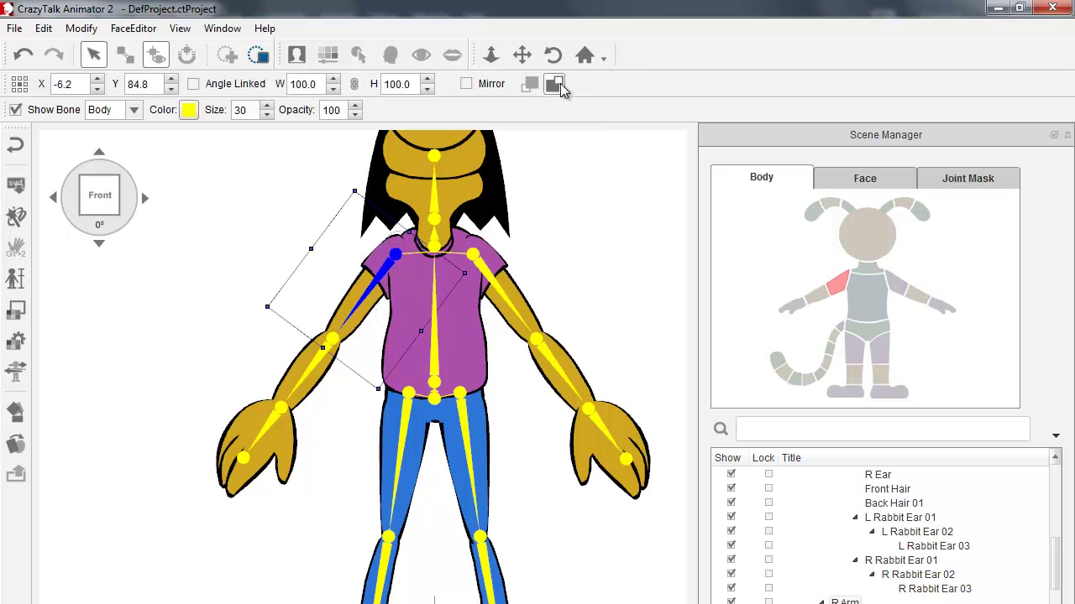
pyautogui.click(509, 306)
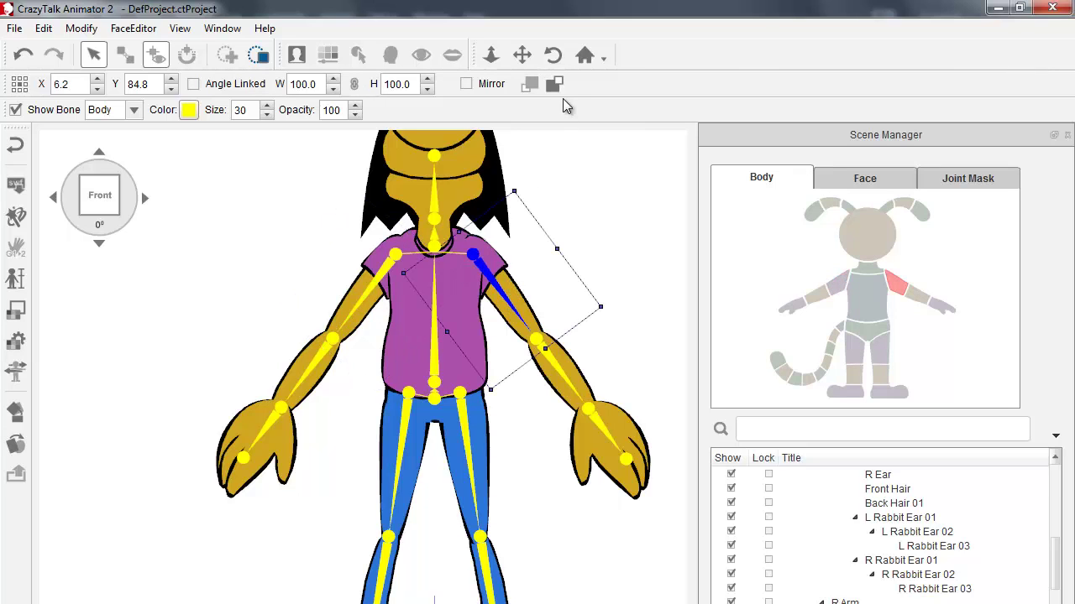
pyautogui.click(16, 370)
pyautogui.click(994, 339)
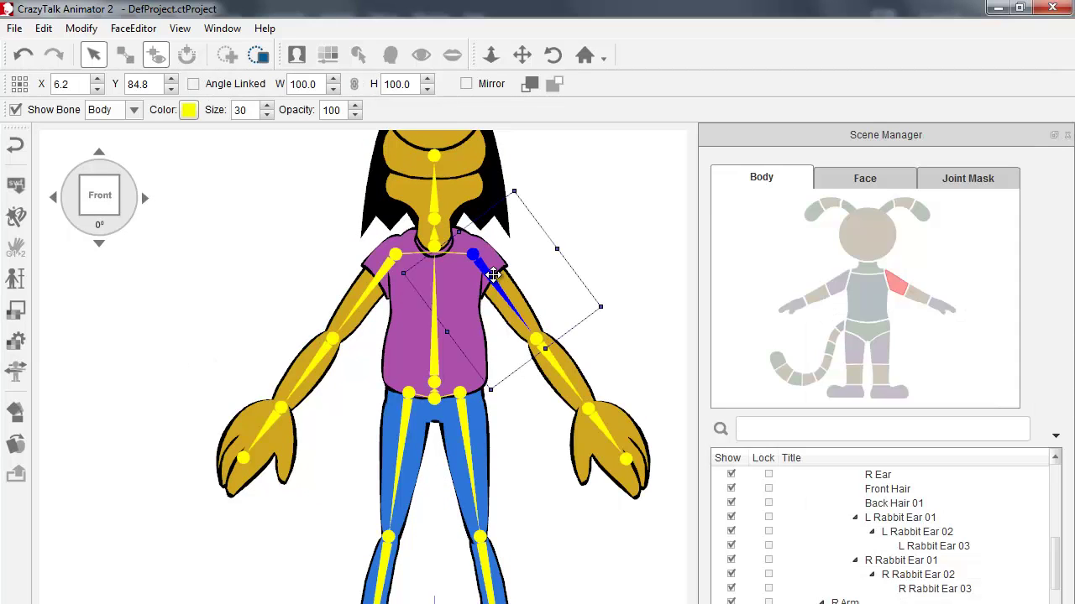
# Lengthen the left shoulder's joint mask downward over the shirt and check the shoulders with the Basic Walk calibration motion
pyautogui.click(953, 180)
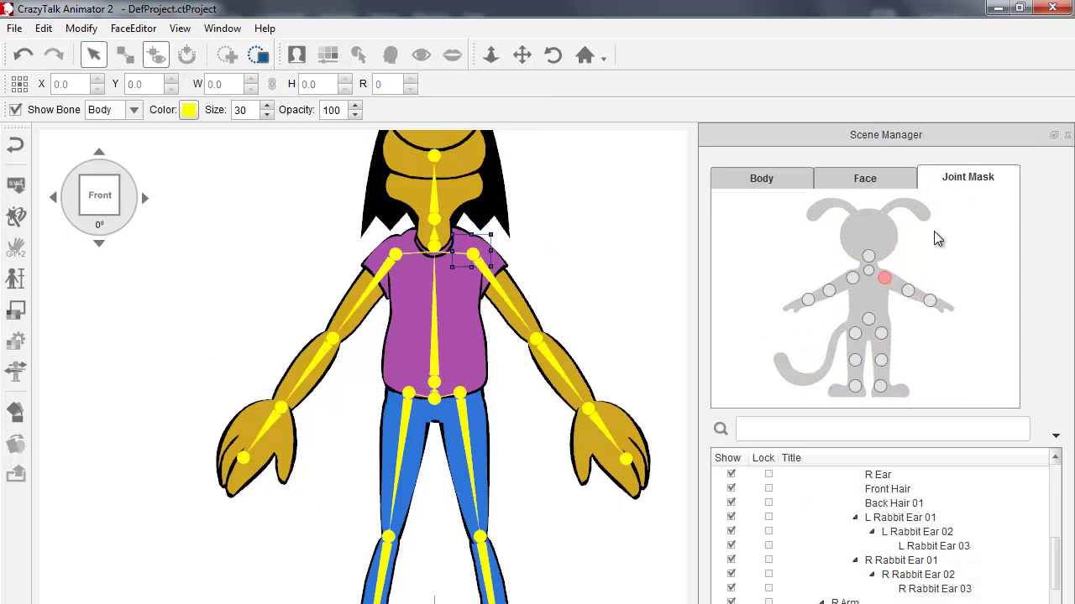
pyautogui.click(886, 280)
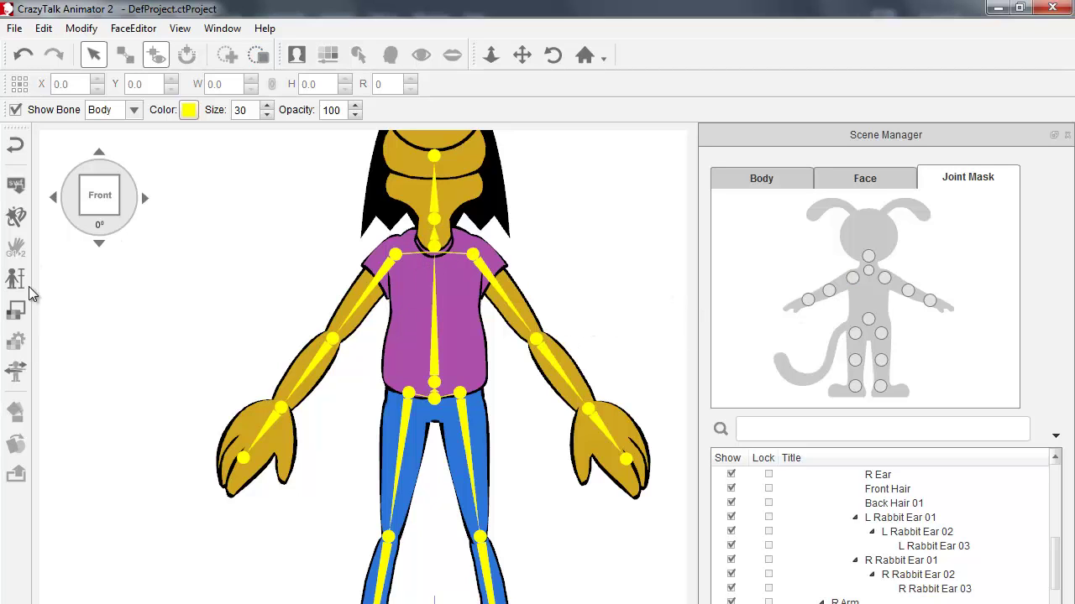
pyautogui.click(18, 214)
pyautogui.click(16, 370)
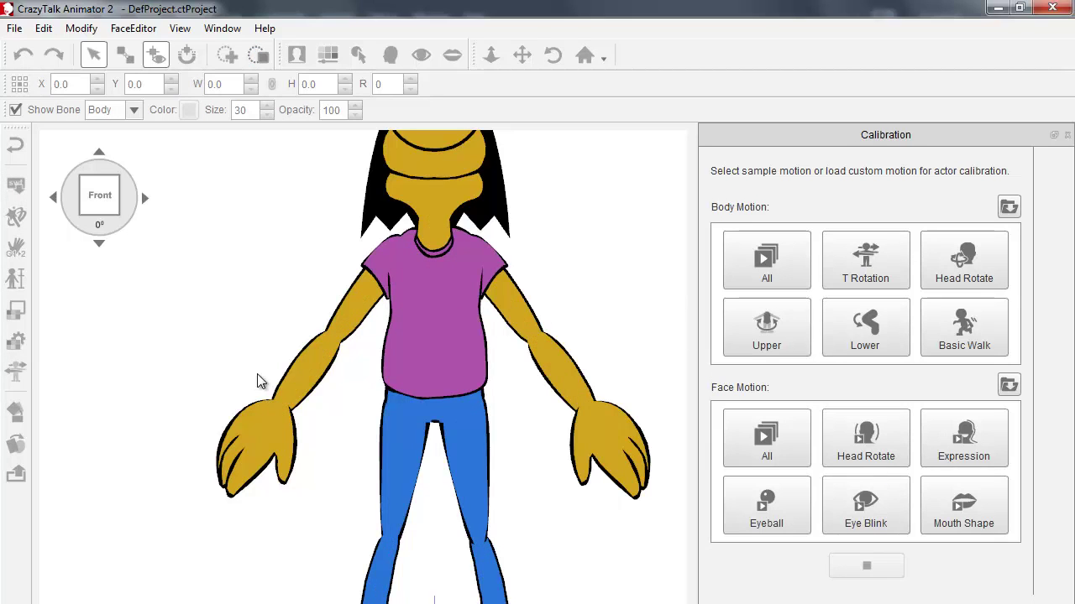
pyautogui.click(977, 326)
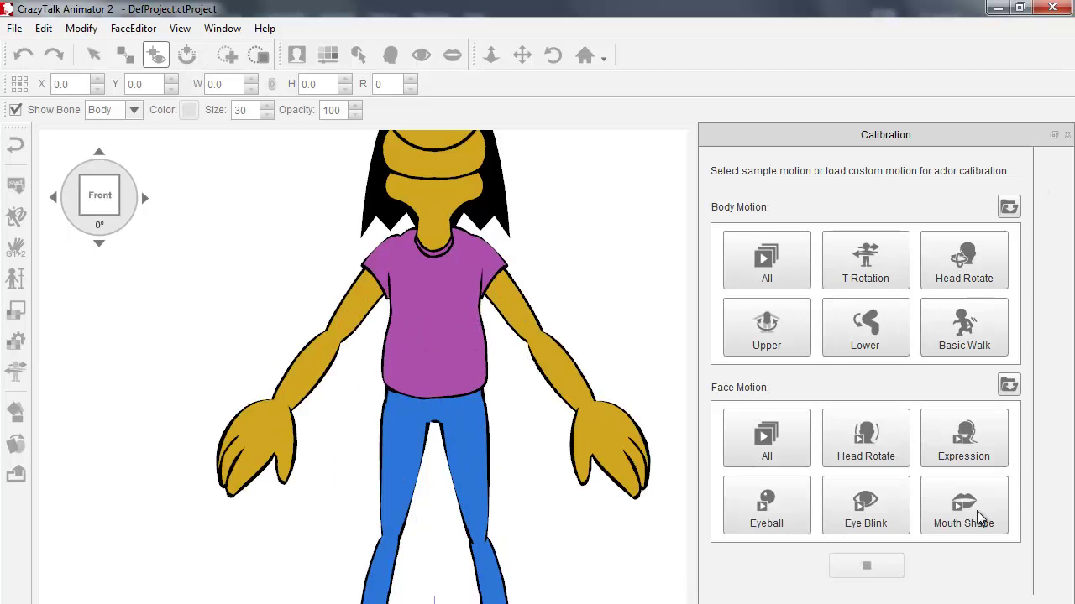
pyautogui.click(1067, 136)
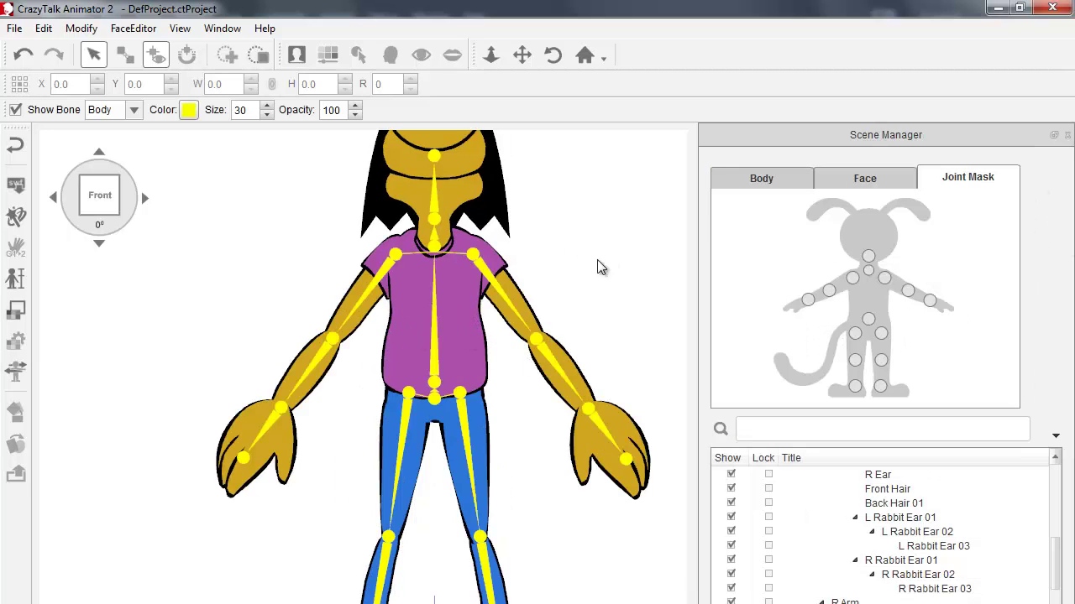
# Rotate the left and right shoulder joint masks to follow the slope of the sleeves and position them over the shoulders
pyautogui.click(884, 277)
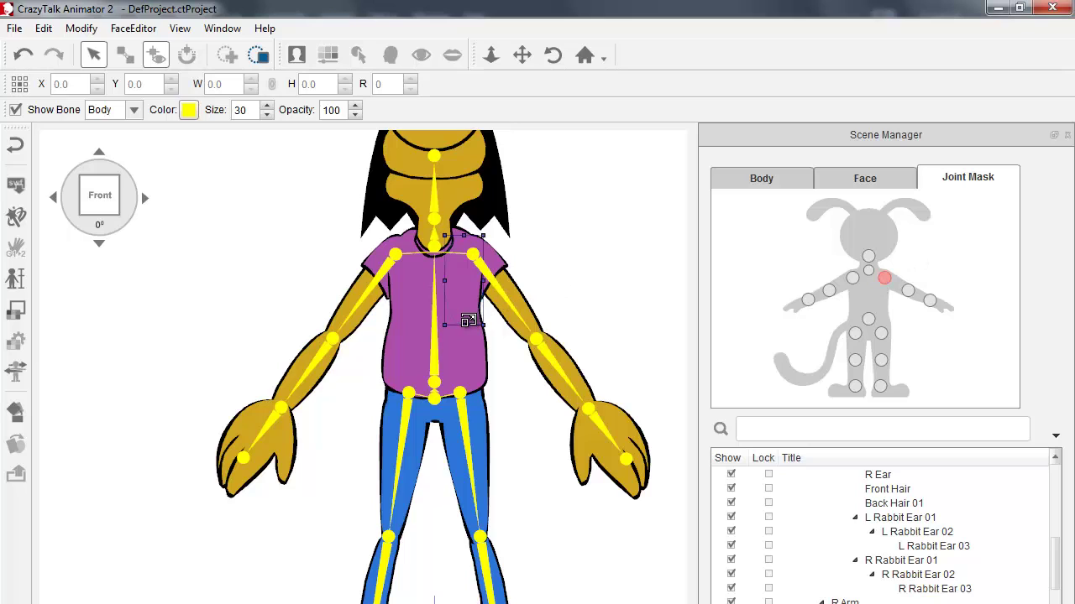
pyautogui.moveTo(497, 320); pyautogui.dragTo(492, 325)
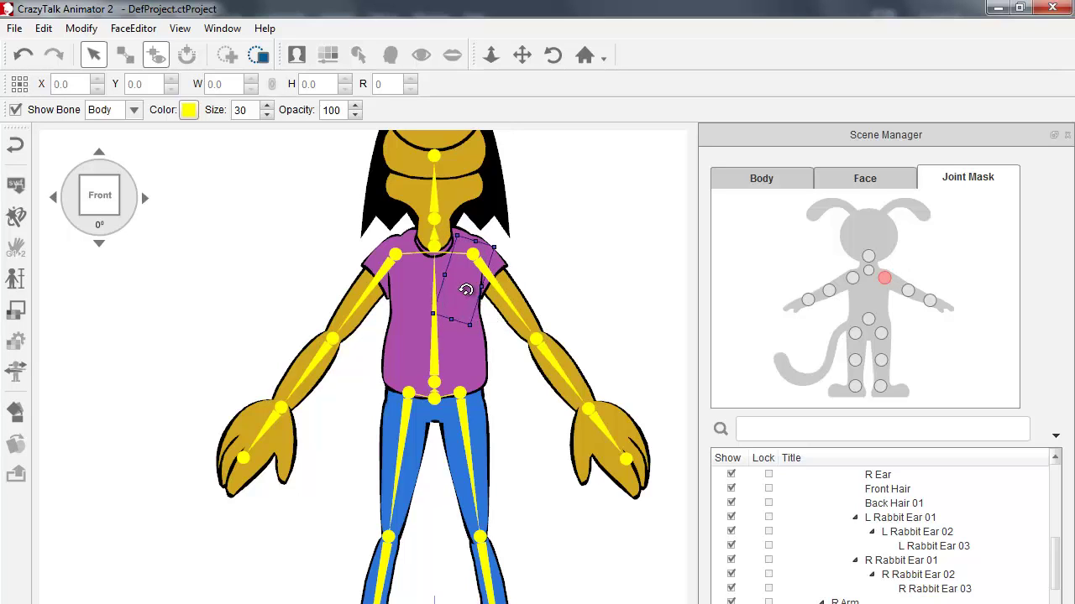
pyautogui.moveTo(466, 290); pyautogui.dragTo(463, 287)
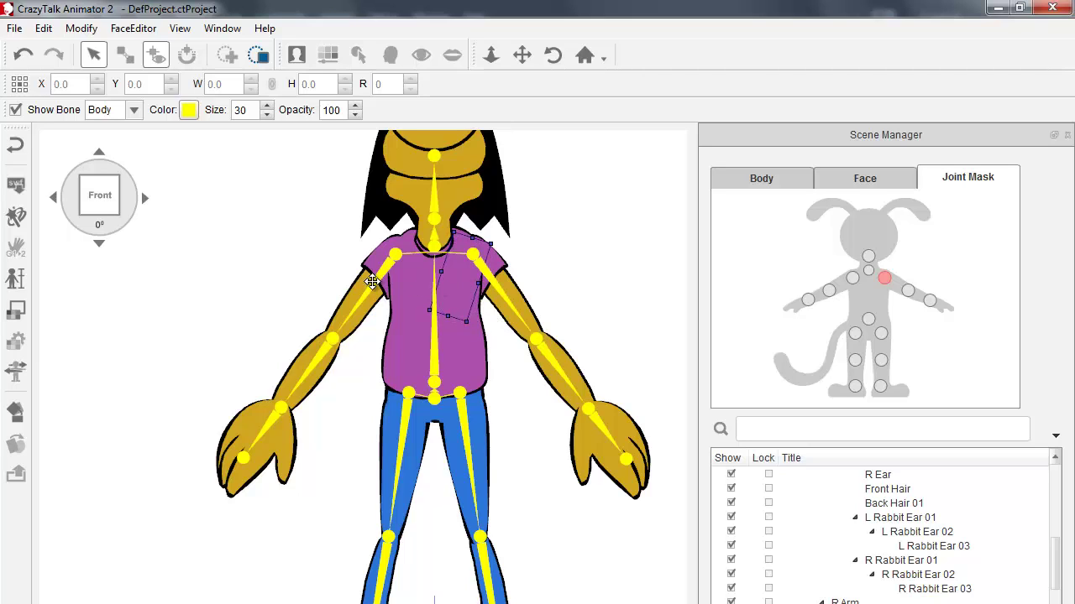
pyautogui.click(852, 278)
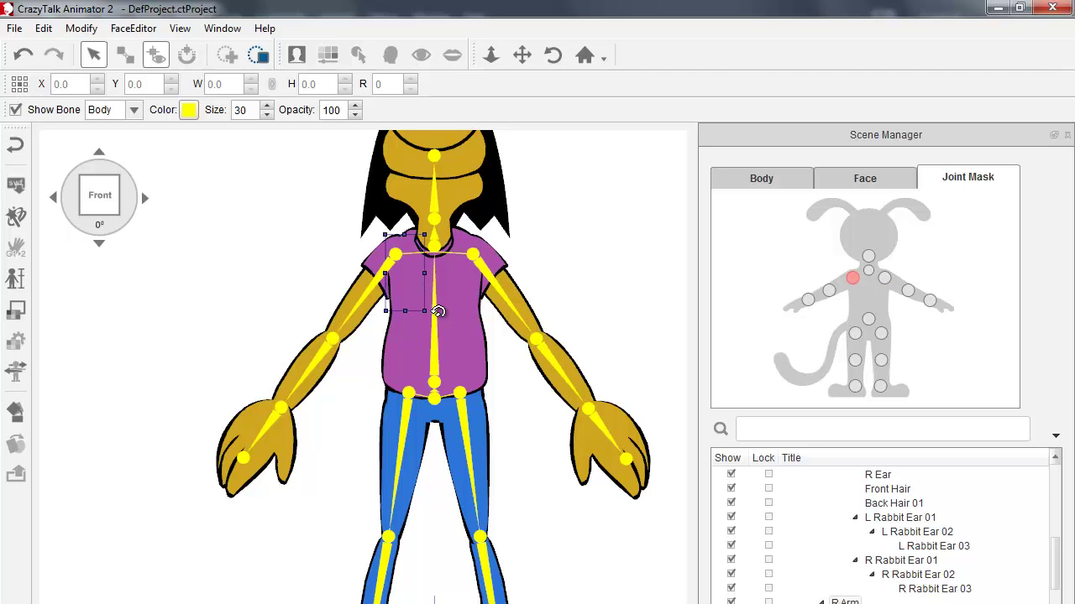
pyautogui.moveTo(438, 312); pyautogui.dragTo(412, 281)
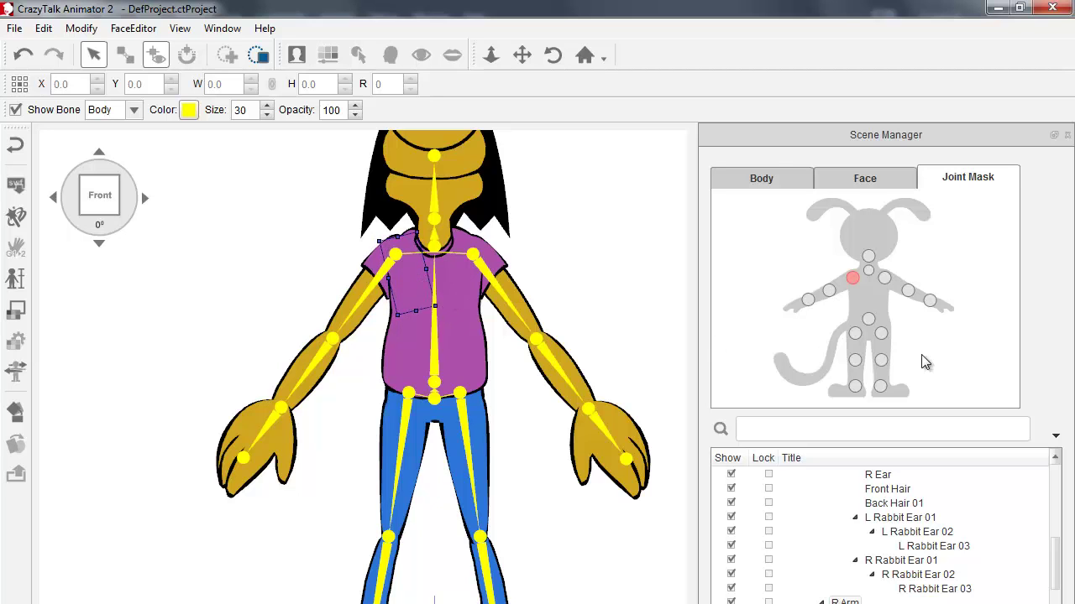
# Replay the Basic Walk calibration motion to check the tilted shoulder masks and return to the Scene Manager
pyautogui.click(16, 370)
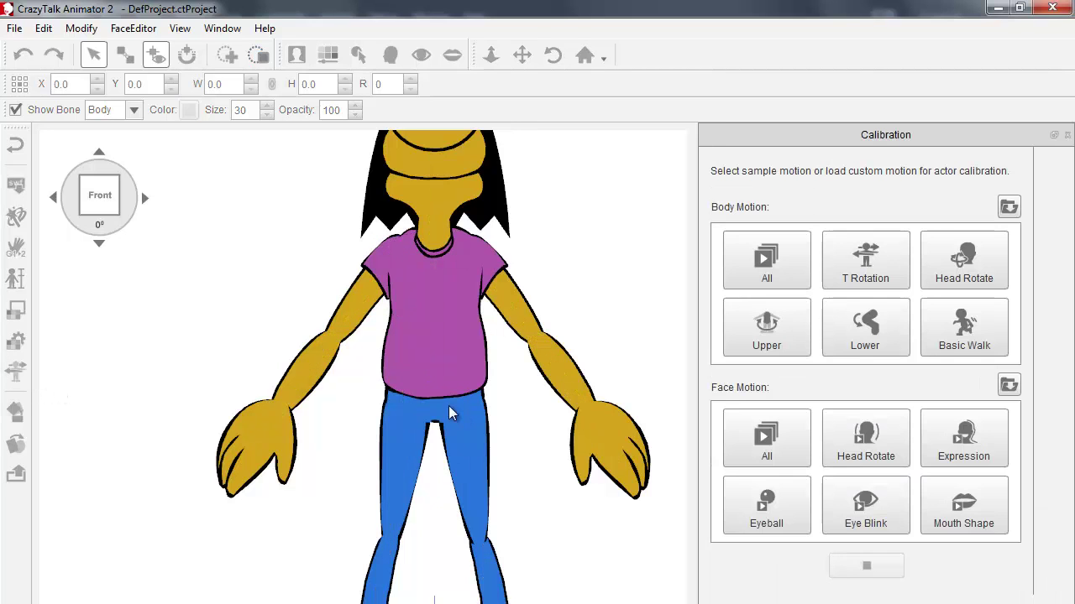
pyautogui.click(990, 344)
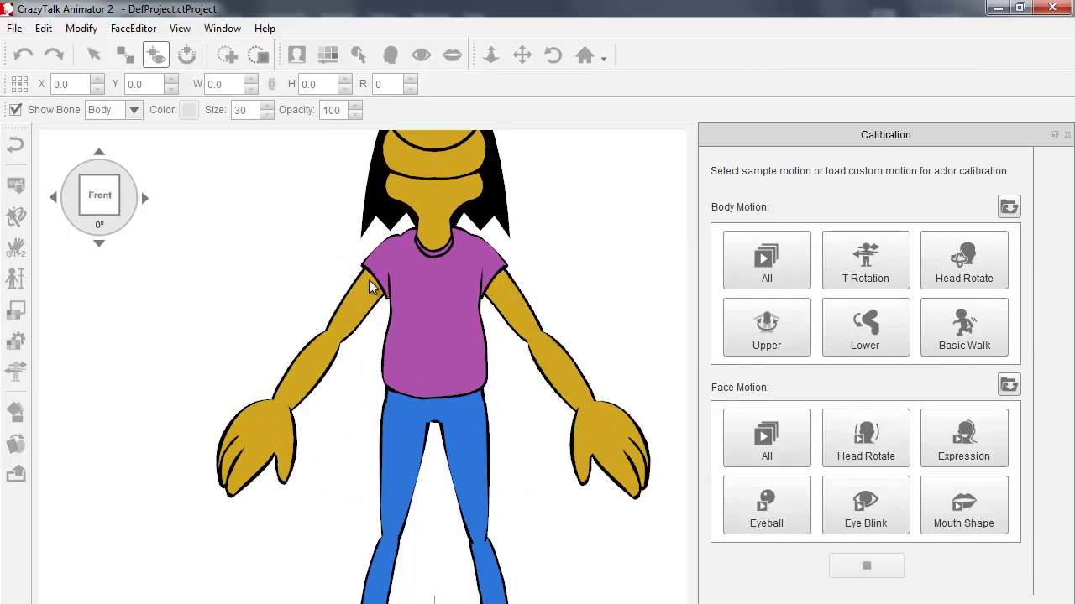
pyautogui.click(978, 336)
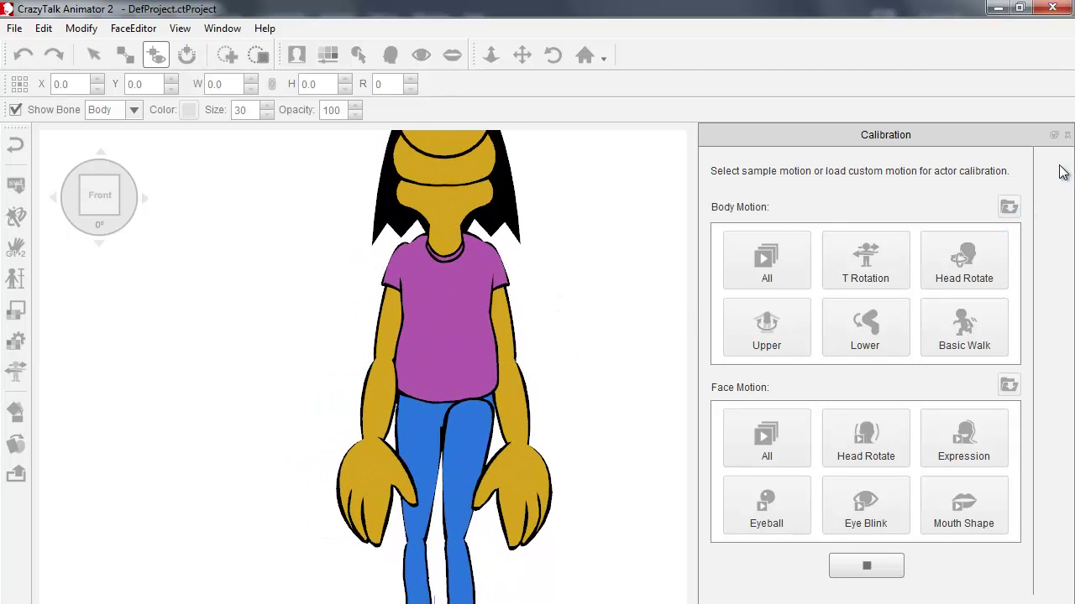
pyautogui.click(1067, 135)
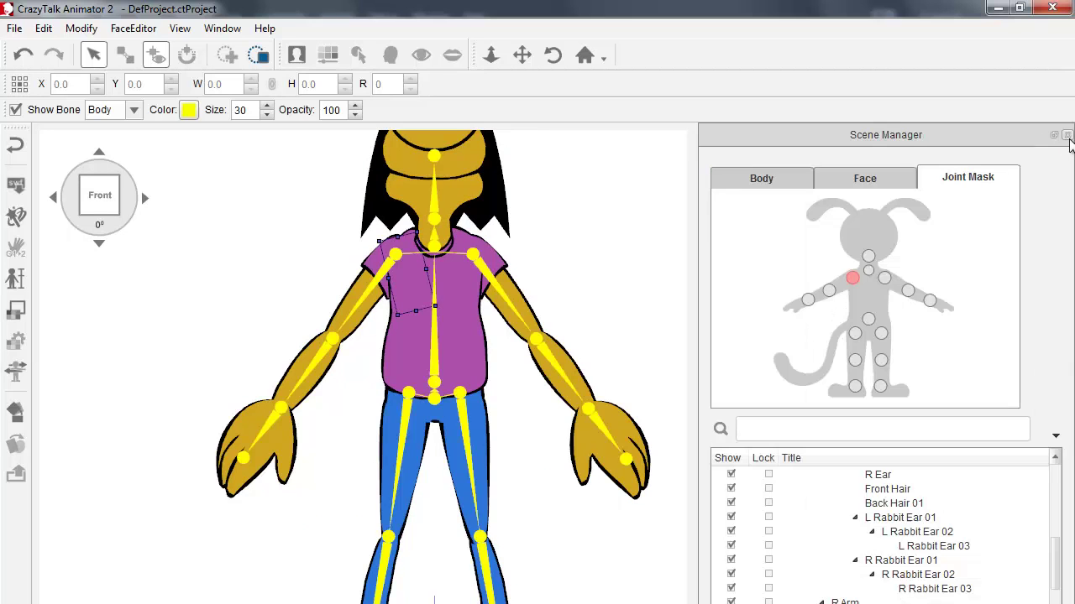
# Shorten the right shoulder's joint mask and rotate it further to align with the upper arm's direction
pyautogui.click(450, 313)
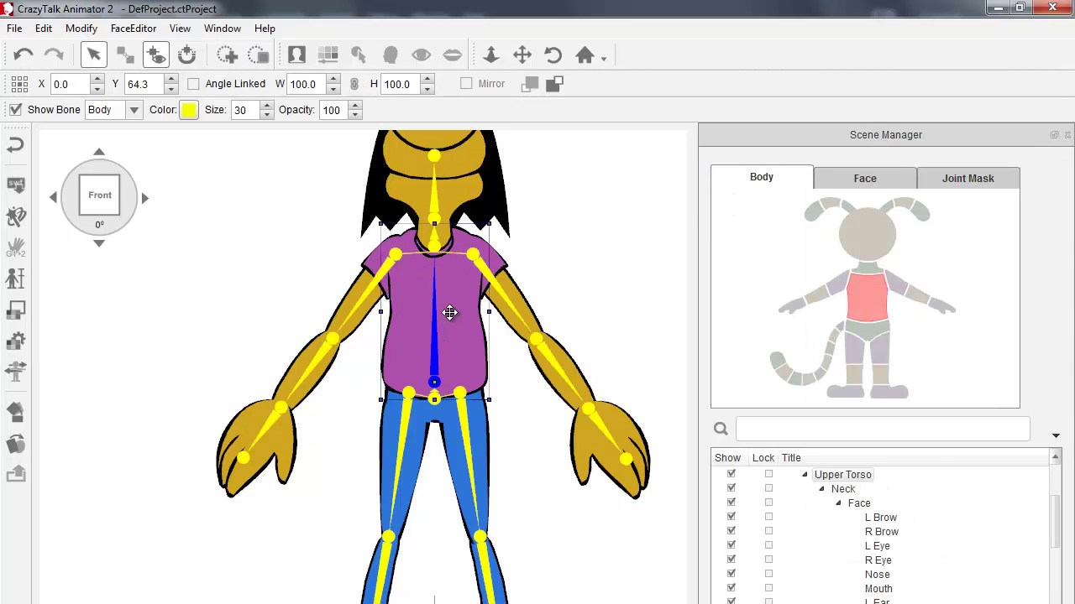
pyautogui.click(400, 272)
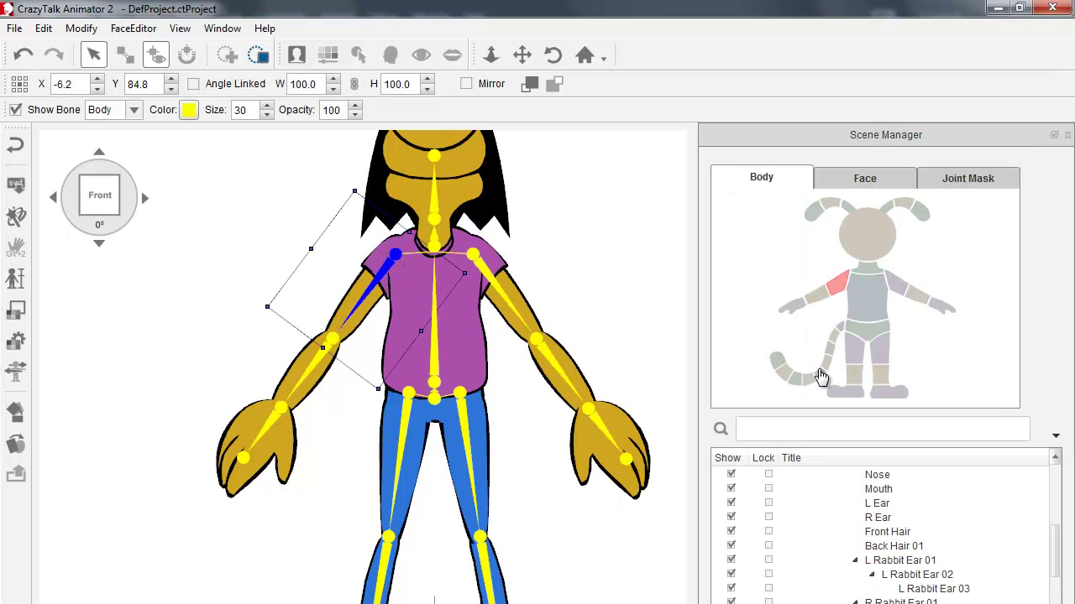
pyautogui.click(938, 180)
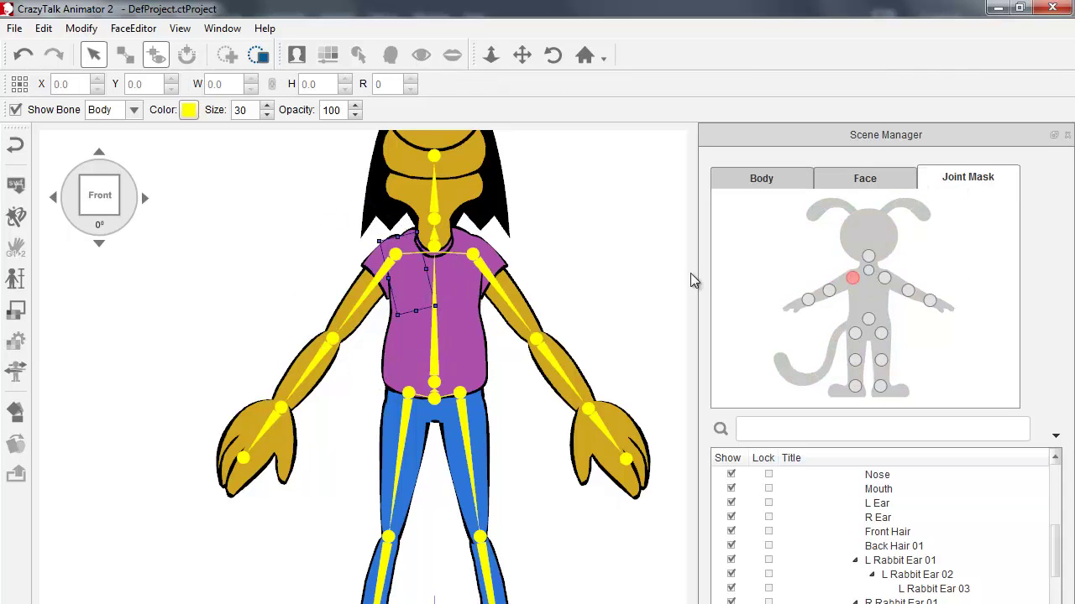
pyautogui.click(411, 303)
pyautogui.moveTo(409, 280); pyautogui.dragTo(407, 277)
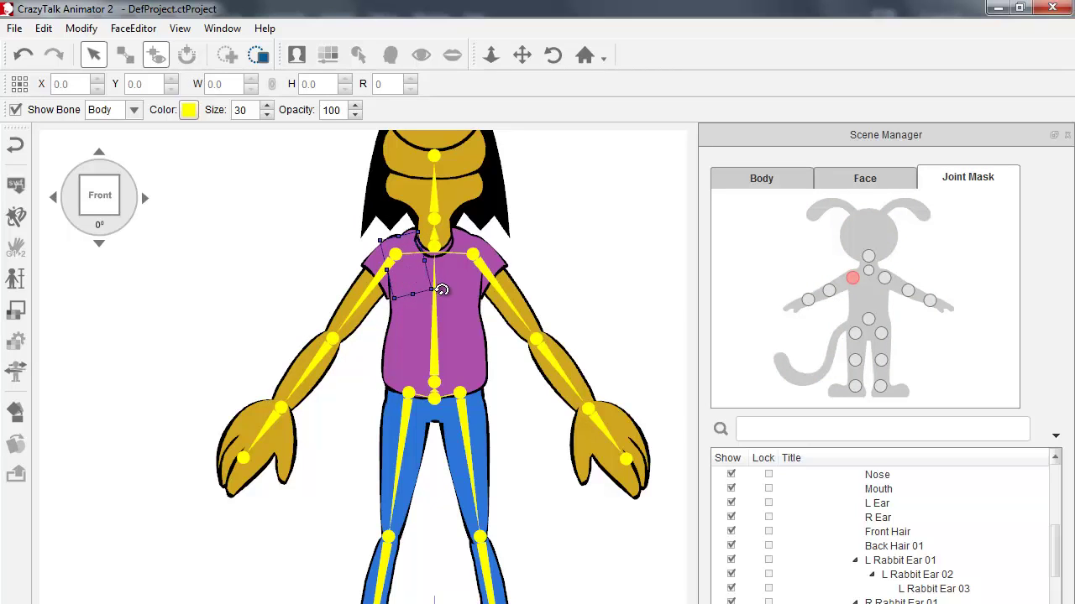
pyautogui.moveTo(441, 289); pyautogui.dragTo(417, 269)
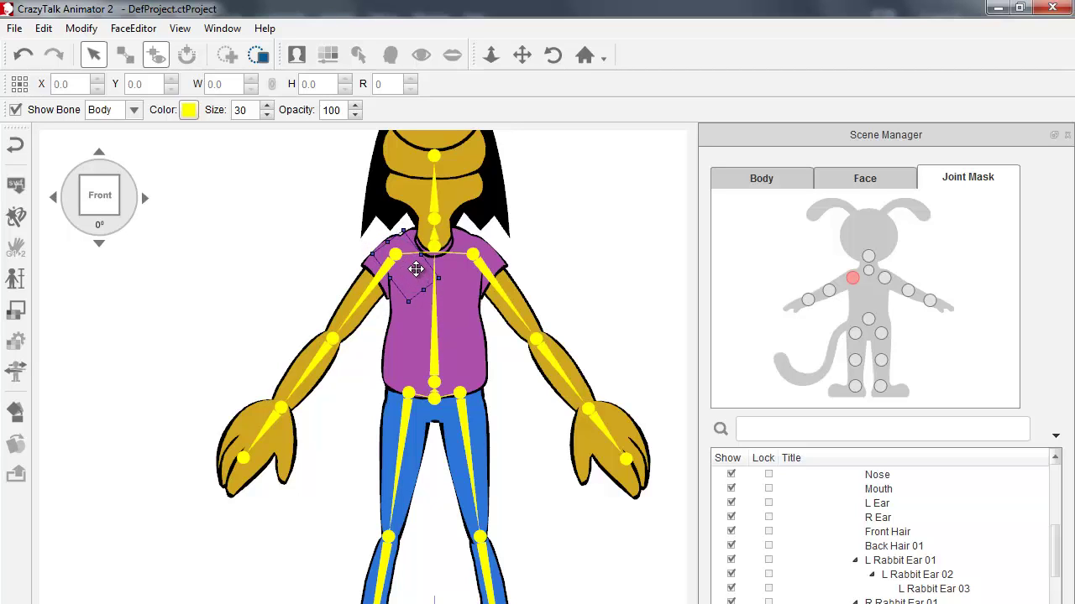
# Shorten and rotate the left shoulder's joint mask to follow the upper arm, and check it with the Basic Walk calibration motion
pyautogui.click(885, 279)
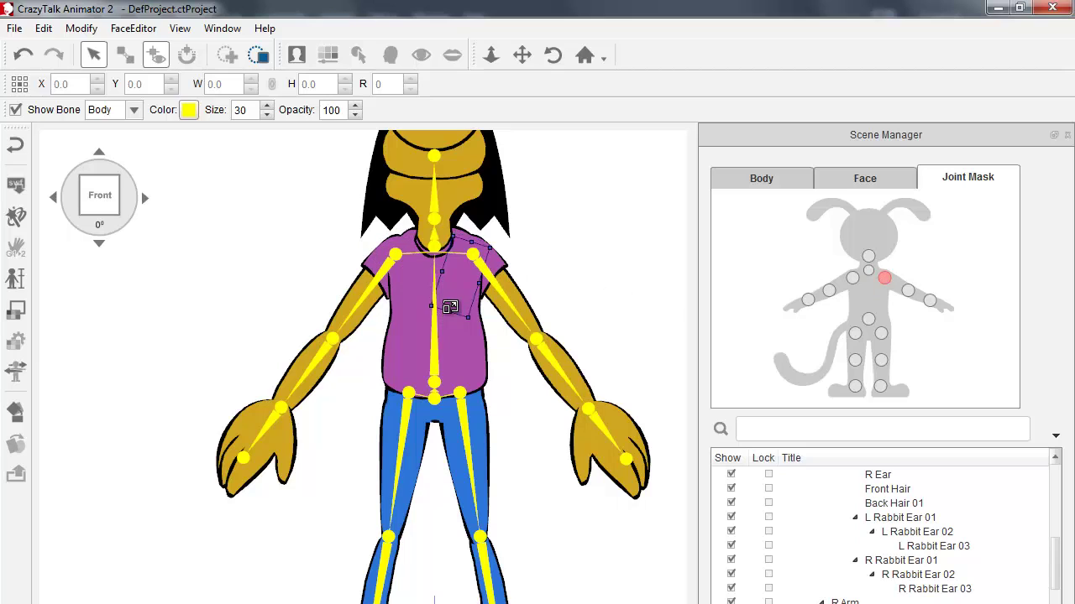
pyautogui.moveTo(452, 300); pyautogui.dragTo(493, 301)
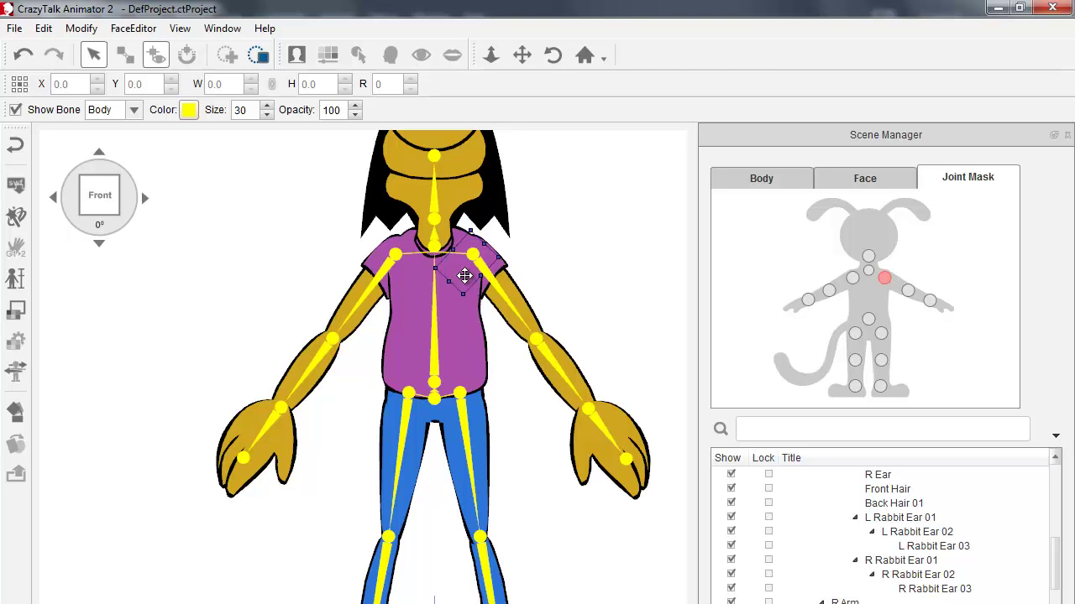
pyautogui.click(16, 411)
pyautogui.click(964, 336)
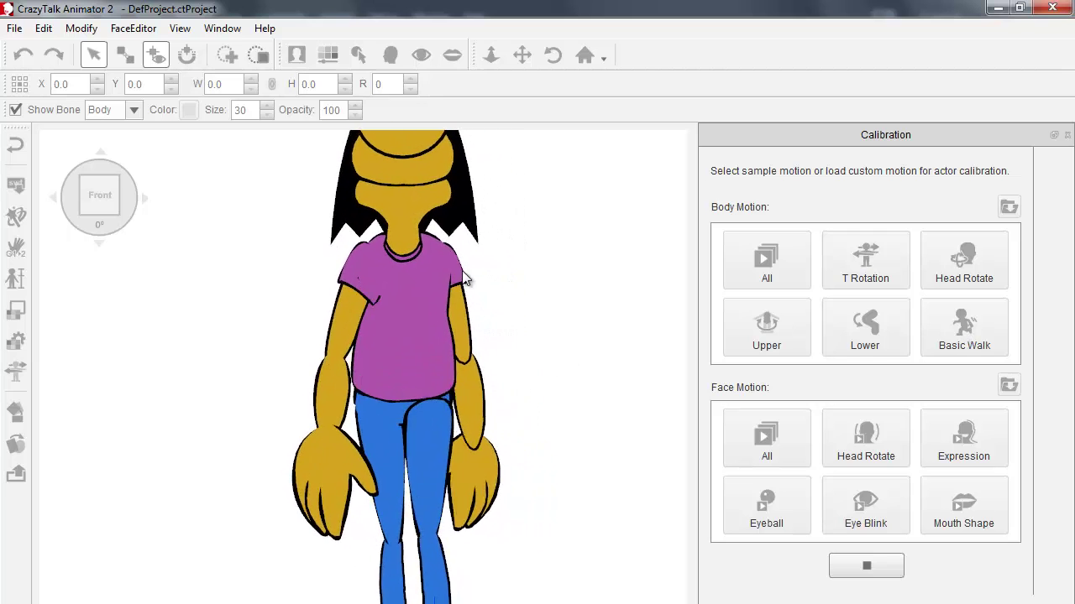
pyautogui.click(969, 306)
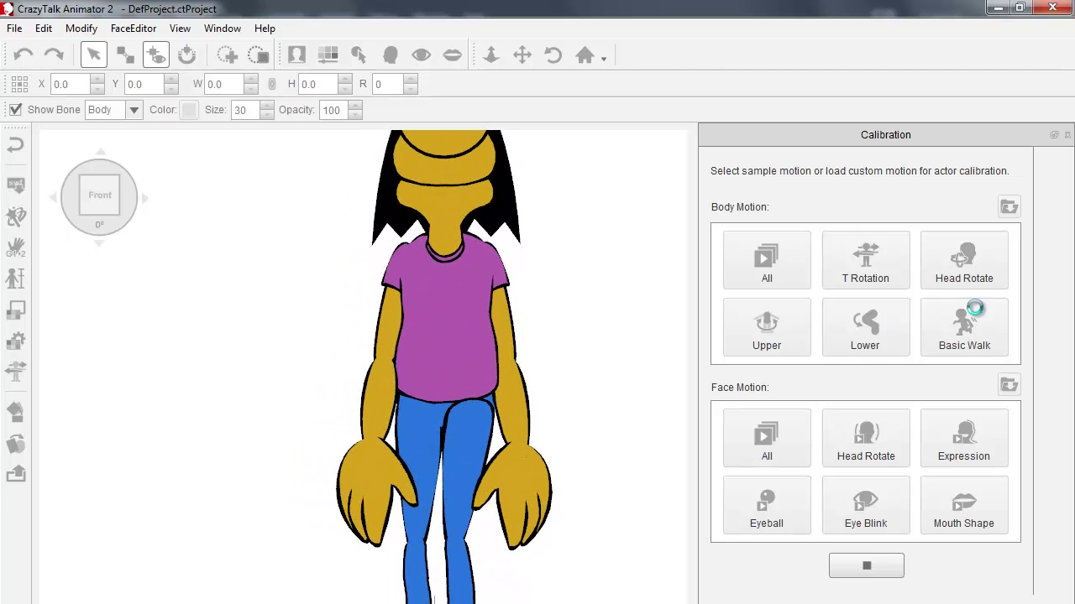
pyautogui.click(1066, 136)
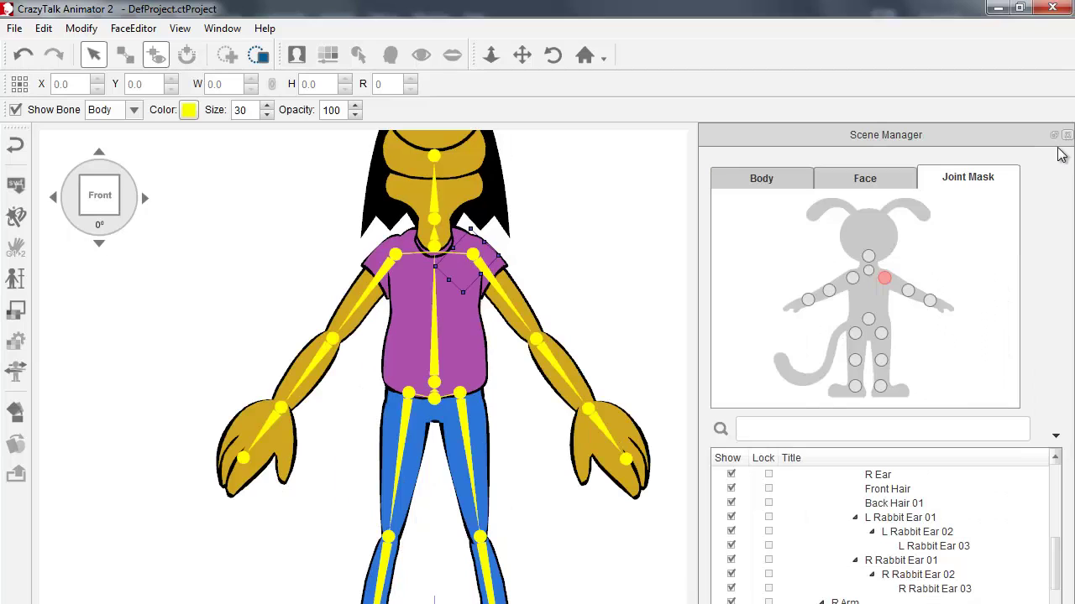
# Lengthen the left shoulder's joint mask toward the chest and widen the right shoulder's joint mask over the sleeve
pyautogui.moveTo(454, 276); pyautogui.dragTo(476, 292)
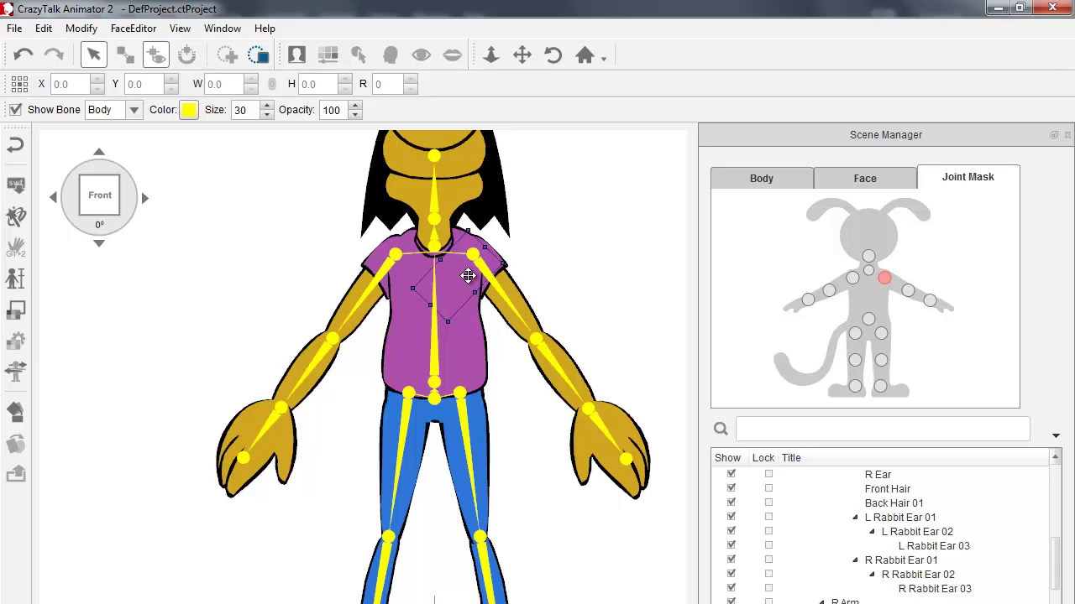
pyautogui.moveTo(465, 275); pyautogui.dragTo(466, 276)
pyautogui.click(851, 280)
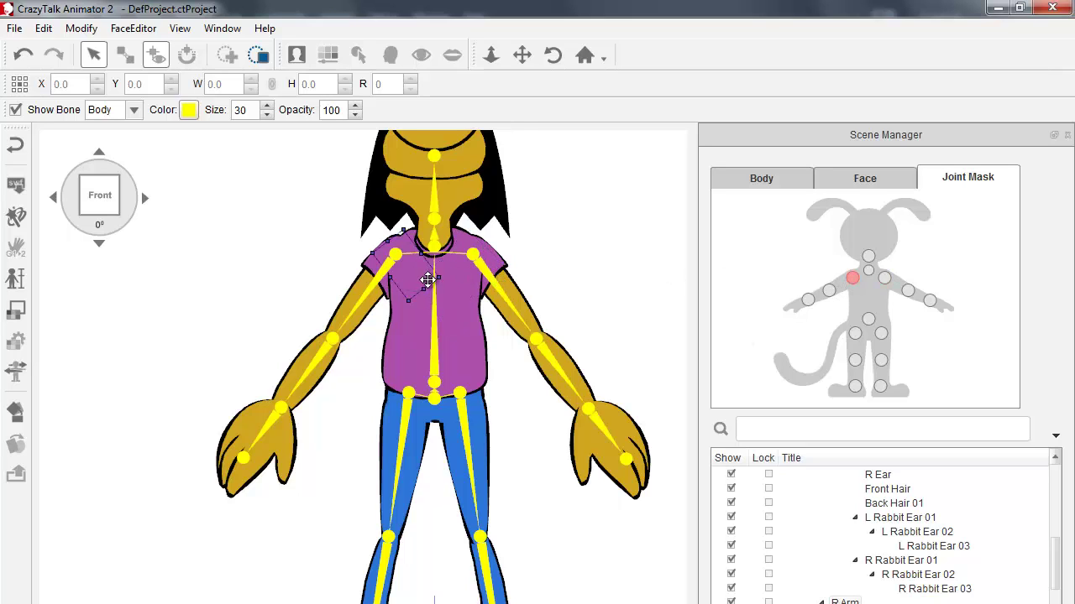
pyautogui.moveTo(428, 251)
pyautogui.mouseDown()
pyautogui.moveTo(404, 279)
pyautogui.moveTo(431, 248)
pyautogui.mouseUp()
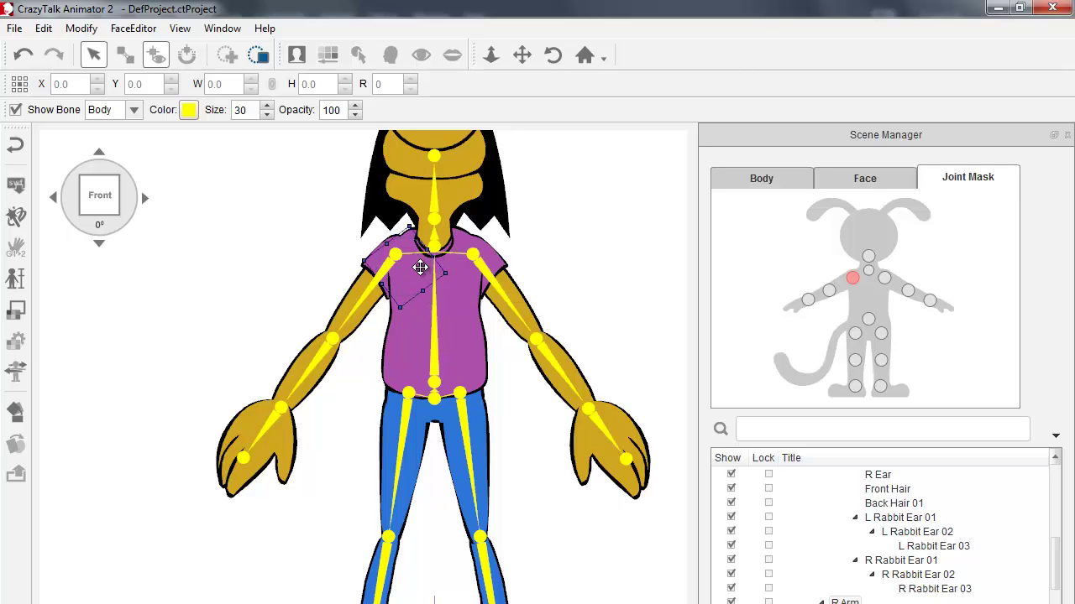
# Replay the Basic Walk calibration motion to check the enlarged shoulder masks and return to the Scene Manager
pyautogui.click(420, 267)
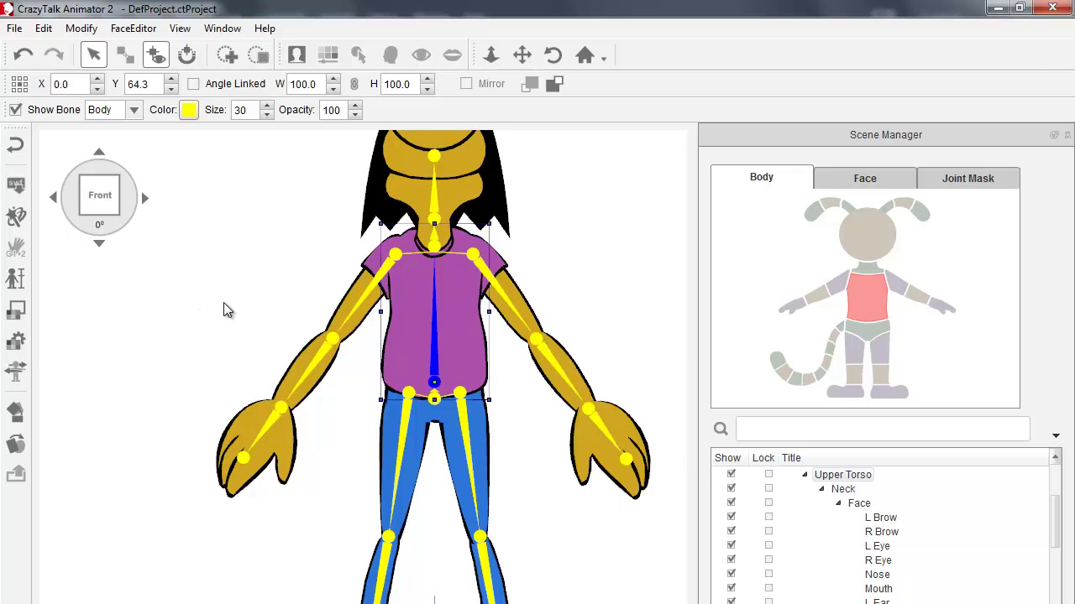
pyautogui.click(15, 371)
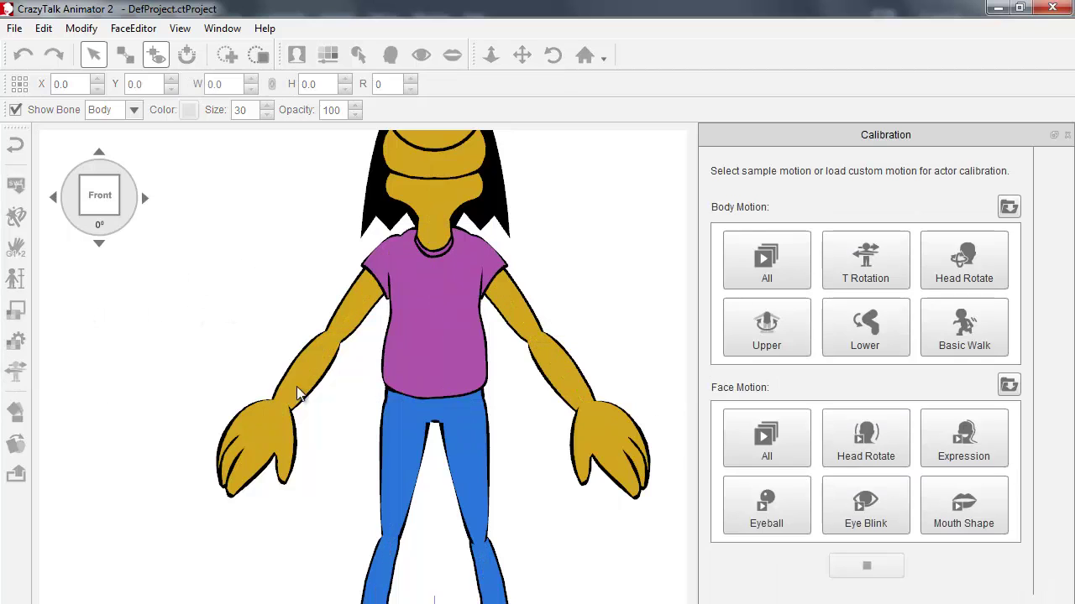
pyautogui.click(960, 336)
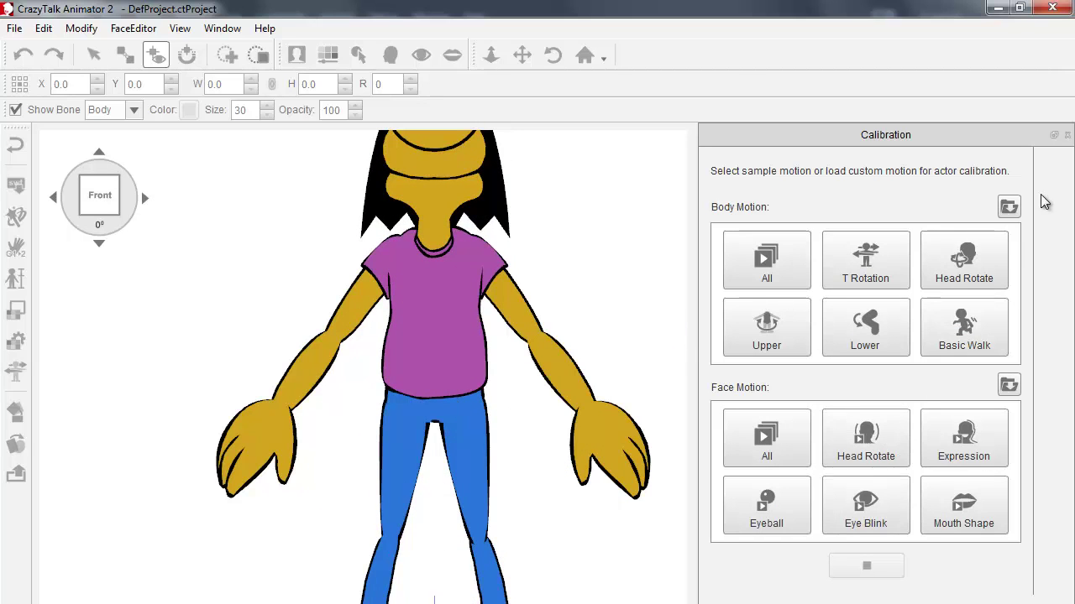
pyautogui.click(1067, 135)
# Add a joint mask at the waist joint of the upper torso and check it with the Basic Walk calibration motion
pyautogui.click(472, 398)
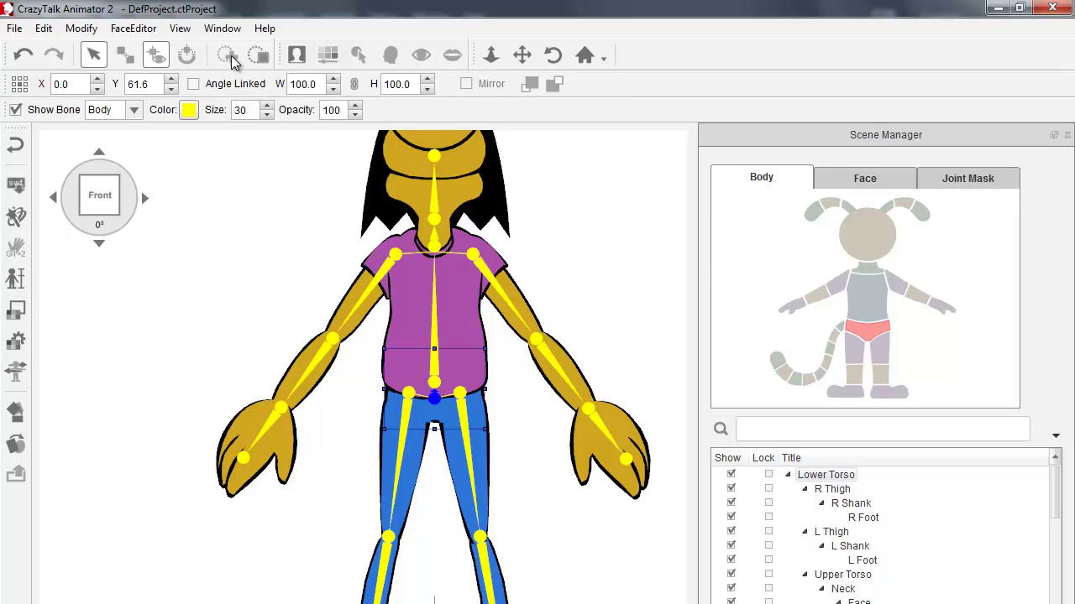
pyautogui.click(965, 189)
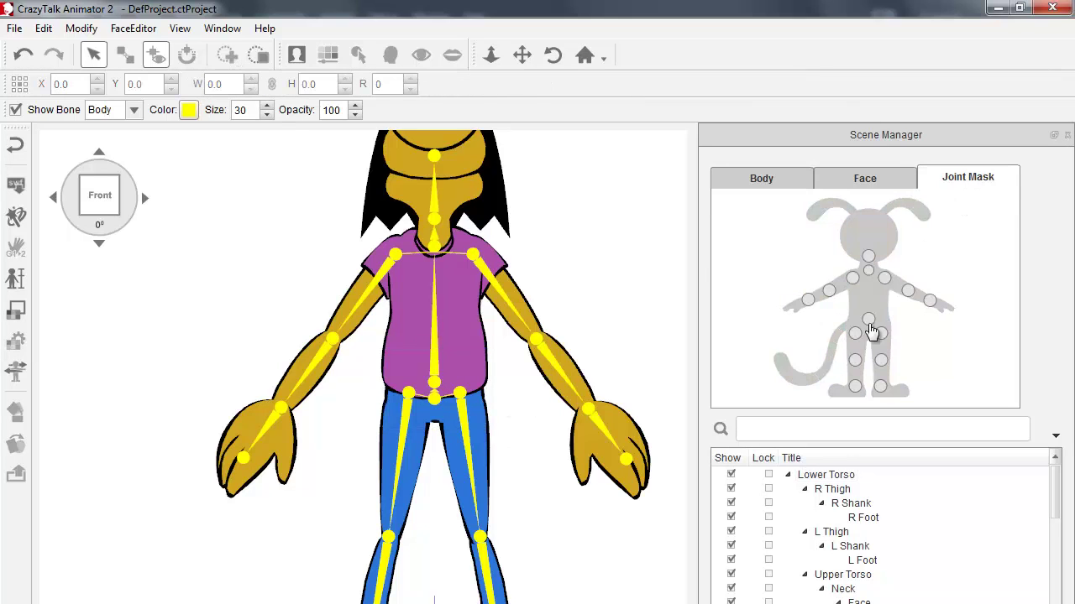
pyautogui.click(868, 320)
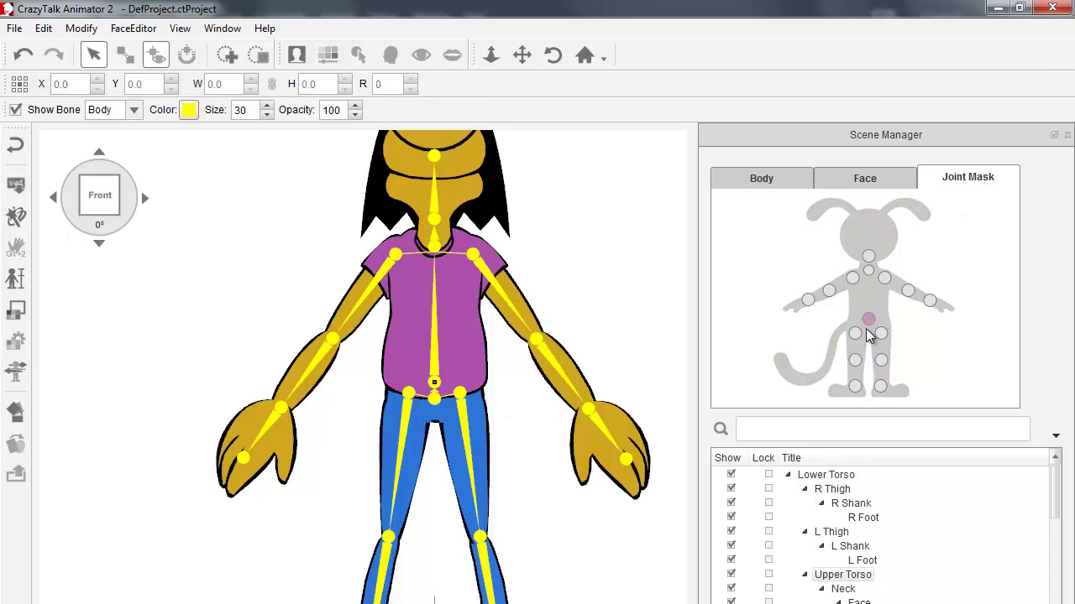
pyautogui.click(229, 55)
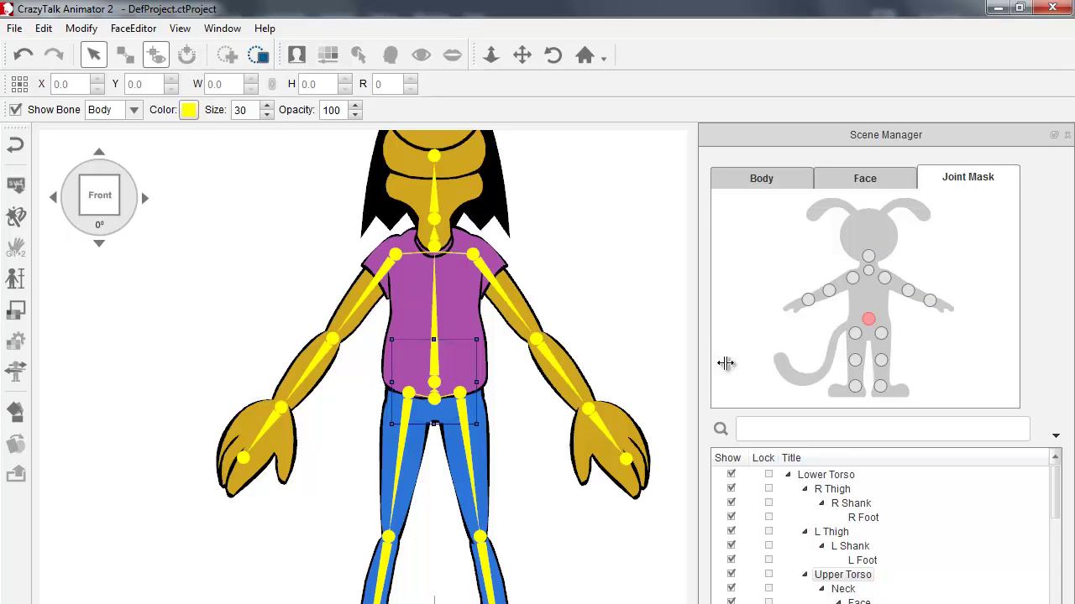
pyautogui.click(16, 370)
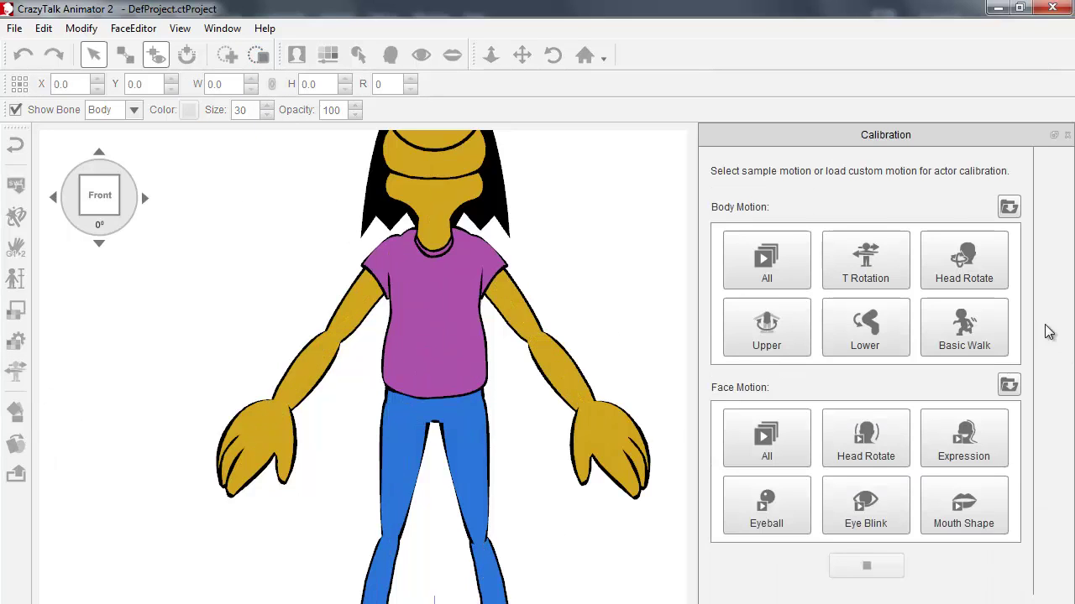
pyautogui.click(972, 340)
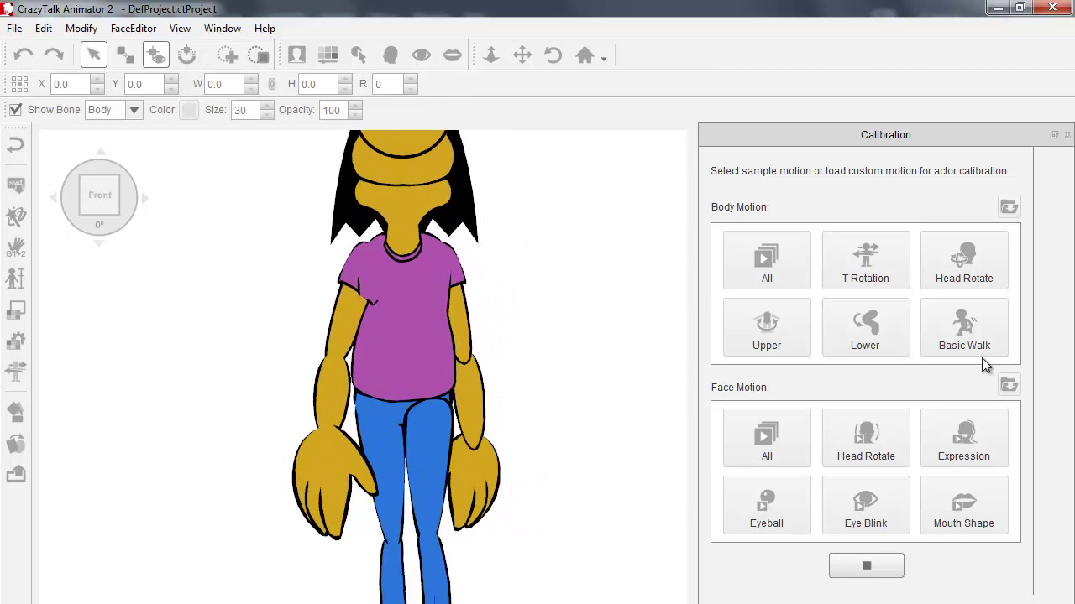
pyautogui.click(873, 563)
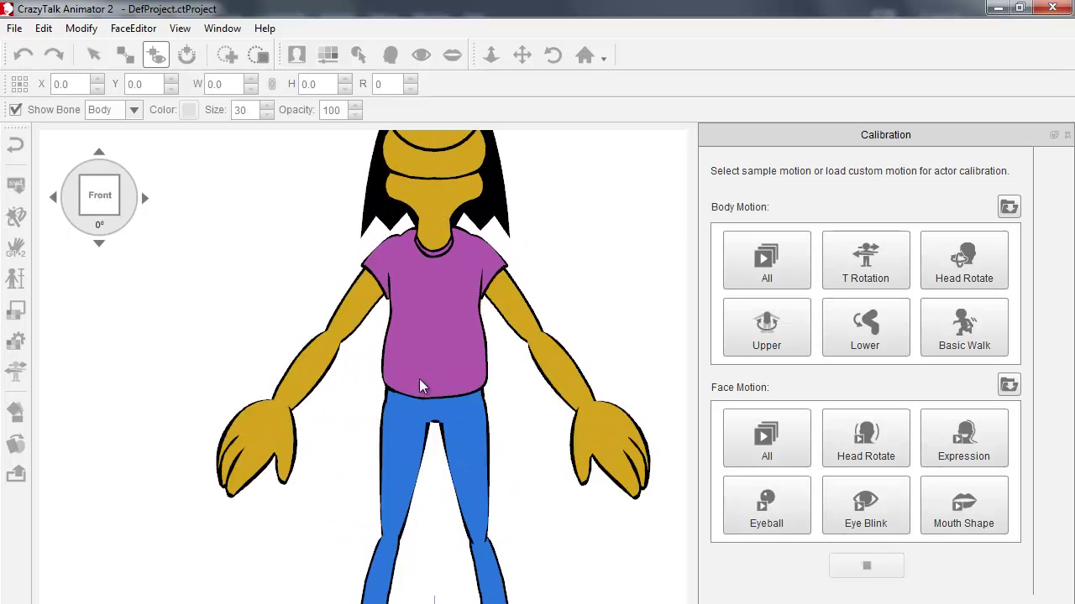
# Widen the waist joint mask to the shirt's full width, shorten it around the hem, and replay the Basic Walk motion
pyautogui.click(1067, 135)
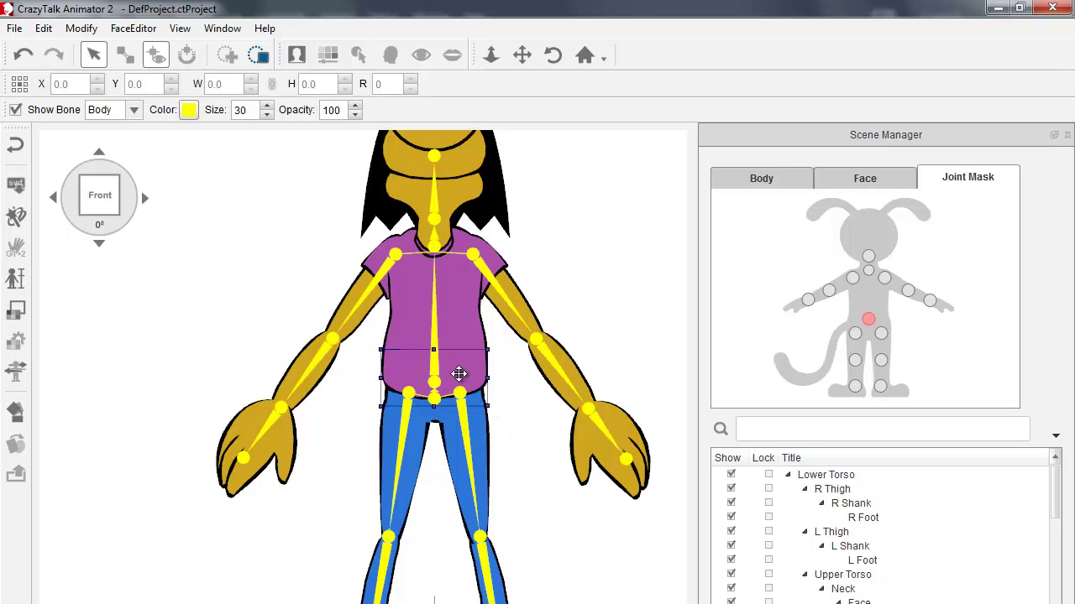
pyautogui.click(17, 370)
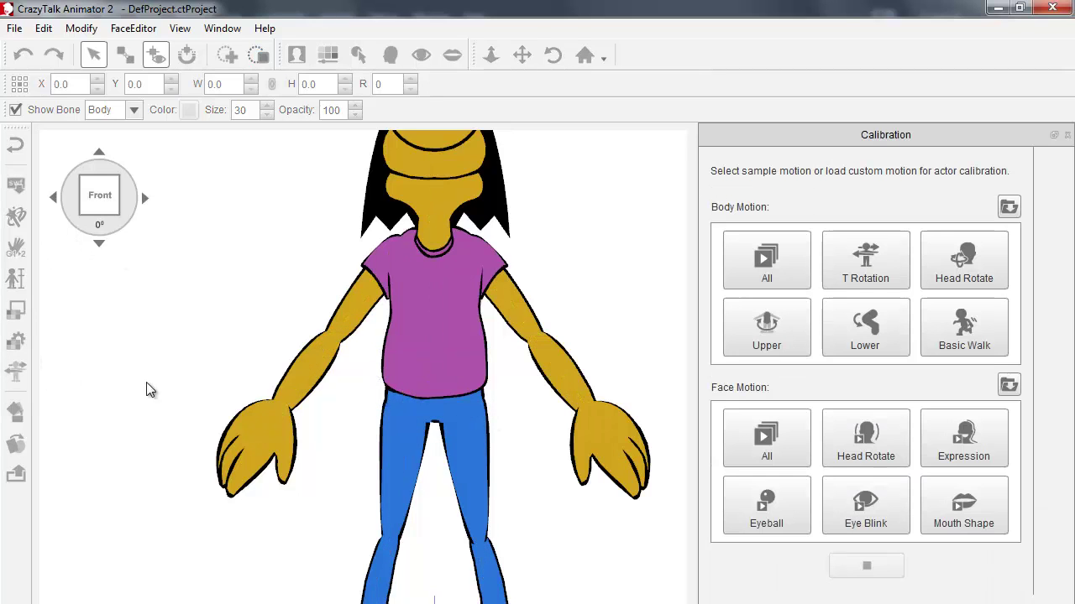
pyautogui.click(954, 342)
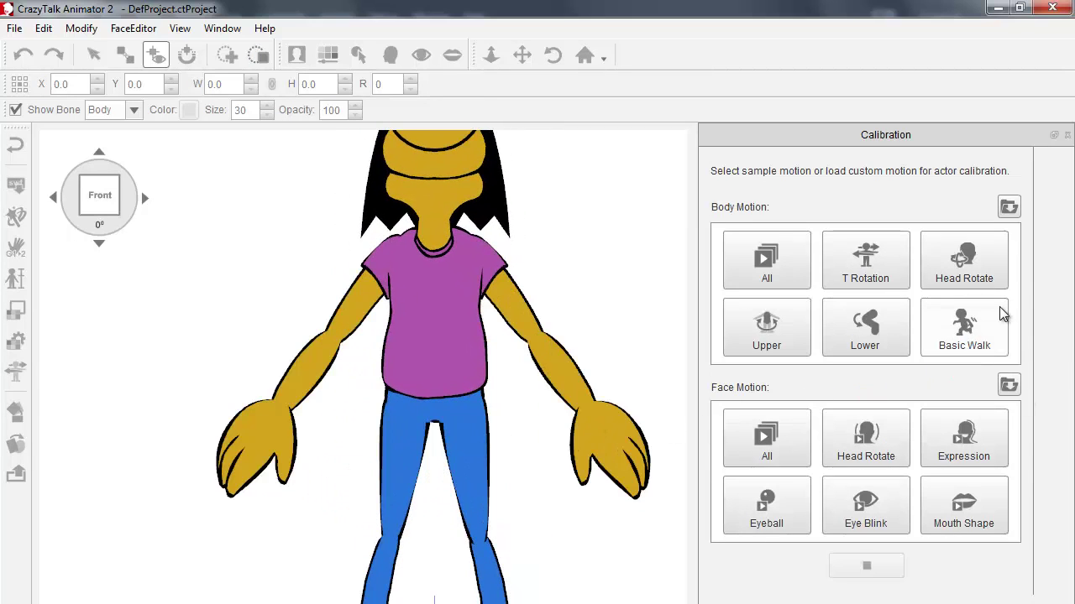
pyautogui.click(1067, 134)
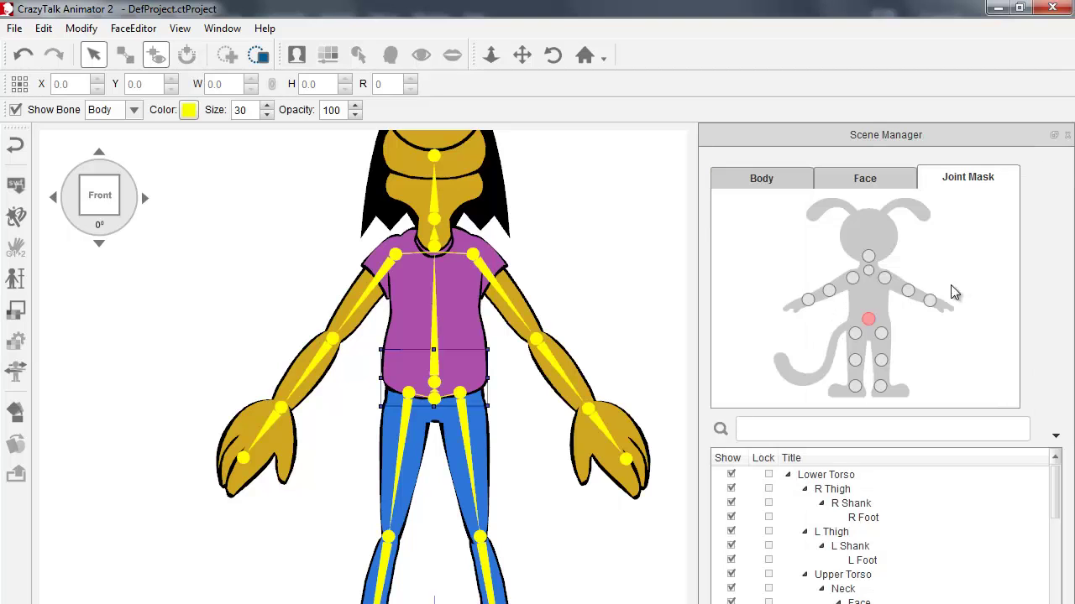
# Add a joint mask for the left thigh, fit it over the left hip, and check it with the Basic Walk calibration motion
pyautogui.click(881, 335)
pyautogui.click(228, 54)
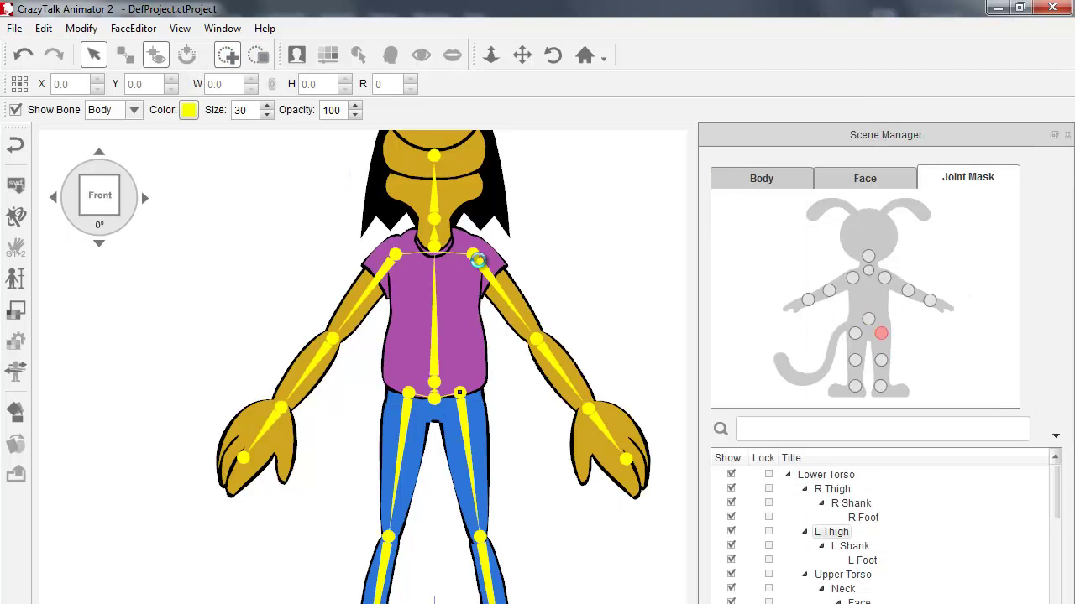
pyautogui.moveTo(502, 350); pyautogui.dragTo(481, 395)
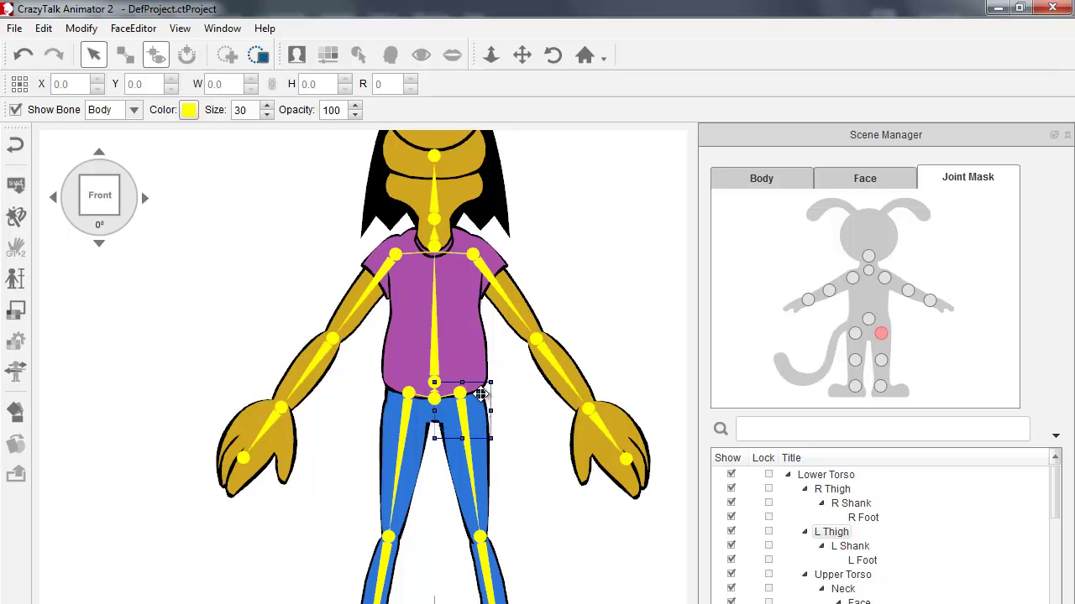
pyautogui.click(15, 411)
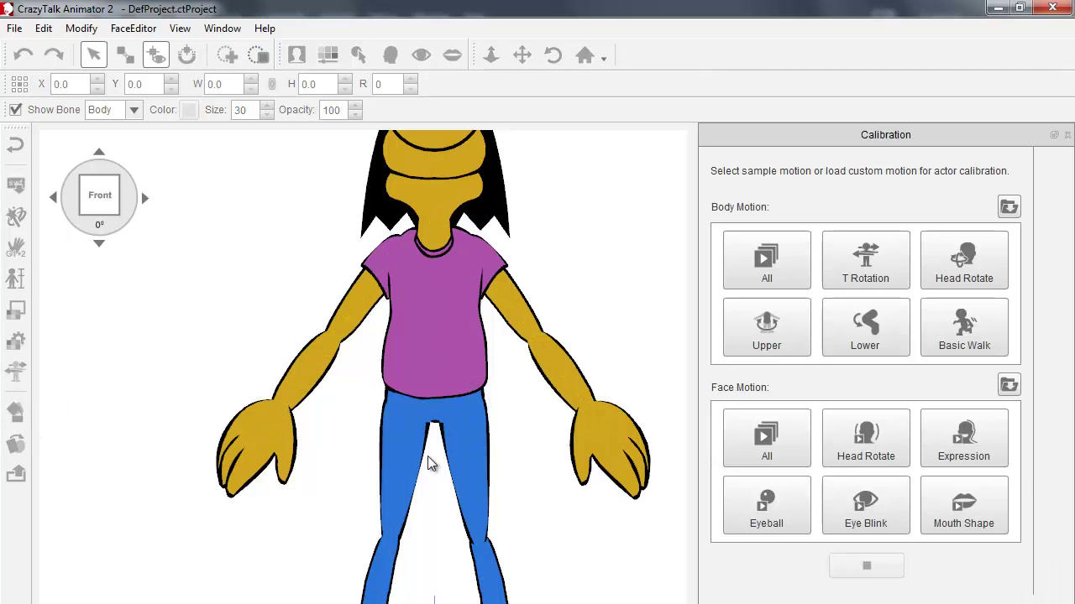
pyautogui.click(971, 346)
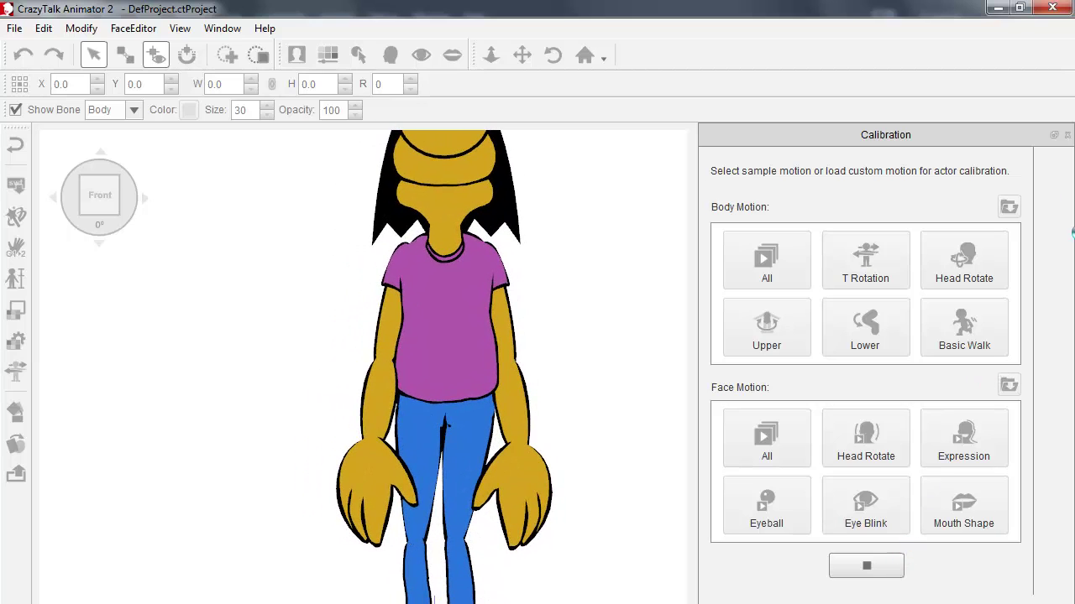
pyautogui.click(1067, 136)
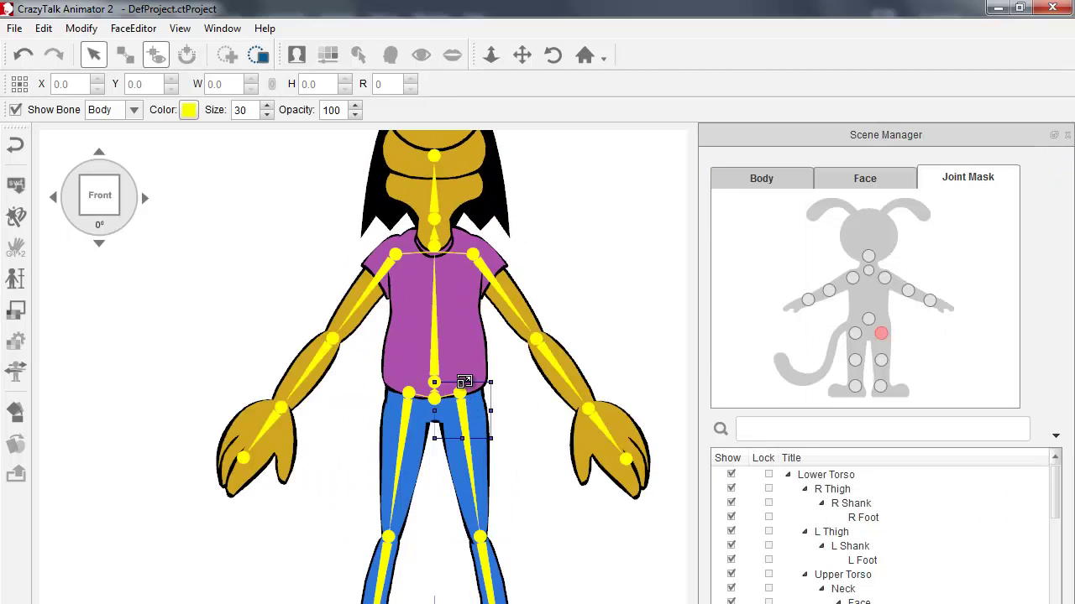
# Lower the top edge of the left thigh's joint mask to the shirt hem and add a similar mask over the right thigh
pyautogui.click(462, 385)
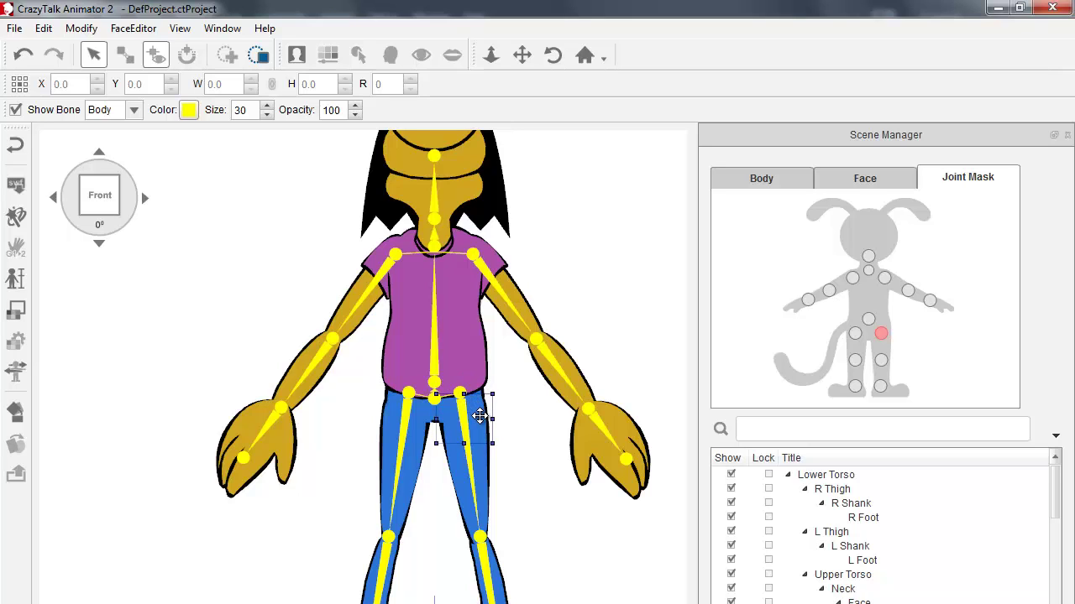
pyautogui.click(855, 333)
pyautogui.click(257, 55)
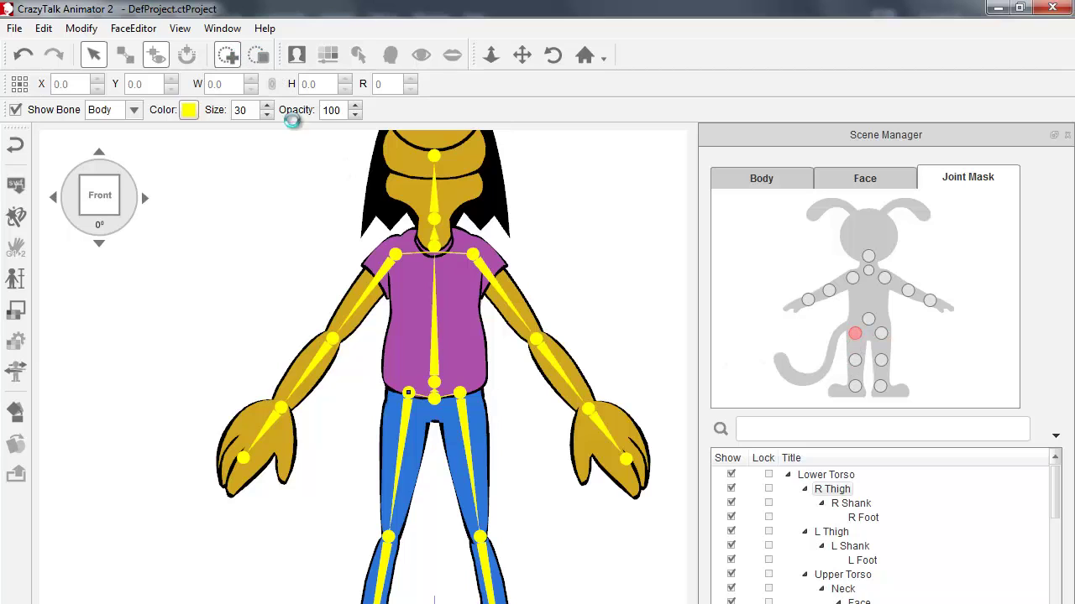
pyautogui.moveTo(454, 347); pyautogui.dragTo(409, 403)
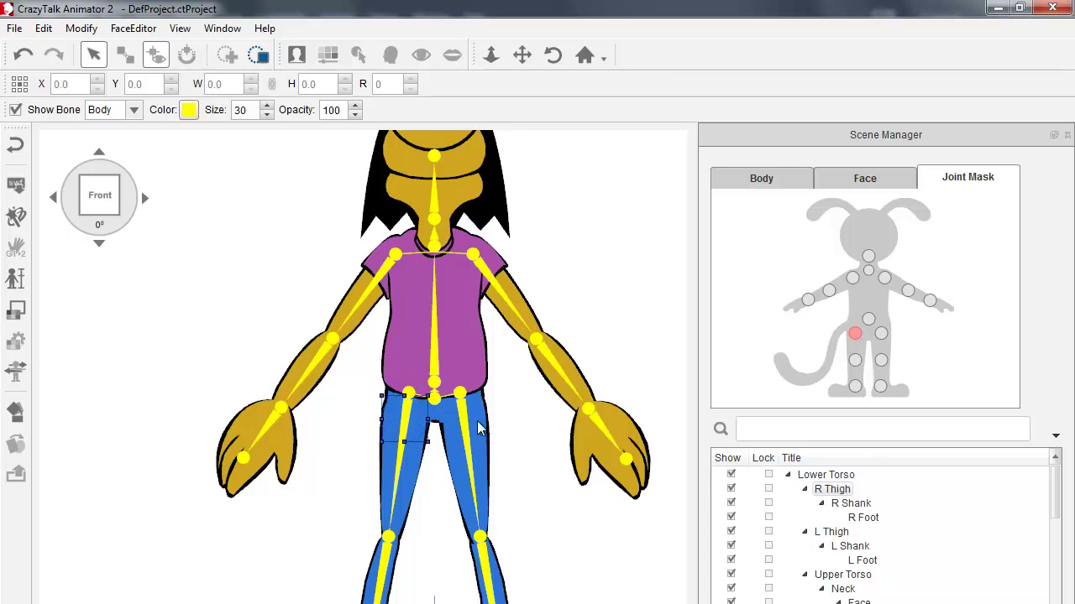
# Play the Basic Walk calibration motion repeatedly to check the joint masks on both thighs
pyautogui.click(16, 401)
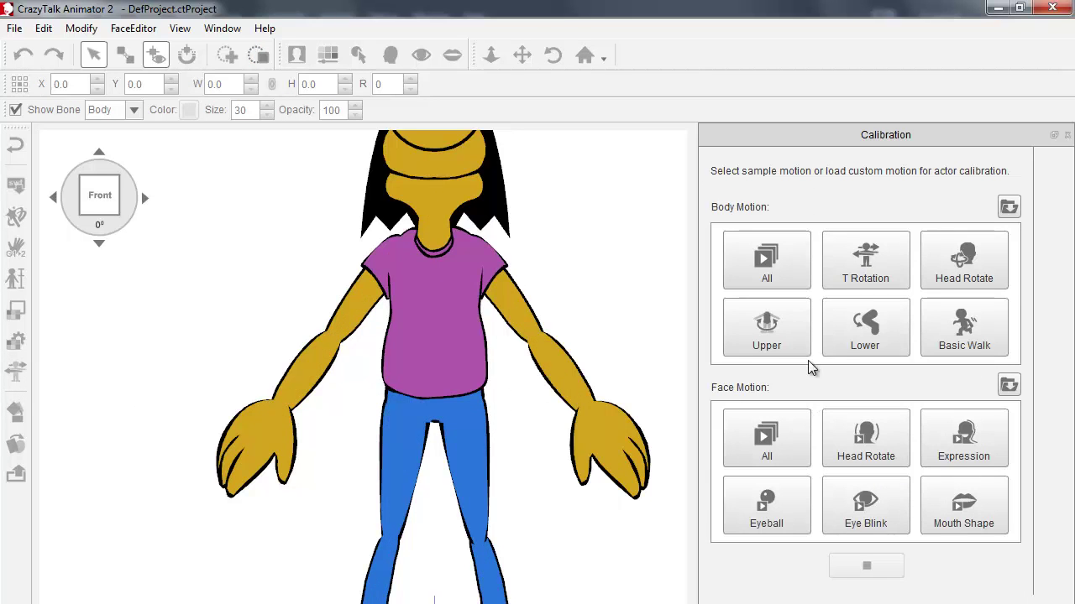
pyautogui.click(956, 337)
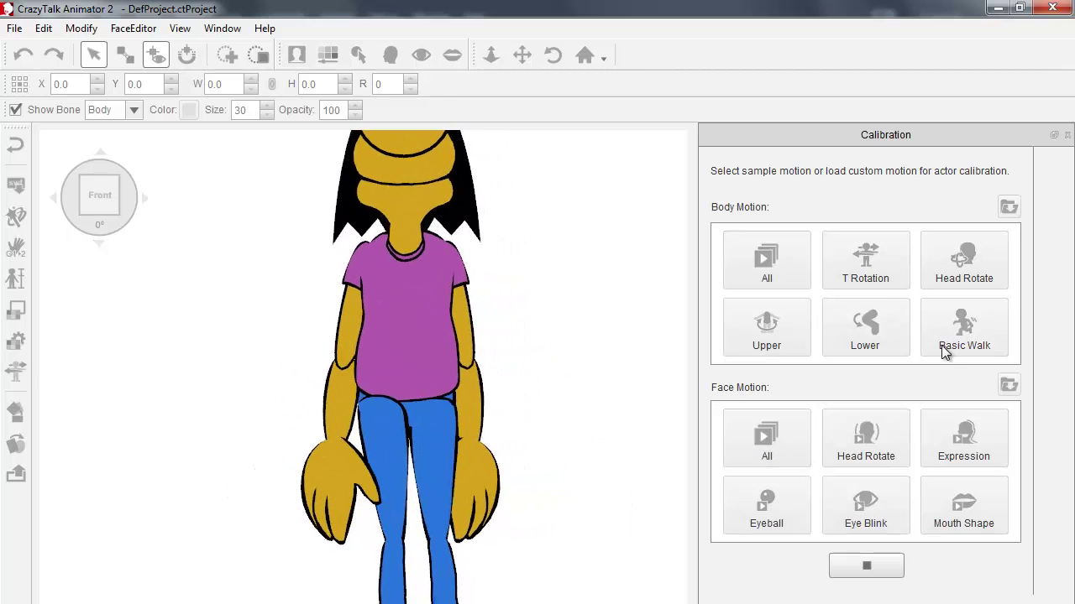
pyautogui.click(941, 345)
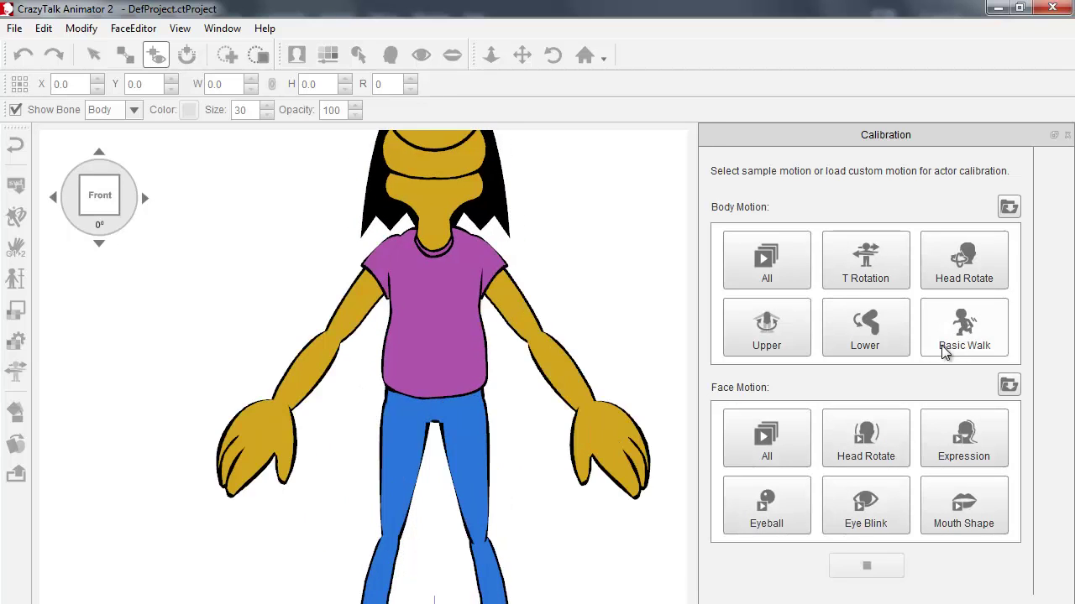
pyautogui.click(953, 336)
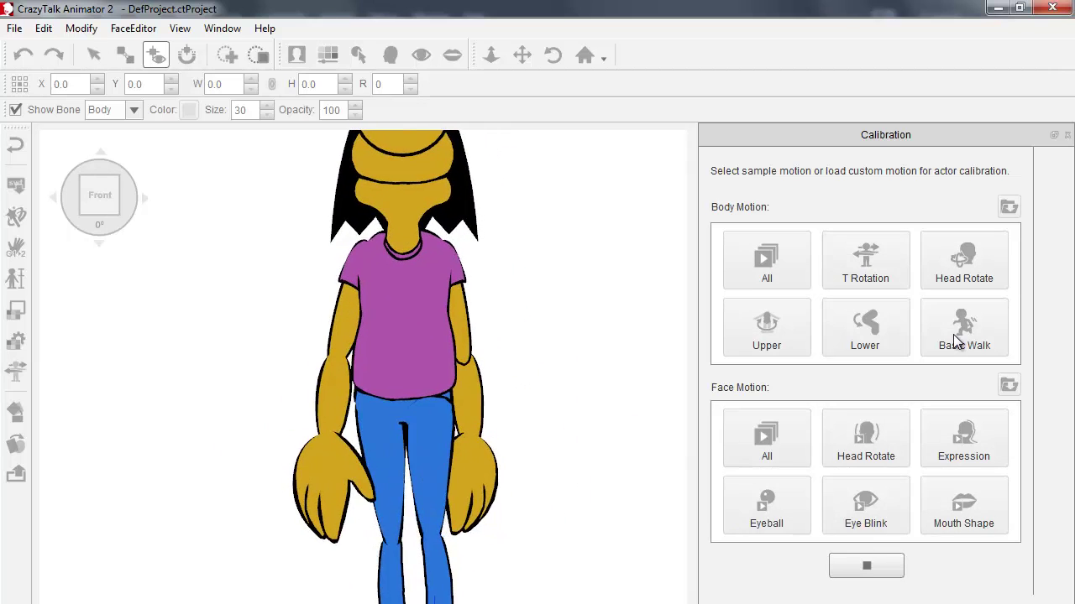
pyautogui.click(953, 335)
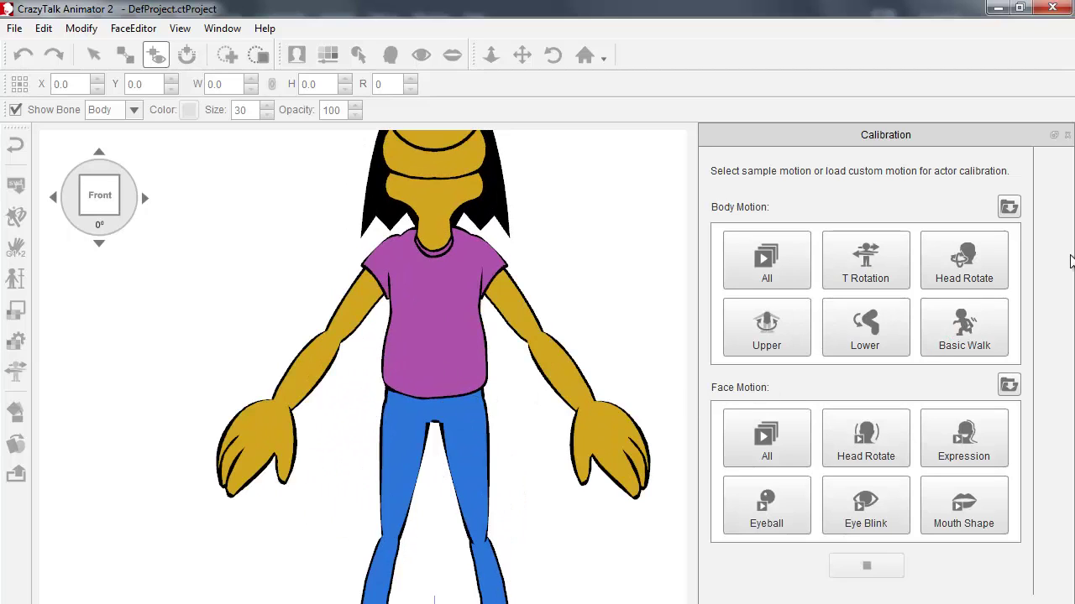
# Shift the L Thigh joint mask slightly toward the outer hip and check it with the Basic Walk calibration motion
pyautogui.click(1066, 135)
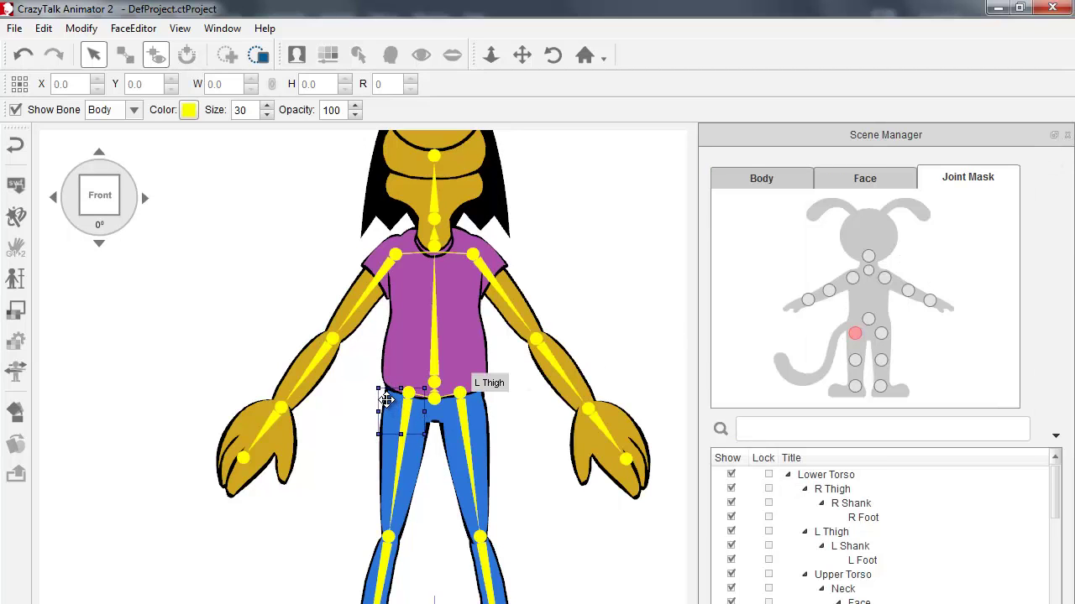
pyautogui.click(878, 335)
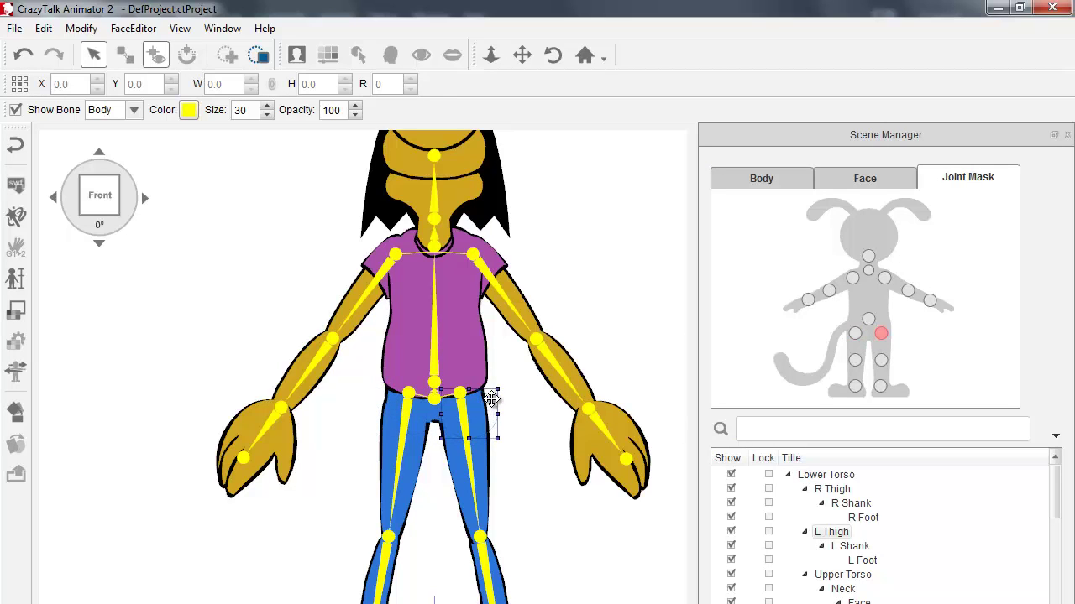
pyautogui.click(18, 370)
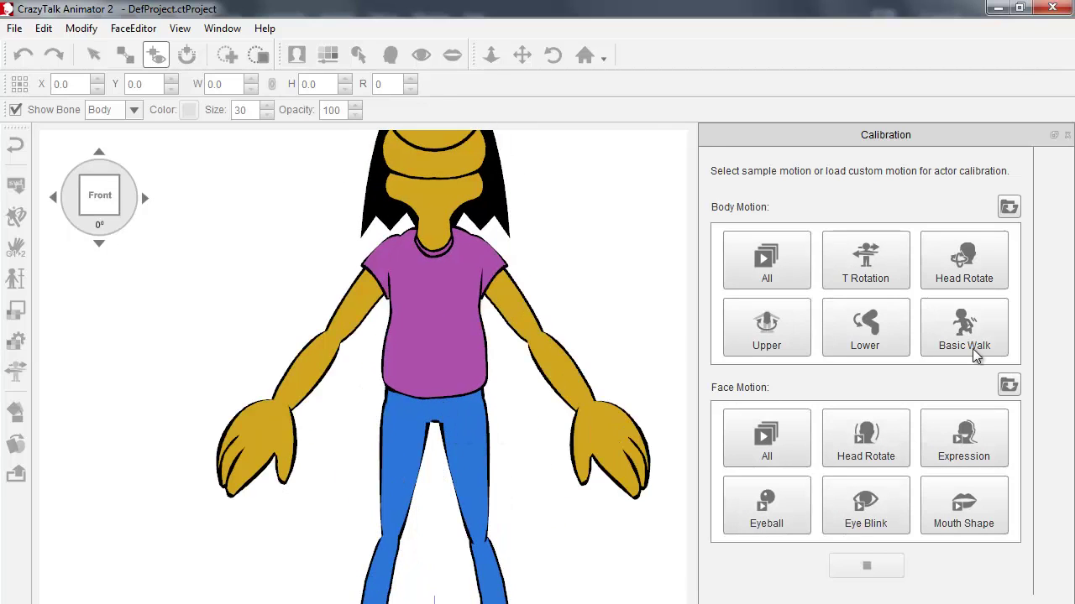
pyautogui.click(1067, 135)
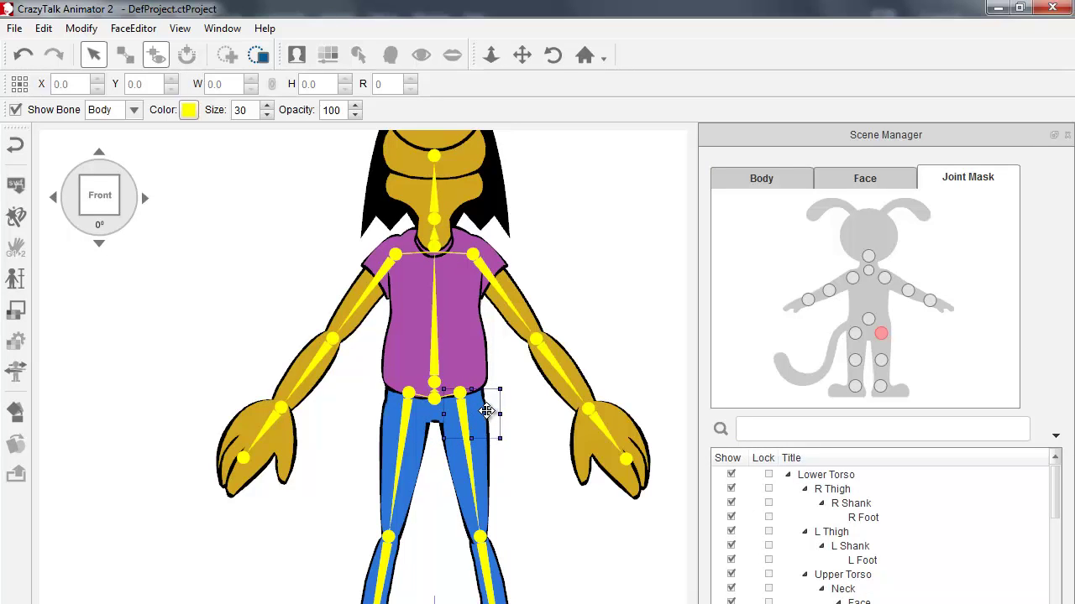
# Enlarge the R Thigh joint mask around the hip and check it by playing the Basic Walk calibration motion
pyautogui.click(421, 420)
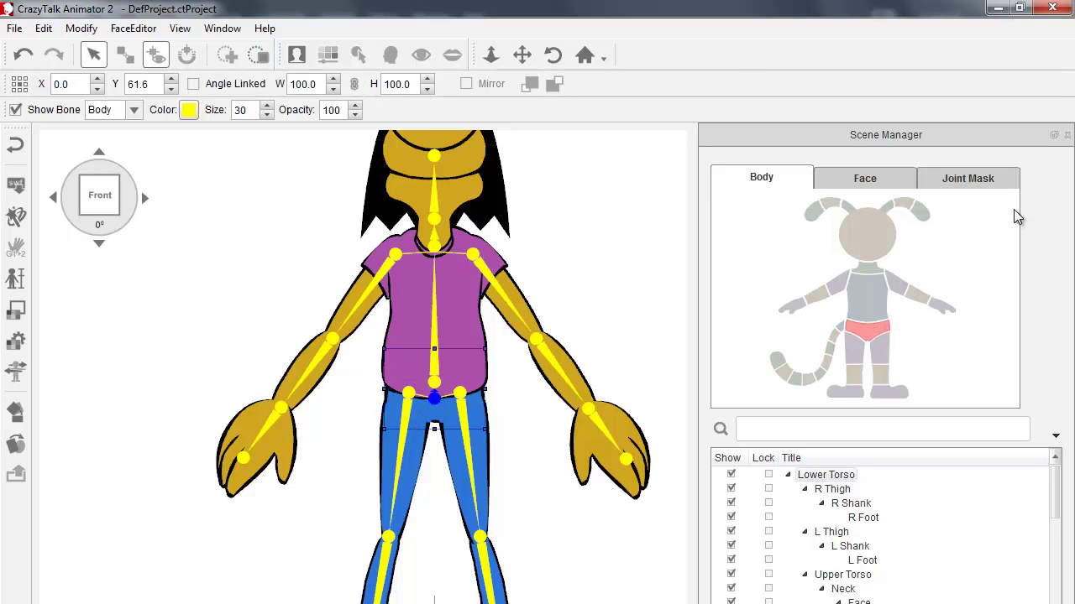
pyautogui.click(991, 178)
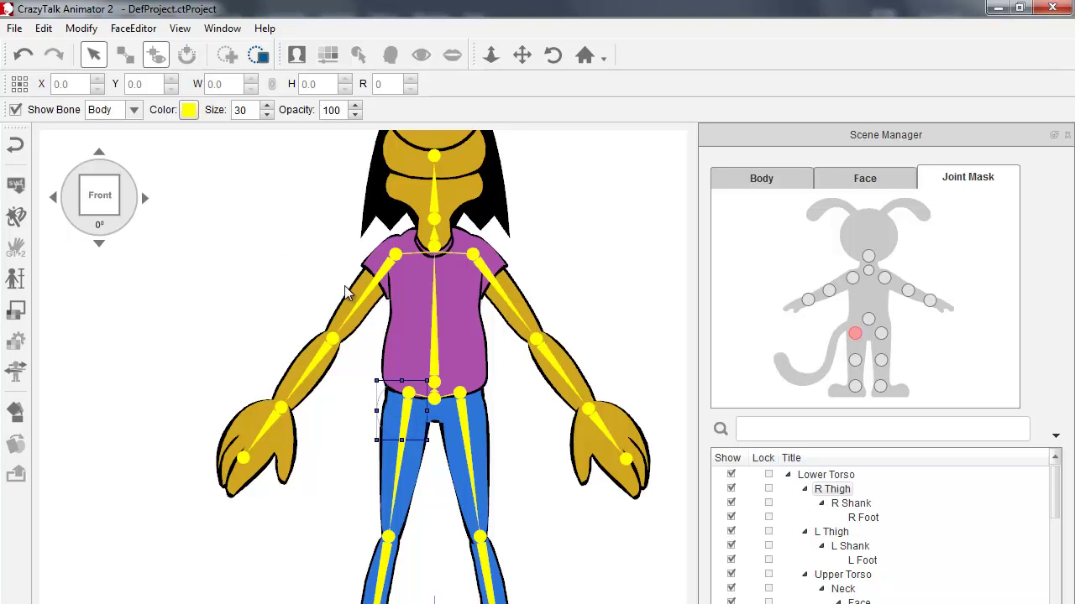
pyautogui.click(16, 371)
pyautogui.click(982, 351)
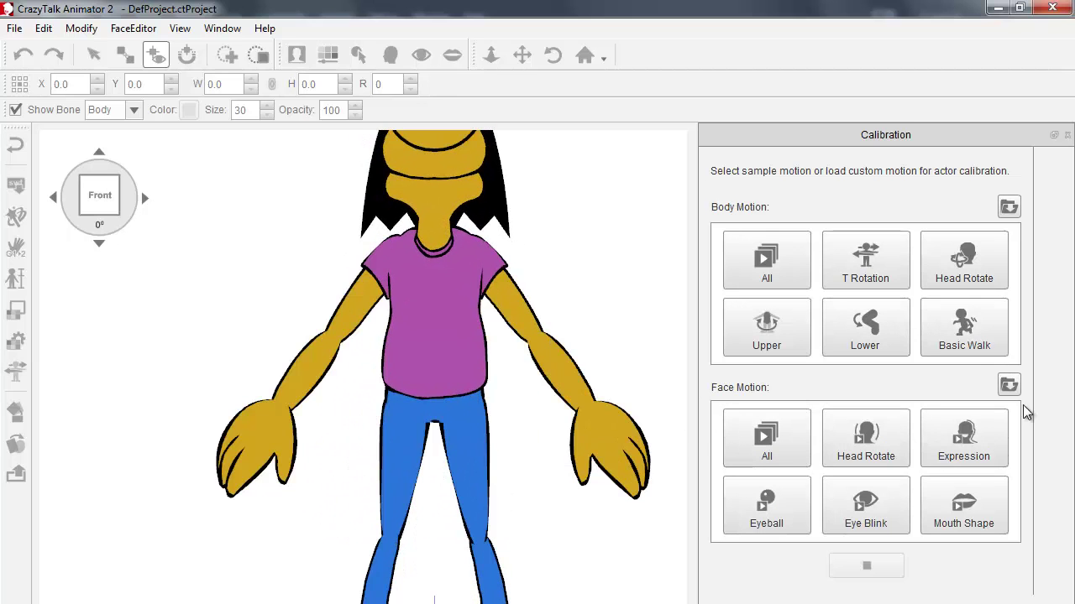
pyautogui.click(961, 331)
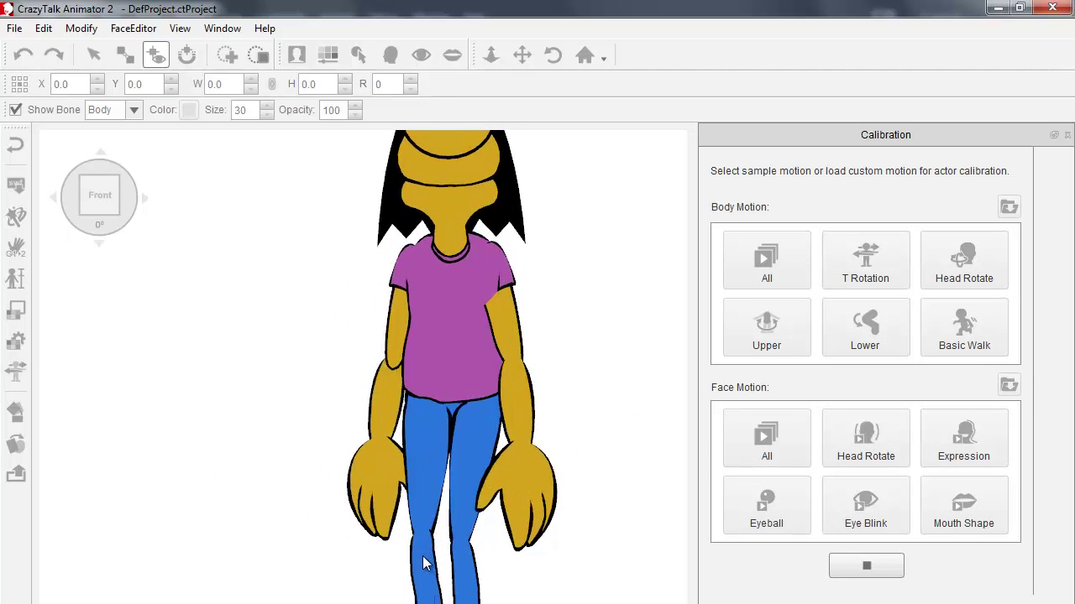
pyautogui.click(892, 566)
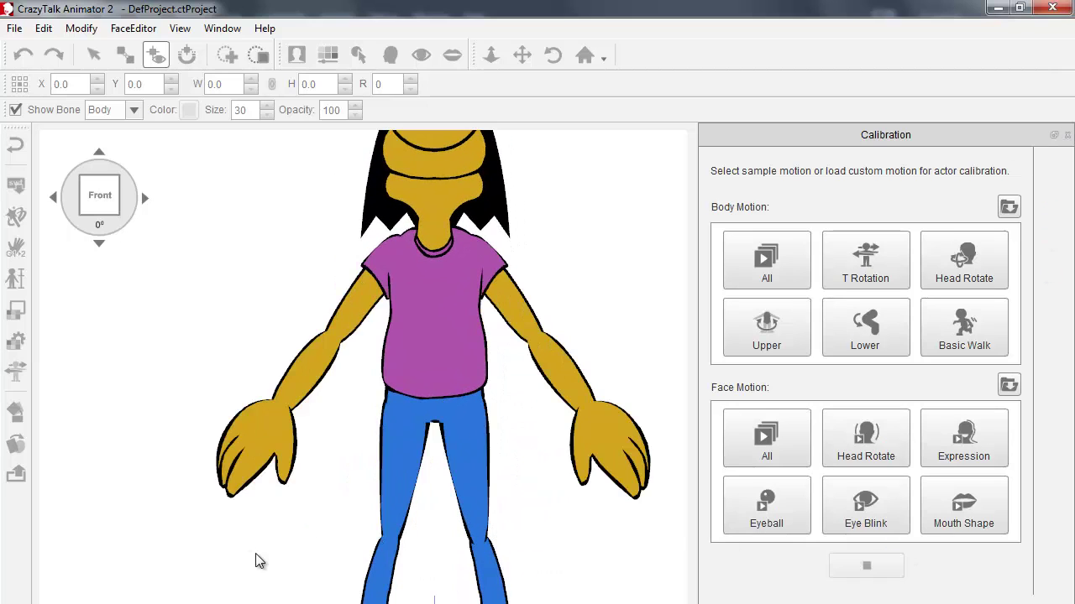
pyautogui.click(1066, 135)
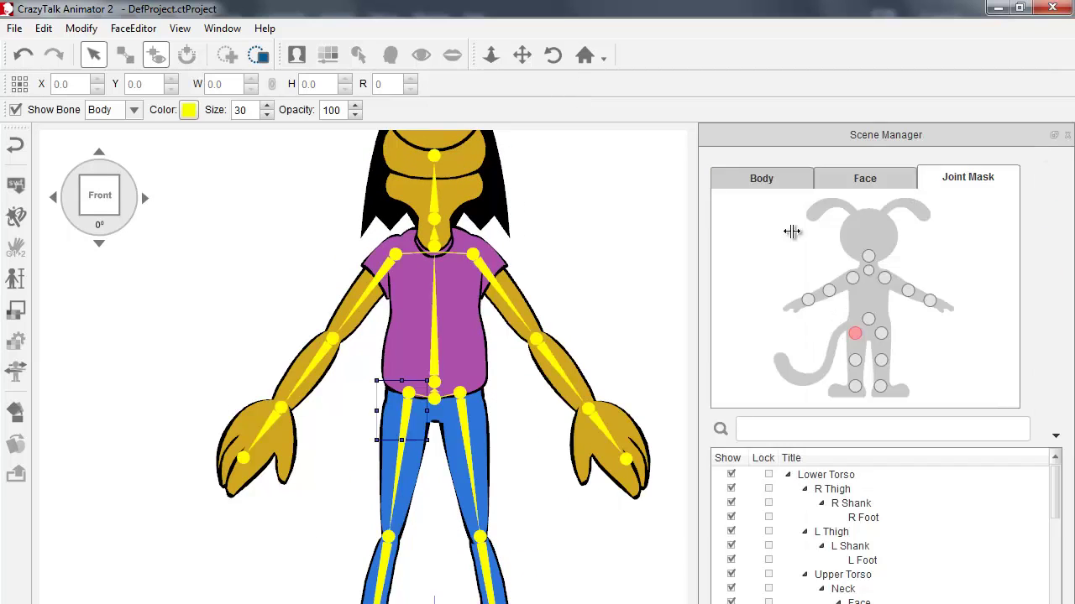
# Bring the L Foot forward in the layer order and send the L Shank backward
pyautogui.click(521, 55)
pyautogui.moveTo(521, 395); pyautogui.dragTo(492, 173)
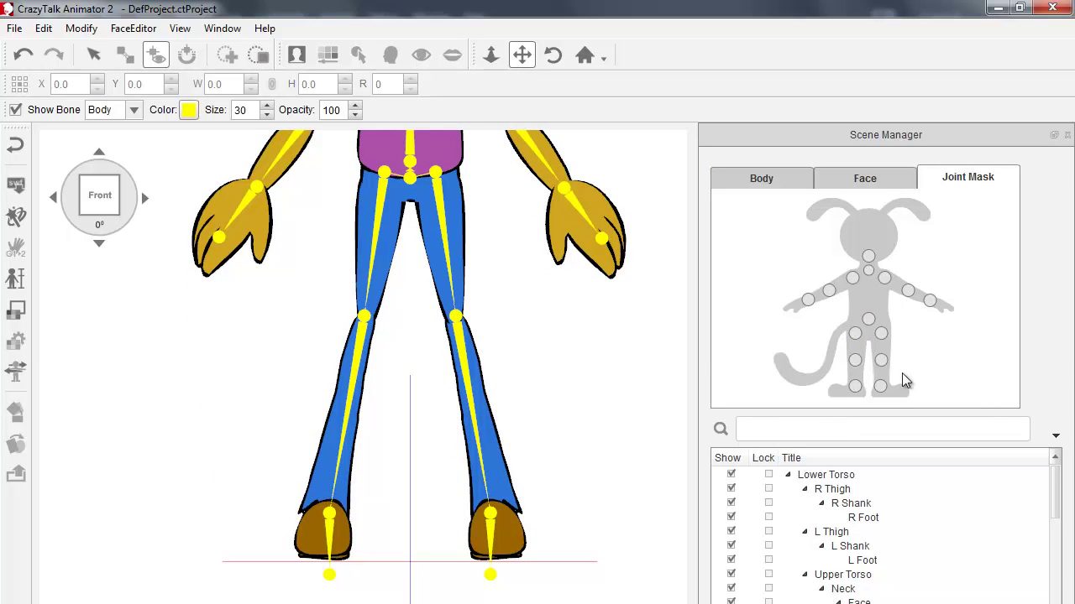
pyautogui.click(880, 387)
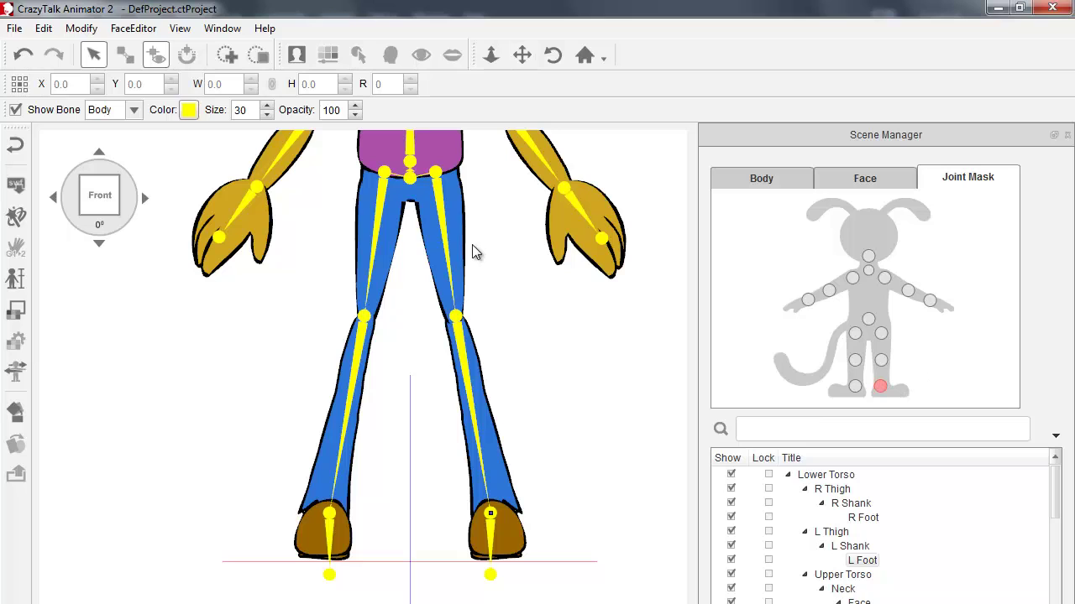
pyautogui.click(507, 526)
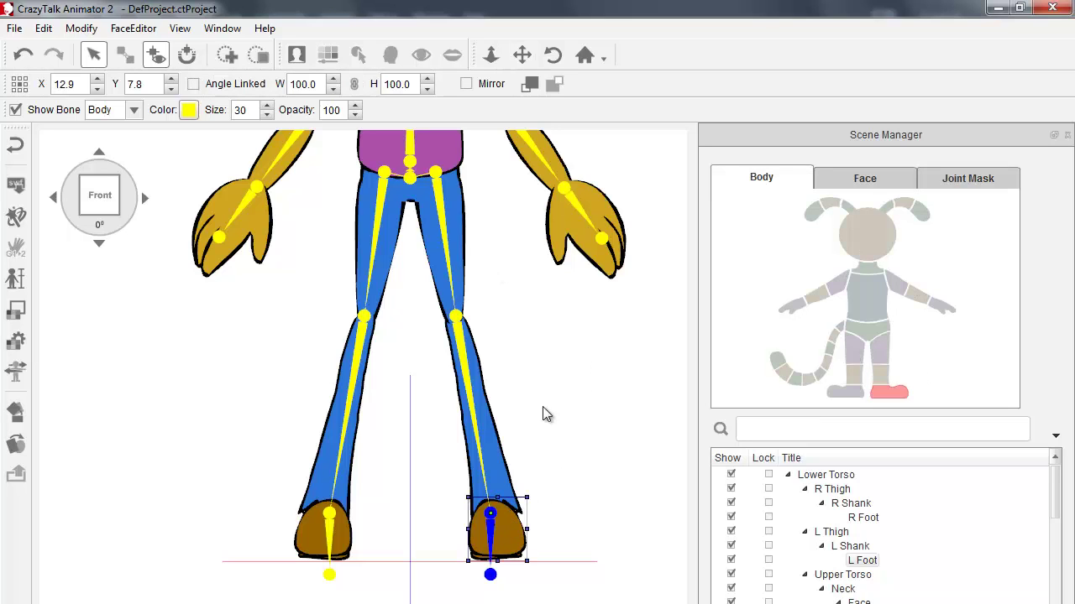
pyautogui.click(531, 87)
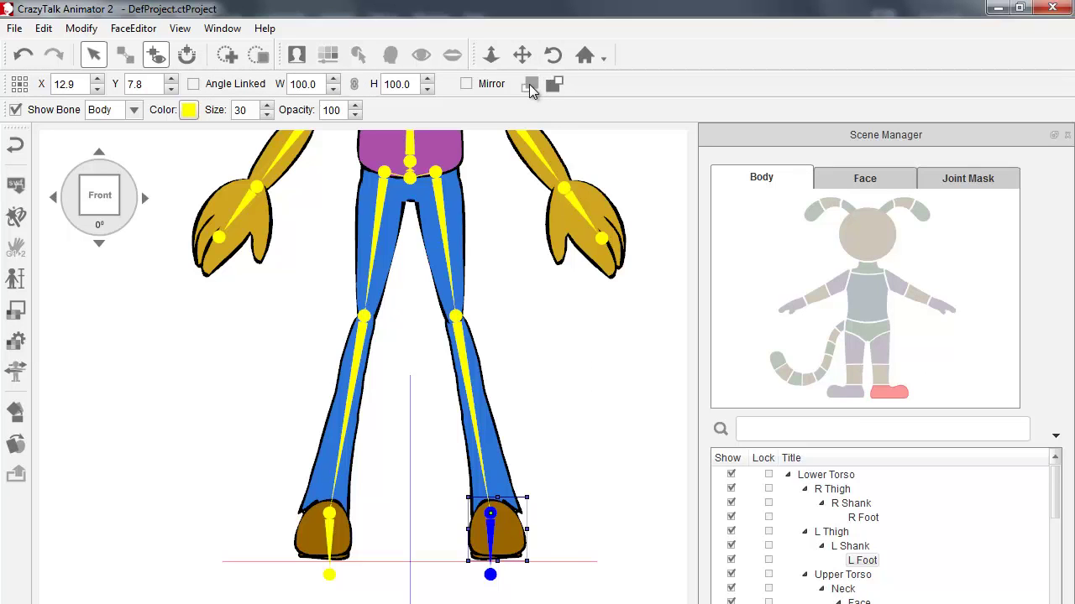
pyautogui.click(482, 398)
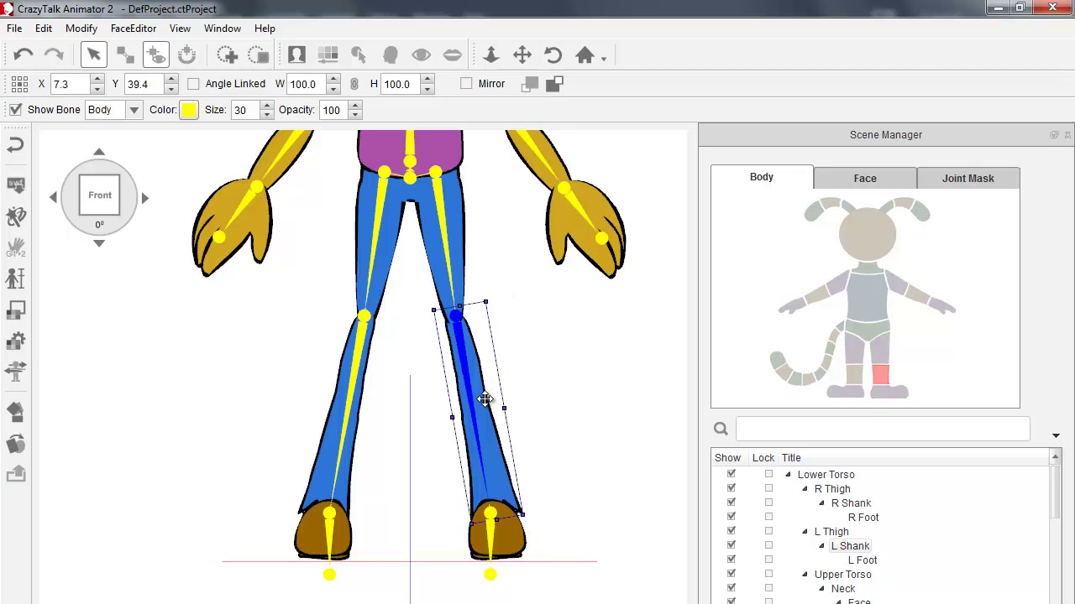
pyautogui.click(556, 85)
pyautogui.click(517, 538)
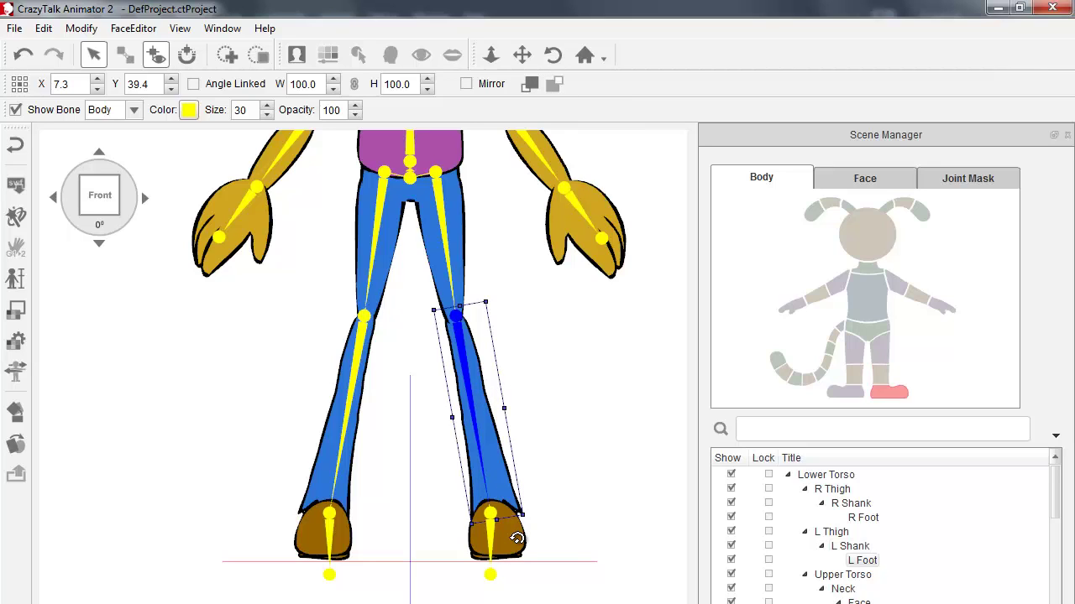
# Send the R Shank backward in the layer order and bring the R Foot forward
pyautogui.click(348, 397)
pyautogui.click(553, 84)
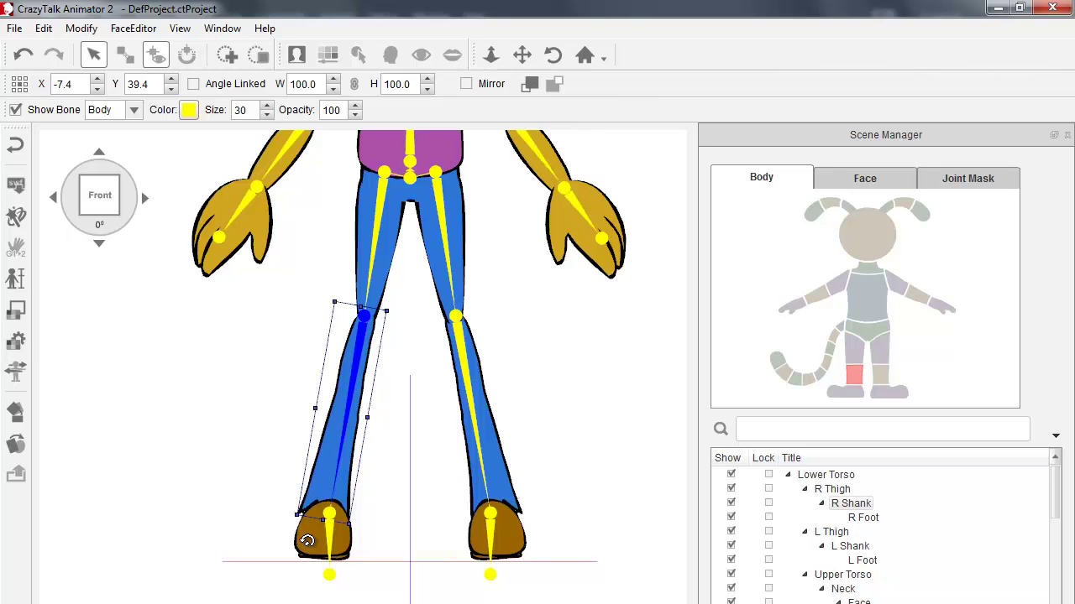
pyautogui.click(317, 540)
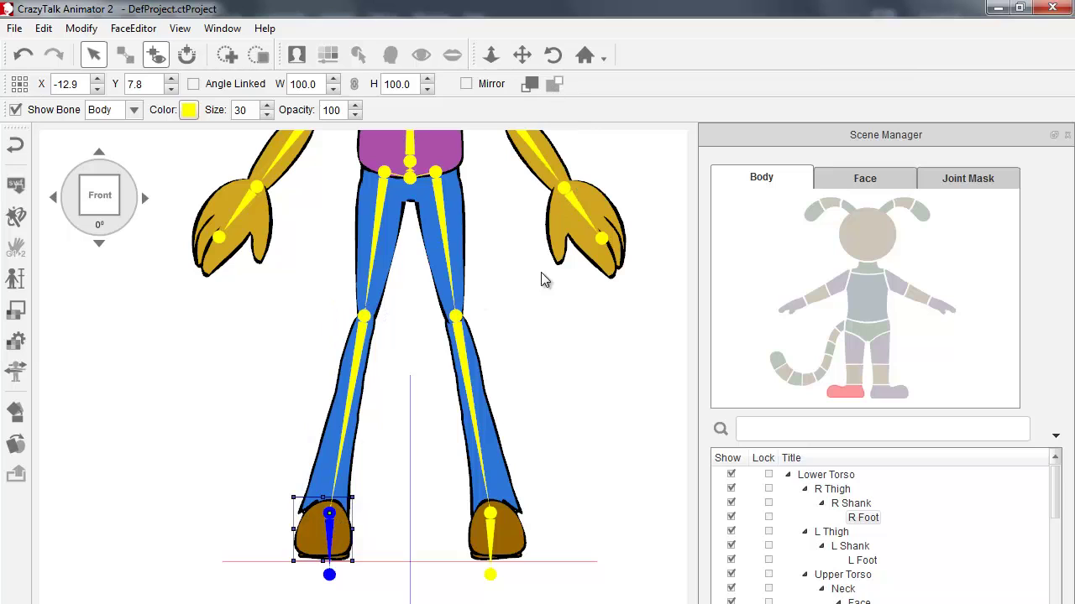
pyautogui.click(530, 87)
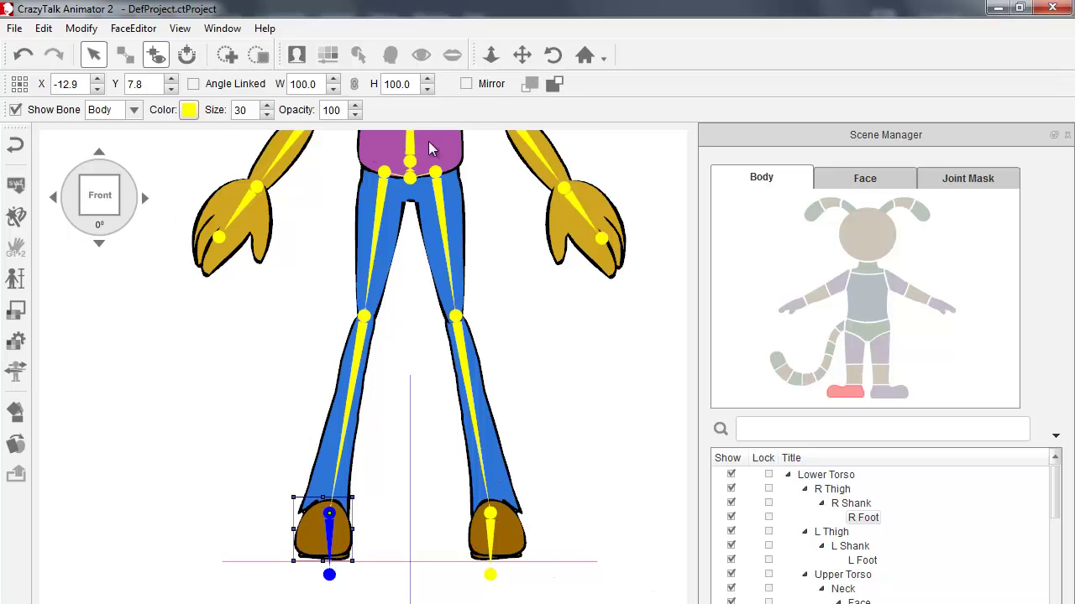
# Add a joint mask to the R Foot and shrink it to fit around the trouser cuff and ankle
pyautogui.click(232, 56)
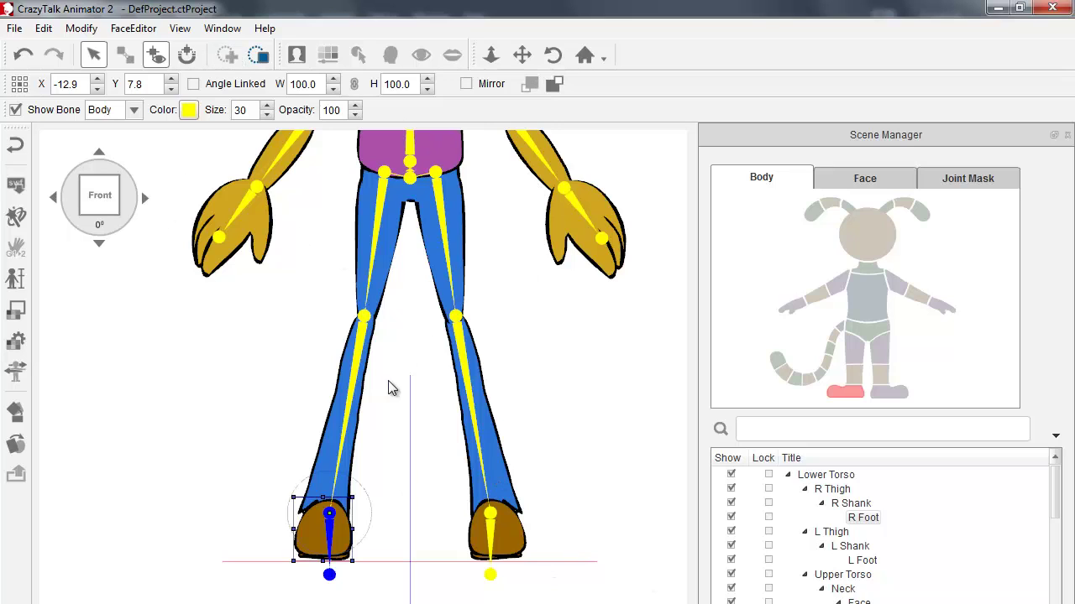
pyautogui.click(967, 178)
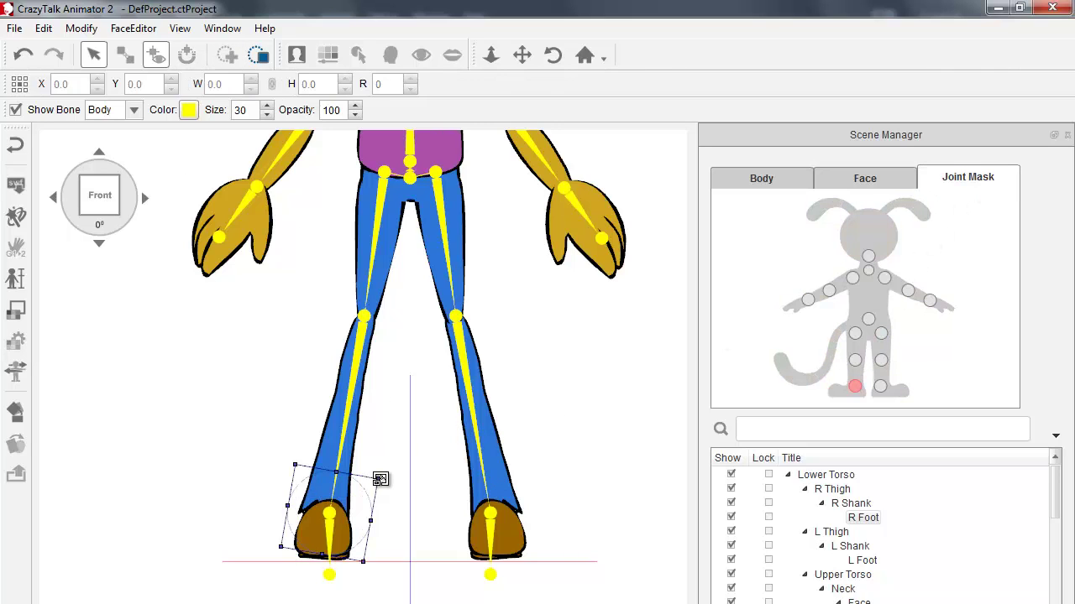
pyautogui.moveTo(377, 480); pyautogui.dragTo(348, 496)
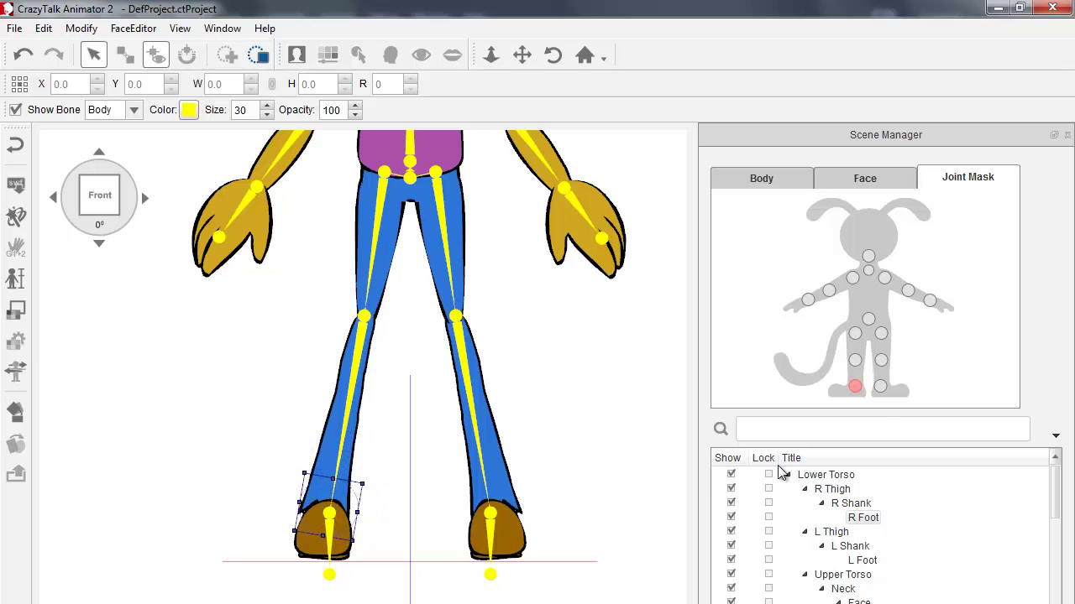
# Play the Basic Walk calibration motion repeatedly to check the R Foot joint mask
pyautogui.click(17, 371)
pyautogui.click(984, 353)
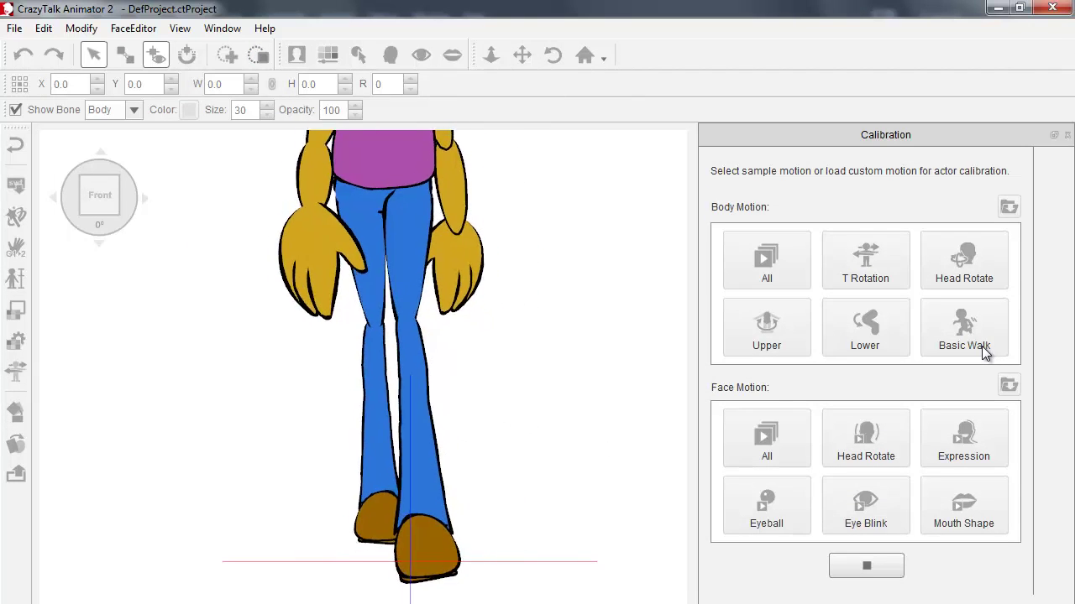
pyautogui.click(984, 353)
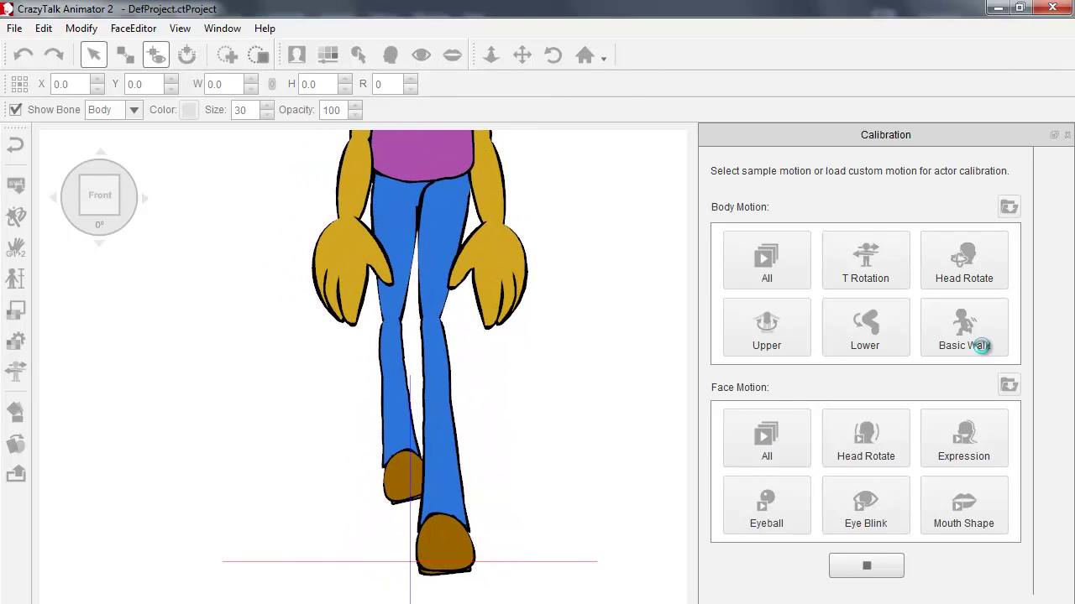
pyautogui.click(976, 342)
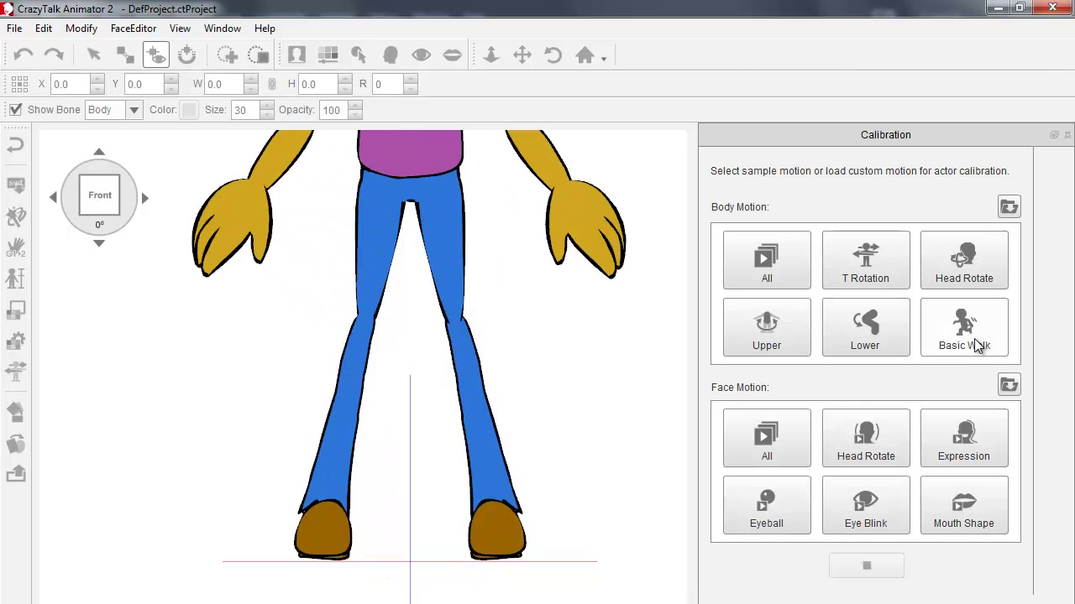
pyautogui.click(1067, 135)
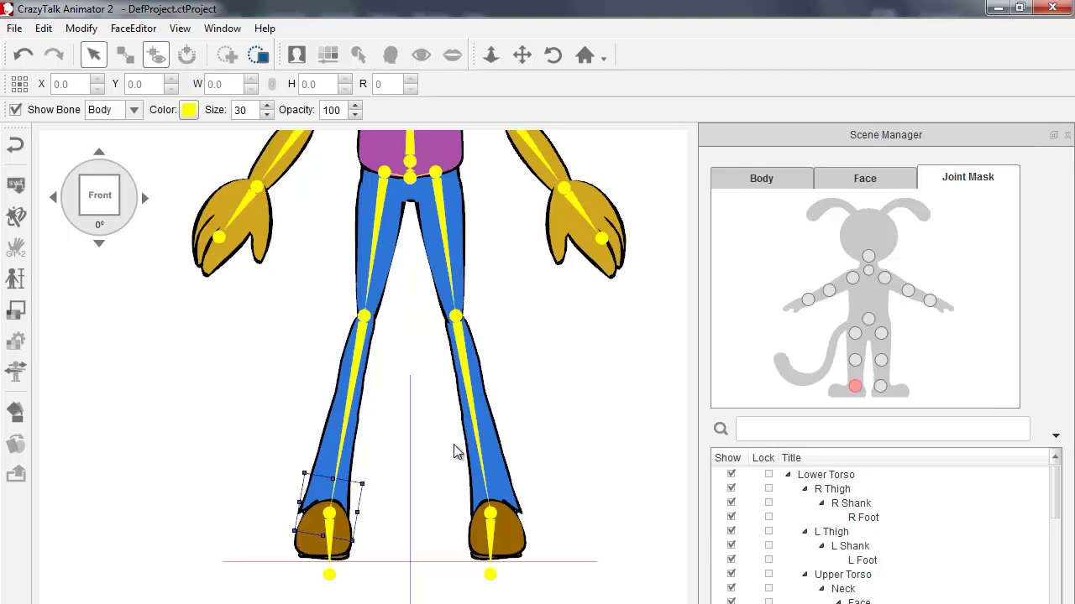
# Add a joint mask to the L Foot and resize it to cover the trouser cuff and ankle
pyautogui.click(881, 387)
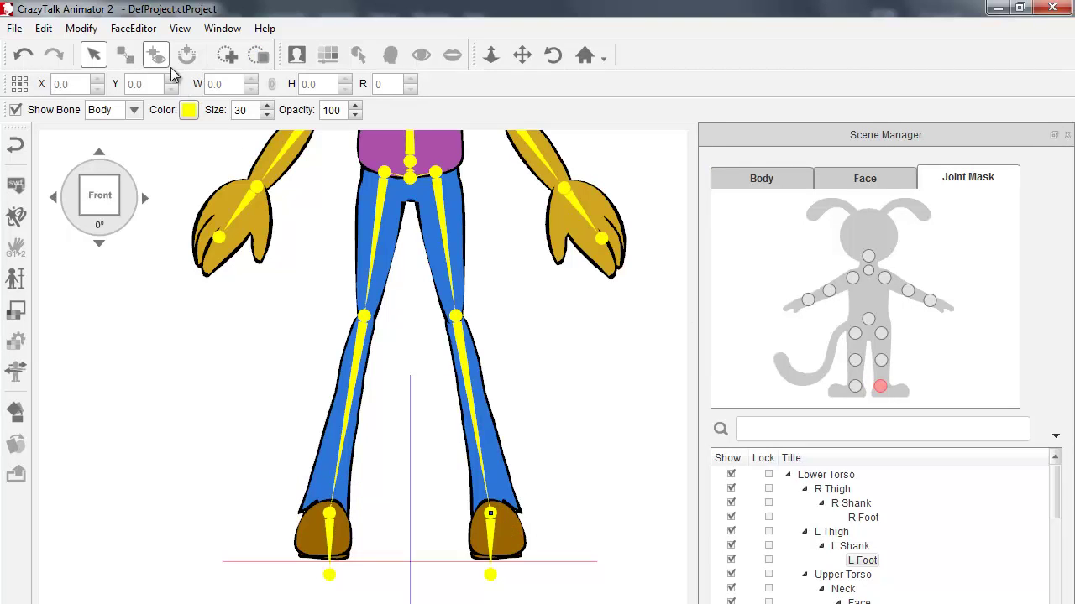
pyautogui.click(259, 54)
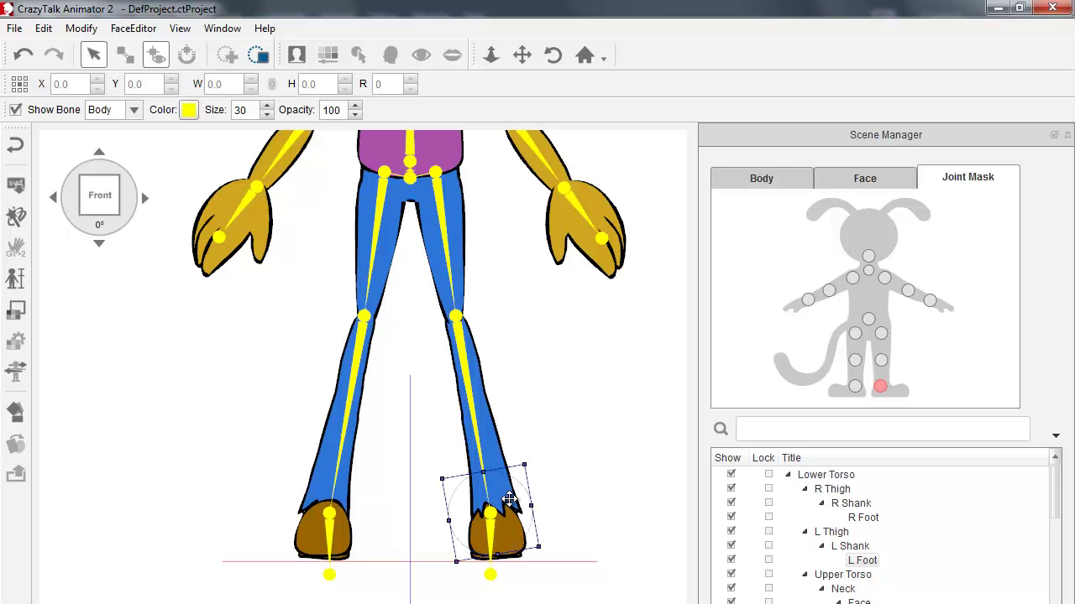
pyautogui.moveTo(509, 499); pyautogui.dragTo(513, 476)
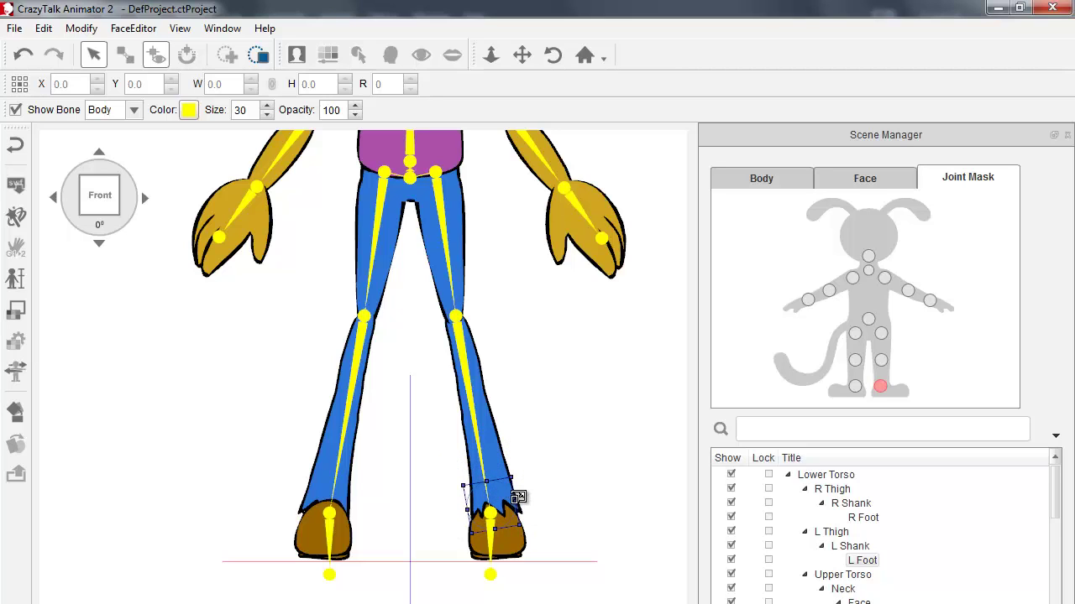
pyautogui.moveTo(518, 500); pyautogui.dragTo(523, 499)
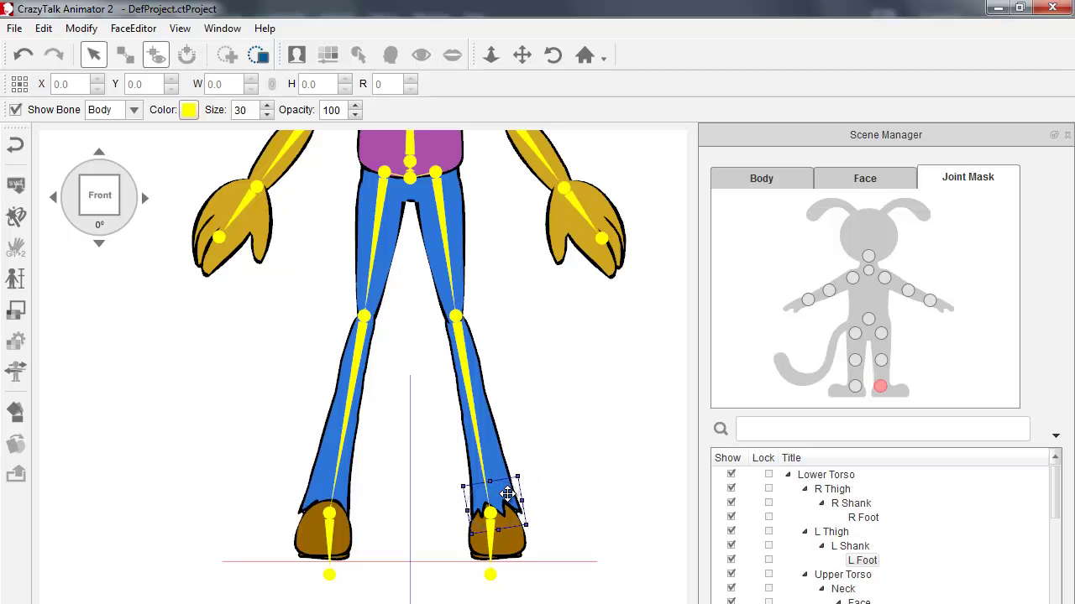
# Play the Basic Walk calibration motion to check the L Foot joint mask
pyautogui.click(15, 372)
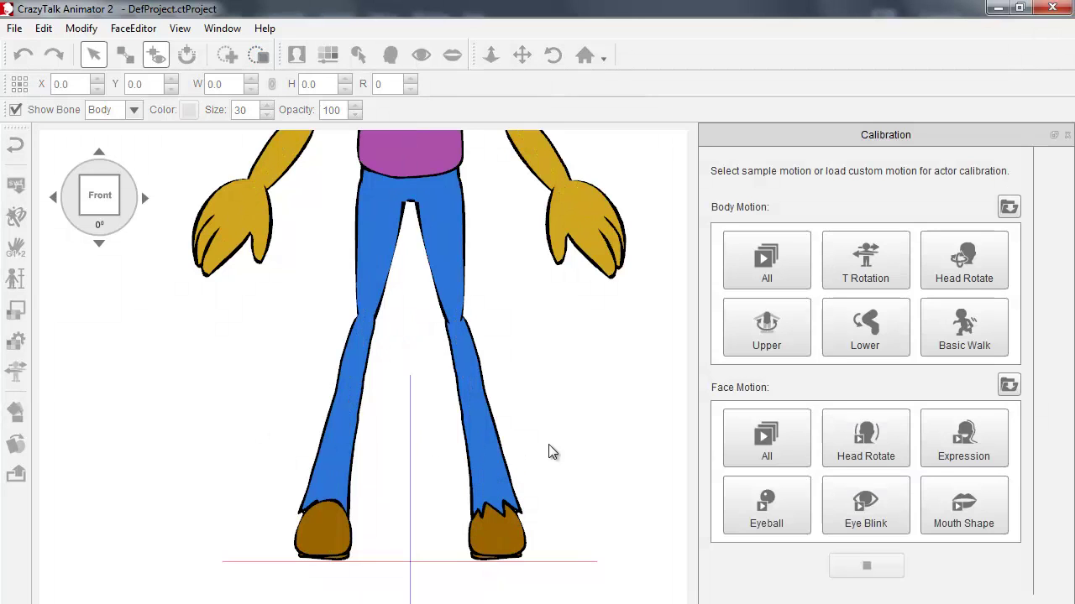
pyautogui.click(969, 344)
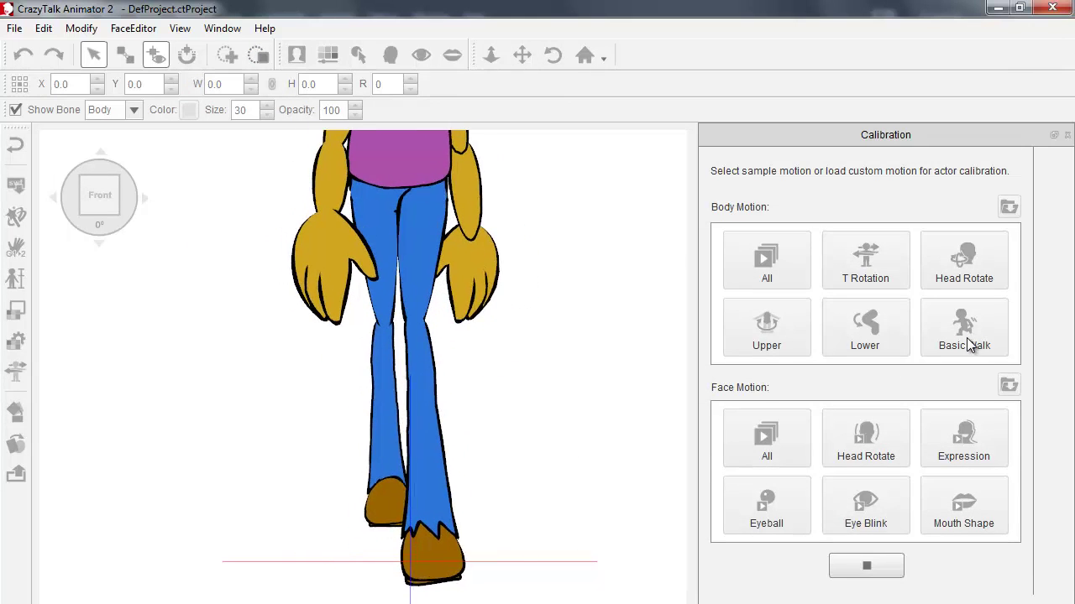
pyautogui.click(1066, 135)
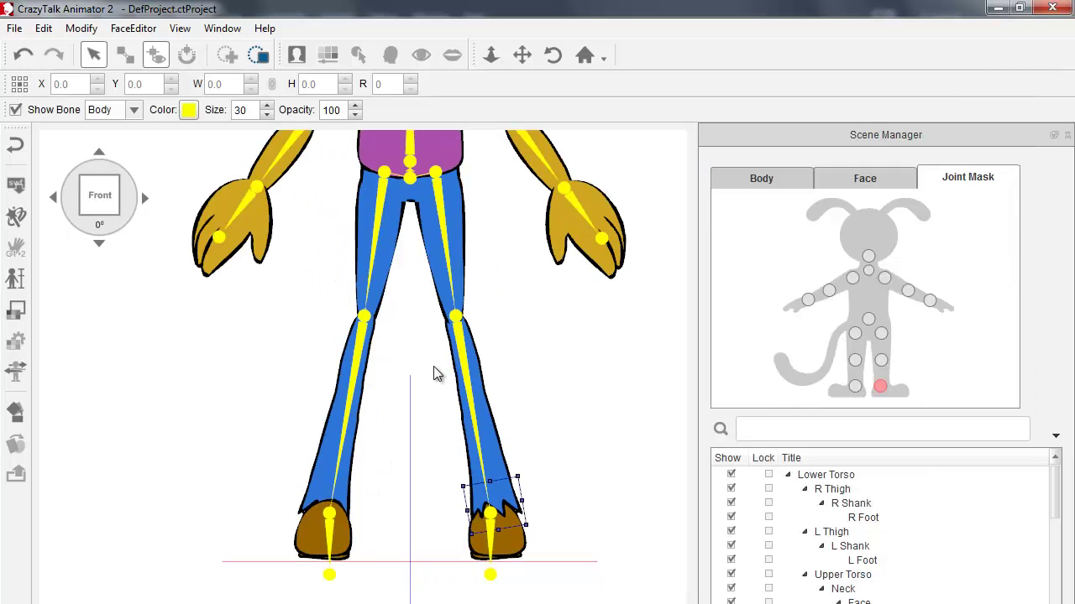
# Send the R Foot behind the R Shank so the trouser hem overlaps the shoe
pyautogui.click(349, 534)
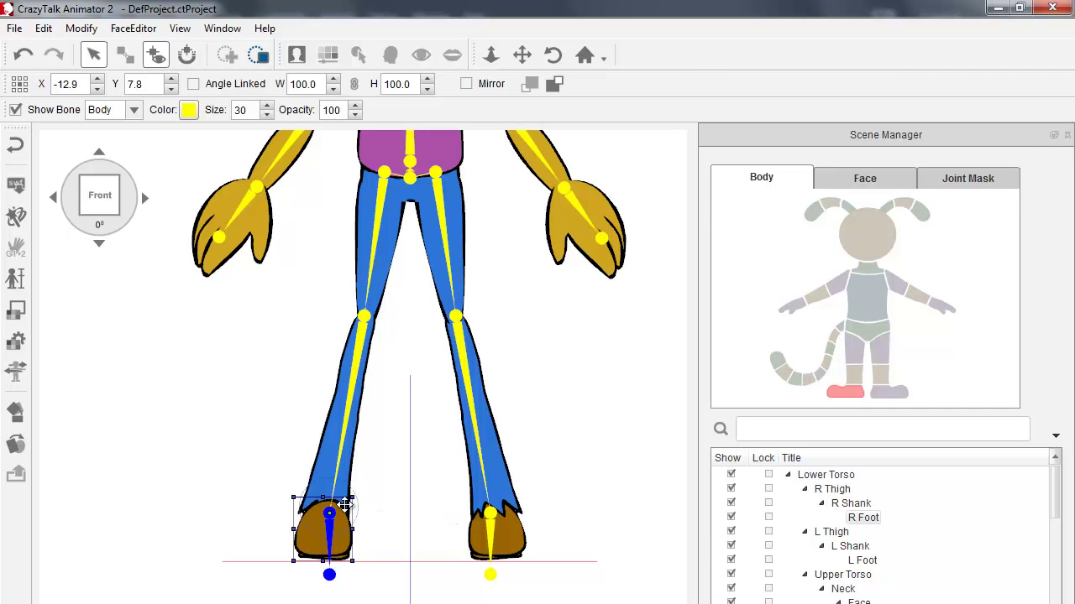
pyautogui.click(558, 85)
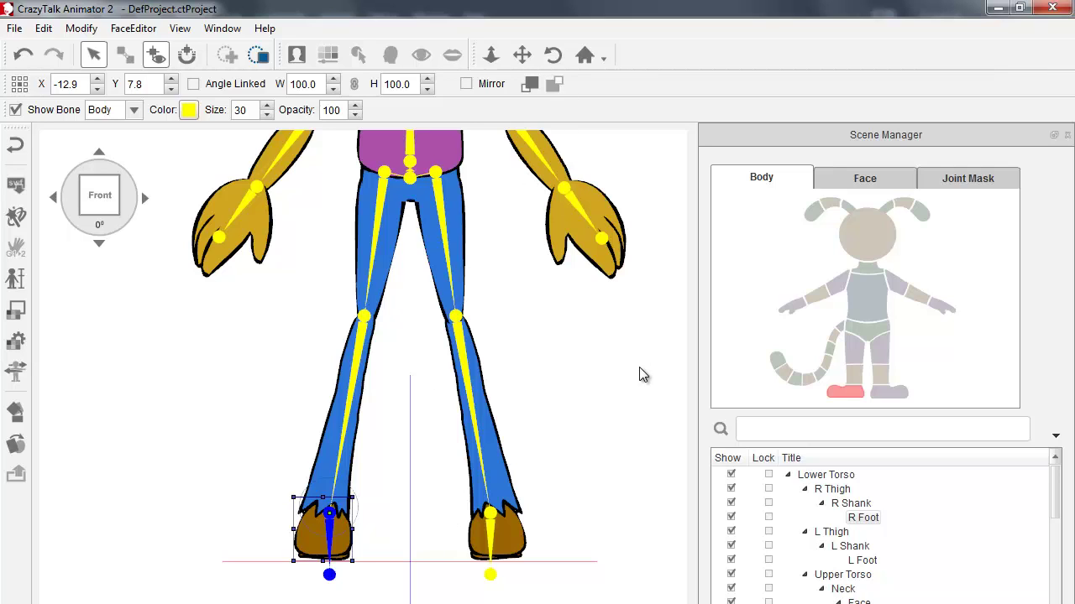
# Move the R Foot joint mask slightly upward so it sits higher over the trouser hem
pyautogui.click(943, 188)
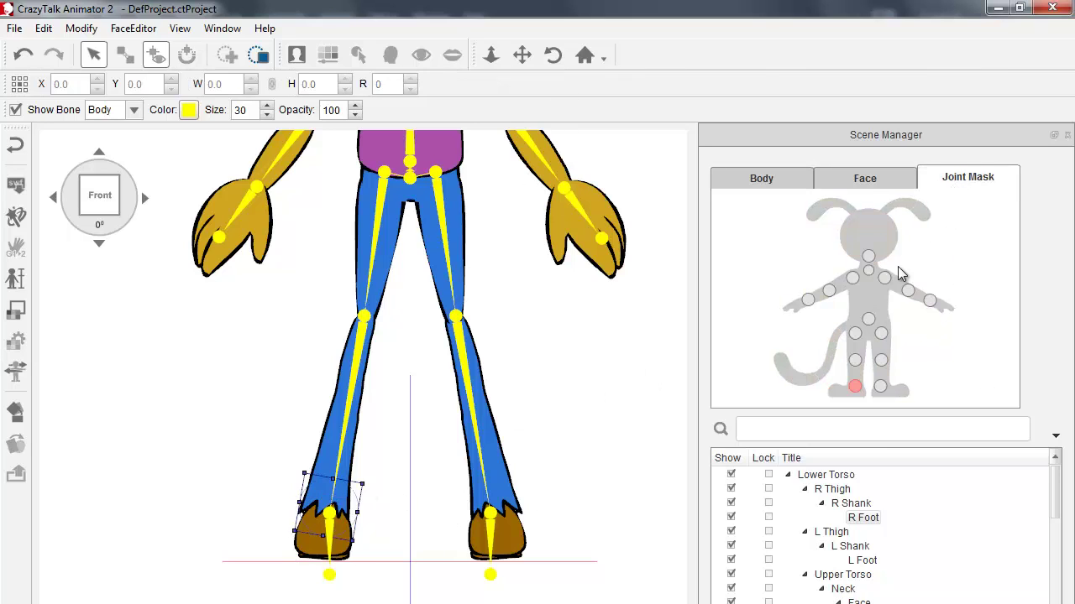
pyautogui.moveTo(357, 478)
pyautogui.mouseDown()
pyautogui.moveTo(350, 448)
pyautogui.moveTo(350, 493)
pyautogui.moveTo(360, 486)
pyautogui.mouseUp()
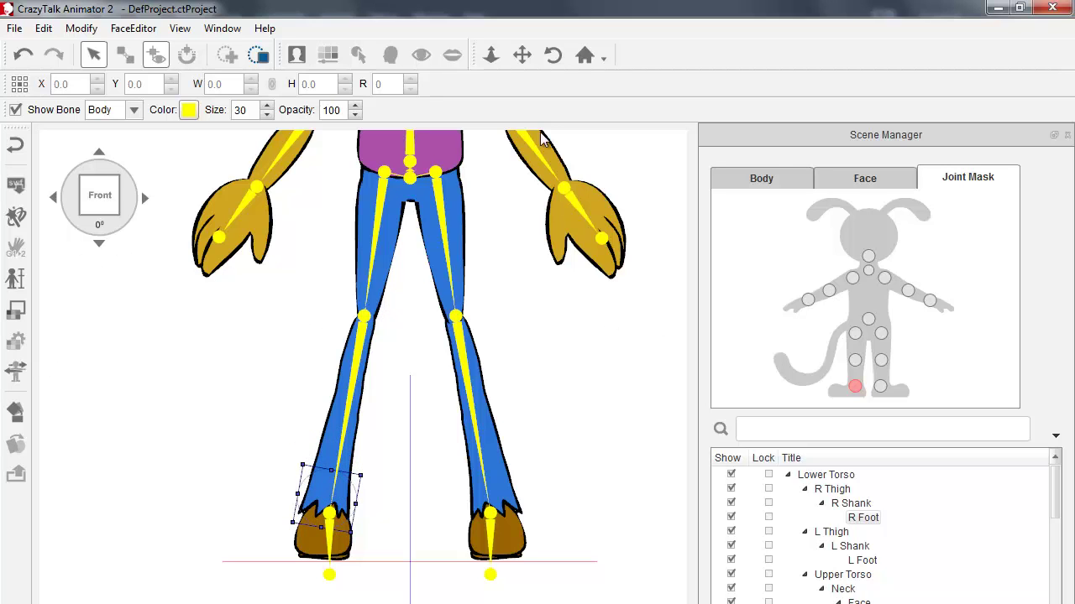
# Frame the character from head to ankles and play the Basic Walk calibration motion to check the repositioned R Foot joint mask
pyautogui.click(496, 55)
pyautogui.moveTo(523, 316); pyautogui.dragTo(563, 426)
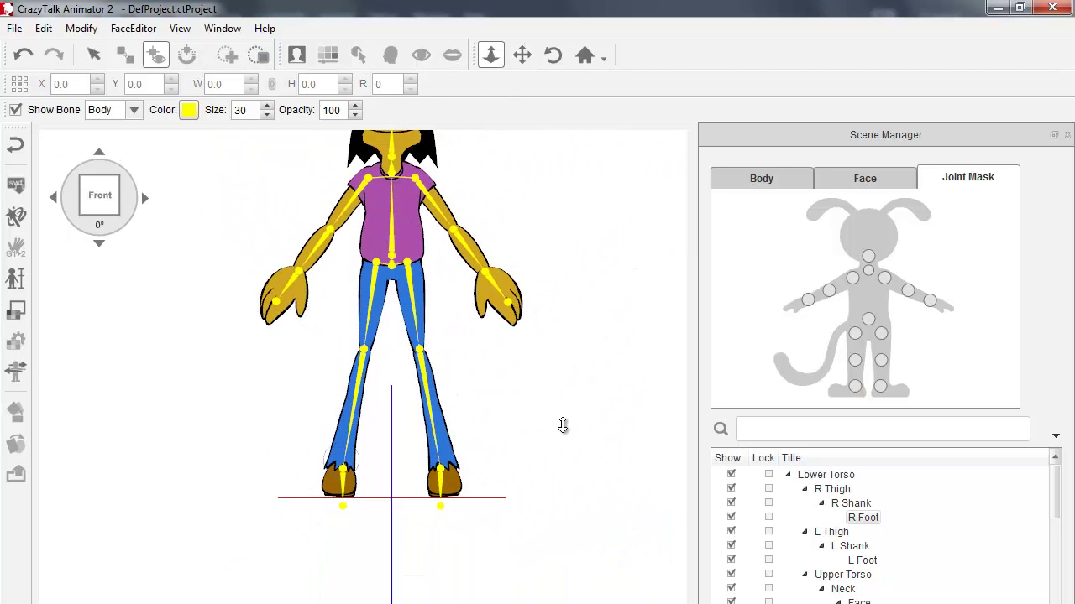
pyautogui.moveTo(521, 171); pyautogui.dragTo(485, 305)
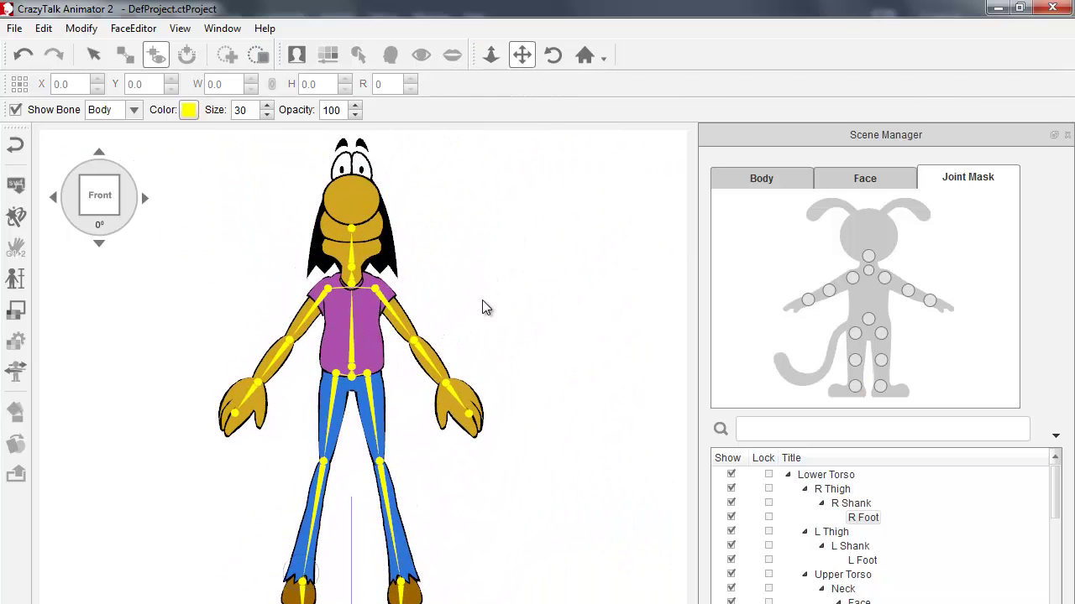
pyautogui.click(20, 377)
pyautogui.click(989, 329)
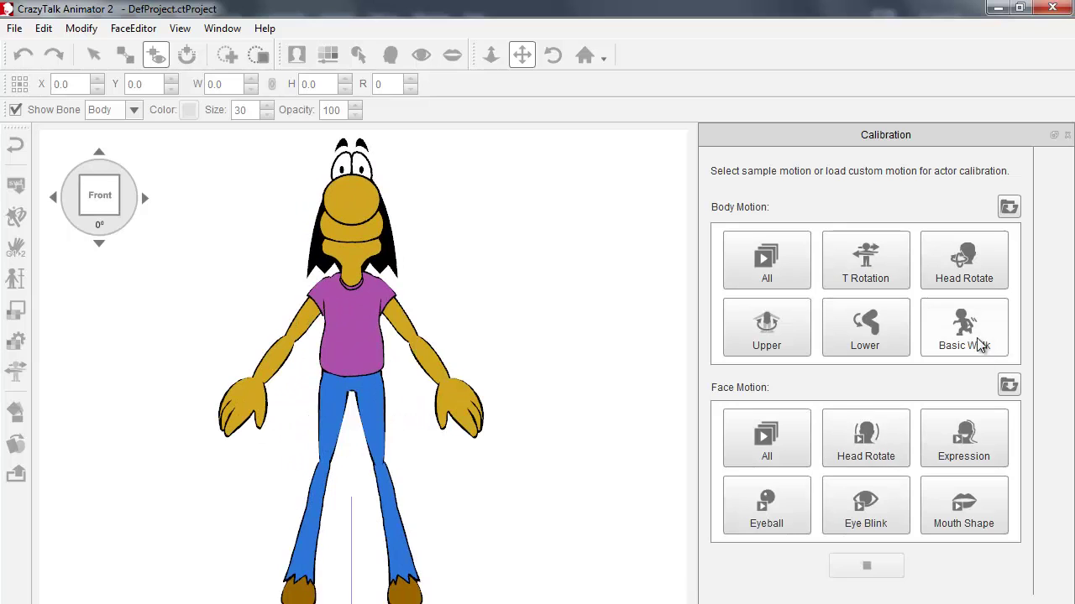
pyautogui.click(932, 343)
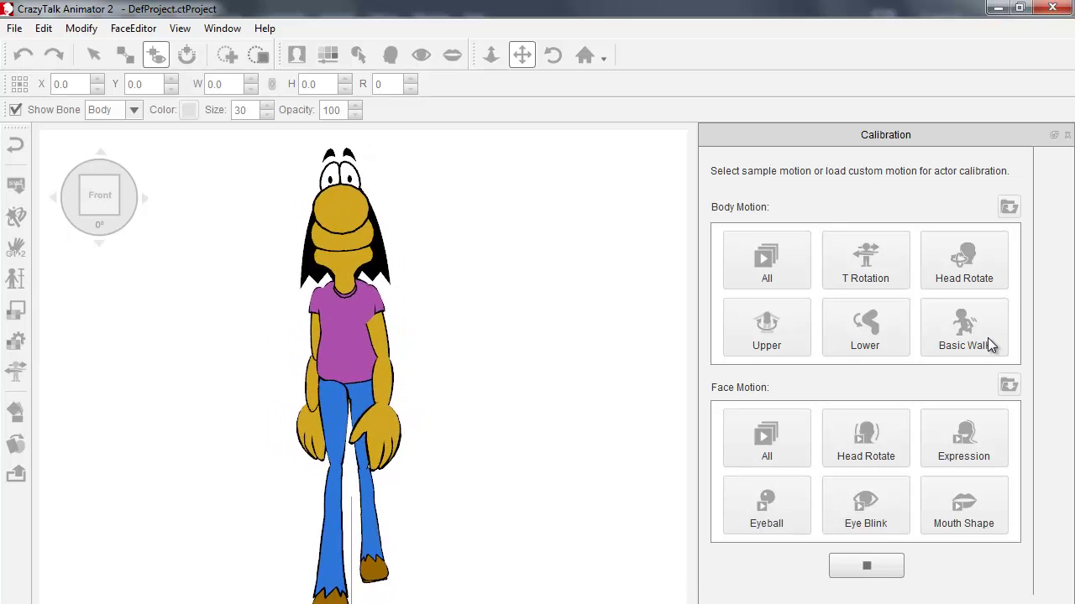